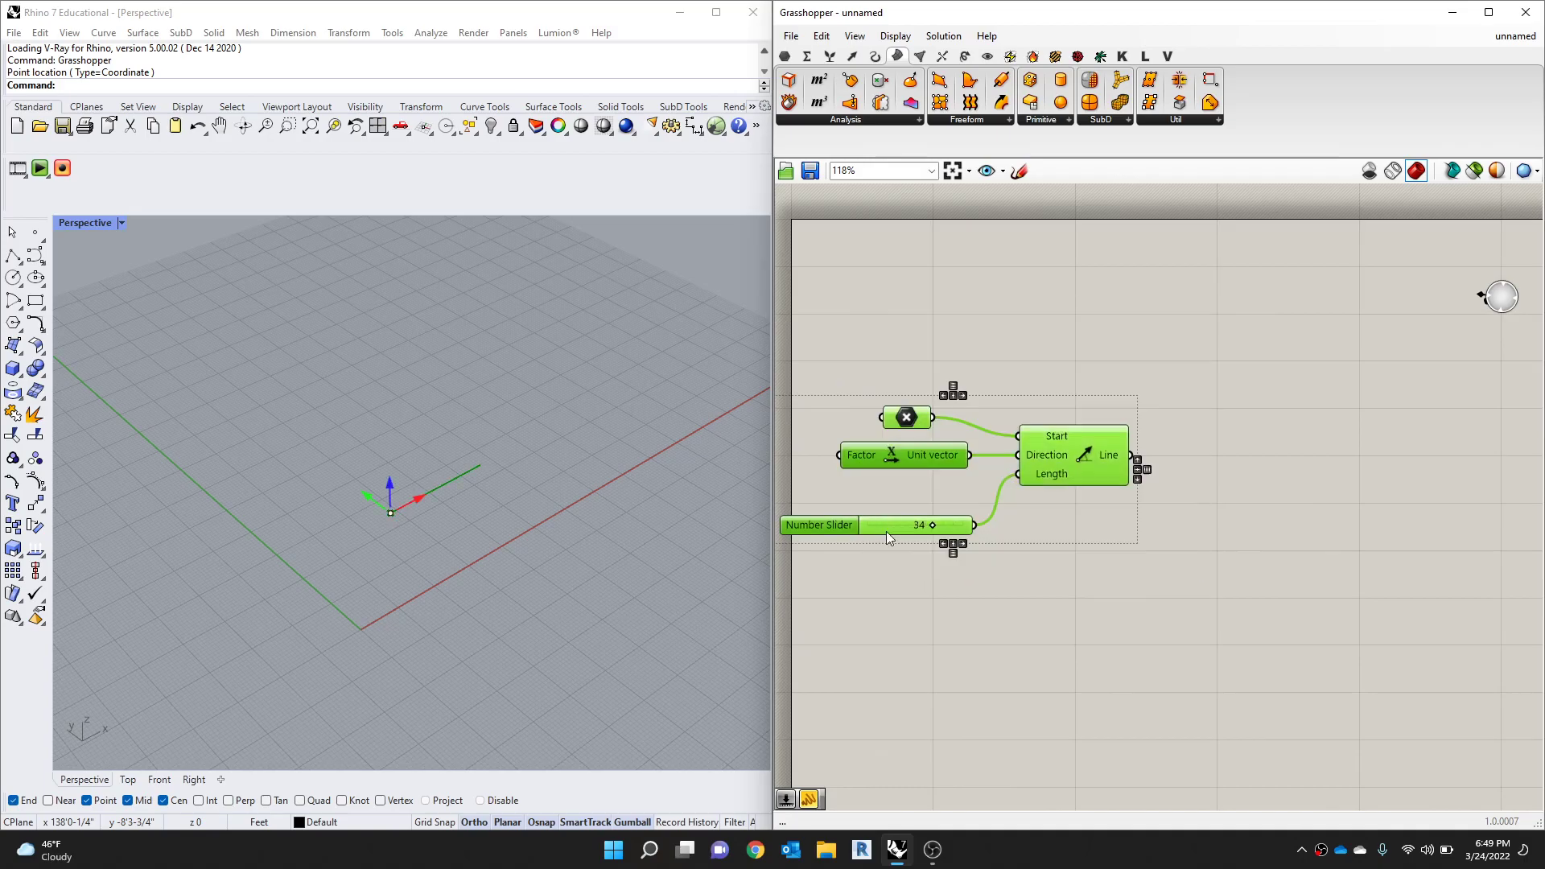
# Step: Add an Extrude component beside the Line component and connect the Line output to its Base input
pyautogui.click(1161, 328)
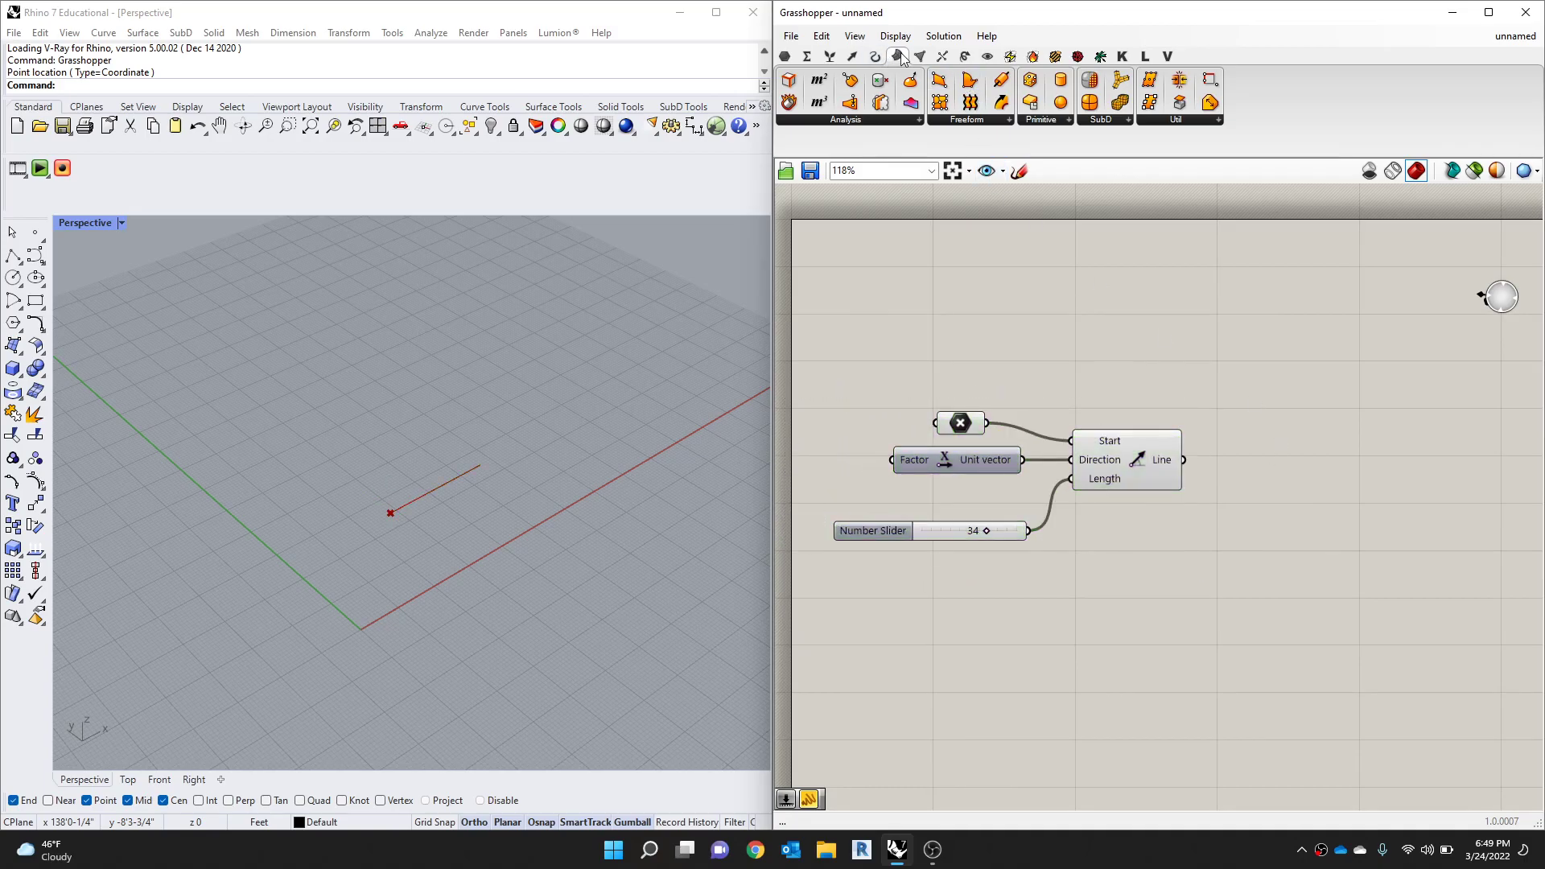
pyautogui.click(1005, 122)
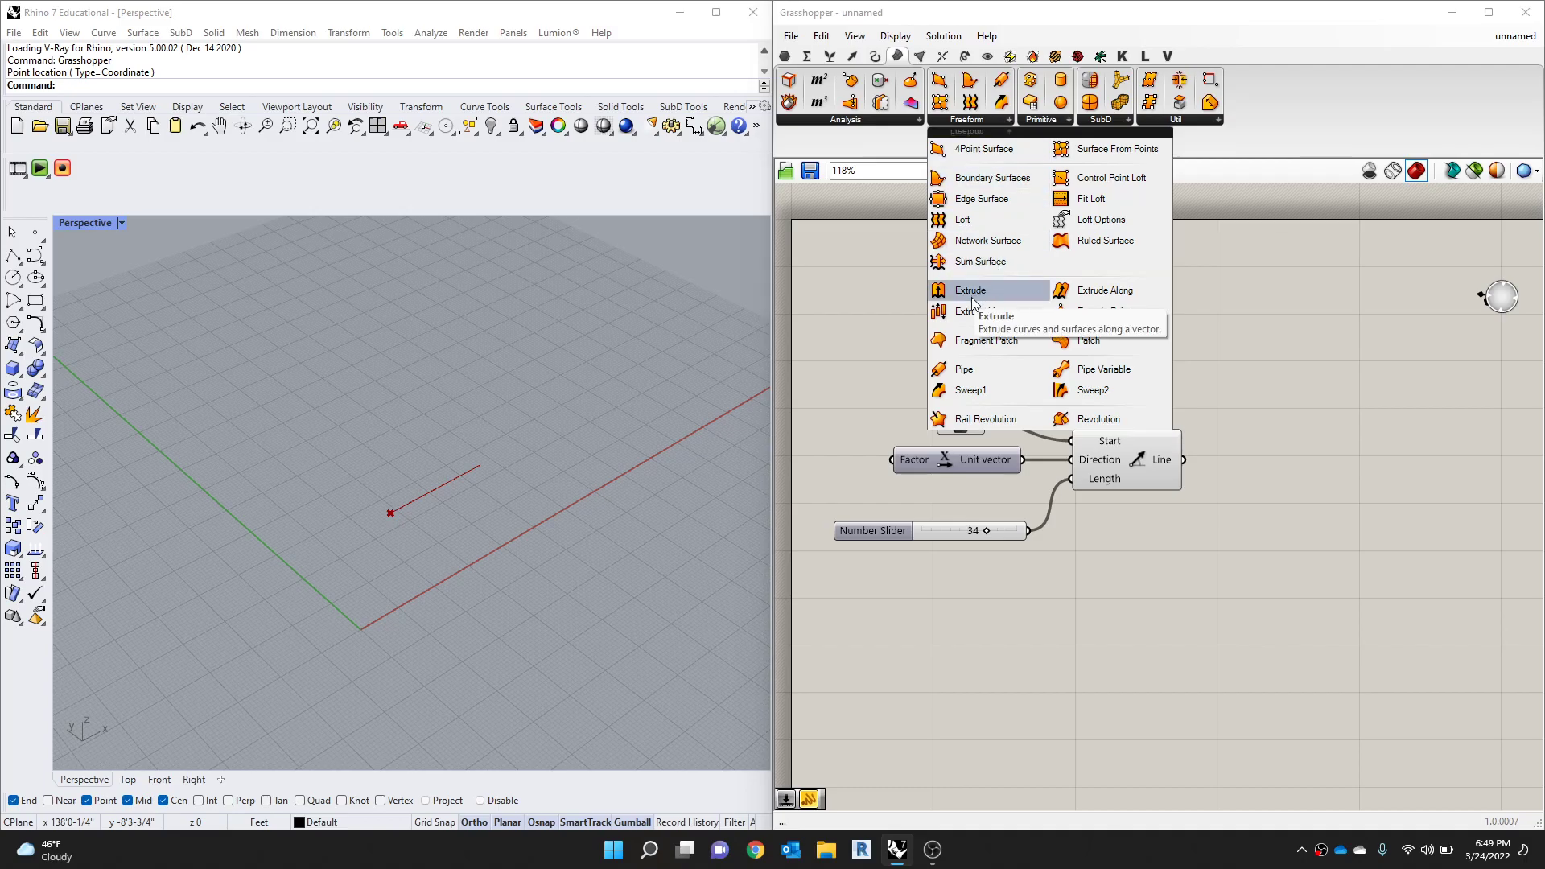
pyautogui.moveTo(970, 296); pyautogui.dragTo(1311, 452)
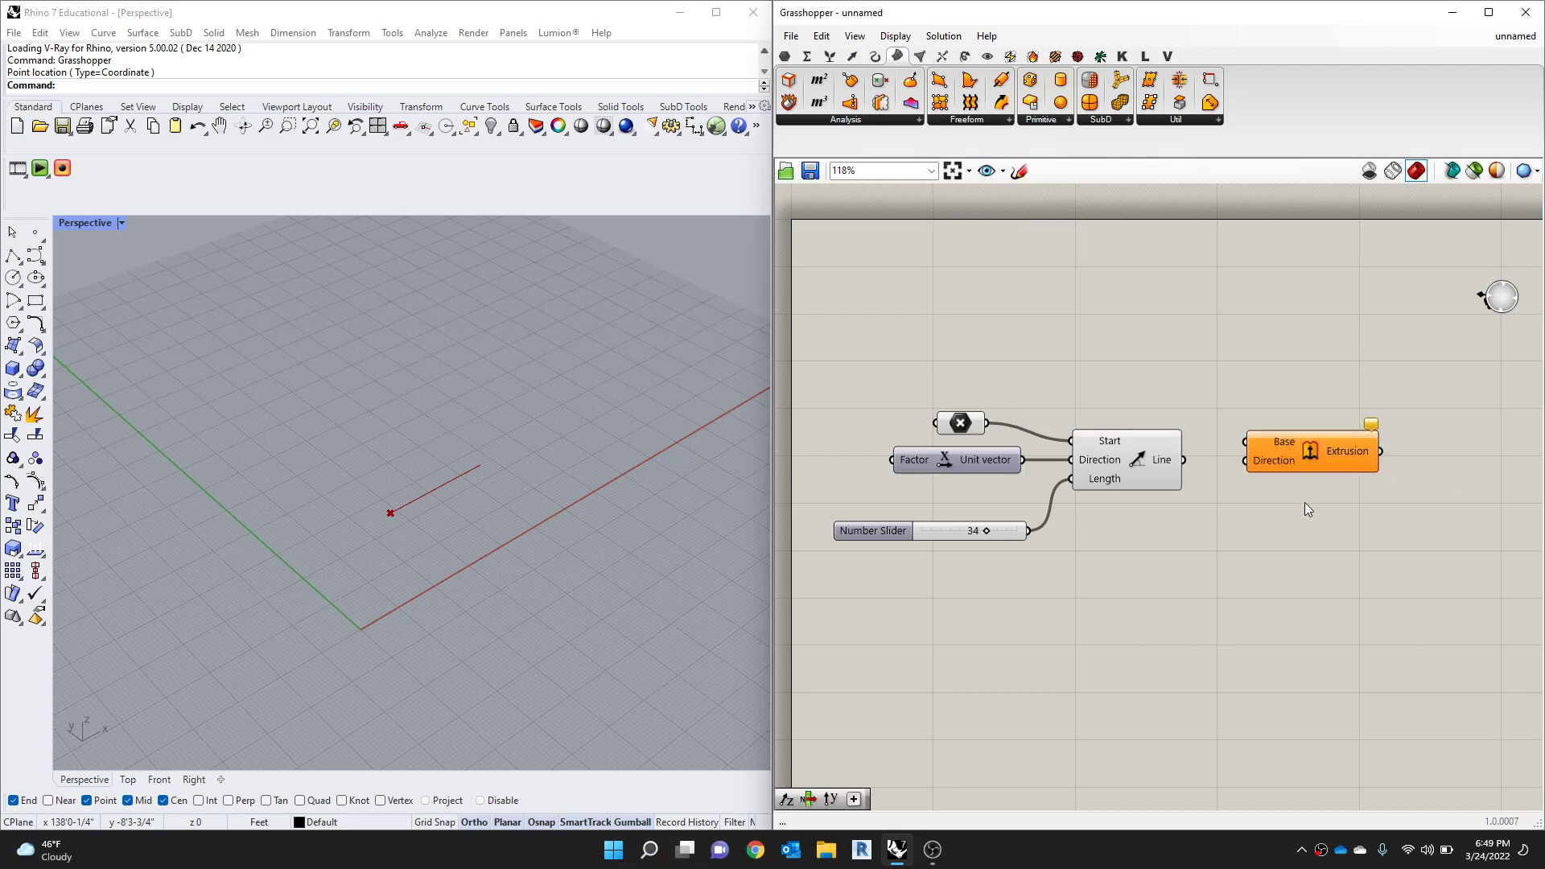
pyautogui.click(1299, 459)
pyautogui.scroll(3, 1312, 455)
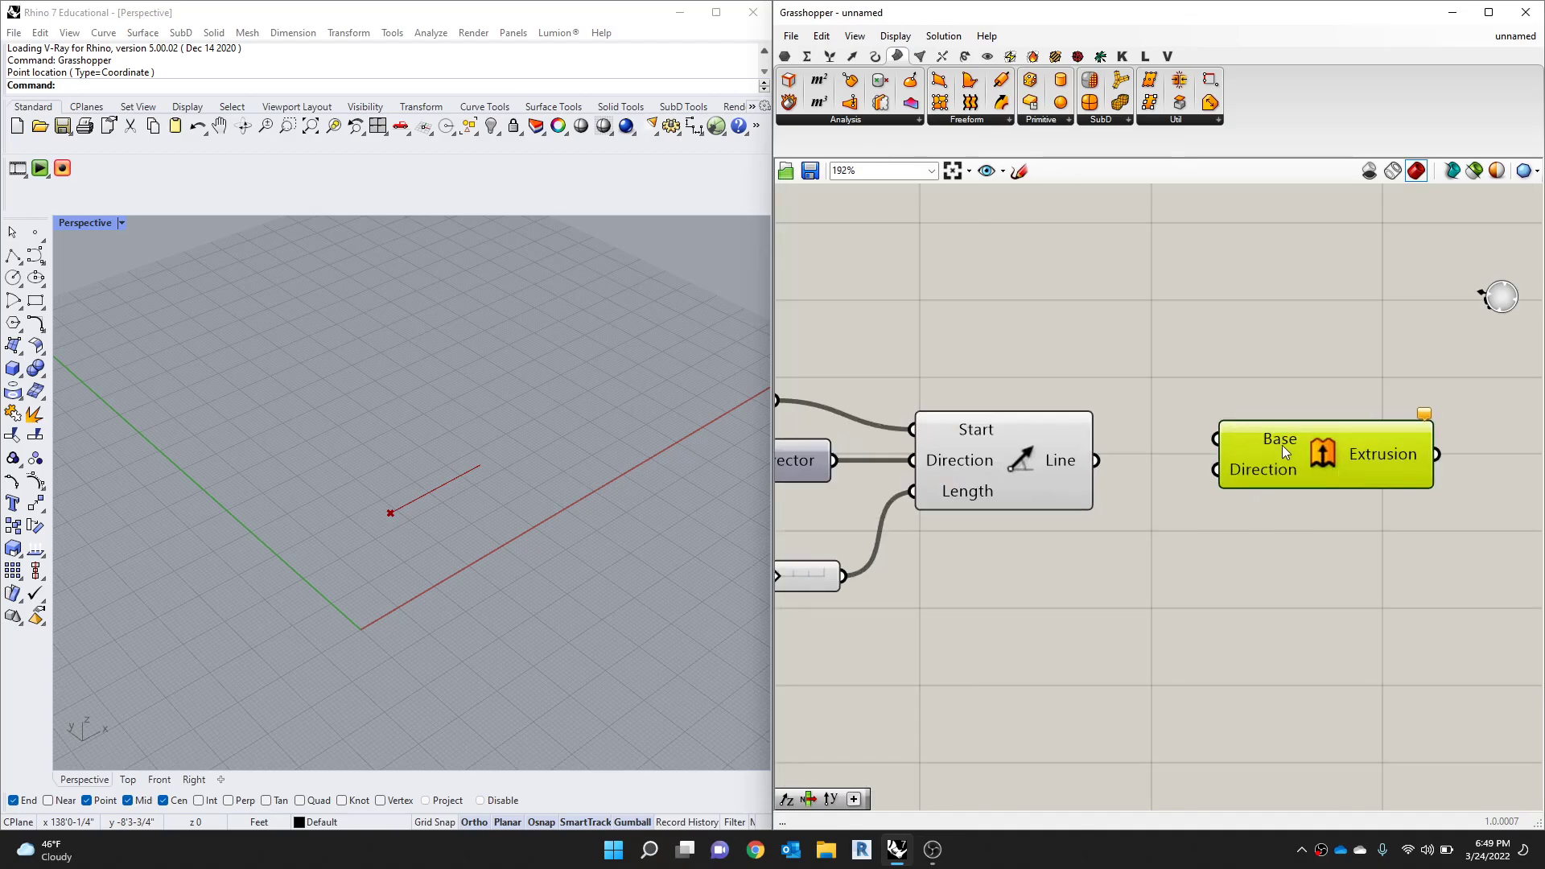
pyautogui.moveTo(1296, 465); pyautogui.dragTo(1296, 474)
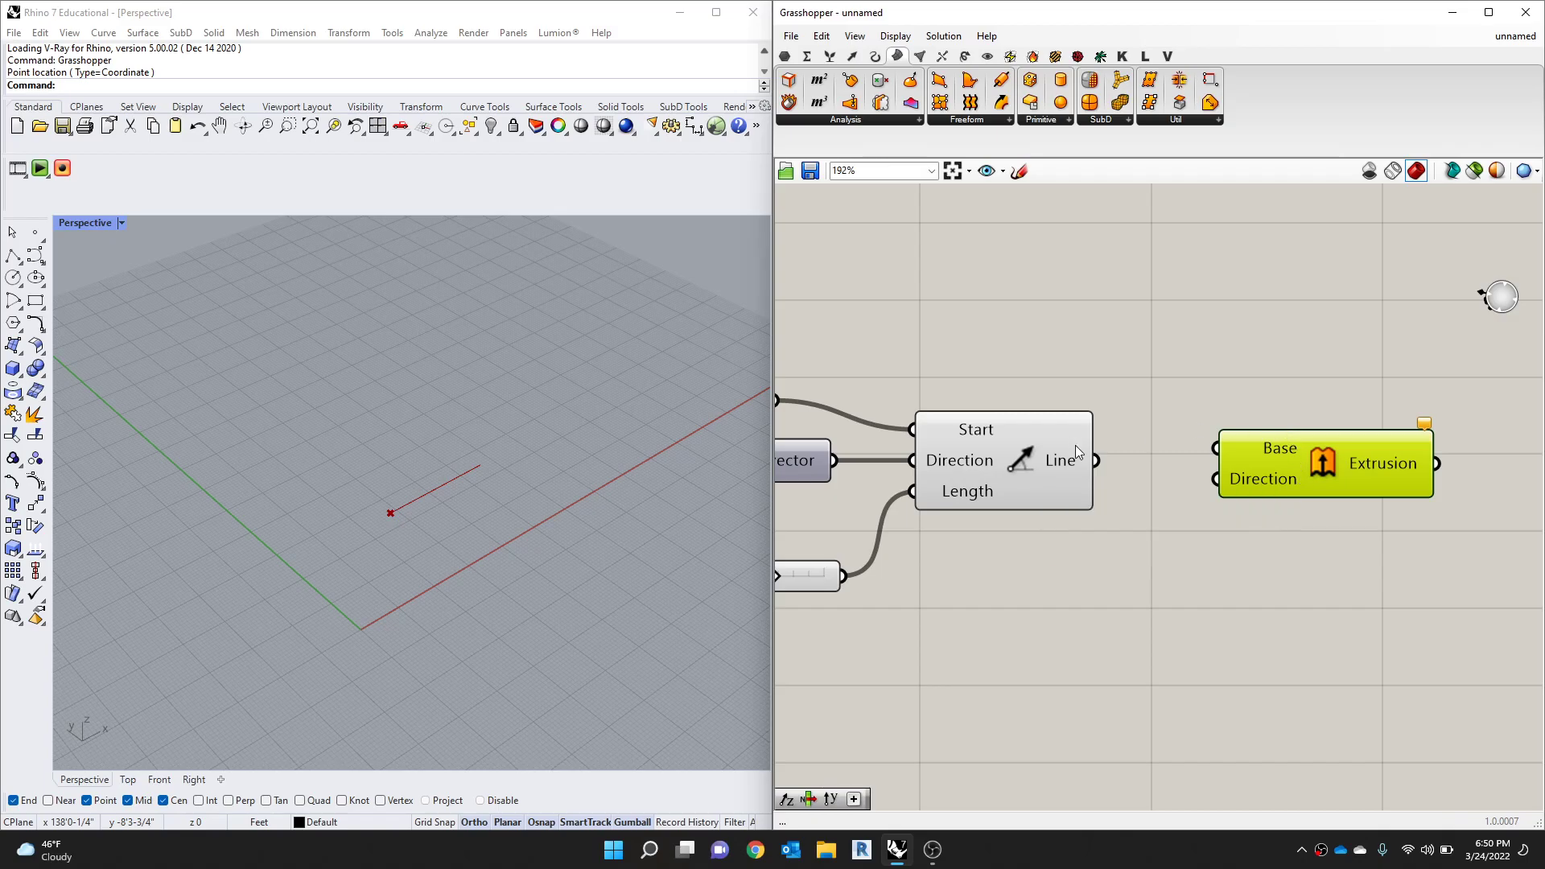
pyautogui.moveTo(1094, 471); pyautogui.dragTo(1199, 448)
pyautogui.moveTo(1340, 466); pyautogui.dragTo(1332, 494)
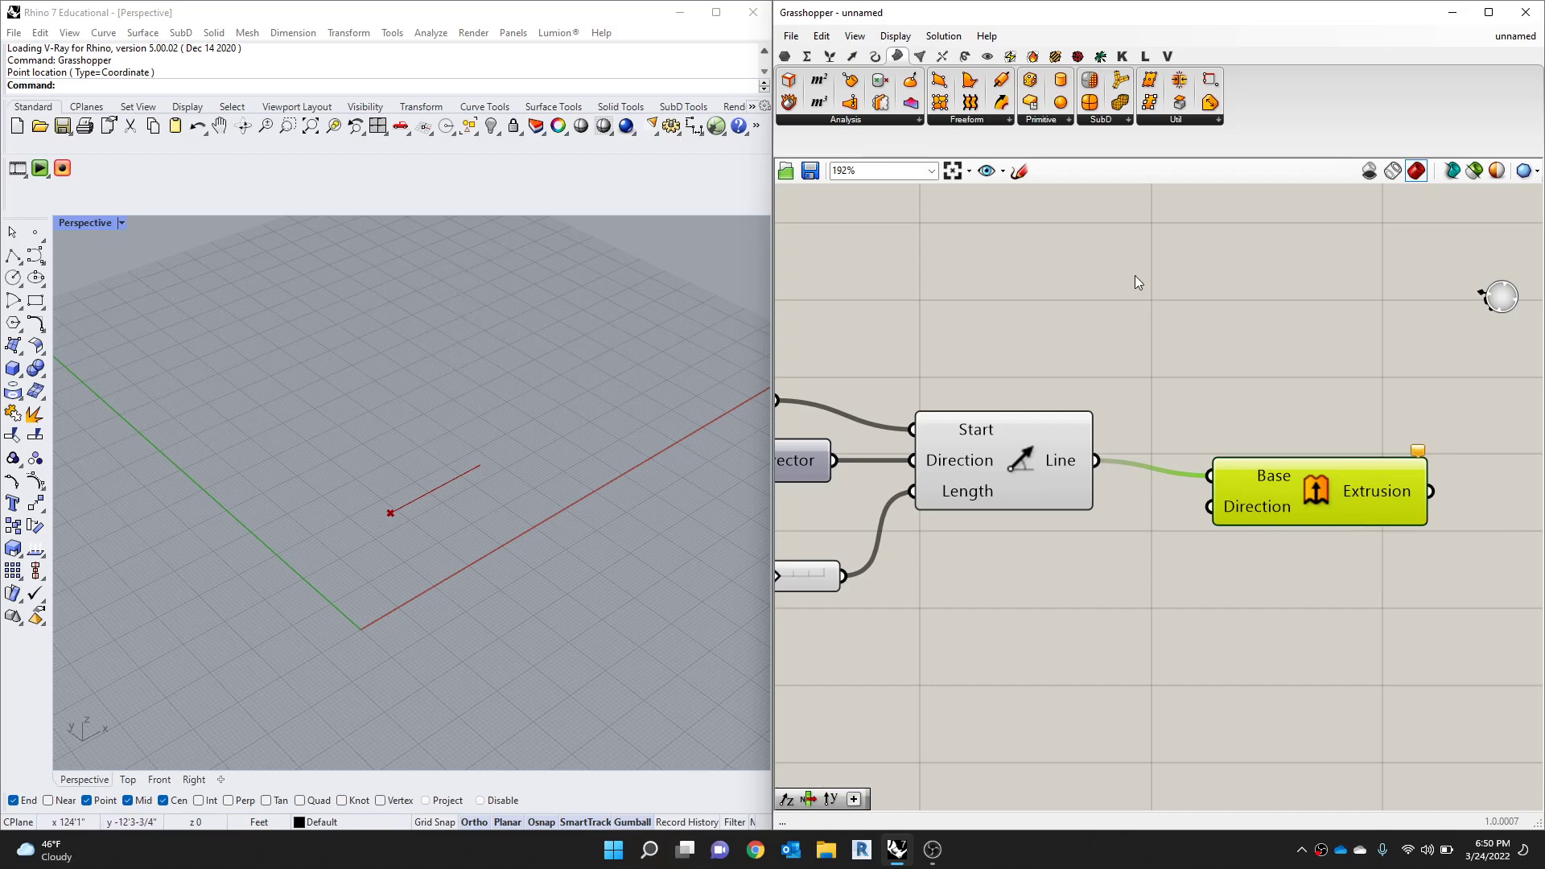
# Step: Add a Unit Z vector component below the Line component and connect its output to the Extrude component's Direction input
pyautogui.click(851, 56)
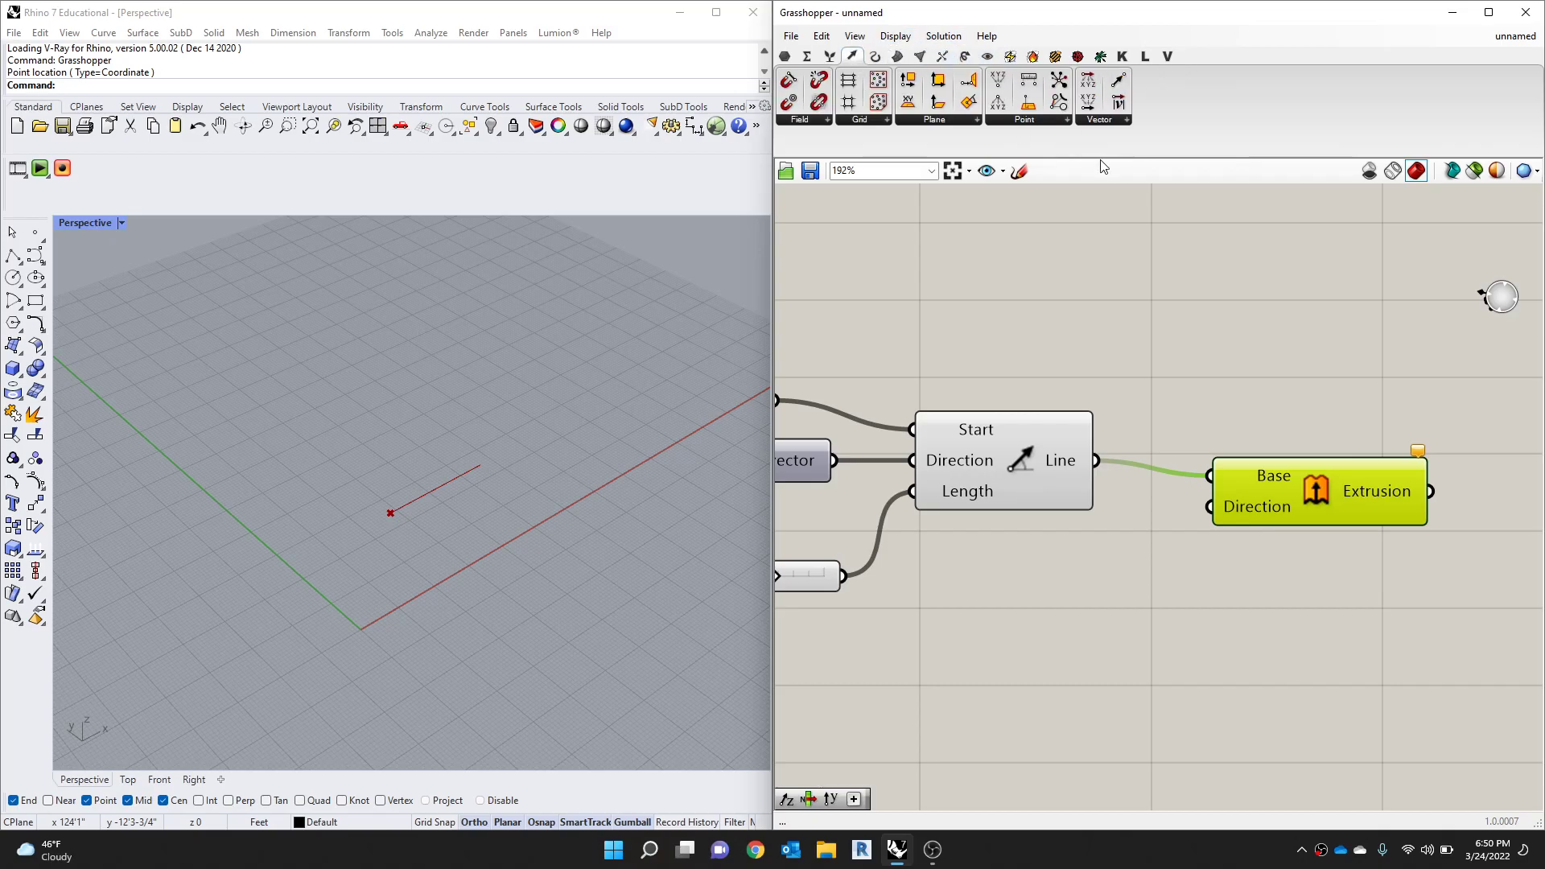
pyautogui.click(1124, 120)
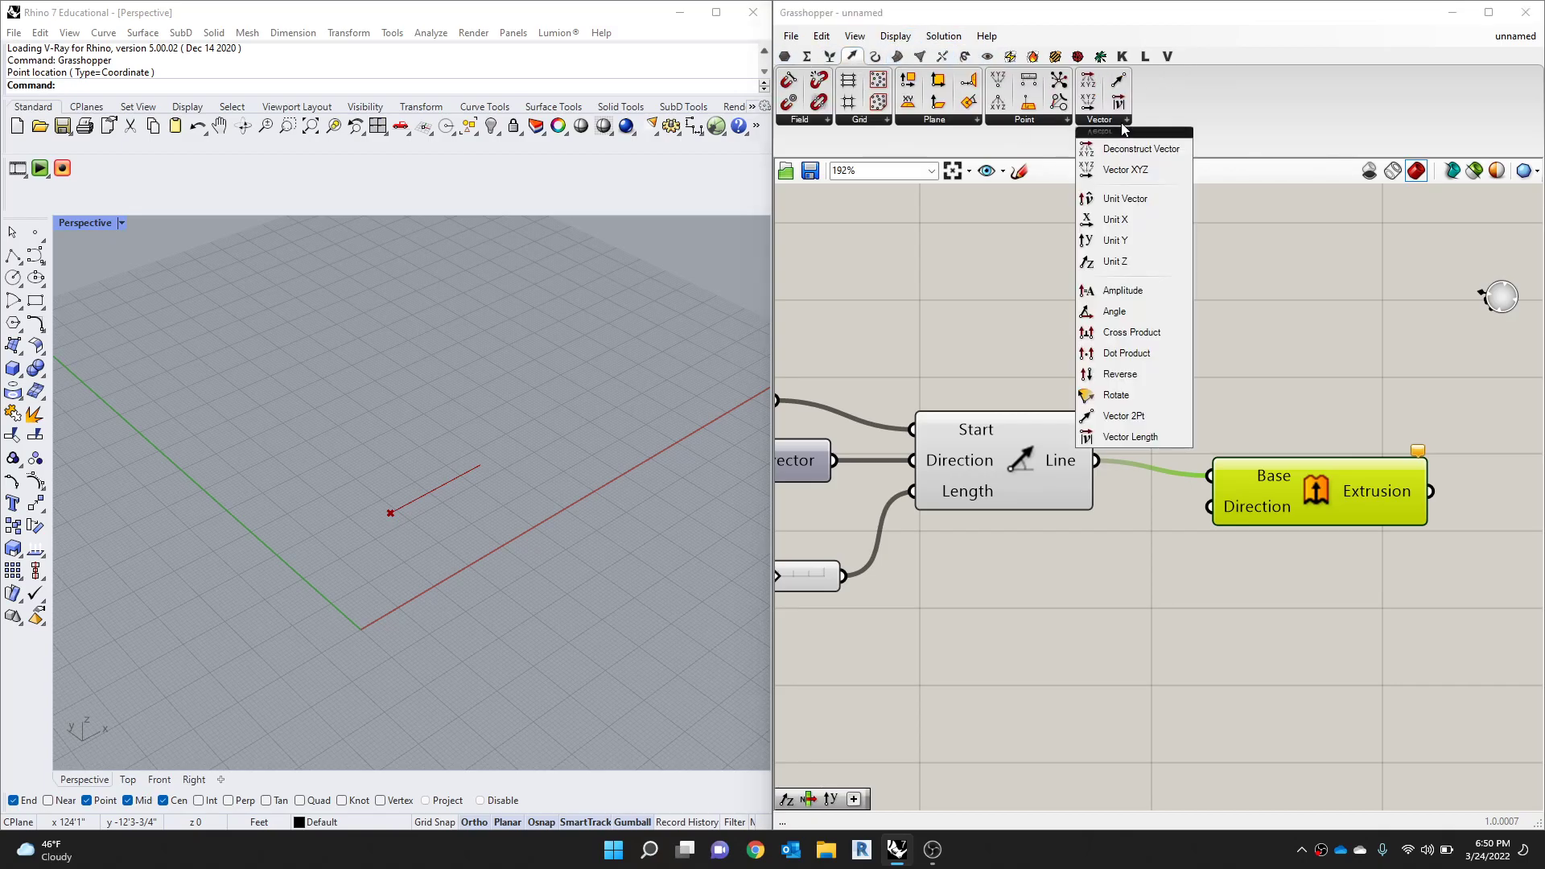
pyautogui.moveTo(1115, 260); pyautogui.dragTo(1109, 591)
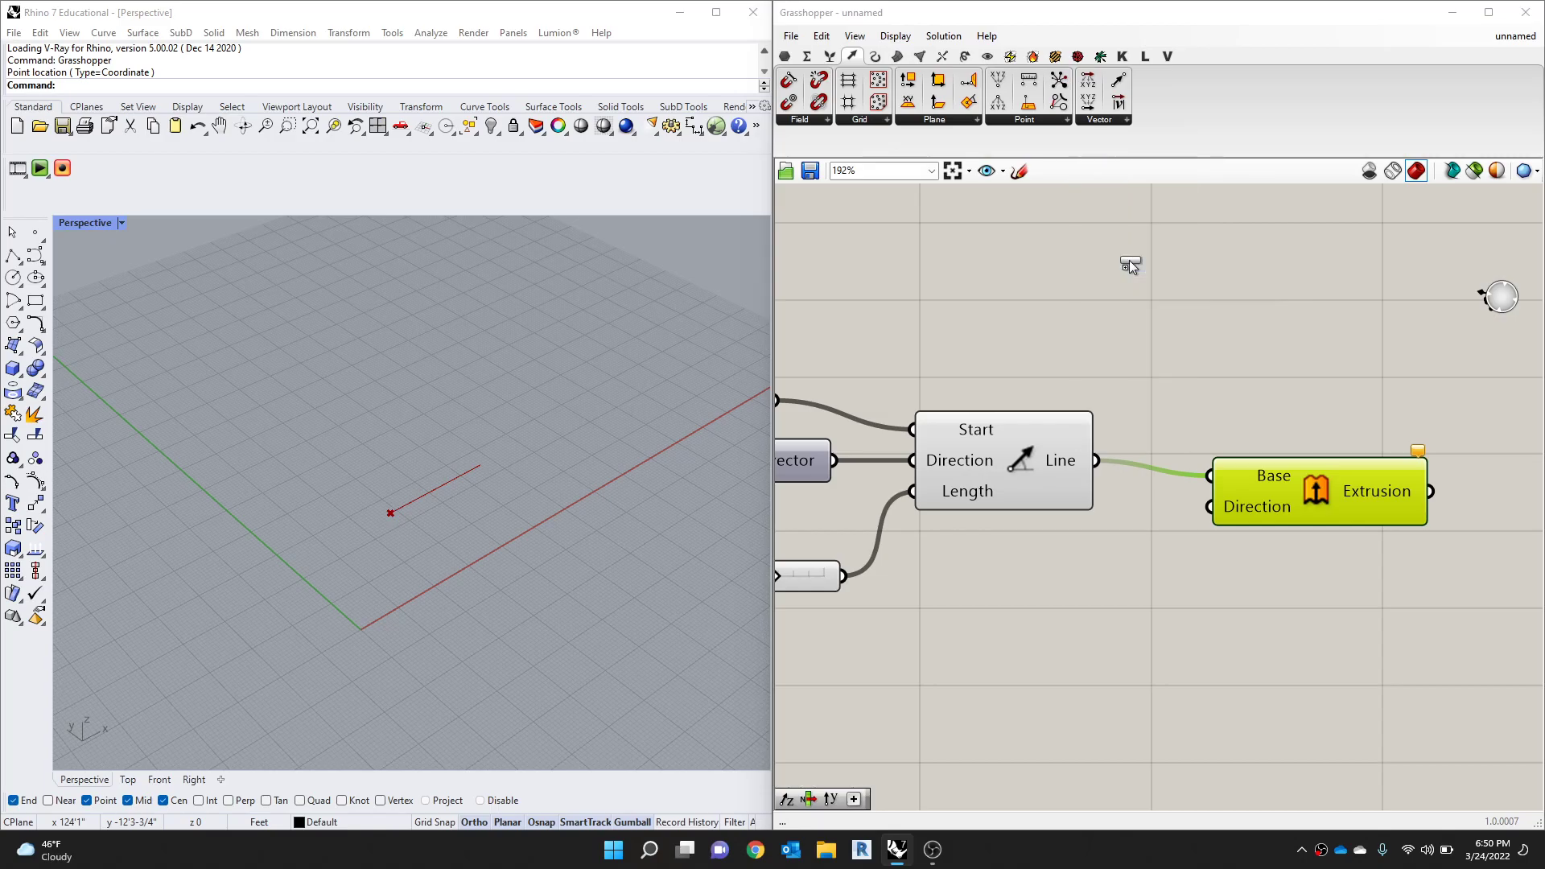
pyautogui.click(1109, 591)
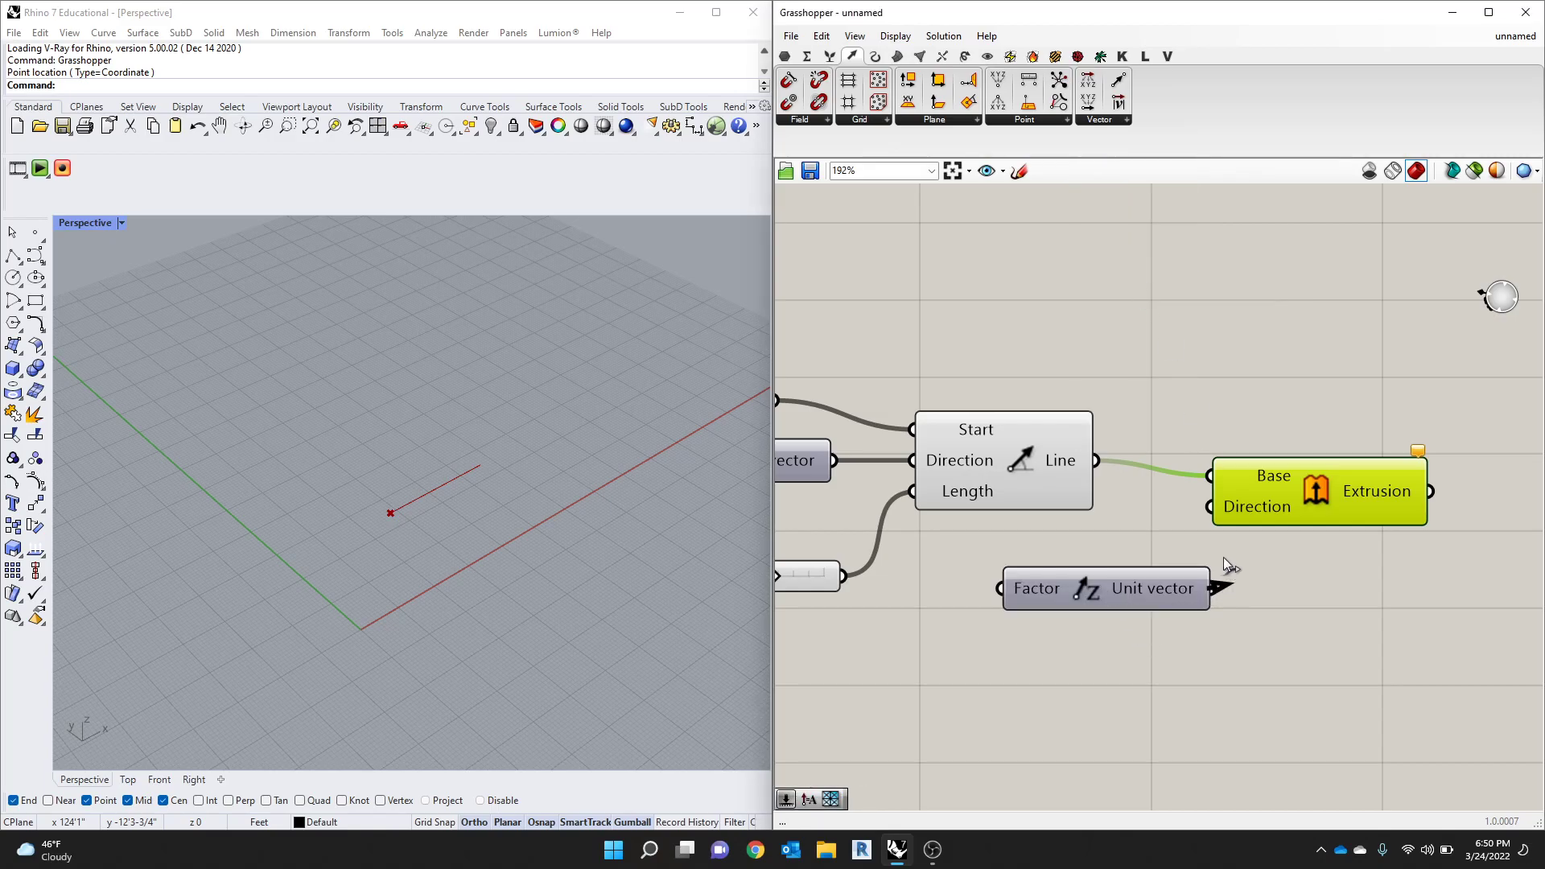
pyautogui.moveTo(1272, 499); pyautogui.dragTo(1341, 491)
pyautogui.moveTo(1175, 585); pyautogui.dragTo(1181, 581)
# Step: Feed the line length's number slider into the Unit Z component's Factor input as well and set the slider to 37
pyautogui.scroll(14, 402, 490)
pyautogui.moveTo(391, 471)
pyautogui.mouseDown(button='right')
pyautogui.moveTo(424, 482)
pyautogui.moveTo(388, 476)
pyautogui.mouseUp(button='right')
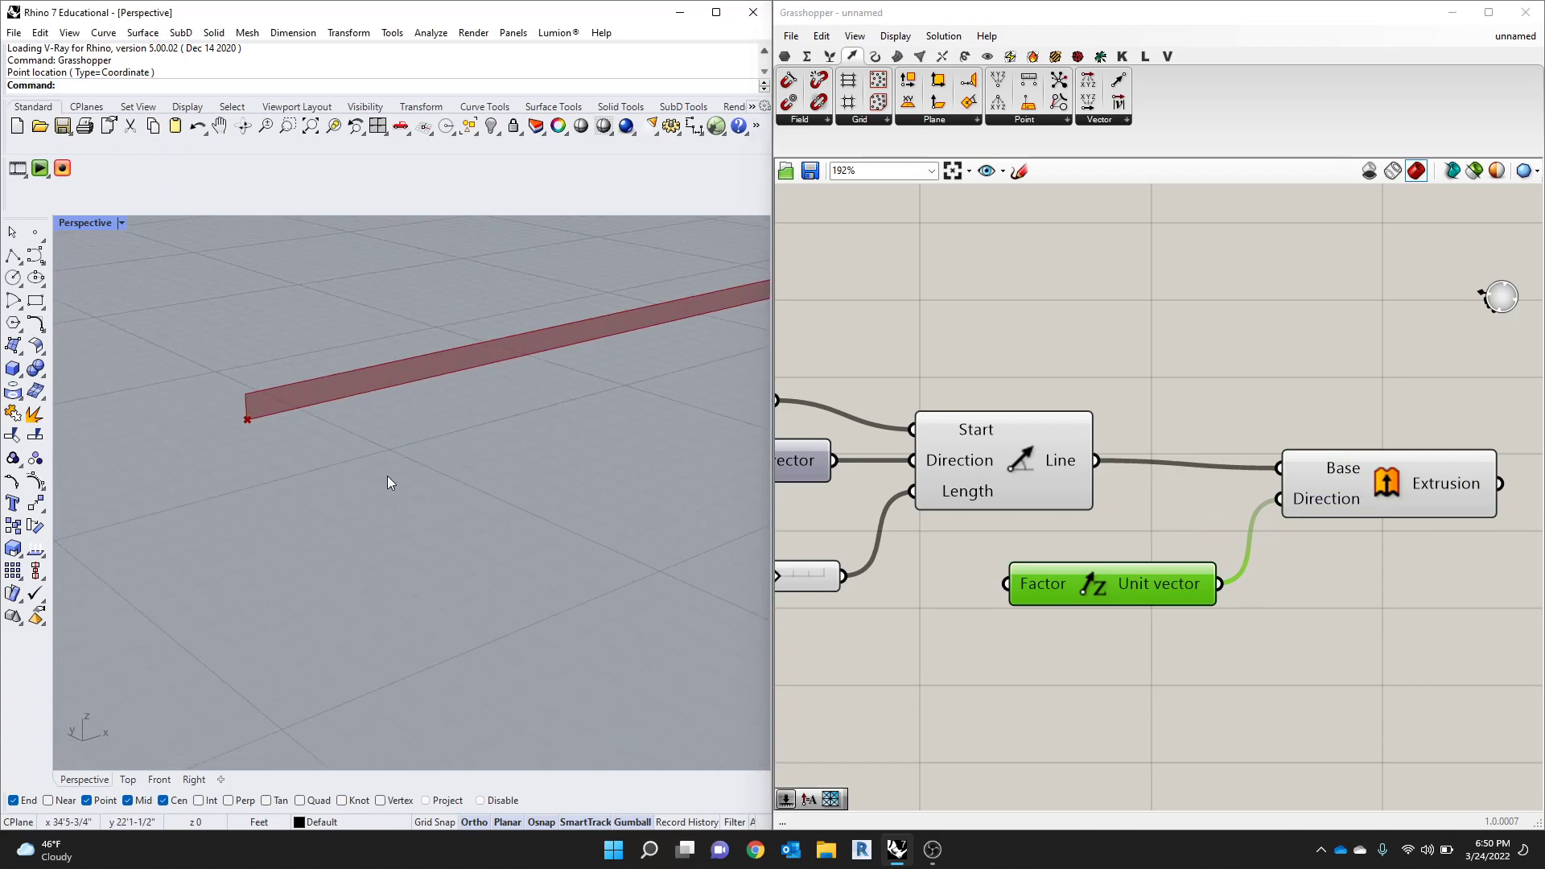
pyautogui.scroll(-8, 388, 475)
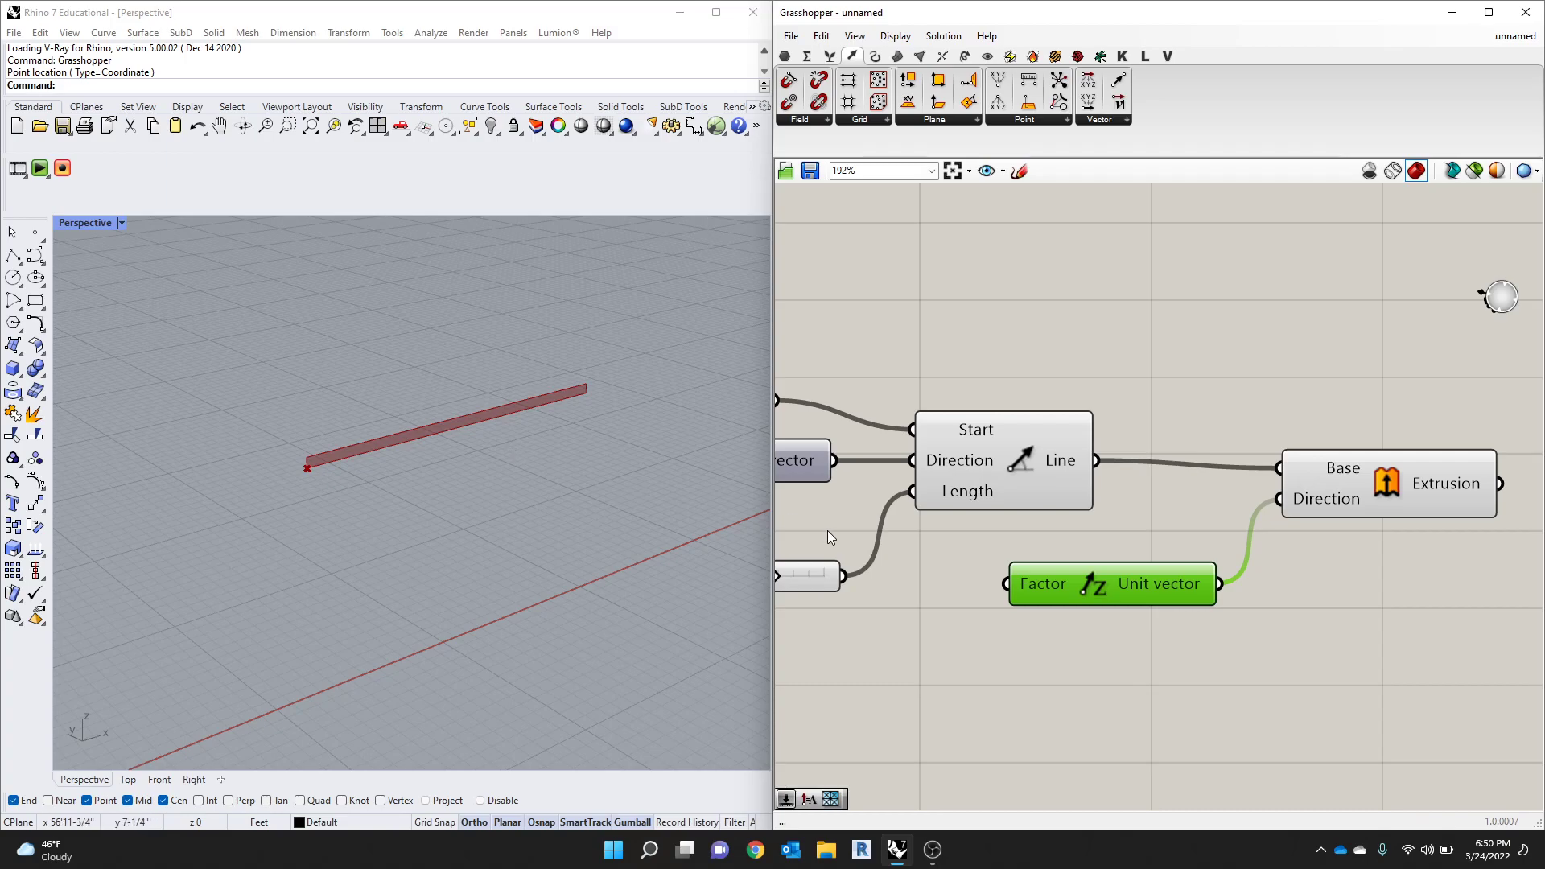
pyautogui.scroll(-4, 1060, 627)
pyautogui.moveTo(1062, 607); pyautogui.dragTo(1071, 612)
pyautogui.click(838, 600)
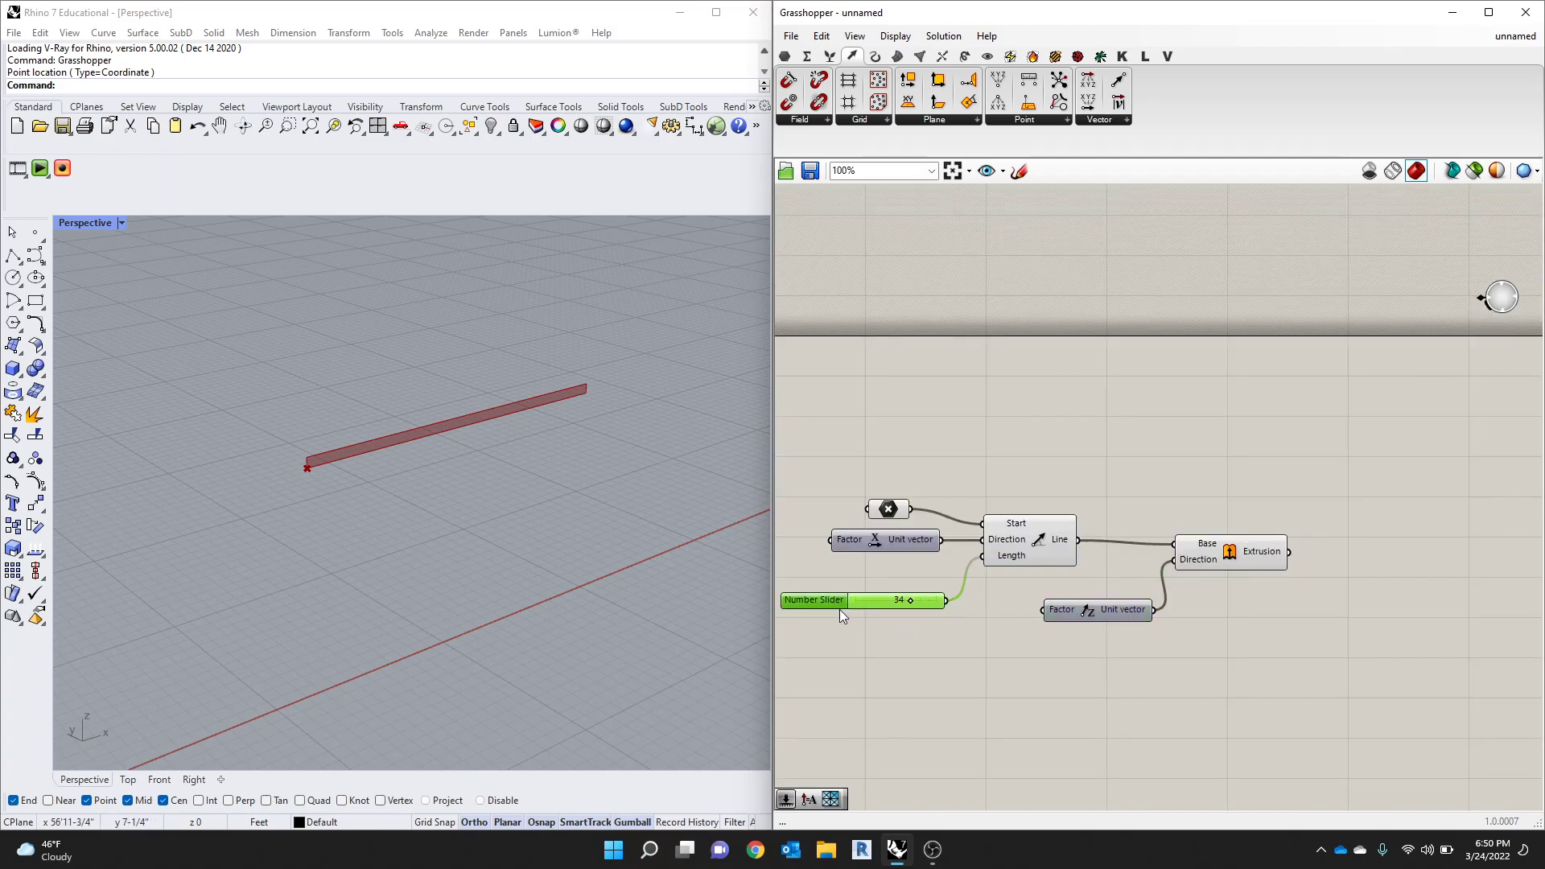
pyautogui.moveTo(828, 602); pyautogui.dragTo(827, 600)
pyautogui.moveTo(950, 600); pyautogui.dragTo(1041, 610)
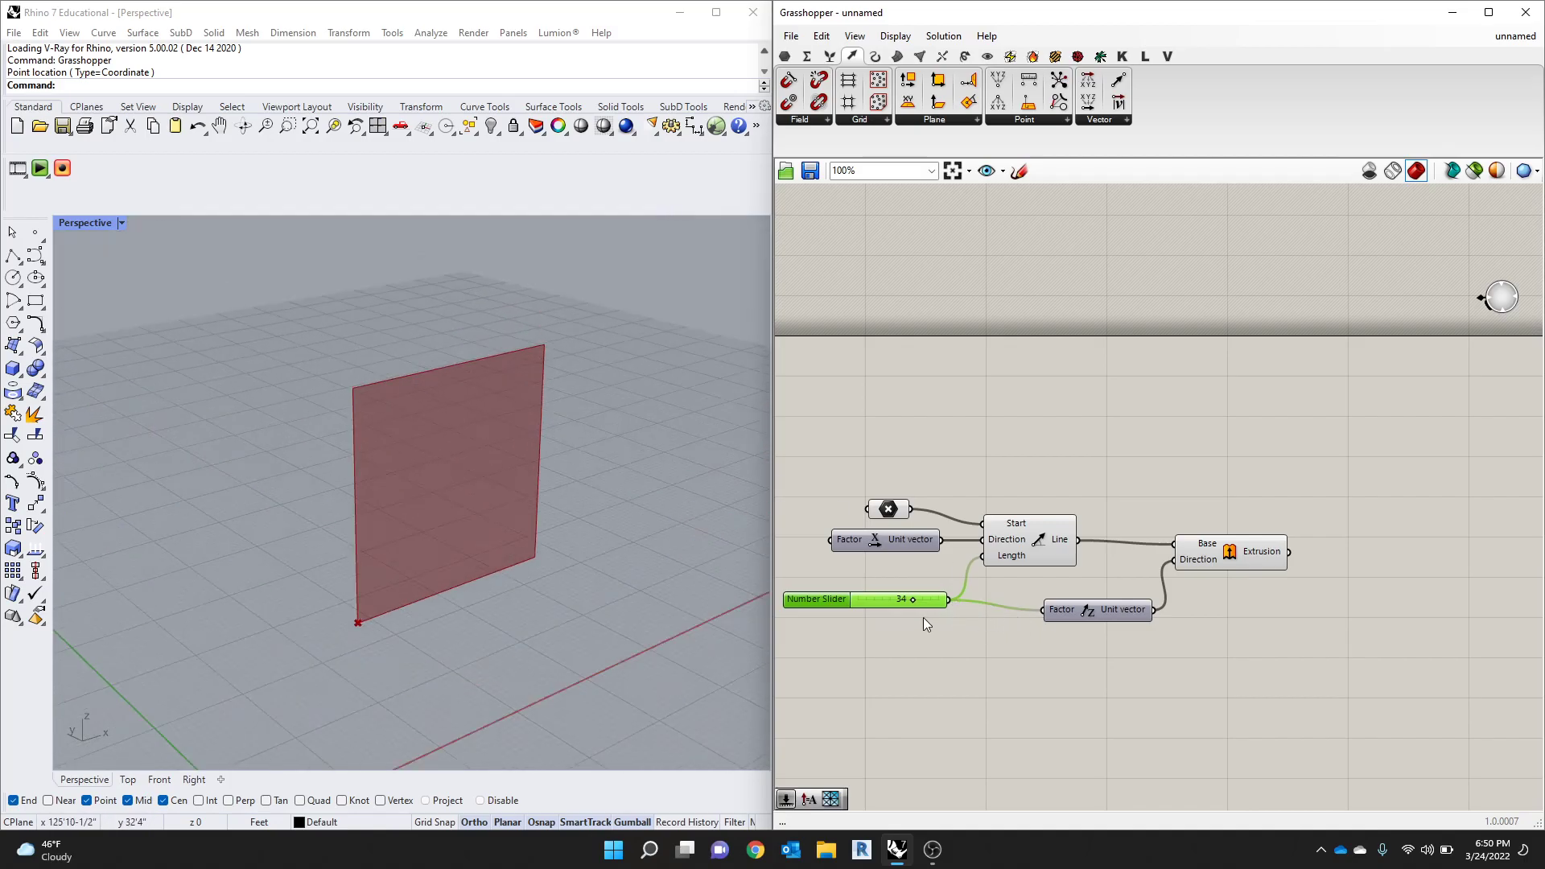
pyautogui.moveTo(914, 600); pyautogui.dragTo(868, 598)
pyautogui.moveTo(1008, 553); pyautogui.dragTo(1027, 554)
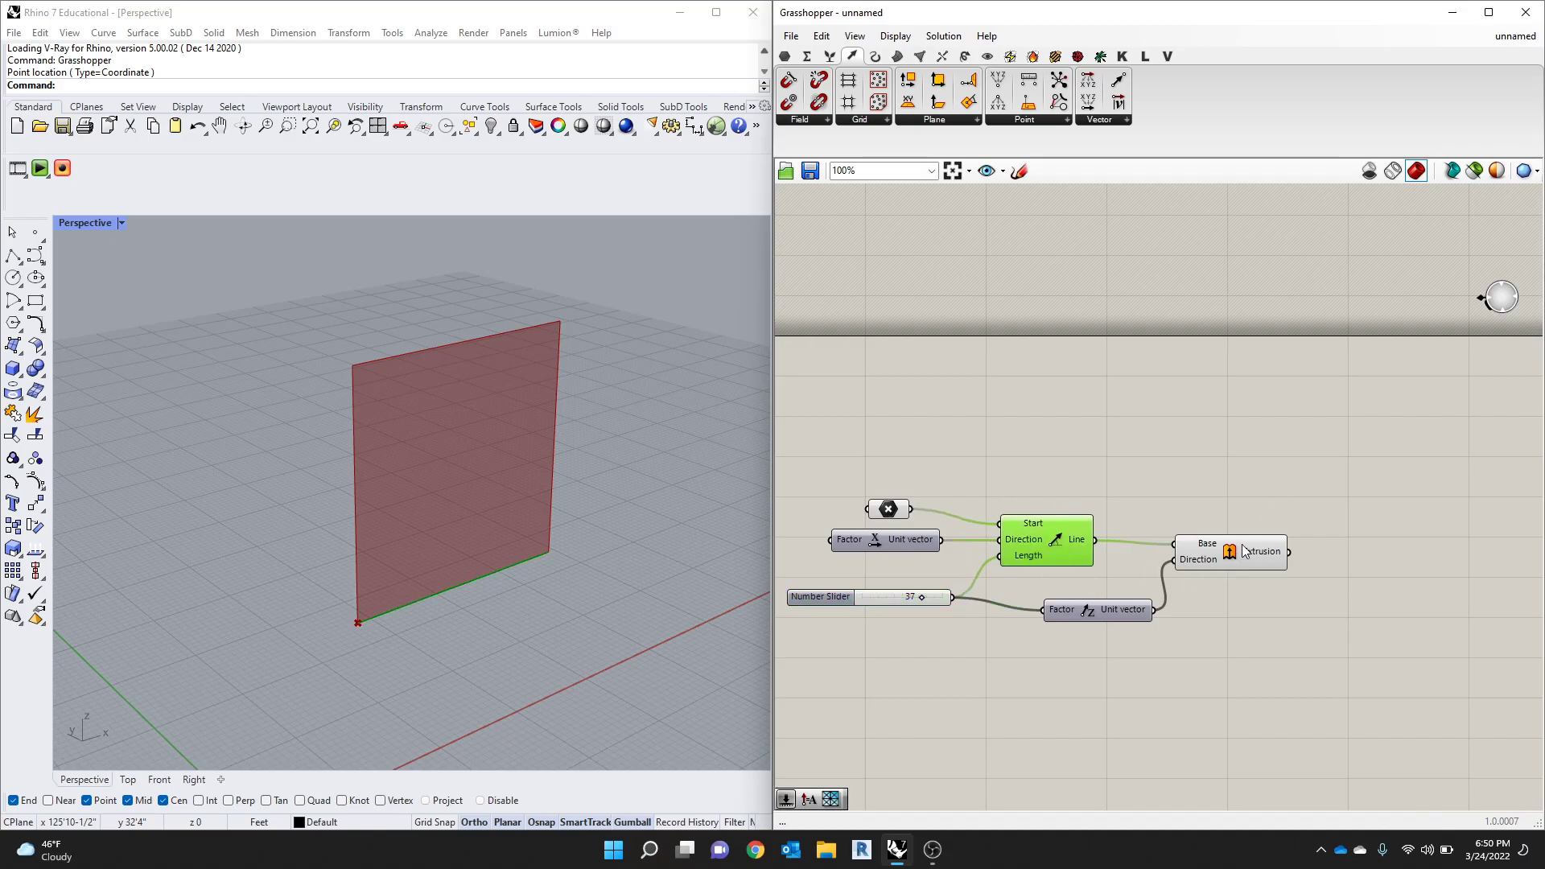
pyautogui.click(1274, 440)
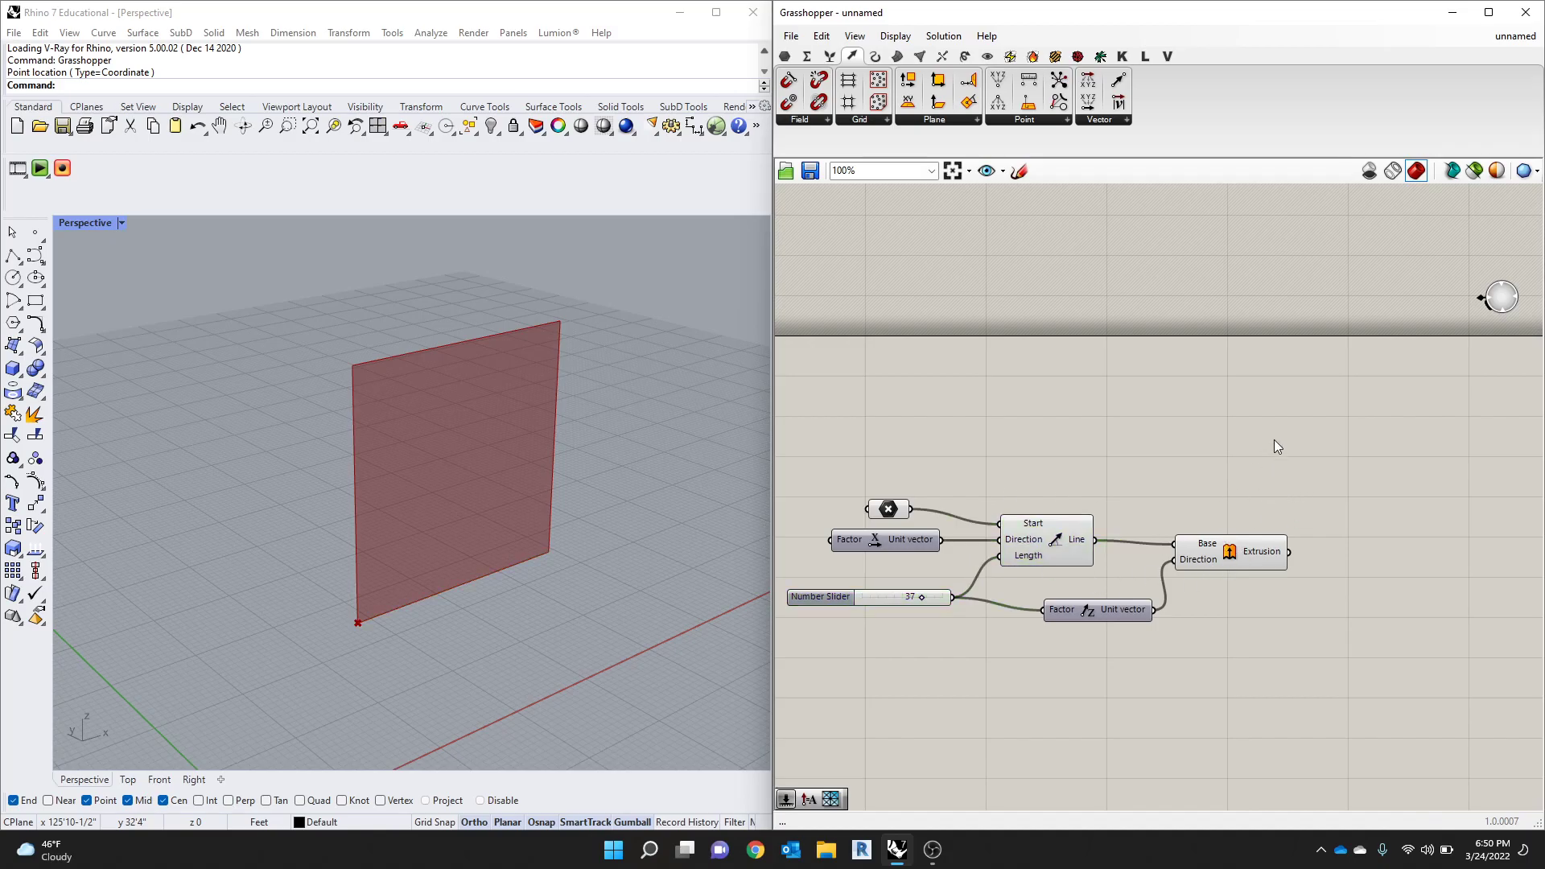
# Step: Add a Scribble text label to the canvas above the extrusion definition
pyautogui.doubleClick(1154, 470)
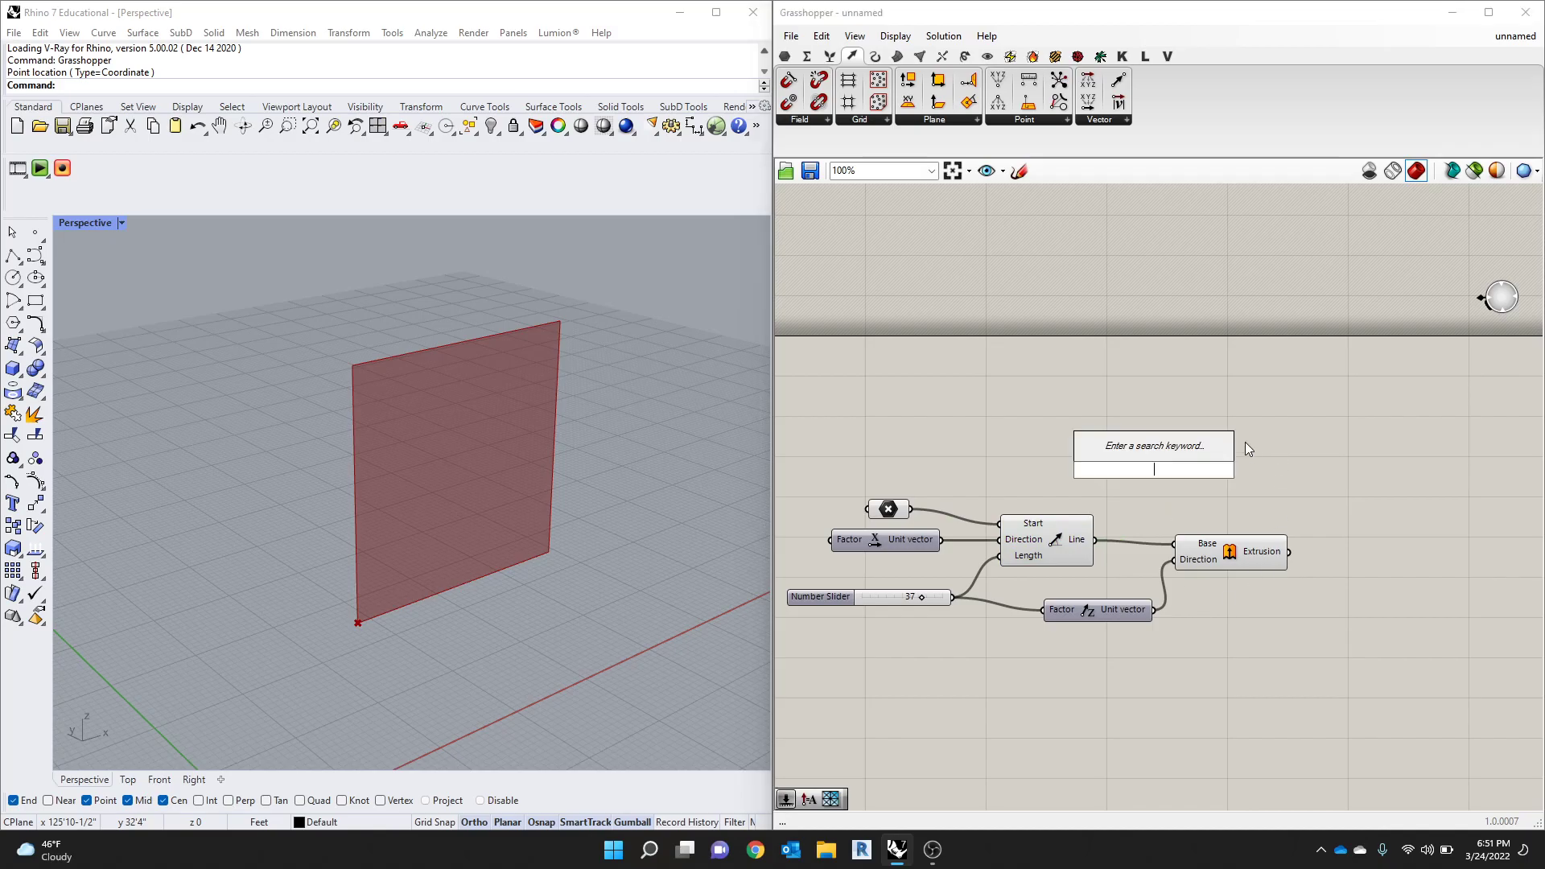
pyautogui.write('scrib')
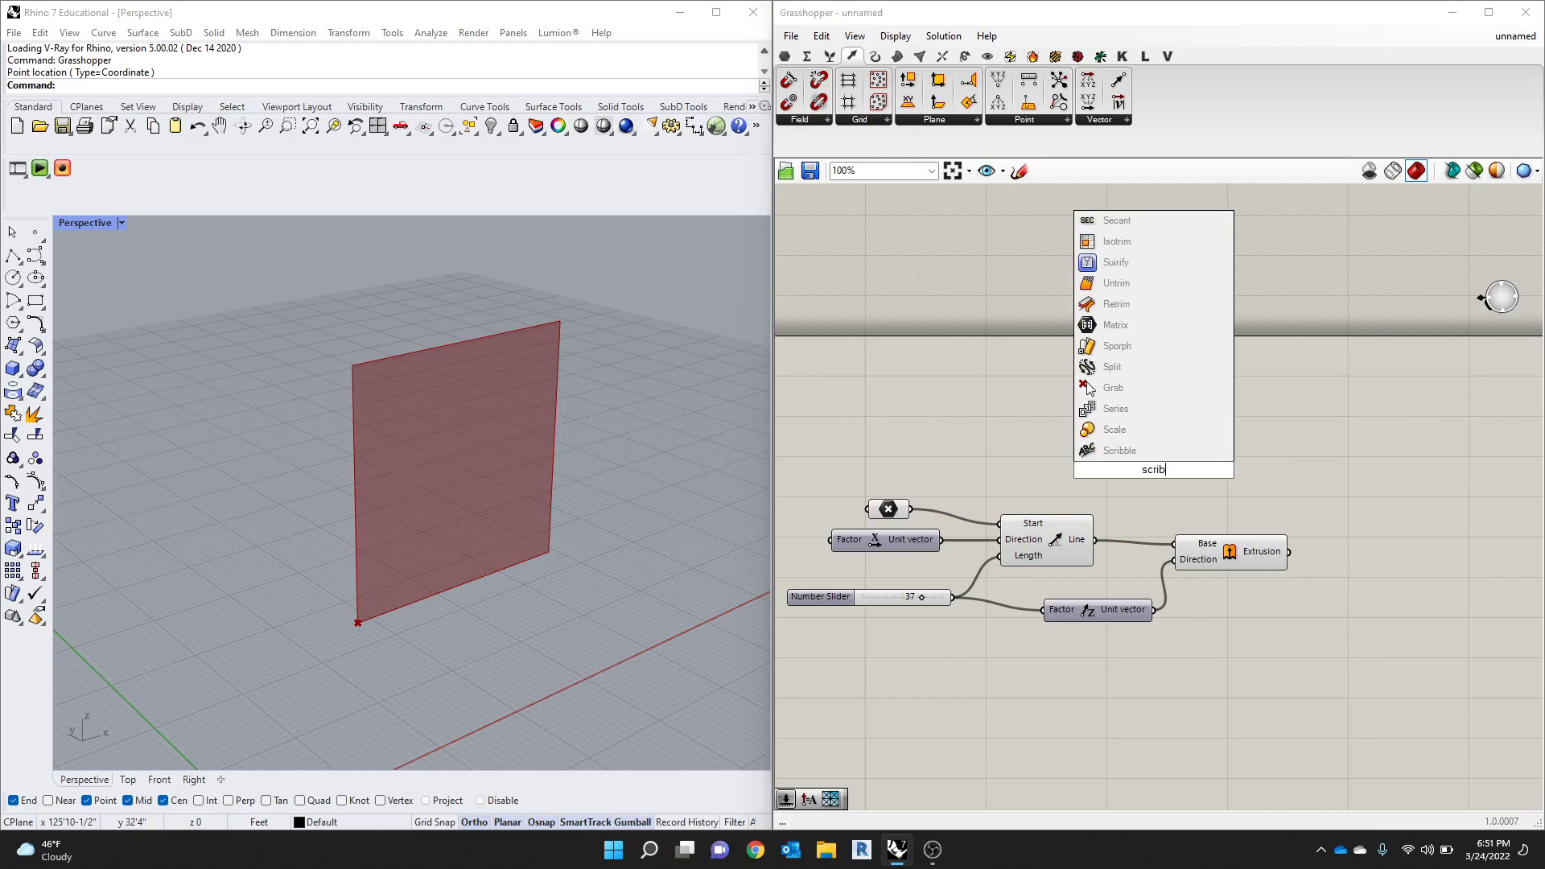
pyautogui.press('Return')
pyautogui.click(1181, 475)
pyautogui.doubleClick(1181, 474)
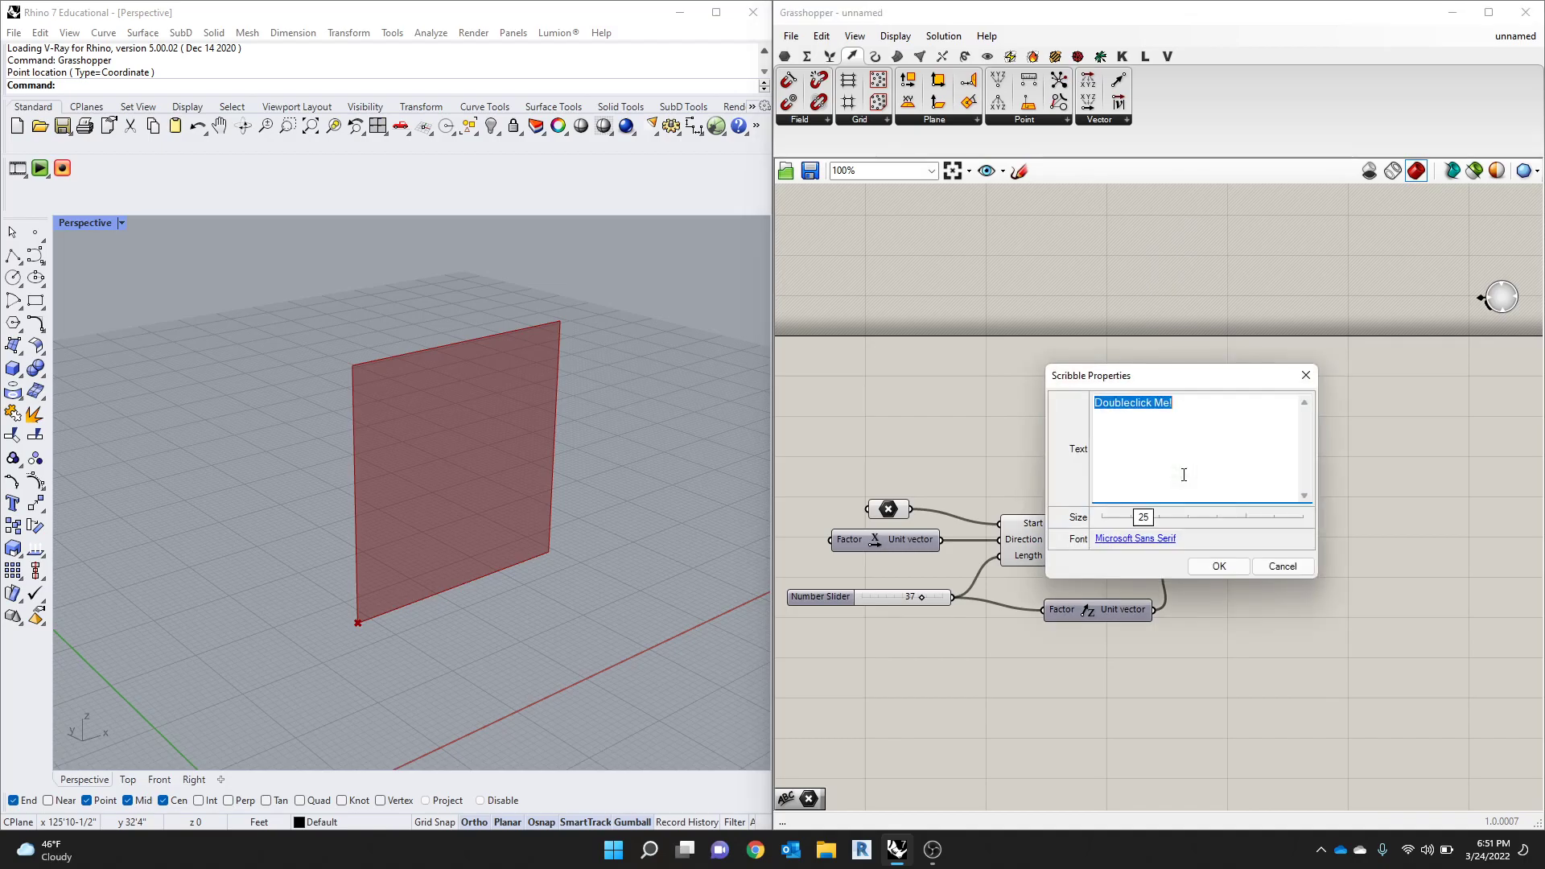
pyautogui.write('s')
pyautogui.press('BackSpace')
pyautogui.write('SURFACE')
pyautogui.press('Return')
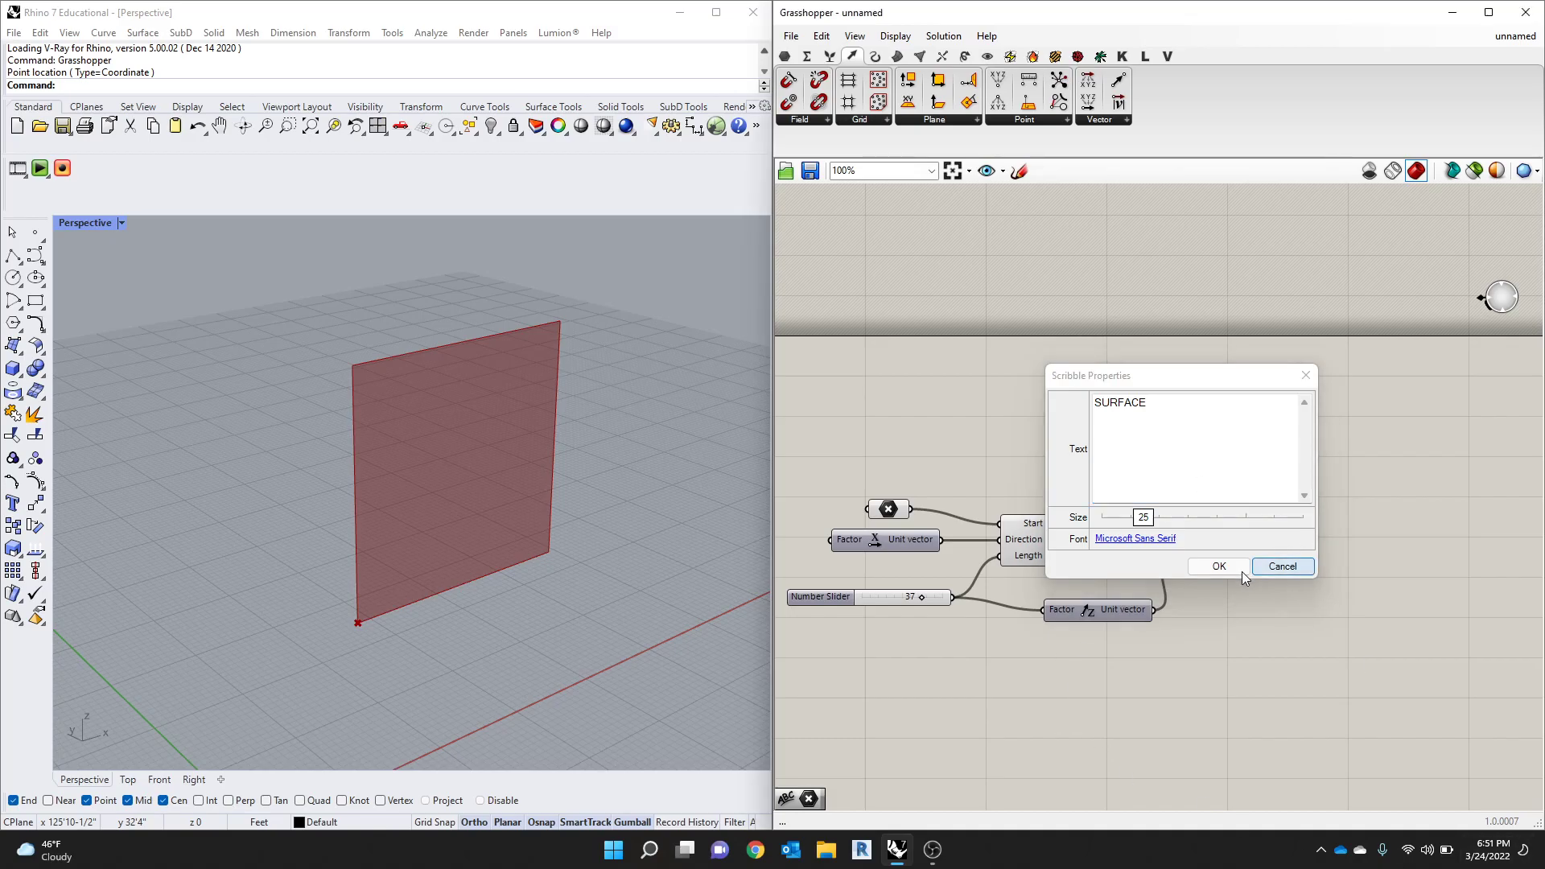
pyautogui.click(1282, 565)
# Step: Set the Scribble label's text to SURFACE and place it above the Line component group
pyautogui.doubleClick(1179, 470)
pyautogui.write('SURFACE')
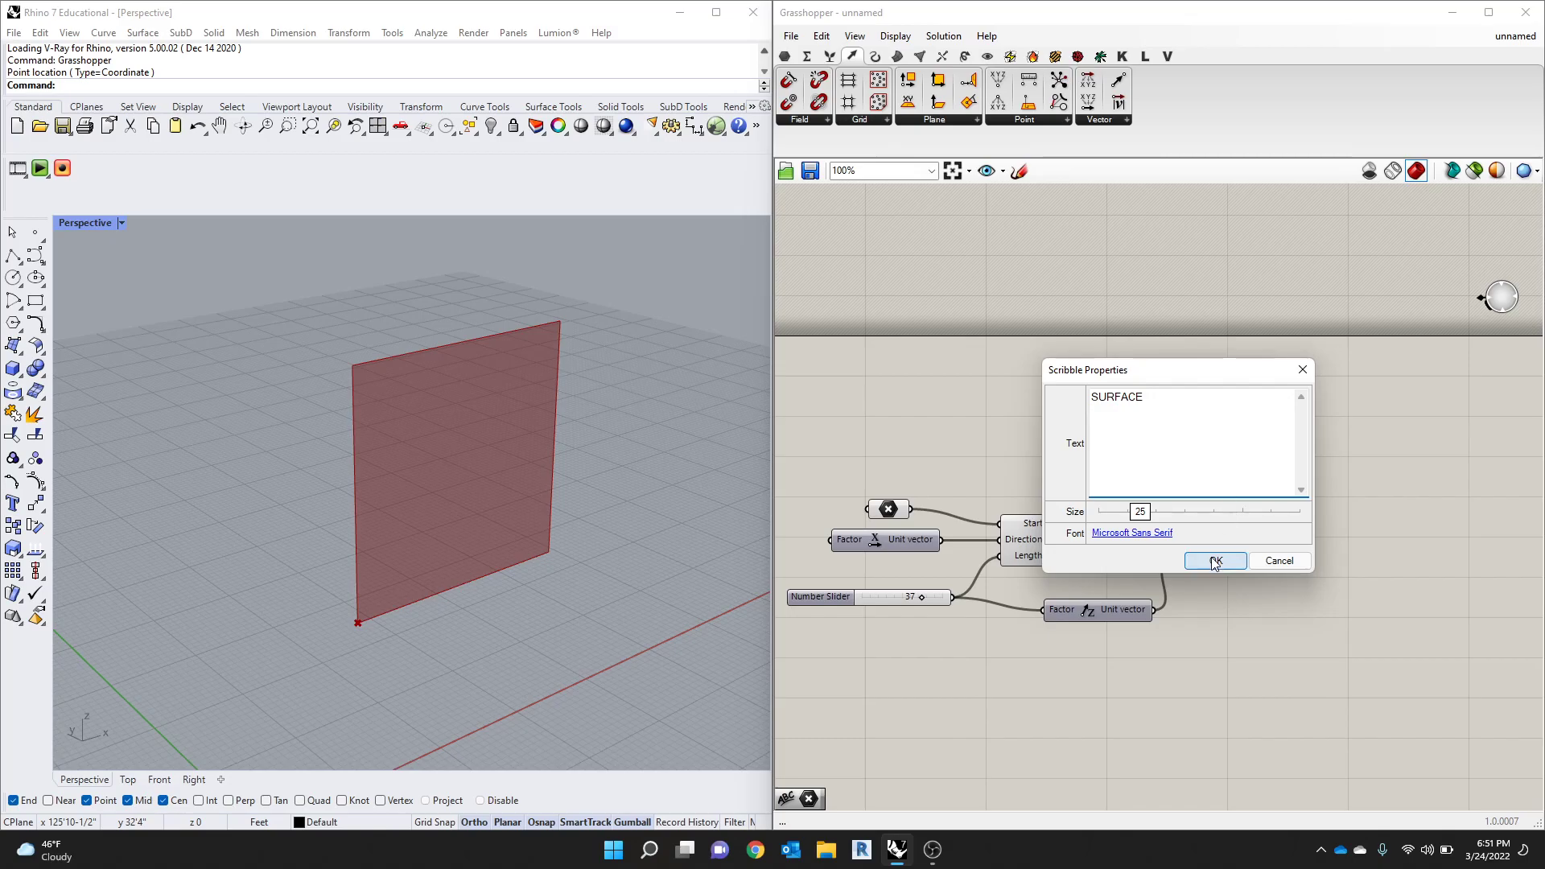
pyautogui.click(1215, 560)
pyautogui.moveTo(1158, 470)
pyautogui.mouseDown()
pyautogui.moveTo(1078, 450)
pyautogui.moveTo(904, 457)
pyautogui.mouseUp()
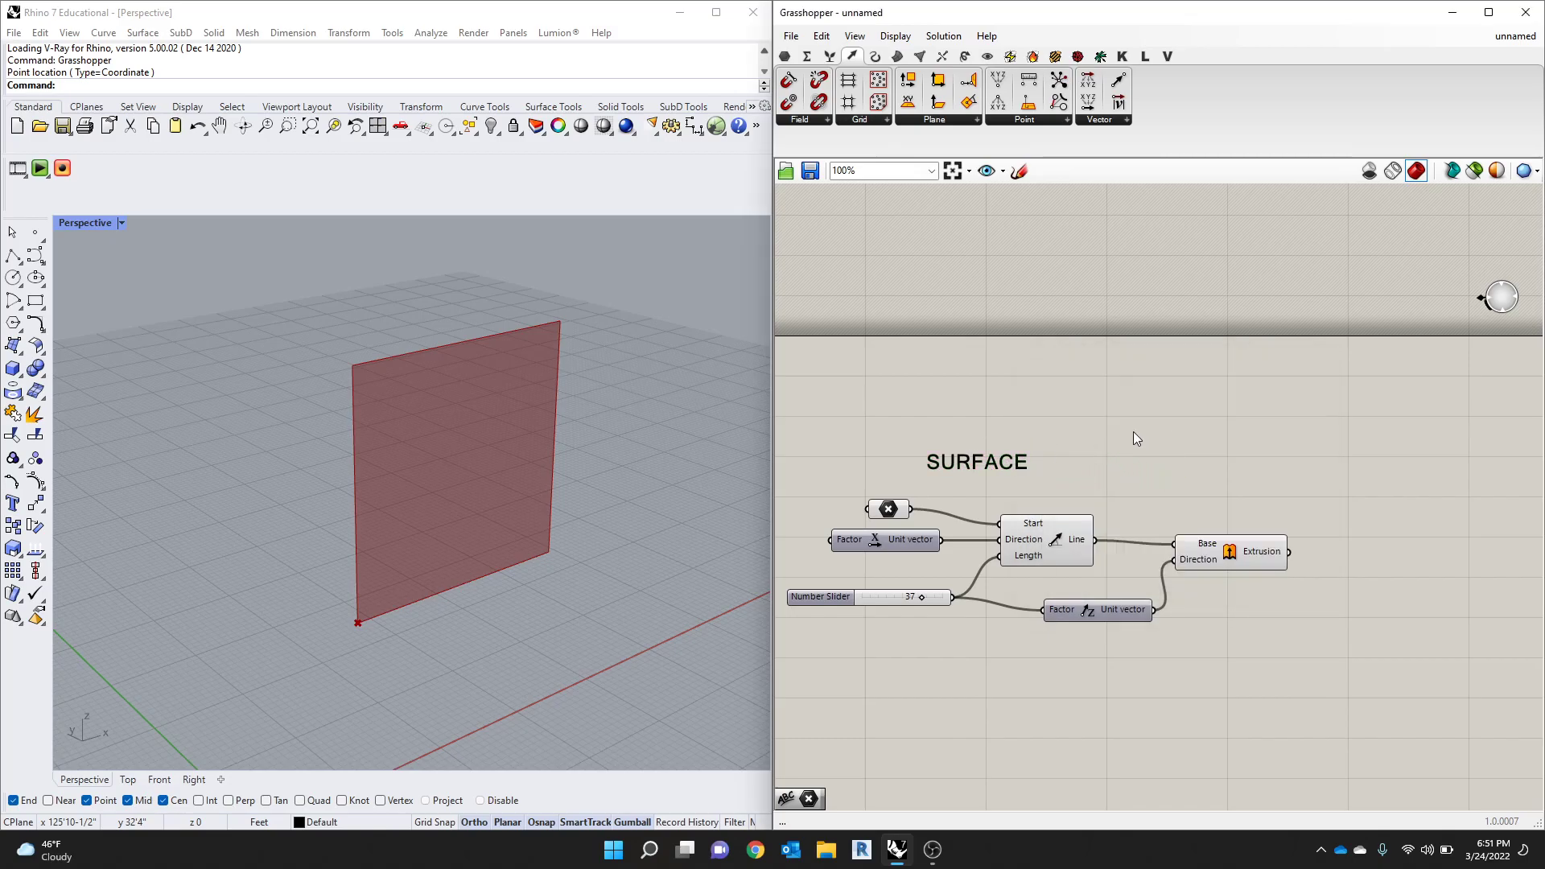
# Step: Add a LunchBox Triangle Panels C component after the Extrude component
pyautogui.scroll(-1, 1233, 476)
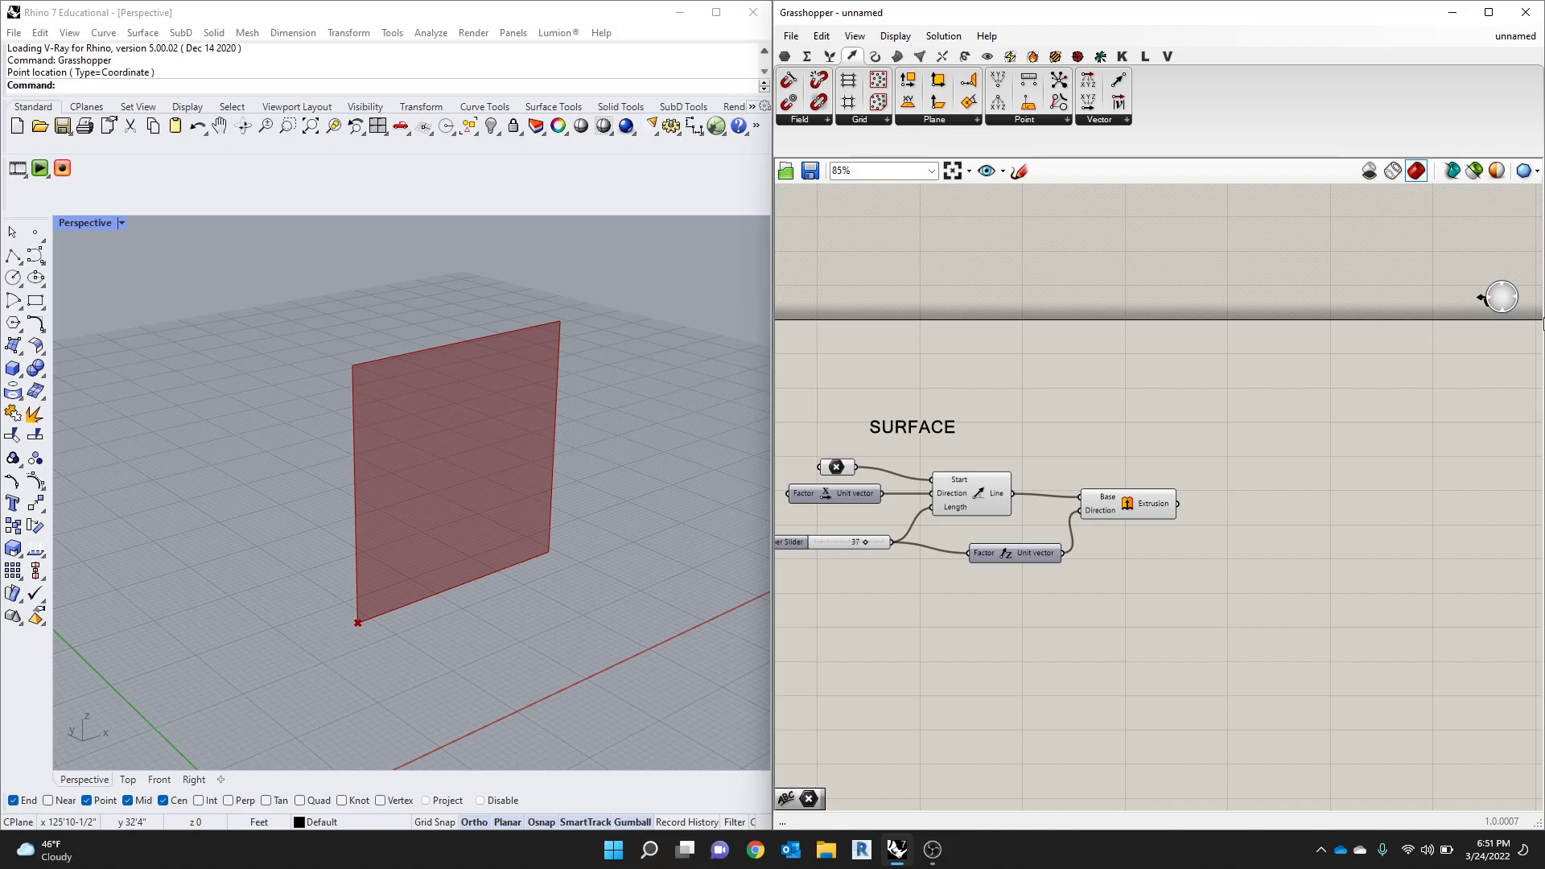
pyautogui.scroll(-1, 1078, 439)
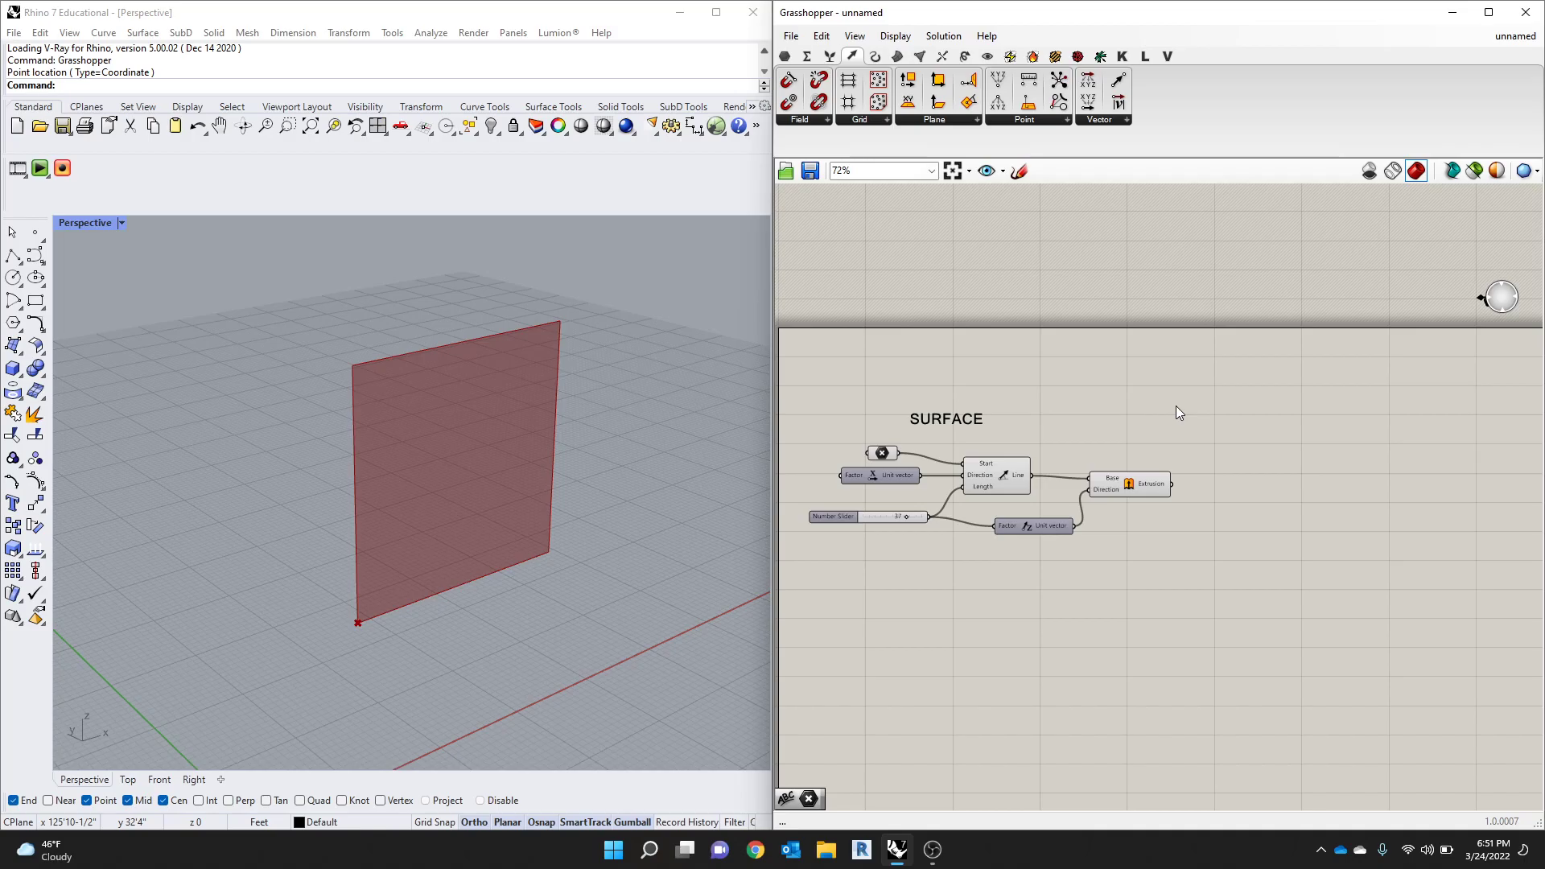
pyautogui.click(1142, 58)
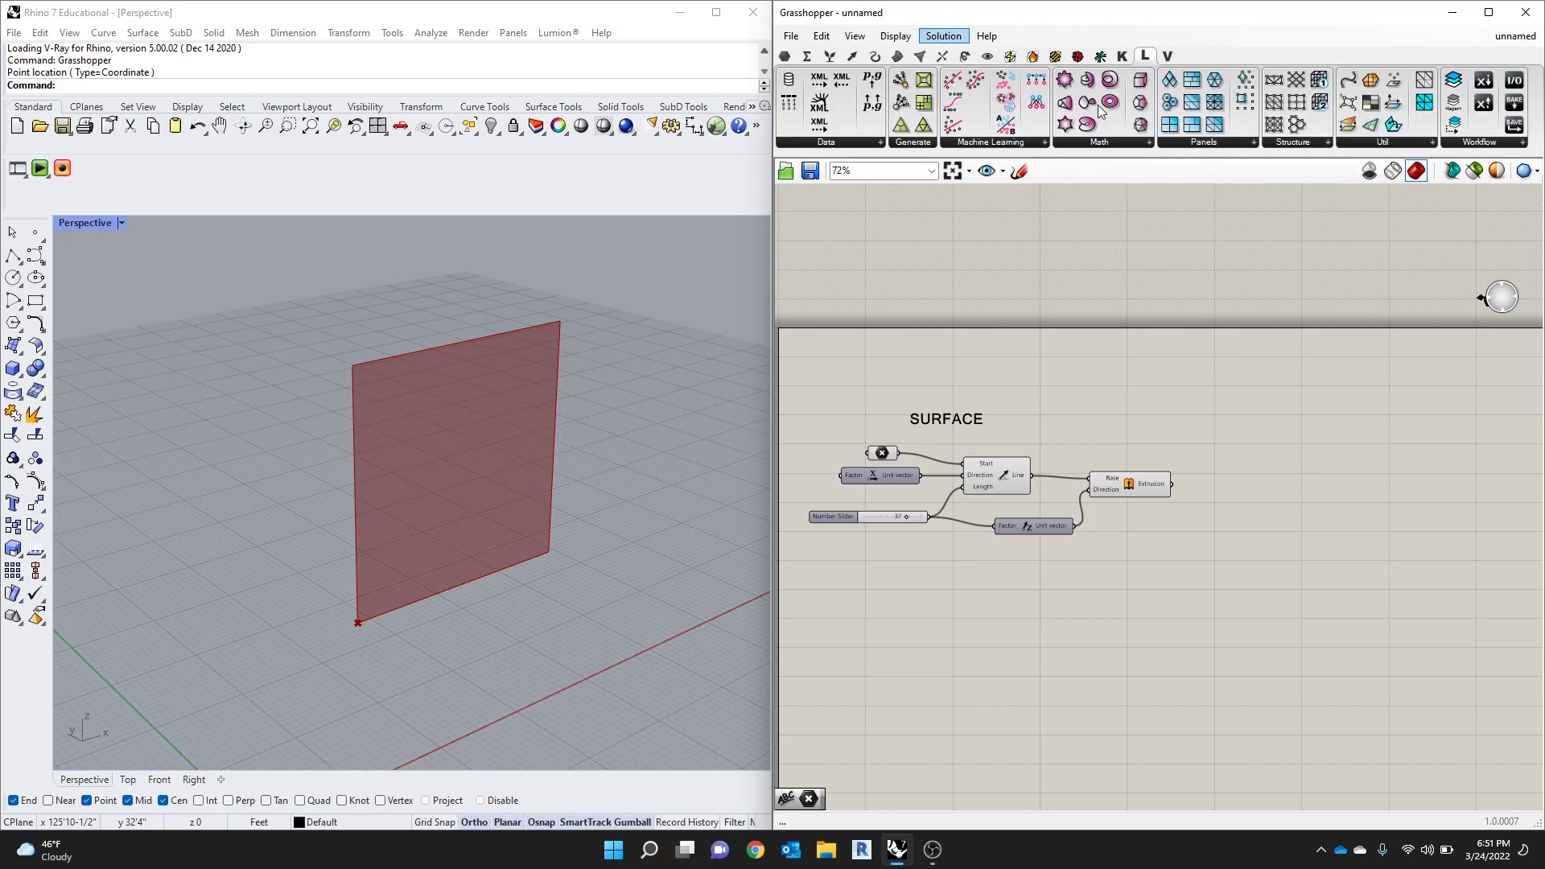
pyautogui.click(1253, 143)
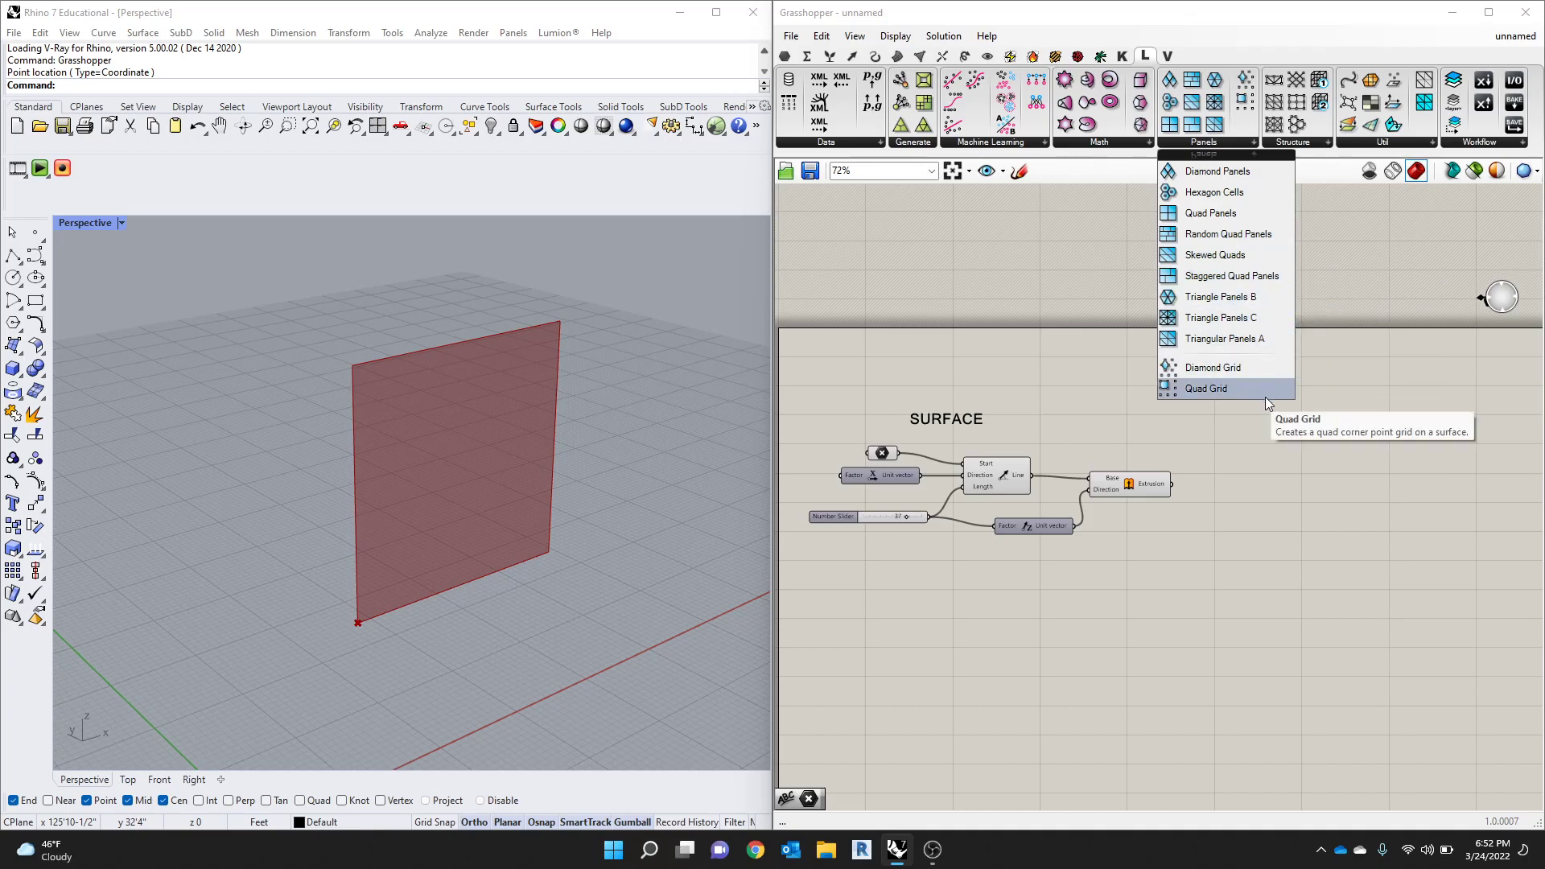
pyautogui.click(1244, 340)
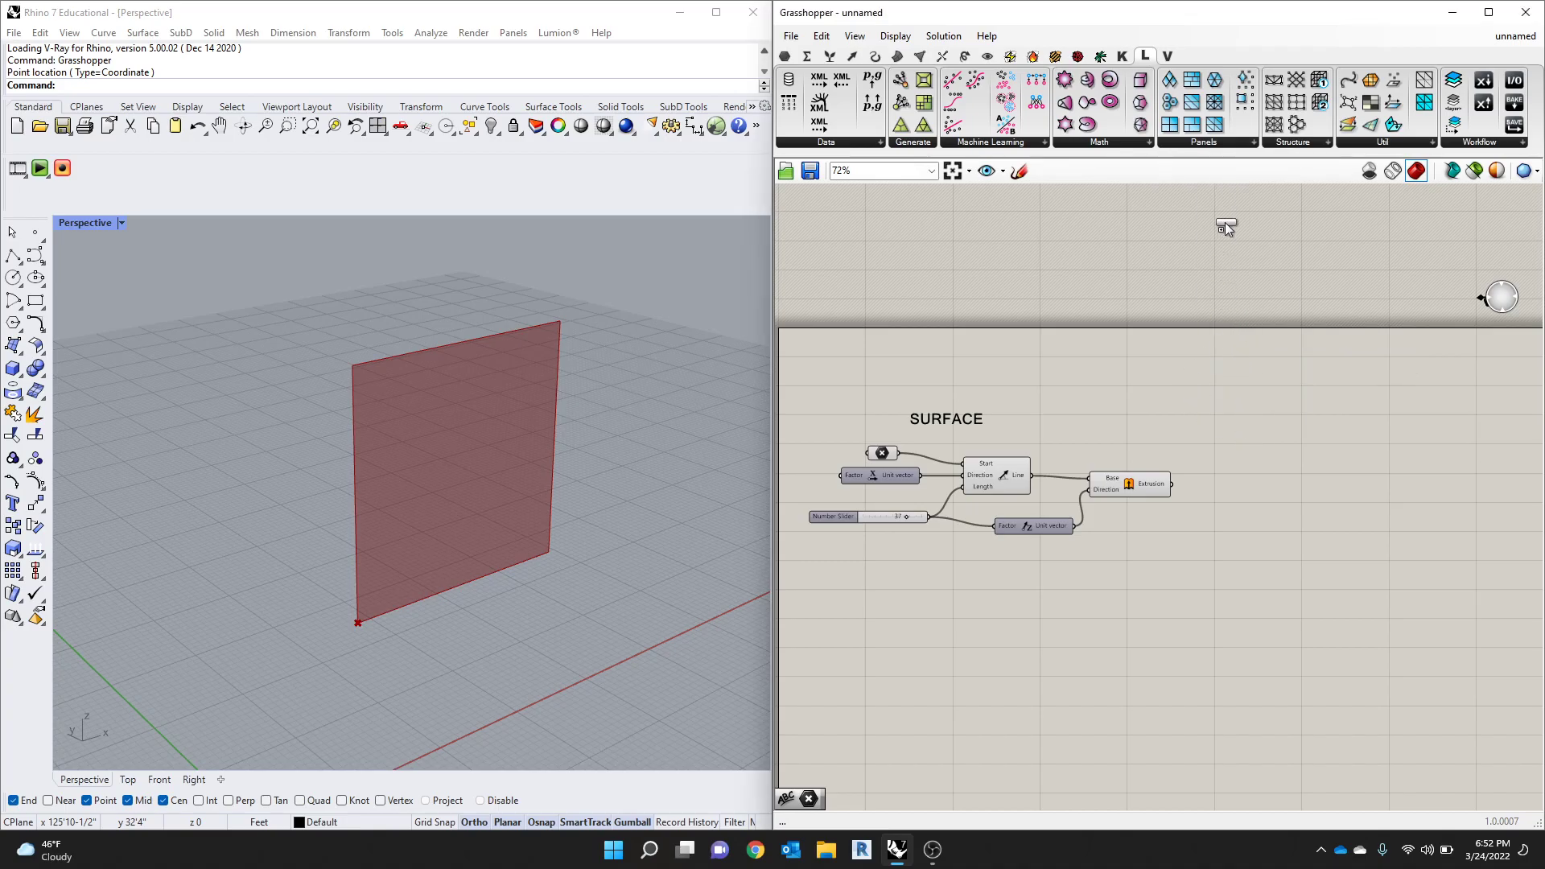
pyautogui.click(1254, 143)
pyautogui.click(1214, 316)
pyautogui.click(1233, 487)
pyautogui.scroll(3, 1229, 504)
pyautogui.moveTo(1205, 470); pyautogui.dragTo(1249, 475)
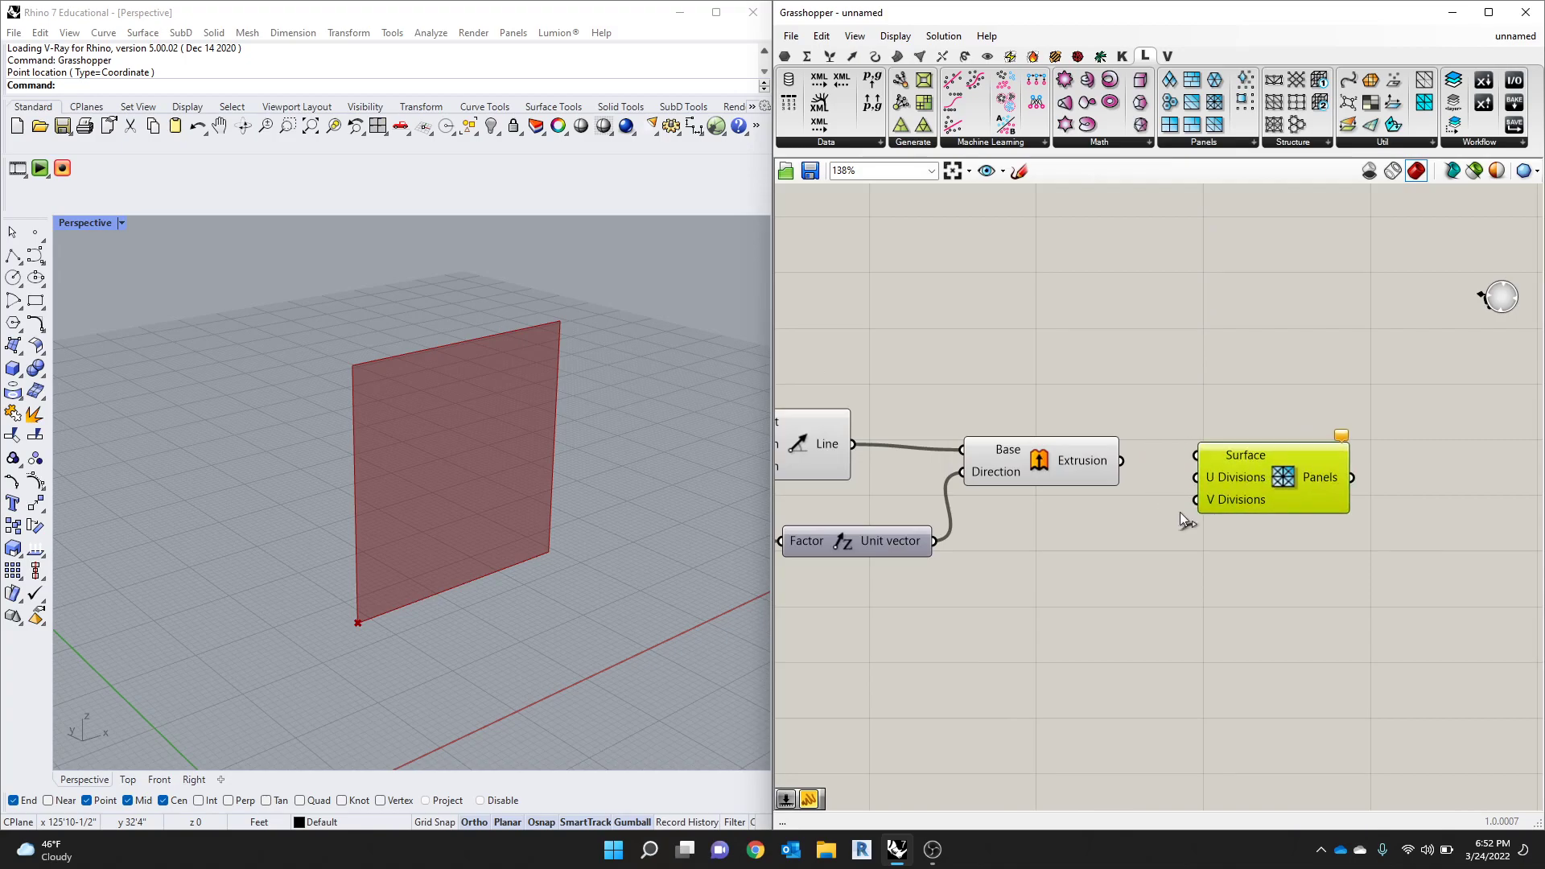
# Step: Align the Extrude and Triangle Panels C components and connect the Extrusion output to the panels' Surface input
pyautogui.click(1104, 475)
pyautogui.moveTo(1104, 475); pyautogui.dragTo(1102, 469)
pyautogui.moveTo(1244, 475)
pyautogui.mouseDown()
pyautogui.moveTo(1241, 460)
pyautogui.moveTo(1251, 476)
pyautogui.mouseUp()
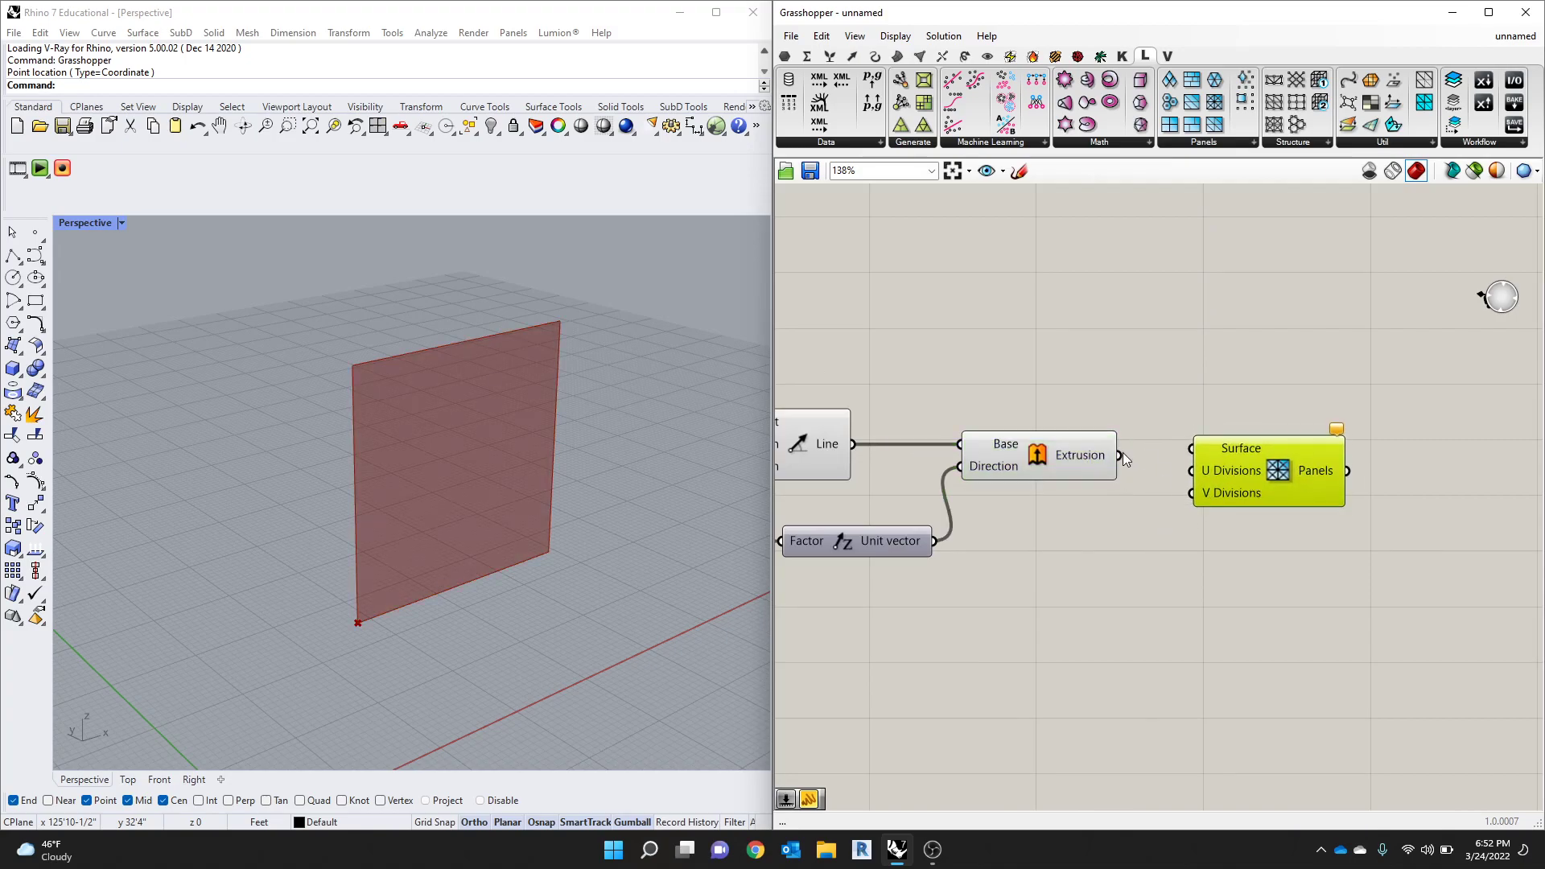
pyautogui.moveTo(1119, 455); pyautogui.dragTo(1192, 448)
pyautogui.click(1282, 372)
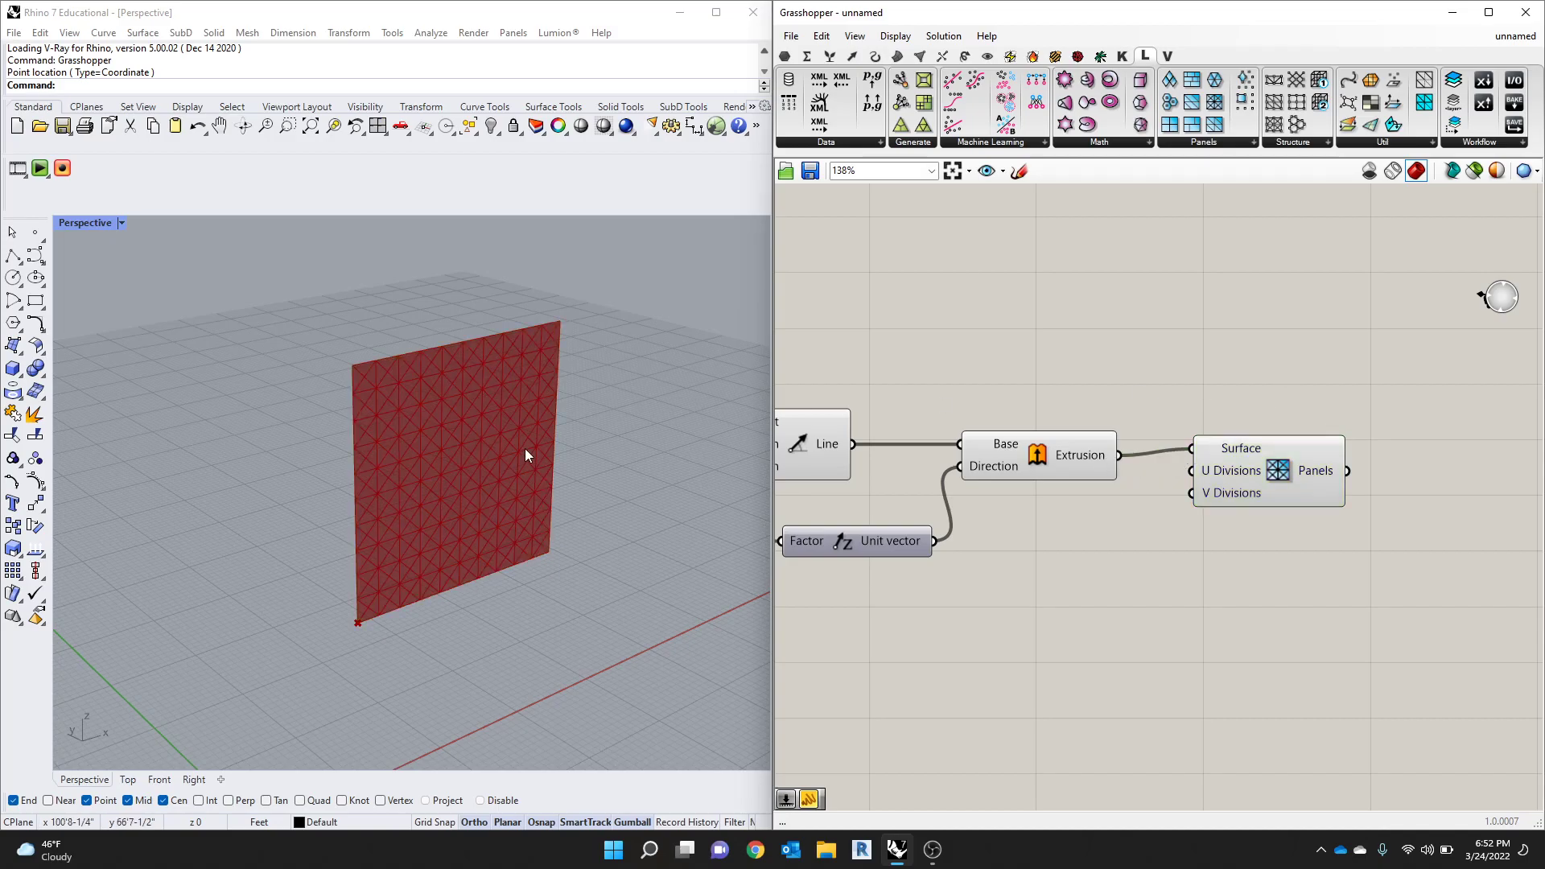
pyautogui.scroll(5, 420, 475)
pyautogui.scroll(-8, 508, 457)
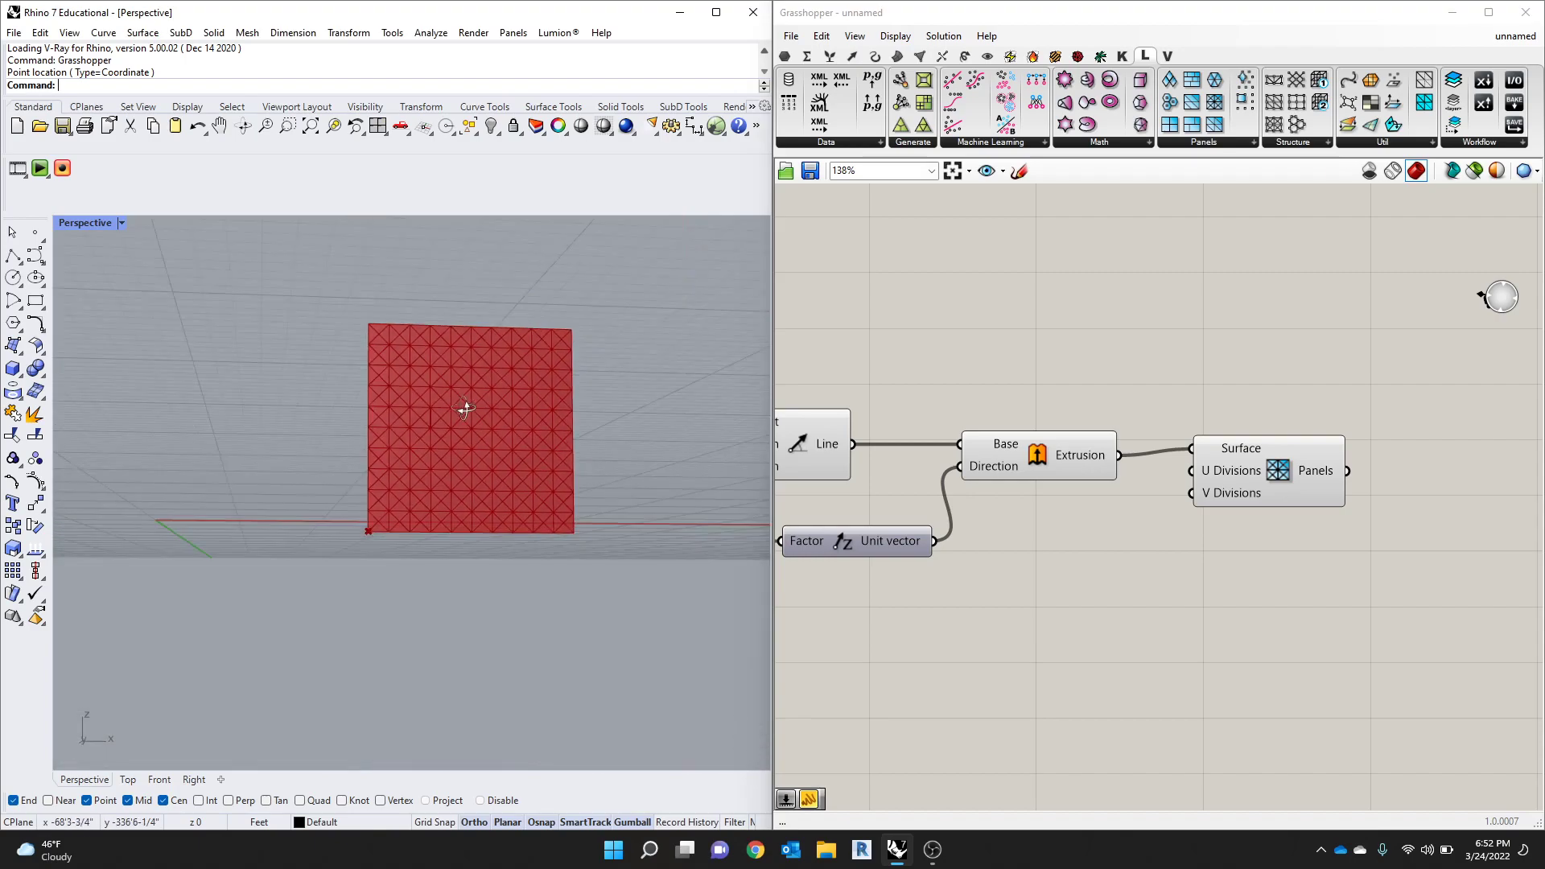
pyautogui.moveTo(476, 411); pyautogui.dragTo(416, 421, button='right')
pyautogui.scroll(4, 419, 420)
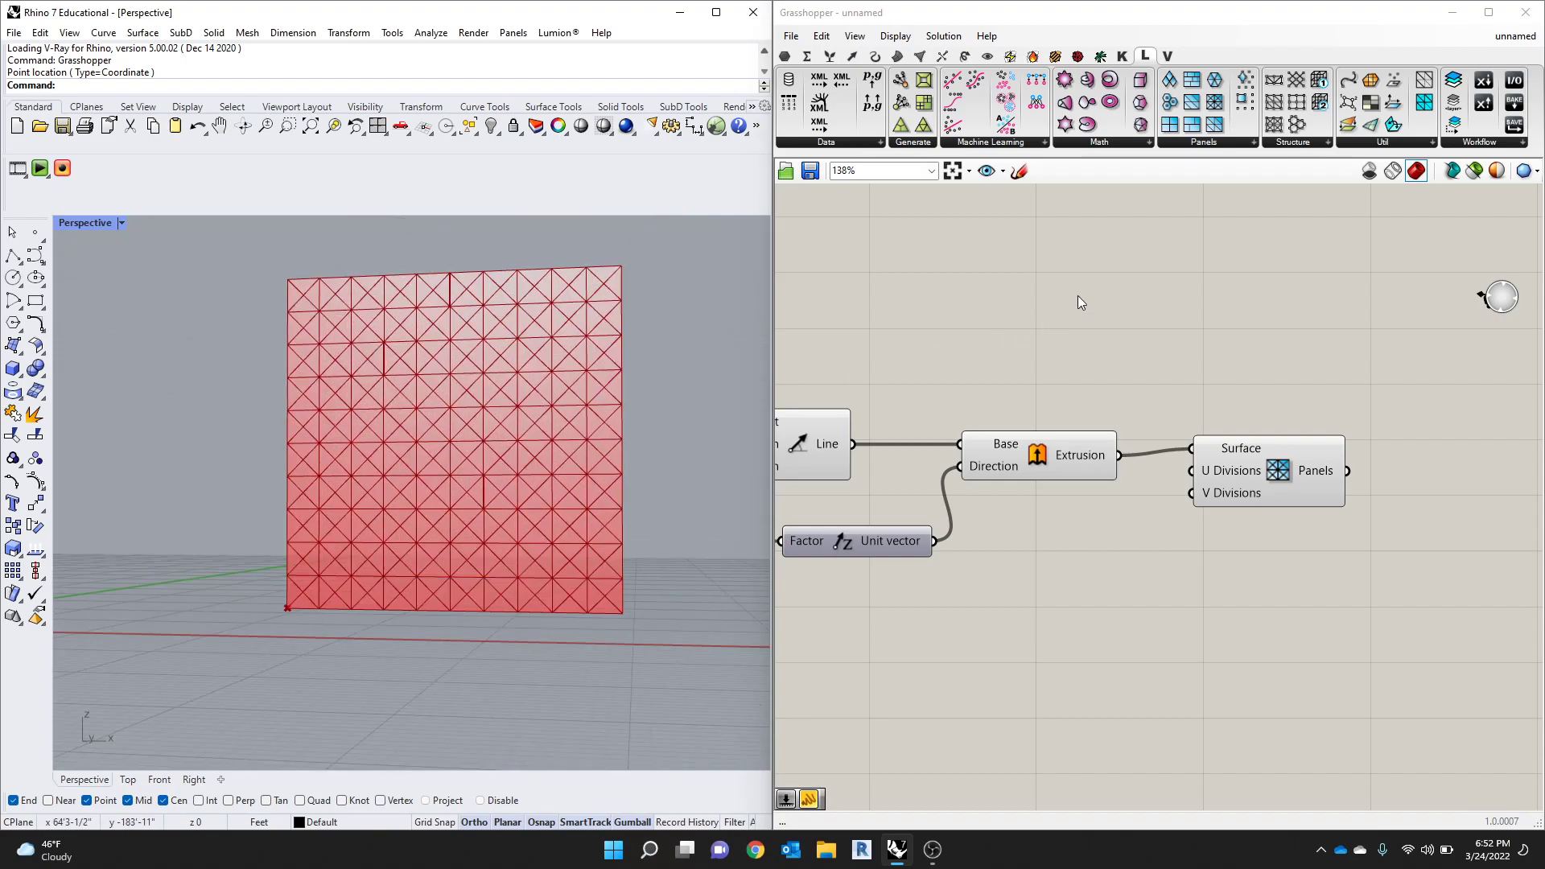
# Step: Add a LunchBox Hexagon Cells component below the Triangle Panels C component
pyautogui.click(1250, 142)
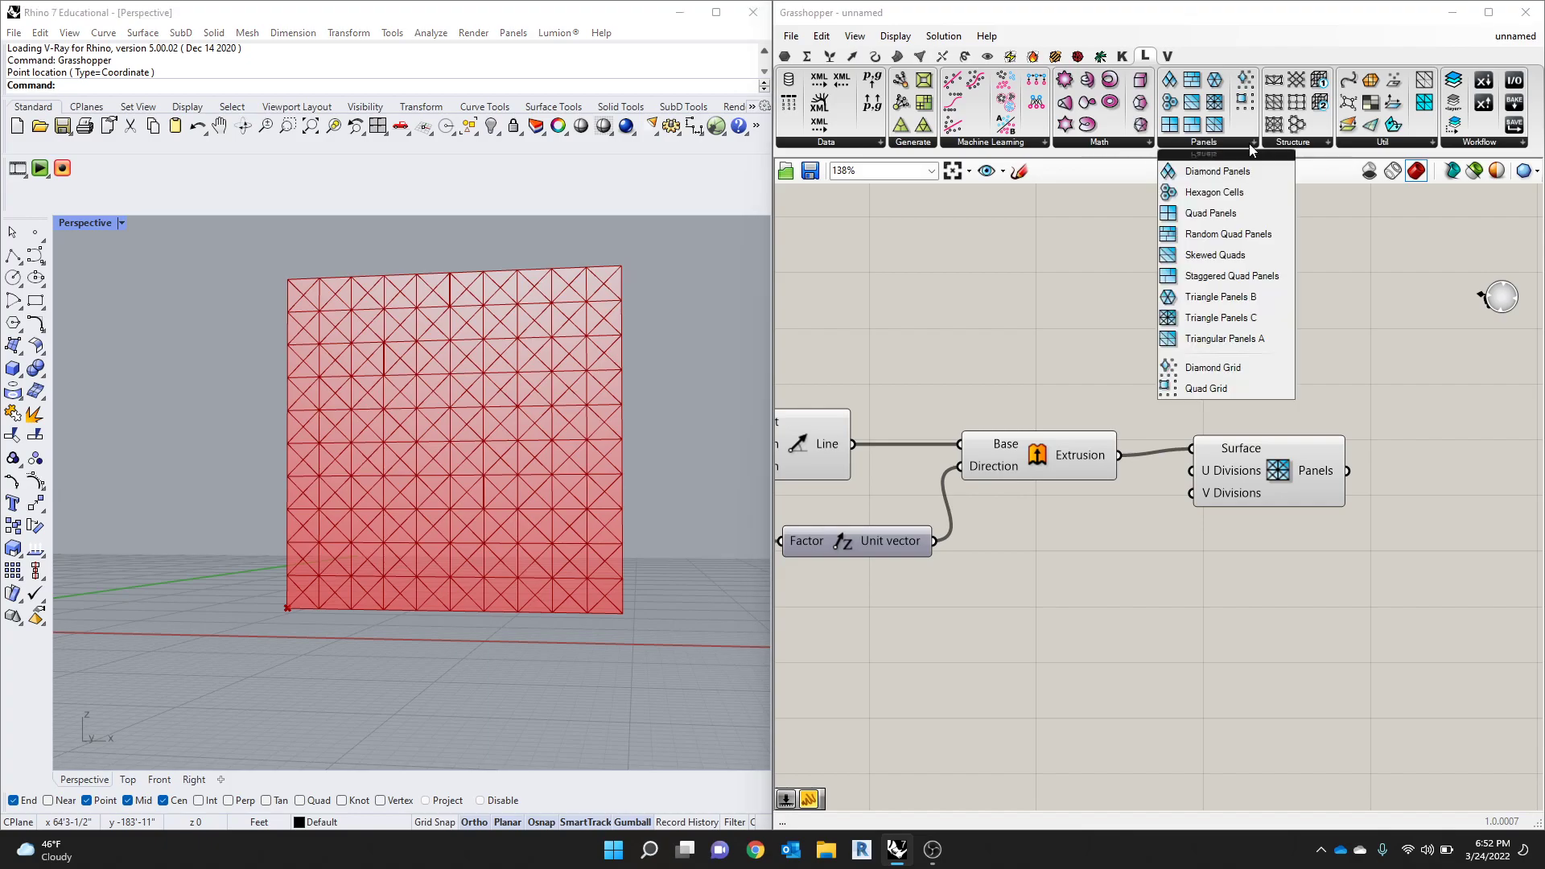
pyautogui.click(1228, 191)
pyautogui.click(1247, 630)
# Step: Move the Triangle Panels C component up and hide its preview, and connect the Extrusion output to the Hexagon Cells' Surface input
pyautogui.moveTo(1262, 474); pyautogui.dragTo(1260, 412)
pyautogui.rightClick(1260, 410)
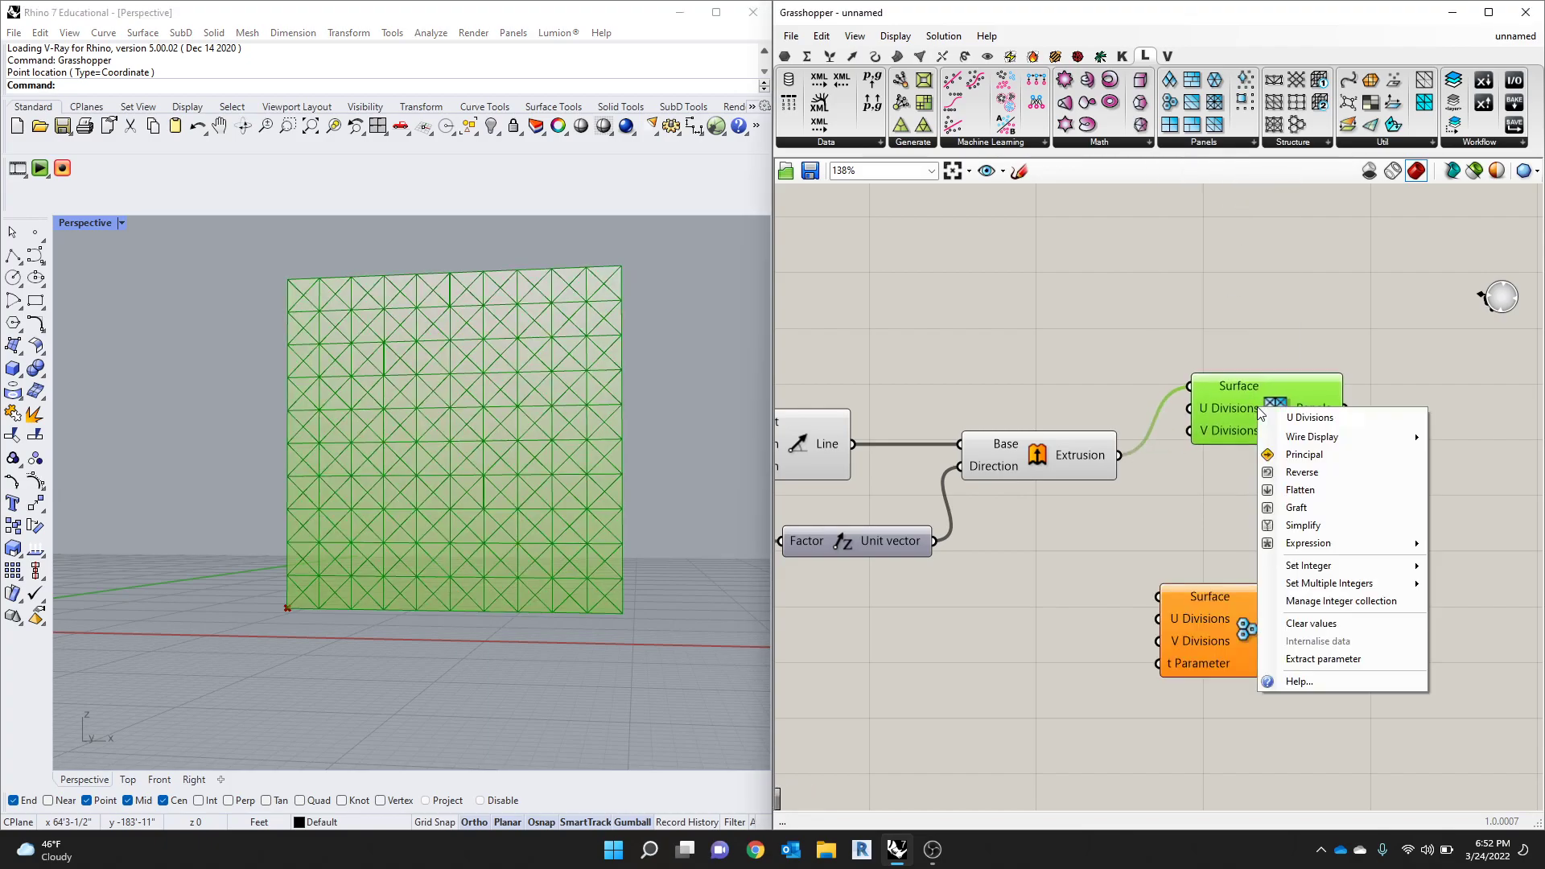
pyautogui.click(1230, 334)
pyautogui.click(1260, 428)
pyautogui.middleClick(1255, 421)
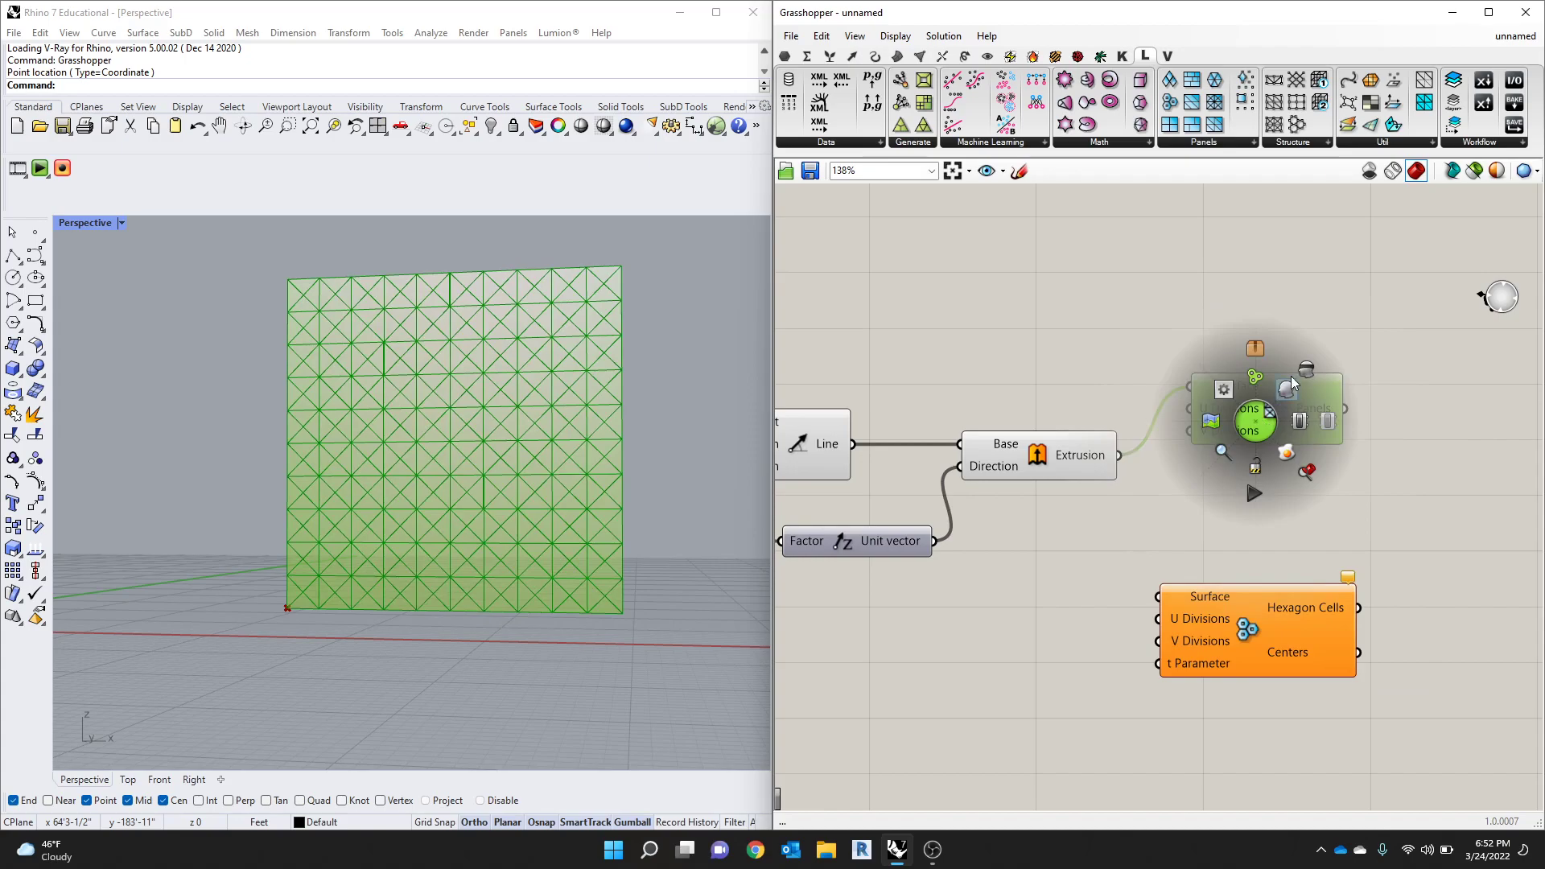
pyautogui.click(1293, 376)
pyautogui.moveTo(1119, 455); pyautogui.dragTo(1157, 597)
pyautogui.moveTo(1223, 635); pyautogui.dragTo(1242, 626)
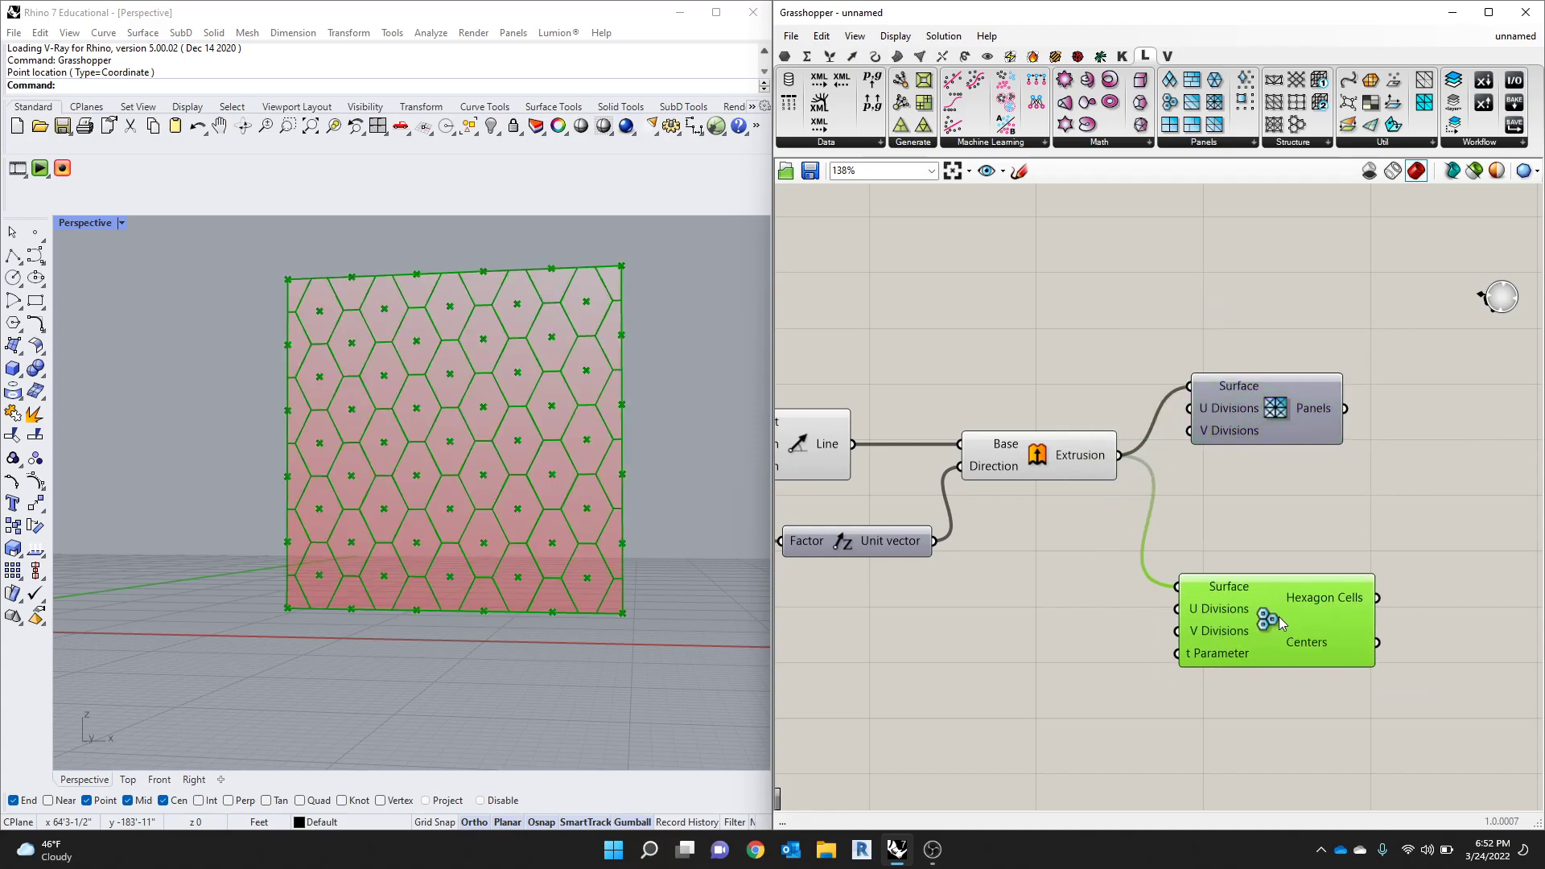
# Step: Hide the Hexagon Cells preview and add a Random Quad Panels component above Triangle Panels C, with the Extrusion output feeding its Surface input
pyautogui.click(1253, 143)
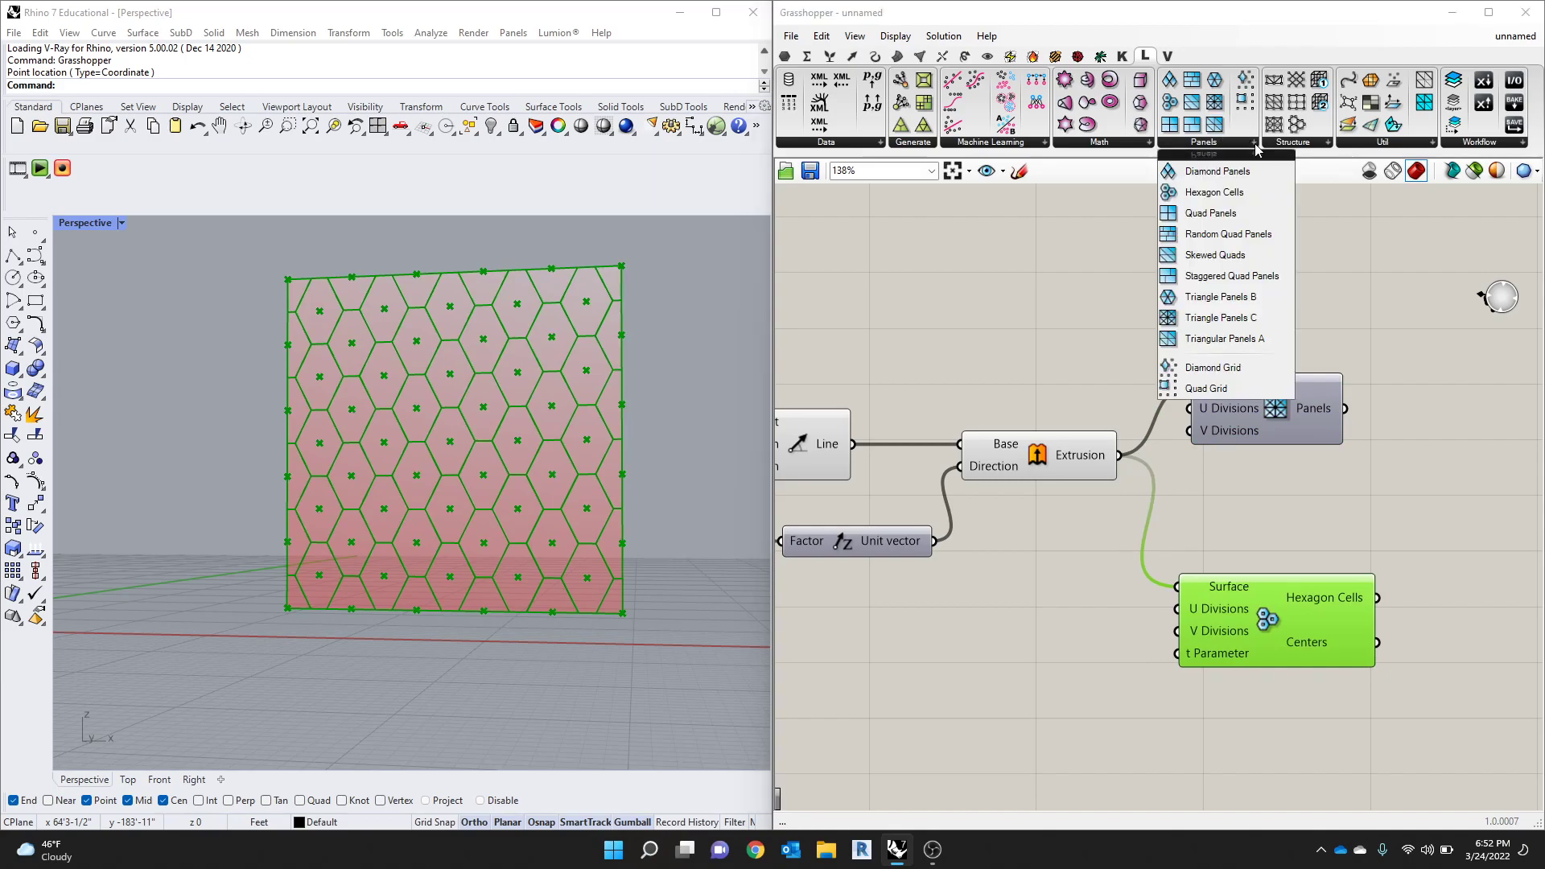
pyautogui.moveTo(1228, 233); pyautogui.dragTo(1269, 234)
pyautogui.click(1275, 619)
pyautogui.middleClick(1276, 605)
pyautogui.click(1255, 563)
pyautogui.moveTo(1119, 455); pyautogui.dragTo(1159, 213)
pyautogui.moveTo(1247, 249); pyautogui.dragTo(1270, 278)
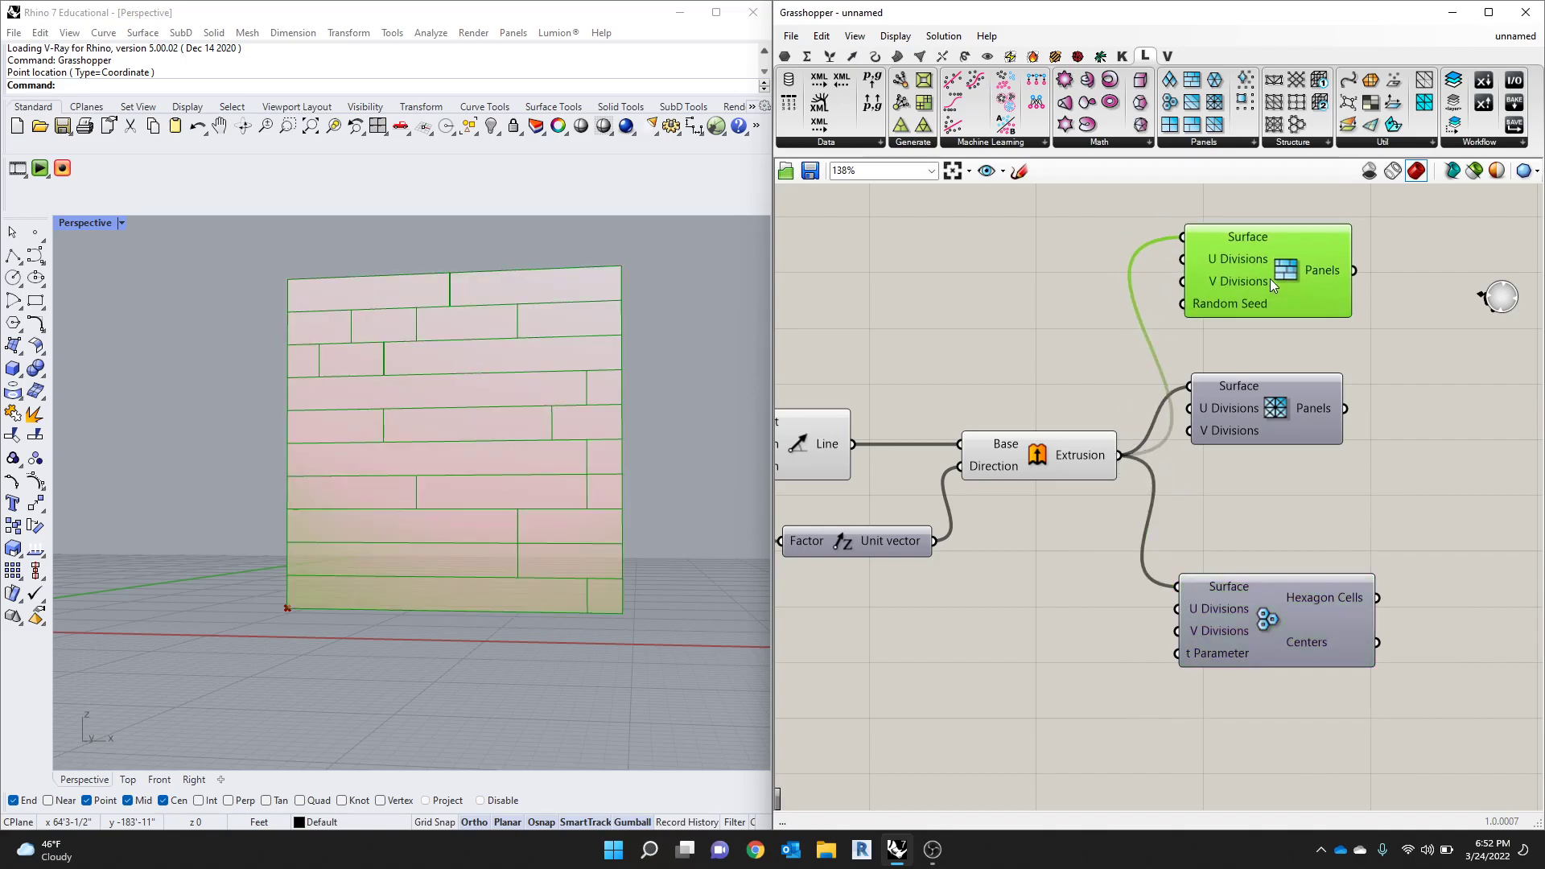
# Step: Add a Triangle Panels B component fed by the Extrusion output and hide the Random Quad Panels preview
pyautogui.click(1252, 142)
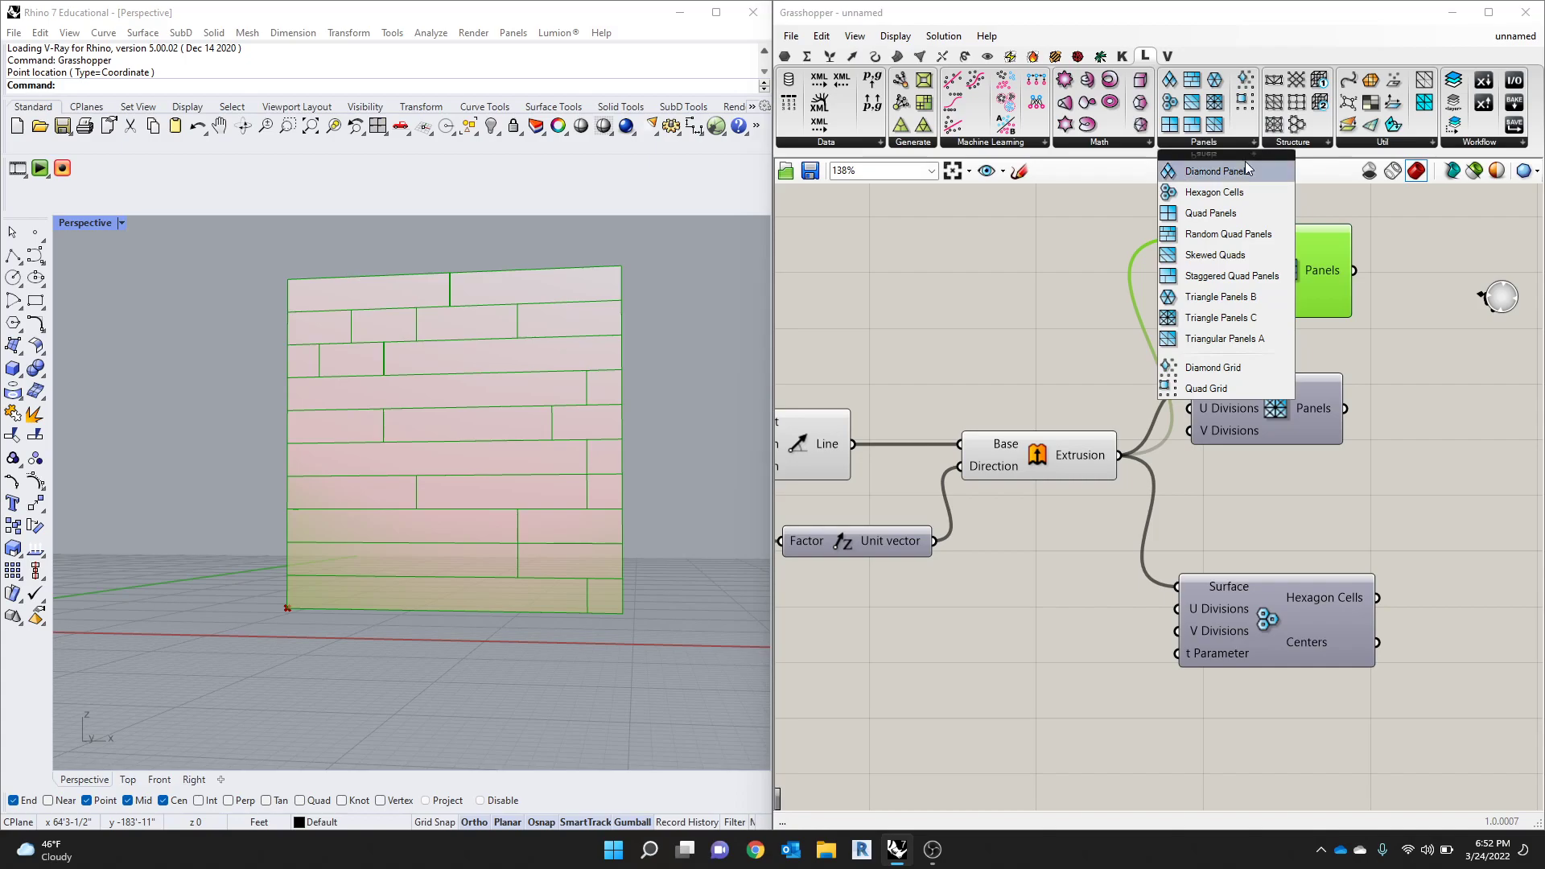
pyautogui.moveTo(1207, 298); pyautogui.dragTo(1277, 495)
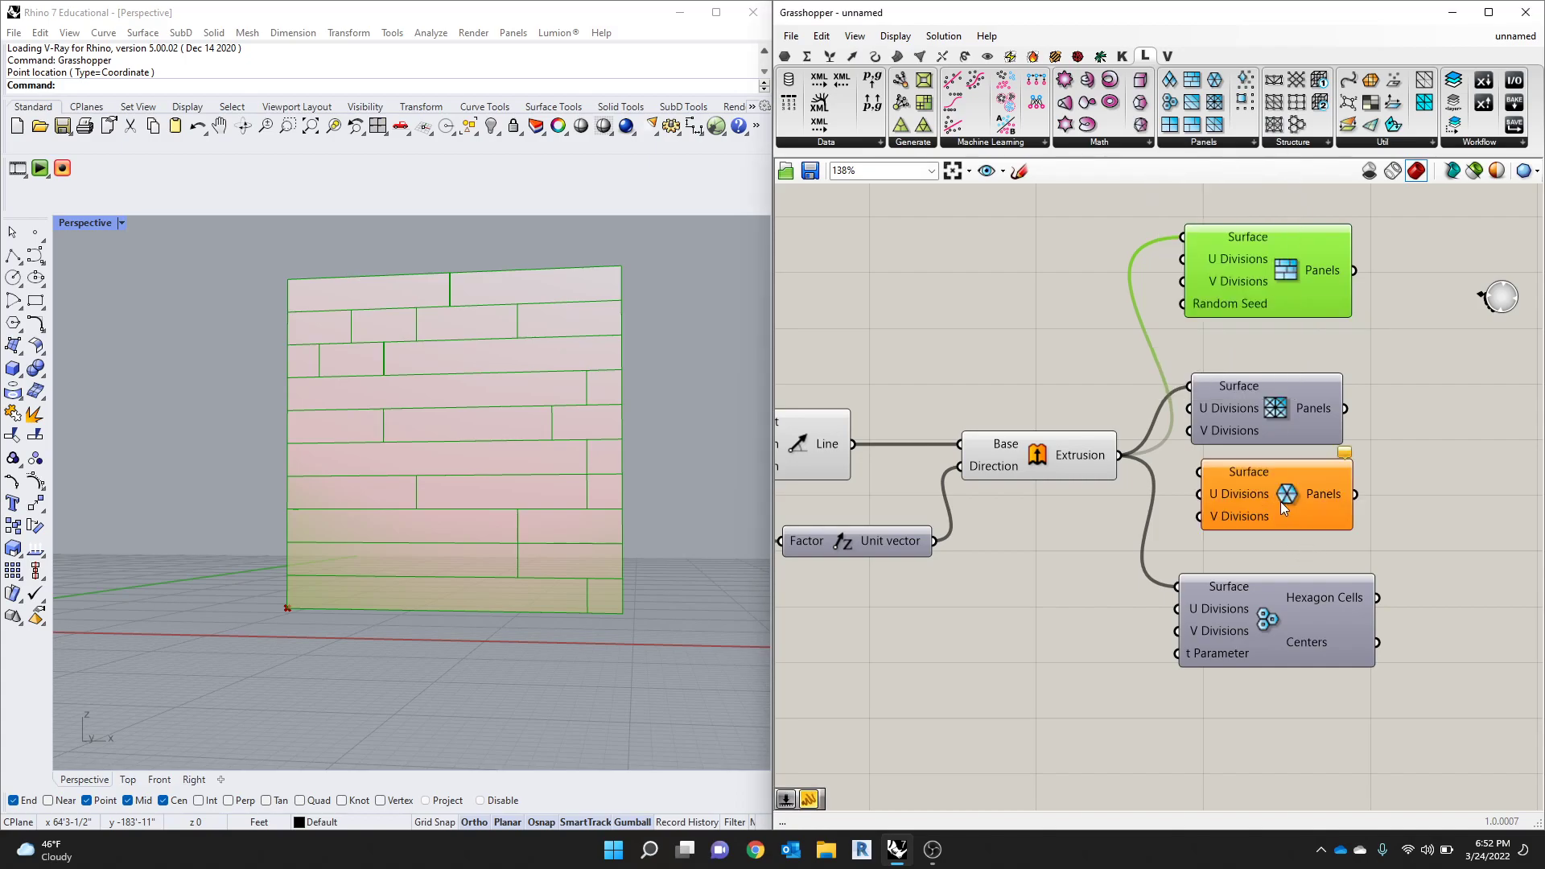
pyautogui.moveTo(1119, 455); pyautogui.dragTo(1205, 475)
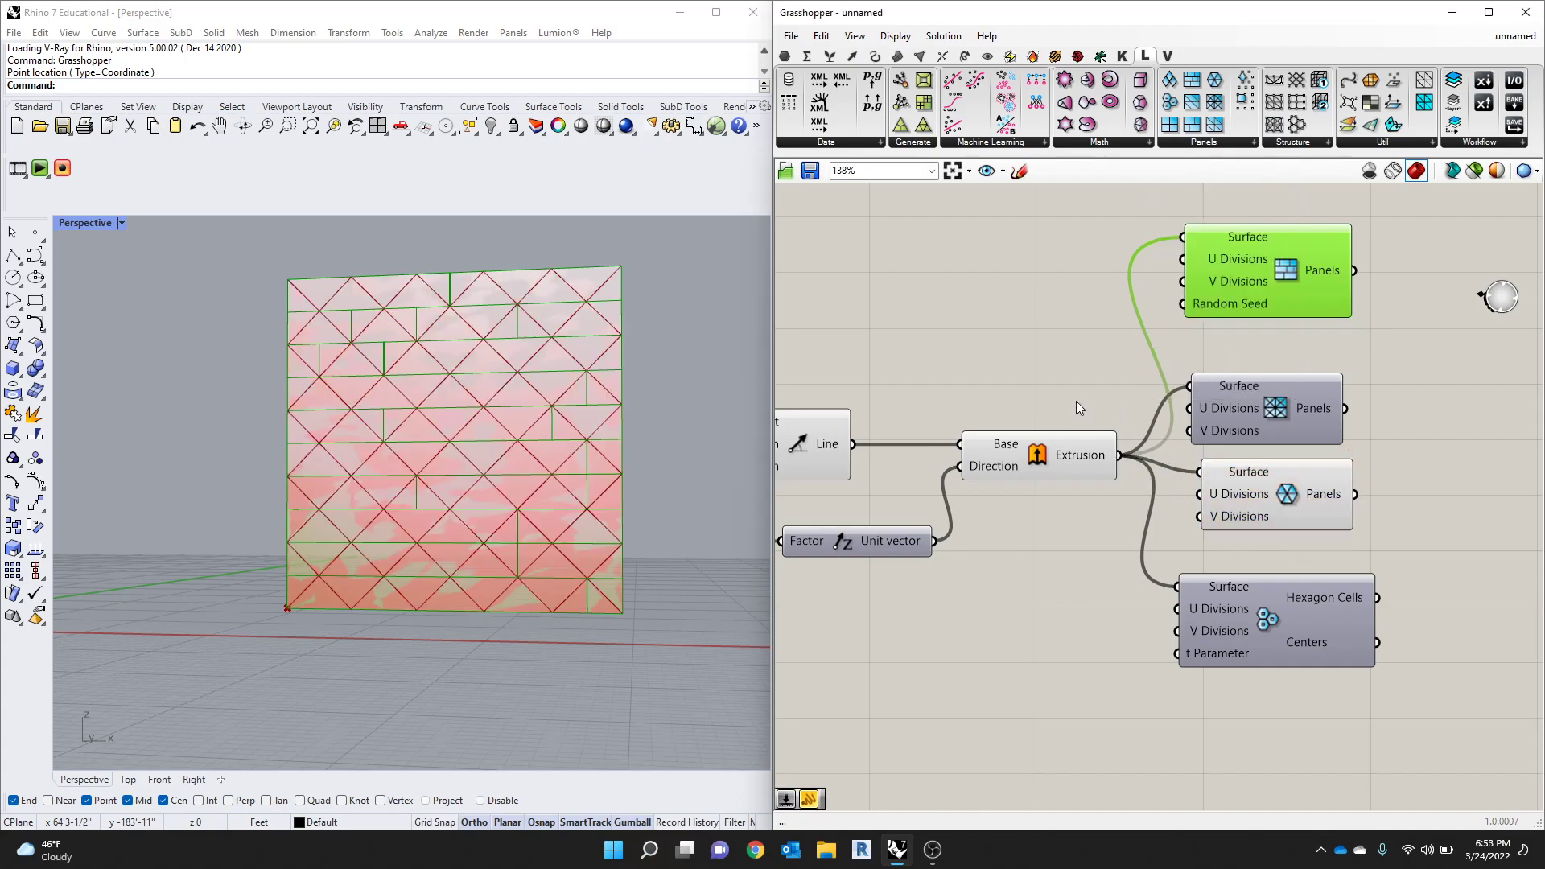
pyautogui.middleClick(1233, 266)
pyautogui.click(1281, 224)
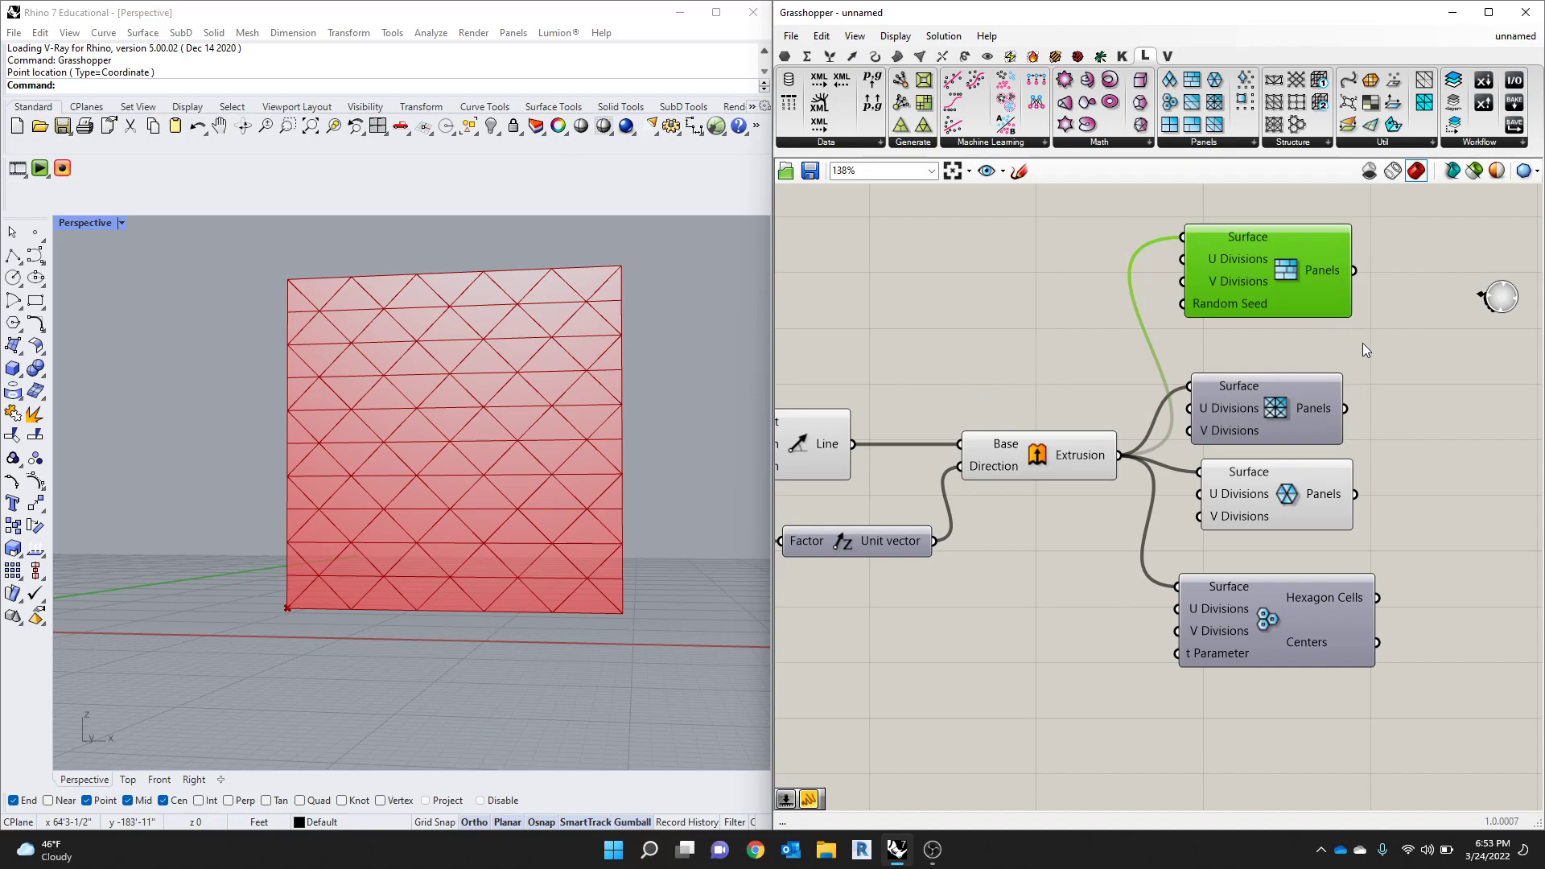
# Step: Delete the Triangle Panels B, Hexagon Cells and Random Quad Panels components
pyautogui.click(1252, 143)
pyautogui.click(1374, 271)
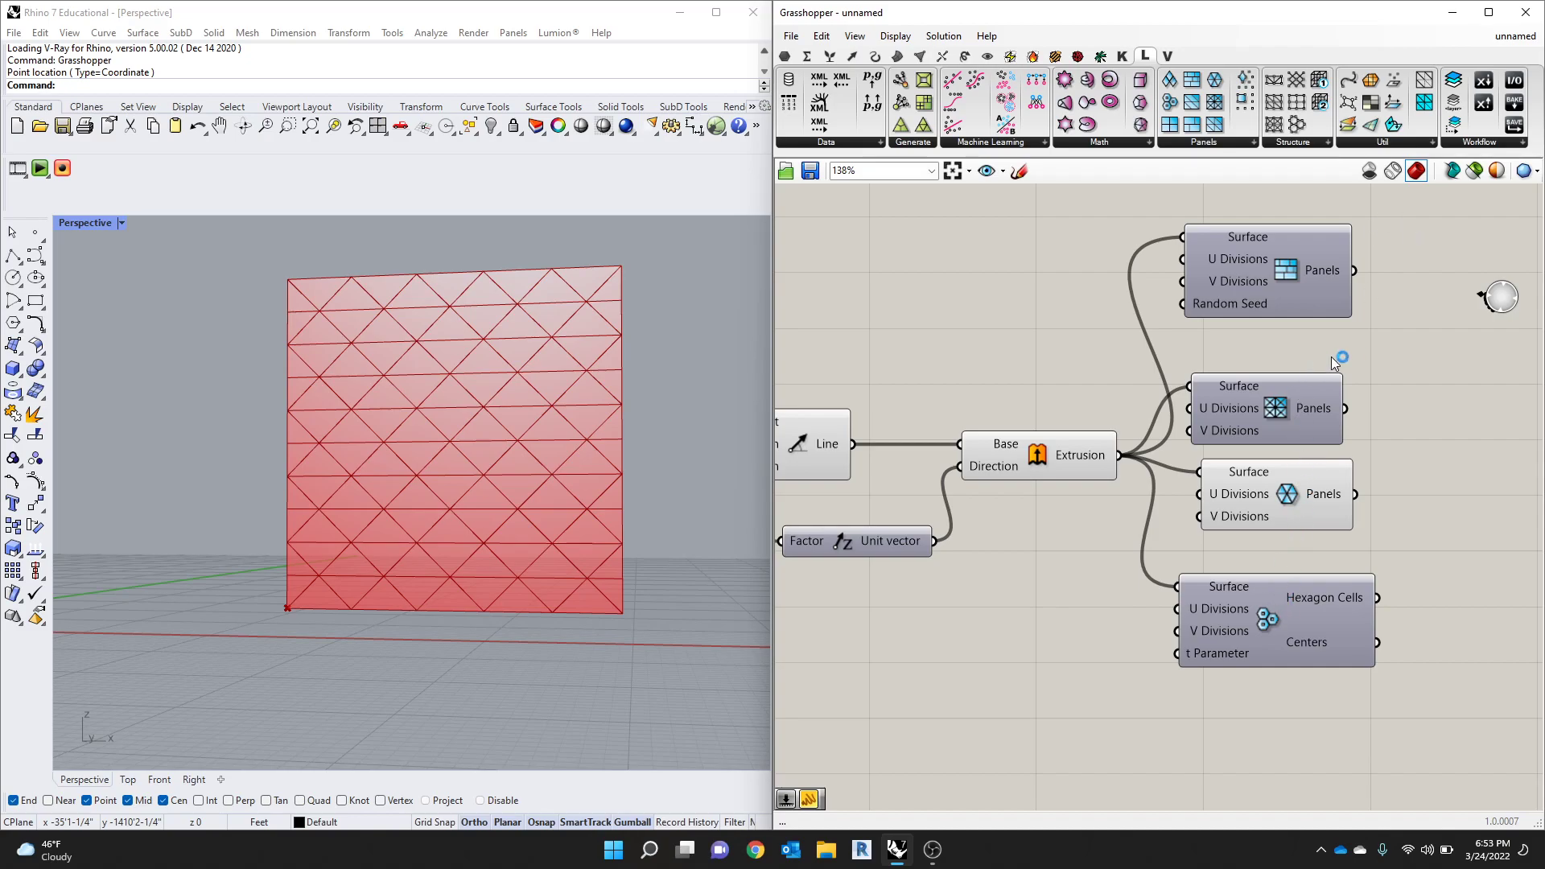
pyautogui.moveTo(1416, 471); pyautogui.dragTo(1258, 674)
pyautogui.press('Delete')
pyautogui.click(1339, 294)
pyautogui.press('Delete')
# Step: Turn the preview of the Triangle Panels C component back on
pyautogui.click(1280, 410)
pyautogui.middleClick(1279, 411)
pyautogui.middleClick(1284, 420)
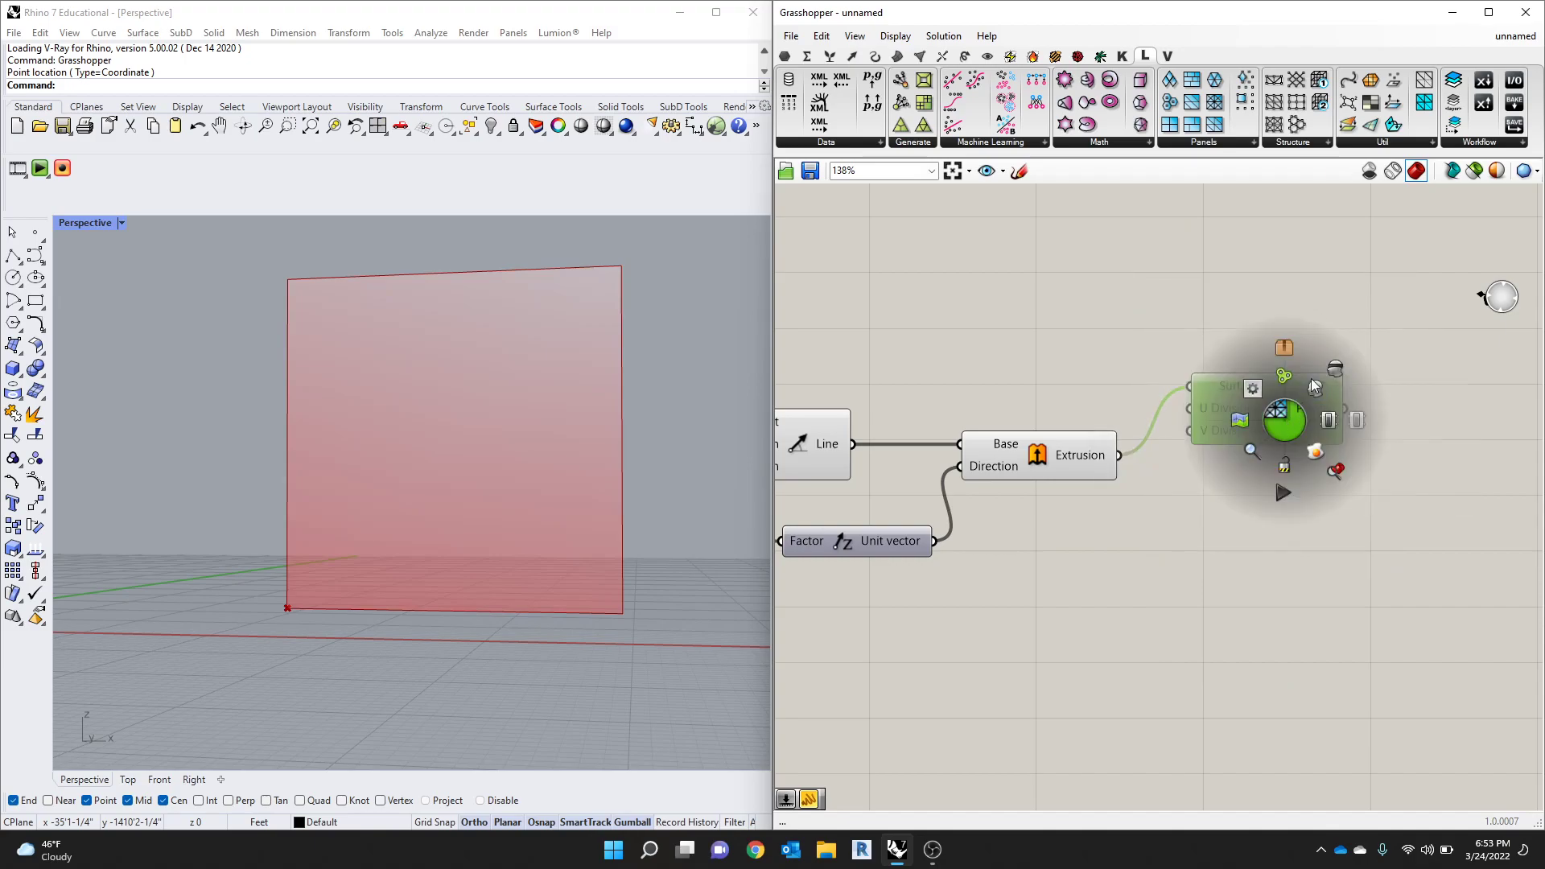
pyautogui.click(1320, 391)
pyautogui.click(1255, 310)
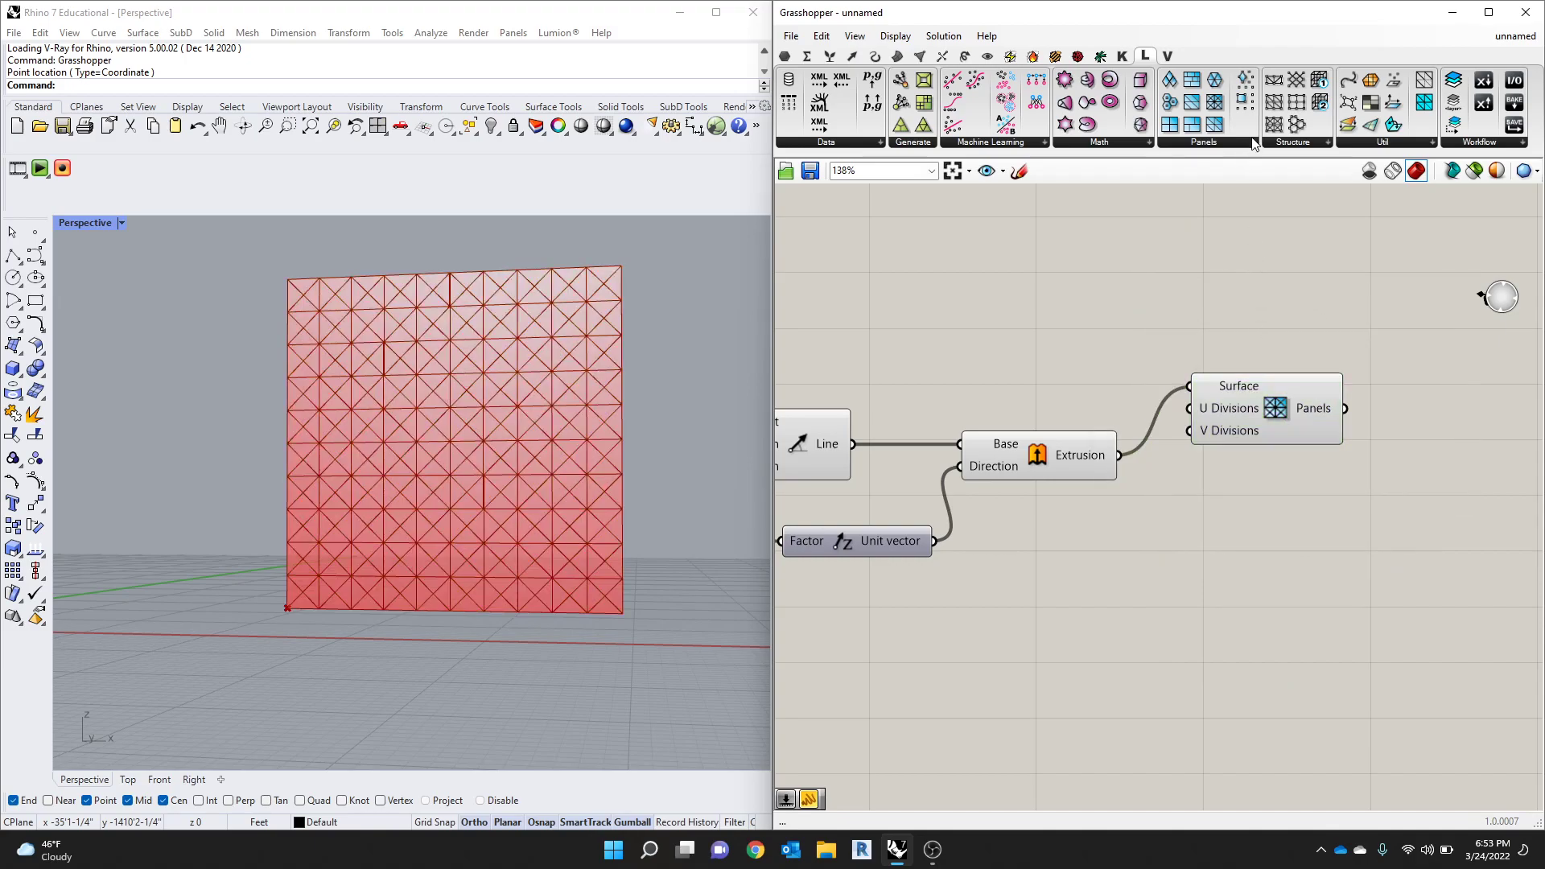
# Step: Shift the Triangle Panels C component slightly lower and examine the descriptions of its U Divisions and V Divisions inputs
pyautogui.click(1254, 142)
pyautogui.scroll(-2, 1138, 340)
pyautogui.click(1219, 442)
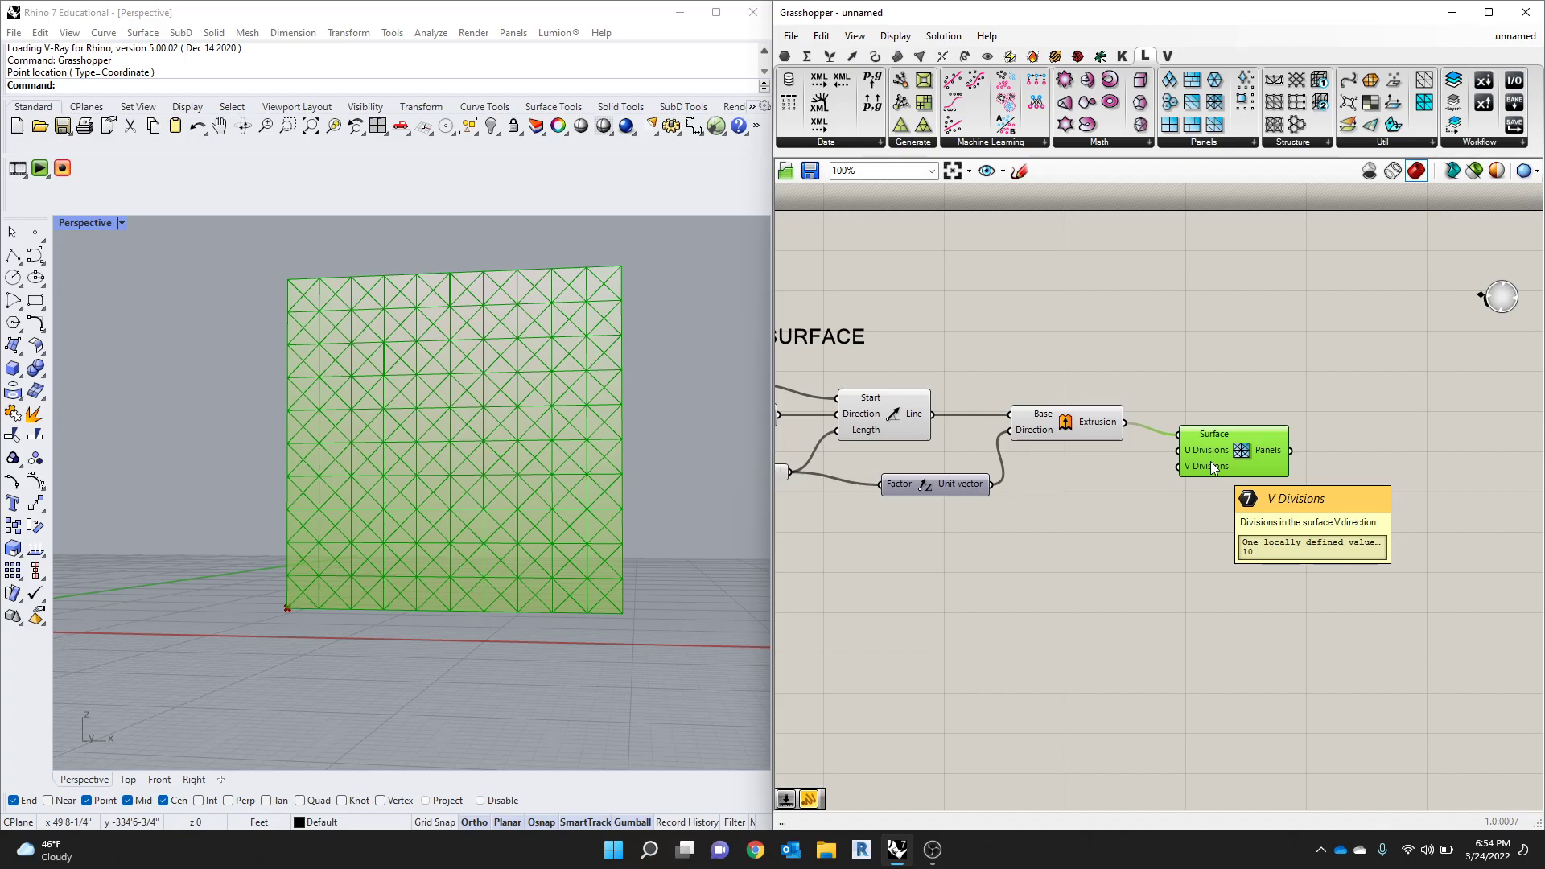
pyautogui.click(1239, 544)
pyautogui.moveTo(1224, 445); pyautogui.dragTo(1227, 464)
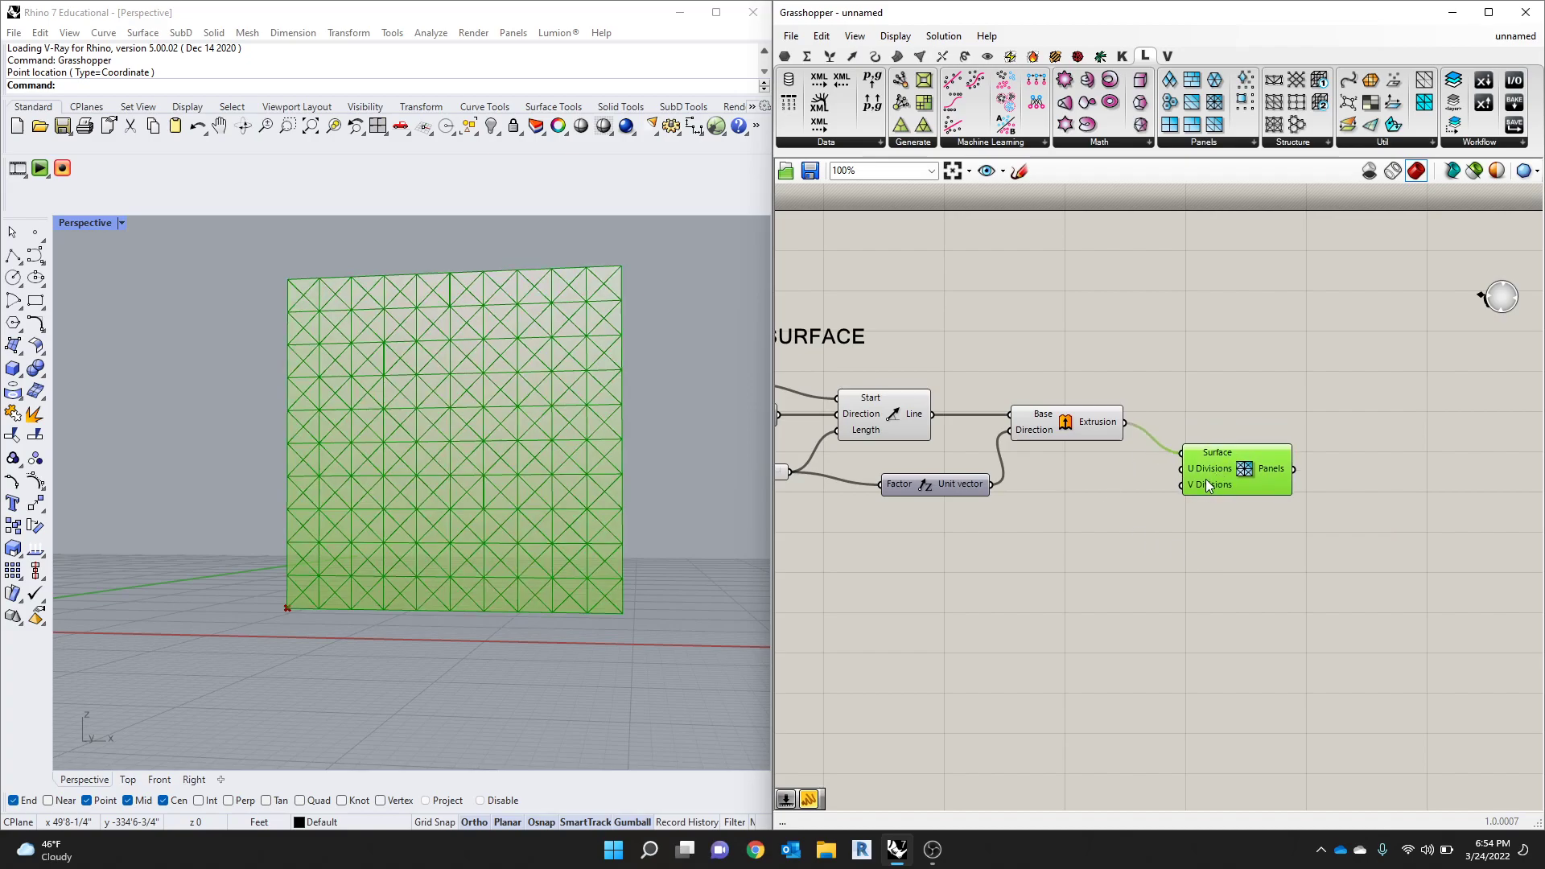
pyautogui.moveTo(1206, 475)
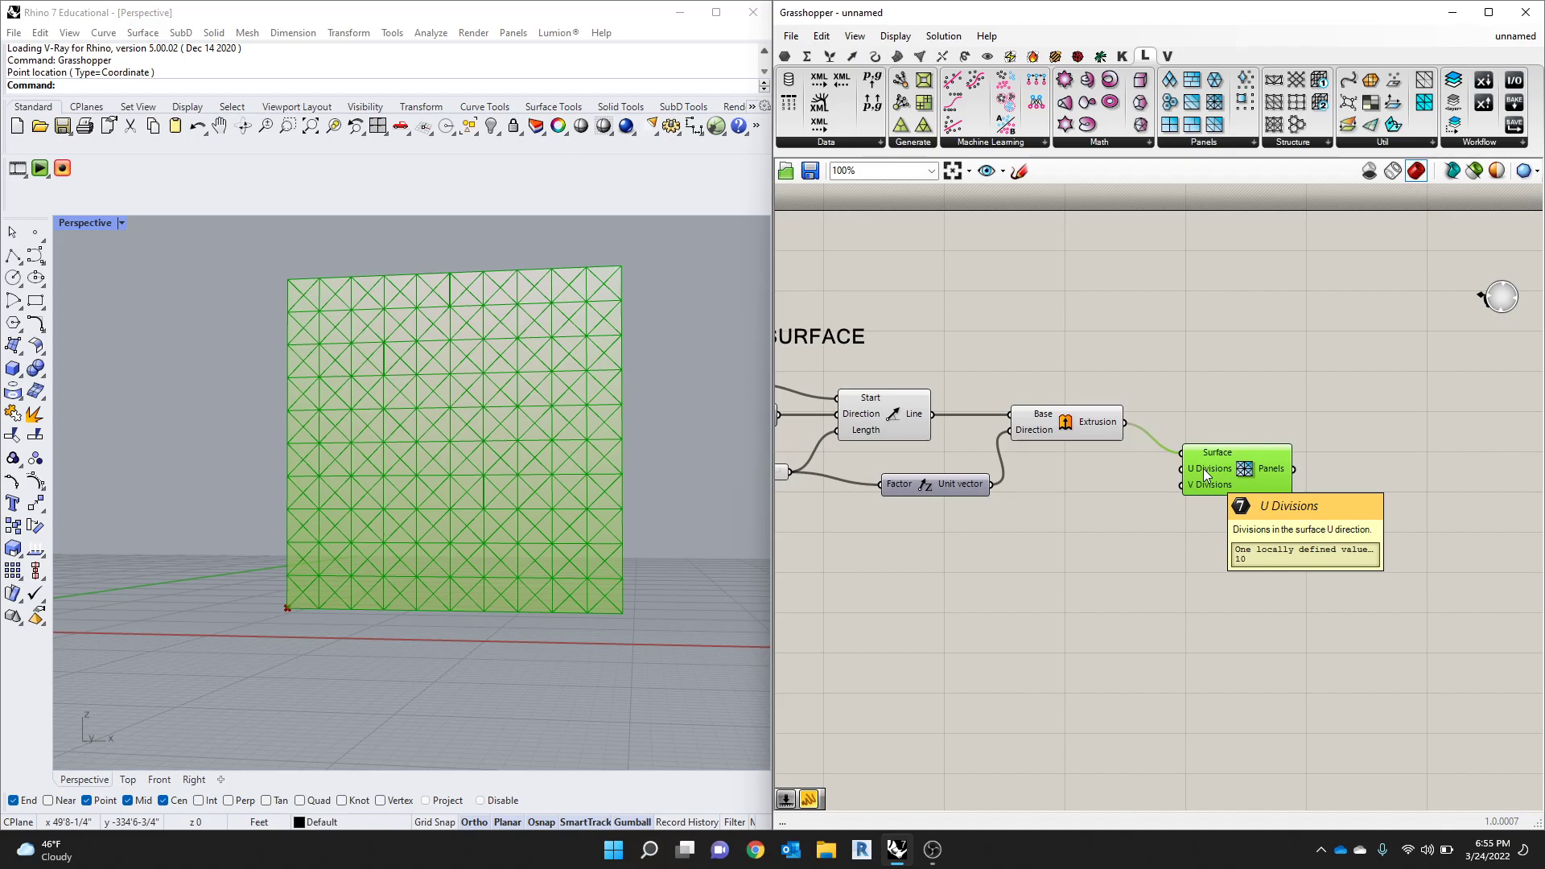
pyautogui.click(1138, 339)
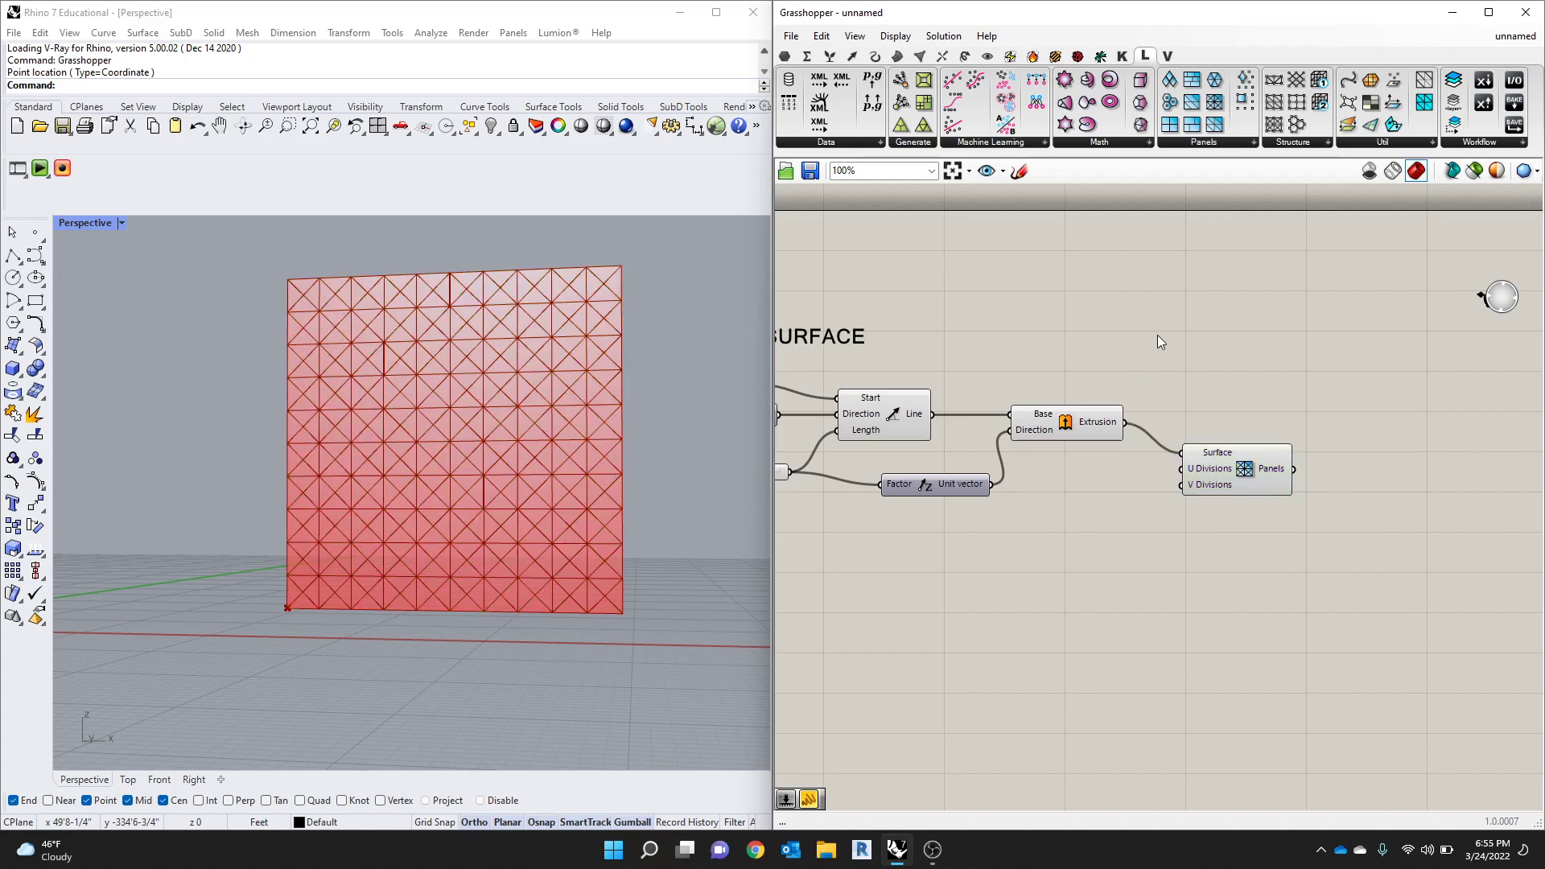
# Step: Create two number sliders ranging from 0 to 20, stacked below the Extrude component
pyautogui.doubleClick(1110, 594)
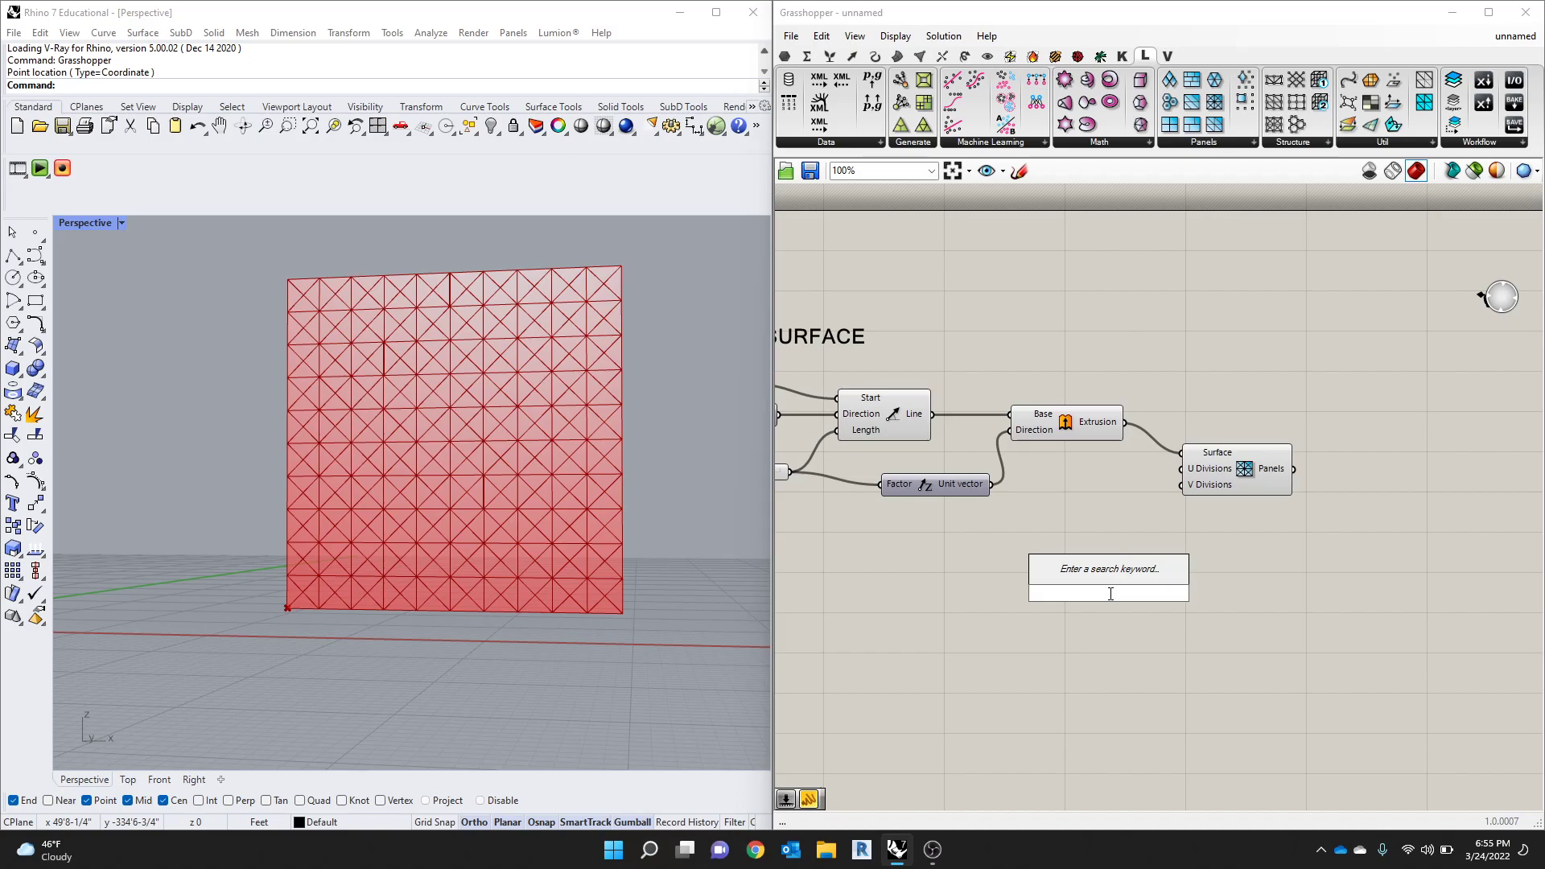
pyautogui.write('0.')
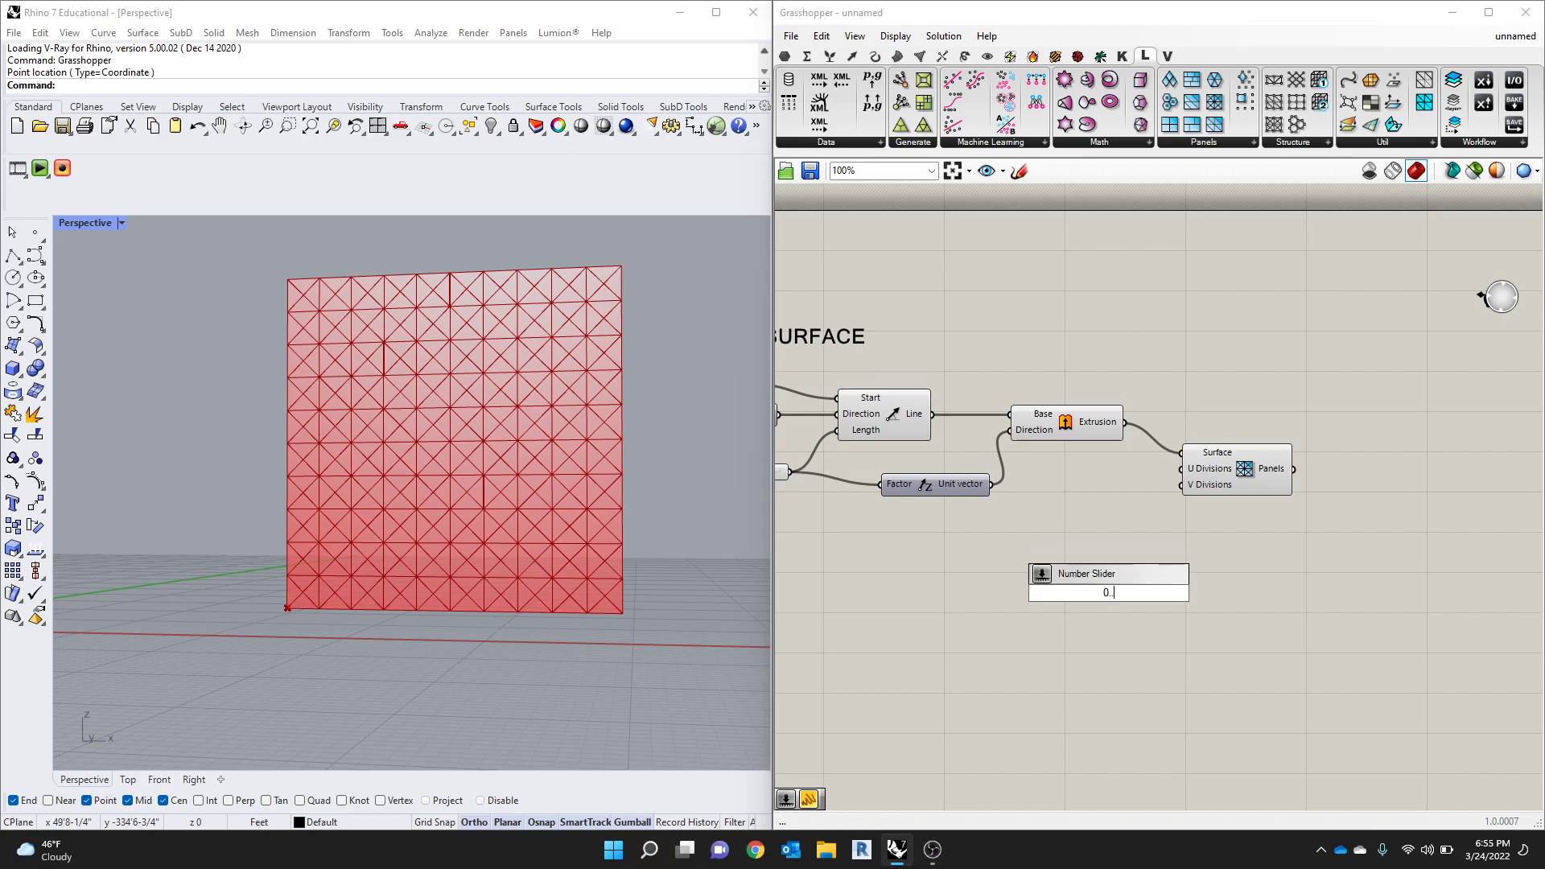
pyautogui.write('.20')
pyautogui.press('Return')
pyautogui.moveTo(1073, 596)
pyautogui.mouseDown()
pyautogui.moveTo(1058, 540)
pyautogui.moveTo(1055, 572)
pyautogui.mouseUp()
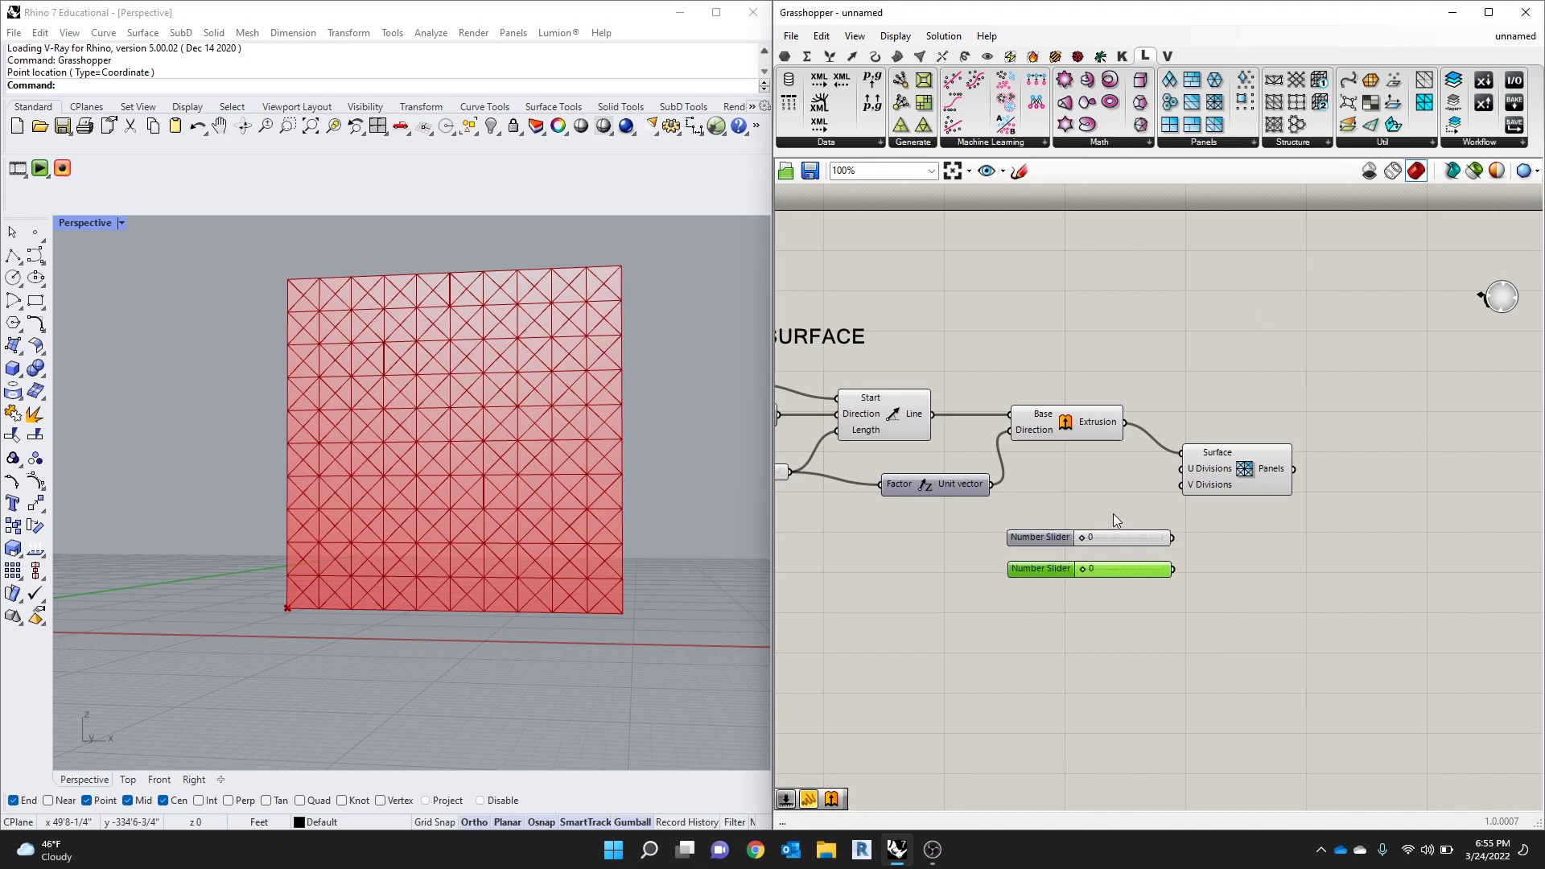
pyautogui.moveTo(1111, 517); pyautogui.dragTo(1107, 571)
# Step: Connect the two sliders to the U Divisions and V Divisions inputs of the panels component and set both to 8
pyautogui.moveTo(1266, 470); pyautogui.dragTo(1326, 515)
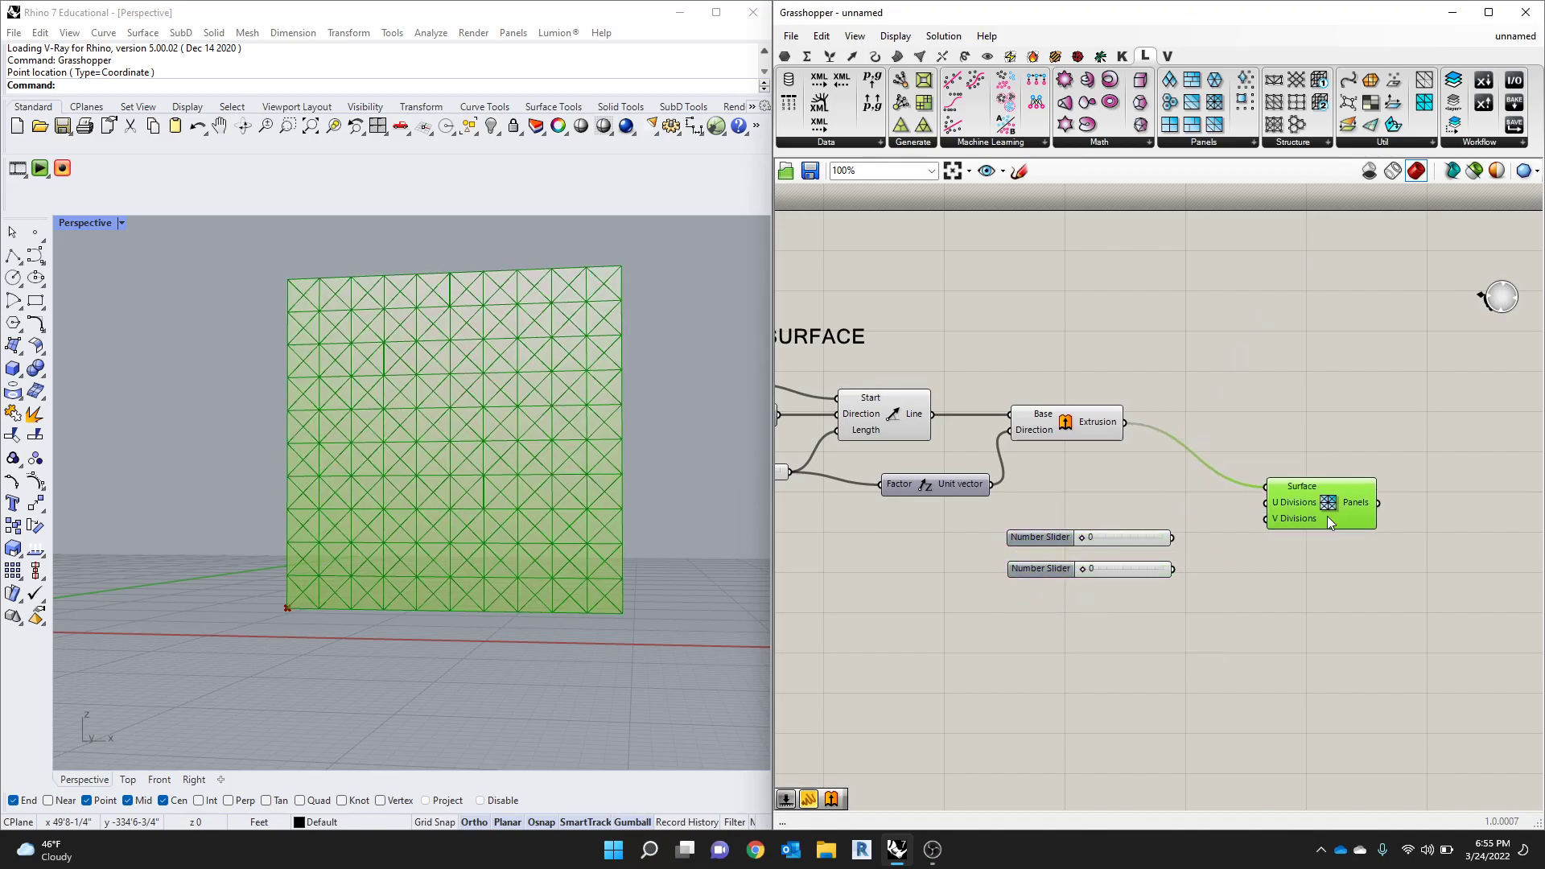
pyautogui.click(1131, 510)
pyautogui.moveTo(1173, 537); pyautogui.dragTo(1241, 513)
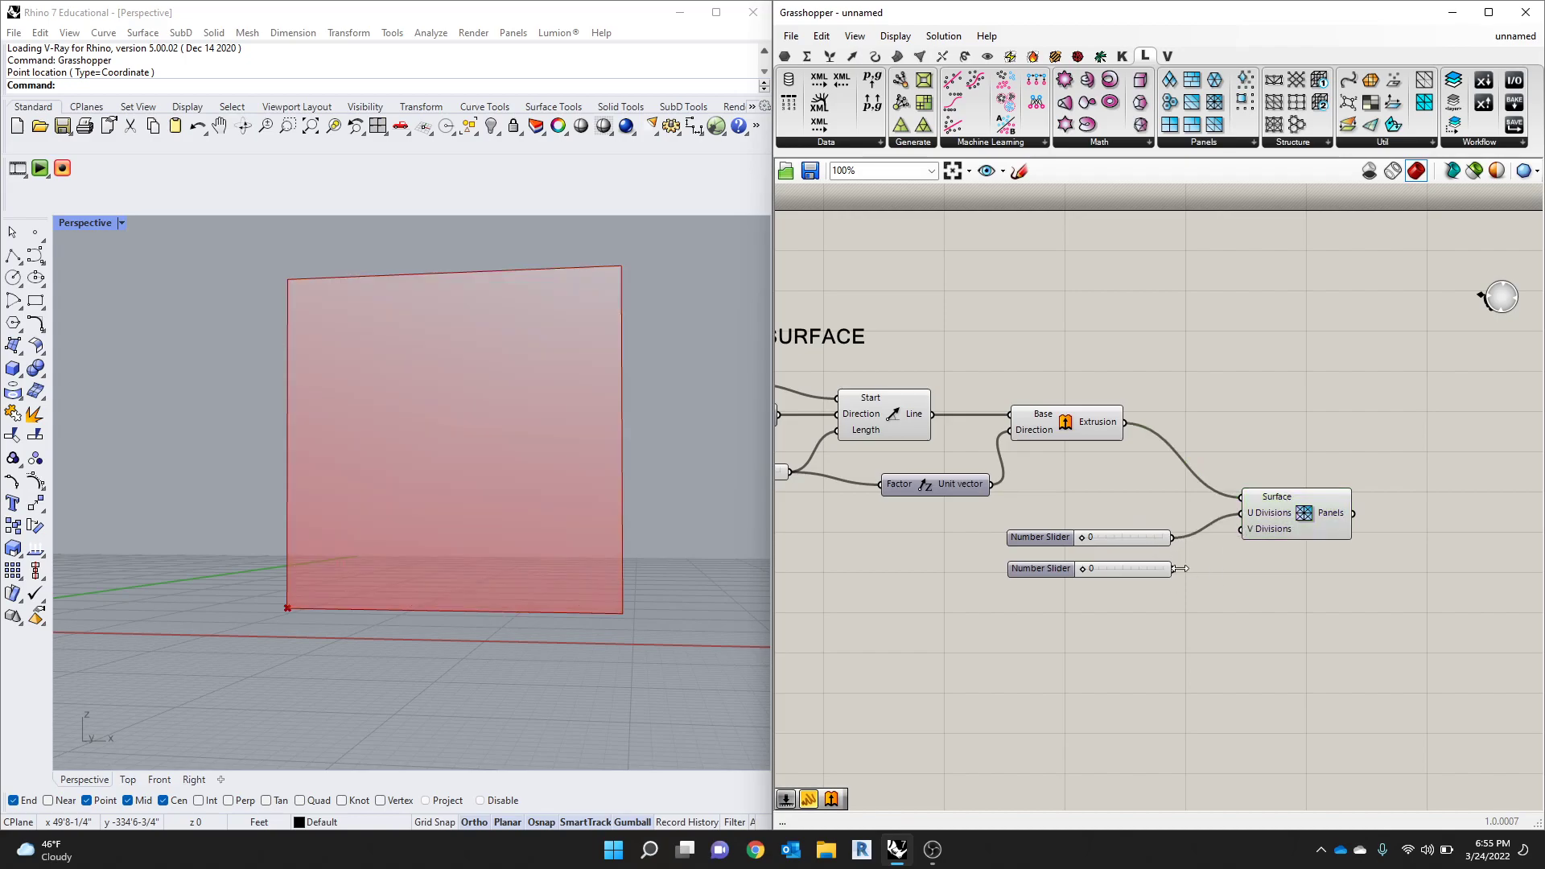
pyautogui.moveTo(1171, 569); pyautogui.dragTo(1242, 540)
pyautogui.moveTo(1083, 566); pyautogui.dragTo(1117, 542)
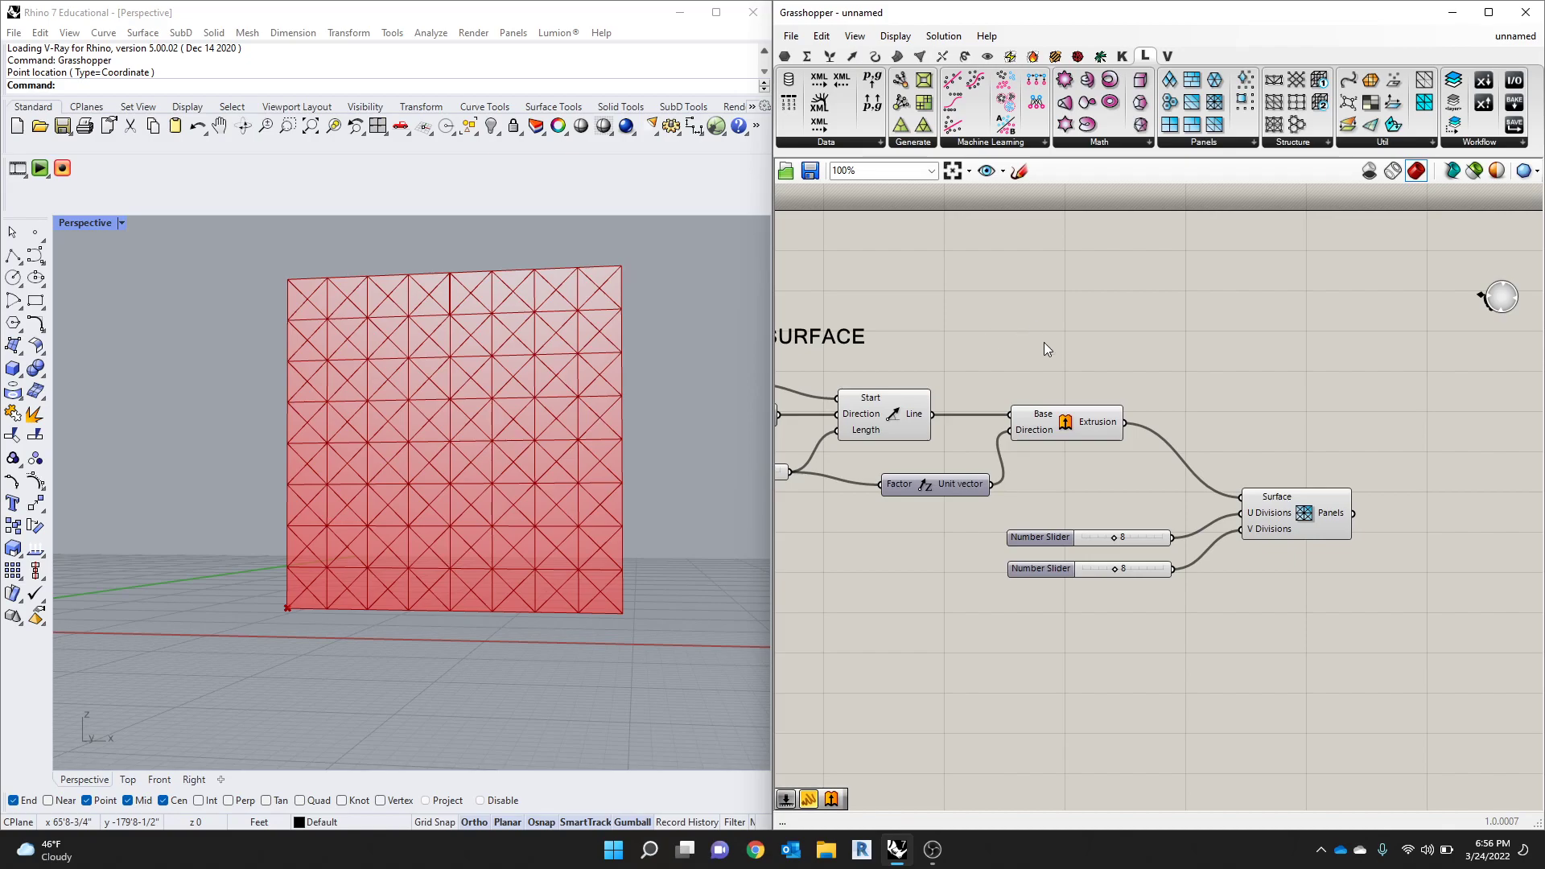
# Step: Copy the SURFACE label above the Triangle Panels C component and change the copy's text to PANELS
pyautogui.scroll(-2, 1045, 341)
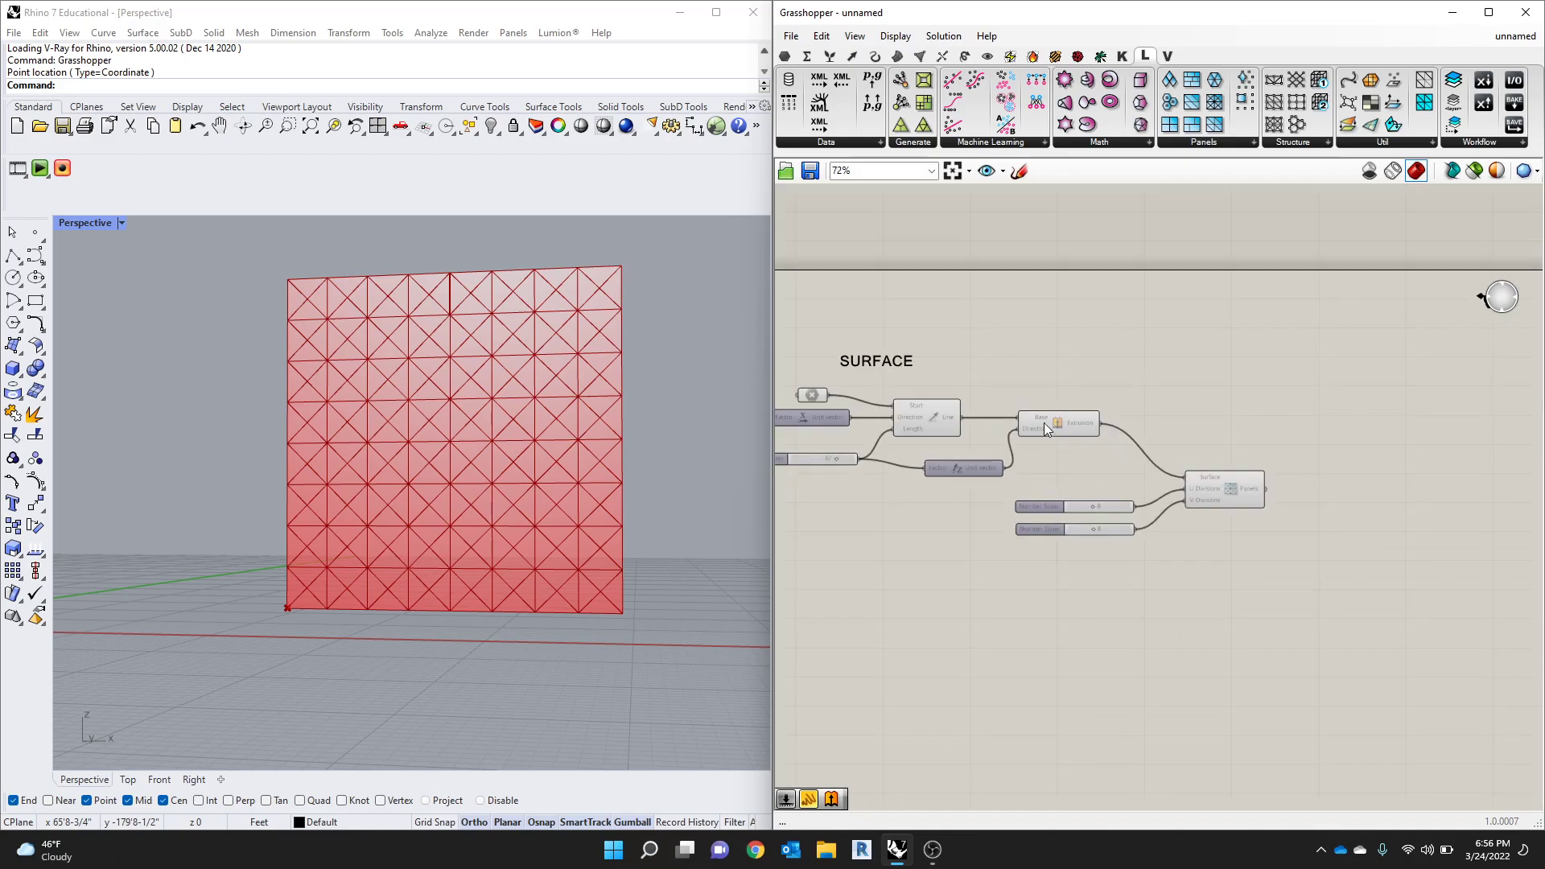
pyautogui.keyDown('alt'); pyautogui.moveTo(885, 362); pyautogui.dragTo(1236, 448); pyautogui.keyUp('alt')
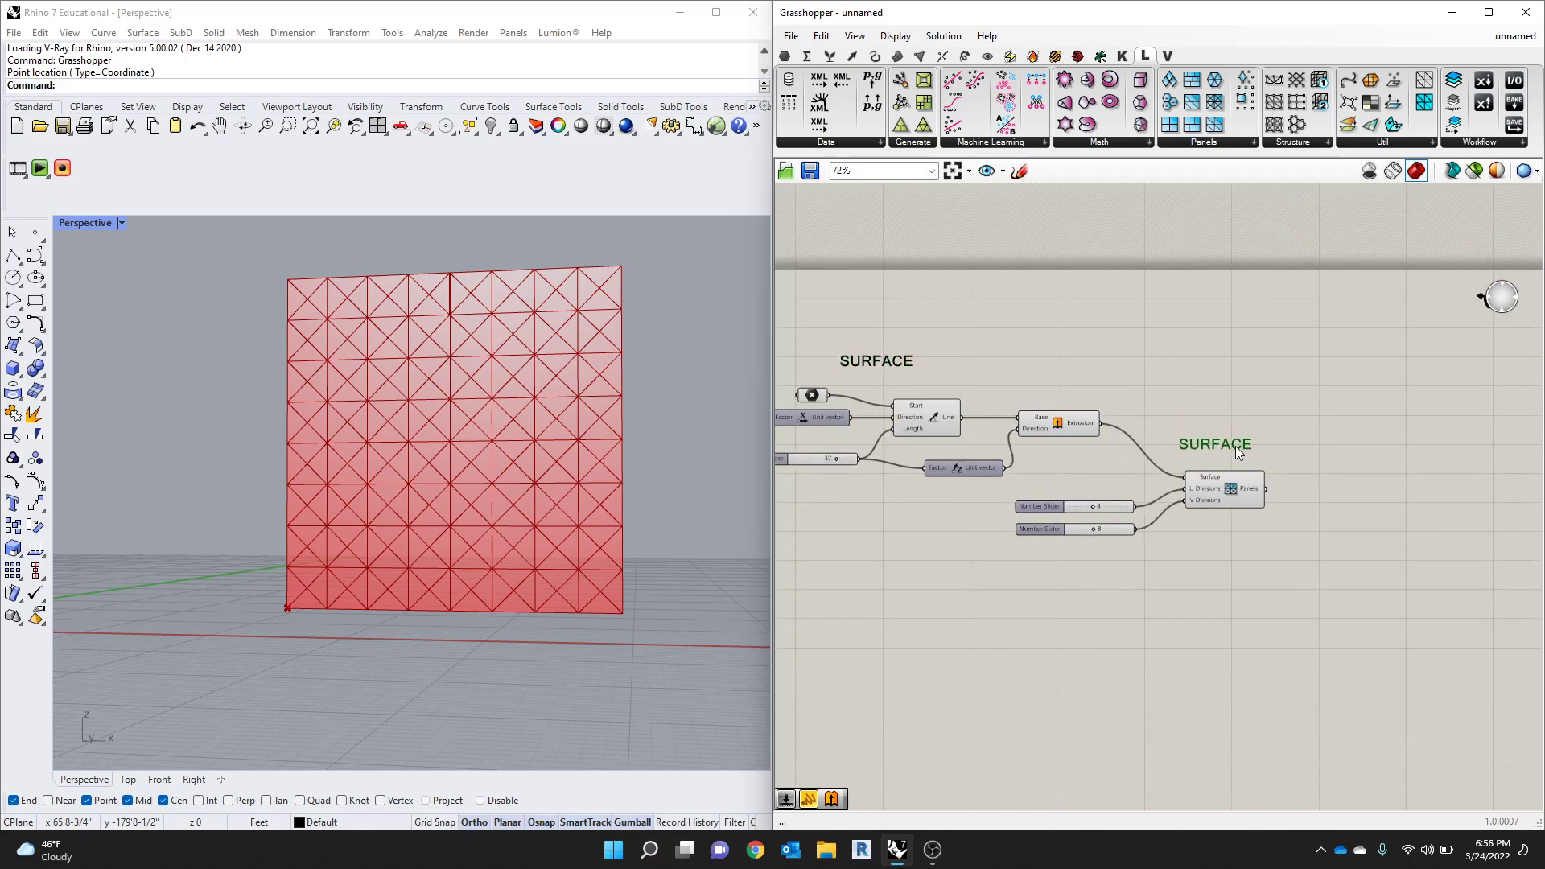
pyautogui.doubleClick(1237, 448)
pyautogui.write('PANELS')
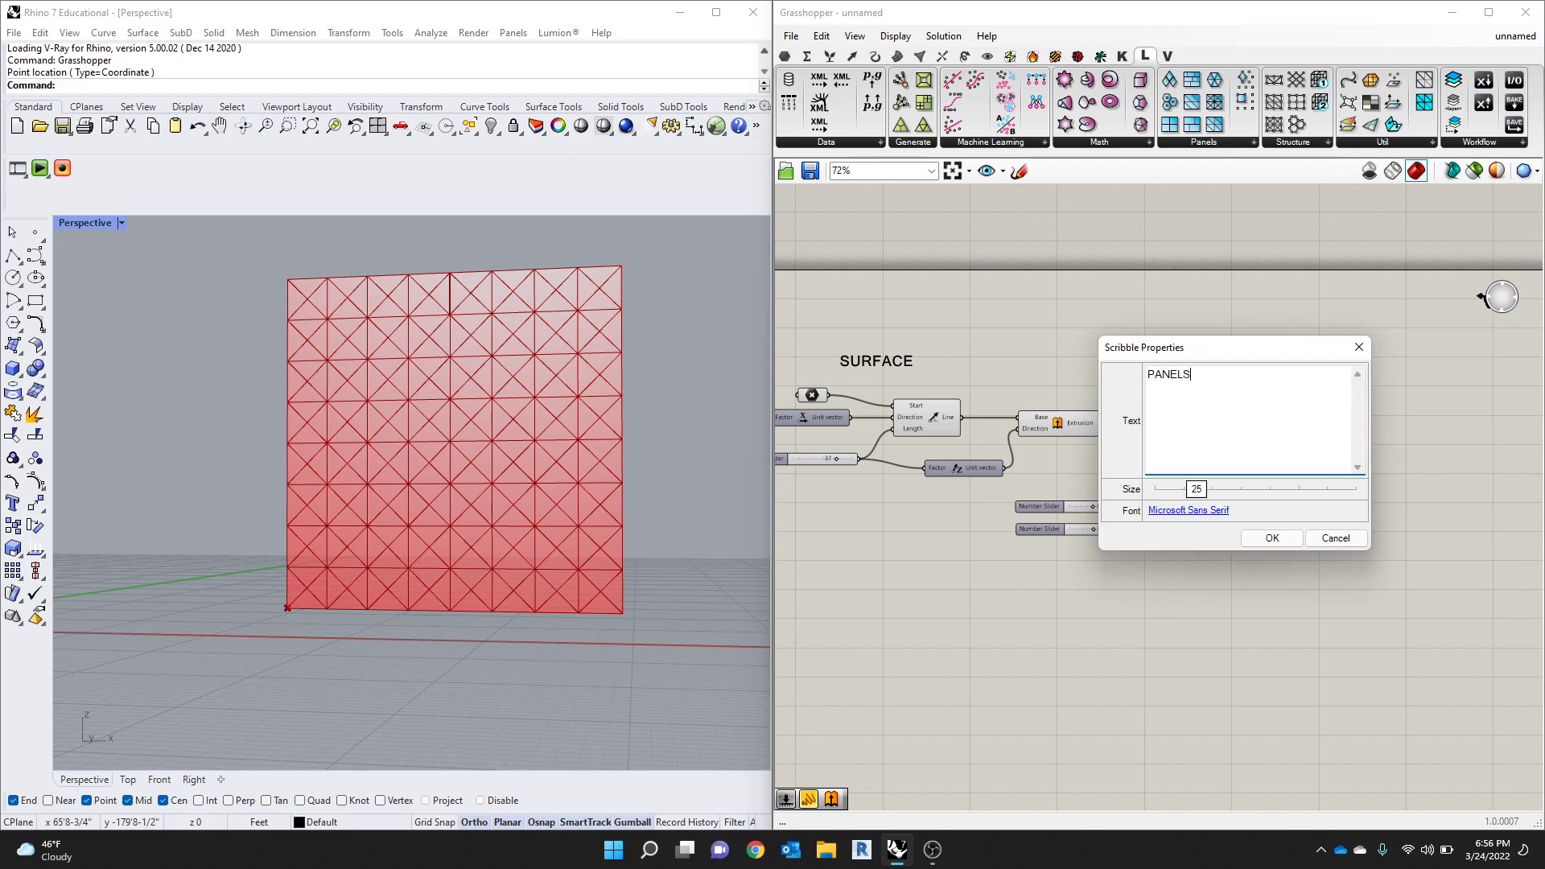
pyautogui.click(1270, 540)
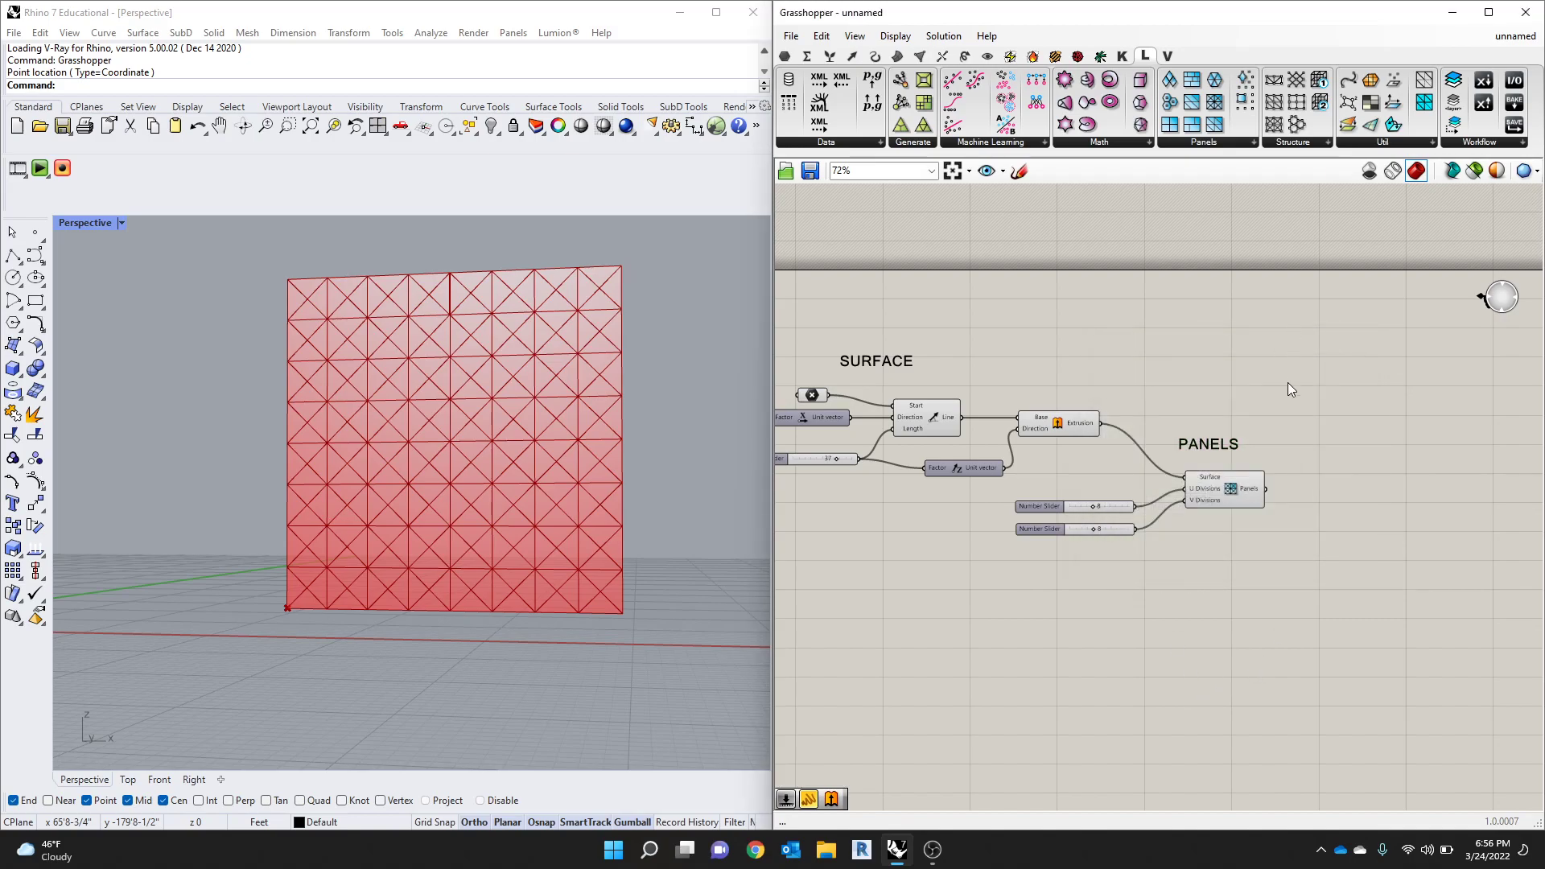
# Step: Nudge the Triangle Panels C component into line beneath the PANELS label
pyautogui.scroll(-5, 1203, 498)
pyautogui.moveTo(1054, 528); pyautogui.dragTo(949, 551)
pyautogui.press('space')
pyautogui.scroll(5, 1207, 402)
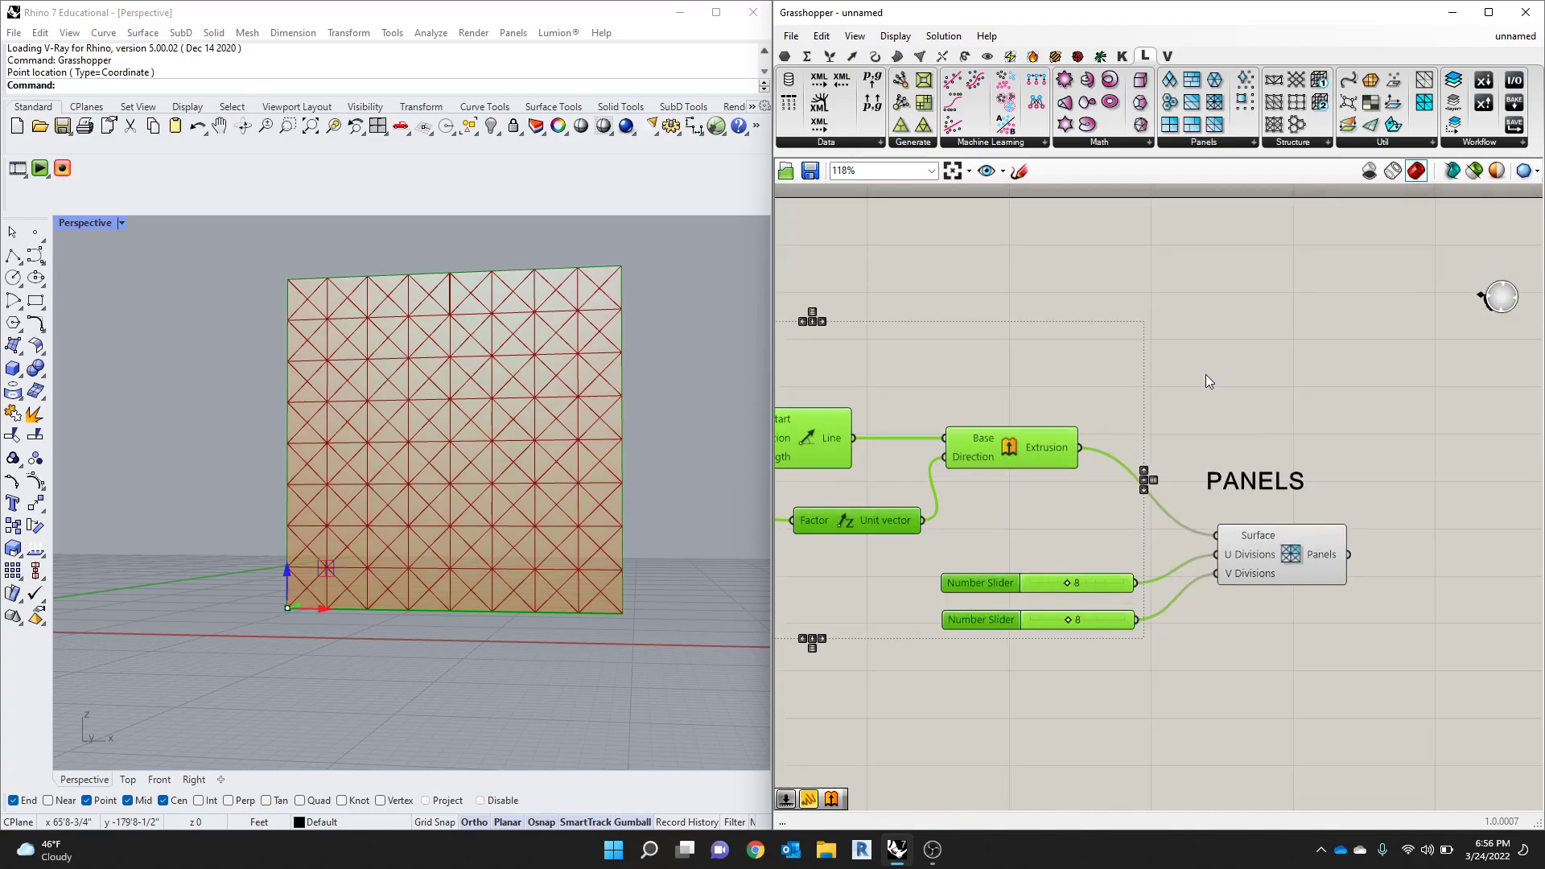
pyautogui.click(1083, 484)
pyautogui.moveTo(1268, 552)
pyautogui.mouseDown()
pyautogui.moveTo(1294, 414)
pyautogui.moveTo(1291, 552)
pyautogui.moveTo(1277, 542)
pyautogui.mouseUp()
pyautogui.click(1050, 331)
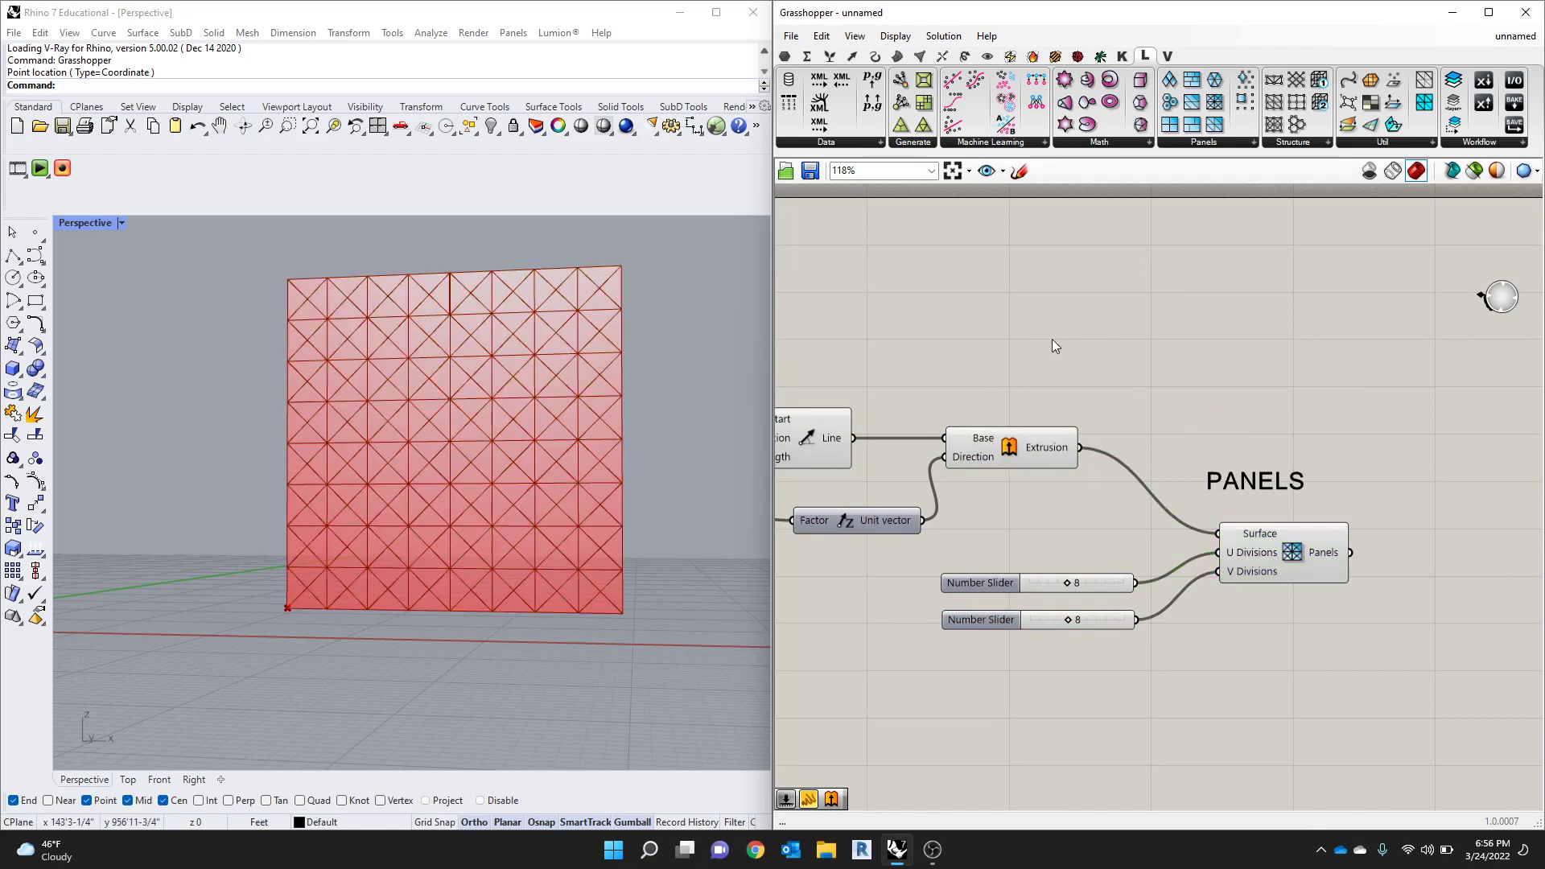
# Step: Hide the preview of all components under the SURFACE label, including Line and Extrude, keeping only the panels previewed
pyautogui.click(1025, 455)
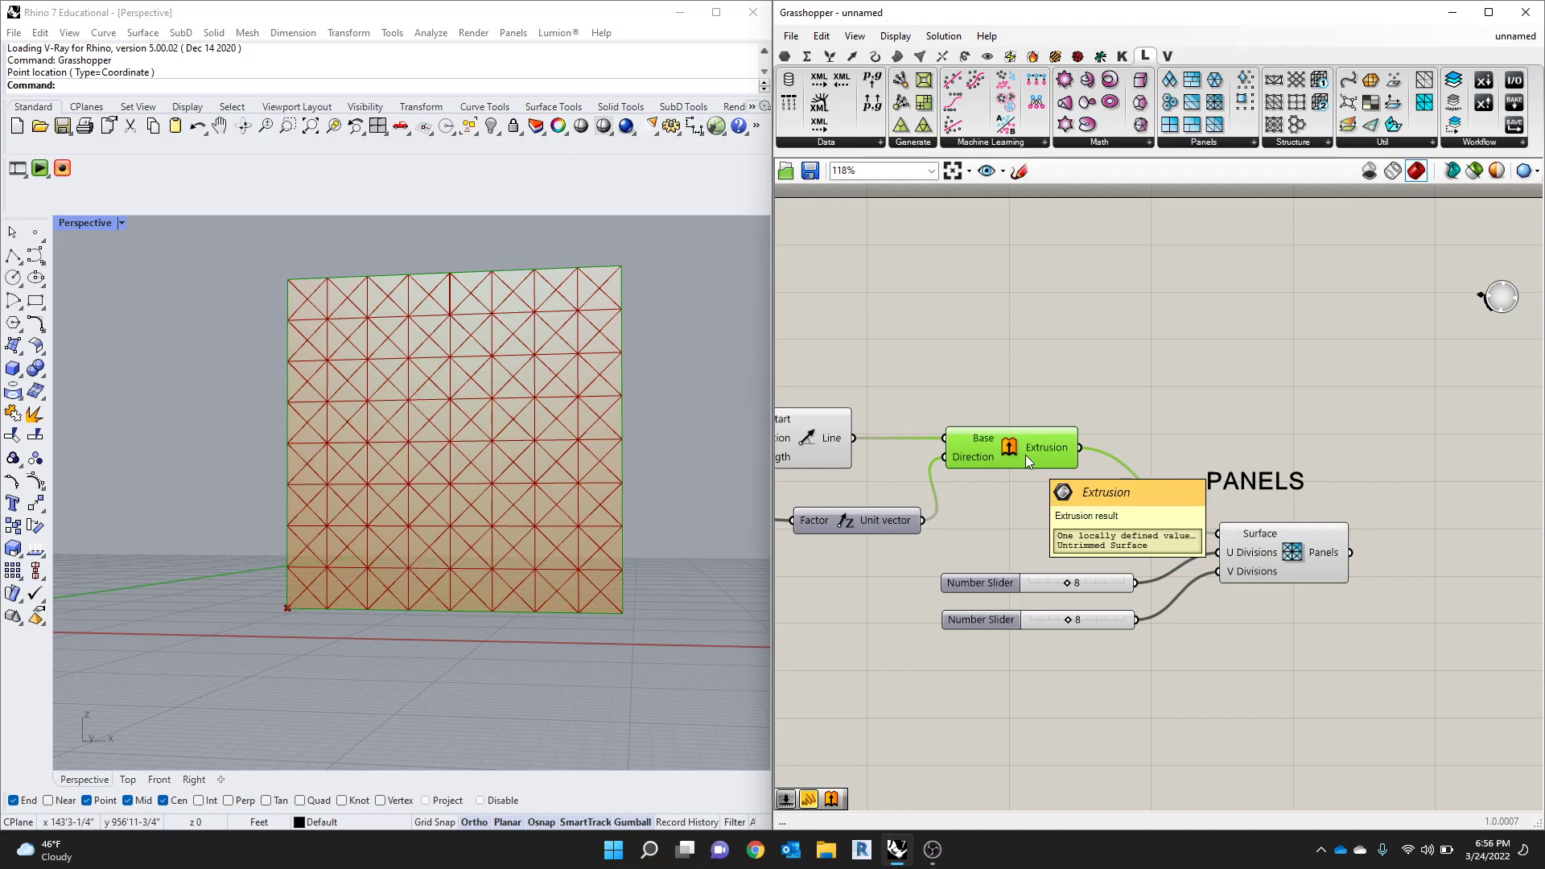
pyautogui.click(1101, 346)
pyautogui.scroll(-3, 1103, 366)
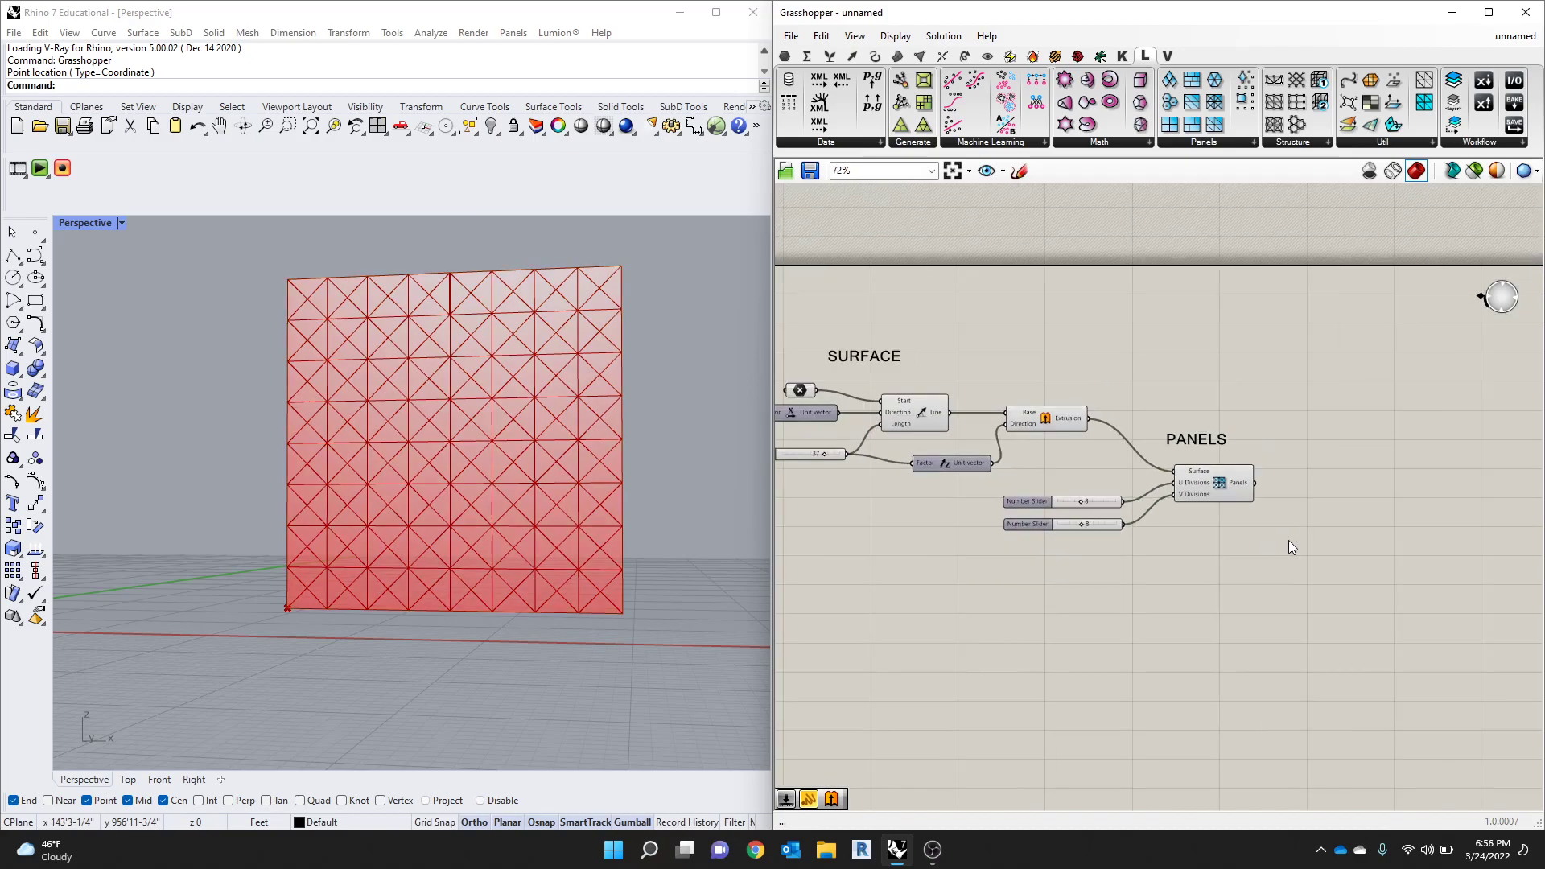
pyautogui.scroll(-1, 1291, 541)
pyautogui.moveTo(1142, 328); pyautogui.dragTo(801, 558)
pyautogui.middleClick(1097, 448)
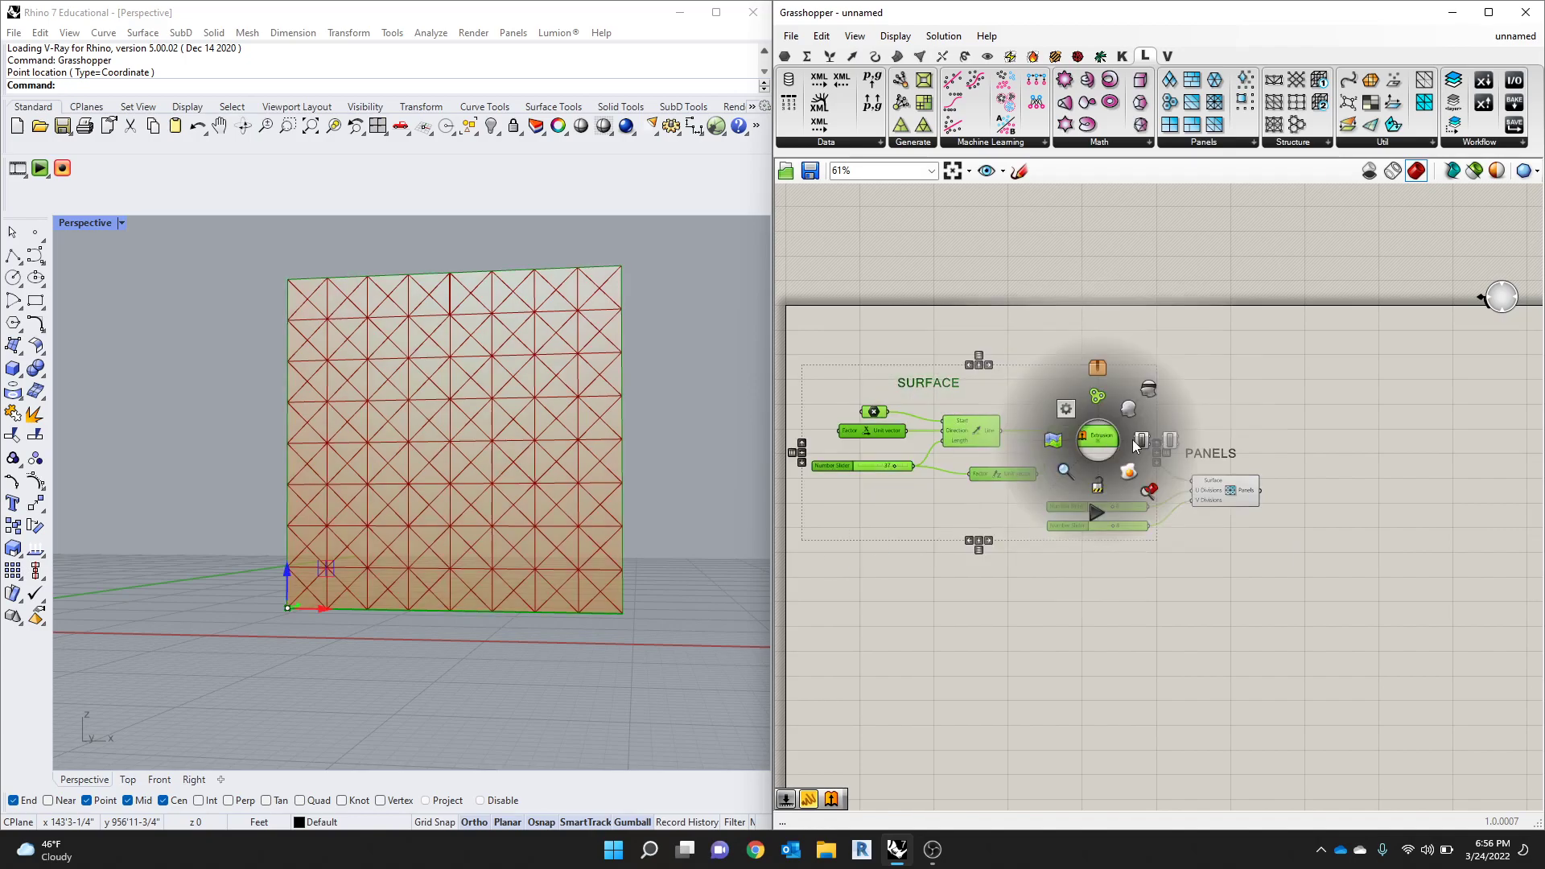
pyautogui.click(1147, 398)
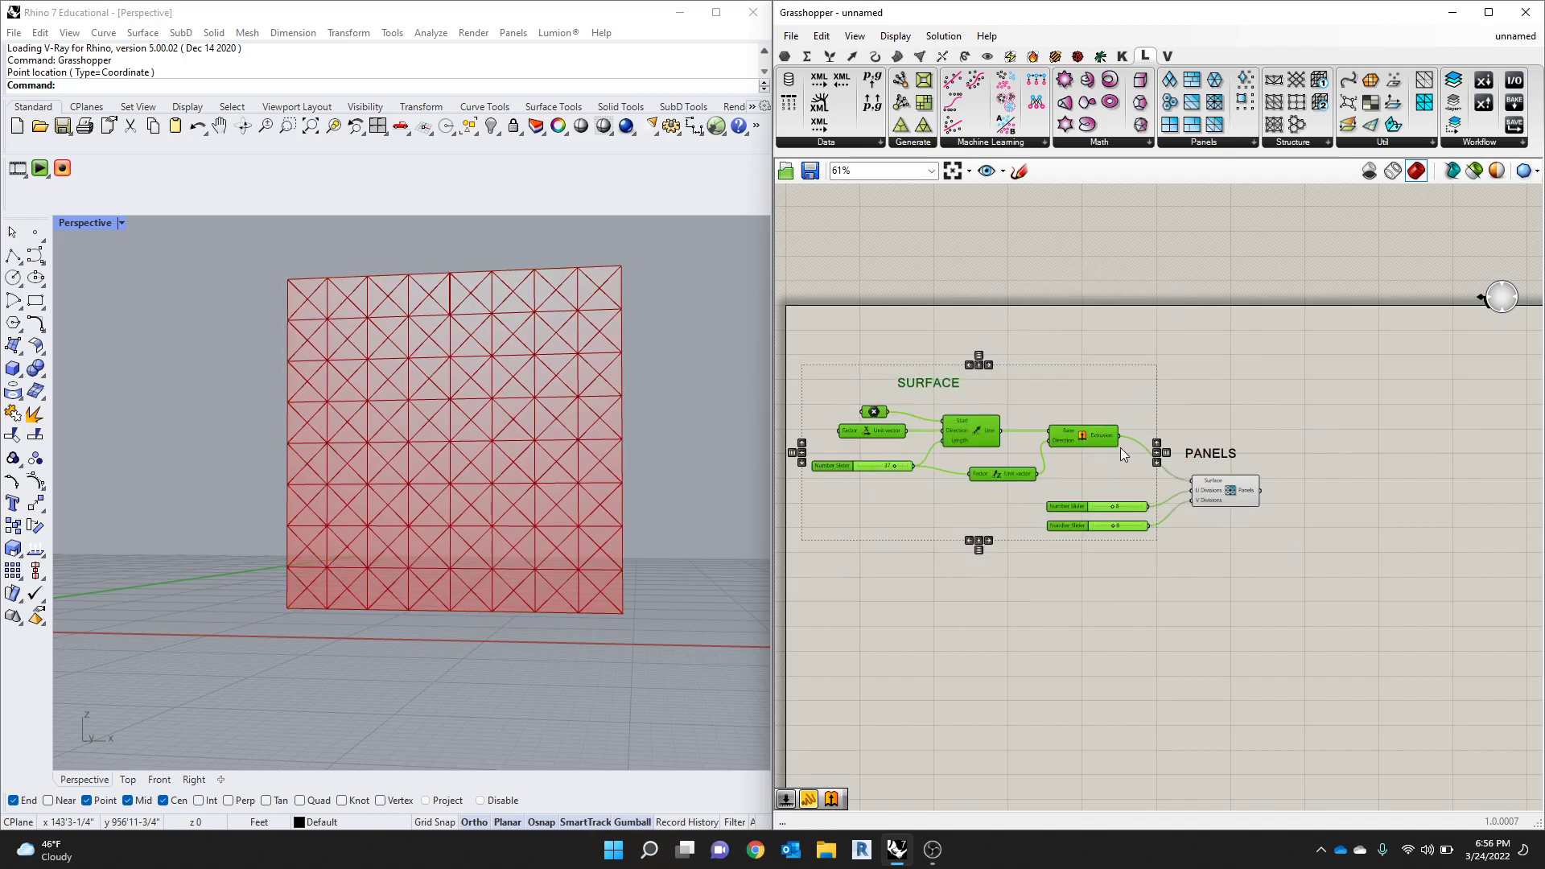
pyautogui.click(1233, 496)
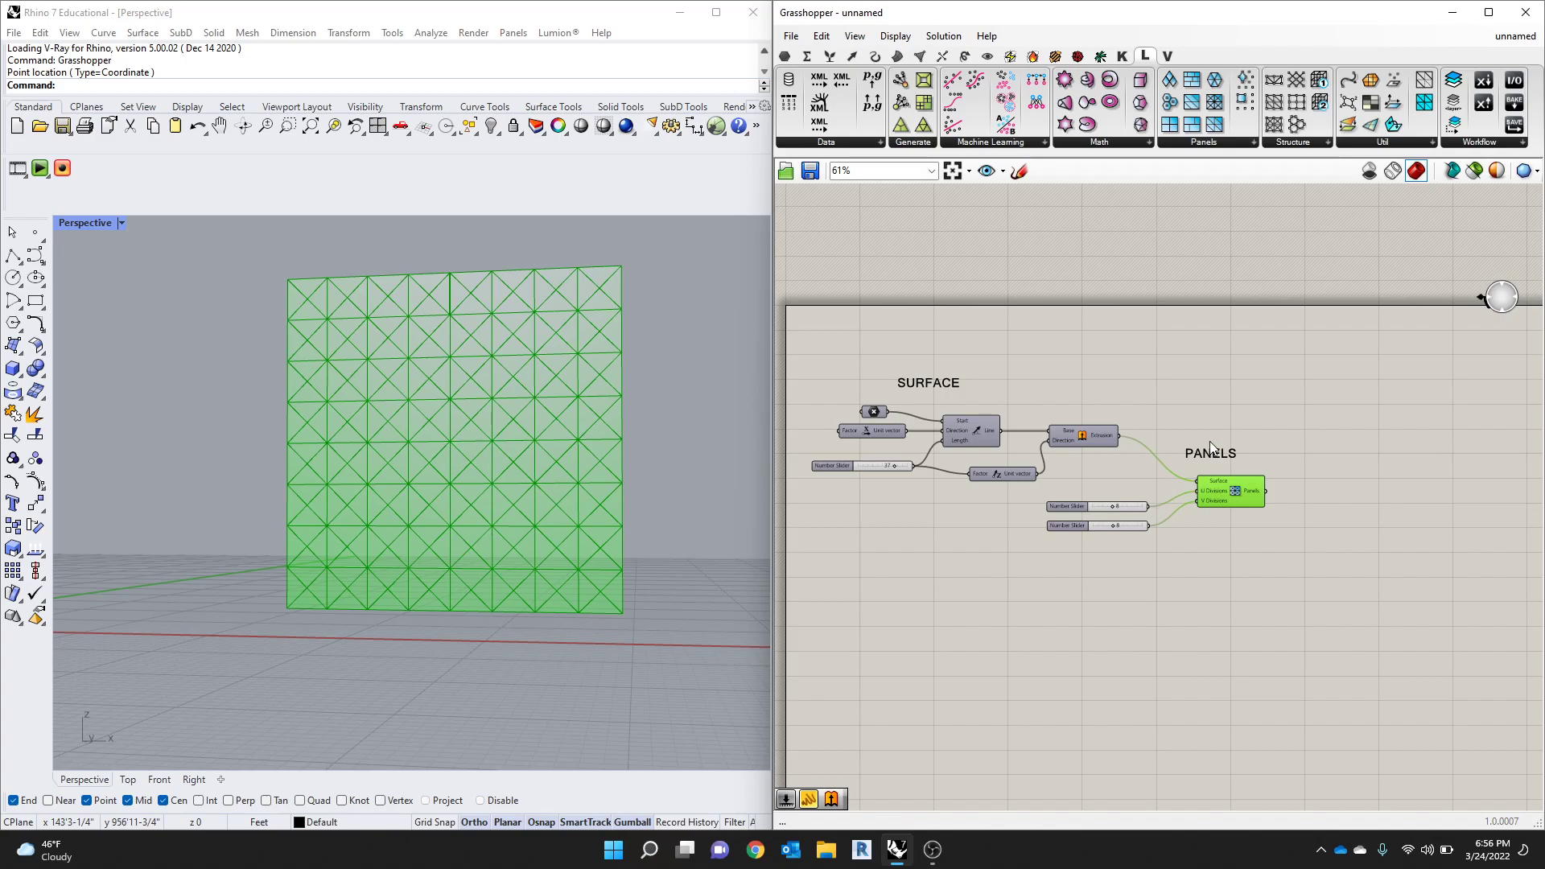
# Step: Reapply the preview-off setting to the surface components and reposition the panels component slightly
pyautogui.scroll(-1, 1146, 382)
pyautogui.moveTo(1141, 378); pyautogui.dragTo(877, 513)
pyautogui.middleClick(1058, 415)
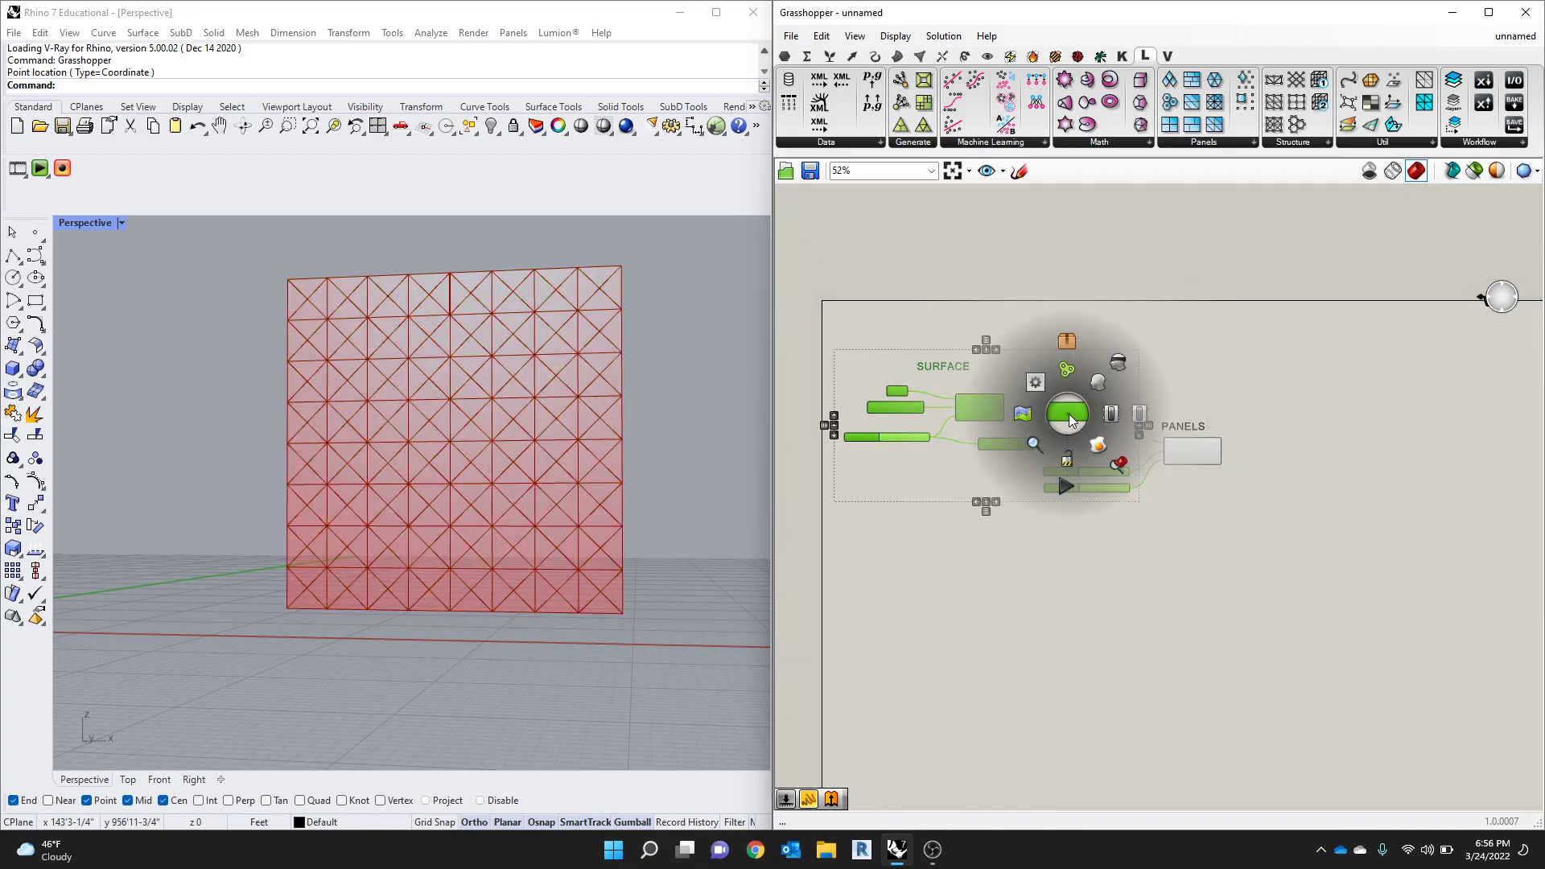
pyautogui.click(1116, 363)
pyautogui.click(1167, 352)
pyautogui.click(1191, 452)
pyautogui.click(1209, 378)
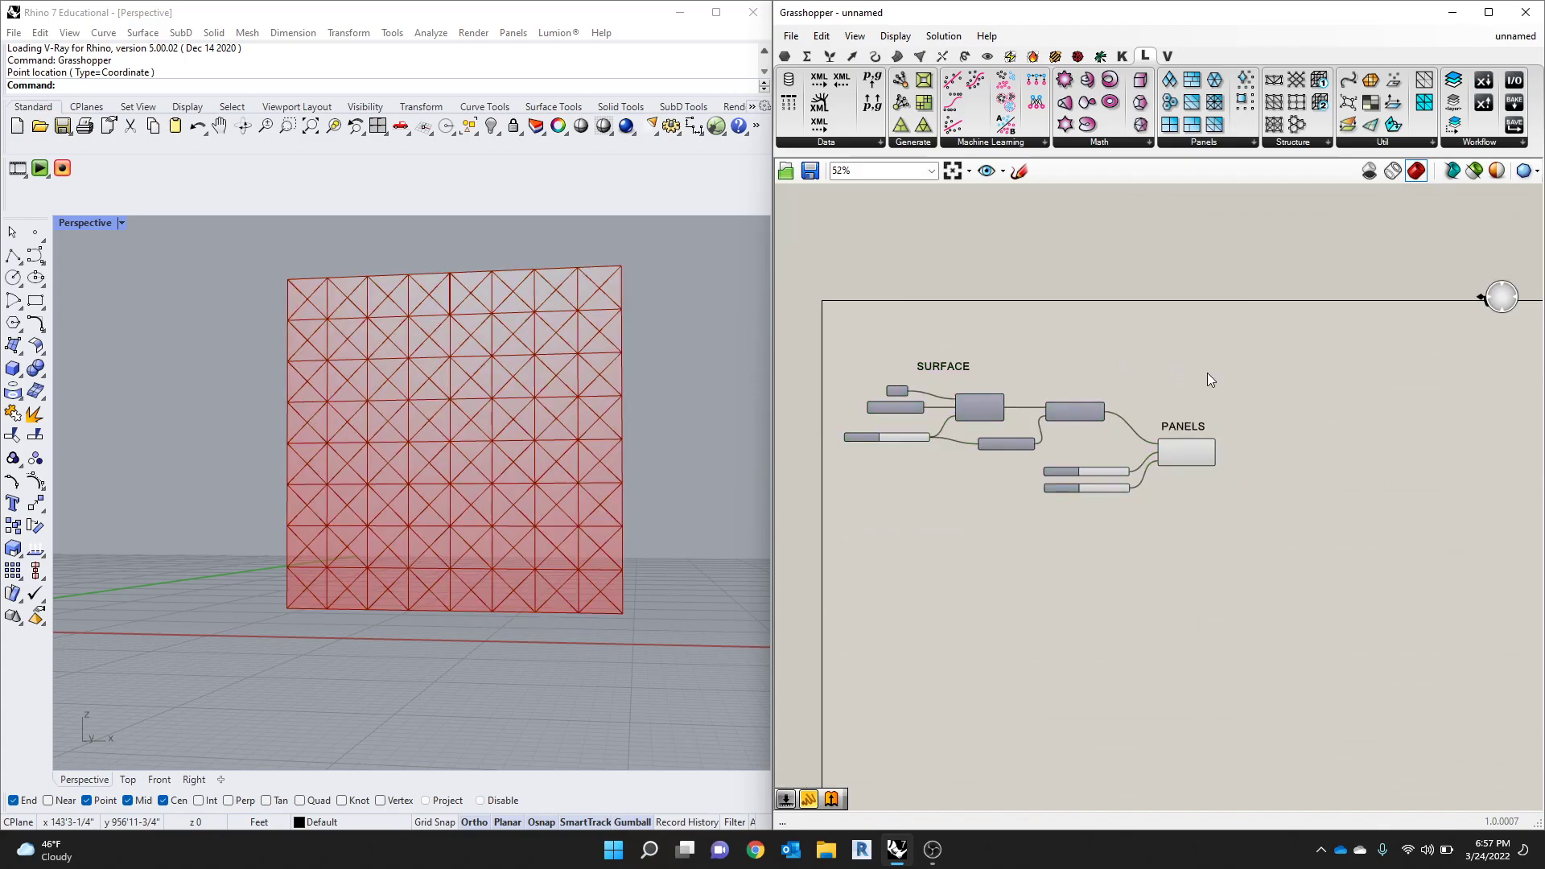
# Step: Add a text Panel up beside the Triangle Panels C component and connect the component's Panels output to it
pyautogui.scroll(4, 1190, 383)
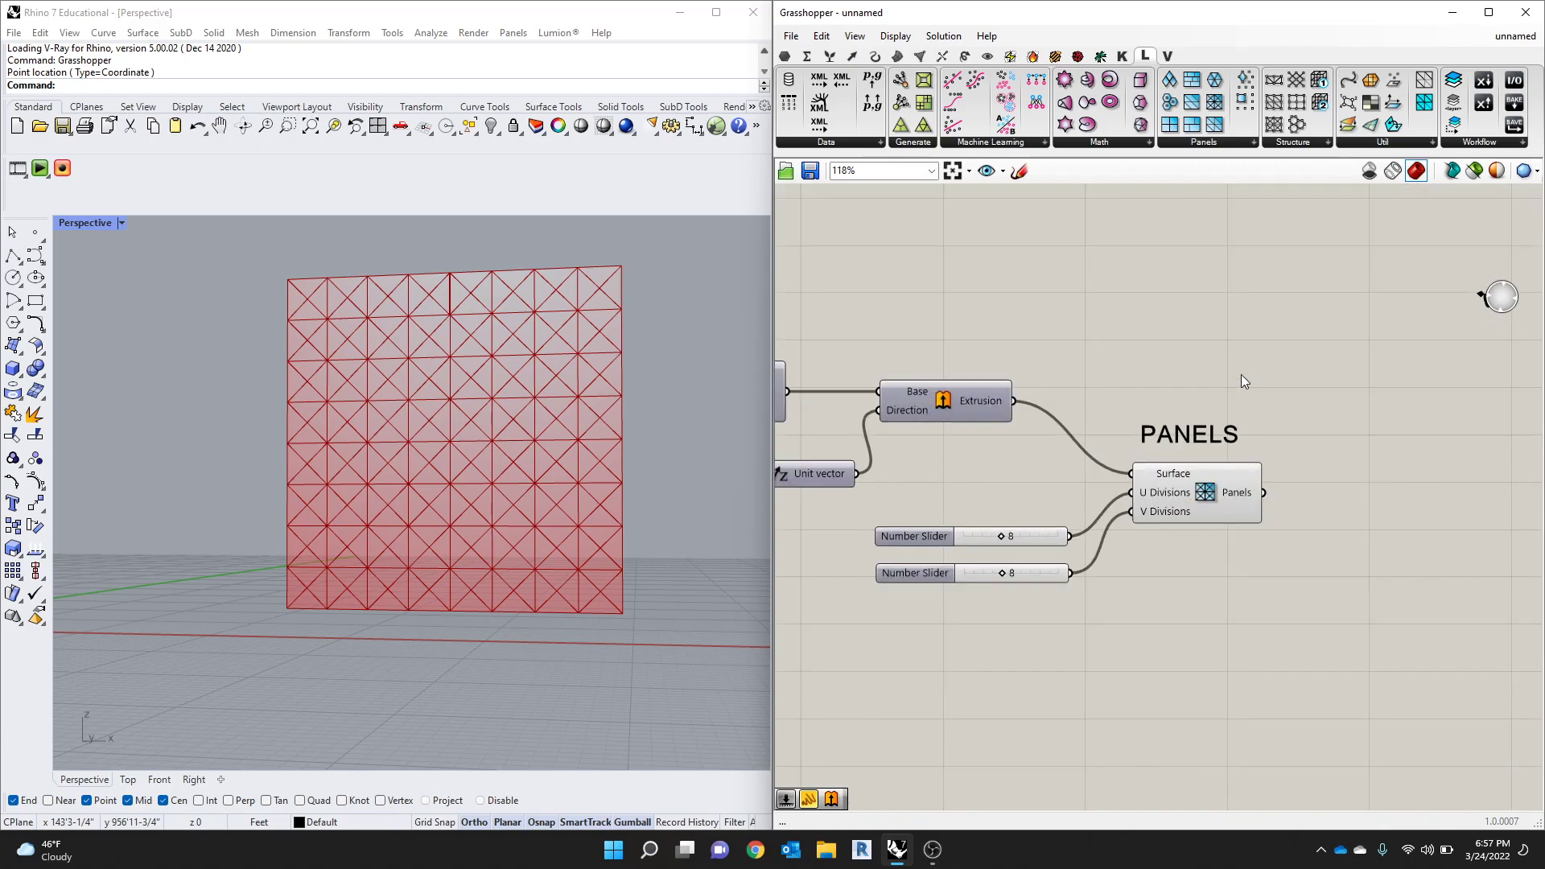
pyautogui.scroll(1, 1240, 374)
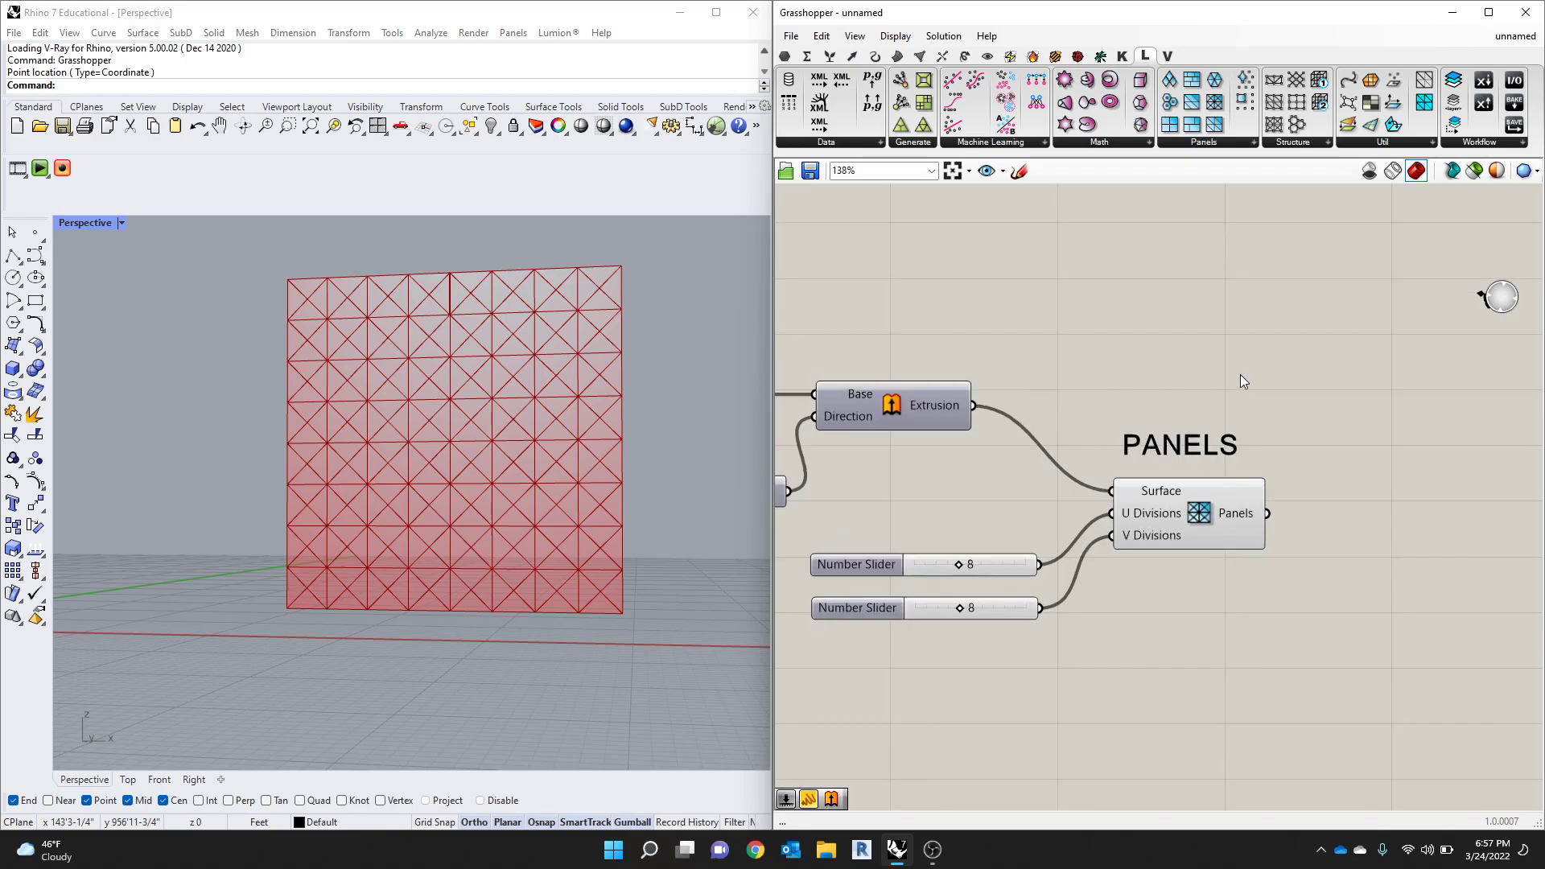
pyautogui.doubleClick(1076, 331)
pyautogui.write('PANE')
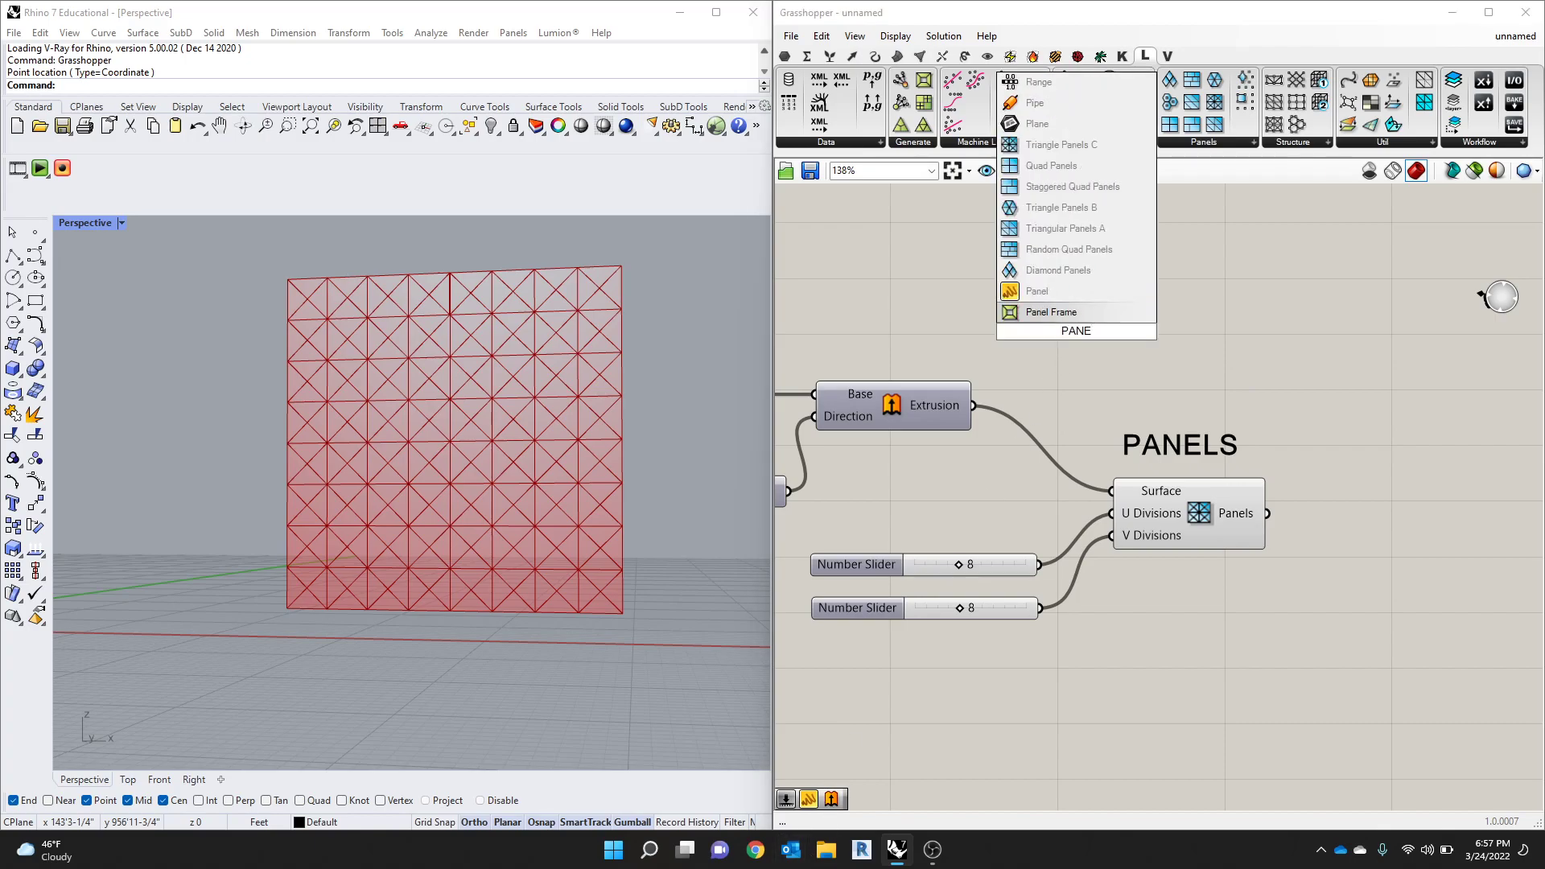
pyautogui.click(1044, 290)
pyautogui.moveTo(1139, 364); pyautogui.dragTo(1477, 384)
pyautogui.moveTo(1267, 512); pyautogui.dragTo(1342, 364)
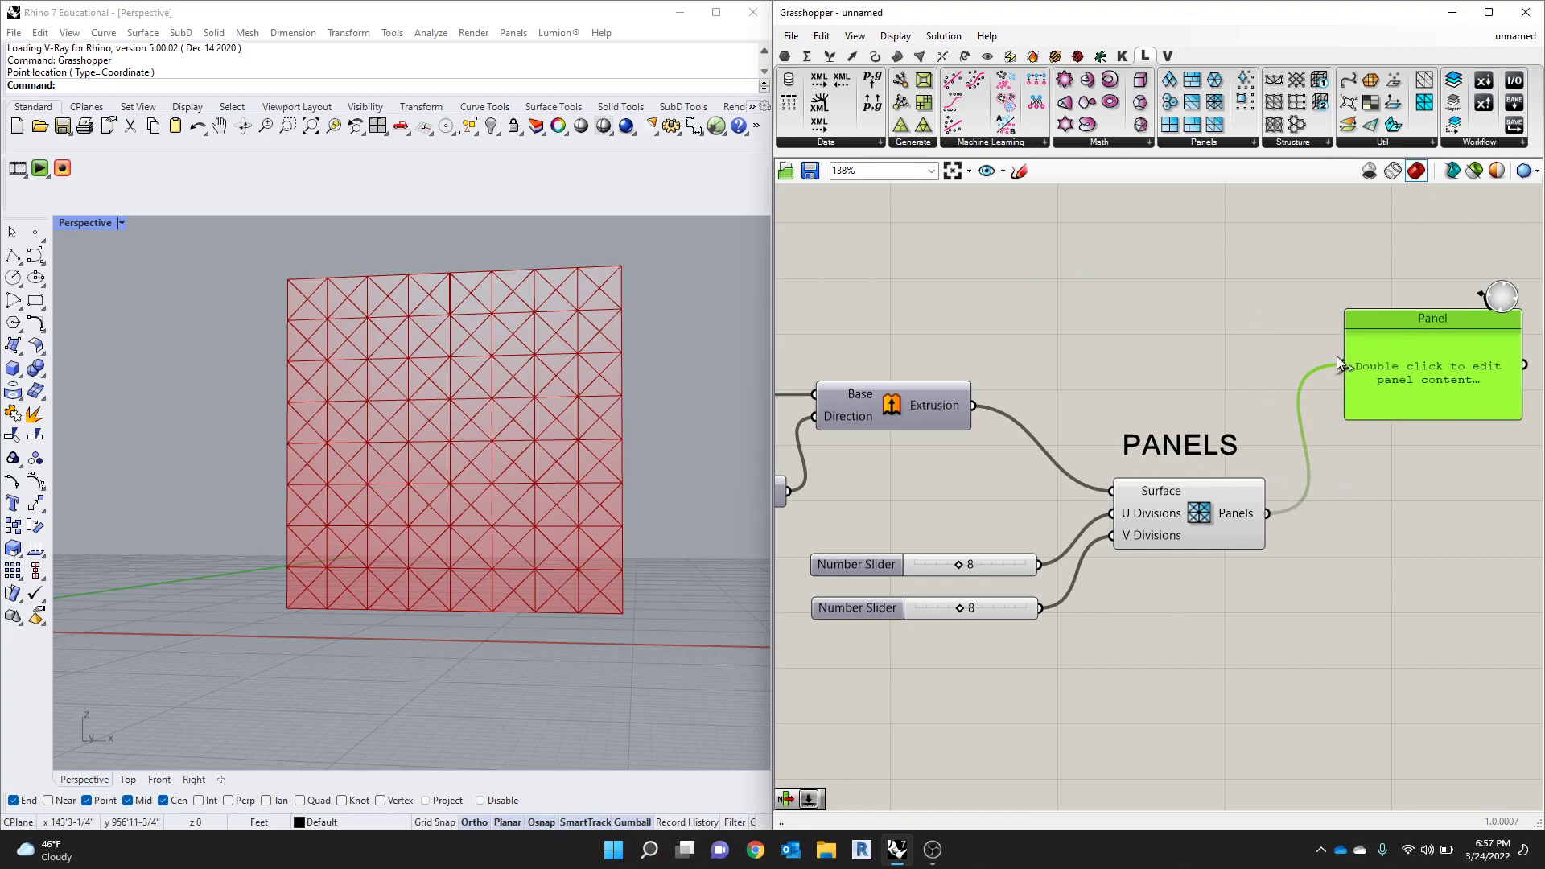
# Step: Stretch the text panel vertically to list about 33 entries and reposition it beside the Triangle Panels C component
pyautogui.scroll(-1, 1160, 272)
pyautogui.scroll(-1, 1199, 480)
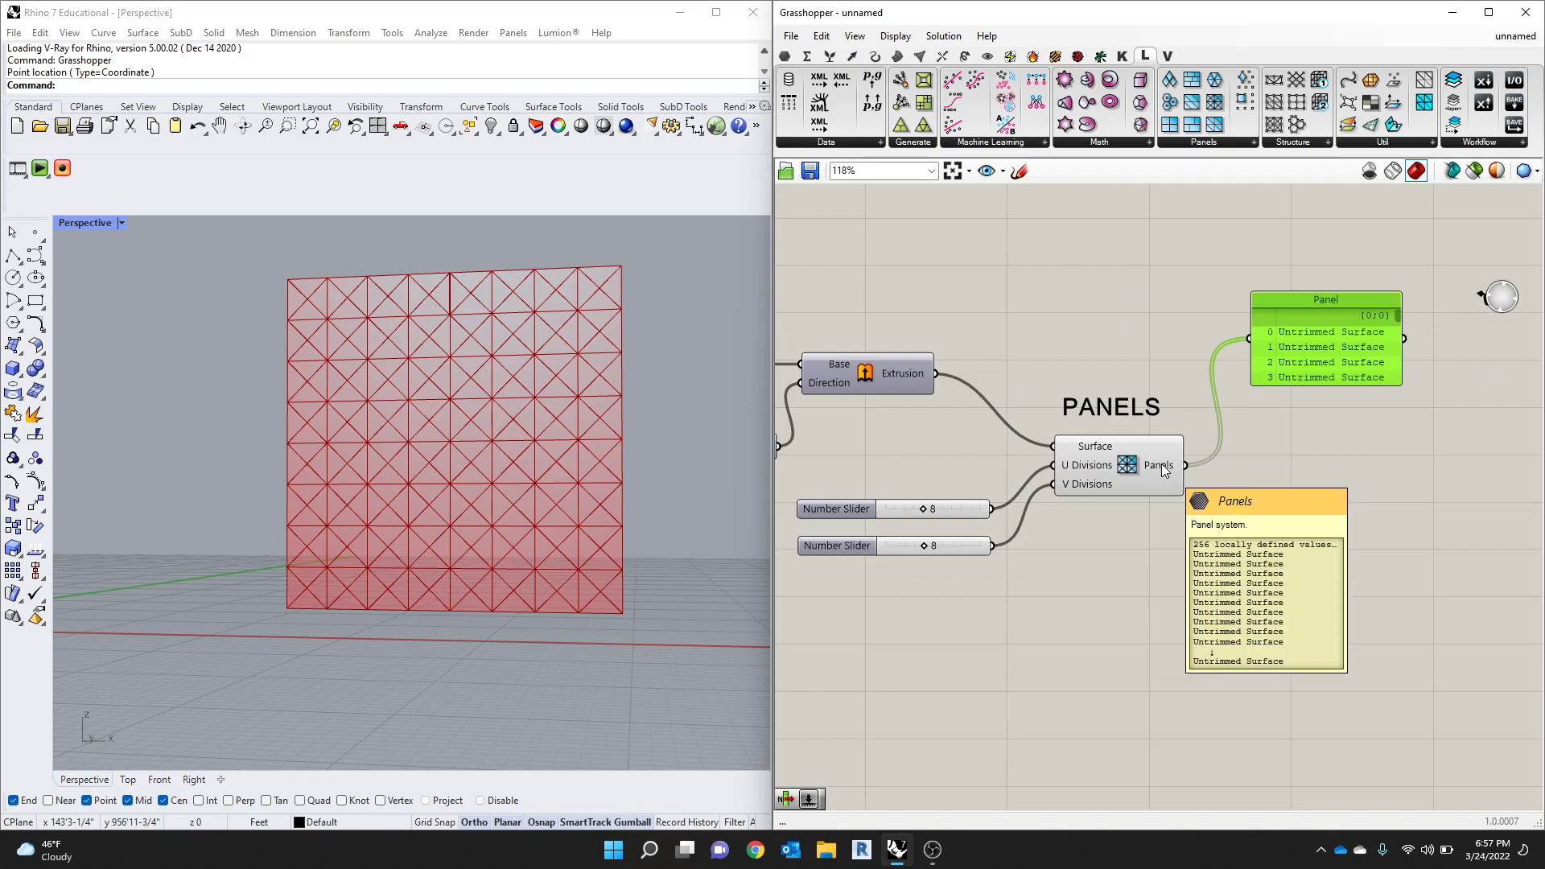
pyautogui.moveTo(1161, 463); pyautogui.dragTo(1159, 461)
pyautogui.scroll(-1, 1364, 354)
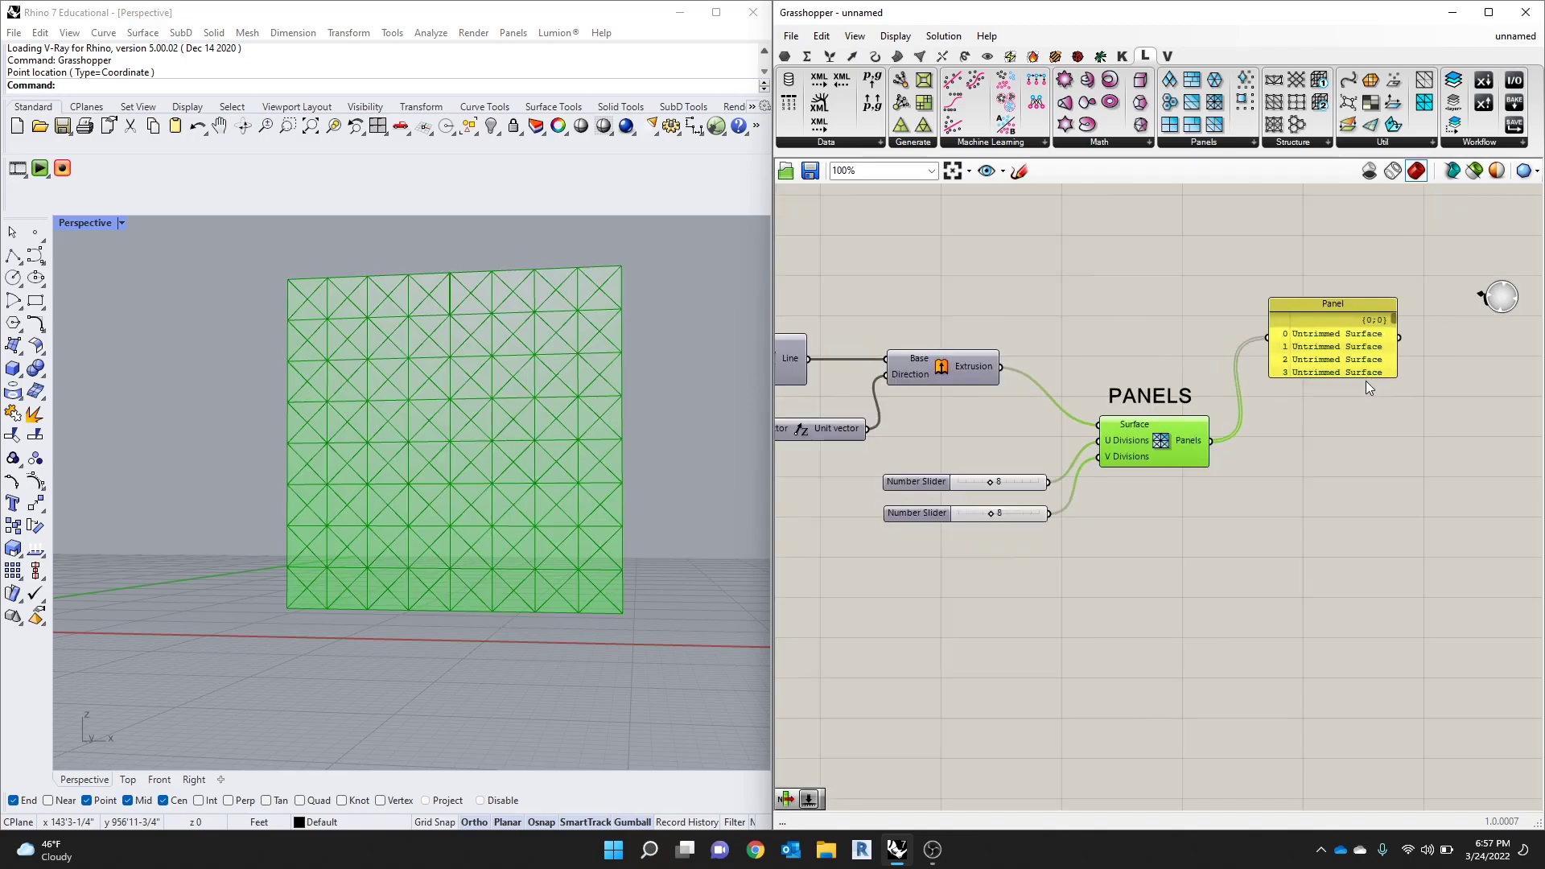
pyautogui.moveTo(1364, 380); pyautogui.dragTo(1365, 752)
pyautogui.scroll(-4, 1358, 577)
pyautogui.scroll(4, 1378, 577)
pyautogui.moveTo(1388, 369)
pyautogui.mouseDown()
pyautogui.moveTo(1379, 750)
pyautogui.moveTo(1396, 355)
pyautogui.mouseUp()
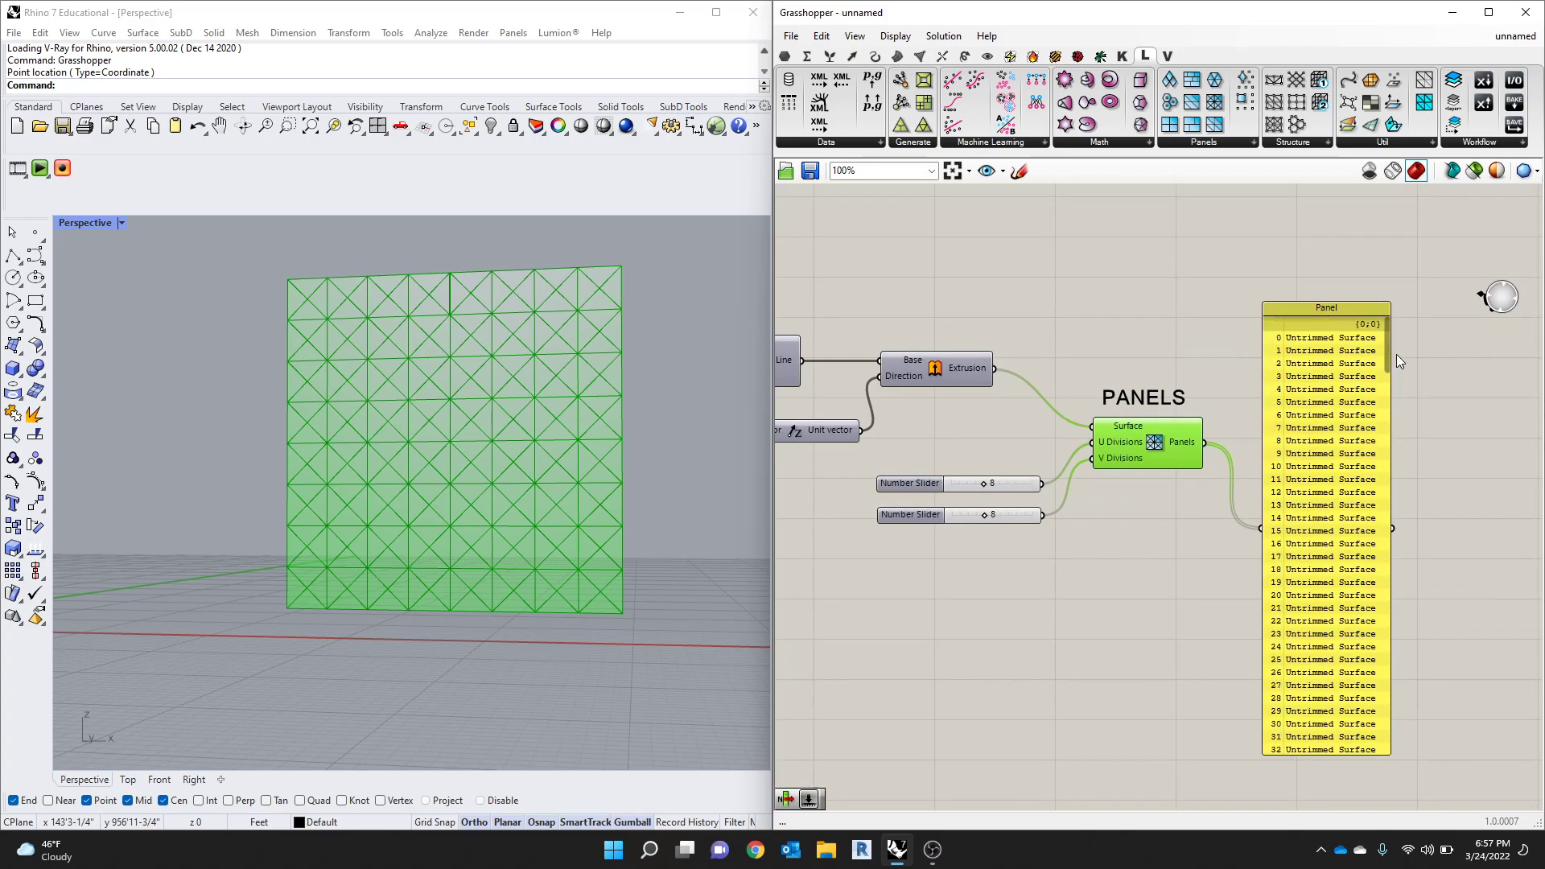
pyautogui.moveTo(1342, 443); pyautogui.dragTo(1358, 383)
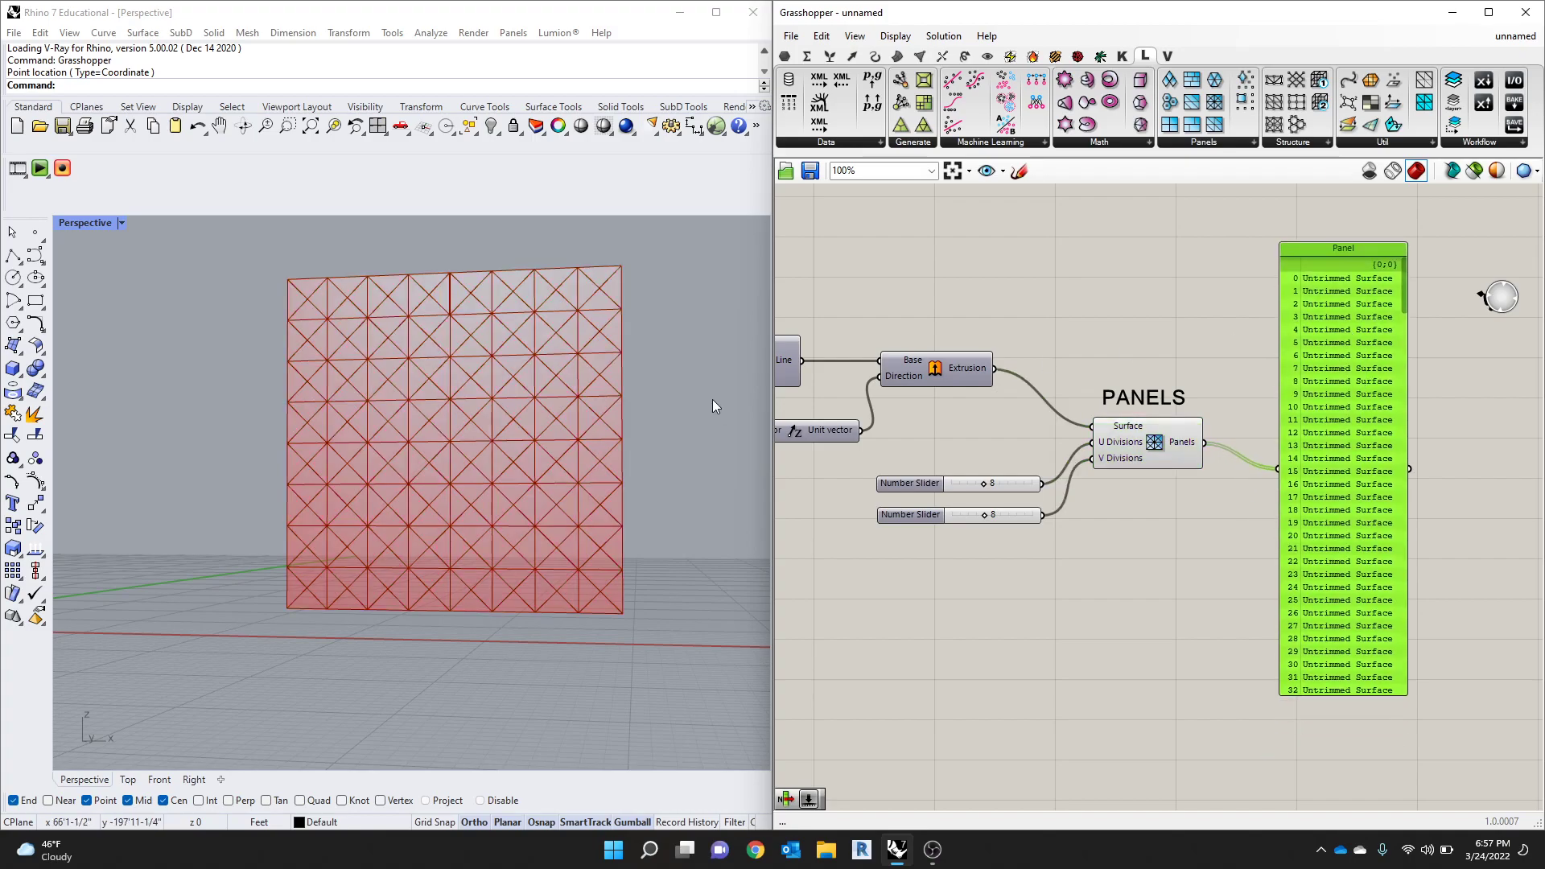
pyautogui.moveTo(1329, 372); pyautogui.dragTo(1341, 384)
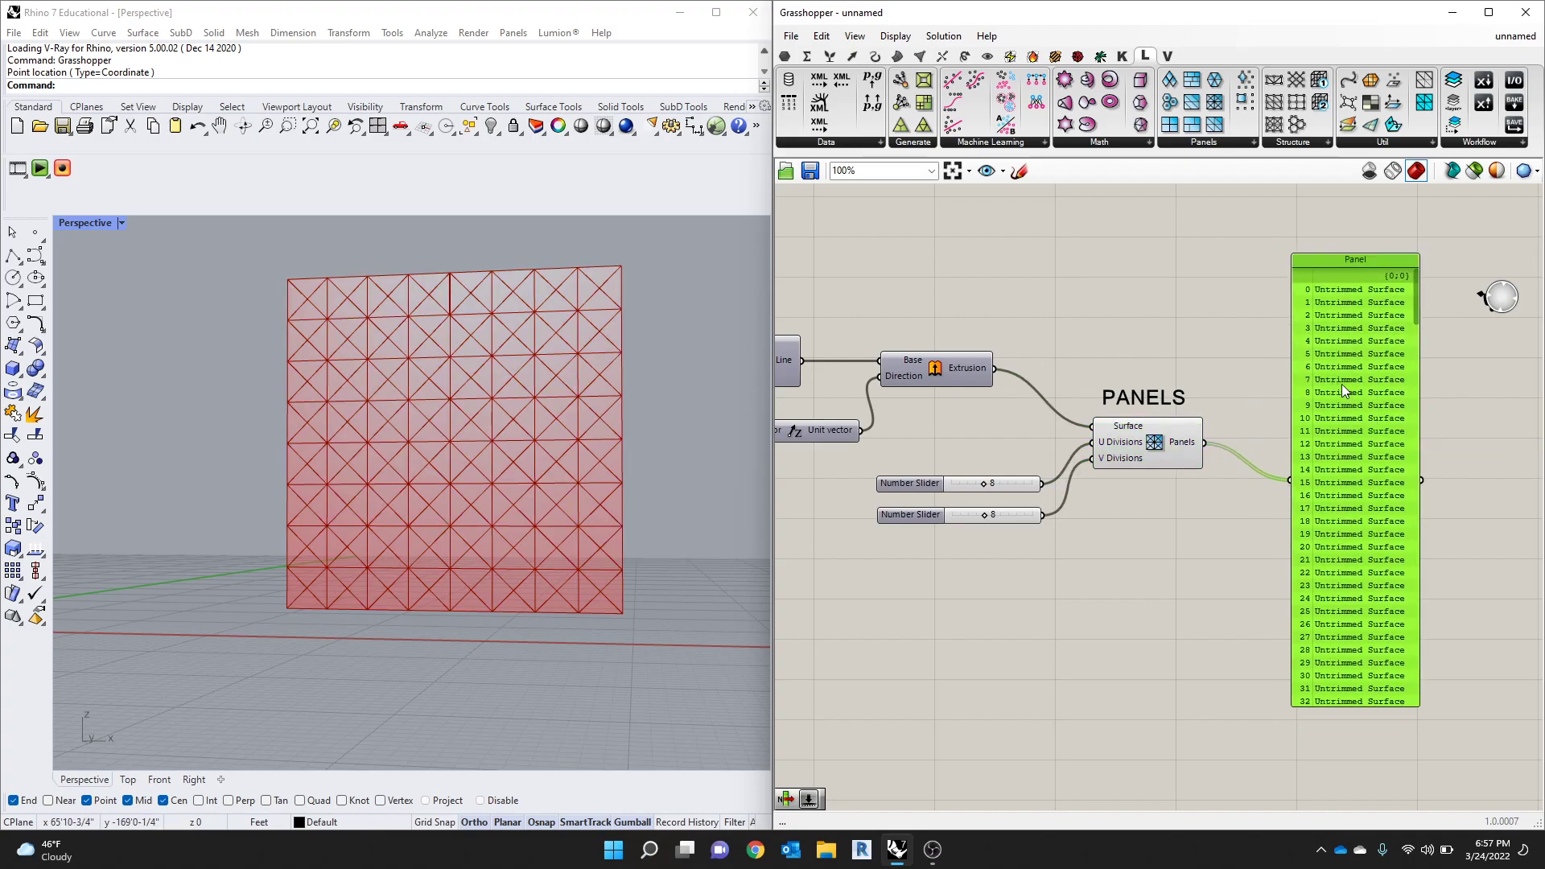
pyautogui.press('Delete')
pyautogui.doubleClick(1289, 354)
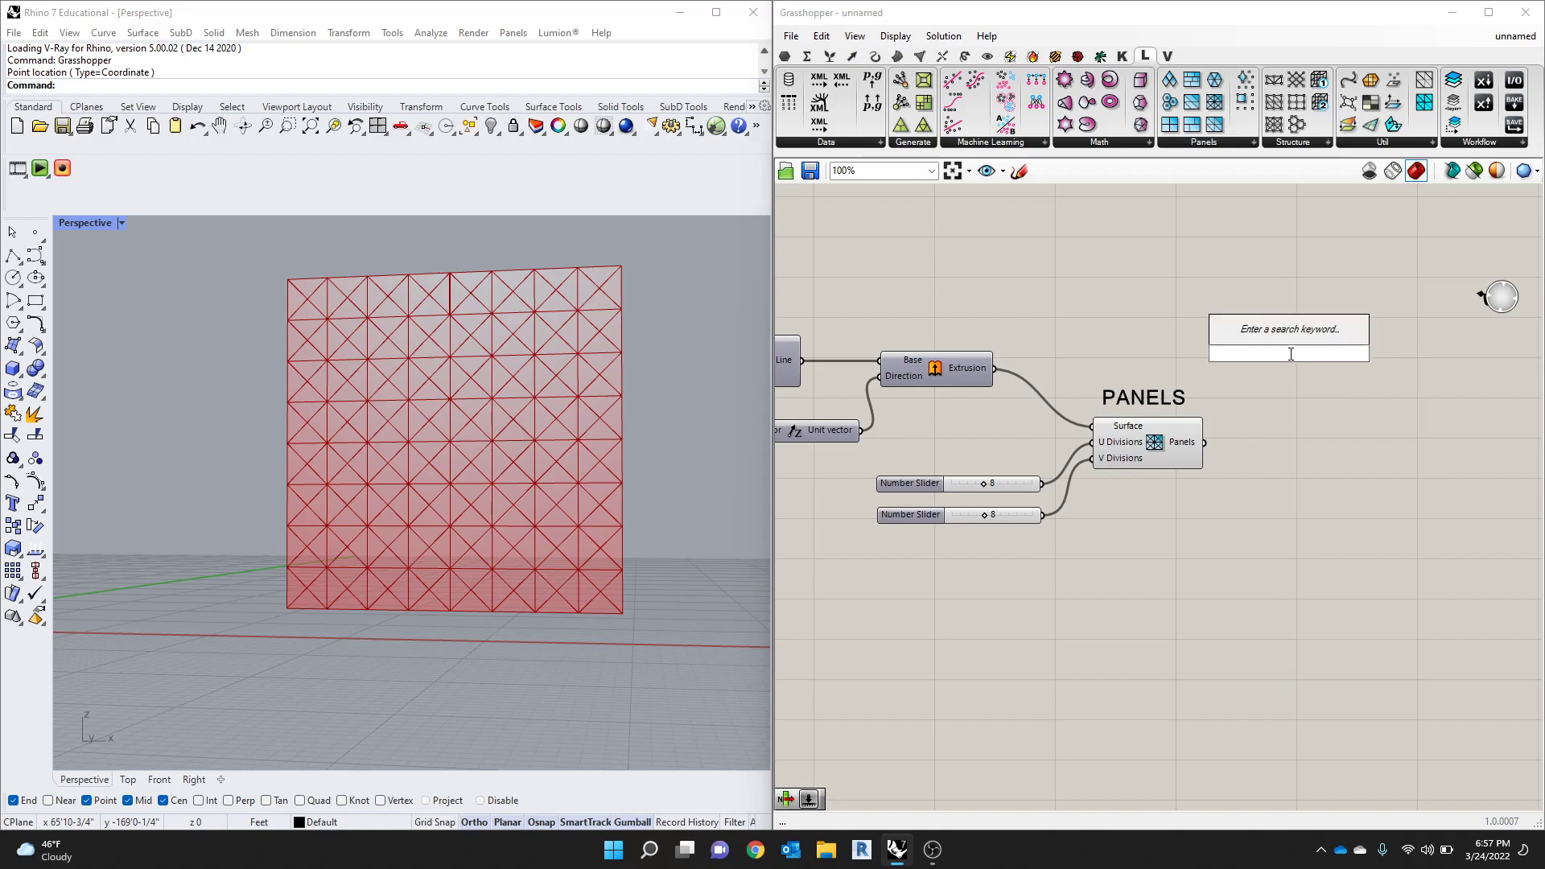
pyautogui.click(1295, 388)
pyautogui.hotkey('ctrl', 'z')
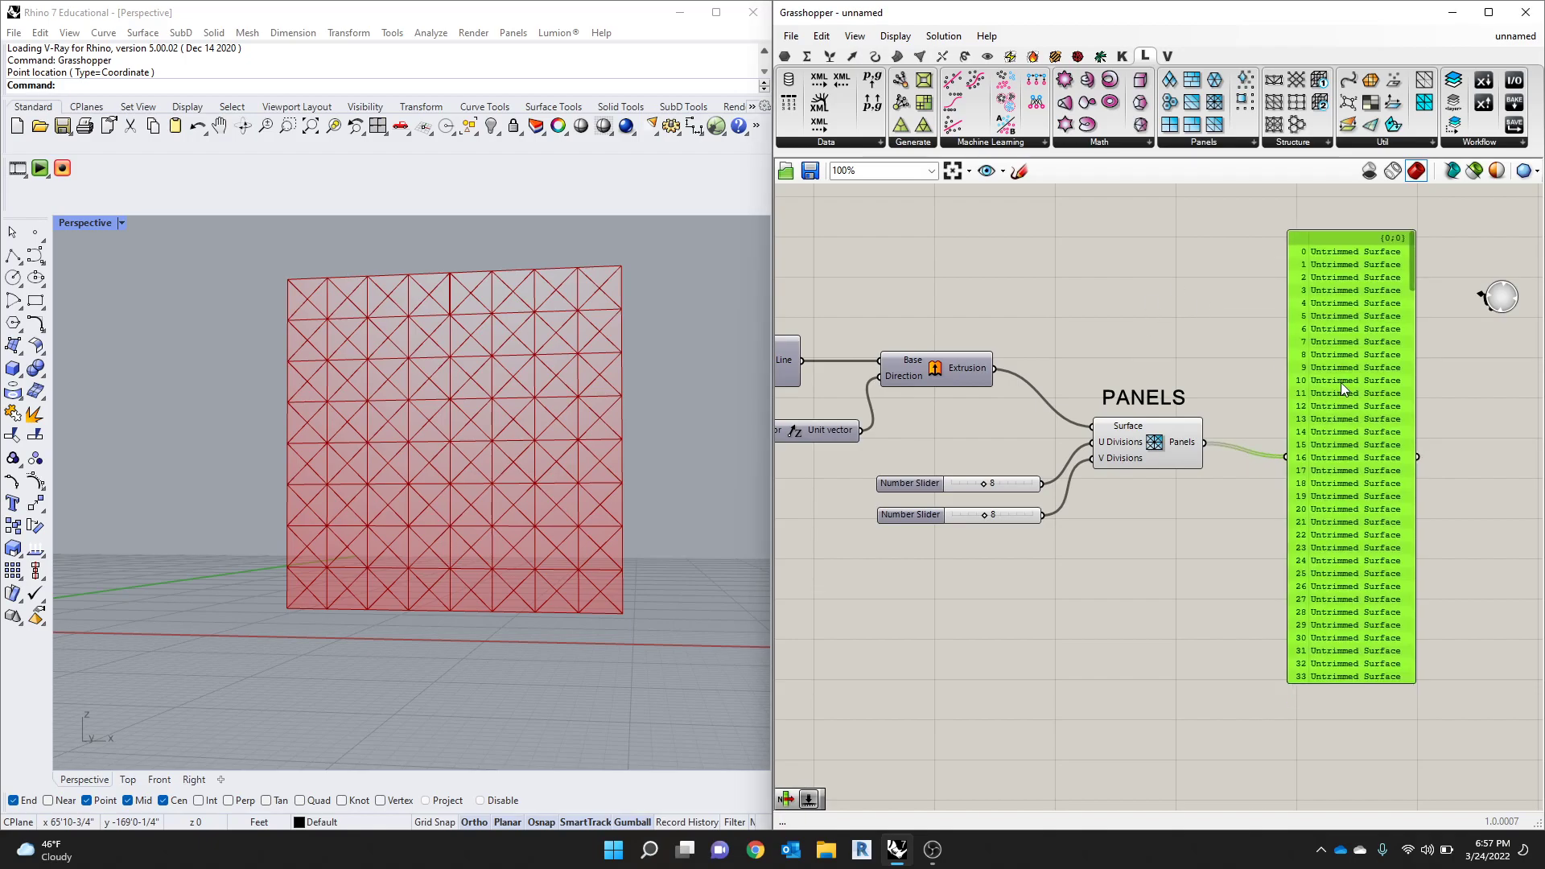
# Step: Examine the text panel's full list of surfaces and their index numbers, from the first entry to the last
pyautogui.moveTo(1410, 266); pyautogui.dragTo(1389, 188)
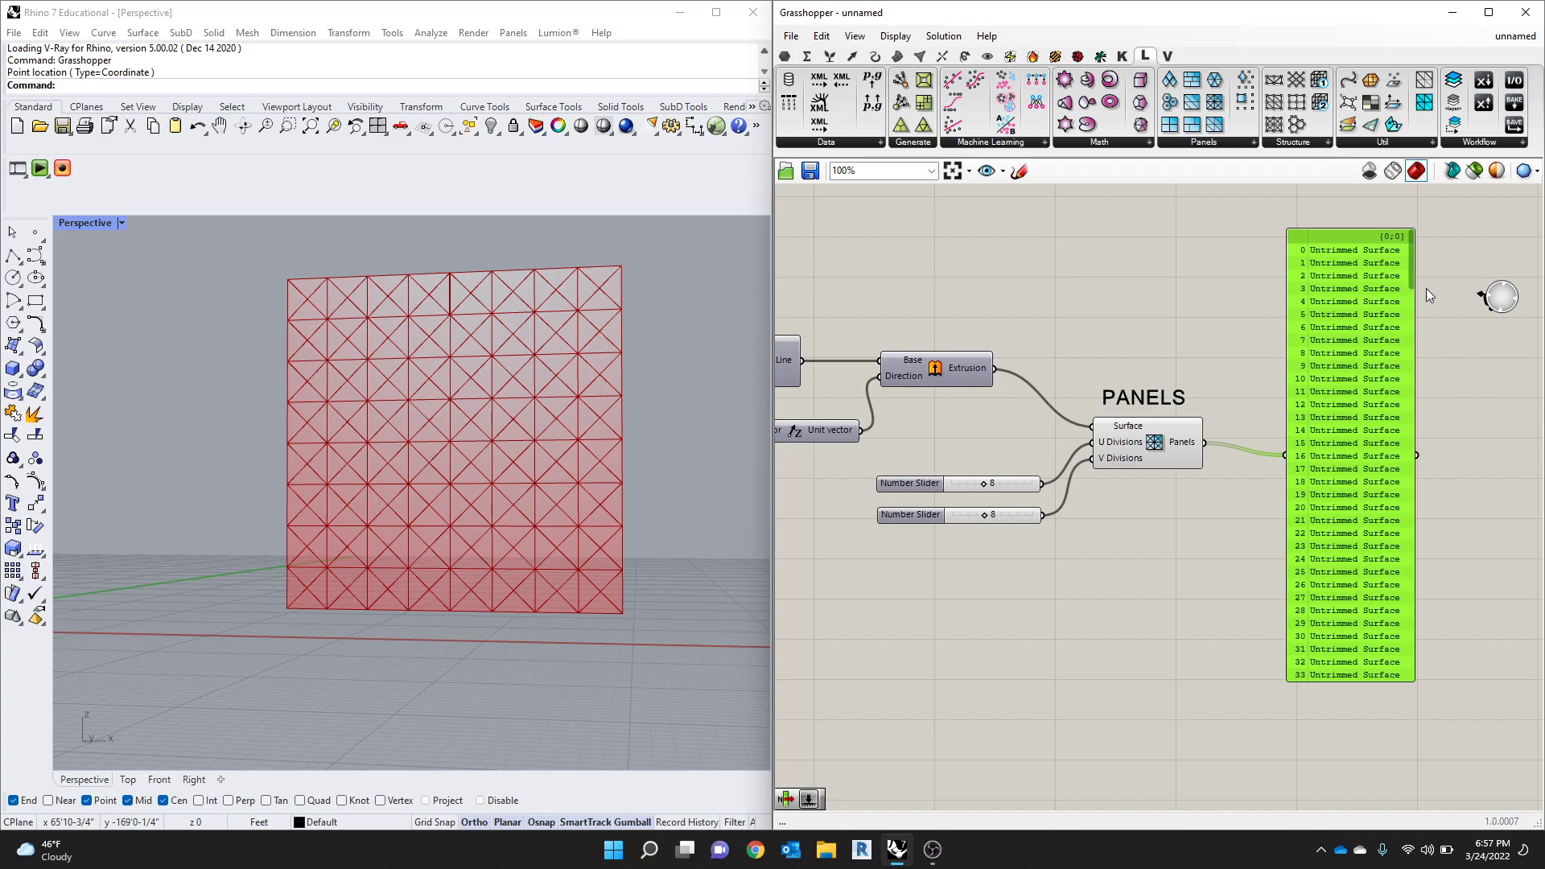
pyautogui.moveTo(1411, 274); pyautogui.dragTo(1457, 267)
pyautogui.moveTo(1409, 278); pyautogui.dragTo(1421, 673)
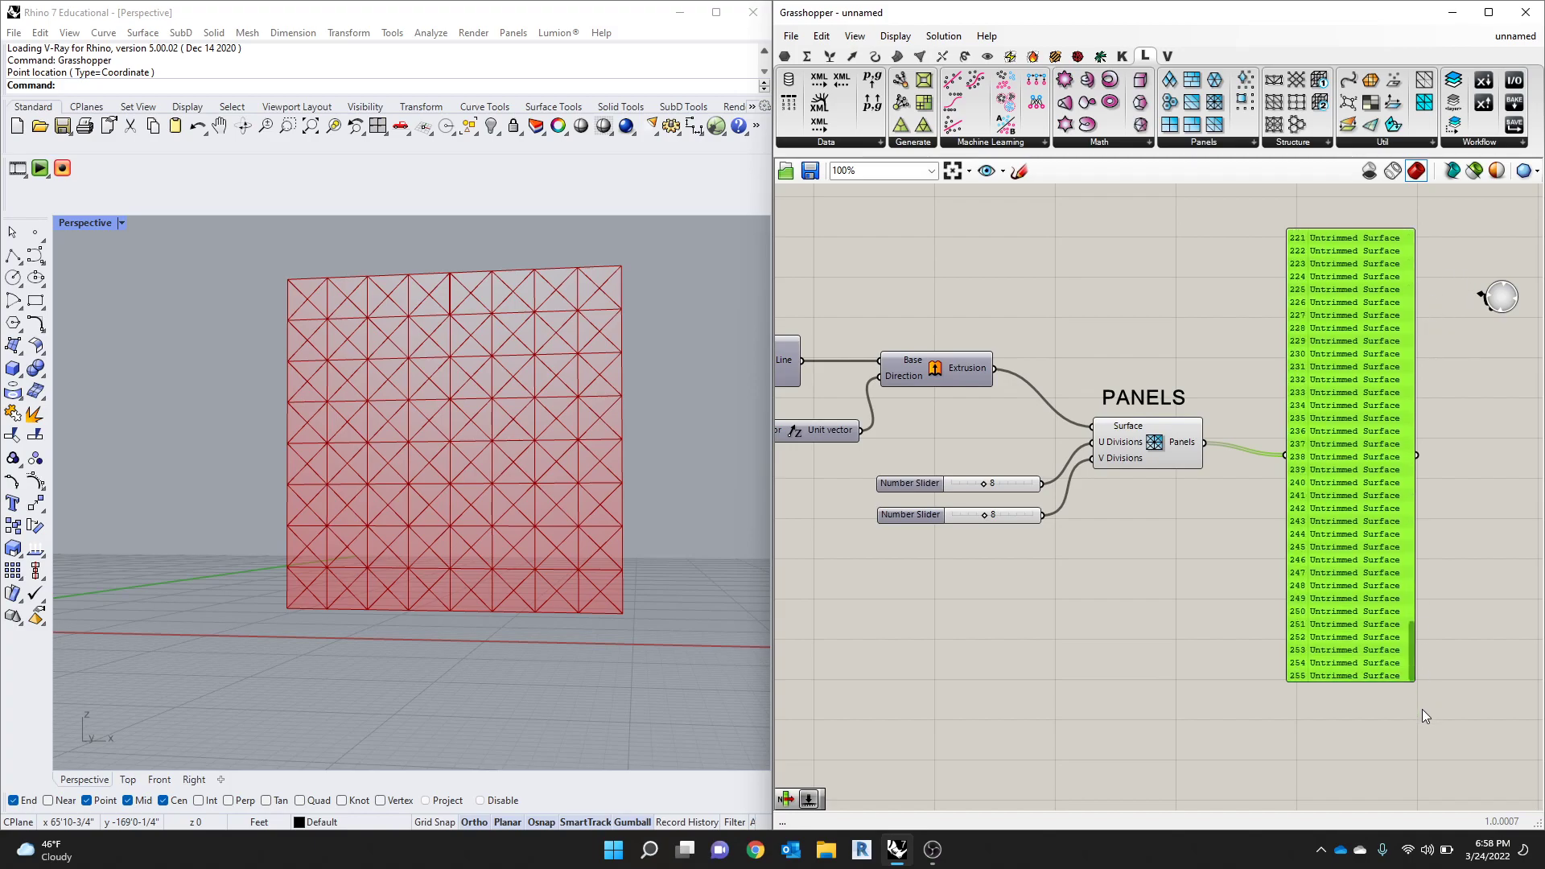
# Step: Shrink the text panel to about eight rows and place it just above the Triangle Panels C component's output
pyautogui.moveTo(1317, 443); pyautogui.dragTo(1300, 438)
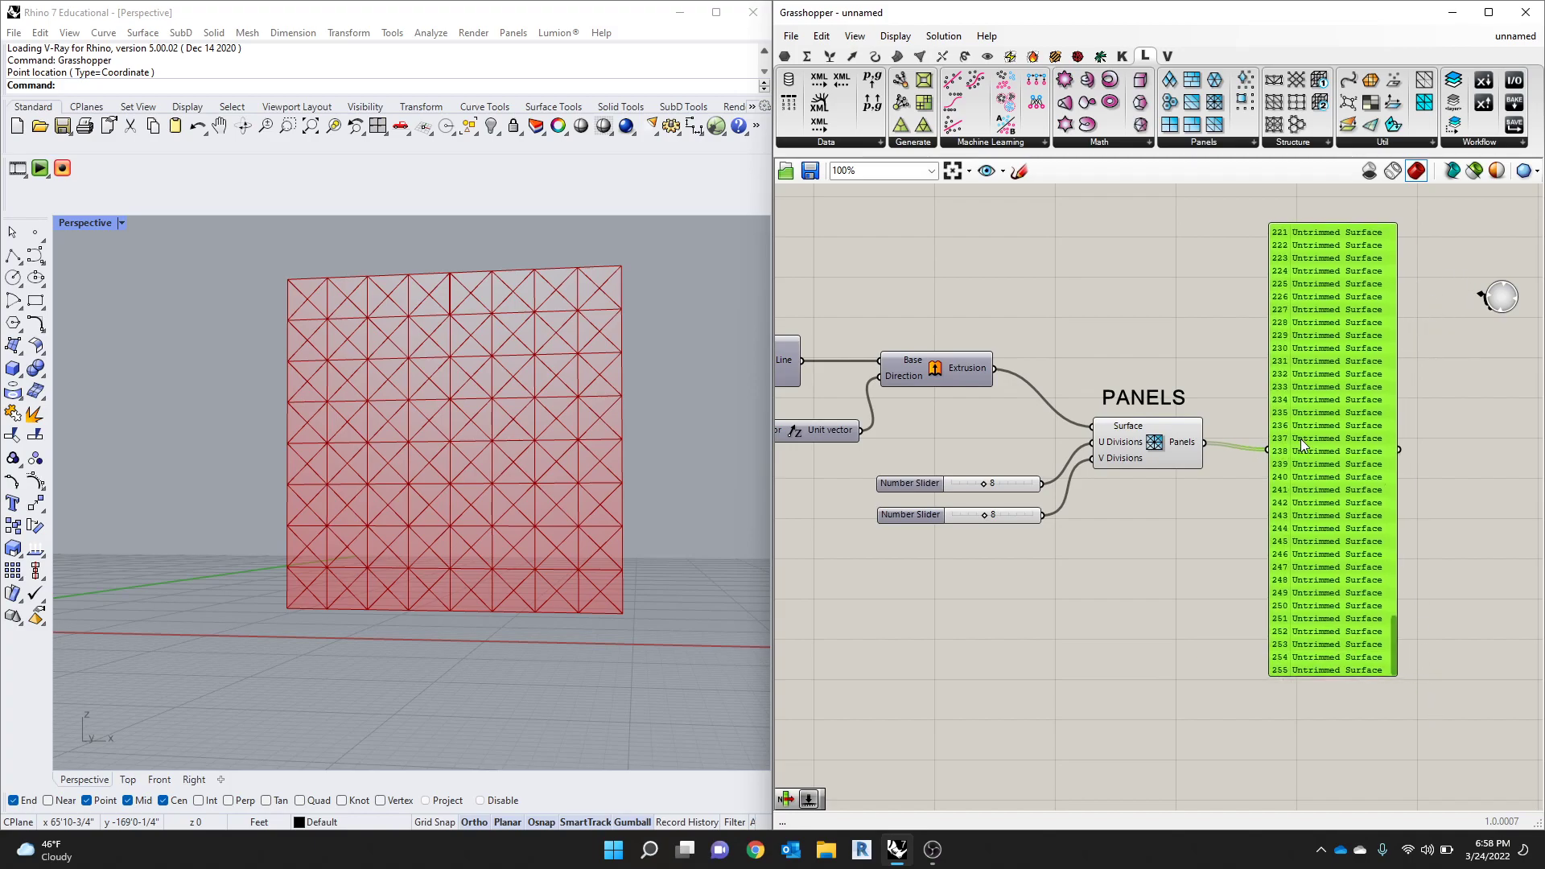
pyautogui.moveTo(1344, 240); pyautogui.dragTo(1329, 313)
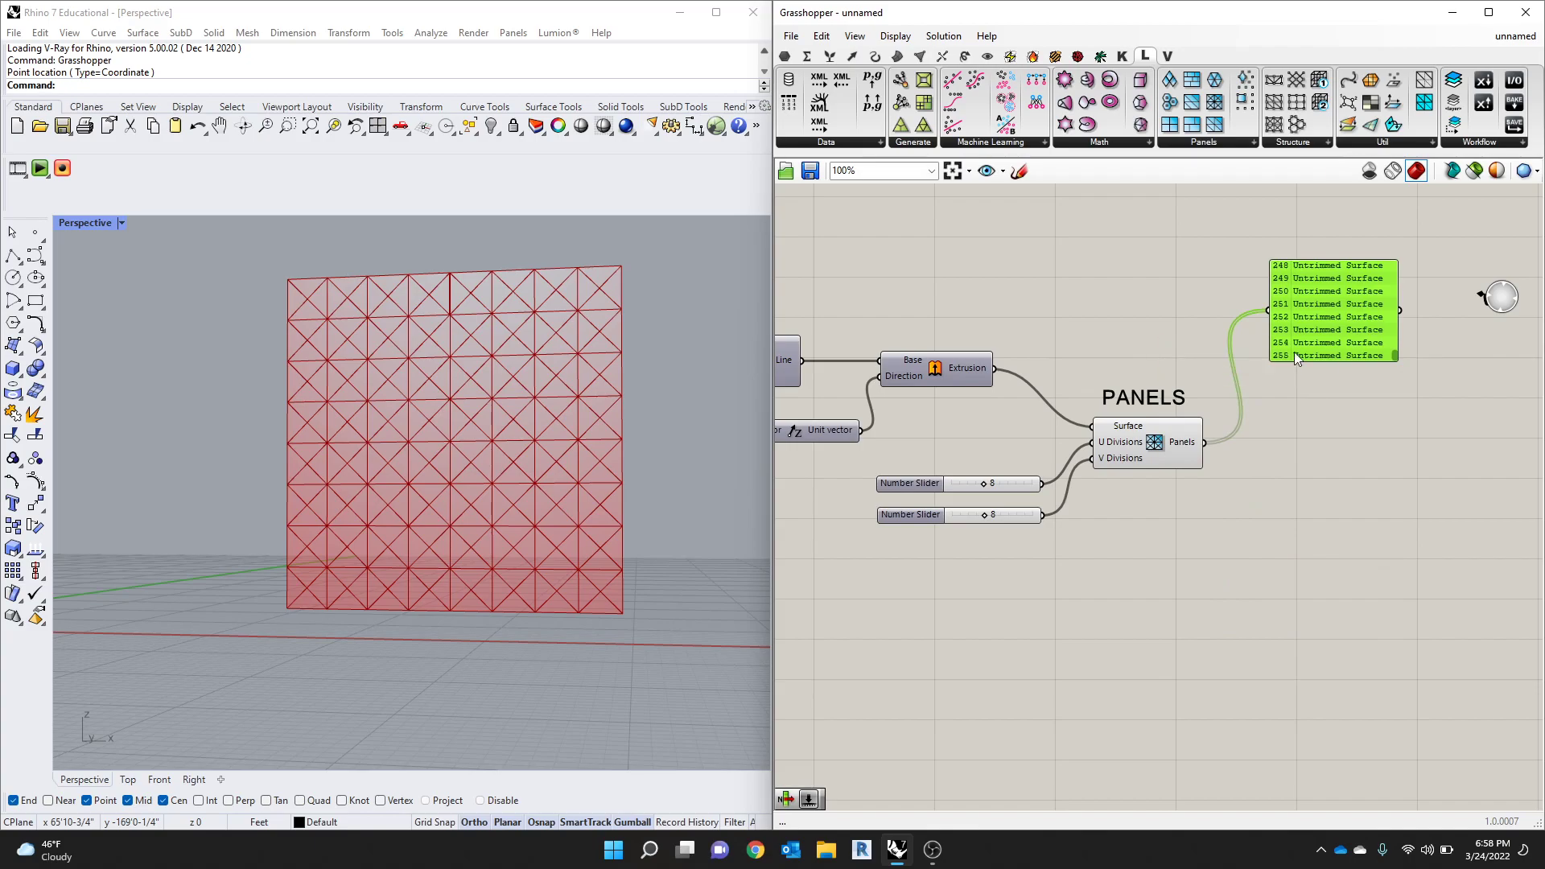
pyautogui.scroll(-2, 922, 434)
pyautogui.scroll(2, 1319, 365)
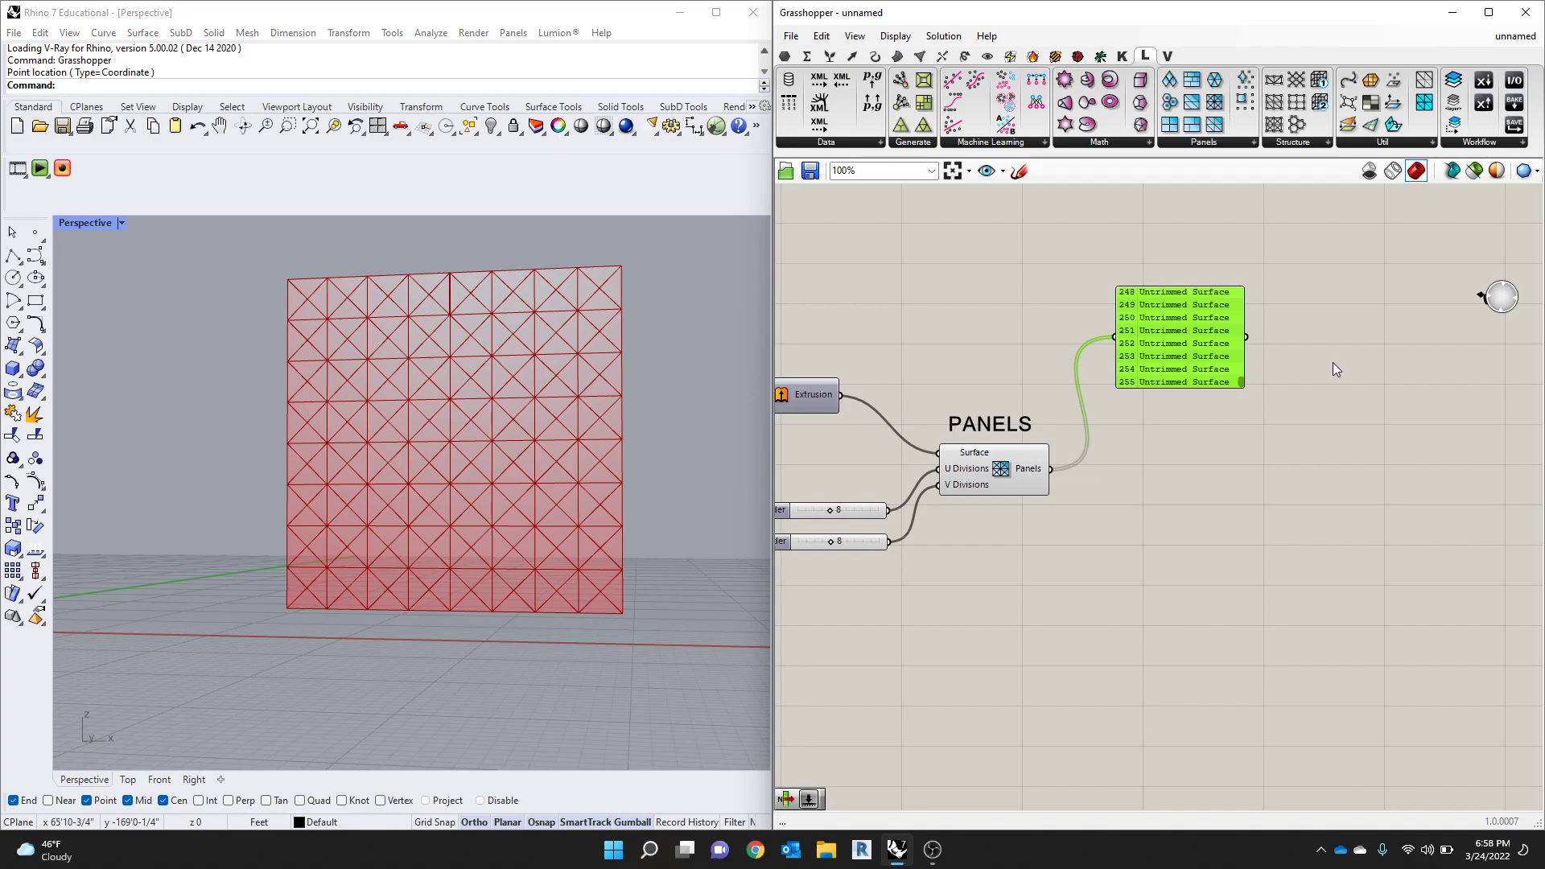
# Step: Add a List Item component beside the text panel and connect the panel's output to its List input
pyautogui.doubleClick(1354, 376)
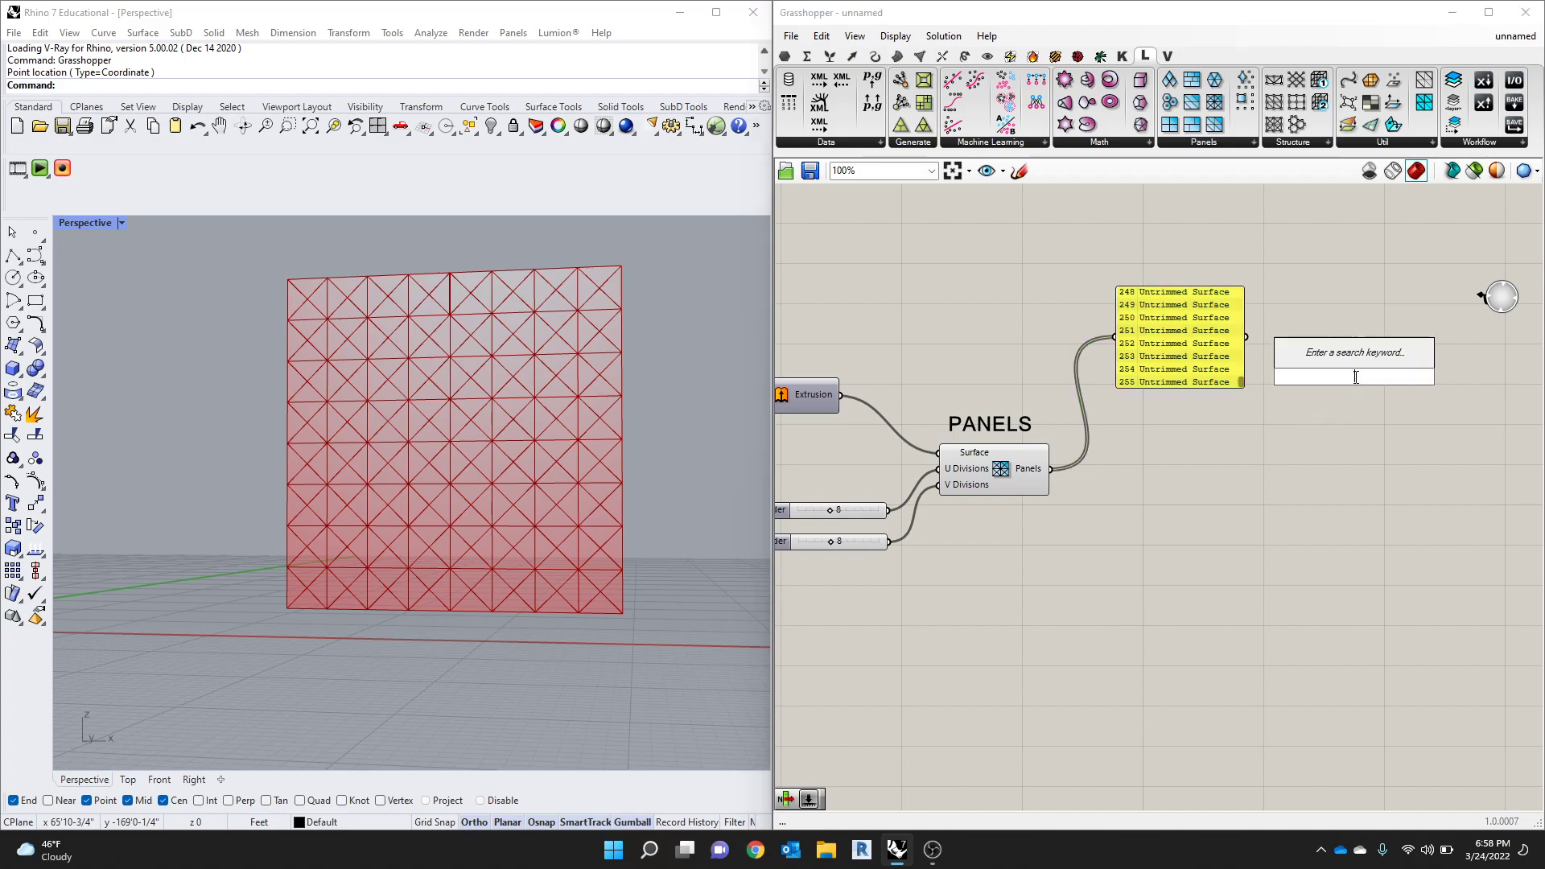
pyautogui.write('LIST ITEM')
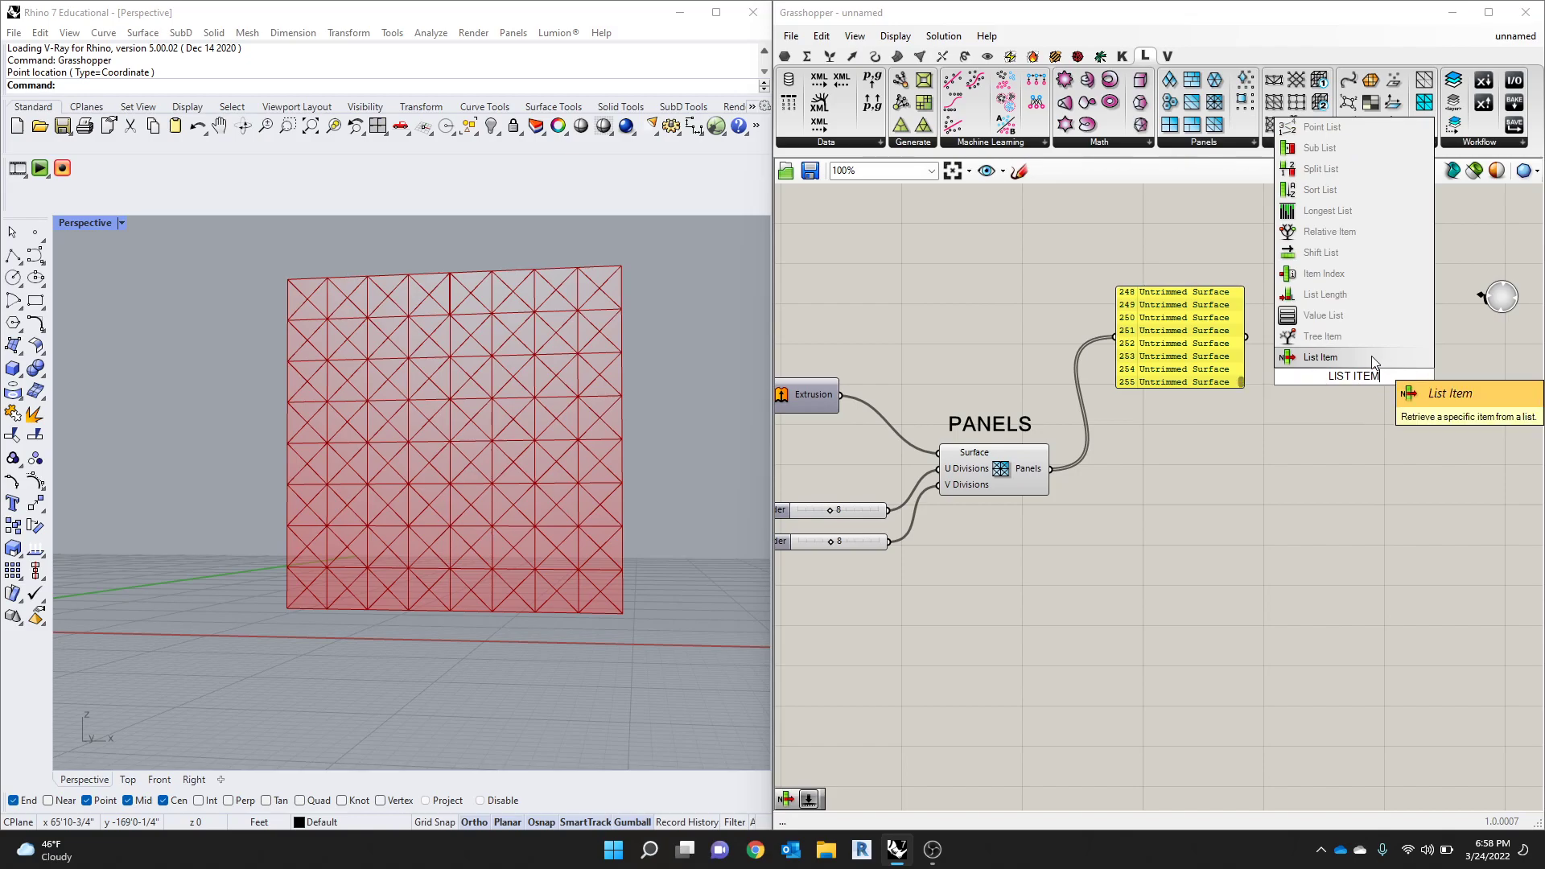
pyautogui.press('Return')
pyautogui.moveTo(1342, 370); pyautogui.dragTo(1335, 368)
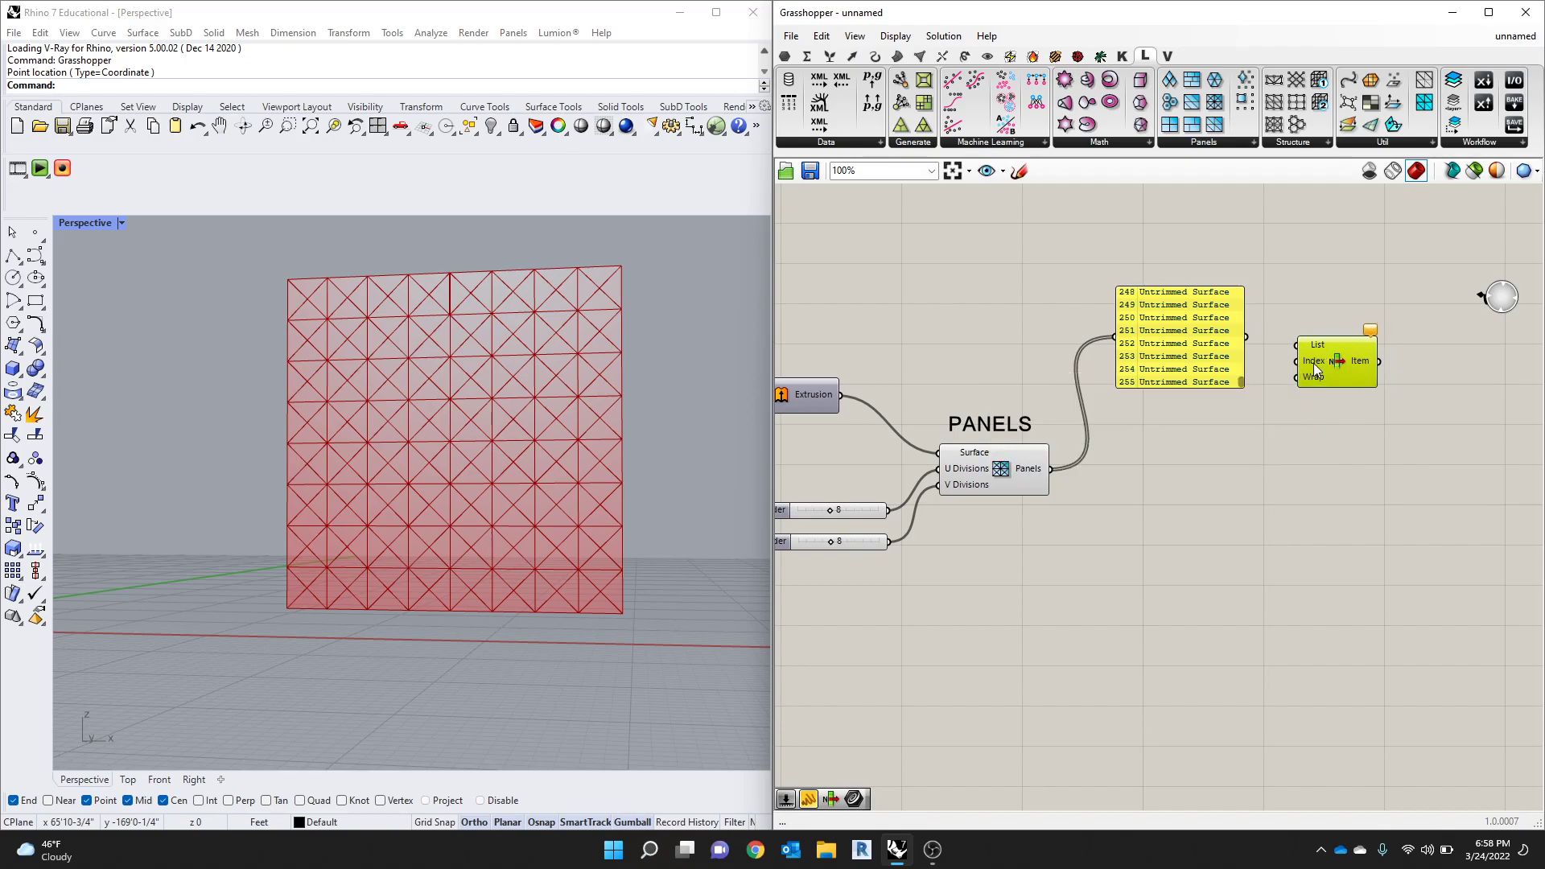
pyautogui.moveTo(1320, 369); pyautogui.dragTo(1319, 367)
pyautogui.moveTo(1322, 355); pyautogui.dragTo(1289, 332)
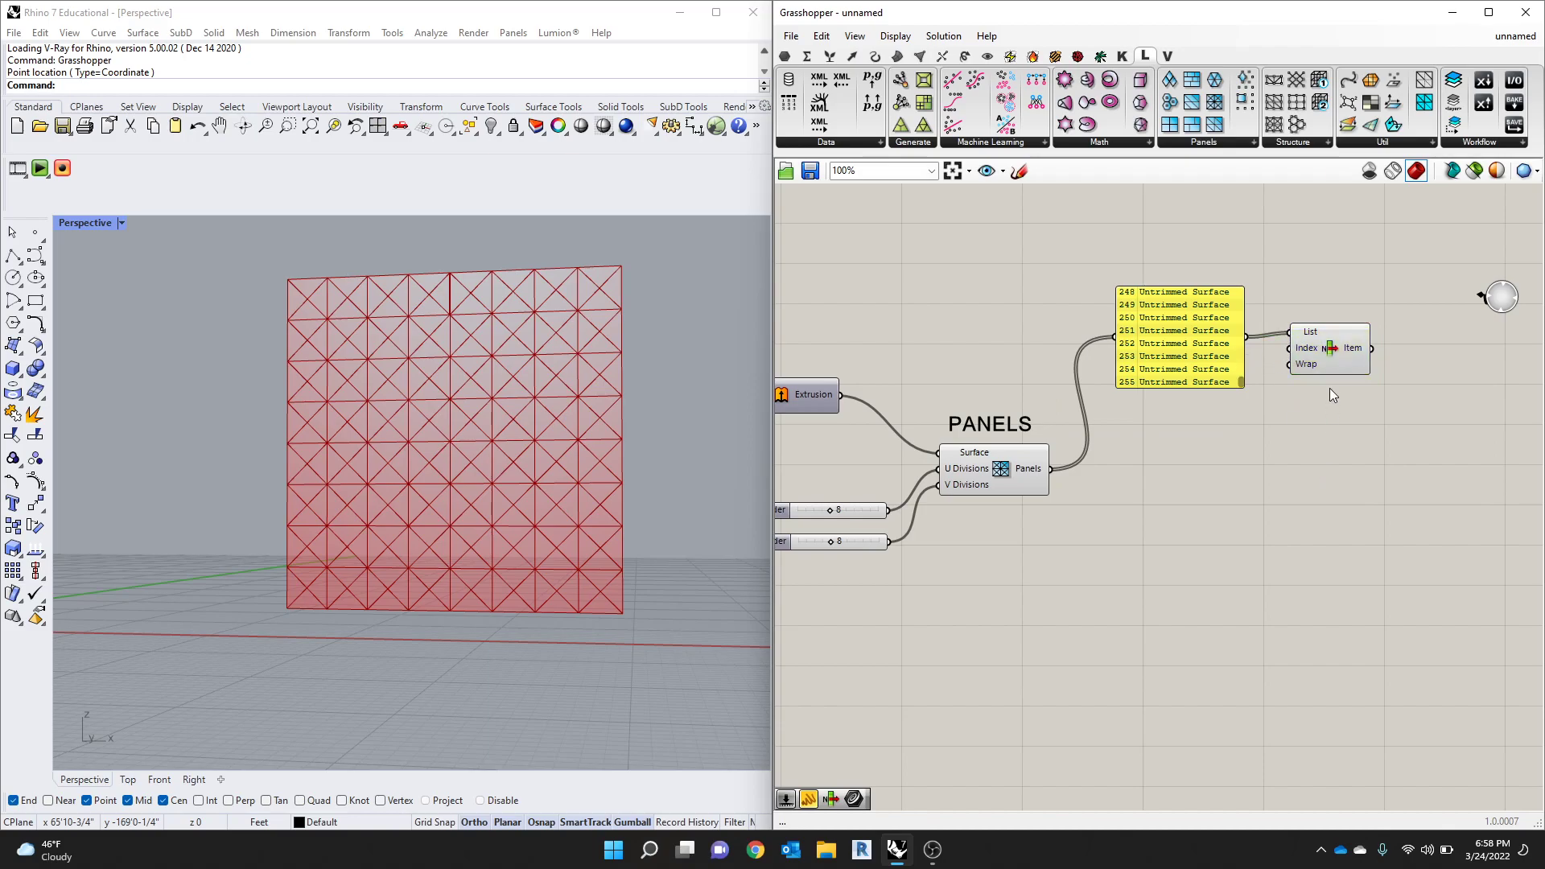
# Step: Align the List Item component so its List input sits level with the text panel's output
pyautogui.scroll(4, 1329, 388)
pyautogui.scroll(-3, 1331, 387)
pyautogui.moveTo(1326, 350); pyautogui.dragTo(1326, 379)
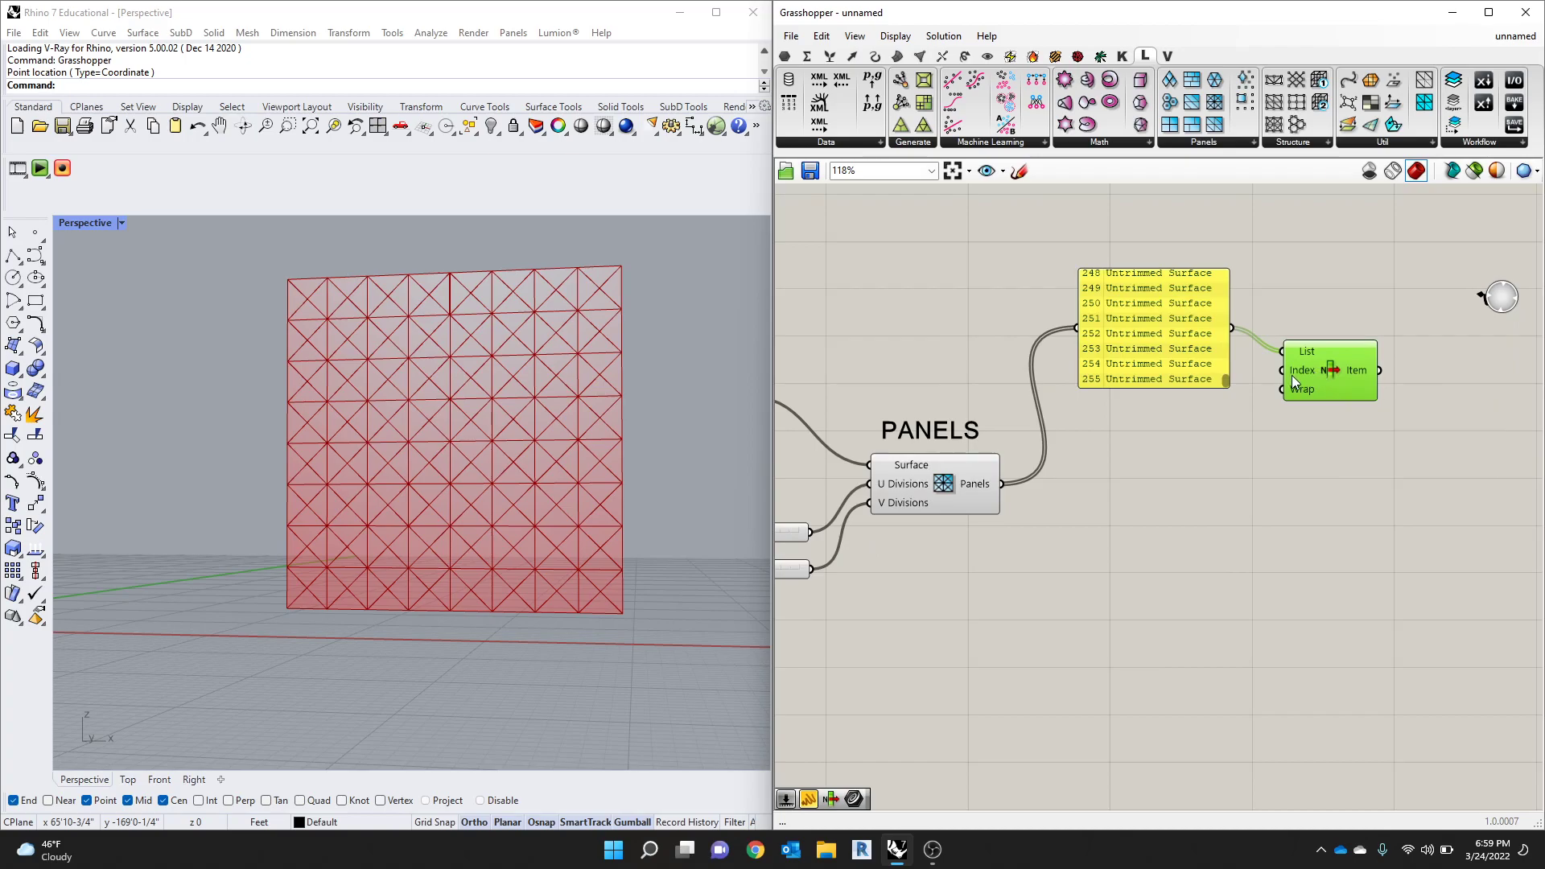
pyautogui.moveTo(1302, 369); pyautogui.dragTo(1294, 345)
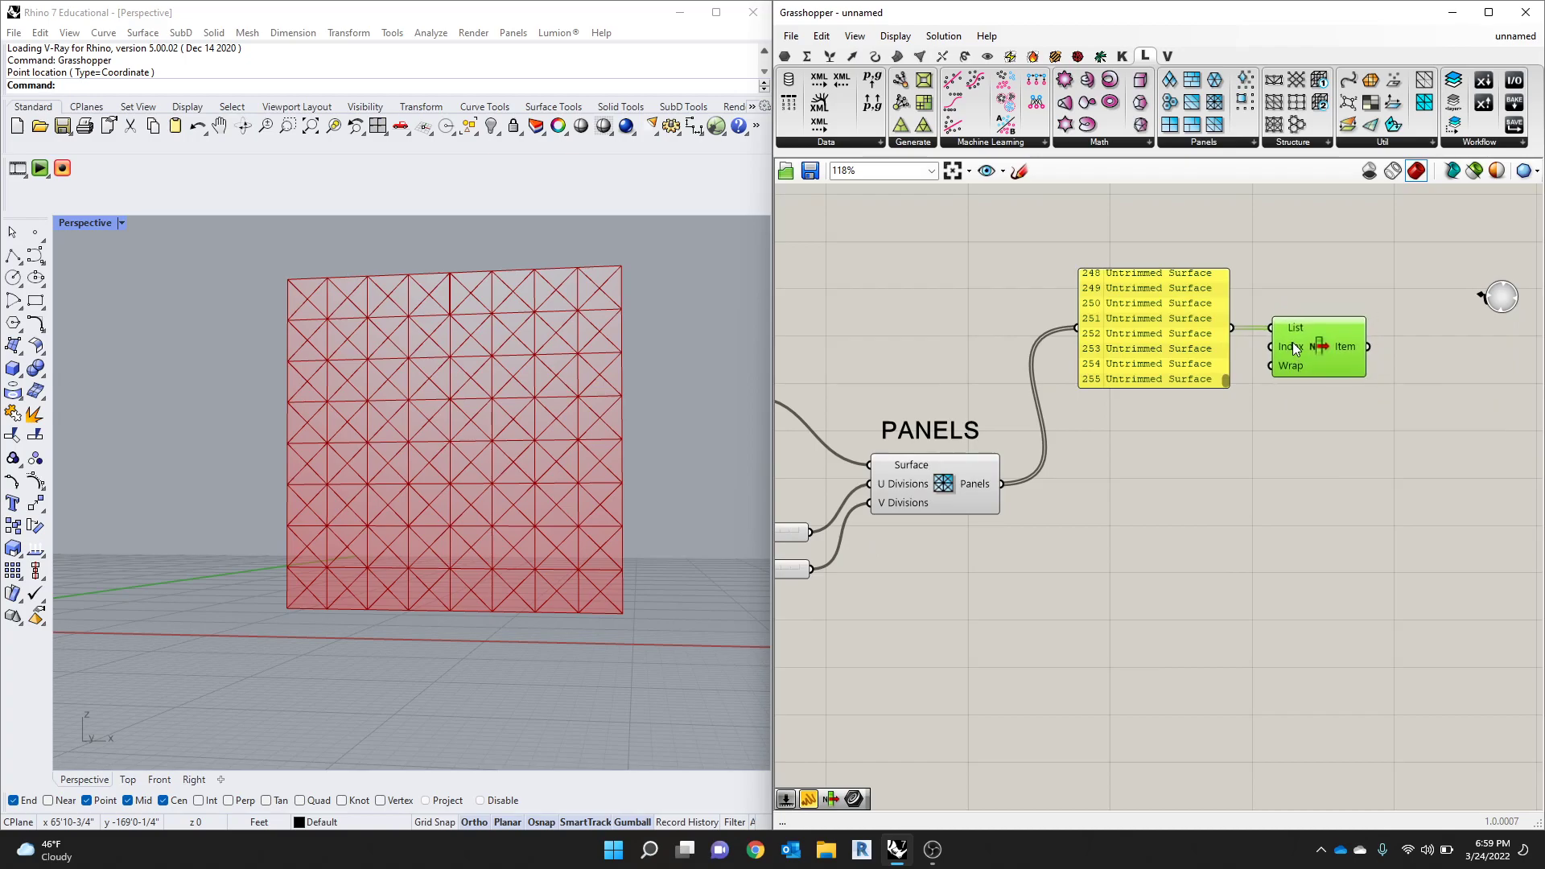
# Step: Add three extra outputs, +1, +2 and +3, to the List Item component
pyautogui.scroll(2, 1256, 387)
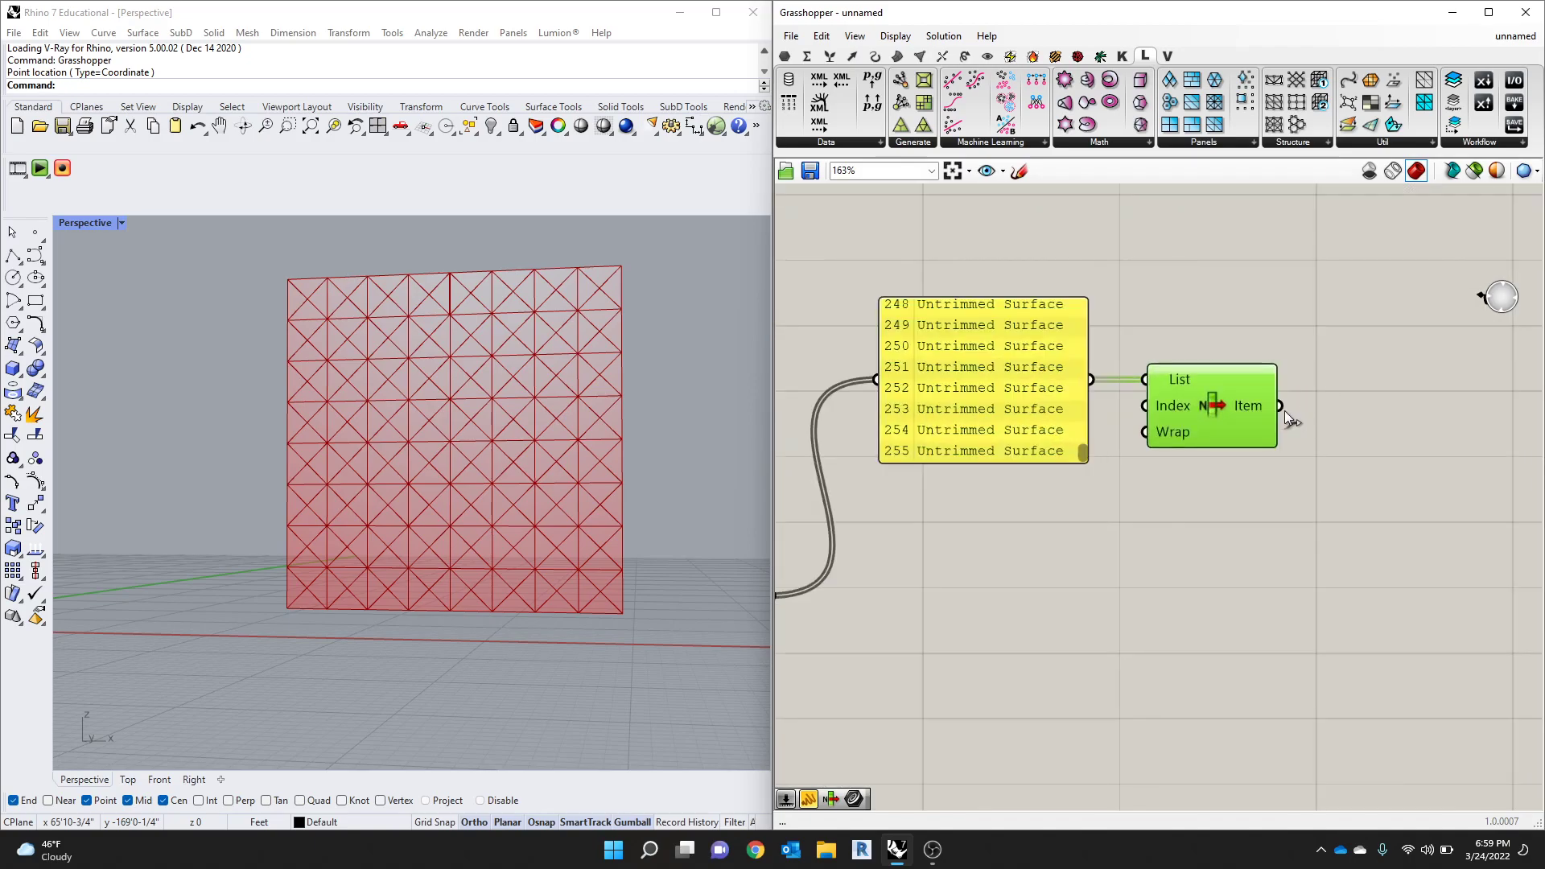
pyautogui.scroll(3, 1273, 417)
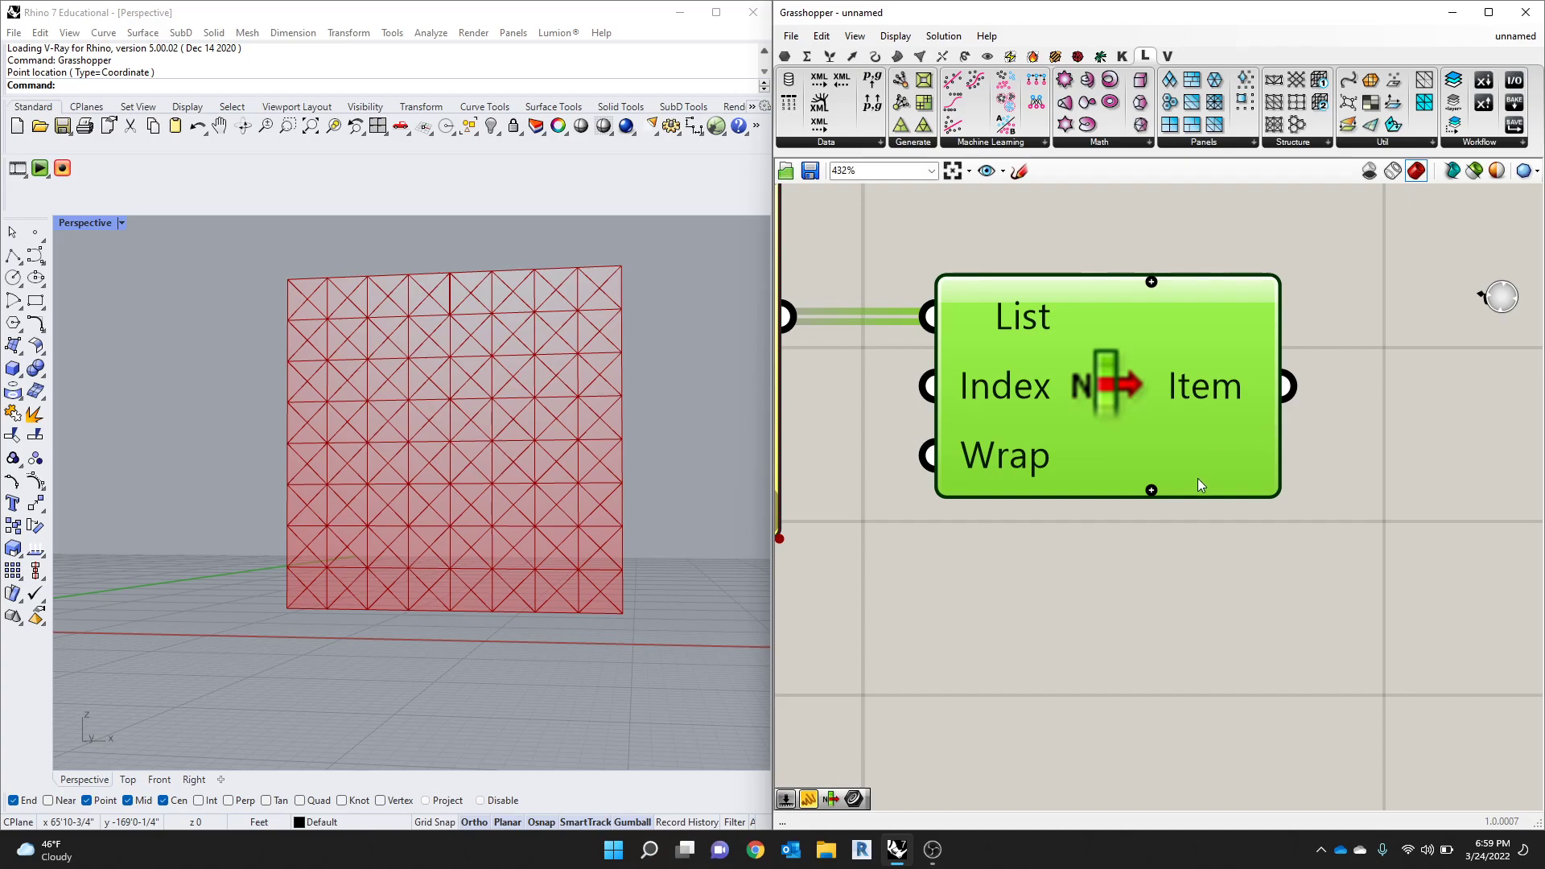
pyautogui.click(1151, 490)
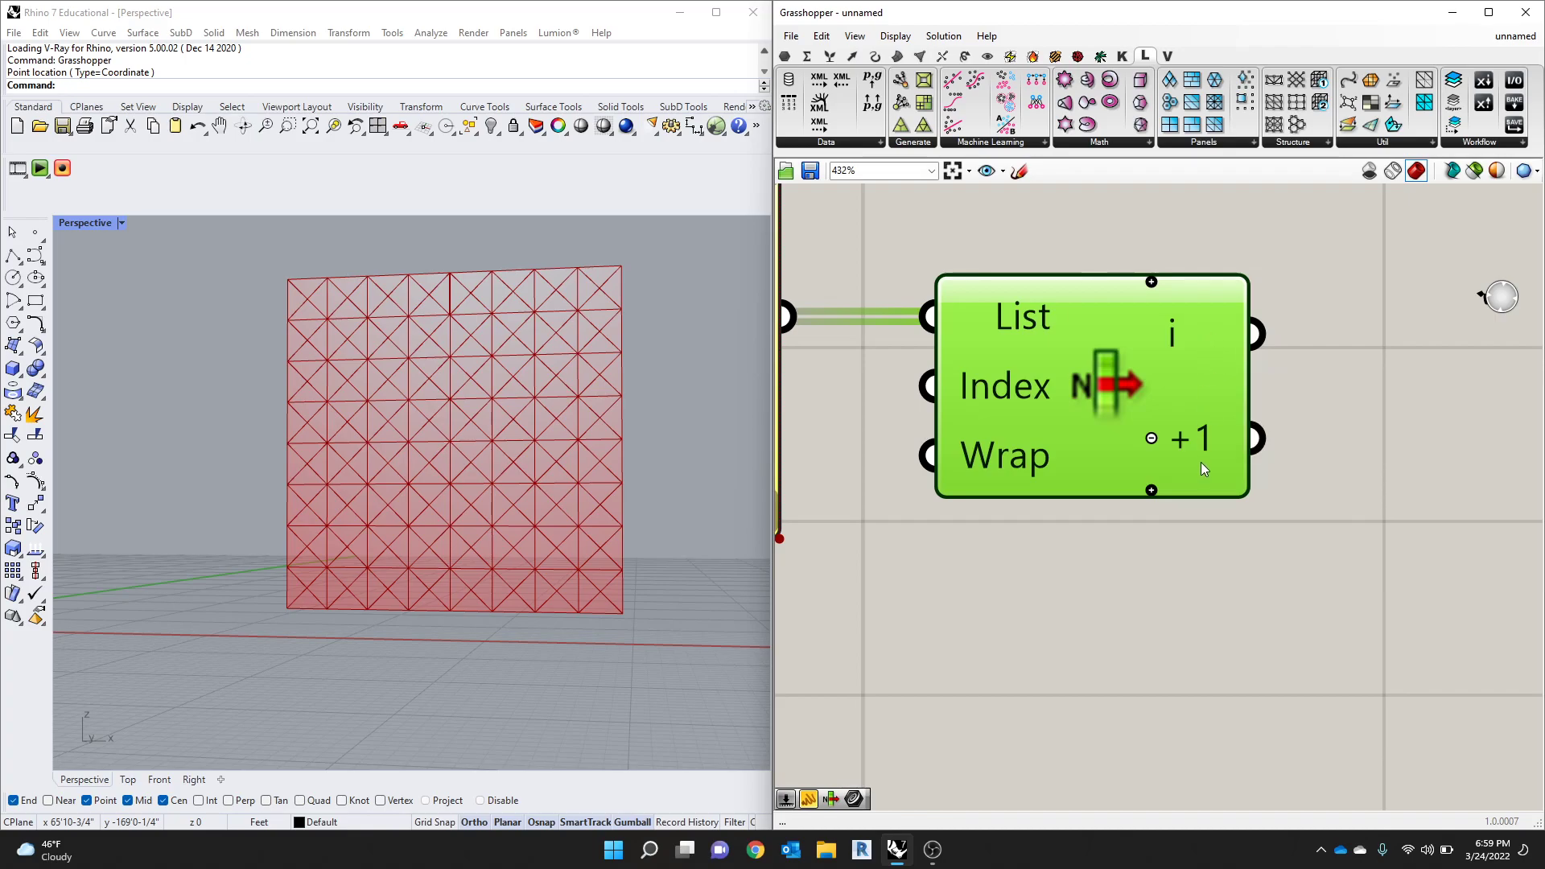
pyautogui.doubleClick(1152, 493)
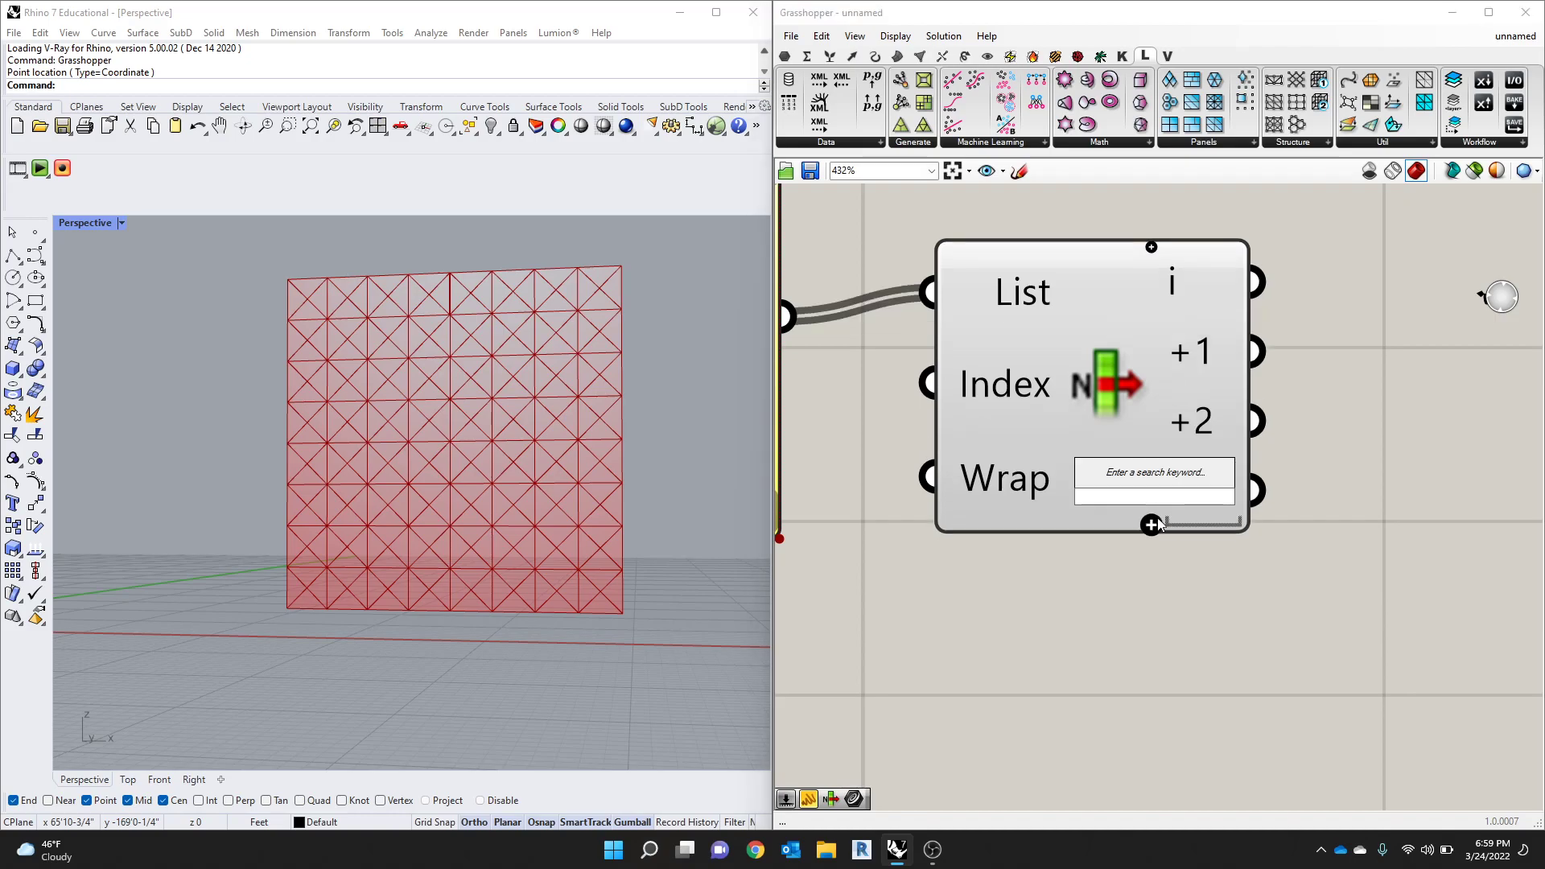
# Step: Add a -1 output to the List Item component and remove its +3 and +2 outputs
pyautogui.scroll(-2, 1394, 494)
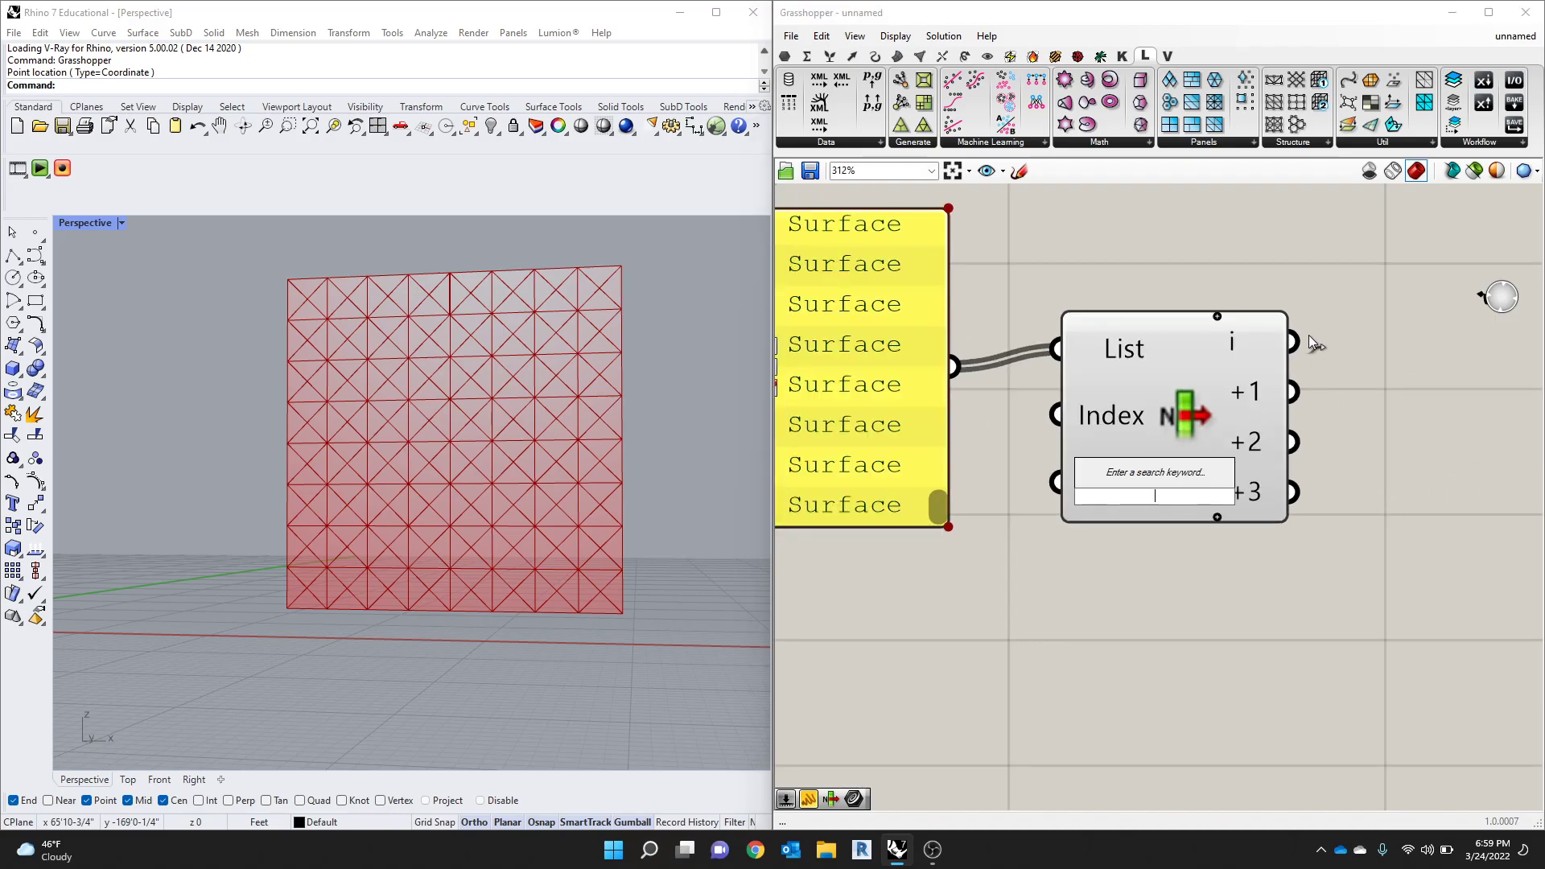
pyautogui.click(1217, 316)
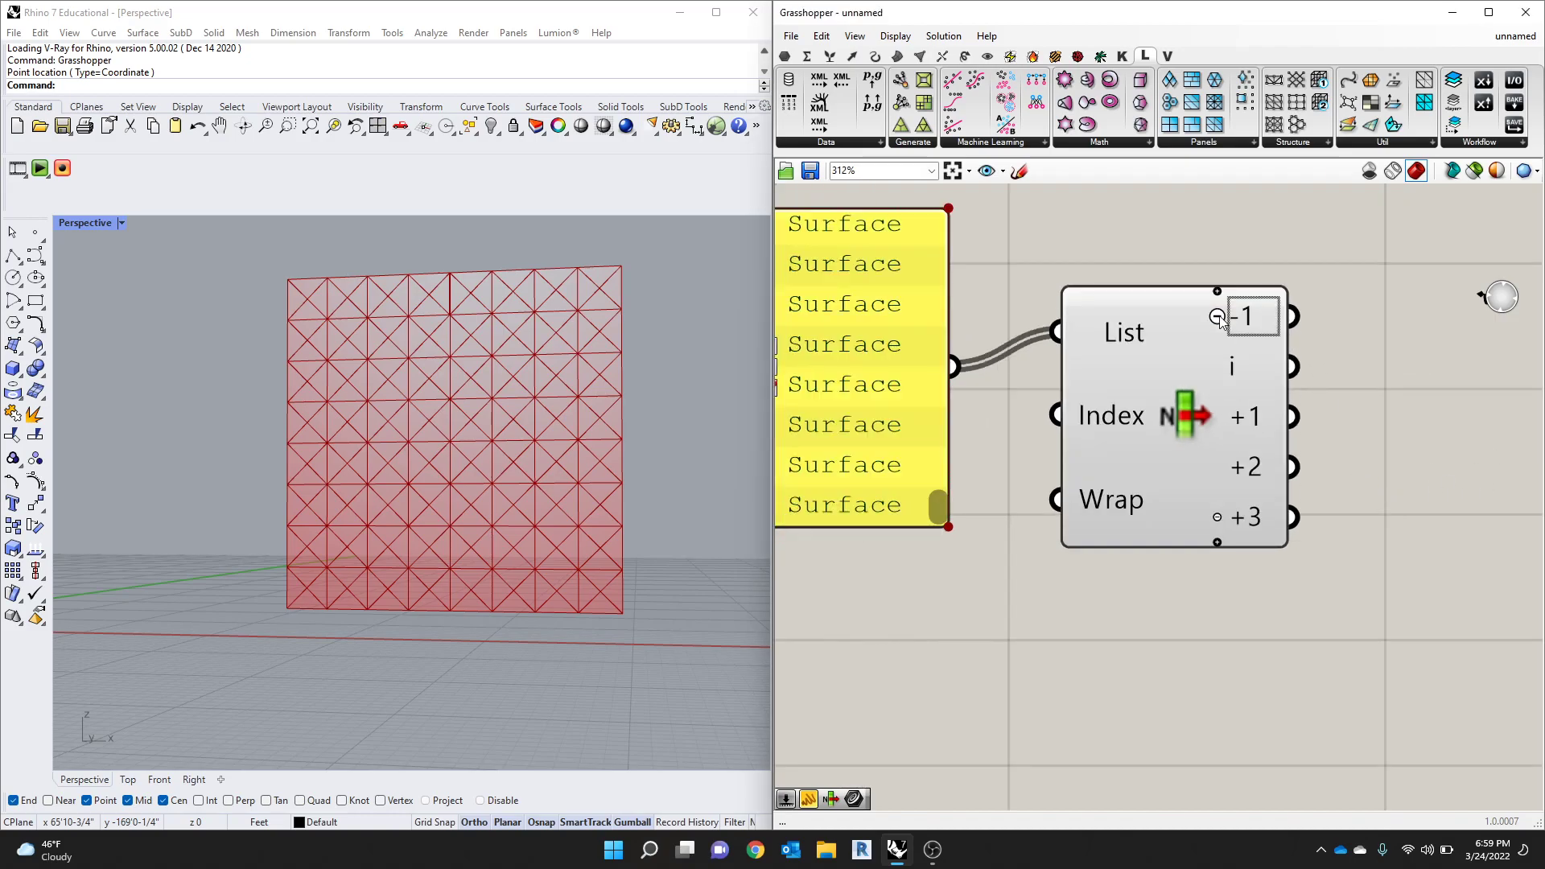
pyautogui.click(1217, 518)
pyautogui.click(1217, 492)
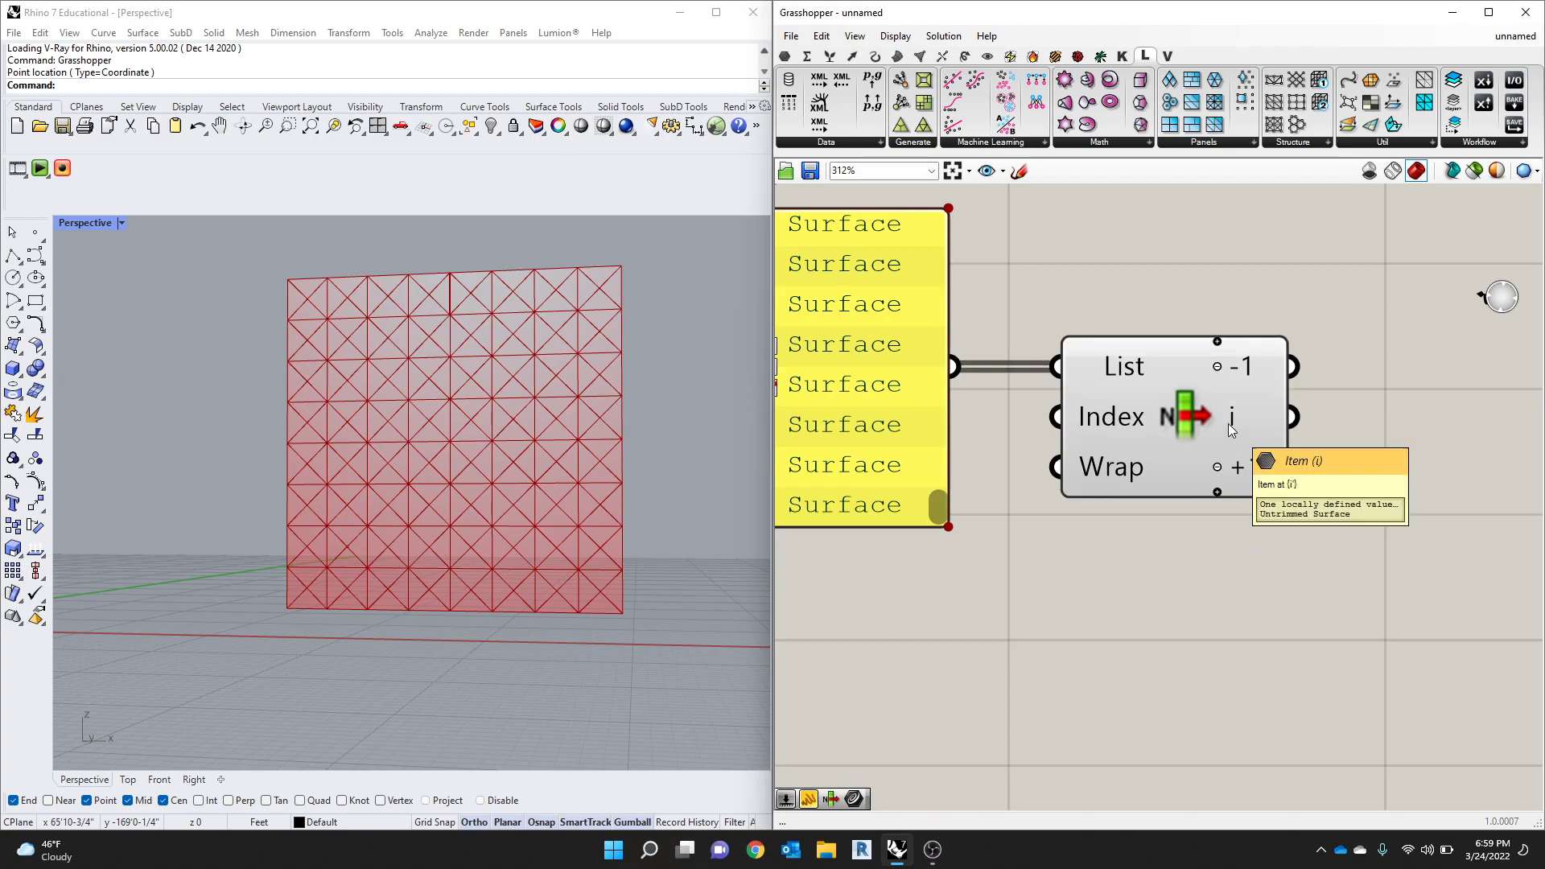
# Step: Copy the text panel, place the copy beyond the List Item component and feed it from the -1 output
pyautogui.scroll(-3, 1228, 423)
pyautogui.click(982, 514)
pyautogui.hotkey('ctrl', 'c')
pyautogui.hotkey('ctrl', 'v')
pyautogui.moveTo(893, 531); pyautogui.dragTo(1374, 462)
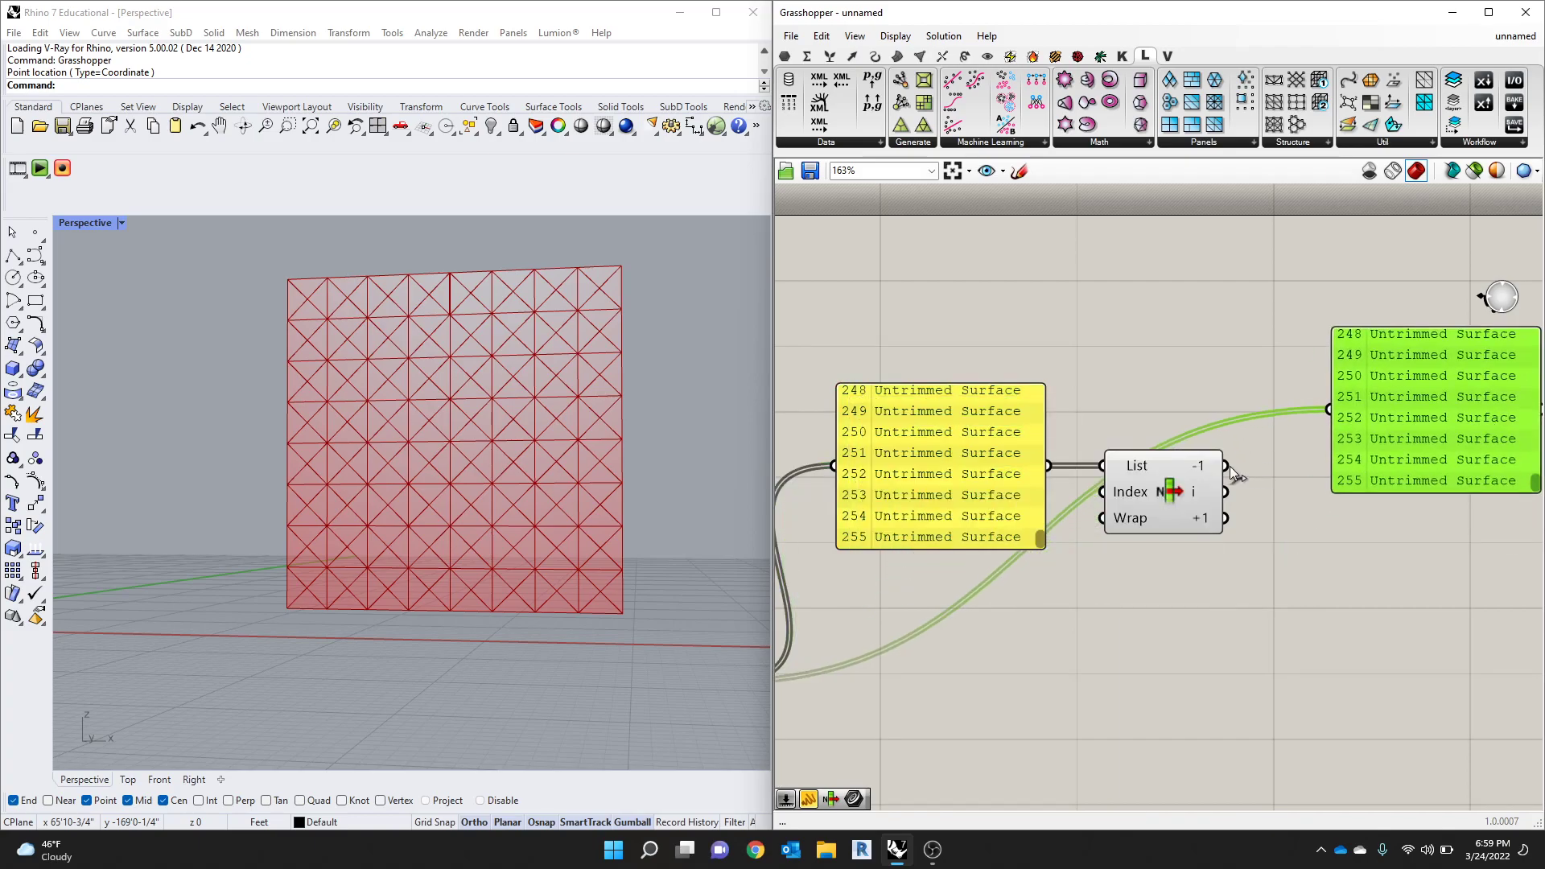
pyautogui.moveTo(1226, 465); pyautogui.dragTo(1329, 408)
pyautogui.moveTo(1404, 442); pyautogui.dragTo(1379, 456)
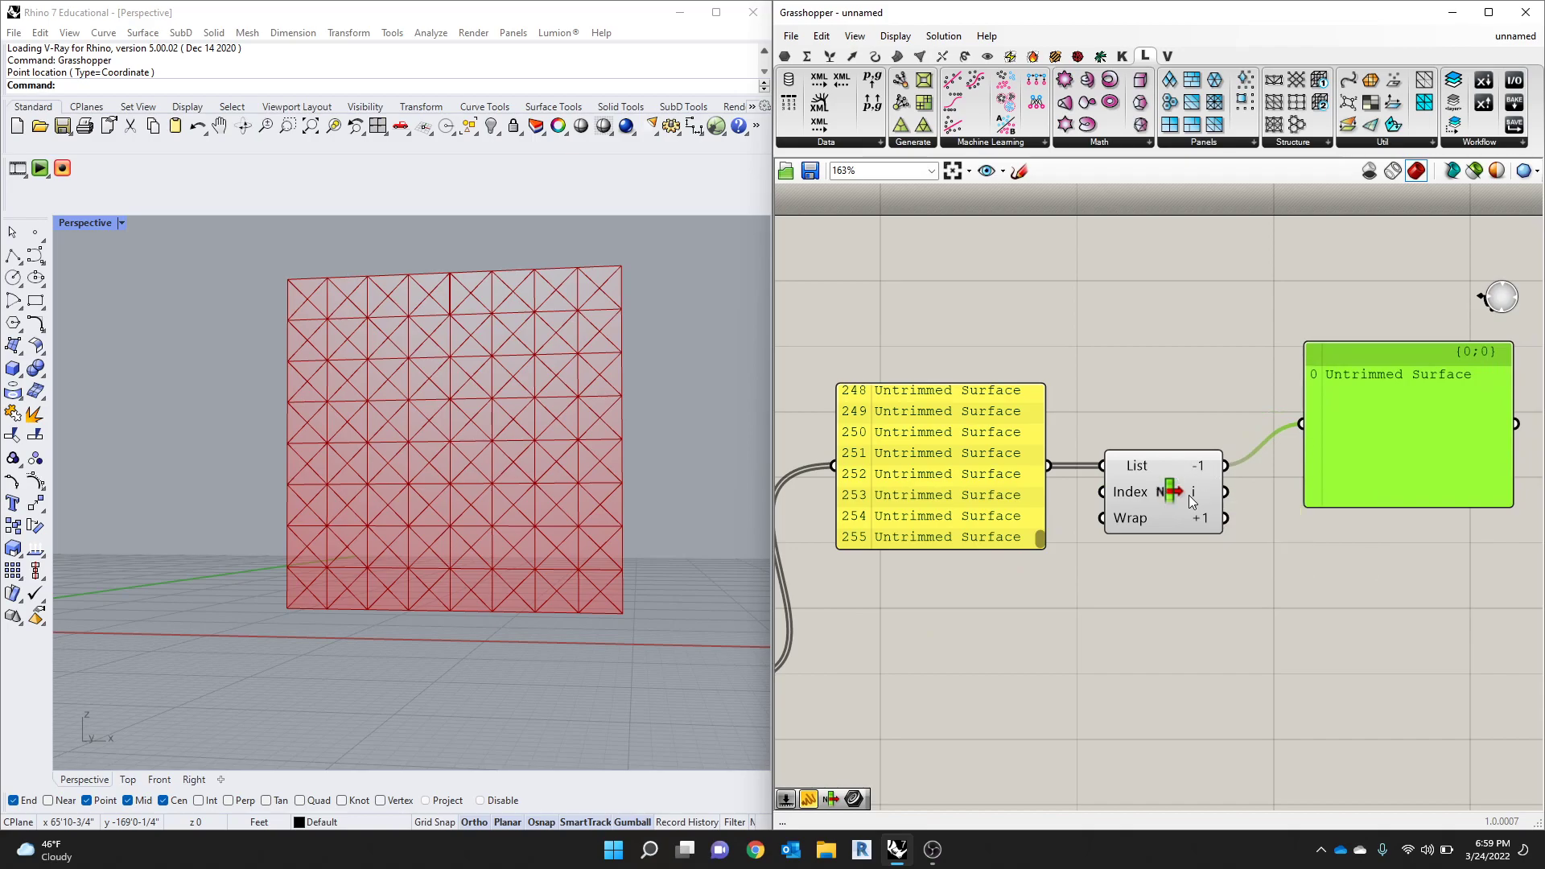
# Step: Feed the copied text panel from the List Item's i output instead, and remove the component's -1 output
pyautogui.moveTo(1226, 491); pyautogui.dragTo(1291, 429)
pyautogui.click(1181, 473)
pyautogui.scroll(5, 1191, 473)
pyautogui.click(1175, 451)
pyautogui.scroll(-3, 1156, 548)
pyautogui.scroll(-4, 1233, 532)
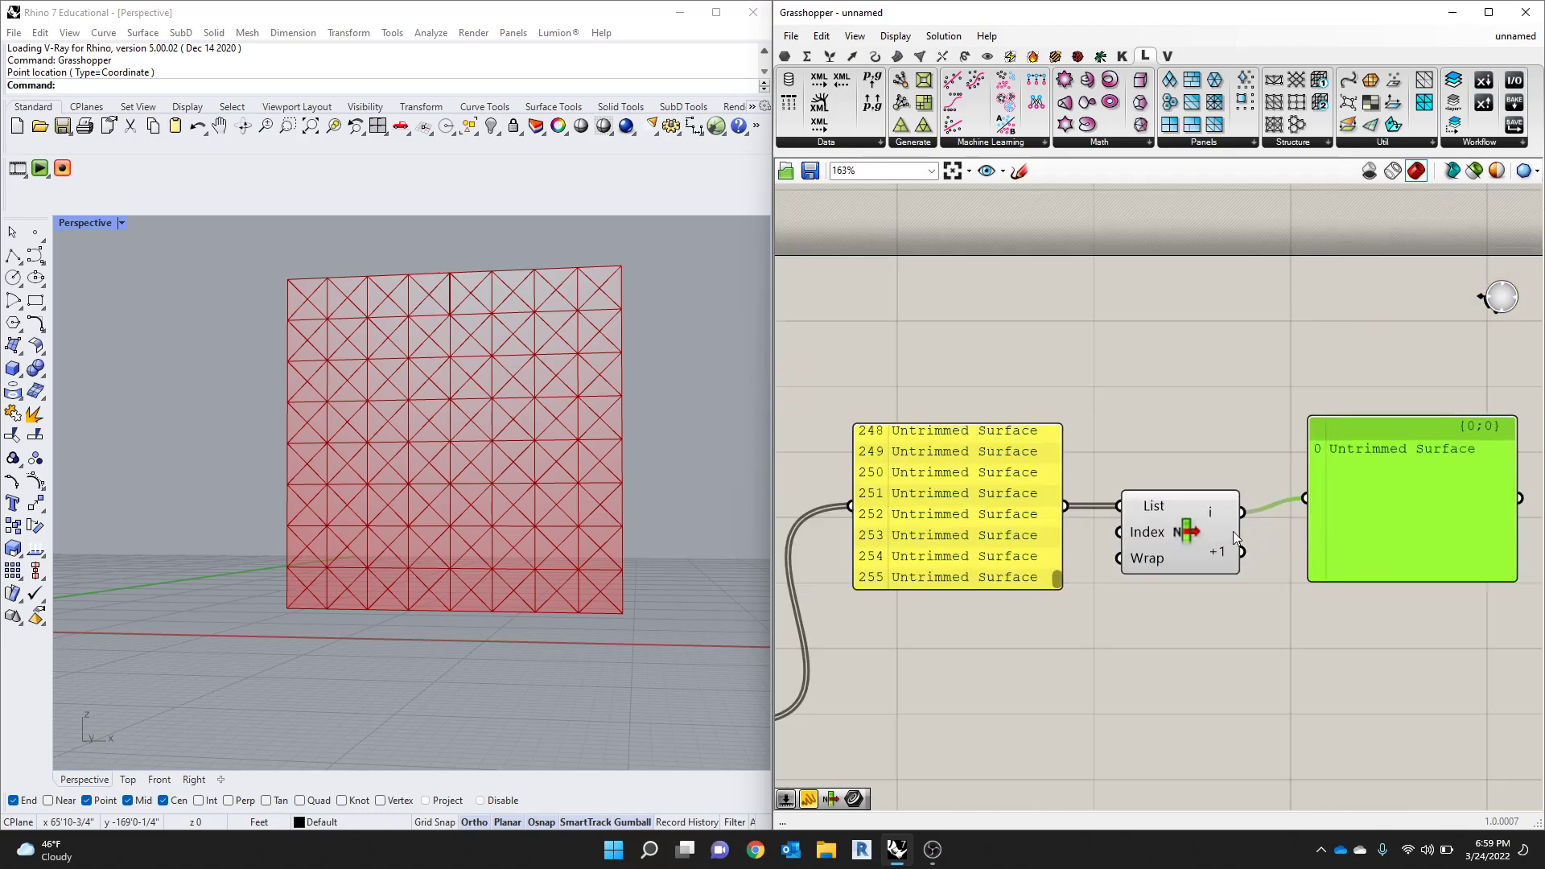
pyautogui.scroll(3, 1206, 519)
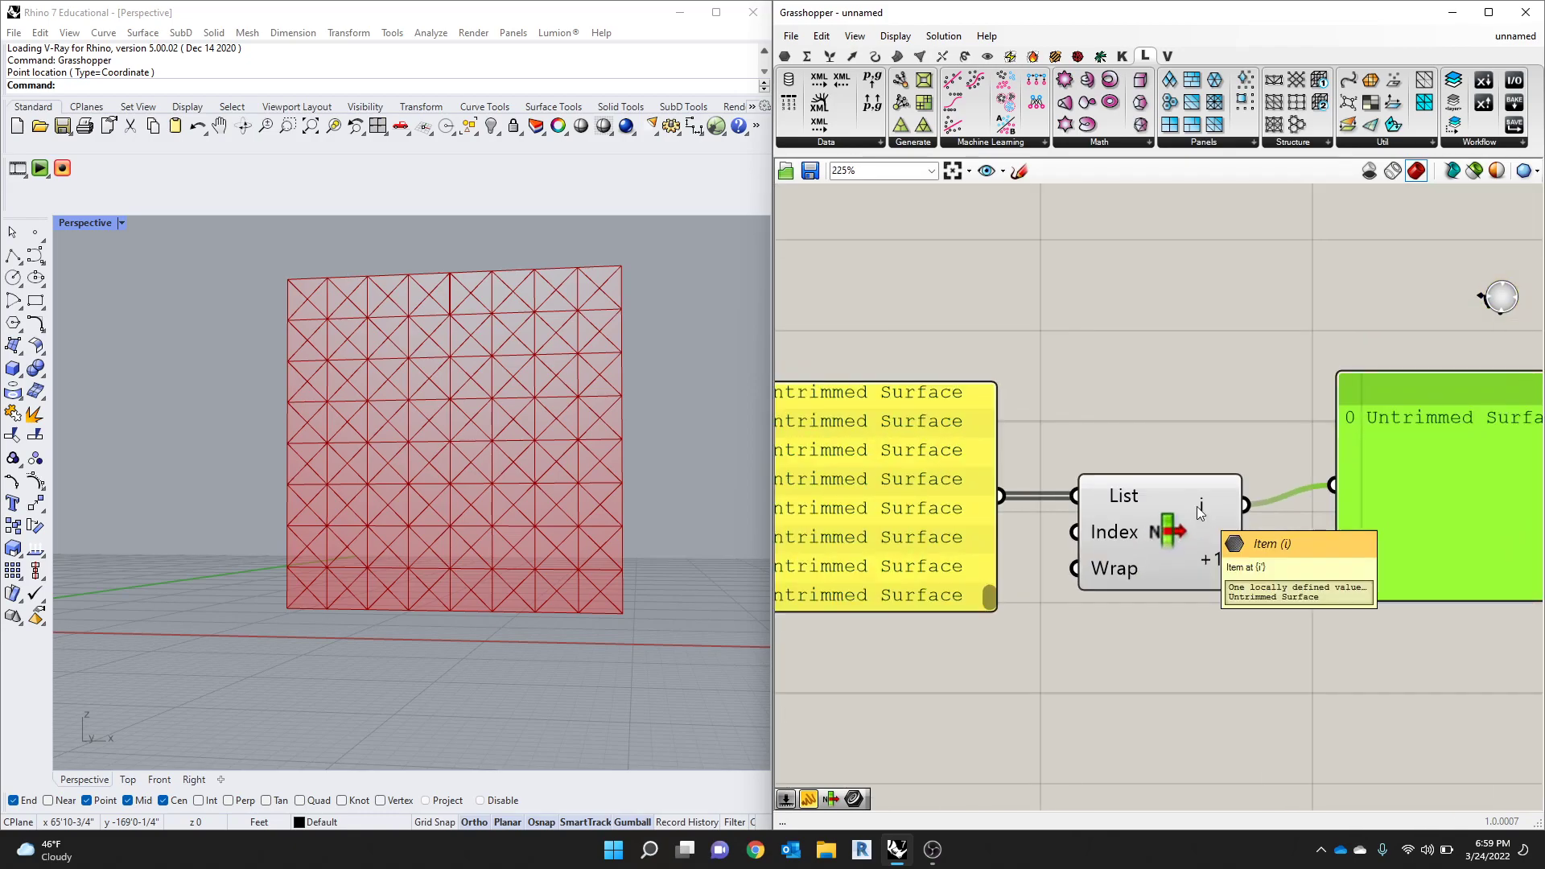
pyautogui.scroll(-3, 1199, 513)
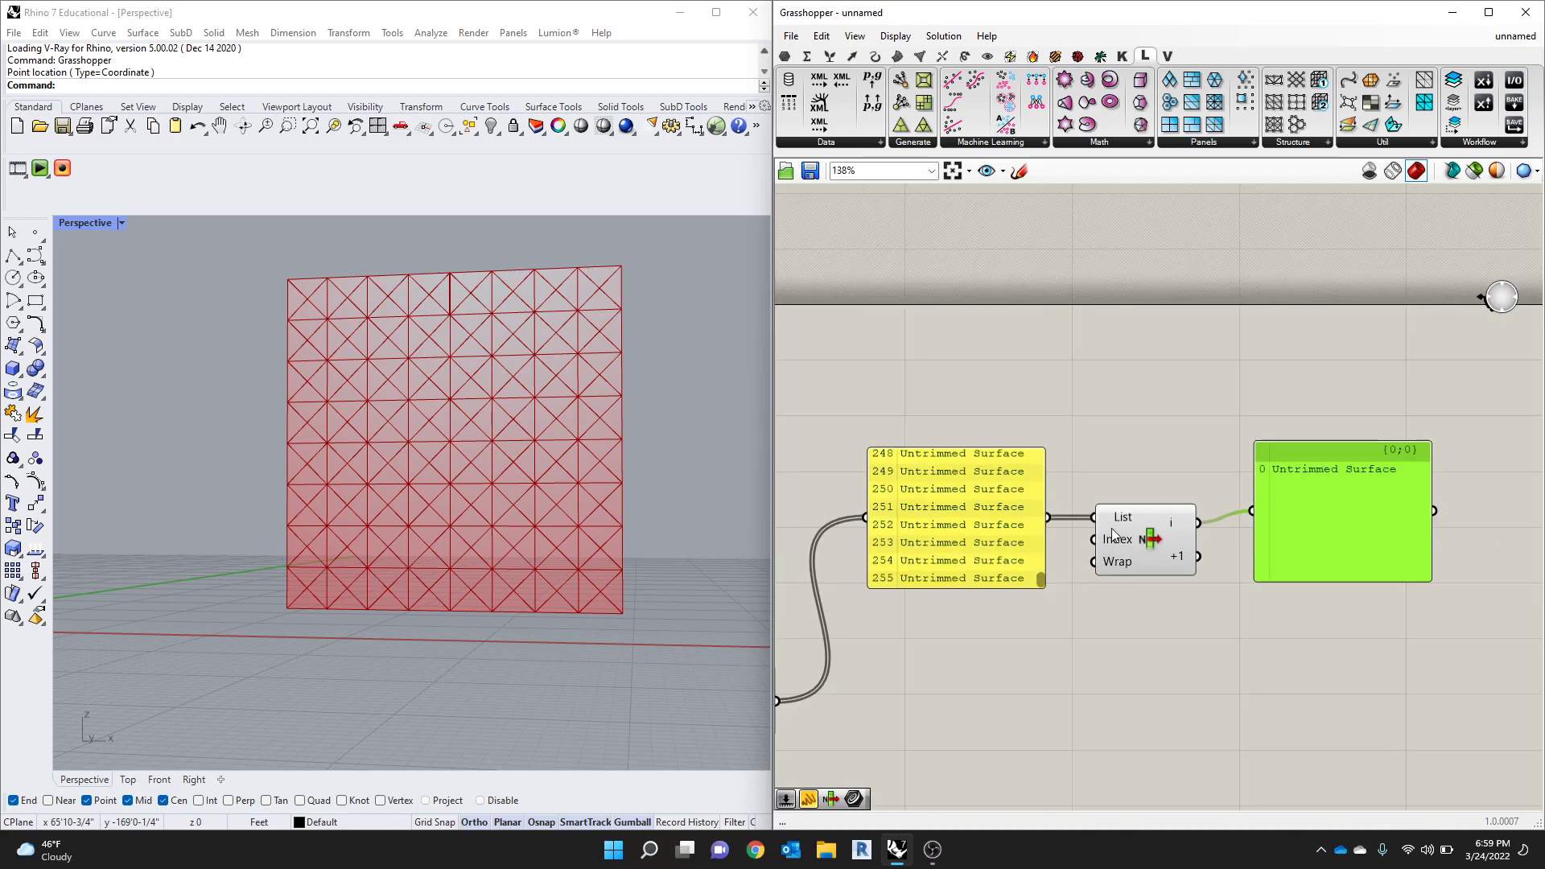
pyautogui.scroll(4, 956, 530)
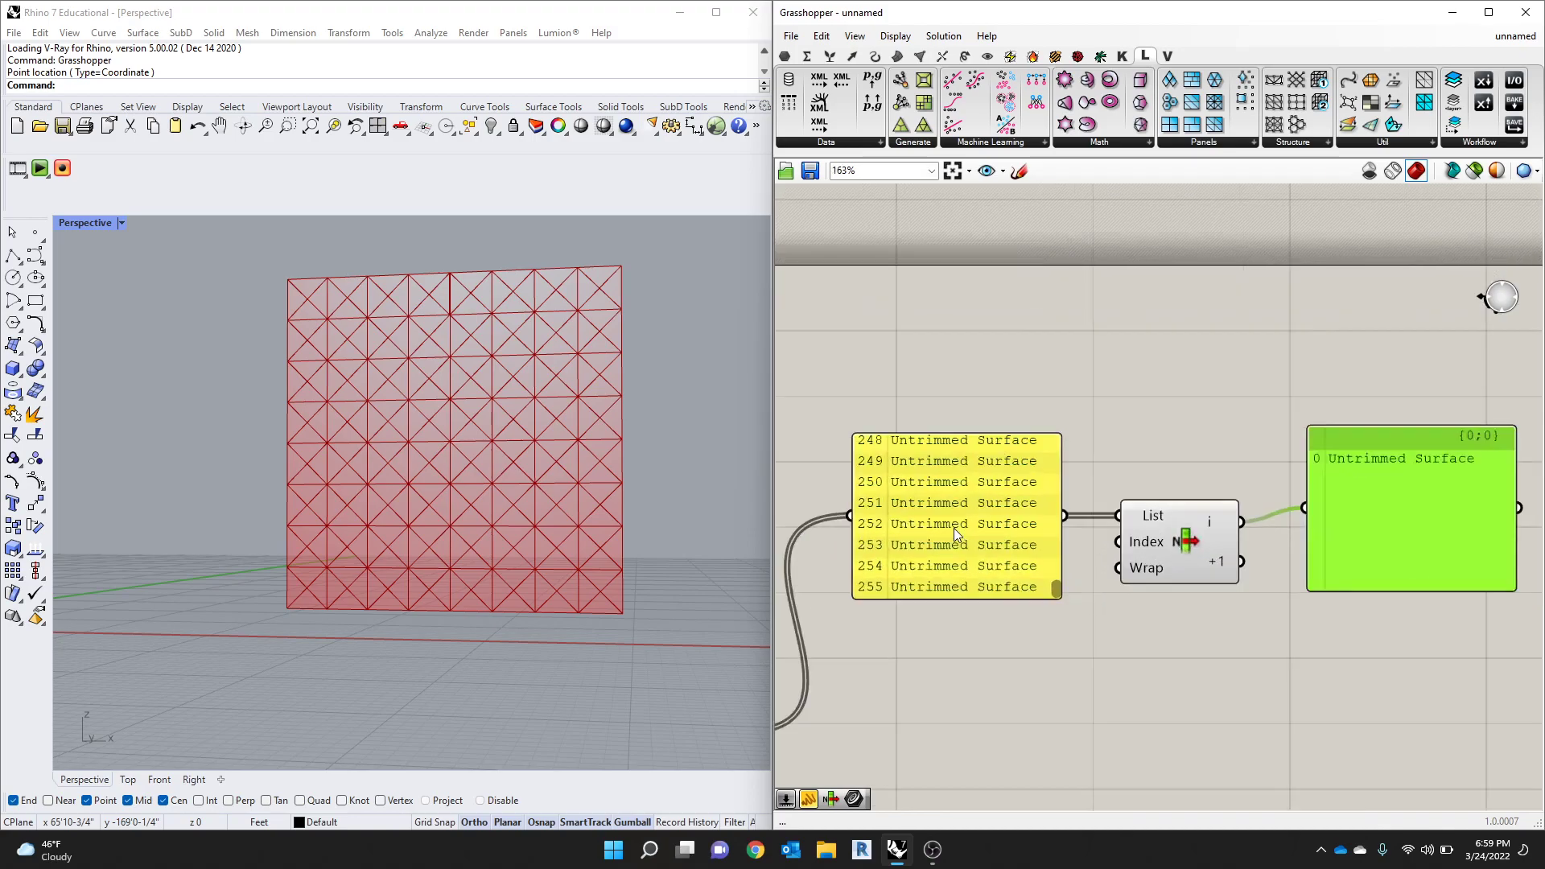
# Step: Copy the text panel fed by List Item's i output, place the copy below it and feed it from the +1 output
pyautogui.scroll(-3, 1067, 582)
pyautogui.moveTo(1094, 605); pyautogui.dragTo(955, 474)
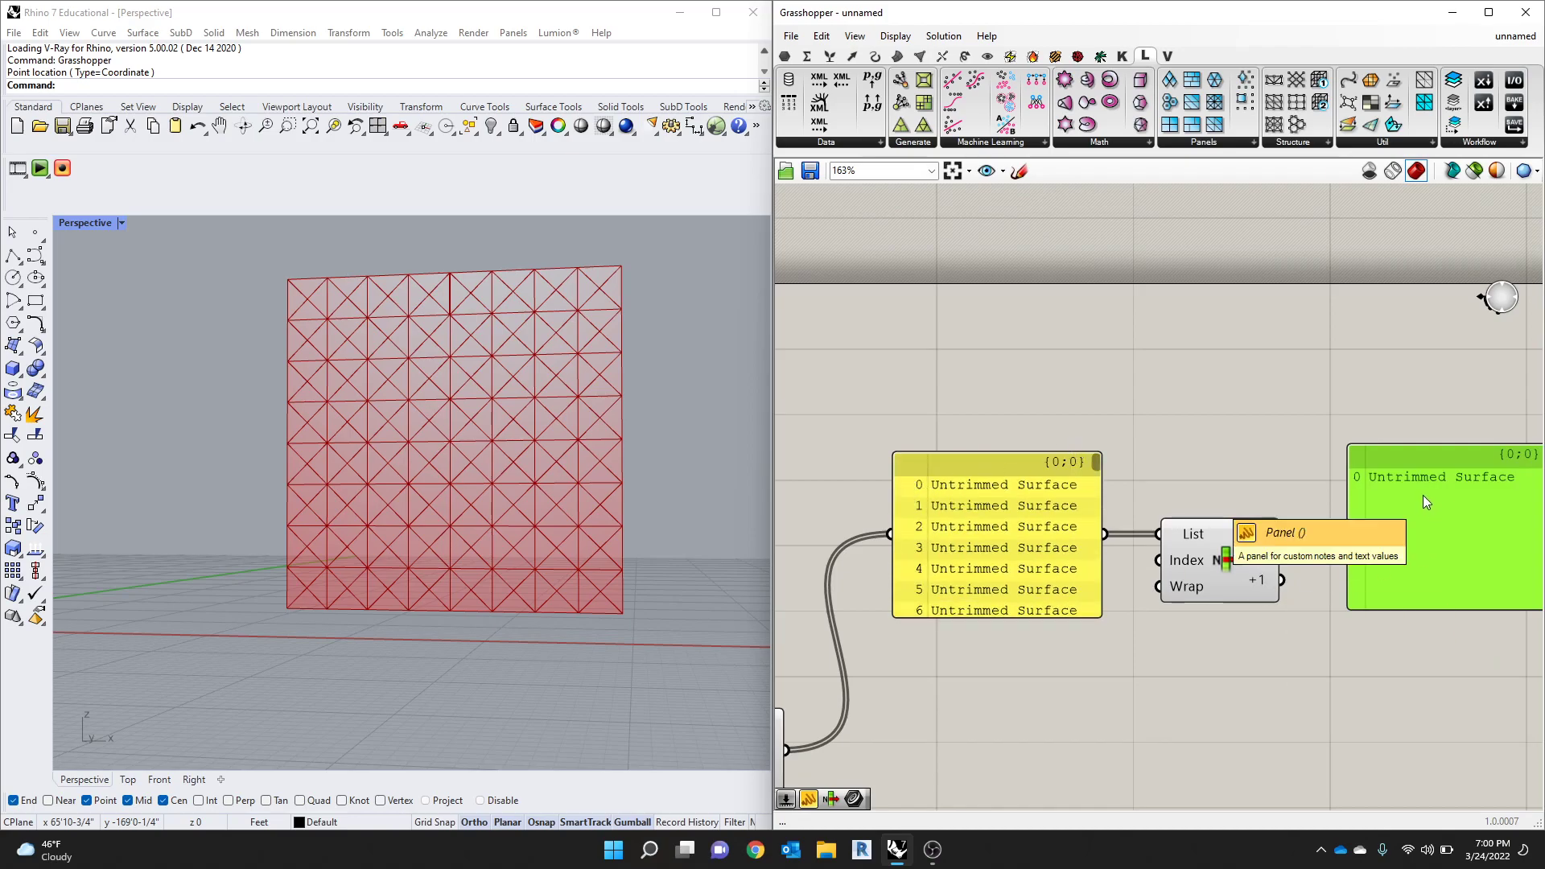
pyautogui.moveTo(1435, 509); pyautogui.dragTo(1427, 644)
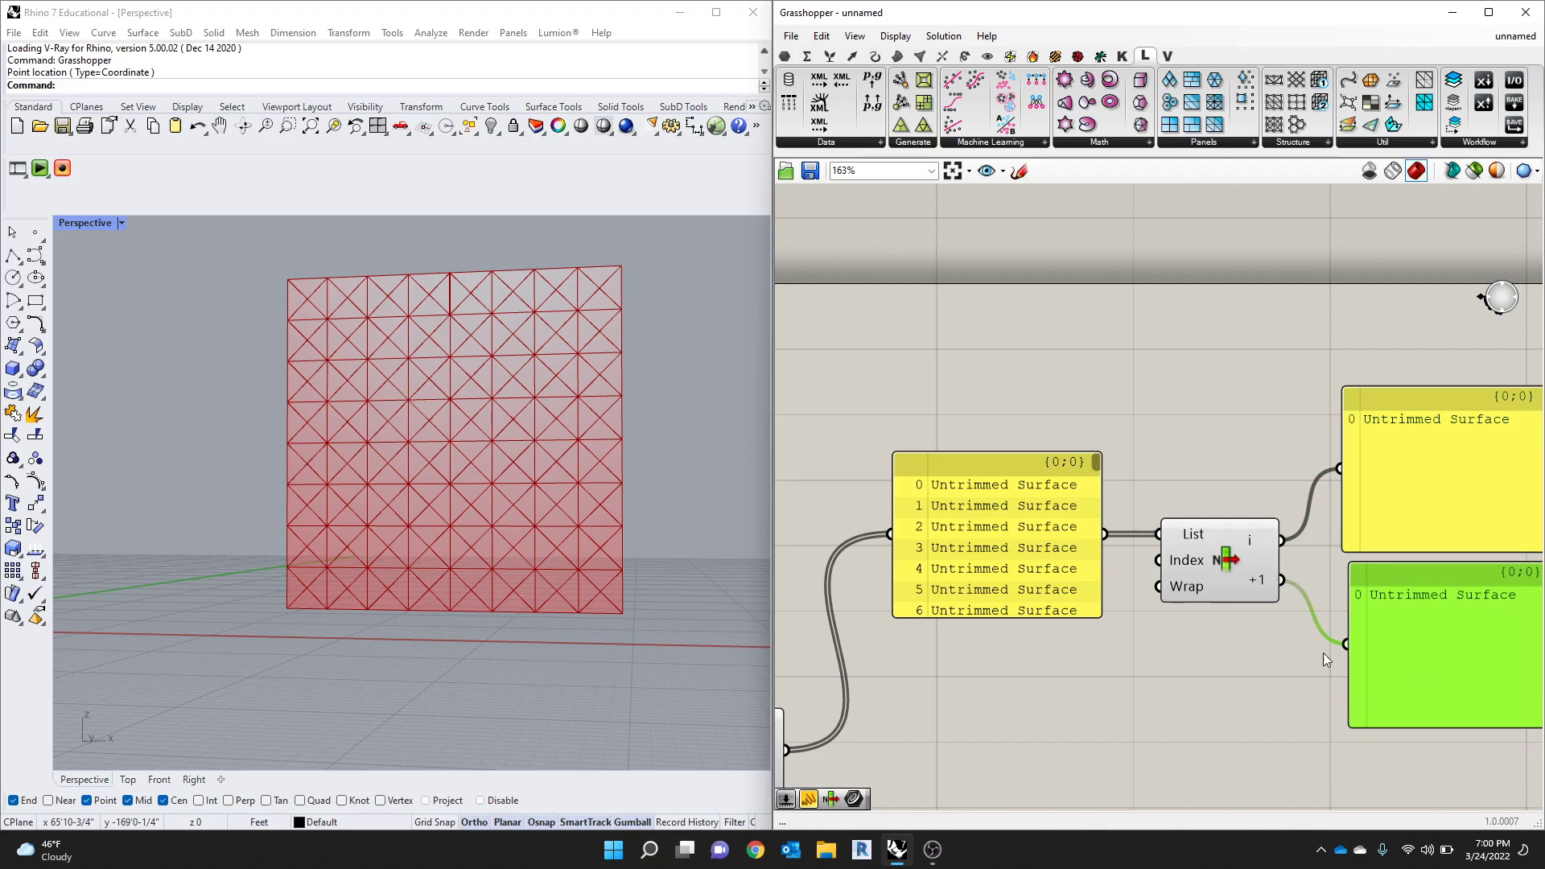
pyautogui.scroll(-3, 1320, 620)
pyautogui.scroll(2, 1320, 614)
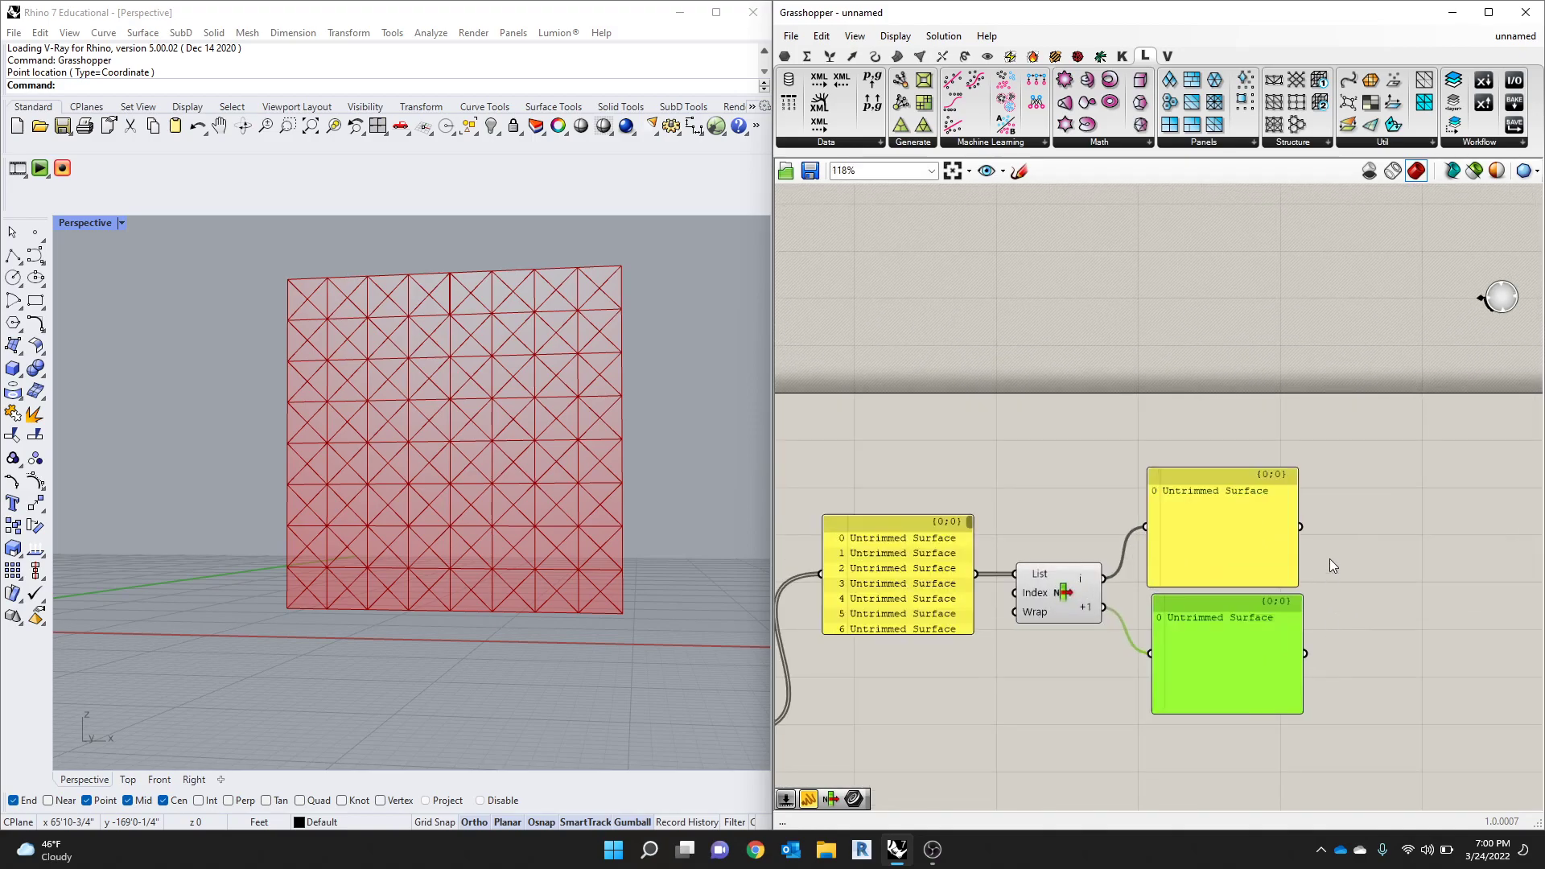
# Step: Try to feed a new Surface parameter from the upper text panel's output, and delete the parameter
pyautogui.doubleClick(1360, 519)
pyautogui.write('SURFACE')
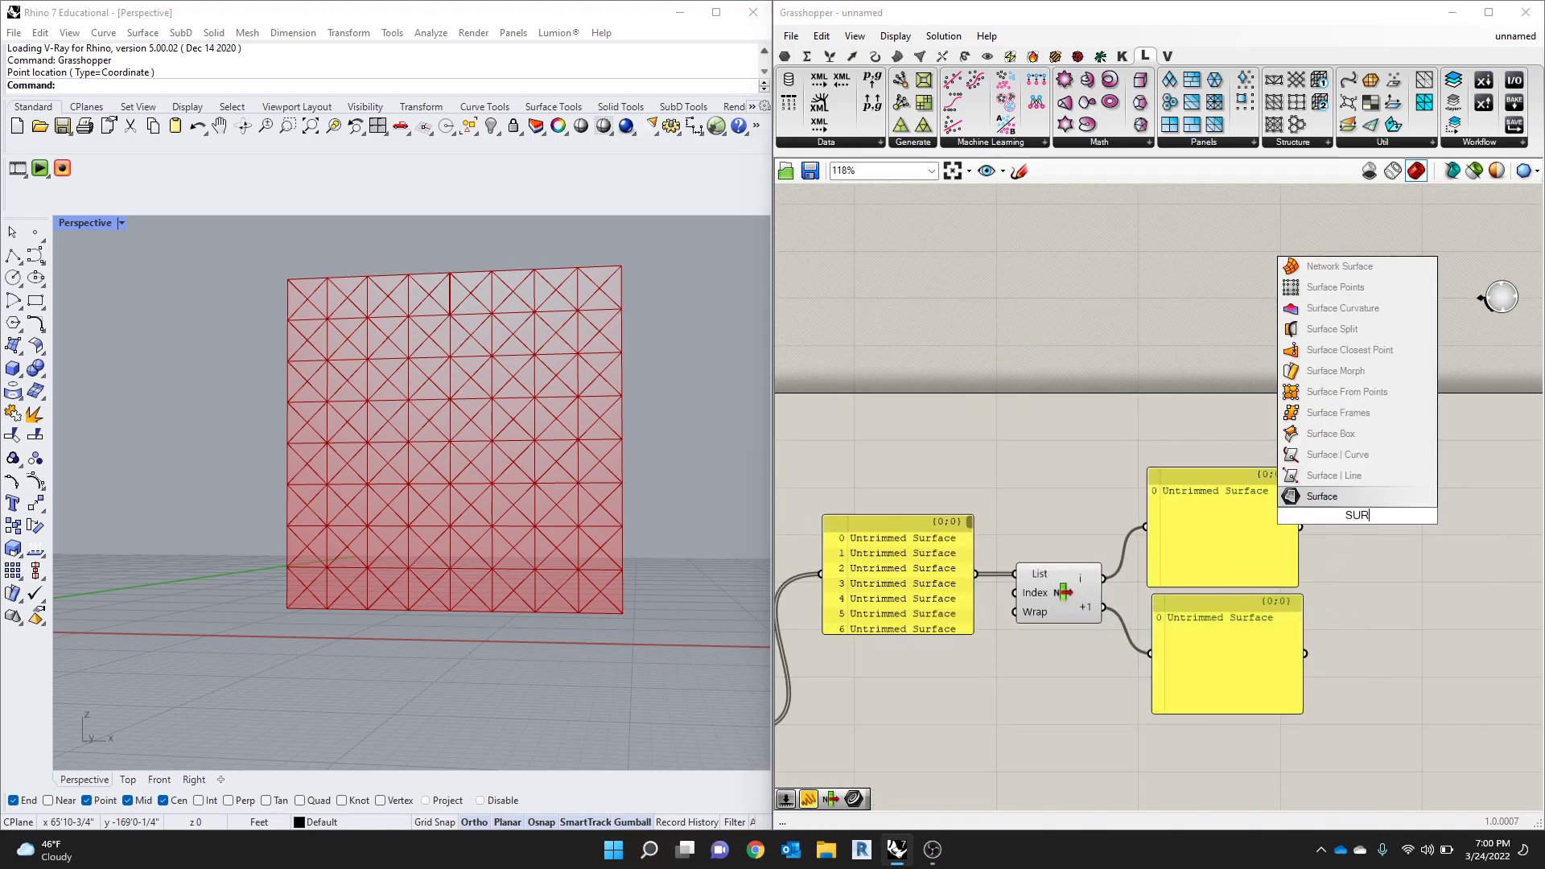
pyautogui.press('Return')
pyautogui.moveTo(1301, 527); pyautogui.dragTo(1332, 516)
pyautogui.click(1359, 522)
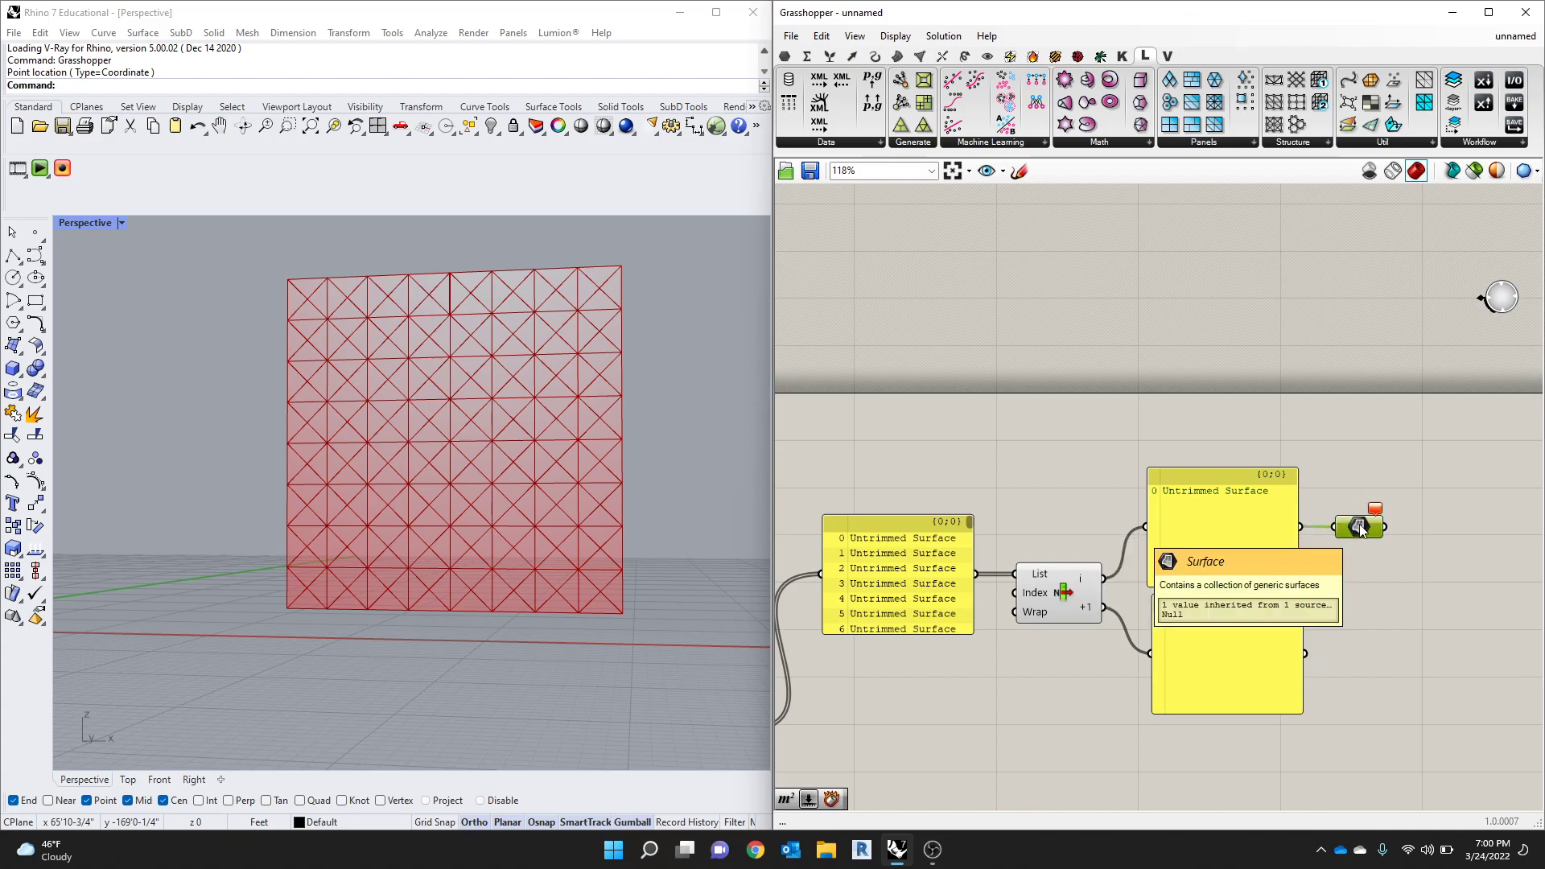
pyautogui.press('Delete')
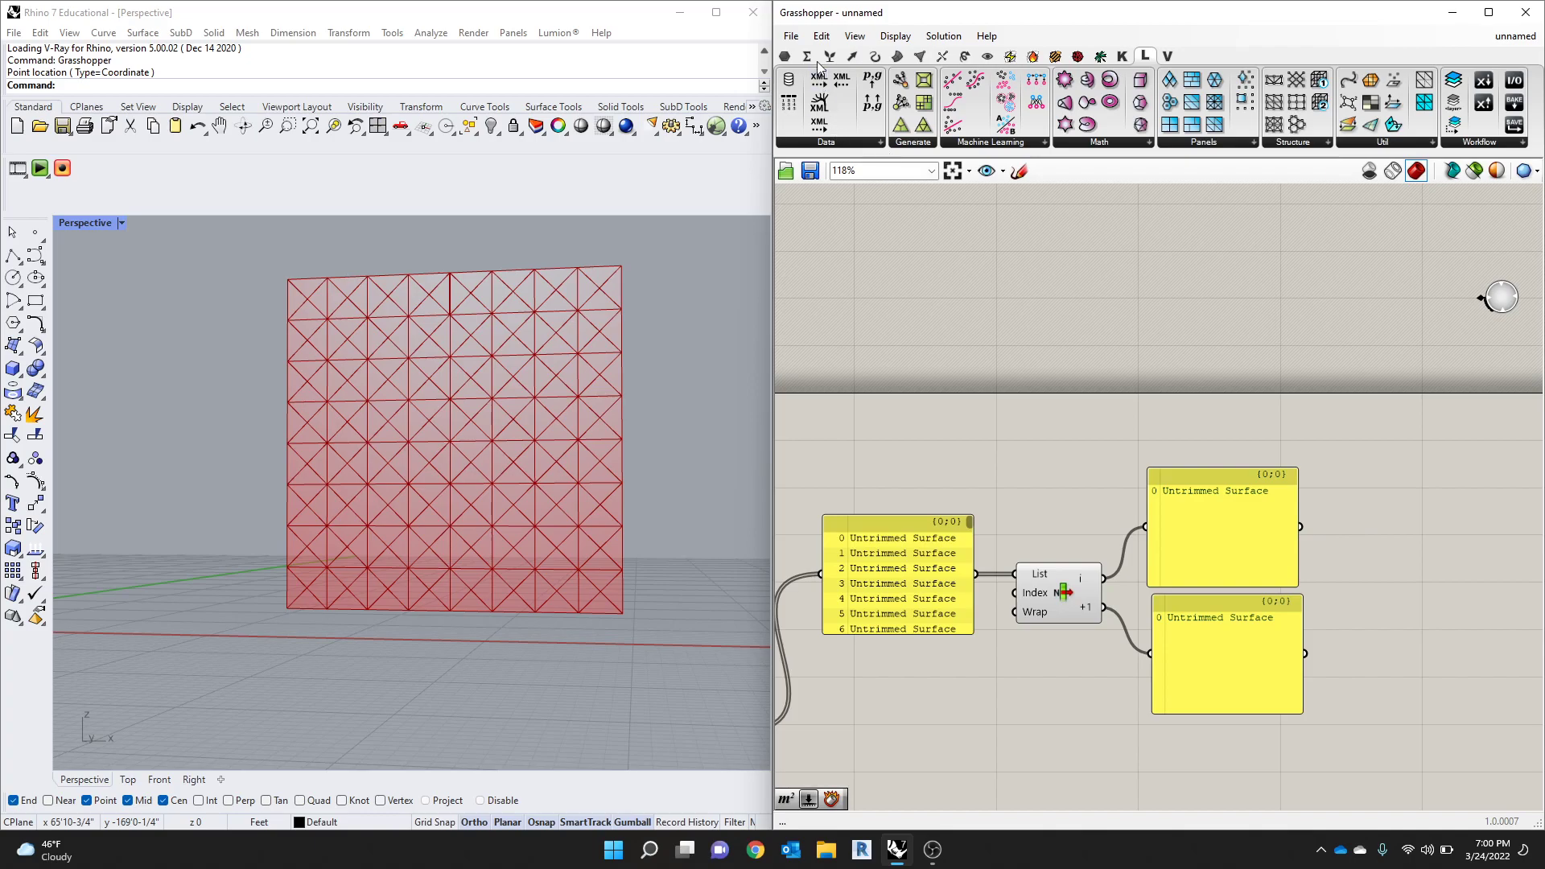
# Step: Place a Surface parameter beyond the upper text panel and feed it from List Item's i output
pyautogui.click(784, 56)
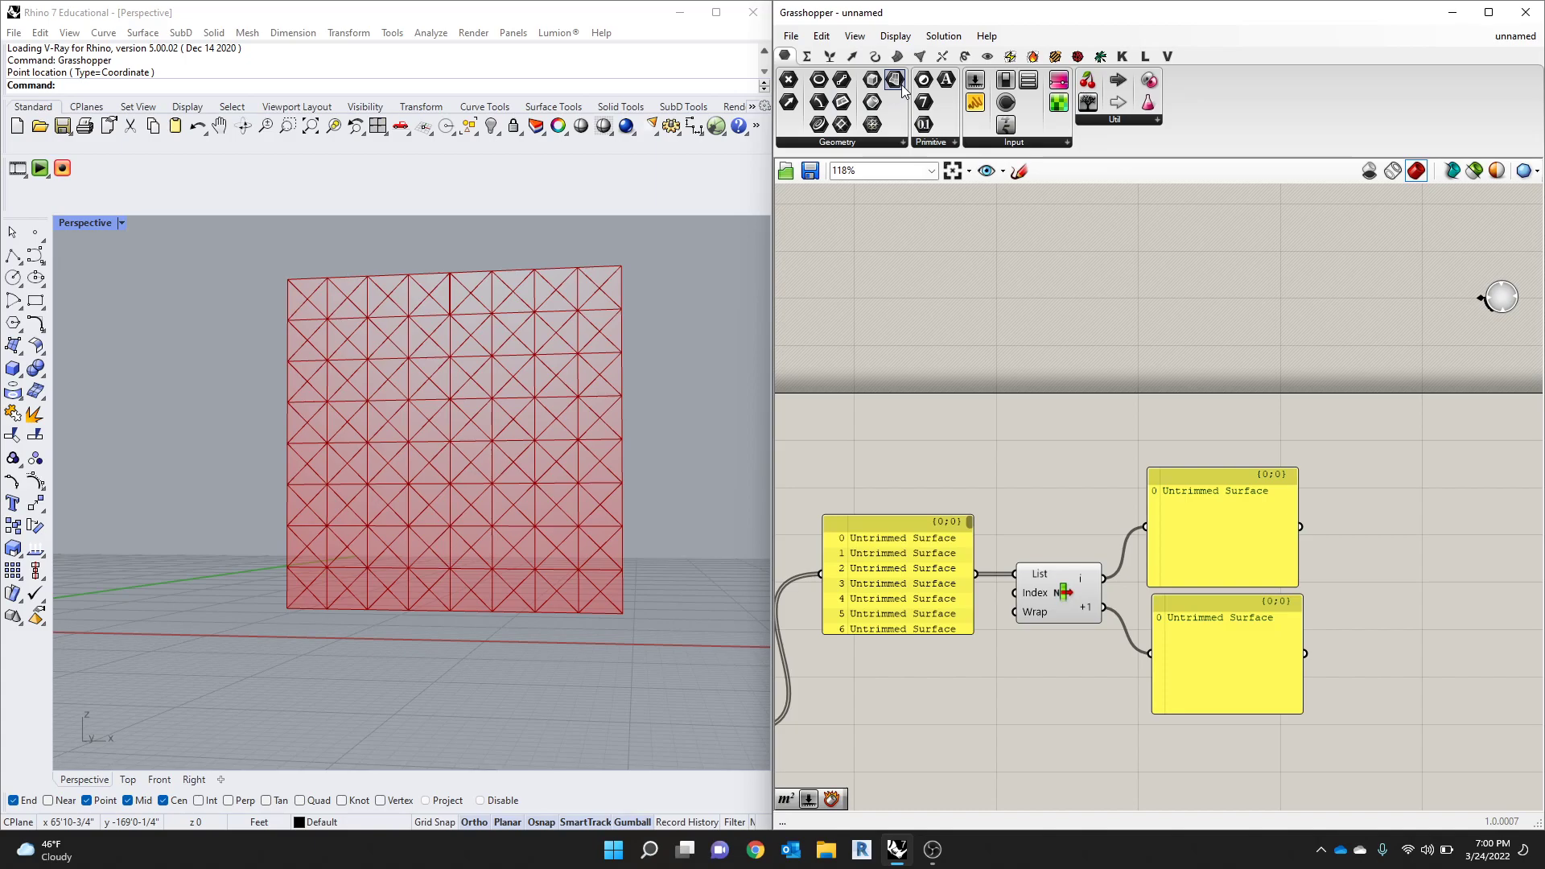
pyautogui.moveTo(898, 85); pyautogui.dragTo(1359, 523)
pyautogui.moveTo(1377, 507)
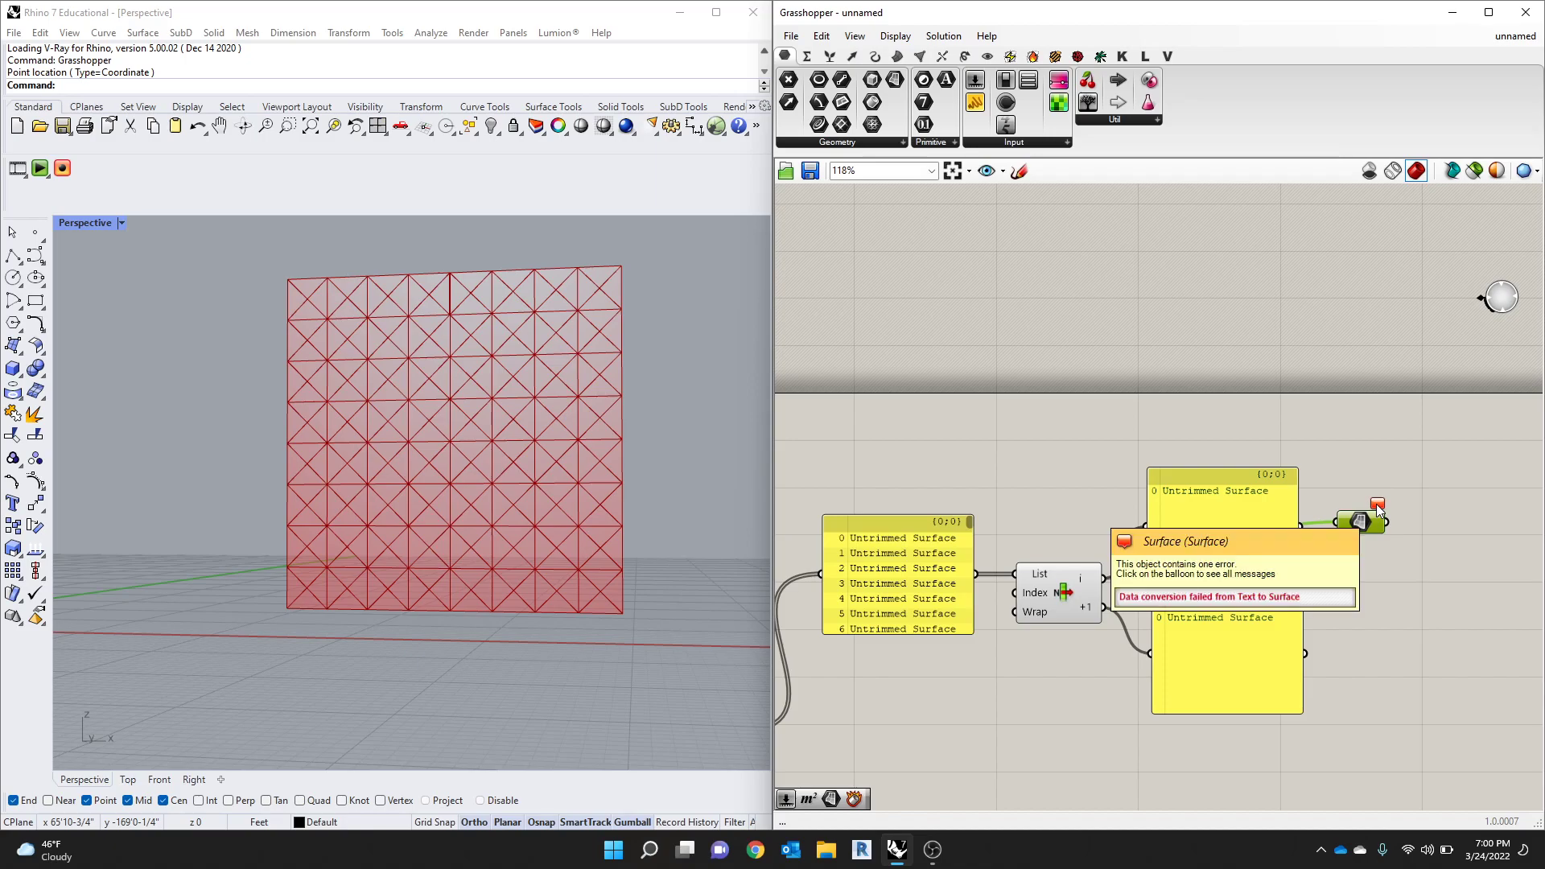
pyautogui.scroll(3, 887, 566)
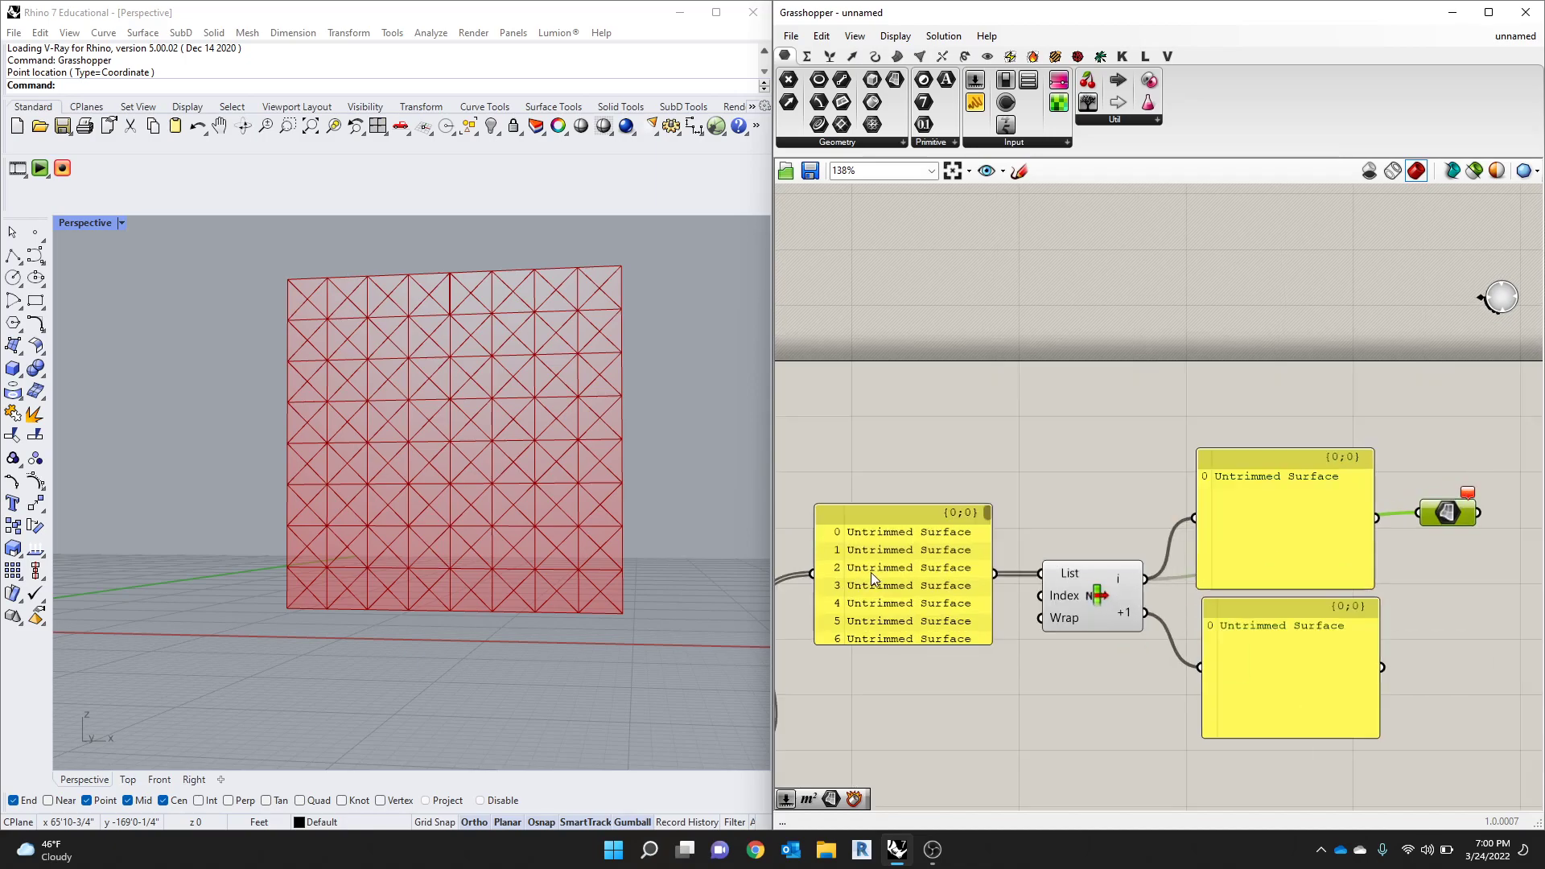
# Step: Feed List Item's List input directly from the Panels output, moving the component down and the full-list text panel up
pyautogui.scroll(-5, 886, 566)
pyautogui.scroll(5, 808, 712)
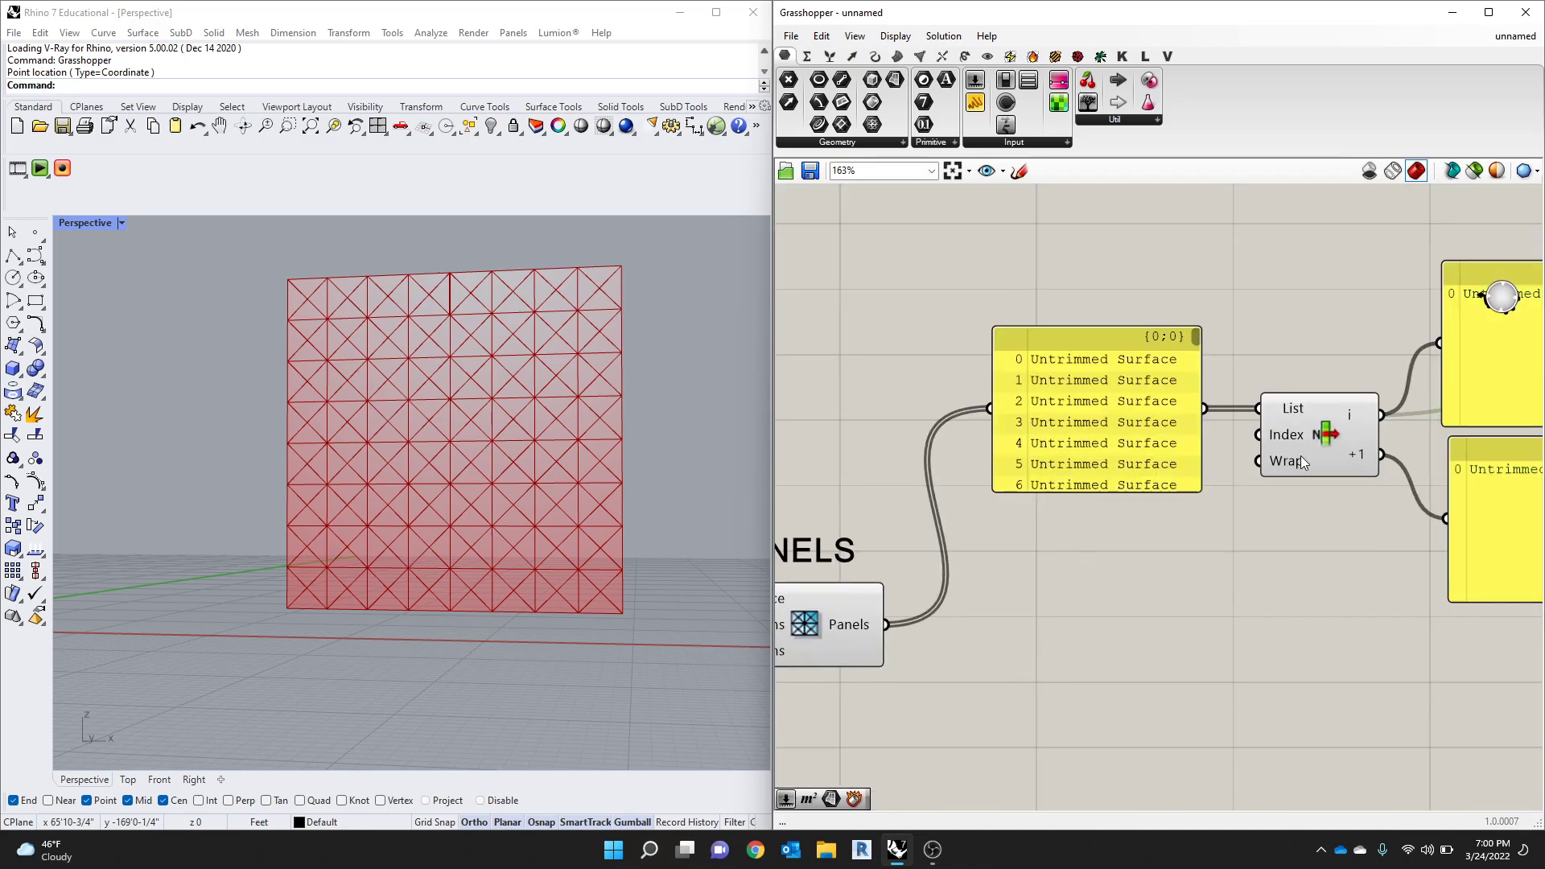
pyautogui.moveTo(1298, 446); pyautogui.dragTo(1281, 533)
pyautogui.moveTo(885, 624); pyautogui.dragTo(1267, 541)
pyautogui.moveTo(1132, 433); pyautogui.dragTo(1142, 381)
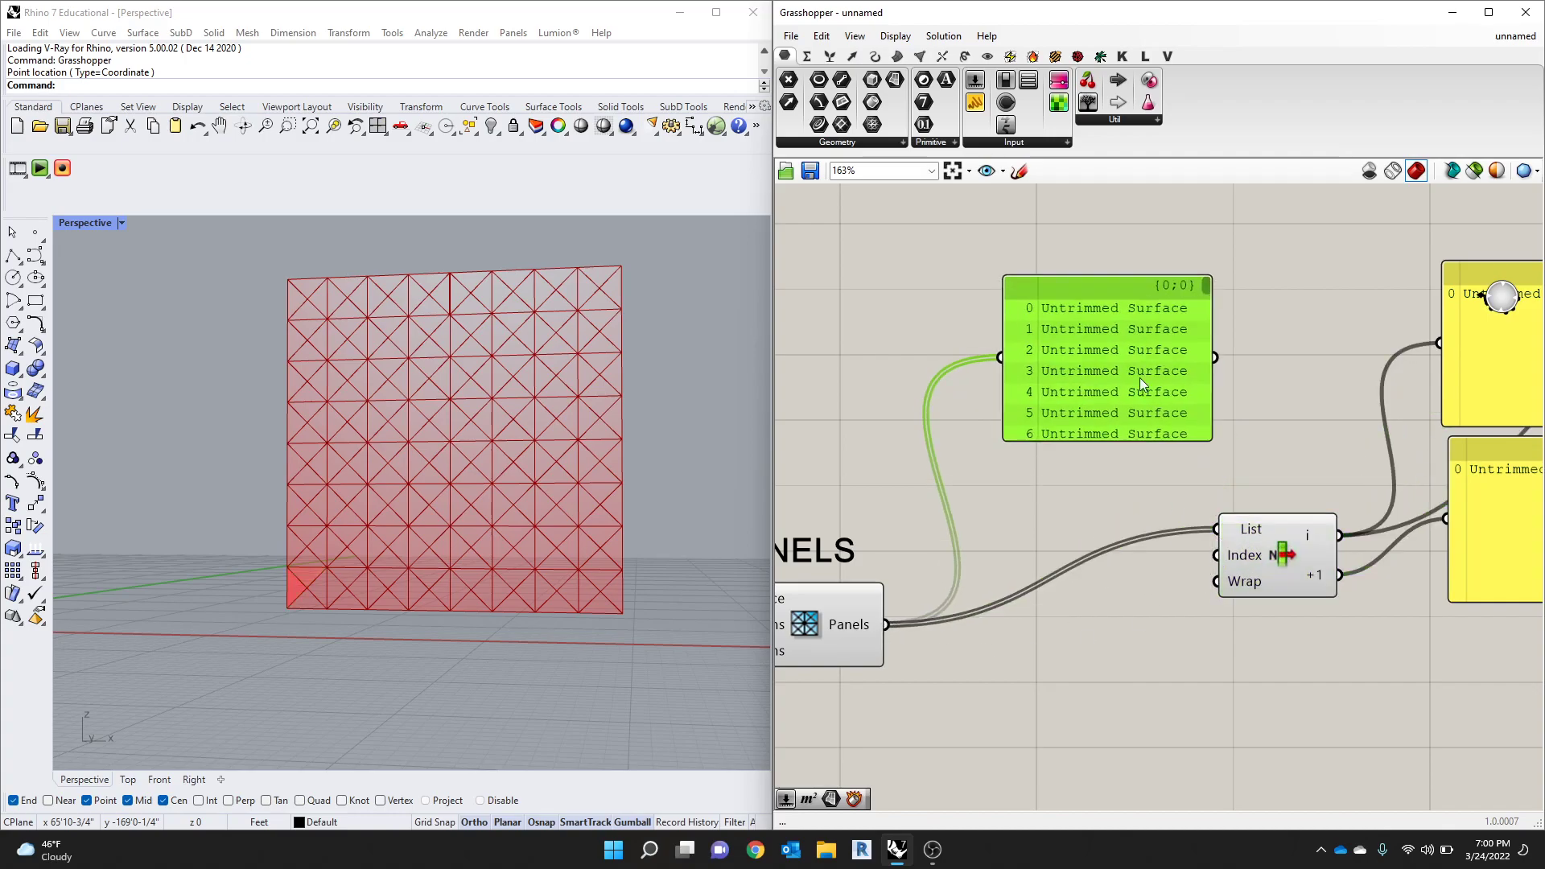
pyautogui.scroll(-2, 1120, 340)
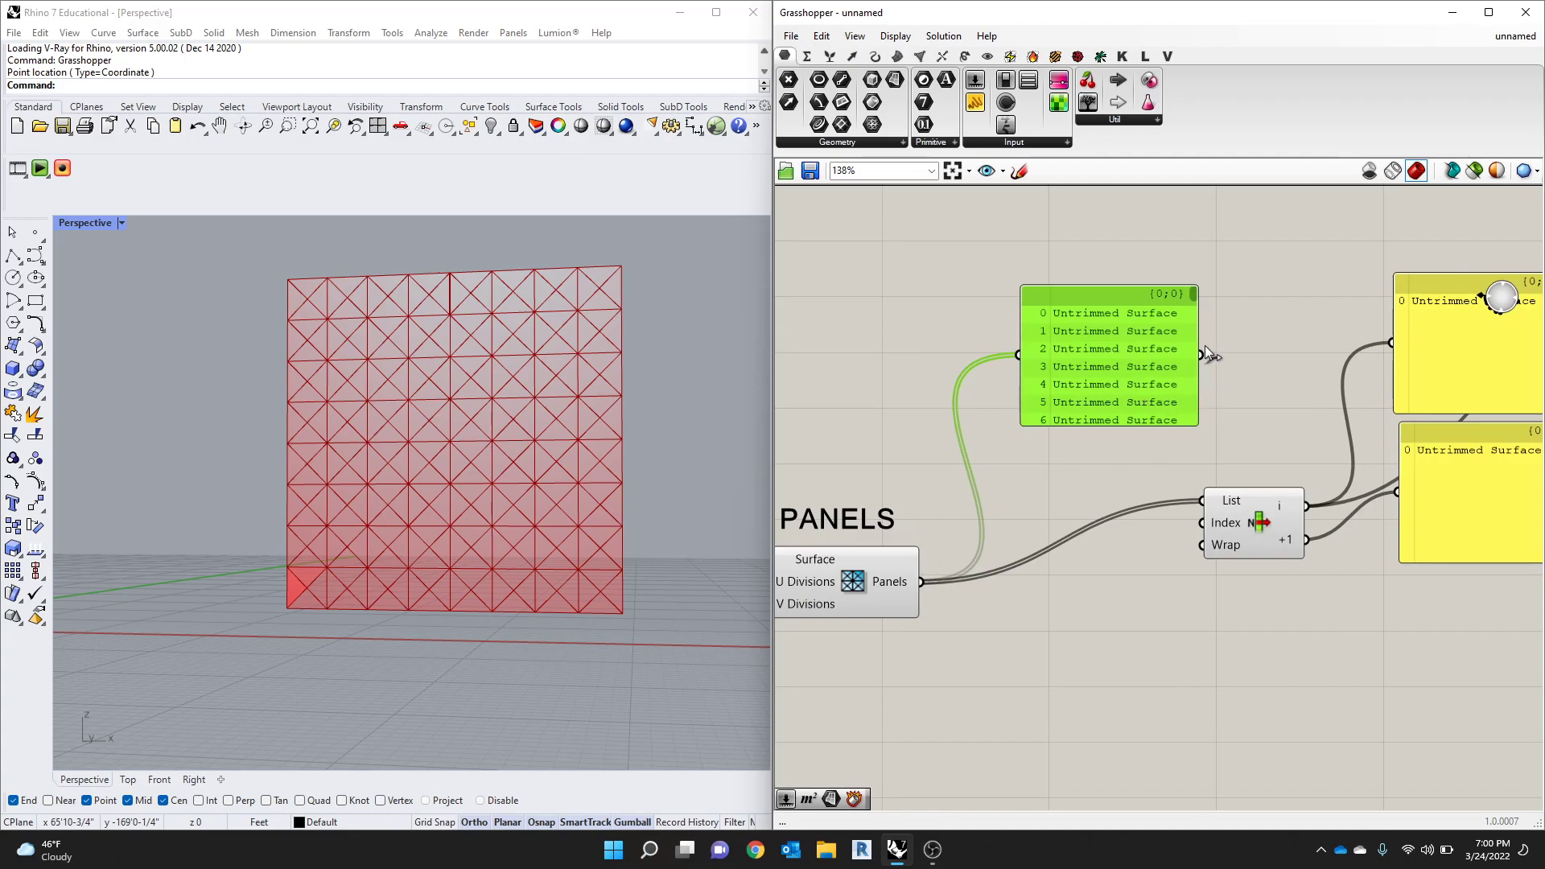
pyautogui.moveTo(1097, 333); pyautogui.dragTo(1102, 316)
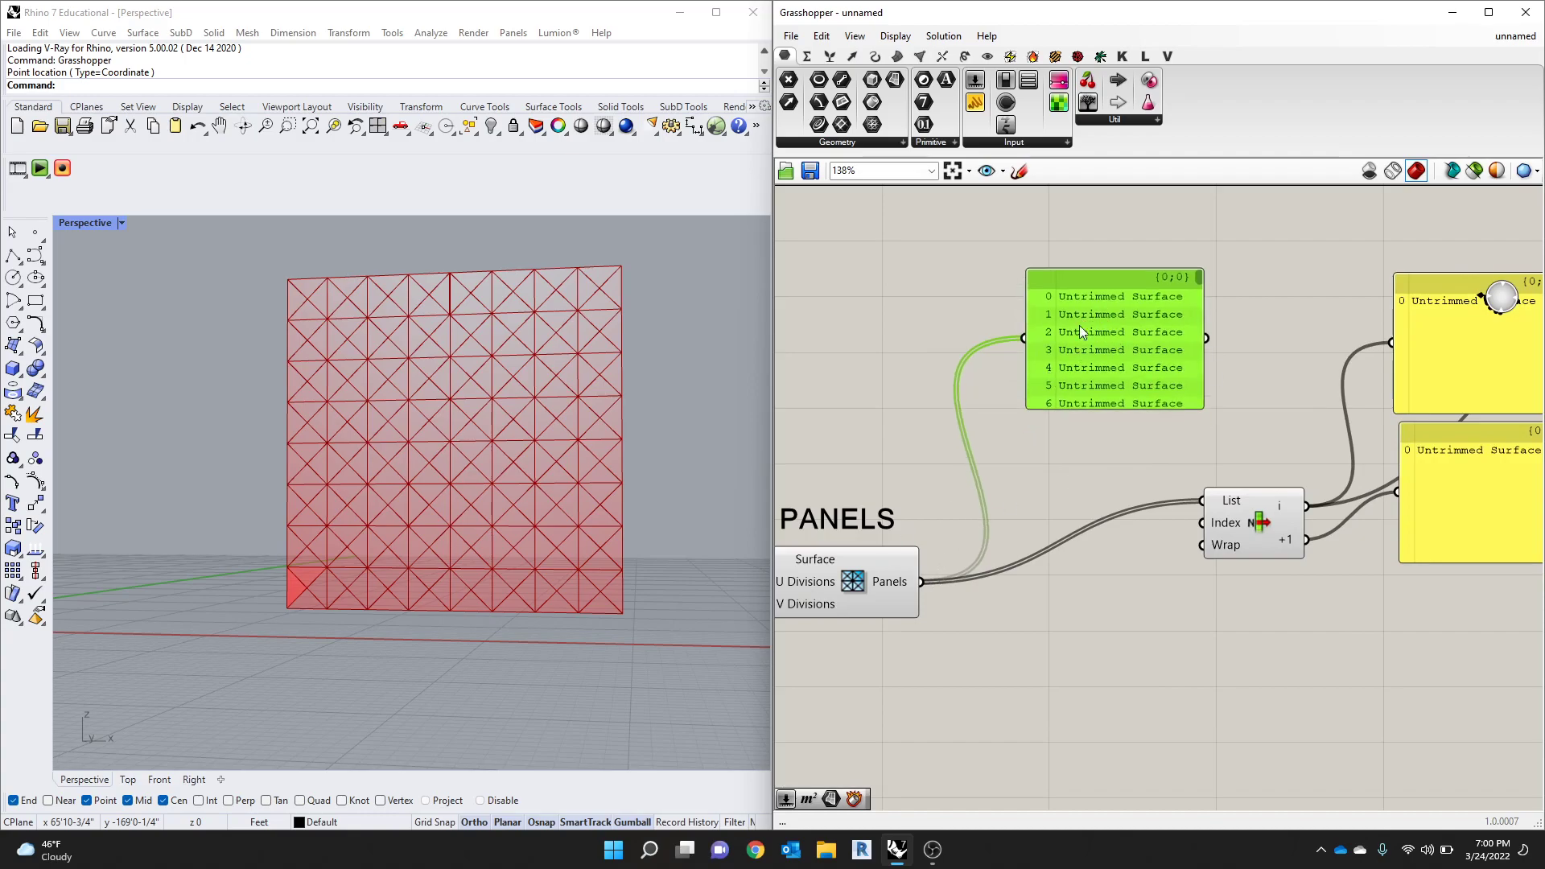
pyautogui.scroll(-3, 1136, 349)
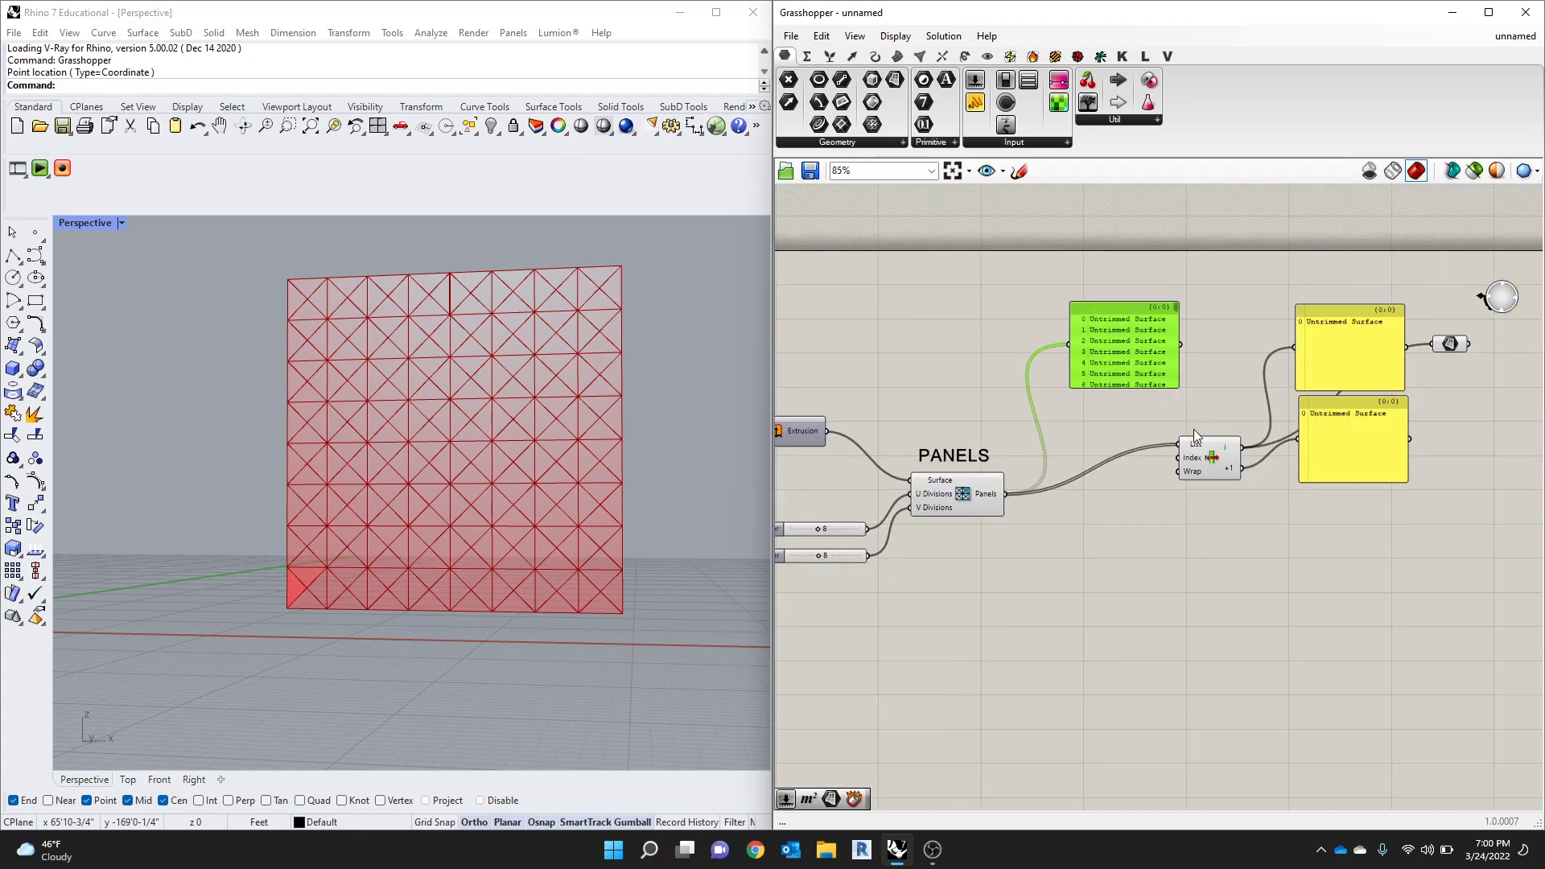
pyautogui.scroll(1, 1197, 450)
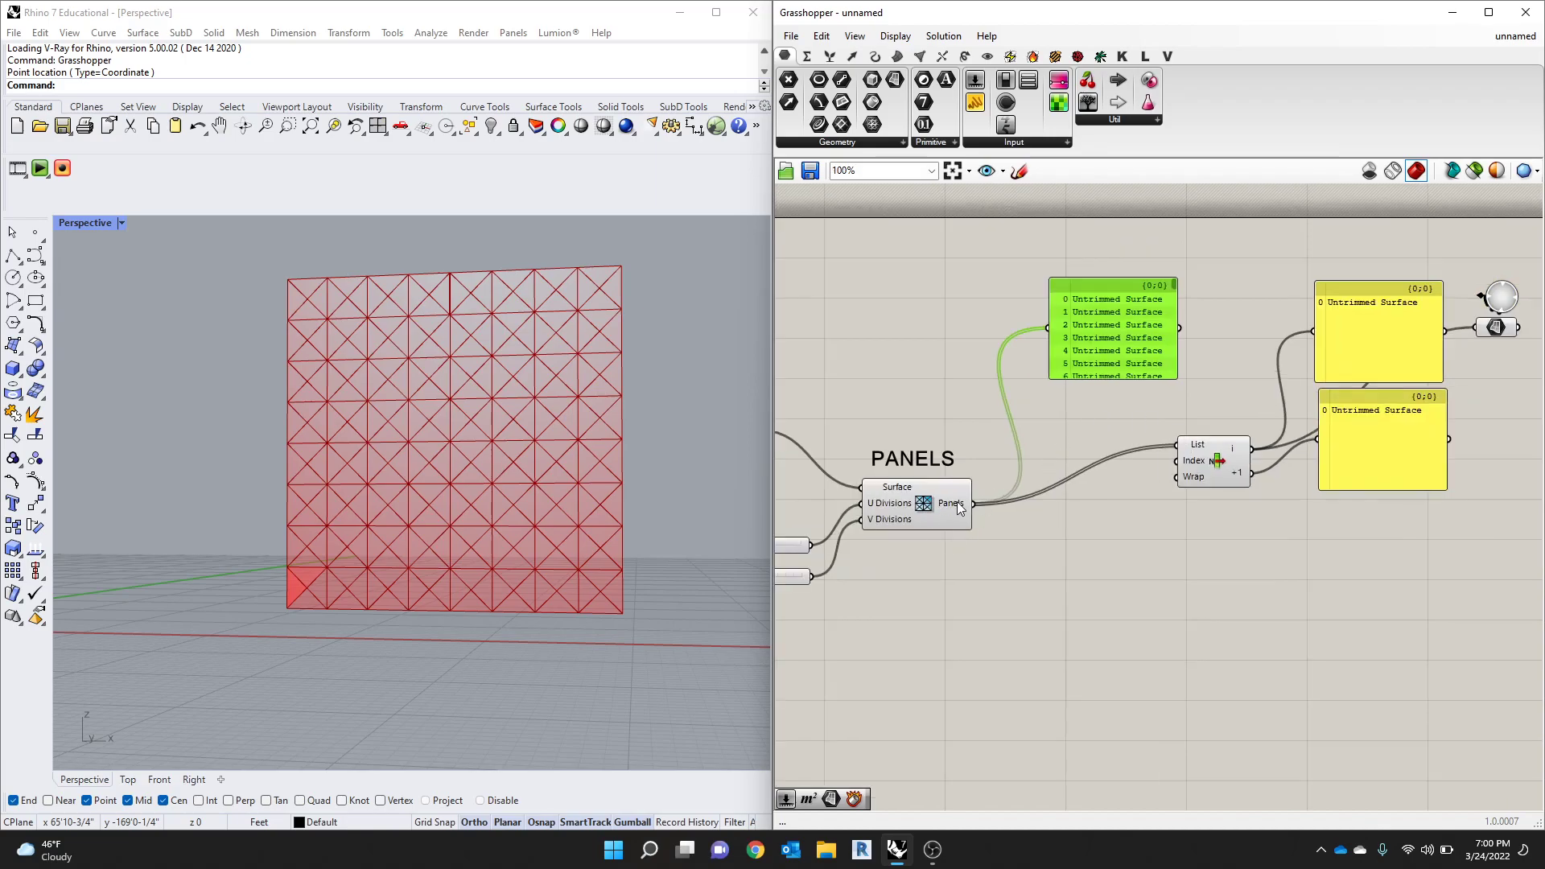
# Step: Copy the Surface parameter, place the copy beyond the lower text panel and feed it from that panel
pyautogui.click(1206, 455)
pyautogui.scroll(-1, 1206, 455)
pyautogui.click(1407, 362)
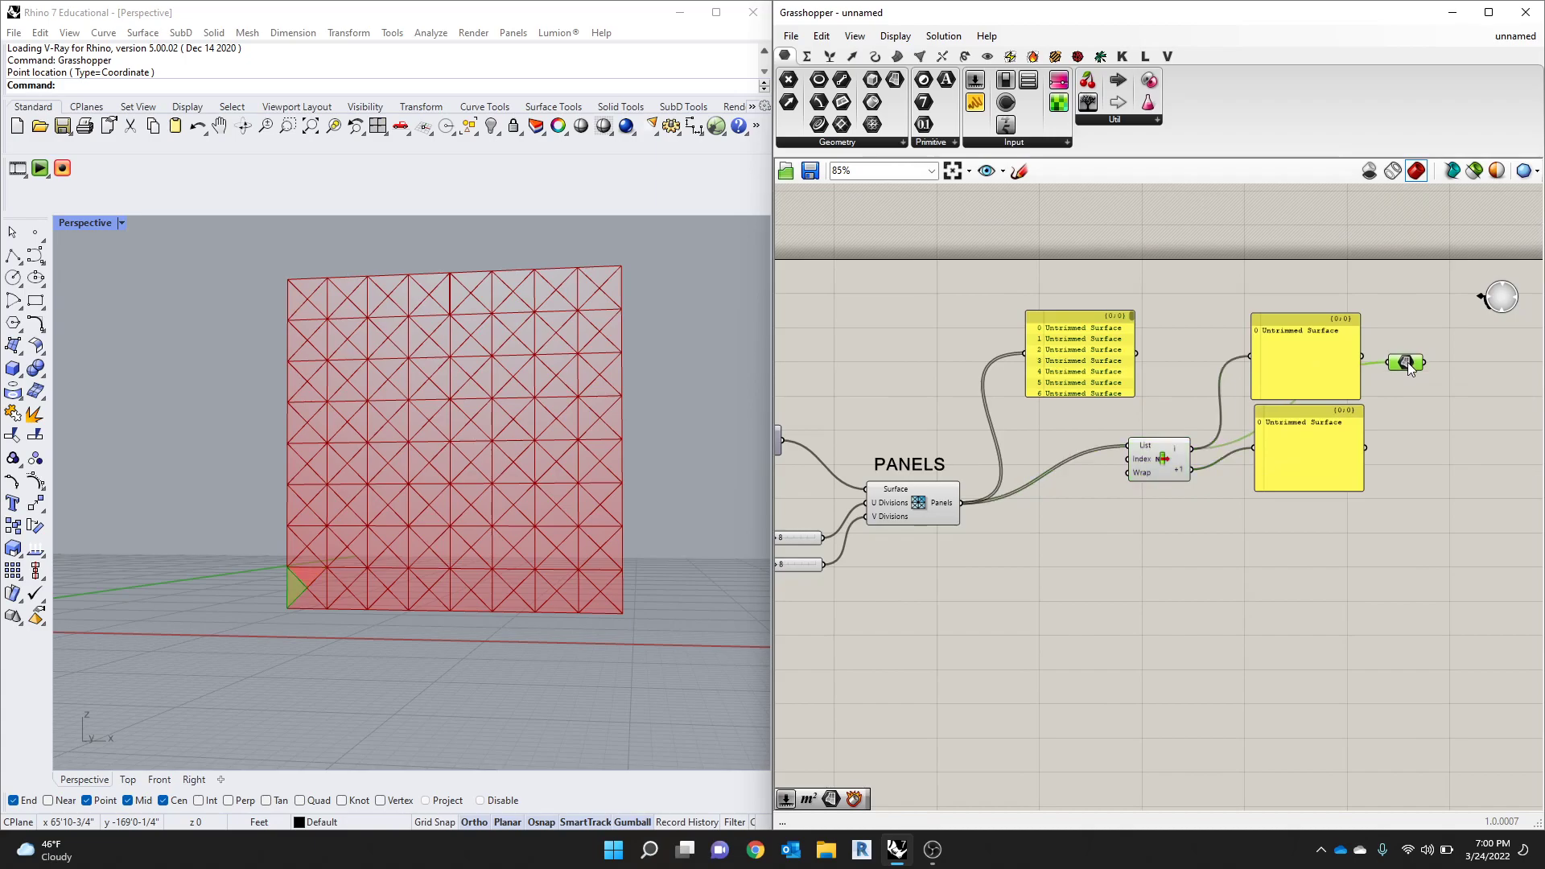
pyautogui.click(1393, 432)
pyautogui.click(1400, 366)
pyautogui.keyDown('alt'); pyautogui.moveTo(1402, 365); pyautogui.dragTo(1385, 447); pyautogui.keyUp('alt')
pyautogui.click(1416, 392)
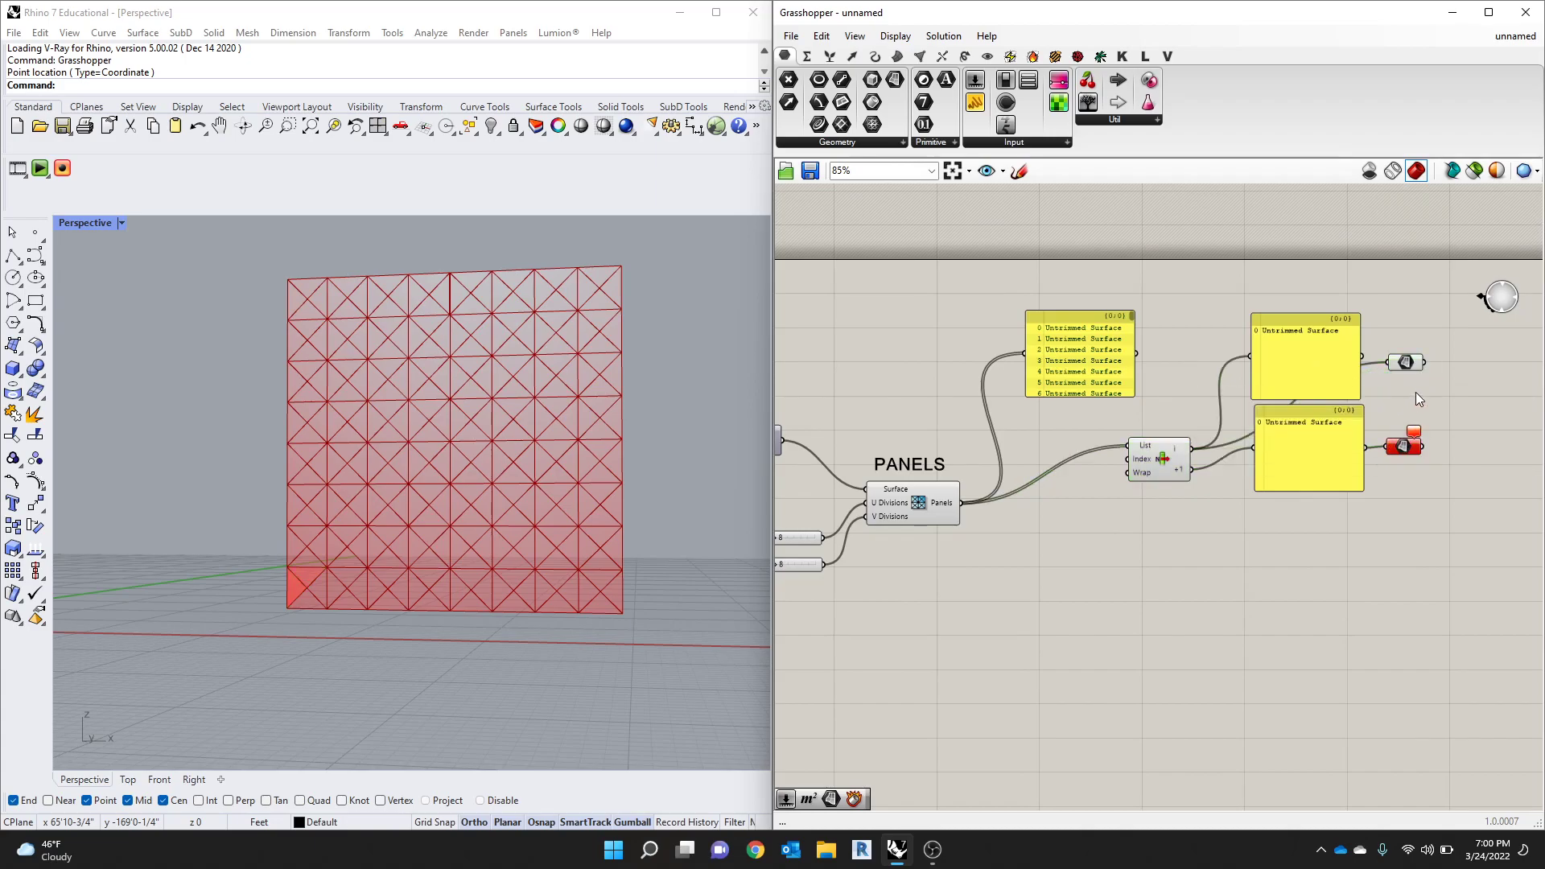
# Step: Move the lower text panel down and feed the copied Surface parameter from List Item's +1 output instead
pyautogui.moveTo(1273, 450); pyautogui.dragTo(1260, 510)
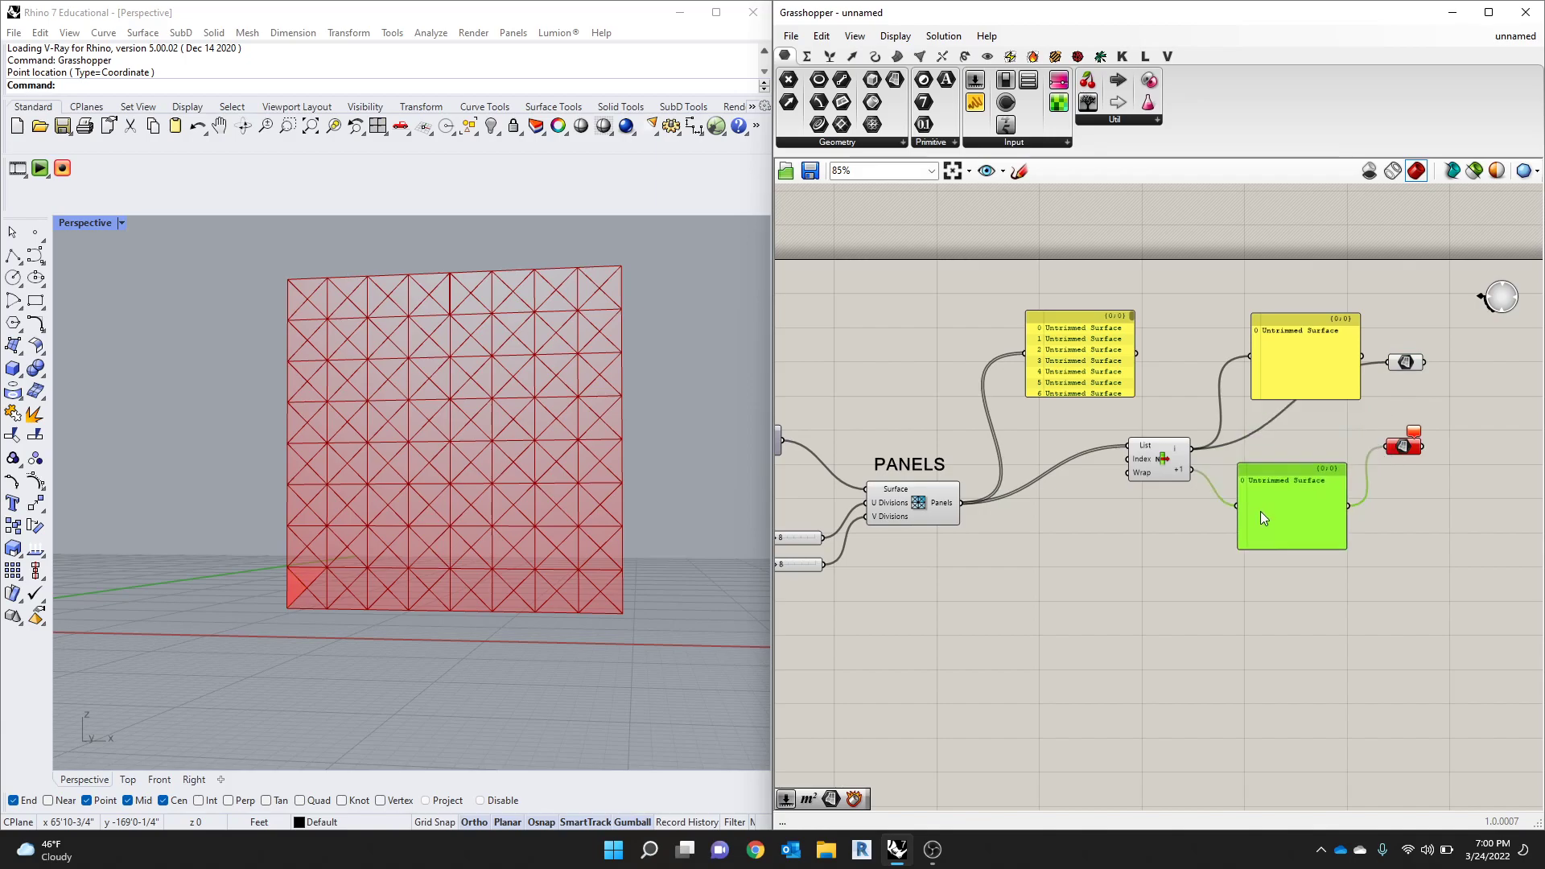
pyautogui.scroll(1, 1268, 494)
pyautogui.moveTo(1172, 479); pyautogui.dragTo(1401, 453)
# Step: Try removing the lower text panel and raising the upper one, and undo both changes
pyautogui.moveTo(1328, 522); pyautogui.dragTo(1325, 535)
pyautogui.press('Delete')
pyautogui.moveTo(1319, 356); pyautogui.dragTo(1308, 314)
pyautogui.hotkey('ctrl', 'z')
pyautogui.hotkey('ctrl', 'z')
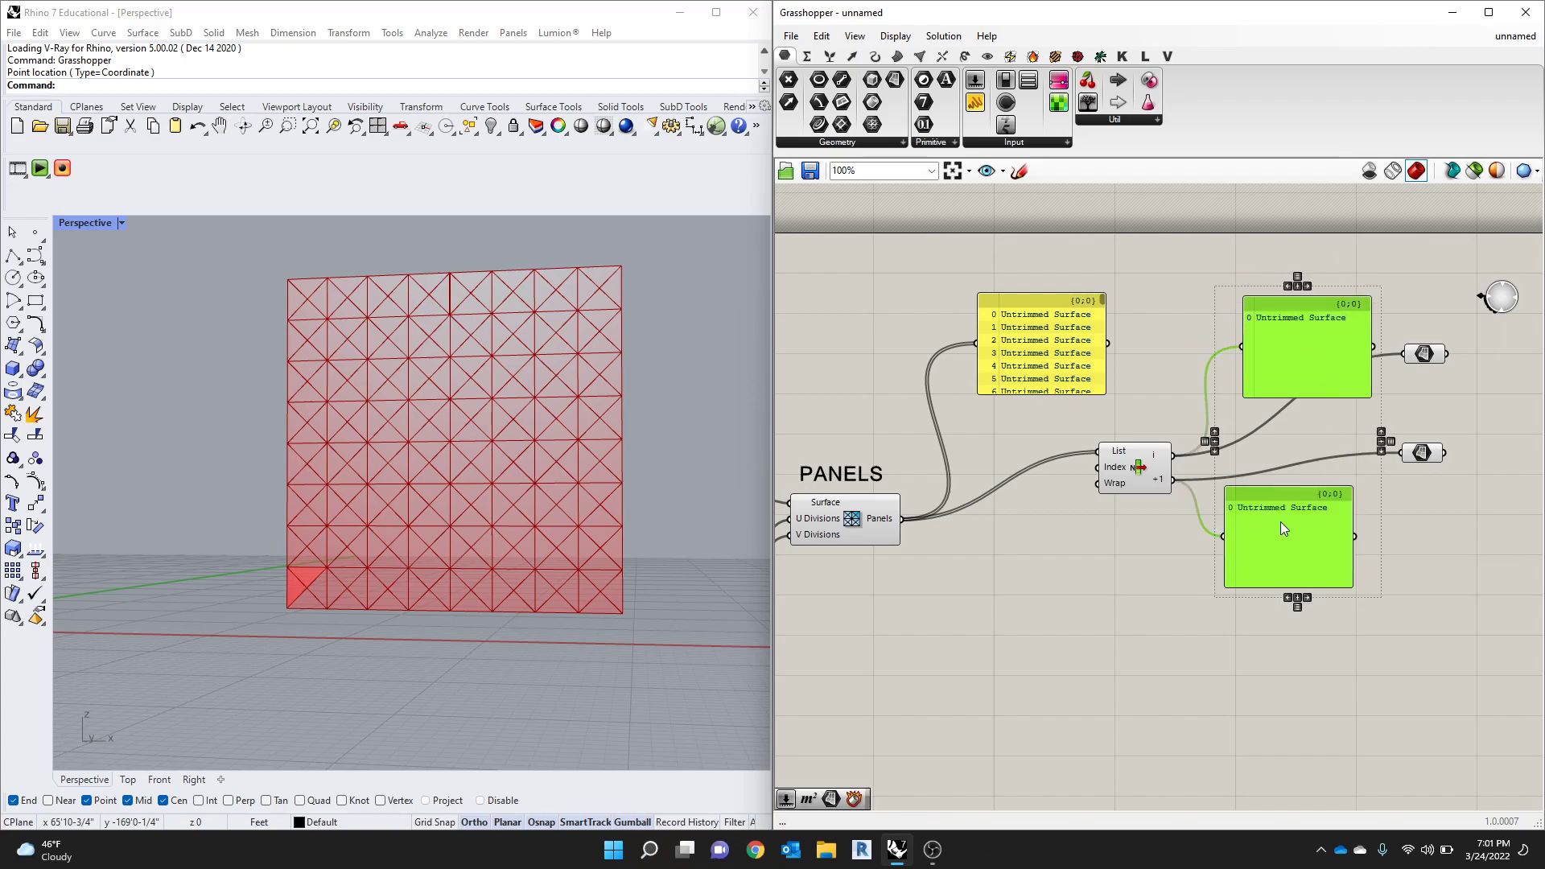
# Step: Spread the two single-item text panels apart and move both Surface parameters between them, closer to List Item
pyautogui.moveTo(1284, 541); pyautogui.dragTo(1296, 558)
pyautogui.press('Escape')
pyautogui.moveTo(1315, 365); pyautogui.dragTo(1304, 313)
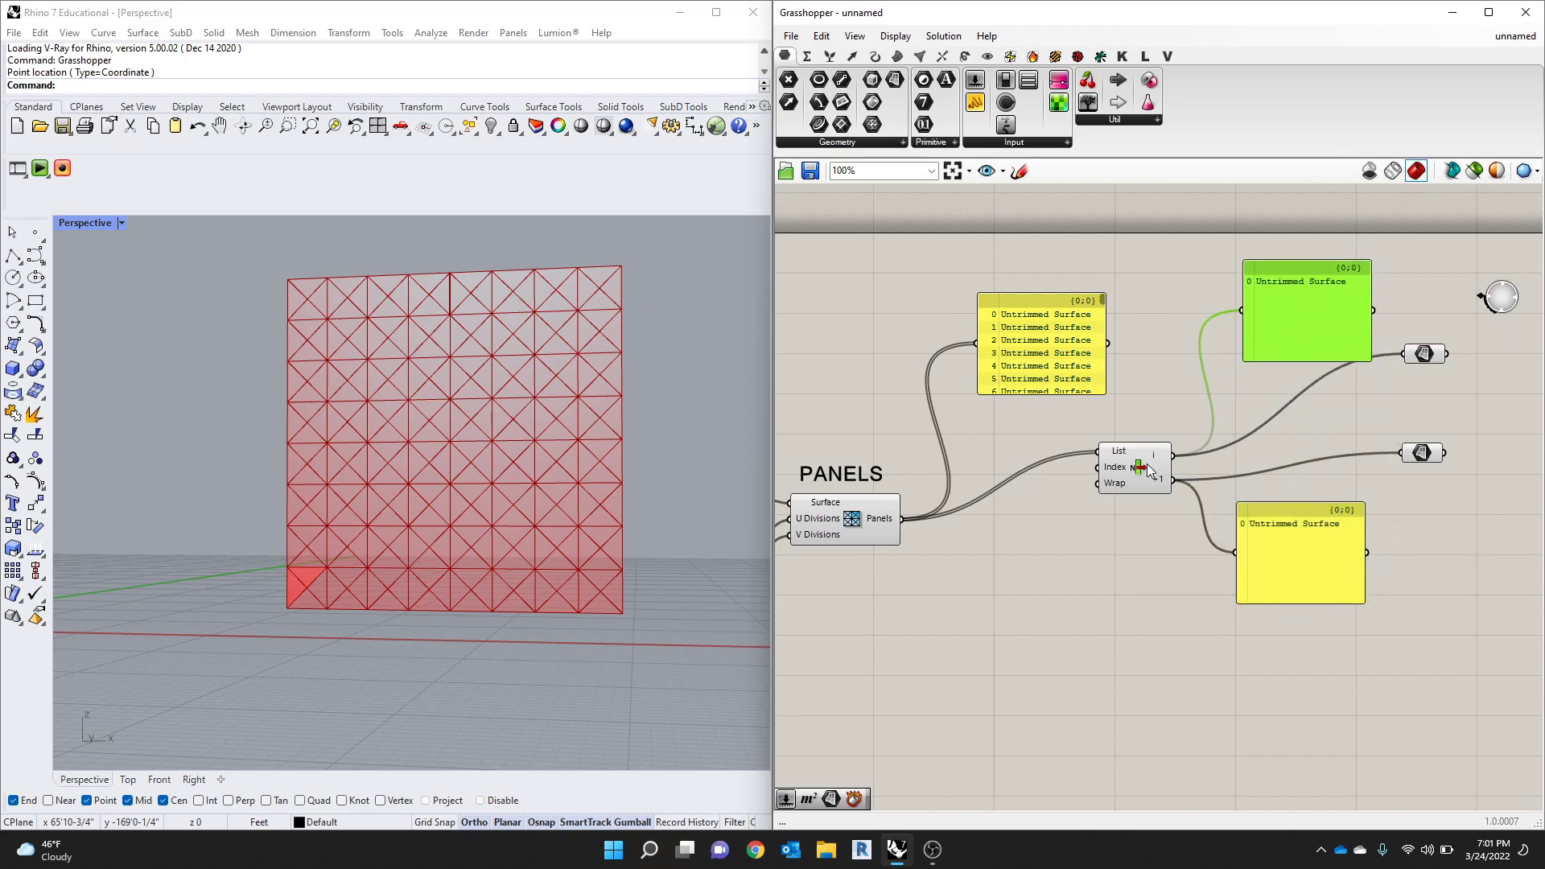
pyautogui.moveTo(1171, 455); pyautogui.dragTo(1301, 428)
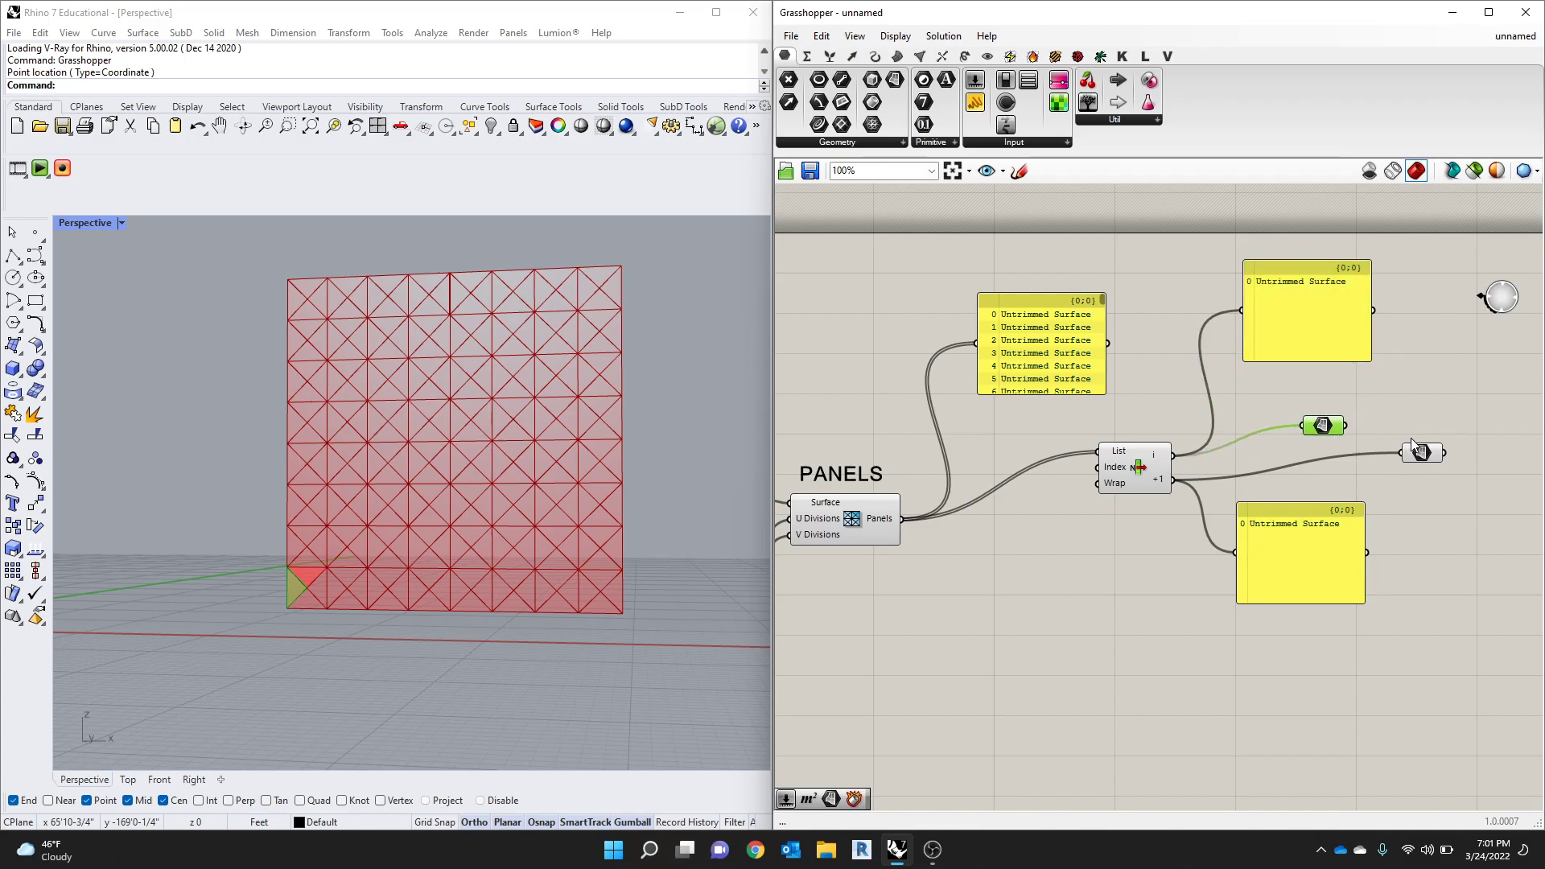
pyautogui.moveTo(1425, 458); pyautogui.dragTo(1310, 474)
pyautogui.click(1393, 436)
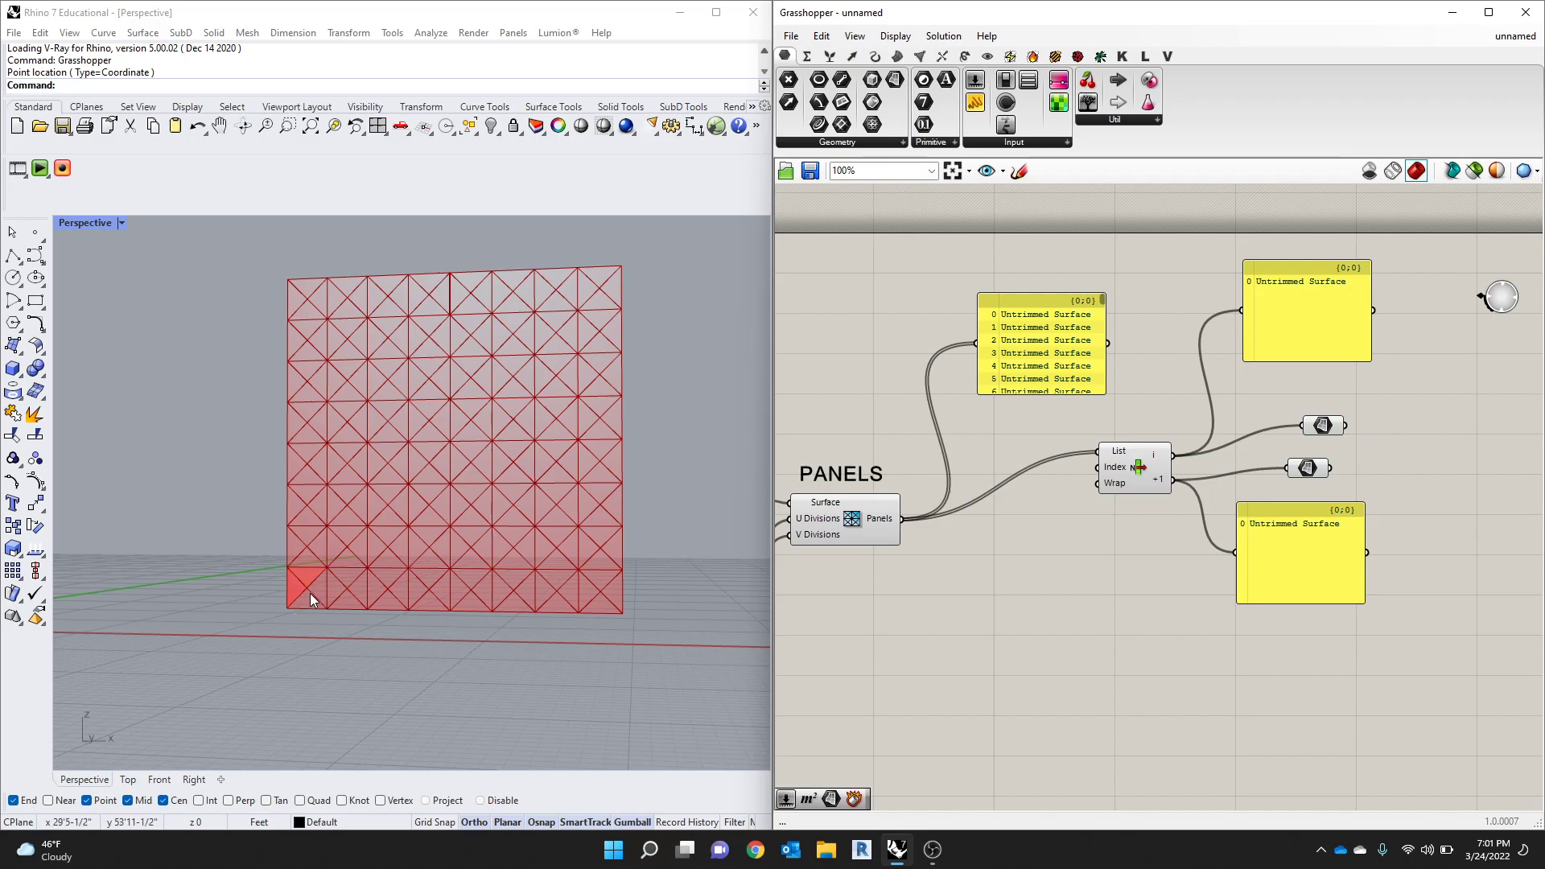
# Step: Preview the panel held by each Surface parameter in the viewport, and duplicate the parameter fed from +1
pyautogui.scroll(3, 265, 625)
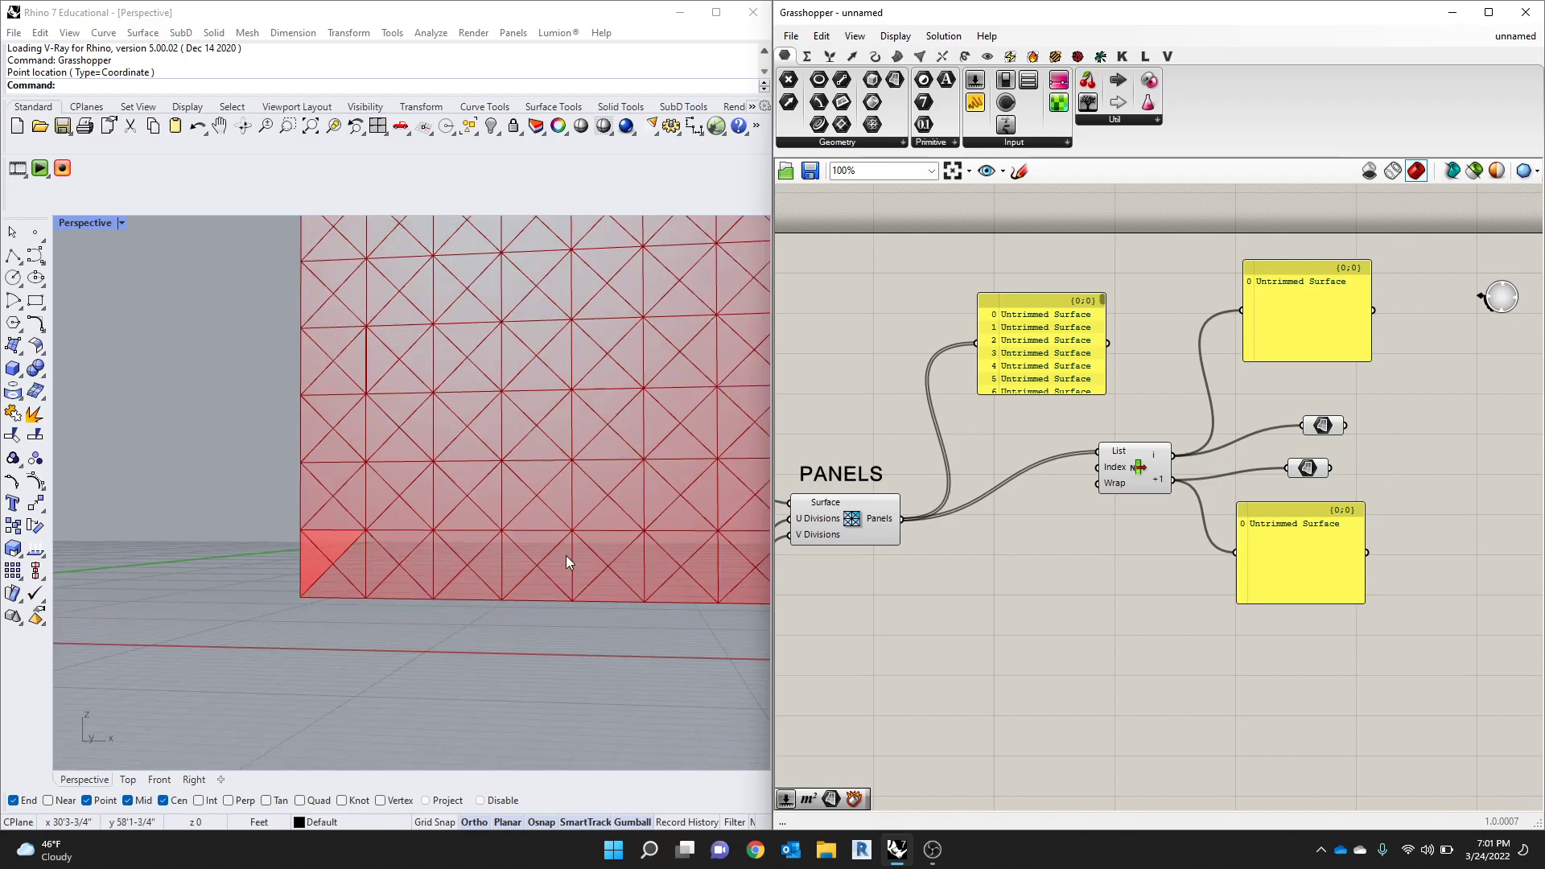
pyautogui.click(1318, 427)
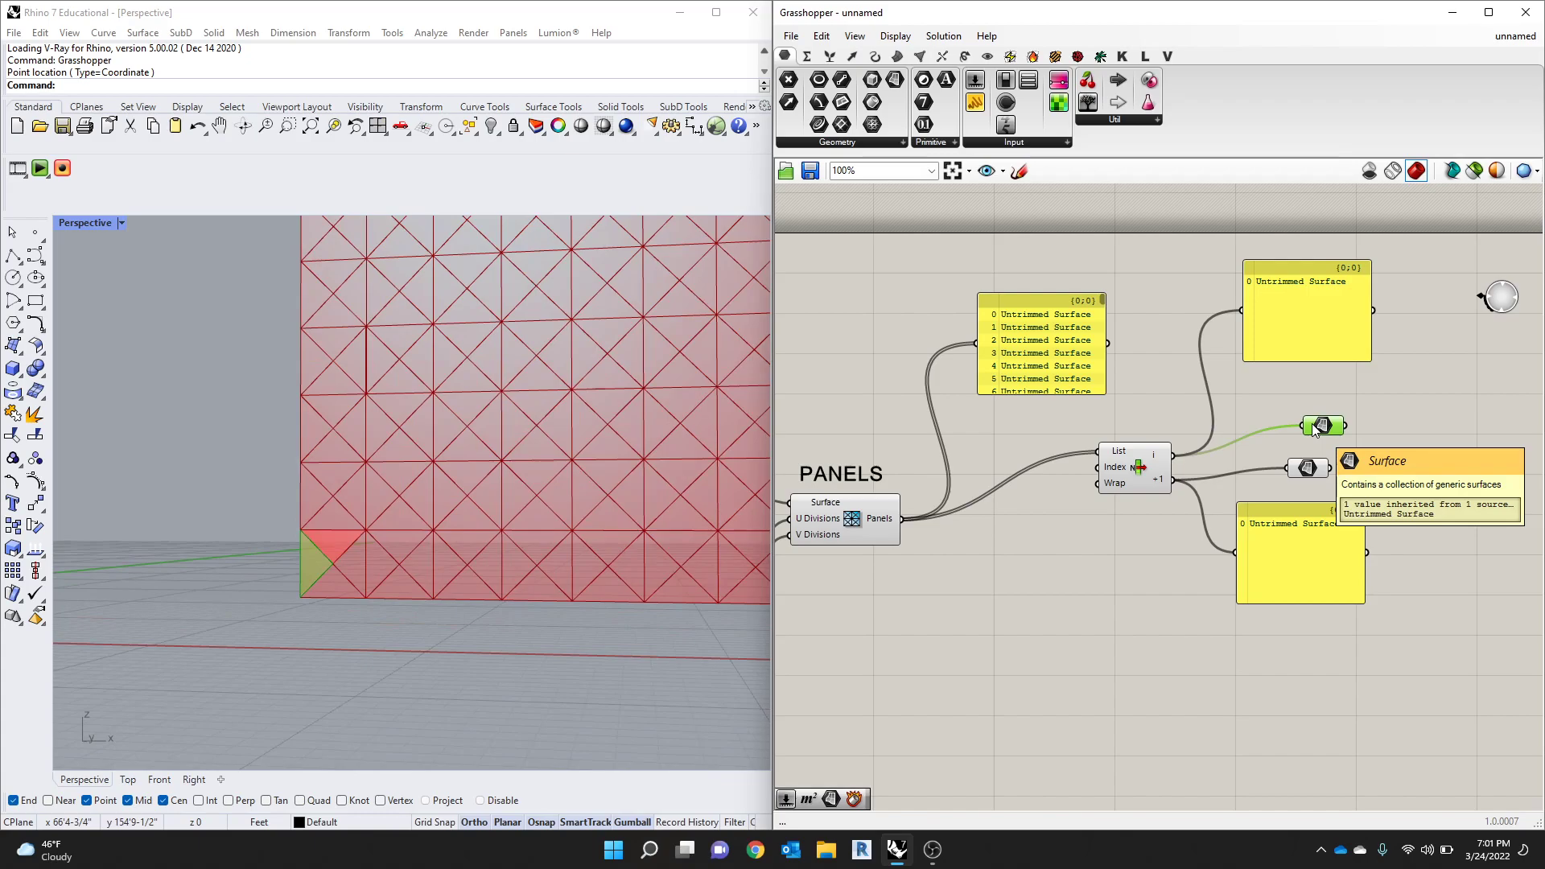
pyautogui.scroll(1, 1042, 331)
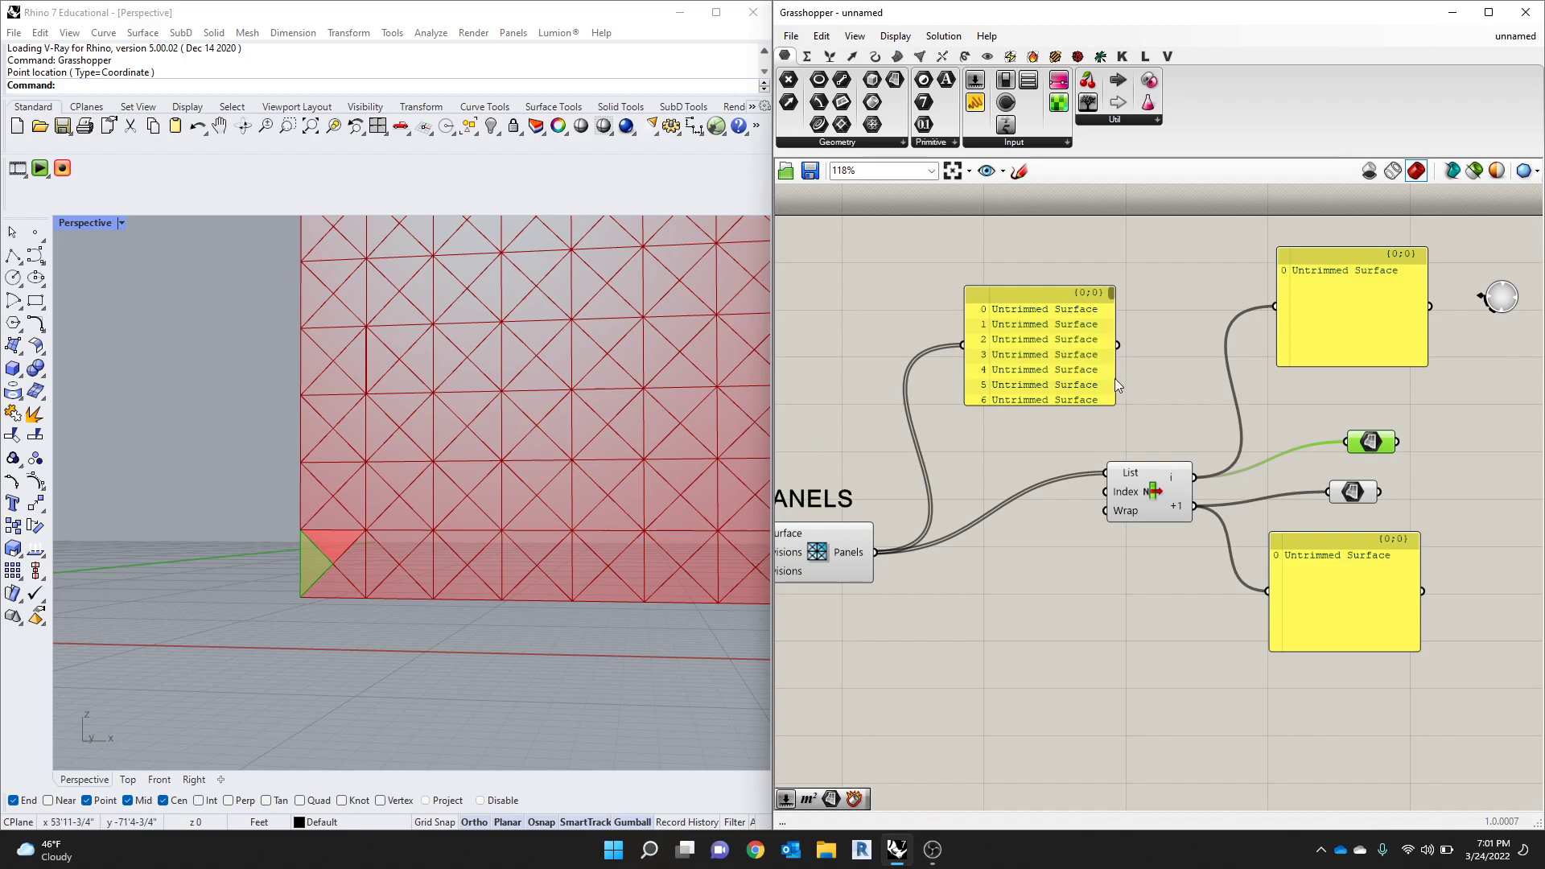
pyautogui.click(1367, 492)
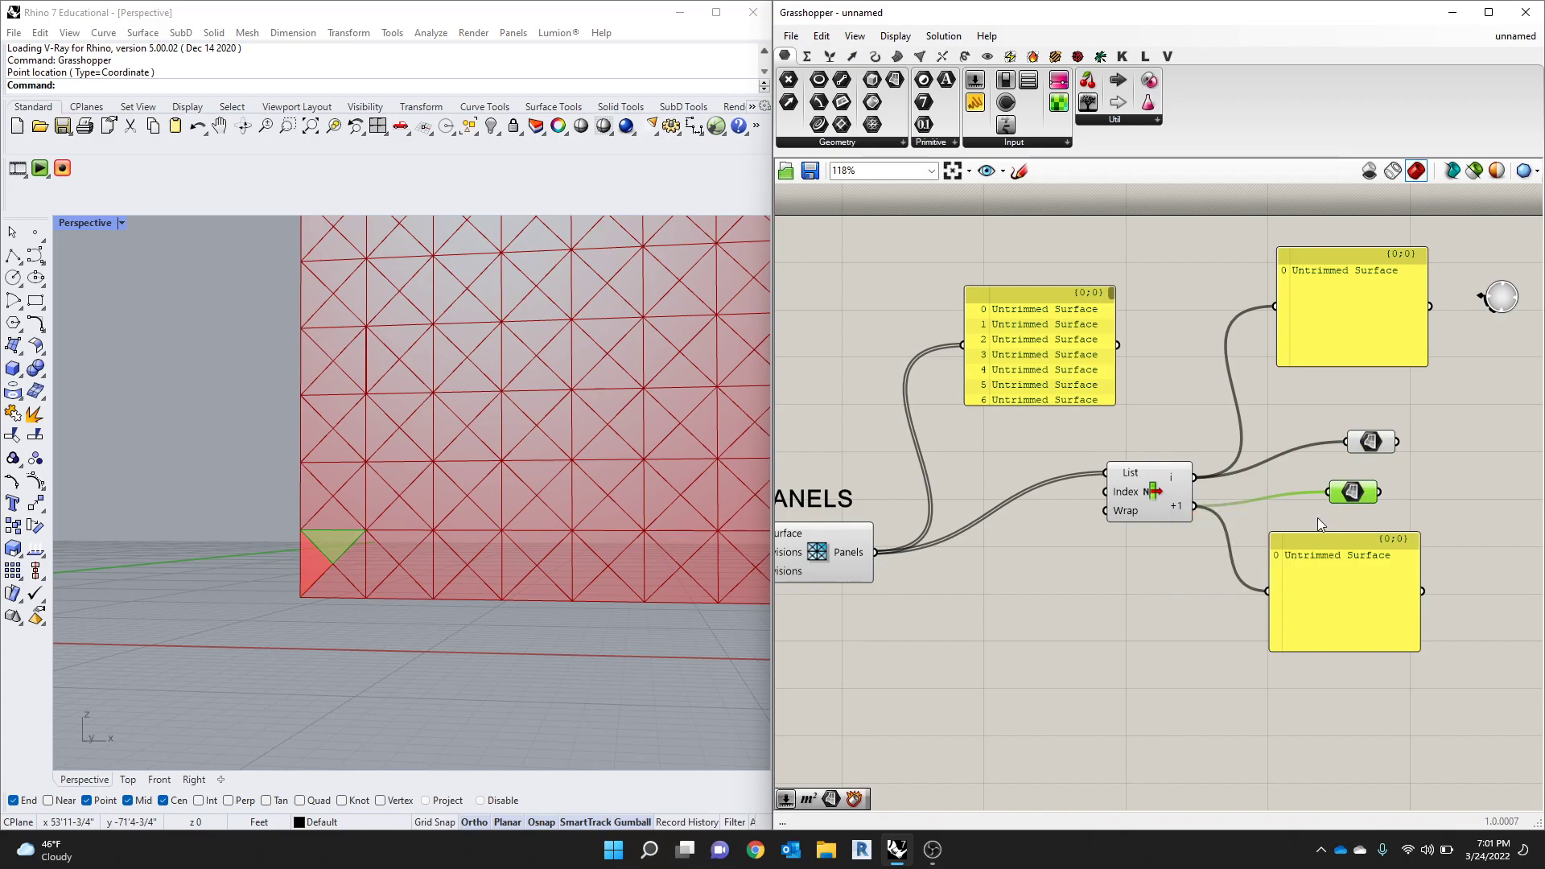
pyautogui.hotkey('ctrl', 'c')
pyautogui.hotkey('ctrl', 'v')
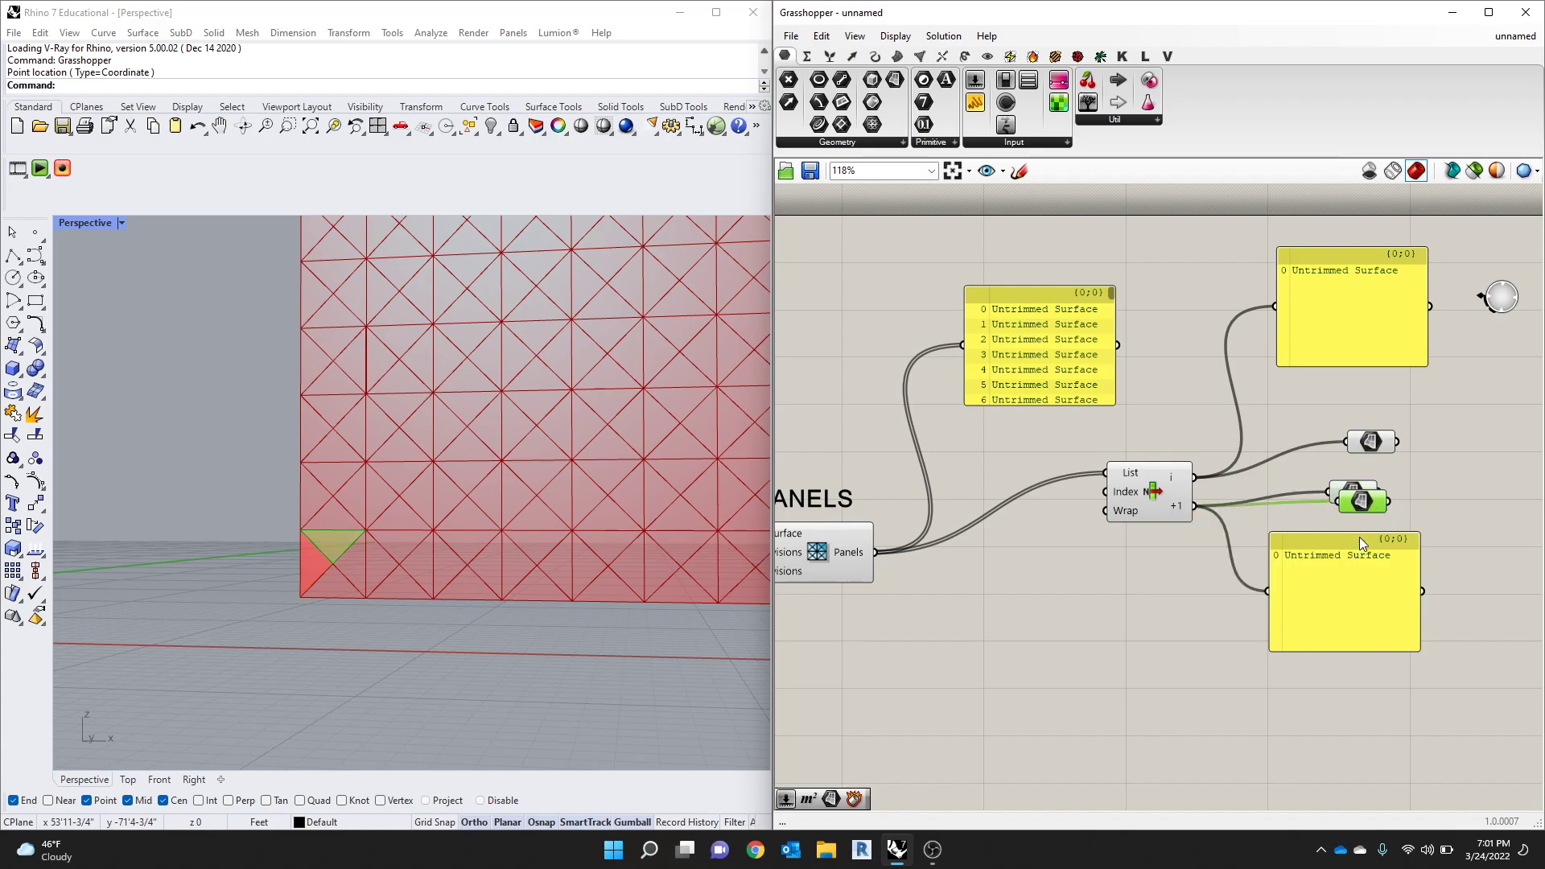
# Step: Add a +2 output to List Item and feed the duplicated Surface parameter from it
pyautogui.scroll(5, 1152, 503)
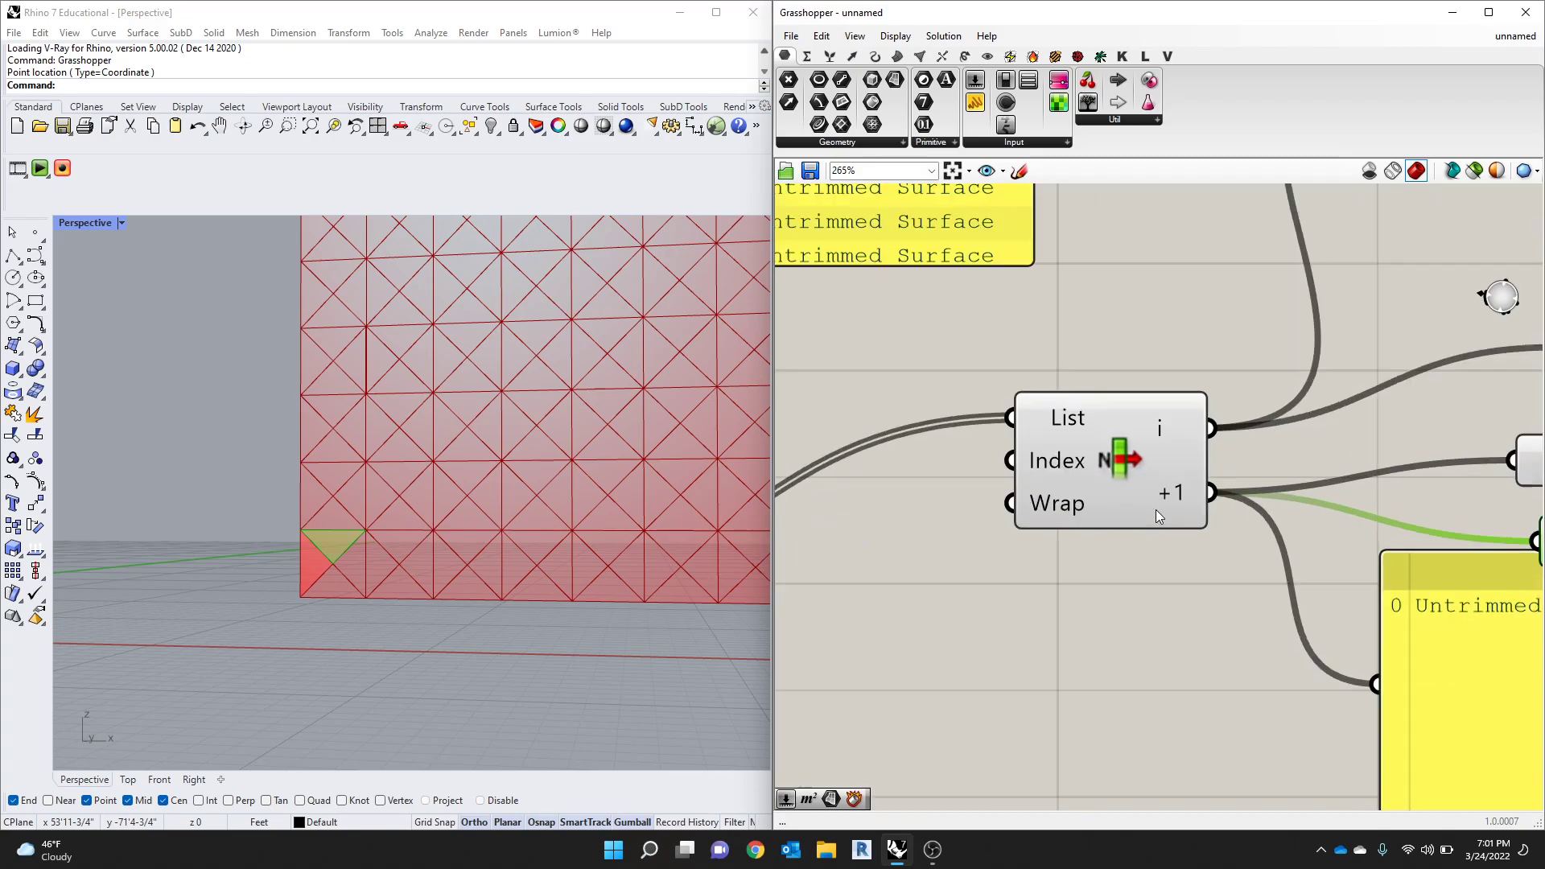
pyautogui.click(1144, 528)
pyautogui.scroll(-3, 1142, 523)
pyautogui.moveTo(1164, 490); pyautogui.dragTo(1404, 524)
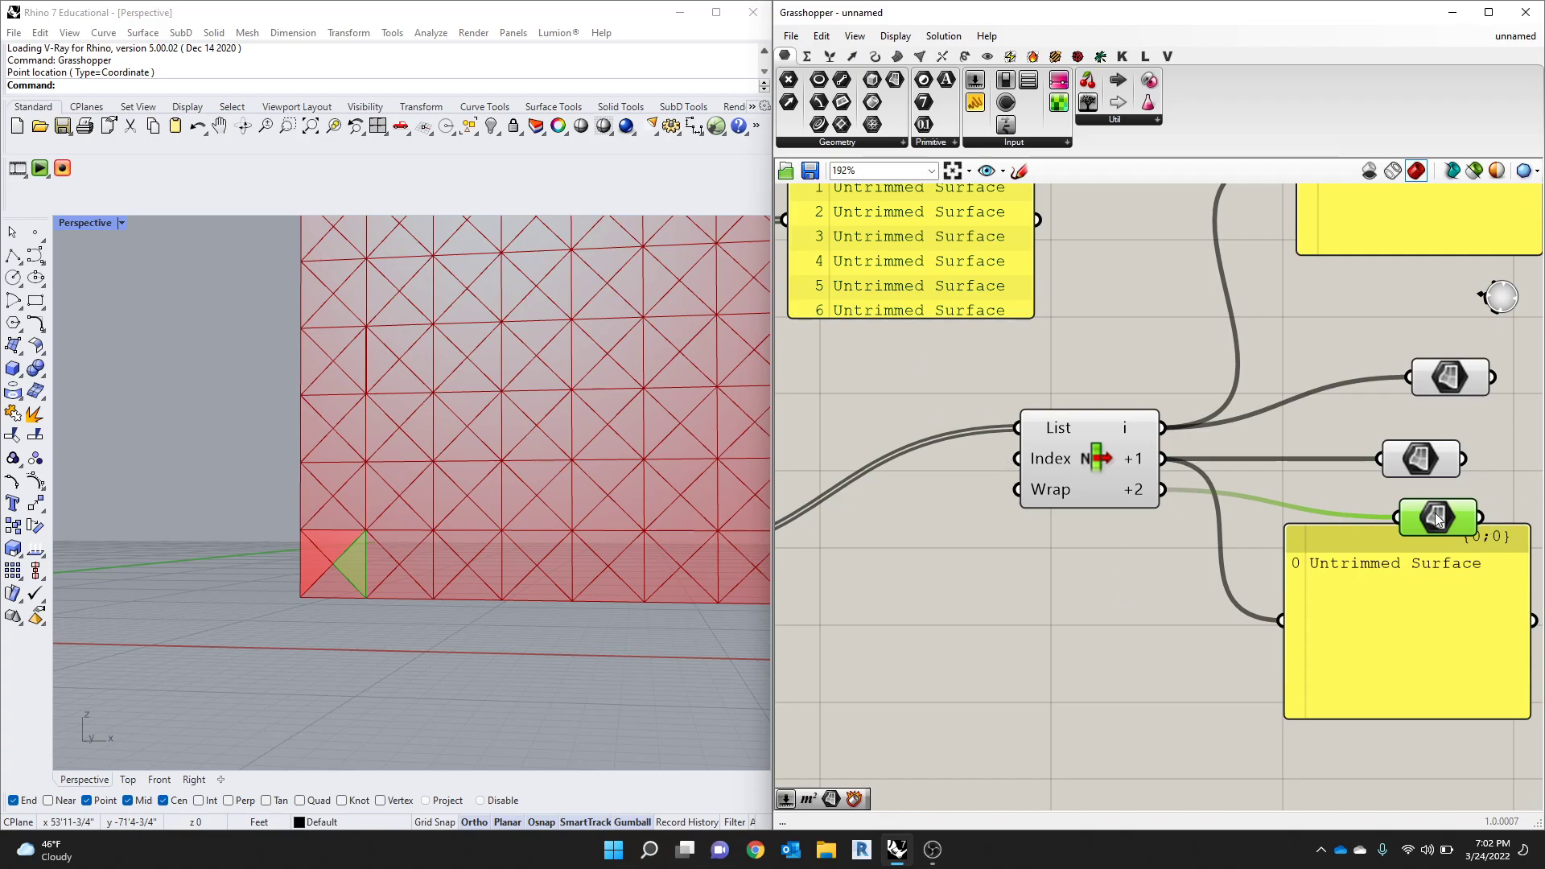
pyautogui.moveTo(1439, 517); pyautogui.dragTo(1405, 525)
# Step: Place another Surface parameter above the existing three and feed it from List Item's i output
pyautogui.moveTo(785, 62)
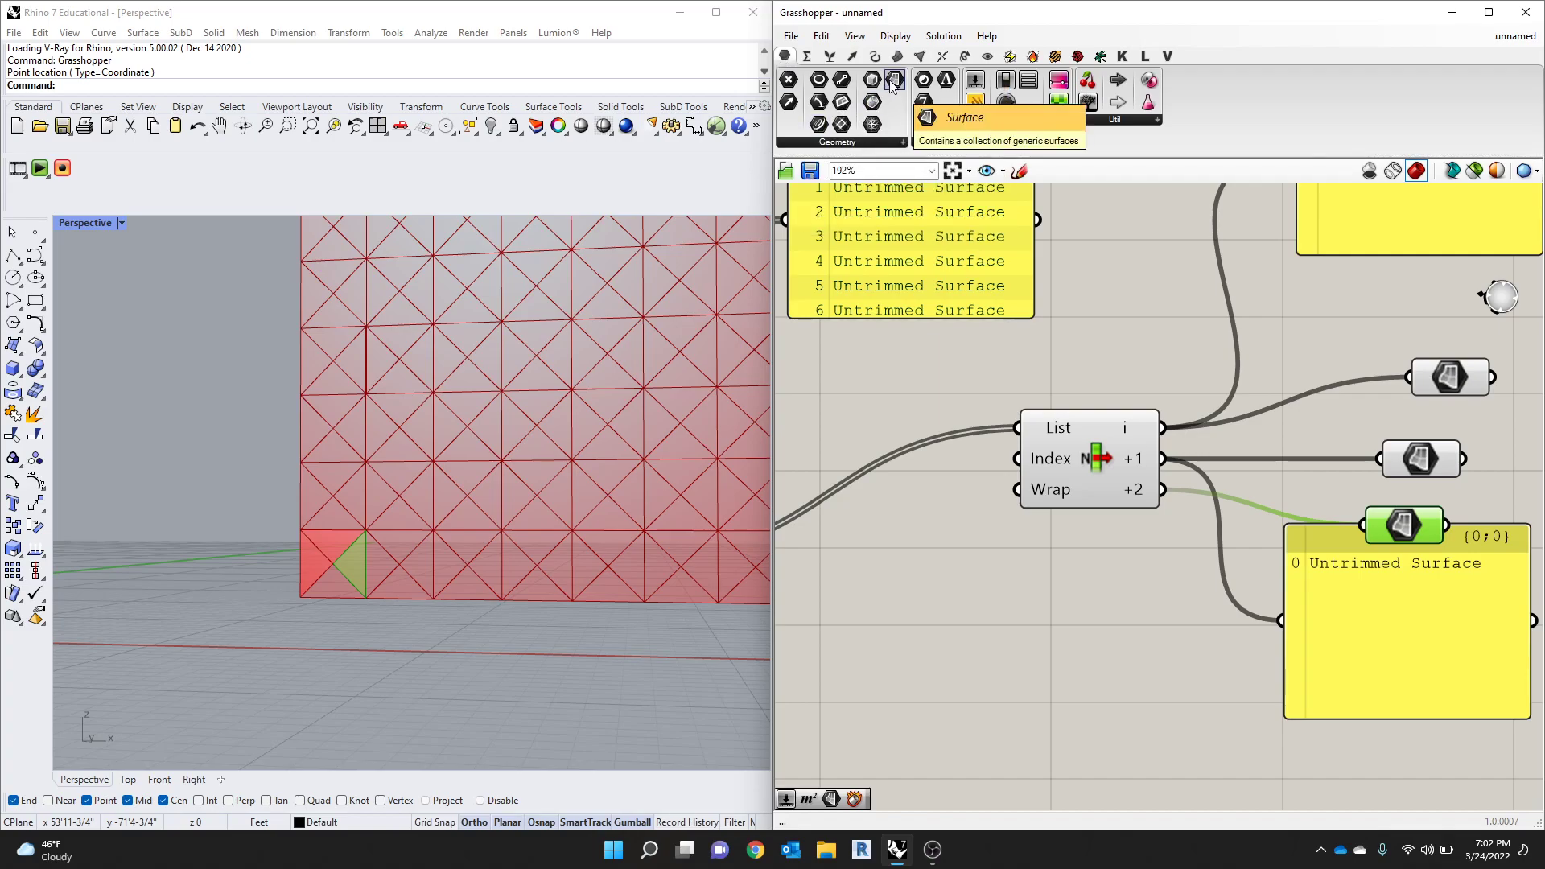
pyautogui.moveTo(893, 83); pyautogui.dragTo(1310, 336)
pyautogui.scroll(-5, 1234, 382)
pyautogui.scroll(4, 1259, 375)
pyautogui.click(1235, 375)
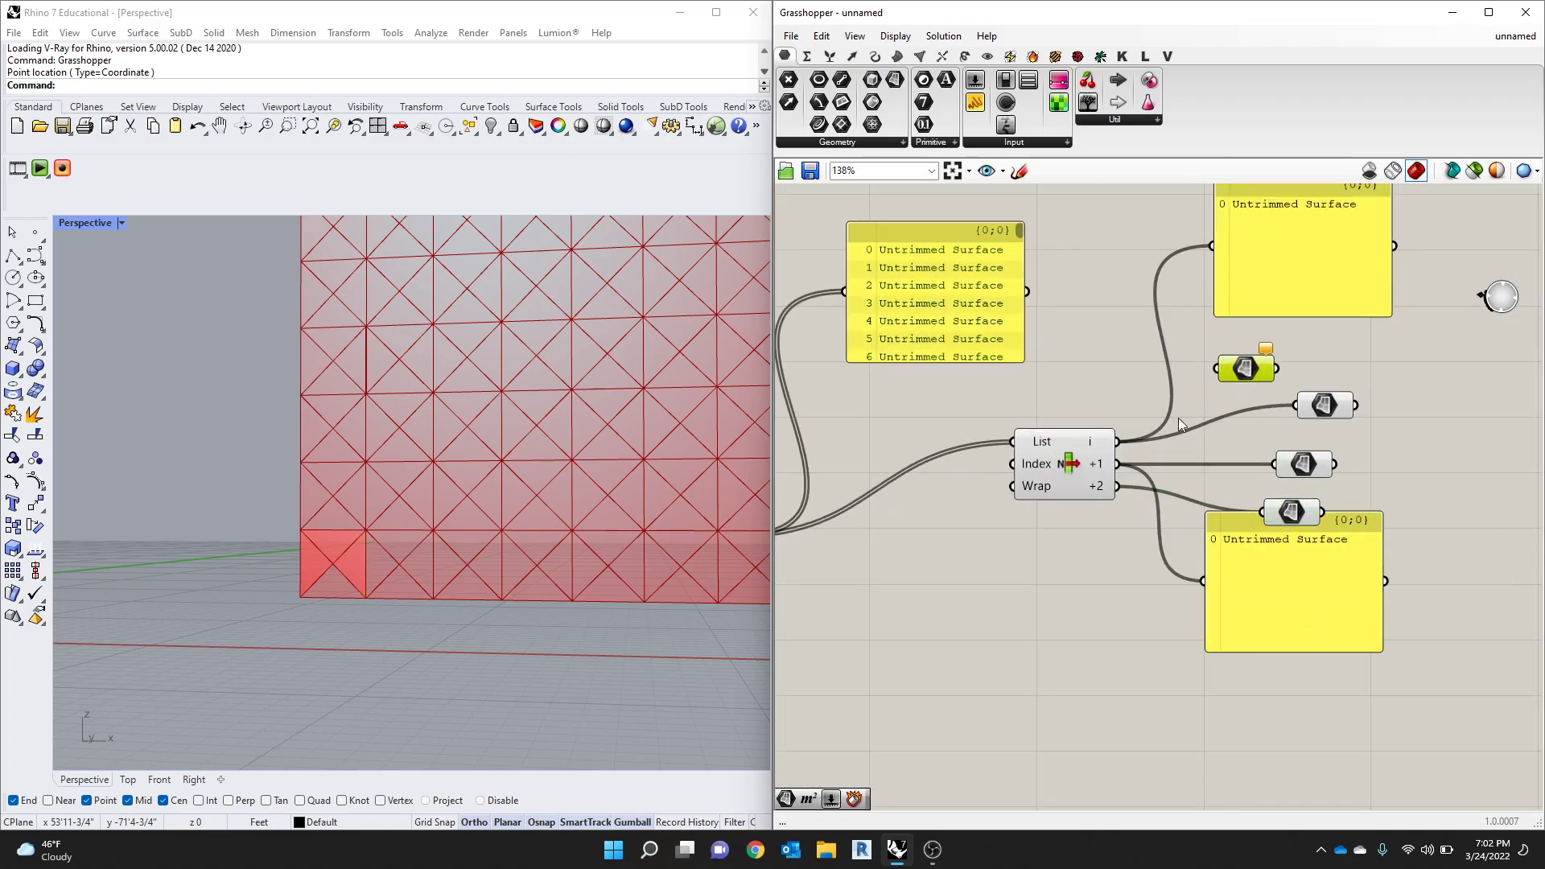
pyautogui.moveTo(1117, 441); pyautogui.dragTo(1202, 371)
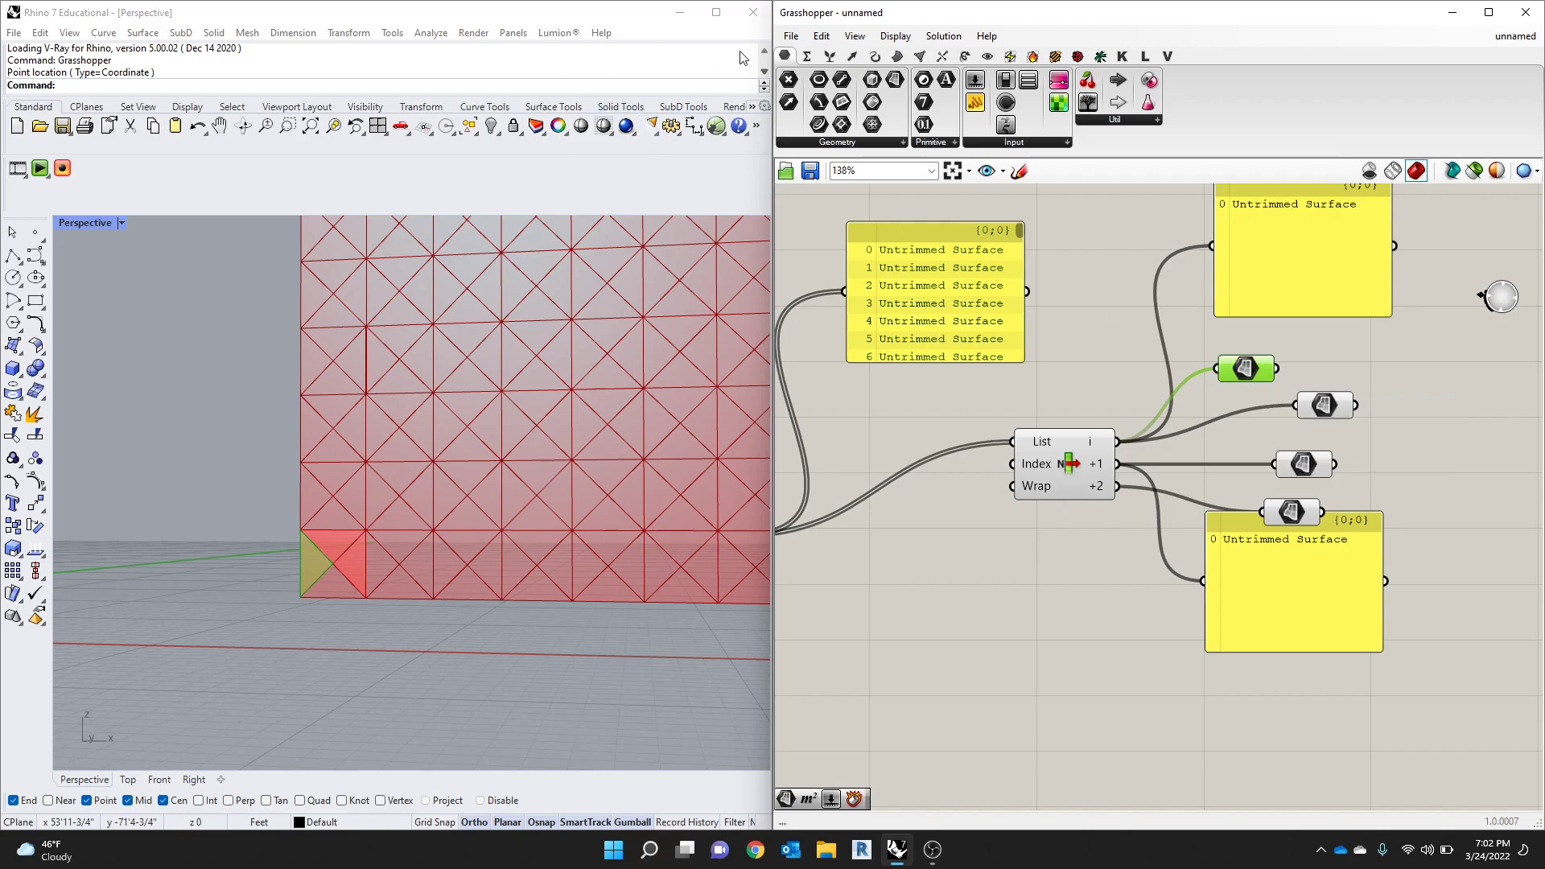
pyautogui.click(1186, 437)
pyautogui.moveTo(1118, 464); pyautogui.dragTo(1199, 445)
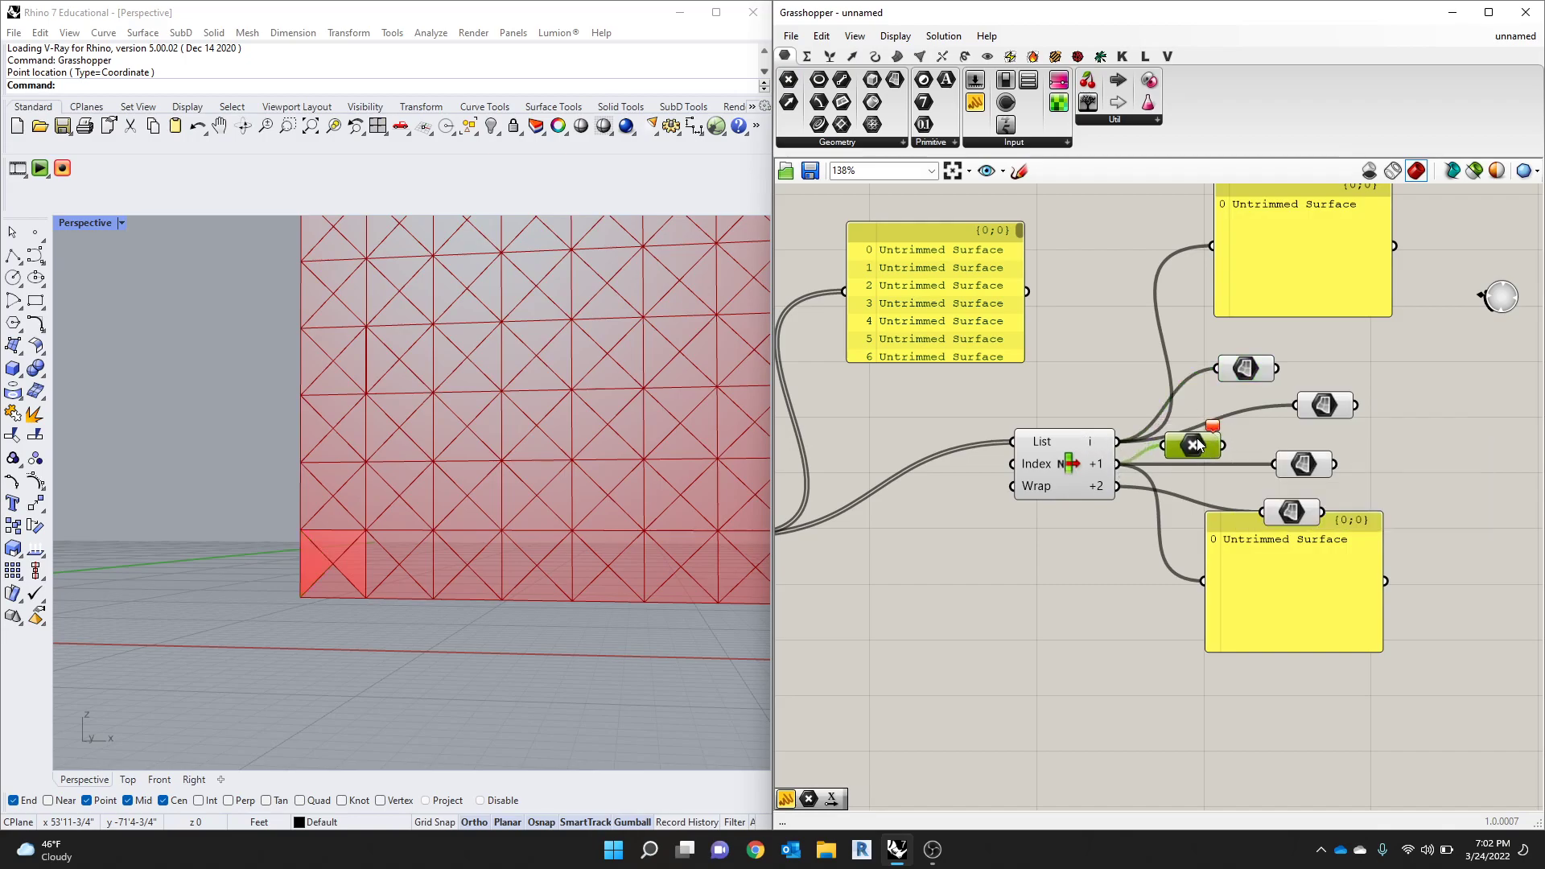
pyautogui.press('Delete')
# Step: Nudge the topmost Surface parameter and move the lower text panel, made shorter, down clear of the Surface parameters
pyautogui.moveTo(1247, 370); pyautogui.dragTo(1259, 364)
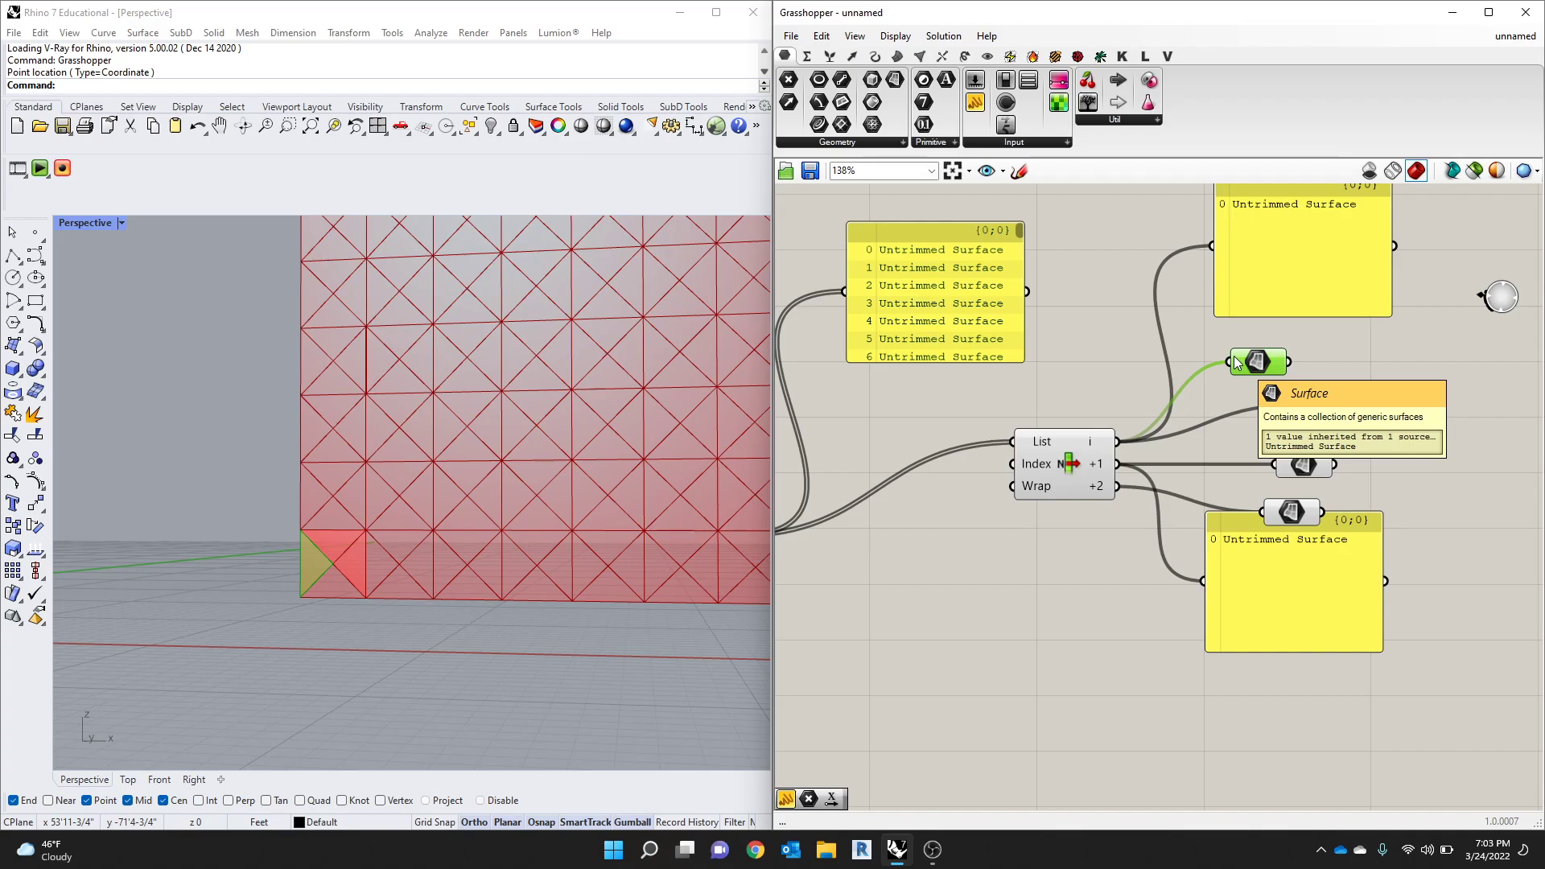
pyautogui.moveTo(1285, 596); pyautogui.dragTo(1302, 639)
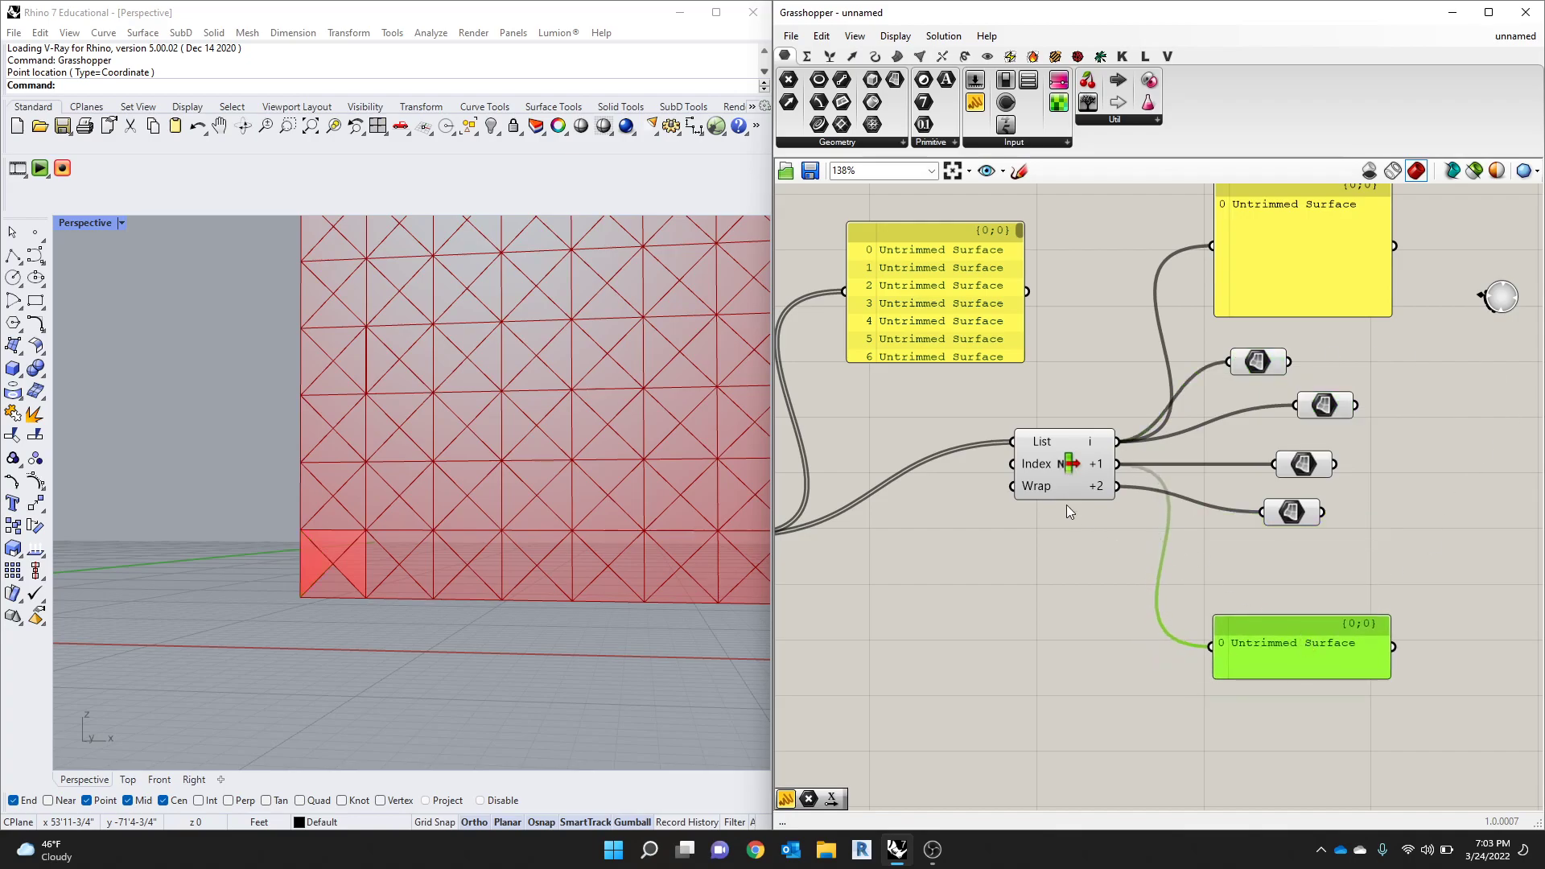
# Step: Shift List Item slightly, then delete the three lower Surface parameters, keeping only the topmost one fed from output i
pyautogui.moveTo(1063, 488); pyautogui.dragTo(1047, 481)
pyautogui.click(1307, 369)
pyautogui.moveTo(1314, 407); pyautogui.dragTo(1270, 412)
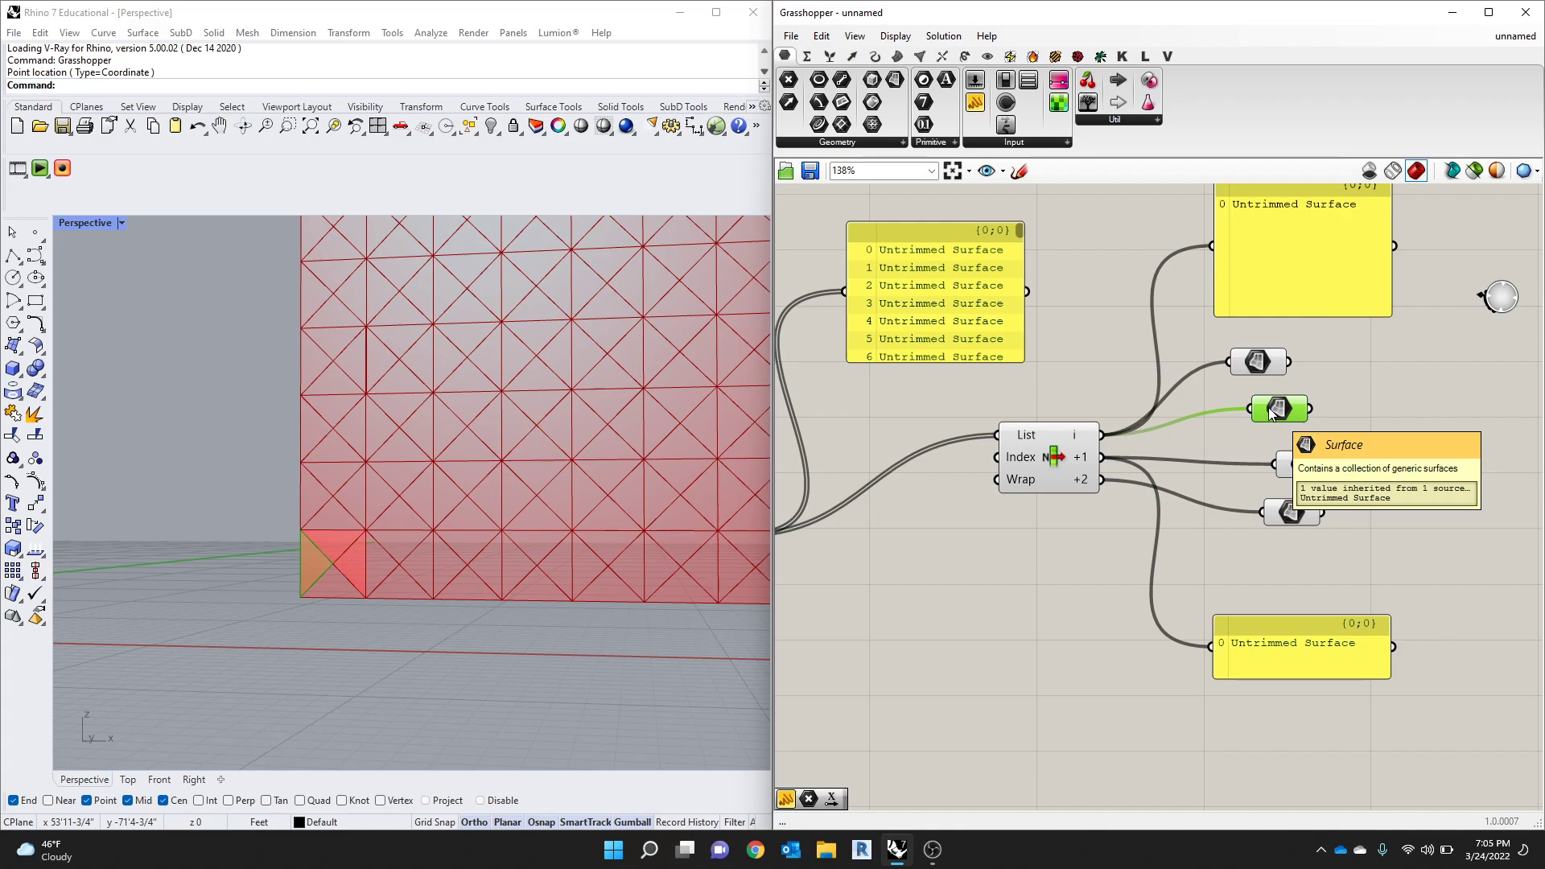
pyautogui.moveTo(1344, 568); pyautogui.dragTo(1244, 410)
pyautogui.press('Delete')
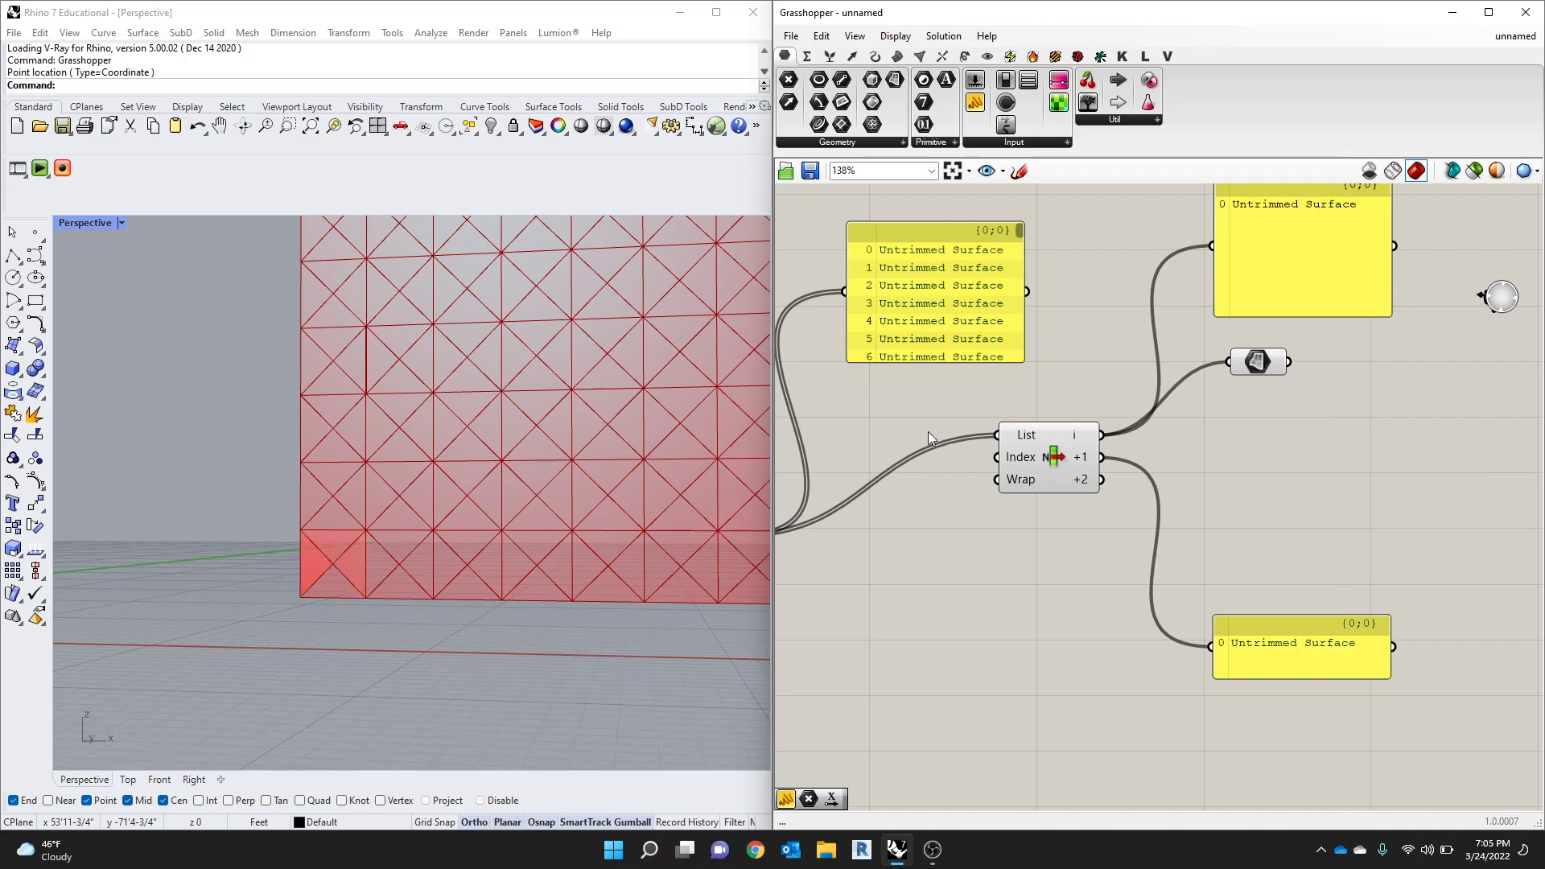
# Step: Remove the +2 output from the List Item component
pyautogui.click(1070, 444)
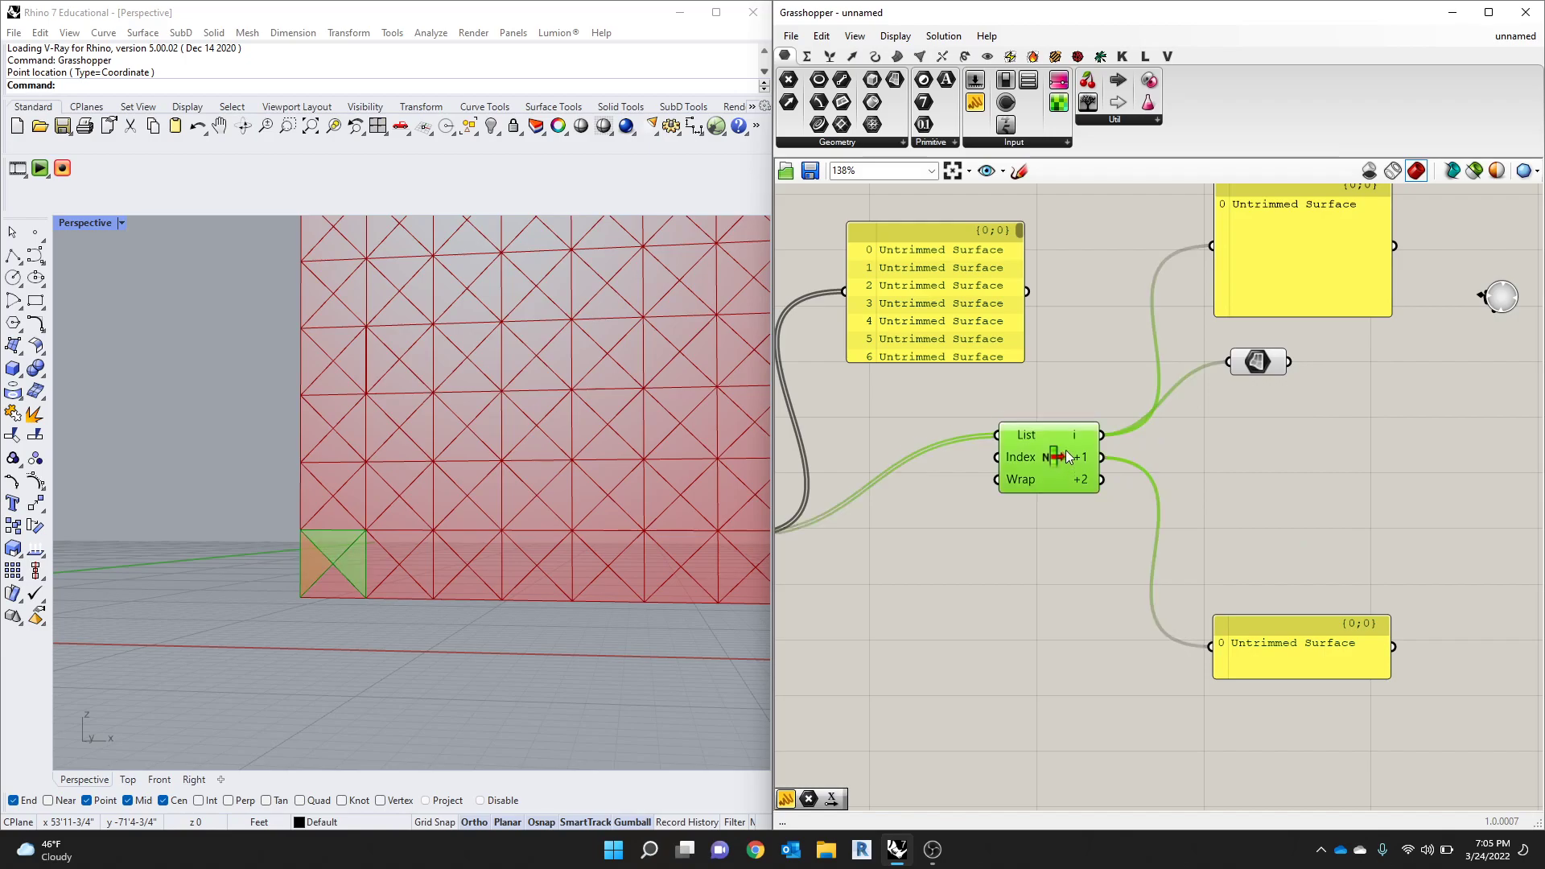
pyautogui.scroll(6, 1059, 438)
pyautogui.scroll(-5, 1215, 407)
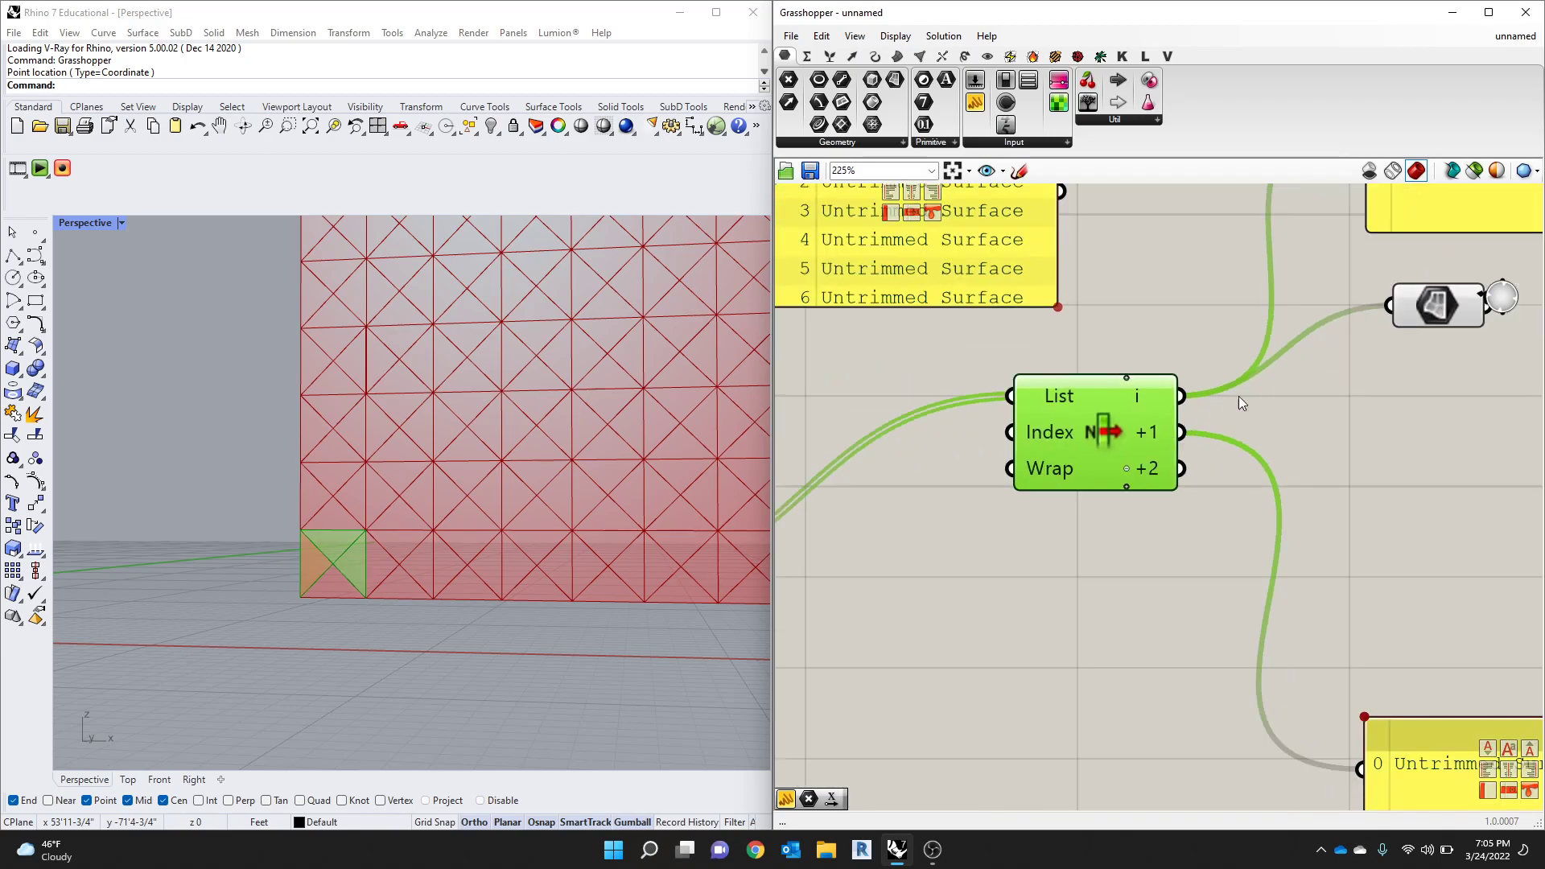
pyautogui.click(1373, 394)
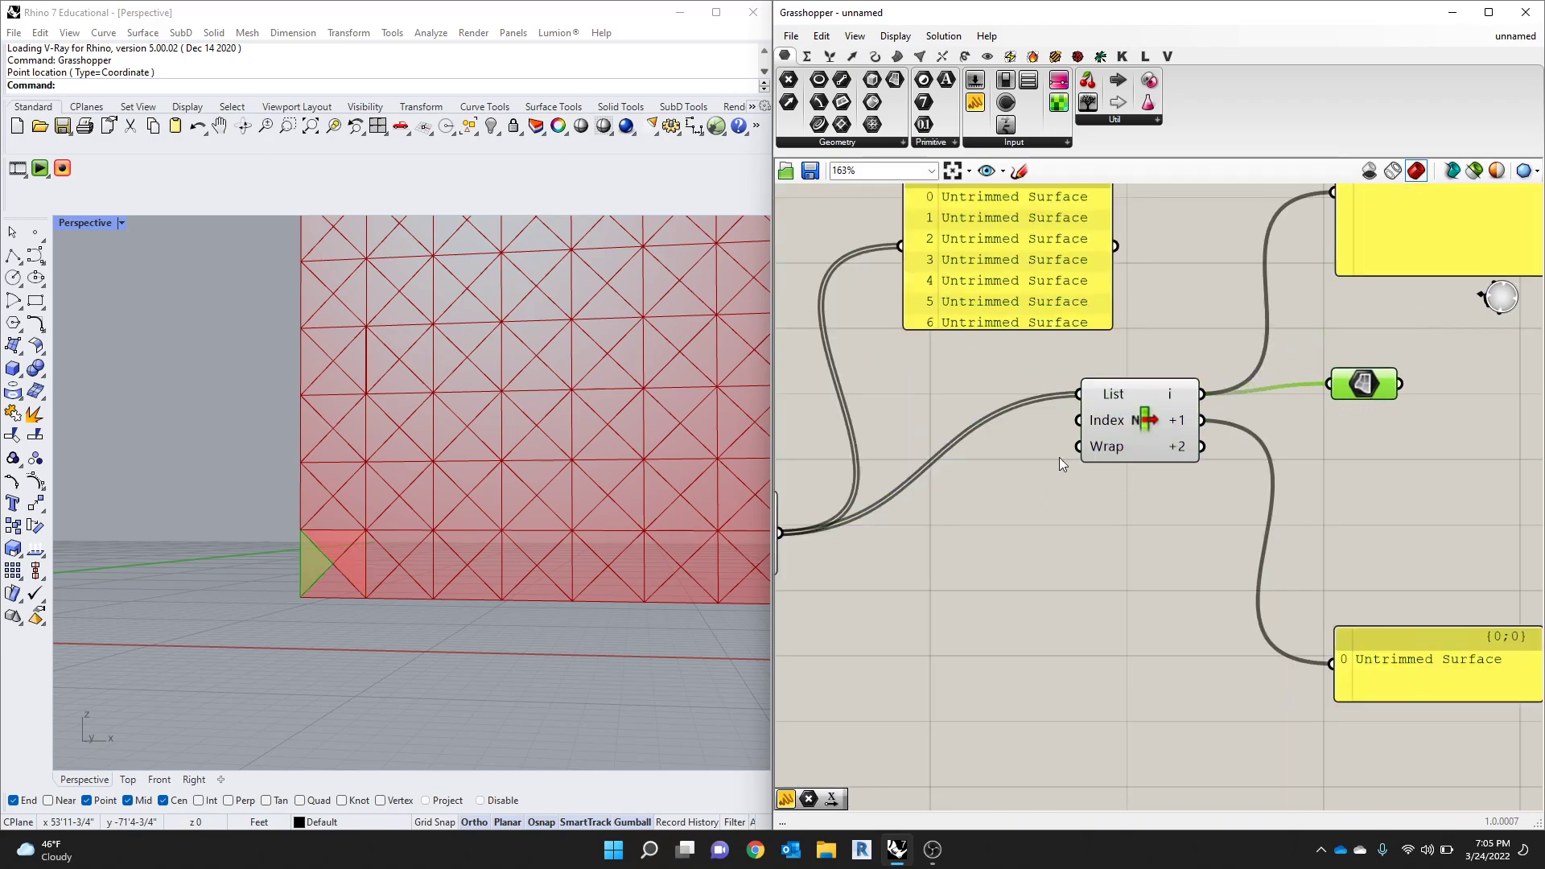
pyautogui.scroll(-3, 1126, 418)
pyautogui.scroll(9, 1167, 450)
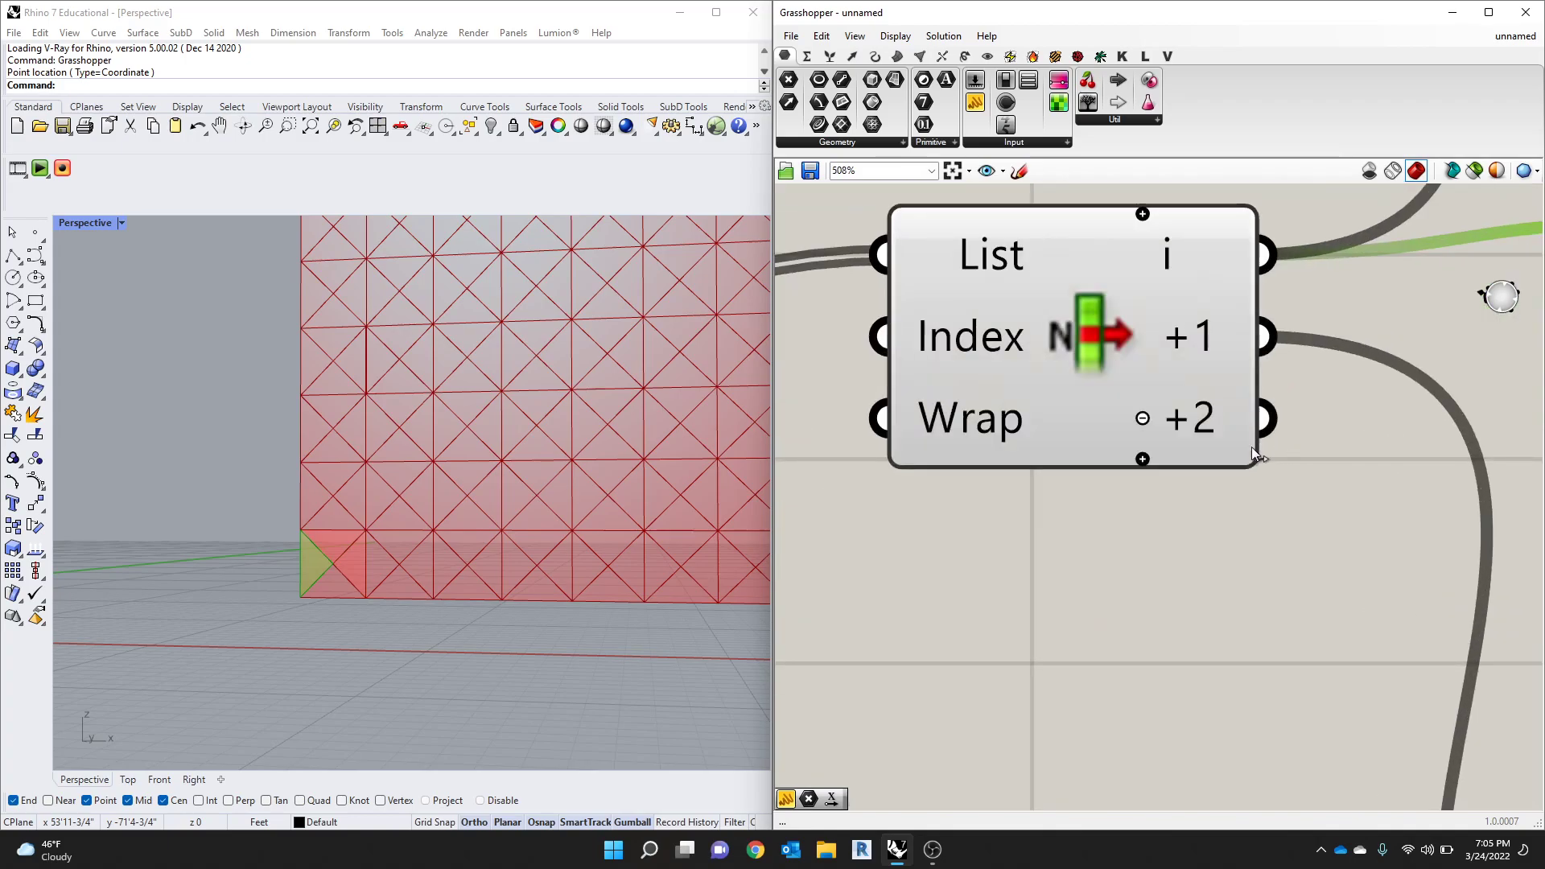
pyautogui.click(1142, 417)
pyautogui.scroll(-4, 1053, 460)
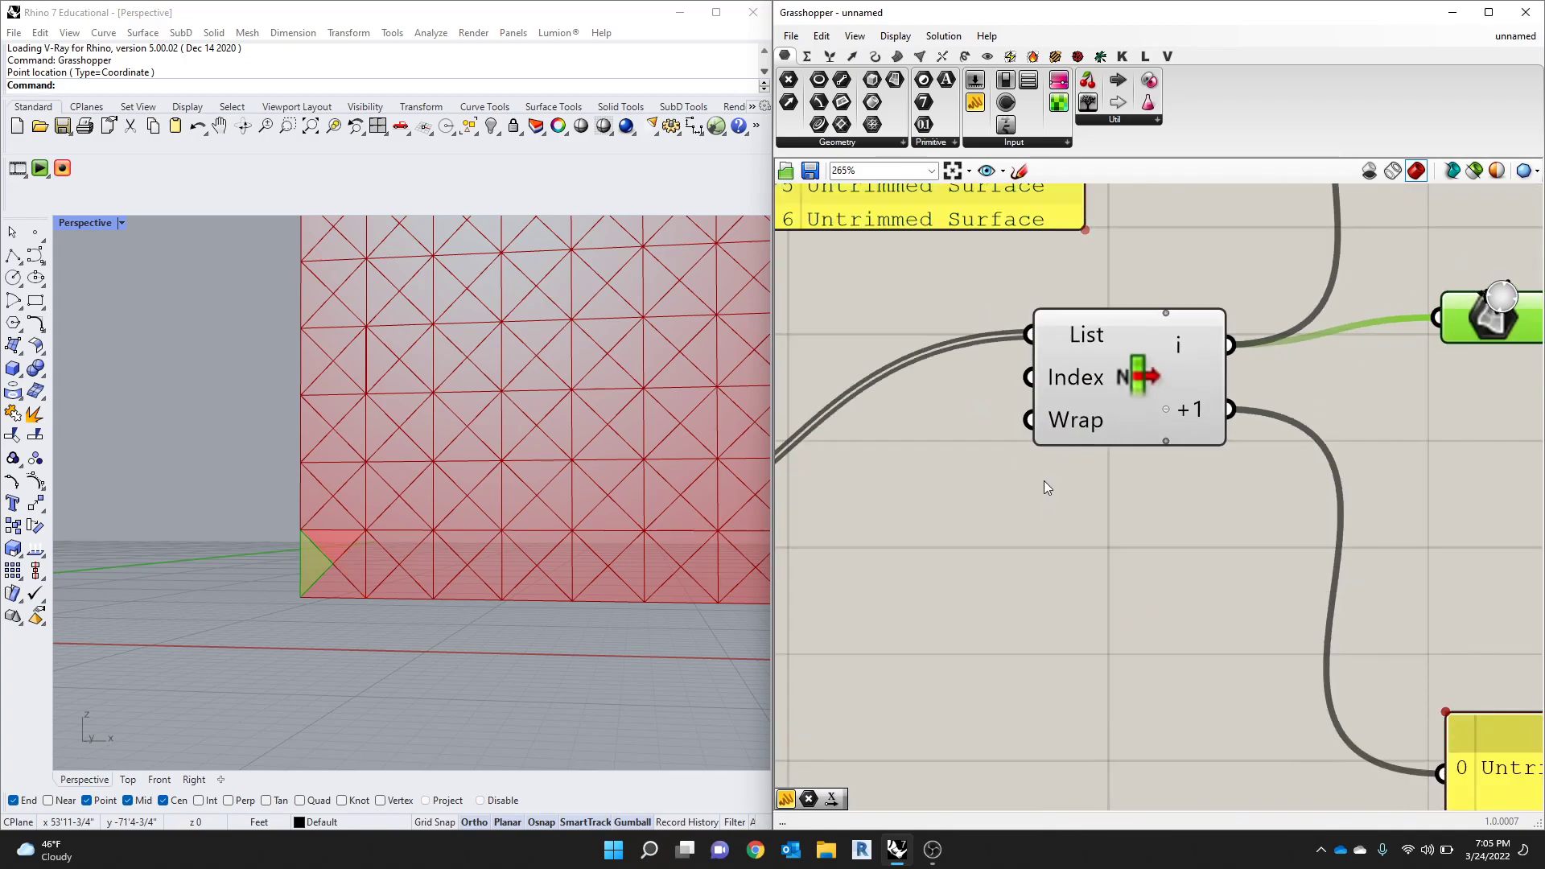
pyautogui.scroll(-3, 1053, 460)
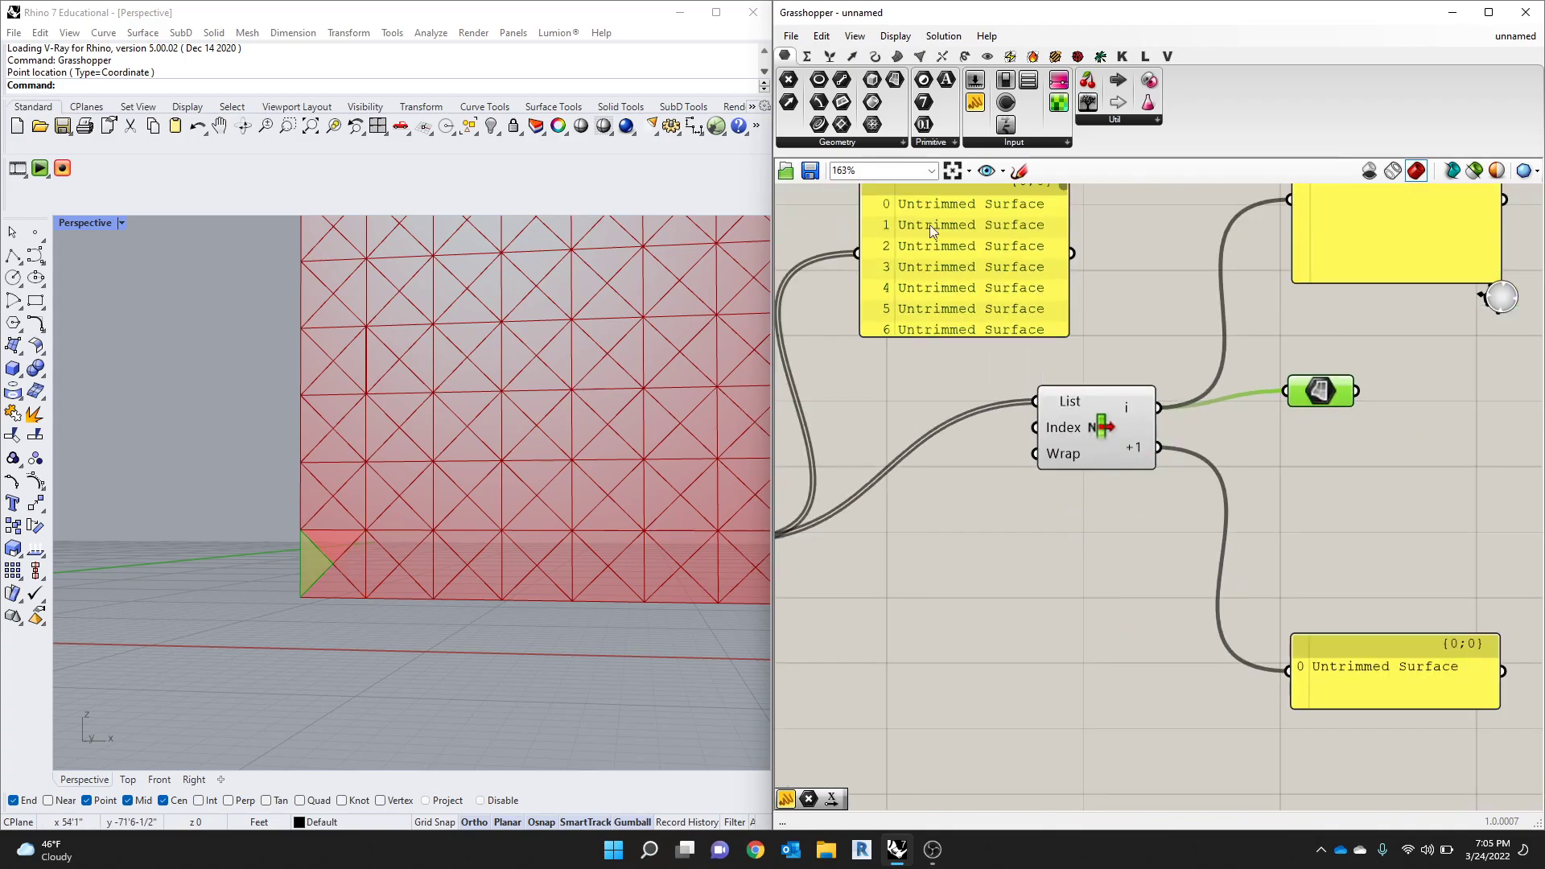
# Step: Lengthen the text panel listing the panel surfaces so it shows items through 34, and arrange it above List Item
pyautogui.scroll(-4, 1034, 322)
pyautogui.scroll(3, 1037, 348)
pyautogui.click(1045, 346)
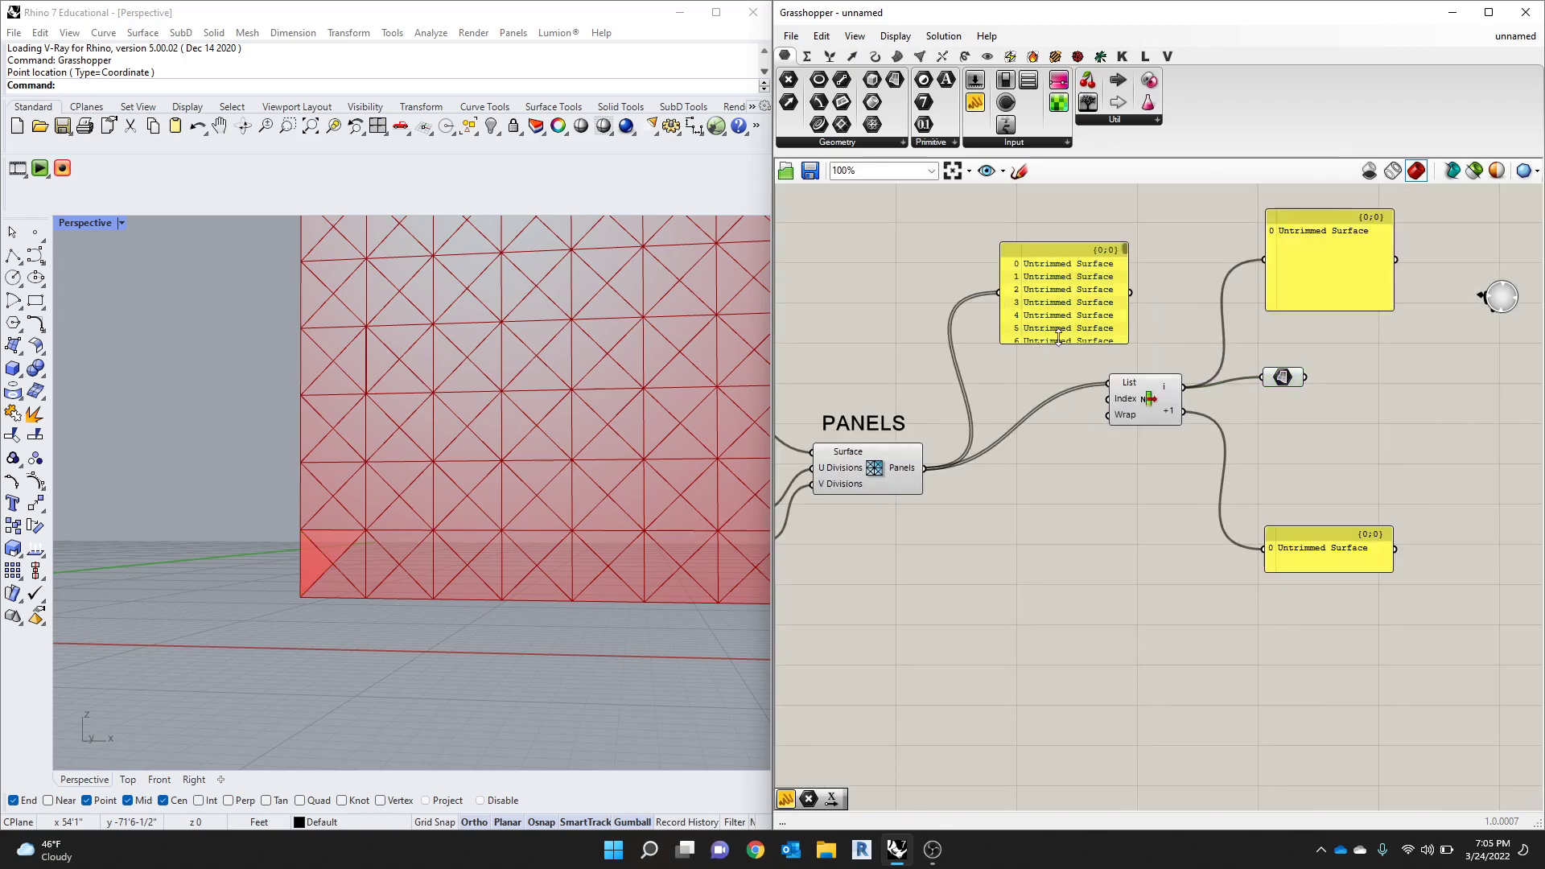
pyautogui.moveTo(1060, 344); pyautogui.dragTo(1042, 712)
pyautogui.scroll(4, 1035, 627)
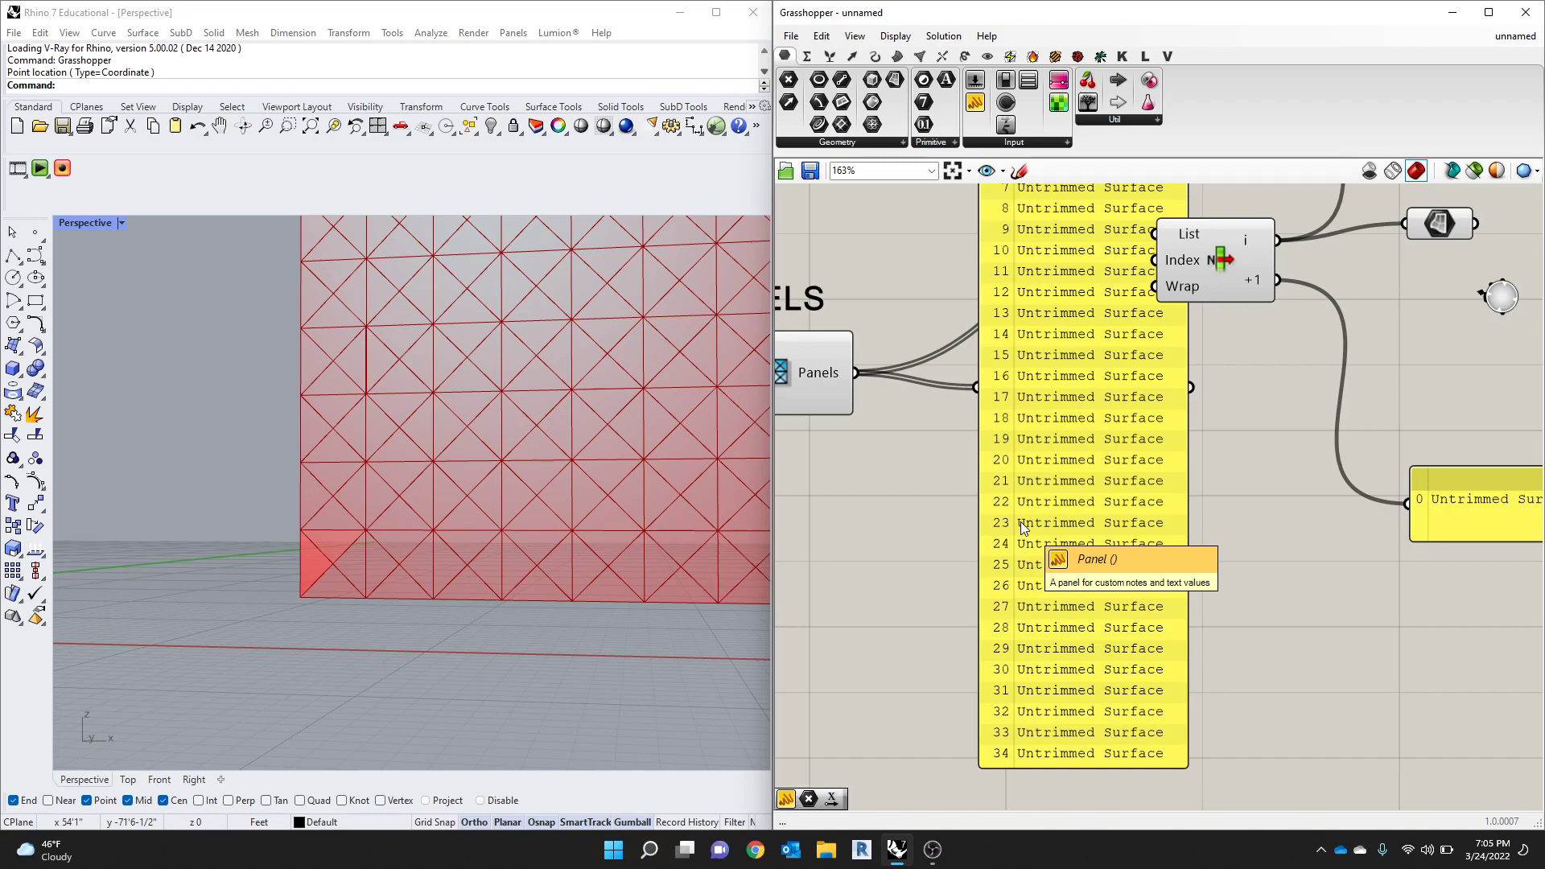
pyautogui.moveTo(1181, 258); pyautogui.dragTo(1256, 663)
pyautogui.moveTo(1141, 607); pyautogui.dragTo(1155, 350)
# Step: Add a number slider ranging from 0 to 50 beside List Item's Index input
pyautogui.scroll(-3, 1121, 457)
pyautogui.scroll(2, 1033, 443)
pyautogui.scroll(1, 1032, 448)
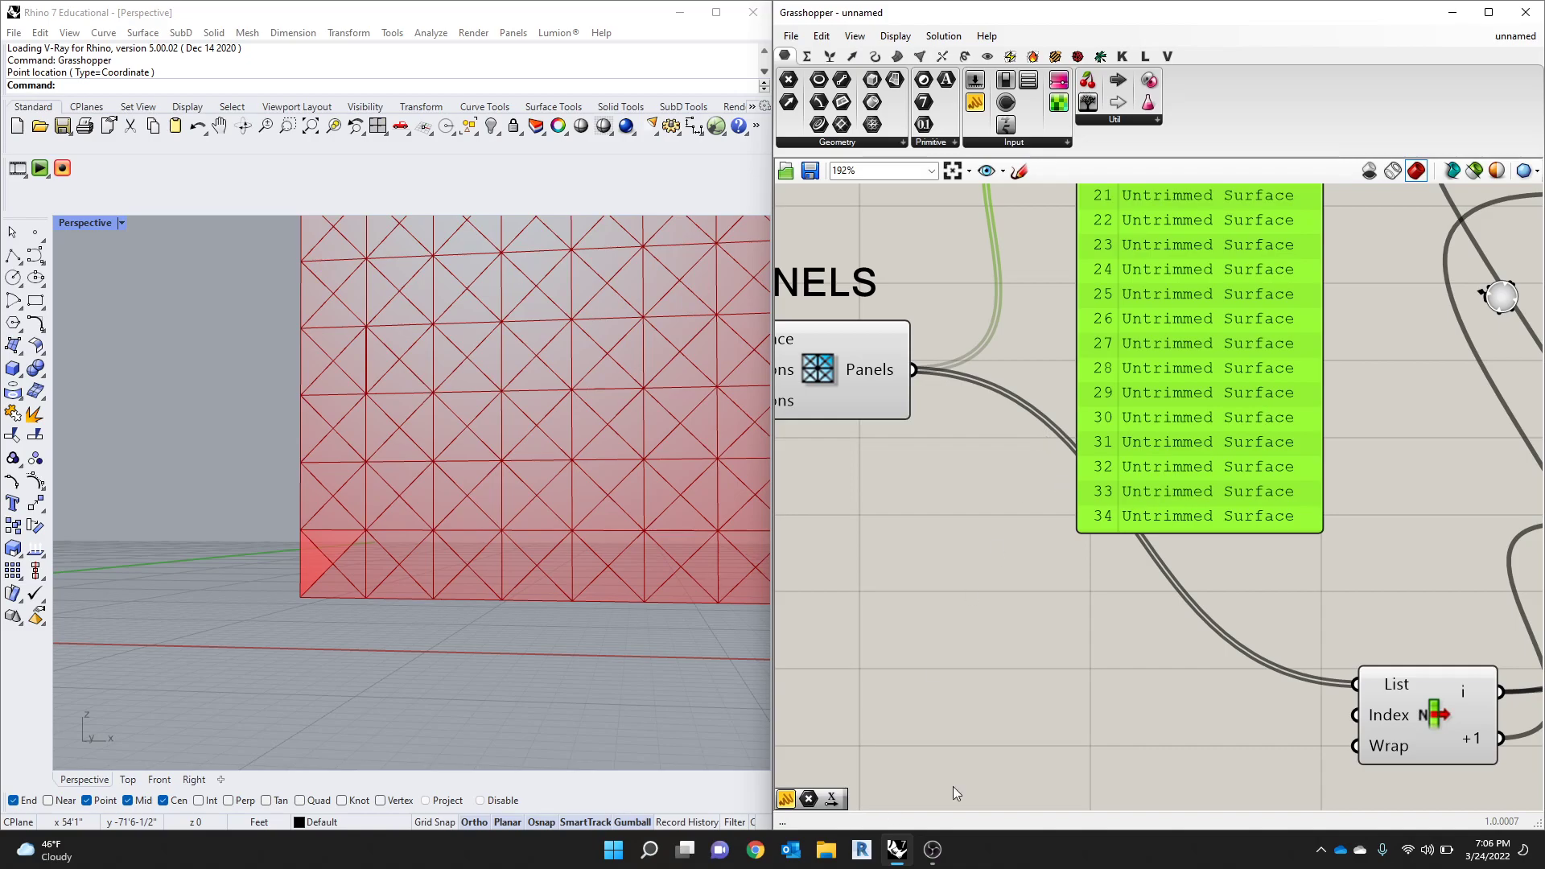
pyautogui.doubleClick(1070, 711)
pyautogui.write('0..50')
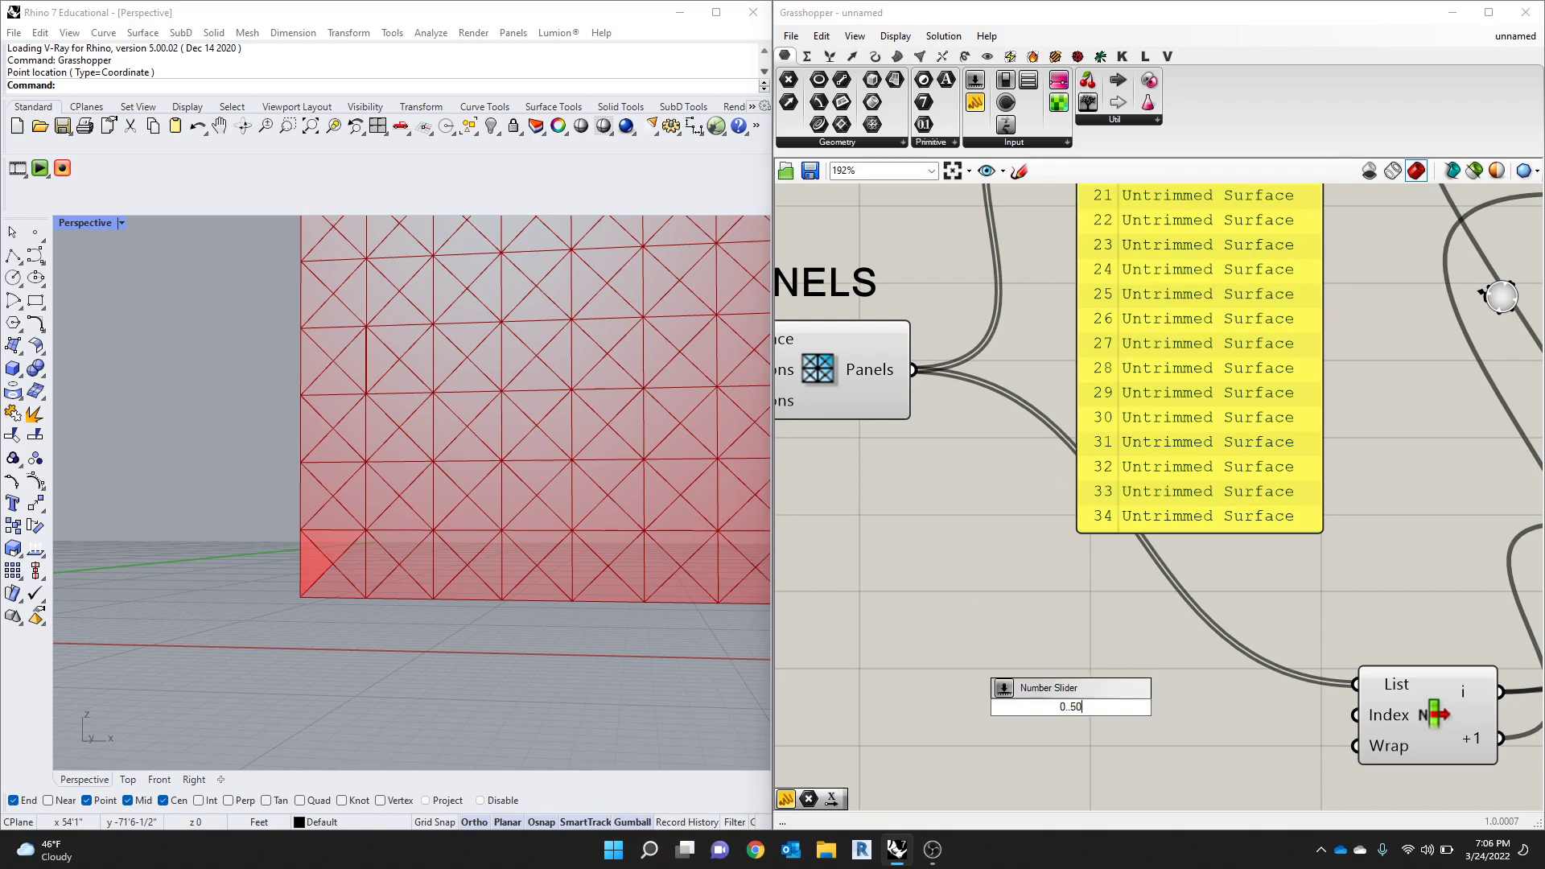
pyautogui.press('Return')
# Step: Set the new slider to 34 and feed it into List Item's Index input
pyautogui.doubleClick(1091, 704)
pyautogui.write('34')
pyautogui.click(1049, 655)
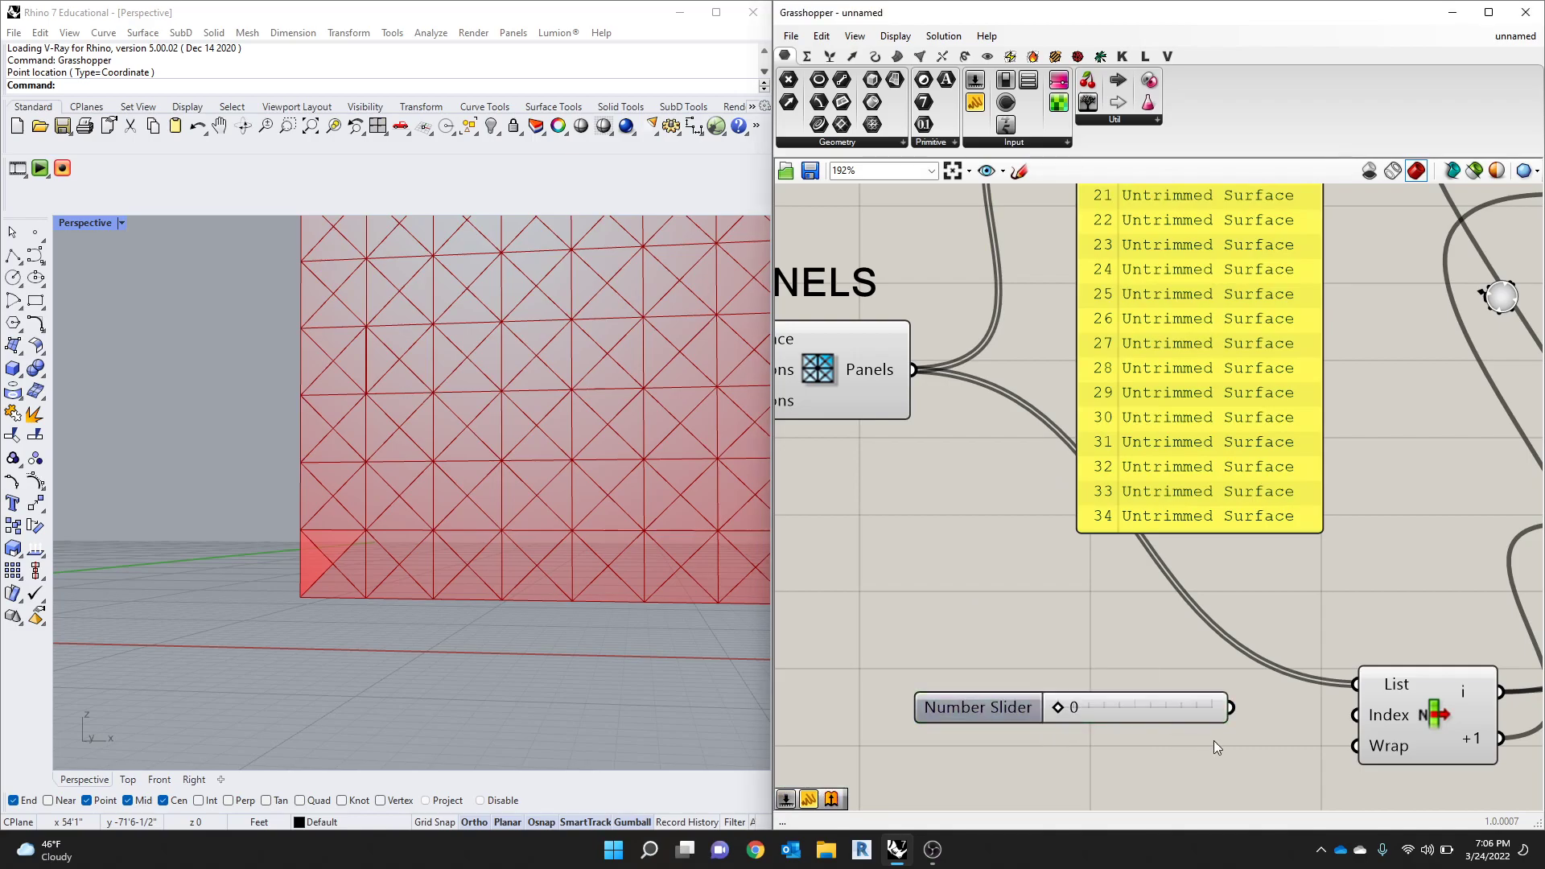
pyautogui.doubleClick(1118, 706)
pyautogui.write('34')
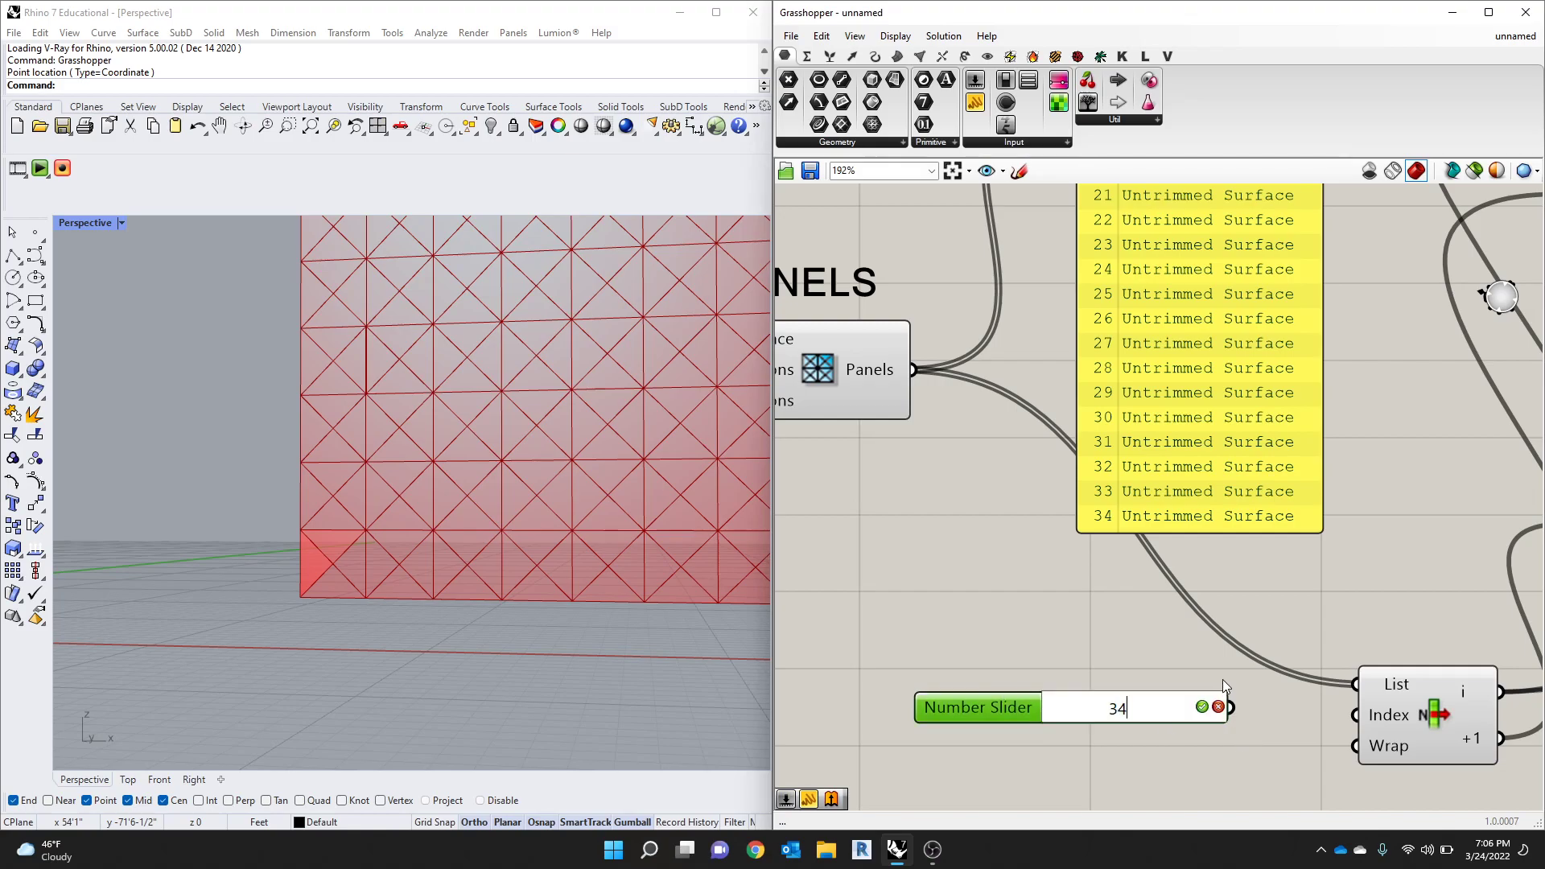
pyautogui.click(1201, 706)
pyautogui.moveTo(1231, 707); pyautogui.dragTo(1356, 714)
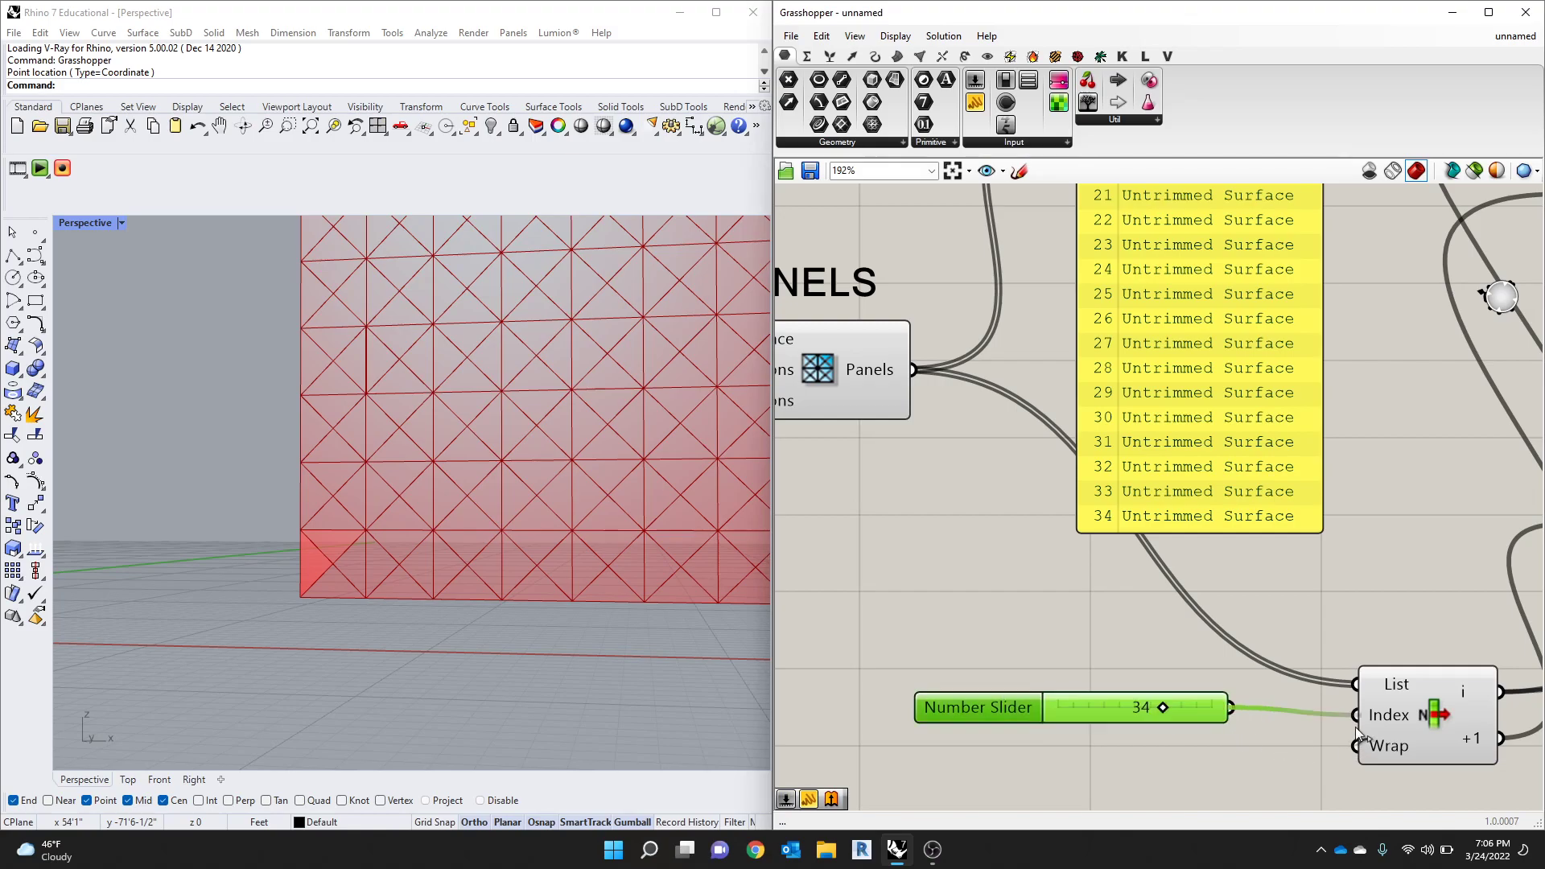
# Step: Nudge the lower text panel and remove the +1 output from List Item
pyautogui.scroll(-2, 926, 644)
pyautogui.moveTo(1349, 557); pyautogui.dragTo(1378, 580)
pyautogui.scroll(-2, 1104, 654)
pyautogui.scroll(2, 1104, 698)
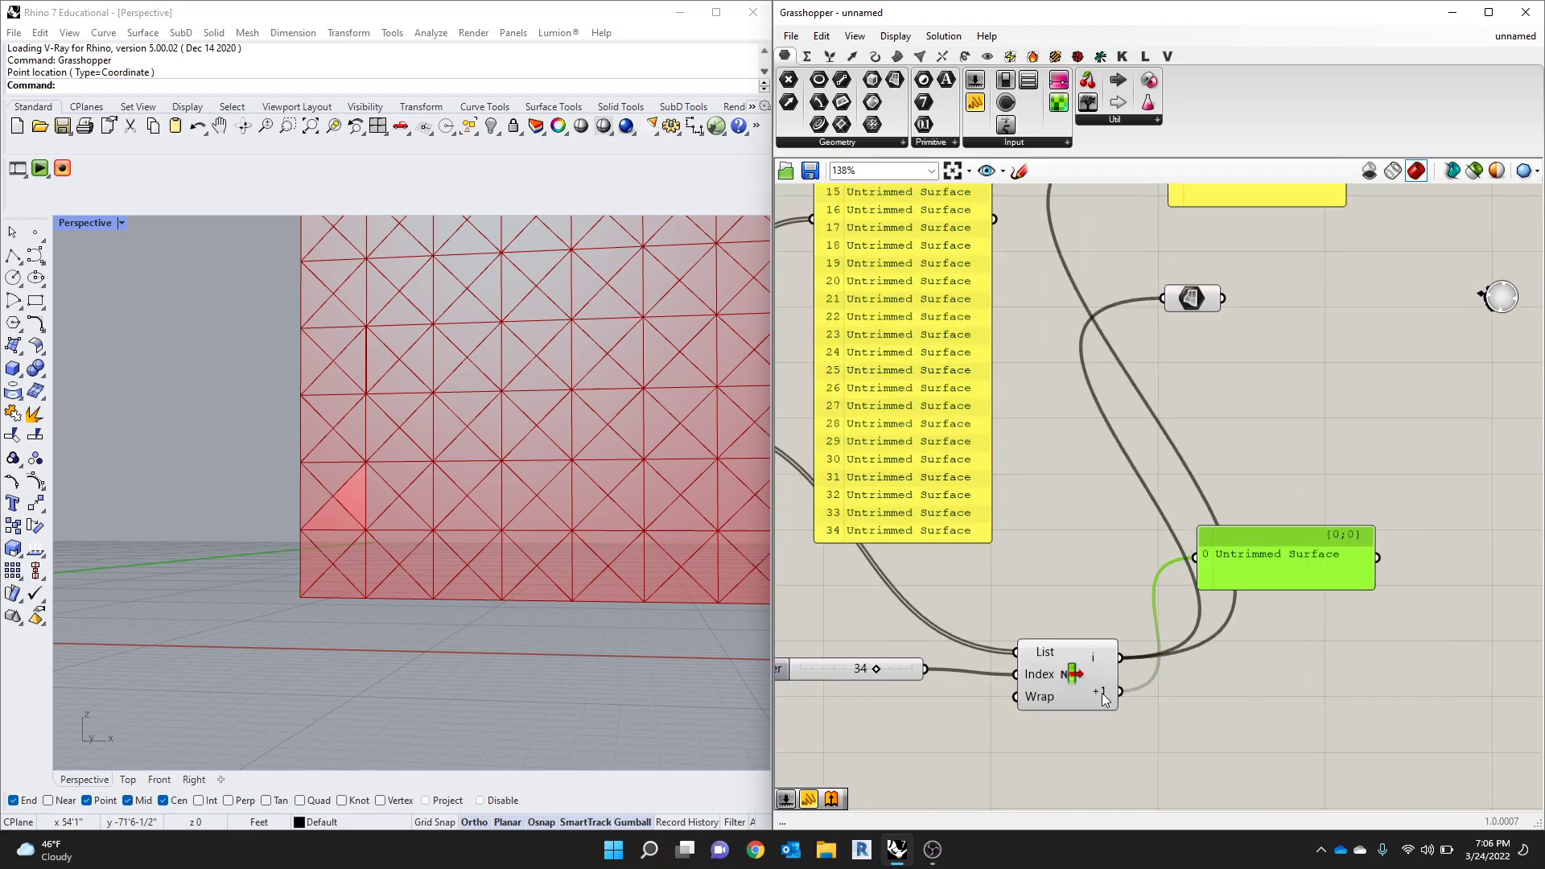
pyautogui.click(1075, 682)
pyautogui.scroll(4, 1072, 672)
pyautogui.scroll(-5, 1068, 664)
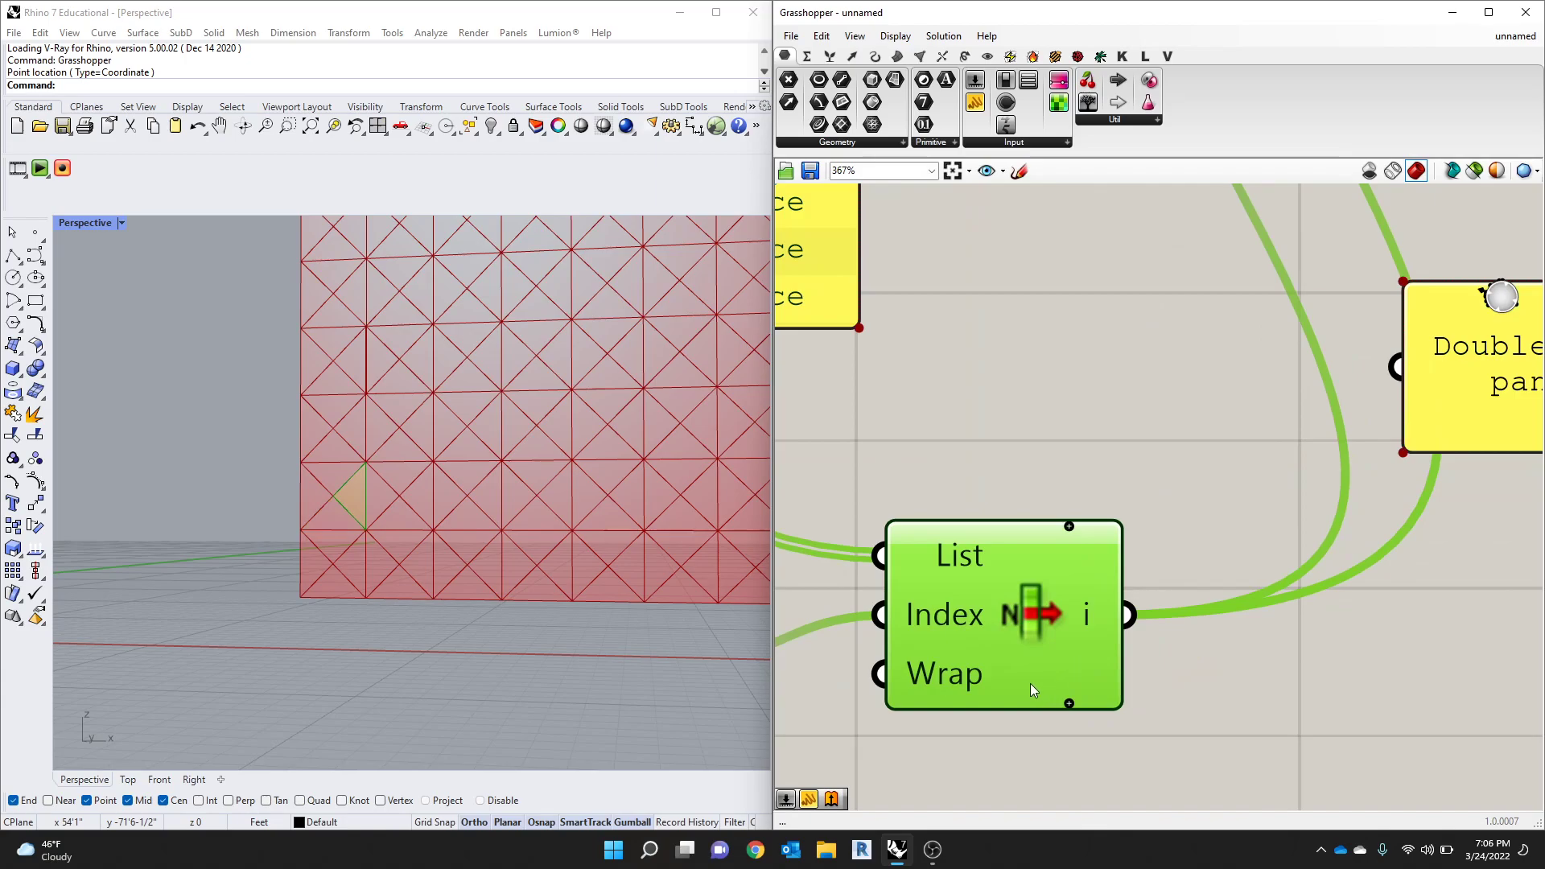
# Step: Move the Surface parameter beside List Item's output, set the index slider to 25, and view the selected panel in the Rhino viewport
pyautogui.click(1158, 665)
pyautogui.moveTo(1159, 666); pyautogui.dragTo(1170, 704)
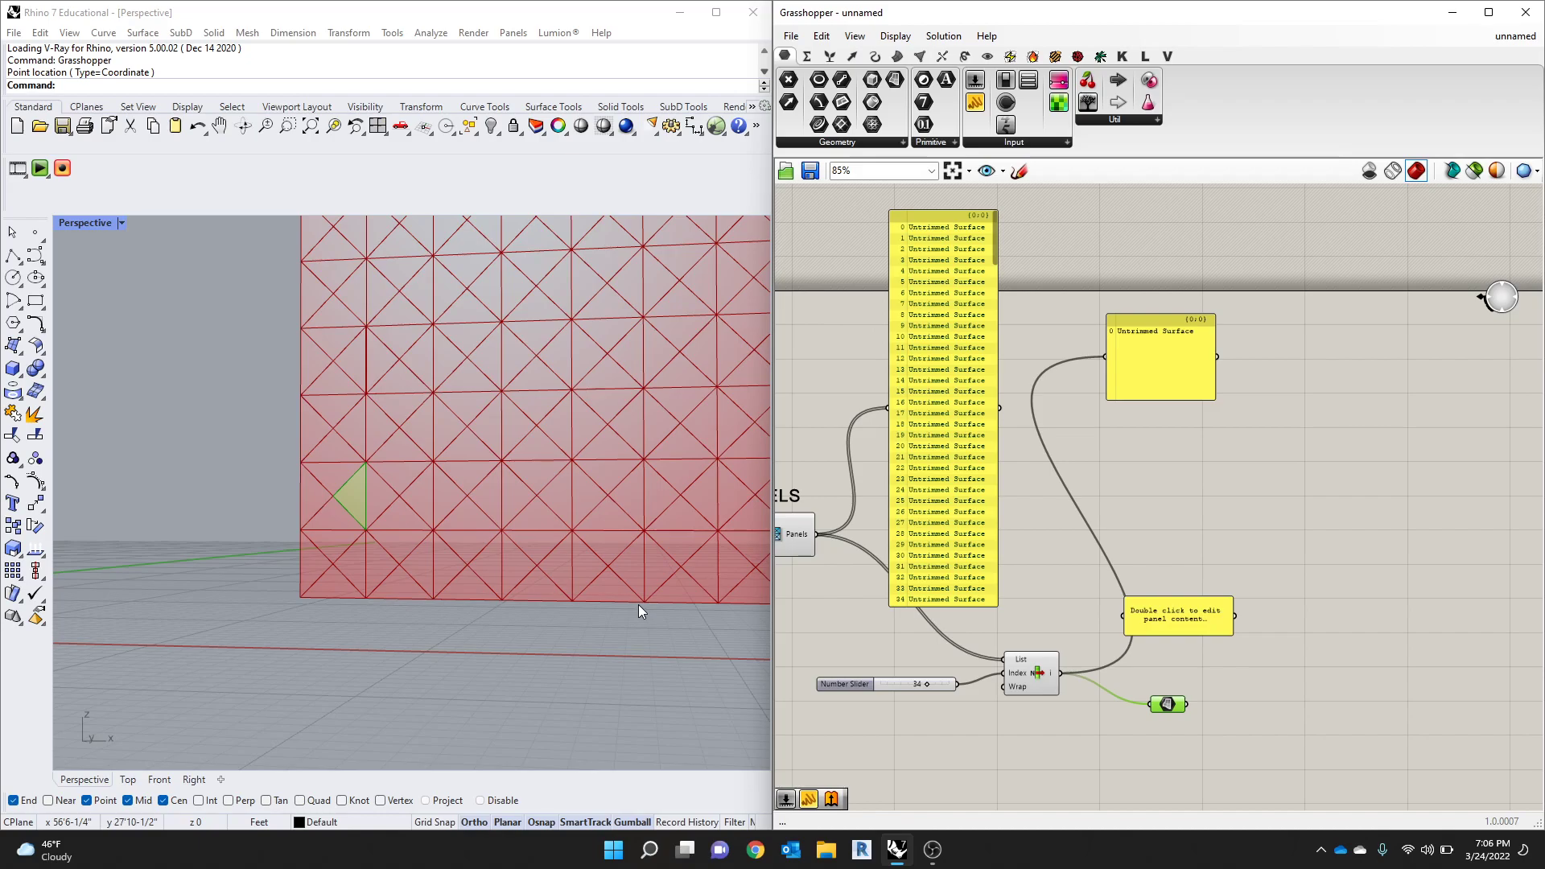
pyautogui.moveTo(925, 682); pyautogui.dragTo(910, 684)
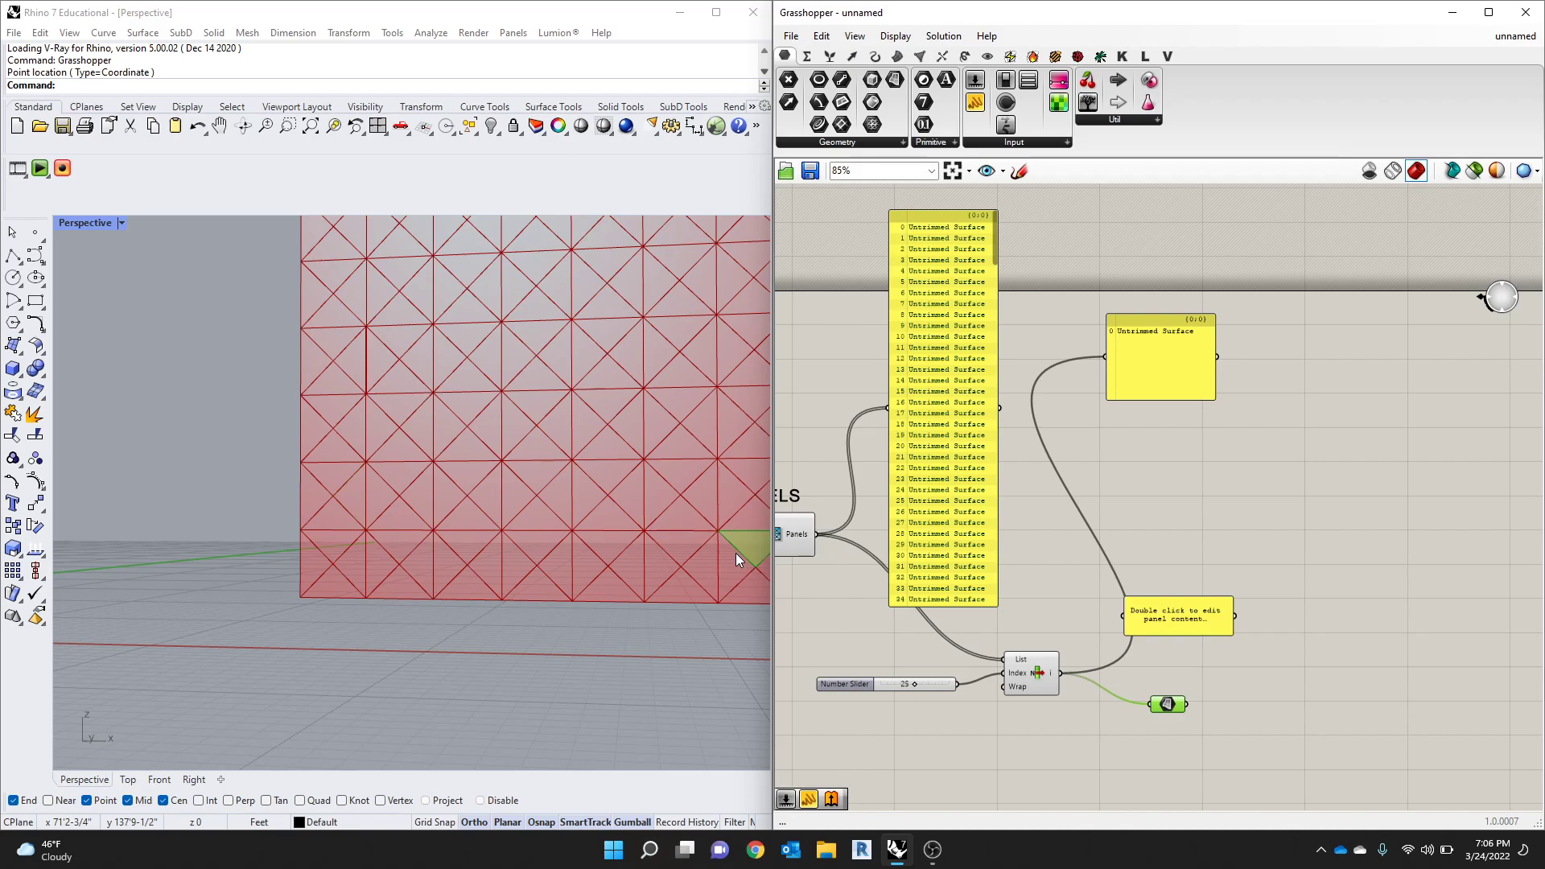
pyautogui.scroll(-5, 576, 611)
pyautogui.scroll(4, 711, 552)
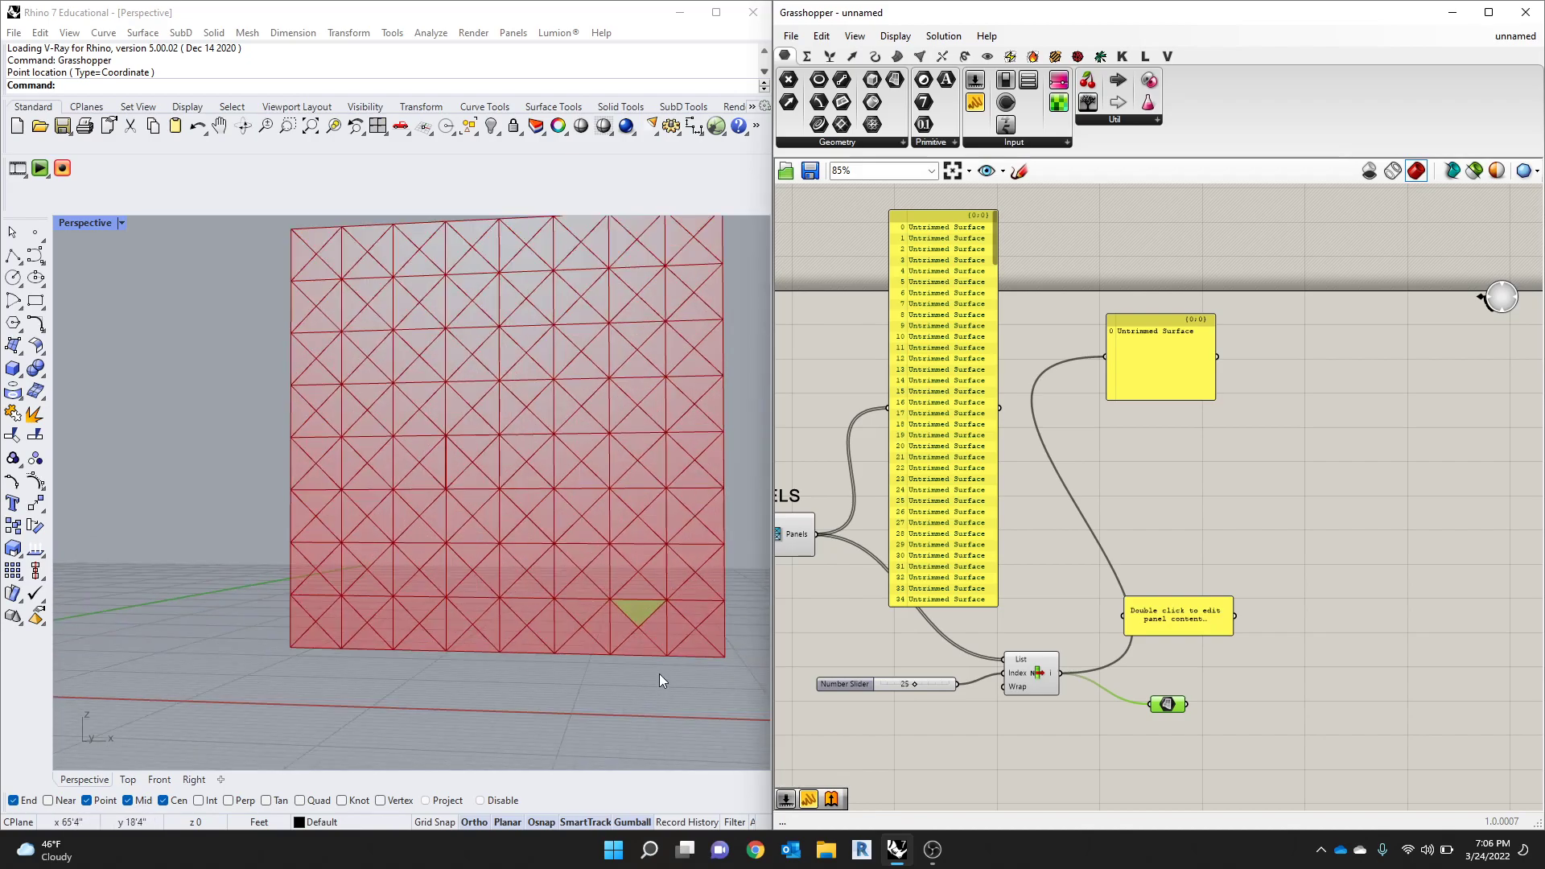
# Step: Add a Series component below the index slider
pyautogui.scroll(-3, 1145, 637)
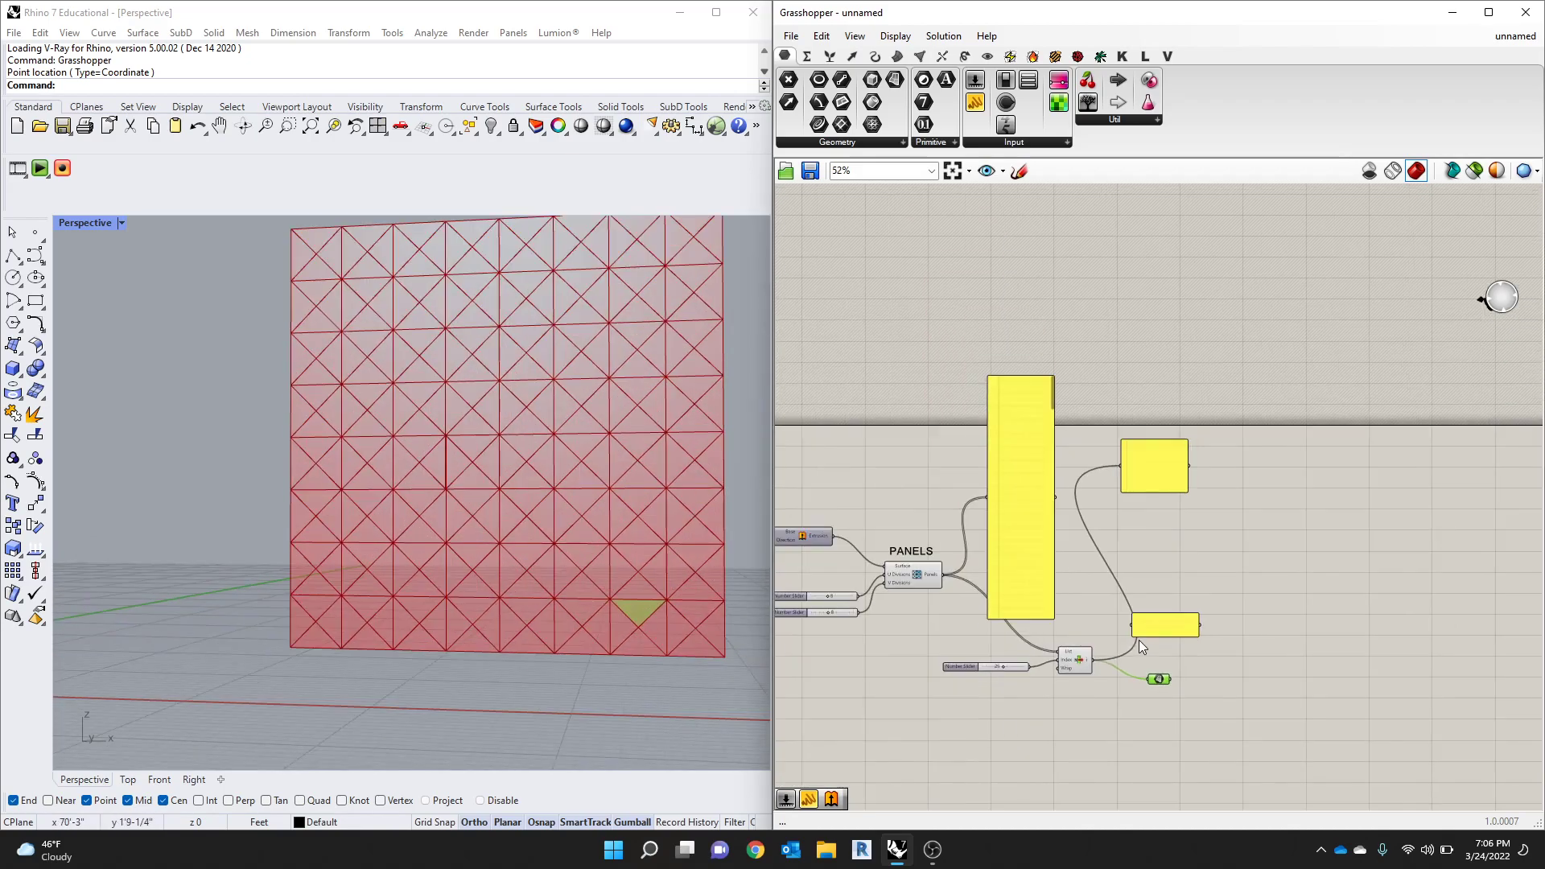
pyautogui.scroll(2, 1069, 389)
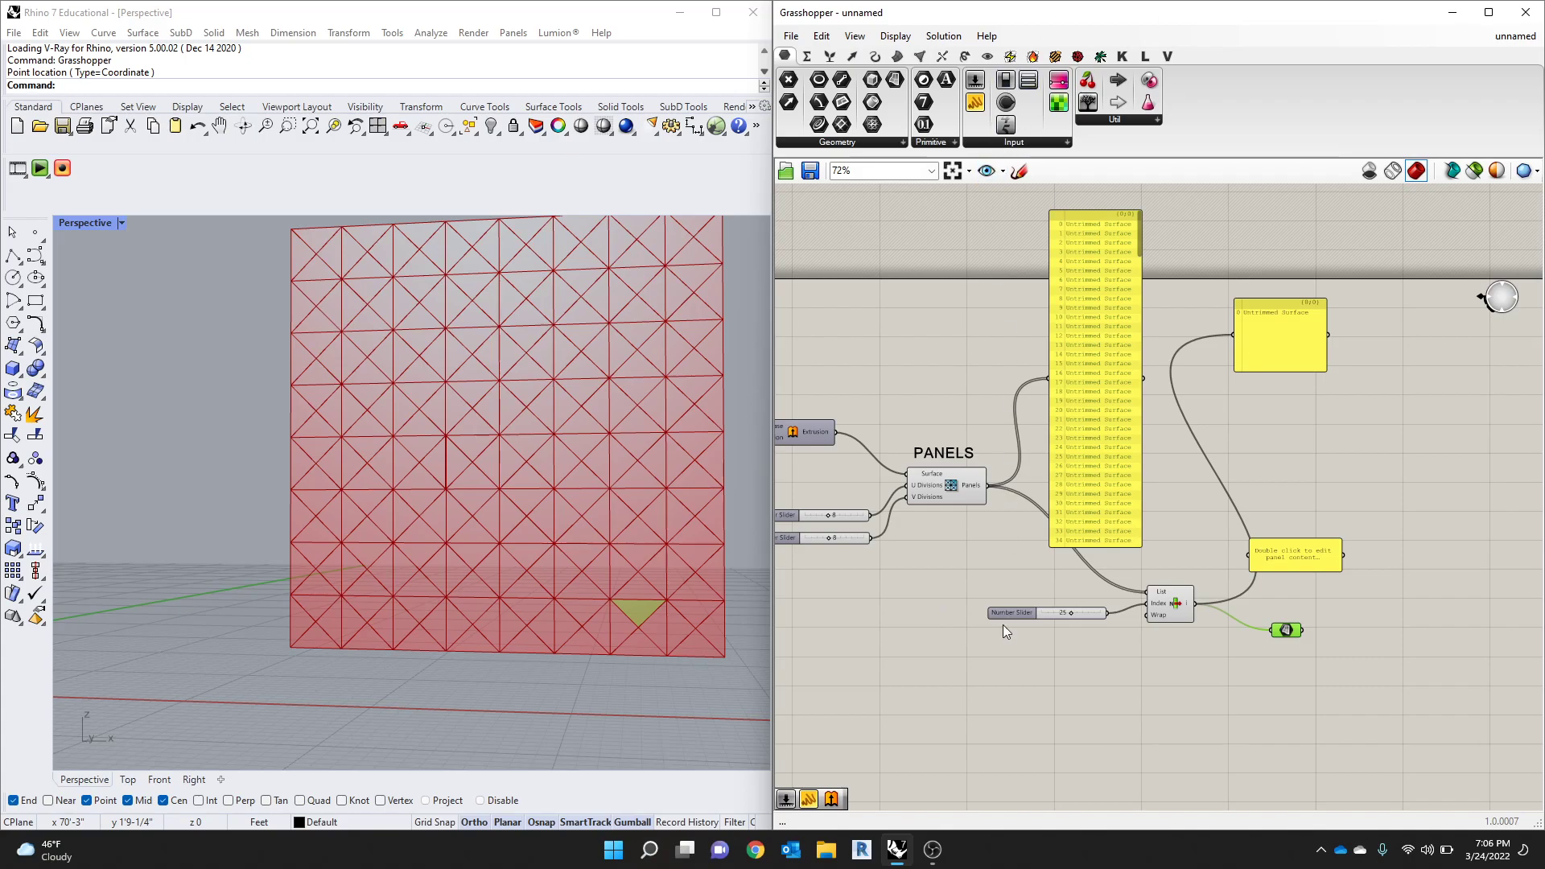
pyautogui.doubleClick(1006, 682)
pyautogui.write('Ser')
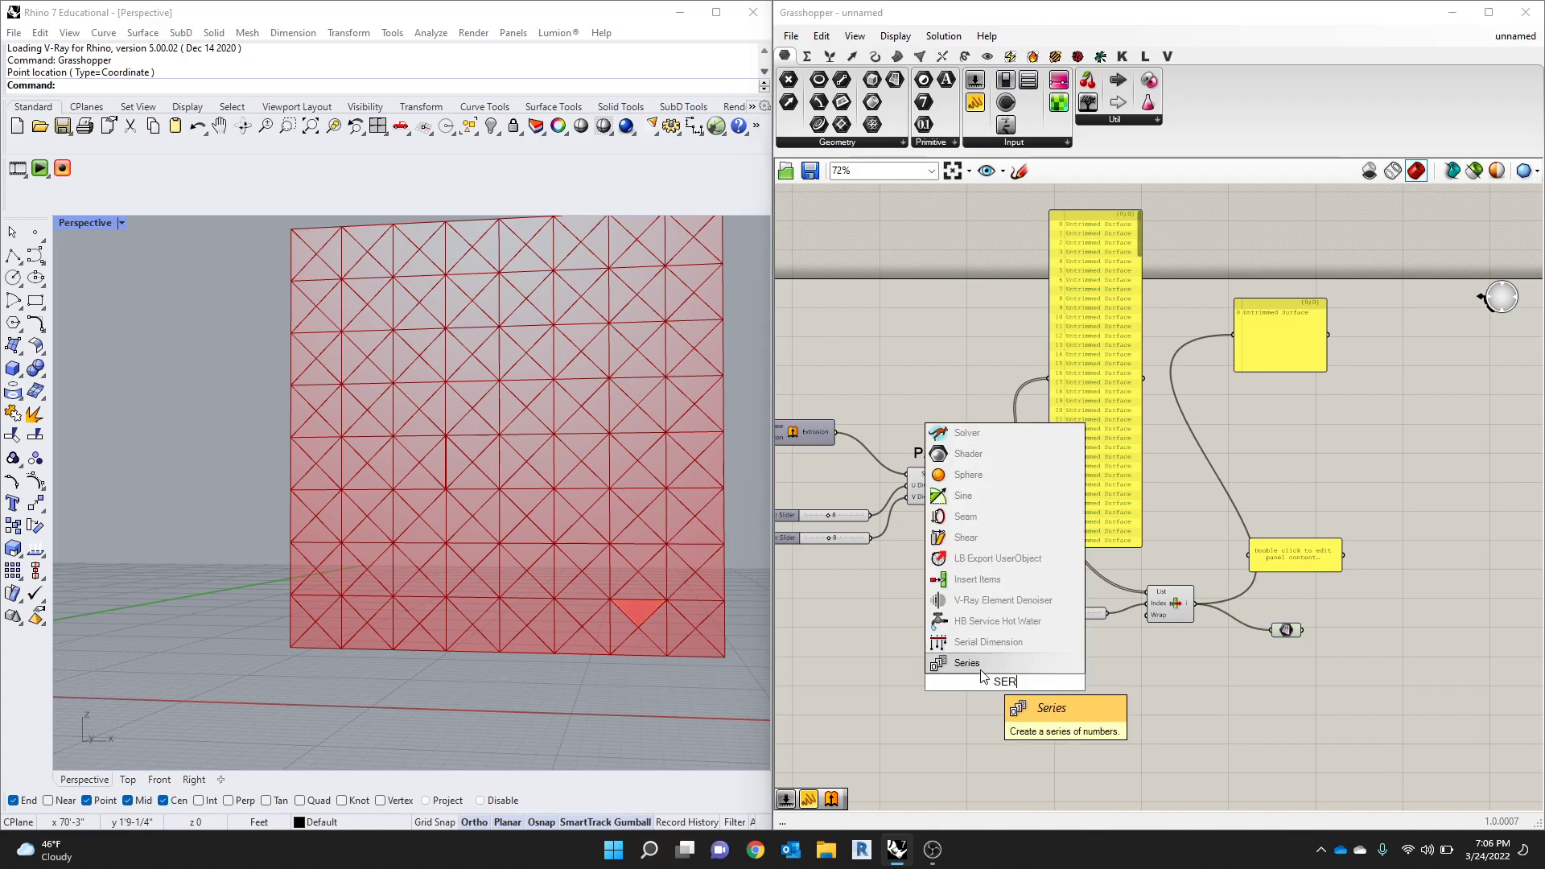
pyautogui.press('Return')
pyautogui.scroll(5, 1046, 677)
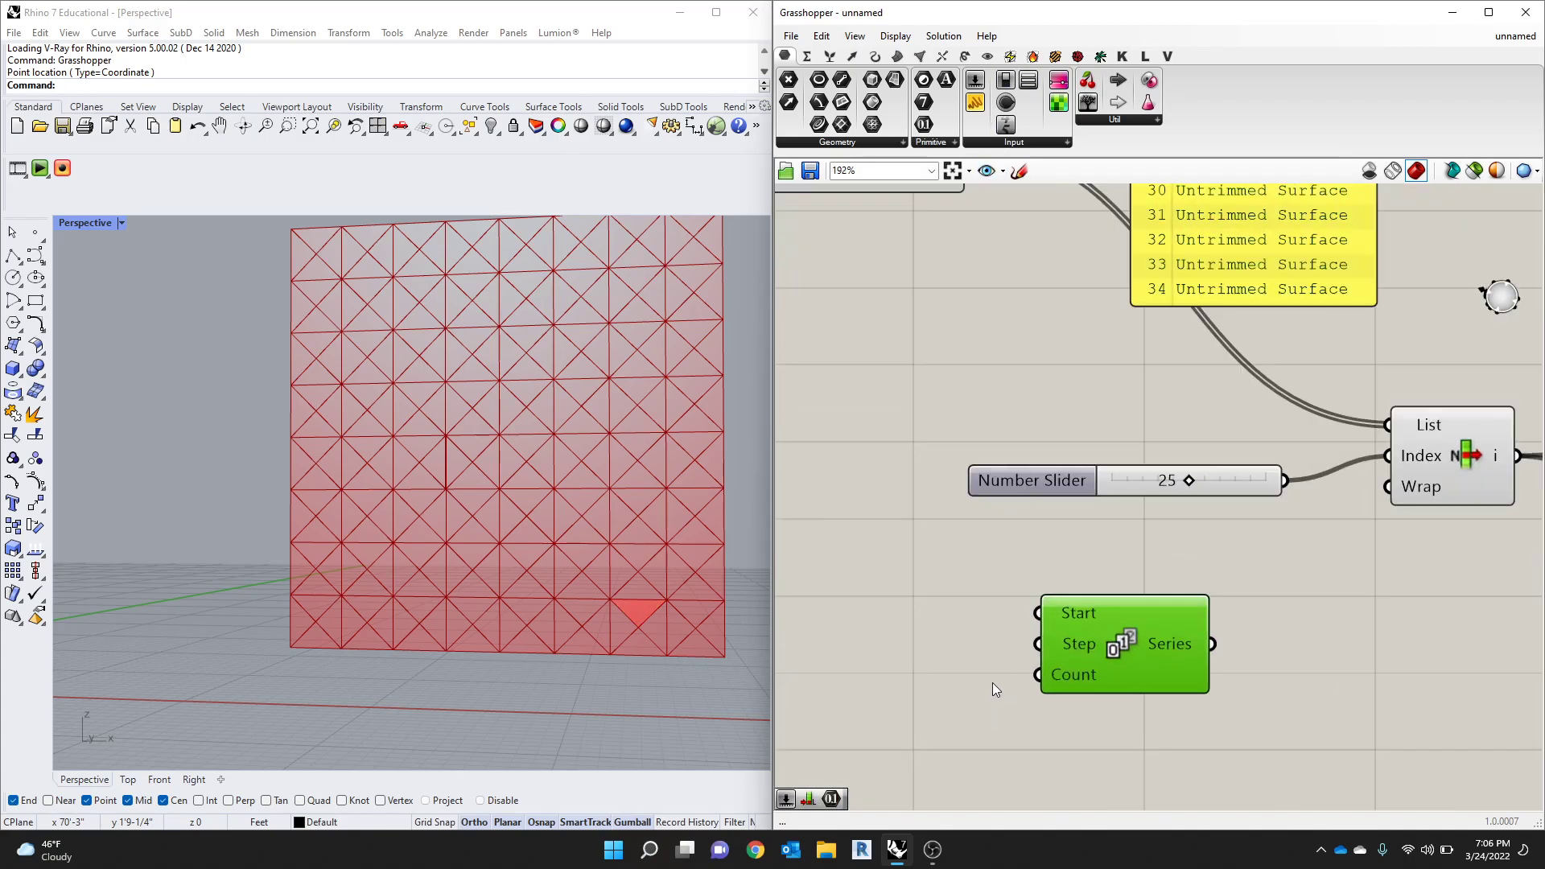
pyautogui.doubleClick(933, 639)
pyautogui.write('0')
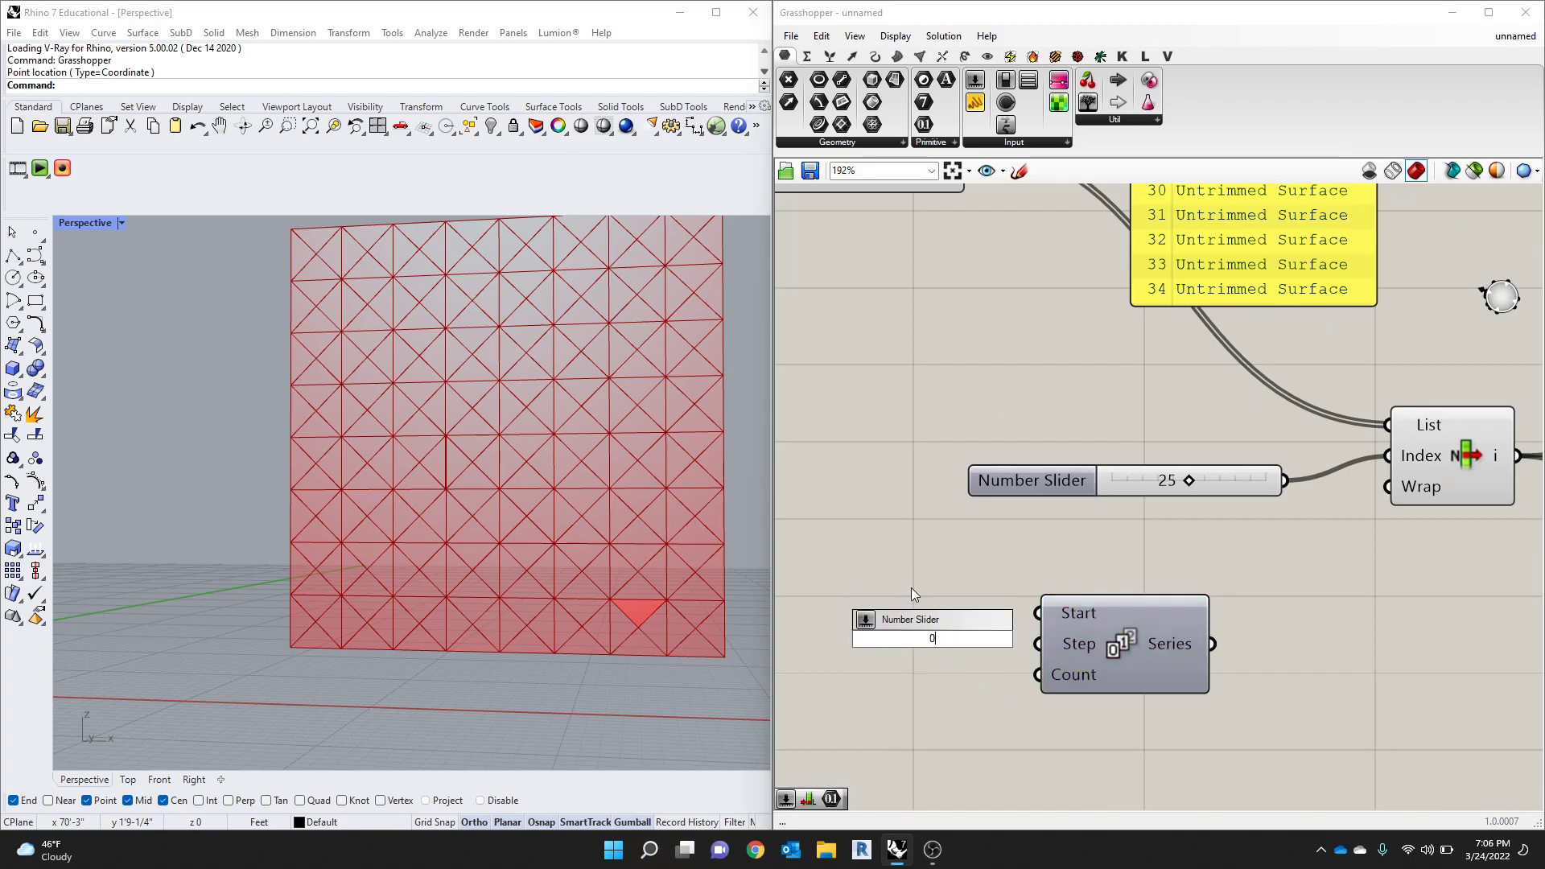
pyautogui.press('Escape')
# Step: Add a number slider set to 0 and feed it into the Series component's Start input
pyautogui.doubleClick(937, 626)
pyautogui.write('0')
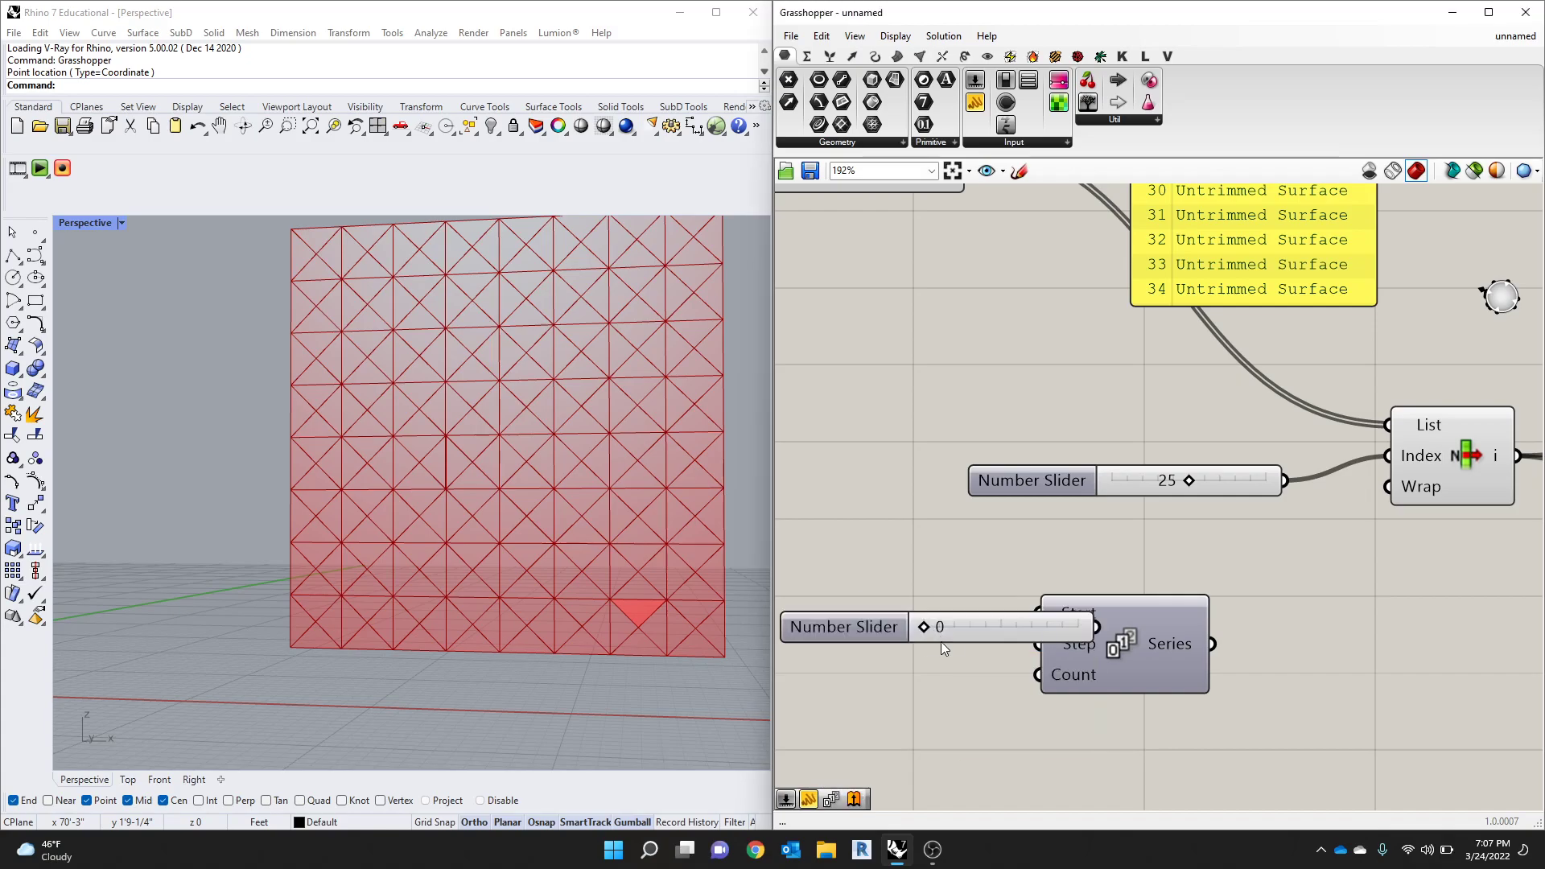
pyautogui.press('Return')
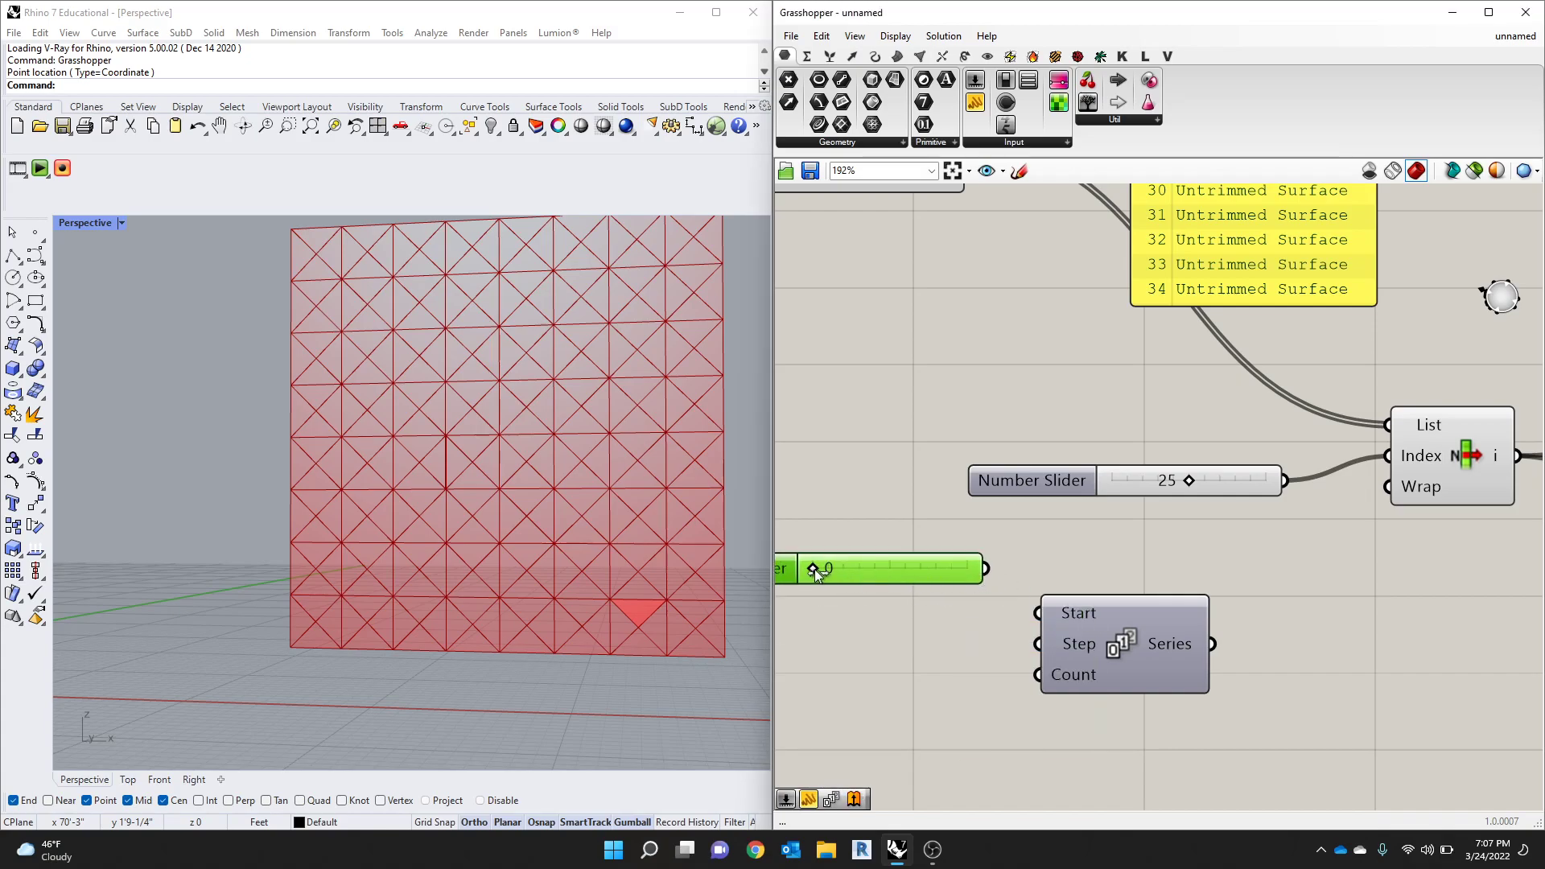
pyautogui.moveTo(813, 568); pyautogui.dragTo(816, 568)
pyautogui.moveTo(985, 569); pyautogui.dragTo(1037, 613)
# Step: Feed the Start slider into the Series Step input as well, and set it to 2
pyautogui.scroll(-3, 1027, 669)
pyautogui.scroll(3, 977, 645)
pyautogui.doubleClick(969, 641)
pyautogui.click(983, 546)
pyautogui.moveTo(1051, 541); pyautogui.dragTo(1103, 620)
pyautogui.moveTo(1005, 549); pyautogui.dragTo(993, 567)
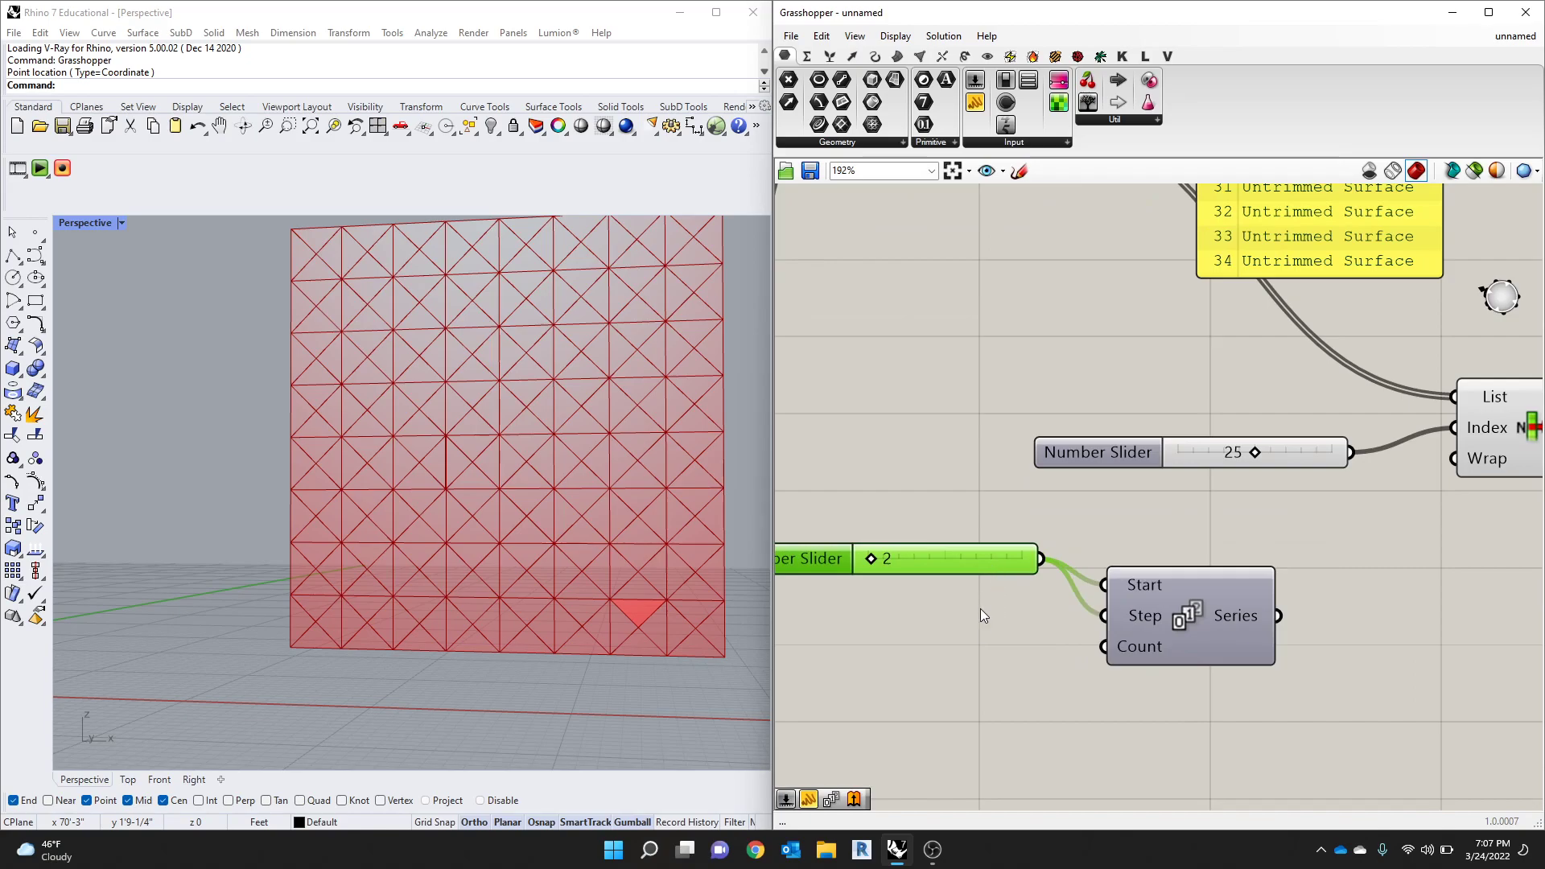
# Step: Add a 0 to 100 number slider, set it to 100, and feed it into the Series Count input
pyautogui.doubleClick(904, 620)
pyautogui.write('0..100')
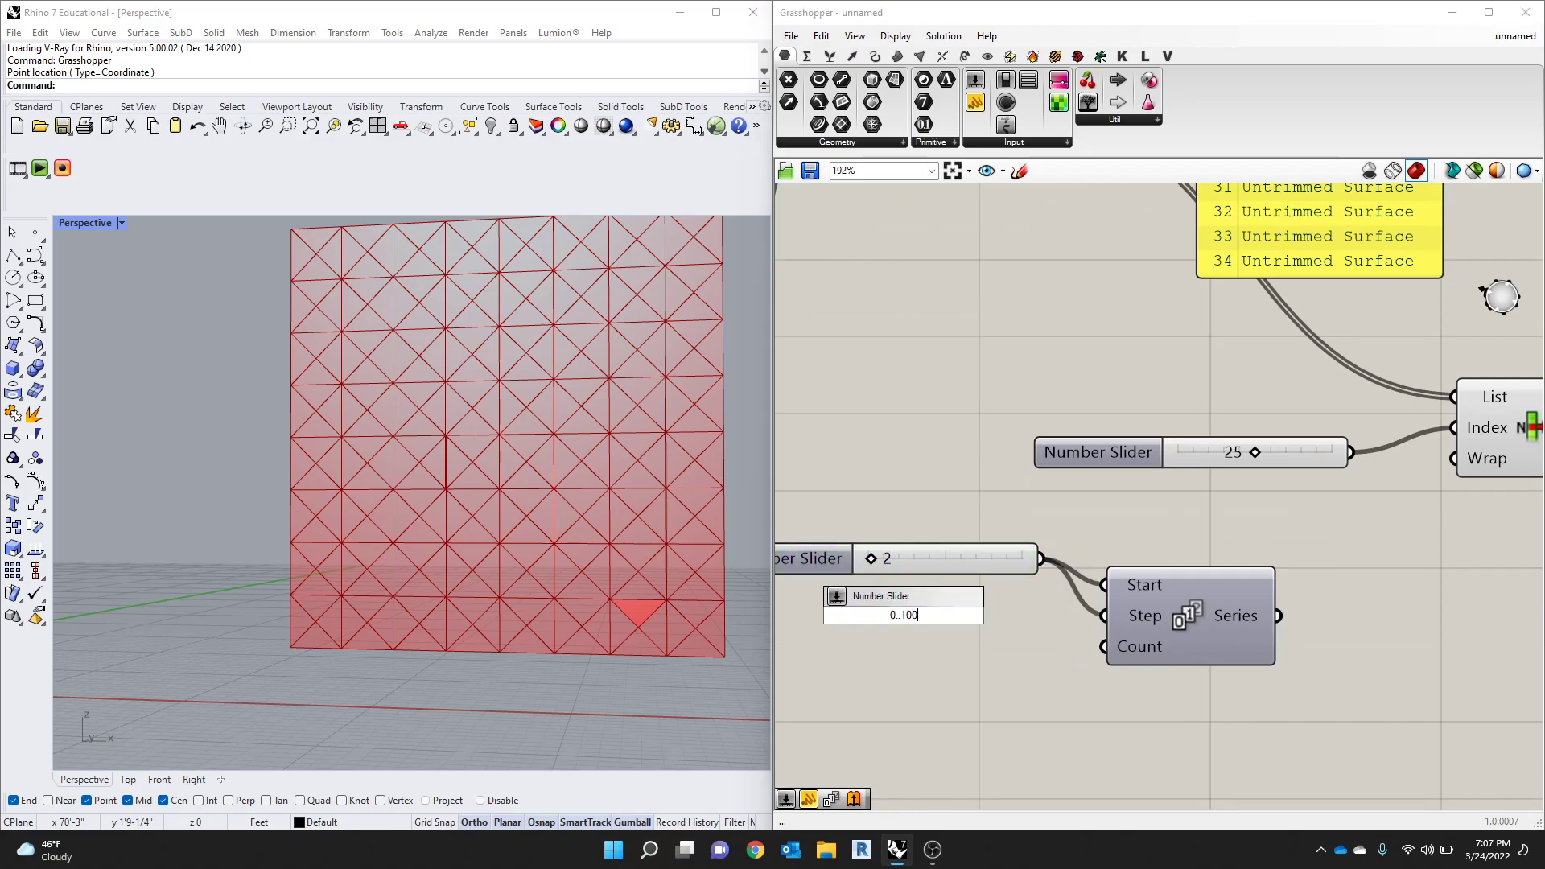
pyautogui.press('Return')
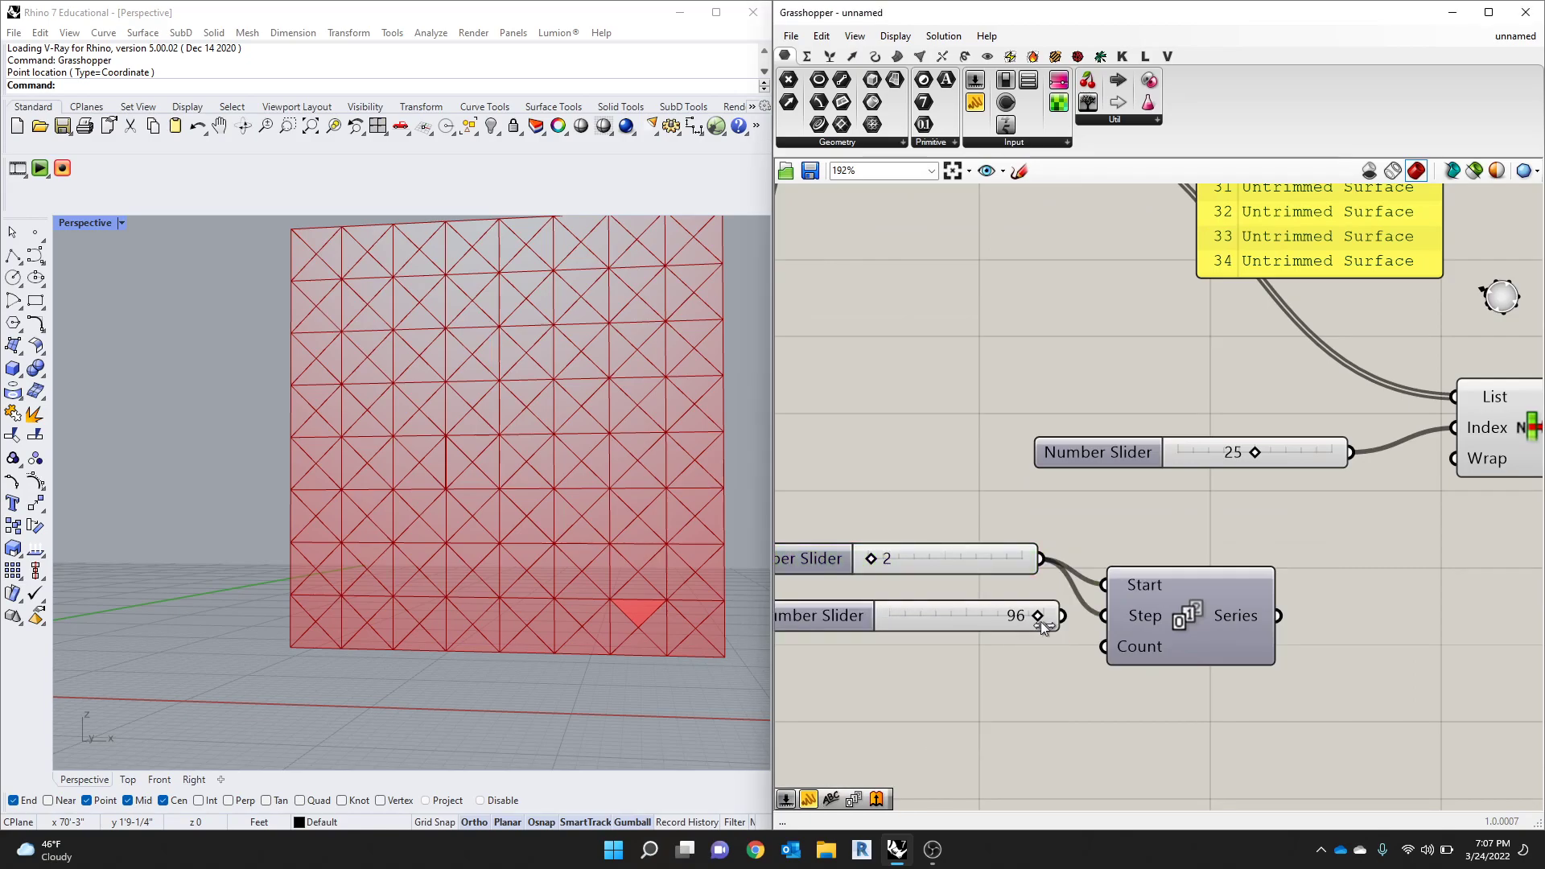
pyautogui.moveTo(996, 625); pyautogui.dragTo(1104, 646)
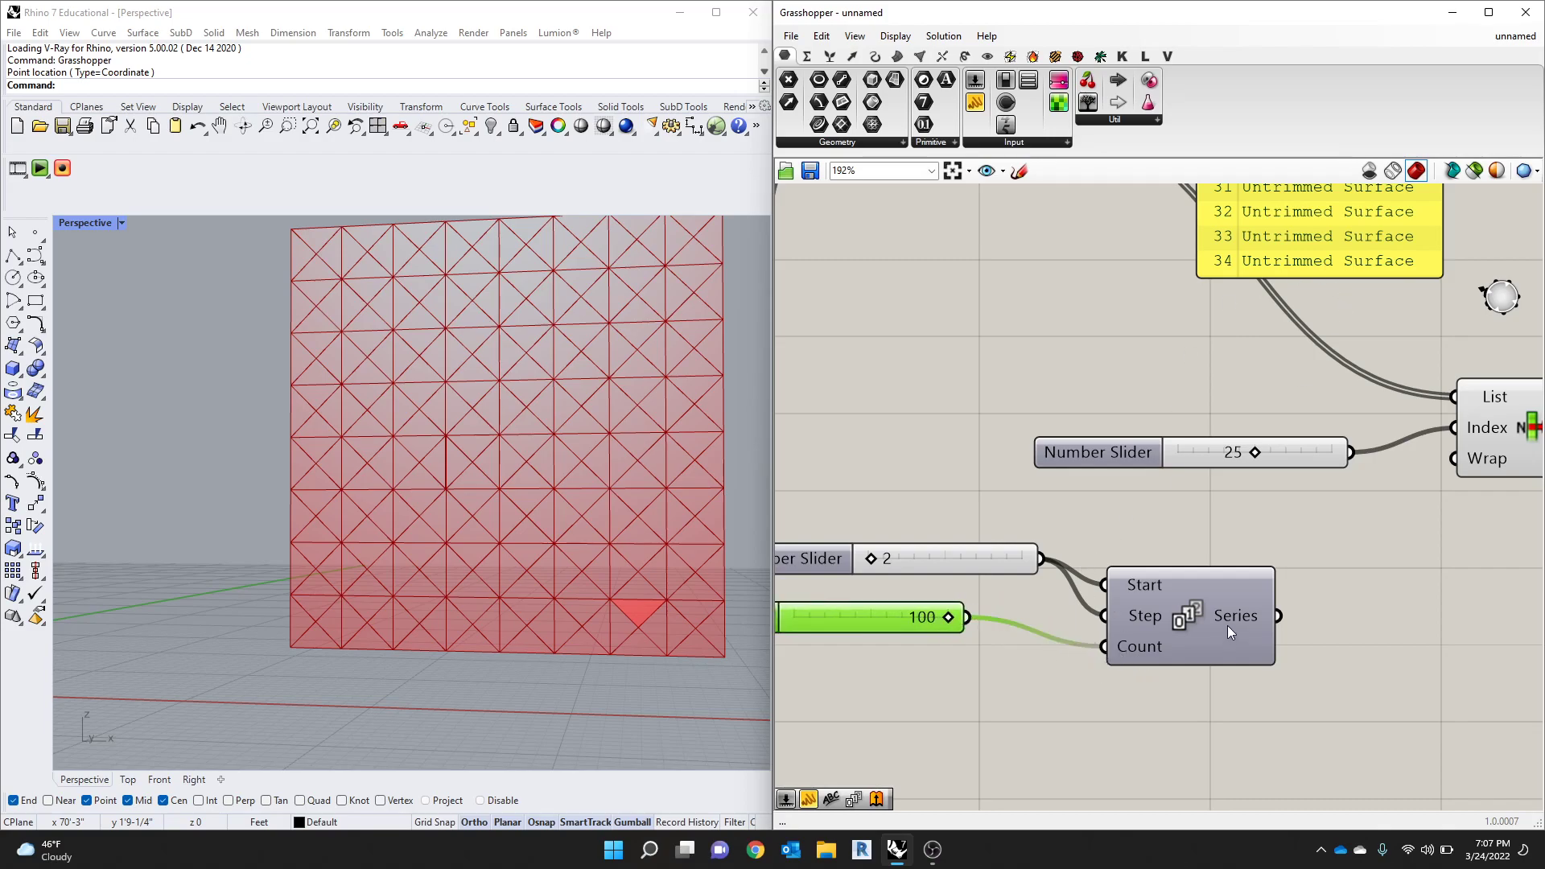
# Step: Place a text Panel beside the Series component and feed it from the Series output
pyautogui.moveTo(1231, 624)
pyautogui.scroll(-2, 1231, 621)
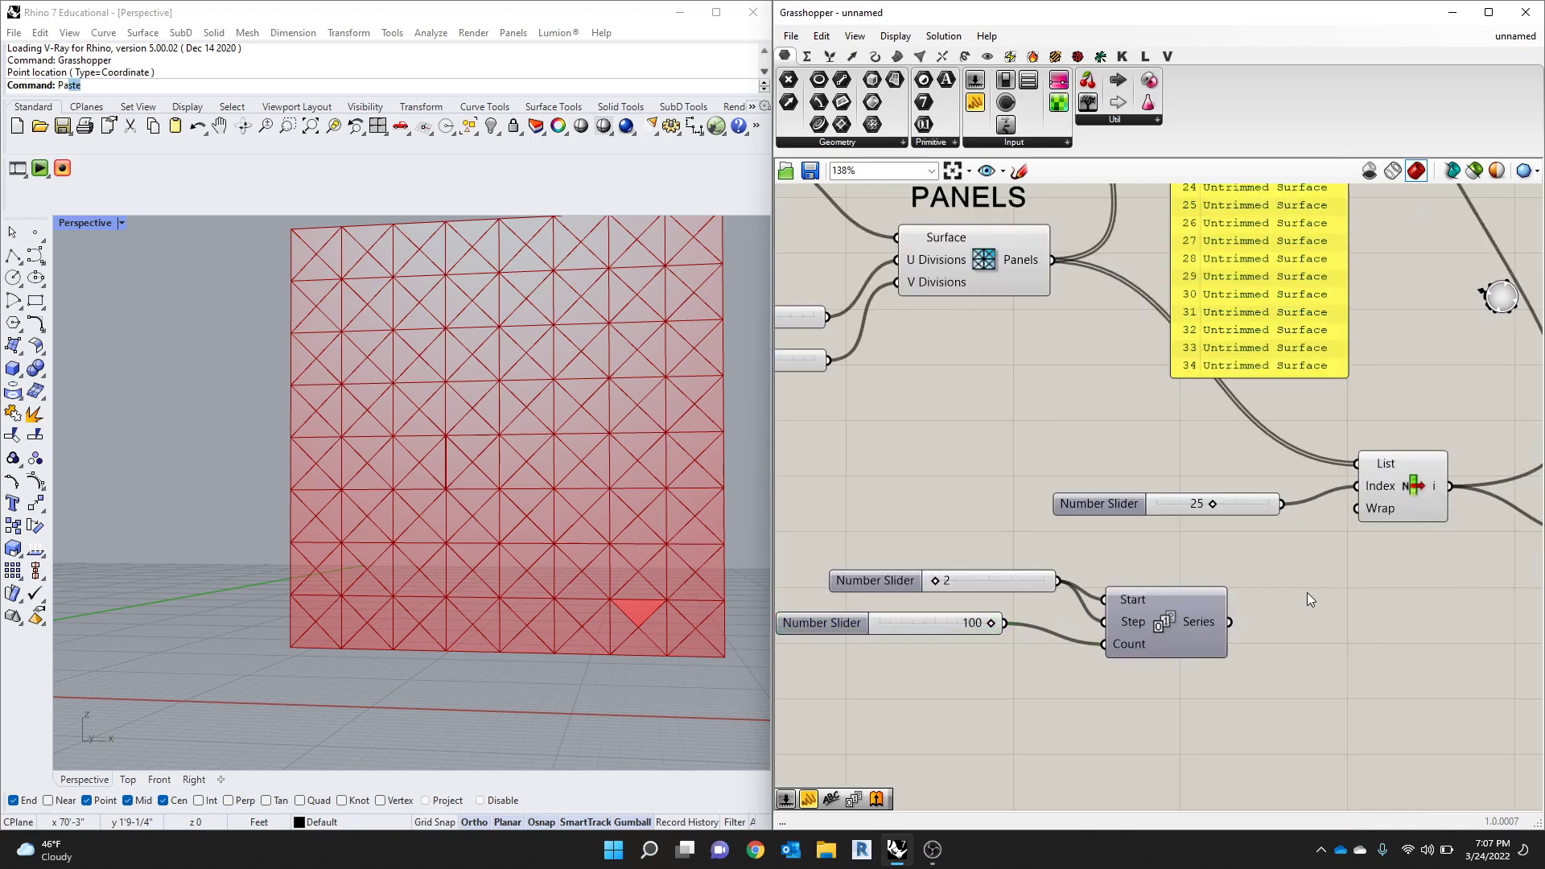
pyautogui.doubleClick(1293, 615)
pyautogui.write('PAN')
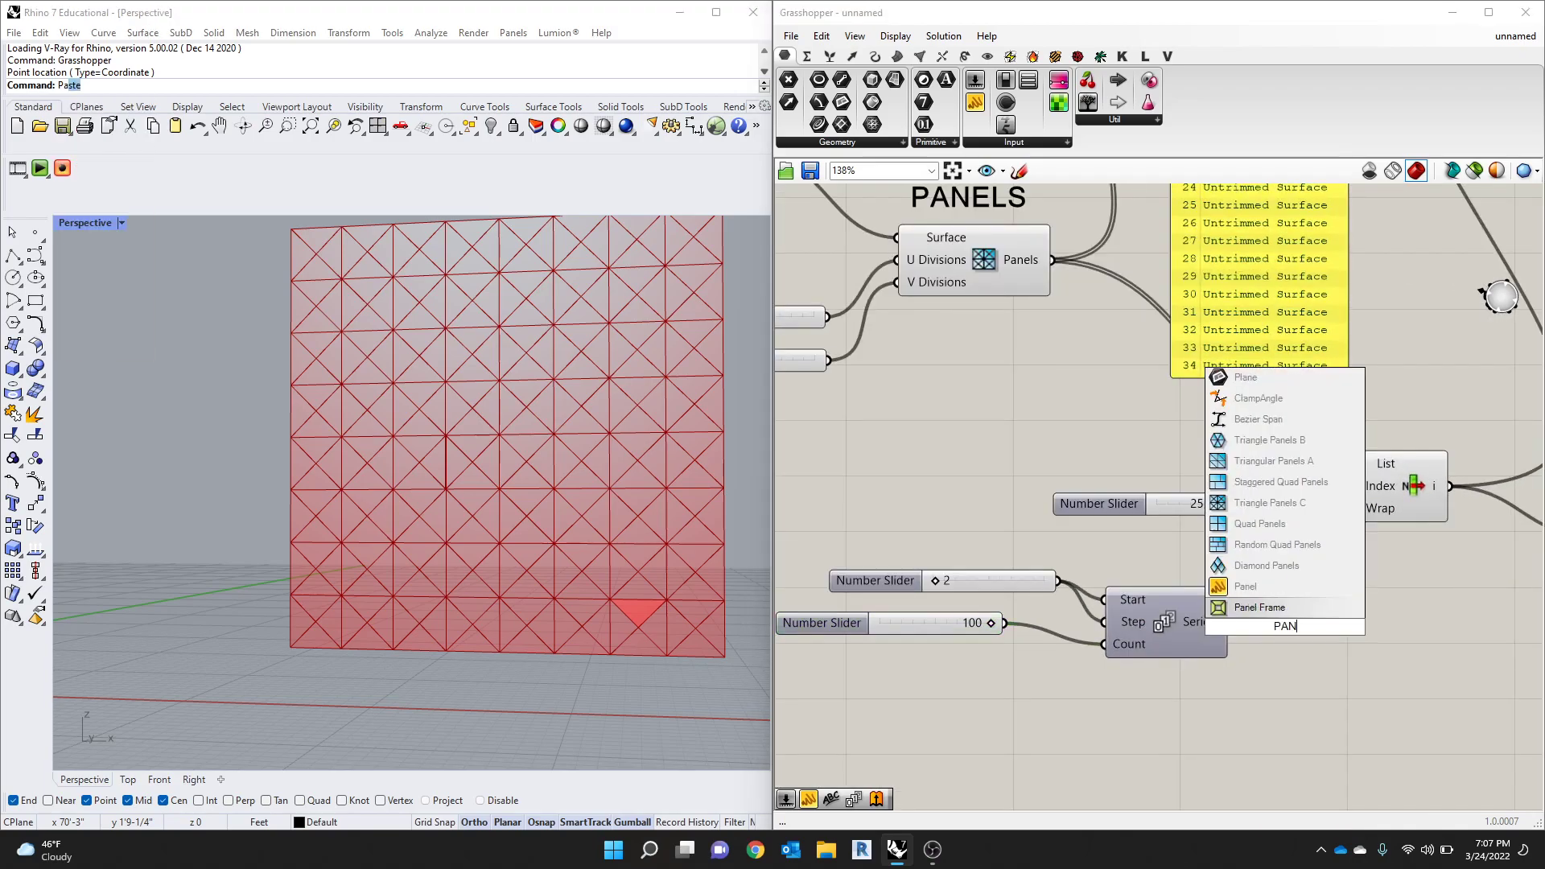
pyautogui.press('Up')
pyautogui.press('Return')
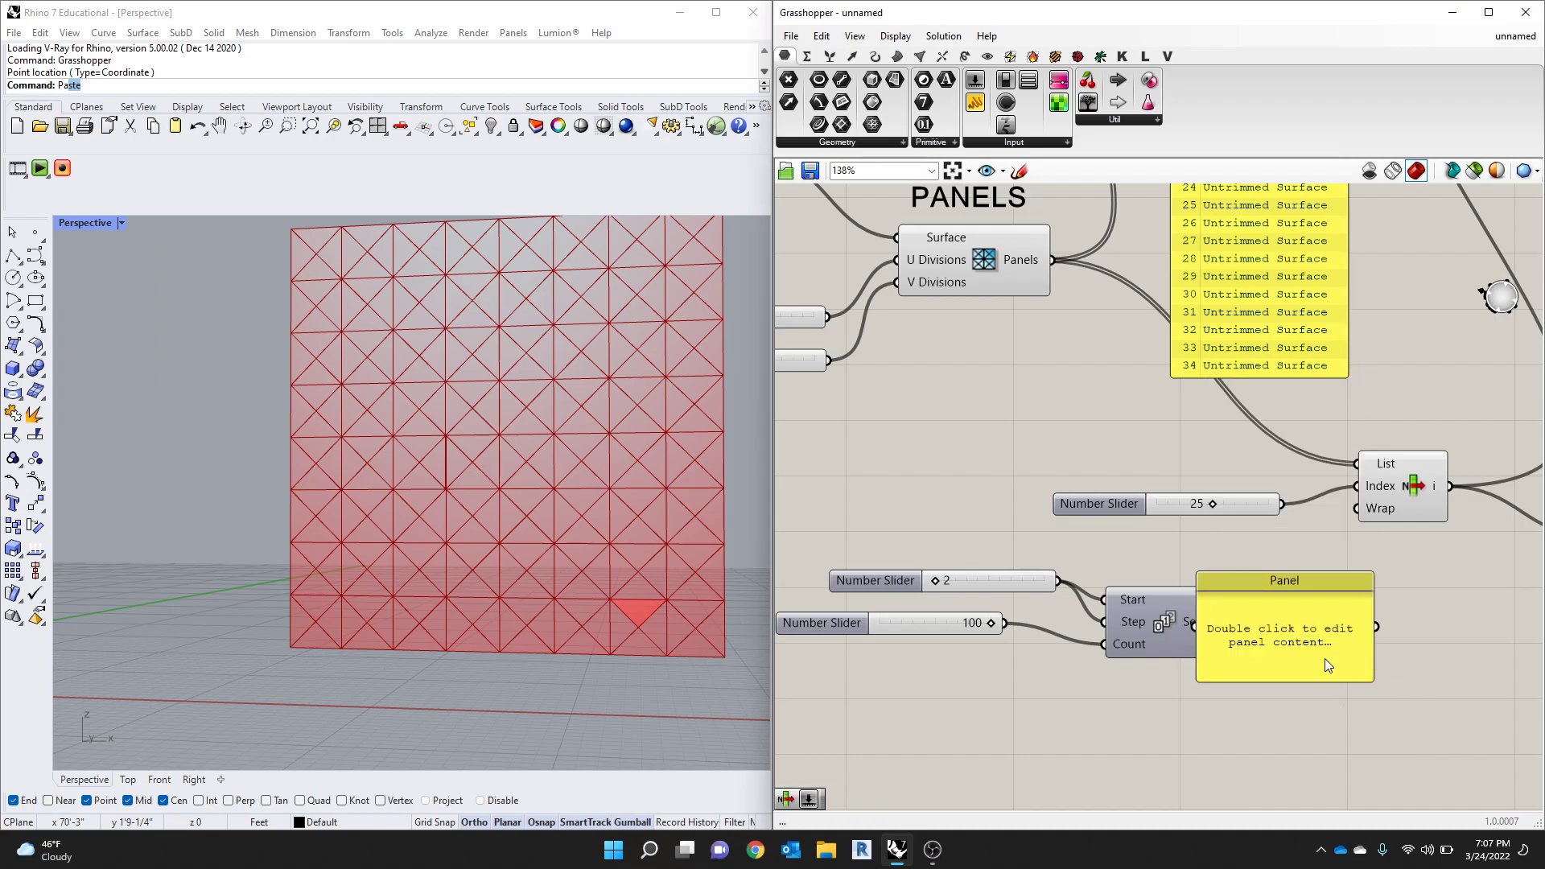
pyautogui.moveTo(1324, 662); pyautogui.dragTo(1406, 673)
pyautogui.moveTo(1231, 623); pyautogui.dragTo(1275, 639)
pyautogui.scroll(2, 1331, 644)
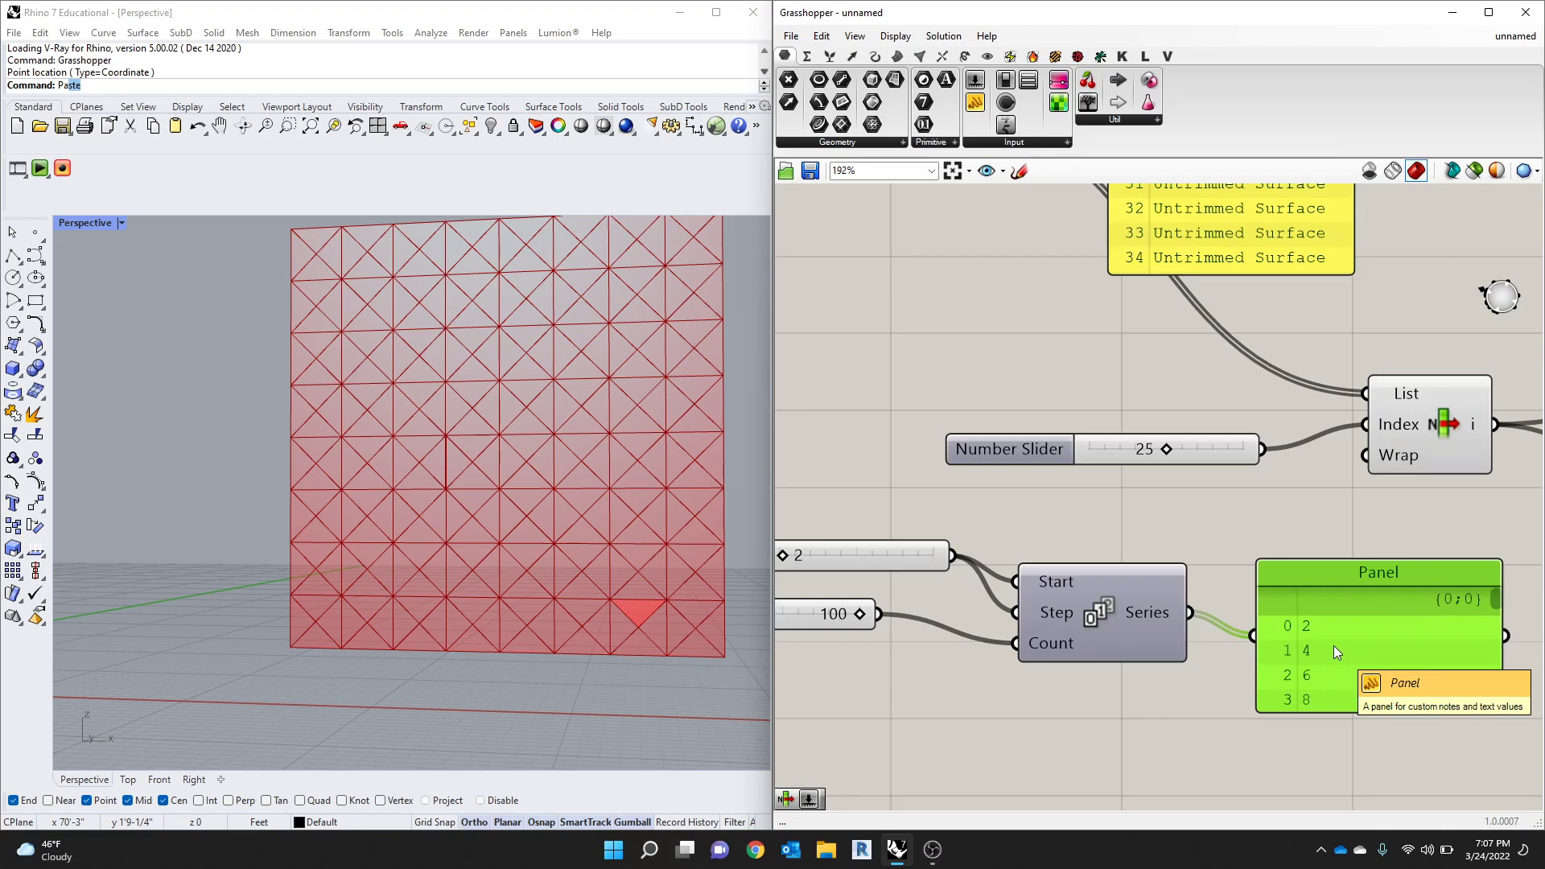
# Step: Feed the Series output into the List Item Index input in place of the number slider, and highlight the picked panels in the viewport
pyautogui.scroll(-4, 1334, 645)
pyautogui.moveTo(1283, 614); pyautogui.dragTo(1352, 529)
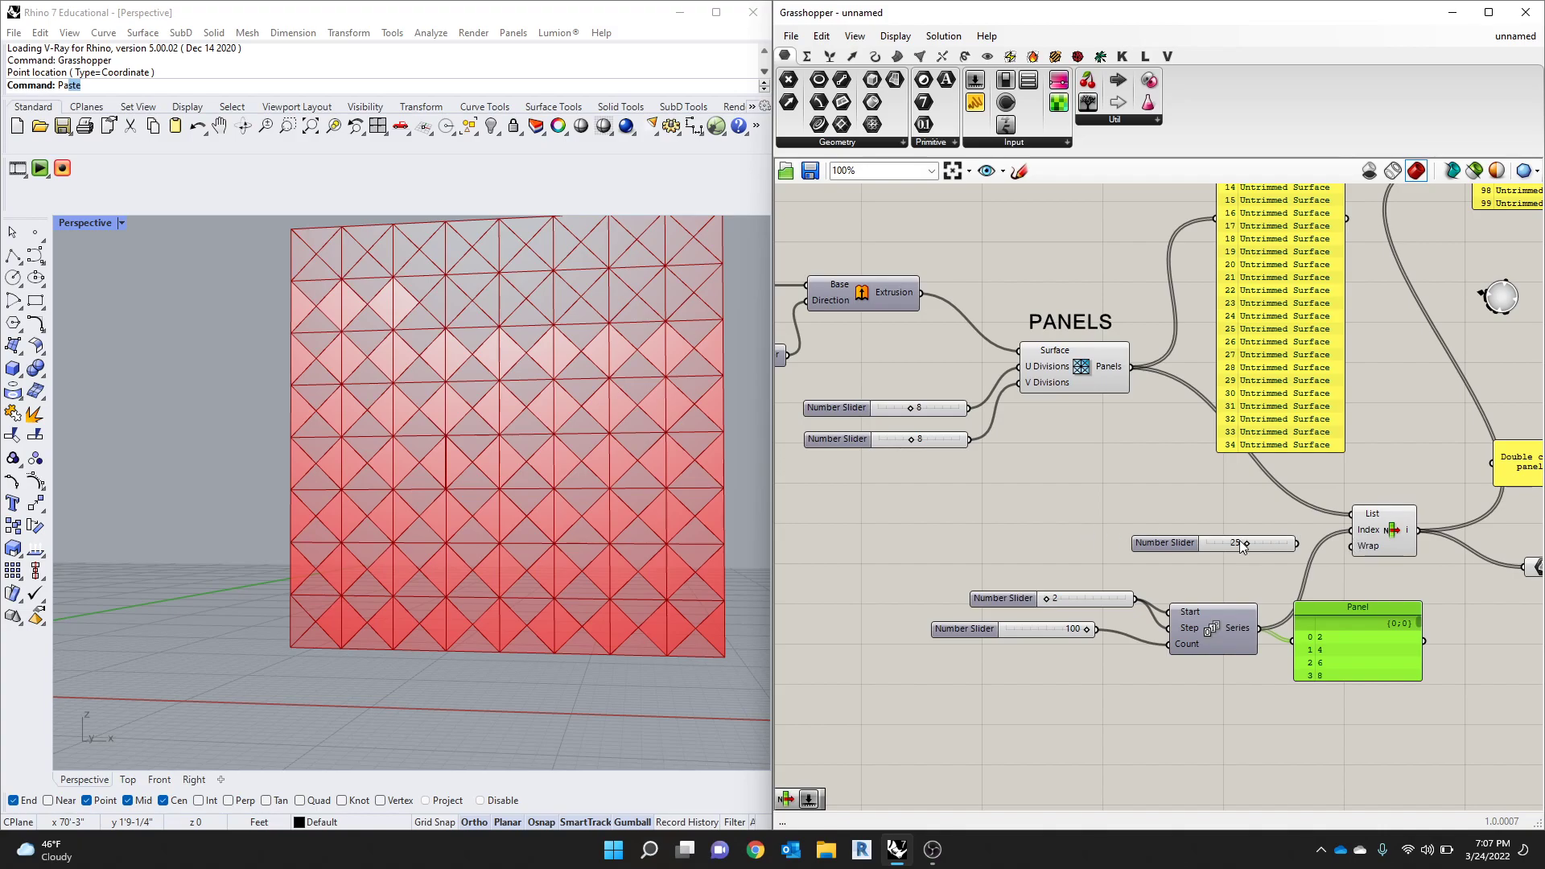
pyautogui.scroll(-2, 1224, 556)
pyautogui.scroll(2, 1398, 560)
pyautogui.click(1448, 566)
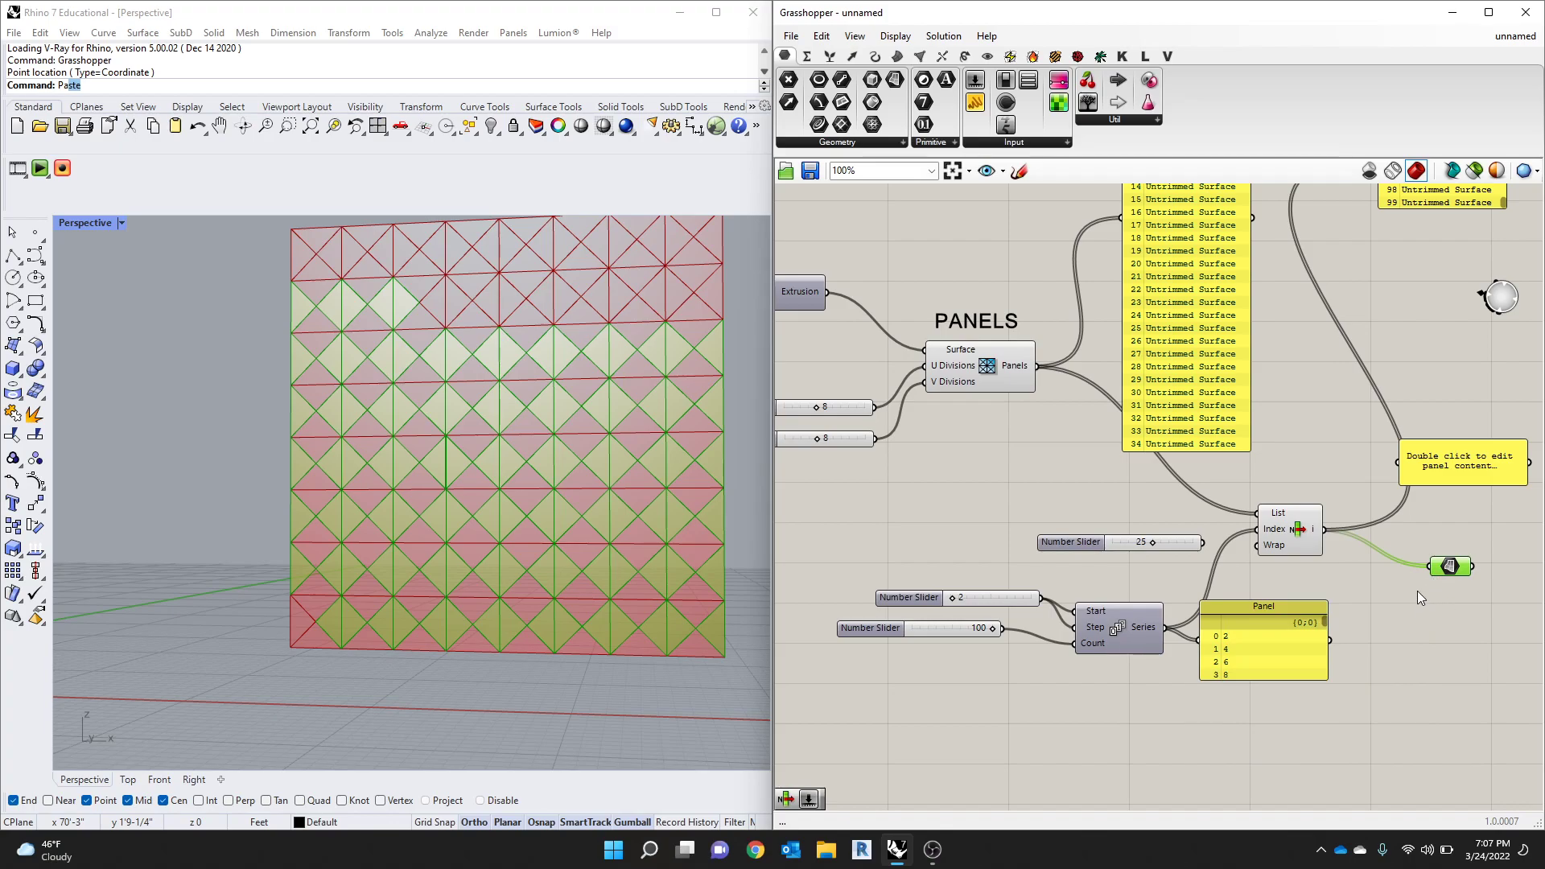
# Step: Raise the maximum of the Series Count slider to 300 and set the slider to 276
pyautogui.scroll(1, 1006, 665)
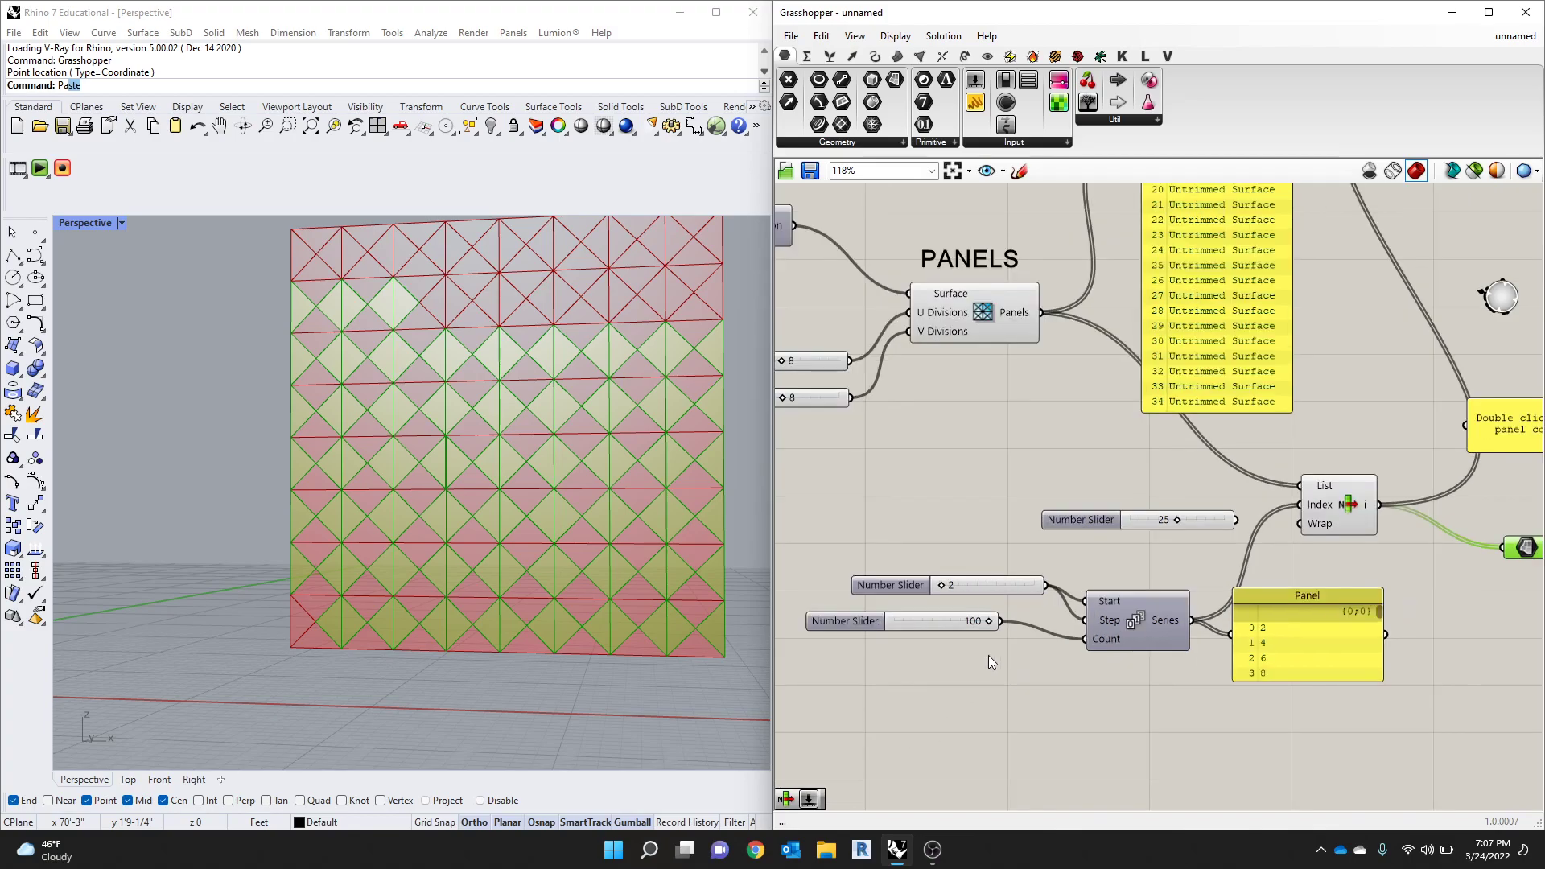
pyautogui.click(951, 621)
pyautogui.doubleClick(835, 624)
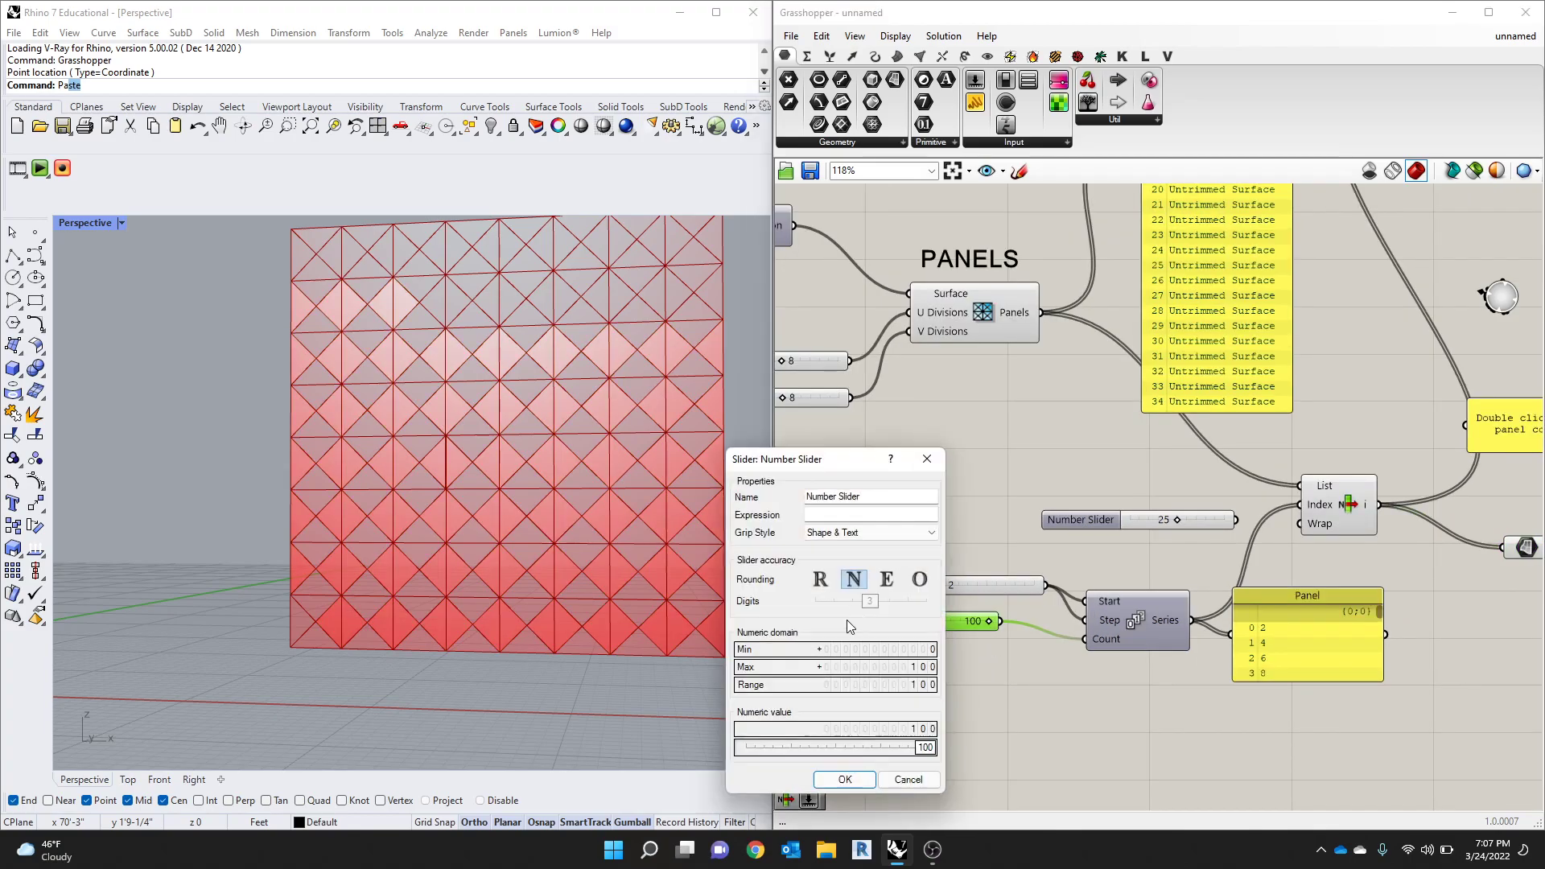
pyautogui.doubleClick(905, 667)
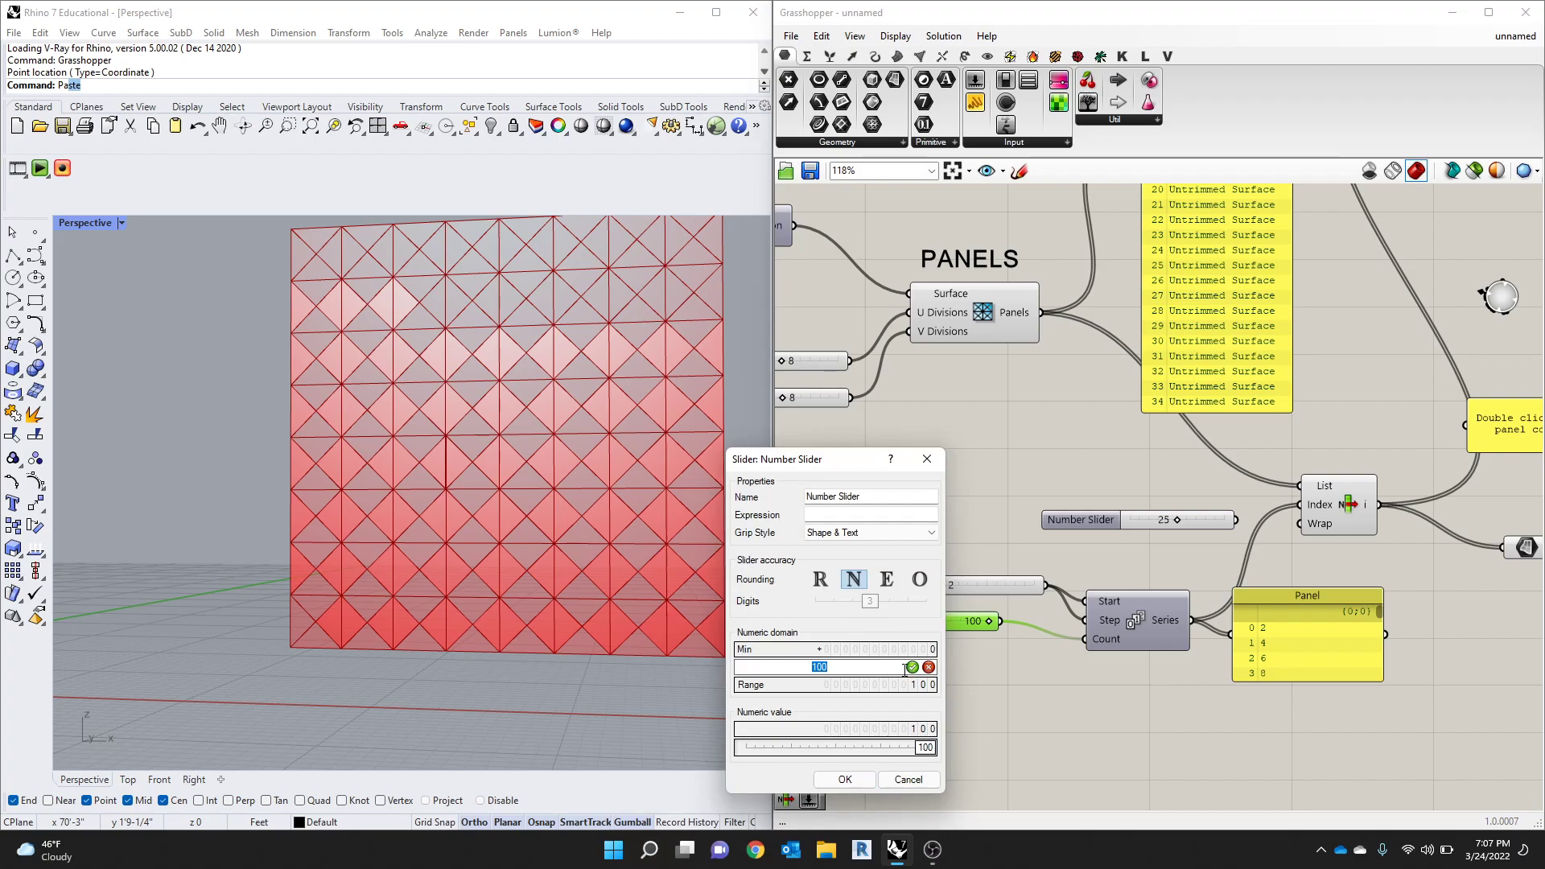
pyautogui.write('300')
pyautogui.press('Return')
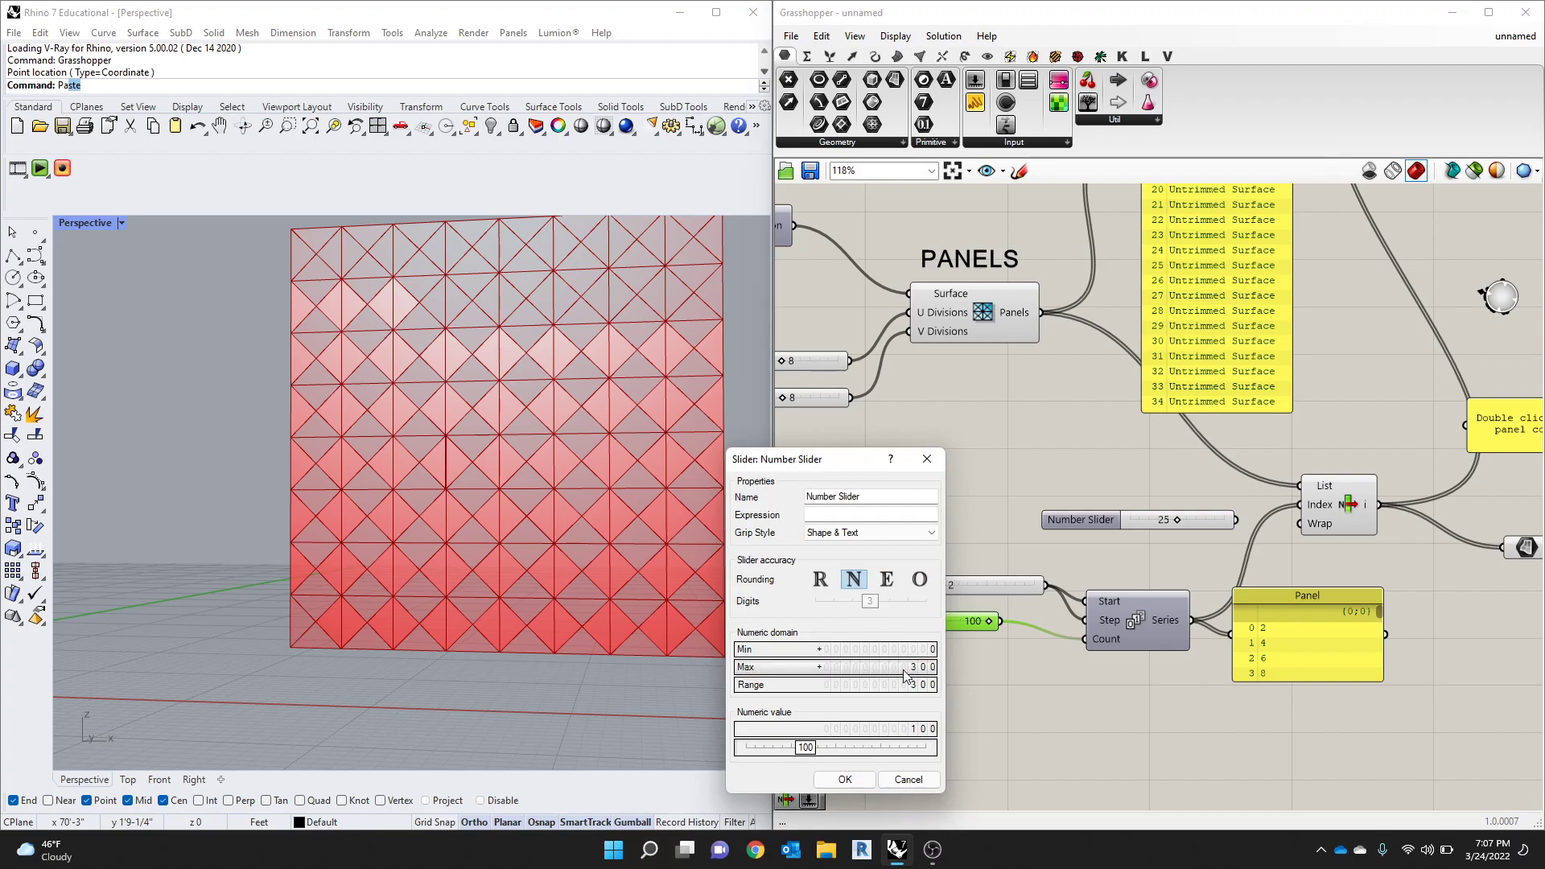
pyautogui.click(844, 780)
pyautogui.moveTo(925, 615); pyautogui.dragTo(981, 621)
# Step: Highlight the picked panels through the container fed by List Item, and shift the Series component slightly
pyautogui.scroll(-2, 588, 583)
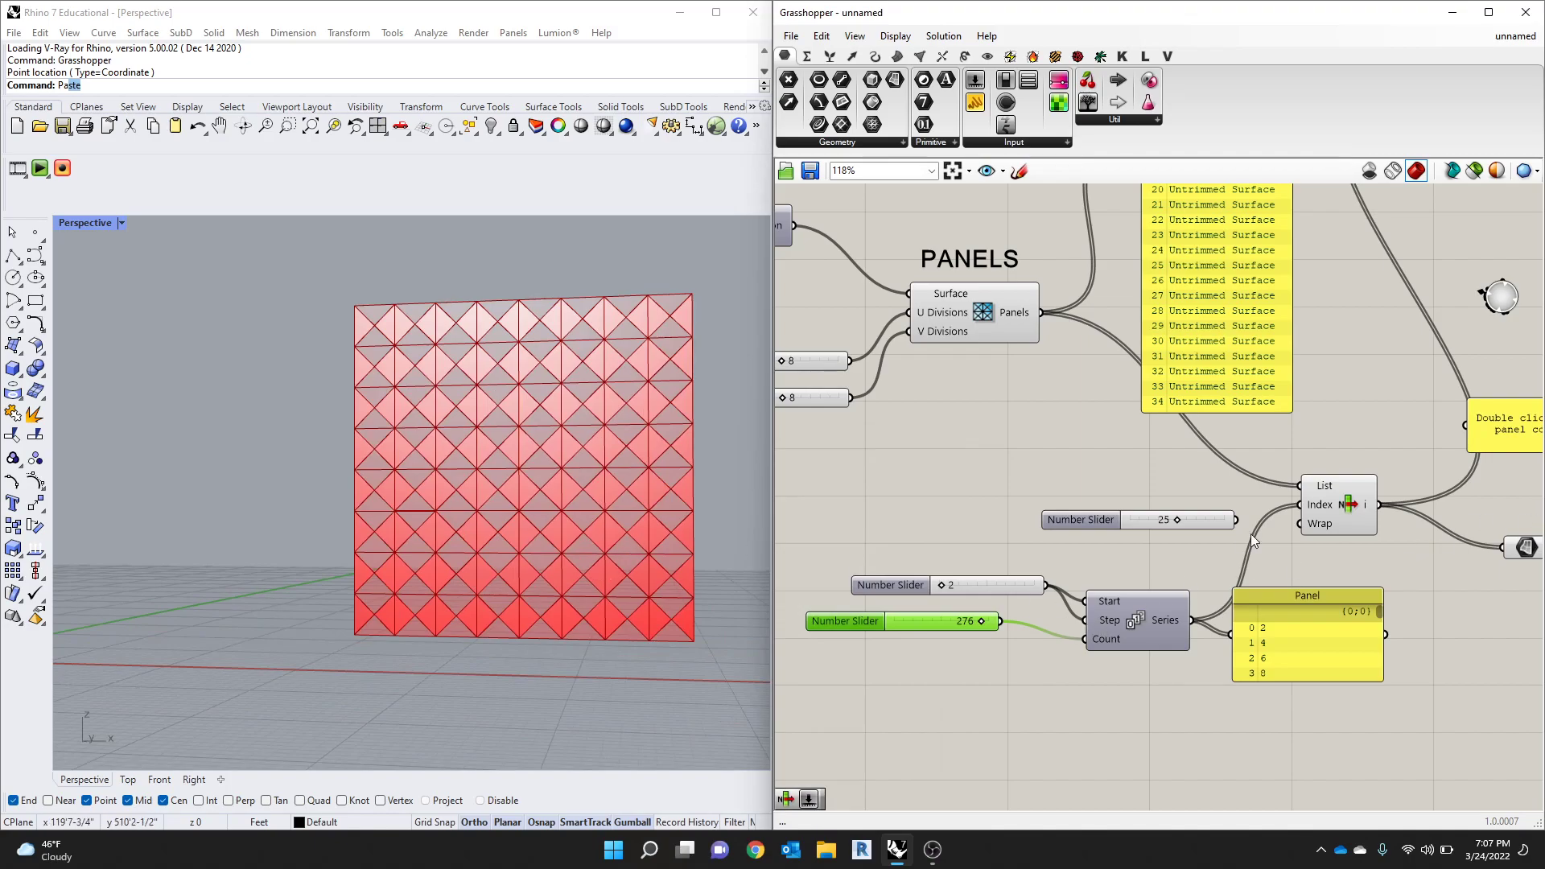
pyautogui.moveTo(1254, 533); pyautogui.dragTo(1188, 527, button='right')
pyautogui.click(1452, 546)
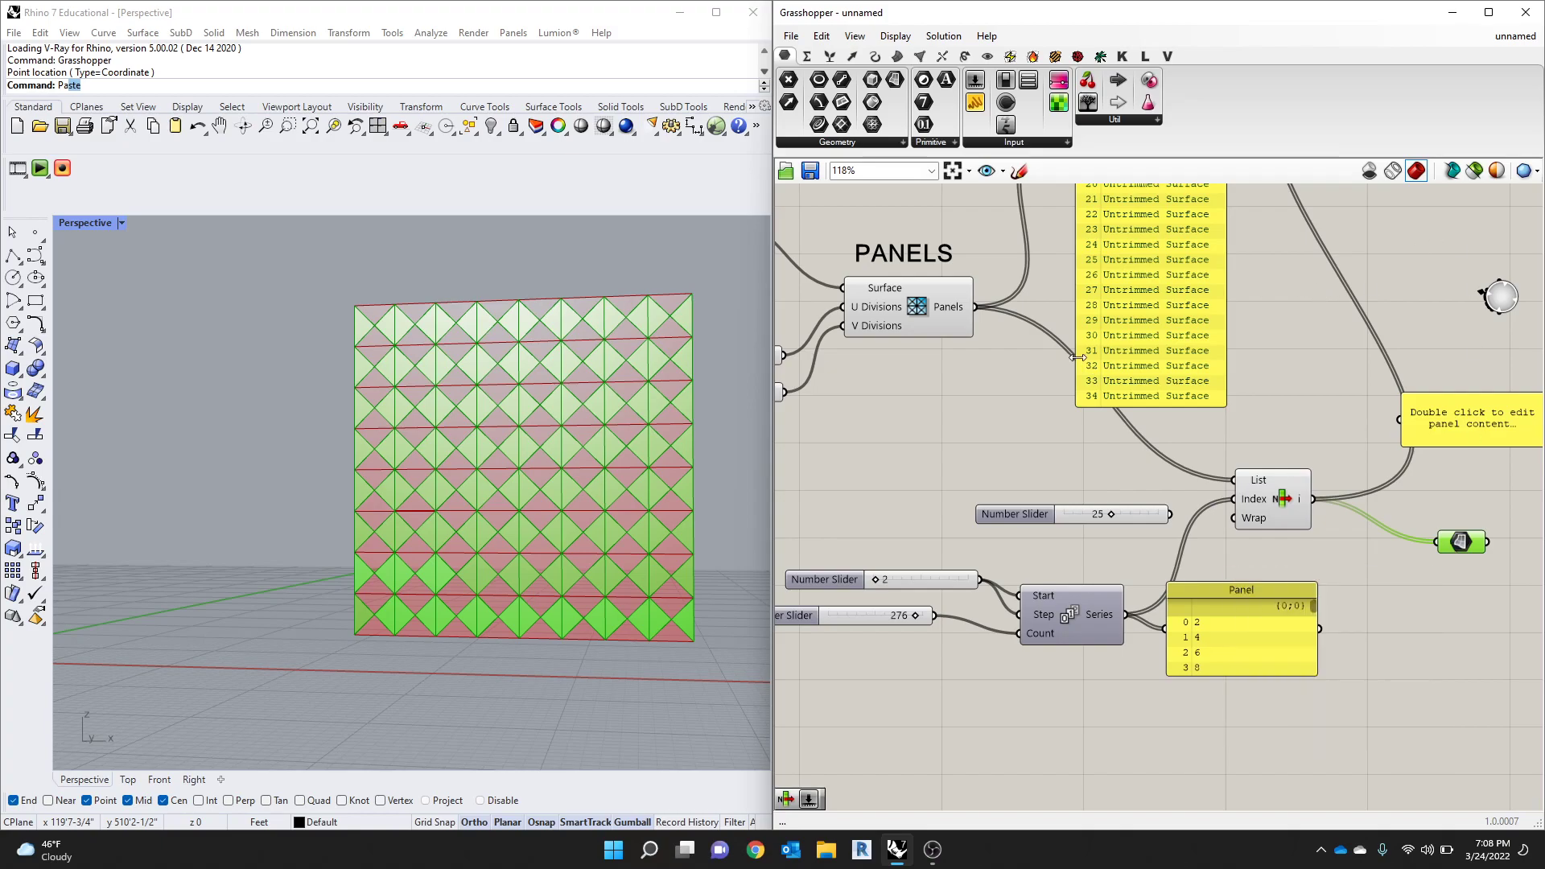
pyautogui.moveTo(1076, 615); pyautogui.dragTo(1070, 605)
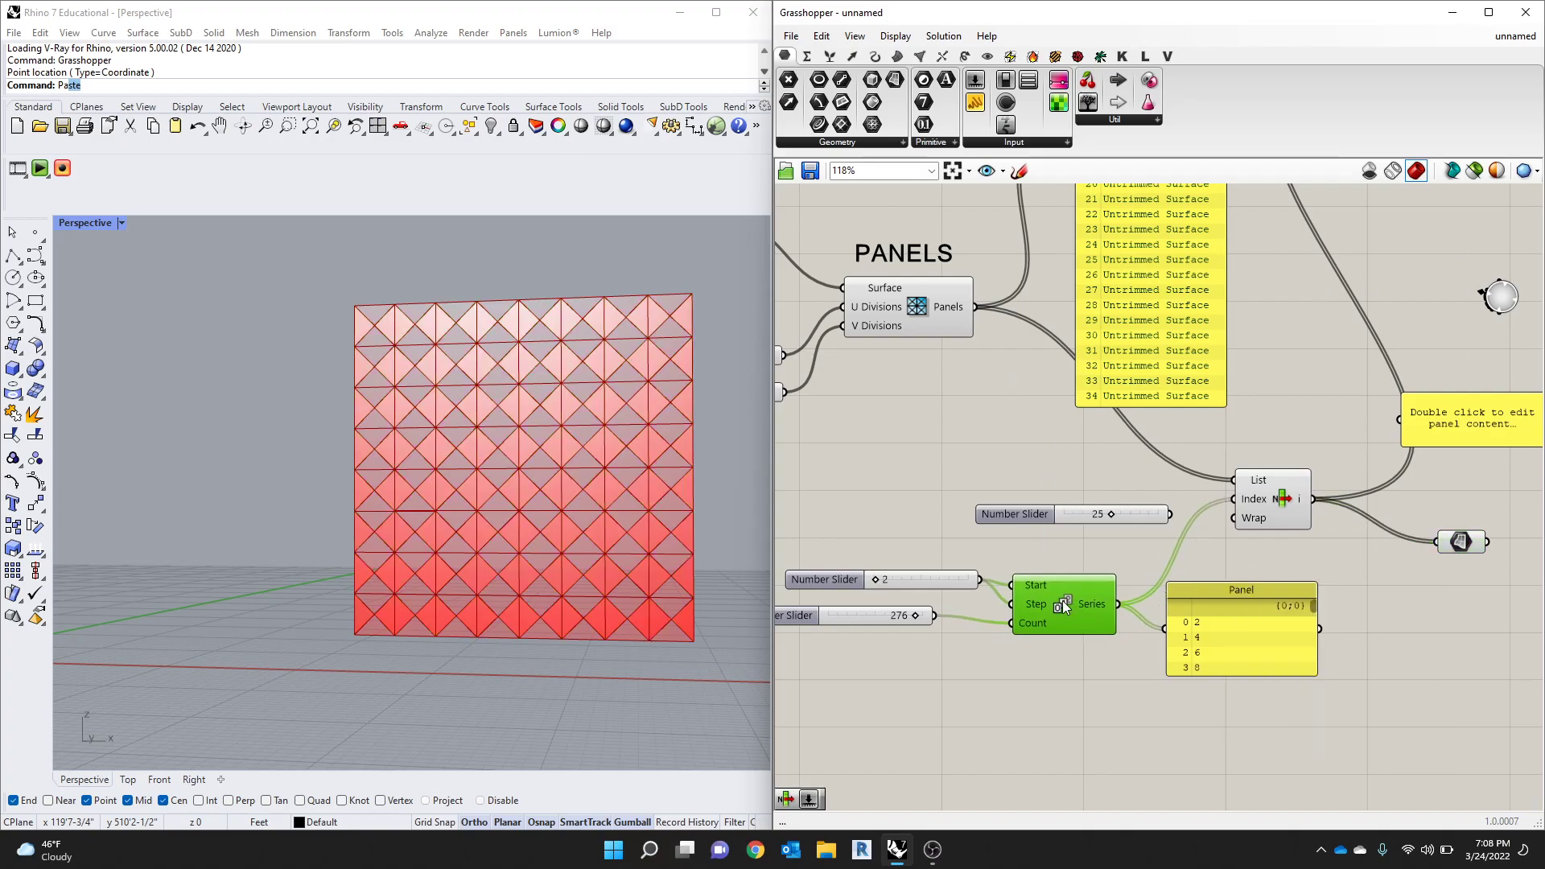
pyautogui.doubleClick(1075, 696)
pyautogui.write('SER')
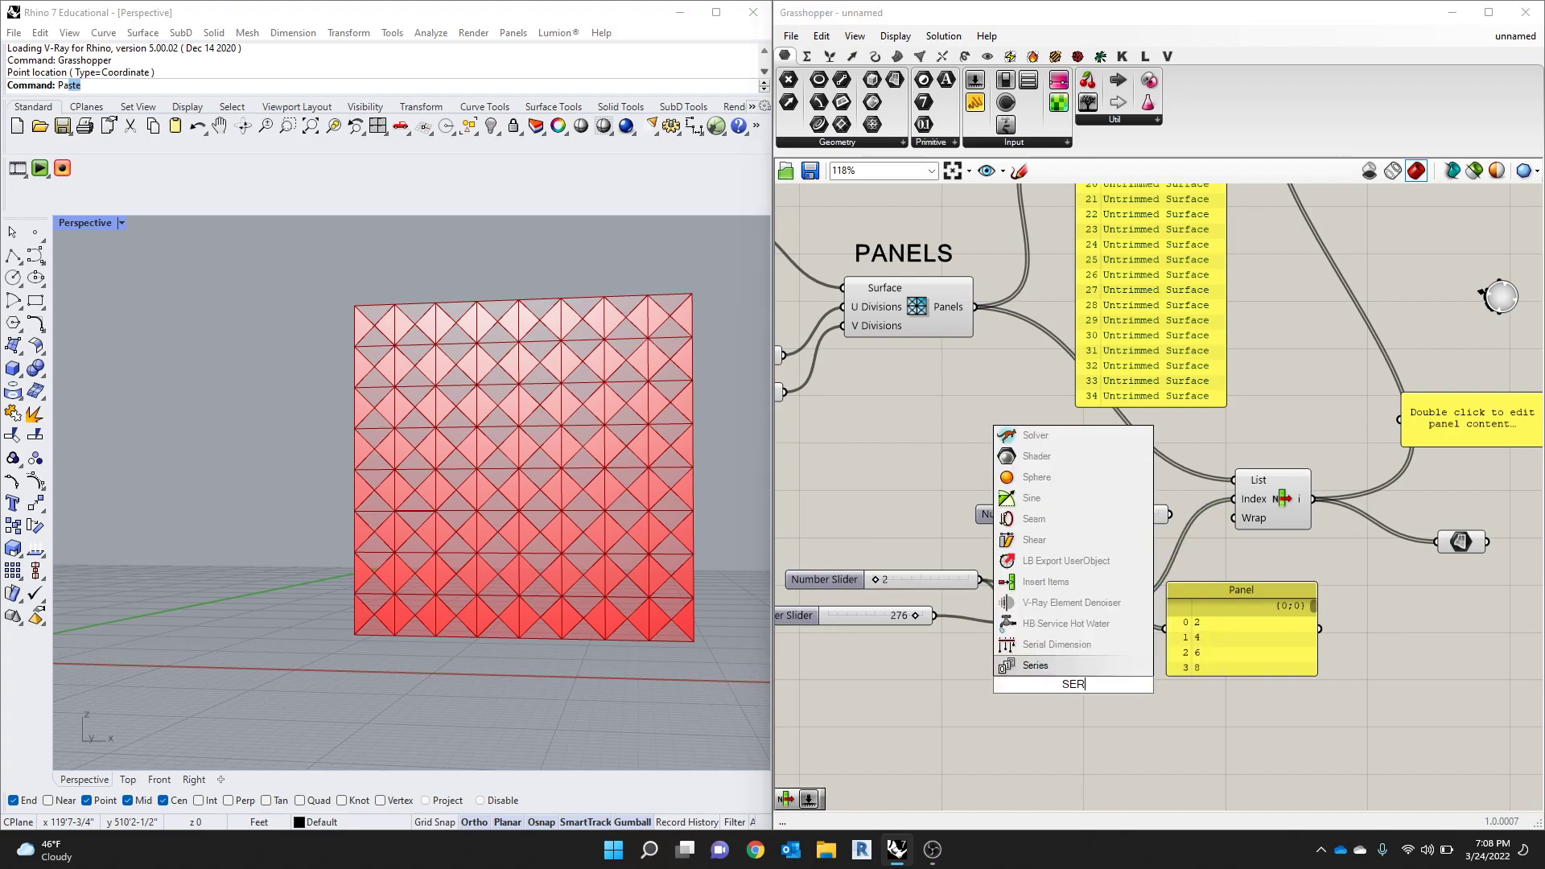
pyautogui.click(983, 712)
# Step: Spread the Start/Step slider and the Count slider apart to make room between them beside the Series component
pyautogui.moveTo(913, 580); pyautogui.dragTo(904, 565)
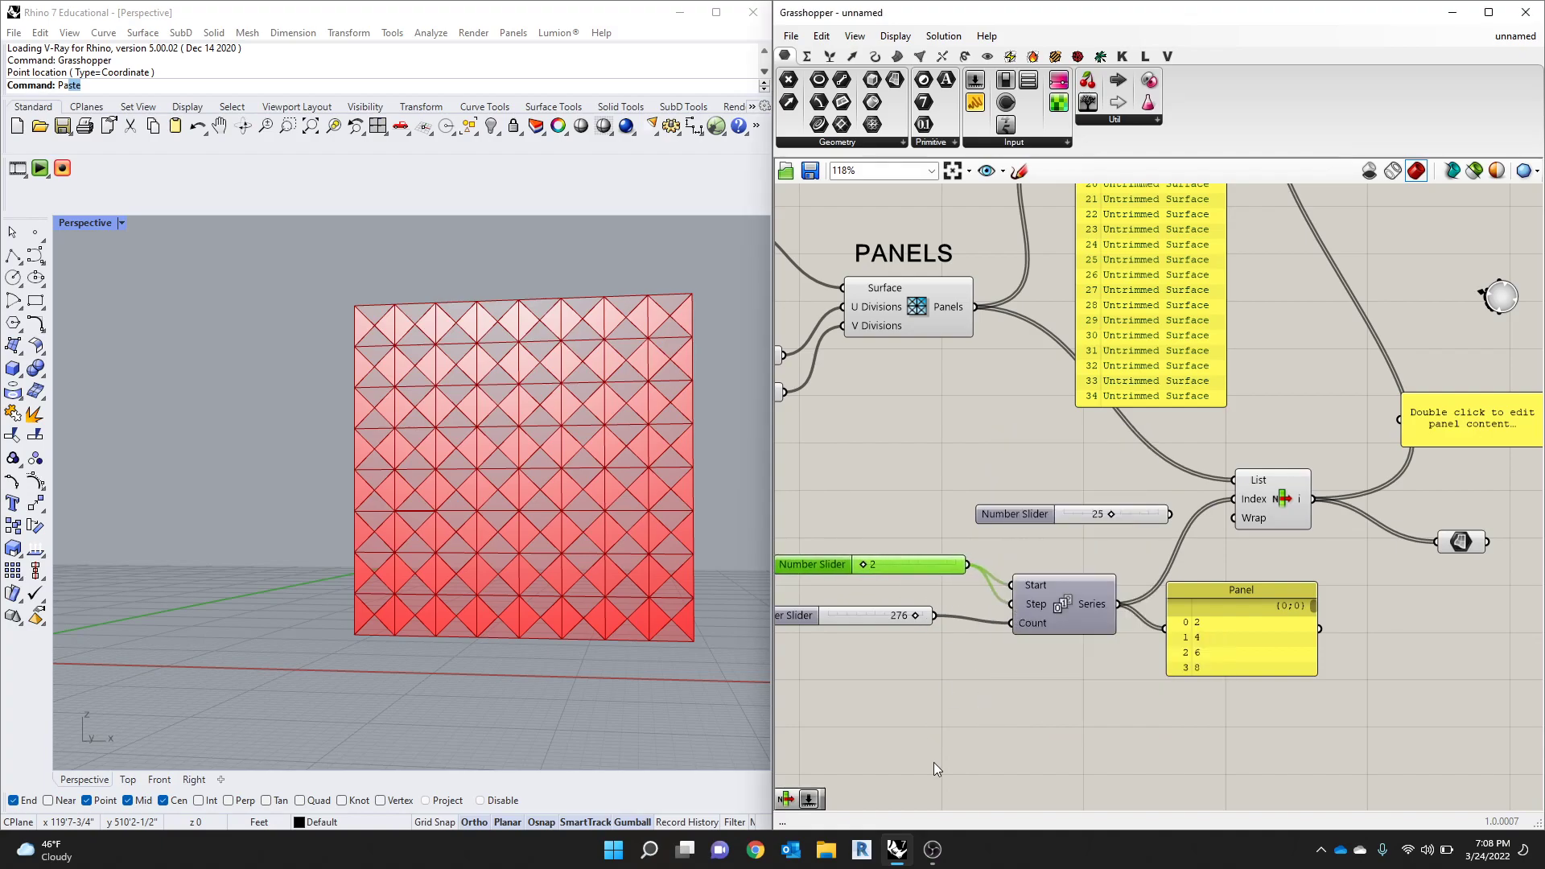
pyautogui.scroll(2, 868, 593)
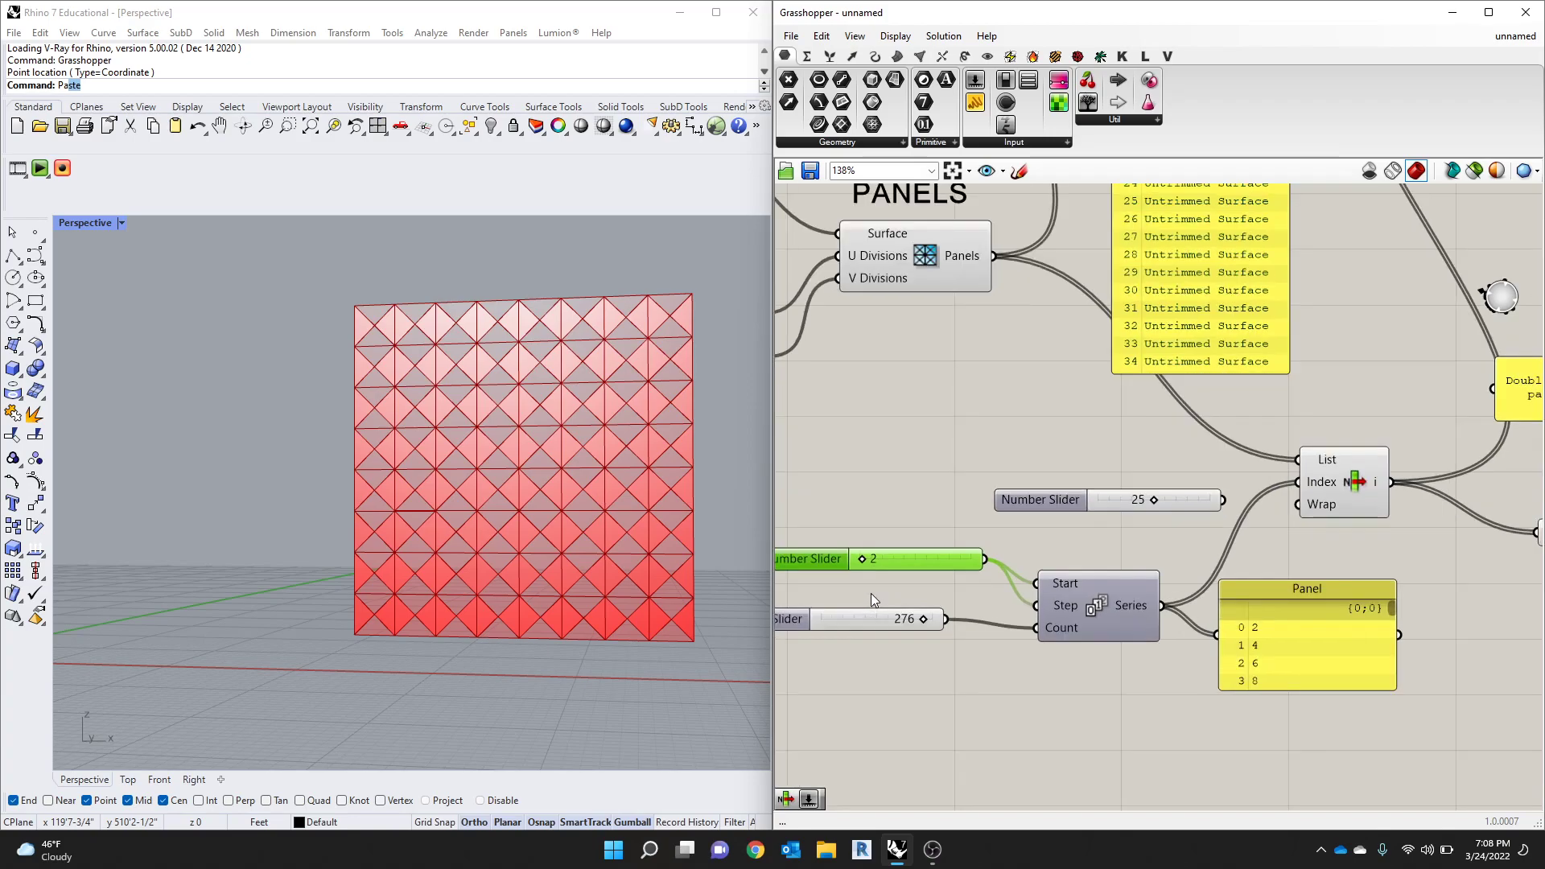
pyautogui.click(885, 628)
pyautogui.moveTo(880, 628); pyautogui.dragTo(896, 672)
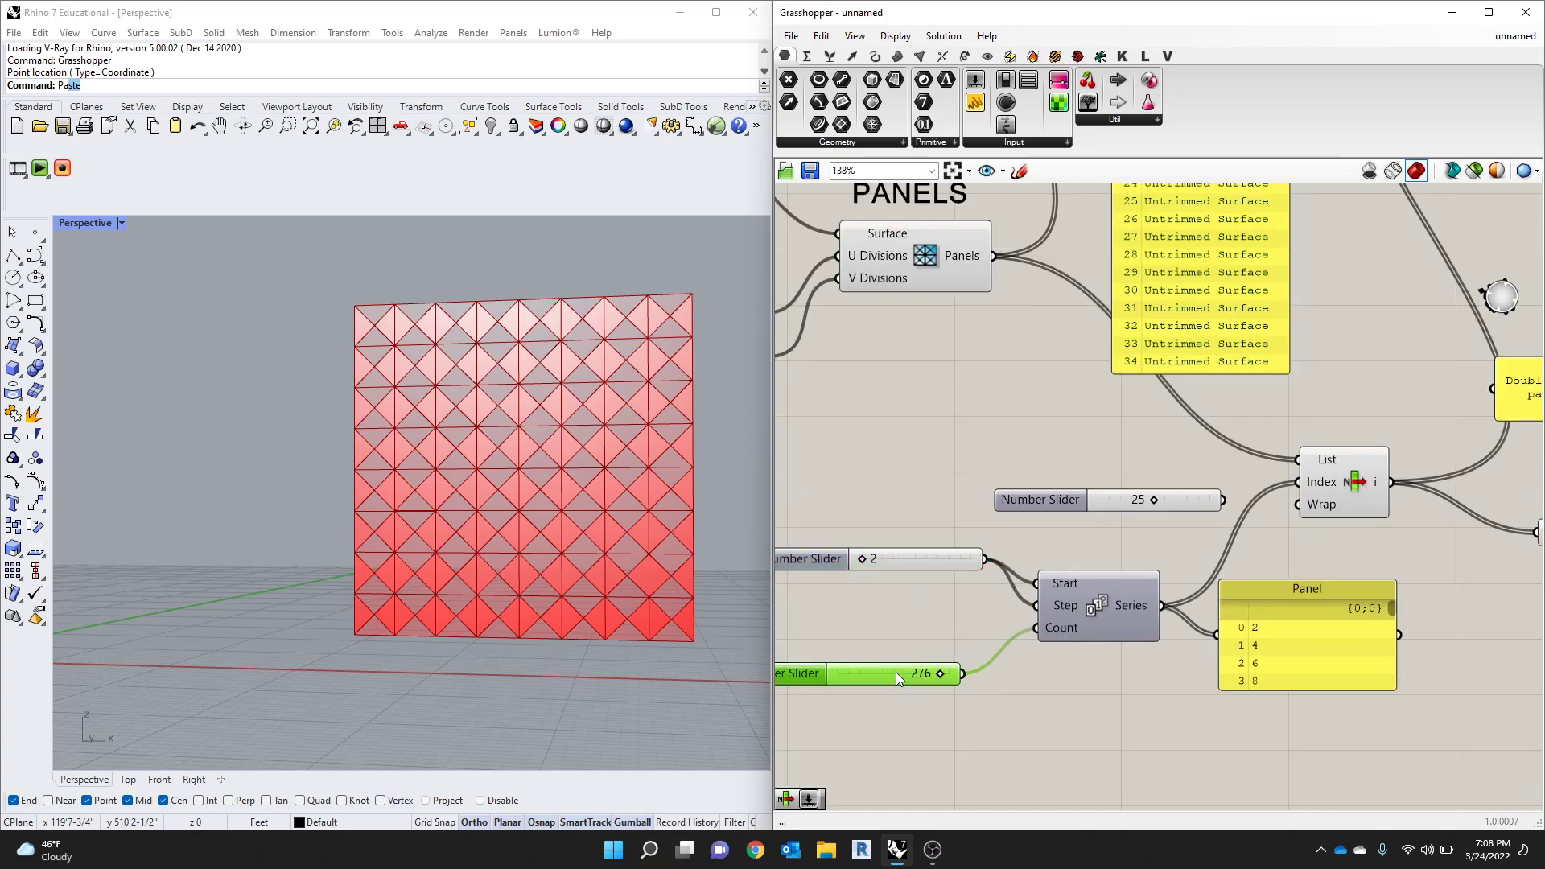
pyautogui.scroll(-2, 1115, 654)
pyautogui.scroll(2, 890, 678)
pyautogui.moveTo(873, 551); pyautogui.dragTo(848, 539)
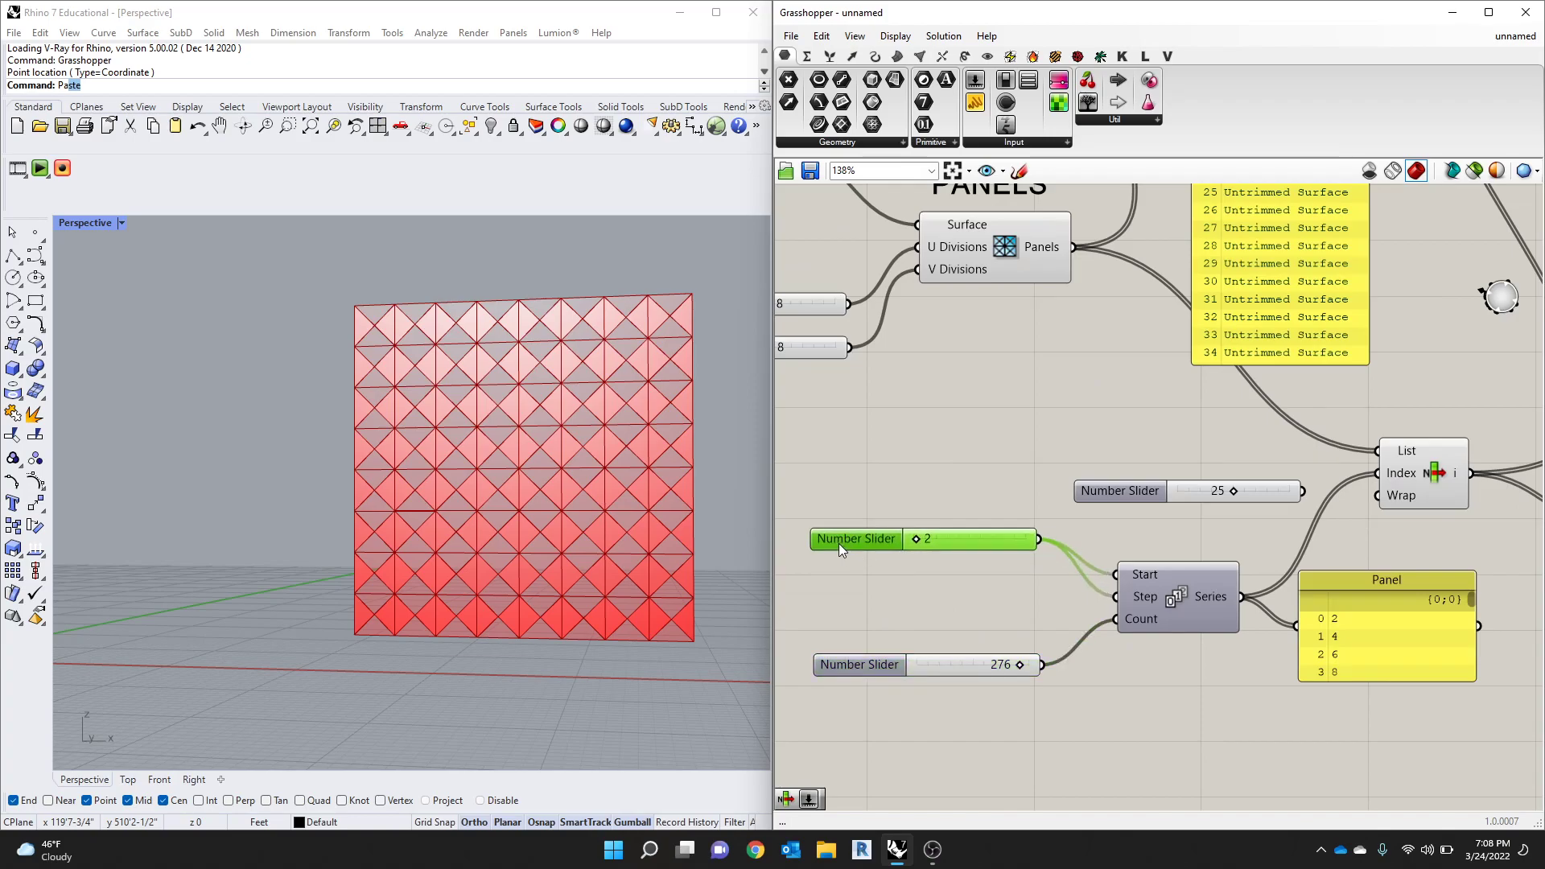
# Step: Duplicate the Start slider between the two existing sliders, feed the copy into the Series Step input, and set it to 0
pyautogui.hotkey('ctrl', 'c')
pyautogui.hotkey('ctrl', 'v')
pyautogui.moveTo(848, 553); pyautogui.dragTo(833, 602)
pyautogui.moveTo(1035, 599); pyautogui.dragTo(1118, 597)
pyautogui.moveTo(916, 598); pyautogui.dragTo(911, 597)
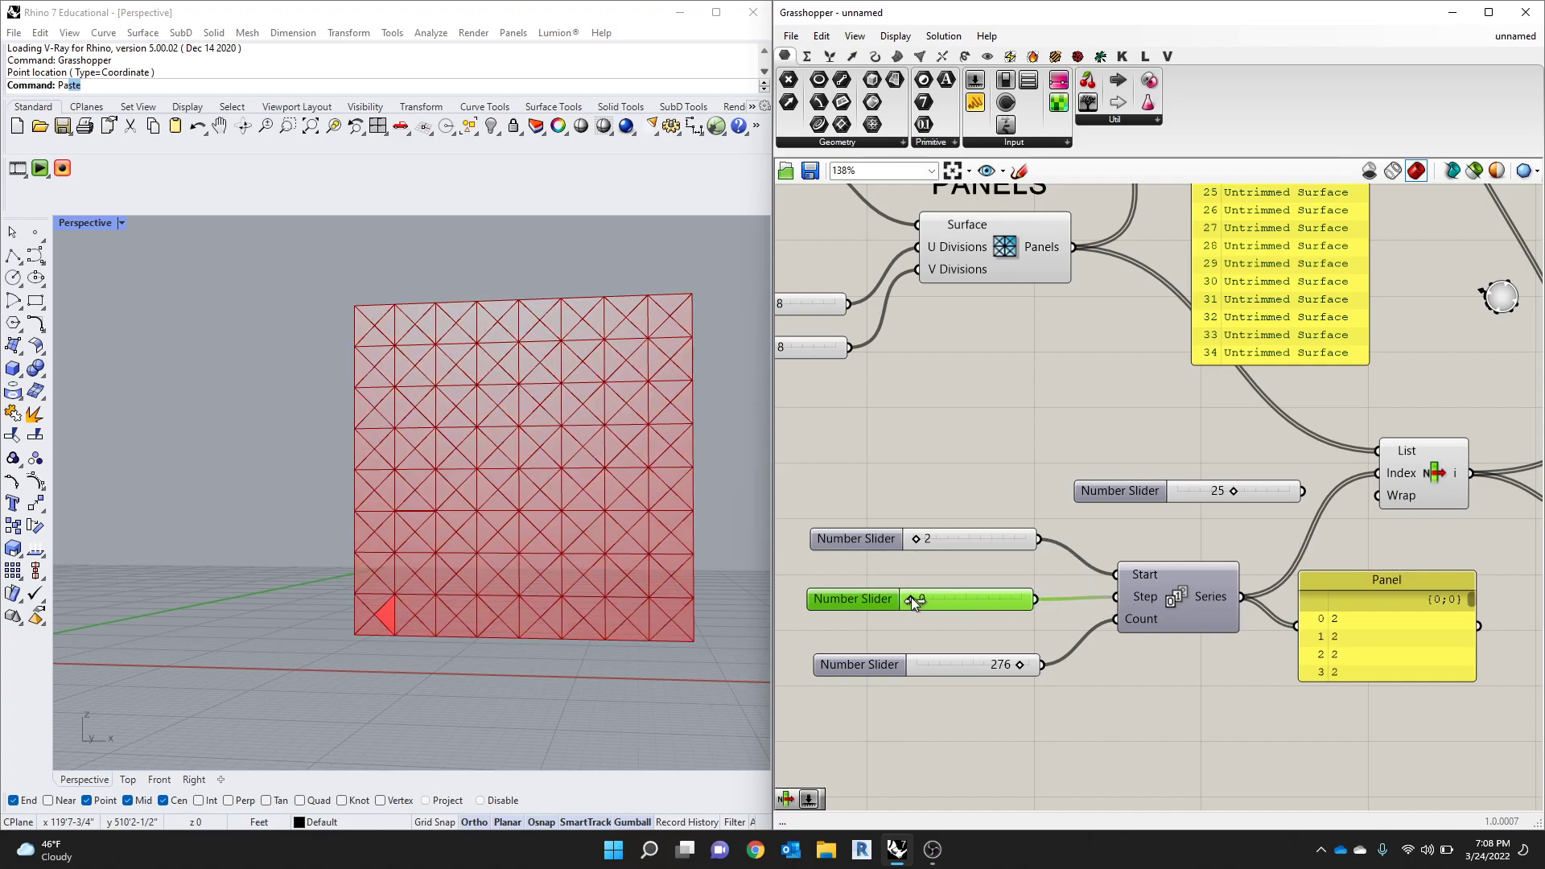
# Step: Set the Series Step slider to 2 and the Start slider to 6
pyautogui.scroll(3, 912, 605)
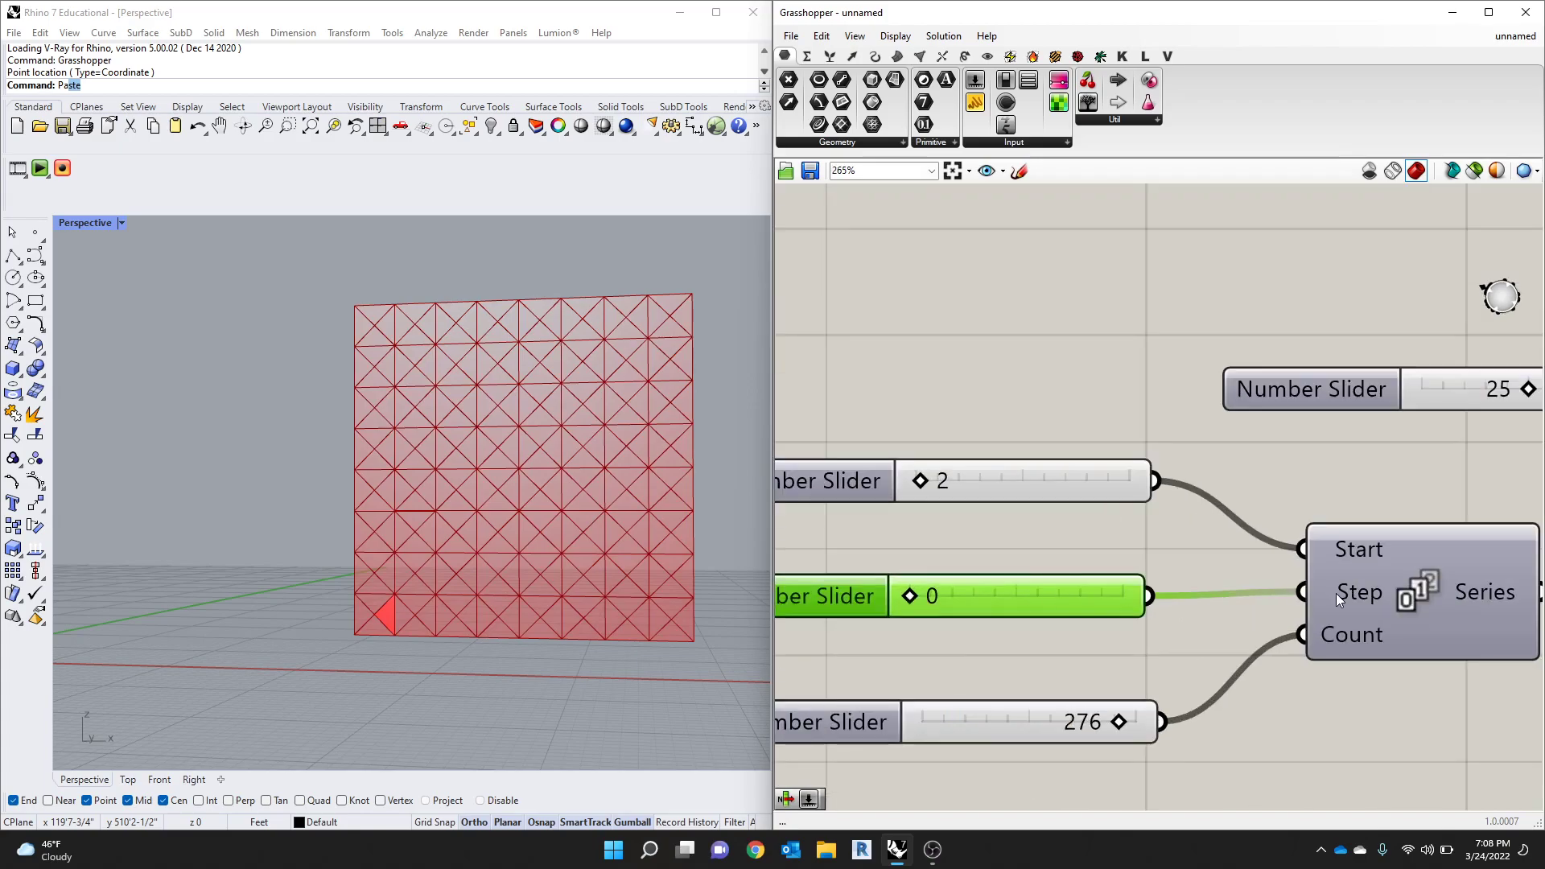
pyautogui.moveTo(920, 480); pyautogui.dragTo(926, 480)
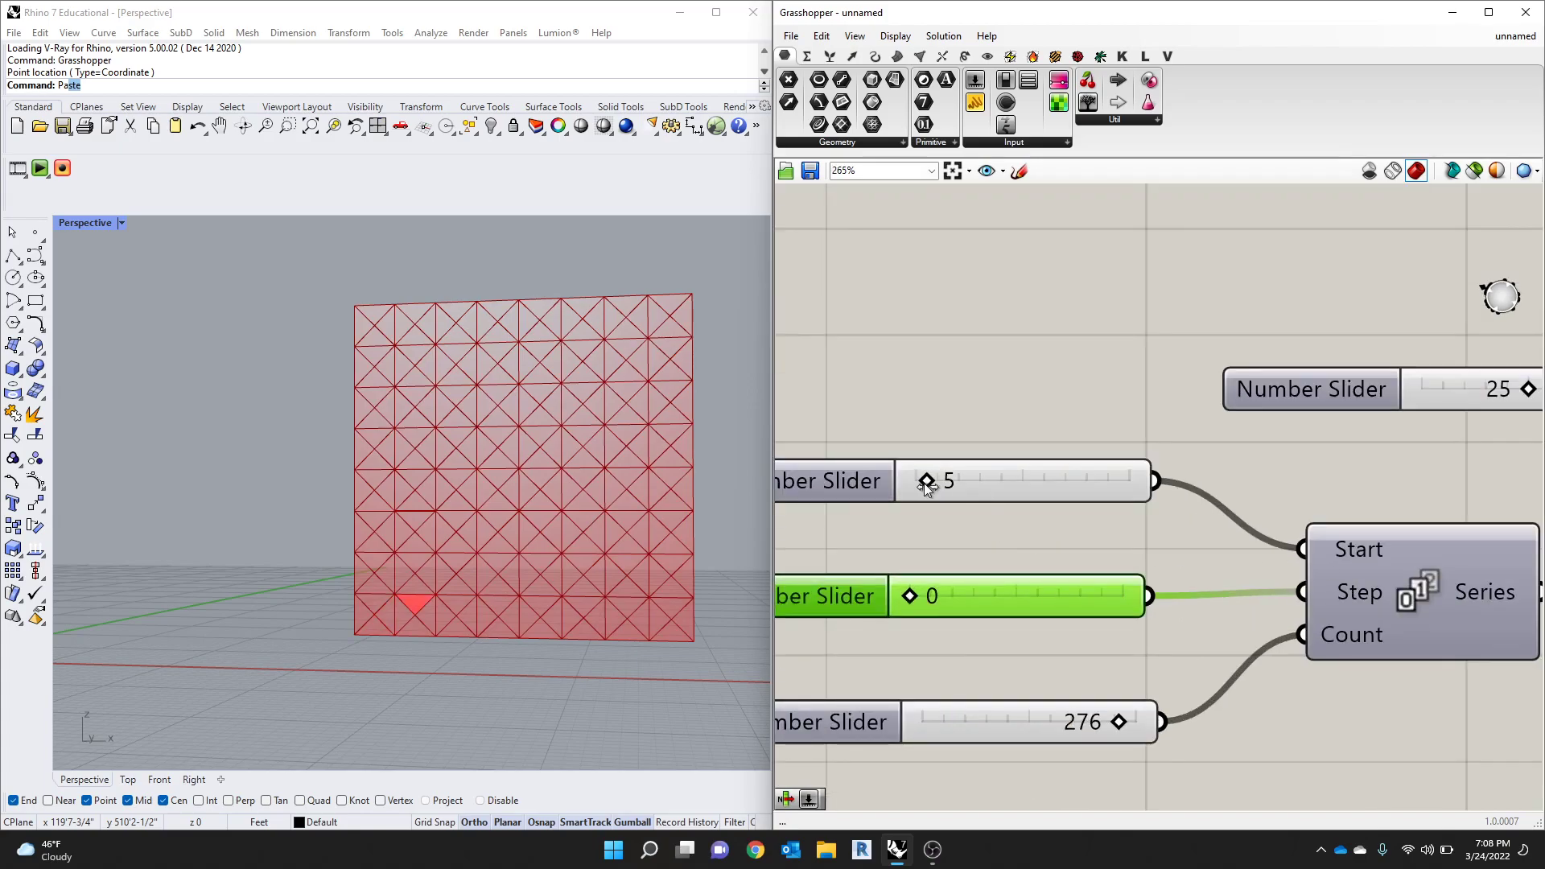
pyautogui.moveTo(906, 599); pyautogui.dragTo(909, 597)
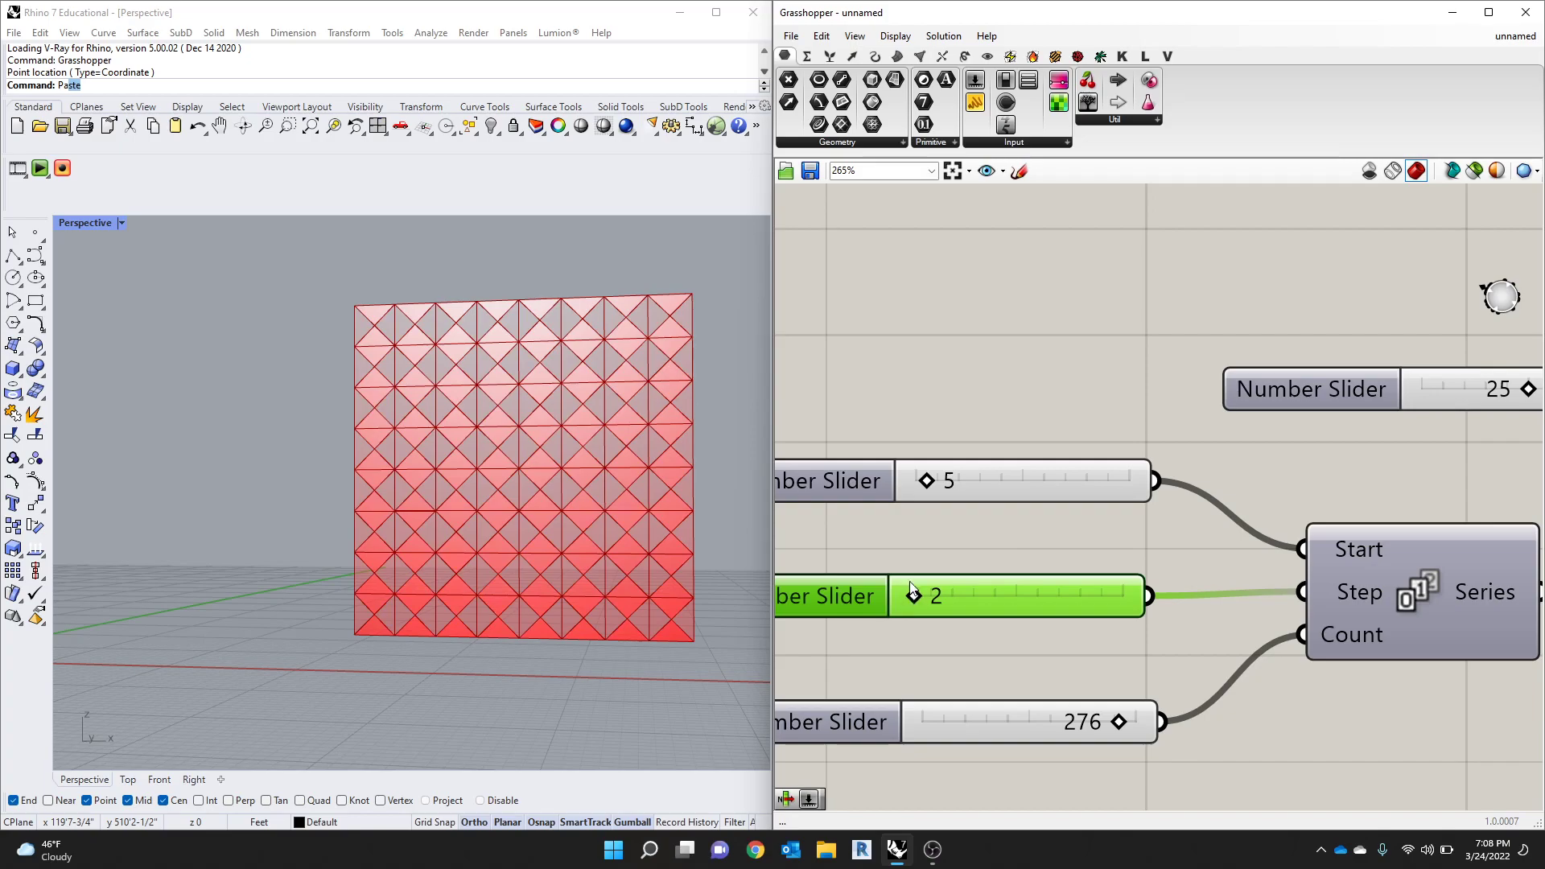
pyautogui.moveTo(925, 482); pyautogui.dragTo(924, 481)
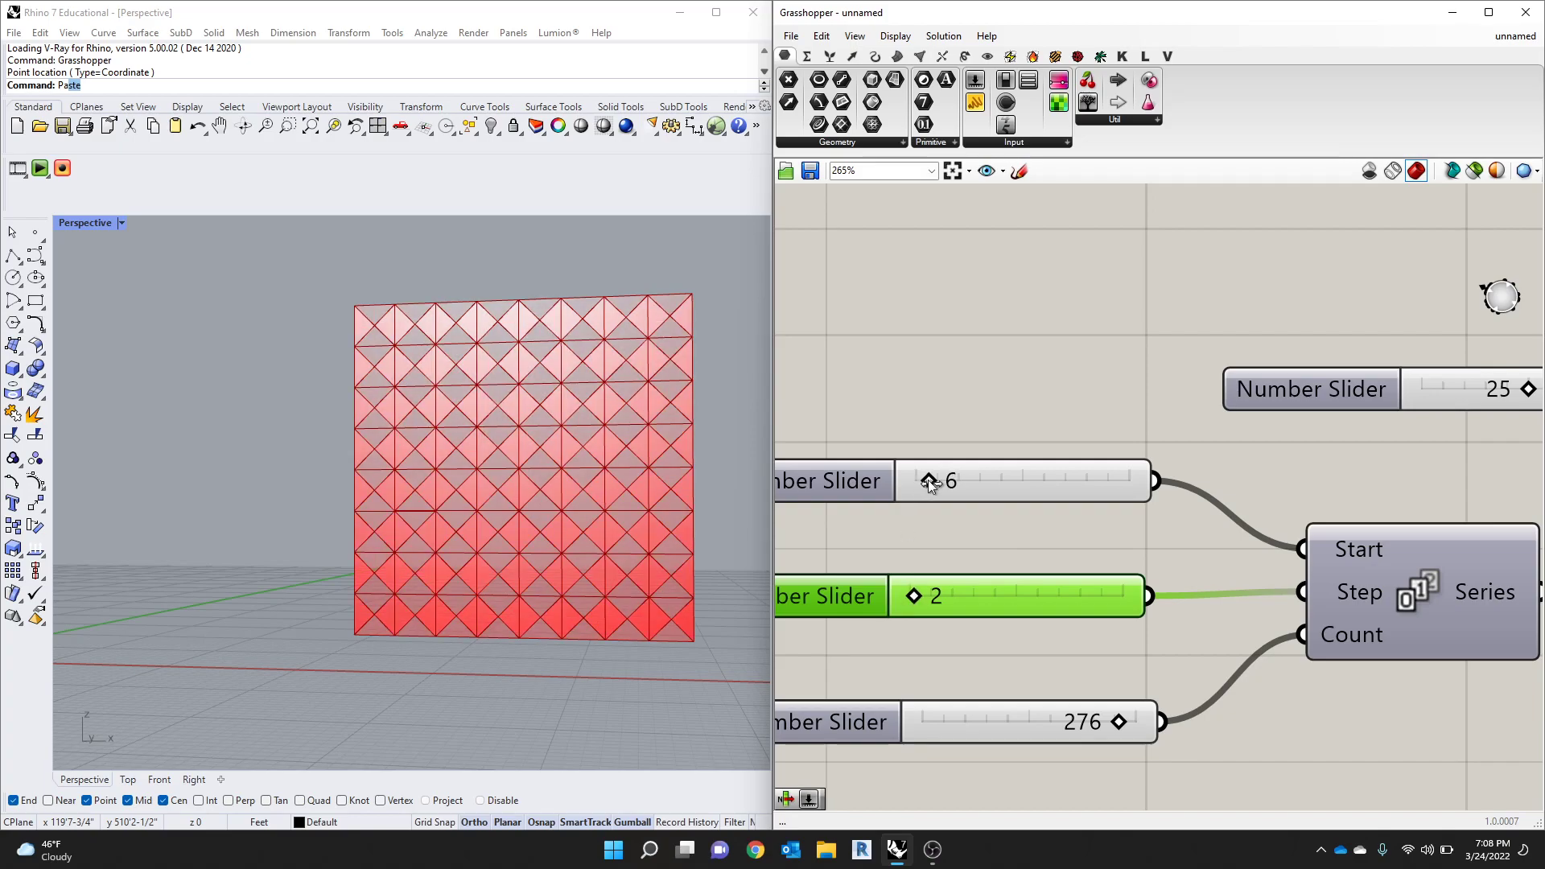
pyautogui.scroll(-3, 929, 480)
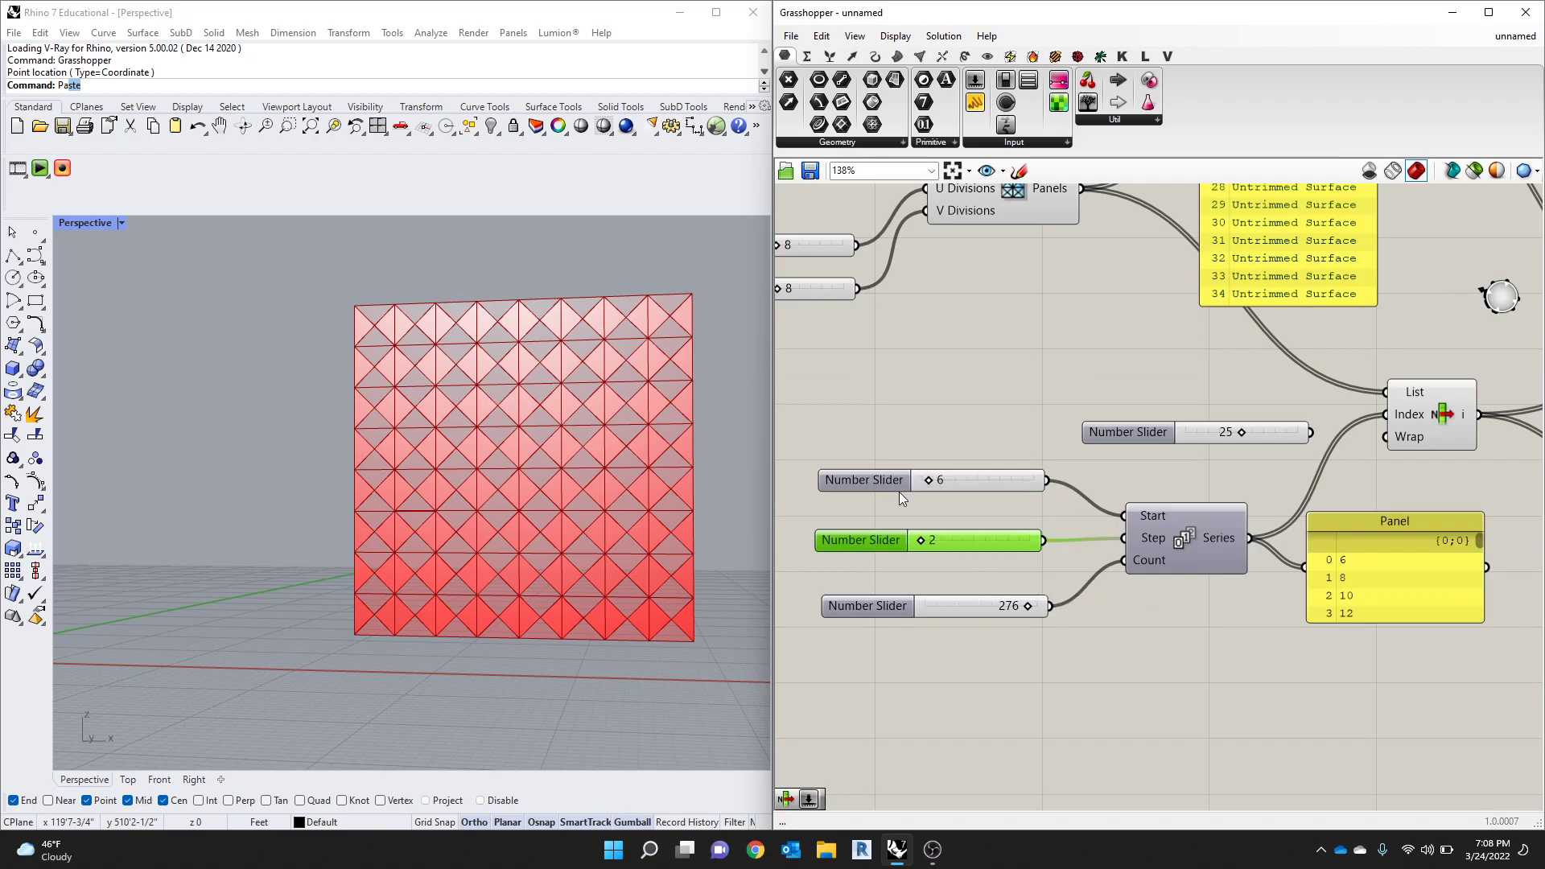
# Step: Examine which panels List Item picks from the full surface list by highlighting the component and its output container in the viewport
pyautogui.scroll(-2, 1464, 418)
pyautogui.scroll(1, 1329, 447)
pyautogui.click(1343, 433)
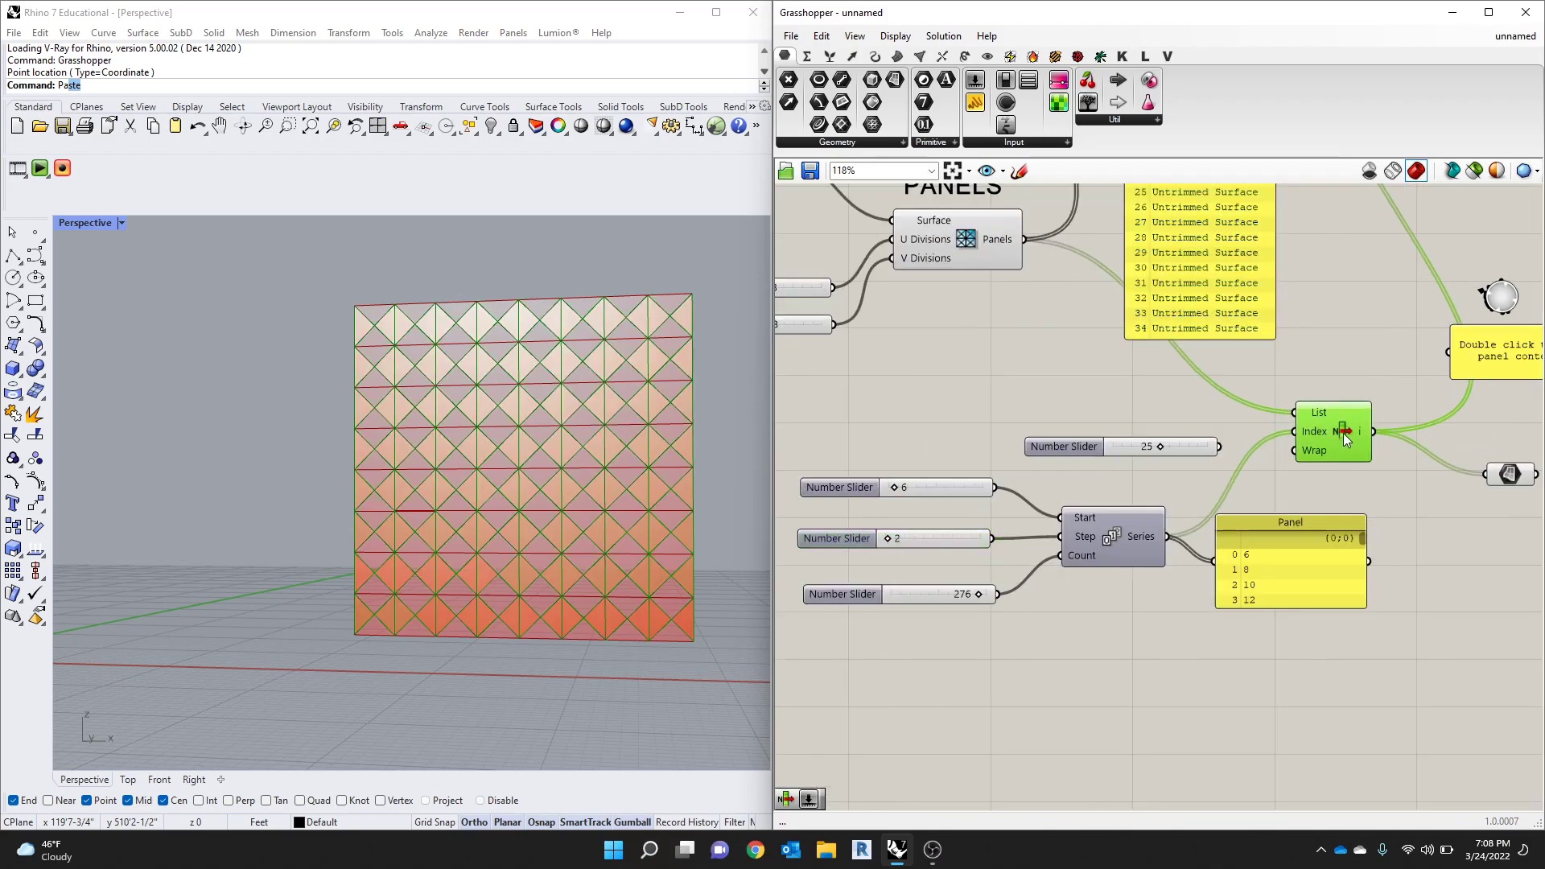
pyautogui.scroll(-2, 1223, 507)
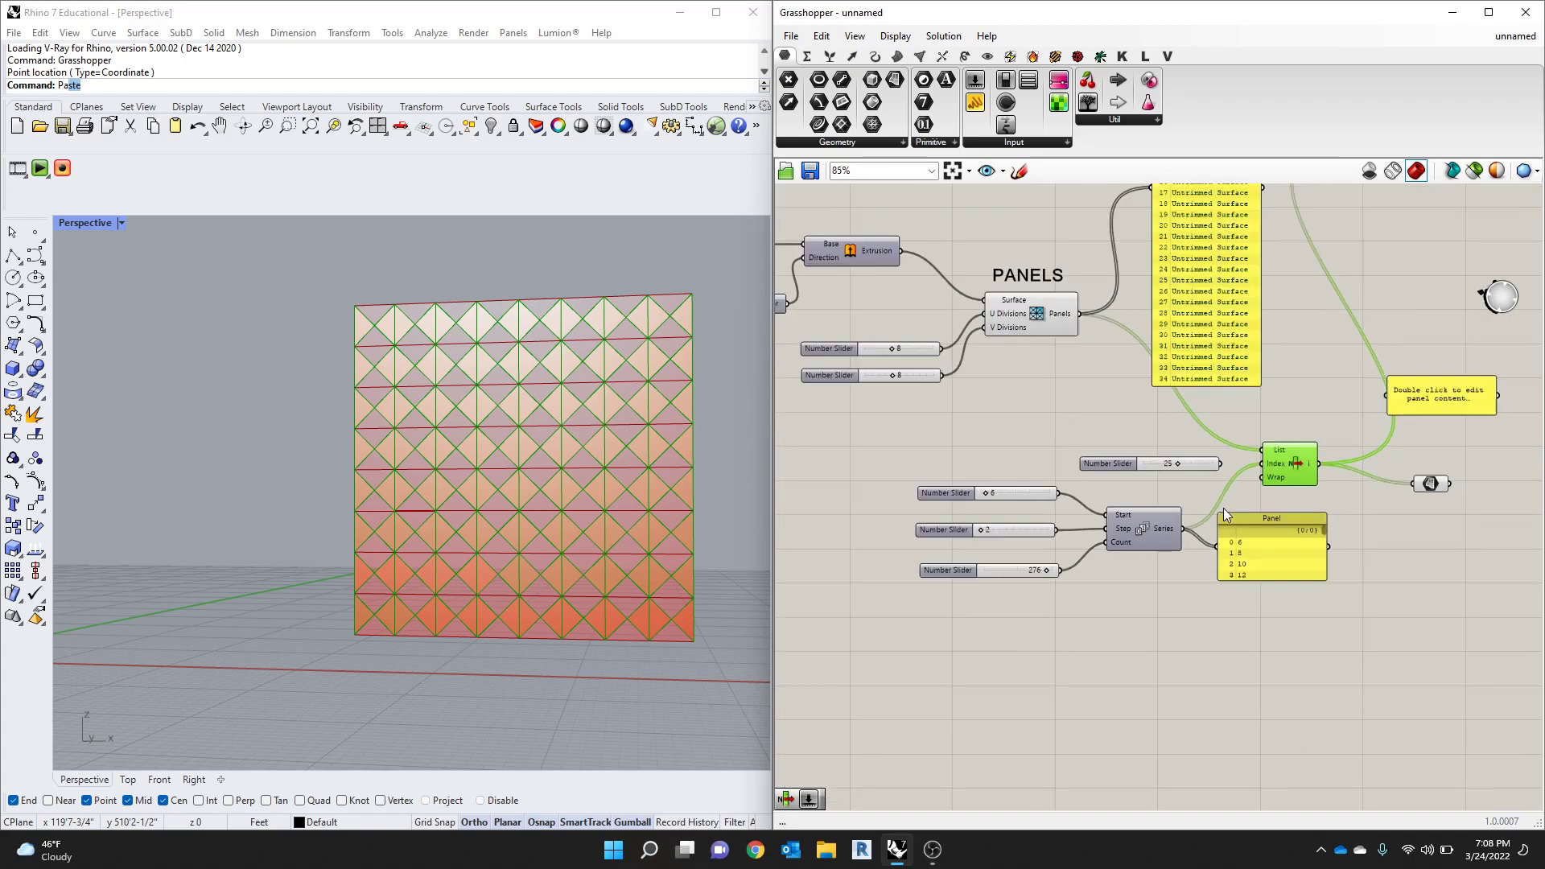
pyautogui.scroll(2, 1287, 450)
pyautogui.click(1350, 393)
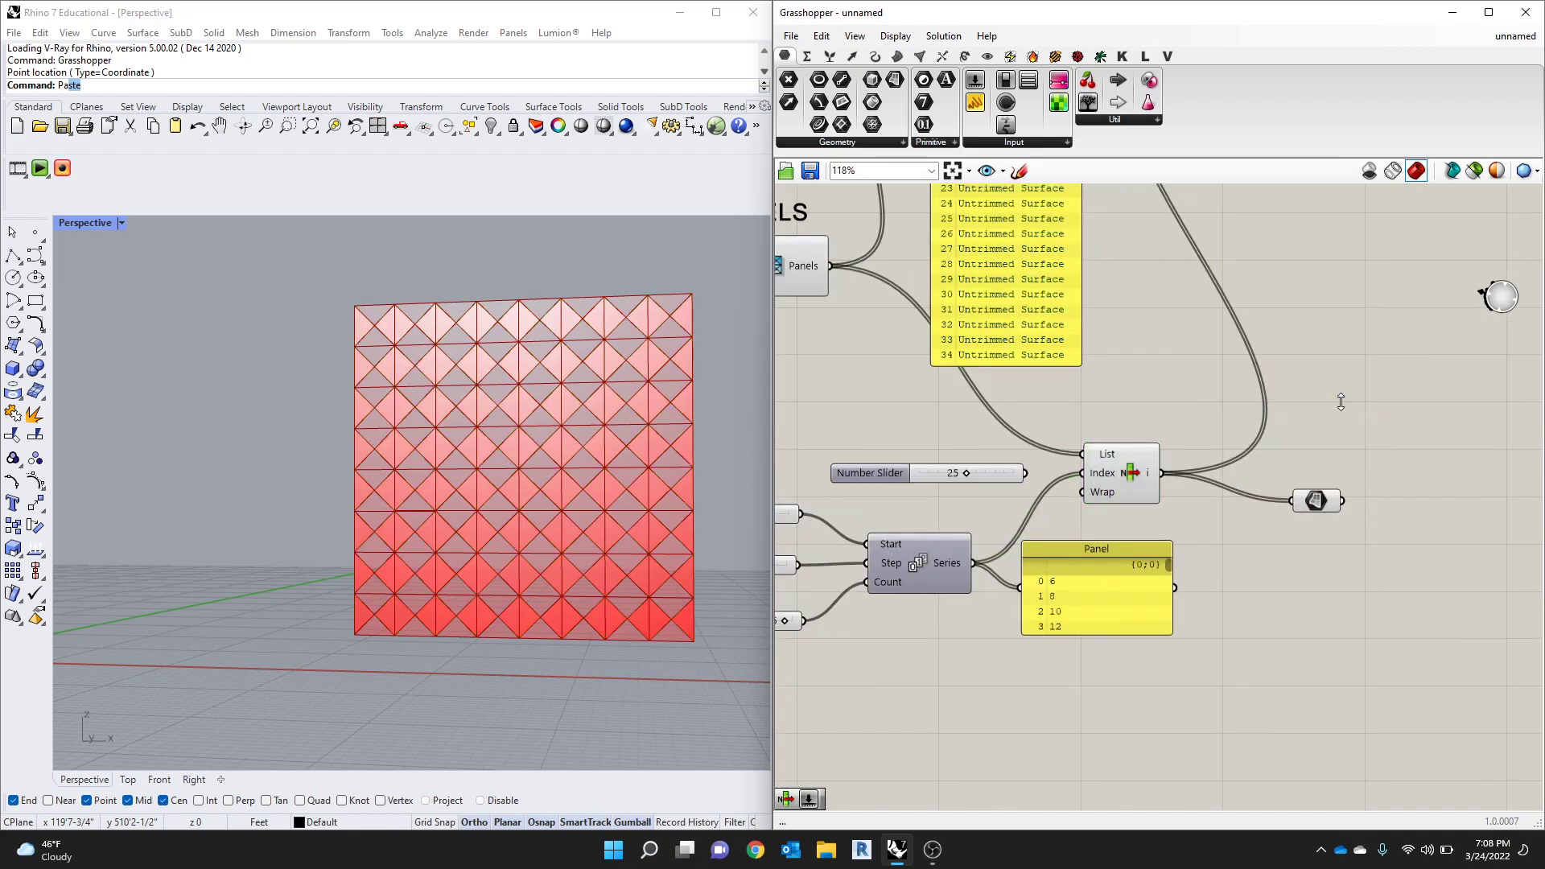
pyautogui.scroll(-4, 1324, 471)
pyautogui.click(1315, 483)
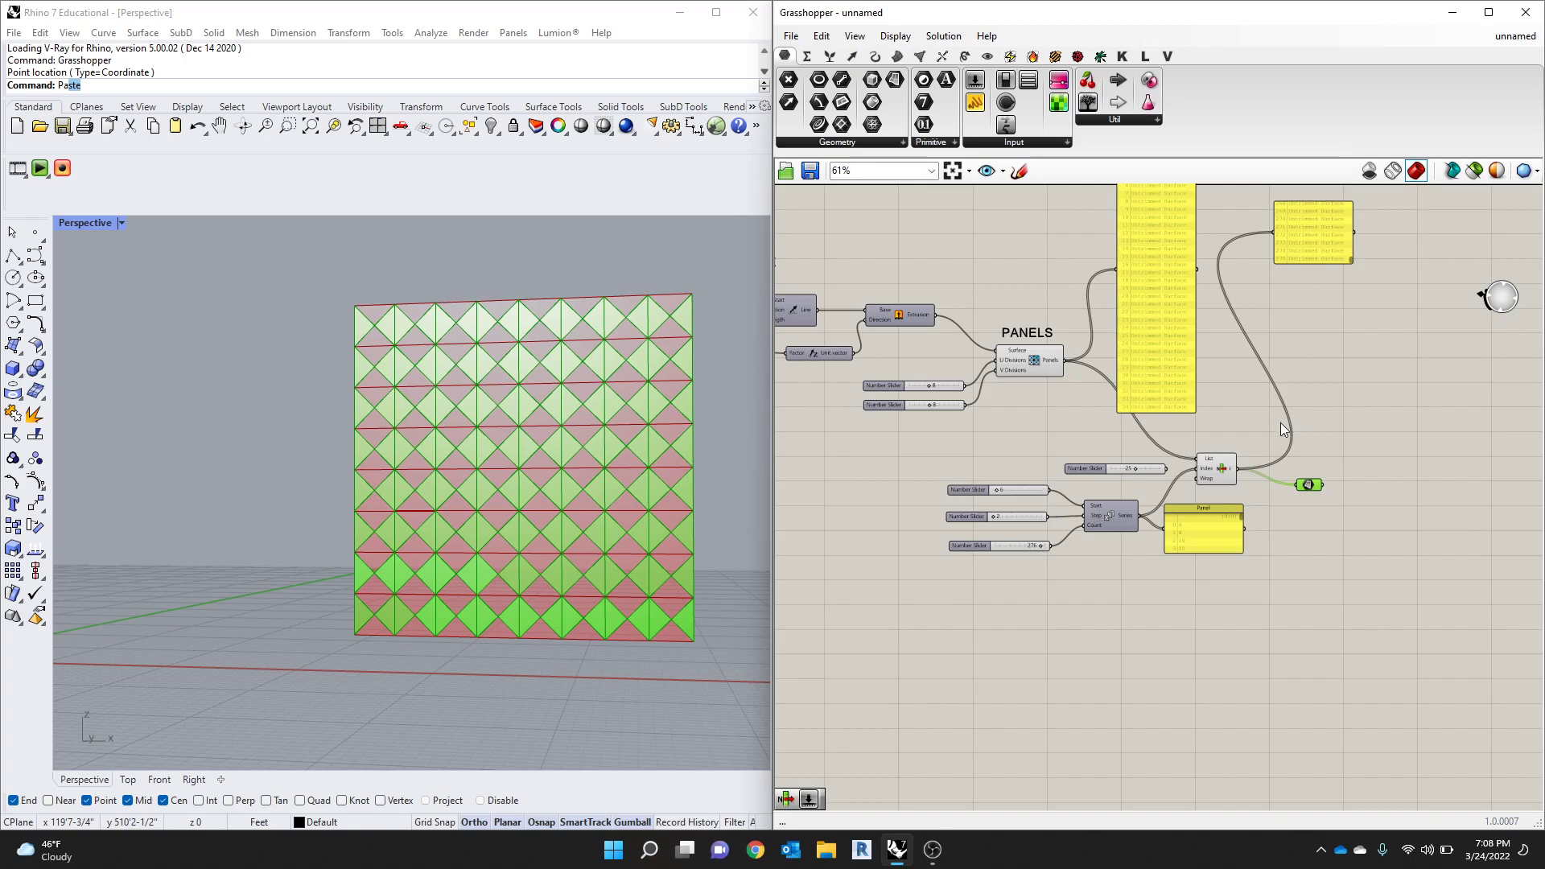
pyautogui.scroll(6, 1205, 461)
pyautogui.click(1228, 435)
pyautogui.scroll(-3, 1223, 458)
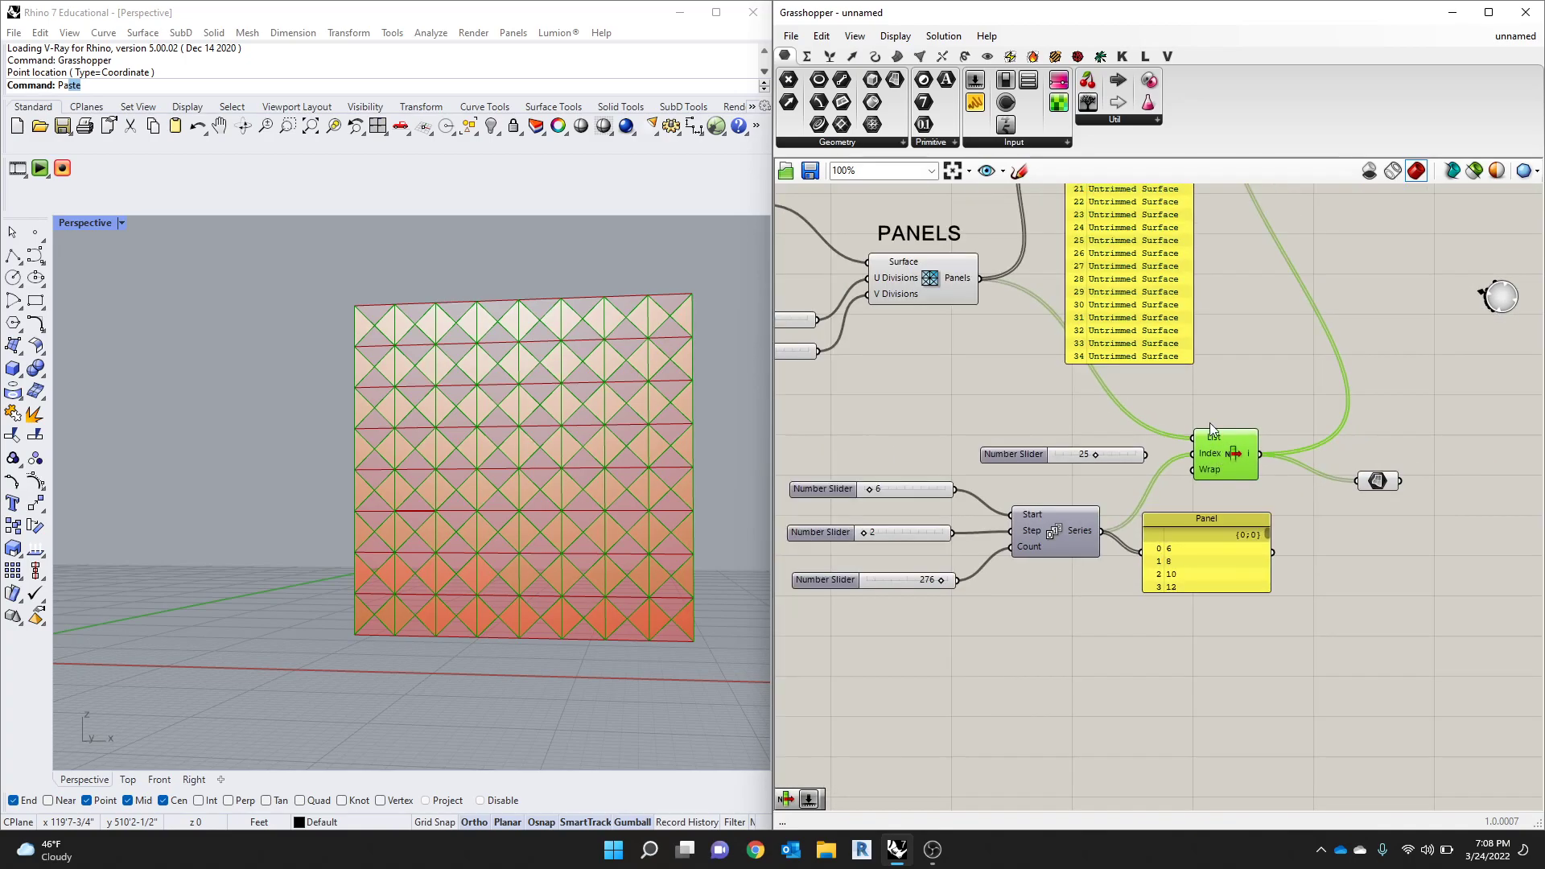
pyautogui.scroll(-3, 1182, 386)
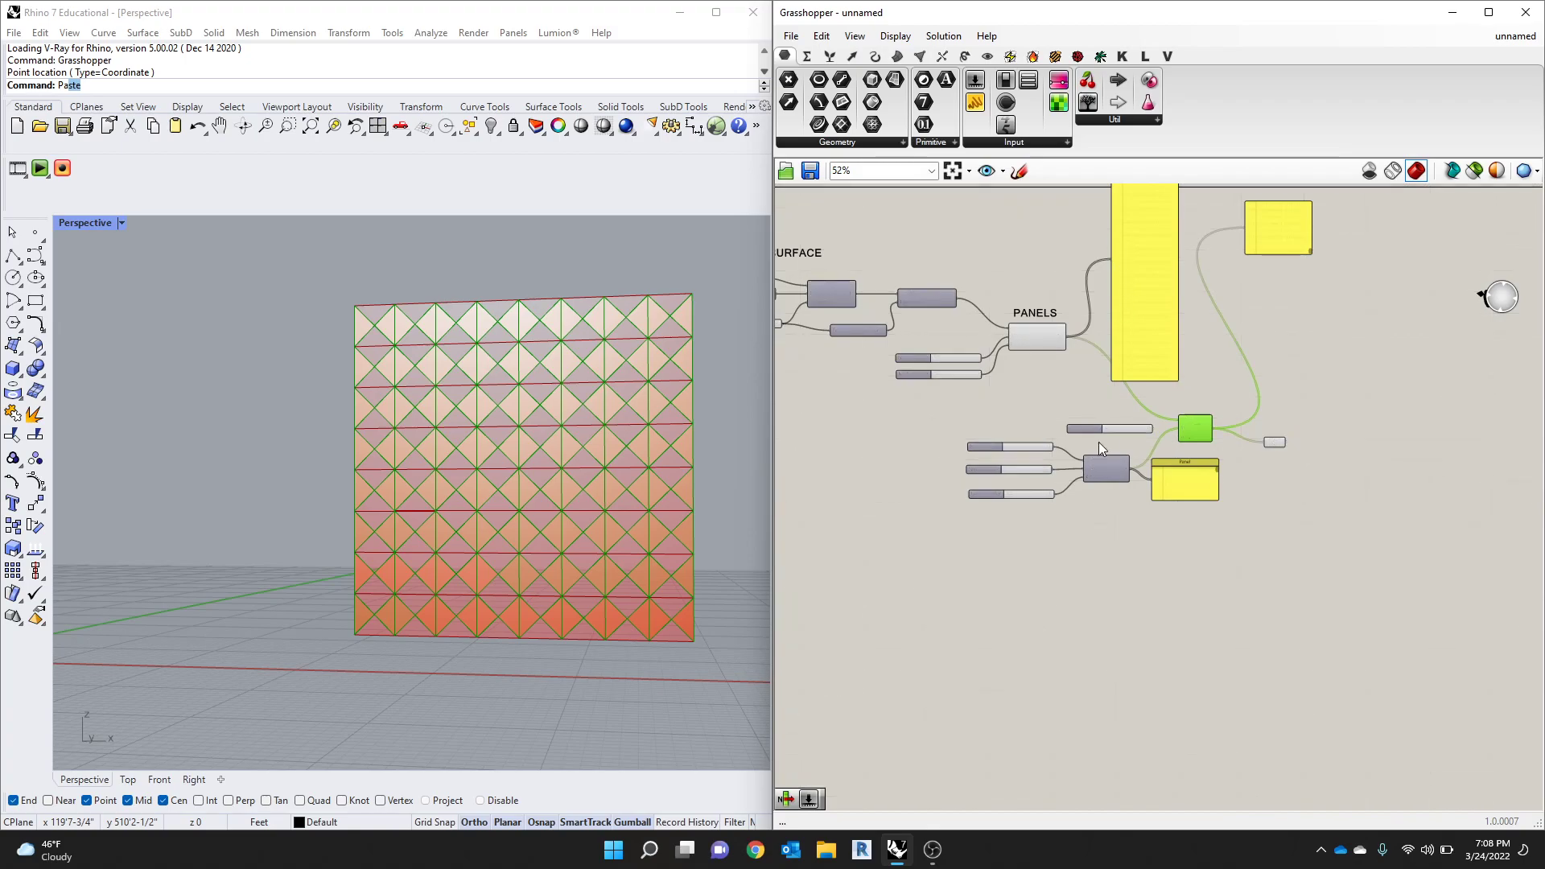
pyautogui.scroll(4, 1135, 201)
pyautogui.scroll(3, 1191, 229)
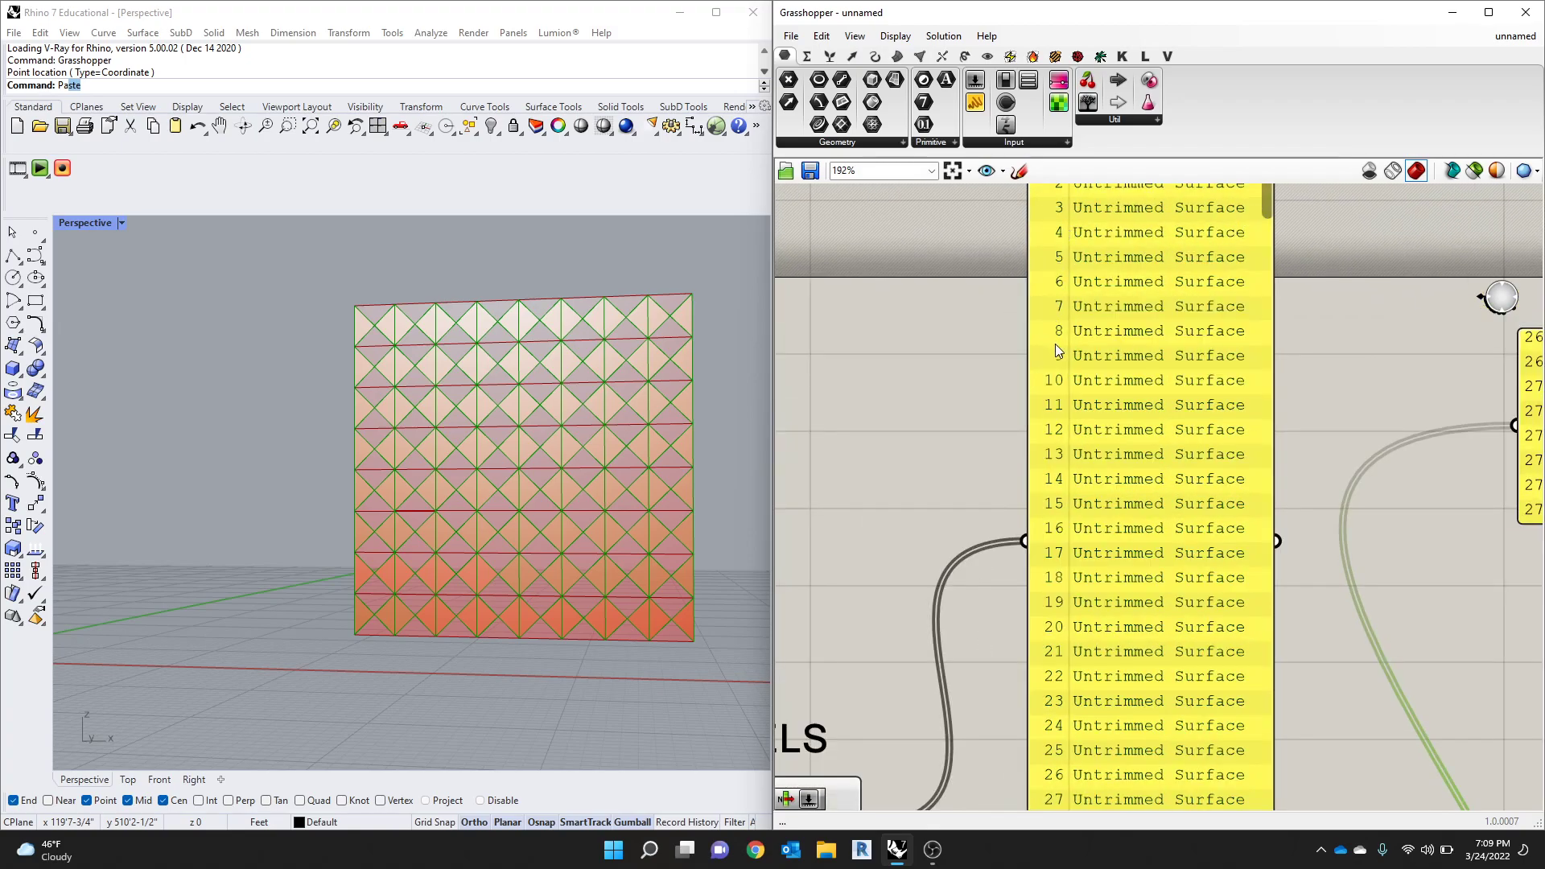
pyautogui.scroll(-5, 1053, 407)
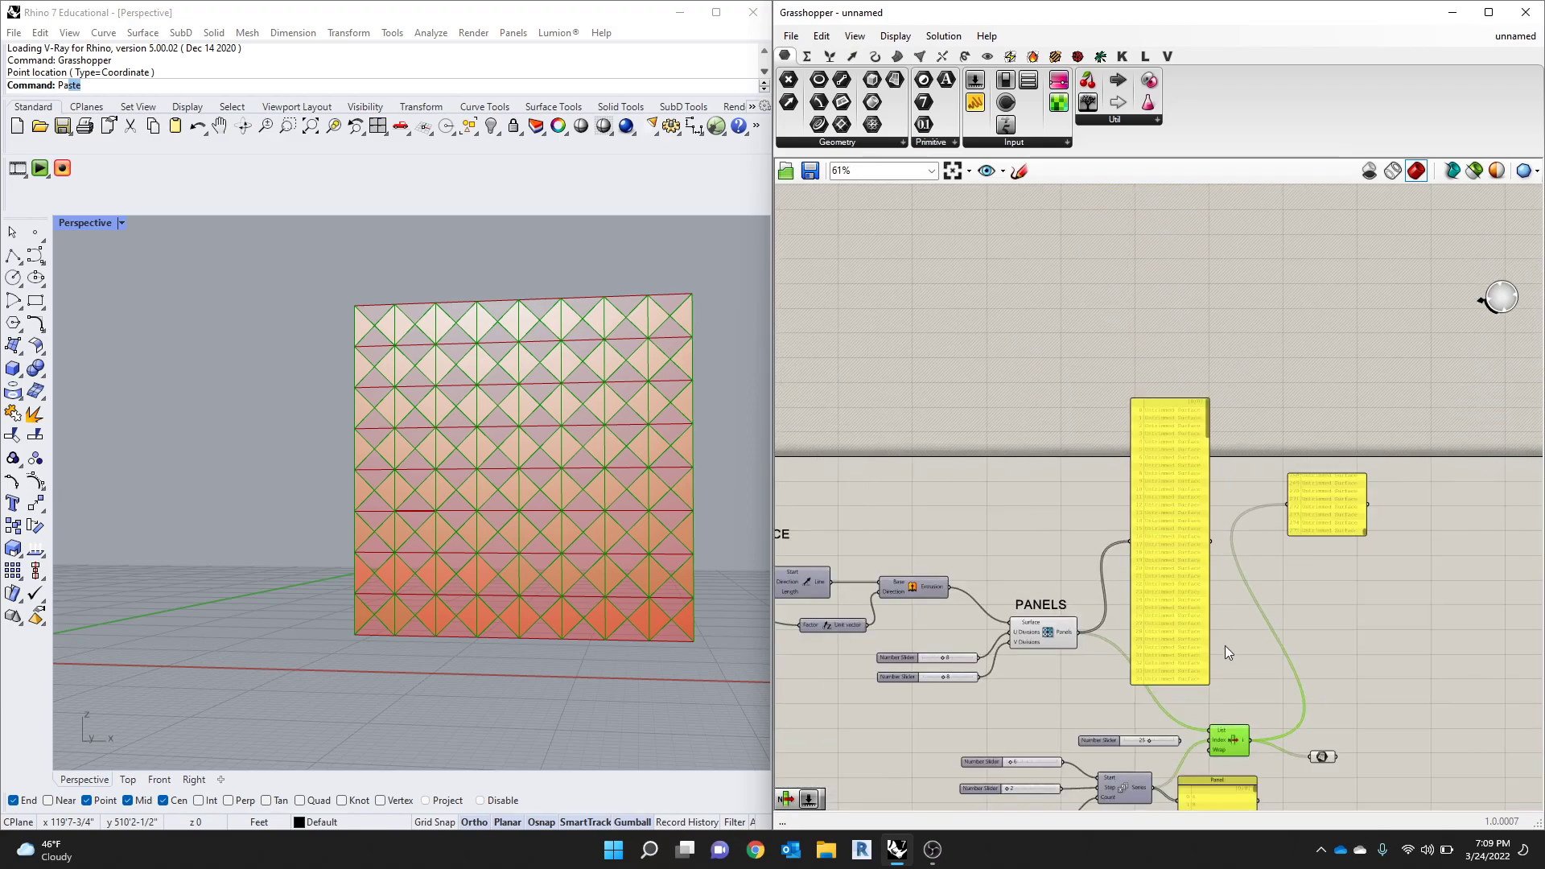
pyautogui.scroll(1, 1220, 626)
# Step: Delete the tall text panel listing all surfaces and move the List Item component up
pyautogui.click(1161, 457)
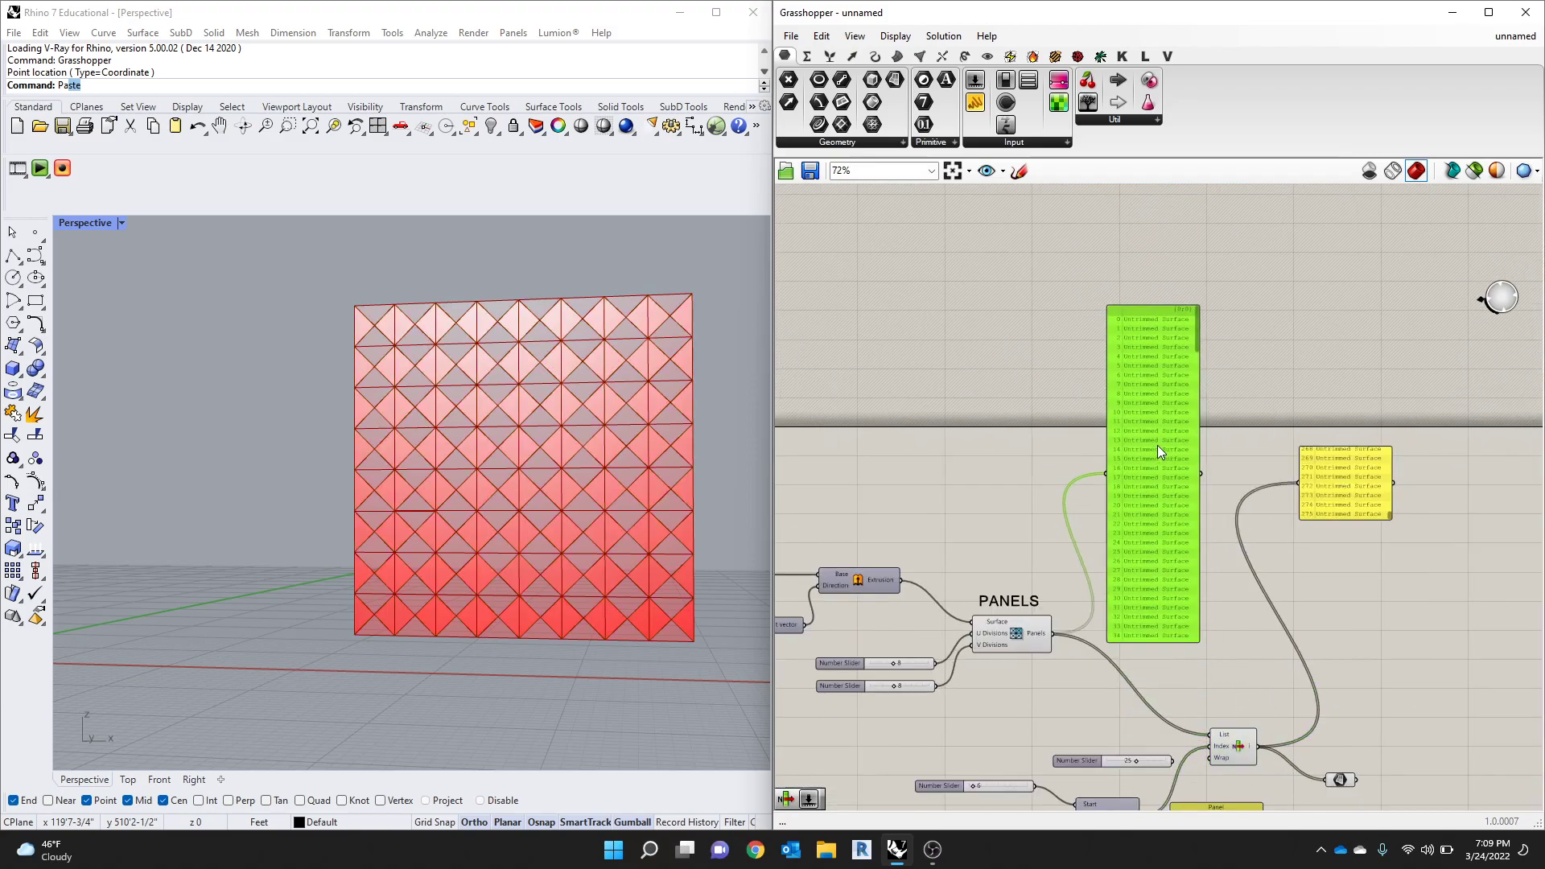
pyautogui.press('Delete')
pyautogui.scroll(5, 1229, 763)
pyautogui.scroll(1, 1229, 763)
pyautogui.moveTo(1250, 740); pyautogui.dragTo(1218, 619)
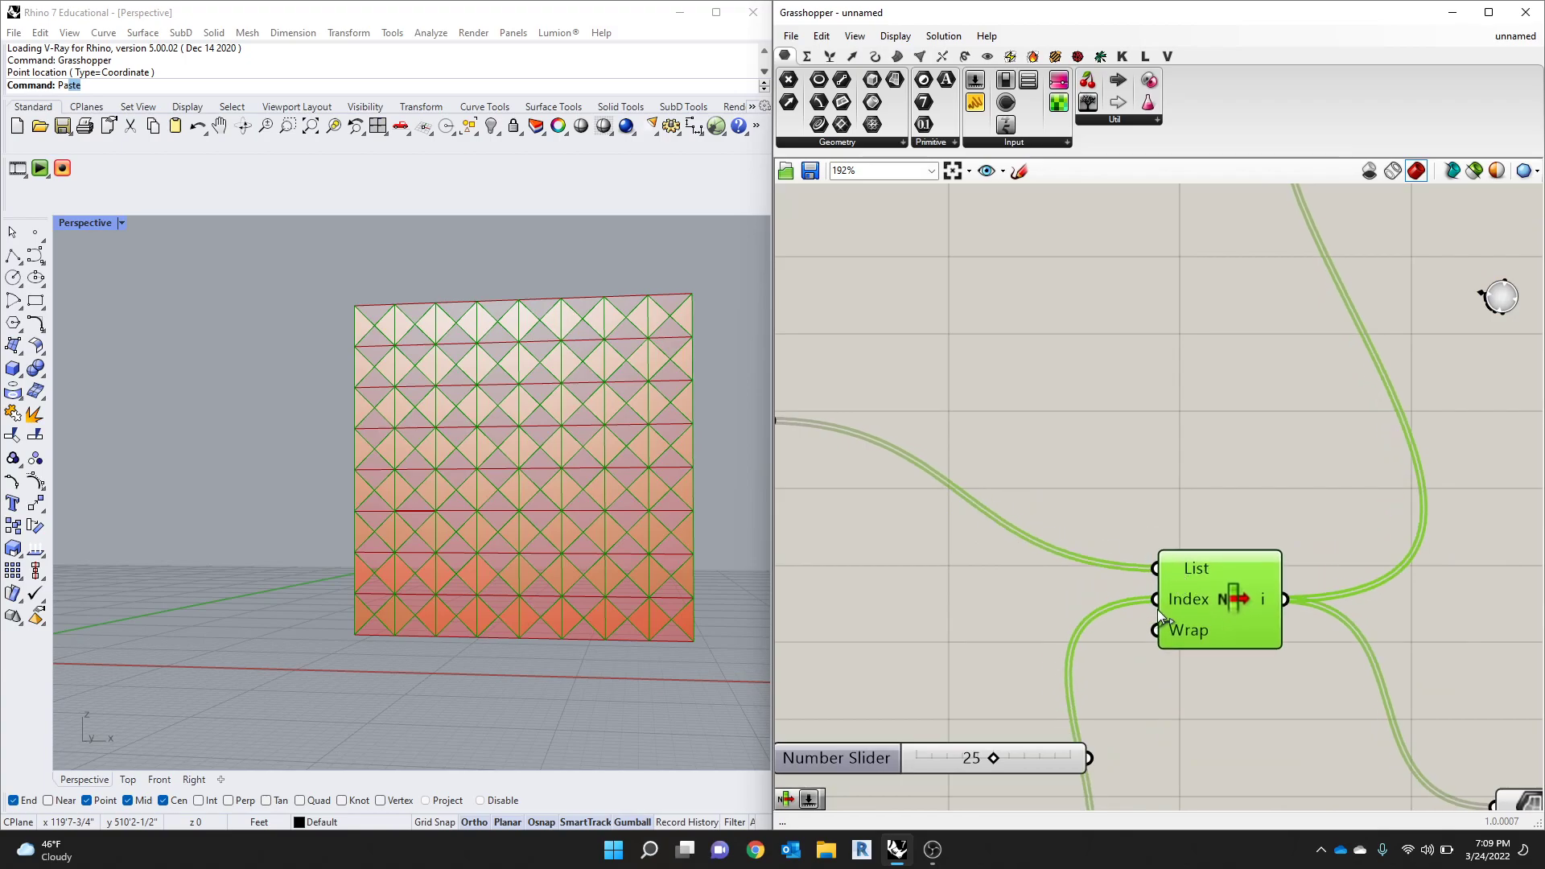
# Step: Delete the Series component, its text panel, its three sliders and the unused index slider, and highlight the container fed by List Item
pyautogui.scroll(-2, 1196, 628)
pyautogui.scroll(4, 1191, 605)
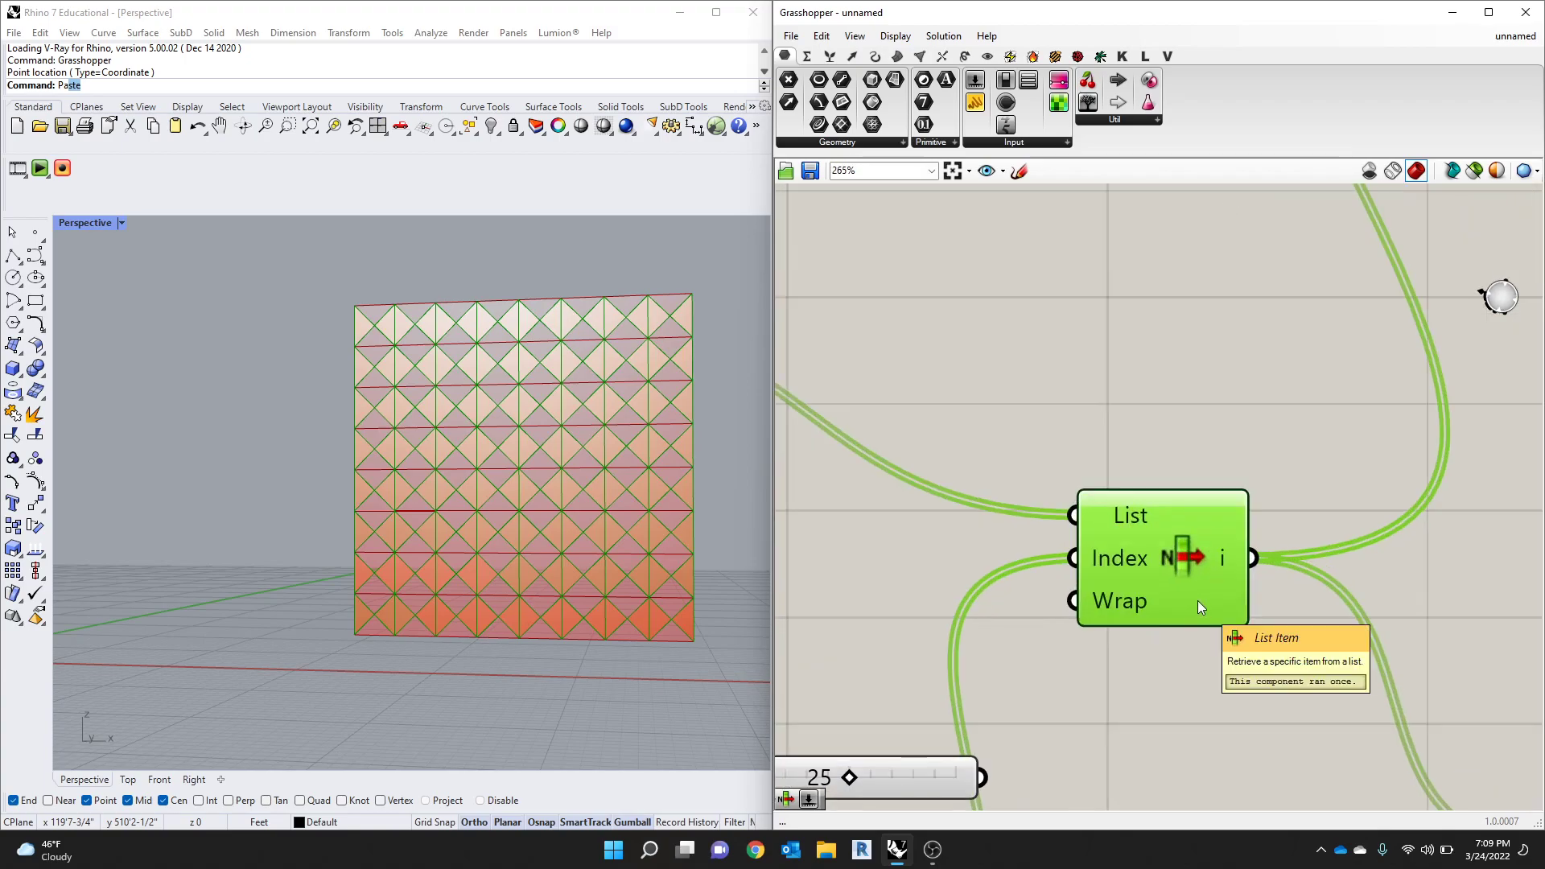
pyautogui.scroll(-2, 1070, 447)
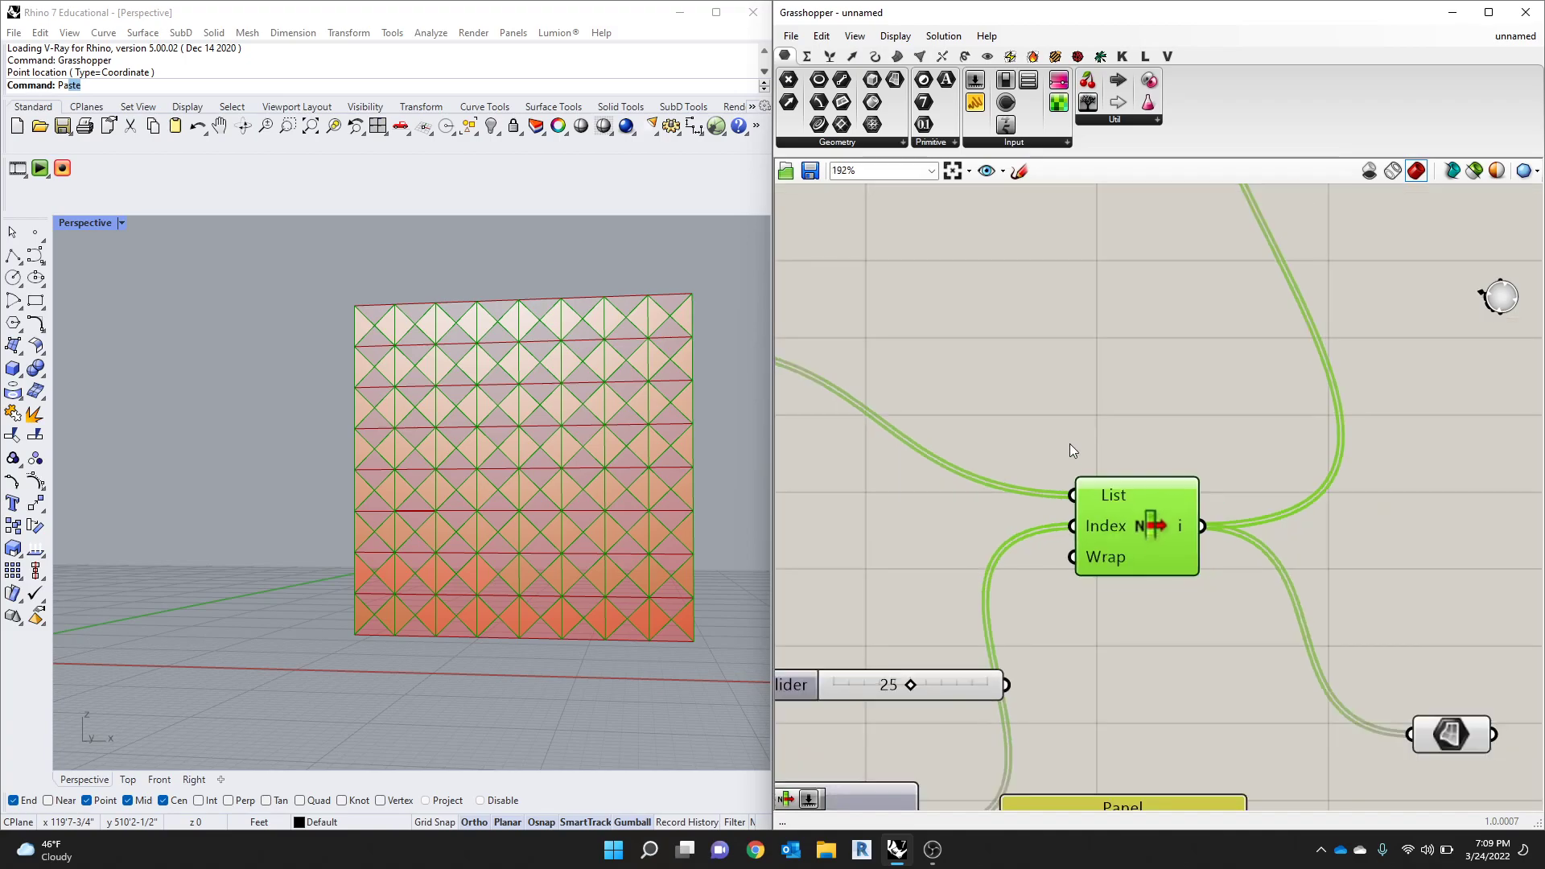
pyautogui.scroll(-2, 1166, 515)
pyautogui.click(1151, 673)
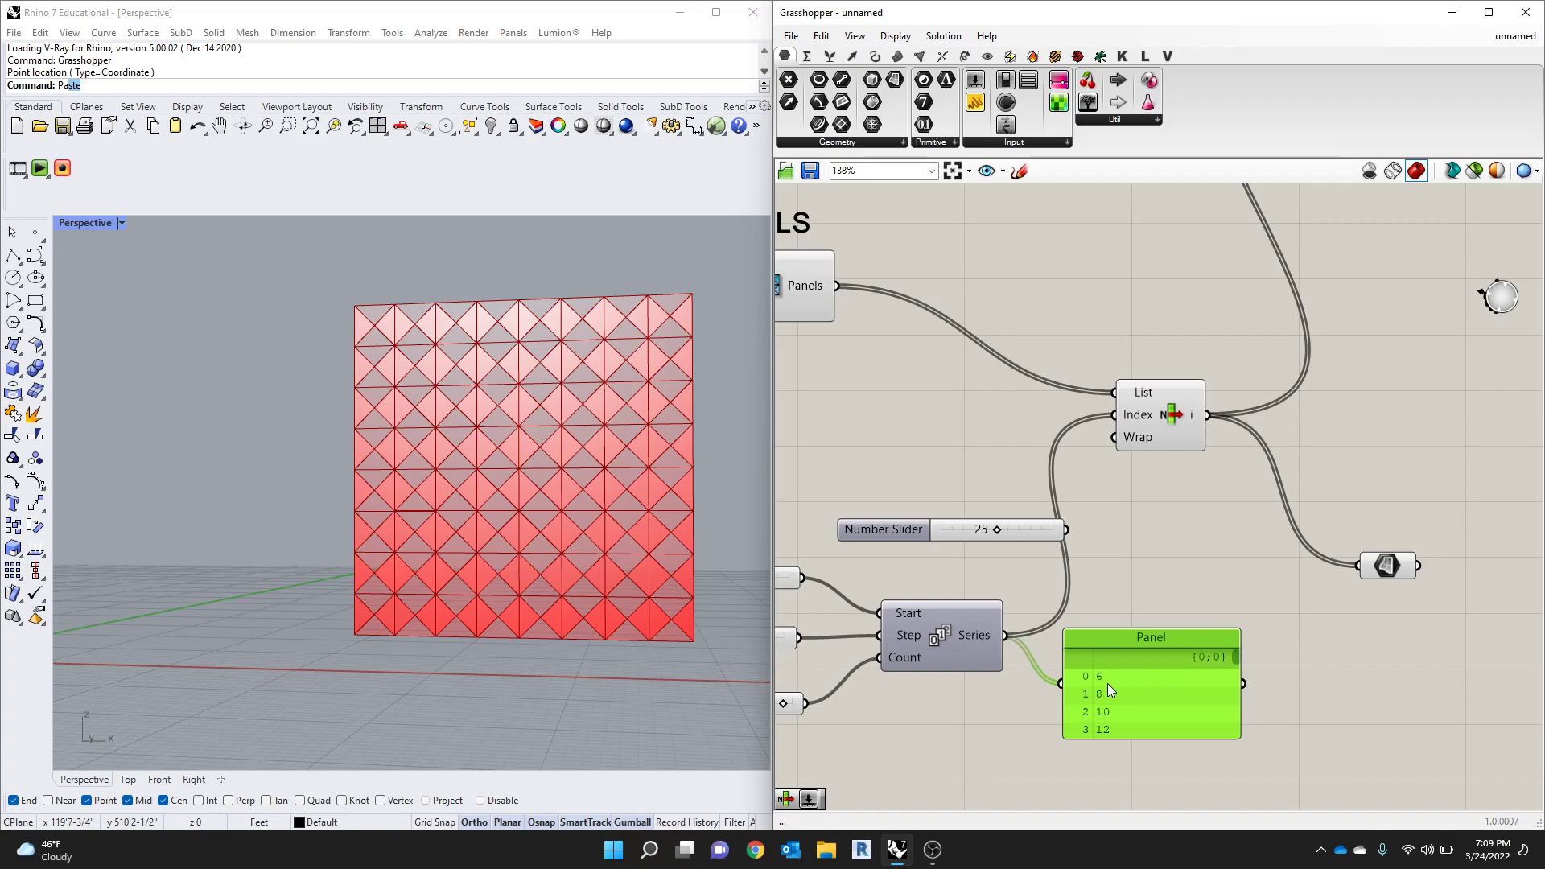
pyautogui.scroll(-3, 1118, 669)
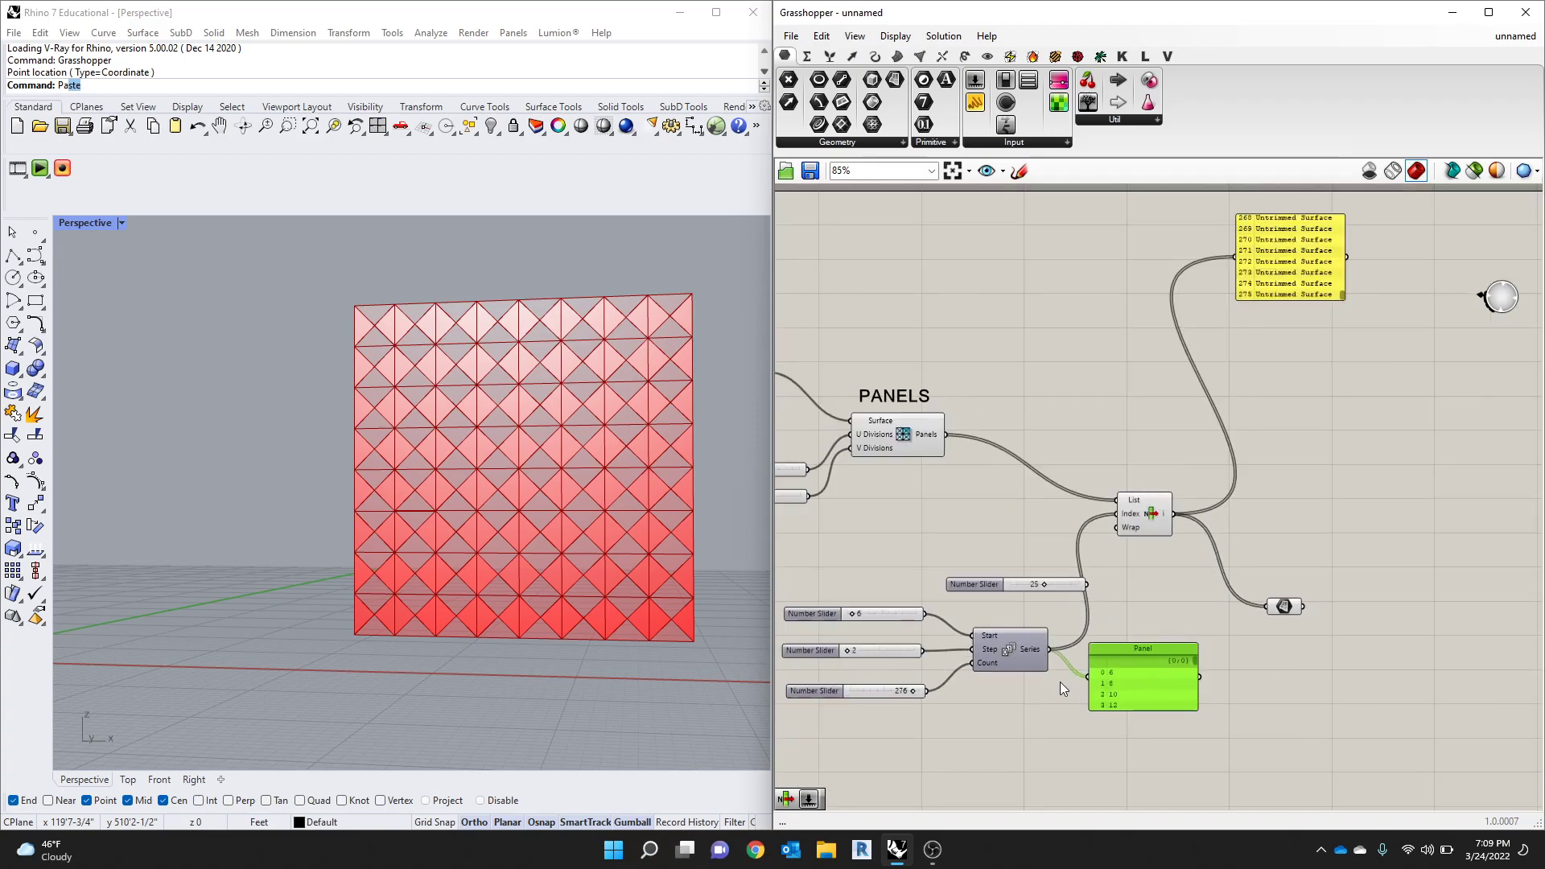
pyautogui.press('Delete')
pyautogui.moveTo(1048, 547); pyautogui.dragTo(900, 704)
pyautogui.press('Delete')
pyautogui.click(1283, 606)
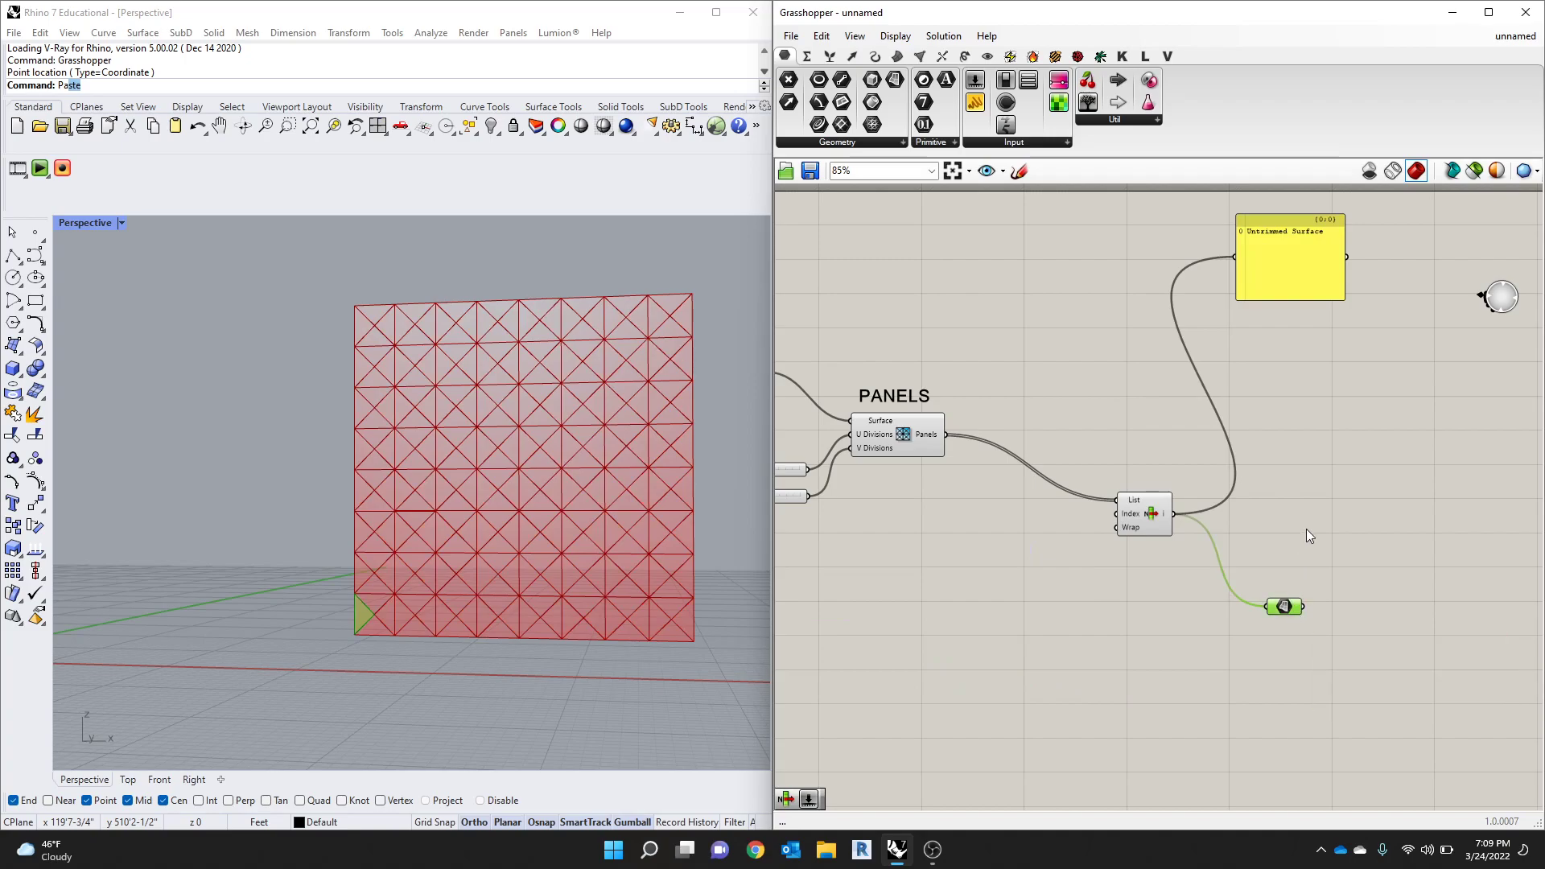
# Step: Move the List Item component, its text panel and its output geometry container closer to the PANELS component
pyautogui.scroll(-1, 1084, 518)
pyautogui.moveTo(1097, 533); pyautogui.dragTo(1004, 486)
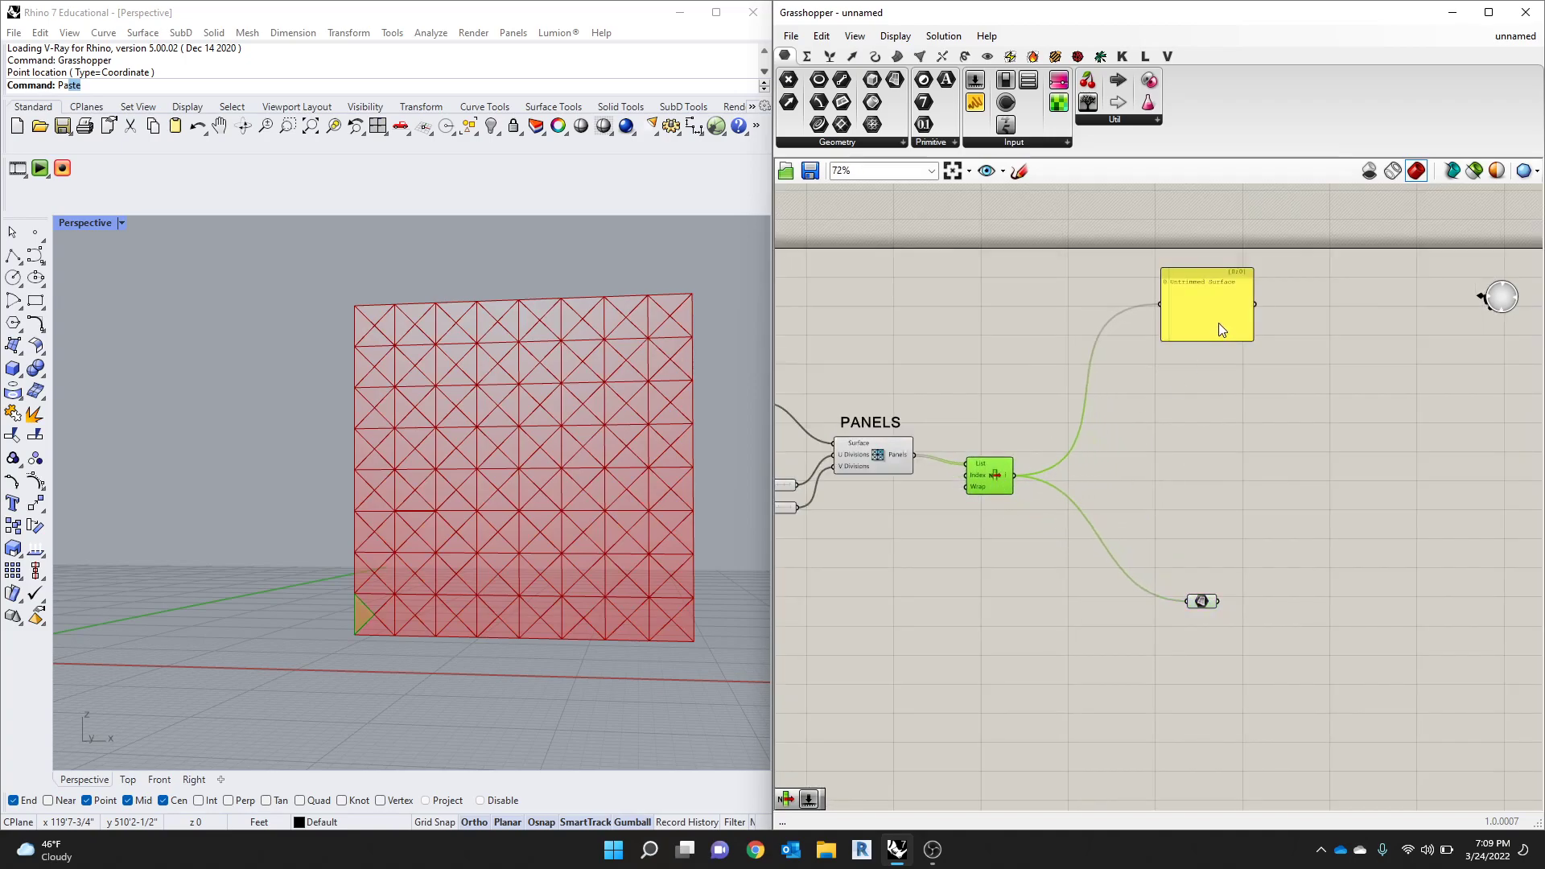
pyautogui.moveTo(1218, 322); pyautogui.dragTo(1096, 415)
pyautogui.scroll(3, 1099, 535)
pyautogui.moveTo(1255, 640); pyautogui.dragTo(1051, 465)
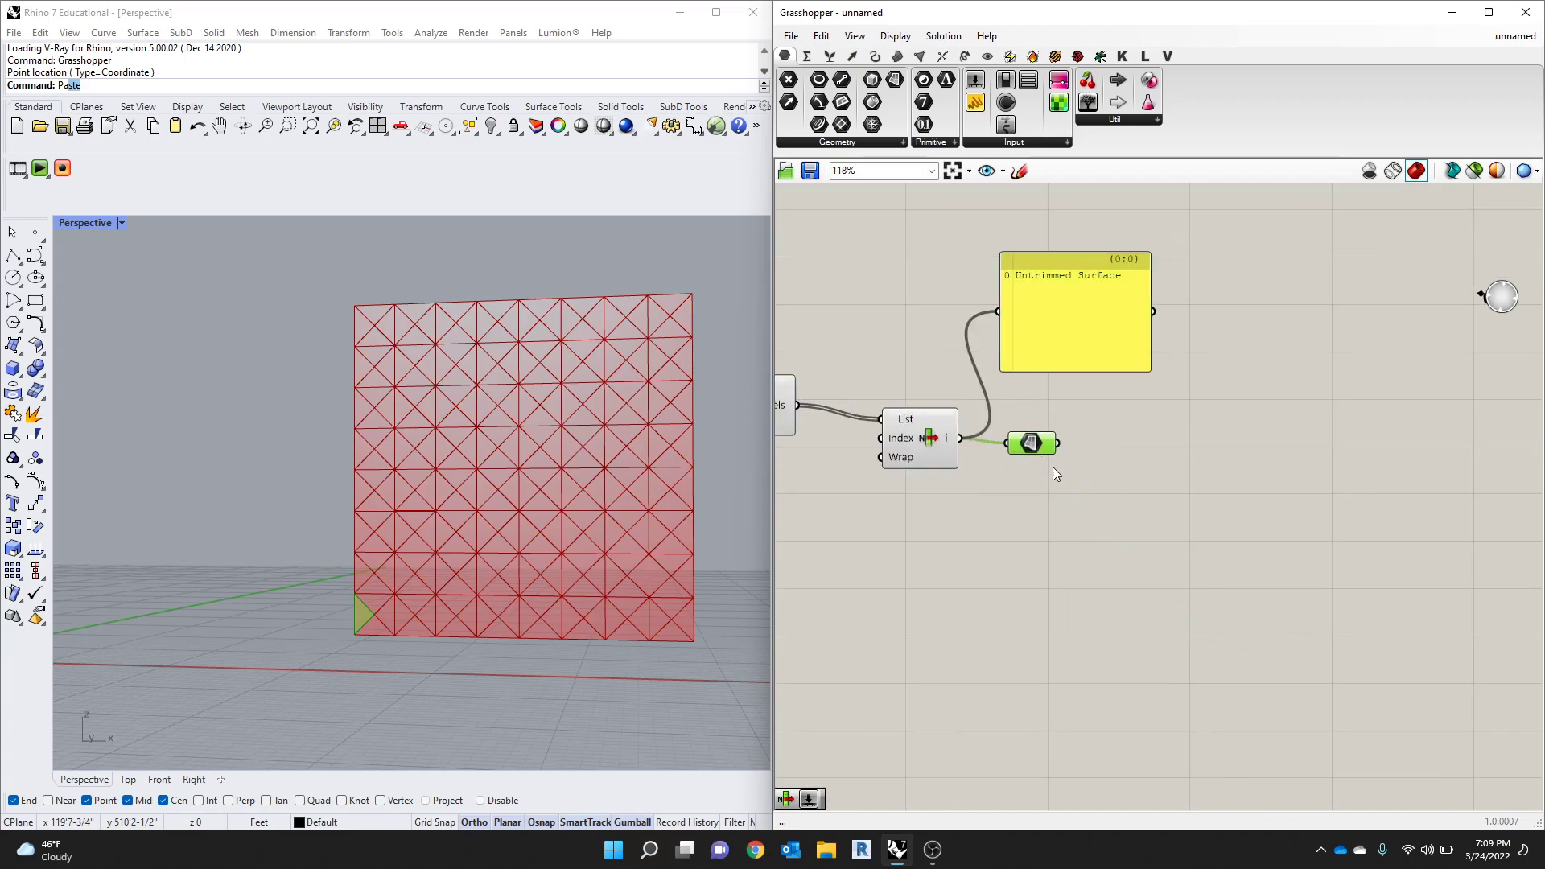
pyautogui.scroll(-4, 1050, 465)
pyautogui.scroll(4, 805, 446)
# Step: Tighten the List Item, container and text panel layout, and shrink the text panel to fit its single entry
pyautogui.moveTo(929, 455)
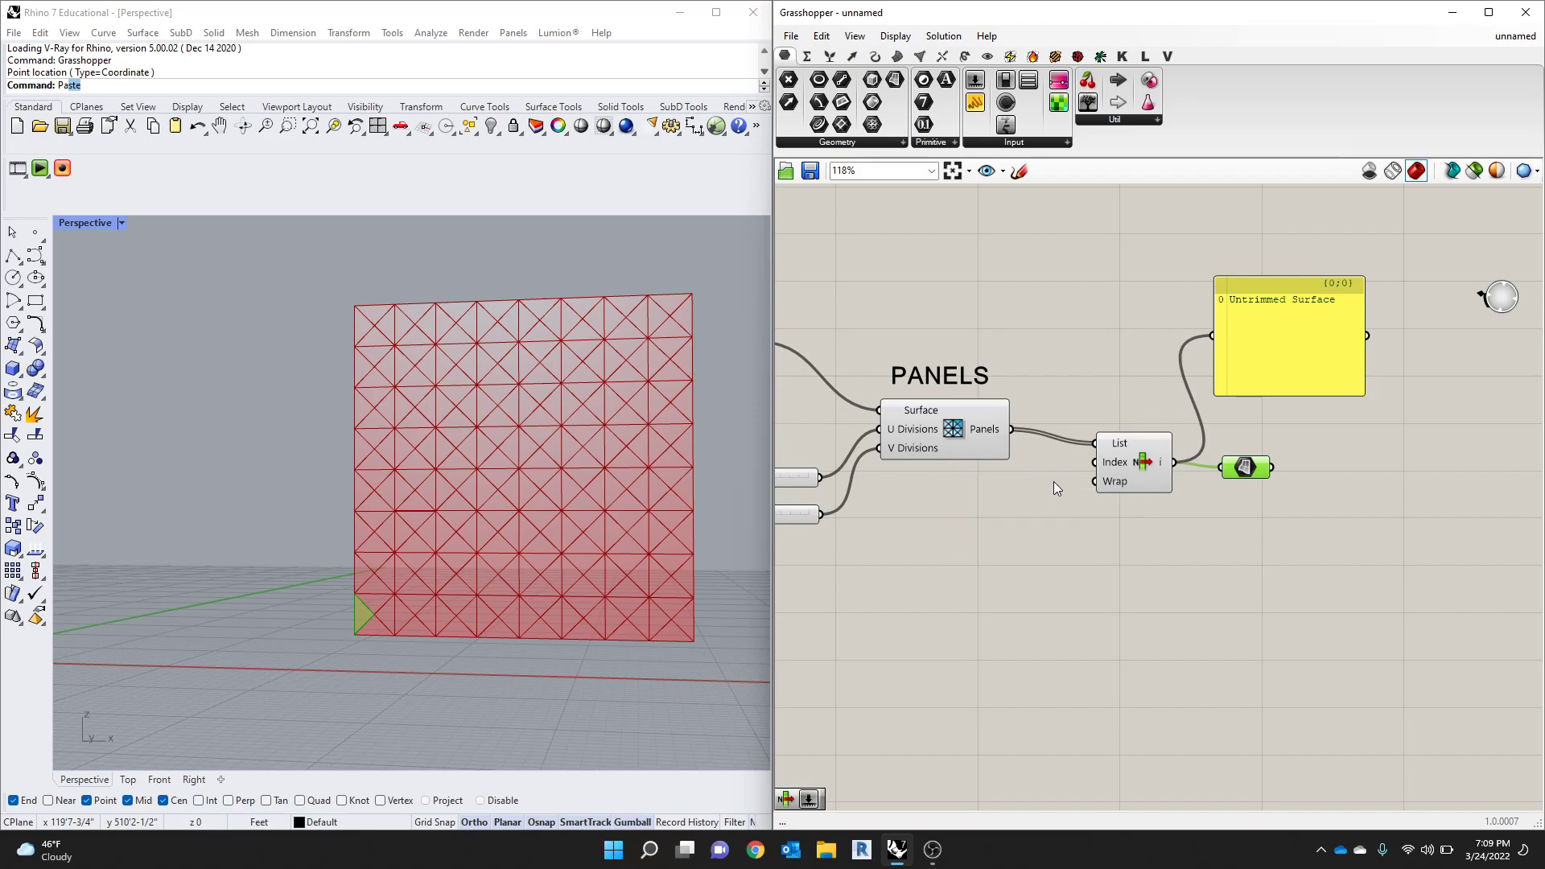
pyautogui.moveTo(1140, 466); pyautogui.dragTo(1103, 439)
pyautogui.moveTo(1254, 473); pyautogui.dragTo(1225, 461)
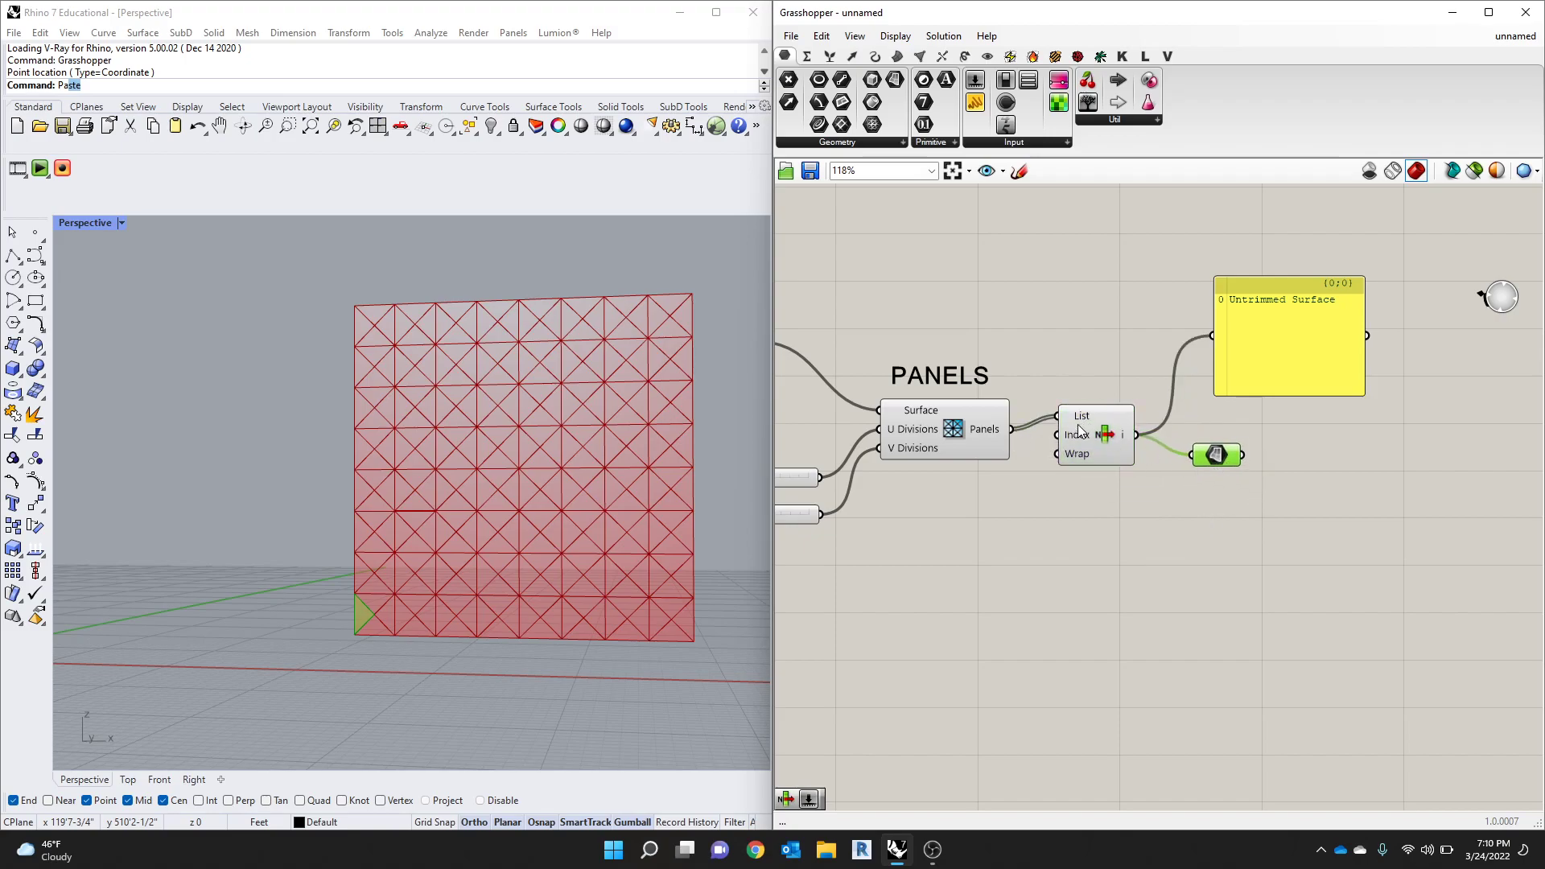
pyautogui.moveTo(1283, 360); pyautogui.dragTo(1252, 309)
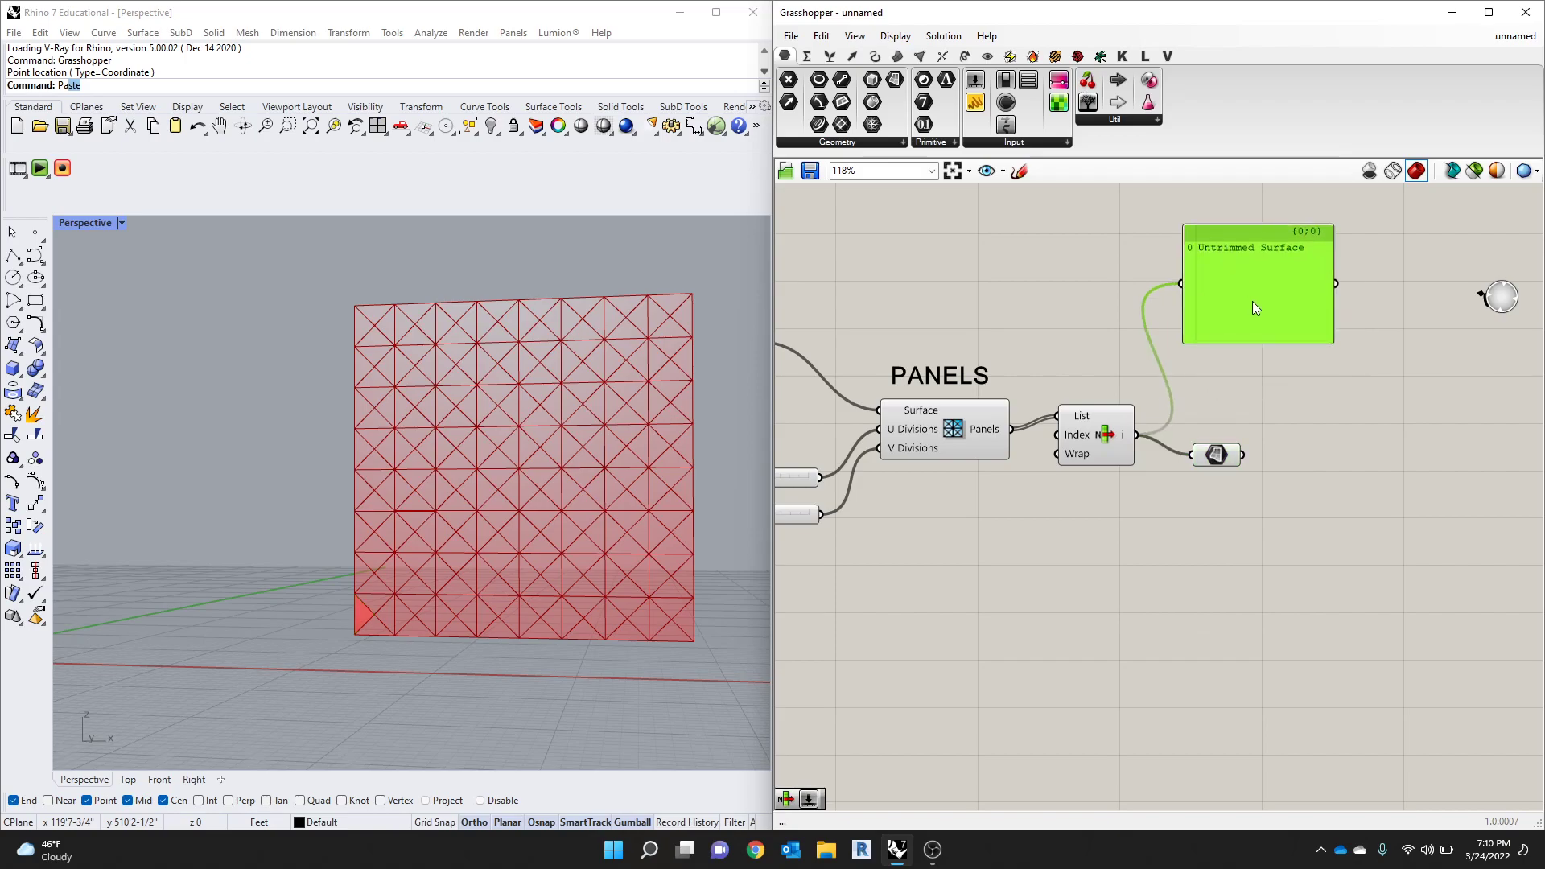
pyautogui.moveTo(1260, 228); pyautogui.dragTo(1247, 289)
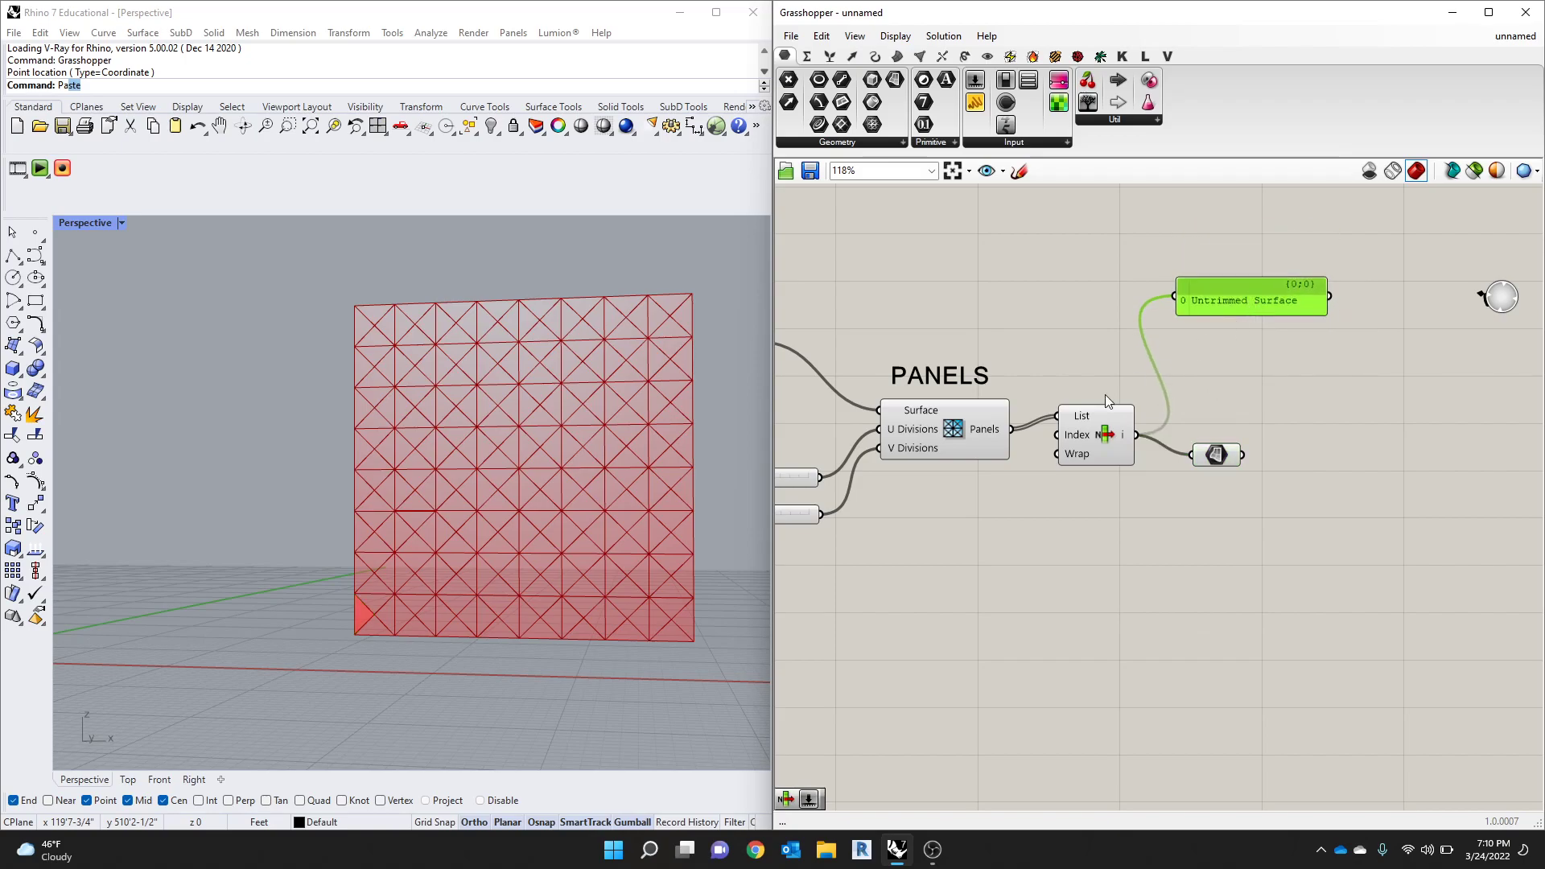
# Step: Turn off the preview of the components upstream of the geometry container, isolating the single triangle panel in the Rhino viewport
pyautogui.scroll(-6, 1114, 414)
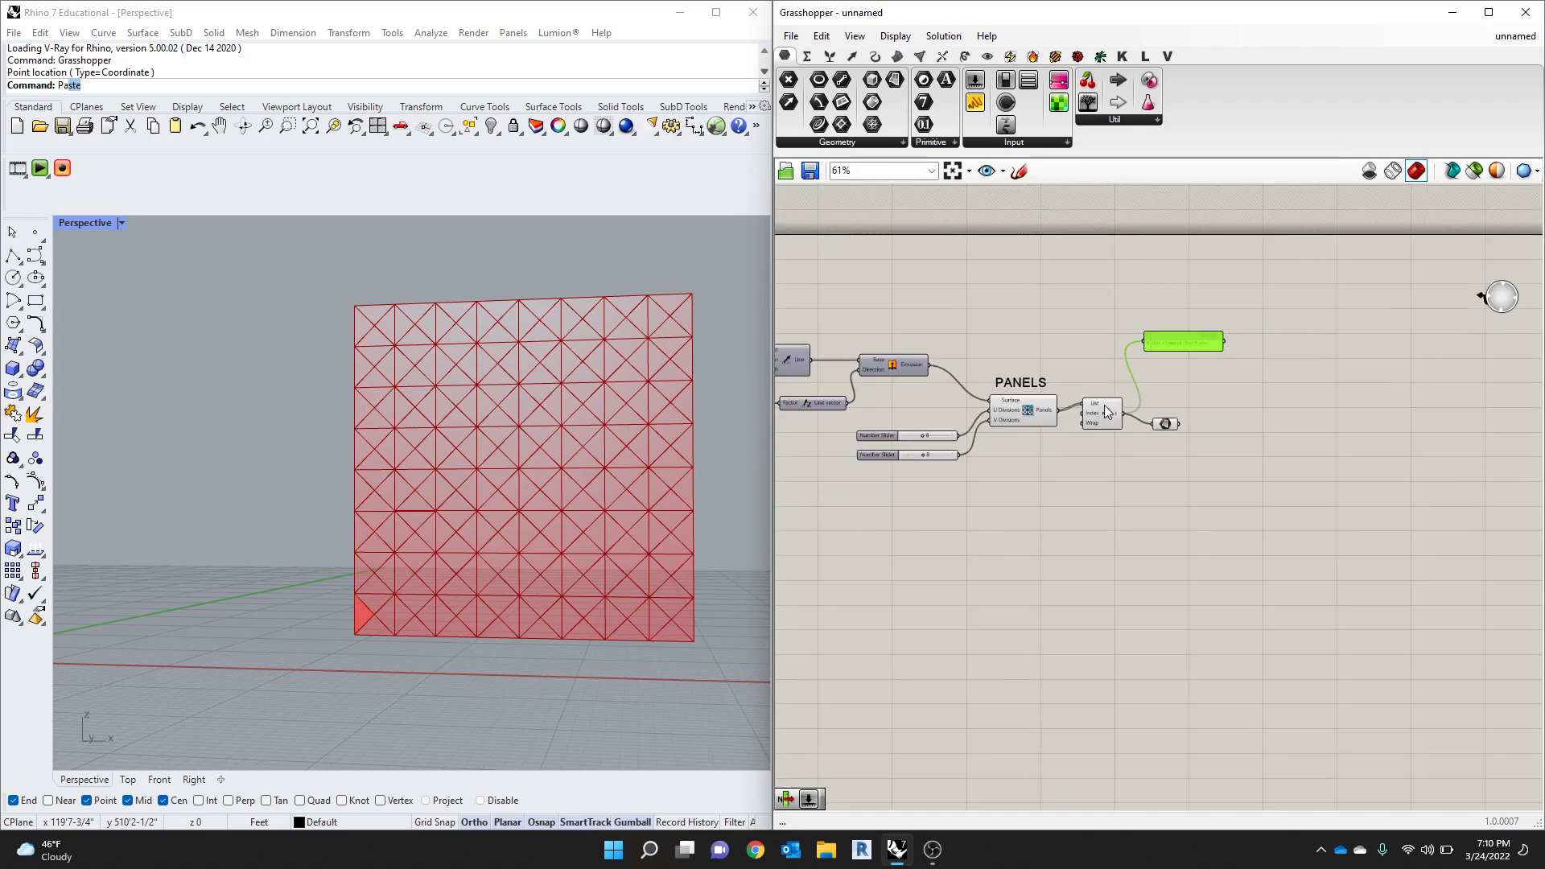
pyautogui.moveTo(1097, 362); pyautogui.dragTo(1012, 457)
pyautogui.middleClick(1062, 415)
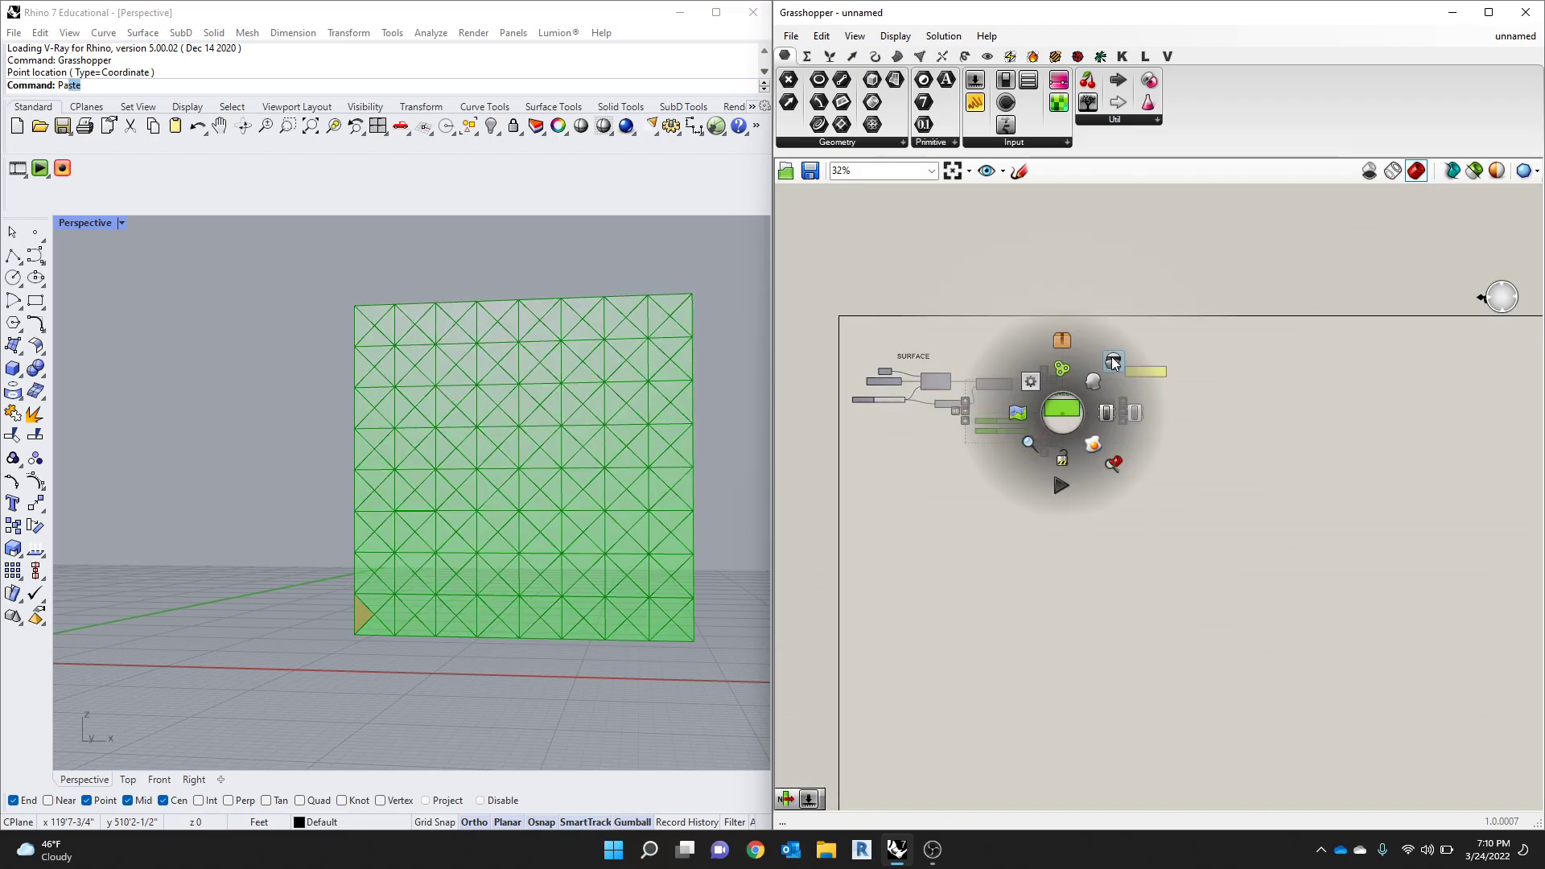
pyautogui.click(1063, 415)
pyautogui.scroll(5, 1152, 415)
pyautogui.moveTo(477, 533); pyautogui.dragTo(507, 611, button='right')
pyautogui.moveTo(412, 553); pyautogui.dragTo(417, 535, button='right')
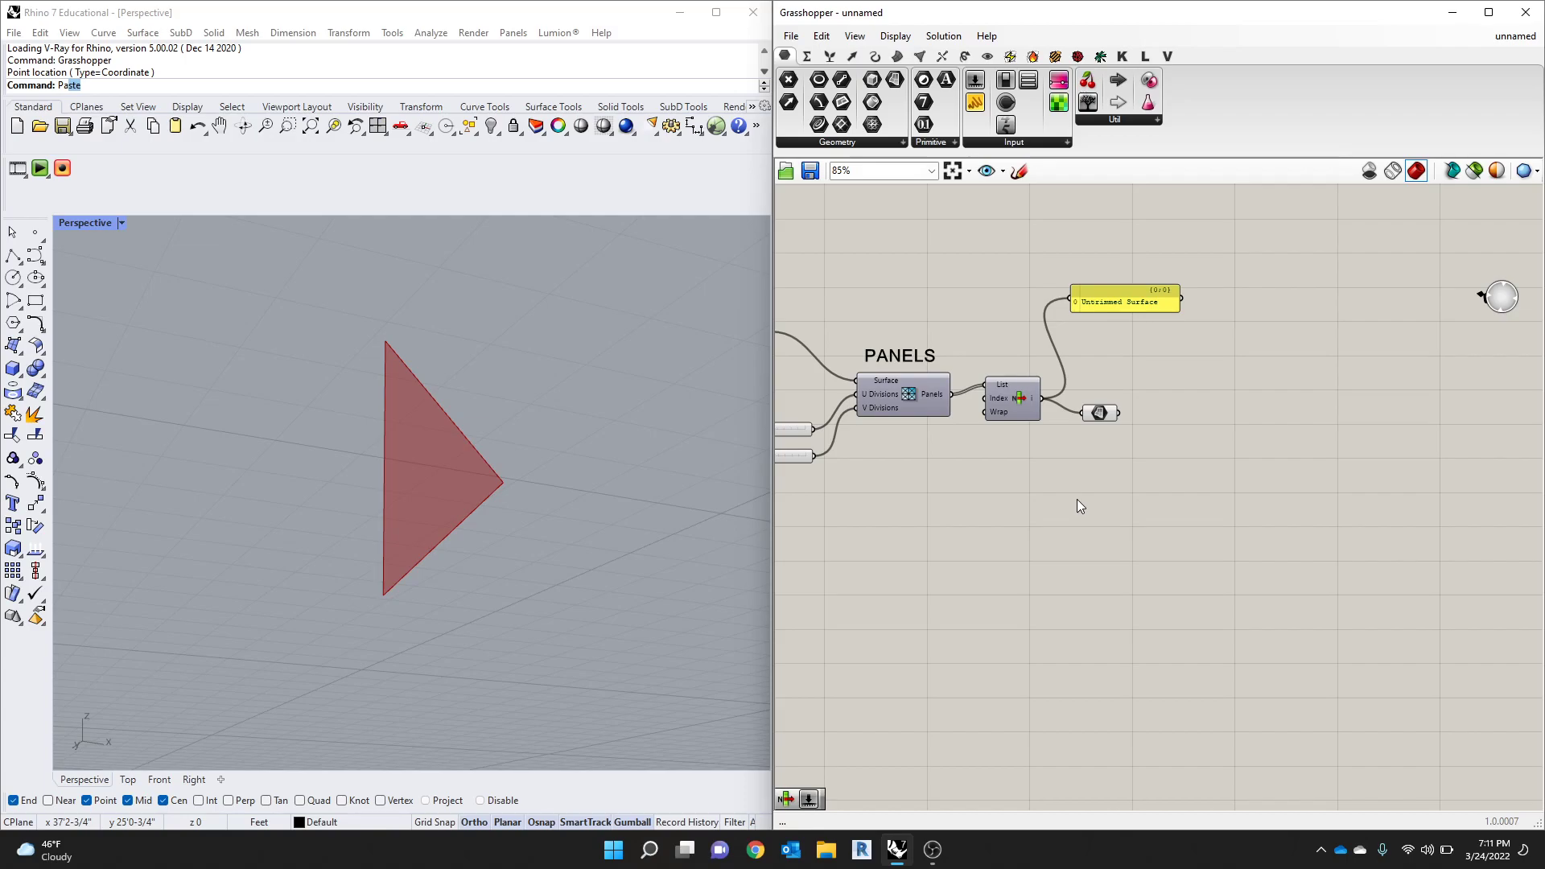
pyautogui.doubleClick(1193, 394)
pyautogui.doubleClick(1239, 435)
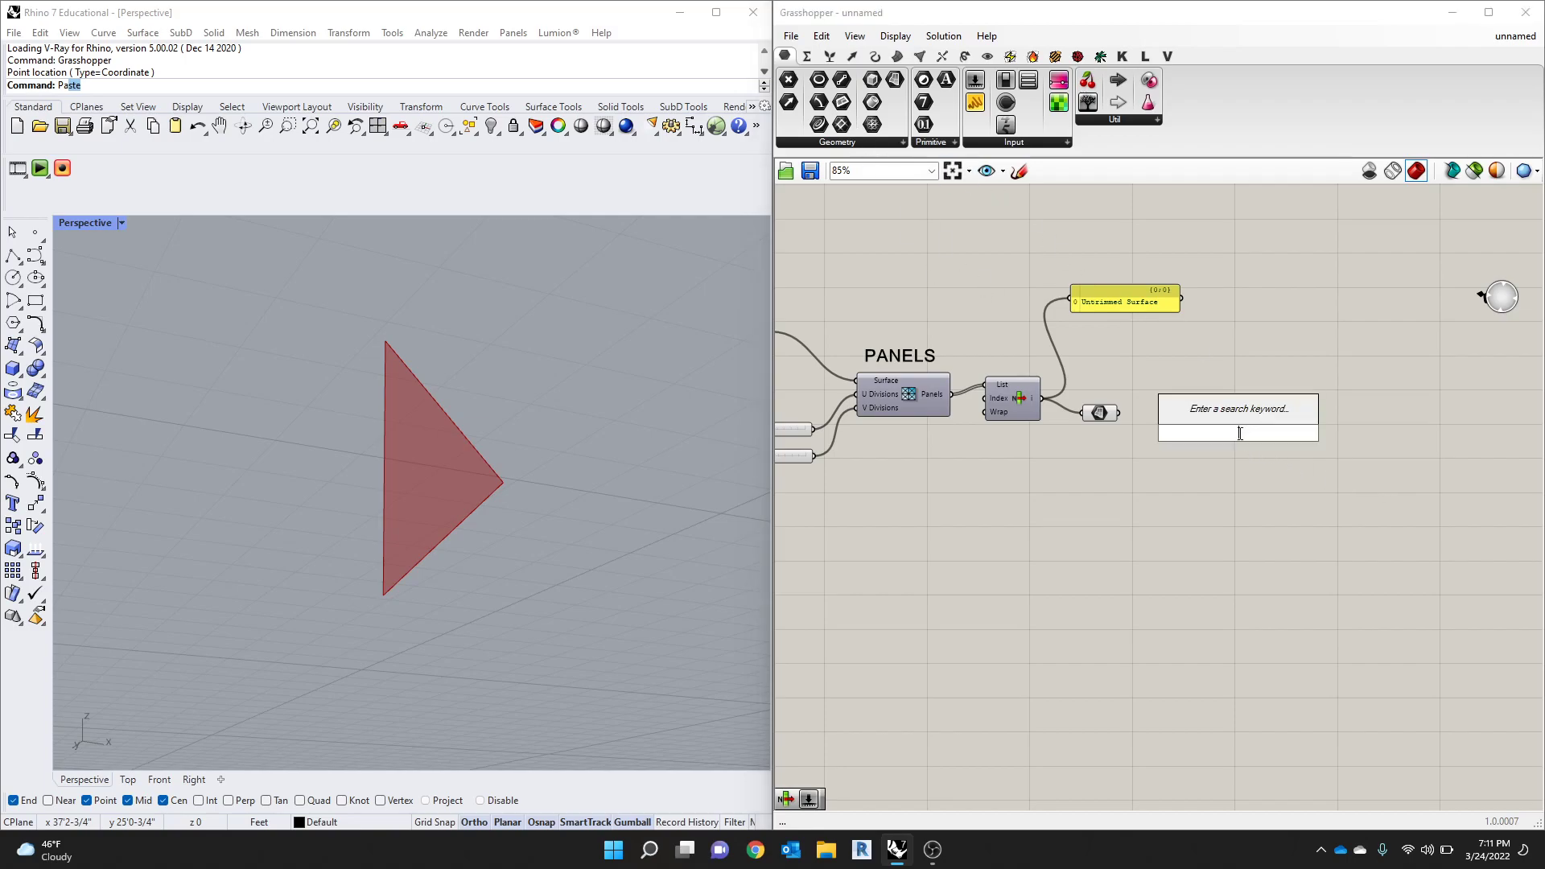
pyautogui.write('AREA')
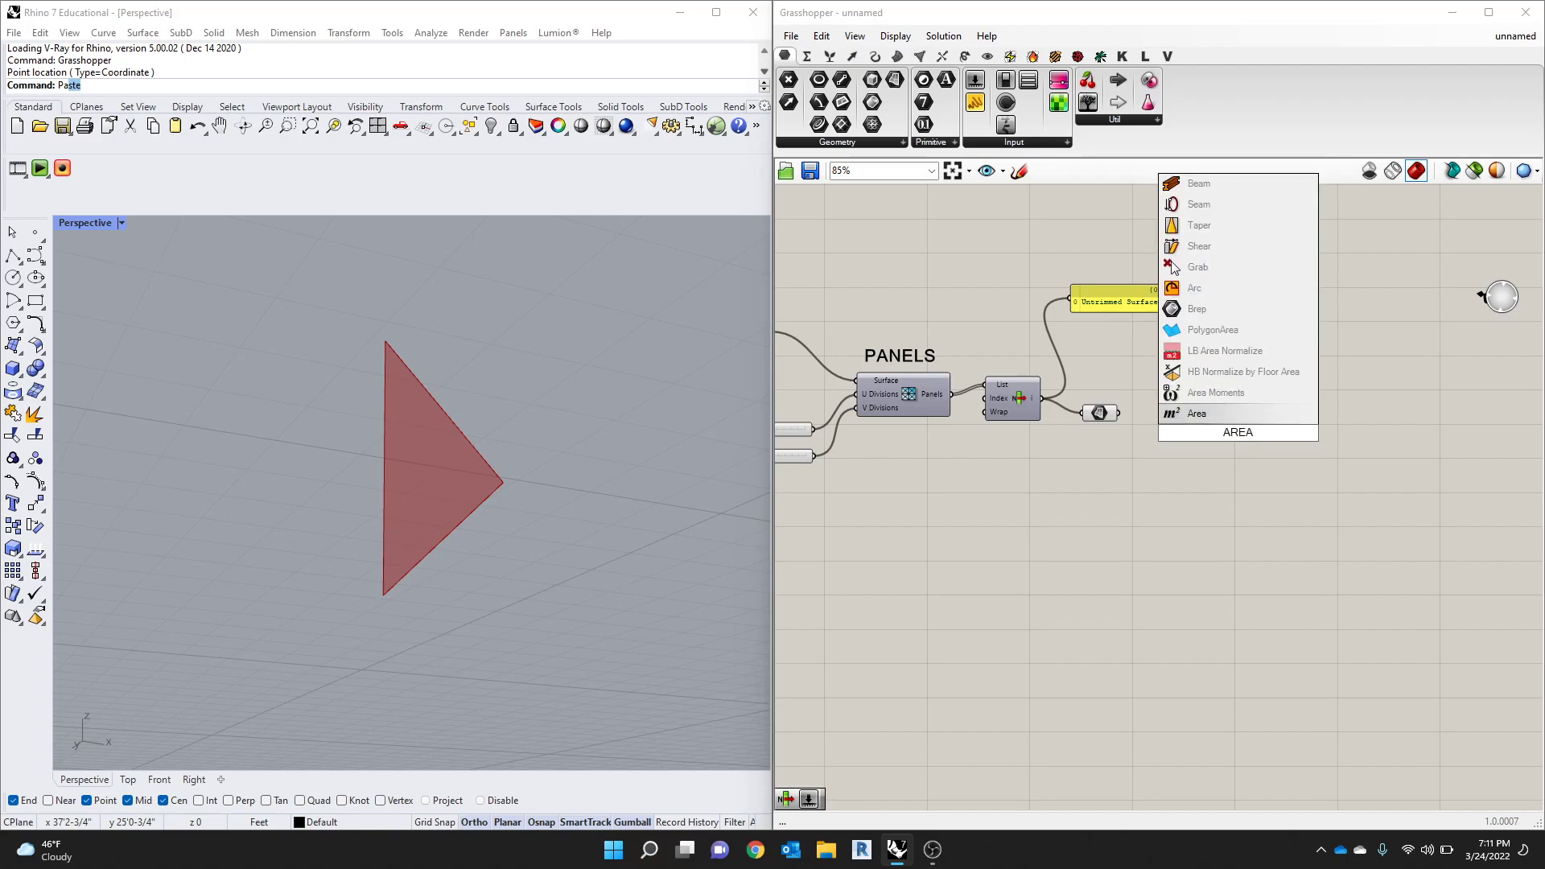
pyautogui.click(874, 56)
pyautogui.click(898, 57)
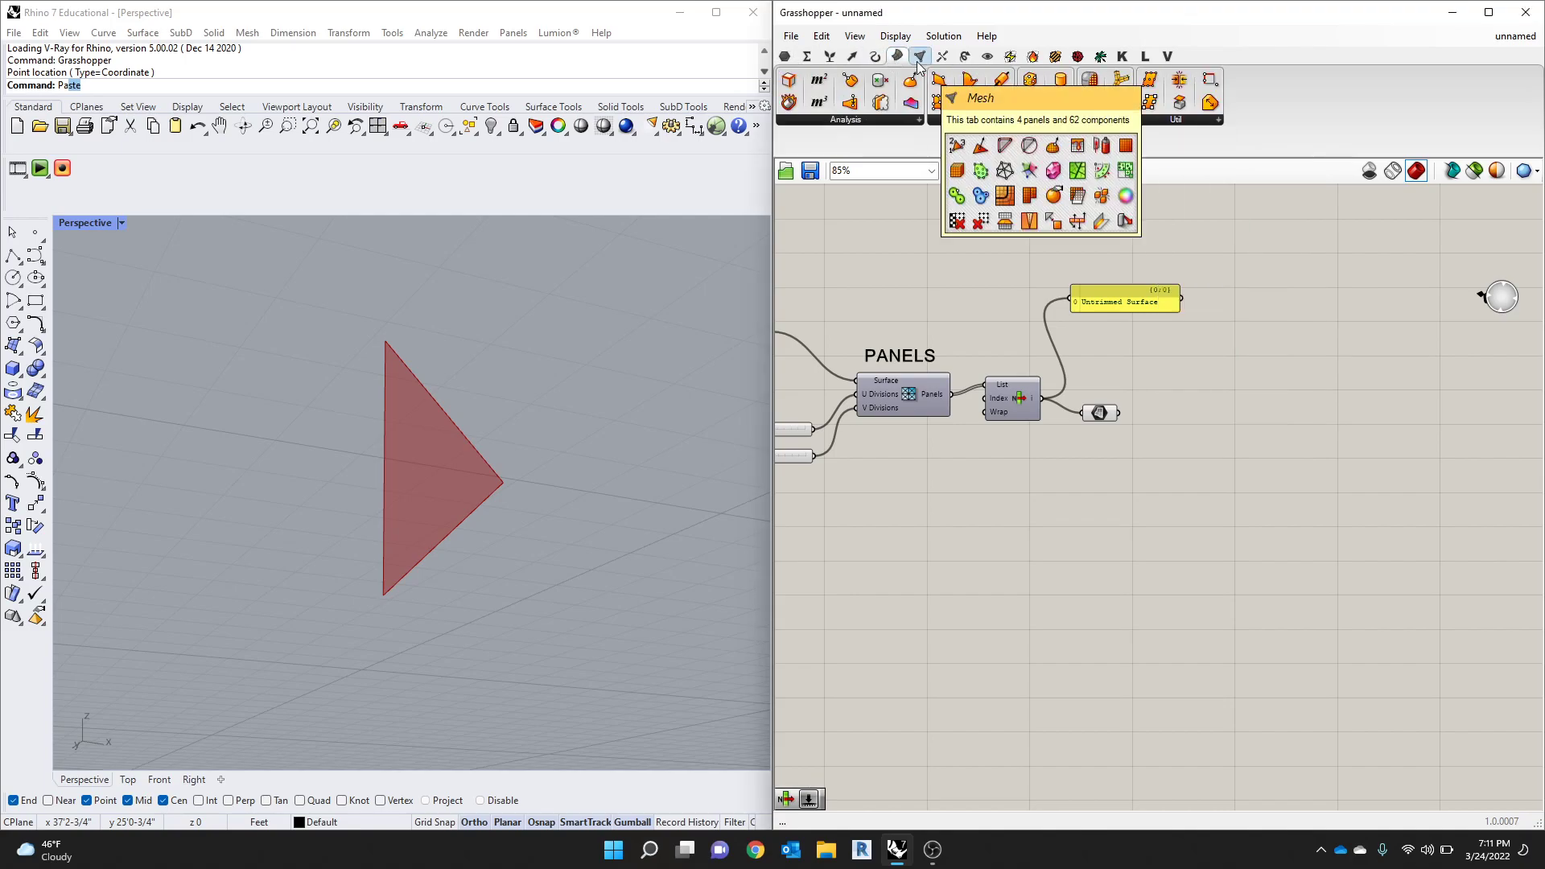
pyautogui.click(964, 58)
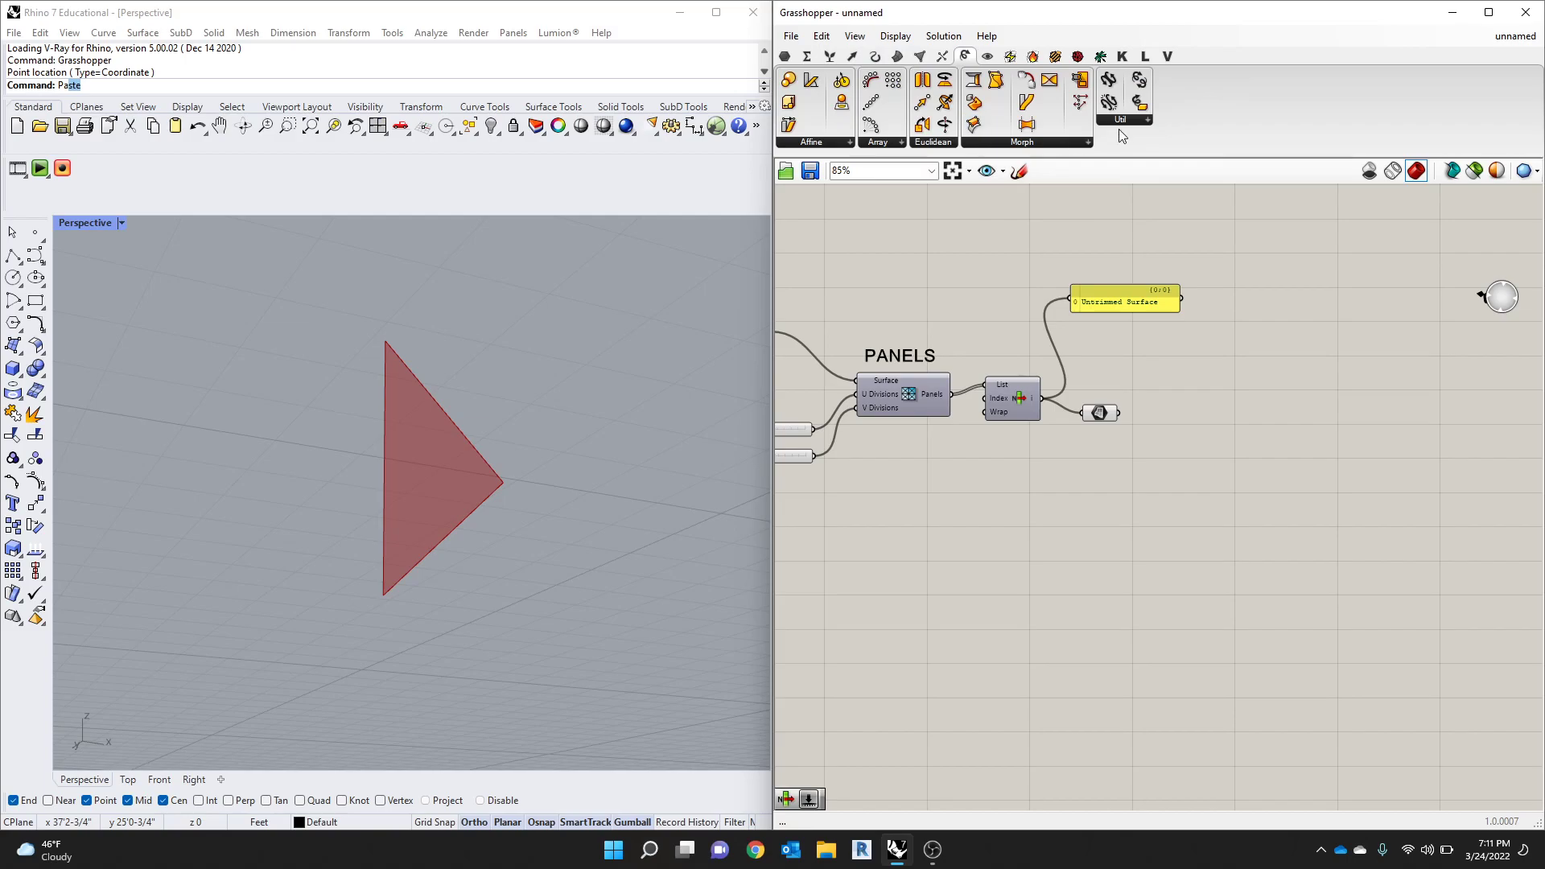
# Step: Add a surface-analysis Area component beside the geometry container
pyautogui.click(896, 57)
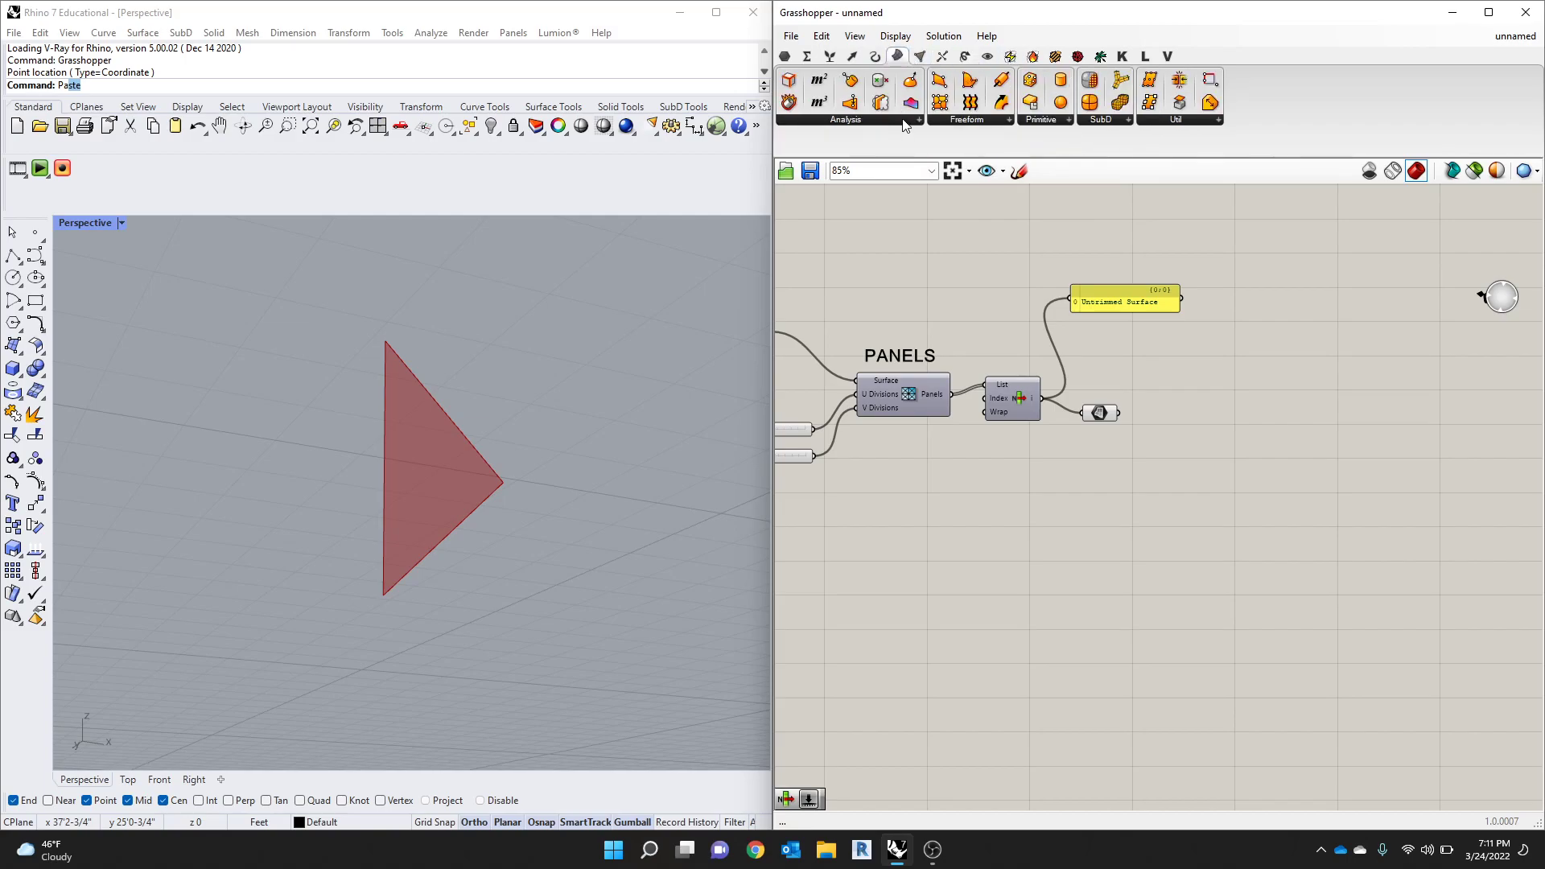
pyautogui.click(904, 122)
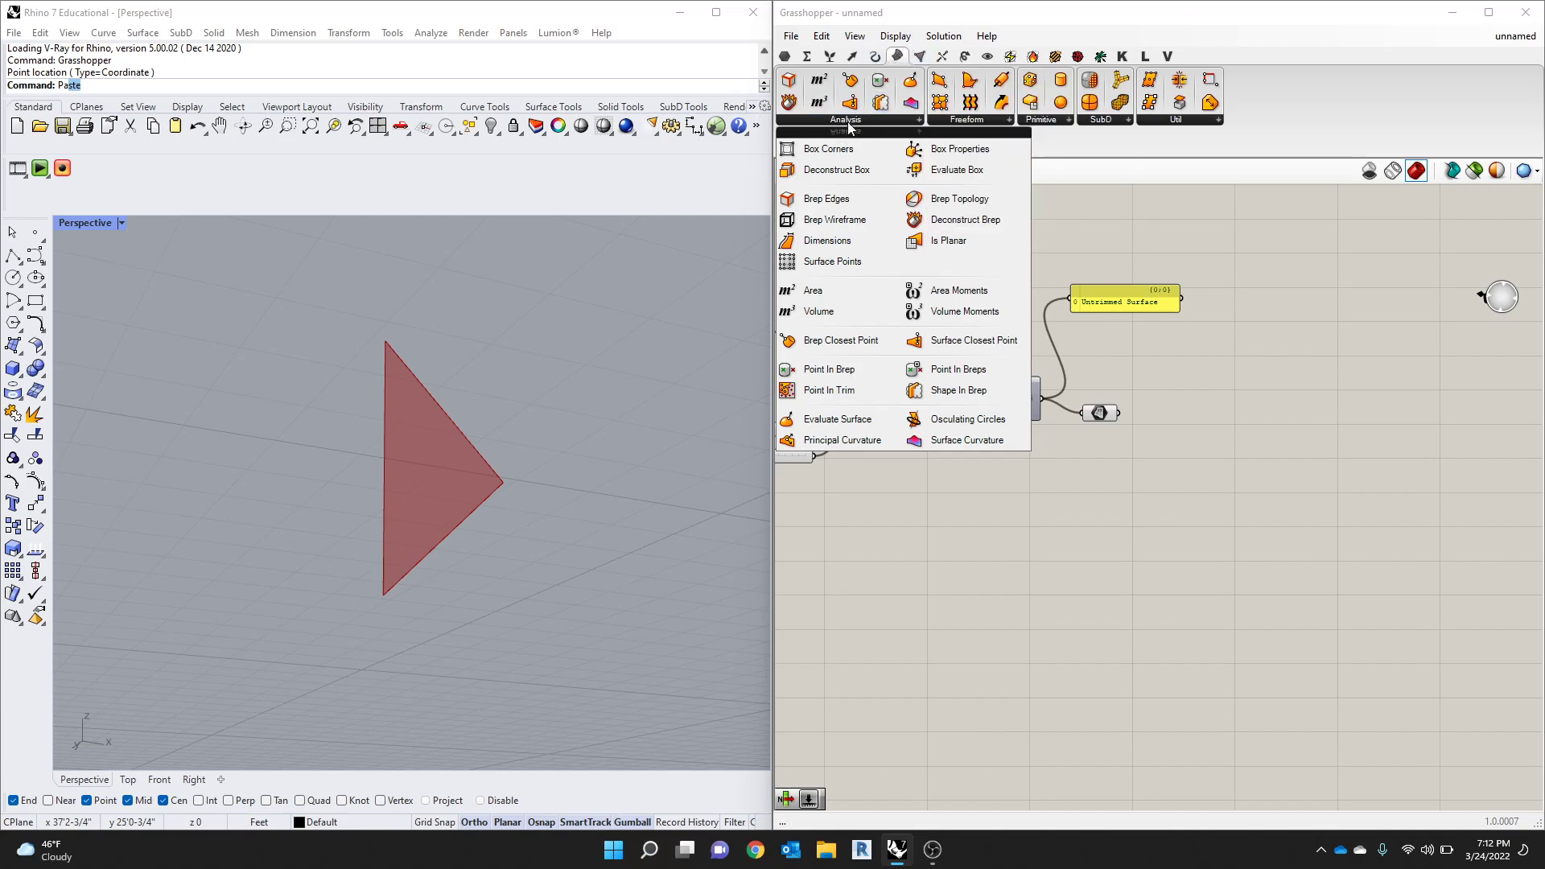
pyautogui.click(834, 293)
pyautogui.click(1171, 413)
pyautogui.scroll(3, 1181, 410)
pyautogui.moveTo(1189, 404); pyautogui.dragTo(1194, 404)
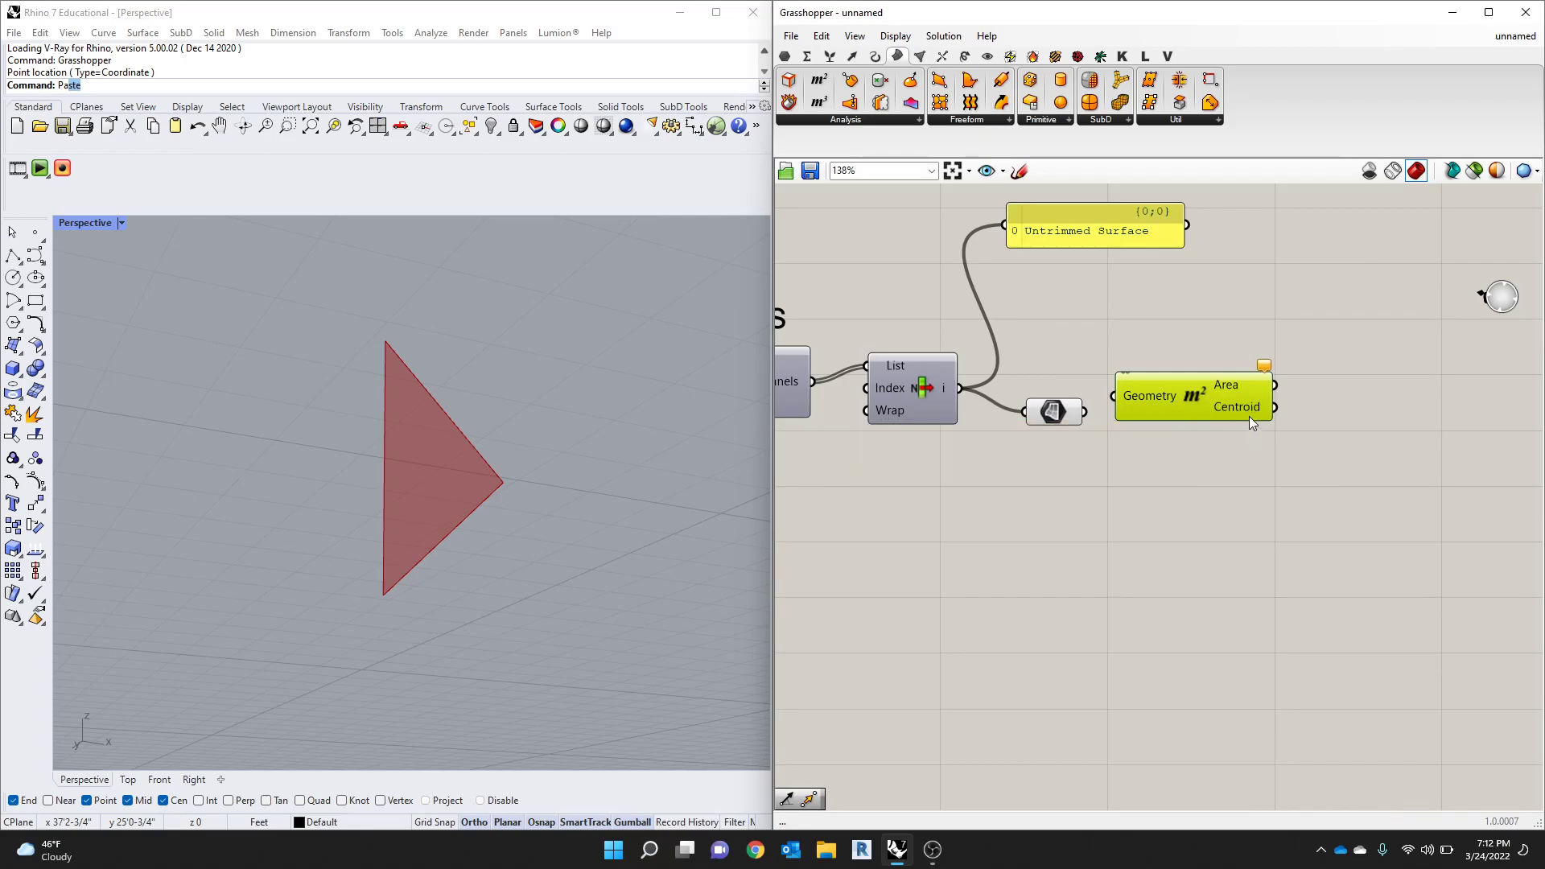
# Step: Connect the geometry container to Area's Geometry input and align the two components
pyautogui.moveTo(1242, 394); pyautogui.dragTo(1254, 396)
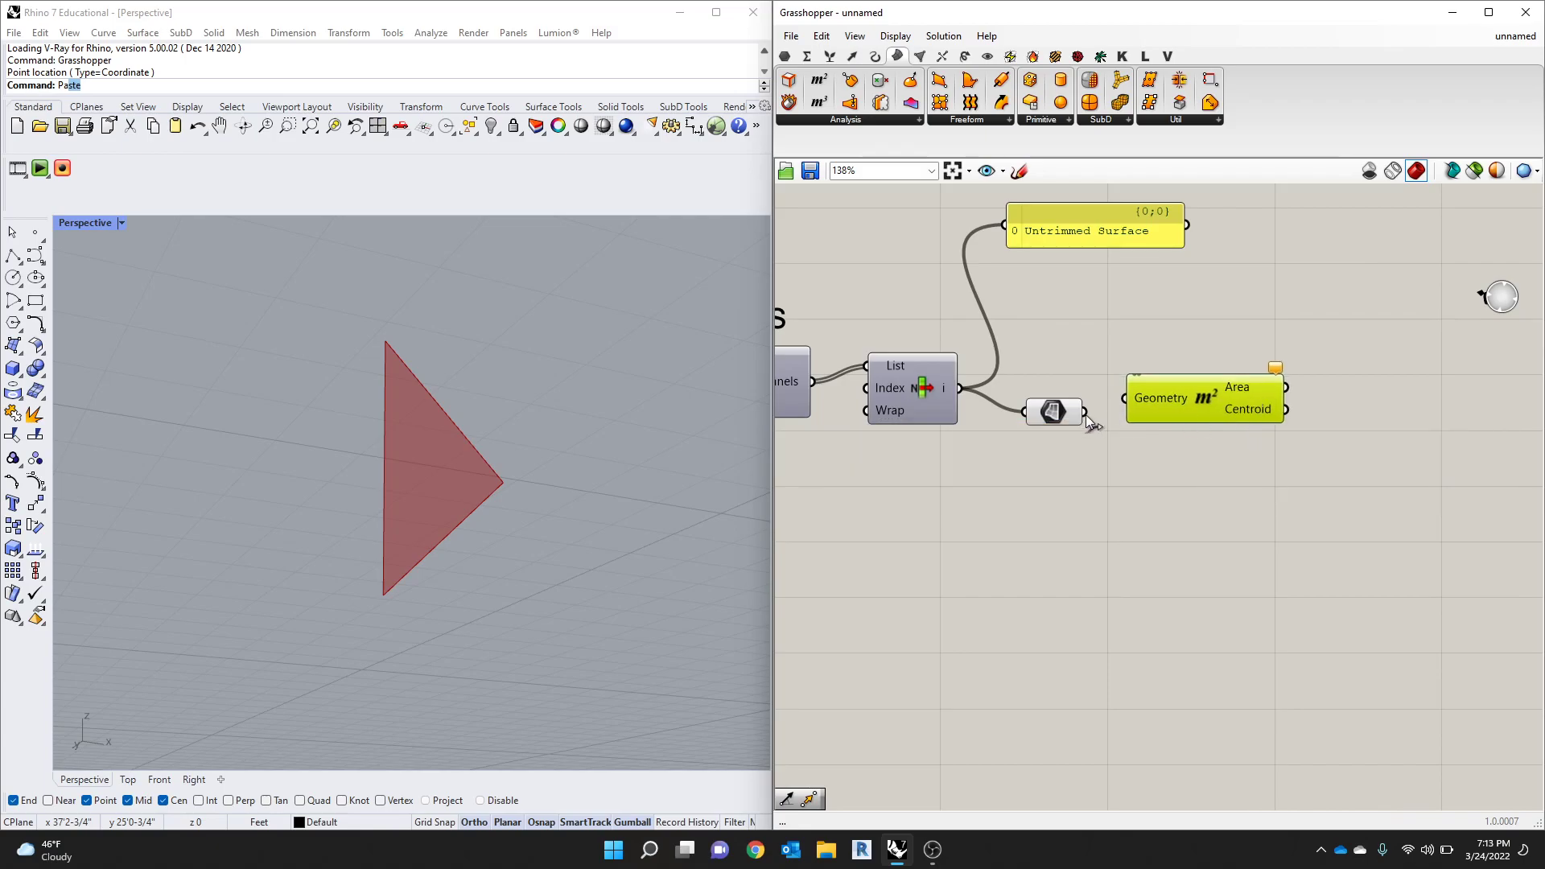
pyautogui.moveTo(1084, 413)
pyautogui.mouseDown()
pyautogui.moveTo(1091, 431)
pyautogui.moveTo(1120, 399)
pyautogui.moveTo(1061, 398)
pyautogui.mouseUp()
pyautogui.moveTo(1191, 402); pyautogui.dragTo(1171, 402)
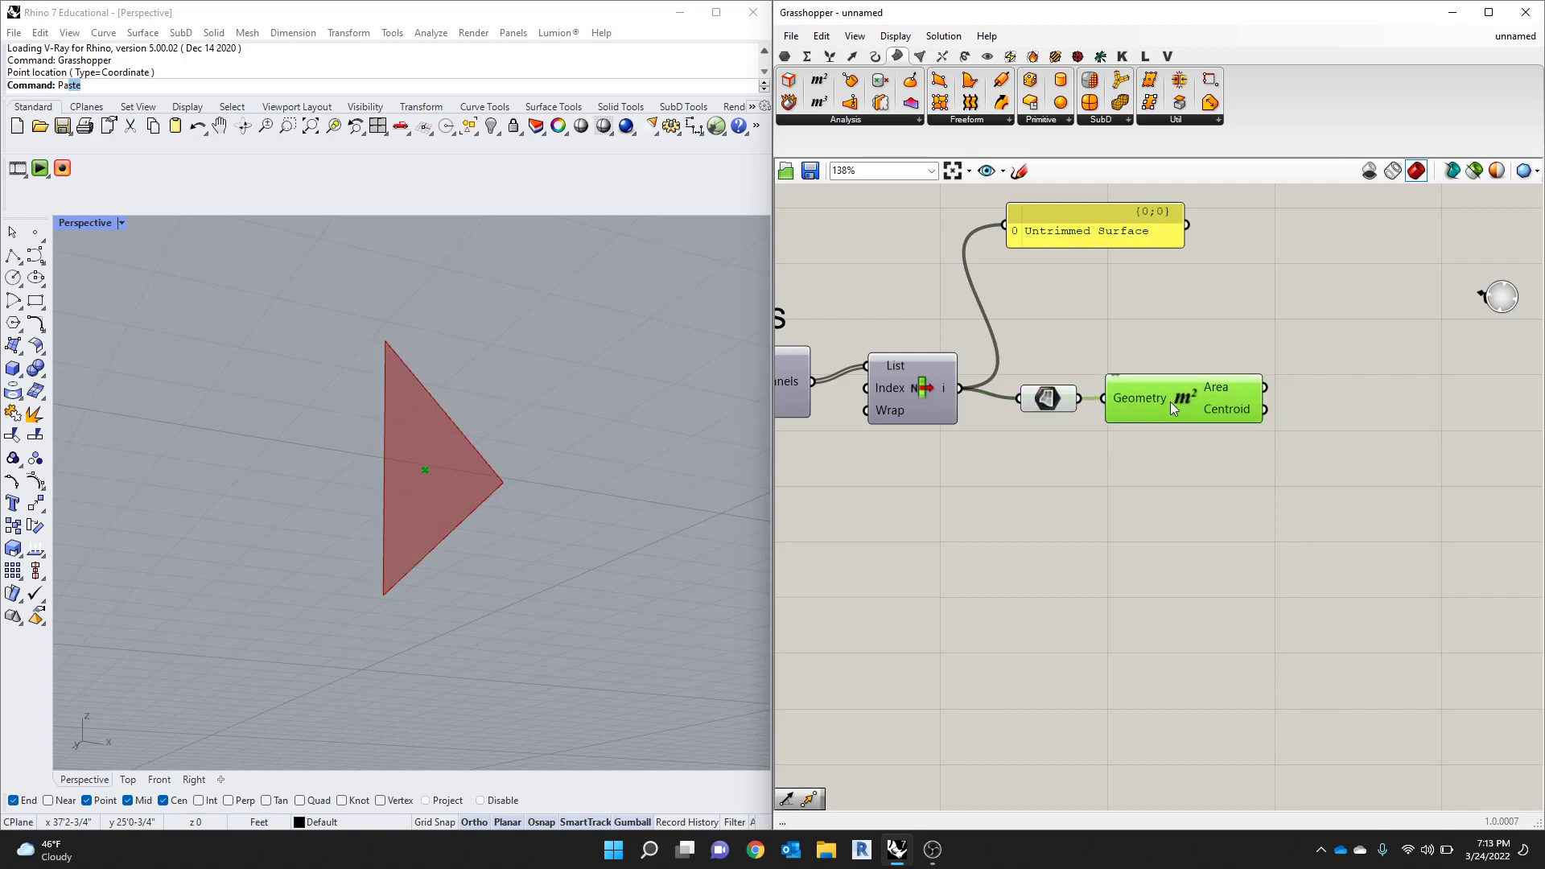
# Step: Connect Area's Area output to a text panel to read the triangle's area
pyautogui.scroll(-2, 1056, 326)
pyautogui.moveTo(1067, 267); pyautogui.dragTo(1413, 308)
pyautogui.moveTo(1223, 363); pyautogui.dragTo(1285, 335)
pyautogui.scroll(3, 1314, 333)
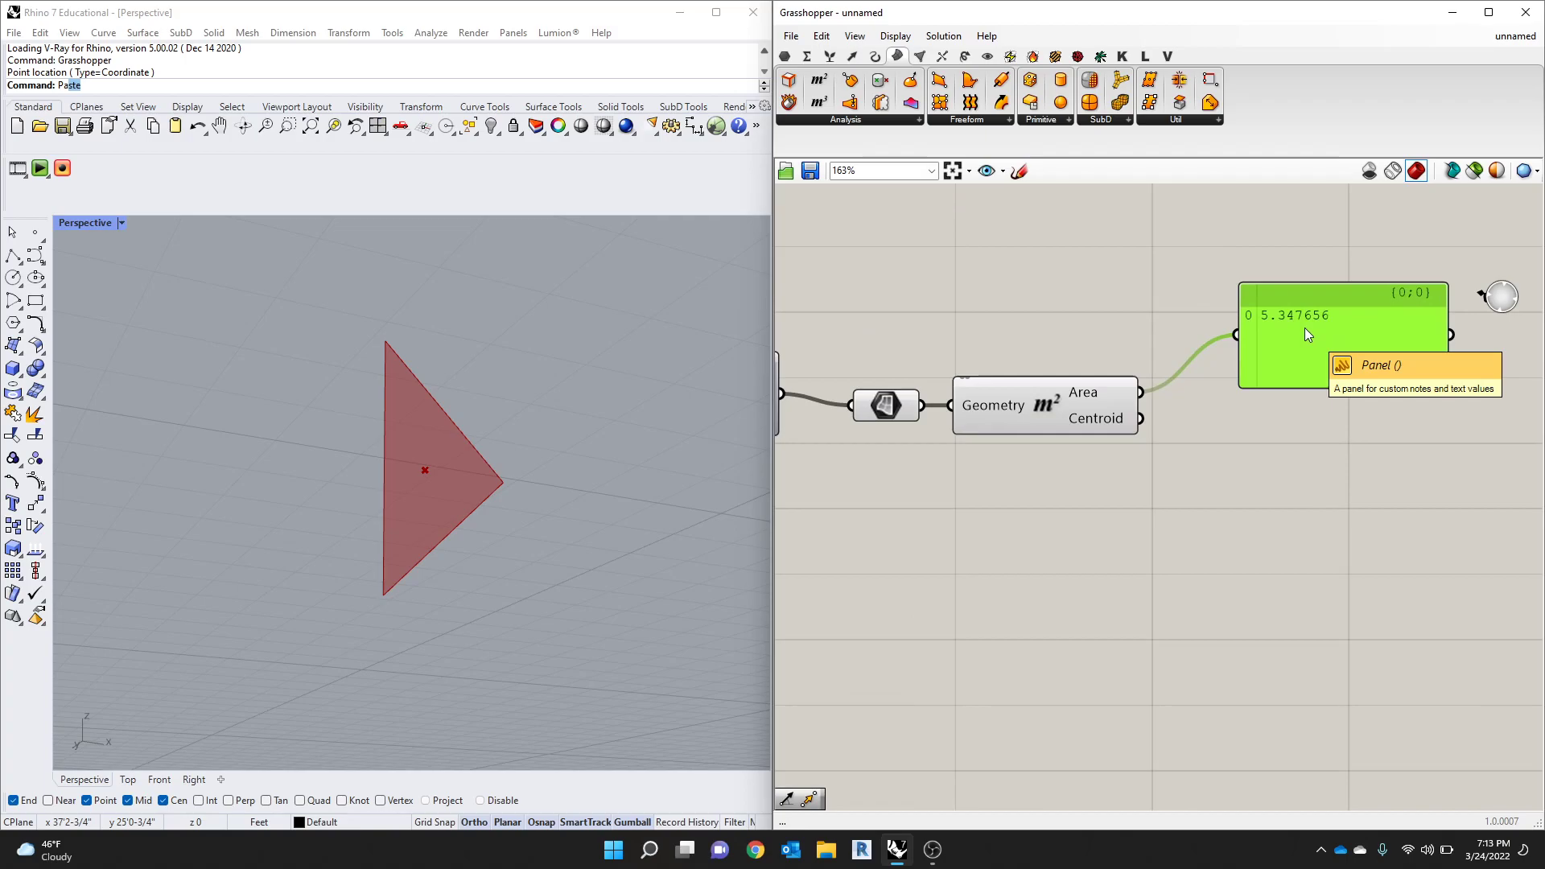
pyautogui.moveTo(1312, 344); pyautogui.dragTo(1300, 341)
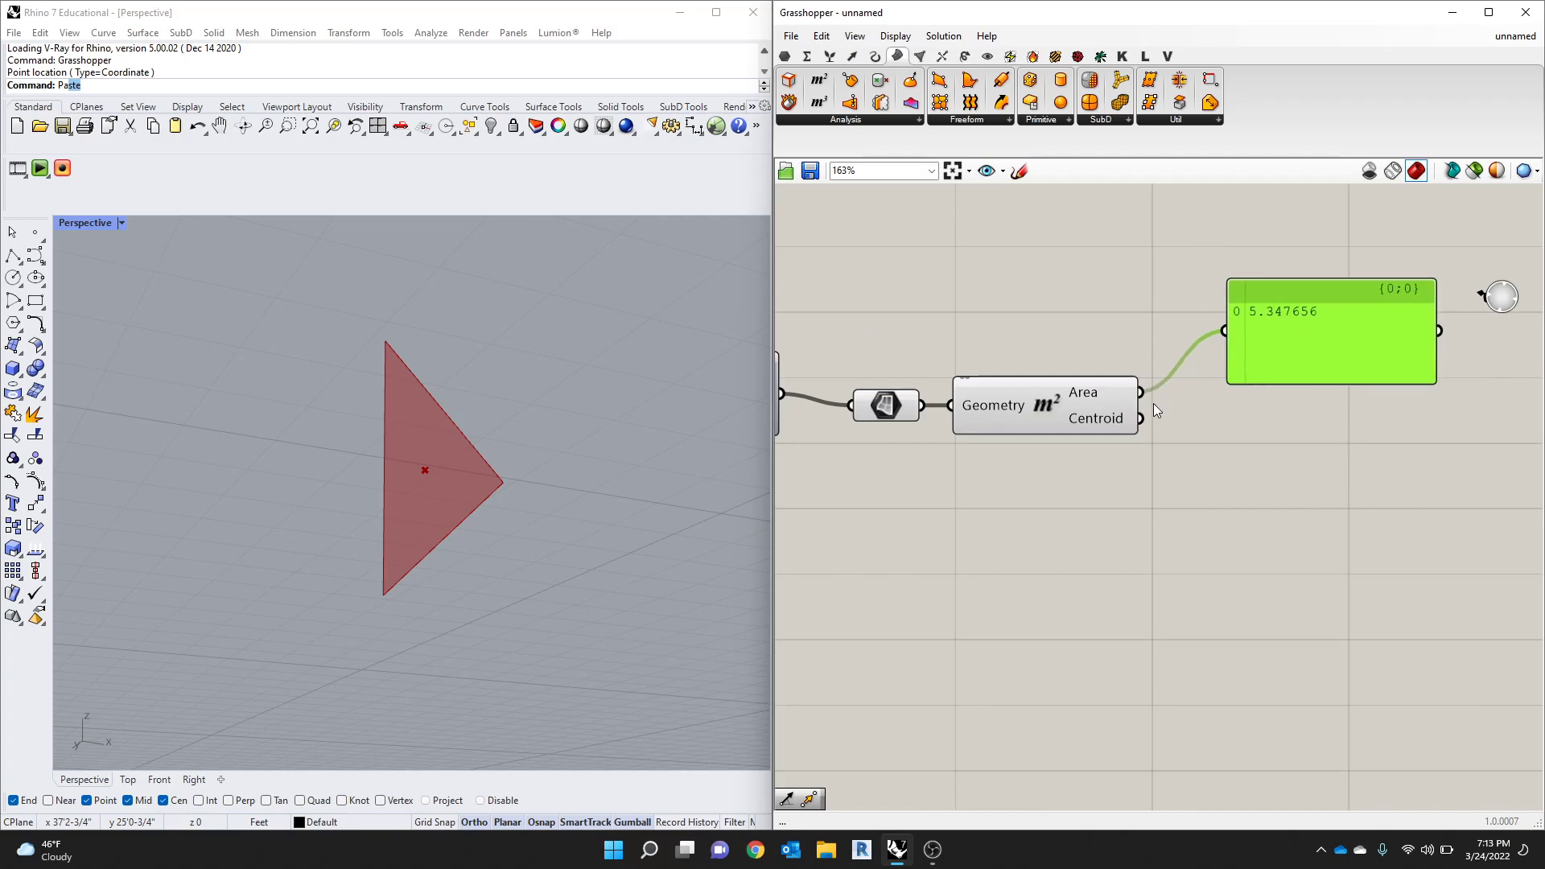
# Step: Feed the text panel from the Centroid output instead to read its coordinates, and delete the panel
pyautogui.moveTo(1190, 373); pyautogui.dragTo(1270, 370)
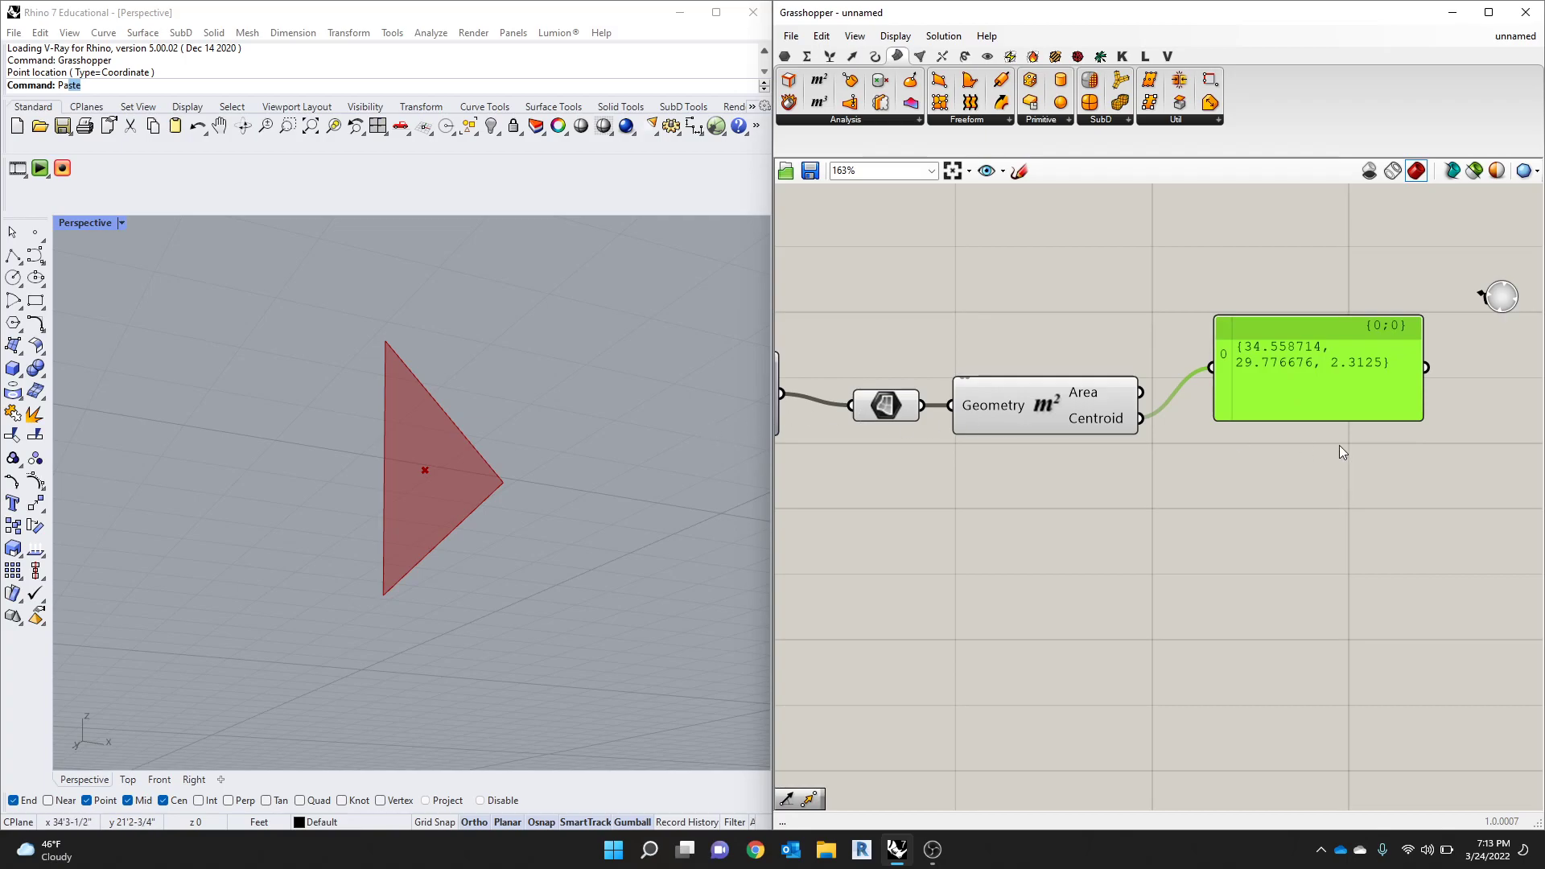
pyautogui.moveTo(1266, 425); pyautogui.dragTo(1293, 424)
pyautogui.press('Delete')
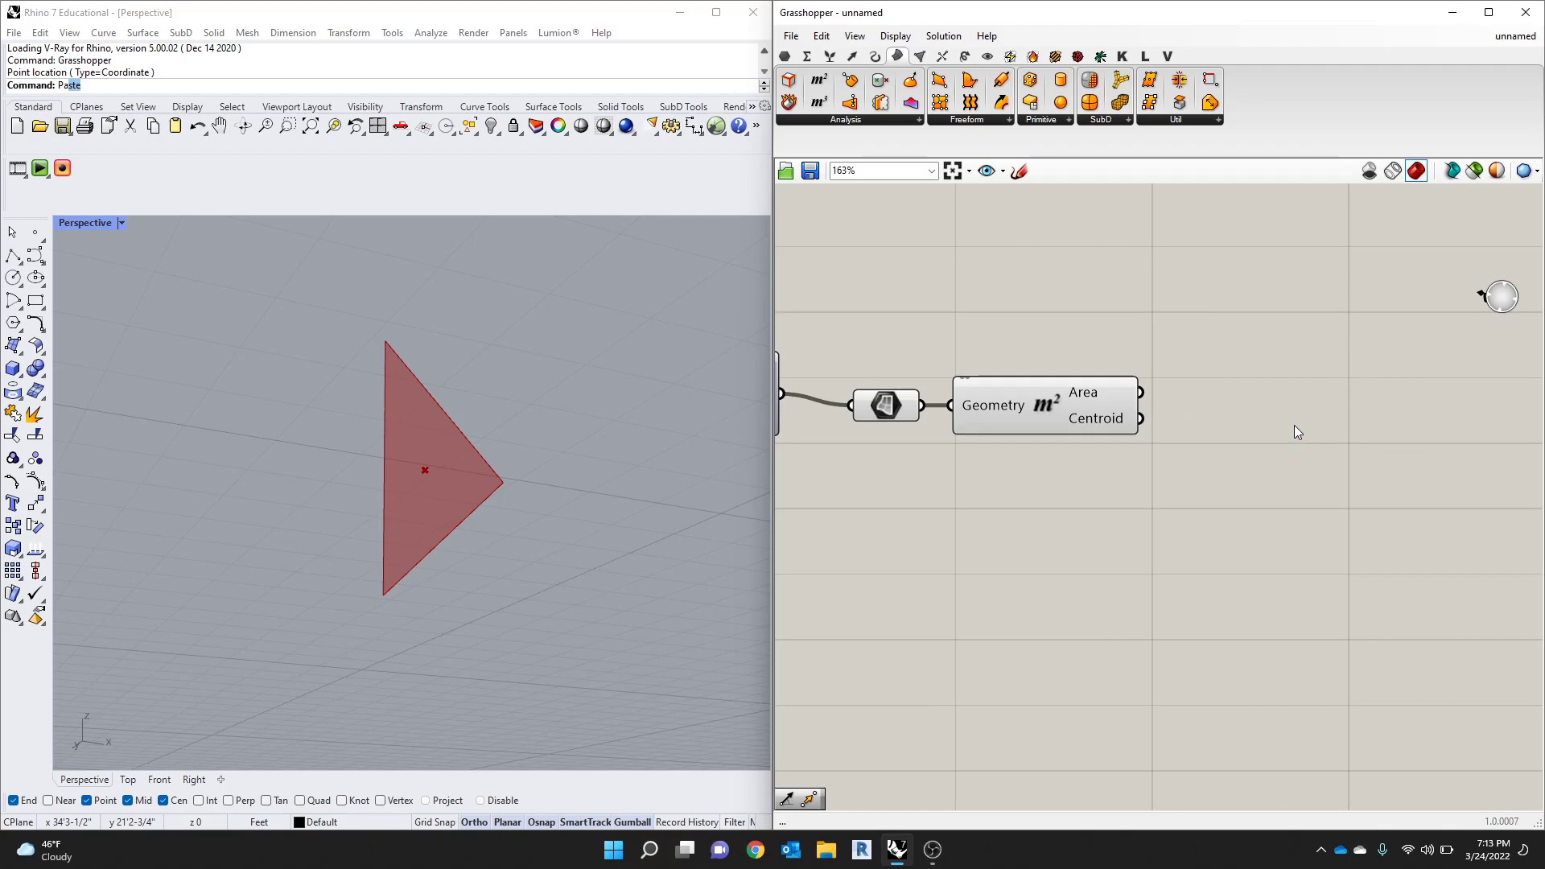
# Step: Examine the triangle's centroid point in the viewport by highlighting the Area component
pyautogui.moveTo(542, 475); pyautogui.dragTo(558, 518, button='right')
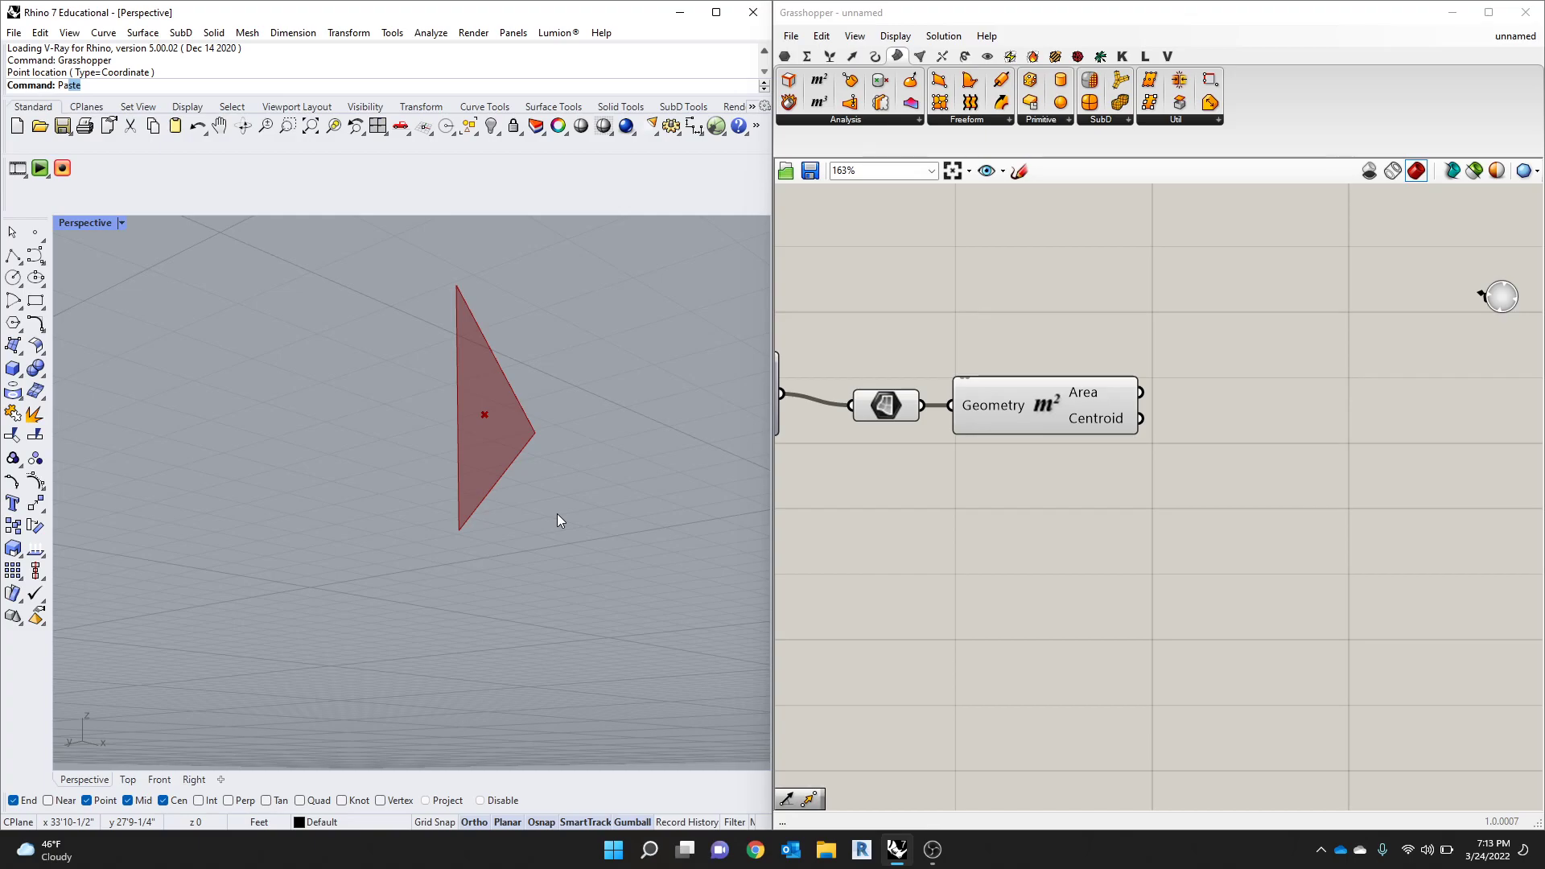
pyautogui.moveTo(1037, 399)
pyautogui.mouseDown()
pyautogui.moveTo(1058, 394)
pyautogui.moveTo(1024, 409)
pyautogui.mouseUp()
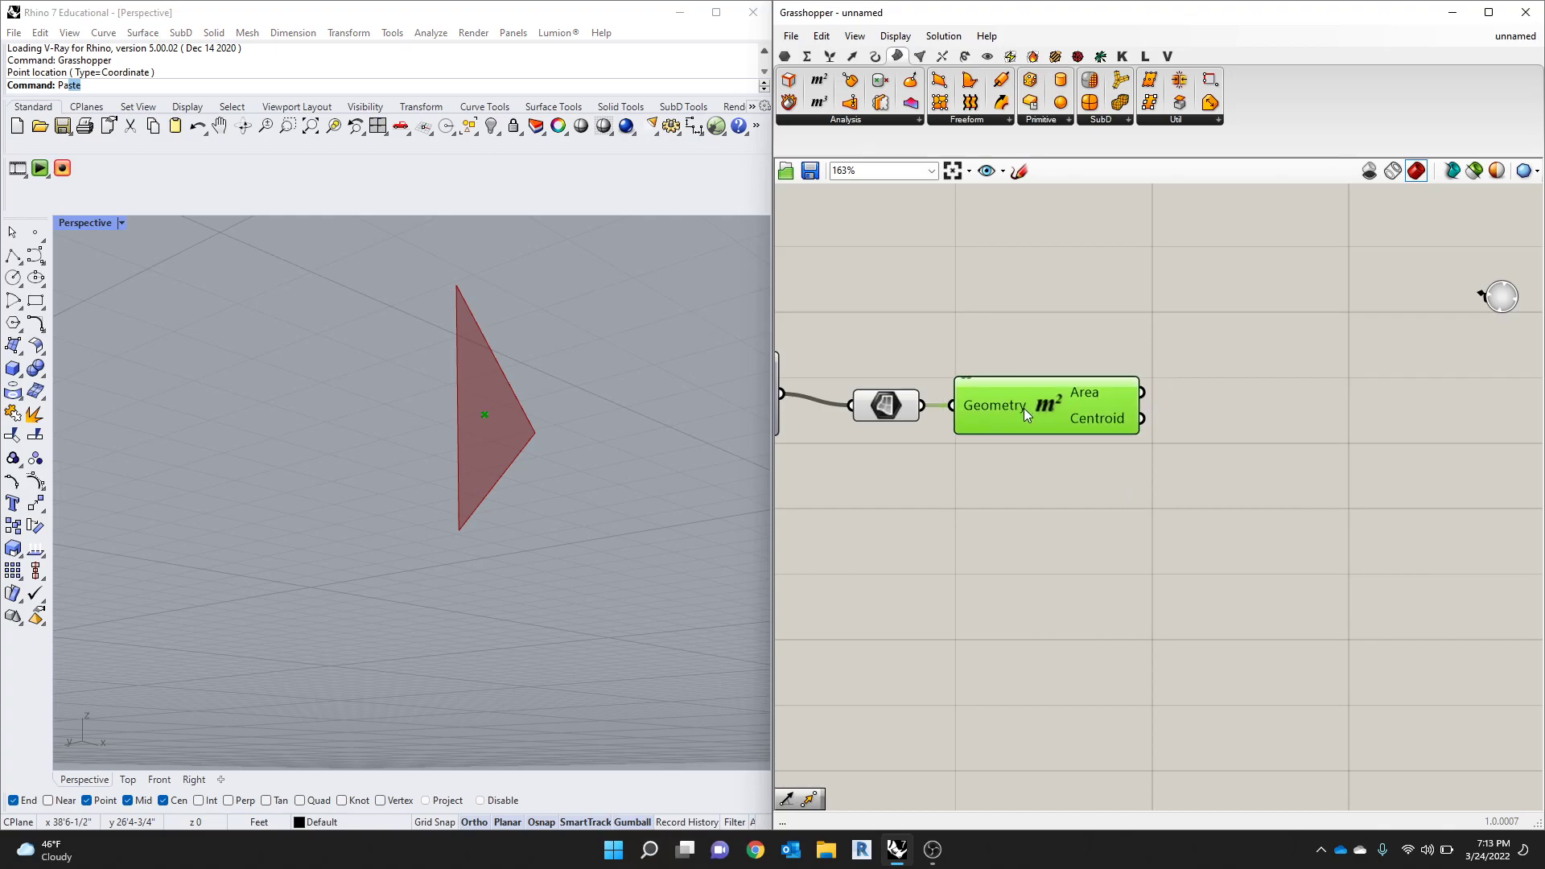
pyautogui.click(1146, 318)
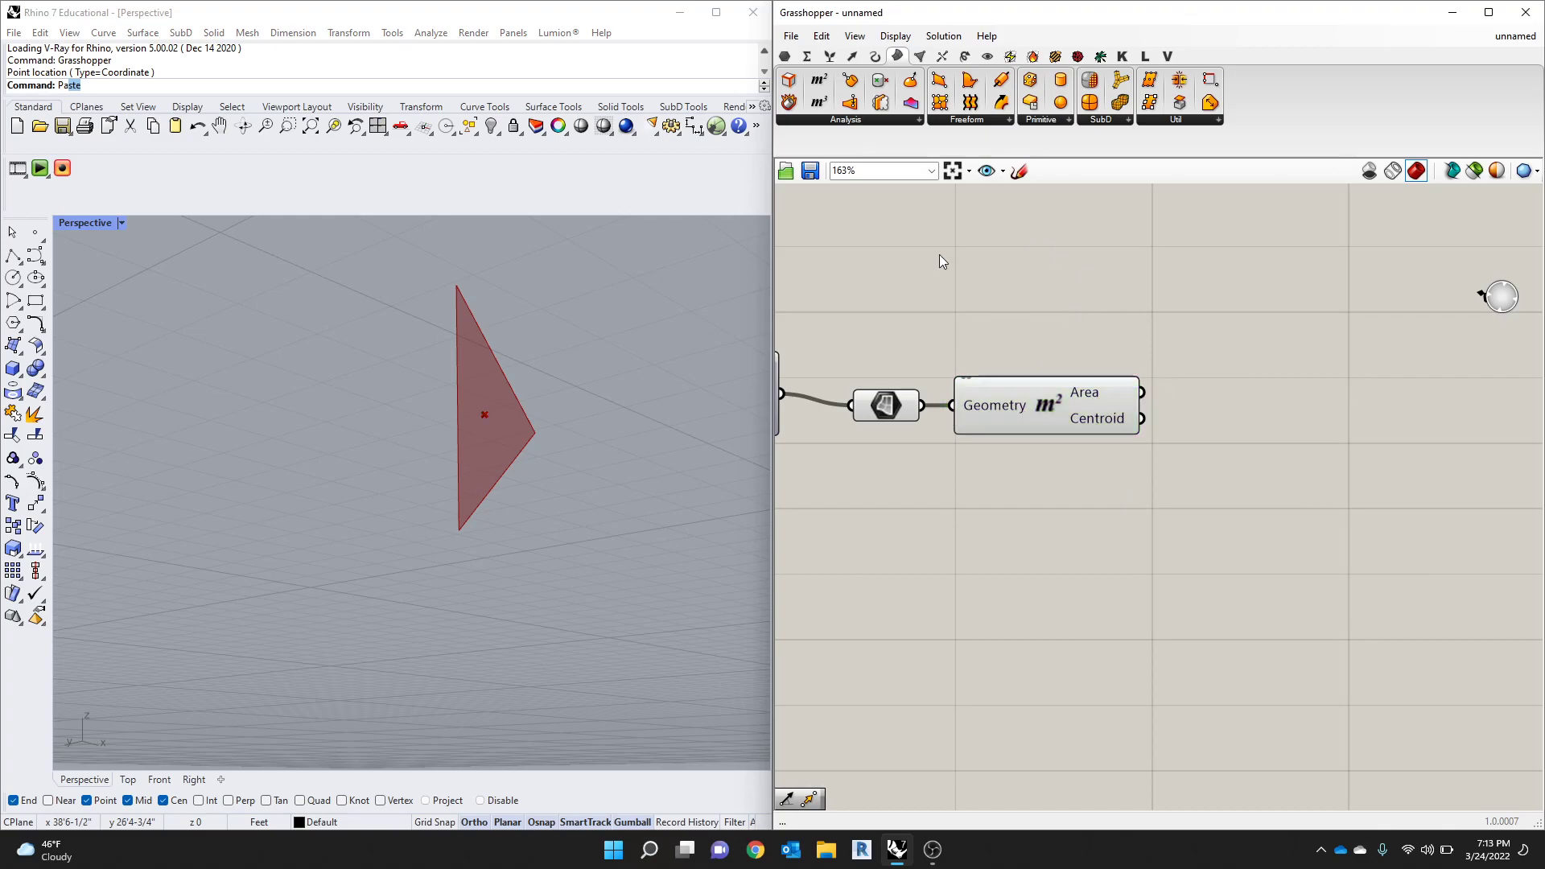
pyautogui.click(807, 56)
pyautogui.click(786, 56)
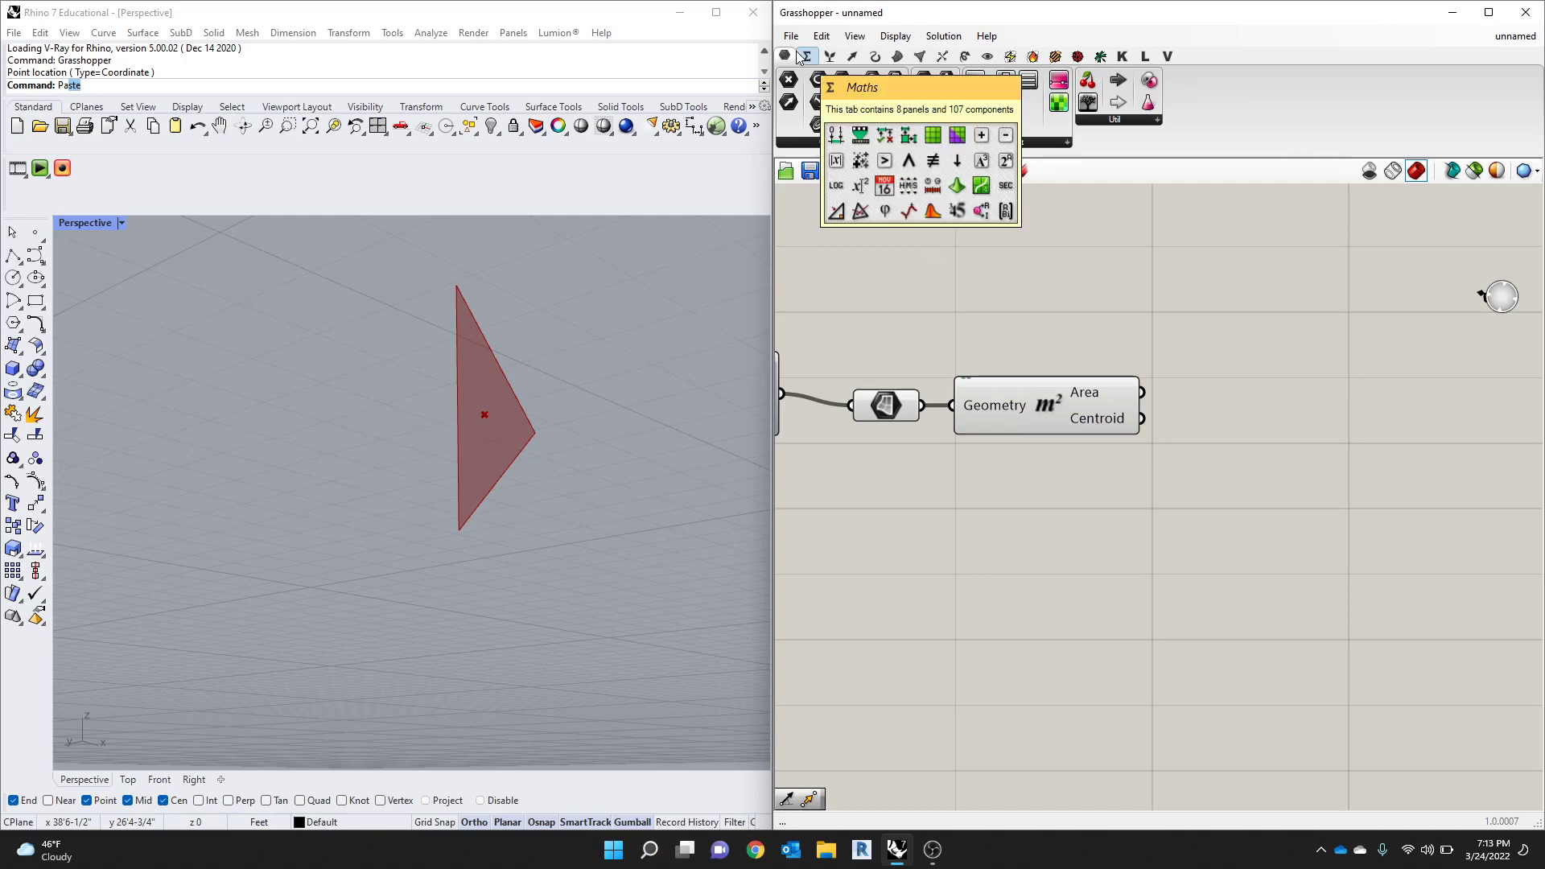
pyautogui.click(809, 56)
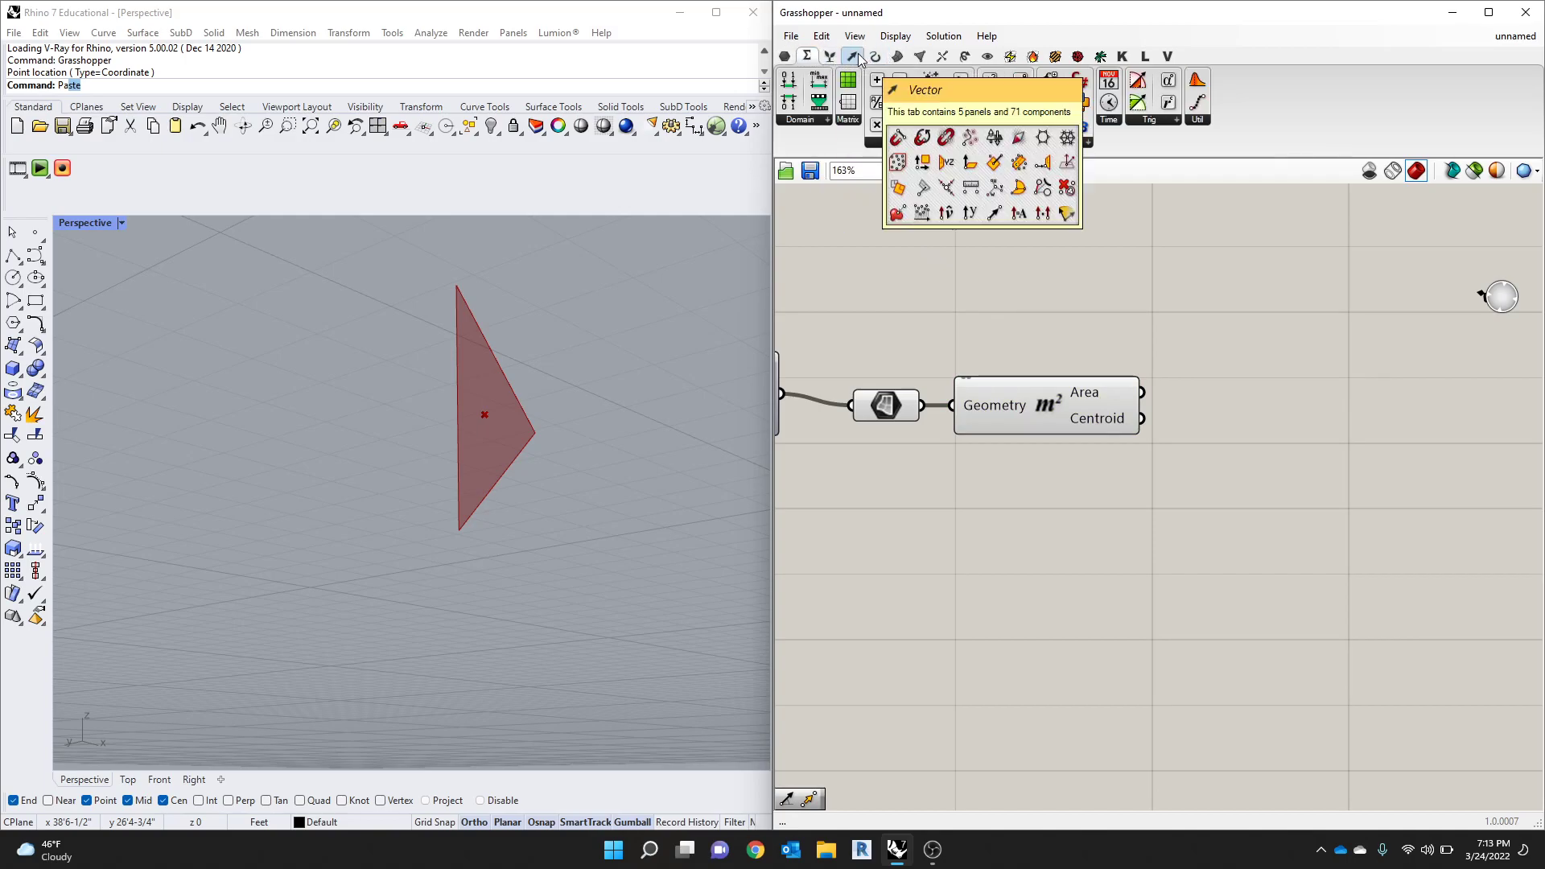
pyautogui.click(852, 56)
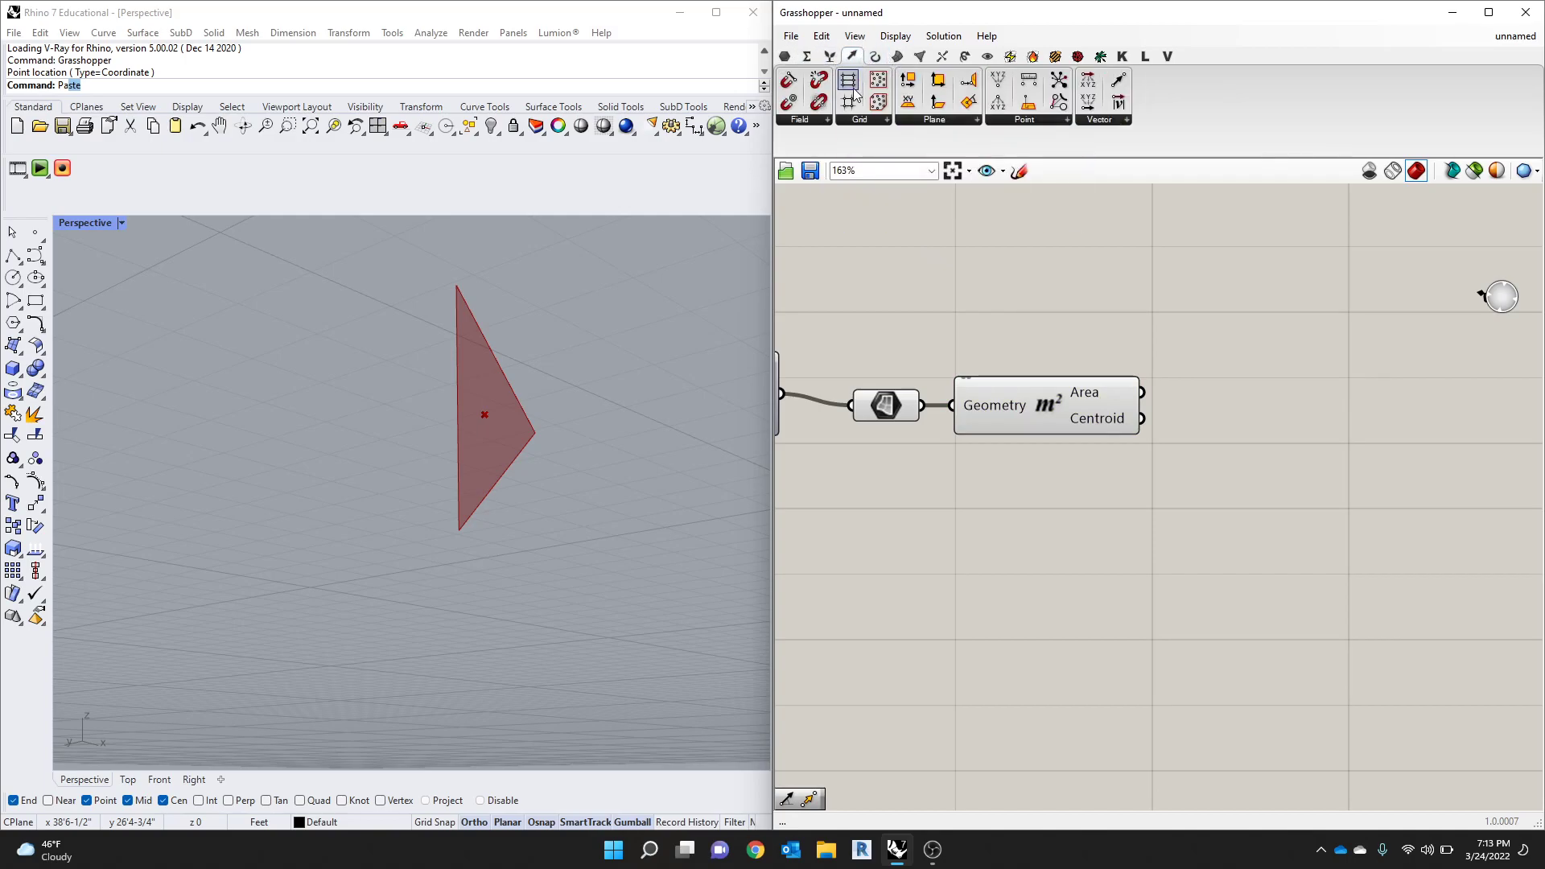
# Step: Add a Move component beside Area and connect the Centroid output to its Geometry input
pyautogui.click(964, 57)
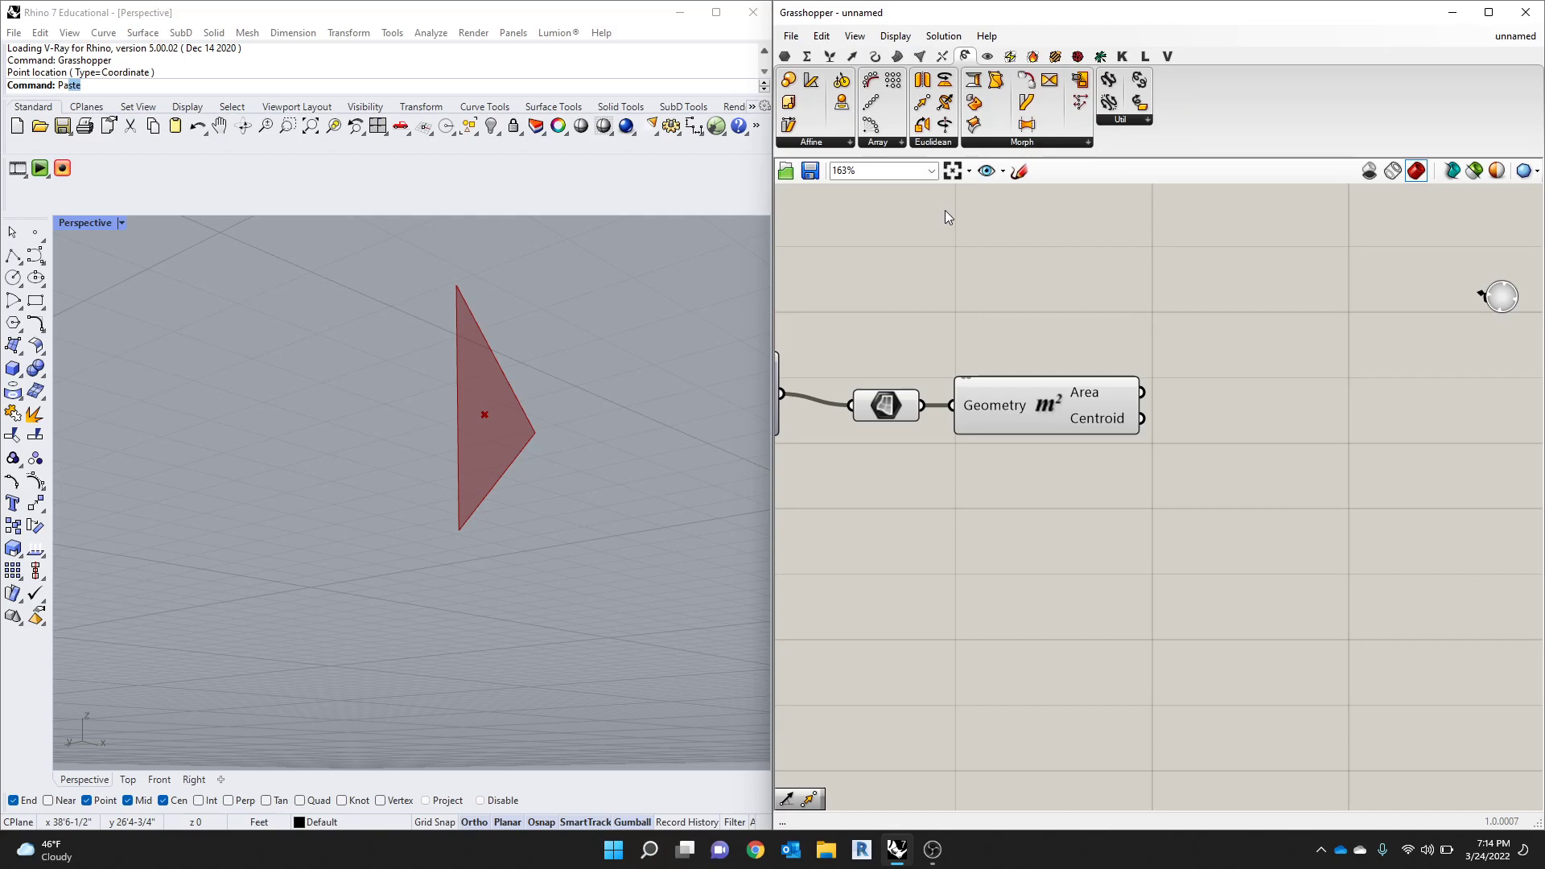
pyautogui.click(878, 142)
pyautogui.click(935, 143)
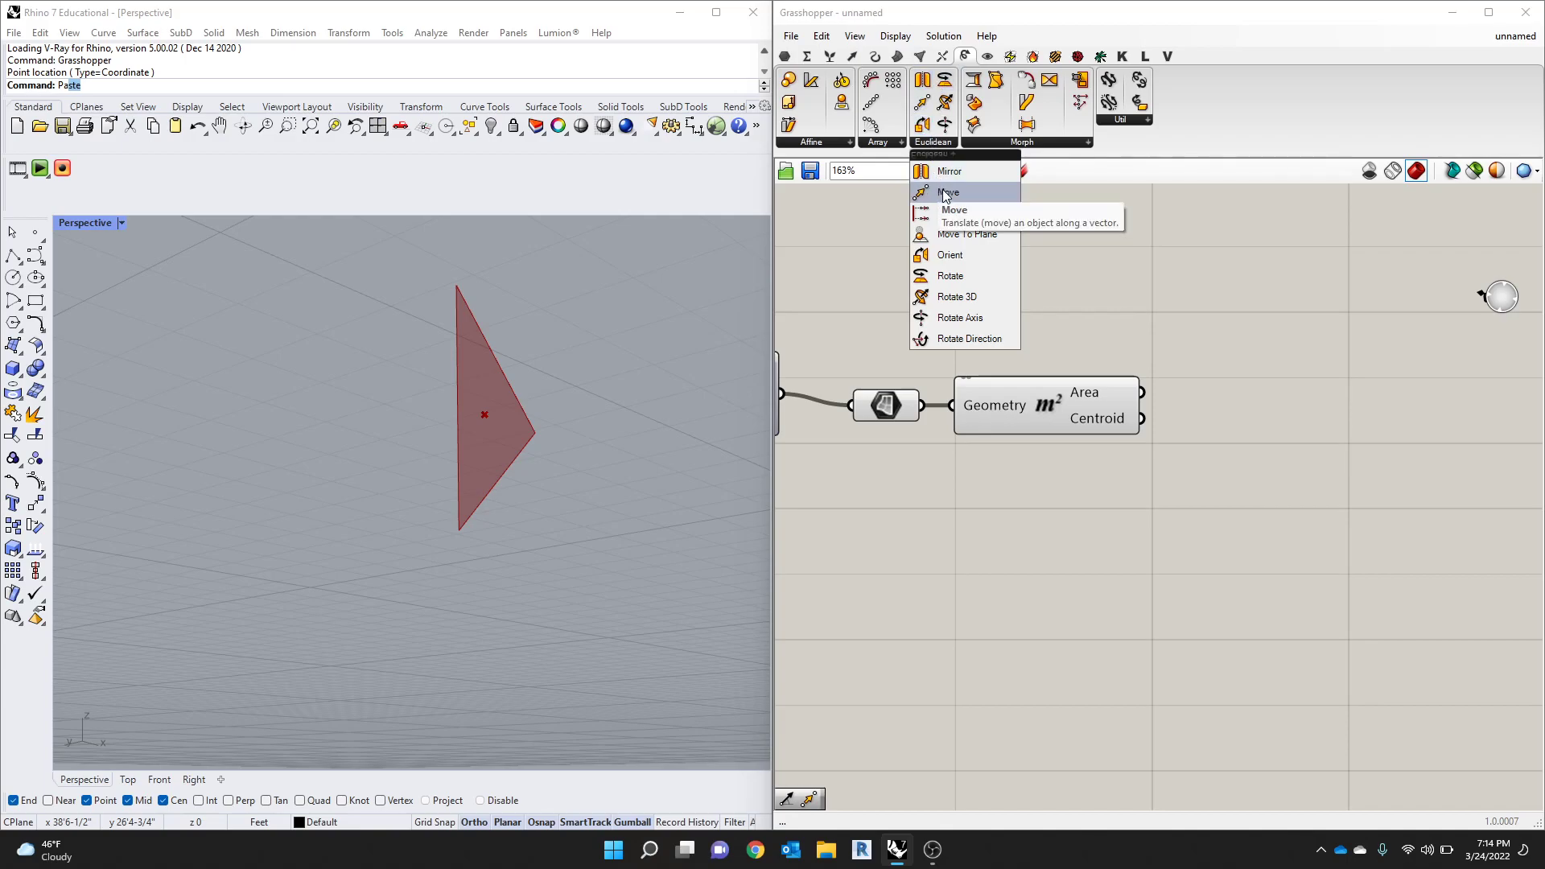
pyautogui.moveTo(946, 196); pyautogui.dragTo(1313, 399)
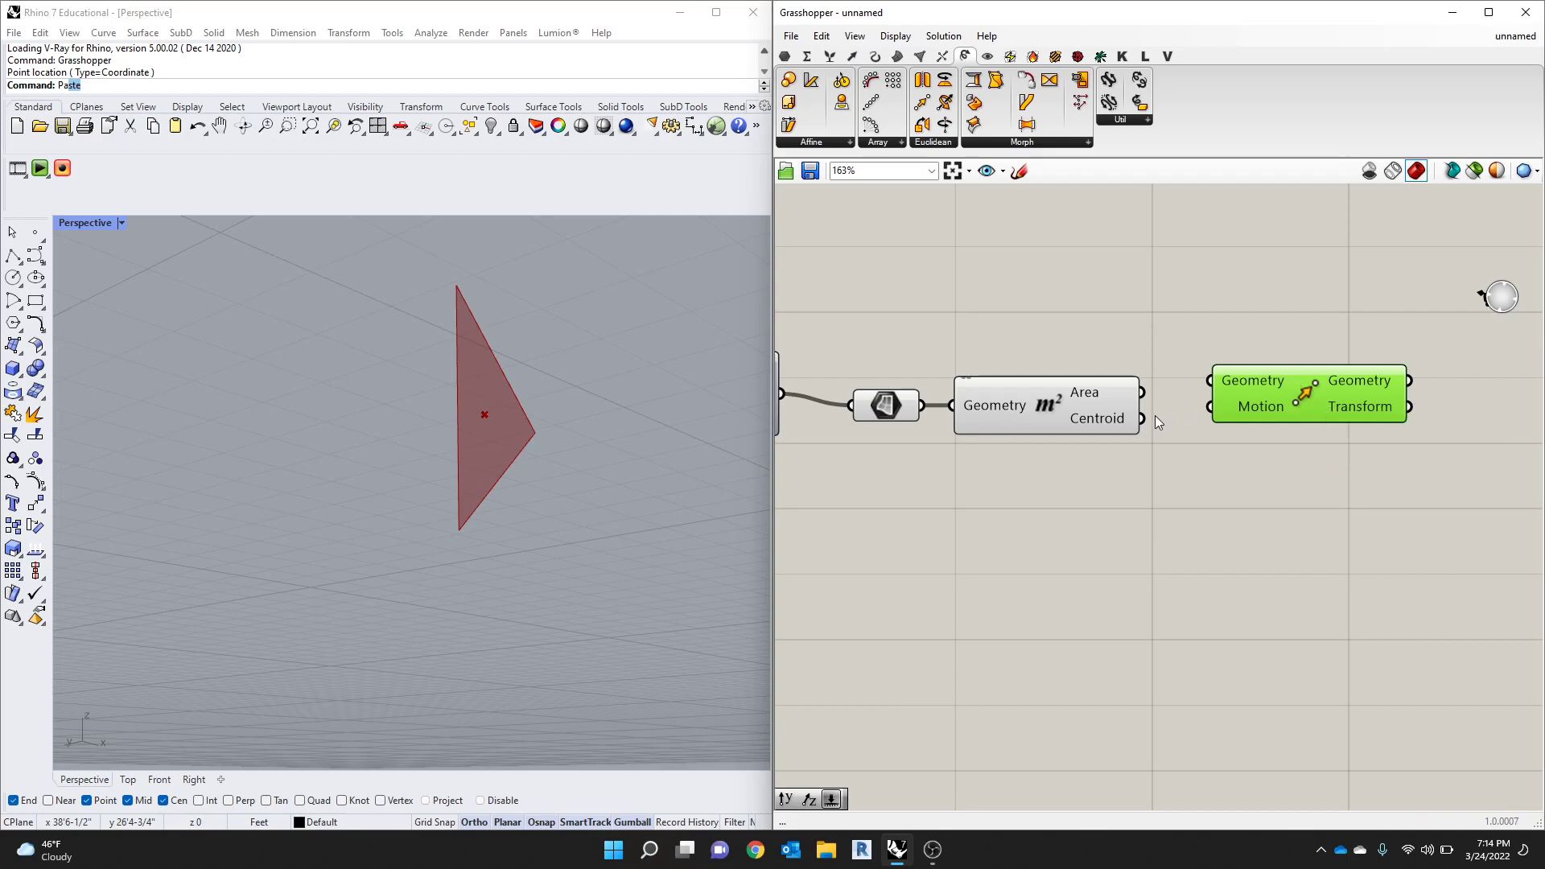
pyautogui.moveTo(1214, 380); pyautogui.dragTo(1228, 430)
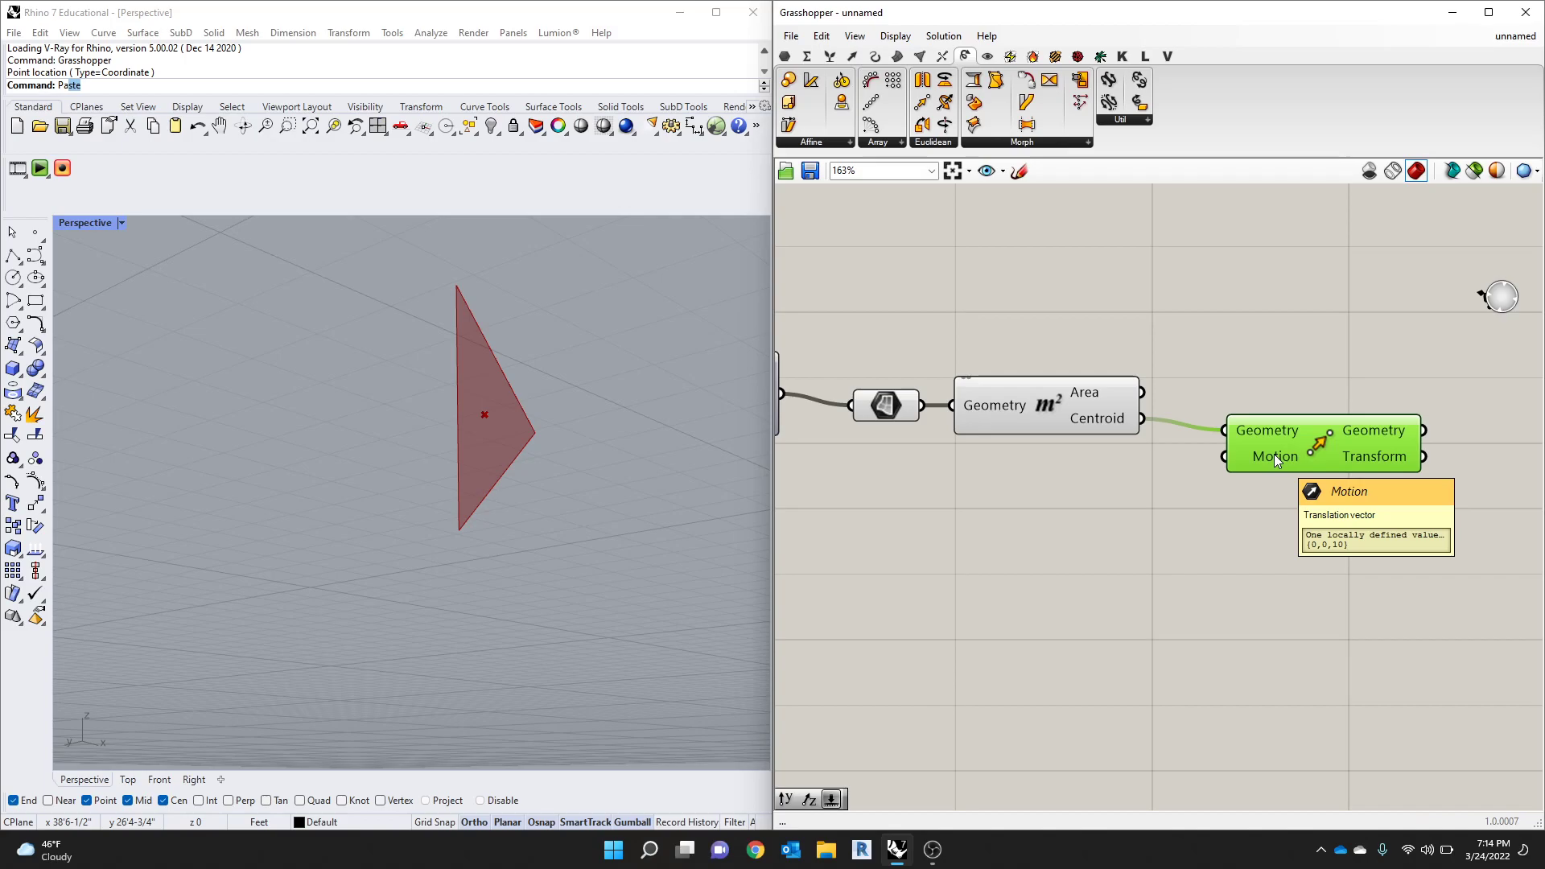
pyautogui.click(1315, 369)
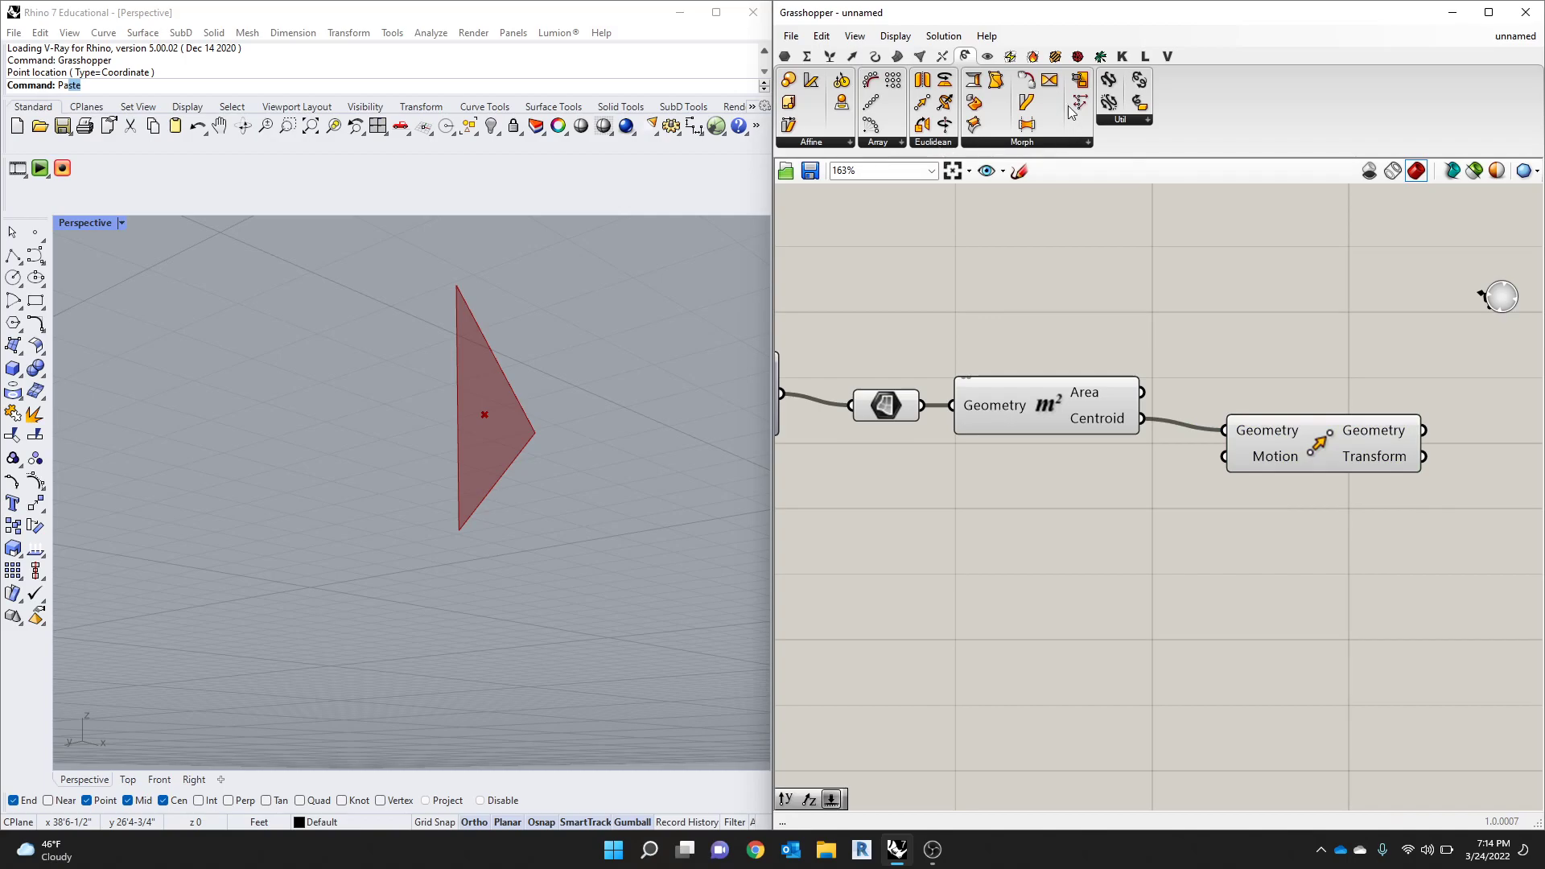
# Step: Add a Unit X vector component below the Area component
pyautogui.click(852, 56)
pyautogui.click(1116, 120)
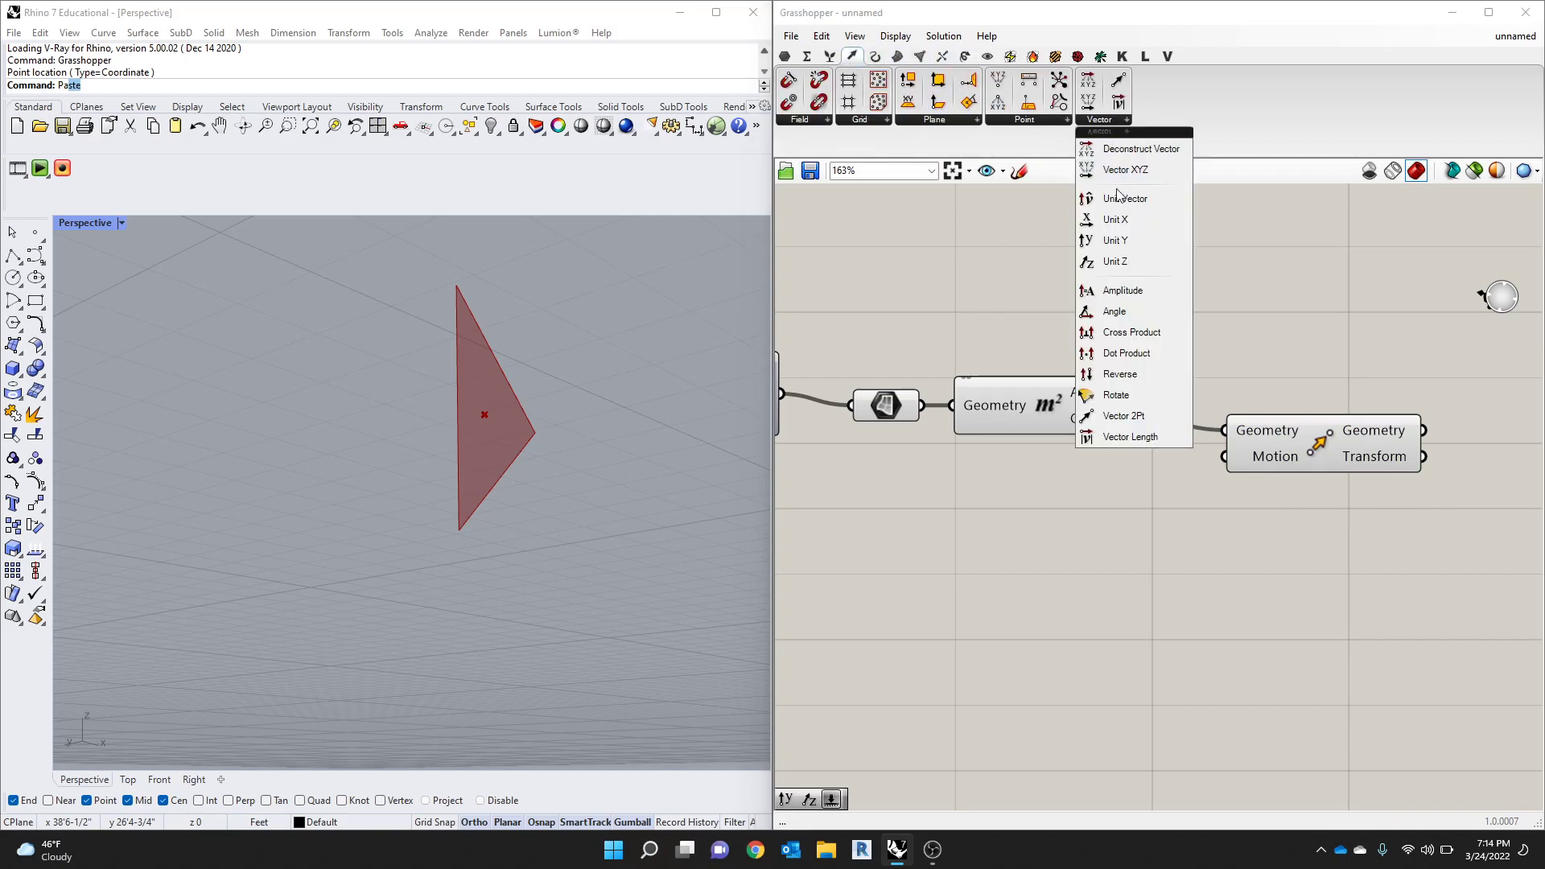
pyautogui.click(1128, 221)
pyautogui.click(1110, 553)
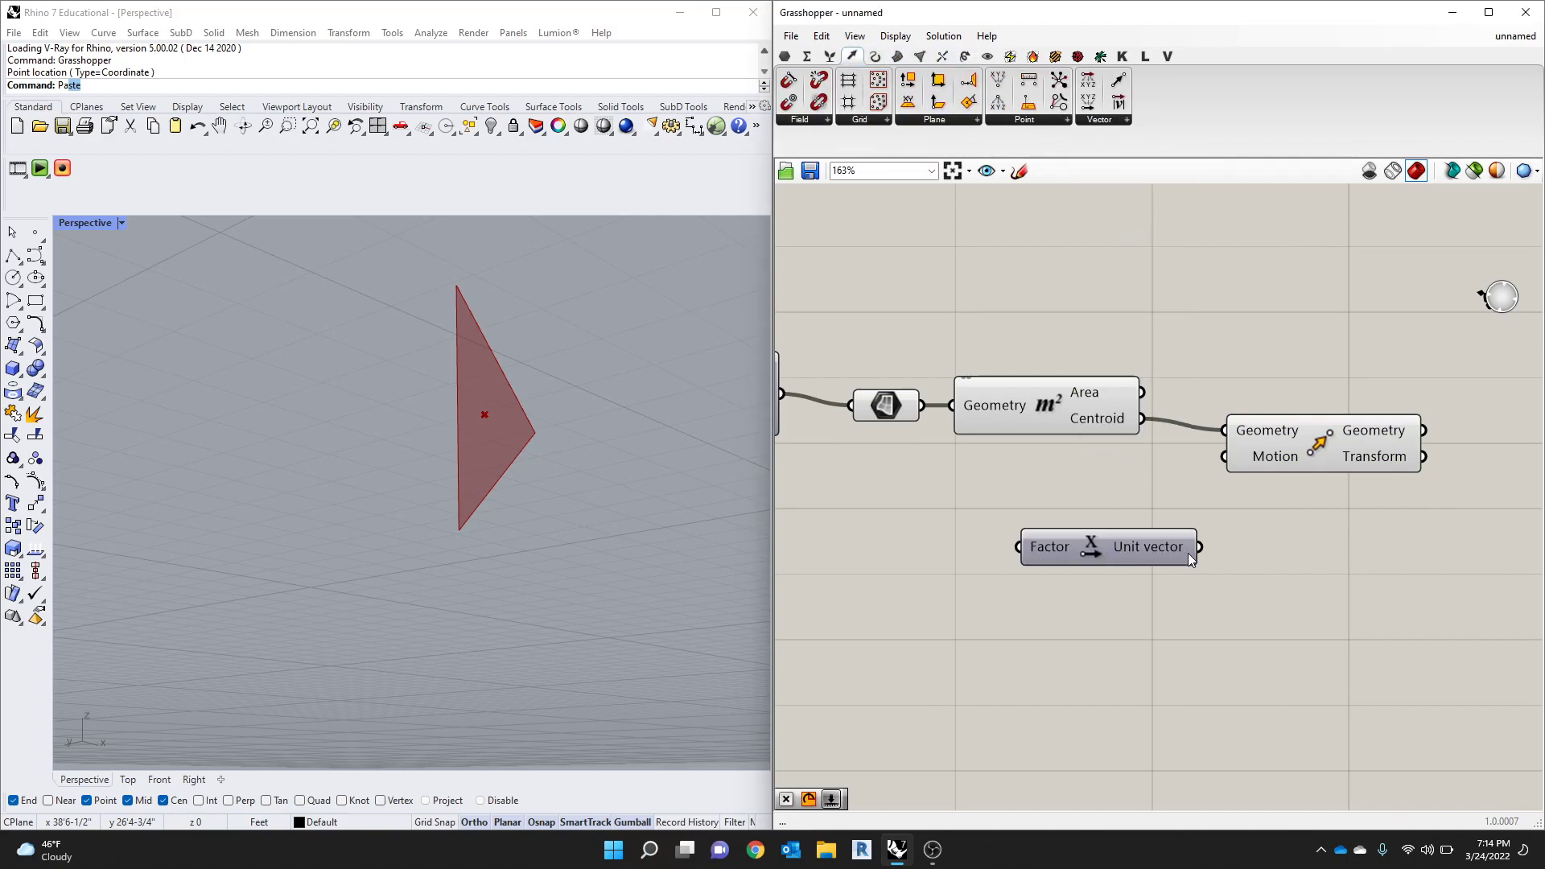
# Step: Connect the Unit X vector to the Move component's Motion input and check the moved centroid in the viewport
pyautogui.moveTo(1204, 507); pyautogui.dragTo(1217, 466)
pyautogui.moveTo(1143, 553); pyautogui.dragTo(1134, 537)
pyautogui.moveTo(524, 437); pyautogui.dragTo(493, 464, button='right')
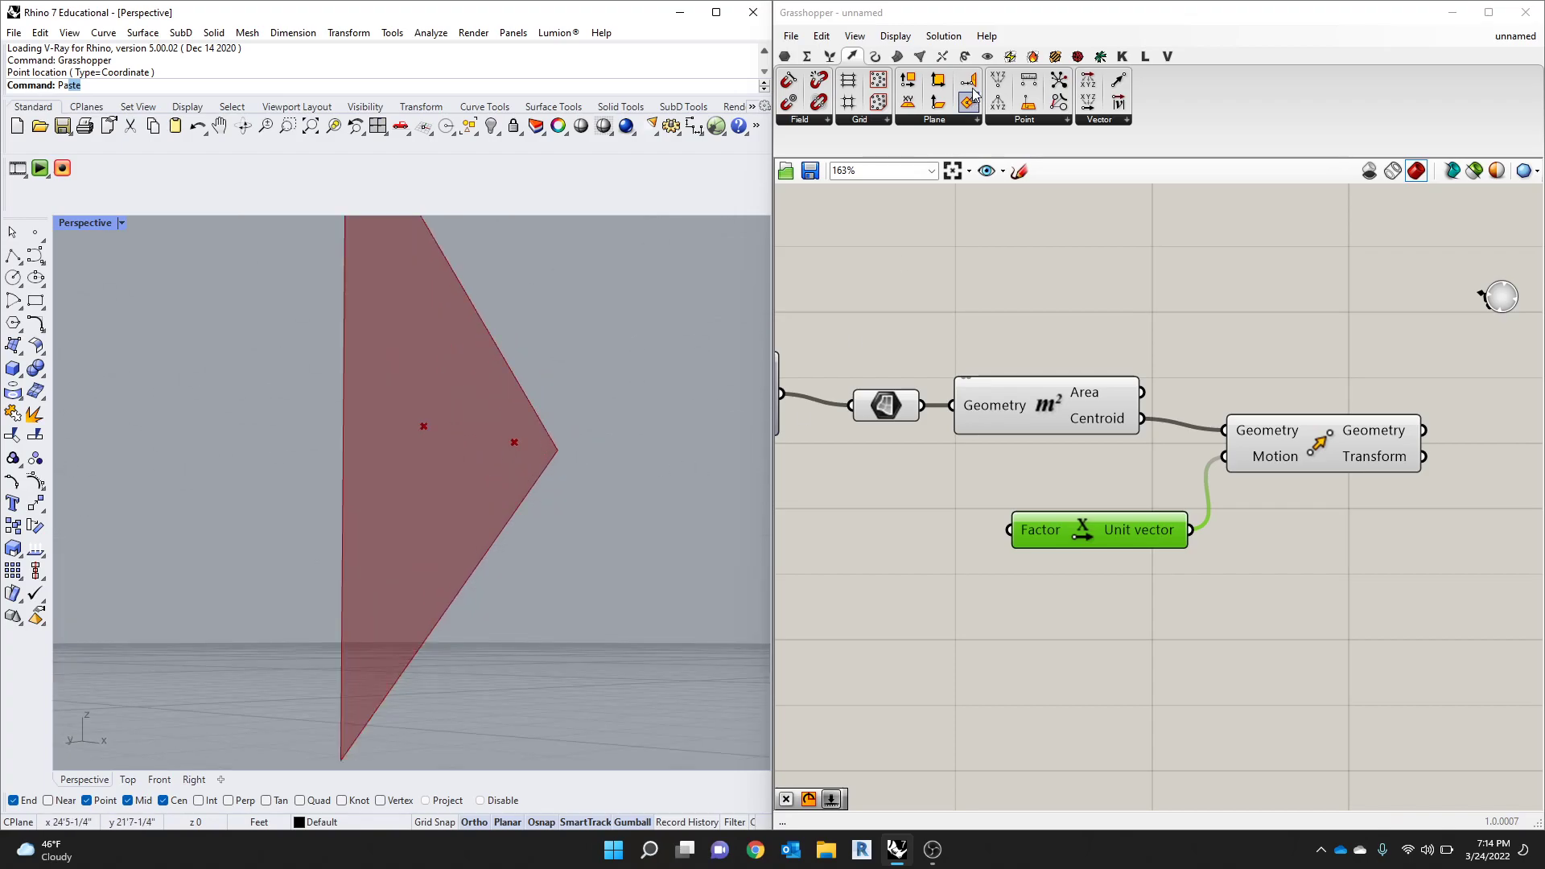
# Step: Replace the Unit X component with a Unit Y vector and connect it to the Move component's Motion input
pyautogui.click(1114, 124)
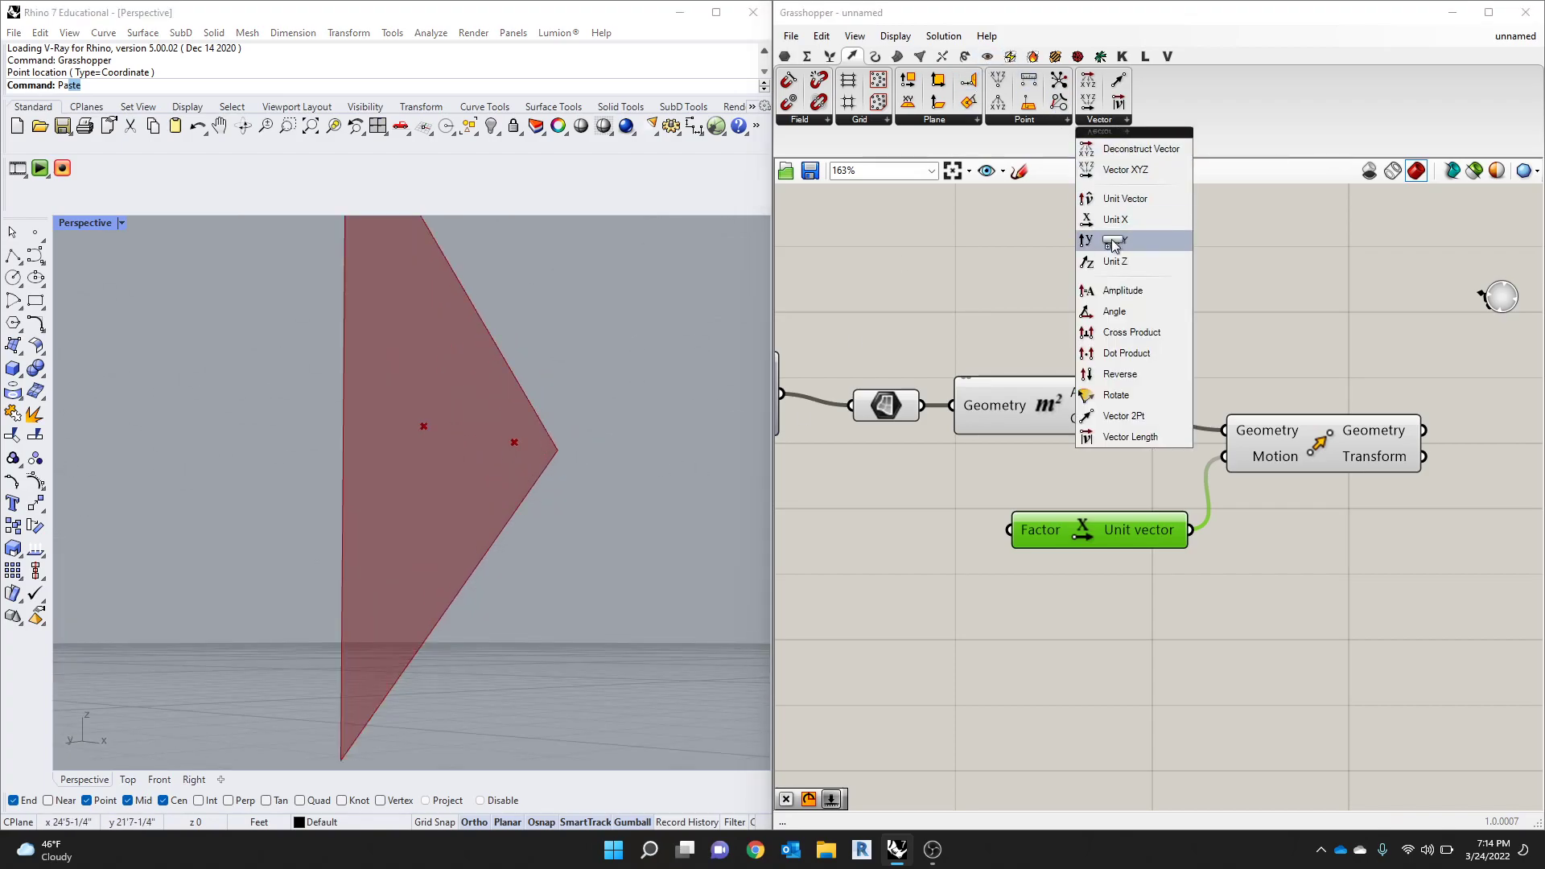
pyautogui.click(1118, 239)
pyautogui.click(1094, 607)
pyautogui.moveTo(1110, 537); pyautogui.dragTo(1098, 535)
pyautogui.press('Delete')
pyautogui.moveTo(1122, 605); pyautogui.dragTo(1224, 456)
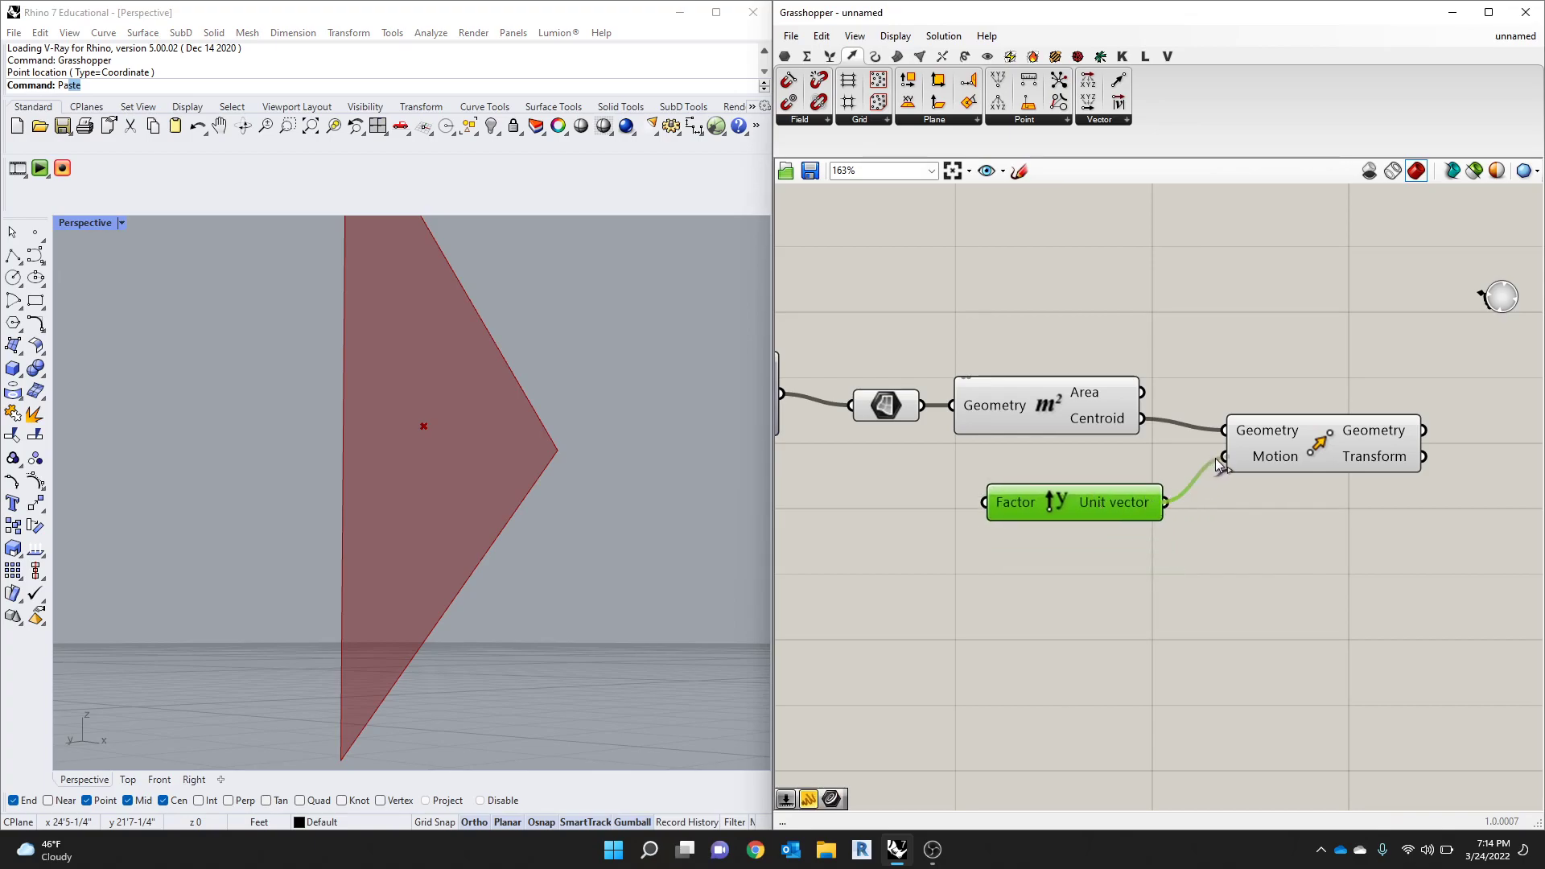
pyautogui.moveTo(432, 477); pyautogui.dragTo(479, 486, button='right')
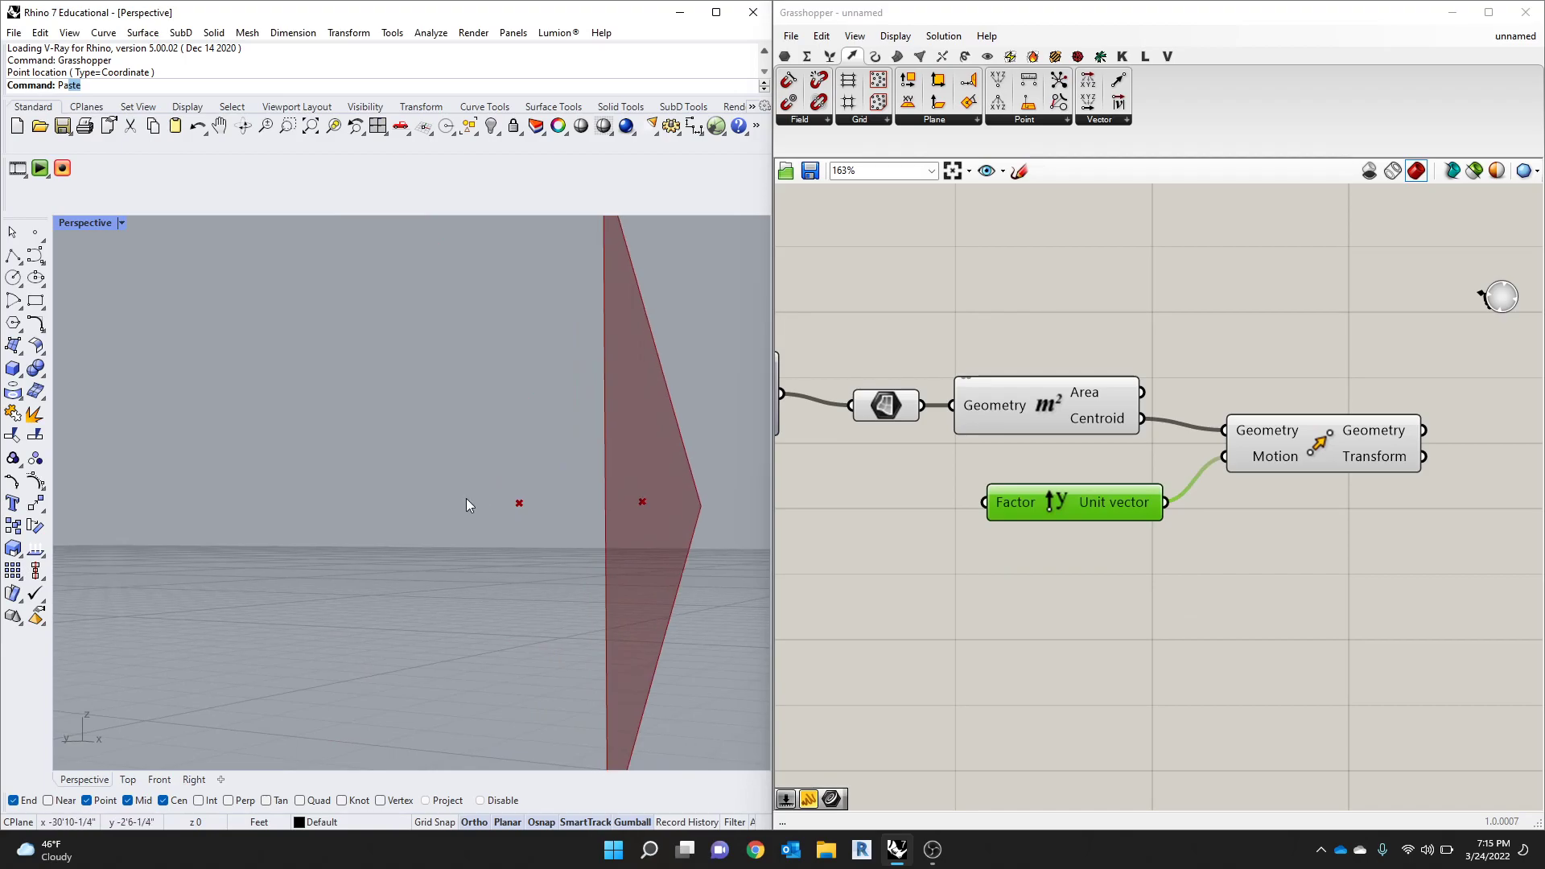
# Step: Add a number slider with the value -1 and connect it to the Unit Y component's Factor input
pyautogui.doubleClick(957, 561)
pyautogui.write('-')
pyautogui.press('BackSpace')
pyautogui.write('-1.')
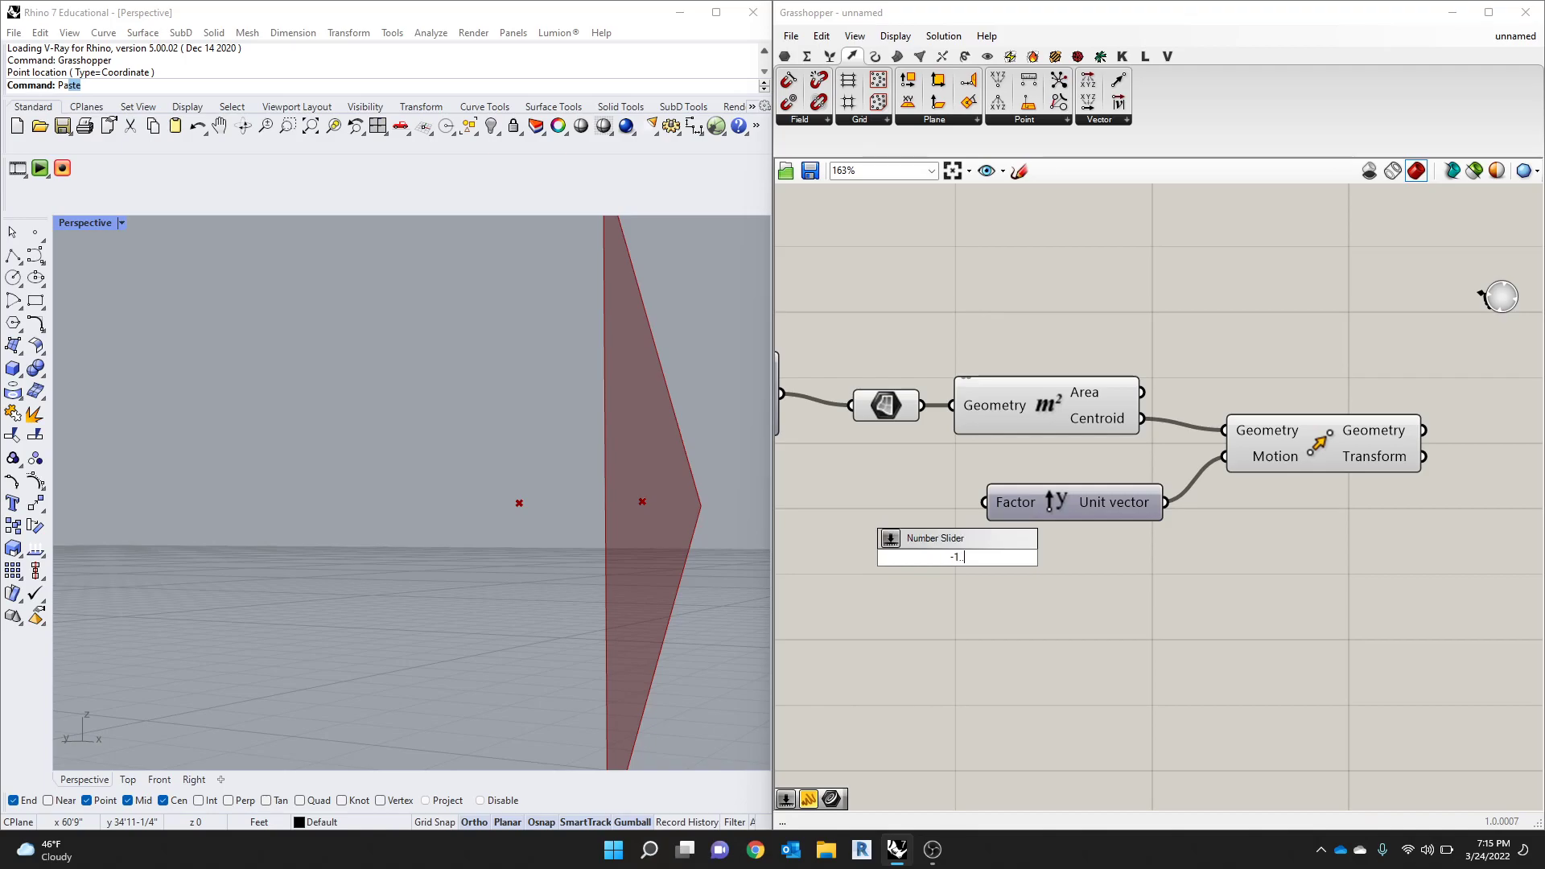
pyautogui.press('Return')
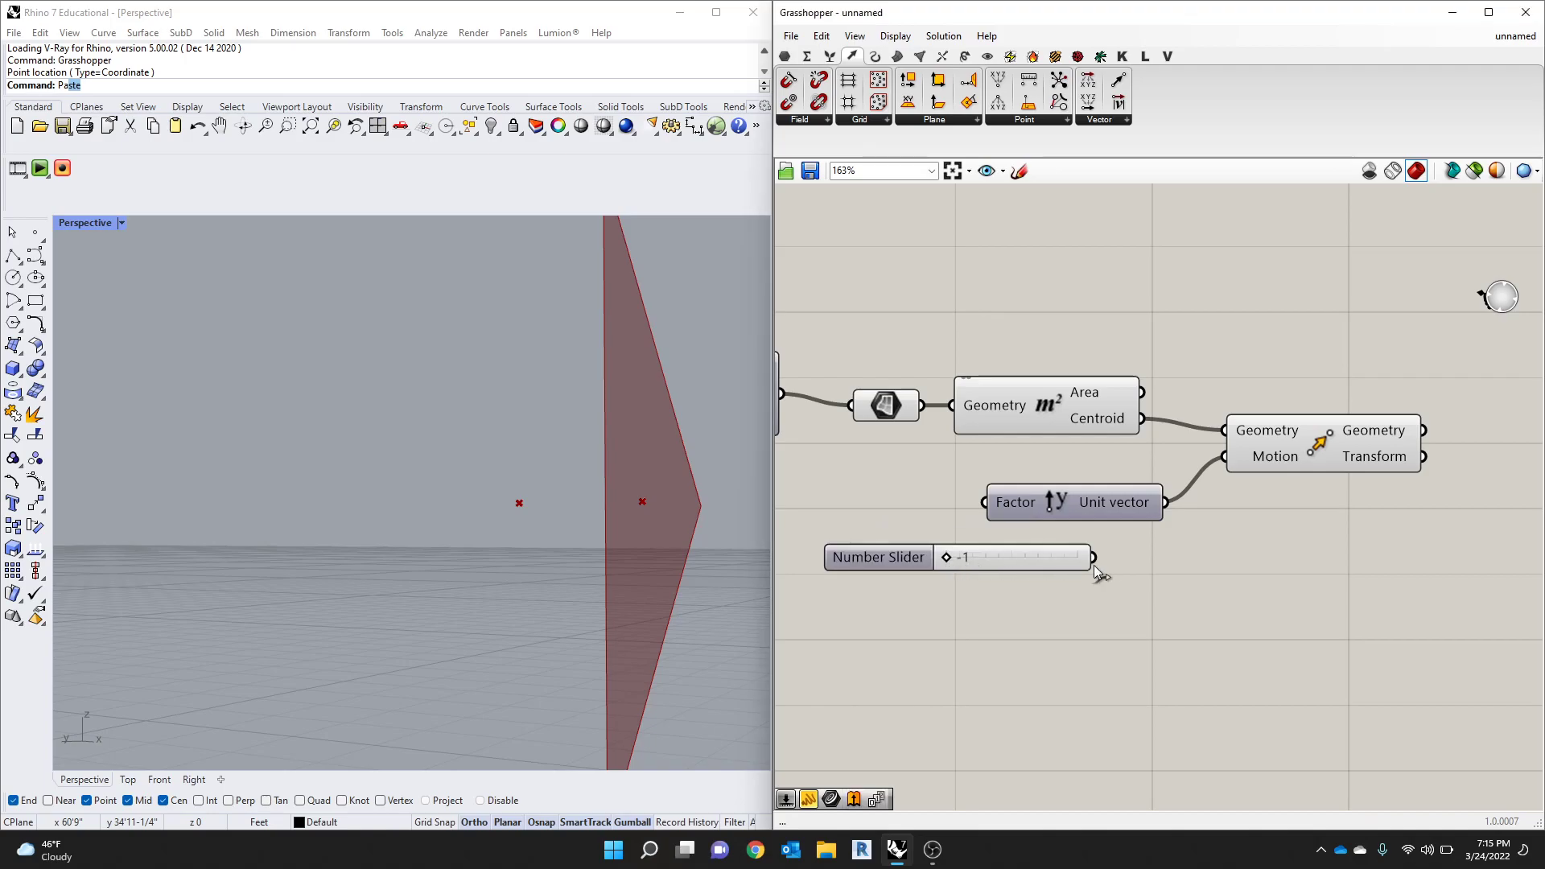
pyautogui.moveTo(1041, 558); pyautogui.dragTo(890, 516)
pyautogui.scroll(-11, 567, 525)
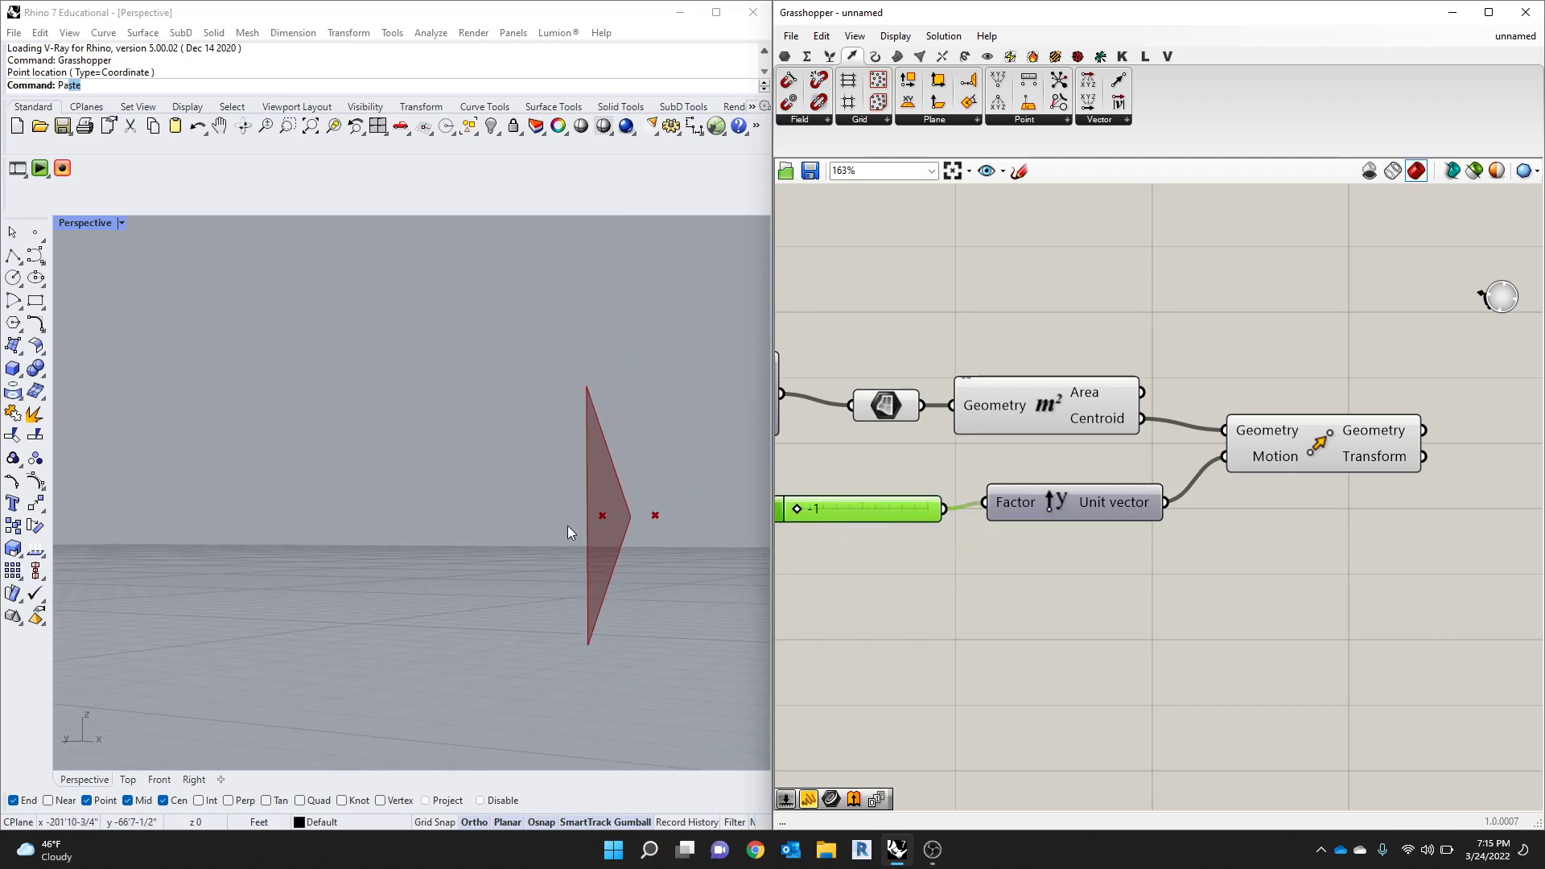
pyautogui.scroll(8, 626, 528)
pyautogui.scroll(4, 619, 506)
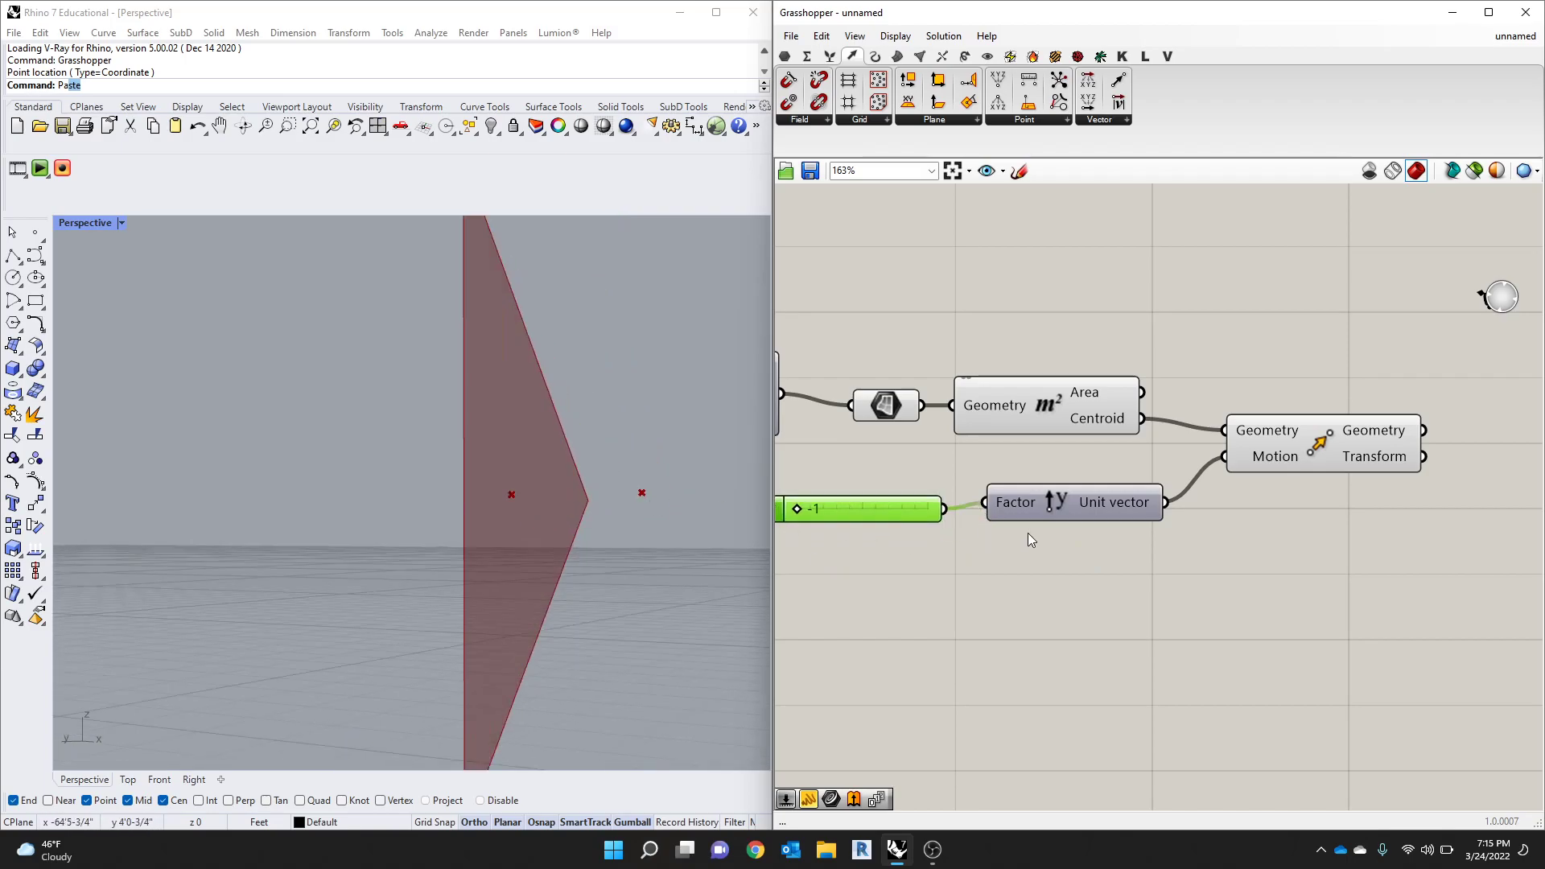
# Step: Try other values on the factor slider and return it to -1
pyautogui.scroll(-2, 1027, 533)
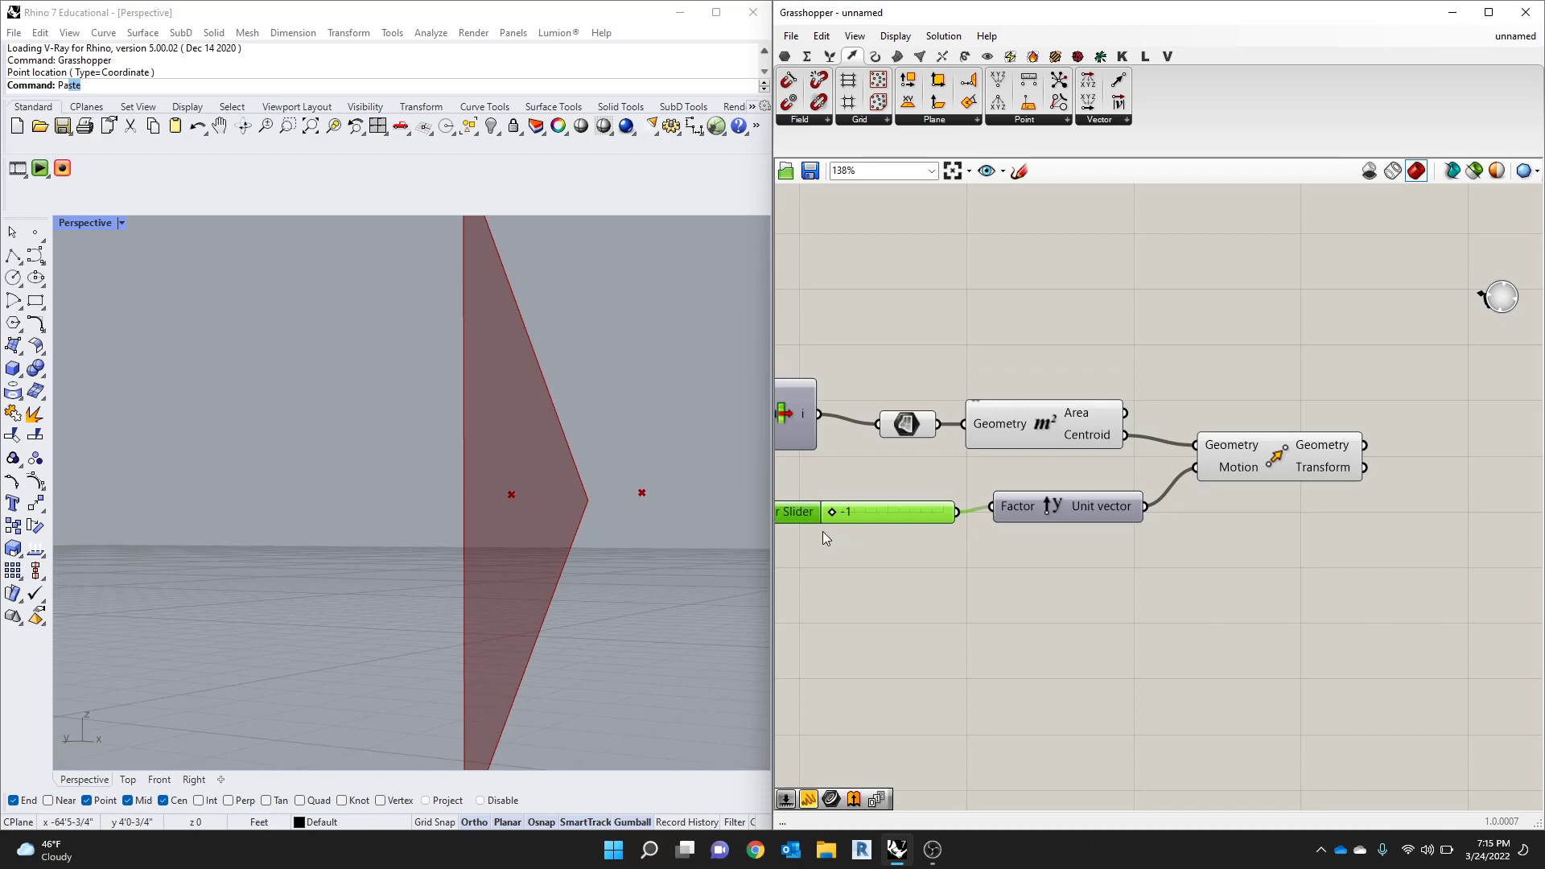
pyautogui.moveTo(833, 515); pyautogui.dragTo(924, 513)
pyautogui.moveTo(945, 512); pyautogui.dragTo(835, 513)
# Step: Apply the Reverse option to the Unit Y component's Unit vector output
pyautogui.rightClick(1056, 509)
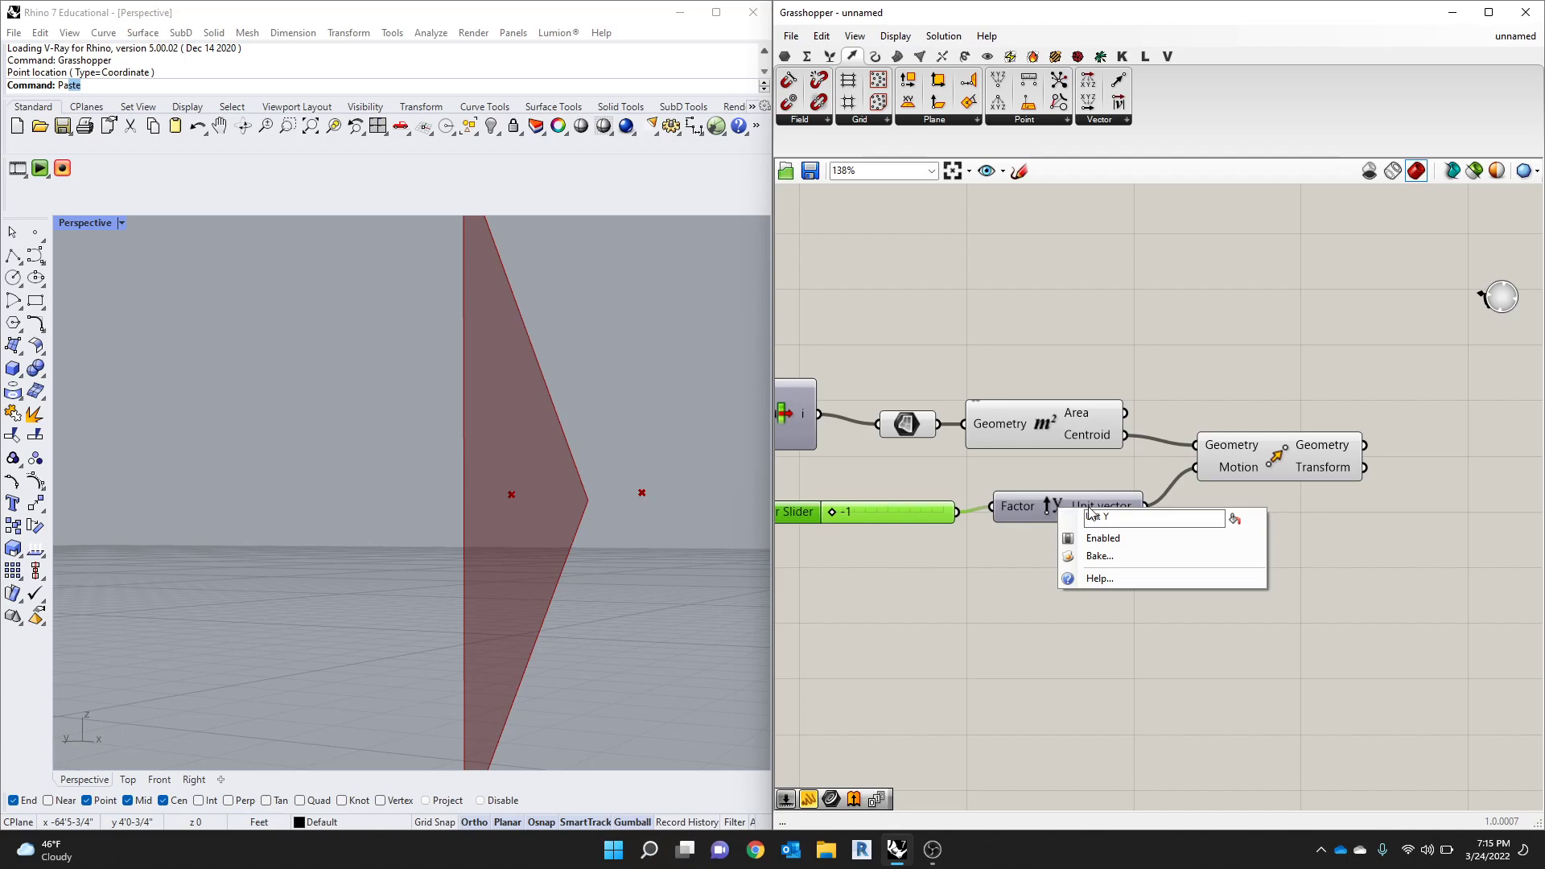
pyautogui.rightClick(1094, 512)
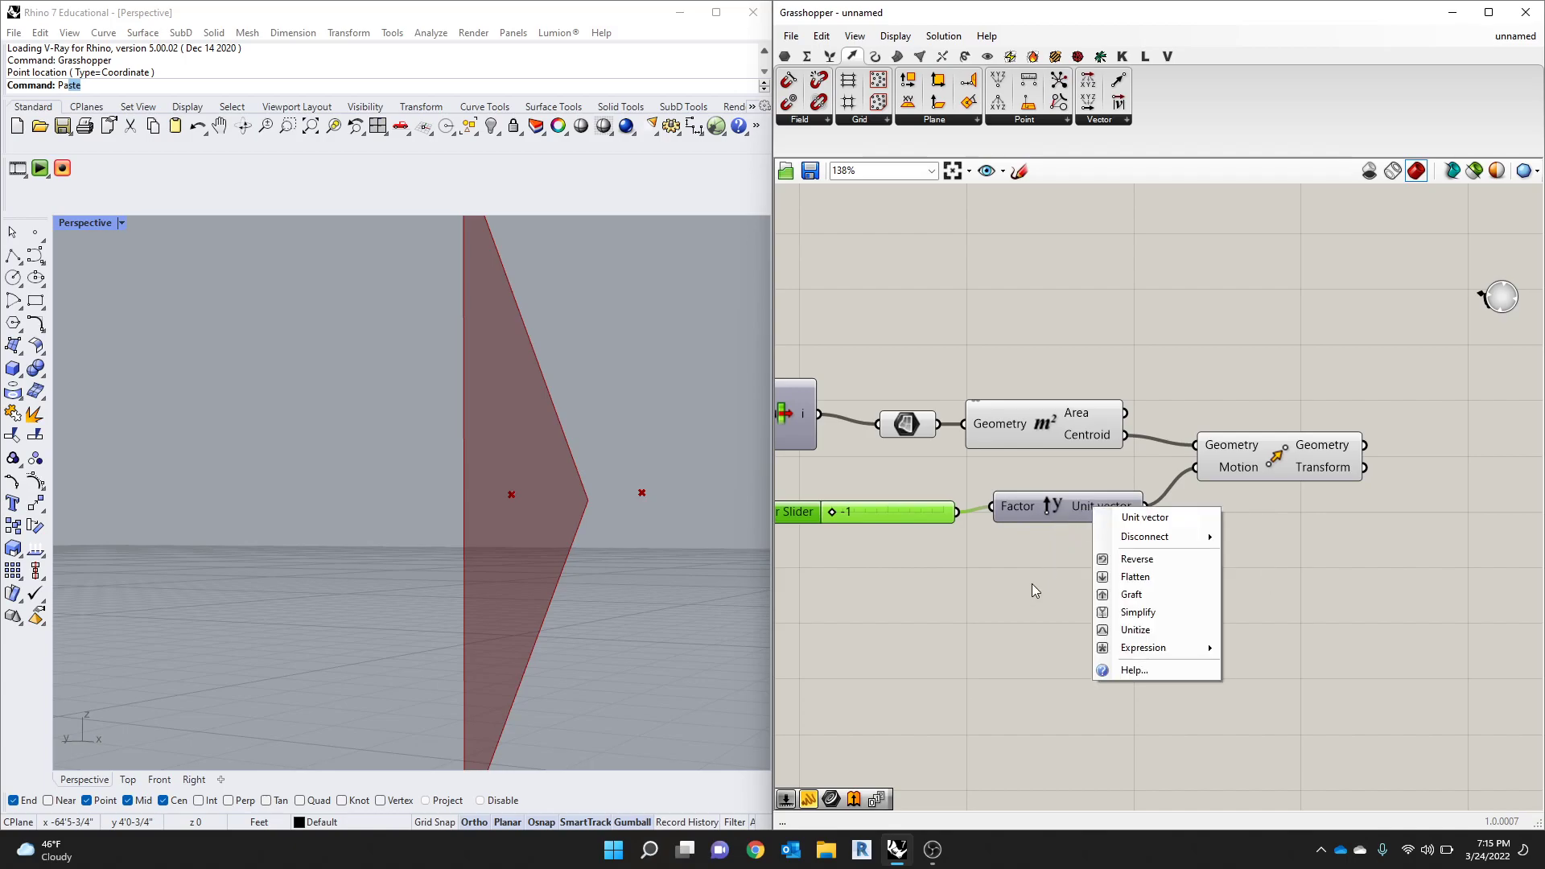
pyautogui.scroll(-3, 1019, 586)
pyautogui.scroll(3, 990, 584)
pyautogui.click(977, 579)
pyautogui.rightClick(1126, 521)
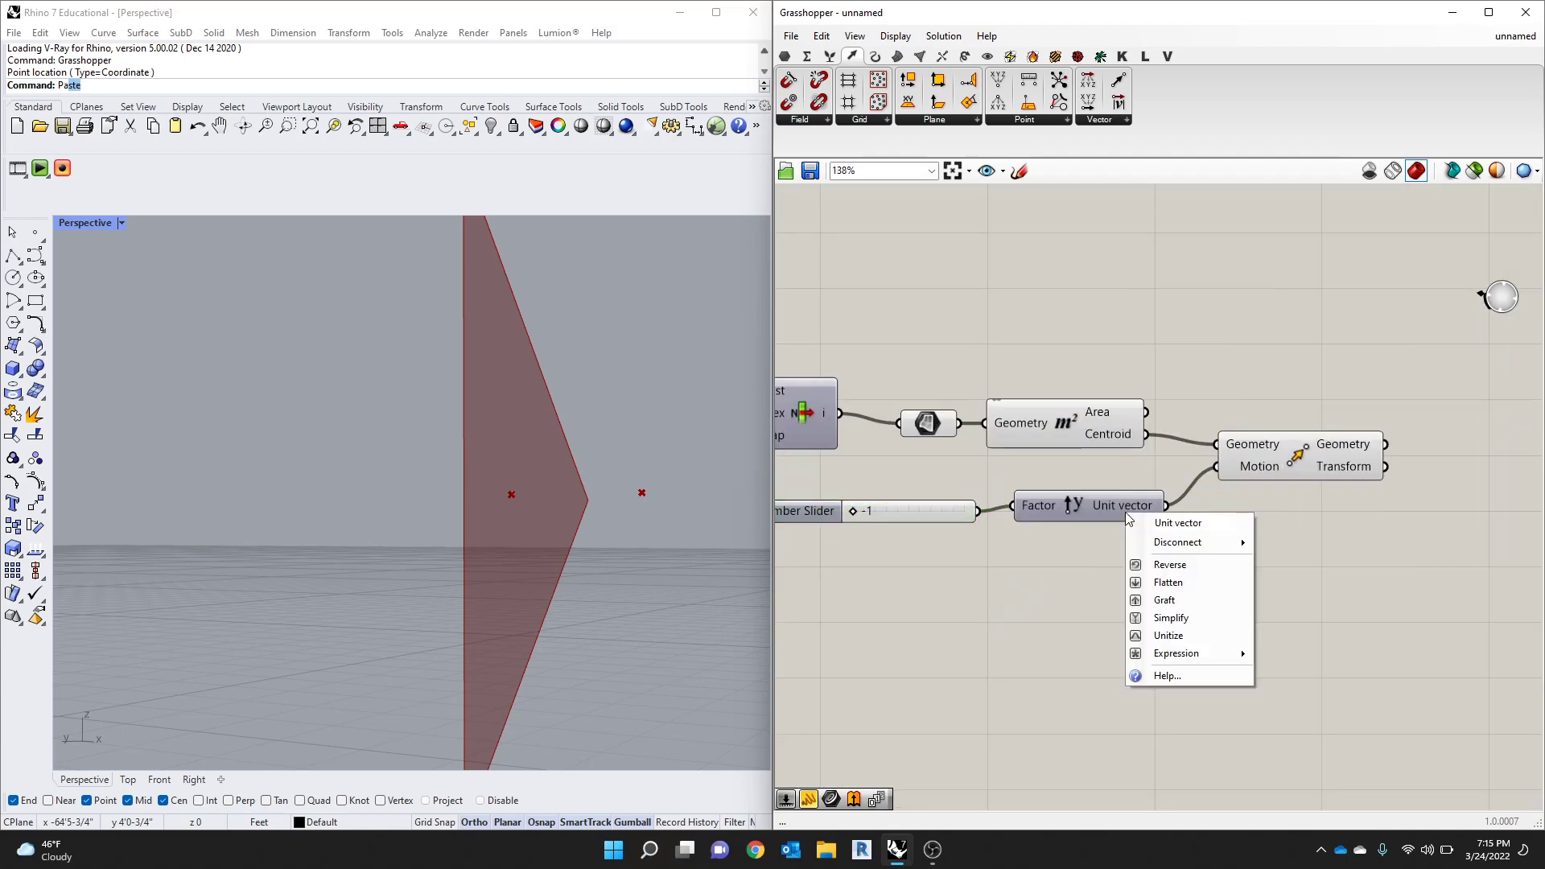
pyautogui.click(1175, 562)
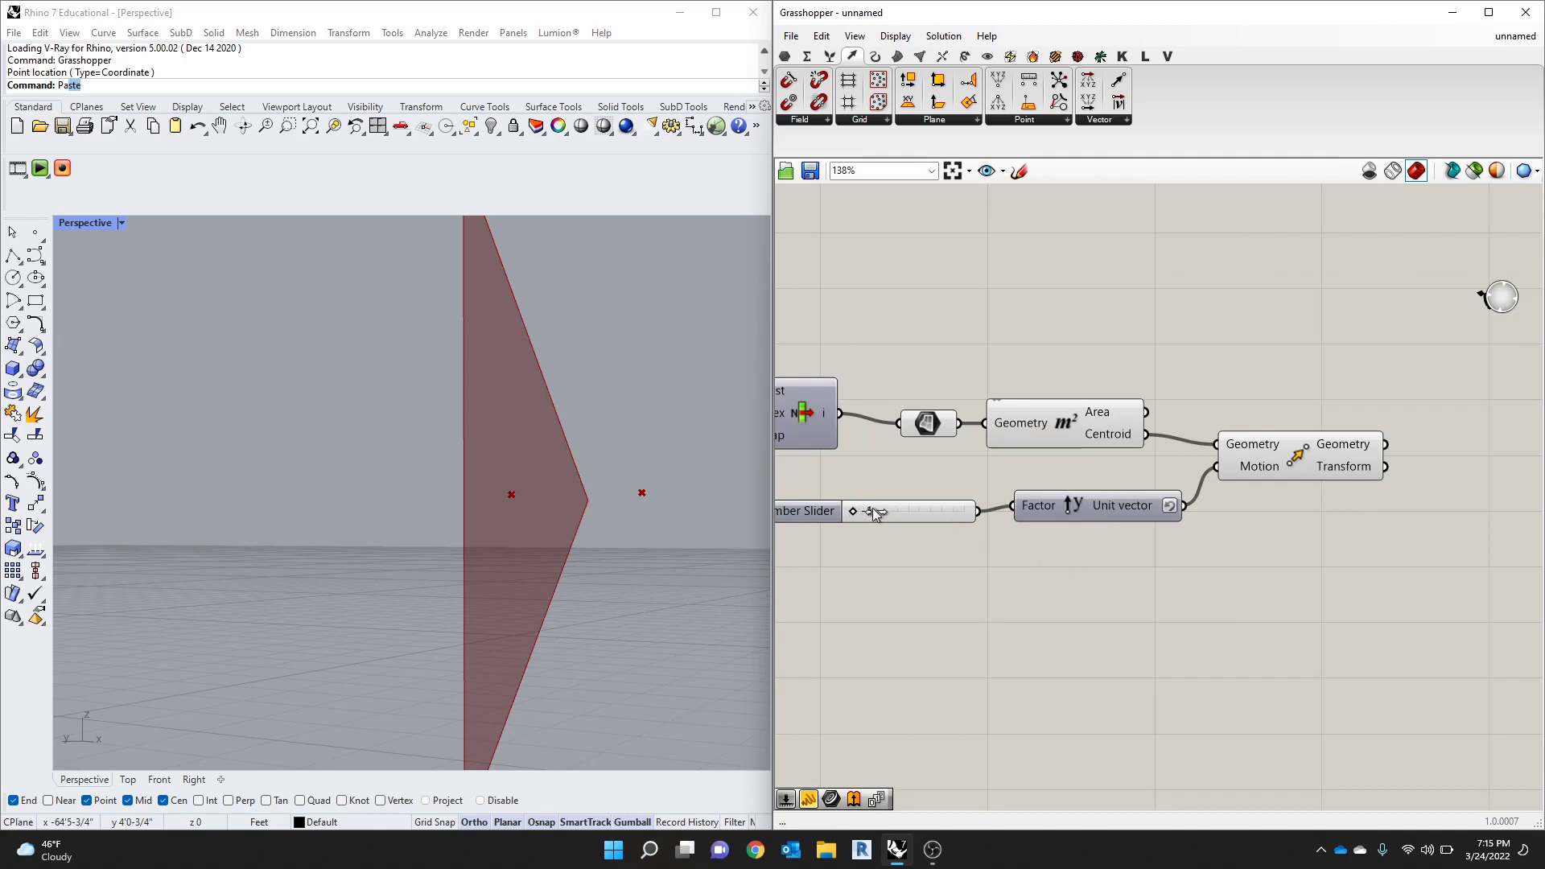
# Step: Shift the Unit Y component closer to Move and delete the -1 number slider
pyautogui.moveTo(952, 521); pyautogui.dragTo(904, 515)
pyautogui.moveTo(1130, 503)
pyautogui.mouseDown()
pyautogui.moveTo(1070, 514)
pyautogui.moveTo(1109, 486)
pyautogui.mouseUp()
pyautogui.click(903, 508)
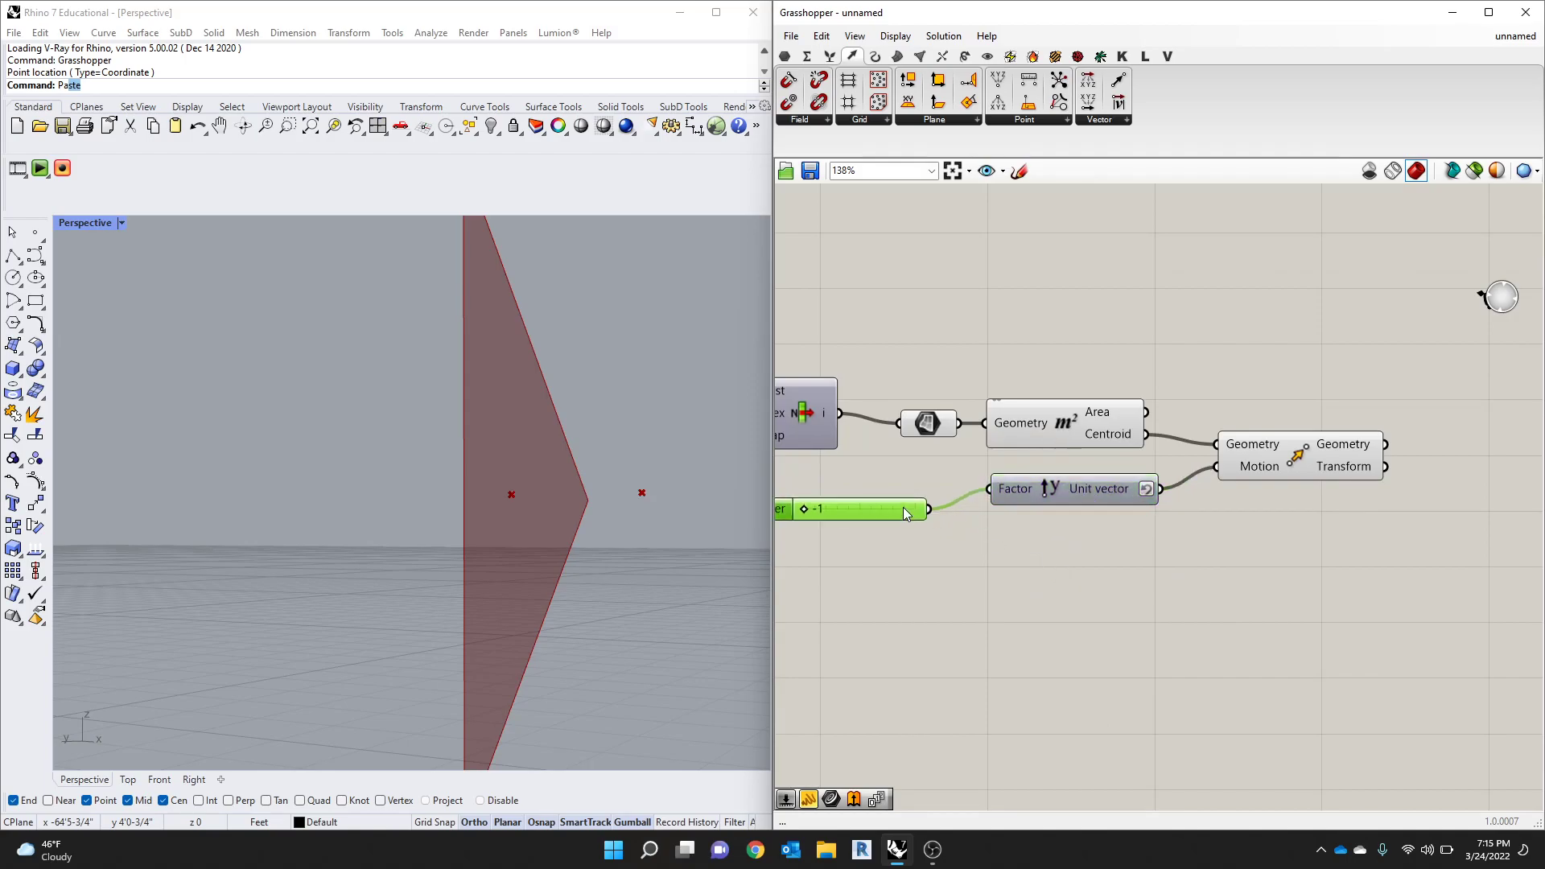
pyautogui.press('Delete')
# Step: Insert a Reverse vector component between Unit Y and Move's Motion input, and remove the Reverse option from Unit Y's output
pyautogui.doubleClick(878, 567)
pyautogui.write('REVER')
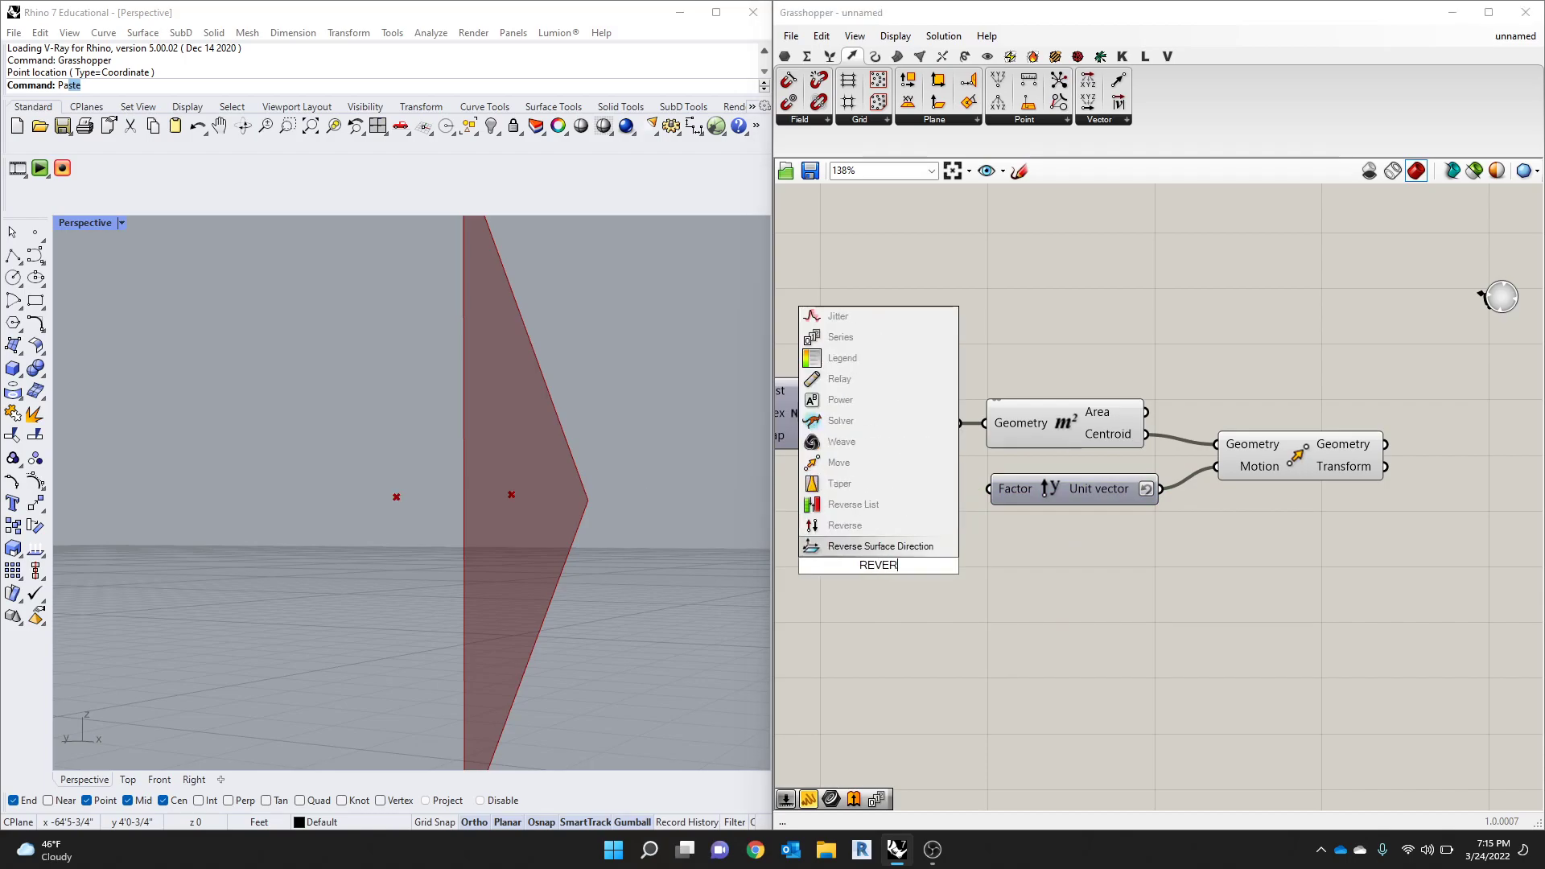
pyautogui.click(861, 527)
pyautogui.moveTo(900, 561); pyautogui.dragTo(1168, 541)
pyautogui.moveTo(1064, 494); pyautogui.dragTo(1077, 542)
pyautogui.rightClick(984, 527)
pyautogui.click(1023, 581)
pyautogui.moveTo(1177, 550); pyautogui.dragTo(1144, 516)
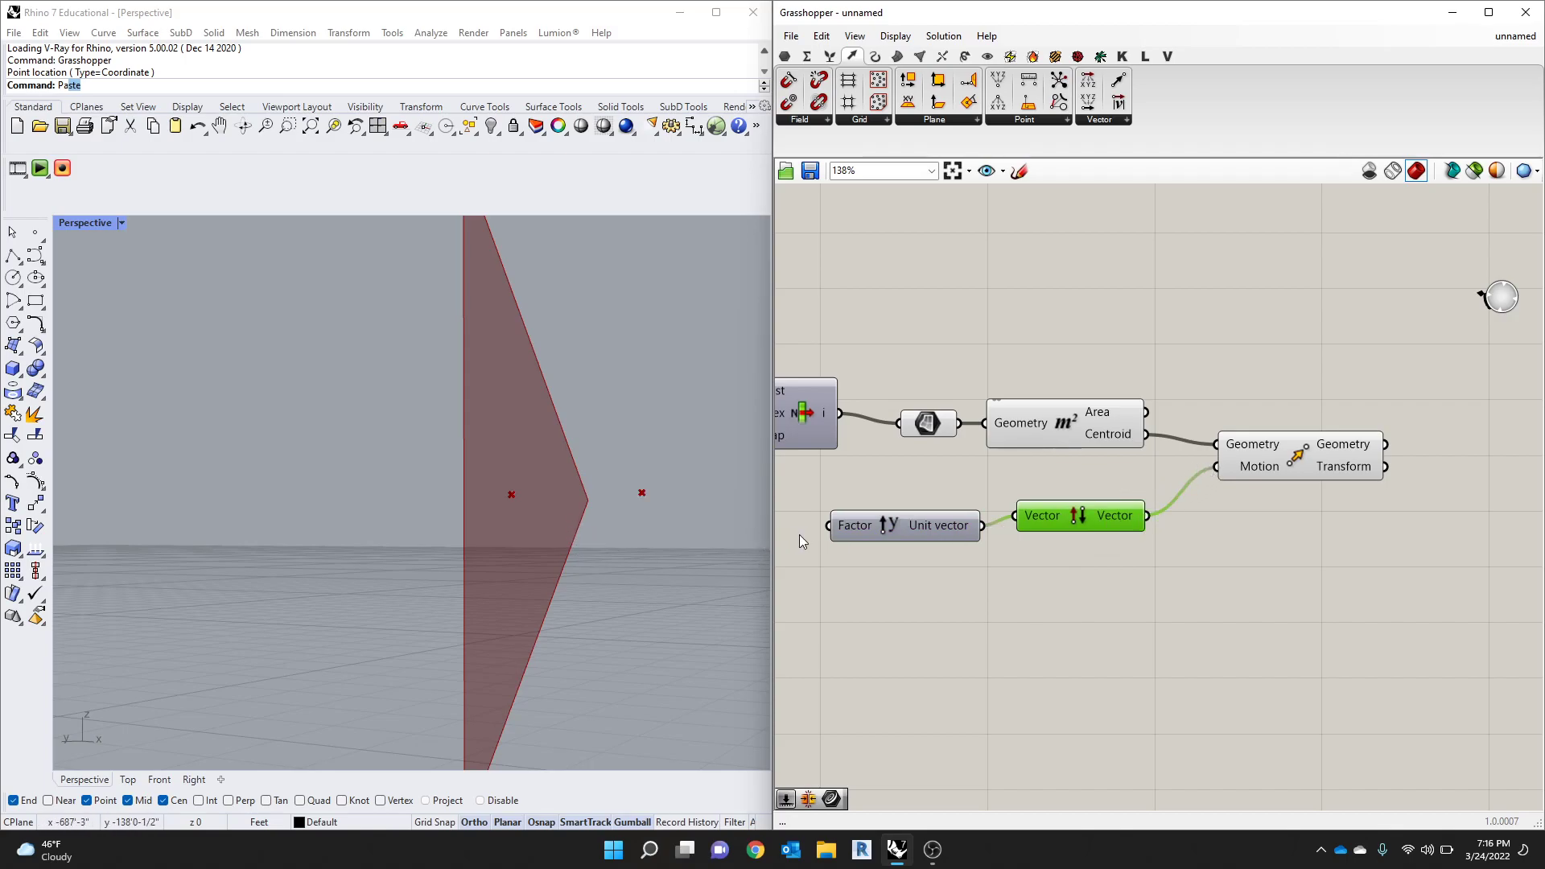
# Step: Look up the Reverse vector component in the component search and read its description
pyautogui.doubleClick(1079, 620)
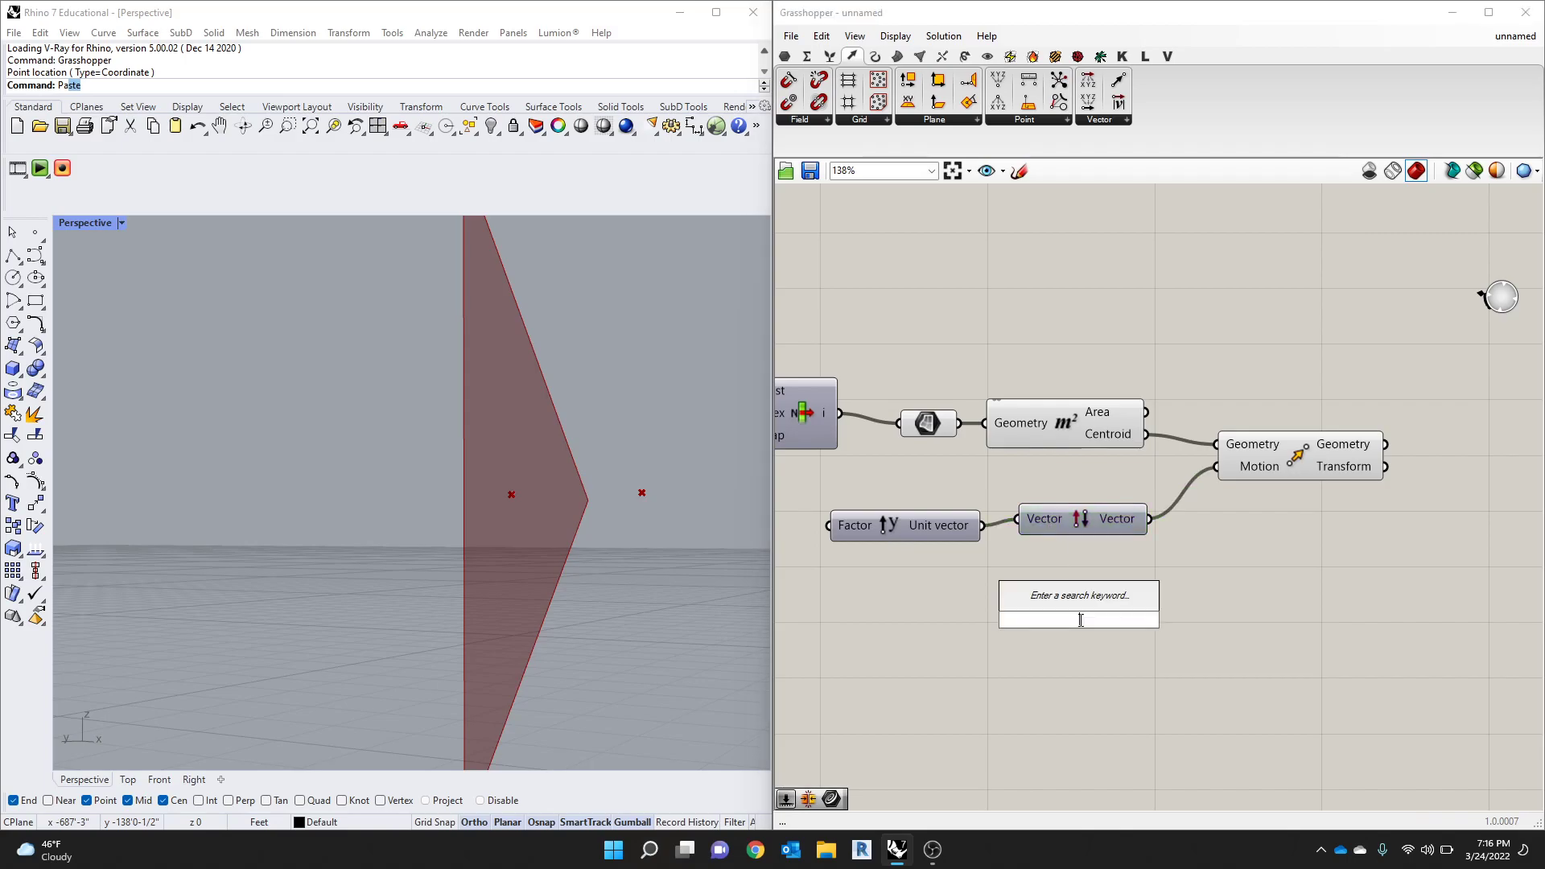
pyautogui.write('REVERSE')
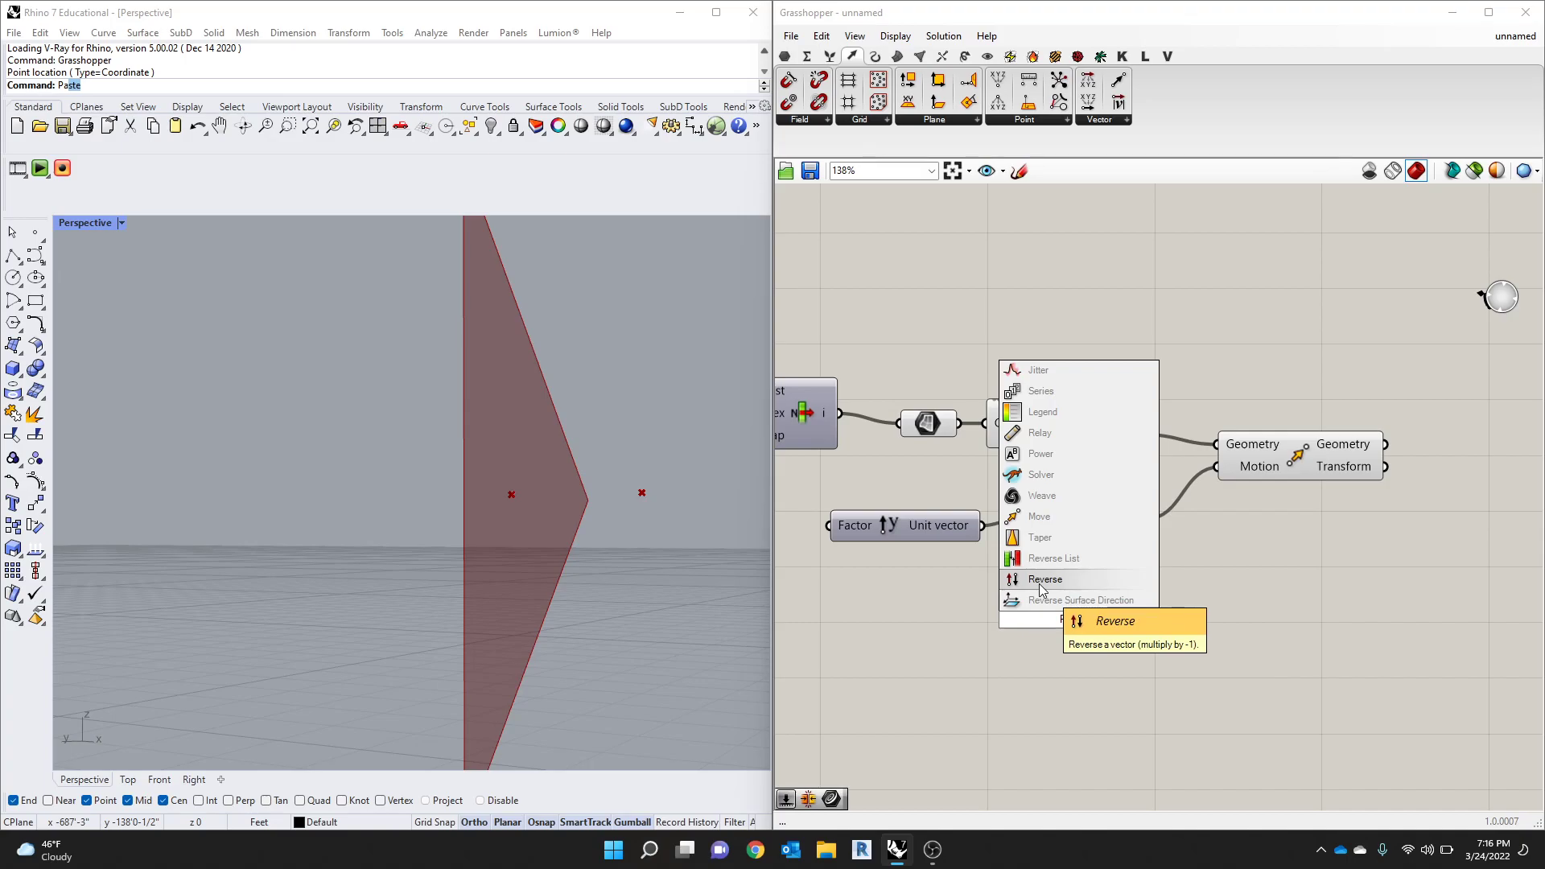
pyautogui.click(1239, 607)
# Step: Add a number slider starting at 0 on the canvas below the Panels component
pyautogui.scroll(-1, 1239, 607)
pyautogui.moveTo(1239, 607); pyautogui.dragTo(1415, 611, button='right')
pyautogui.doubleClick(939, 607)
pyautogui.write('0')
pyautogui.write('..10')
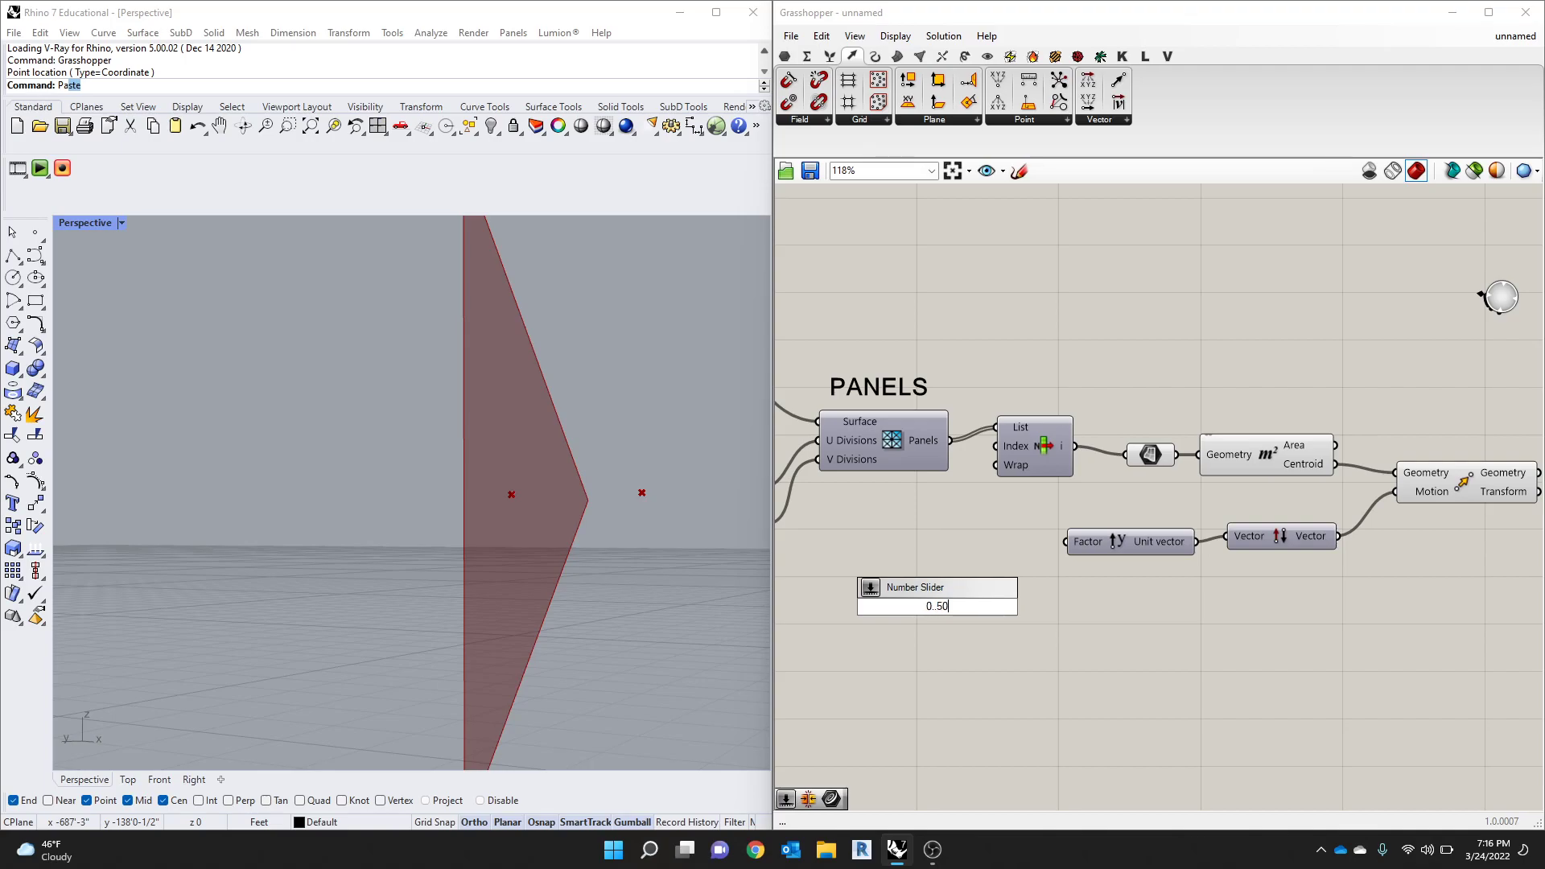
pyautogui.press('Return')
# Step: Set the new number slider's maximum to 3
pyautogui.doubleClick(911, 605)
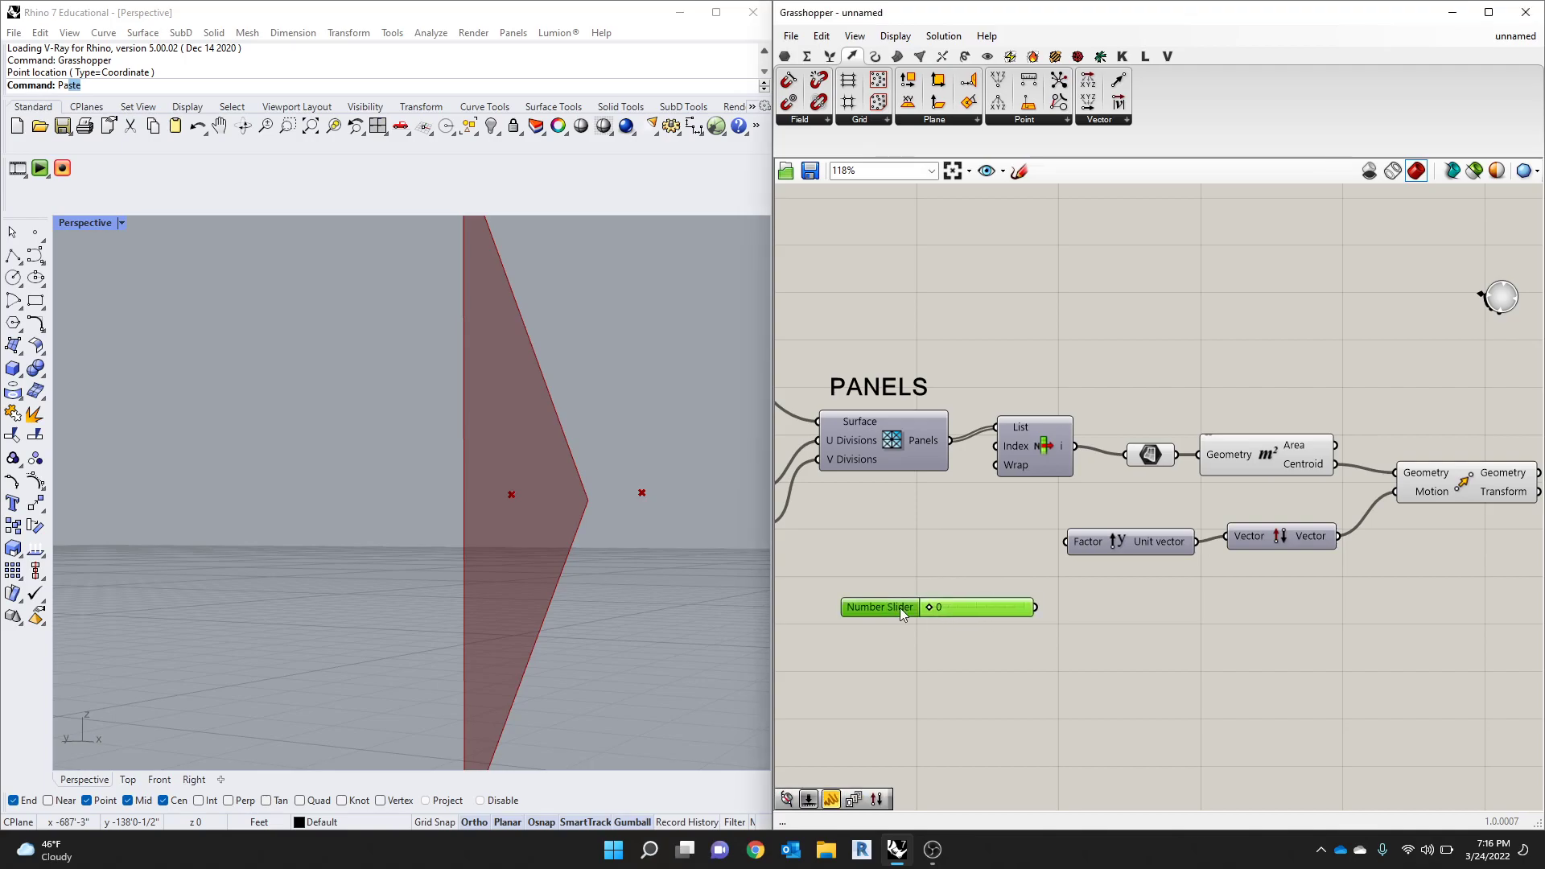
pyautogui.doubleClick(953, 651)
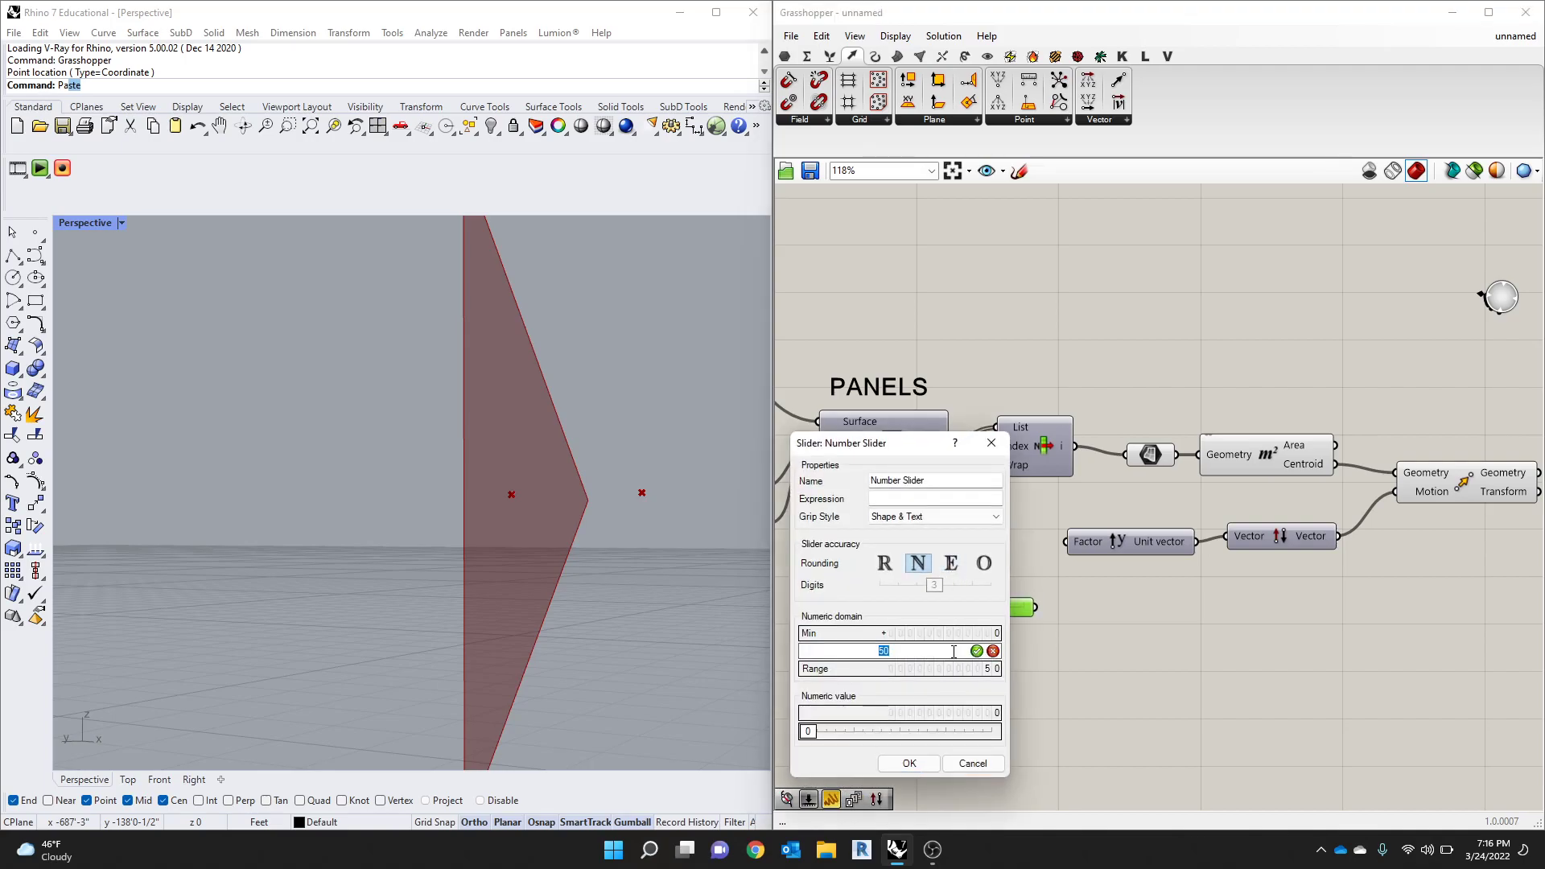
pyautogui.write('3')
pyautogui.press('Return')
pyautogui.click(930, 767)
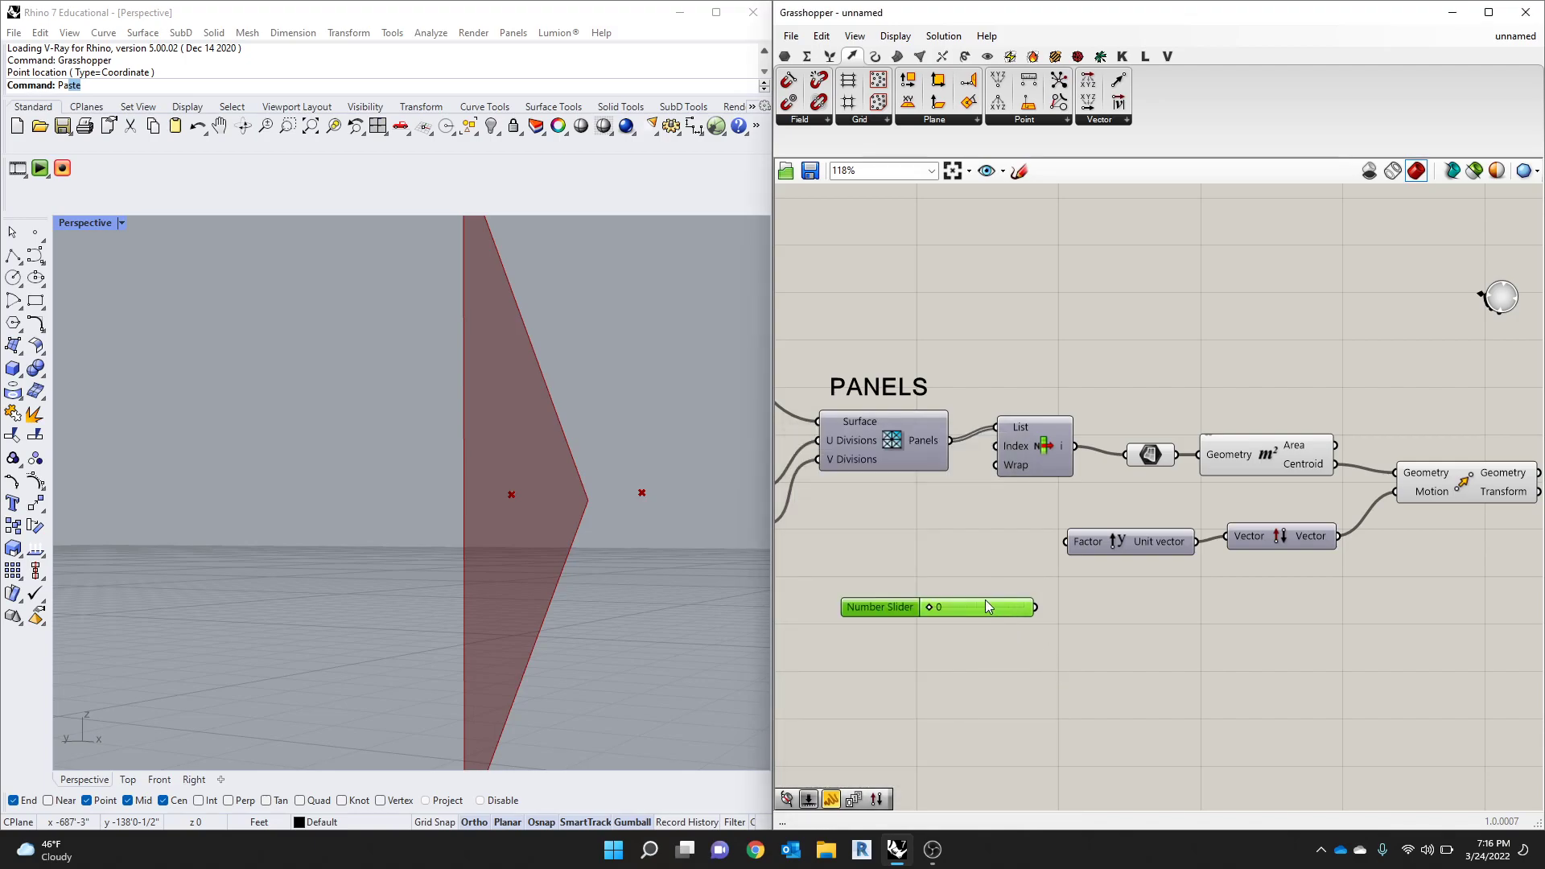
# Step: Connect the number slider to the Unit Y component's Factor input and set it to 1
pyautogui.moveTo(1027, 593)
pyautogui.mouseDown()
pyautogui.moveTo(1066, 541)
pyautogui.moveTo(1008, 572)
pyautogui.mouseUp()
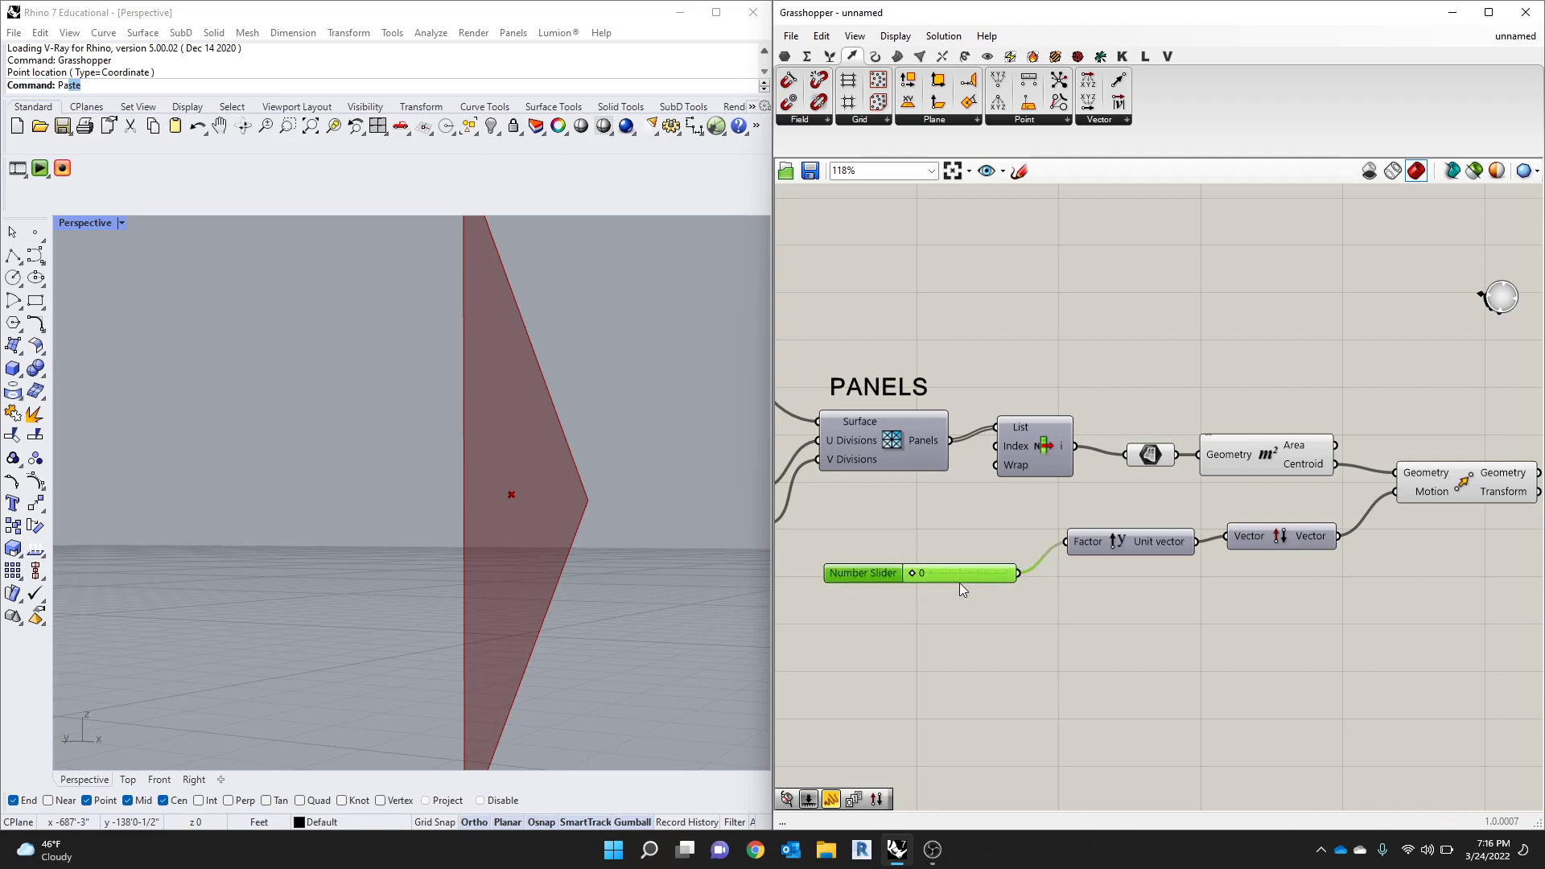
pyautogui.moveTo(914, 571); pyautogui.dragTo(943, 572)
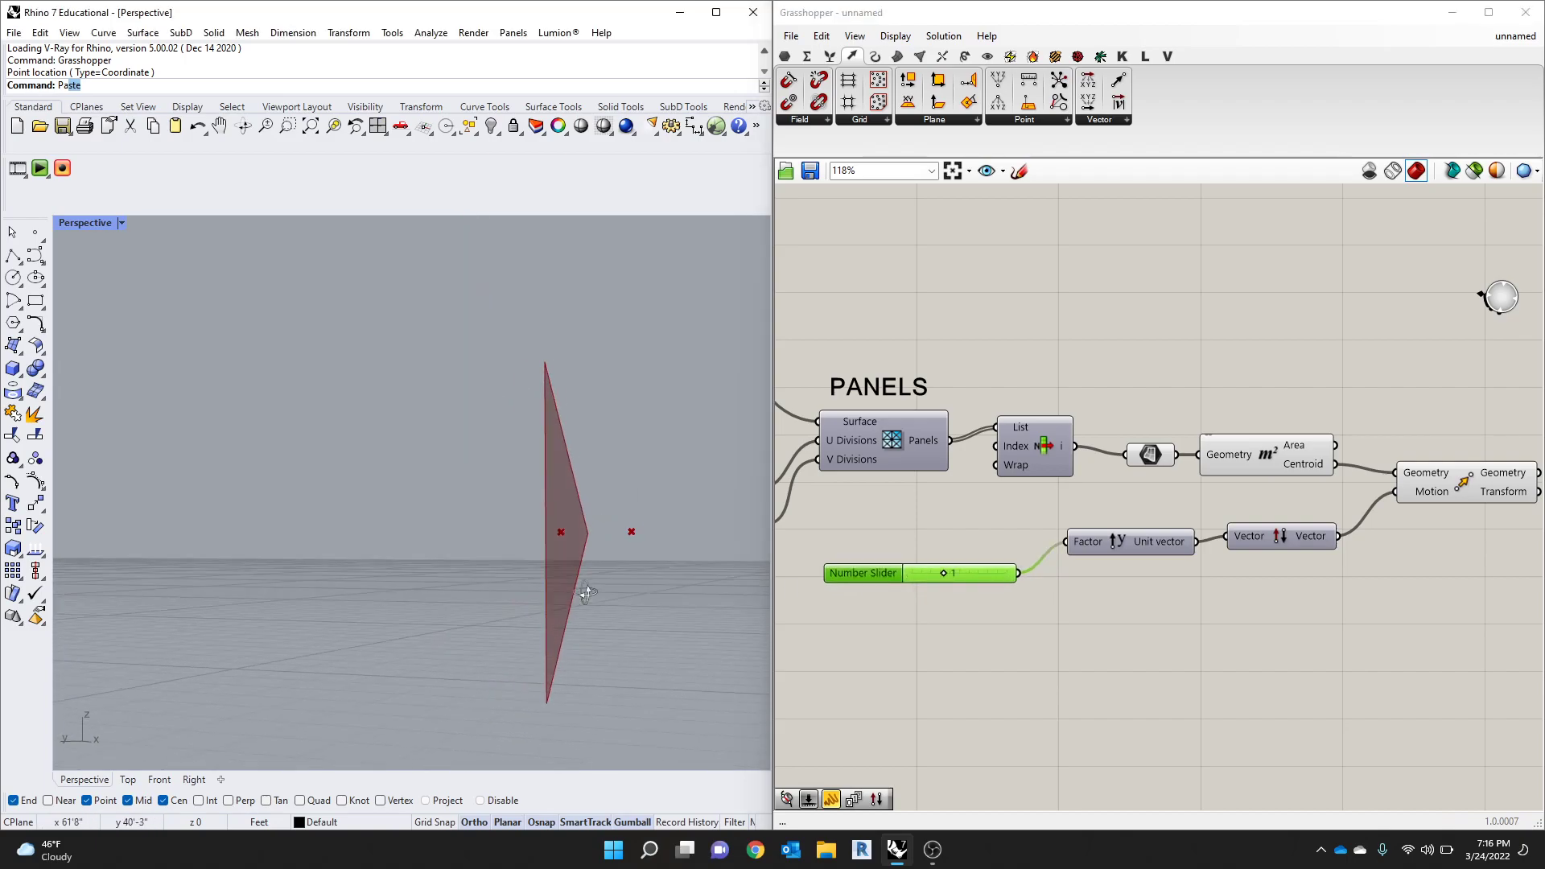
# Step: Change the factor slider's rounding to floating-point numbers (R) with 3 digits and set its value to 1.829
pyautogui.scroll(2, 951, 594)
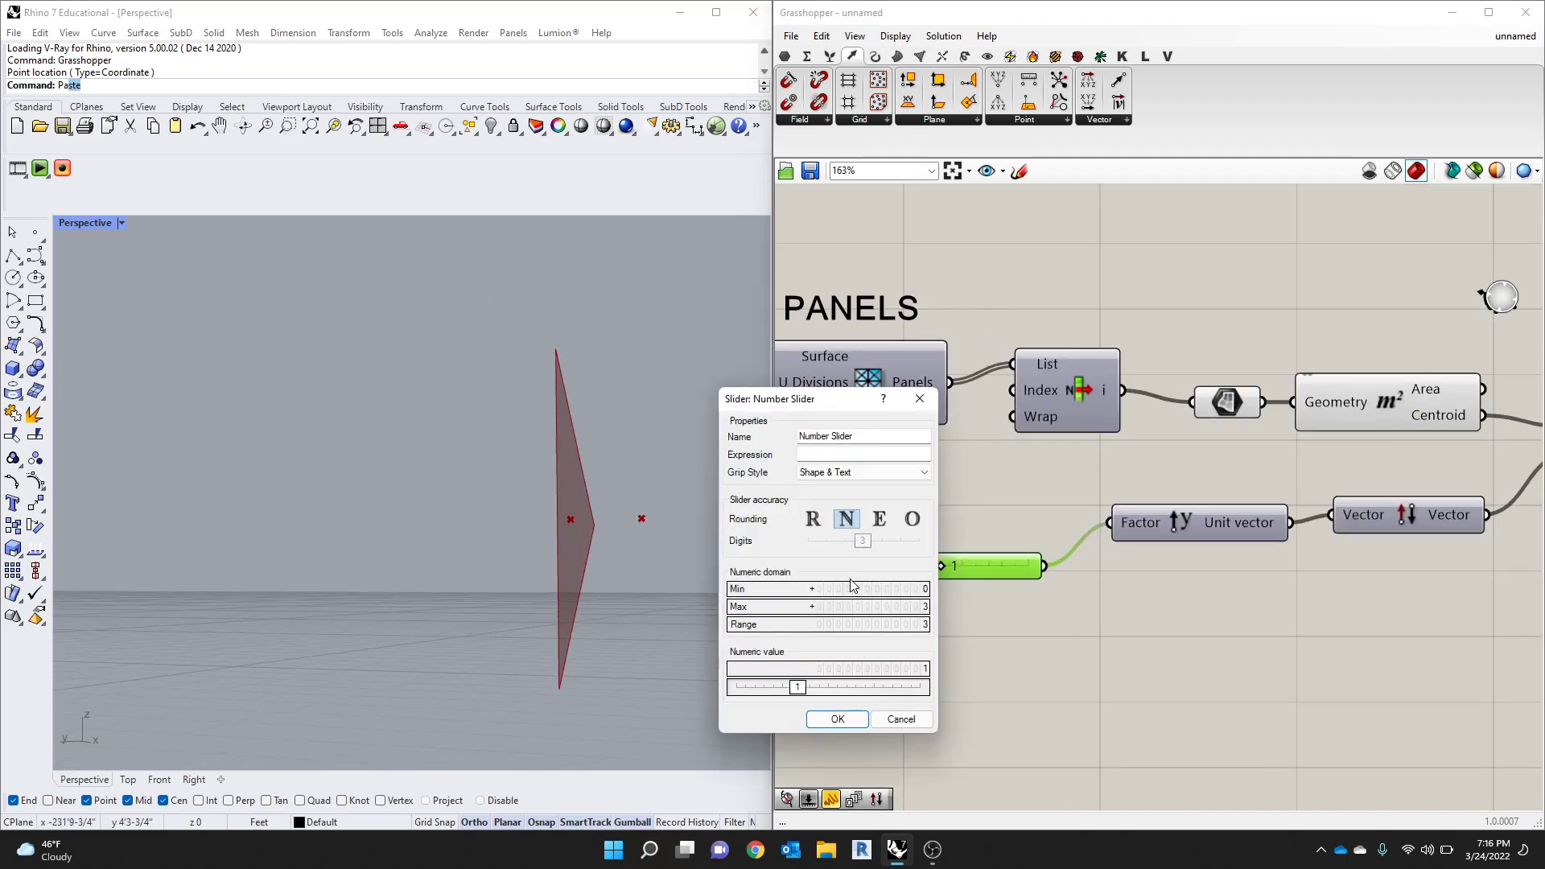
pyautogui.click(811, 521)
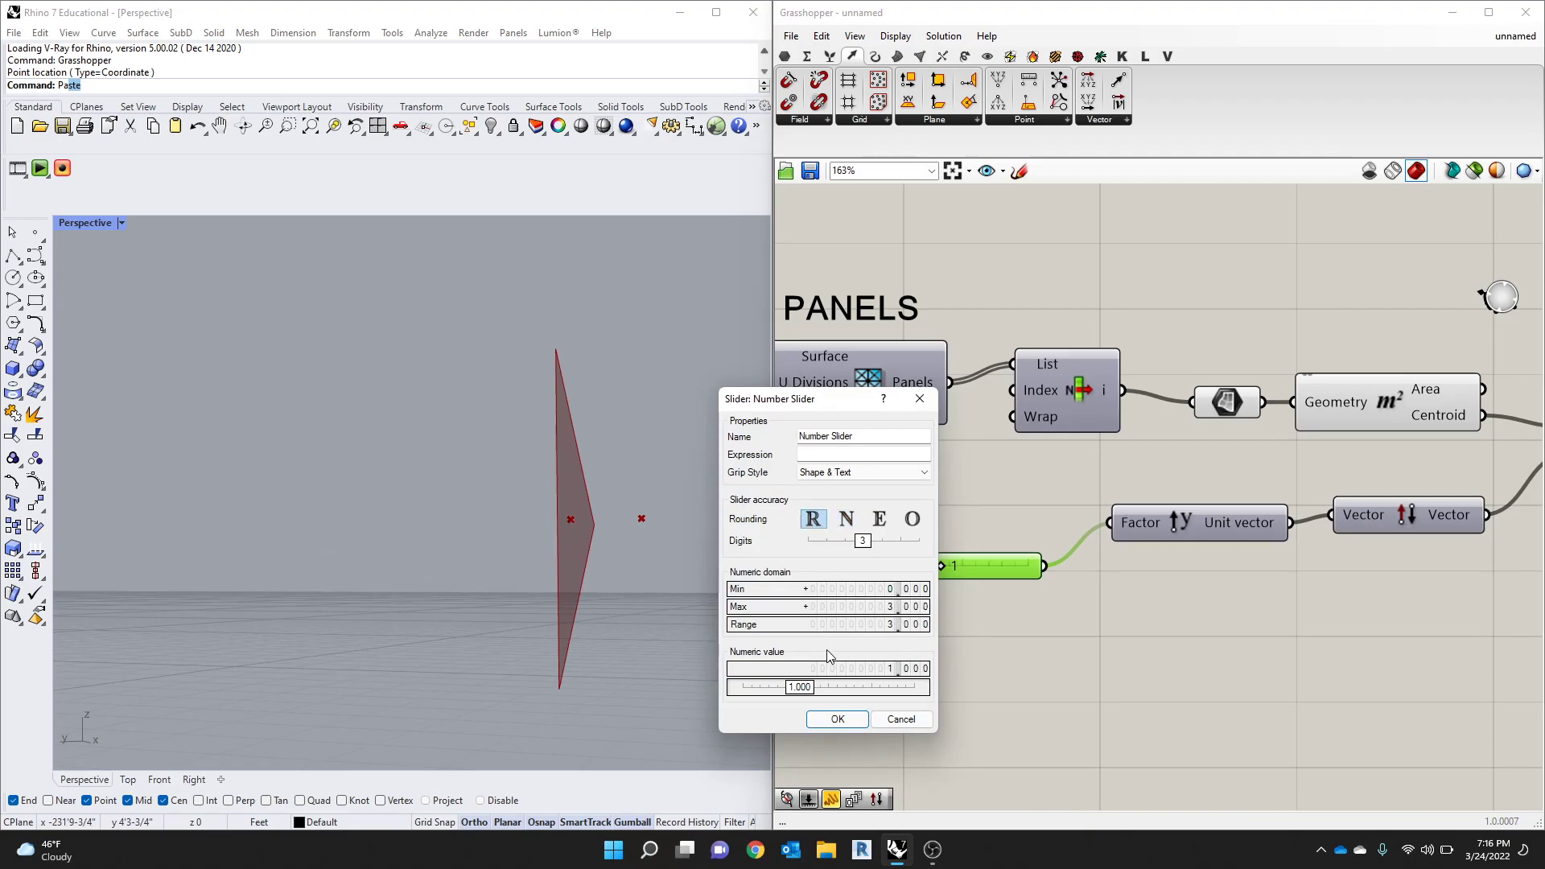
pyautogui.click(837, 718)
pyautogui.moveTo(947, 568); pyautogui.dragTo(1038, 567)
pyautogui.scroll(-2, 1126, 528)
pyautogui.moveTo(912, 553); pyautogui.dragTo(911, 557)
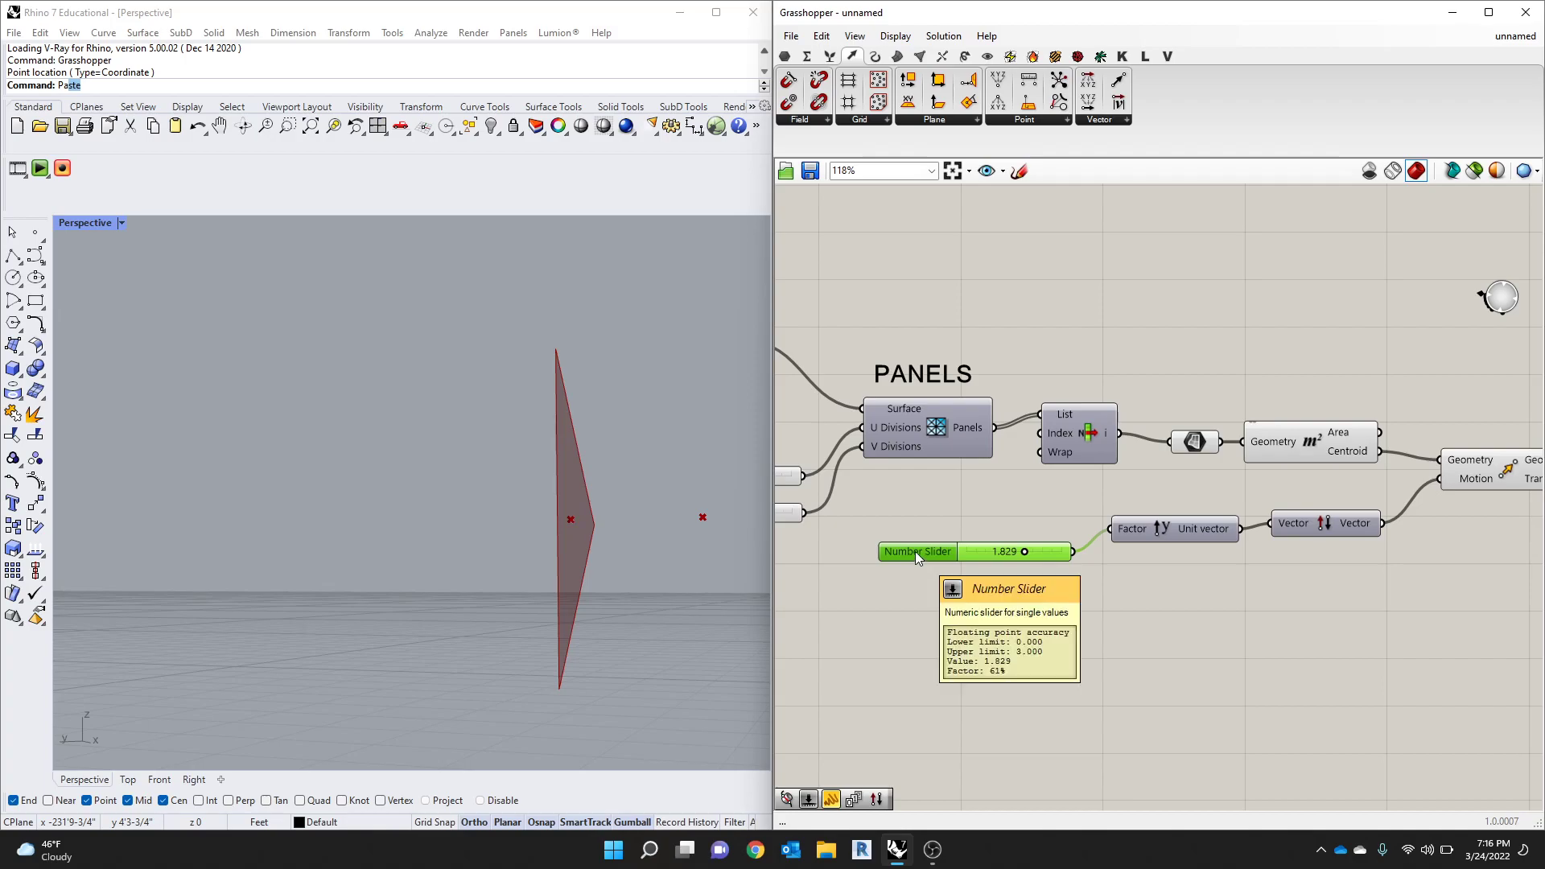
# Step: Examine the factor slider's rounding, digits and numeric domain settings
pyautogui.doubleClick(915, 552)
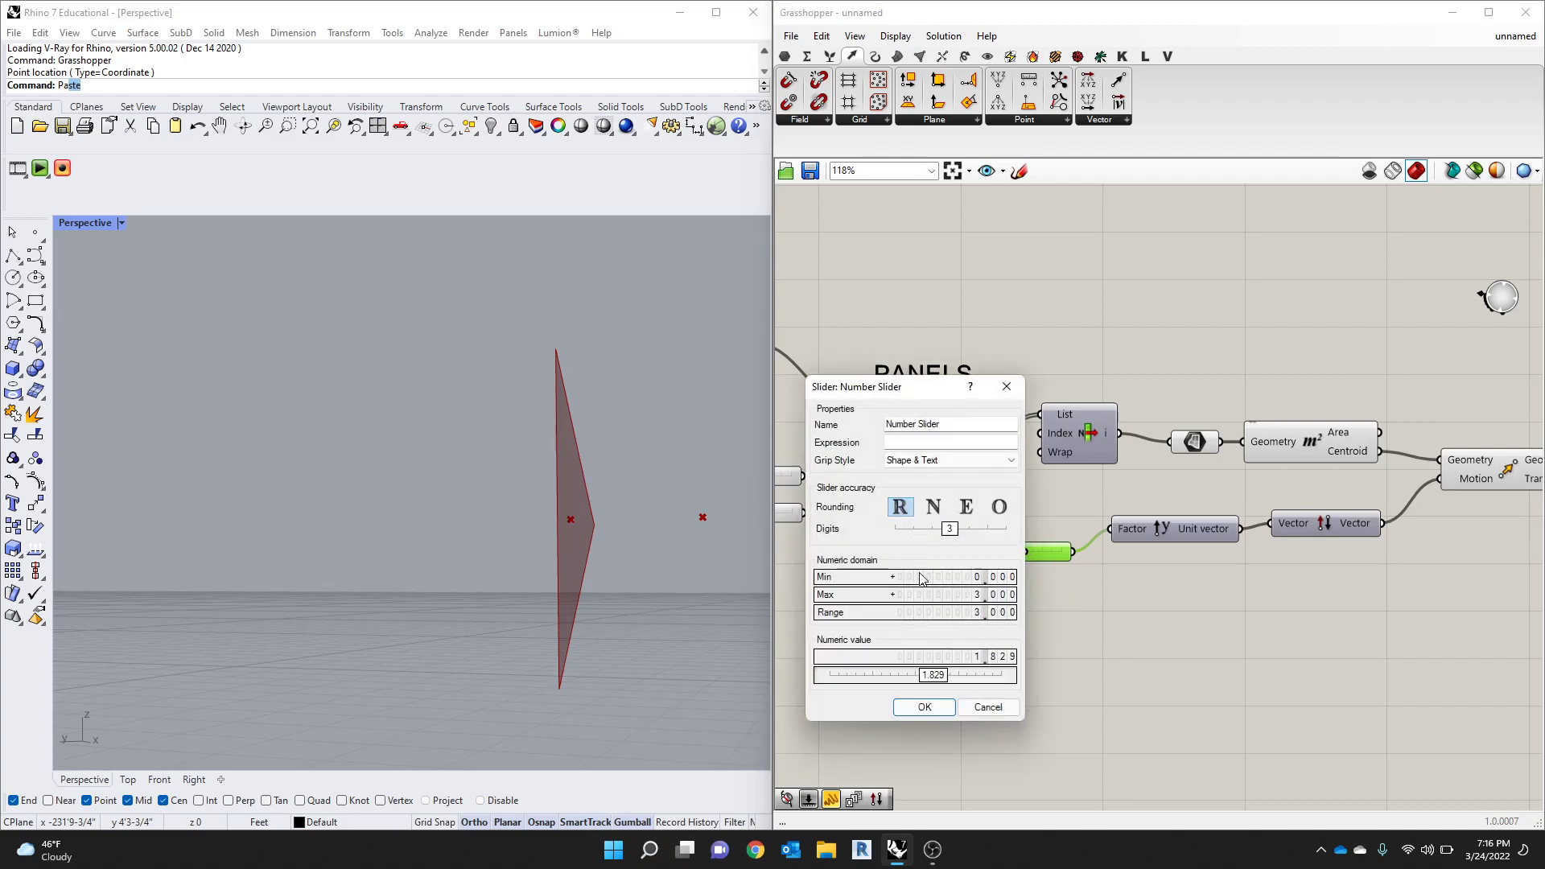
pyautogui.moveTo(934, 396); pyautogui.dragTo(1131, 312)
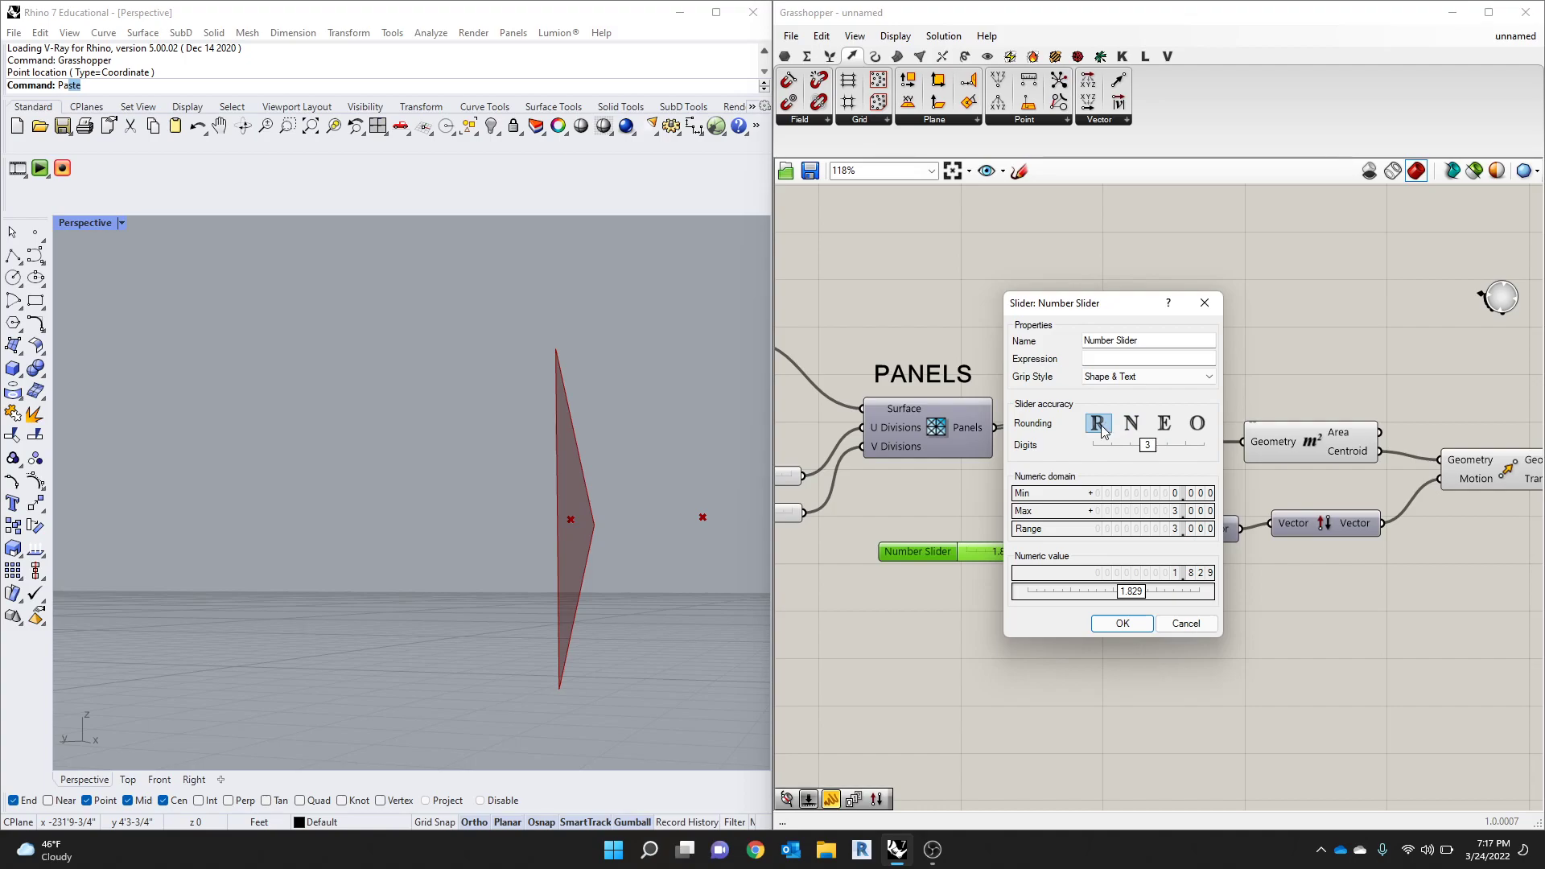
pyautogui.click(1115, 624)
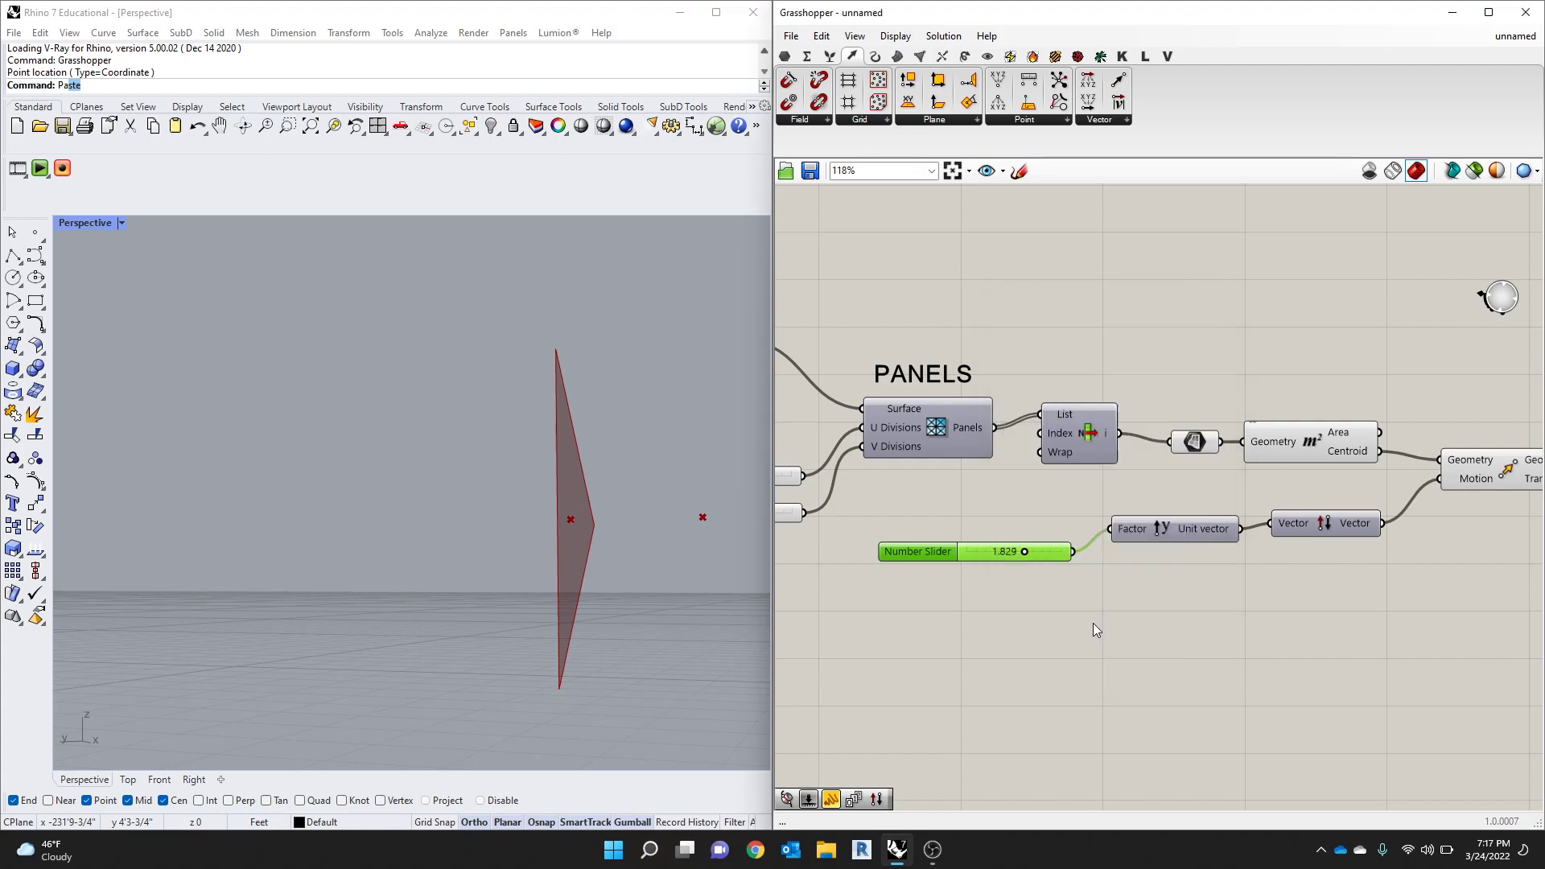
# Step: Set the factor slider to 1.574 and align the slider, Unit Y and Reverse components in one row
pyautogui.moveTo(1024, 552); pyautogui.dragTo(1014, 553)
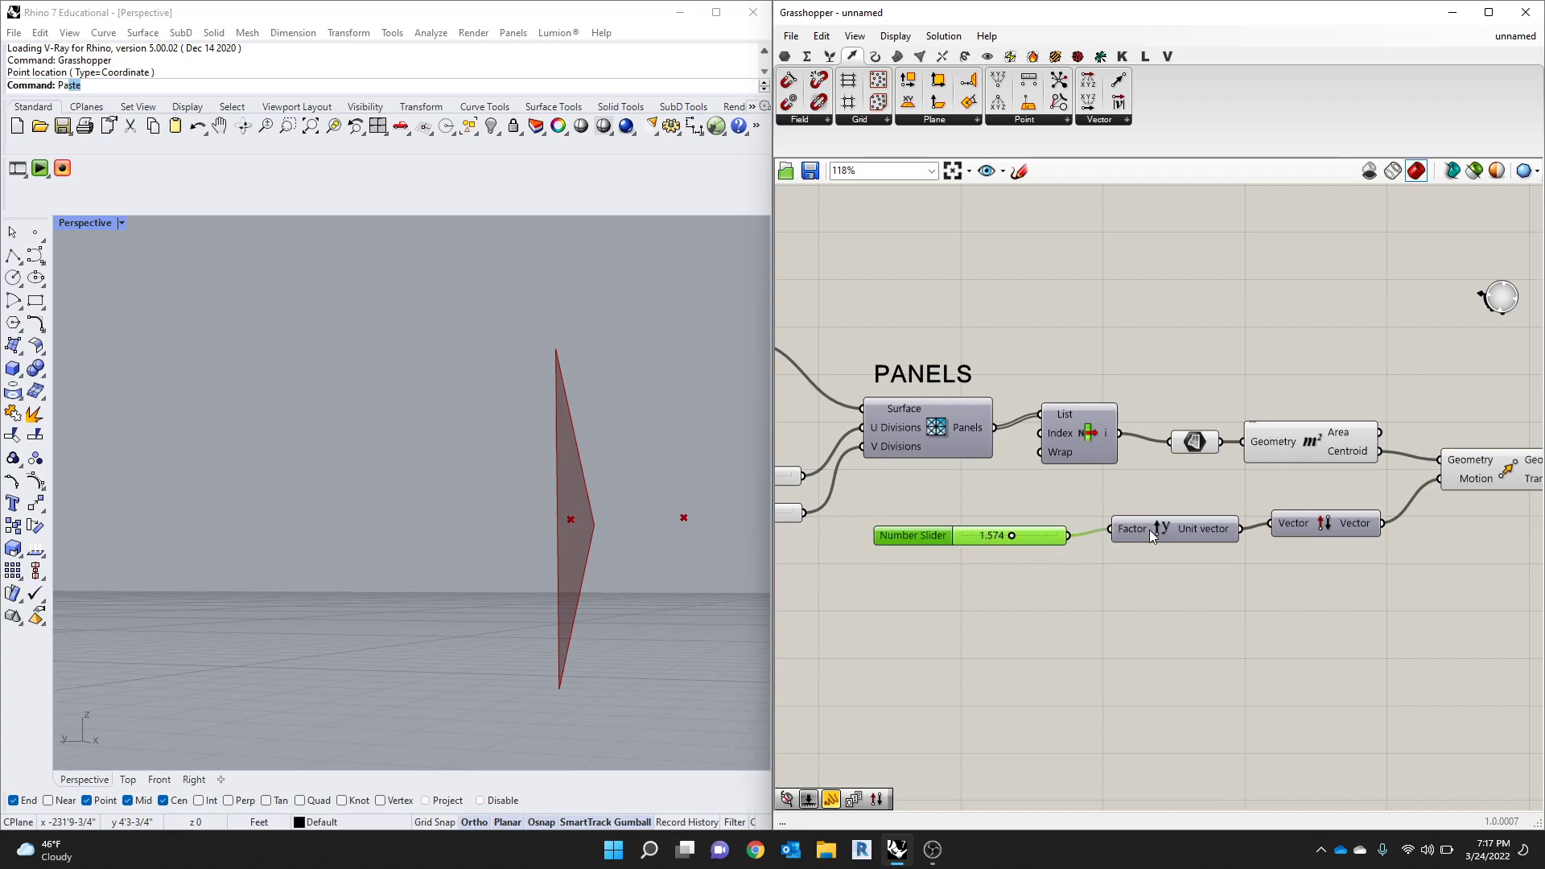
pyautogui.moveTo(1147, 529); pyautogui.dragTo(1127, 540)
pyautogui.moveTo(1302, 528); pyautogui.dragTo(1294, 544)
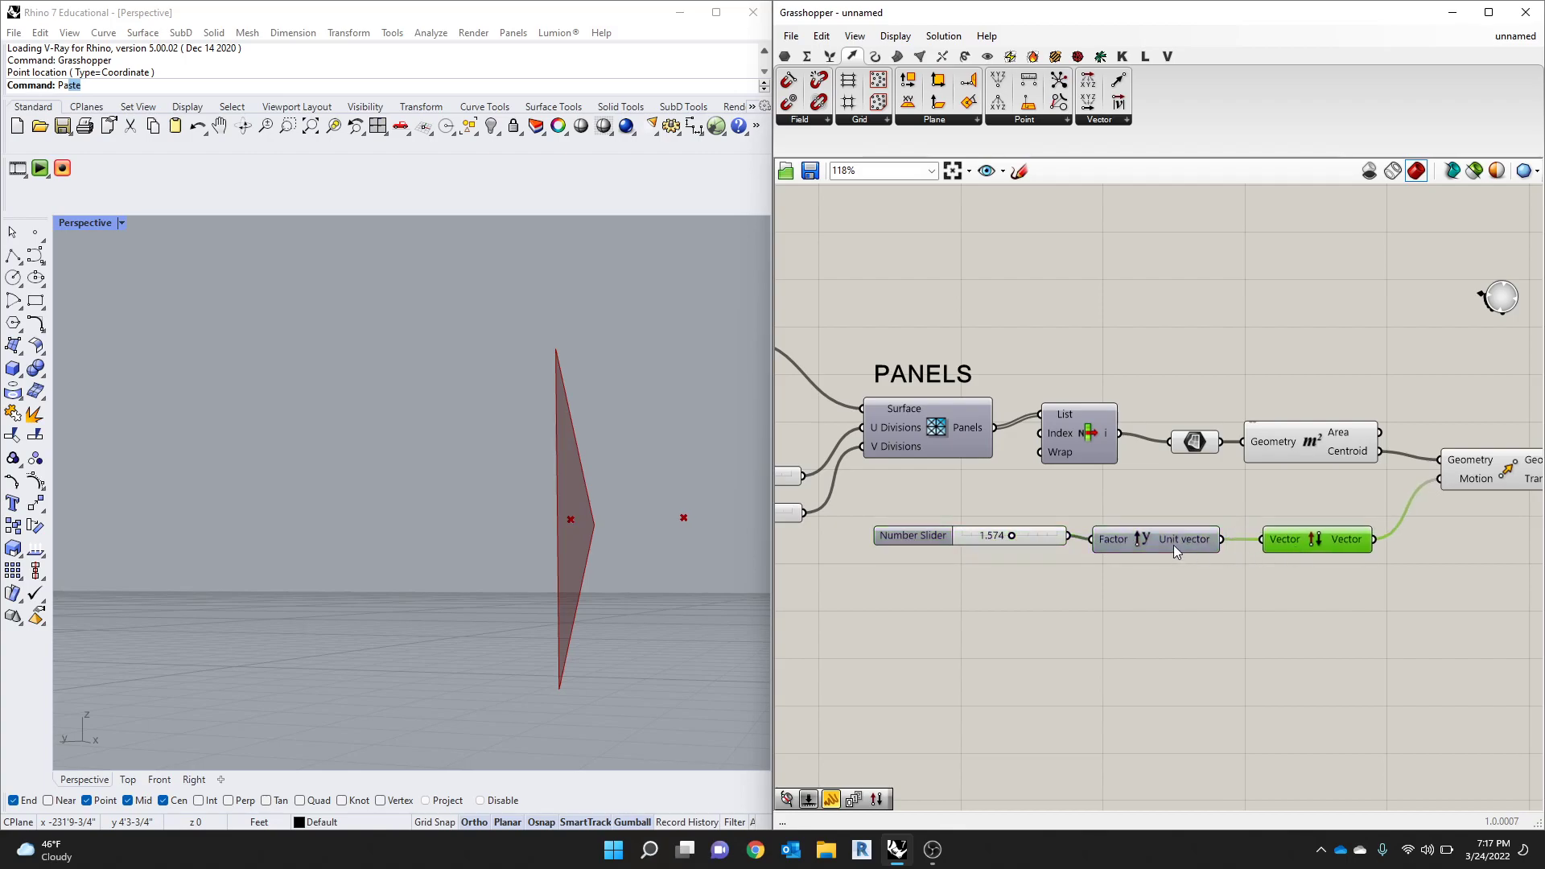
pyautogui.moveTo(1174, 545); pyautogui.dragTo(1185, 541)
pyautogui.moveTo(1289, 540); pyautogui.dragTo(1297, 539)
pyautogui.click(1205, 540)
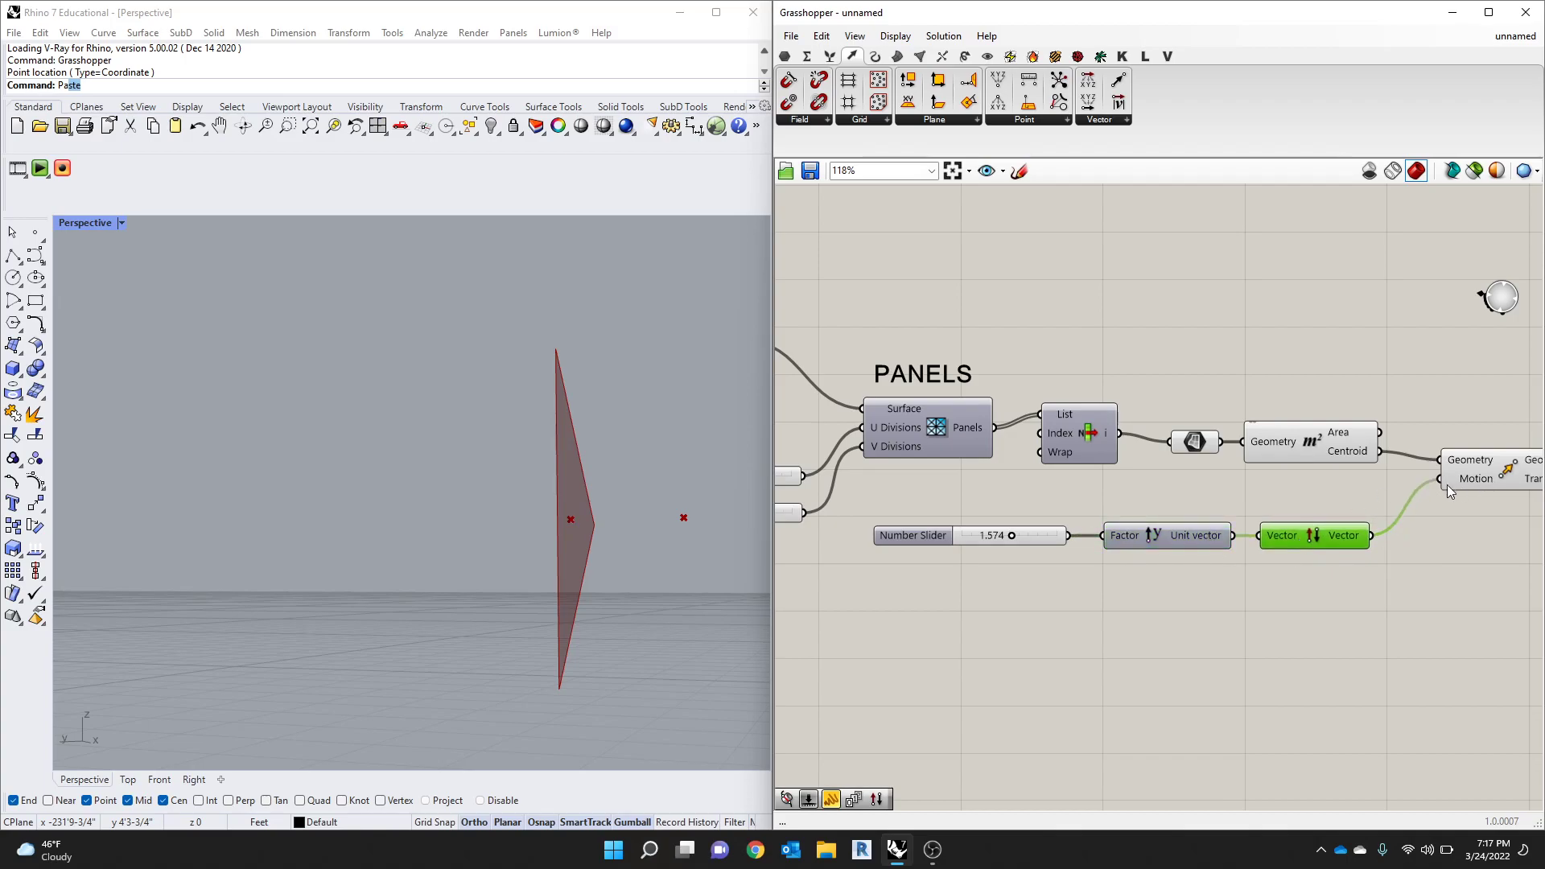
# Step: Set the factor slider to 1.243
pyautogui.moveTo(1011, 534); pyautogui.dragTo(1001, 538)
pyautogui.click(1010, 620)
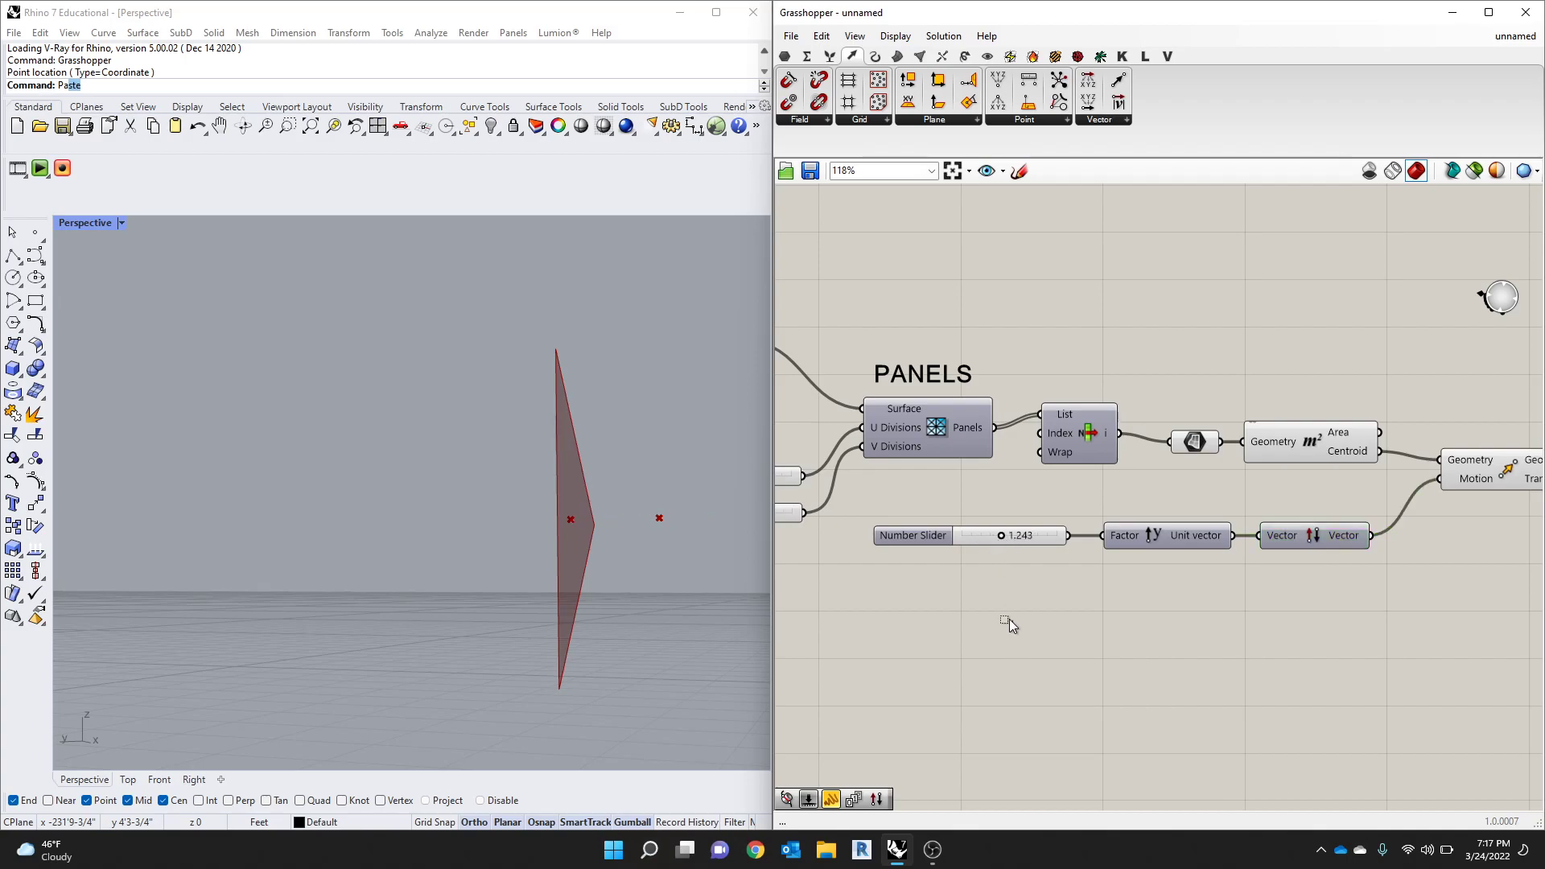
pyautogui.scroll(-2, 984, 630)
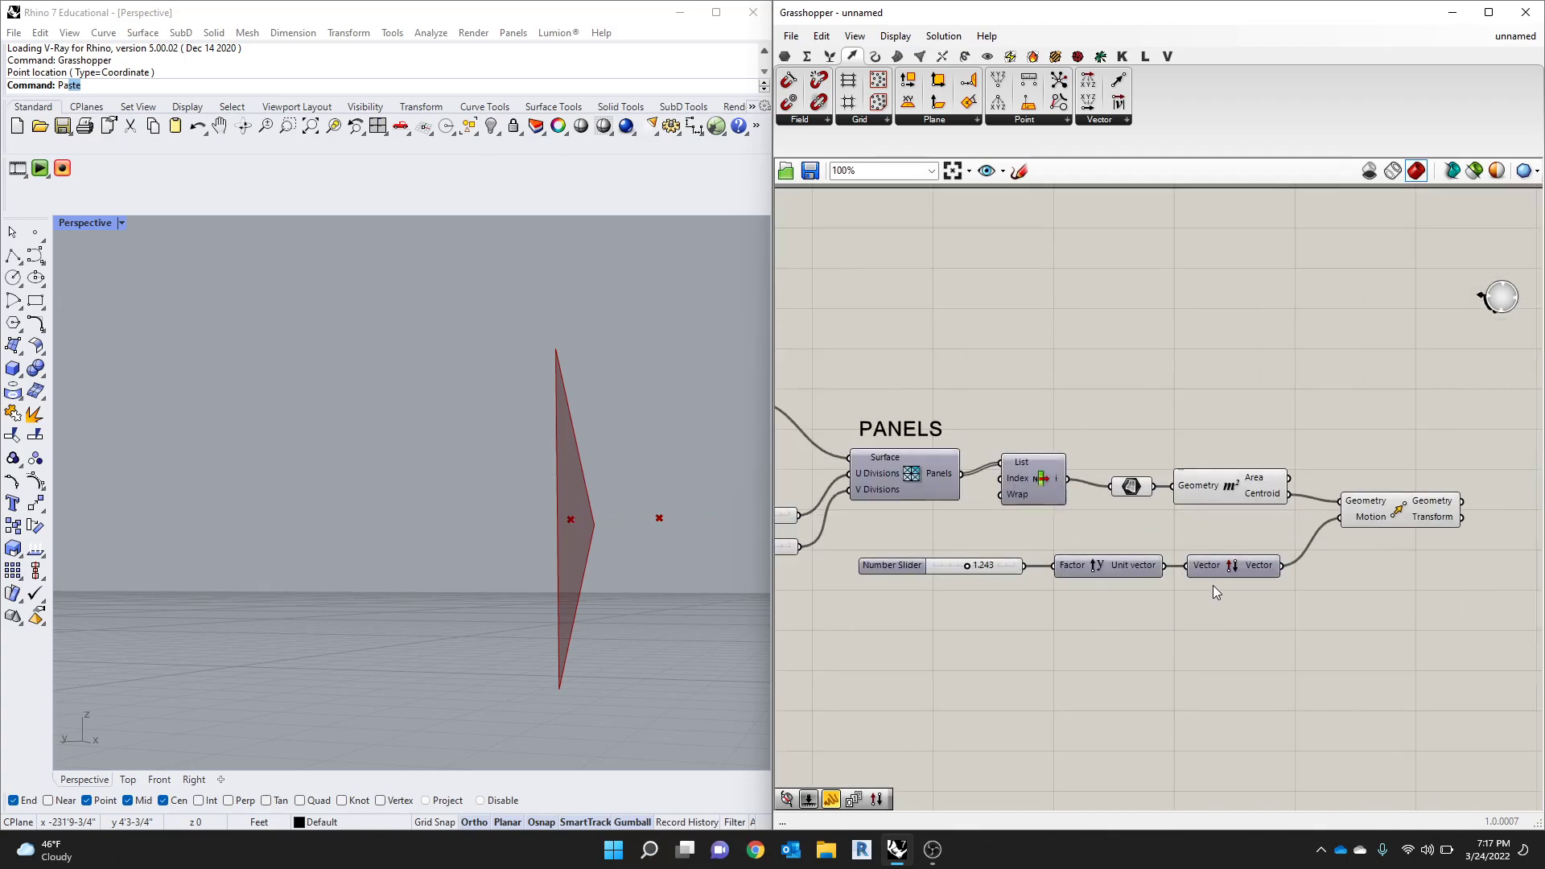
# Step: Examine the options of the Move component's Motion input, including its Reverse, Unitize and Expression settings
pyautogui.scroll(5, 1352, 531)
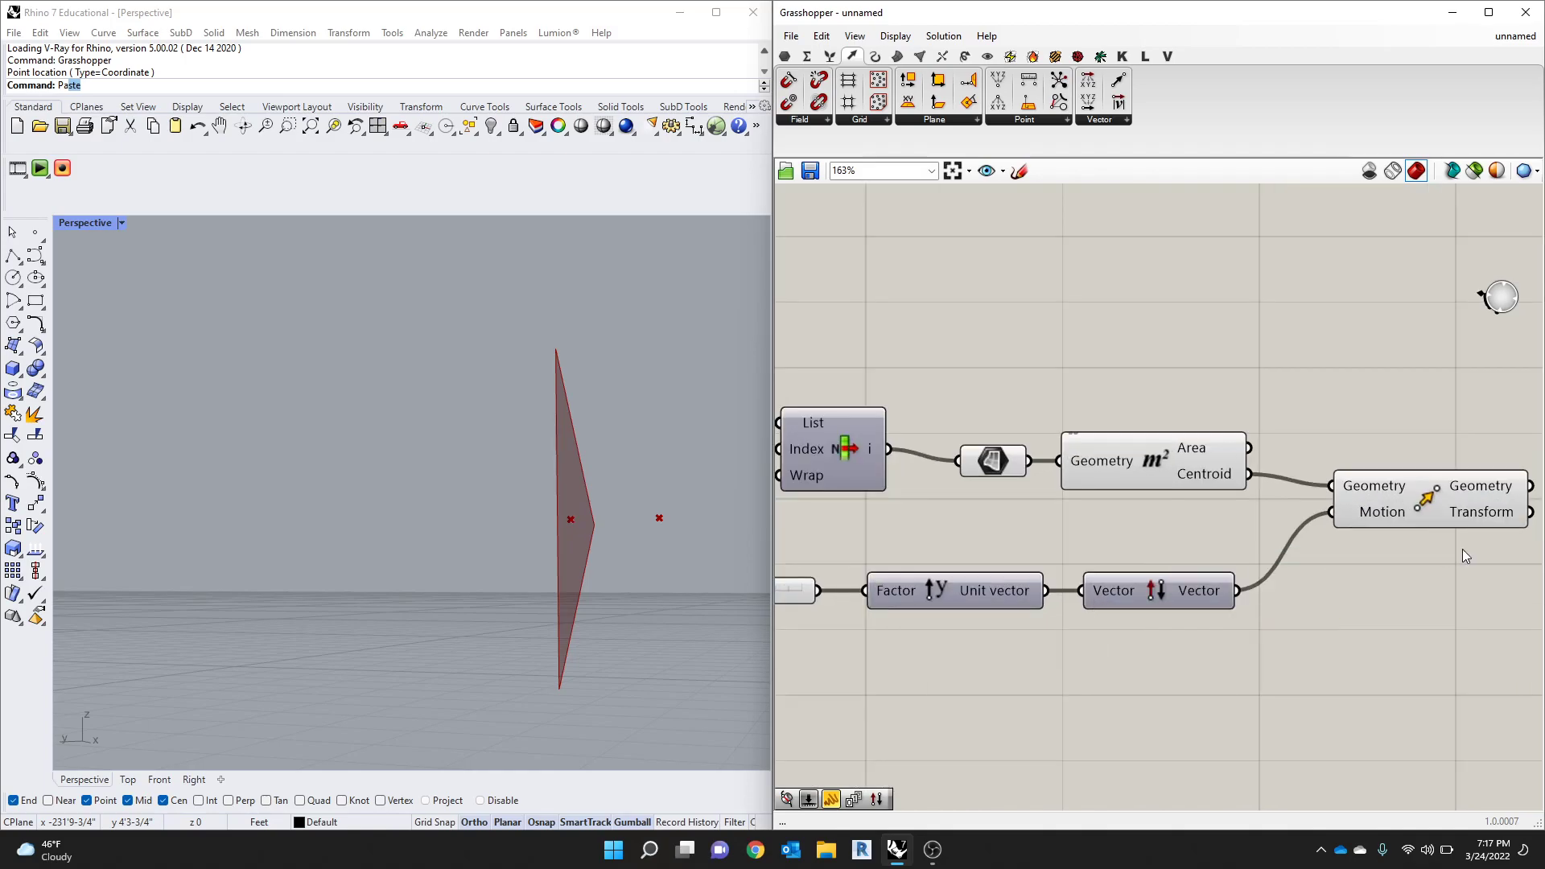
pyautogui.doubleClick(1362, 506)
pyautogui.click(1364, 552)
pyautogui.doubleClick(1358, 508)
pyautogui.click(1362, 527)
pyautogui.rightClick(1360, 507)
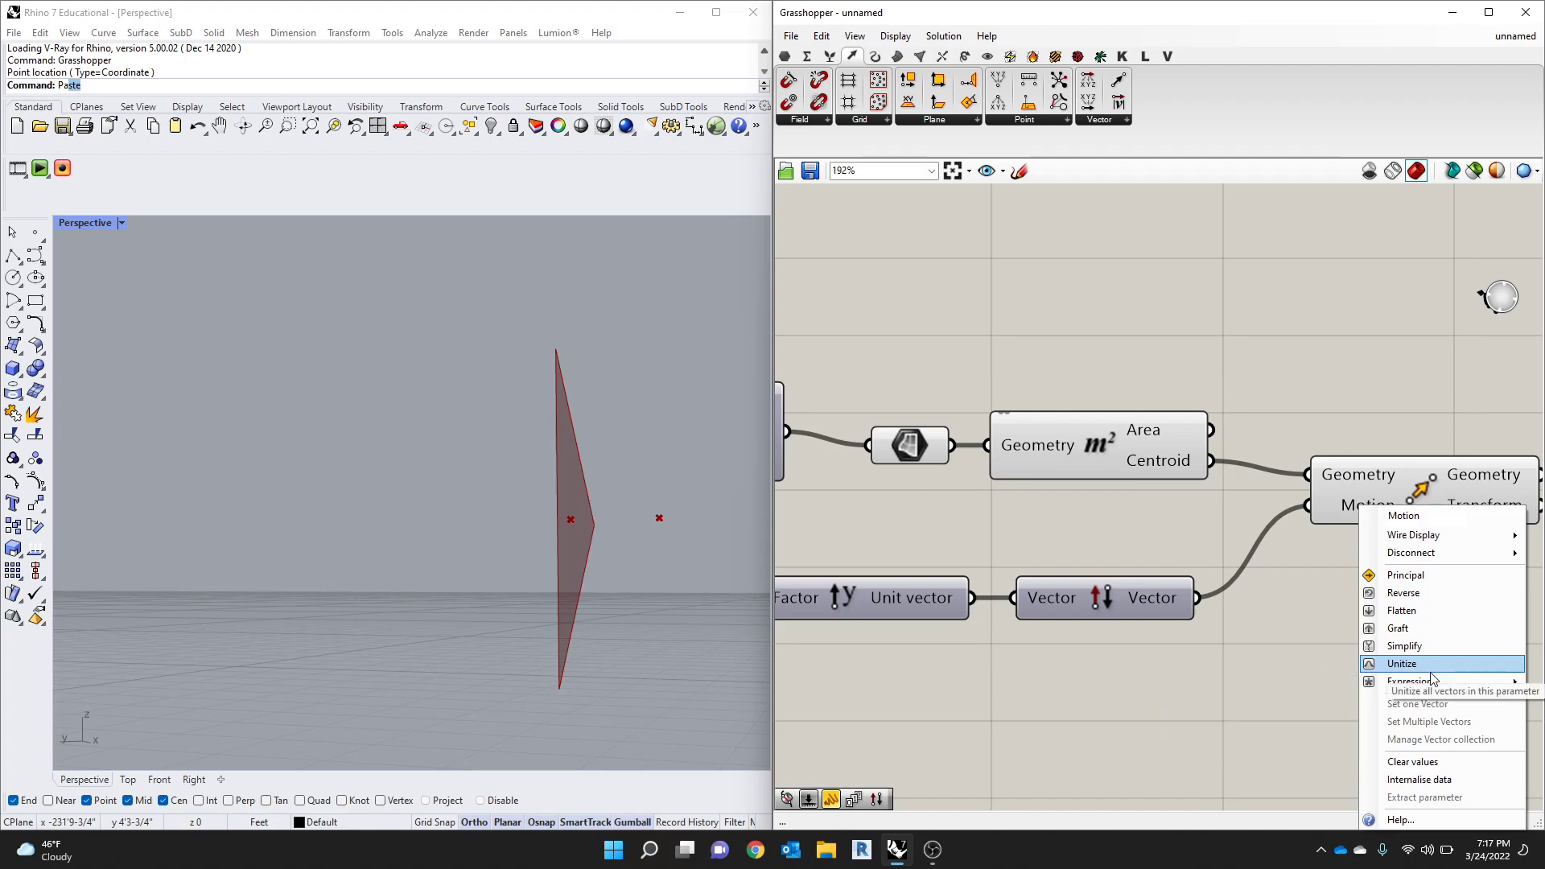
pyautogui.moveTo(1430, 682)
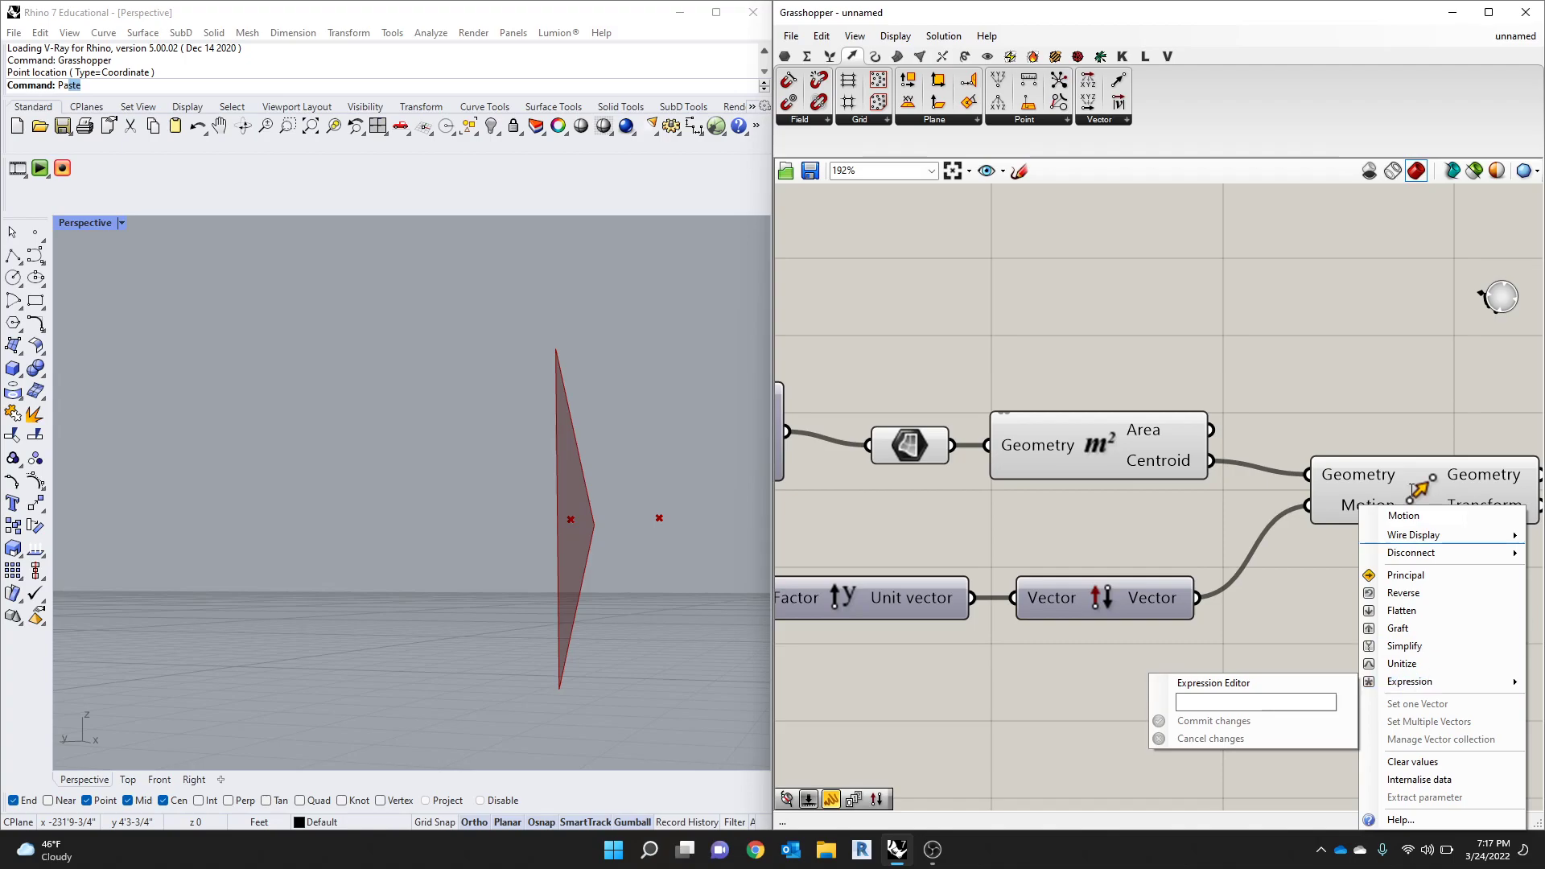
pyautogui.click(1360, 343)
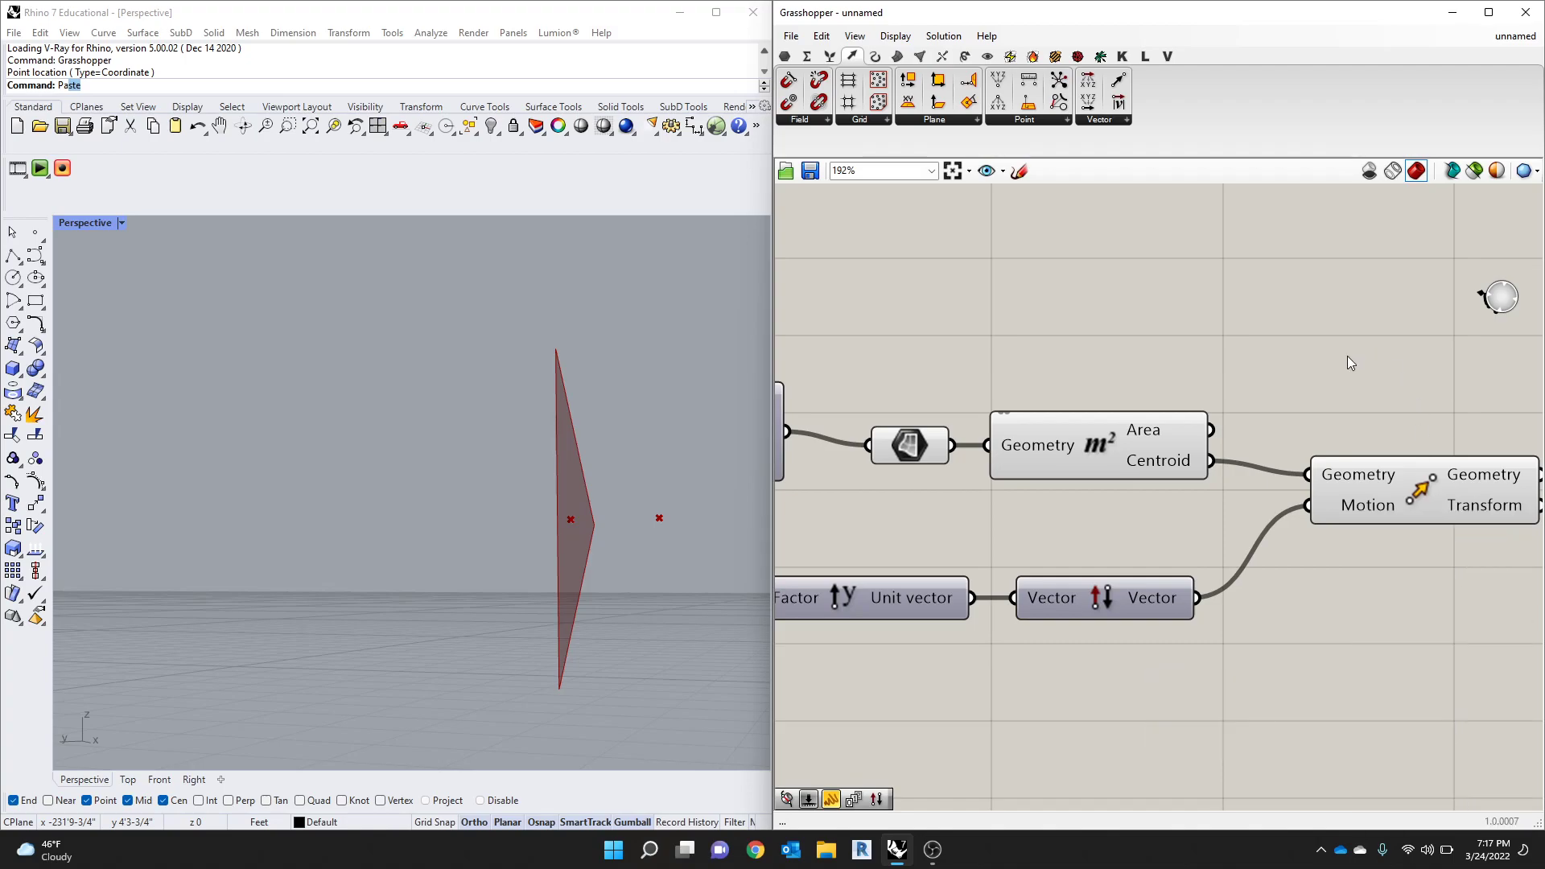
pyautogui.scroll(-4, 1194, 398)
pyautogui.scroll(3, 1132, 457)
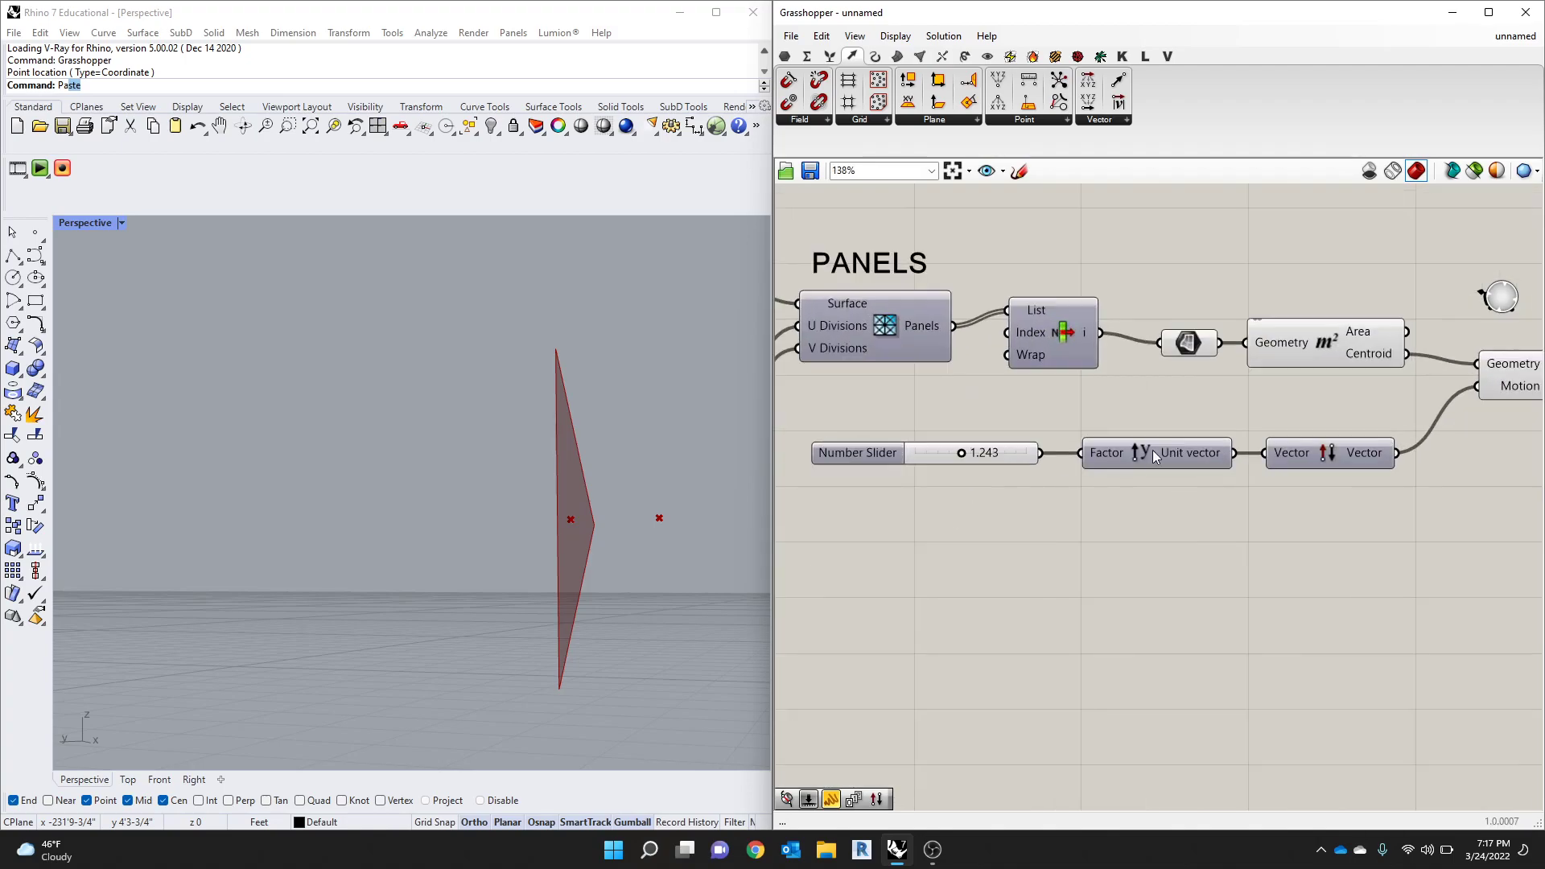
pyautogui.scroll(-2, 1323, 509)
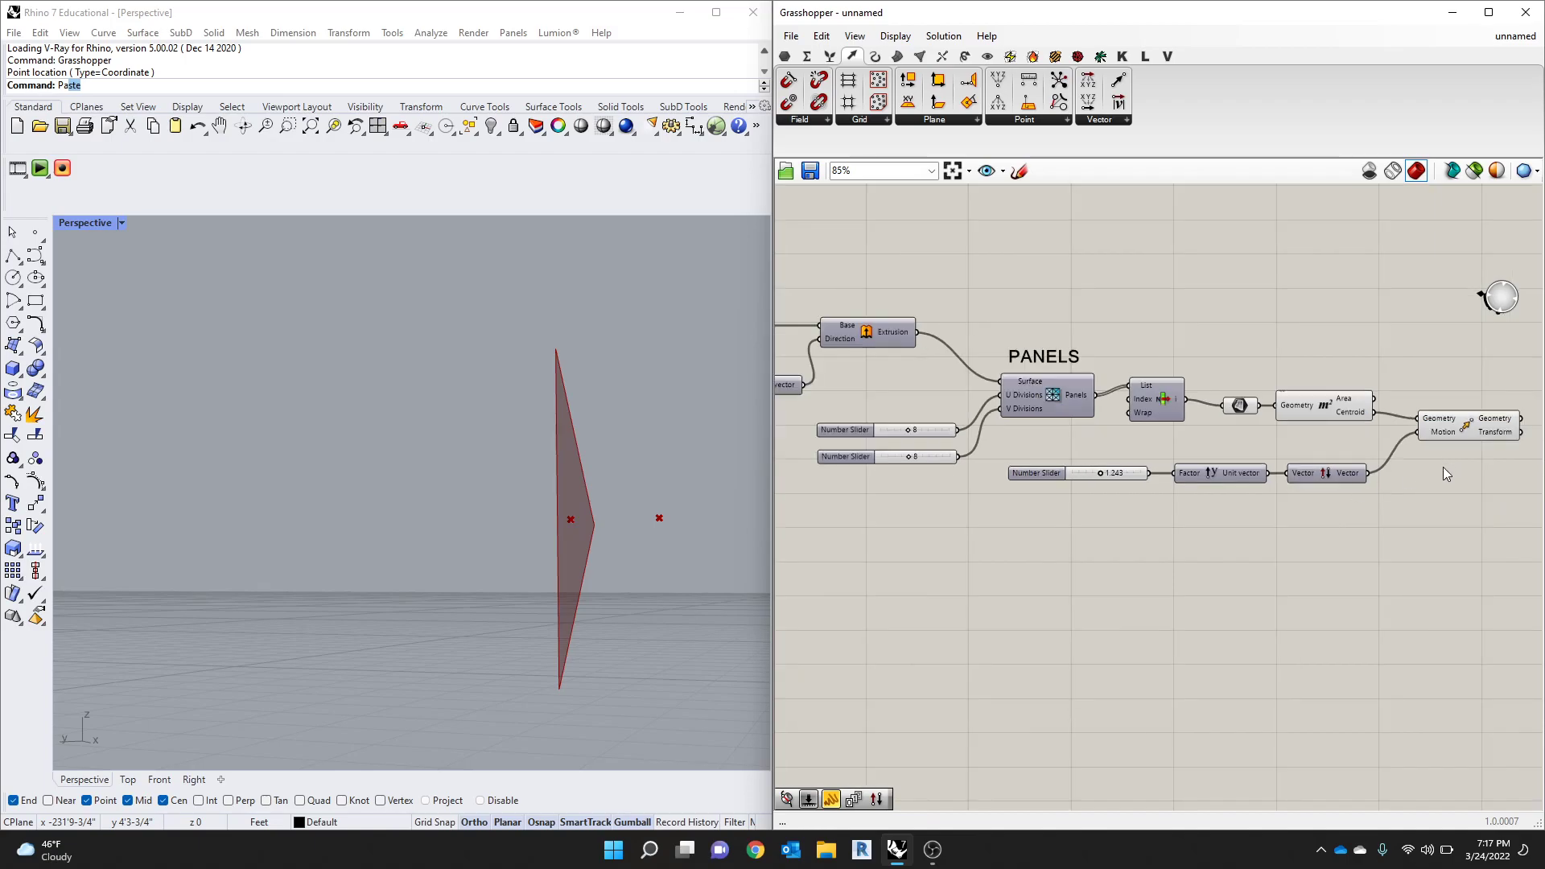
# Step: Move the factor slider below the Unit Y and Reverse row and rename it HEIGHT
pyautogui.moveTo(1054, 476)
pyautogui.mouseDown()
pyautogui.moveTo(1025, 605)
pyautogui.moveTo(1072, 606)
pyautogui.mouseUp()
pyautogui.click(1064, 362)
pyautogui.scroll(1, 1025, 605)
pyautogui.doubleClick(1016, 605)
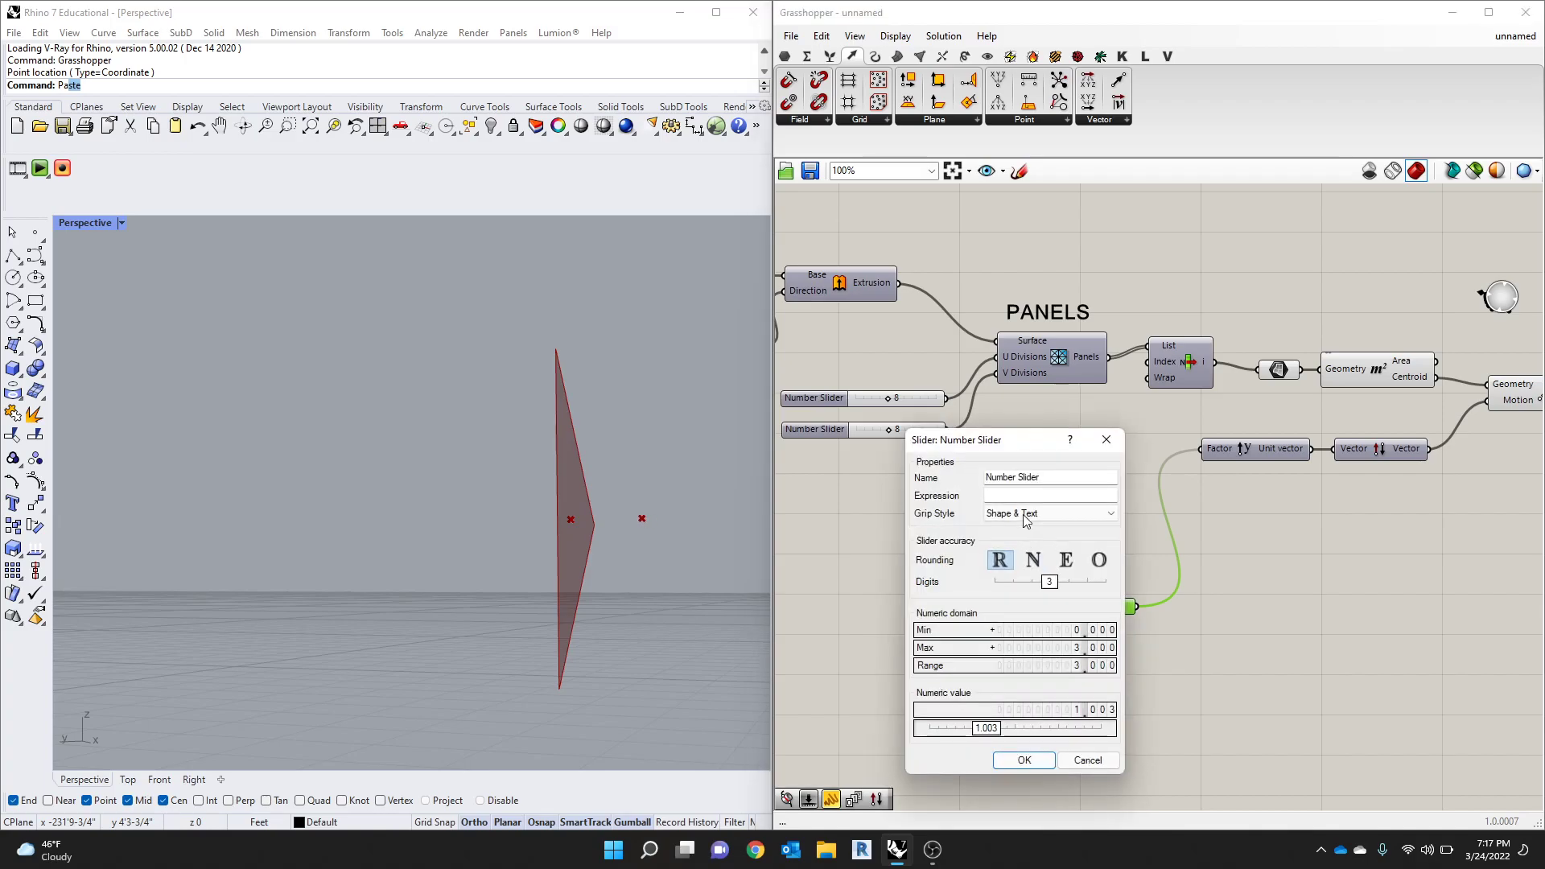
pyautogui.write('HEIGHT')
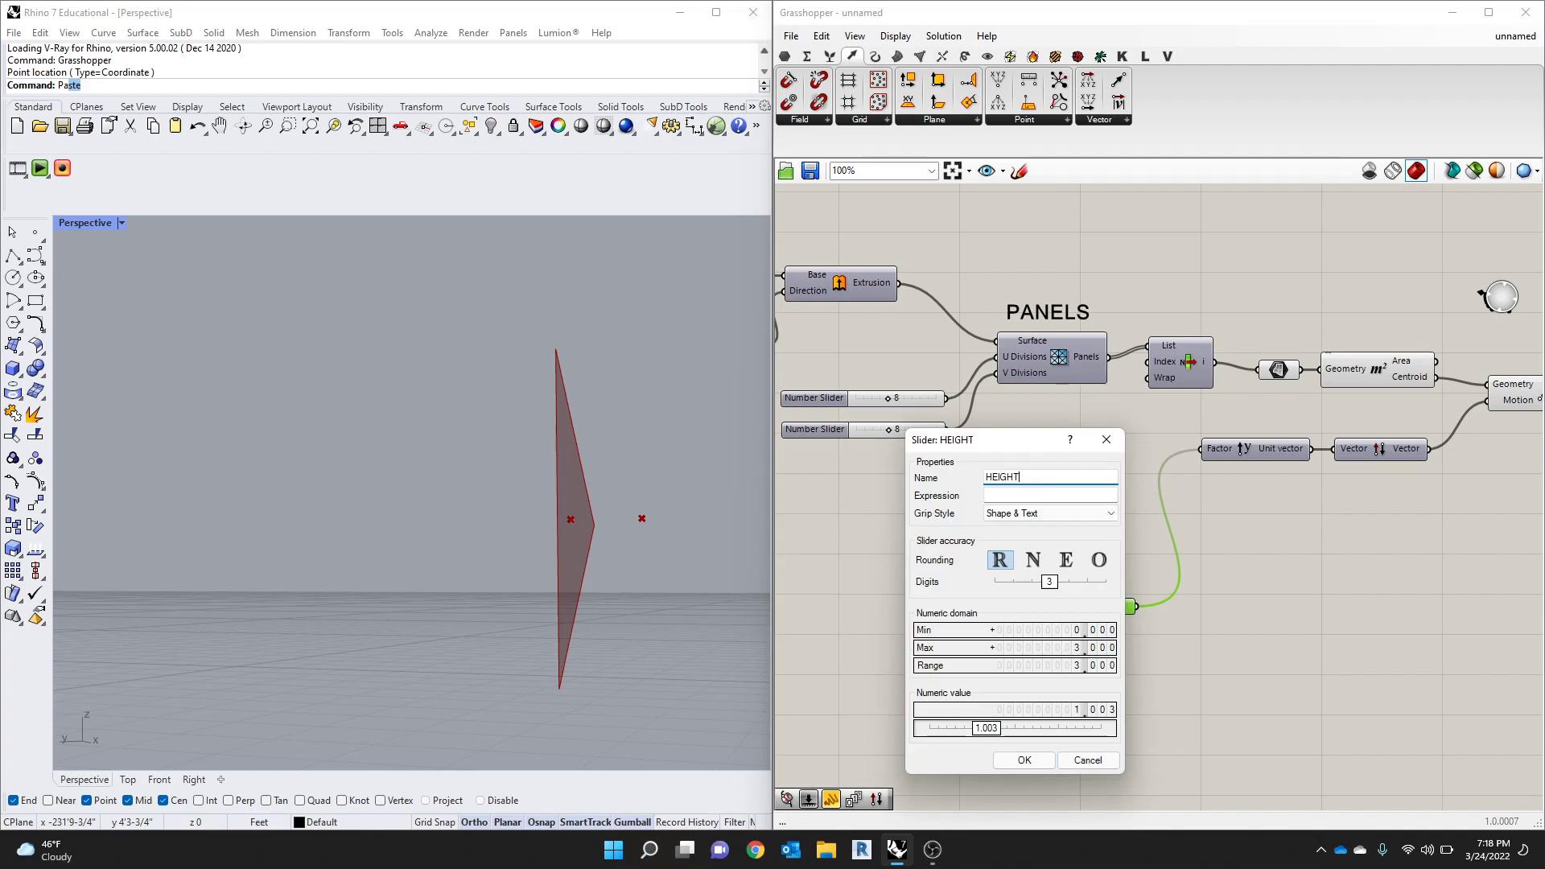
pyautogui.click(1024, 760)
pyautogui.scroll(3, 1006, 620)
pyautogui.scroll(-3, 1005, 620)
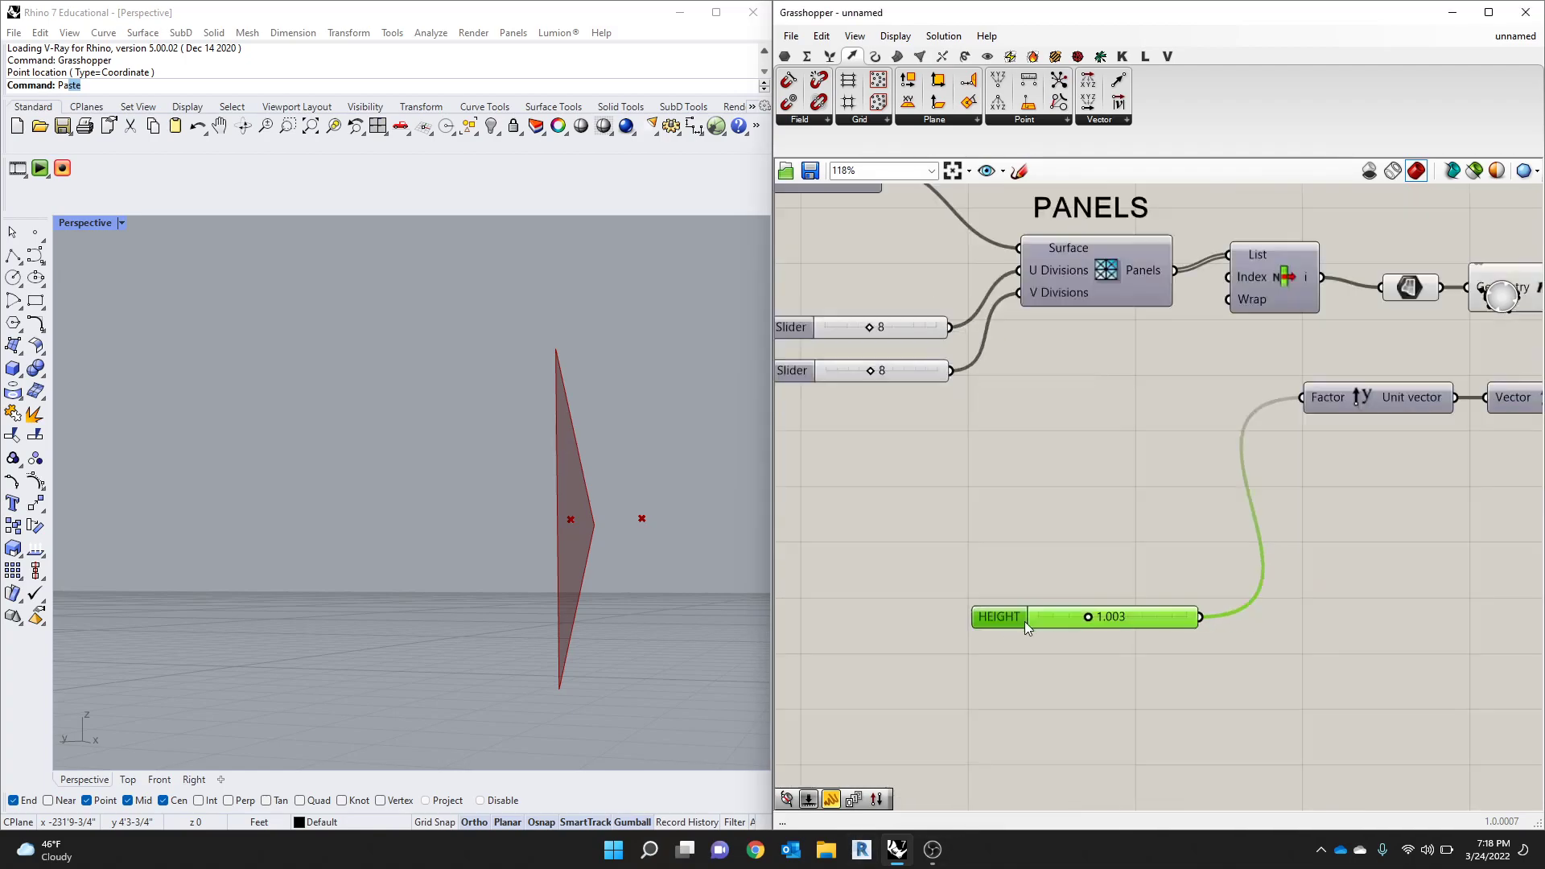
# Step: Place the HEIGHT slider lower on the canvas and move the U and V division sliders down beside it
pyautogui.moveTo(1004, 621); pyautogui.dragTo(971, 701)
pyautogui.scroll(1, 972, 697)
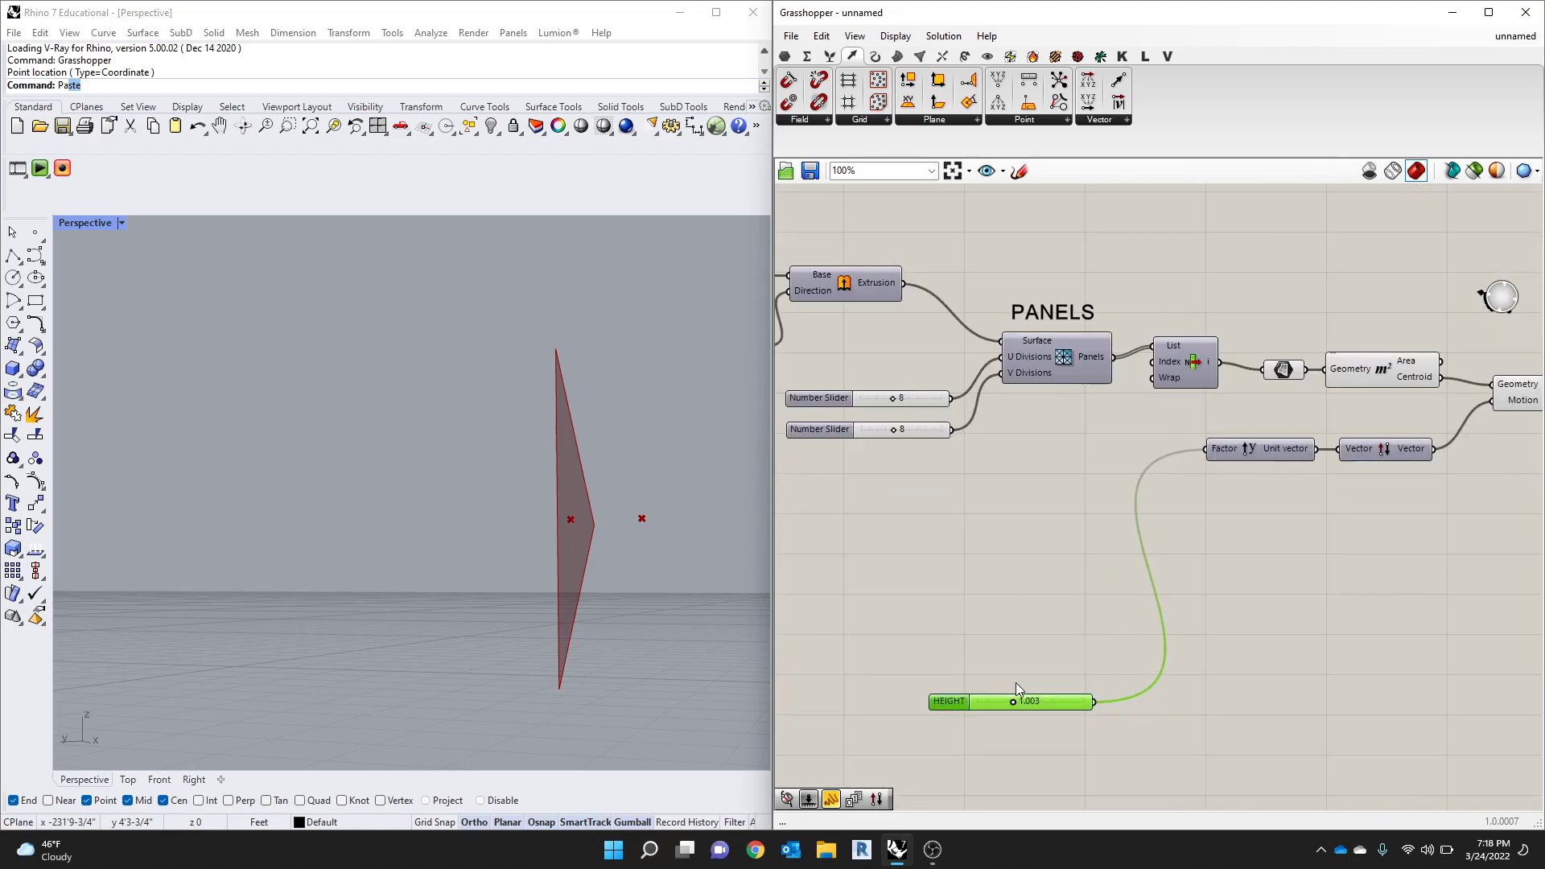
pyautogui.scroll(-1, 1144, 709)
pyautogui.moveTo(1006, 515); pyautogui.dragTo(864, 672)
pyautogui.scroll(-1, 968, 495)
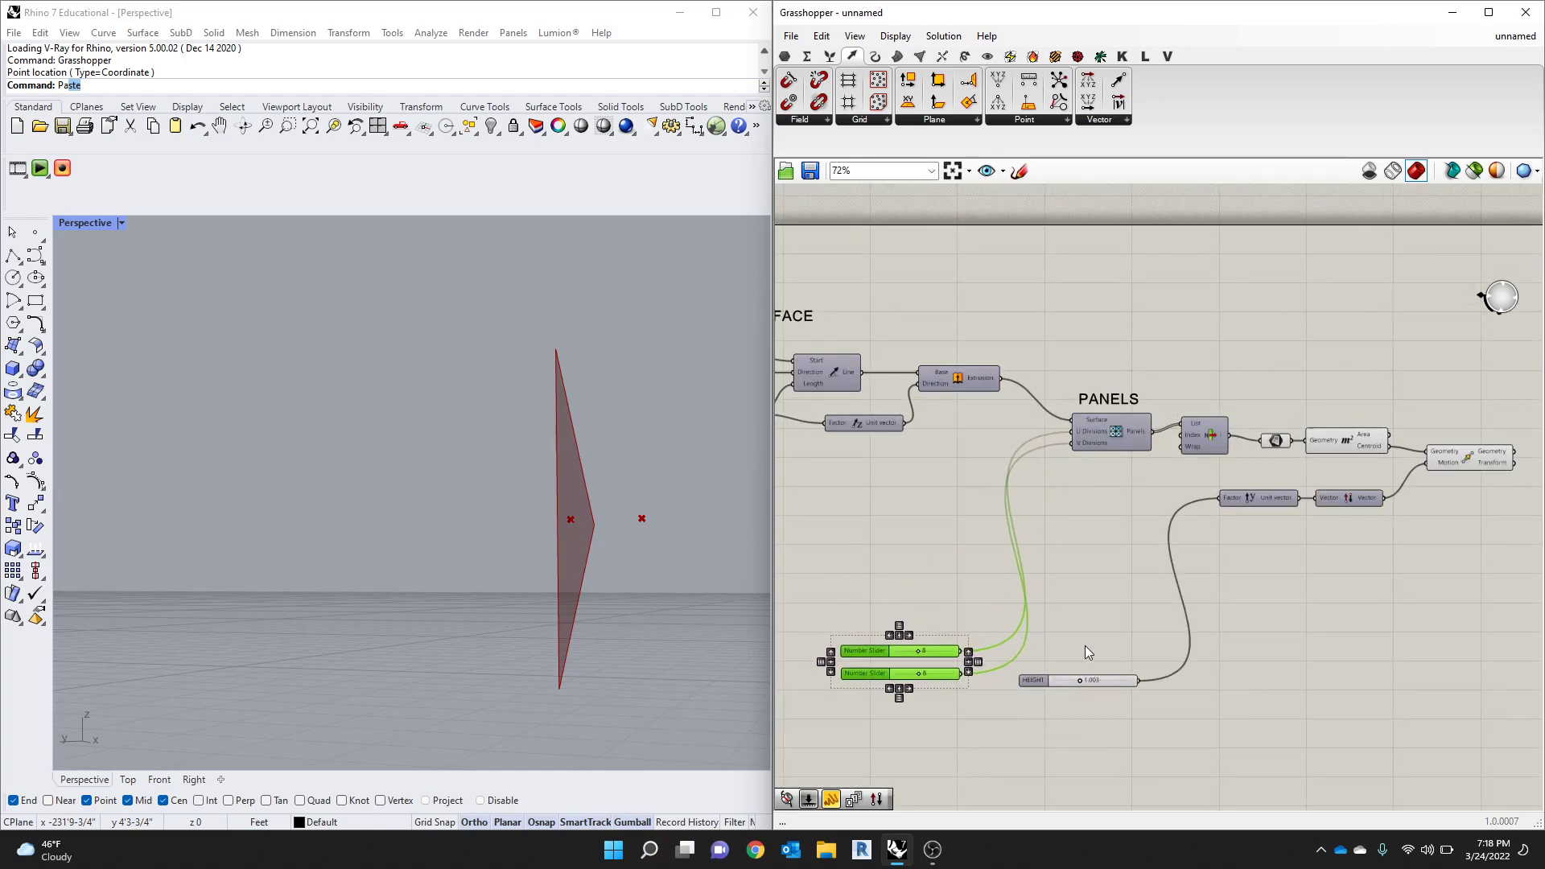
# Step: Copy the PANELS label and place the copy just above the two division sliders
pyautogui.scroll(-2, 1064, 650)
pyautogui.scroll(1, 1204, 410)
pyautogui.click(1092, 474)
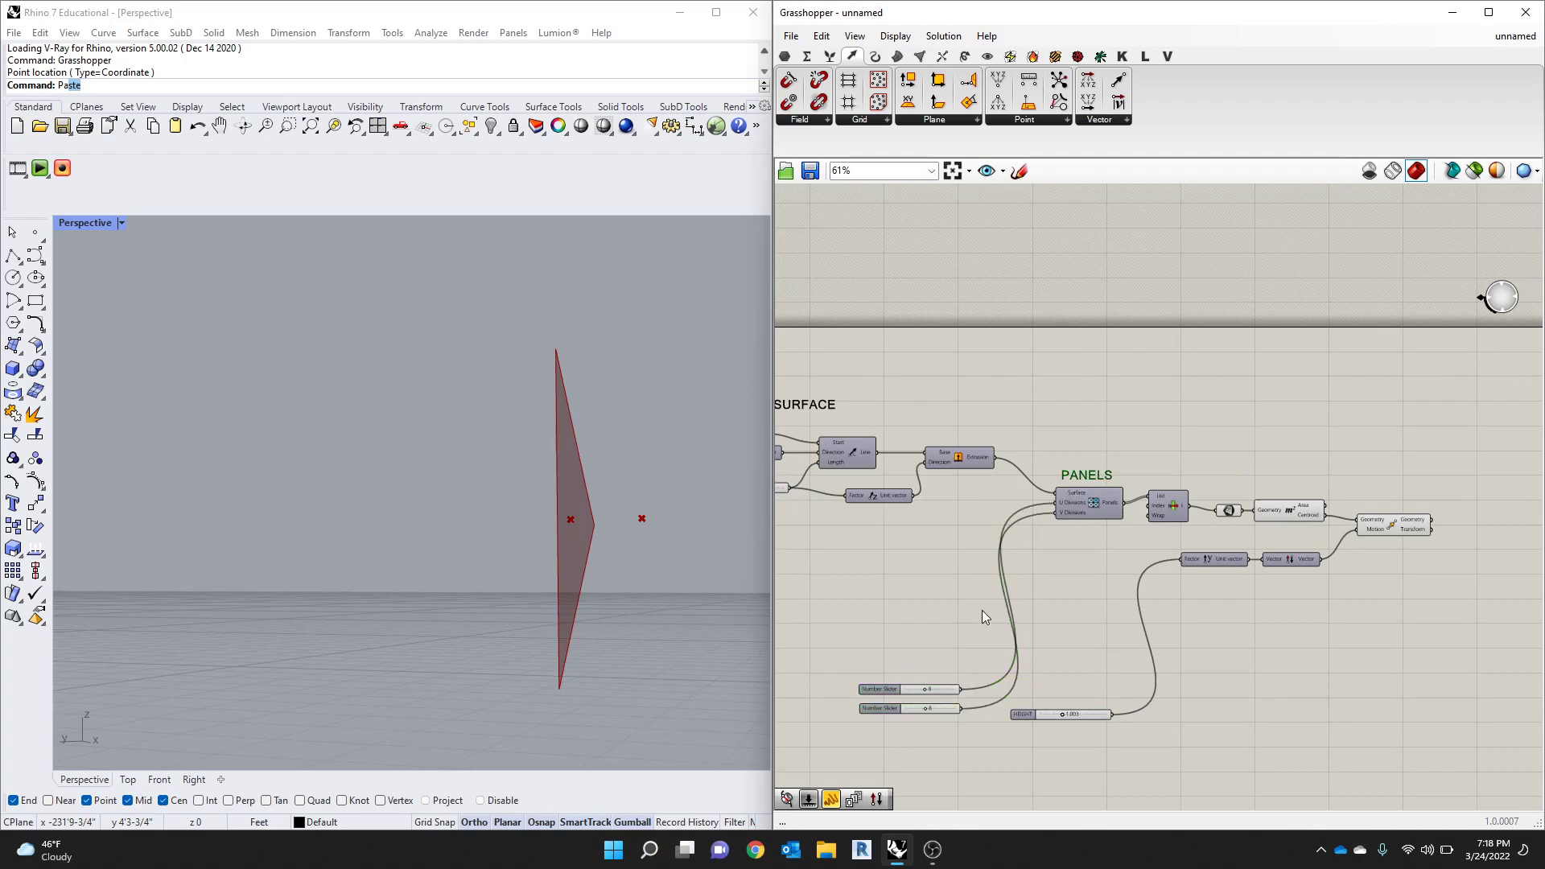
pyautogui.scroll(1, 988, 601)
pyautogui.moveTo(1096, 460); pyautogui.dragTo(903, 649)
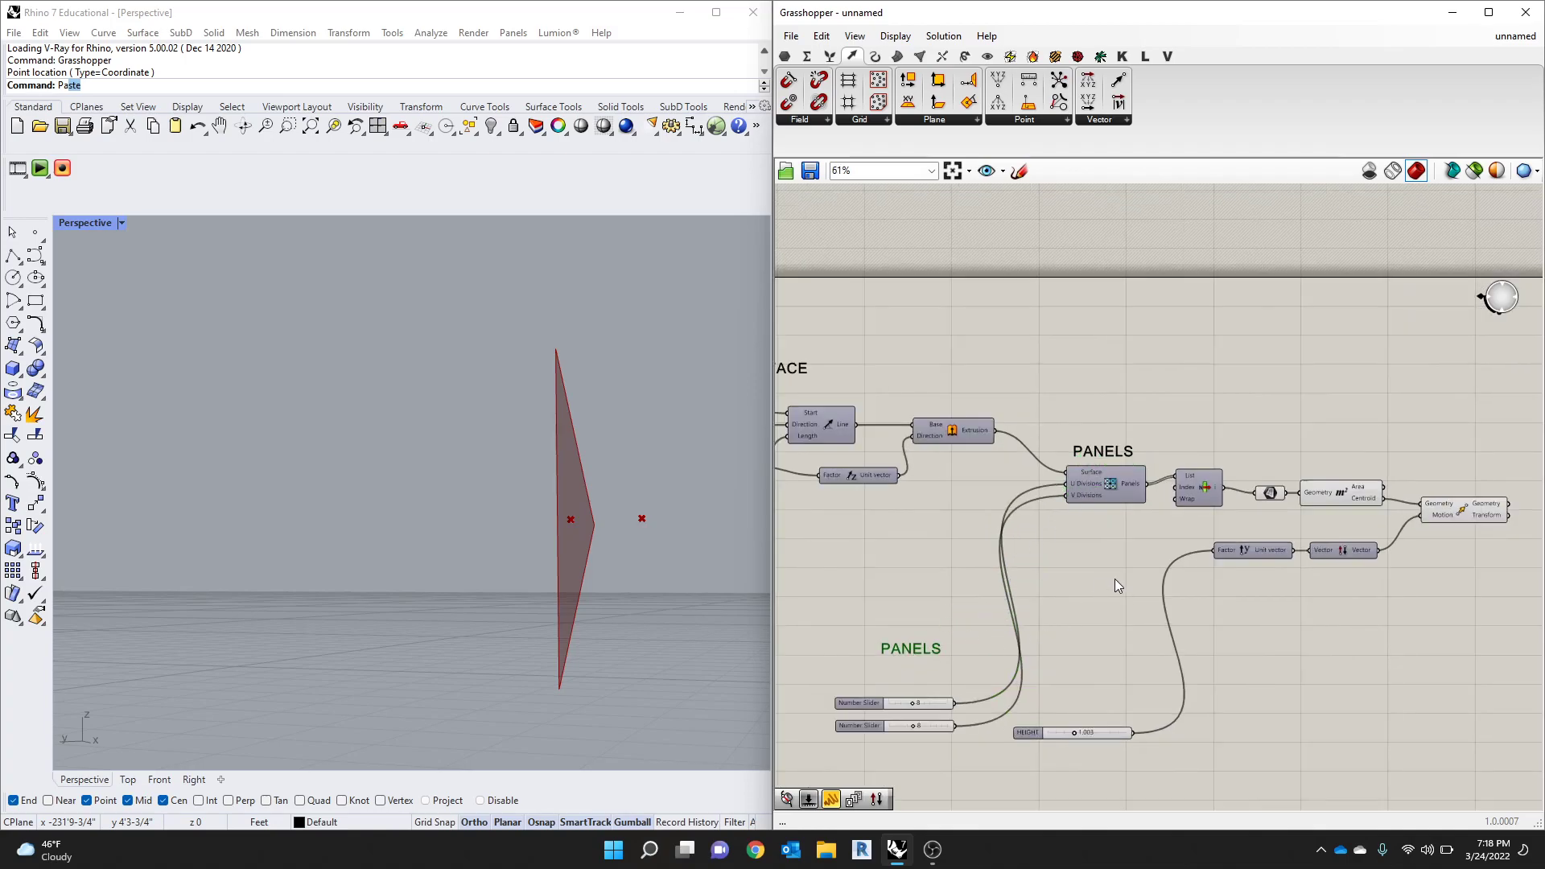
pyautogui.scroll(-3, 1086, 575)
pyautogui.scroll(3, 973, 625)
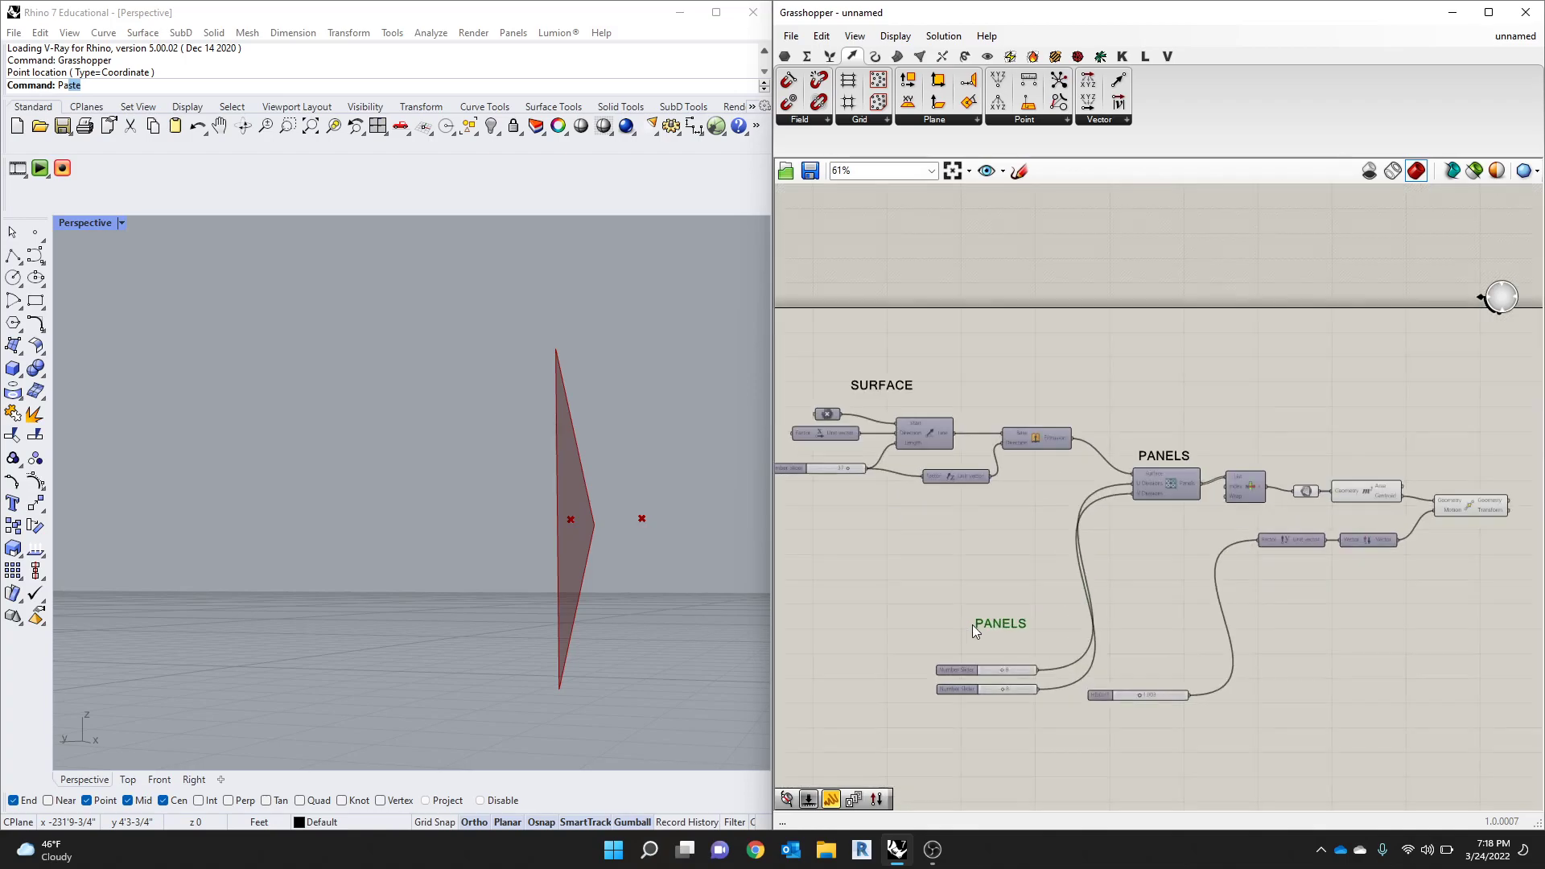
pyautogui.moveTo(978, 621); pyautogui.dragTo(932, 662)
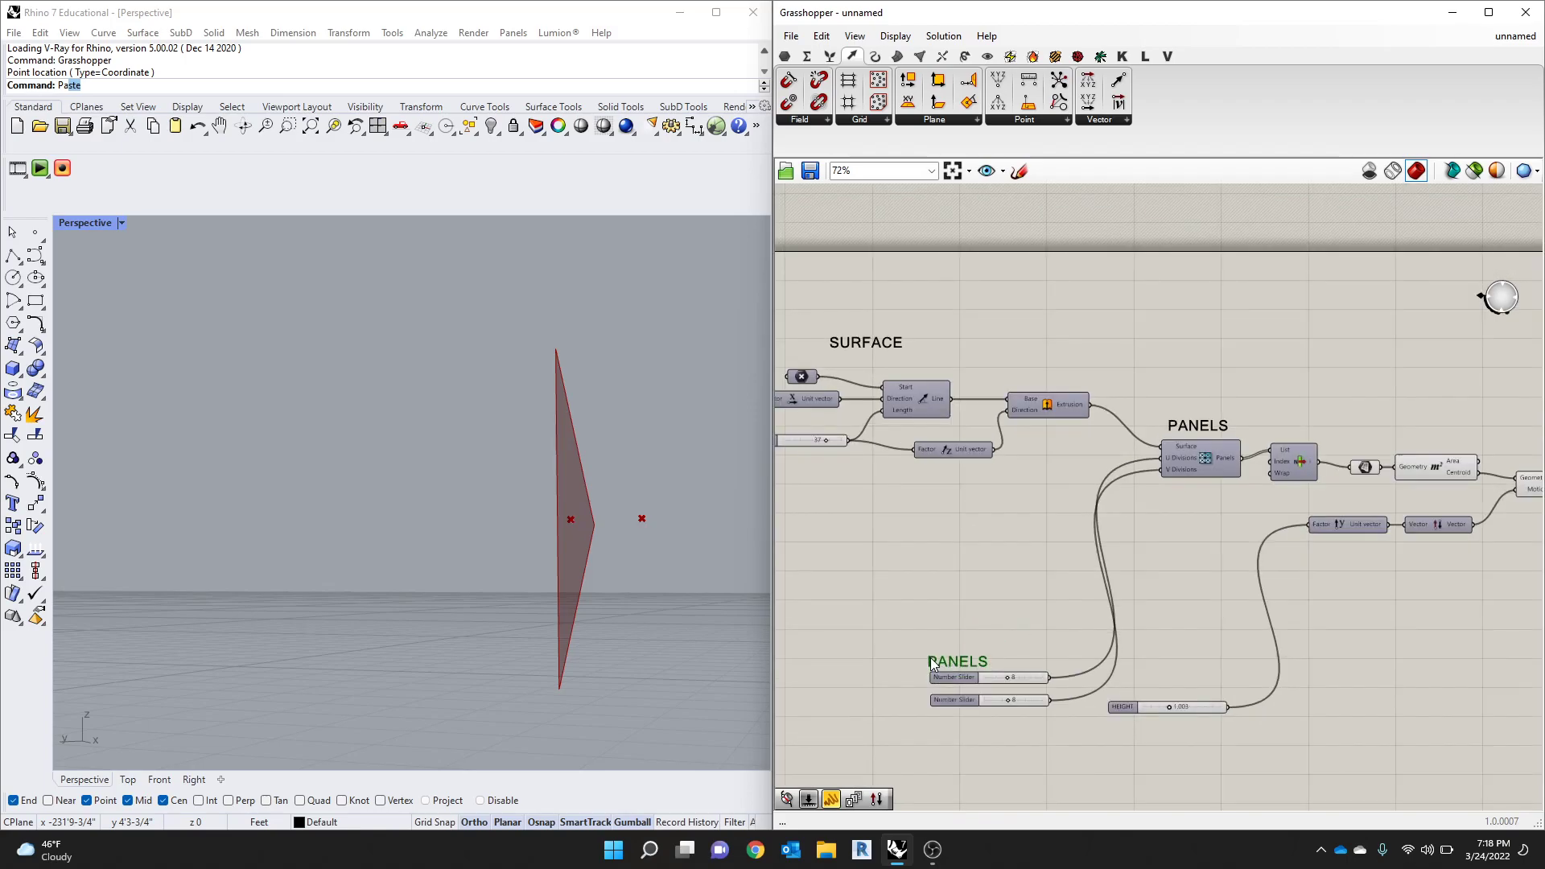
# Step: Change the copied label's text to NUMBER OF PANELS and reposition it together with the two division sliders
pyautogui.scroll(2, 932, 662)
pyautogui.doubleClick(935, 661)
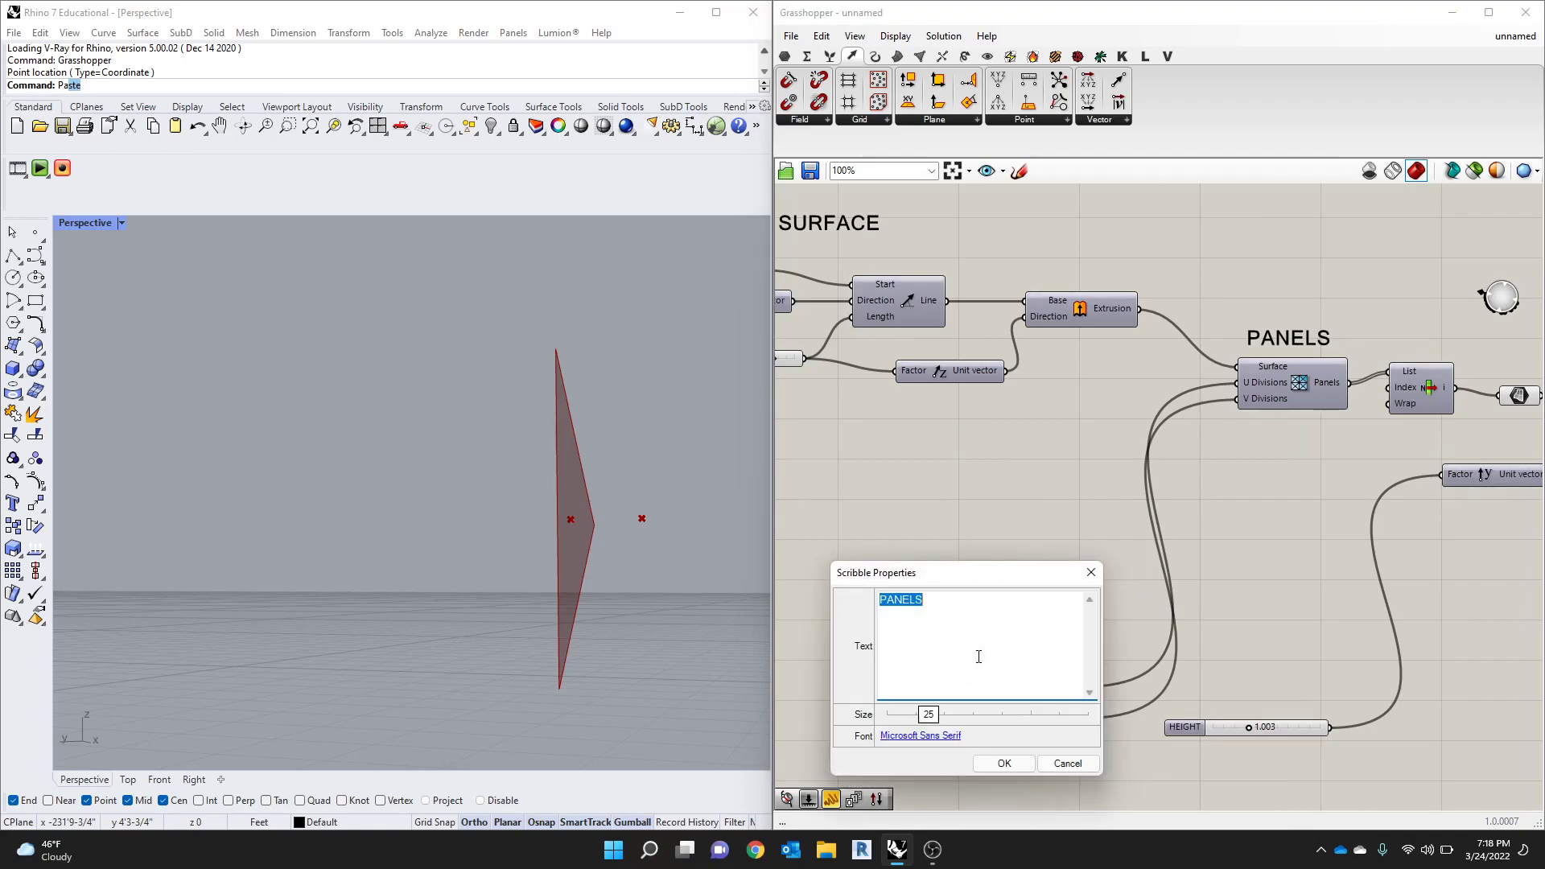
pyautogui.write('NUMBER OF PANELS')
pyautogui.click(984, 769)
pyautogui.moveTo(871, 569)
pyautogui.mouseDown()
pyautogui.moveTo(1031, 800)
pyautogui.moveTo(1147, 772)
pyautogui.mouseUp()
# Step: Copy the NUMBER OF PANELS label above the HEIGHT slider and change the copy's text to HEIGHT
pyautogui.moveTo(940, 688)
pyautogui.mouseDown()
pyautogui.moveTo(844, 713)
pyautogui.moveTo(906, 673)
pyautogui.moveTo(869, 683)
pyautogui.moveTo(1332, 697)
pyautogui.mouseUp()
pyautogui.click(914, 618)
pyautogui.hotkey('ctrl', 'c')
pyautogui.hotkey('ctrl', 'v')
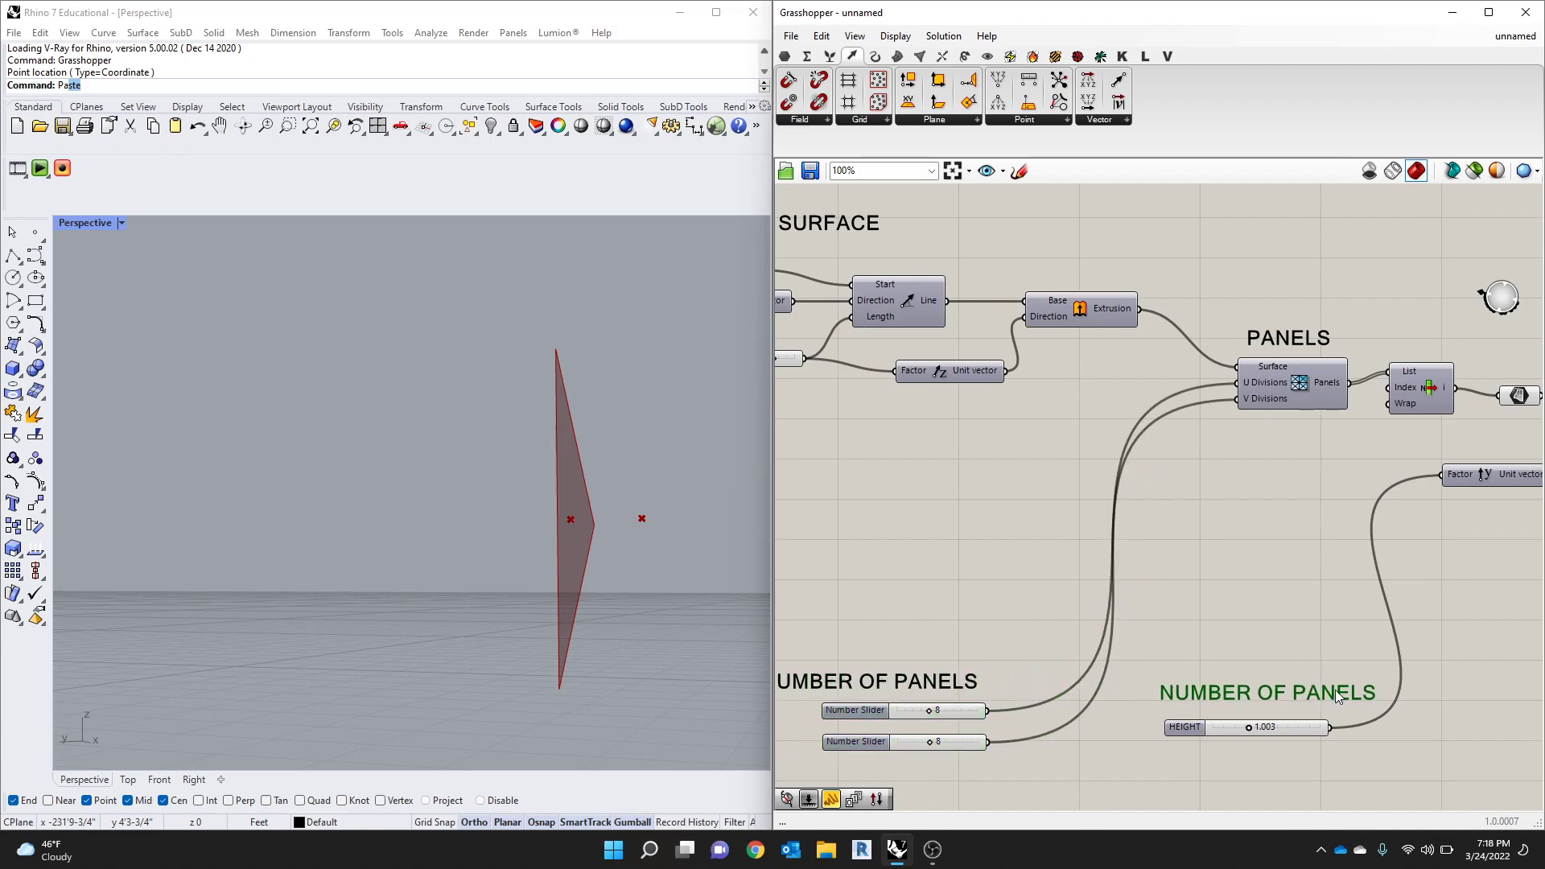
pyautogui.doubleClick(1335, 689)
pyautogui.write('HEIGHT')
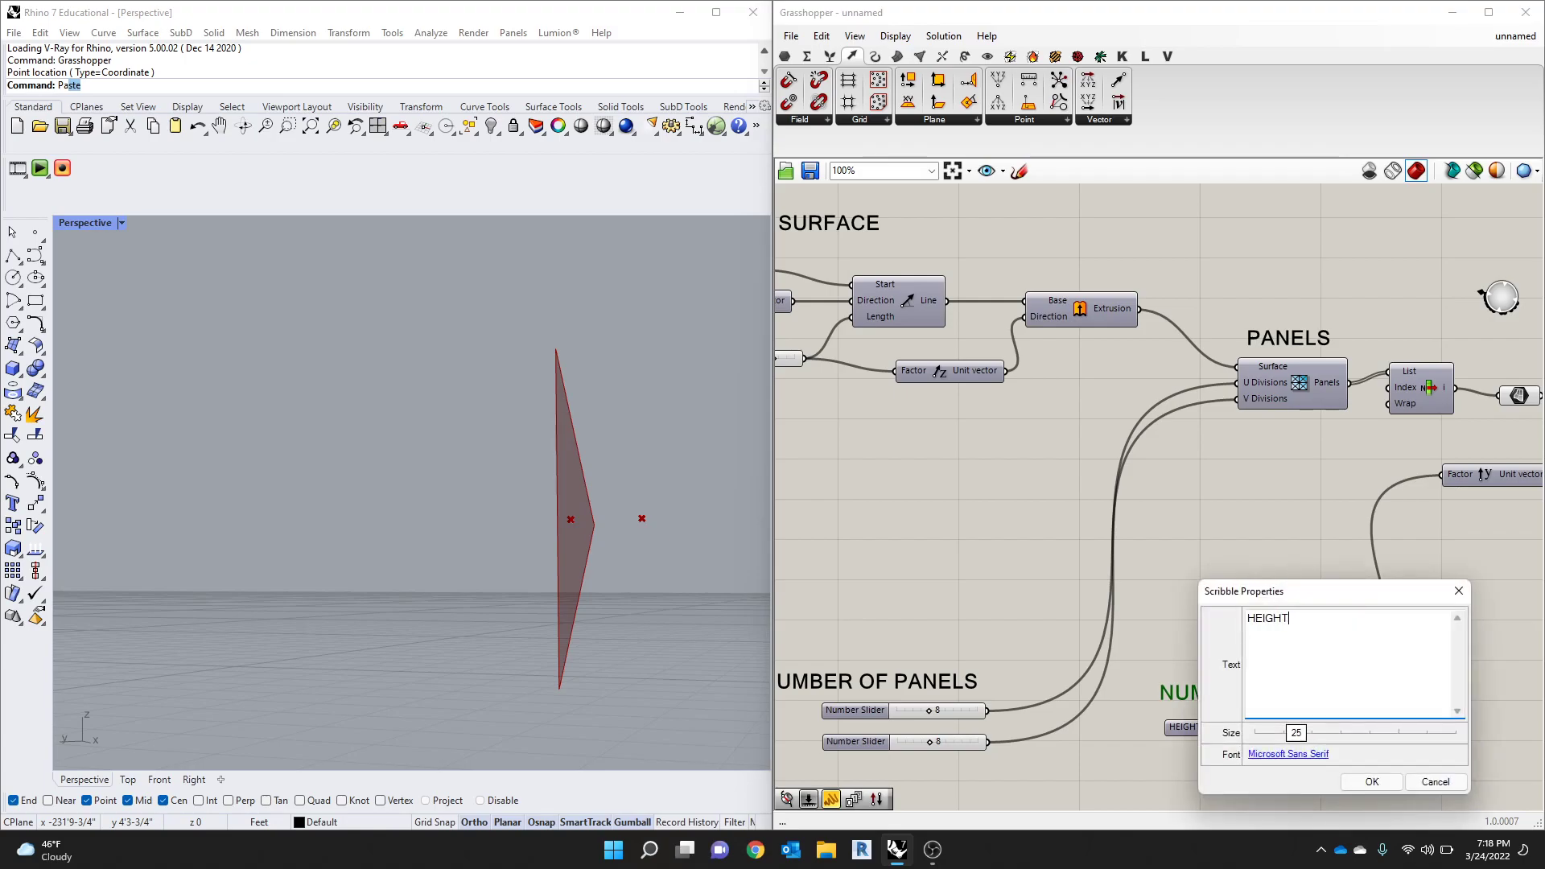
pyautogui.click(1372, 781)
pyautogui.scroll(-5, 1249, 630)
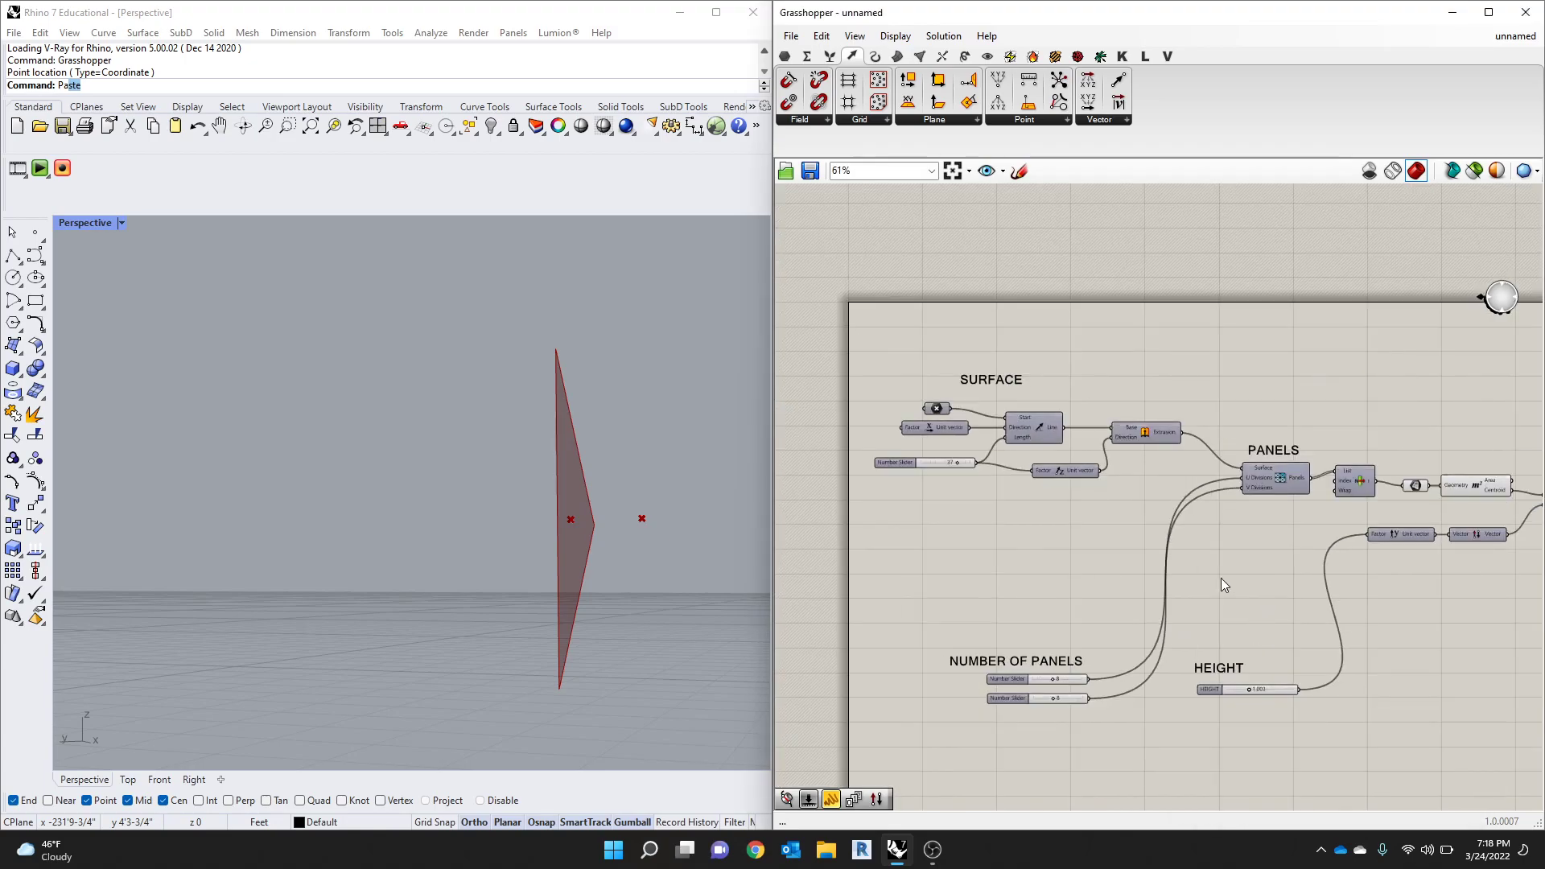
# Step: Set the HEIGHT slider to 0.975 and inspect the moved point relative to the triangular panel
pyautogui.scroll(6, 1131, 658)
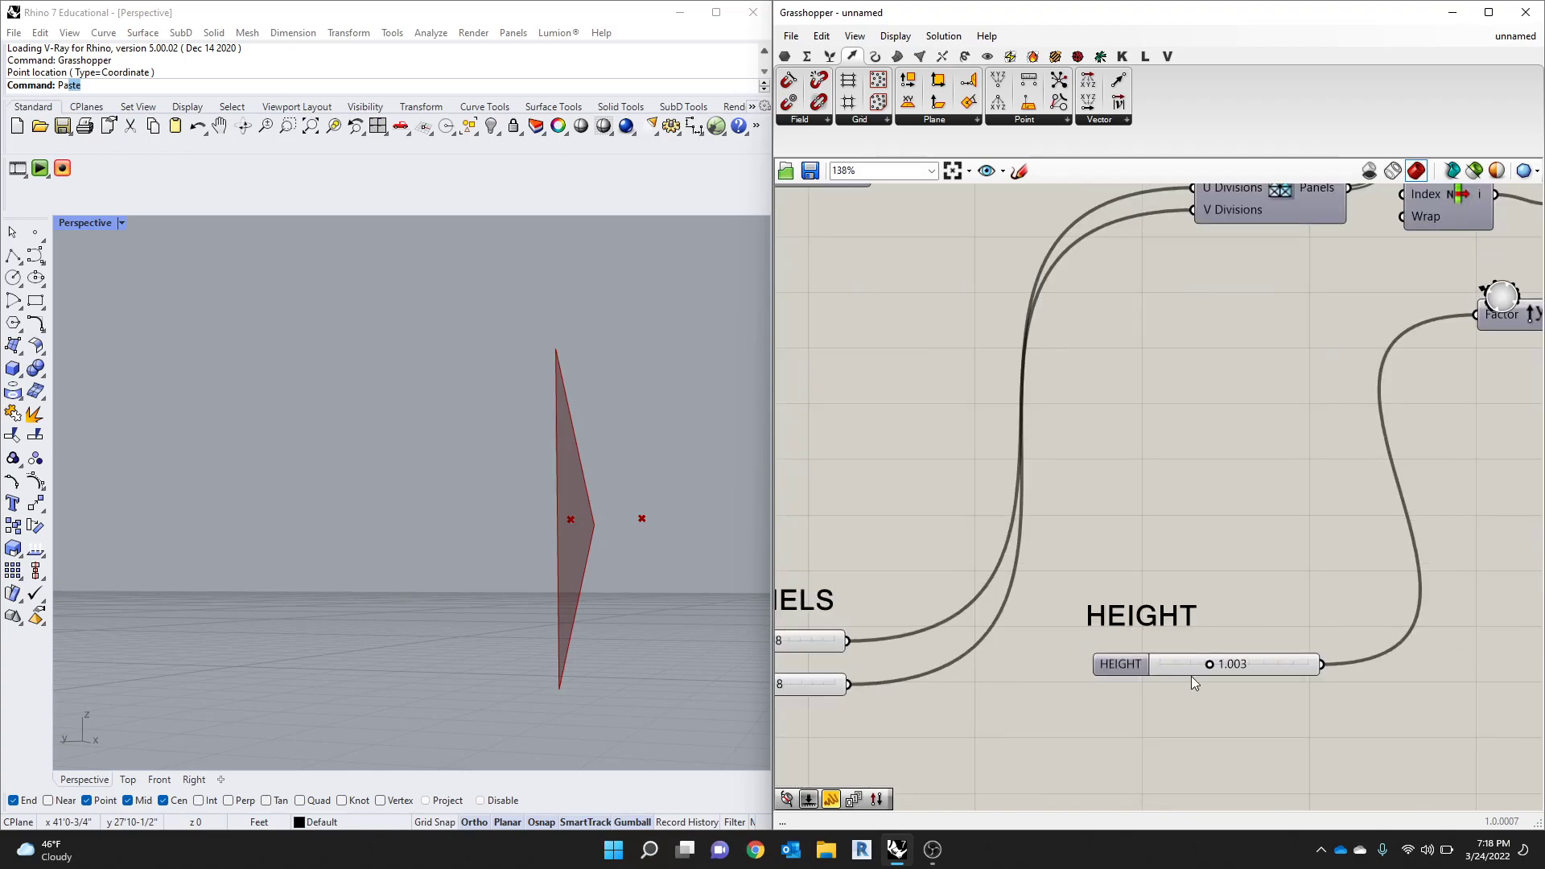
pyautogui.moveTo(1215, 661)
pyautogui.mouseDown()
pyautogui.moveTo(1239, 664)
pyautogui.moveTo(1213, 662)
pyautogui.mouseUp()
pyautogui.moveTo(629, 562); pyautogui.dragTo(481, 514, button='right')
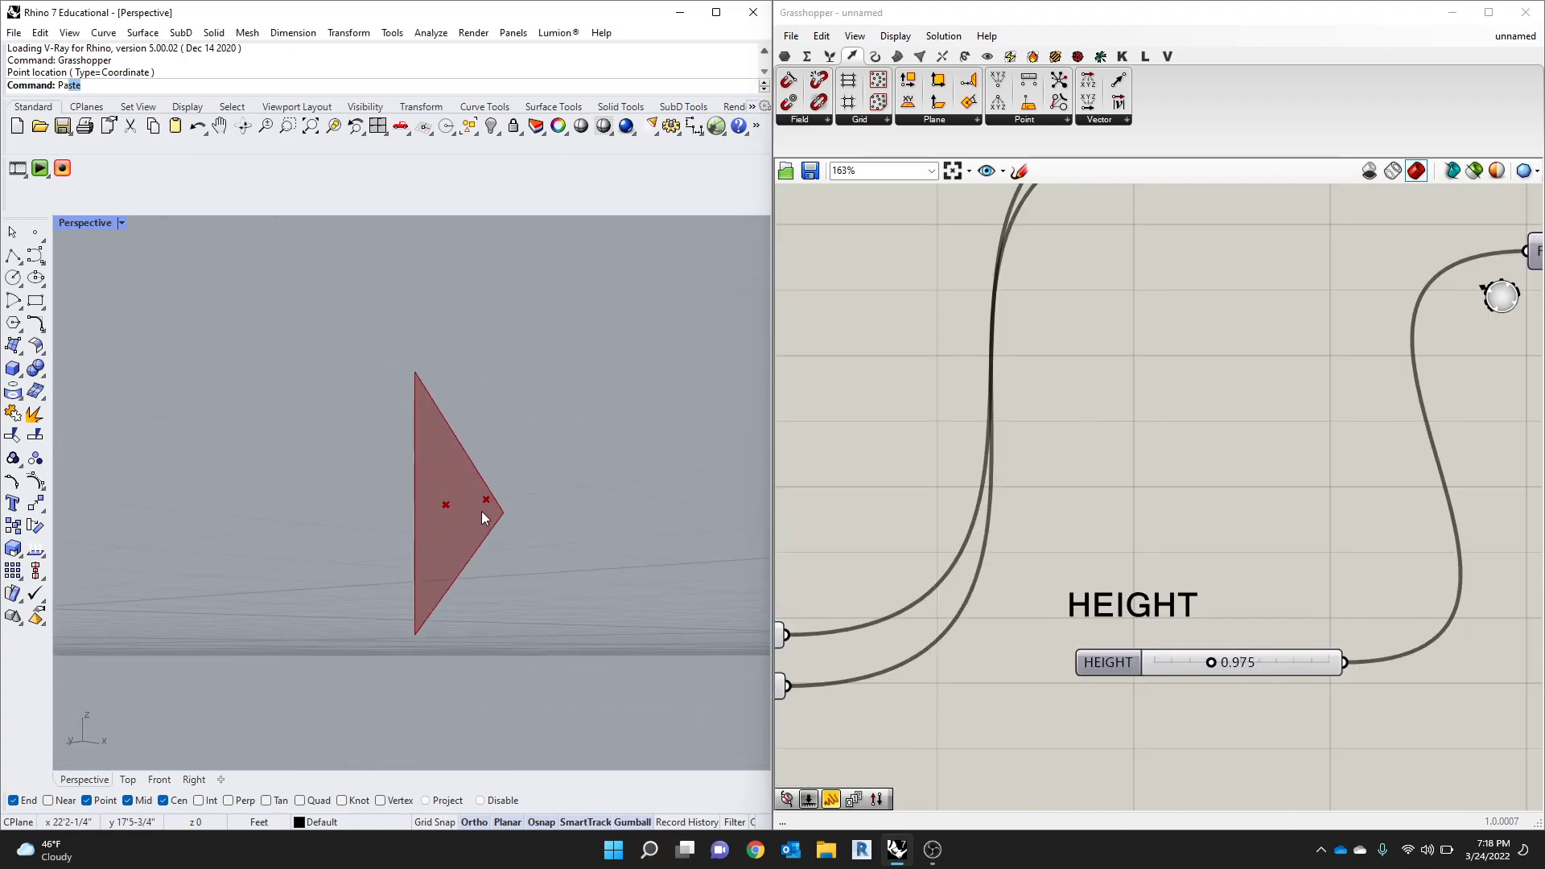
pyautogui.scroll(3, 479, 504)
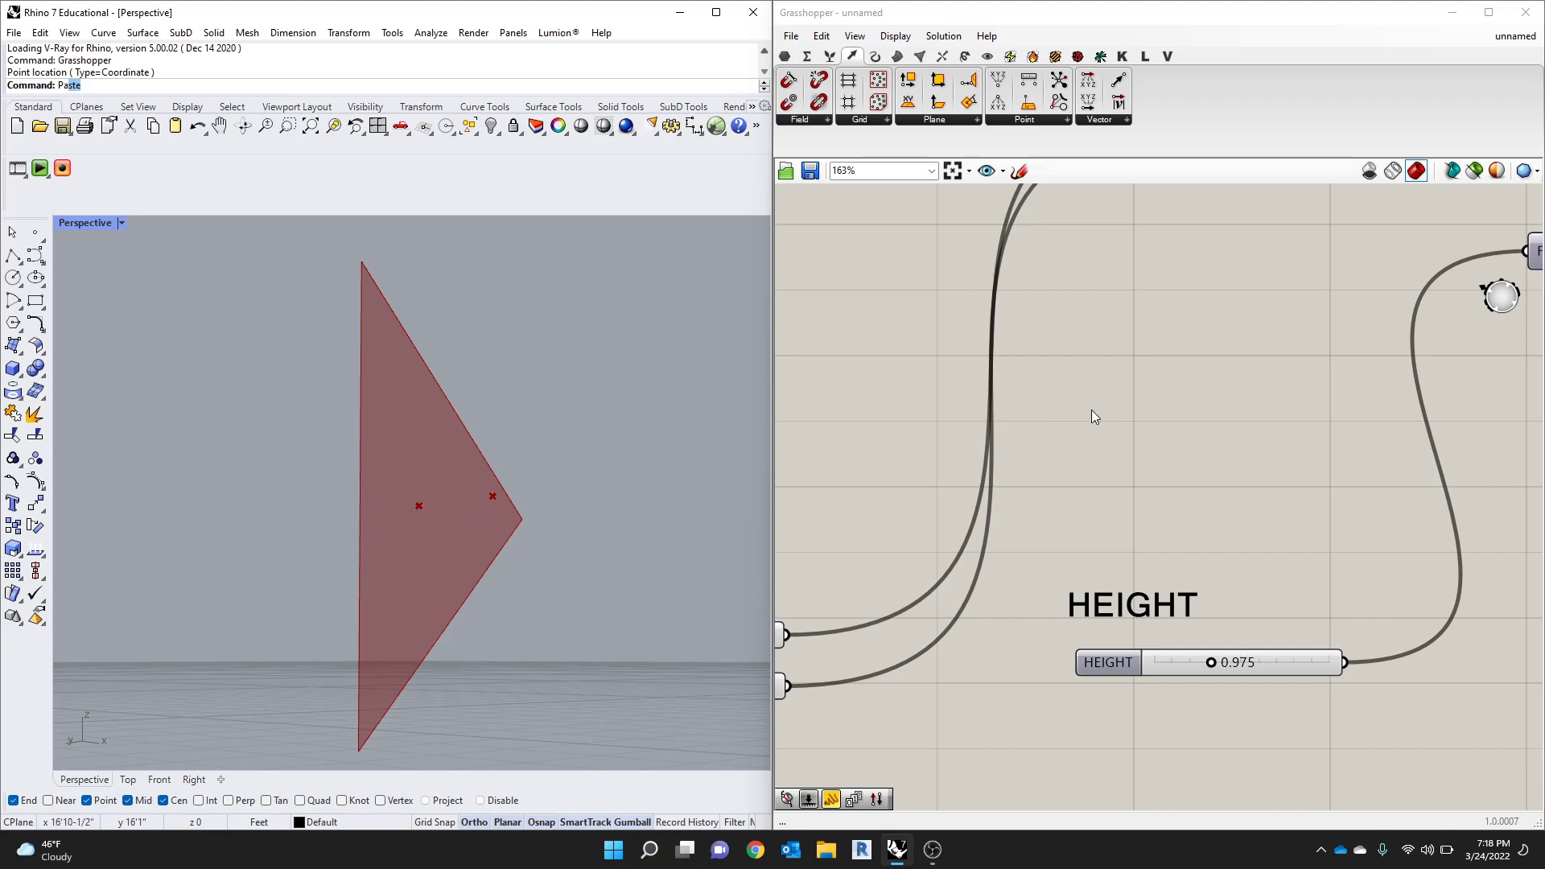
pyautogui.scroll(-3, 359, 417)
pyautogui.moveTo(358, 417); pyautogui.dragTo(505, 490, button='right')
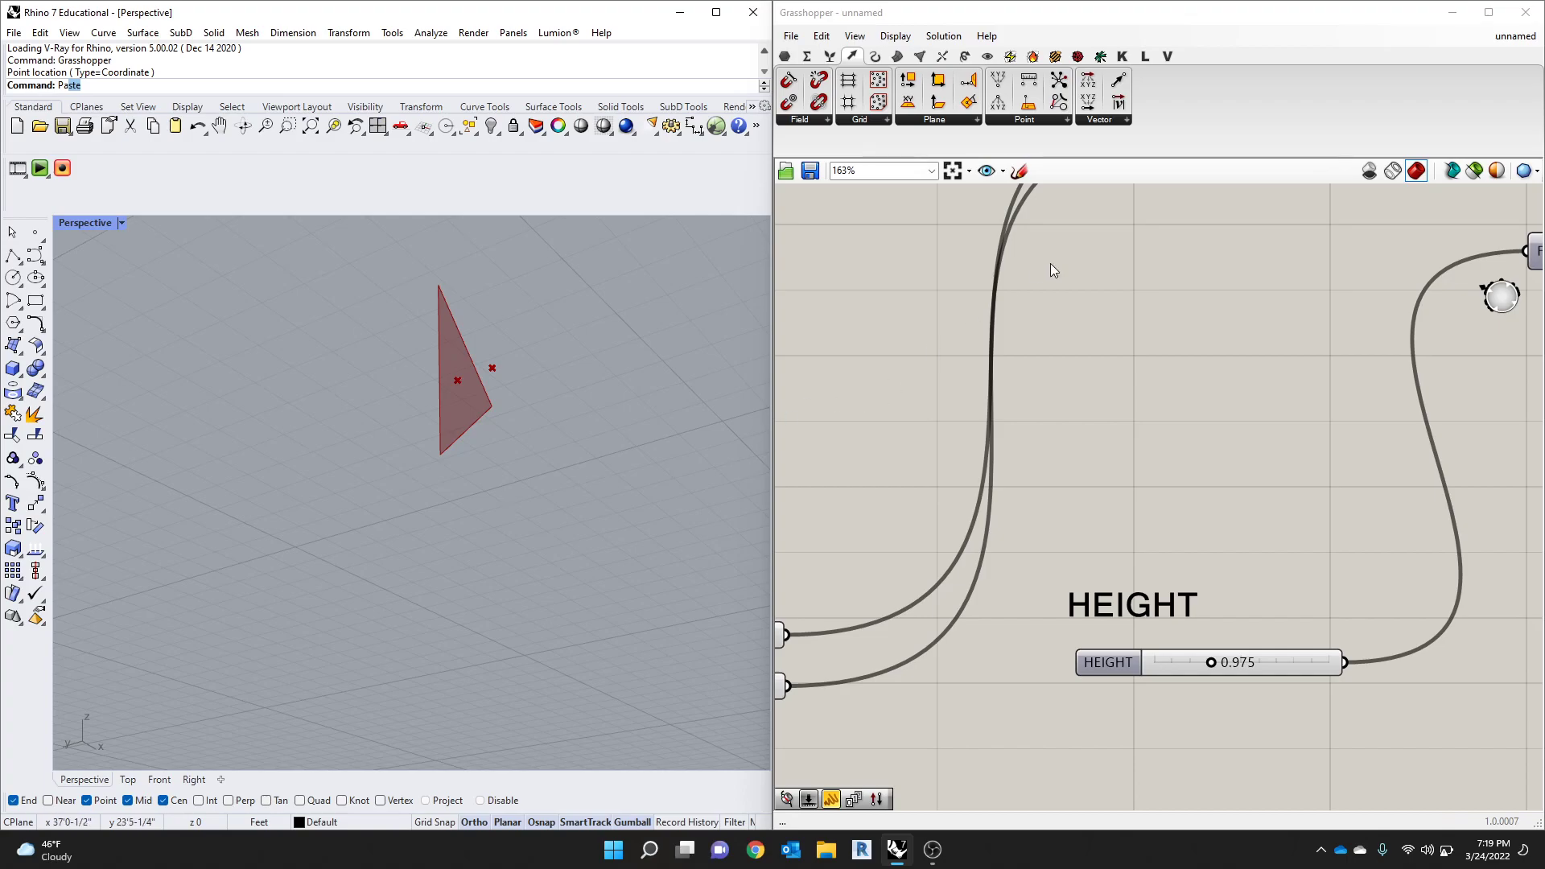
# Step: Search the Grasshopper components for PYRAMID and close the search
pyautogui.doubleClick(1159, 377)
pyautogui.write('PY')
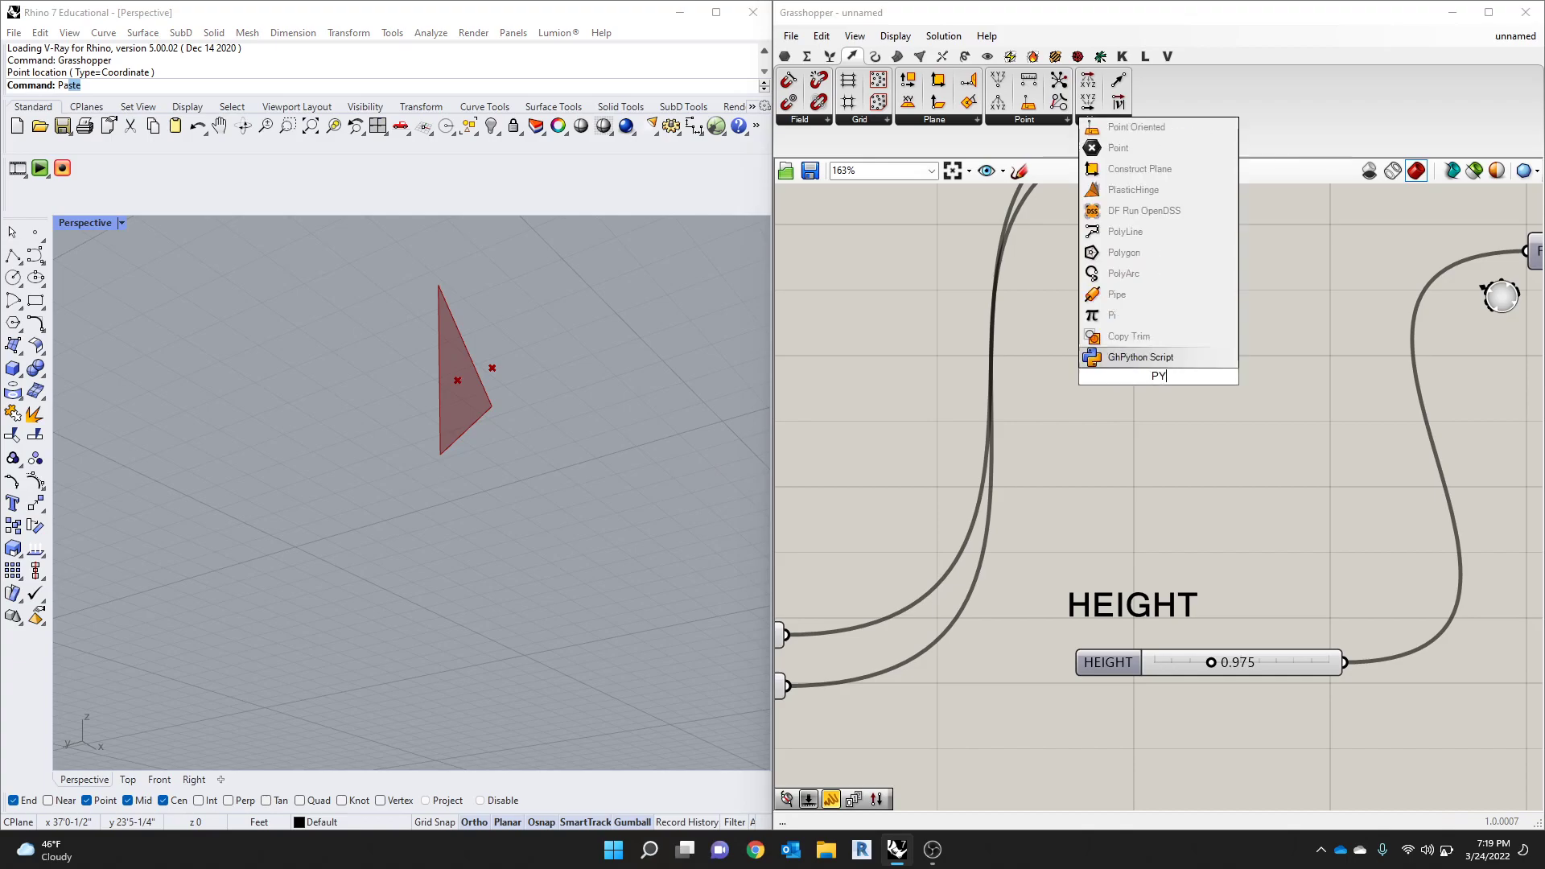
pyautogui.write('RAMID')
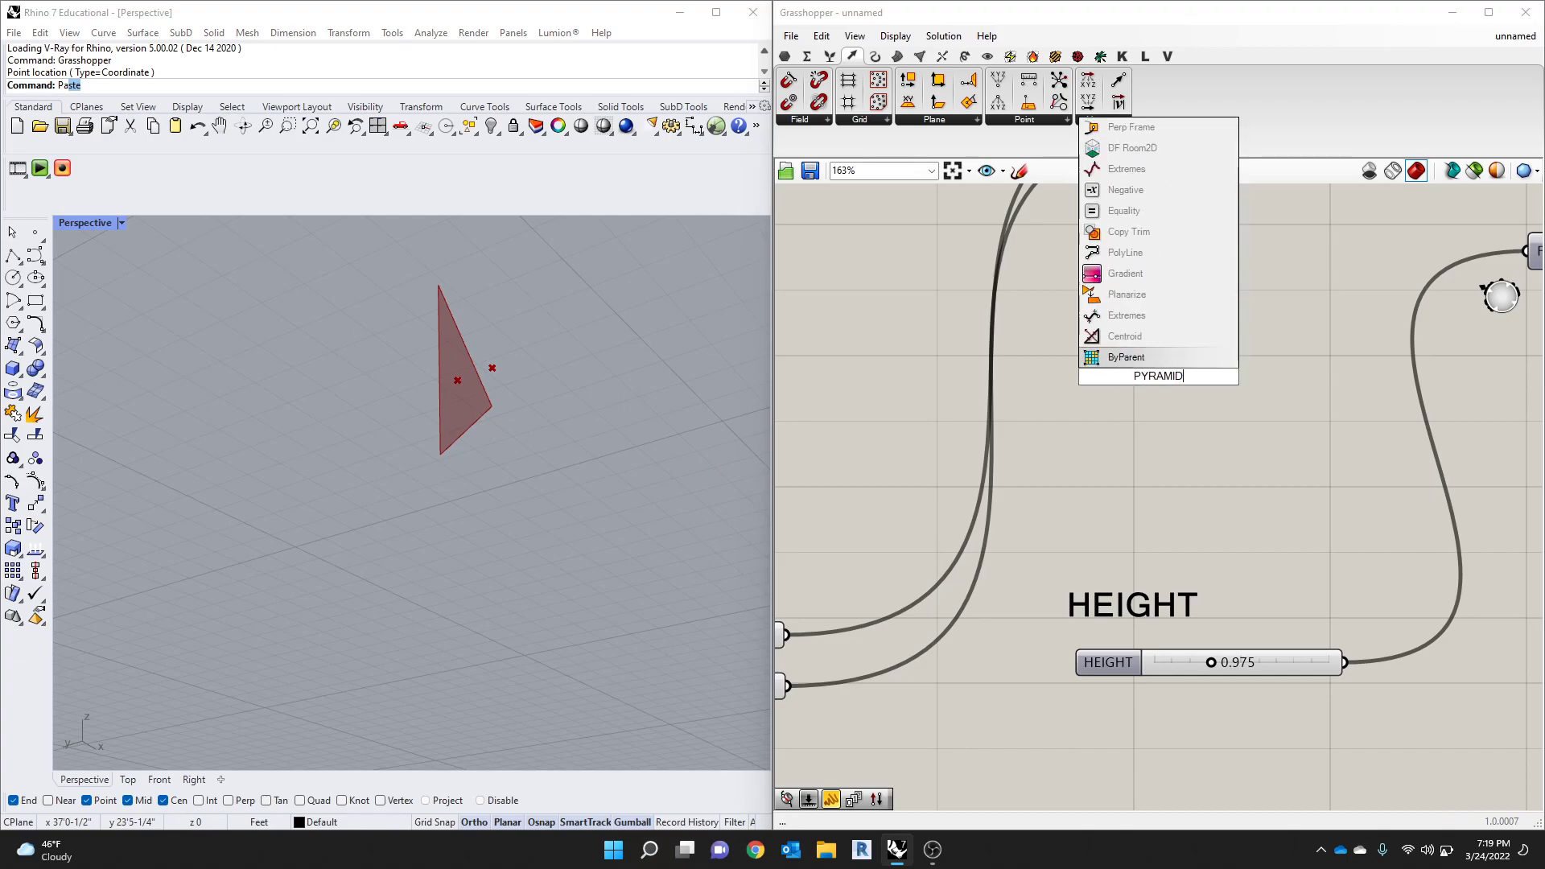
pyautogui.press('BackSpace')
pyautogui.press('BackSpace')
pyautogui.press('BackSpace')
pyautogui.press('BackSpace')
pyautogui.press('BackSpace')
pyautogui.press('BackSpace')
pyautogui.press('BackSpace')
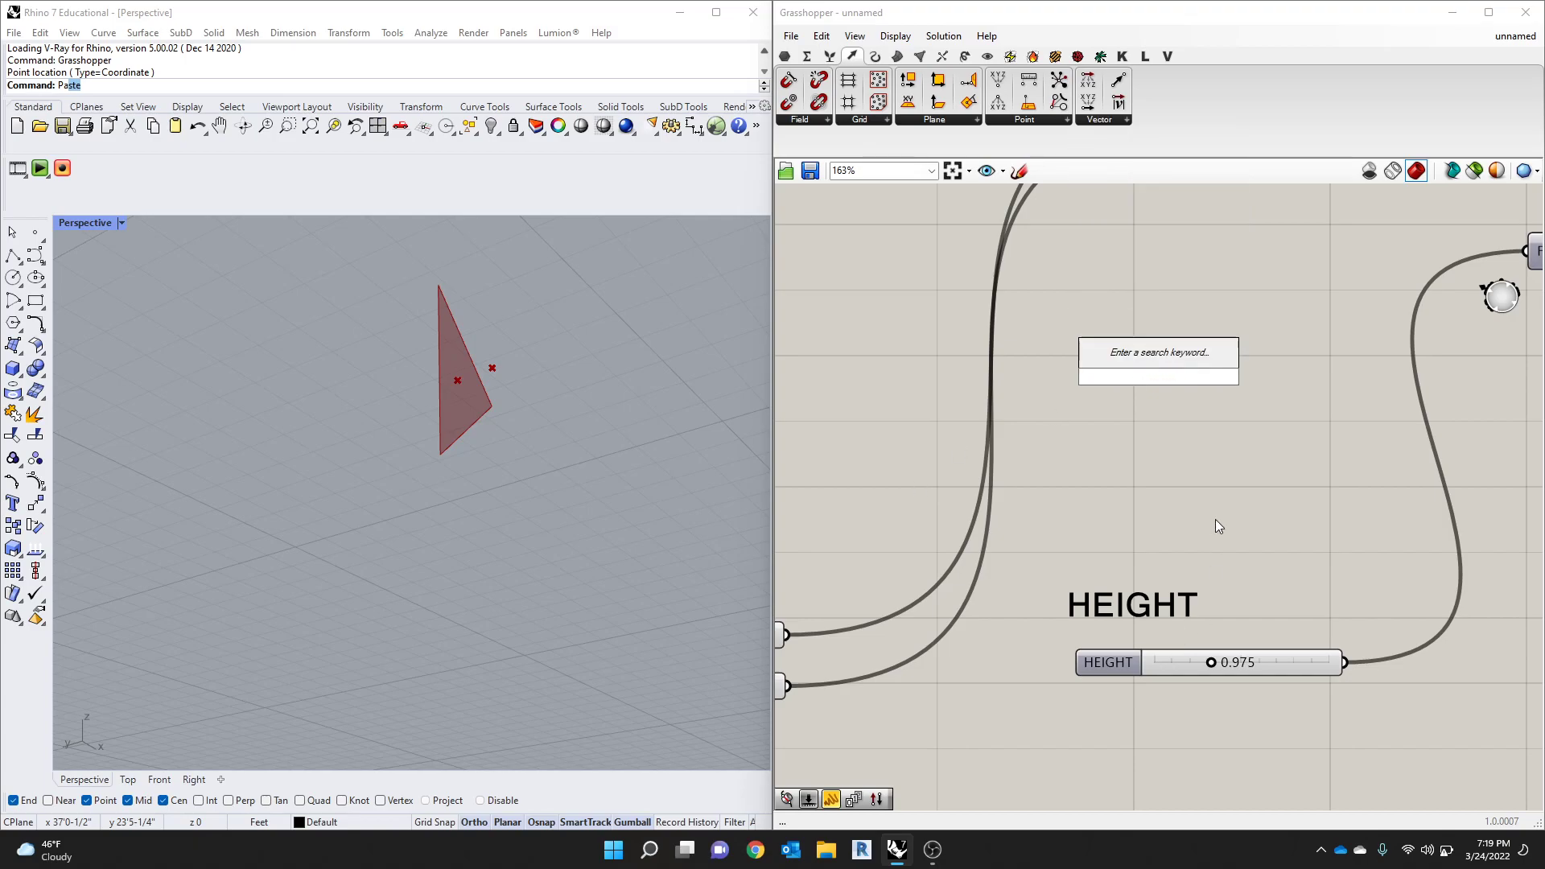
pyautogui.press('Escape')
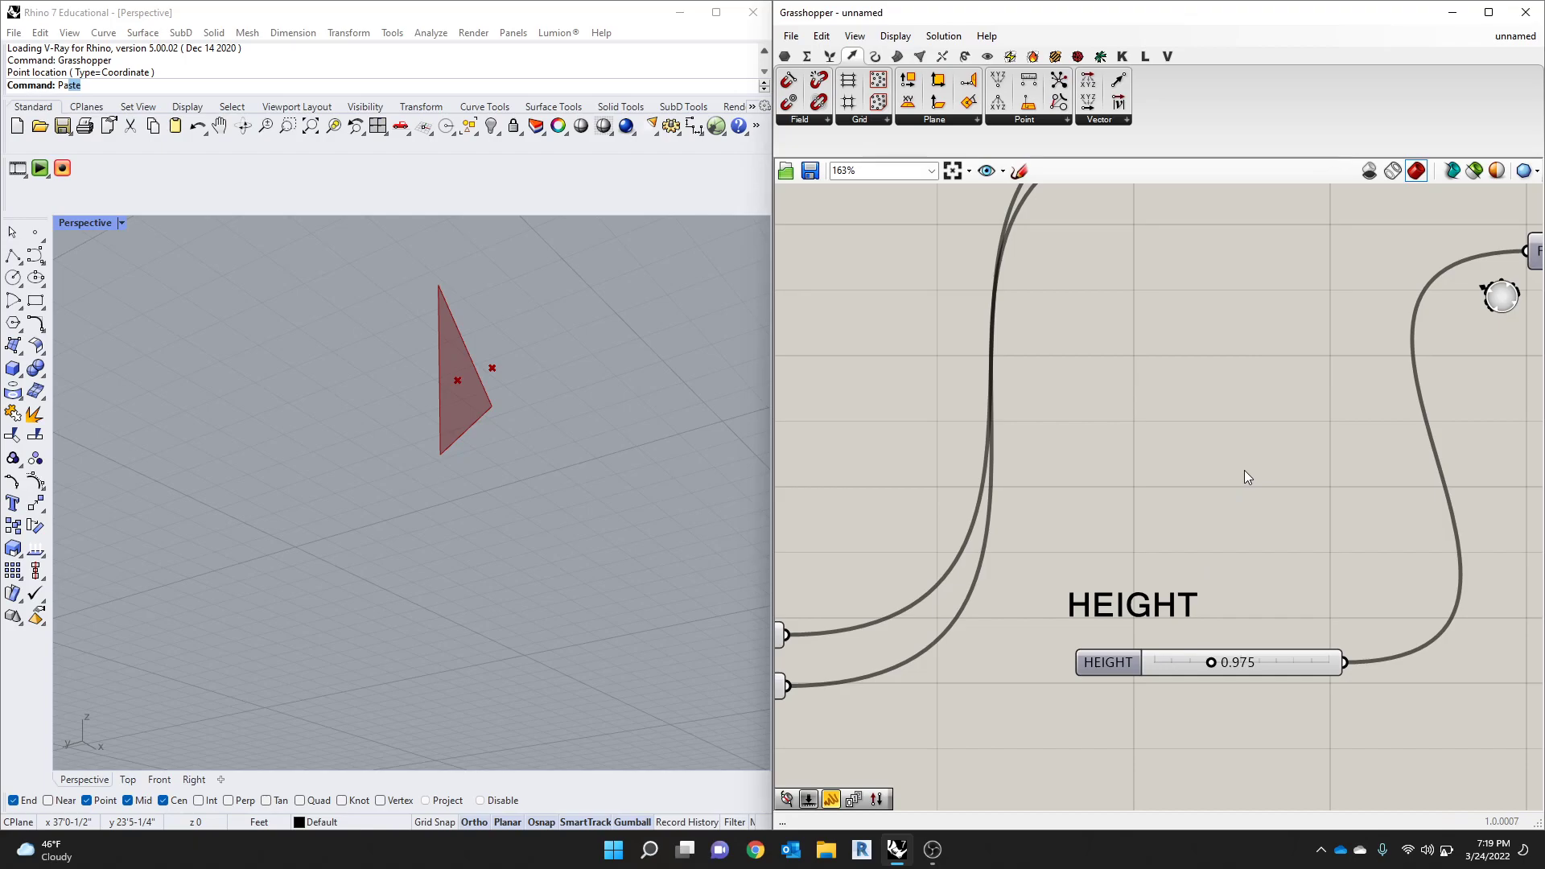
# Step: Read the surface parameter's output in a temporary text Panel and delete the Panel
pyautogui.moveTo(520, 423); pyautogui.dragTo(331, 397, button='right')
pyautogui.scroll(6, 322, 447)
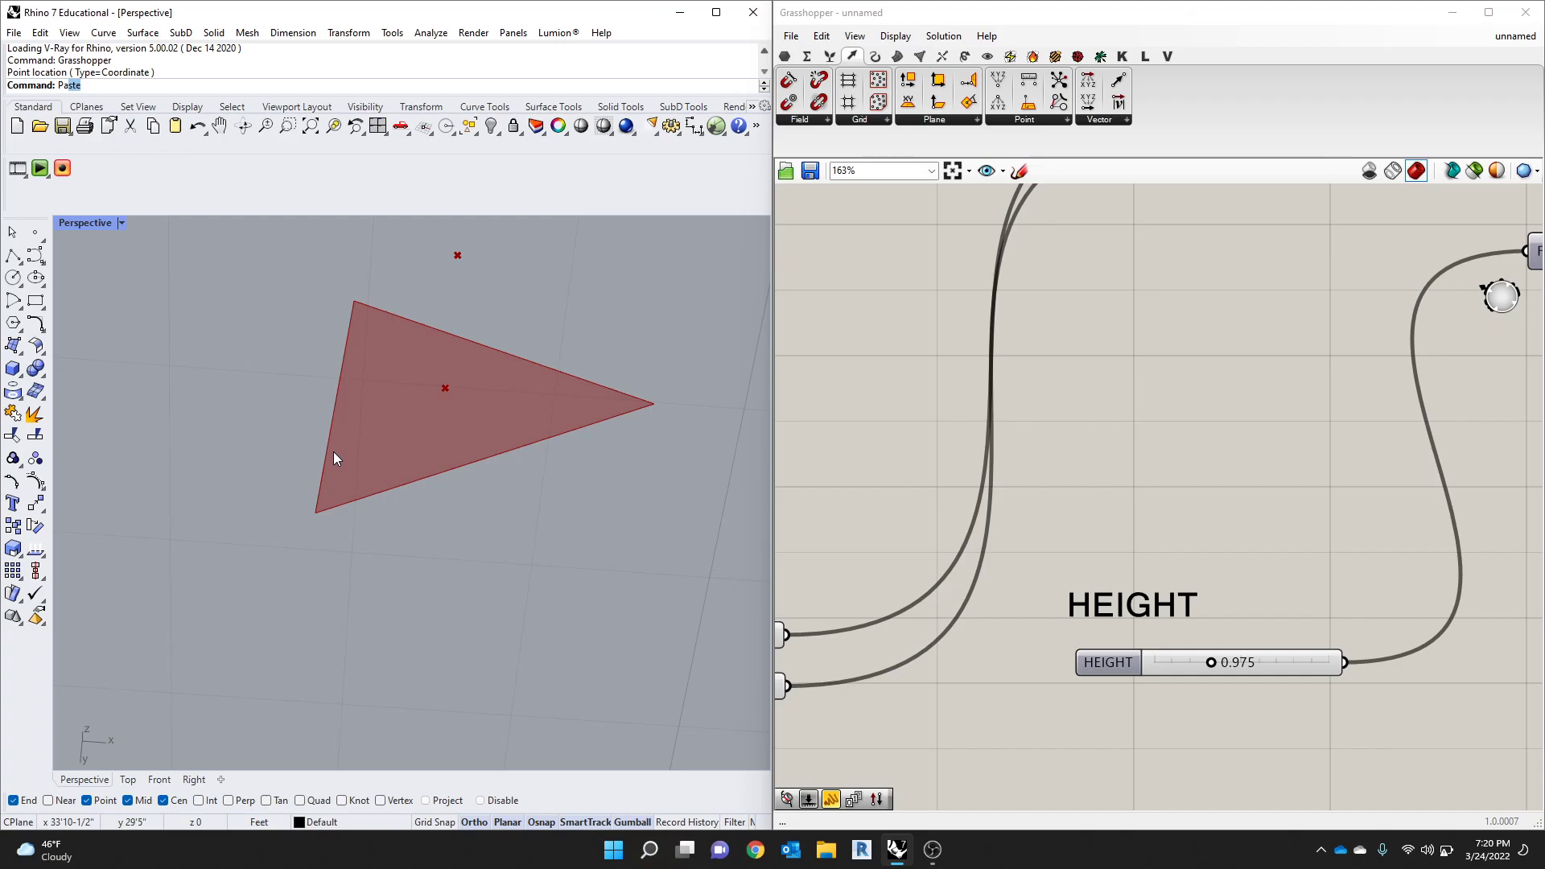
pyautogui.scroll(-3, 1152, 556)
pyautogui.scroll(2, 1136, 455)
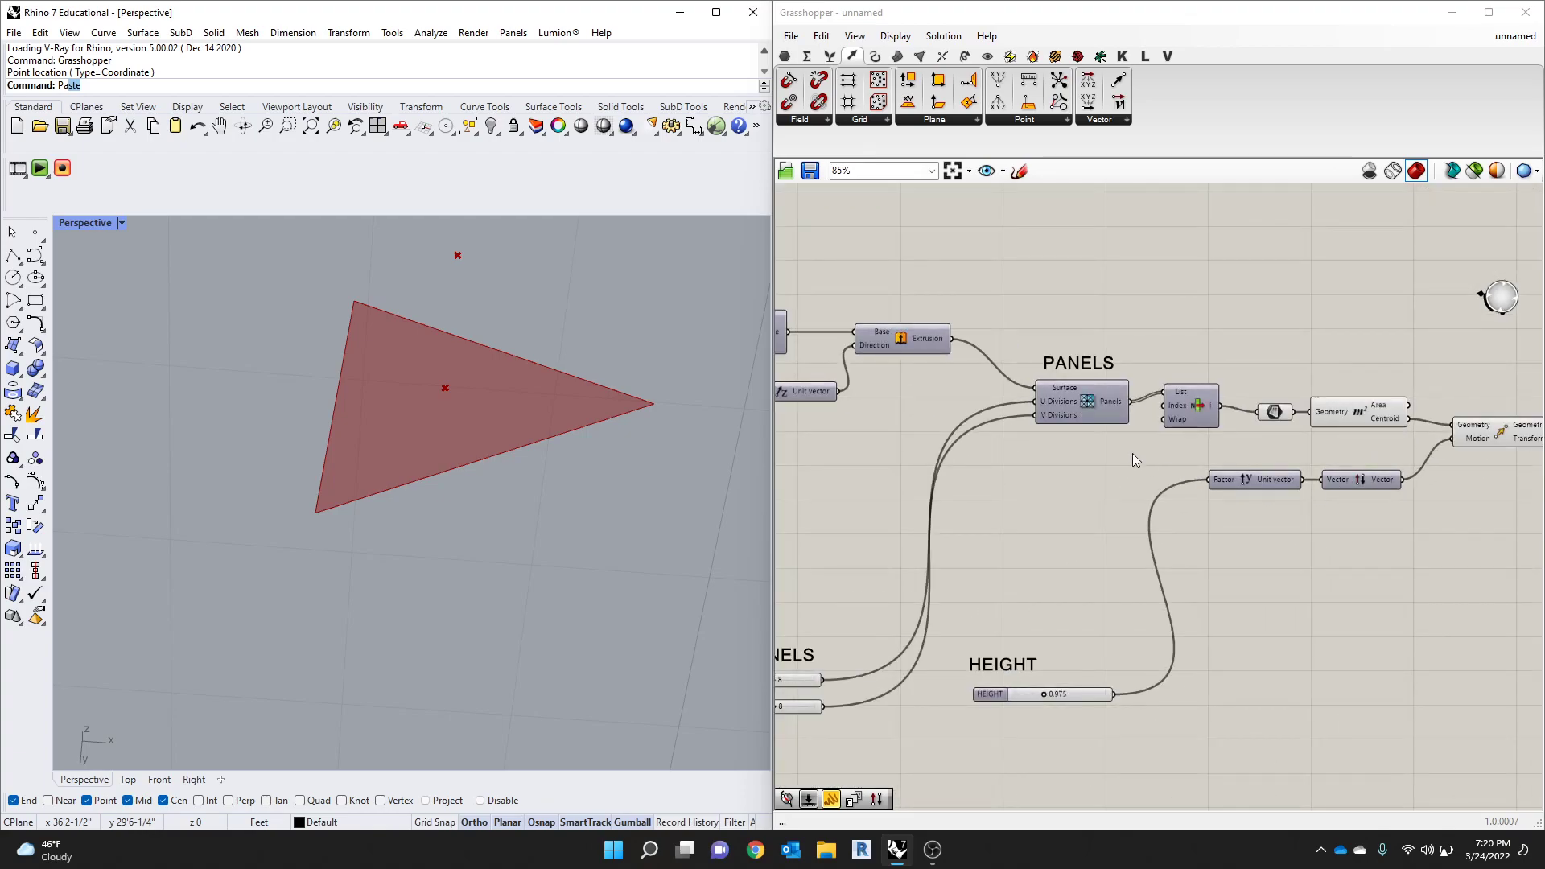
pyautogui.scroll(2, 1186, 460)
pyautogui.doubleClick(1156, 281)
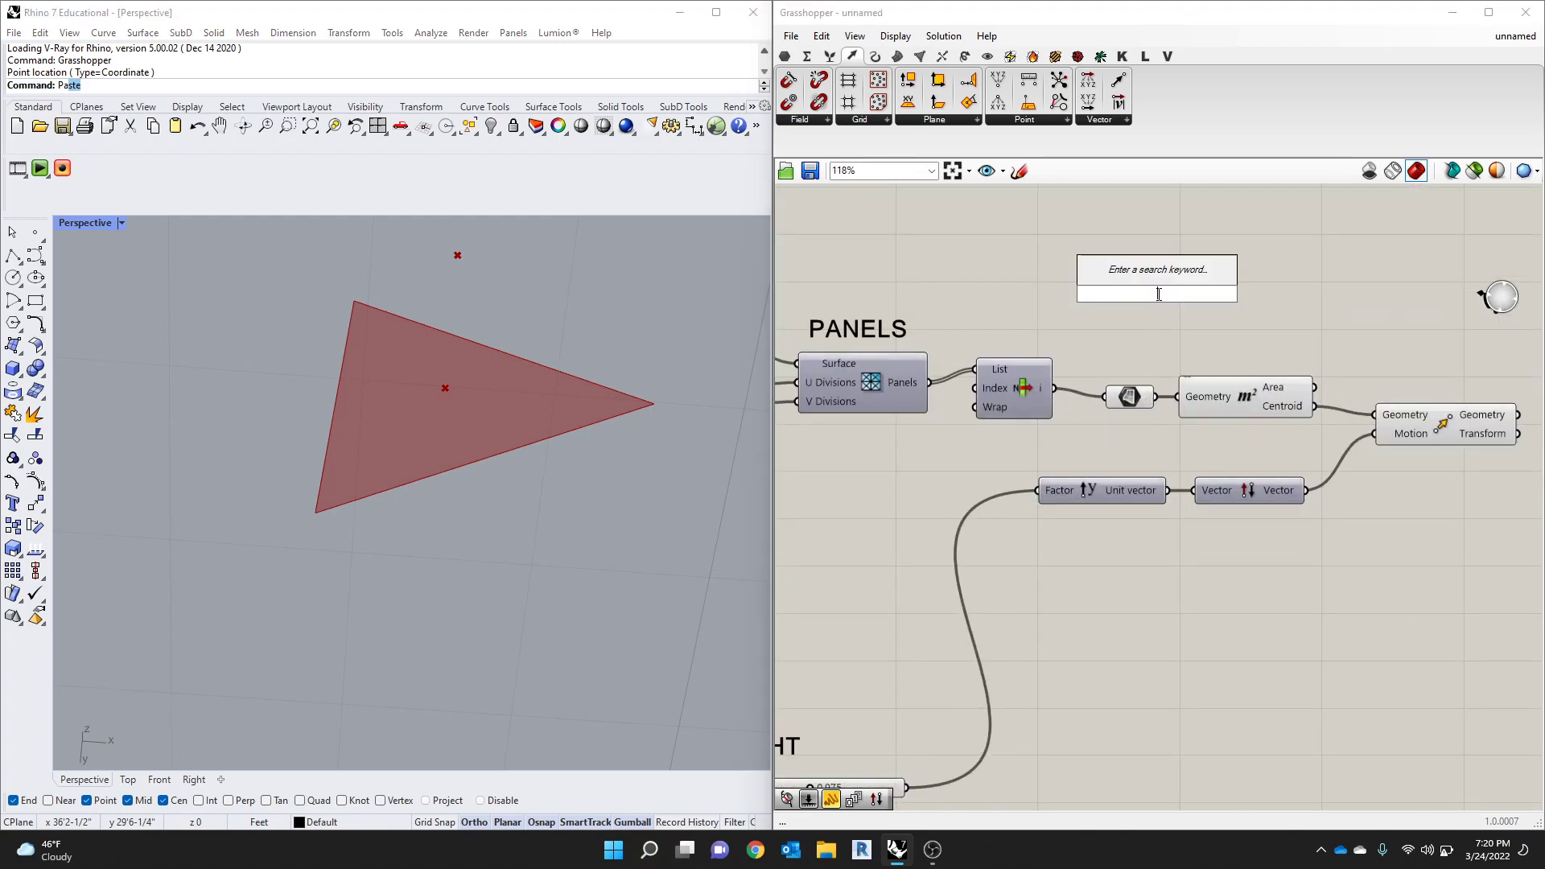
pyautogui.write('PANEL')
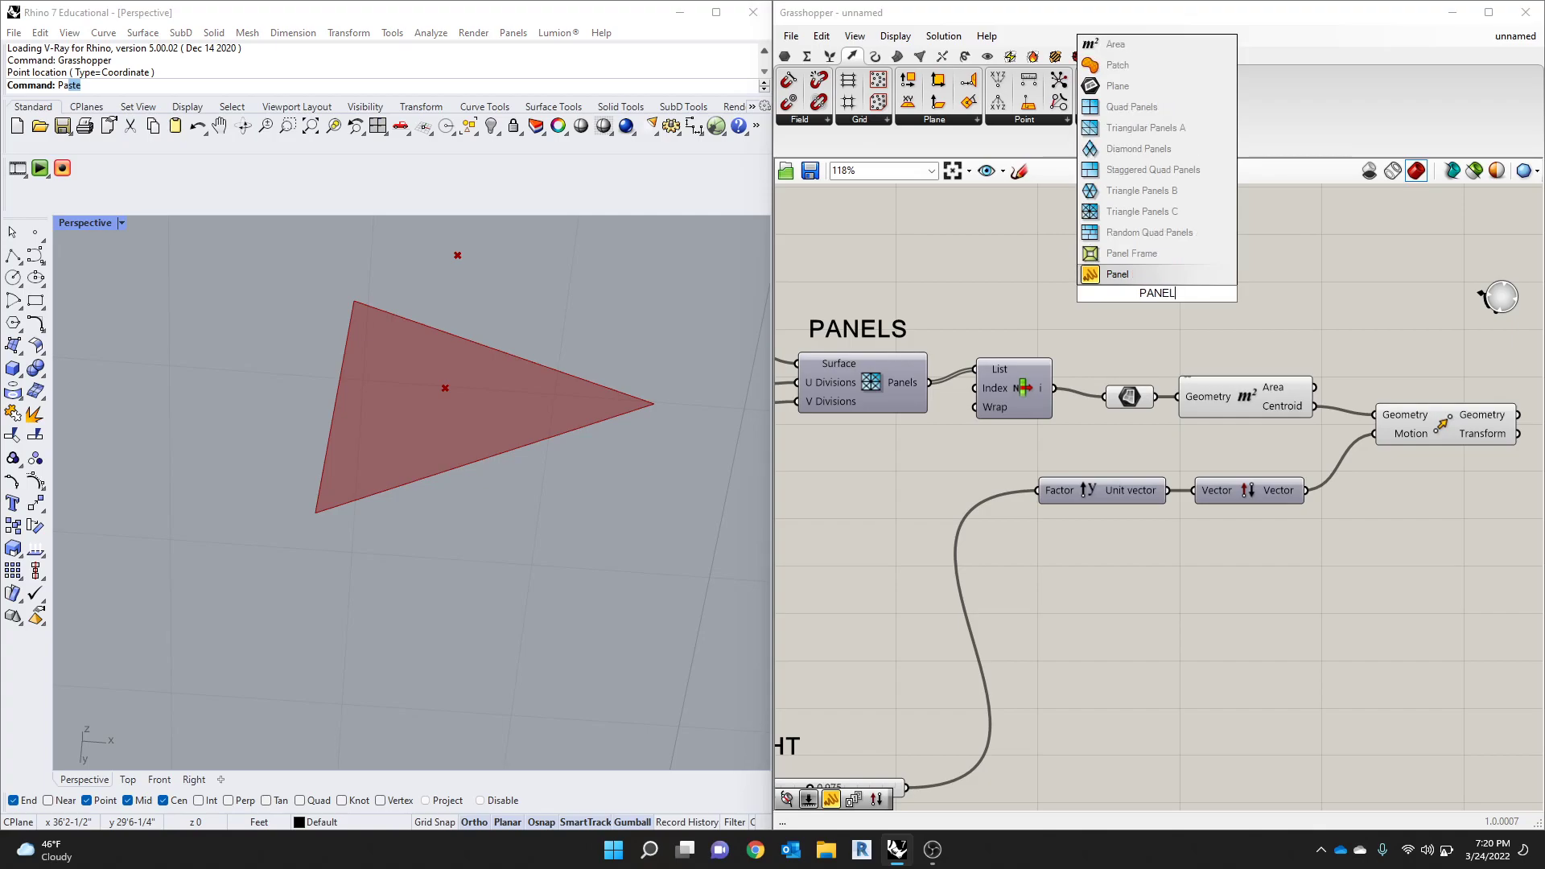
pyautogui.click(1143, 275)
pyautogui.moveTo(1143, 278); pyautogui.dragTo(1271, 264)
pyautogui.moveTo(1314, 387); pyautogui.dragTo(1212, 277)
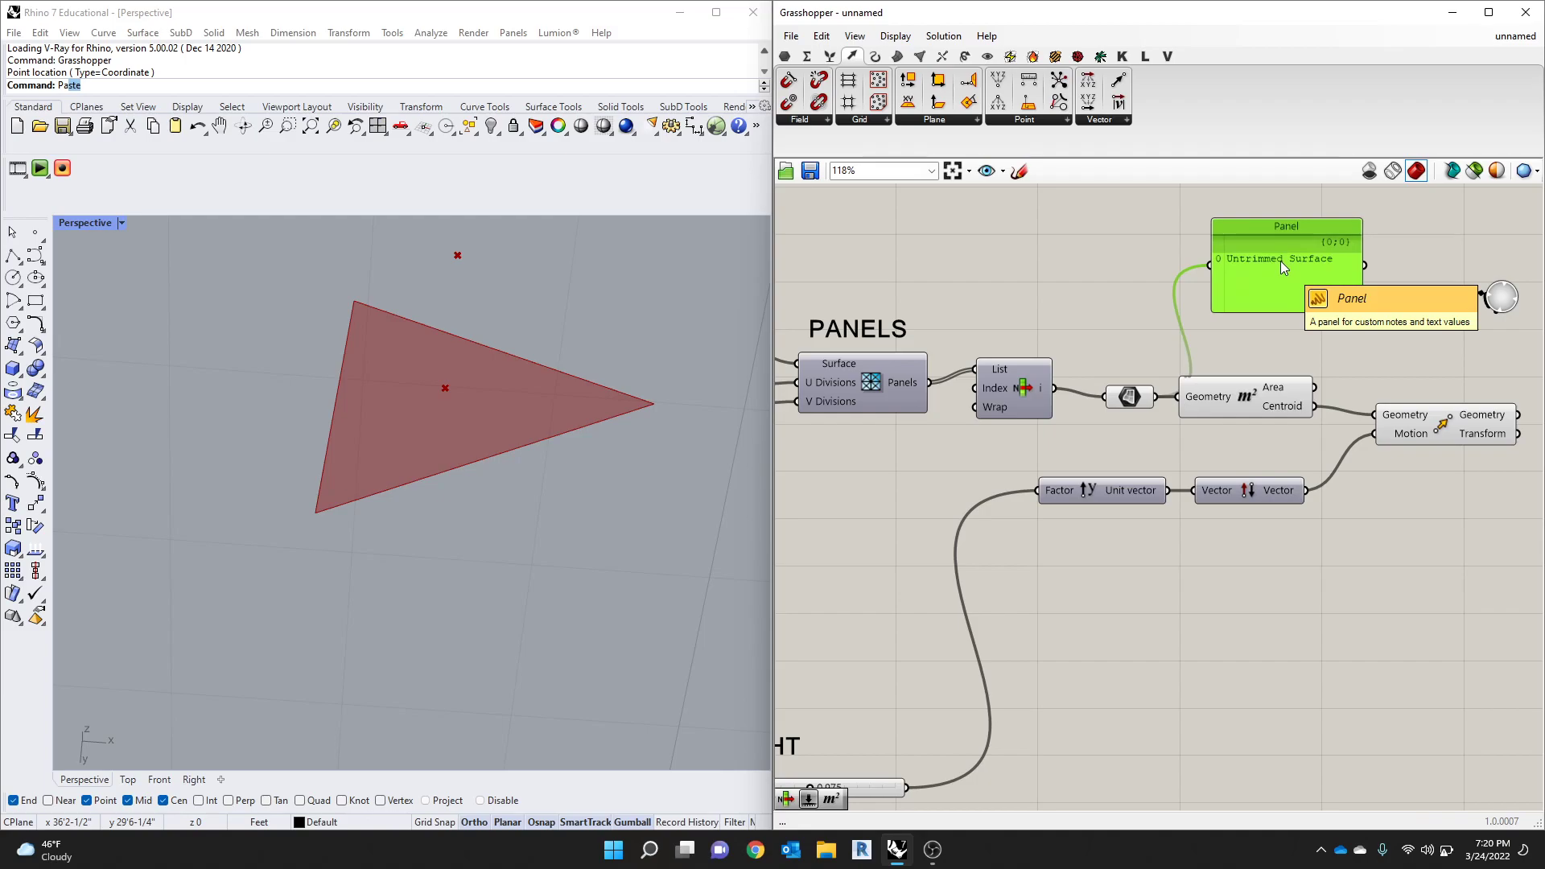
pyautogui.moveTo(1281, 261); pyautogui.dragTo(1267, 273)
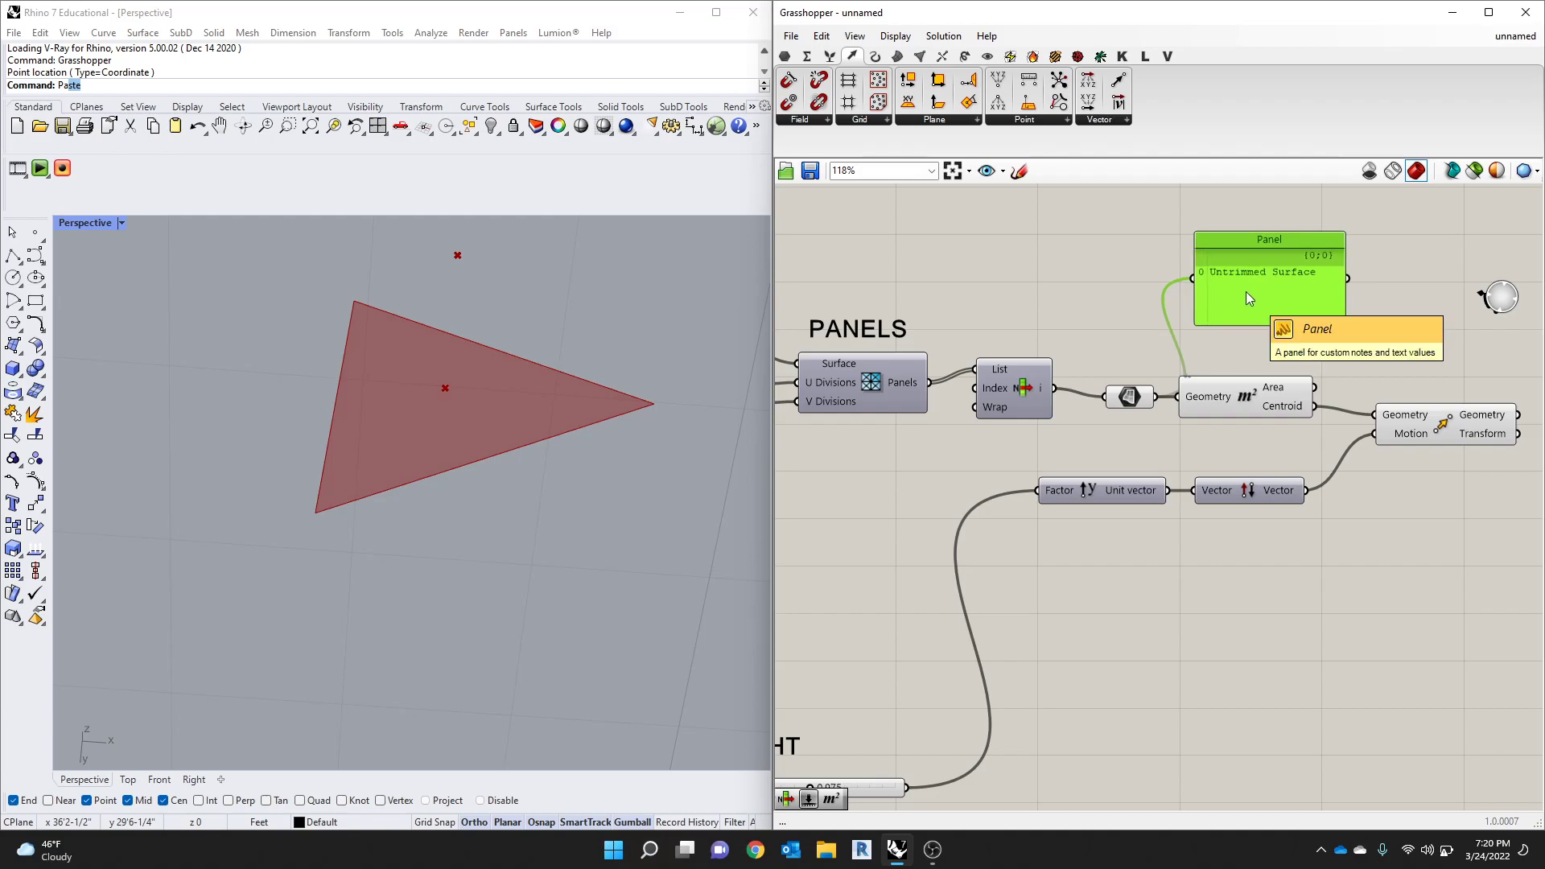
pyautogui.press('Delete')
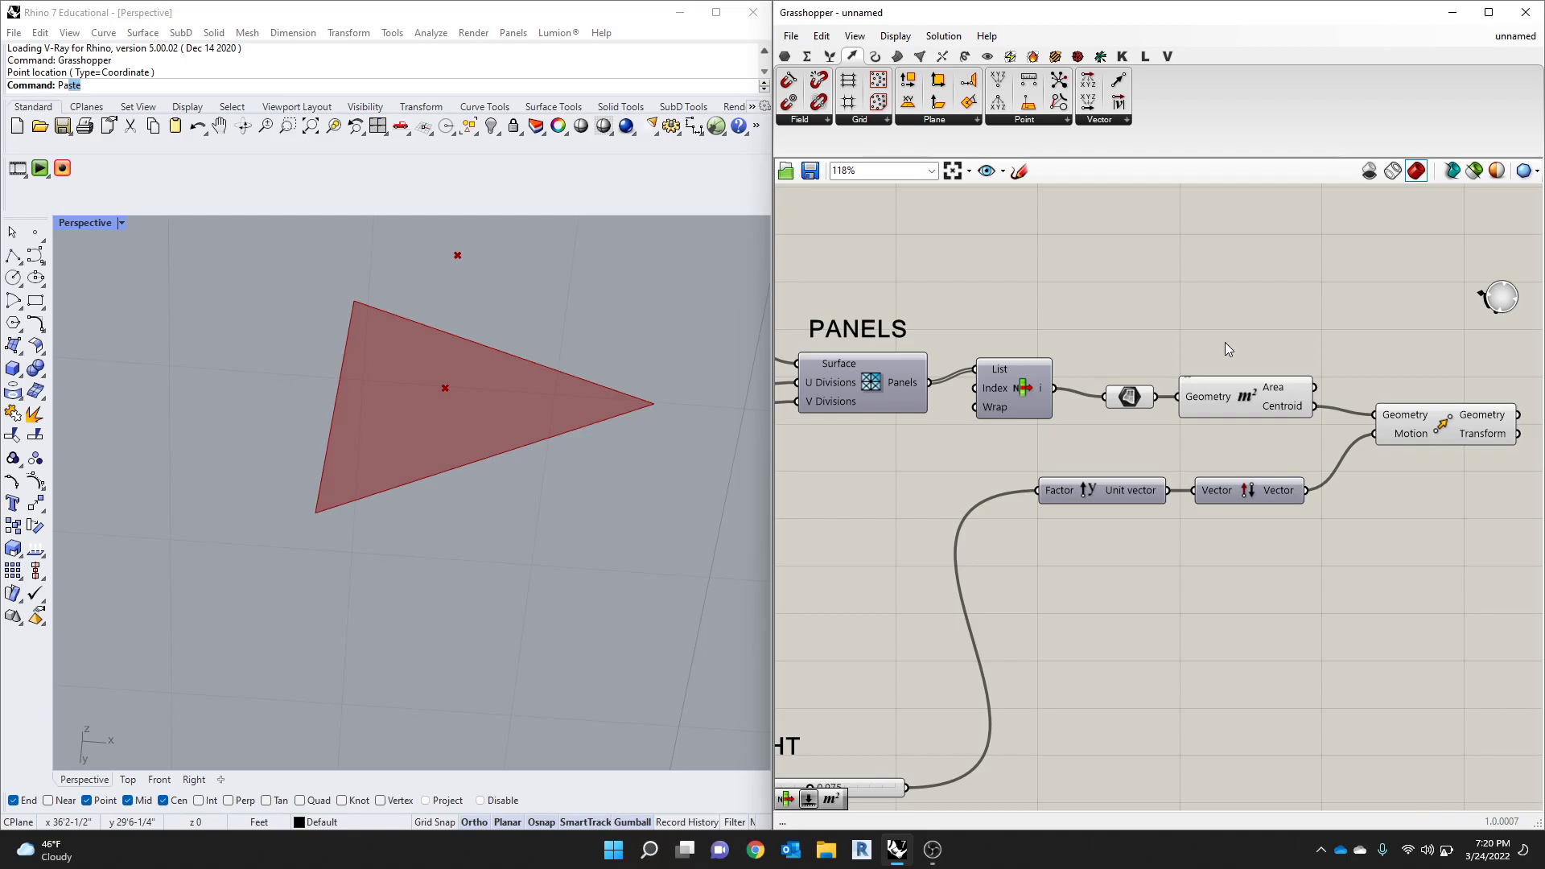
pyautogui.doubleClick(1161, 255)
pyautogui.write('EX')
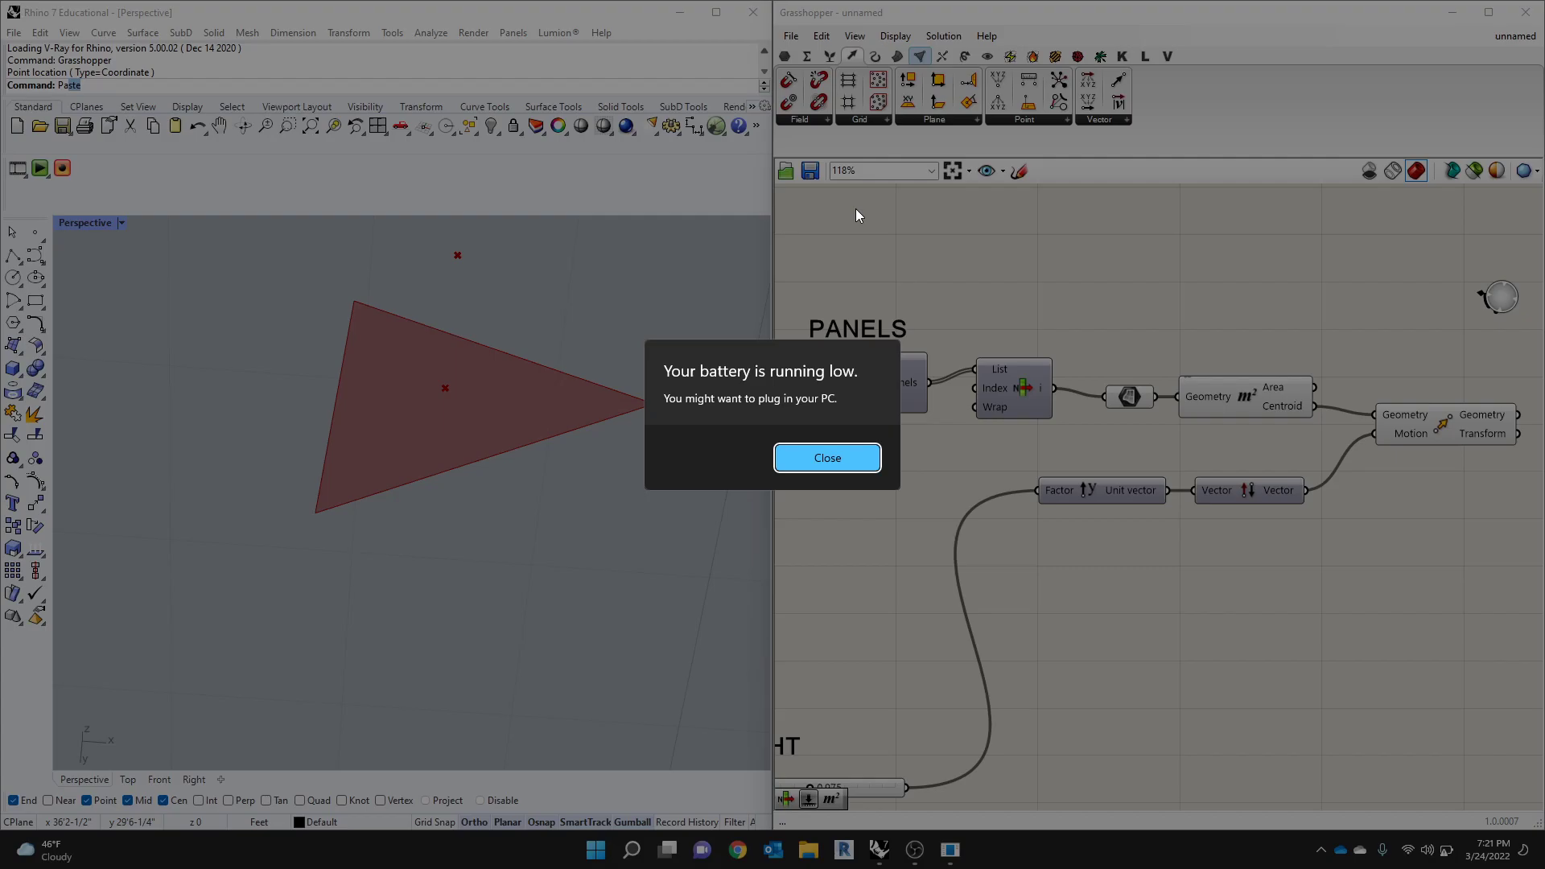
pyautogui.press('Return')
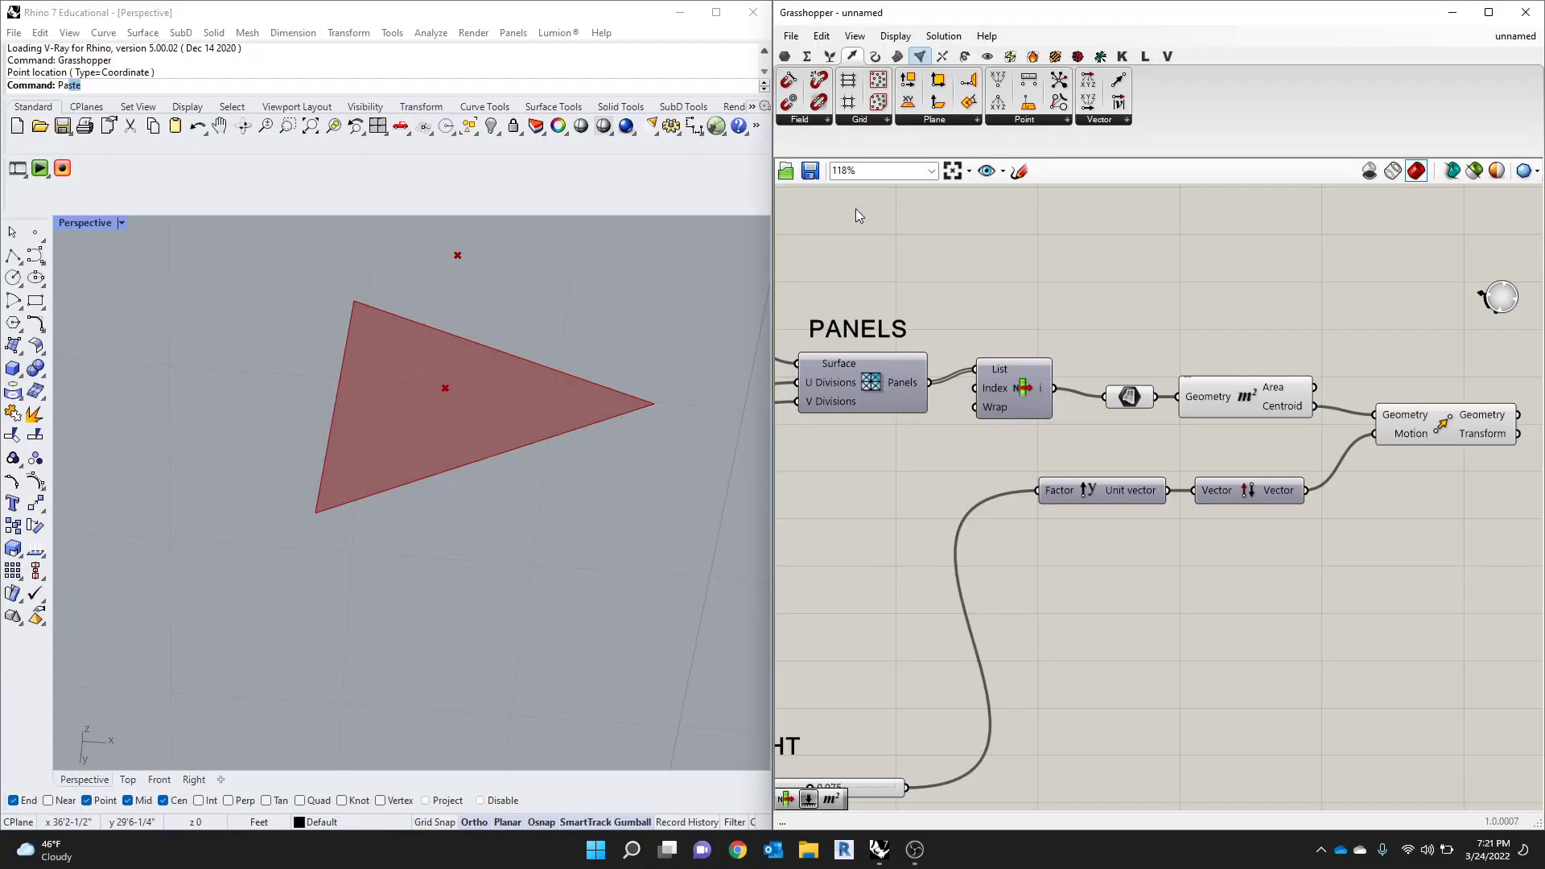
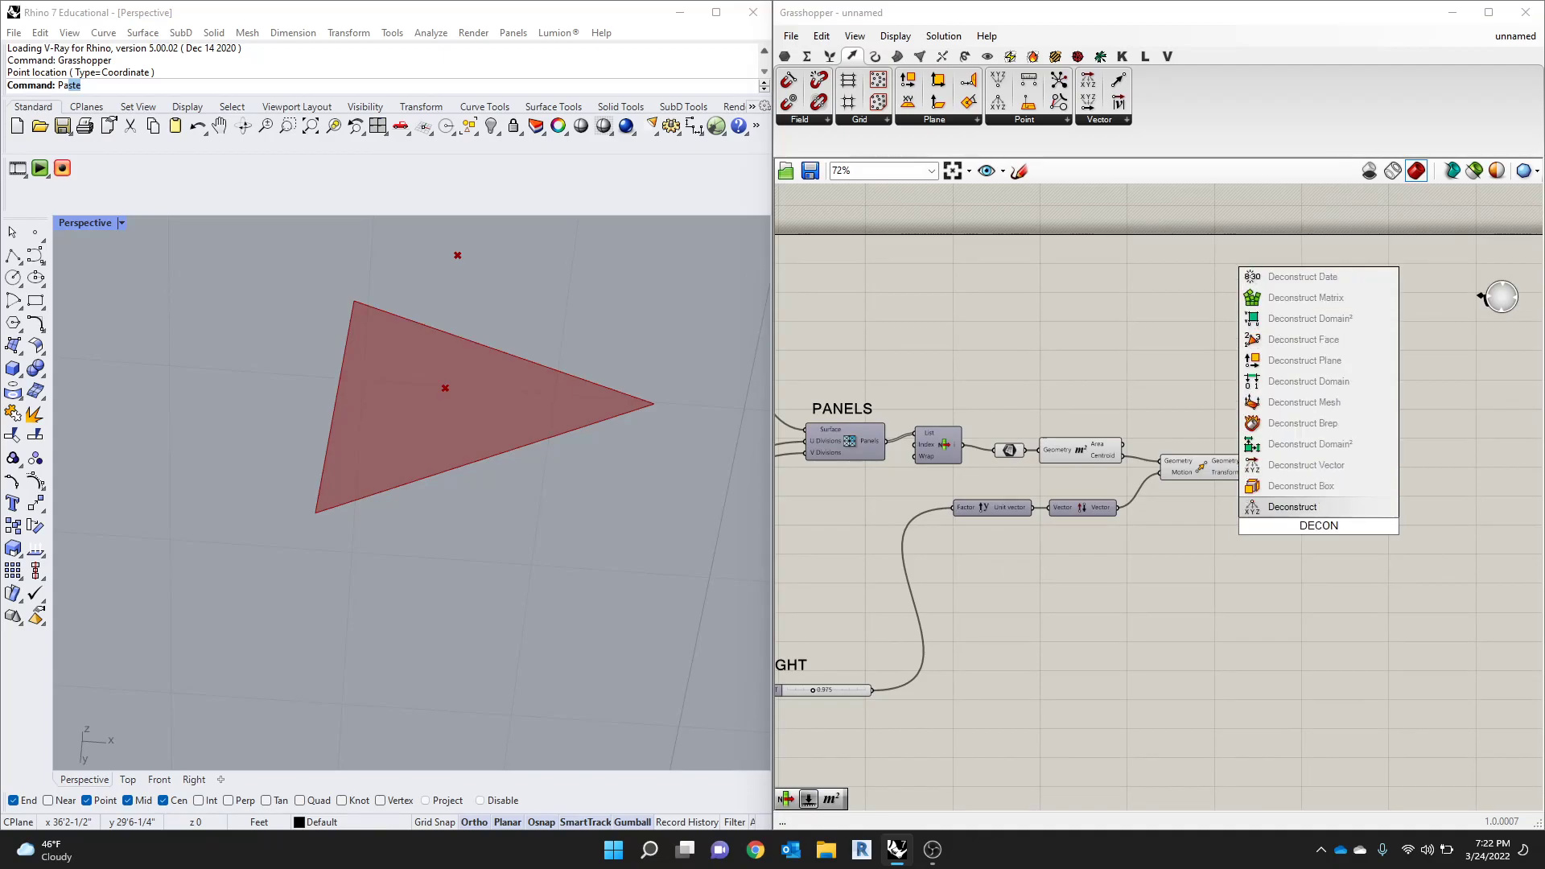
# Step: Add a Deconstruct Brep component beyond the Move component and wire the isolated panel's surface parameter into its Brep input
pyautogui.press('Up')
pyautogui.press('Up')
pyautogui.press('Up')
pyautogui.press('Up')
pyautogui.press('Return')
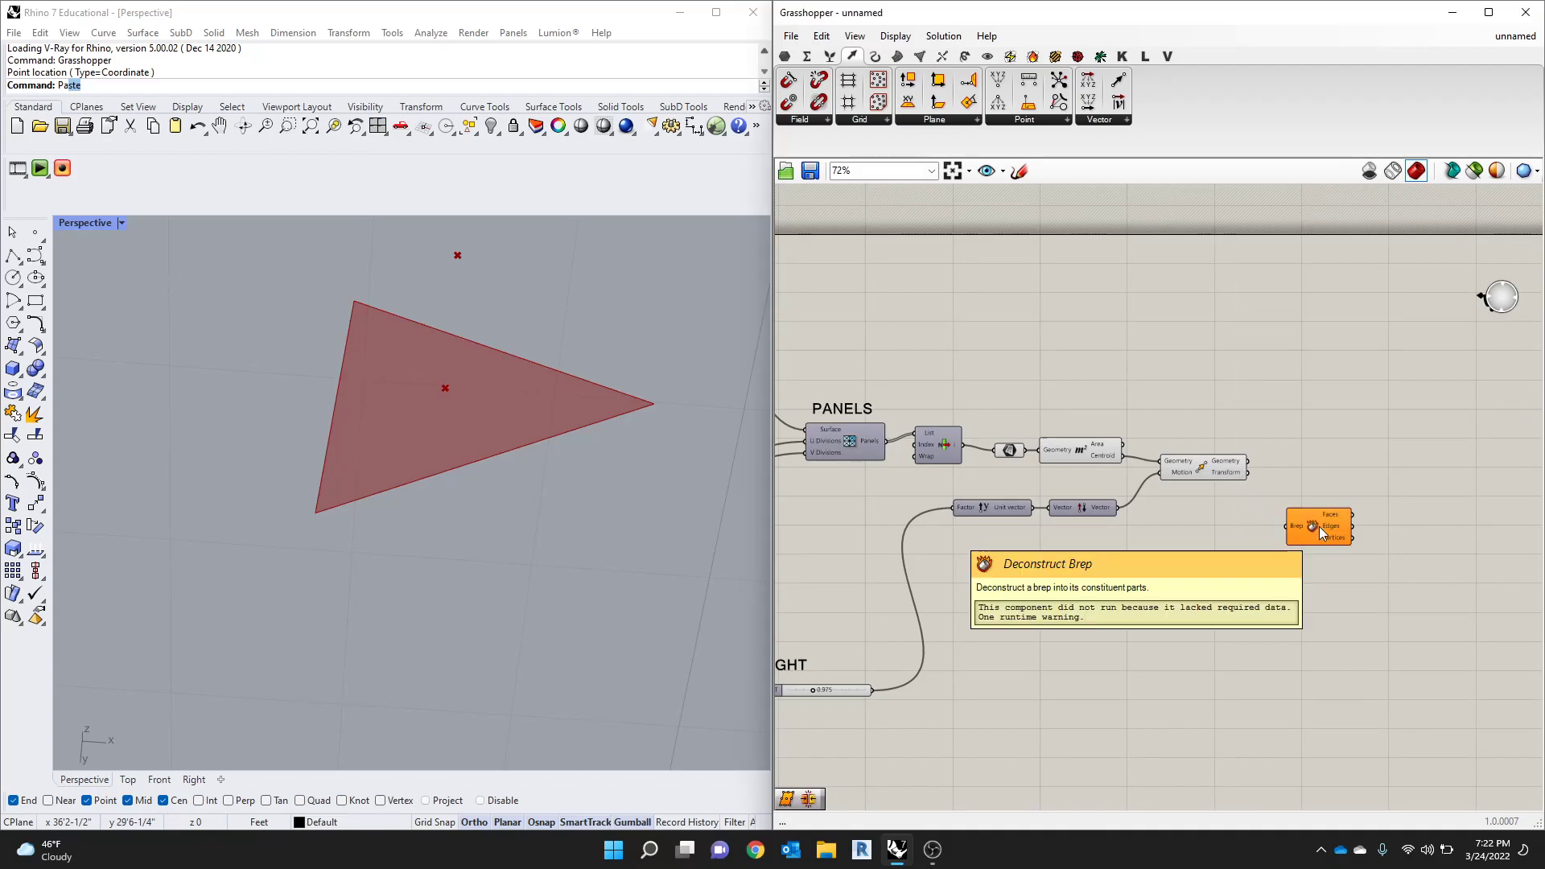
pyautogui.scroll(2, 1207, 463)
pyautogui.moveTo(973, 449); pyautogui.dragTo(907, 451)
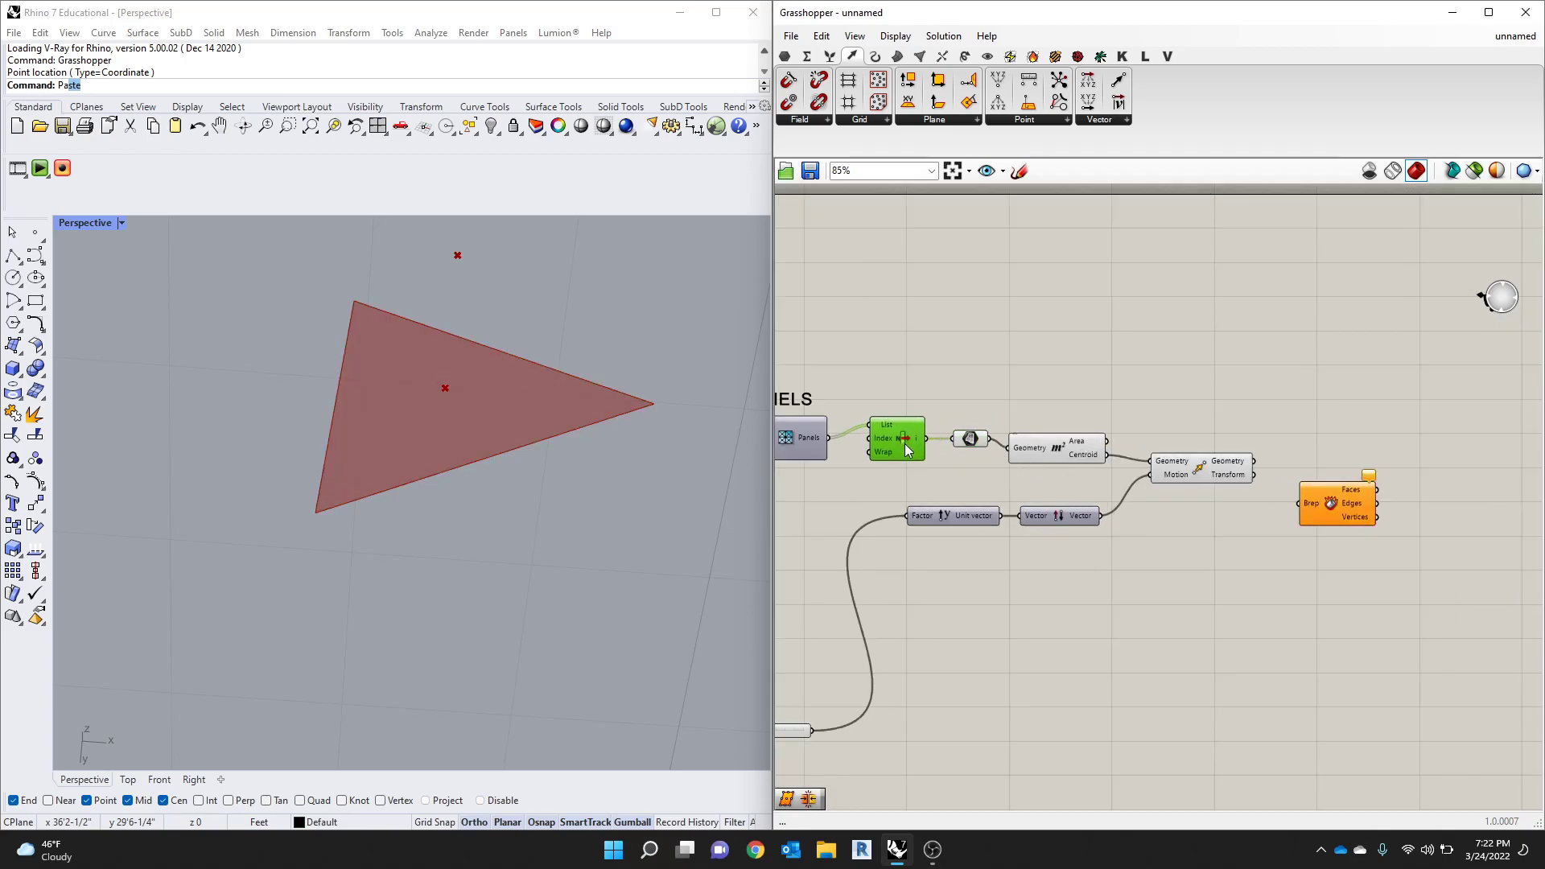
pyautogui.click(971, 439)
pyautogui.moveTo(988, 437); pyautogui.dragTo(1319, 523)
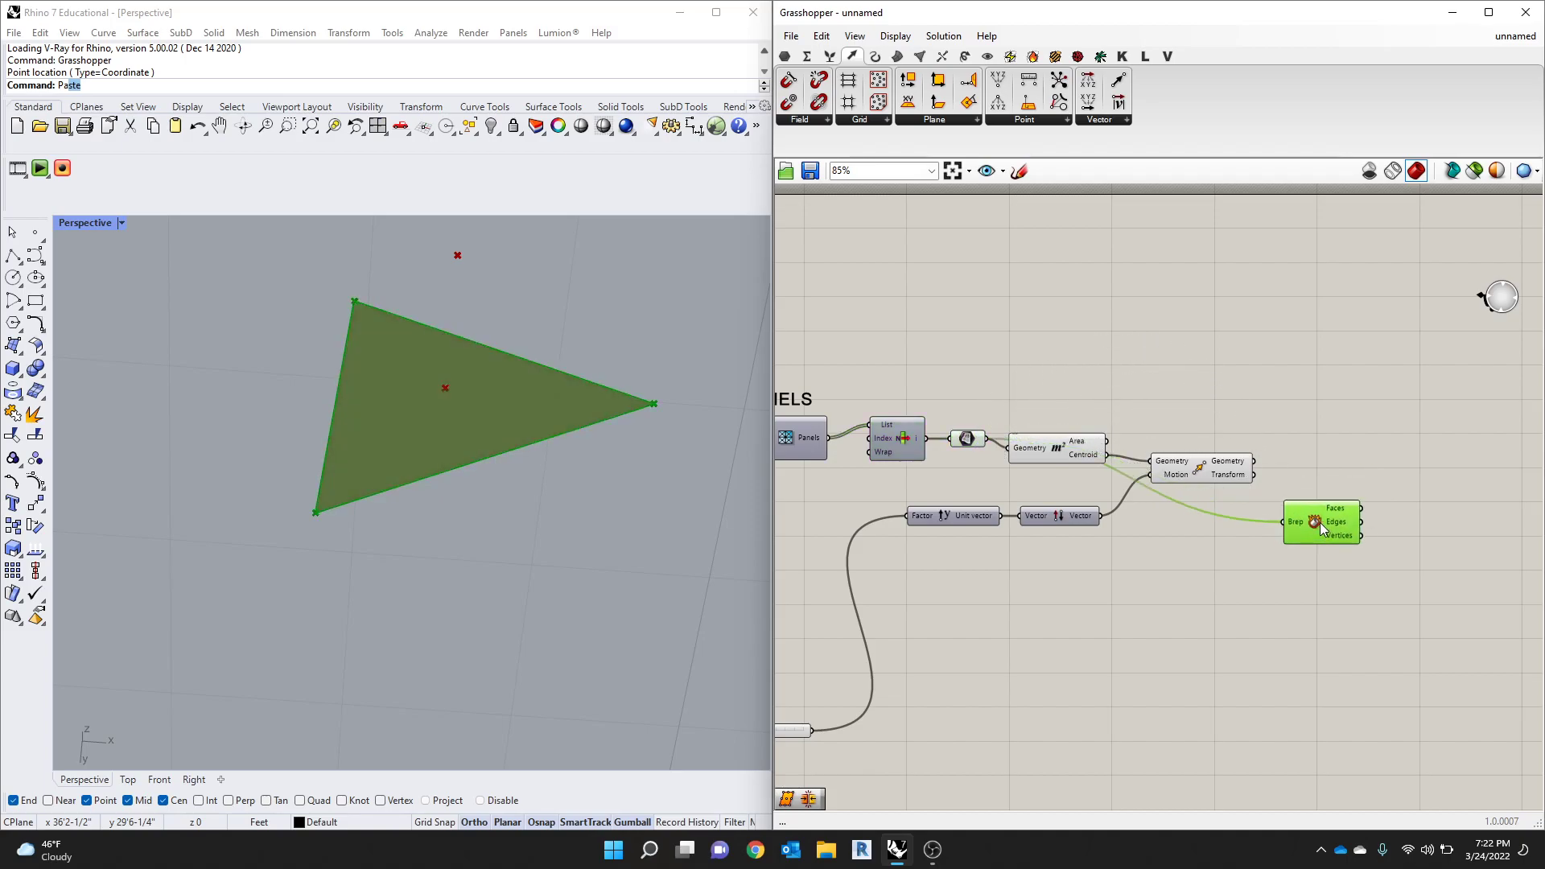
# Step: Add a text Panel above and beyond the Deconstruct Brep component for reading its outputs
pyautogui.scroll(4, 1319, 523)
pyautogui.doubleClick(1247, 404)
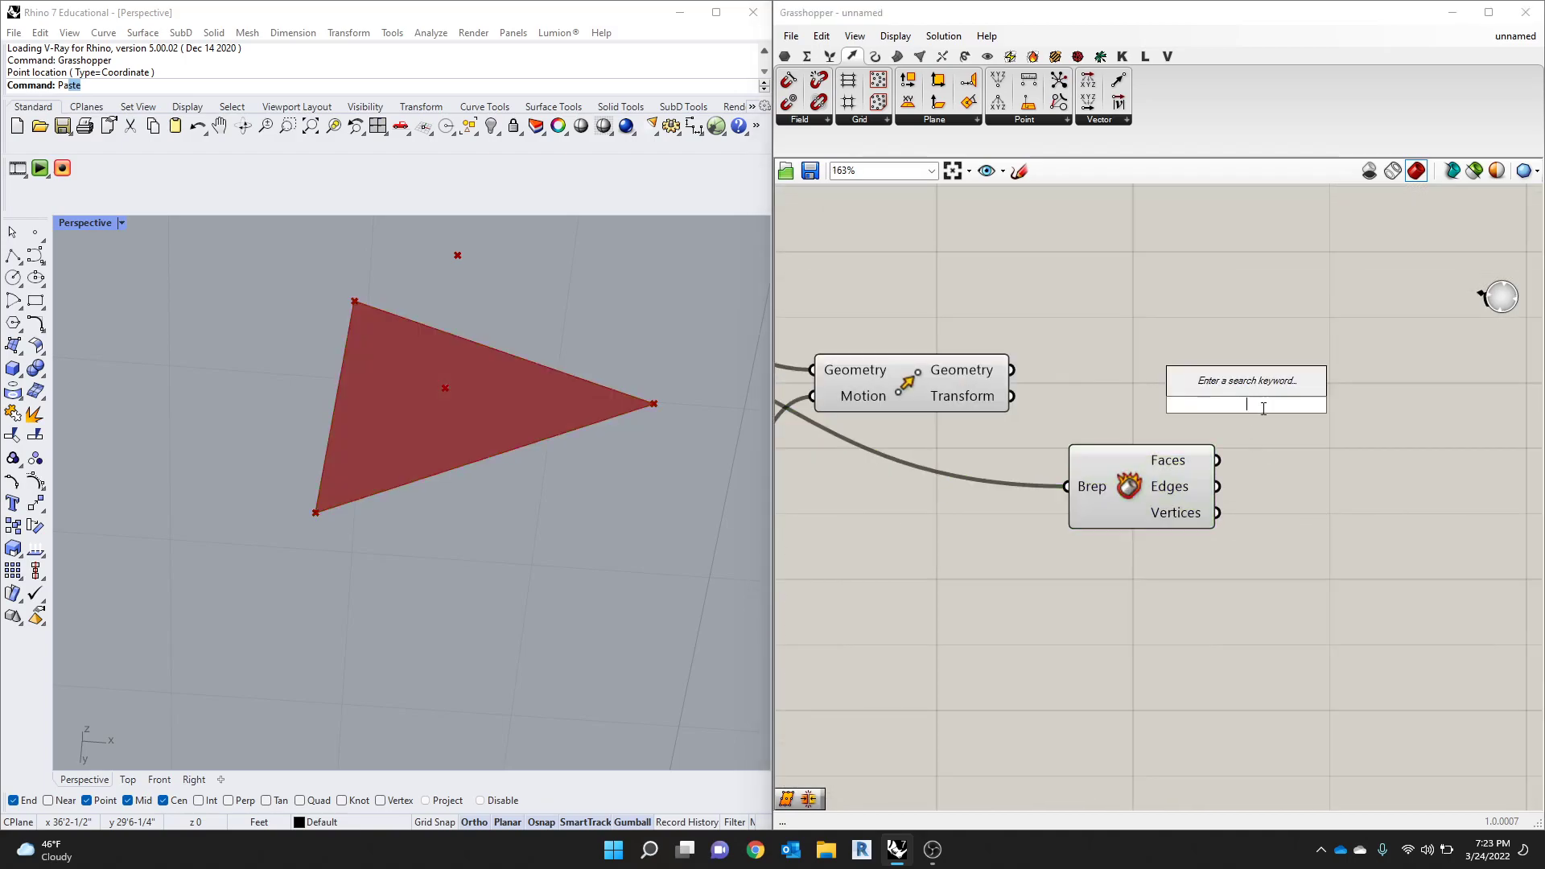
pyautogui.doubleClick(1293, 427)
pyautogui.write('PA')
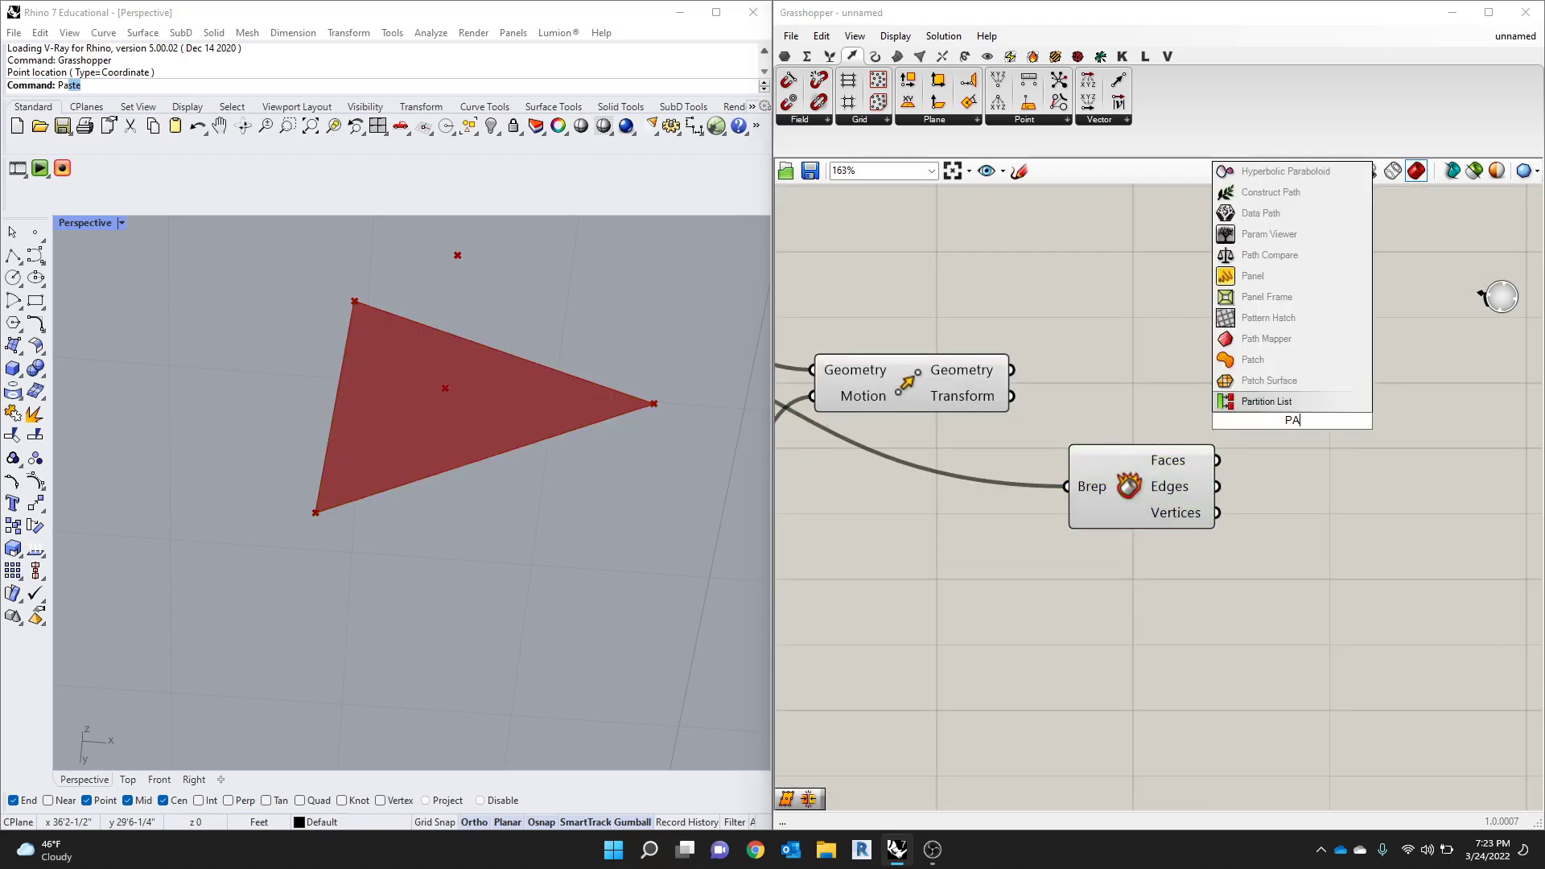
pyautogui.write('NEL')
pyautogui.press('Return')
pyautogui.moveTo(1293, 422); pyautogui.dragTo(1401, 383)
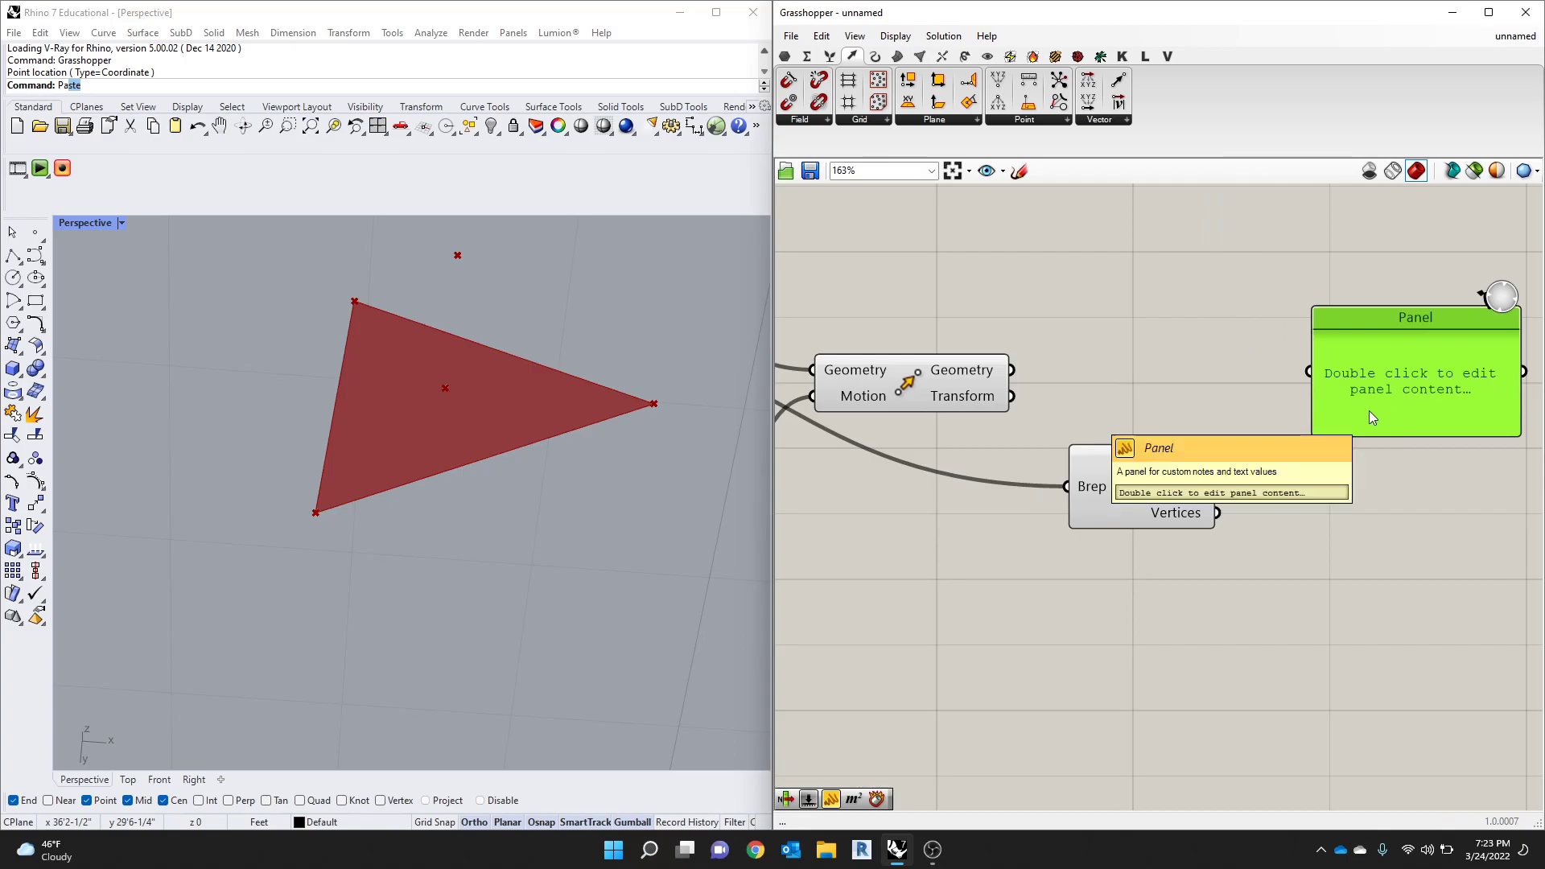
pyautogui.click(1305, 298)
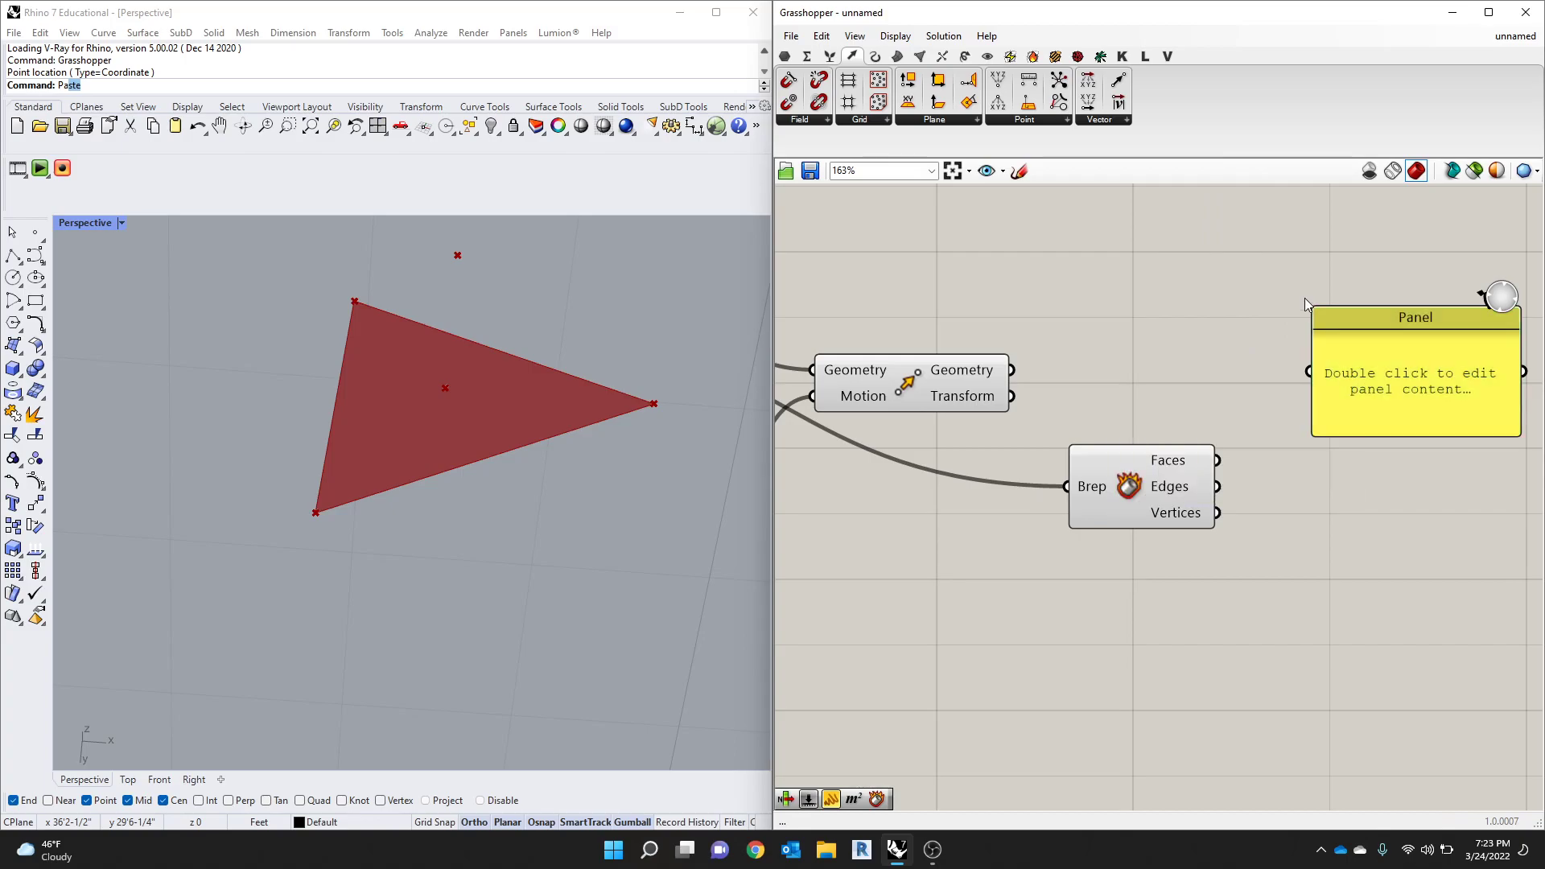
# Step: Read Deconstruct Brep's Faces output in the text Panel, then replace that connection with the Edges output
pyautogui.click(1165, 470)
pyautogui.moveTo(1166, 473); pyautogui.dragTo(1311, 372)
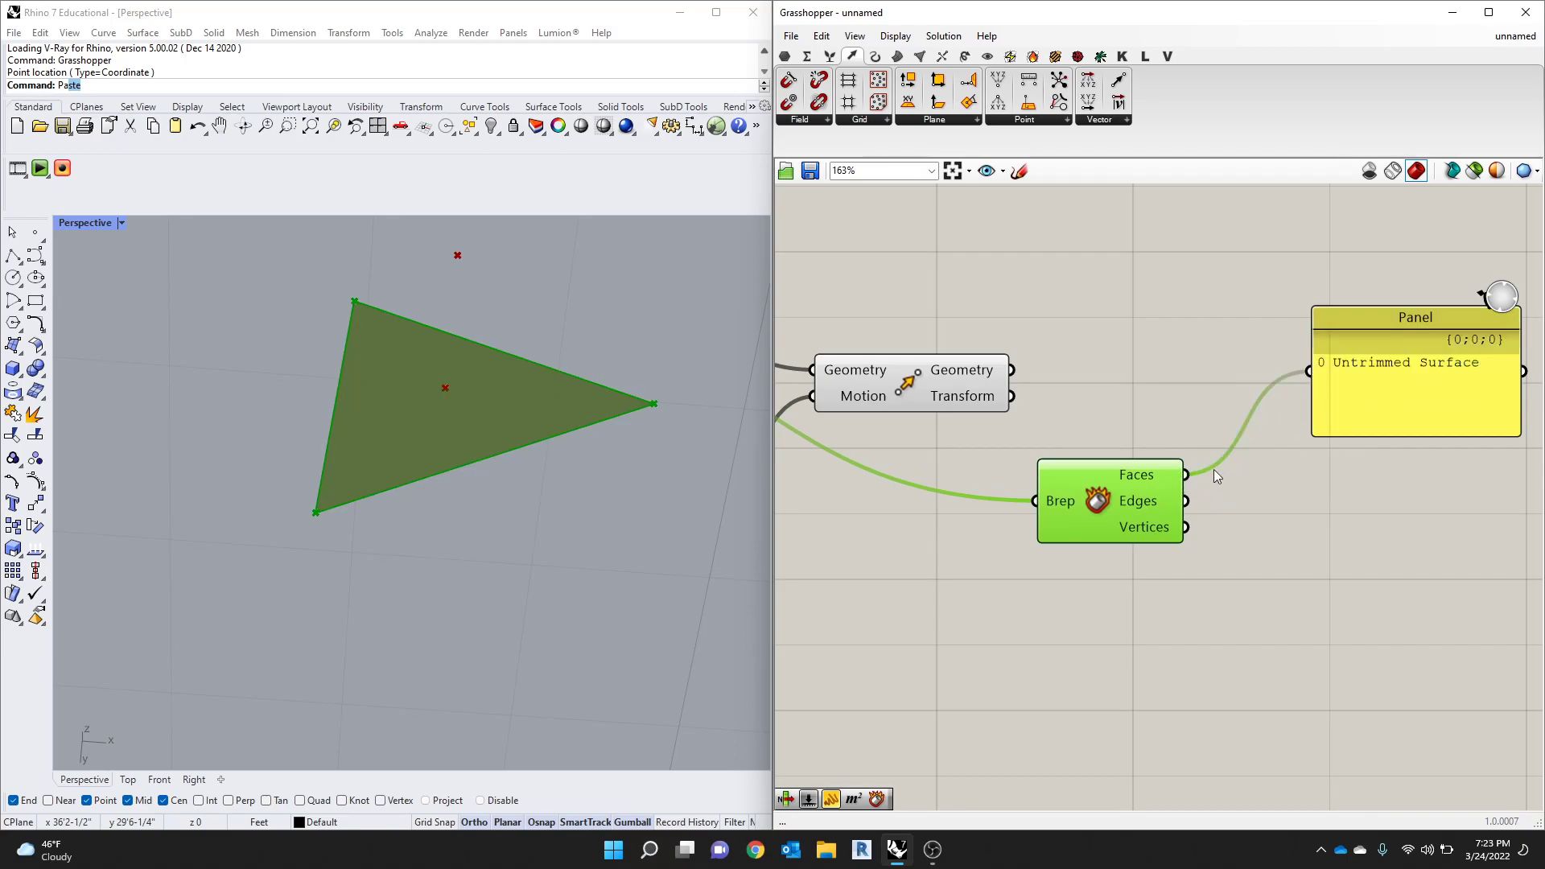
pyautogui.moveTo(1141, 487); pyautogui.dragTo(1309, 372)
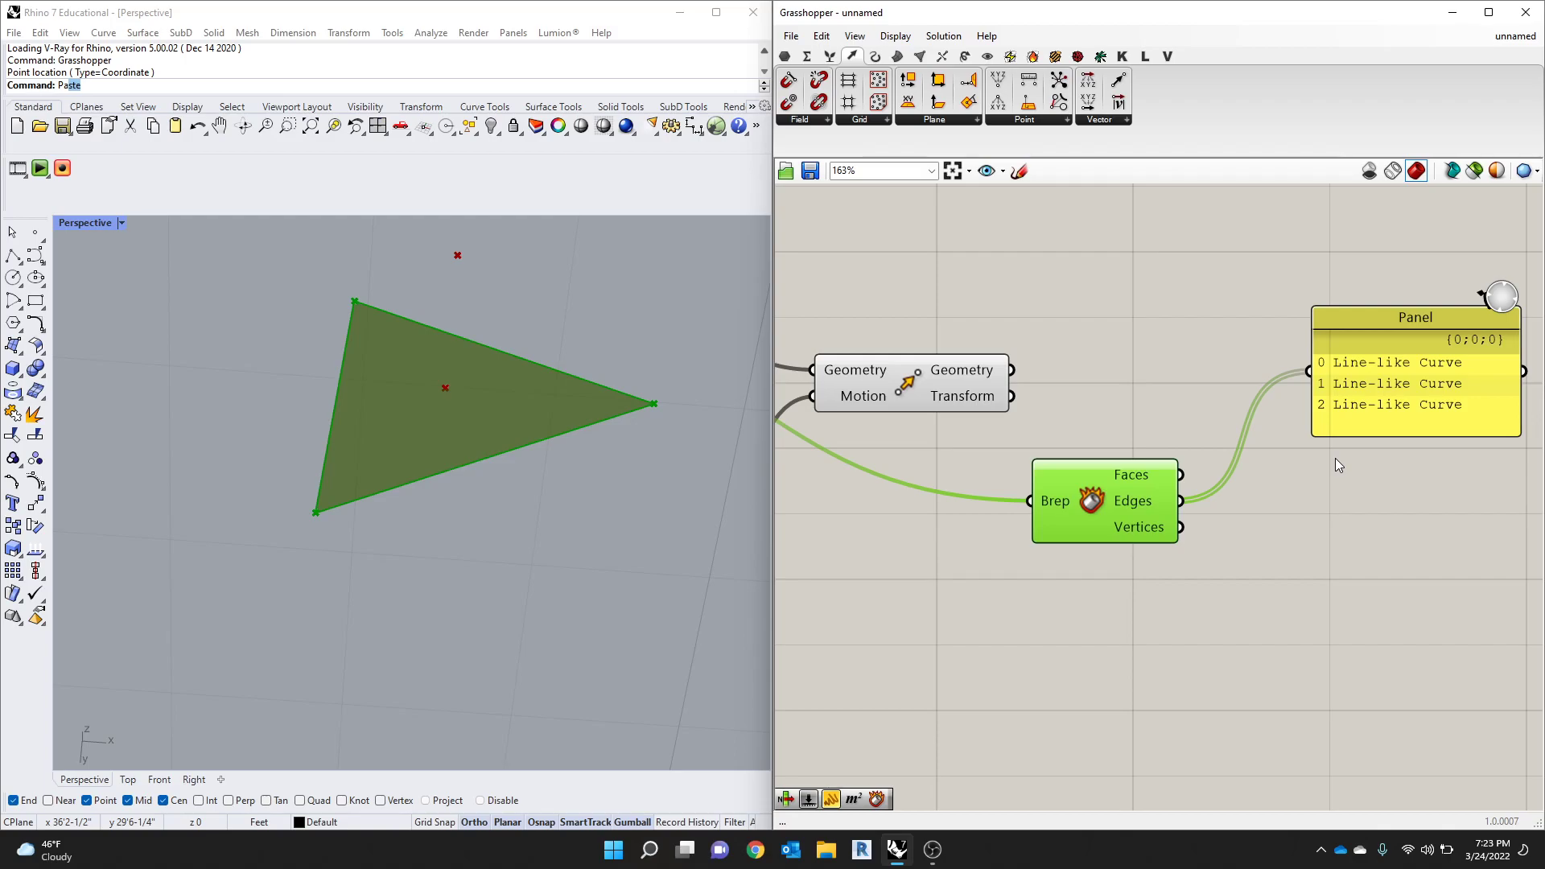
# Step: Place a Curve parameter beside Deconstruct Brep and wire the Edges output into it
pyautogui.scroll(-3, 1320, 537)
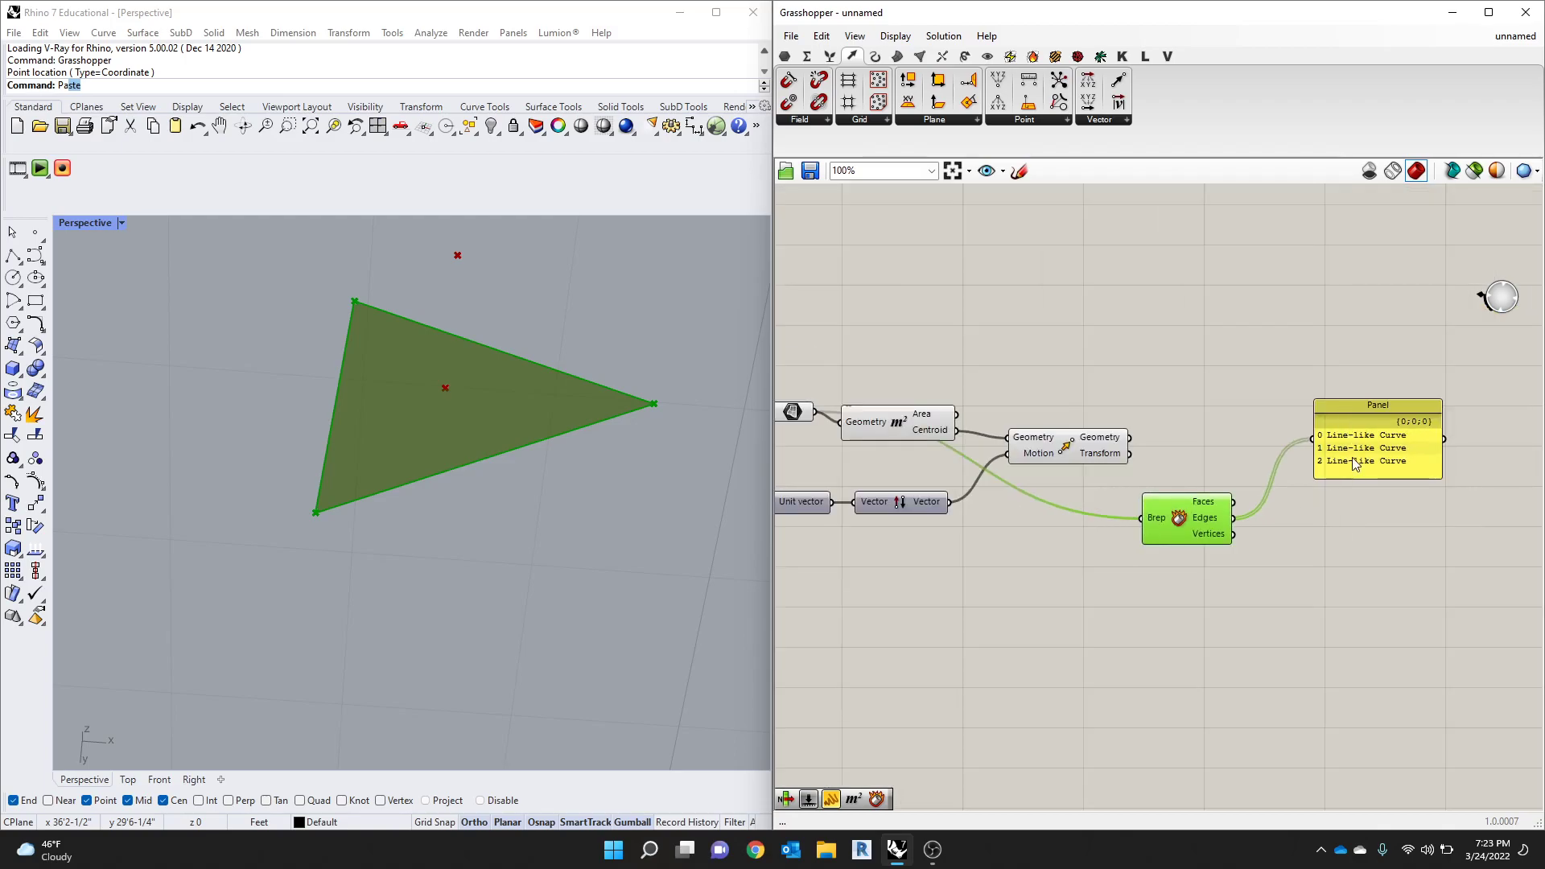
pyautogui.click(785, 55)
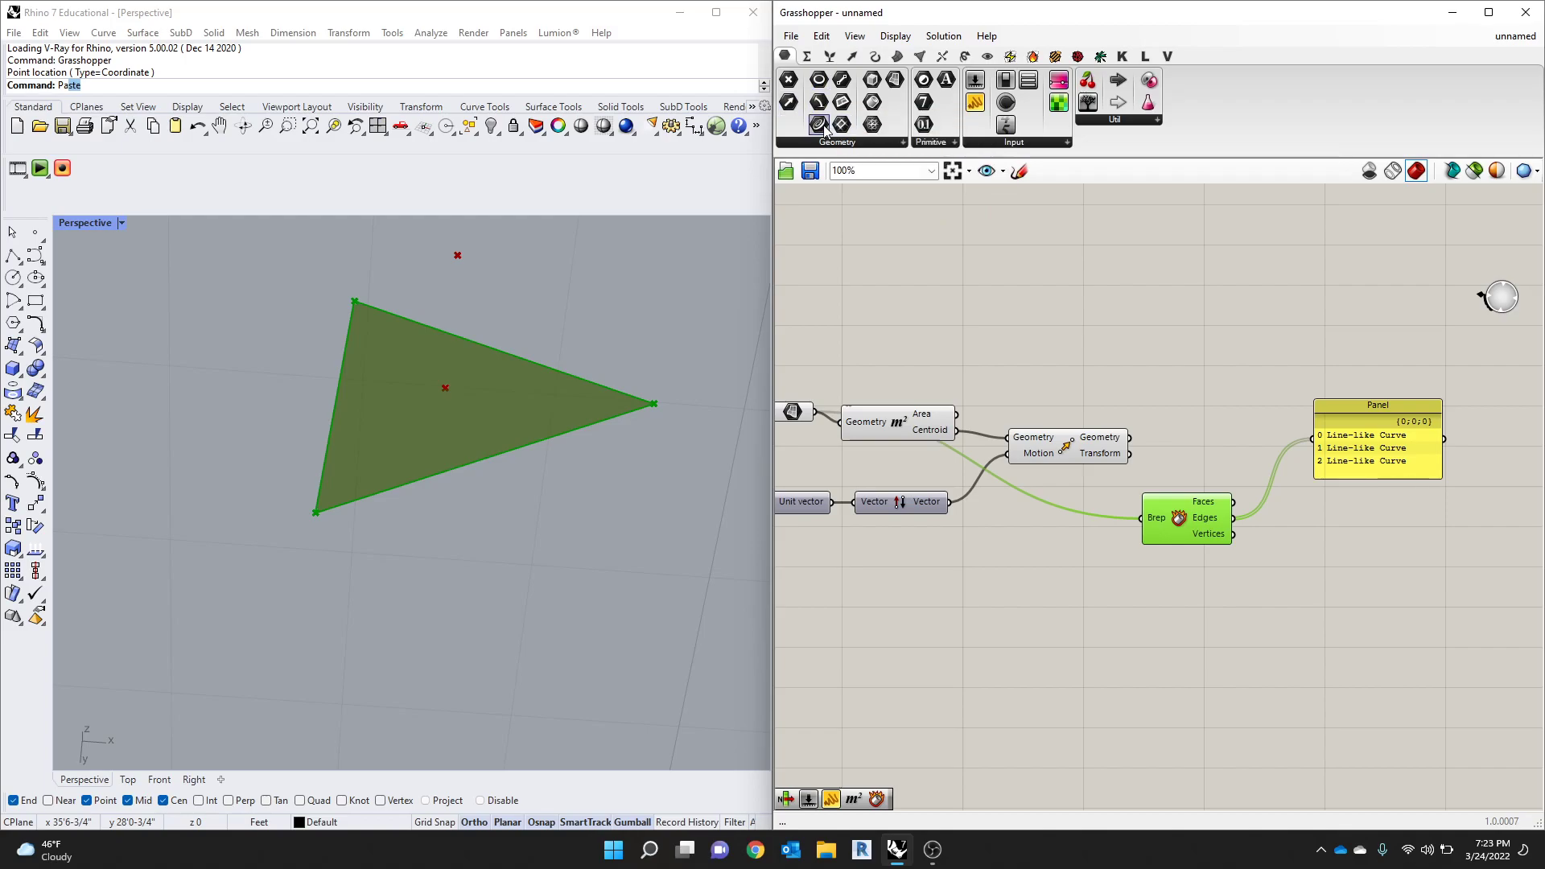
pyautogui.moveTo(819, 125); pyautogui.dragTo(1292, 534)
pyautogui.scroll(2, 1292, 534)
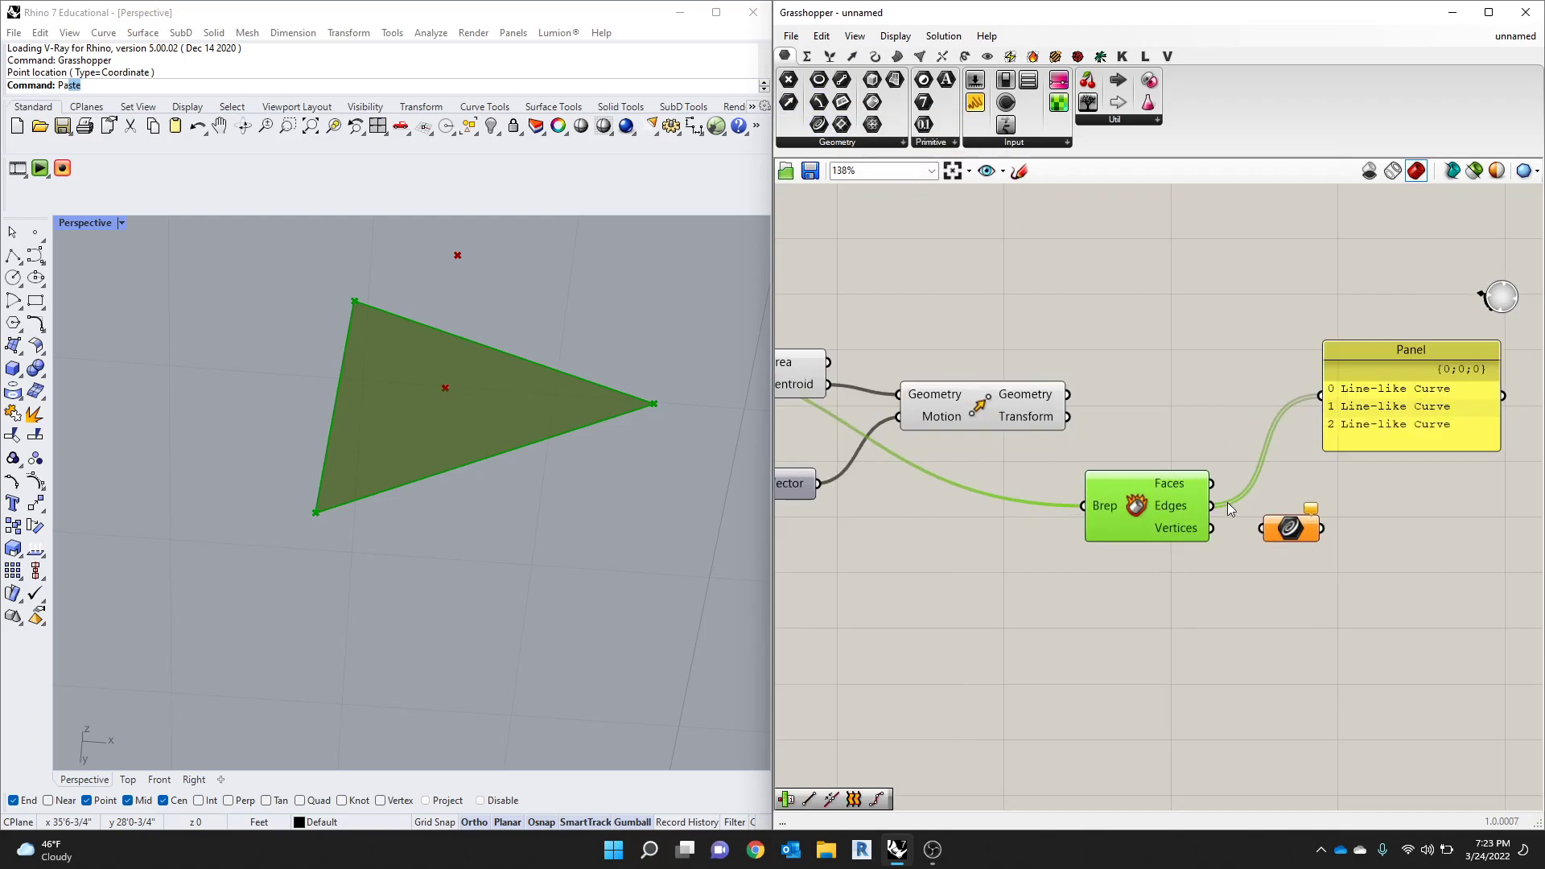
pyautogui.moveTo(1210, 504); pyautogui.dragTo(1261, 528)
pyautogui.click(1299, 534)
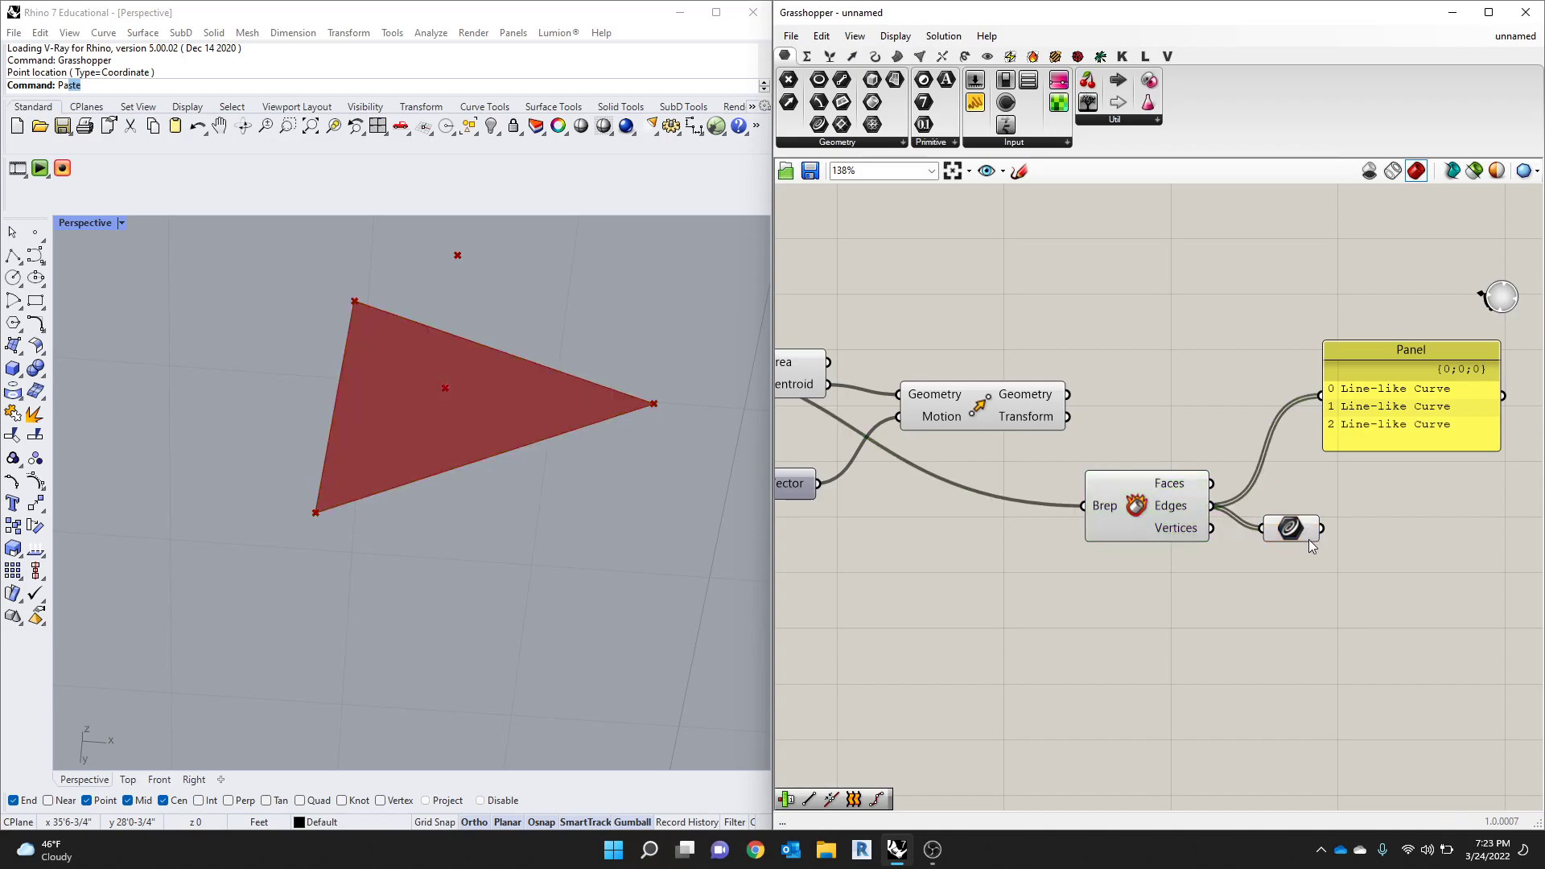
# Step: Turn off the preview of the components from the surface parameter through Deconstruct Brep and highlight the Curve parameter's triangle edges
pyautogui.click(1386, 428)
pyautogui.scroll(-4, 1134, 422)
pyautogui.moveTo(1133, 328); pyautogui.dragTo(811, 519)
pyautogui.middleClick(861, 391)
pyautogui.click(911, 346)
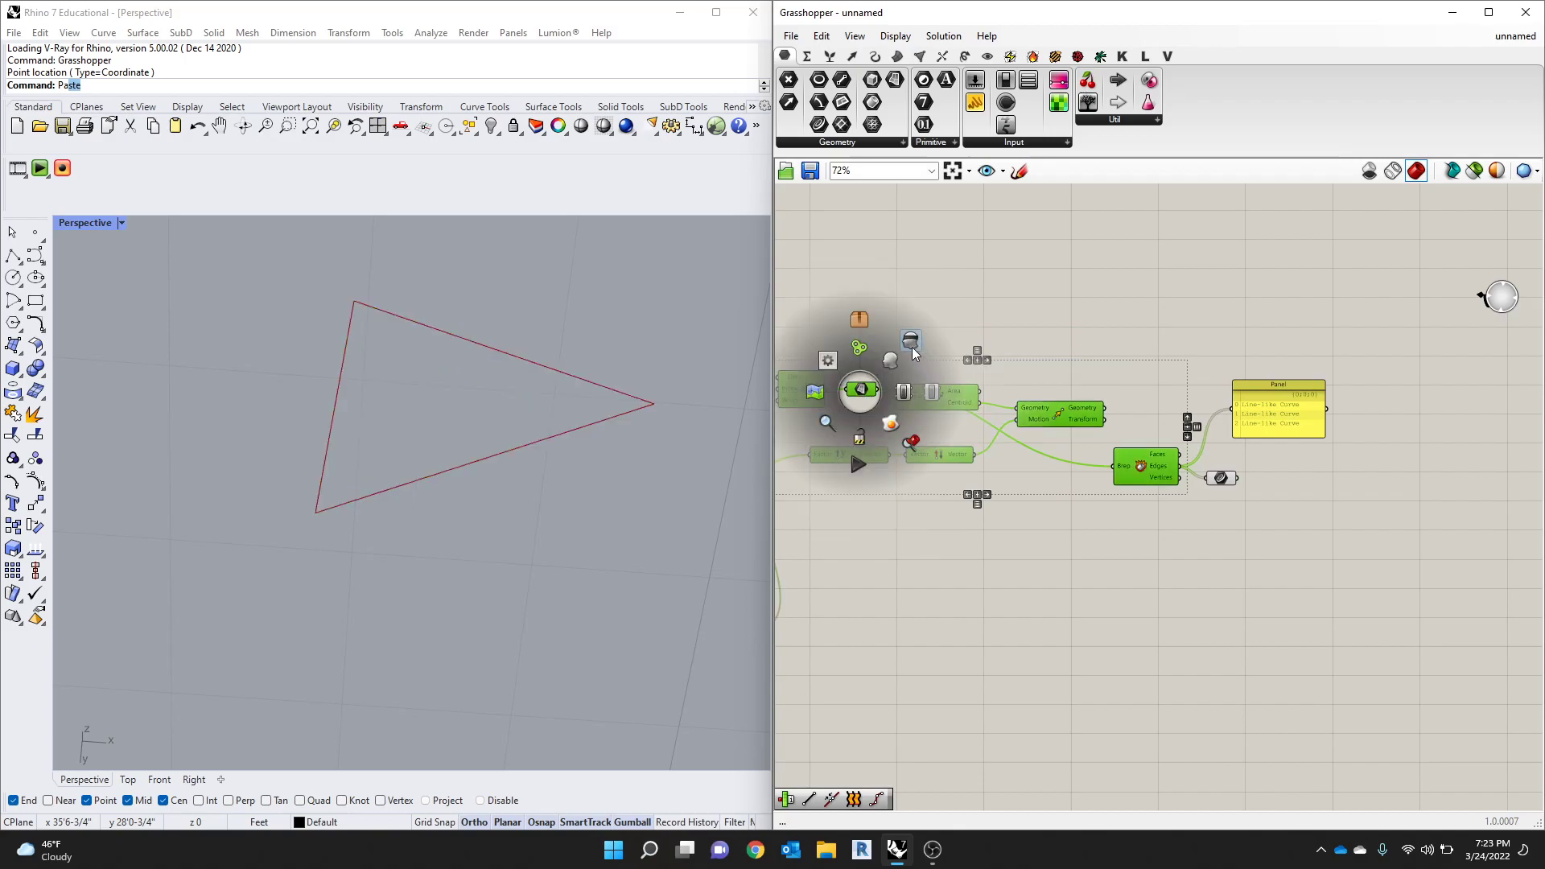
pyautogui.click(1290, 530)
pyautogui.click(1221, 477)
pyautogui.scroll(3, 981, 477)
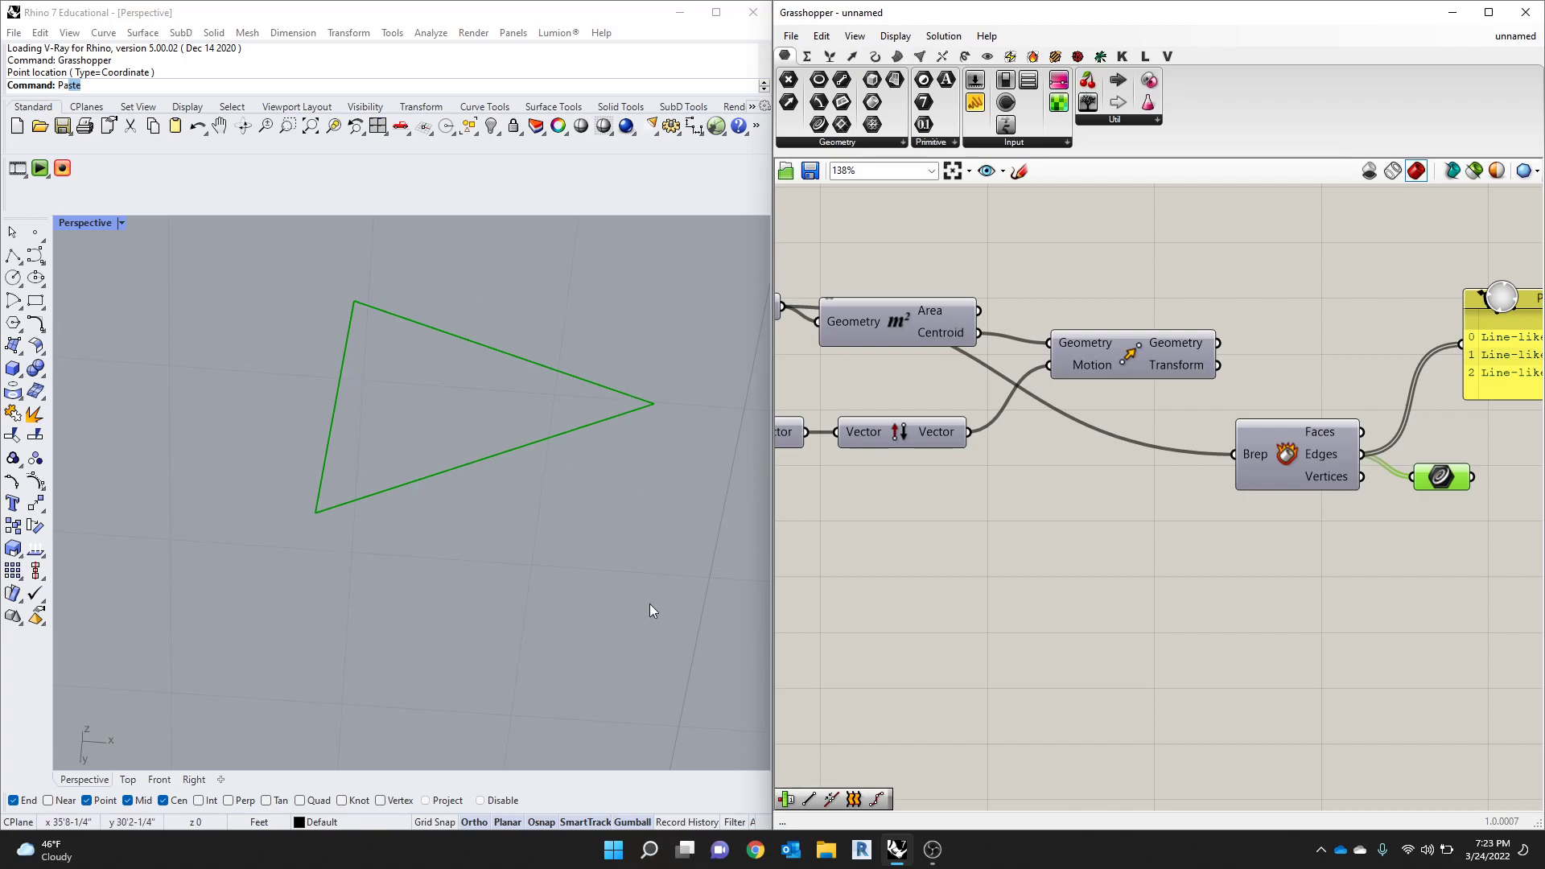
pyautogui.scroll(-2, 1191, 518)
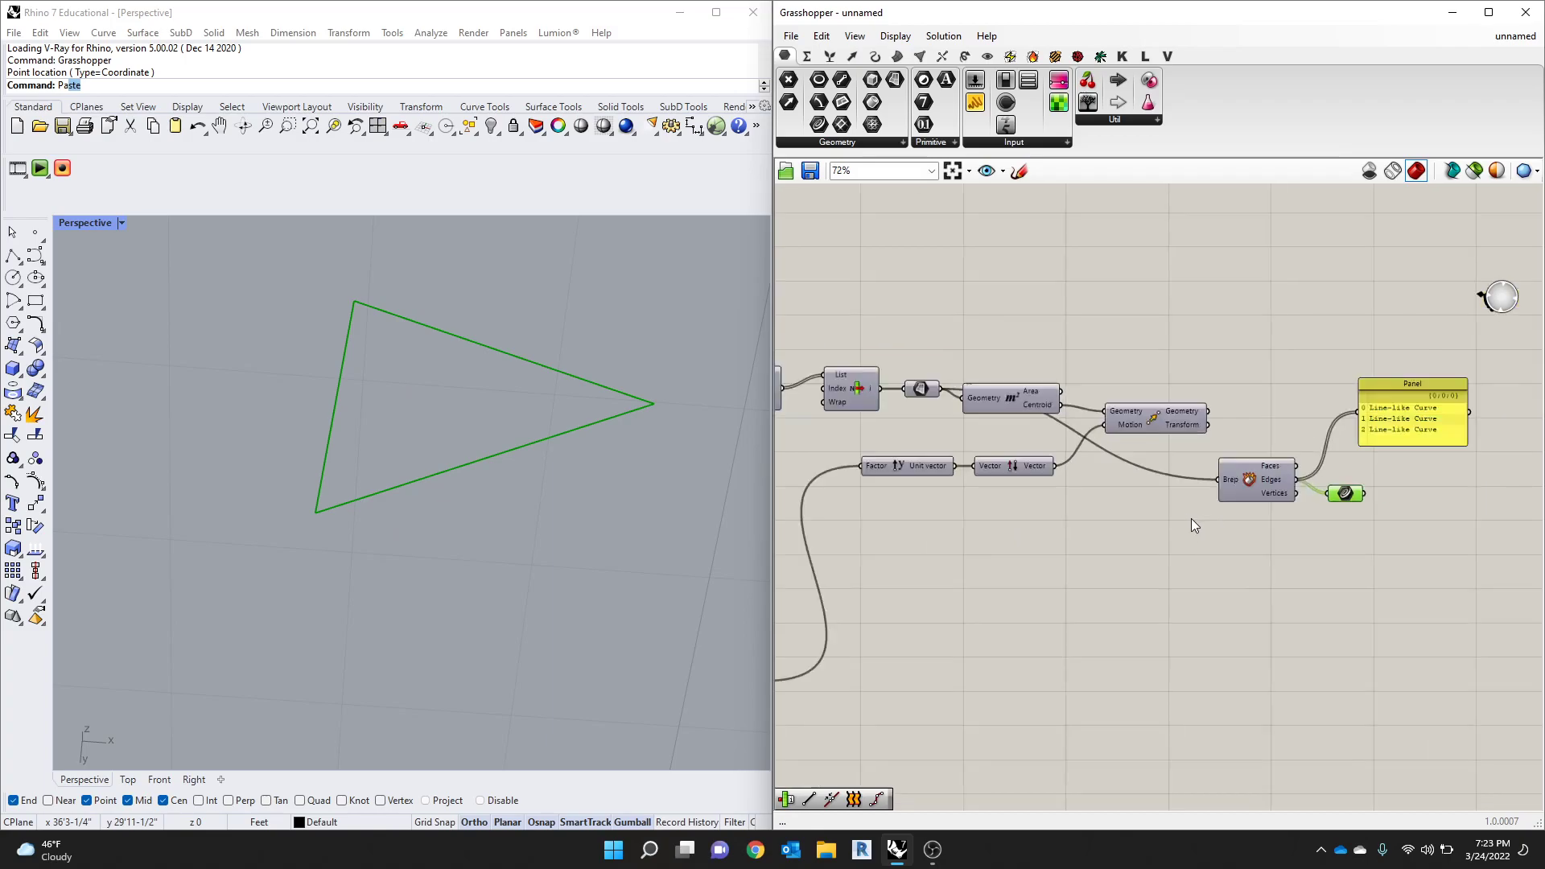
pyautogui.click(1495, 402)
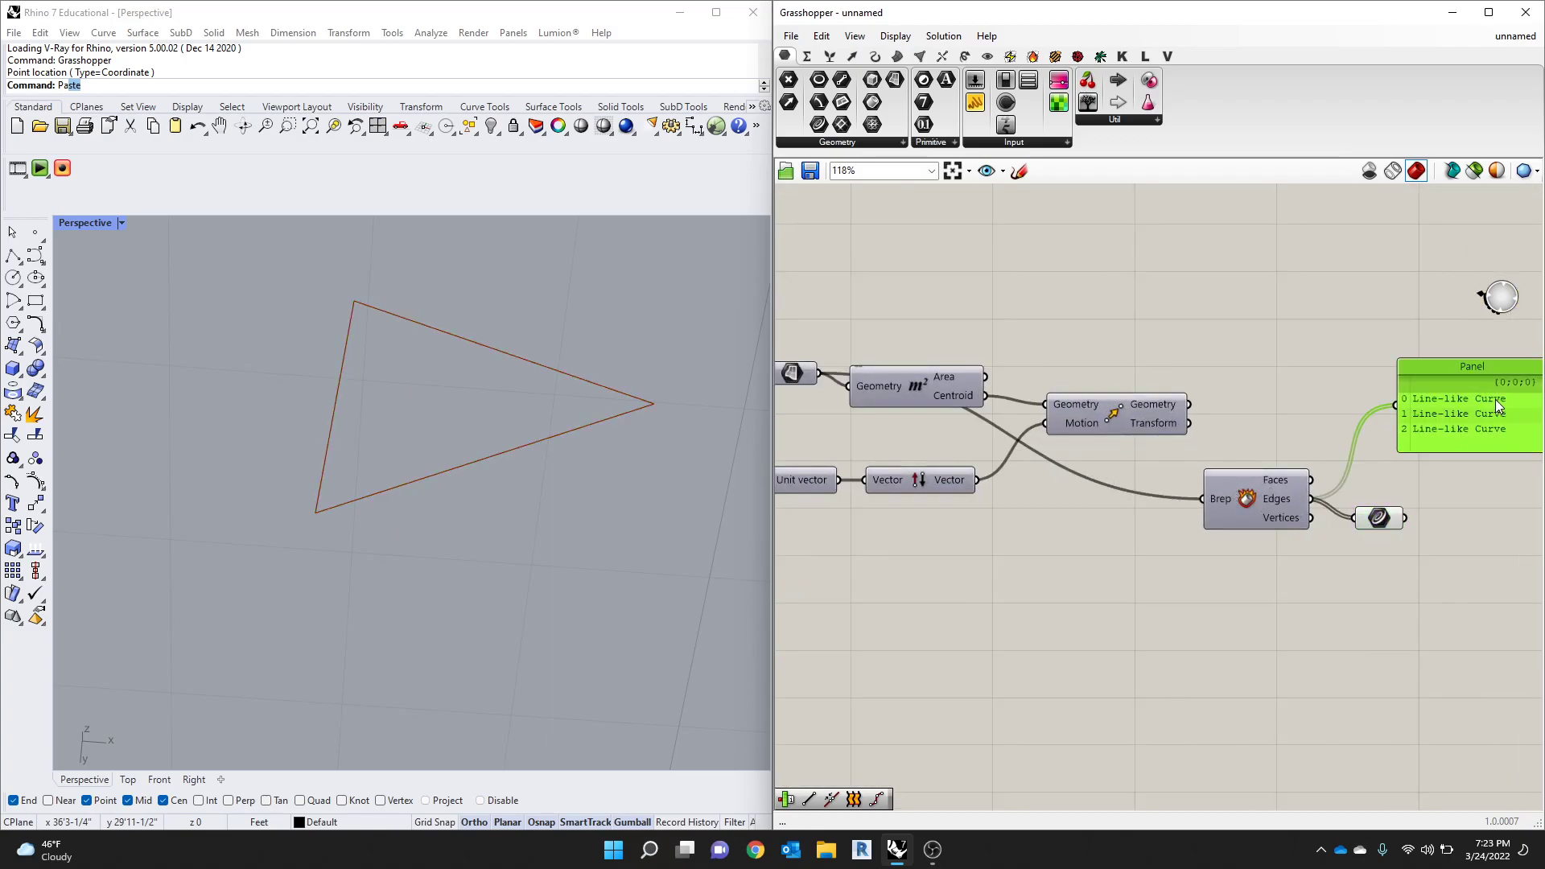
pyautogui.scroll(-2, 876, 546)
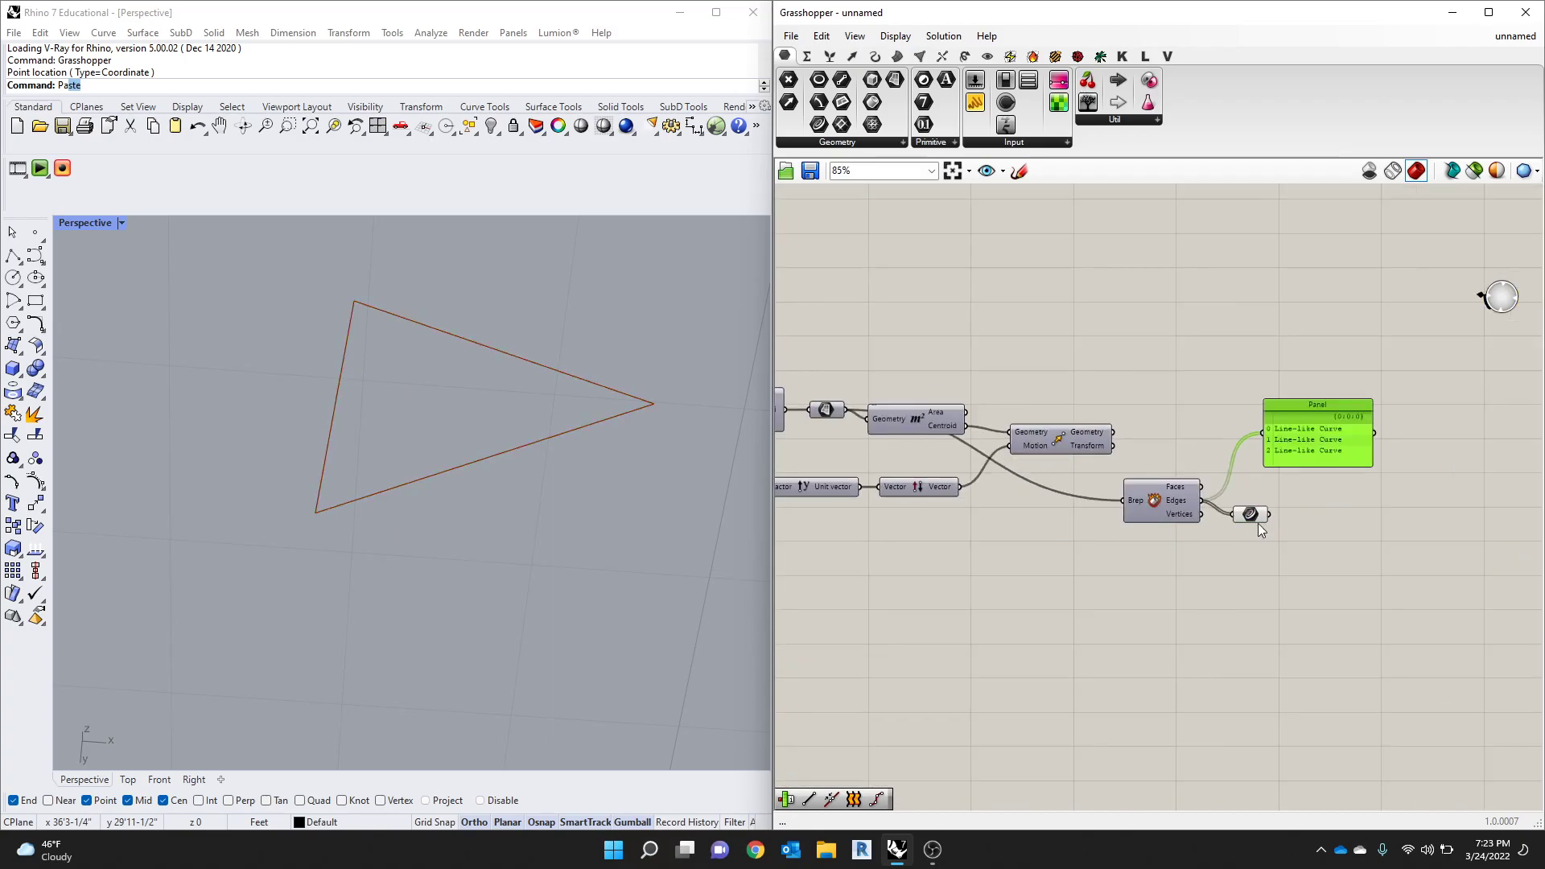
pyautogui.scroll(3, 1315, 431)
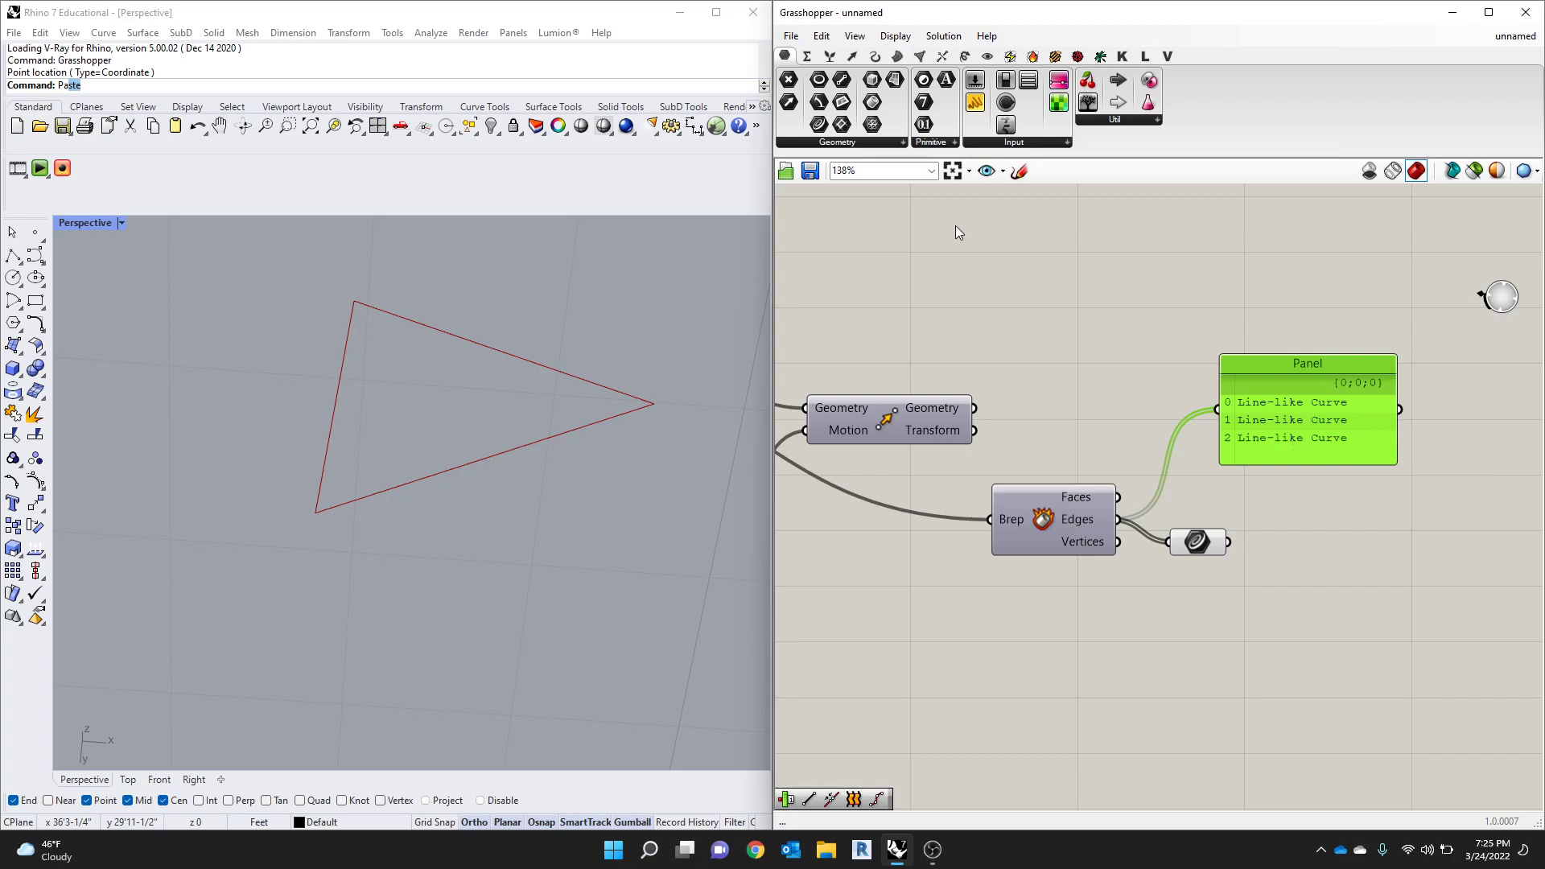
# Step: Add a List Item component beside the Curve parameter that holds the Brep edges
pyautogui.click(1192, 653)
pyautogui.scroll(-1, 1192, 654)
pyautogui.moveTo(1192, 653); pyautogui.dragTo(1076, 657, button='right')
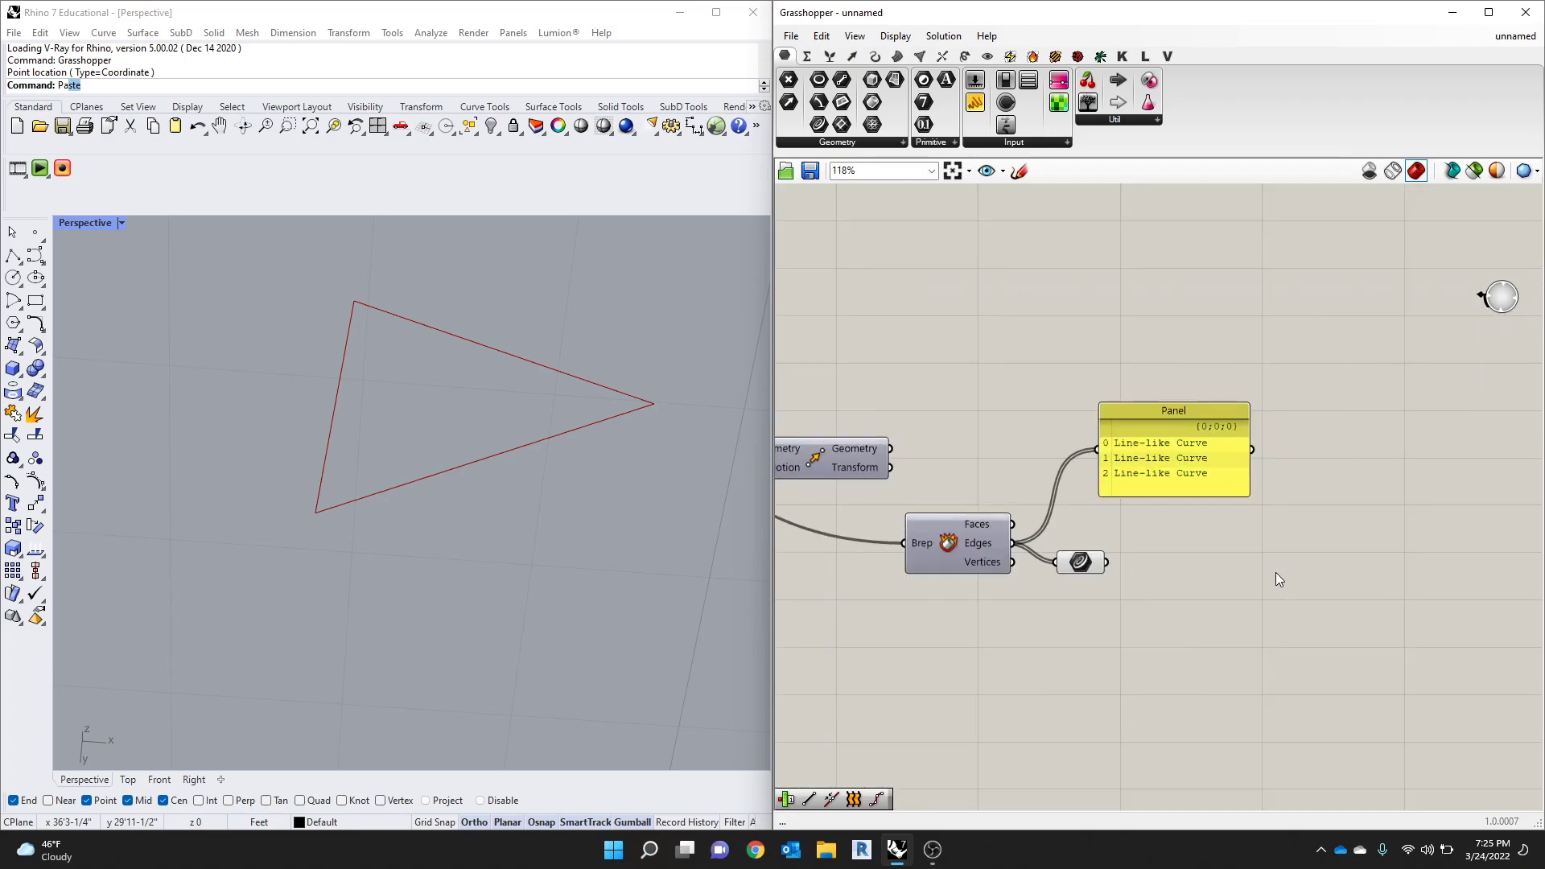
pyautogui.doubleClick(1249, 586)
pyautogui.write('LIS')
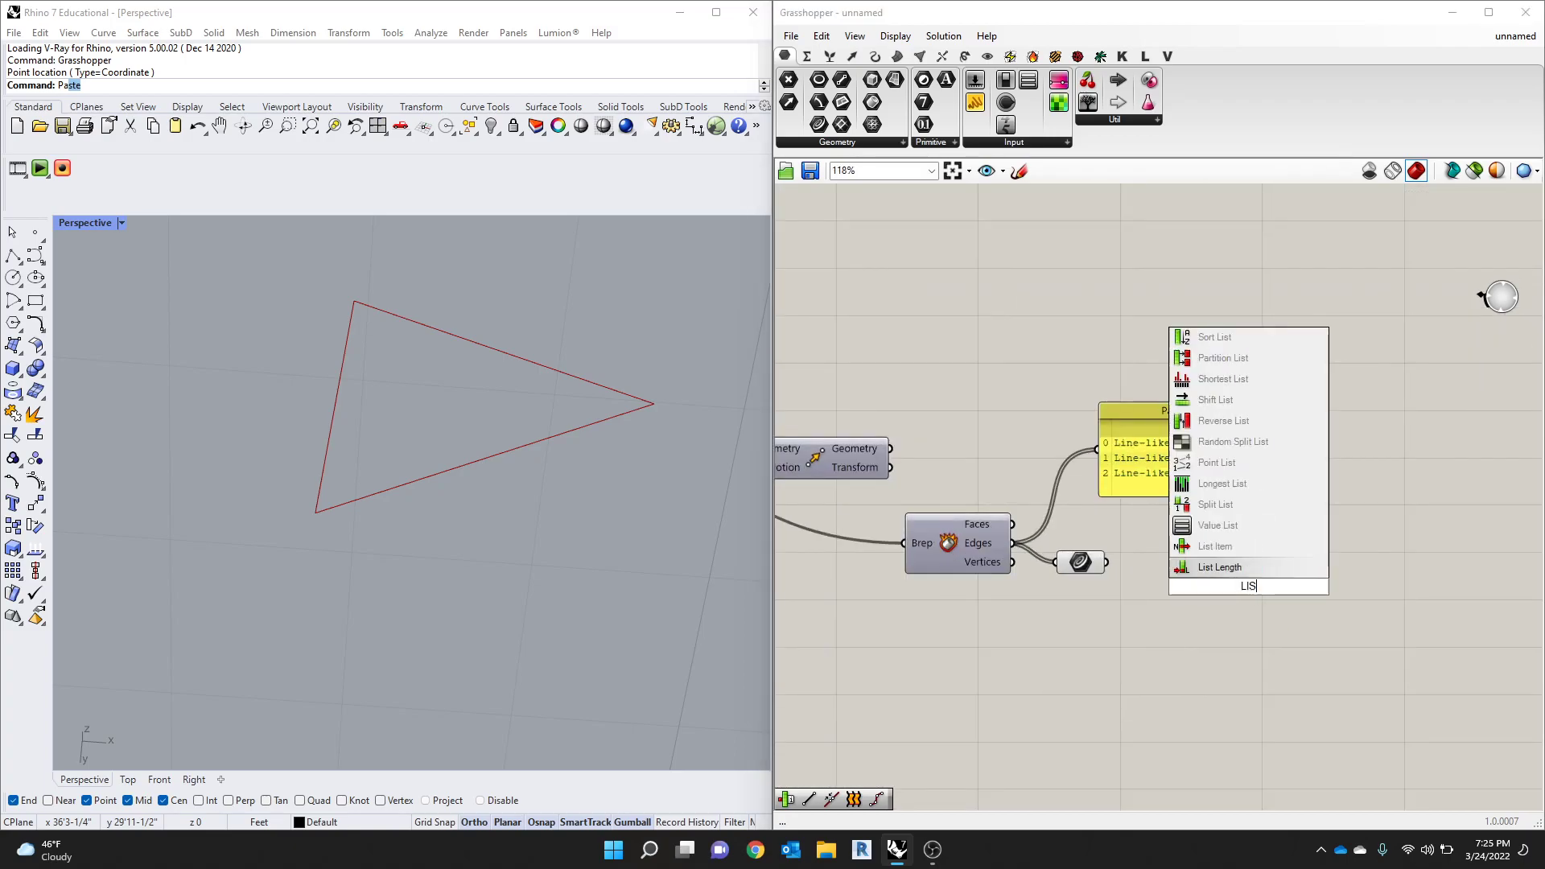
pyautogui.write('T IT')
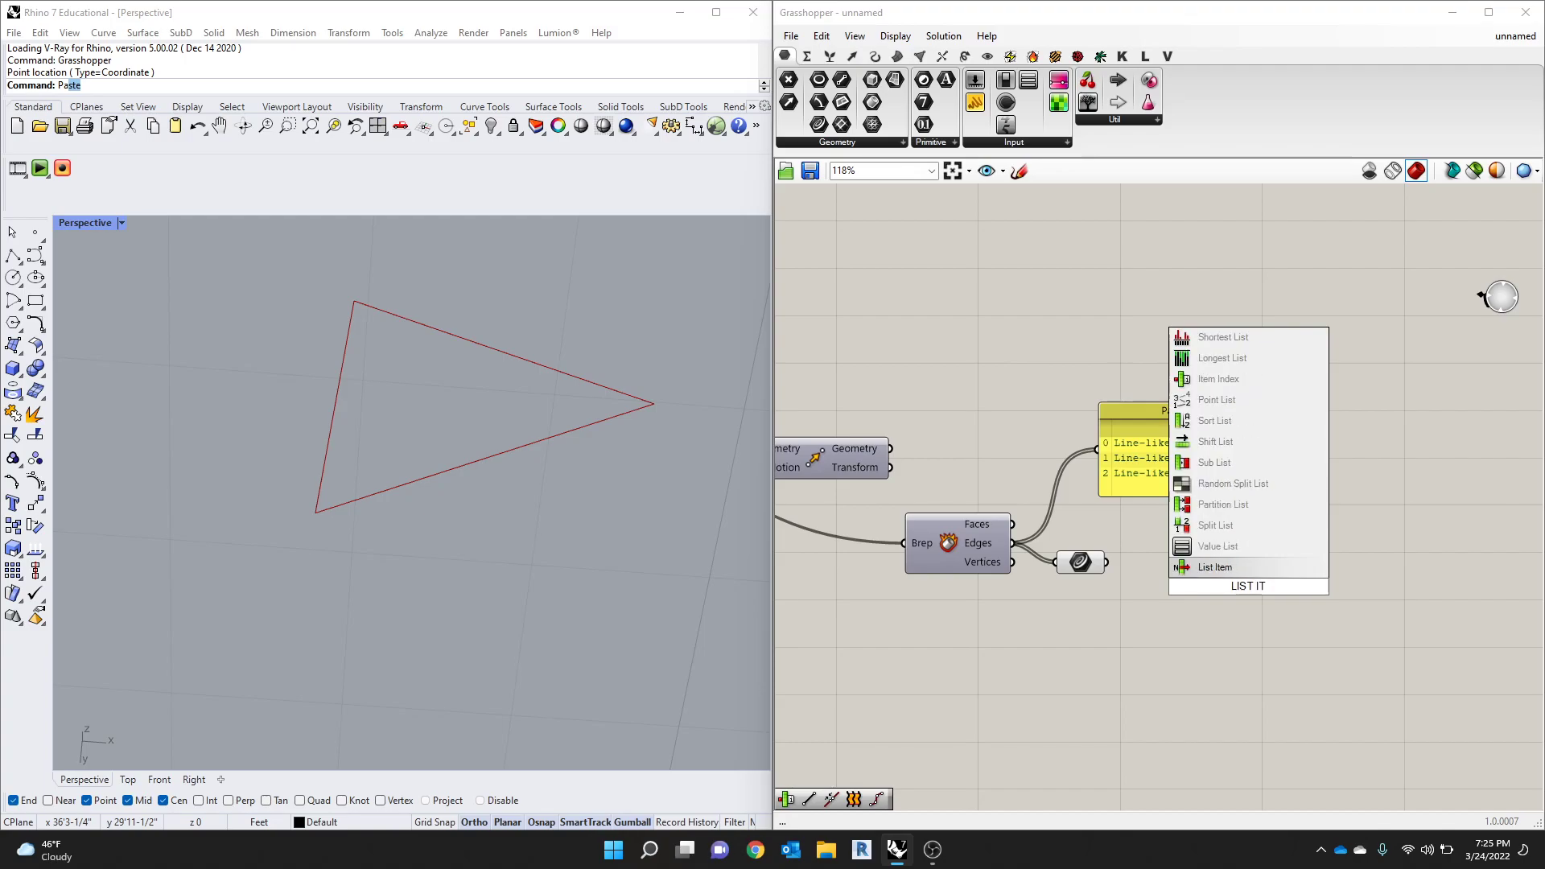
pyautogui.click(1264, 573)
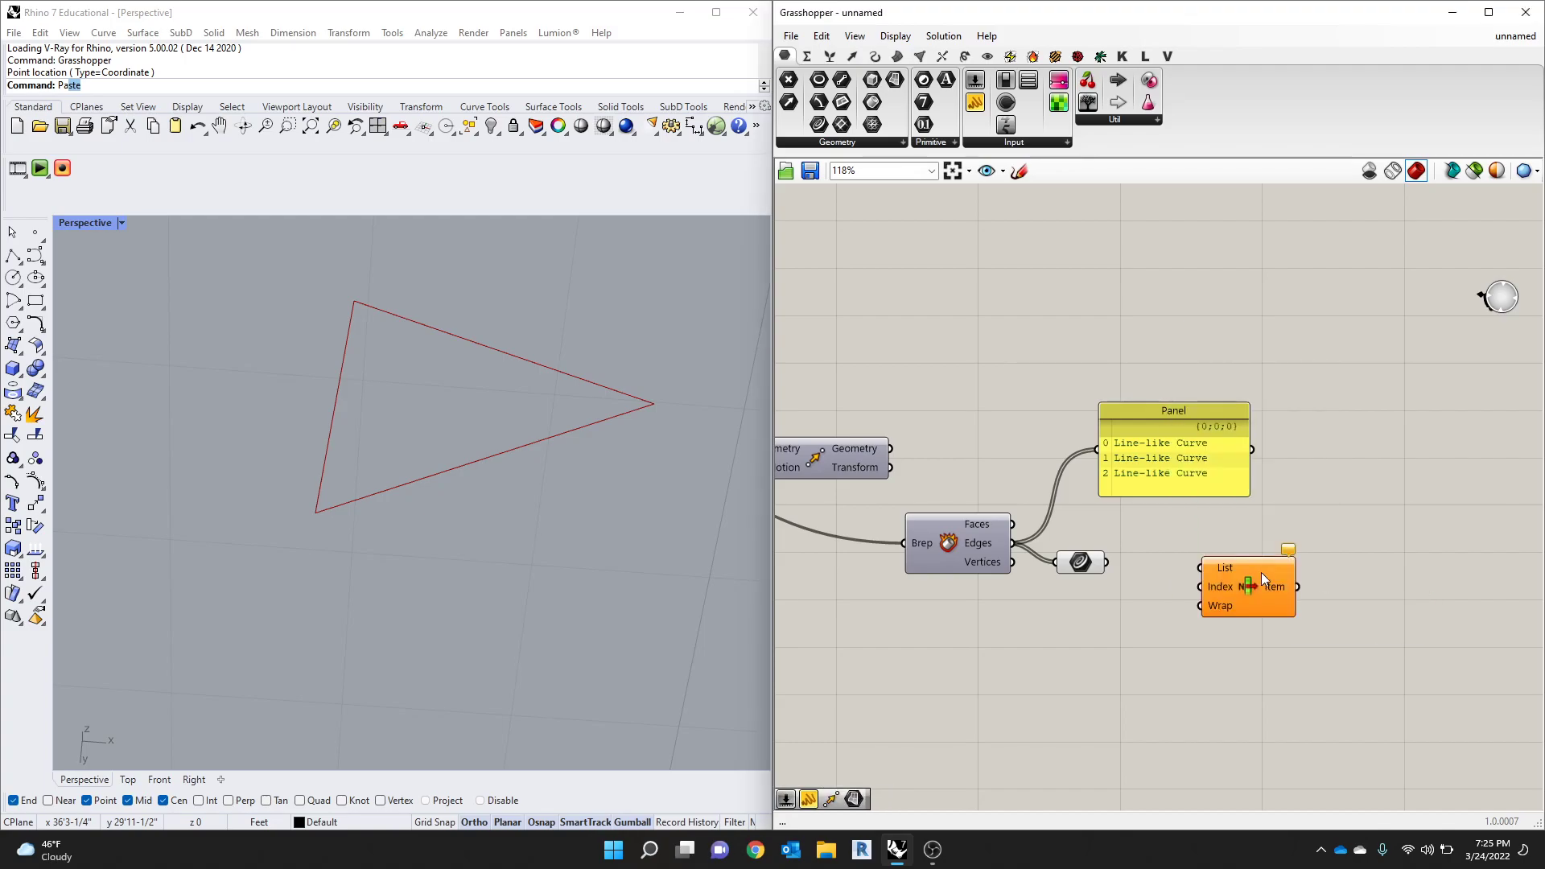
# Step: Add two more outputs, +1 and +2, to the List Item component
pyautogui.scroll(2, 1233, 553)
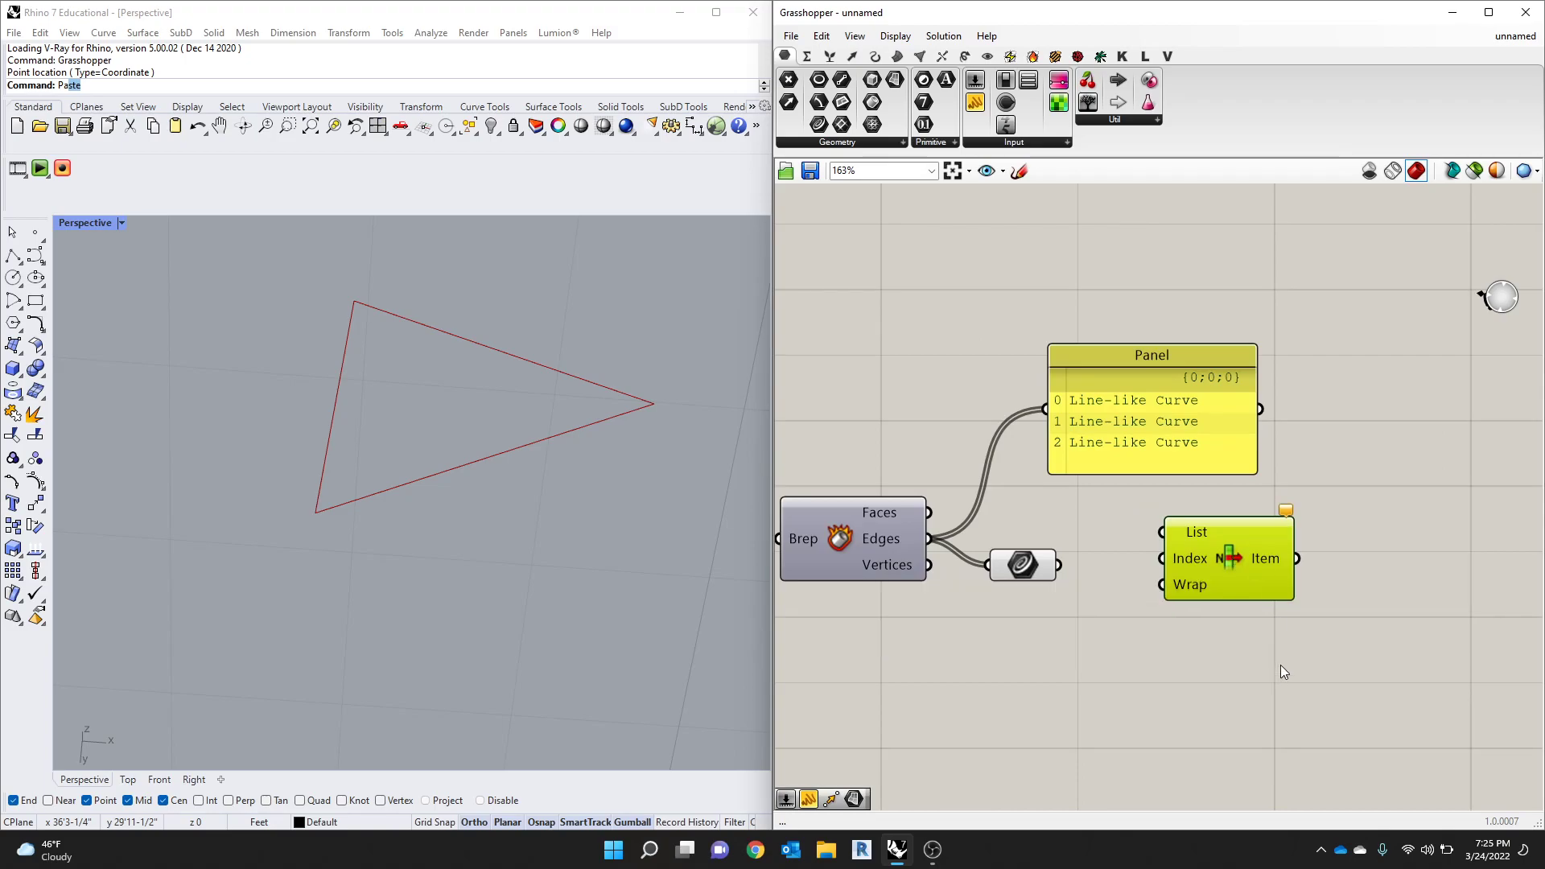
pyautogui.scroll(9, 1244, 564)
pyautogui.click(1179, 630)
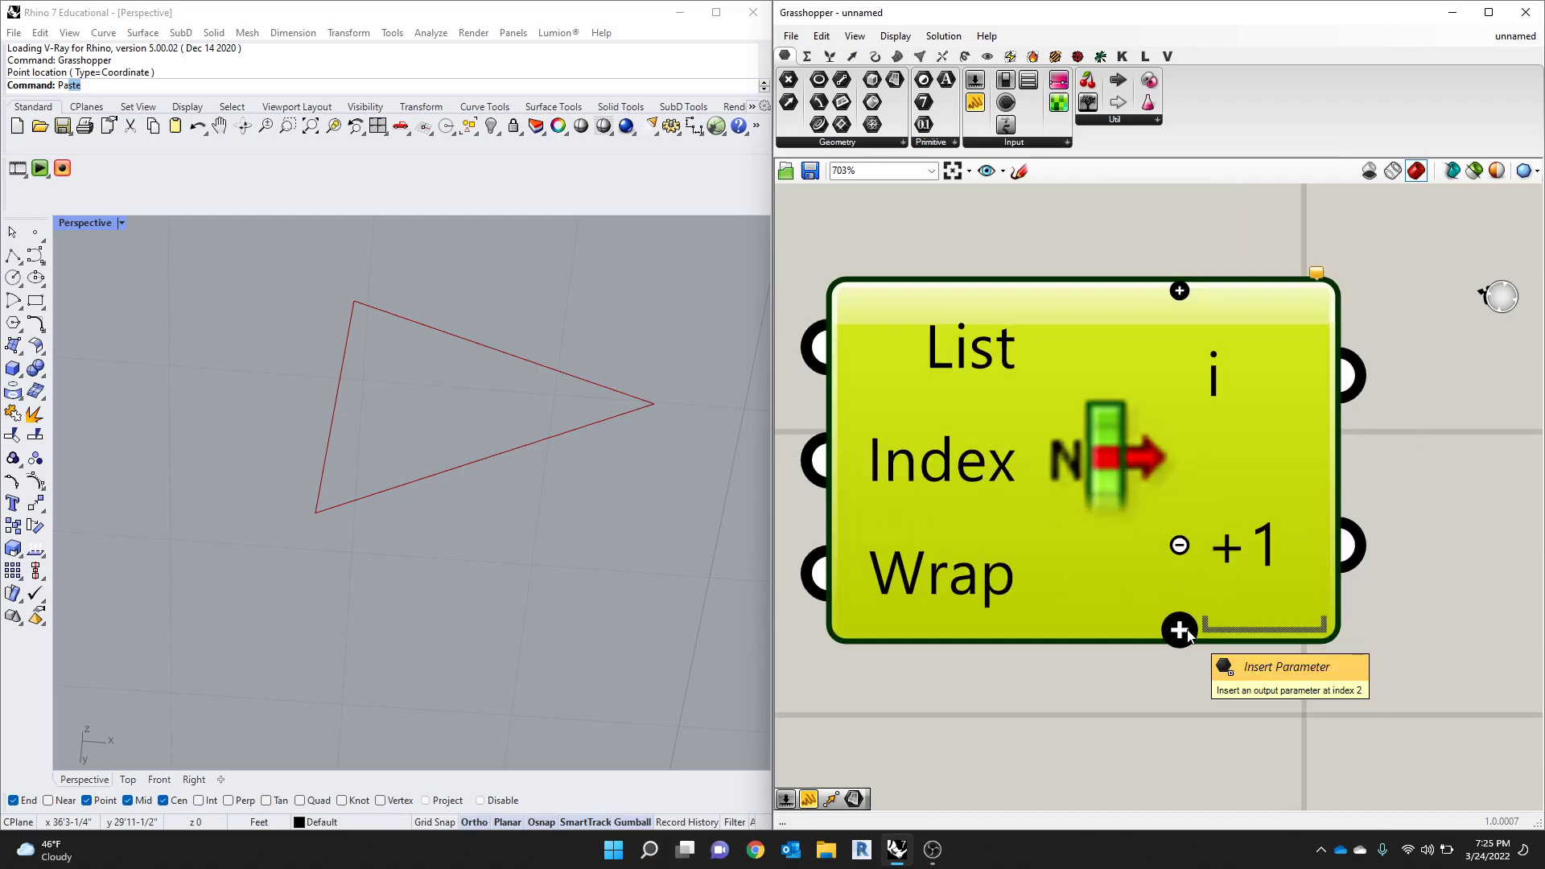
pyautogui.click(1178, 630)
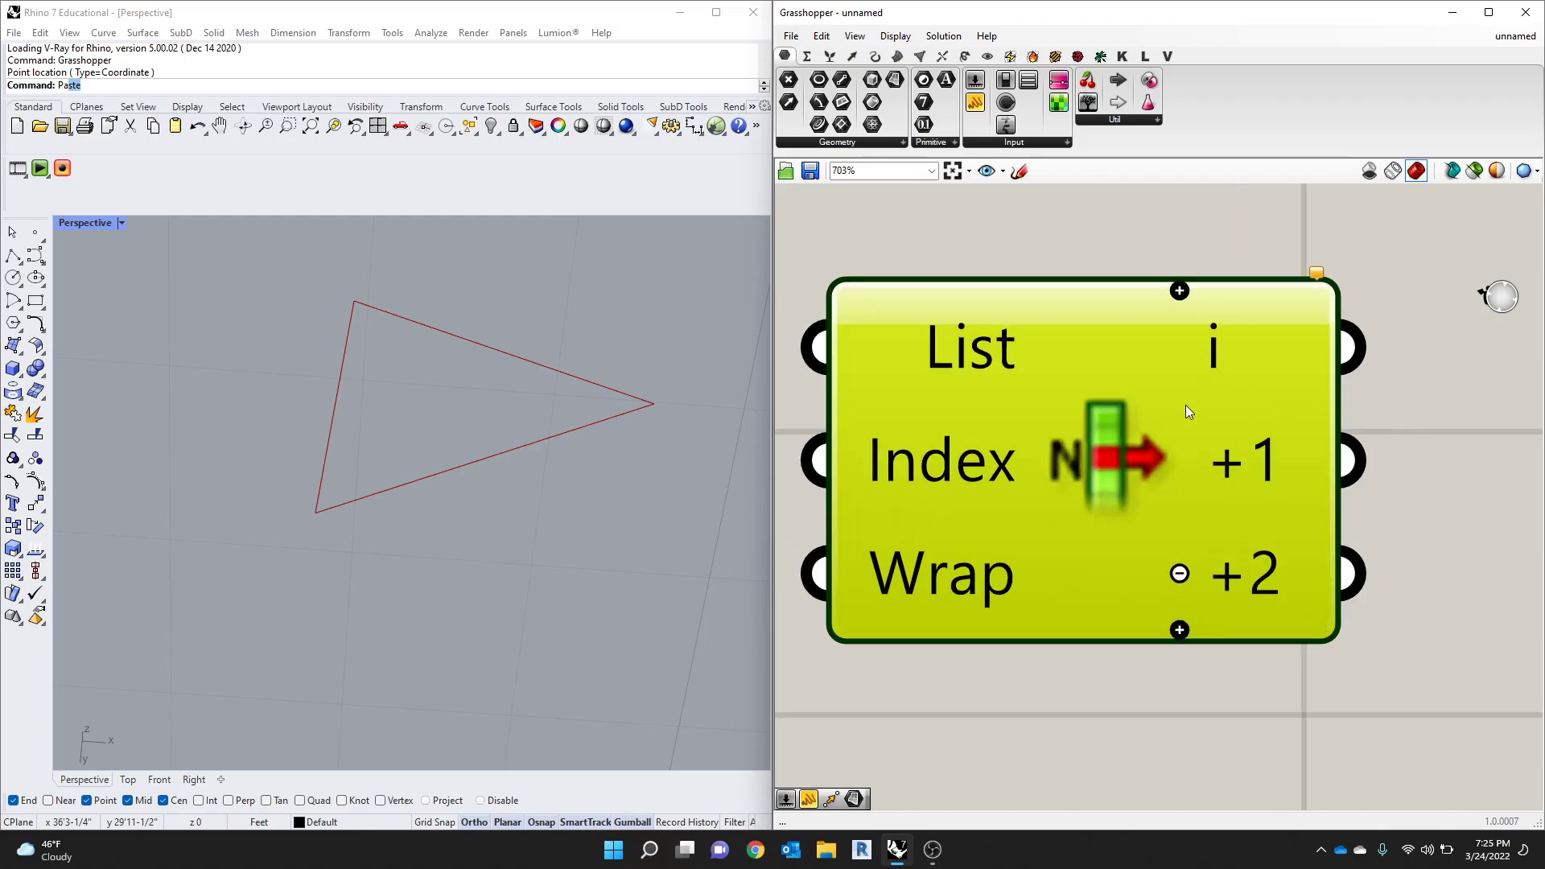
pyautogui.scroll(-9, 1154, 415)
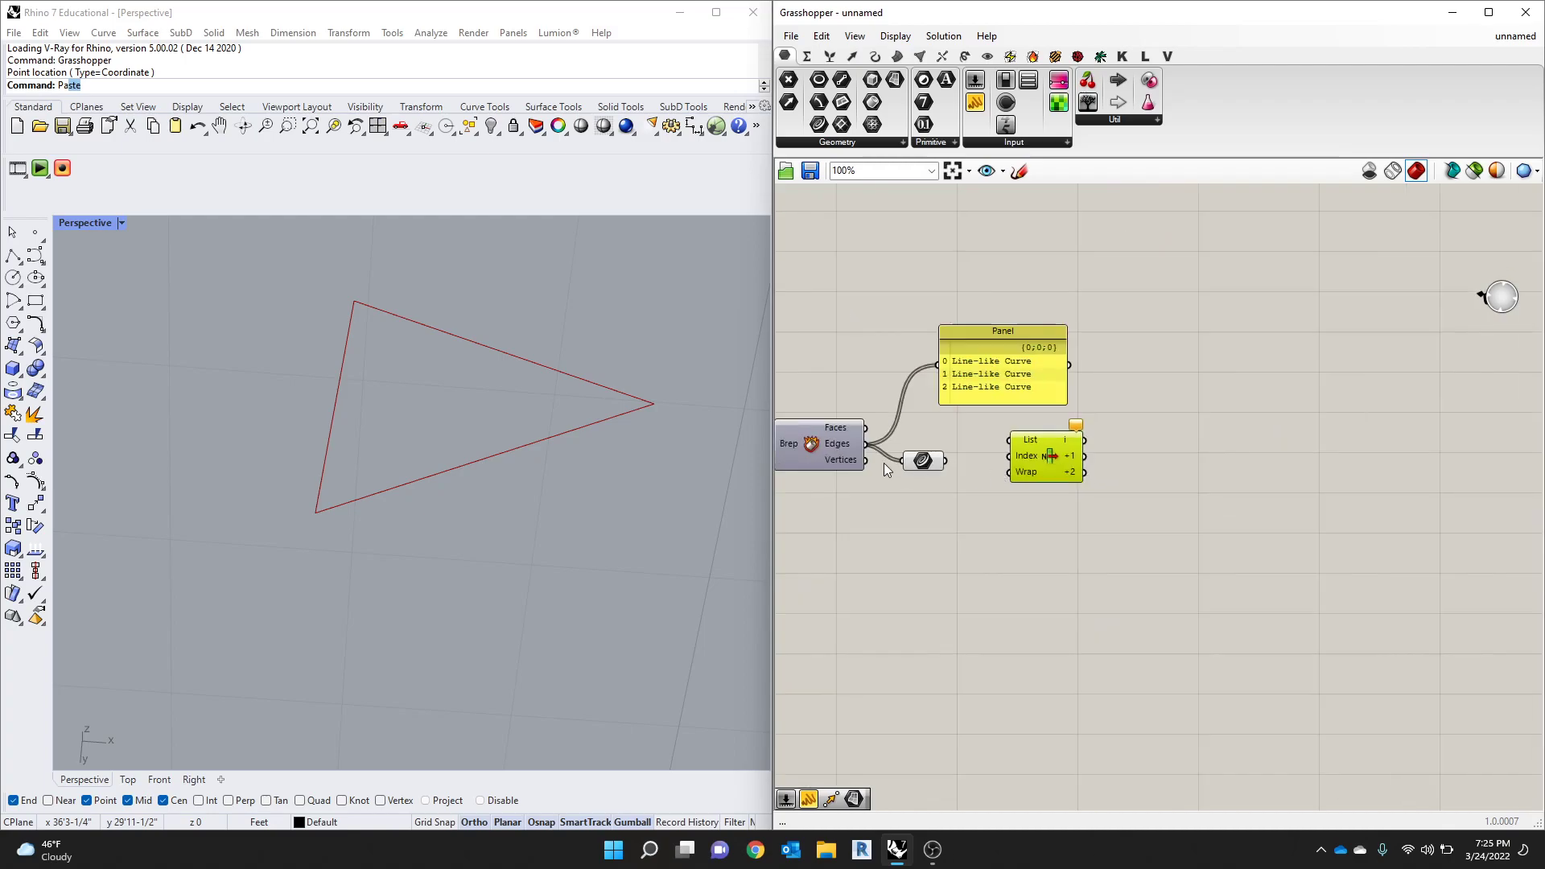
# Step: Feed the Brep's Edges into the List input and connect the i output to the Curve parameter placed after List Item
pyautogui.moveTo(923, 460); pyautogui.dragTo(1176, 567)
pyautogui.moveTo(866, 444); pyautogui.dragTo(1157, 568)
pyautogui.scroll(1, 1090, 476)
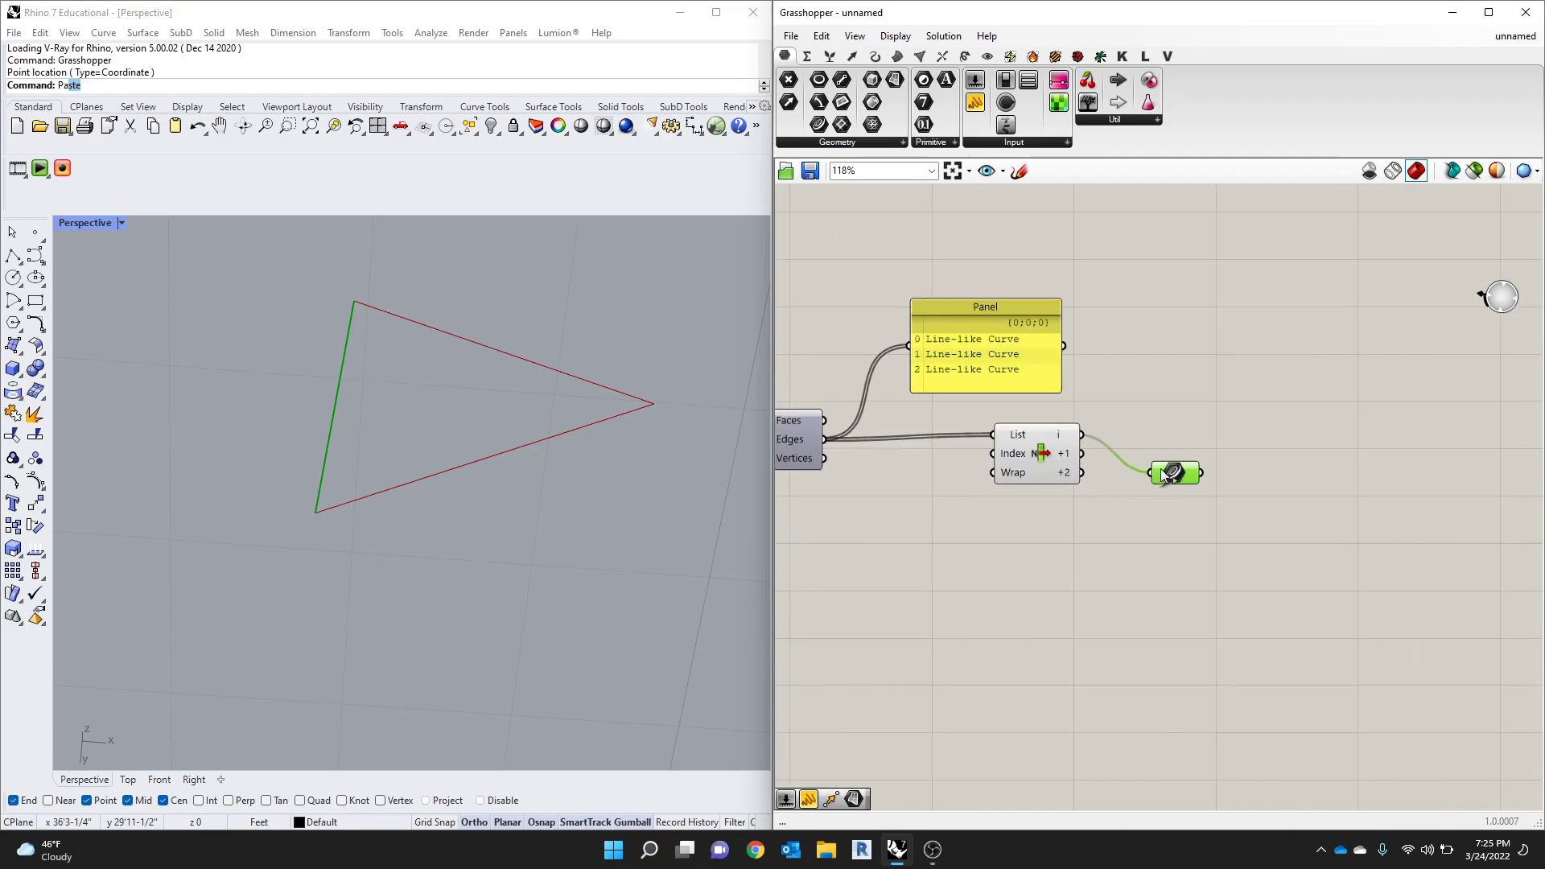
# Step: Duplicate the Curve parameter twice and connect the copies to the +1 and +2 outputs of List Item
pyautogui.moveTo(1172, 468); pyautogui.dragTo(1120, 469)
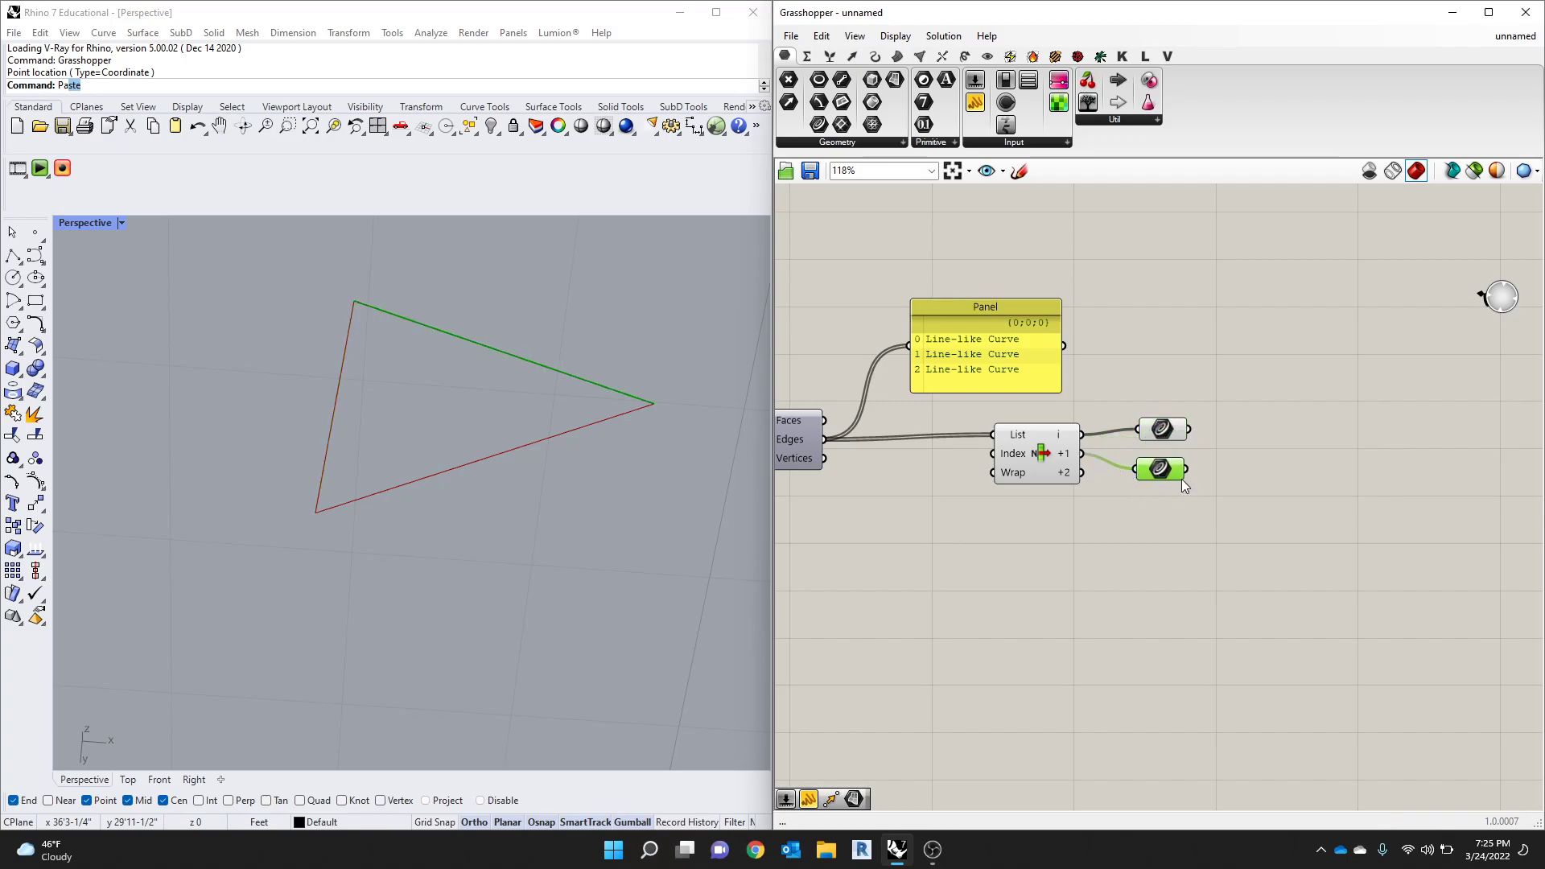
pyautogui.keyDown('alt'); pyautogui.moveTo(1163, 475); pyautogui.dragTo(1167, 513); pyautogui.keyUp('alt')
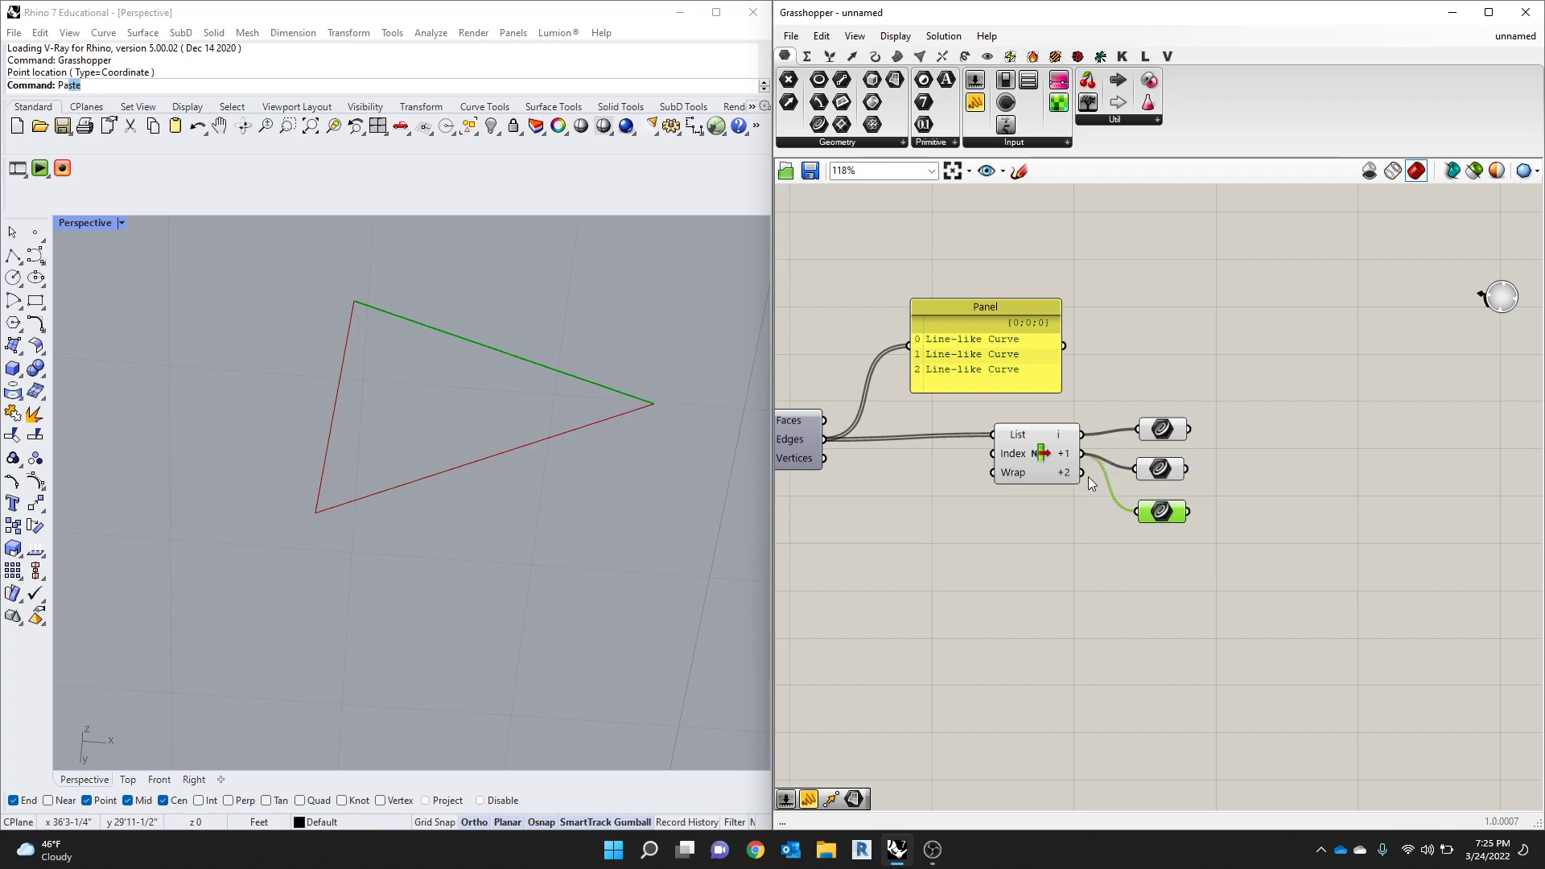
pyautogui.moveTo(1083, 473); pyautogui.dragTo(1135, 512)
pyautogui.moveTo(1211, 393); pyautogui.dragTo(1159, 523)
# Step: Move the panel above the Curve parameters and connect the first Curve to it to inspect that edge
pyautogui.click(1252, 409)
pyautogui.moveTo(1046, 358); pyautogui.dragTo(1312, 342)
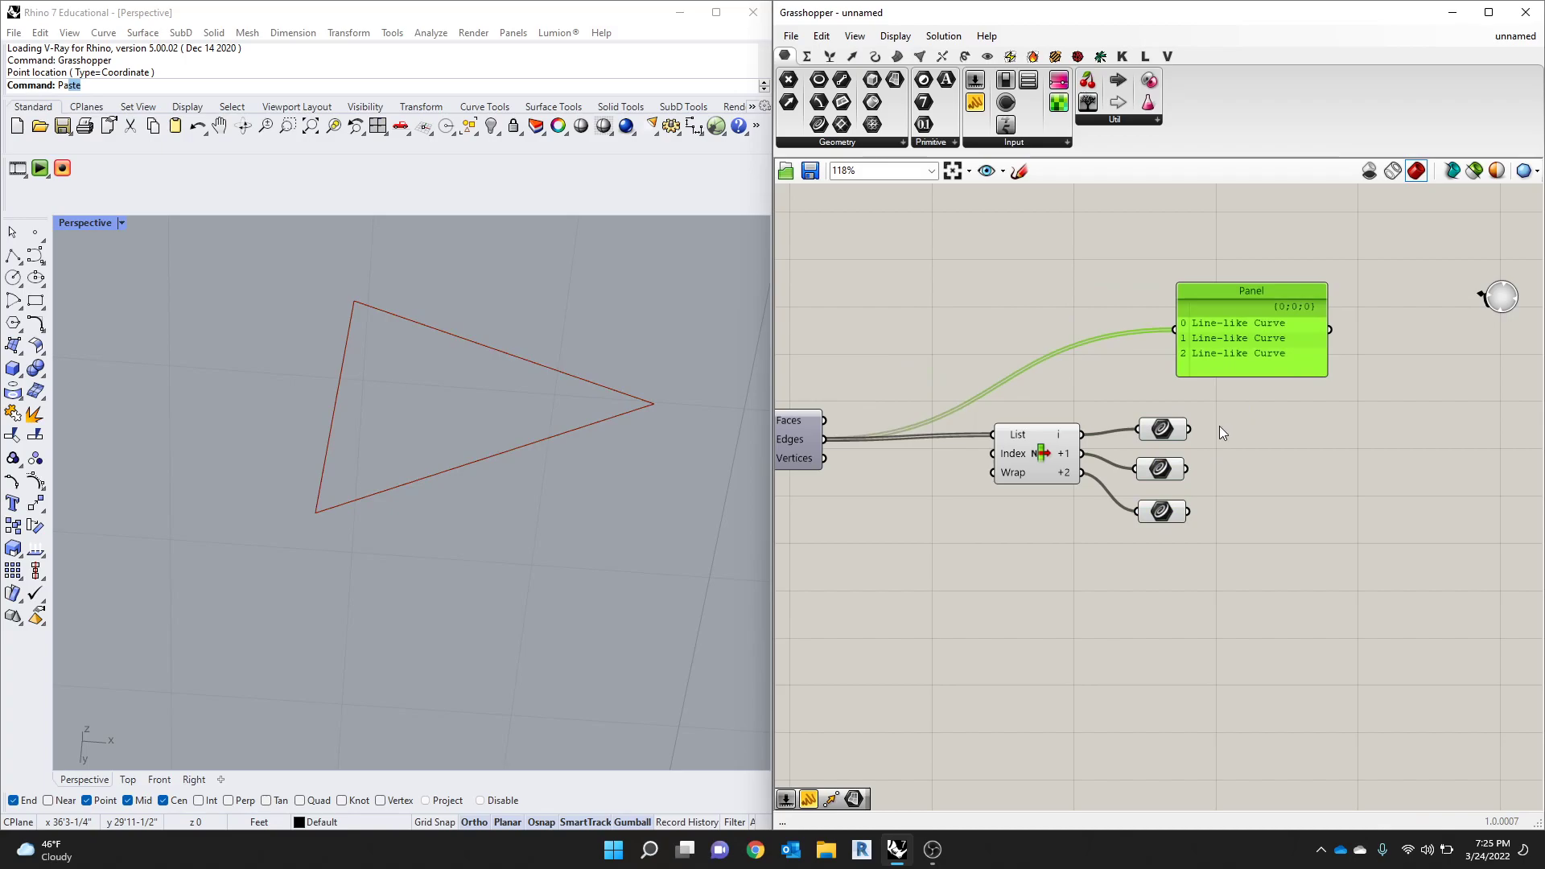
pyautogui.moveTo(1189, 431); pyautogui.dragTo(1175, 329)
pyautogui.moveTo(1230, 340); pyautogui.dragTo(1260, 329)
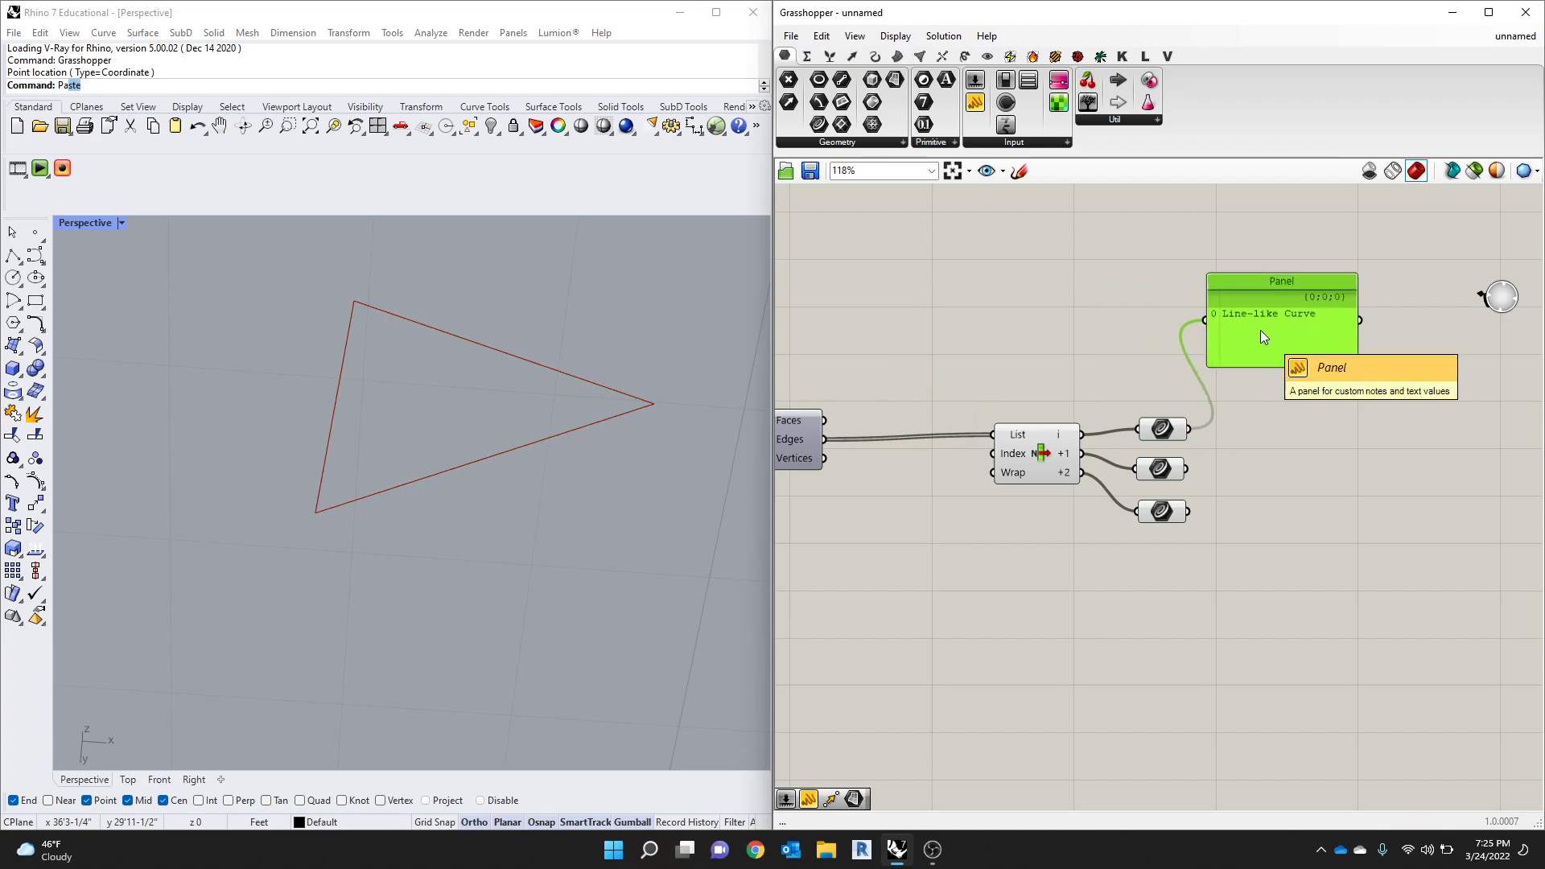
pyautogui.click(1156, 431)
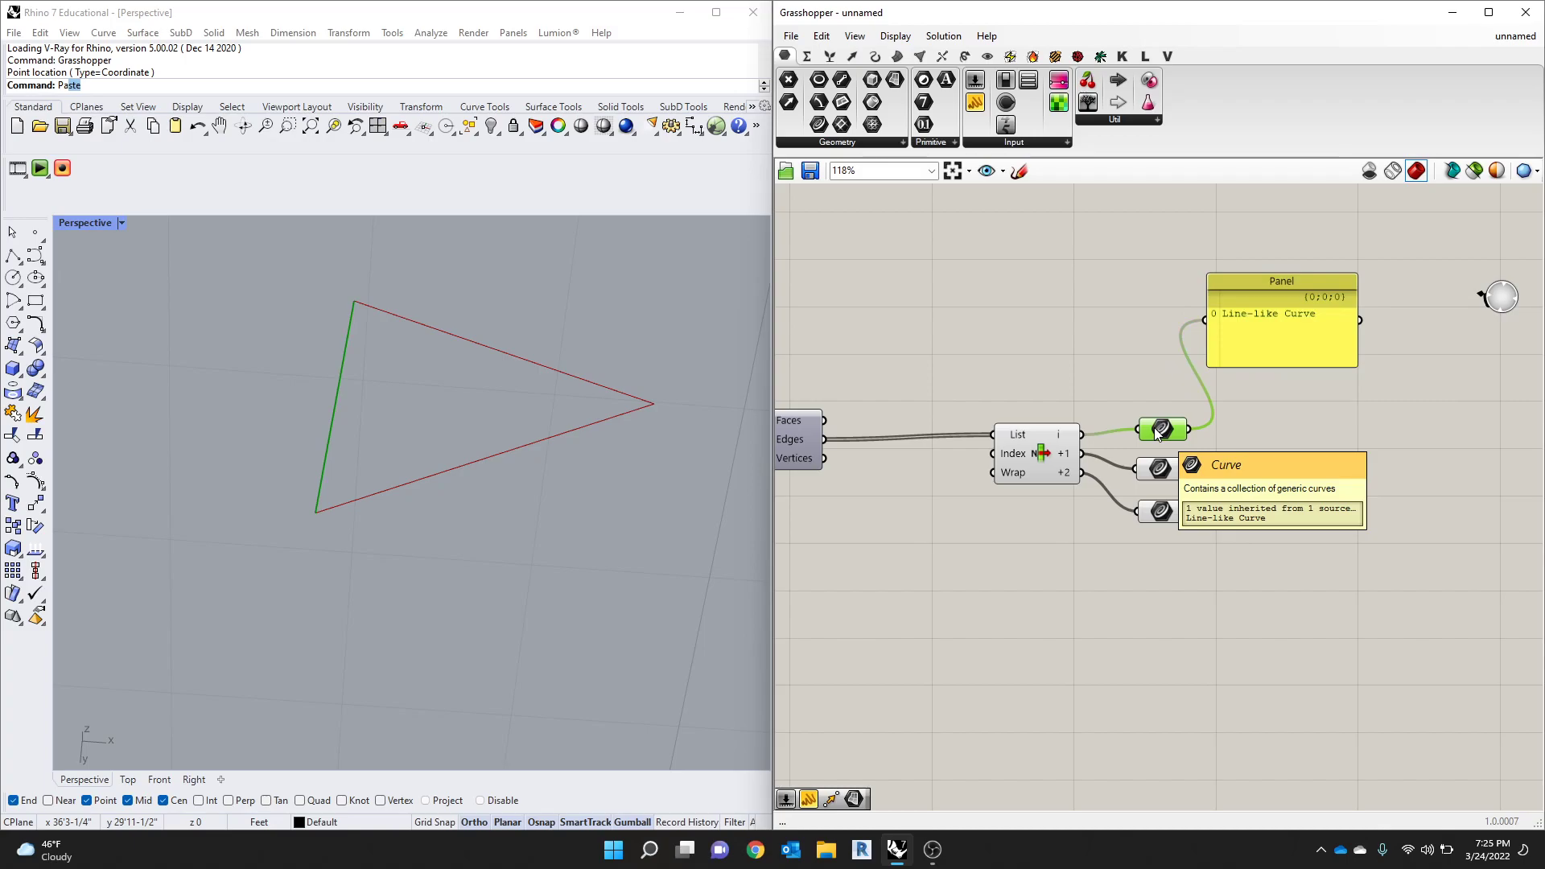
# Step: Turn on the preview of the Move component that shifts the area centroid
pyautogui.scroll(-5, 1152, 452)
pyautogui.scroll(4, 885, 466)
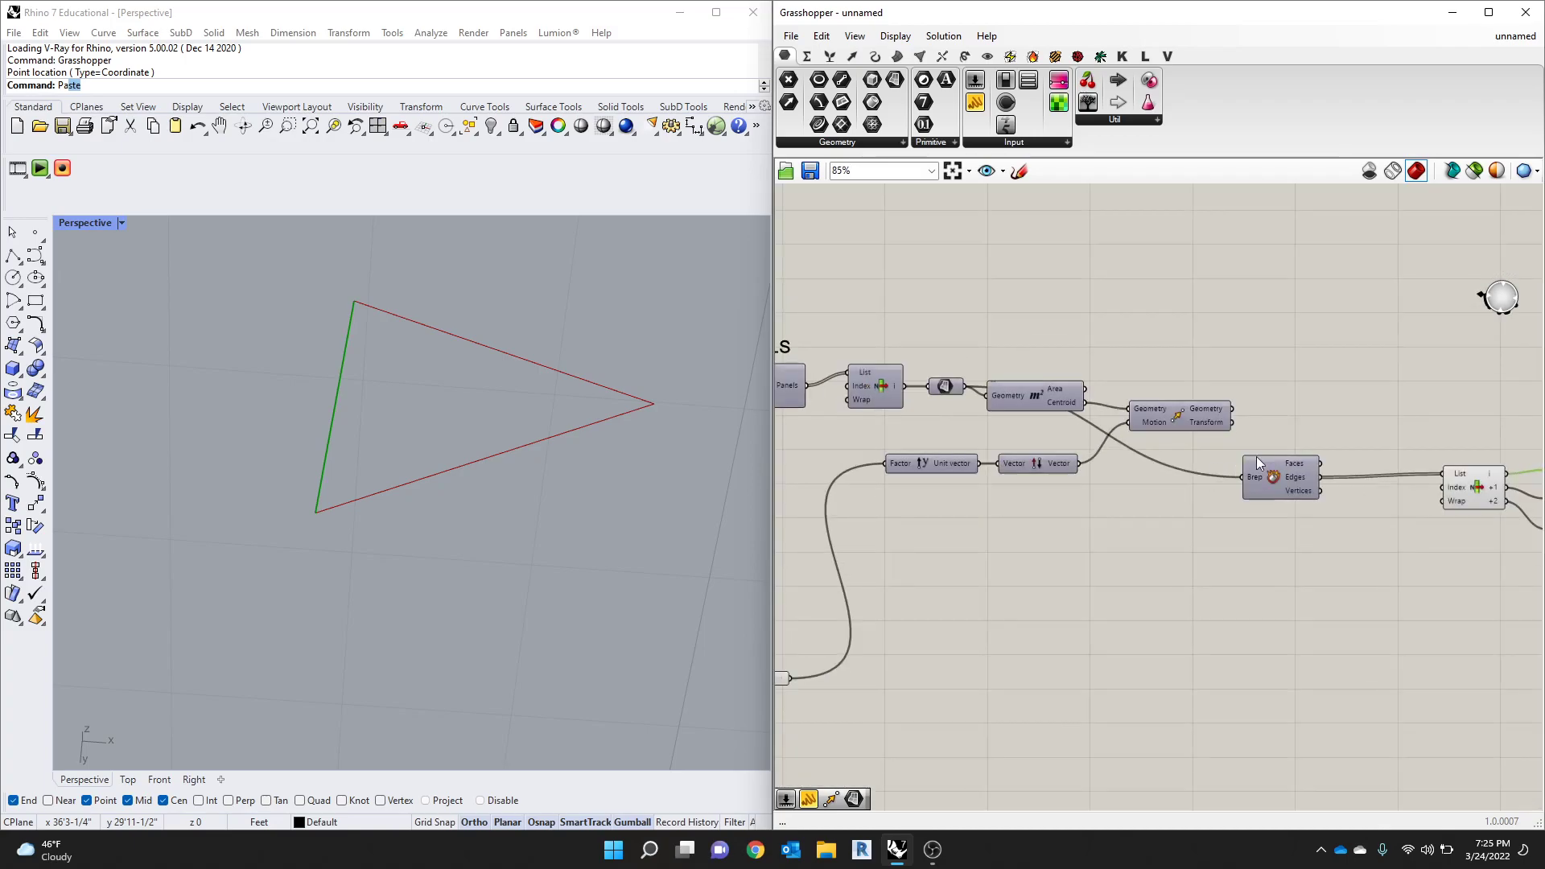
pyautogui.click(1249, 407)
pyautogui.click(1184, 422)
pyautogui.middleClick(1185, 422)
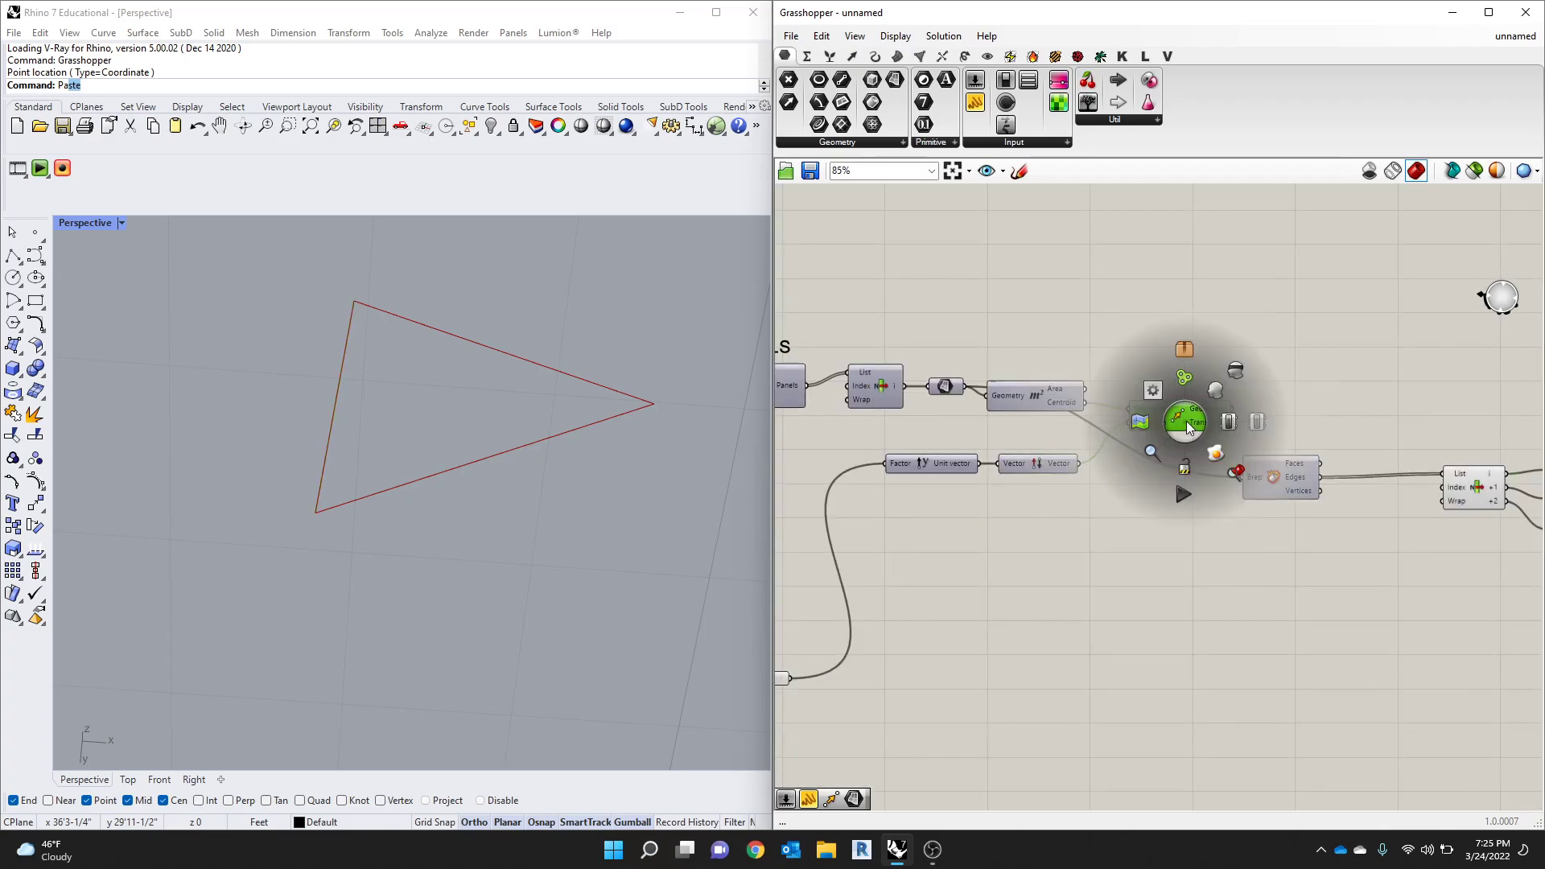
pyautogui.click(1216, 388)
pyautogui.click(1239, 277)
pyautogui.scroll(-4, 960, 439)
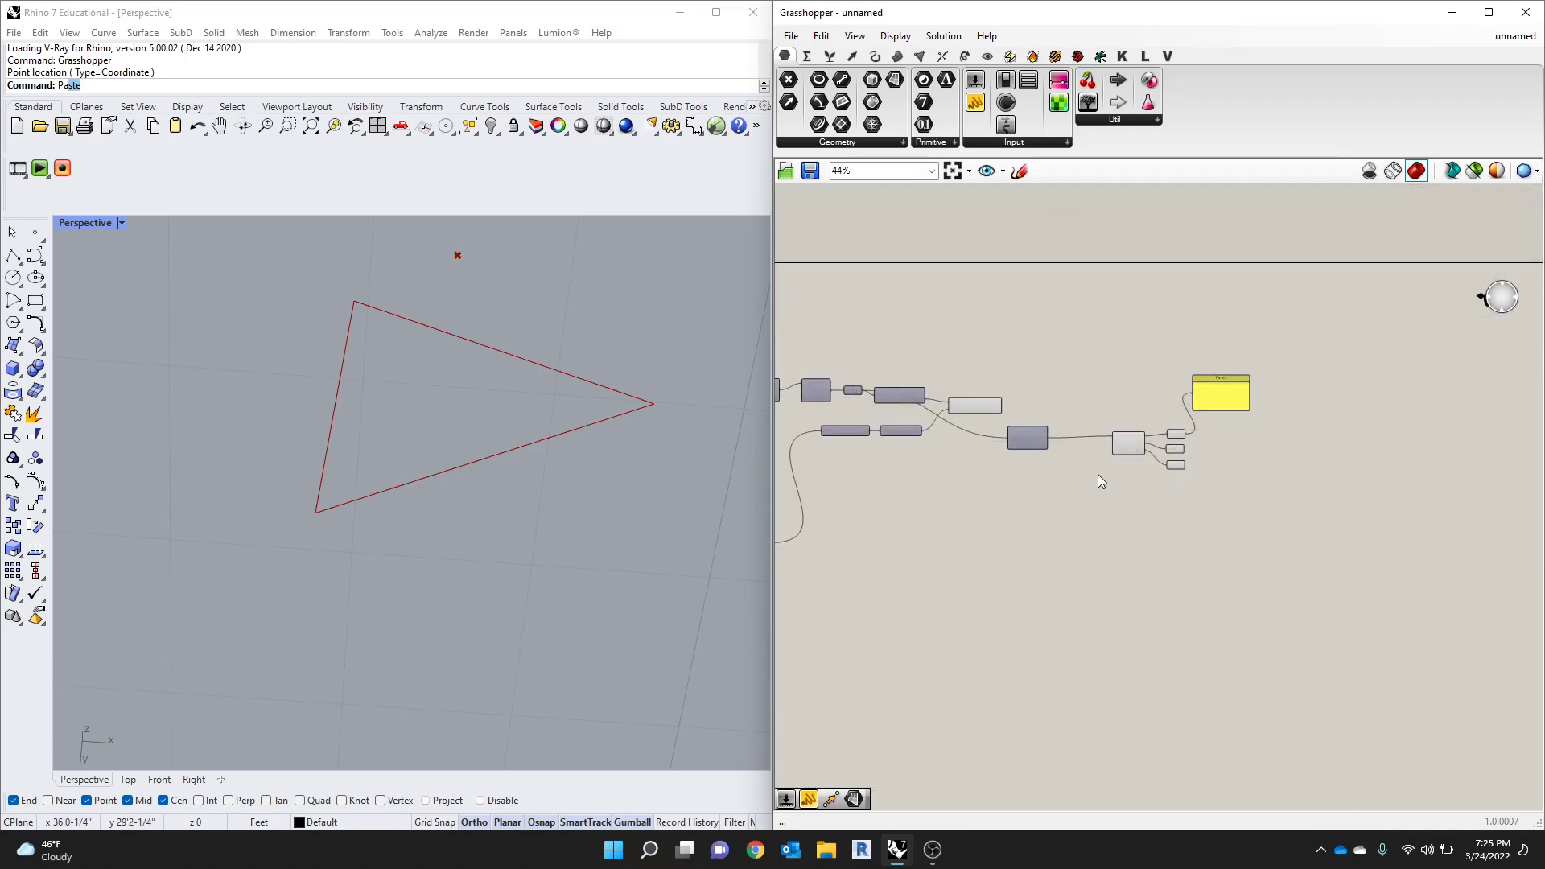
# Step: Highlight each of the three Curve parameters to identify its edge on the triangle in the Rhino viewport
pyautogui.scroll(5, 1272, 414)
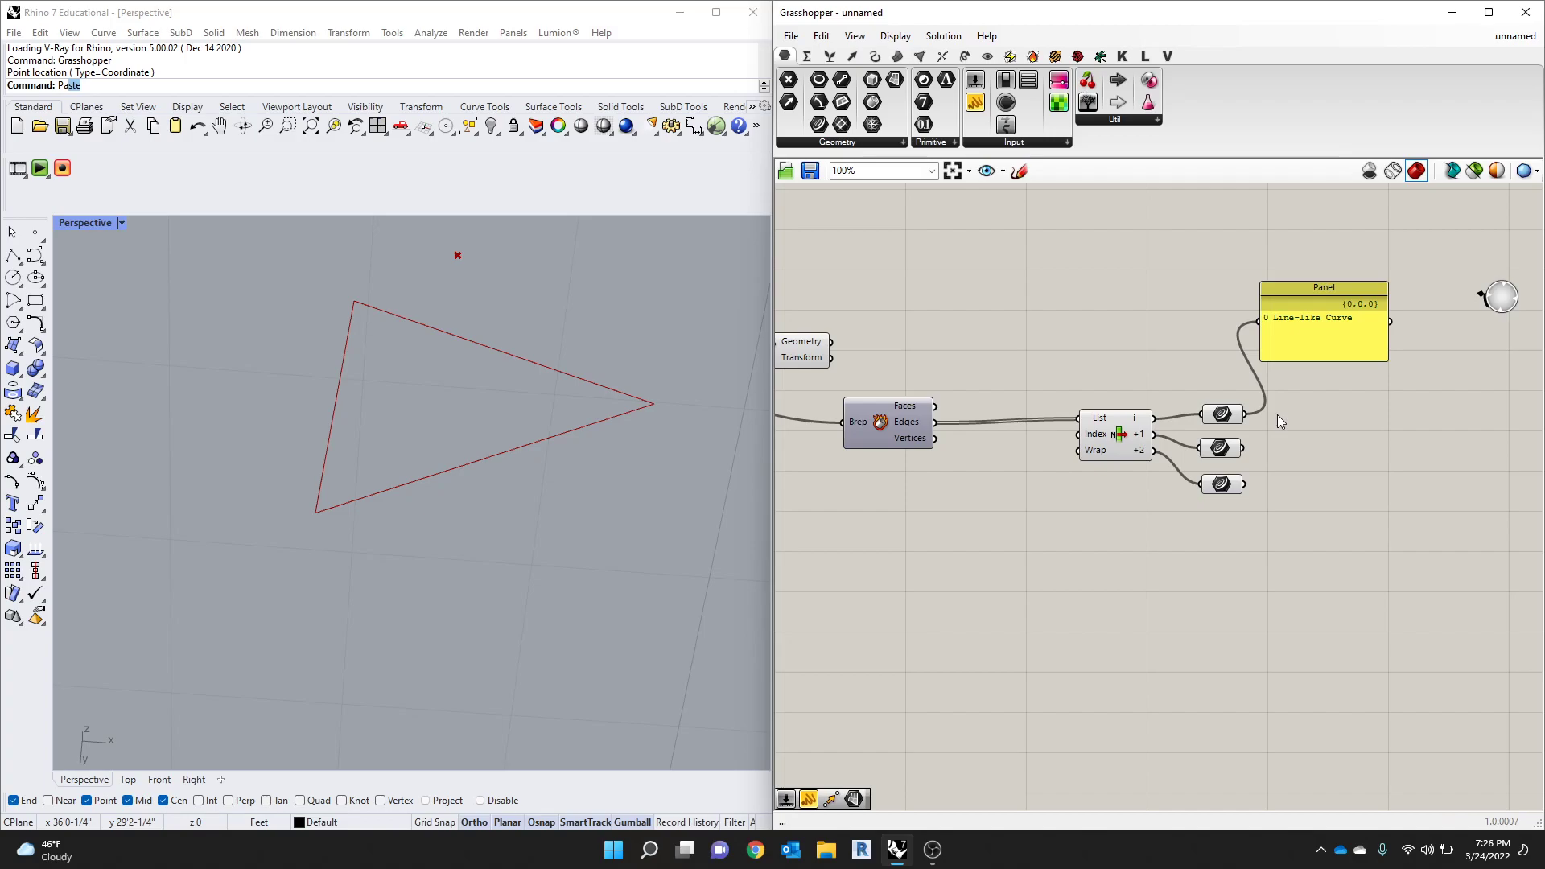
pyautogui.moveTo(460, 510)
pyautogui.mouseDown(button='right')
pyautogui.moveTo(482, 469)
pyautogui.moveTo(482, 398)
pyautogui.mouseUp(button='right')
pyautogui.click(1221, 413)
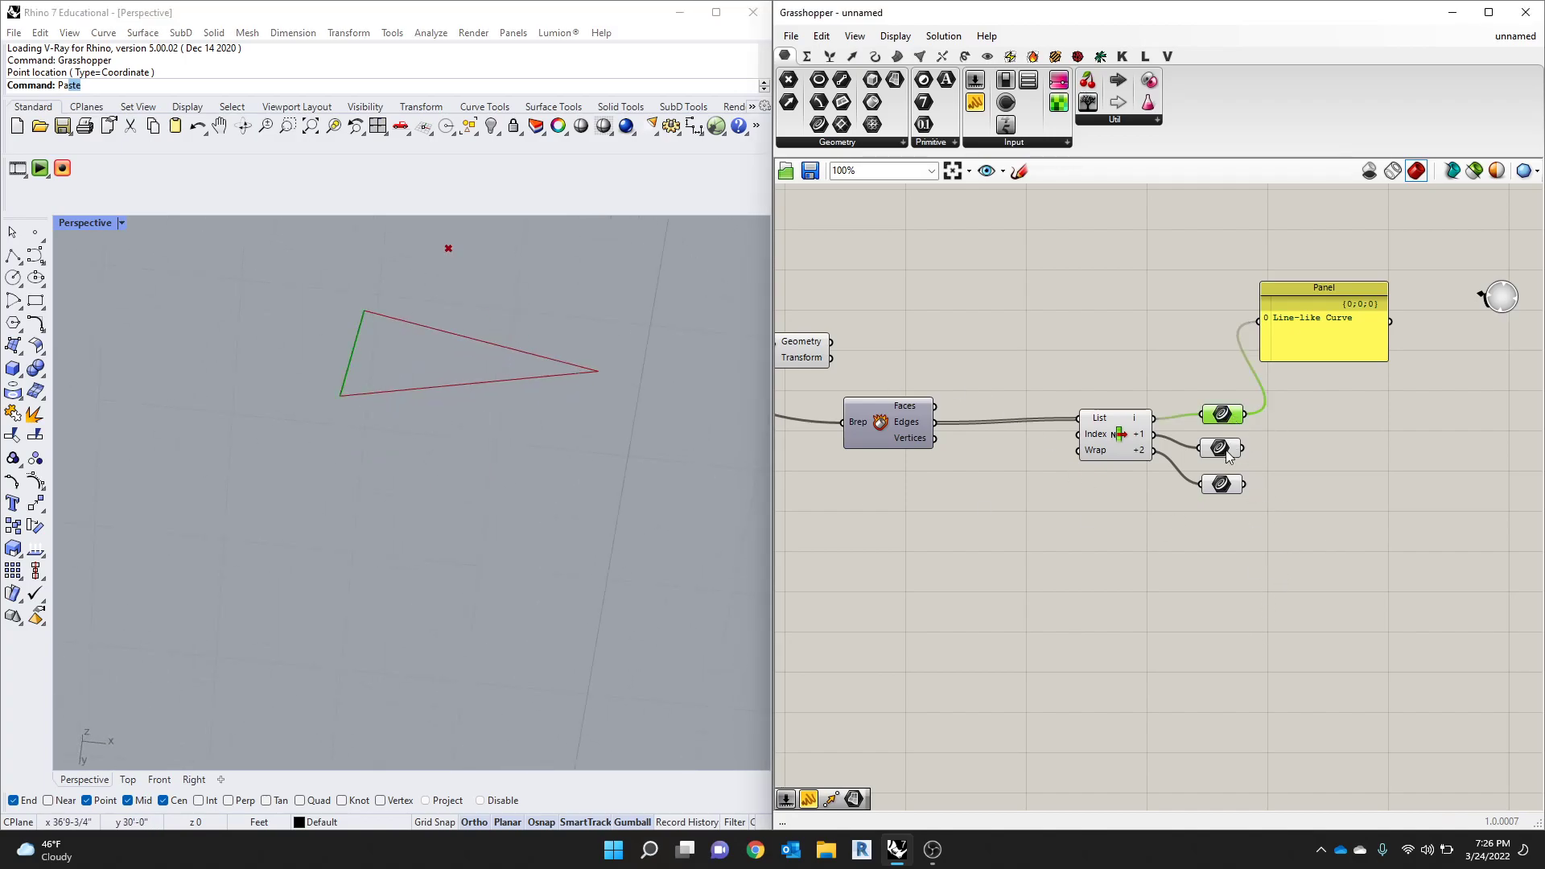
pyautogui.click(1221, 484)
pyautogui.click(1220, 448)
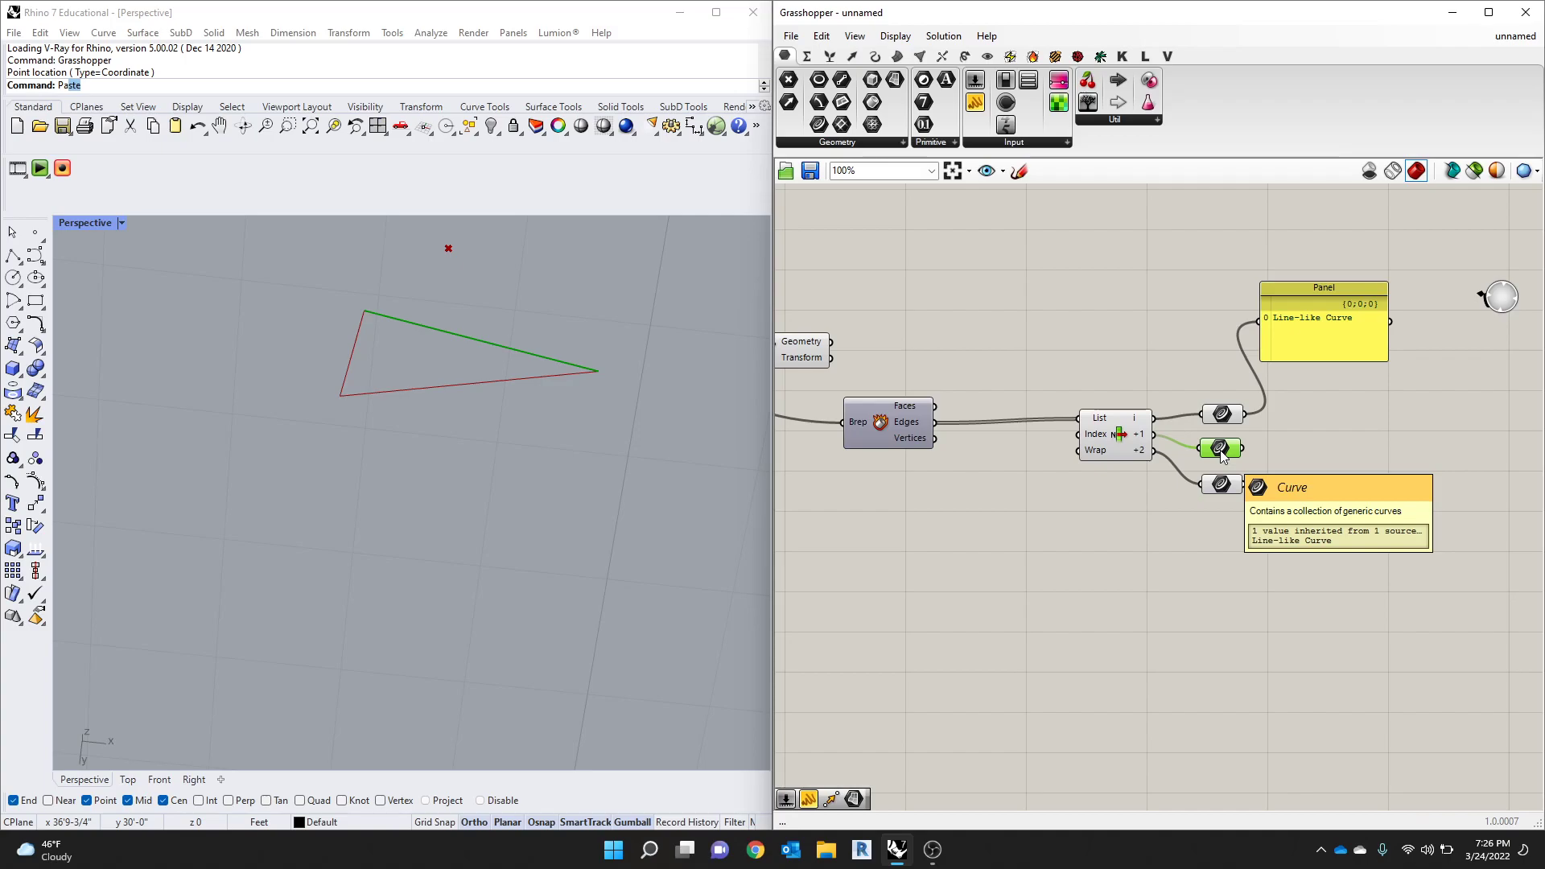
# Step: Delete the panel and add a Line component with Start Point and End Point inputs in its place
pyautogui.click(1334, 339)
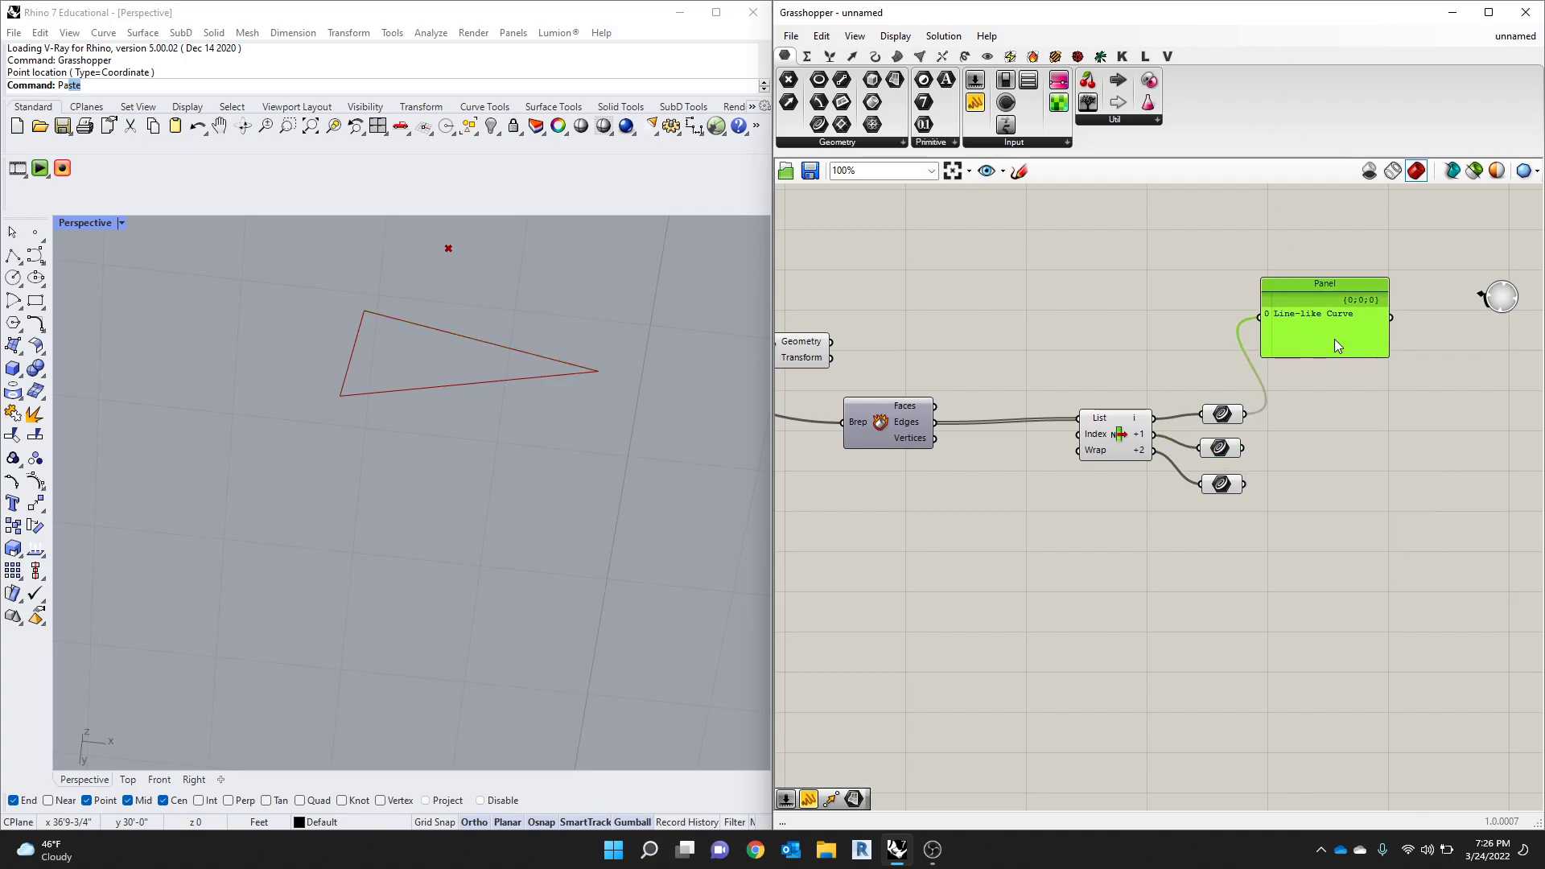
pyautogui.press('Delete')
pyautogui.doubleClick(1334, 346)
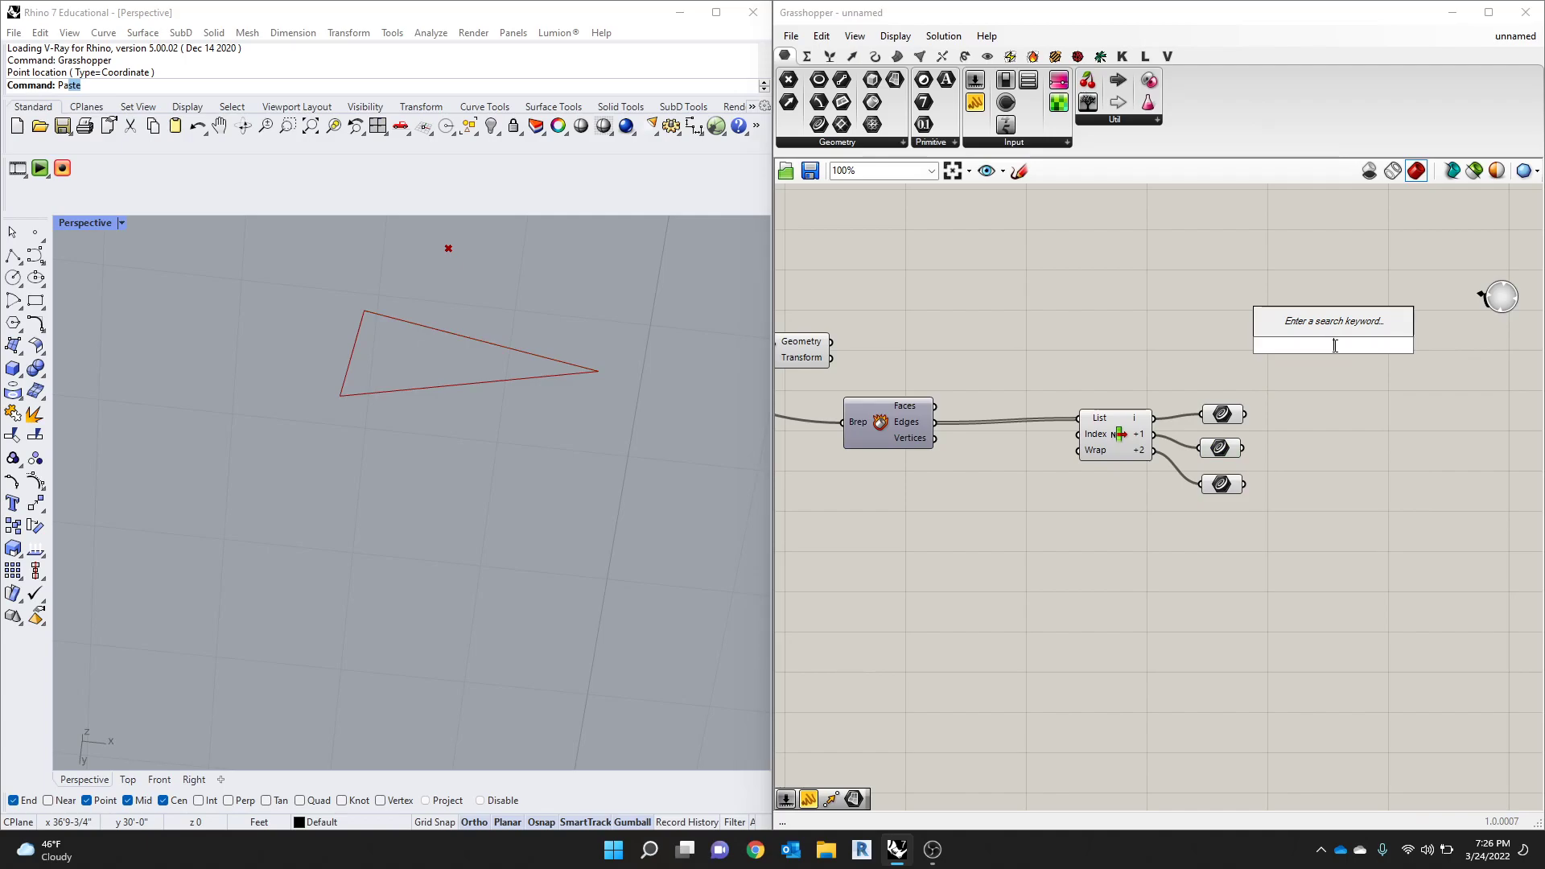
pyautogui.write('LIN')
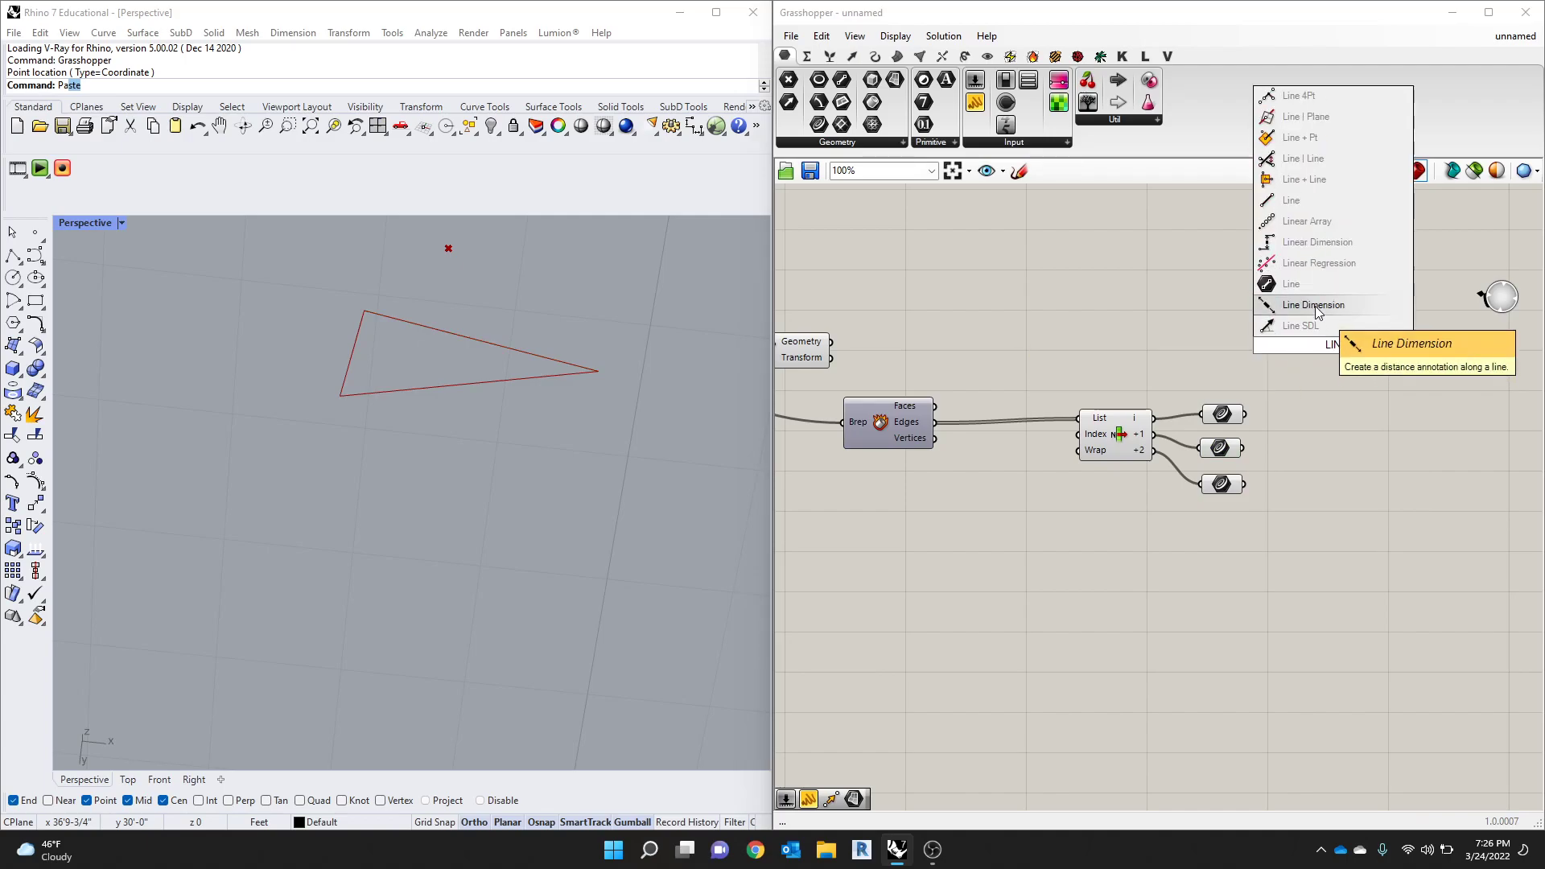
pyautogui.click(1315, 205)
pyautogui.scroll(3, 1334, 361)
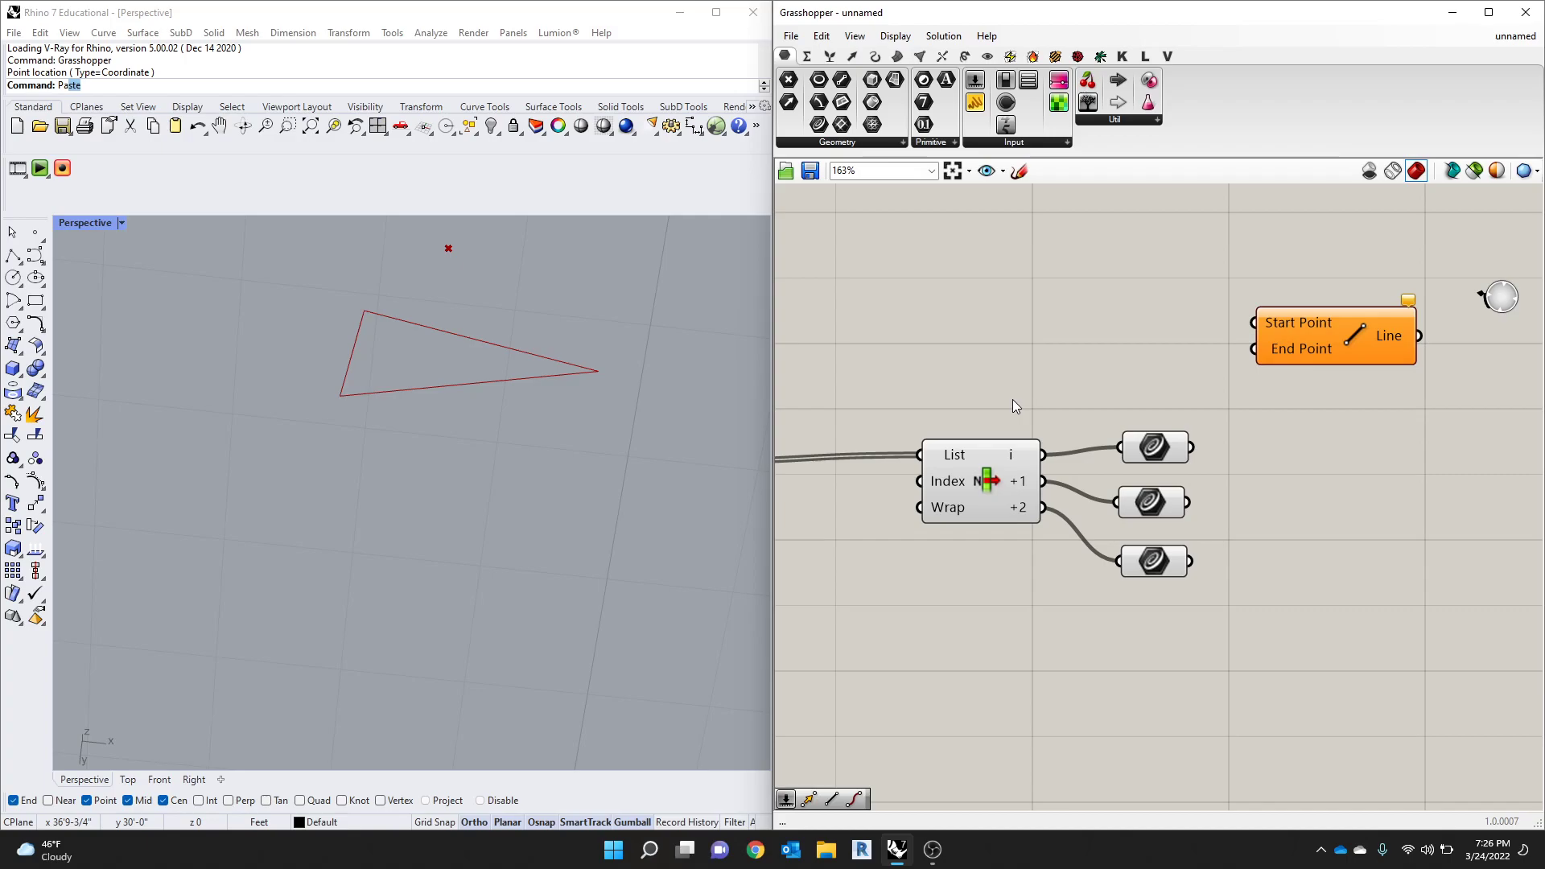
# Step: Add an End Points component before the Line component and connect the first Curve parameter to it
pyautogui.doubleClick(1017, 370)
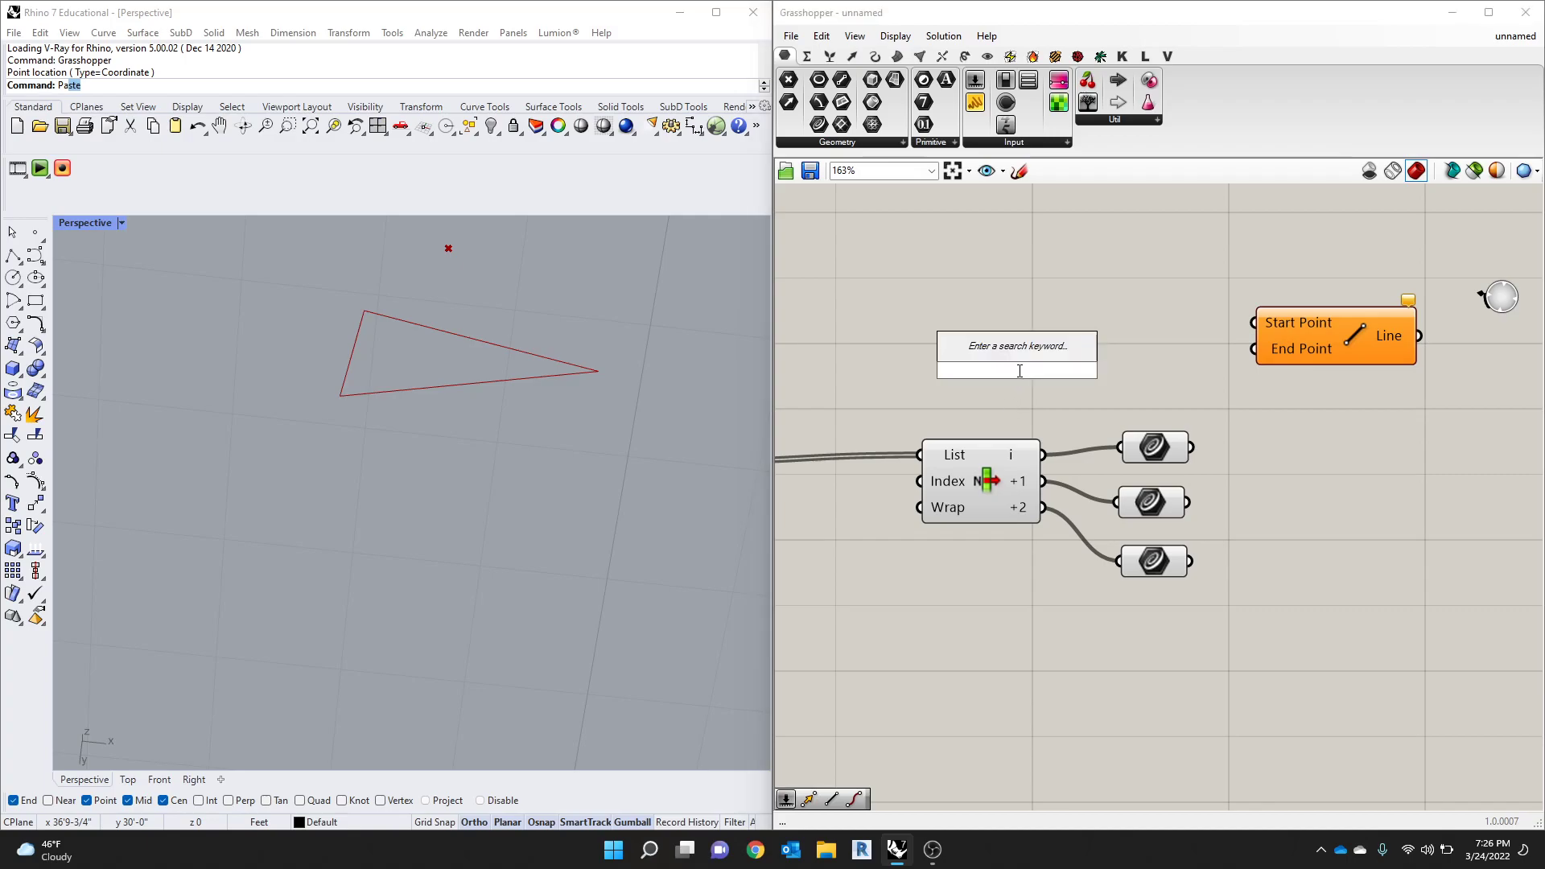
pyautogui.write('EN')
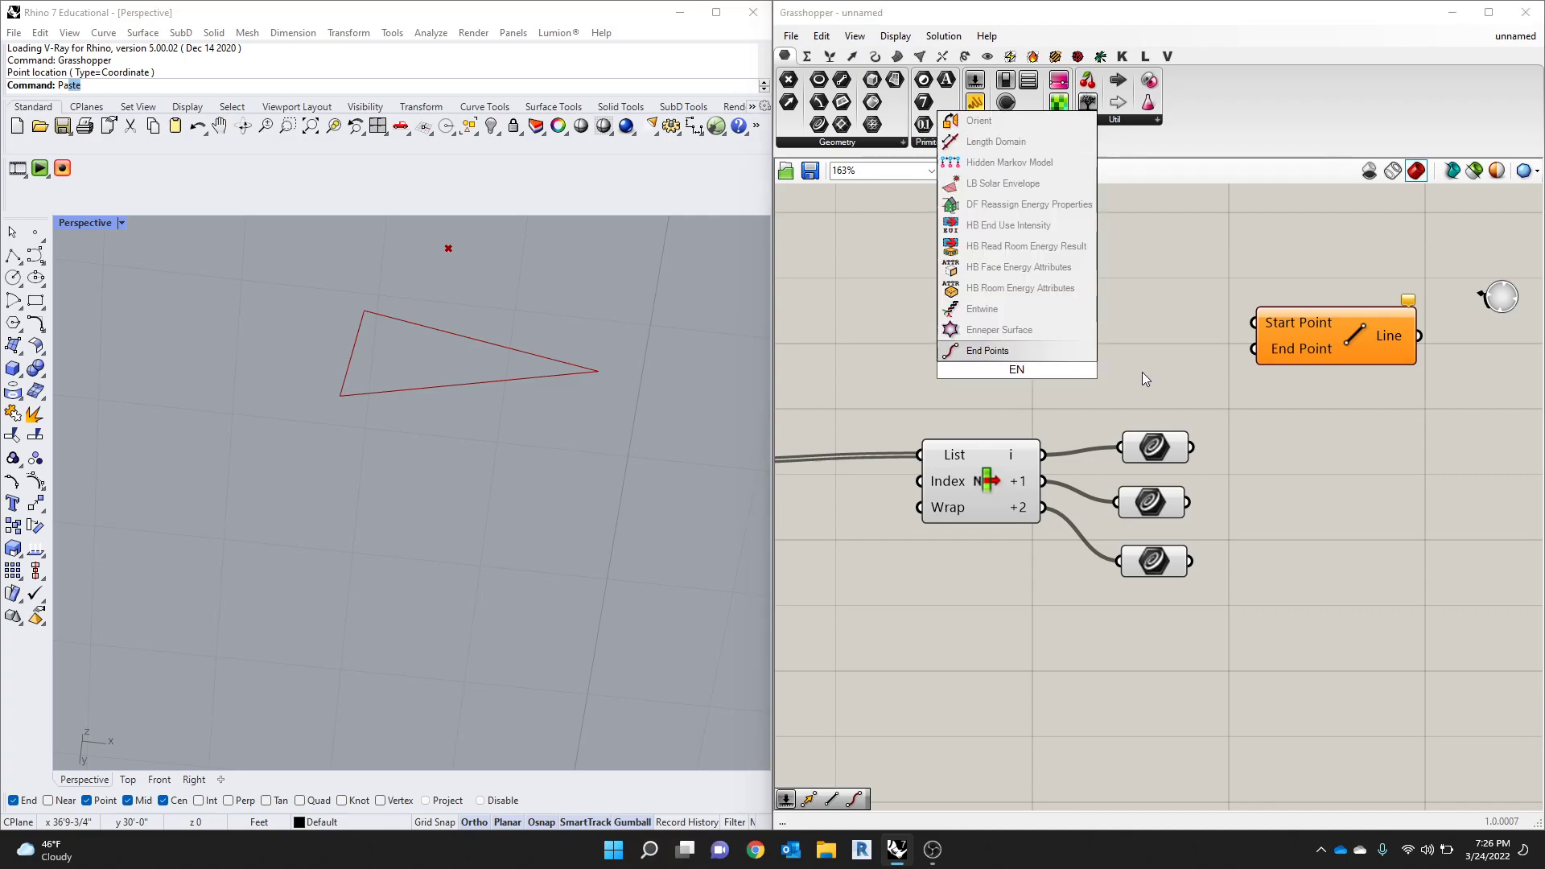
pyautogui.click(978, 350)
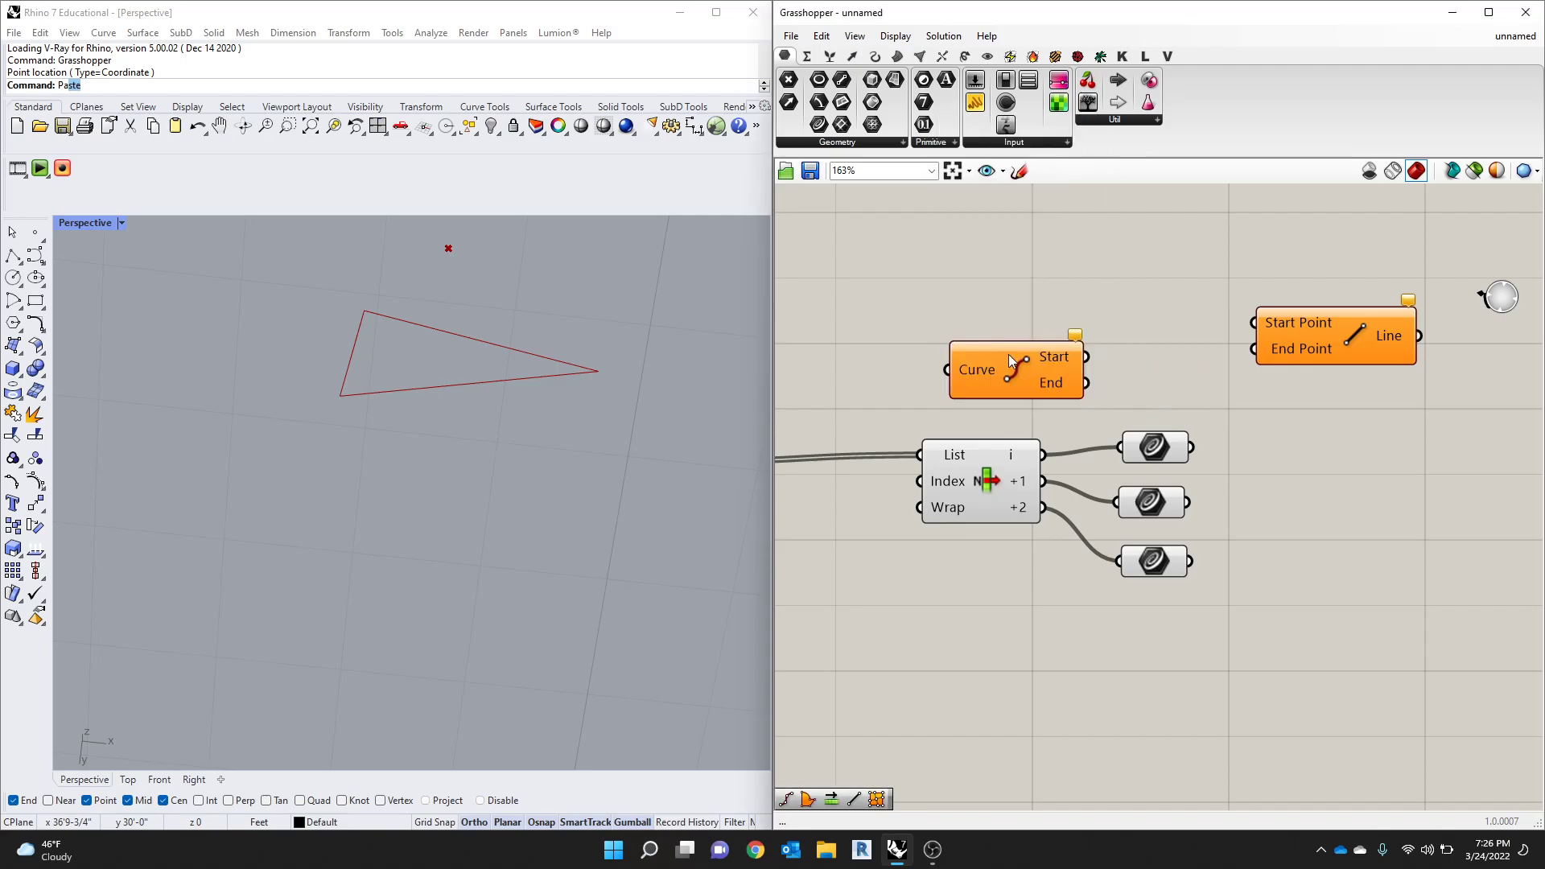
pyautogui.moveTo(1032, 370); pyautogui.dragTo(1148, 346)
pyautogui.scroll(-3, 1151, 351)
pyautogui.scroll(3, 1112, 336)
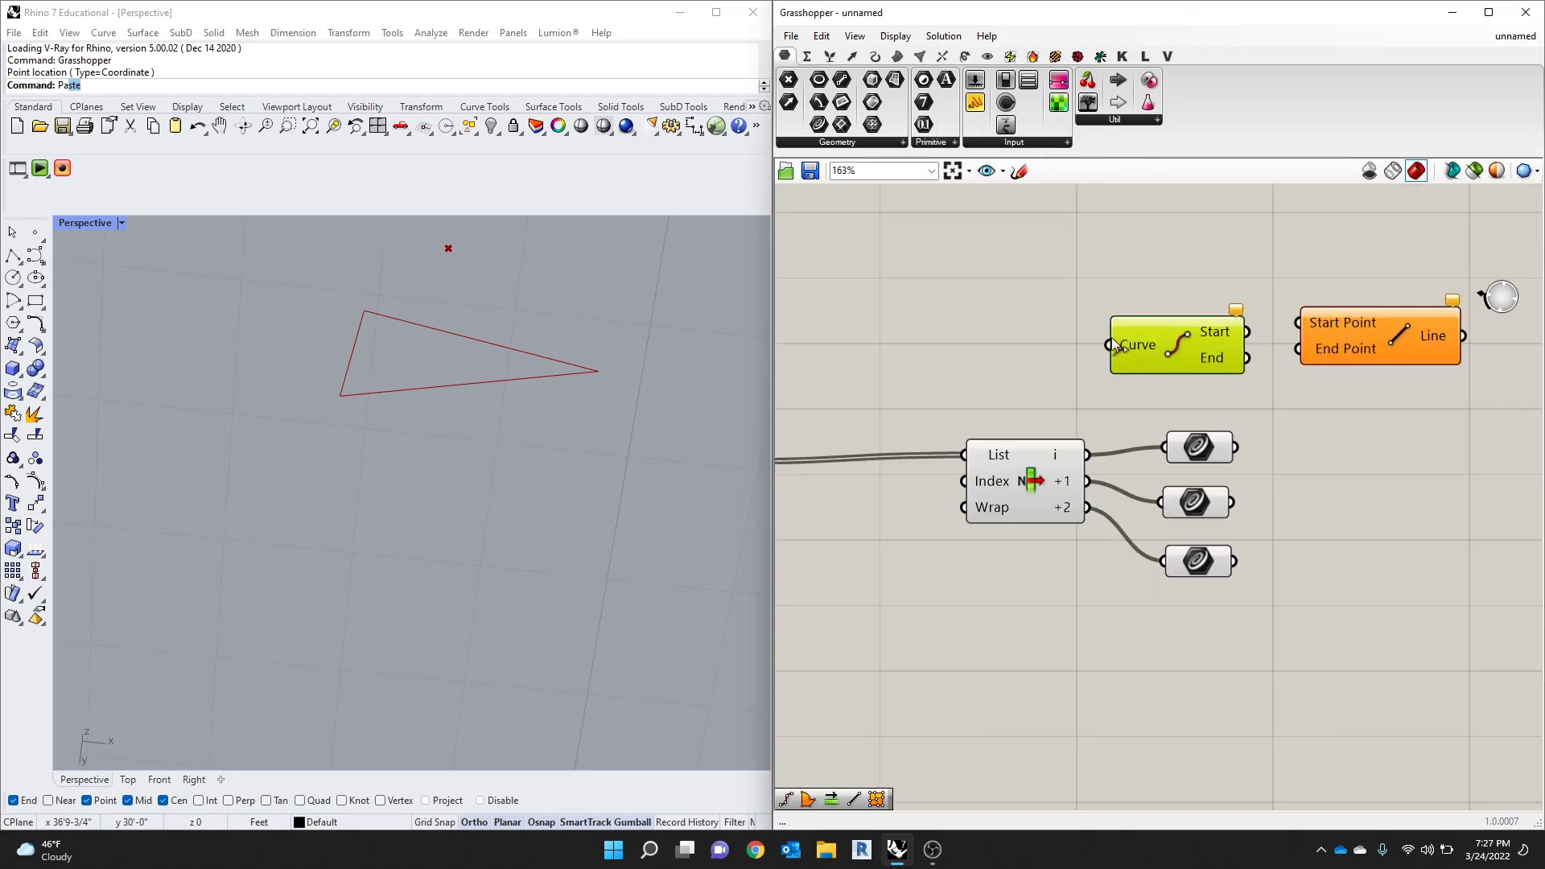
pyautogui.moveTo(1236, 447); pyautogui.dragTo(1108, 346)
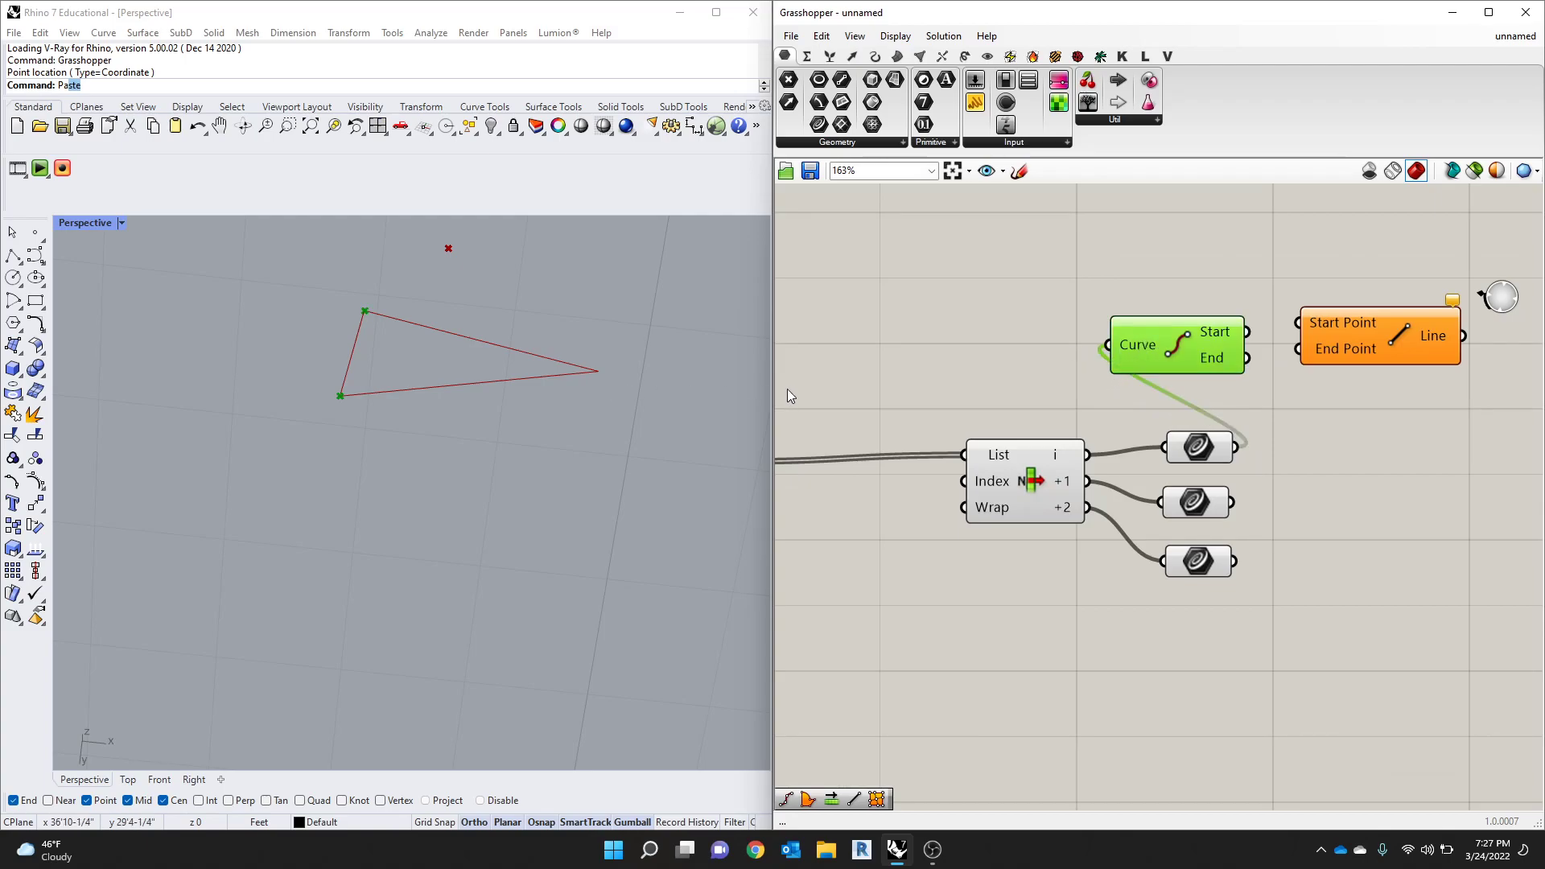
# Step: Copy End Points for the second and third Curve parameters, aligning all three beside their curves with the Line component moved clear
pyautogui.scroll(-3, 787, 389)
pyautogui.scroll(2, 1110, 378)
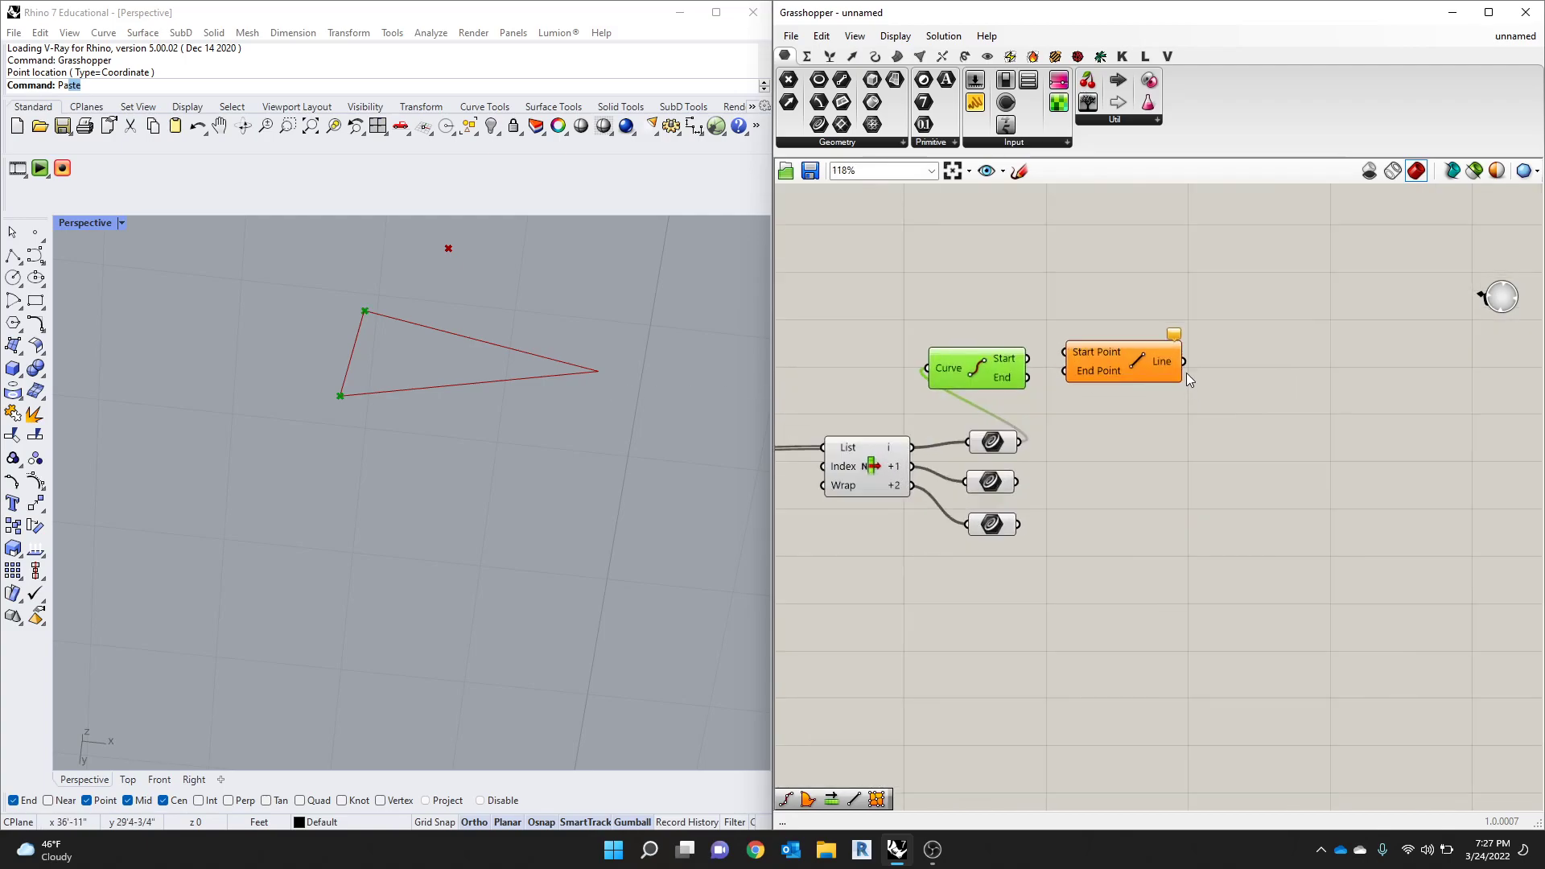
pyautogui.moveTo(1158, 378); pyautogui.dragTo(1334, 395)
pyautogui.moveTo(948, 362); pyautogui.dragTo(1085, 472)
pyautogui.hotkey('ctrl', 'v')
pyautogui.moveTo(1112, 394); pyautogui.dragTo(1087, 524)
pyautogui.moveTo(1104, 379); pyautogui.dragTo(1093, 423)
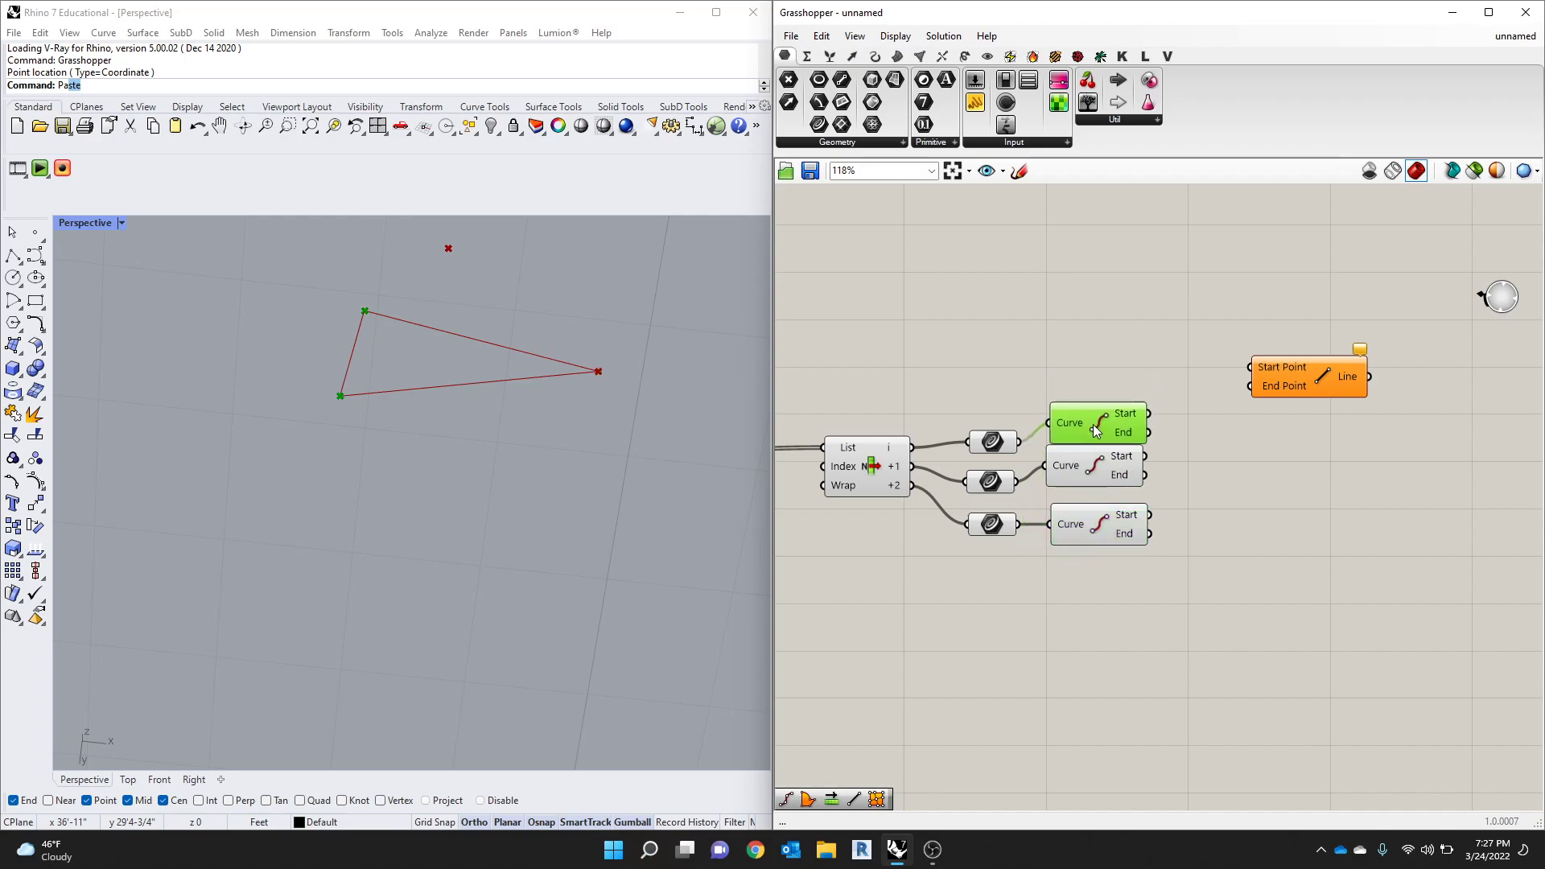
# Step: Space out the three End Points components vertically and relocate the Move component above them, near the Line component
pyautogui.moveTo(1078, 527); pyautogui.dragTo(1073, 542)
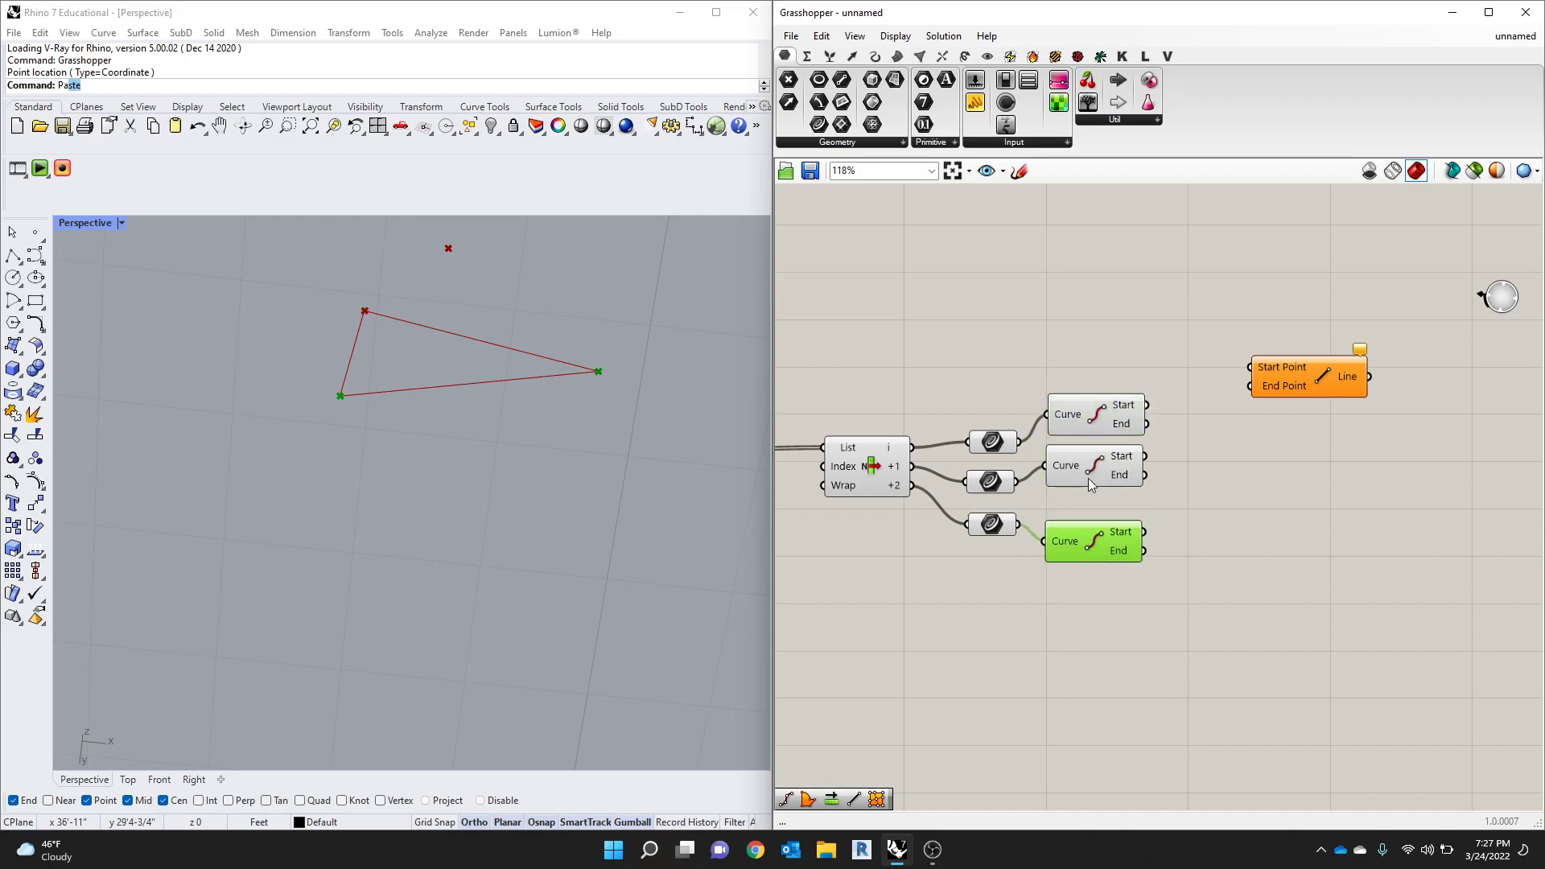
pyautogui.moveTo(1087, 478); pyautogui.dragTo(1085, 486)
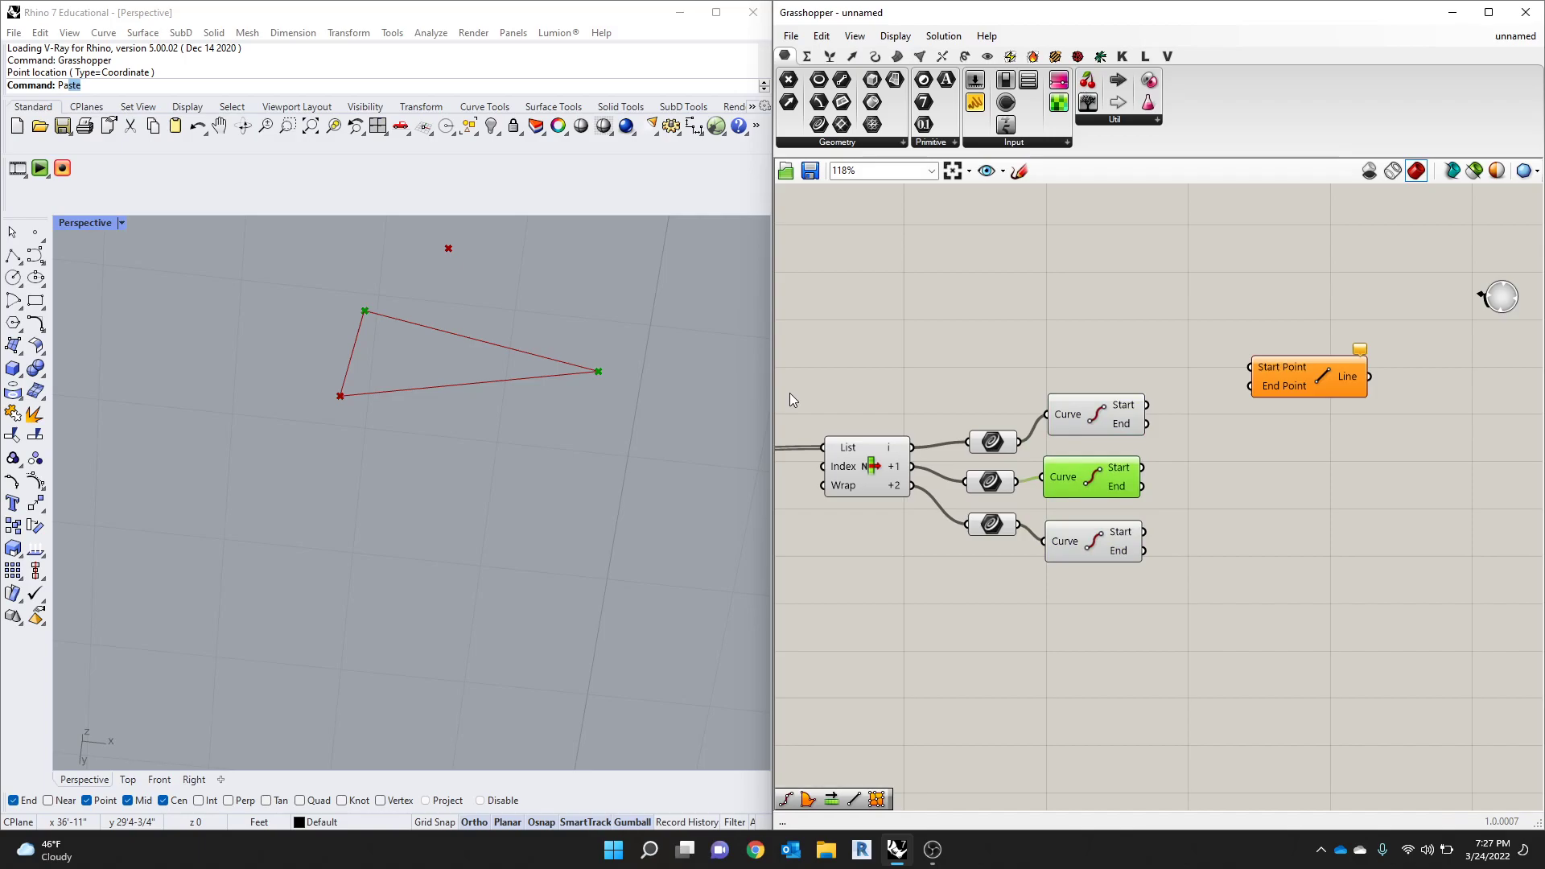
pyautogui.scroll(-3, 1180, 410)
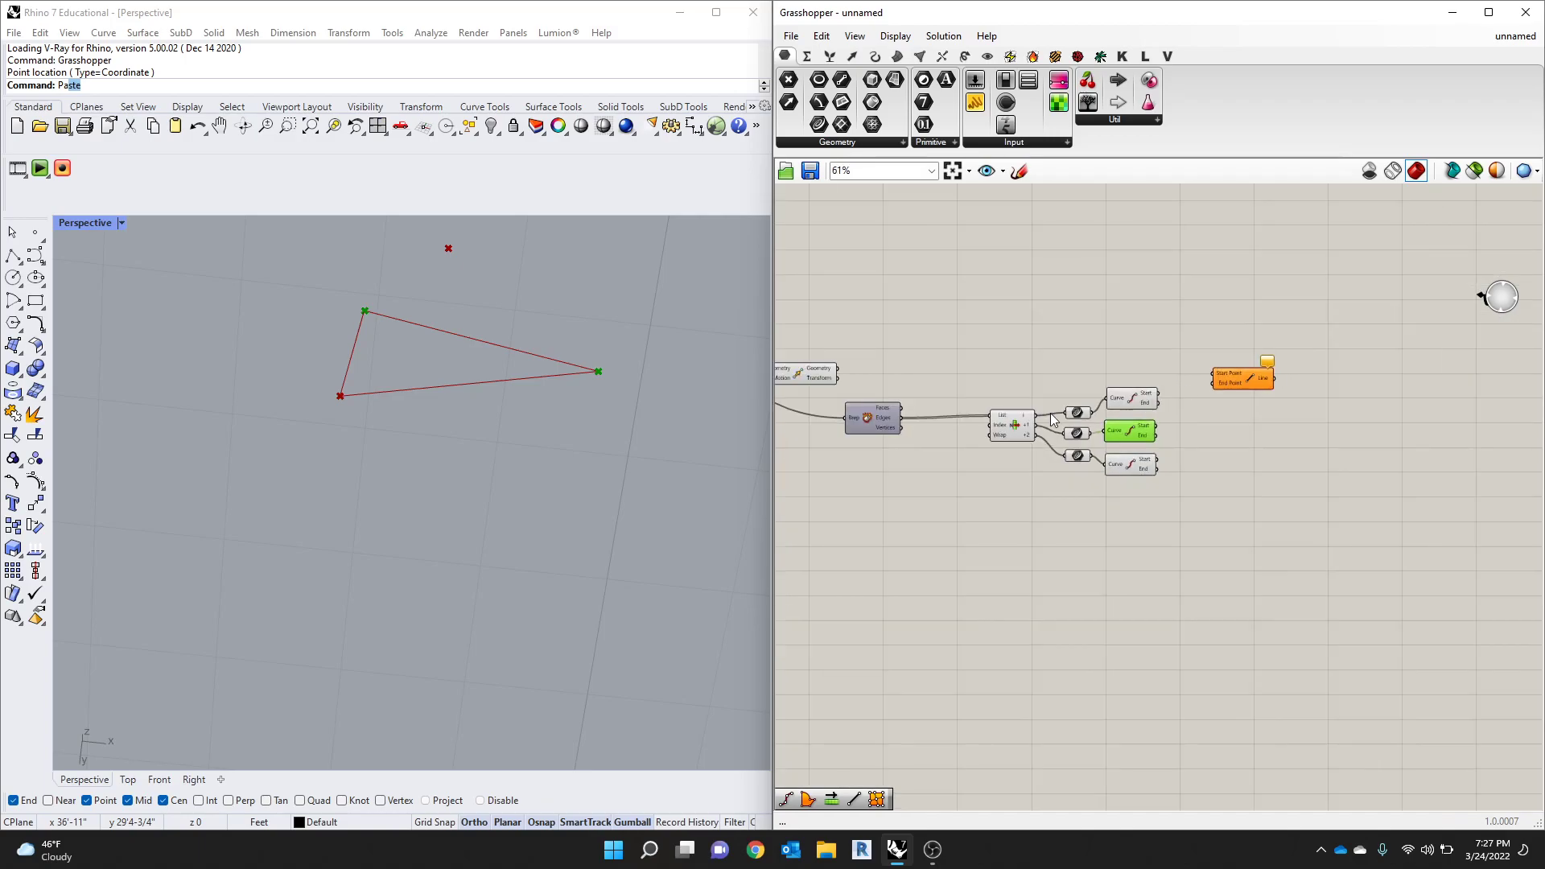
pyautogui.scroll(2, 1010, 409)
pyautogui.scroll(-6, 1168, 360)
pyautogui.scroll(3, 962, 371)
pyautogui.moveTo(1056, 351); pyautogui.dragTo(1025, 372, button='right')
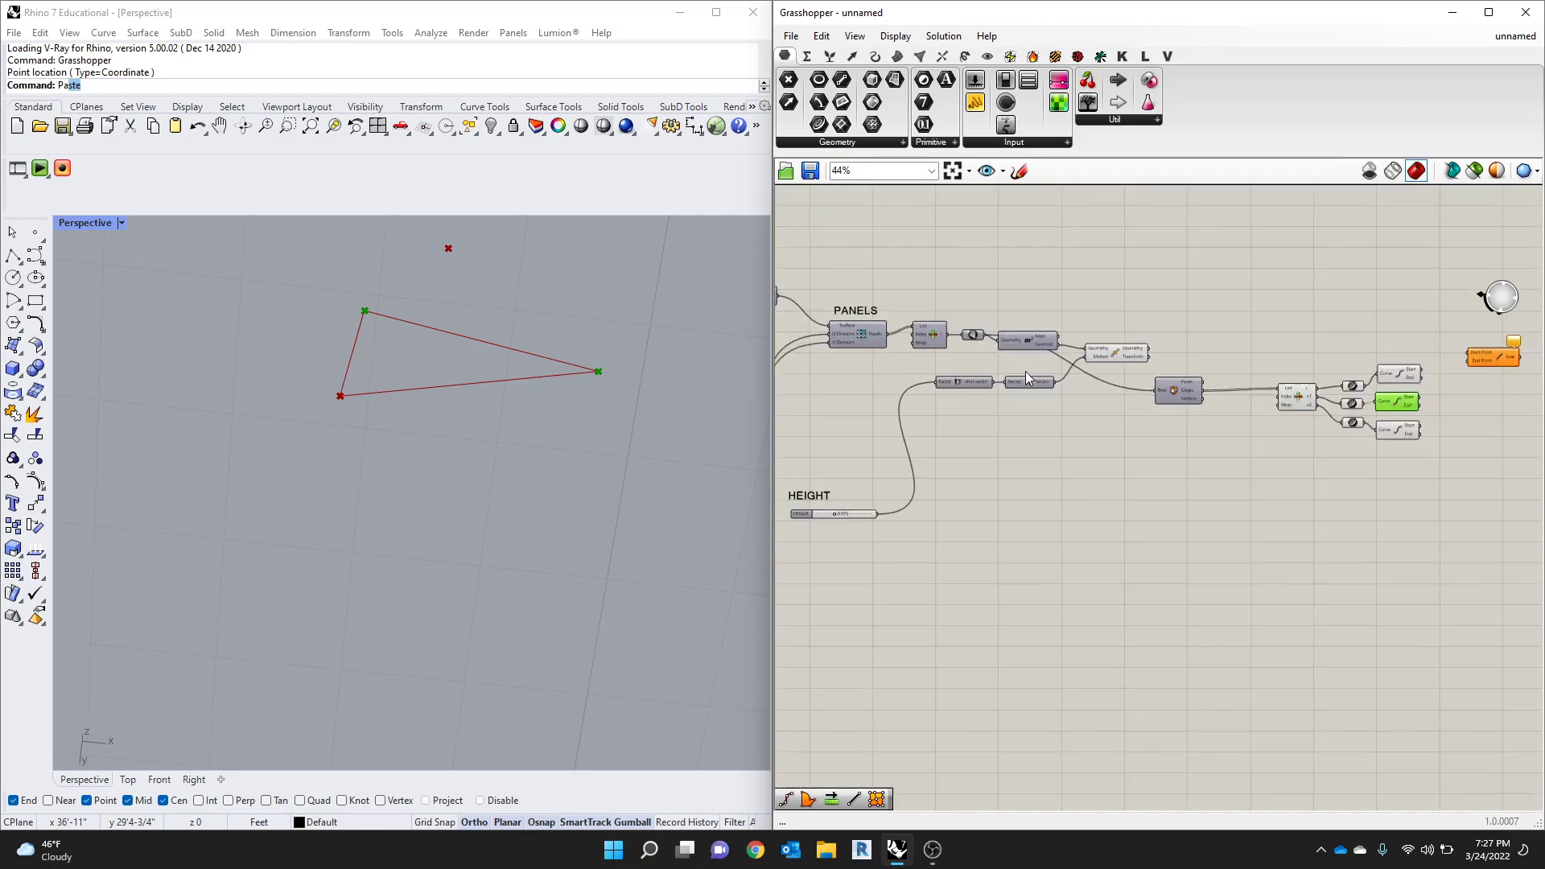
pyautogui.click(1074, 344)
pyautogui.scroll(-1, 1075, 388)
pyautogui.scroll(3, 943, 399)
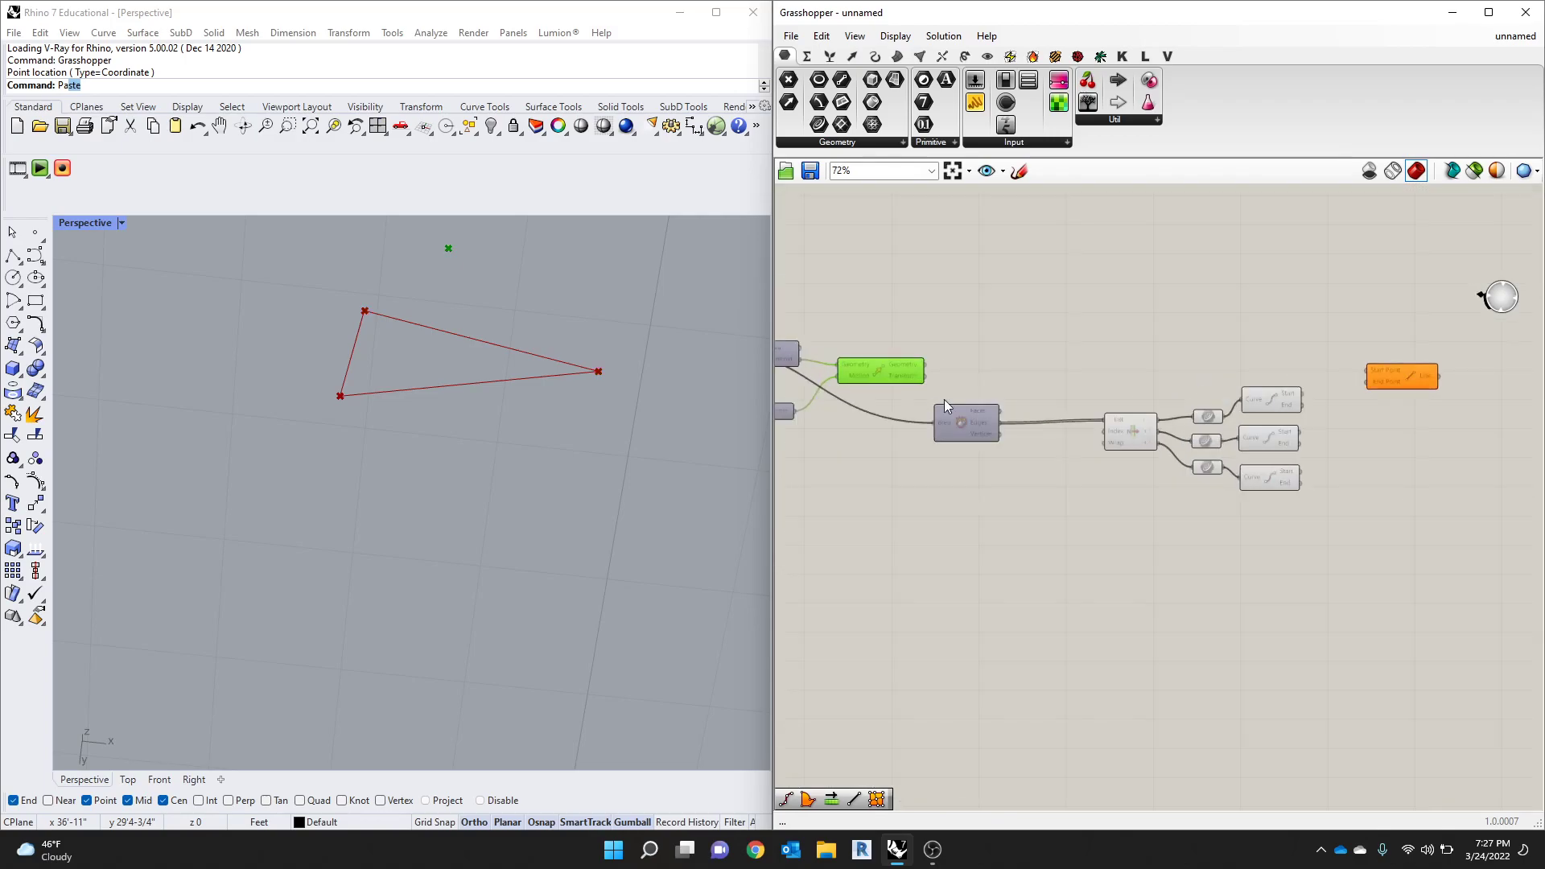
pyautogui.moveTo(890, 370); pyautogui.dragTo(1257, 350)
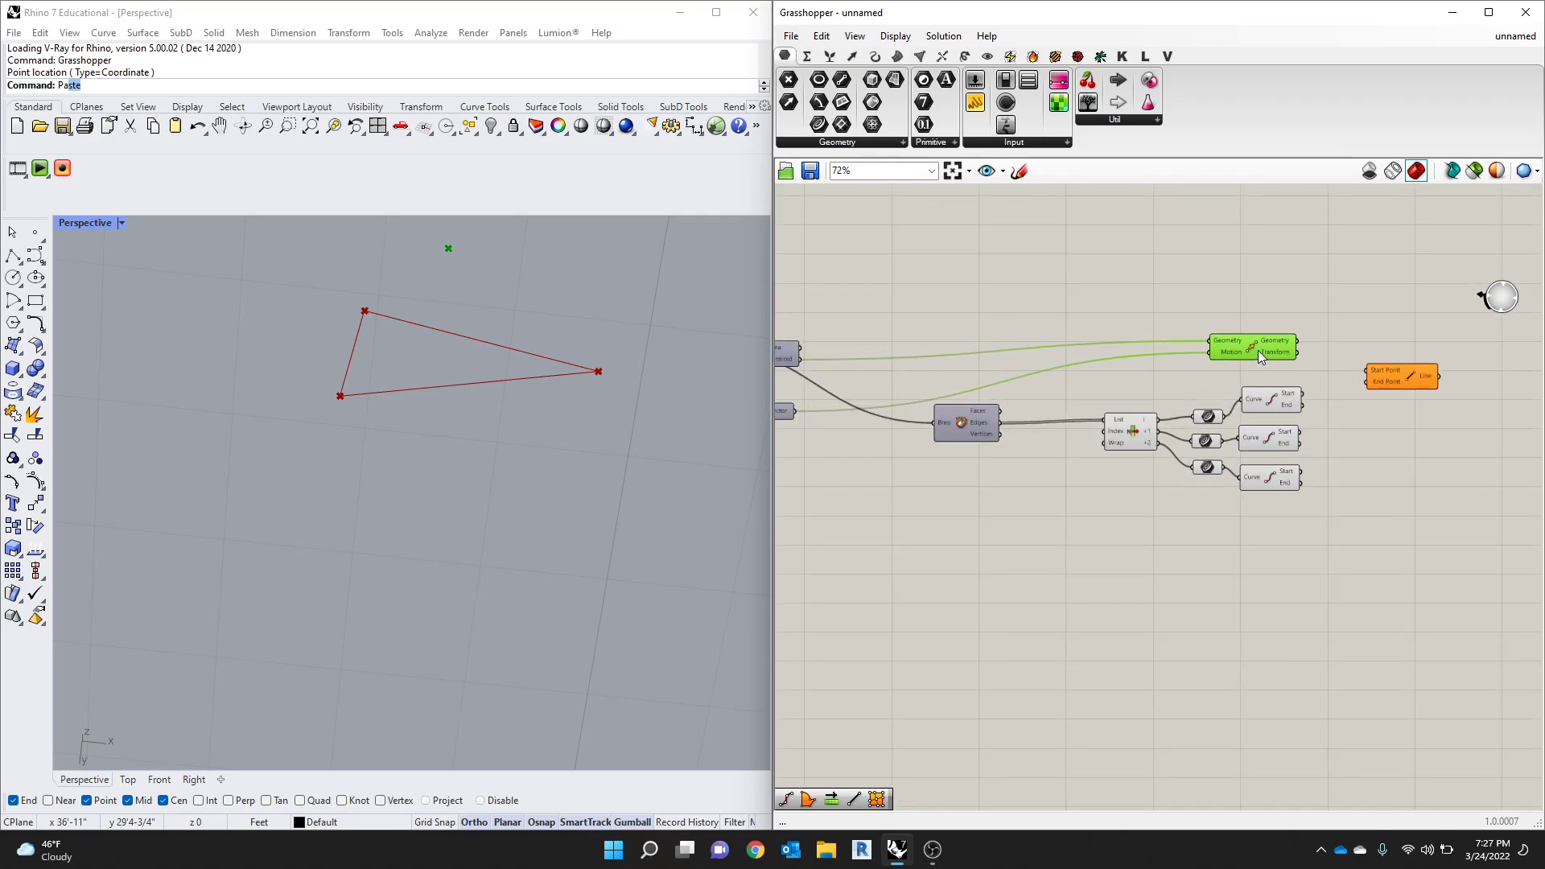
pyautogui.scroll(-1, 1368, 446)
pyautogui.scroll(3, 1363, 403)
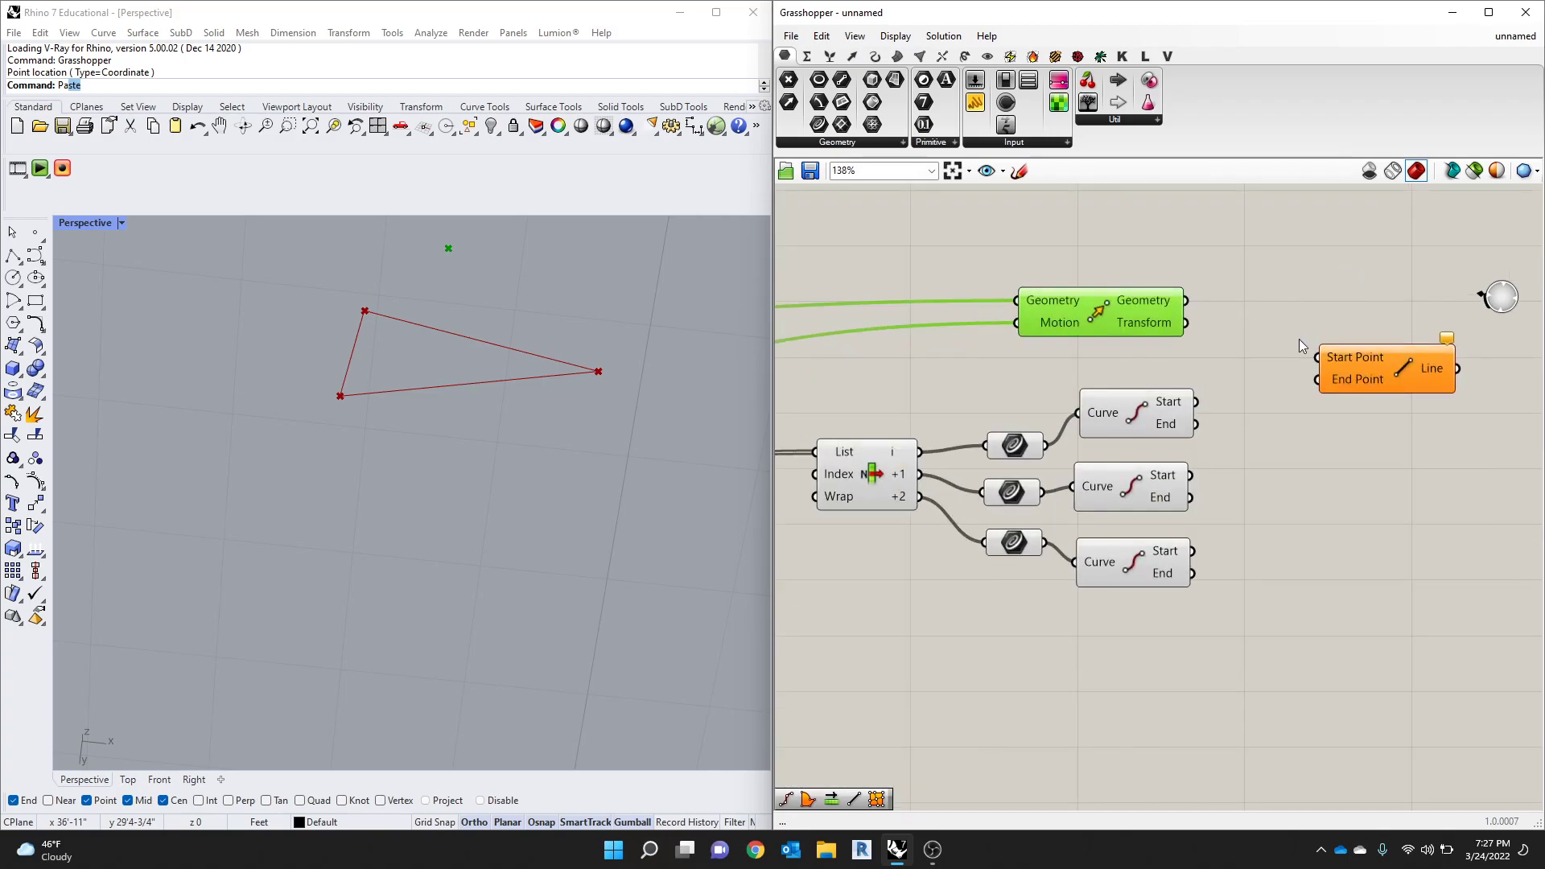
pyautogui.scroll(-1, 1160, 325)
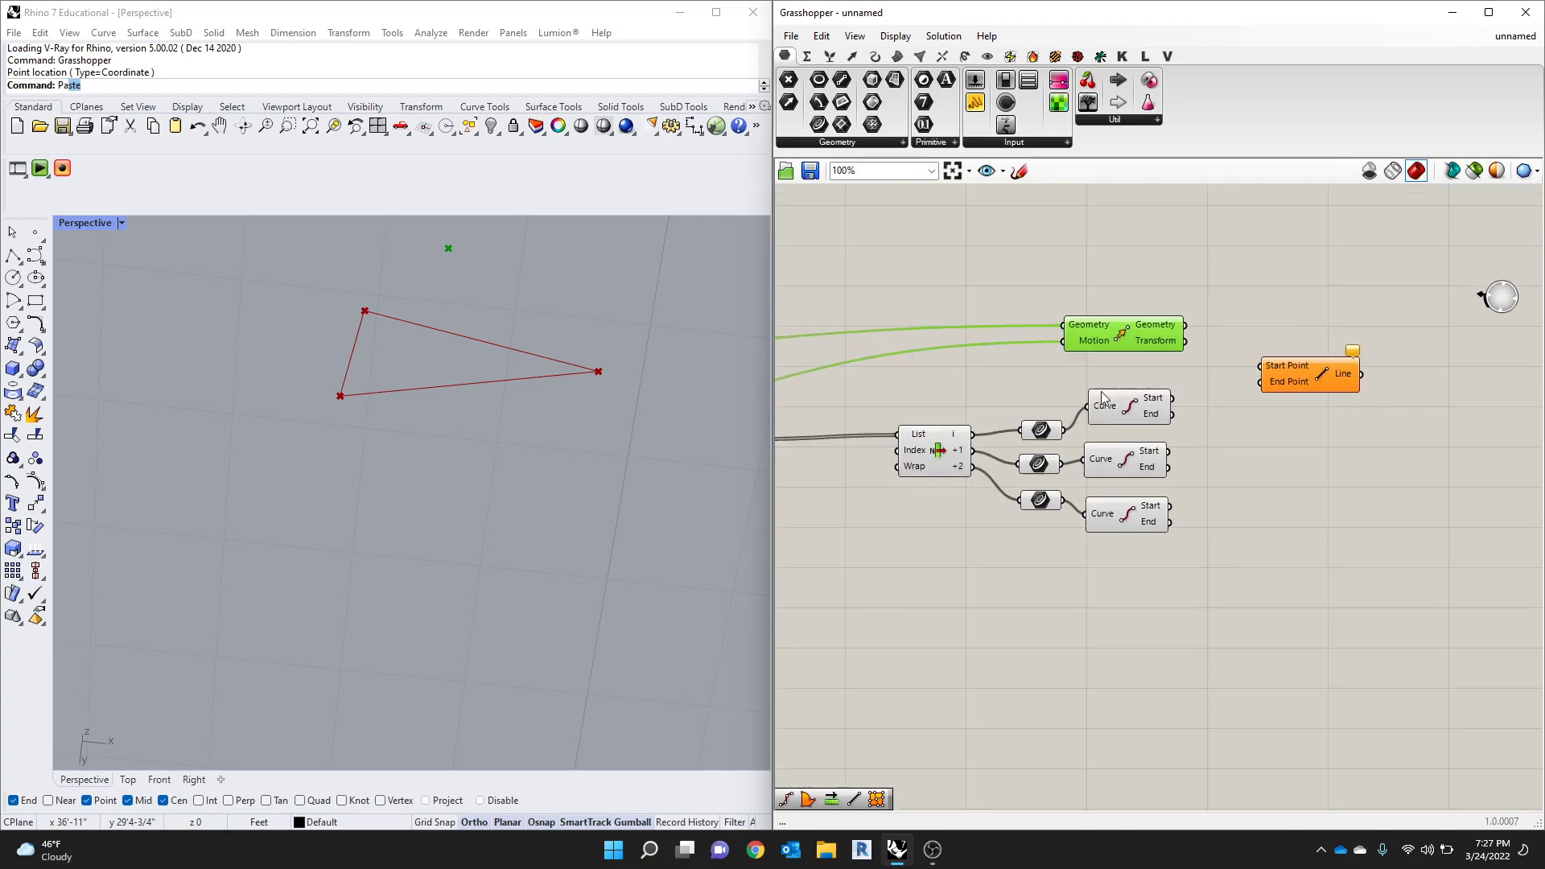
# Step: Connect the first End Points' Start output to the Line's Start Point and the Move component's Geometry output to its End Point
pyautogui.scroll(3, 1229, 383)
pyautogui.click(1231, 374)
pyautogui.scroll(-1, 1237, 371)
pyautogui.click(1180, 324)
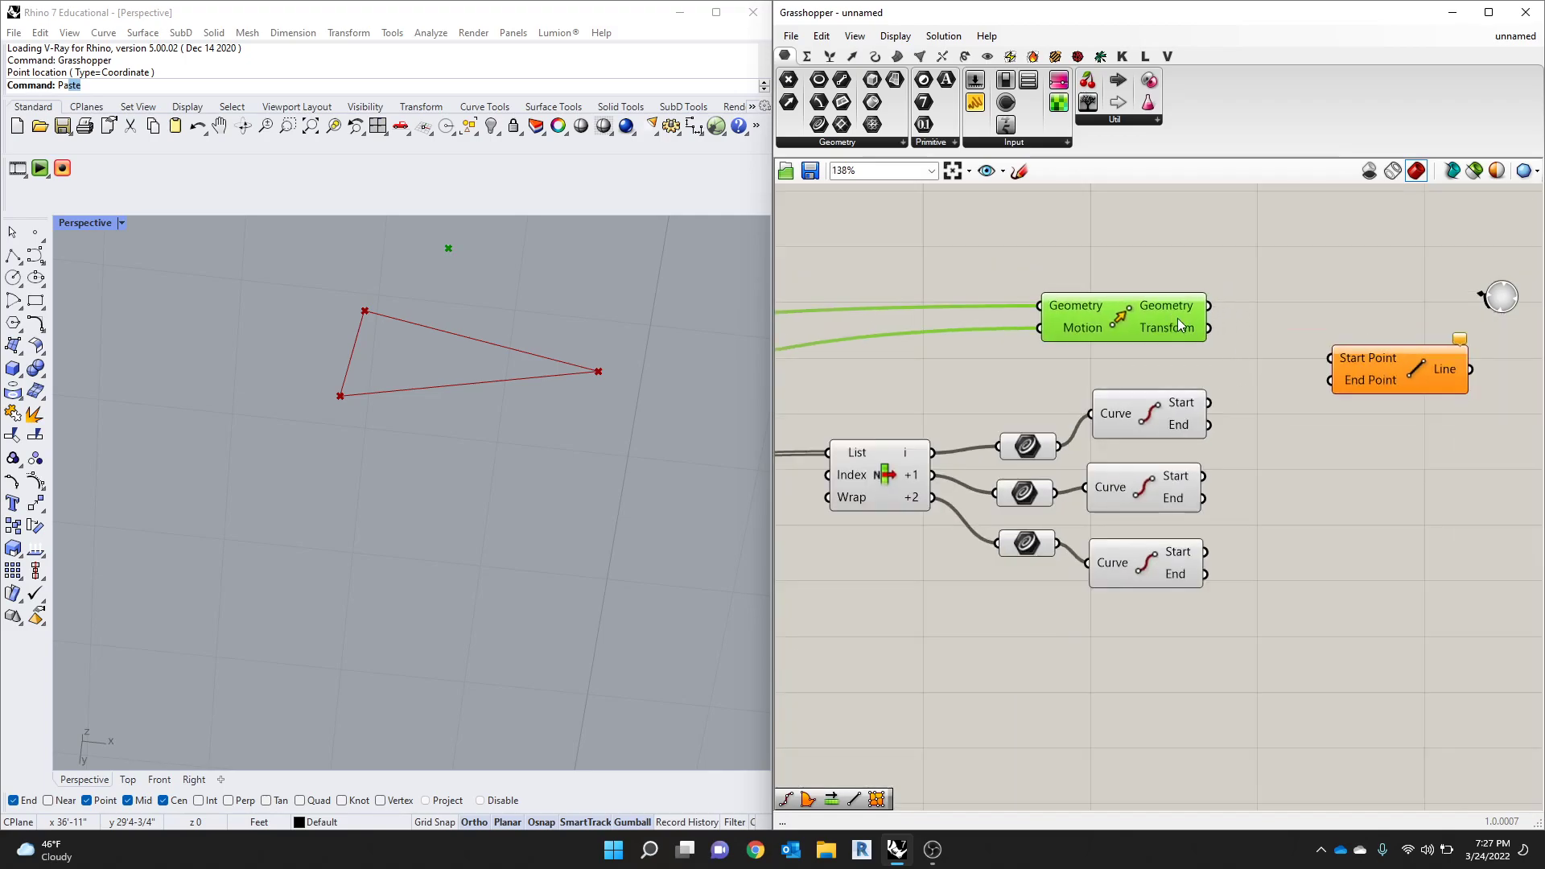
pyautogui.click(1184, 413)
pyautogui.scroll(2, 1183, 431)
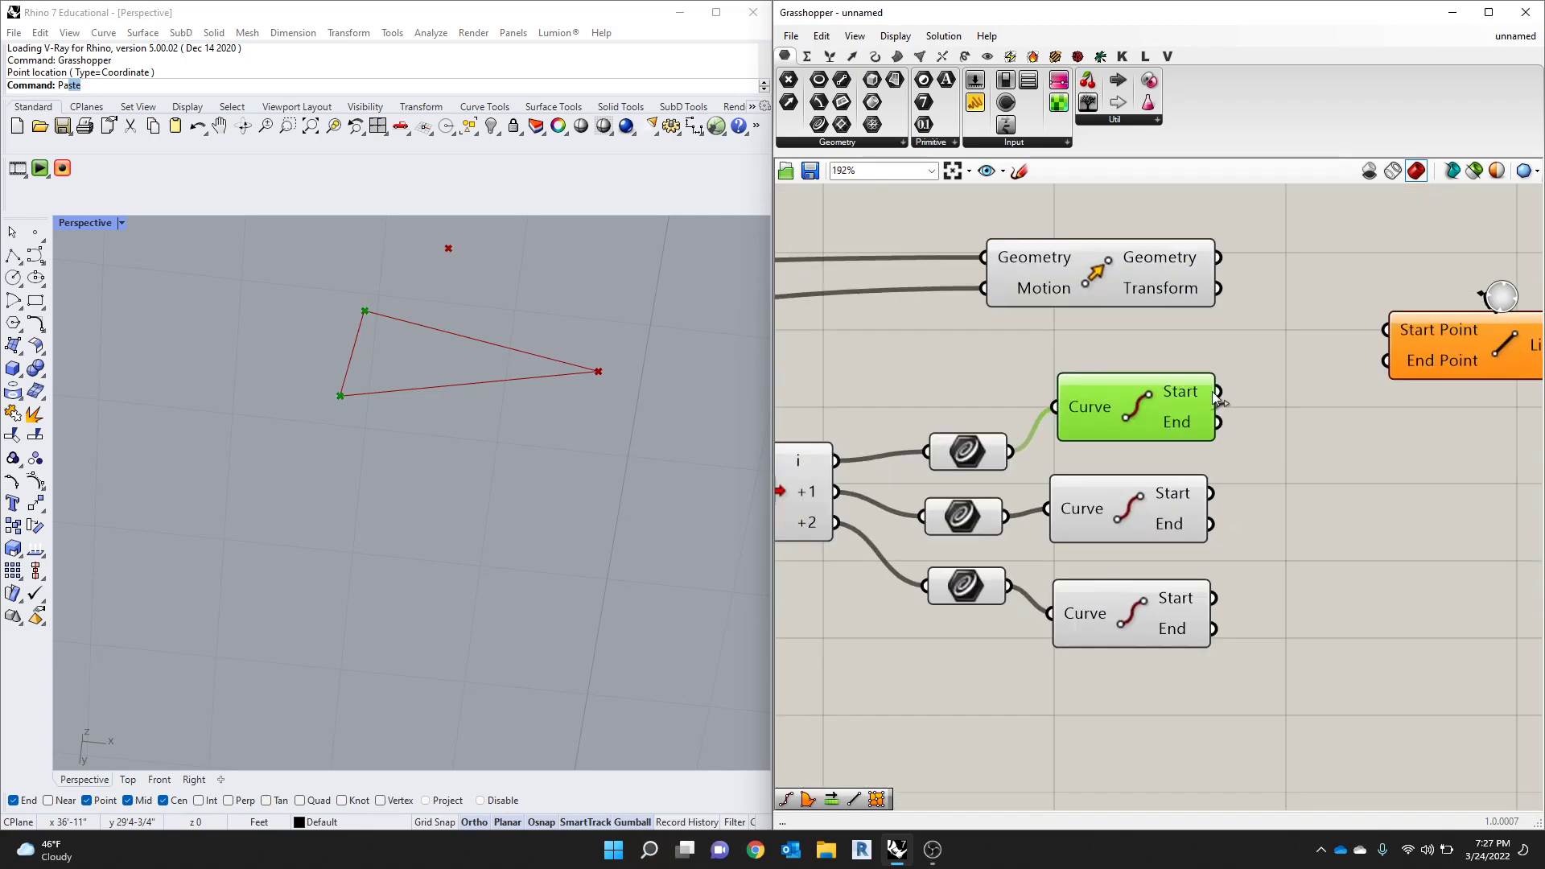
pyautogui.moveTo(1169, 413); pyautogui.dragTo(1386, 330)
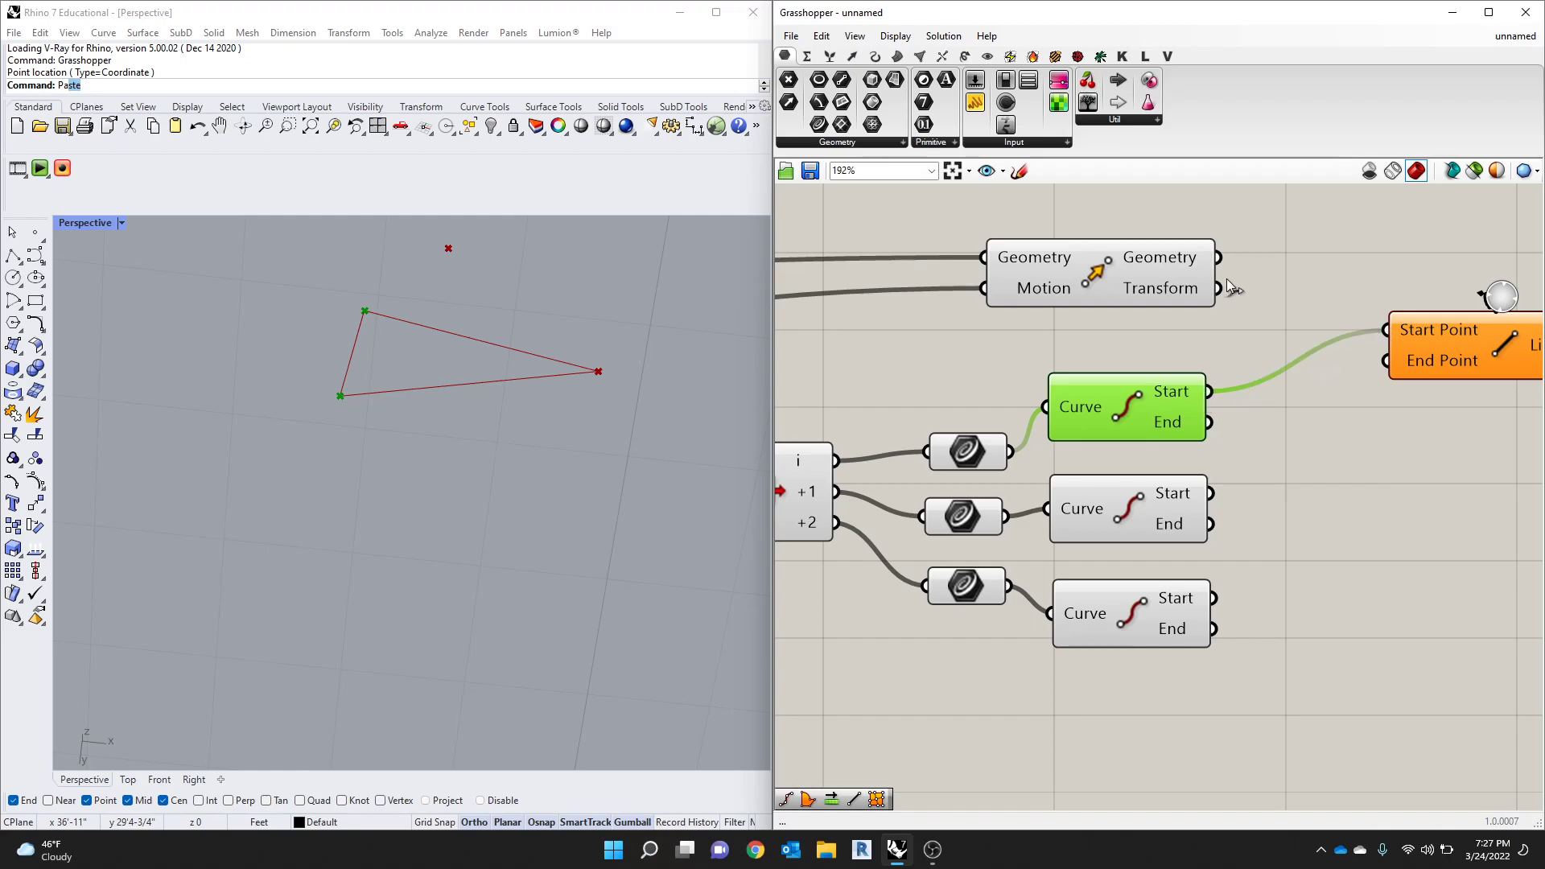
pyautogui.moveTo(1219, 288); pyautogui.dragTo(1372, 365)
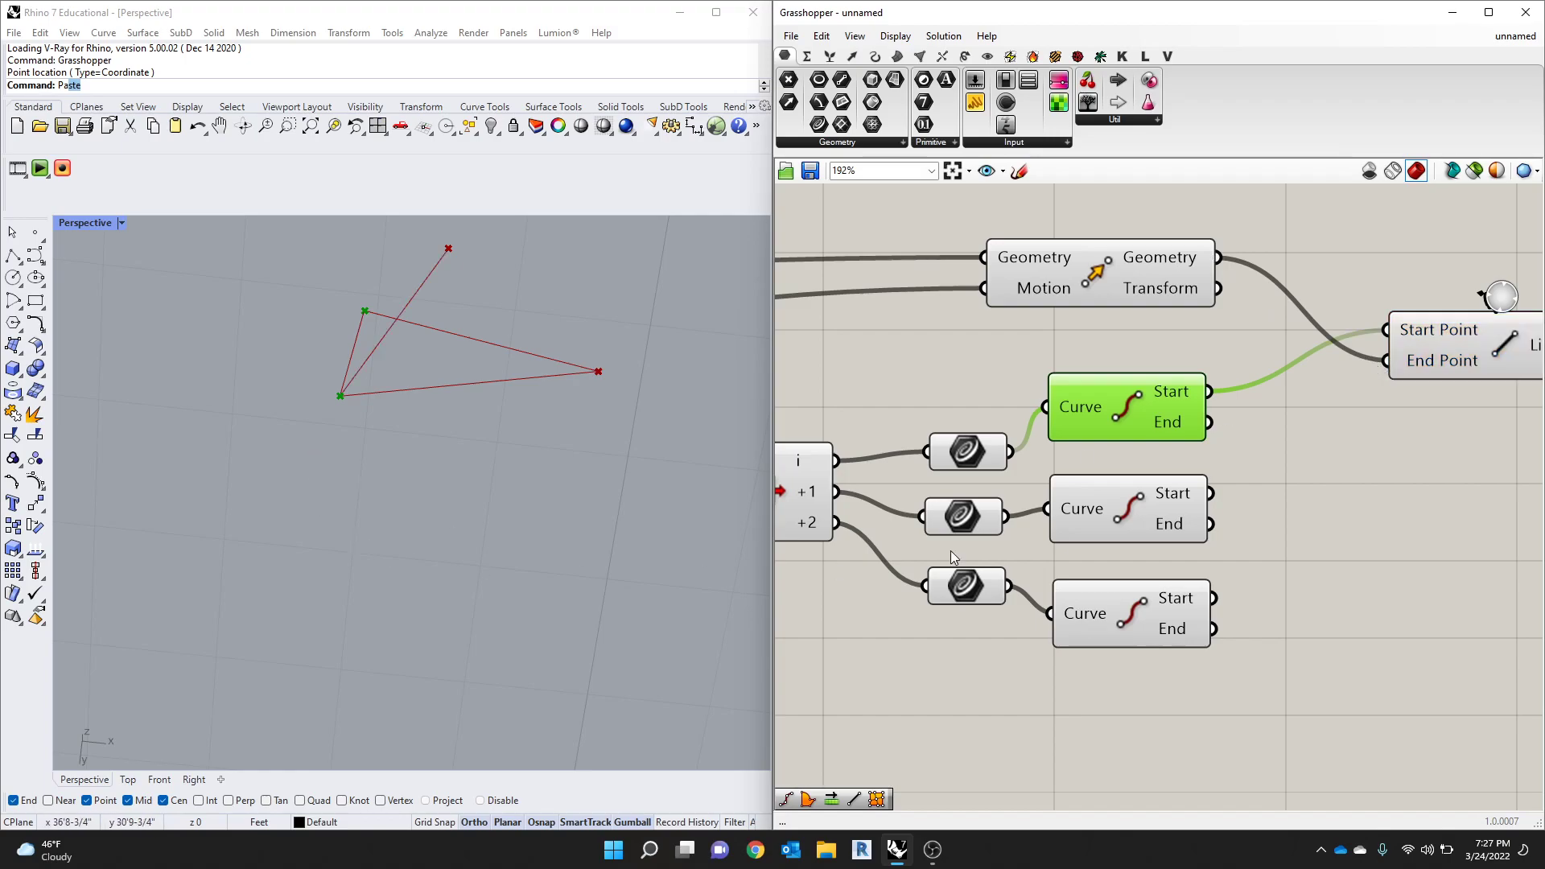
# Step: Copy the Line component below the original and connect the first End Points' End output to the copy's Start Point
pyautogui.keyDown('alt'); pyautogui.moveTo(1469, 347); pyautogui.dragTo(1442, 462); pyautogui.keyUp('alt')
pyautogui.moveTo(1207, 424); pyautogui.dragTo(1381, 436)
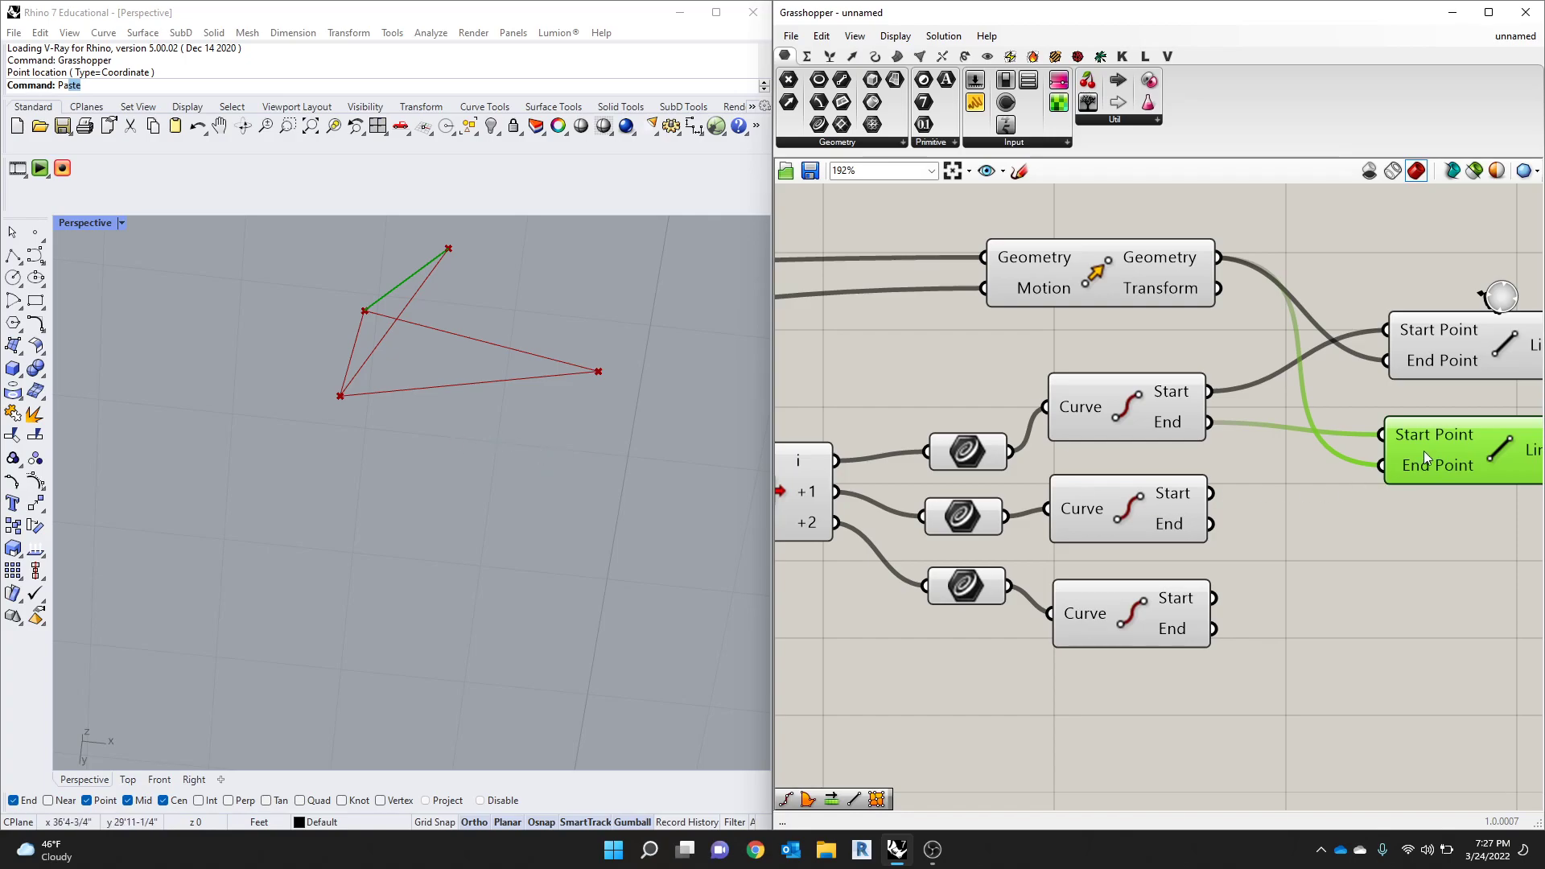
pyautogui.moveTo(552, 361); pyautogui.dragTo(519, 377, button='right')
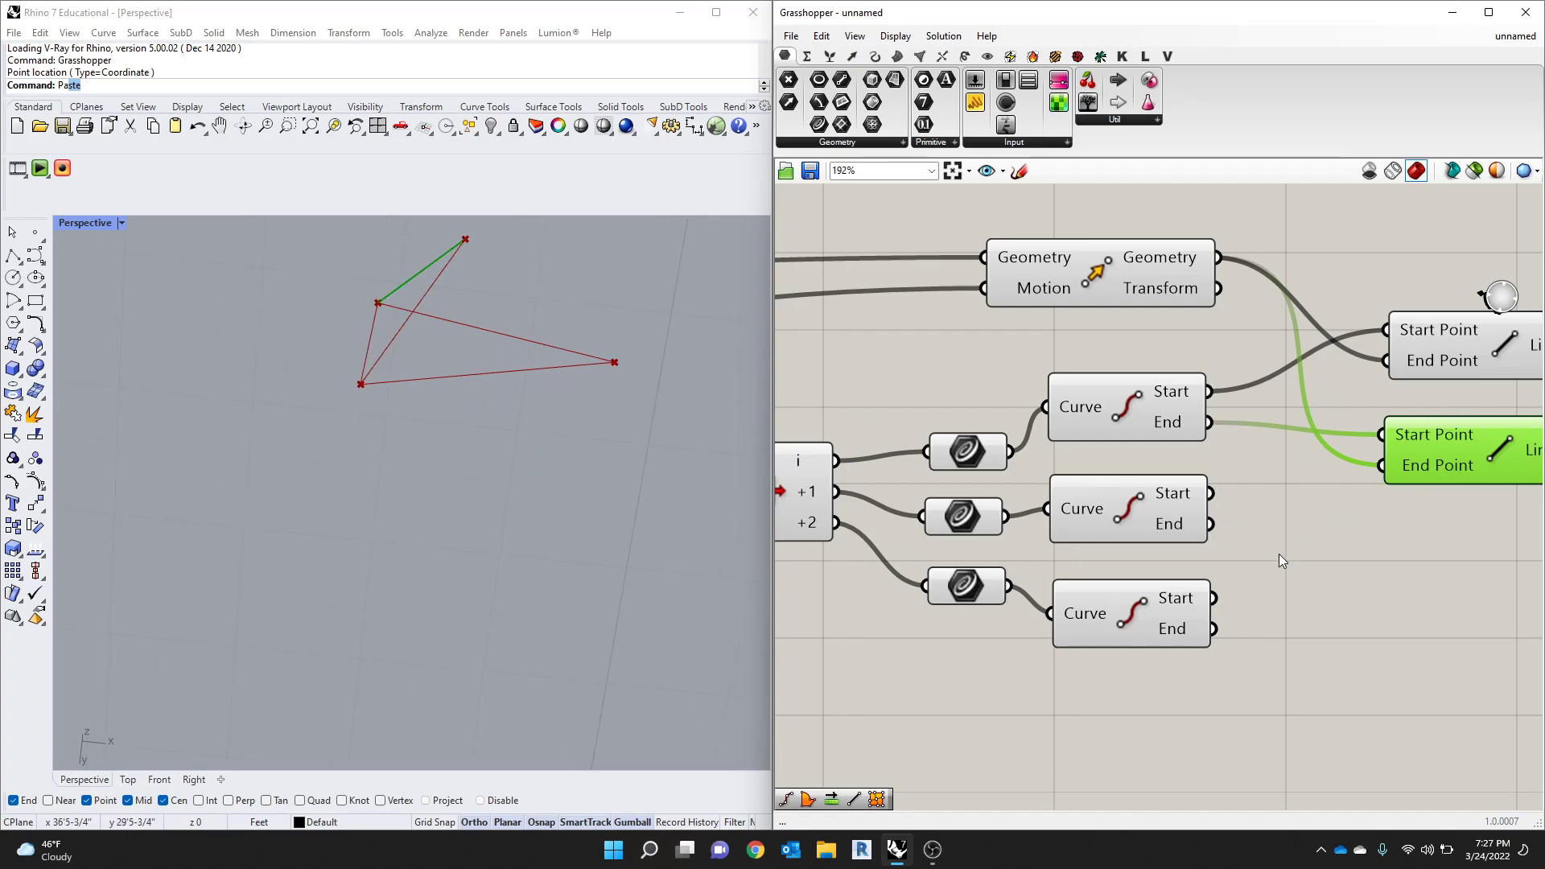
# Step: Copy a third Line component and feed its Start Point from the second End Points' End output instead of the first's
pyautogui.scroll(-1, 1277, 554)
pyautogui.moveTo(1474, 481); pyautogui.dragTo(1417, 506, button='right')
pyautogui.keyDown('alt'); pyautogui.moveTo(1376, 503); pyautogui.dragTo(1383, 597); pyautogui.keyUp('alt')
pyautogui.click(1070, 536)
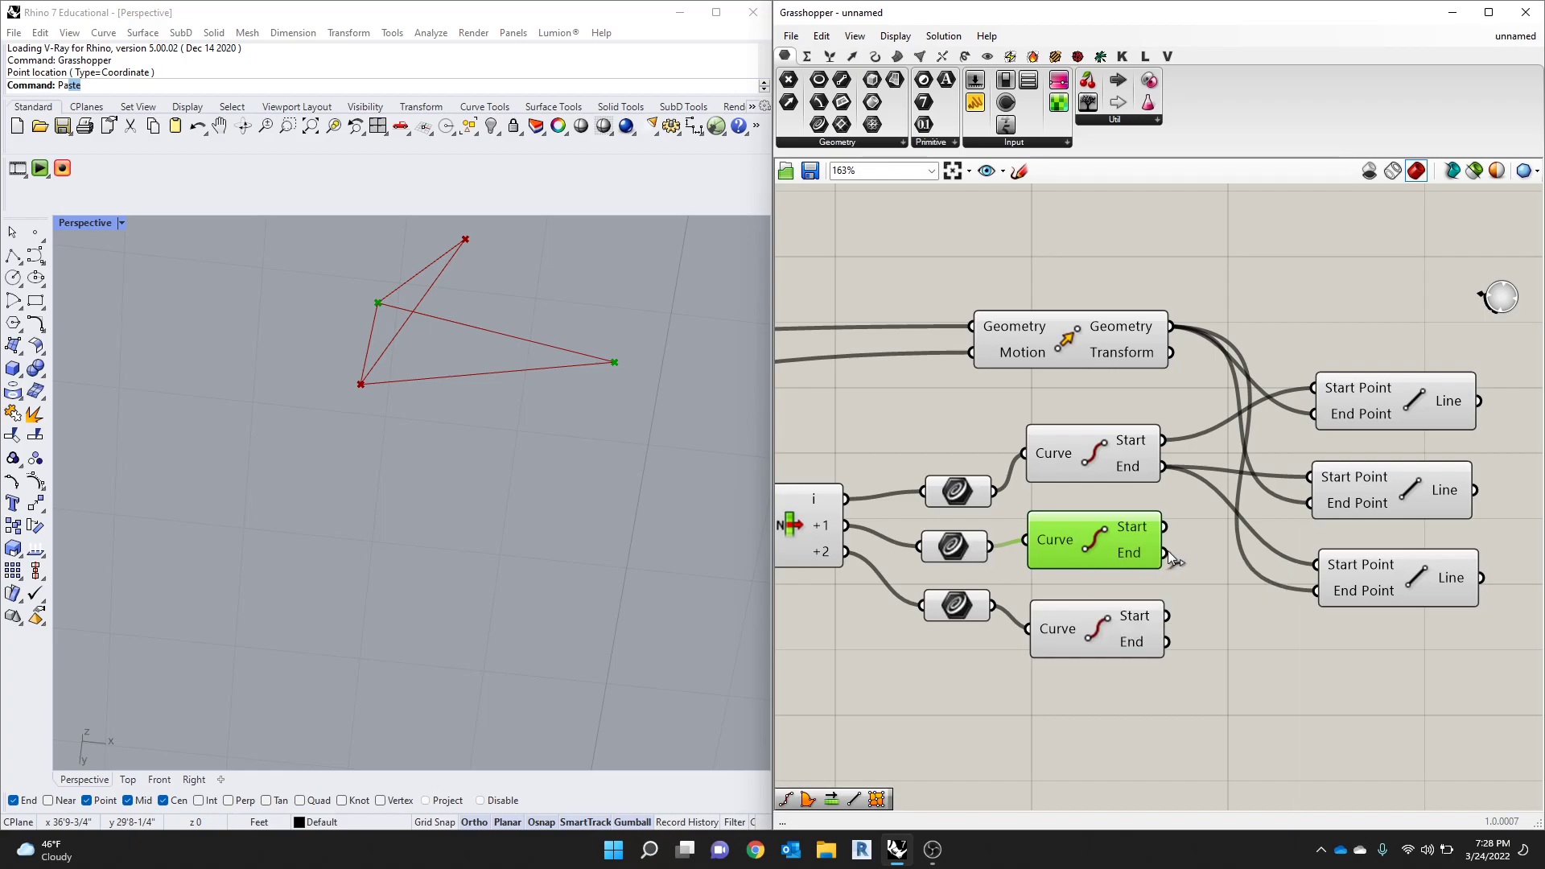
pyautogui.click(1124, 467)
pyautogui.moveTo(1123, 465); pyautogui.dragTo(1120, 460)
pyautogui.moveTo(1163, 552); pyautogui.dragTo(1321, 568)
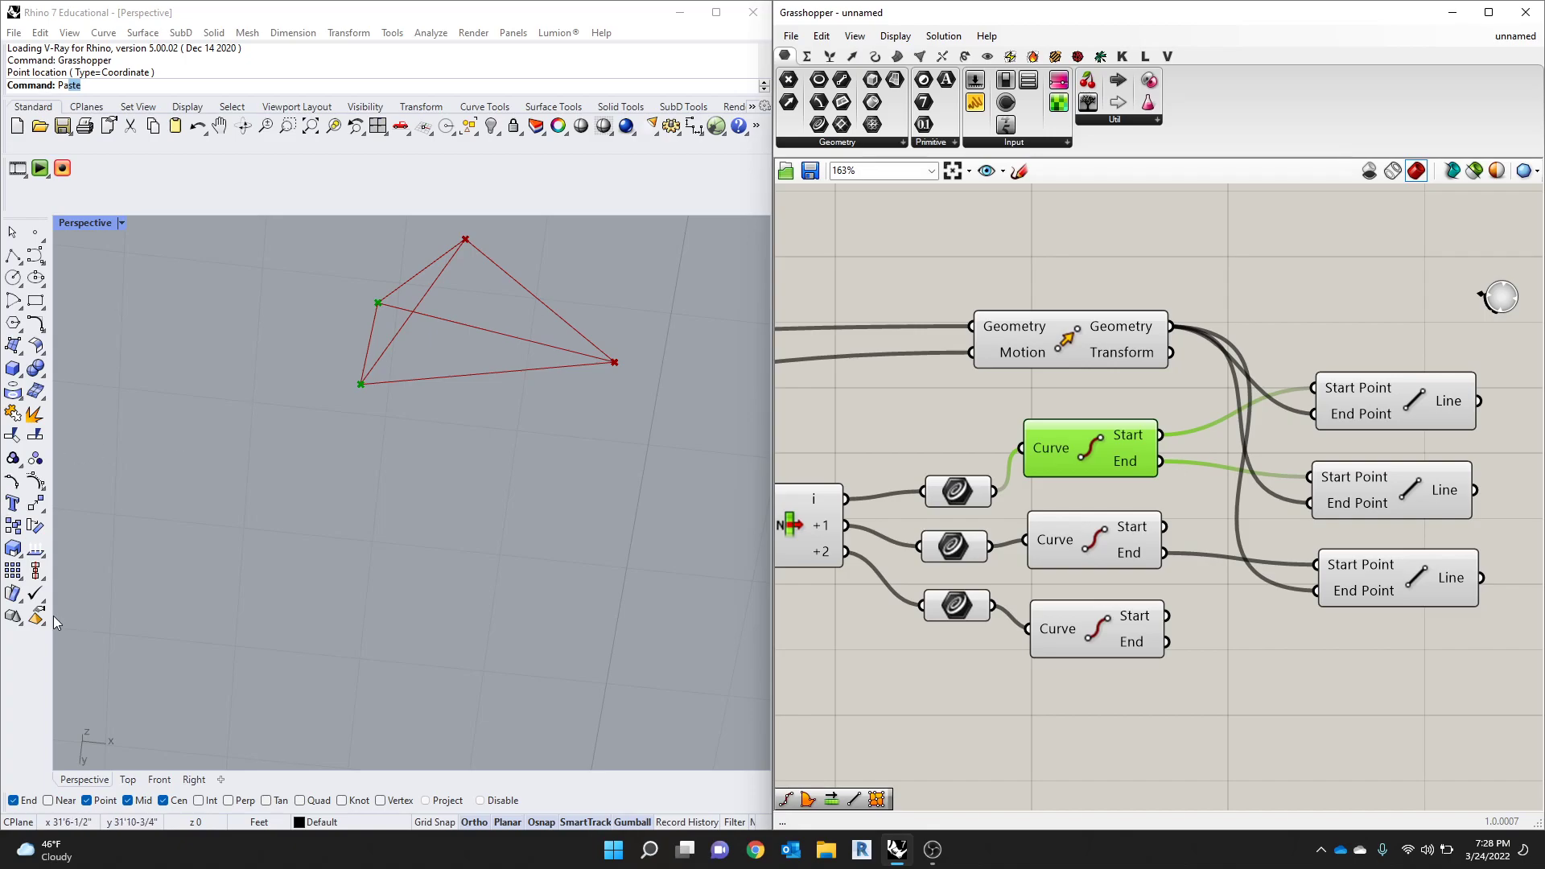
# Step: Delete the third End Points component and realign the remaining two beside the Curve parameters
pyautogui.click(1094, 648)
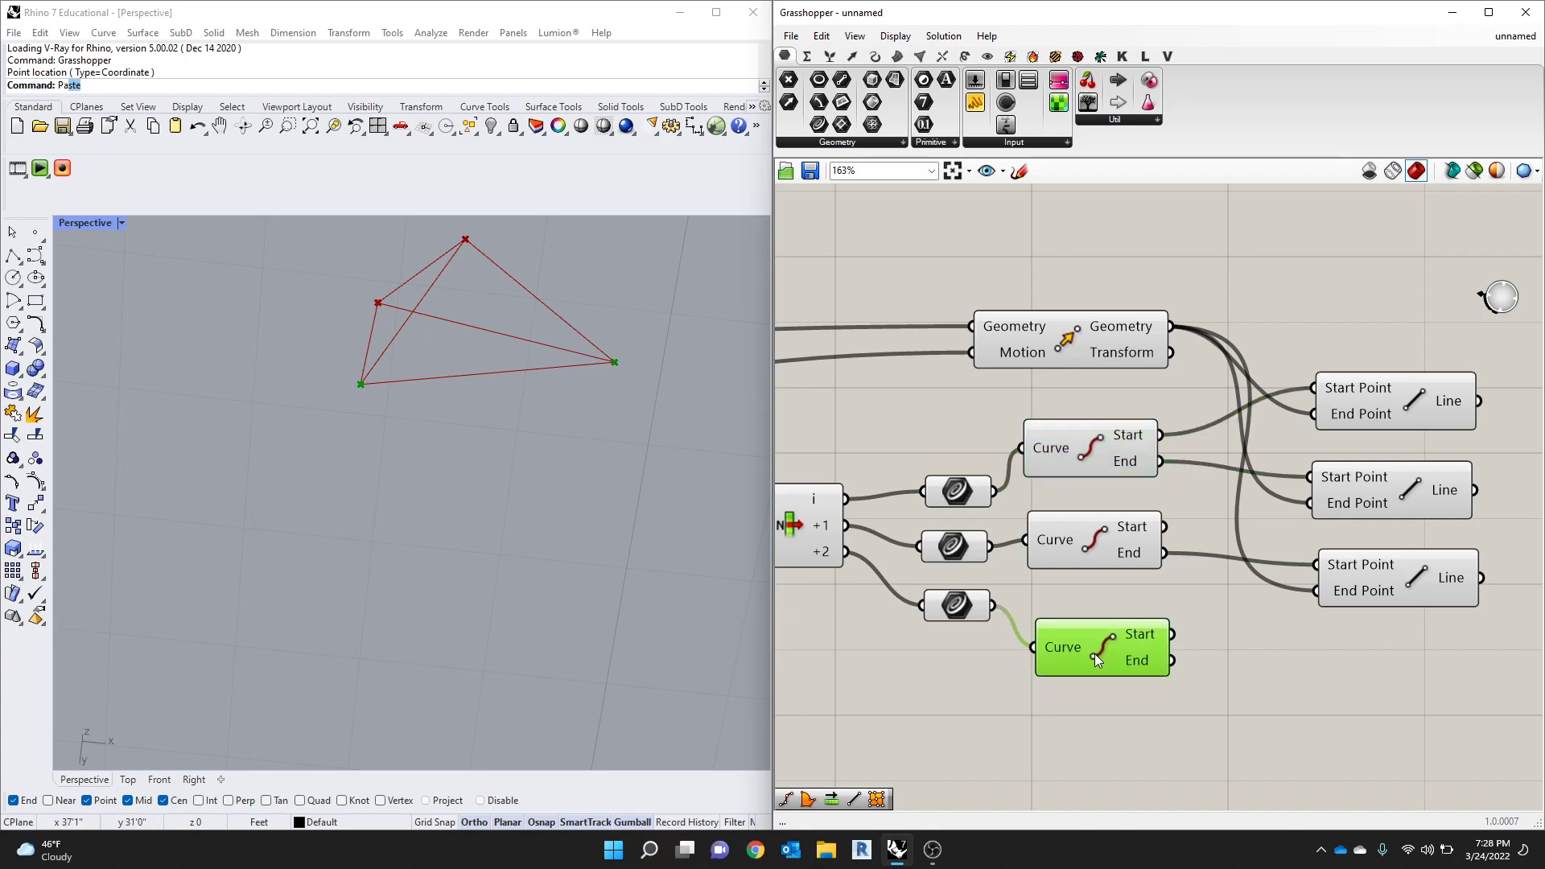
pyautogui.press('Delete')
pyautogui.moveTo(972, 450); pyautogui.dragTo(910, 655)
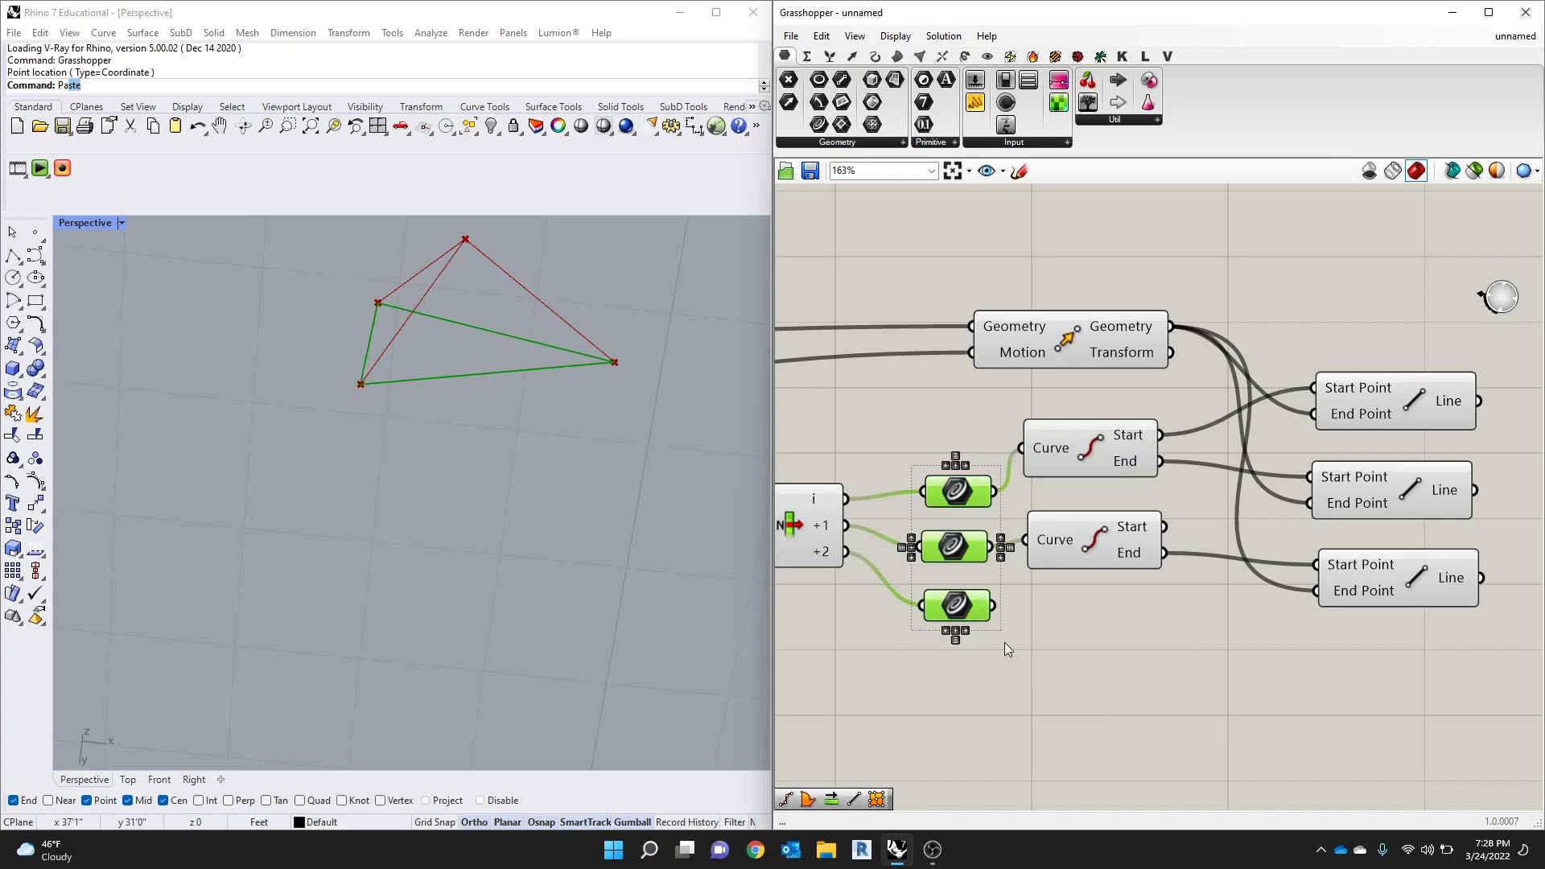
pyautogui.click(1082, 624)
pyautogui.moveTo(1108, 675); pyautogui.dragTo(1098, 489)
pyautogui.click(1100, 412)
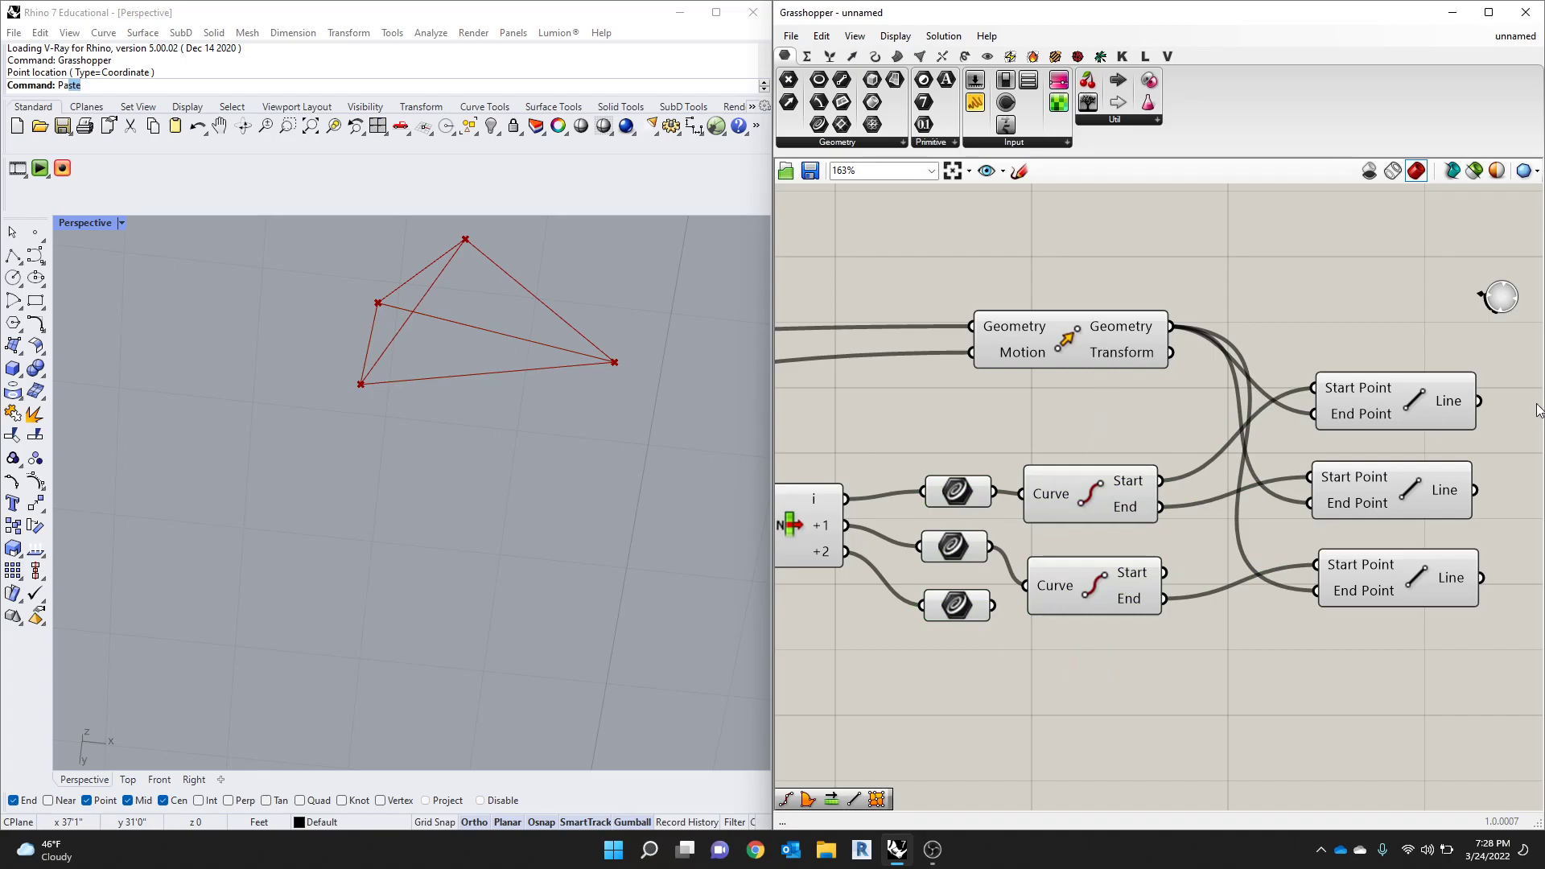
# Step: Highlight all three Line components and inspect their lines to the moved centroid in the Rhino viewport
pyautogui.moveTo(1414, 354); pyautogui.dragTo(1368, 614)
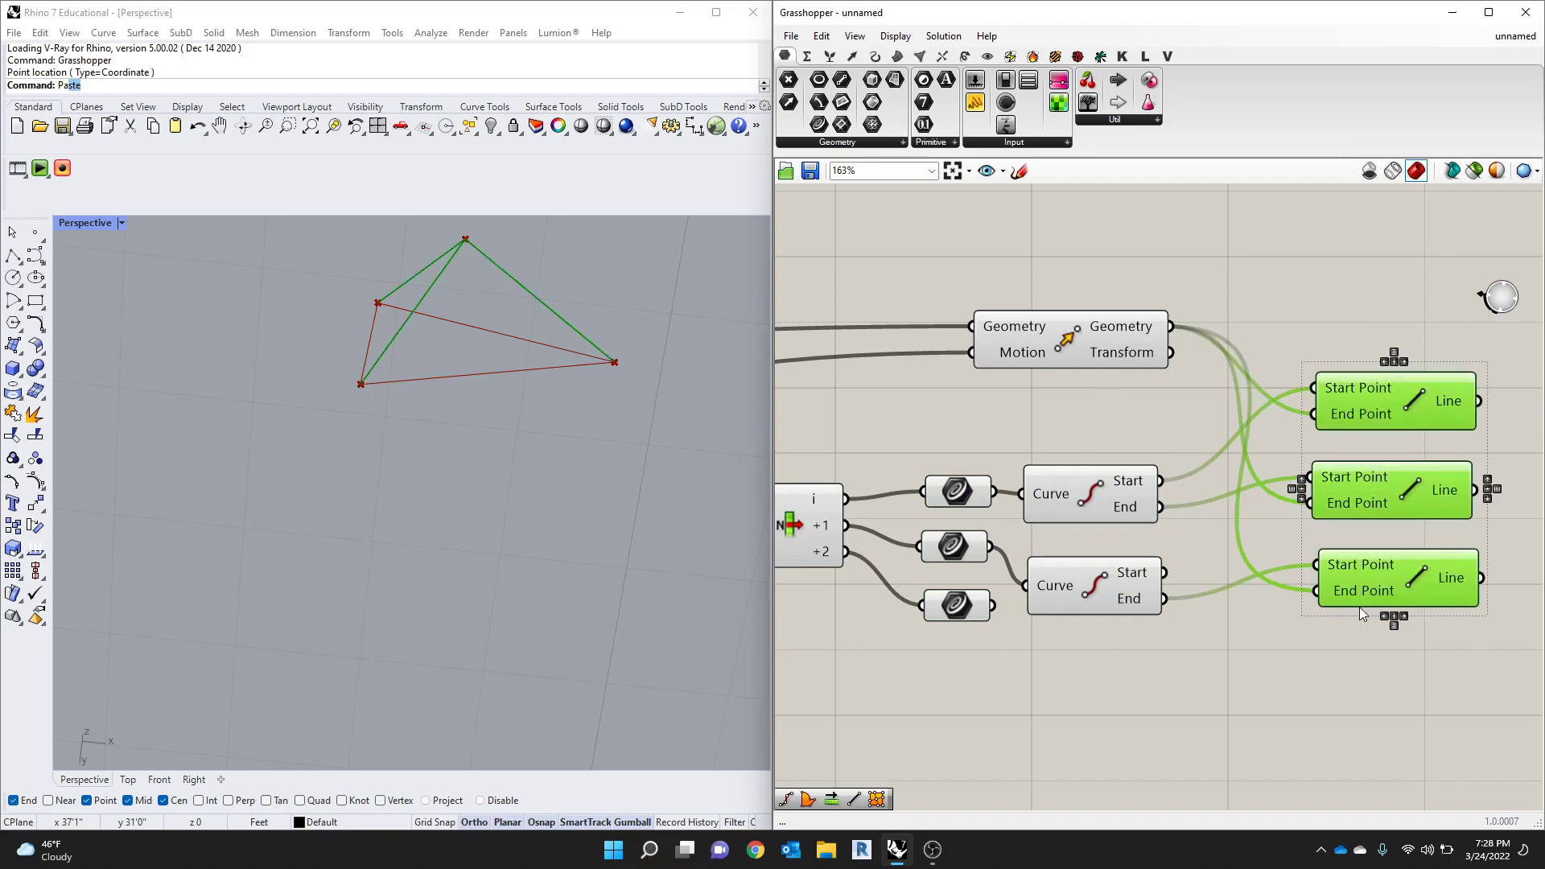
pyautogui.scroll(-3, 973, 590)
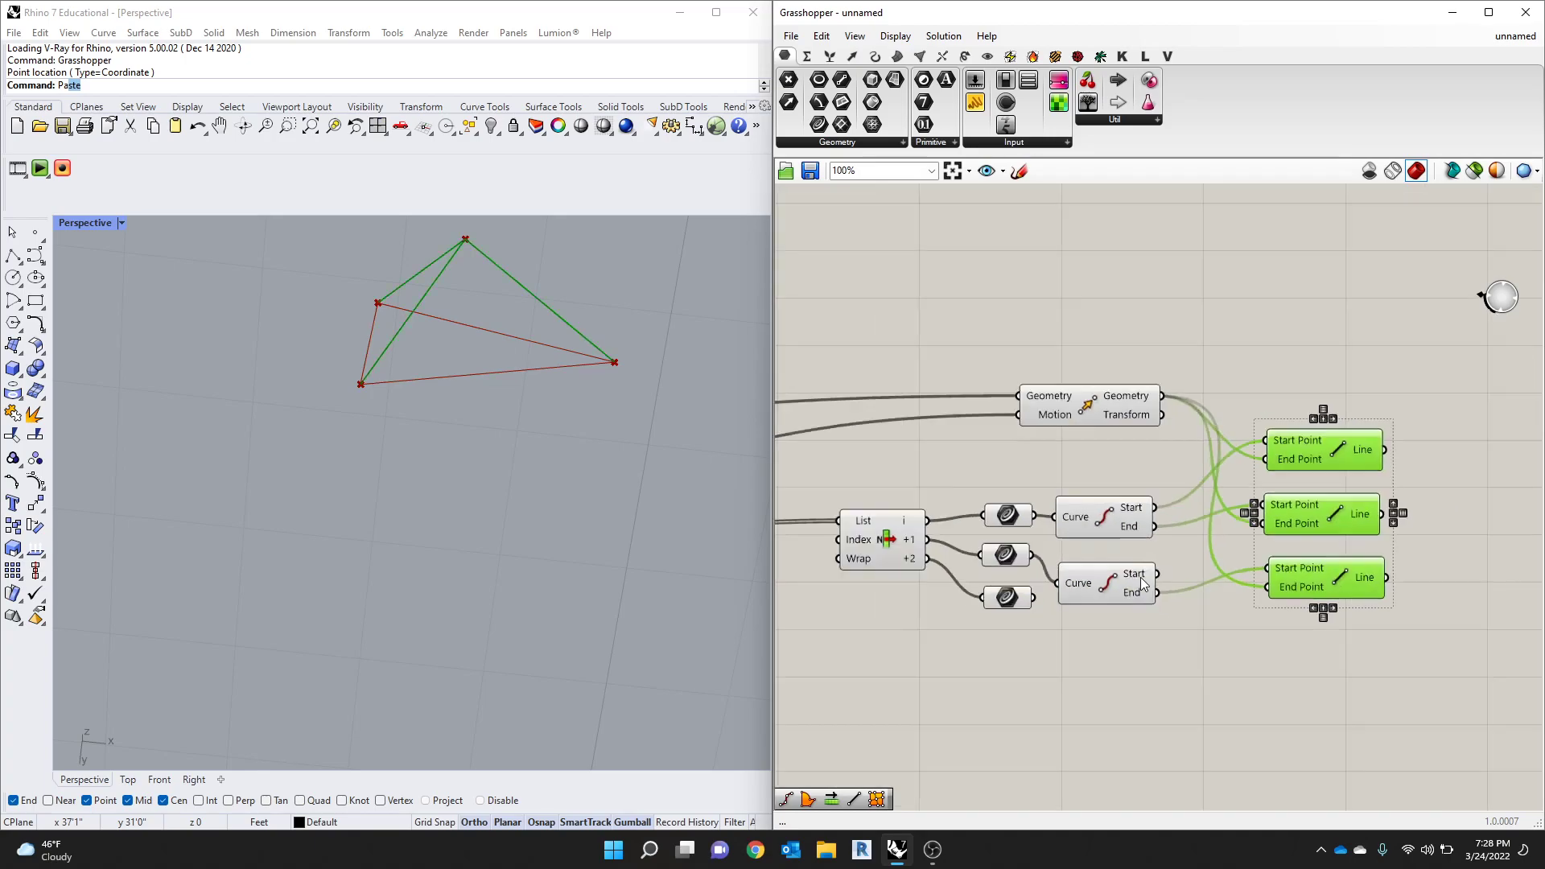
pyautogui.moveTo(417, 384); pyautogui.dragTo(615, 428, button='right')
# Step: Lower the HEIGHT slider slightly to bring the moved centroid closer to the panel
pyautogui.scroll(-4, 1377, 581)
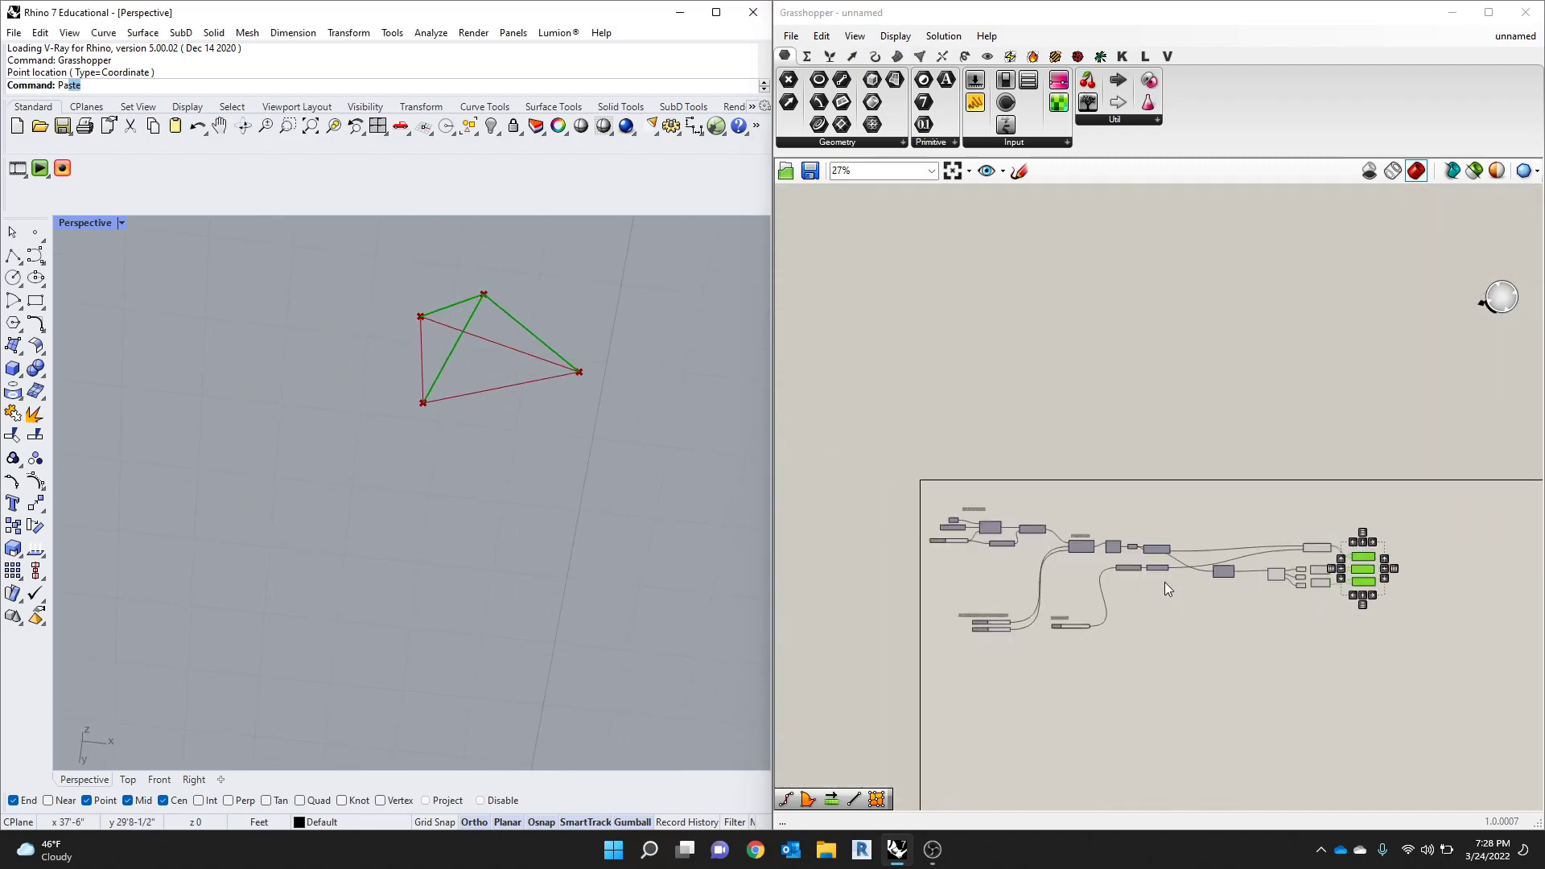
pyautogui.scroll(4, 1165, 581)
pyautogui.scroll(5, 852, 690)
pyautogui.moveTo(851, 721)
pyautogui.mouseDown()
pyautogui.moveTo(878, 722)
pyautogui.moveTo(848, 715)
pyautogui.mouseUp()
pyautogui.scroll(-5, 846, 708)
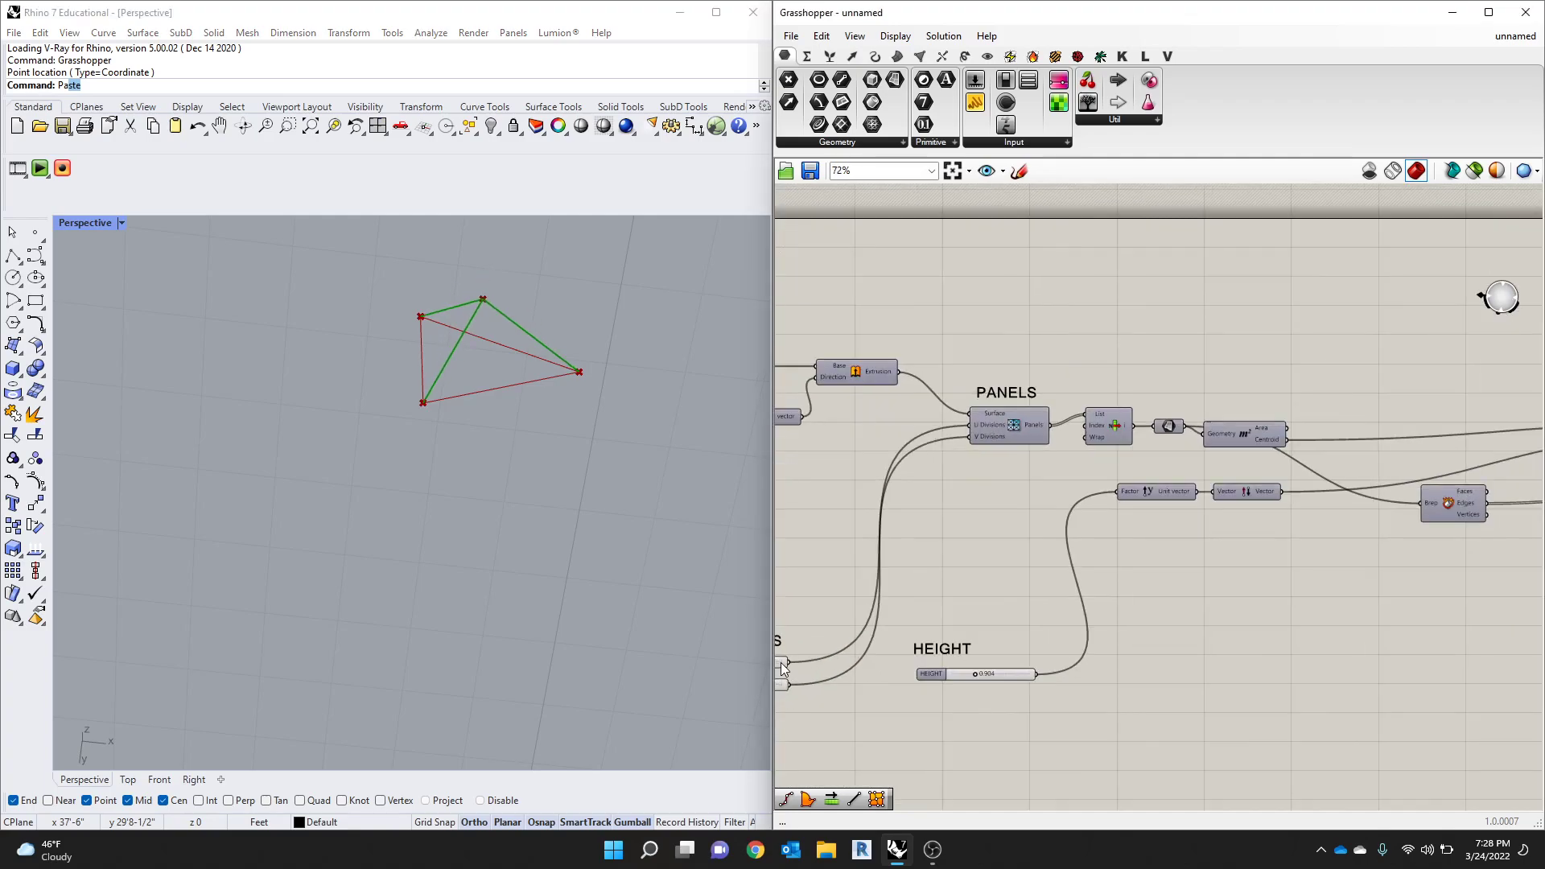
# Step: Add a Boundary Surfaces component beside the three Line components
pyautogui.scroll(-4, 920, 562)
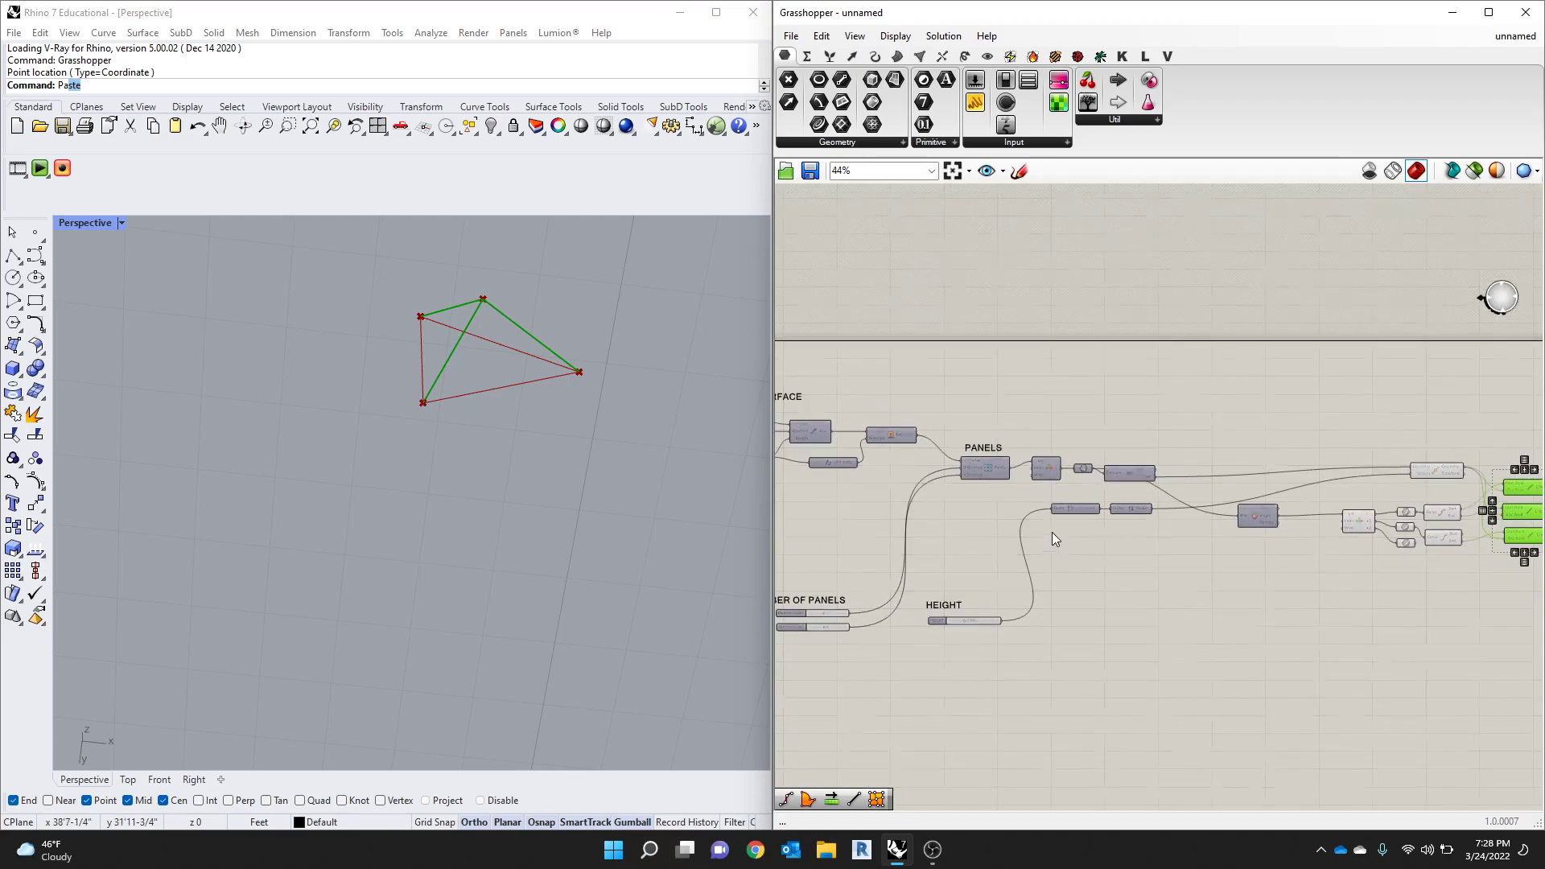
pyautogui.scroll(4, 938, 486)
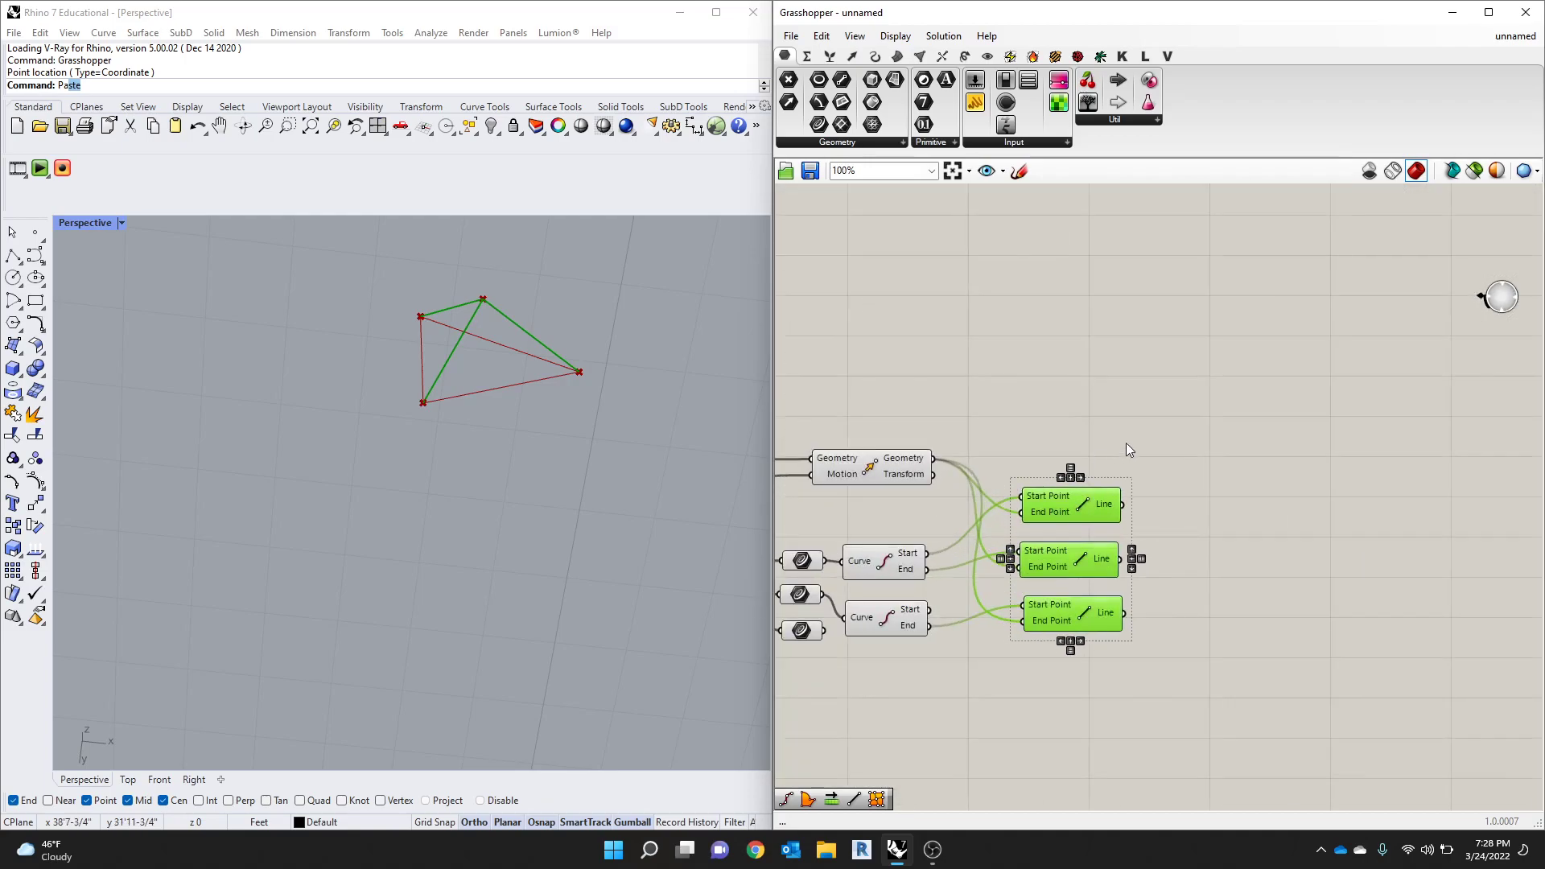
pyautogui.click(1149, 441)
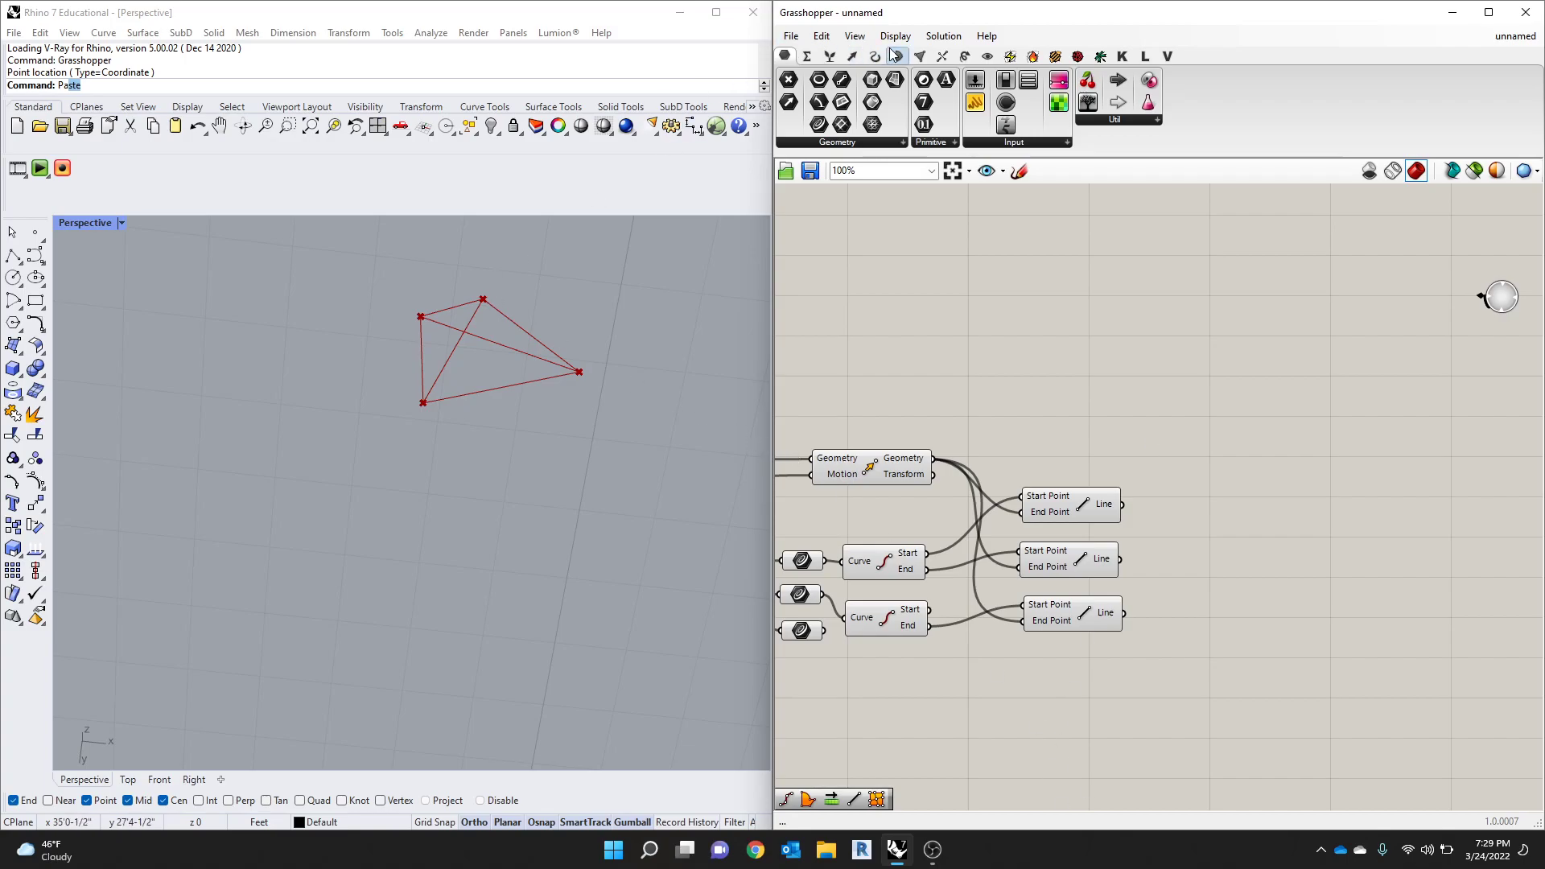
pyautogui.moveTo(895, 55)
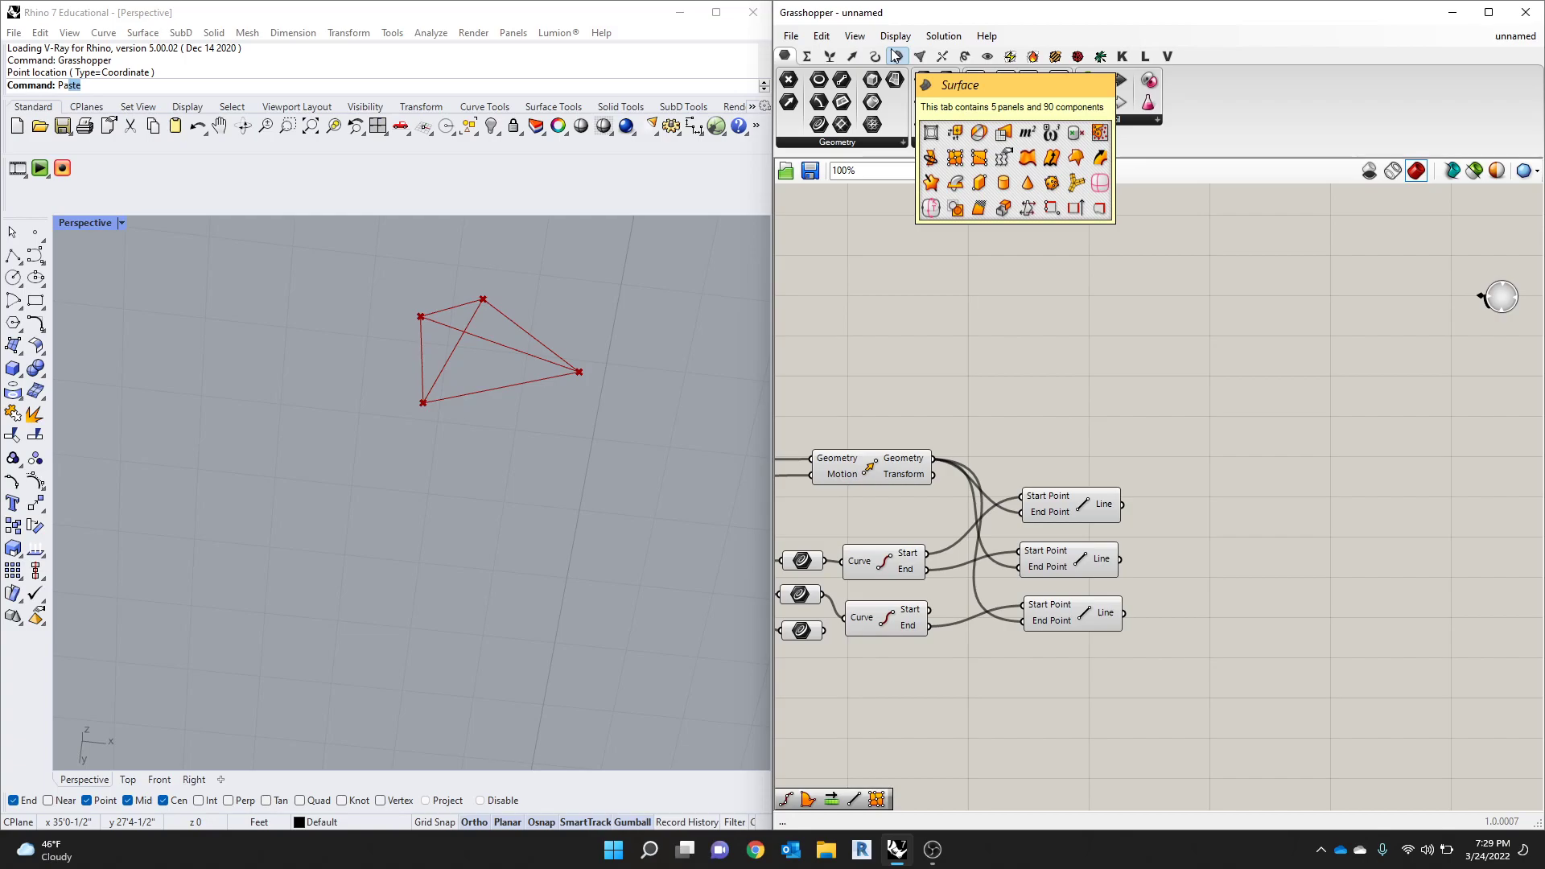
pyautogui.click(895, 54)
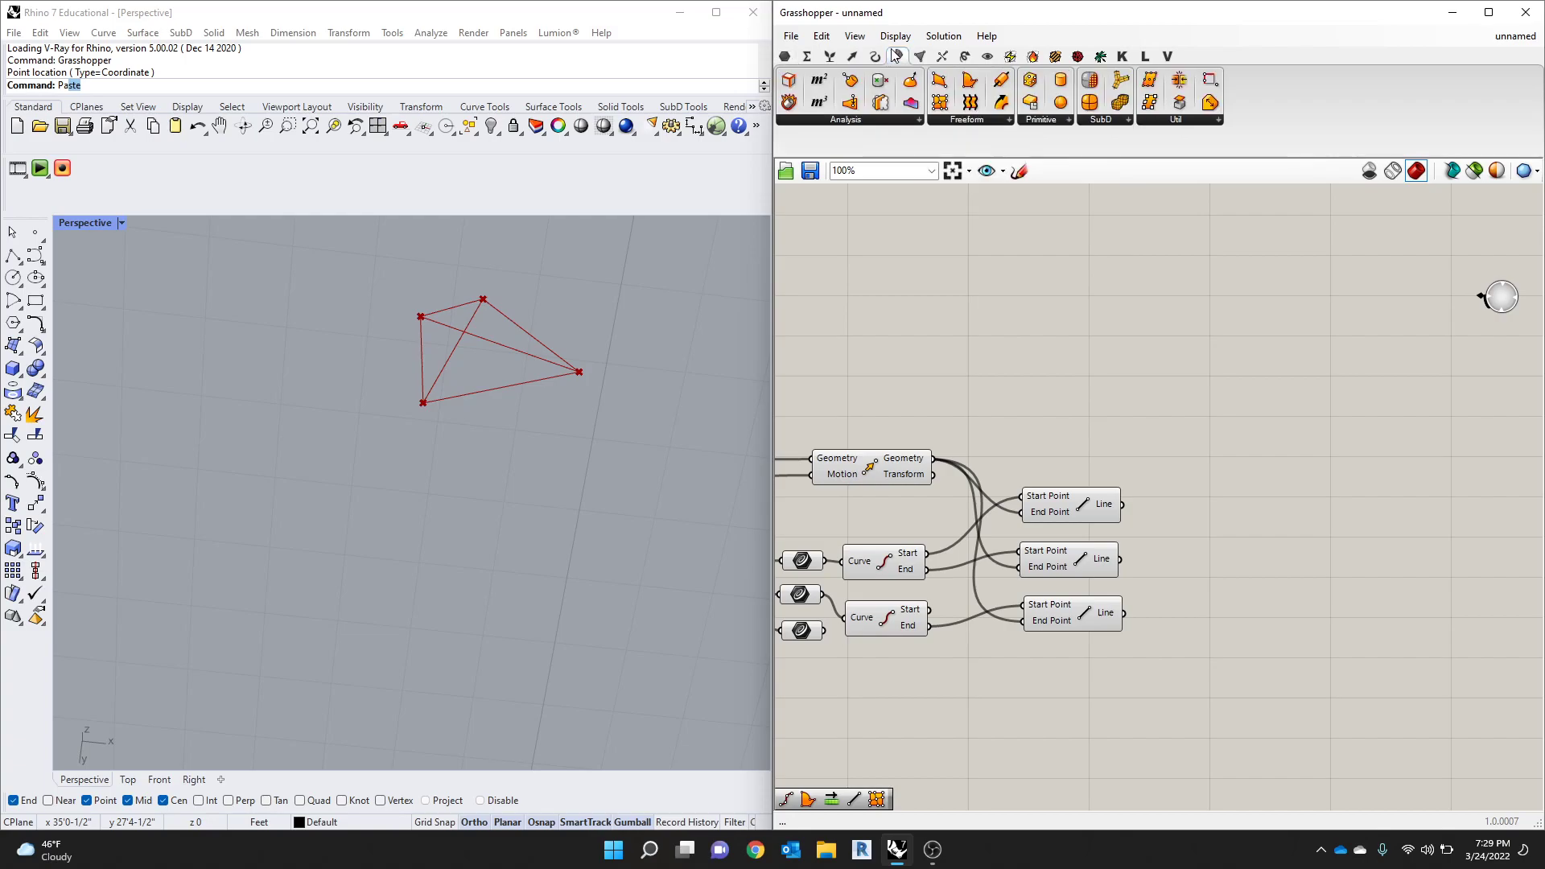
pyautogui.click(1005, 120)
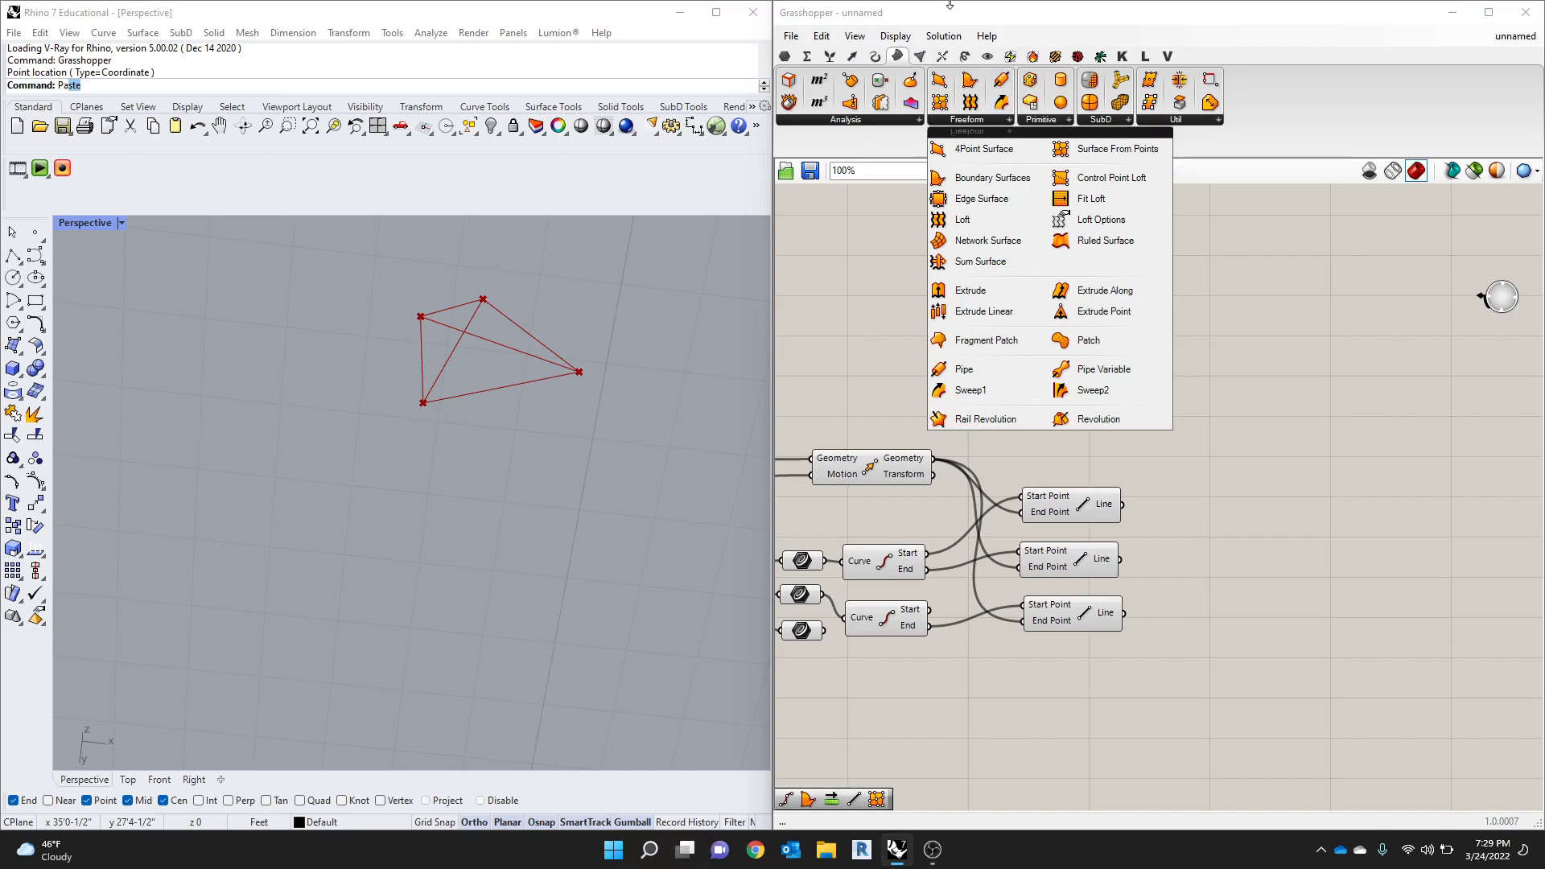
pyautogui.click(982, 198)
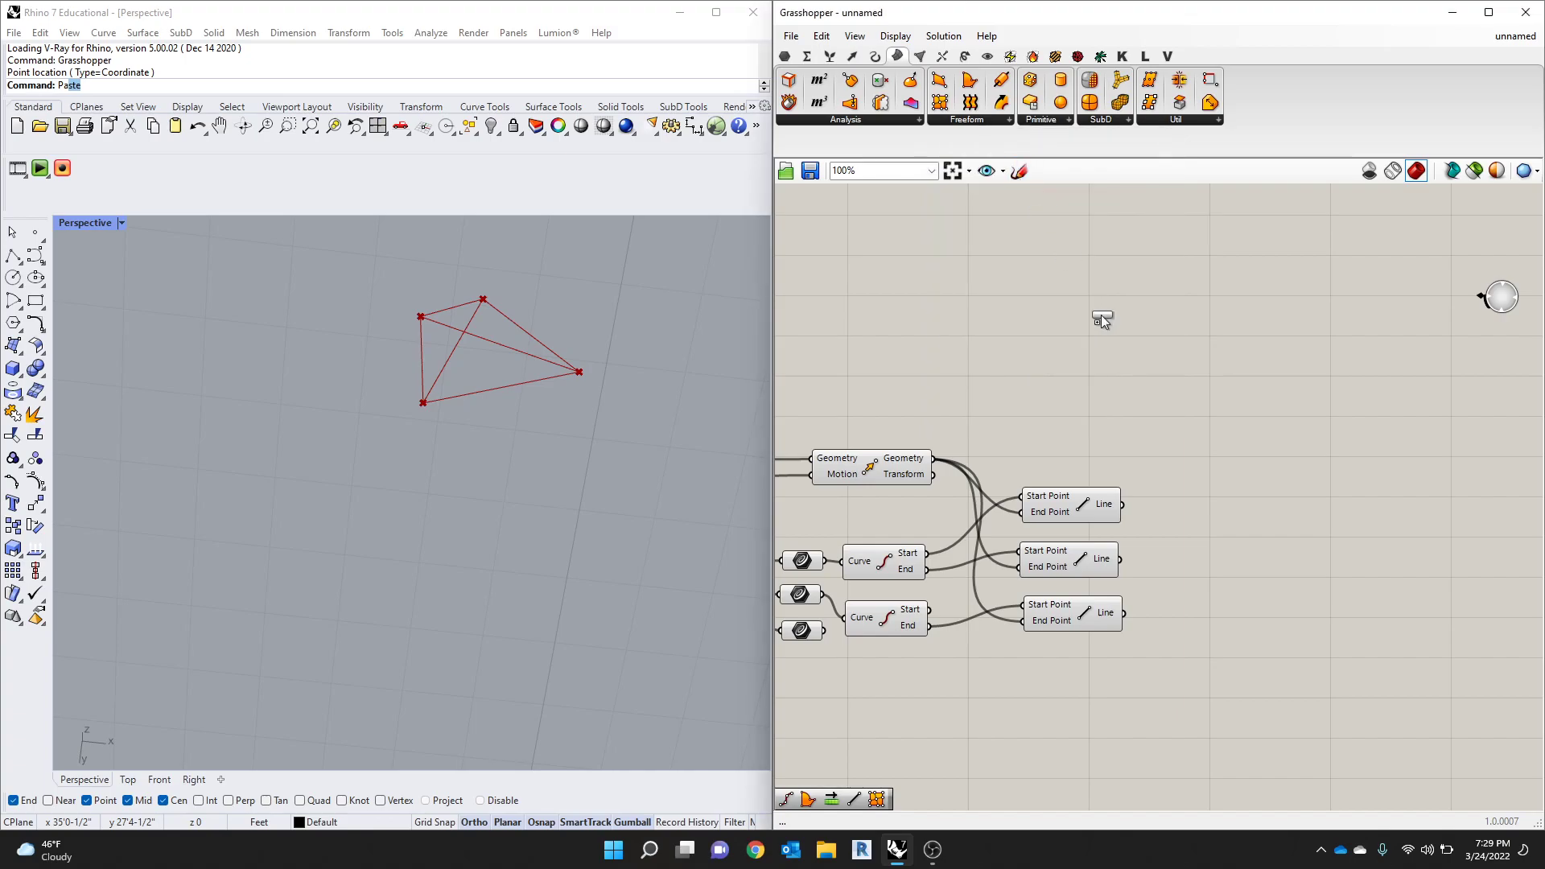
pyautogui.click(1235, 510)
pyautogui.scroll(3, 1211, 513)
pyautogui.click(1235, 452)
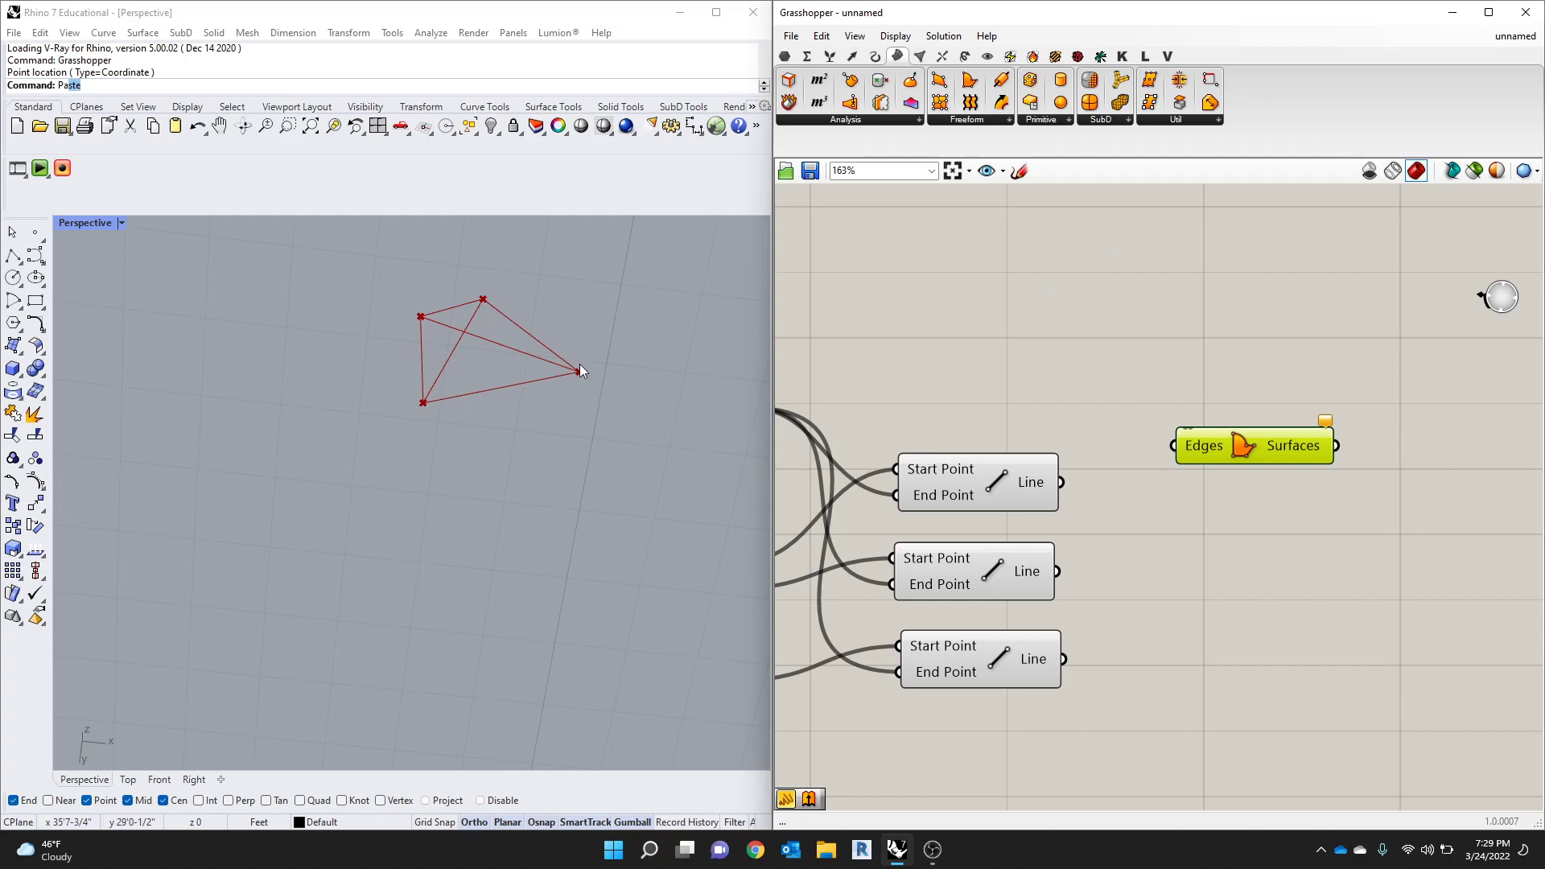
# Step: Connect the first and third Line outputs to the Edges input of Boundary Surfaces, moving the first Line component up slightly
pyautogui.moveTo(976, 476)
pyautogui.mouseDown()
pyautogui.moveTo(983, 359)
pyautogui.moveTo(972, 447)
pyautogui.mouseUp()
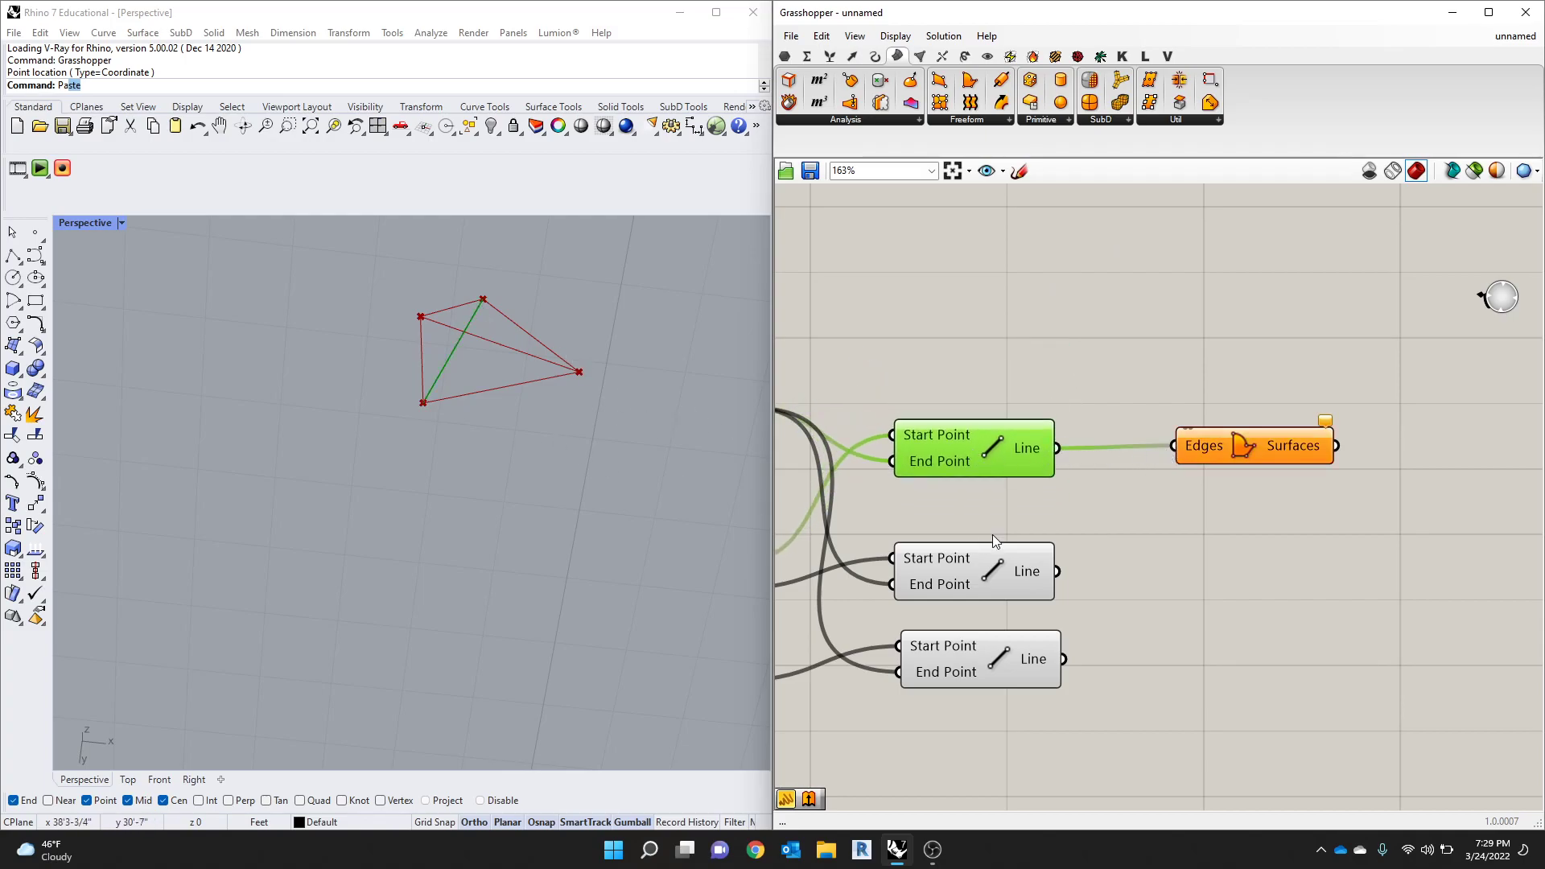
pyautogui.scroll(-1, 1141, 520)
pyautogui.click(1009, 565)
pyautogui.click(1019, 634)
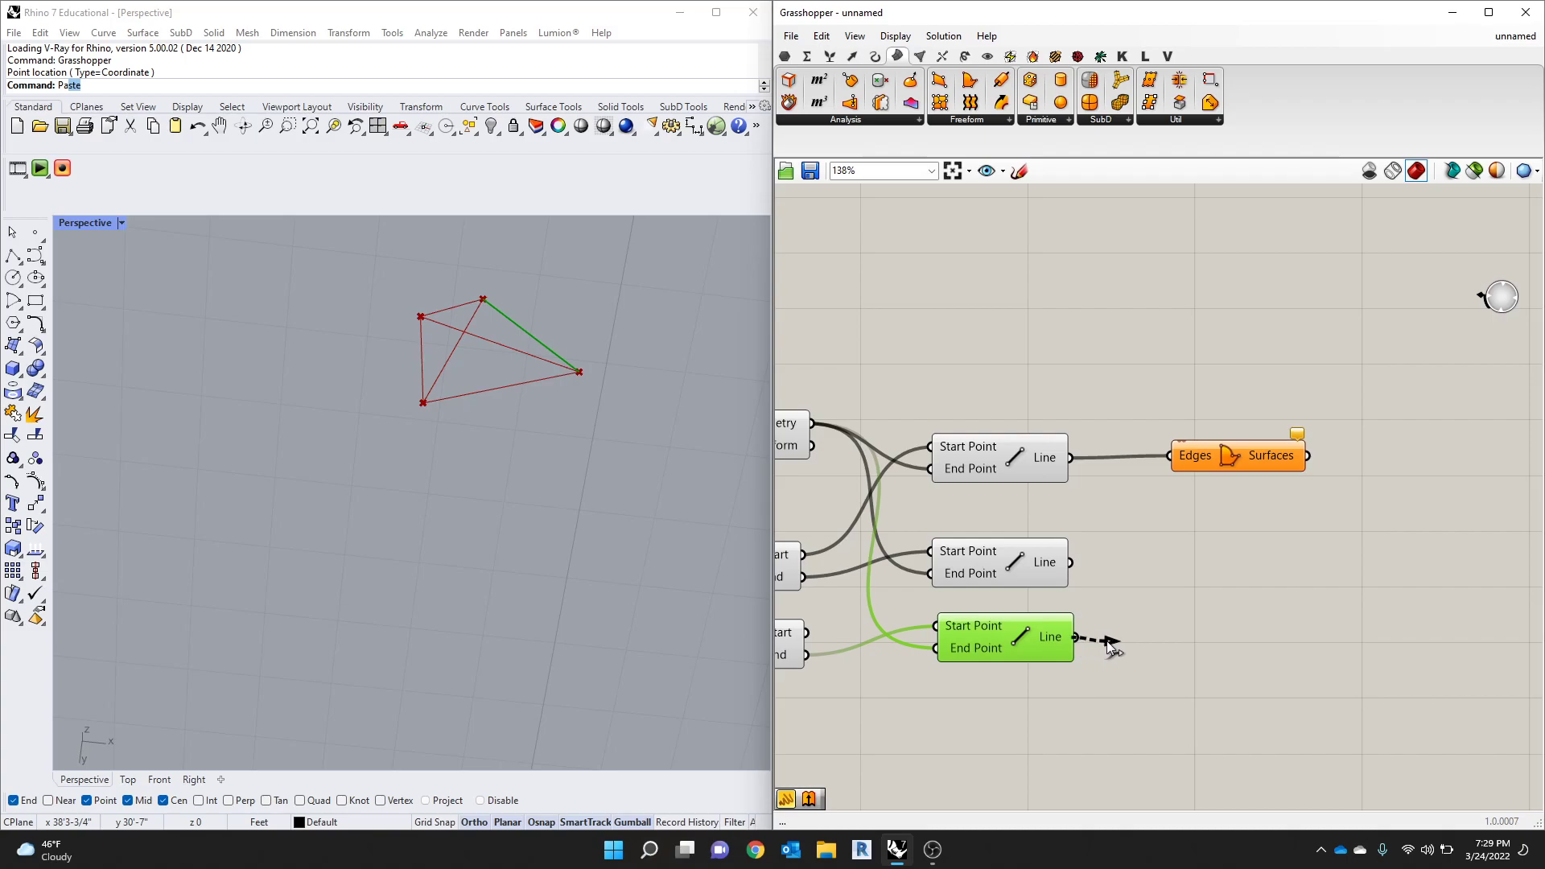
pyautogui.moveTo(1082, 640); pyautogui.dragTo(1160, 467)
# Step: Check the three edge Curve parameters, connect the third one to the Edges input of Boundary Surfaces, and move that component up slightly
pyautogui.scroll(-3, 1448, 460)
pyautogui.scroll(1, 948, 527)
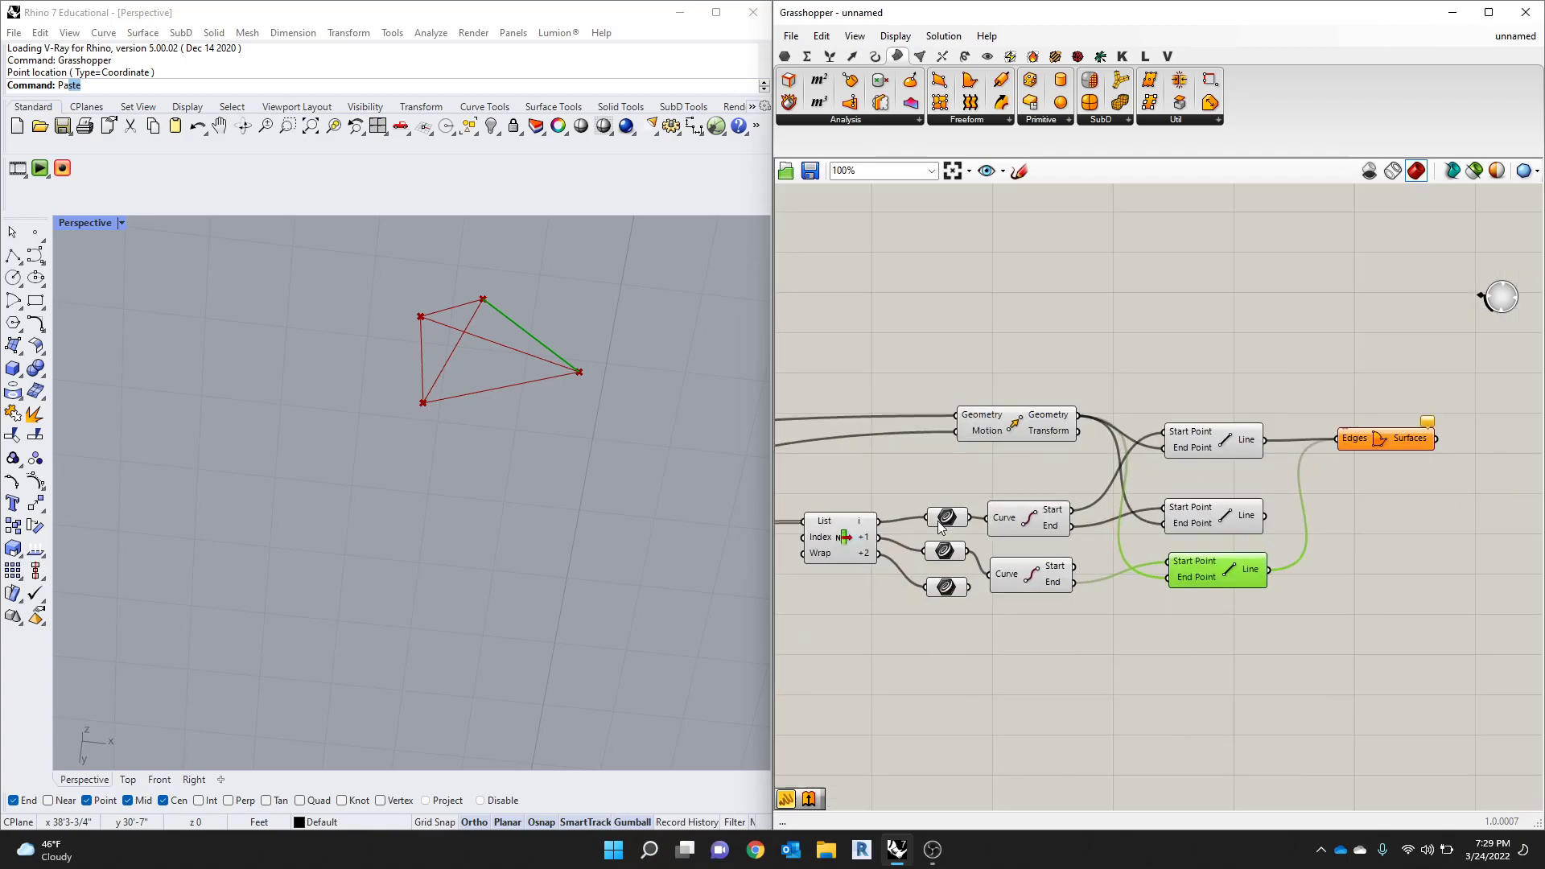
pyautogui.click(943, 519)
pyautogui.click(945, 551)
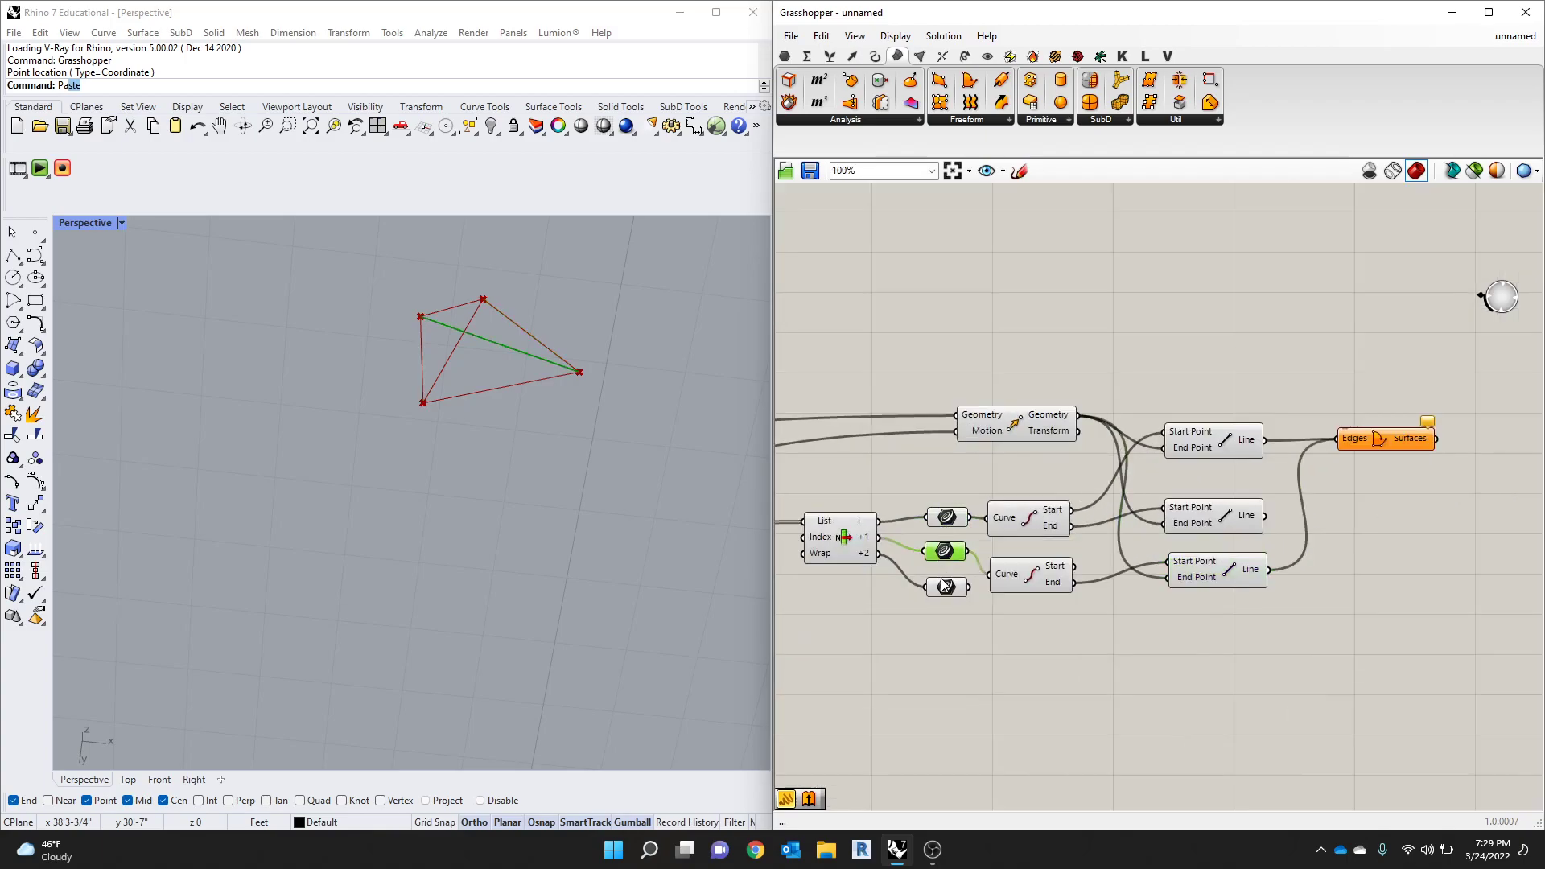
pyautogui.click(945, 586)
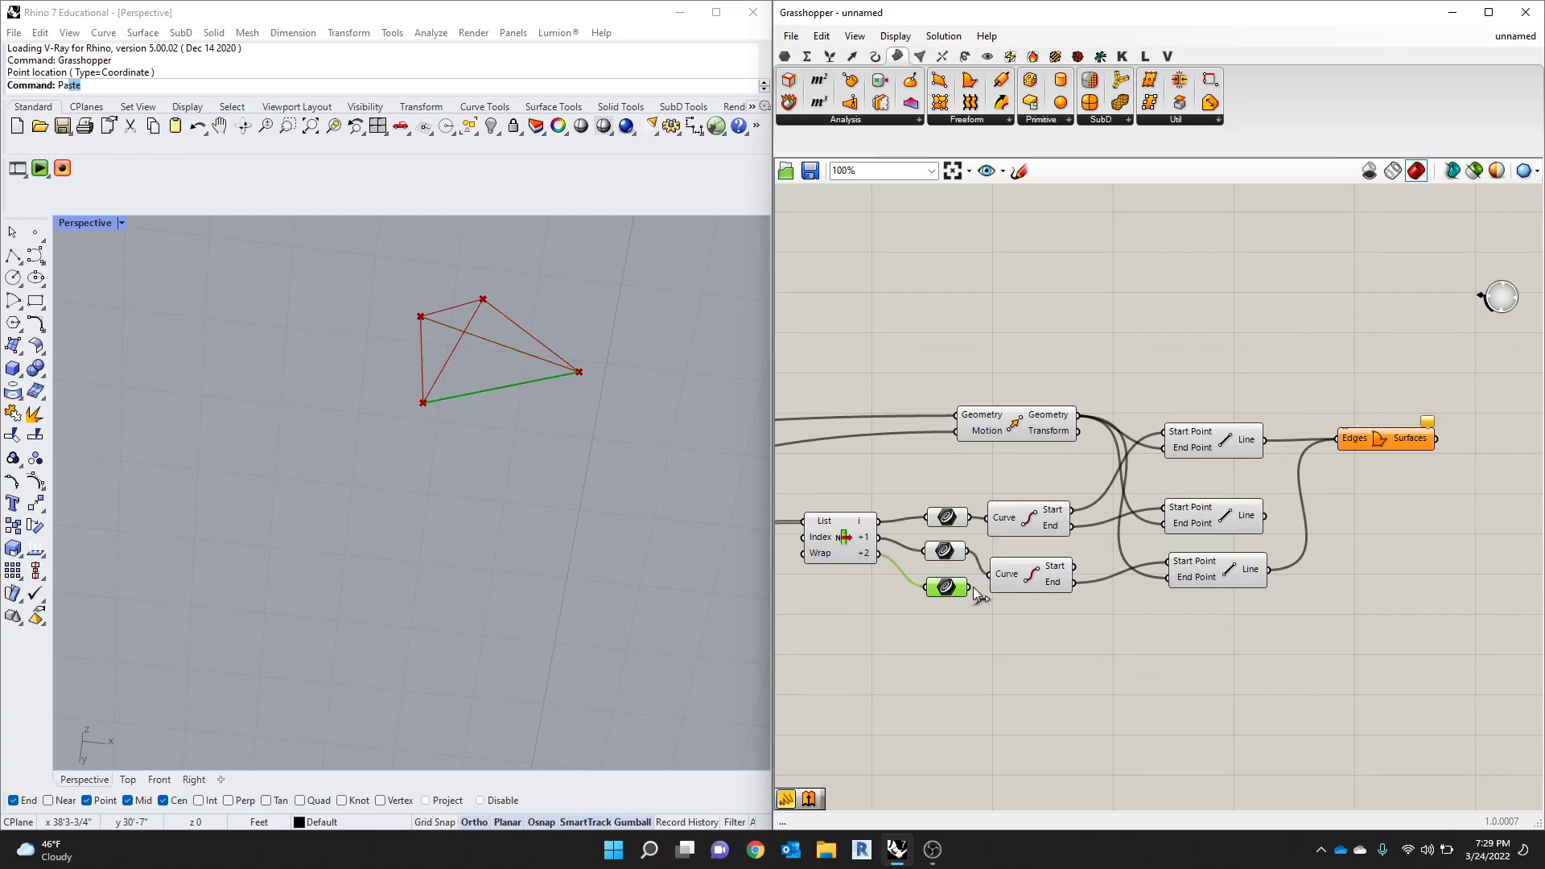
pyautogui.keyDown('shift'); pyautogui.moveTo(970, 587); pyautogui.dragTo(1364, 405); pyautogui.keyUp('shift')
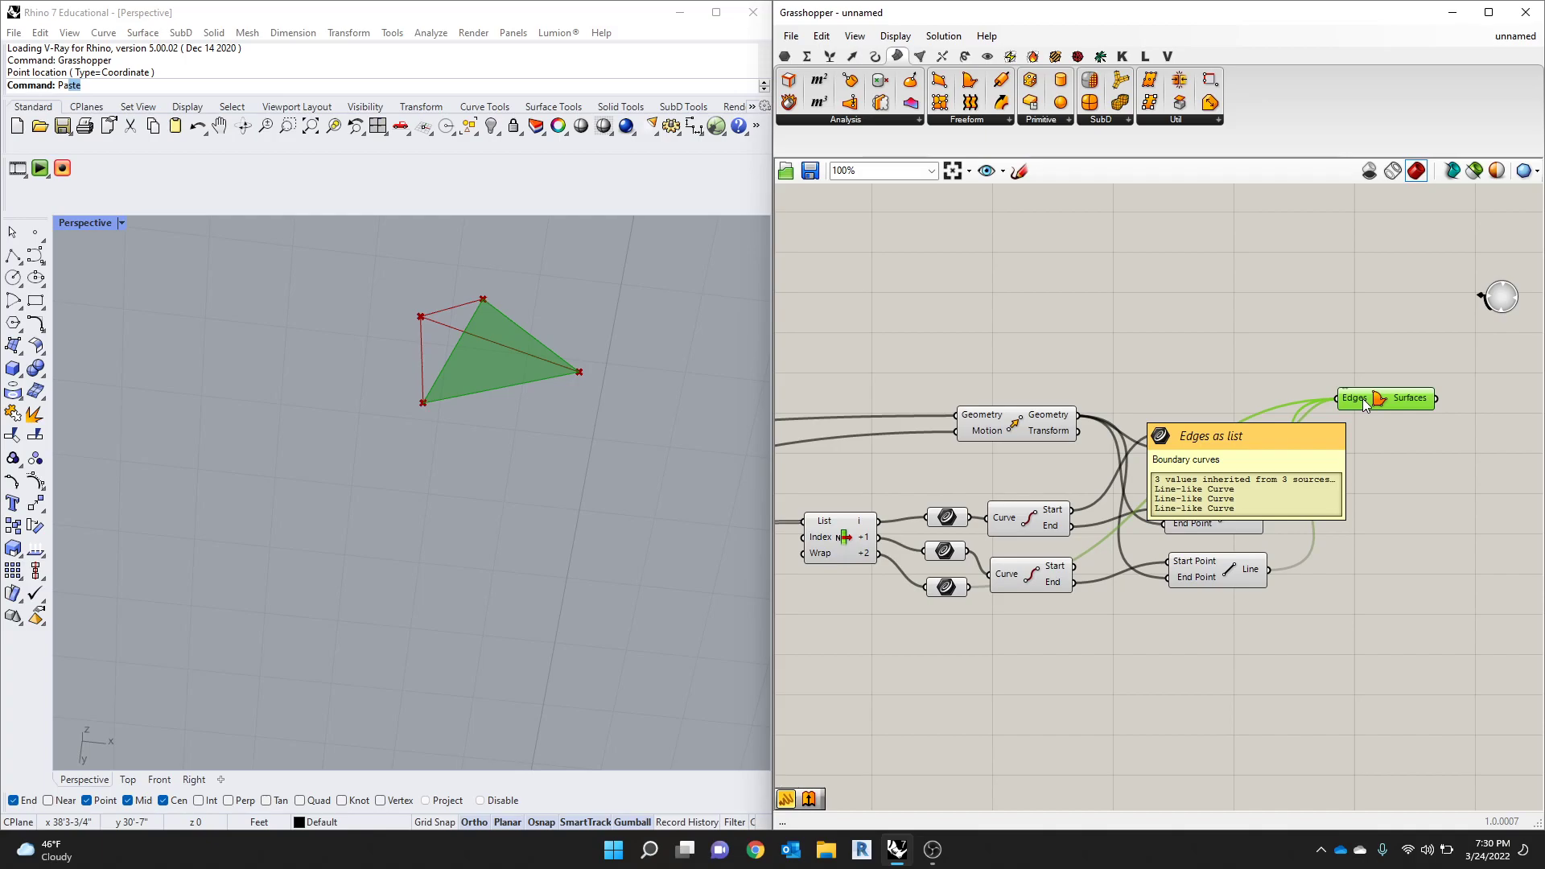
# Step: Review the definition from the Area component through Deconstruct Brep and Move to the Line components, highlighting the centroid and its moved point
pyautogui.scroll(-6, 1015, 364)
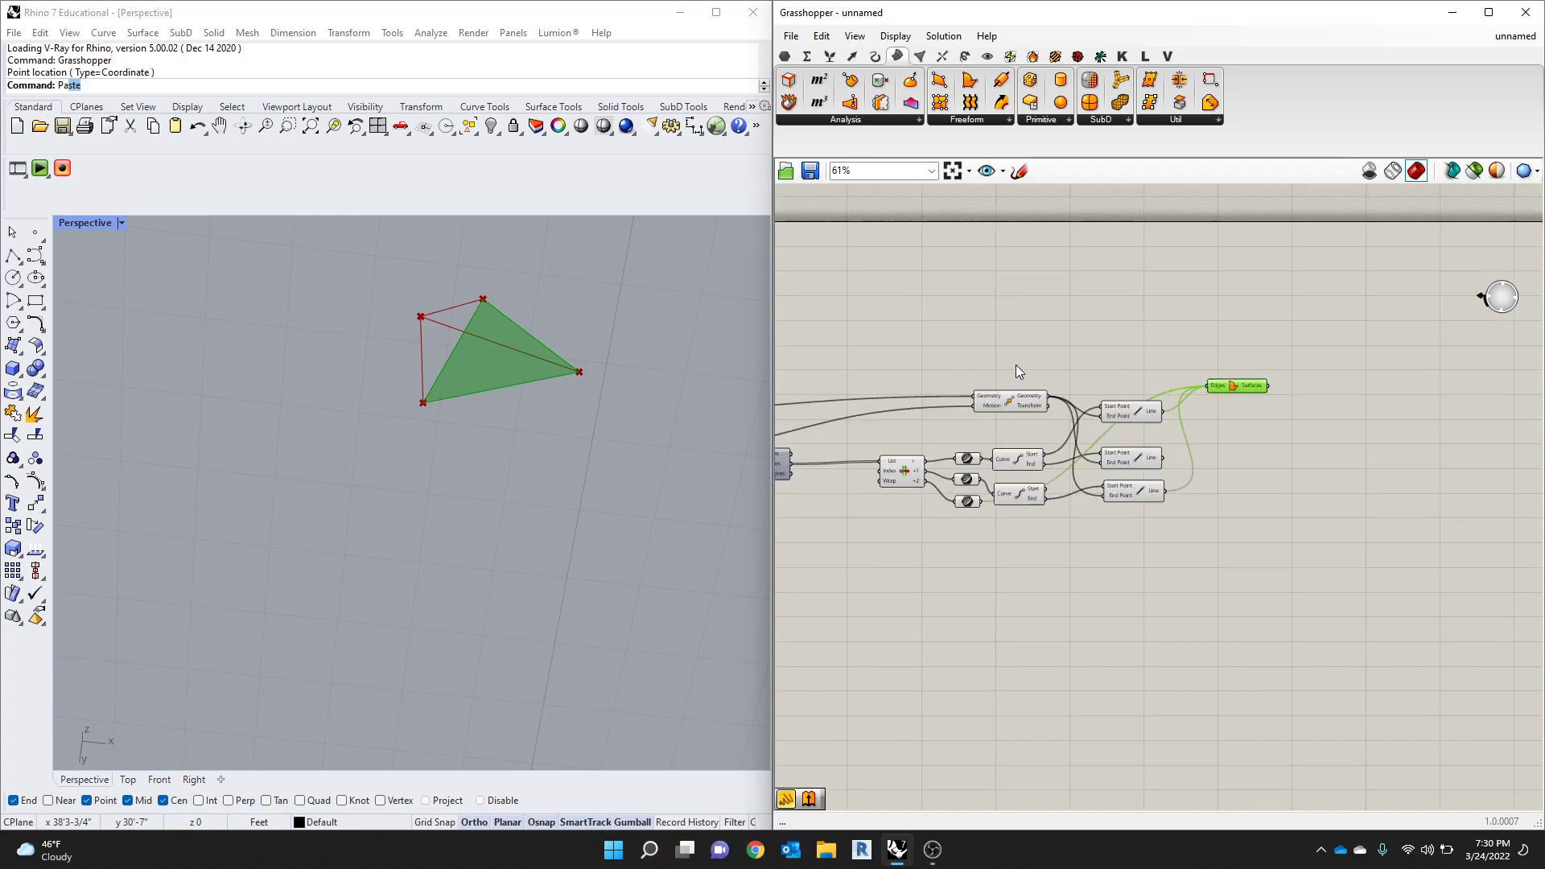
pyautogui.scroll(5, 839, 416)
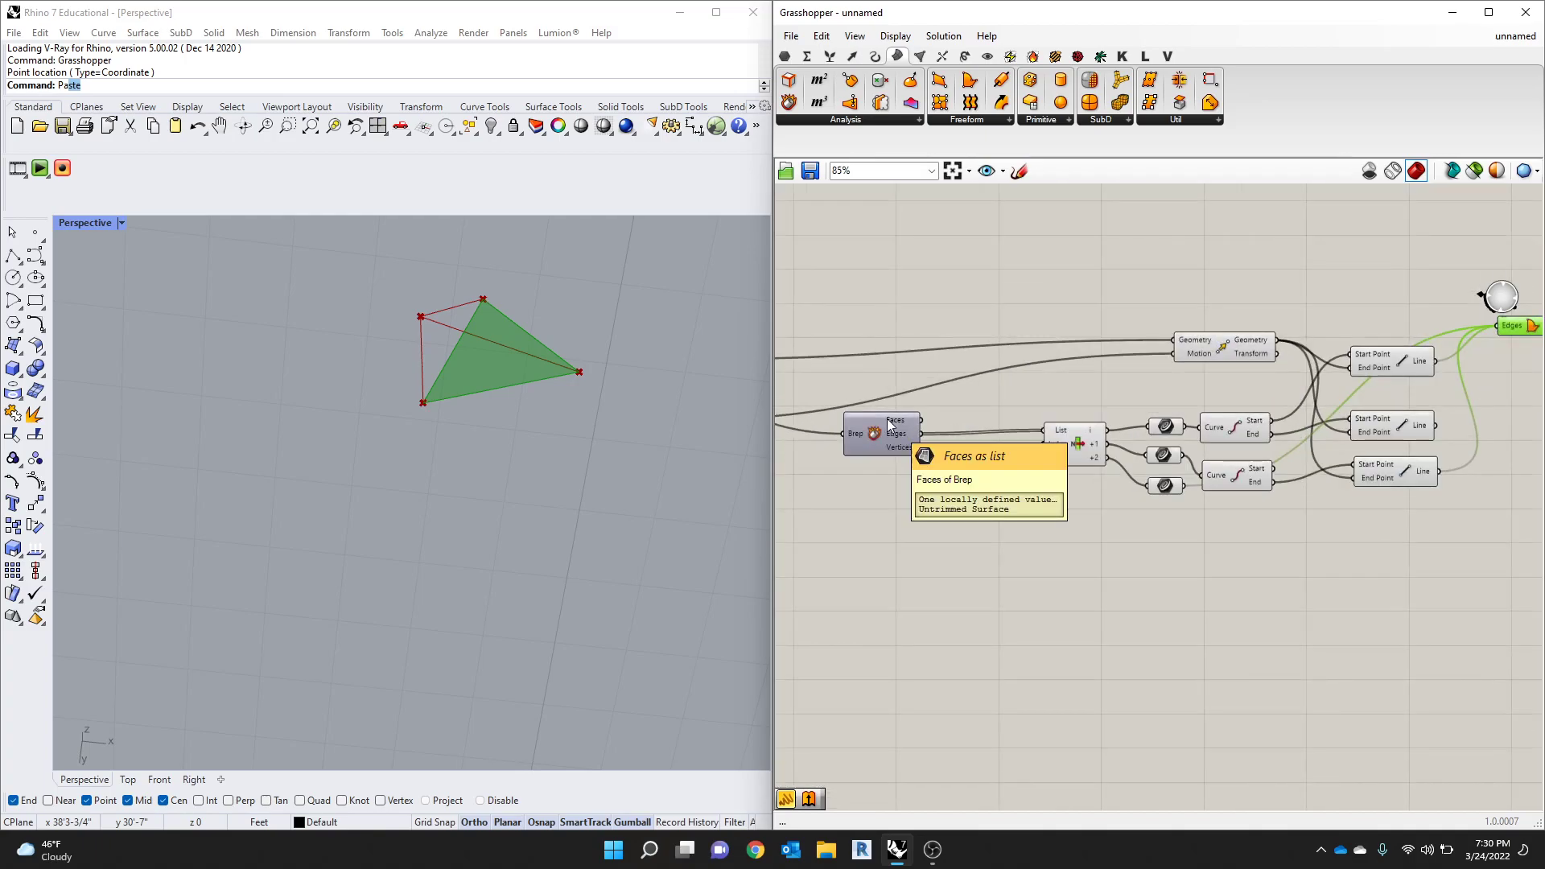
pyautogui.scroll(-4, 1052, 419)
pyautogui.scroll(6, 808, 394)
pyautogui.click(1030, 413)
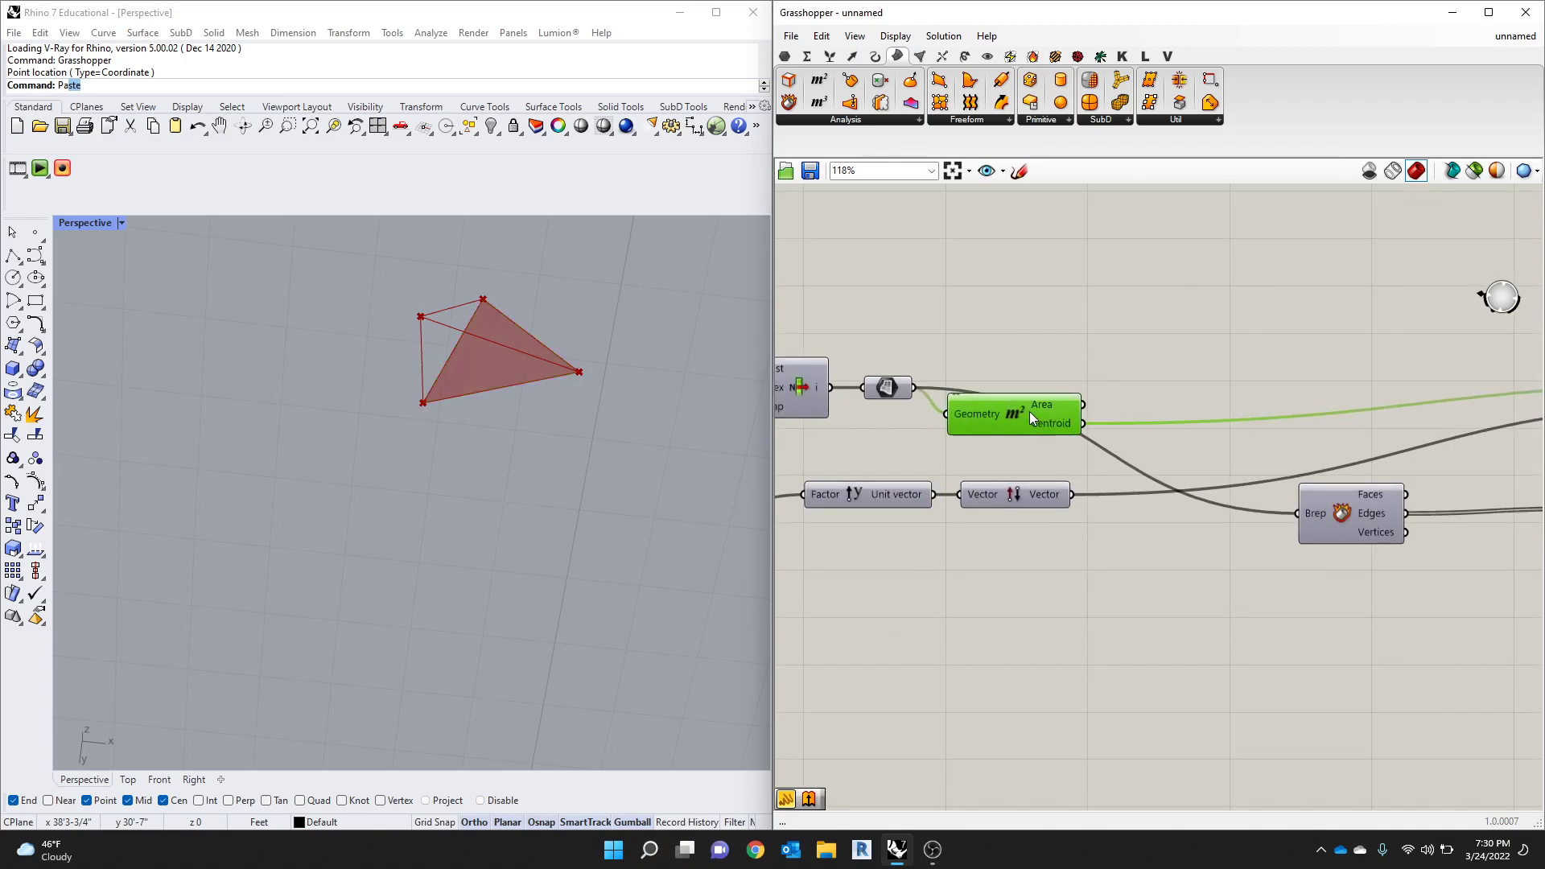
pyautogui.scroll(-5, 1029, 412)
pyautogui.click(1293, 386)
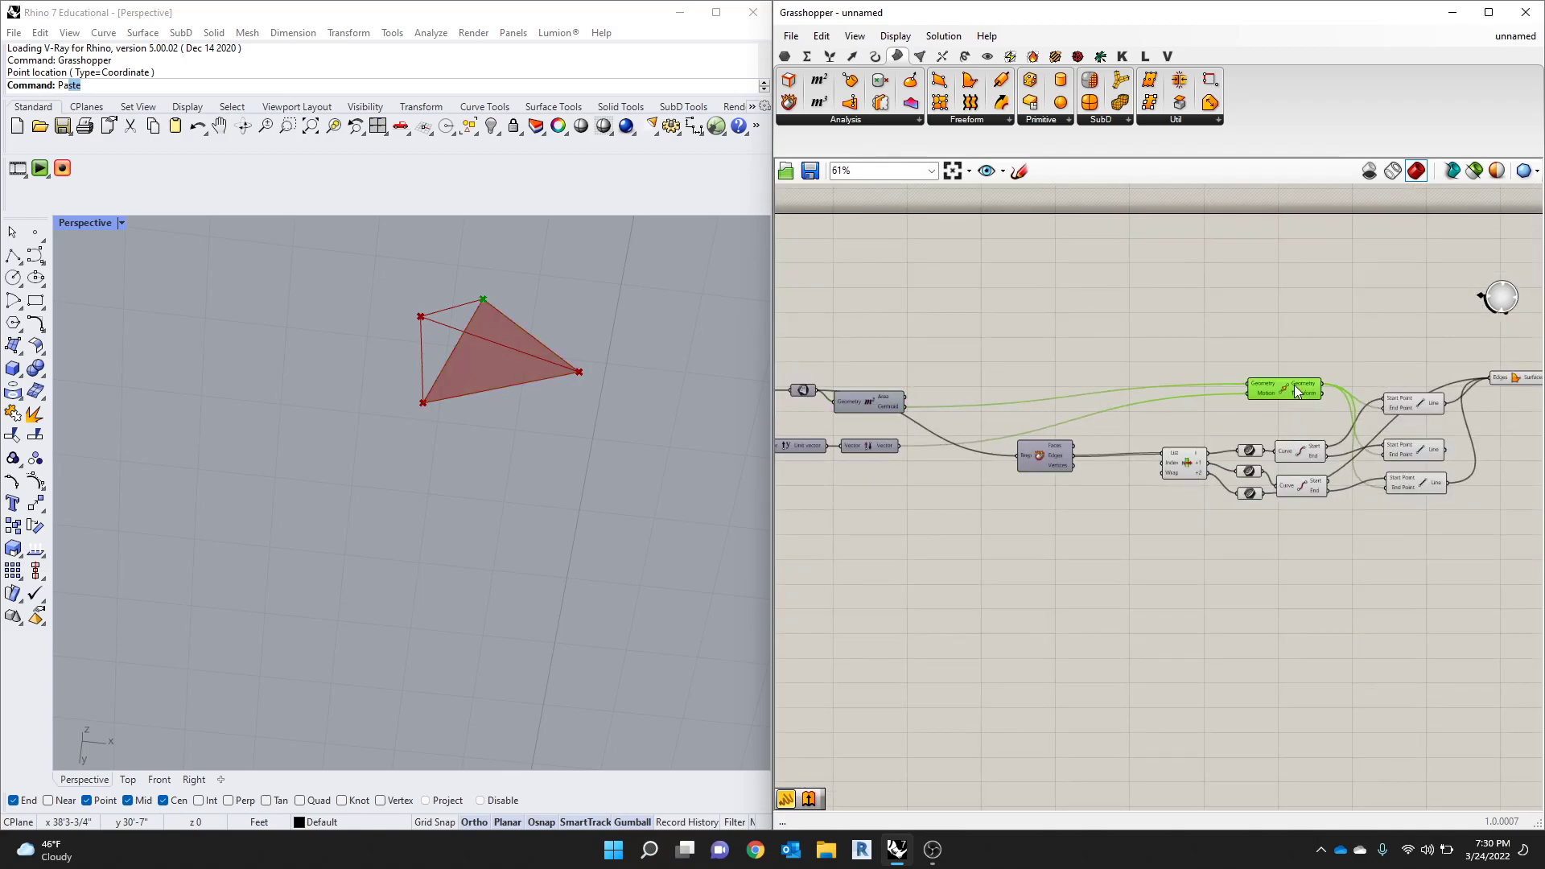
pyautogui.moveTo(1294, 384); pyautogui.dragTo(1299, 388)
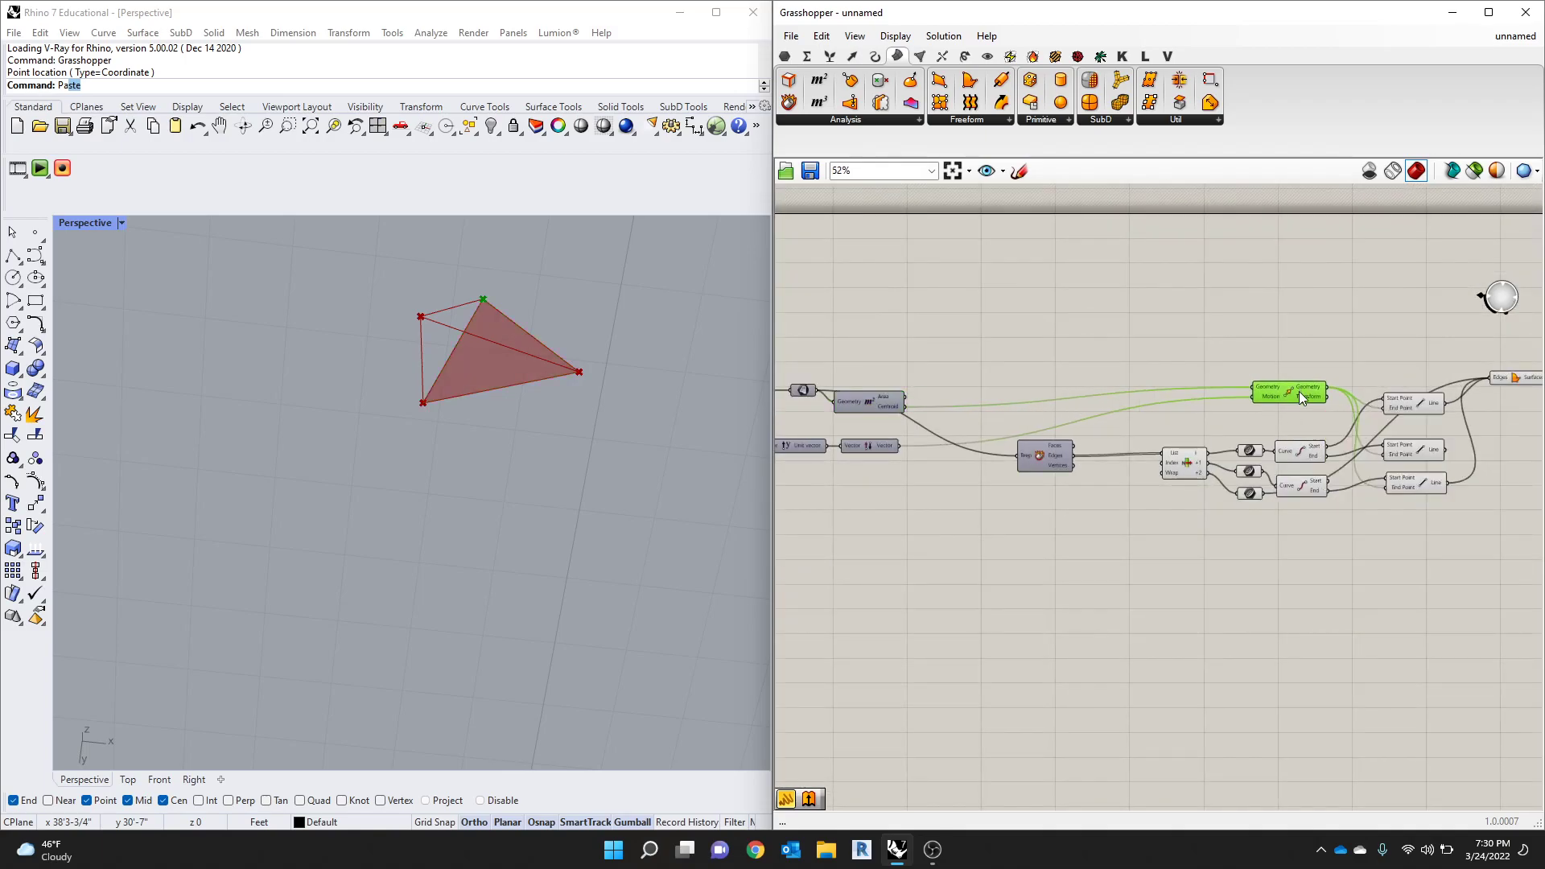
pyautogui.scroll(5, 1302, 394)
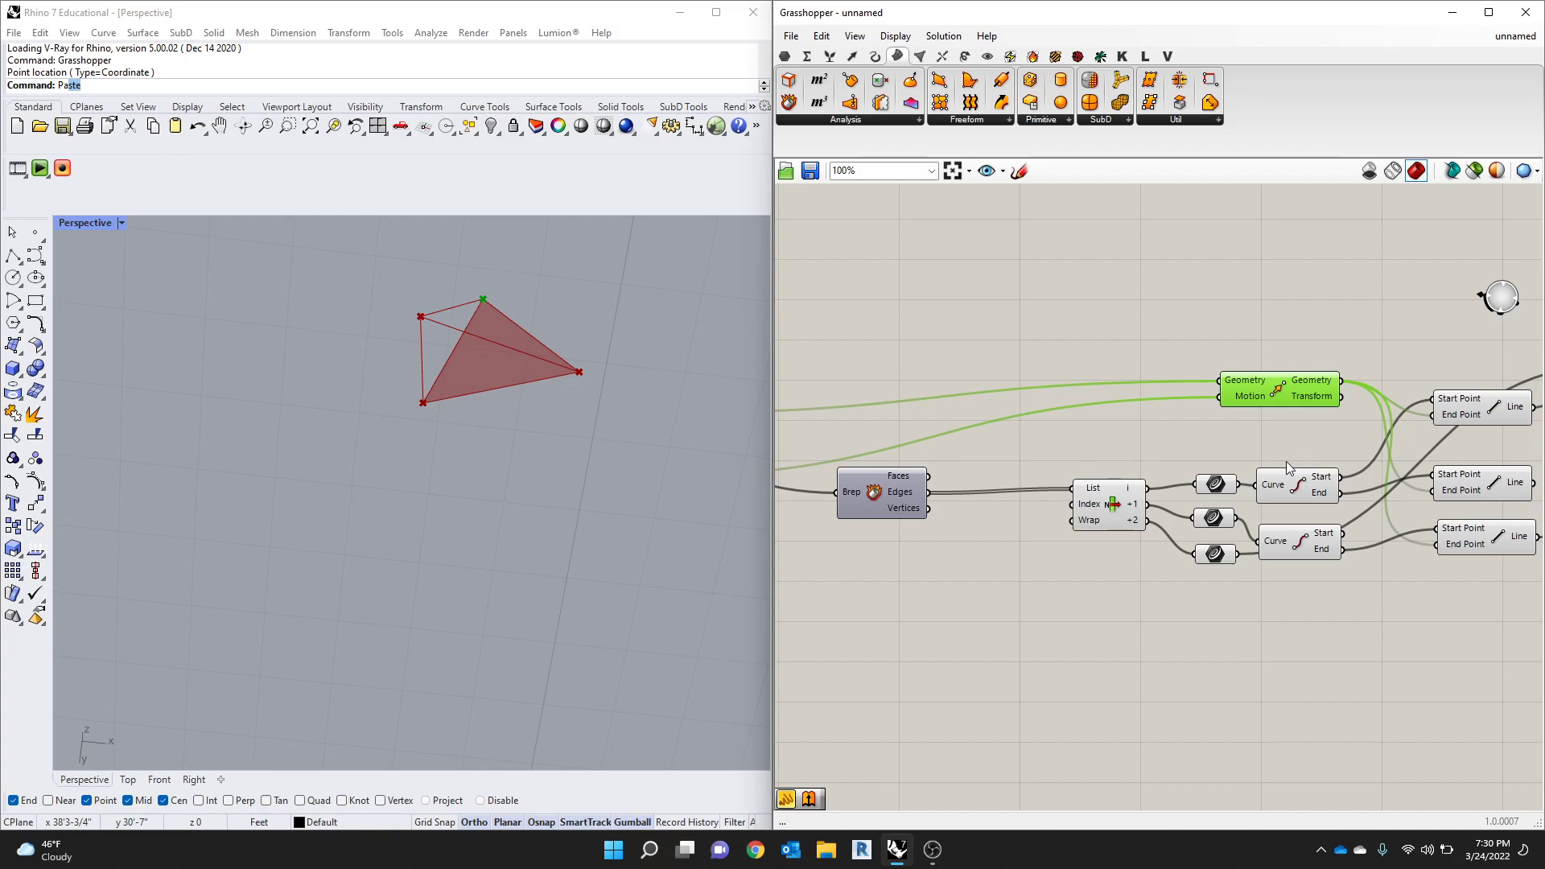
pyautogui.moveTo(1313, 390); pyautogui.dragTo(1078, 384, button='right')
pyautogui.click(1488, 12)
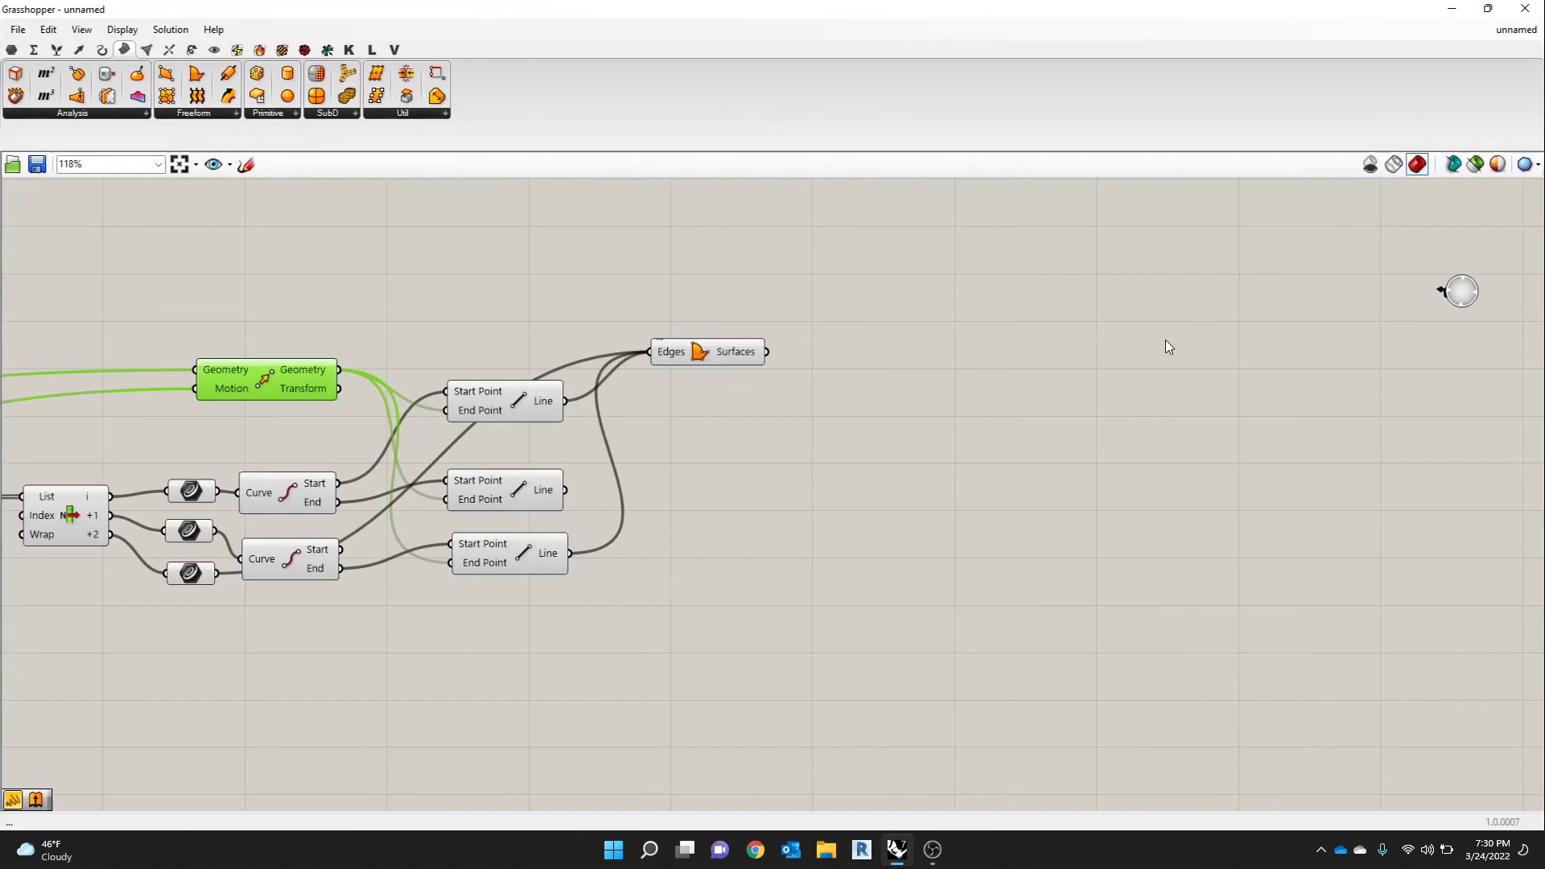
pyautogui.scroll(-3, 1166, 339)
pyautogui.scroll(3, 633, 418)
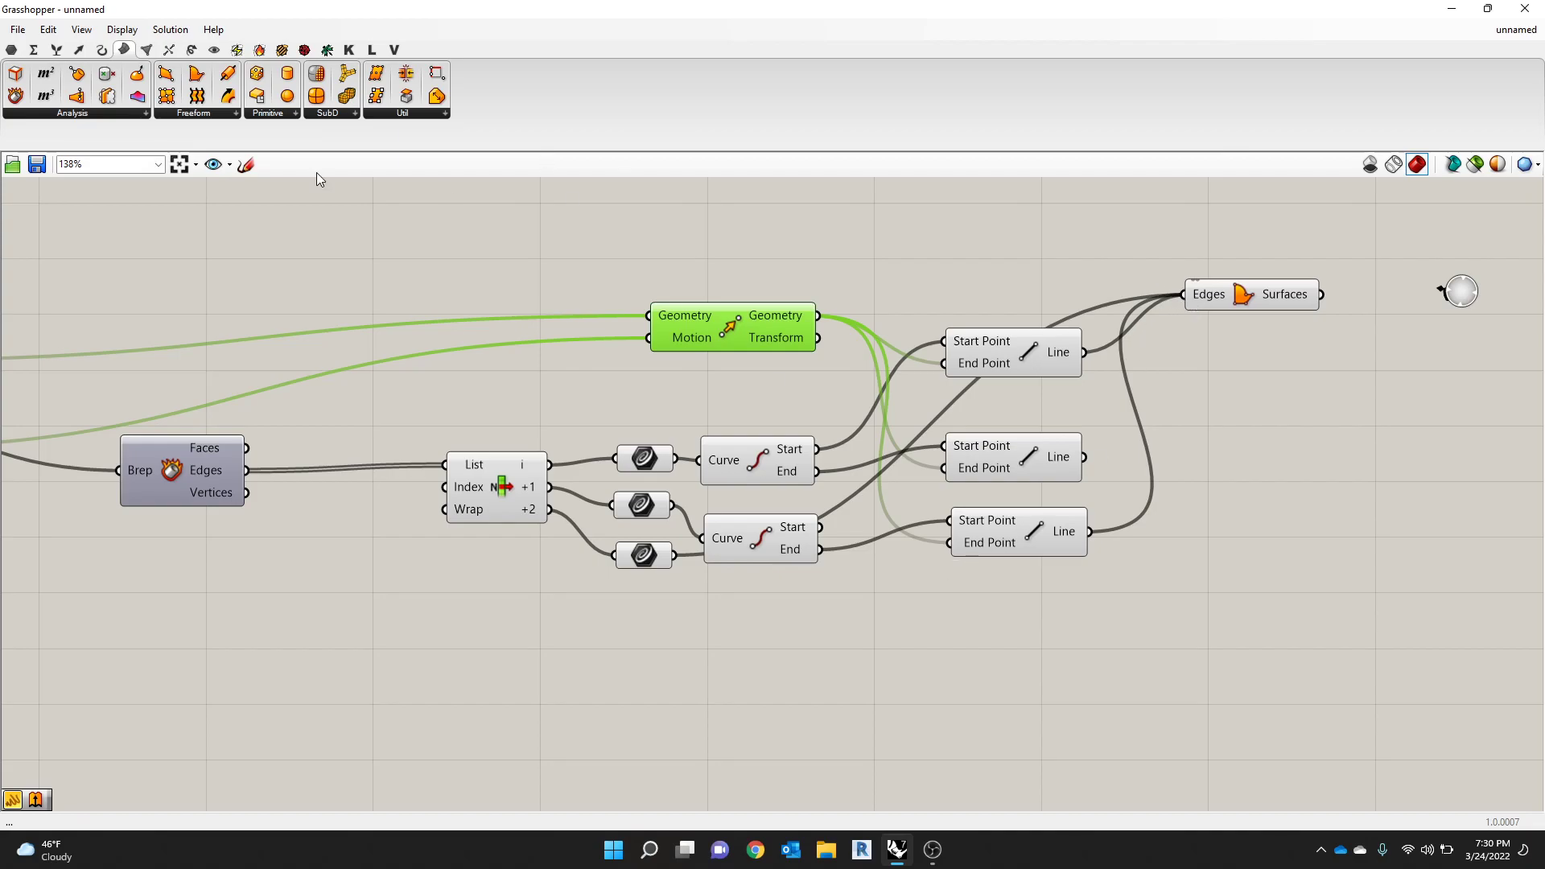
pyautogui.moveTo(126, 51)
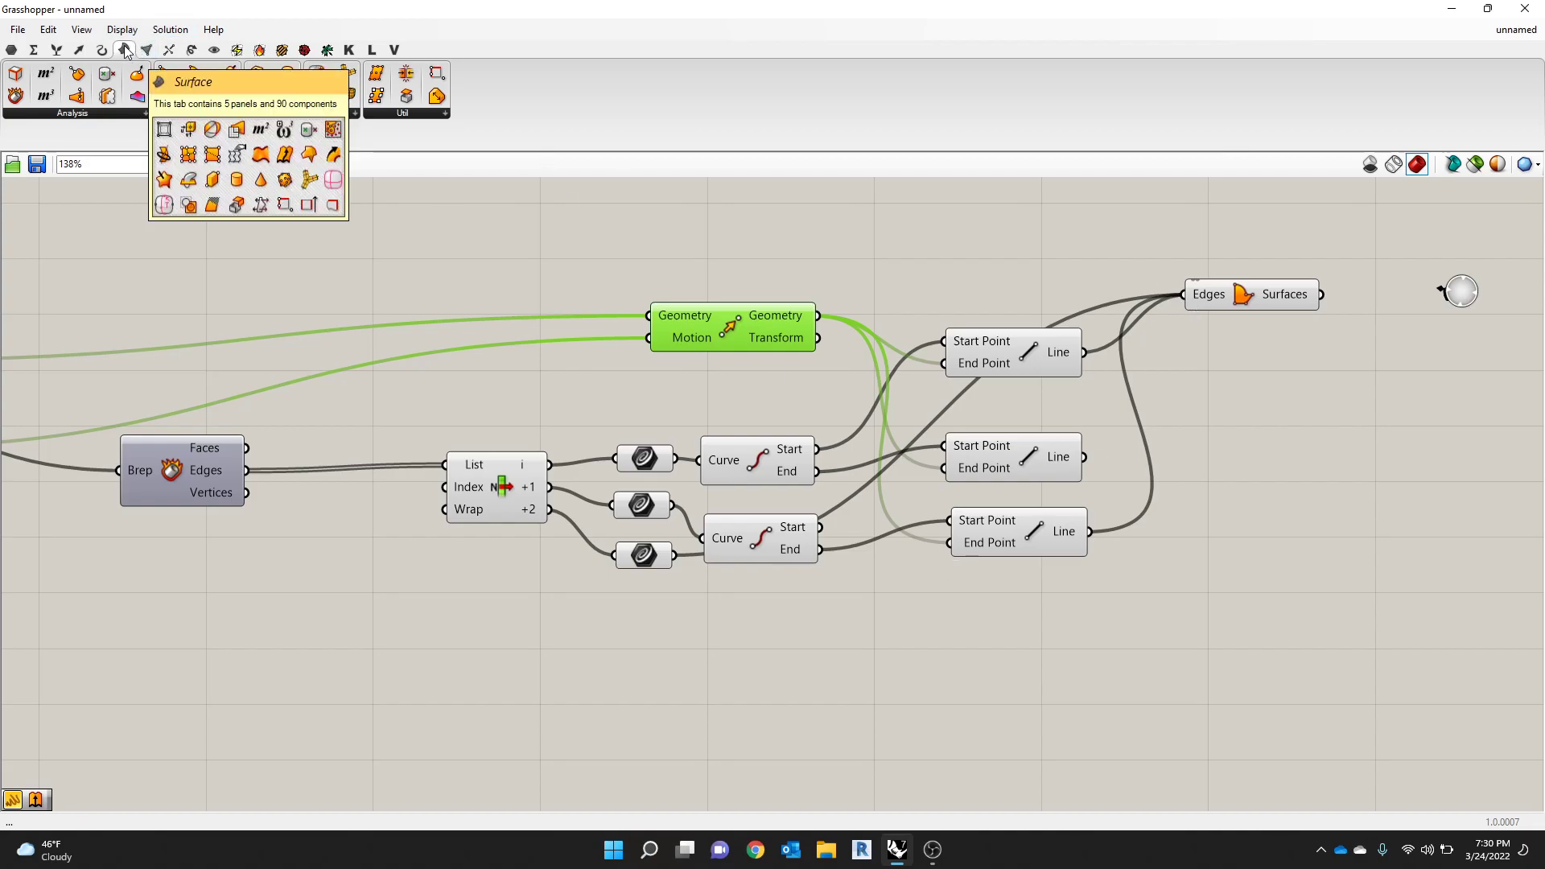
pyautogui.click(235, 116)
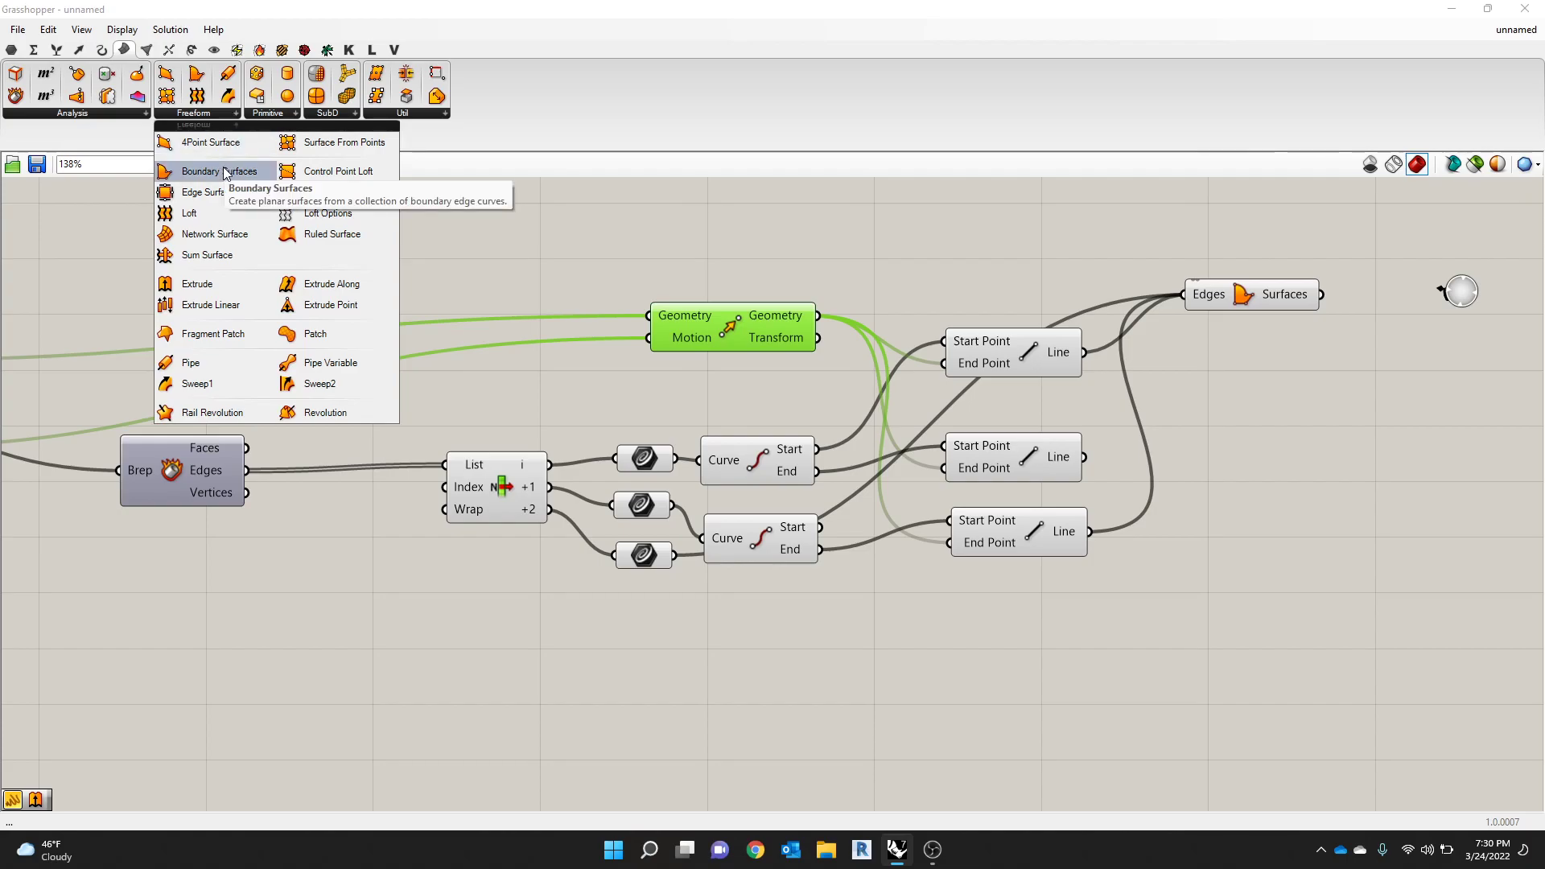
pyautogui.moveTo(226, 173); pyautogui.dragTo(1270, 428)
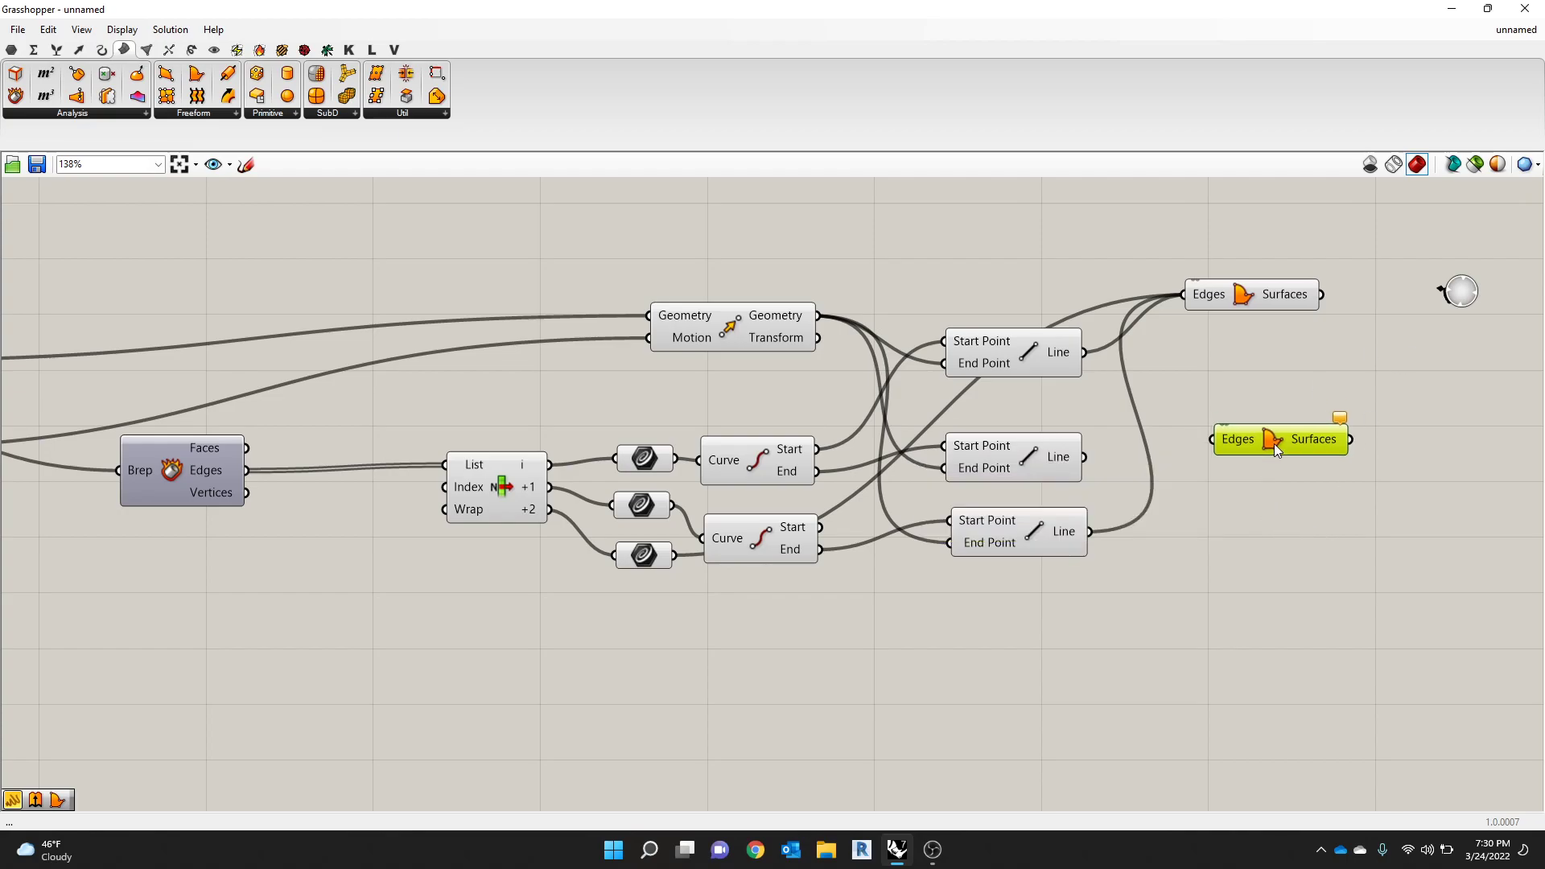
pyautogui.press('Delete')
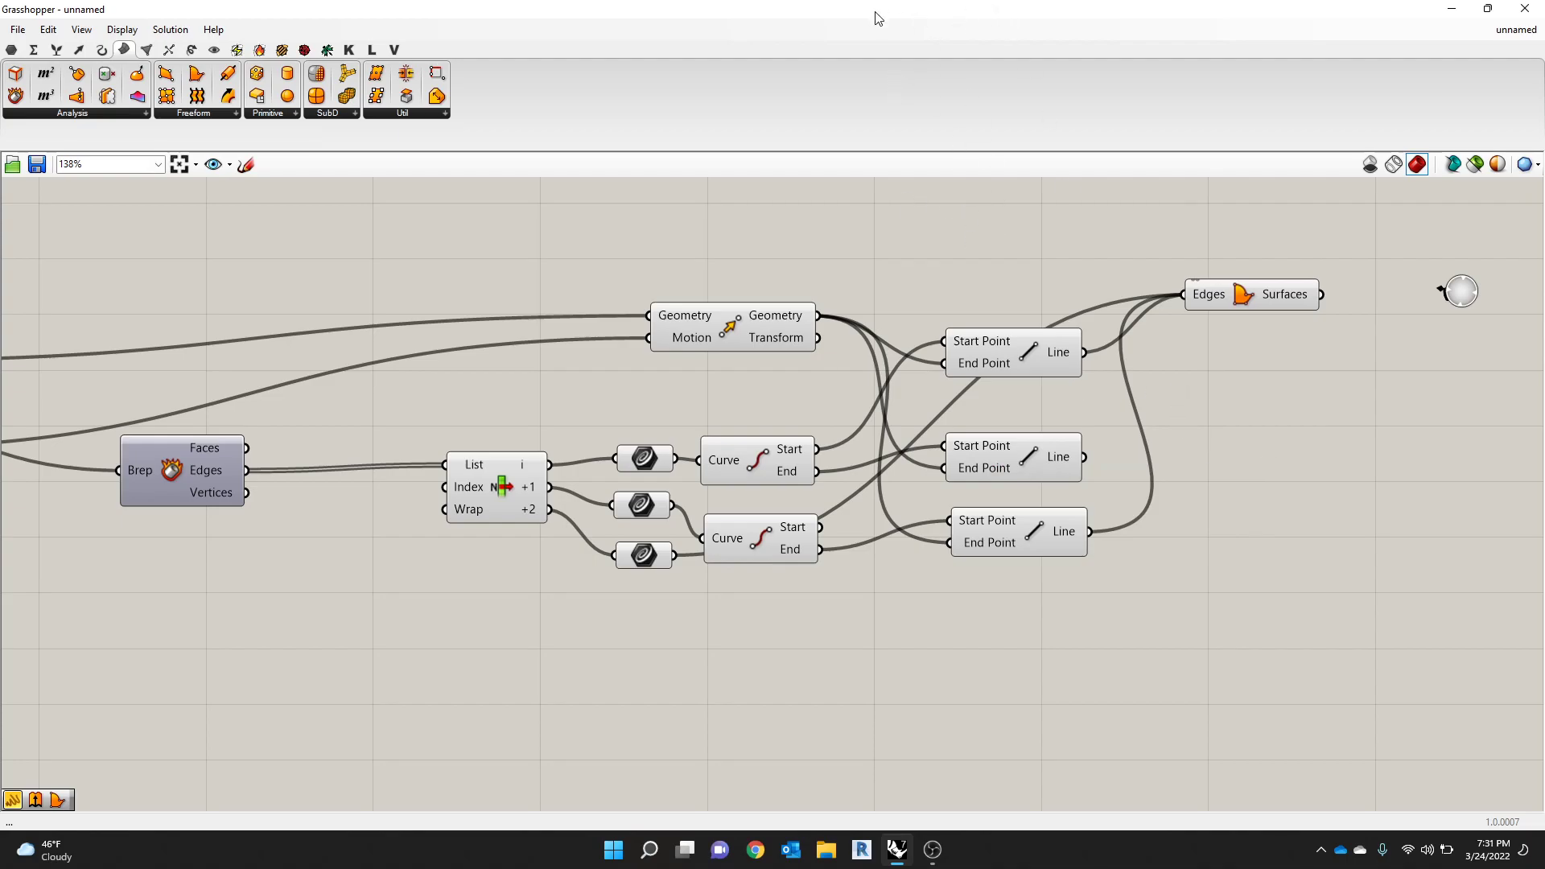
pyautogui.moveTo(876, 12); pyautogui.dragTo(1544, 401)
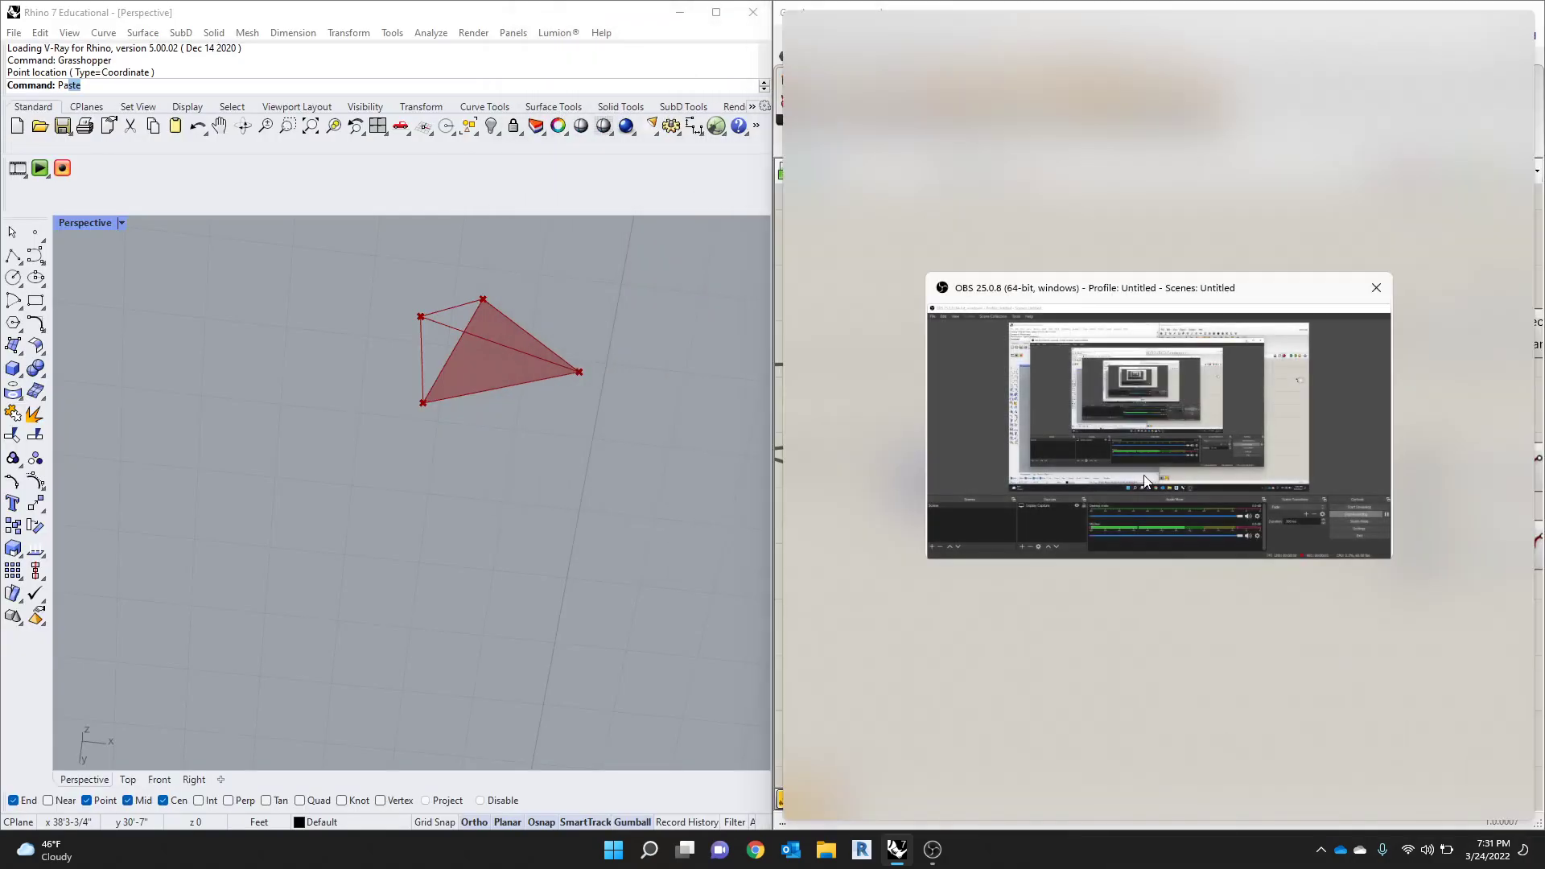
pyautogui.click(1021, 207)
# Step: Highlight the first and third Line components against the viewport geometry and stack them together above the unconnected Line component
pyautogui.scroll(-4, 926, 338)
pyautogui.scroll(4, 1448, 338)
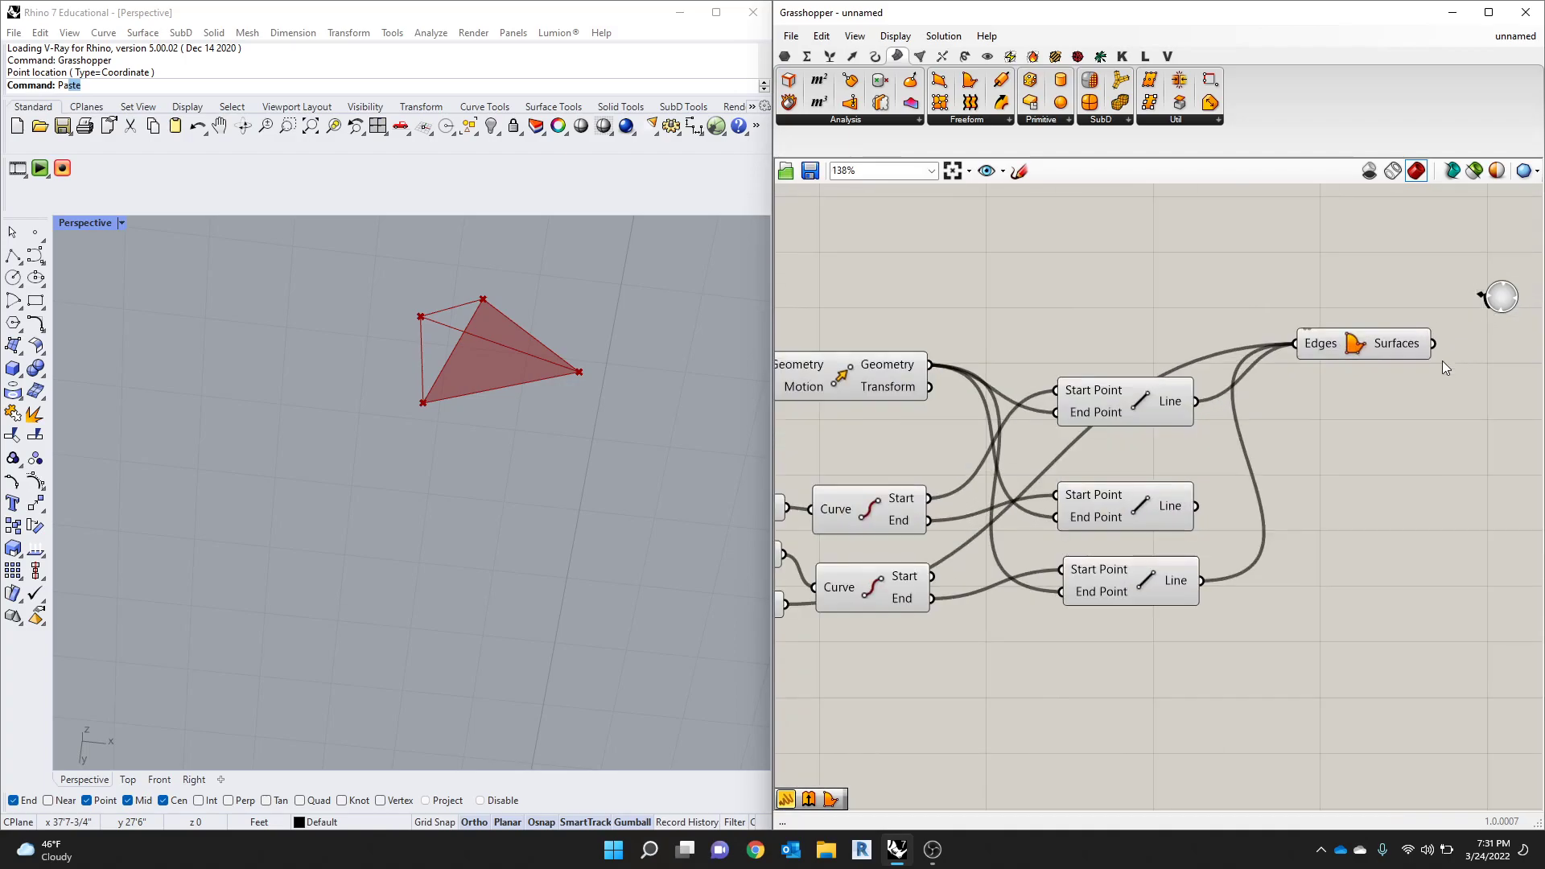
pyautogui.click(1117, 399)
pyautogui.scroll(2, 491, 338)
pyautogui.moveTo(528, 378); pyautogui.dragTo(527, 330, button='right')
pyautogui.moveTo(615, 370); pyautogui.dragTo(591, 451, button='right')
pyautogui.scroll(-1, 1161, 367)
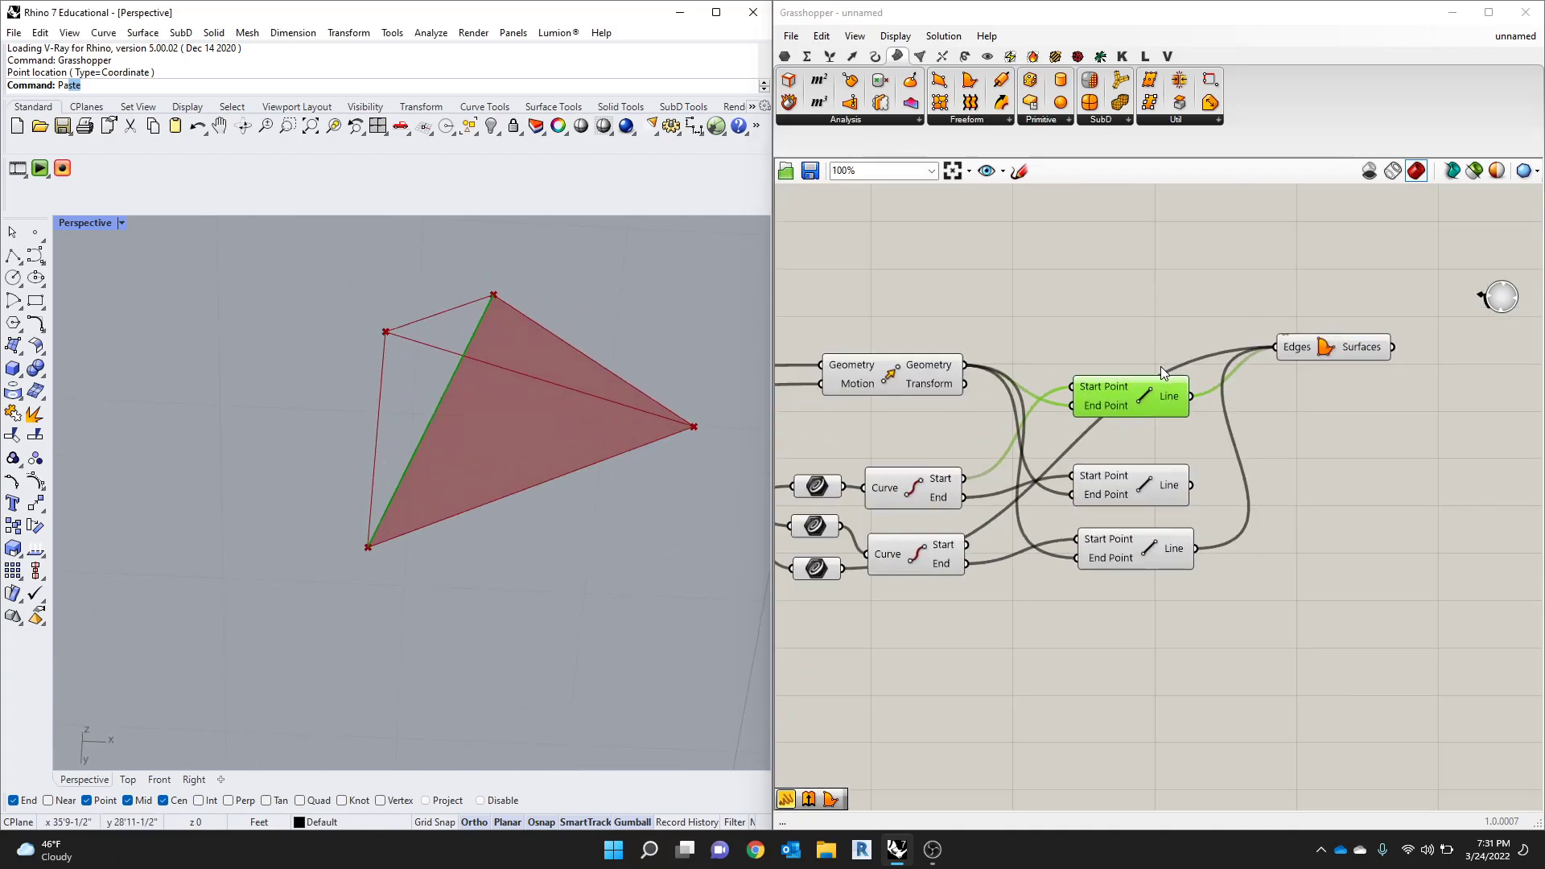
pyautogui.scroll(1, 961, 443)
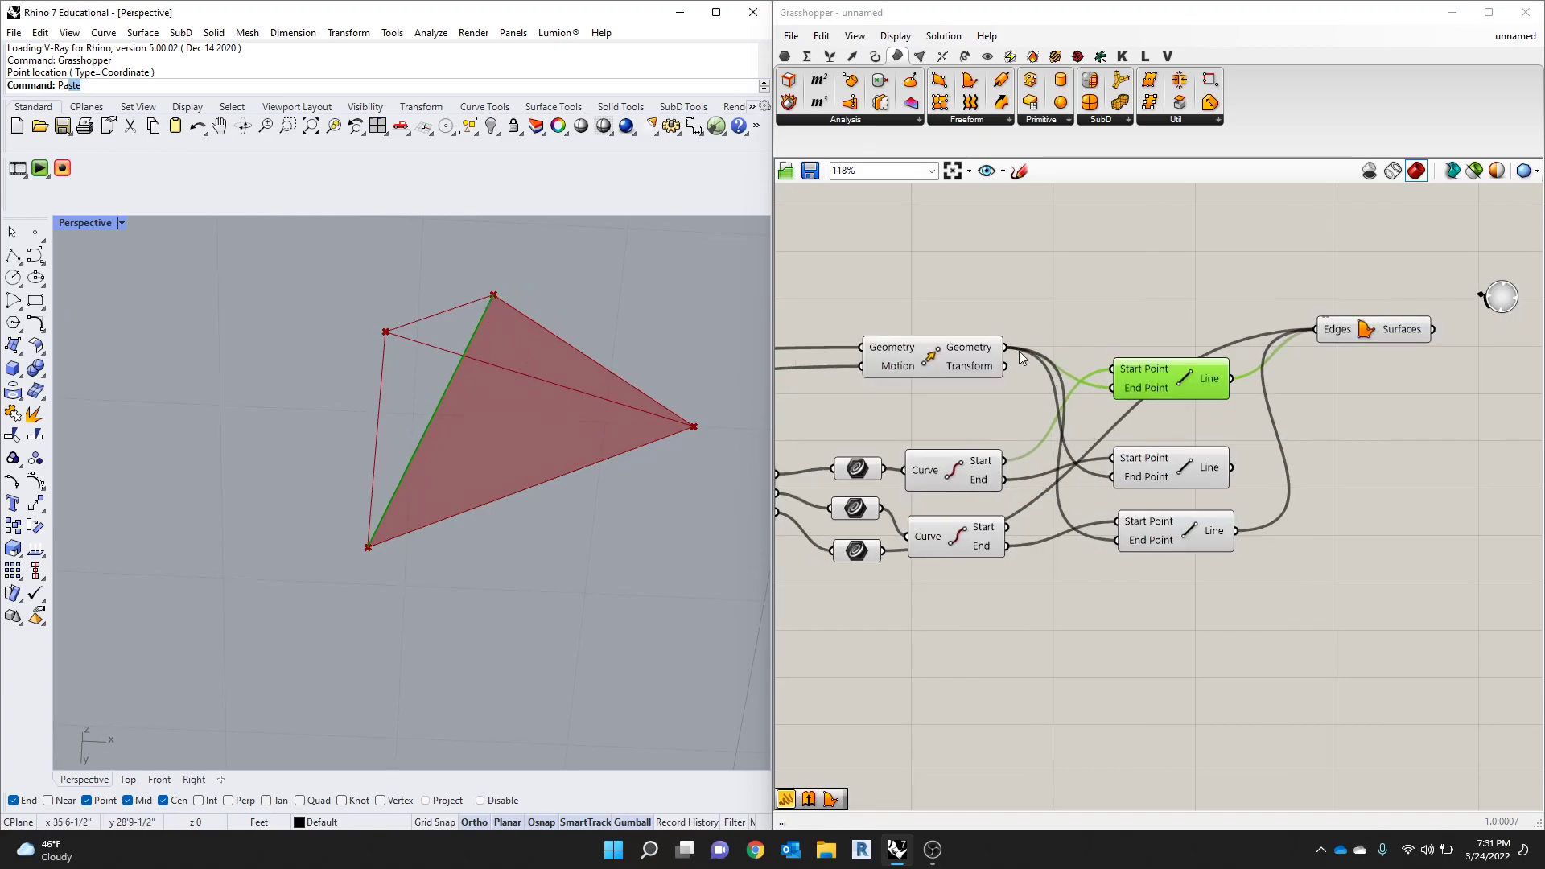
pyautogui.moveTo(1137, 378); pyautogui.dragTo(1145, 266)
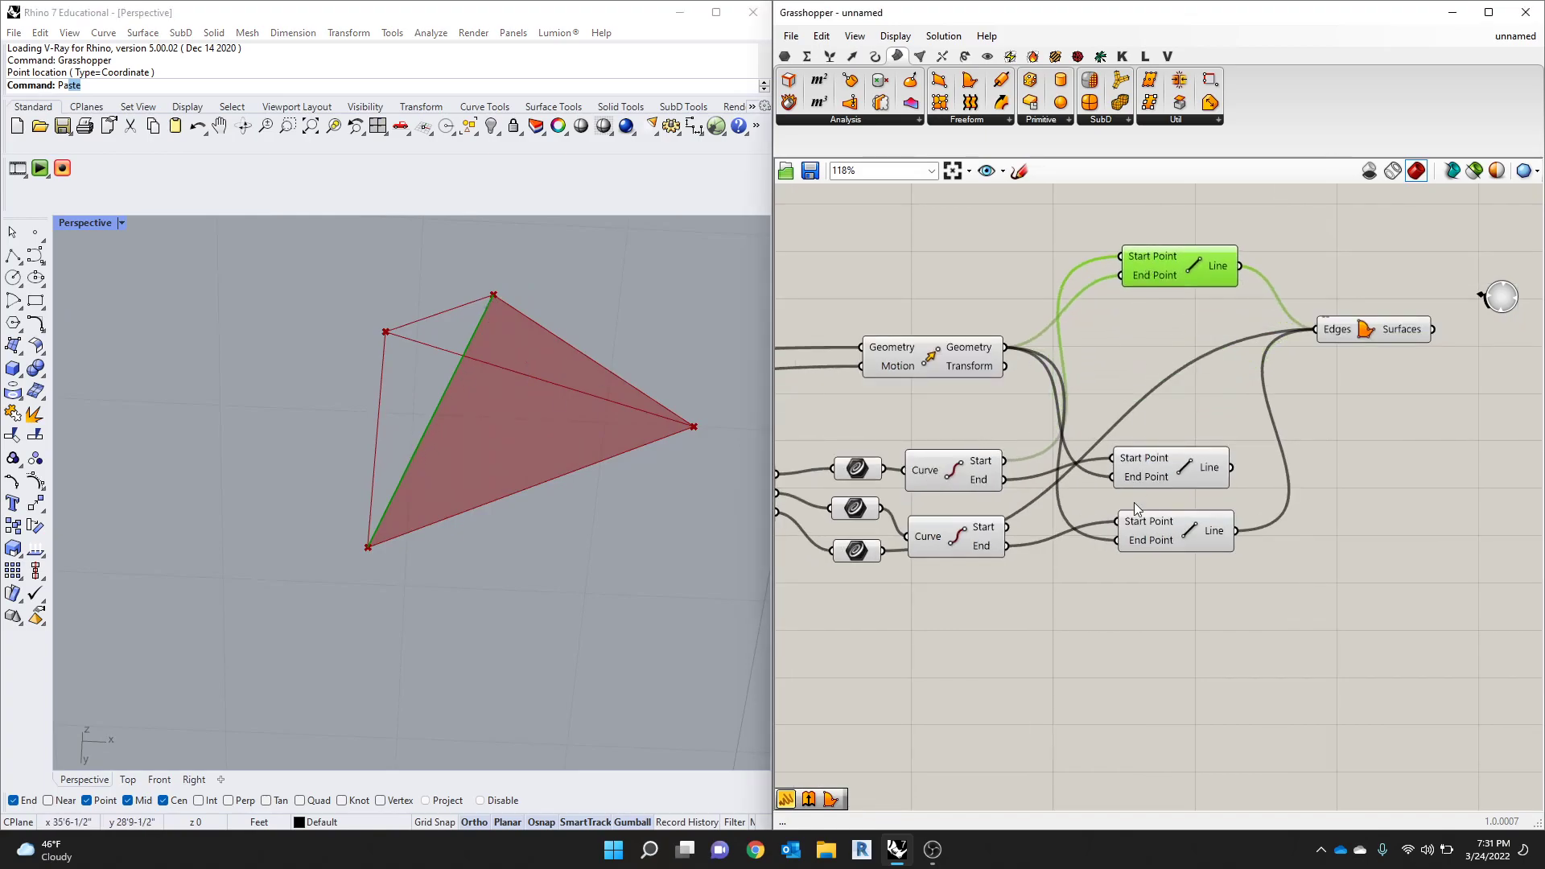
pyautogui.click(1167, 538)
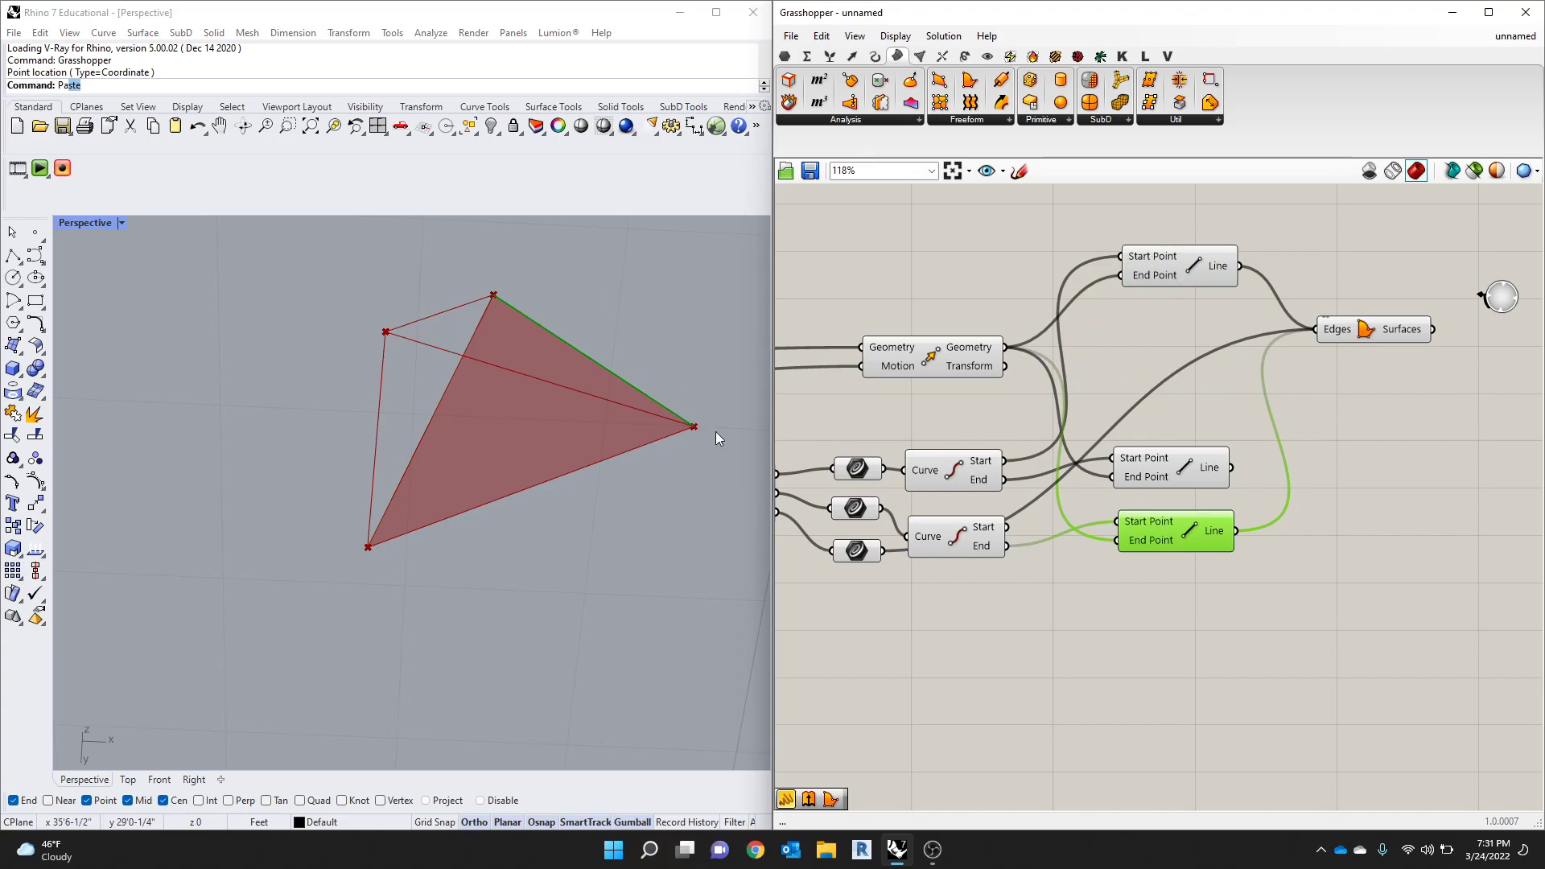
pyautogui.moveTo(1184, 534); pyautogui.dragTo(1171, 320)
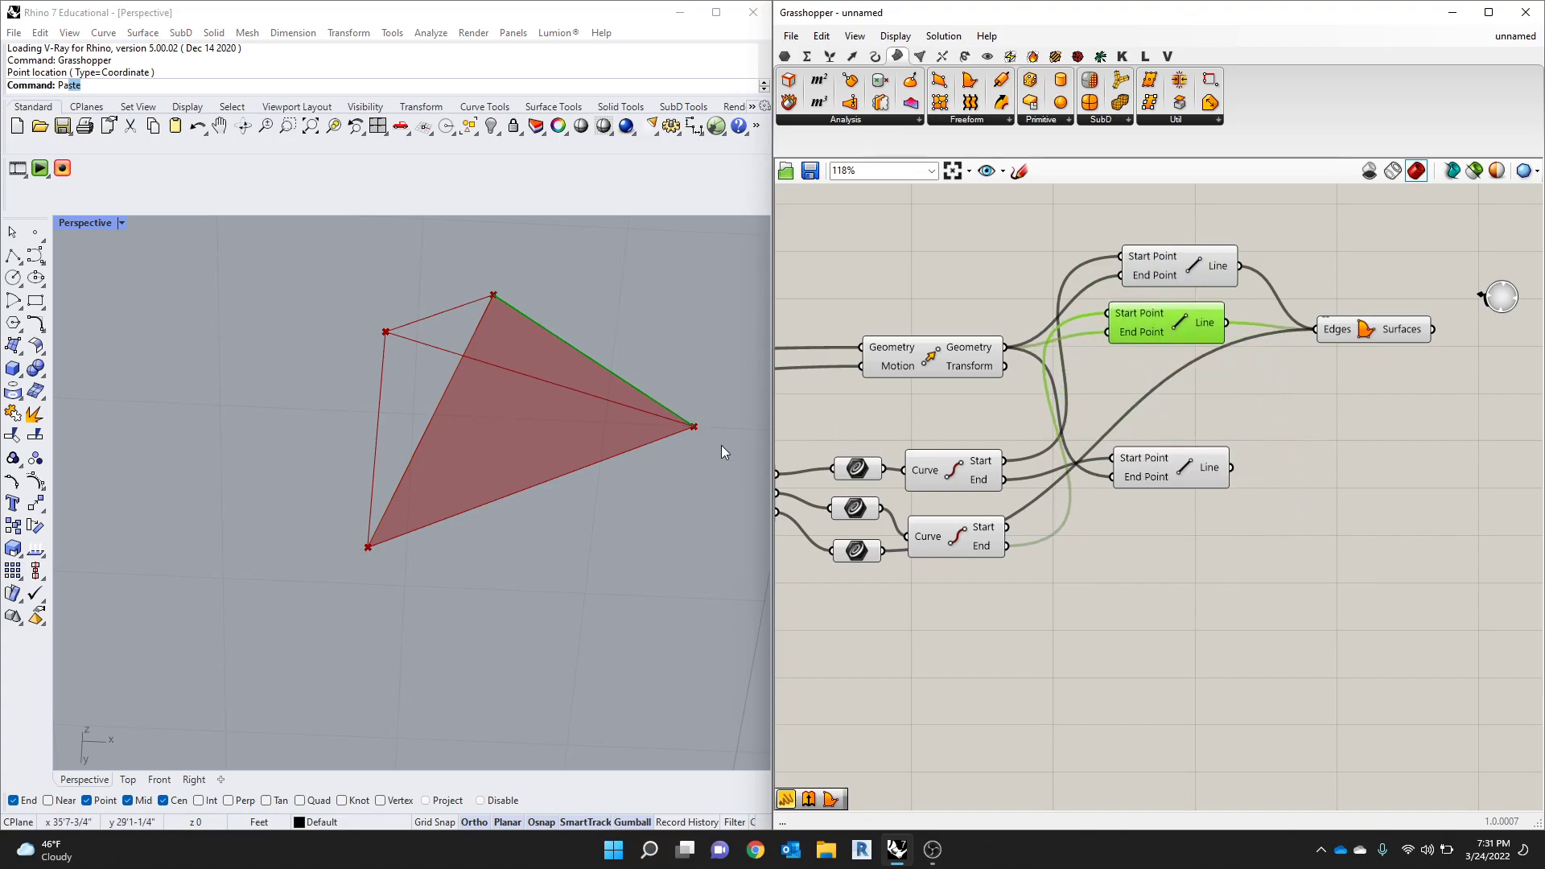
# Step: Highlight the second and third edge Curve parameters to check which panel edge closes the boundary surface
pyautogui.moveTo(1046, 583); pyautogui.dragTo(1224, 619, button='right')
pyautogui.scroll(-1, 982, 529)
pyautogui.click(1038, 541)
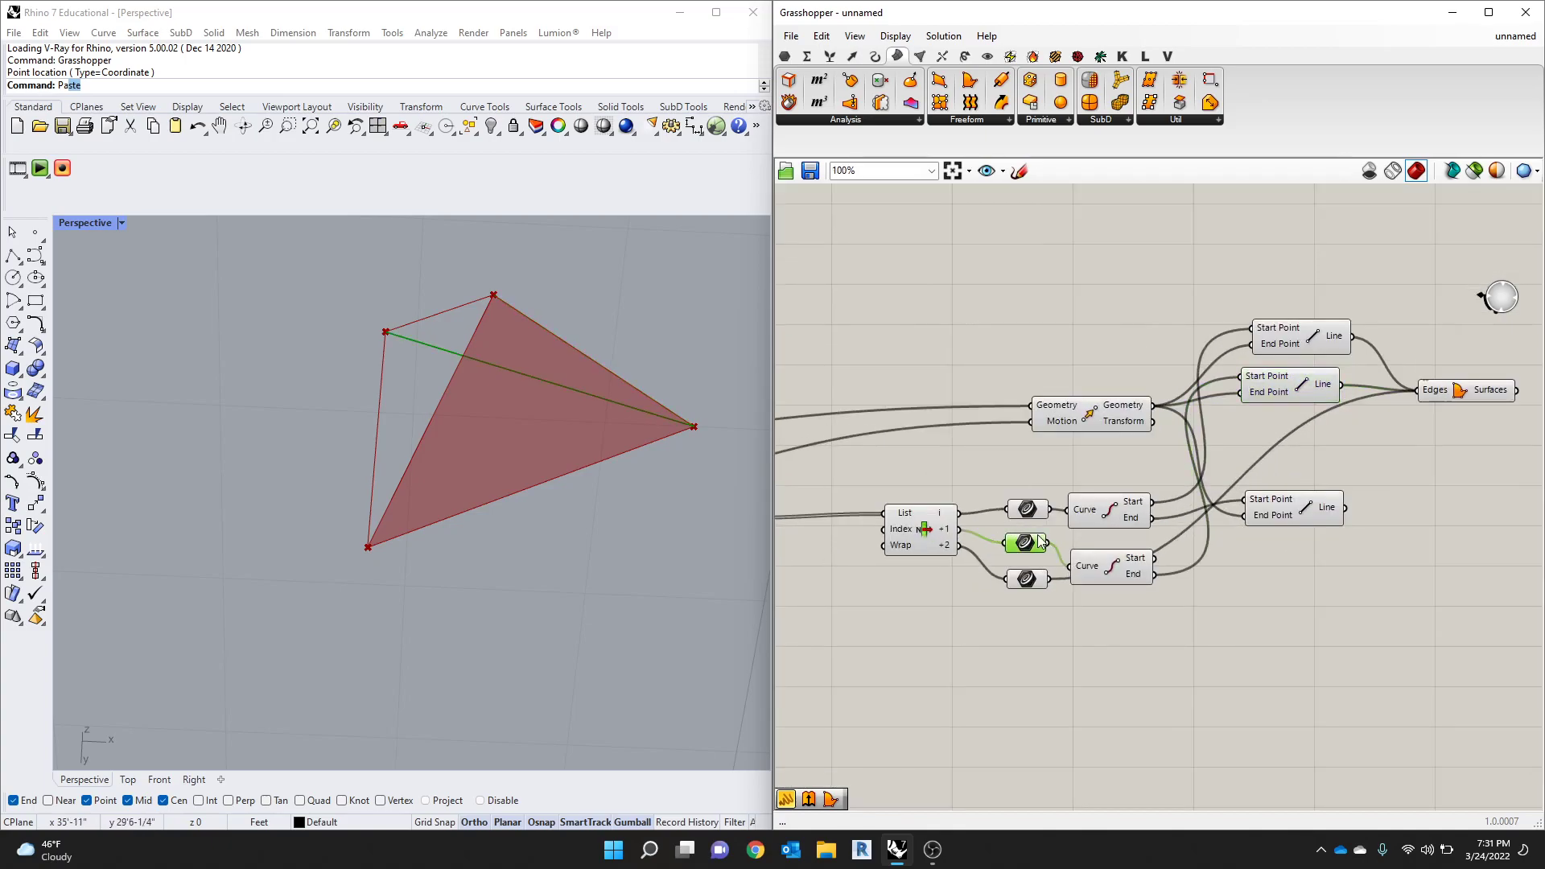
pyautogui.moveTo(1024, 589); pyautogui.dragTo(1006, 606)
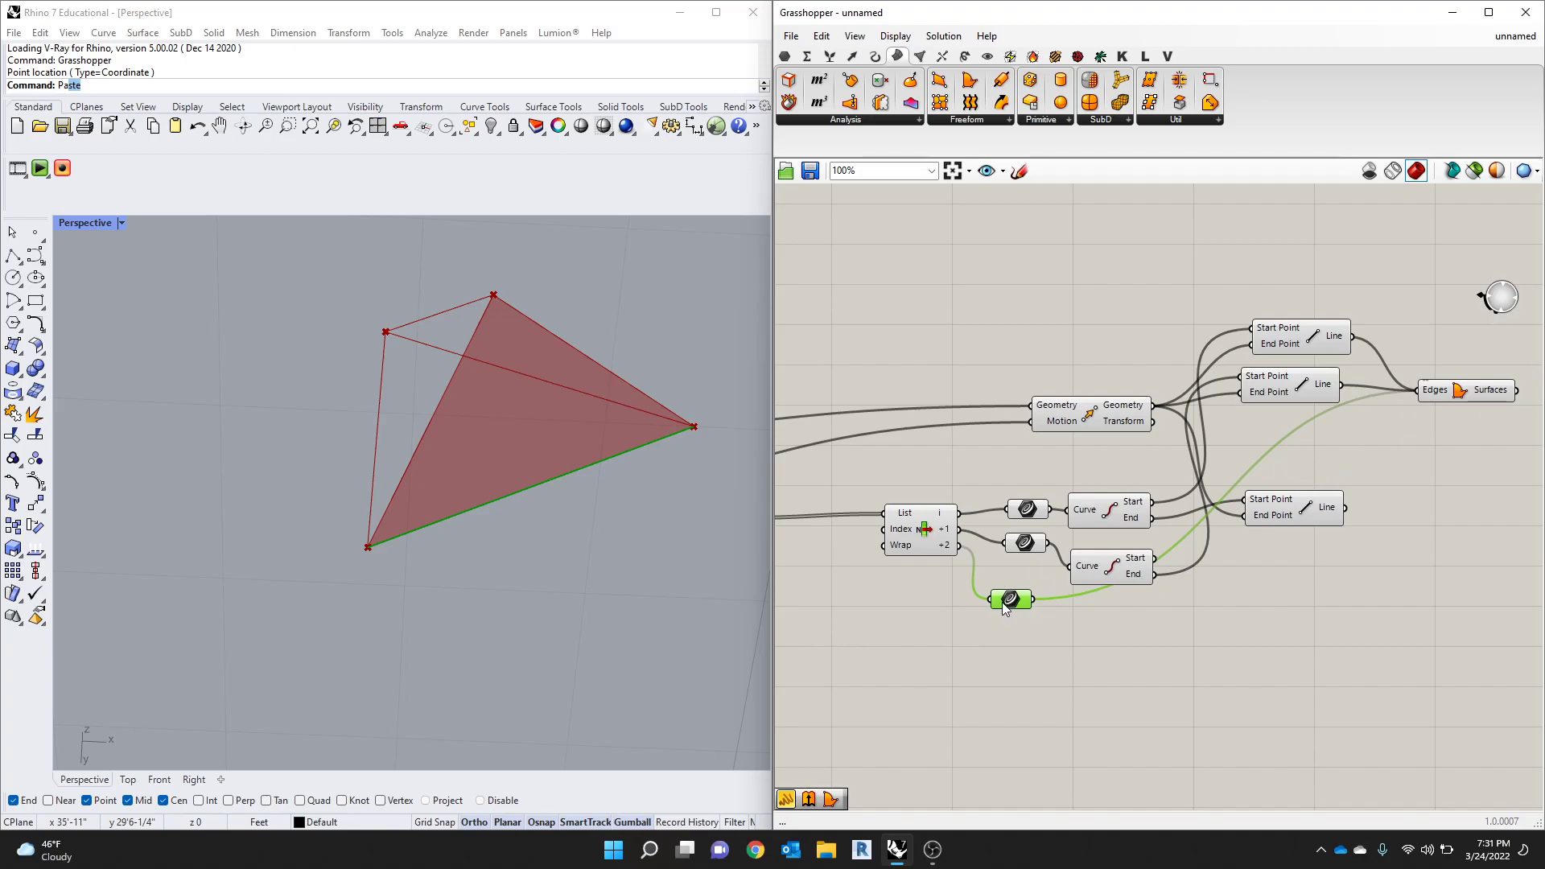
pyautogui.moveTo(1004, 607)
pyautogui.mouseDown()
pyautogui.moveTo(1324, 429)
pyautogui.moveTo(1016, 566)
pyautogui.moveTo(1017, 592)
pyautogui.mouseUp()
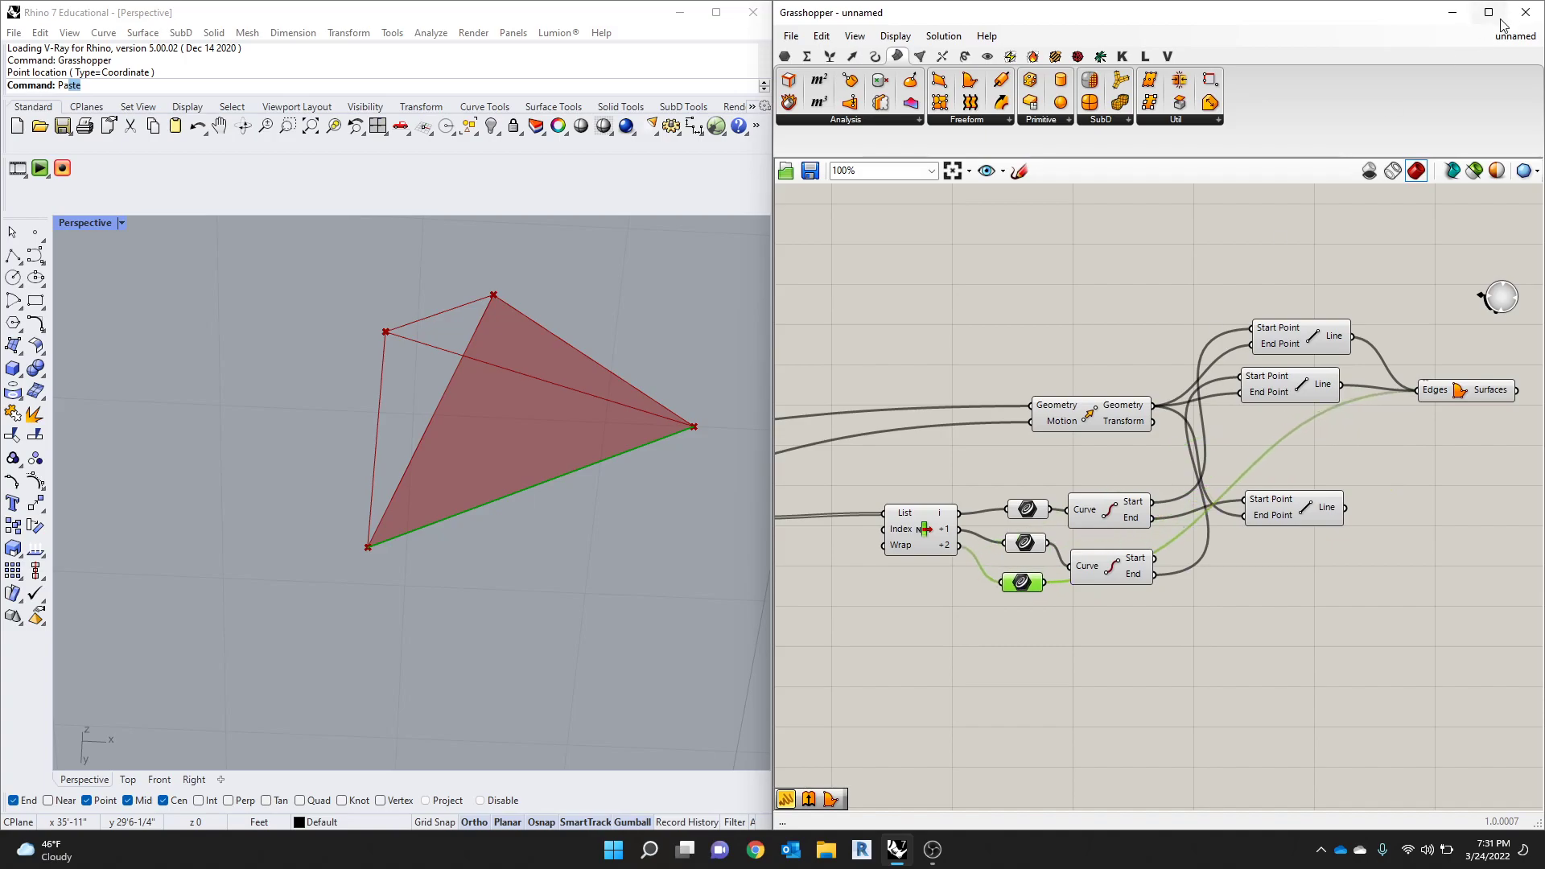
# Step: Maximize the Grasshopper window and move Boundary Surfaces slightly up, level with the lower of its two connected Line components
pyautogui.click(1500, 21)
pyautogui.moveTo(498, 435); pyautogui.dragTo(683, 404, button='right')
pyautogui.scroll(-1, 683, 404)
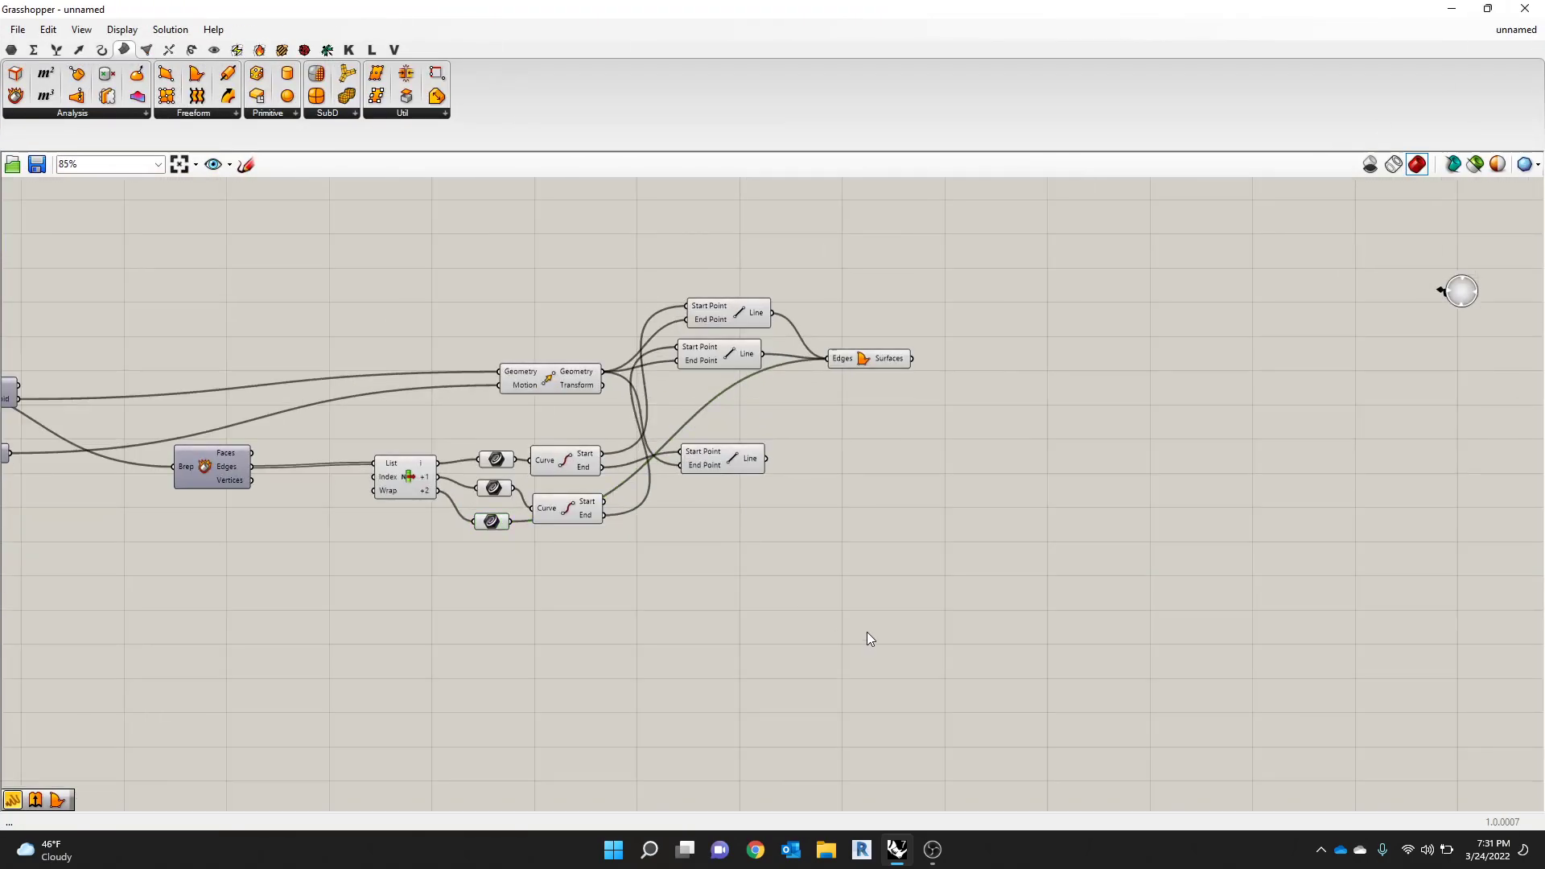
pyautogui.scroll(2, 402, 416)
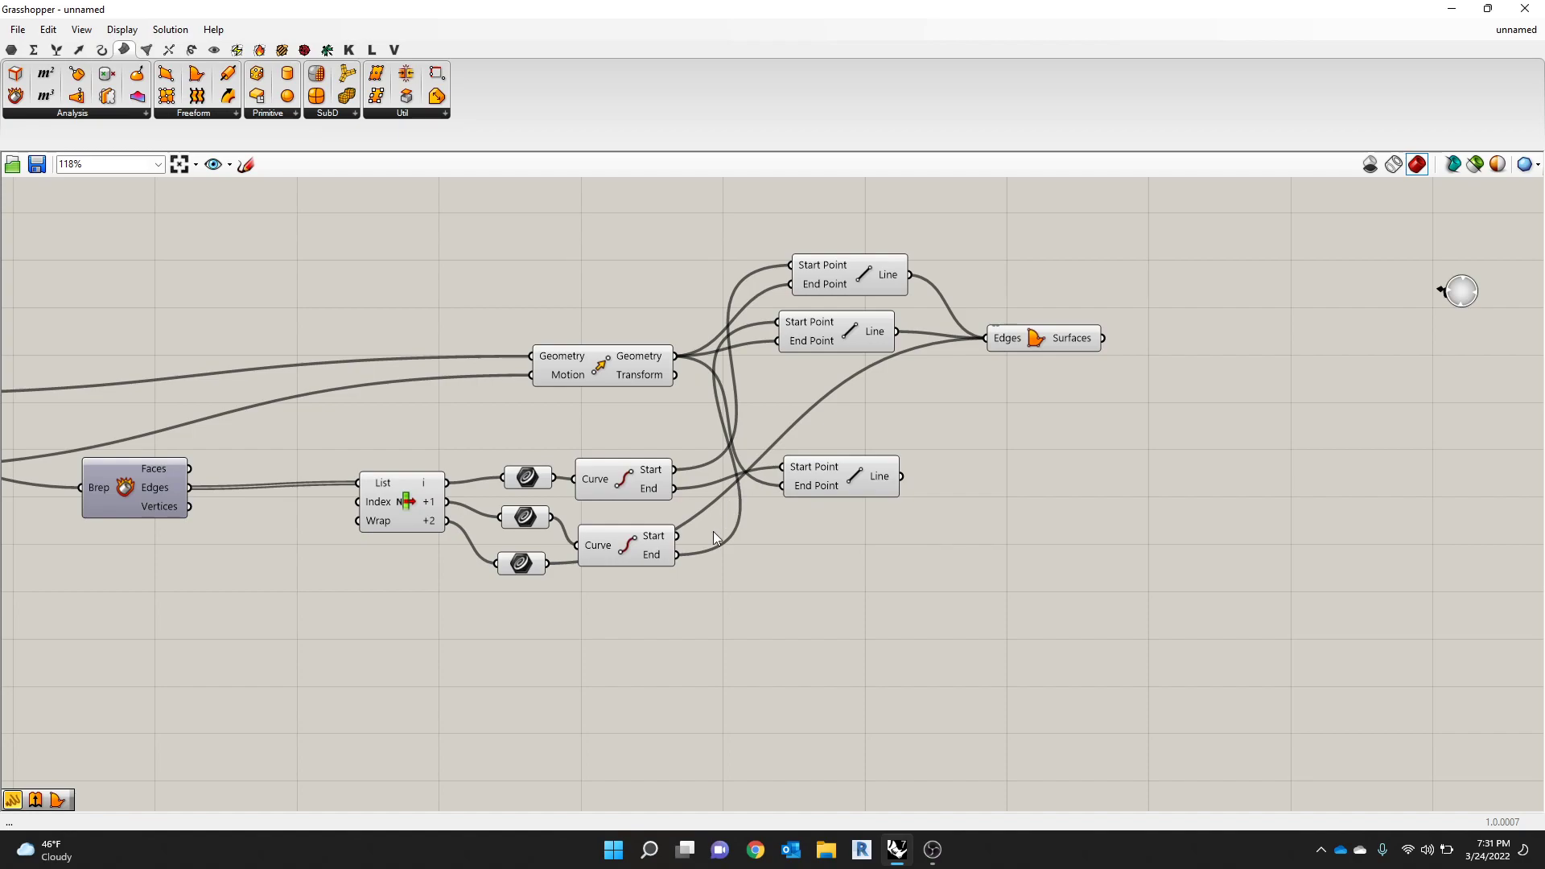
pyautogui.moveTo(1041, 339)
pyautogui.mouseDown()
pyautogui.moveTo(1036, 308)
pyautogui.moveTo(1038, 325)
pyautogui.mouseUp()
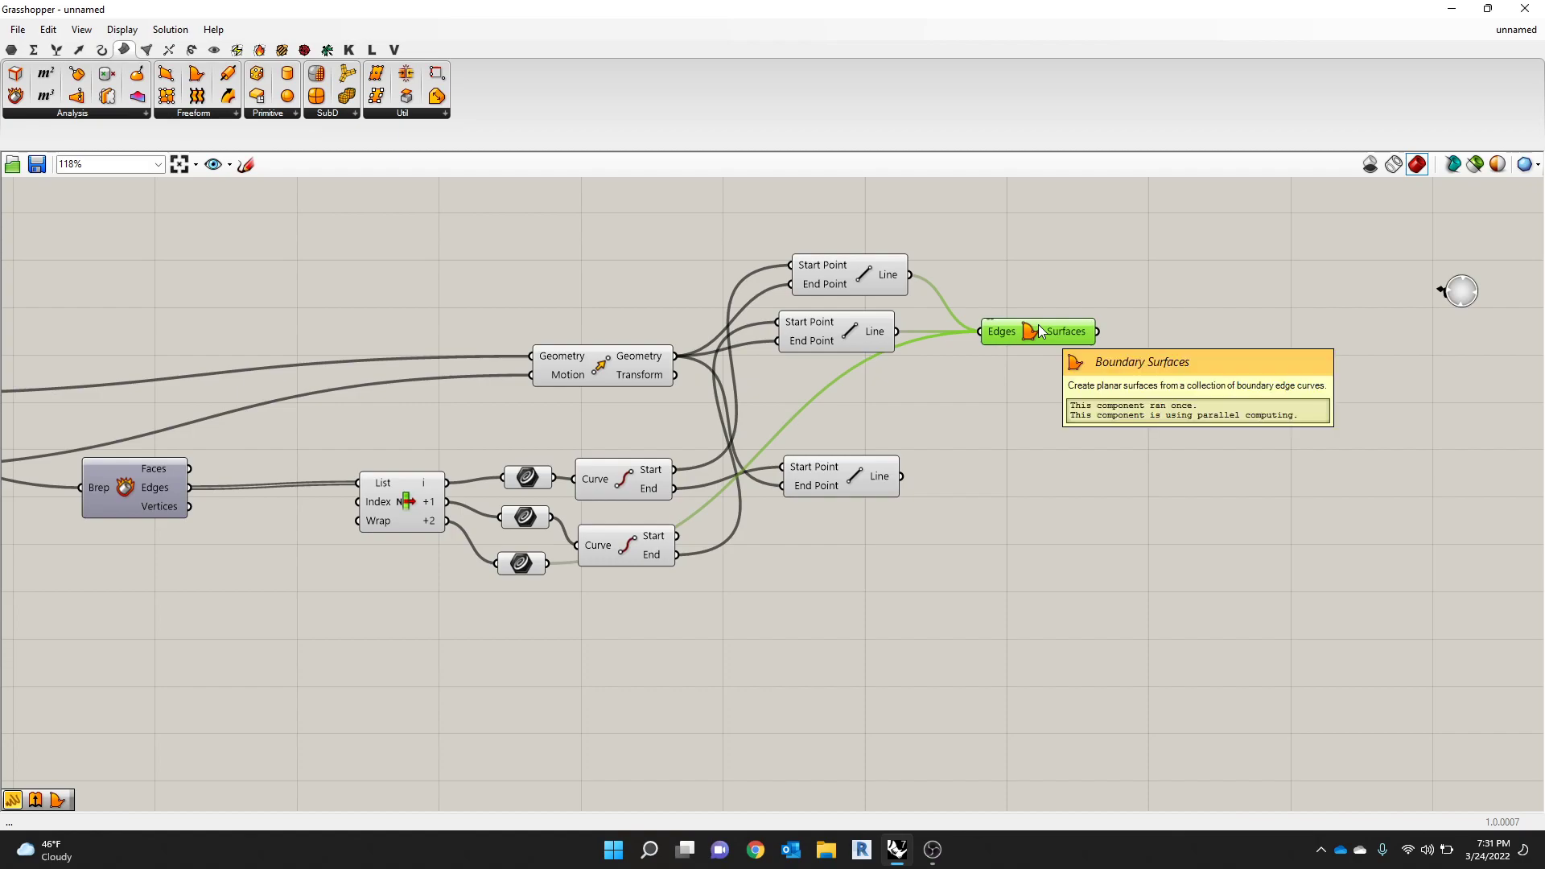
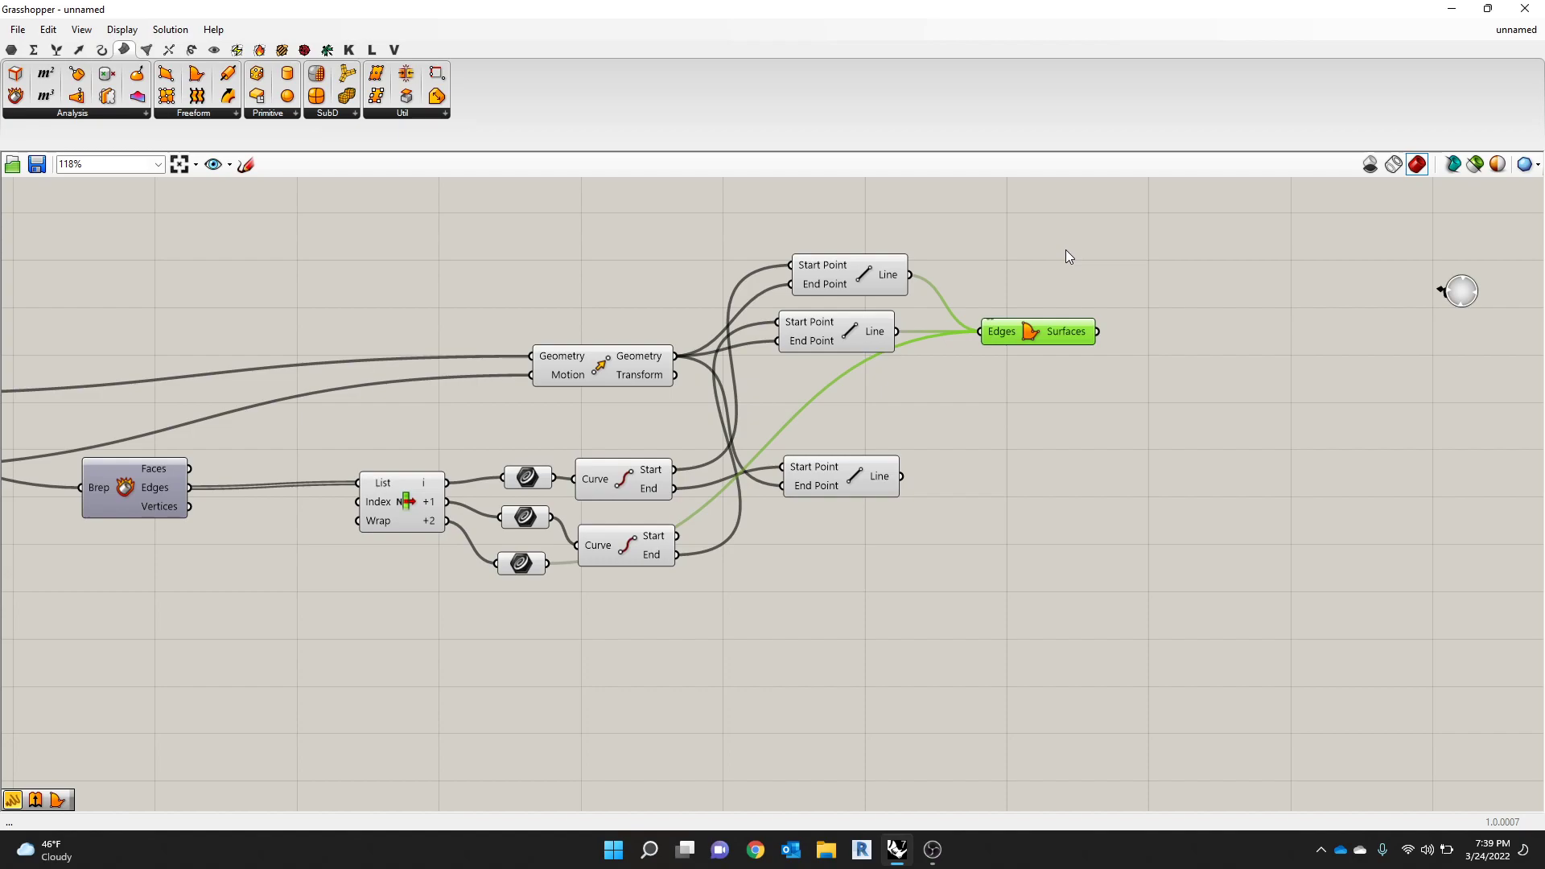
# Step: Restore the Grasshopper window beside Rhino and inspect the boundary surface and centroid lines from several angles
pyautogui.doubleClick(1049, 24)
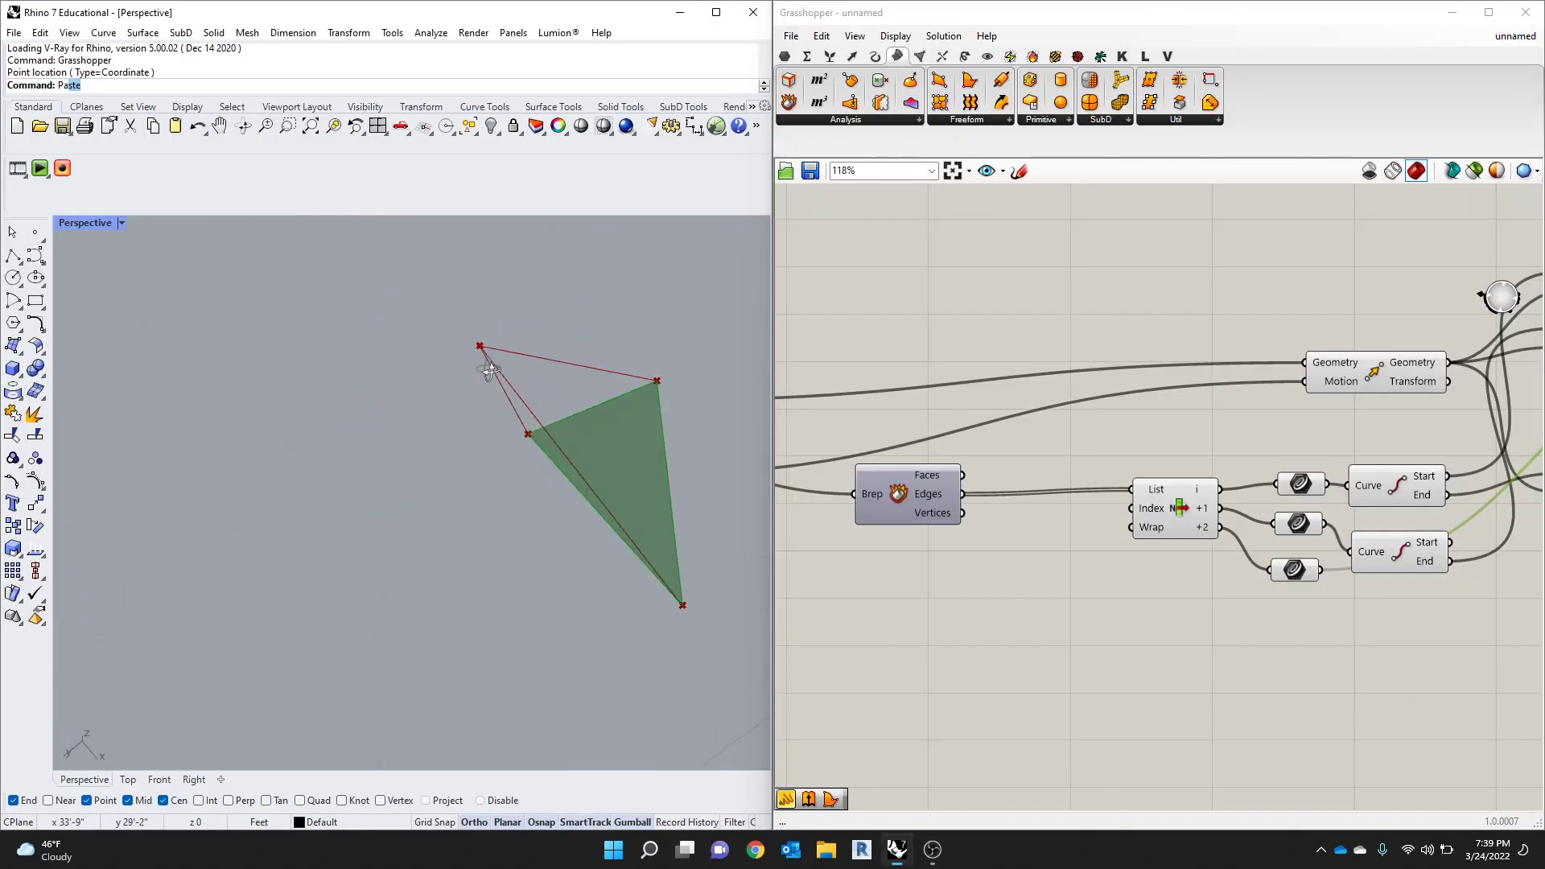
pyautogui.moveTo(489, 369)
pyautogui.mouseDown(button='right')
pyautogui.moveTo(482, 421)
pyautogui.moveTo(414, 472)
pyautogui.mouseUp(button='right')
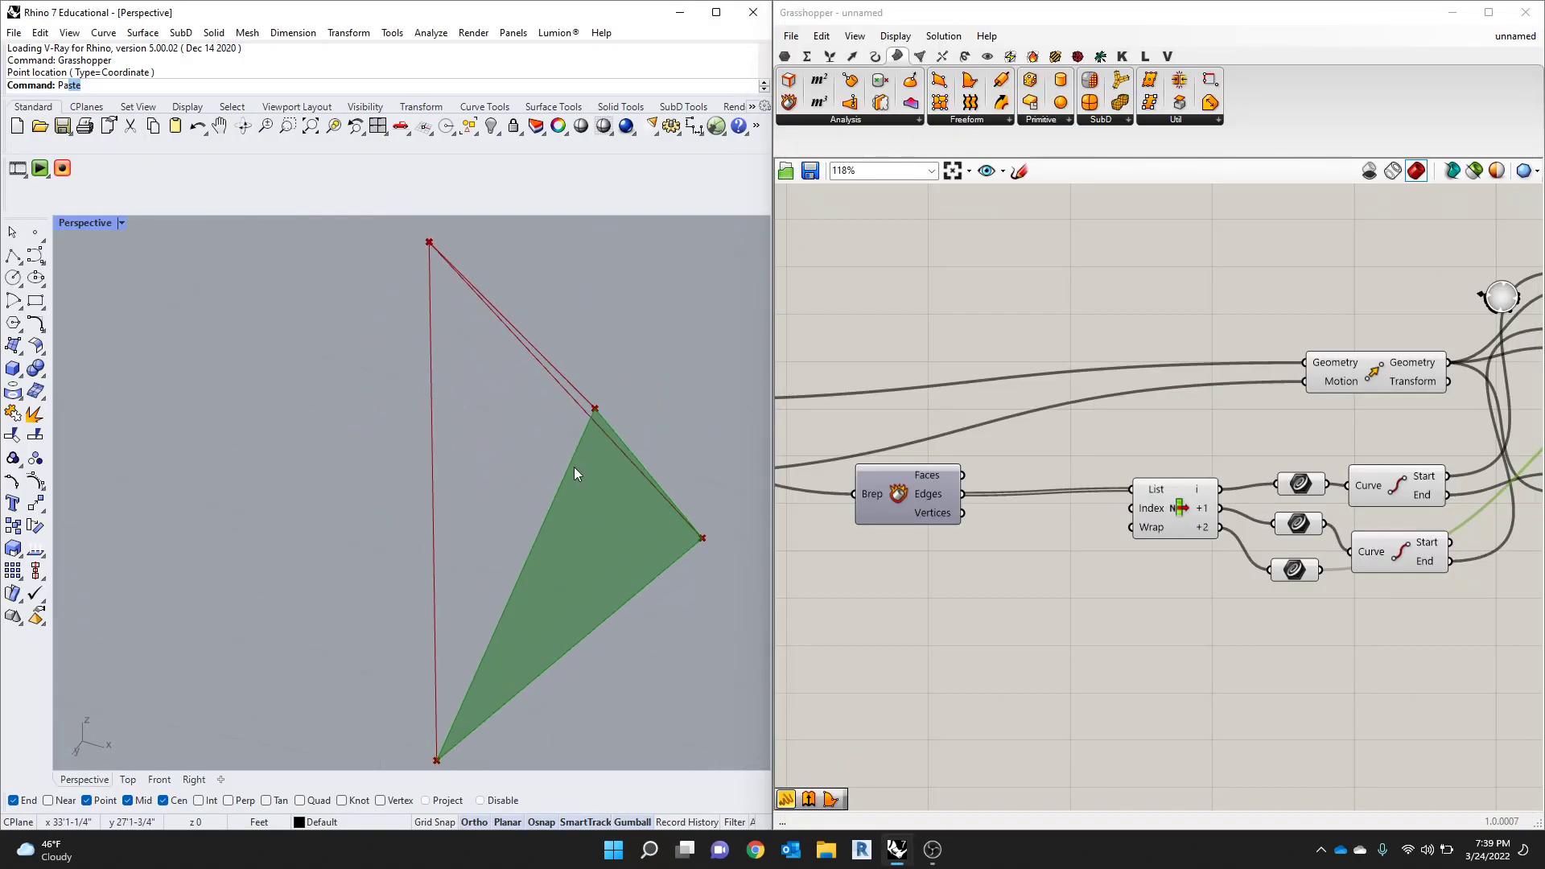
pyautogui.moveTo(573, 466); pyautogui.dragTo(679, 439, button='right')
pyautogui.scroll(-4, 1262, 491)
pyautogui.scroll(2, 1244, 402)
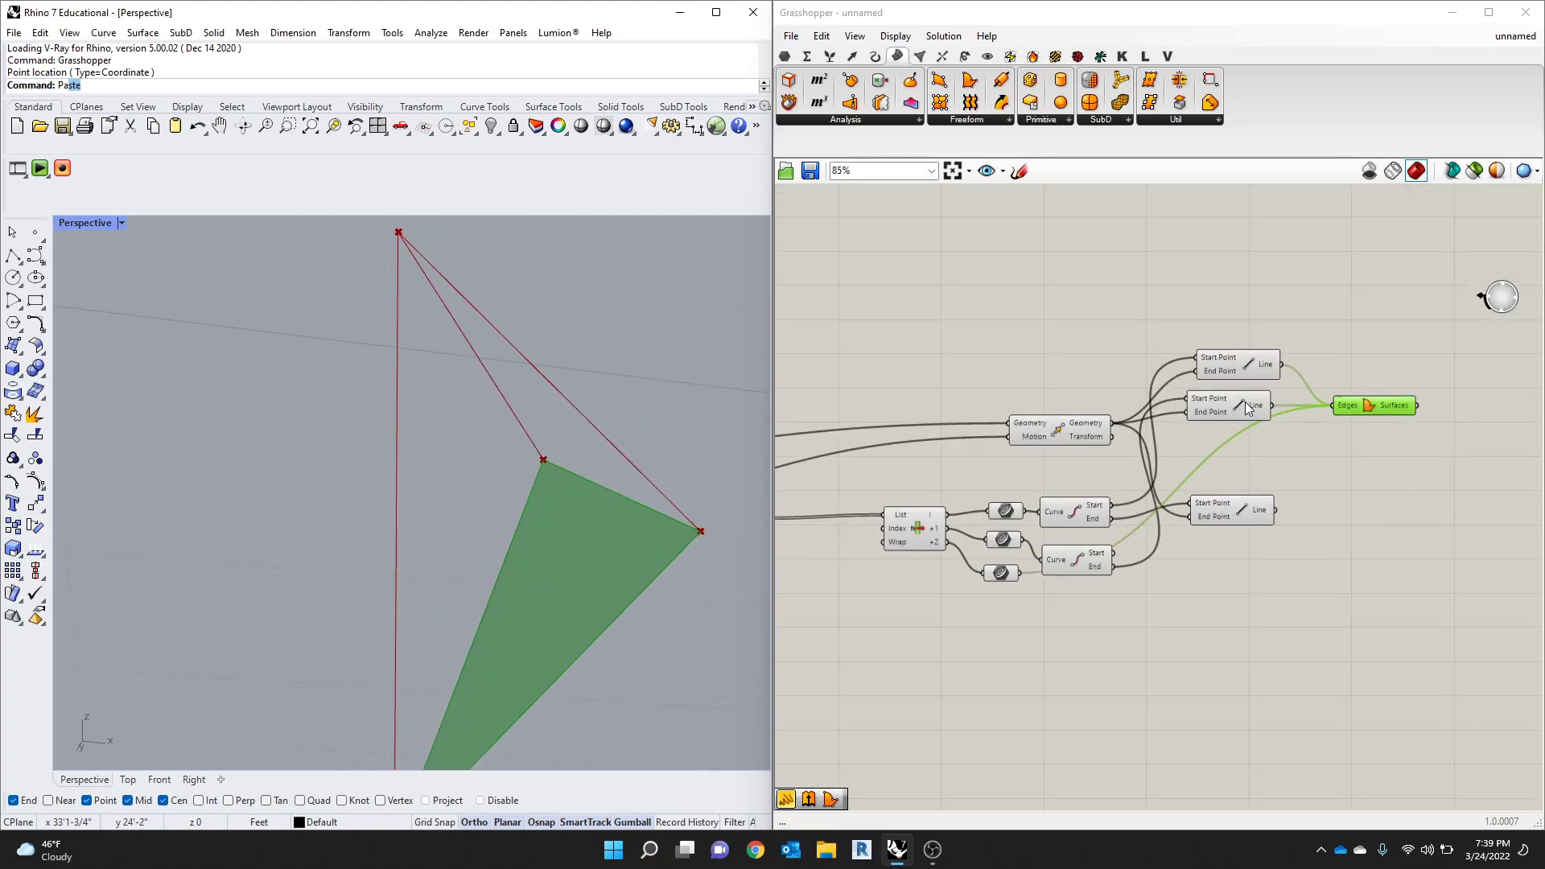
# Step: Move the two connected Line components and Boundary Surfaces down, grouping all three Line components closely together
pyautogui.moveTo(1243, 402); pyautogui.dragTo(1254, 465)
pyautogui.moveTo(1232, 368); pyautogui.dragTo(1237, 419)
pyautogui.moveTo(1360, 410); pyautogui.dragTo(1364, 421)
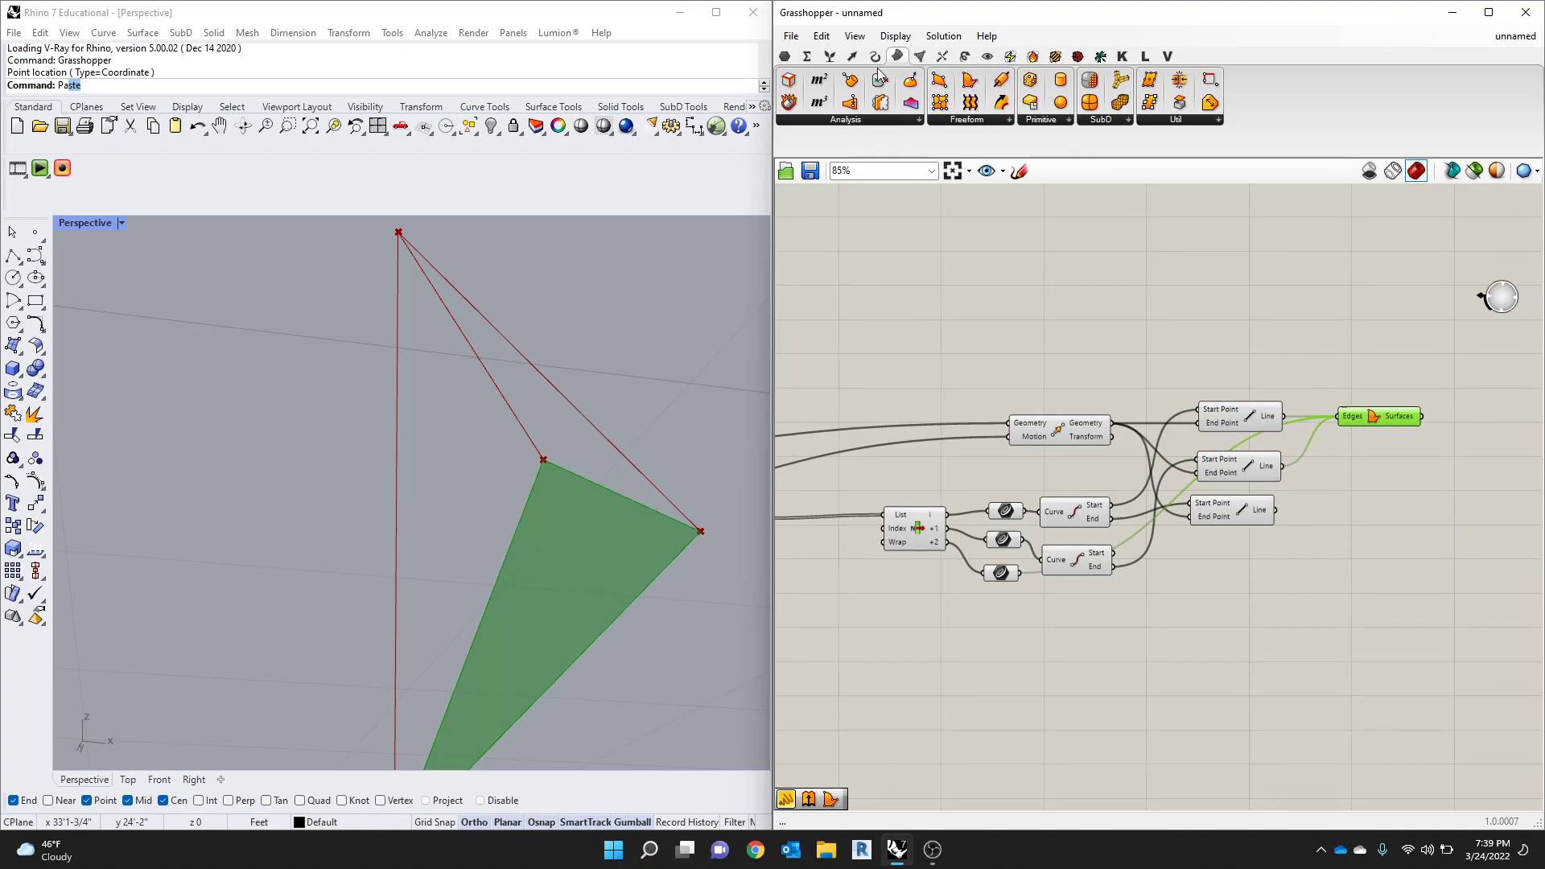
# Step: Add a second Boundary Surfaces component below the first one
pyautogui.click(968, 119)
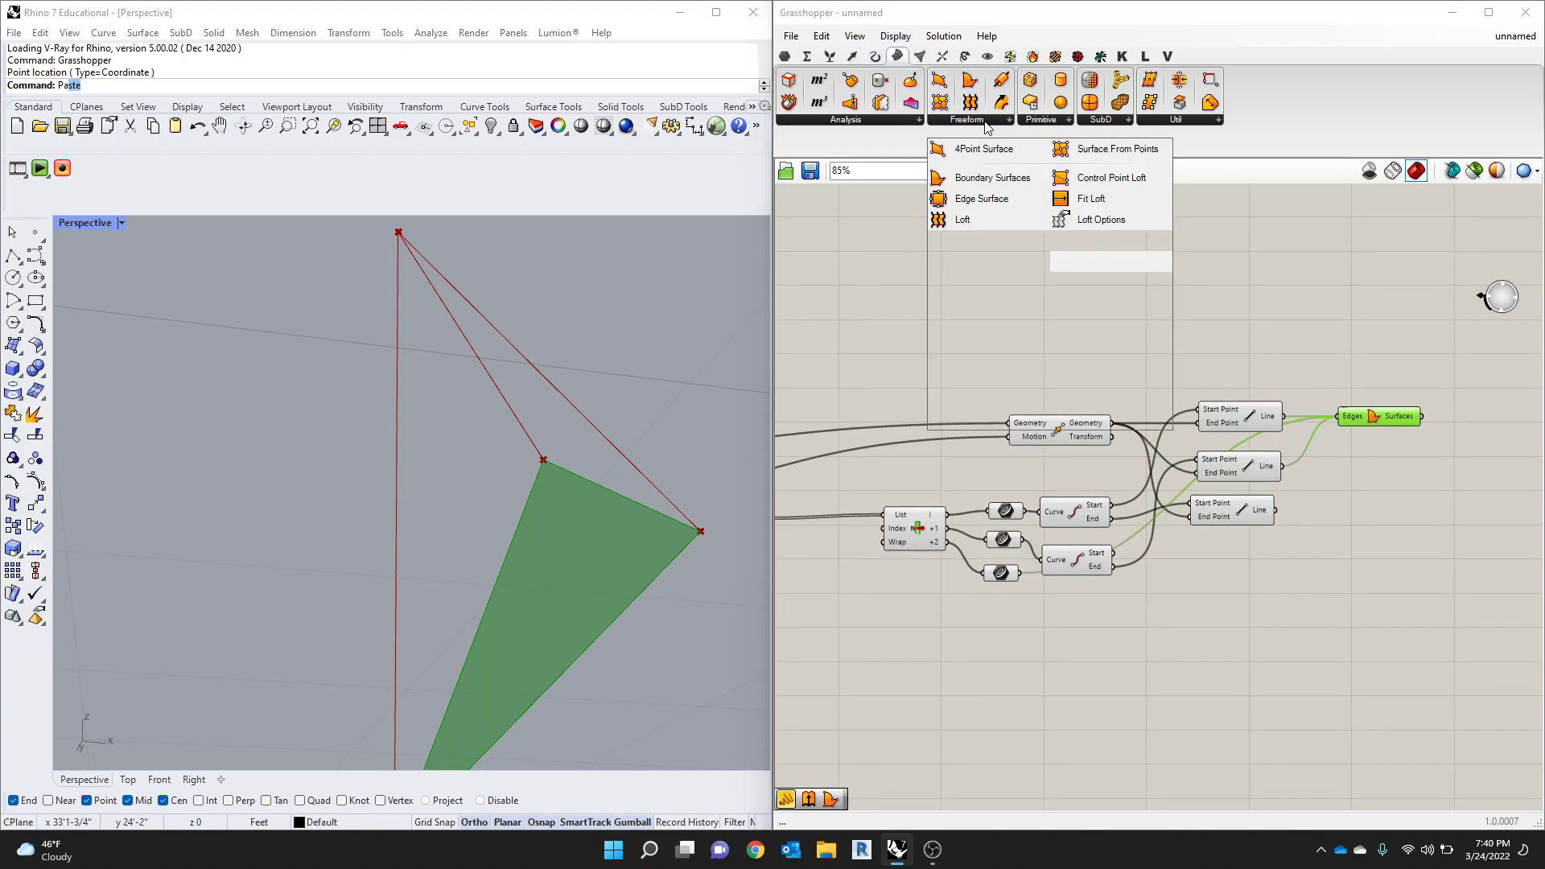
pyautogui.moveTo(991, 177); pyautogui.dragTo(1379, 494)
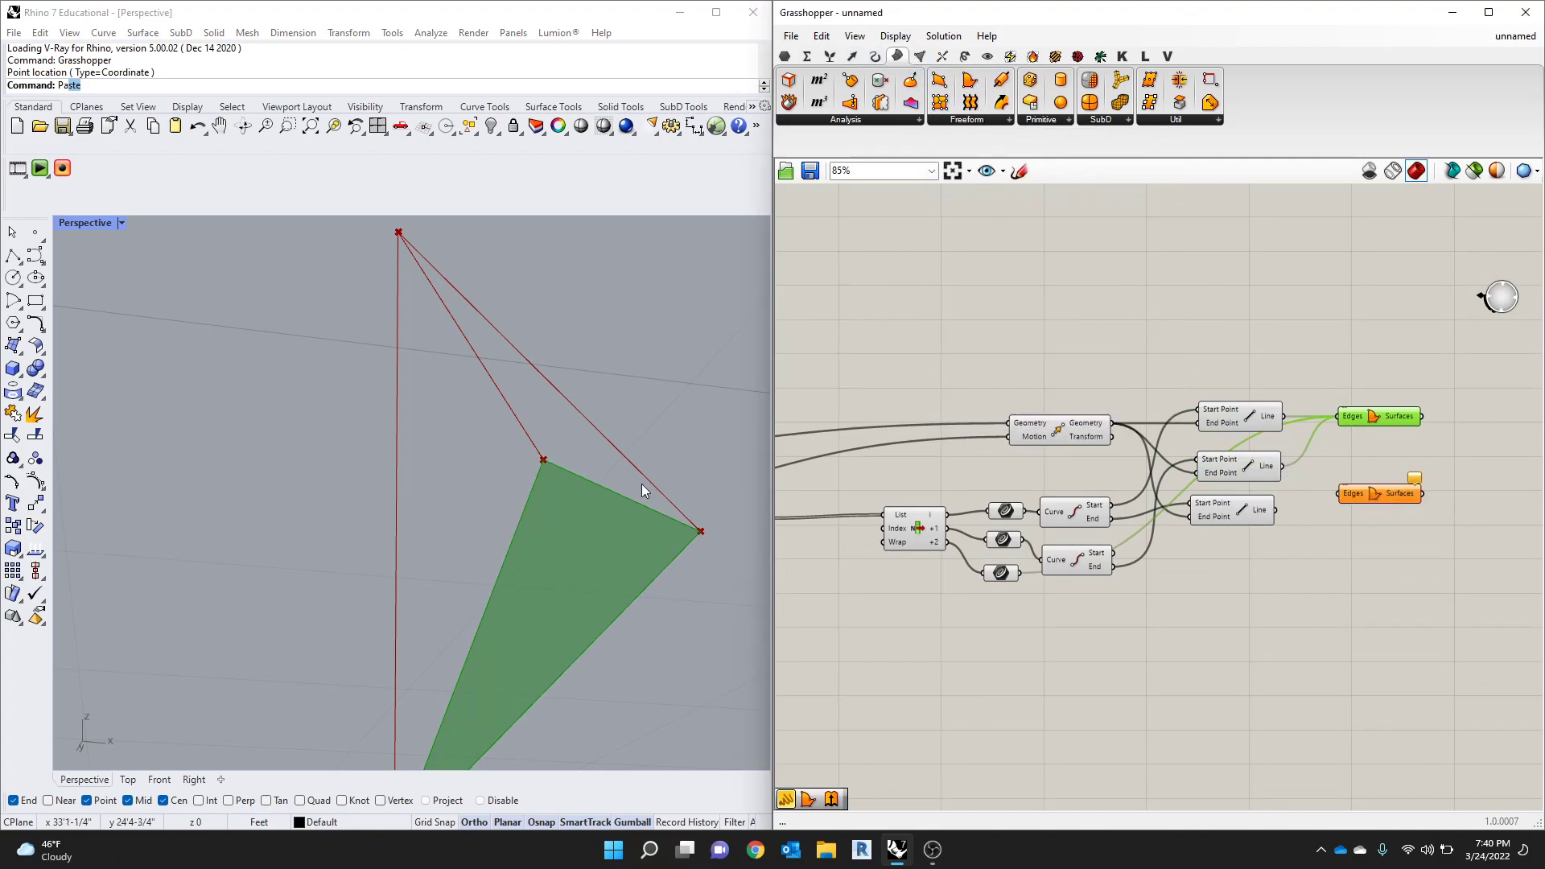
pyautogui.moveTo(640, 485); pyautogui.dragTo(639, 423, button='right')
pyautogui.moveTo(574, 470)
pyautogui.mouseDown(button='right')
pyautogui.moveTo(614, 431)
pyautogui.moveTo(503, 345)
pyautogui.moveTo(596, 417)
pyautogui.mouseUp(button='right')
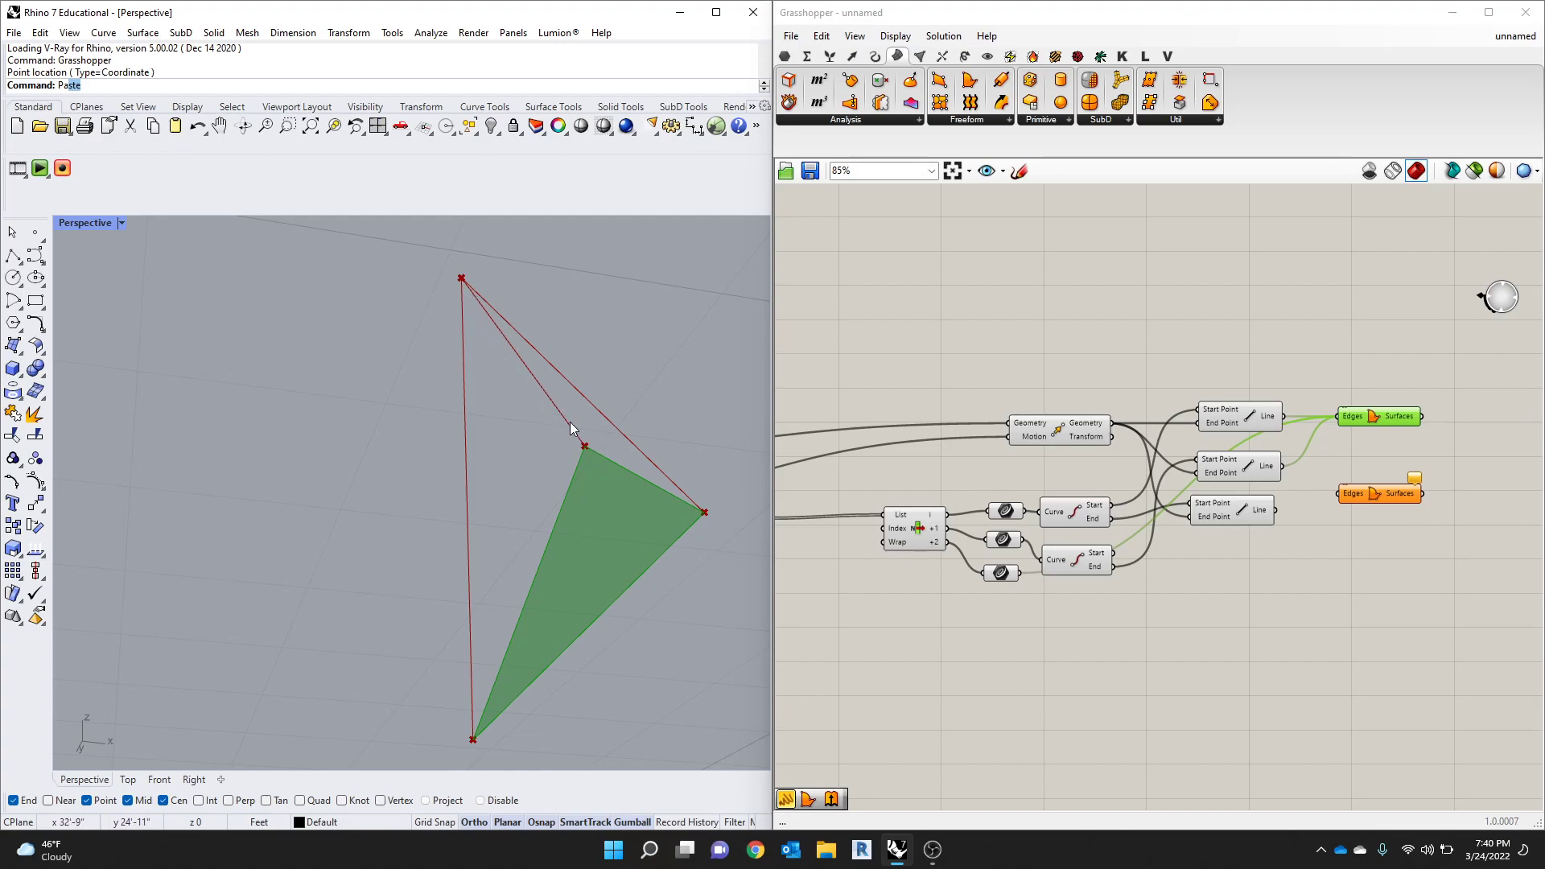
# Step: Connect the lowest and the uppermost Line outputs to the Edges input of the second Boundary Surfaces component
pyautogui.click(1229, 415)
pyautogui.click(1244, 476)
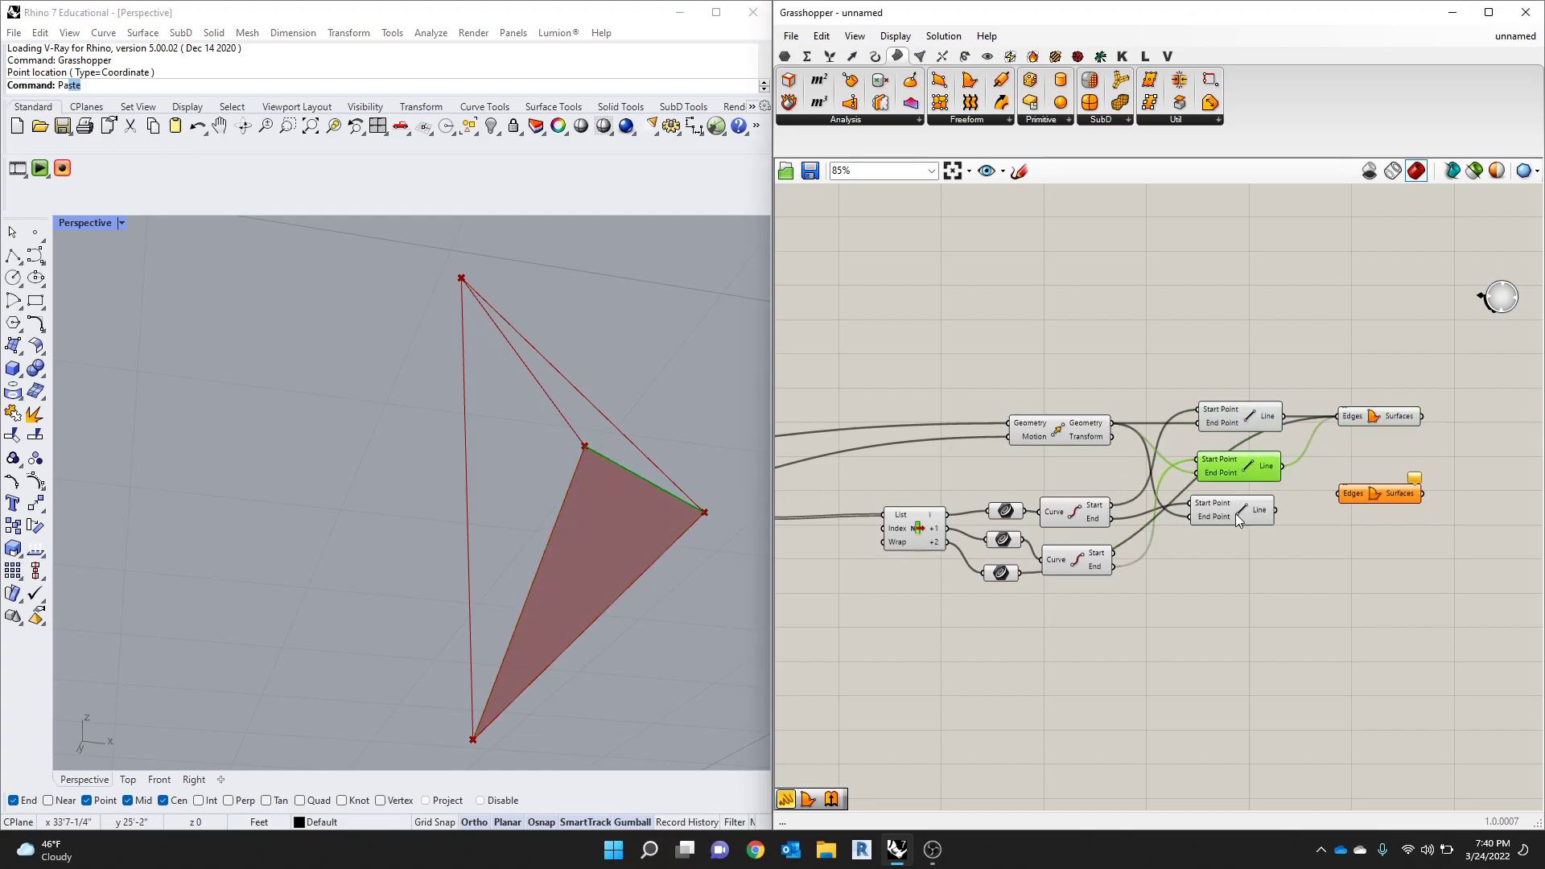
pyautogui.click(1226, 513)
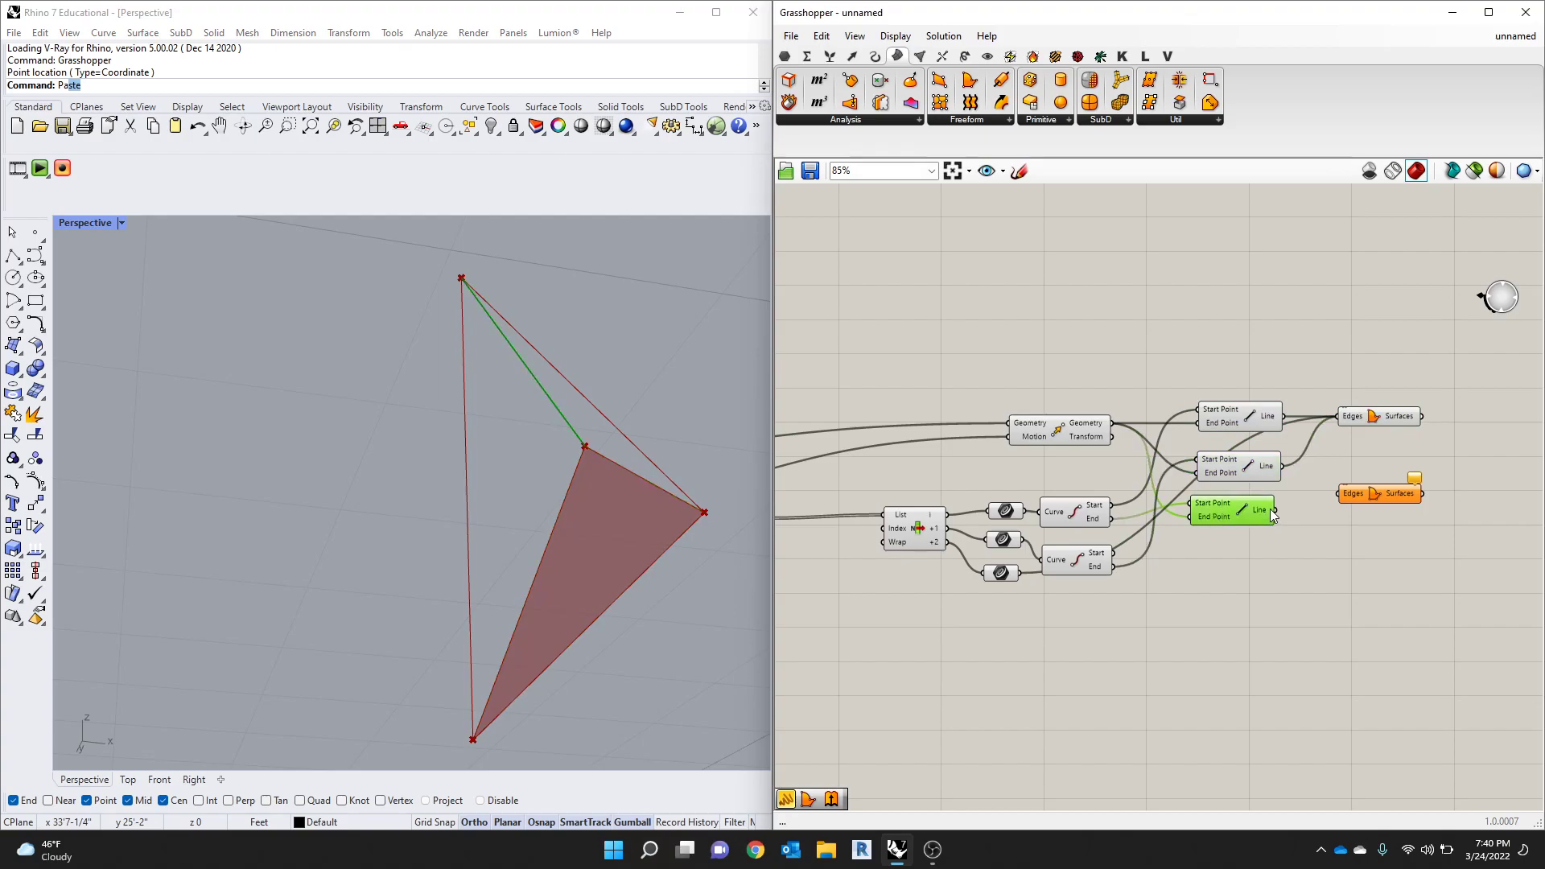
pyautogui.moveTo(1273, 516); pyautogui.dragTo(1337, 502)
pyautogui.click(1233, 468)
pyautogui.click(1226, 418)
pyautogui.moveTo(1283, 417); pyautogui.dragTo(1331, 499)
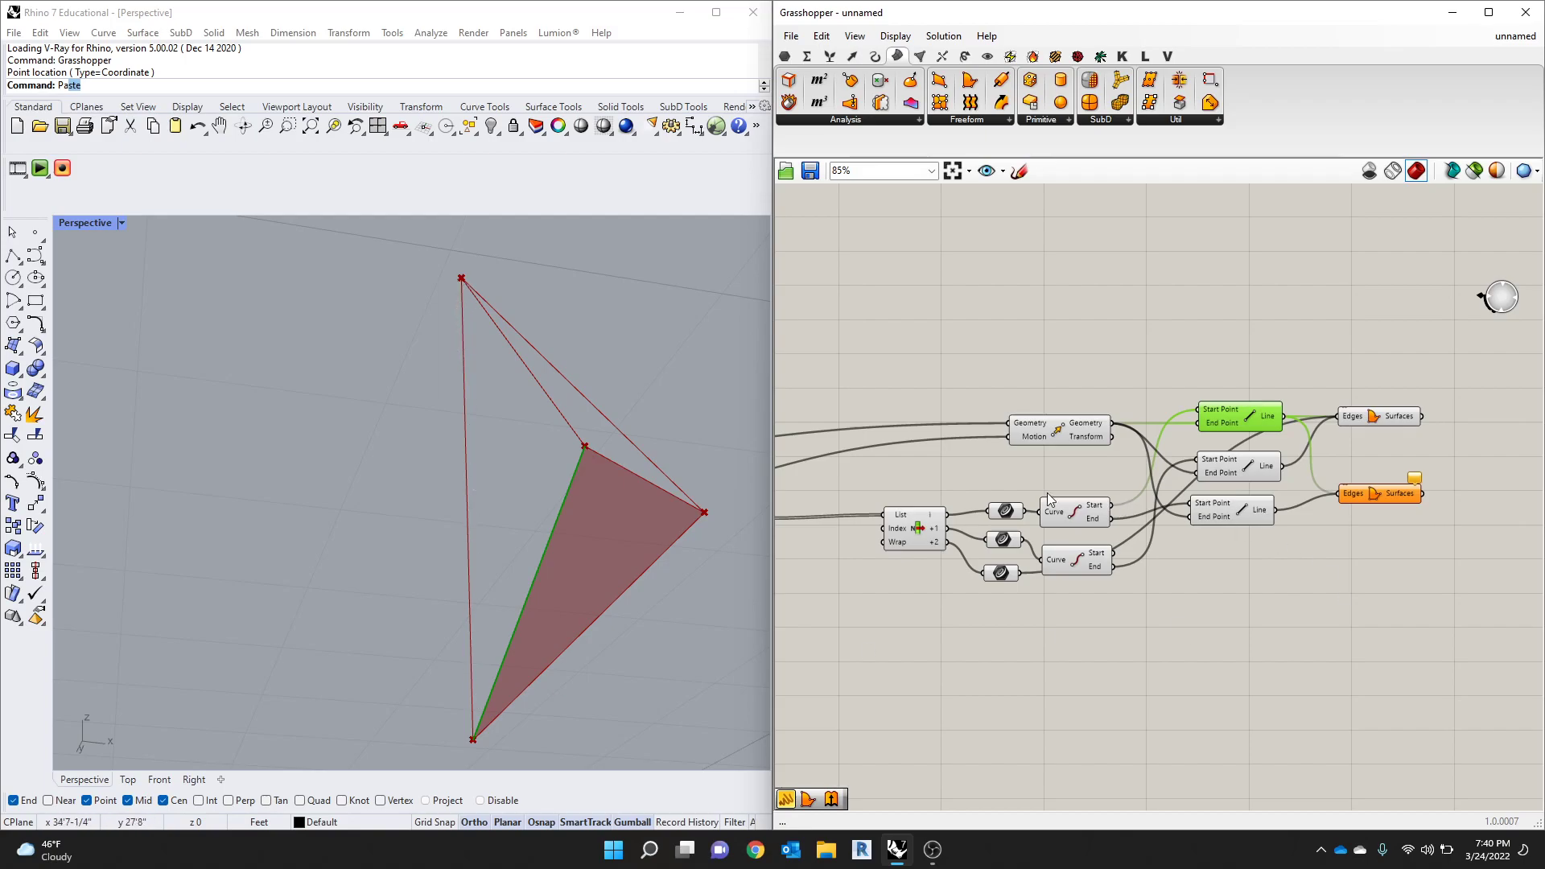
# Step: Add the first edge Curve parameter to the second Boundary Surfaces' Edges input and highlight the resulting surface
pyautogui.click(1007, 512)
pyautogui.moveTo(1024, 513); pyautogui.dragTo(1337, 493)
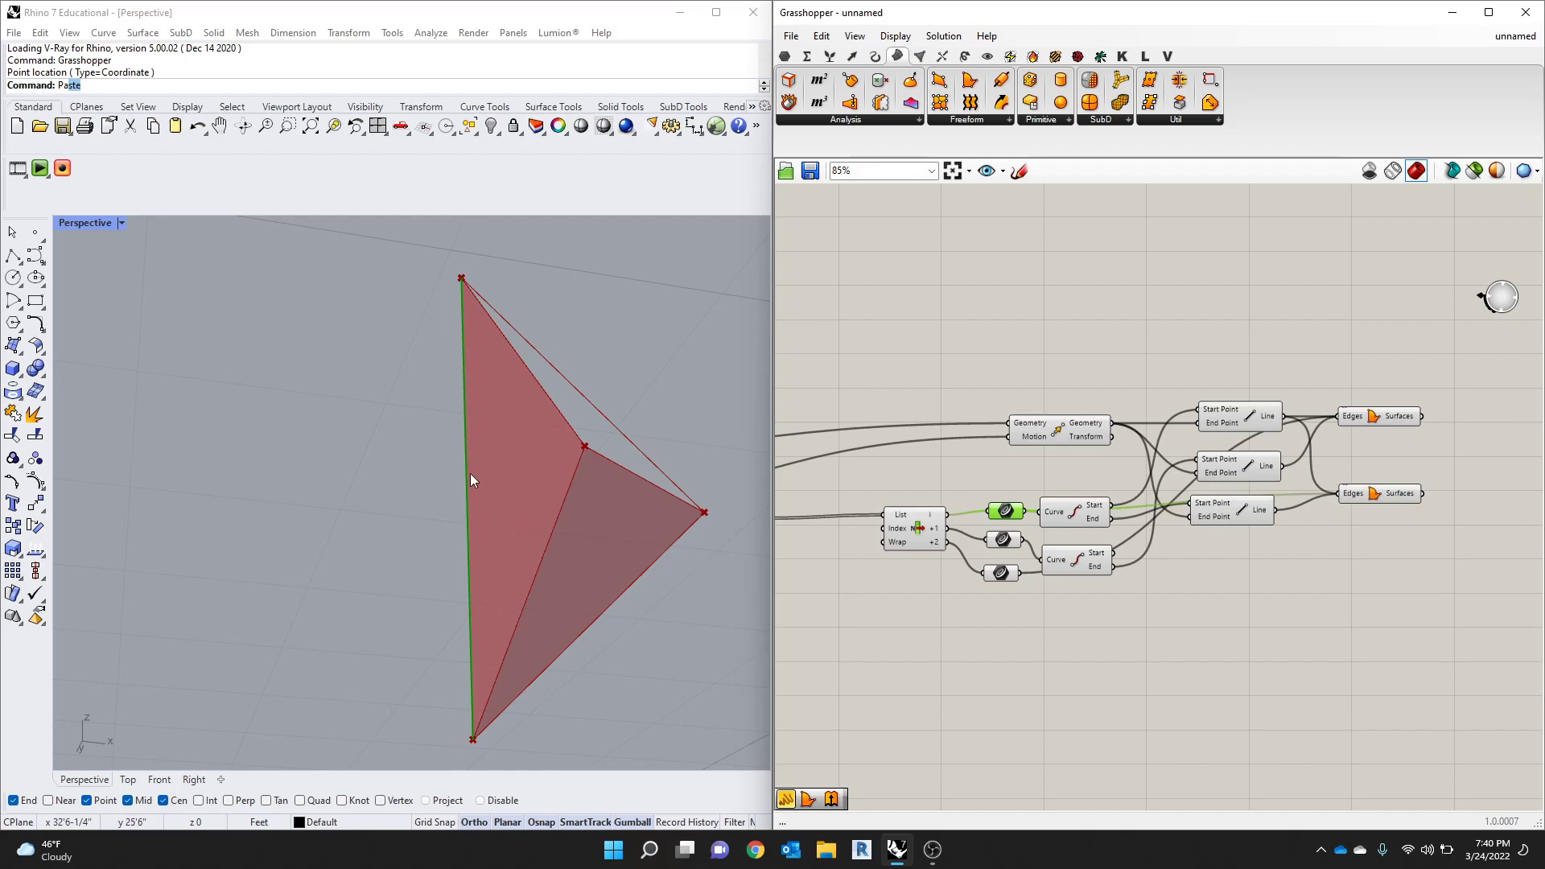
pyautogui.click(1379, 492)
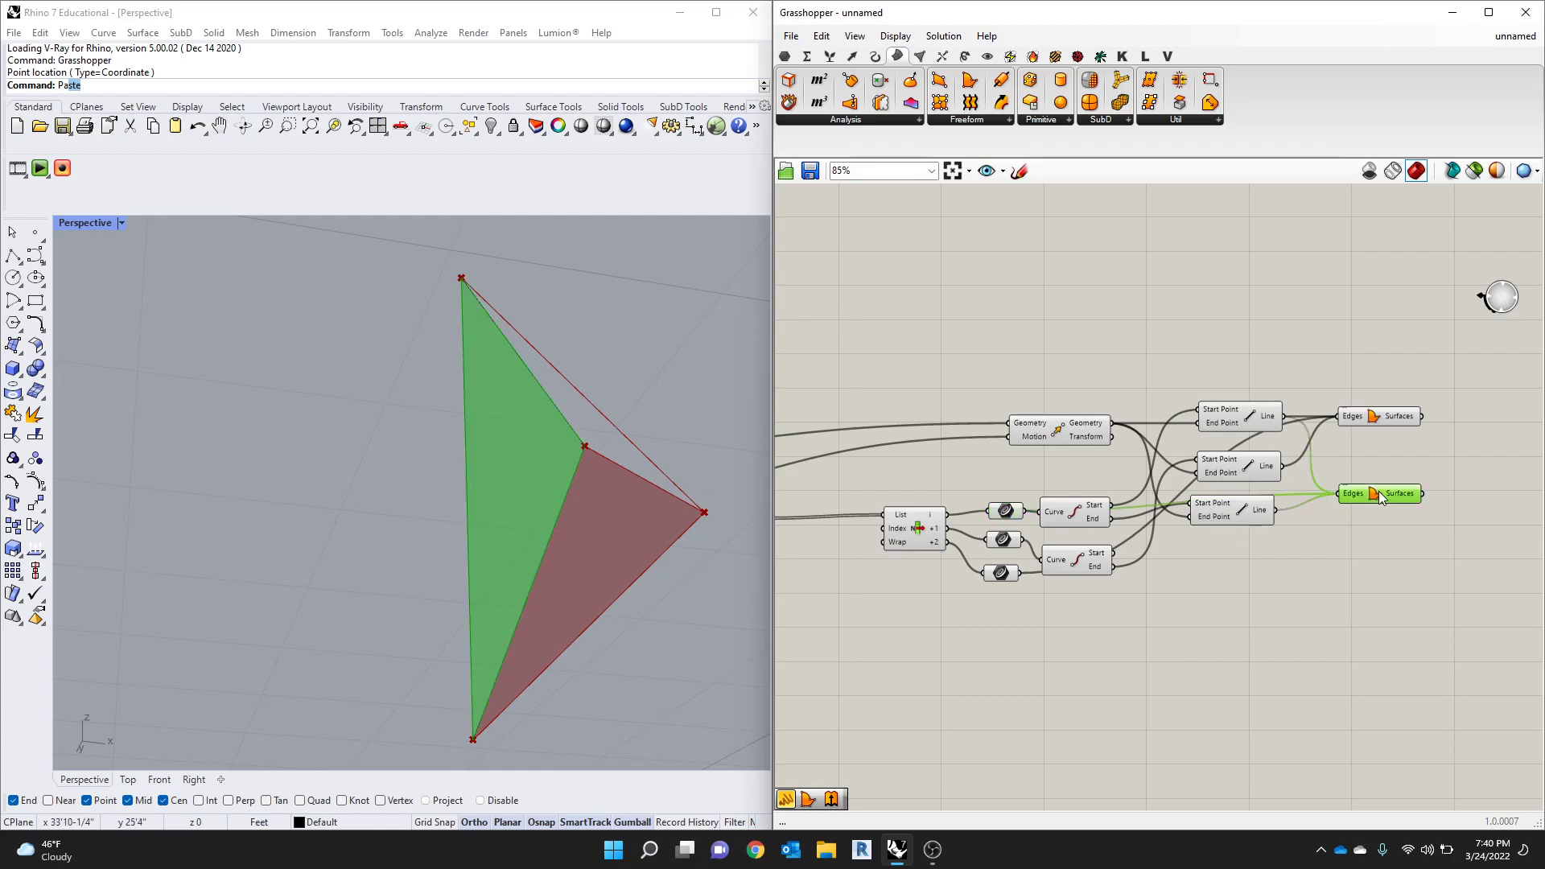
# Step: Add a third Boundary Surfaces component below the second one
pyautogui.click(996, 122)
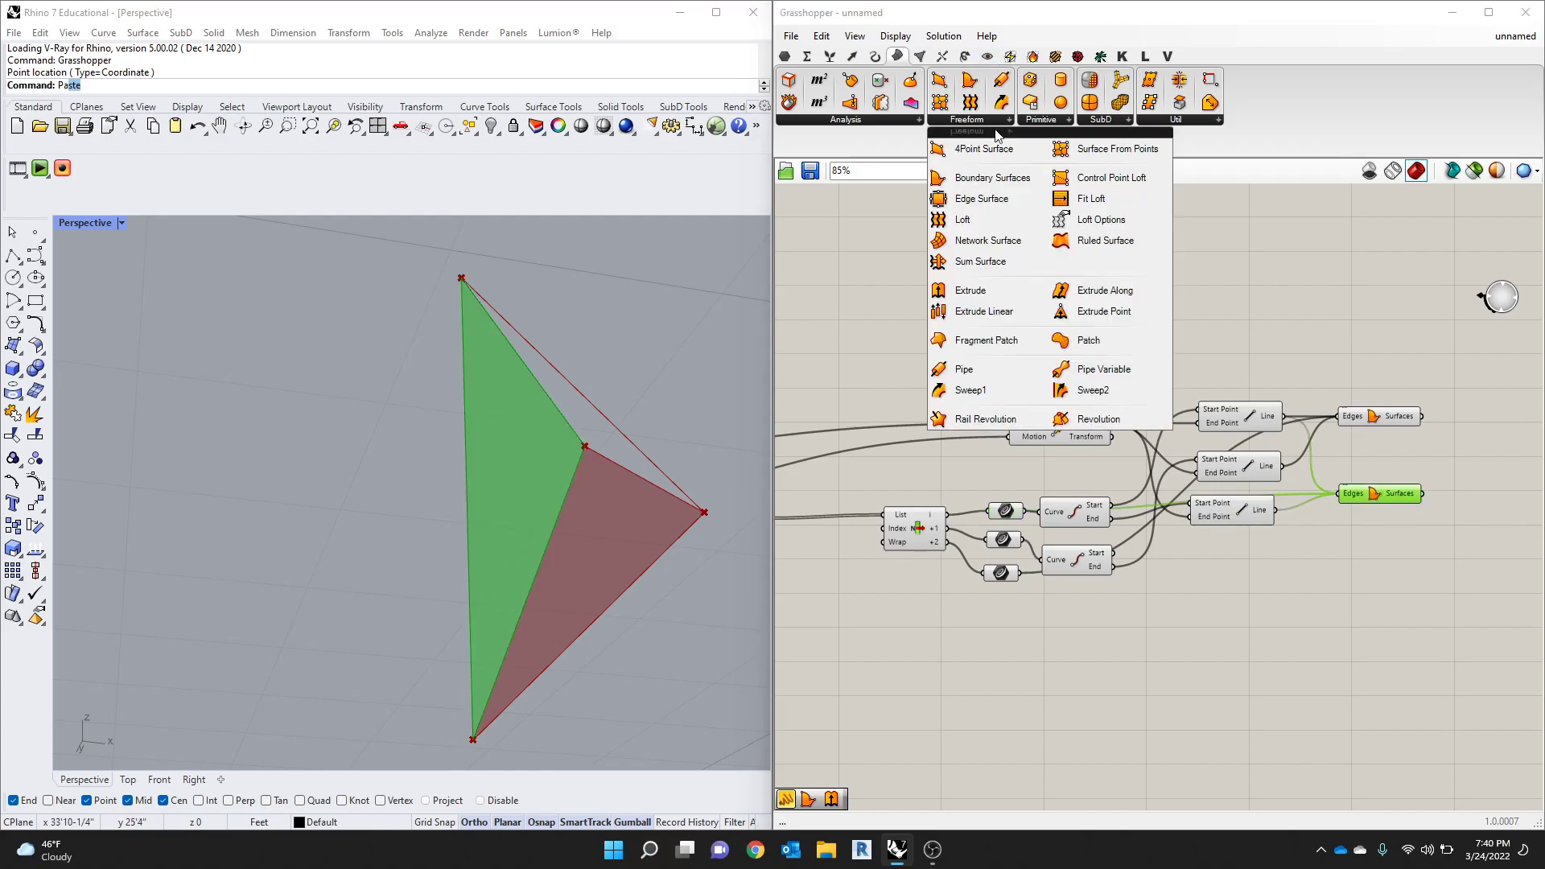
pyautogui.click(991, 177)
pyautogui.click(1353, 534)
pyautogui.moveTo(613, 487); pyautogui.dragTo(683, 485, button='right')
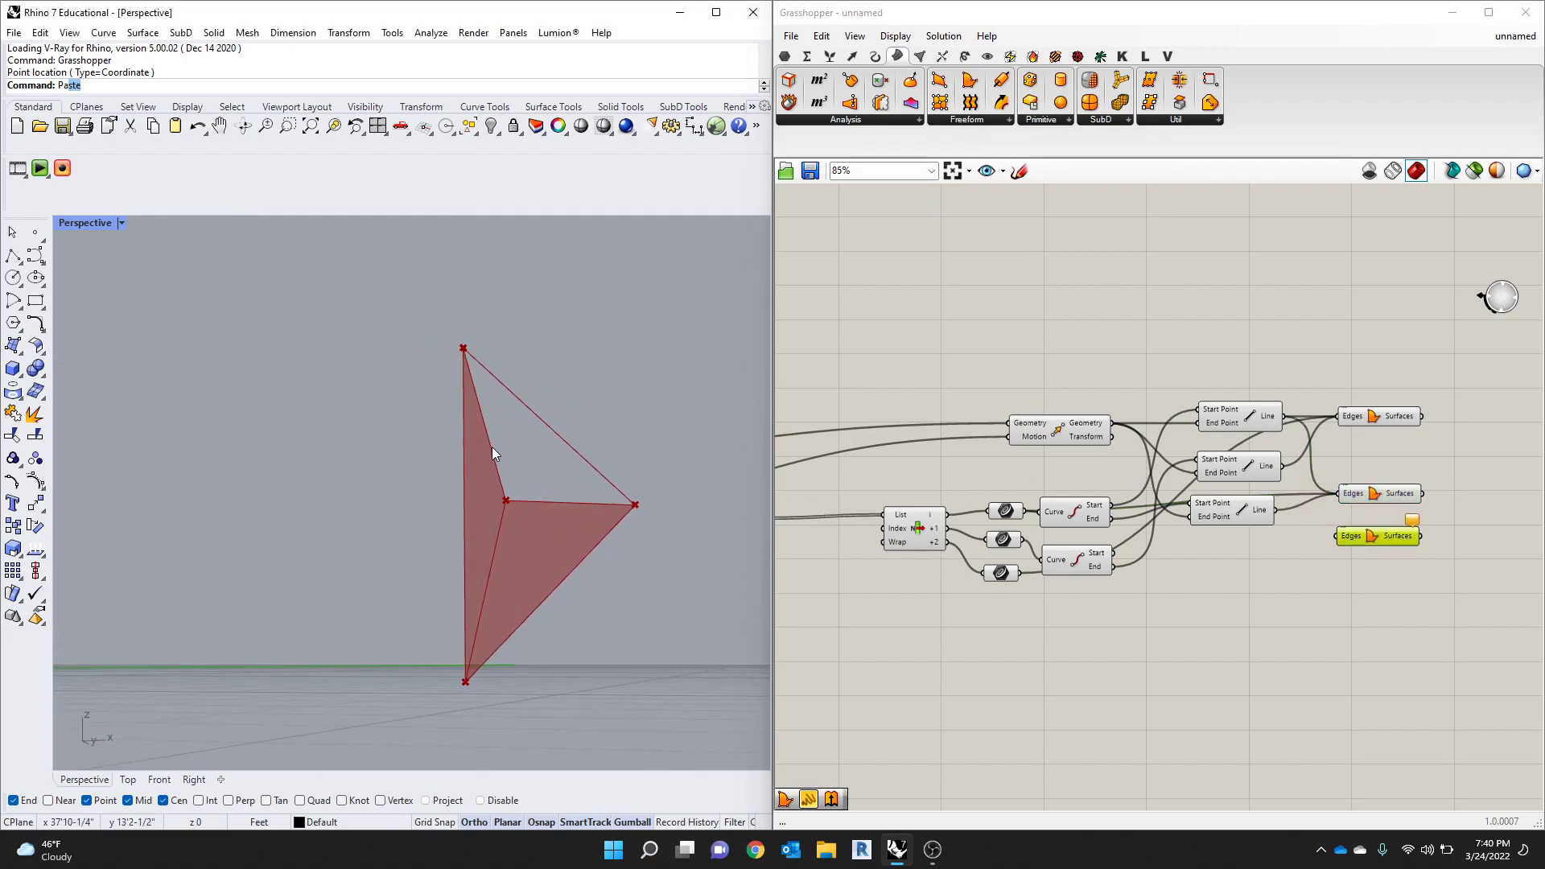
# Step: Connect the lowest and the middle Line outputs to the Edges input of the third Boundary Surfaces component
pyautogui.click(1219, 420)
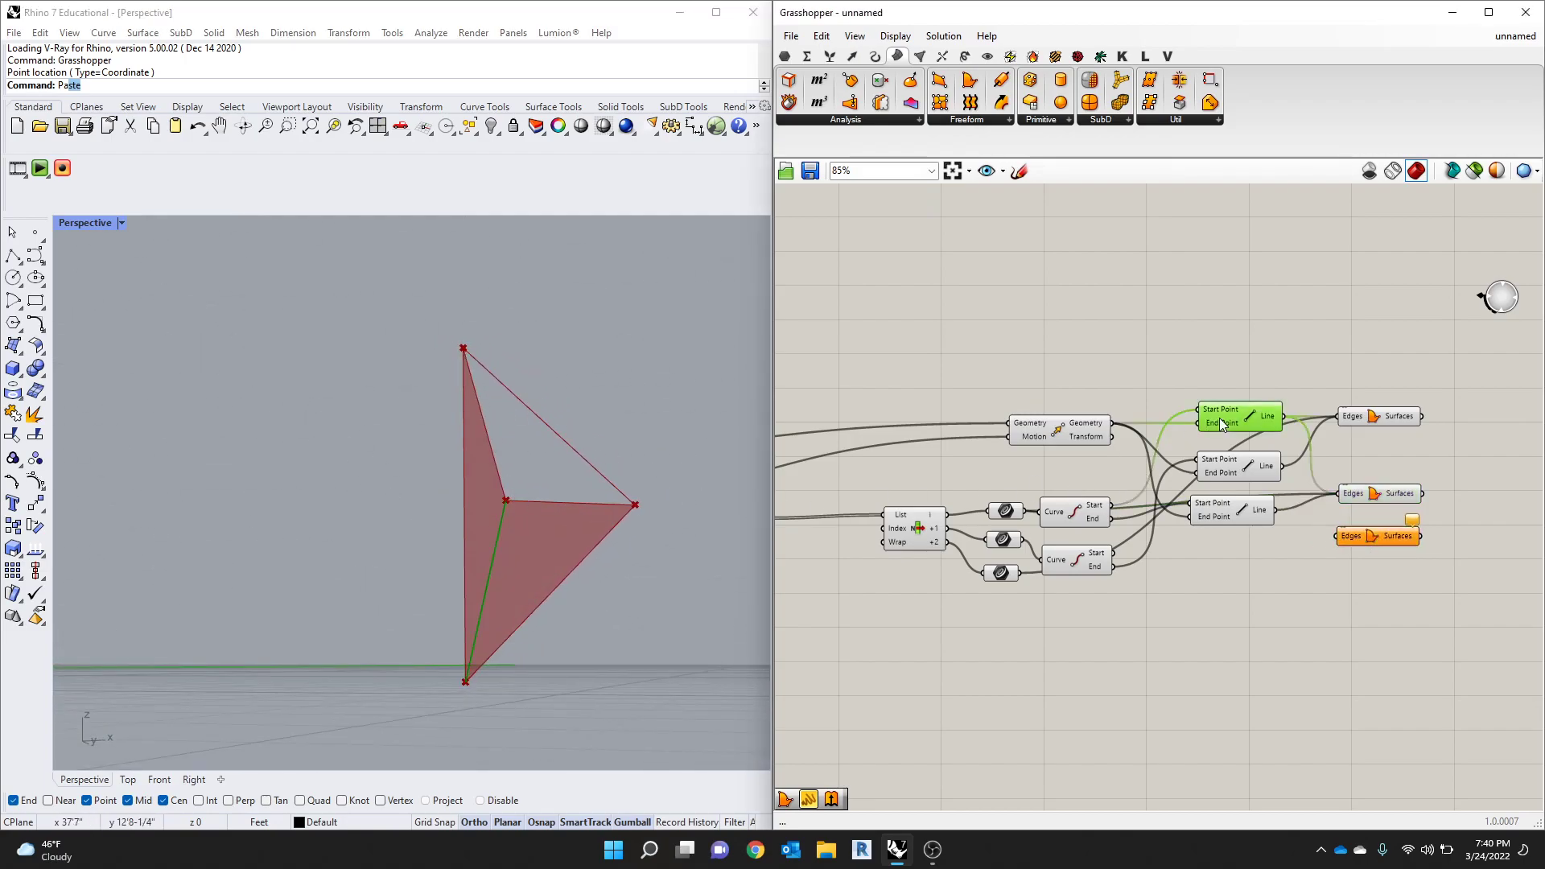
pyautogui.click(1217, 505)
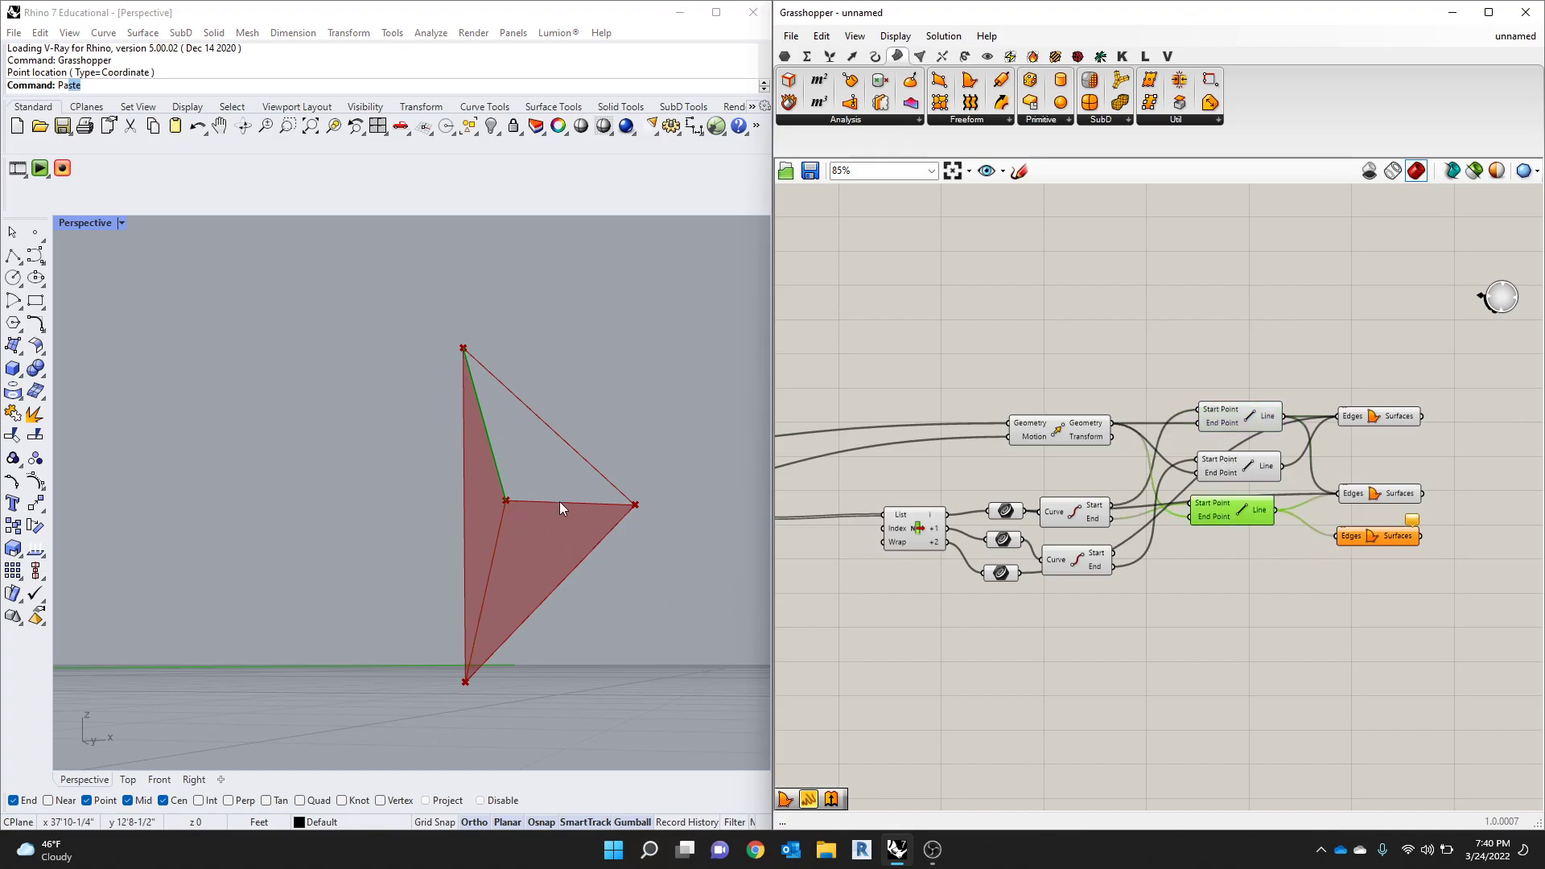
pyautogui.click(1246, 473)
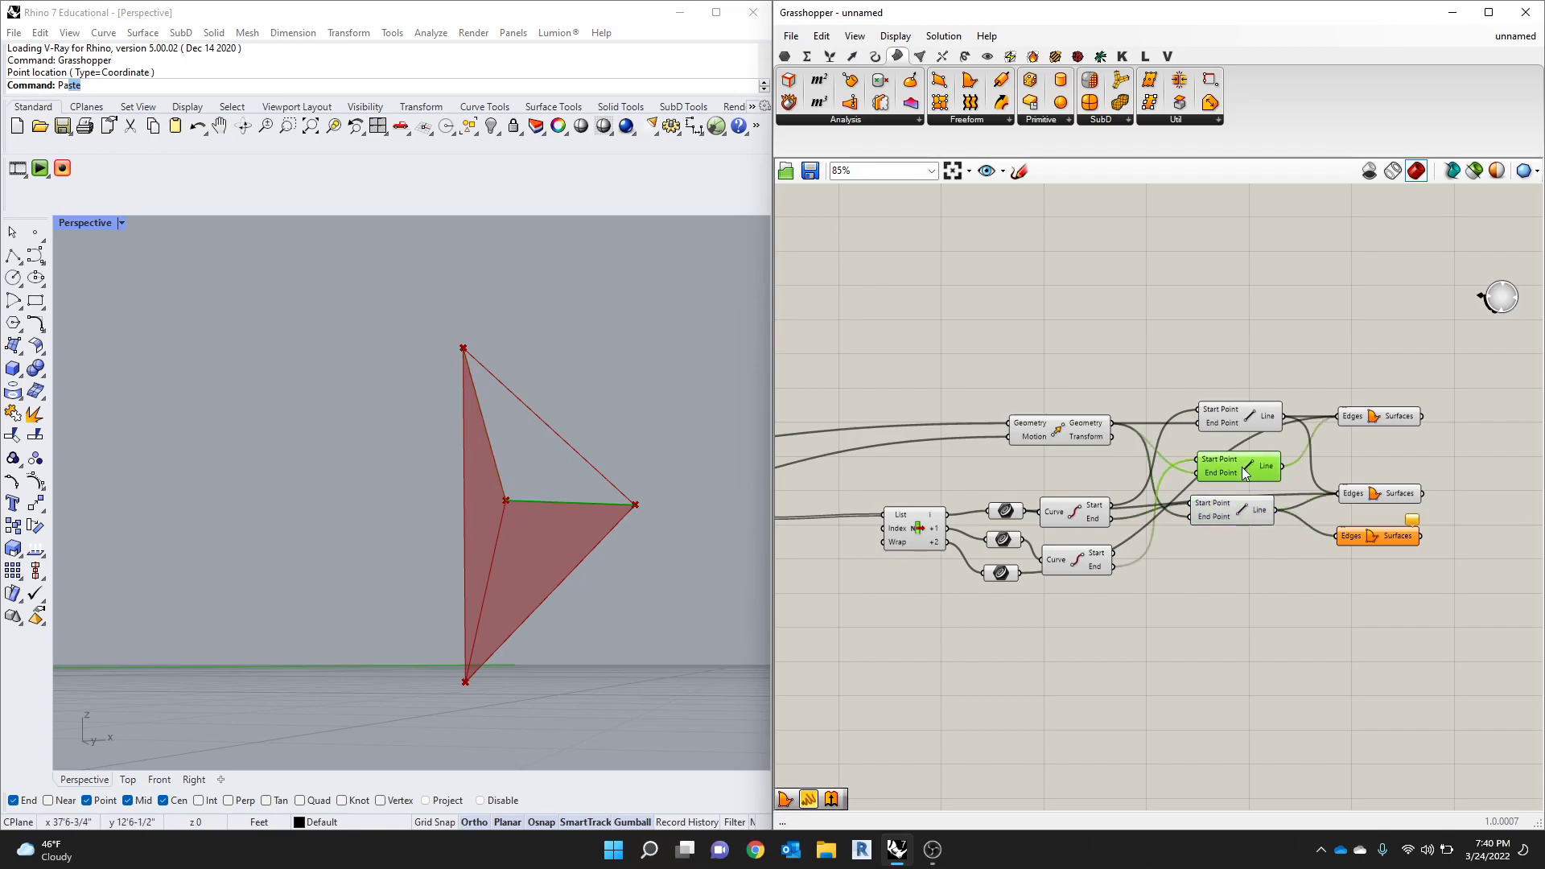
pyautogui.moveTo(1281, 466); pyautogui.dragTo(1337, 535)
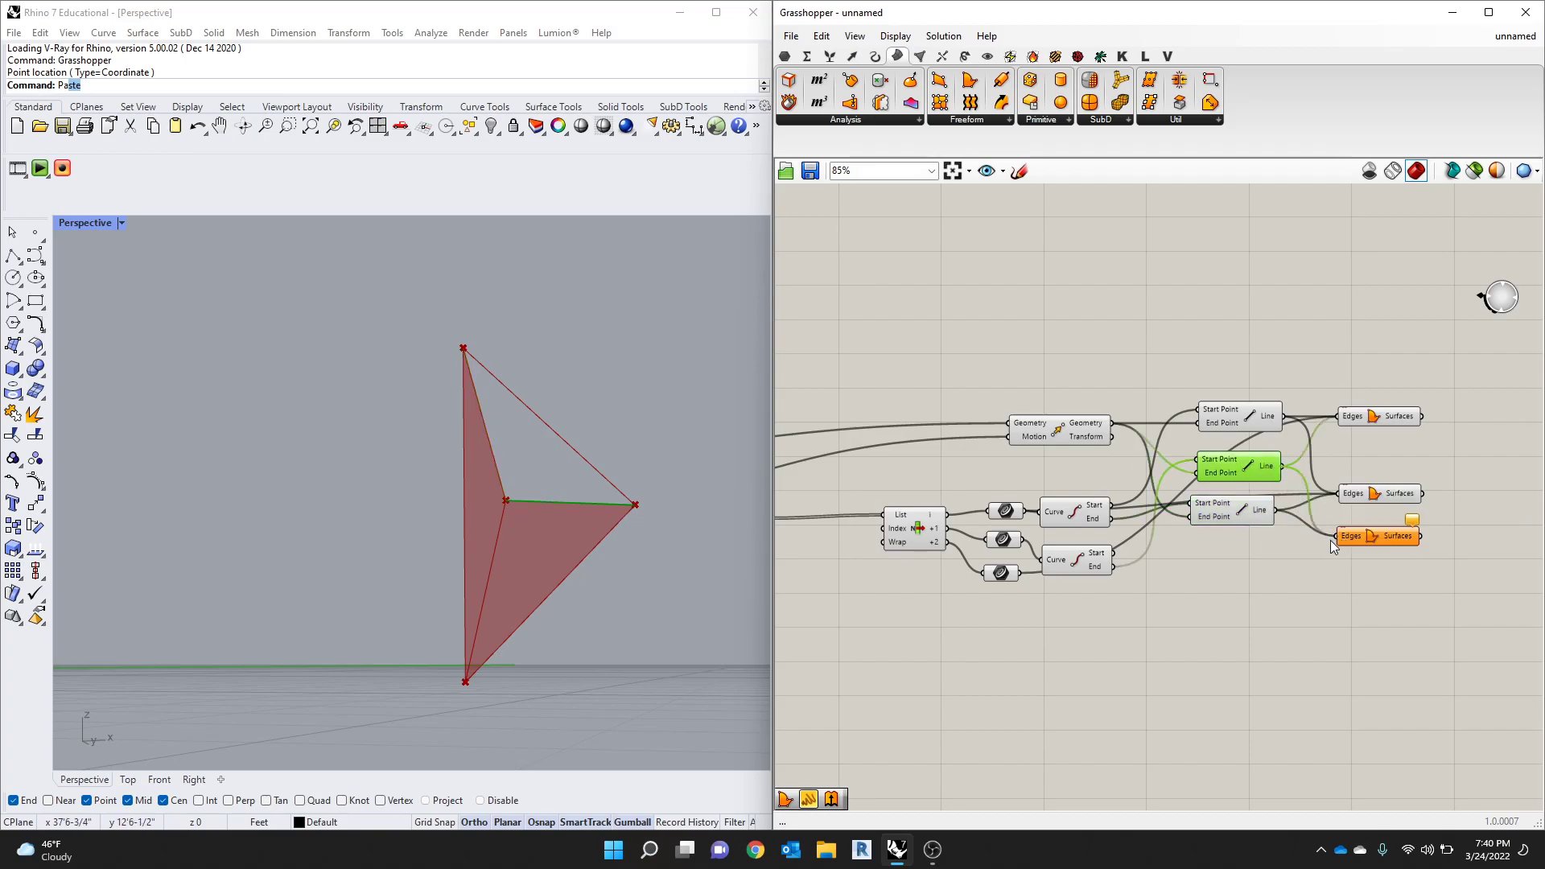
# Step: Add the second edge Curve parameter to the Edges input of the third Boundary Surfaces component
pyautogui.click(1005, 511)
pyautogui.click(1002, 540)
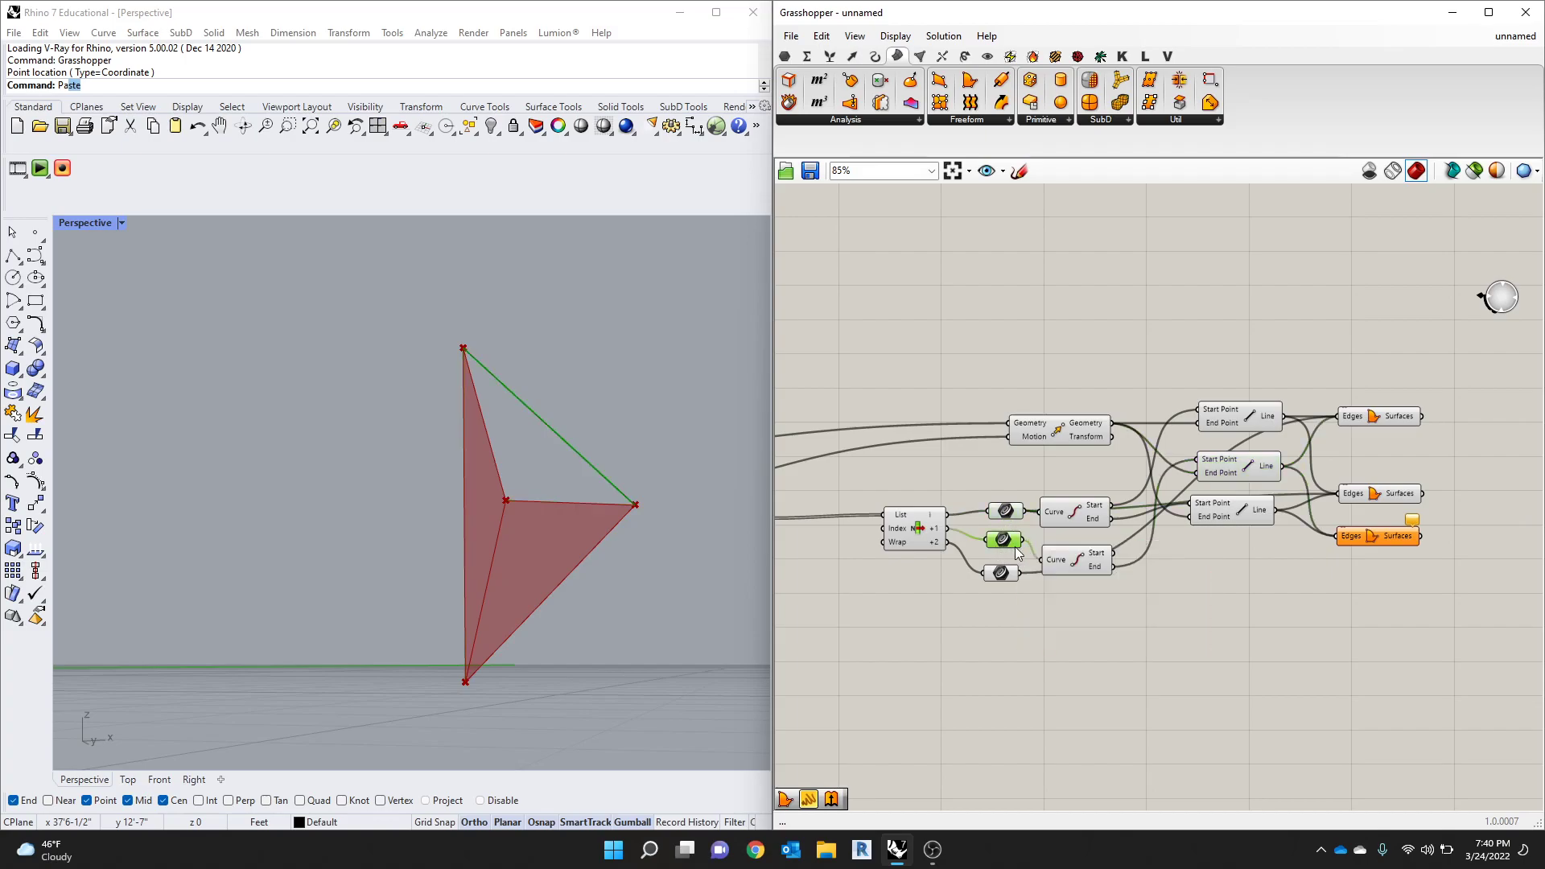
pyautogui.moveTo(1024, 545); pyautogui.dragTo(1337, 535)
# Step: Set the HEIGHT slider to about 1.3, checking the pyramid's shape in the Perspective viewport
pyautogui.moveTo(660, 555); pyautogui.dragTo(613, 515, button='right')
pyautogui.scroll(-5, 1263, 597)
pyautogui.scroll(-3, 1275, 601)
pyautogui.scroll(10, 953, 632)
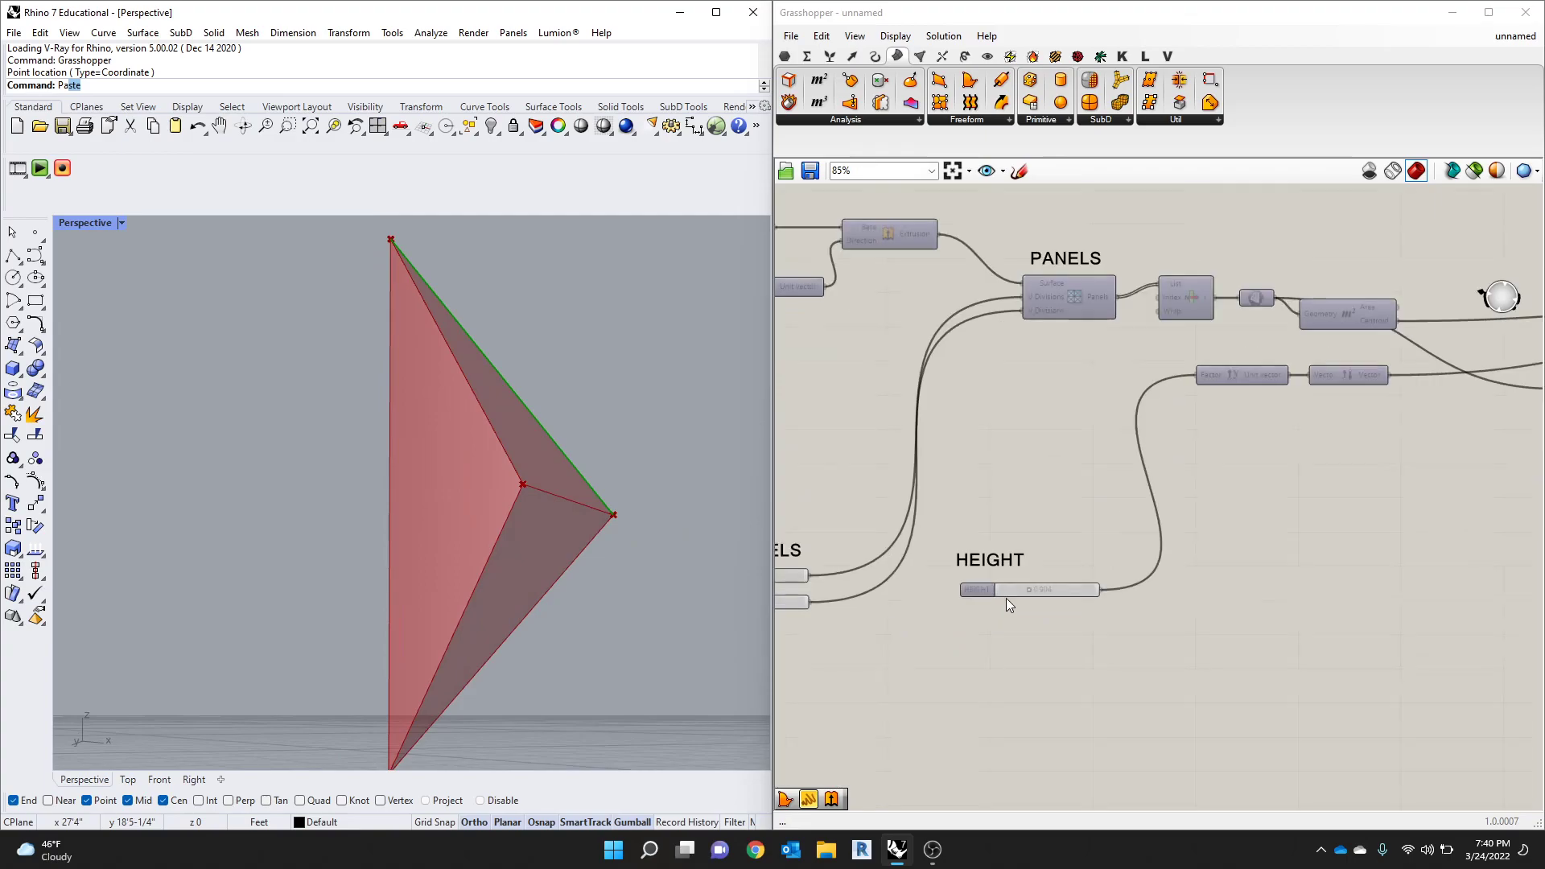
pyautogui.moveTo(1028, 591)
pyautogui.mouseDown()
pyautogui.moveTo(1055, 591)
pyautogui.moveTo(1007, 587)
pyautogui.moveTo(1083, 601)
pyautogui.moveTo(1057, 591)
pyautogui.mouseUp()
pyautogui.scroll(-4, 1010, 515)
pyautogui.moveTo(684, 481); pyautogui.dragTo(556, 493, button='right')
pyautogui.scroll(5, 1001, 563)
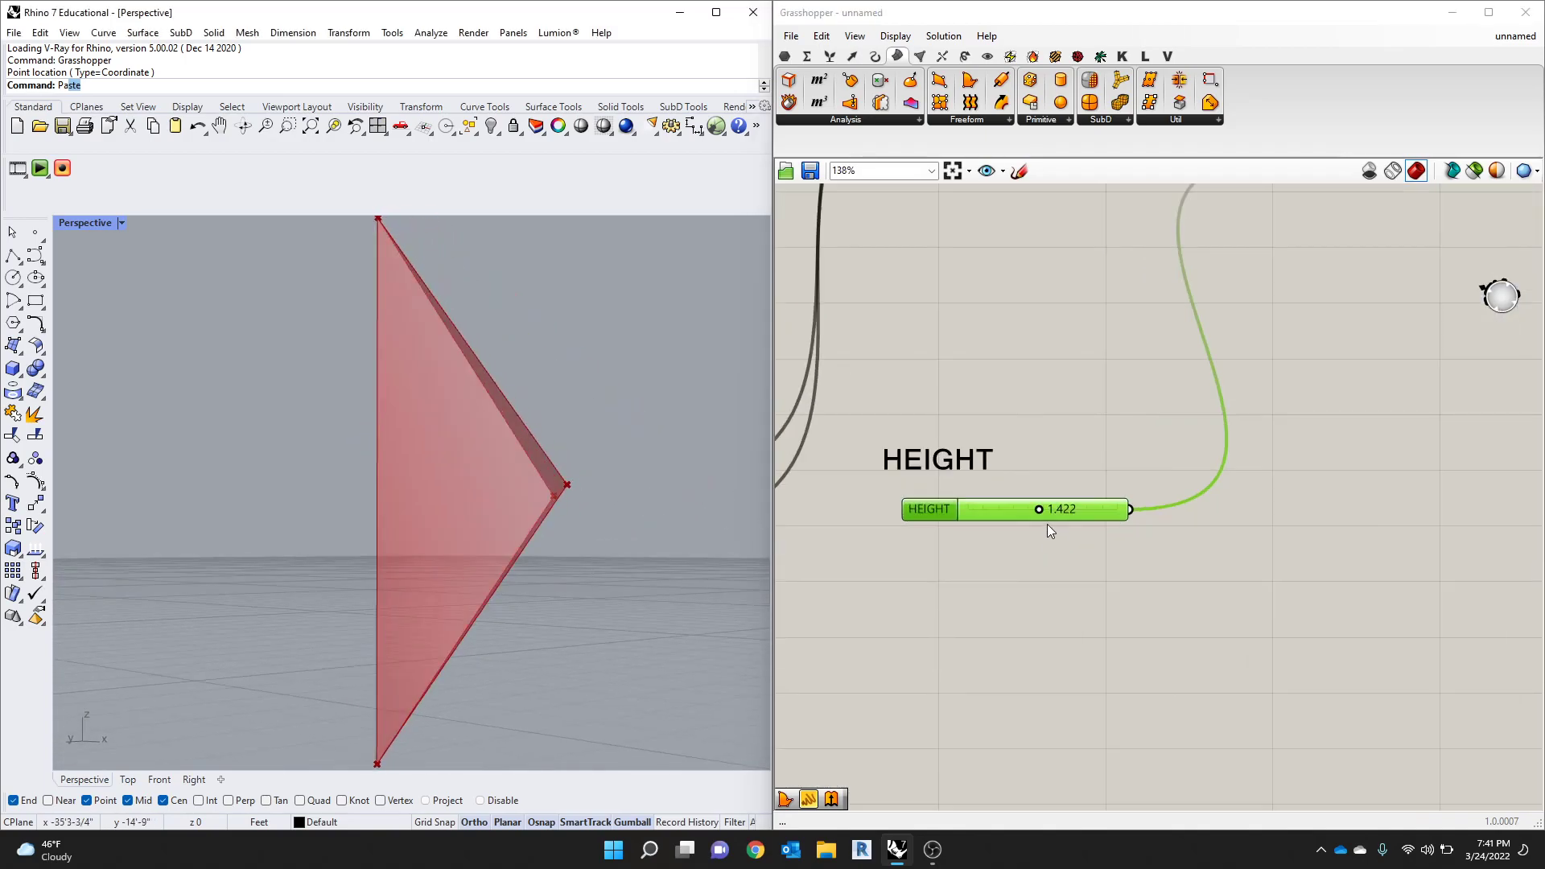
pyautogui.moveTo(1039, 510); pyautogui.dragTo(1040, 510)
pyautogui.click(1168, 586)
pyautogui.scroll(-4, 1168, 585)
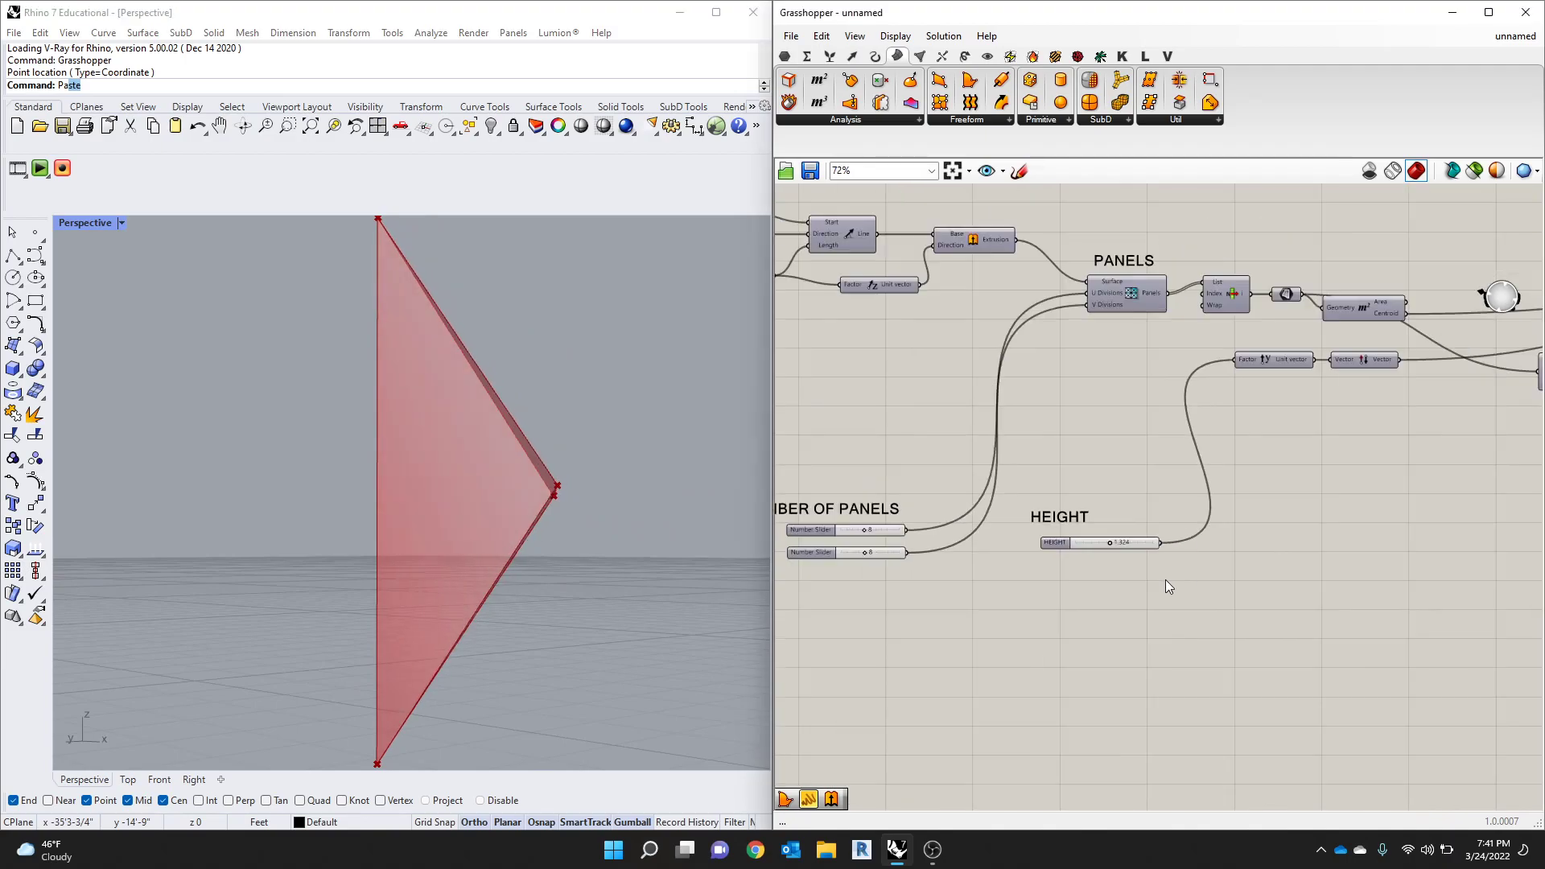
# Step: Stack the three Boundary Surfaces components closely in one column and shift them slightly away from the Line components
pyautogui.scroll(-8, 1019, 506)
pyautogui.scroll(10, 1329, 462)
pyautogui.moveTo(1097, 323); pyautogui.dragTo(1016, 551)
pyautogui.moveTo(1020, 387); pyautogui.dragTo(1128, 395)
pyautogui.click(1206, 323)
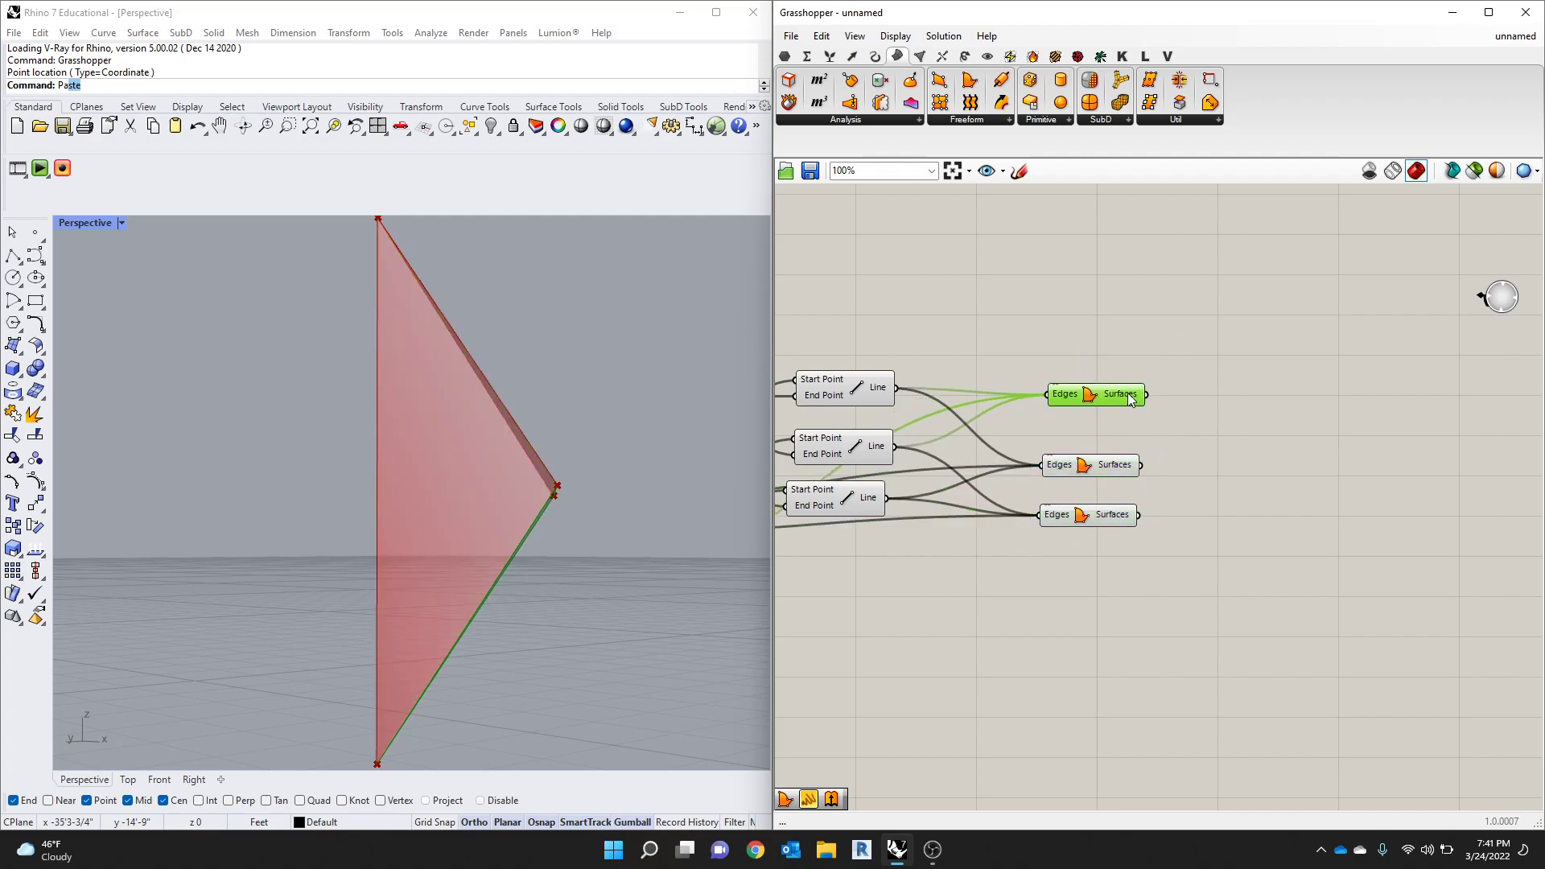
pyautogui.moveTo(1118, 467); pyautogui.dragTo(1123, 433)
pyautogui.moveTo(1123, 515); pyautogui.dragTo(1126, 477)
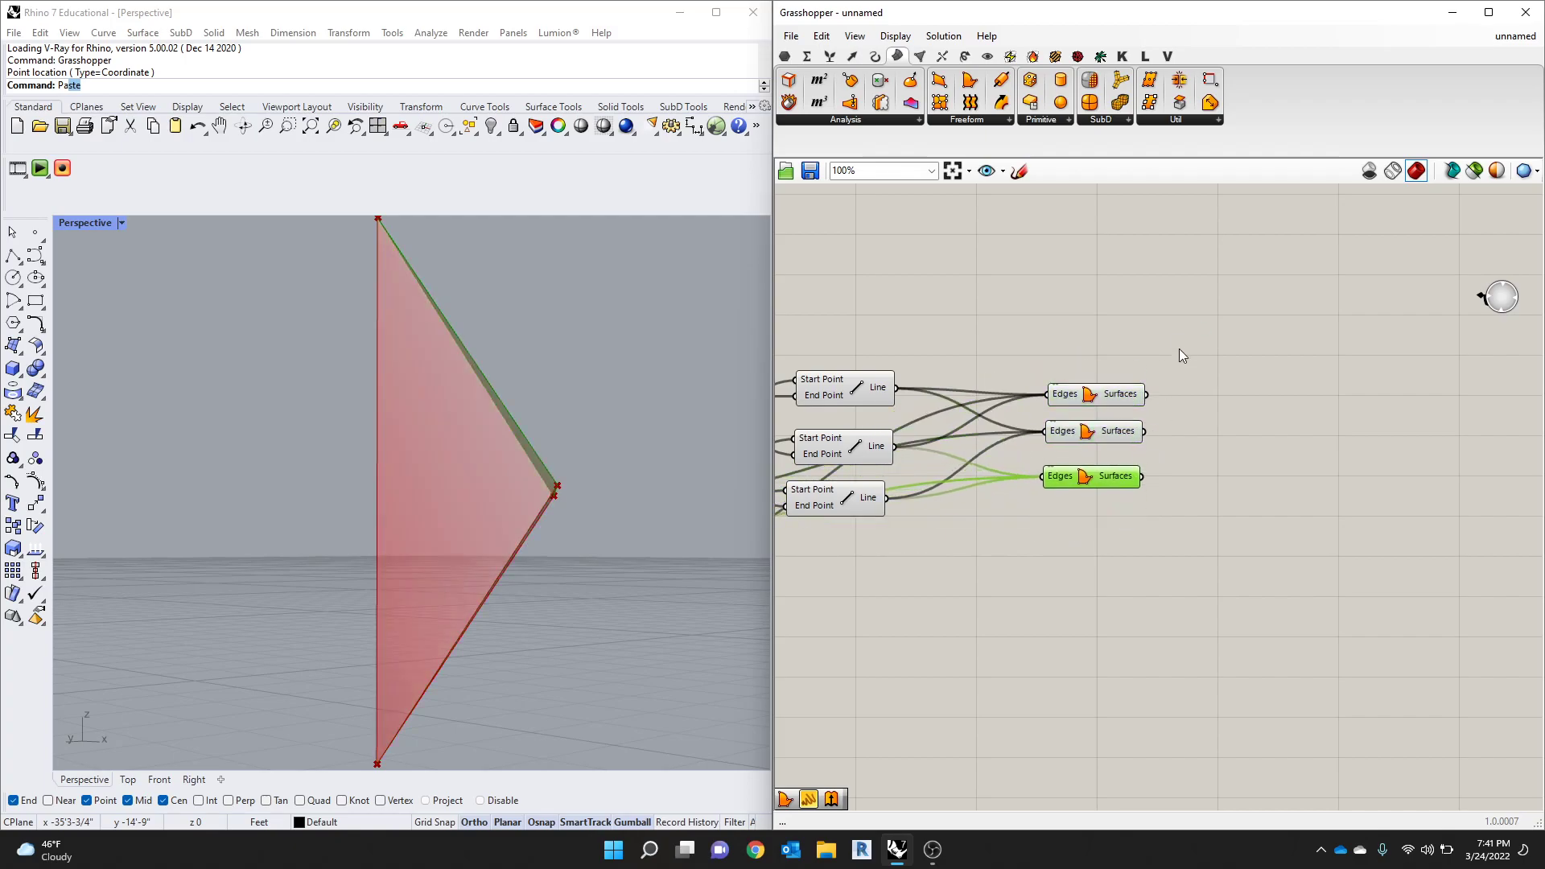
pyautogui.moveTo(1180, 351); pyautogui.dragTo(1046, 492)
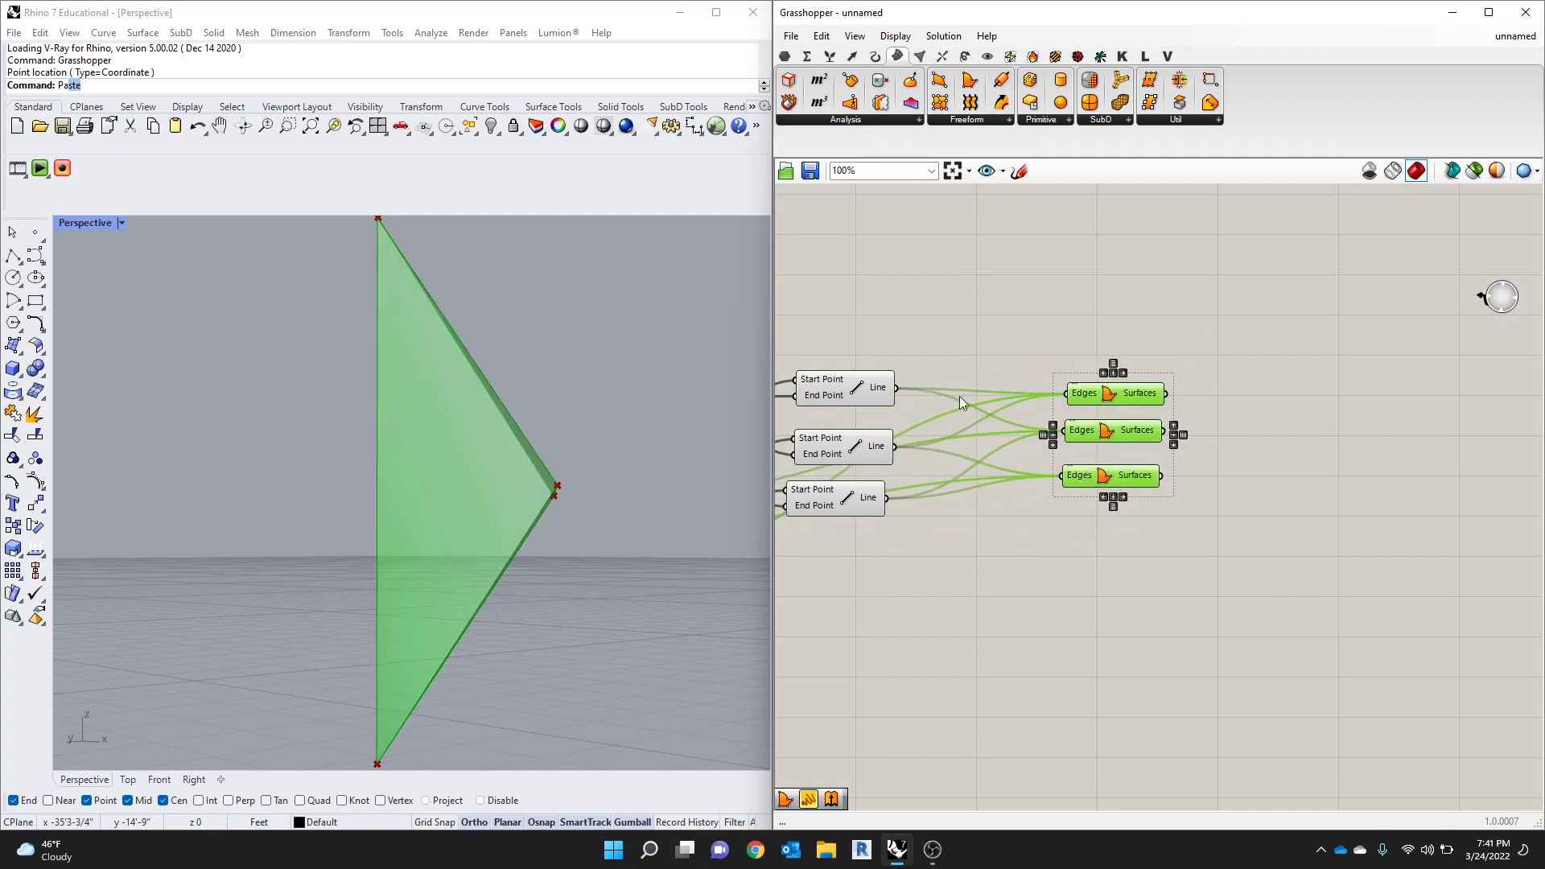
pyautogui.click(1108, 307)
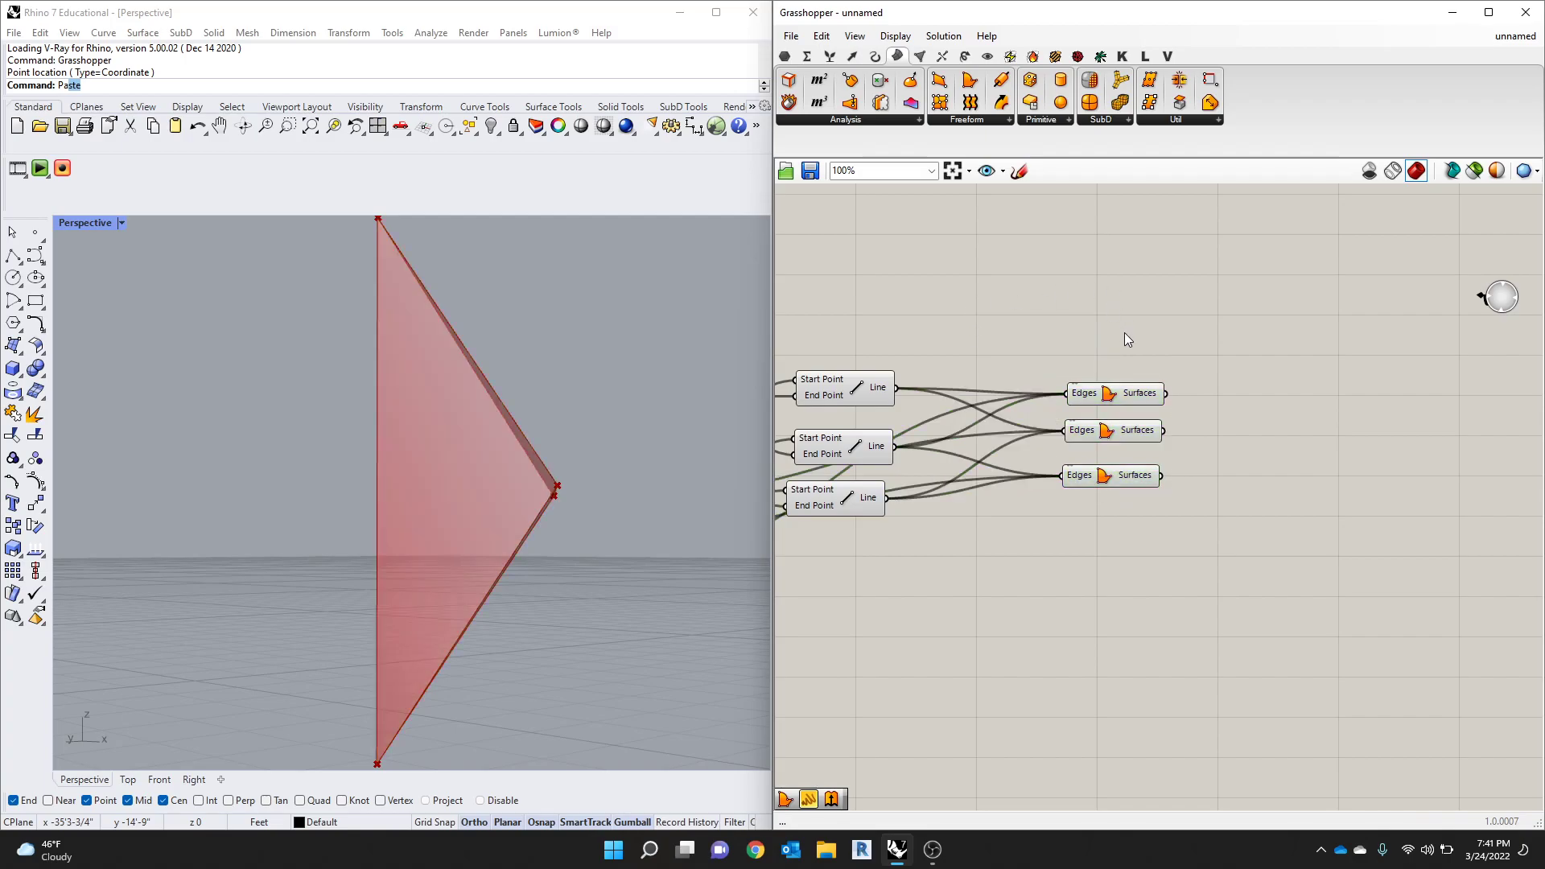
# Step: Add a Scribble reading PYRAMIDS above the three Boundary Surfaces components
pyautogui.doubleClick(1125, 334)
pyautogui.write('SCR')
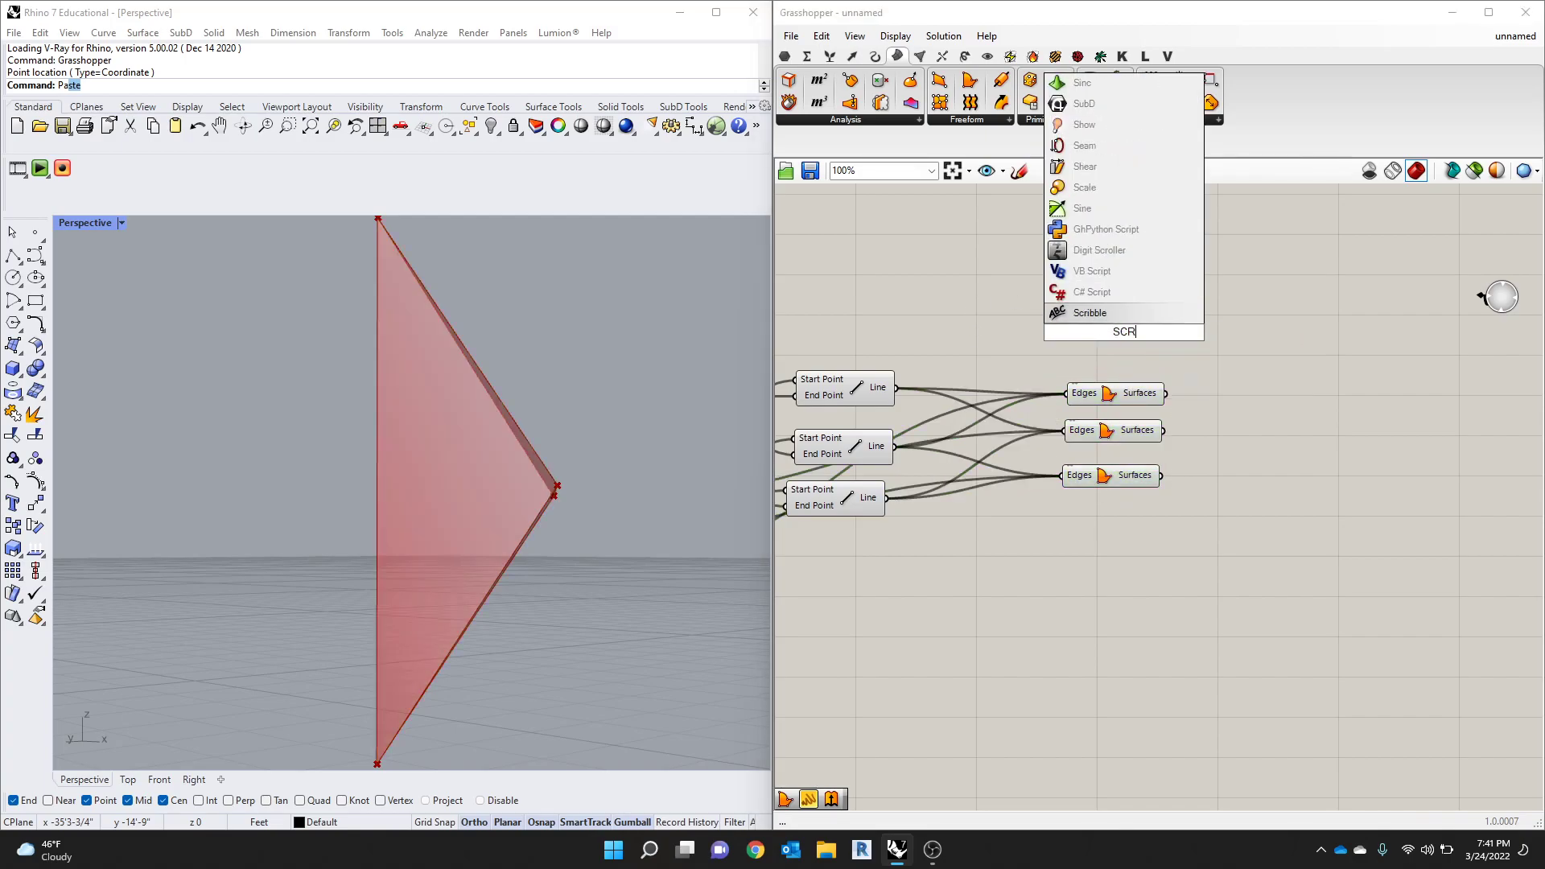
pyautogui.write('I')
pyautogui.press('Return')
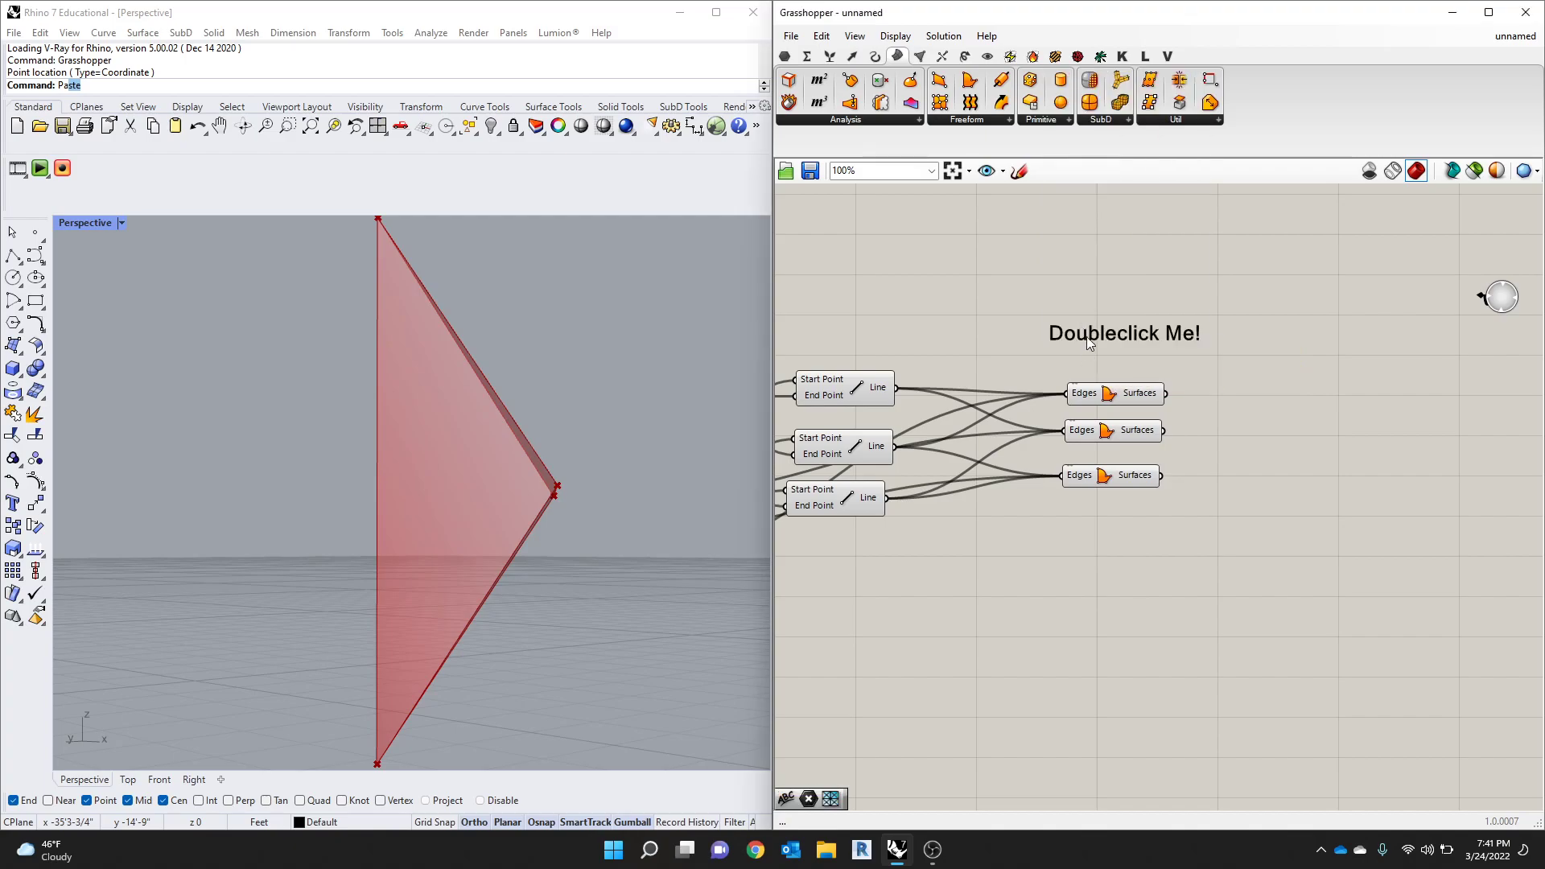
pyautogui.click(1100, 354)
pyautogui.doubleClick(1102, 357)
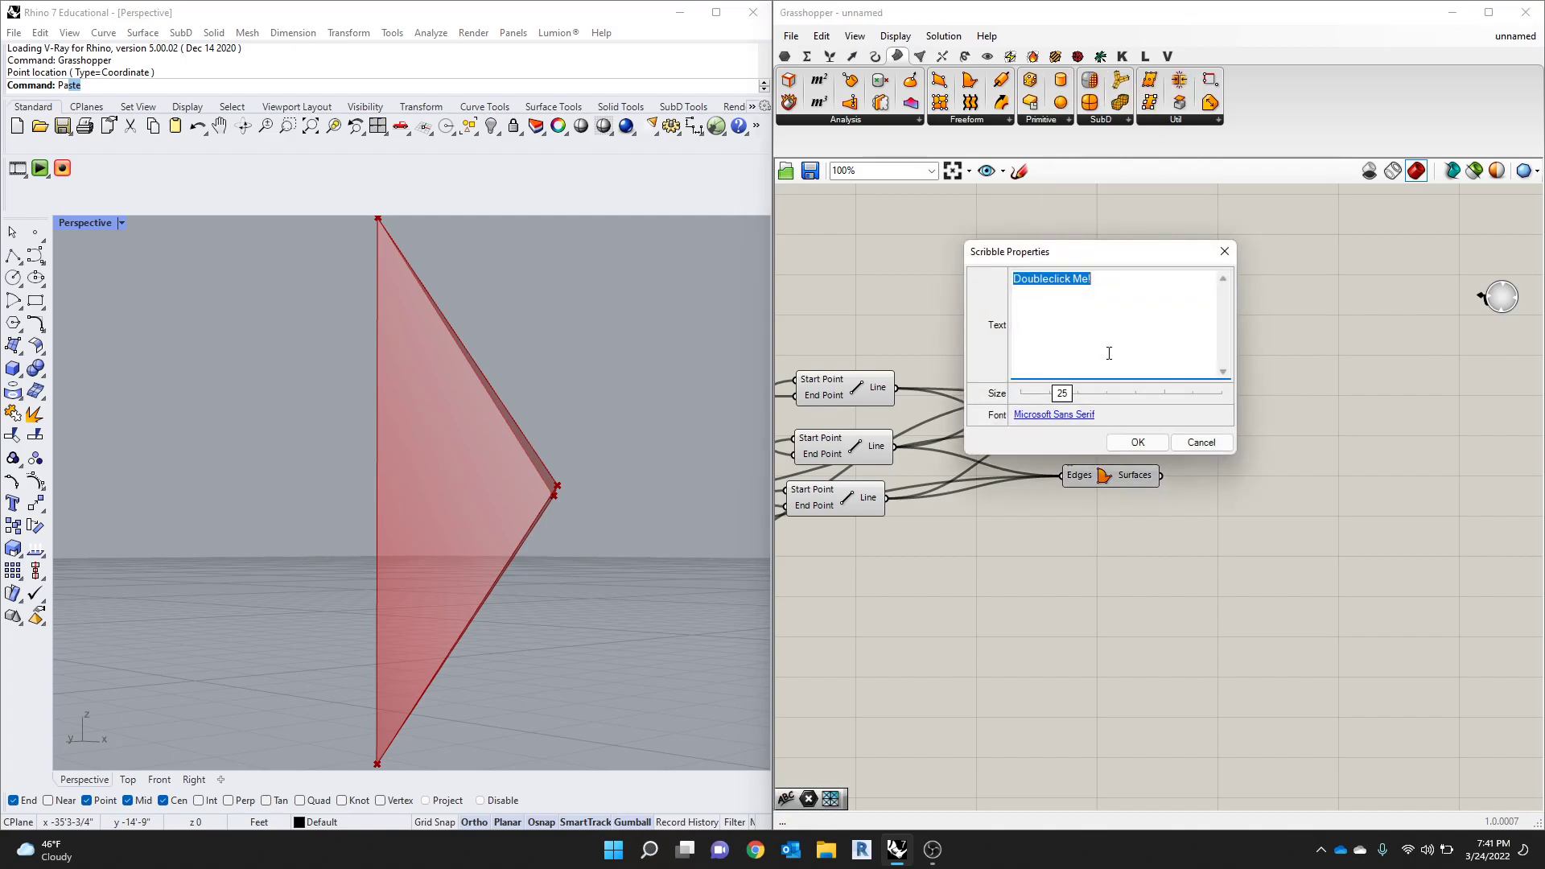
pyautogui.write('PYRAMIDS')
pyautogui.click(1137, 442)
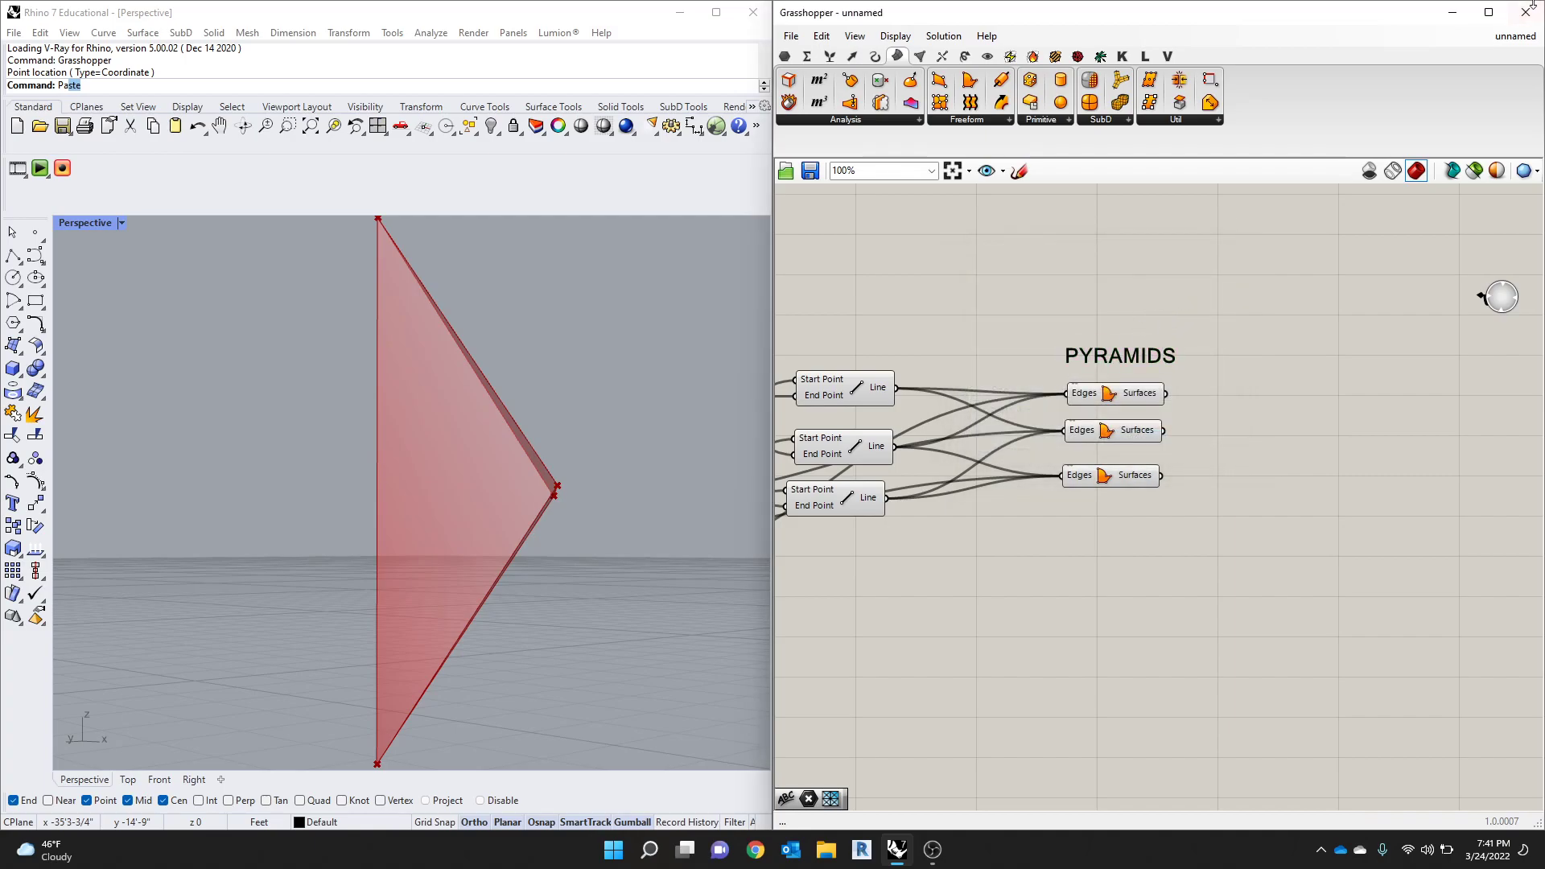
# Step: Maximize the Grasshopper window and spread the three Line components and the three Boundary Surfaces components vertically apart
pyautogui.click(1488, 13)
pyautogui.scroll(-4, 1108, 350)
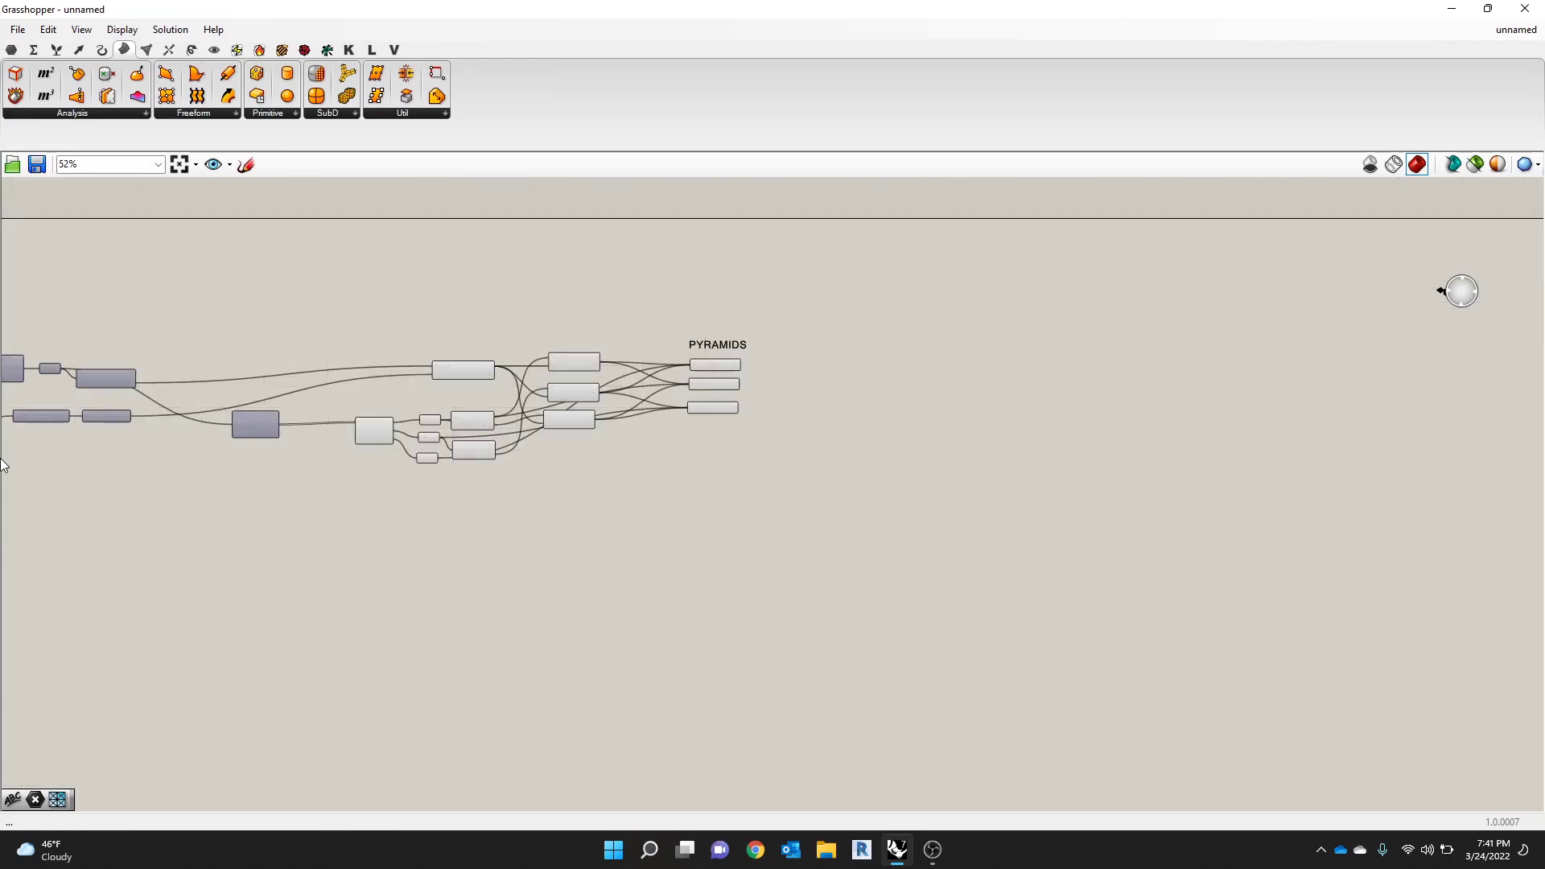
pyautogui.scroll(1, 89, 443)
pyautogui.scroll(2, 153, 337)
pyautogui.scroll(2, 450, 289)
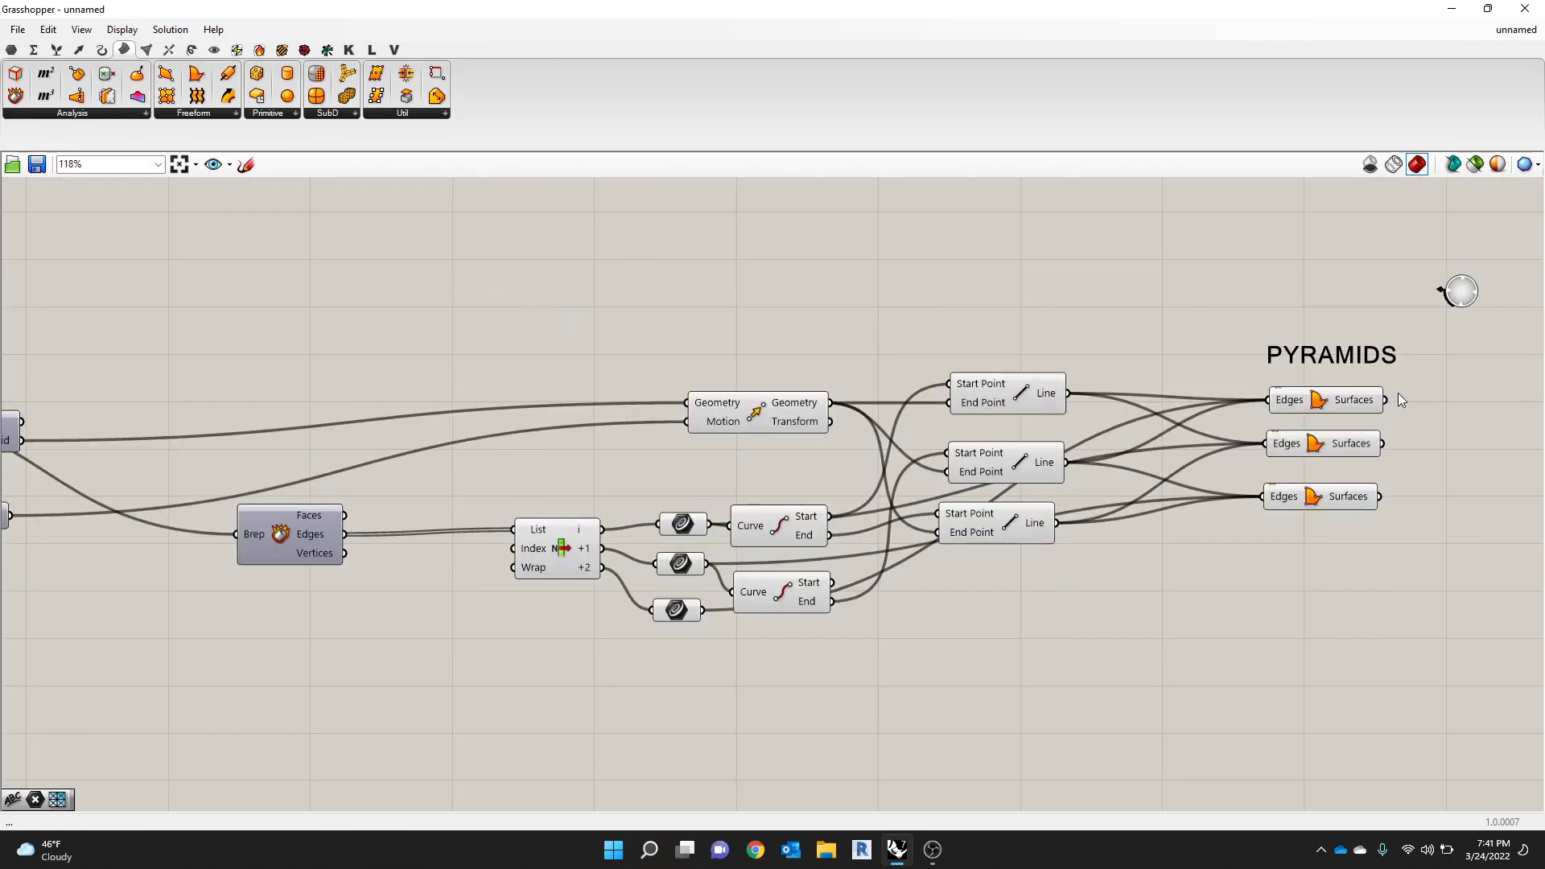
pyautogui.moveTo(1400, 400); pyautogui.dragTo(1257, 623)
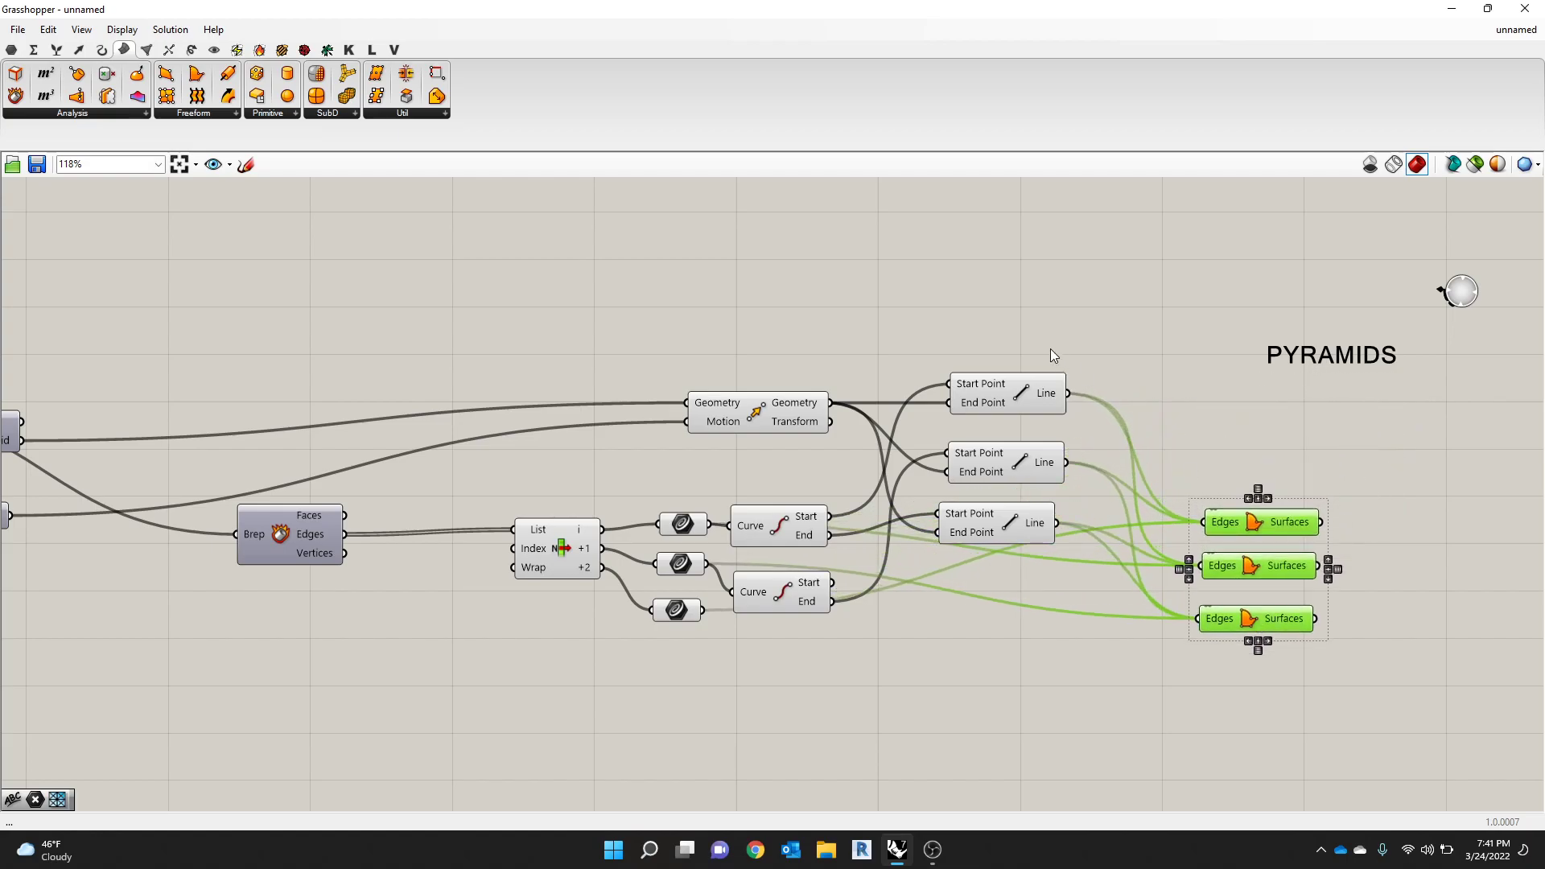
pyautogui.moveTo(1042, 406); pyautogui.dragTo(1029, 328)
pyautogui.moveTo(1278, 518); pyautogui.dragTo(1295, 430)
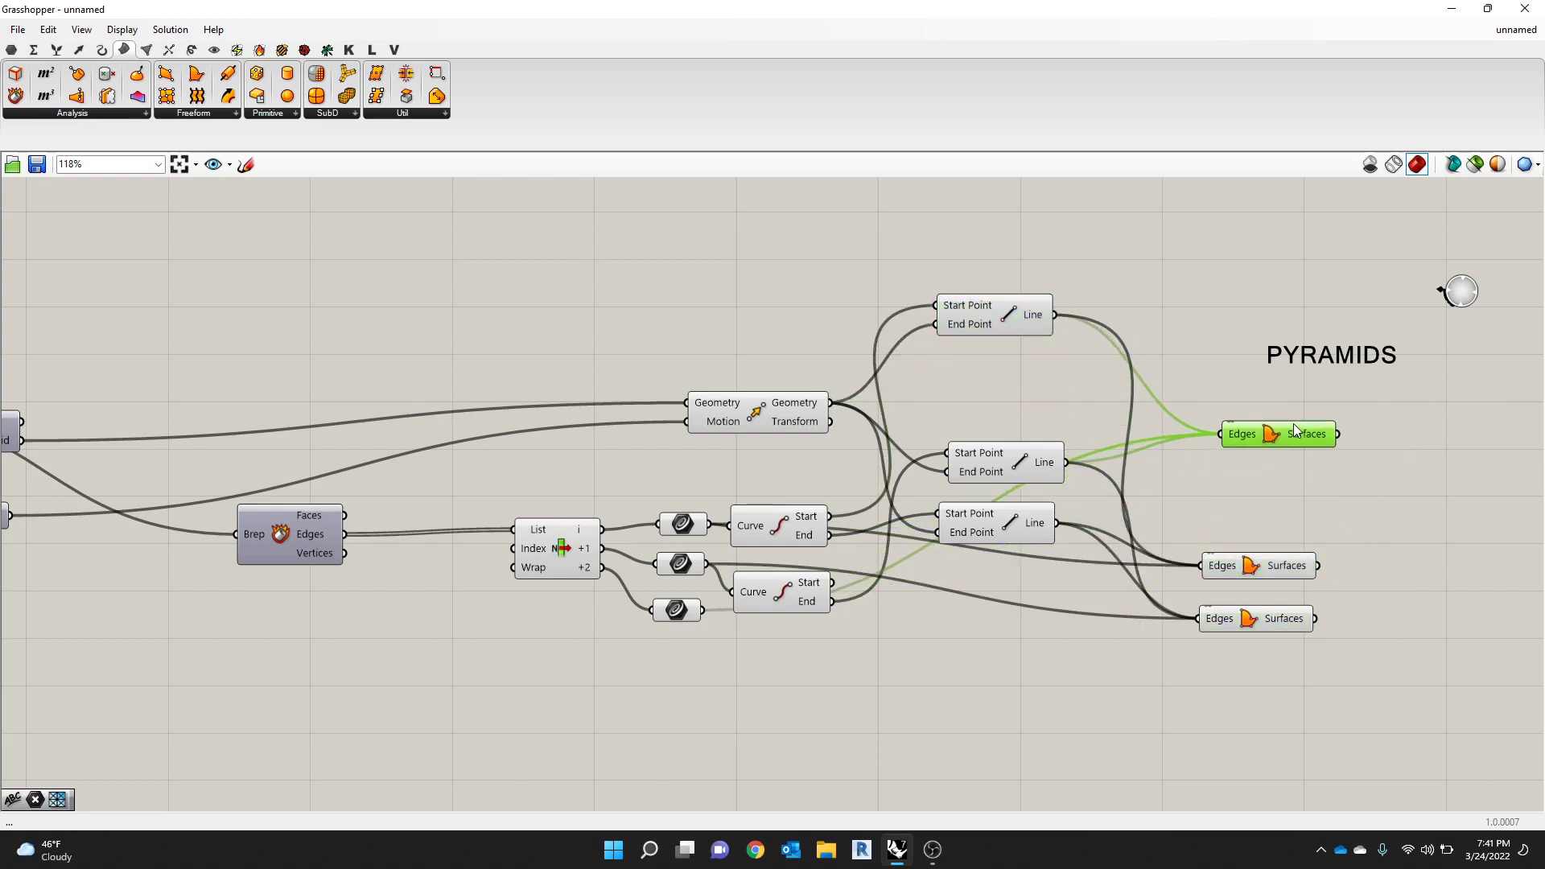
pyautogui.moveTo(957, 535); pyautogui.dragTo(968, 716)
pyautogui.moveTo(1002, 483); pyautogui.dragTo(996, 555)
pyautogui.moveTo(1260, 569); pyautogui.dragTo(1279, 528)
pyautogui.moveTo(1015, 521); pyautogui.dragTo(1021, 518)
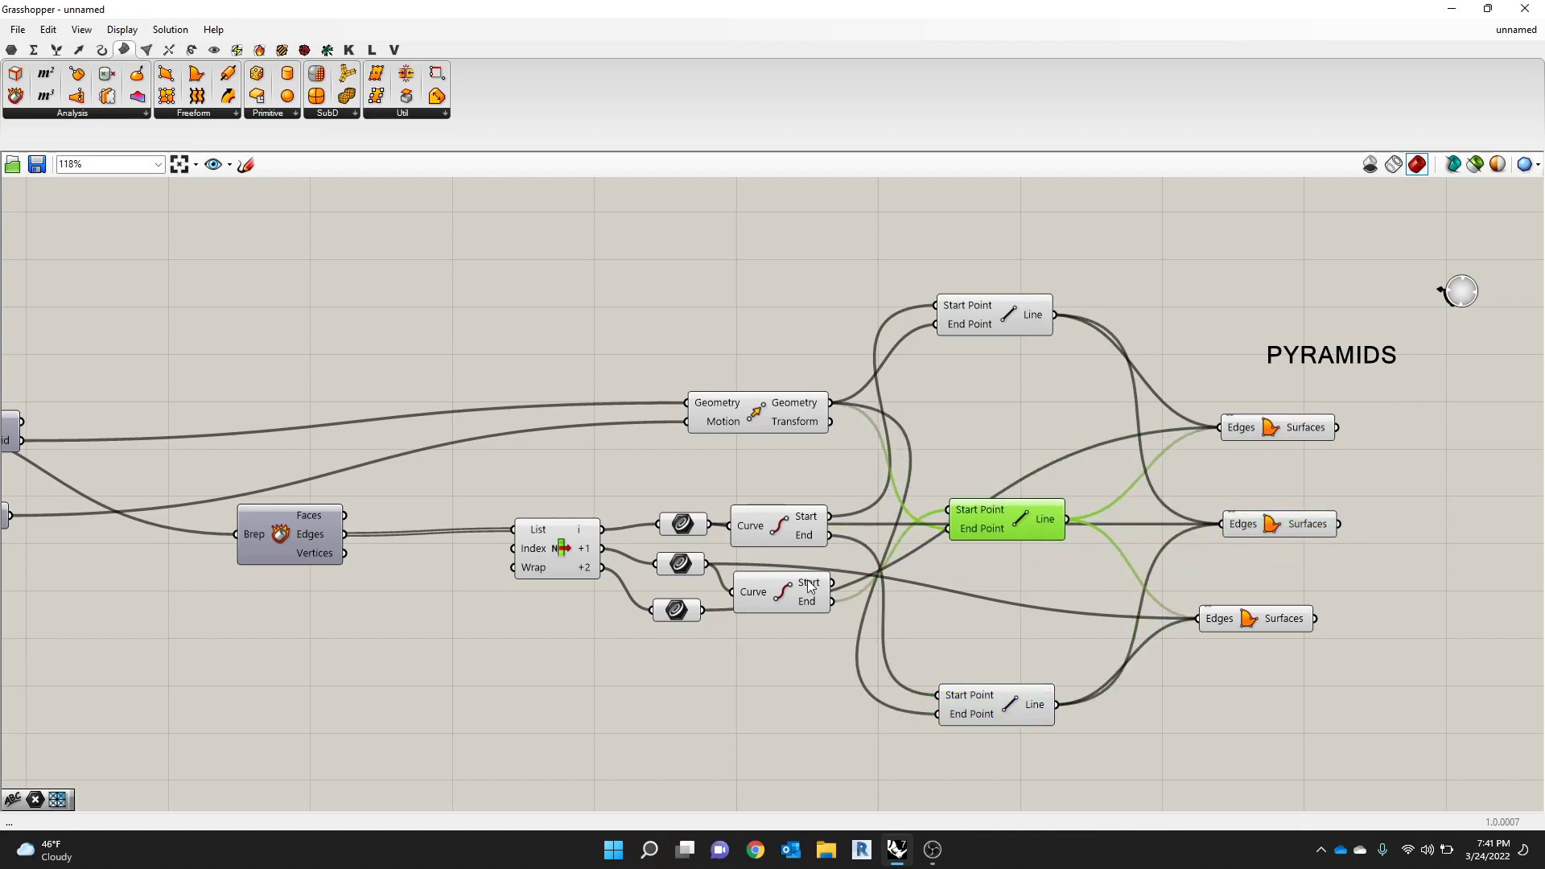
# Step: Try placing the three edge Curve parameters between the spread-out Line components
pyautogui.moveTo(700, 611); pyautogui.dragTo(1027, 622)
pyautogui.moveTo(680, 573); pyautogui.dragTo(998, 592)
pyautogui.moveTo(997, 655); pyautogui.dragTo(1001, 628)
pyautogui.moveTo(689, 531); pyautogui.dragTo(974, 457)
pyautogui.moveTo(1279, 524); pyautogui.dragTo(1278, 520)
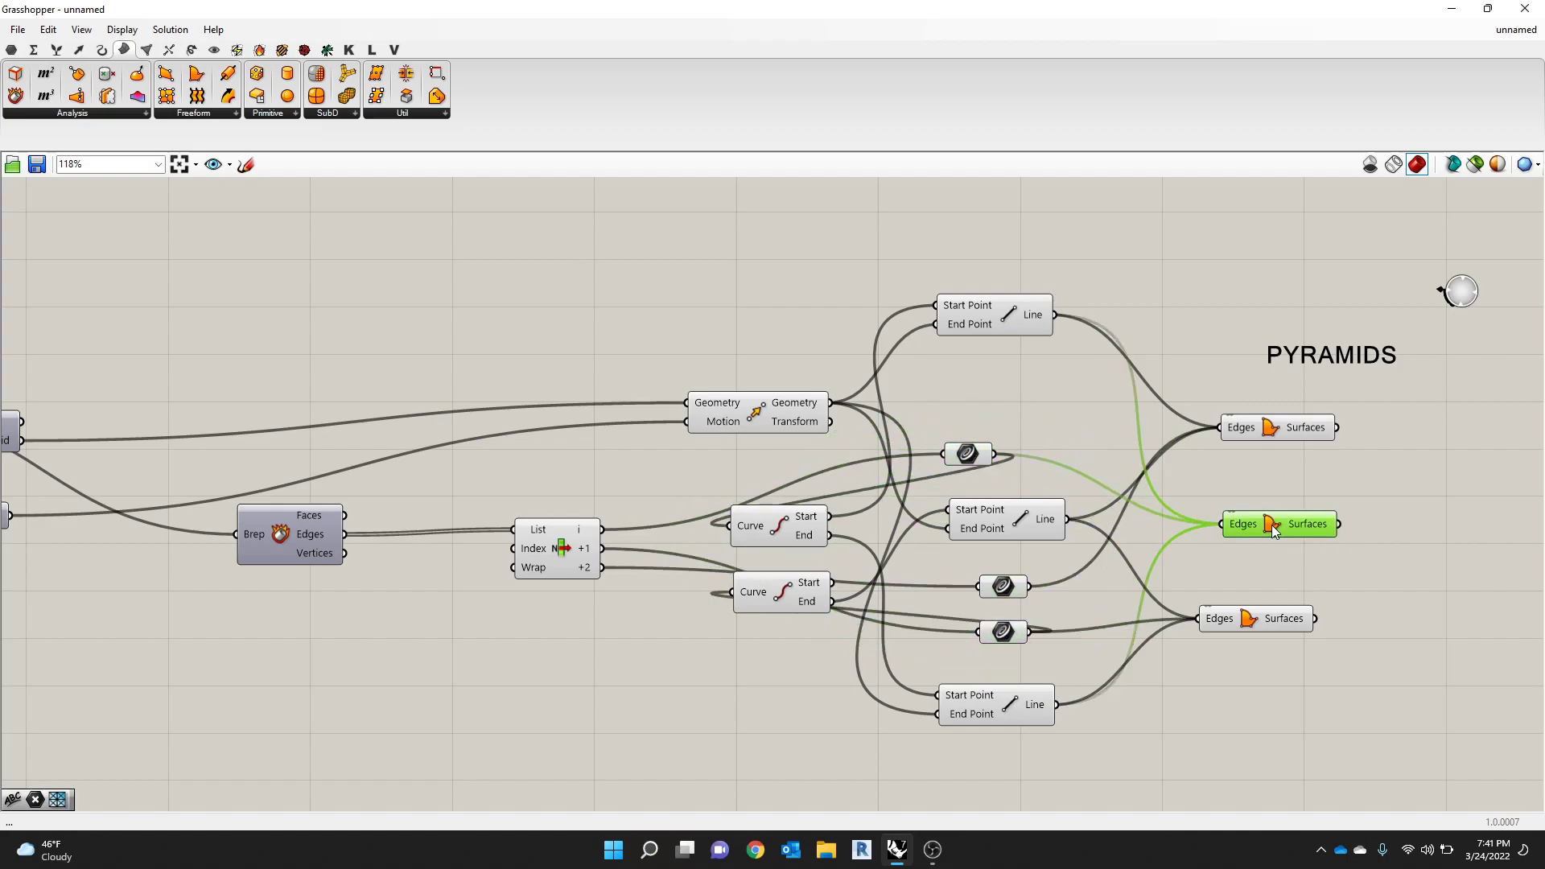
# Step: Move the edge Curve parameters back beside List Item, stacking the first on top, the +2 edge below it and the +1 edge last
pyautogui.moveTo(962, 456); pyautogui.dragTo(670, 530)
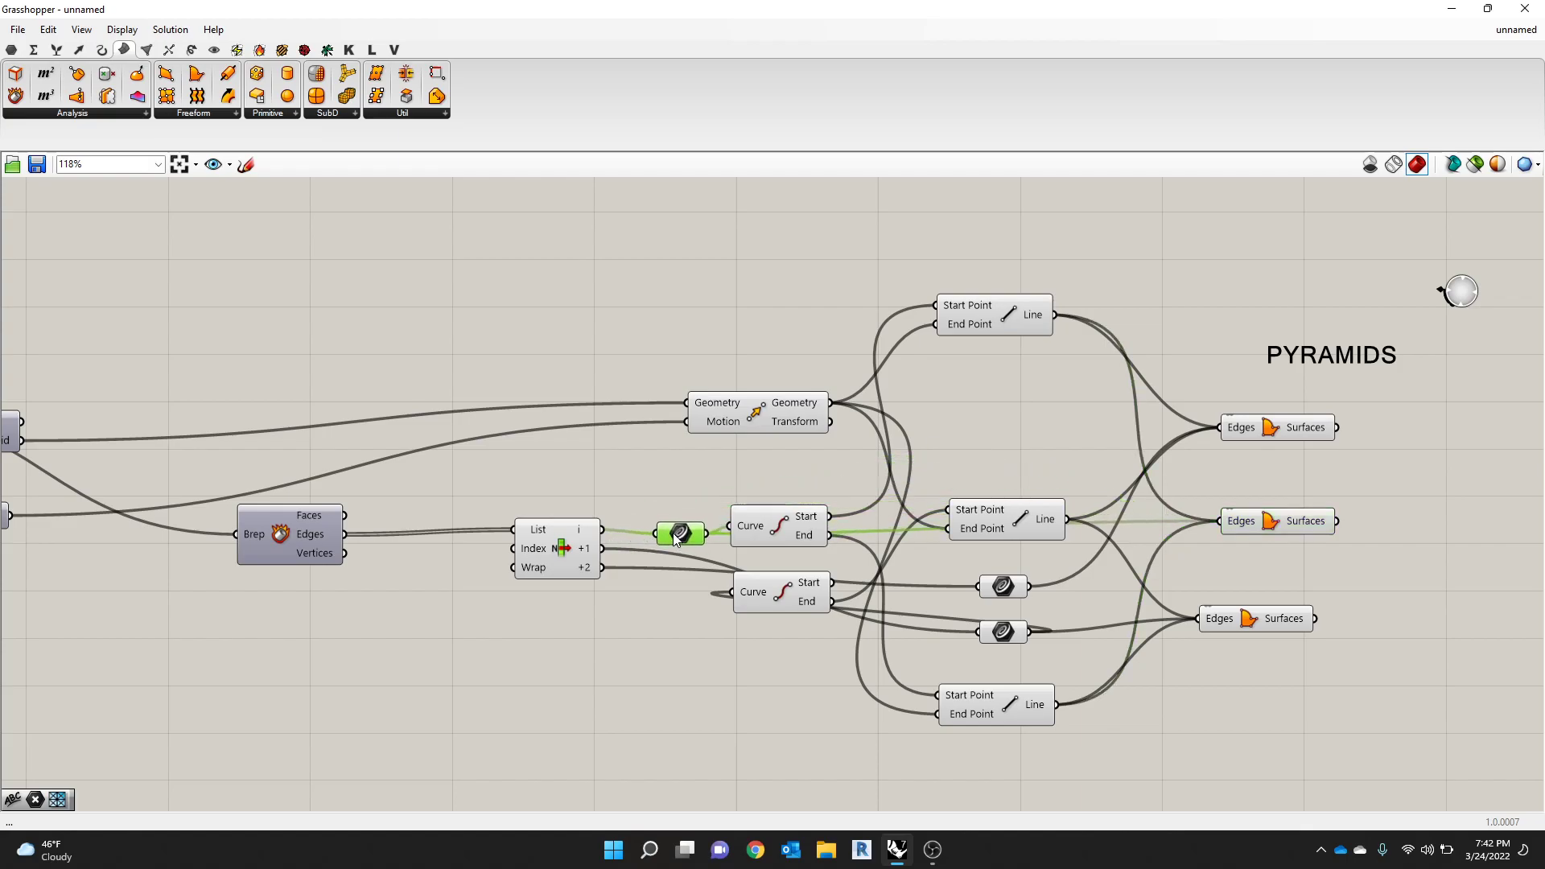
pyautogui.click(996, 587)
pyautogui.moveTo(995, 592); pyautogui.dragTo(680, 565)
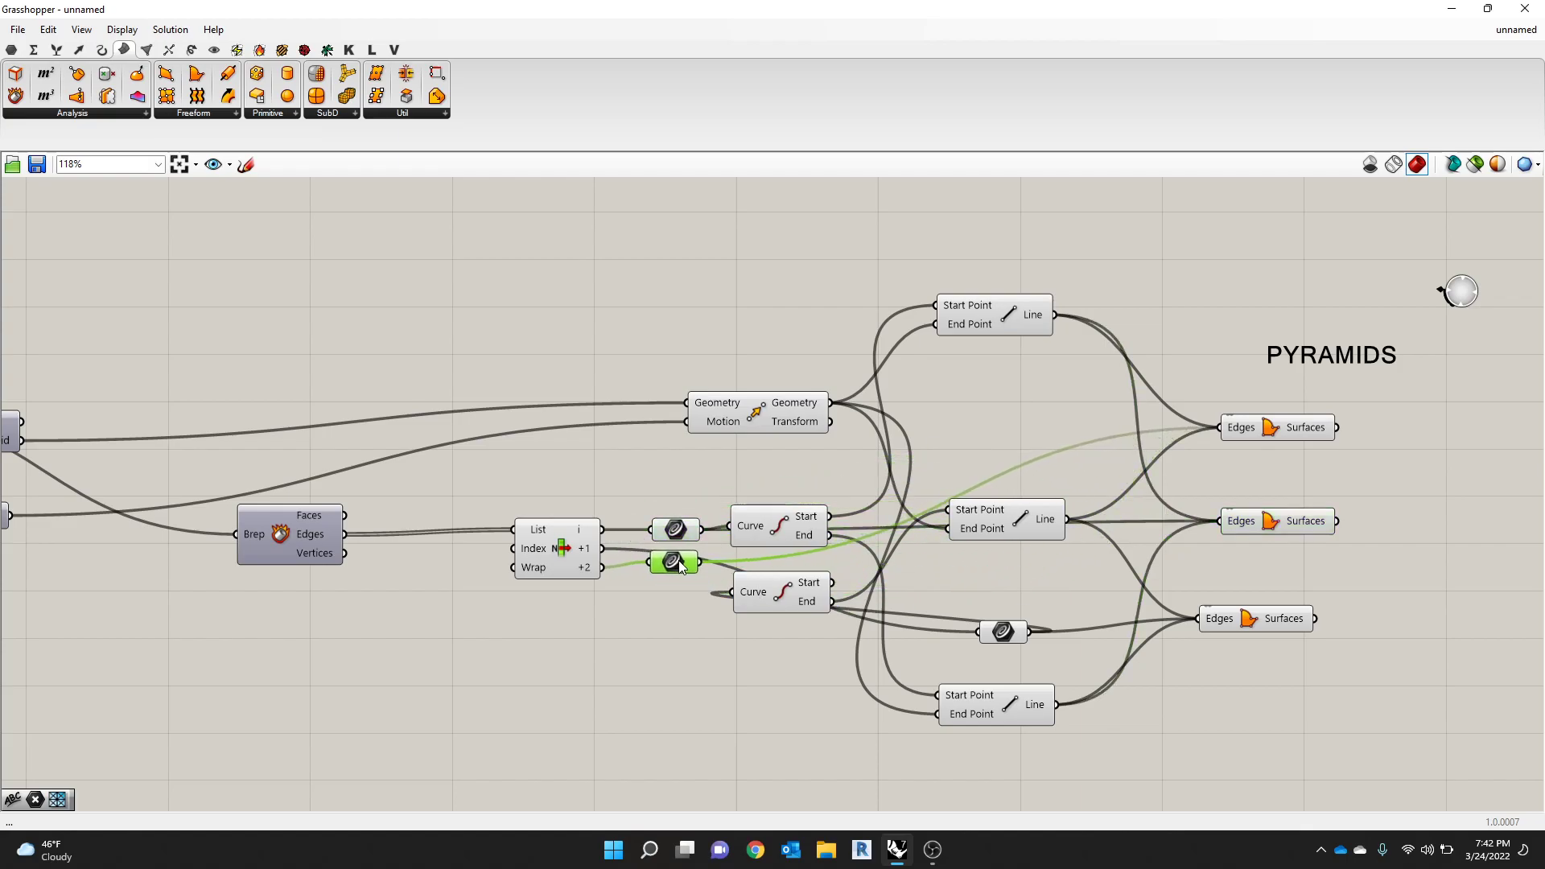
pyautogui.moveTo(1002, 632); pyautogui.dragTo(681, 593)
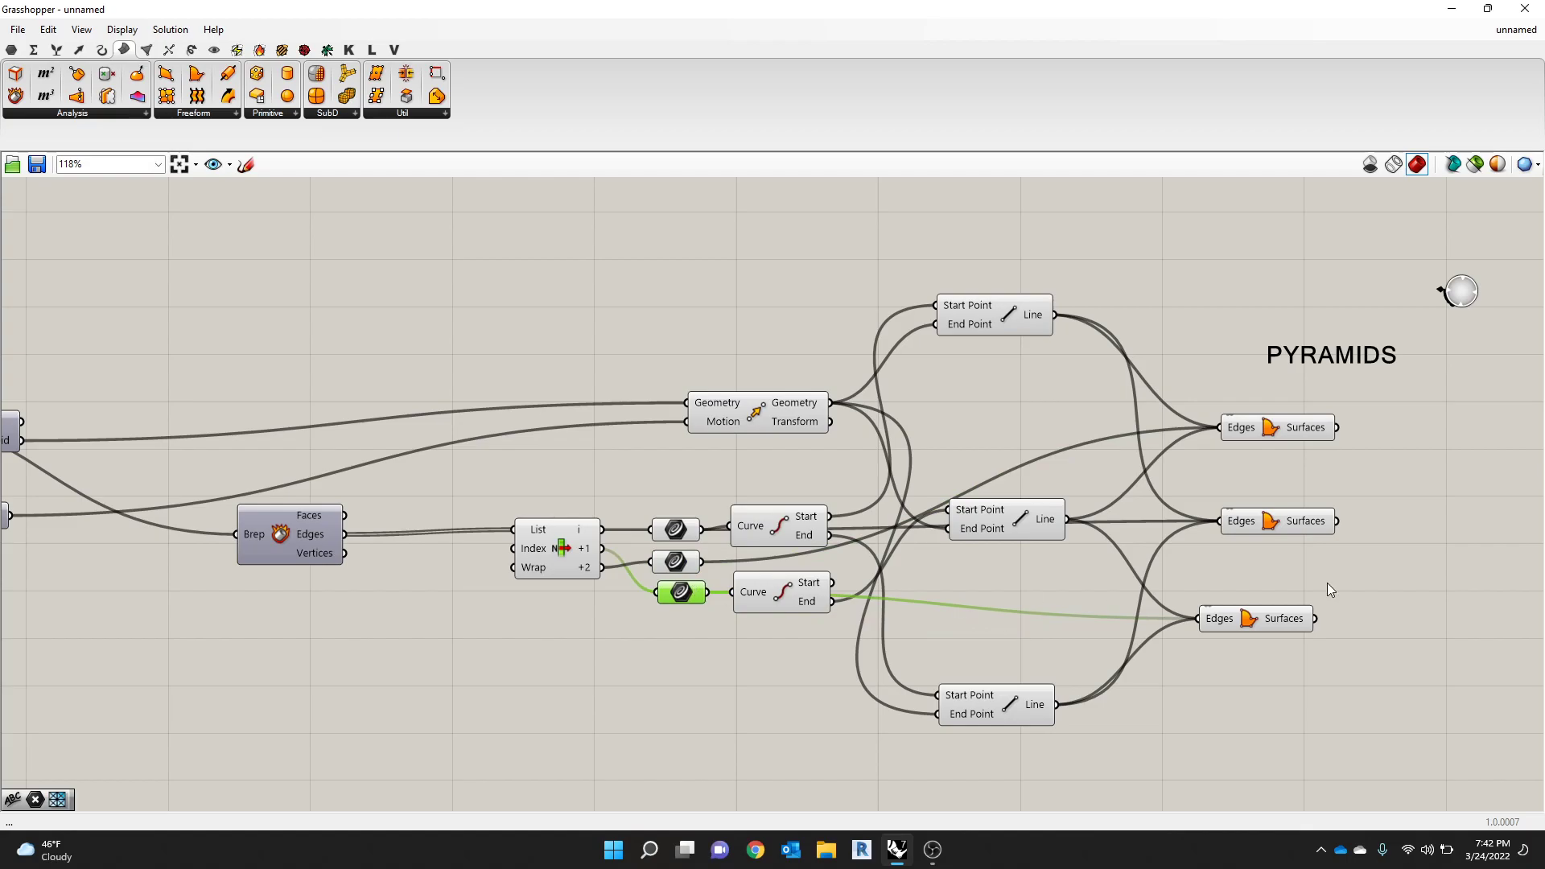
# Step: Stack the three Boundary Surfaces components closer together and nearer to the Line components
pyautogui.moveTo(1238, 624); pyautogui.dragTo(1215, 532)
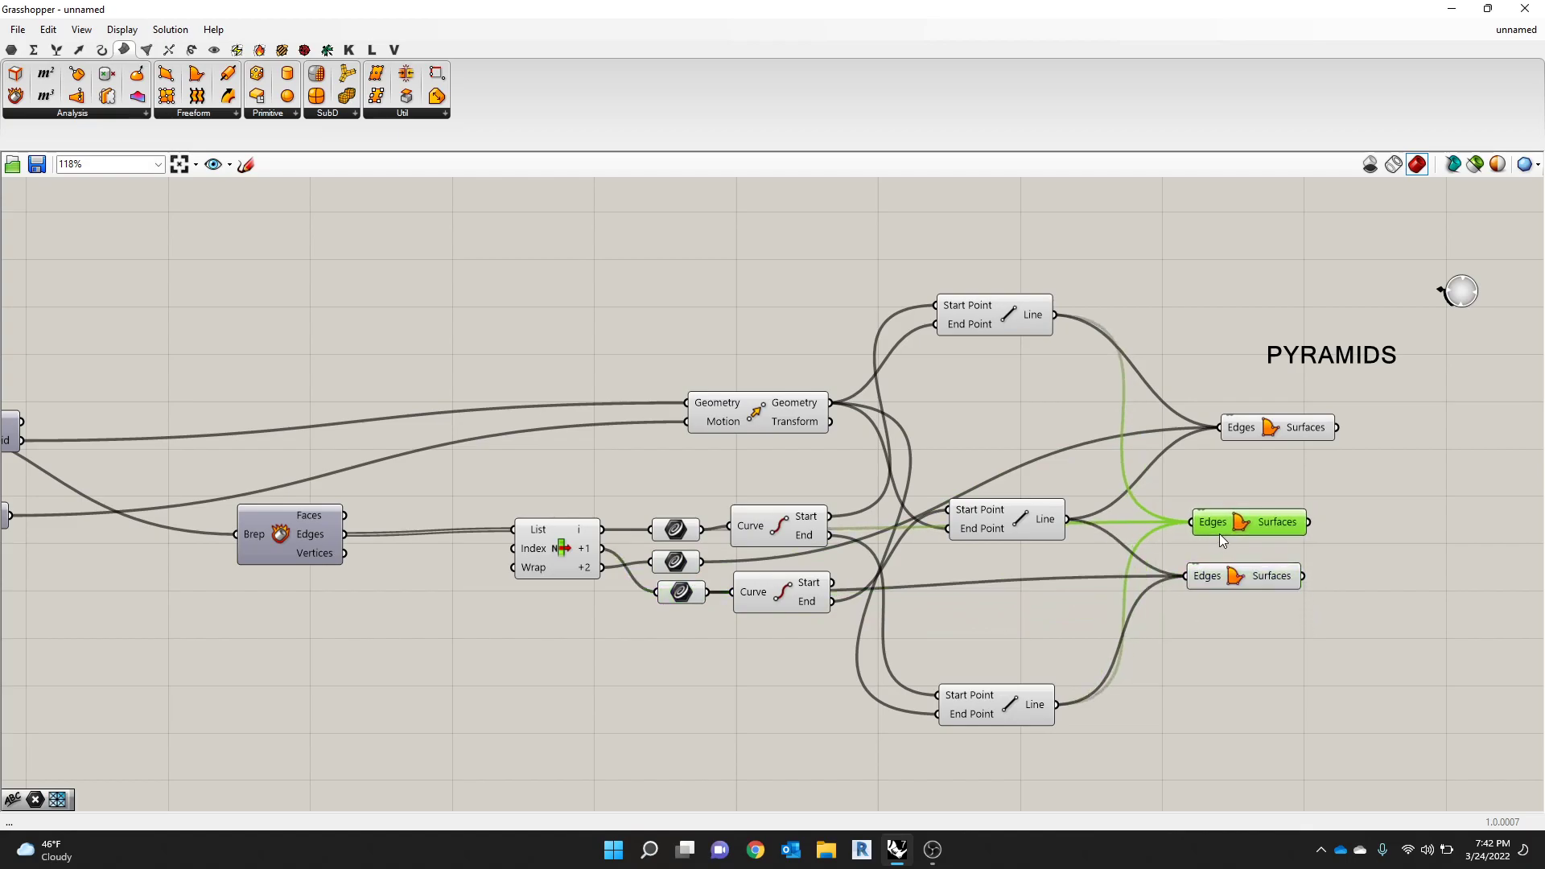
pyautogui.moveTo(1231, 440); pyautogui.dragTo(1229, 486)
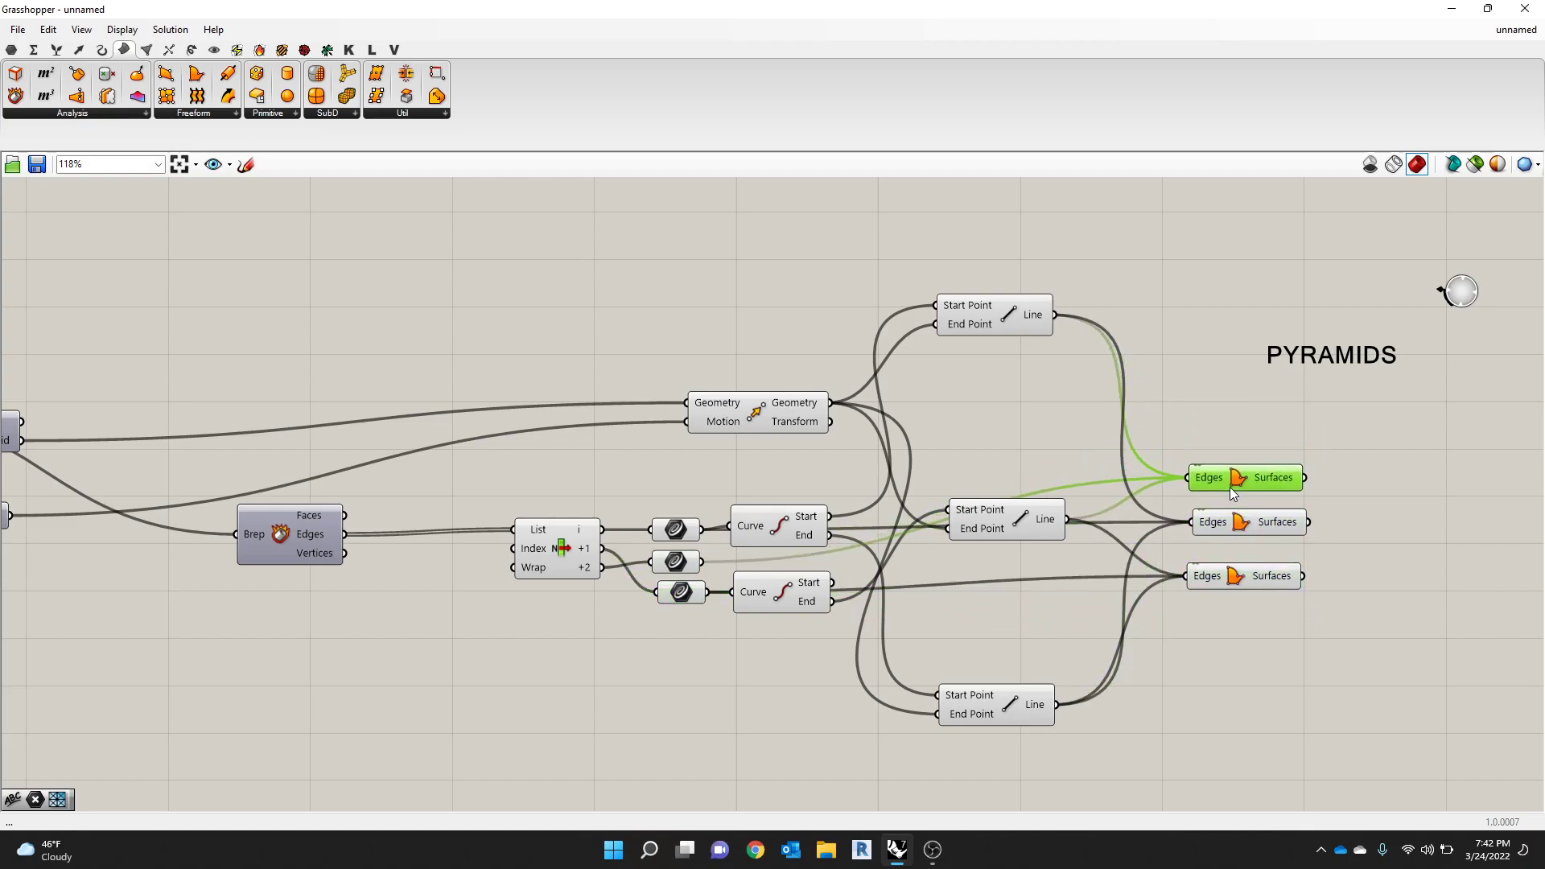
pyautogui.click(1380, 535)
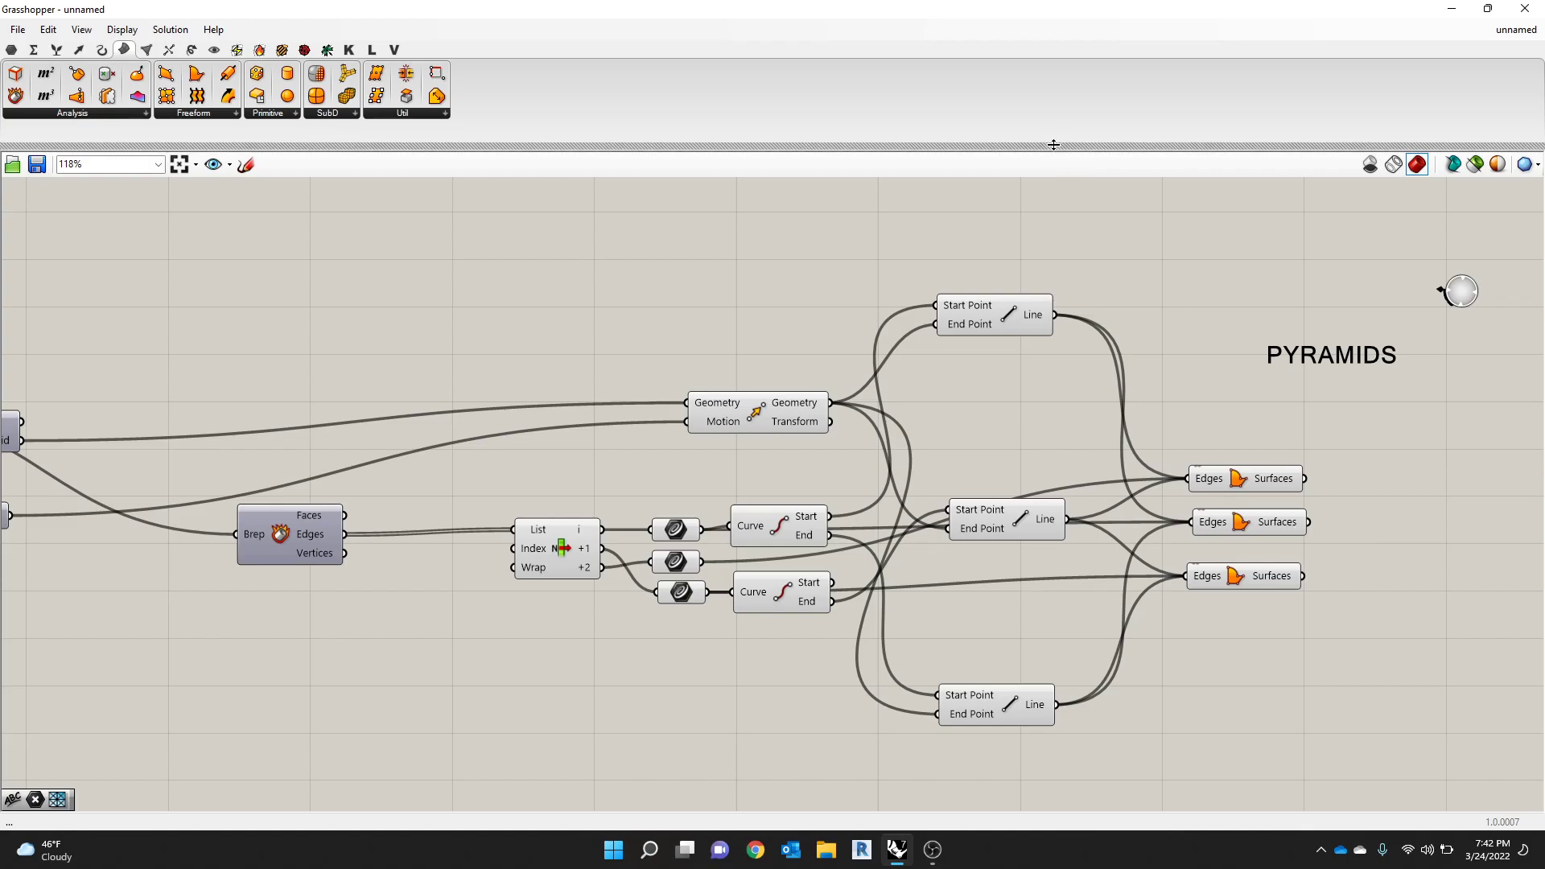
# Step: Tile the Grasshopper window beside Rhino and examine the pyramid face produced by the lowest Boundary Surfaces component
pyautogui.click(1218, 477)
pyautogui.click(1235, 579)
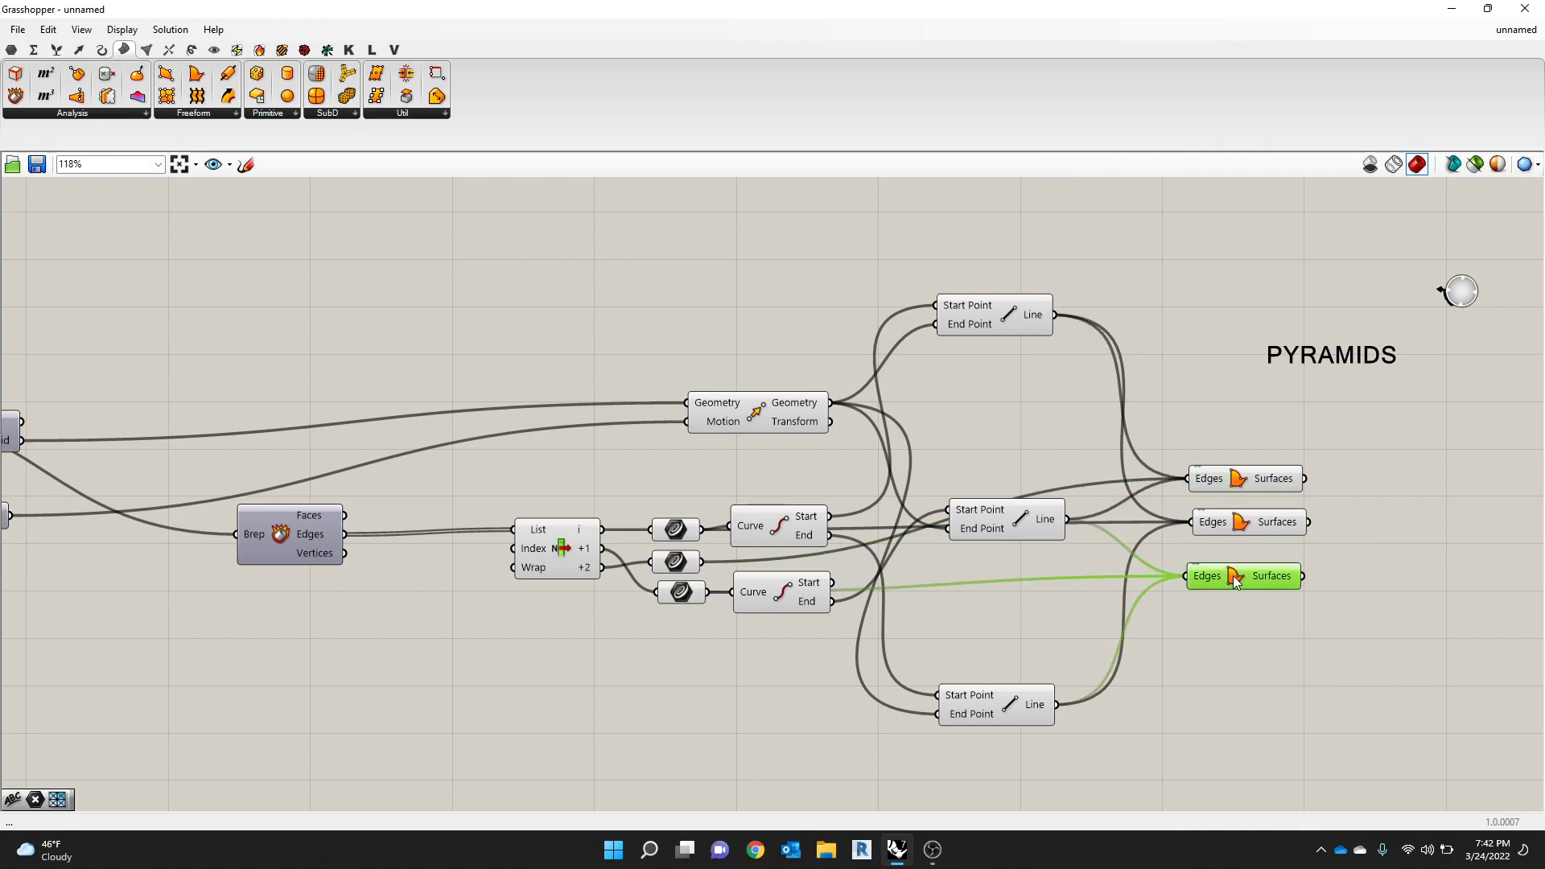
pyautogui.moveTo(1067, 8); pyautogui.dragTo(1542, 439)
pyautogui.scroll(-4, 388, 374)
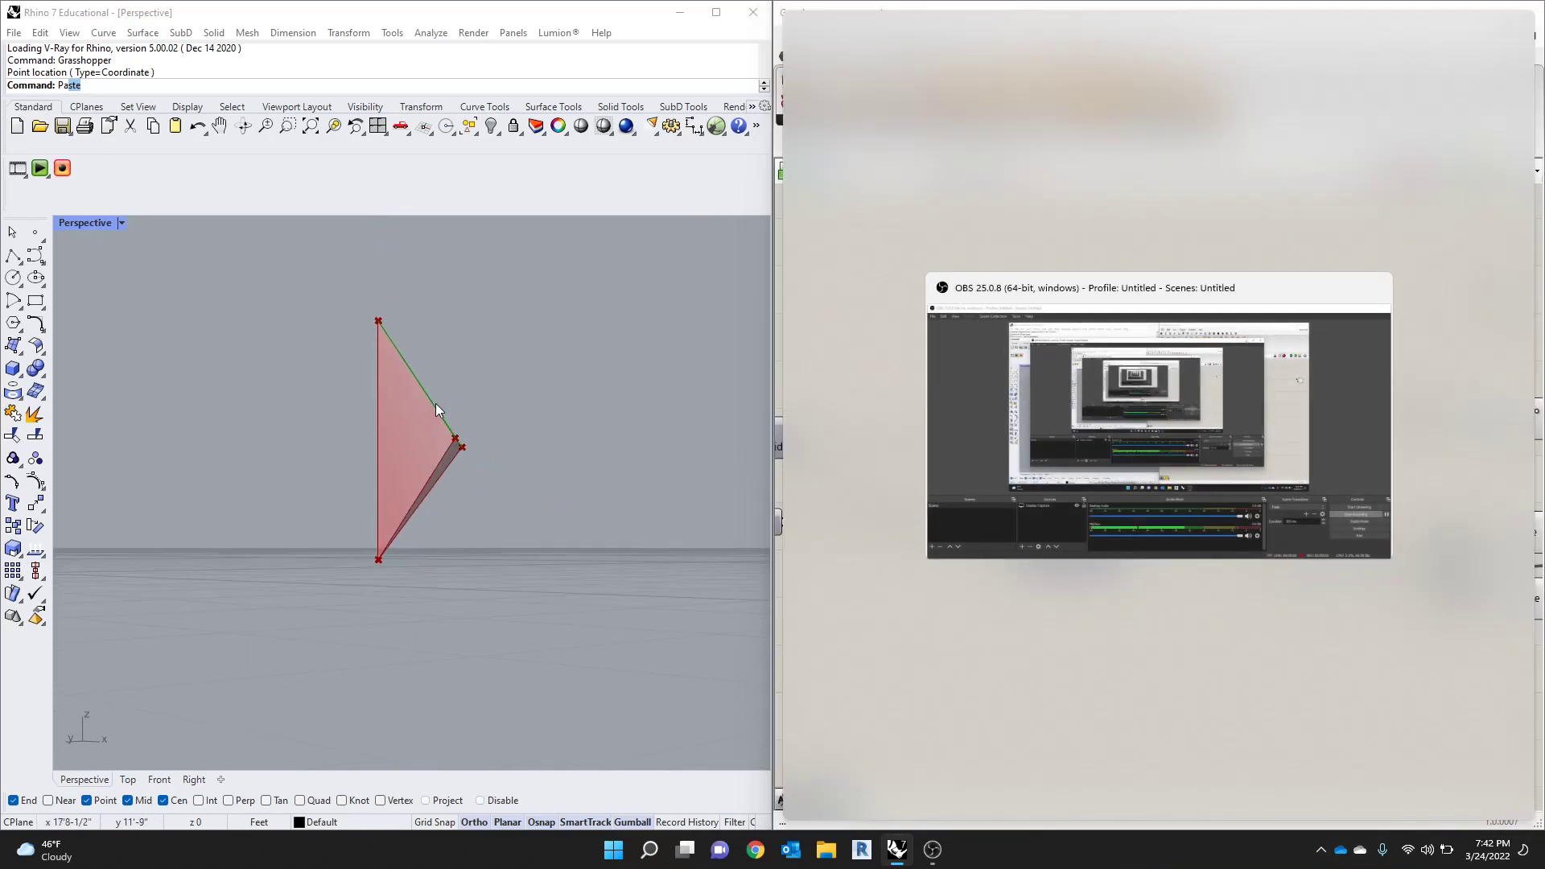
pyautogui.scroll(5, 600, 360)
pyautogui.moveTo(497, 410); pyautogui.dragTo(625, 359, button='right')
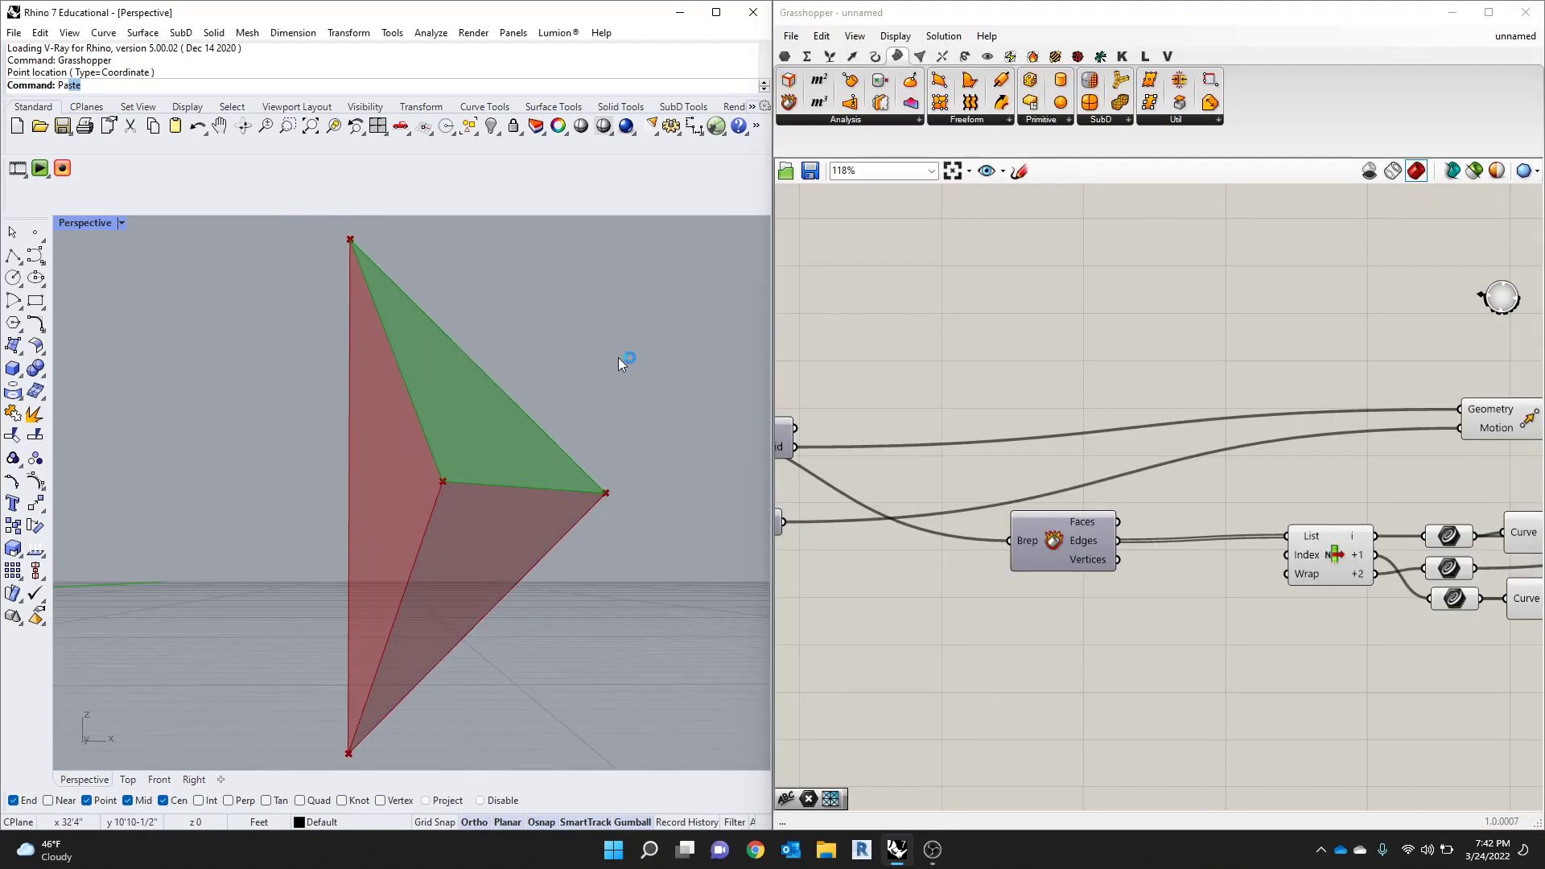
pyautogui.scroll(-6, 1332, 420)
pyautogui.scroll(2, 1329, 415)
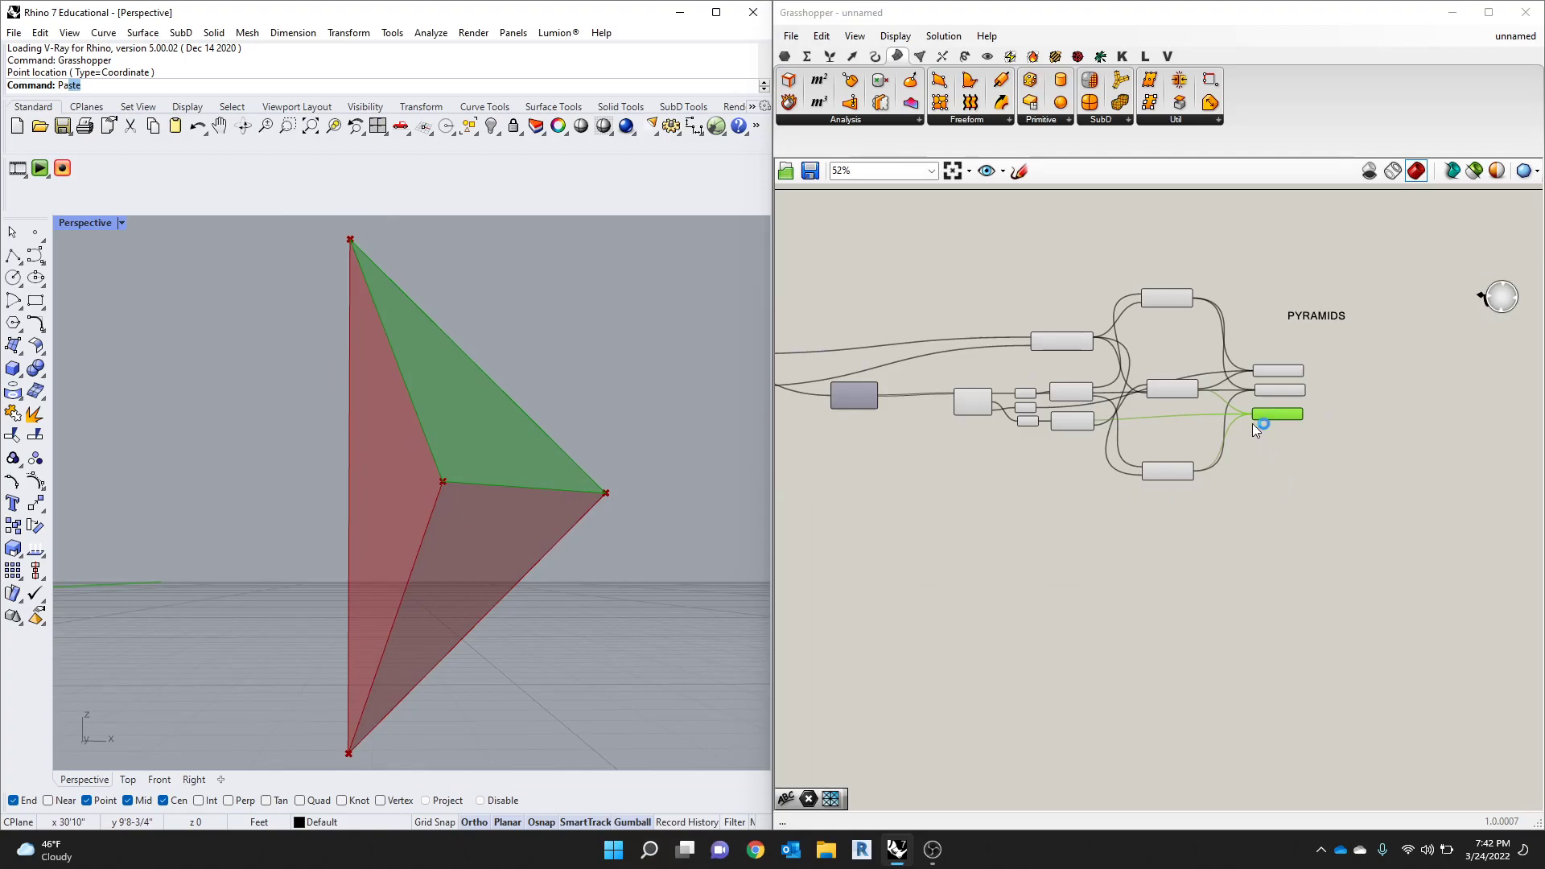
pyautogui.scroll(2, 1247, 428)
pyautogui.click(1291, 509)
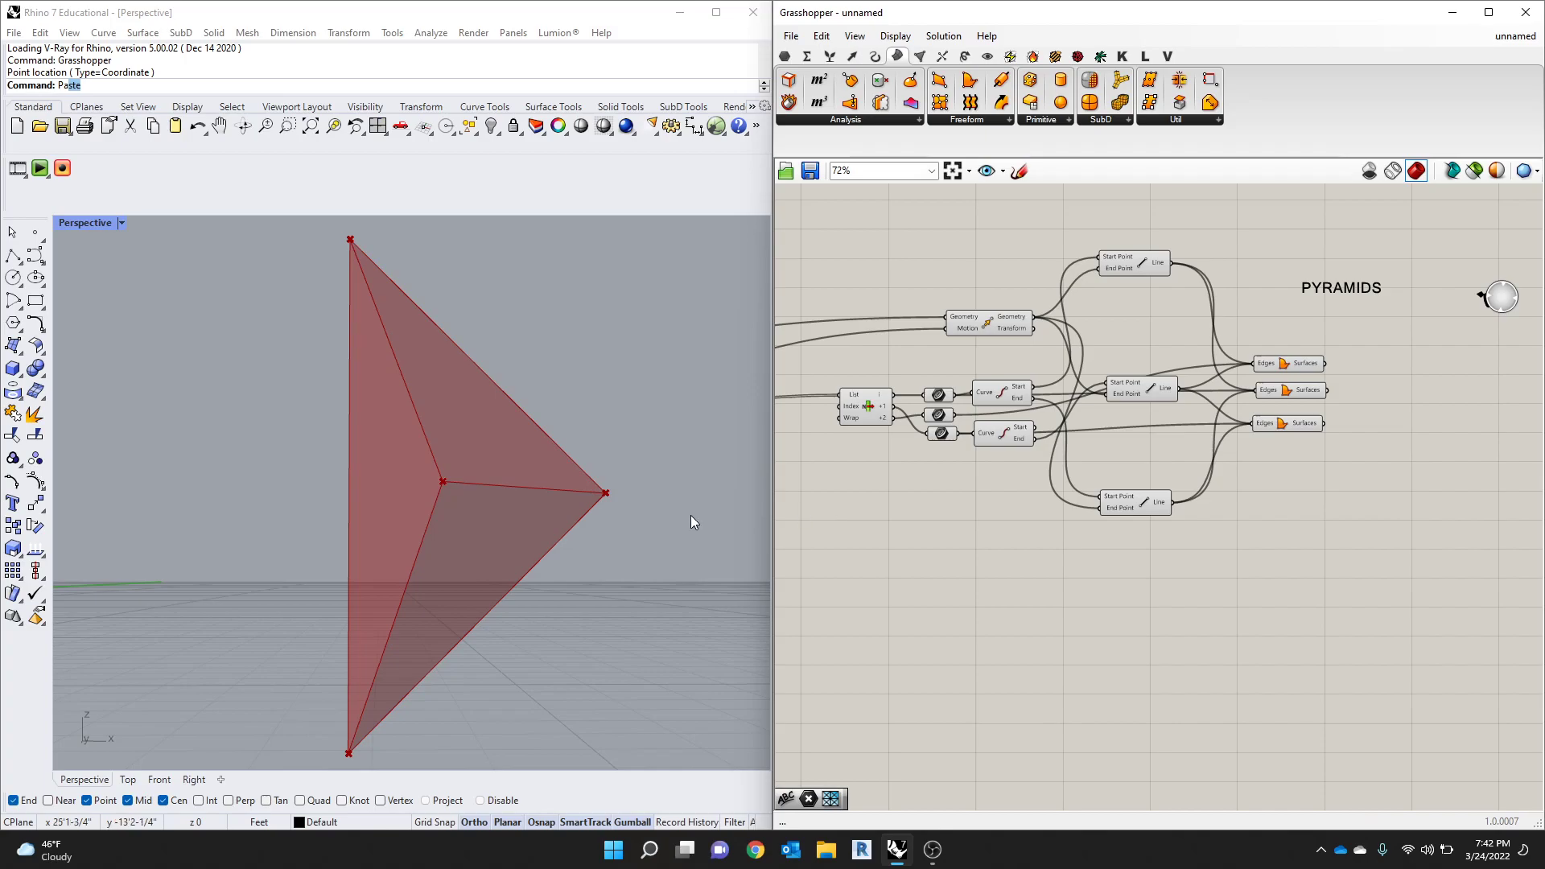
# Step: Nudge the uppermost Line component down and check which pyramid edges the other Lines and the +2 and +1 edge curves represent
pyautogui.scroll(3, 845, 423)
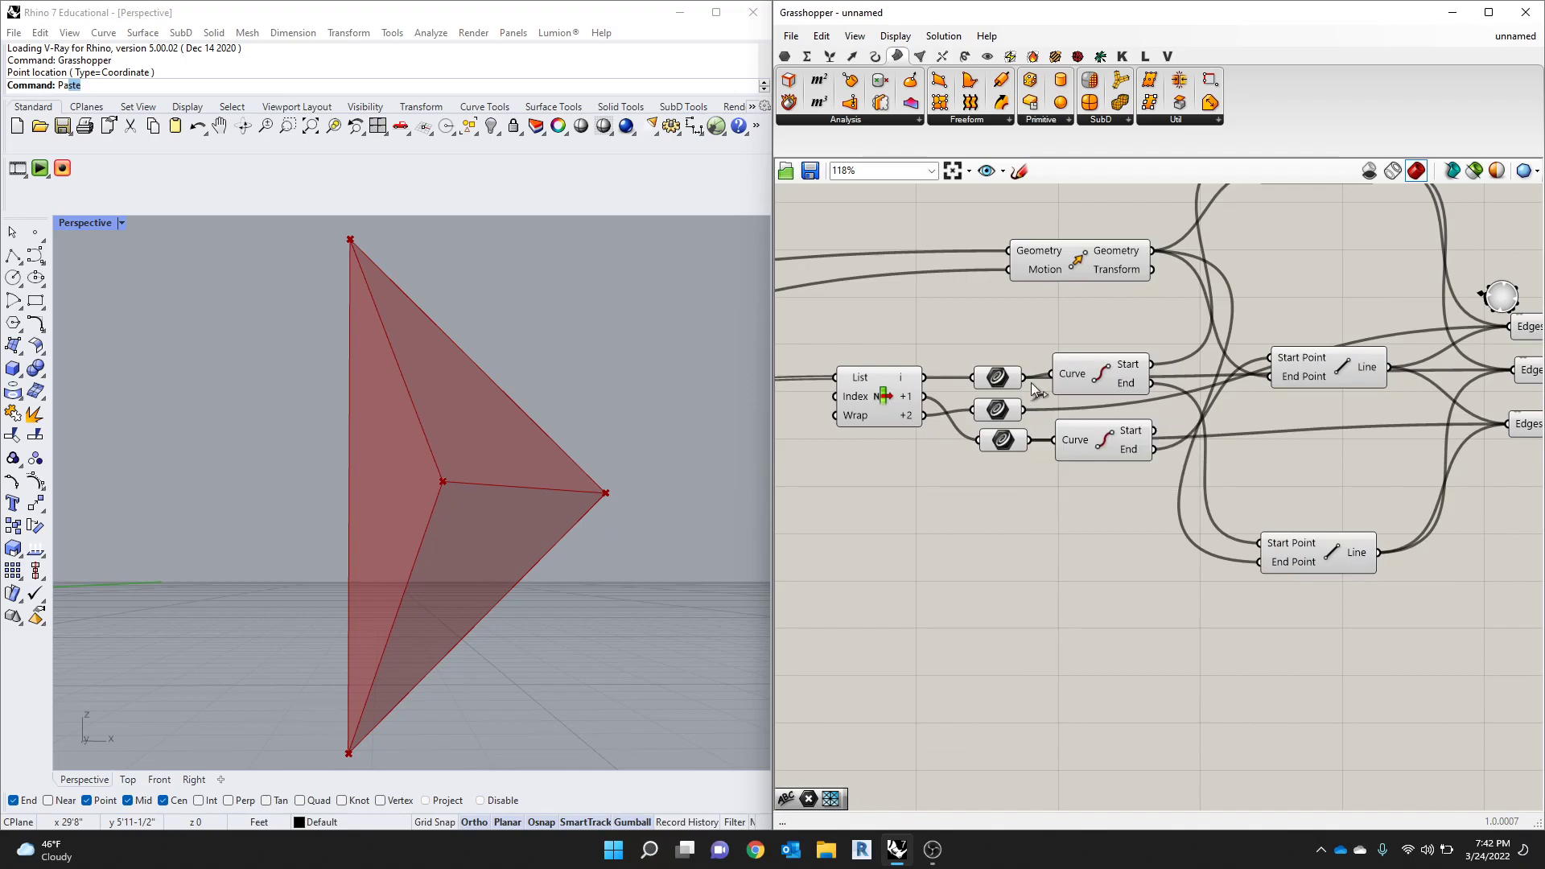
pyautogui.scroll(-2, 1141, 305)
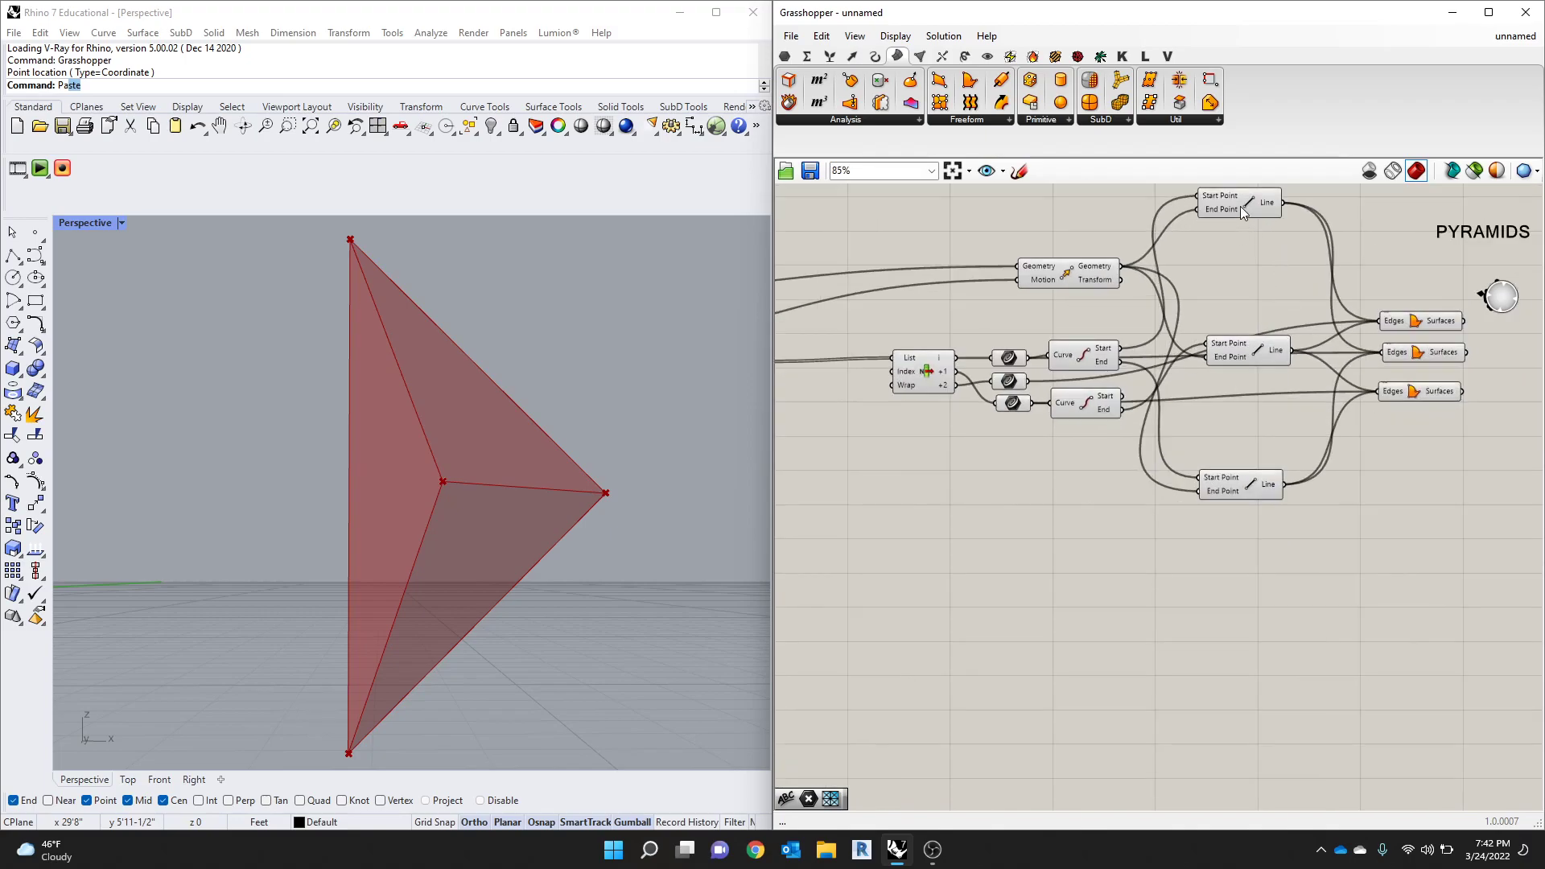
pyautogui.moveTo(1239, 206); pyautogui.dragTo(1240, 230)
pyautogui.click(1263, 359)
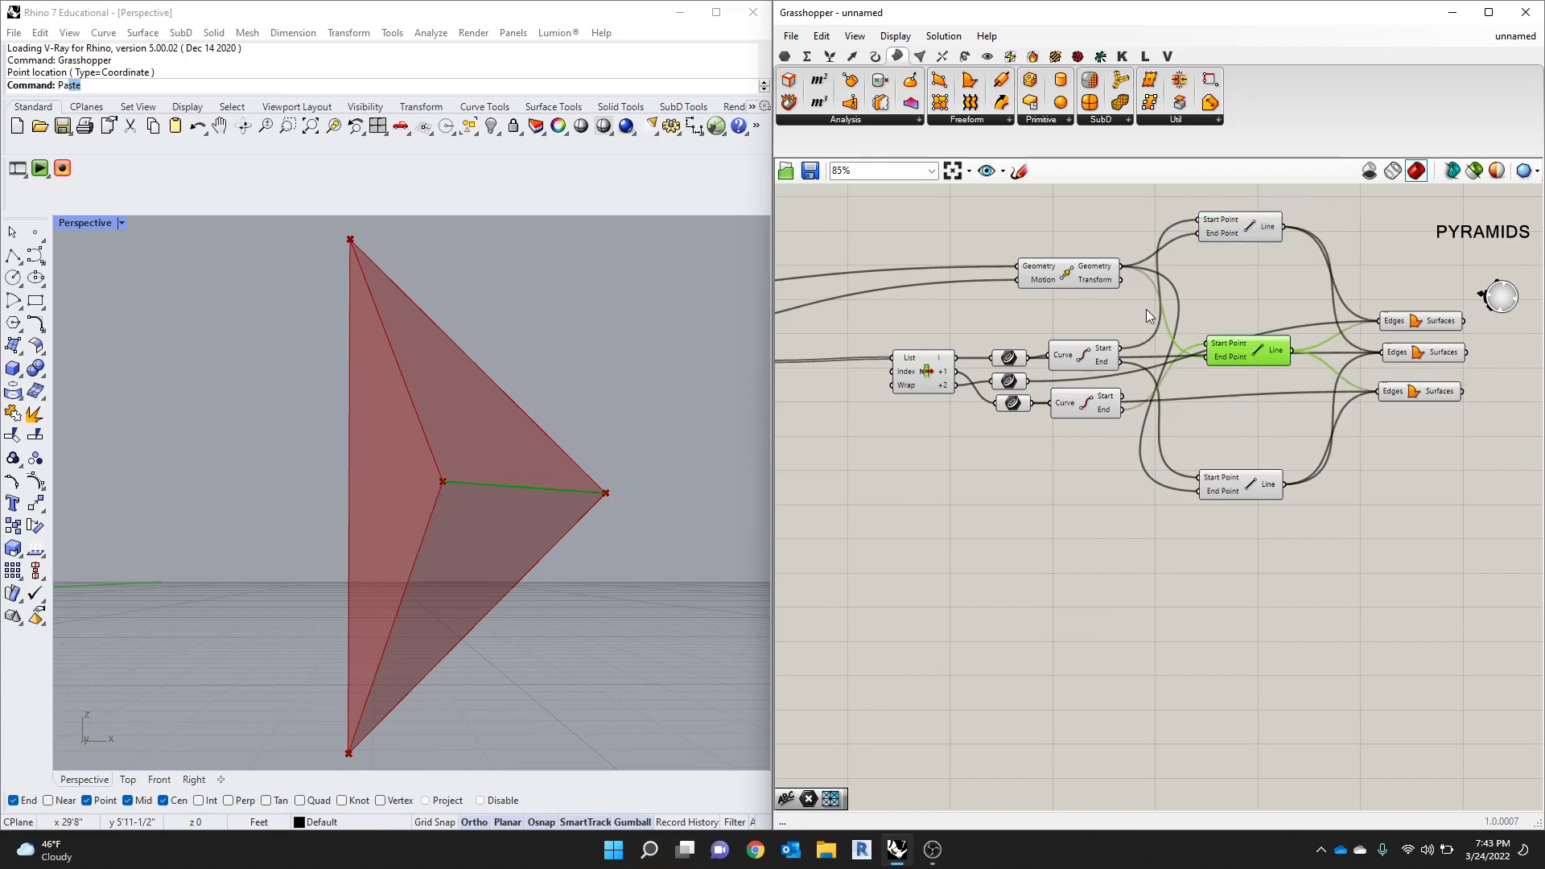
pyautogui.click(1220, 259)
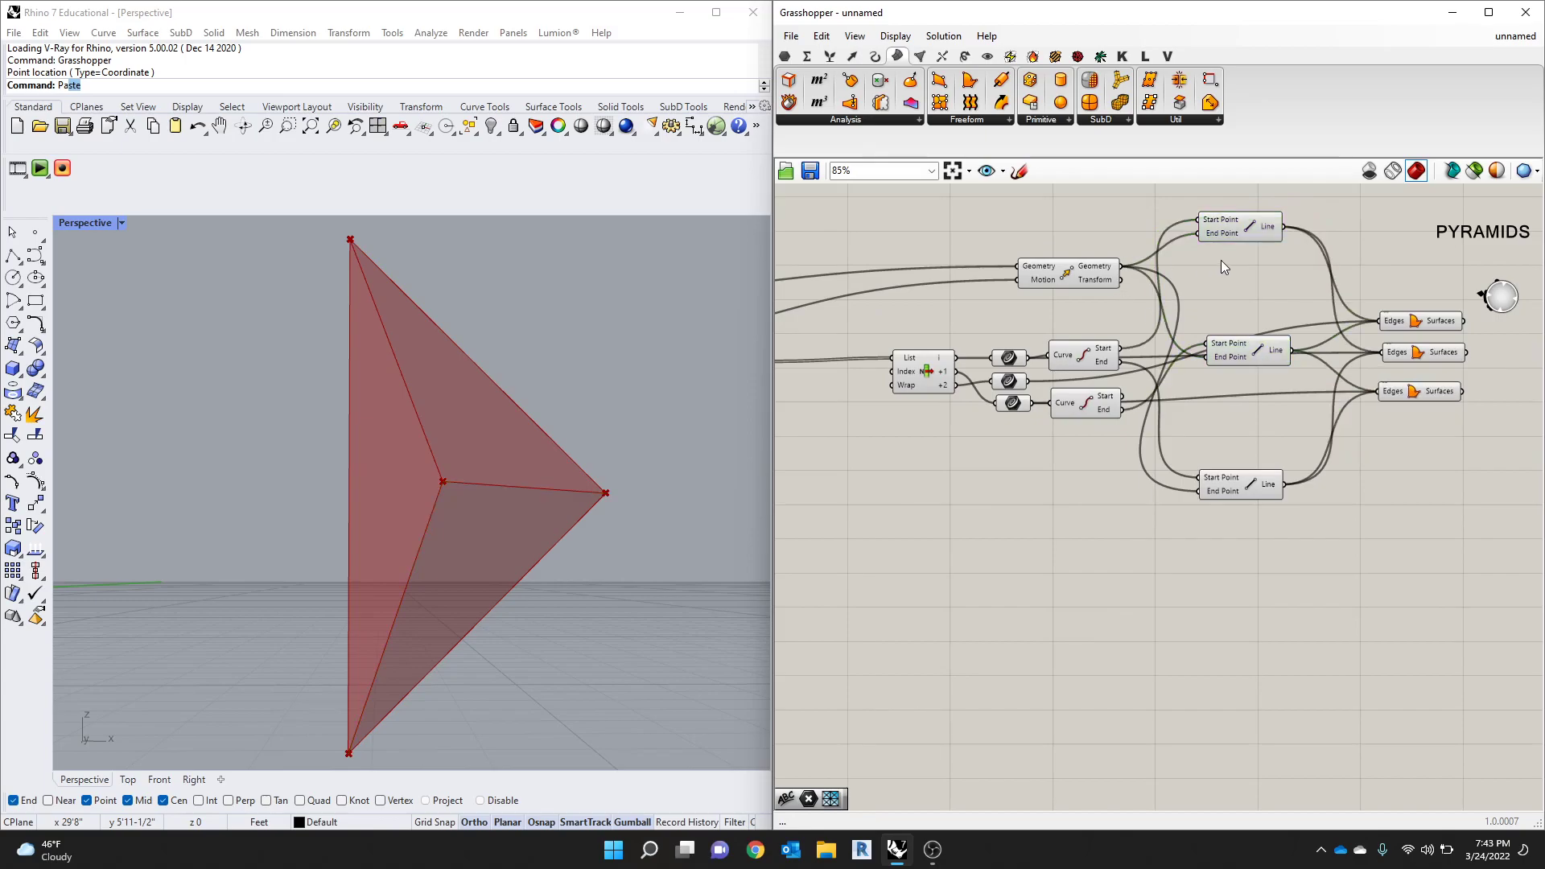
pyautogui.click(1262, 355)
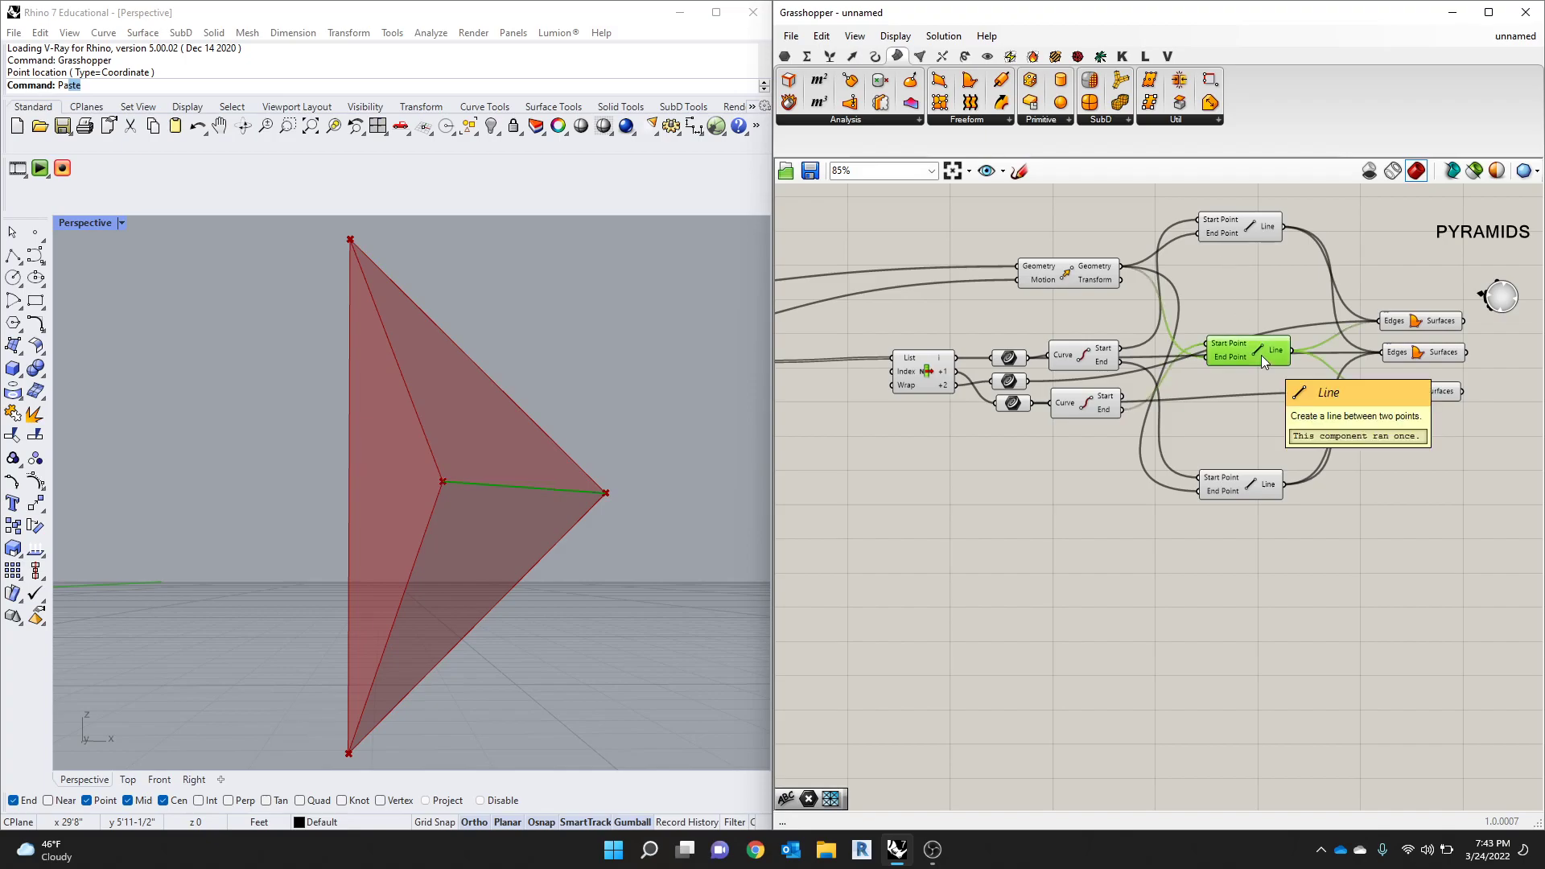
pyautogui.click(1239, 488)
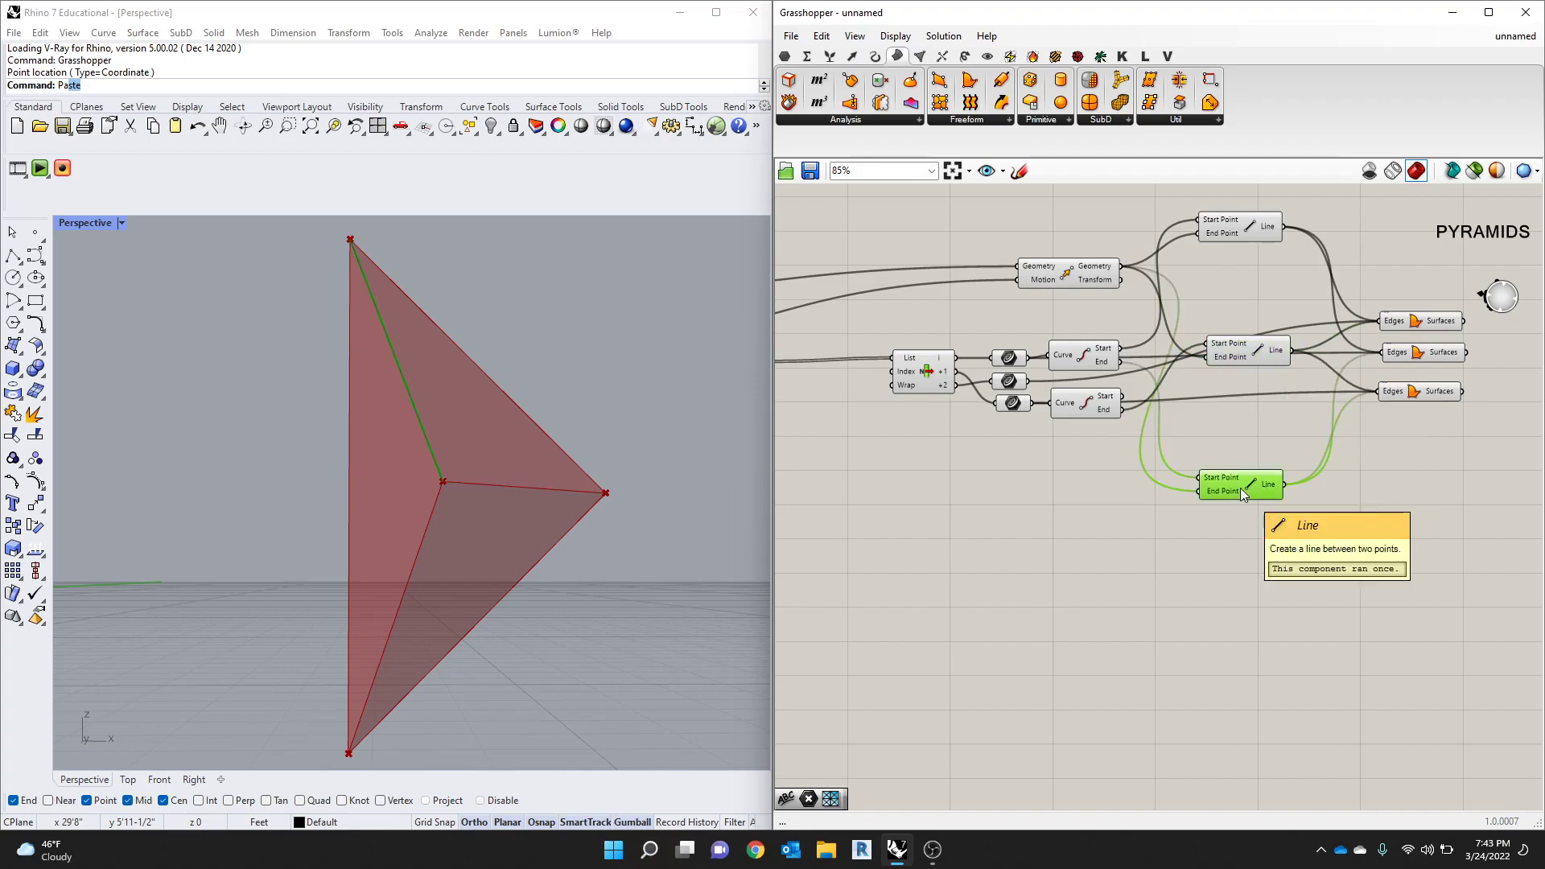
pyautogui.click(1014, 383)
pyautogui.click(1020, 406)
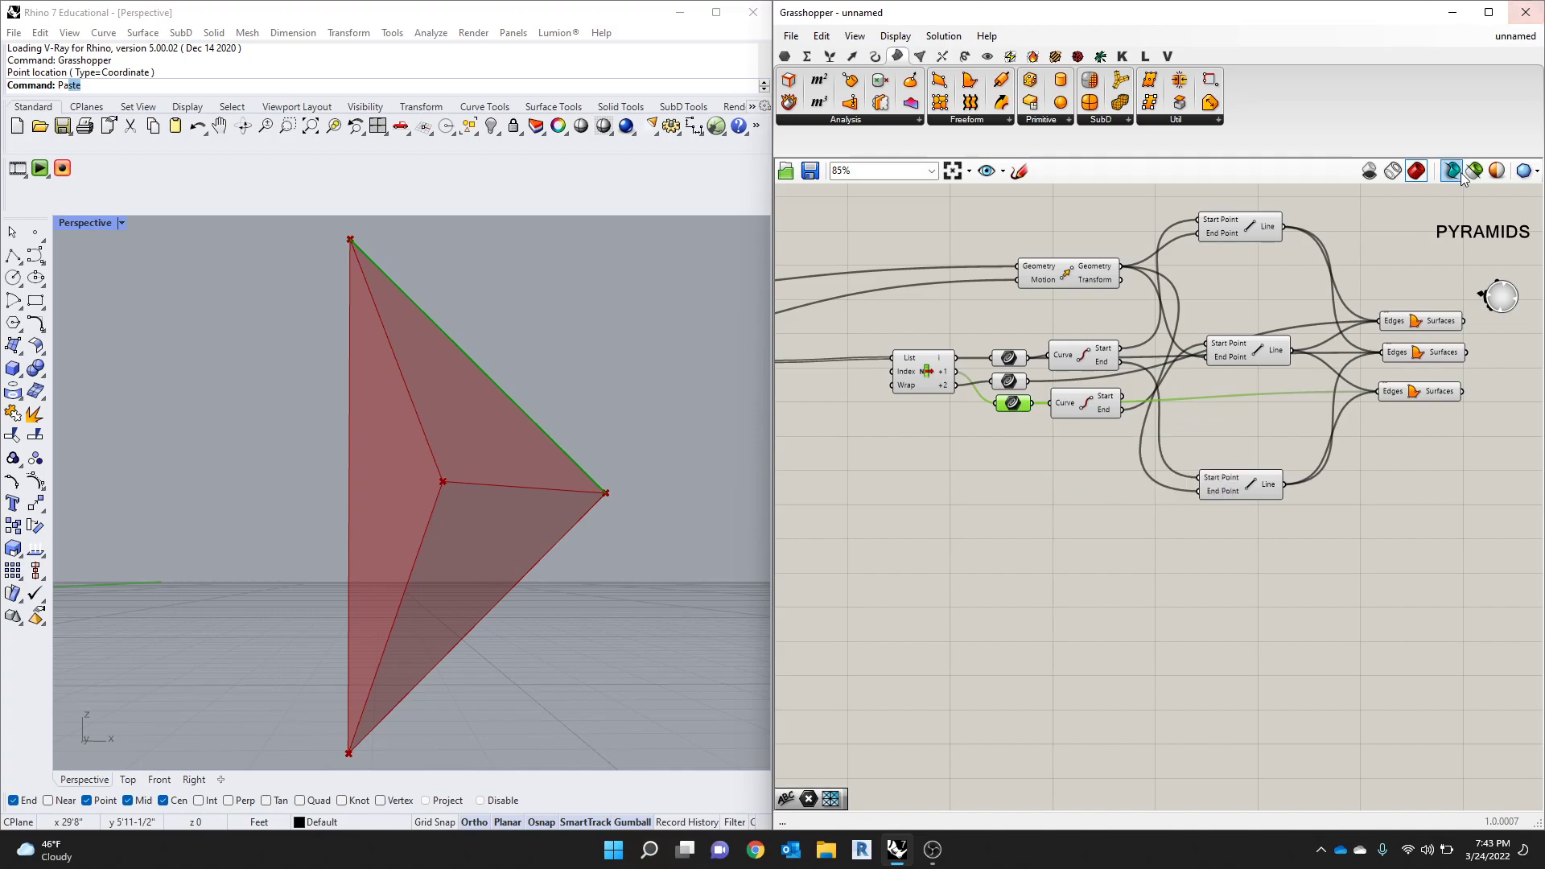
# Step: Maximize the Grasshopper window and move the PYRAMIDS label closer above the three Boundary Surfaces components
pyautogui.click(1488, 12)
pyautogui.scroll(-1, 805, 193)
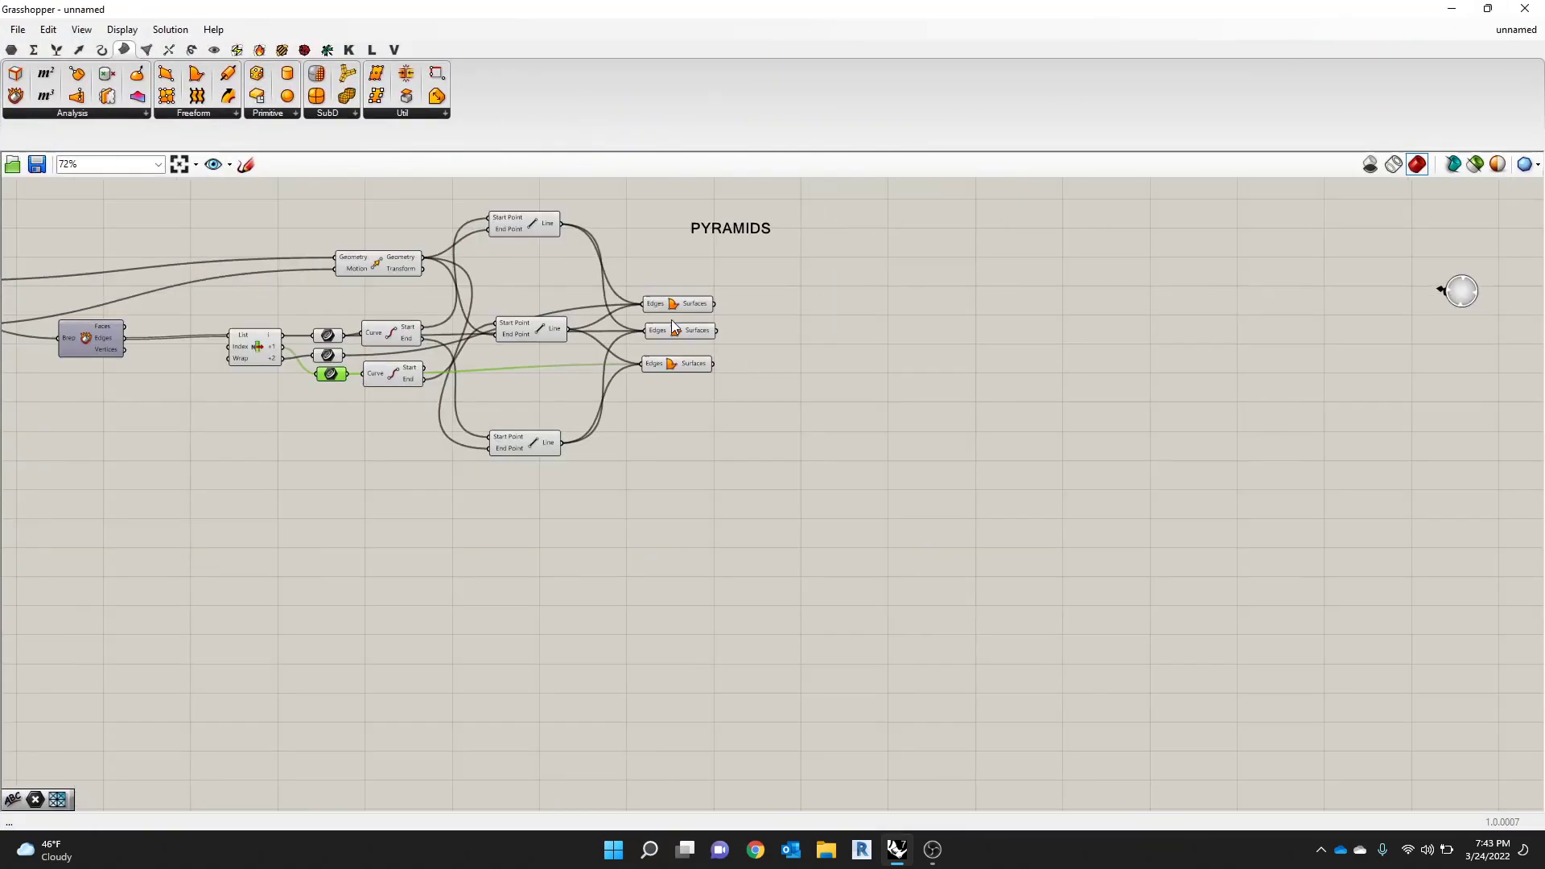
pyautogui.scroll(2, 839, 242)
pyautogui.moveTo(839, 237); pyautogui.dragTo(777, 298)
pyautogui.click(949, 297)
pyautogui.scroll(-1, 950, 297)
pyautogui.moveTo(387, 233); pyautogui.dragTo(561, 244, button='right')
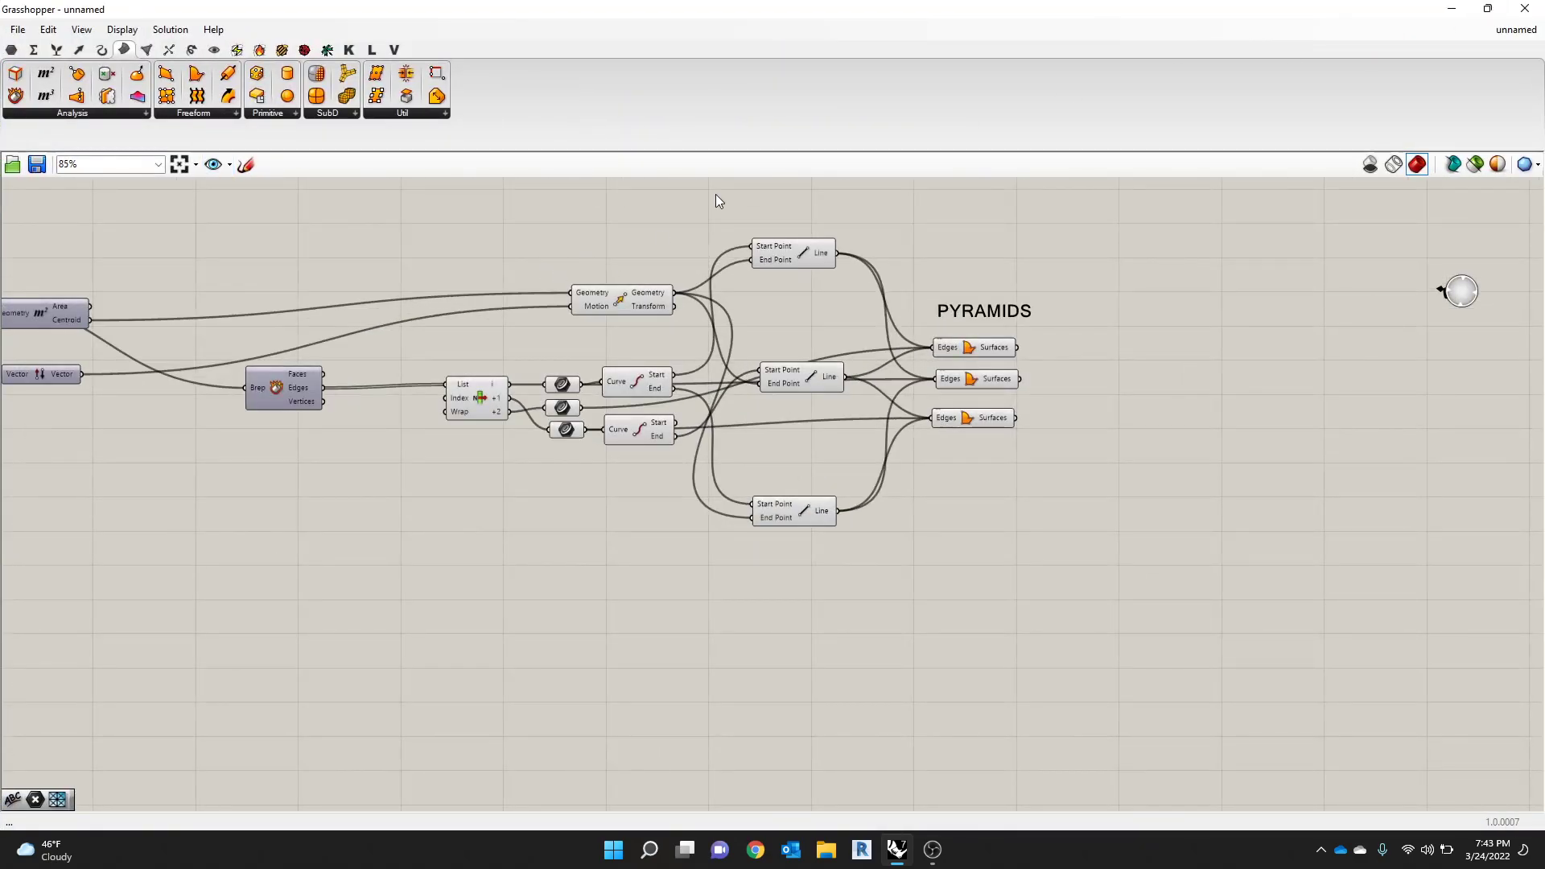
# Step: Tile Grasshopper beside Rhino again and examine the pyramid edge made by the uppermost Line component
pyautogui.moveTo(848, 12); pyautogui.dragTo(1544, 329)
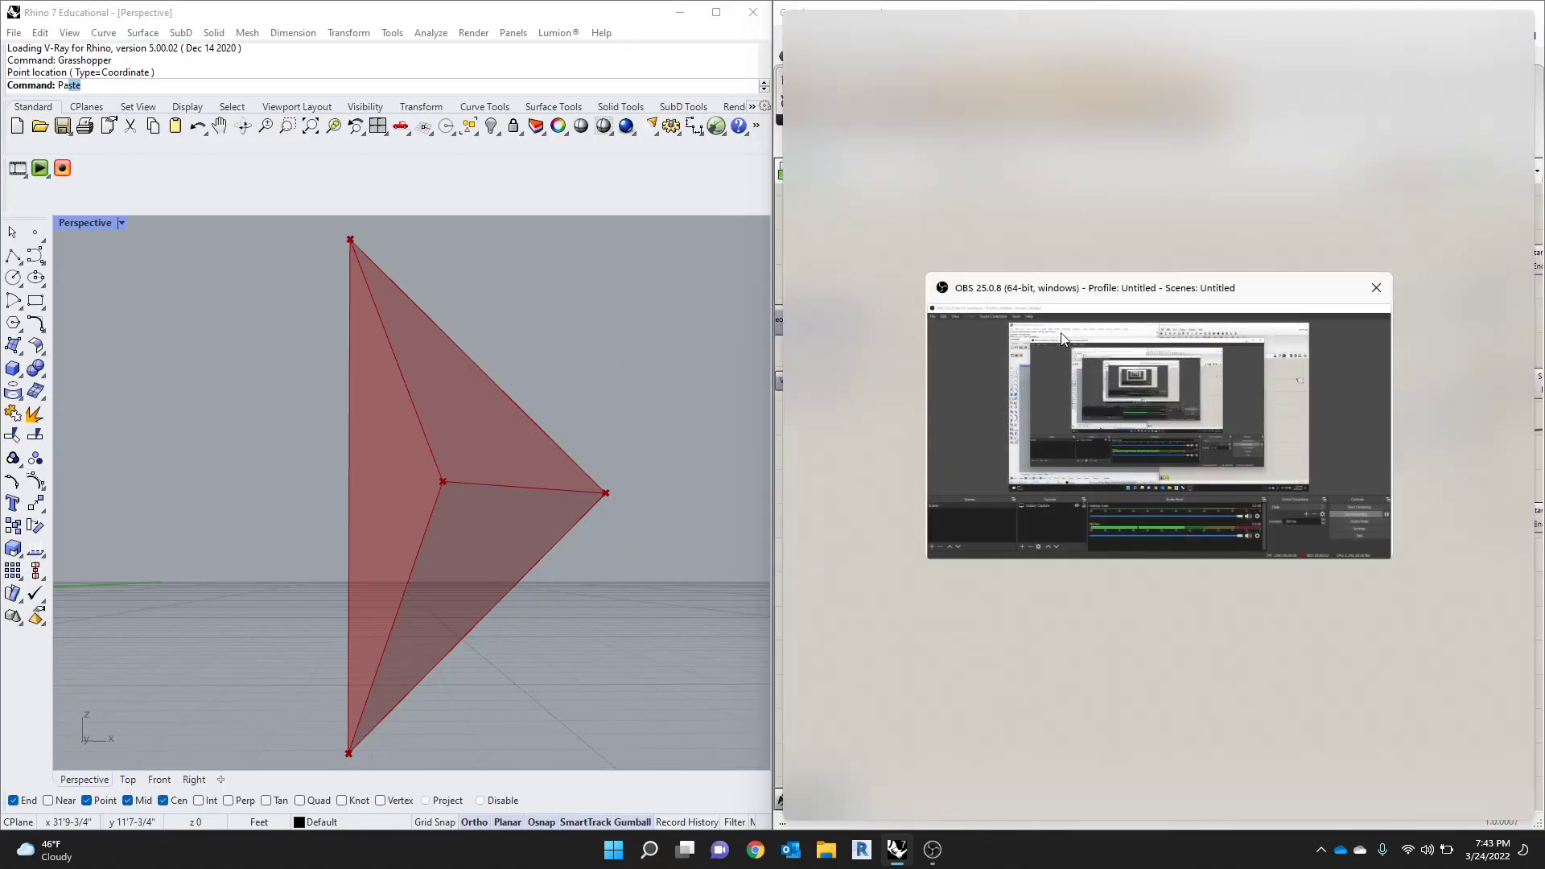
pyautogui.click(410, 283)
pyautogui.scroll(-3, 320, 492)
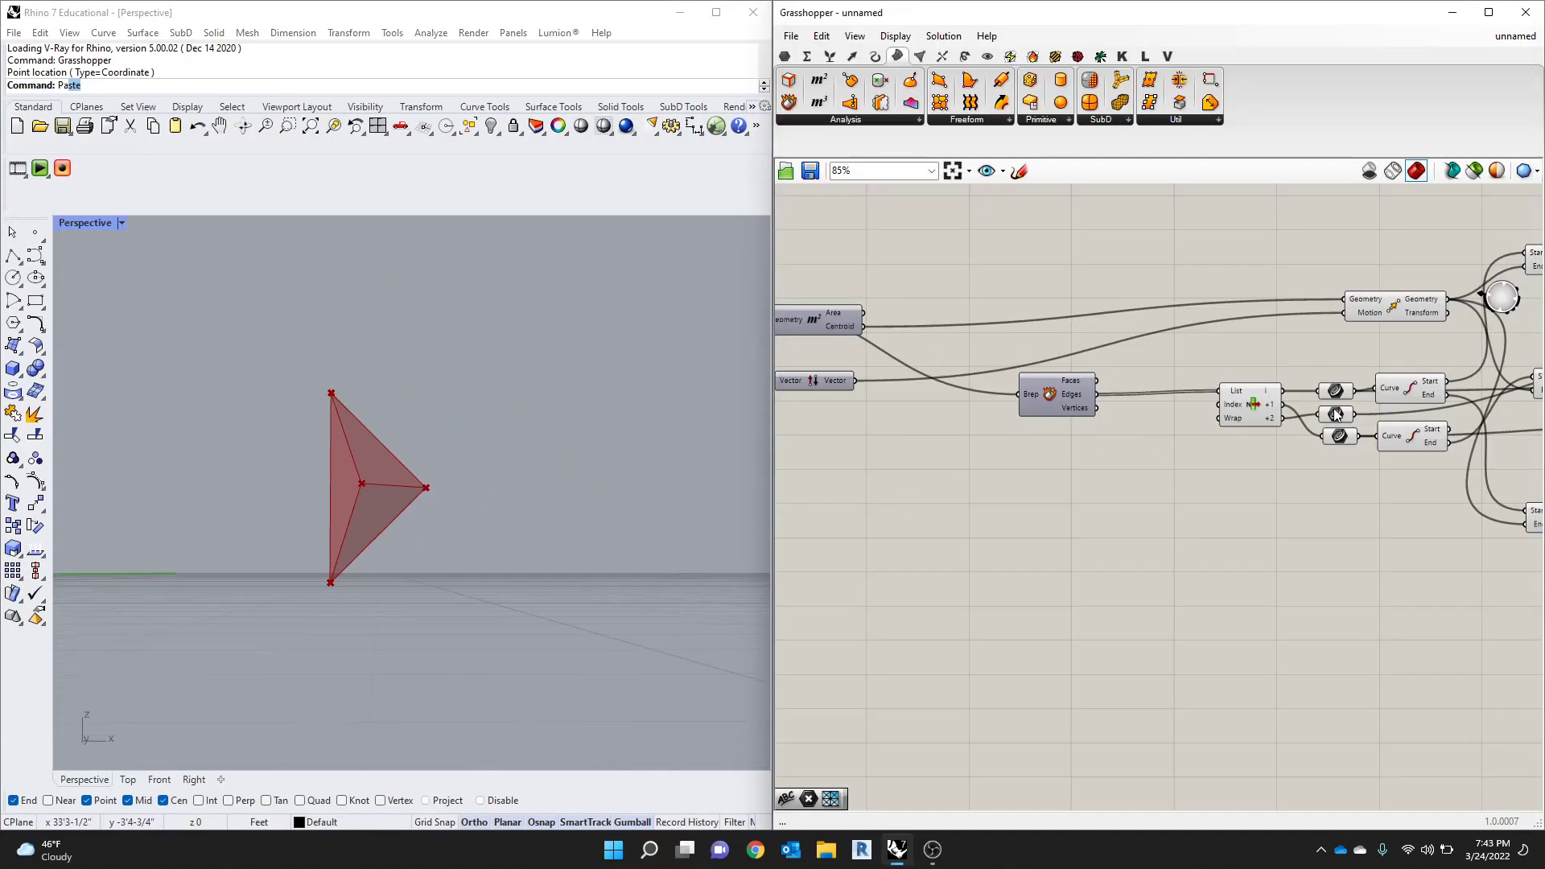
pyautogui.scroll(-3, 1378, 433)
pyautogui.scroll(4, 1136, 330)
pyautogui.scroll(3, 292, 396)
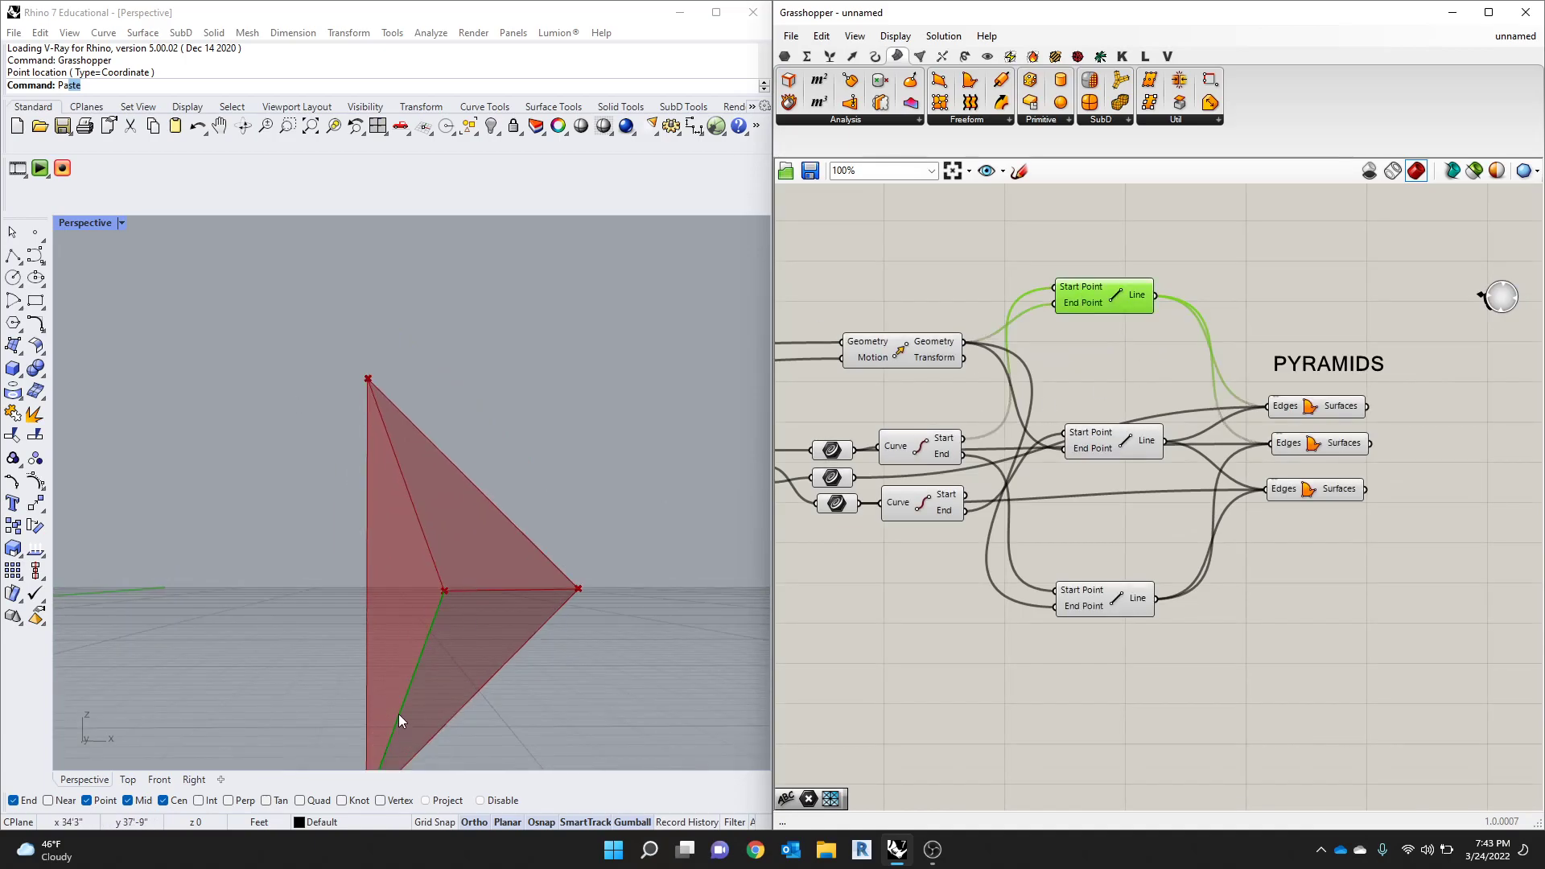
pyautogui.scroll(-3, 595, 476)
pyautogui.scroll(4, 441, 687)
pyautogui.scroll(2, 532, 331)
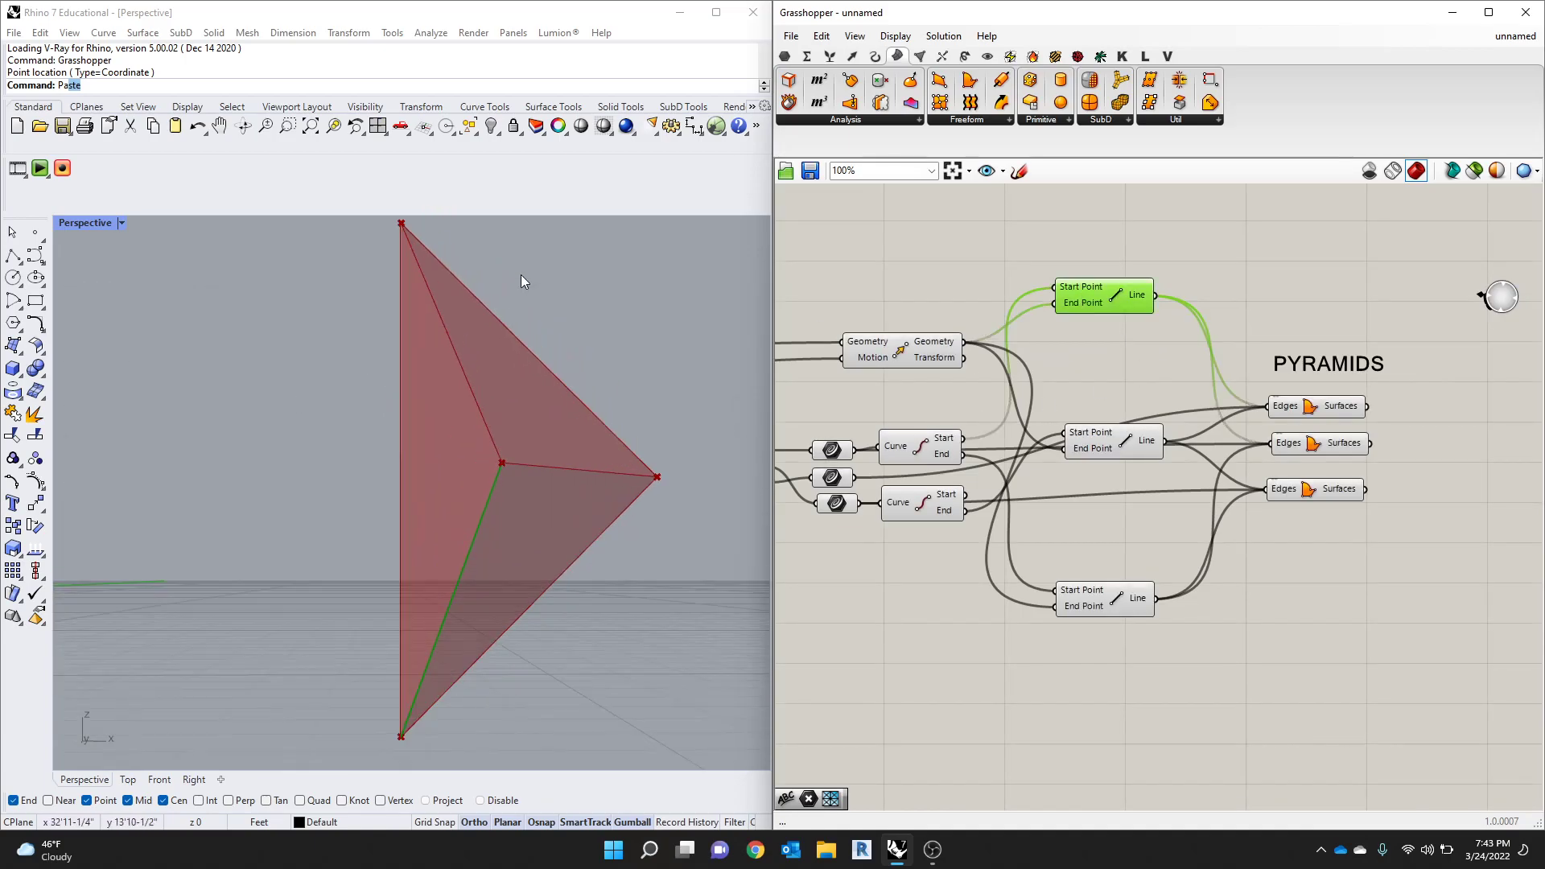
# Step: Highlight the three Line components and the lower two edge Curve parameters in turn to match each with its pyramid edge
pyautogui.click(1095, 441)
pyautogui.click(1091, 606)
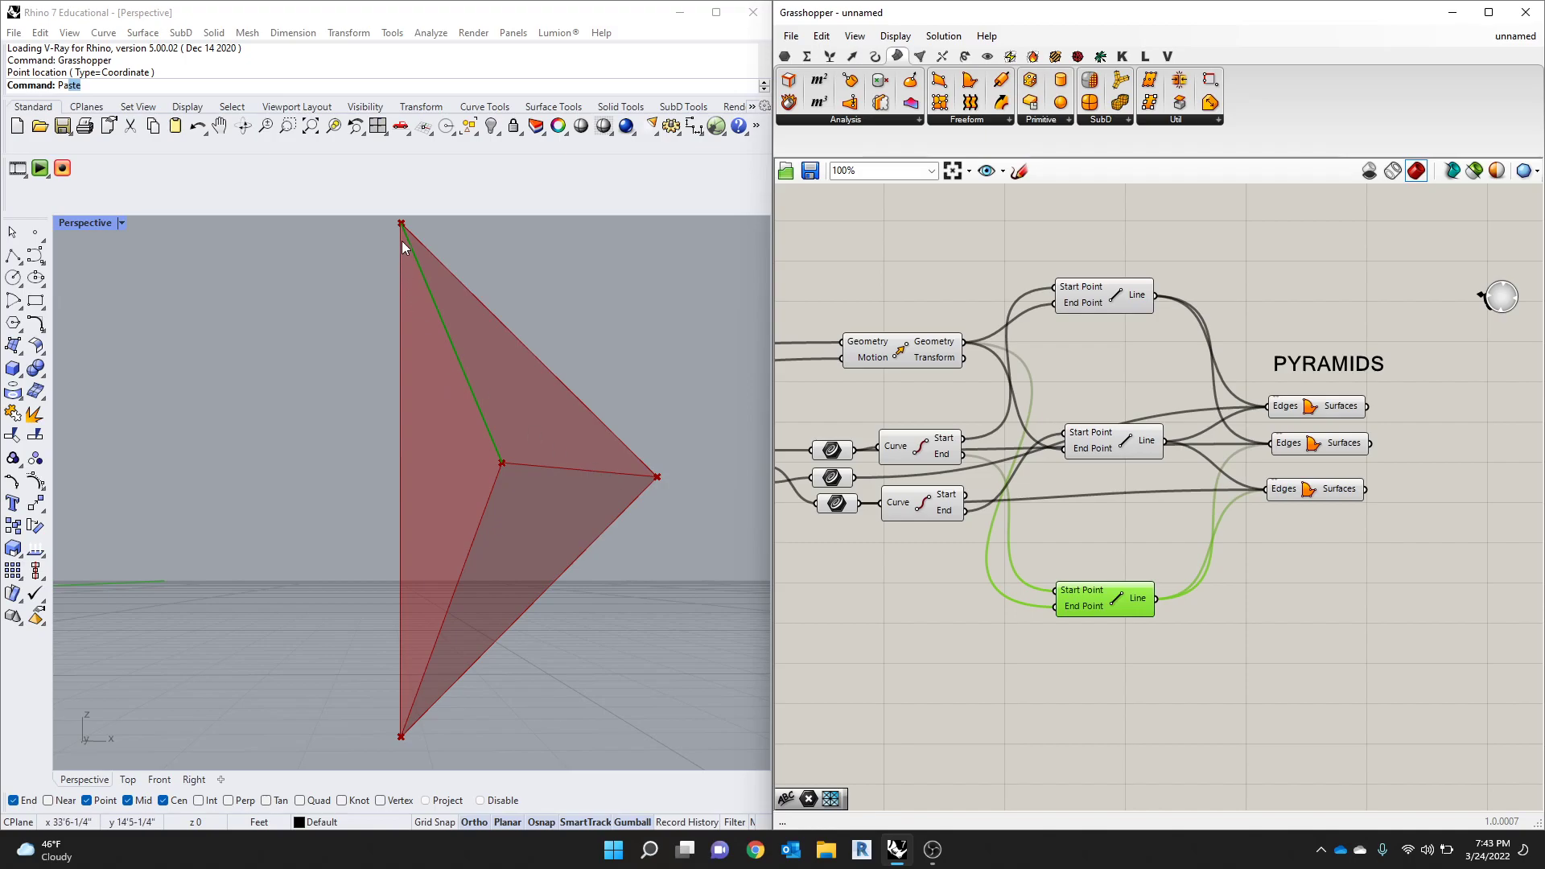
pyautogui.moveTo(1101, 602); pyautogui.dragTo(1098, 596)
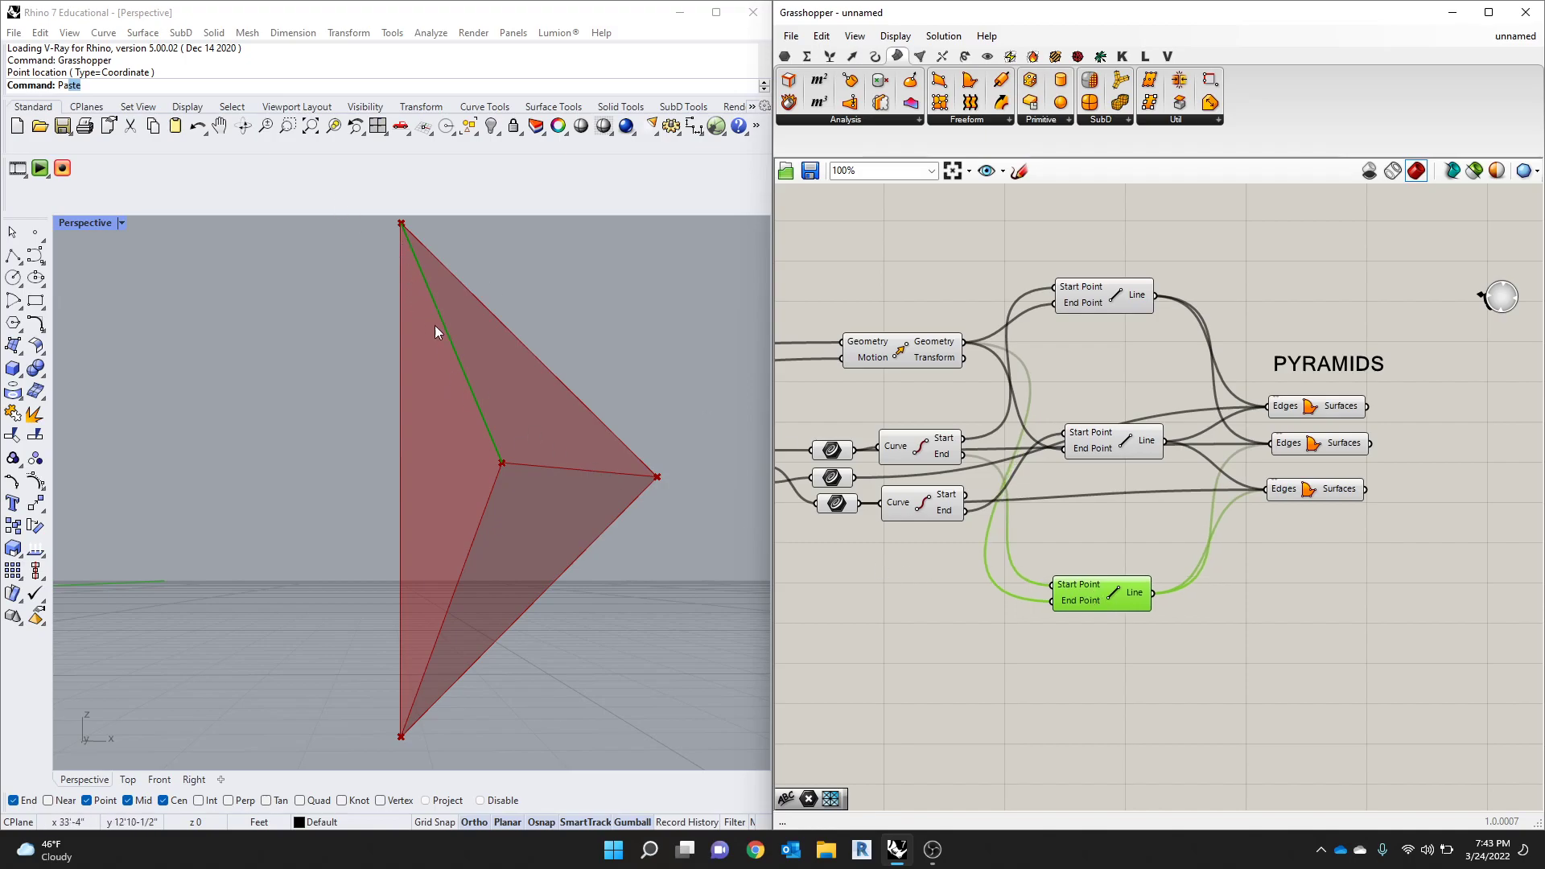
pyautogui.click(1070, 310)
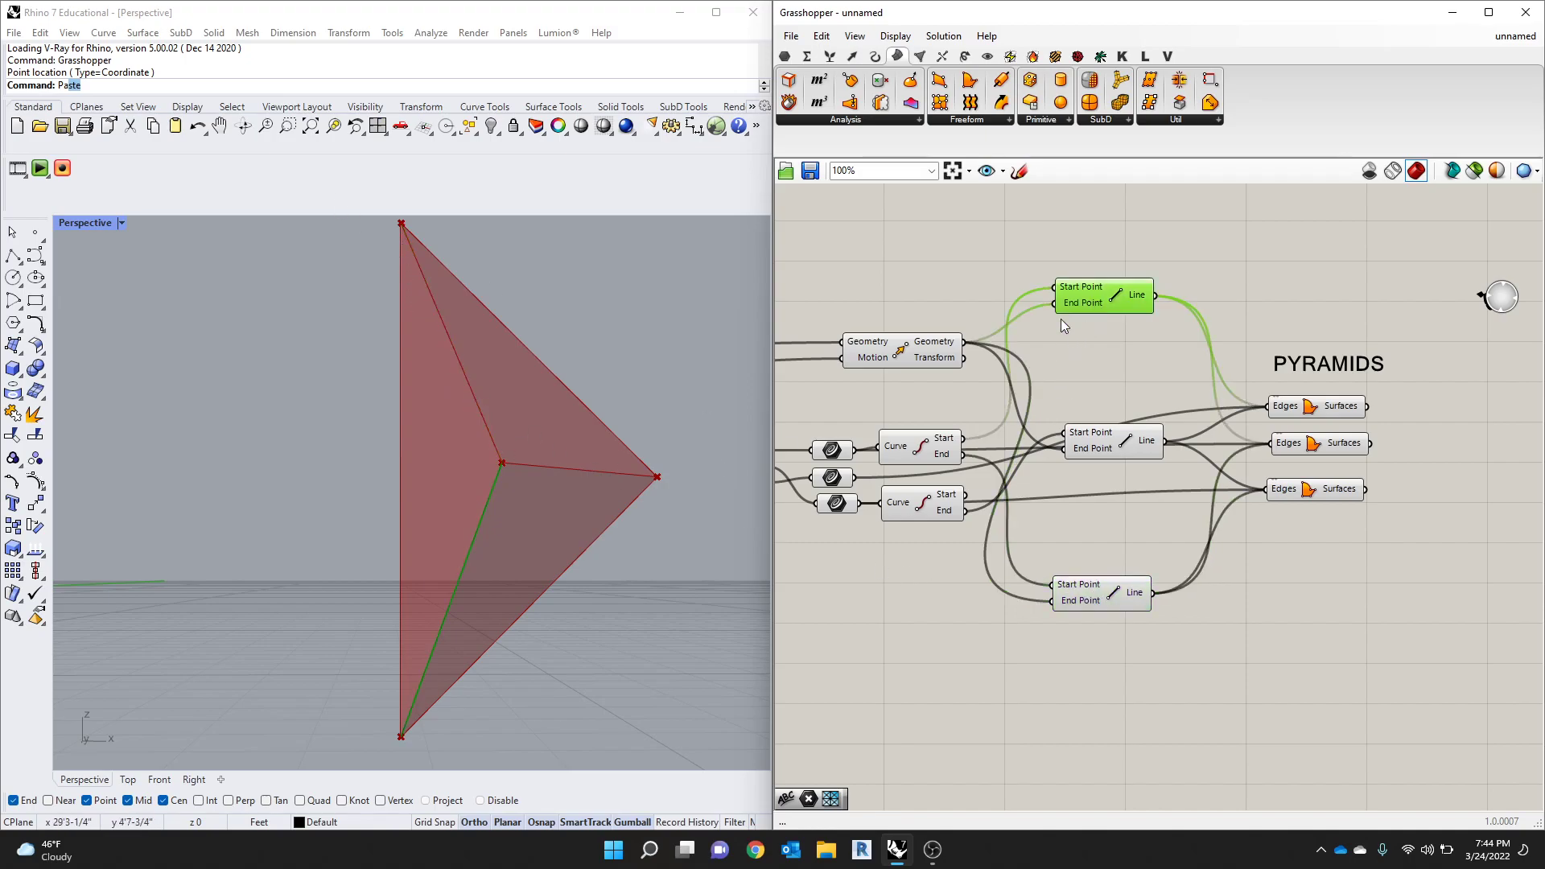
pyautogui.click(1082, 431)
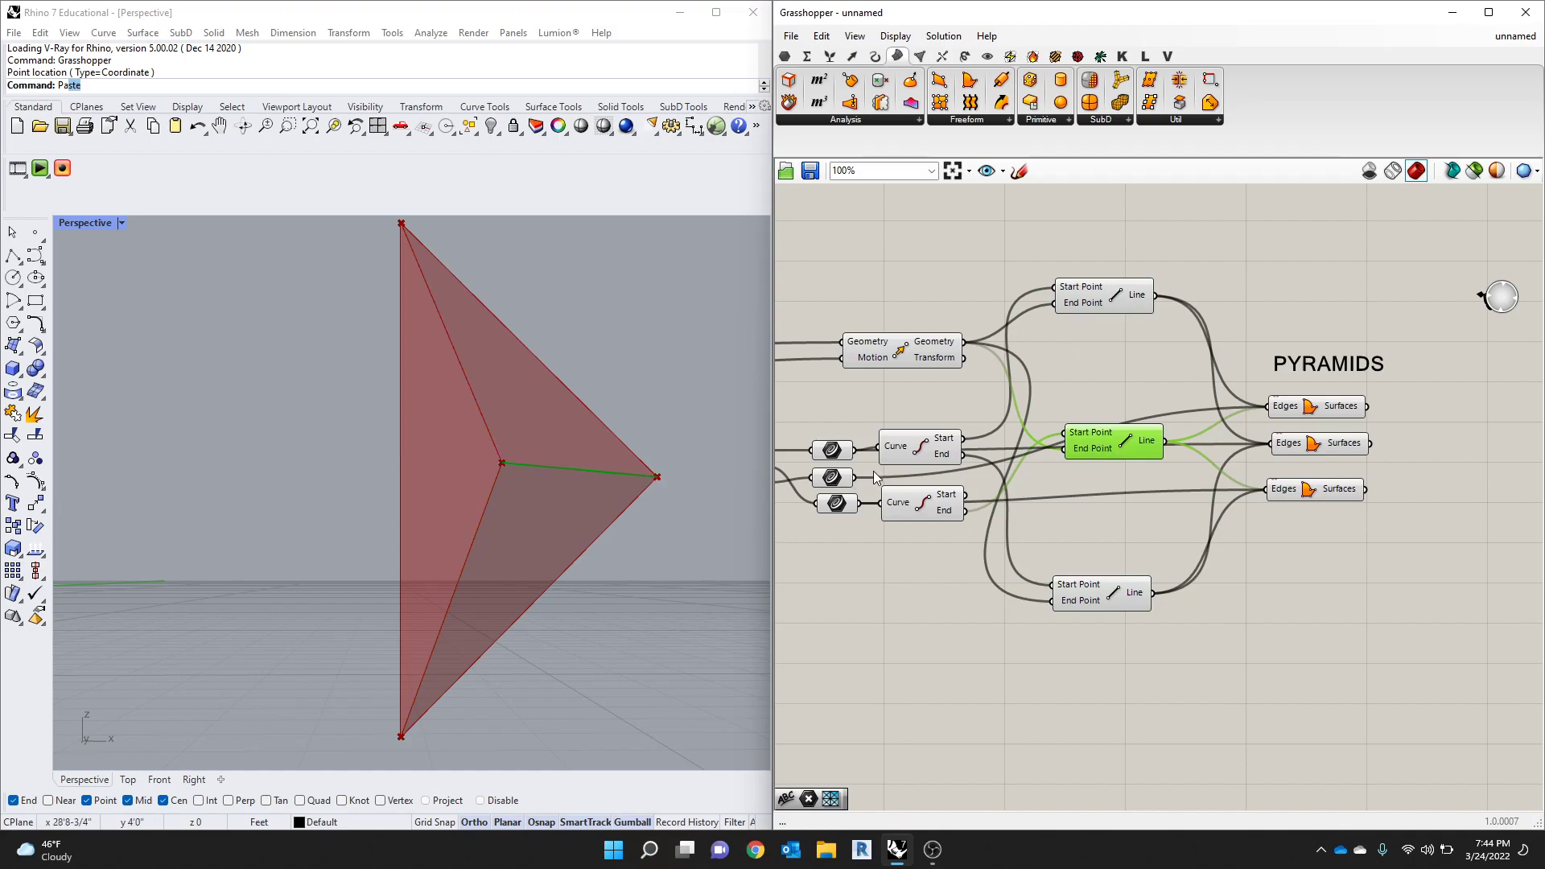
pyautogui.click(834, 478)
pyautogui.click(837, 503)
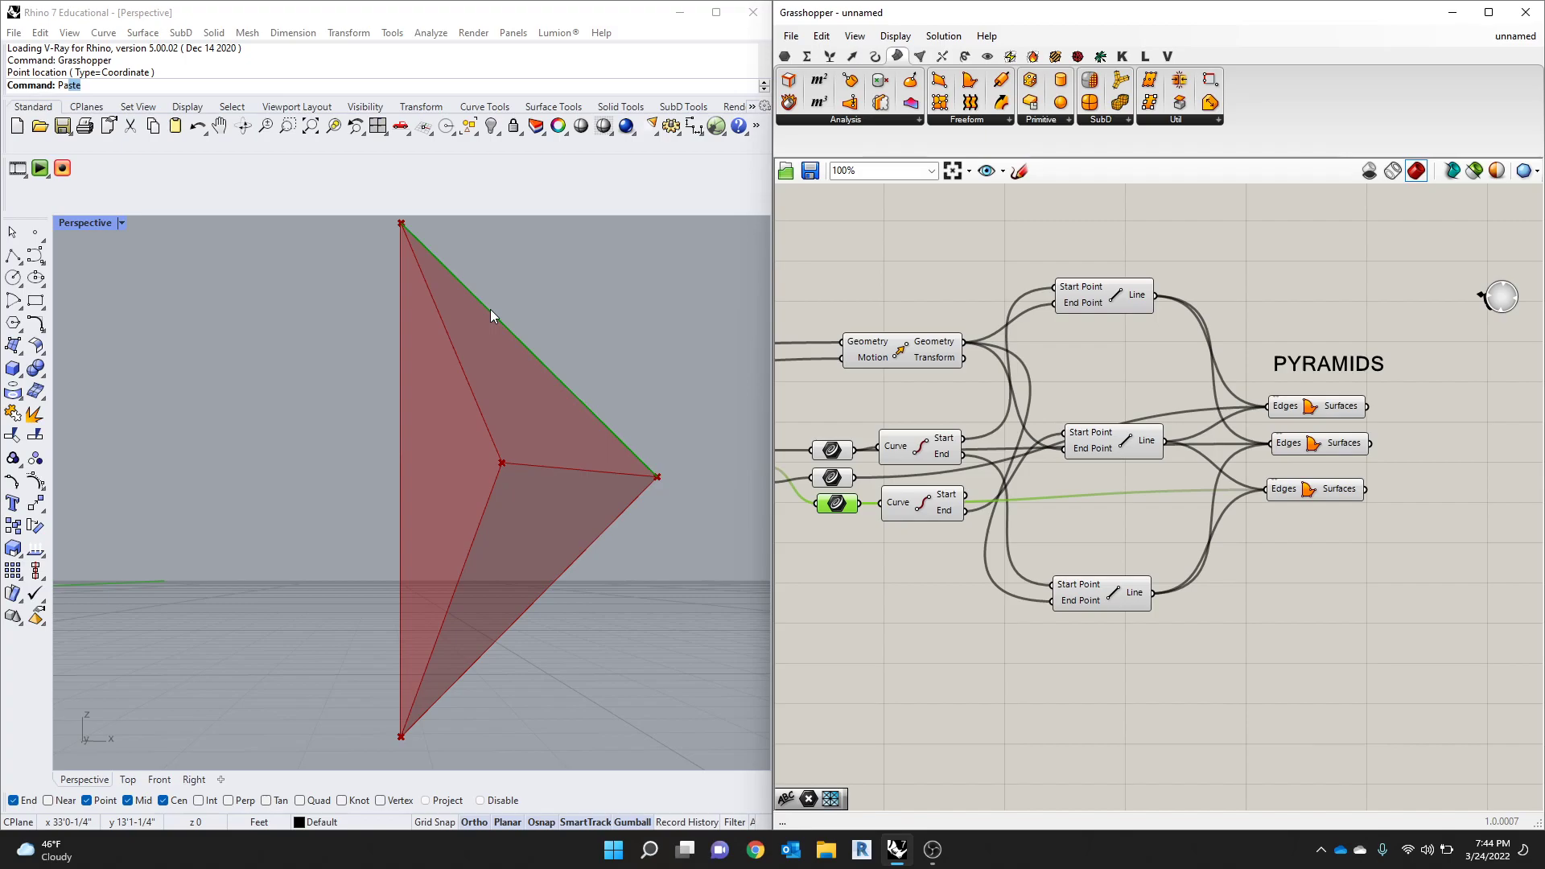
# Step: Review the complete definition on the canvas and examine the finished pyramid from other angles in the perspective viewport
pyautogui.scroll(-4, 1162, 367)
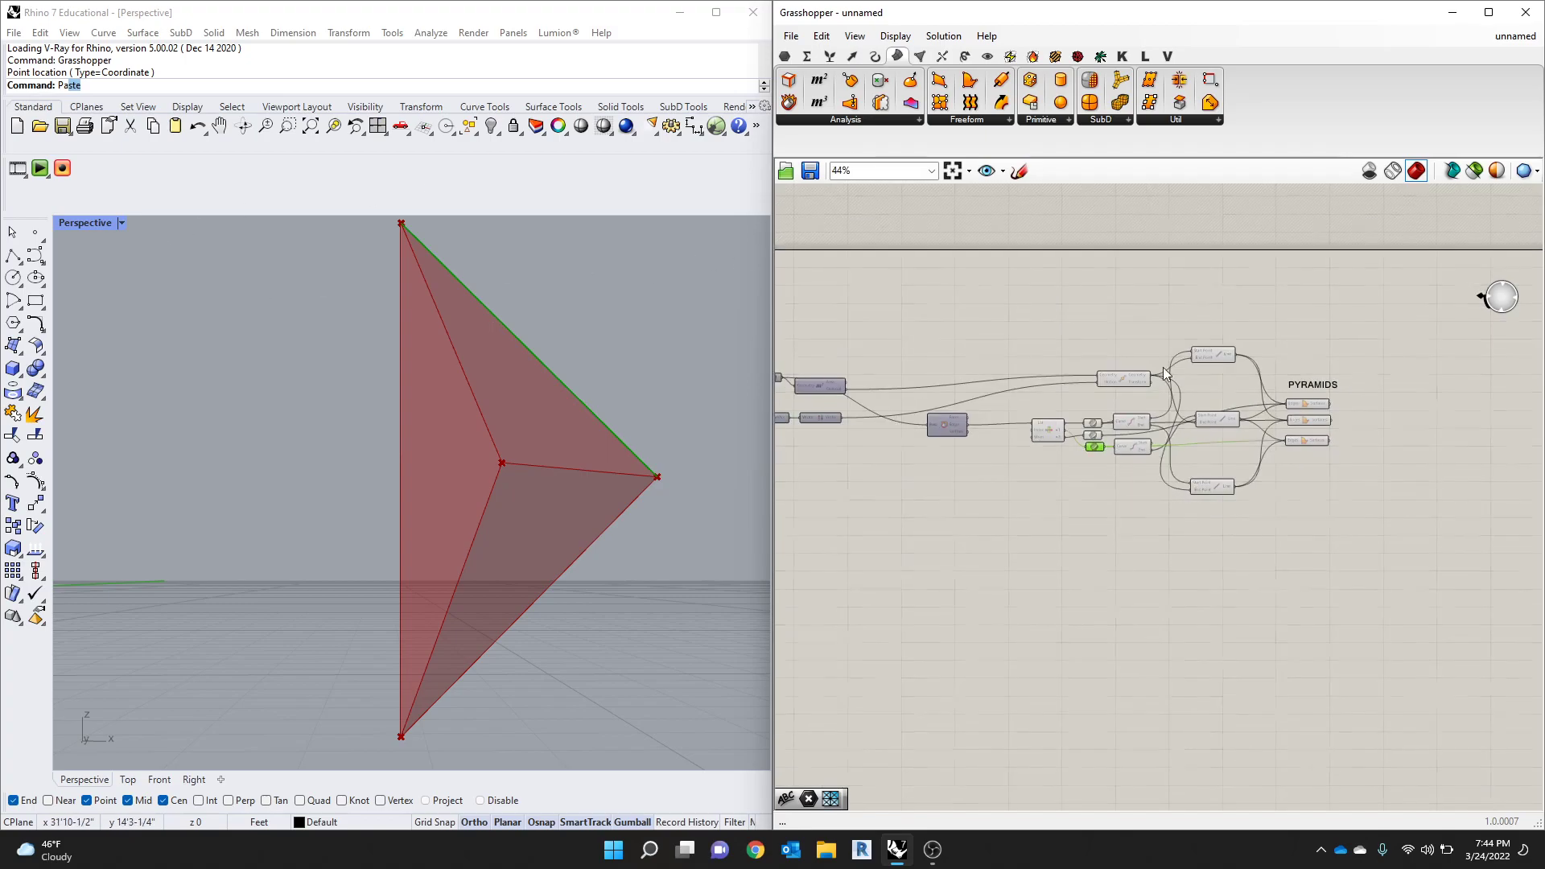
pyautogui.scroll(2, 1186, 363)
pyautogui.scroll(-5, 1186, 369)
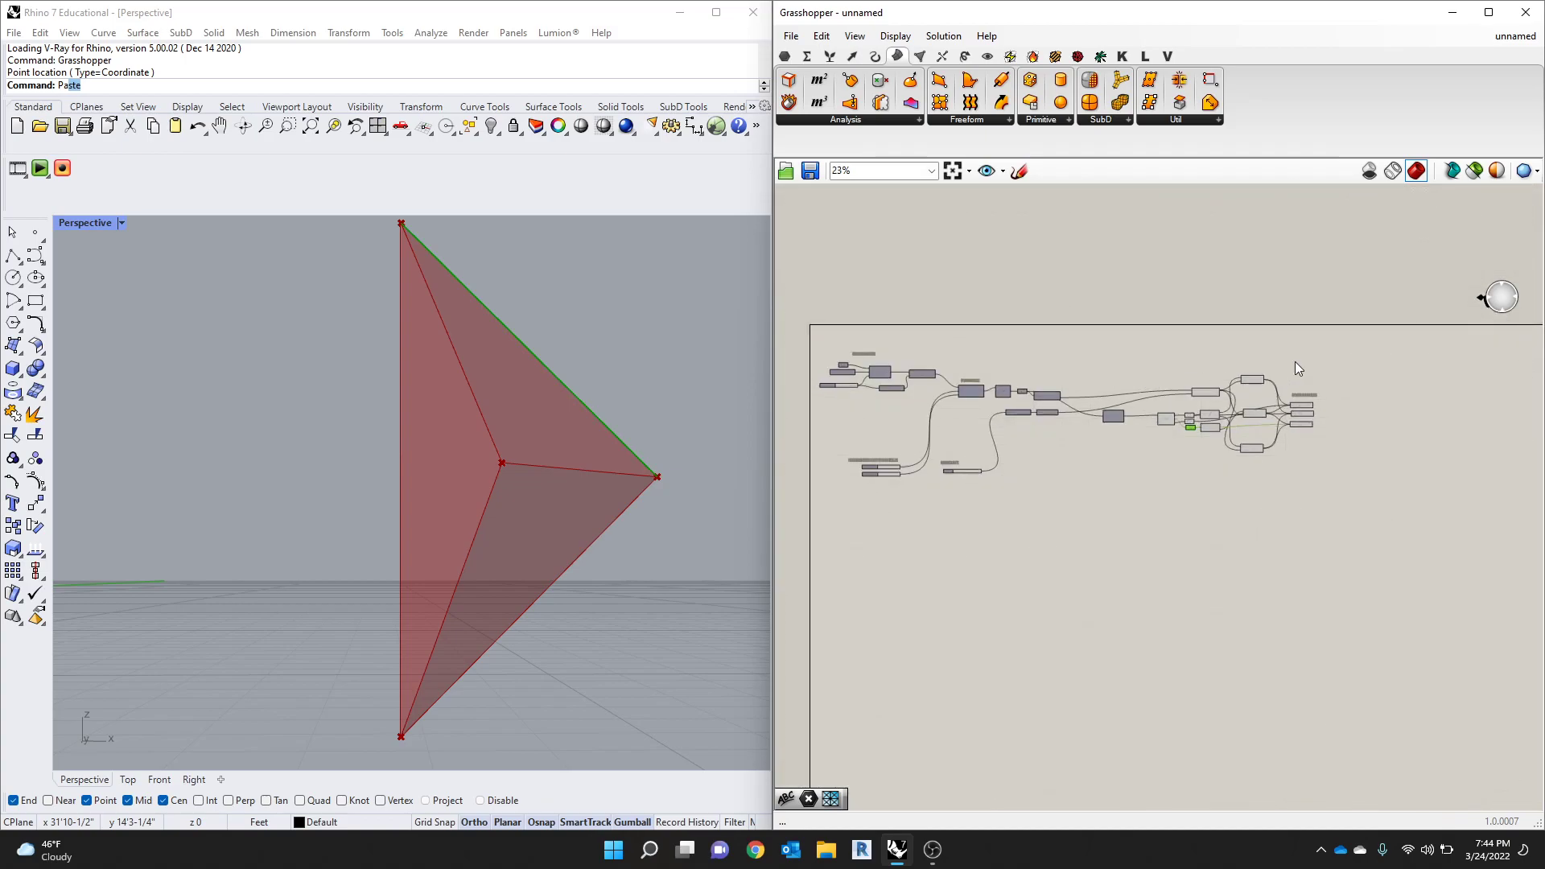
pyautogui.scroll(2, 1019, 386)
pyautogui.scroll(5, 1429, 404)
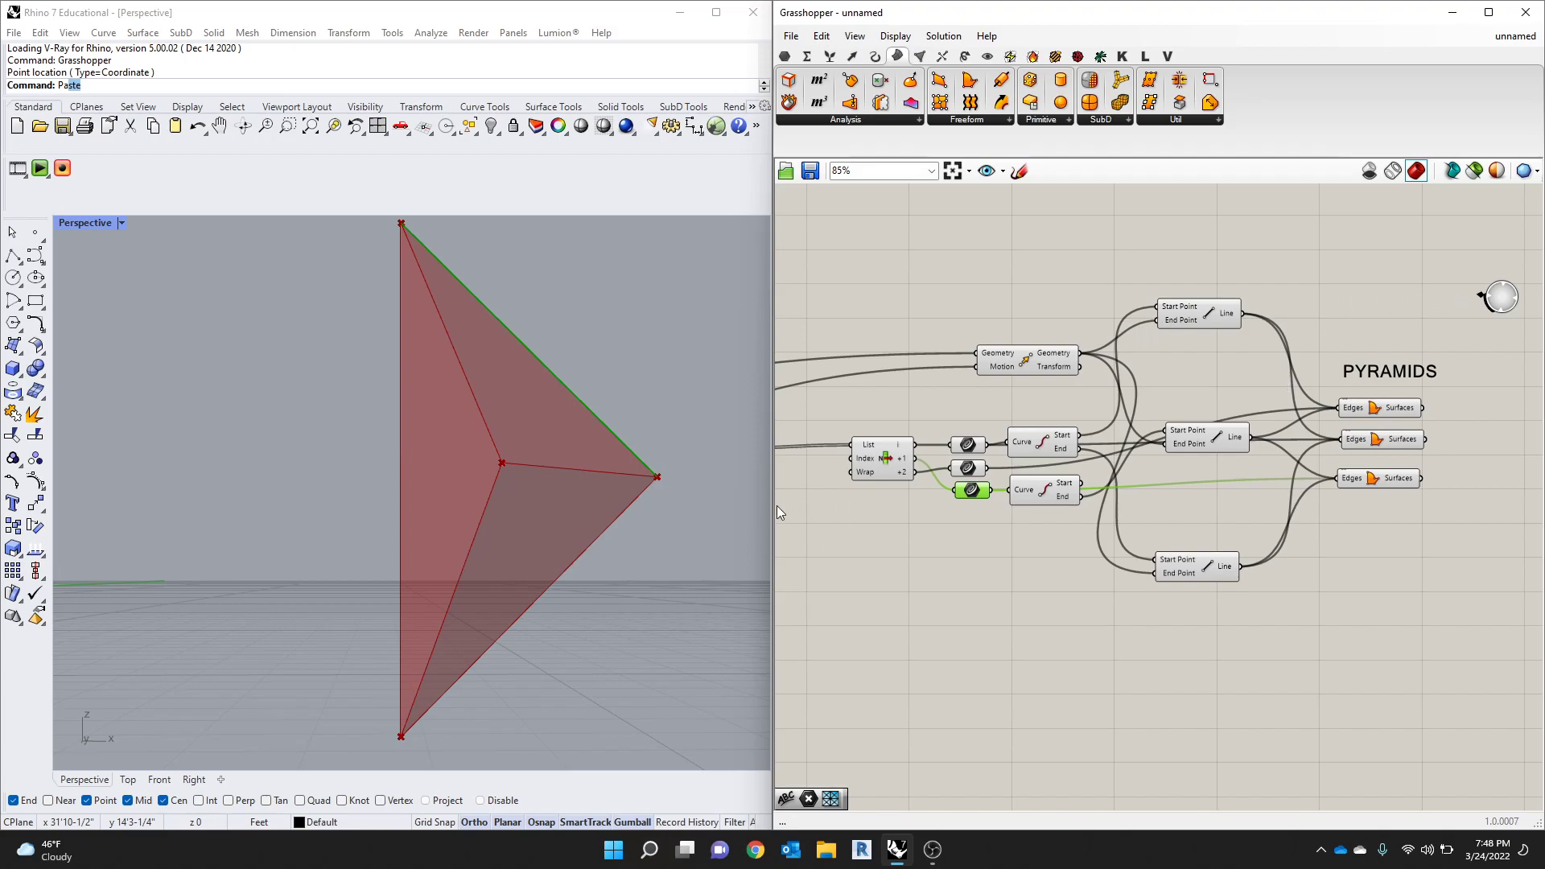
pyautogui.scroll(-3, 986, 501)
pyautogui.moveTo(708, 483); pyautogui.dragTo(569, 501, button='right')
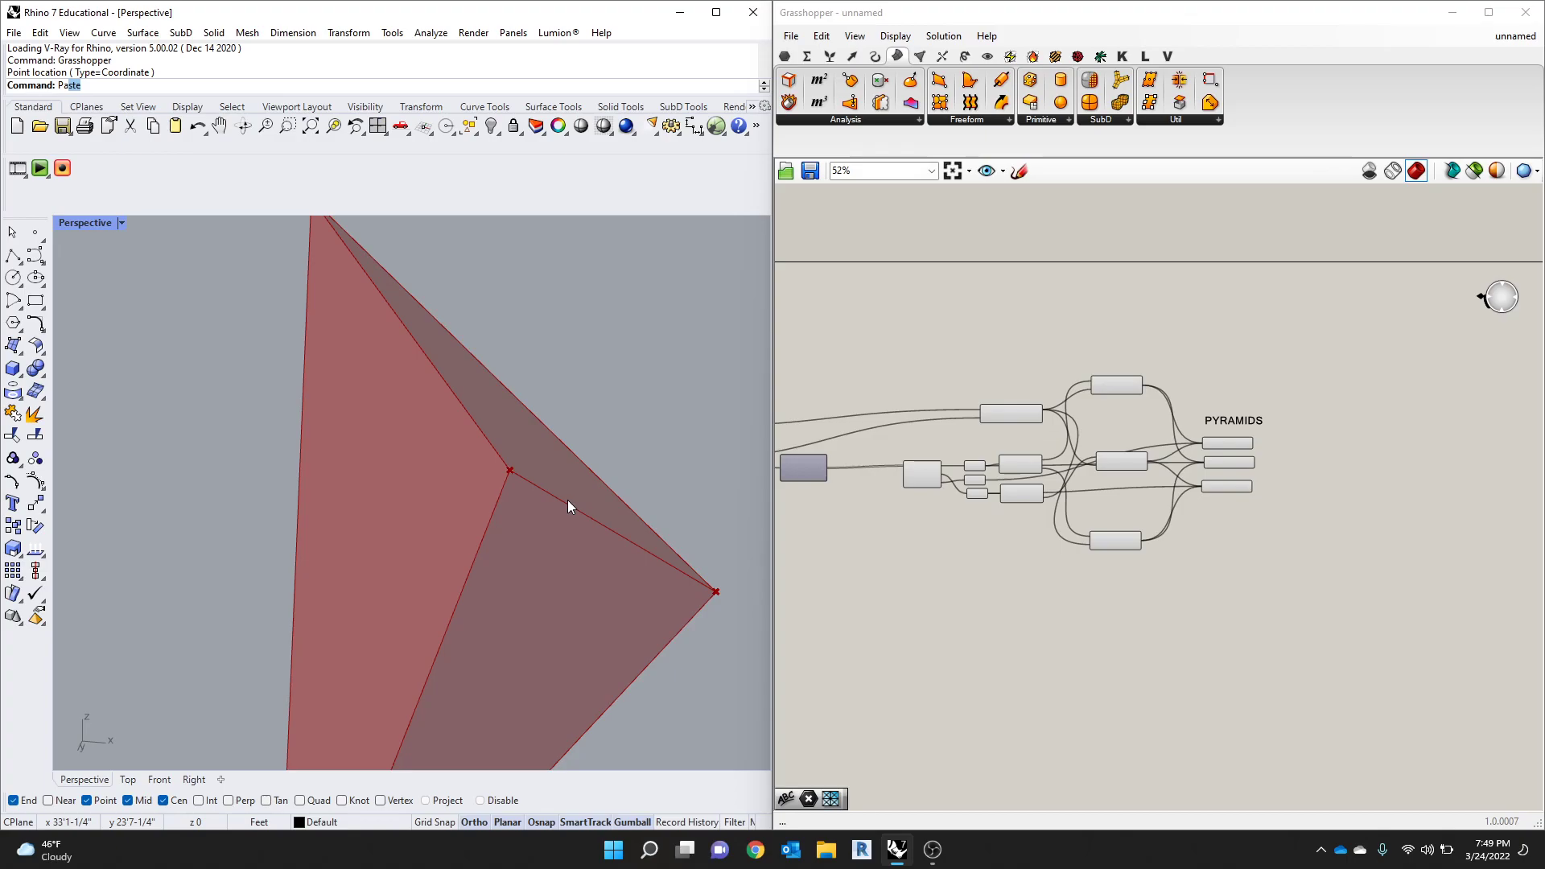
pyautogui.scroll(-5, 554, 455)
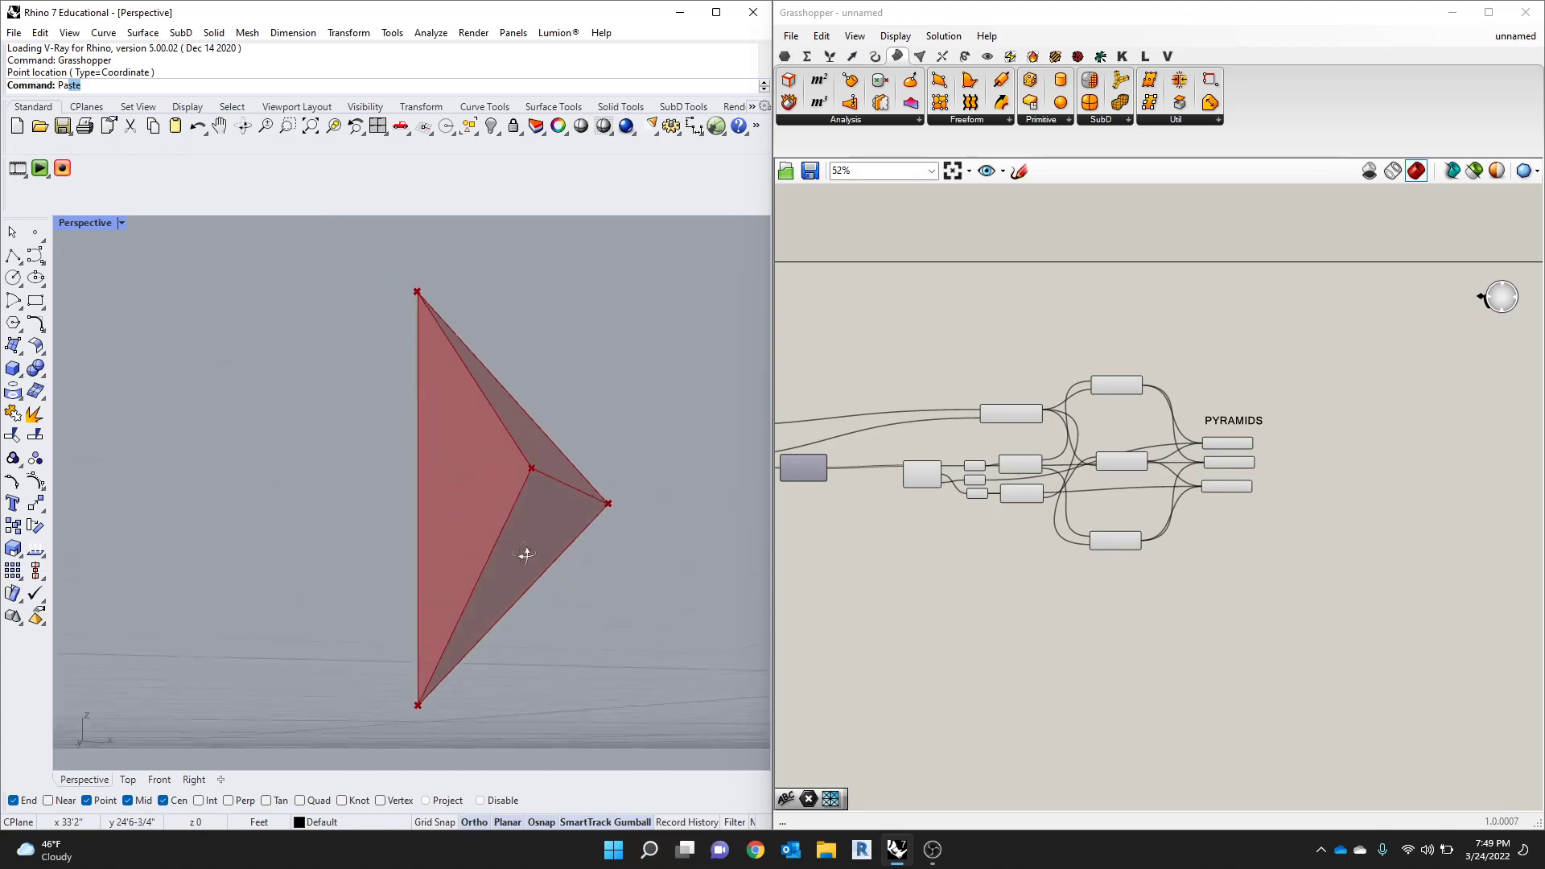
pyautogui.moveTo(525, 552)
pyautogui.mouseDown(button='right')
pyautogui.moveTo(500, 576)
pyautogui.moveTo(513, 579)
pyautogui.mouseUp(button='right')
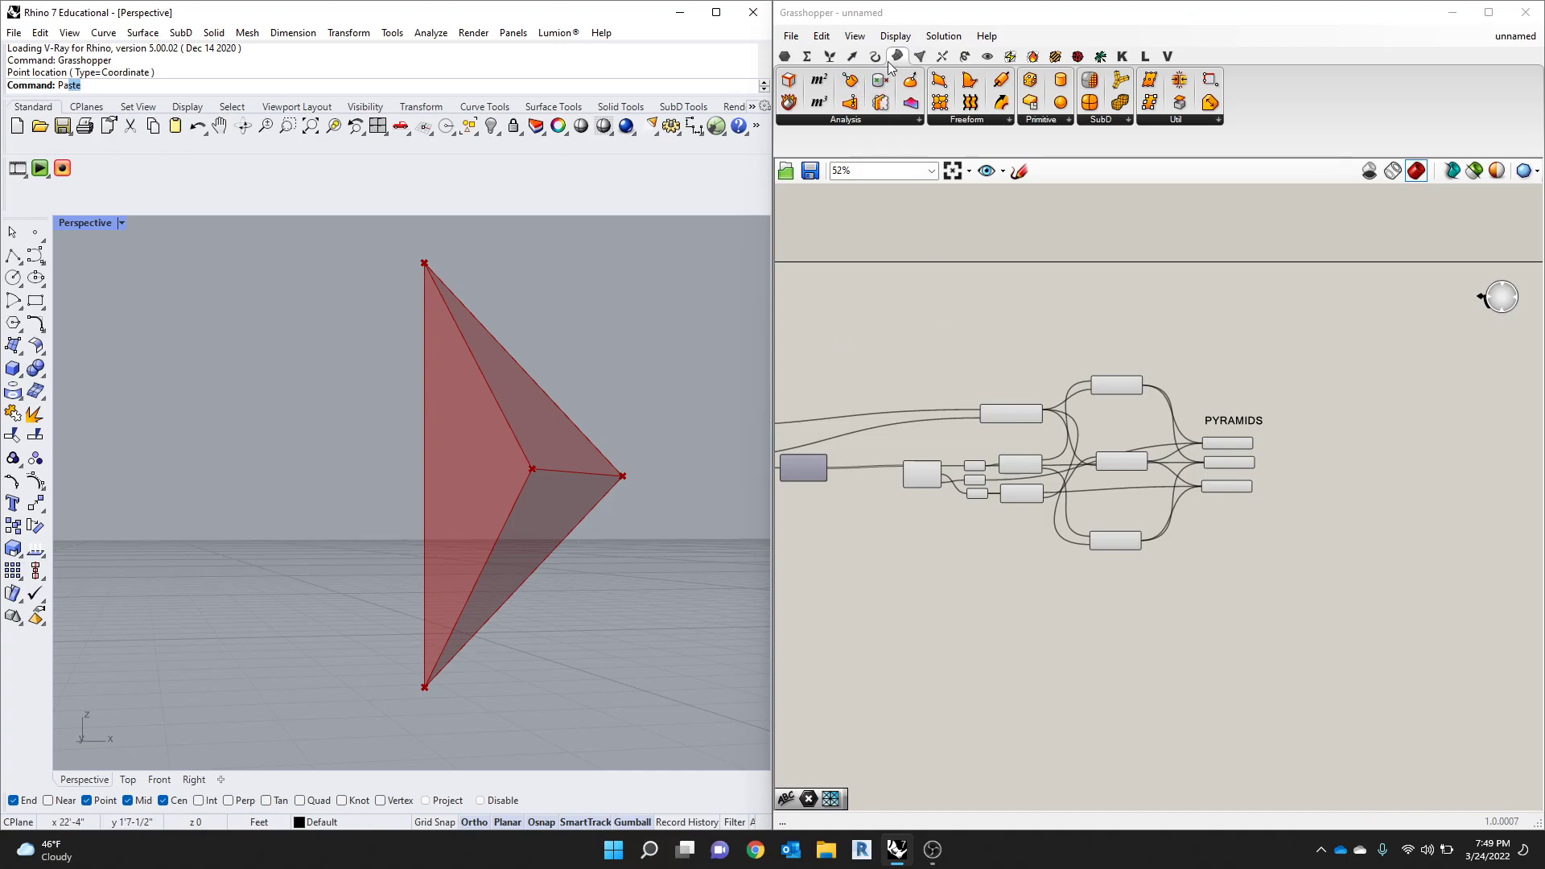
# Step: Add a Euclidean Rotate component beyond the three Boundary Surfaces components
pyautogui.click(962, 57)
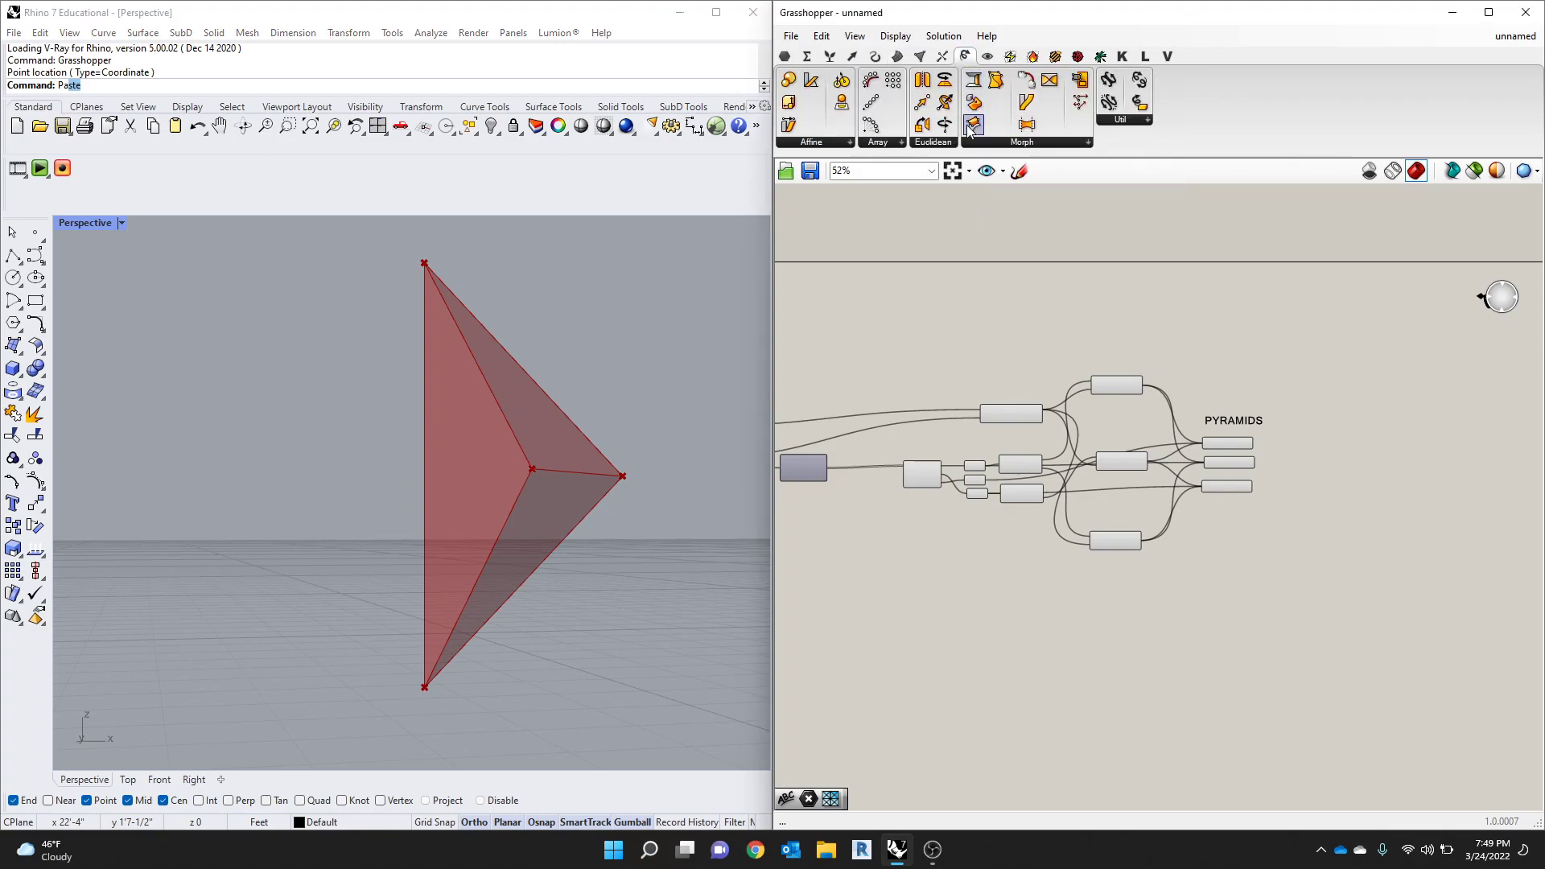
pyautogui.click(953, 146)
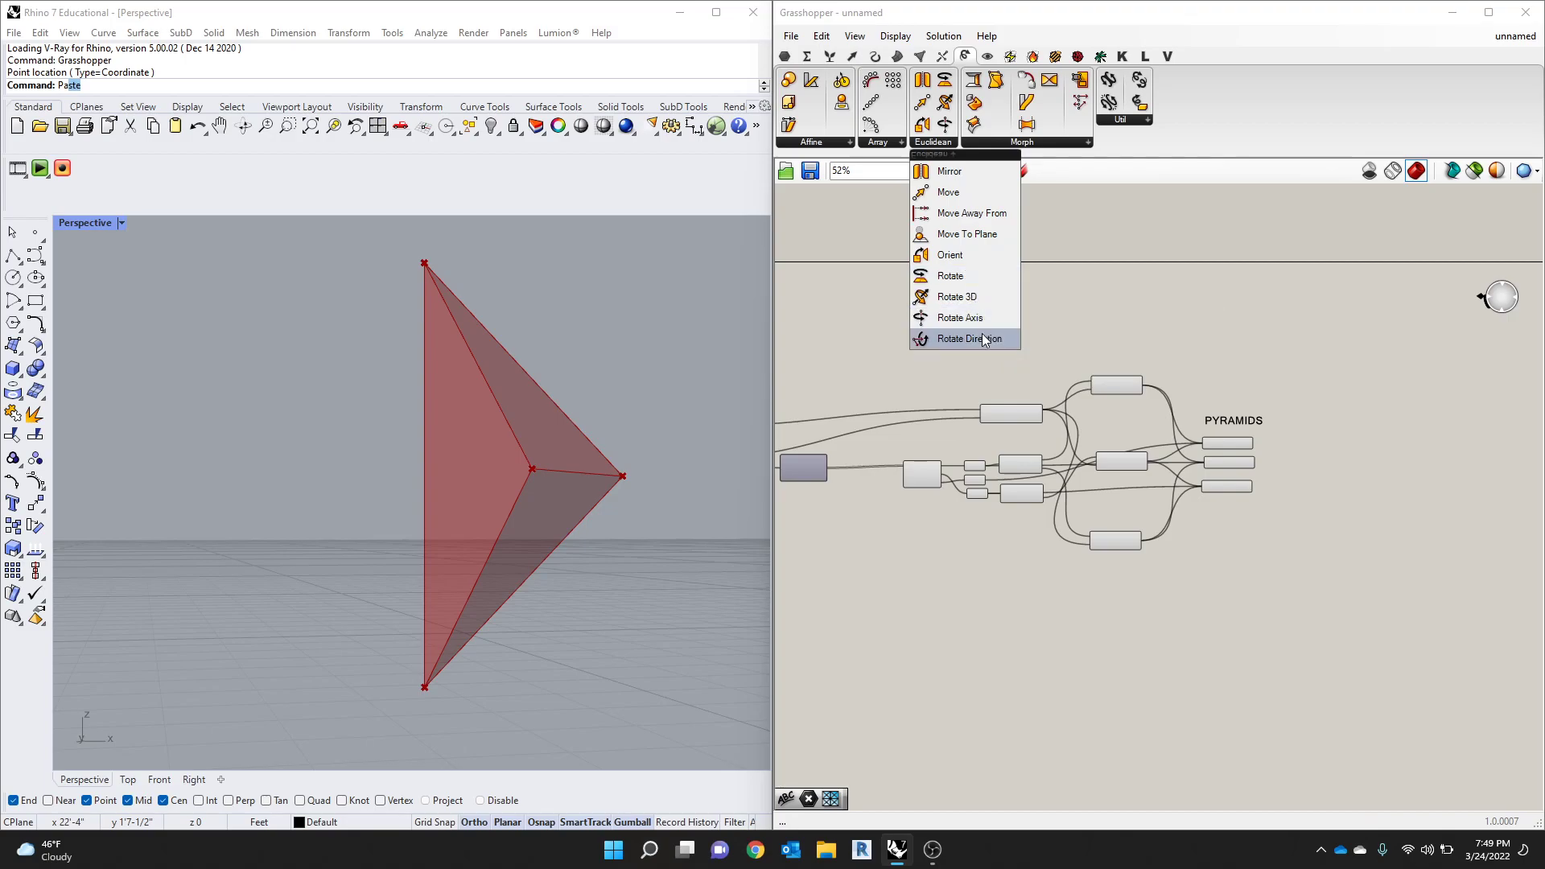
pyautogui.click(1001, 278)
pyautogui.click(1333, 485)
pyautogui.scroll(5, 1334, 484)
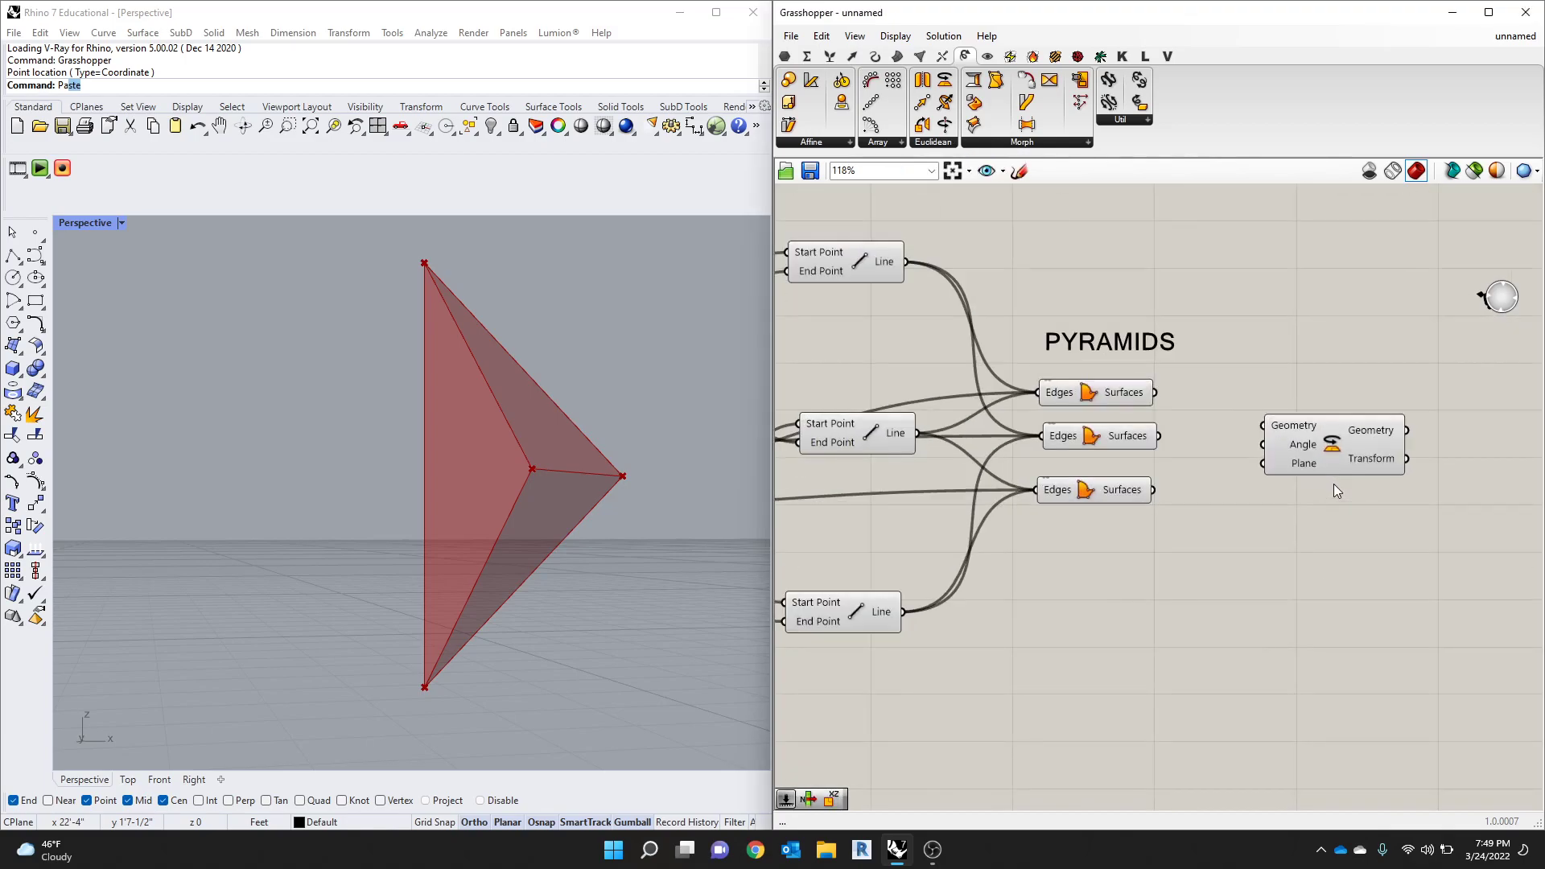
# Step: Add a Euclidean Rotate Axis component beyond the Boundary Surfaces components and place the existing Rotate component below it
pyautogui.click(950, 145)
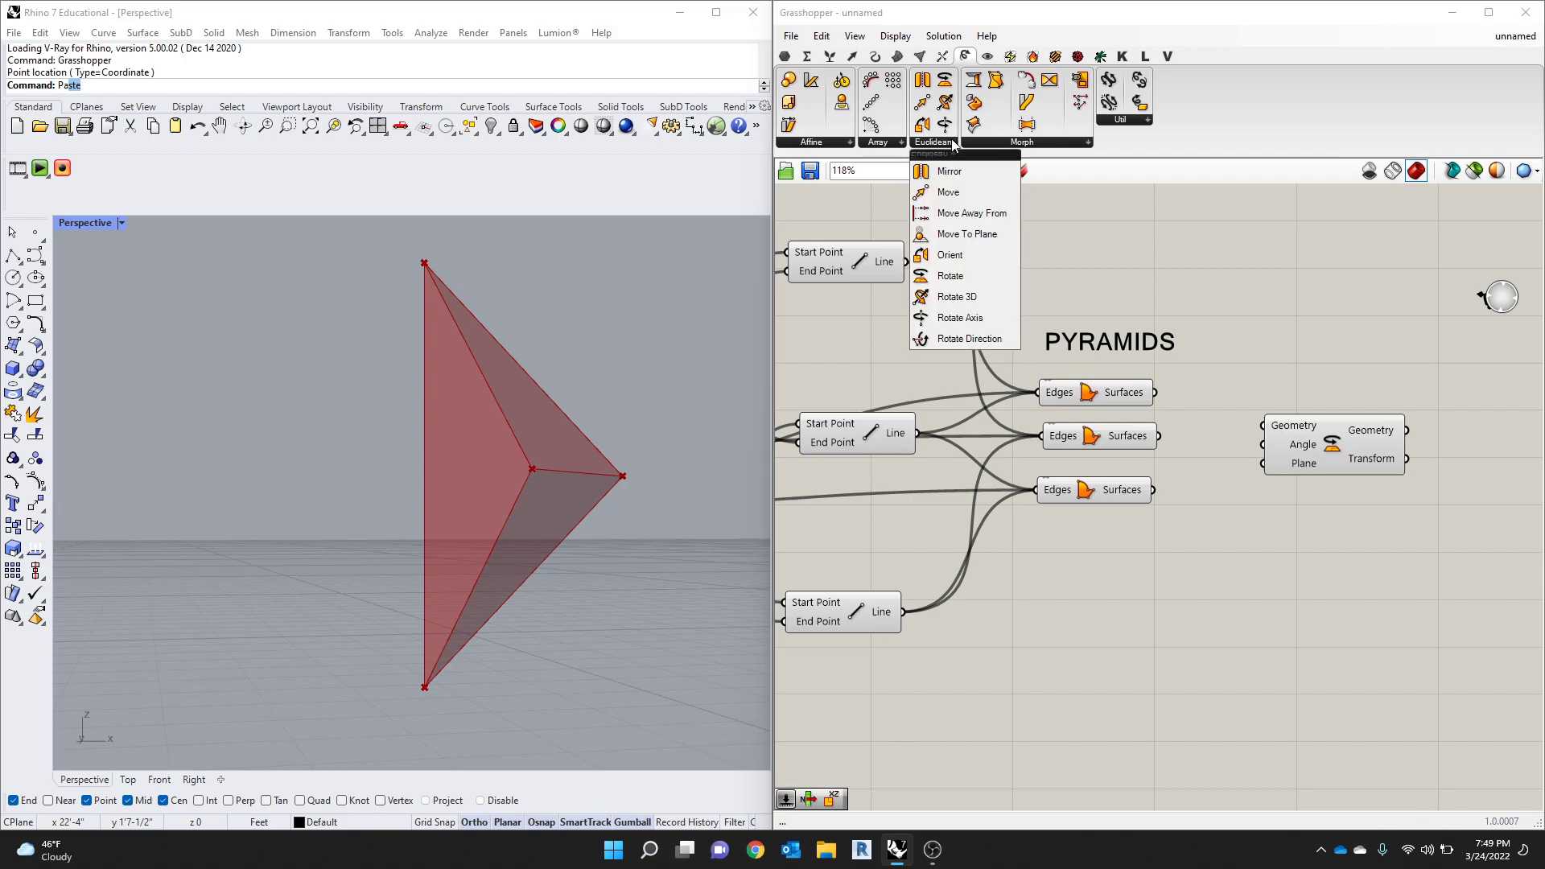
pyautogui.click(964, 317)
pyautogui.click(1286, 357)
pyautogui.moveTo(1325, 451); pyautogui.dragTo(1292, 495)
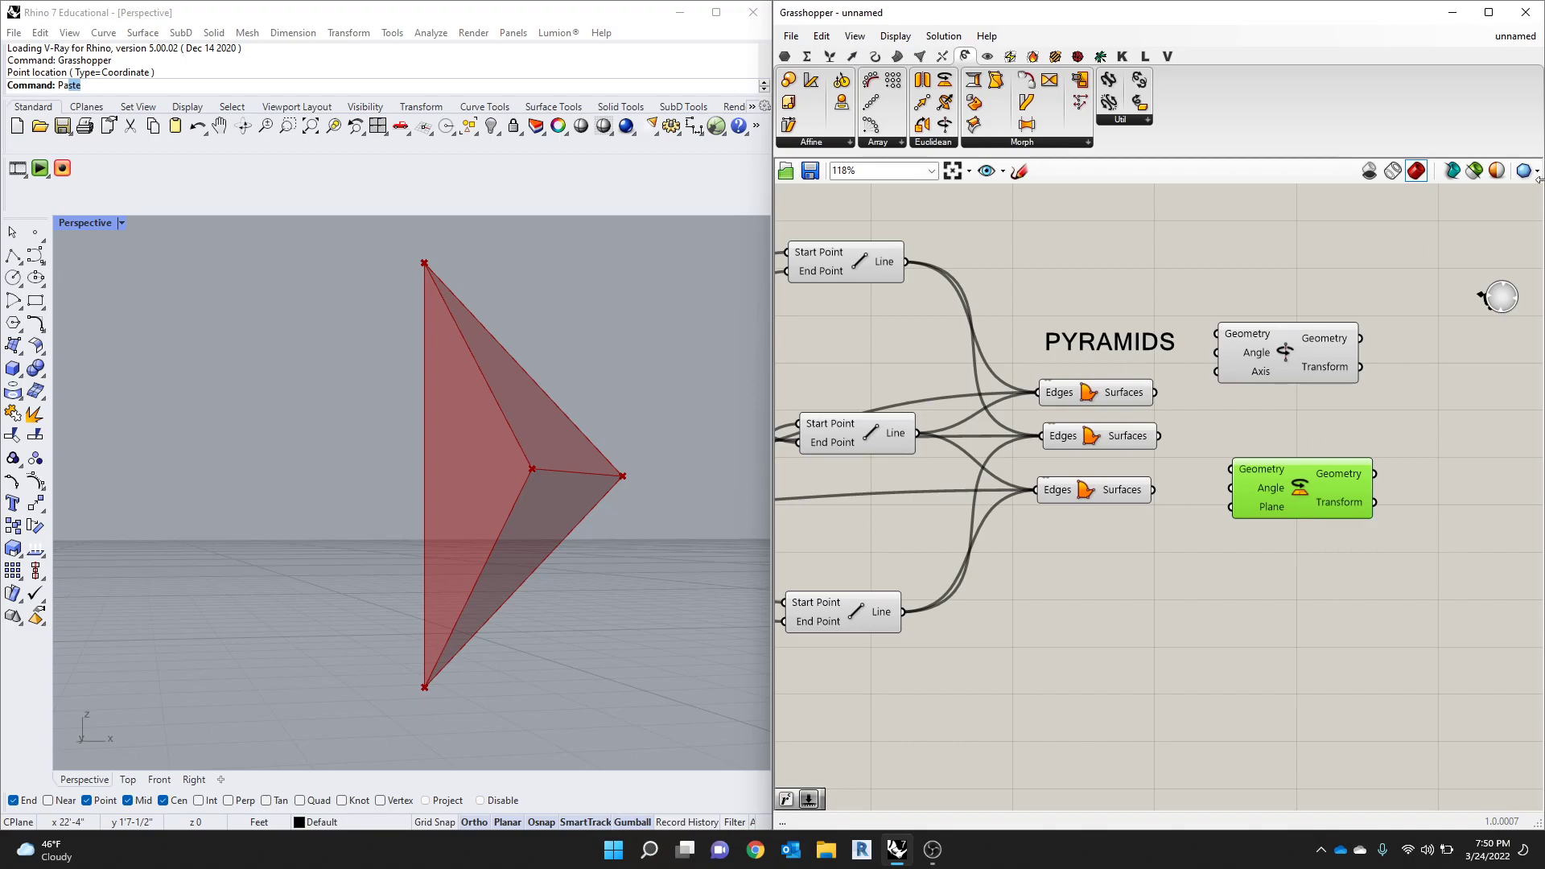
# Step: Add a Rotate 3D component and space the three rotation components apart vertically, with Rotate in the middle
pyautogui.click(952, 143)
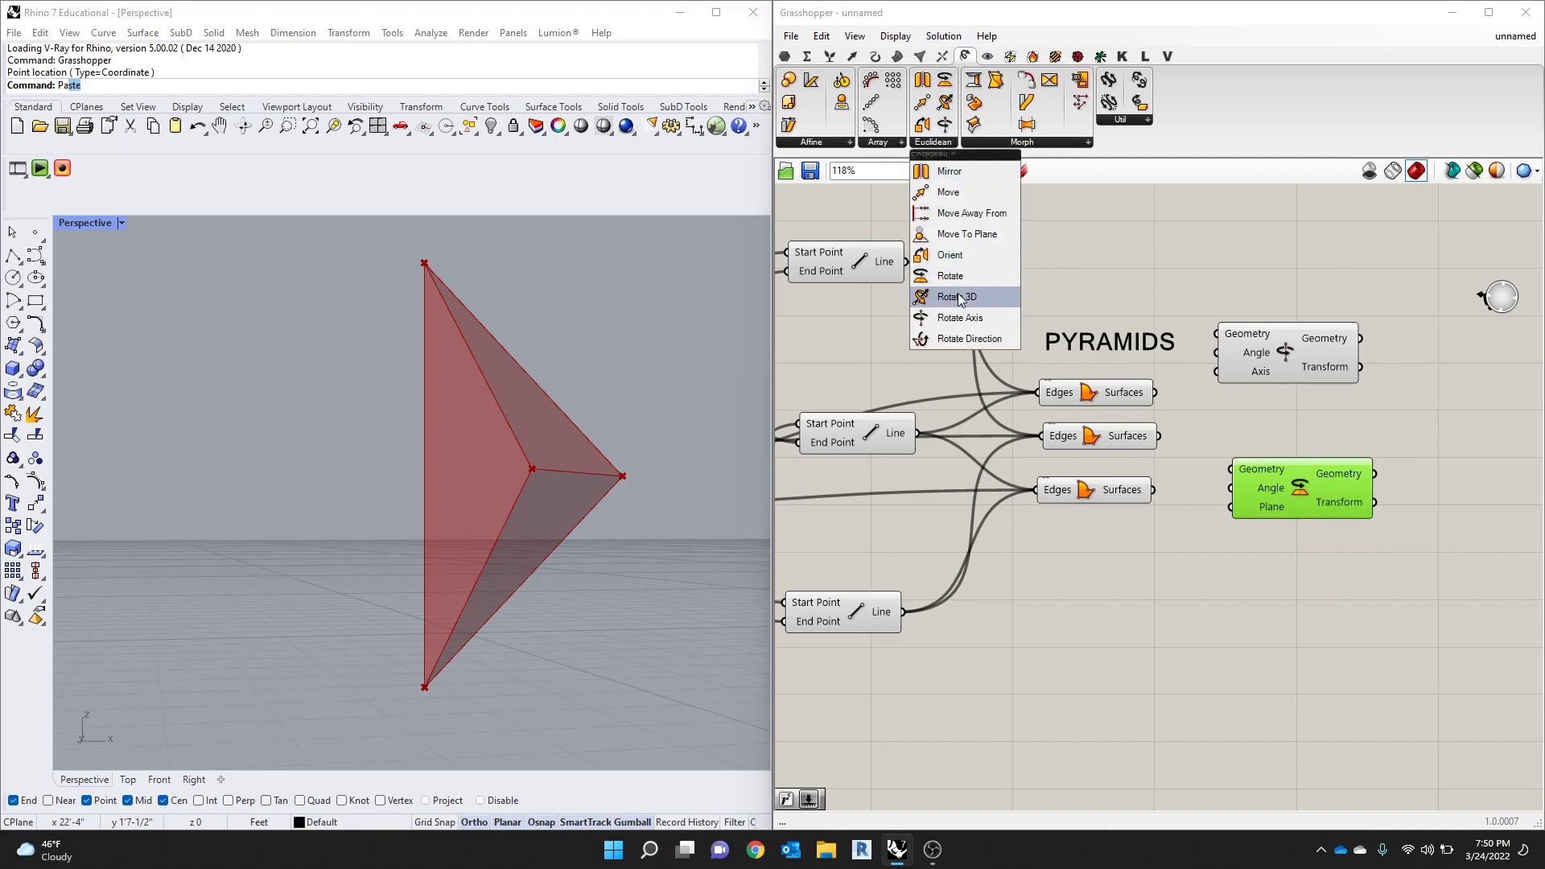
pyautogui.moveTo(957, 296); pyautogui.dragTo(1300, 252)
pyautogui.moveTo(1309, 344); pyautogui.dragTo(1317, 365)
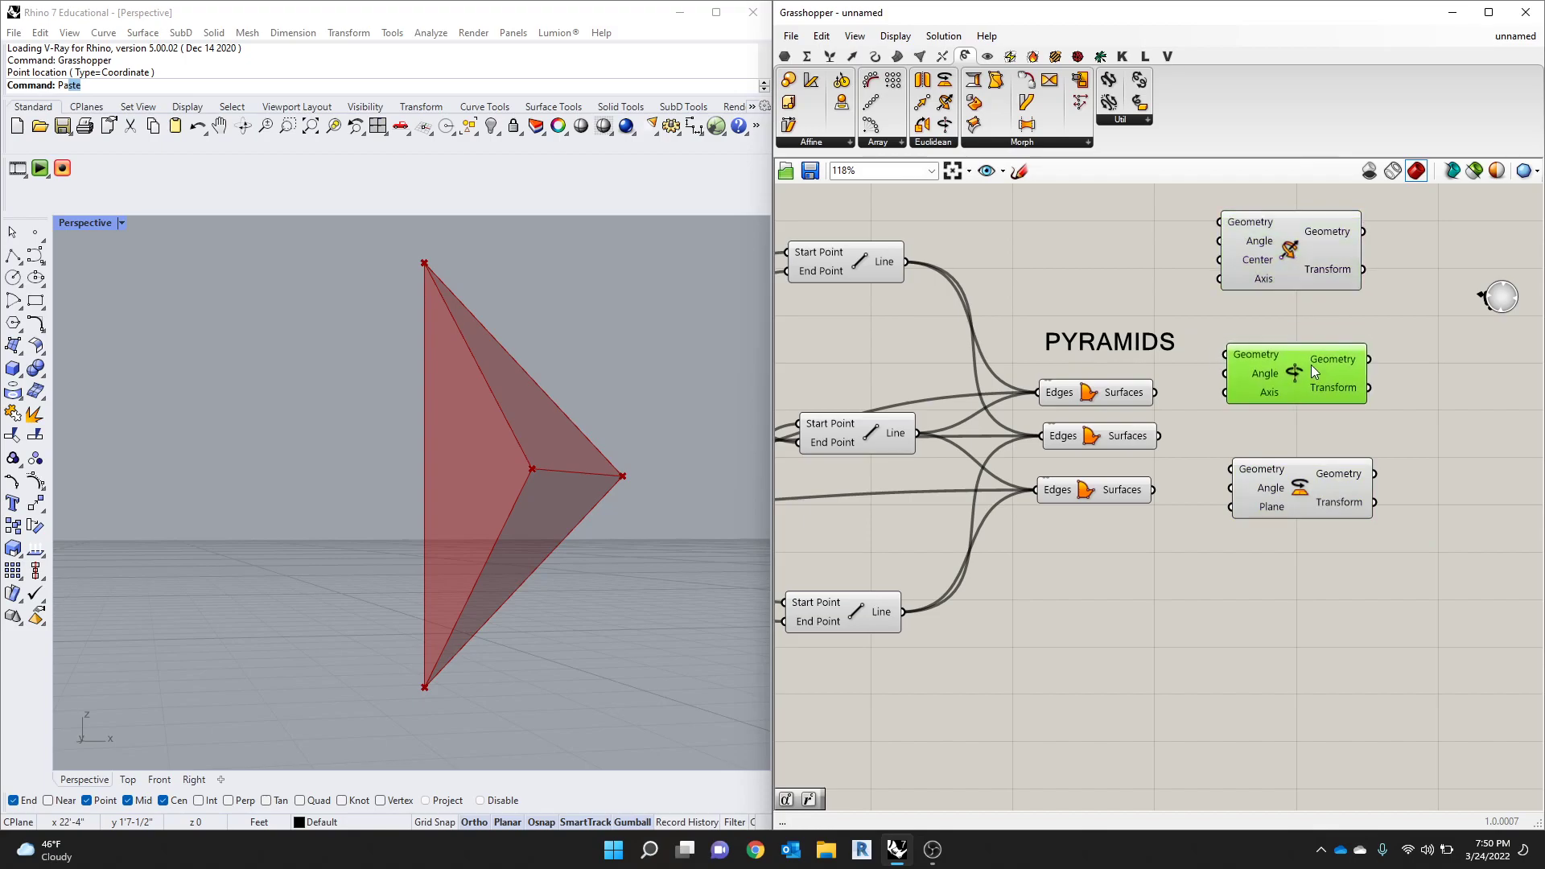
pyautogui.moveTo(1298, 257); pyautogui.dragTo(1299, 278)
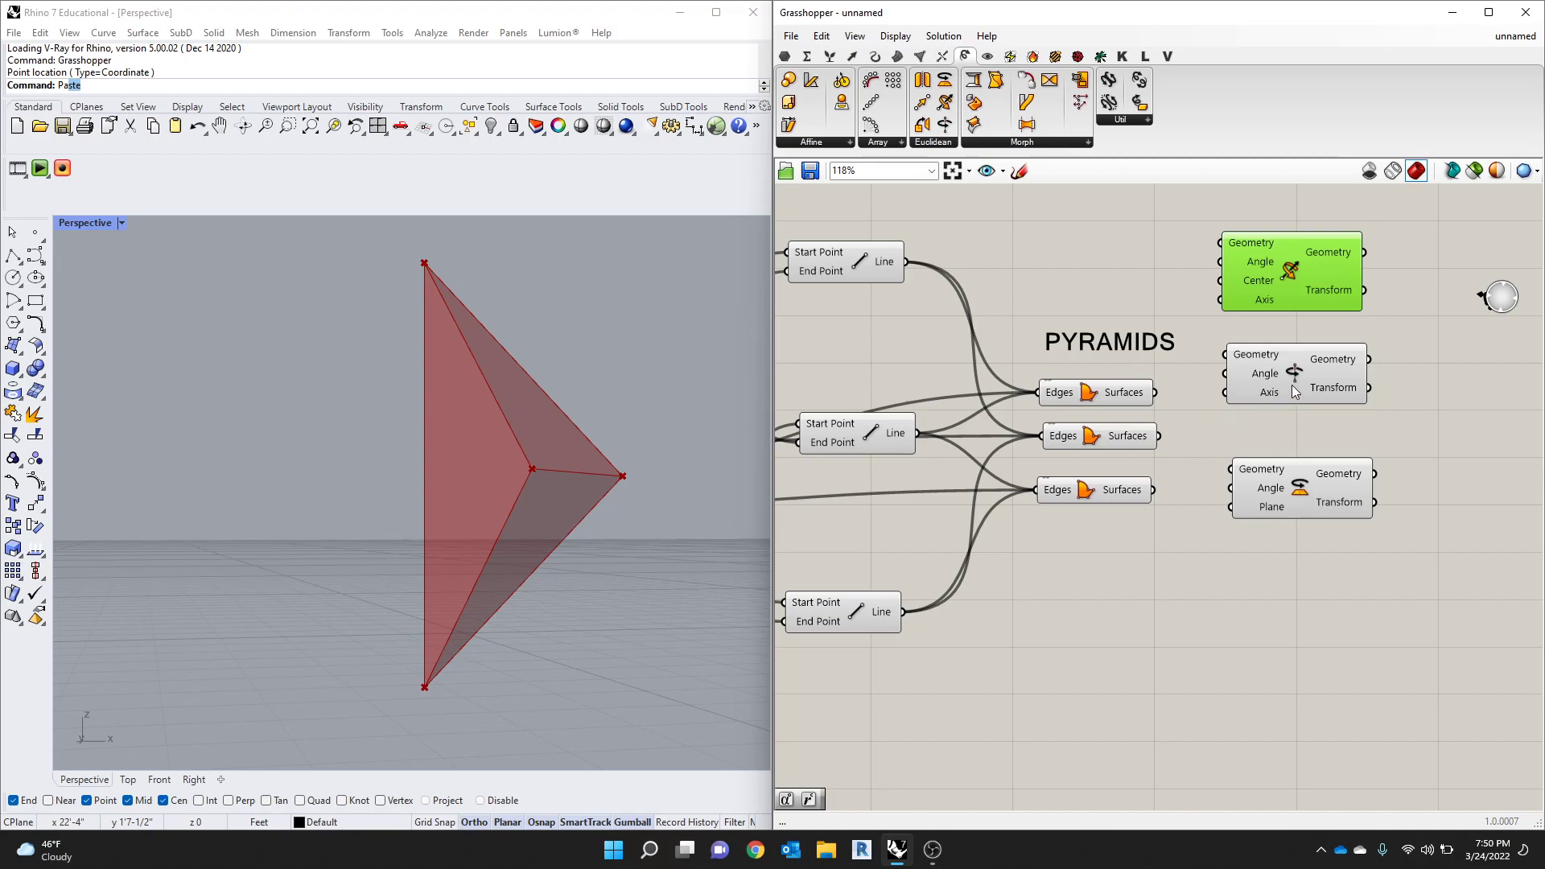
pyautogui.moveTo(1292, 387); pyautogui.dragTo(1297, 633)
pyautogui.moveTo(1304, 509); pyautogui.dragTo(1301, 426)
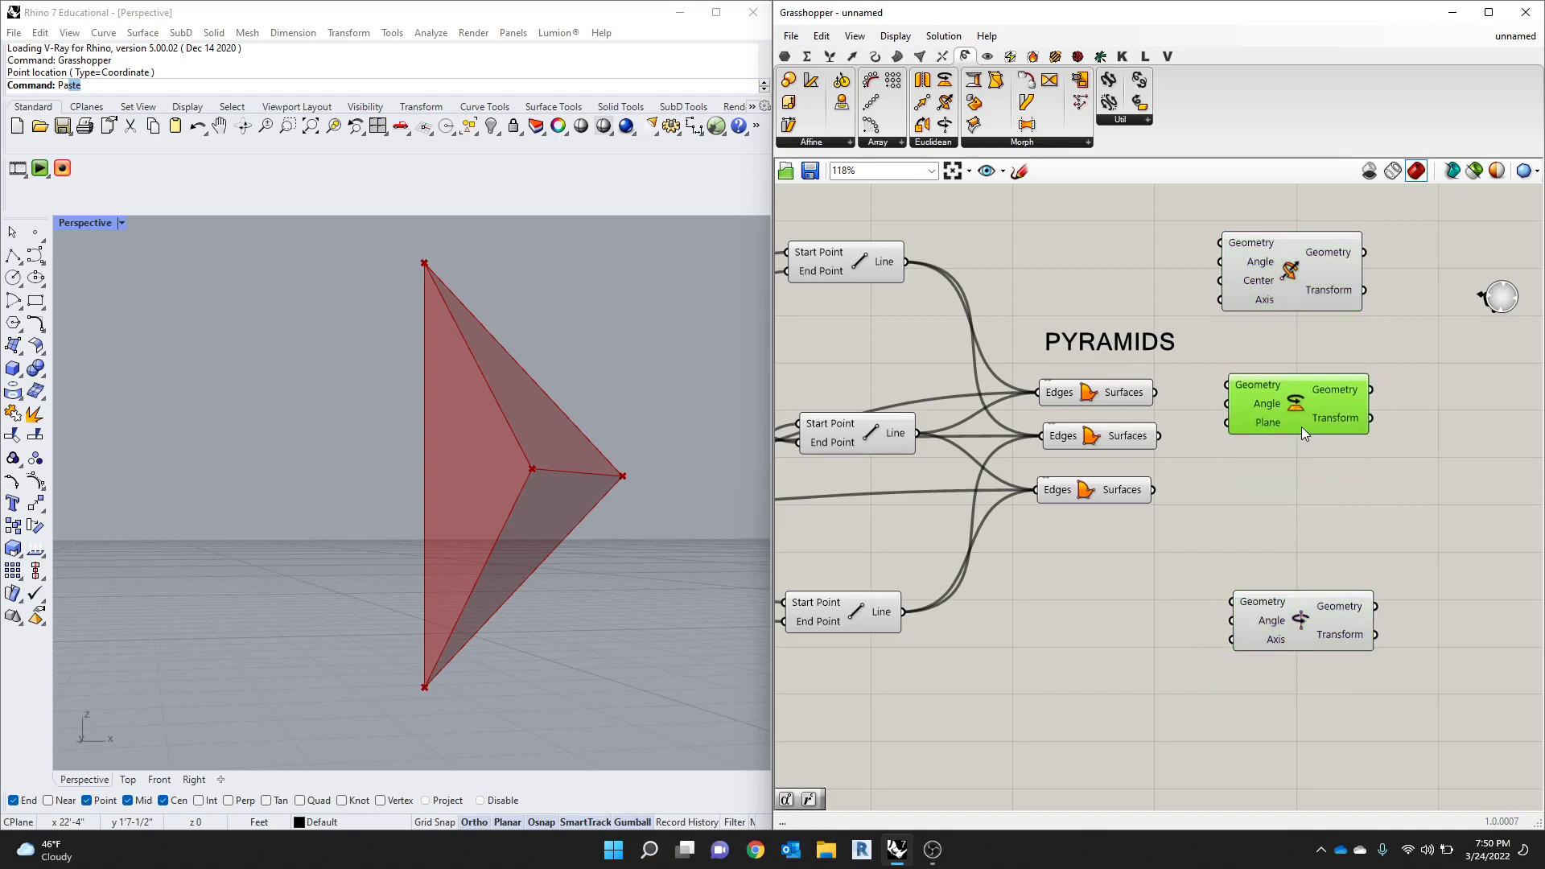
# Step: Bring Rotate, Rotate 3D and Rotate Axis beside the Boundary Surfaces in turn and compare their input parameters
pyautogui.moveTo(1264, 427)
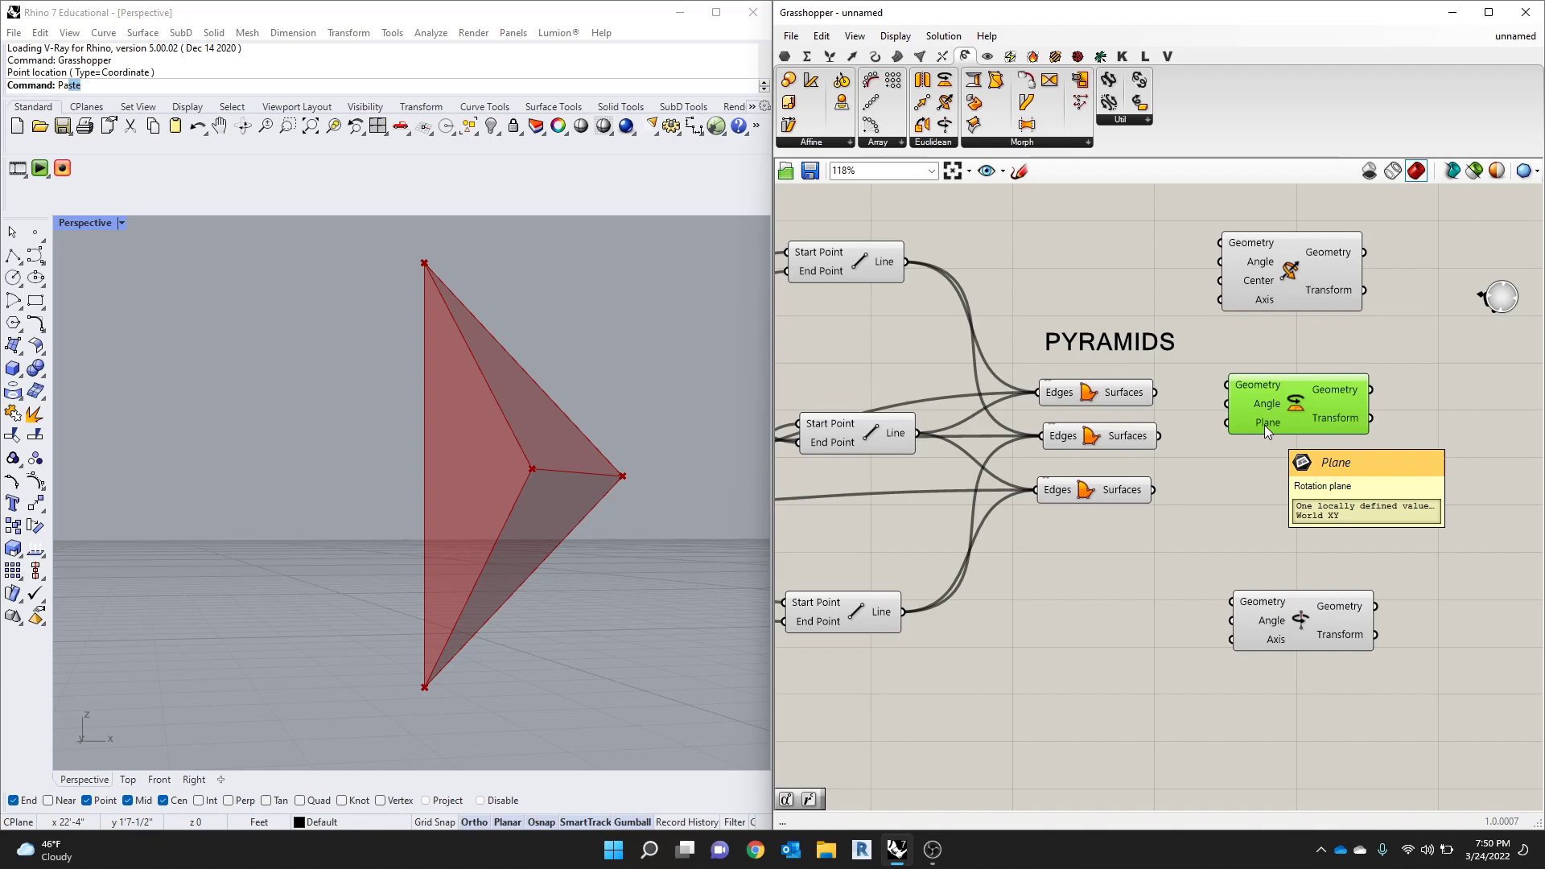
pyautogui.scroll(-3, 1287, 428)
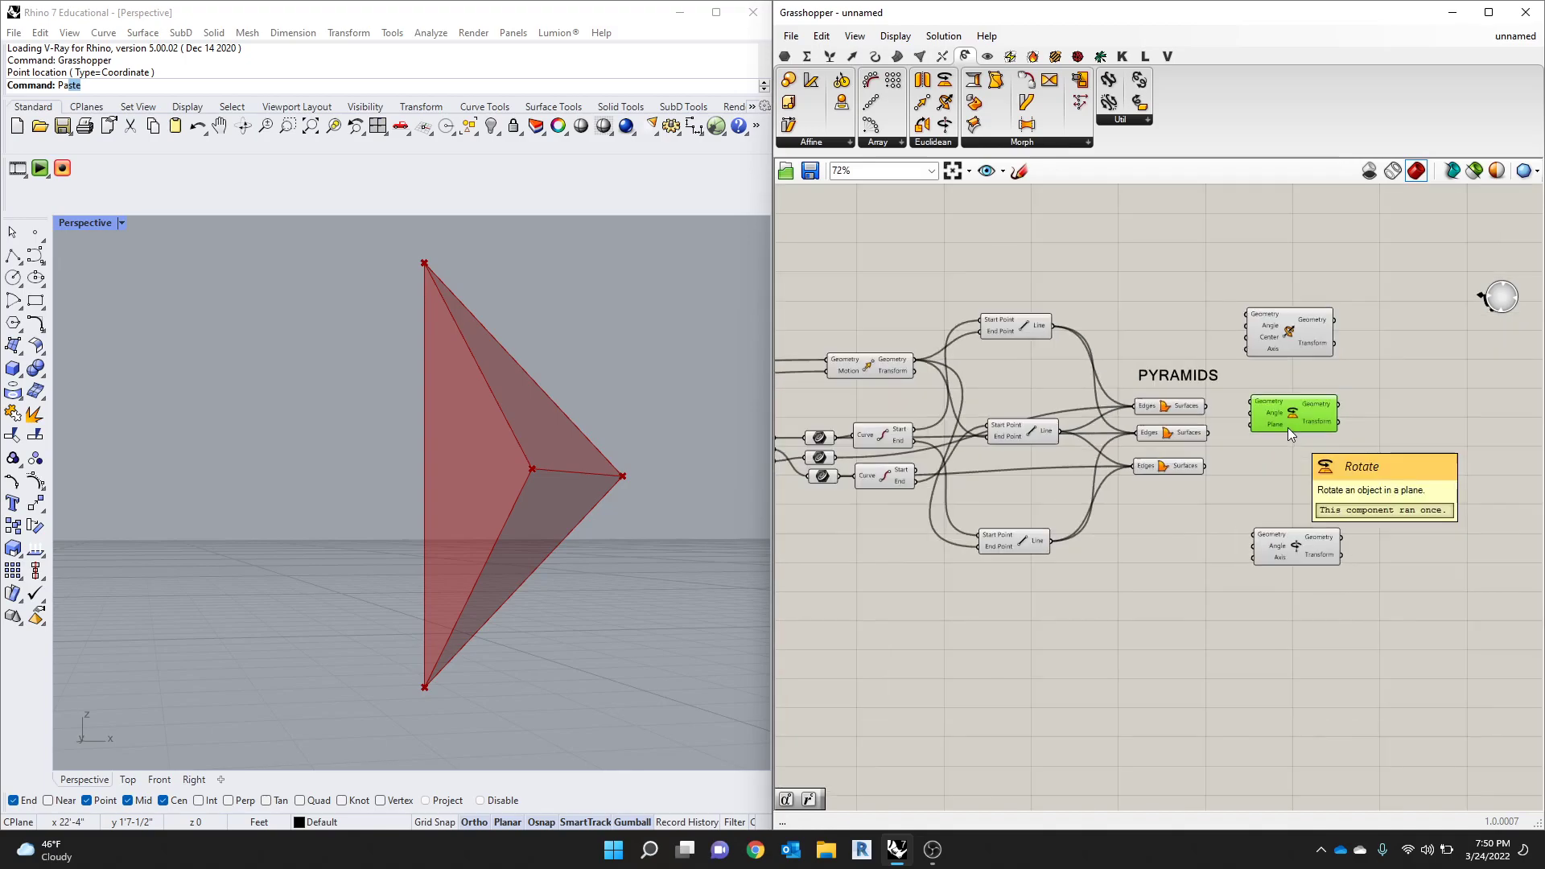
pyautogui.moveTo(1287, 427); pyautogui.dragTo(1314, 480)
pyautogui.scroll(3, 1291, 405)
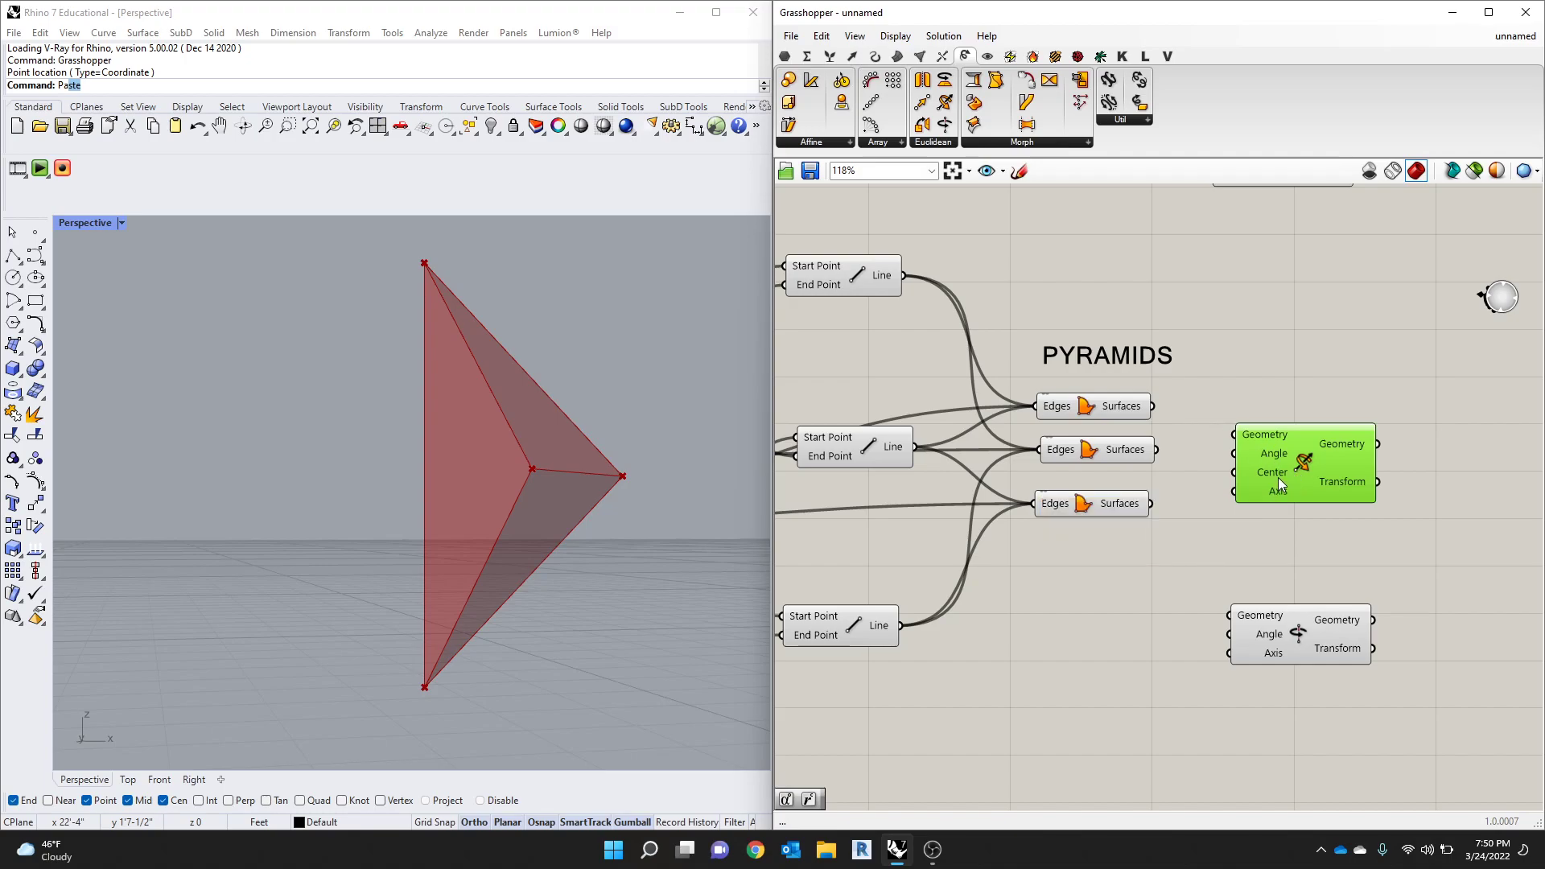
pyautogui.moveTo(1279, 480)
pyautogui.scroll(-1, 1285, 479)
pyautogui.moveTo(1286, 494); pyautogui.dragTo(1281, 340)
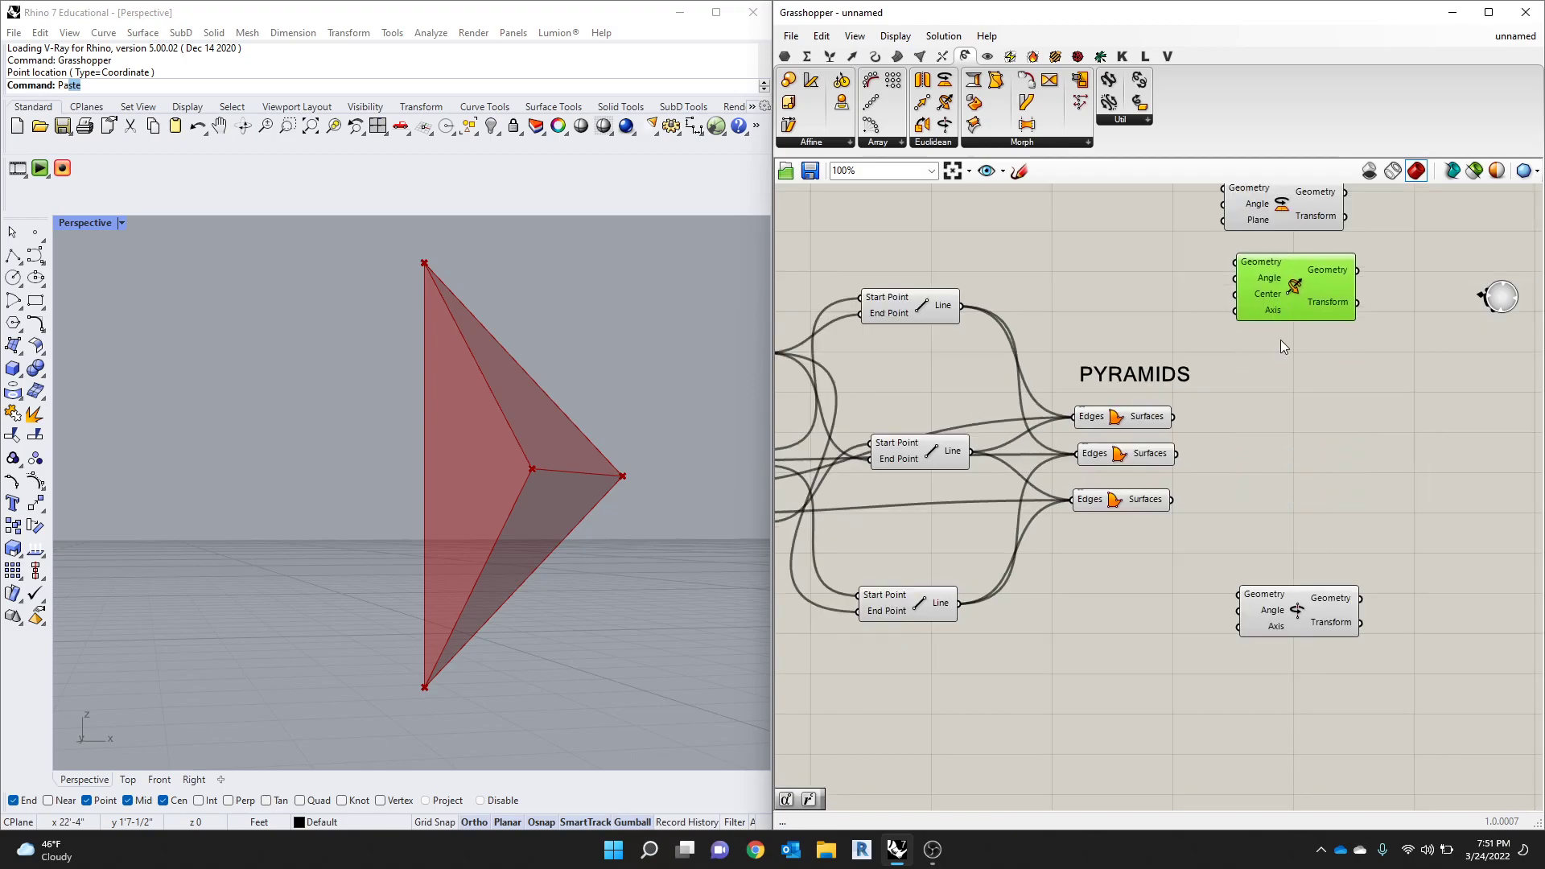
pyautogui.moveTo(1264, 605); pyautogui.dragTo(1297, 476)
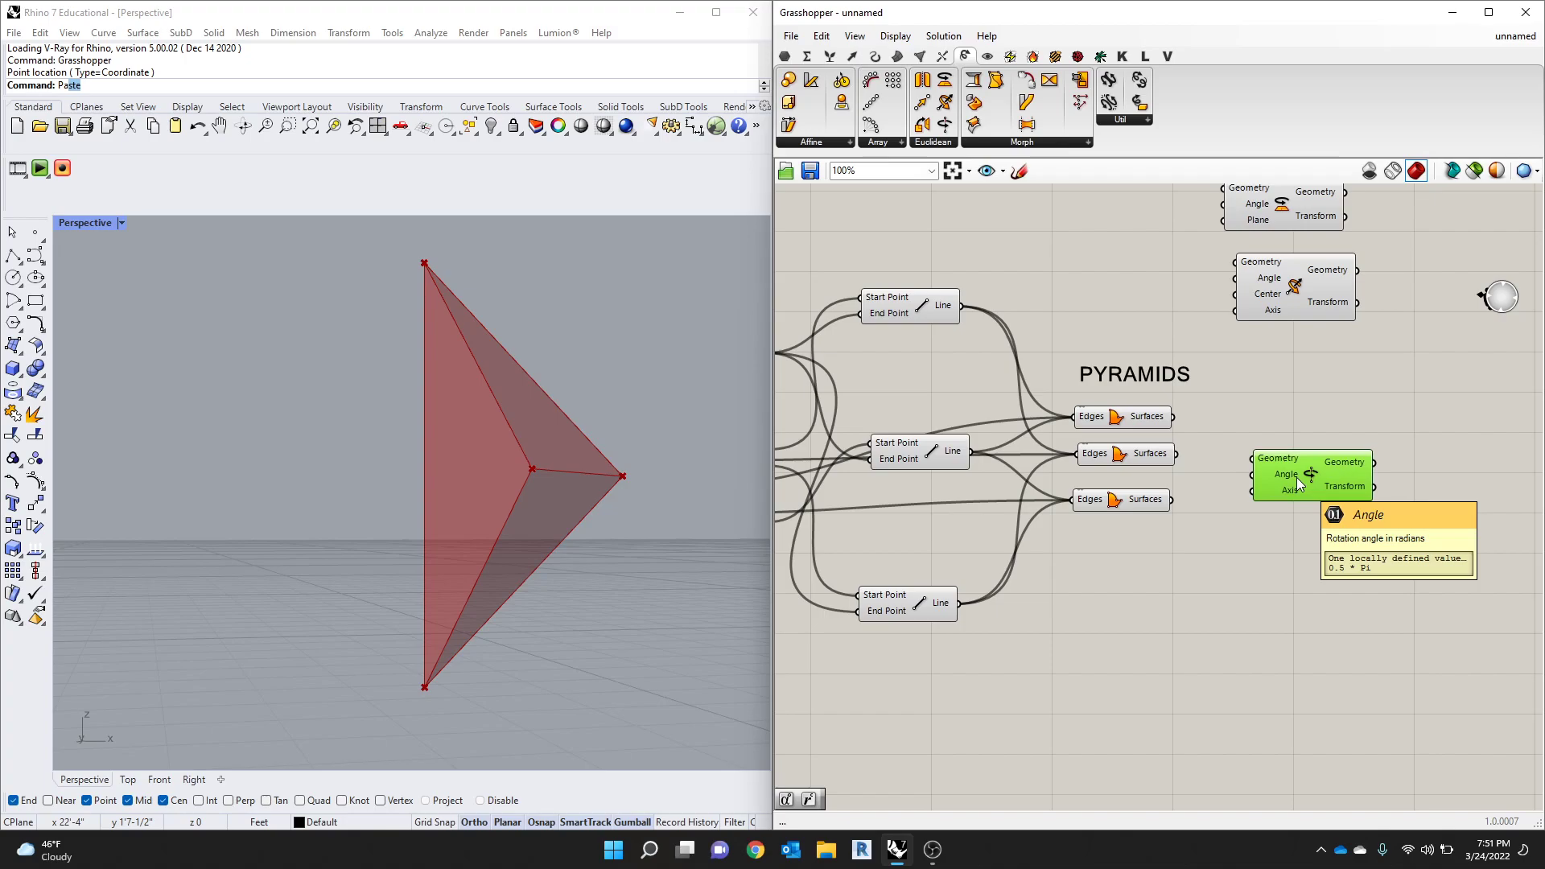
pyautogui.scroll(1, 1297, 476)
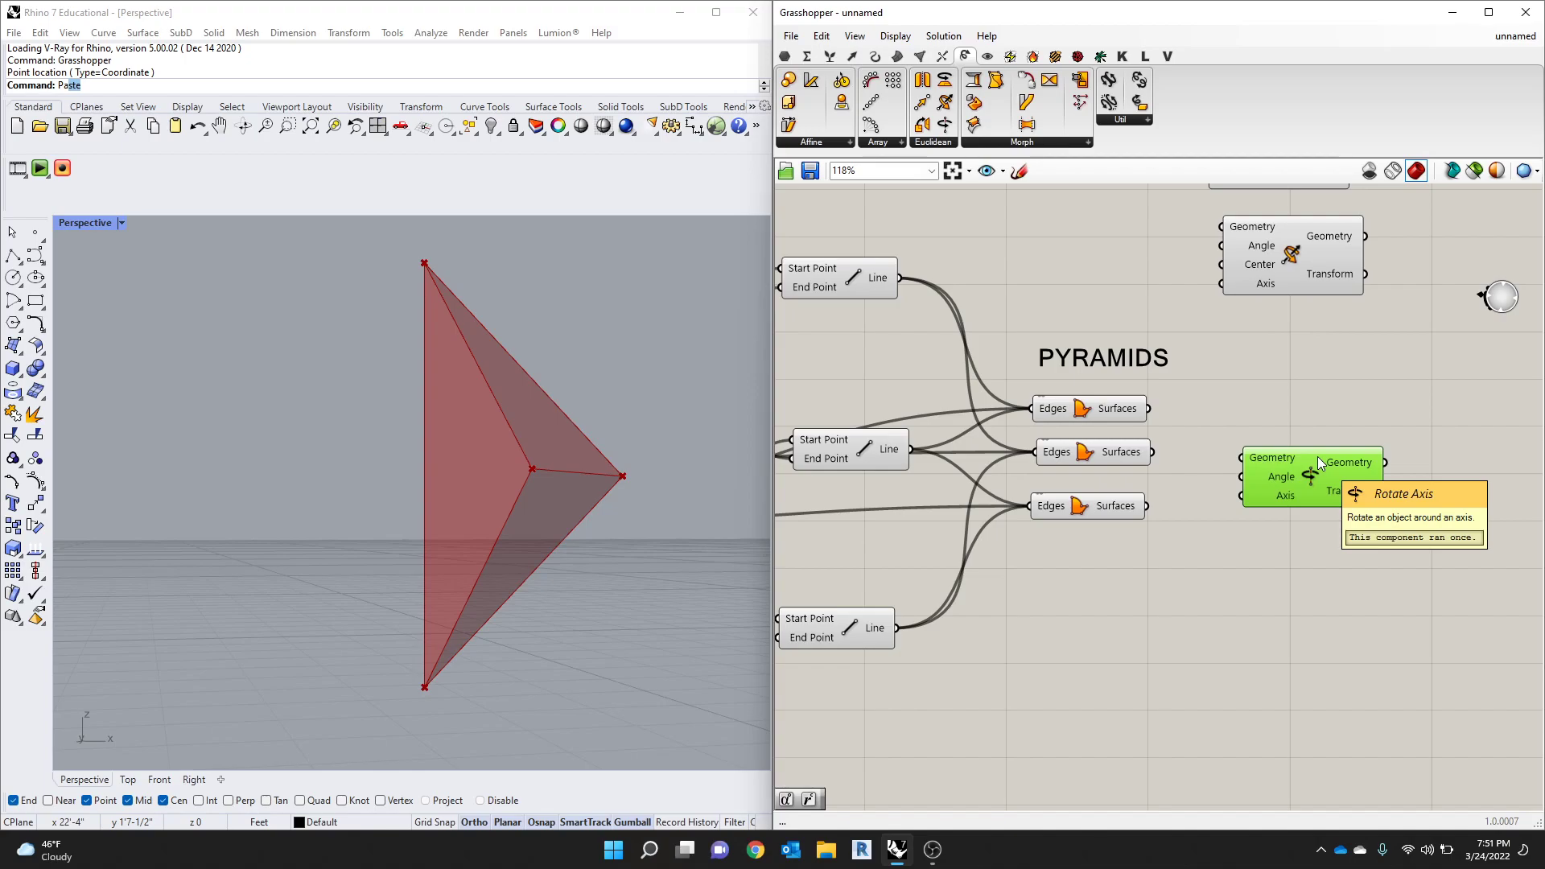
# Step: Delete the Rotate and Rotate 3D components and move Rotate Axis up beside the PYRAMIDS label
pyautogui.click(1260, 248)
pyautogui.scroll(-3, 1282, 292)
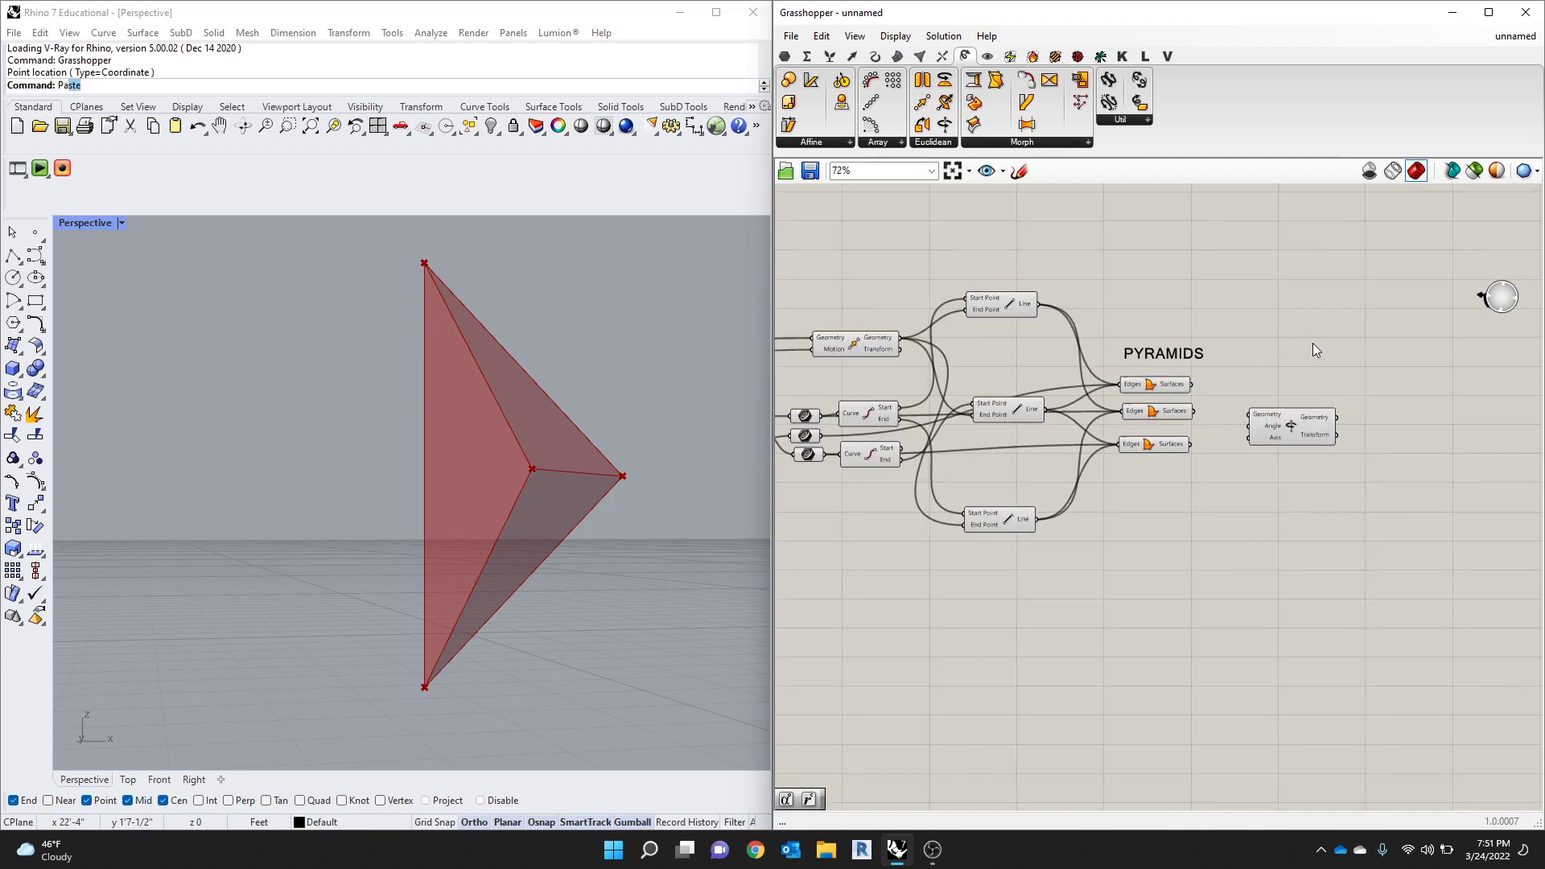
pyautogui.moveTo(1309, 436); pyautogui.dragTo(1297, 383)
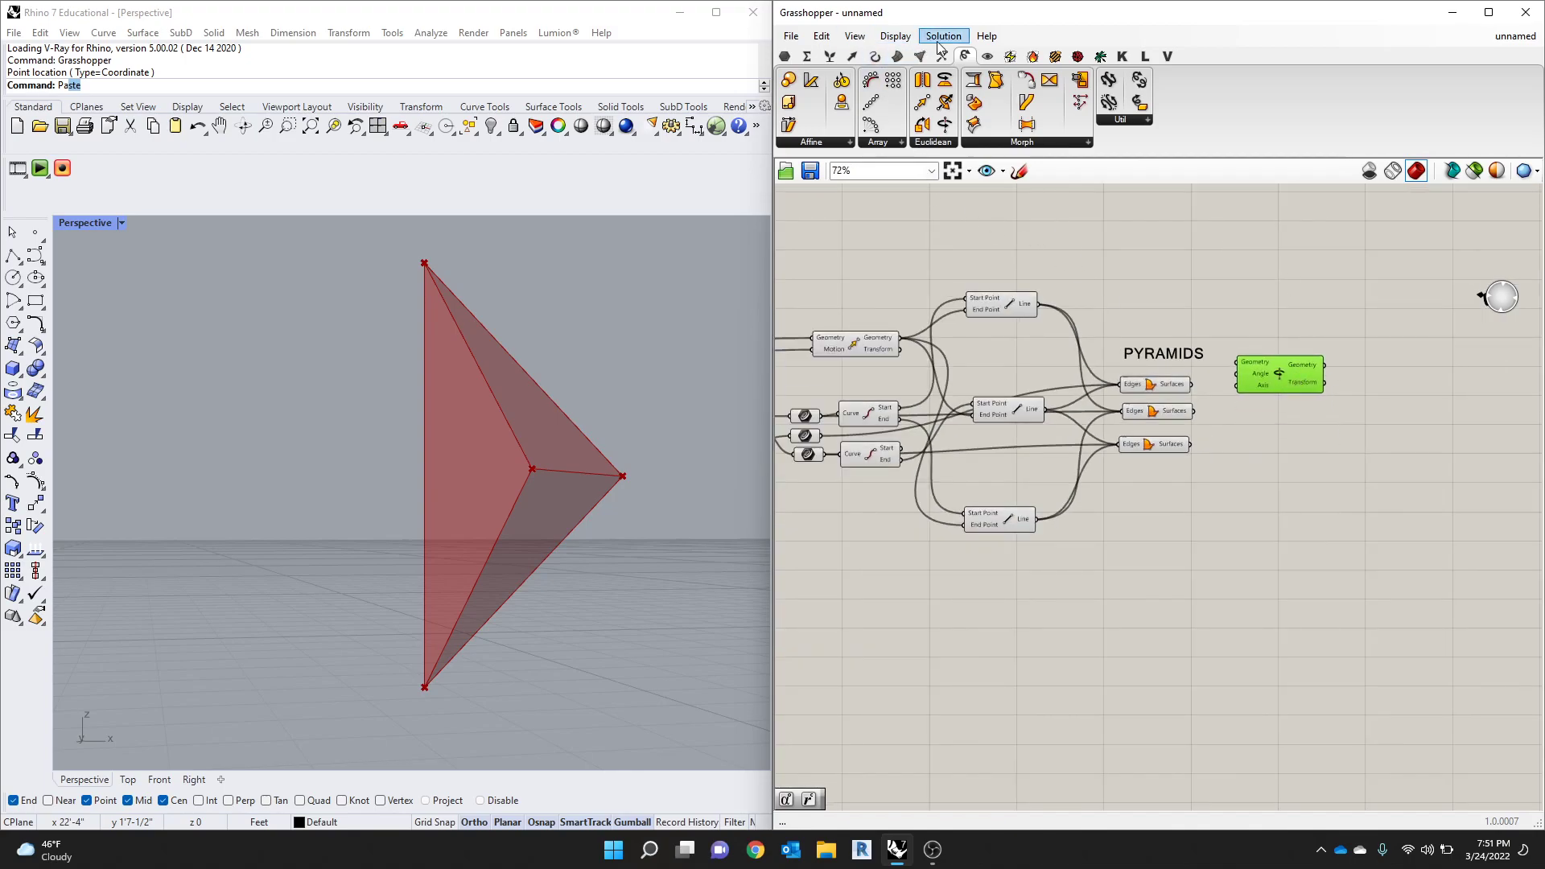
# Step: Reposition the Rotate Axis component and connect the uppermost Boundary Surfaces output to its Geometry input
pyautogui.click(947, 145)
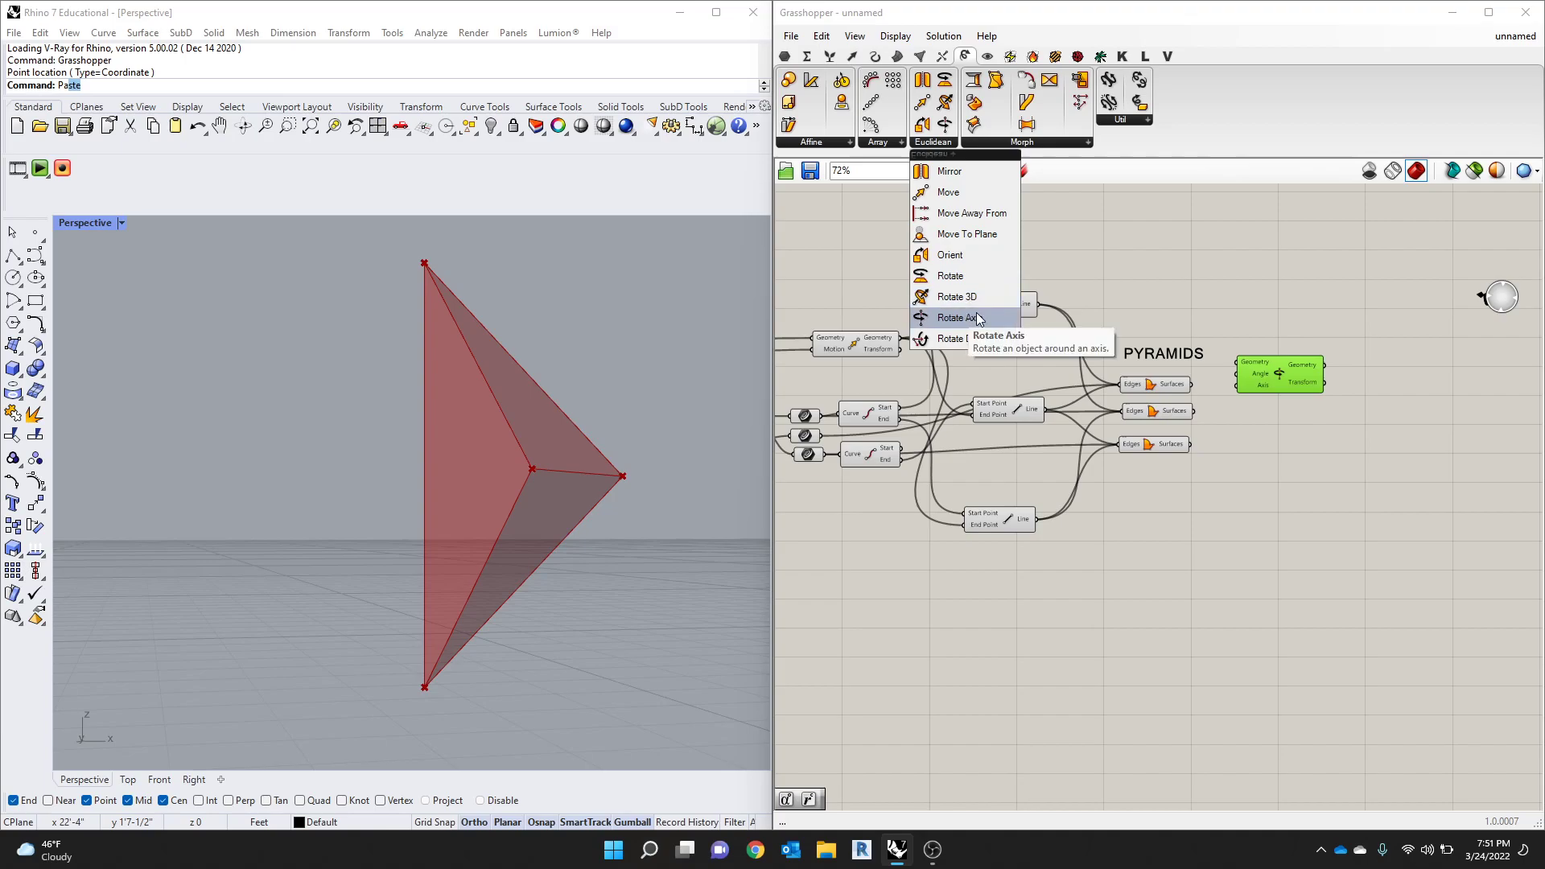
pyautogui.click(1378, 318)
pyautogui.scroll(4, 1305, 386)
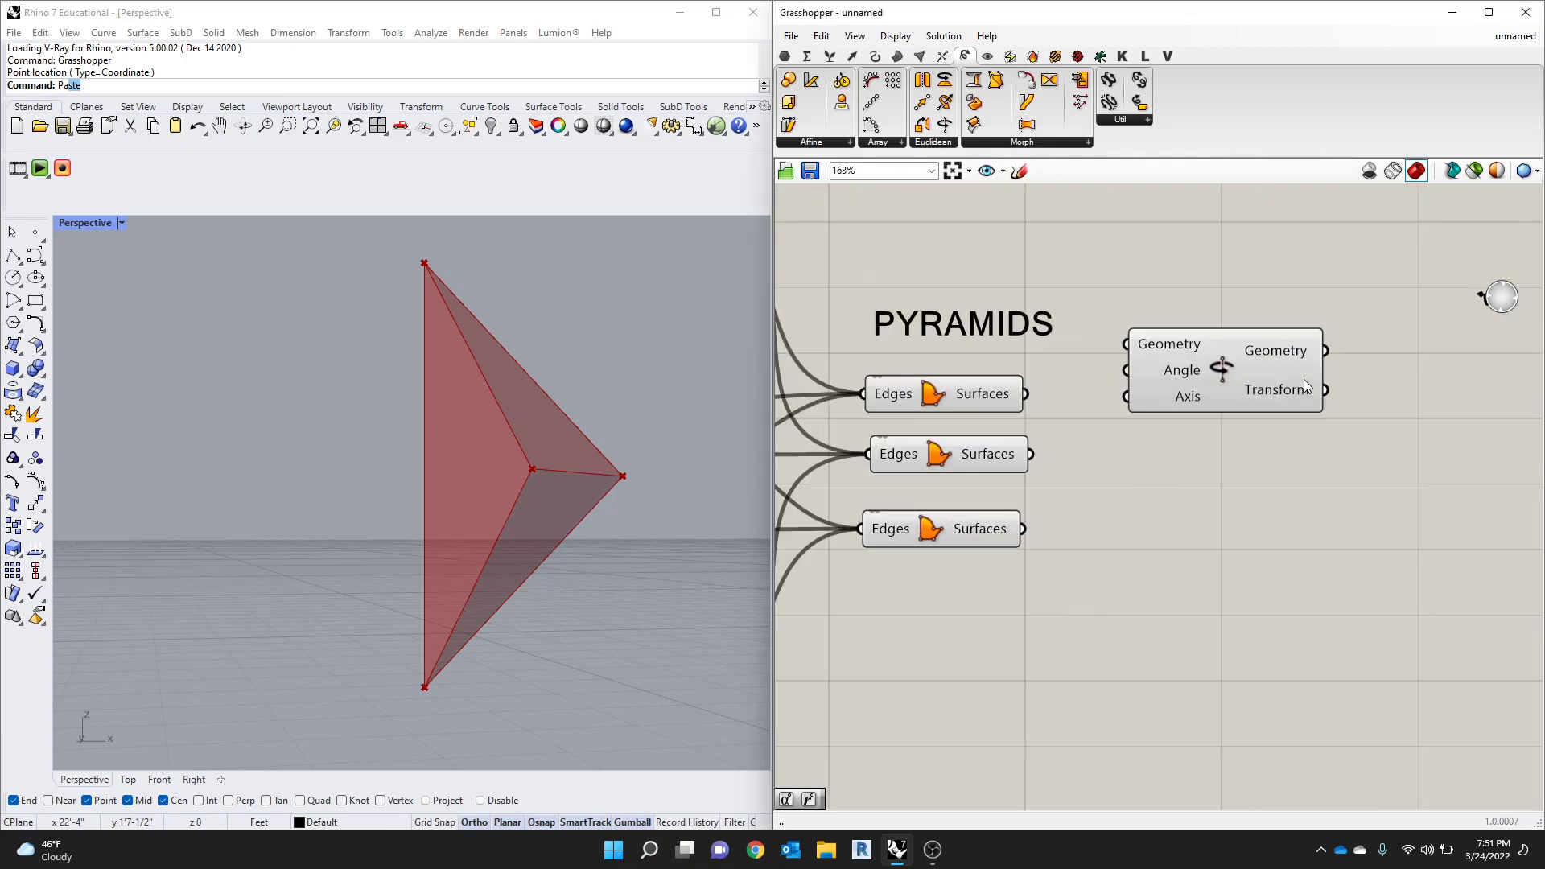
pyautogui.moveTo(1305, 387); pyautogui.dragTo(1354, 396)
pyautogui.moveTo(973, 386); pyautogui.dragTo(1185, 356)
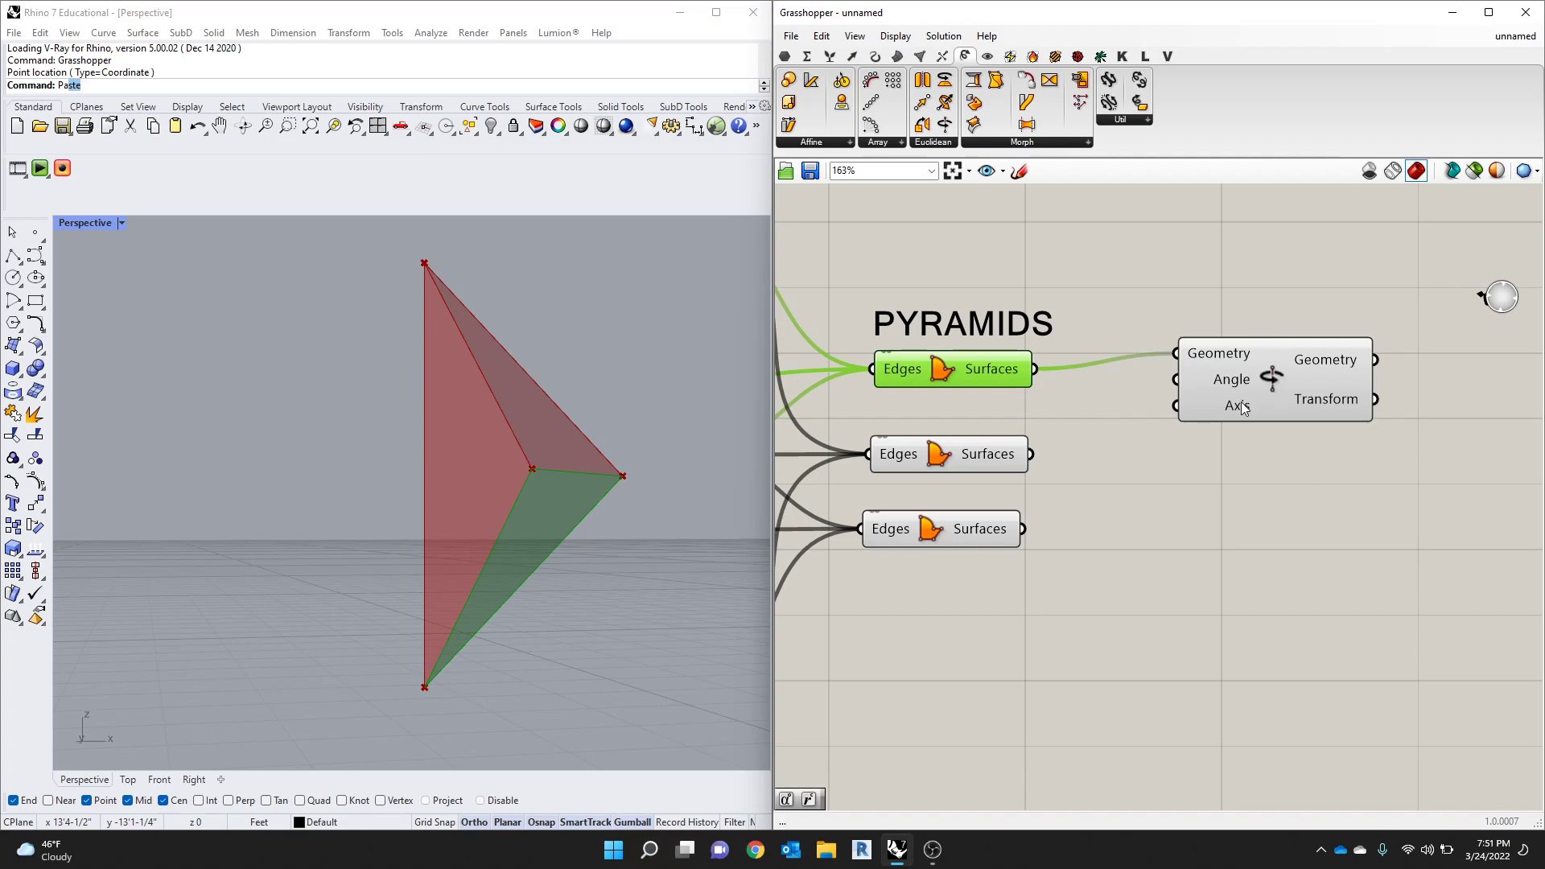
pyautogui.moveTo(1234, 384)
pyautogui.doubleClick(1195, 524)
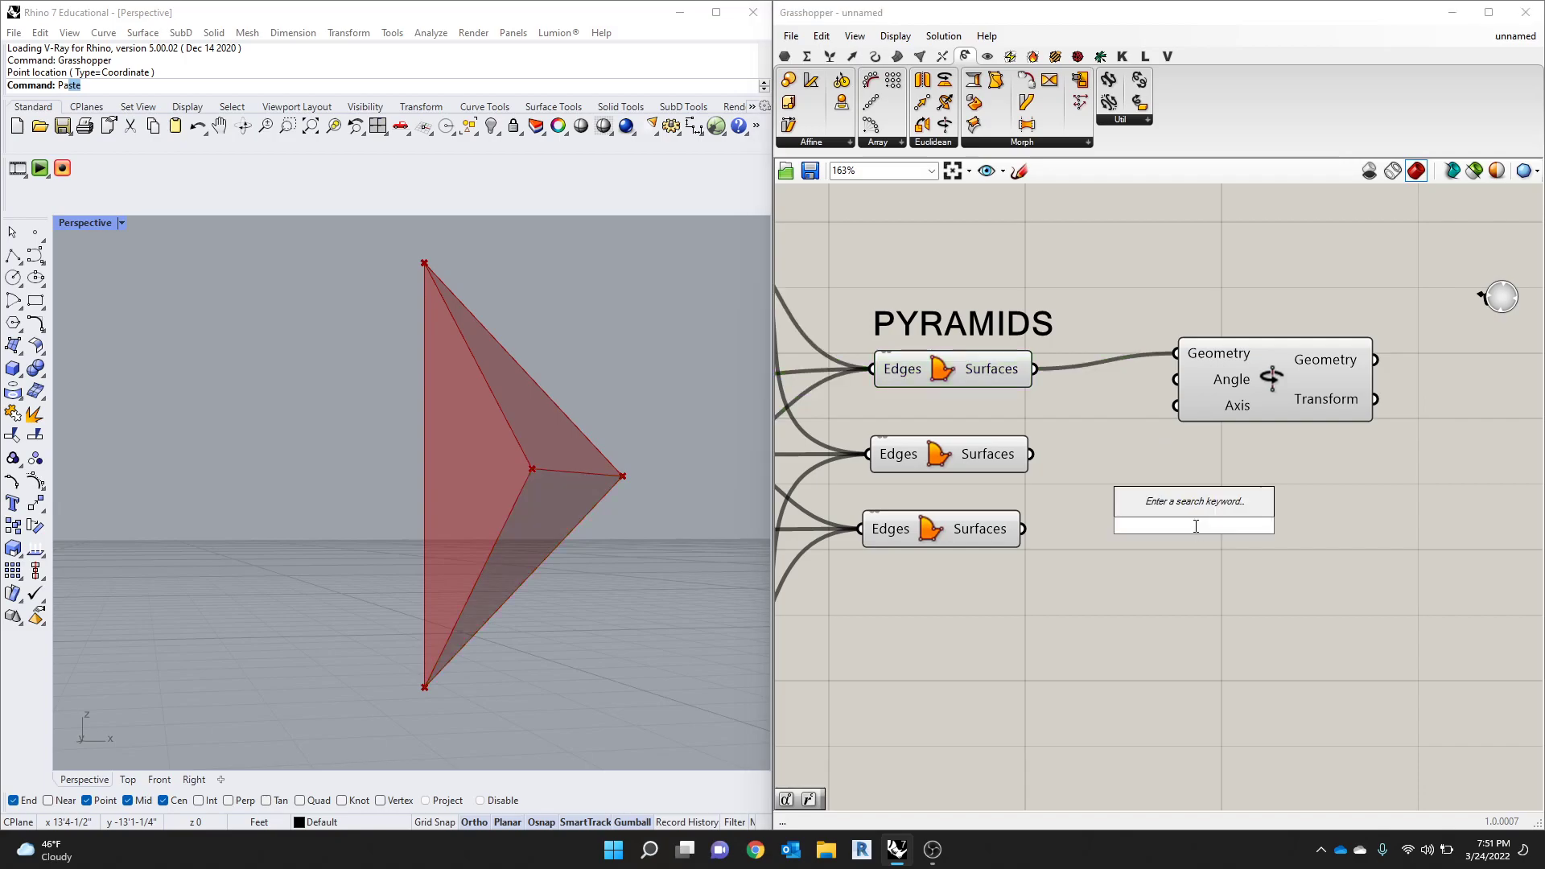
pyautogui.write('DEGRE')
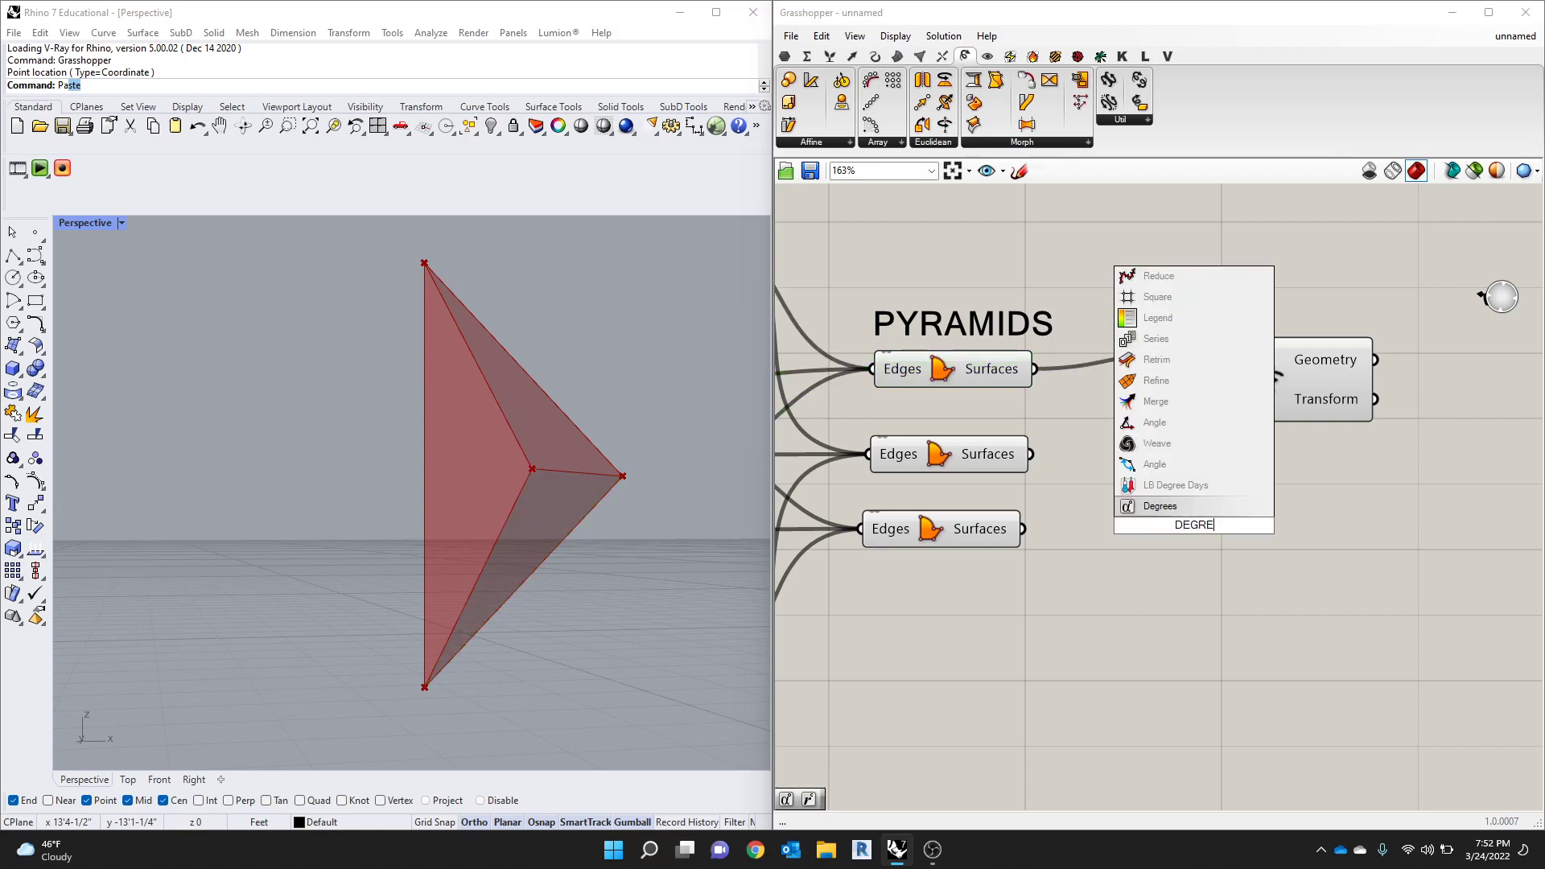
pyautogui.click(1143, 508)
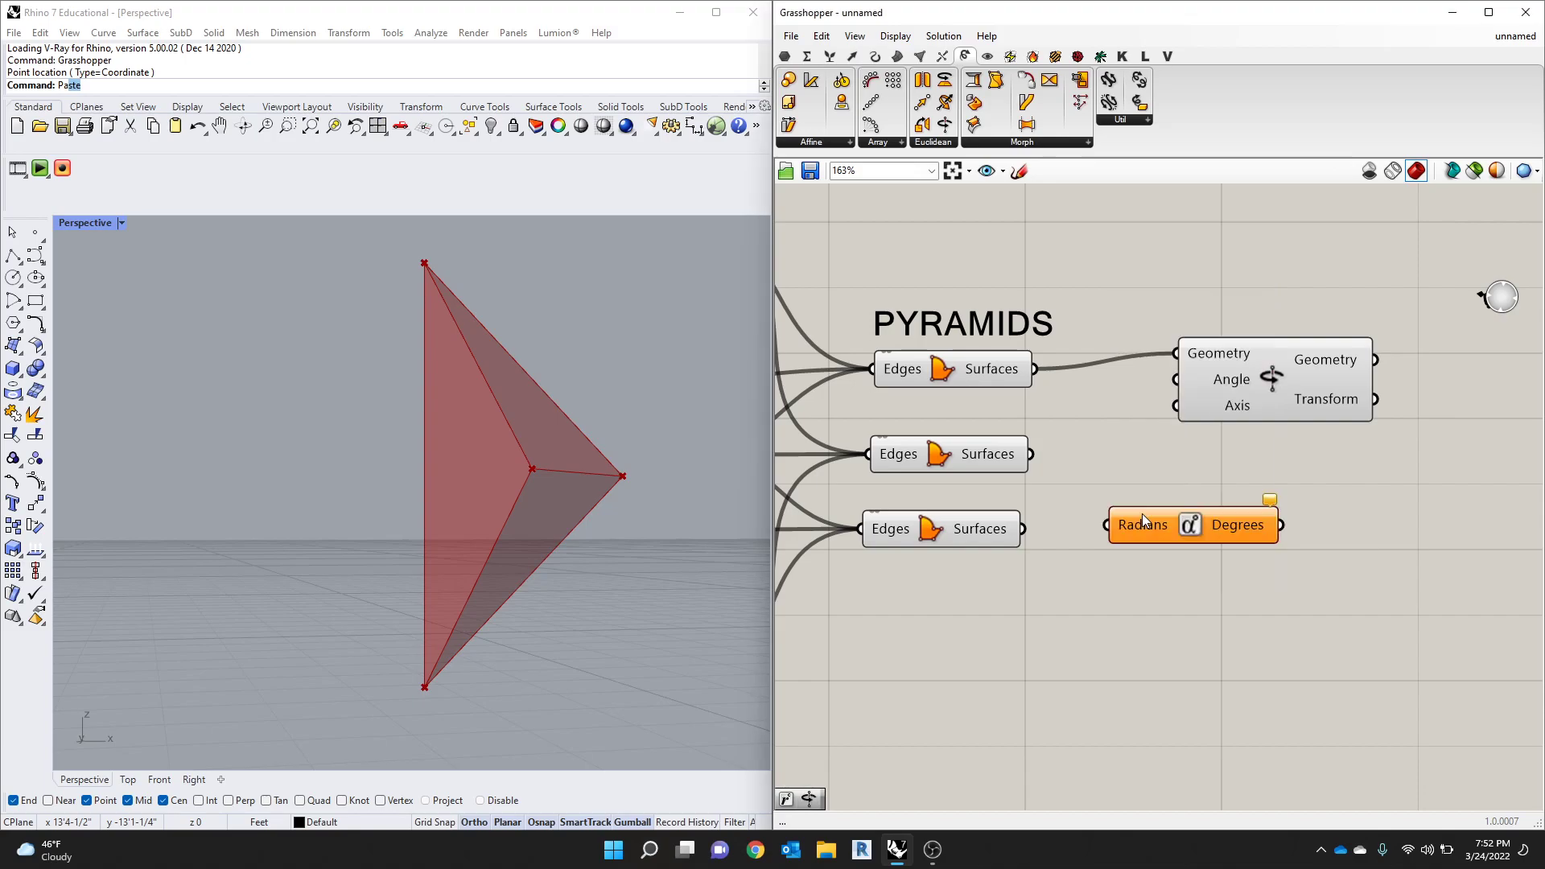
pyautogui.moveTo(1163, 525); pyautogui.dragTo(1173, 541)
pyautogui.press('Delete')
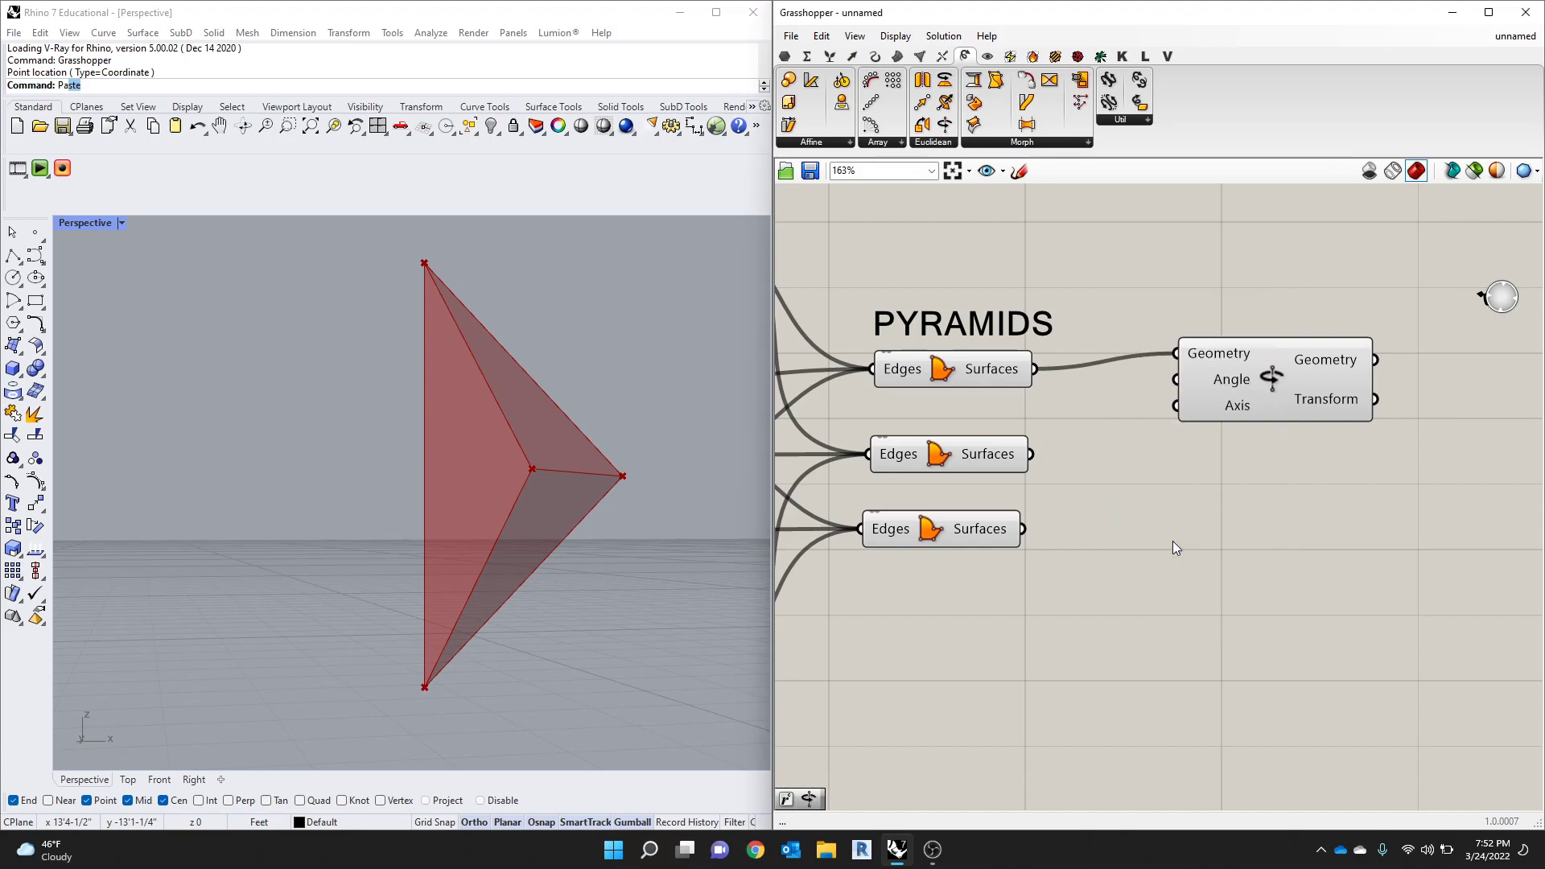
pyautogui.write('Parabola')
# Step: Add a Radians component below Rotate Axis to convert an angle from degrees
pyautogui.doubleClick(1174, 530)
pyautogui.write('RADI')
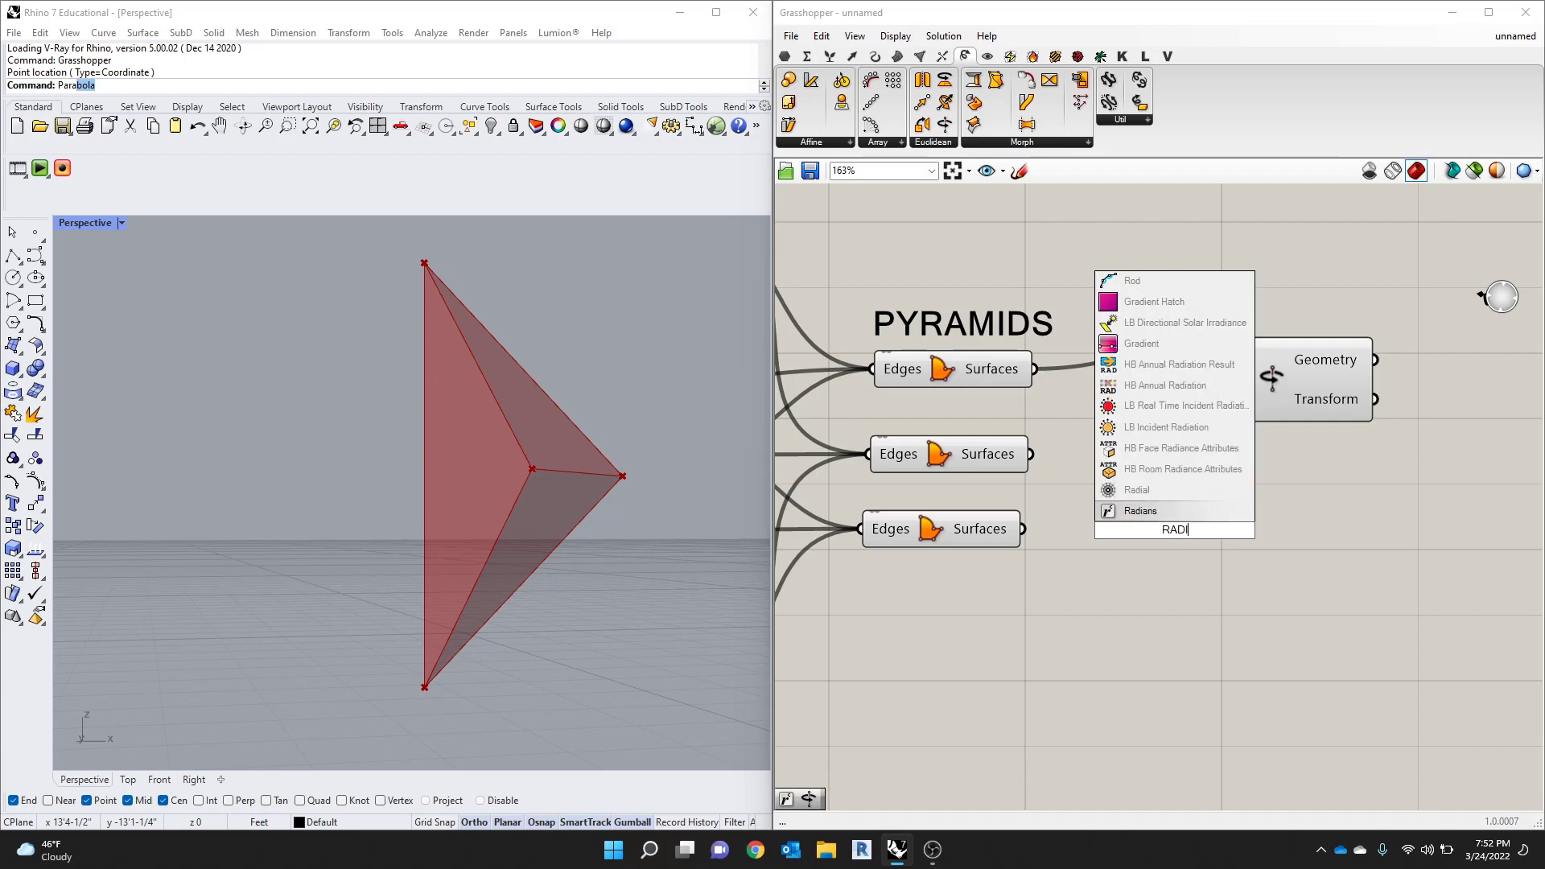
pyautogui.press('Return')
pyautogui.moveTo(1170, 544); pyautogui.dragTo(1184, 543)
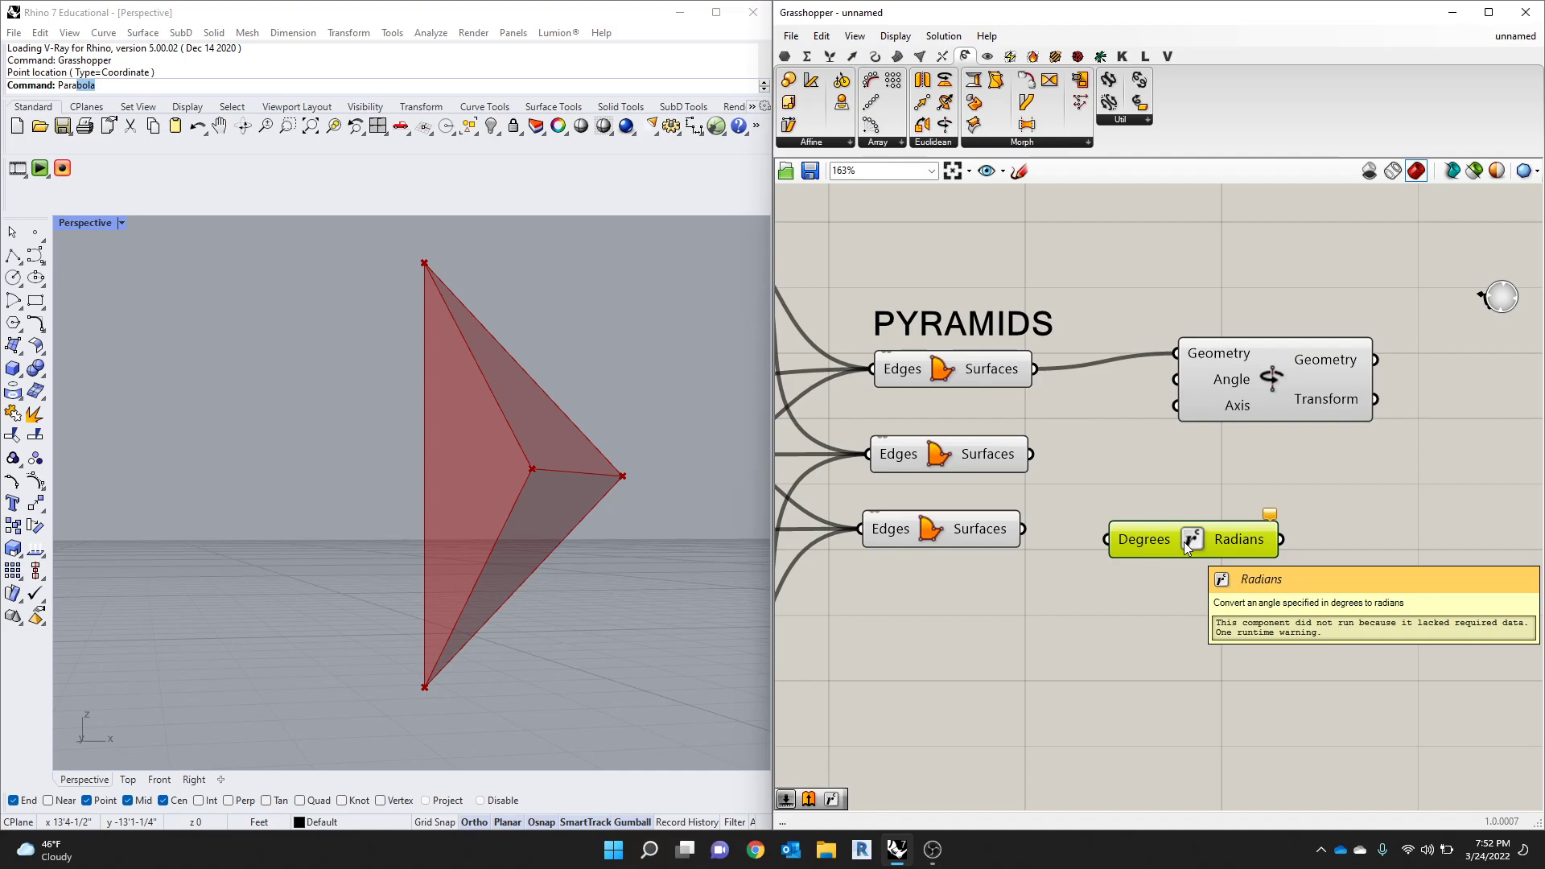
# Step: Examine the rotated face against the pyramid in the perspective viewport and move Rotate Axis farther from the Boundary Surfaces
pyautogui.scroll(-5, 316, 472)
pyautogui.moveTo(364, 466); pyautogui.dragTo(459, 418, button='right')
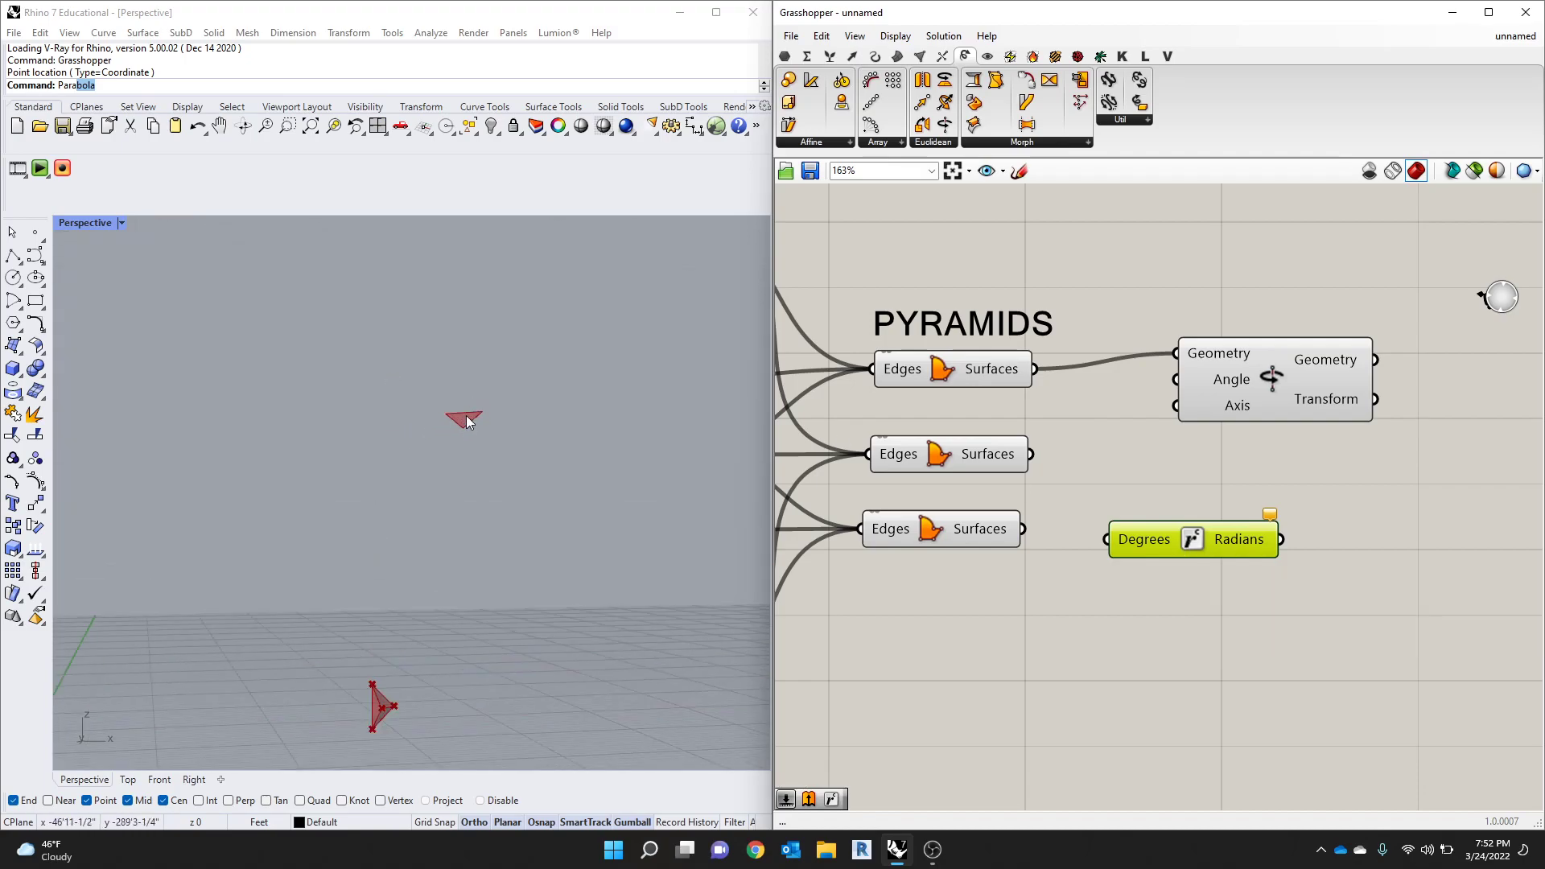
pyautogui.scroll(10, 373, 731)
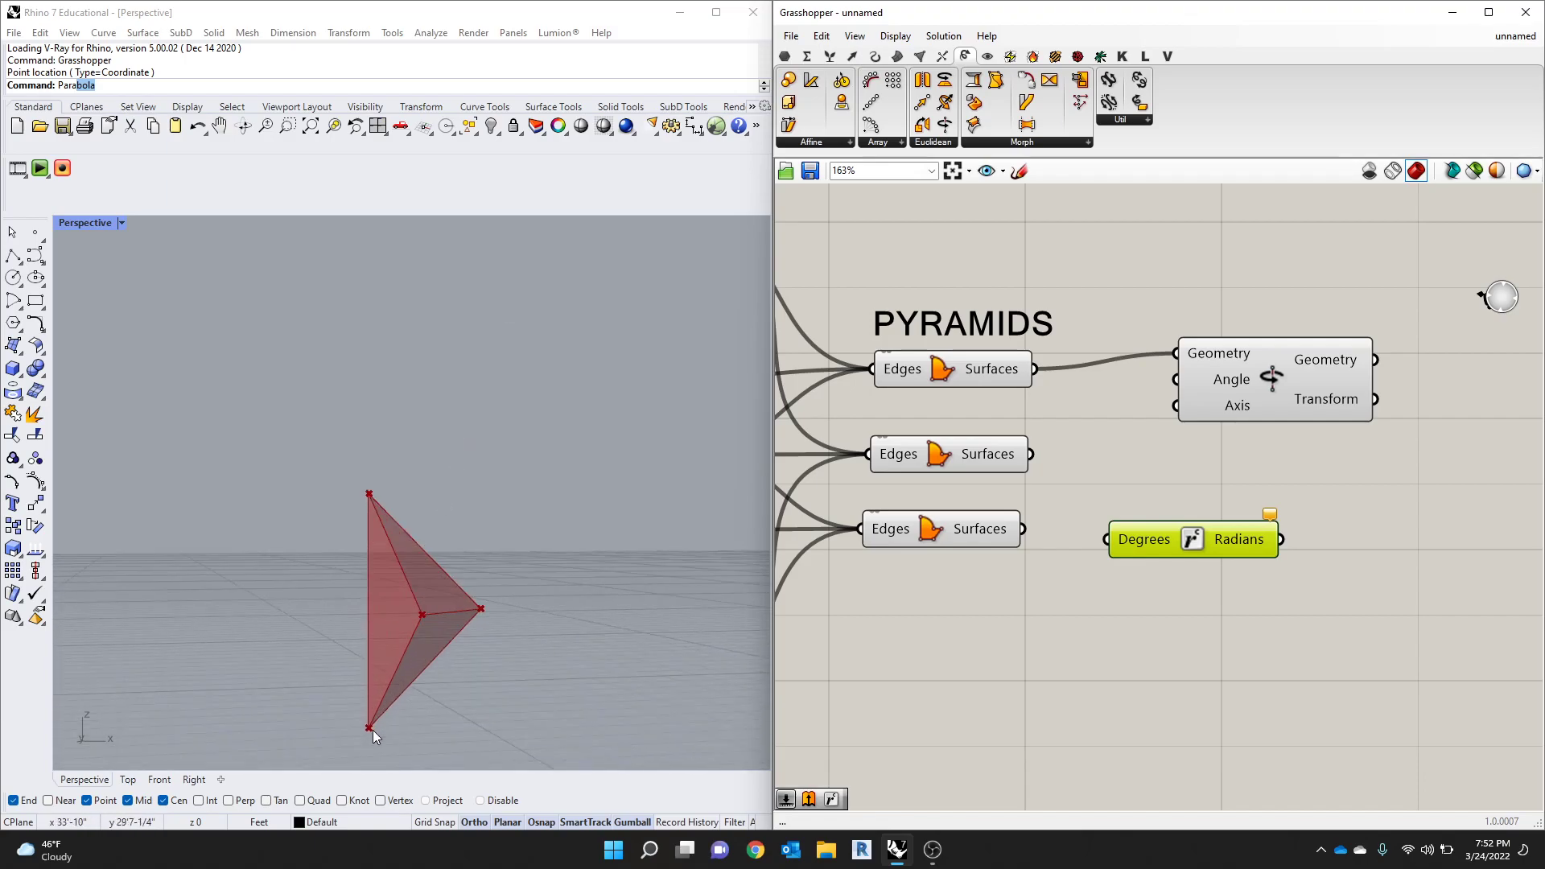
pyautogui.moveTo(1220, 384)
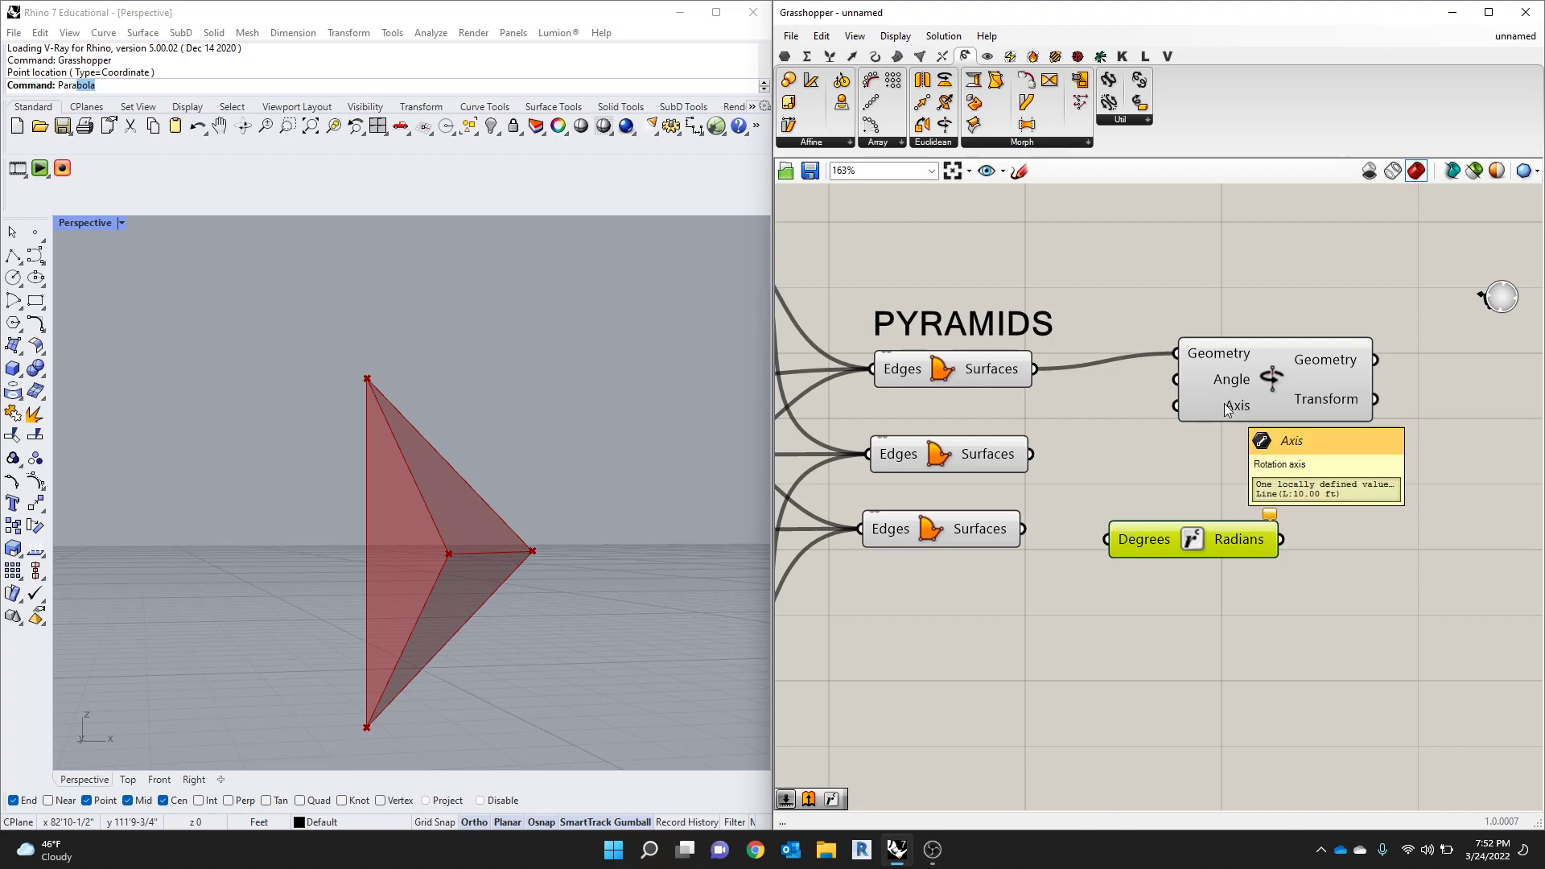
pyautogui.moveTo(1227, 408); pyautogui.dragTo(1322, 388)
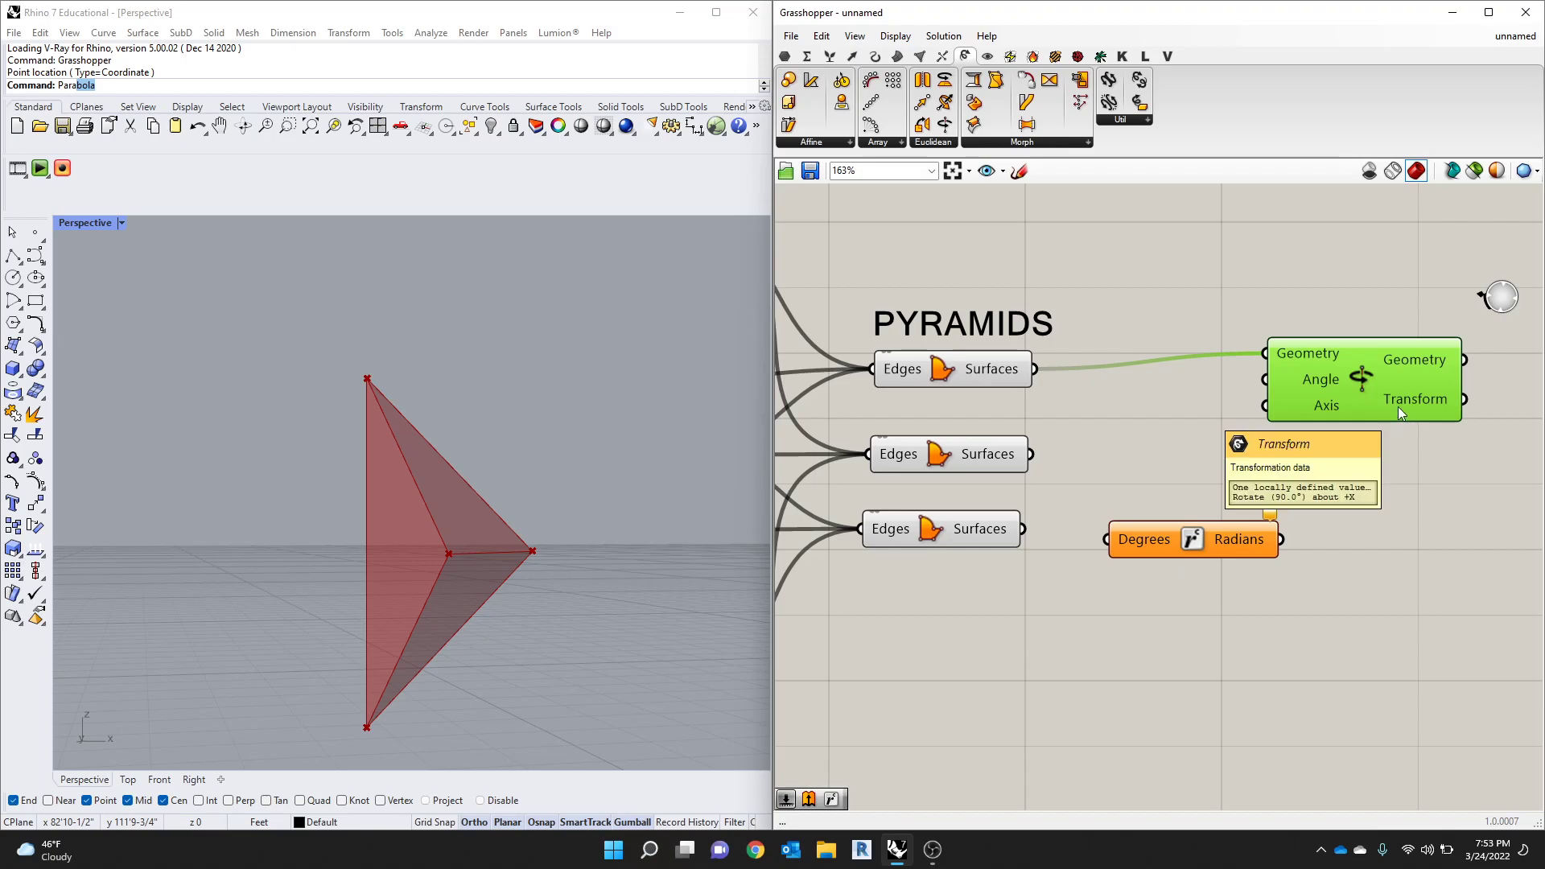
pyautogui.moveTo(1386, 394); pyautogui.dragTo(1392, 387)
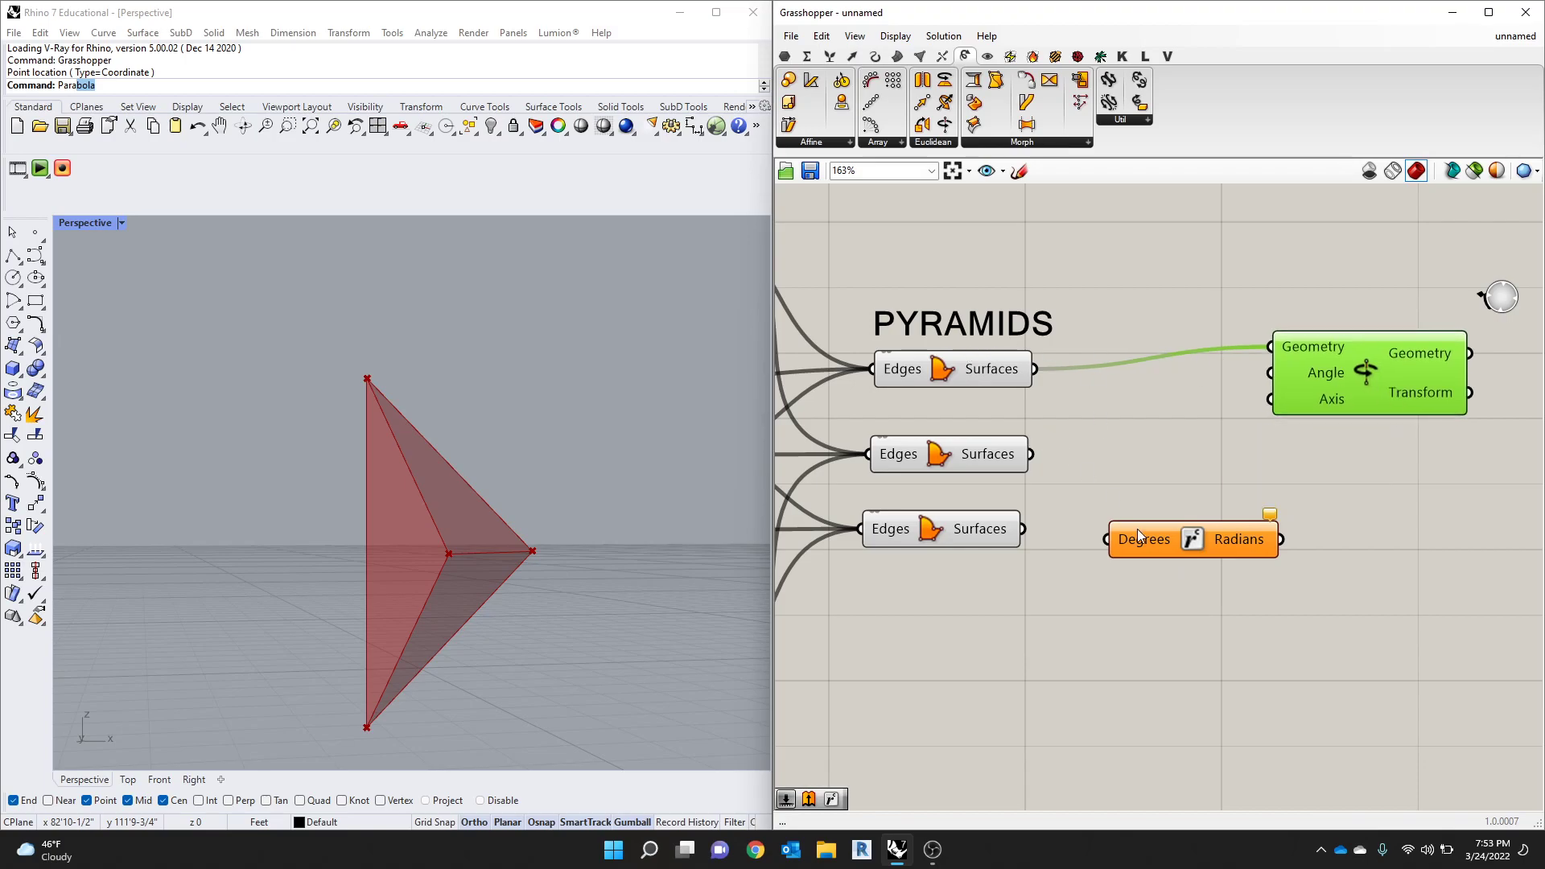
pyautogui.doubleClick(1171, 471)
pyautogui.write('RADI')
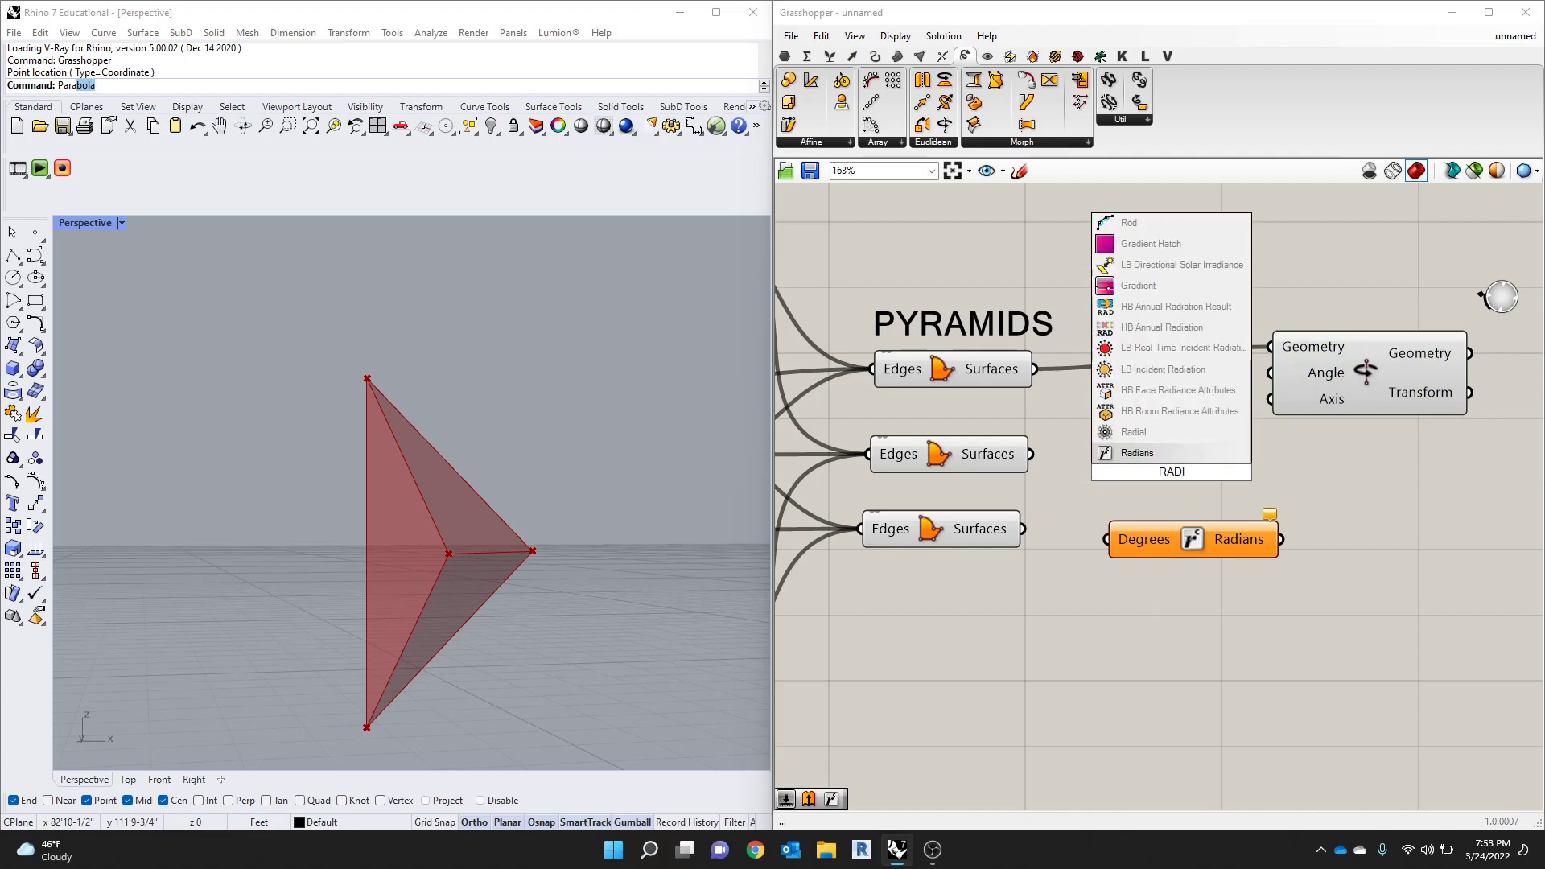
pyautogui.click(1155, 452)
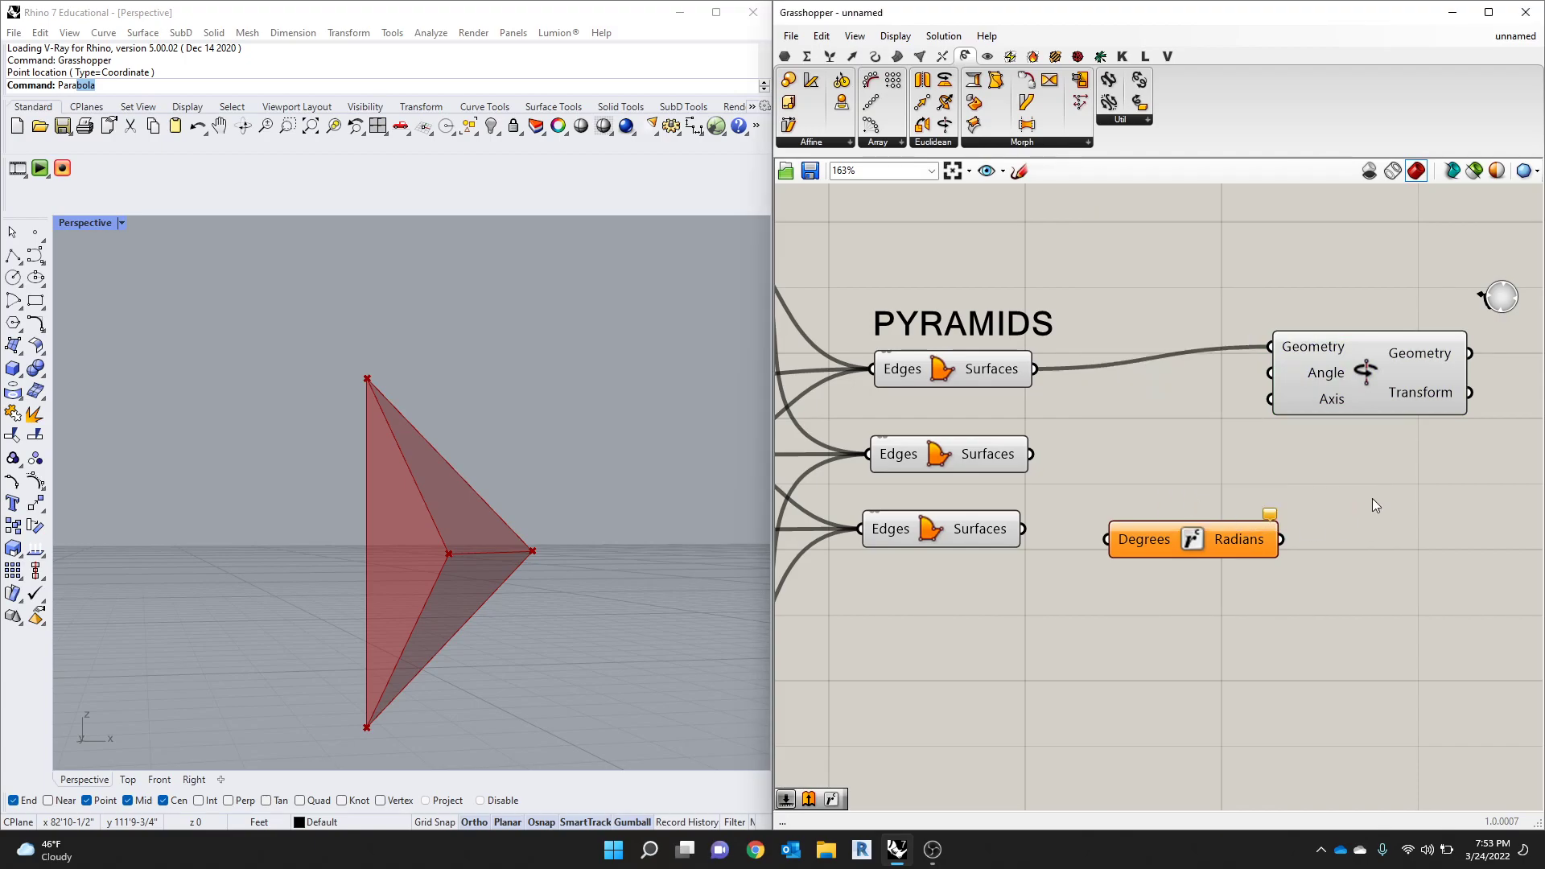
# Step: Move the Radians component lower and shift Rotate Axis slightly farther from it to make room for wiring
pyautogui.click(1222, 547)
pyautogui.moveTo(1221, 547); pyautogui.dragTo(1267, 598)
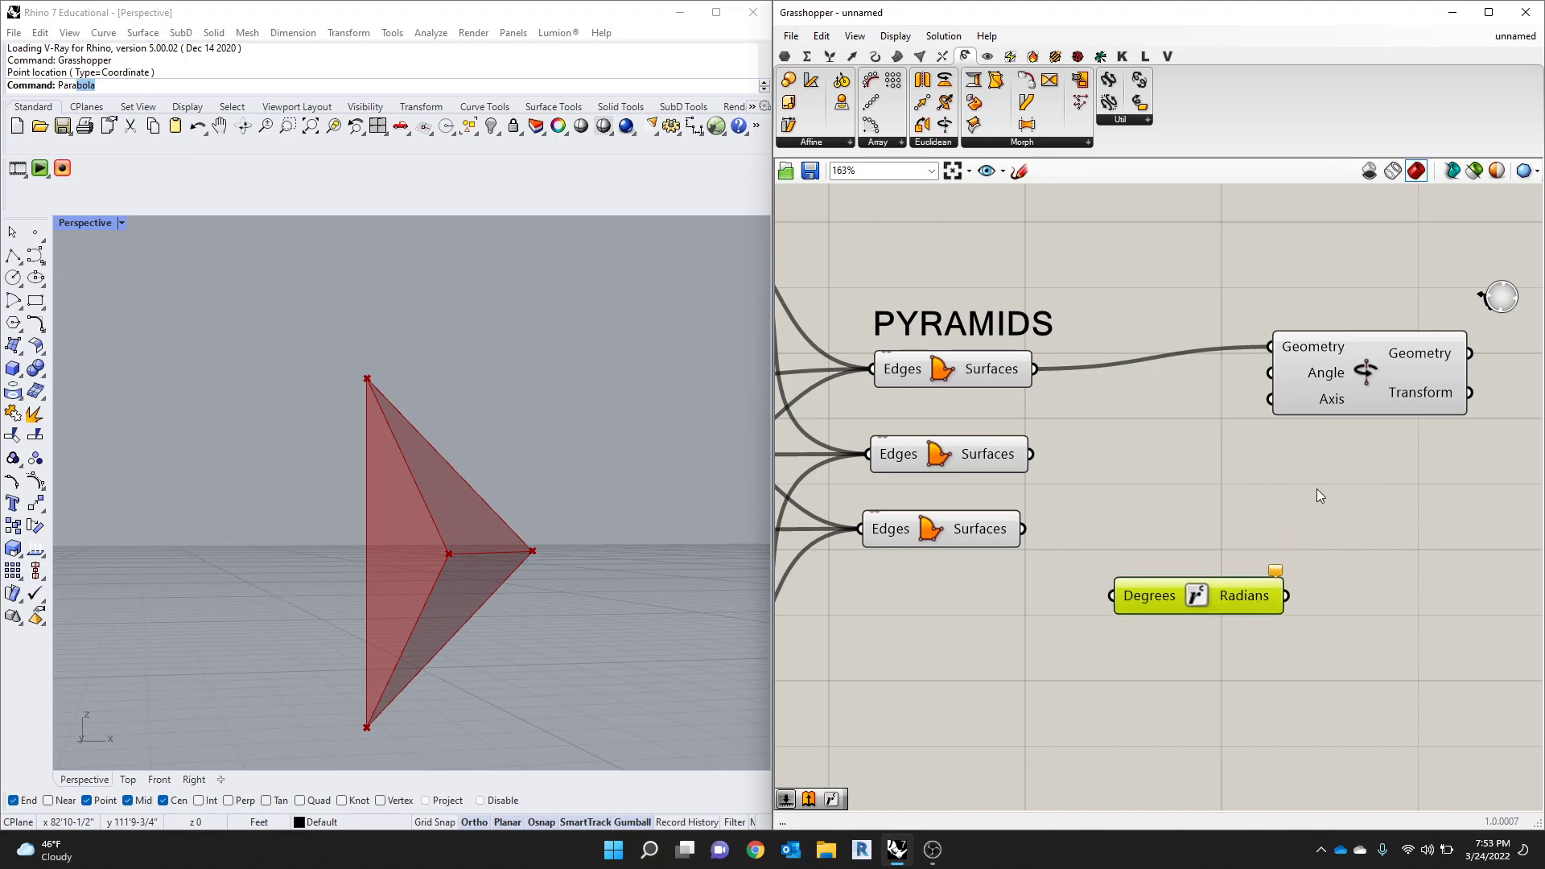
pyautogui.moveTo(1360, 400); pyautogui.dragTo(1380, 402)
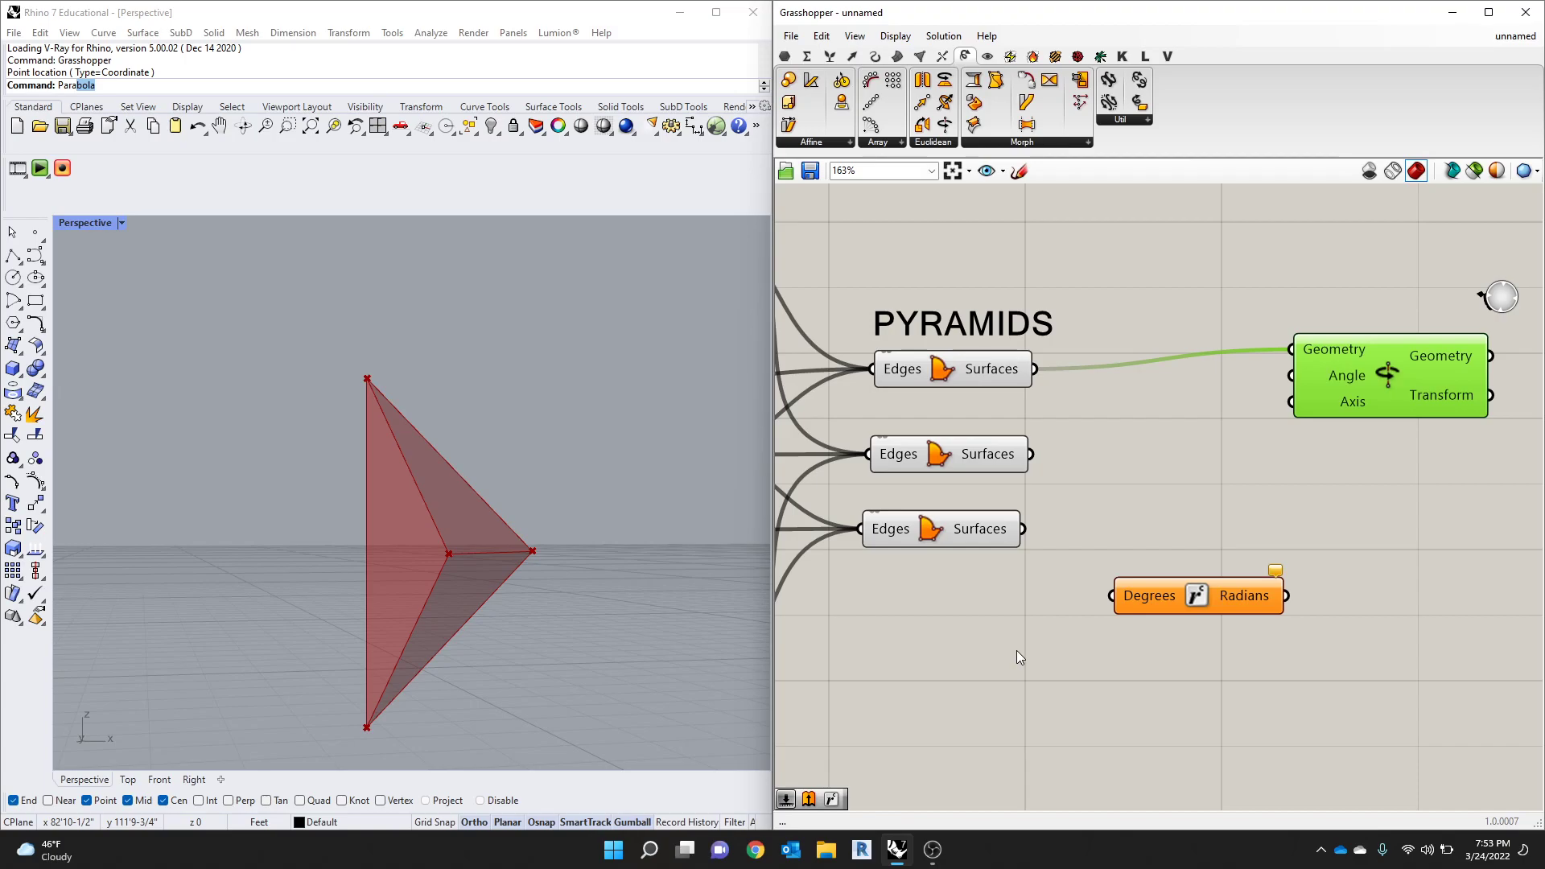
# Step: Add a number slider ranging from 0 to 360 below the Boundary Surfaces components, near the Radians component
pyautogui.click(980, 676)
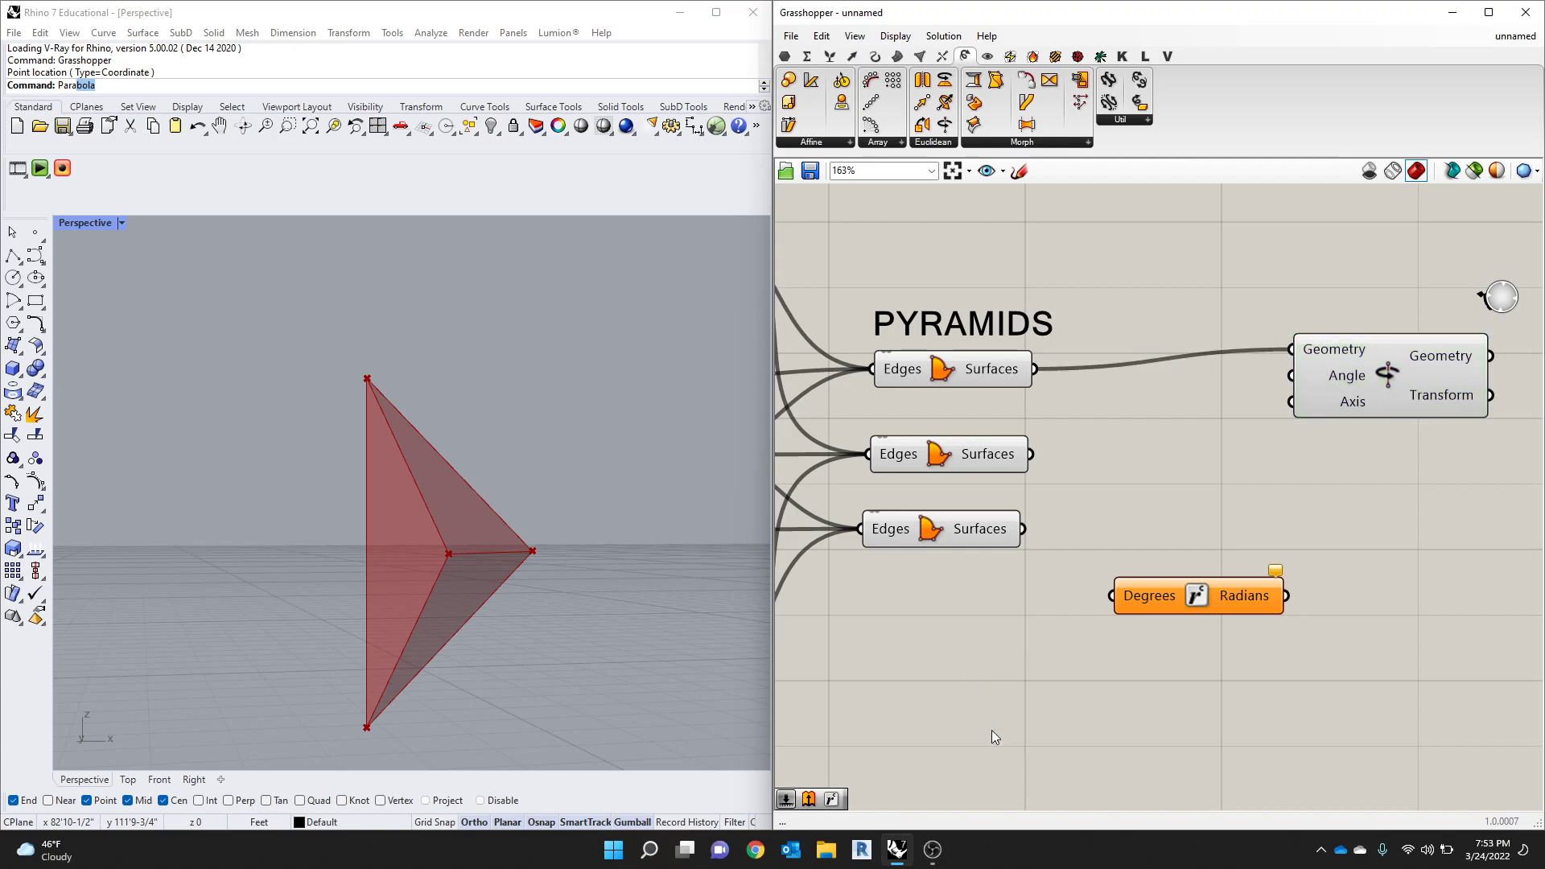
pyautogui.doubleClick(968, 688)
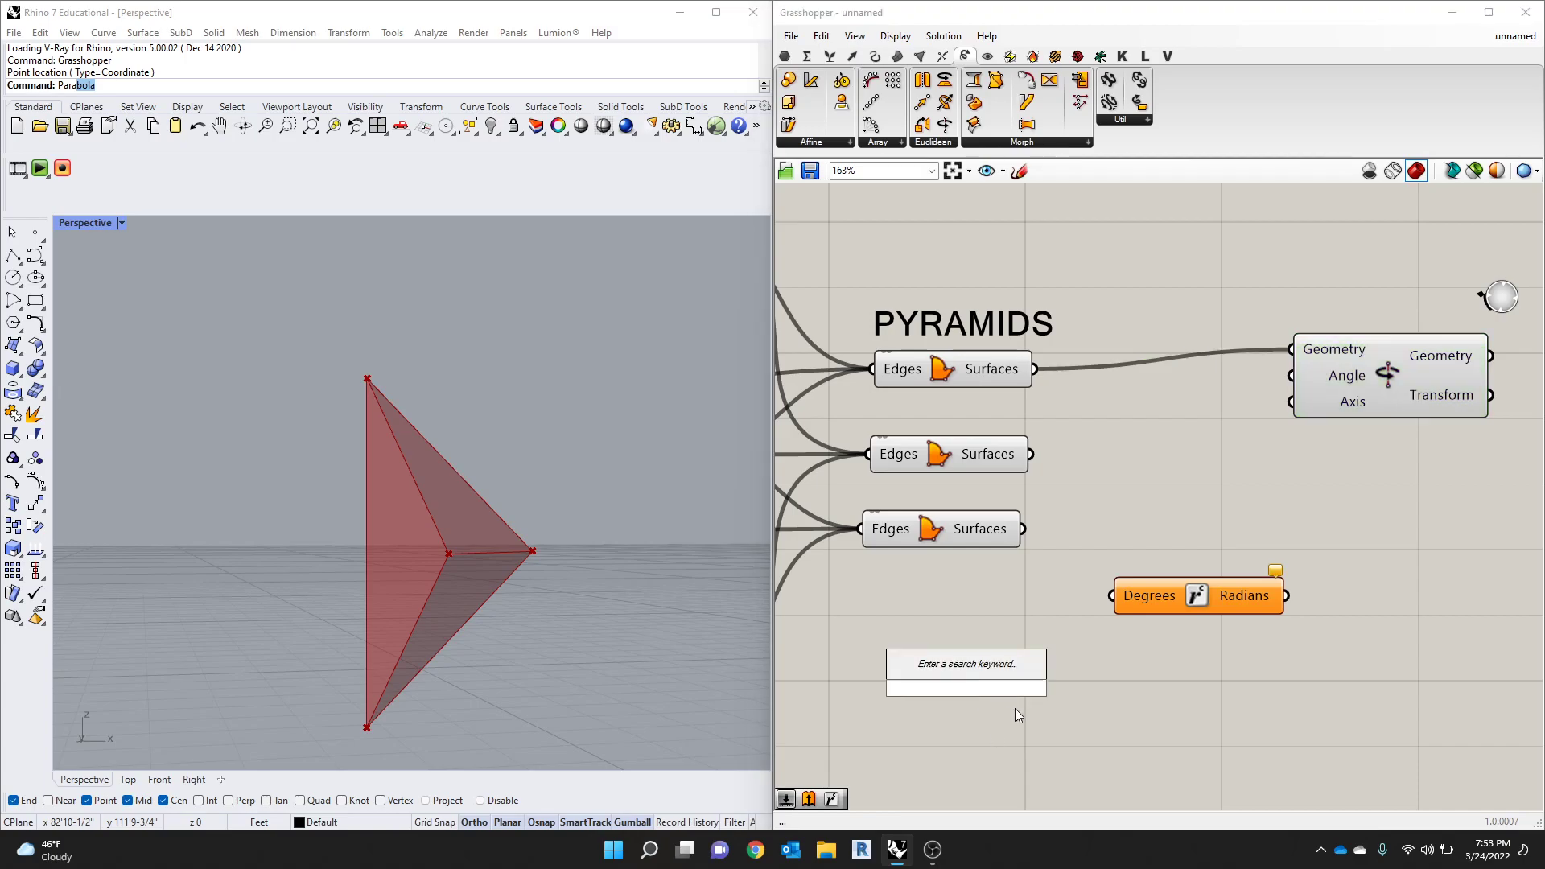
pyautogui.write('0..')
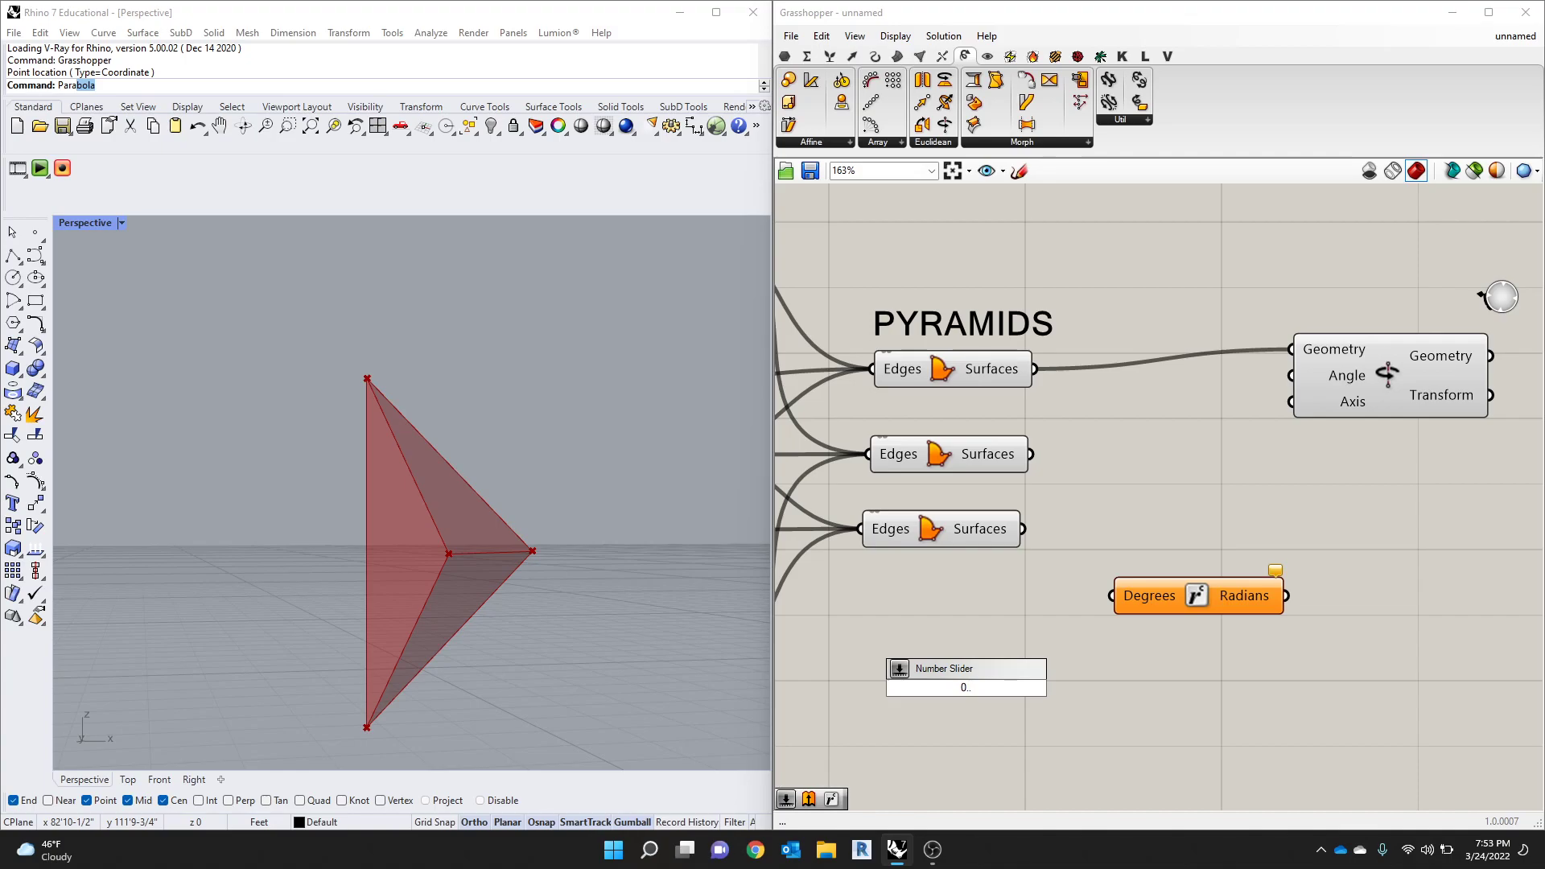
pyautogui.write('360')
pyautogui.press('Return')
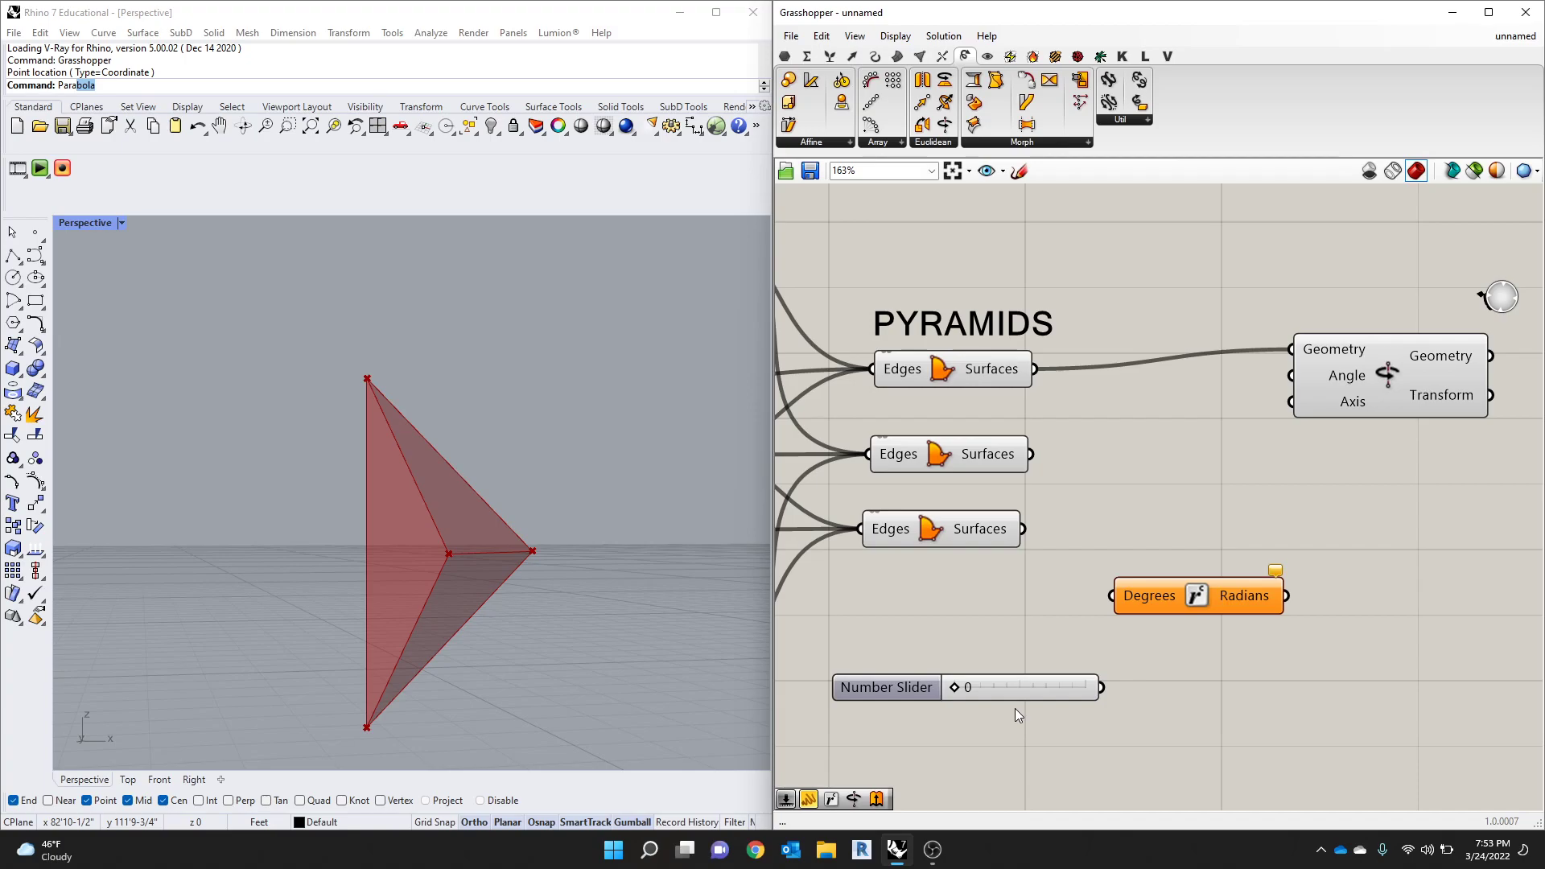
# Step: Set the maximum of the new number slider to 90
pyautogui.doubleClick(917, 687)
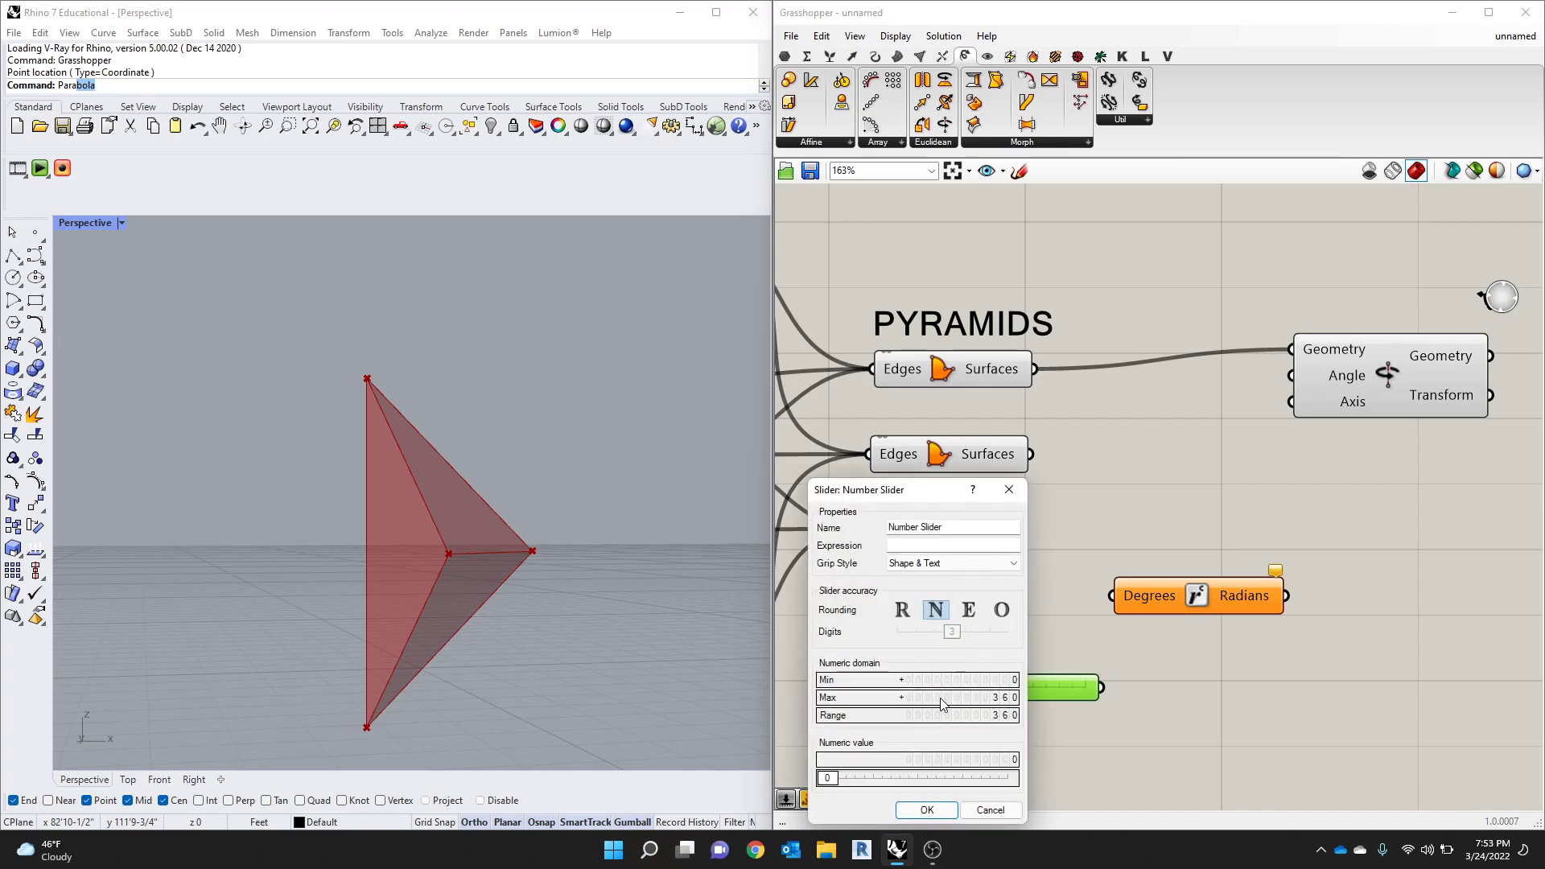
pyautogui.doubleClick(956, 697)
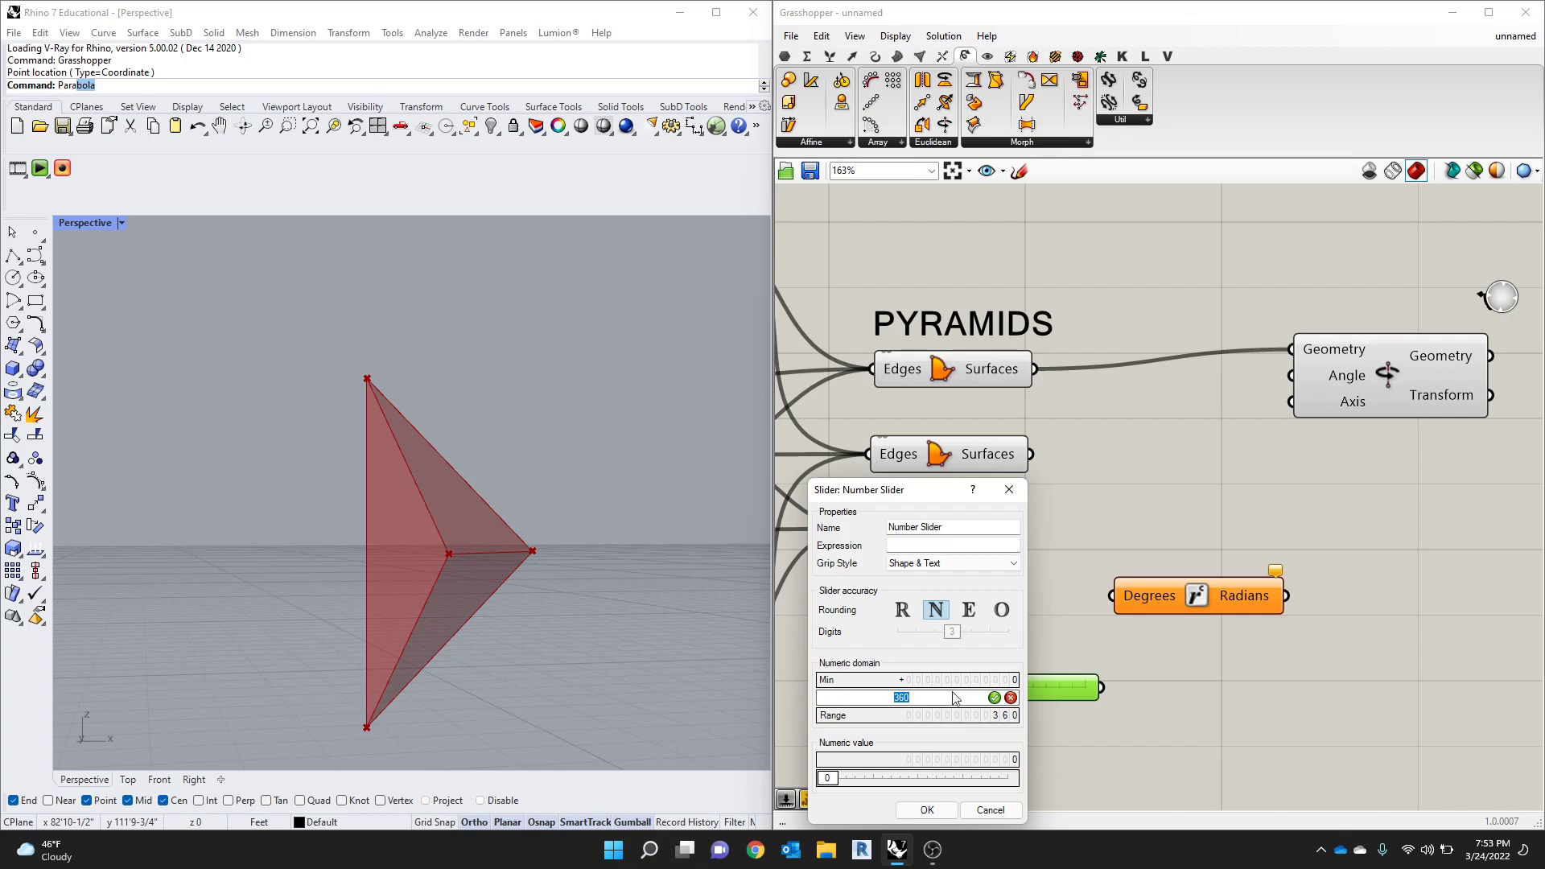
pyautogui.write('90')
pyautogui.click(927, 810)
# Step: Connect the number slider to the Degrees input and feed the Radians output into the Angle input of Rotate Axis
pyautogui.scroll(1, 1016, 687)
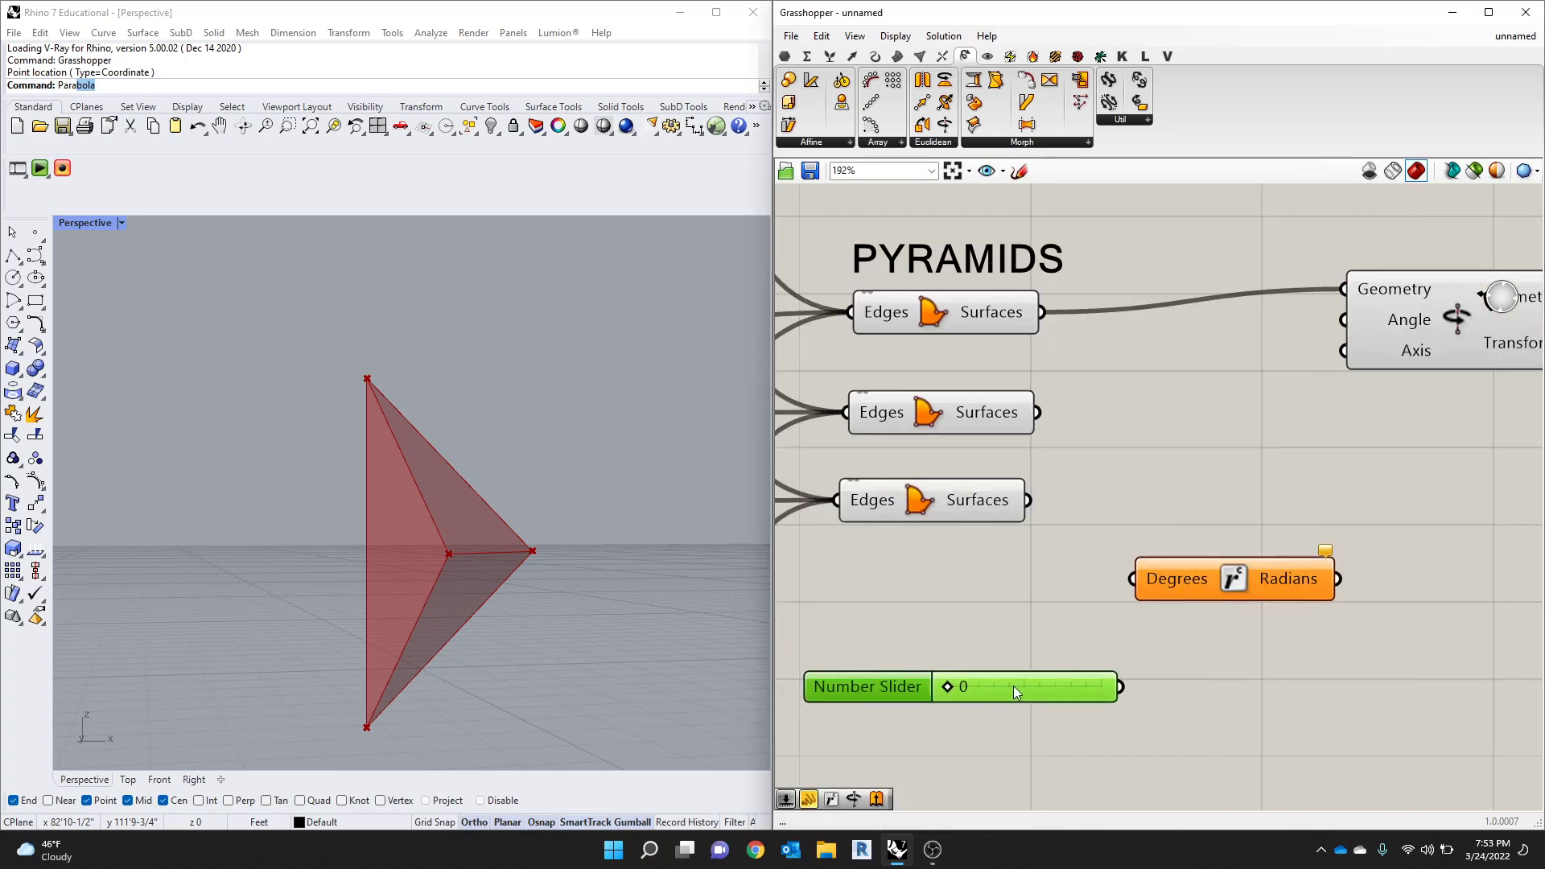
pyautogui.moveTo(929, 691); pyautogui.dragTo(905, 680)
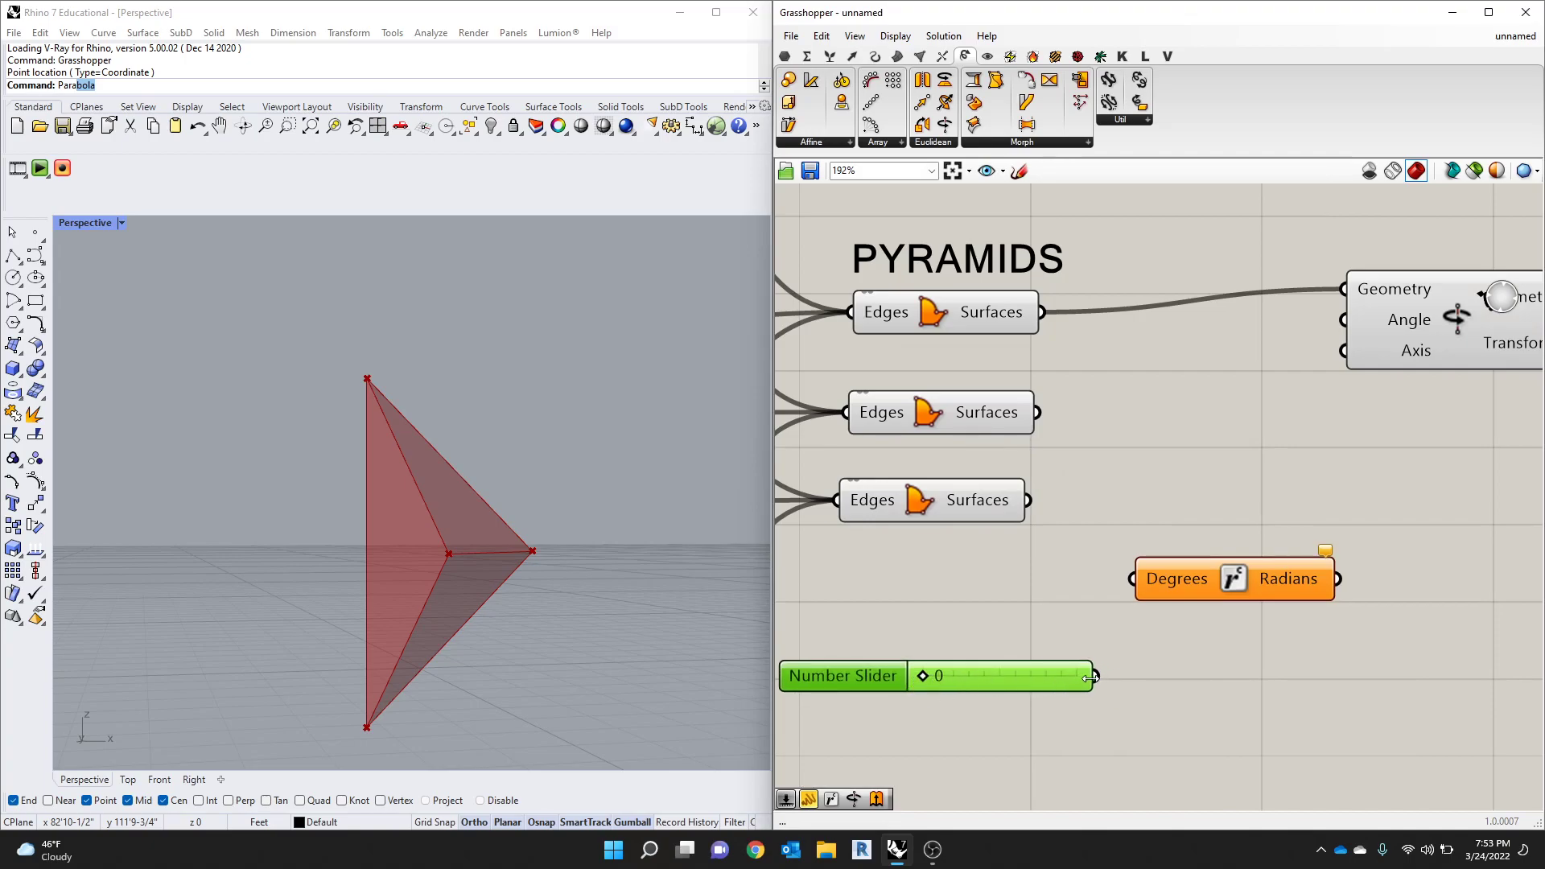
pyautogui.moveTo(1089, 678); pyautogui.dragTo(1191, 591)
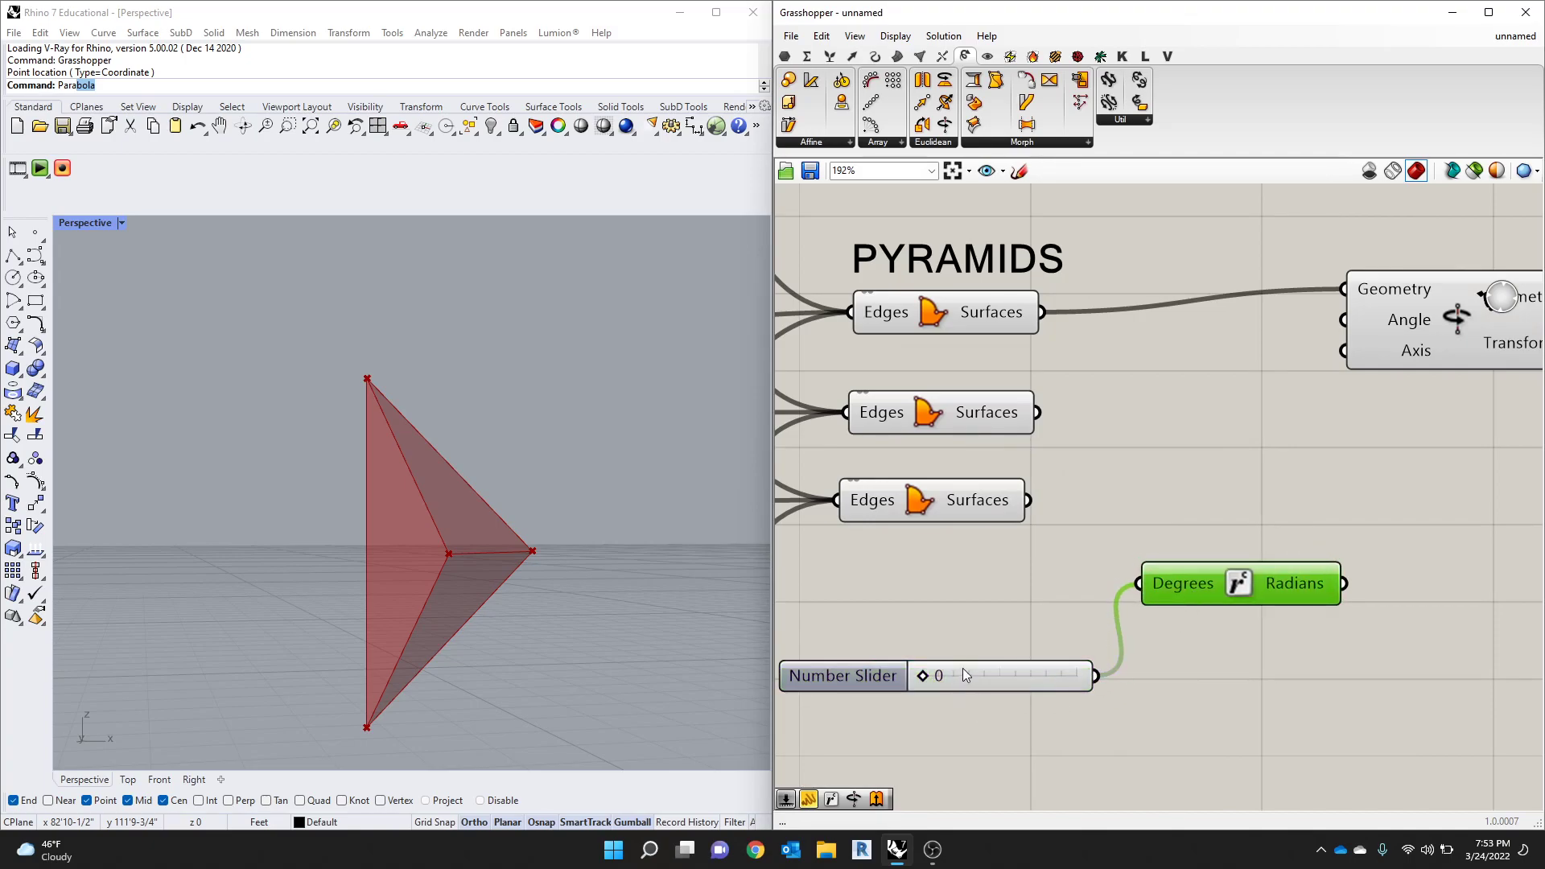
pyautogui.moveTo(1342, 585); pyautogui.dragTo(1344, 320)
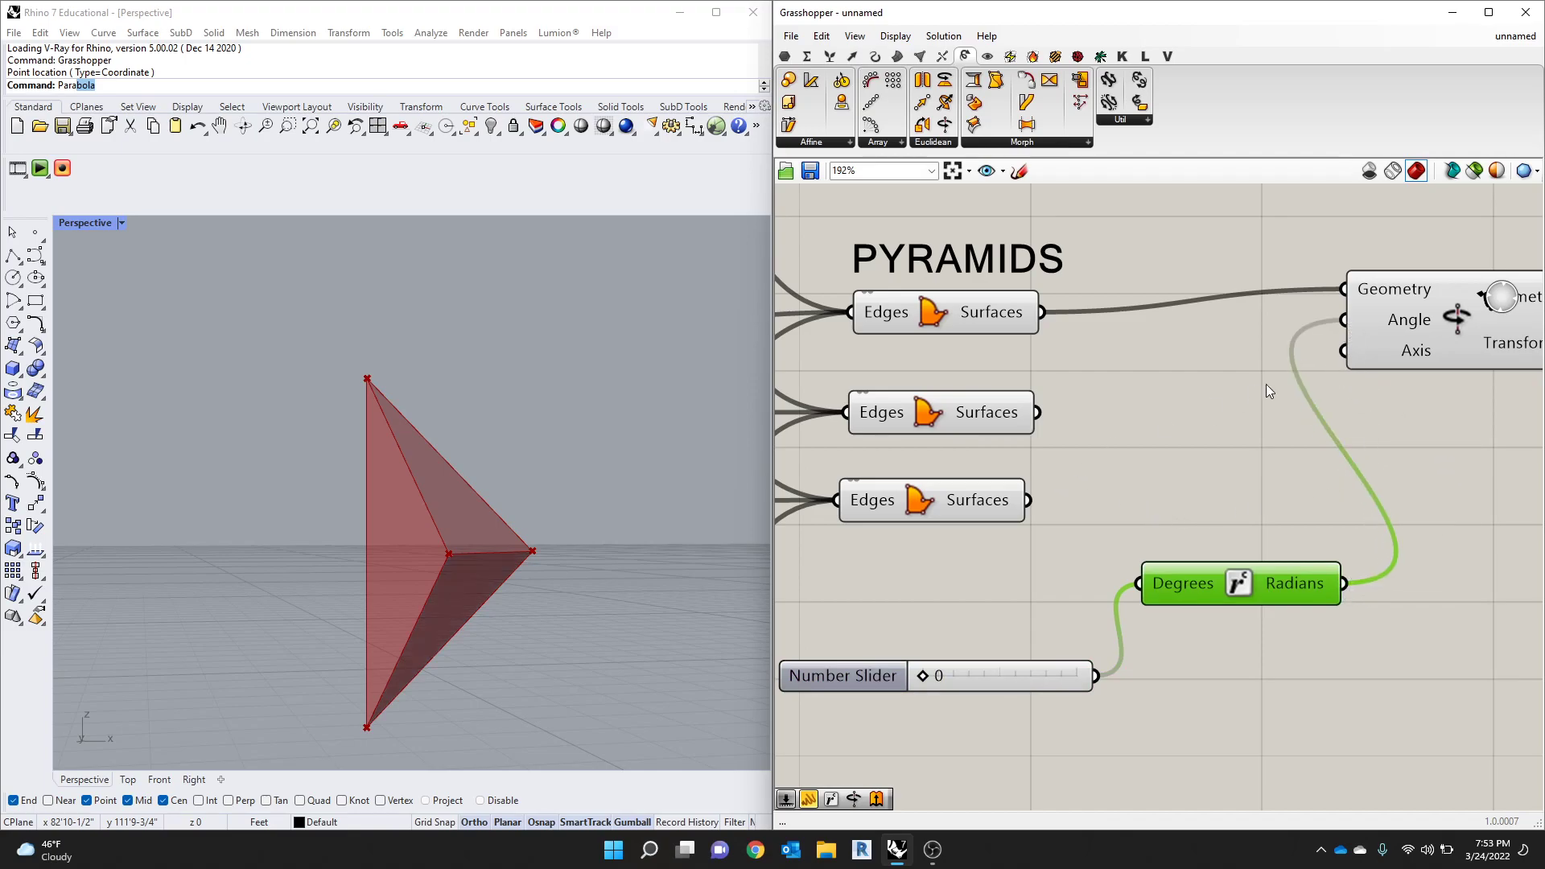
# Step: Identify the base edge shared with the face to rotate and connect the middle curve parameter after List Item to Rotate Axis's Axis input
pyautogui.scroll(-3, 1331, 425)
pyautogui.click(1453, 407)
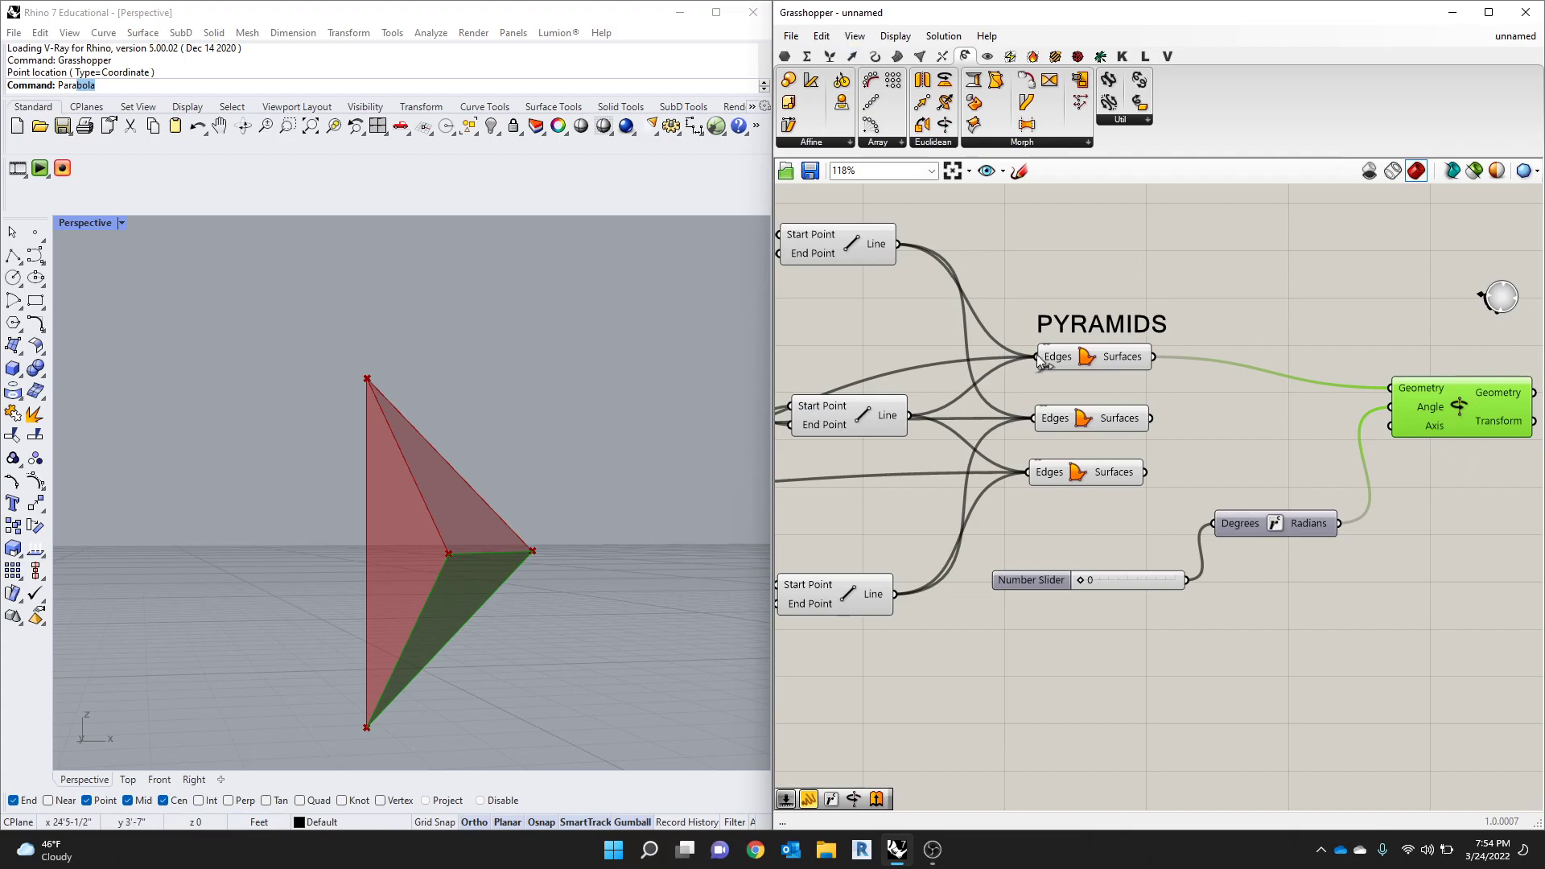
pyautogui.scroll(-5, 899, 417)
pyautogui.scroll(3, 925, 362)
pyautogui.click(933, 358)
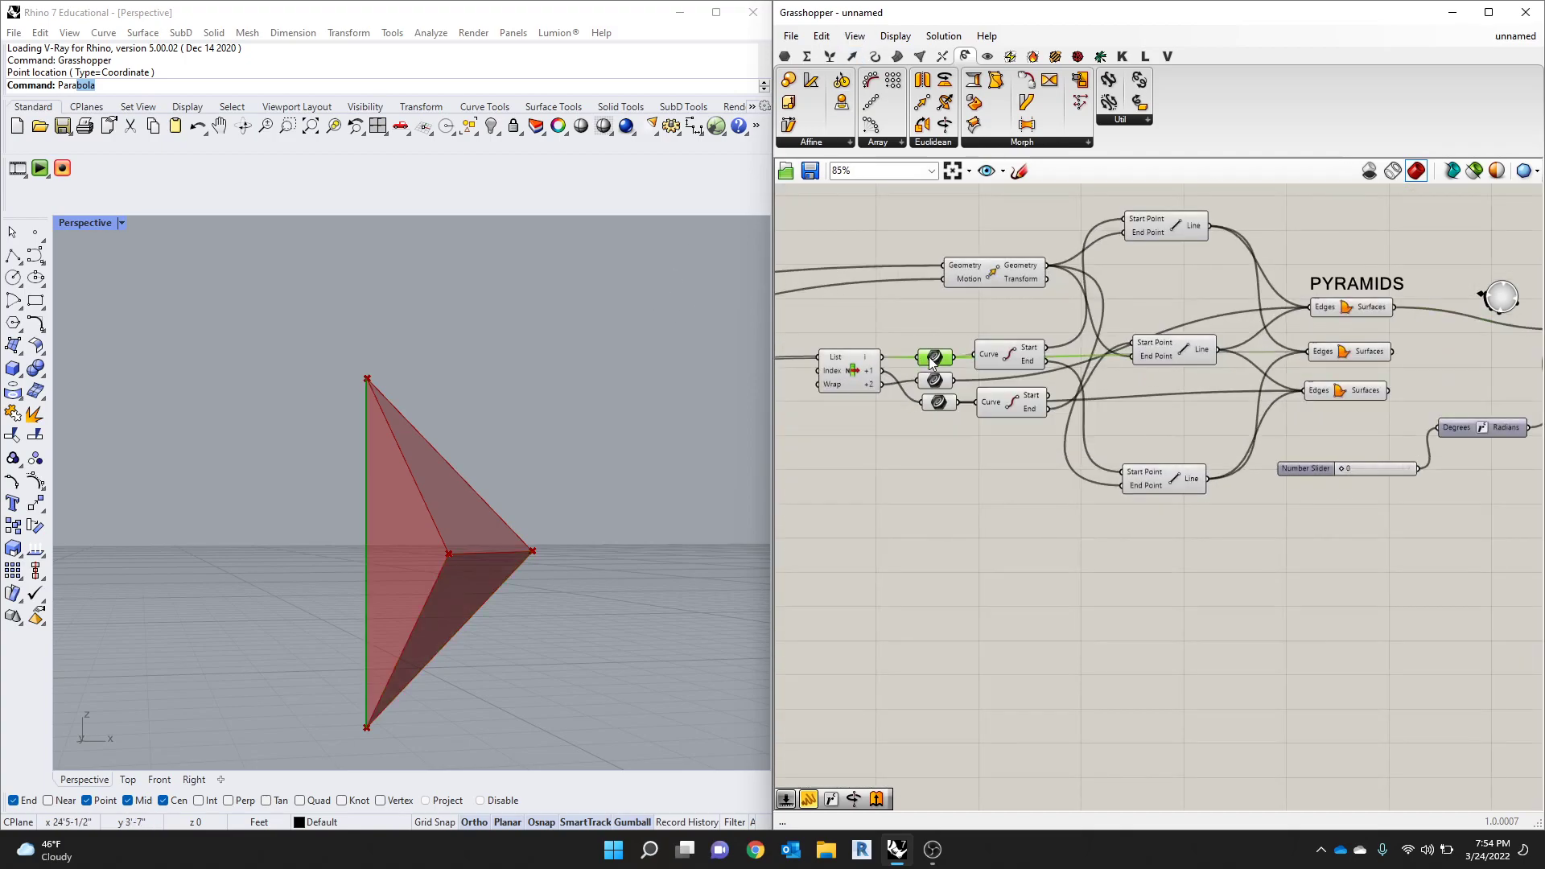
pyautogui.click(934, 380)
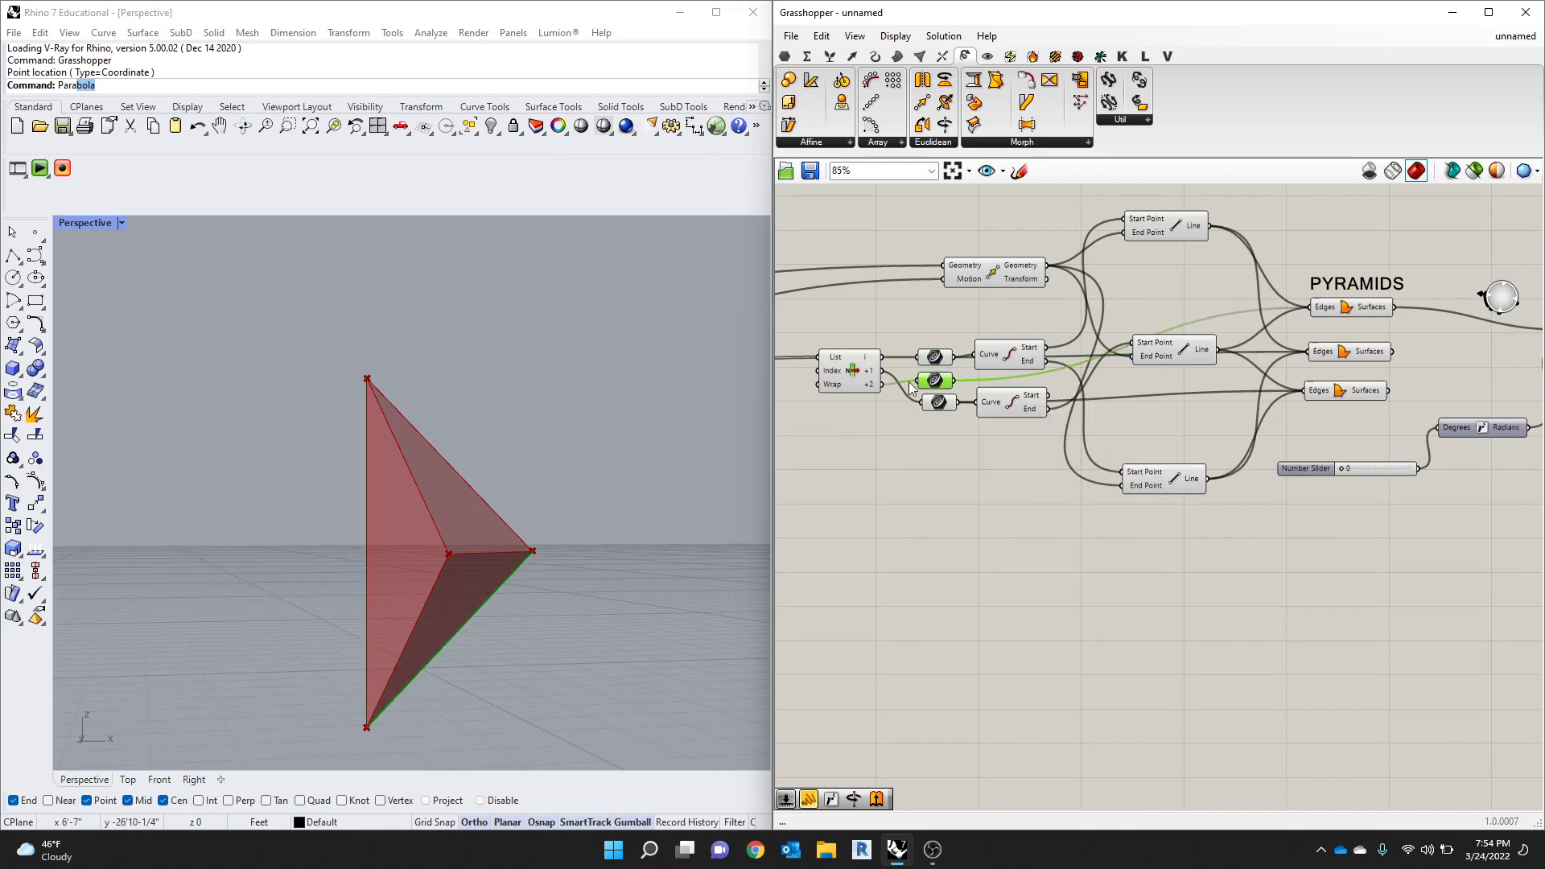
pyautogui.scroll(-2, 945, 389)
pyautogui.scroll(1, 946, 389)
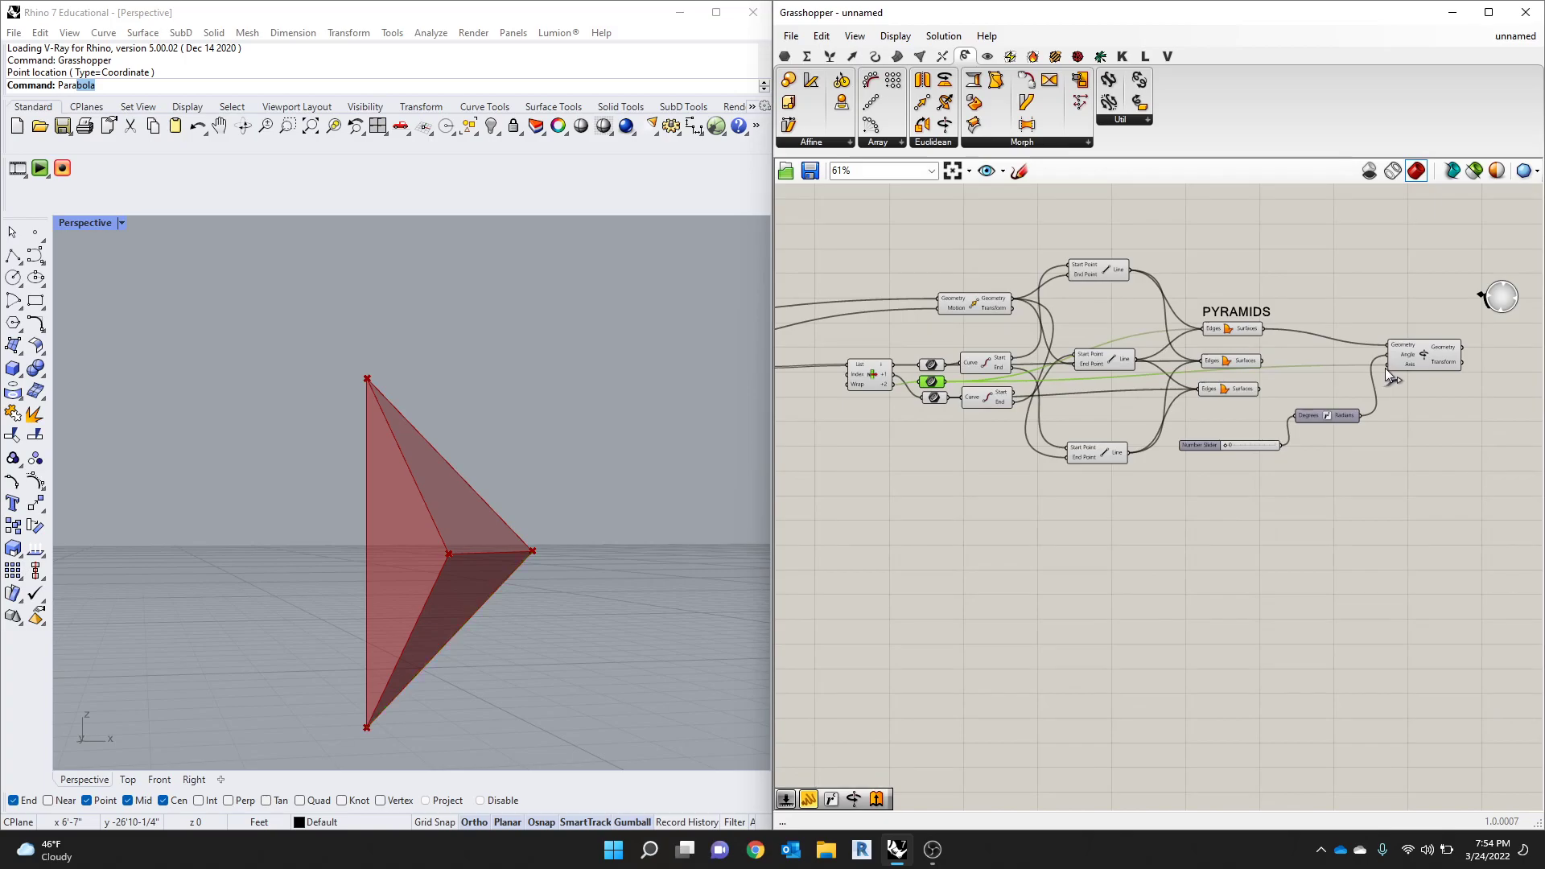
pyautogui.scroll(5, 1340, 423)
# Step: Test the face rotation by setting the degree slider to 24
pyautogui.moveTo(1151, 451)
pyautogui.mouseDown()
pyautogui.moveTo(1201, 454)
pyautogui.moveTo(1182, 459)
pyautogui.mouseUp()
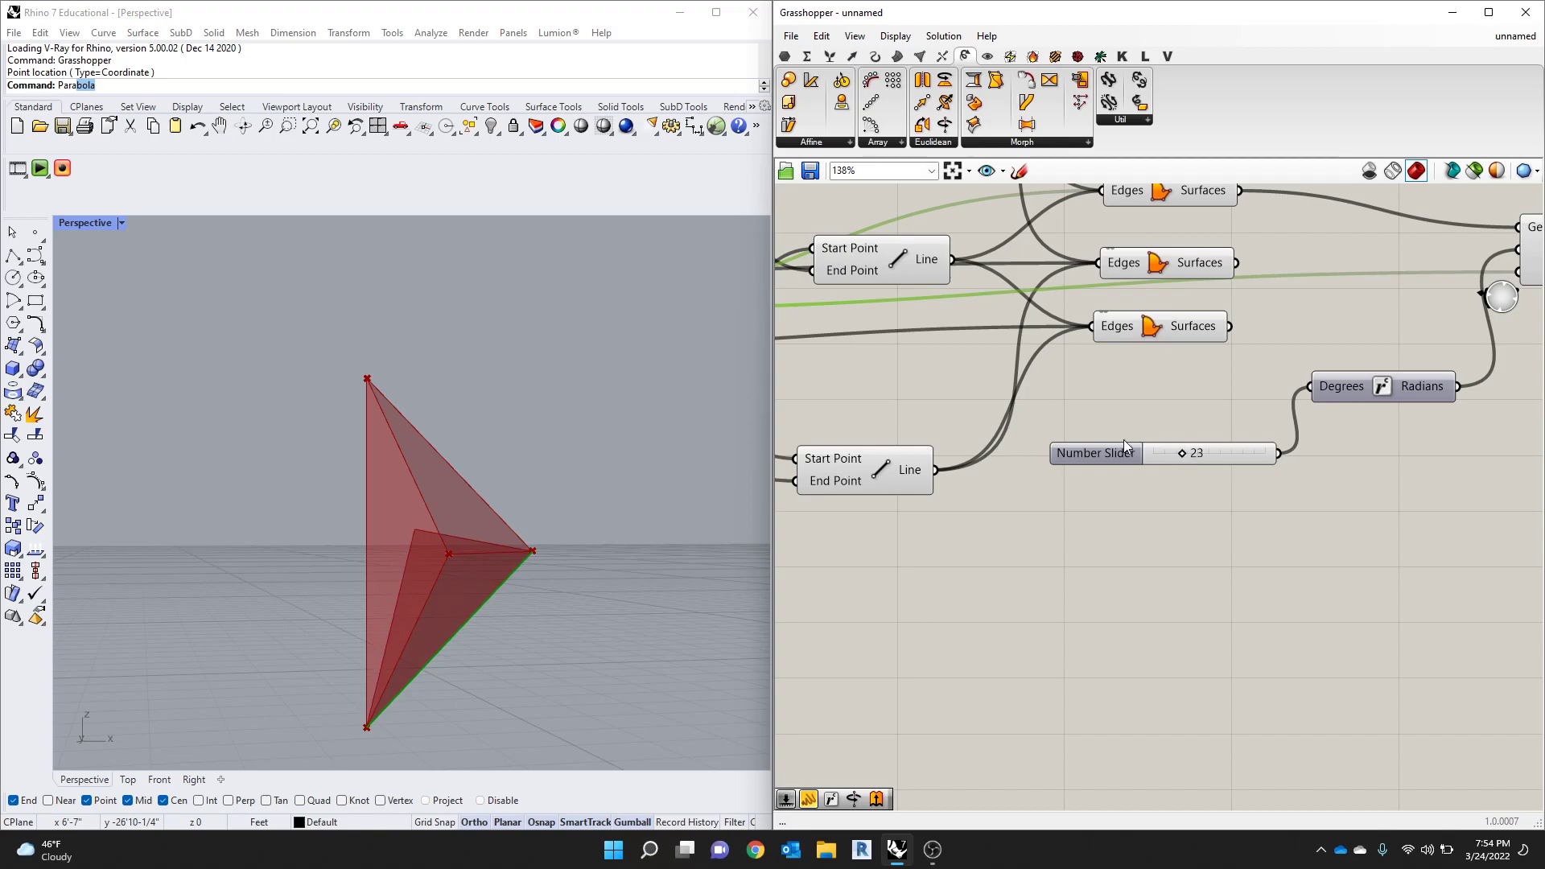
pyautogui.scroll(2, 1287, 476)
pyautogui.moveTo(1108, 442); pyautogui.dragTo(1112, 443)
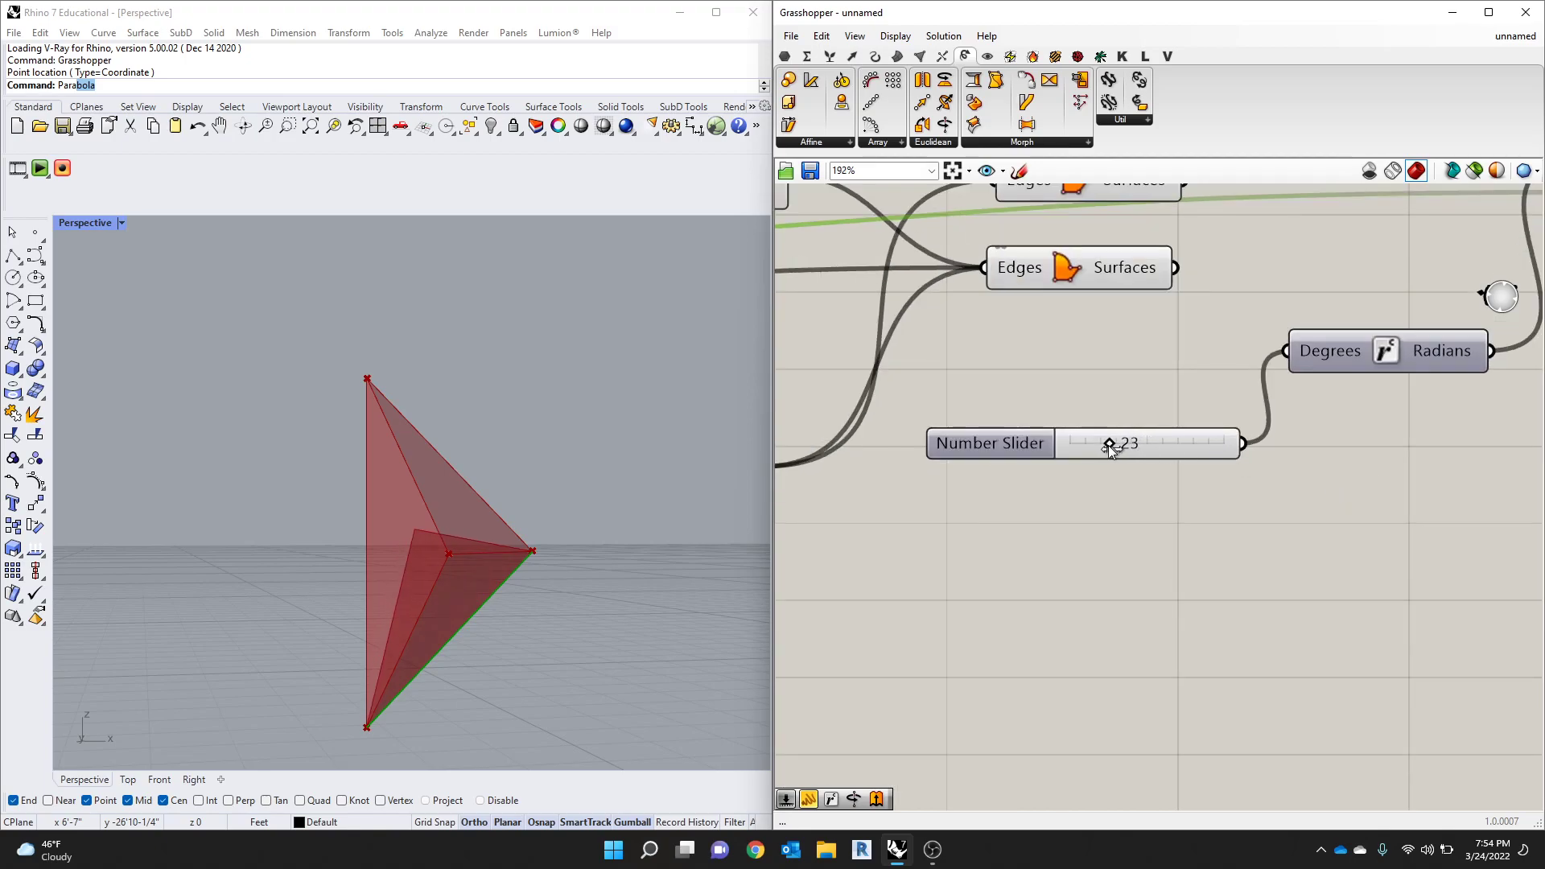
pyautogui.scroll(-4, 1049, 492)
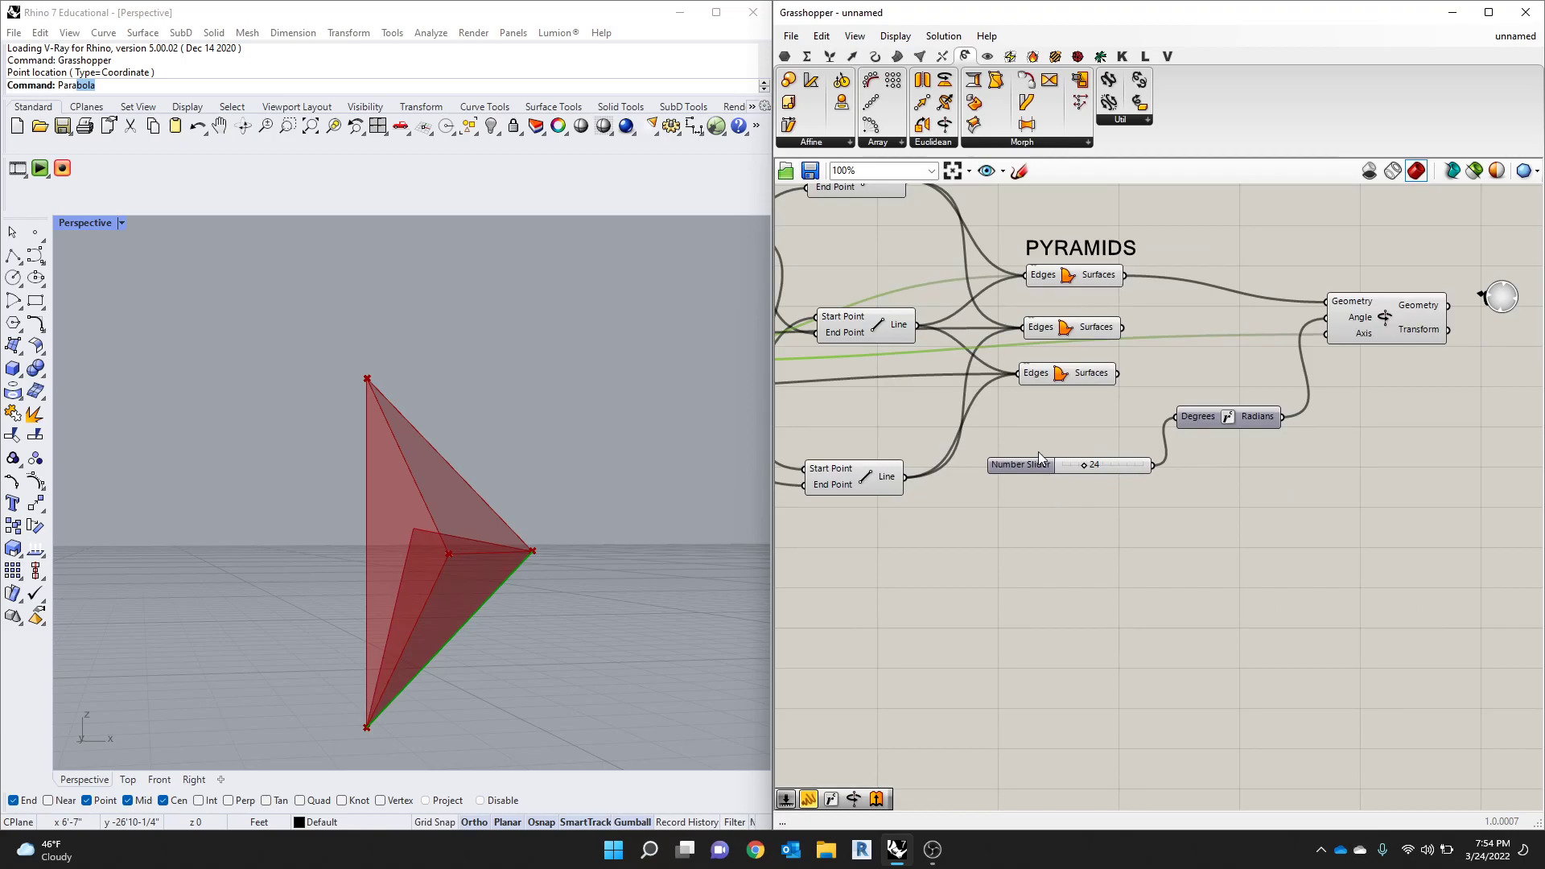
# Step: Reverse the rotation direction by giving the Angle input of Rotate Axis the expression x*-1
pyautogui.scroll(6, 1370, 349)
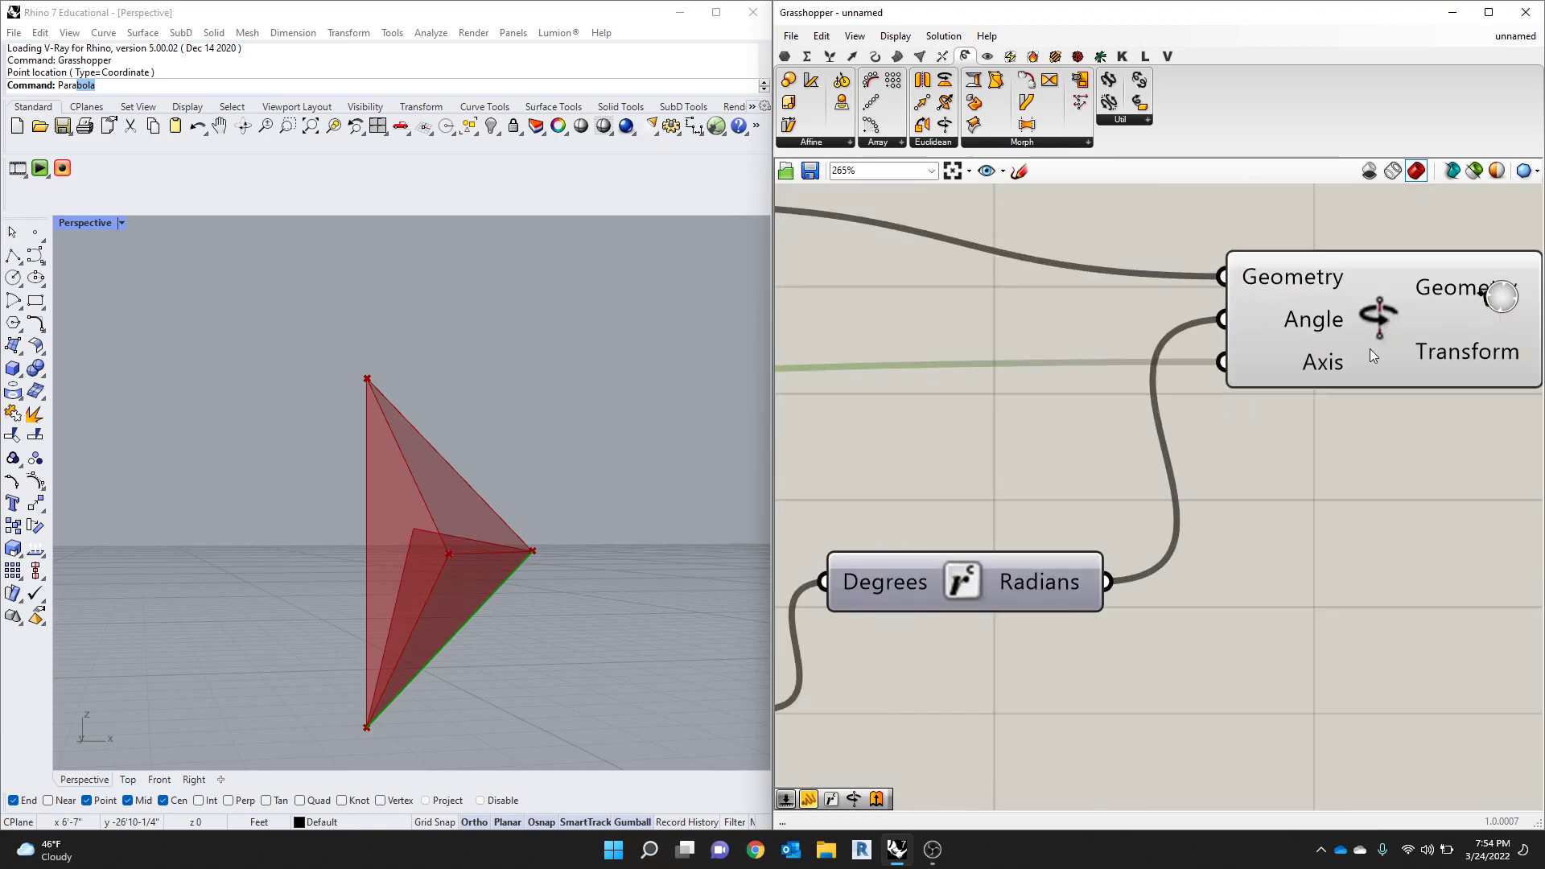
pyautogui.rightClick(1313, 327)
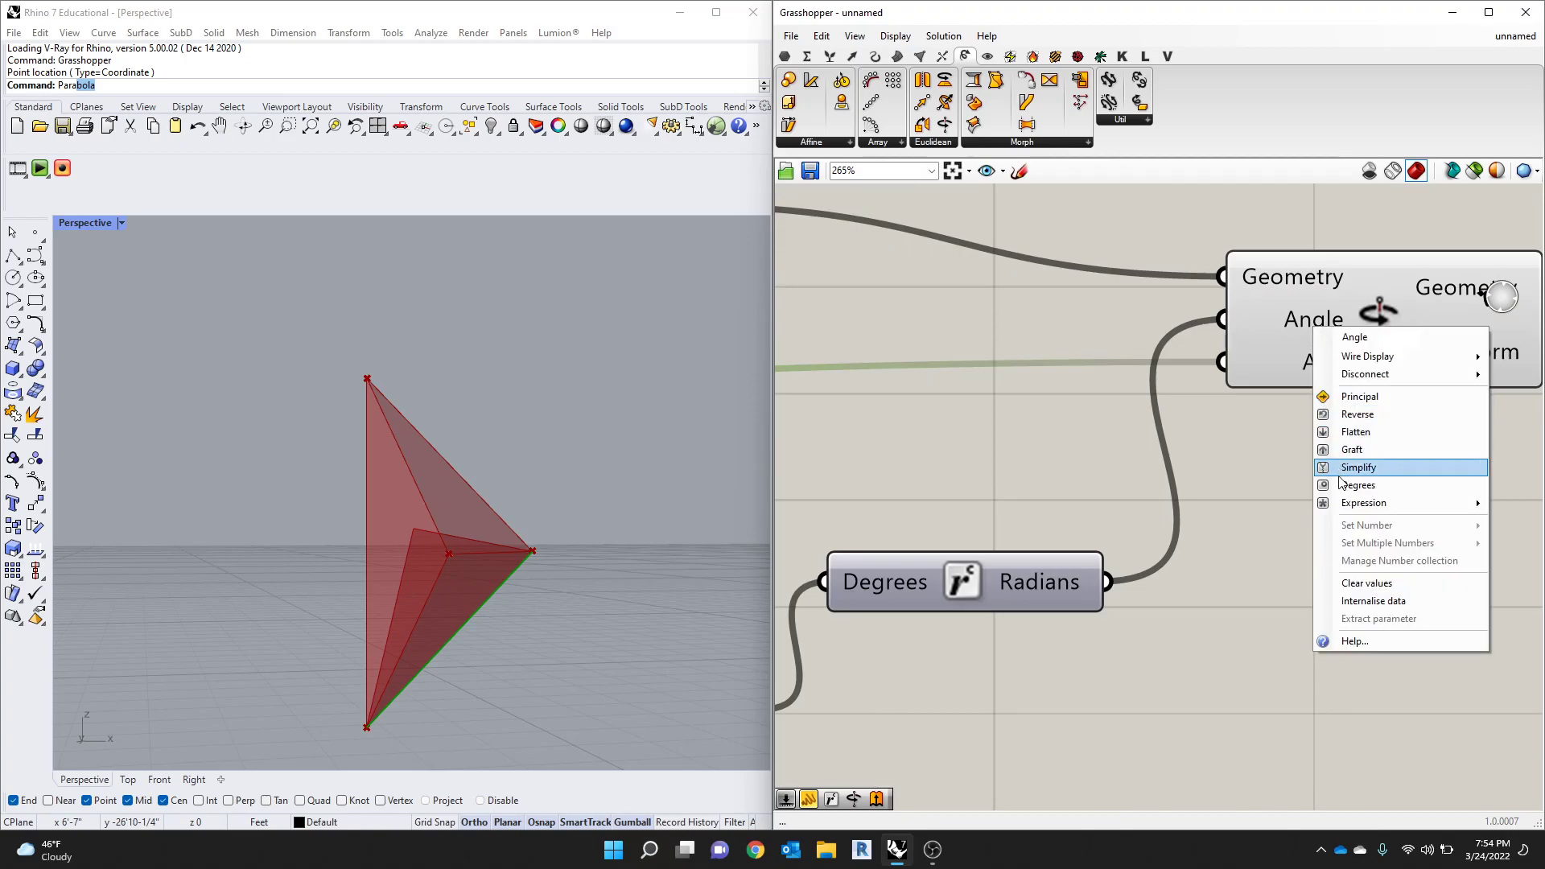
pyautogui.moveTo(1346, 508)
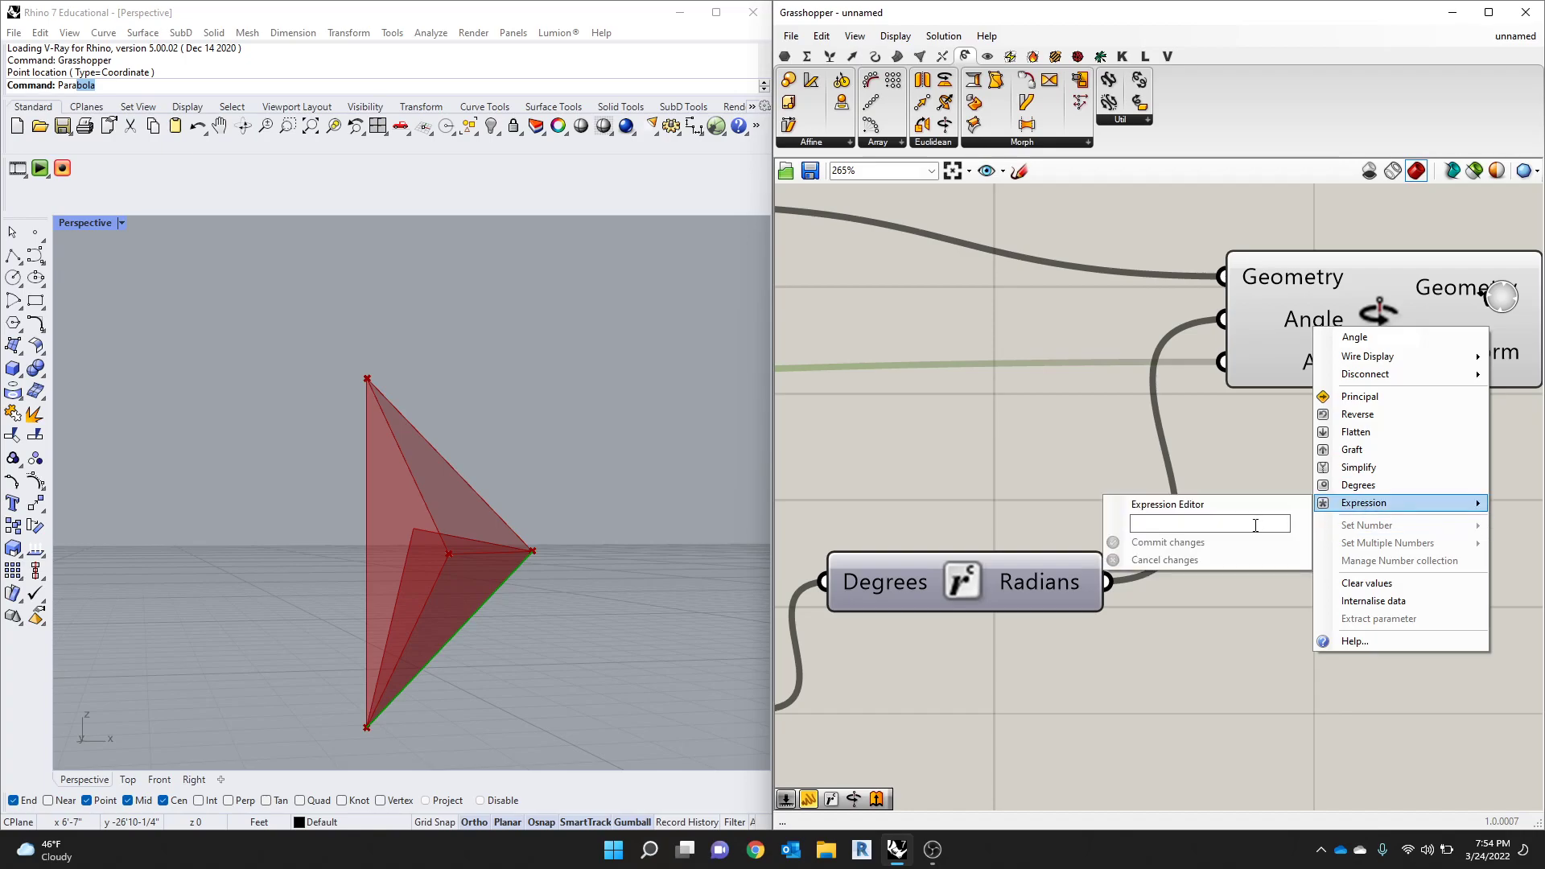
pyautogui.click(1255, 525)
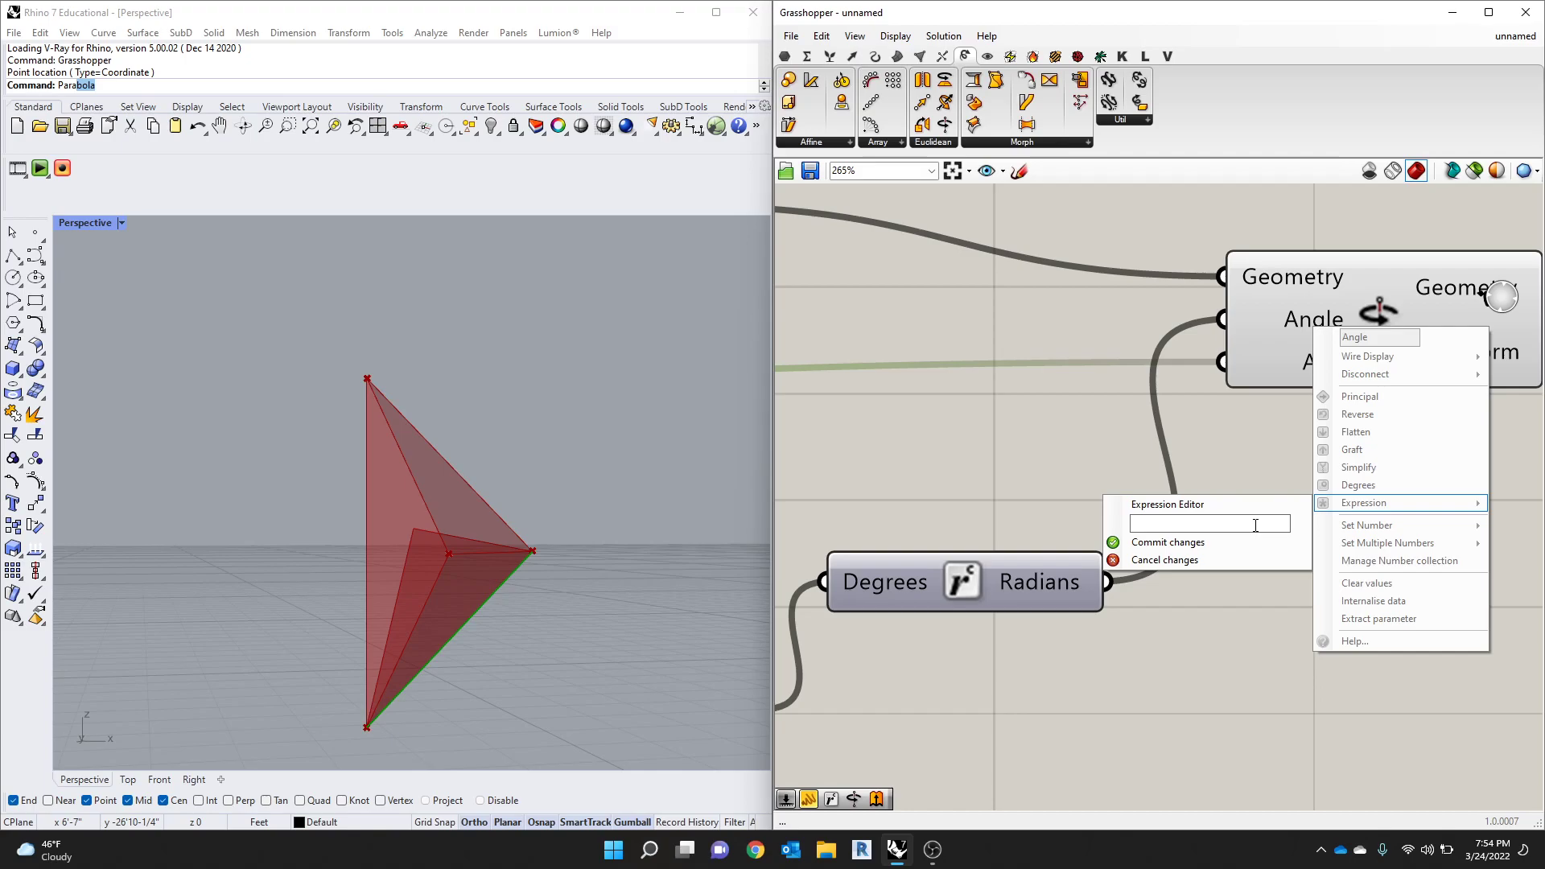
pyautogui.write('X')
pyautogui.press('BackSpace')
pyautogui.write('x*-1')
pyautogui.click(1167, 542)
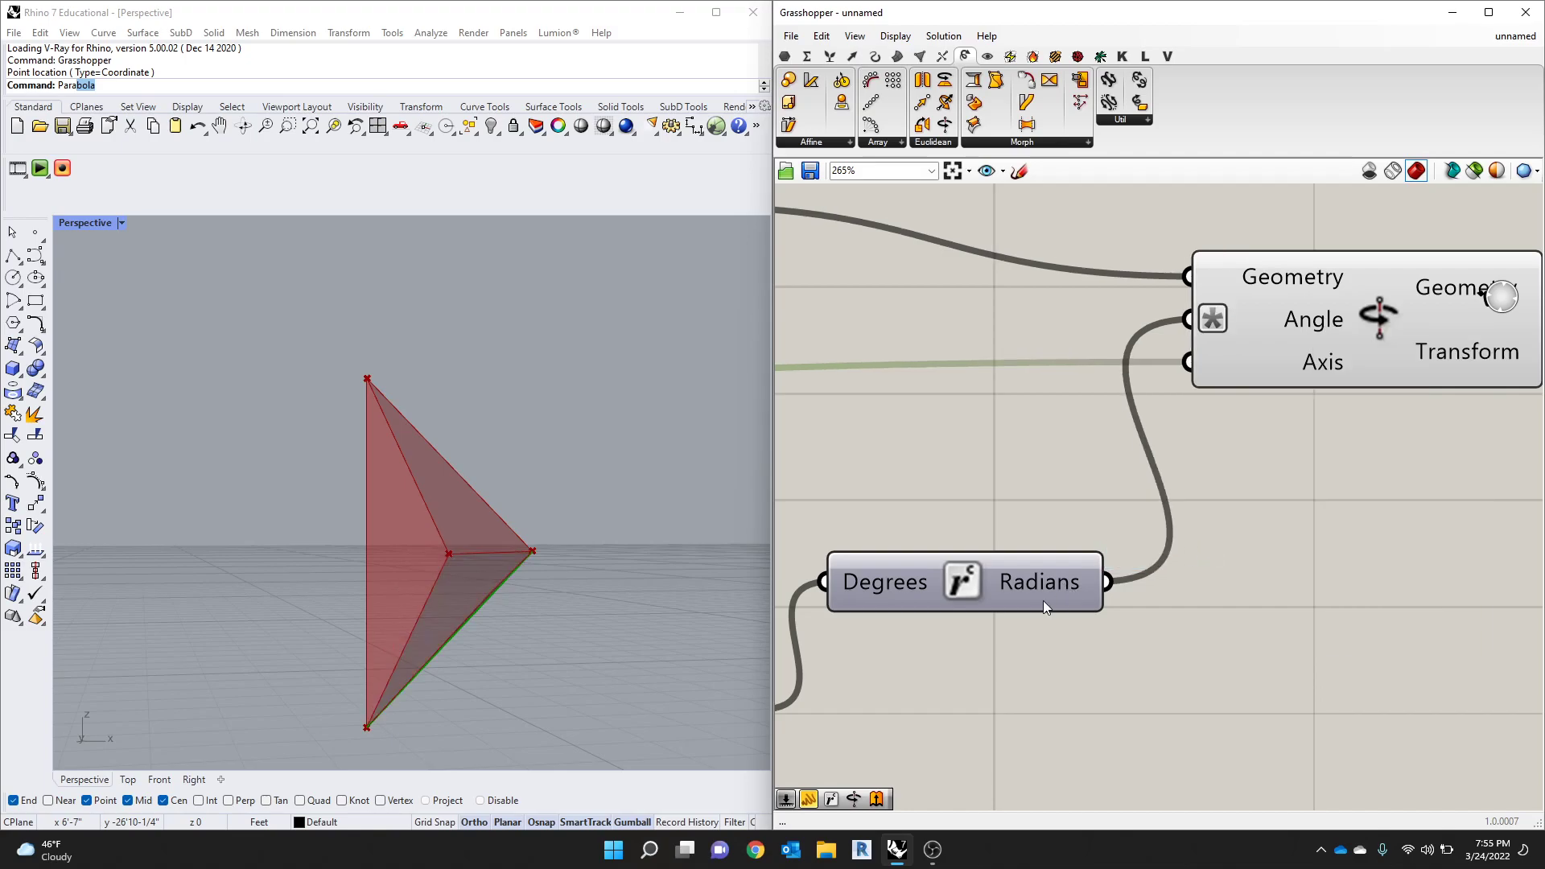
# Step: Test the reversed rotation by setting the degree slider to 13
pyautogui.scroll(-4, 1043, 600)
pyautogui.scroll(2, 938, 579)
pyautogui.scroll(2, 1291, 453)
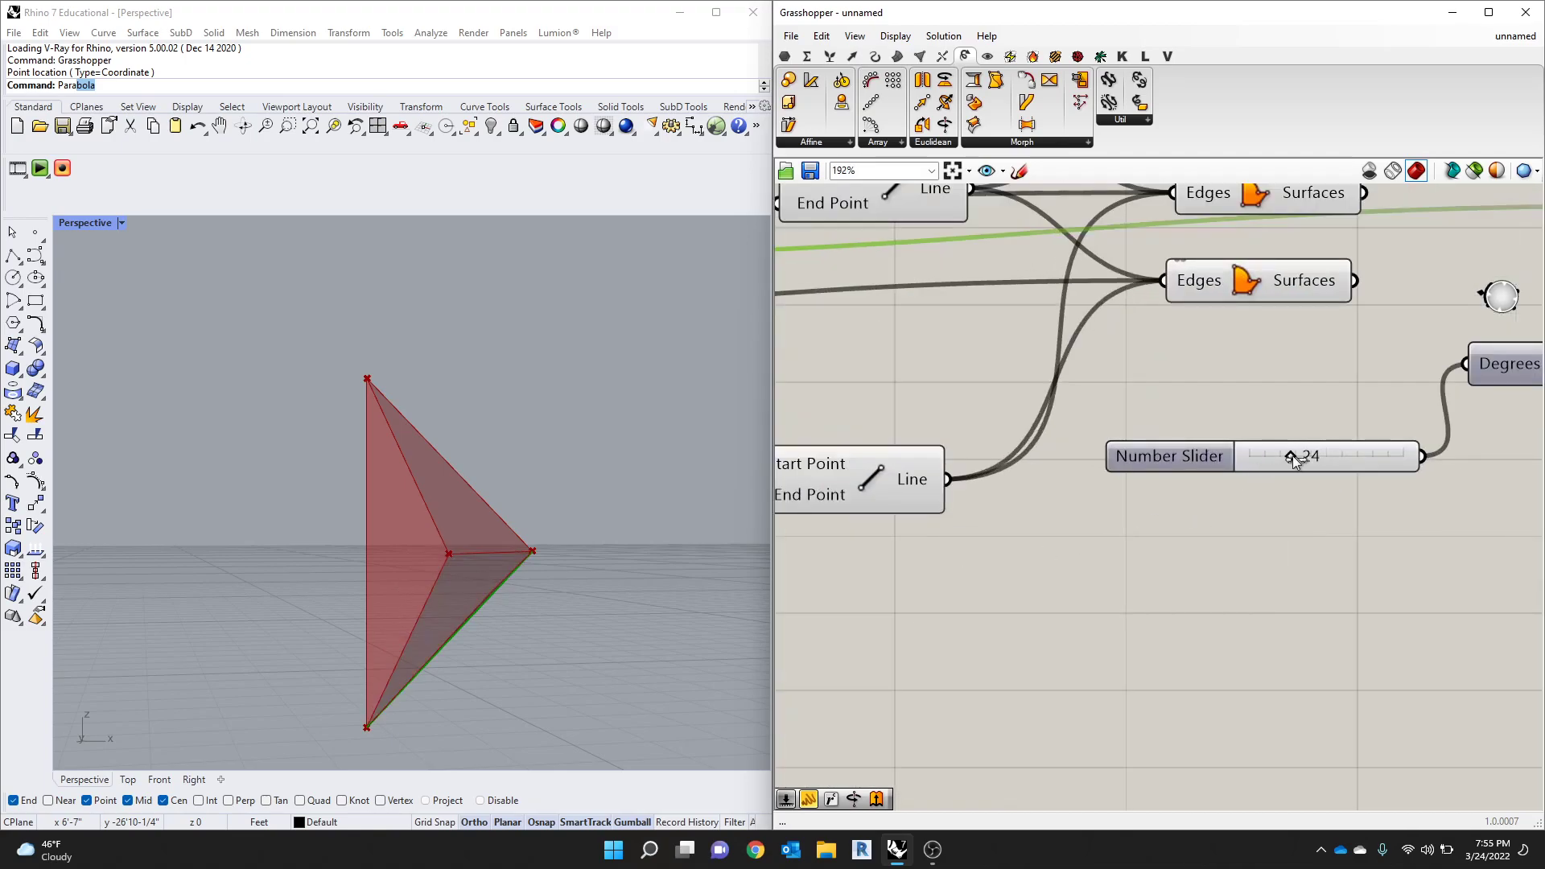
pyautogui.moveTo(1292, 455); pyautogui.dragTo(1270, 449)
# Step: Hide the preview of the uppermost Boundary Surfaces component and set the degree slider to 10
pyautogui.scroll(-5, 1208, 497)
pyautogui.scroll(3, 1247, 403)
pyautogui.click(1197, 365)
pyautogui.middleClick(1196, 363)
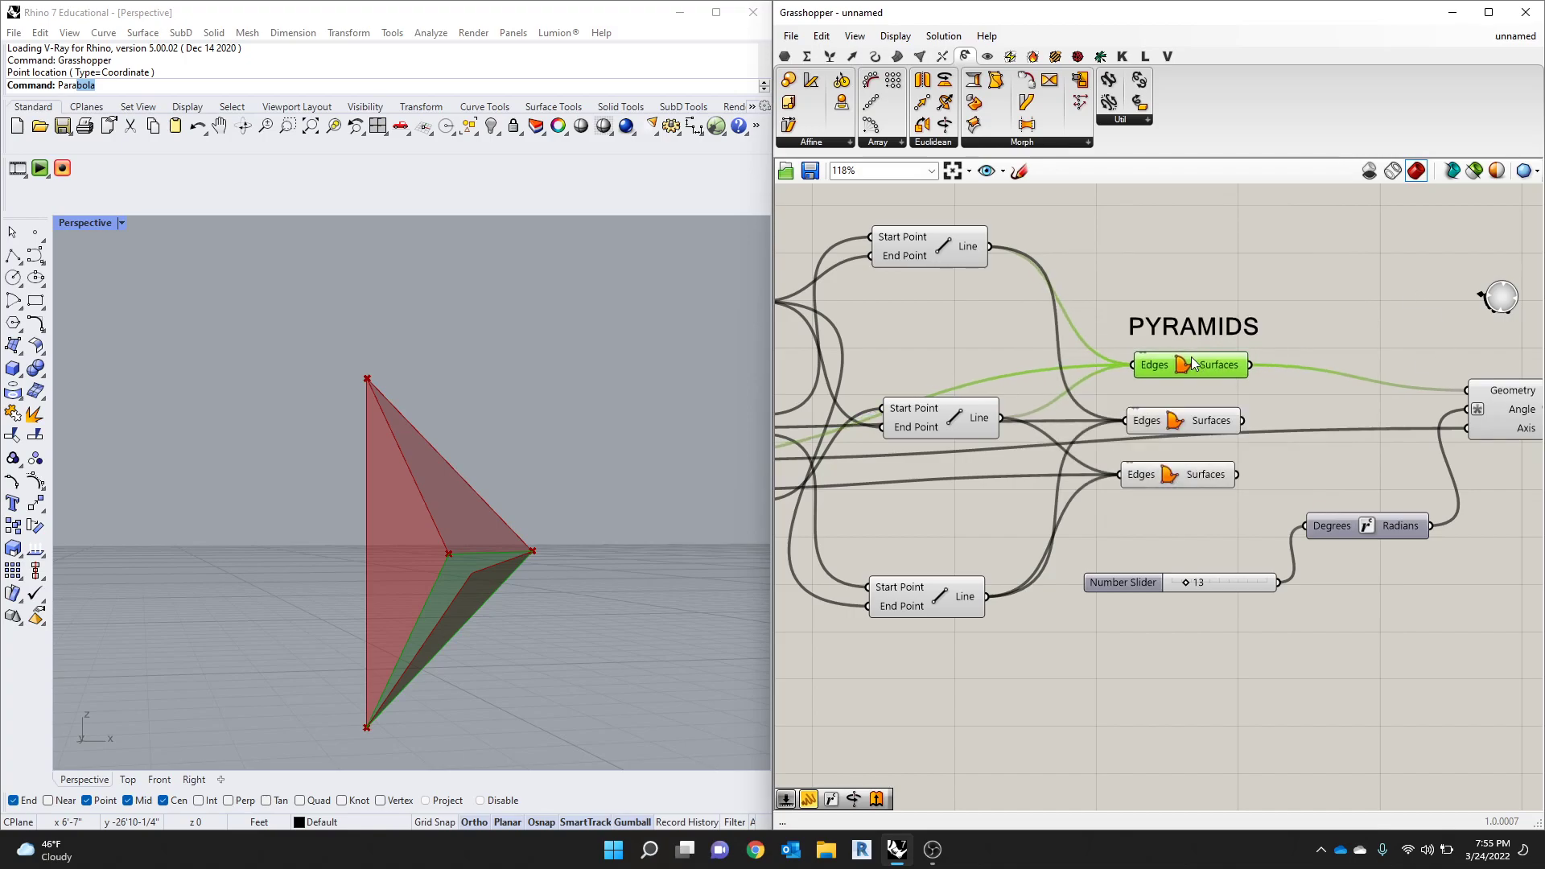
pyautogui.middleClick(1192, 361)
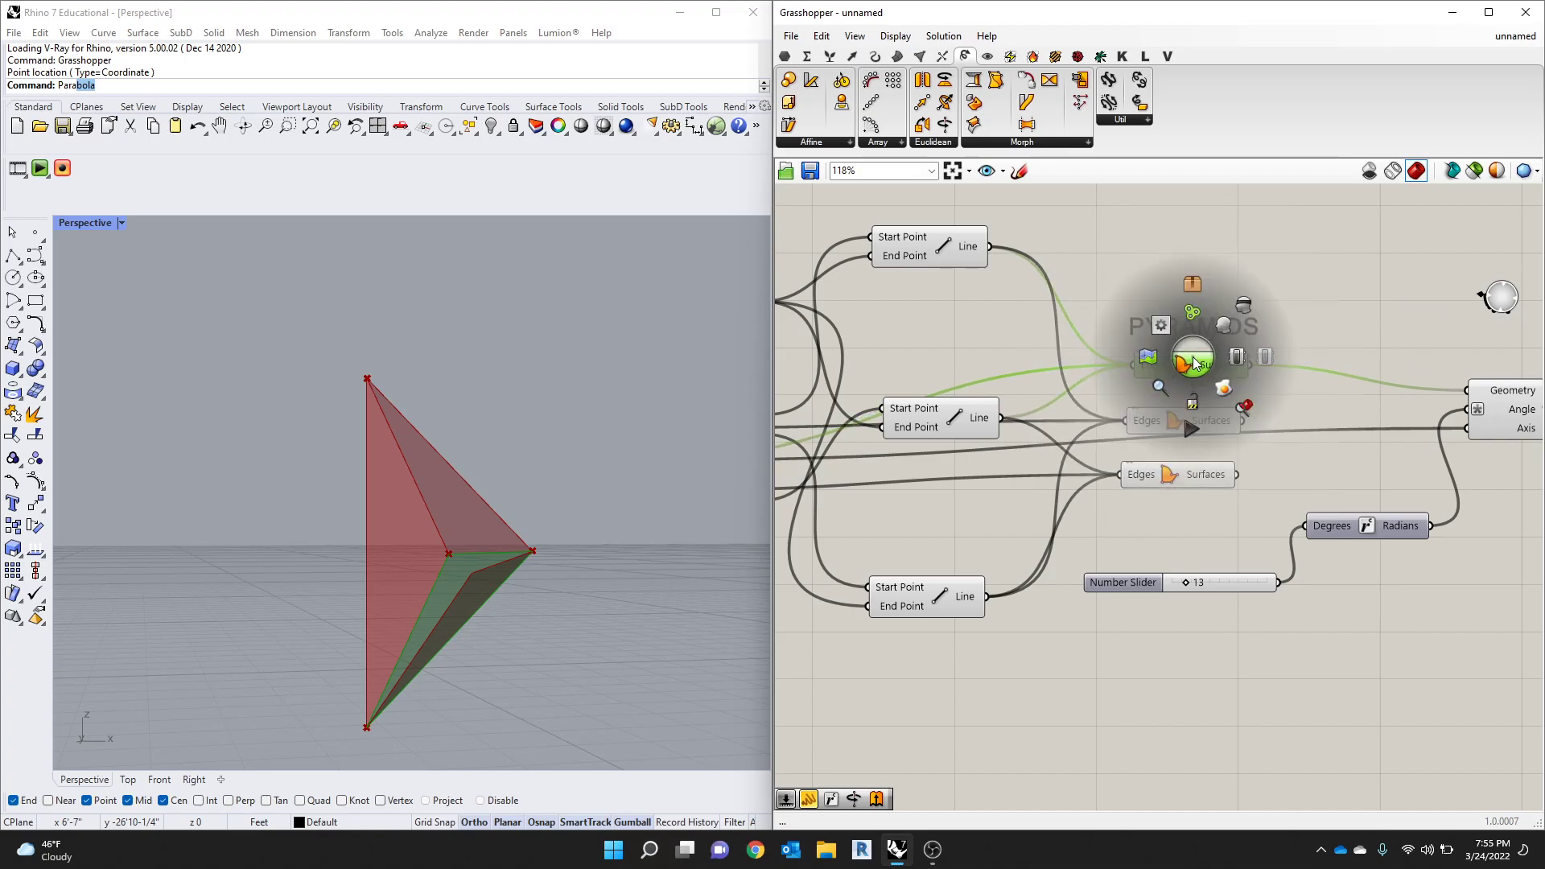
pyautogui.click(1243, 306)
pyautogui.scroll(3, 442, 597)
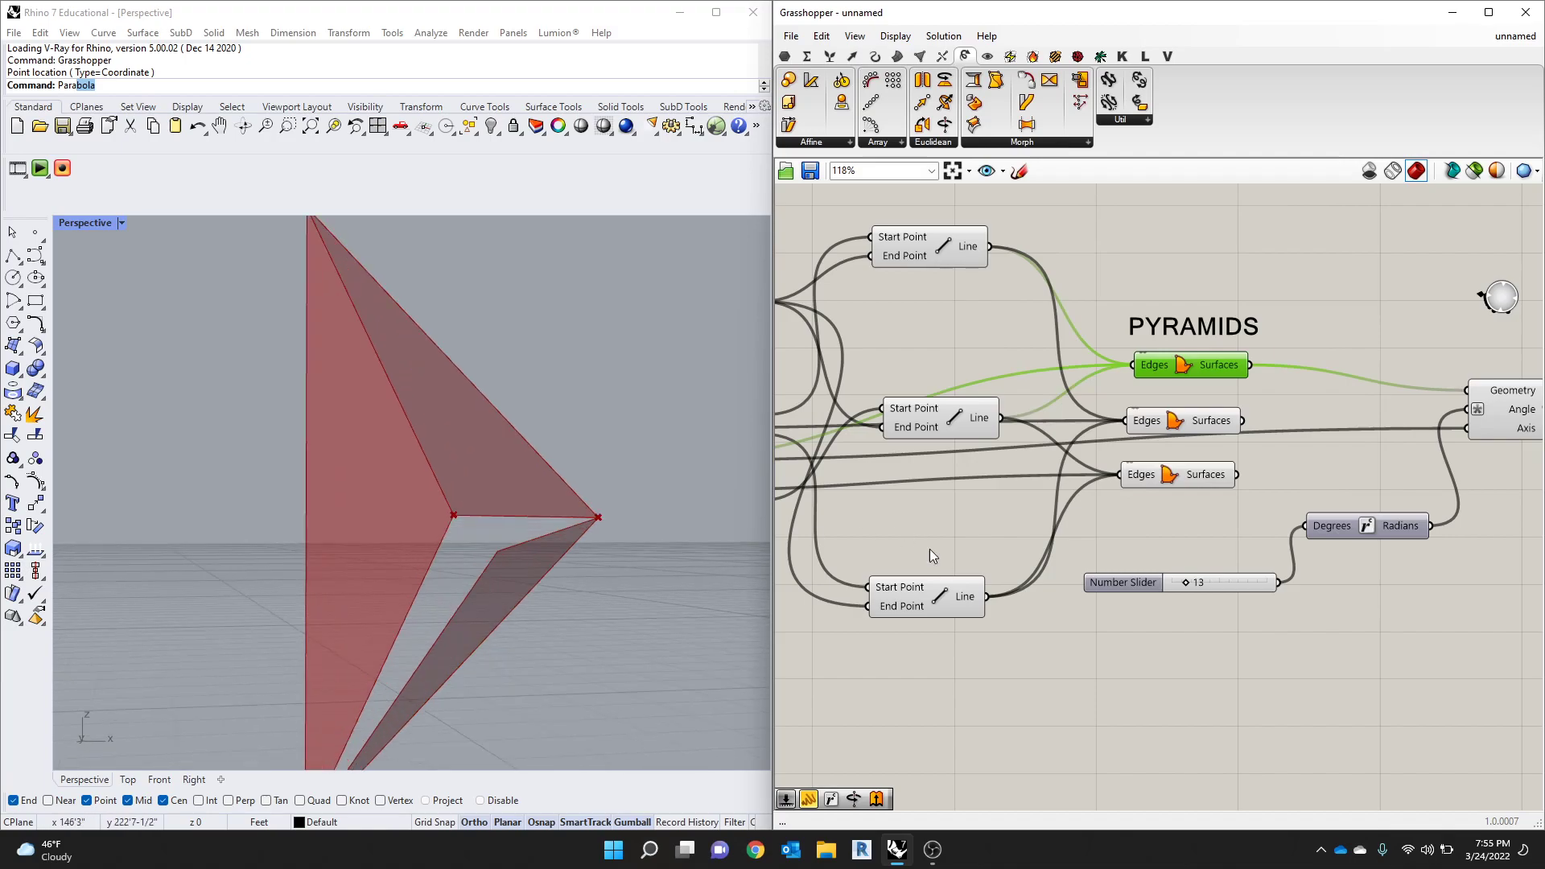
pyautogui.moveTo(1186, 578); pyautogui.dragTo(1183, 579)
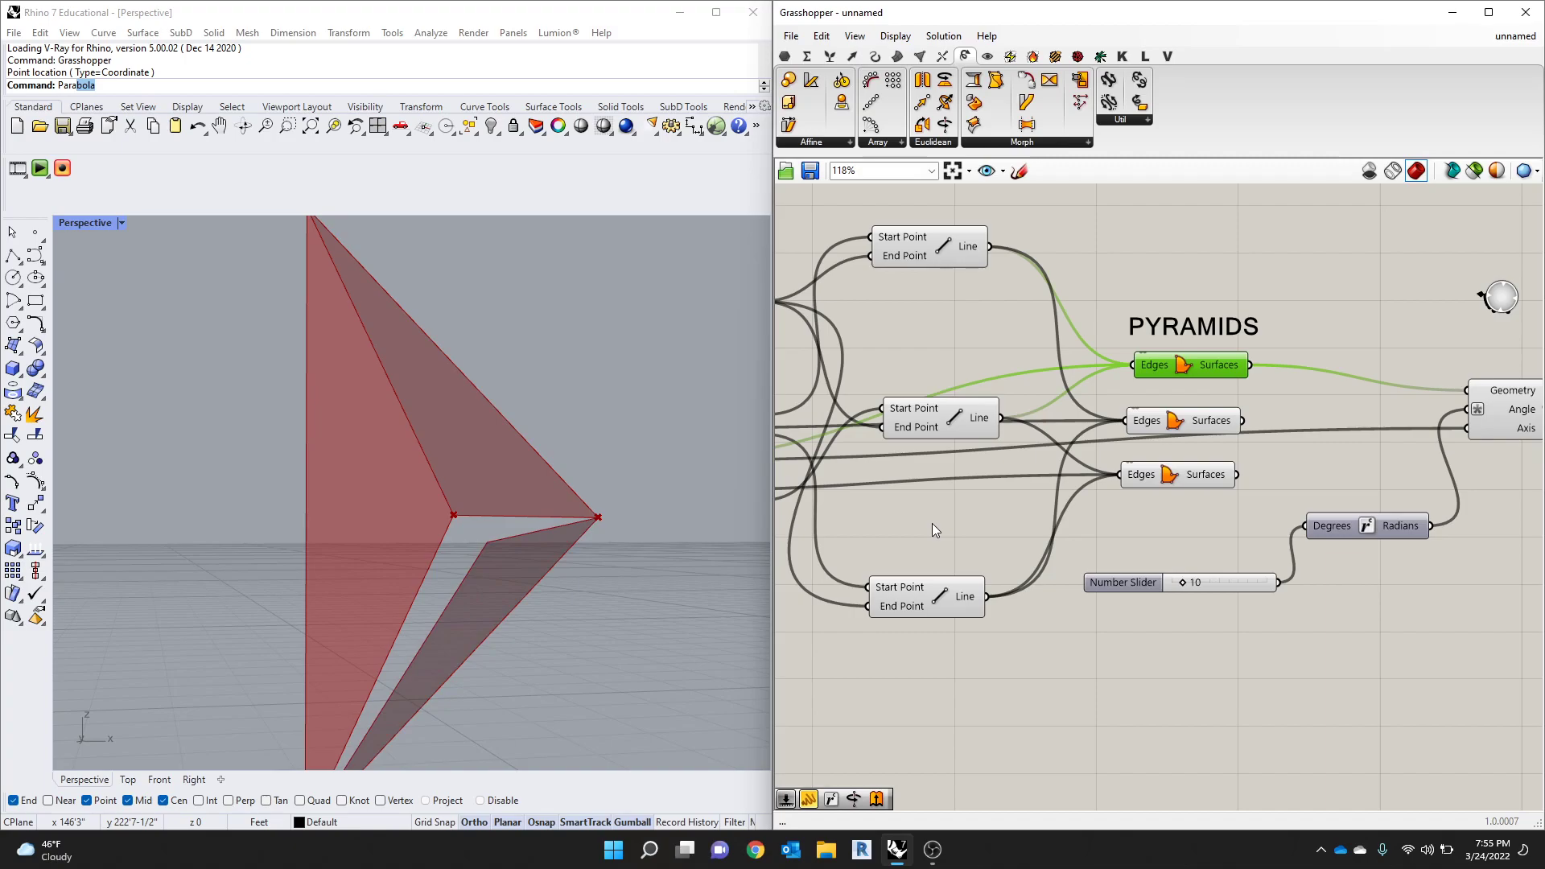
pyautogui.scroll(-2, 847, 462)
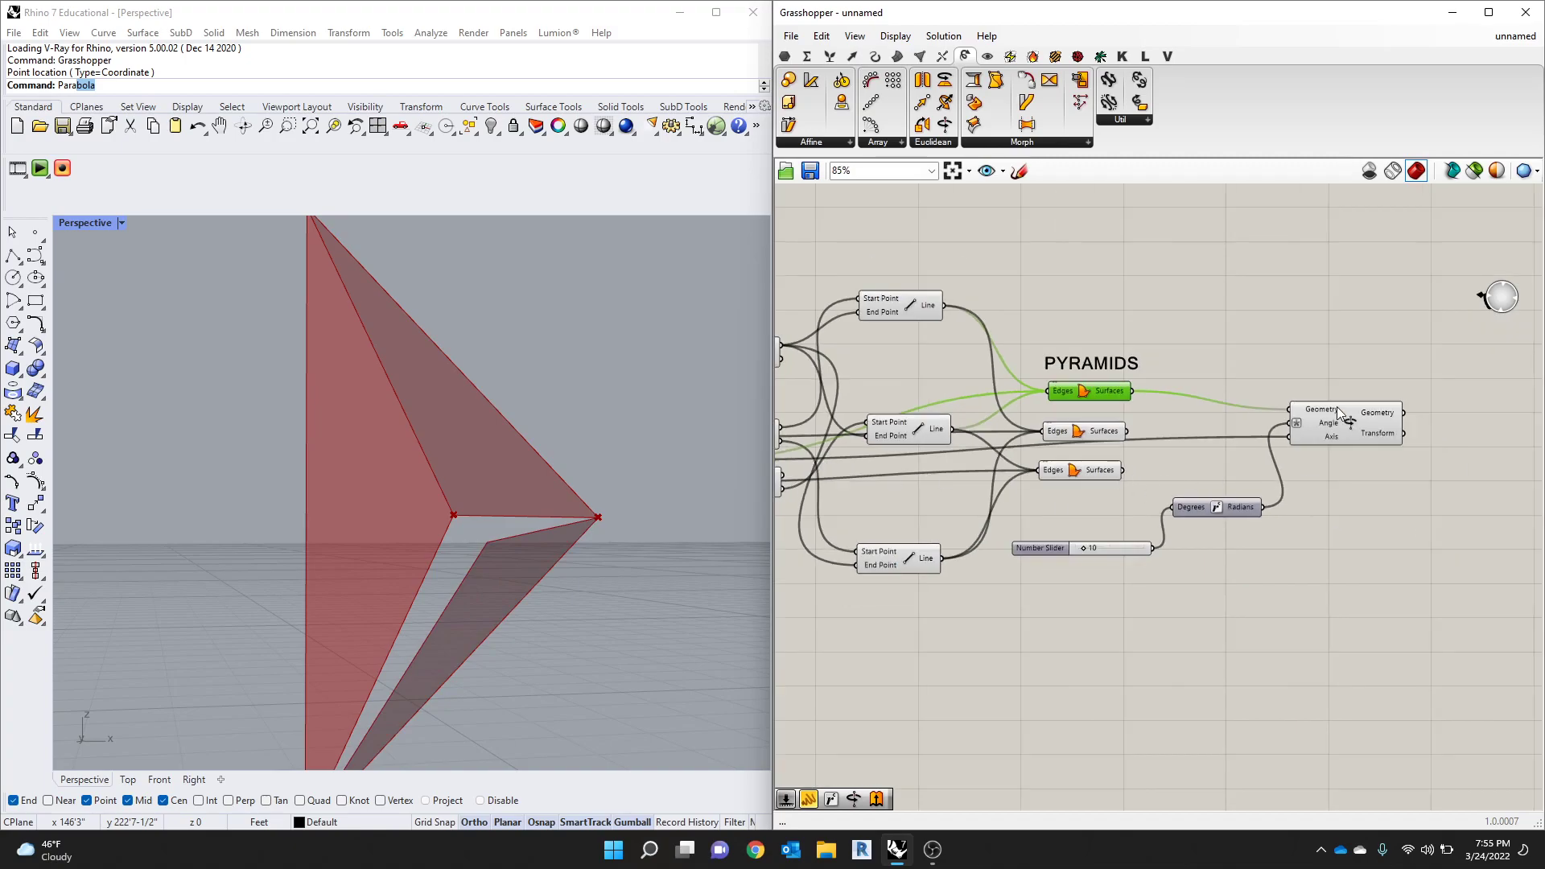
pyautogui.moveTo(1340, 412); pyautogui.dragTo(1362, 480)
pyautogui.hotkey('ctrl', 'c')
pyautogui.hotkey('ctrl', 'v')
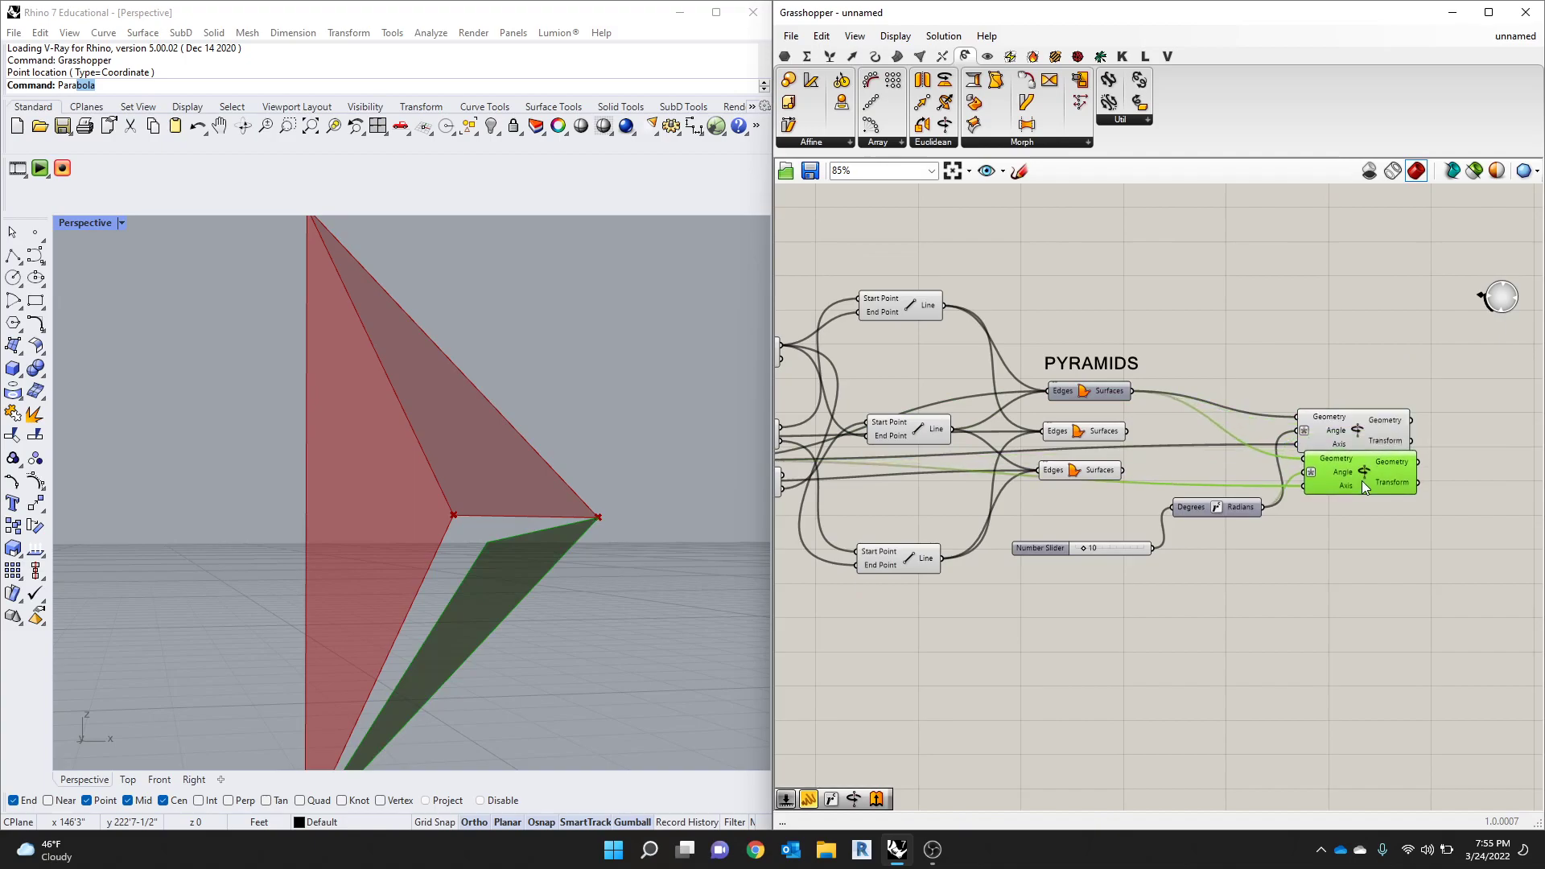
pyautogui.press('Delete')
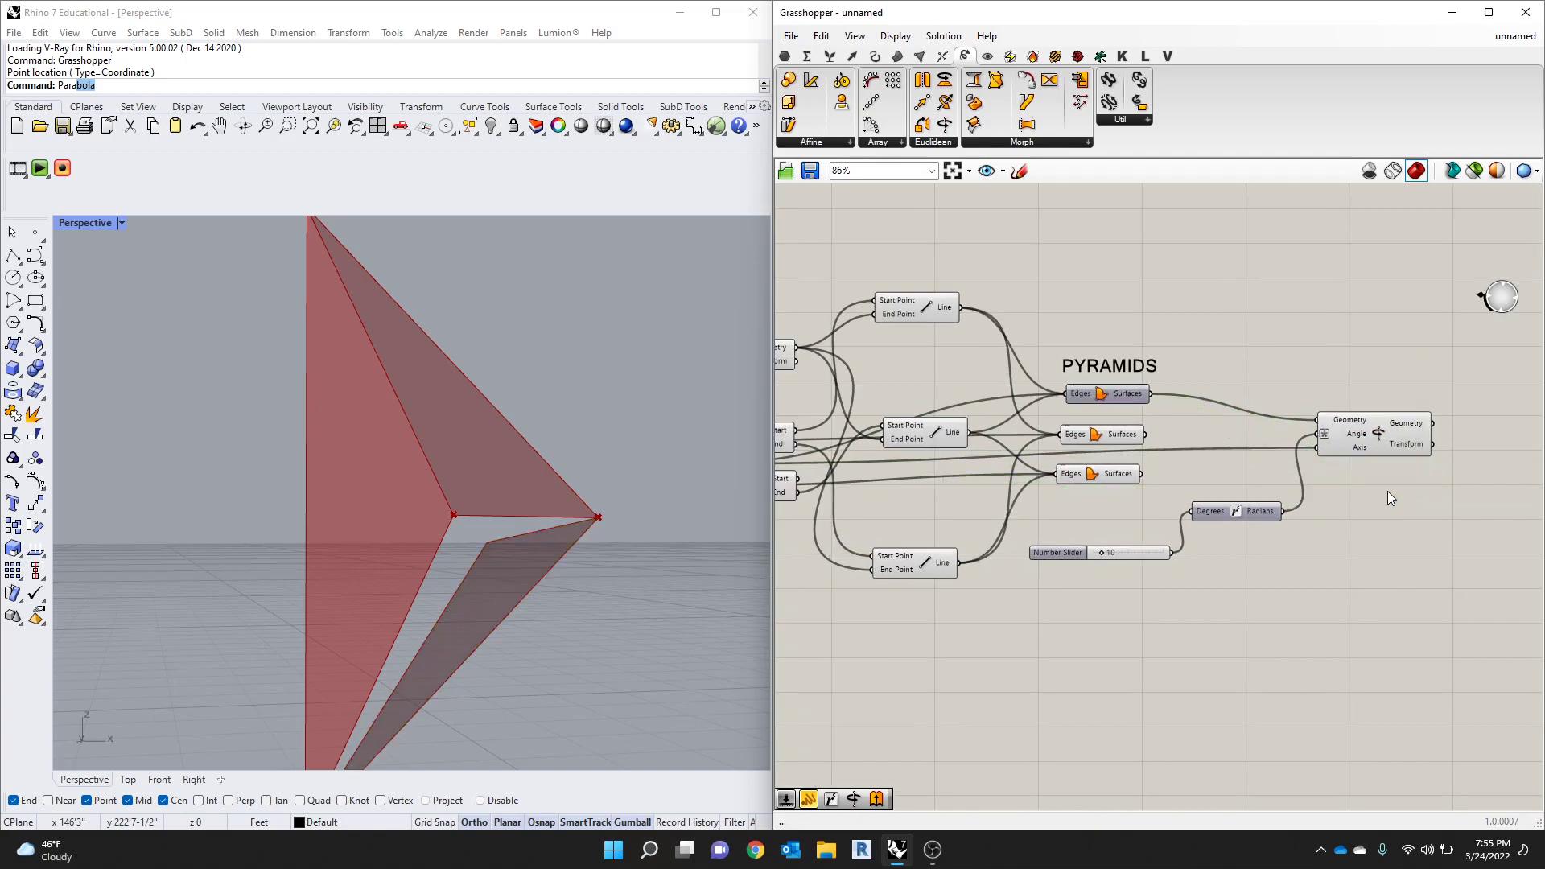
# Step: Add two more Rotate Axis components and stack them below the existing one
pyautogui.click(931, 144)
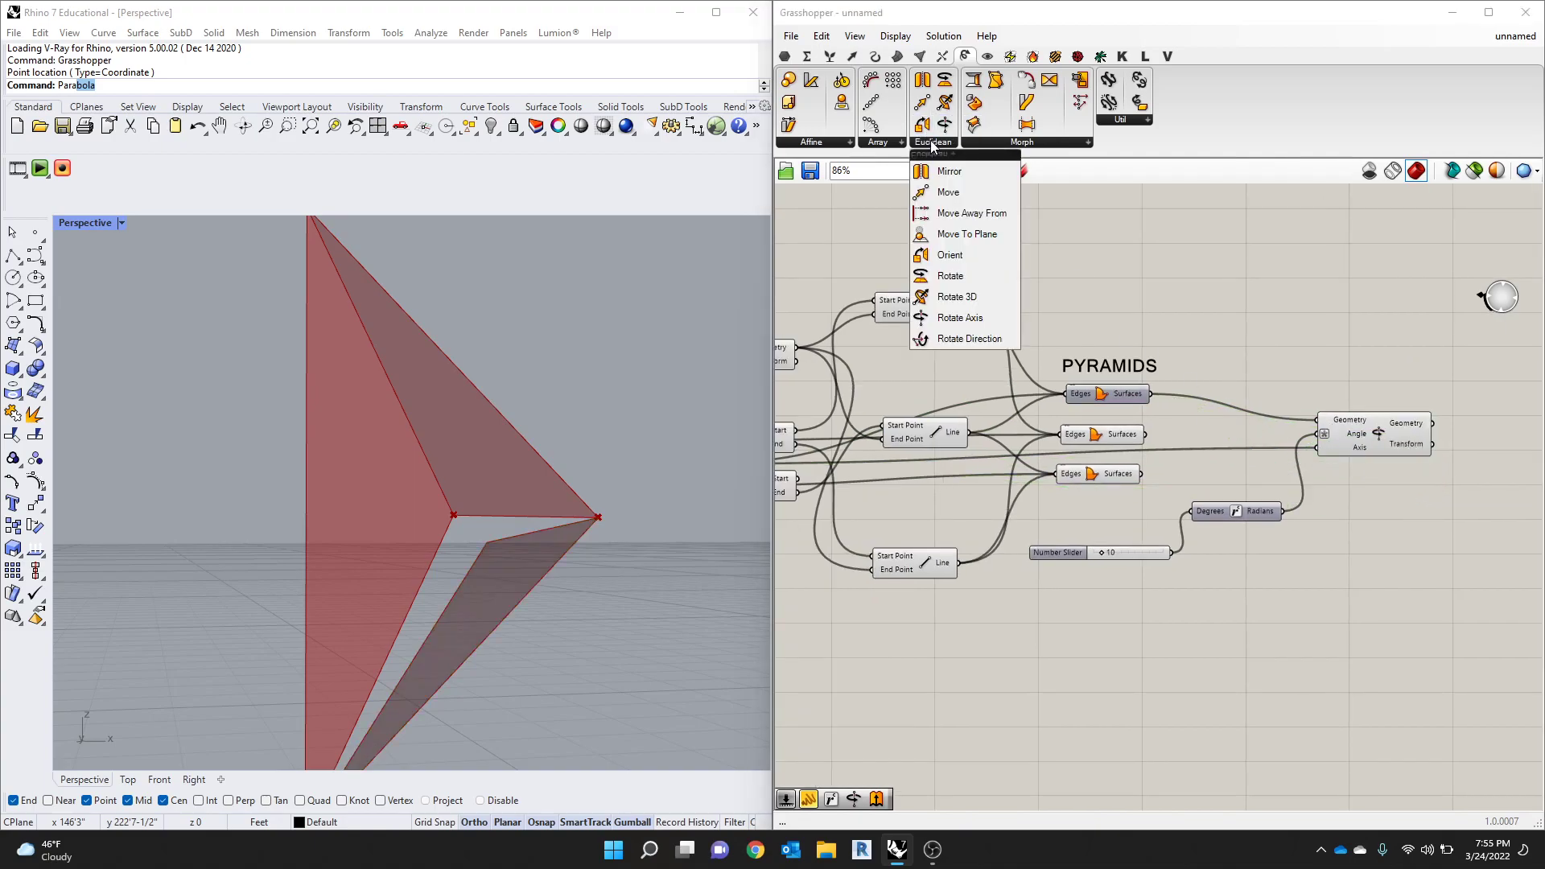
pyautogui.moveTo(964, 319); pyautogui.dragTo(1395, 549)
pyautogui.click(1362, 489)
pyautogui.moveTo(1367, 497); pyautogui.dragTo(1387, 492)
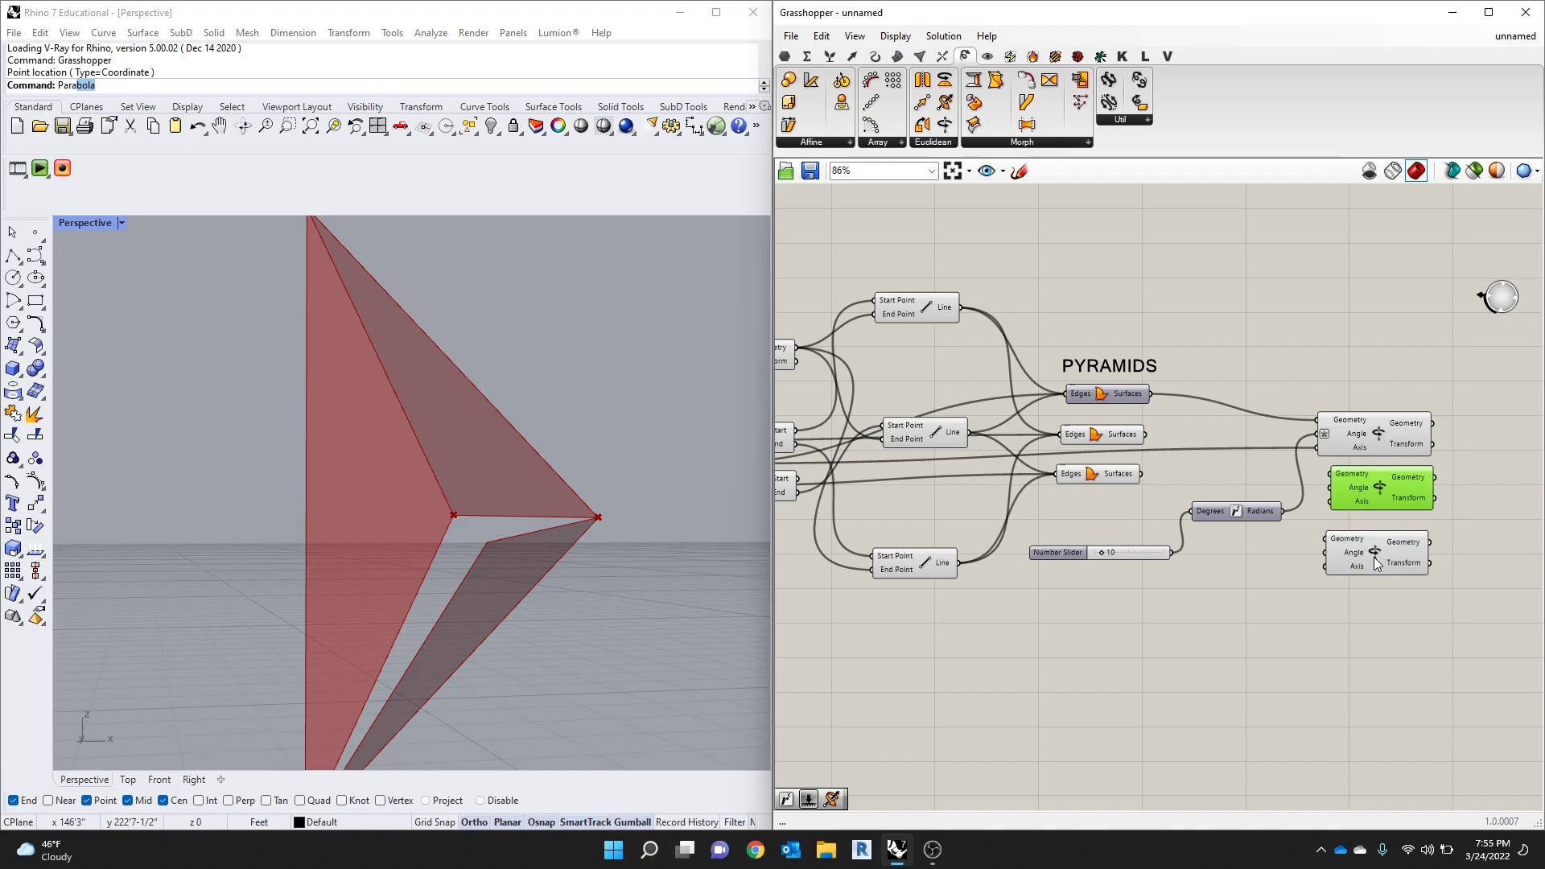
# Step: Move the original Rotate Axis higher and relocate the number slider and Radians component well below the other components
pyautogui.moveTo(1380, 433); pyautogui.dragTo(1373, 384)
pyautogui.moveTo(1243, 515); pyautogui.dragTo(1233, 538)
pyautogui.click(1136, 552)
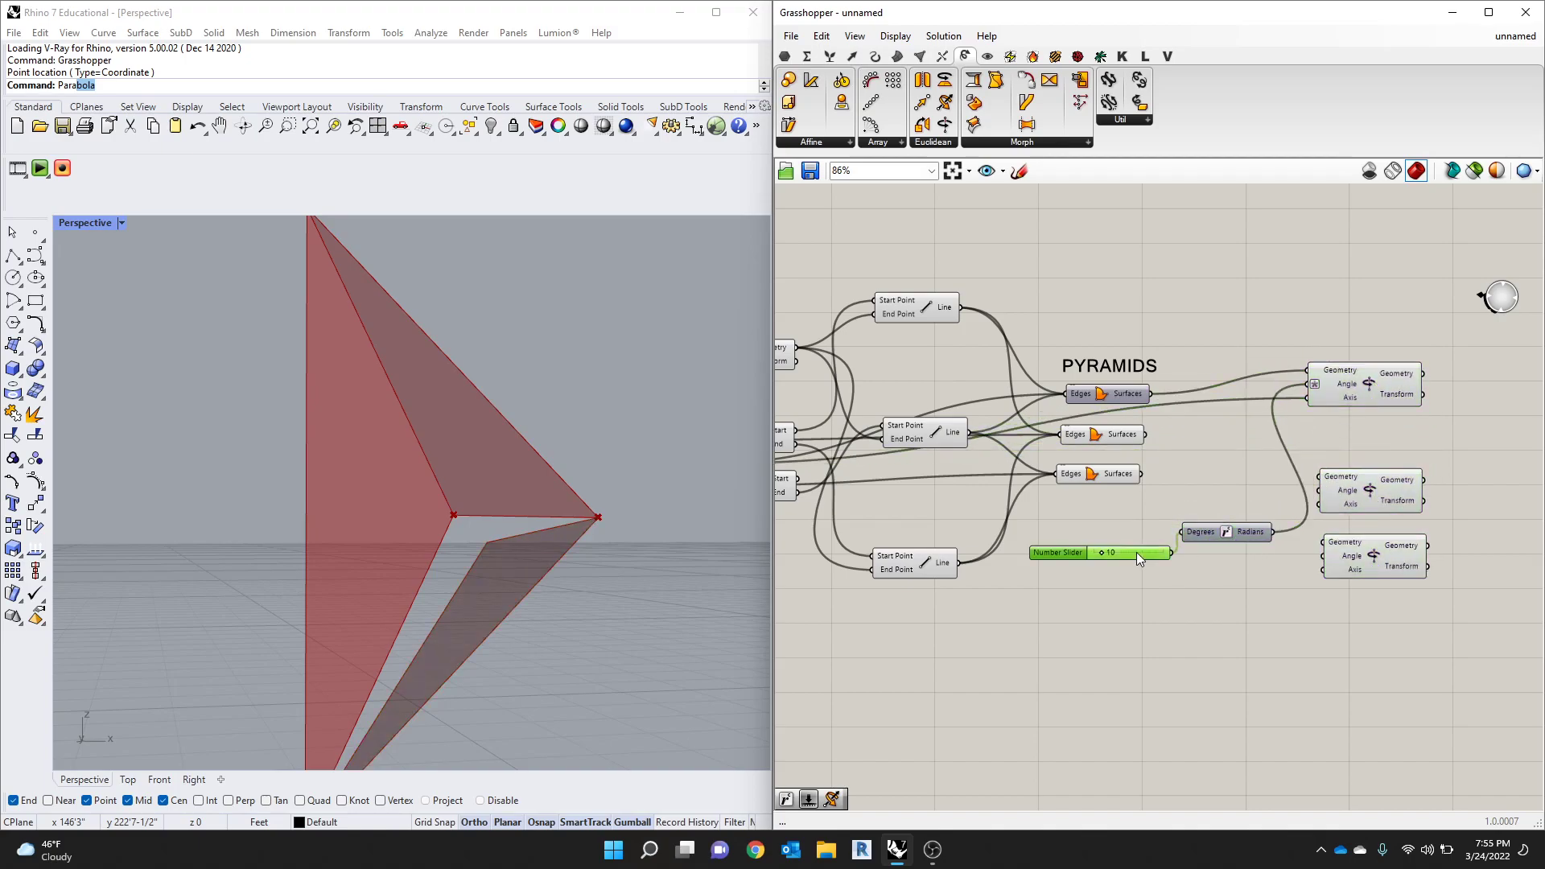
pyautogui.moveTo(1136, 552); pyautogui.dragTo(949, 779)
pyautogui.moveTo(1187, 536); pyautogui.dragTo(1064, 750)
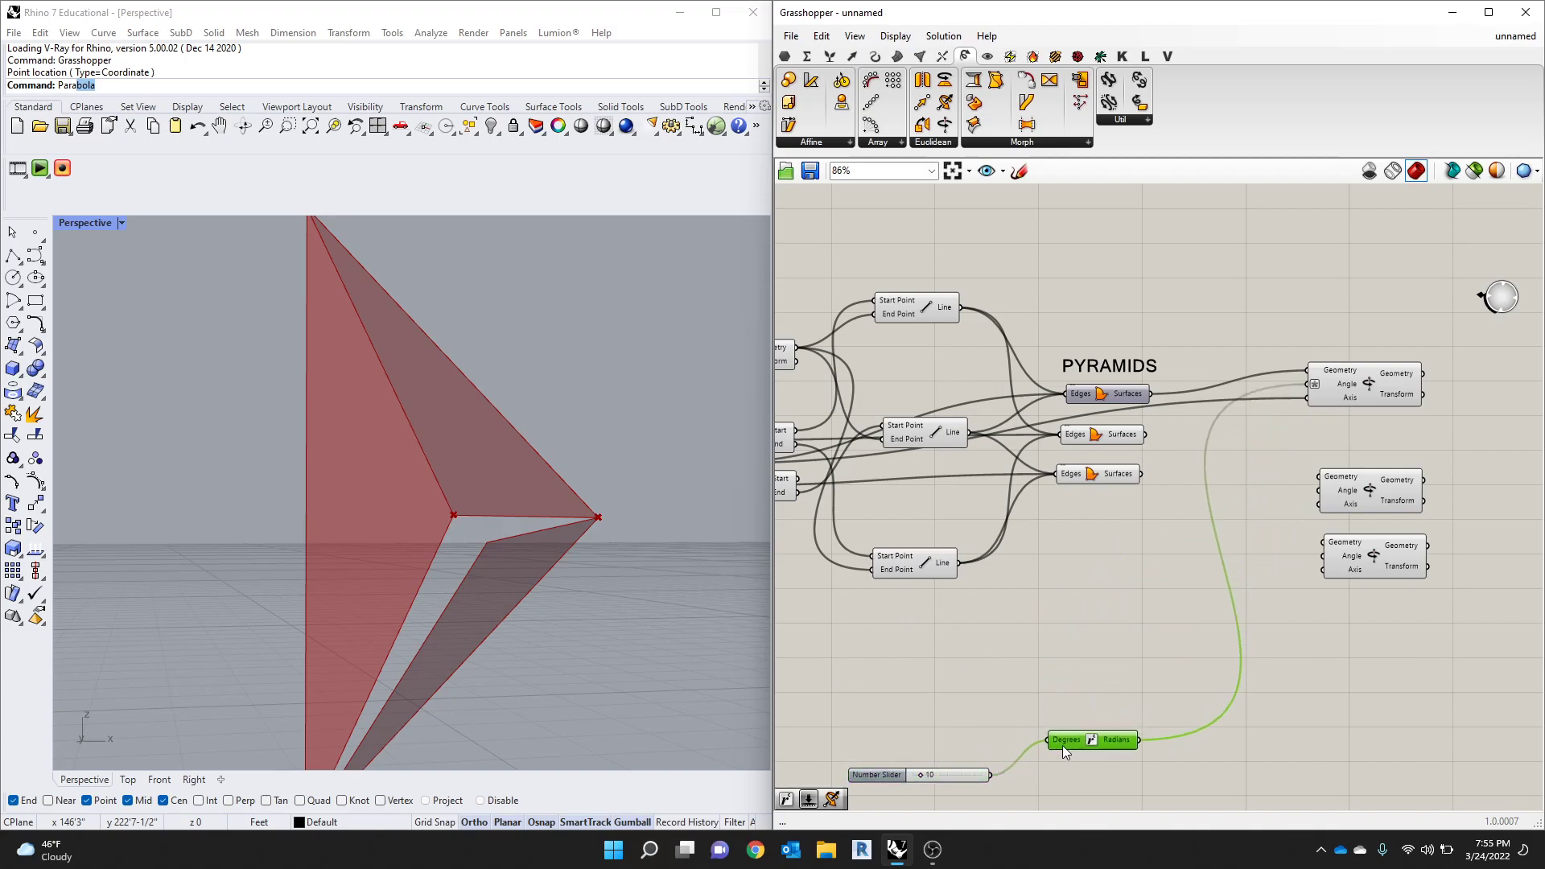
pyautogui.scroll(3, 1373, 426)
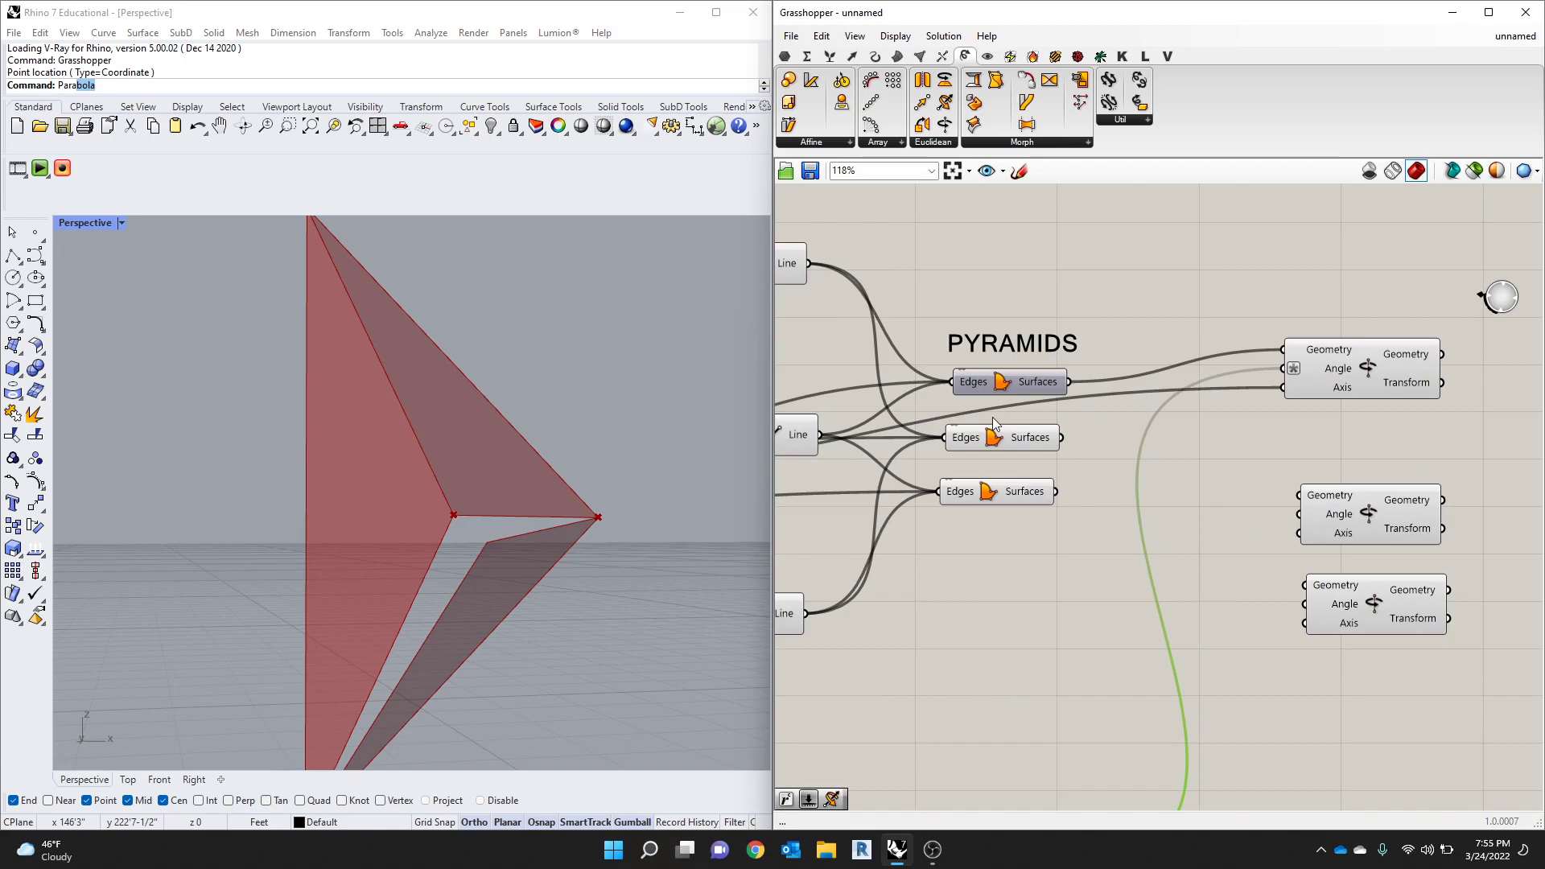
# Step: Connect the middle Boundary Surfaces output to the second Rotate Axis's Geometry input and the Radians output to its Angle input
pyautogui.click(996, 434)
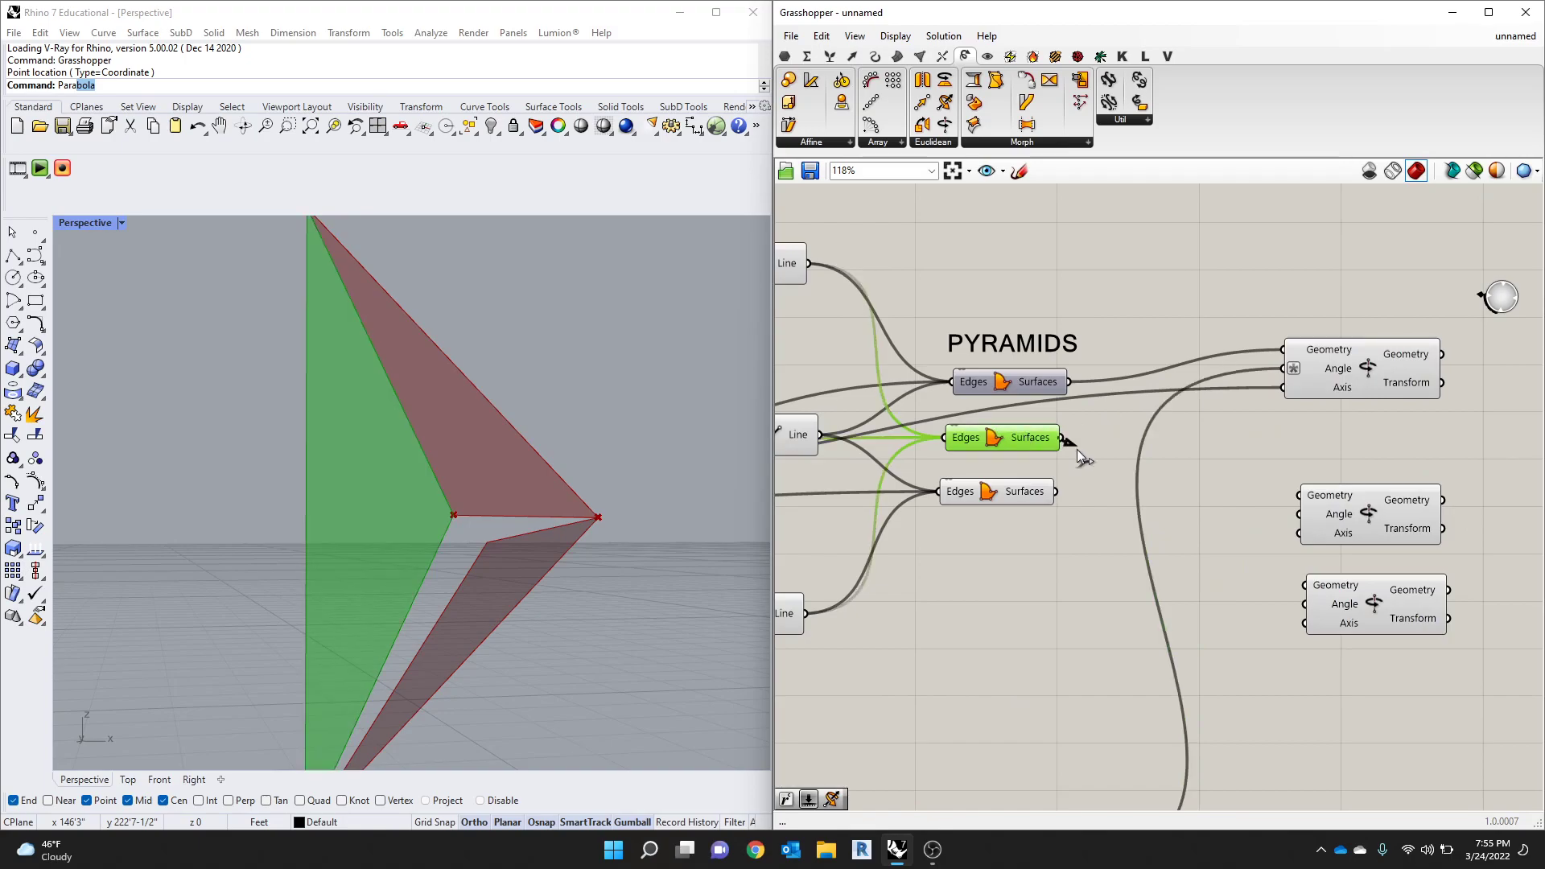
pyautogui.moveTo(1079, 451); pyautogui.dragTo(1302, 494)
pyautogui.scroll(-3, 1281, 458)
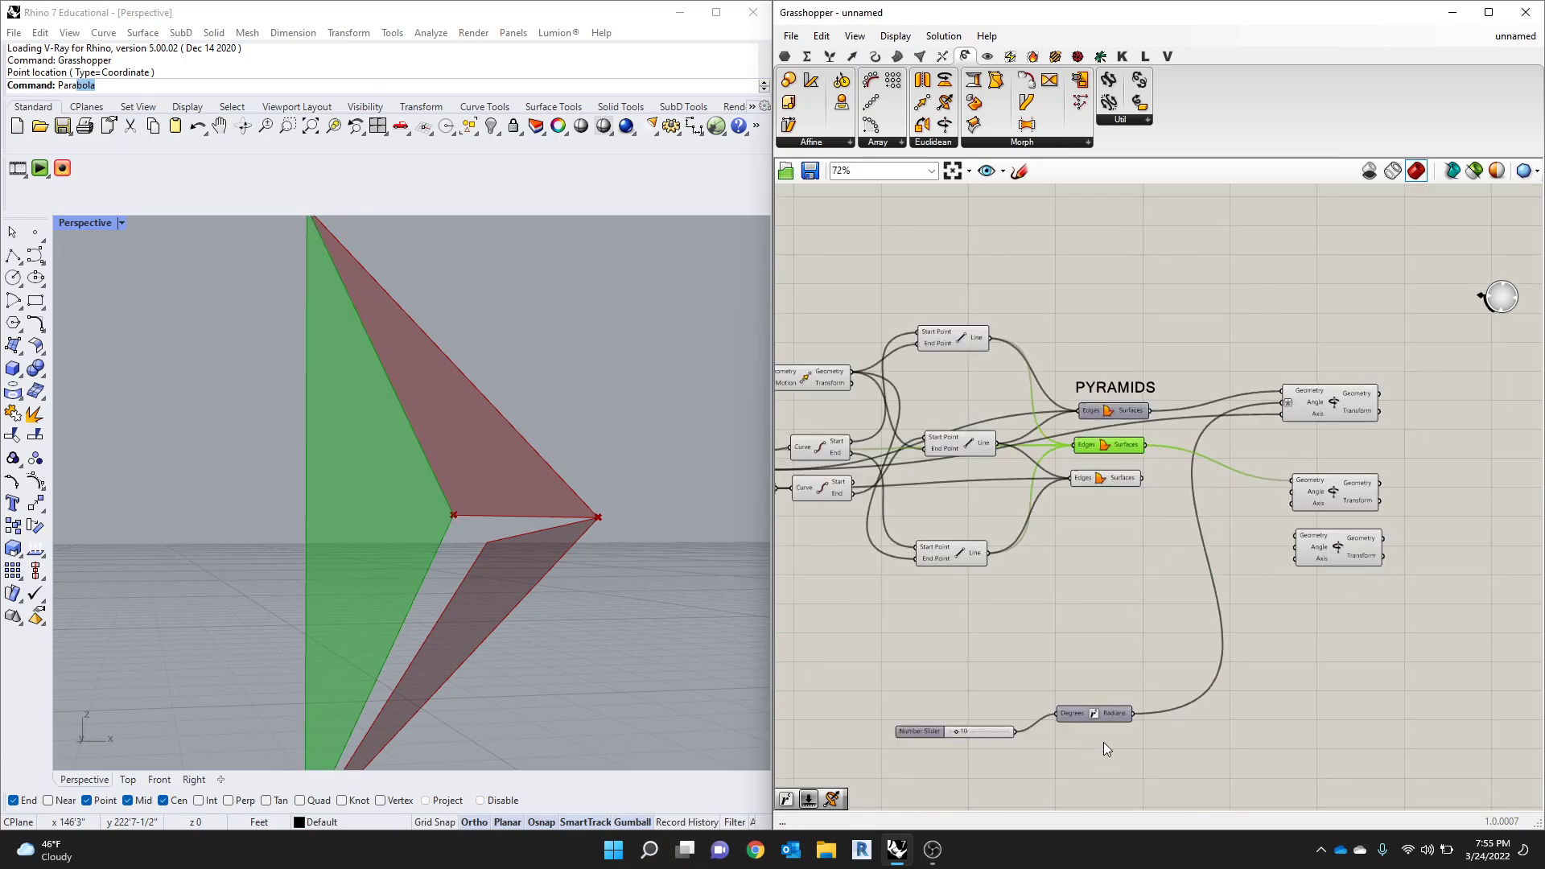
pyautogui.moveTo(1132, 714); pyautogui.dragTo(1290, 492)
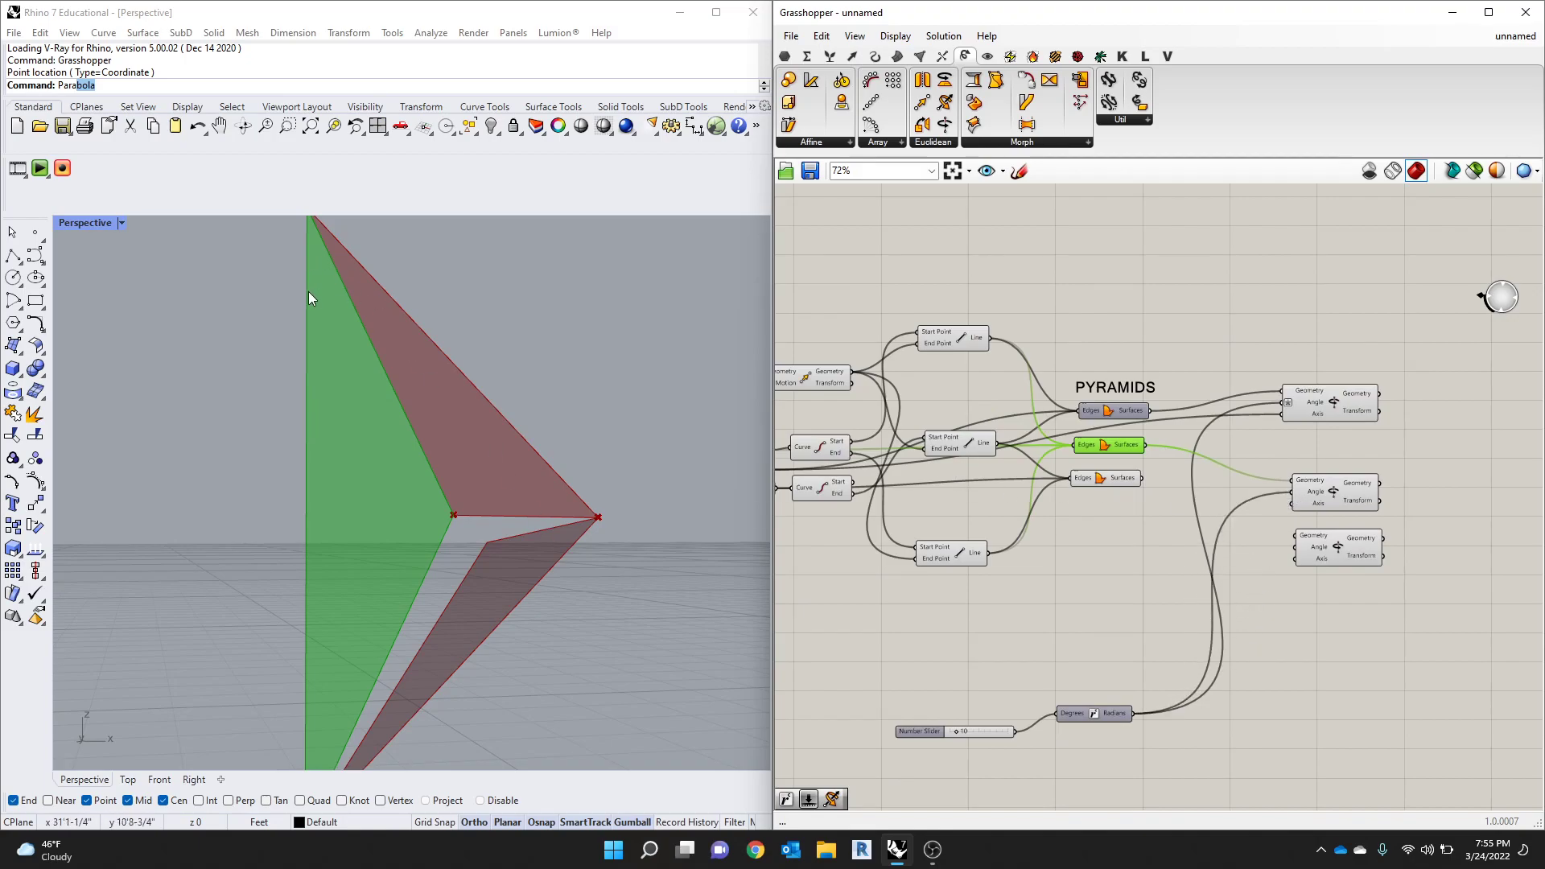
# Step: Identify the middle face's base edge among the three Curve parameters and connect the uppermost one to the second Rotate Axis's Axis input
pyautogui.scroll(-3, 306, 273)
pyautogui.scroll(-1, 1204, 471)
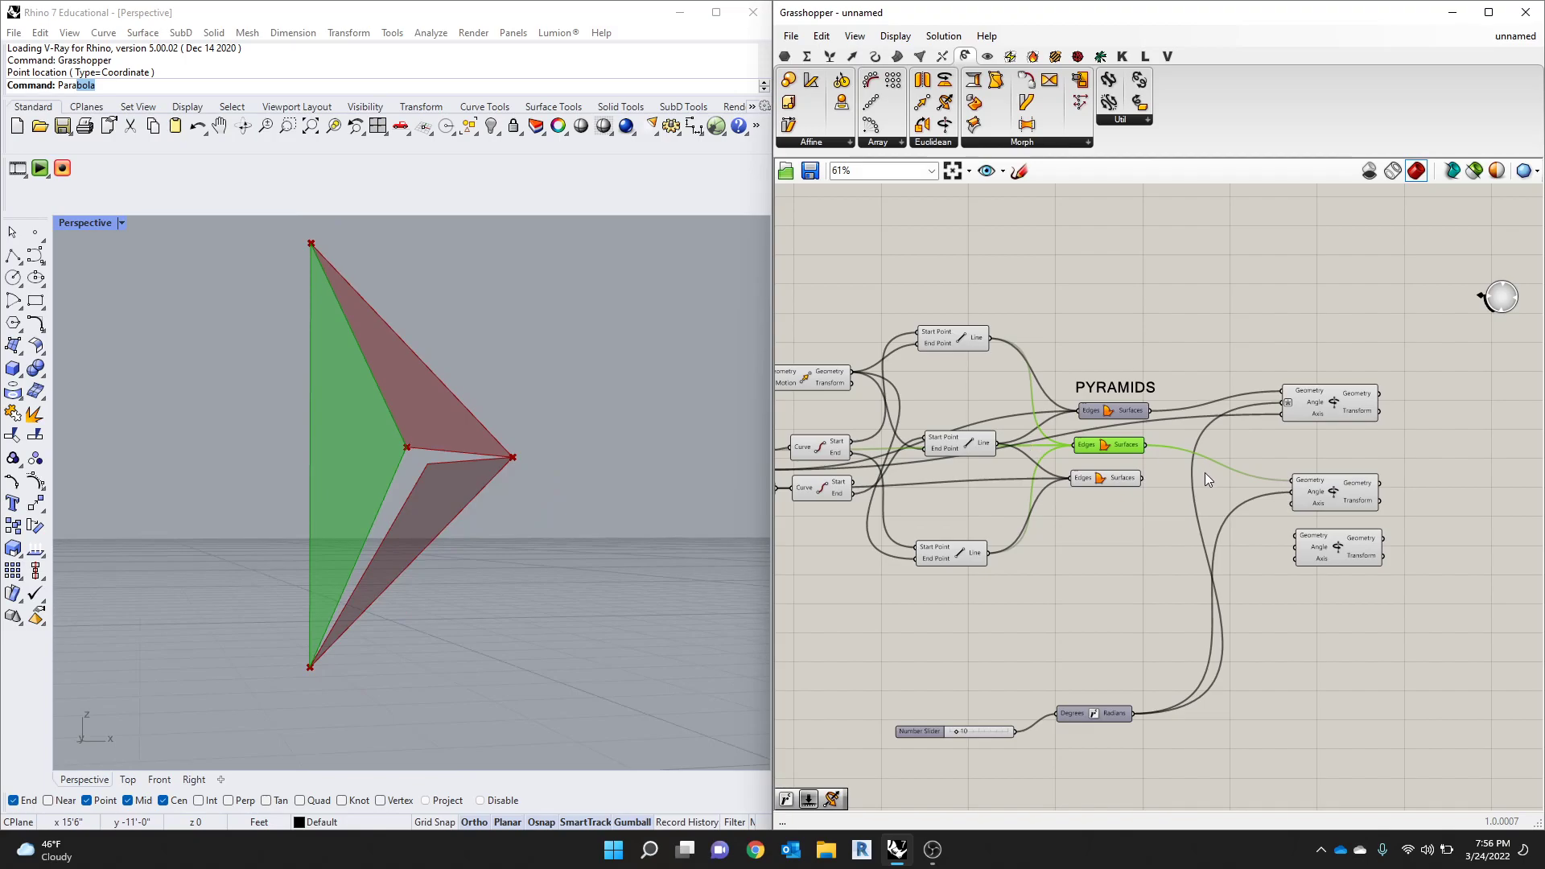
pyautogui.moveTo(885, 467); pyautogui.dragTo(1114, 466, button='right')
pyautogui.scroll(2, 1113, 466)
pyautogui.click(1035, 471)
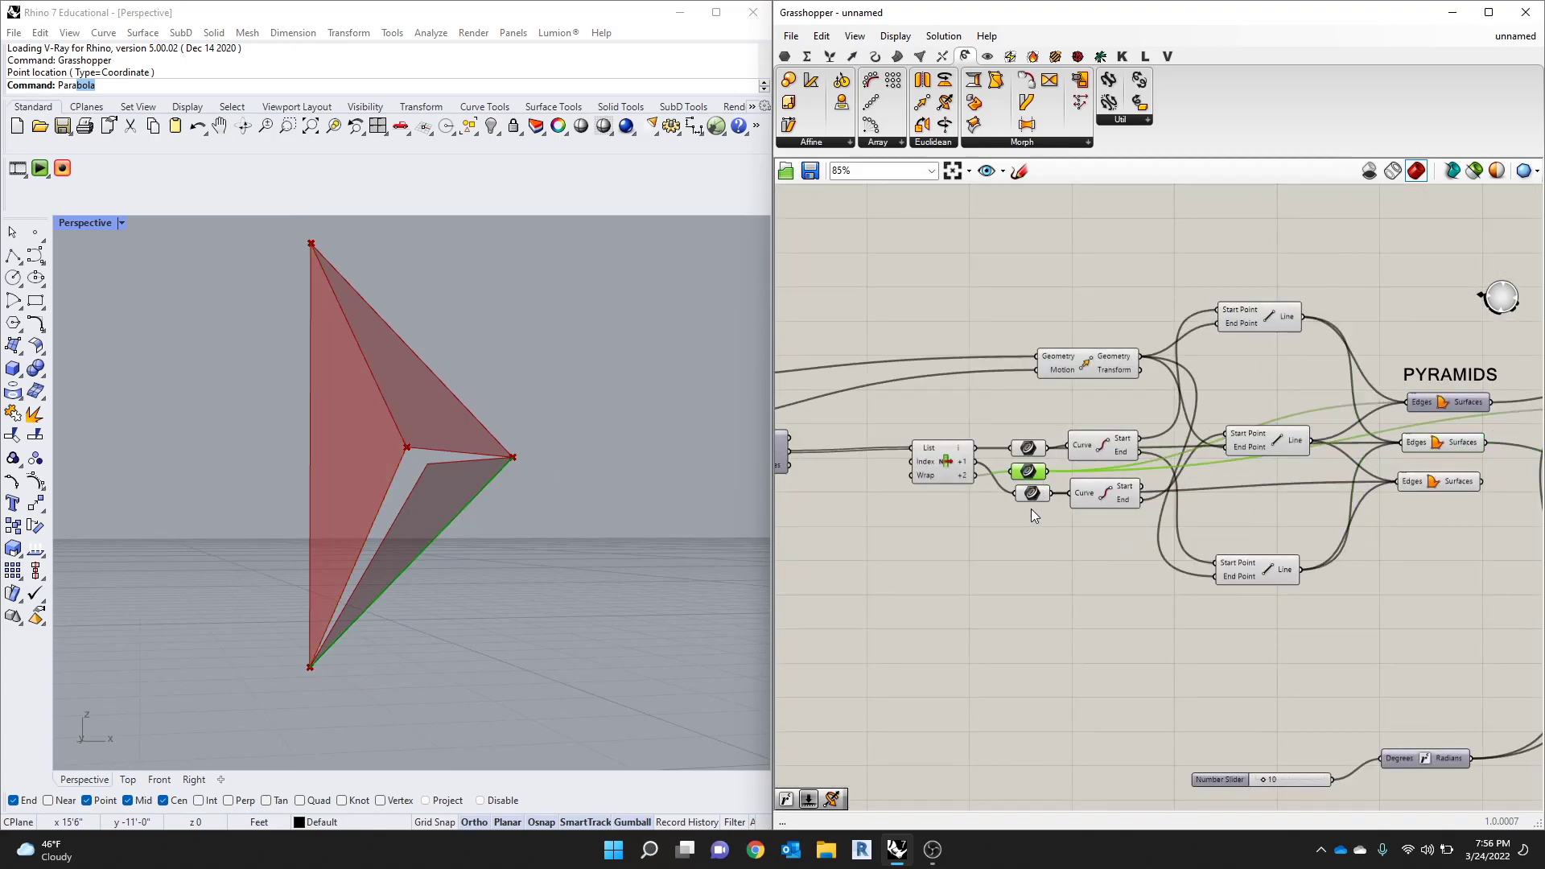
pyautogui.click(1031, 492)
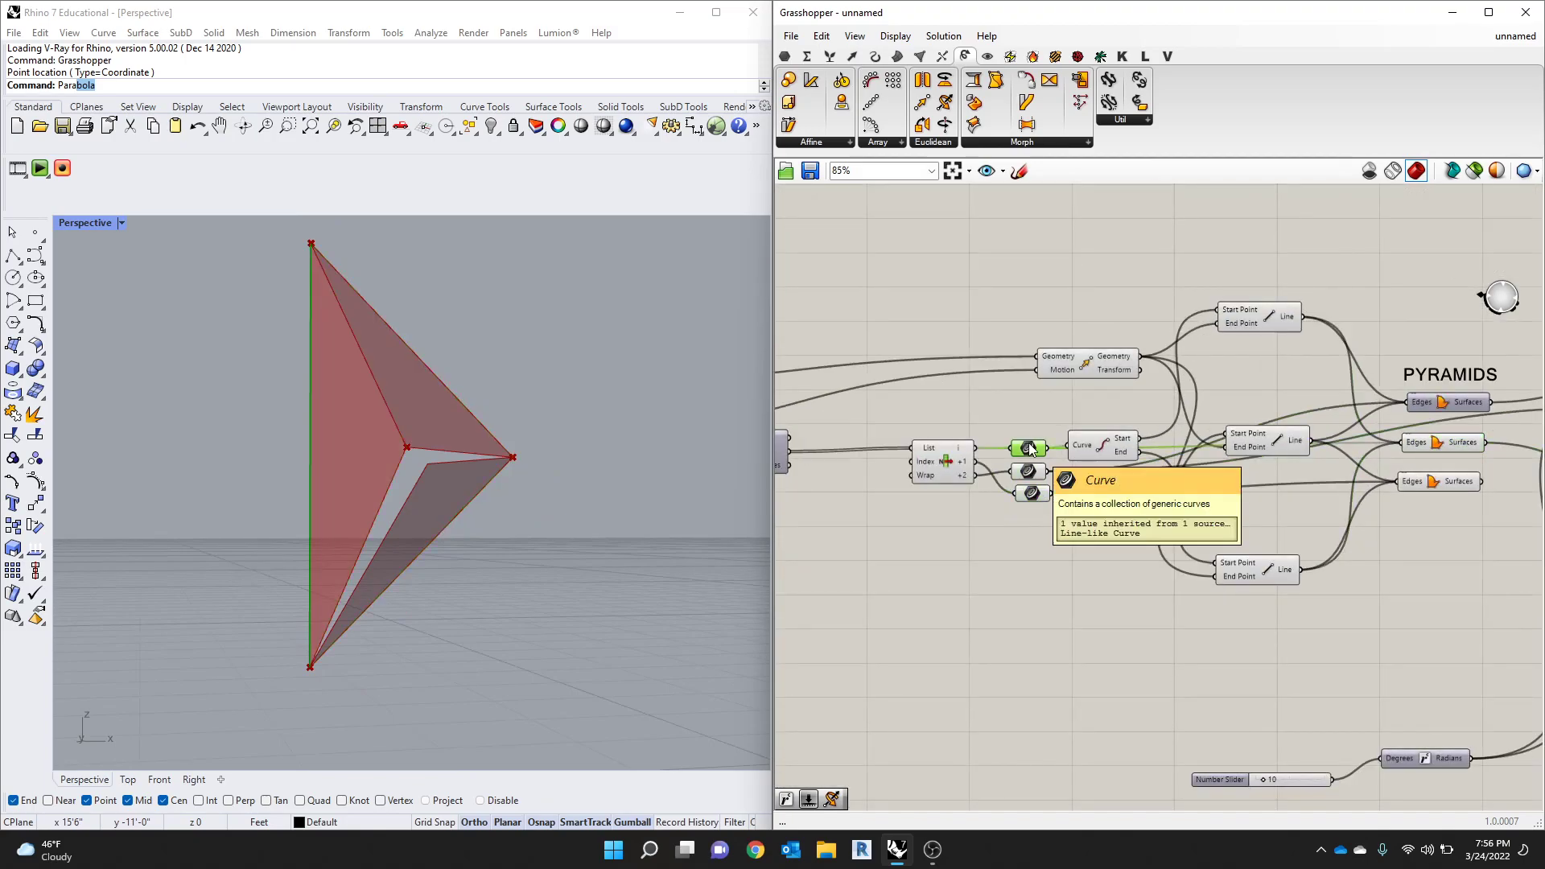
pyautogui.scroll(-3, 1029, 449)
pyautogui.moveTo(1029, 449); pyautogui.dragTo(910, 453, button='right')
pyautogui.moveTo(910, 451); pyautogui.dragTo(1230, 480)
pyautogui.scroll(3, 1239, 481)
pyautogui.click(1243, 485)
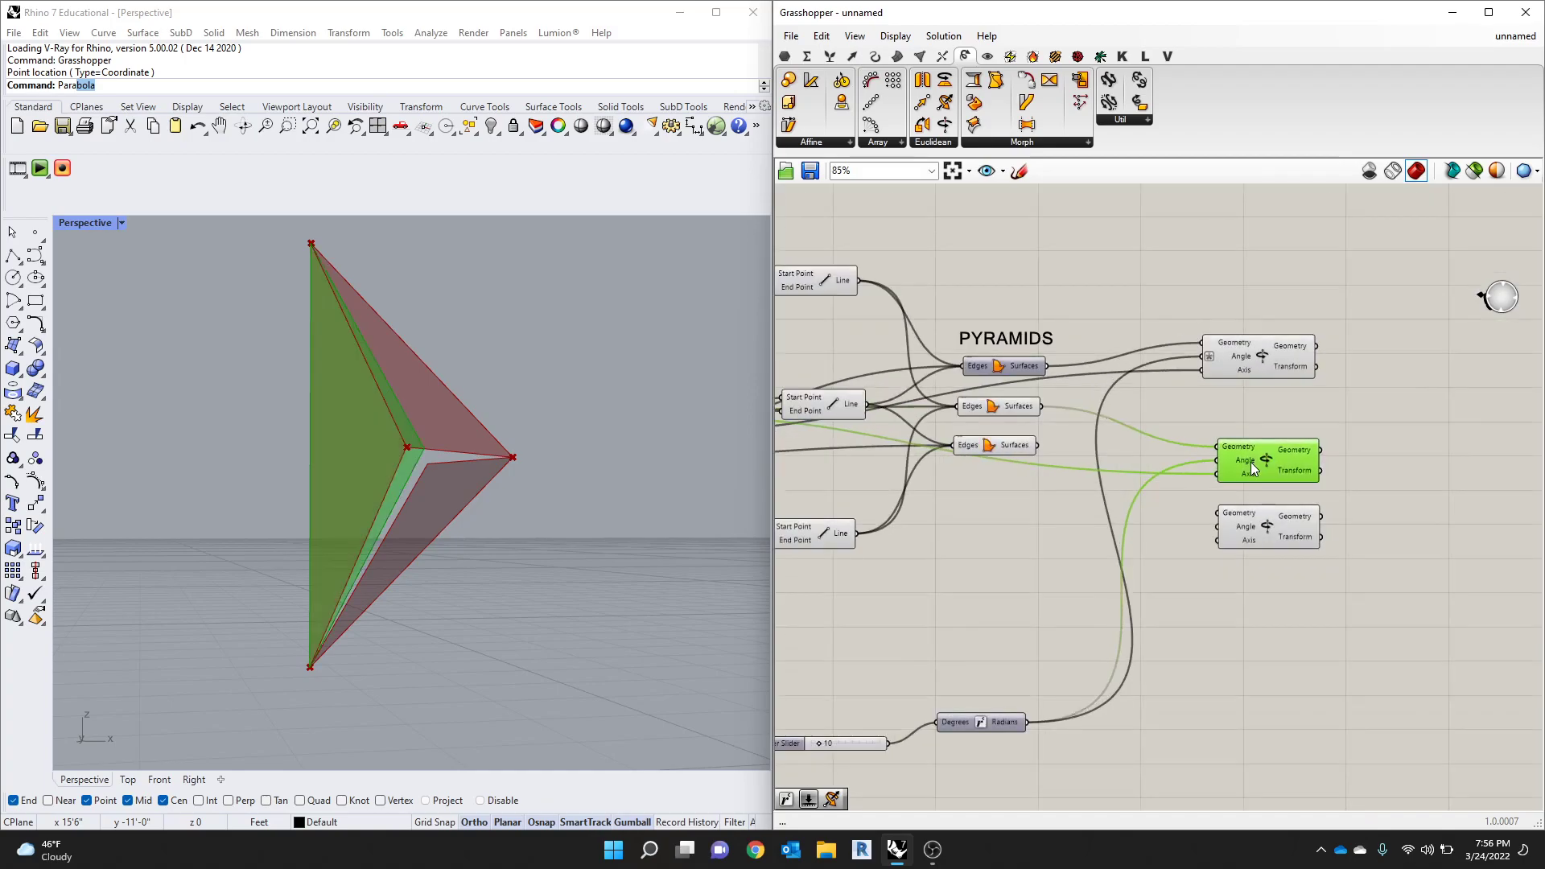
# Step: Add the expression x*-1 to the Angle input of the second Rotate Axis
pyautogui.scroll(5, 1223, 473)
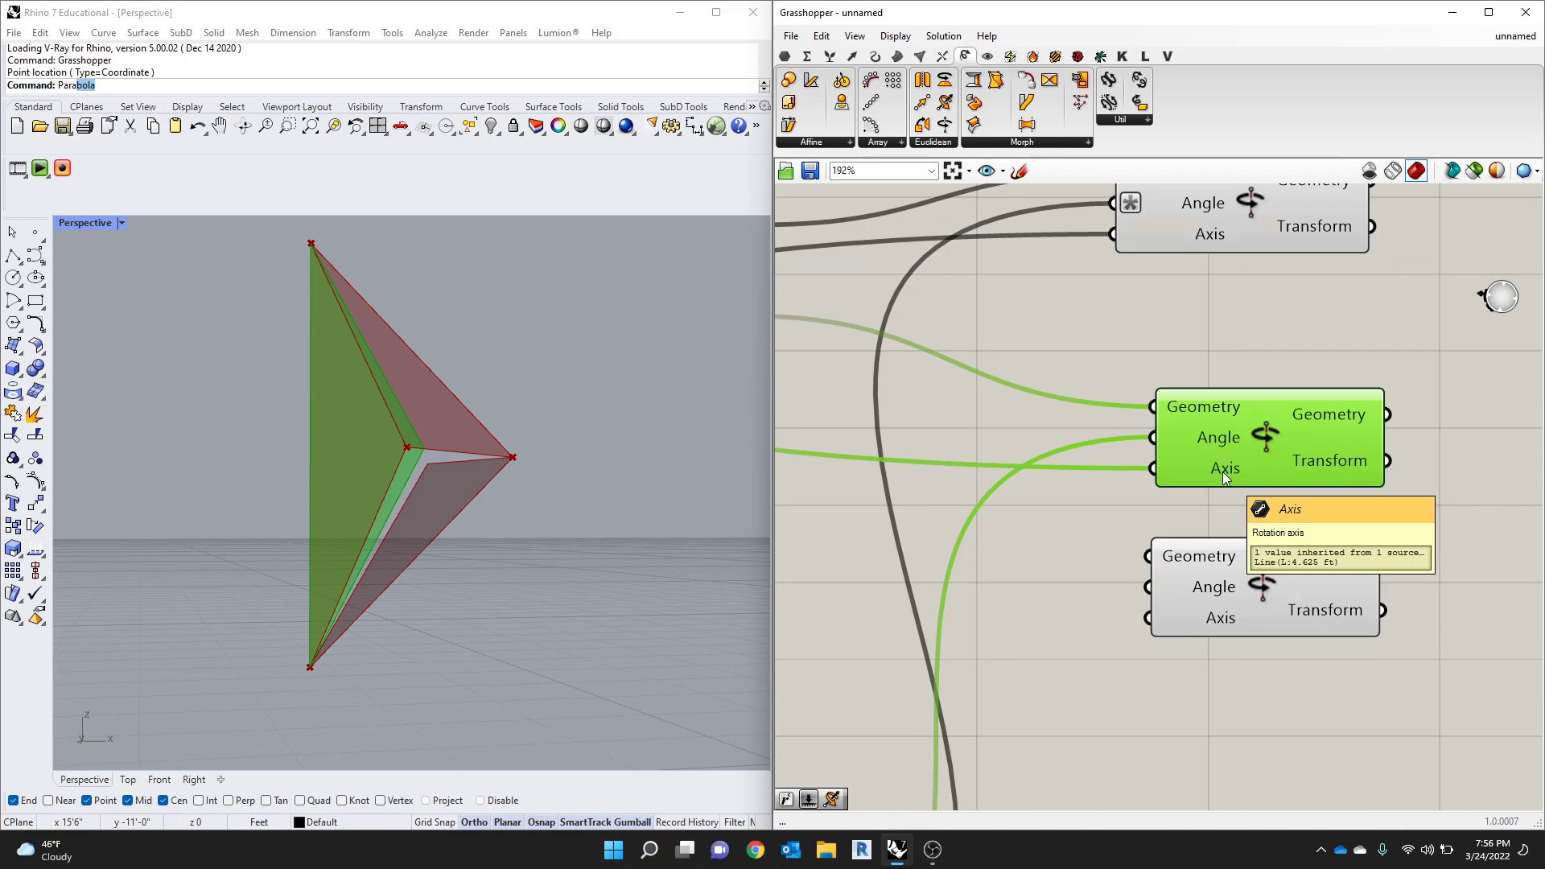
pyautogui.rightClick(1215, 441)
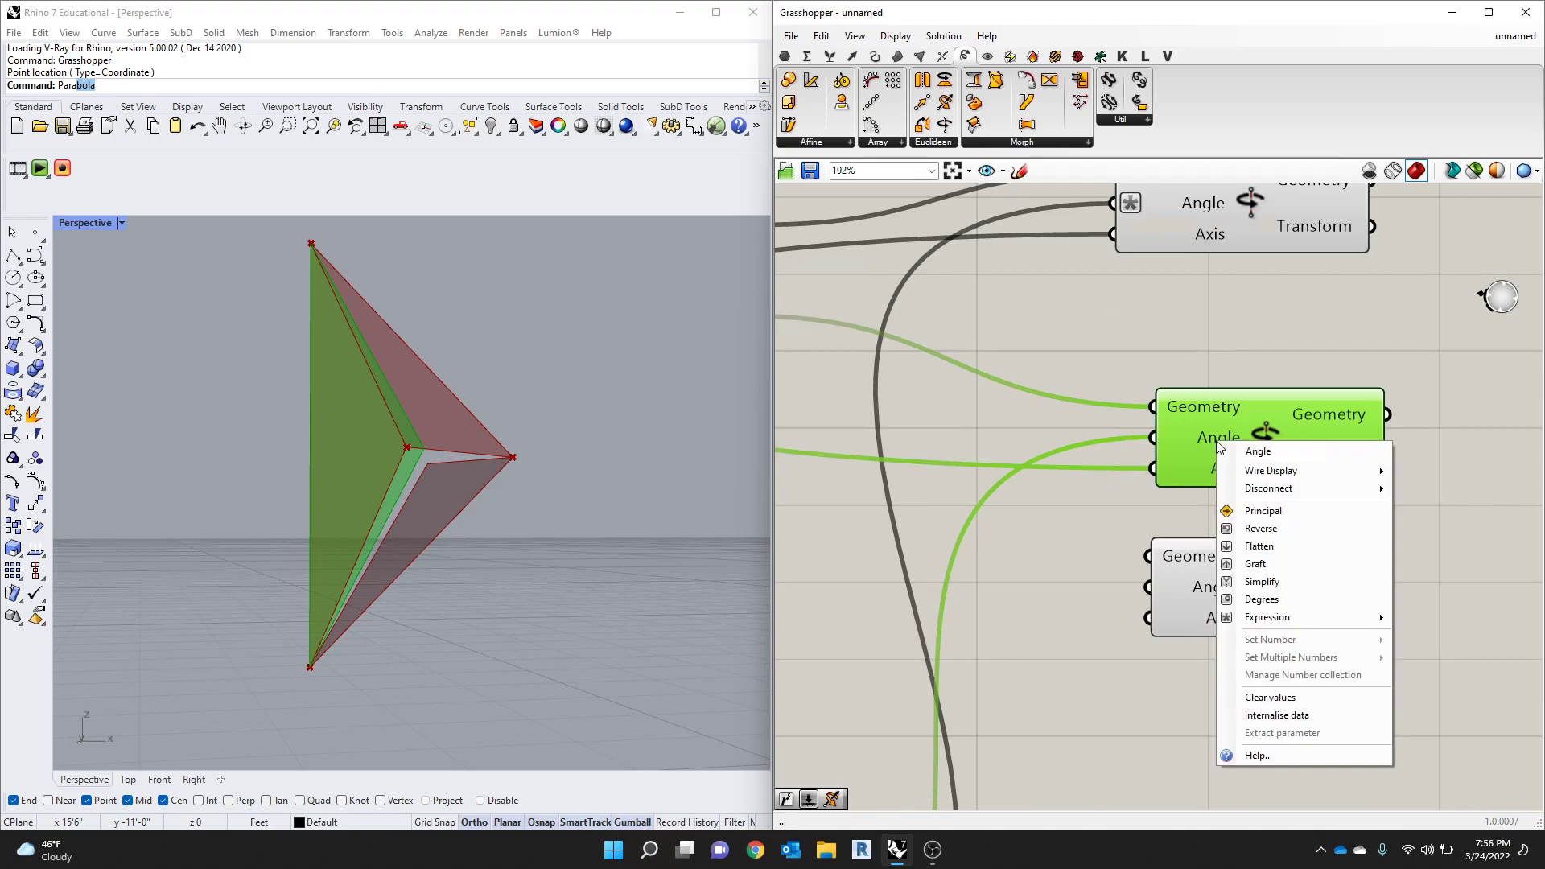
pyautogui.moveTo(1298, 616)
pyautogui.click(1165, 635)
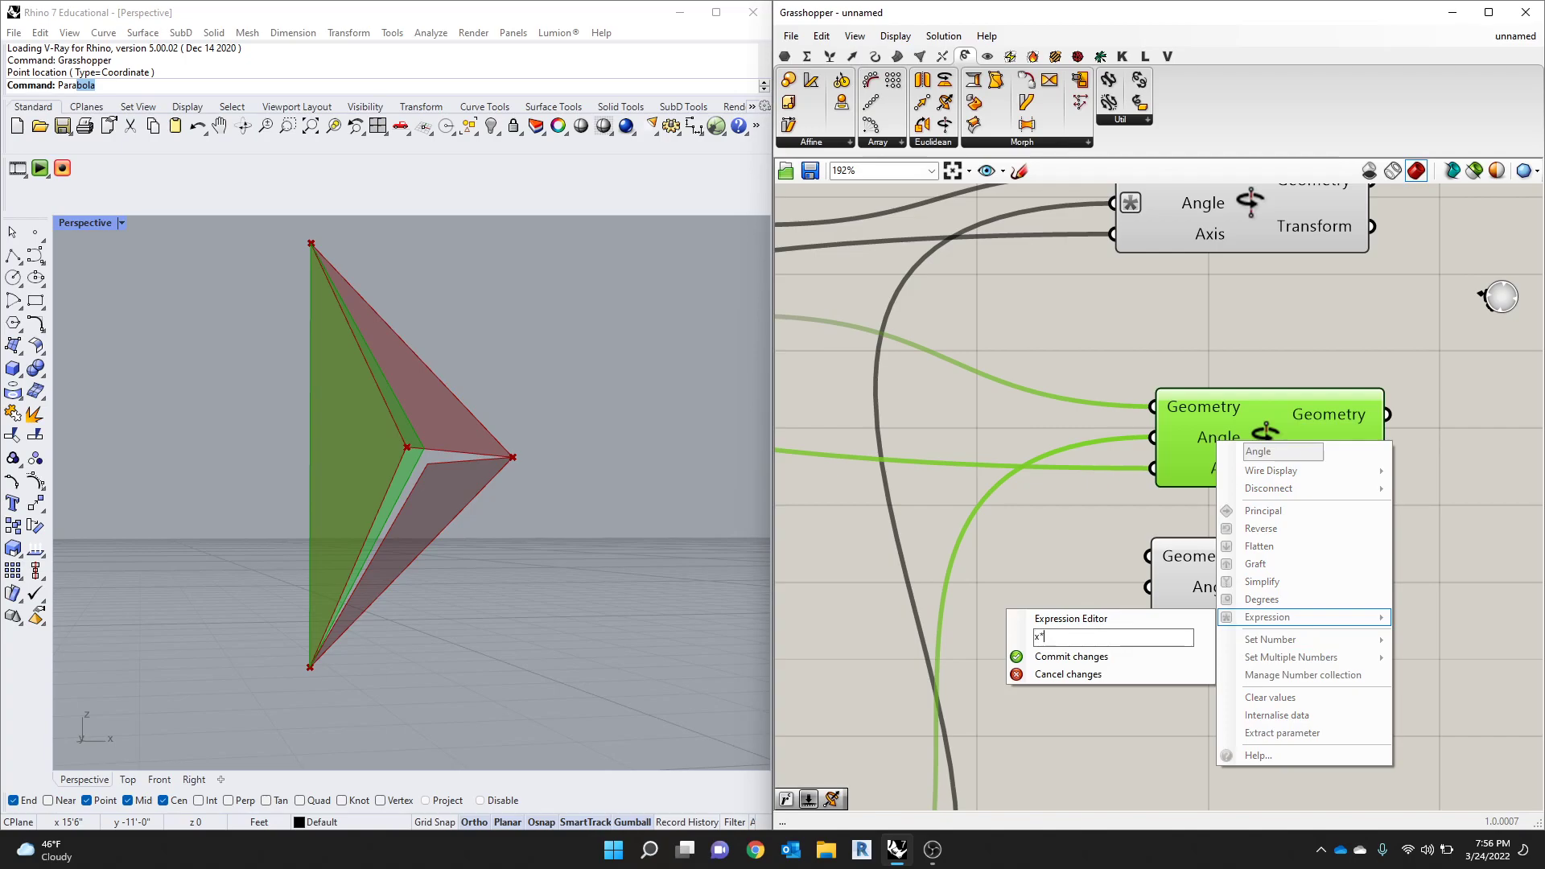
pyautogui.write('x*-1')
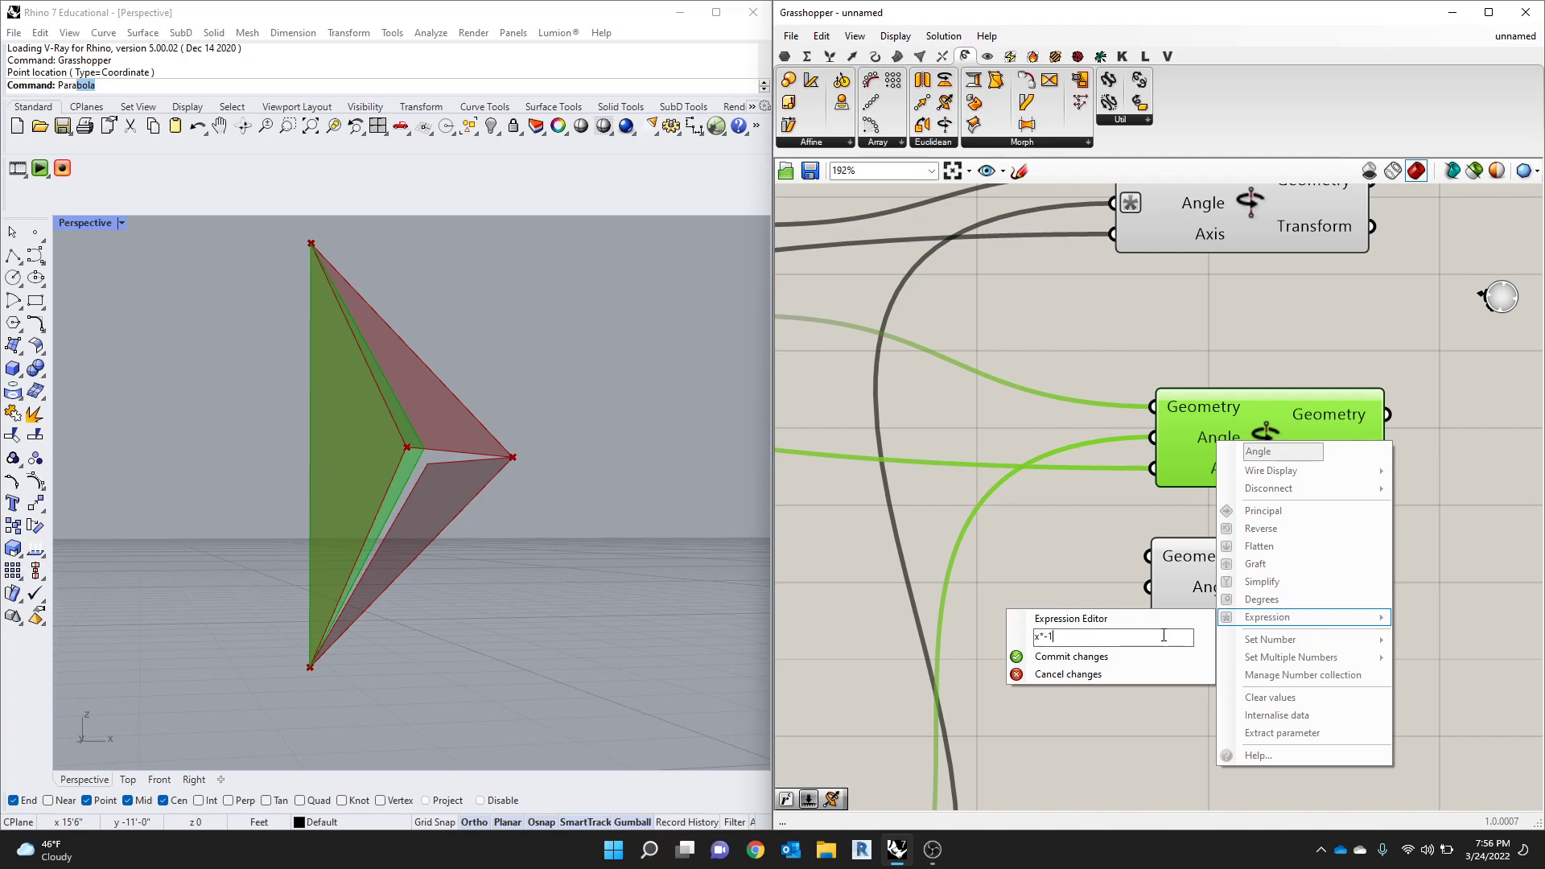
pyautogui.click(1075, 655)
pyautogui.scroll(-3, 1227, 515)
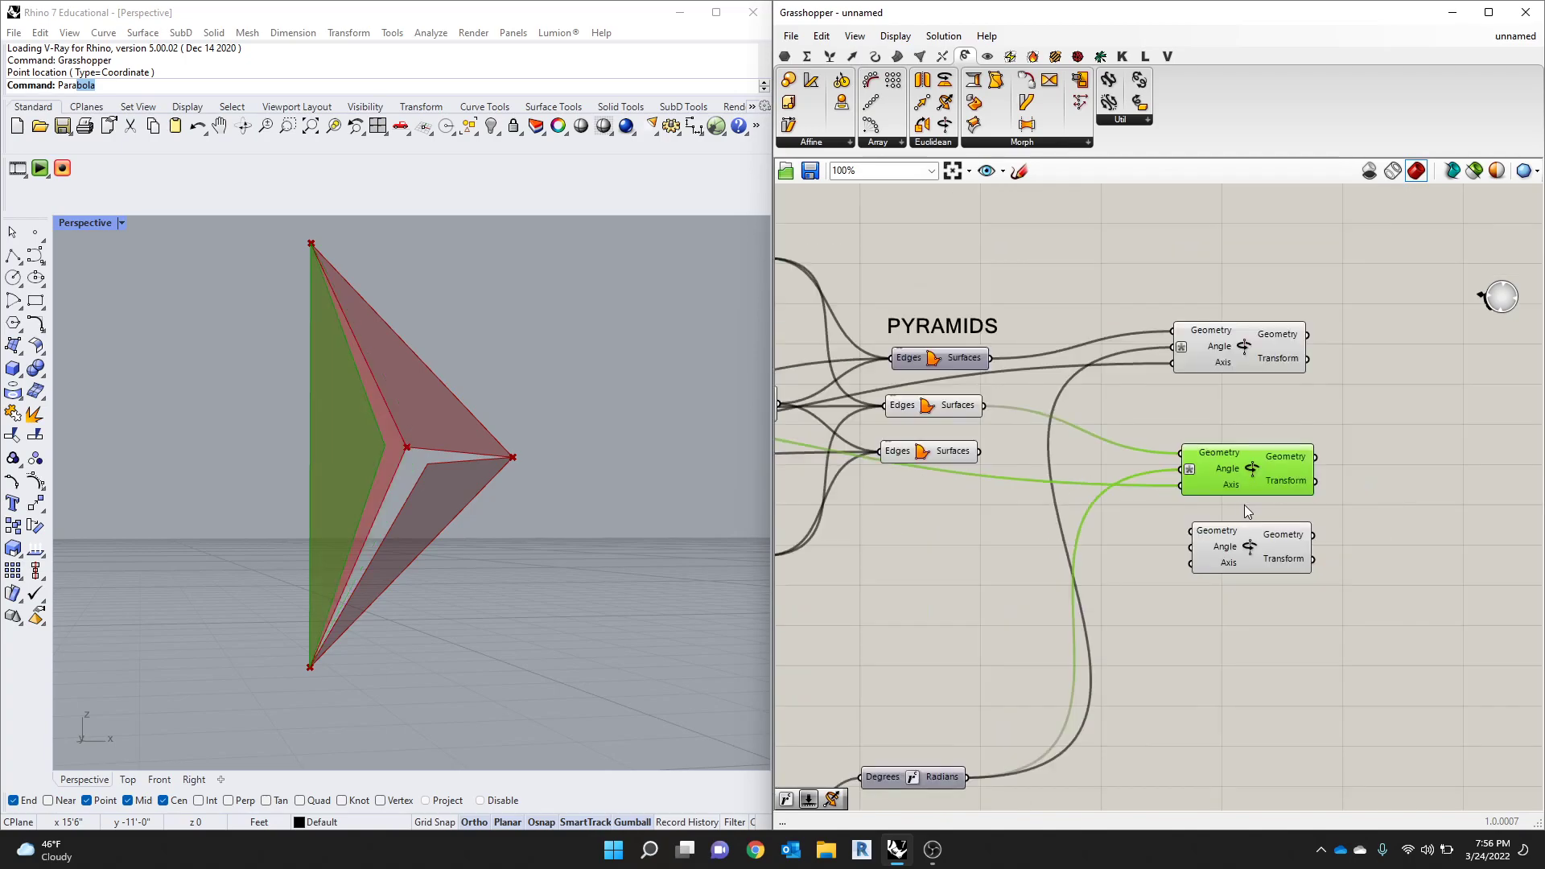
# Step: Hide the preview of the middle Boundary Surfaces component and set the degree slider to 9
pyautogui.click(908, 404)
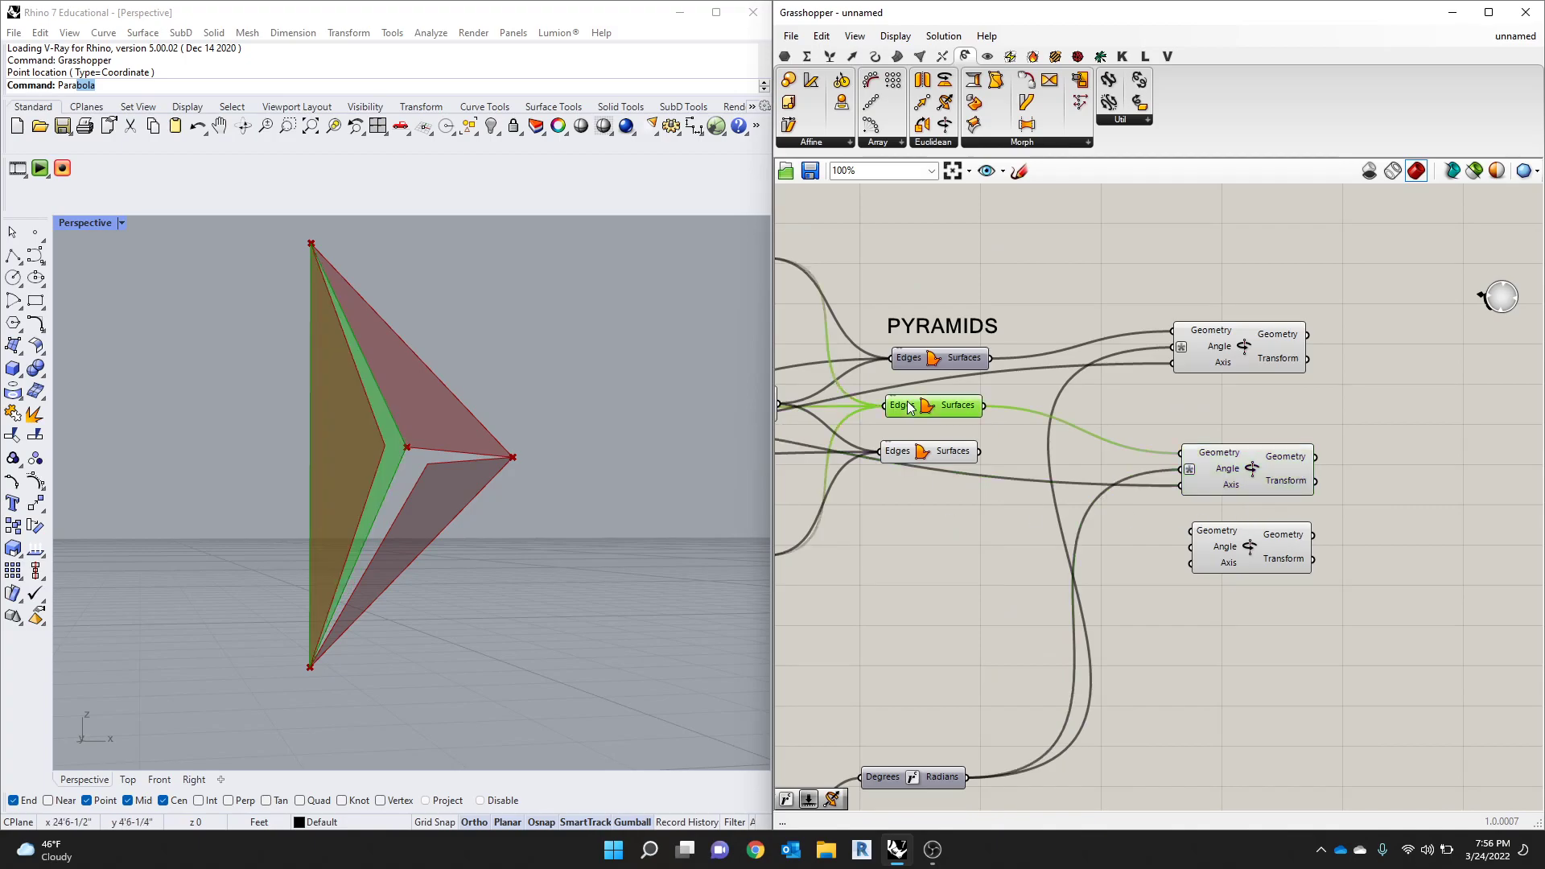
pyautogui.middleClick(910, 406)
pyautogui.click(937, 369)
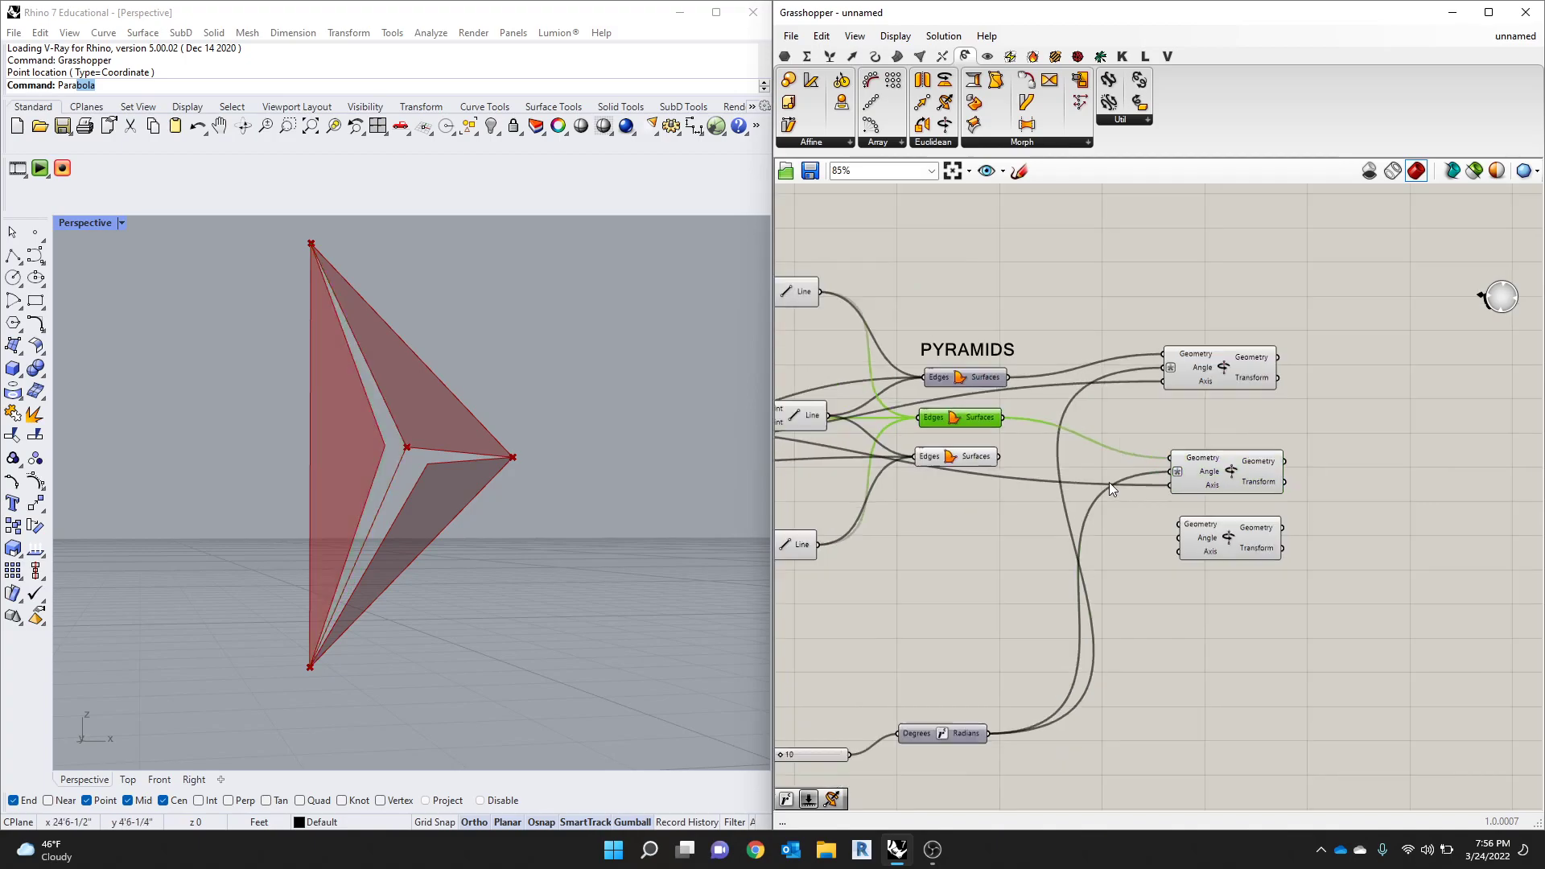
pyautogui.scroll(-2, 989, 676)
pyautogui.click(998, 690)
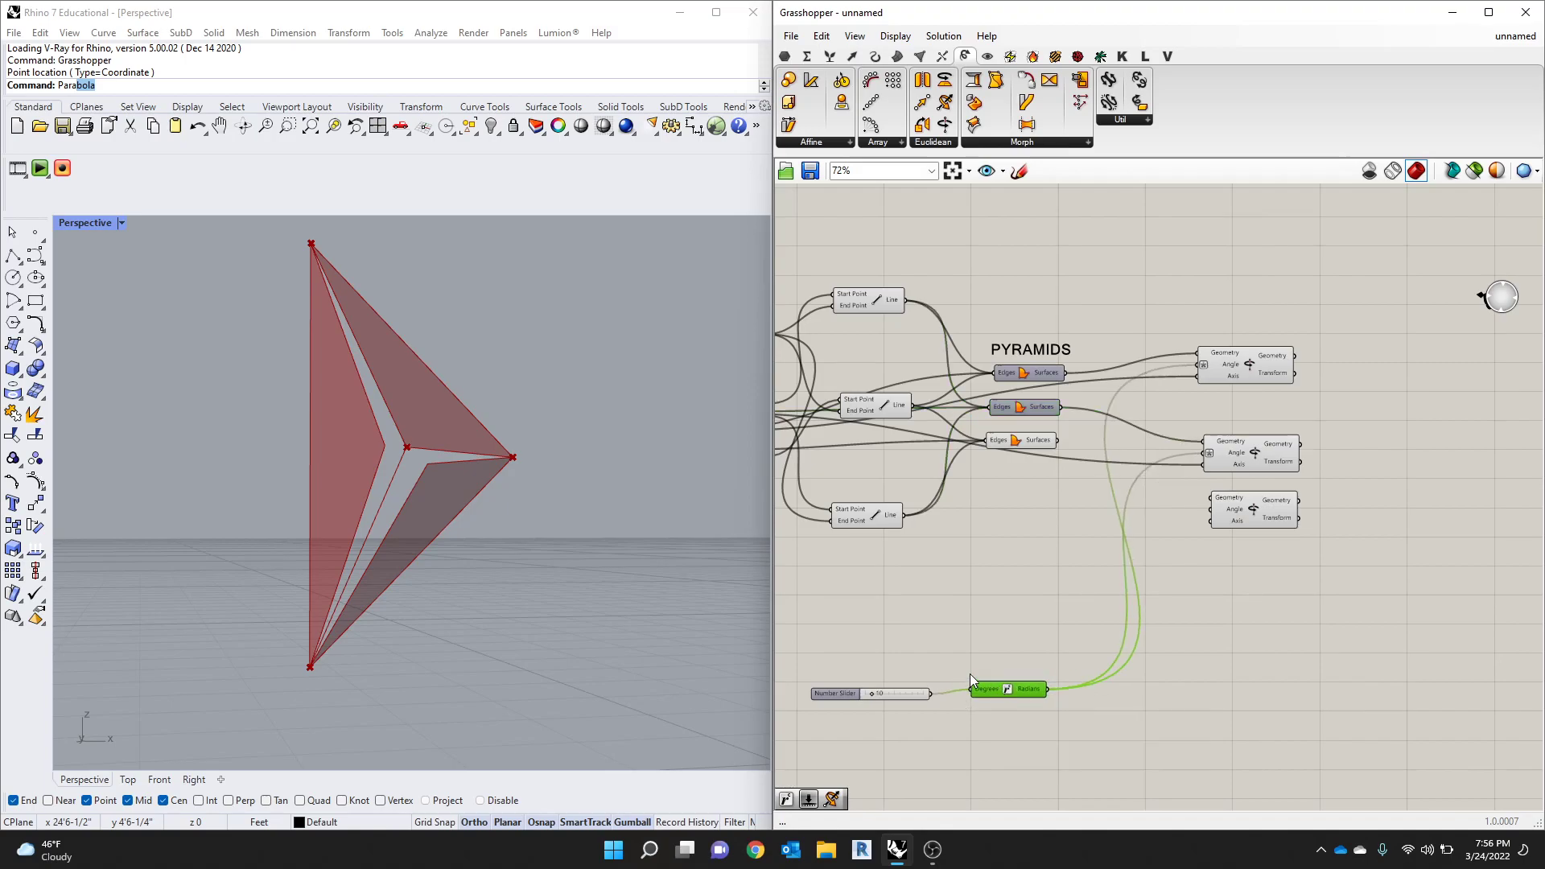
pyautogui.scroll(-3, 933, 692)
pyautogui.scroll(5, 935, 625)
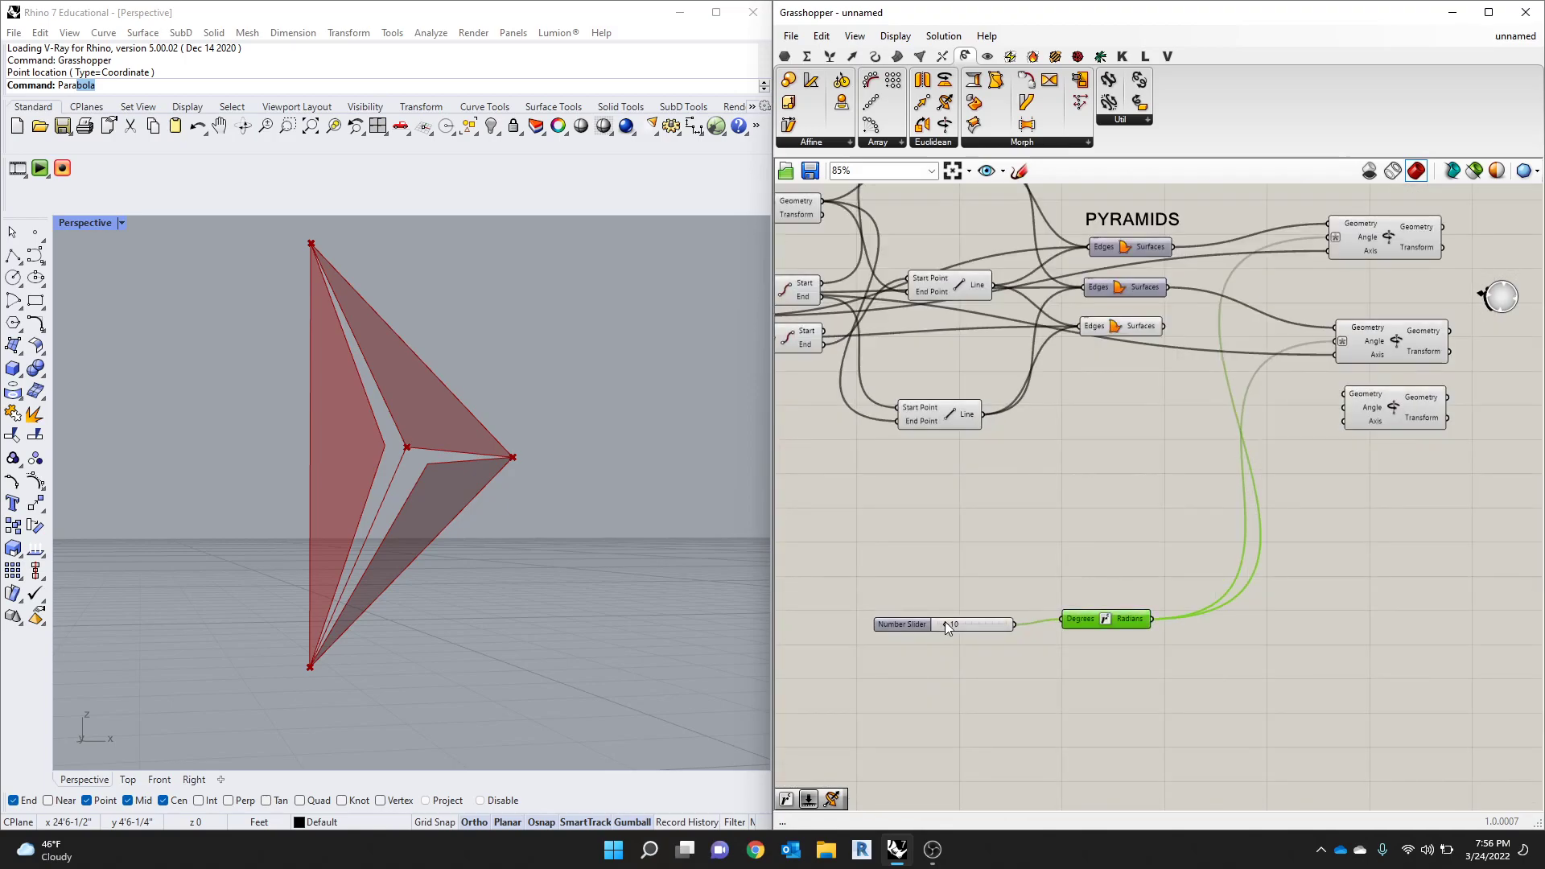
pyautogui.moveTo(948, 624)
pyautogui.mouseDown()
pyautogui.moveTo(969, 618)
pyautogui.moveTo(944, 618)
pyautogui.mouseUp()
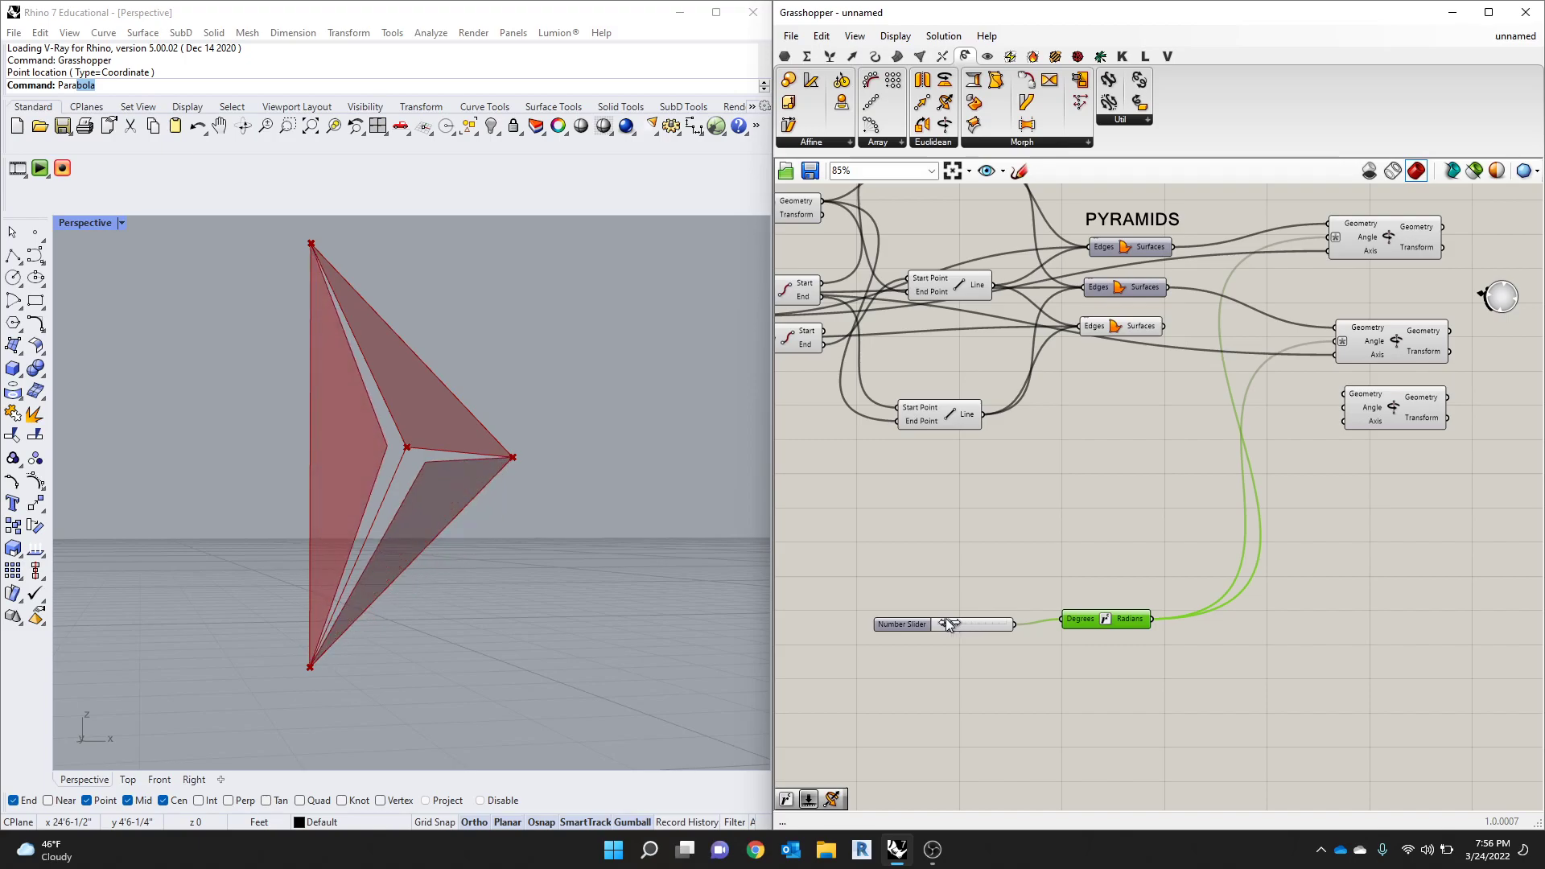
# Step: Reposition the third Rotate Axis and connect the lowest Boundary Surfaces to its Geometry and the Radians output to its Angle
pyautogui.scroll(-2, 1099, 423)
pyautogui.scroll(3, 1337, 406)
pyautogui.moveTo(1314, 418); pyautogui.dragTo(1290, 429)
pyautogui.scroll(-3, 1290, 426)
pyautogui.scroll(3, 1151, 387)
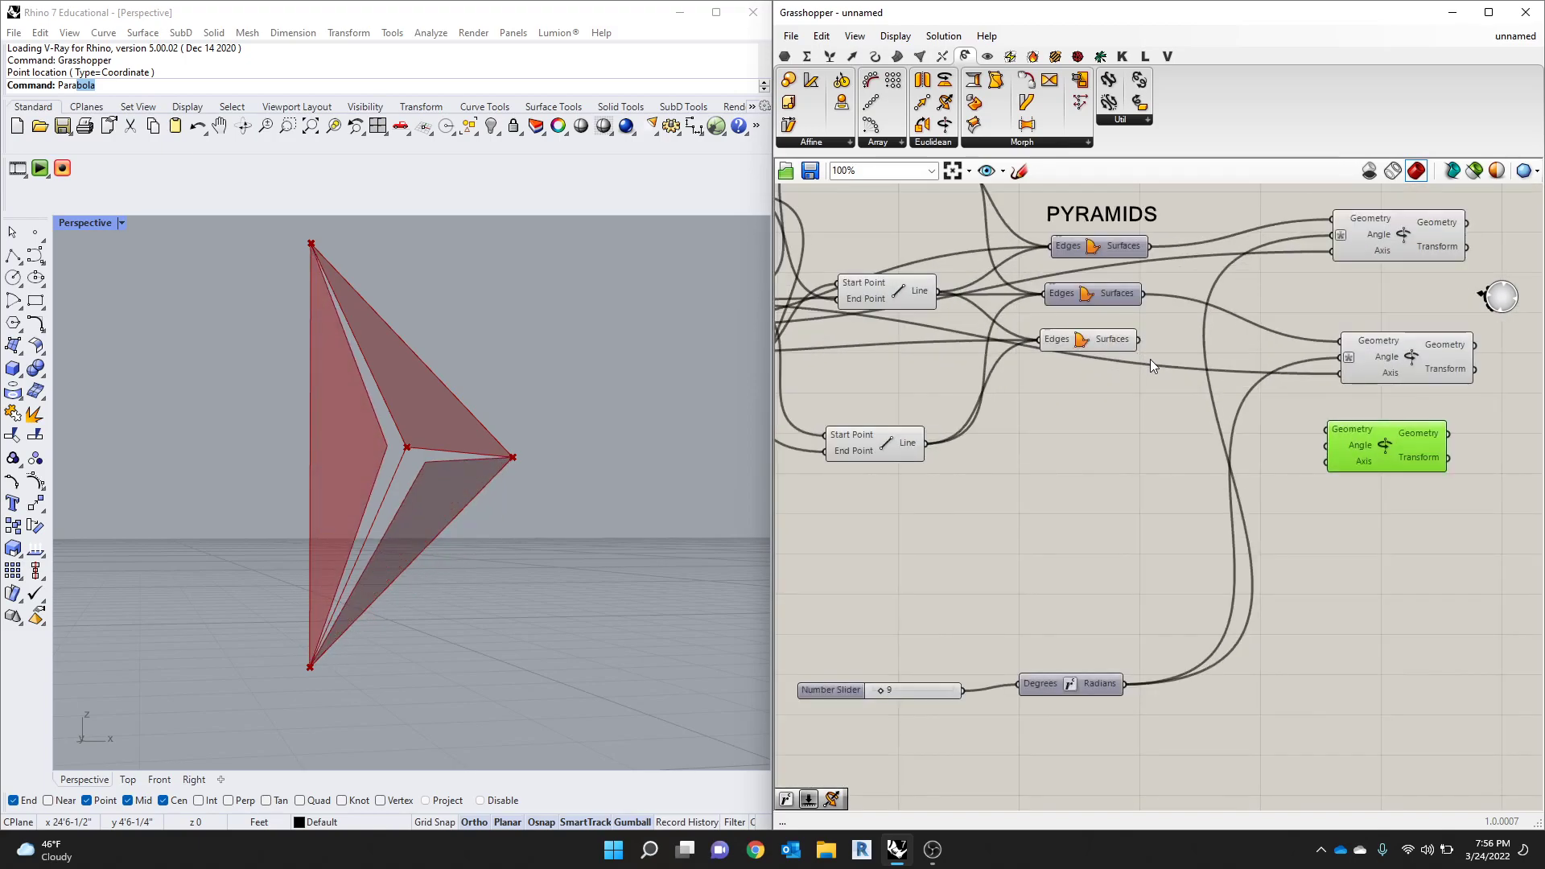
pyautogui.moveTo(1137, 345); pyautogui.dragTo(1326, 429)
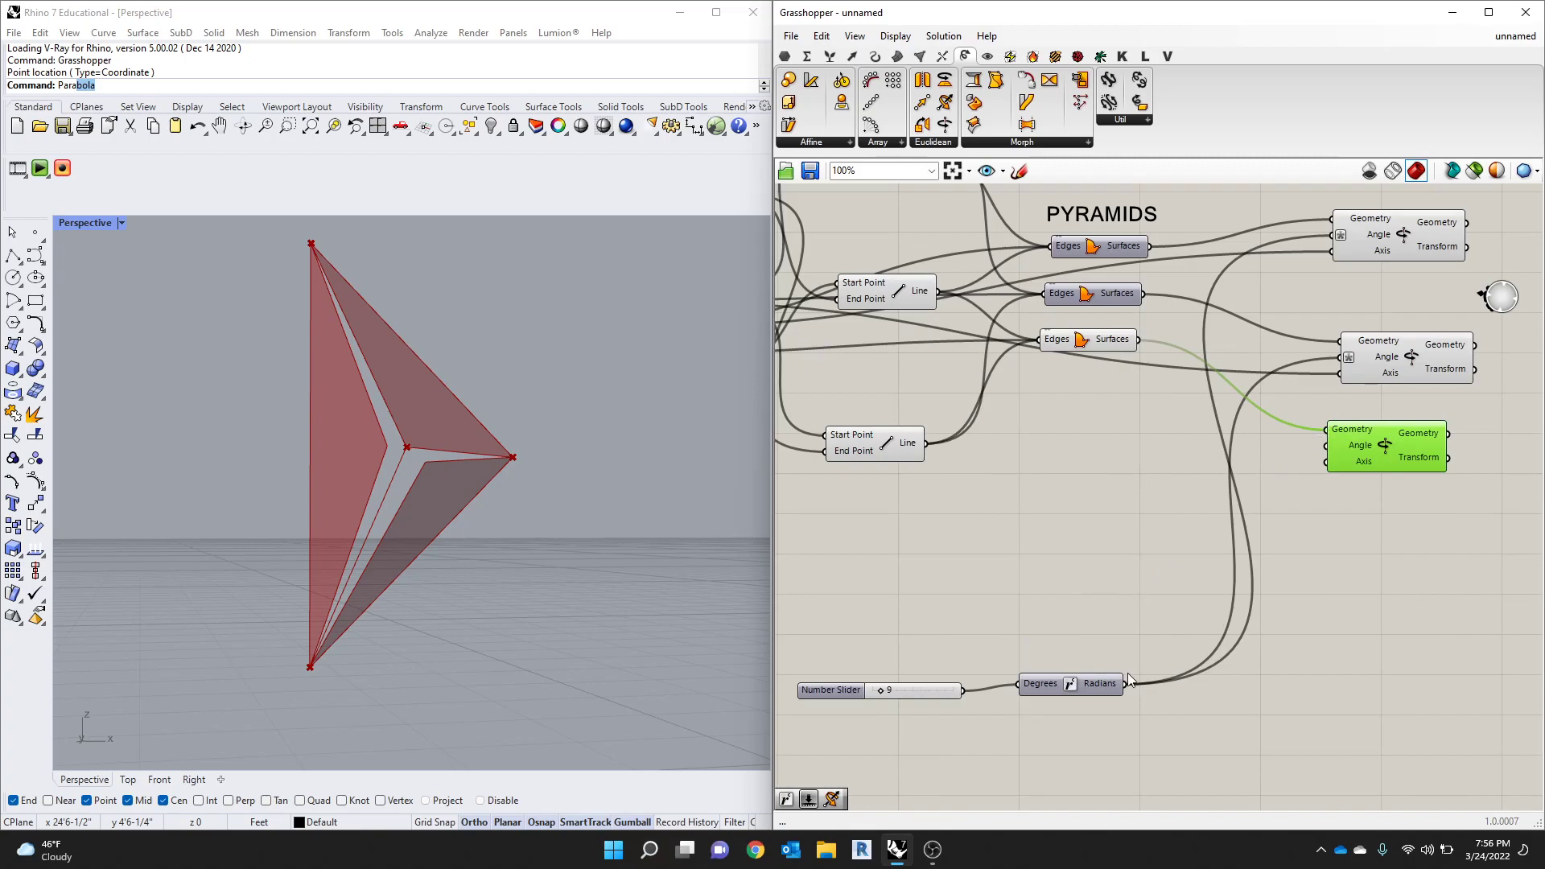
pyautogui.moveTo(1126, 684); pyautogui.dragTo(1327, 447)
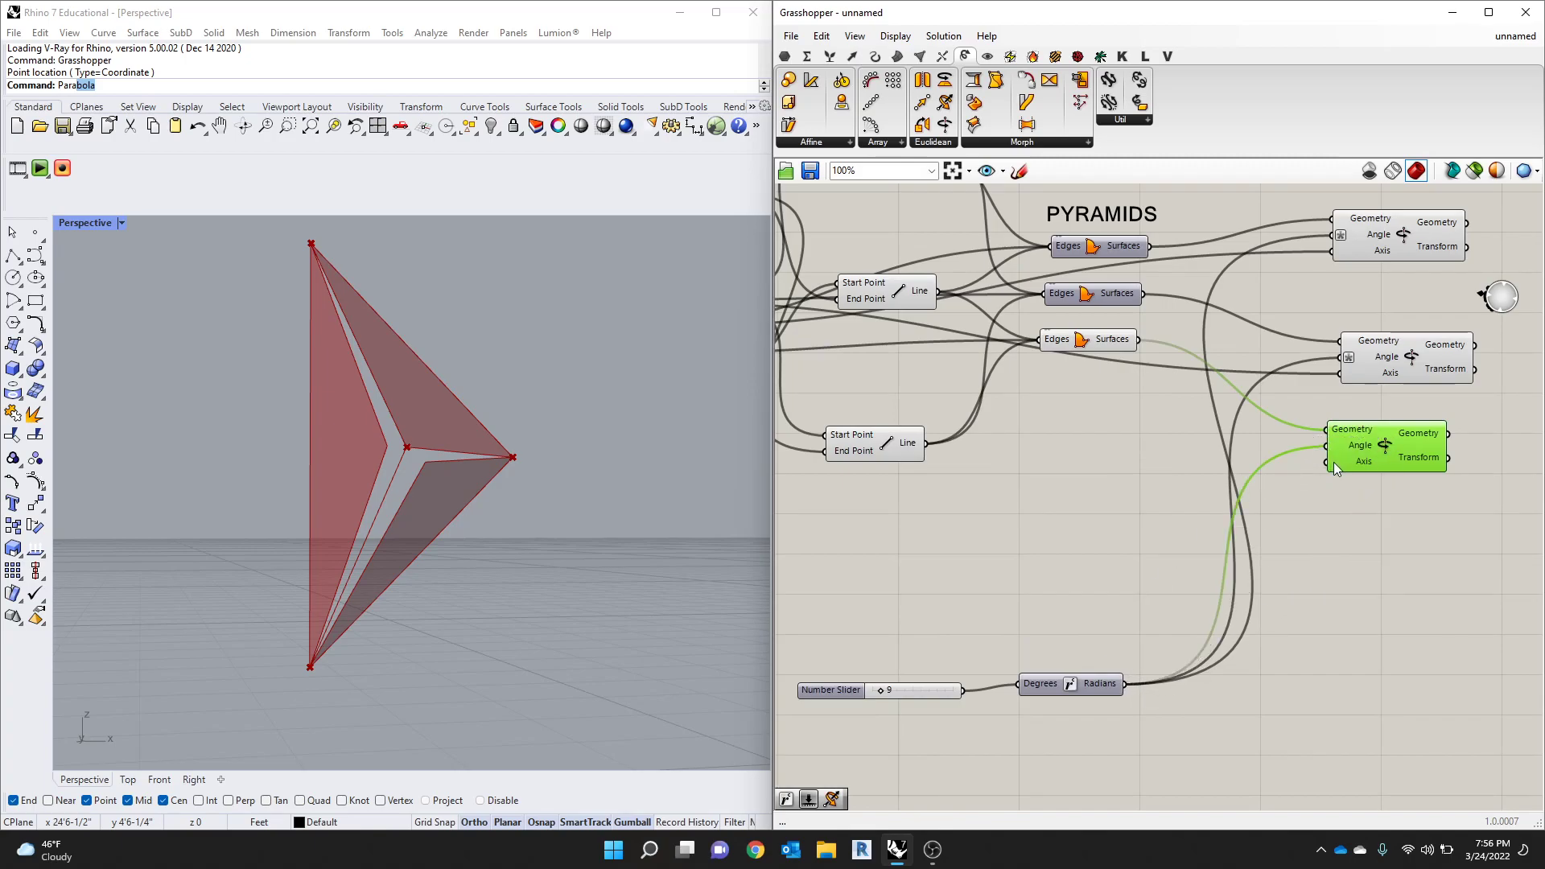
pyautogui.moveTo(1358, 466); pyautogui.dragTo(1369, 465)
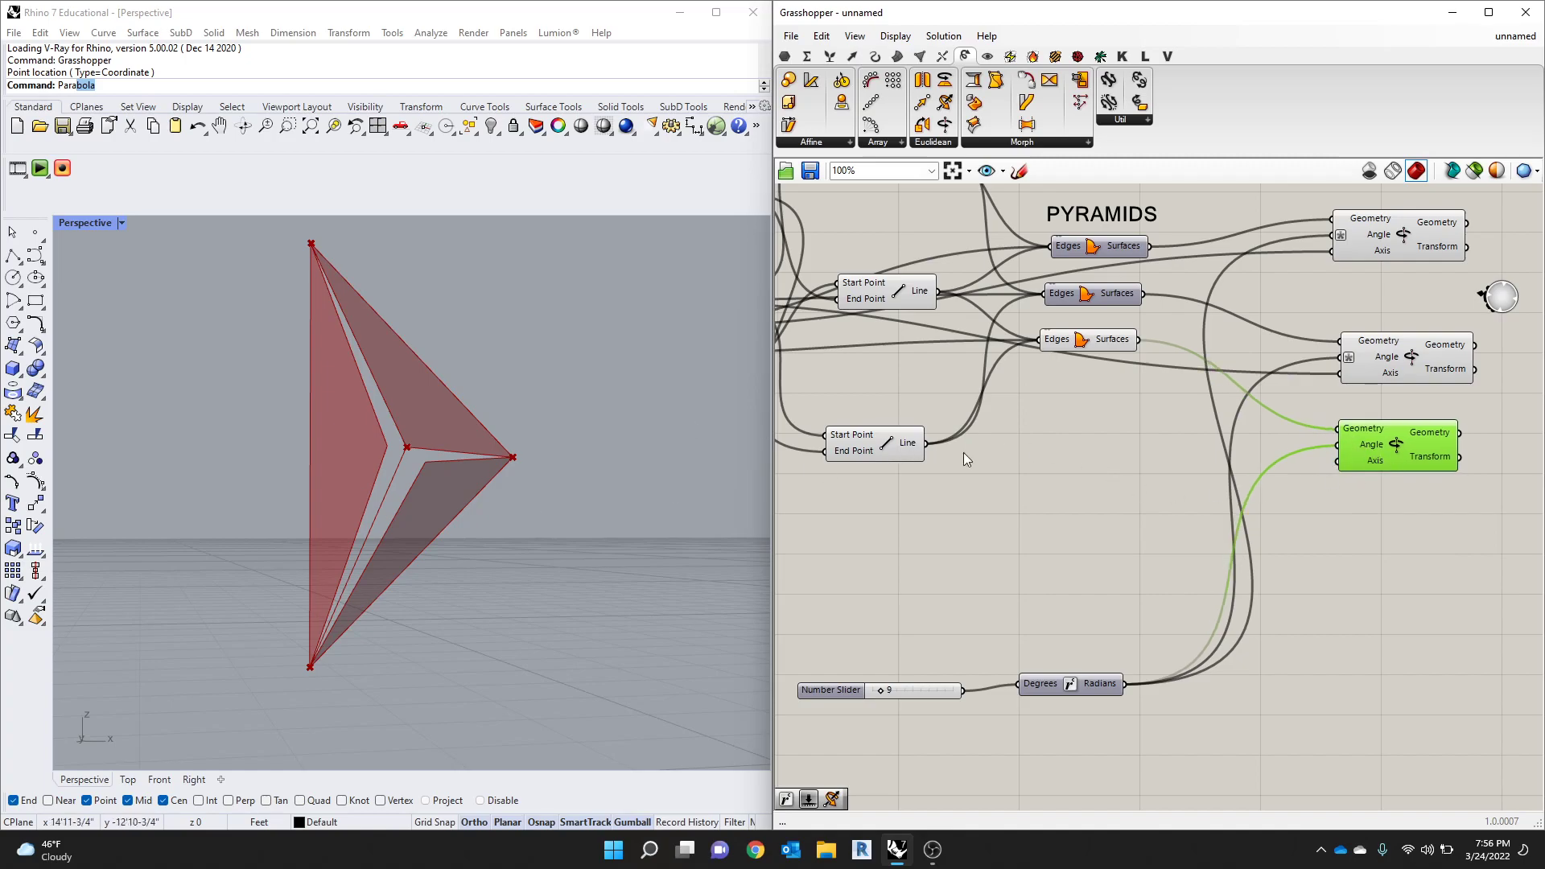
# Step: Connect the lowest Curve parameter to the Axis input of the third Rotate Axis
pyautogui.scroll(-4, 904, 402)
pyautogui.scroll(4, 1142, 423)
pyautogui.click(1104, 419)
pyautogui.scroll(-5, 1104, 418)
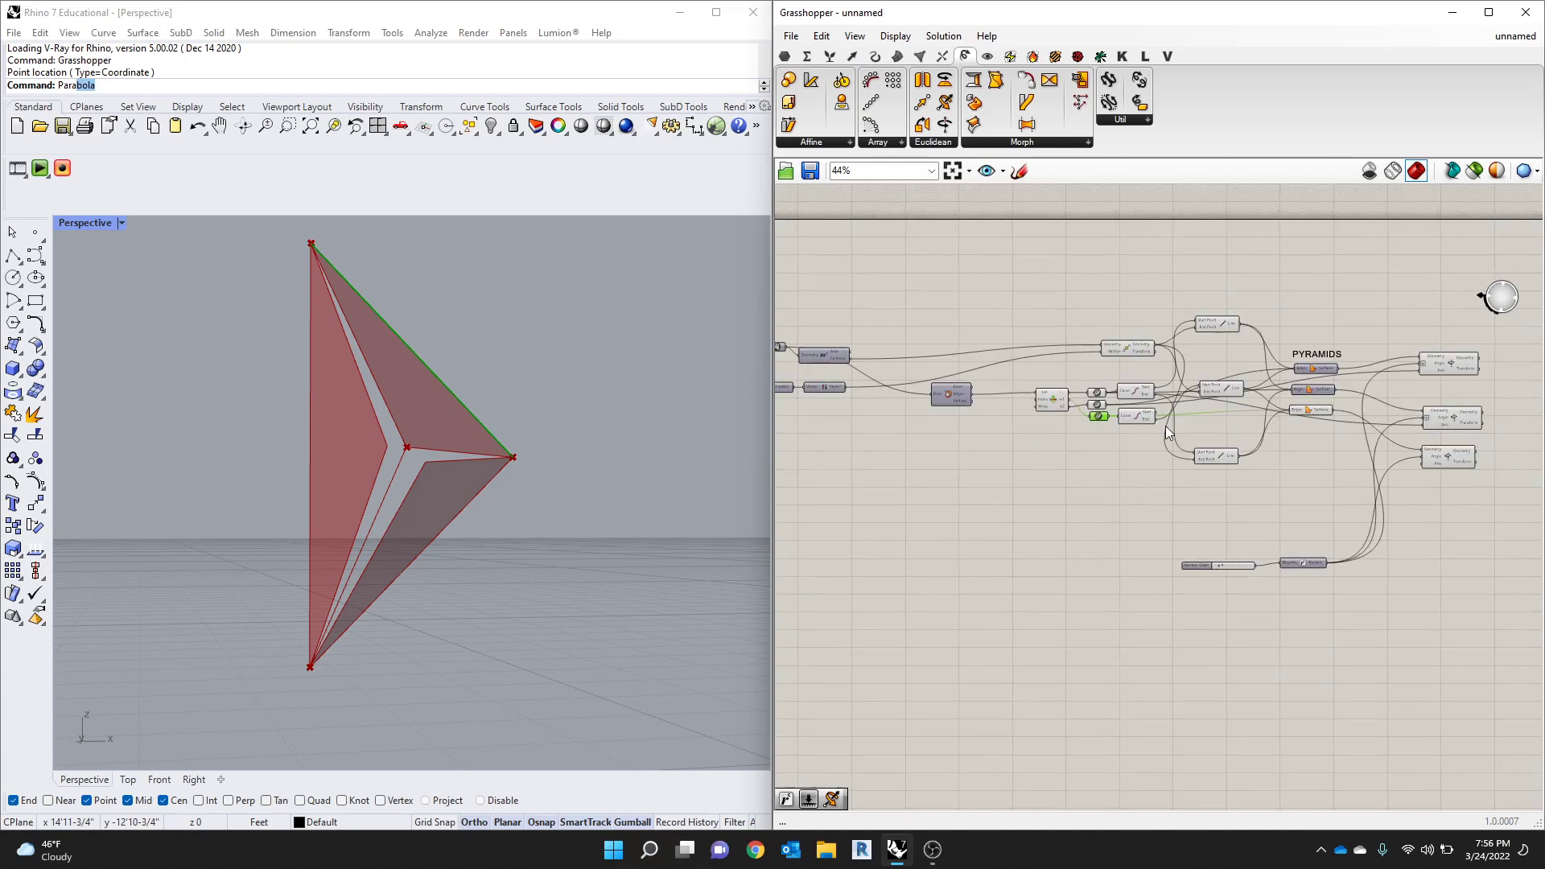
pyautogui.scroll(3, 1105, 417)
pyautogui.moveTo(1151, 420); pyautogui.dragTo(1010, 410, button='right')
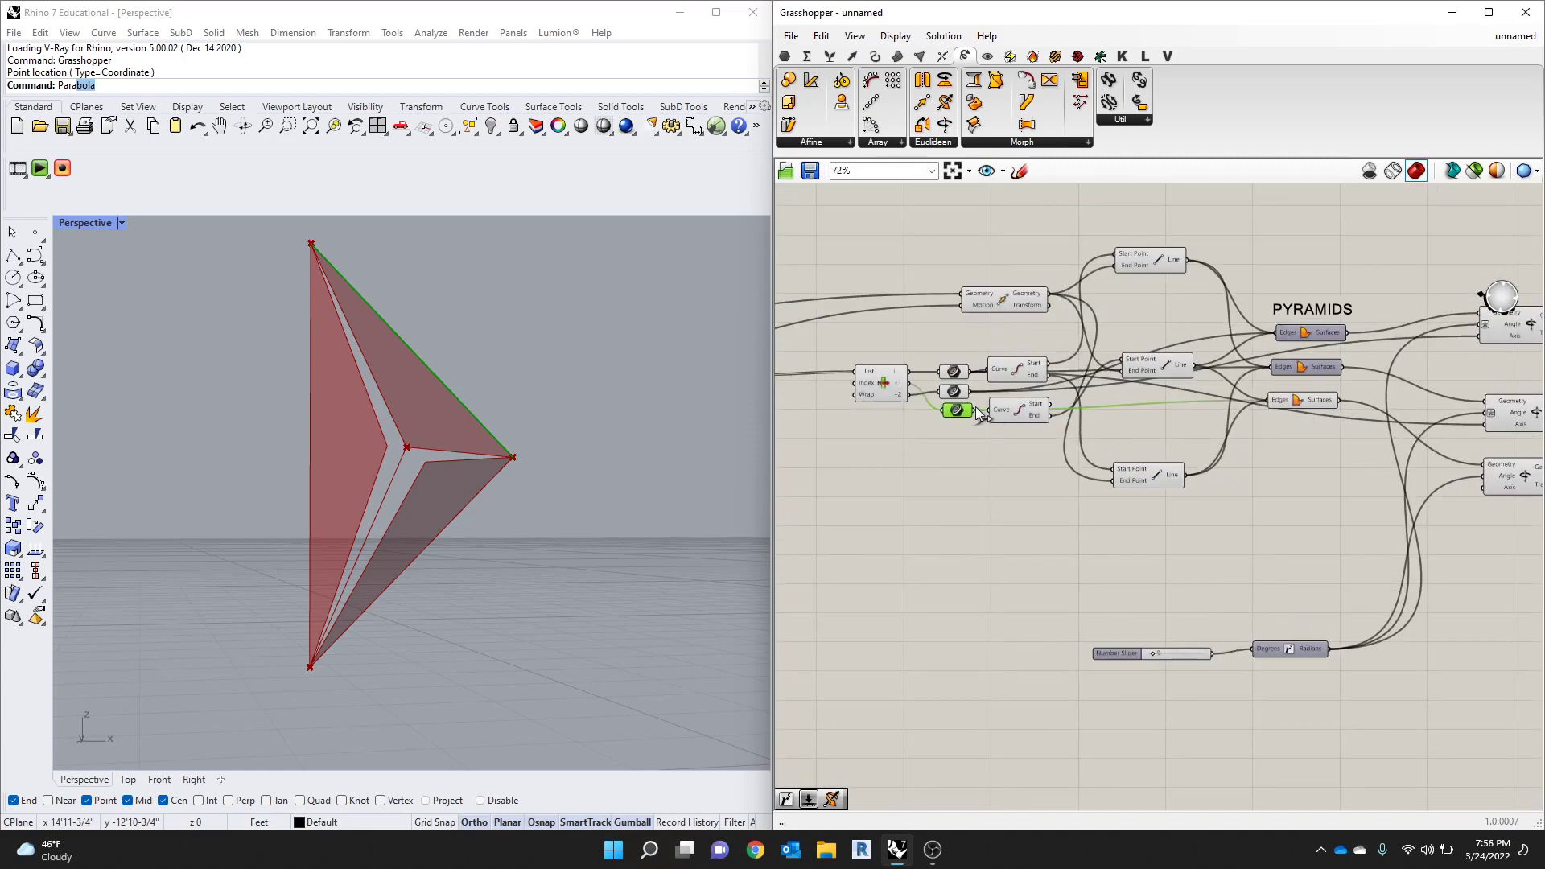
pyautogui.moveTo(975, 412); pyautogui.dragTo(1481, 490)
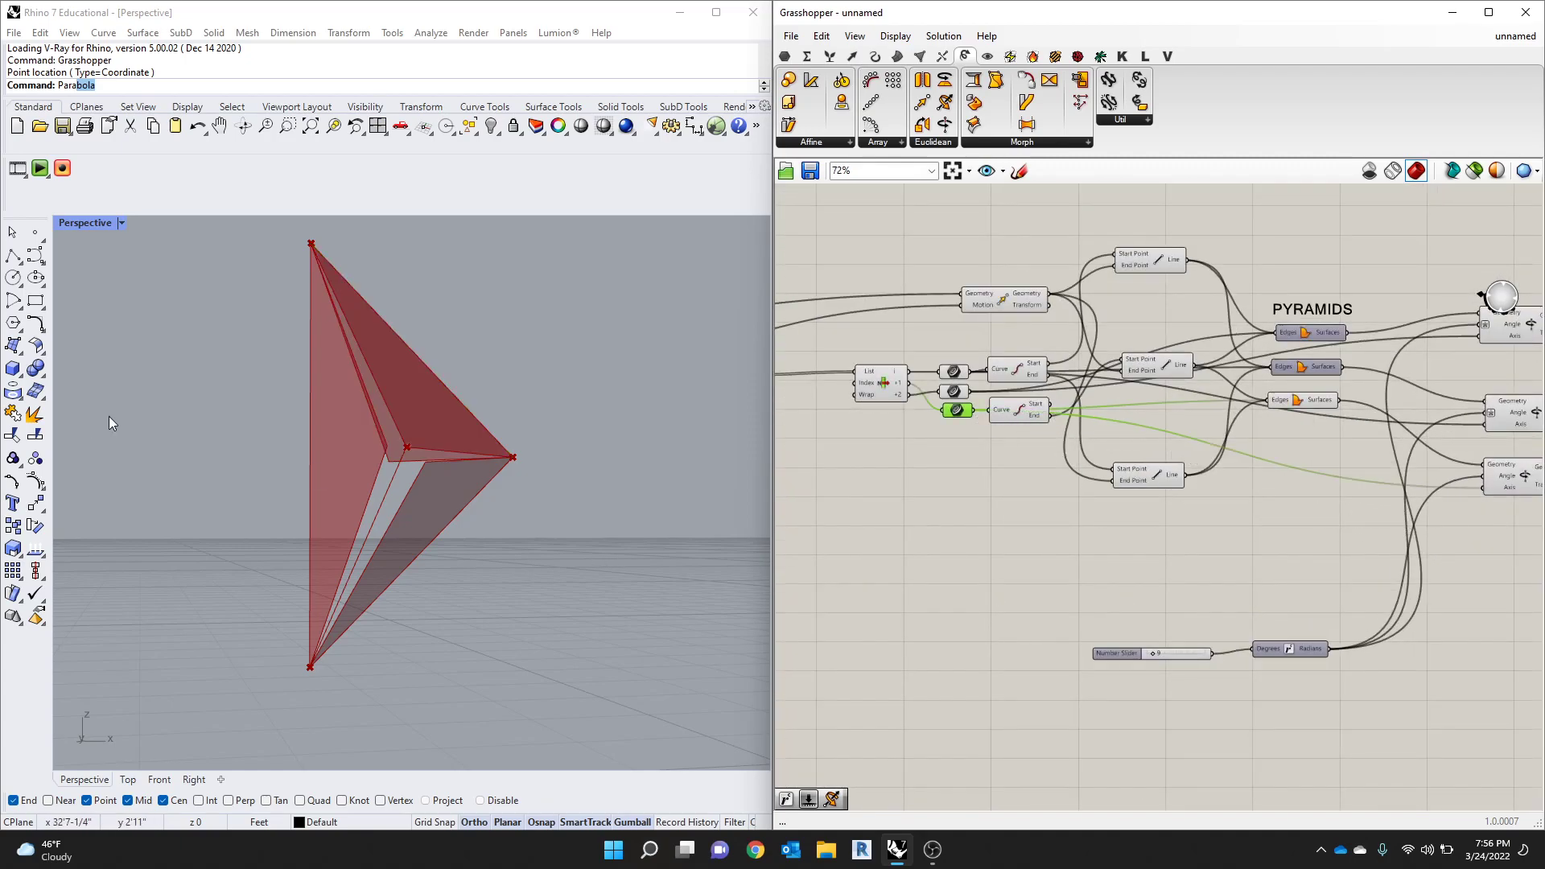
# Step: Test the rotation of the three faces by setting the degree slider to 10
pyautogui.scroll(5, 380, 504)
pyautogui.scroll(2, 1141, 650)
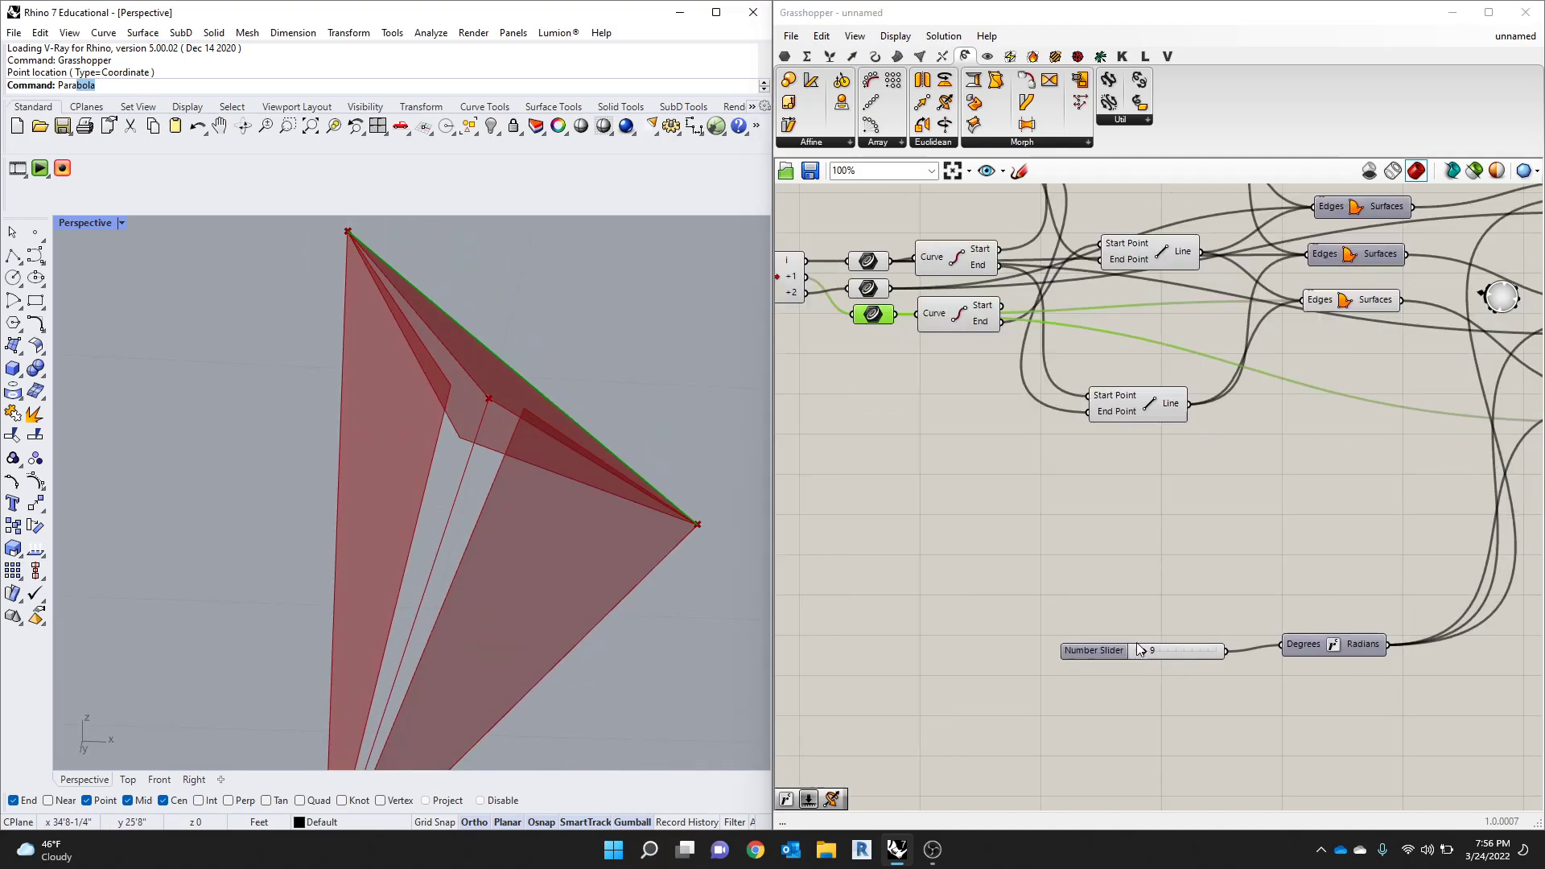
pyautogui.moveTo(1141, 650)
pyautogui.mouseDown()
pyautogui.moveTo(1165, 650)
pyautogui.moveTo(1144, 650)
pyautogui.mouseUp()
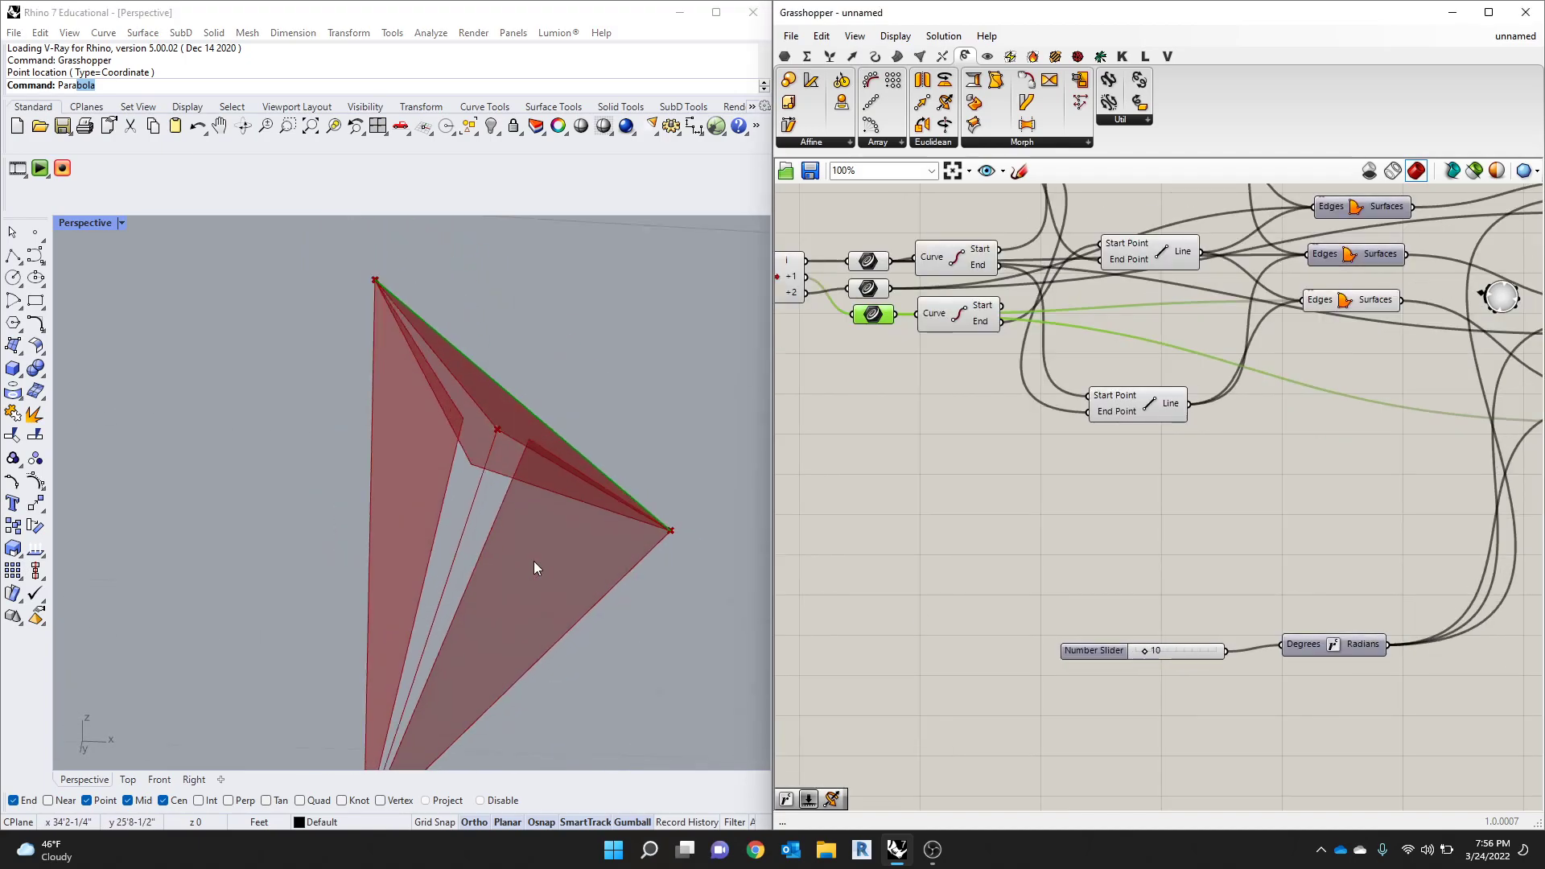
pyautogui.scroll(-4, 534, 562)
pyautogui.moveTo(533, 562); pyautogui.dragTo(582, 582, button='right')
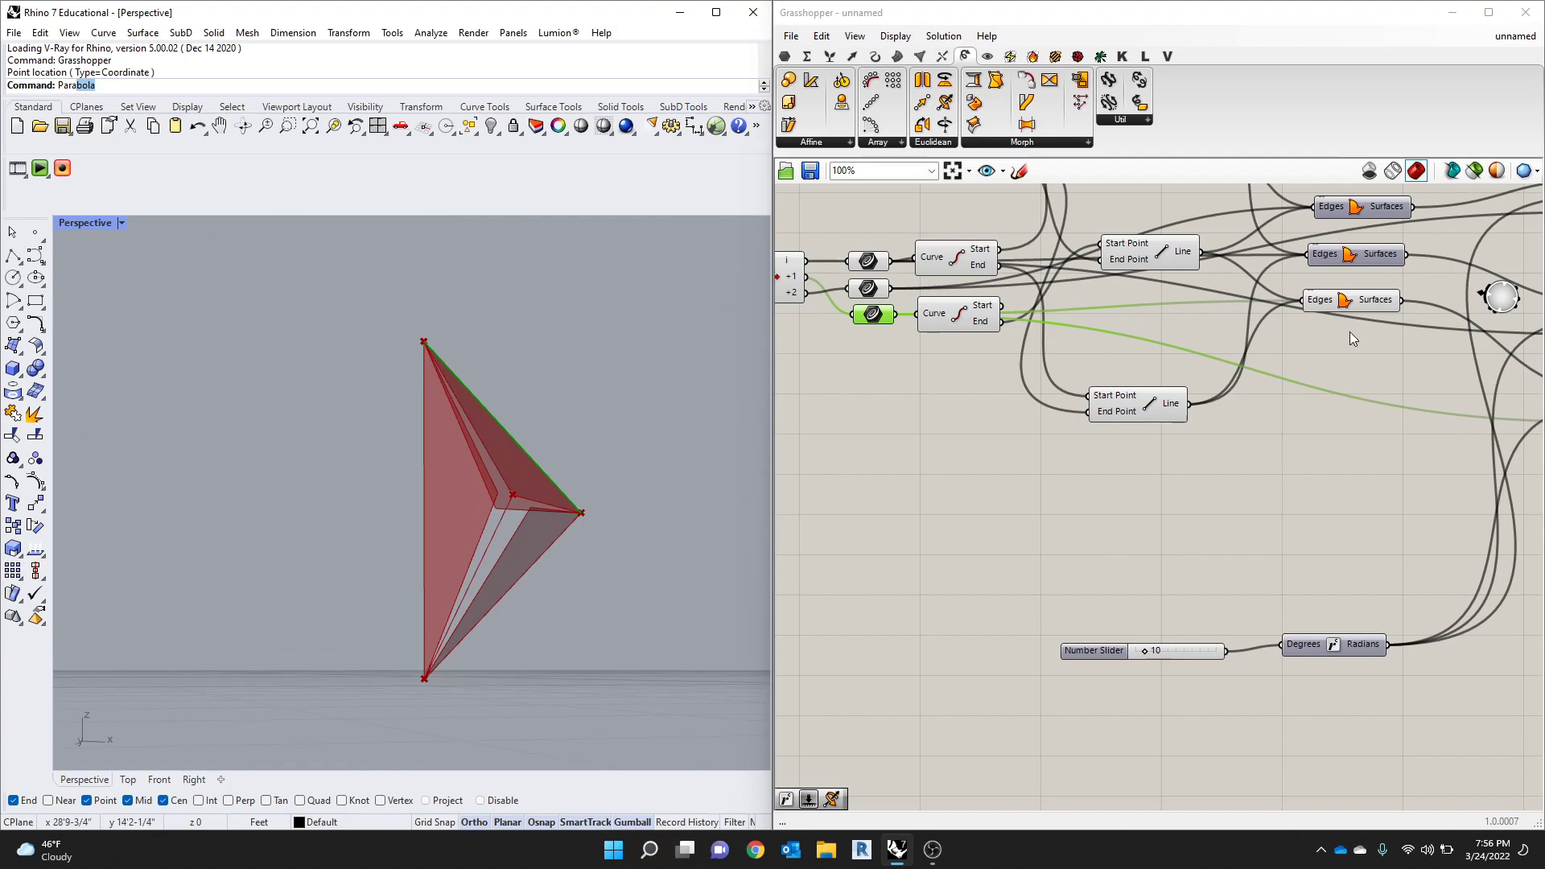
# Step: Hide the preview of the lowest Boundary Surfaces component and set the degree slider to 14
pyautogui.click(1349, 302)
pyautogui.middleClick(1350, 301)
pyautogui.click(1392, 249)
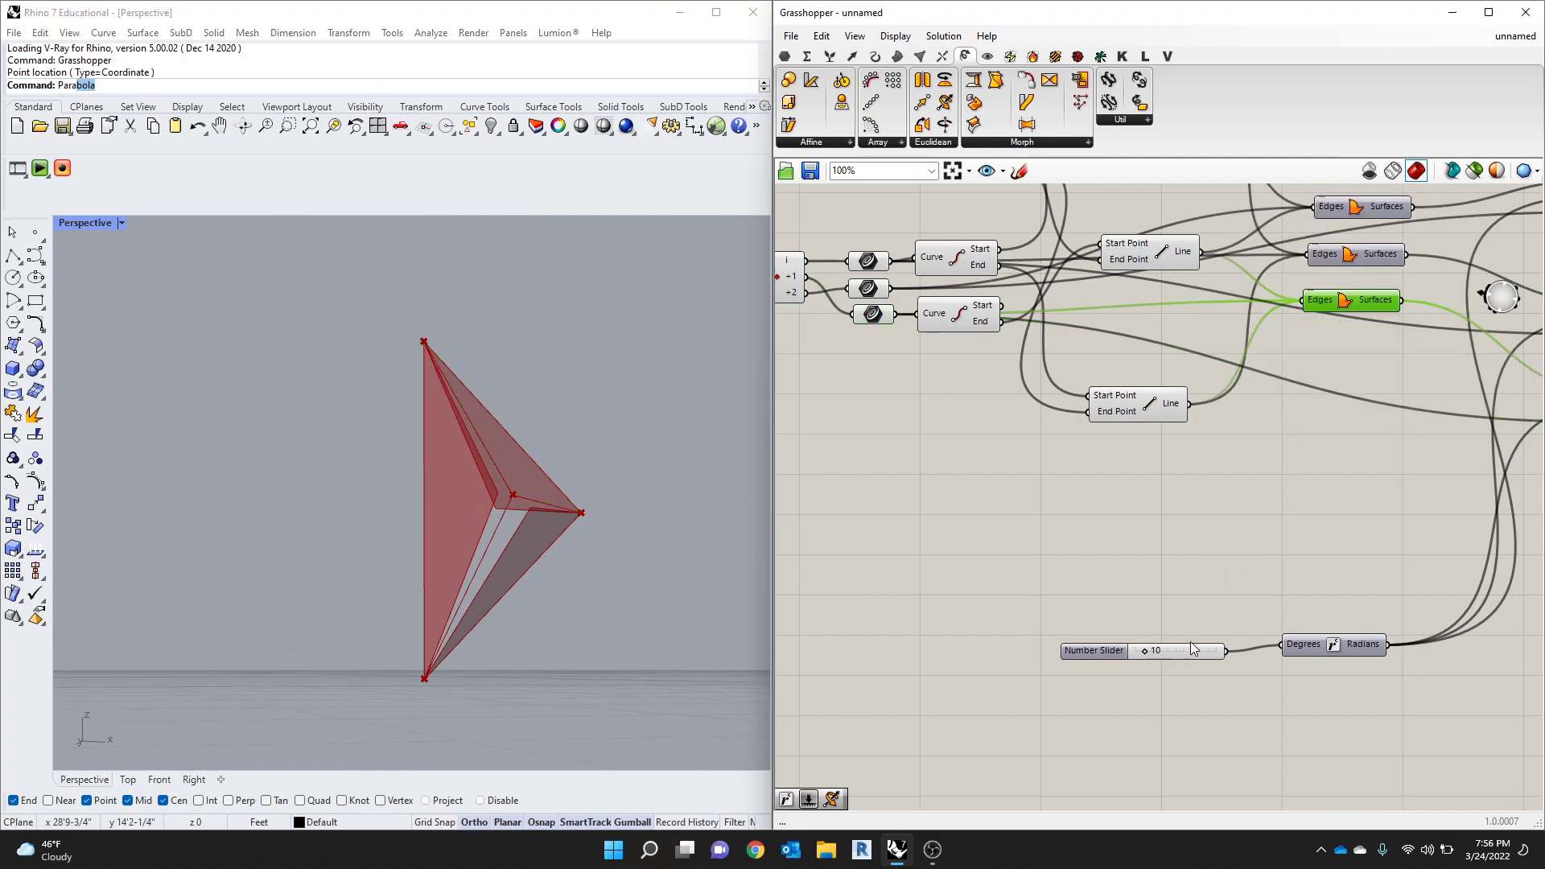
pyautogui.scroll(2, 1193, 649)
pyautogui.moveTo(1123, 646); pyautogui.dragTo(1134, 649)
pyautogui.scroll(-3, 676, 602)
pyautogui.scroll(-1, 823, 566)
pyautogui.scroll(-3, 1195, 534)
pyautogui.scroll(5, 1223, 426)
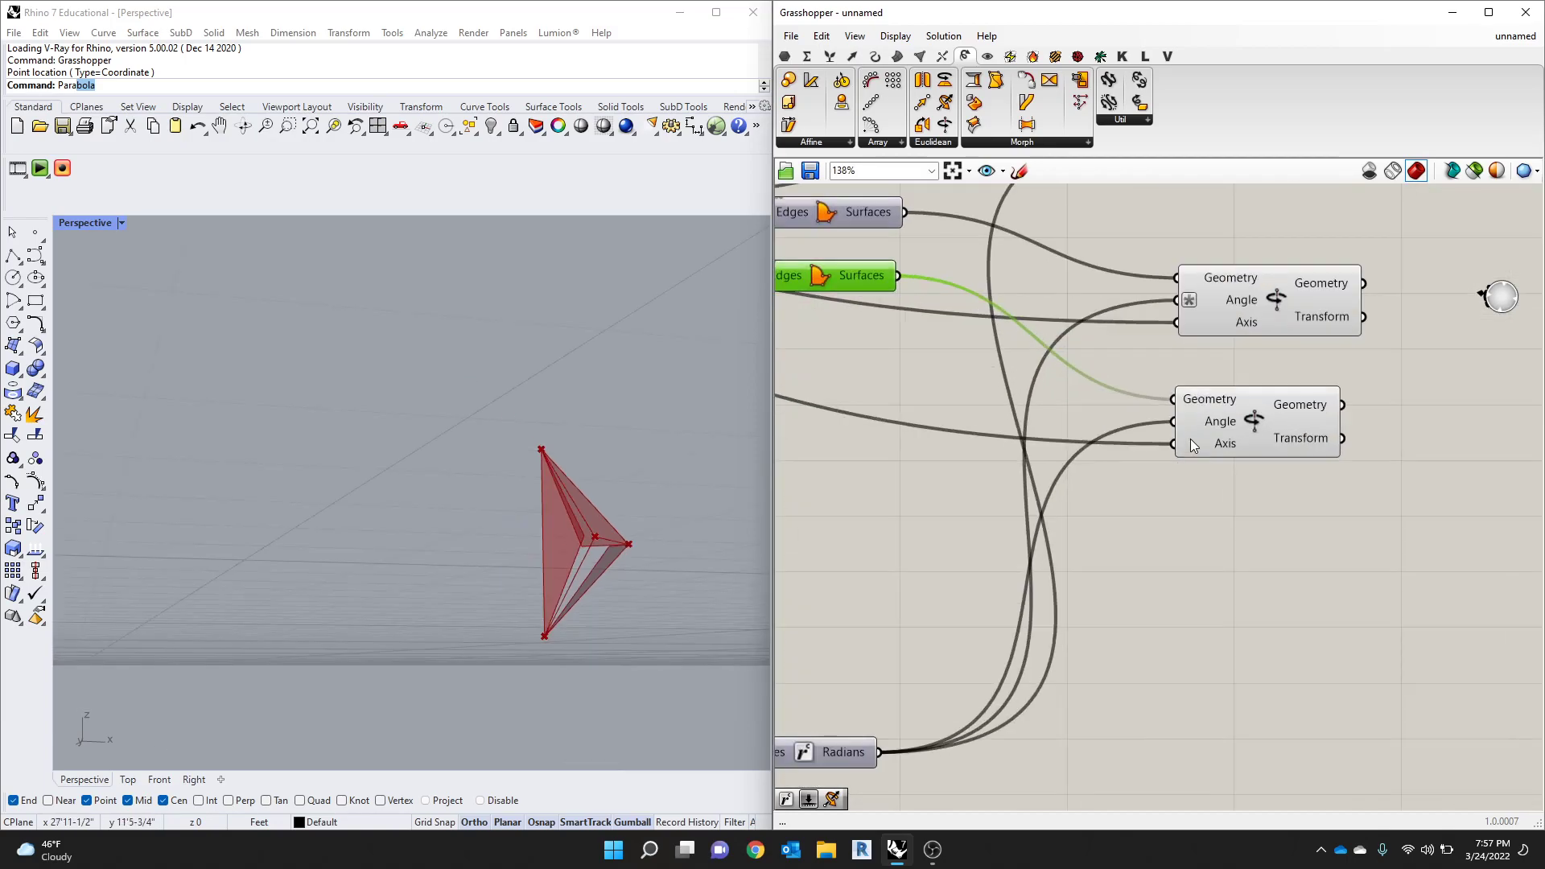
# Step: Reverse the third face's rotation direction with a multiplying expression on the Angle input of the third Rotate Axis
pyautogui.rightClick(1227, 422)
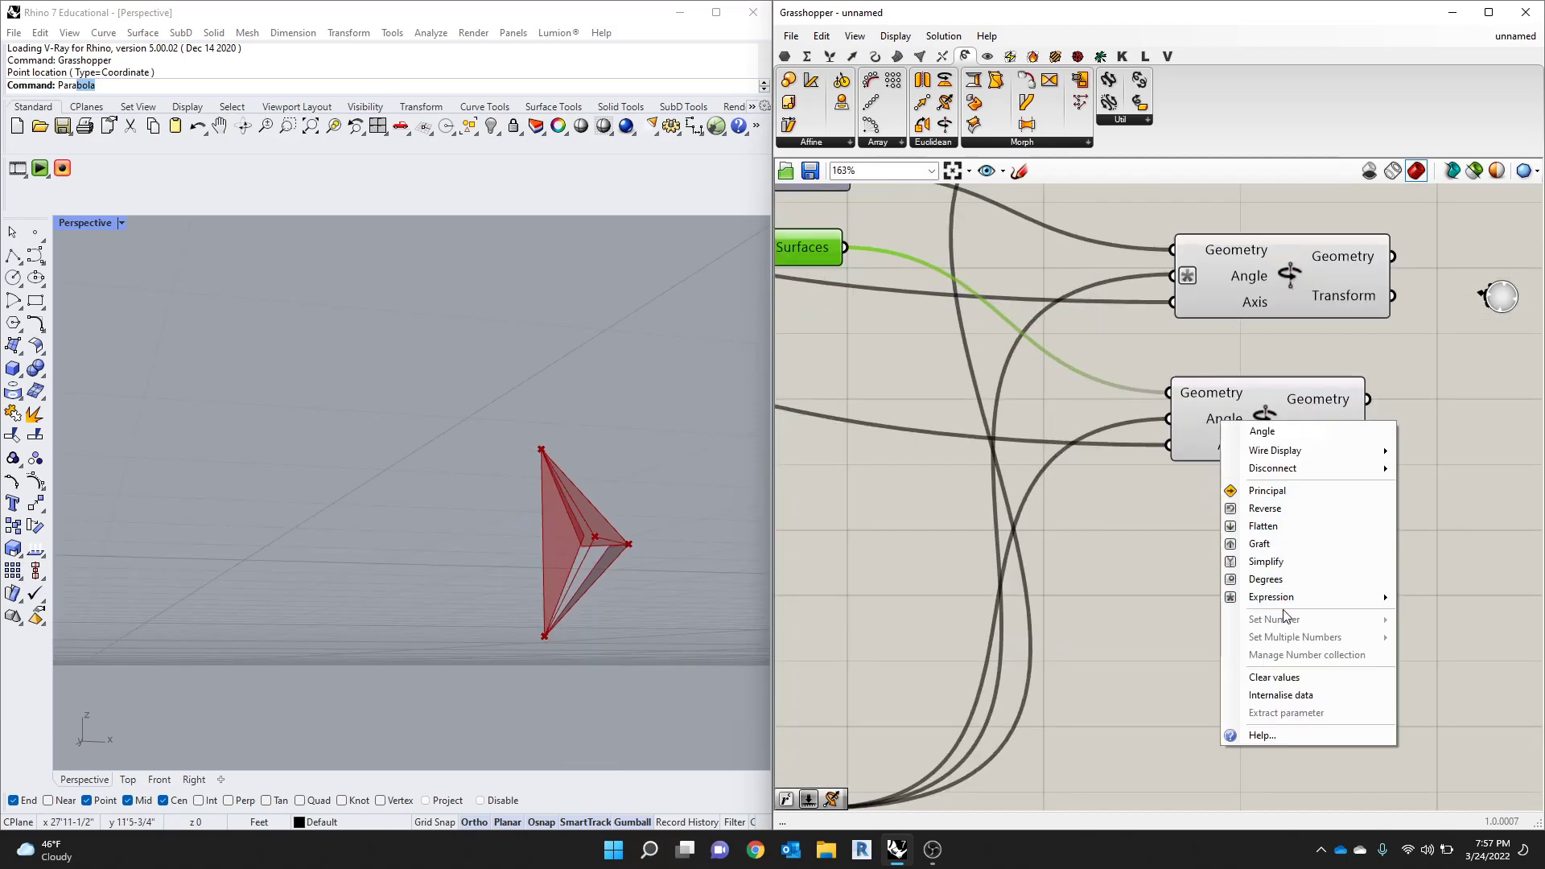
pyautogui.moveTo(1288, 600)
pyautogui.write('x')
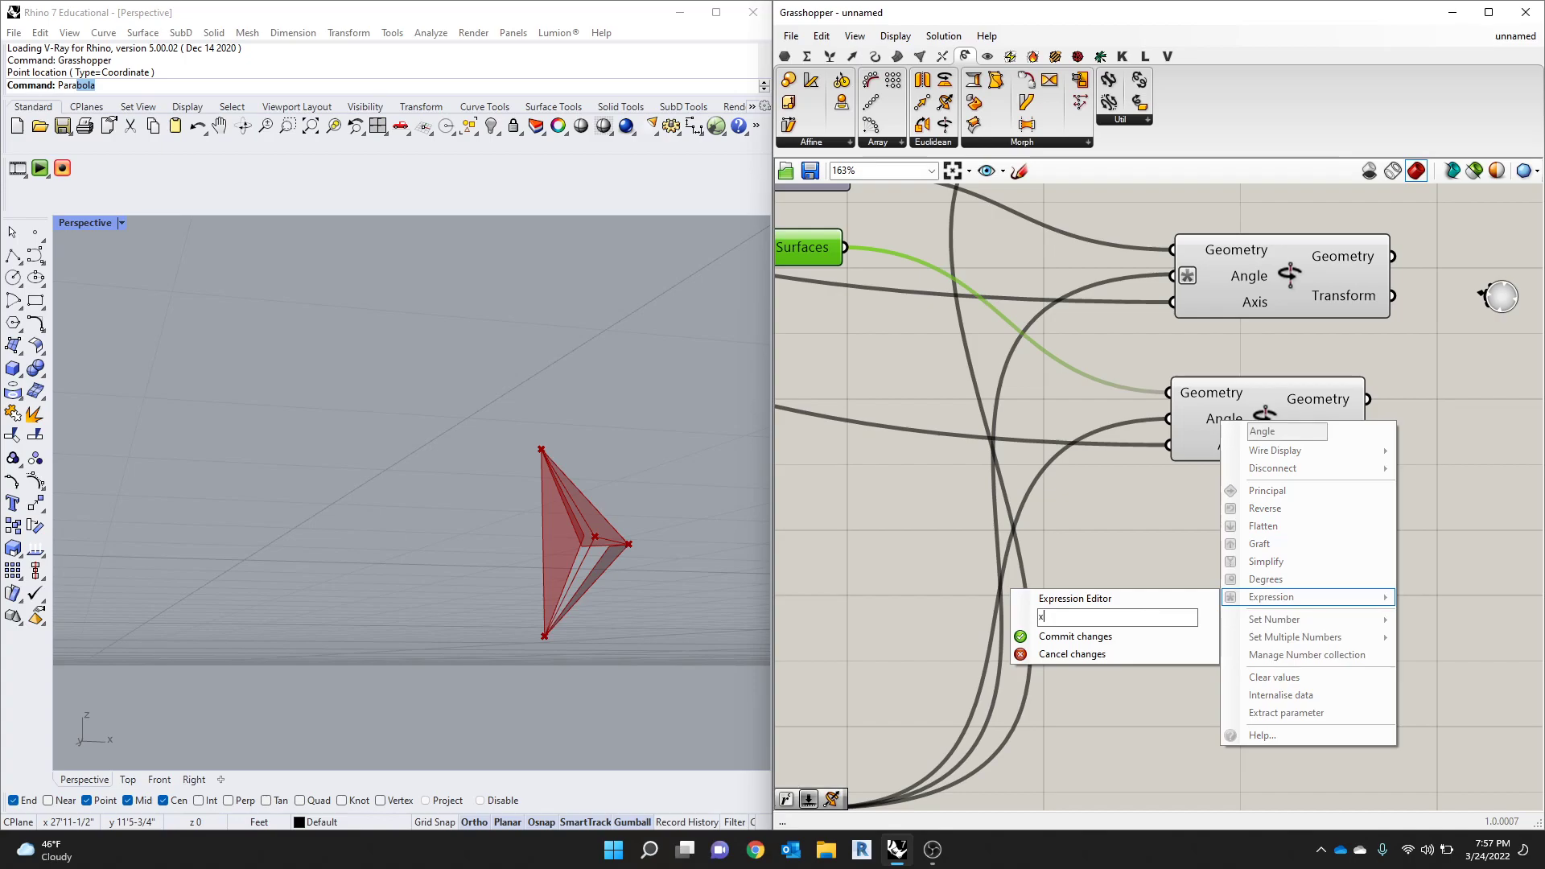
pyautogui.write('*')
pyautogui.write('2')
pyautogui.click(1098, 636)
pyautogui.moveTo(721, 593); pyautogui.dragTo(596, 547, button='right')
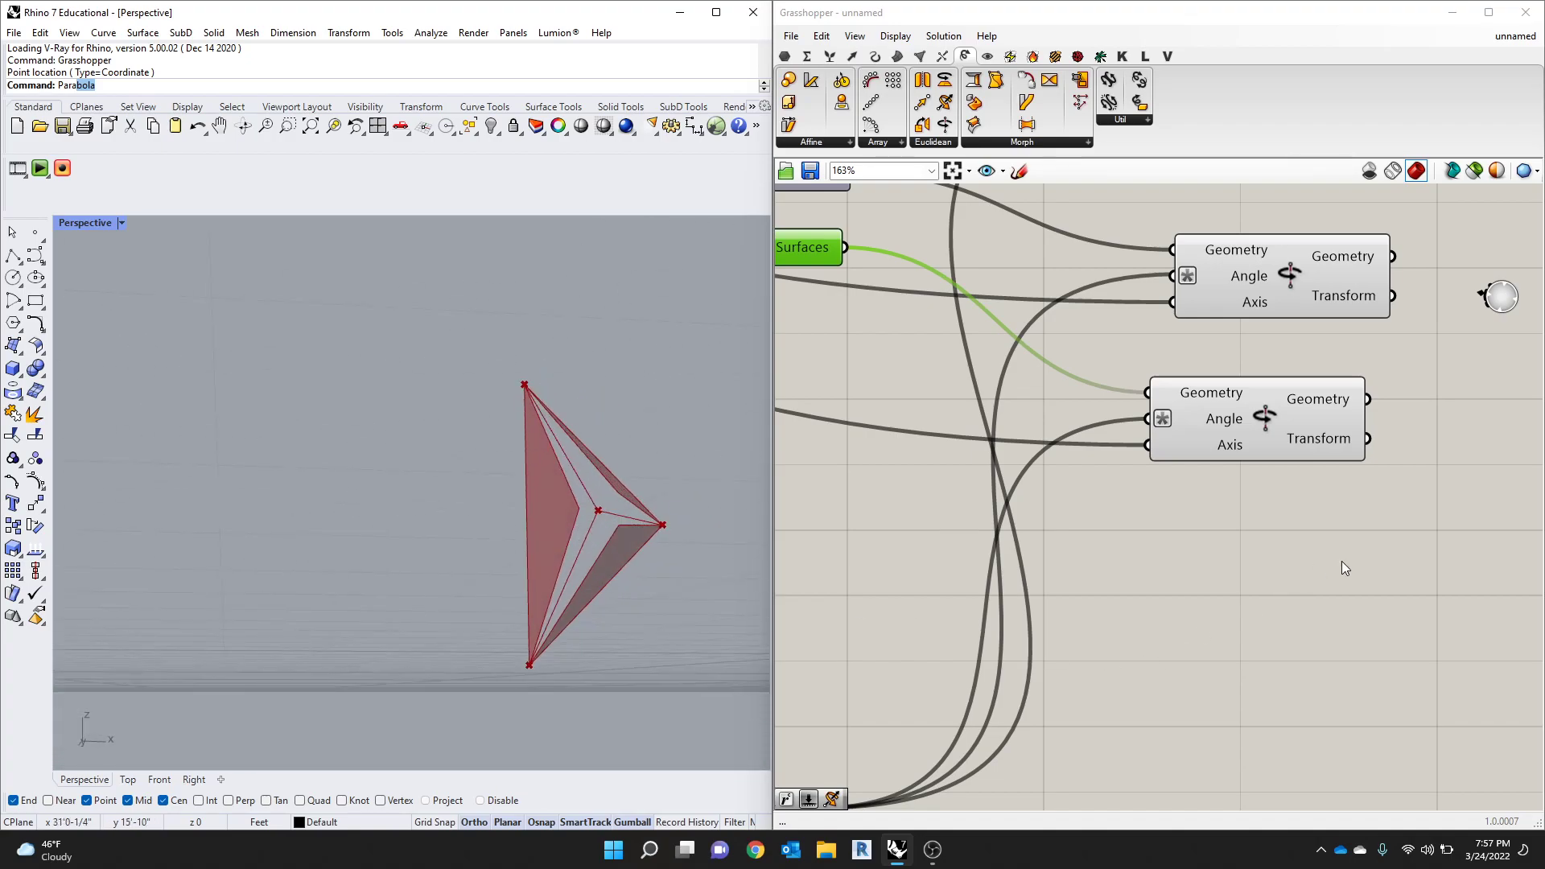
# Step: Set the degree slider to 20 to open the three faces further
pyautogui.scroll(-3, 1340, 561)
pyautogui.scroll(2, 1210, 602)
pyautogui.scroll(-2, 1003, 649)
pyautogui.scroll(6, 1104, 653)
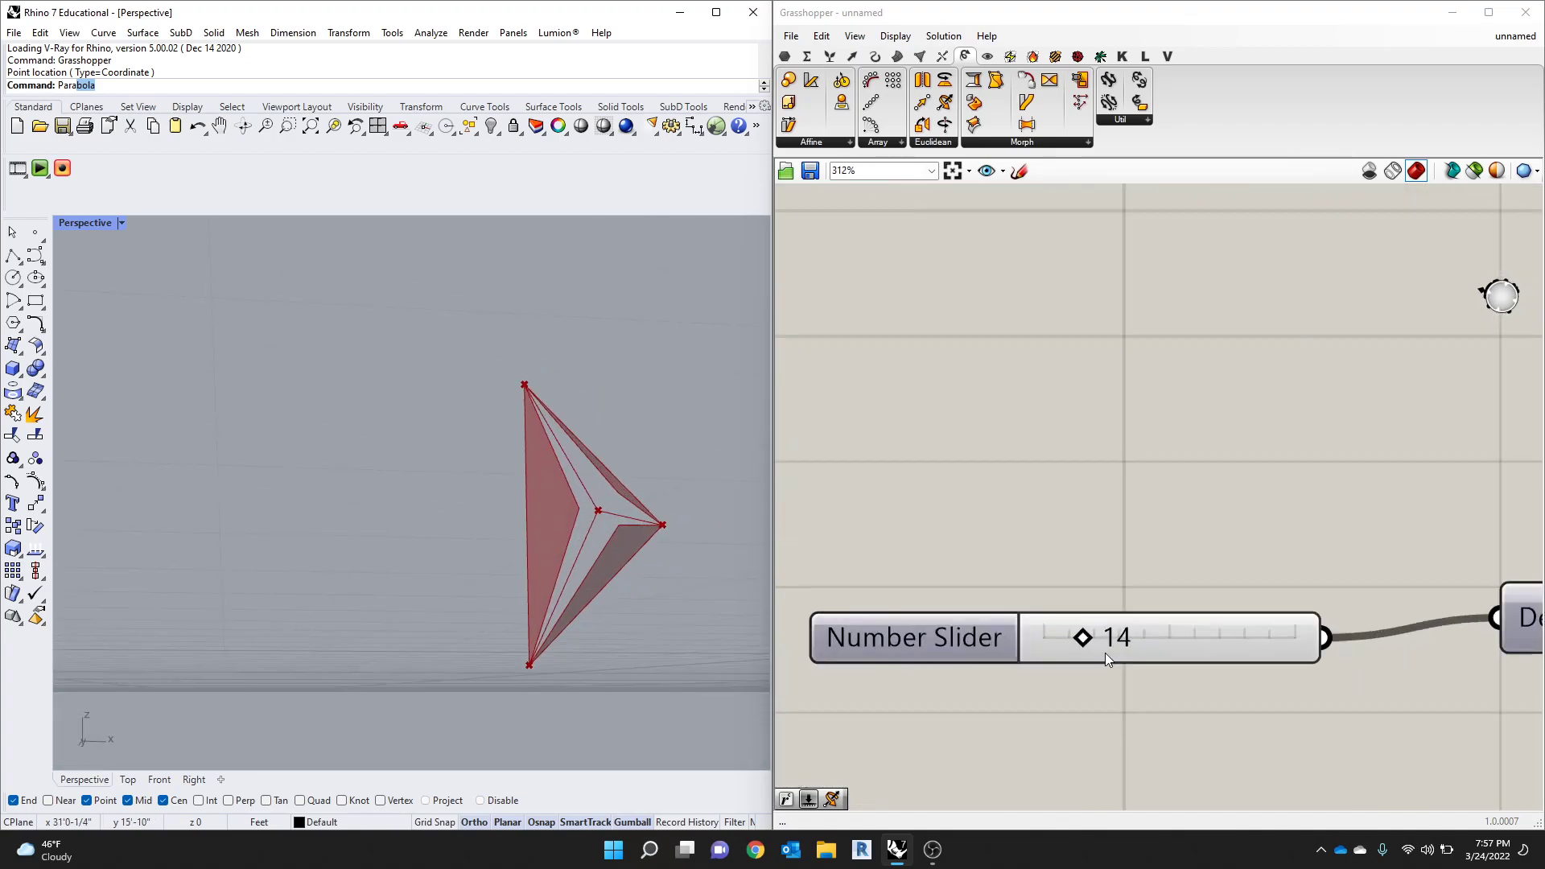
pyautogui.moveTo(1096, 639)
pyautogui.mouseDown()
pyautogui.moveTo(1128, 639)
pyautogui.moveTo(1039, 640)
pyautogui.moveTo(1109, 641)
pyautogui.mouseUp()
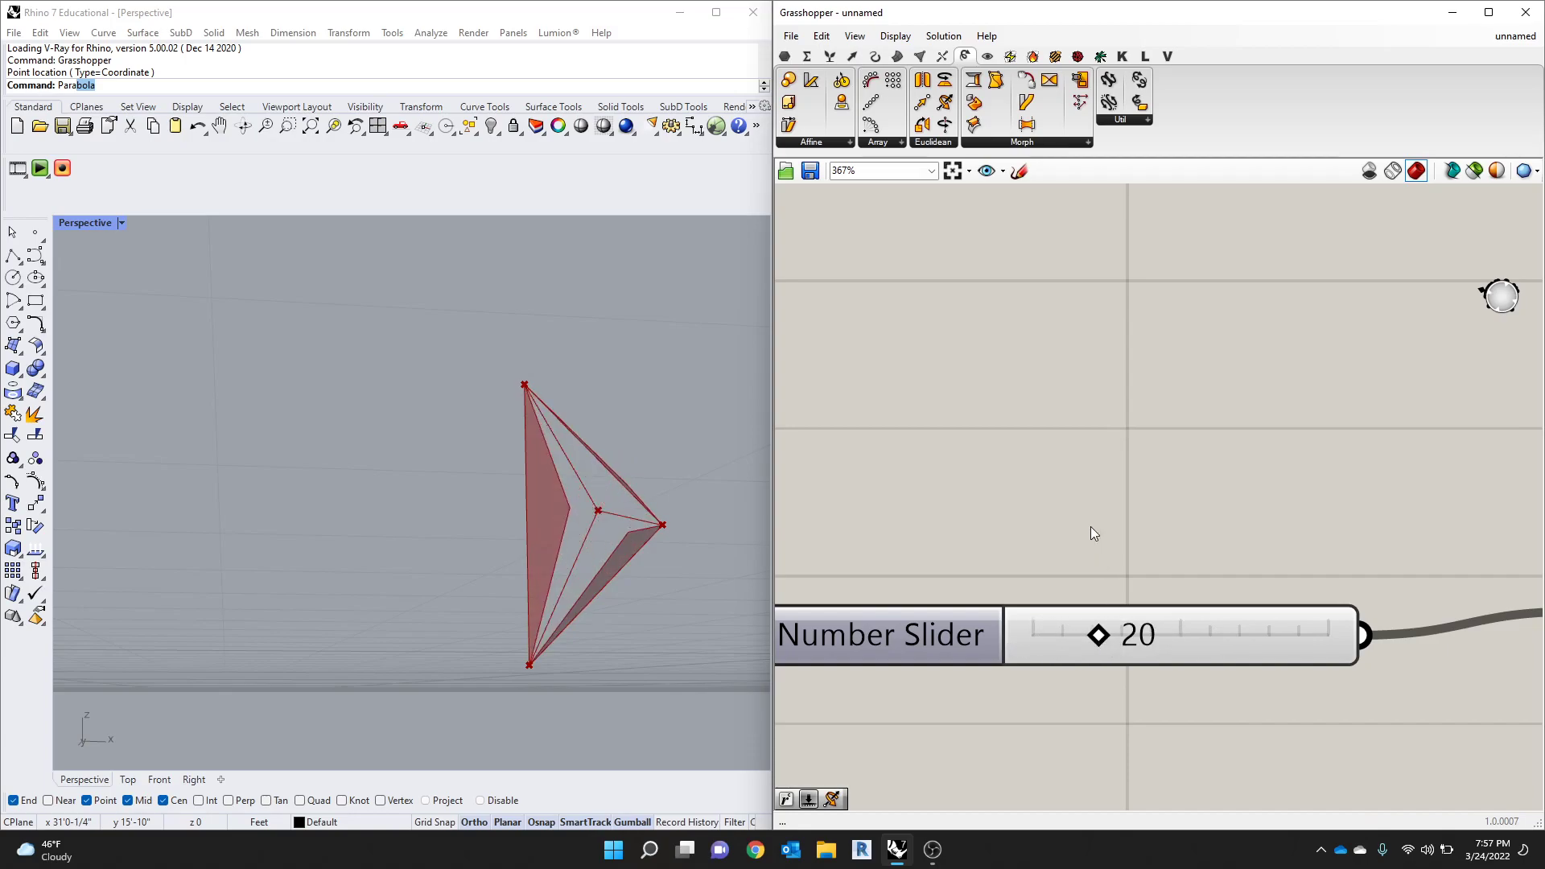
# Step: Add a Scribble note to the canvas just above the degree slider
pyautogui.scroll(-5, 1075, 519)
pyautogui.doubleClick(1041, 482)
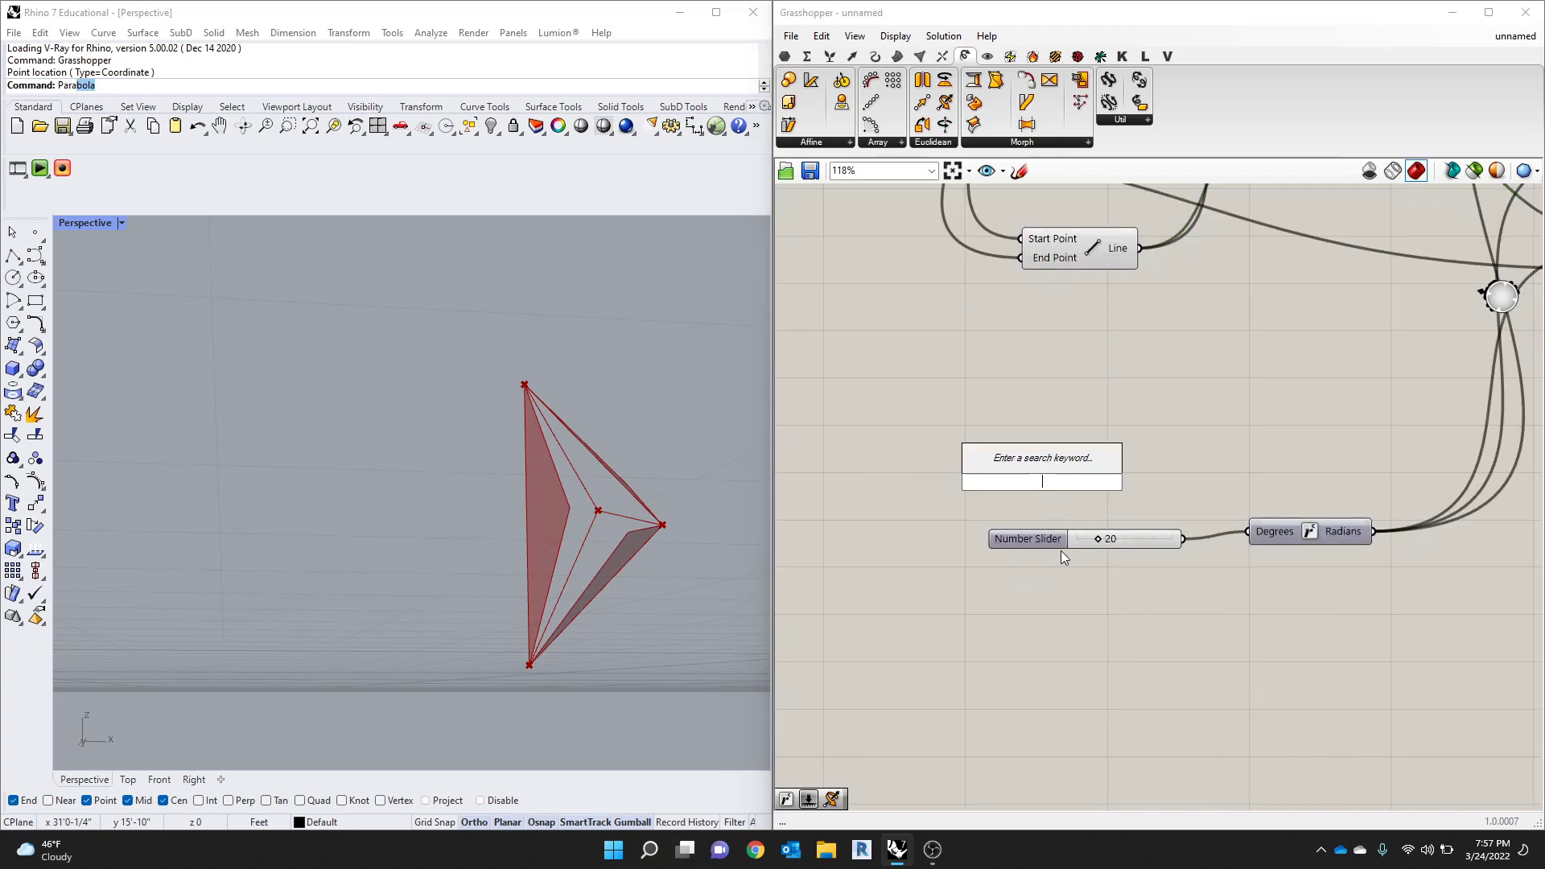
pyautogui.write('scr')
pyautogui.press('Return')
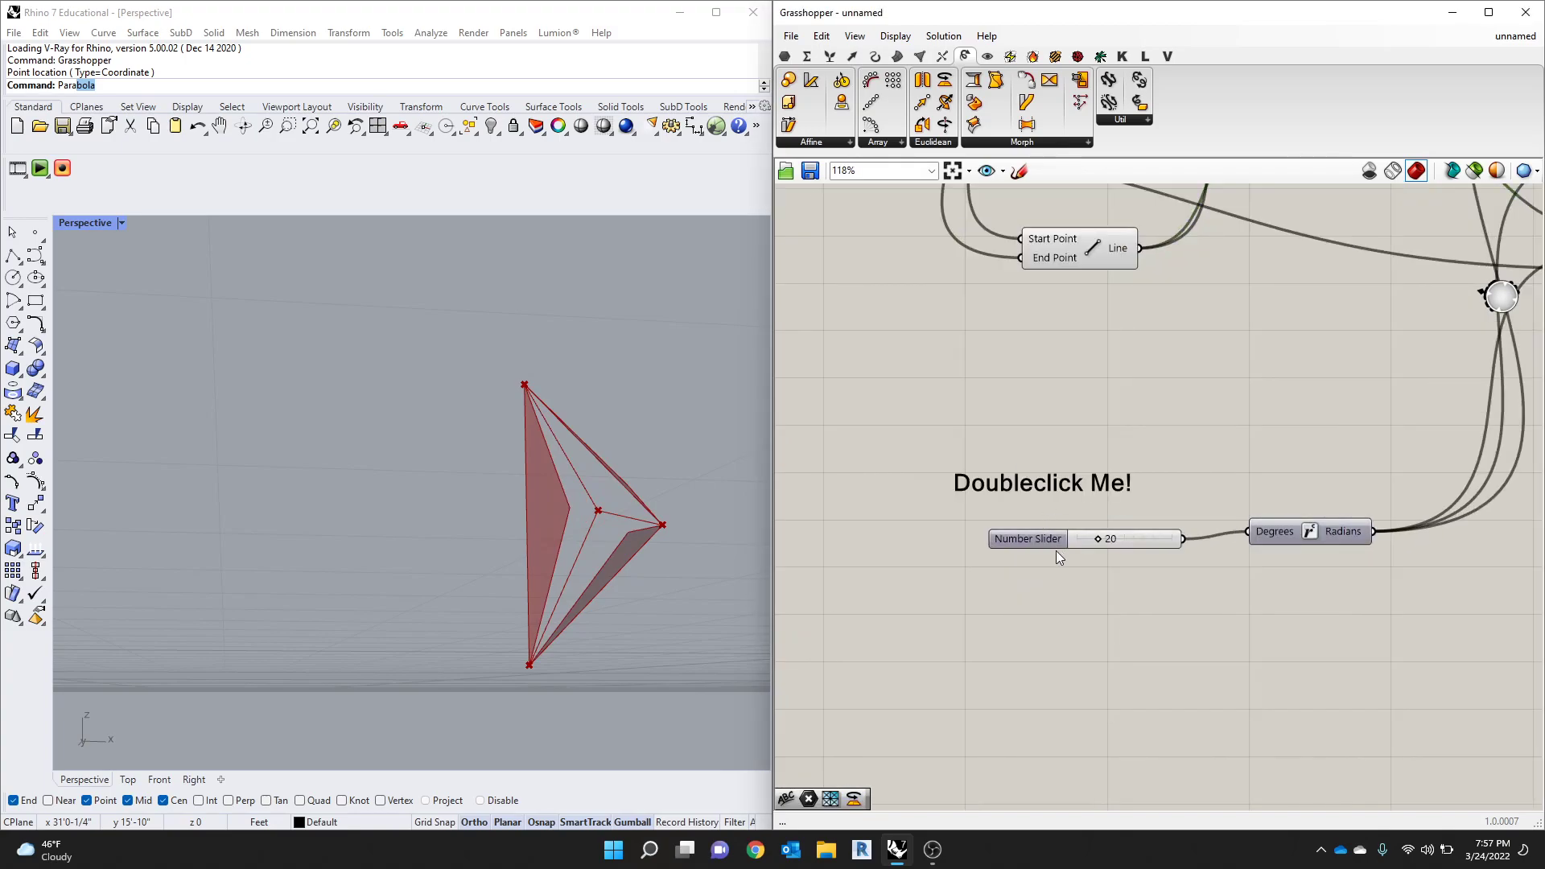
# Step: Set the text of the Scribble above the degree slider to OPEN ROTATION
pyautogui.doubleClick(1030, 472)
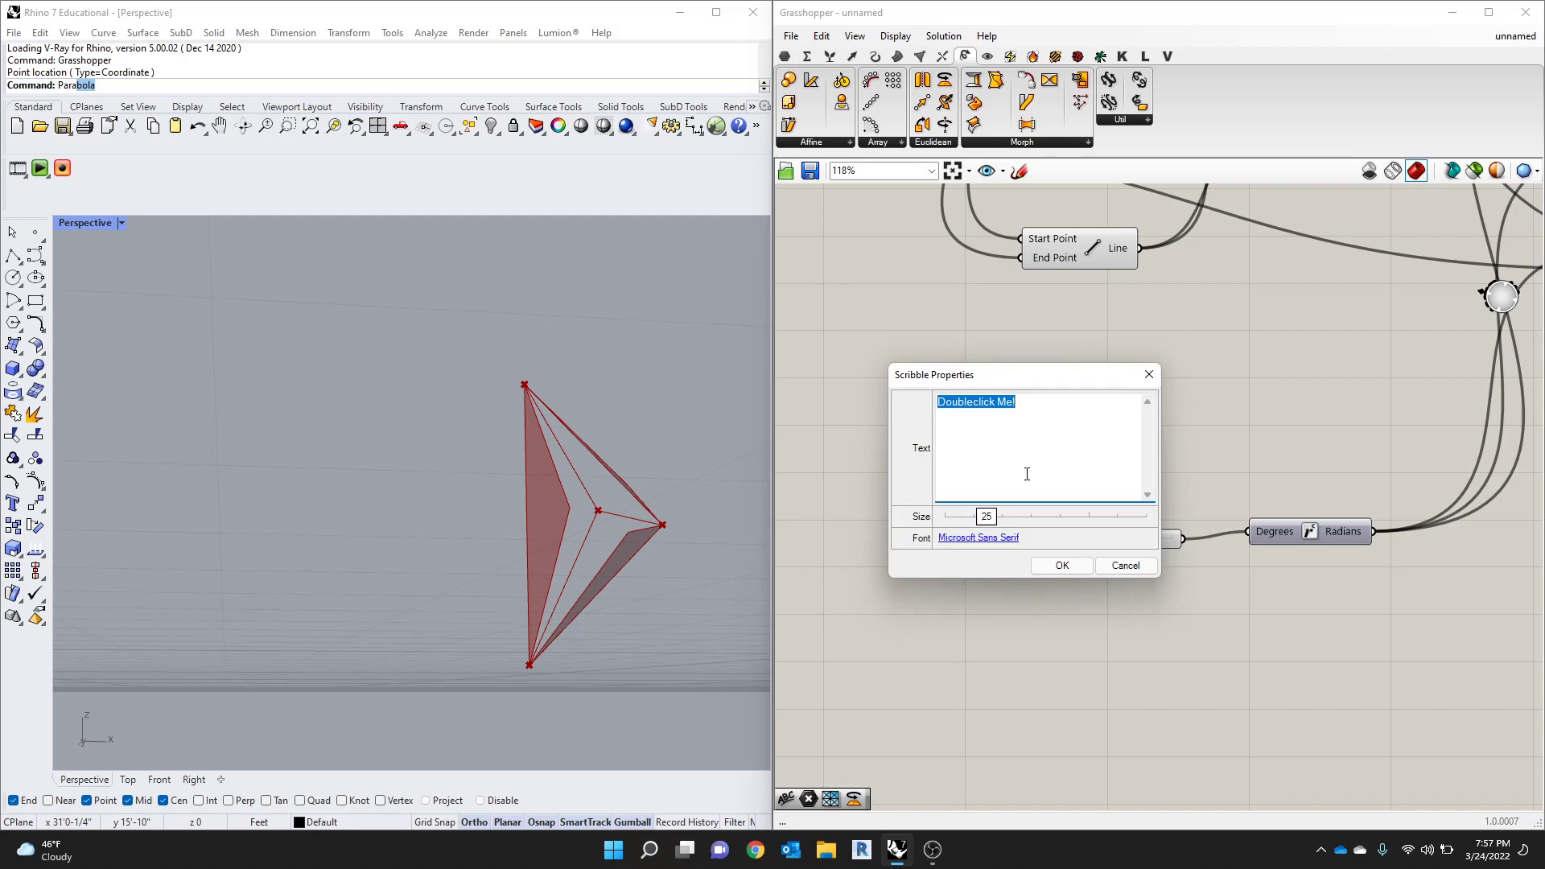
pyautogui.write('rotat')
pyautogui.press('BackSpace')
pyautogui.press('BackSpace')
pyautogui.press('BackSpace')
pyautogui.press('BackSpace')
pyautogui.press('BackSpace')
pyautogui.write('OPEN TR')
pyautogui.press('BackSpace')
pyautogui.press('BackSpace')
pyautogui.write('ROTATION')
pyautogui.click(1062, 565)
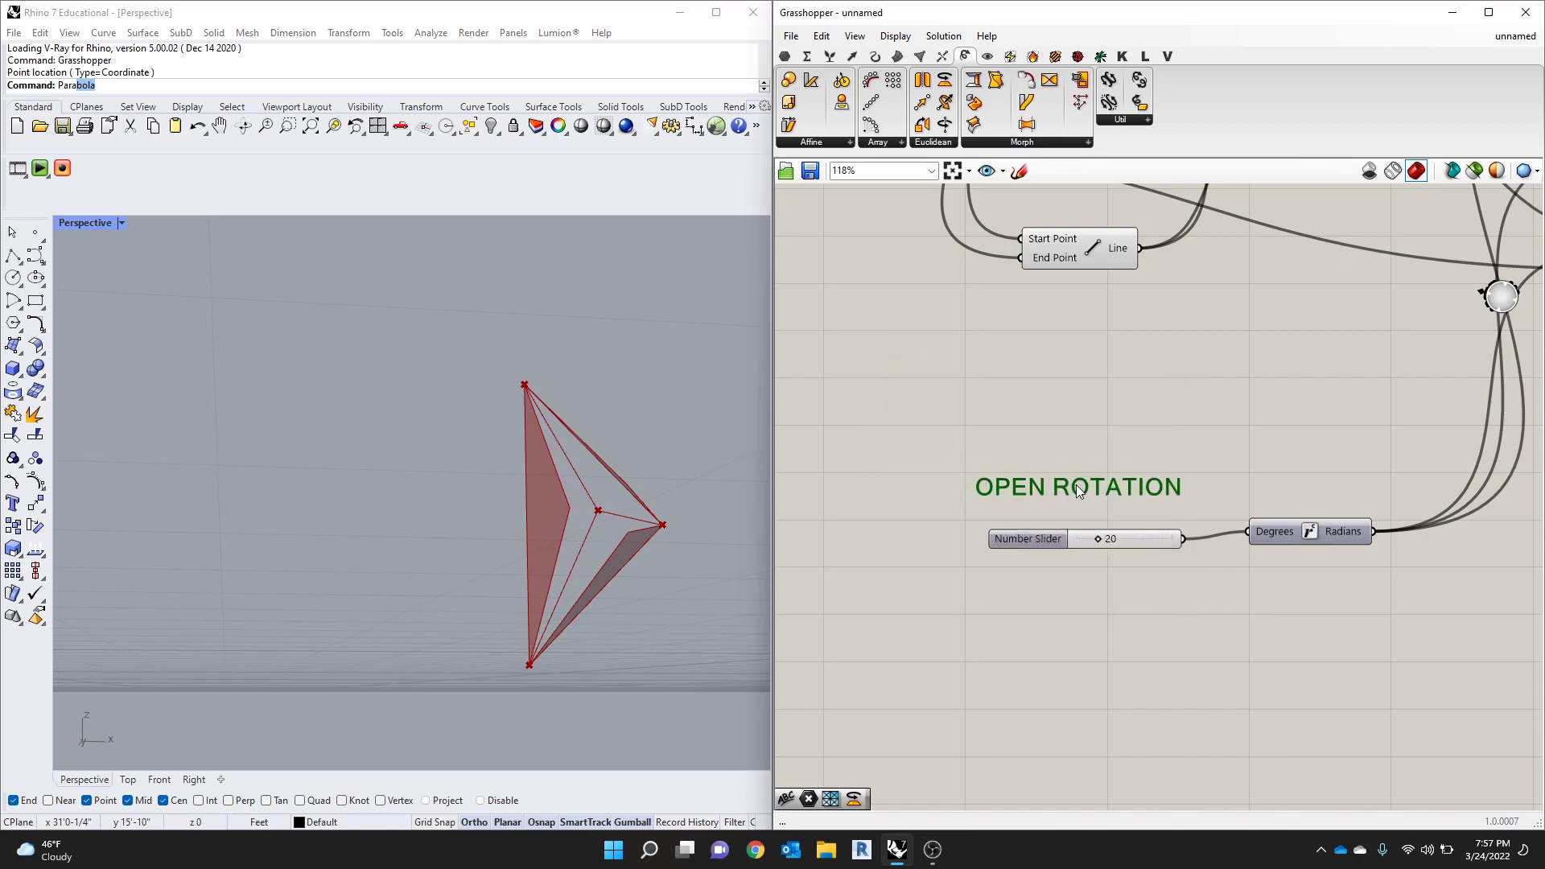
# Step: Move the degree slider and its OPEN ROTATION label farther away from the Degrees-to-Radians component, keeping the label above the slider
pyautogui.moveTo(1018, 542); pyautogui.dragTo(952, 562)
pyautogui.moveTo(1023, 481); pyautogui.dragTo(958, 512)
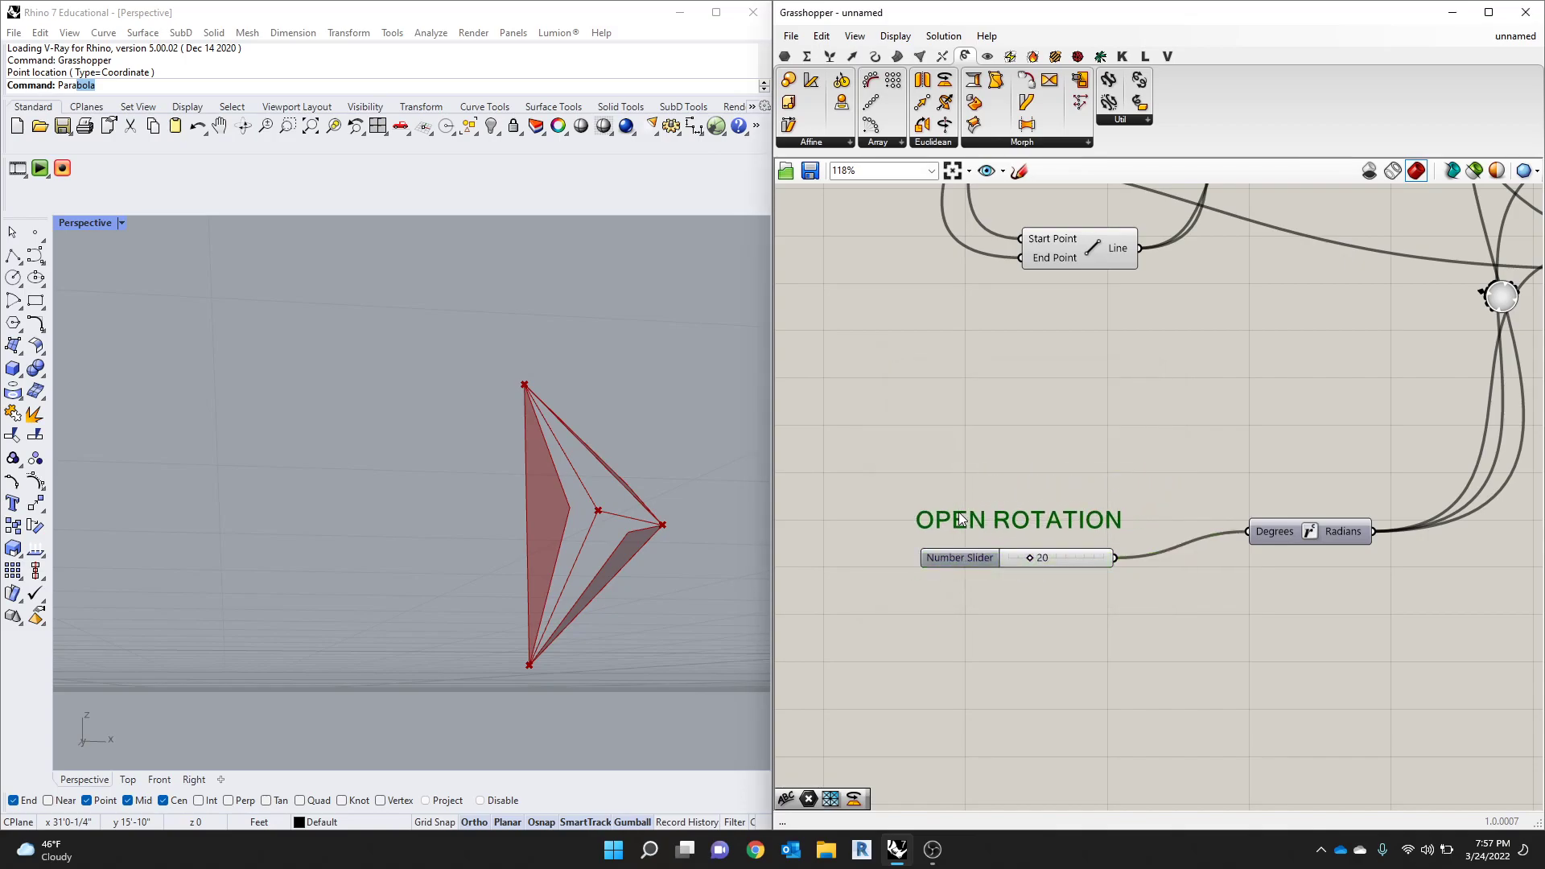
pyautogui.click(987, 441)
pyautogui.scroll(-5, 977, 503)
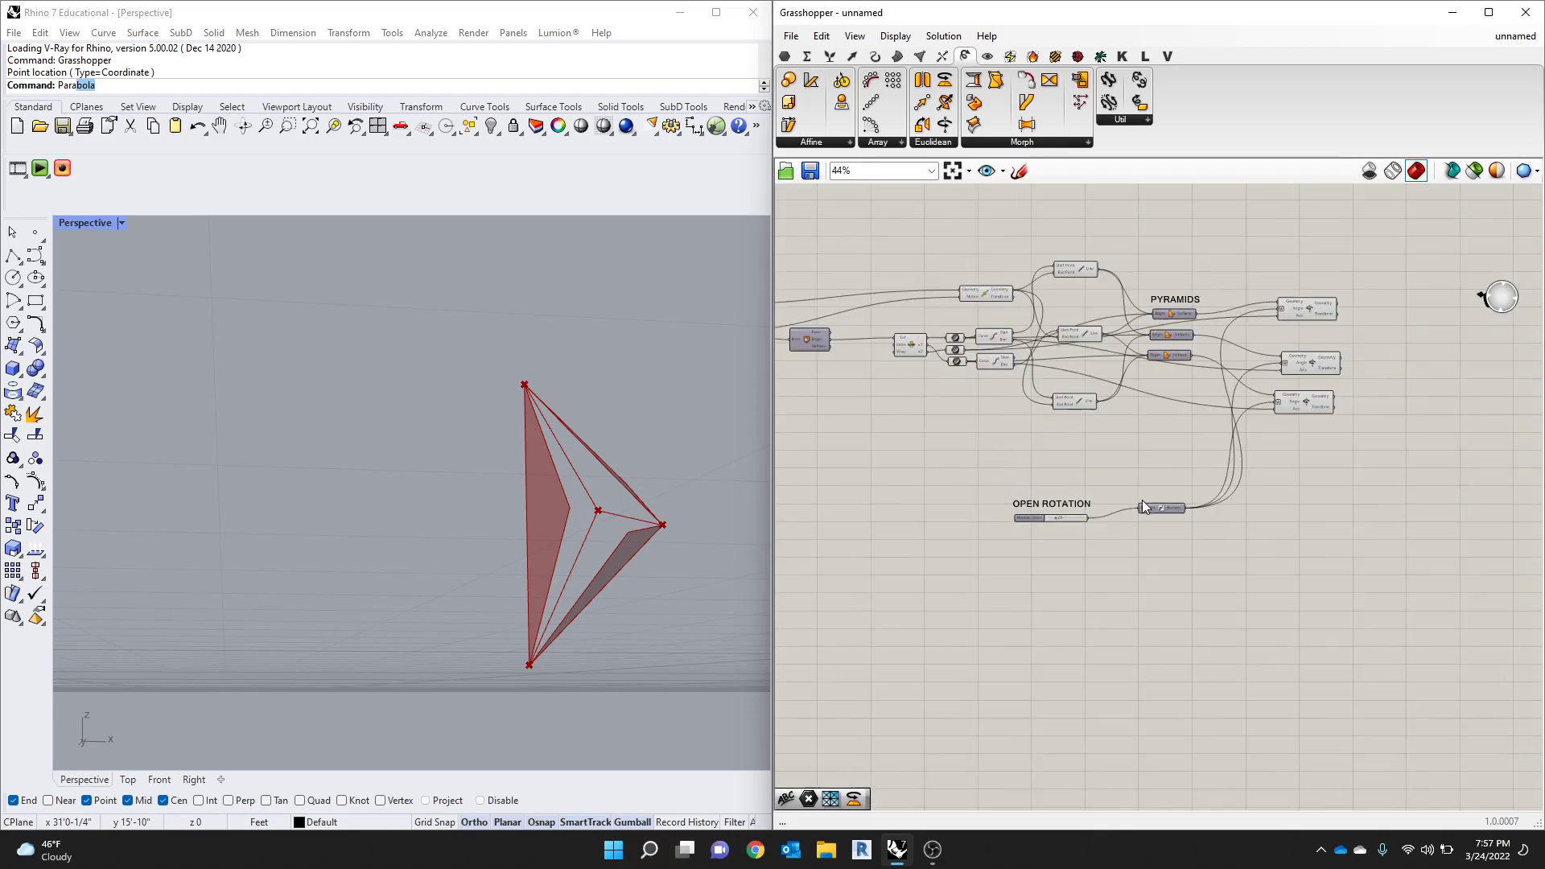
pyautogui.scroll(2, 1223, 475)
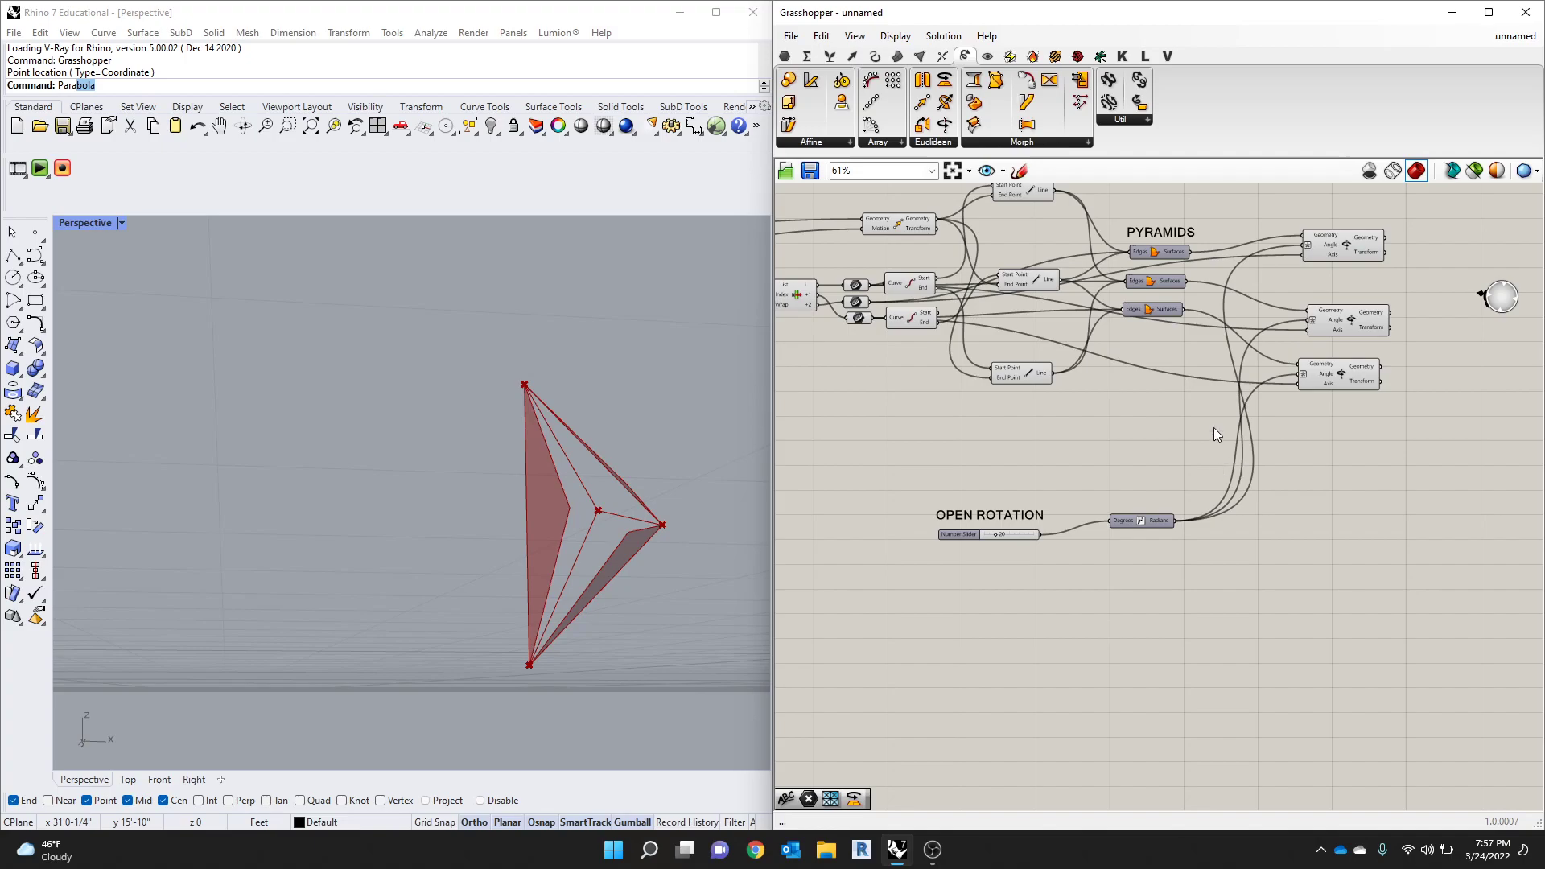
pyautogui.scroll(3, 994, 534)
pyautogui.click(933, 536)
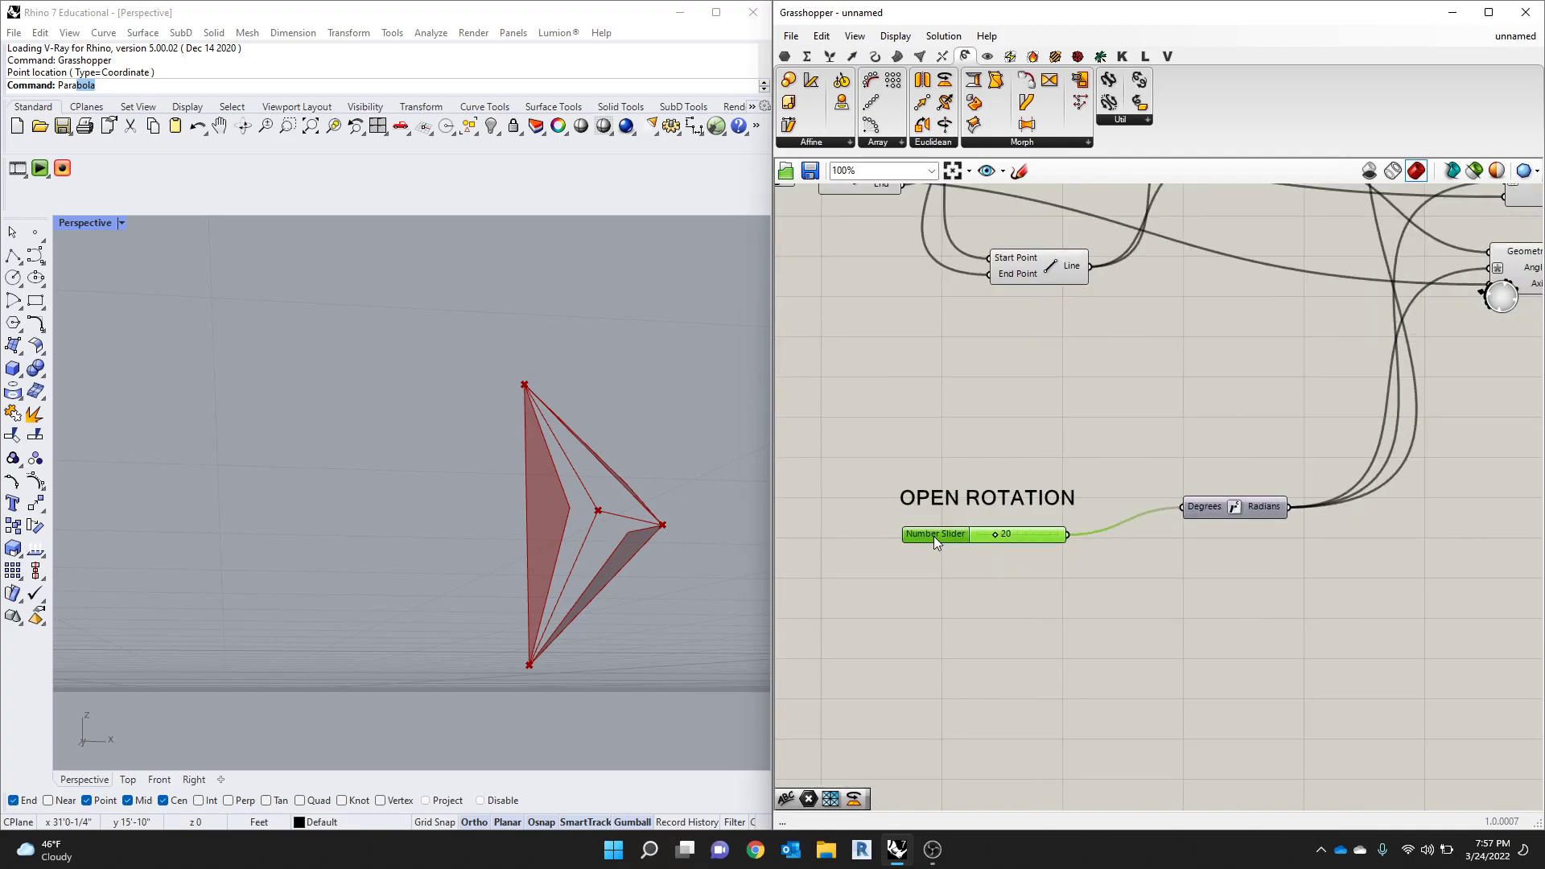
pyautogui.click(1046, 391)
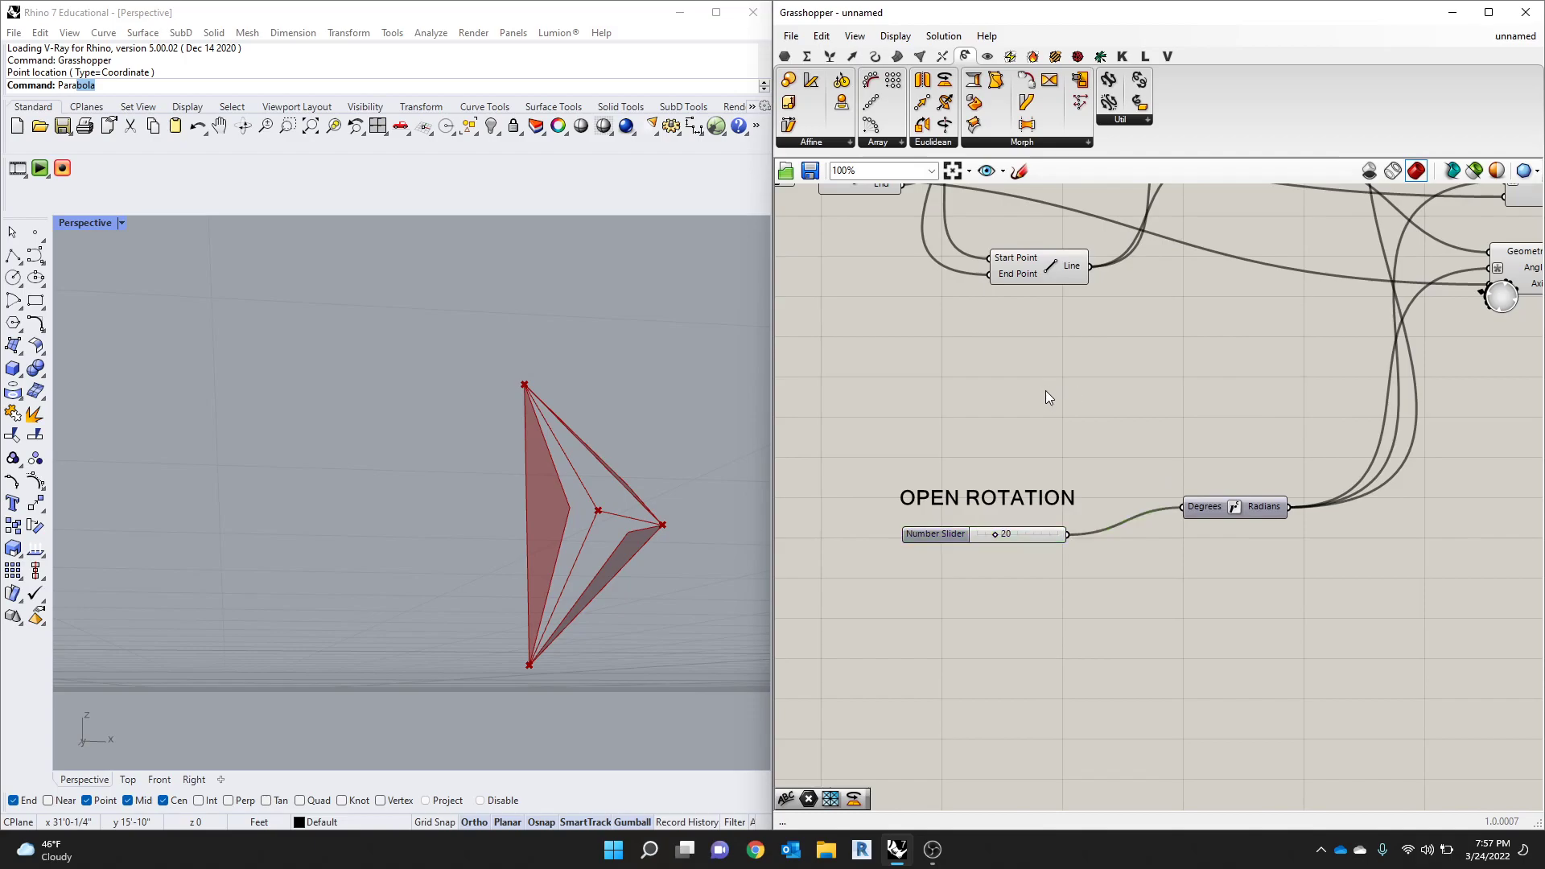
# Step: Save the Grasshopper definition as PYRAMID SURFACE in the 2022.03.24_Lecture folder
pyautogui.click(801, 38)
pyautogui.click(841, 121)
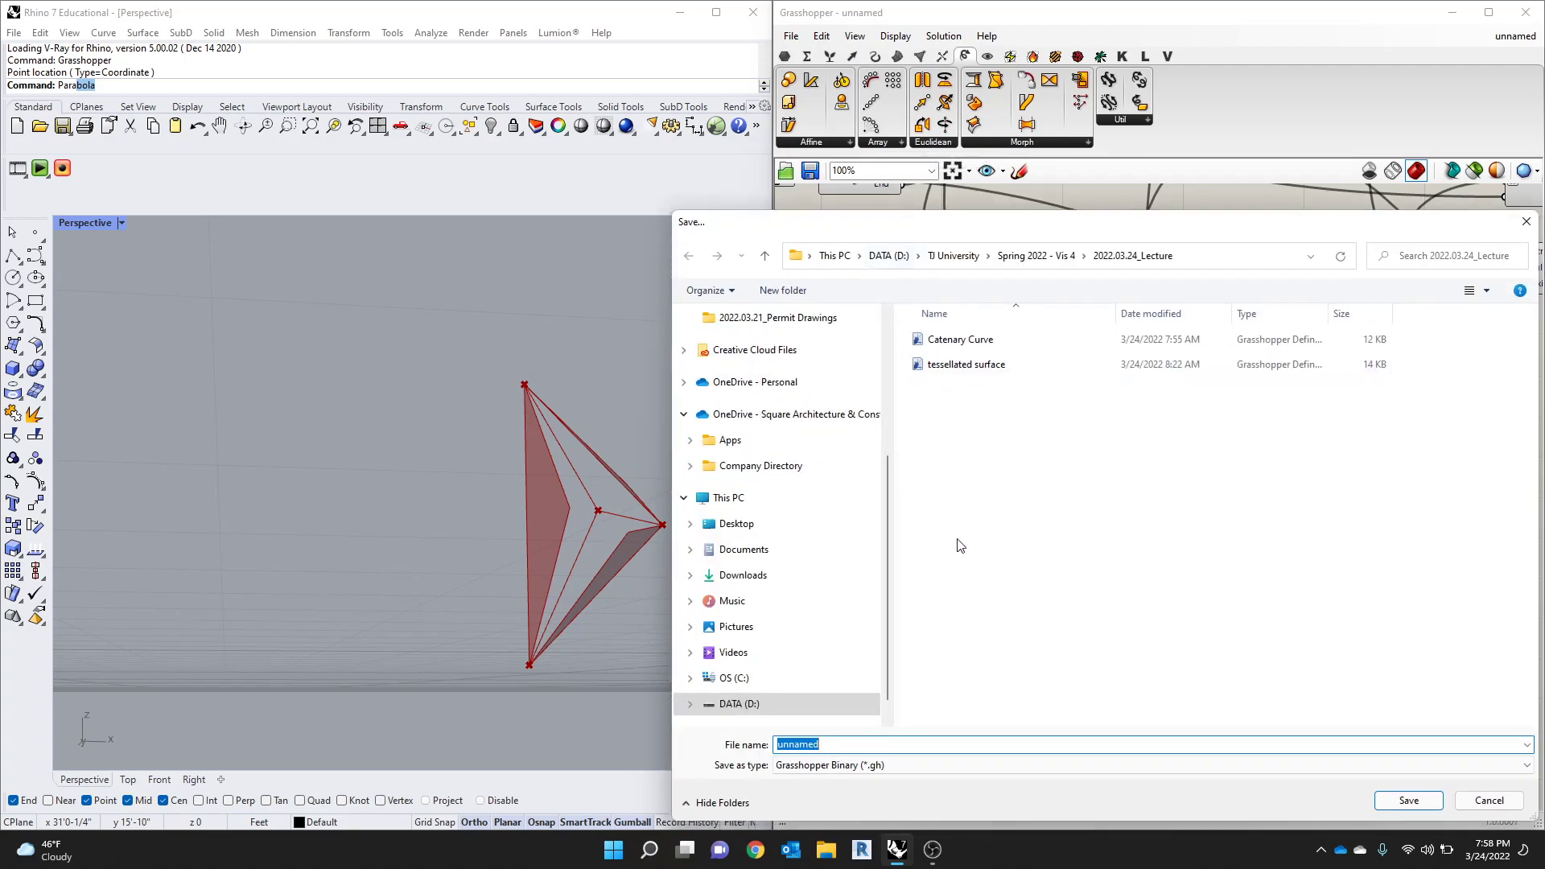
pyautogui.write('PYRAMID SURFACE')
pyautogui.press('Return')
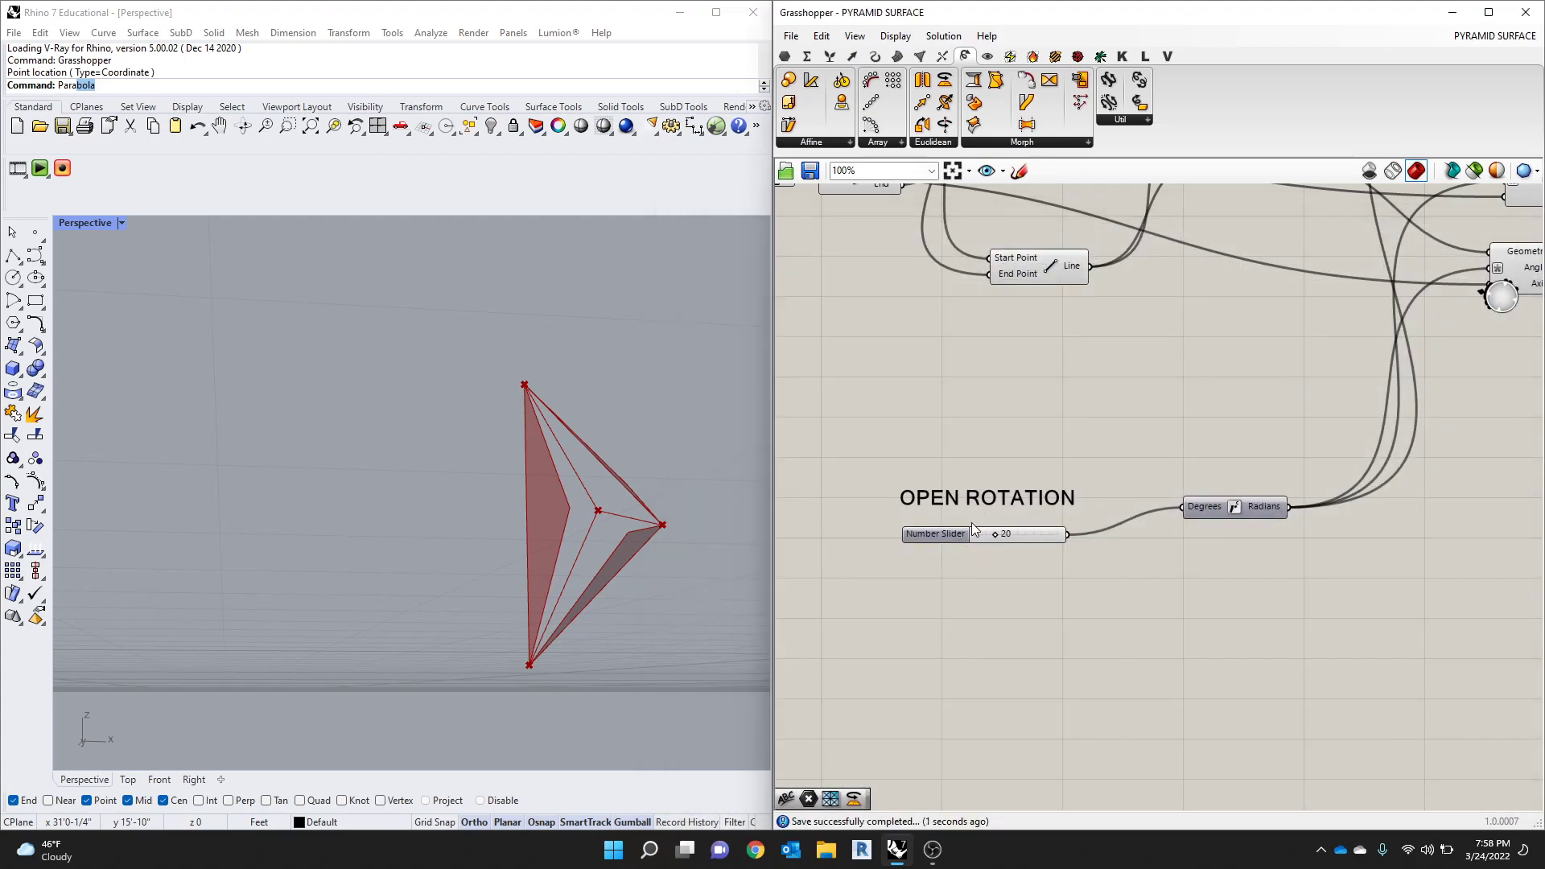
# Step: Move the degree slider and its OPEN ROTATION label up and slightly closer to the Degrees-to-Radians component
pyautogui.moveTo(937, 529); pyautogui.dragTo(962, 490)
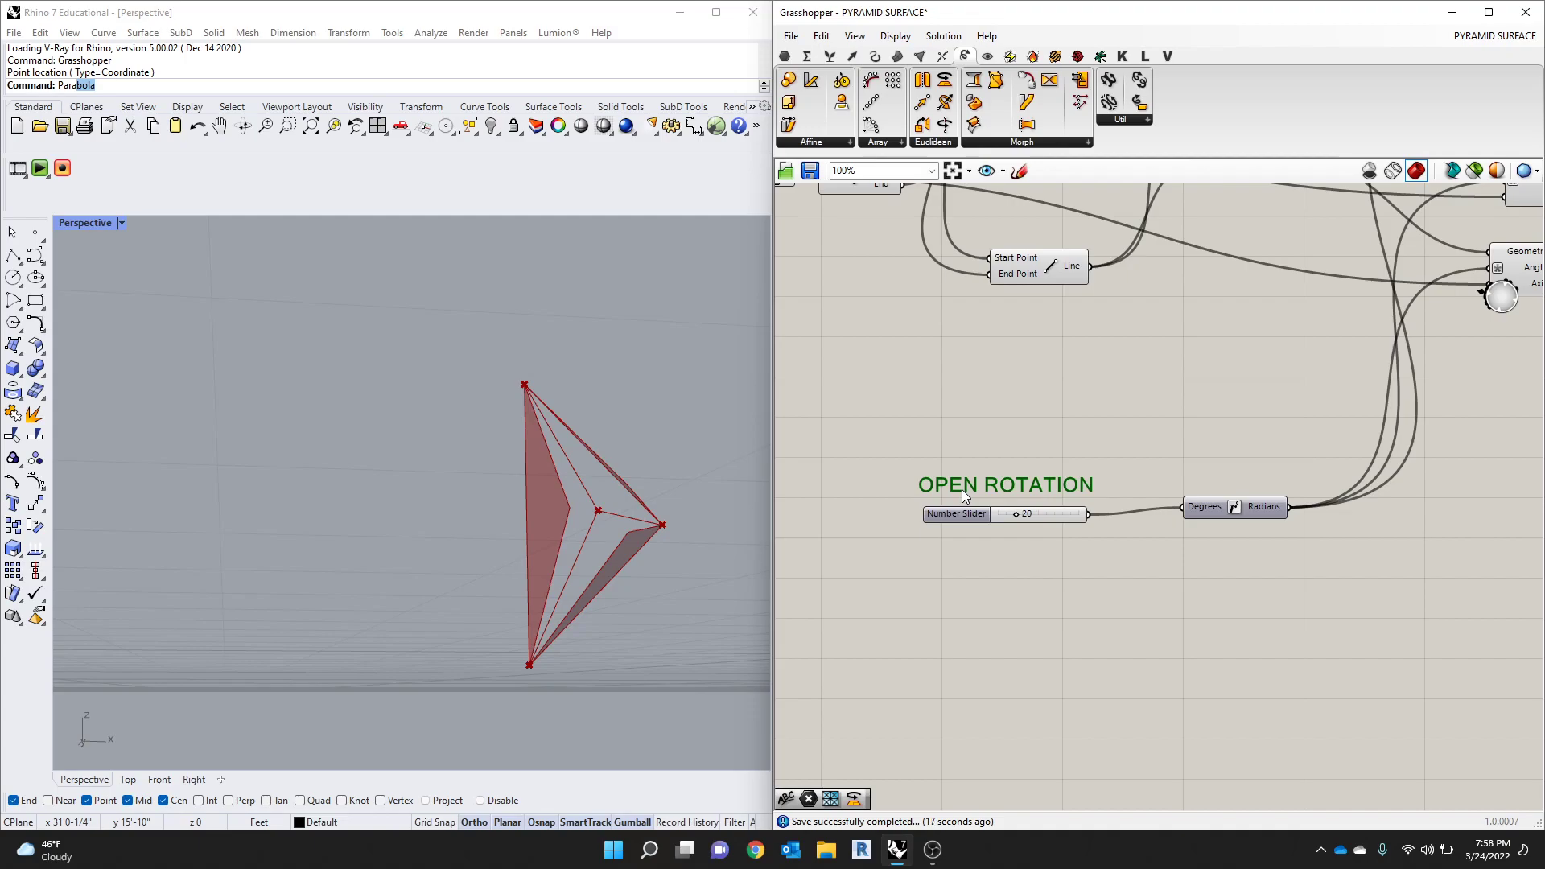
pyautogui.scroll(-4, 1168, 402)
pyautogui.scroll(3, 895, 321)
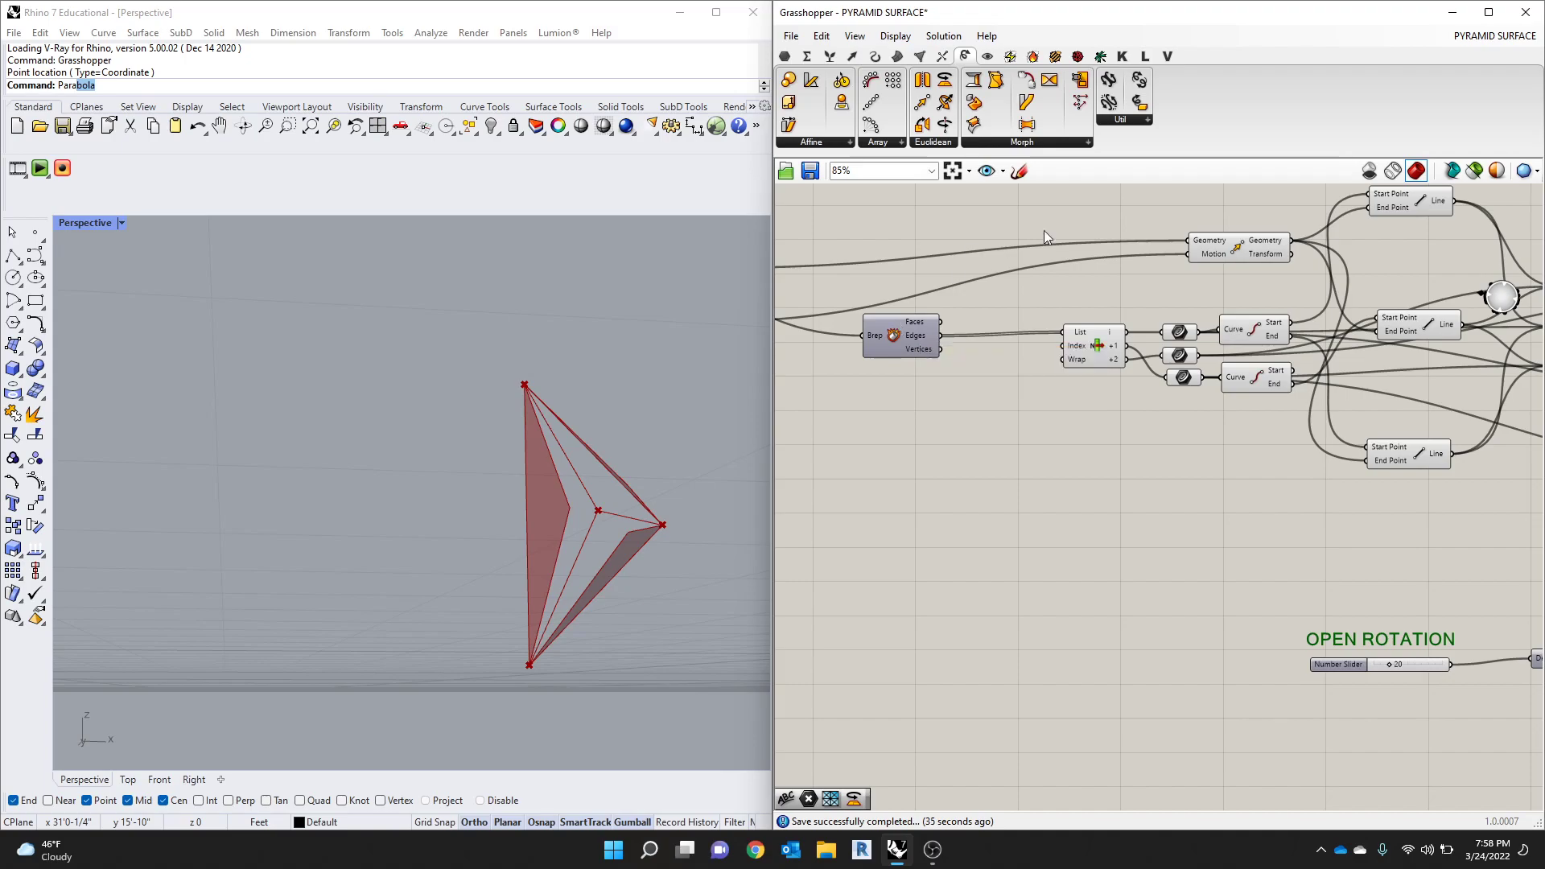
# Step: Review the pyramid and rotation components on a full-screen Grasshopper canvas, and return the window to its half-screen place beside the Rhino viewport
pyautogui.click(1488, 12)
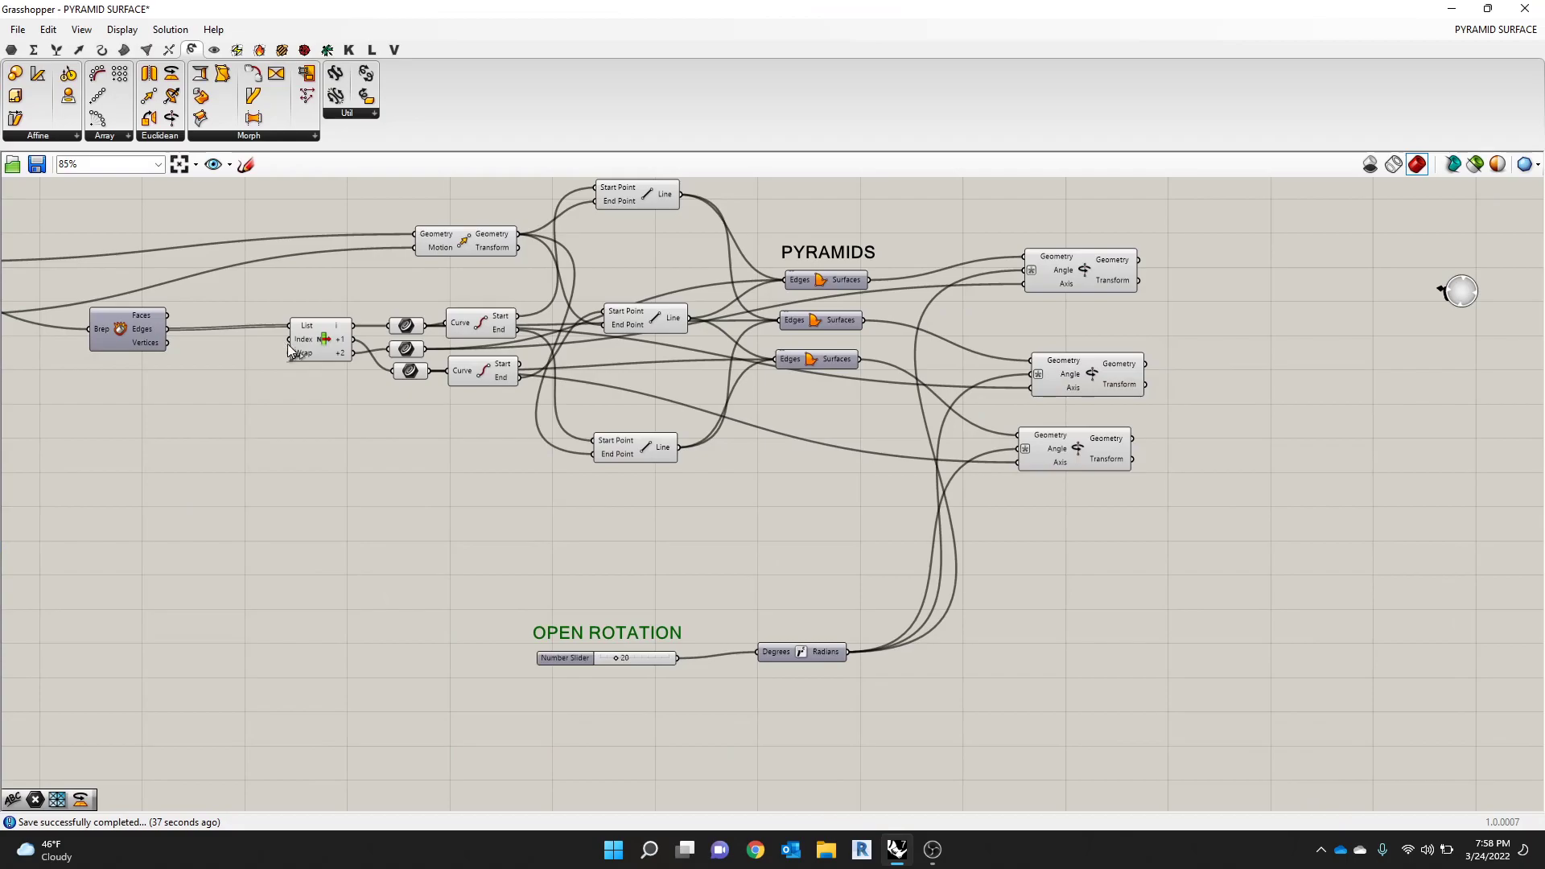
pyautogui.click(397, 539)
pyautogui.scroll(-2, 441, 474)
pyautogui.scroll(2, 327, 221)
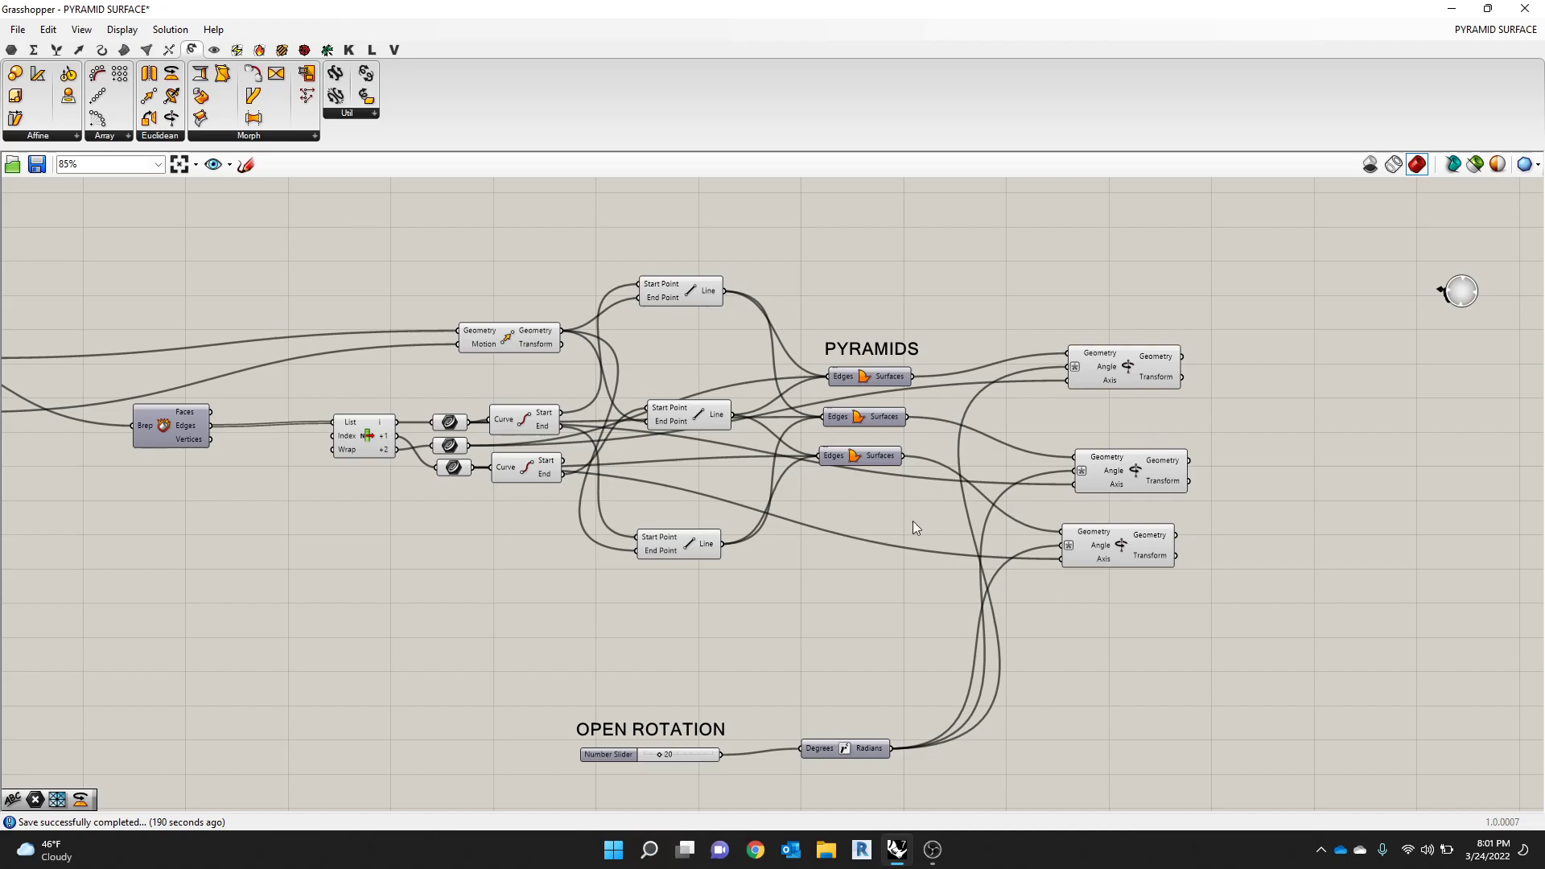
pyautogui.moveTo(1114, 11); pyautogui.dragTo(1544, 354)
pyautogui.click(1074, 238)
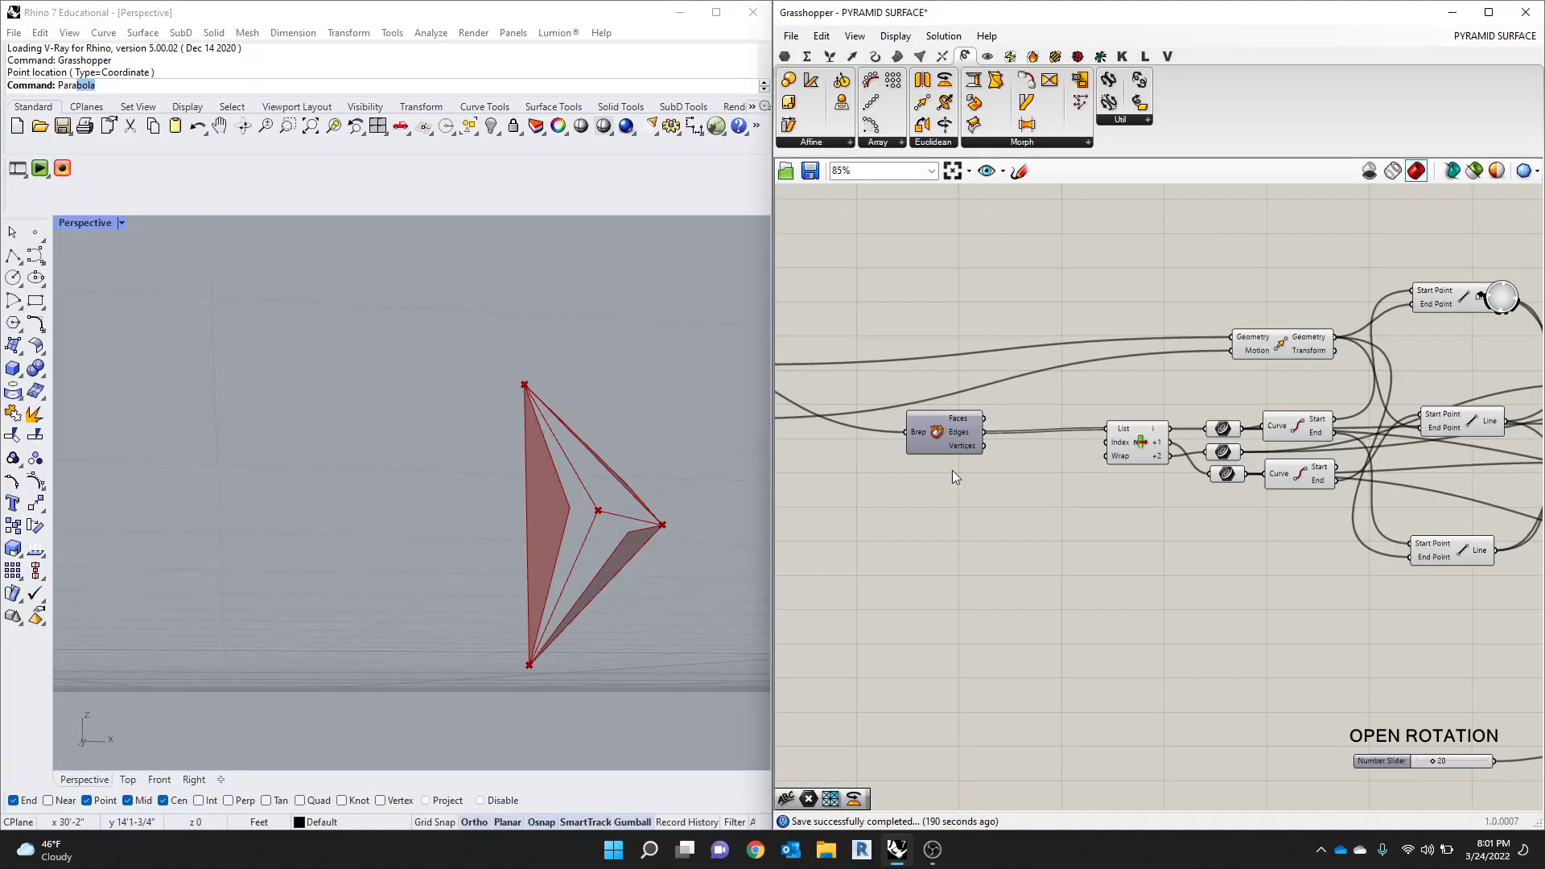
# Step: Set the OPEN ROTATION degree slider to 12
pyautogui.scroll(-4, 1014, 492)
pyautogui.scroll(7, 1247, 595)
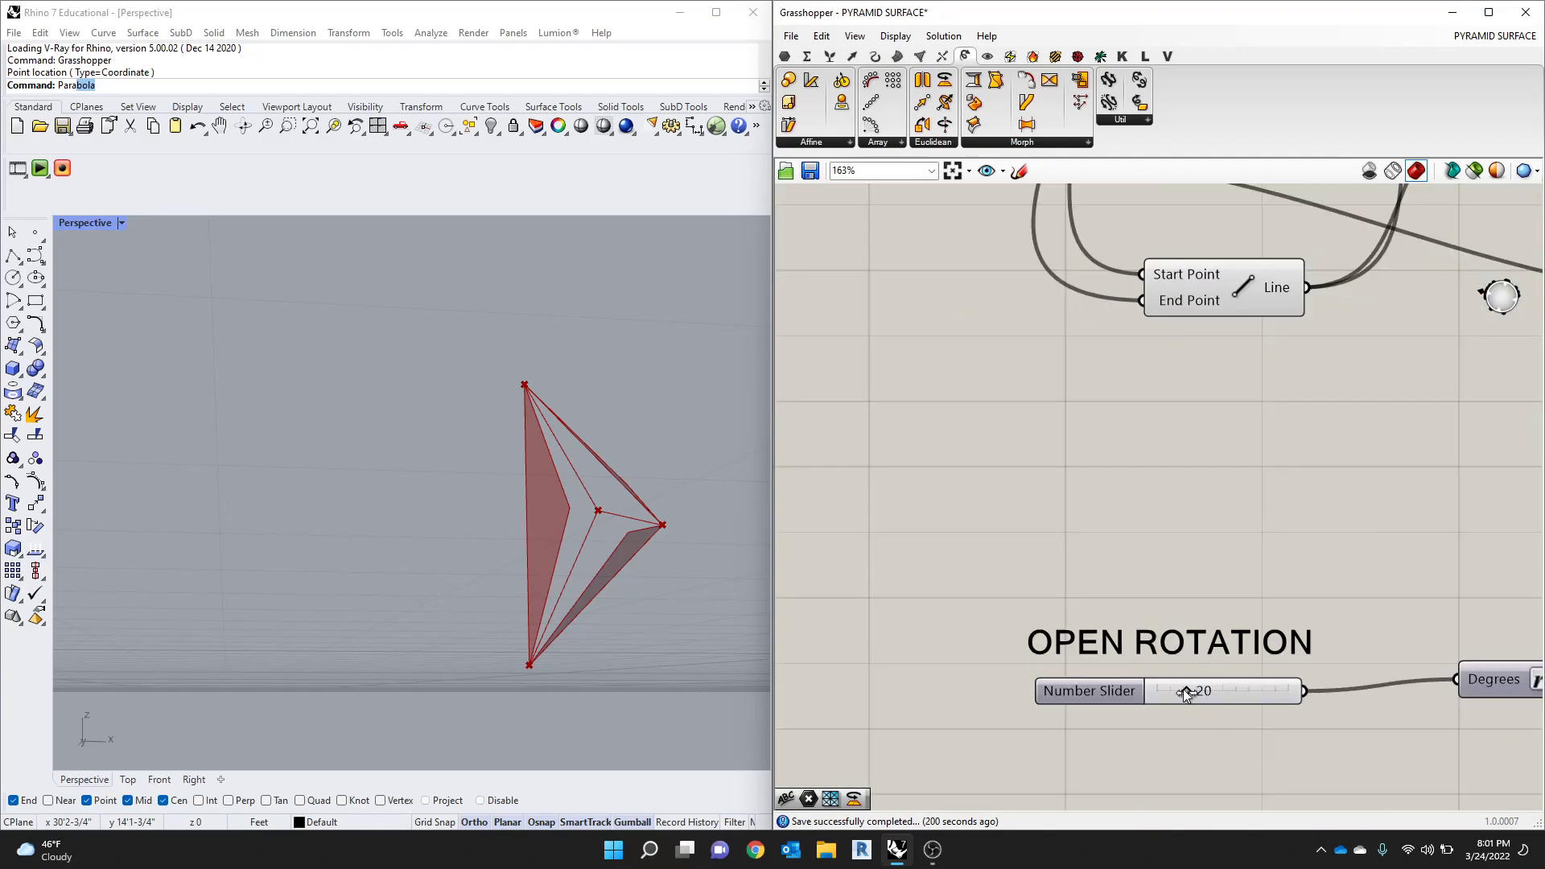
pyautogui.moveTo(1182, 689); pyautogui.dragTo(1171, 694)
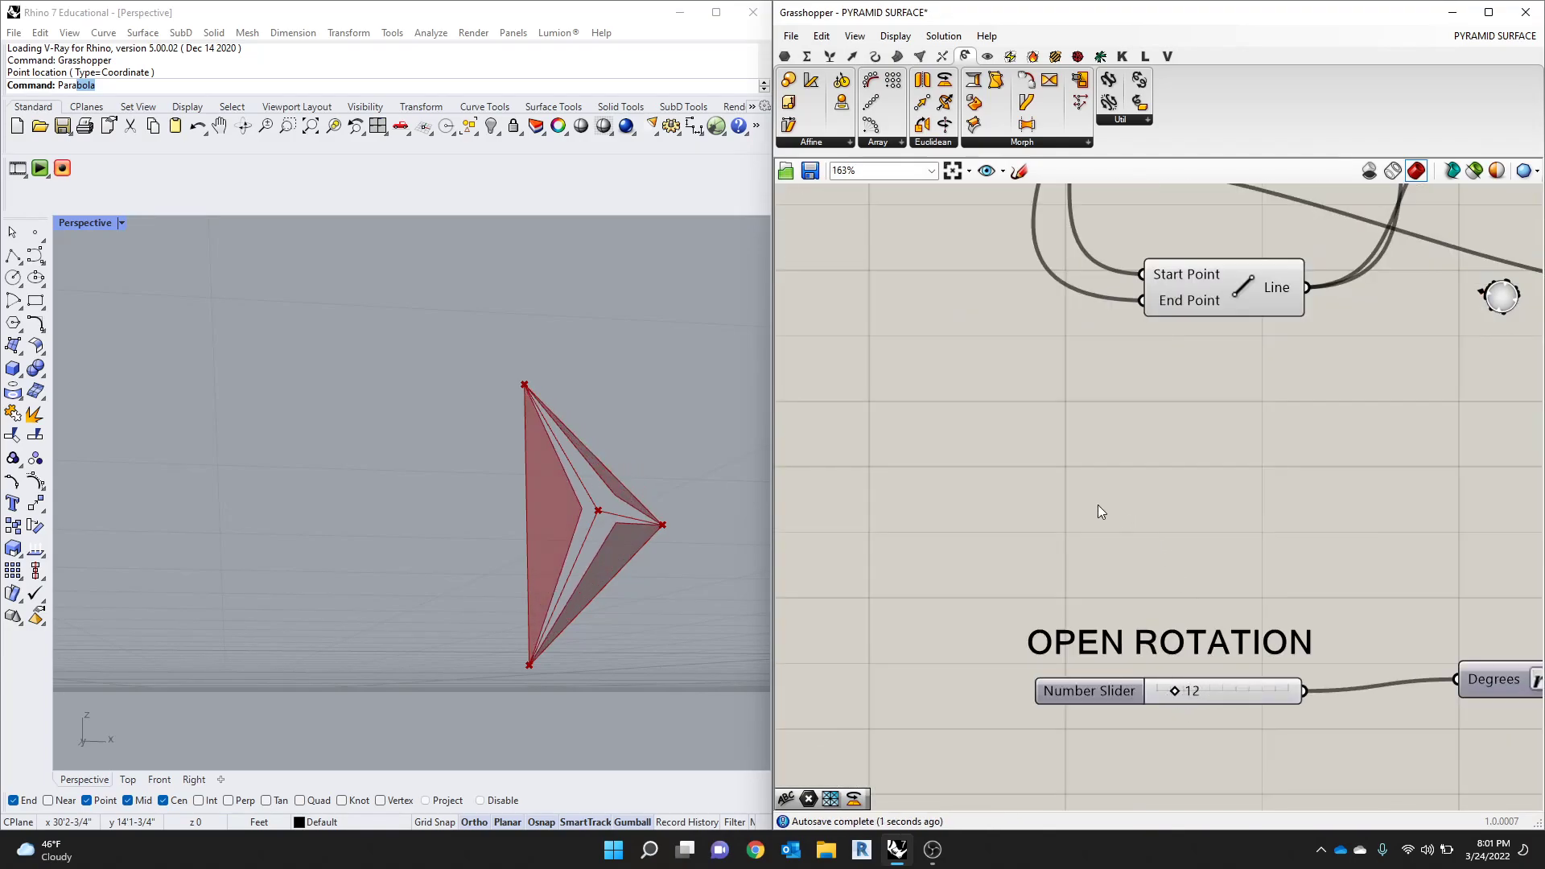
# Step: Examine the definition from the PANELS and HEIGHT components through to the pyramid surfaces and Rotate Axis components
pyautogui.scroll(-6, 1115, 496)
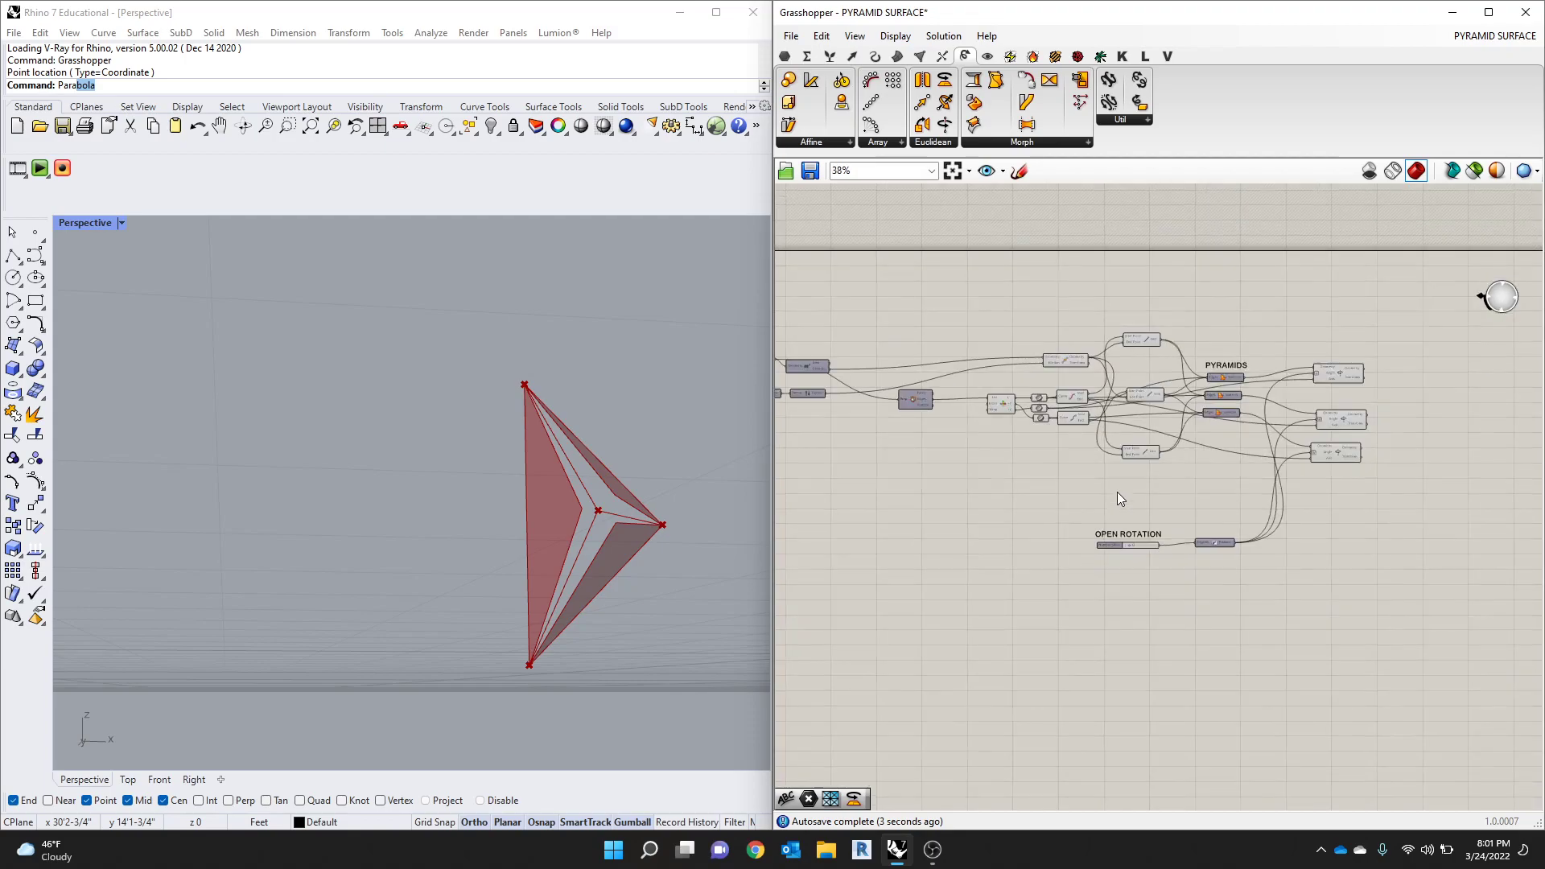
pyautogui.scroll(3, 937, 423)
pyautogui.scroll(3, 1011, 444)
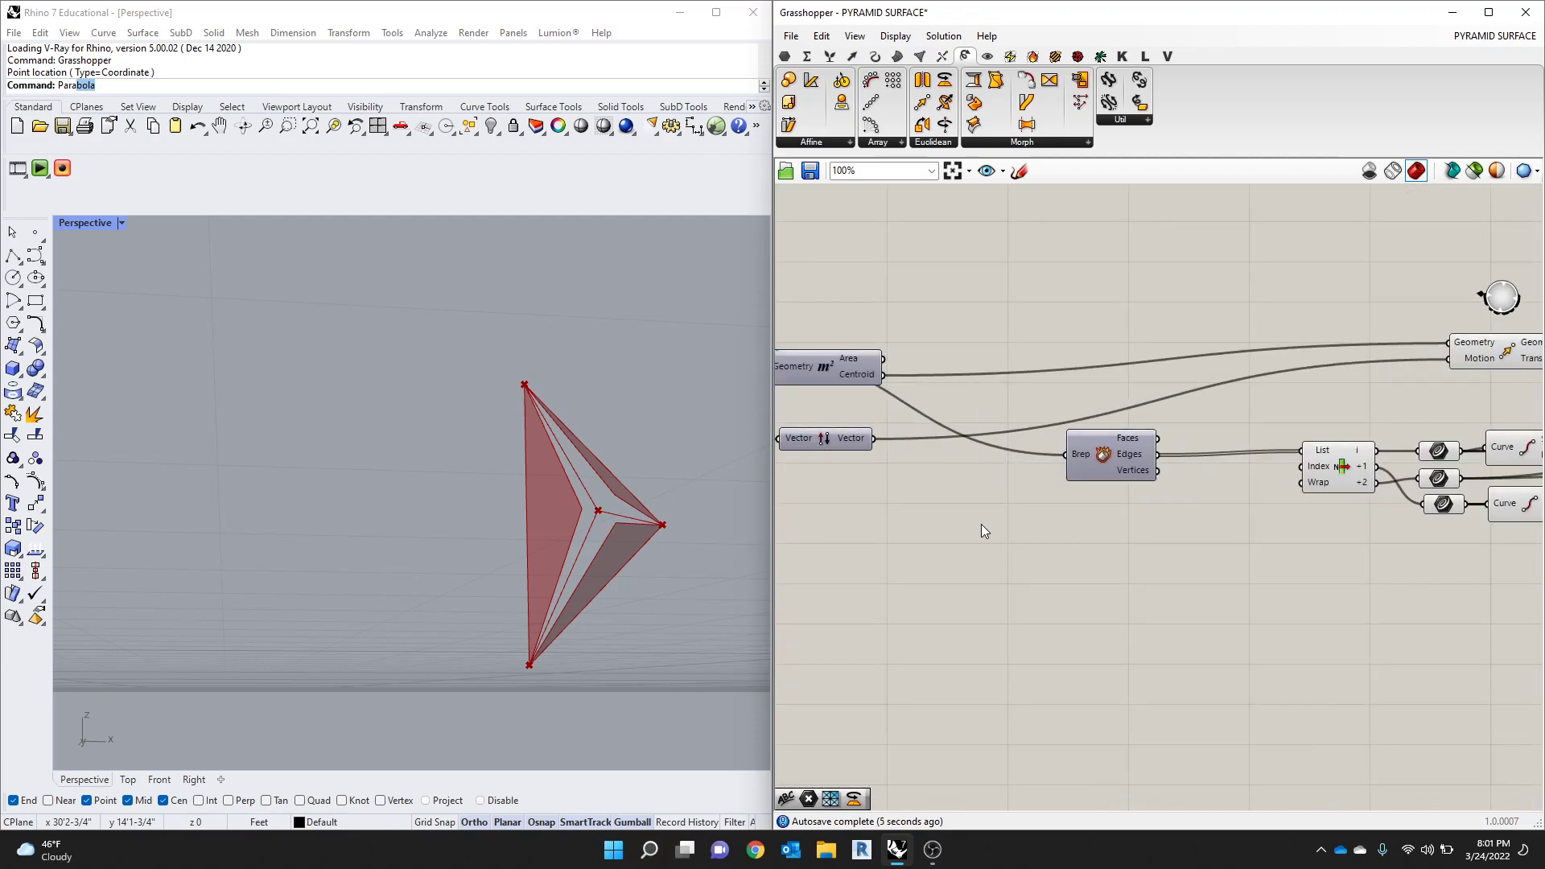
pyautogui.scroll(-3, 1124, 553)
pyautogui.scroll(3, 1234, 530)
pyautogui.scroll(-3, 1233, 559)
pyautogui.scroll(4, 938, 506)
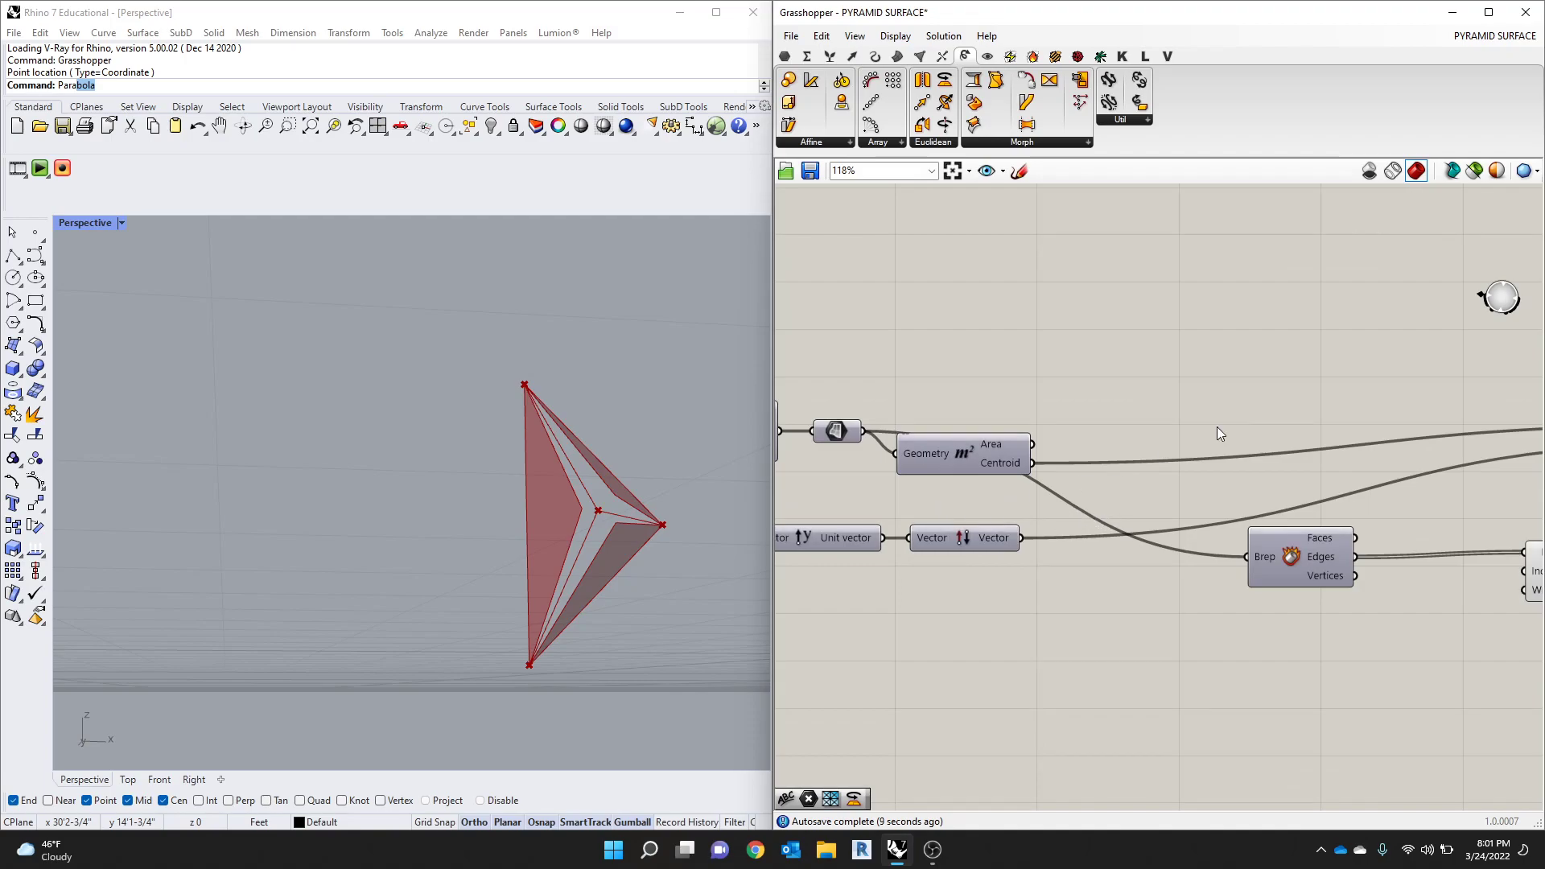
pyautogui.scroll(-3, 1216, 434)
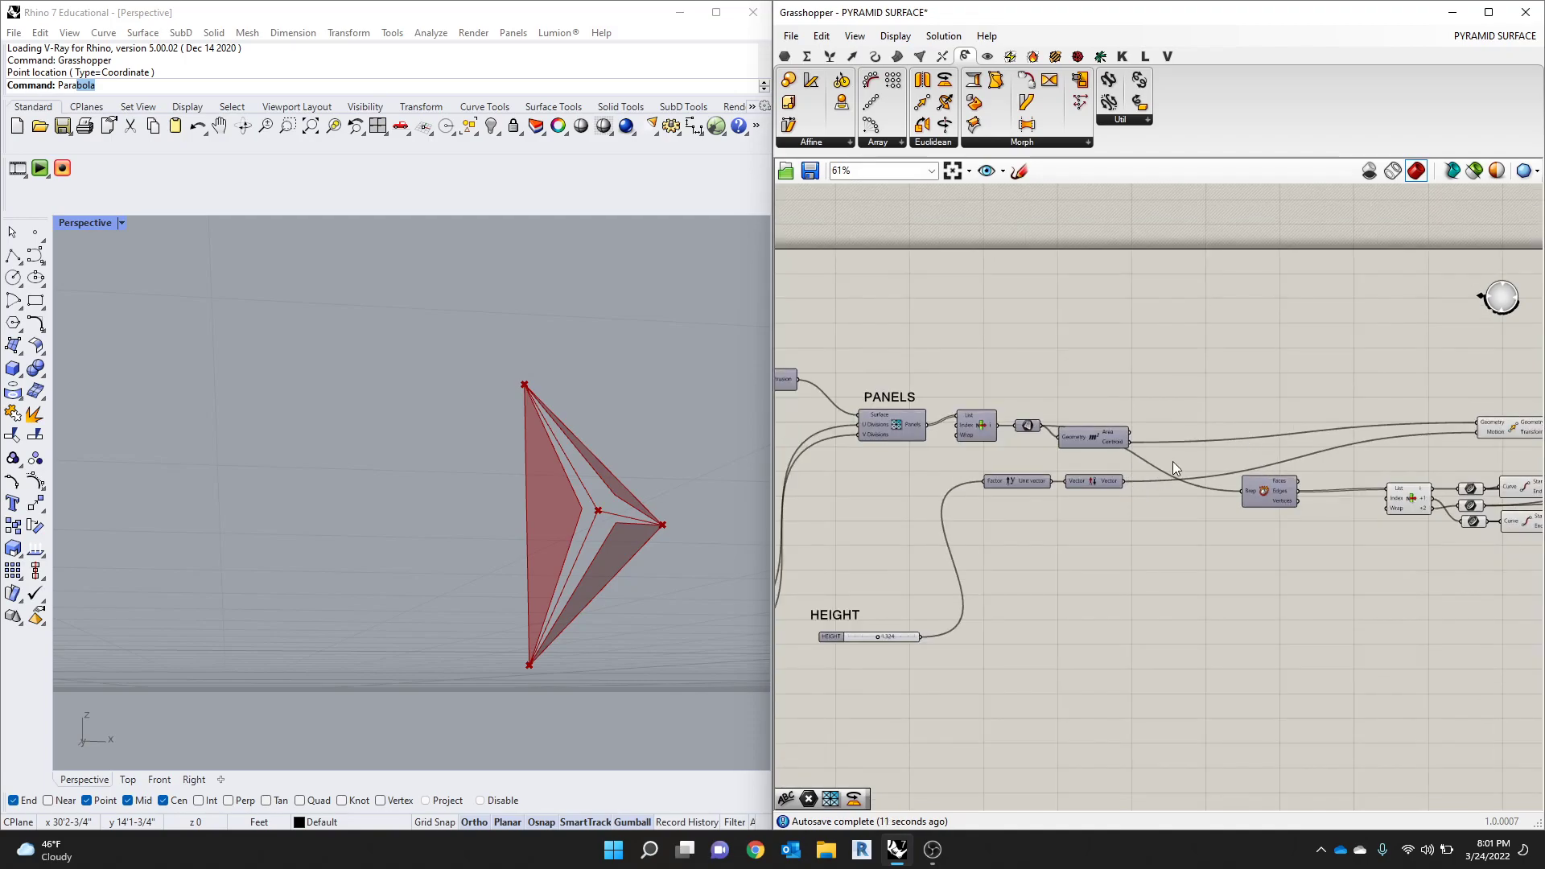
pyautogui.scroll(-4, 1066, 496)
pyautogui.scroll(6, 1343, 499)
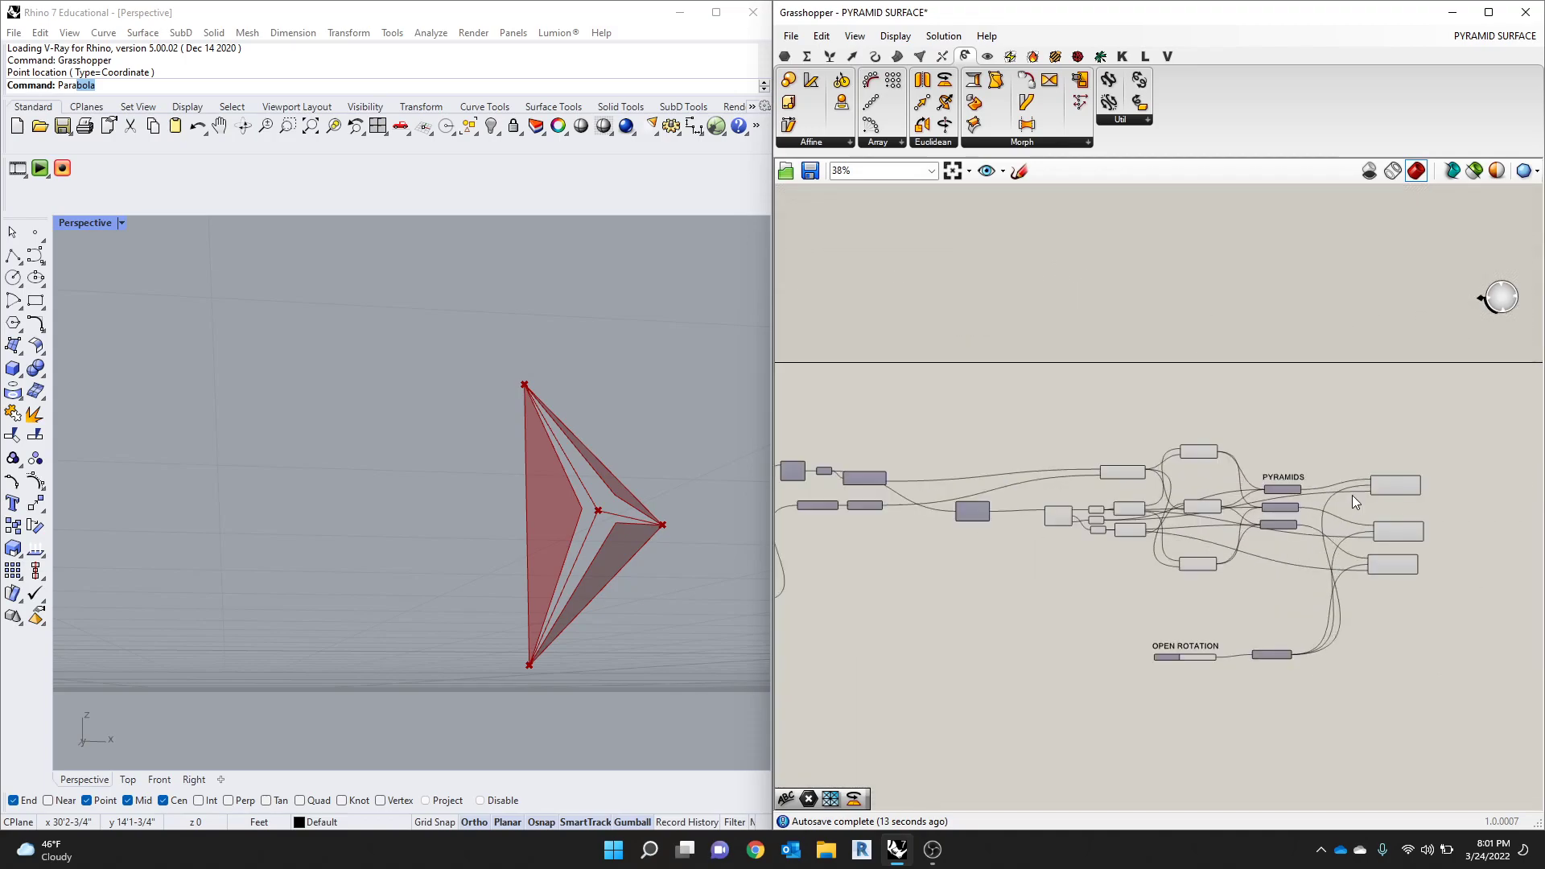
# Step: Show the preview of the three PYRAMIDS Boundary Surfaces for comparison with the rotated faces, and hide it again
pyautogui.scroll(-3, 1209, 527)
pyautogui.scroll(3, 1170, 462)
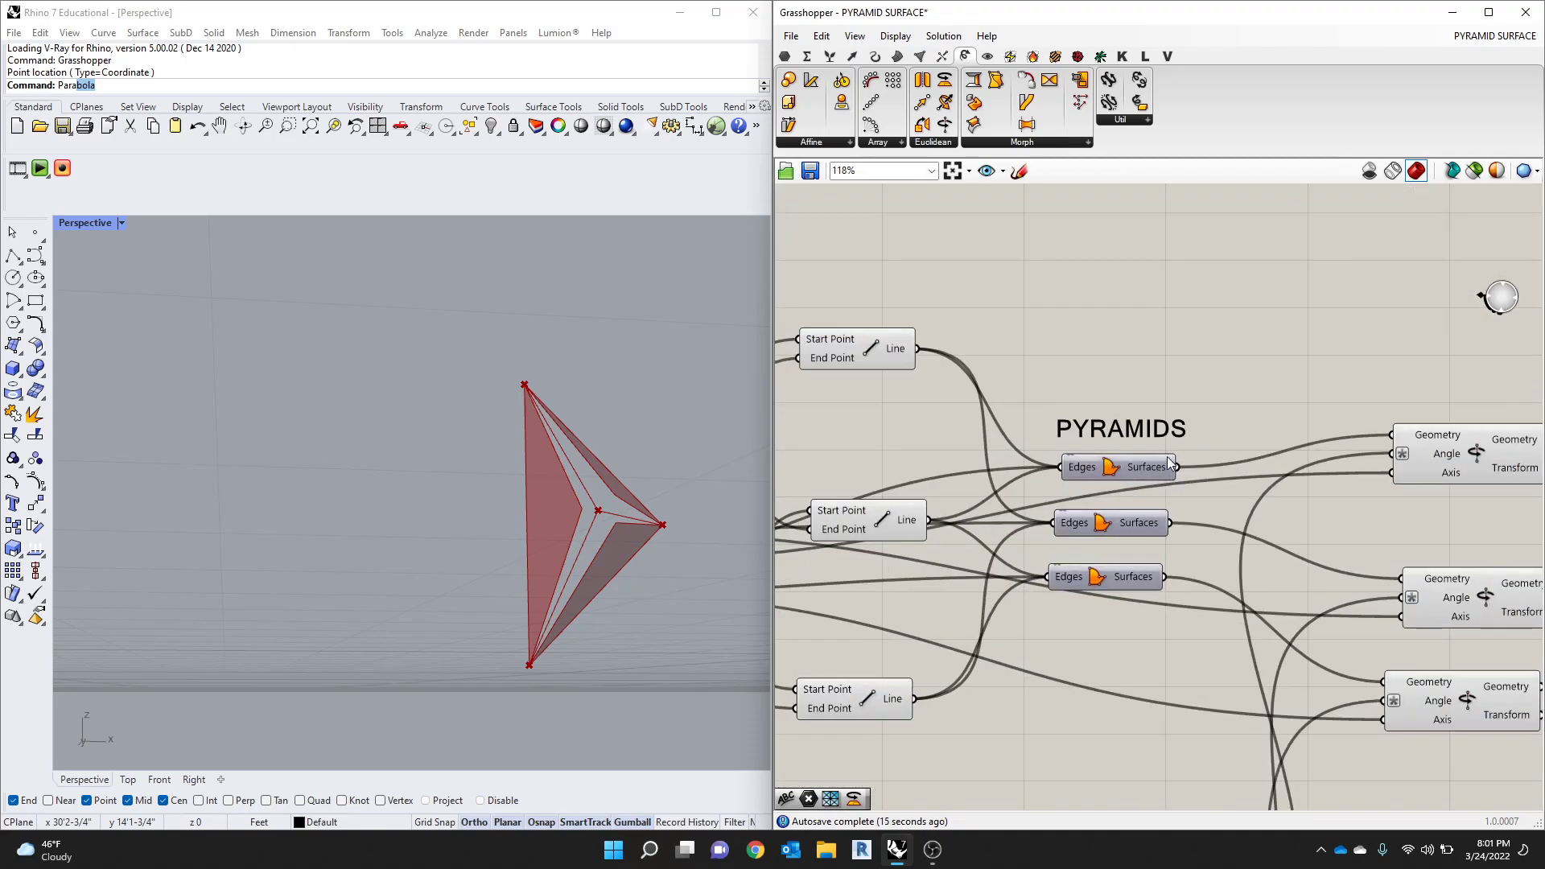
pyautogui.moveTo(1140, 631); pyautogui.dragTo(1078, 464)
pyautogui.middleClick(1105, 467)
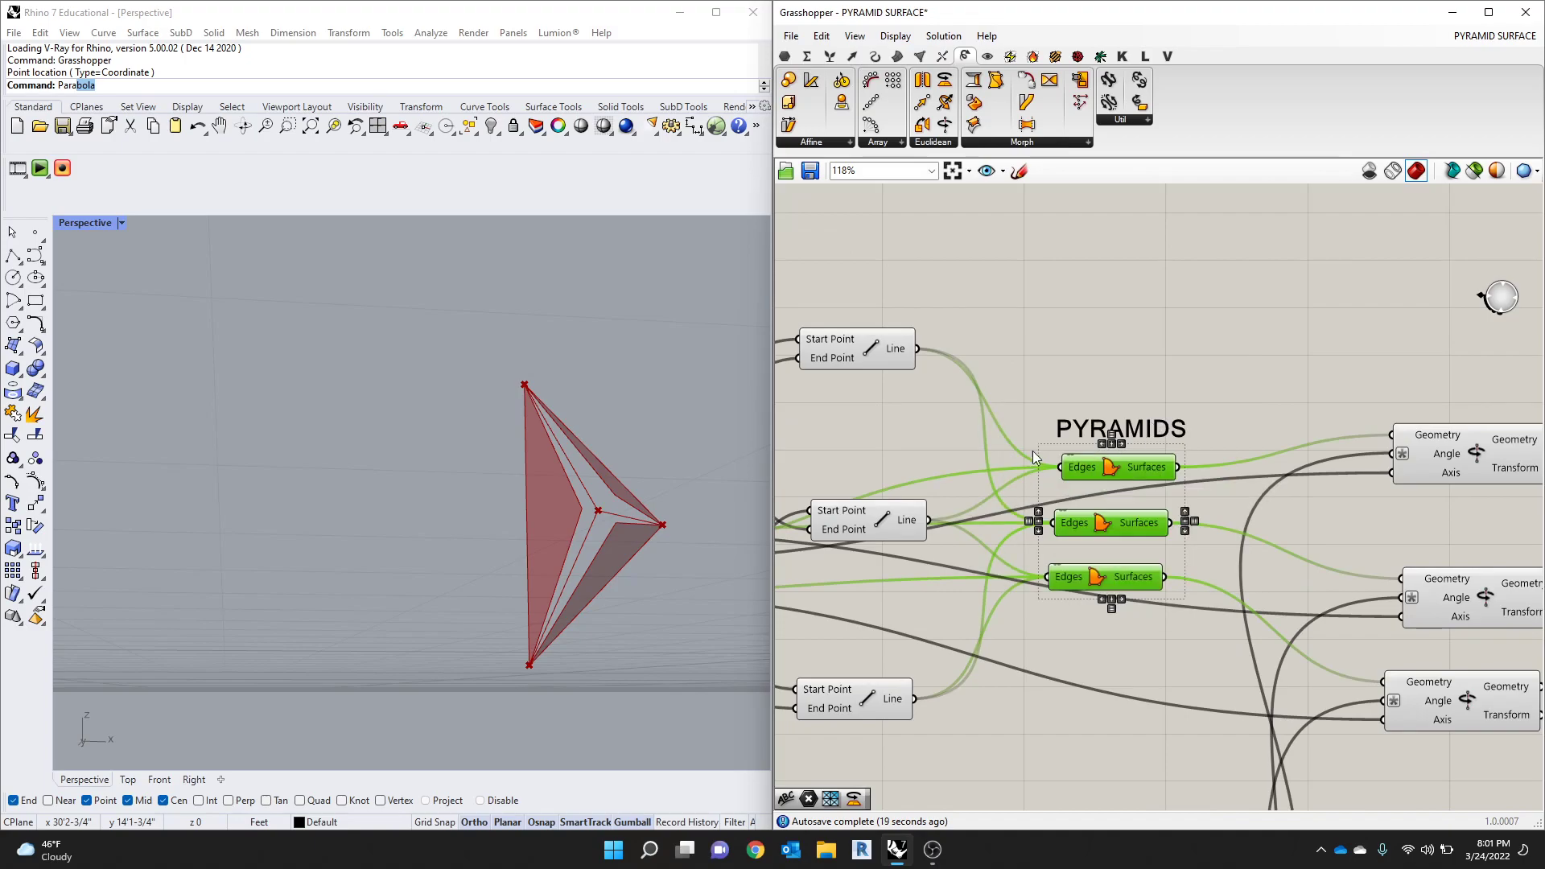
pyautogui.middleClick(1122, 471)
pyautogui.click(1156, 445)
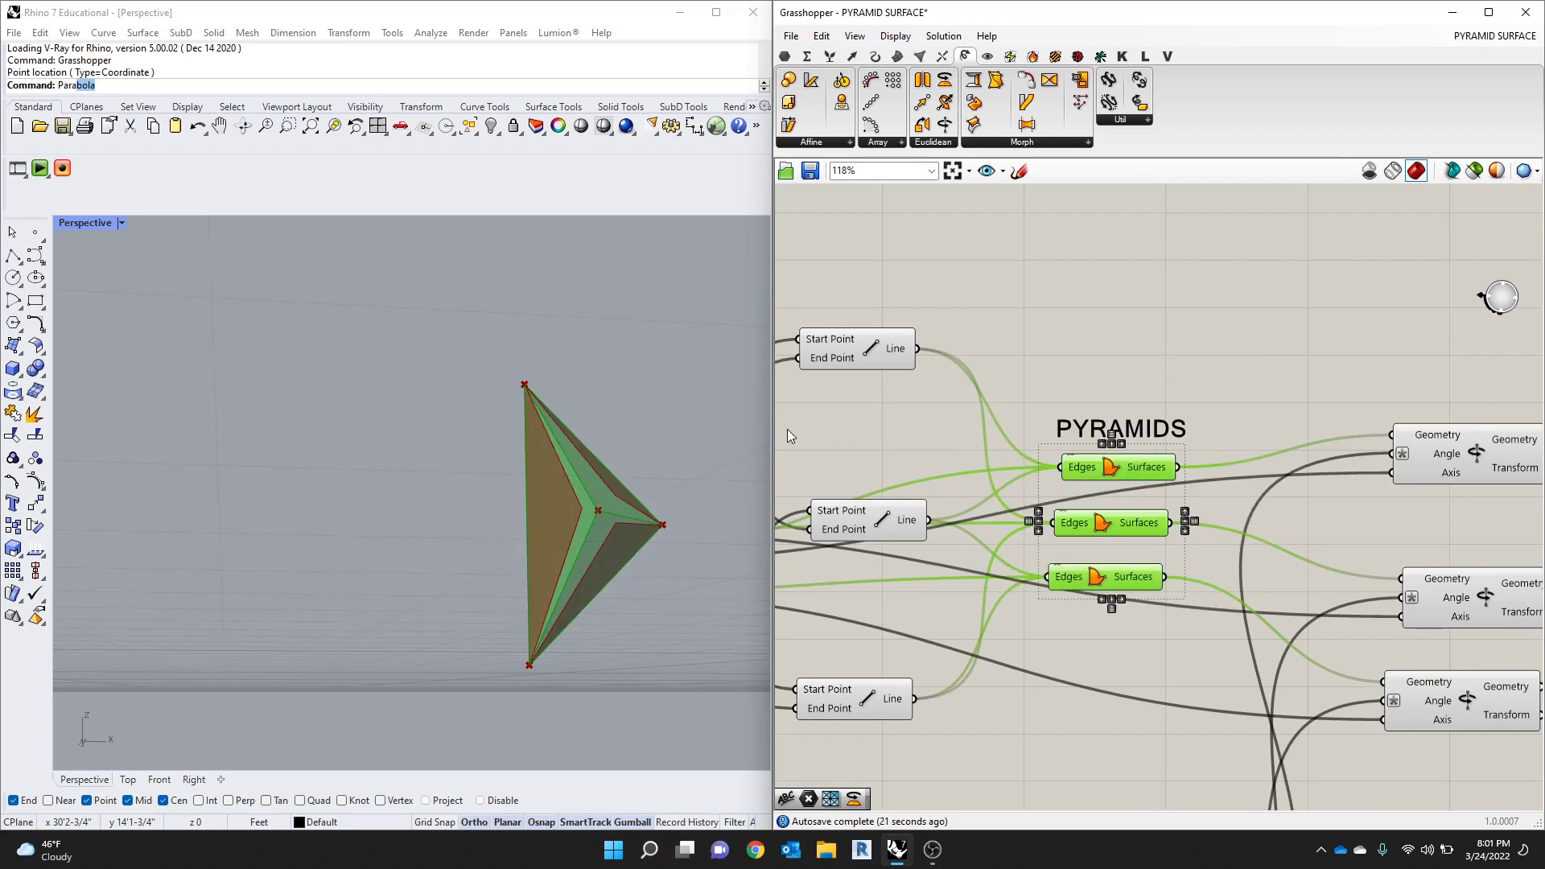
pyautogui.middleClick(1117, 469)
pyautogui.click(1172, 420)
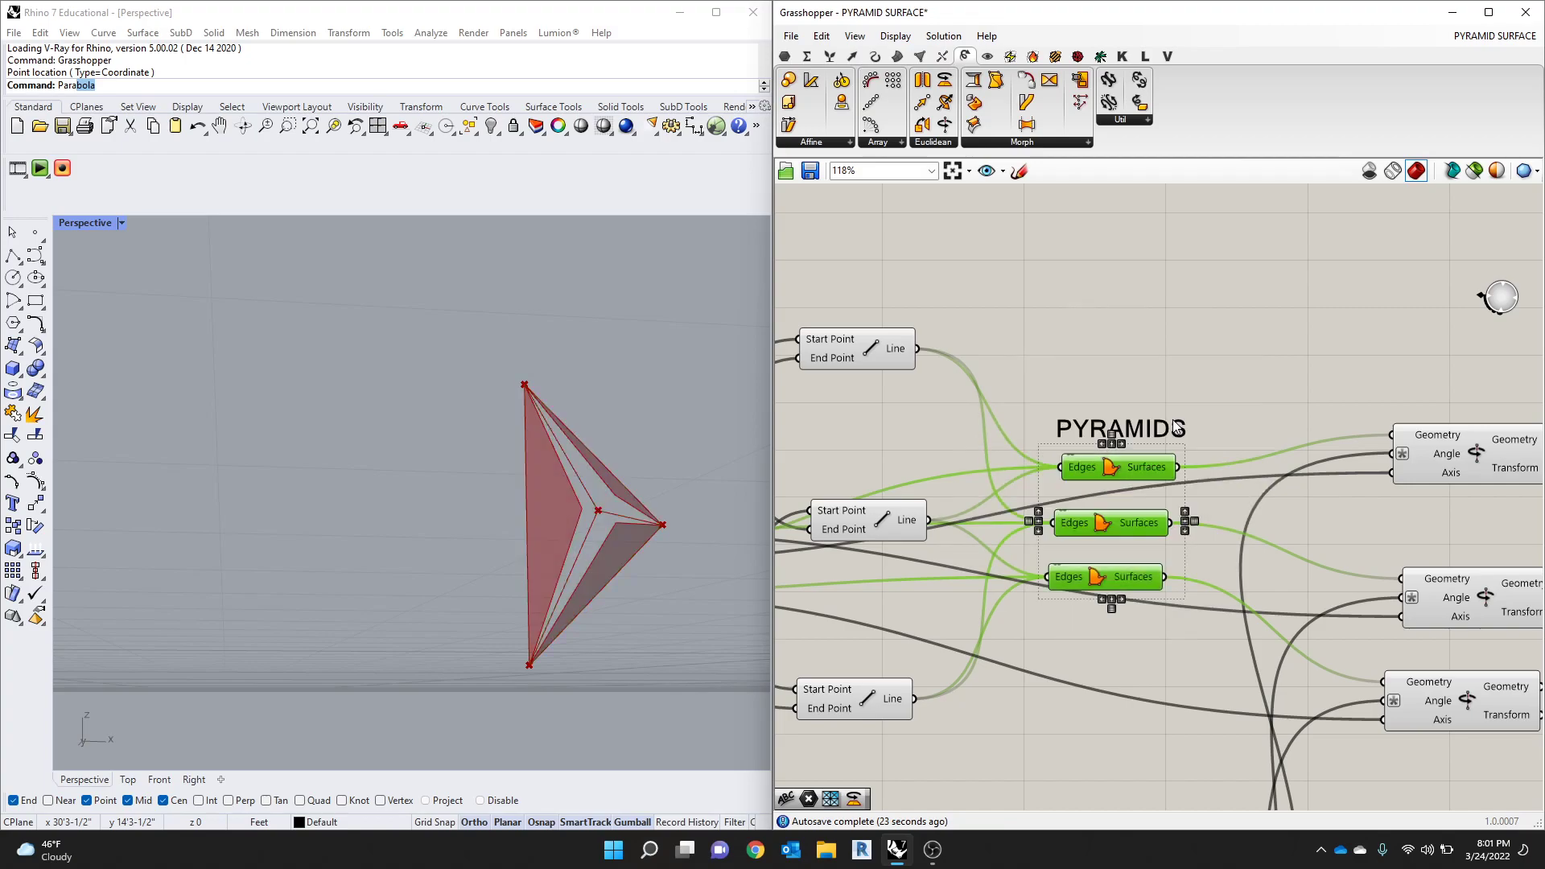
pyautogui.click(1158, 403)
# Step: Rename the number slider under the OPEN ROTATION label to ROTATION
pyautogui.scroll(3, 592, 554)
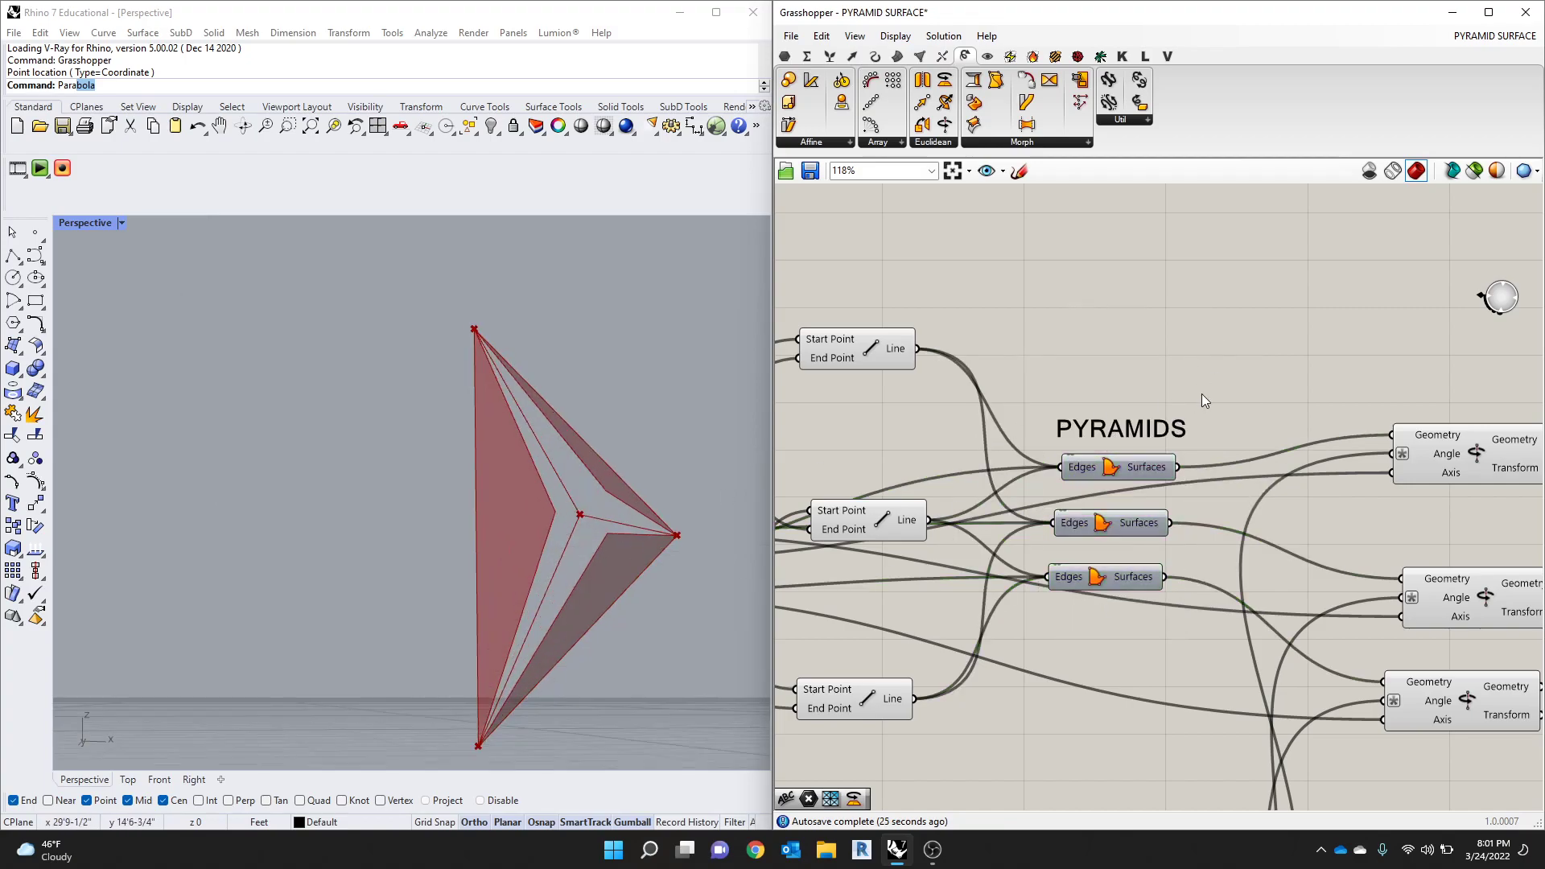
pyautogui.scroll(-3, 1201, 394)
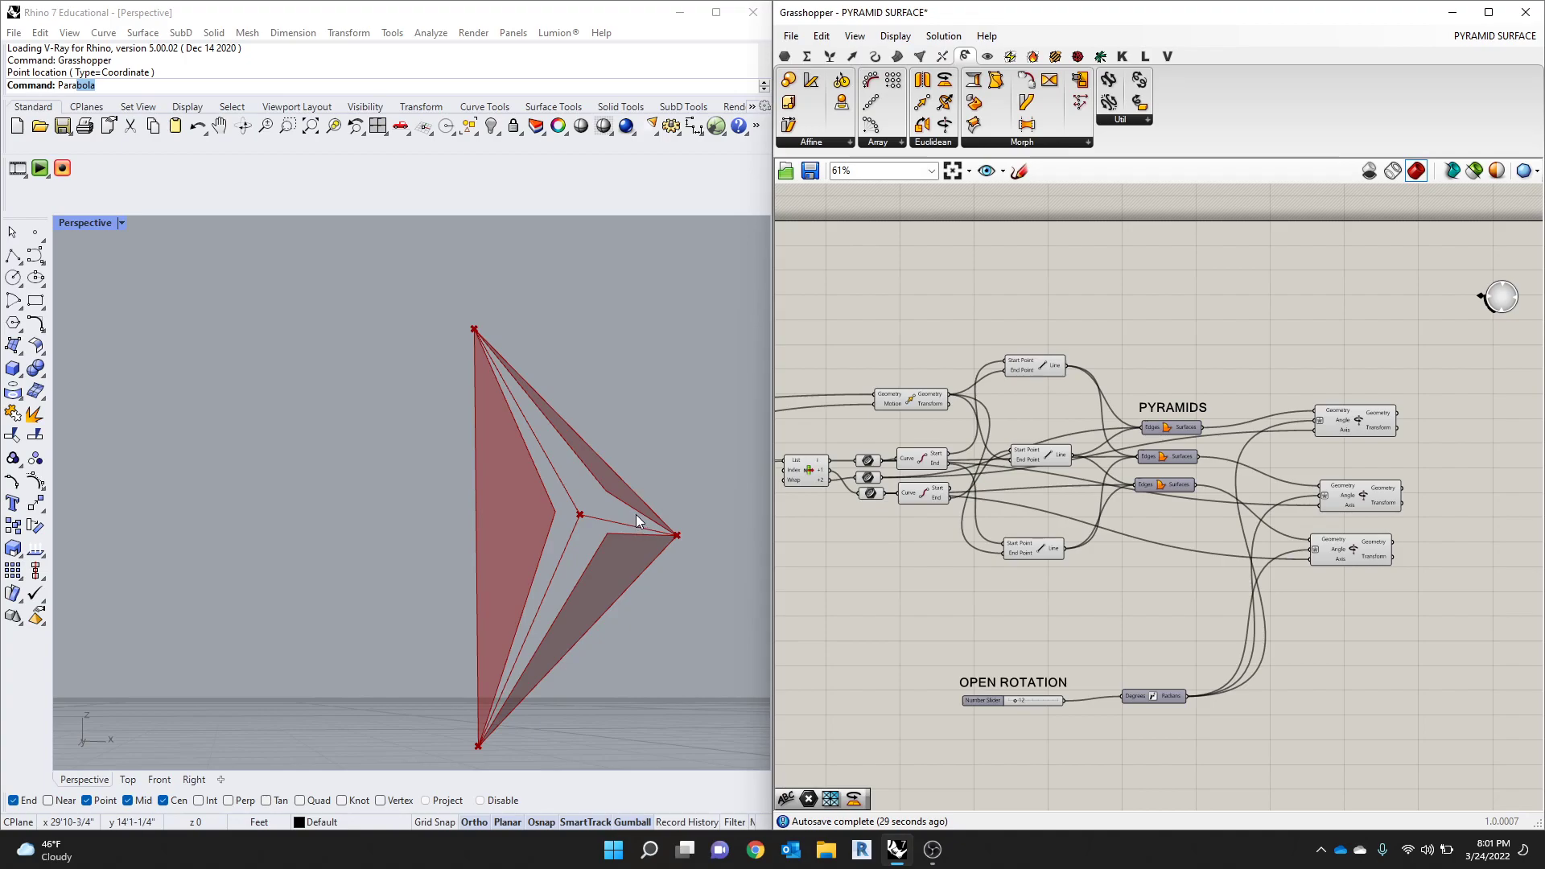
pyautogui.scroll(3, 1111, 717)
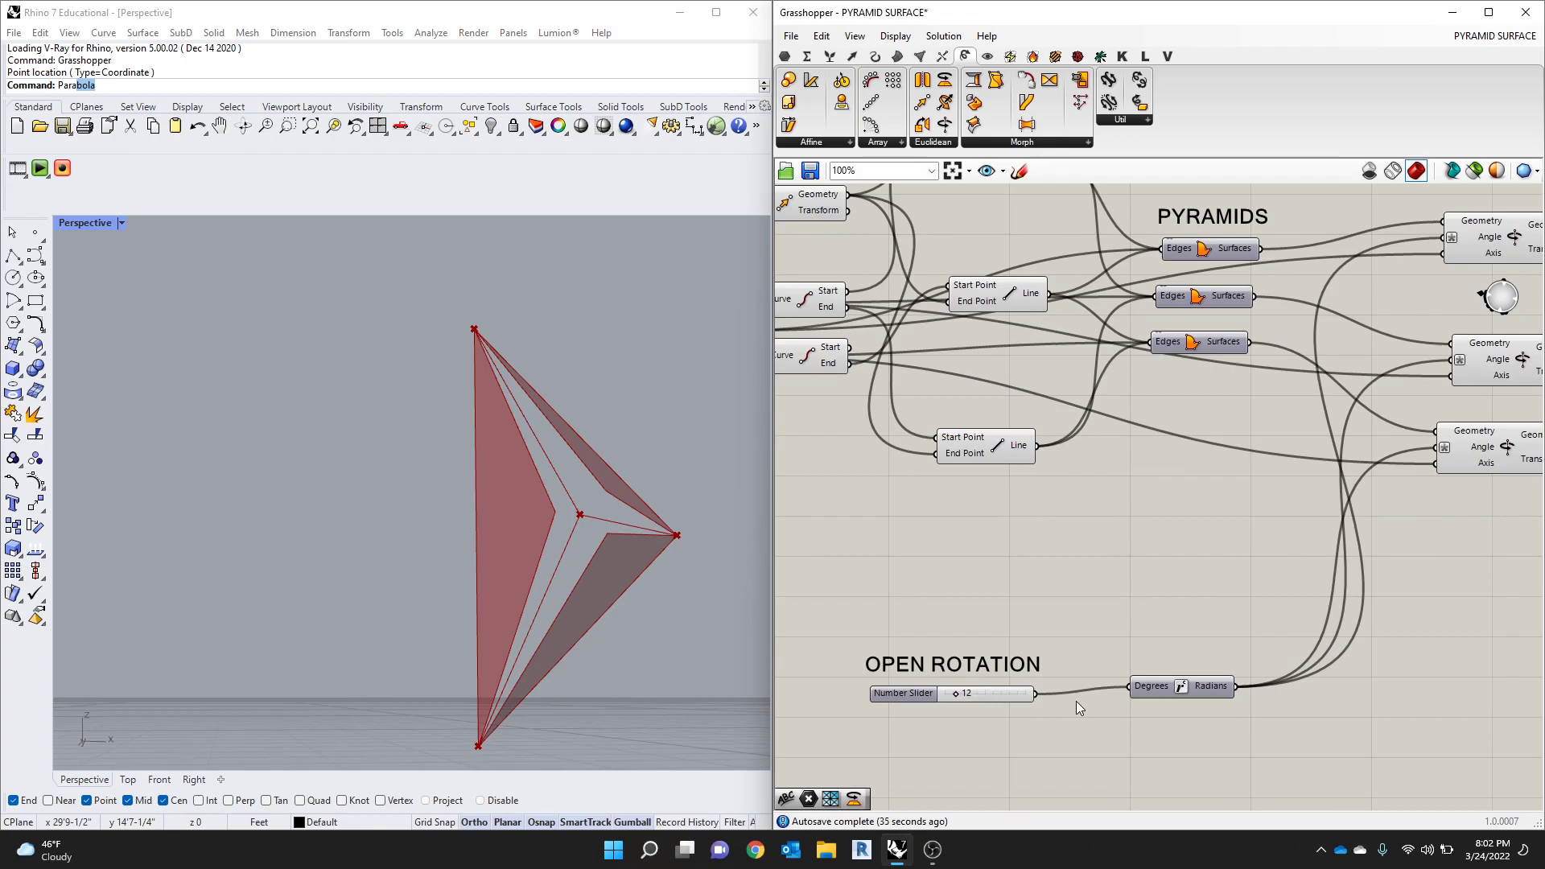
pyautogui.scroll(2, 996, 696)
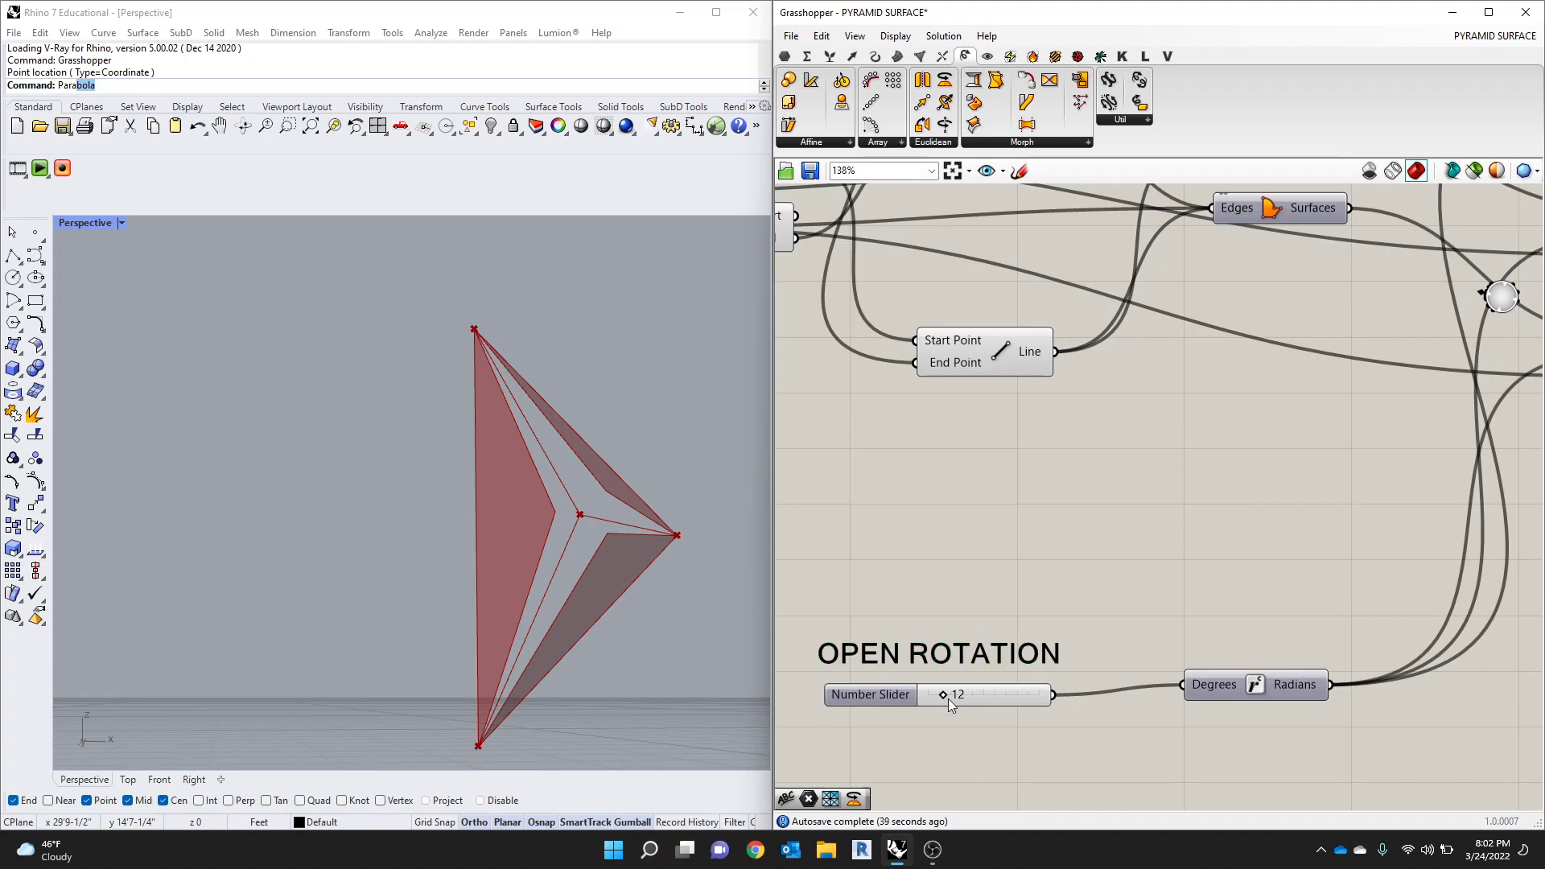
pyautogui.moveTo(940, 697)
pyautogui.mouseDown()
pyautogui.moveTo(957, 698)
pyautogui.moveTo(943, 697)
pyautogui.mouseUp()
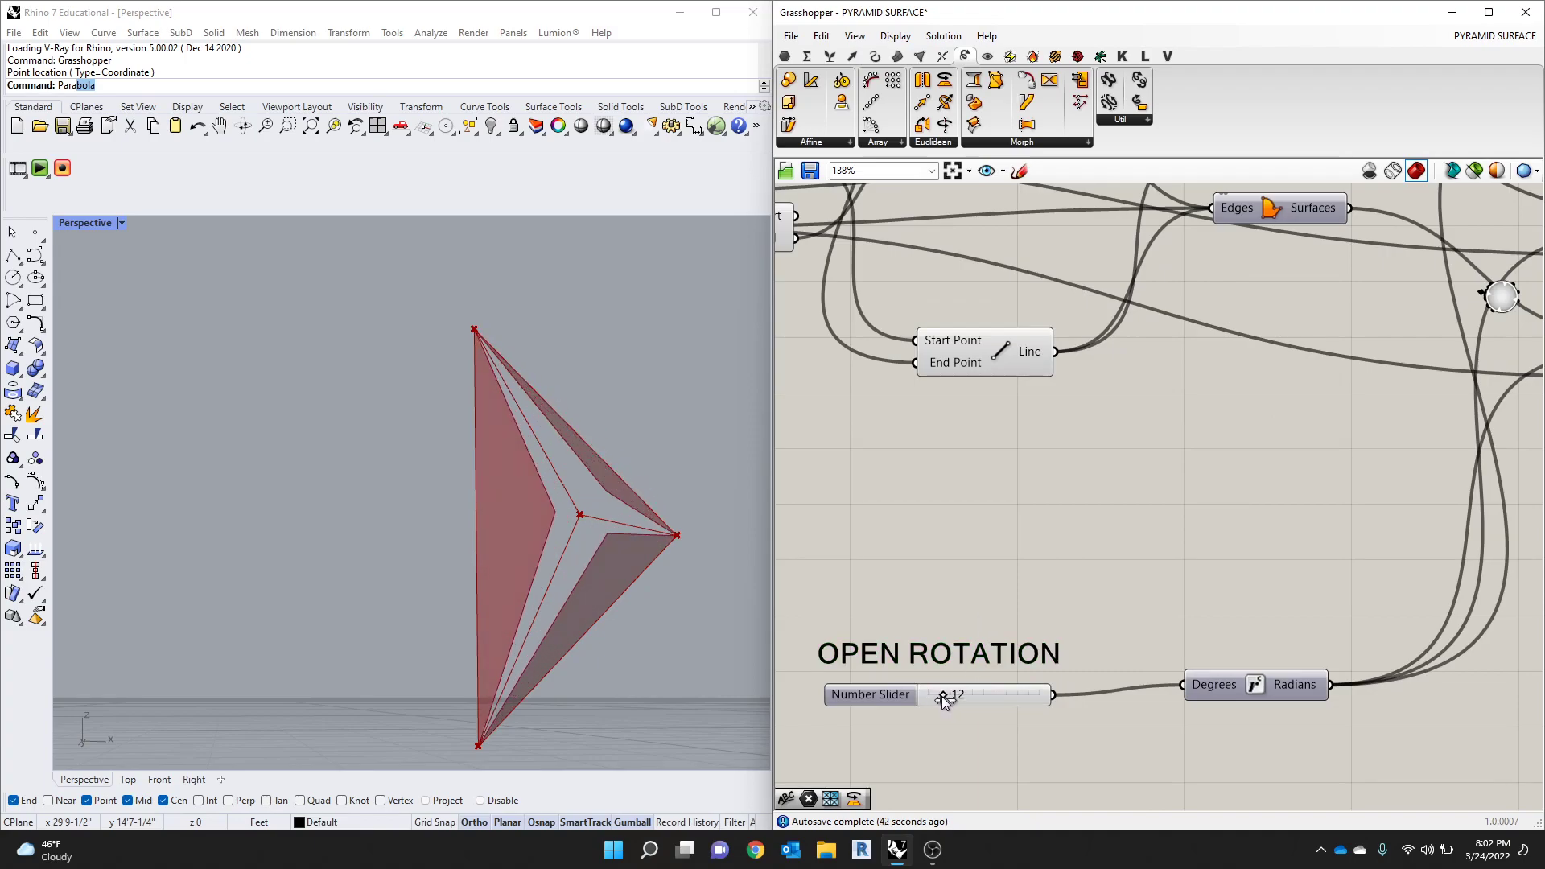
pyautogui.doubleClick(857, 697)
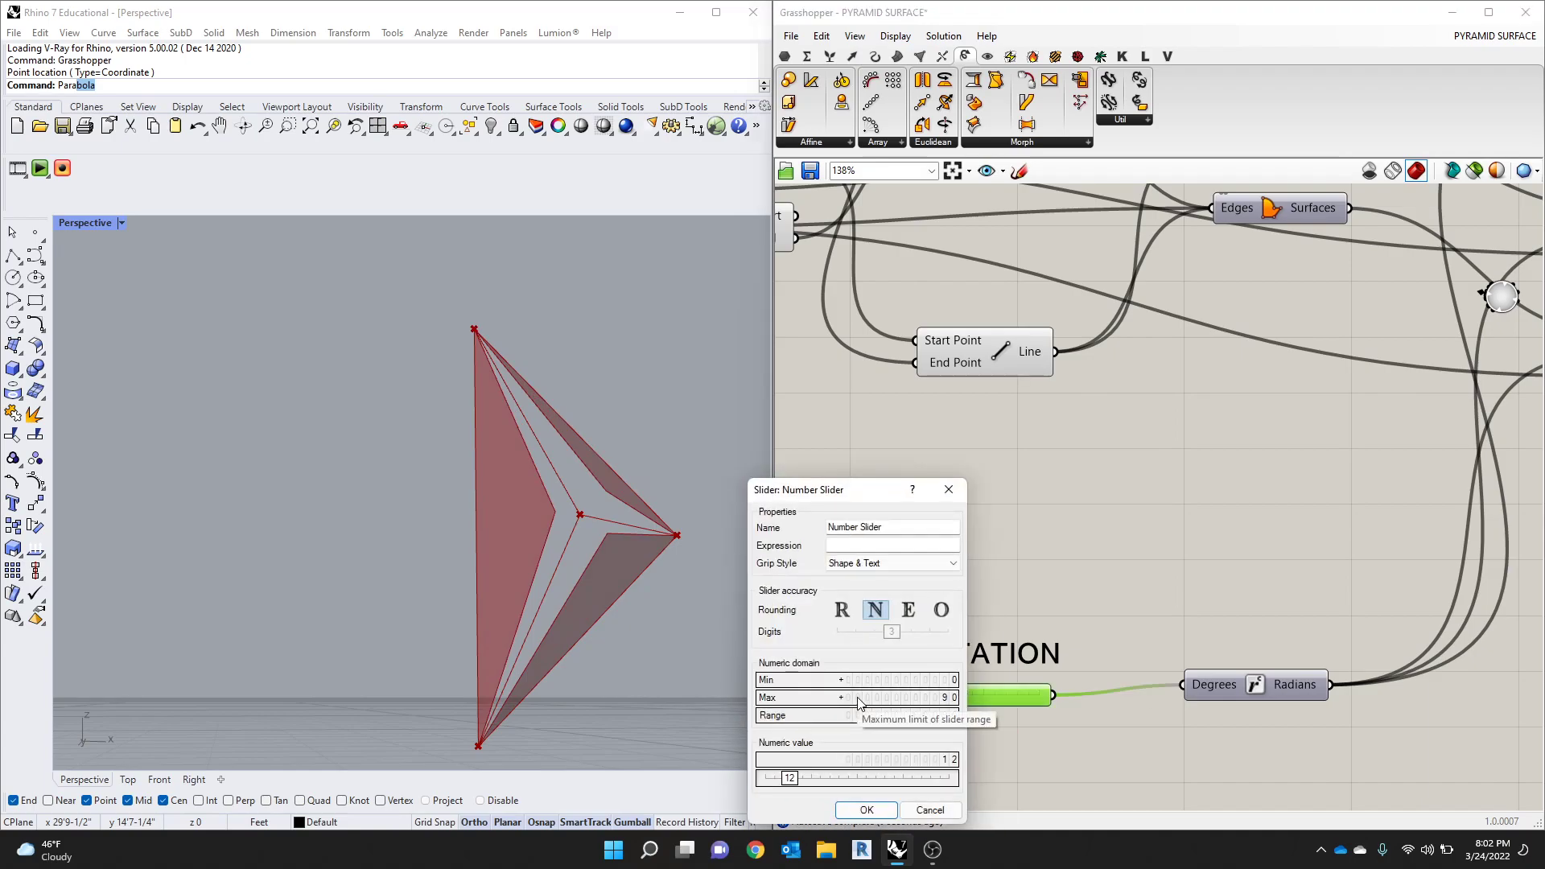
pyautogui.moveTo(885, 528); pyautogui.dragTo(776, 537)
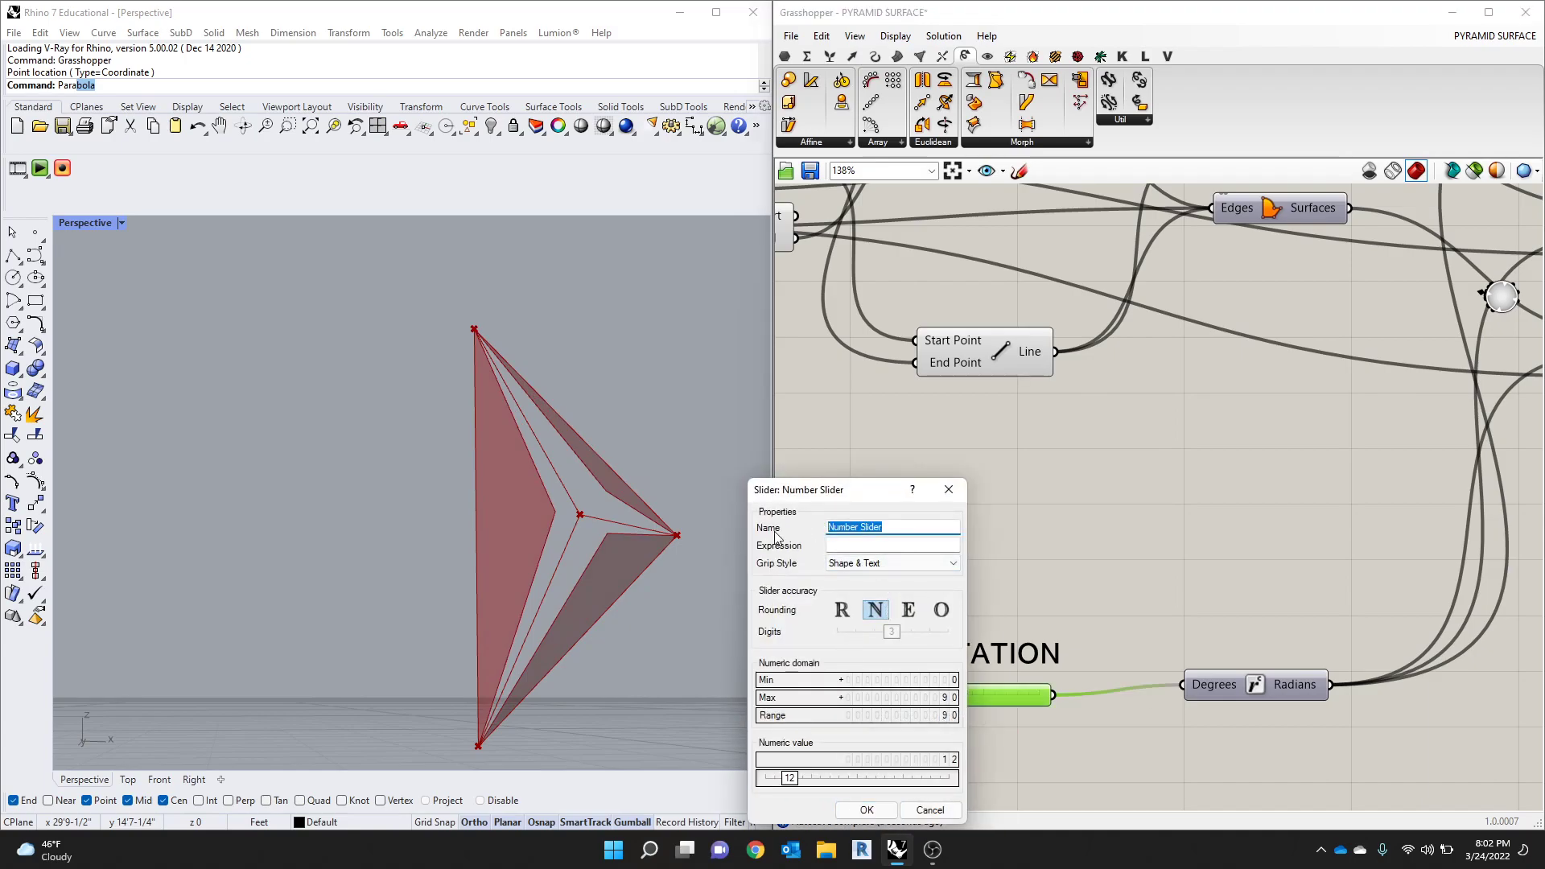
pyautogui.write('ROTATION')
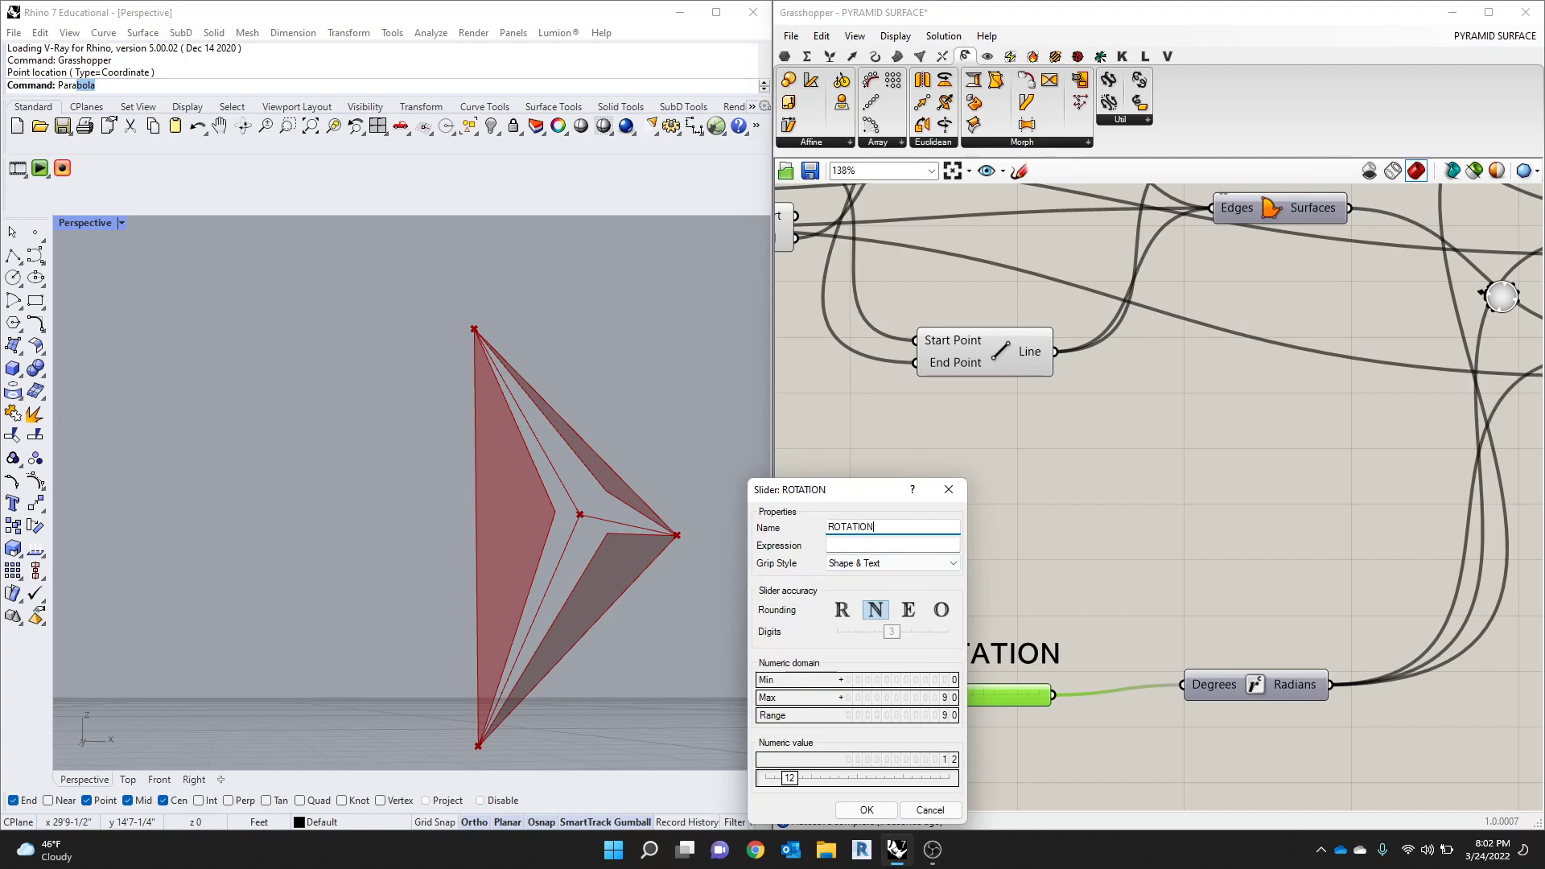
pyautogui.click(867, 809)
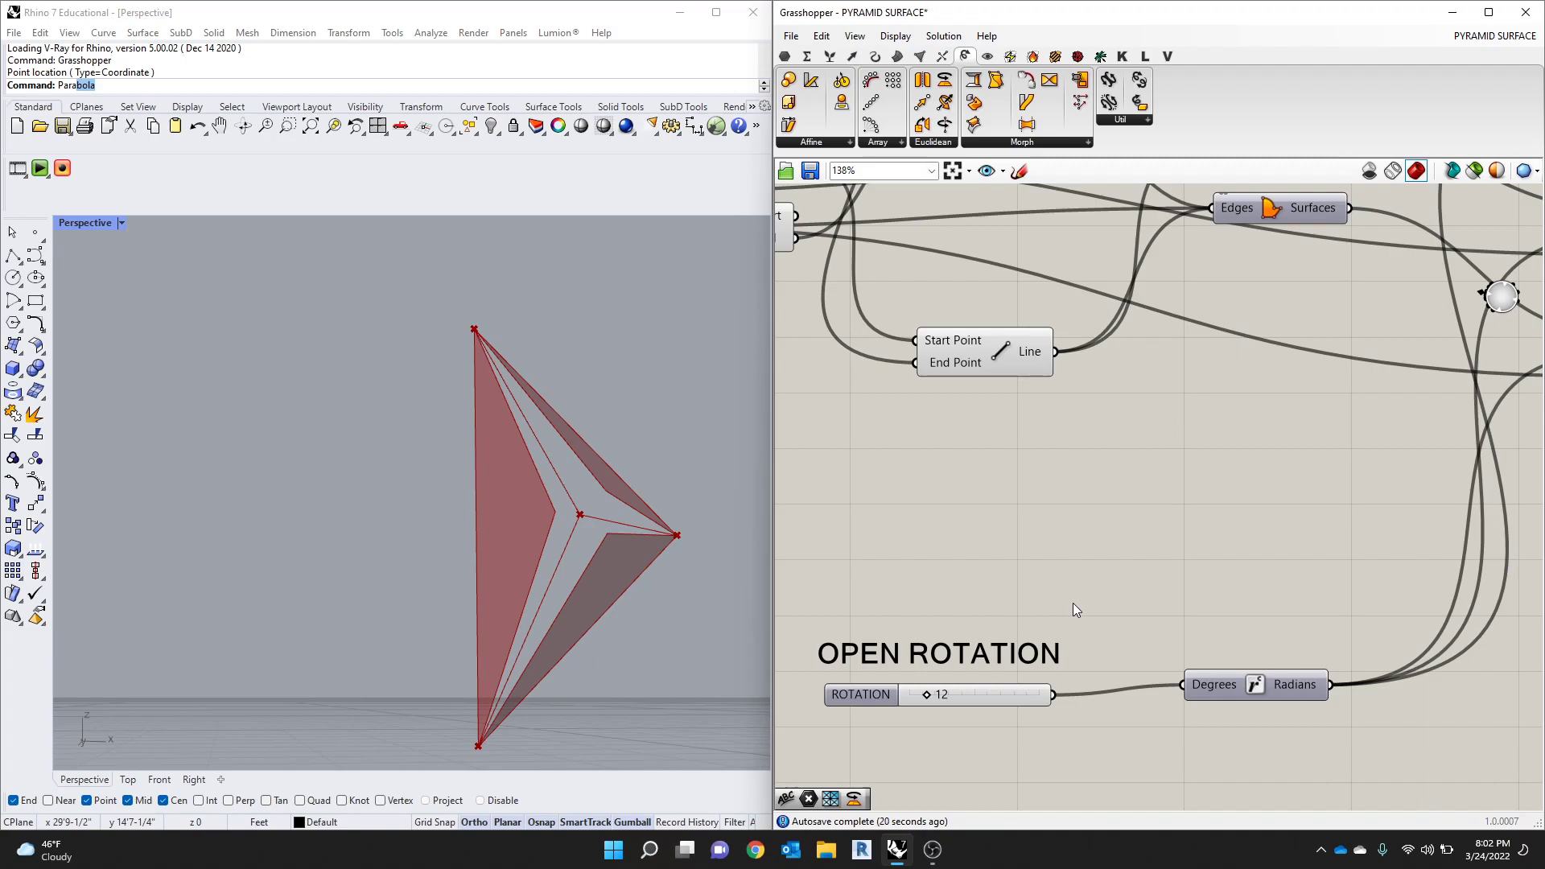
# Step: Examine how the ROTATION slider feeds the Rotate Axis components, and highlight the face rotated by the first one
pyautogui.scroll(-4, 1210, 577)
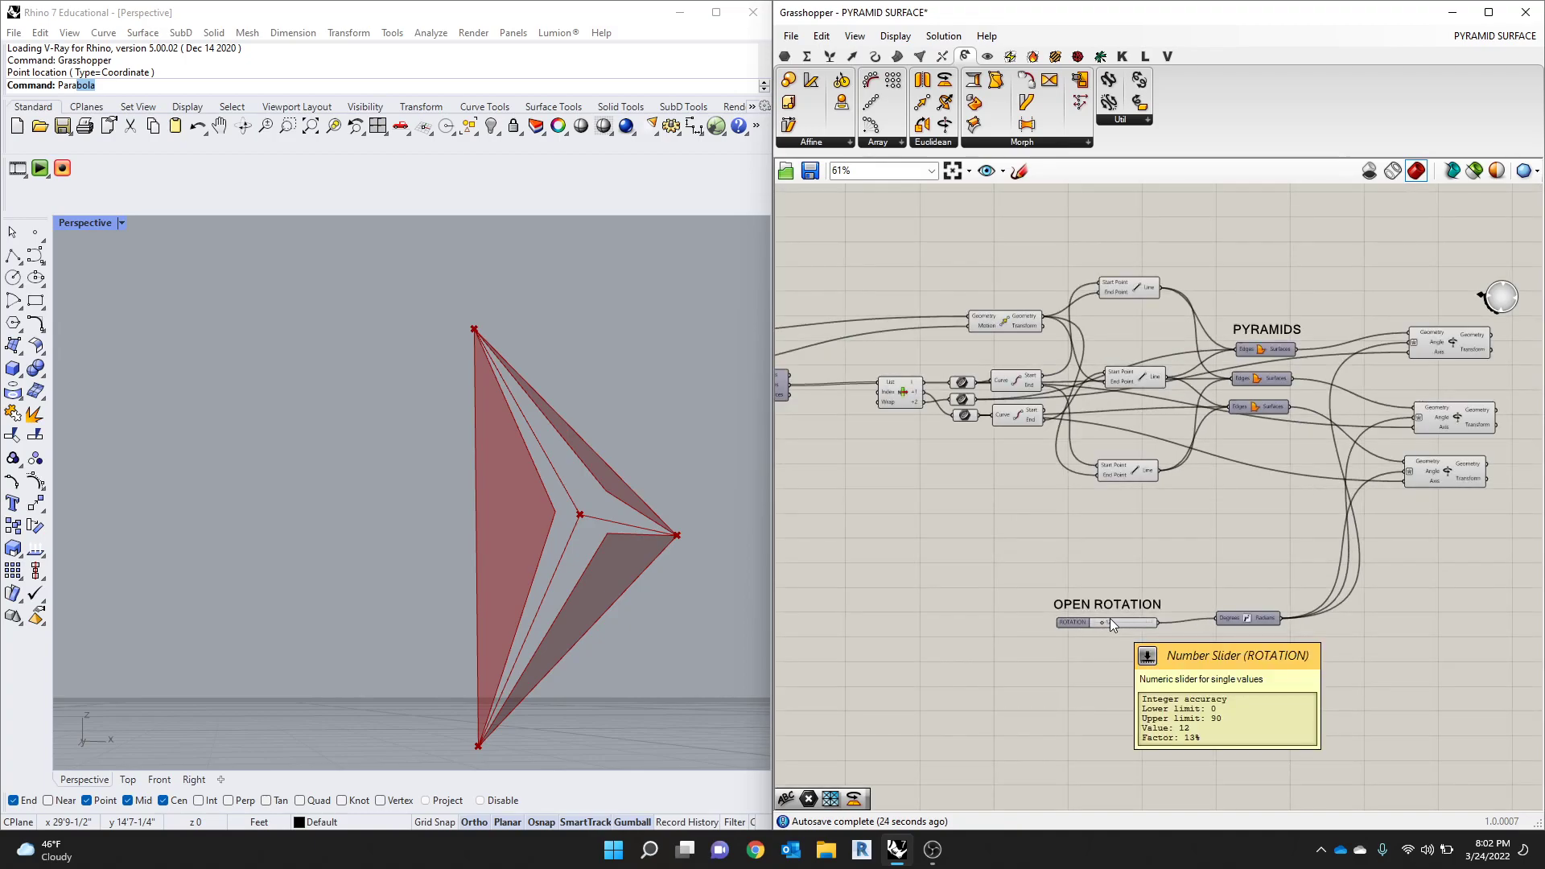
pyautogui.scroll(2, 1113, 622)
pyautogui.middleClick(1199, 577)
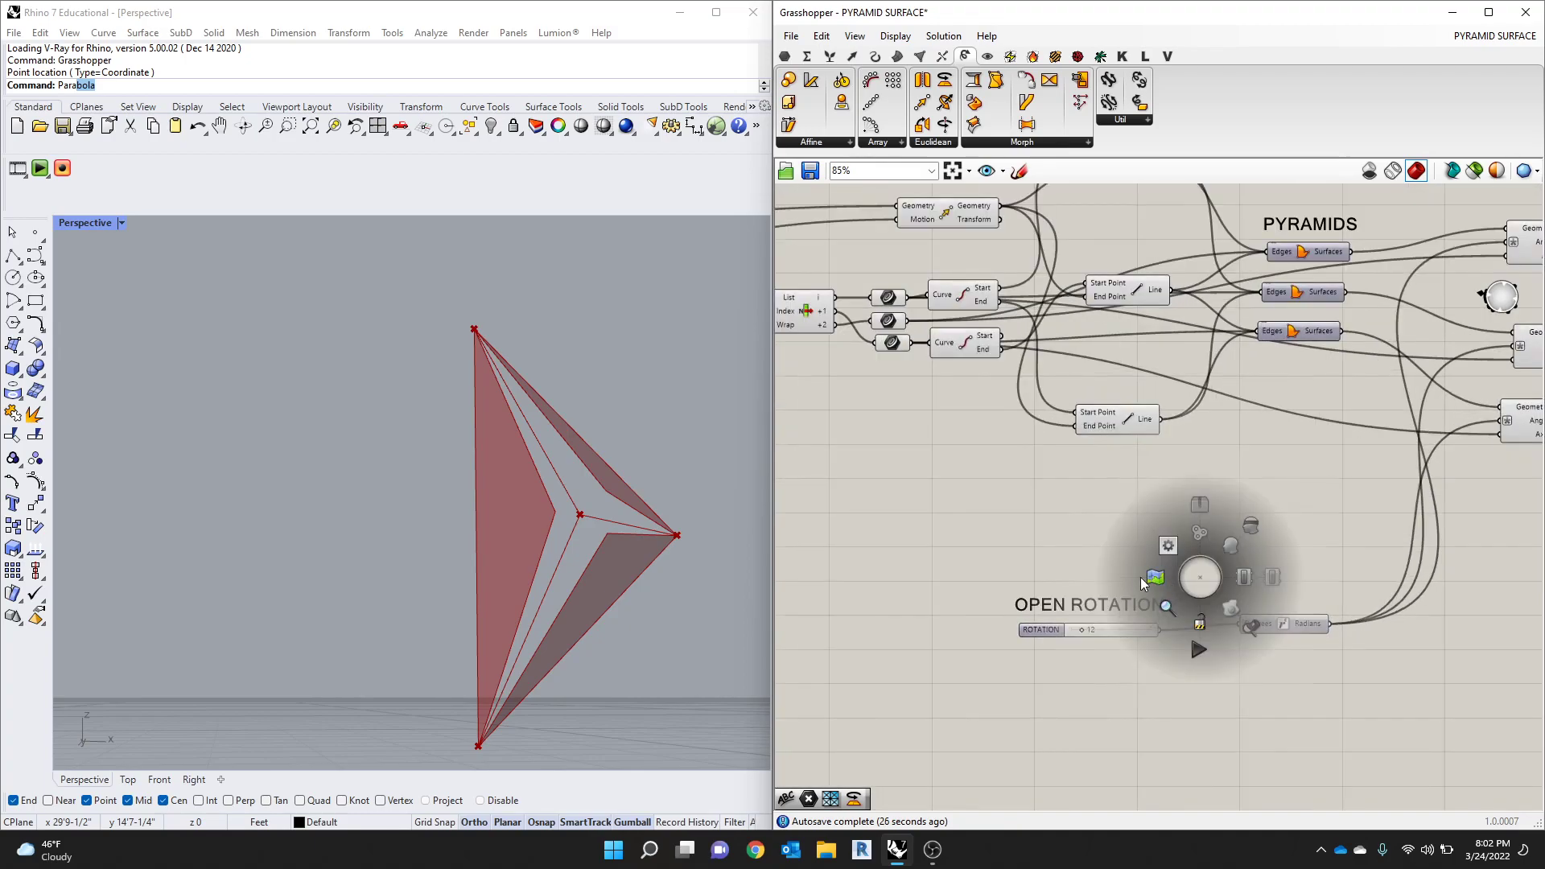
pyautogui.moveTo(1302, 464); pyautogui.dragTo(1173, 487, button='right')
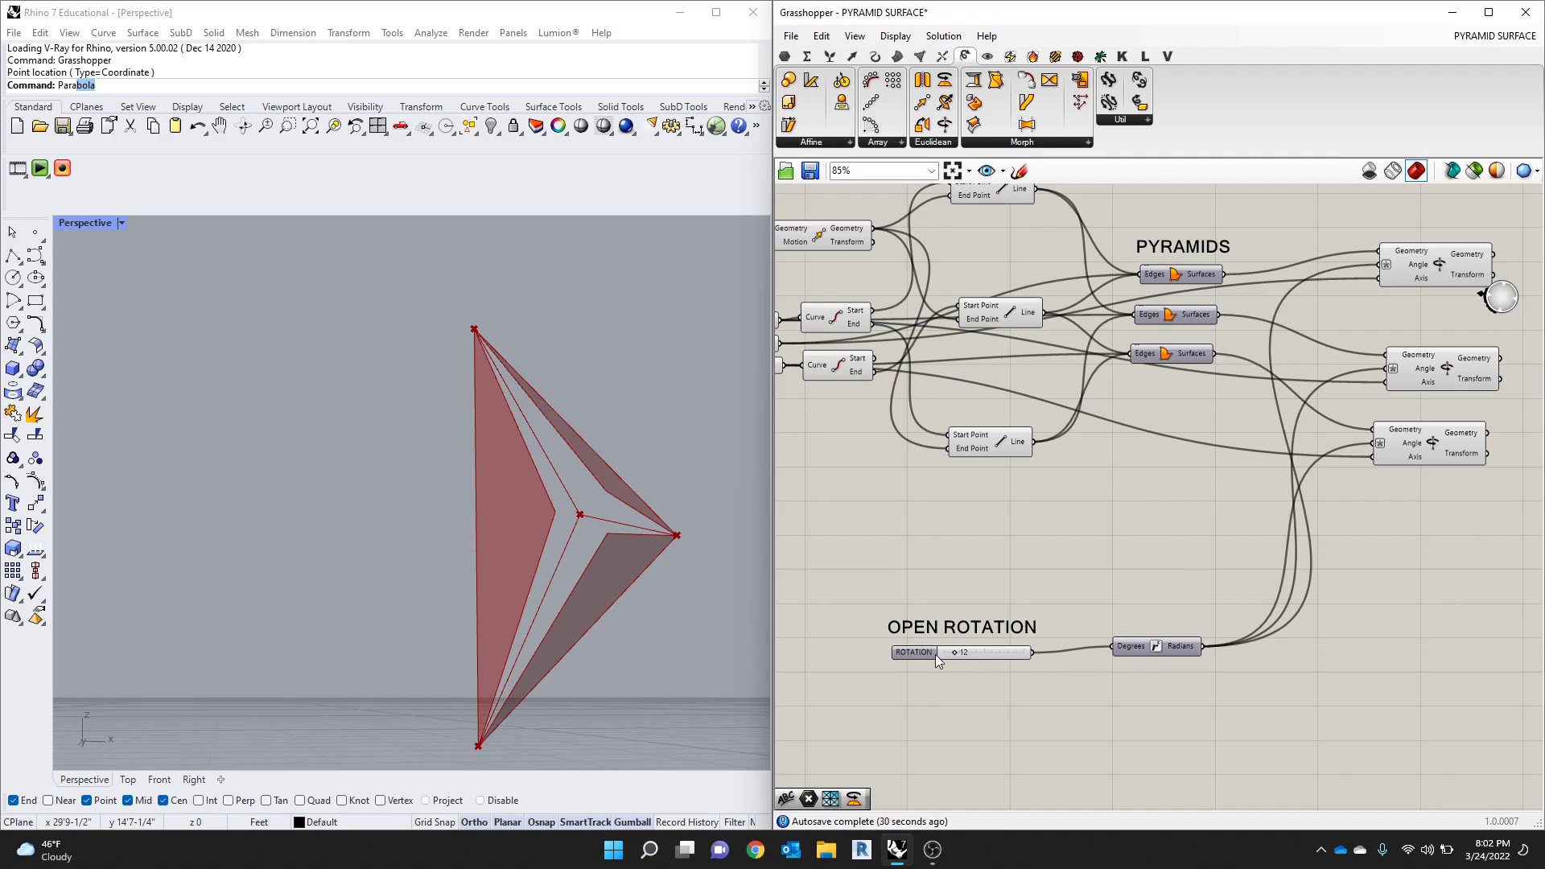
pyautogui.scroll(3, 935, 655)
pyautogui.moveTo(1007, 660)
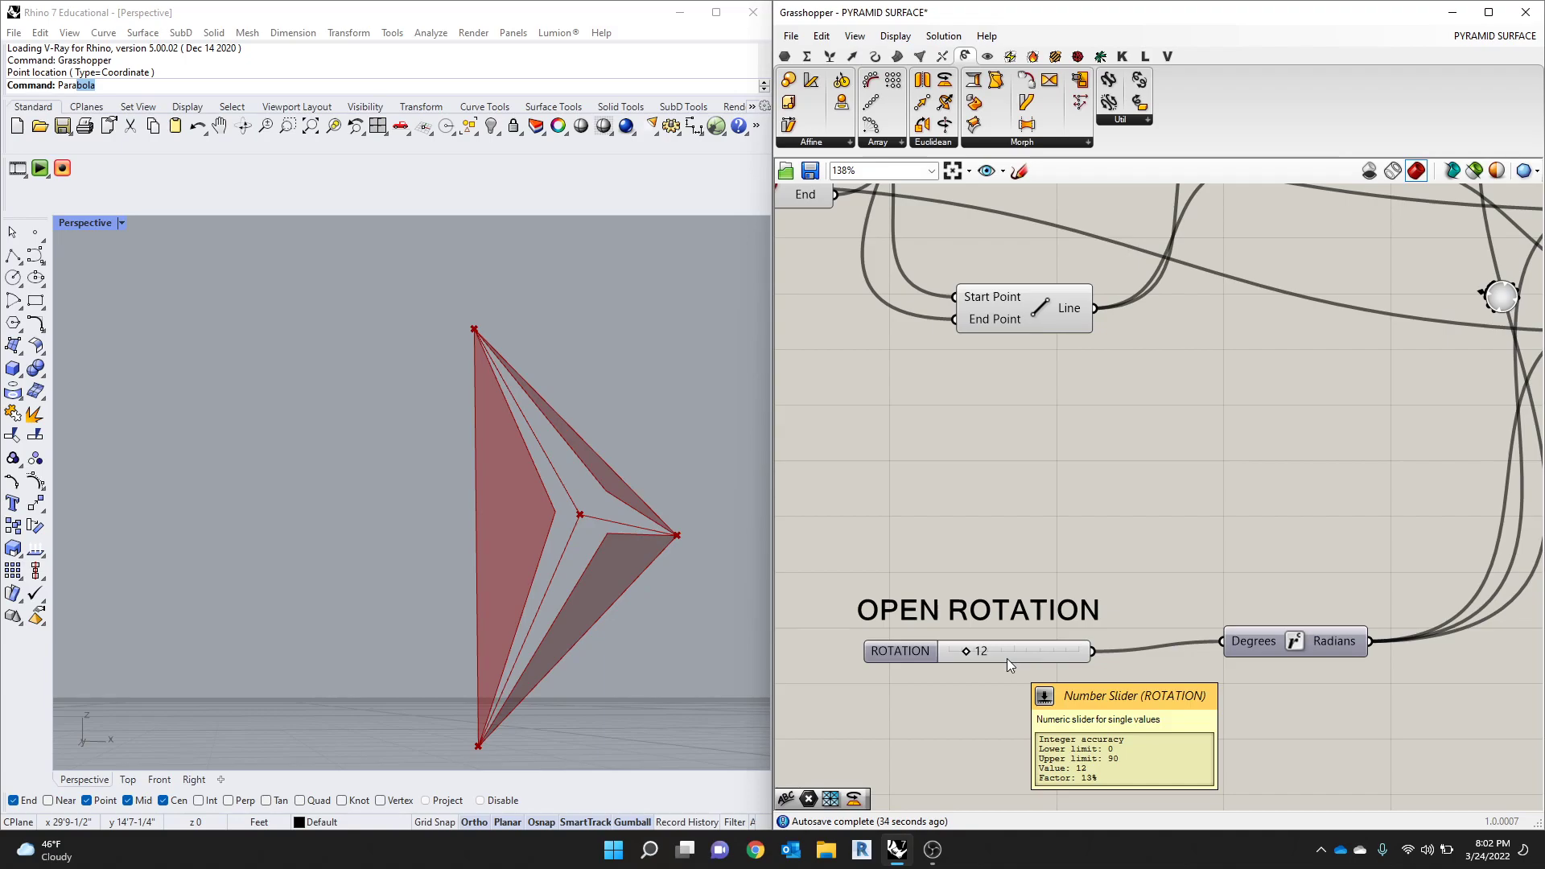
pyautogui.scroll(-4, 1081, 511)
pyautogui.scroll(5, 1400, 286)
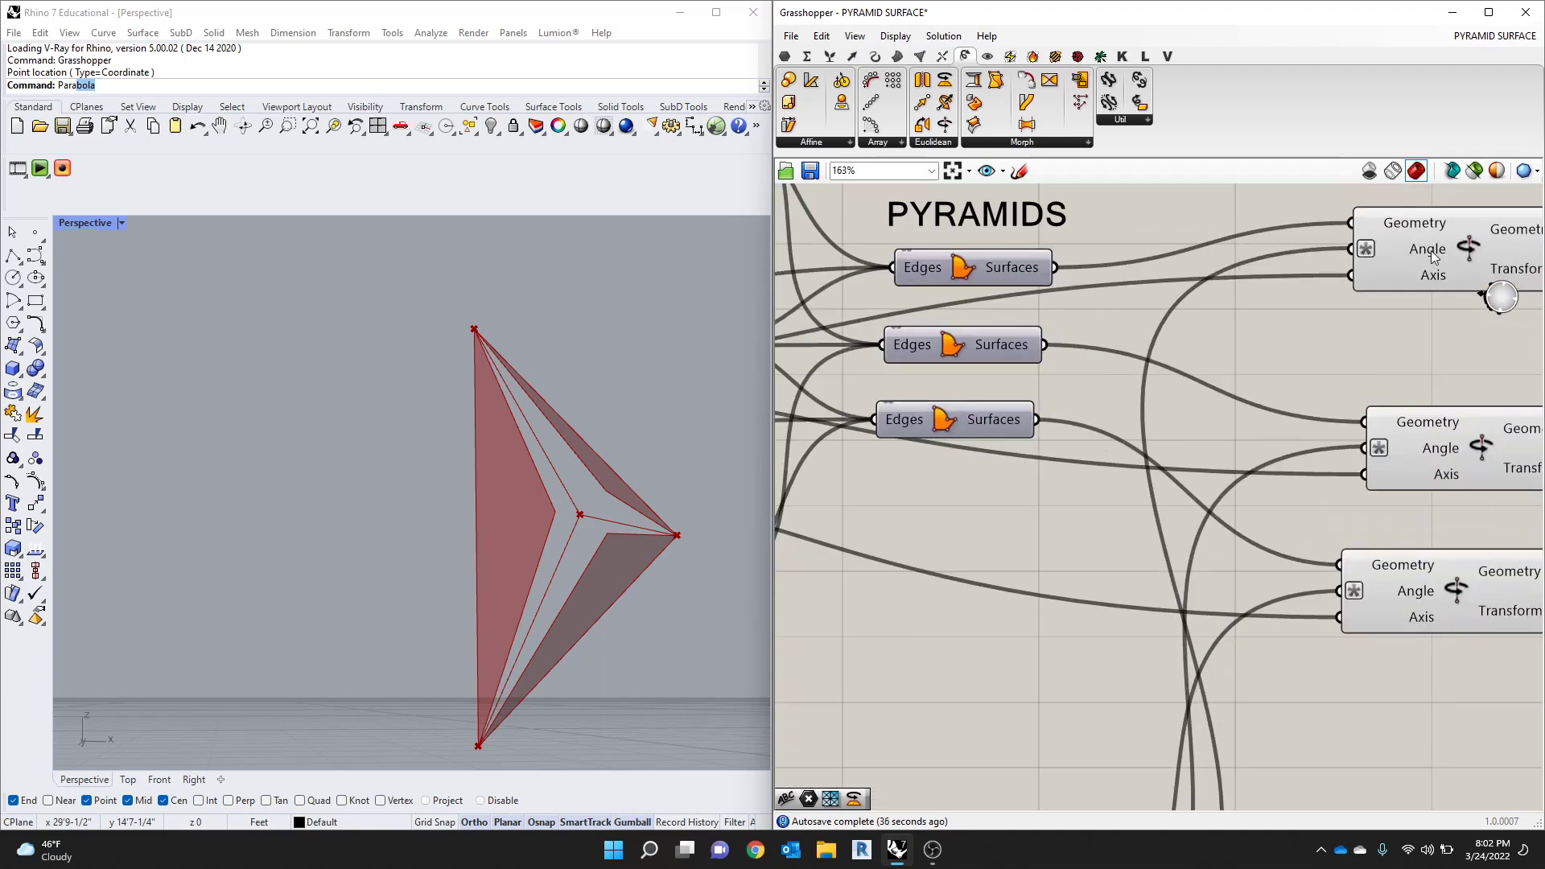
pyautogui.click(1433, 256)
pyautogui.scroll(-3, 1433, 263)
pyautogui.scroll(3, 1391, 320)
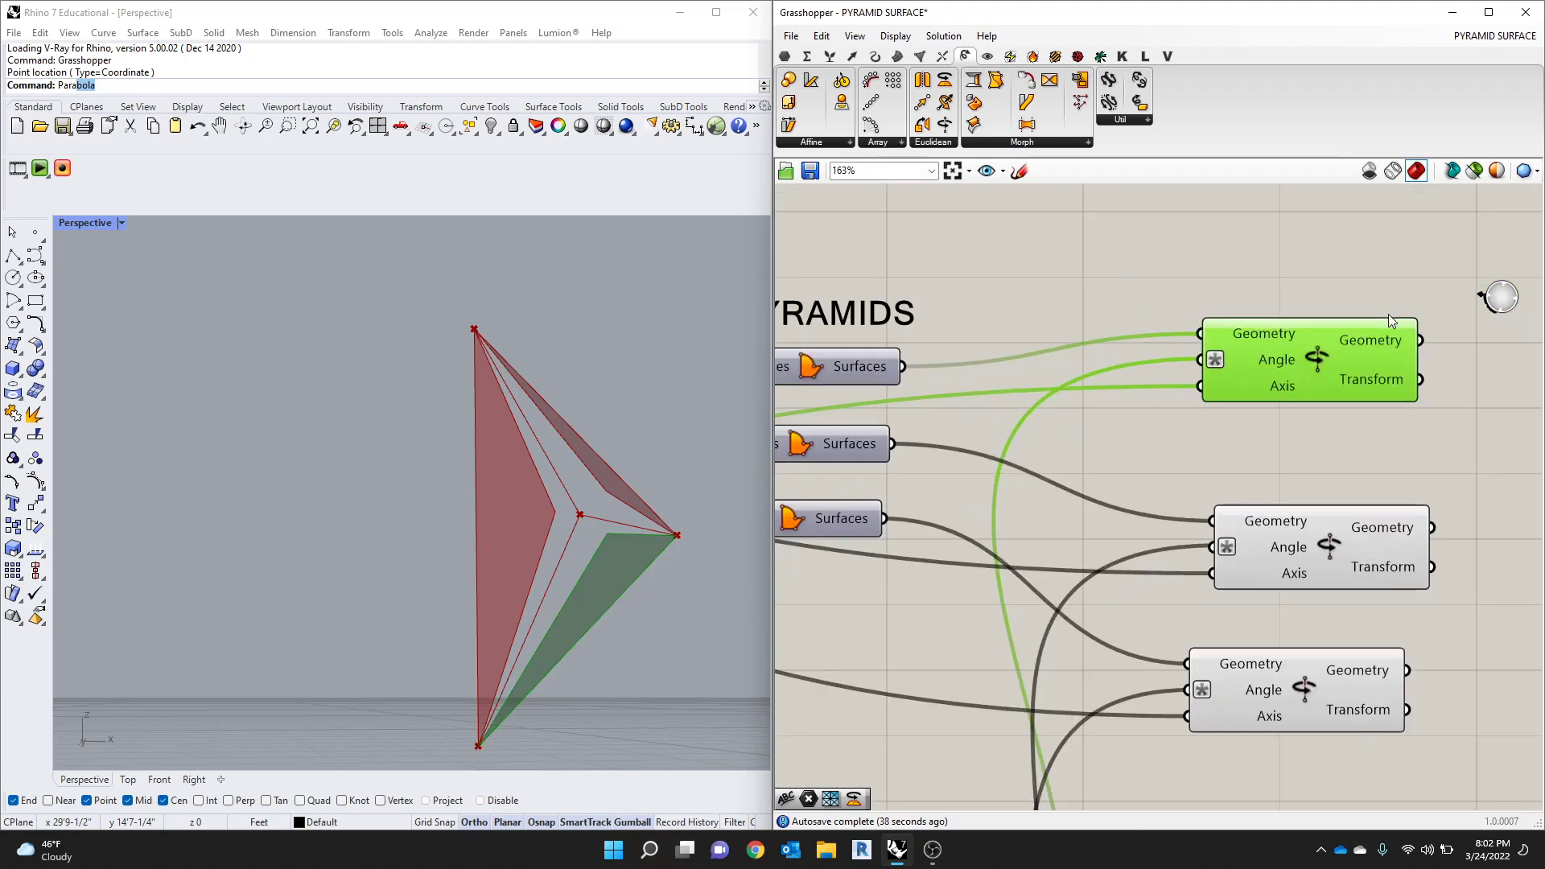
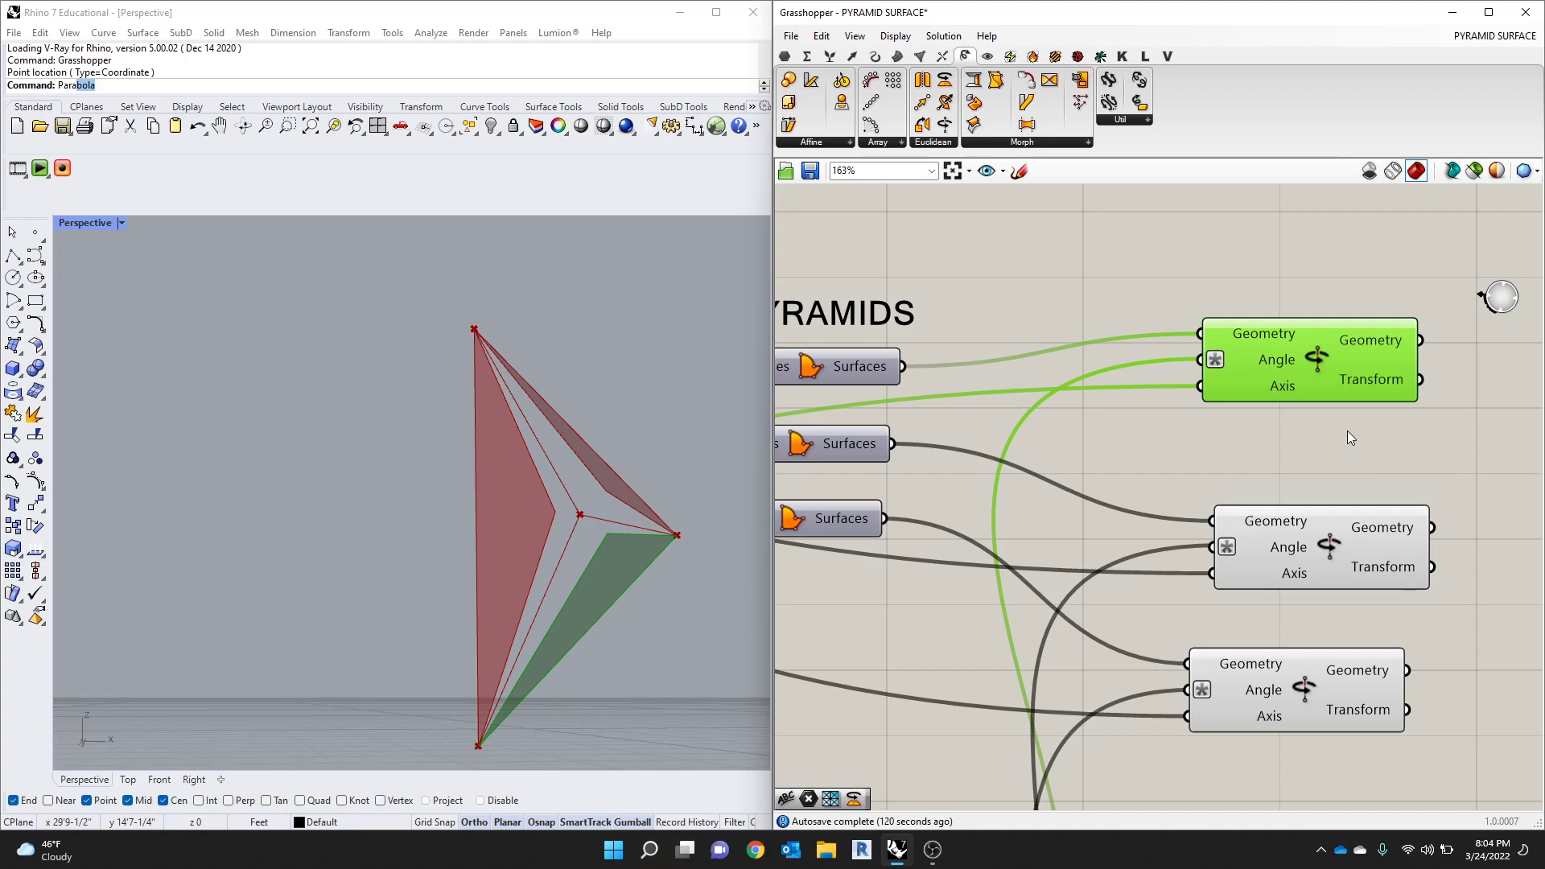
# Step: Turn on the preview of the triangular PANELS component to show the full panel grid
pyautogui.scroll(-6, 1347, 432)
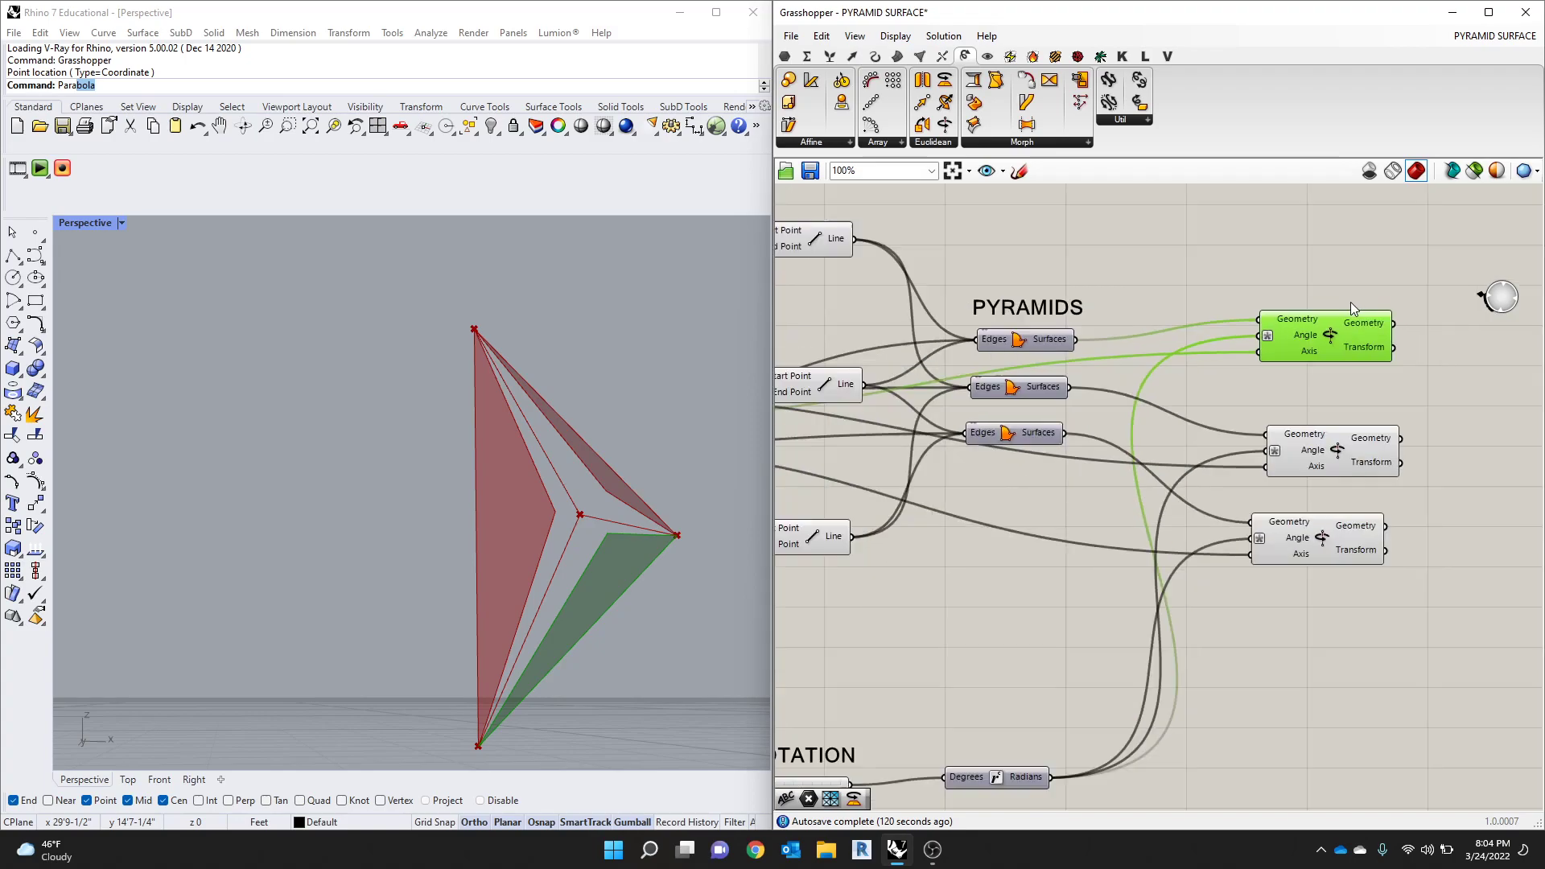
pyautogui.scroll(-5, 1342, 442)
pyautogui.scroll(10, 1076, 485)
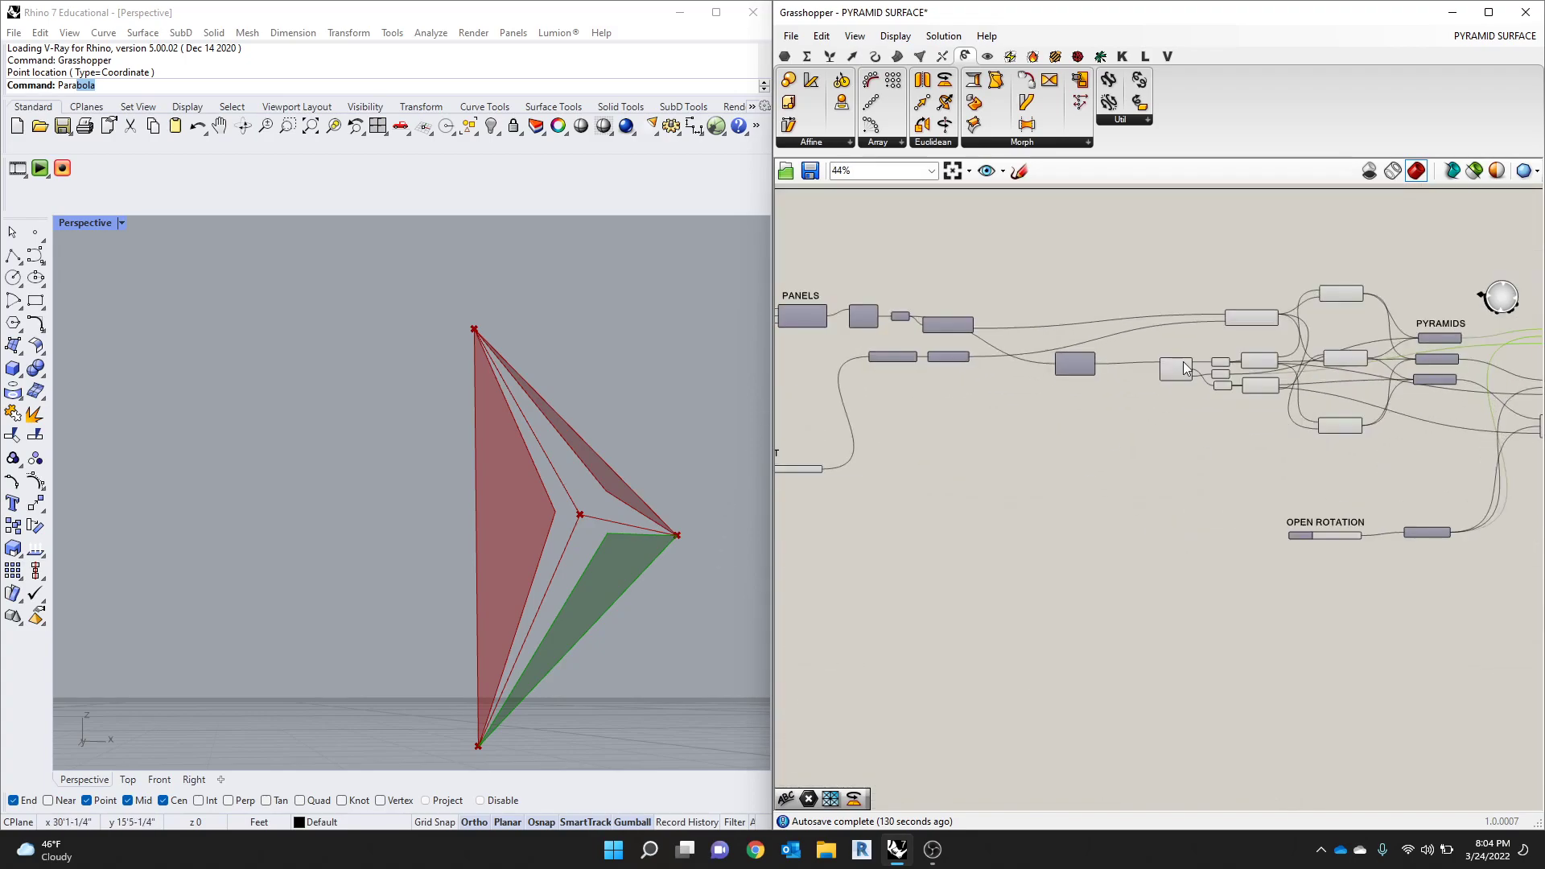
pyautogui.scroll(-3, 1218, 412)
pyautogui.scroll(3, 971, 384)
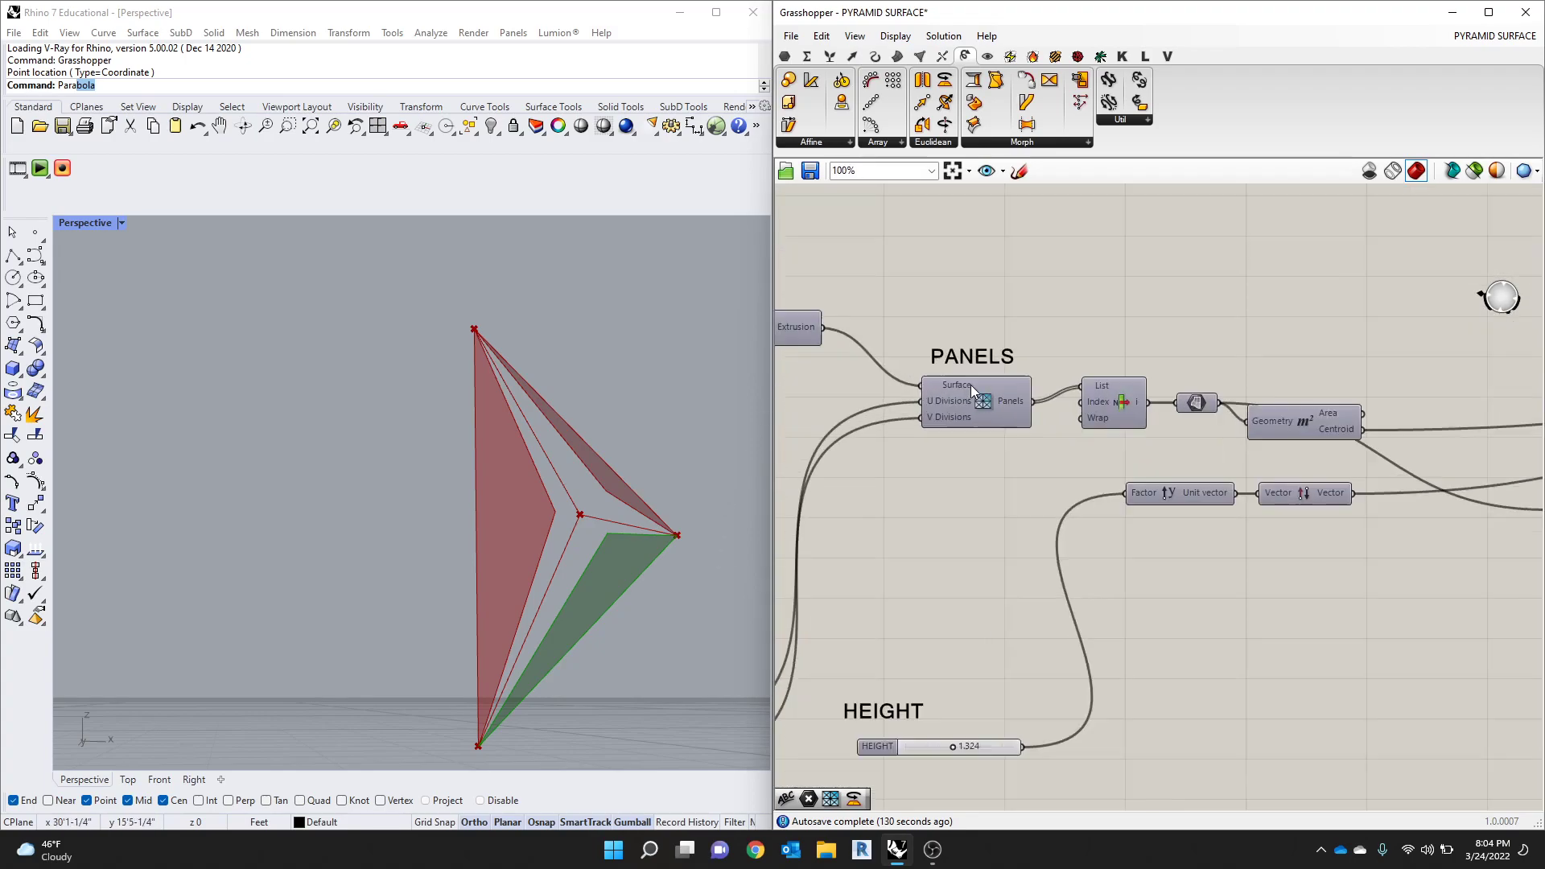
pyautogui.click(973, 413)
pyautogui.middleClick(977, 410)
pyautogui.click(1005, 372)
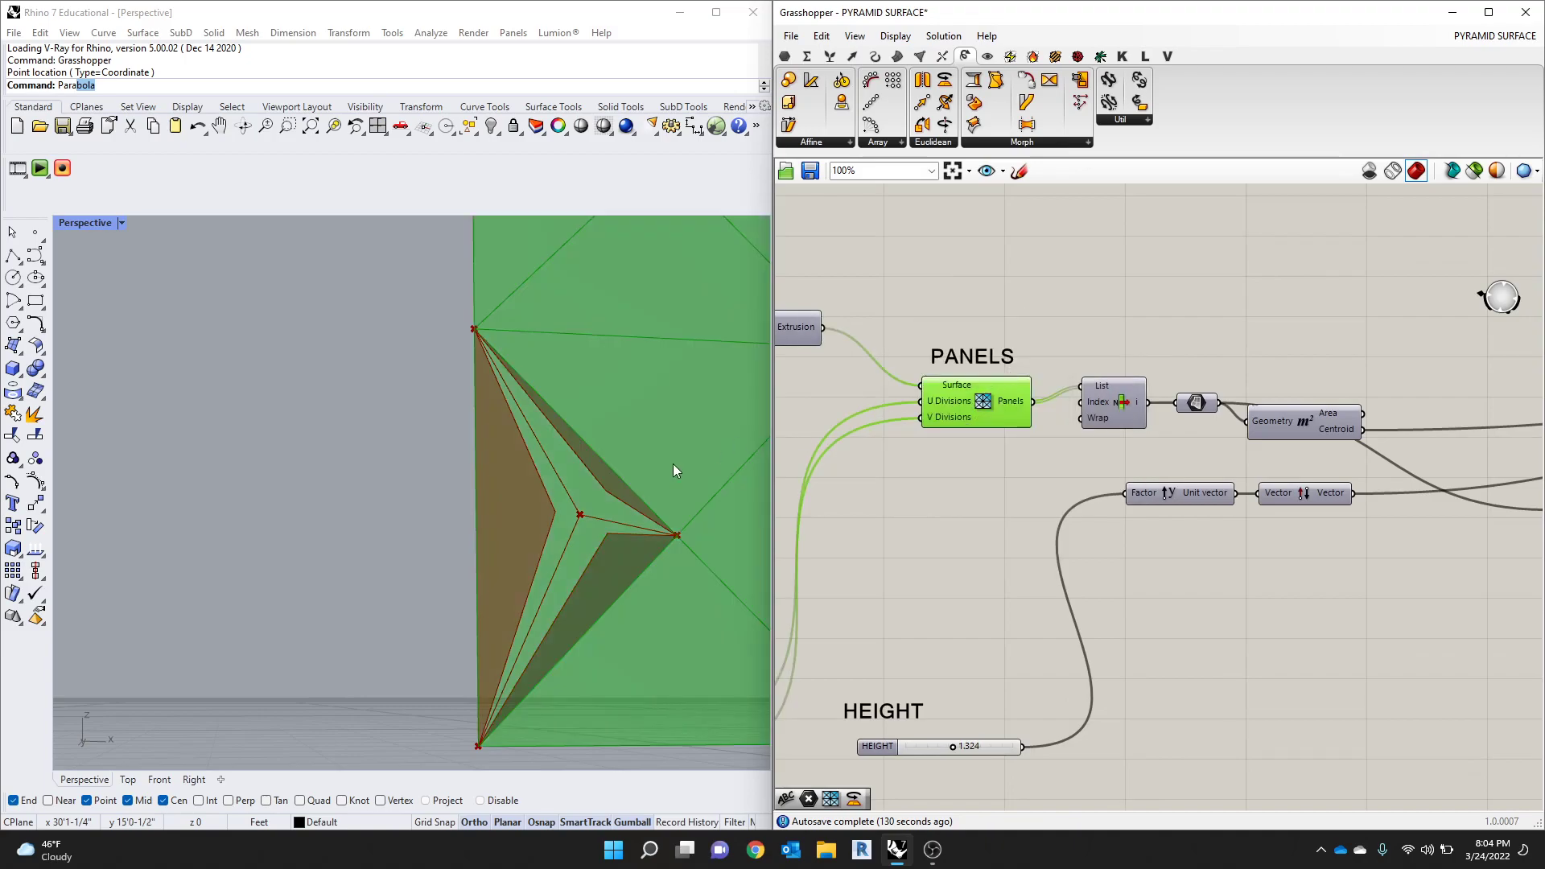
# Step: Set the first panel-count slider to 4 and the second to 3 to enlarge the triangular panels
pyautogui.scroll(-15, 475, 511)
pyautogui.scroll(15, 509, 504)
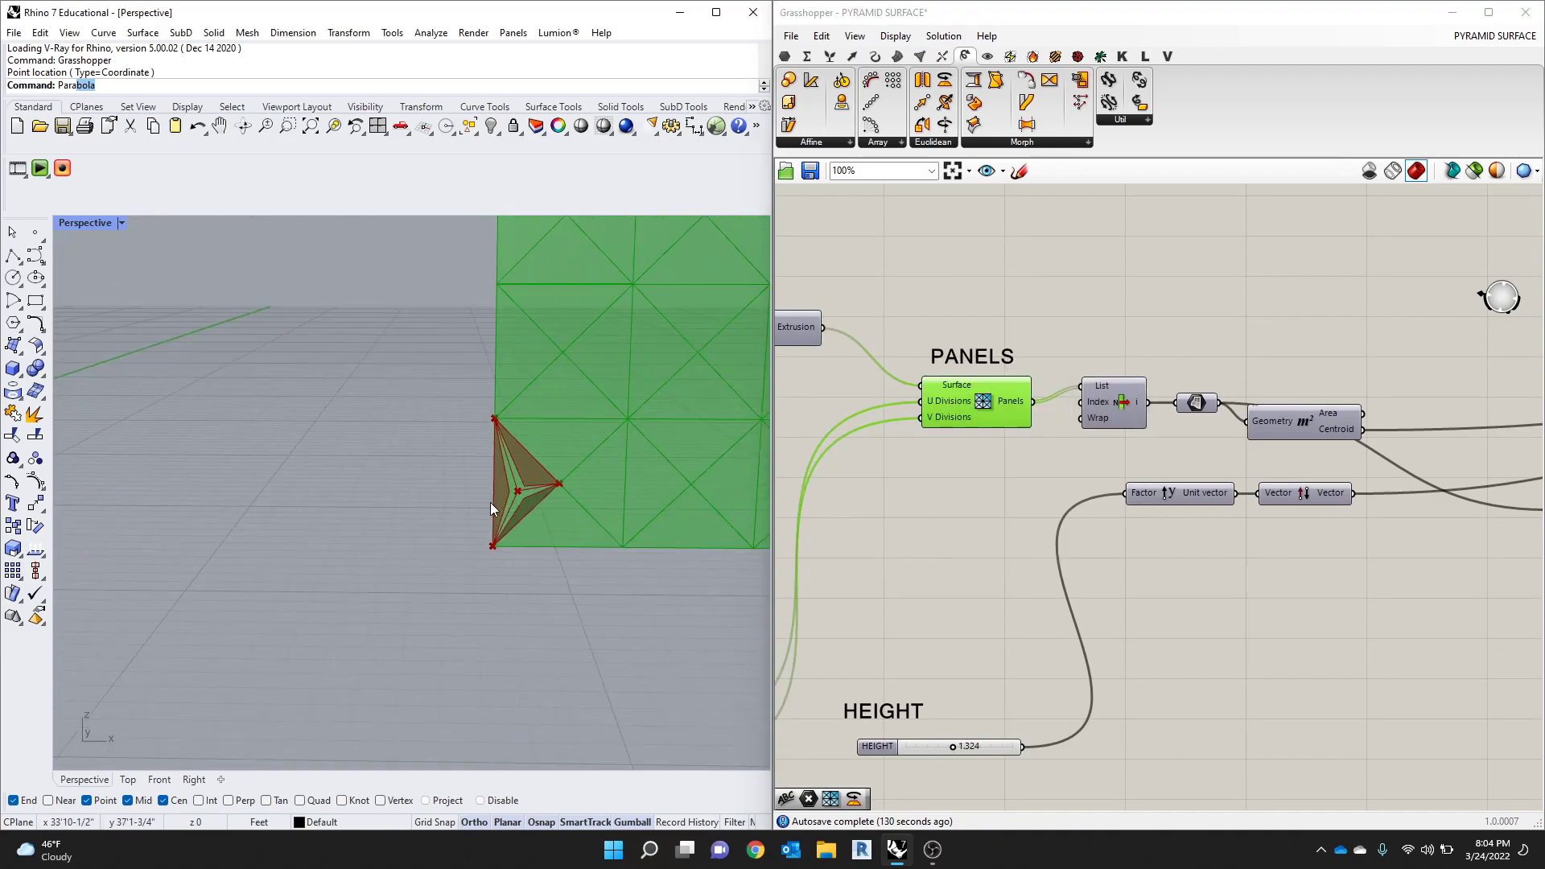
pyautogui.scroll(-10, 460, 500)
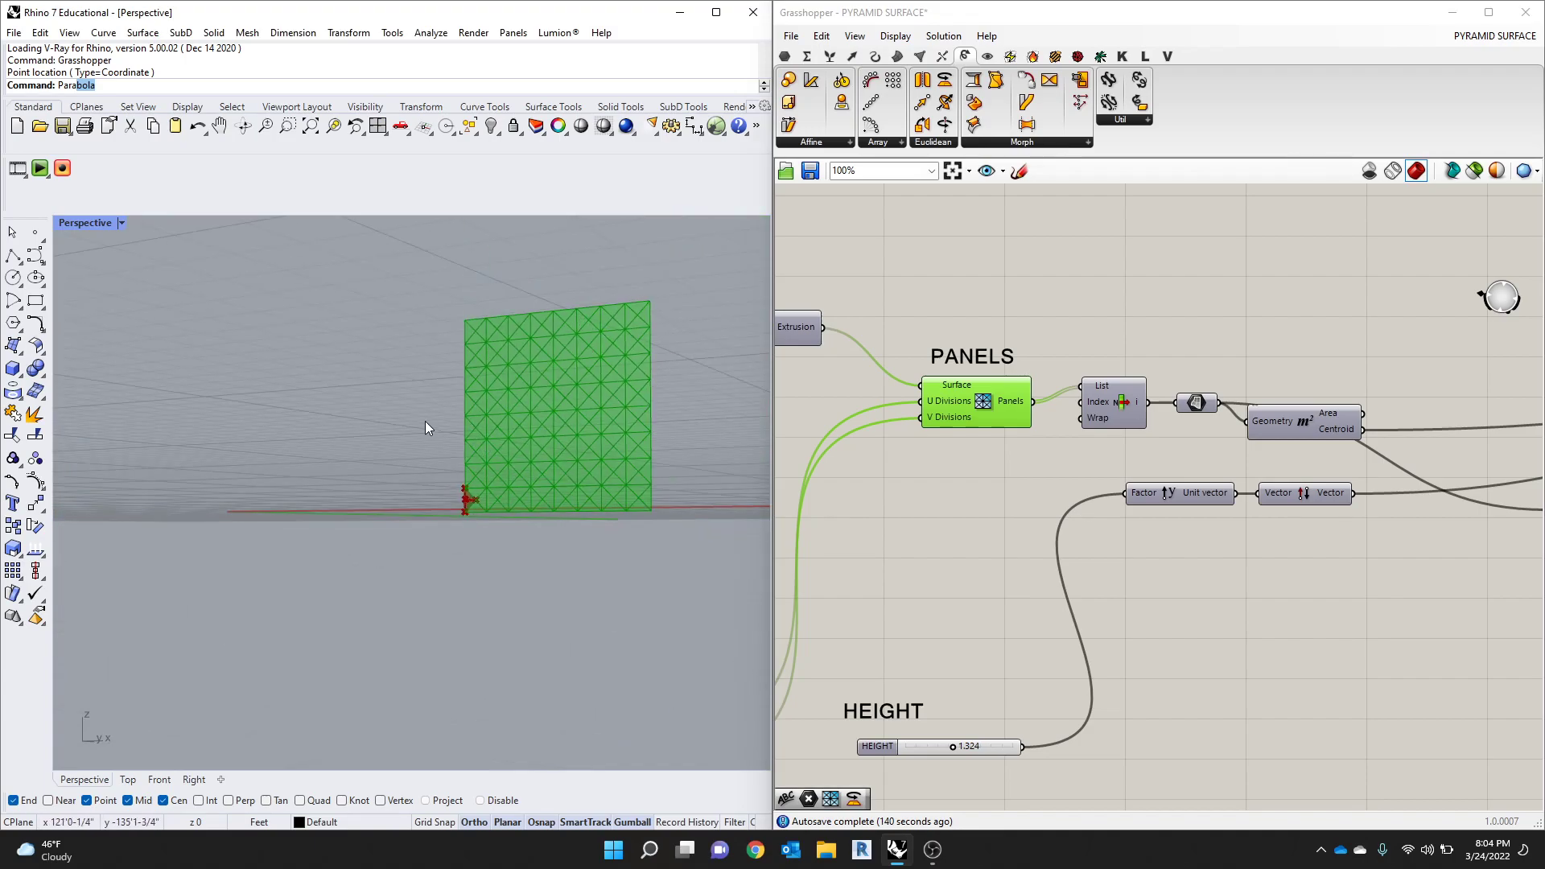
pyautogui.scroll(-3, 1378, 491)
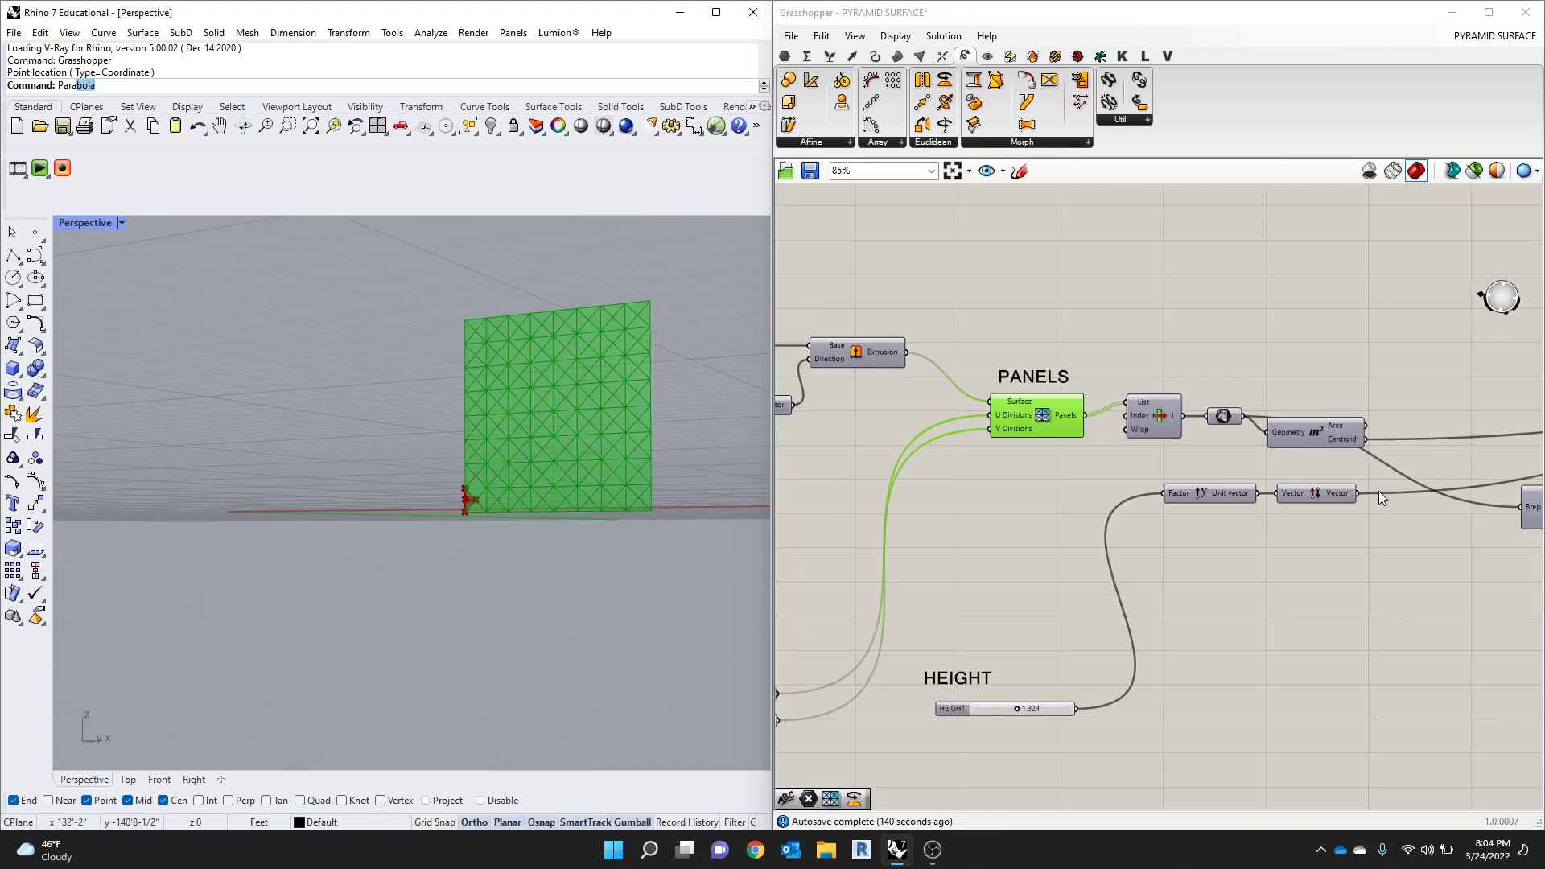
pyautogui.scroll(3, 910, 662)
pyautogui.scroll(5, 912, 676)
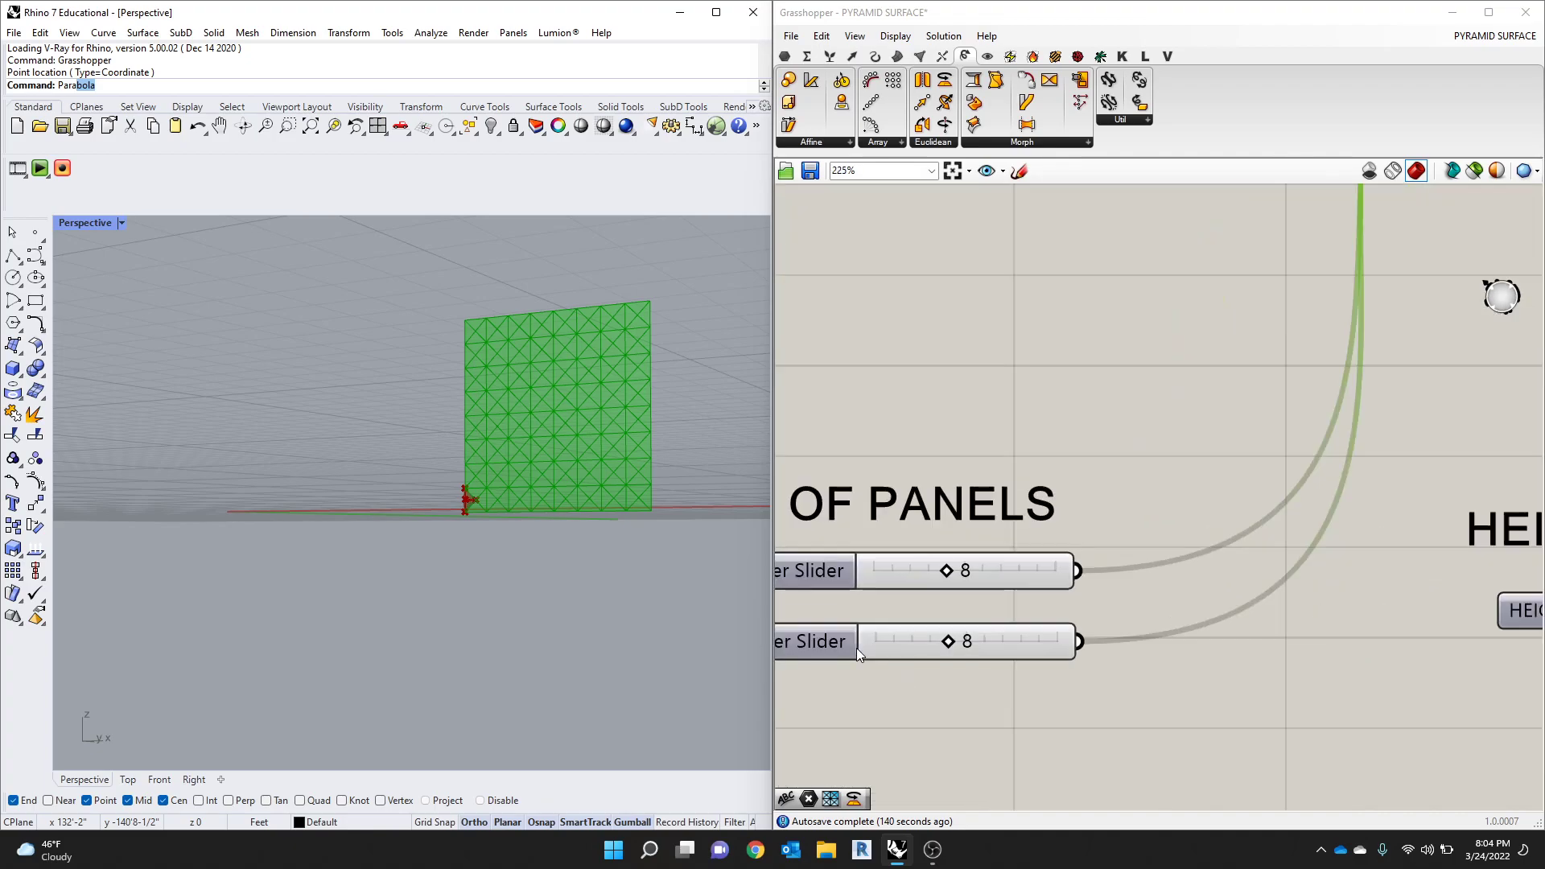
pyautogui.moveTo(976, 542); pyautogui.dragTo(931, 542)
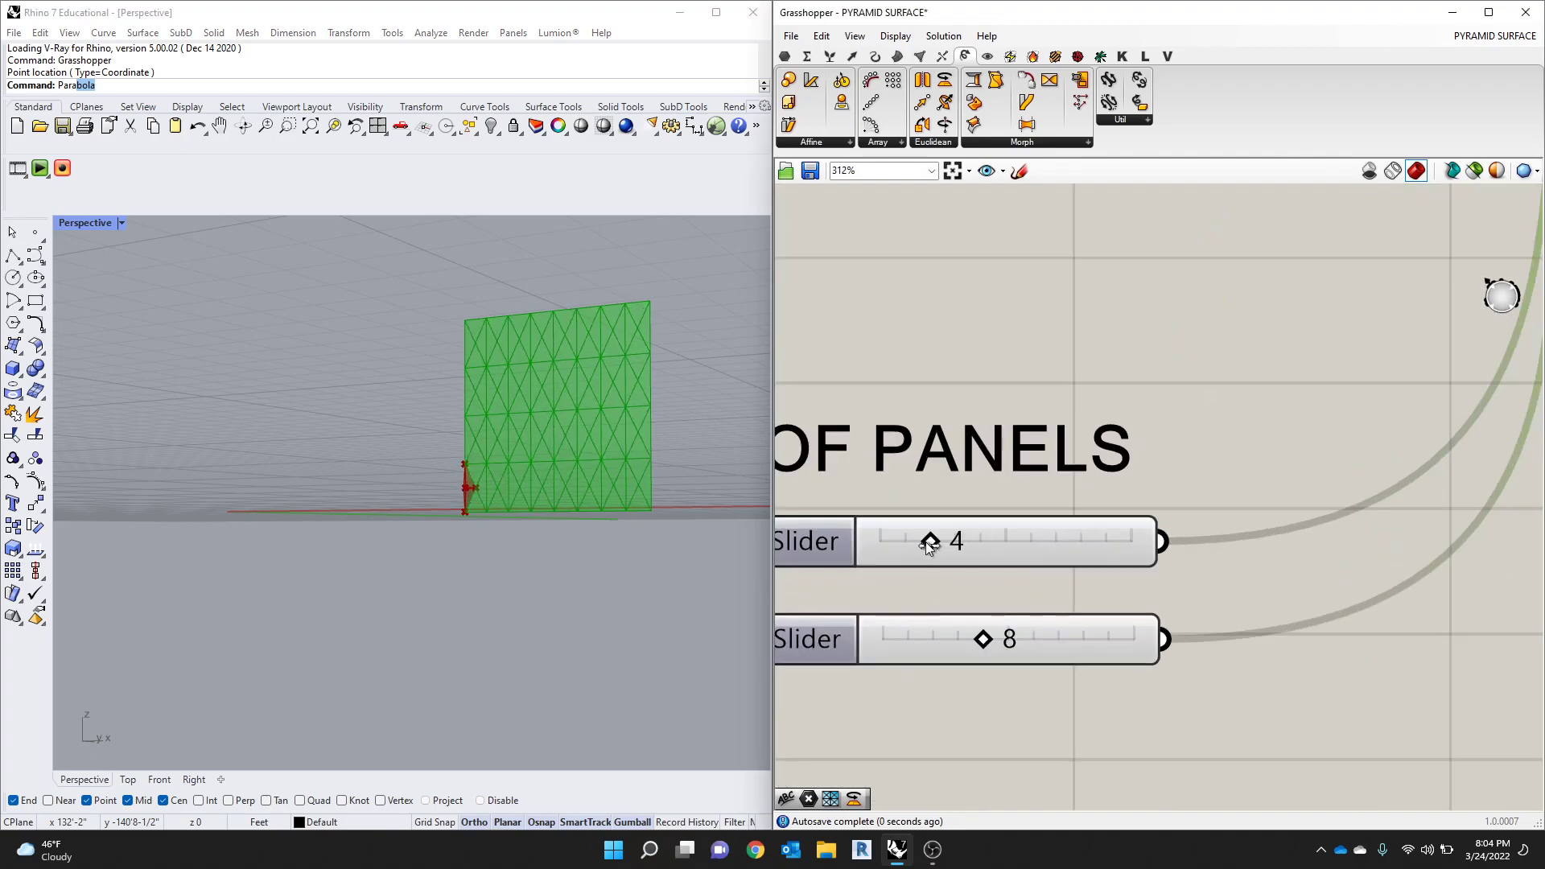
pyautogui.moveTo(992, 636); pyautogui.dragTo(925, 635)
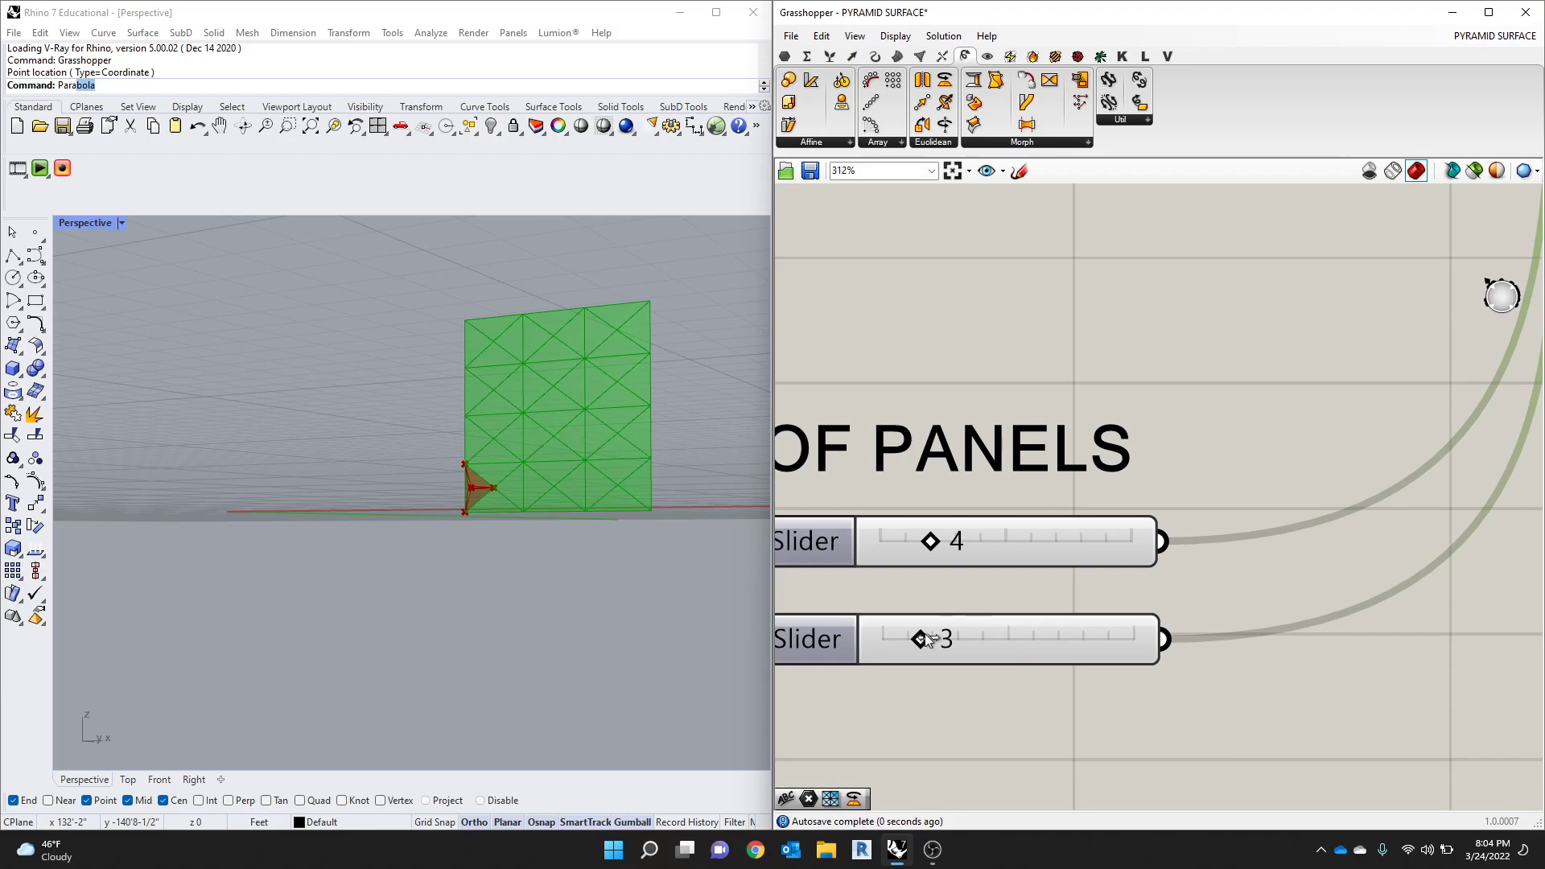
# Step: Set both panel-count sliders to 2 for a 2 by 2 division of the surface
pyautogui.scroll(2, 443, 446)
pyautogui.scroll(1, 442, 451)
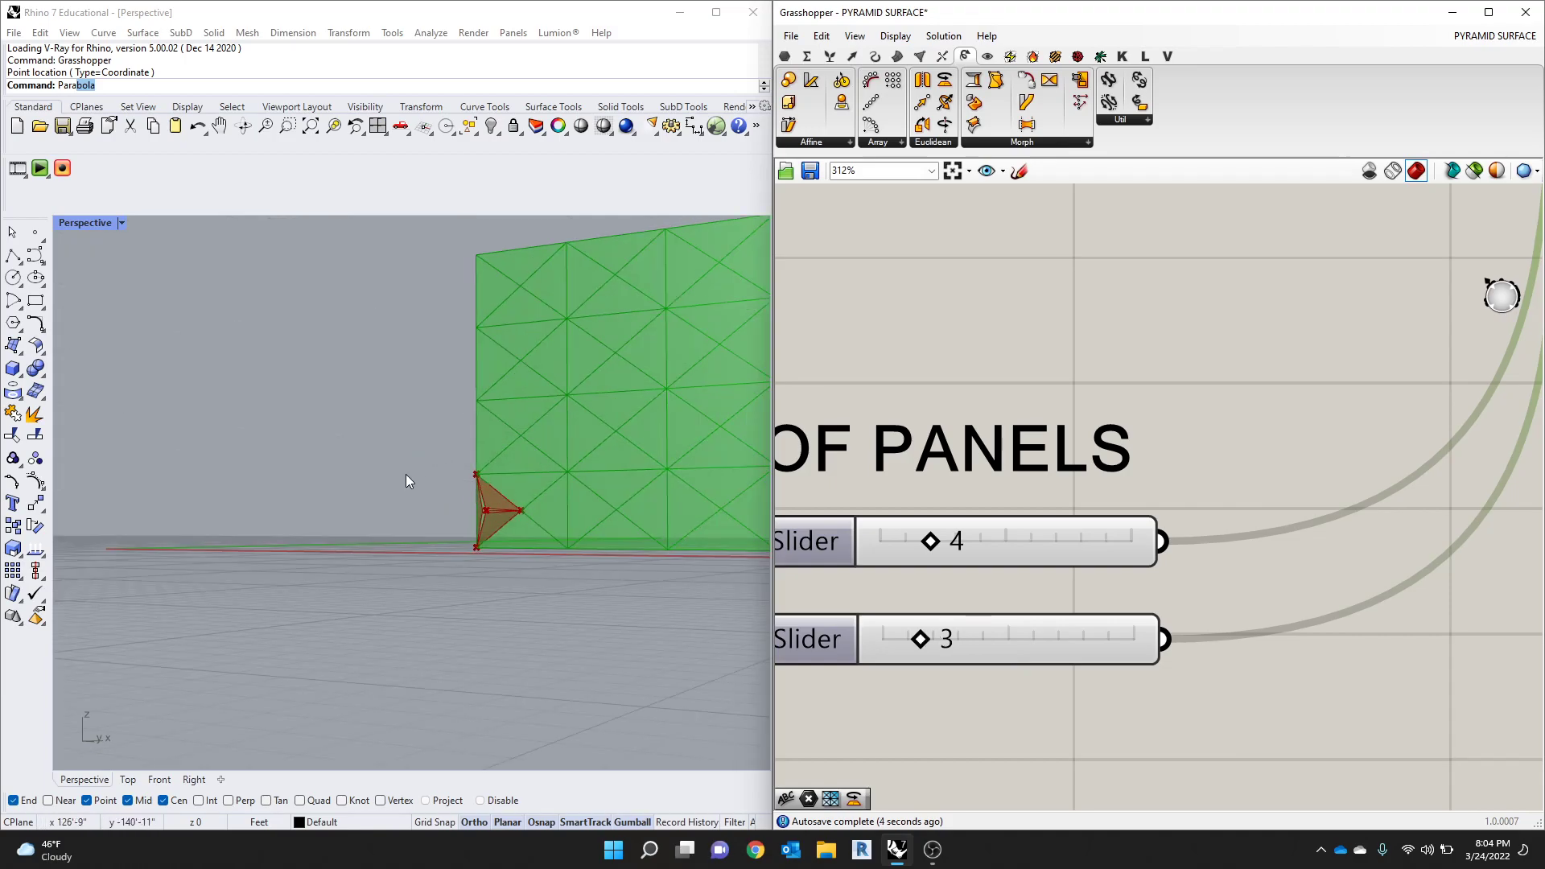
pyautogui.scroll(4, 451, 491)
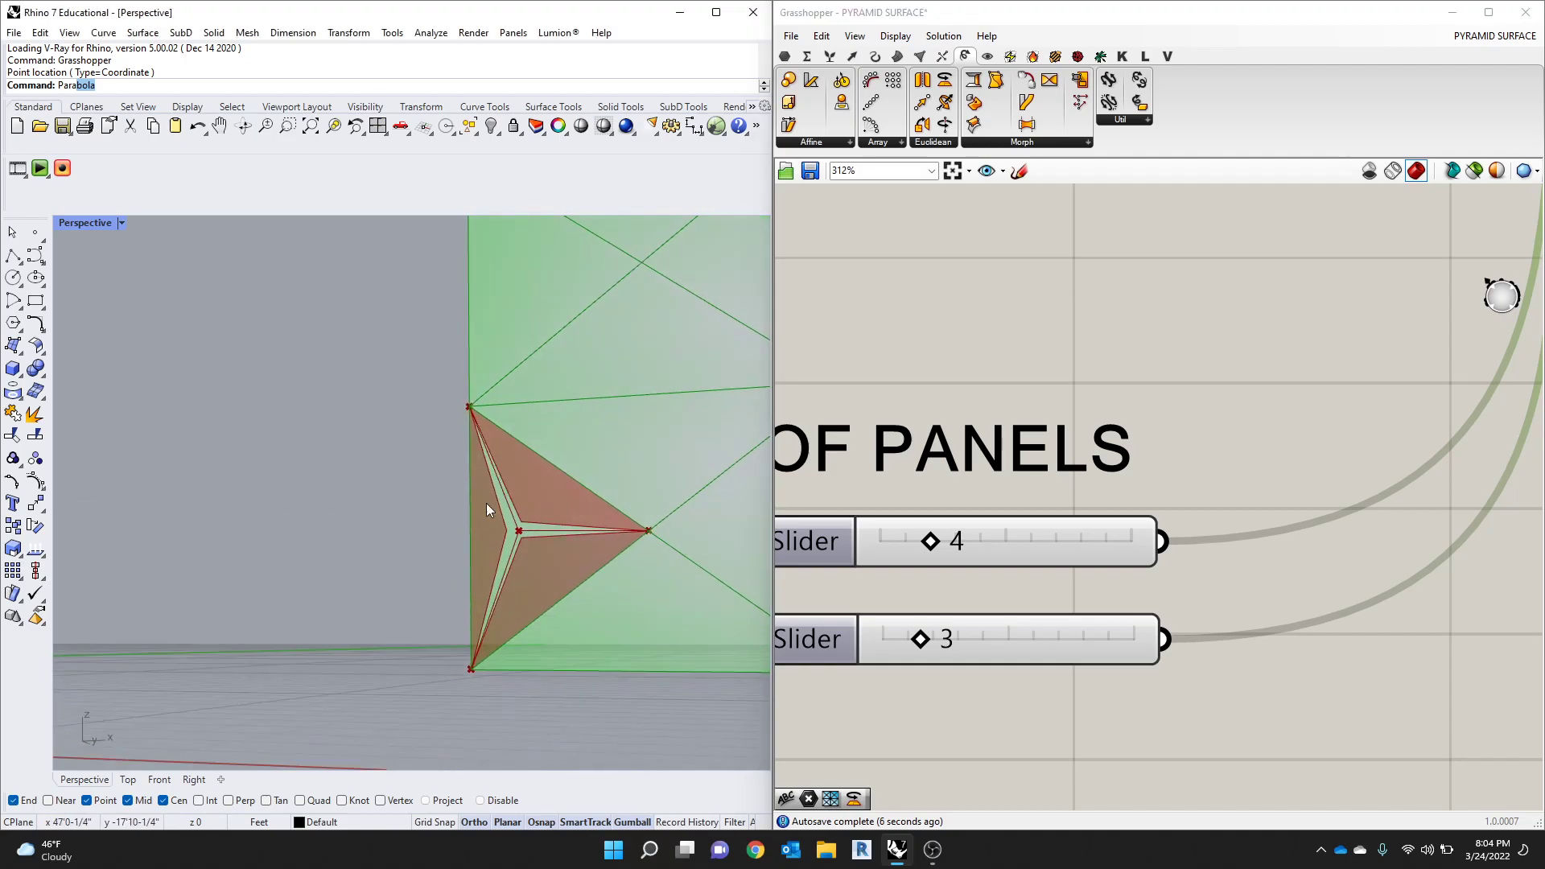
pyautogui.moveTo(930, 541); pyautogui.dragTo(930, 541)
pyautogui.moveTo(916, 639); pyautogui.dragTo(921, 639)
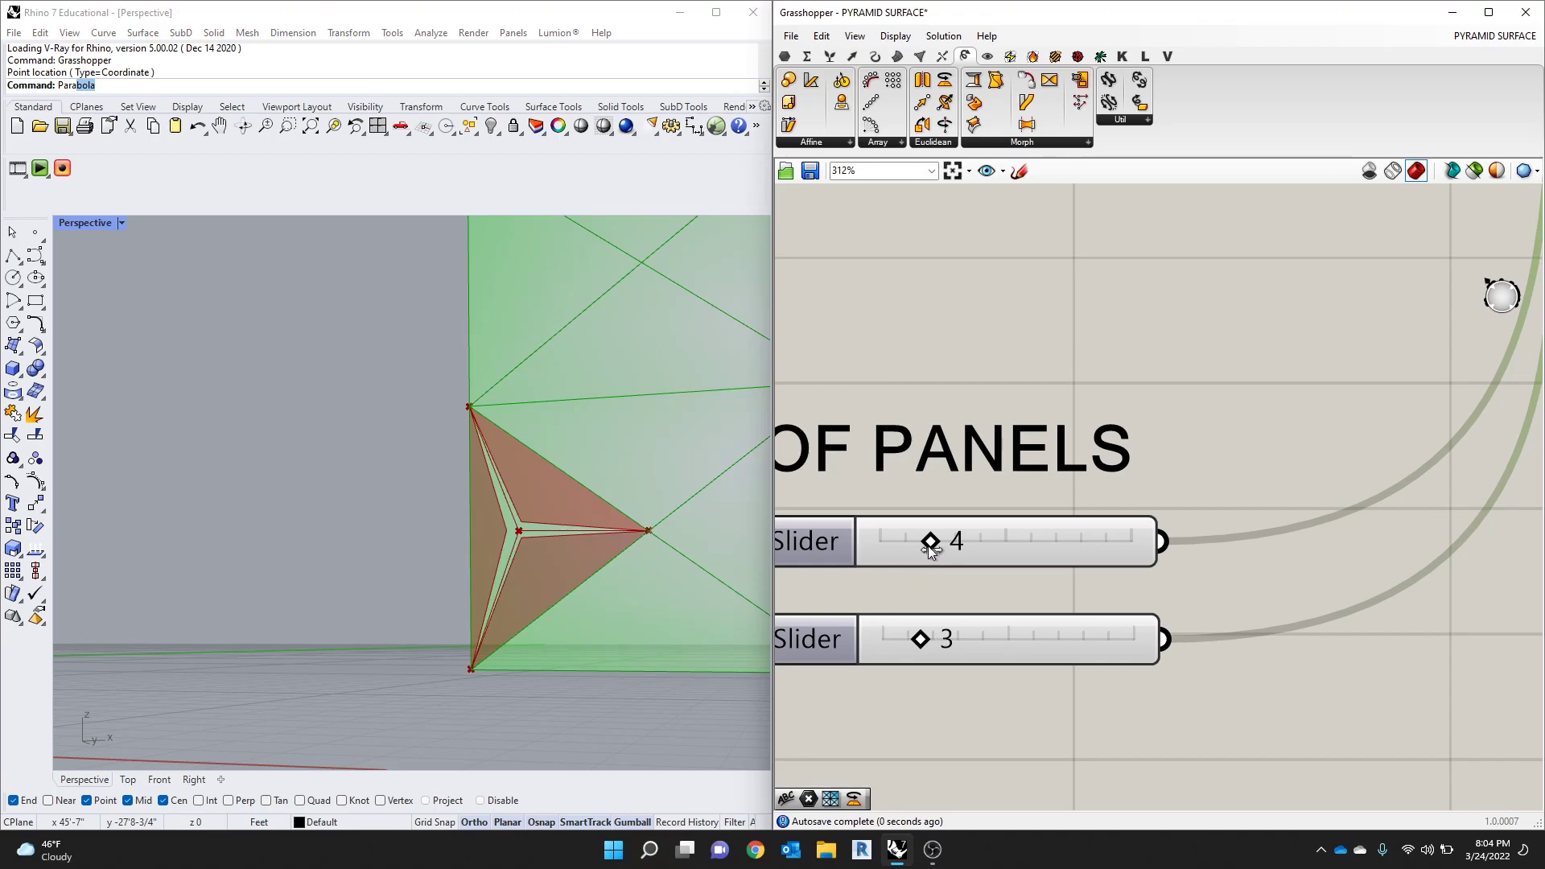
pyautogui.moveTo(931, 543); pyautogui.dragTo(918, 544)
pyautogui.moveTo(920, 640); pyautogui.dragTo(911, 639)
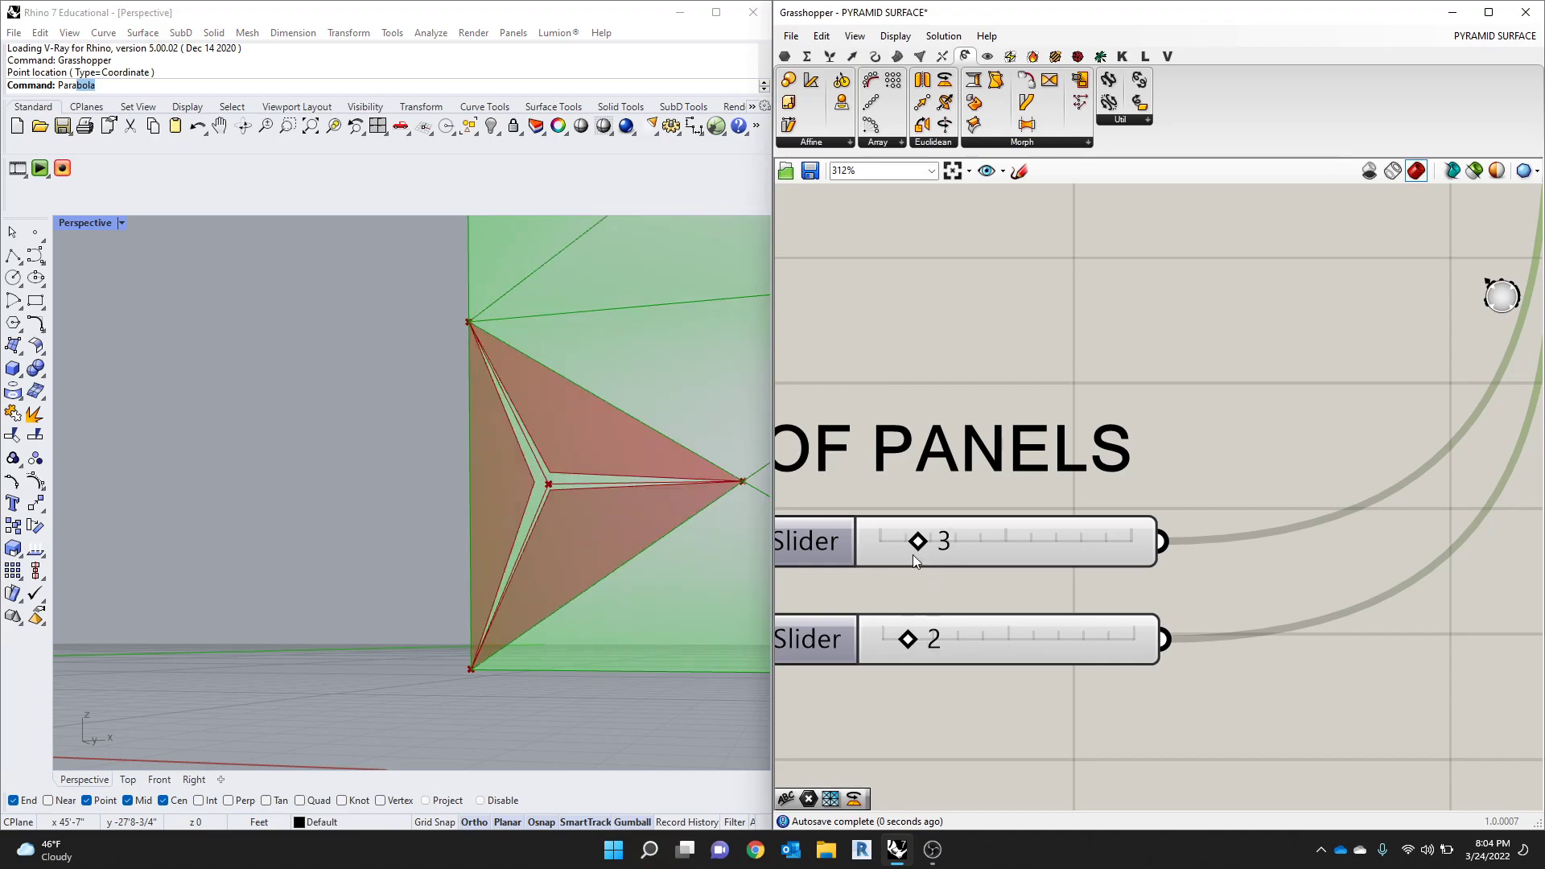
pyautogui.moveTo(909, 540); pyautogui.dragTo(902, 541)
pyautogui.scroll(-5, 269, 578)
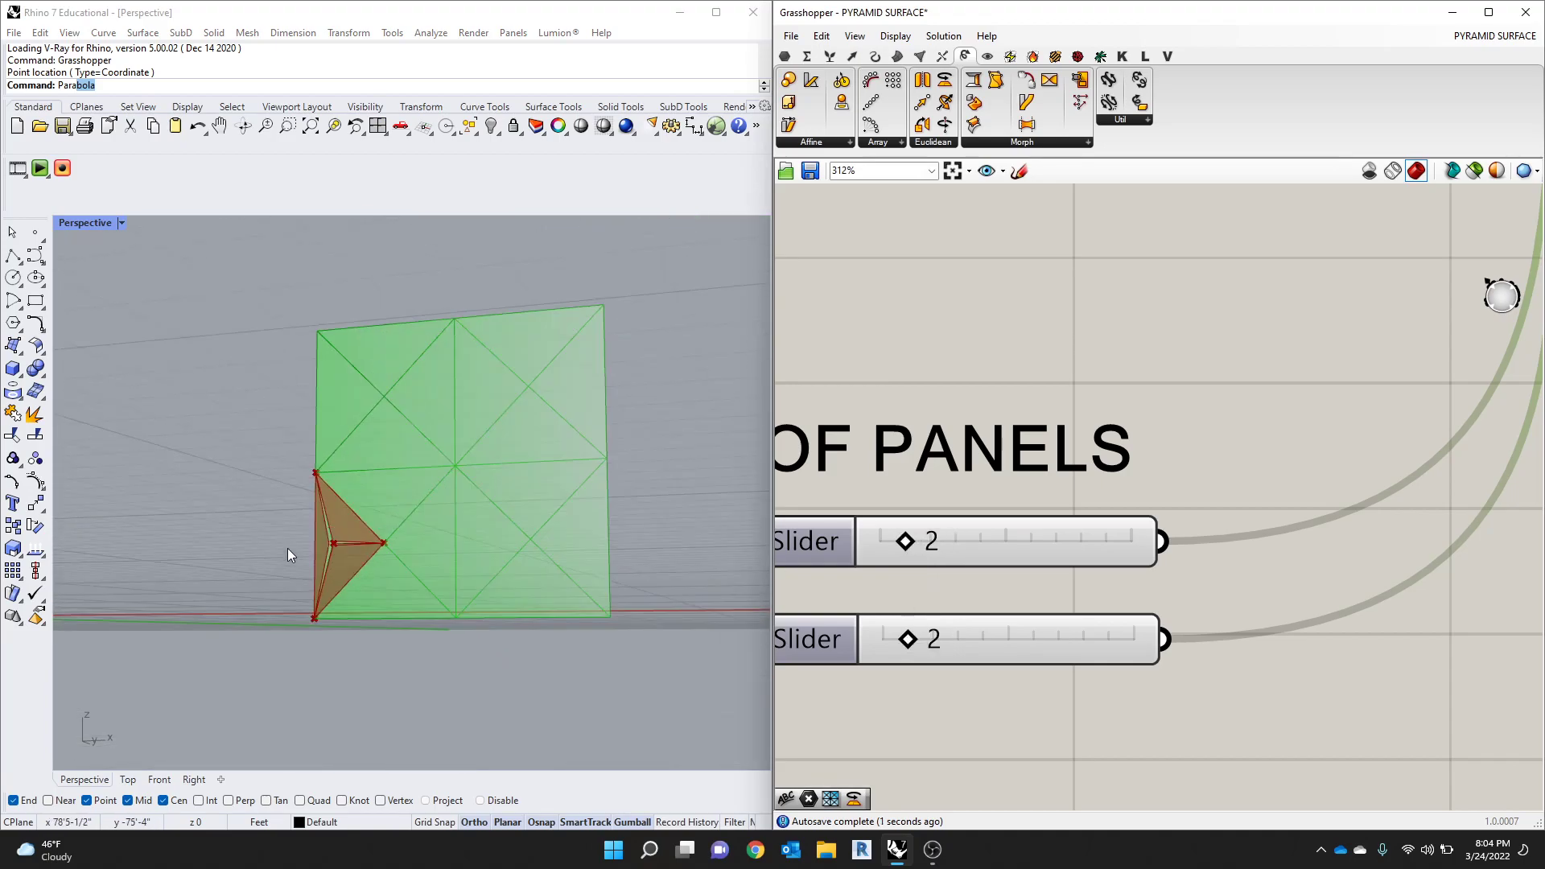
# Step: Examine the panelled surface in the viewport and the definition from the panel-count sliders to the Panels component and the height branch
pyautogui.moveTo(411, 562); pyautogui.dragTo(363, 572, button='right')
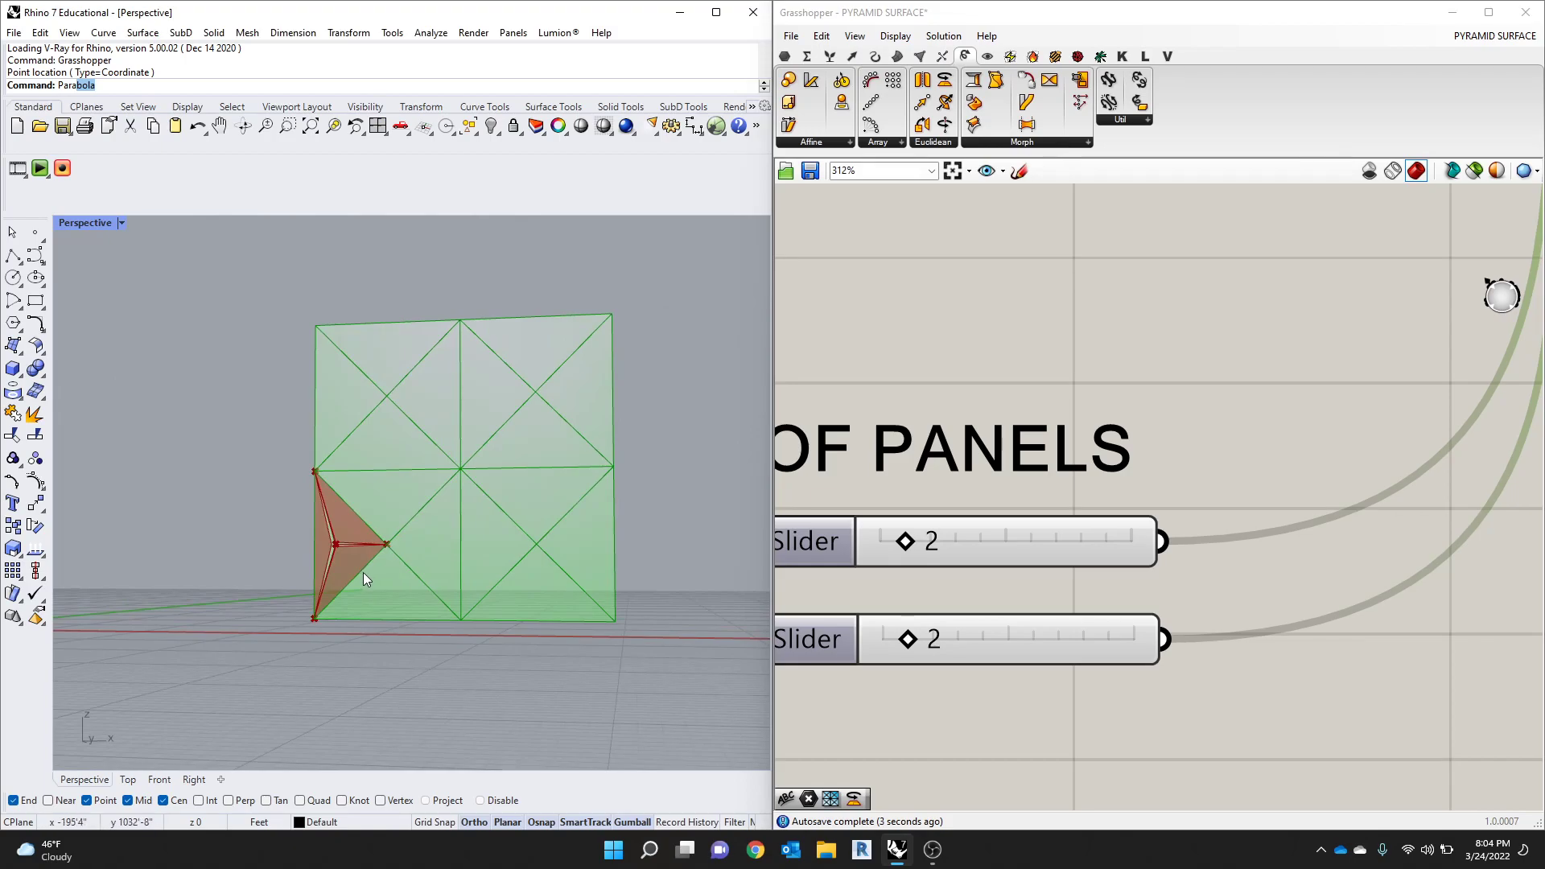
pyautogui.scroll(-6, 1060, 505)
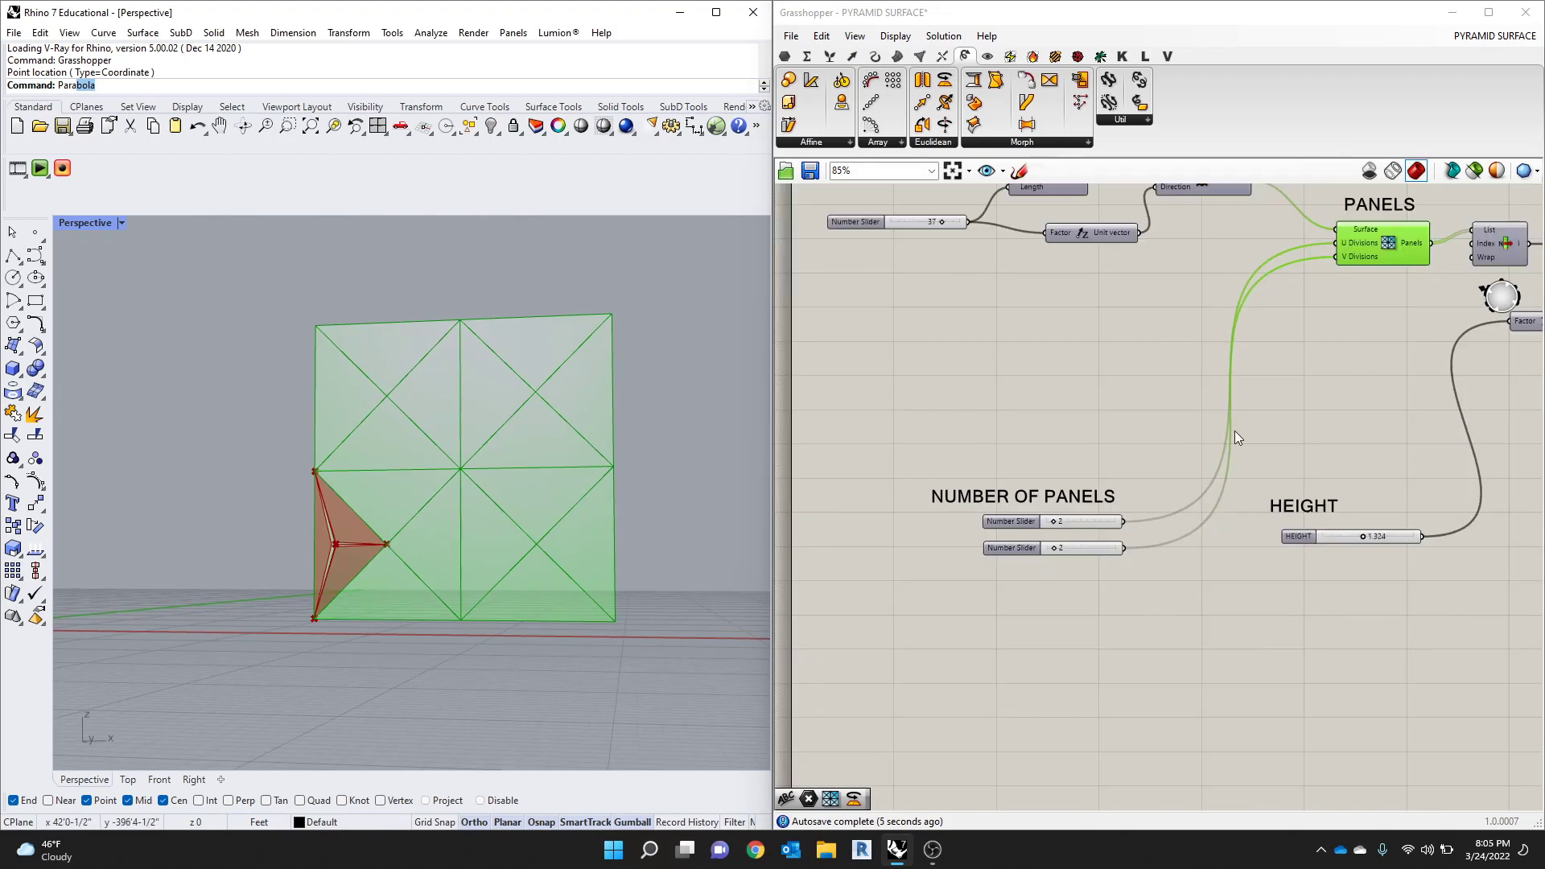
pyautogui.scroll(2, 1376, 236)
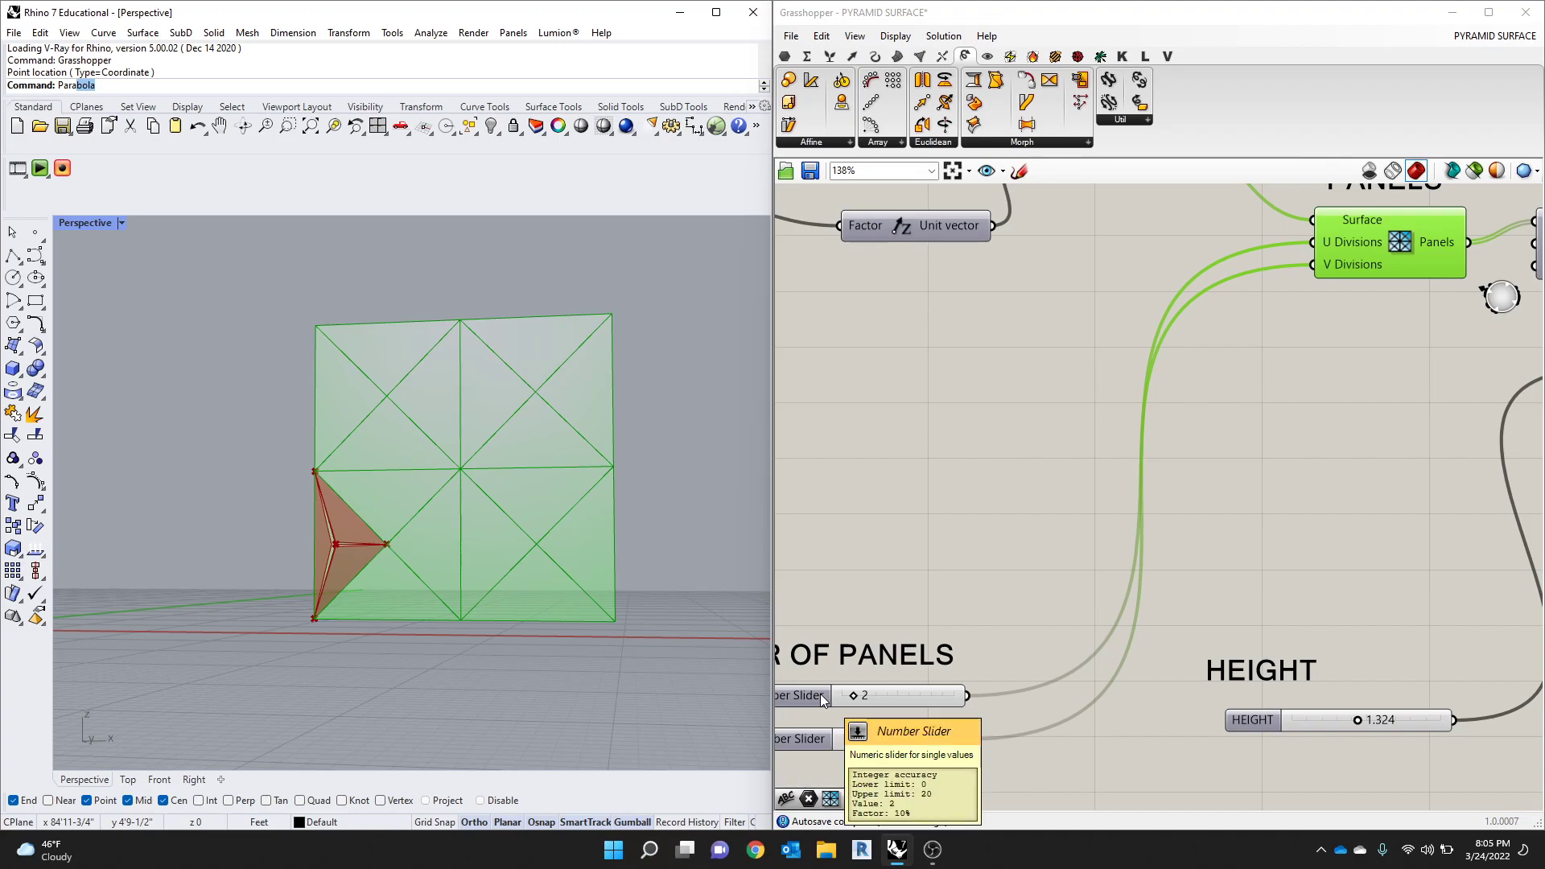
pyautogui.click(899, 540)
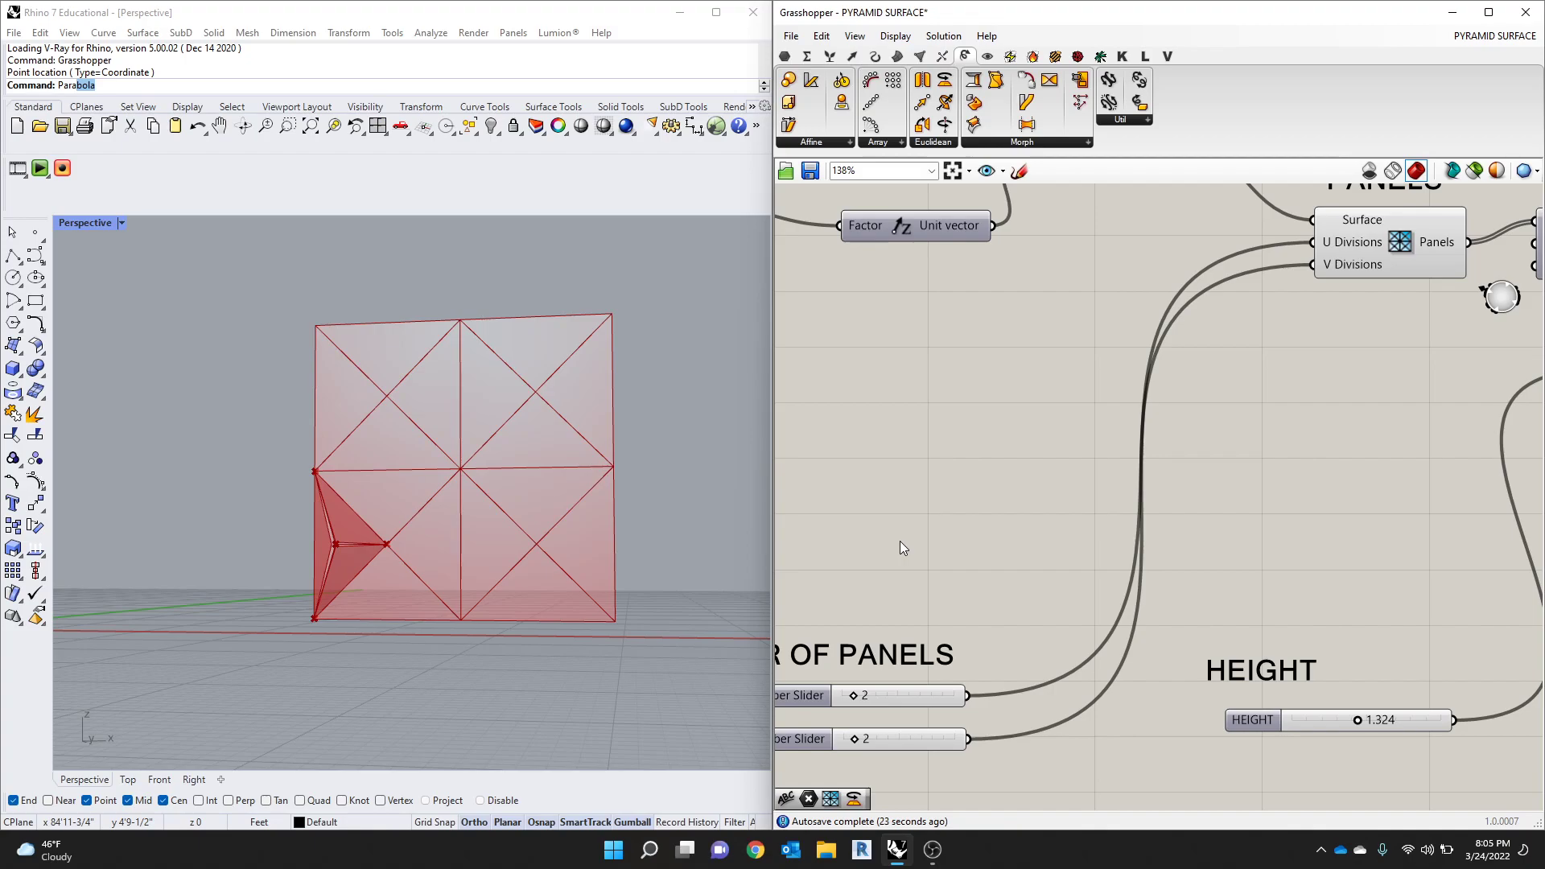
pyautogui.scroll(-3, 1011, 441)
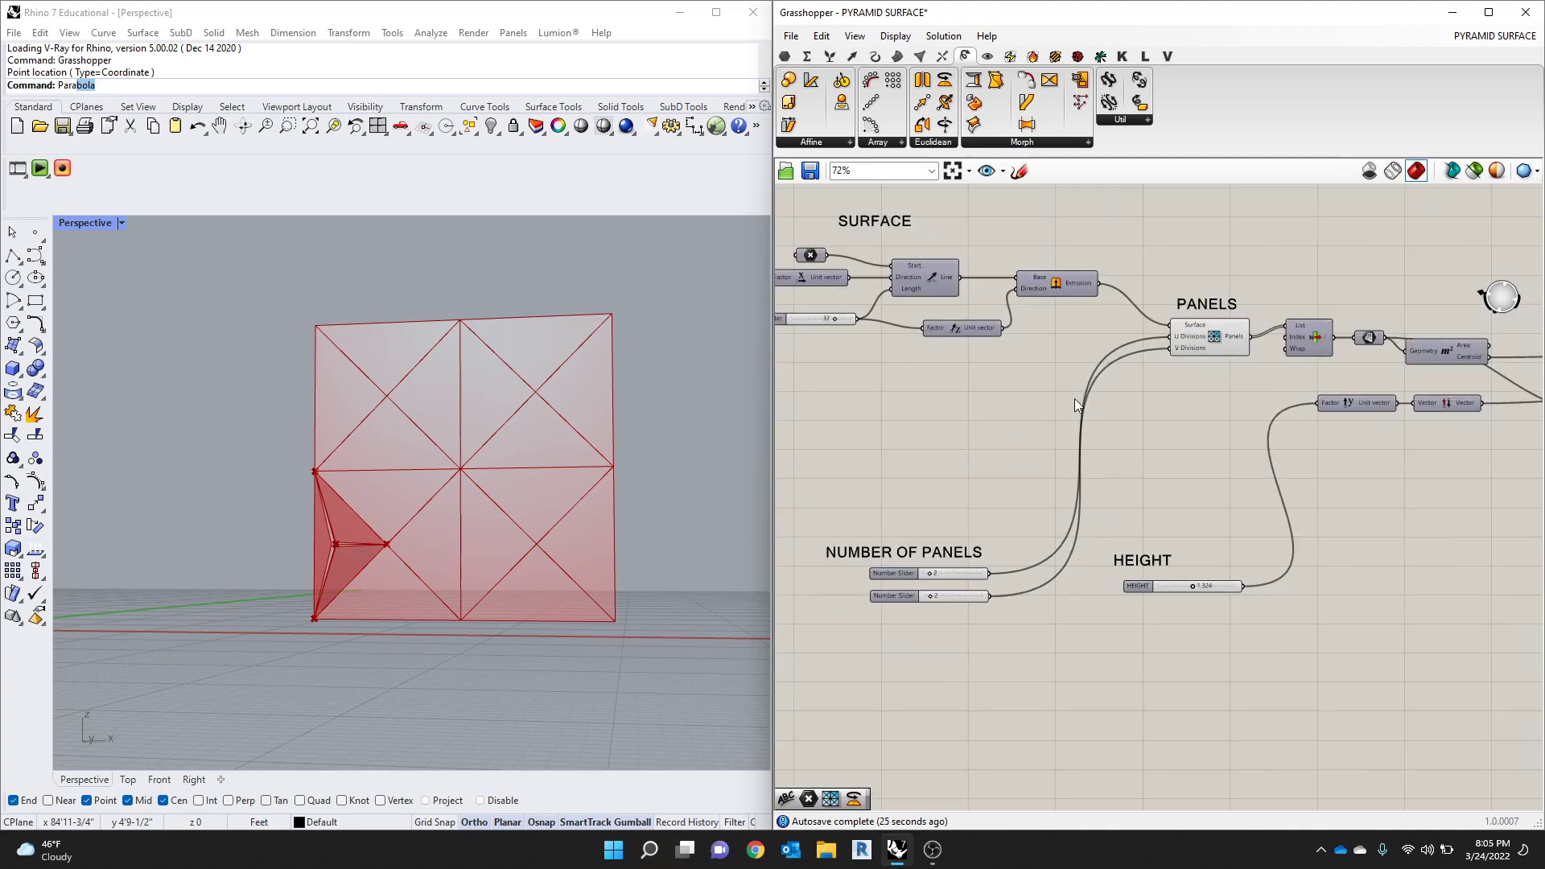
pyautogui.scroll(-2, 1042, 362)
pyautogui.scroll(2, 1490, 278)
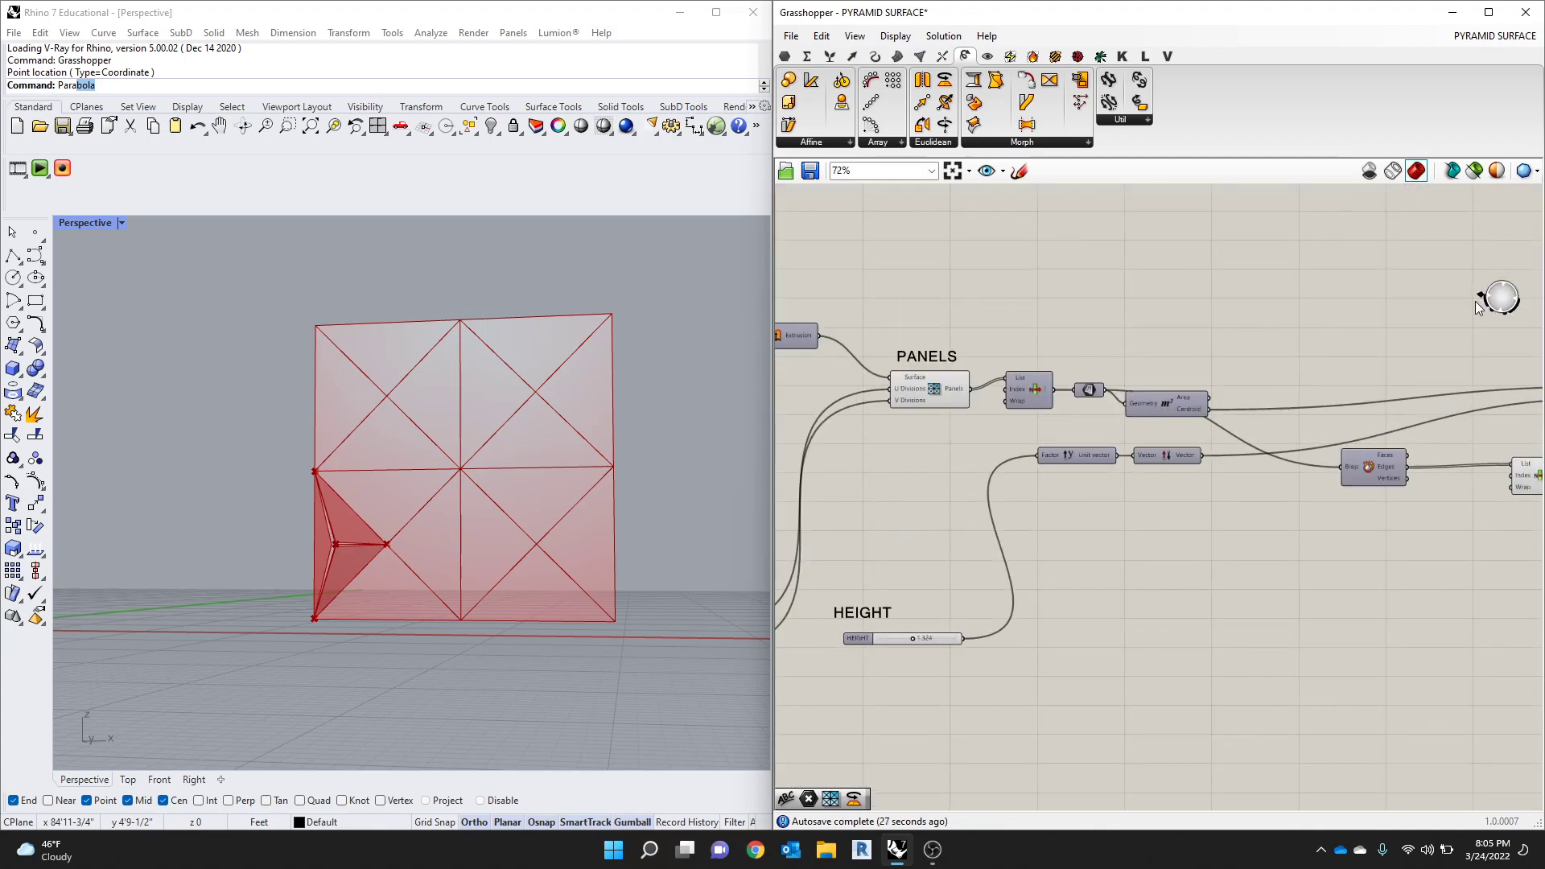
pyautogui.scroll(3, 378, 611)
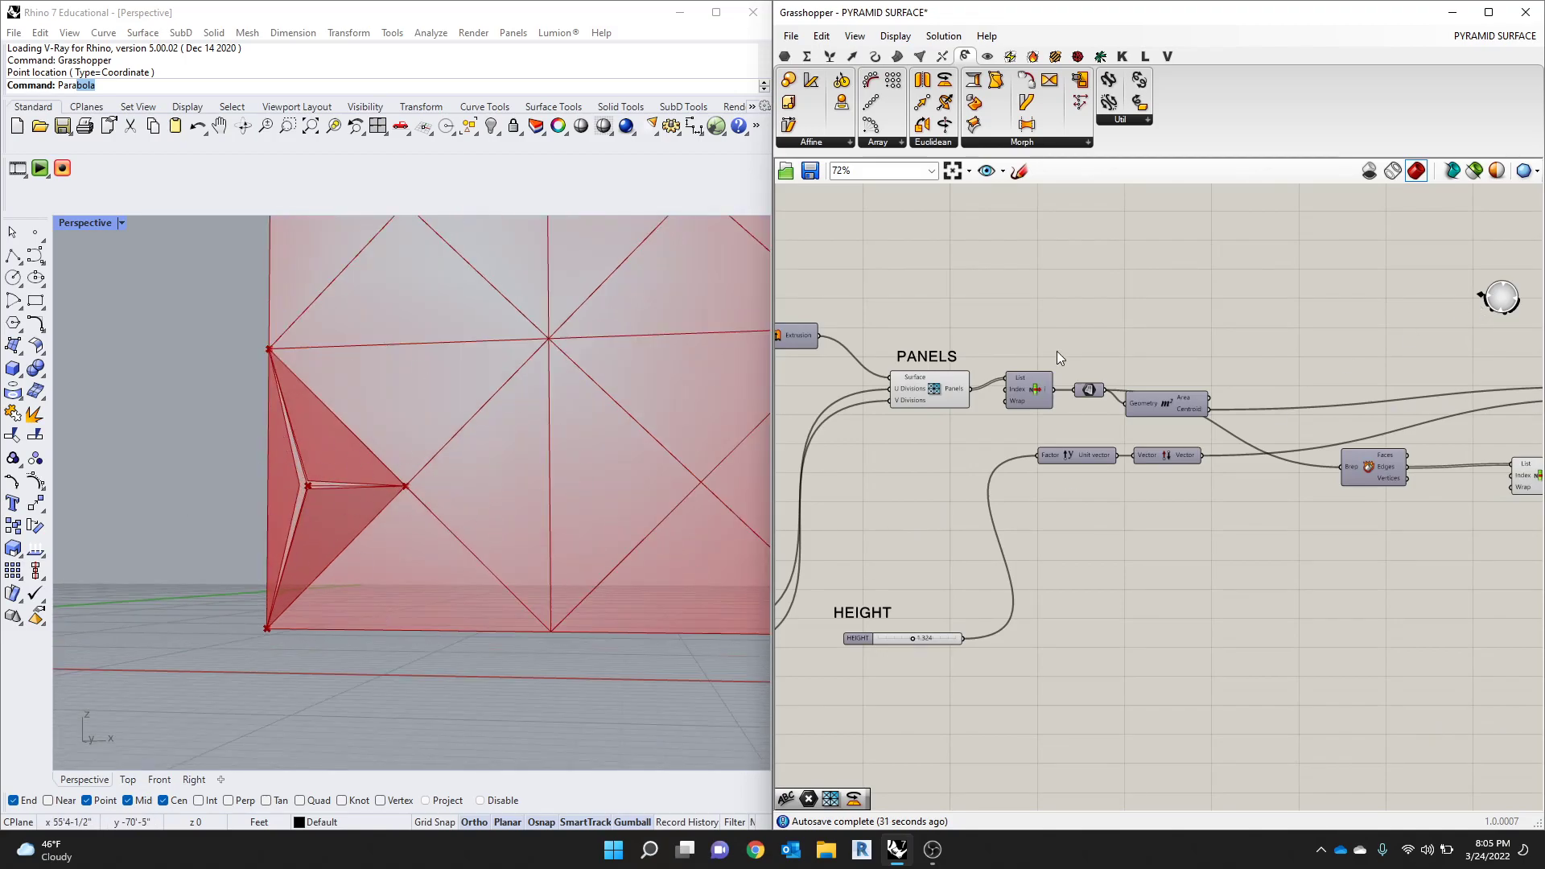
pyautogui.scroll(2, 1058, 351)
# Step: Highlight the Panels component, the List Item and the Surface parameter in turn to compare the geometry each one carries
pyautogui.click(890, 409)
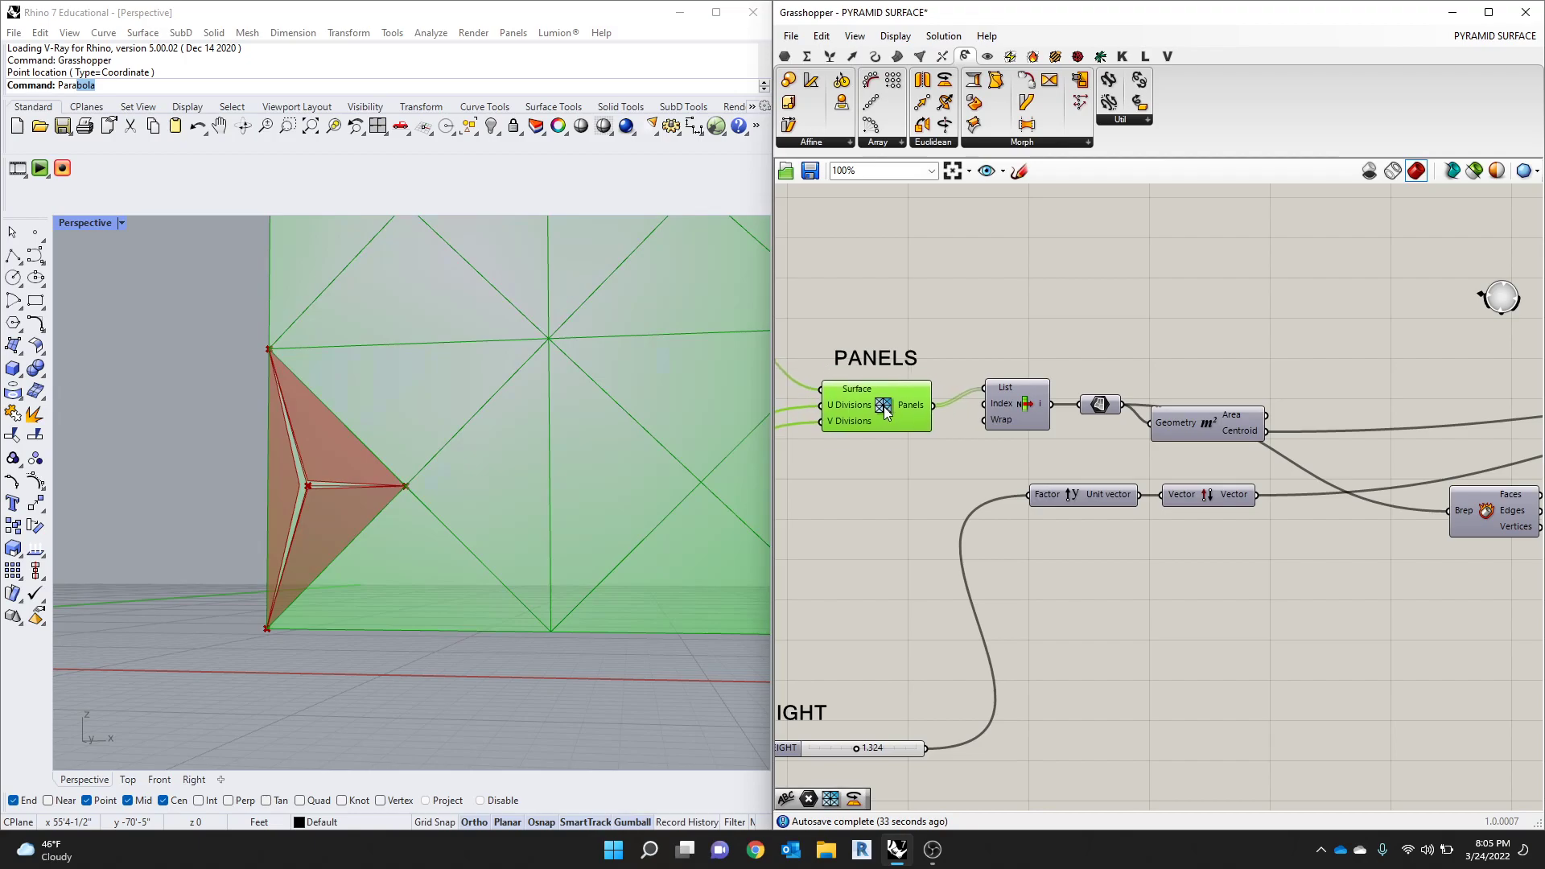
pyautogui.moveTo(1024, 409); pyautogui.dragTo(1012, 418)
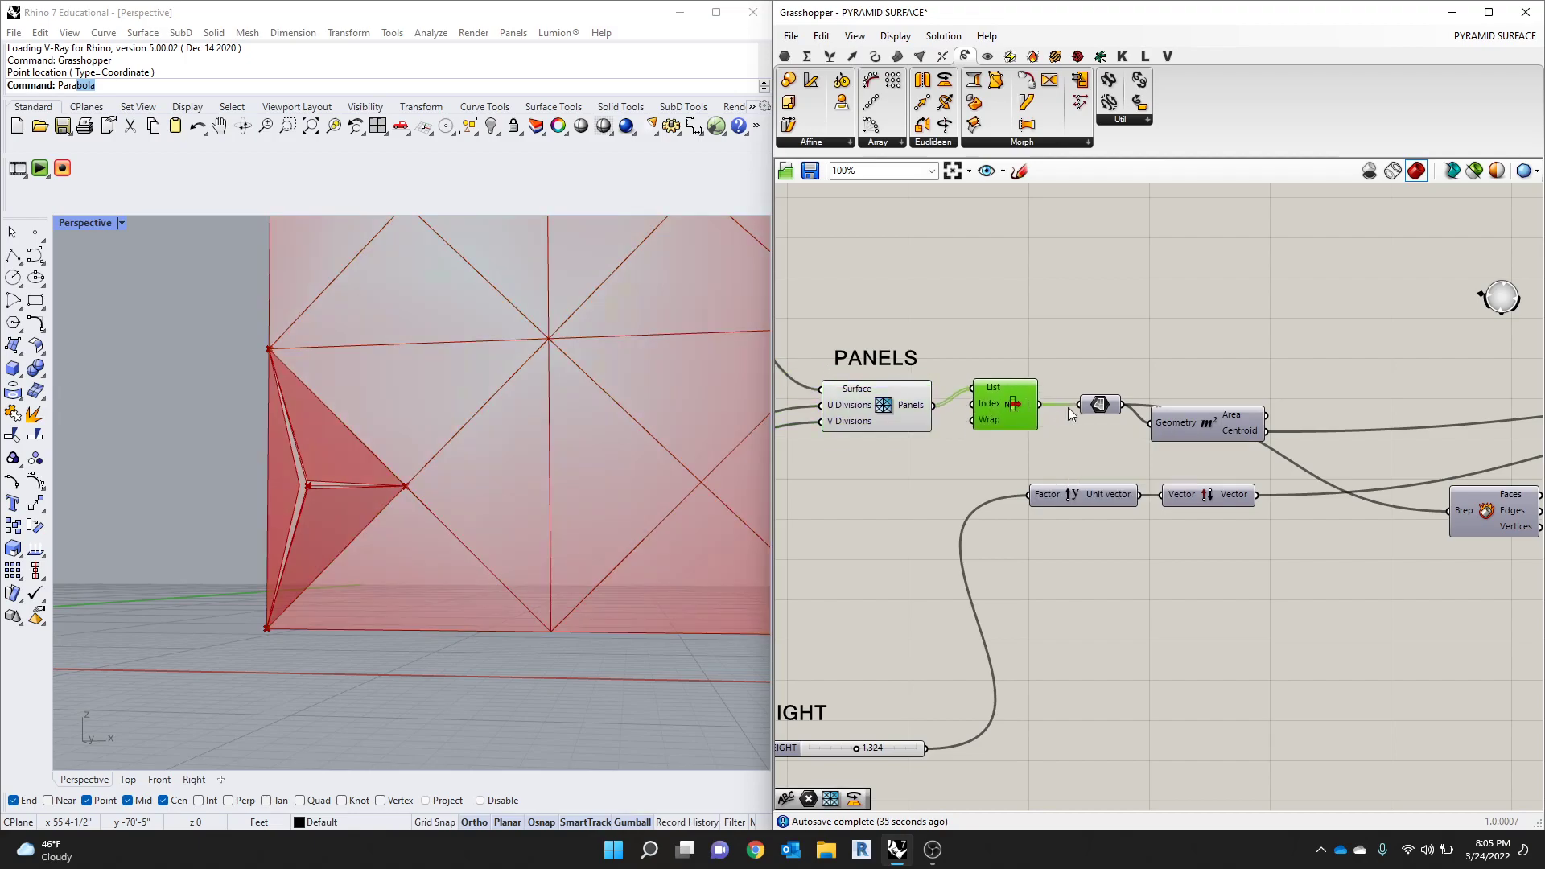
pyautogui.click(1098, 405)
pyautogui.middleClick(1095, 405)
pyautogui.click(1125, 373)
pyautogui.click(1059, 415)
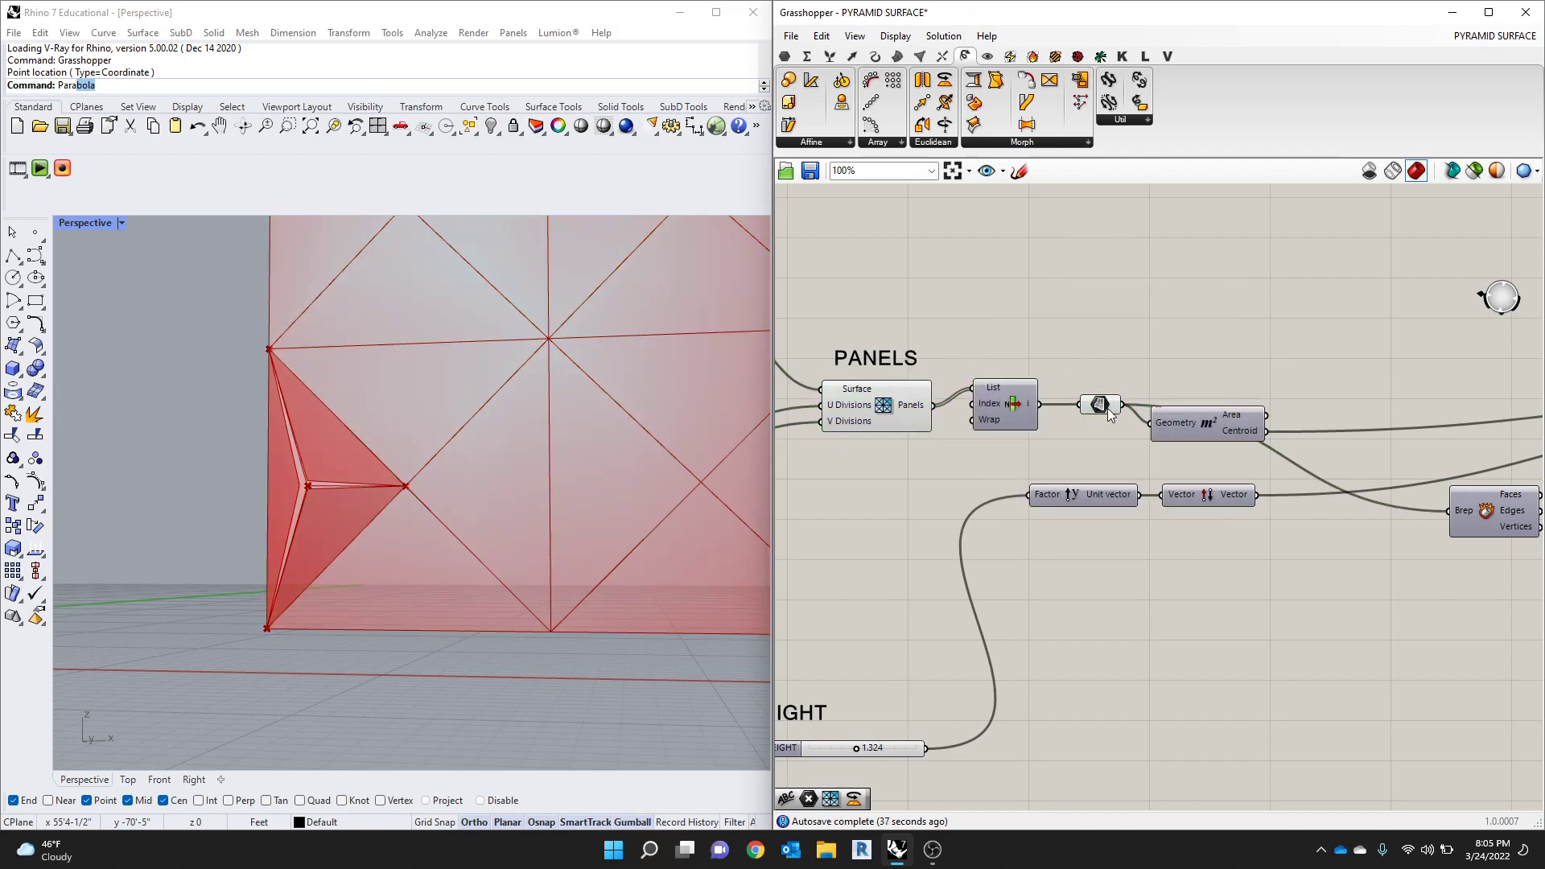
pyautogui.click(1106, 408)
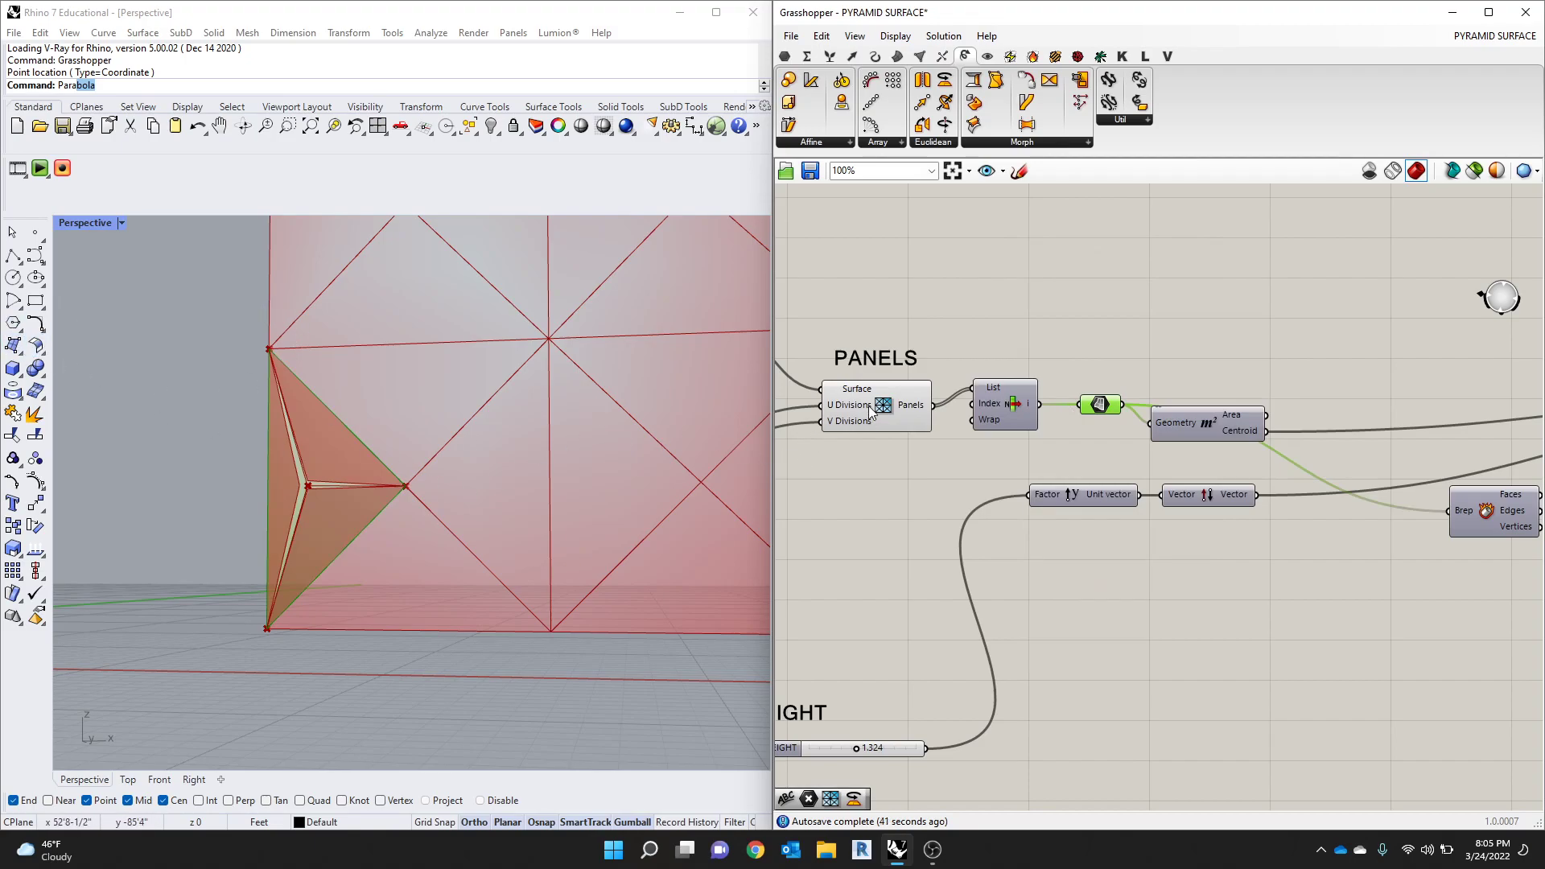
pyautogui.moveTo(870, 411); pyautogui.dragTo(865, 409)
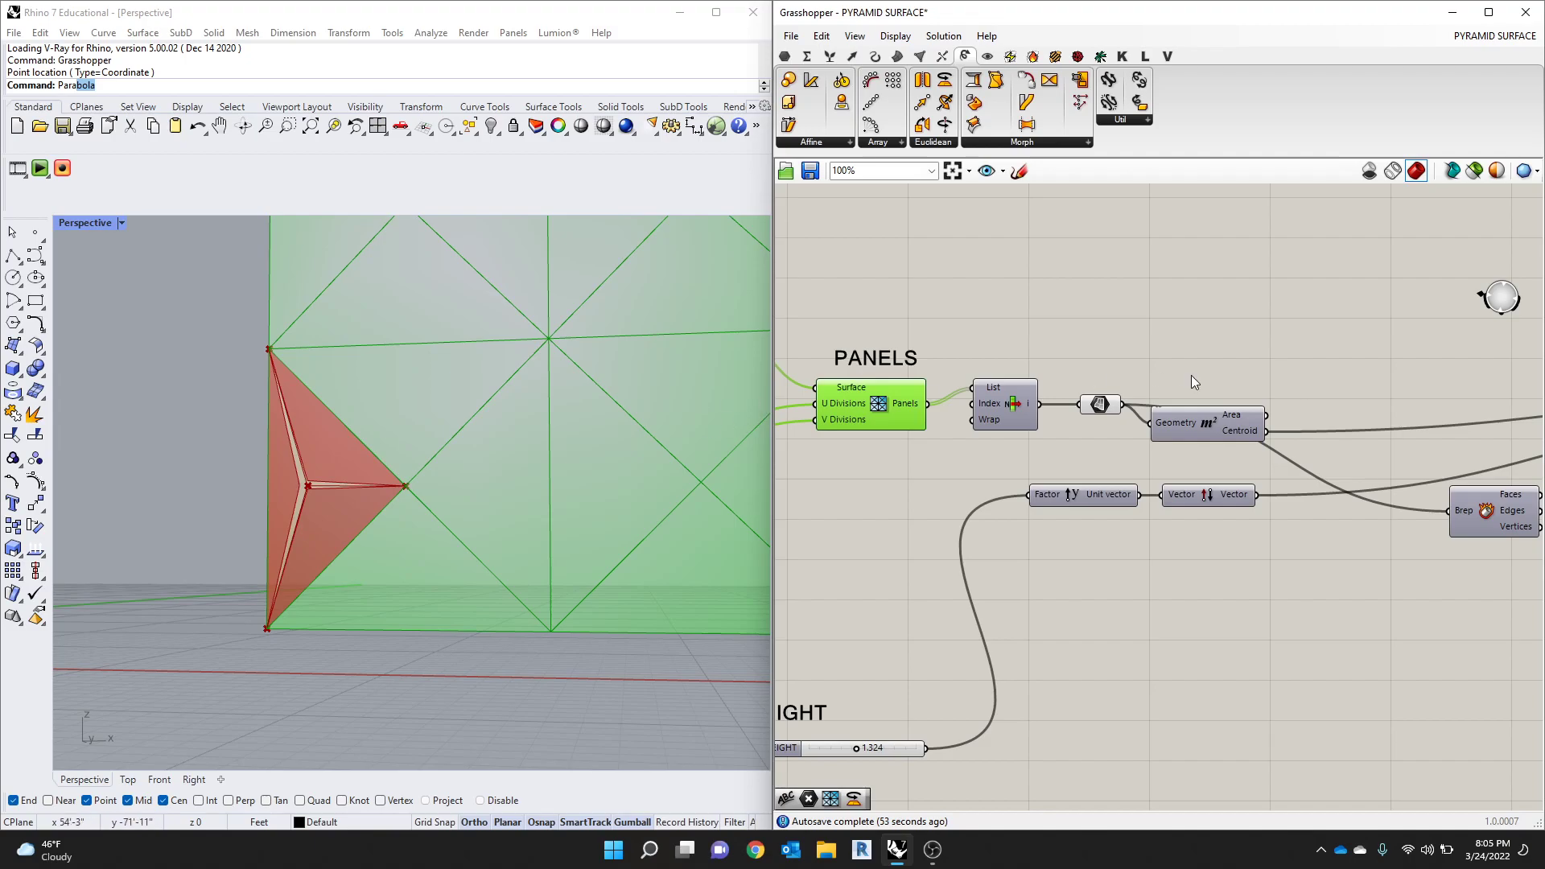
# Step: Reposition the List Item above the Panels output and the Surface parameter below it so their wires are clearly separated
pyautogui.scroll(3, 1103, 395)
pyautogui.click(1101, 416)
pyautogui.moveTo(951, 423); pyautogui.dragTo(948, 349)
pyautogui.moveTo(1086, 429); pyautogui.dragTo(1083, 461)
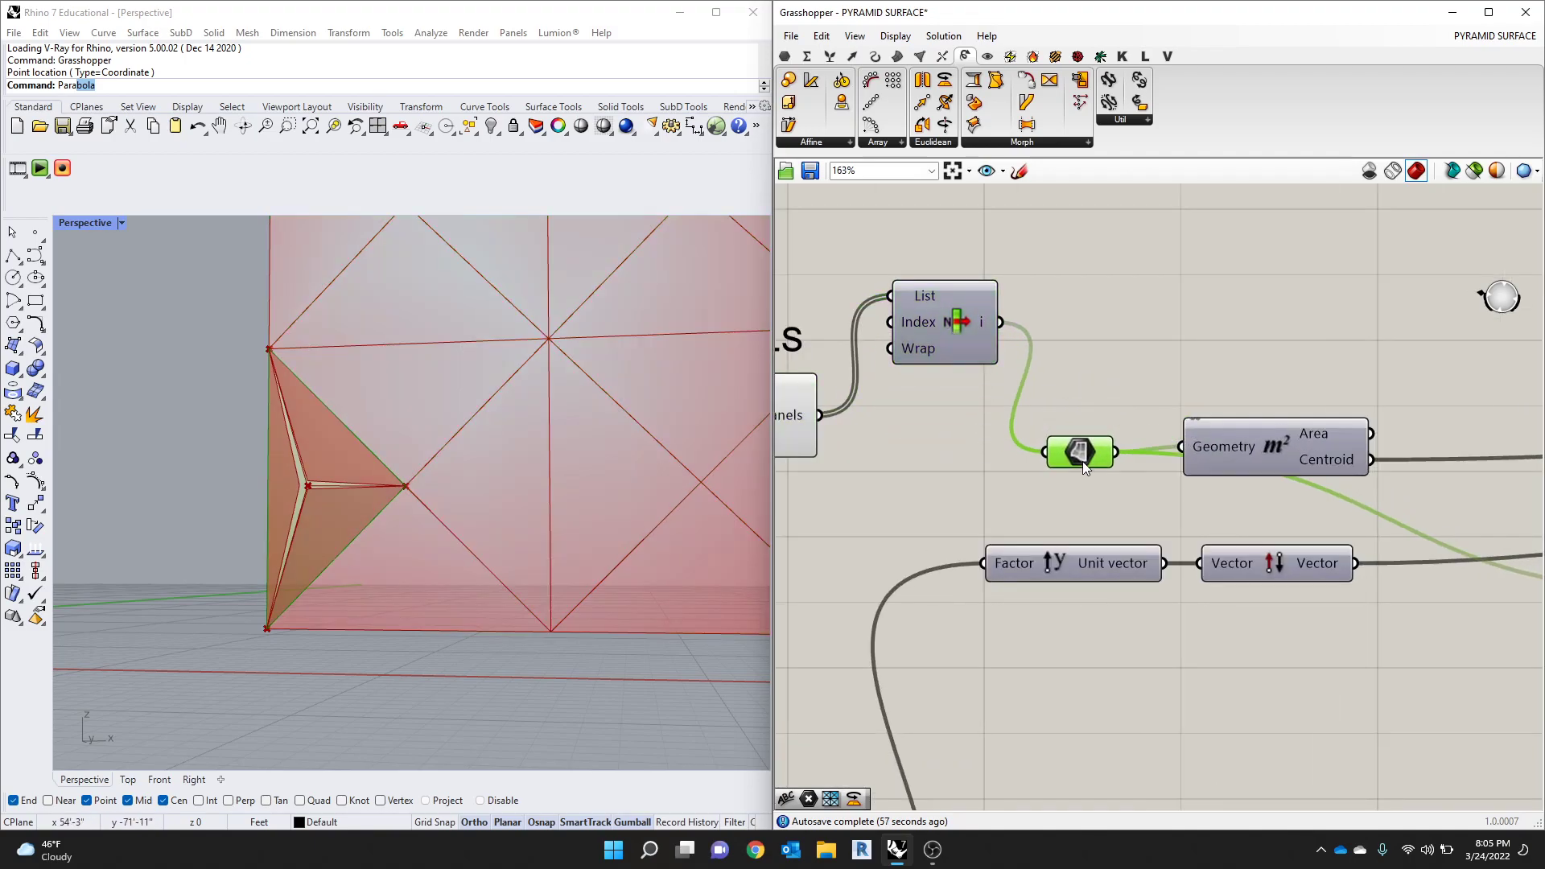
pyautogui.scroll(-3, 953, 360)
pyautogui.click(938, 364)
pyautogui.moveTo(938, 363); pyautogui.dragTo(930, 351)
# Step: Connect the Panels output directly to the Surface parameter, replacing its List Item input
pyautogui.click(1029, 419)
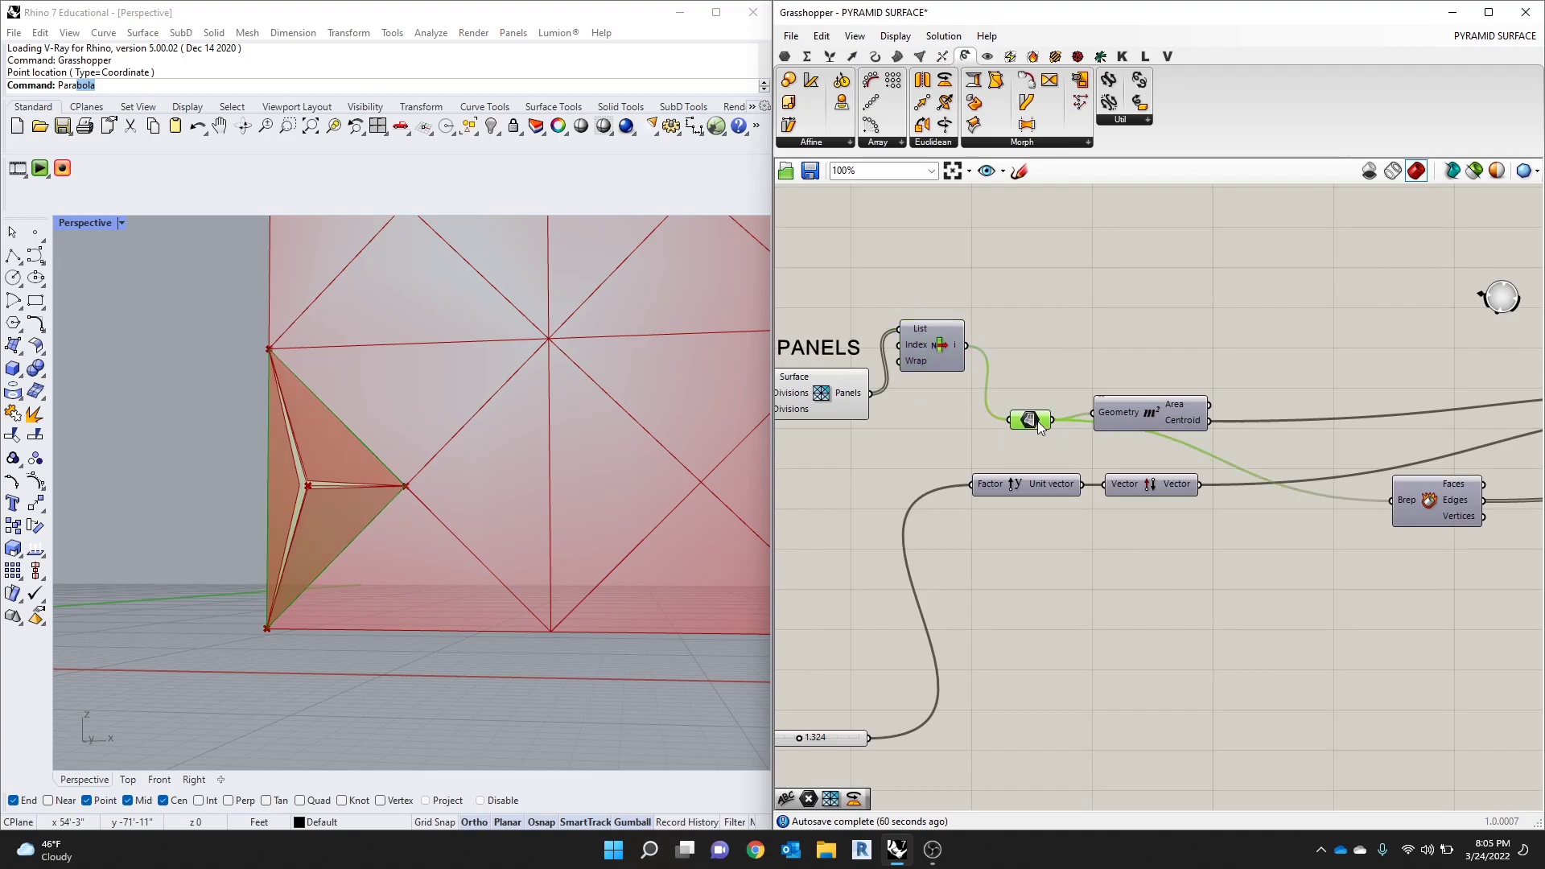
pyautogui.scroll(3, 883, 374)
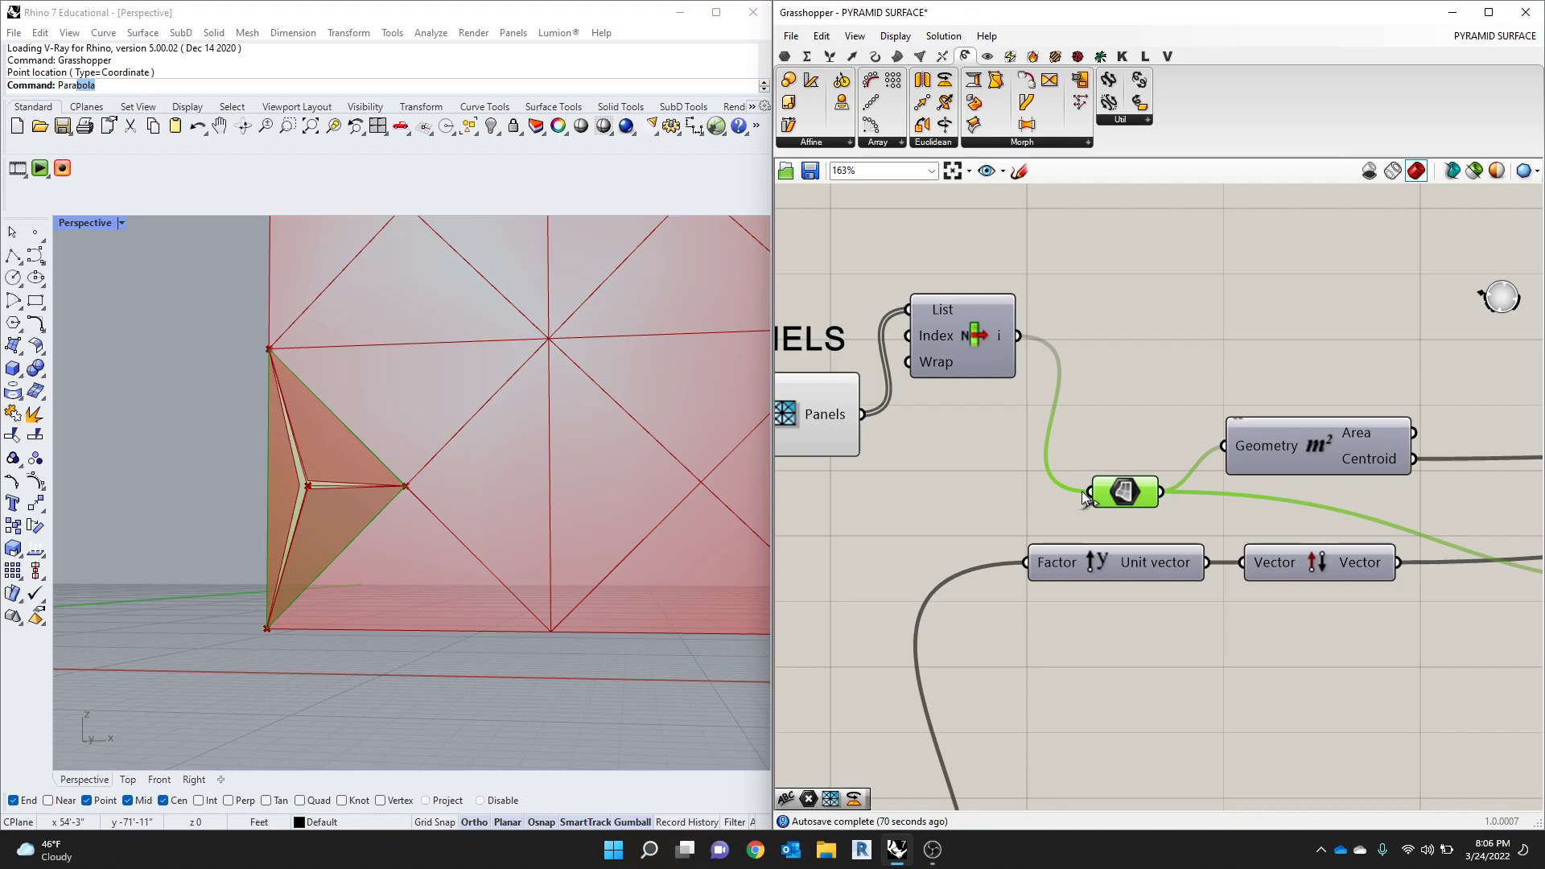
pyautogui.keyDown('shift'); pyautogui.moveTo(862, 413); pyautogui.dragTo(1079, 485); pyautogui.keyUp('shift')
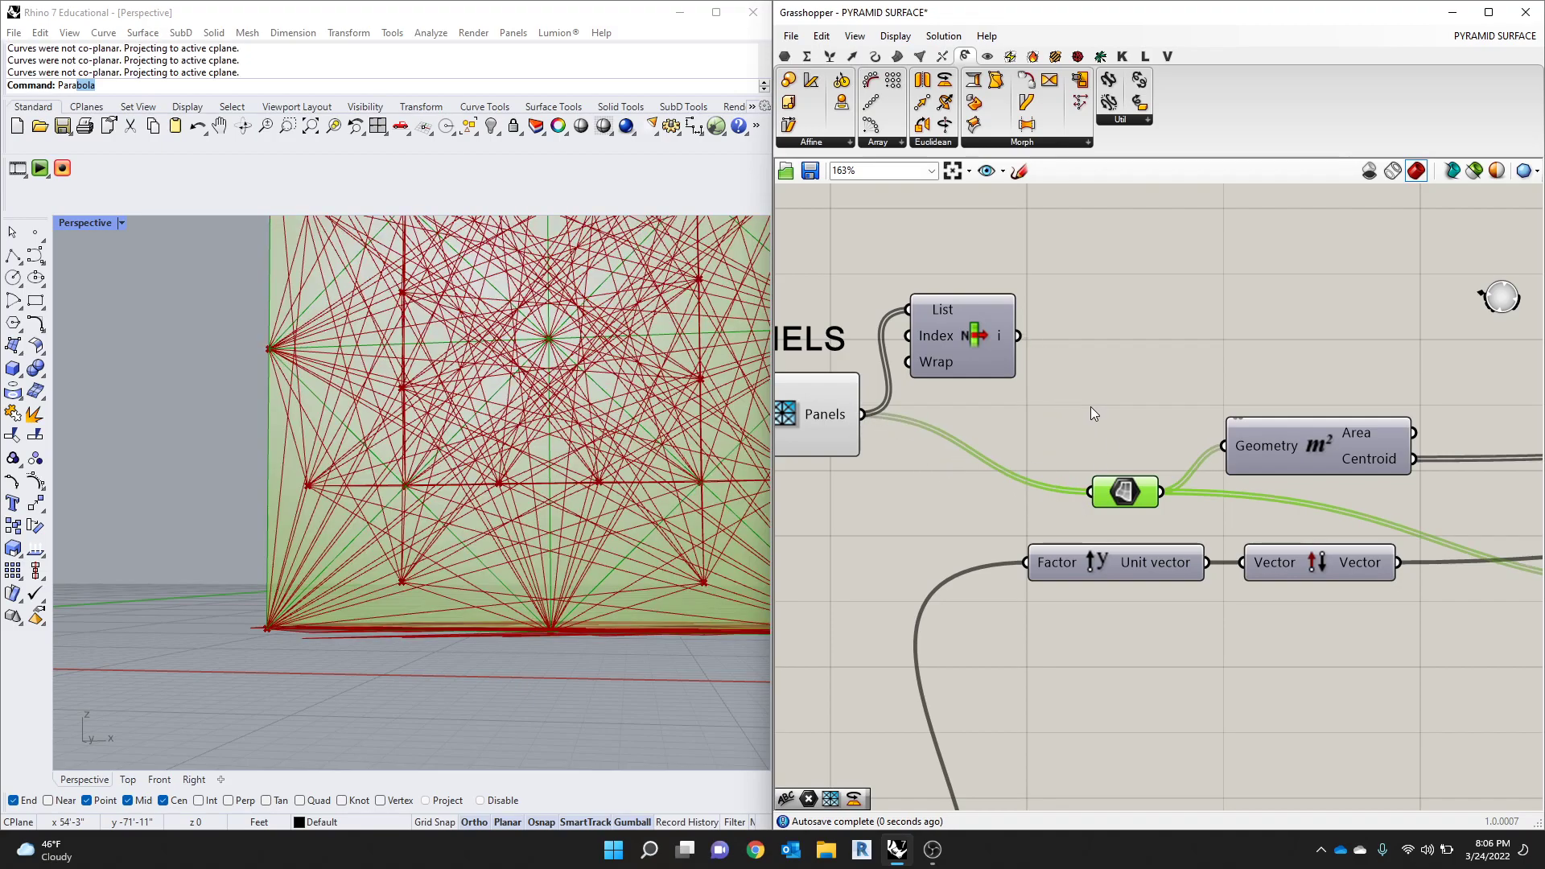
# Step: Inspect the tangled pyramid geometry in the perspective view and the definition through to the pyramid edge surfaces and open rotation
pyautogui.scroll(-8, 529, 502)
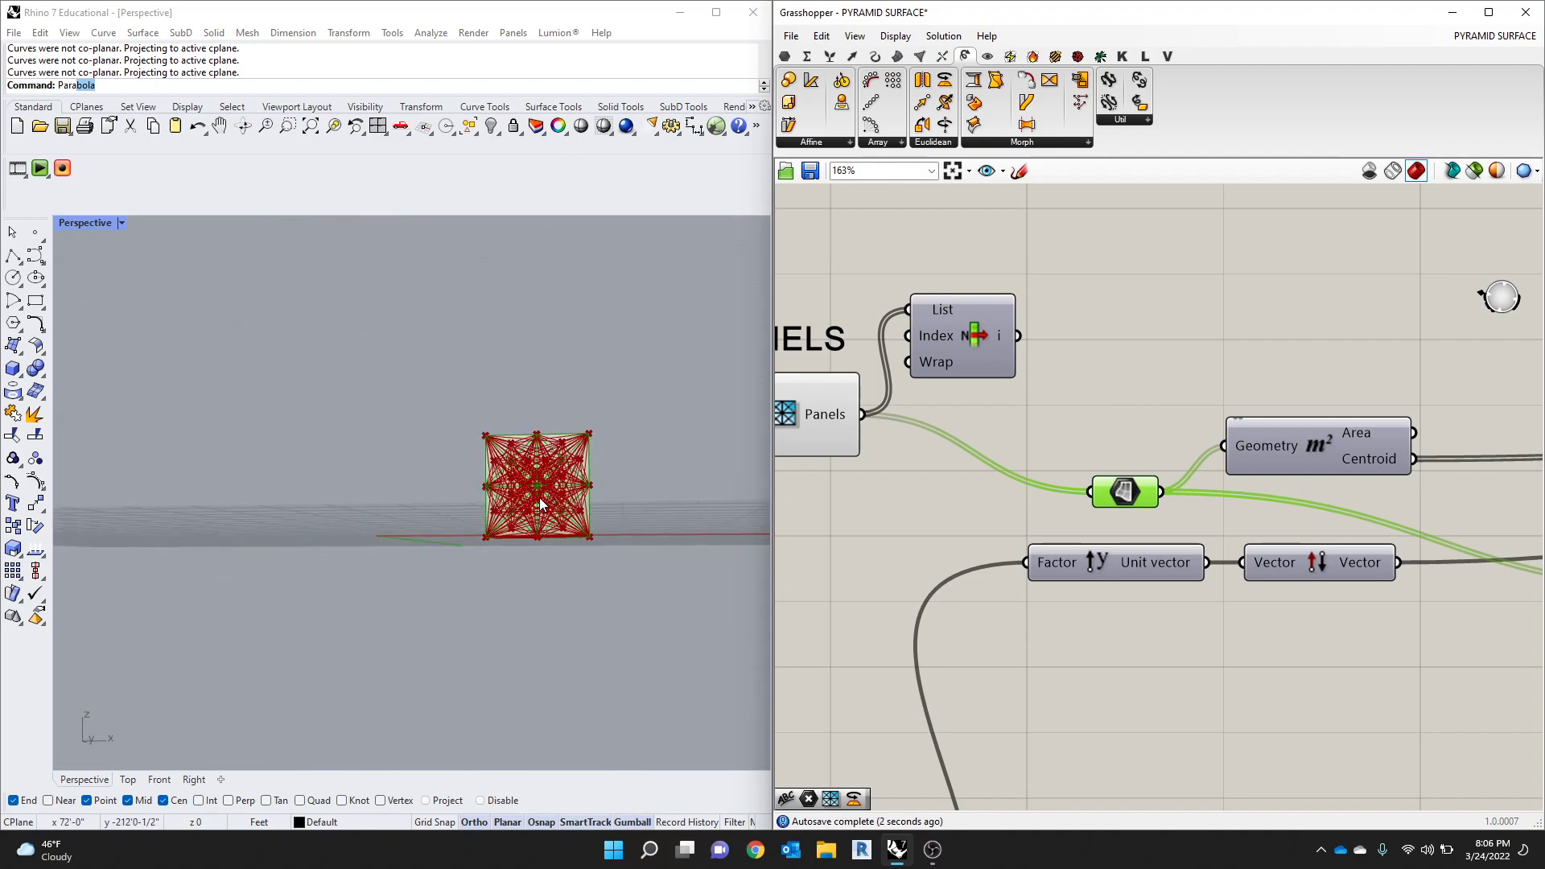
pyautogui.scroll(5, 539, 503)
pyautogui.moveTo(584, 473); pyautogui.dragTo(594, 525, button='right')
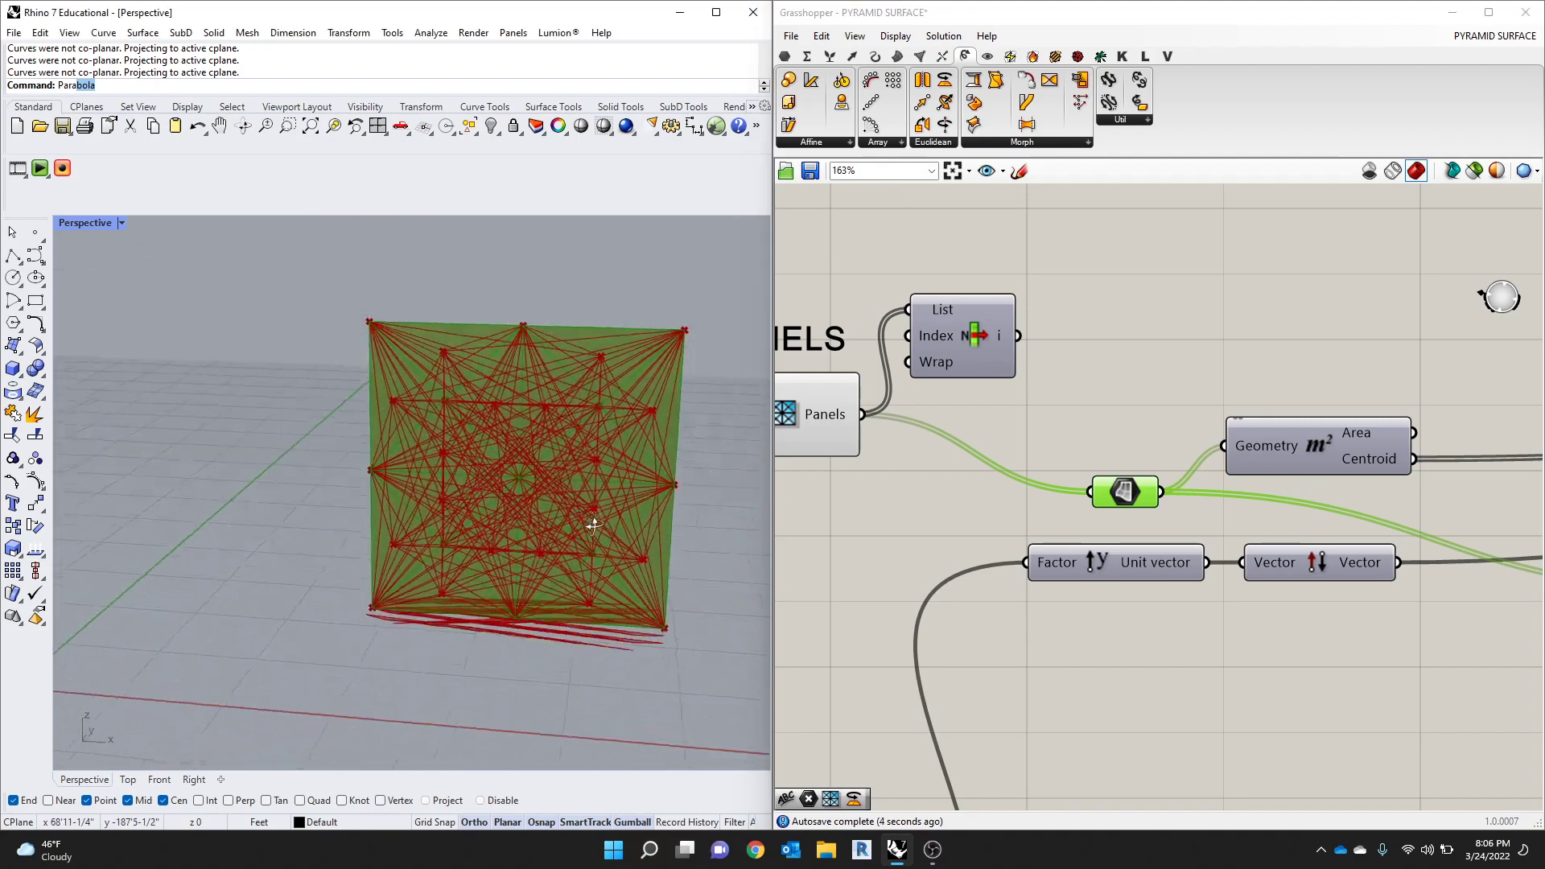
pyautogui.scroll(5, 511, 481)
pyautogui.scroll(-10, 1144, 456)
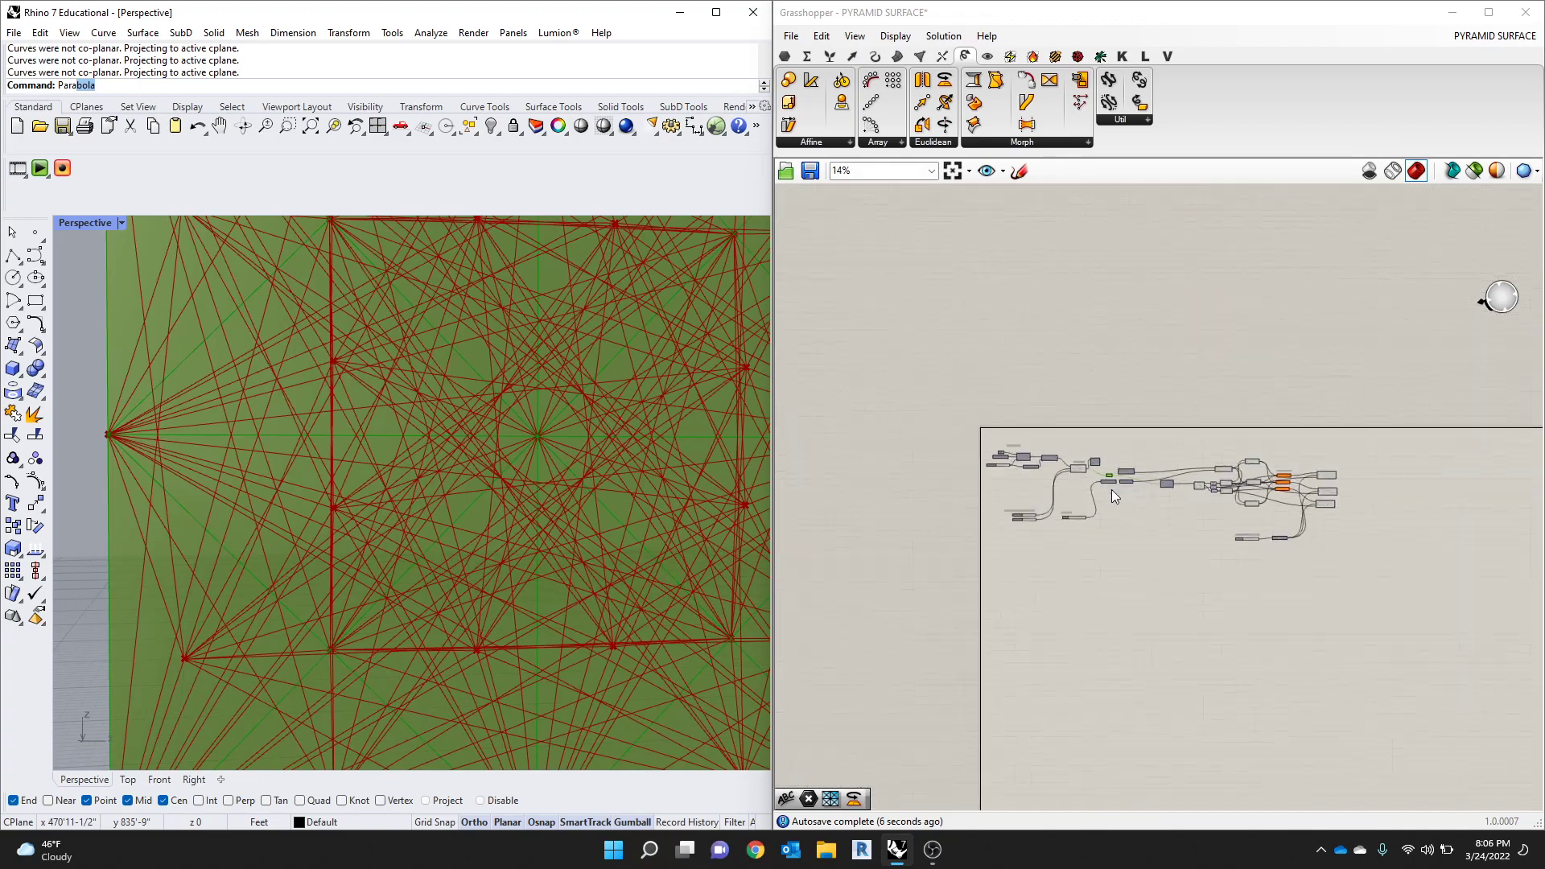
pyautogui.scroll(6, 1287, 483)
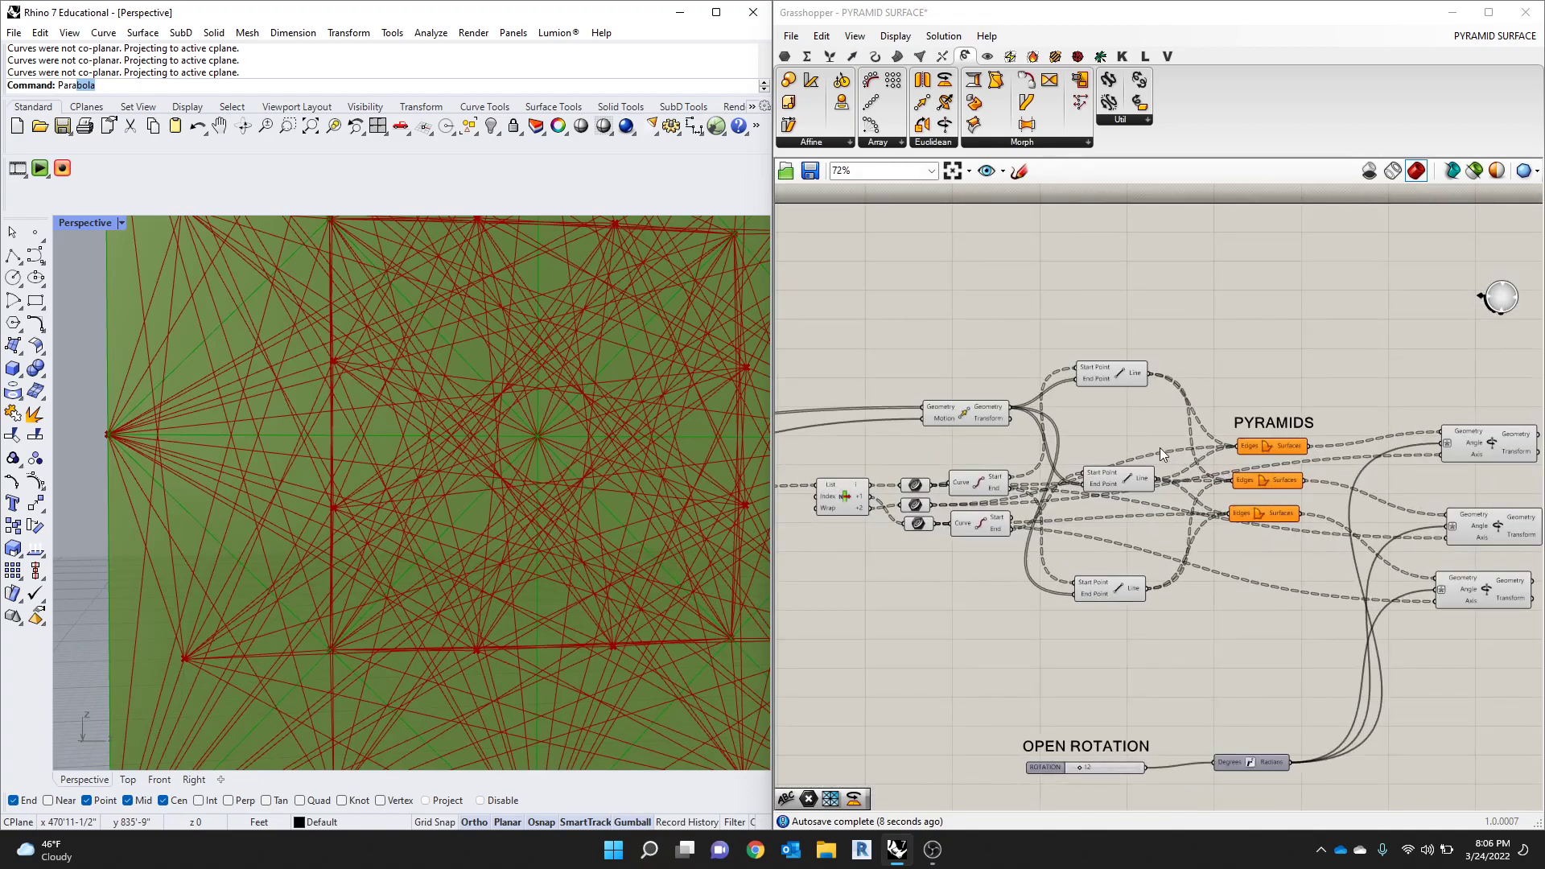
pyautogui.scroll(-4, 1049, 375)
pyautogui.scroll(7, 1050, 418)
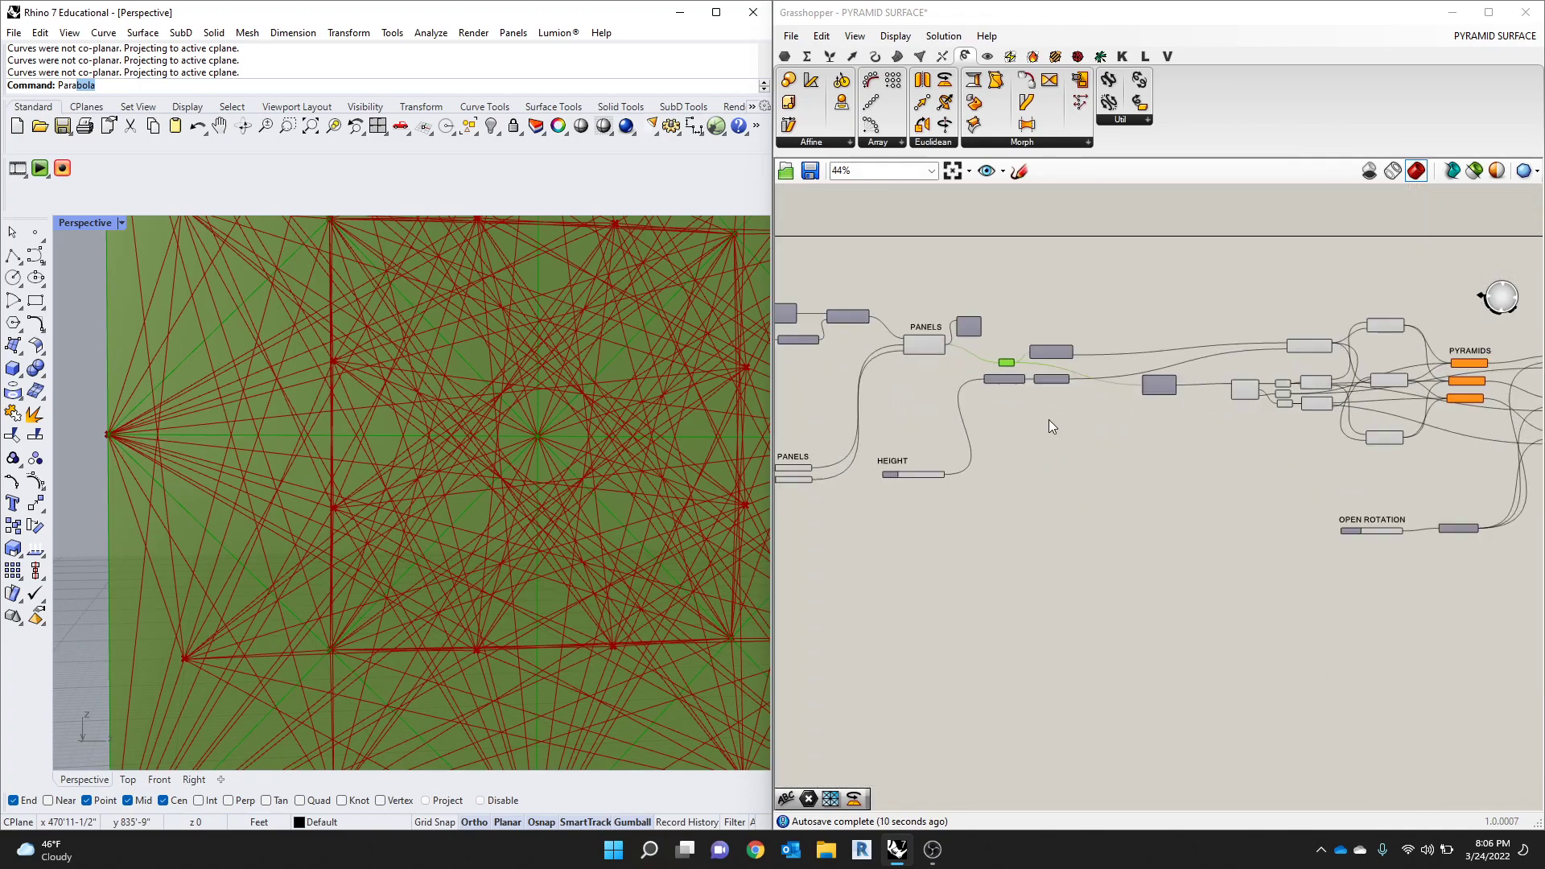
# Step: Add a Panel component above the Area component and feed it from the Surface parameter's output
pyautogui.scroll(-3, 983, 278)
pyautogui.doubleClick(964, 274)
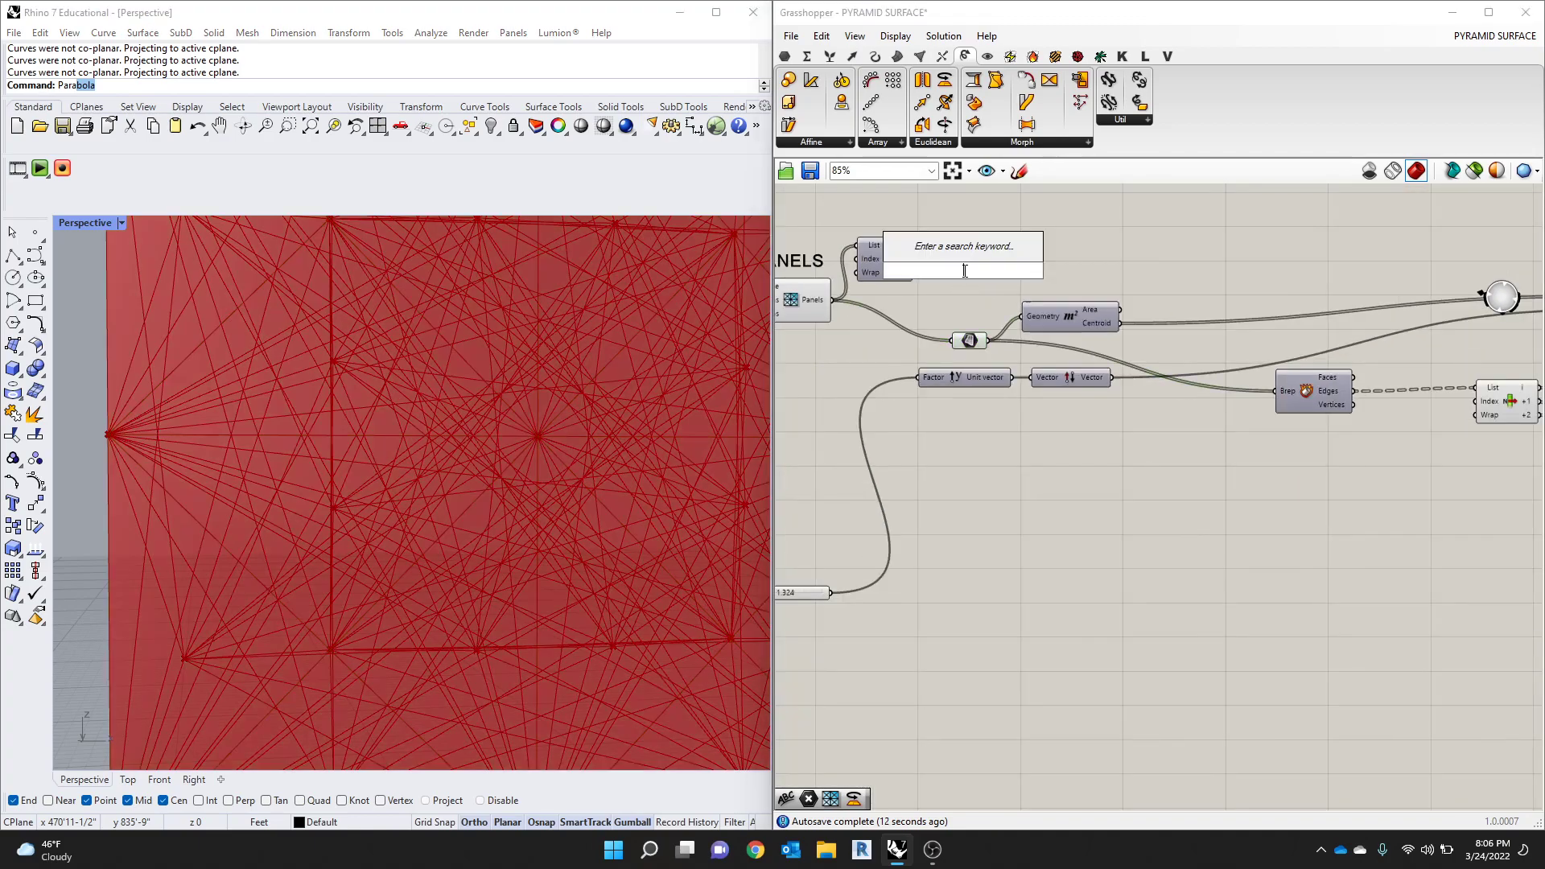
pyautogui.write('panel')
pyautogui.press('Return')
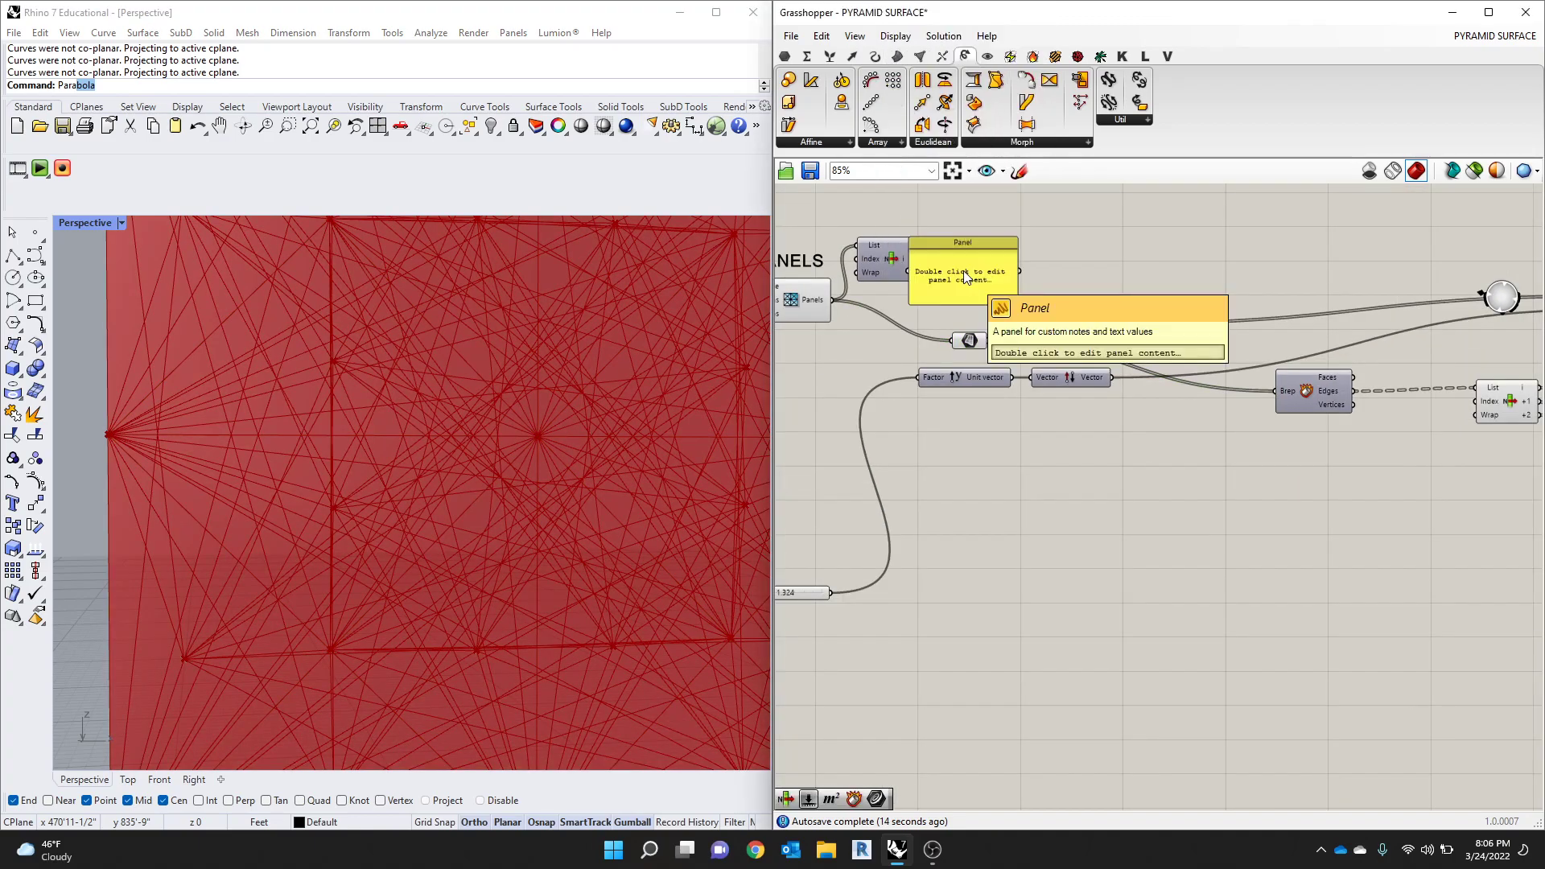
pyautogui.moveTo(988, 341); pyautogui.dragTo(1161, 225)
pyautogui.scroll(3, 1162, 225)
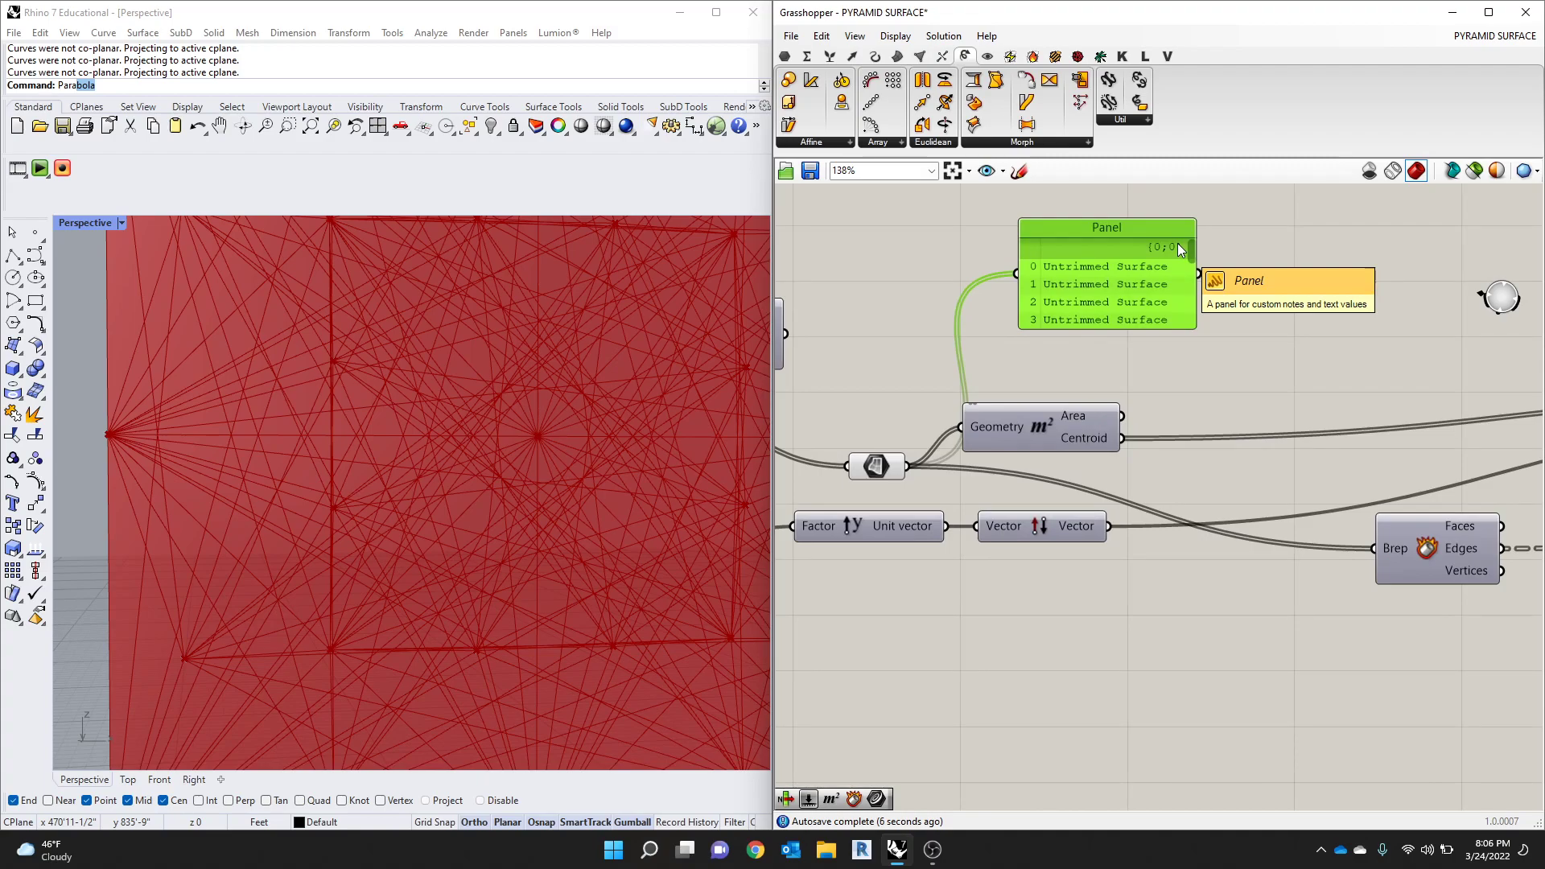
# Step: Enlarge the text panel above the Area component to fit more of its surface list, shifting the Surface parameter slightly
pyautogui.moveTo(1159, 324); pyautogui.dragTo(1159, 409)
pyautogui.moveTo(876, 469); pyautogui.dragTo(828, 437)
pyautogui.scroll(-3, 970, 428)
pyautogui.moveTo(1030, 349); pyautogui.dragTo(1041, 265)
pyautogui.click(1062, 335)
pyautogui.click(1067, 330)
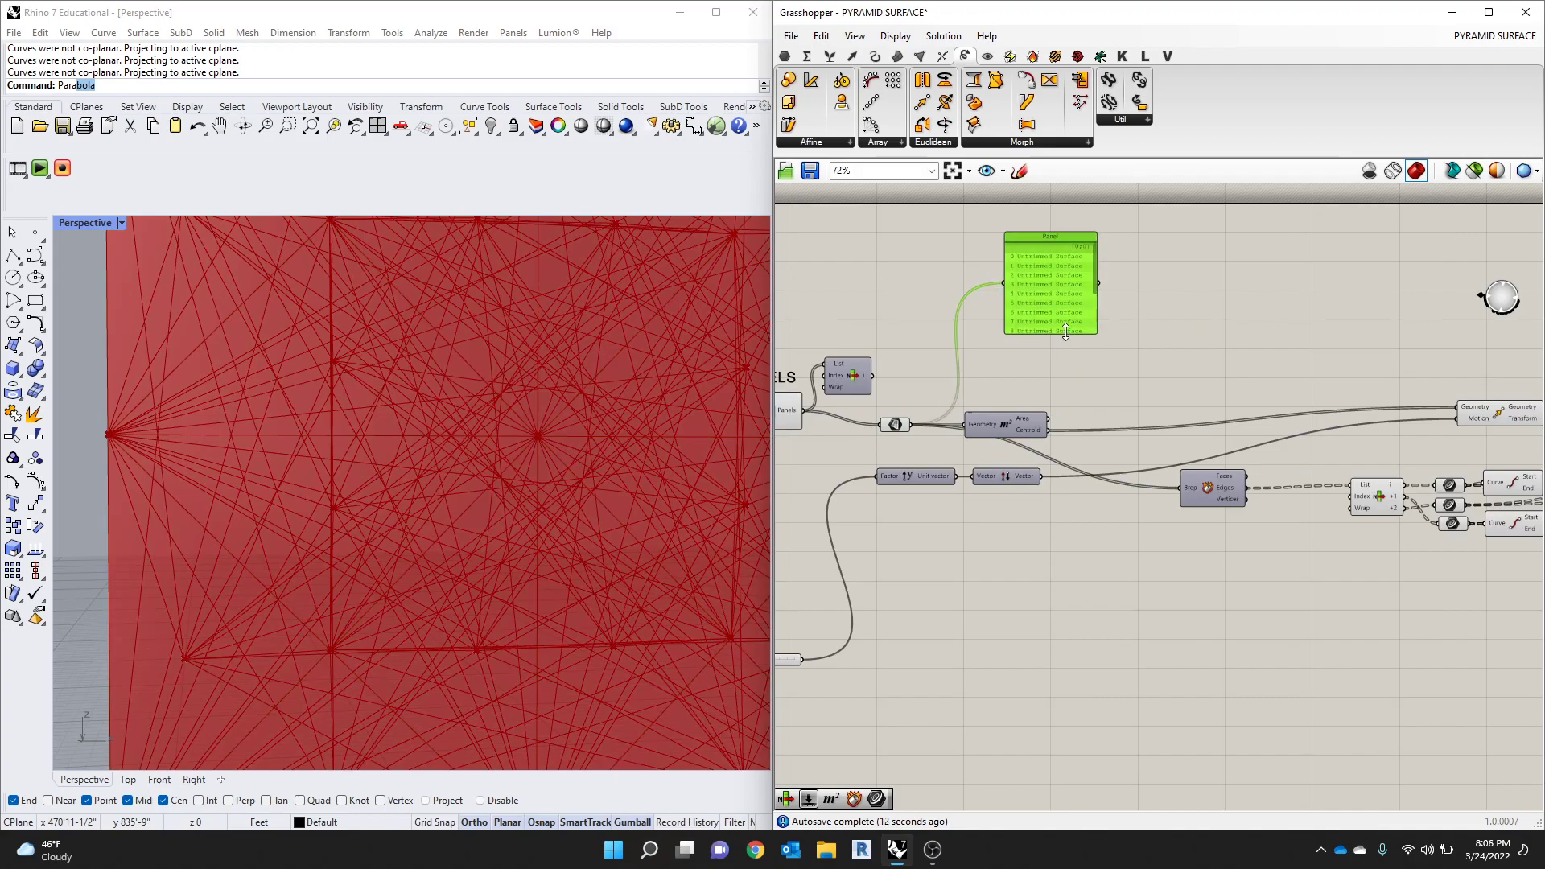
pyautogui.moveTo(1066, 331); pyautogui.dragTo(1071, 393)
pyautogui.scroll(3, 1072, 284)
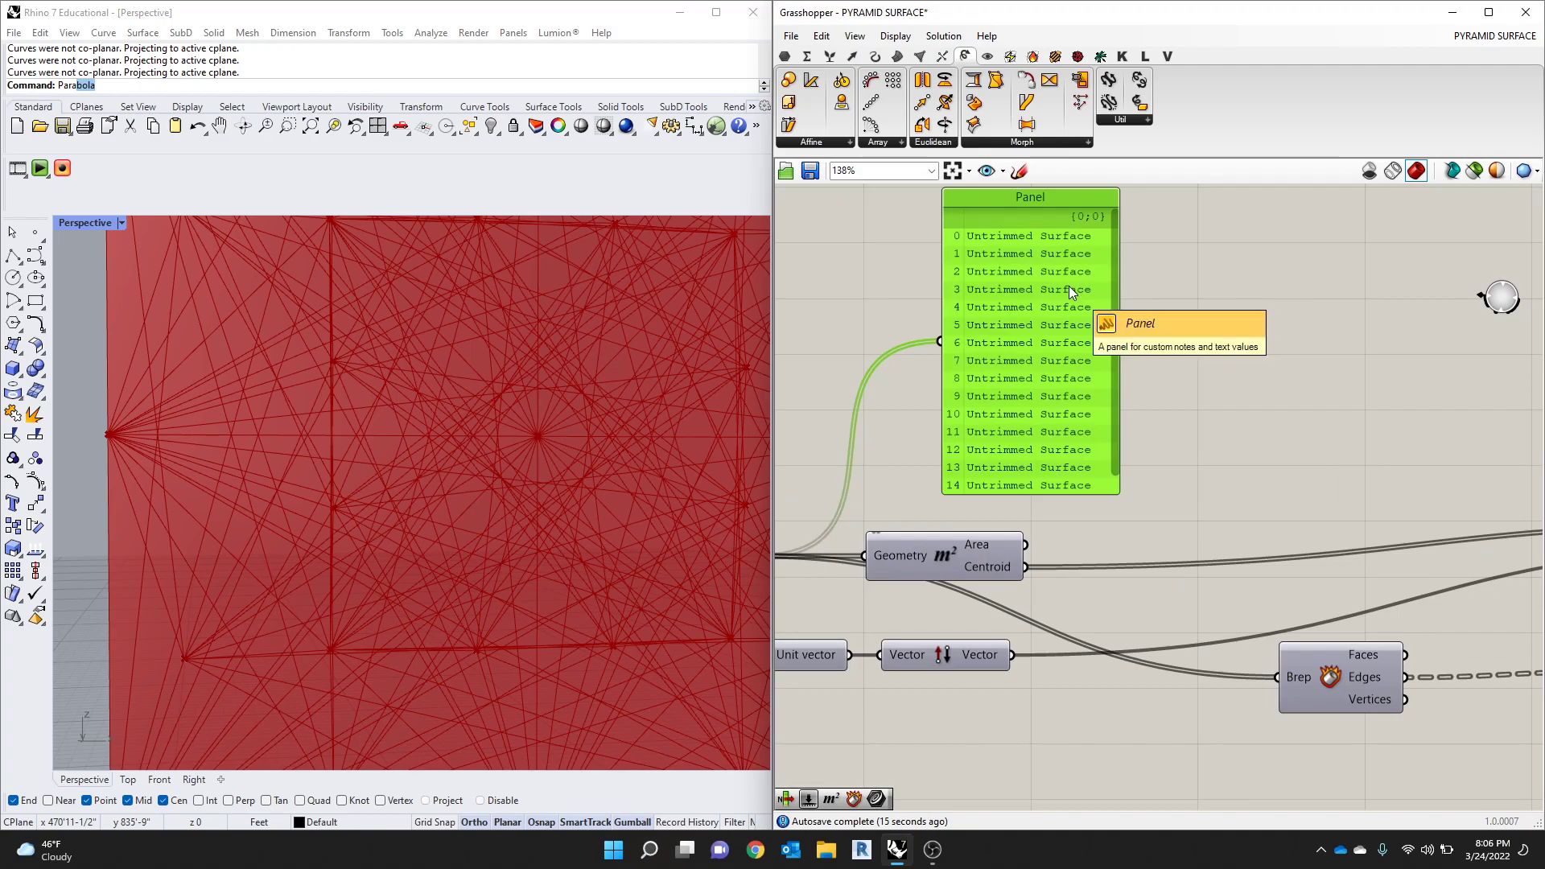
# Step: Examine how the panel's surface list is structured and how it feeds the line and pyramid components downstream
pyautogui.scroll(-2, 1154, 405)
pyautogui.scroll(-3, 1417, 427)
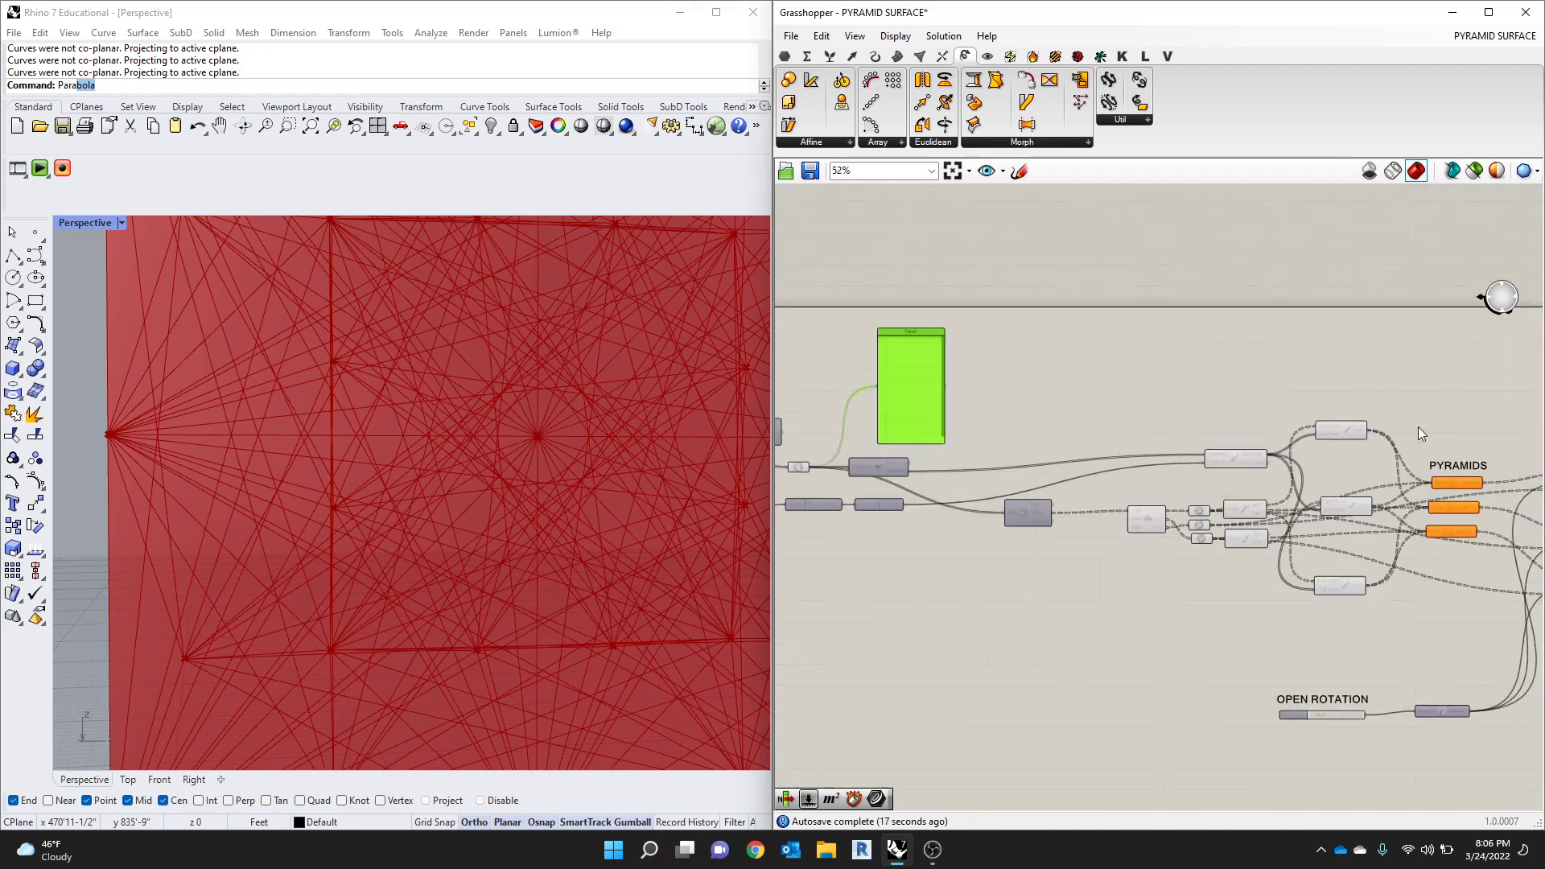
pyautogui.scroll(2, 1469, 509)
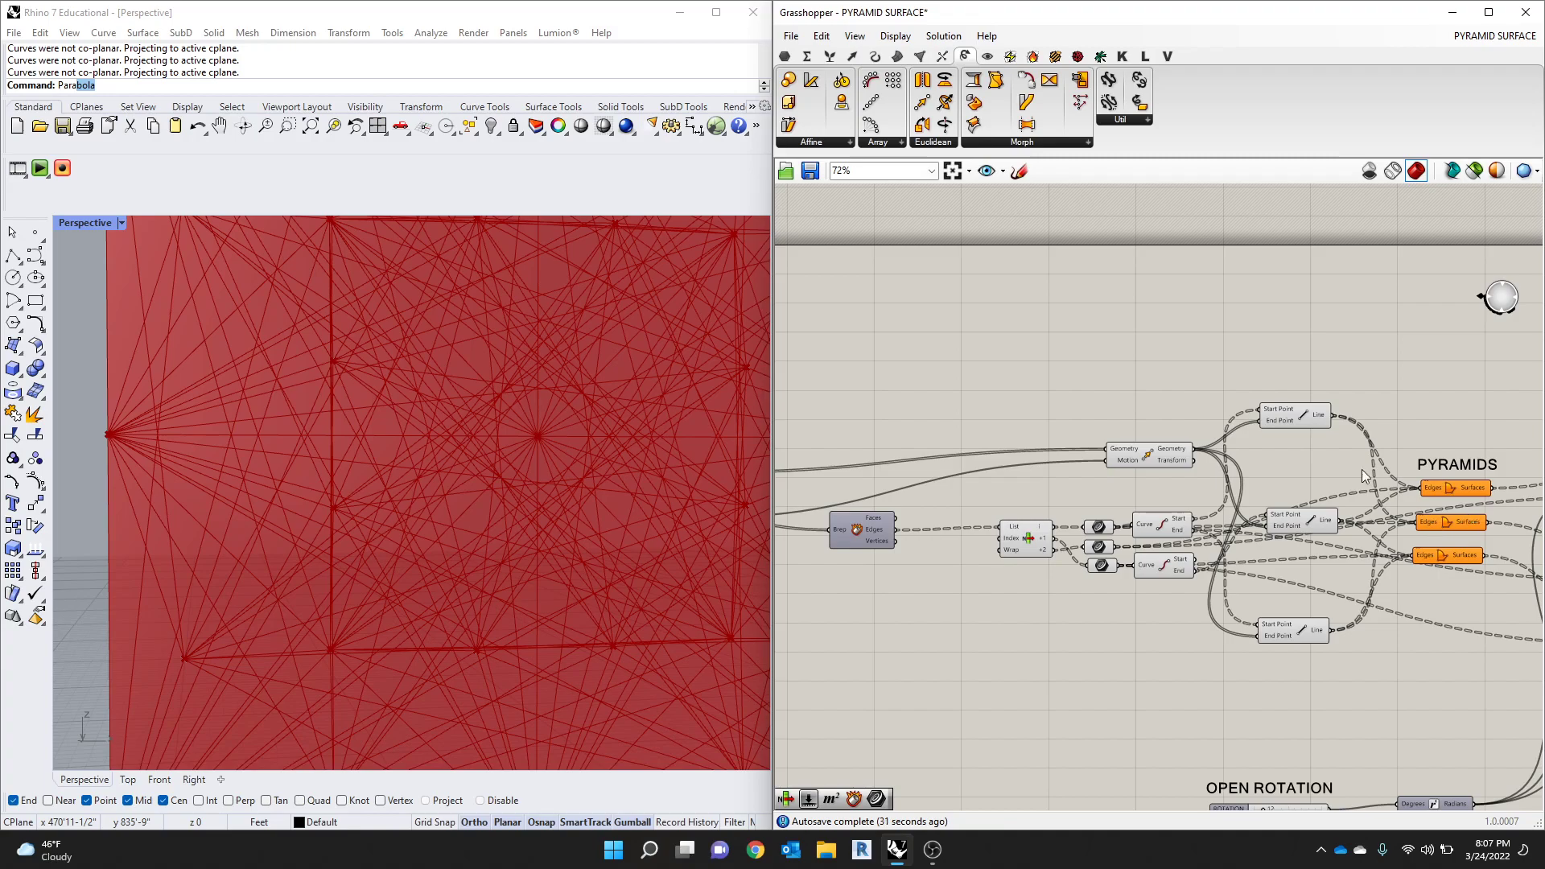
pyautogui.scroll(-3, 987, 481)
pyautogui.scroll(8, 782, 400)
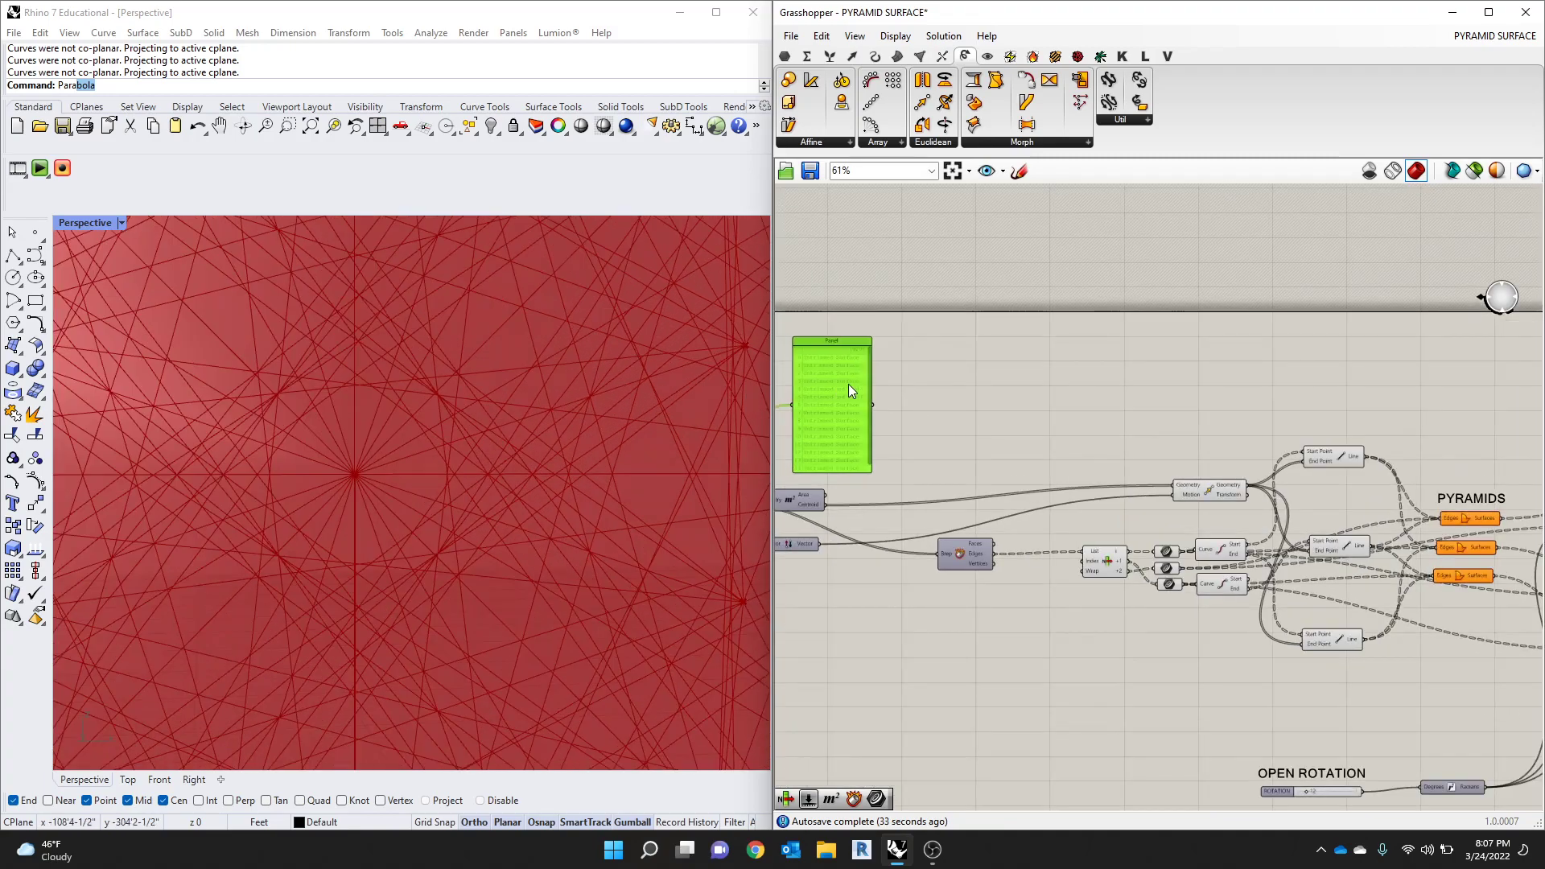
pyautogui.scroll(5, 848, 383)
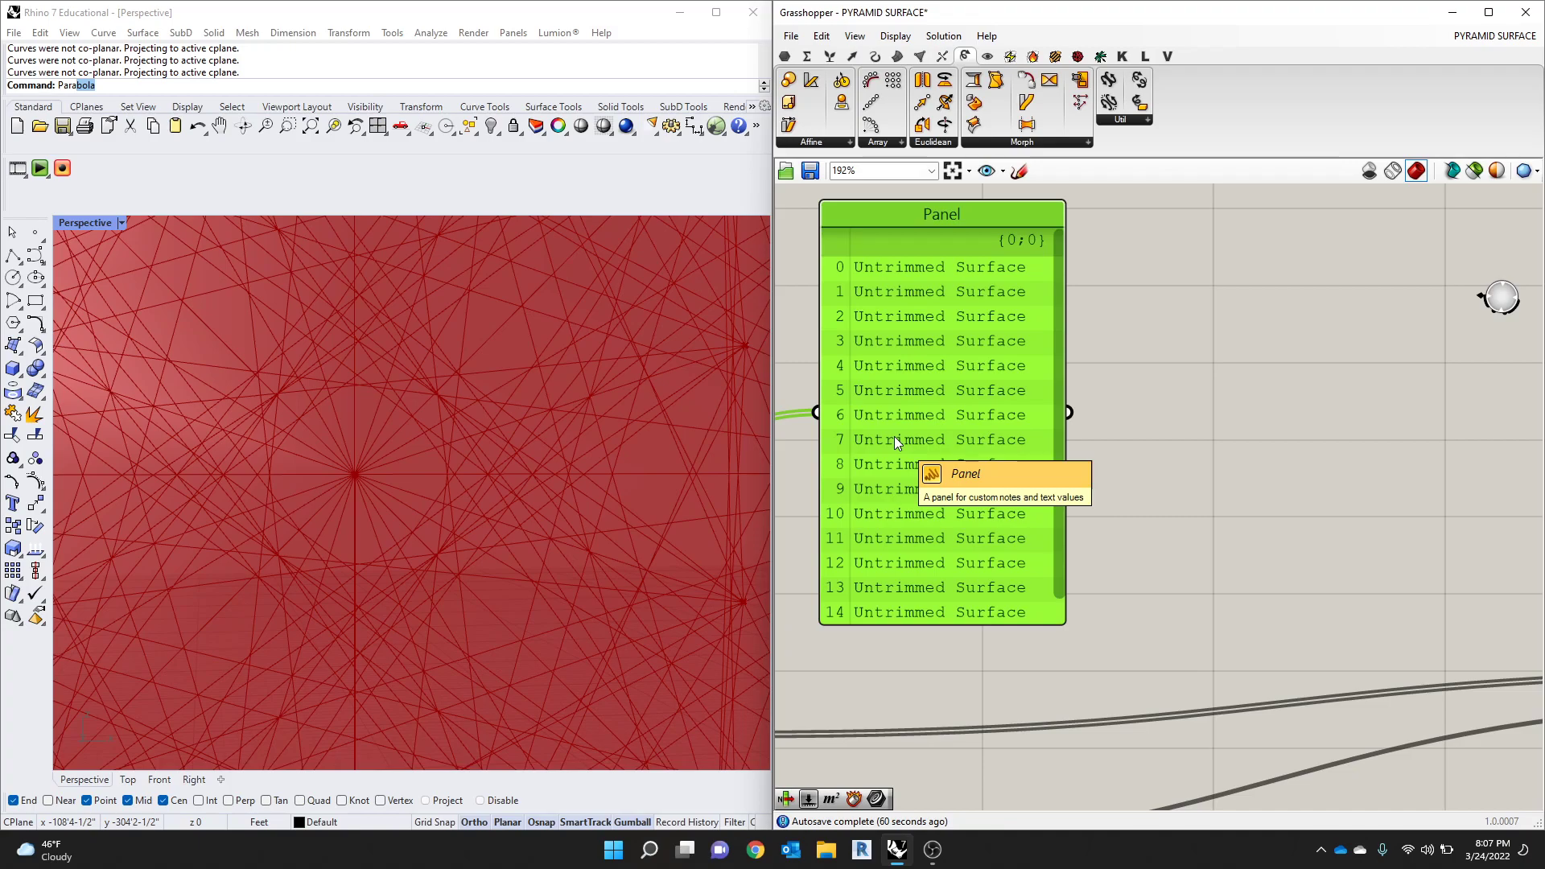
pyautogui.scroll(-5, 1392, 687)
pyautogui.scroll(3, 1175, 735)
pyautogui.scroll(4, 1140, 688)
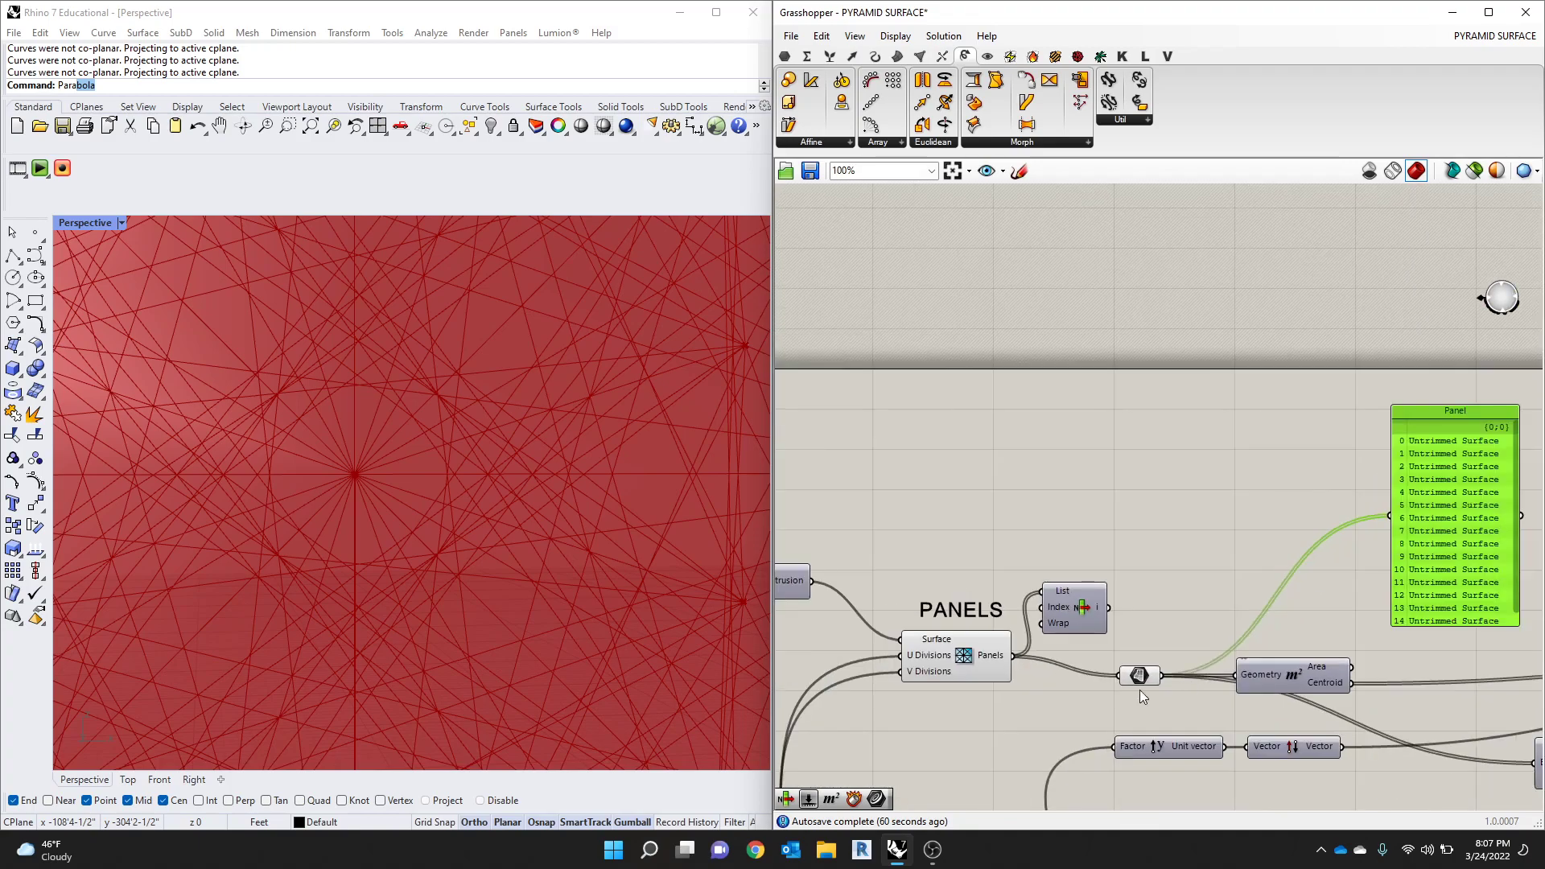
# Step: Graft the Panels output of the panelling component so each surface panel sits in its own branch
pyautogui.scroll(-5, 562, 465)
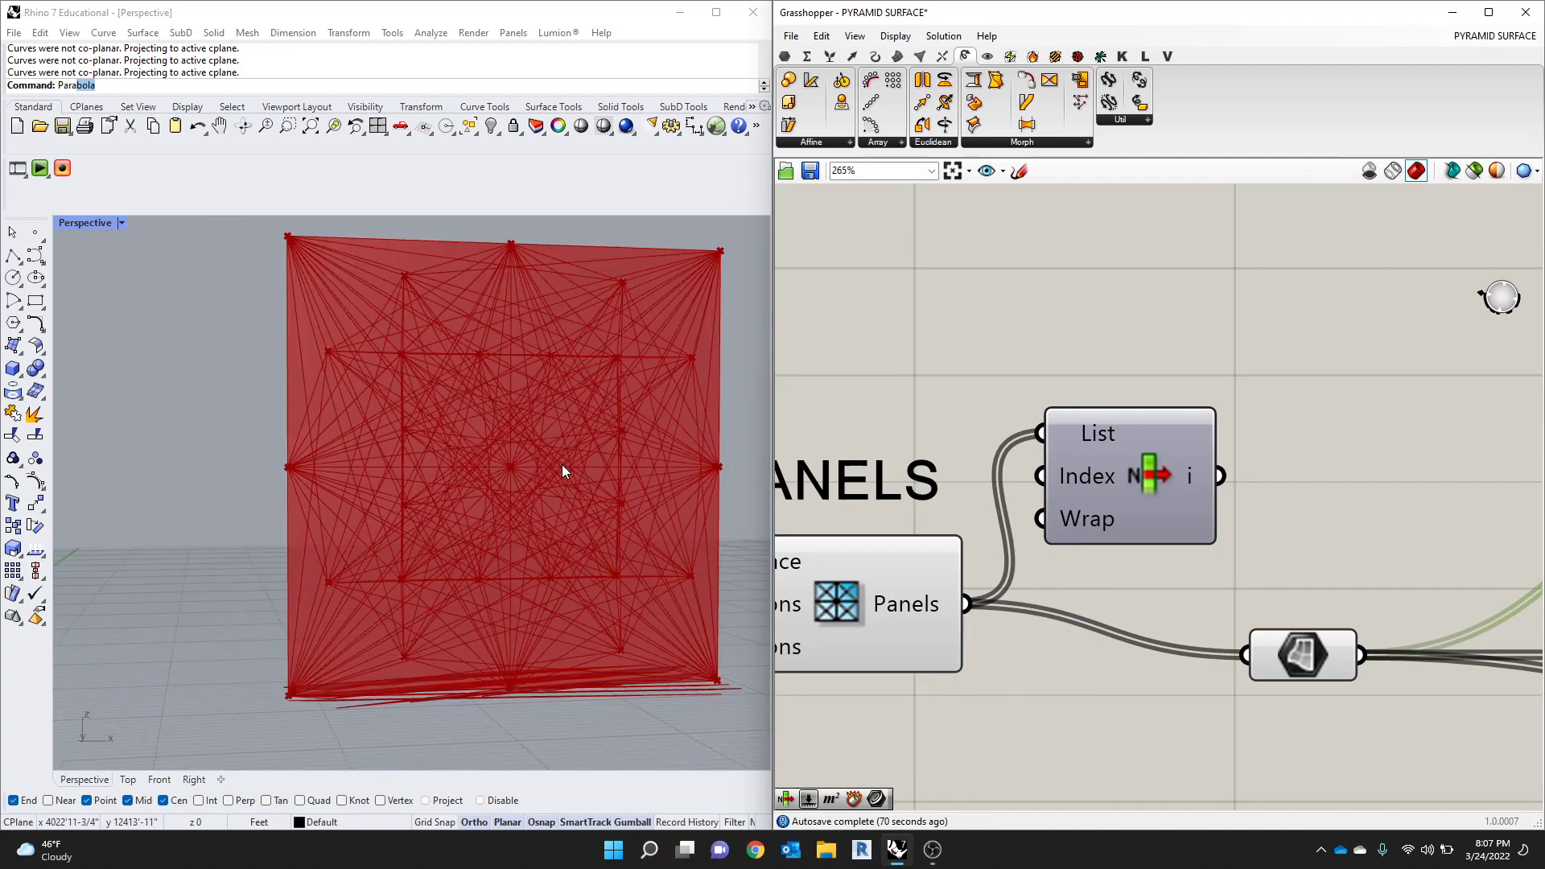
pyautogui.moveTo(561, 465)
pyautogui.mouseDown(button='right')
pyautogui.moveTo(507, 455)
pyautogui.moveTo(555, 456)
pyautogui.mouseUp(button='right')
pyautogui.scroll(2, 556, 457)
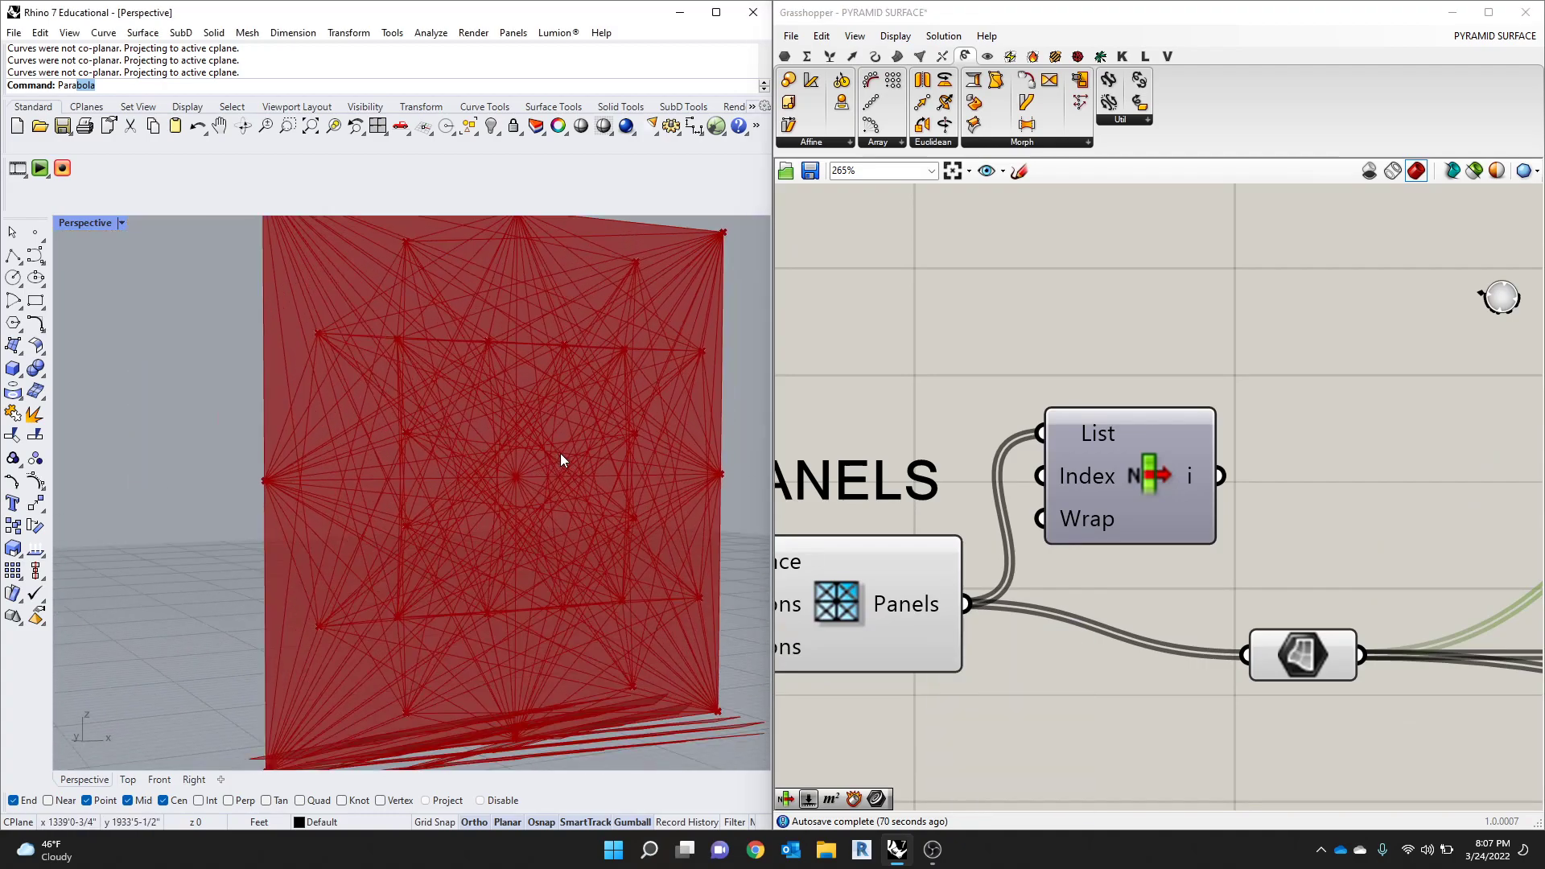
pyautogui.rightClick(906, 611)
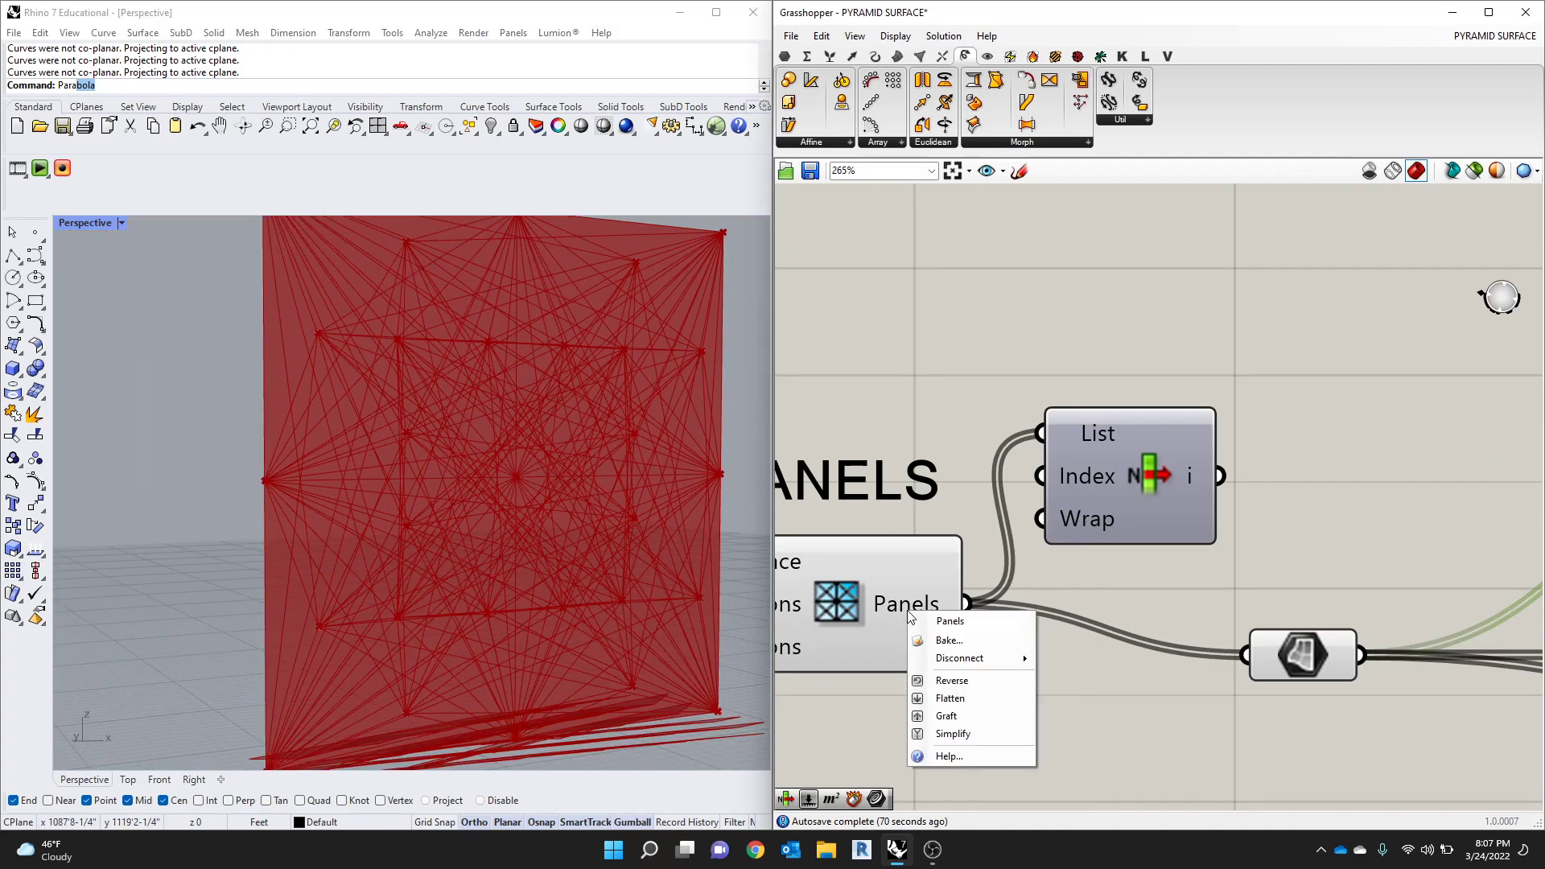
pyautogui.click(956, 713)
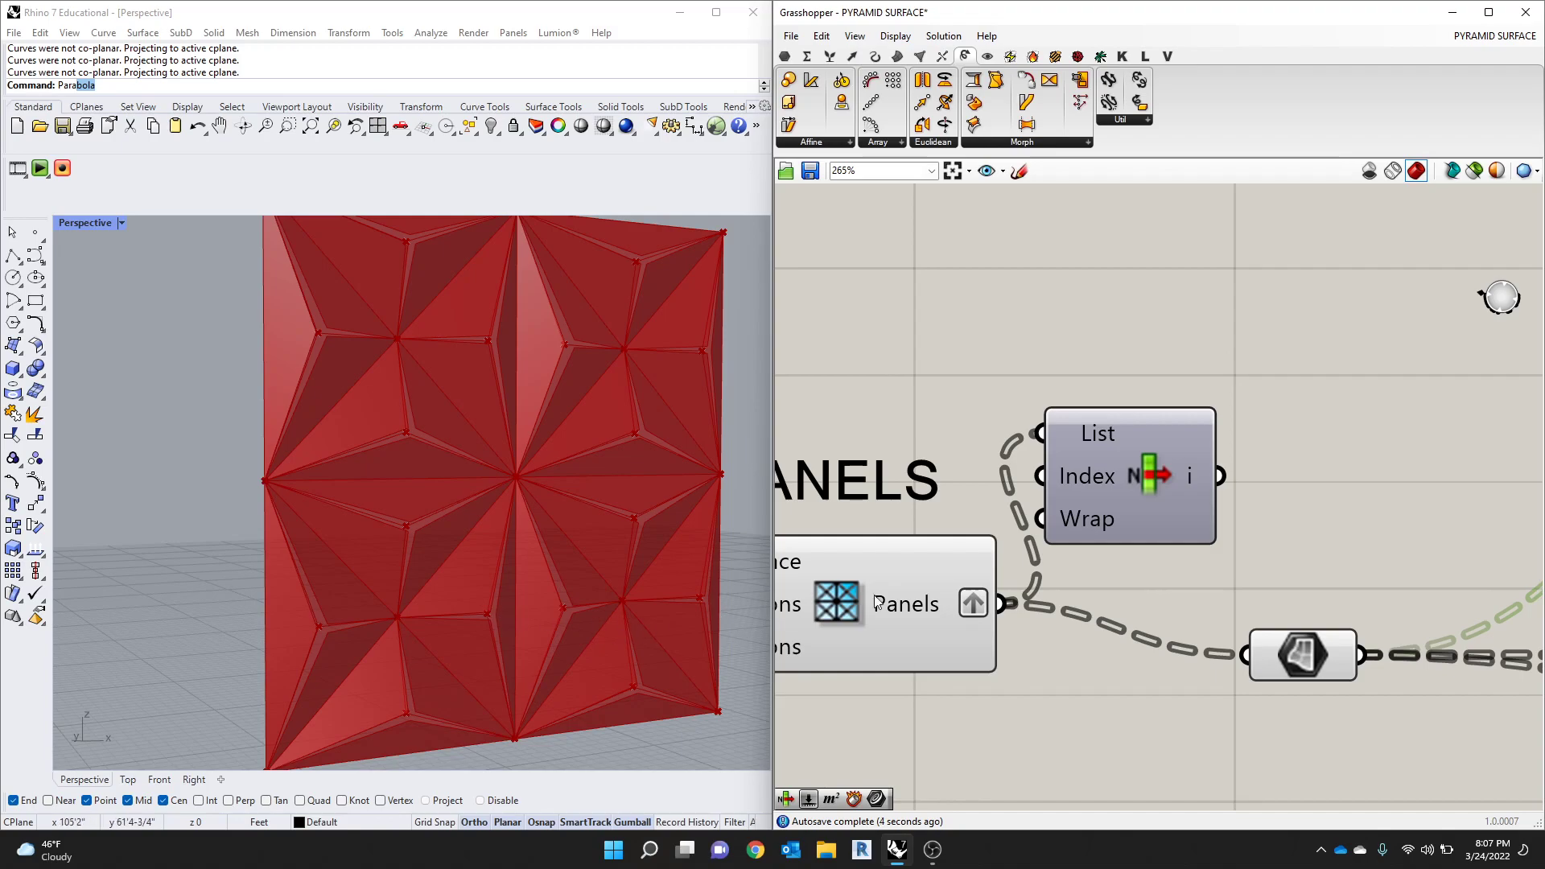
# Step: Turn off the viewport preview of the panelling component that divides the surface
pyautogui.click(904, 586)
pyautogui.middleClick(905, 586)
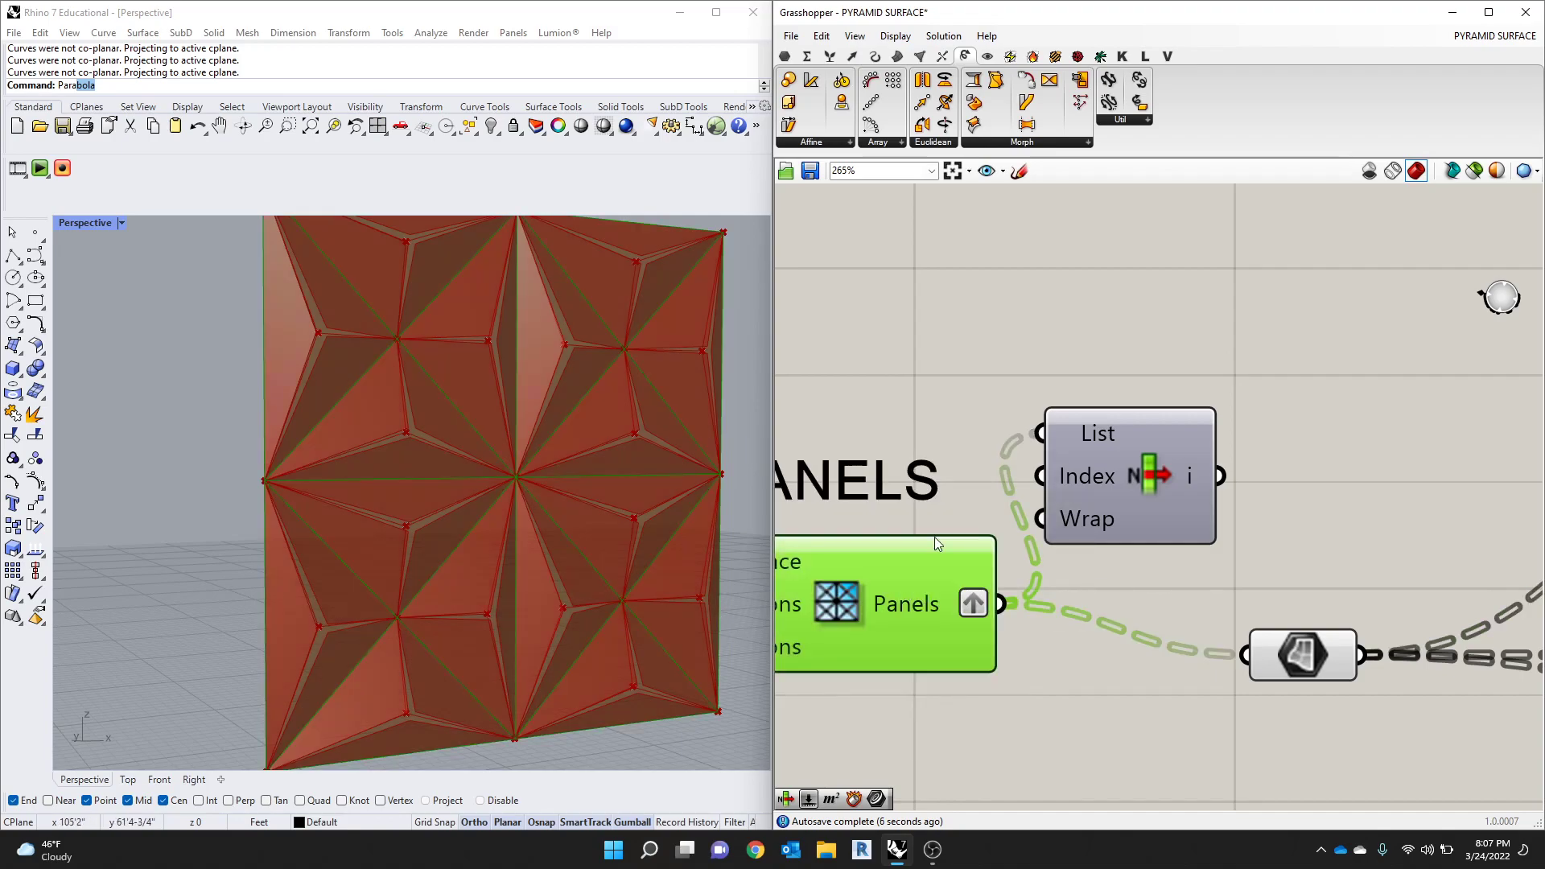
pyautogui.middleClick(910, 614)
pyautogui.click(960, 561)
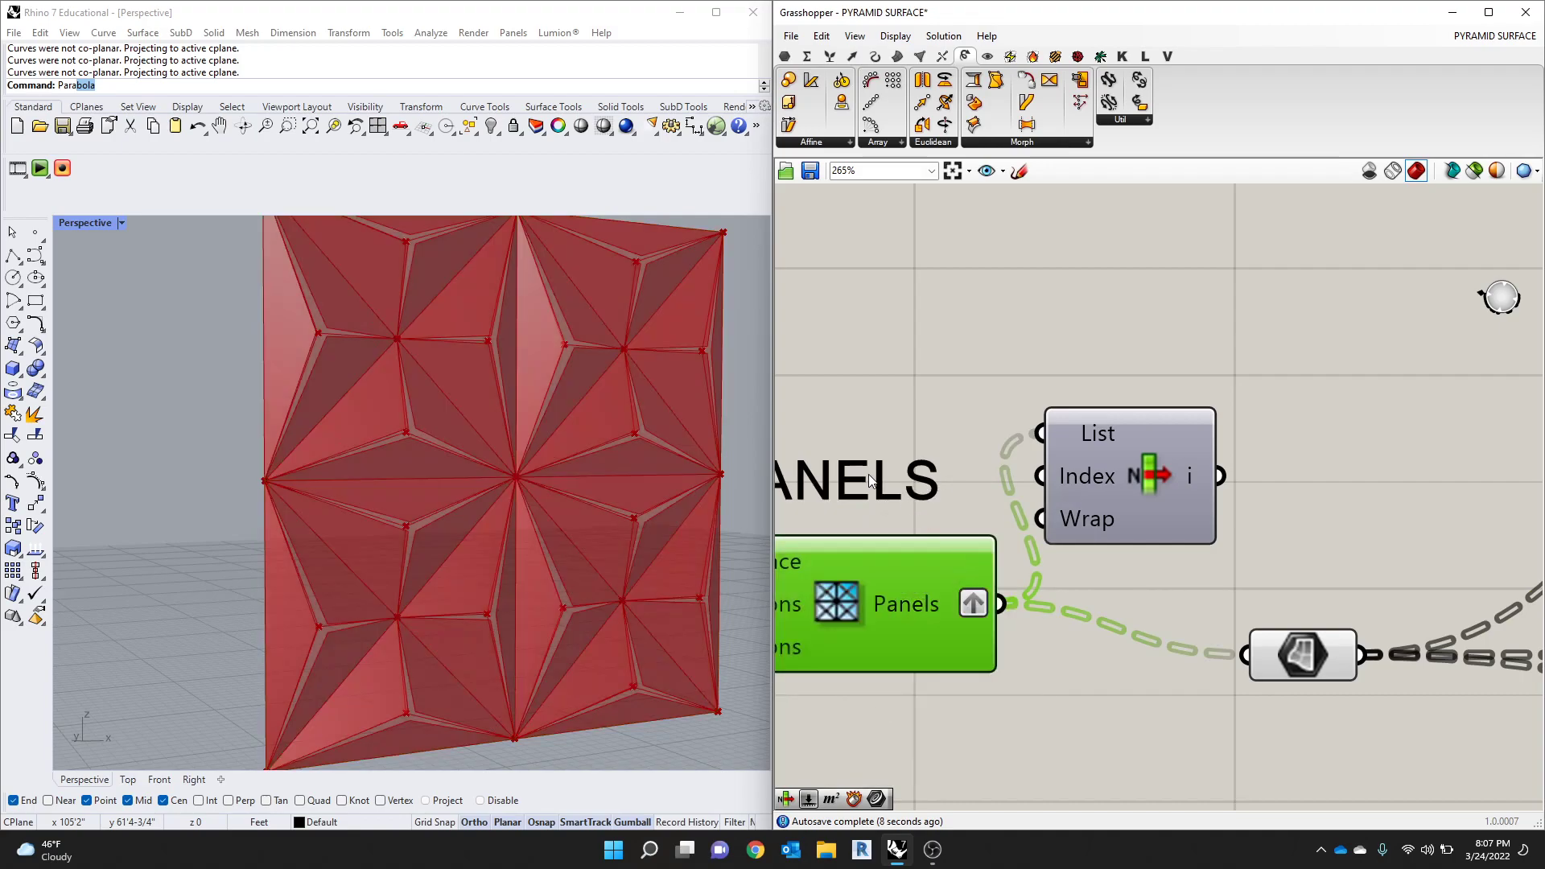
# Step: Examine the grafted surface branches listed in the text panel through to the last one, and inspect the pyramids in the Rhino model
pyautogui.scroll(-6, 867, 475)
pyautogui.scroll(4, 1239, 416)
pyautogui.scroll(-2, 1294, 385)
pyautogui.scroll(2, 1276, 395)
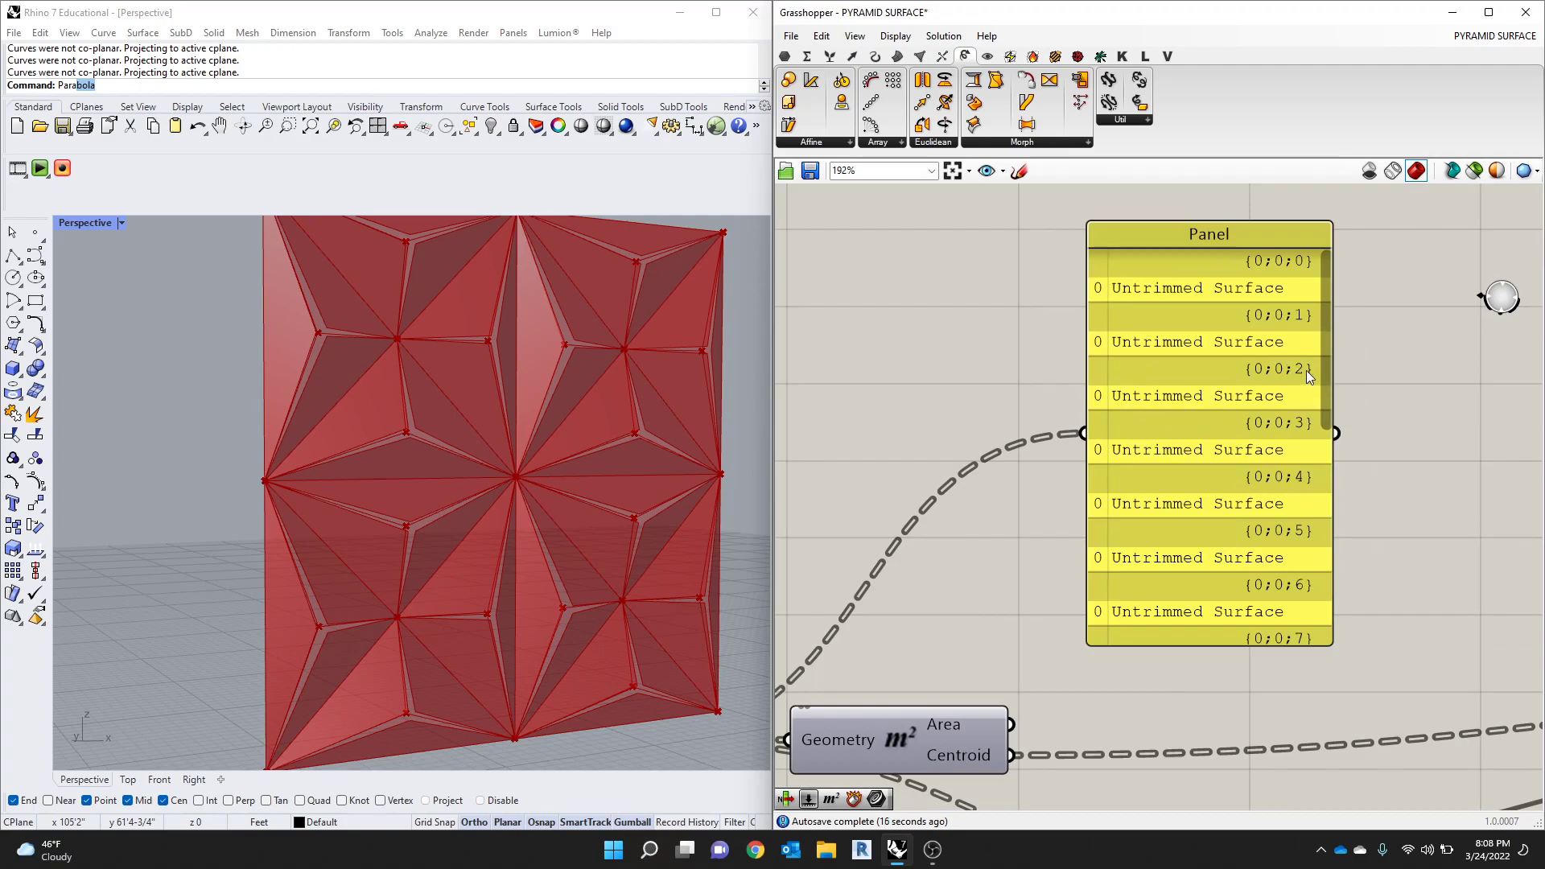
pyautogui.moveTo(1321, 368); pyautogui.dragTo(1328, 640)
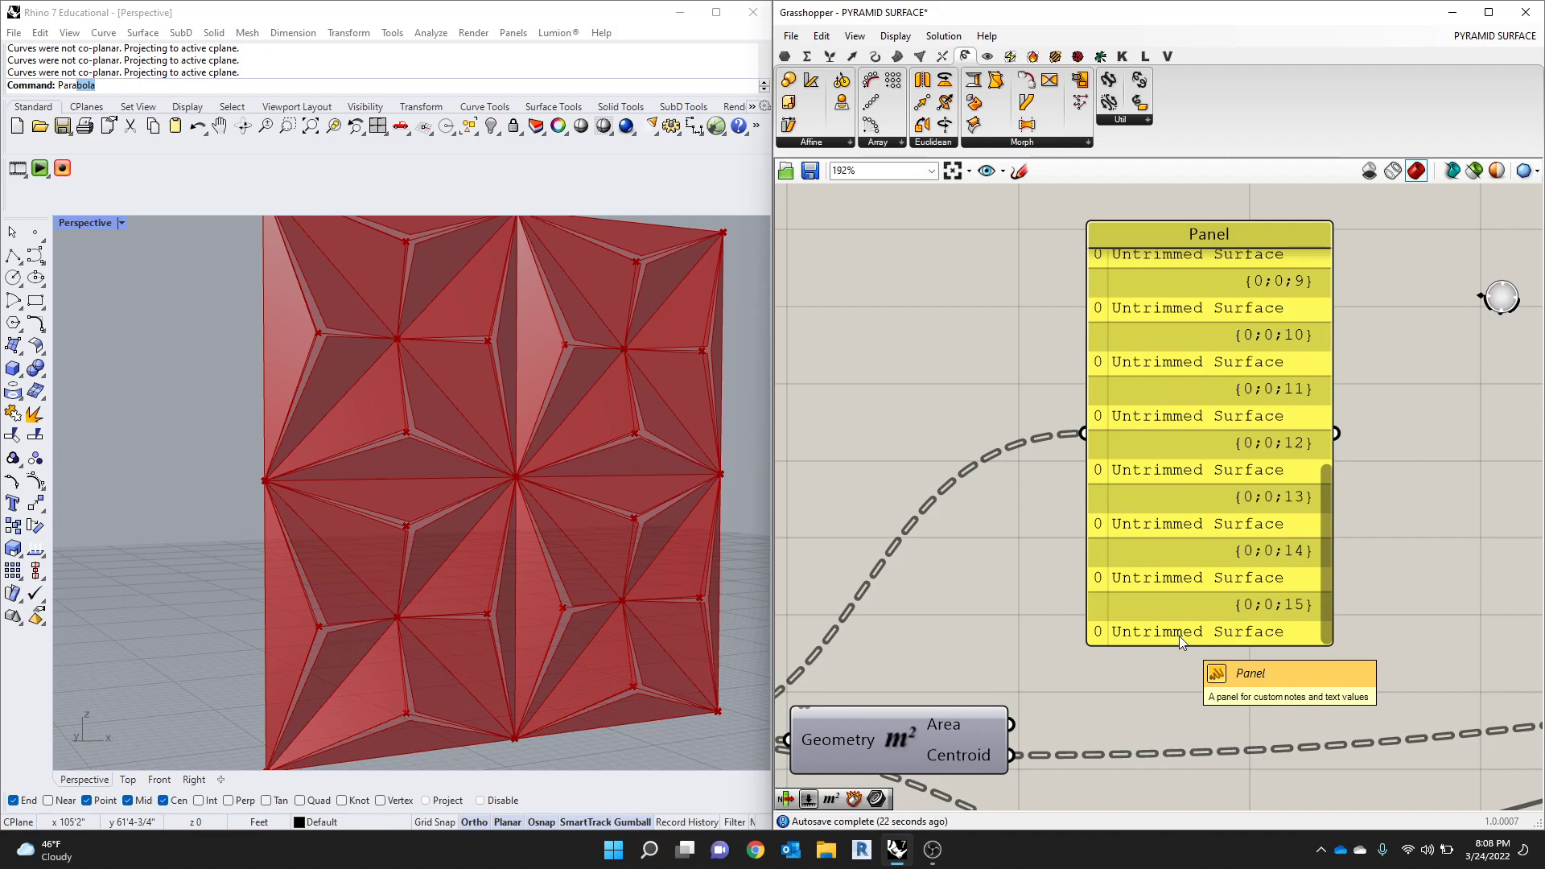
pyautogui.scroll(-4, 409, 455)
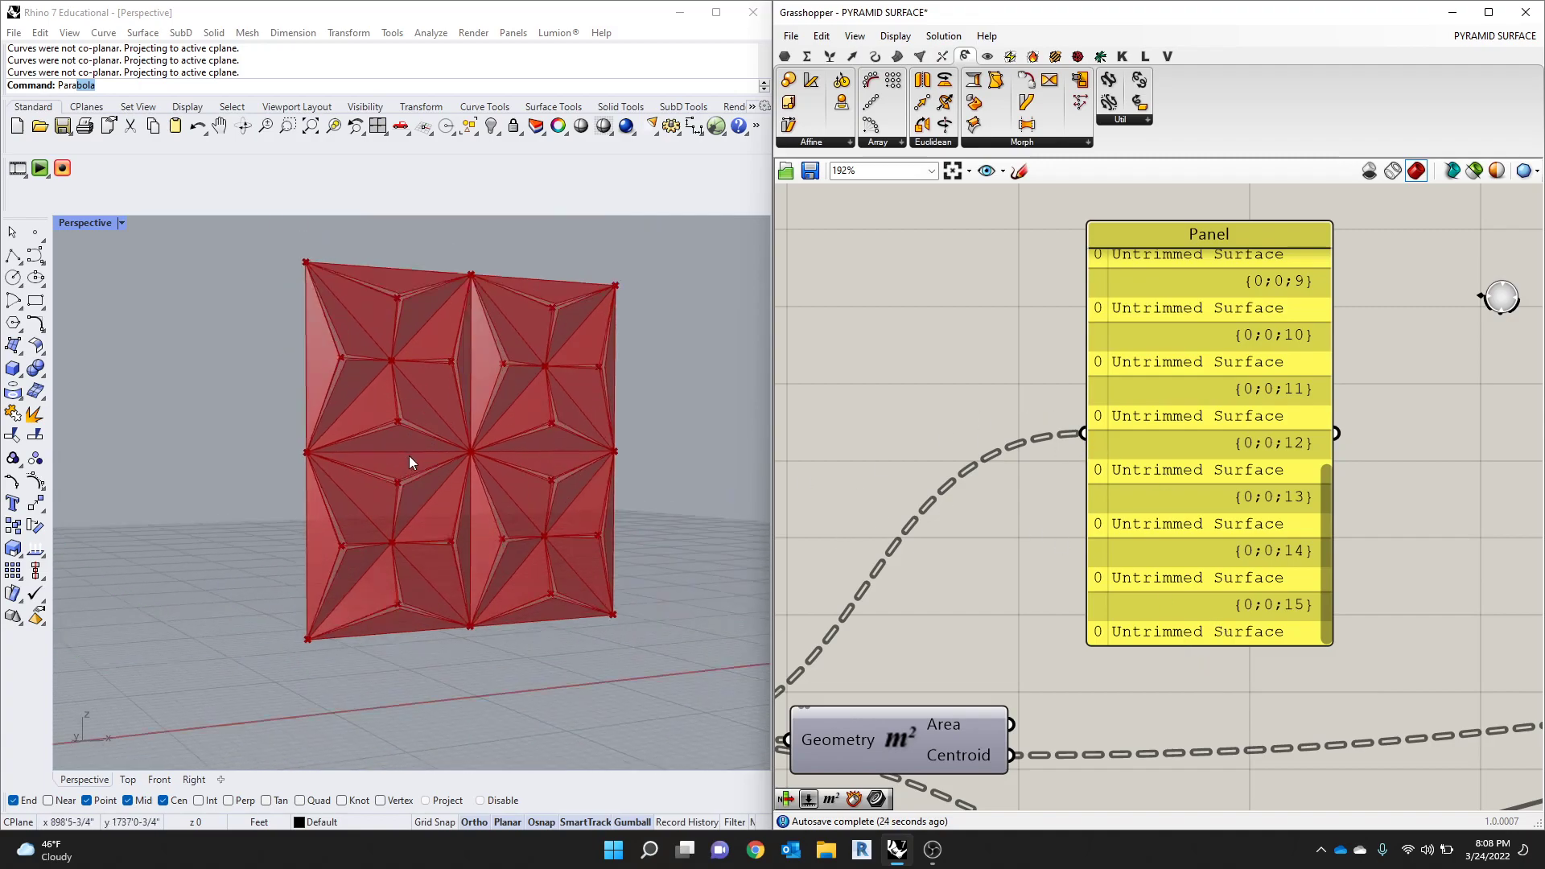
pyautogui.scroll(2, 419, 450)
pyautogui.scroll(-2, 752, 563)
pyautogui.scroll(-8, 1088, 497)
pyautogui.scroll(6, 1399, 616)
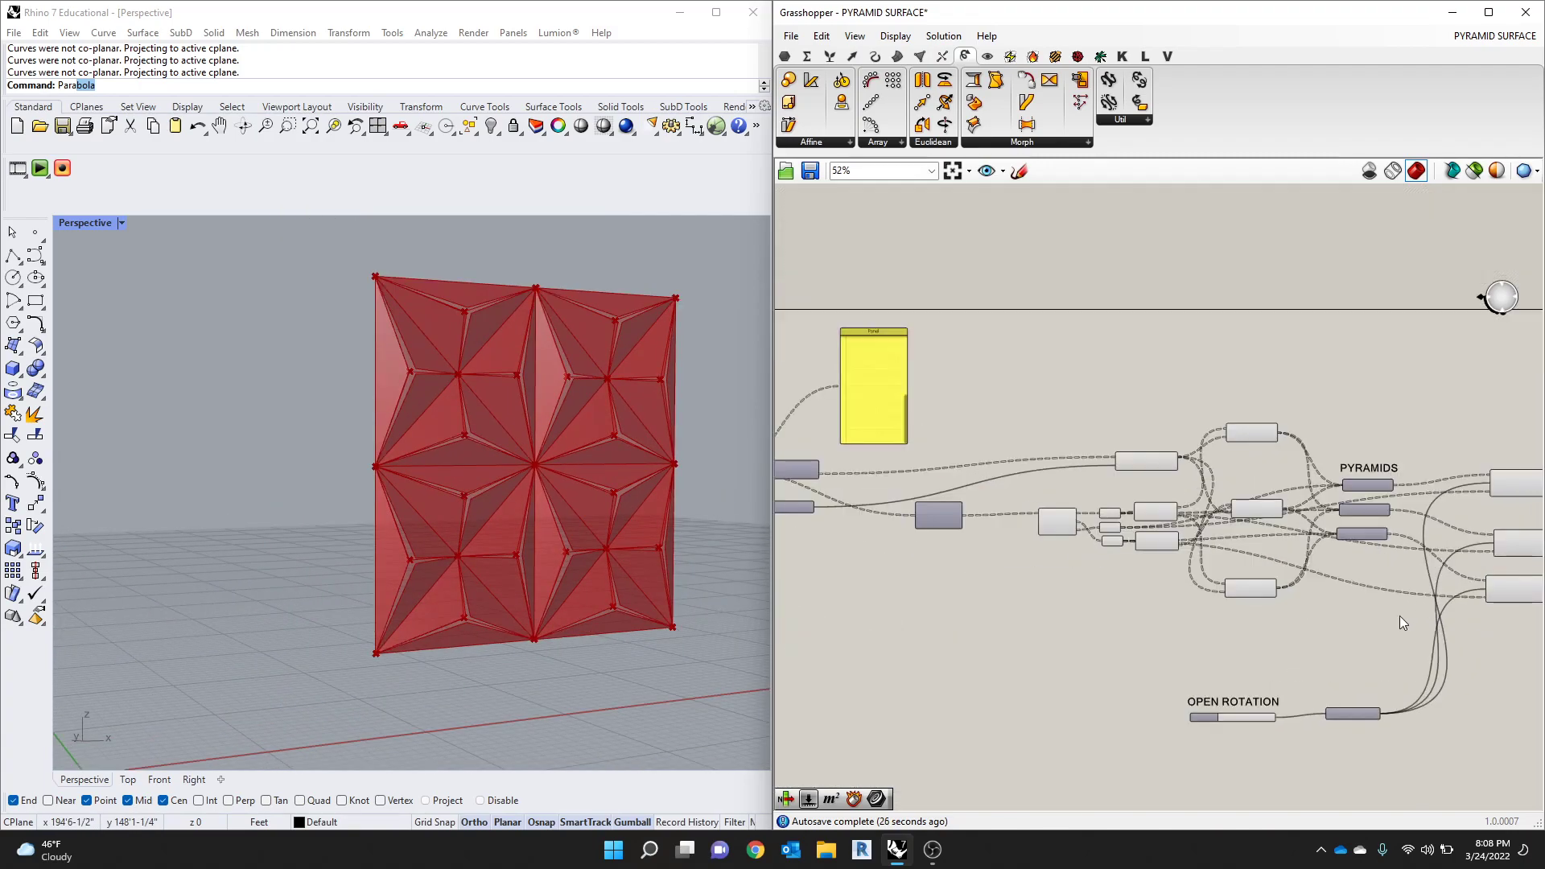
pyautogui.scroll(5, 483, 644)
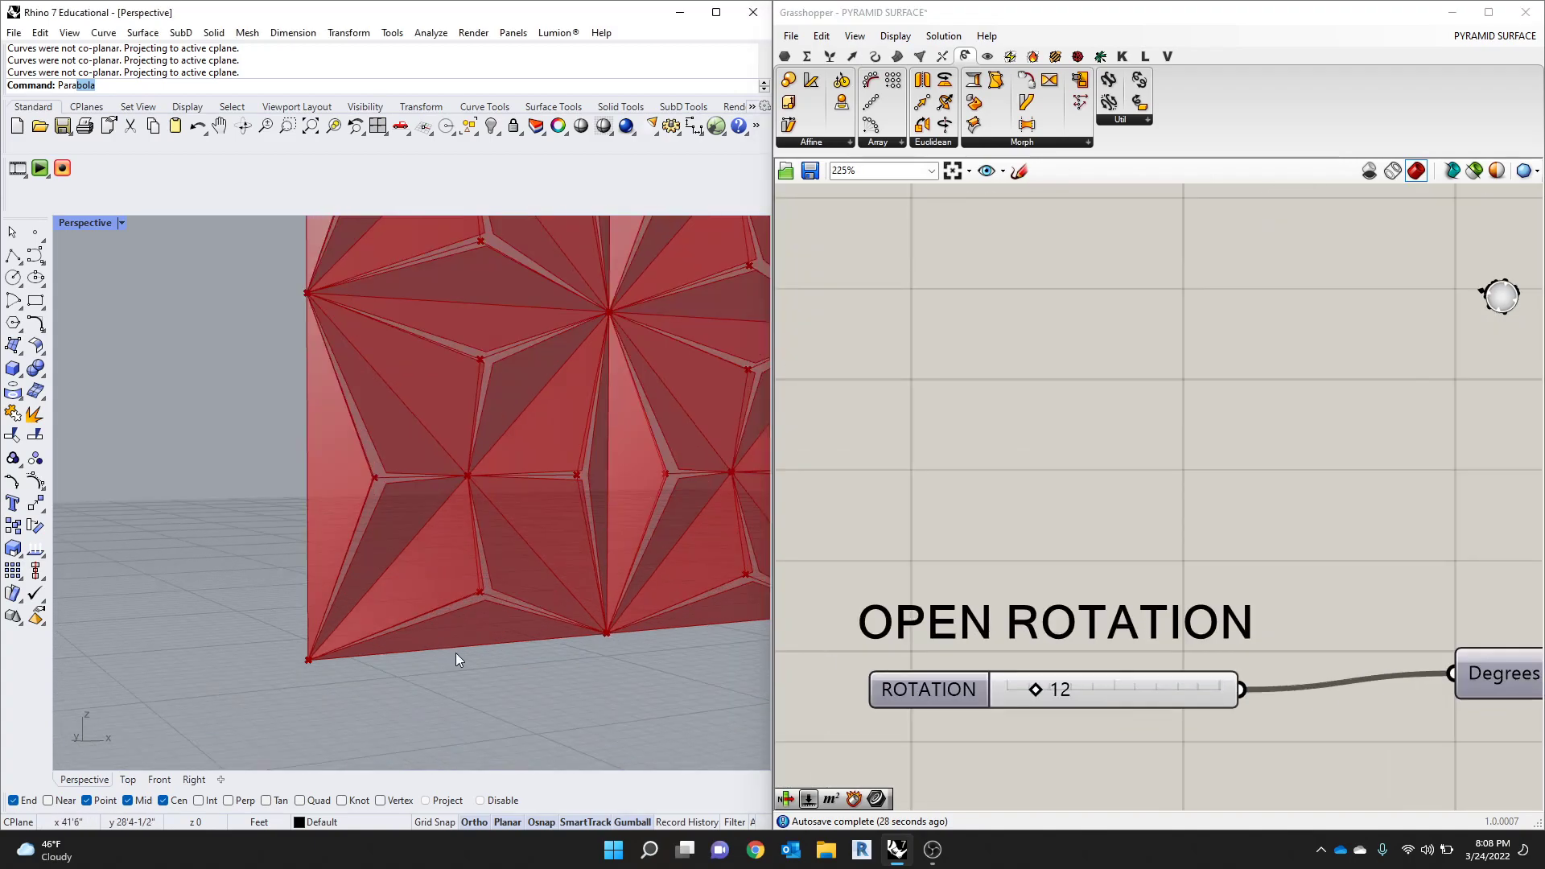
pyautogui.scroll(-4, 1132, 593)
pyautogui.scroll(-3, 1133, 594)
pyautogui.scroll(5, 925, 460)
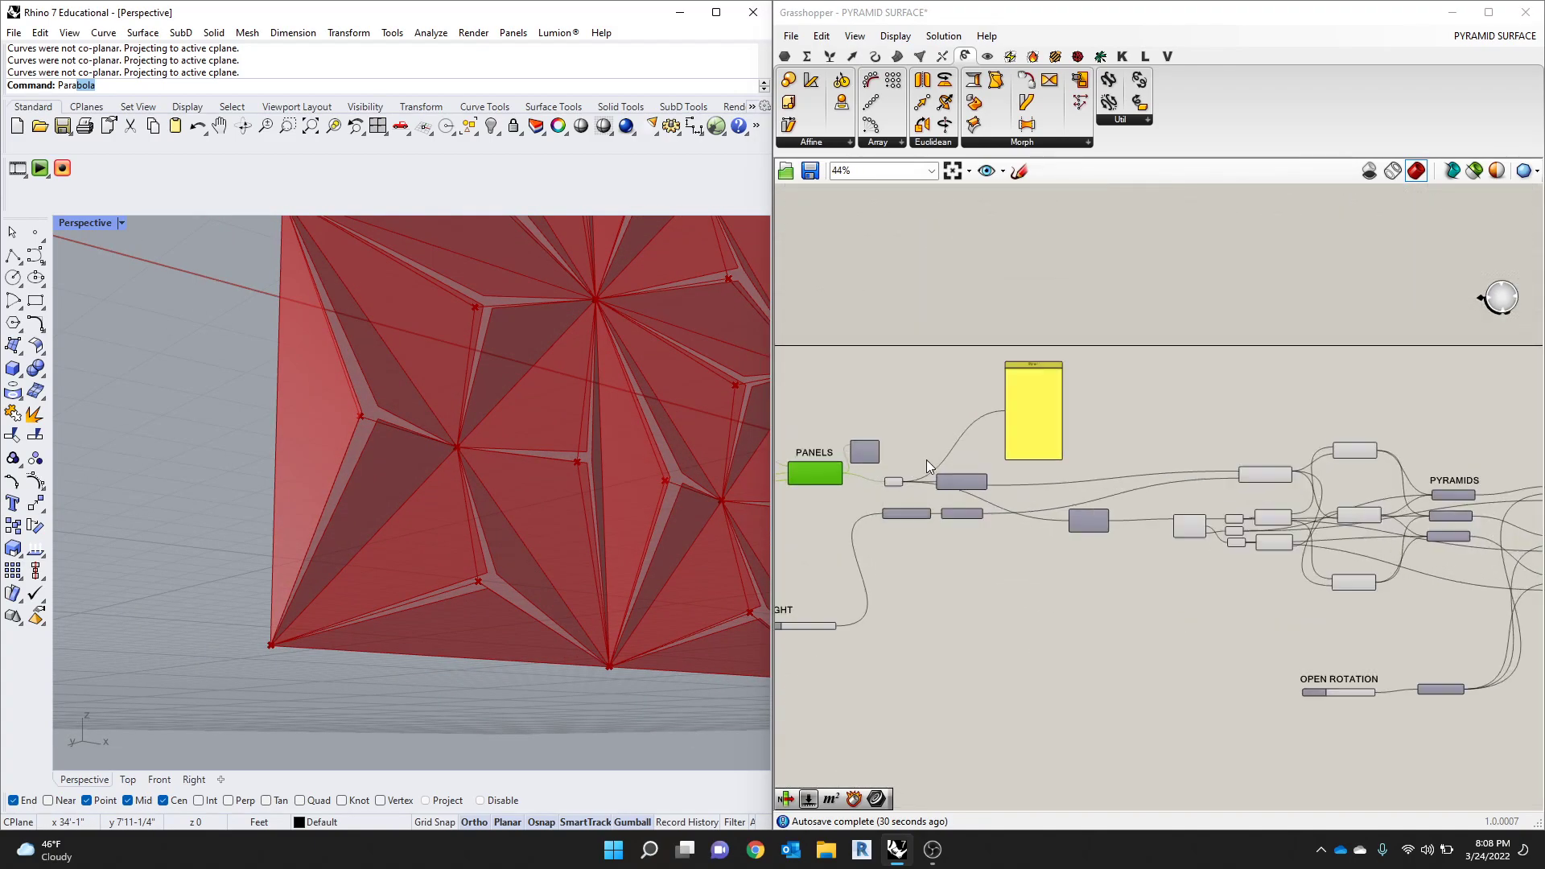
# Step: Turn off the viewport preview of the Surface parameter that receives the panels
pyautogui.scroll(-3, 1104, 572)
pyautogui.scroll(3, 1367, 589)
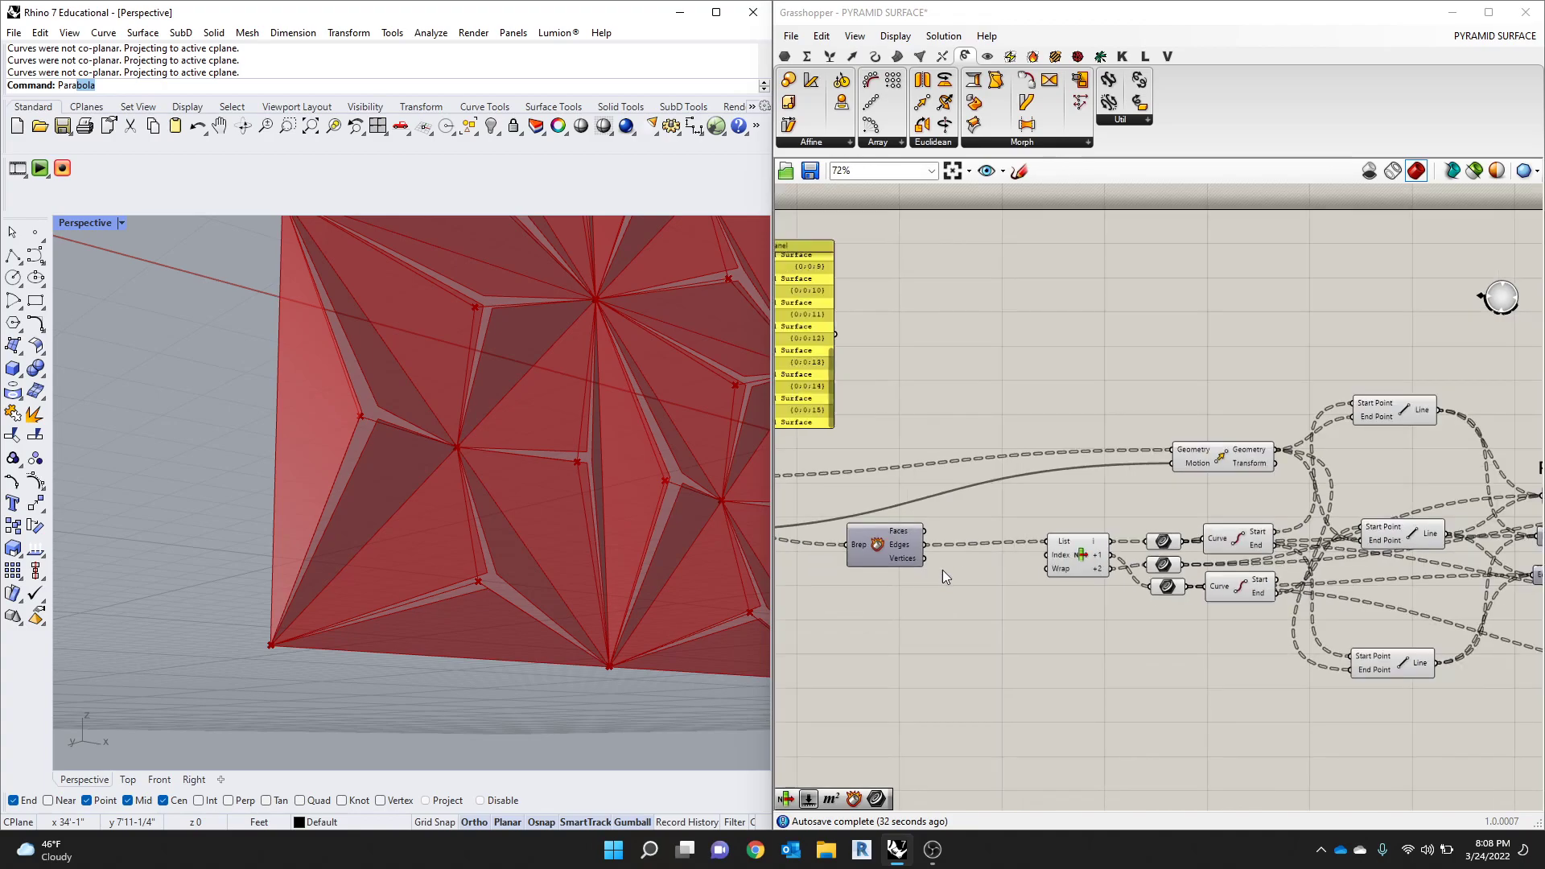
pyautogui.scroll(-5, 1150, 579)
pyautogui.scroll(3, 1246, 626)
pyautogui.scroll(3, 1151, 577)
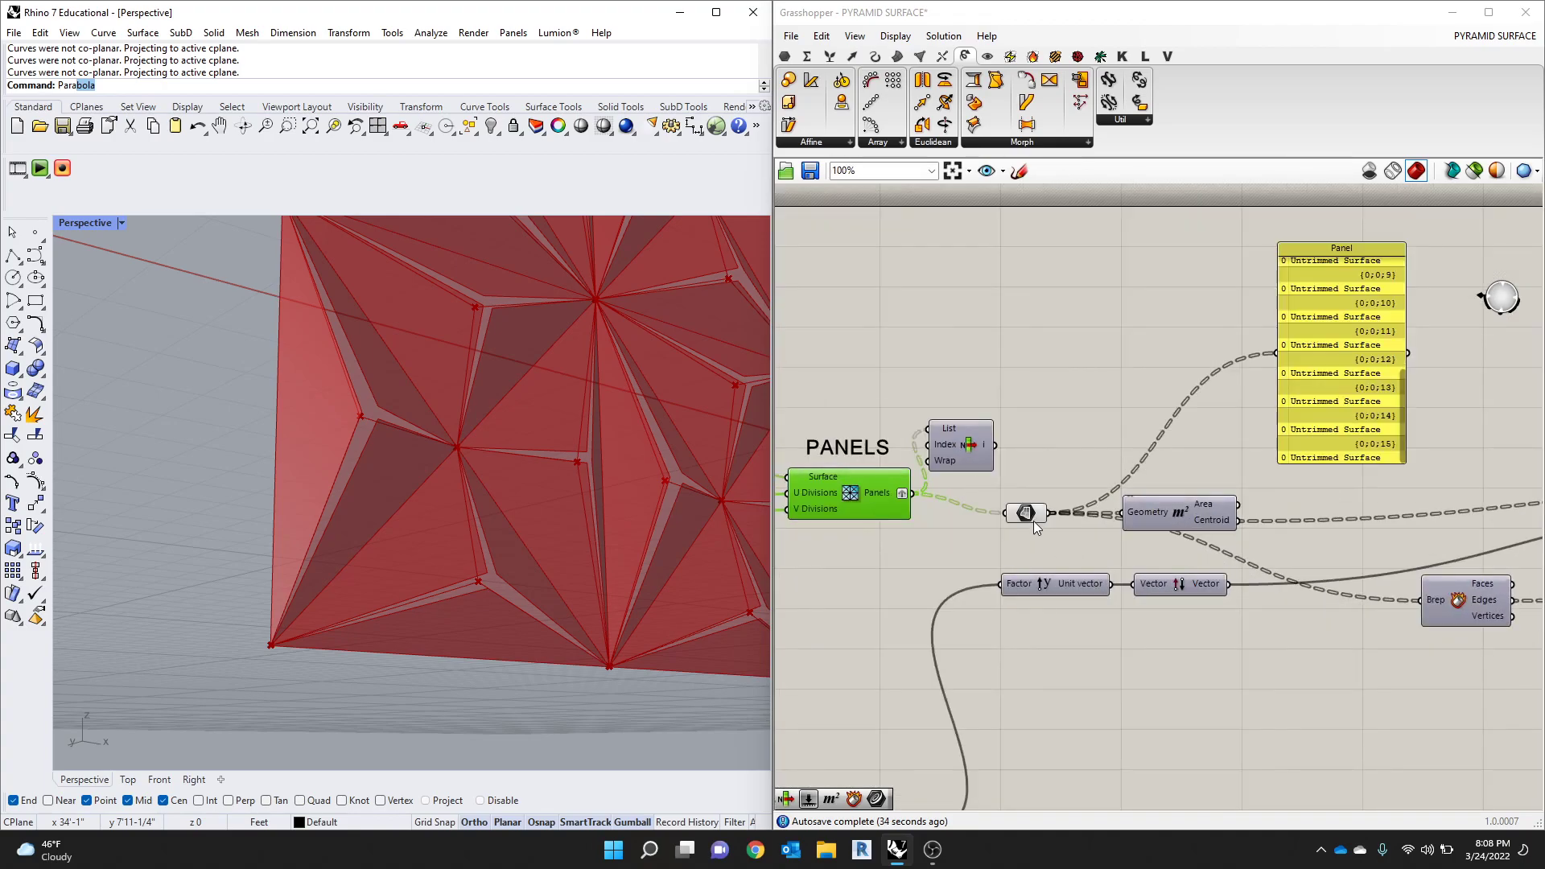
pyautogui.click(1030, 513)
pyautogui.middleClick(1030, 513)
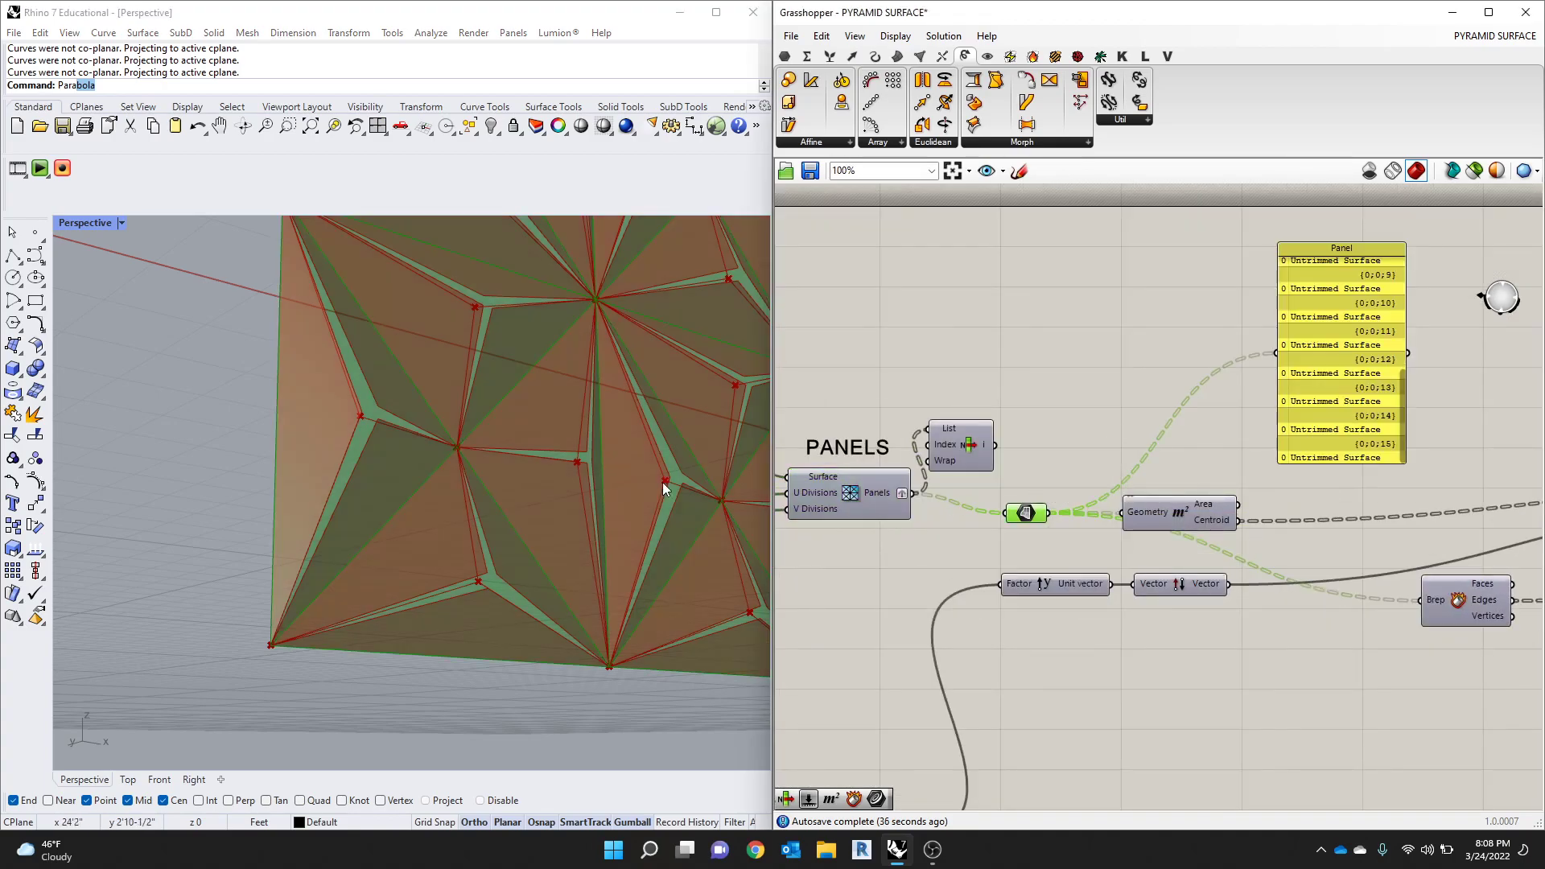
pyautogui.middleClick(1036, 512)
pyautogui.click(581, 466)
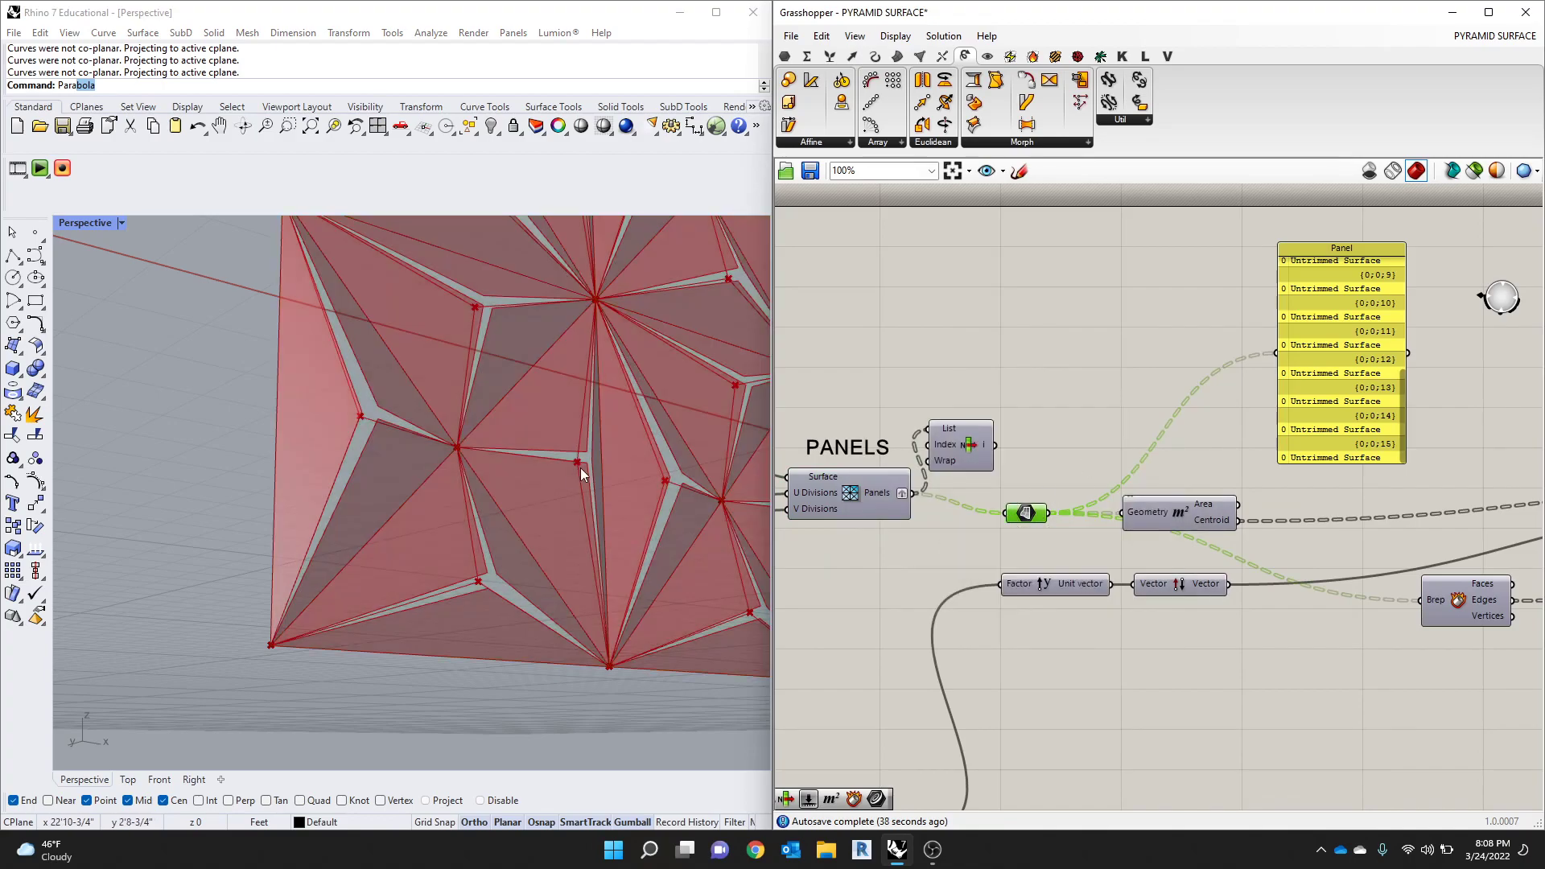
# Step: Increase the open rotation slider so the pyramid faces open wider
pyautogui.scroll(-5, 587, 464)
pyautogui.scroll(-5, 1005, 519)
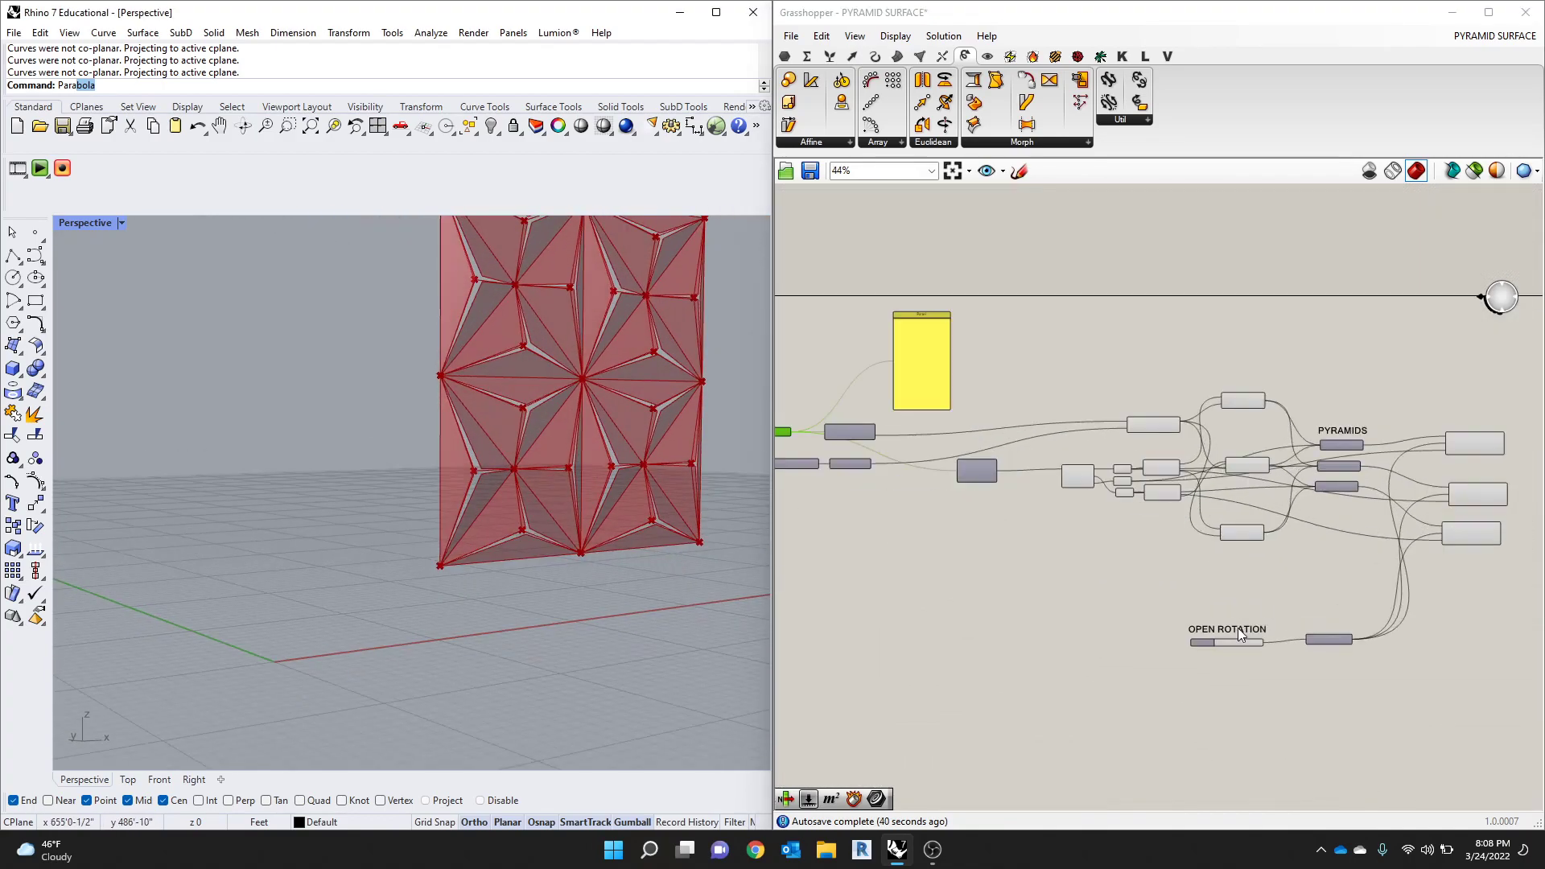
pyautogui.scroll(5, 1215, 661)
pyautogui.moveTo(1109, 659); pyautogui.dragTo(1155, 667)
# Step: Raise the pyramid height slider to 1.817
pyautogui.scroll(-6, 1159, 474)
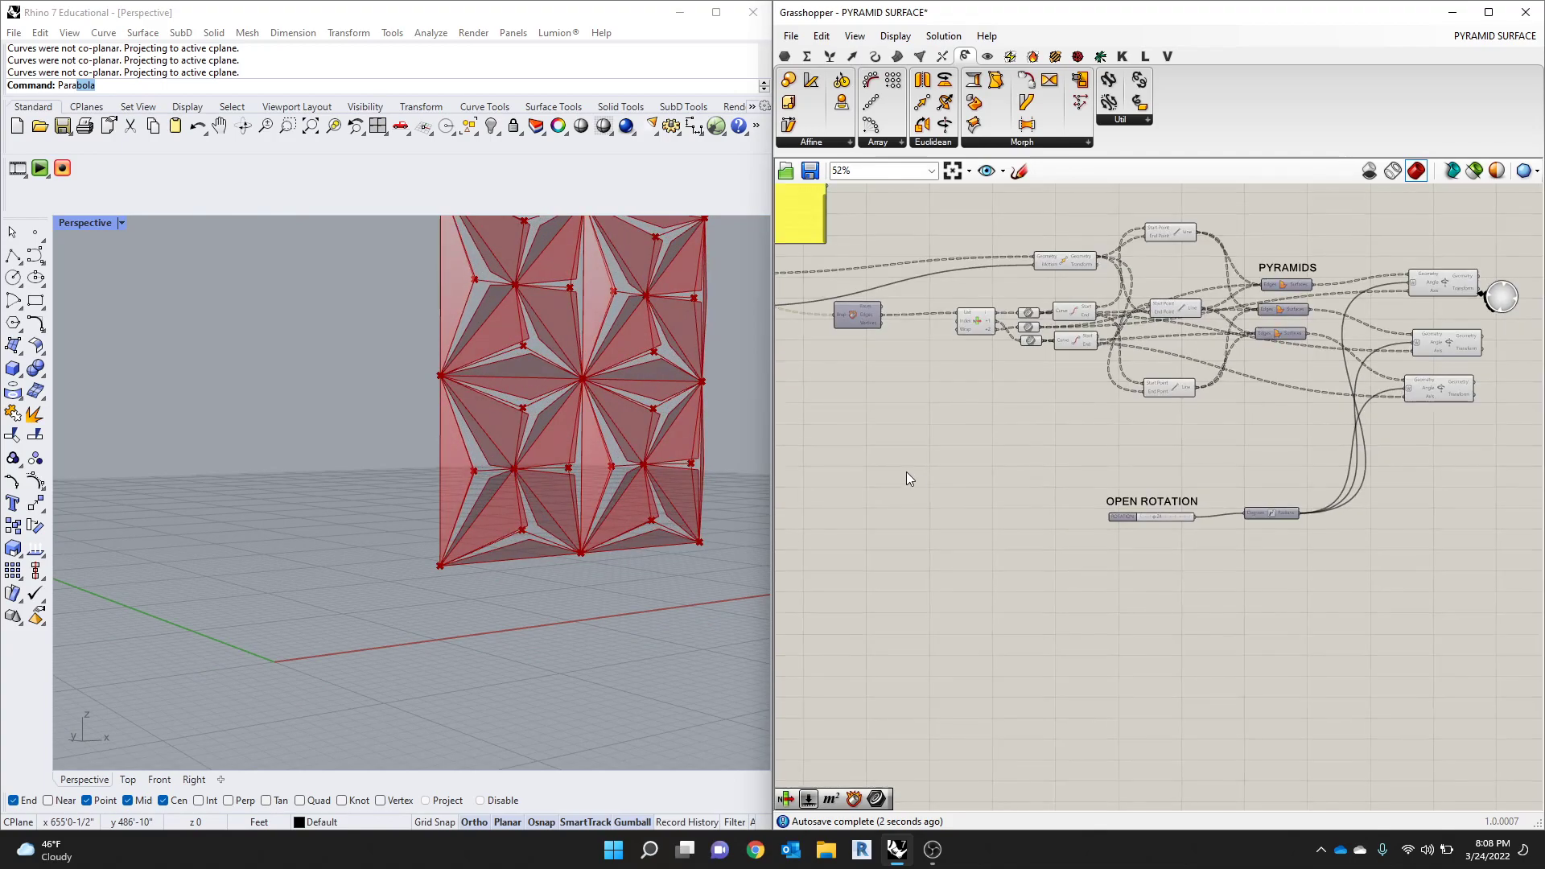
pyautogui.scroll(-3, 1247, 471)
pyautogui.scroll(5, 881, 457)
pyautogui.moveTo(818, 446); pyautogui.dragTo(918, 475, button='right')
pyautogui.scroll(5, 919, 462)
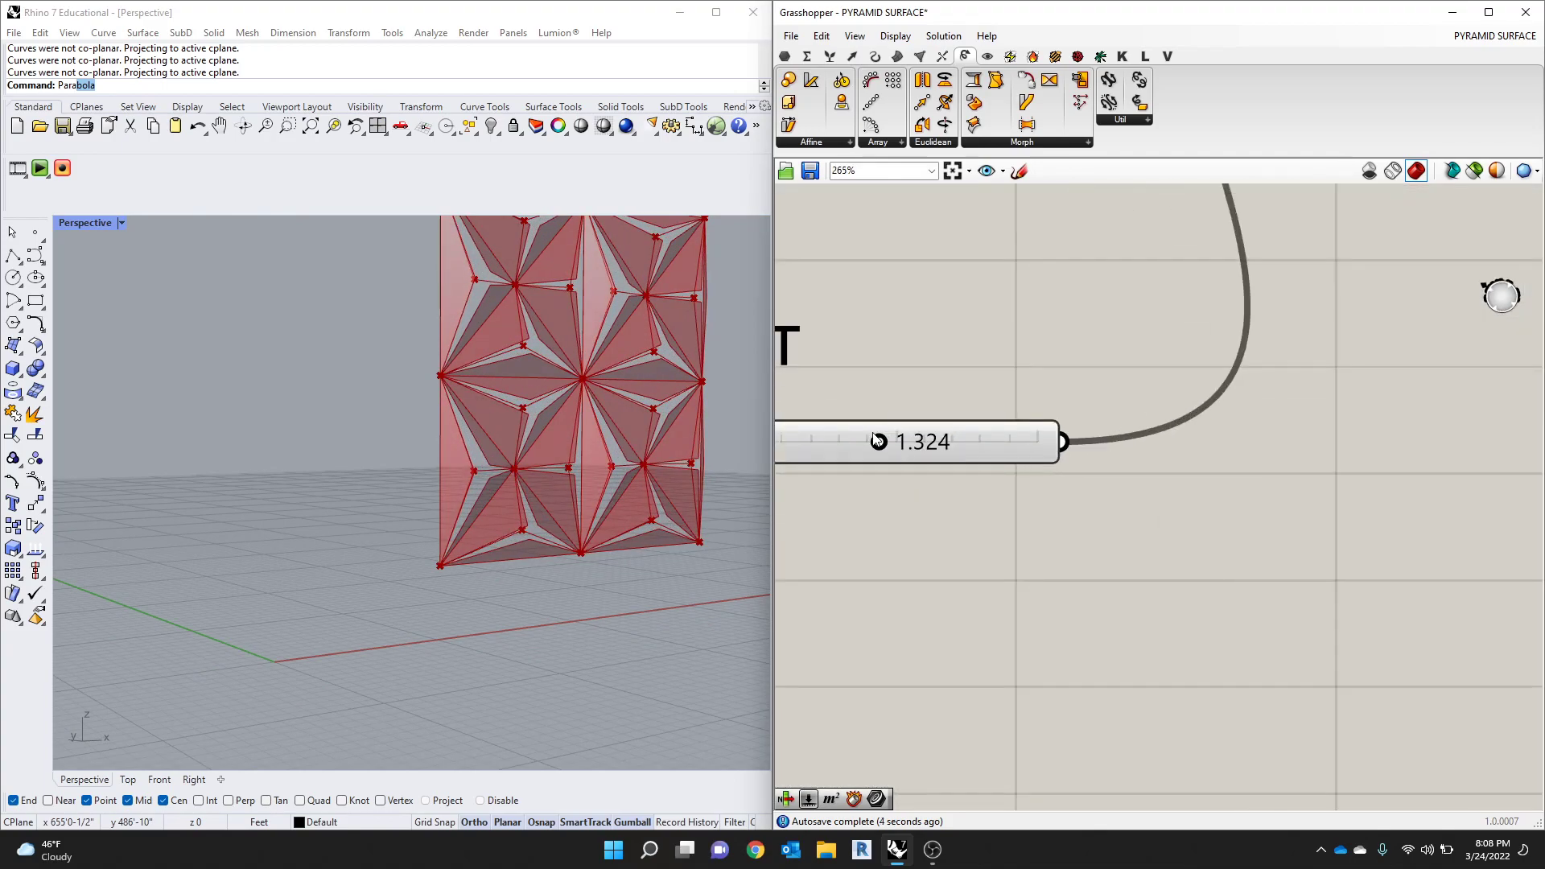
pyautogui.moveTo(797, 440); pyautogui.dragTo(934, 452)
# Step: Set both number-of-panels sliders to 6 for a 6 by 6 division of the surface
pyautogui.scroll(-10, 1303, 491)
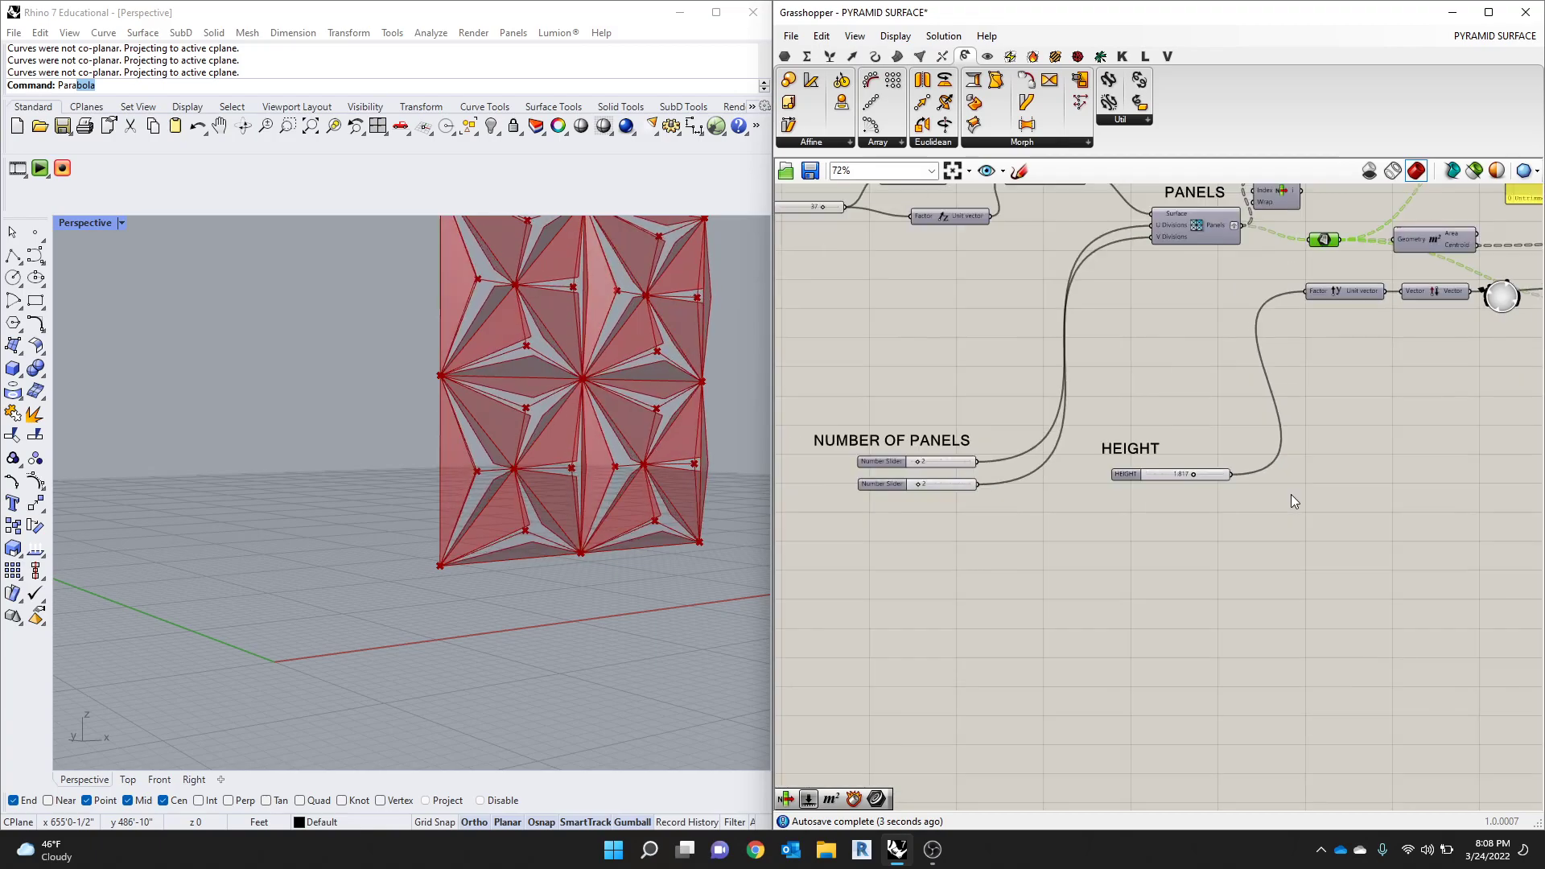
pyautogui.scroll(4, 958, 456)
pyautogui.scroll(7, 1210, 523)
pyautogui.scroll(-4, 978, 518)
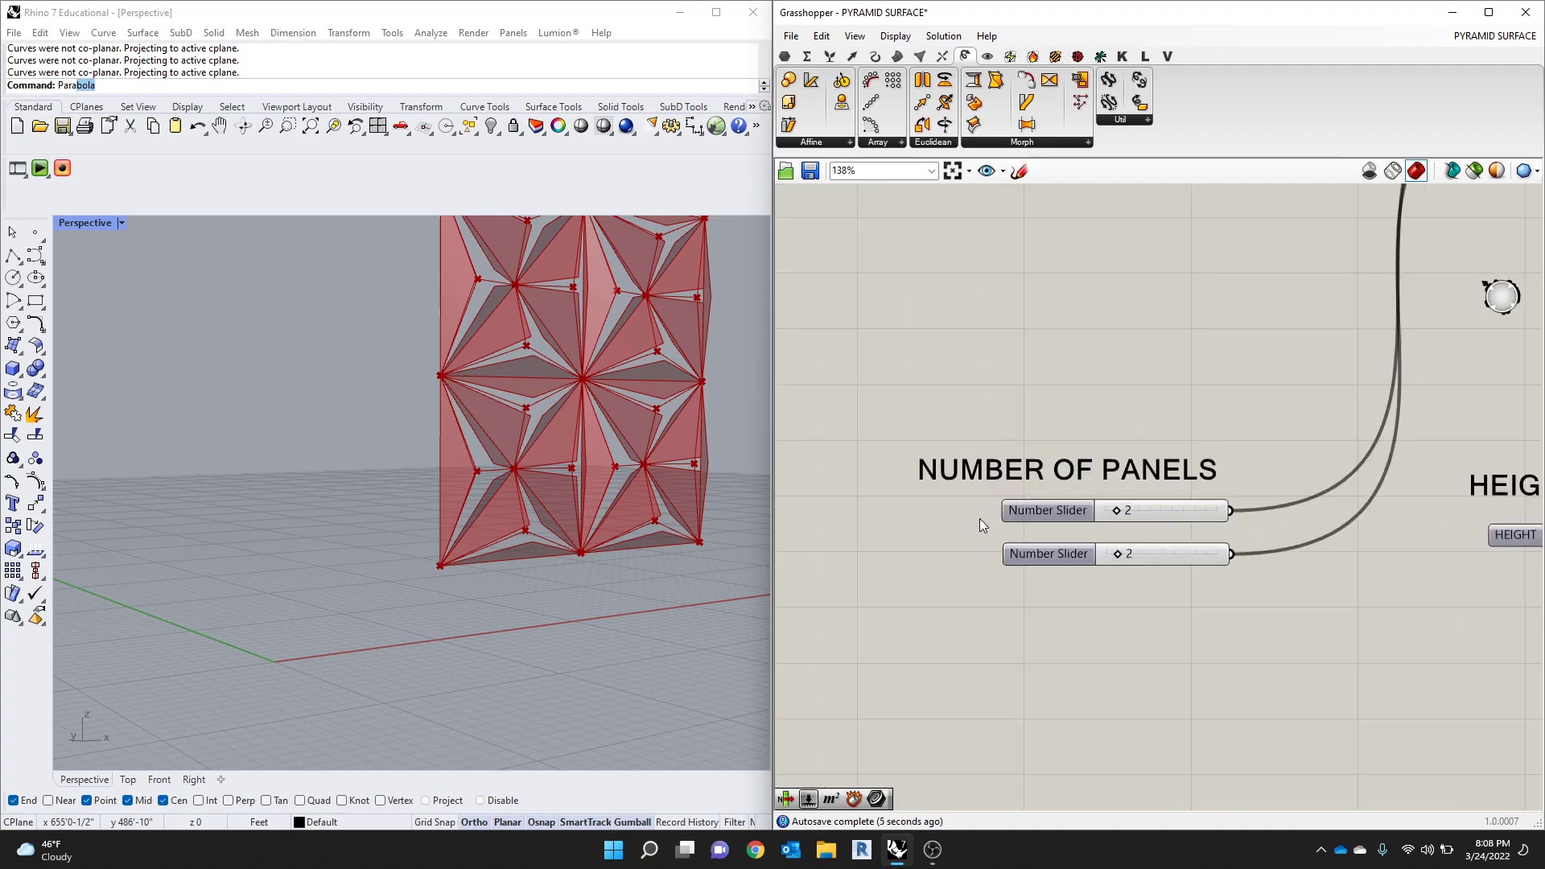
pyautogui.scroll(-1, 968, 537)
pyautogui.scroll(-7, 654, 489)
pyautogui.scroll(11, 694, 396)
pyautogui.scroll(-4, 653, 458)
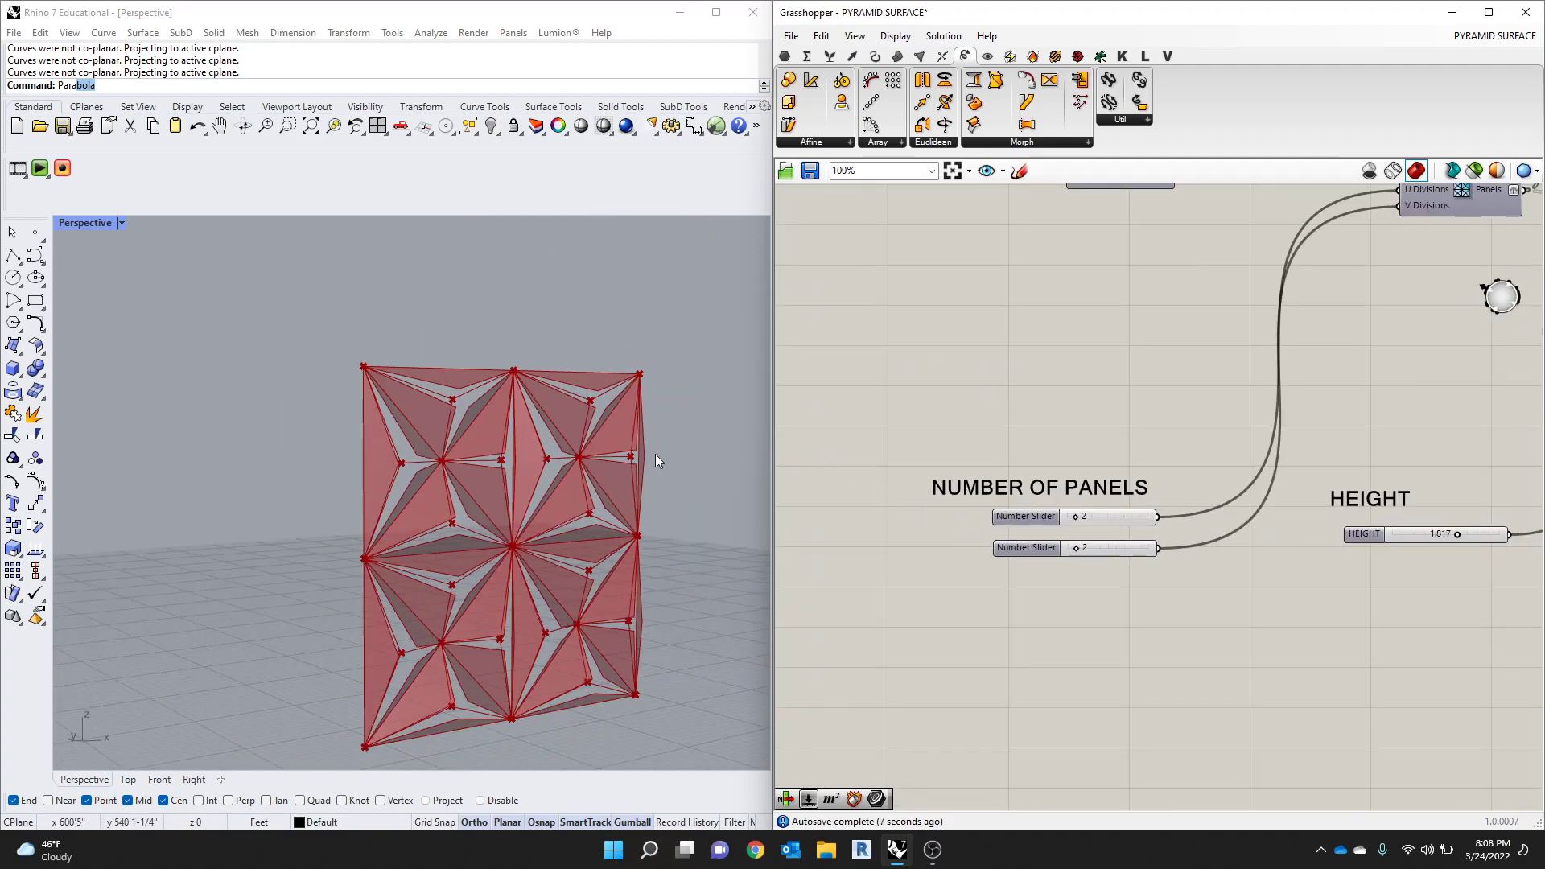
pyautogui.moveTo(1078, 514); pyautogui.dragTo(1092, 548)
pyautogui.scroll(8, 564, 493)
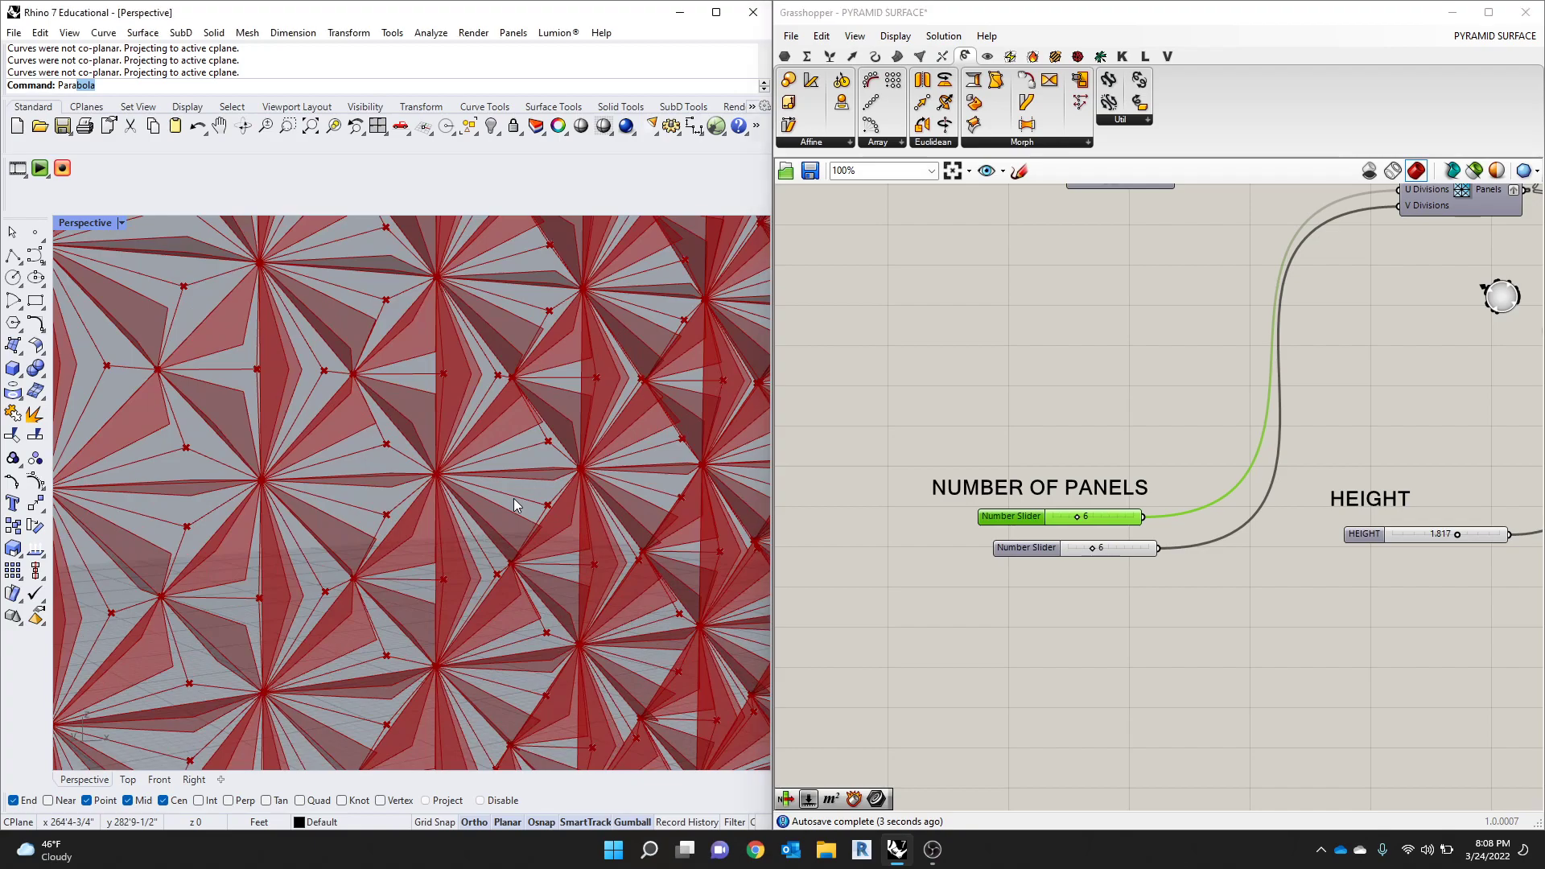
# Step: Try larger openings by raising the open rotation slider to 26 and inspecting the pyramid faces up close
pyautogui.moveTo(410, 468); pyautogui.dragTo(445, 486, button='right')
pyautogui.scroll(-6, 1086, 456)
pyautogui.scroll(8, 1499, 489)
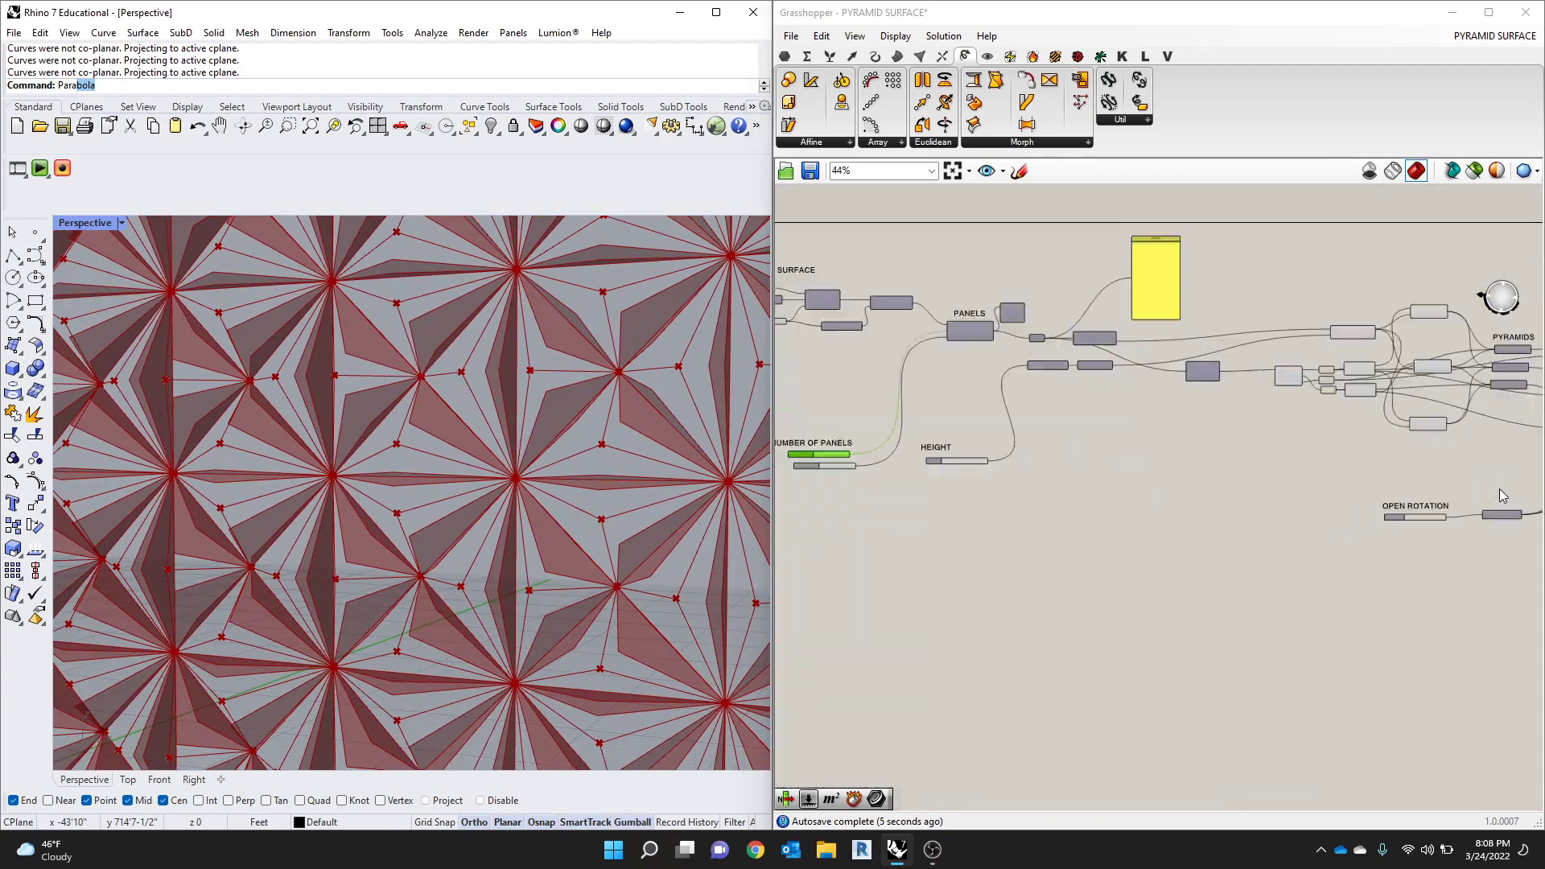
pyautogui.scroll(2, 1346, 534)
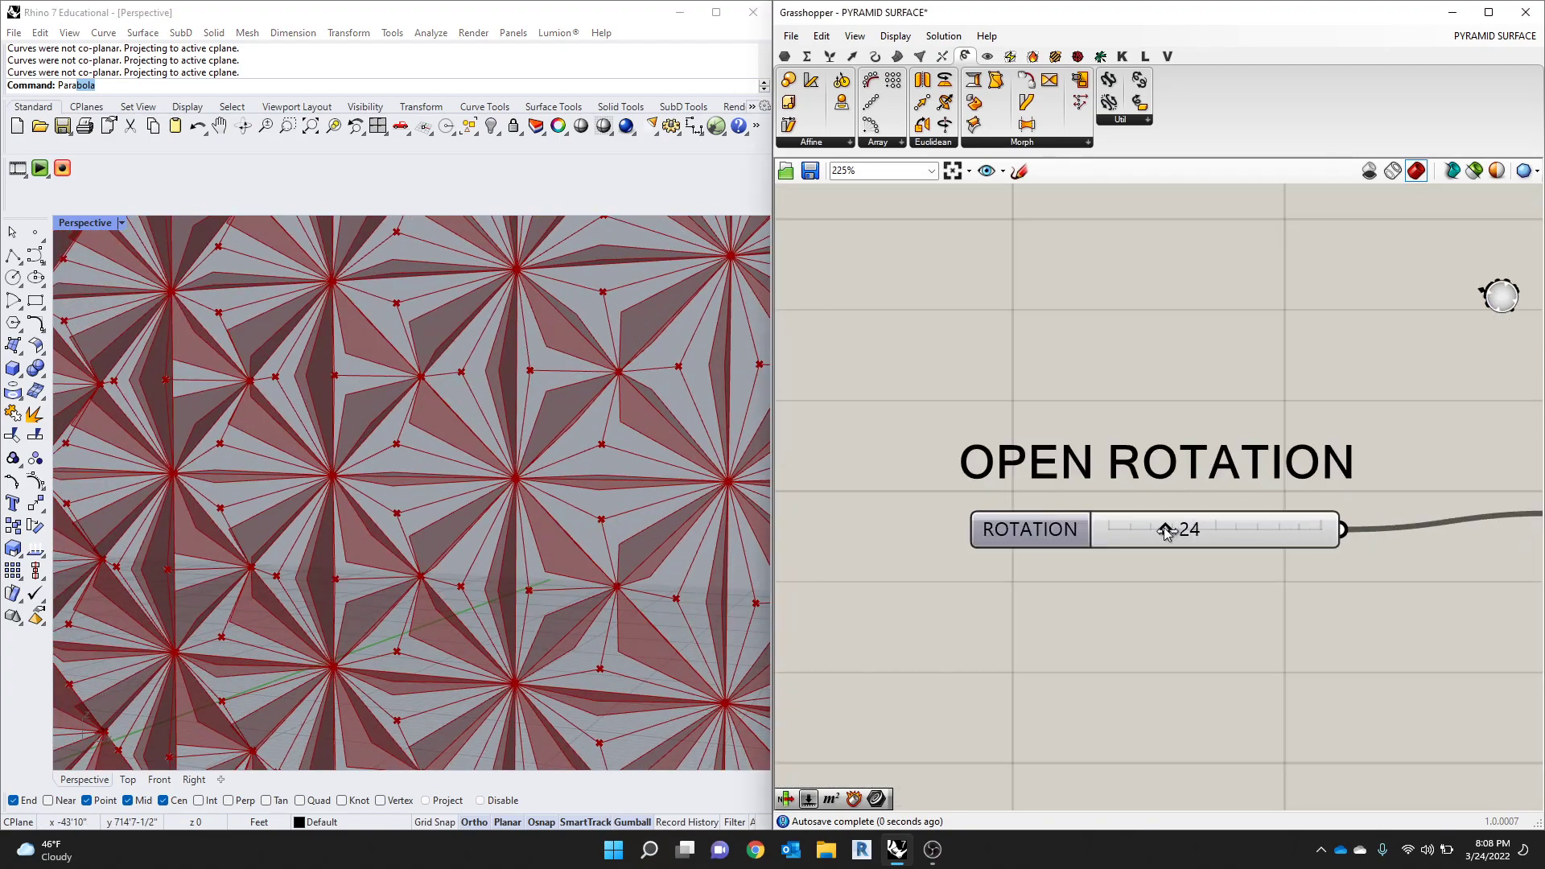
pyautogui.moveTo(1169, 531)
pyautogui.mouseDown()
pyautogui.moveTo(1107, 529)
pyautogui.moveTo(1224, 535)
pyautogui.moveTo(1147, 543)
pyautogui.moveTo(1185, 543)
pyautogui.moveTo(1164, 545)
pyautogui.mouseUp()
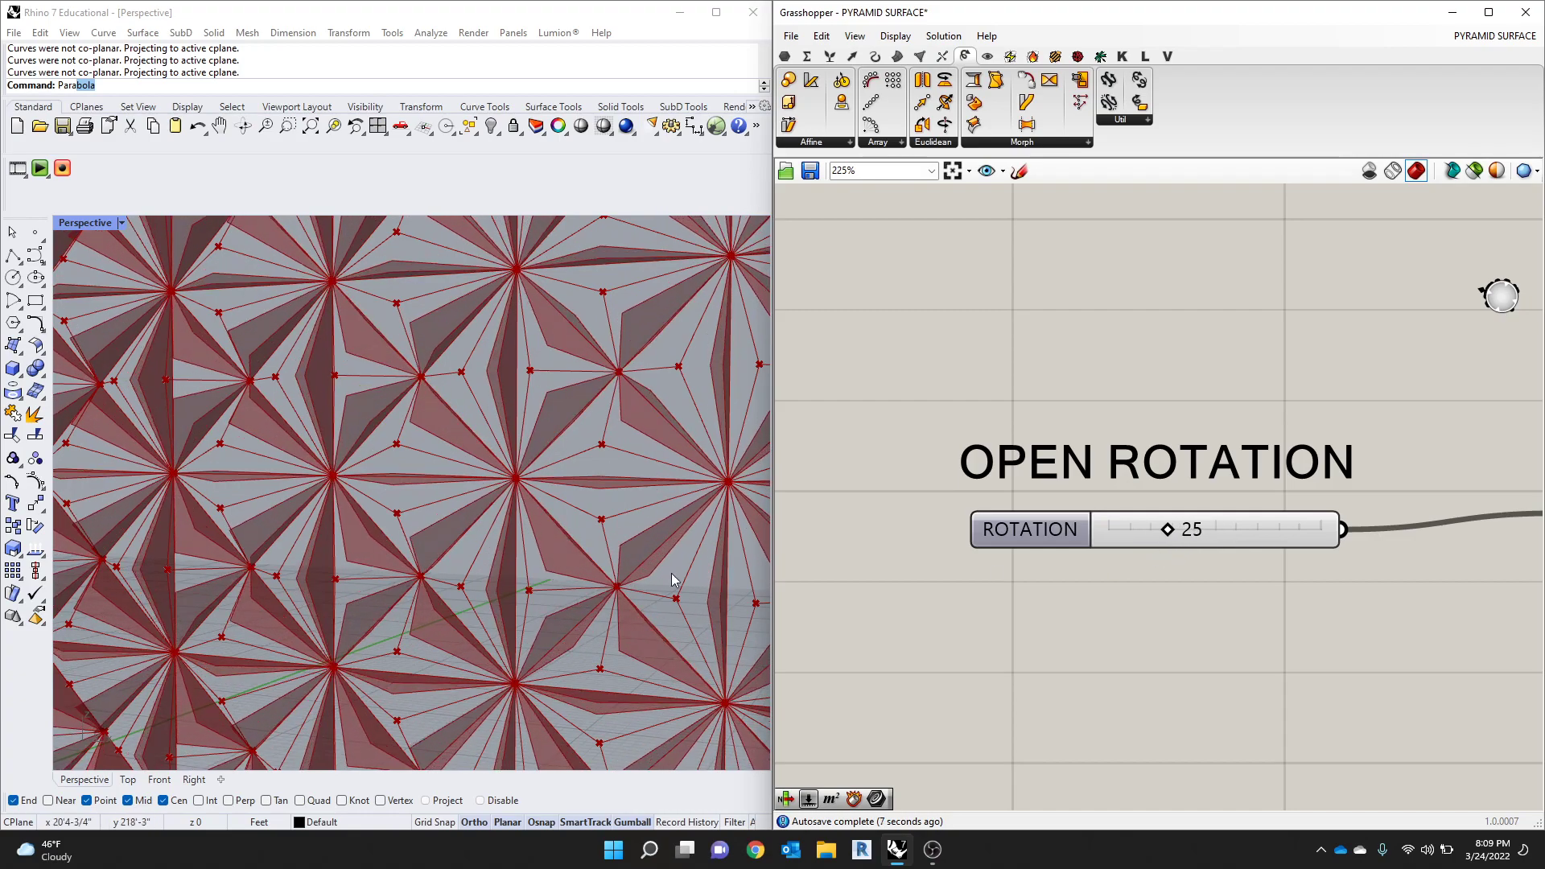
pyautogui.scroll(6, 670, 548)
pyautogui.moveTo(650, 529); pyautogui.dragTo(659, 529, button='right')
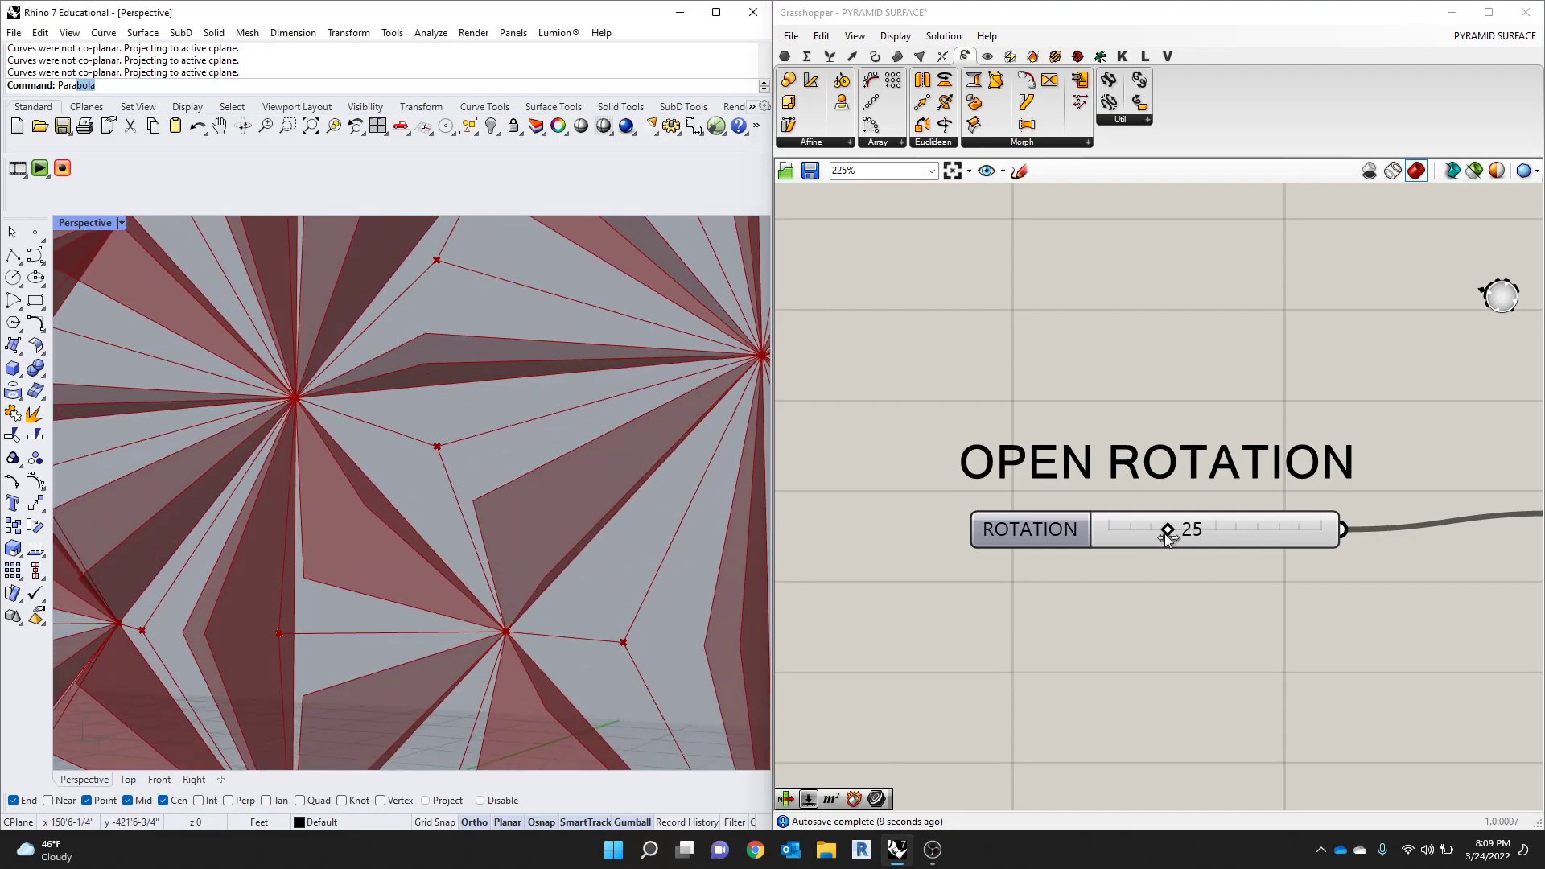
pyautogui.moveTo(1165, 533)
pyautogui.mouseDown()
pyautogui.moveTo(1229, 541)
pyautogui.moveTo(1151, 542)
pyautogui.moveTo(1179, 546)
pyautogui.moveTo(1169, 539)
pyautogui.mouseUp()
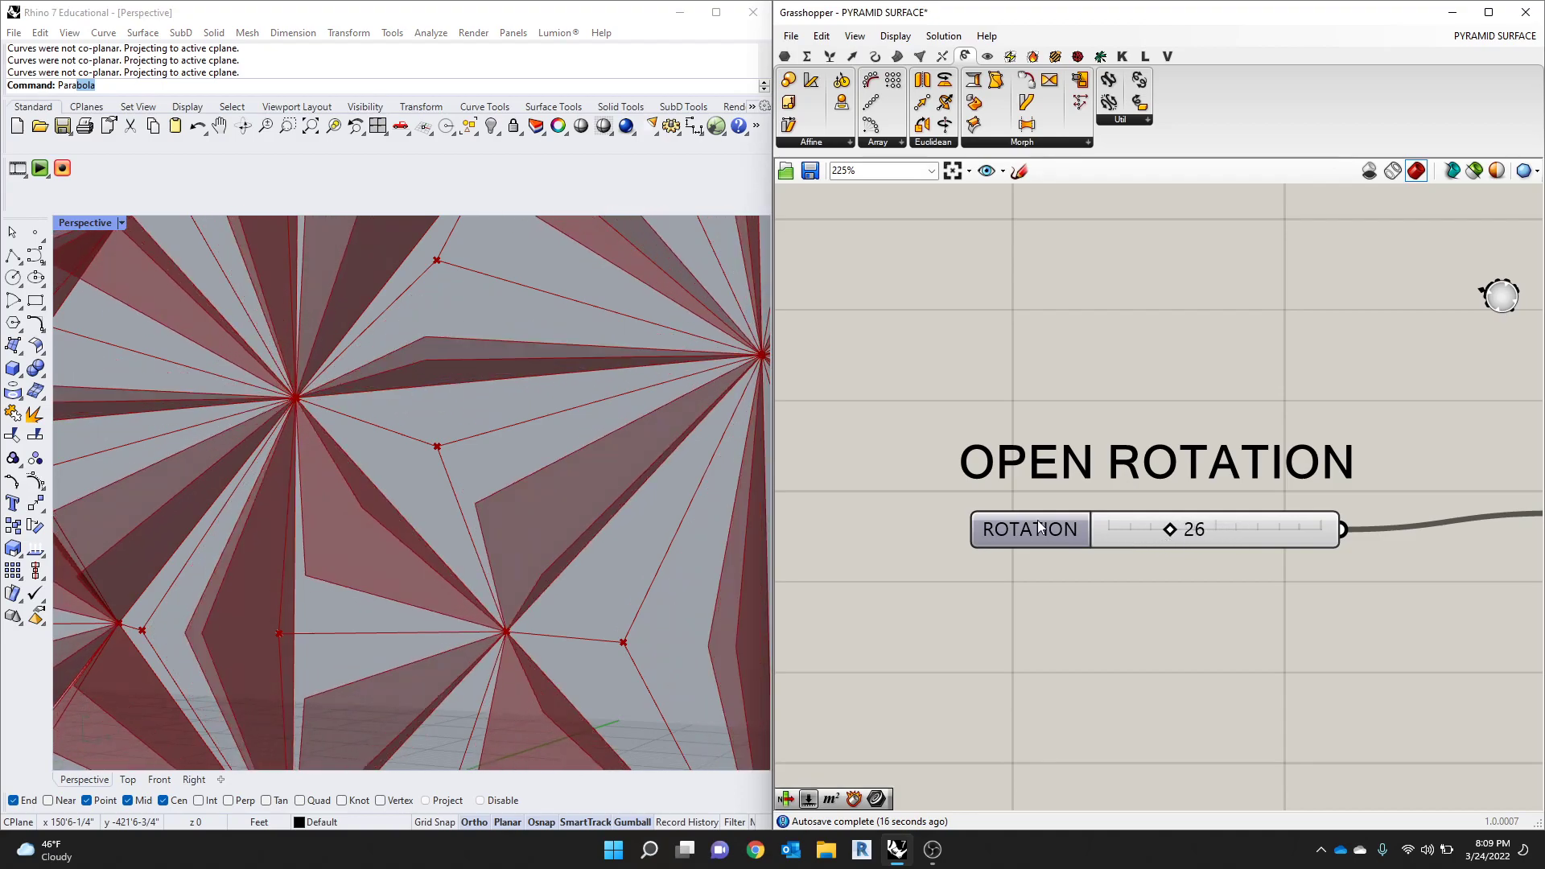
# Step: Limit the ROTATION slider's numeric domain to a maximum of 30
pyautogui.doubleClick(1038, 527)
pyautogui.doubleClick(1075, 564)
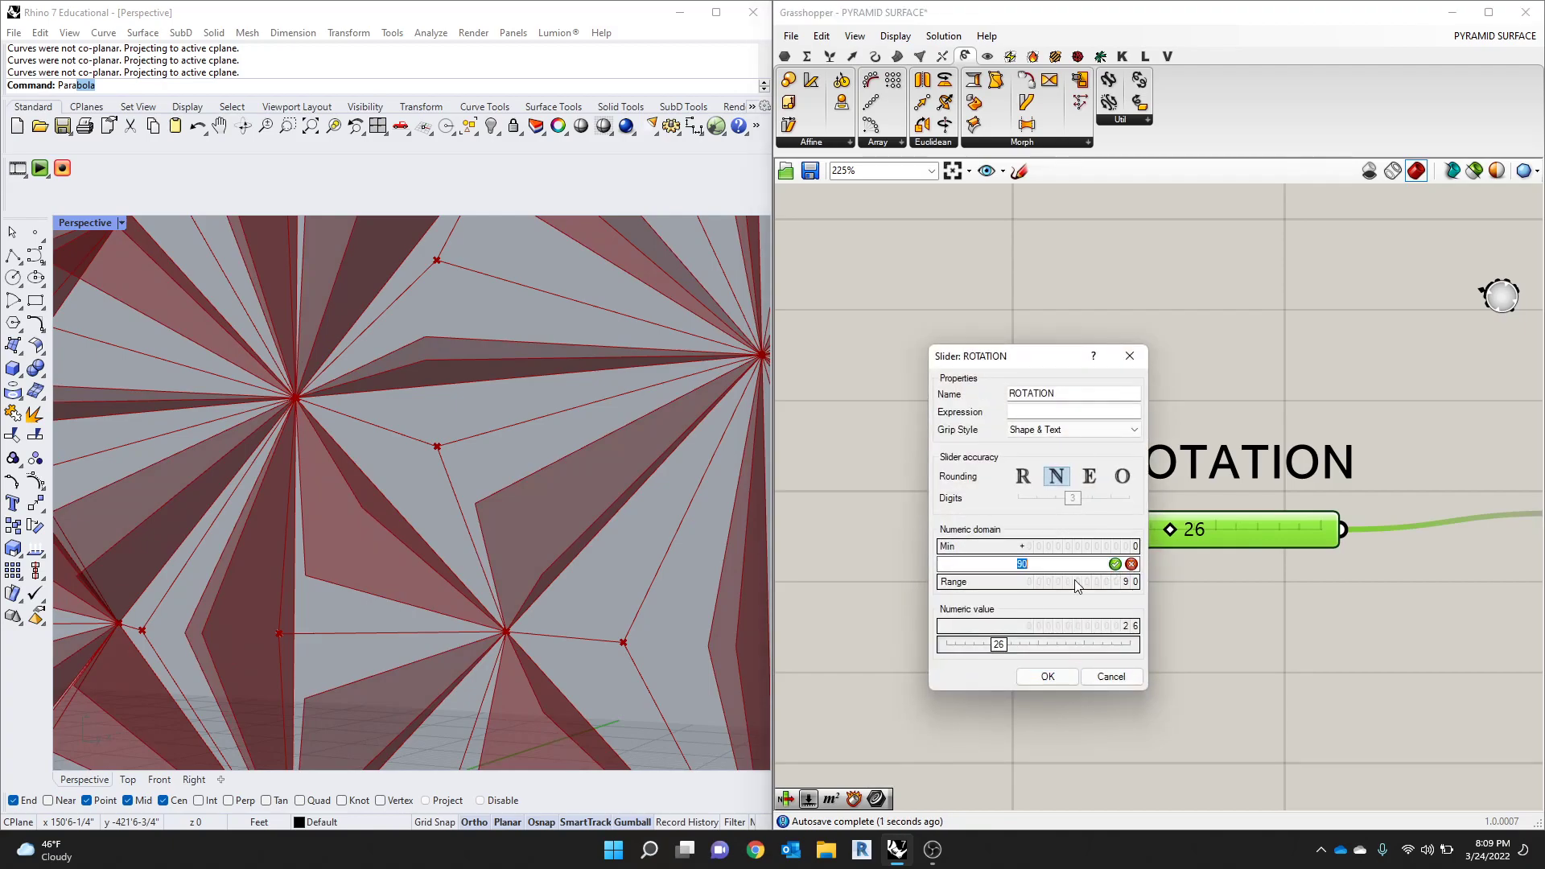
pyautogui.write('2')
pyautogui.write('30')
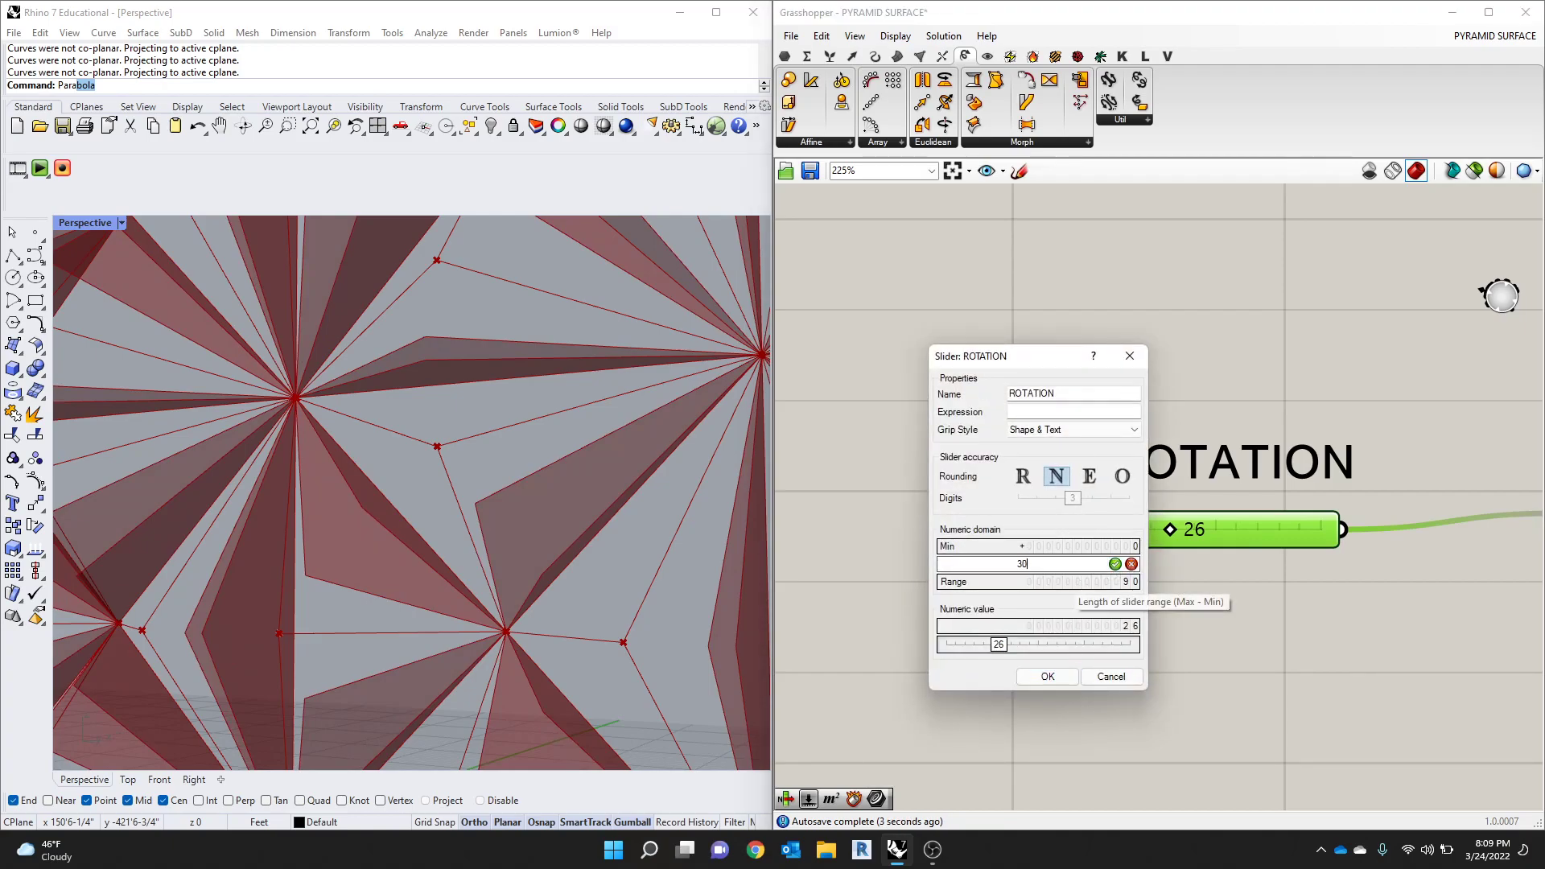
pyautogui.click(1048, 676)
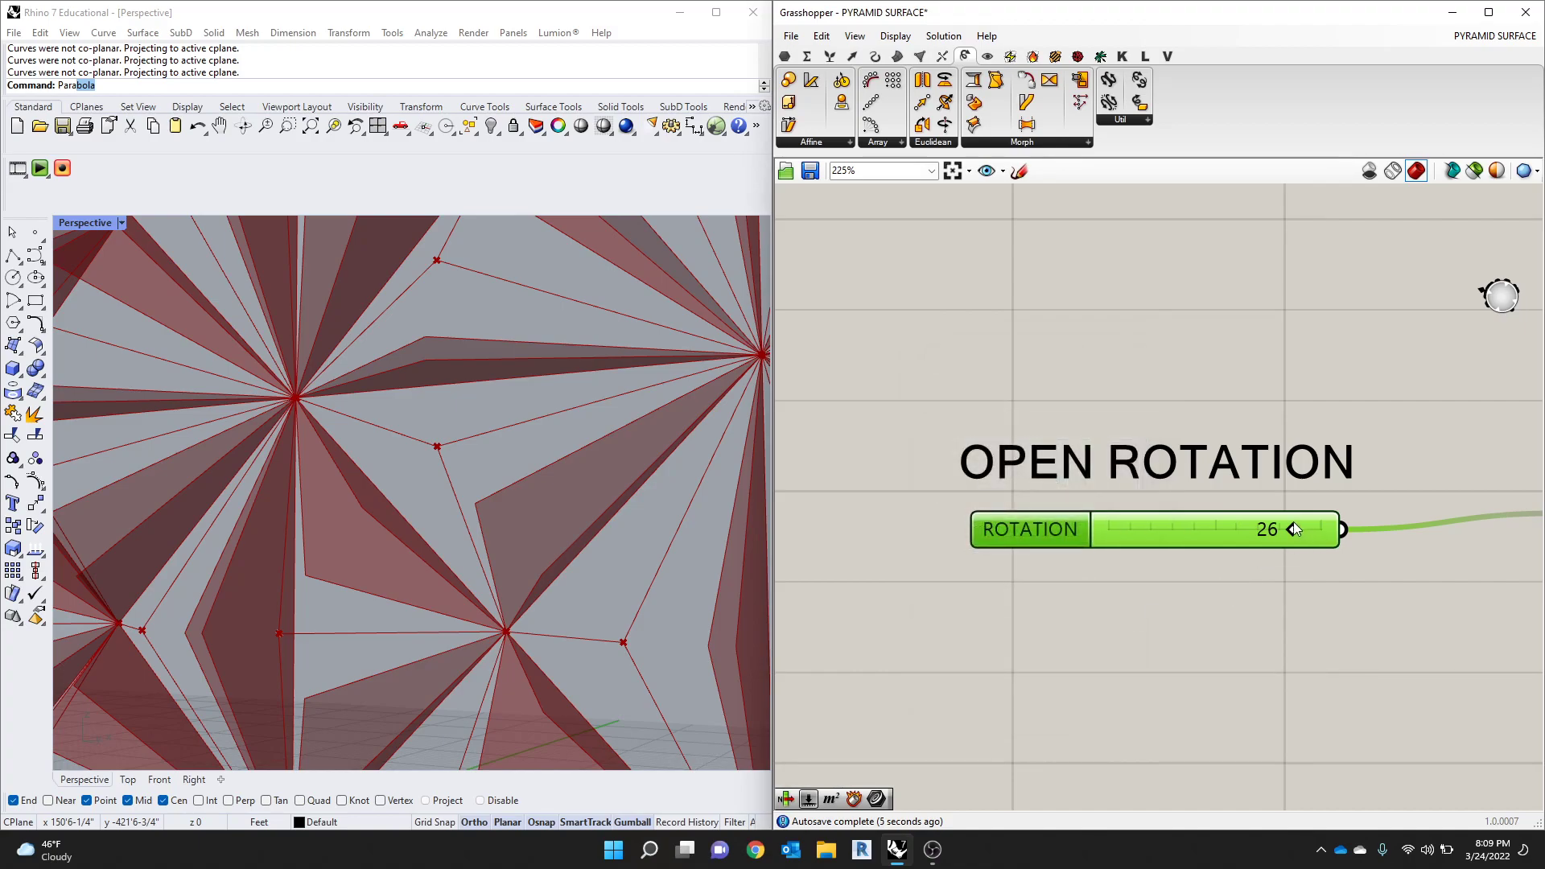
# Step: Try the new slider range, setting the rotation to 9 and viewing the panelled surface
pyautogui.moveTo(1291, 530); pyautogui.dragTo(1193, 551)
pyautogui.moveTo(1348, 554); pyautogui.dragTo(1159, 556)
pyautogui.scroll(-5, 538, 470)
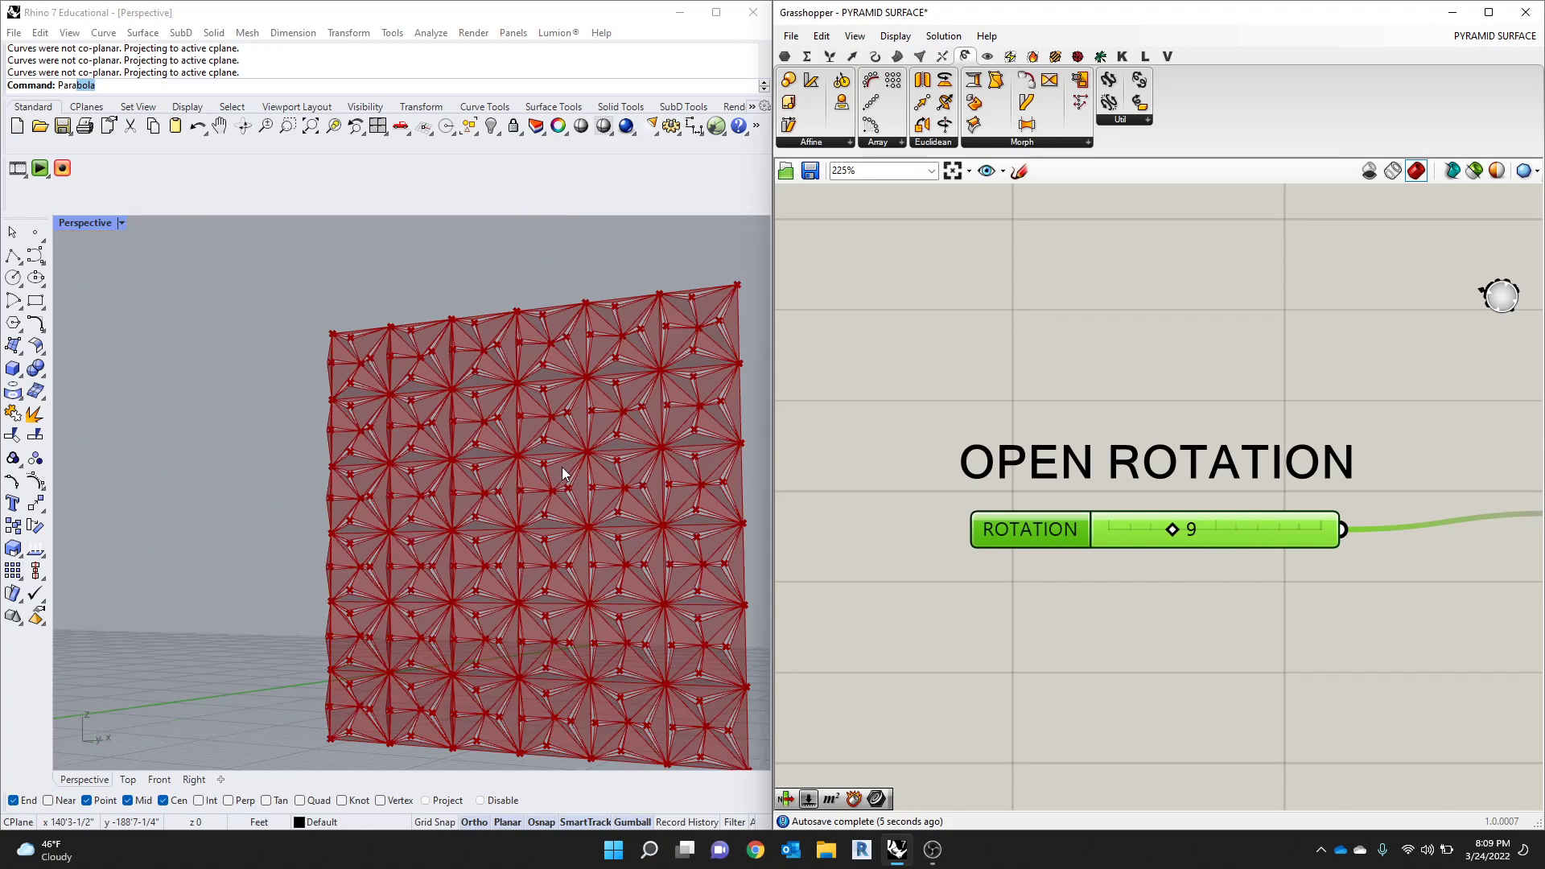
pyautogui.moveTo(562, 473)
pyautogui.mouseDown(button='right')
pyautogui.moveTo(511, 424)
pyautogui.moveTo(546, 499)
pyautogui.mouseUp(button='right')
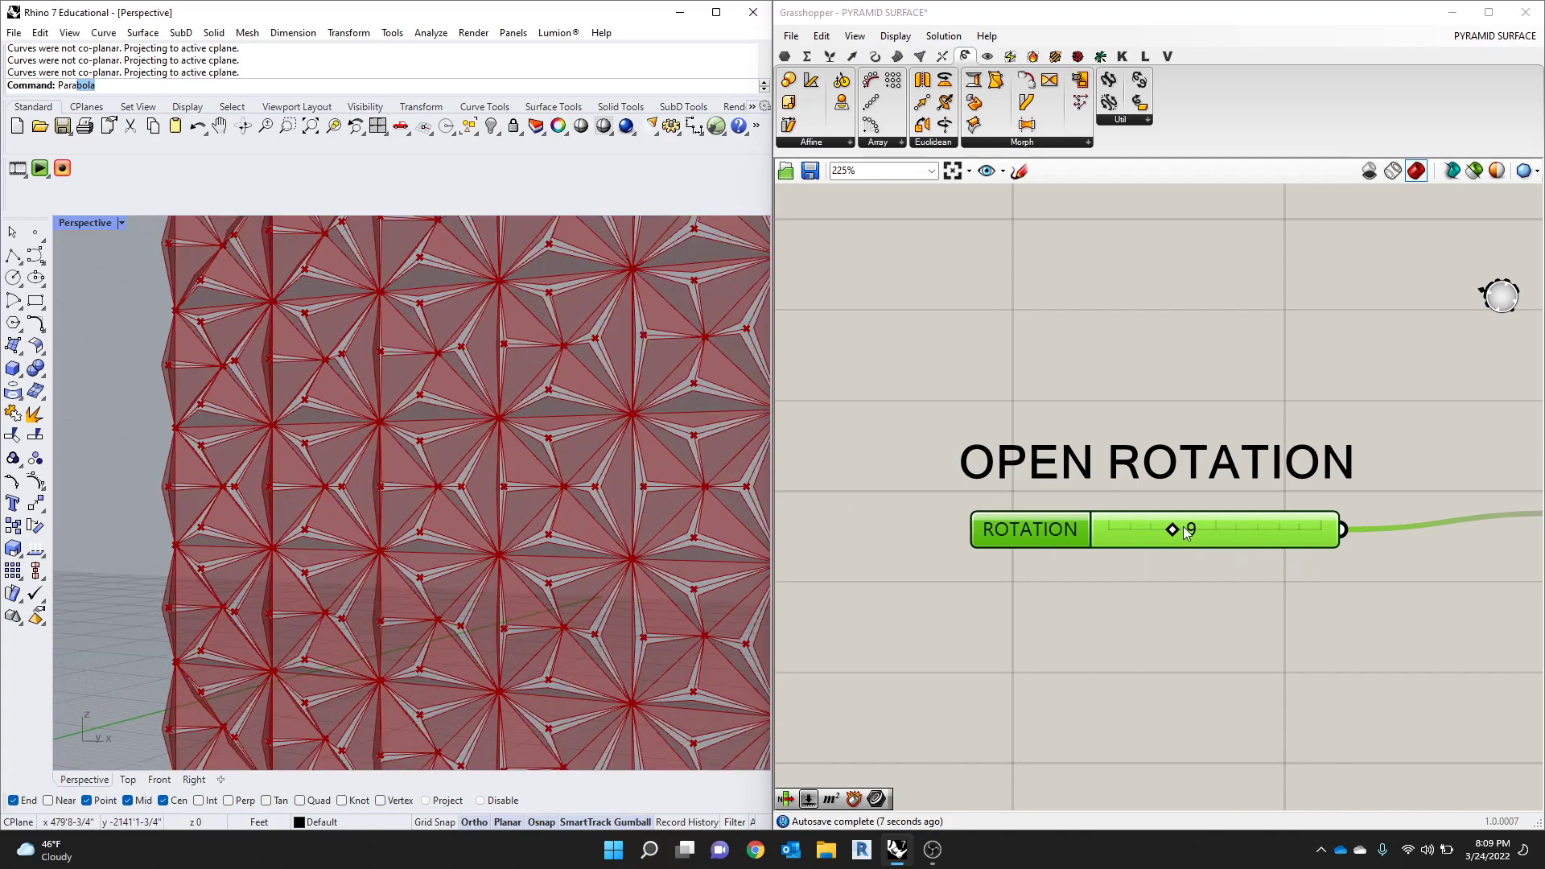
# Step: Close the pyramids by setting the rotation to 0 and view the whole surface
pyautogui.moveTo(1172, 531); pyautogui.dragTo(964, 523)
pyautogui.scroll(-5, 272, 407)
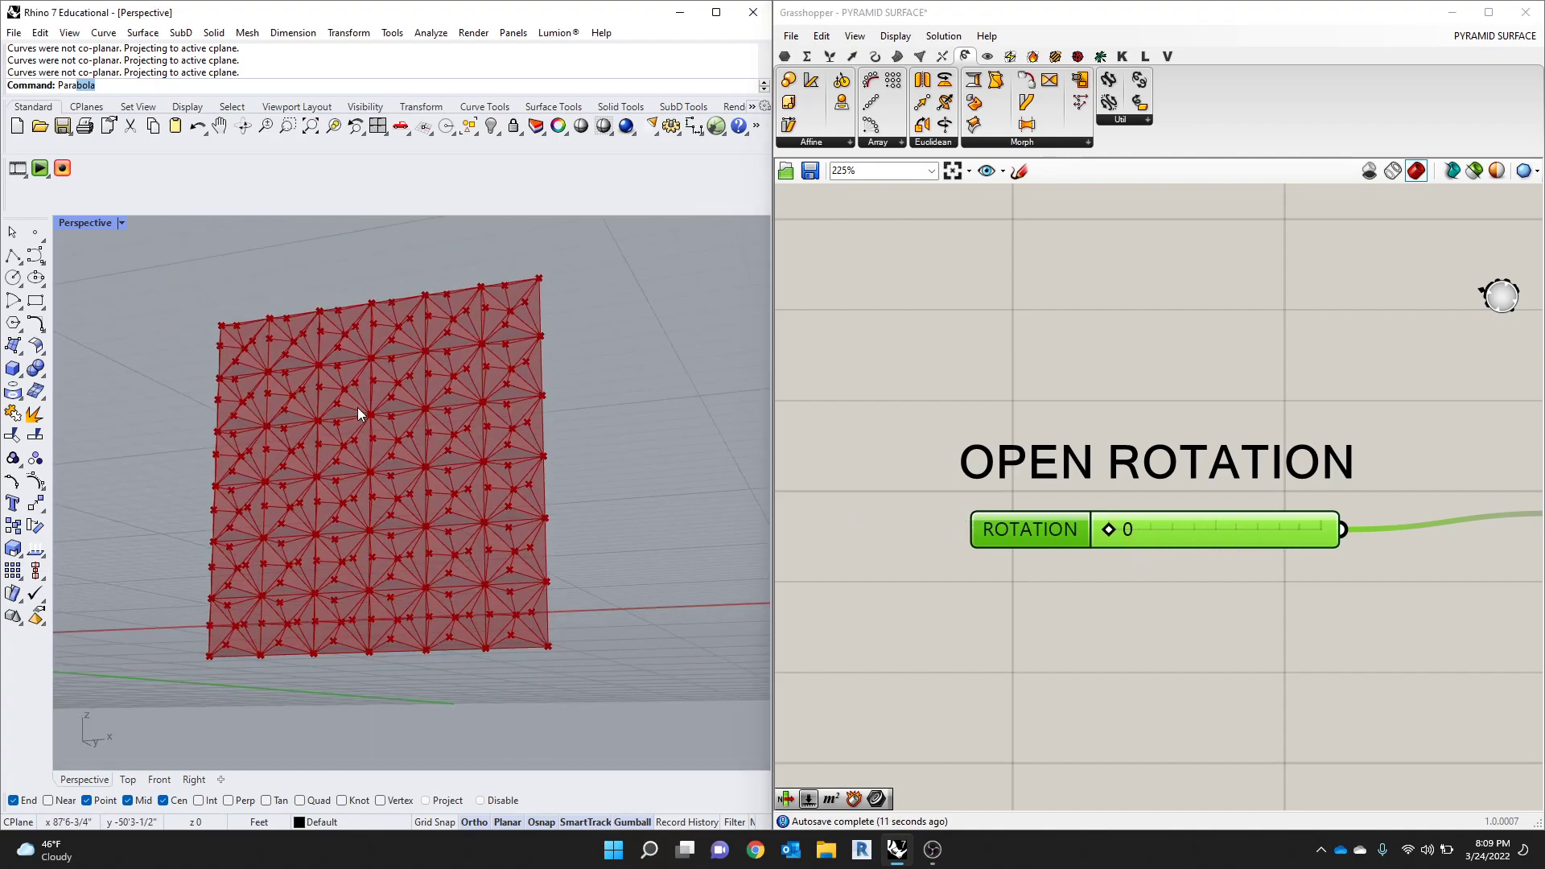
pyautogui.scroll(2, 378, 414)
pyautogui.scroll(-5, 365, 419)
# Step: Raise the rotation from zero to leave the pyramid faces partly open
pyautogui.scroll(4, 1144, 553)
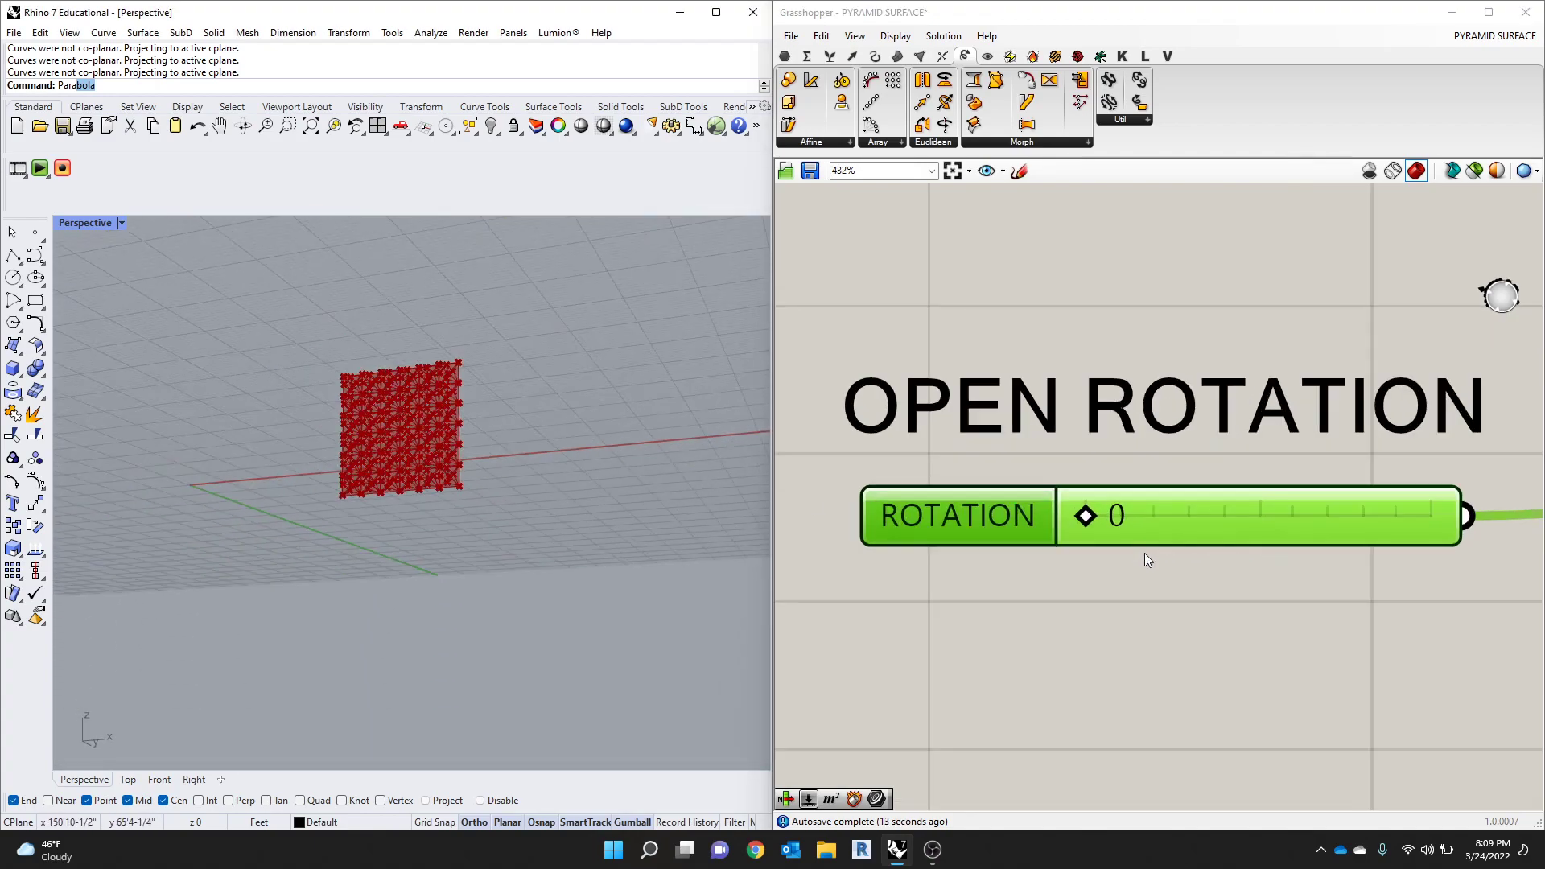
pyautogui.moveTo(1091, 515); pyautogui.dragTo(1214, 513)
pyautogui.scroll(5, 536, 453)
# Step: Bake the rotated pyramid faces of the uppermost rotation component into the Rhino model
pyautogui.scroll(-10, 1162, 538)
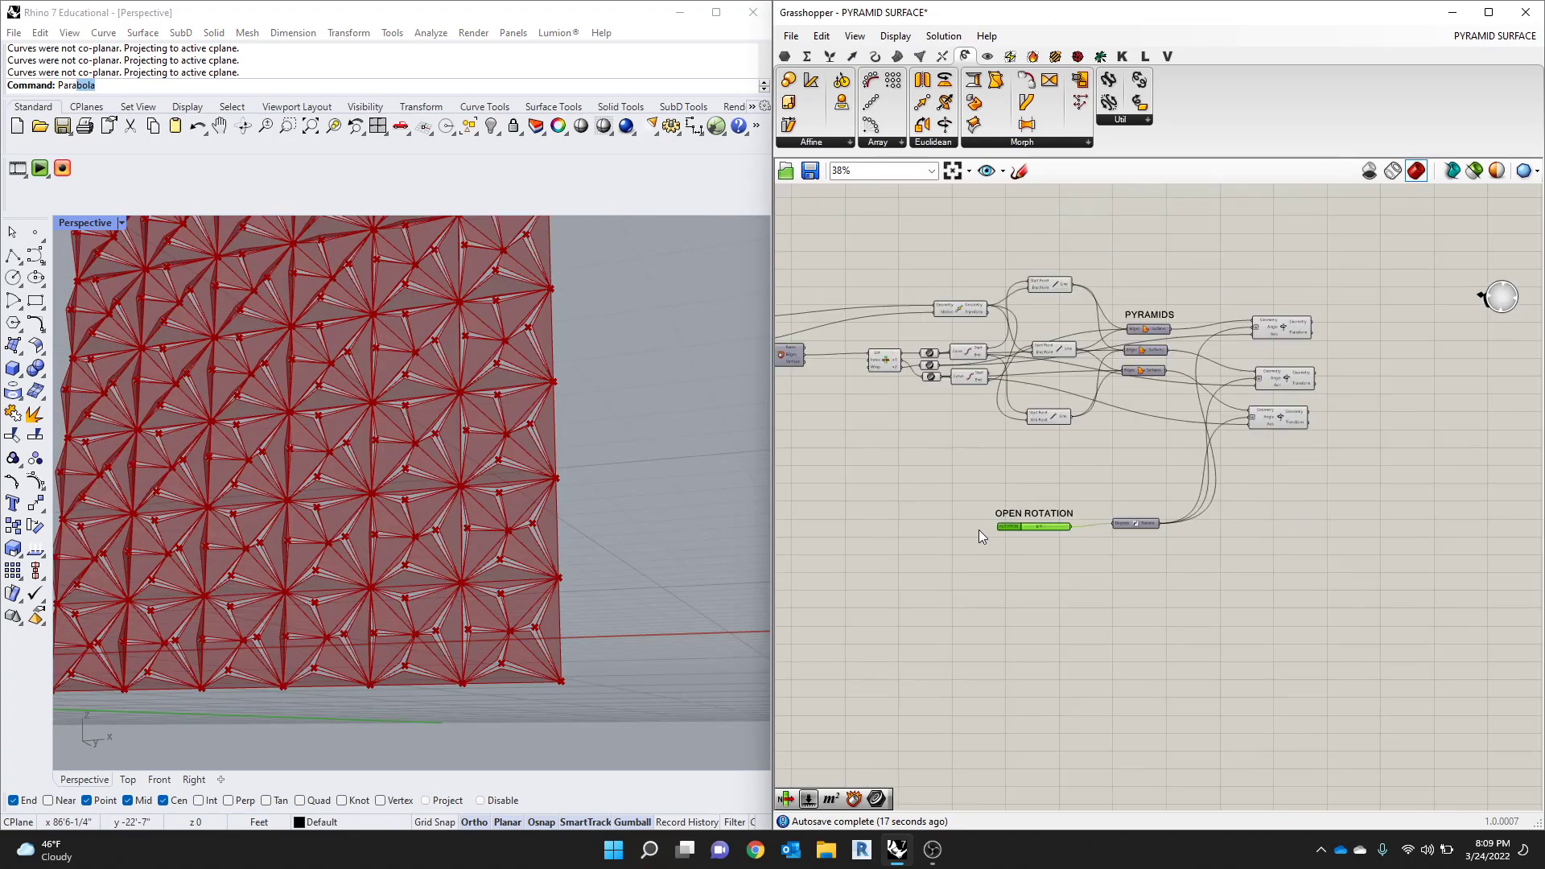
pyautogui.scroll(8, 1113, 513)
pyautogui.click(1098, 414)
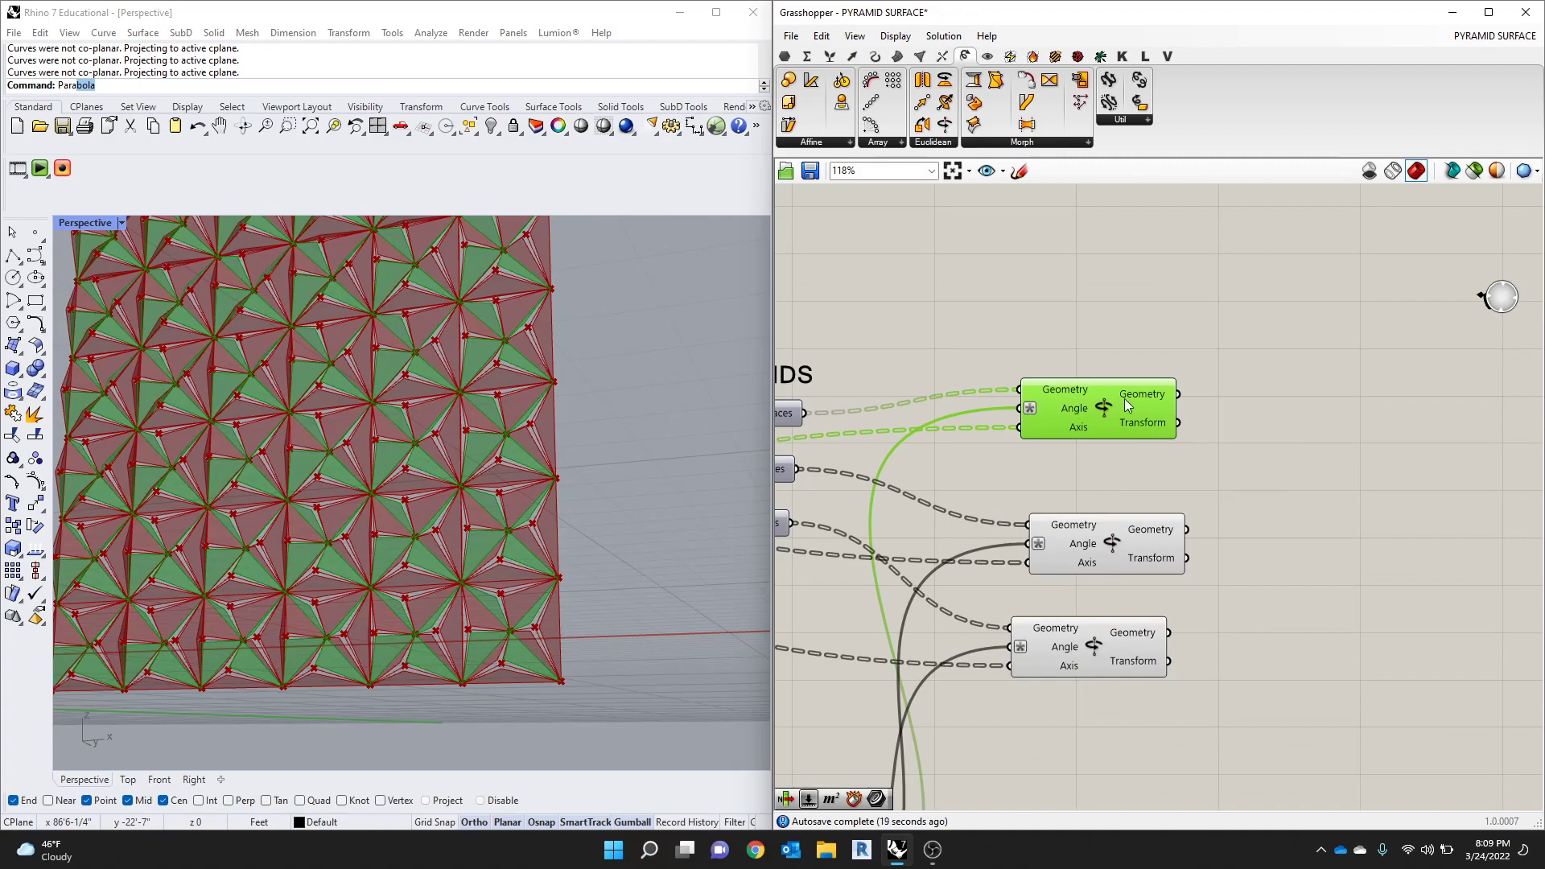
pyautogui.middleClick(1111, 407)
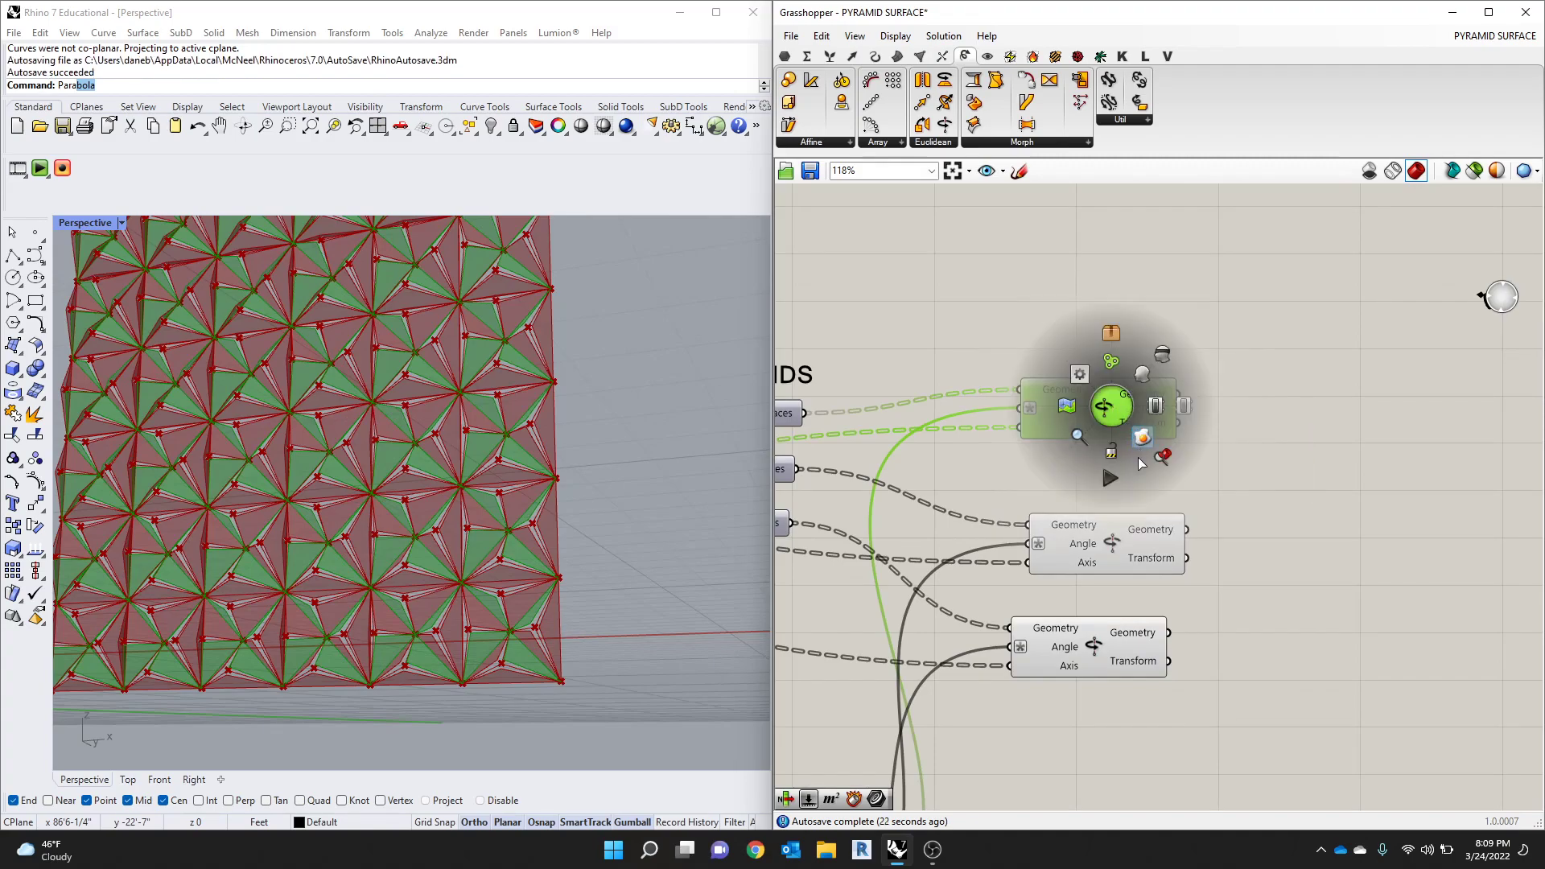
pyautogui.middleClick(1124, 540)
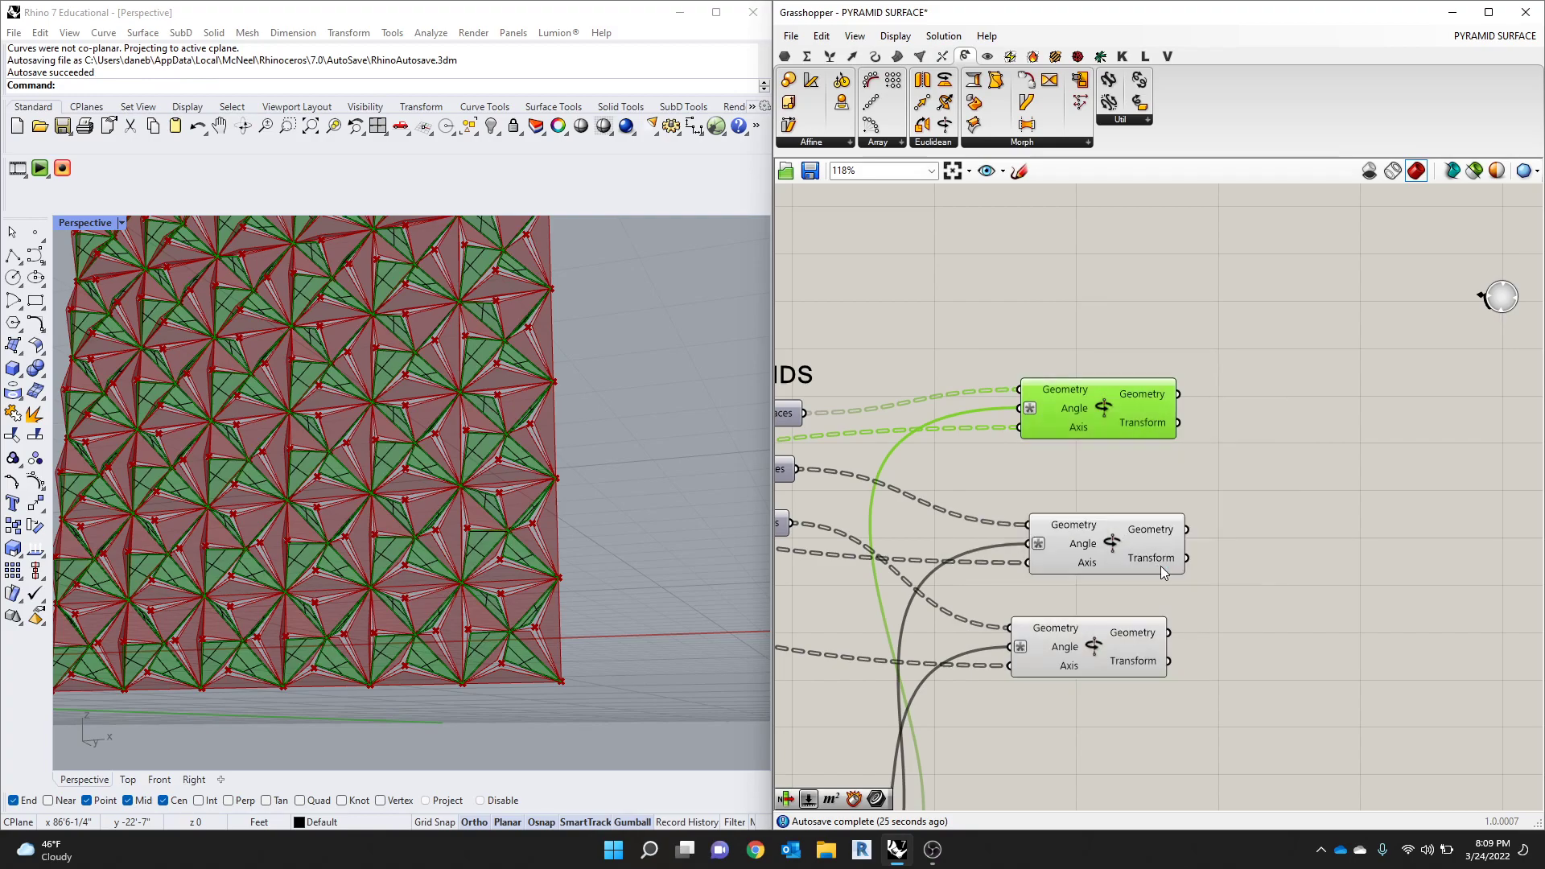
# Step: Line up the middle rotation component with its neighbours and bake the lowermost rotation component's faces into the Rhino model
pyautogui.moveTo(1101, 544); pyautogui.dragTo(1082, 528)
pyautogui.click(1109, 659)
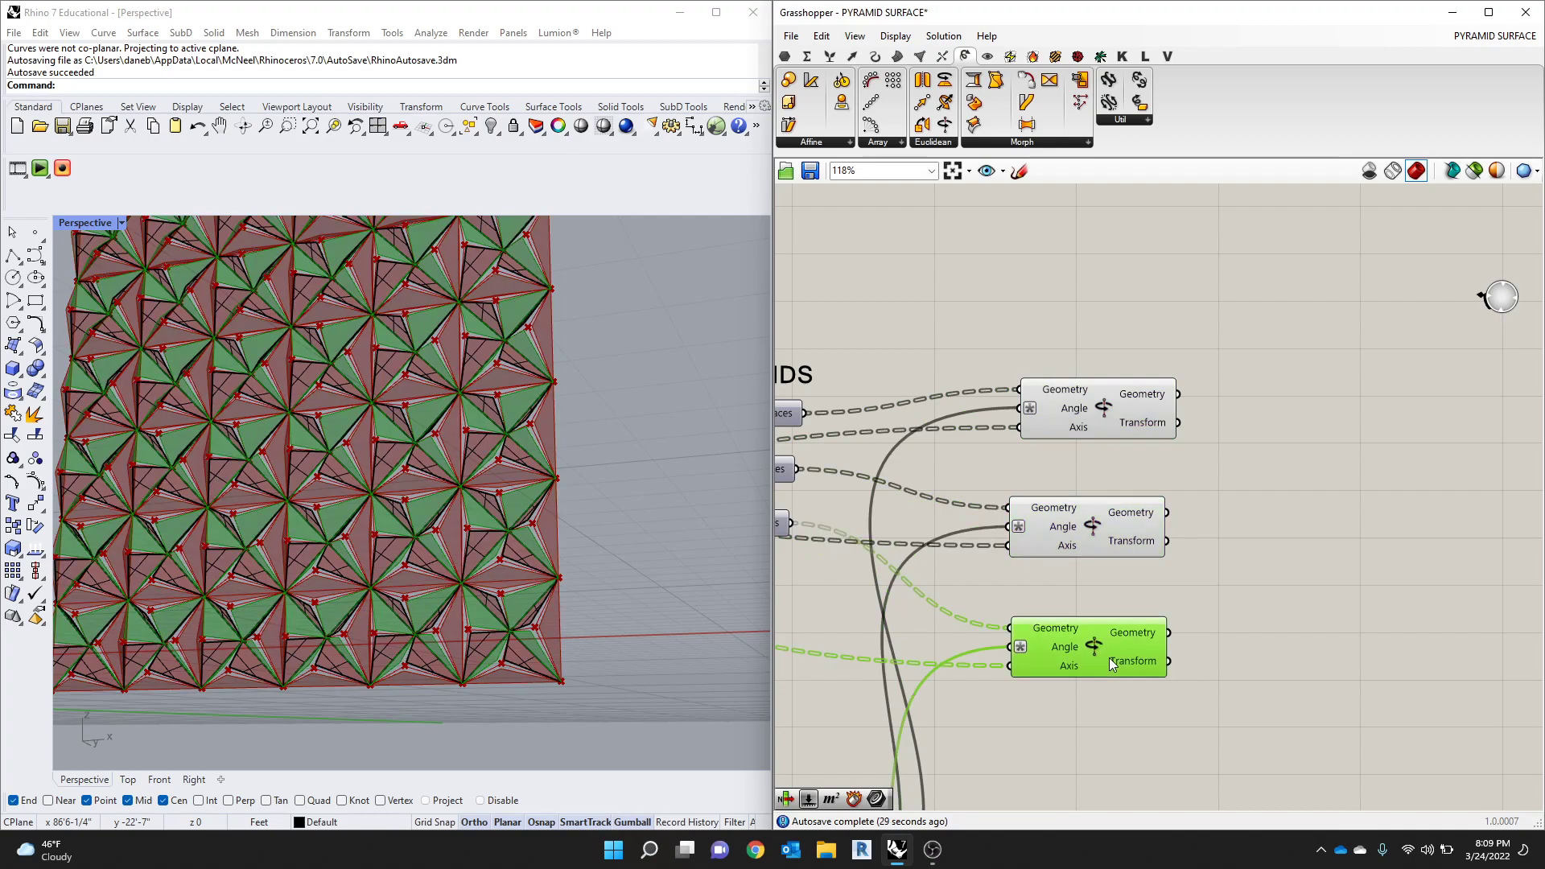
pyautogui.middleClick(1109, 657)
pyautogui.click(1156, 656)
pyautogui.scroll(5, 632, 544)
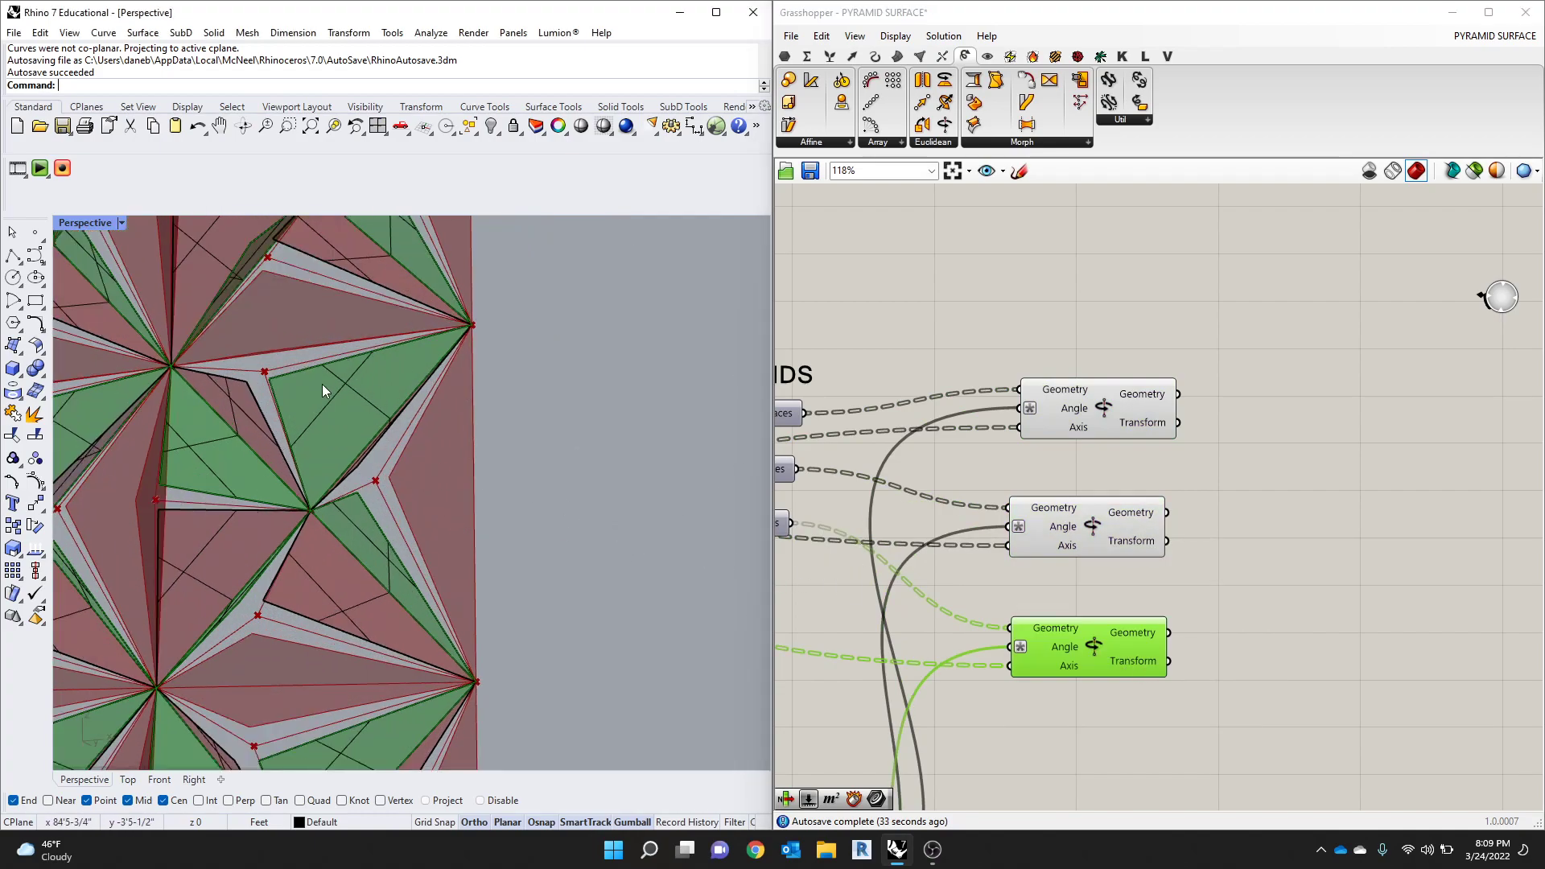
pyautogui.scroll(5, 322, 384)
pyautogui.scroll(-5, 298, 386)
pyautogui.scroll(2, 784, 531)
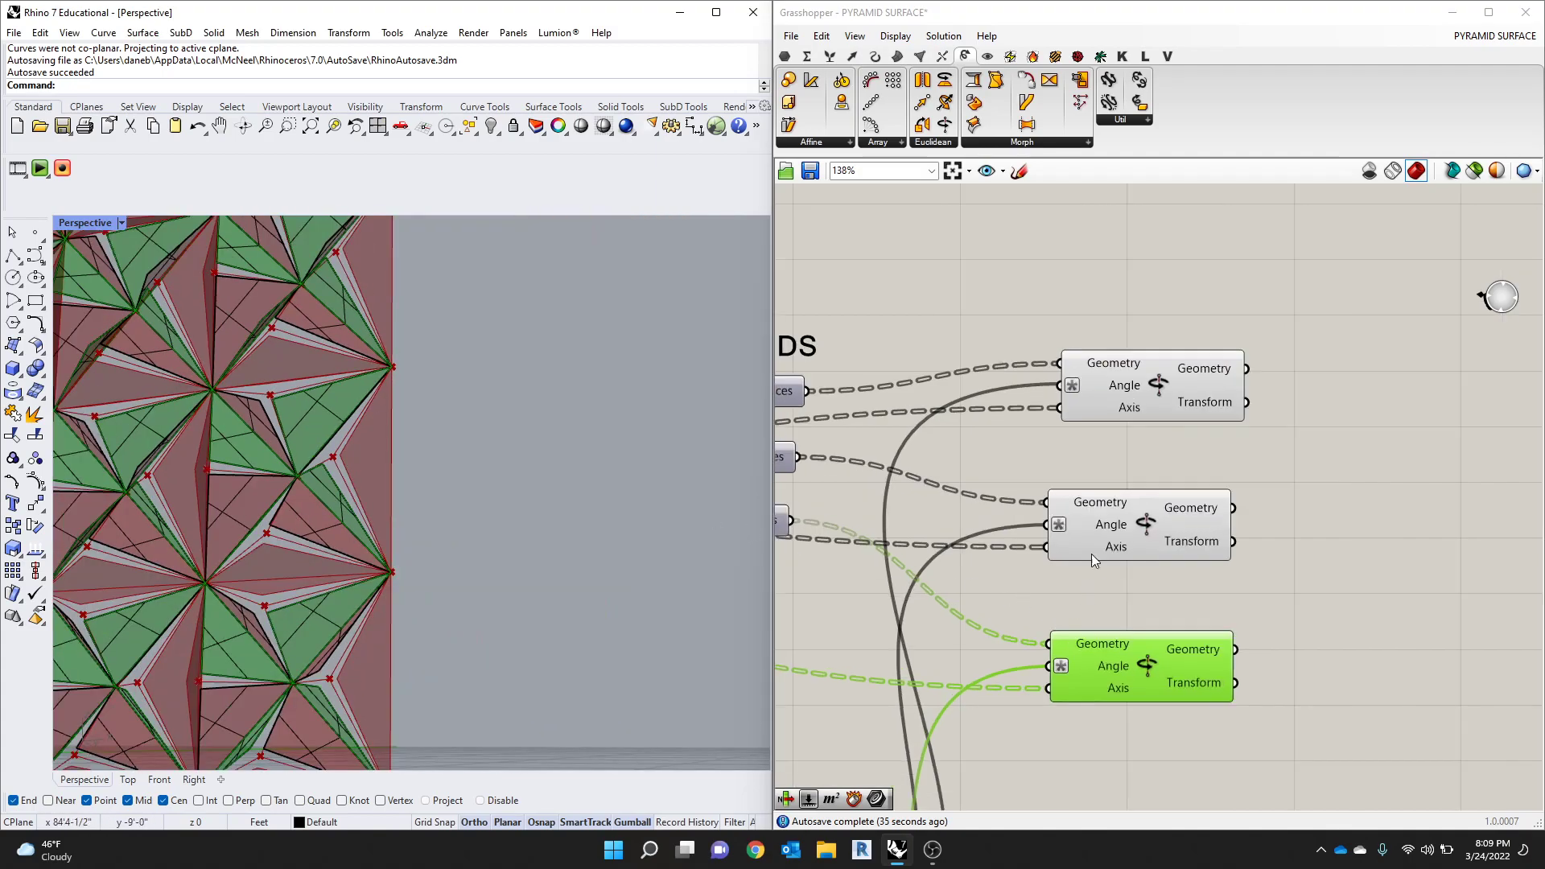
# Step: Bake the rotated pyramid faces of the middle rotation component into the Rhino model
pyautogui.click(1144, 531)
pyautogui.middleClick(1150, 534)
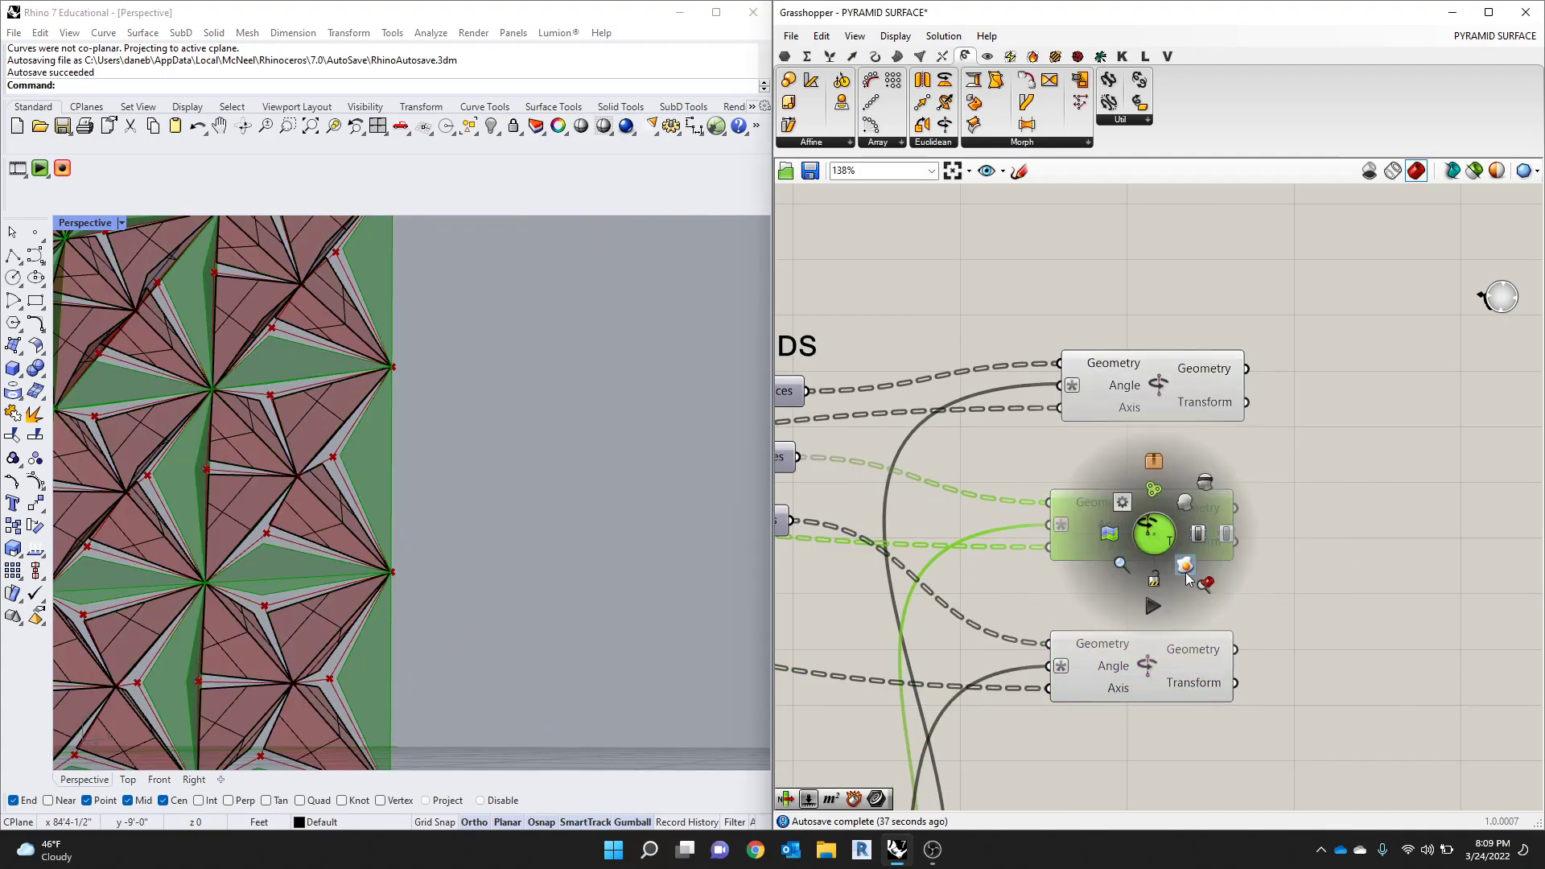
pyautogui.click(1190, 571)
# Step: Select all baked pyramid surfaces and move them along the red axis, clear of the Grasshopper preview
pyautogui.scroll(-5, 638, 485)
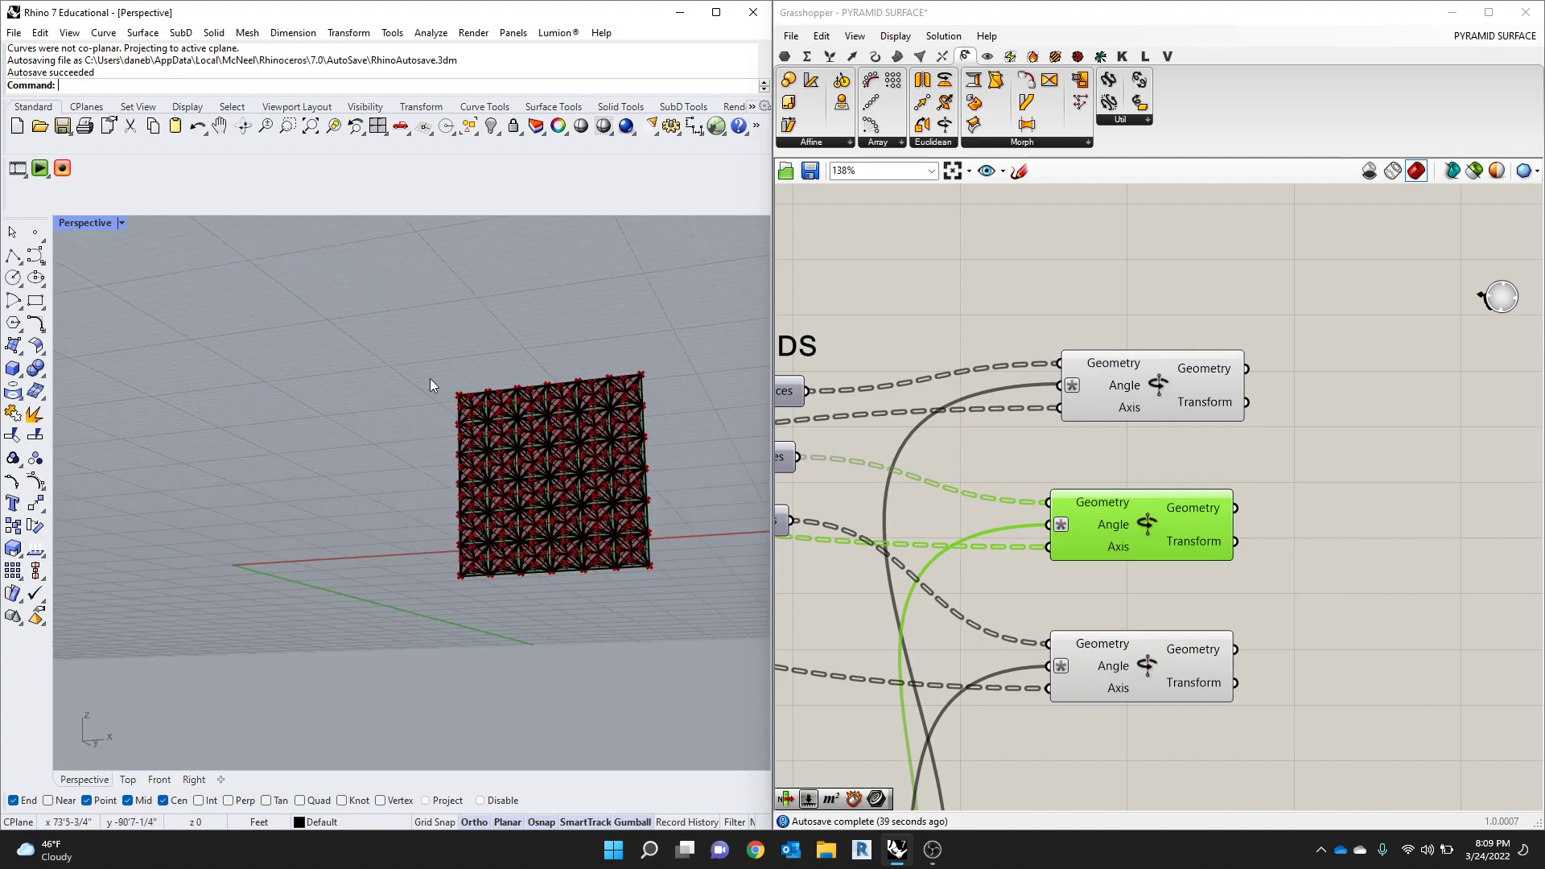
pyautogui.moveTo(398, 323); pyautogui.dragTo(679, 601)
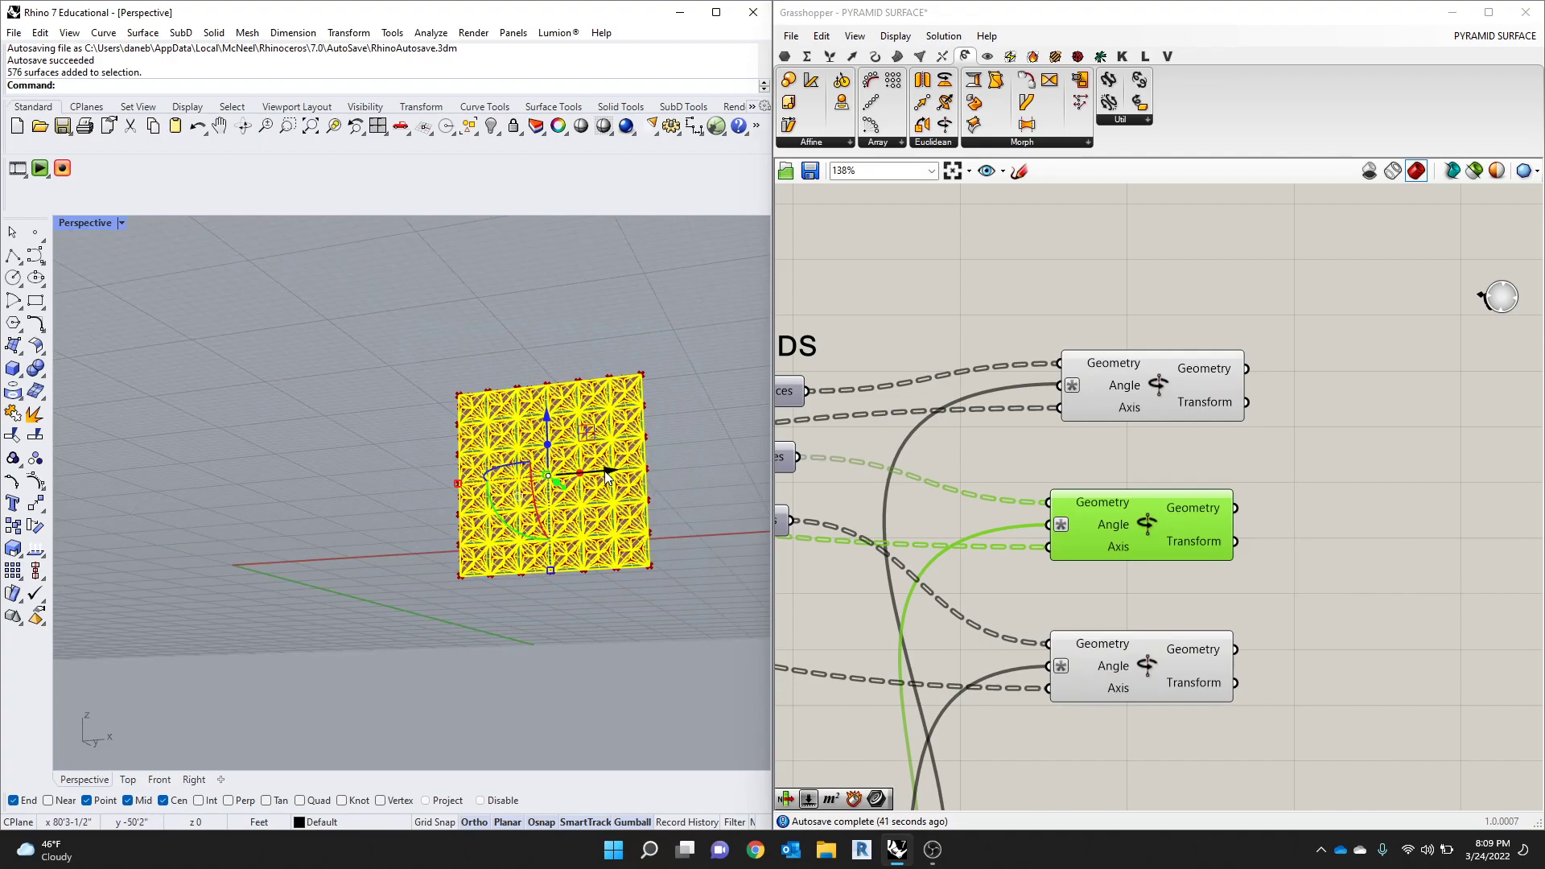
pyautogui.moveTo(604, 471); pyautogui.dragTo(388, 504)
pyautogui.click(409, 334)
pyautogui.scroll(6, 313, 486)
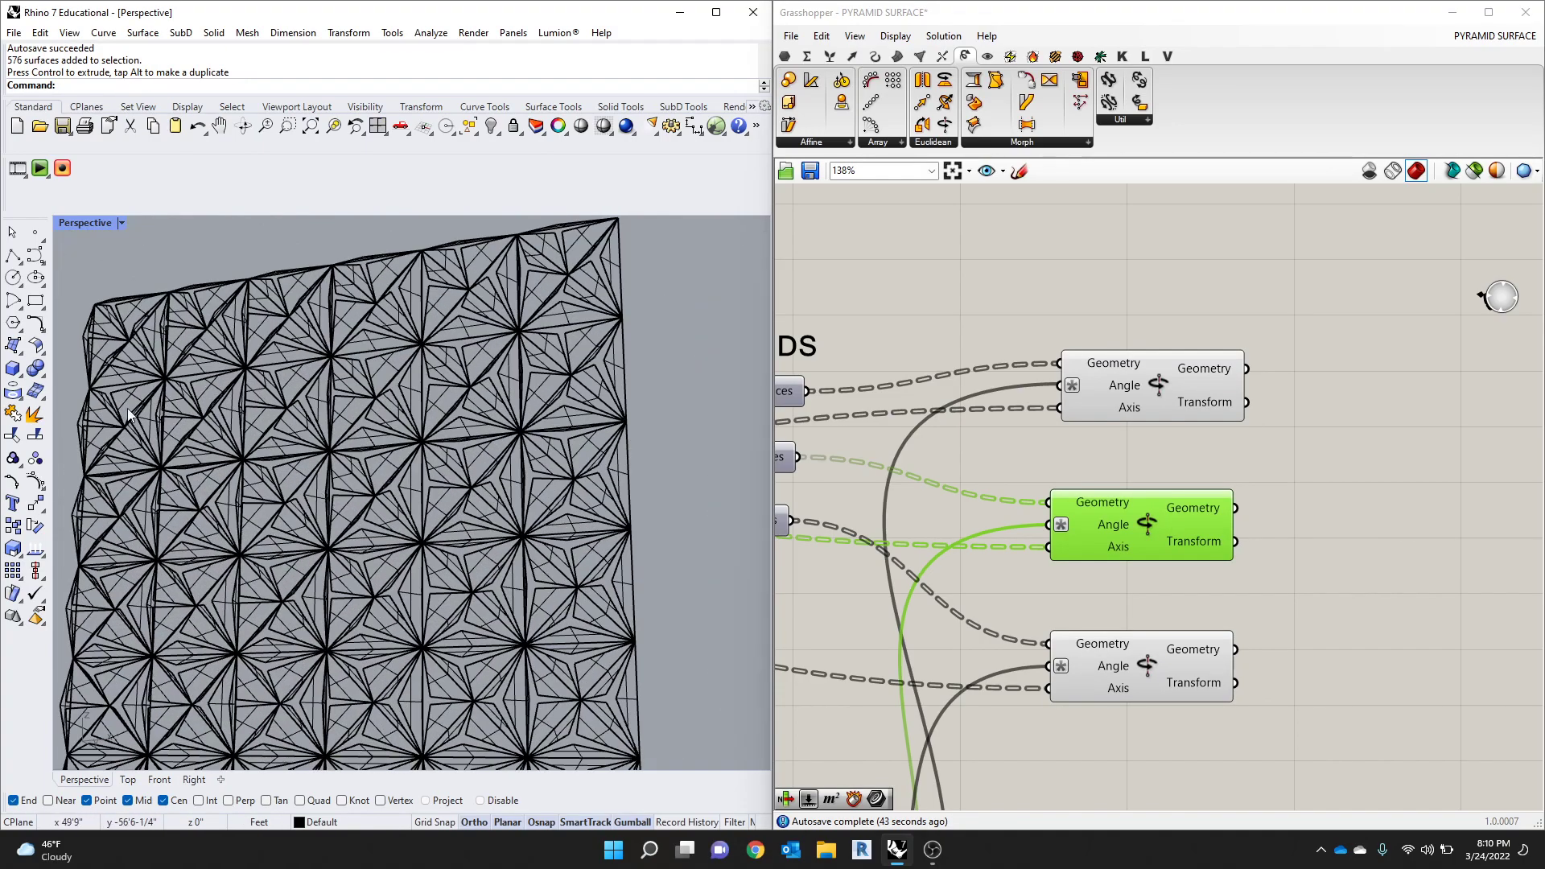
# Step: Set the Perspective viewport to Artistic display mode and examine the baked pyramid surface up close
pyautogui.click(122, 224)
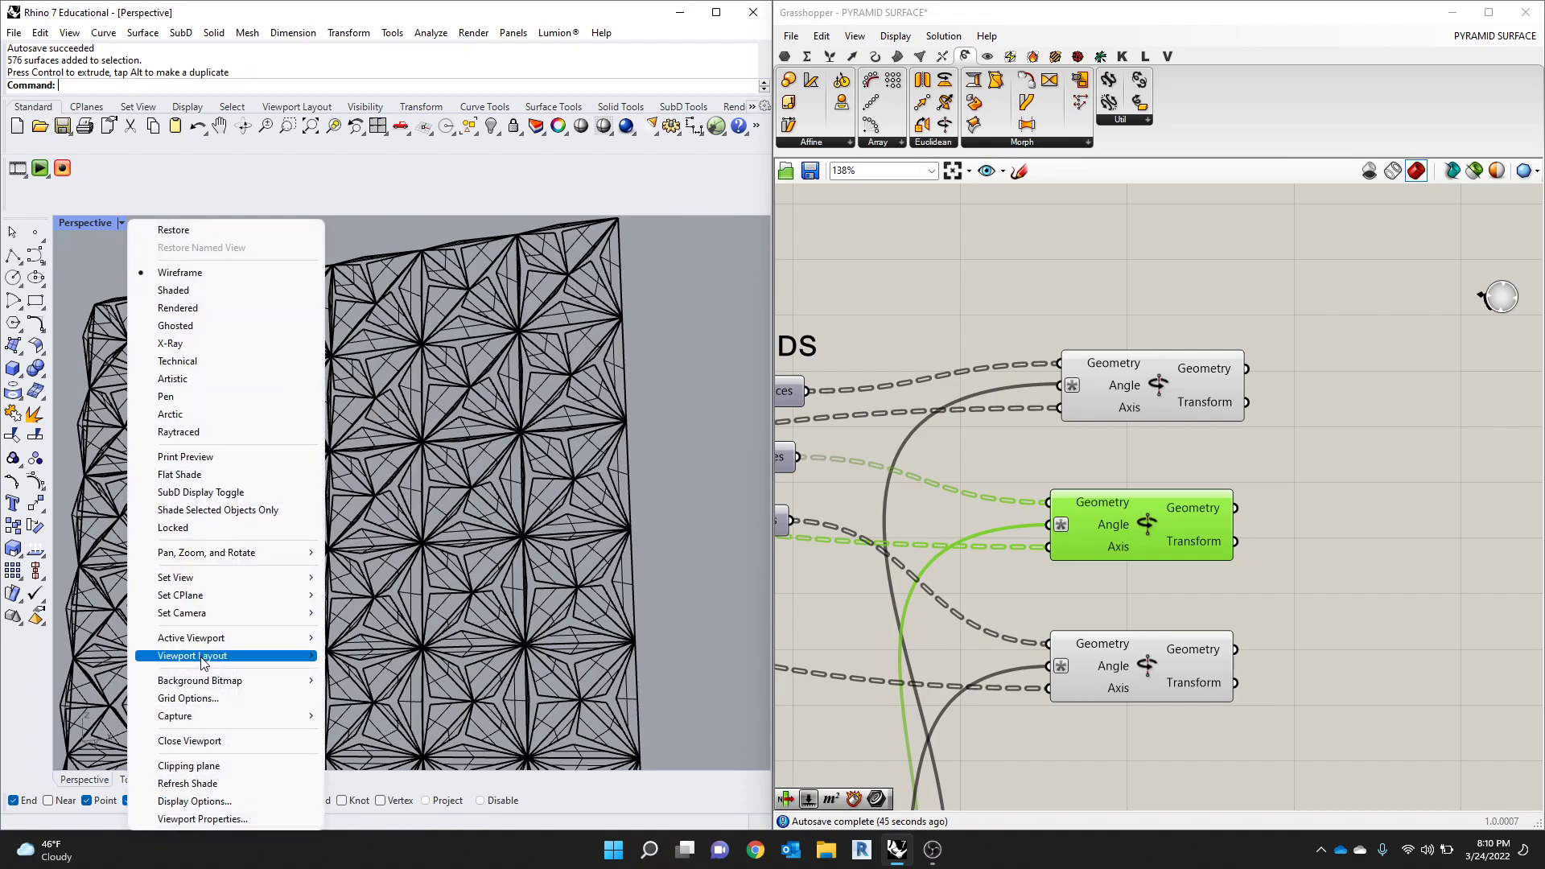
pyautogui.click(193, 378)
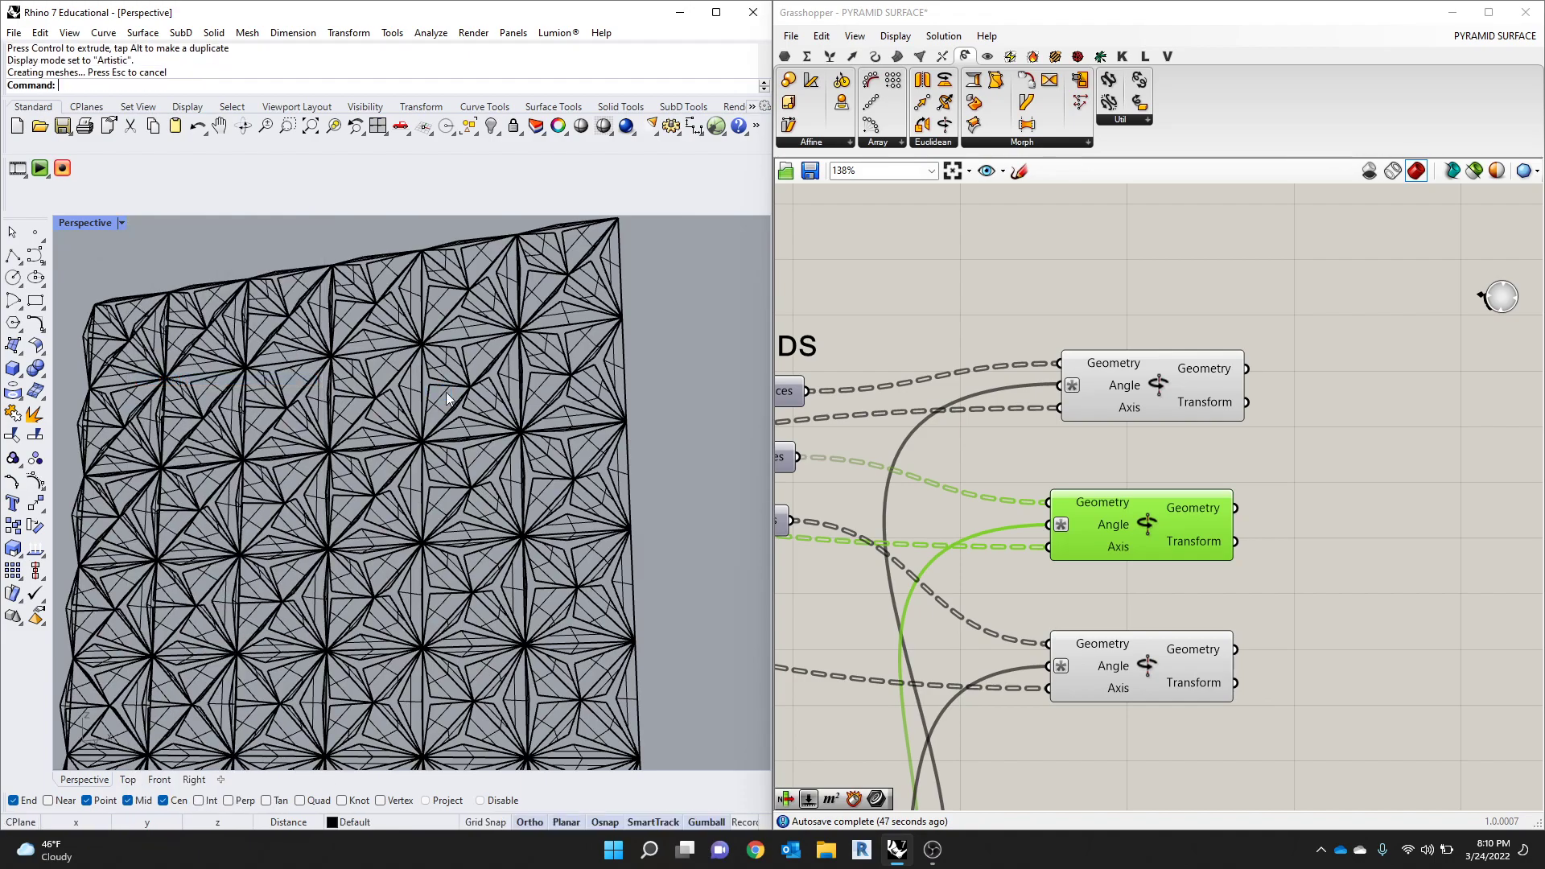
pyautogui.moveTo(466, 461)
pyautogui.mouseDown(button='right')
pyautogui.moveTo(483, 499)
pyautogui.moveTo(427, 528)
pyautogui.moveTo(538, 498)
pyautogui.mouseUp(button='right')
pyautogui.scroll(10, 538, 498)
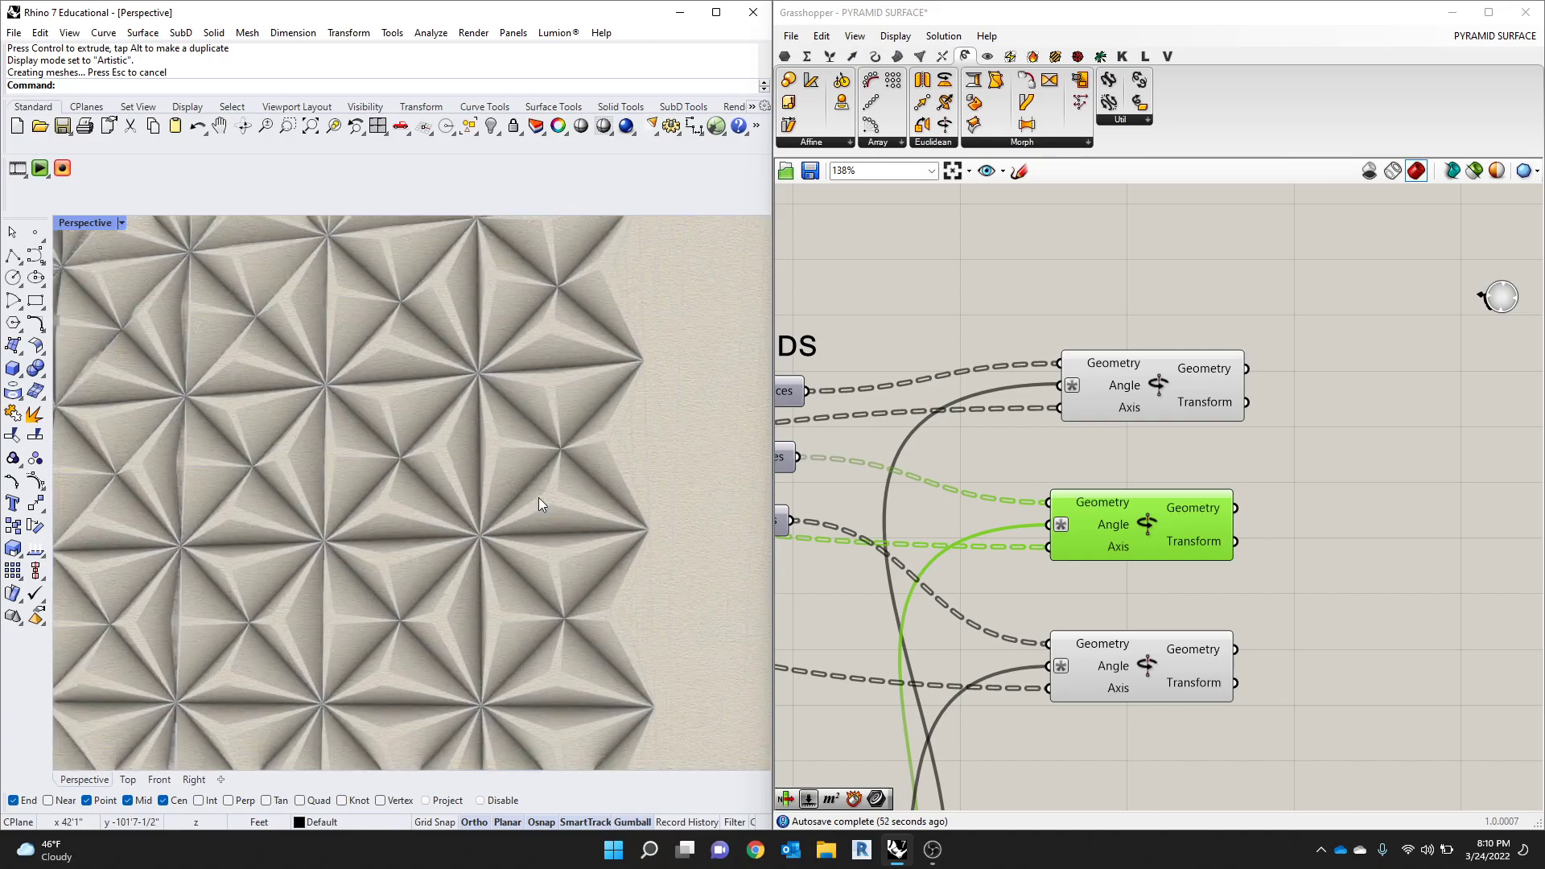
pyautogui.scroll(-2, 593, 524)
pyautogui.scroll(3, 534, 493)
pyautogui.scroll(-6, 524, 504)
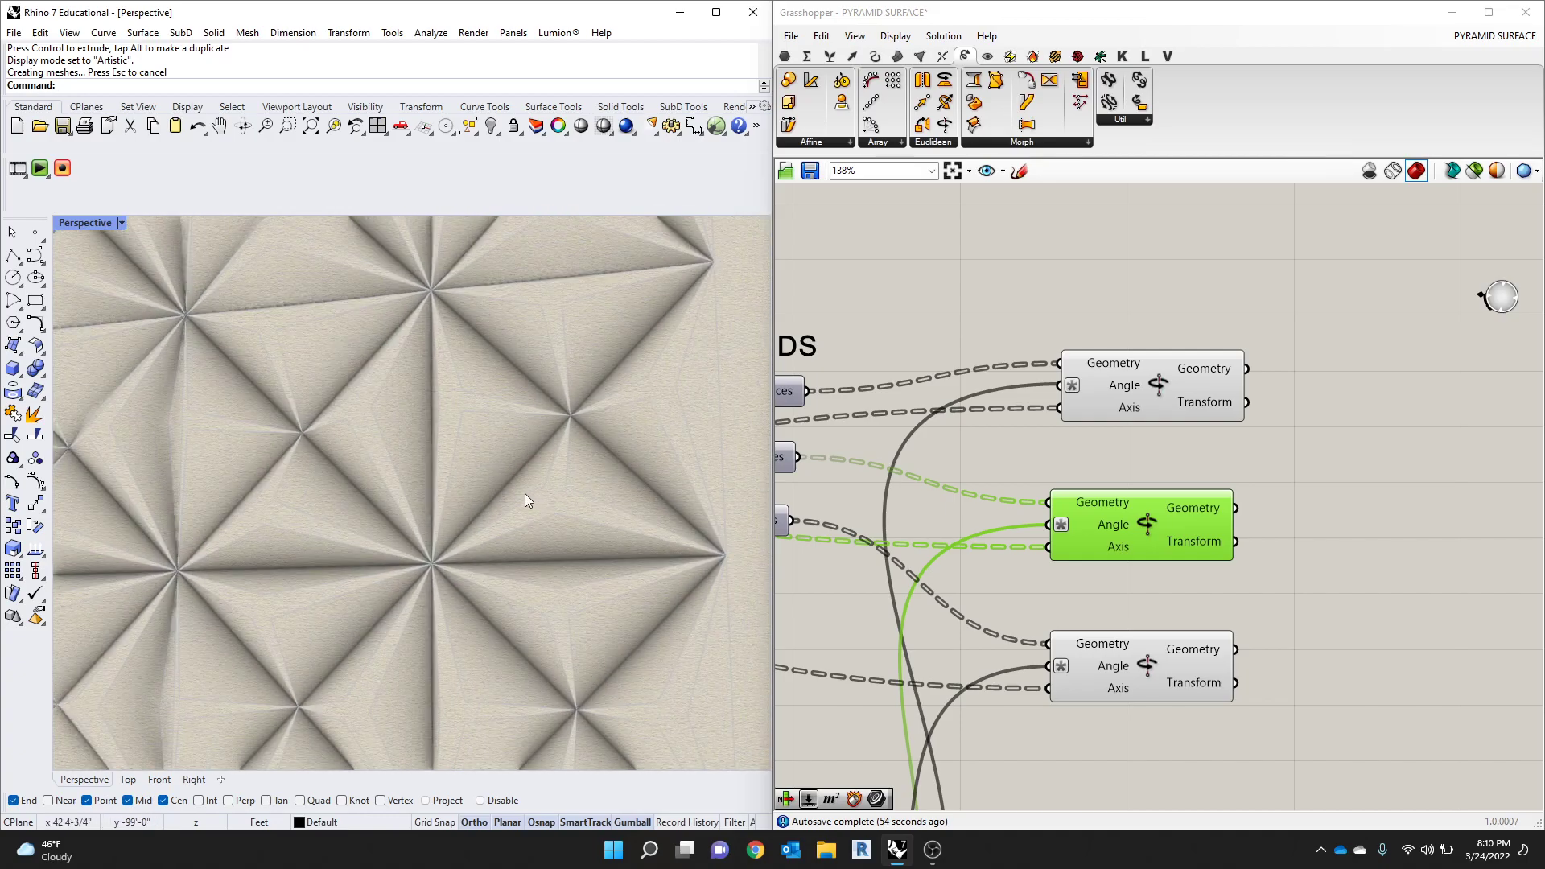
# Step: Set the Perspective viewport to Shaded display mode and bring both the baked copy and the live preview into view
pyautogui.click(106, 223)
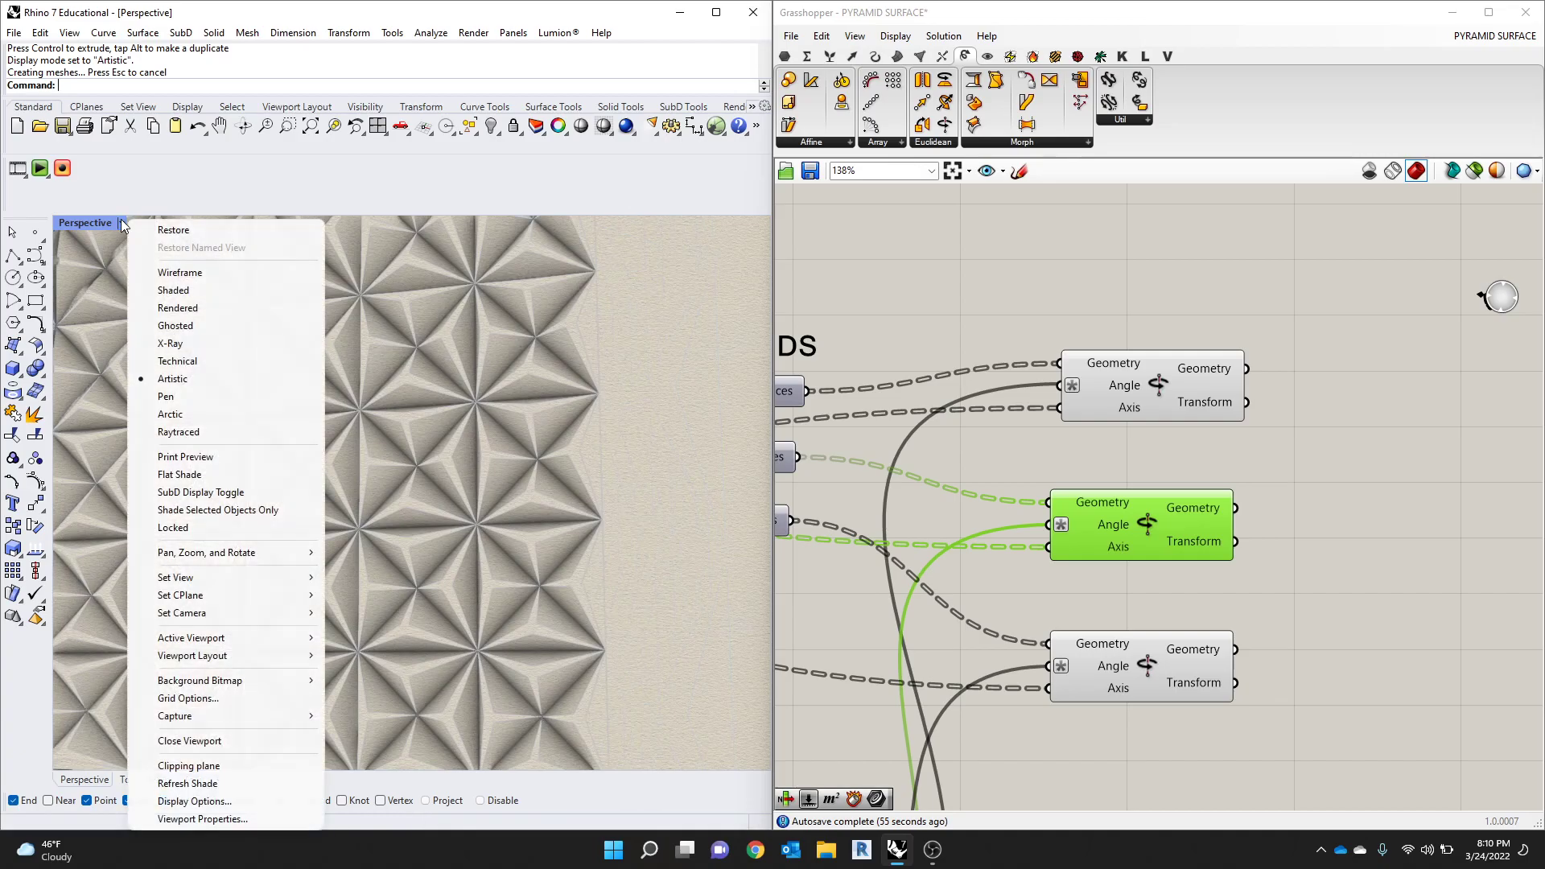
pyautogui.click(173, 290)
pyautogui.moveTo(560, 494); pyautogui.dragTo(644, 479, button='right')
pyautogui.scroll(-10, 243, 404)
pyautogui.scroll(7, 635, 486)
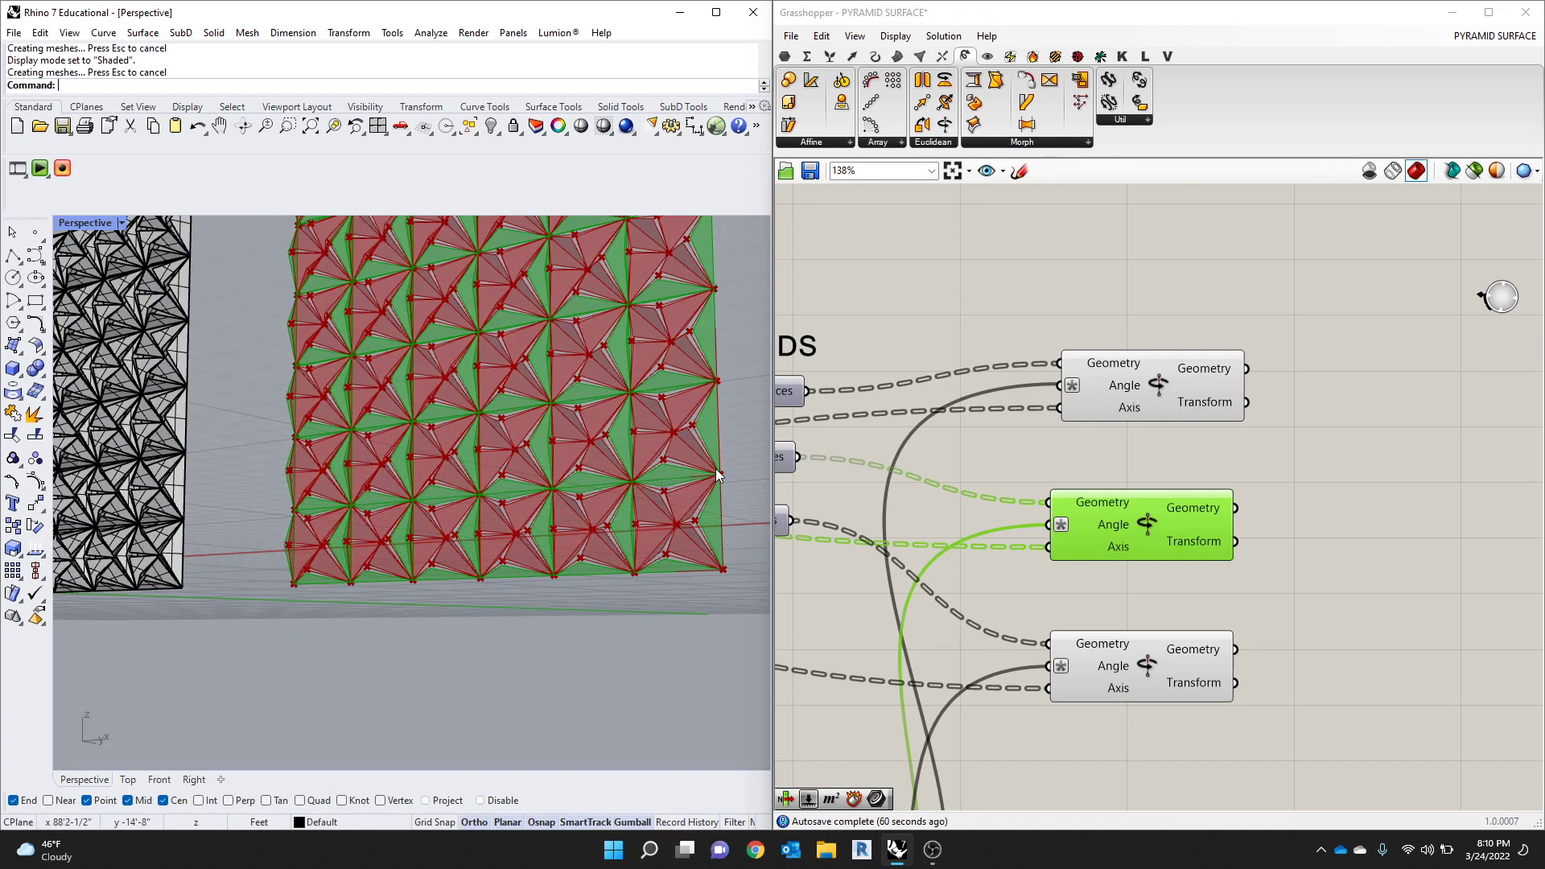
pyautogui.scroll(-5, 1255, 476)
pyautogui.scroll(4, 1113, 590)
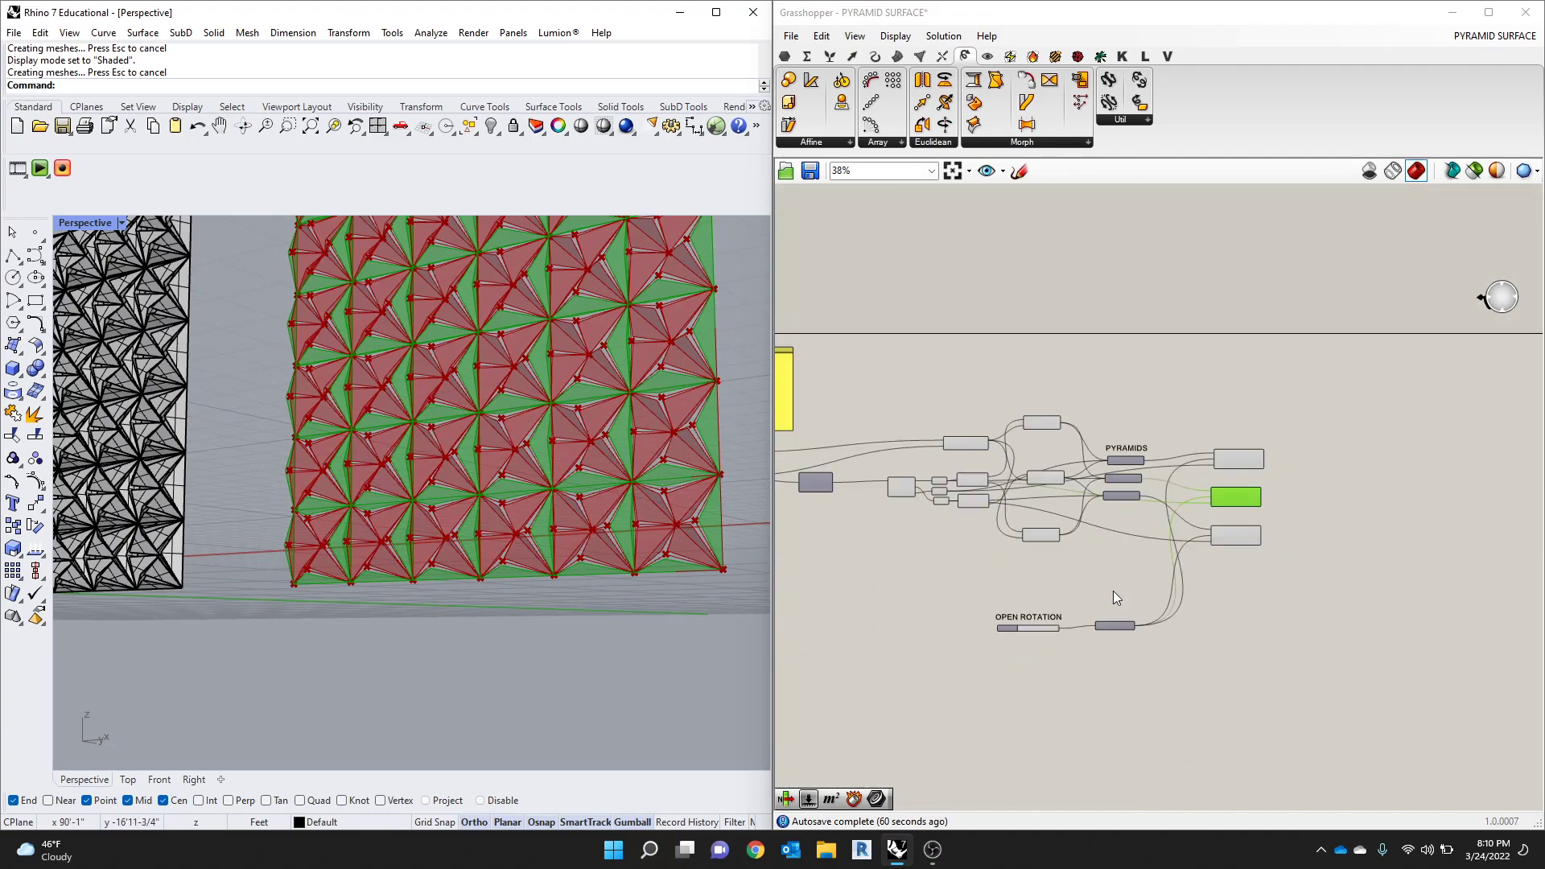
# Step: Move the ROTATION slider slightly lower beneath the OPEN ROTATION label and examine the pyramid openings in the preview
pyautogui.scroll(2, 1015, 590)
pyautogui.moveTo(1043, 545)
pyautogui.mouseDown()
pyautogui.moveTo(1078, 544)
pyautogui.moveTo(1014, 552)
pyautogui.moveTo(1094, 545)
pyautogui.moveTo(1010, 553)
pyautogui.moveTo(1056, 552)
pyautogui.mouseUp()
pyautogui.moveTo(960, 547); pyautogui.dragTo(958, 576)
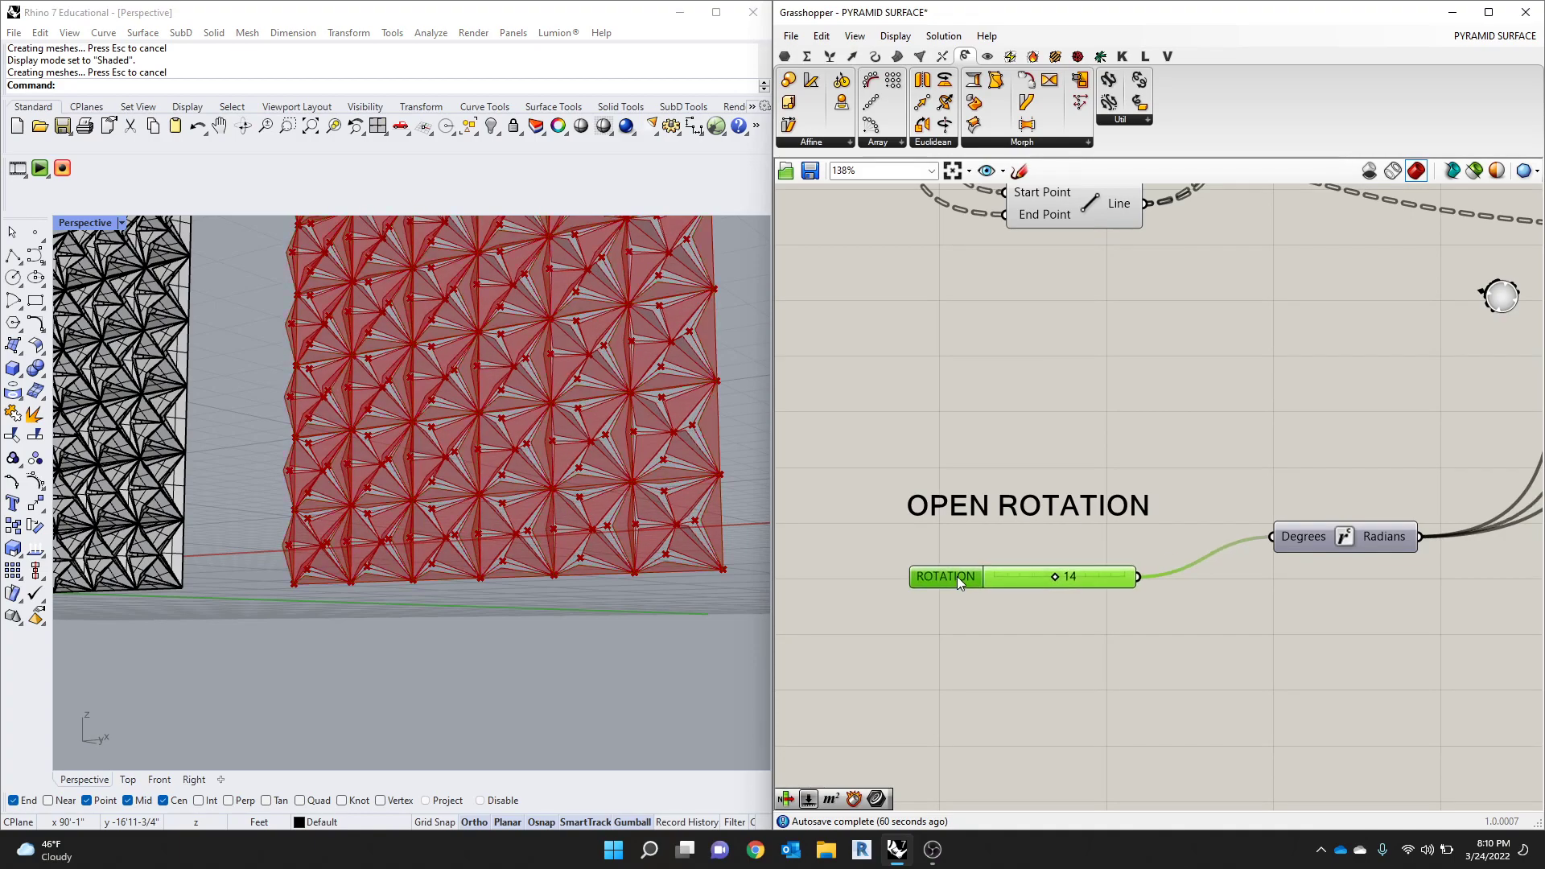
pyautogui.scroll(5, 676, 529)
pyautogui.scroll(2, 676, 529)
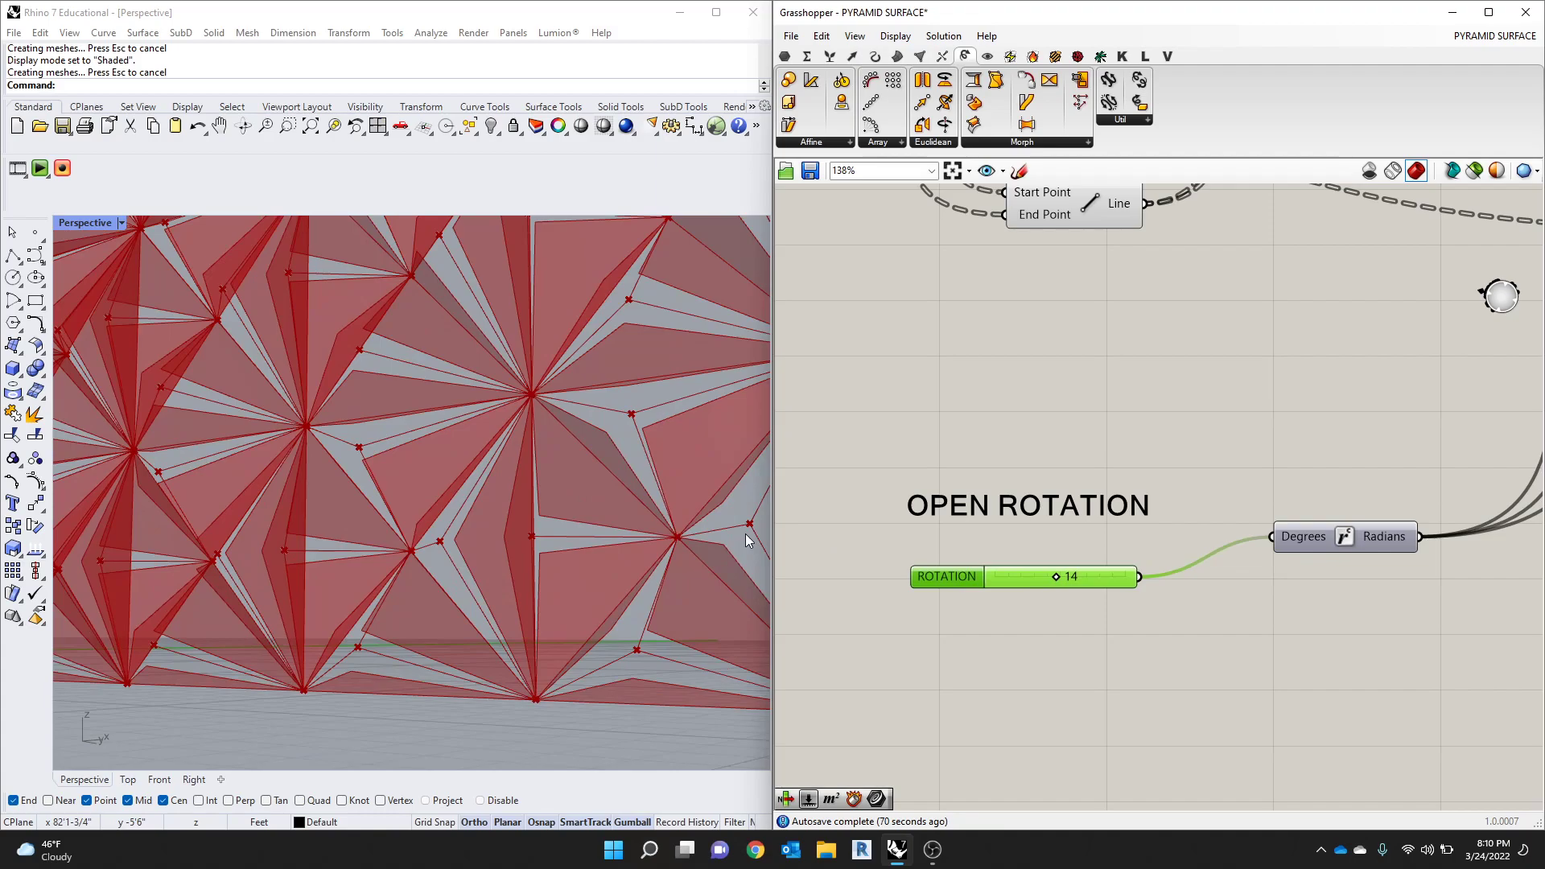
pyautogui.scroll(-4, 926, 443)
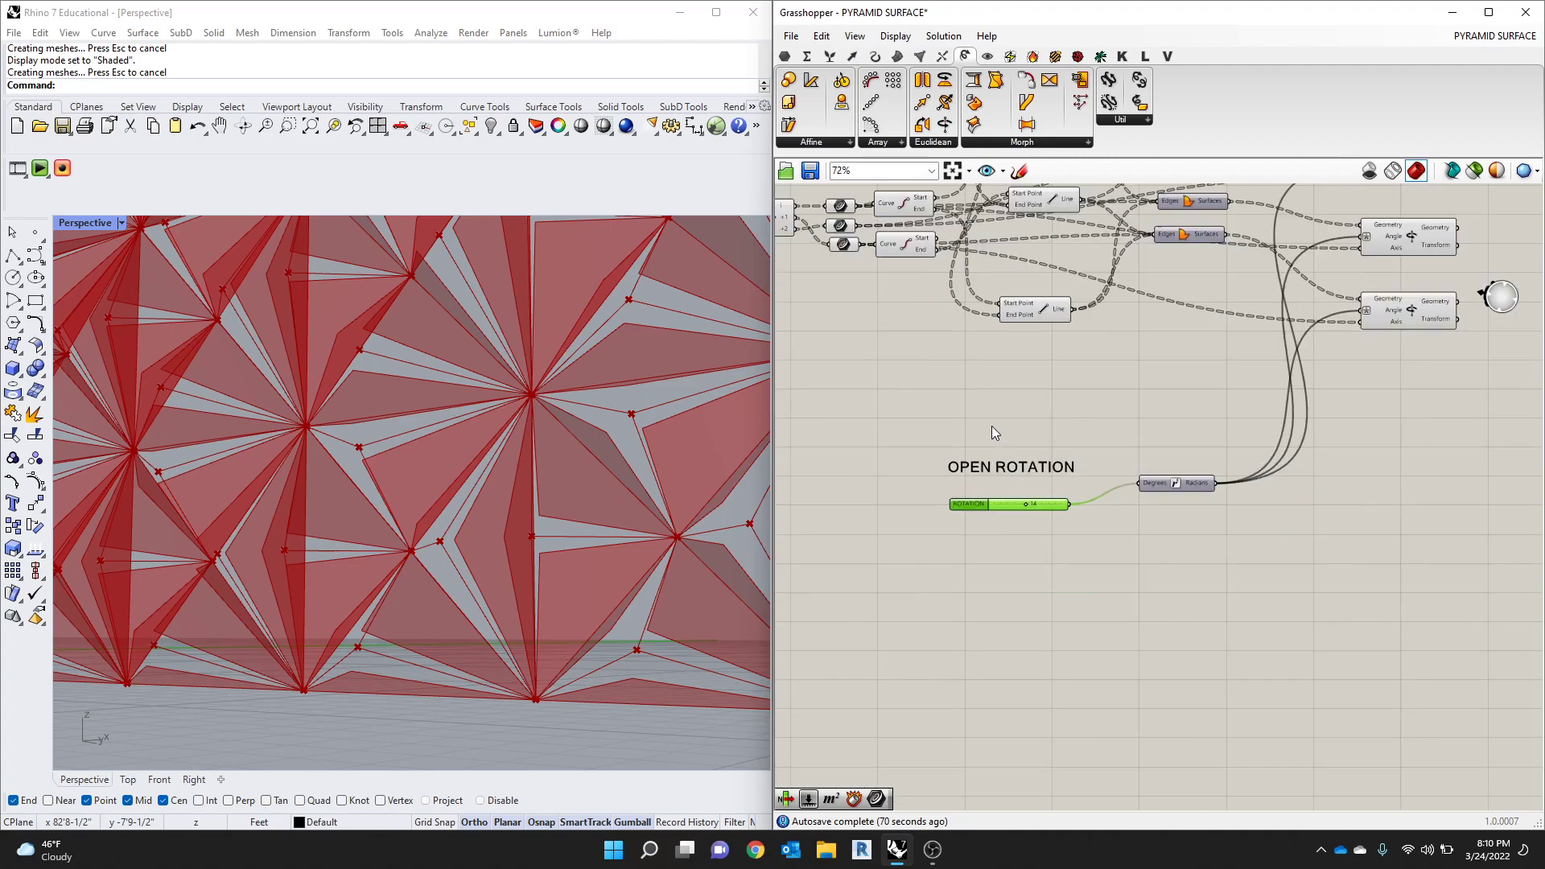
pyautogui.scroll(3, 1191, 265)
# Step: Line up the uppermost rotation component, add a Panel beside it and connect its Geometry output to the Panel
pyautogui.moveTo(1254, 289); pyautogui.dragTo(1242, 299)
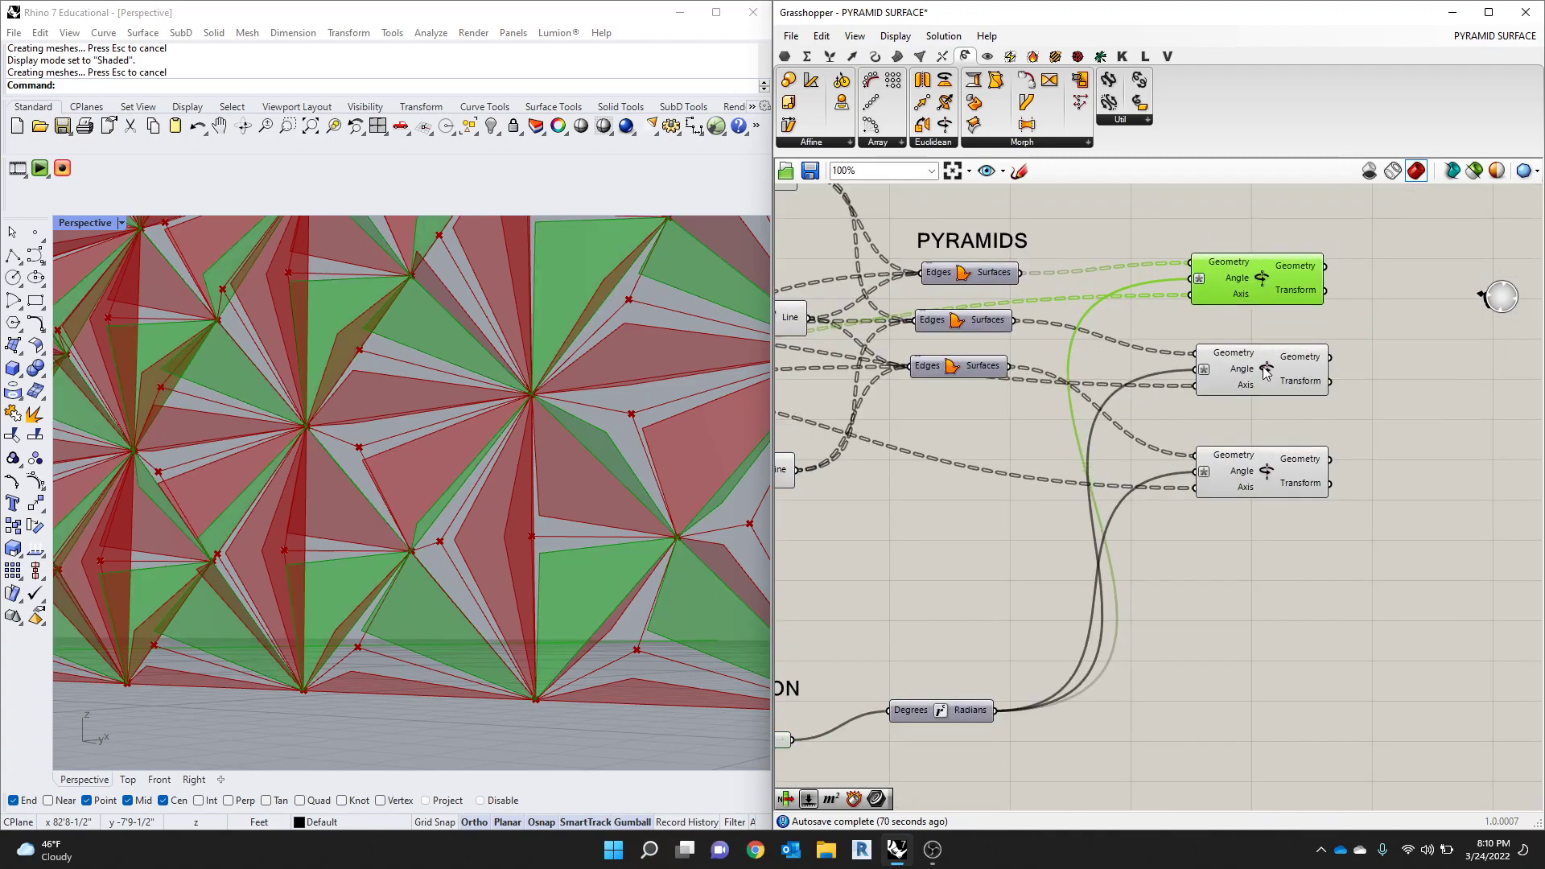
pyautogui.scroll(-3, 1368, 271)
pyautogui.scroll(2, 1363, 248)
pyautogui.doubleClick(1363, 248)
pyautogui.write('panel')
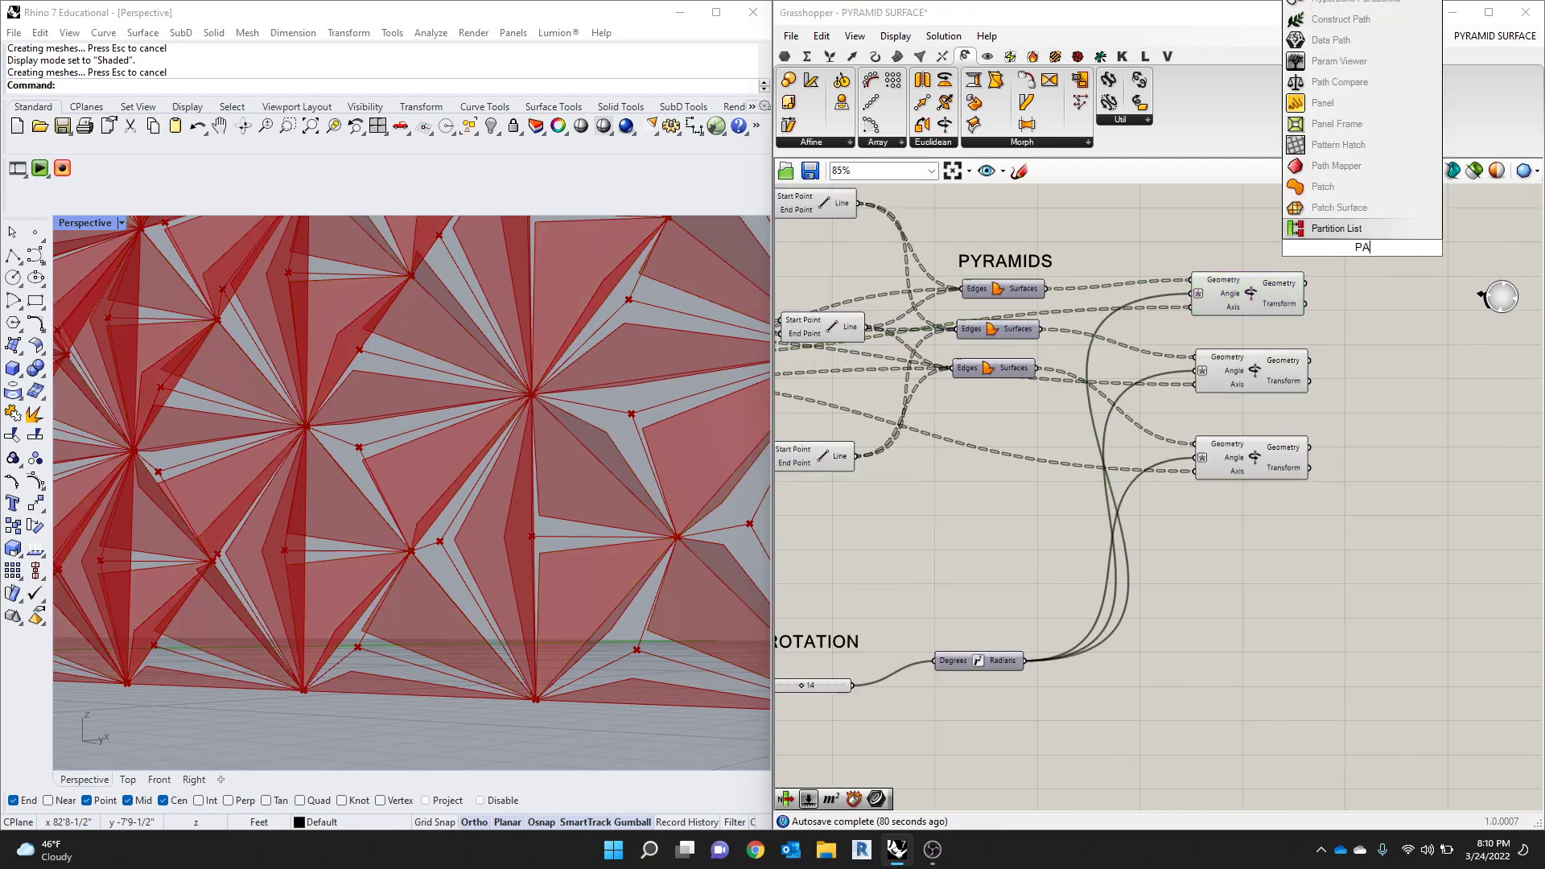
pyautogui.press('Return')
pyautogui.moveTo(1350, 256); pyautogui.dragTo(1387, 256)
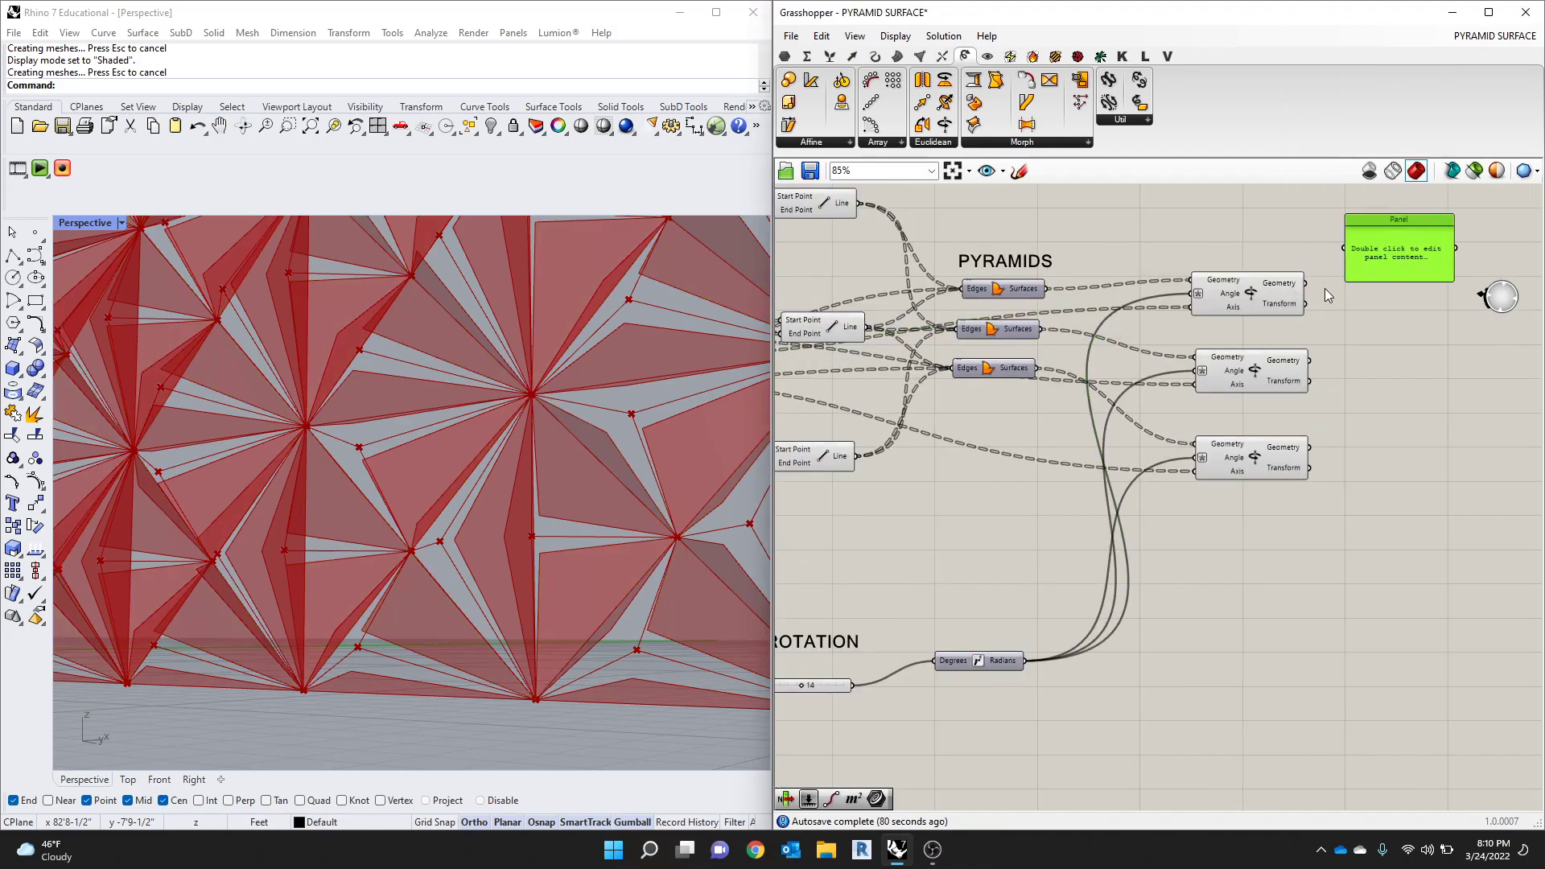
pyautogui.moveTo(1305, 283); pyautogui.dragTo(1354, 249)
pyautogui.scroll(2, 1428, 298)
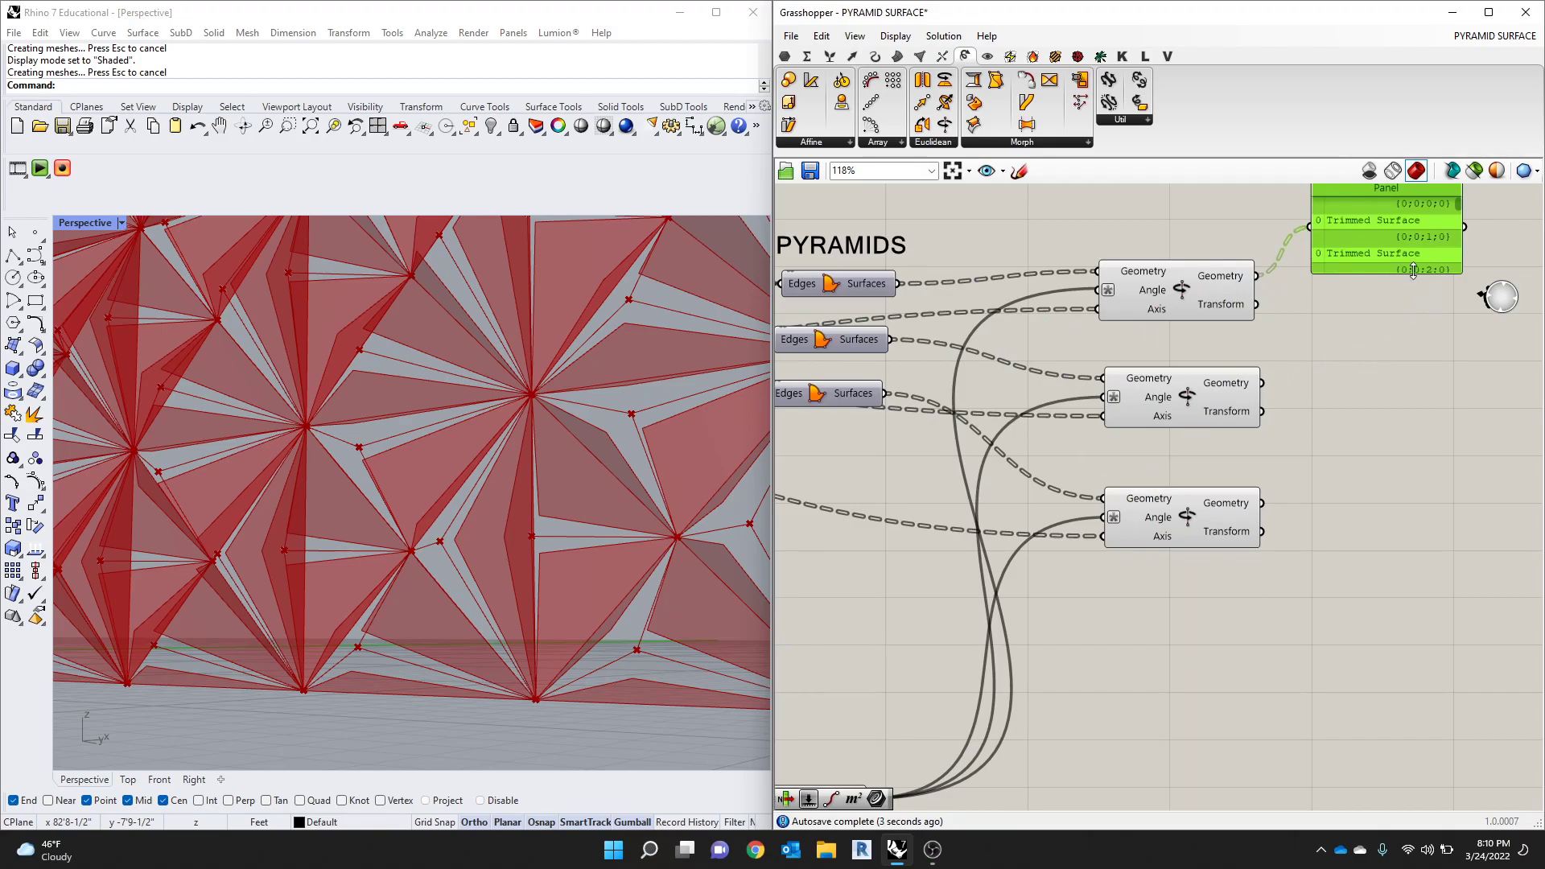
# Step: Lengthen the Panel and go through the trimmed surface list down to its last branch
pyautogui.moveTo(1413, 271); pyautogui.dragTo(1413, 805)
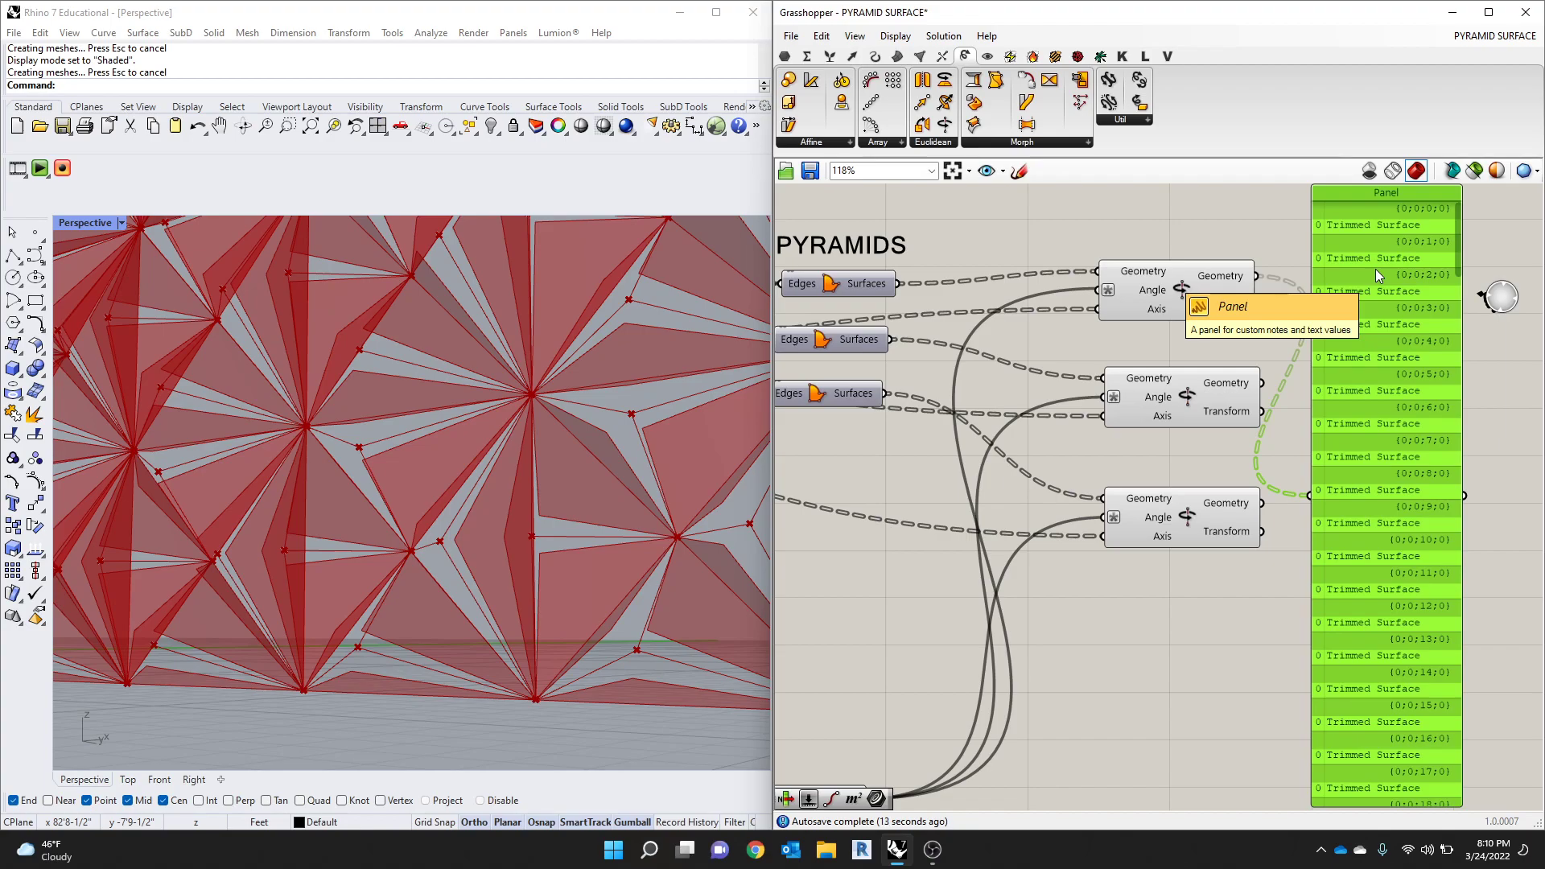
pyautogui.scroll(-6, 1075, 541)
pyautogui.scroll(5, 1179, 602)
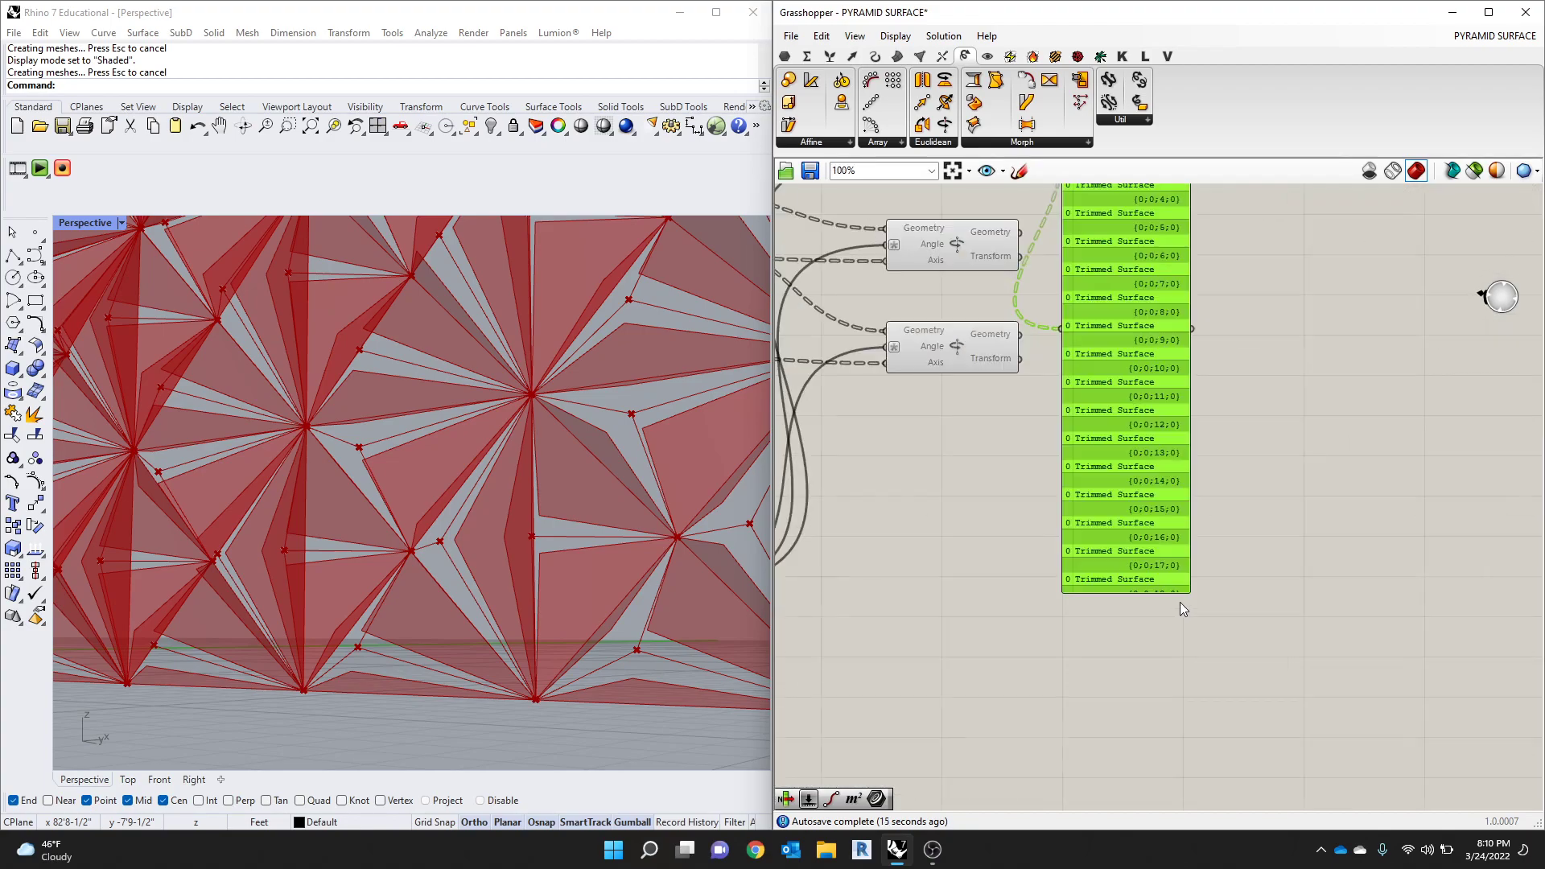
pyautogui.moveTo(1180, 602); pyautogui.dragTo(1183, 796)
pyautogui.scroll(-3, 1143, 420)
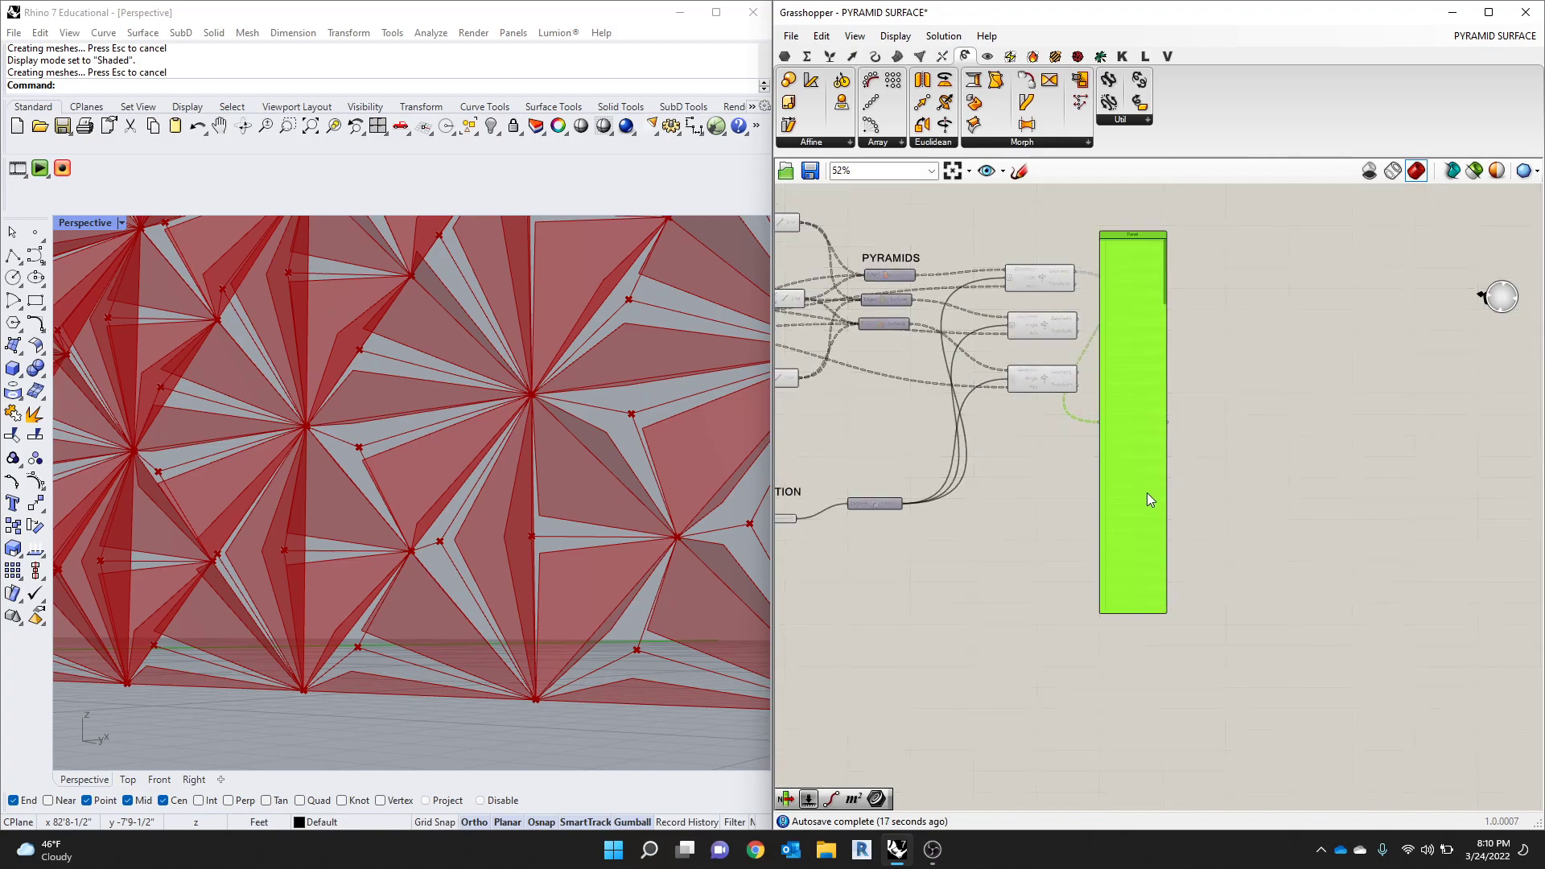
pyautogui.scroll(3, 1147, 494)
pyautogui.scroll(-2, 1176, 435)
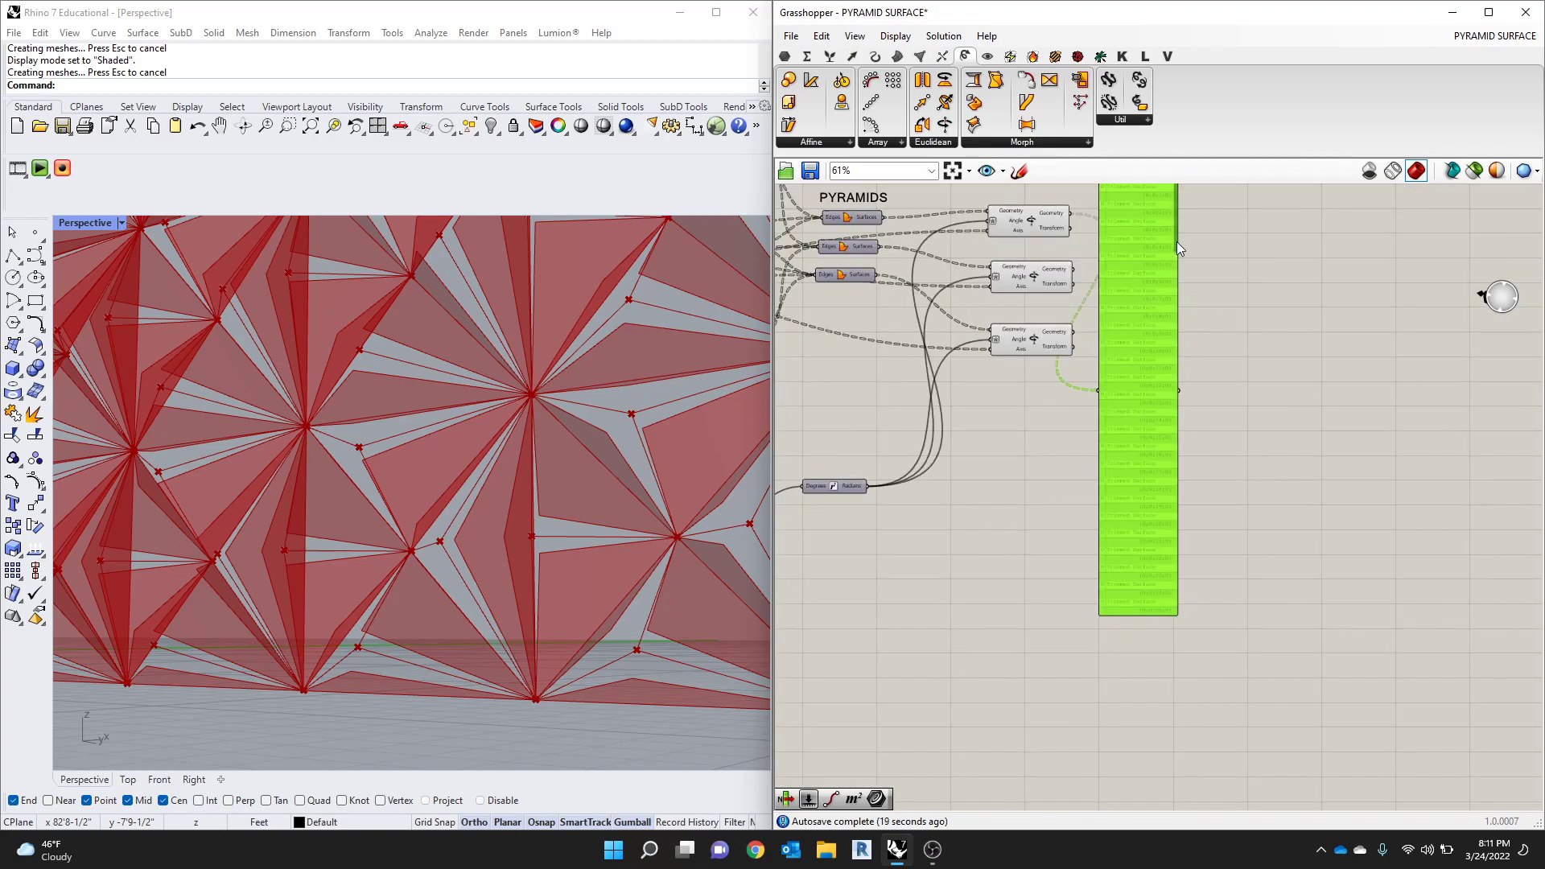
pyautogui.moveTo(1176, 242); pyautogui.dragTo(1184, 663)
pyautogui.scroll(8, 1141, 586)
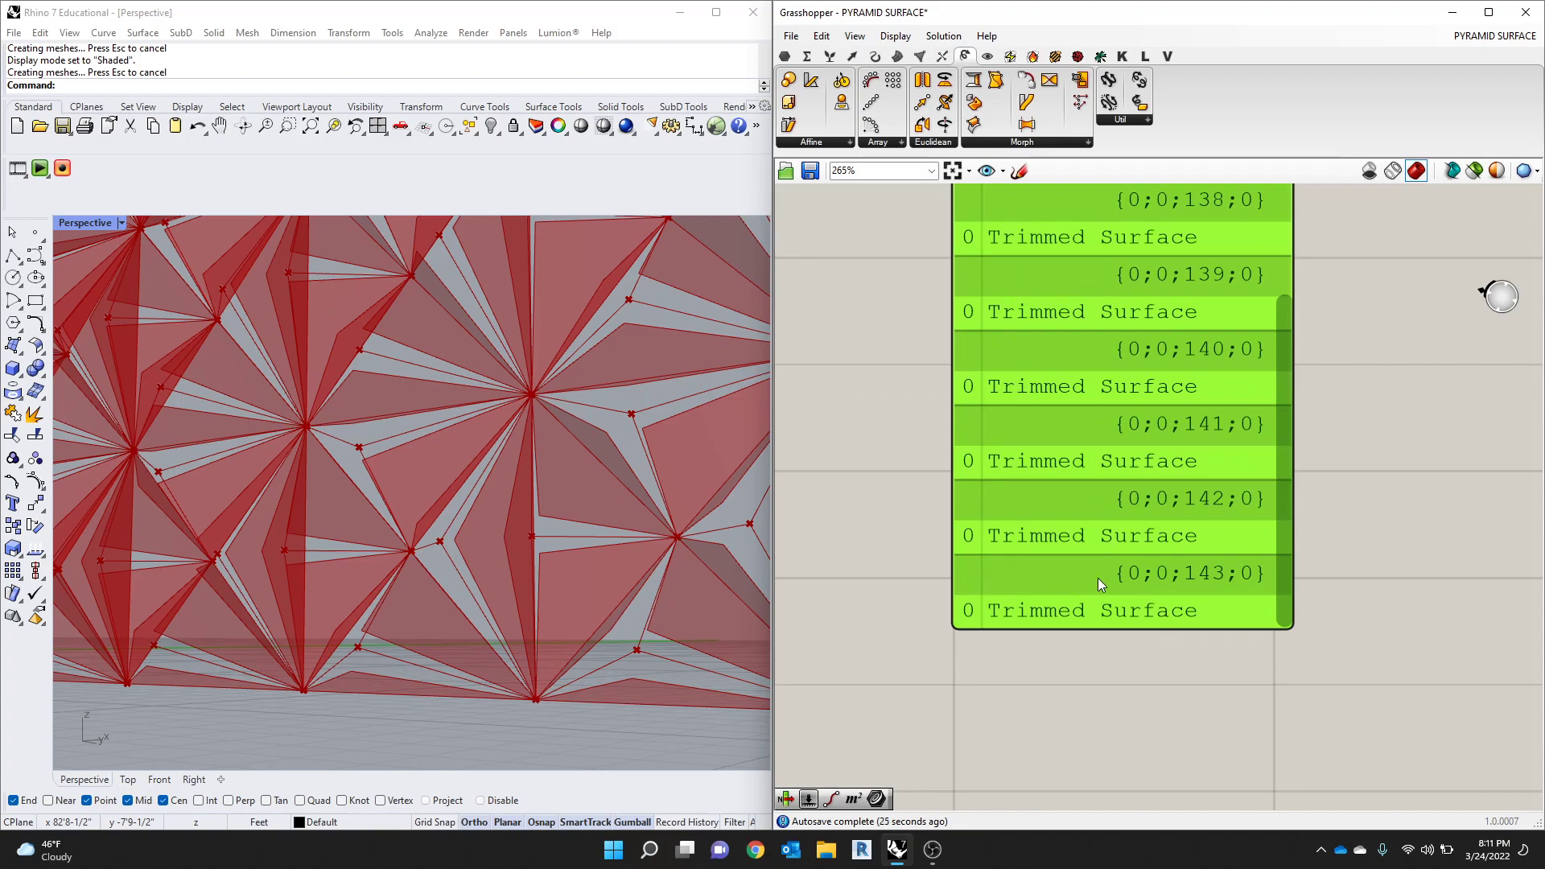
# Step: Add a Series component and place it below the Degrees-to-Radians component in the OPEN ROTATION area
pyautogui.scroll(-12, 1147, 636)
pyautogui.scroll(9, 1095, 527)
pyautogui.scroll(-3, 1187, 592)
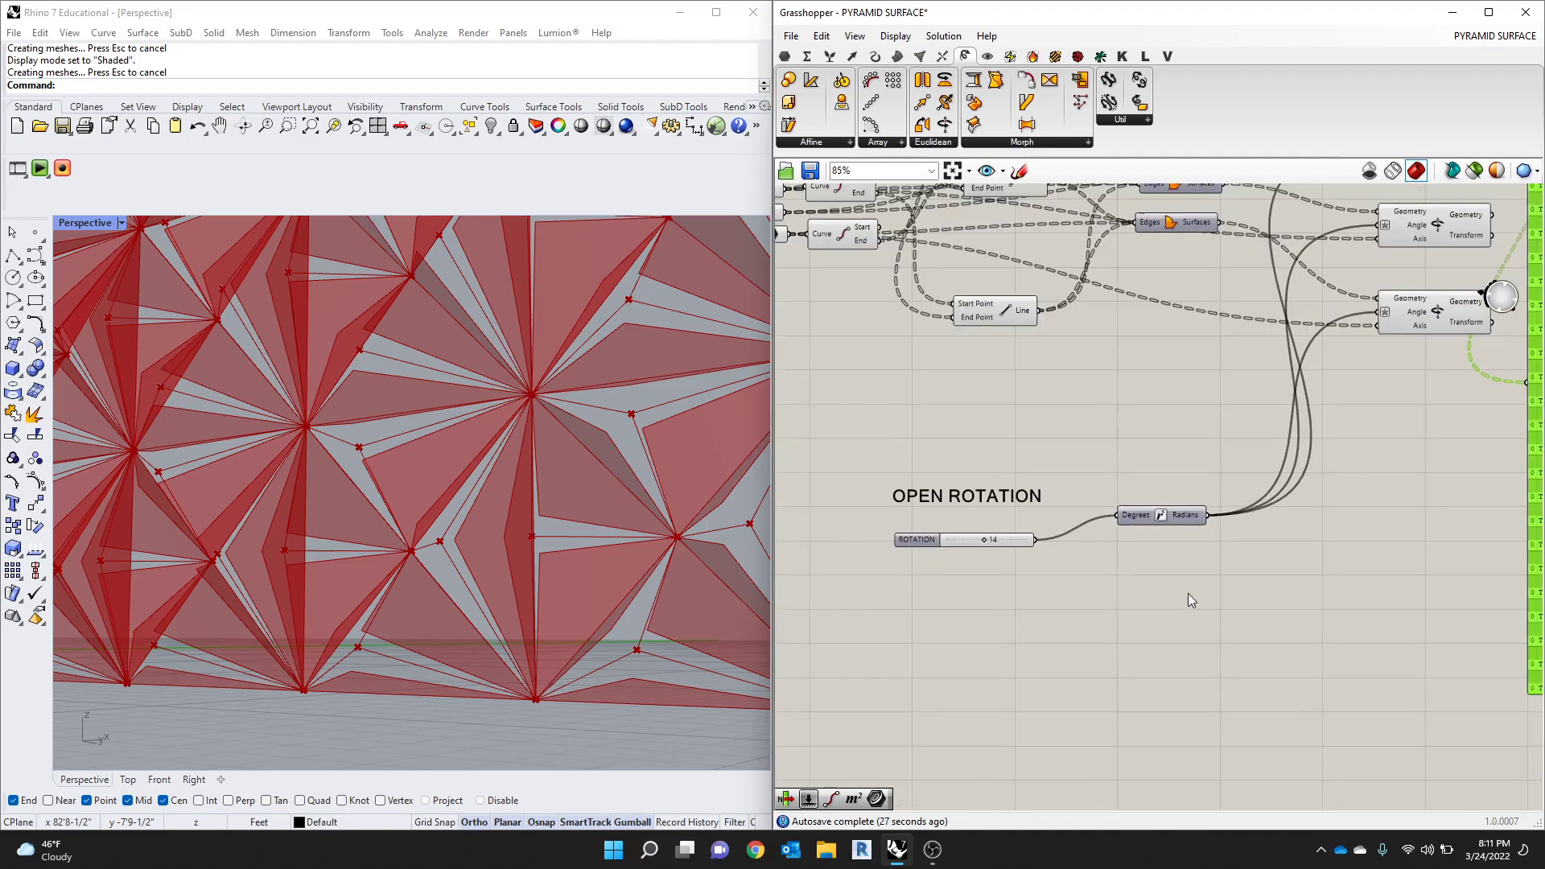
pyautogui.scroll(2, 1071, 586)
pyautogui.doubleClick(1002, 613)
pyautogui.write('series')
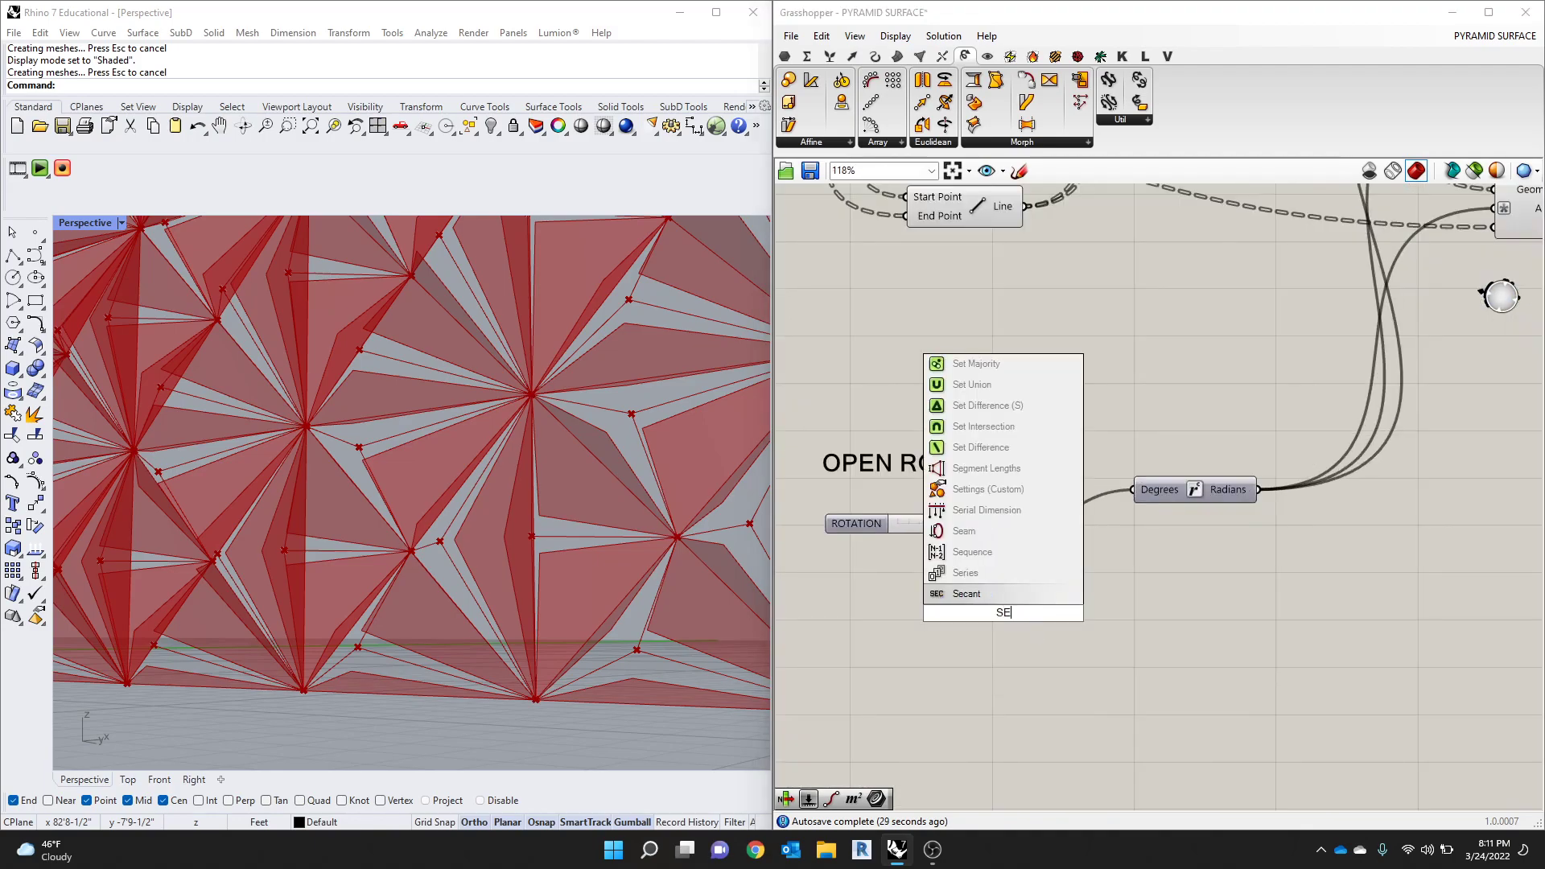
pyautogui.press('Return')
pyautogui.moveTo(1033, 623); pyautogui.dragTo(1154, 629)
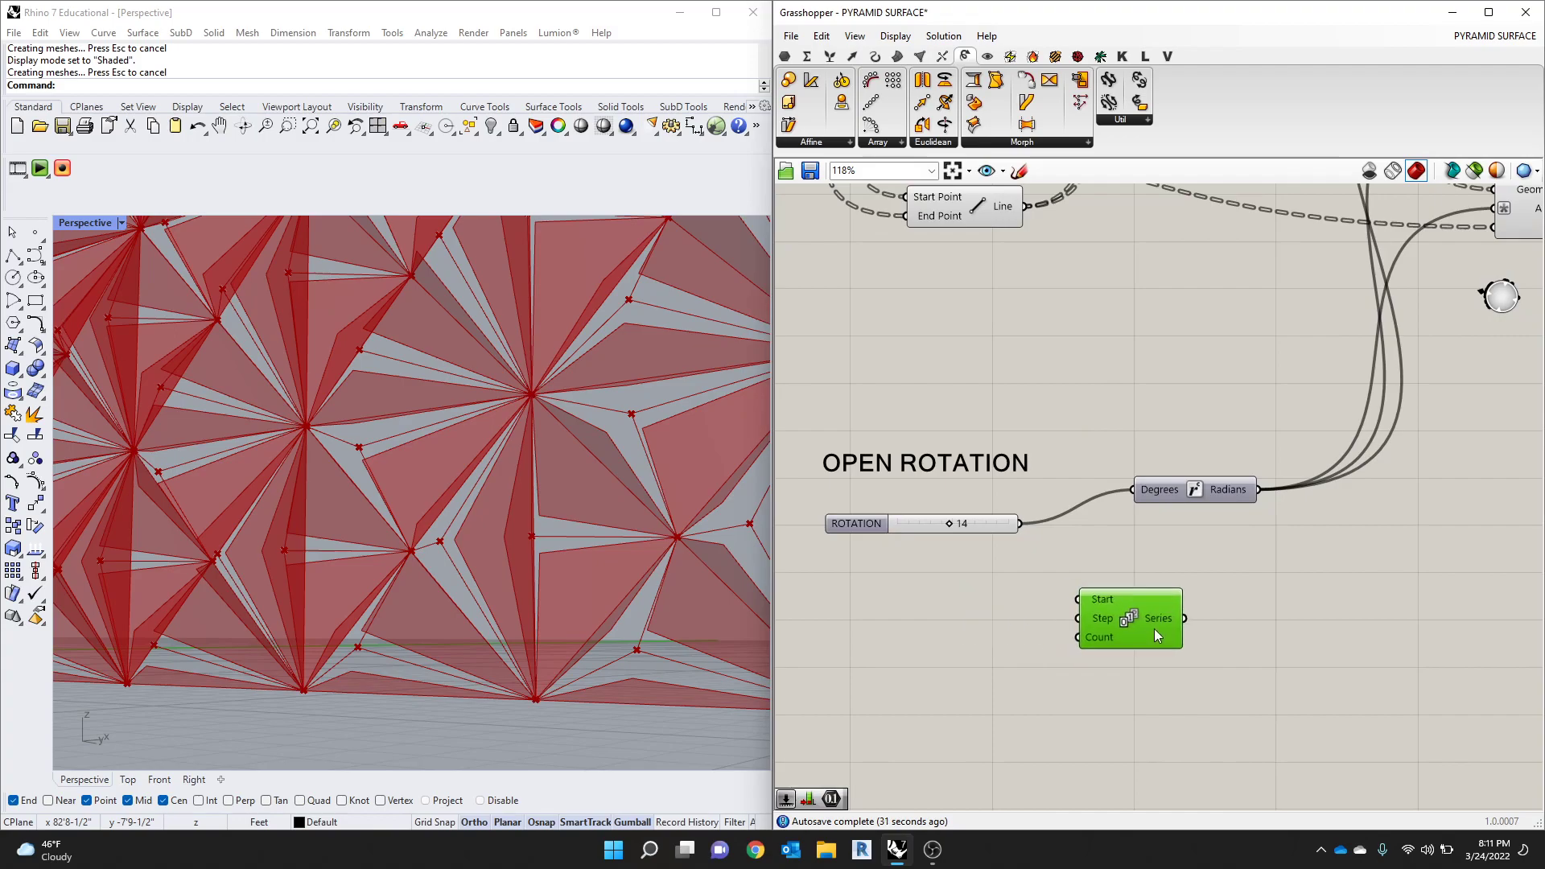
# Step: Create a number slider set to 0 and connect it to the Start input of the Series component
pyautogui.scroll(2, 1010, 658)
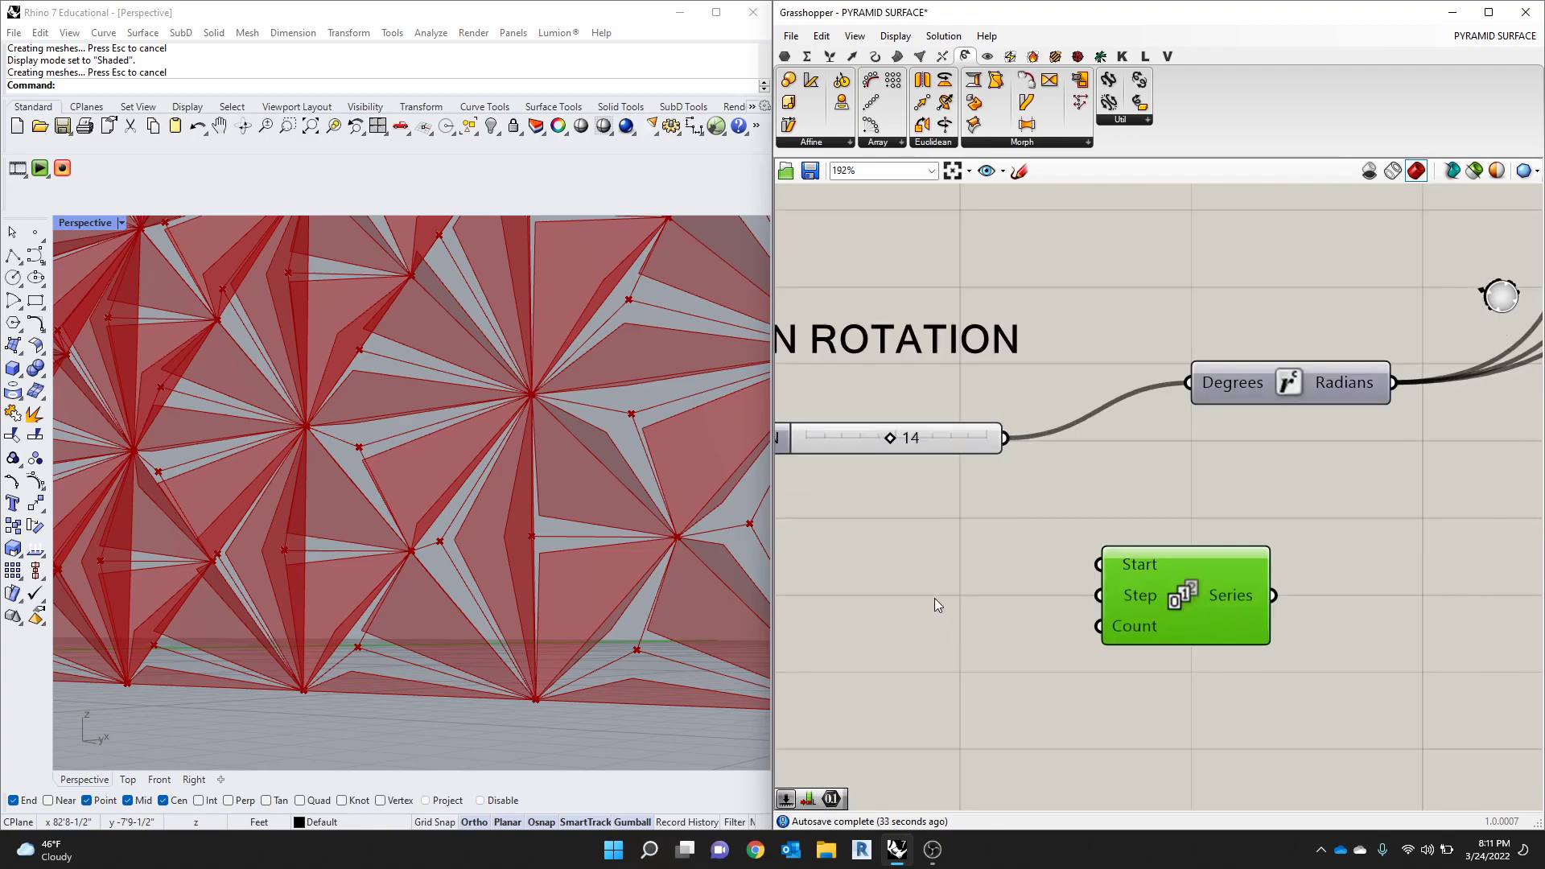
pyautogui.doubleClick(922, 577)
pyautogui.write('0')
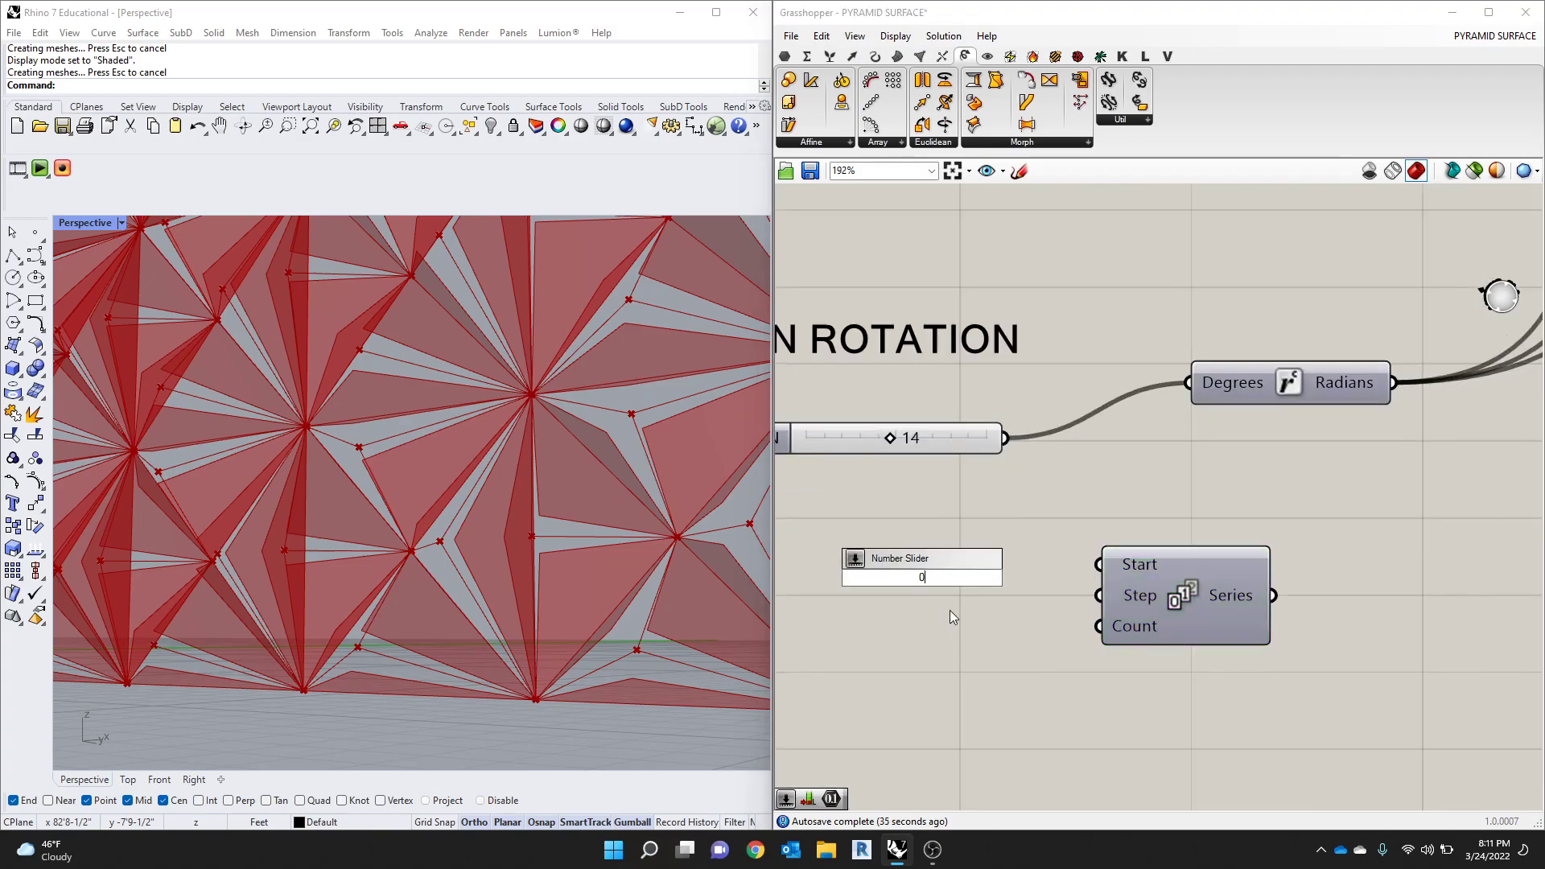
pyautogui.doubleClick(947, 559)
pyautogui.write('0')
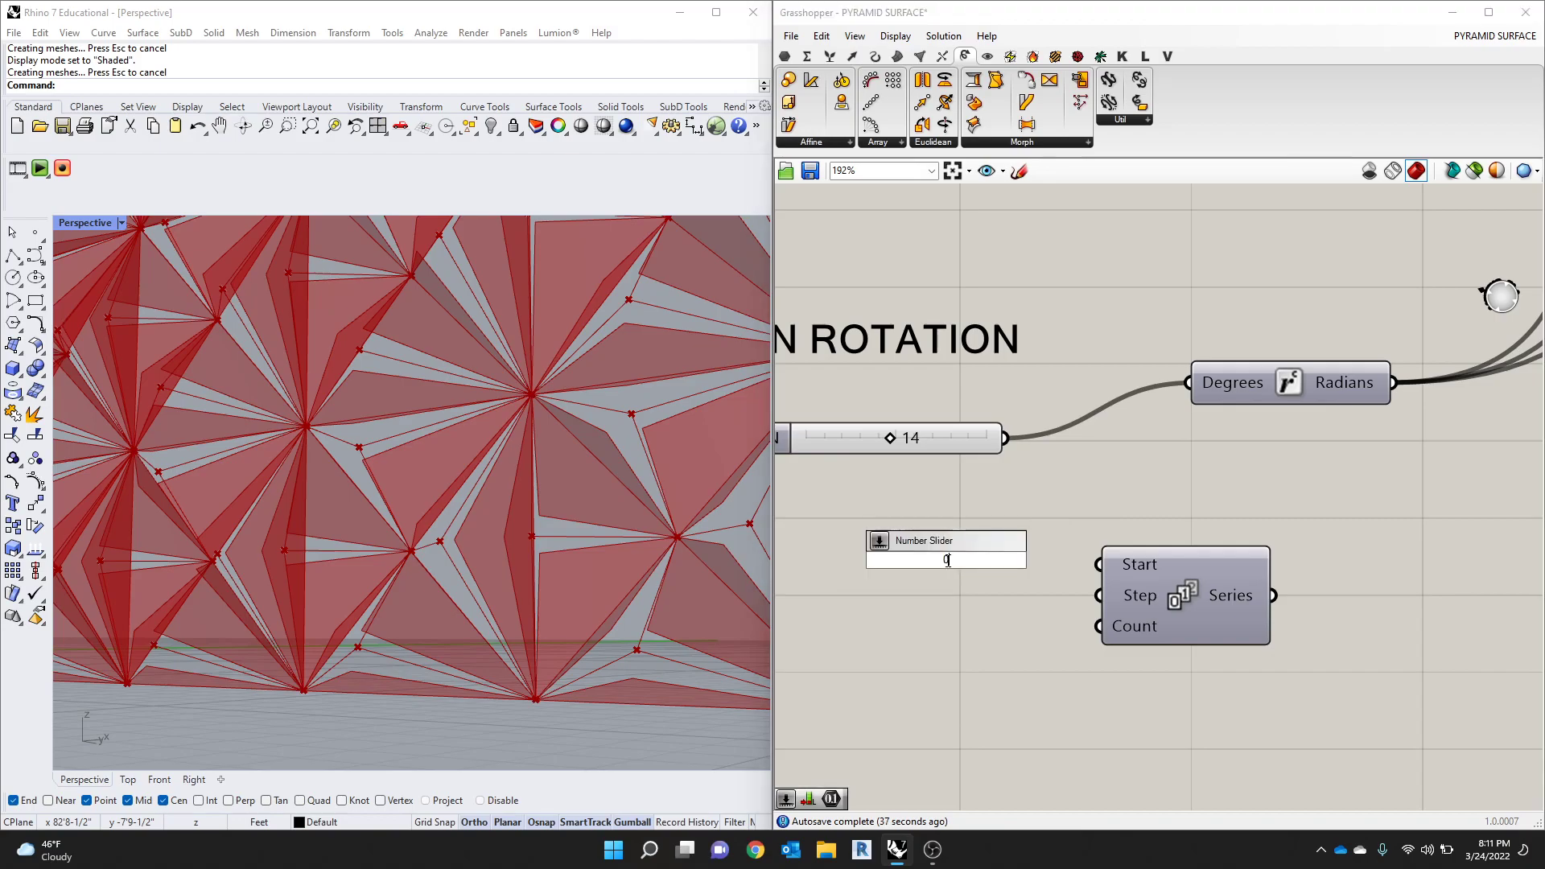
pyautogui.press('Return')
pyautogui.moveTo(1013, 562); pyautogui.dragTo(1099, 564)
pyautogui.scroll(-2, 1102, 579)
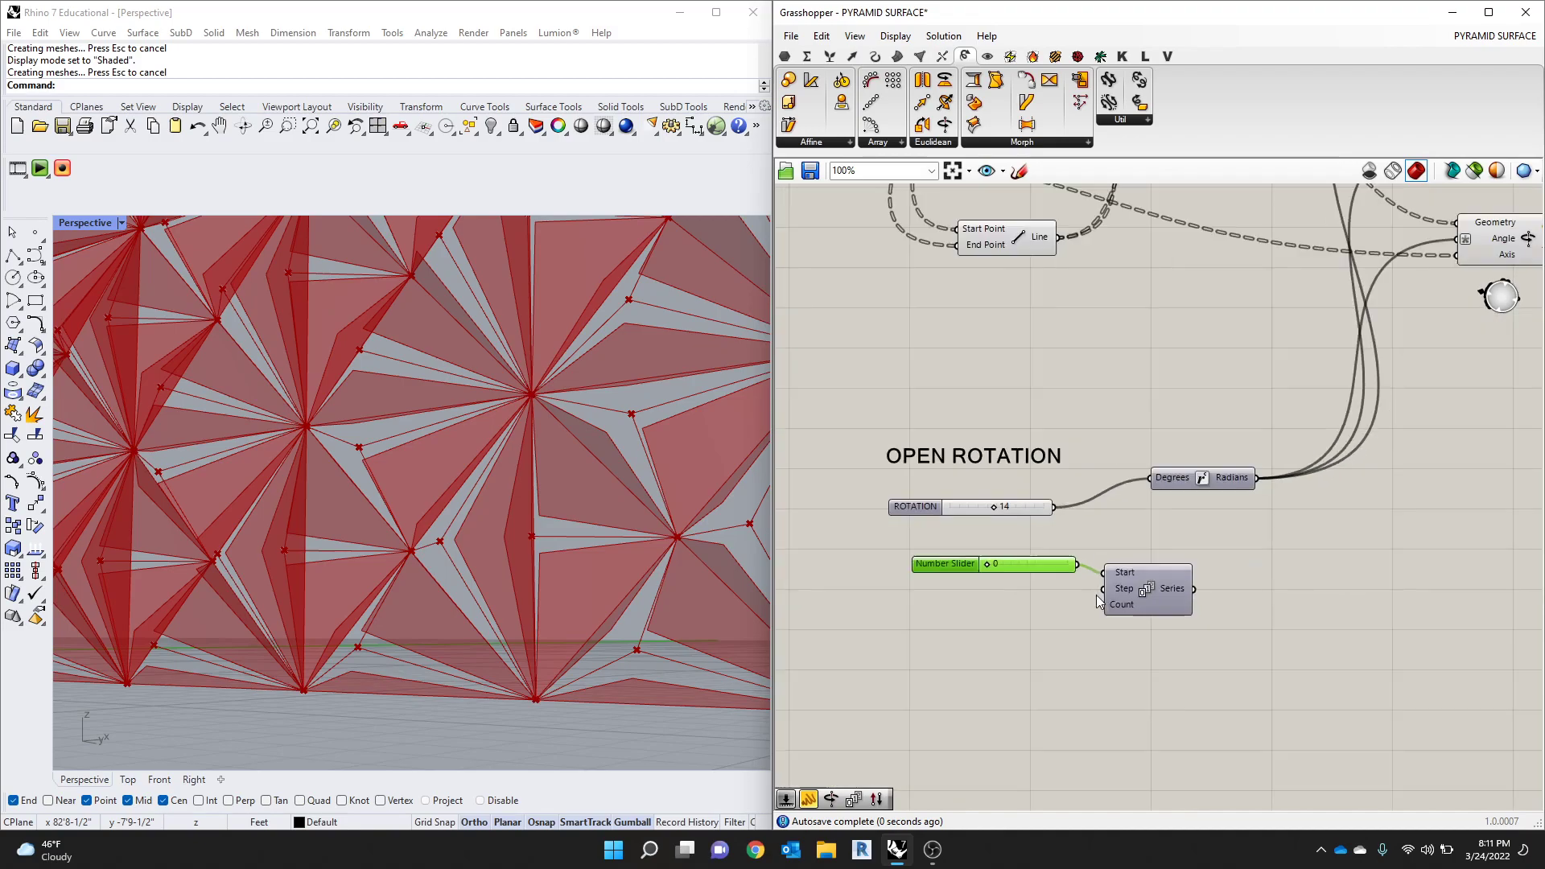
# Step: Create a number slider set to 3 below the Start slider and connect it to the Step input of the Series component
pyautogui.scroll(2, 993, 620)
pyautogui.doubleClick(993, 620)
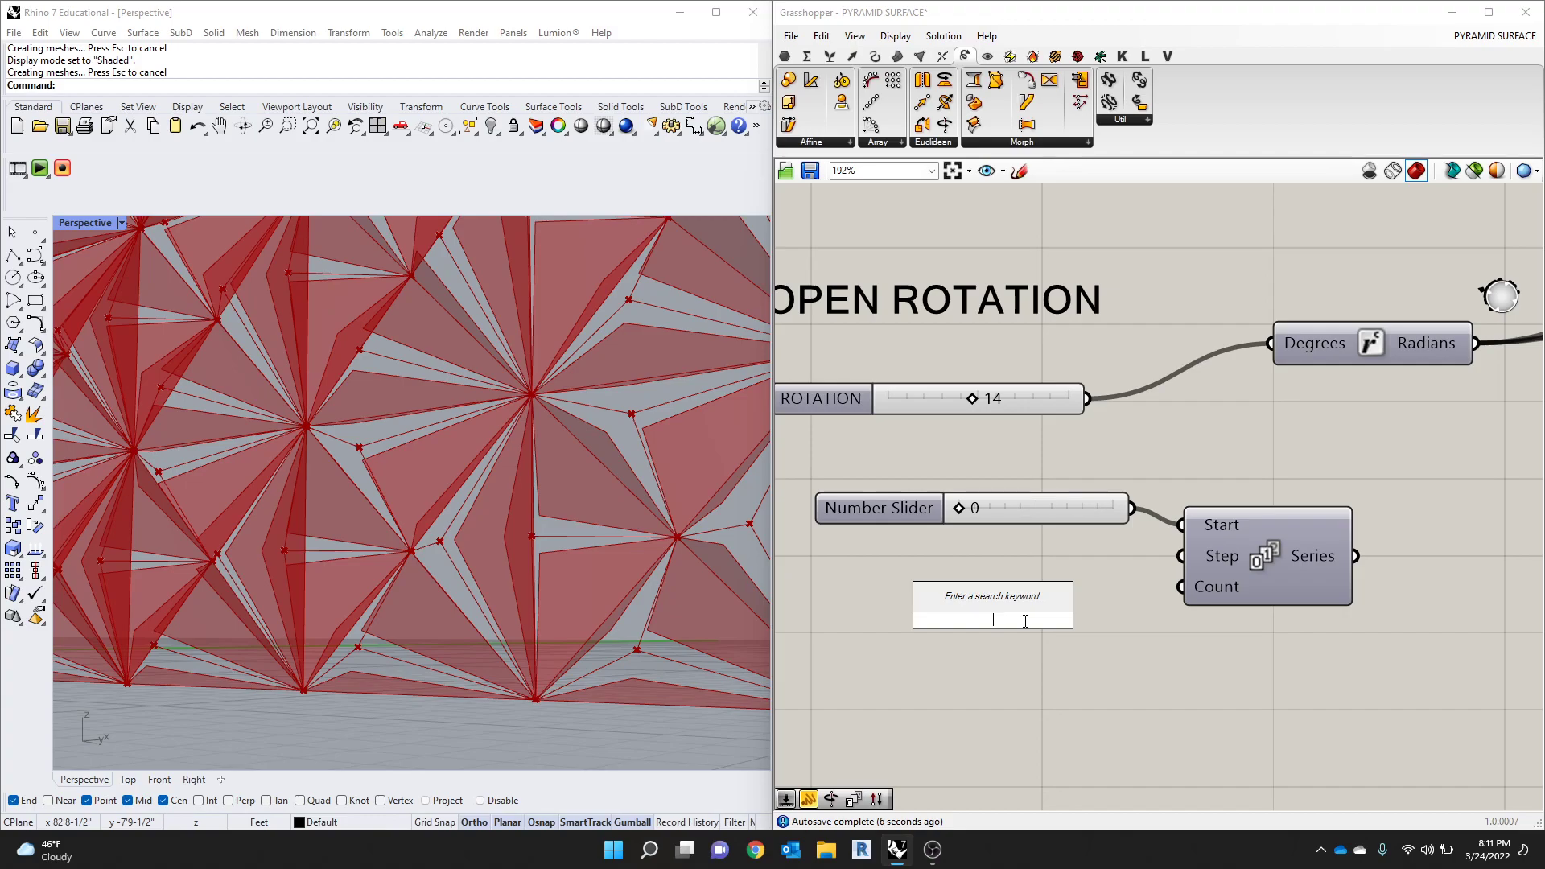
pyautogui.write('3')
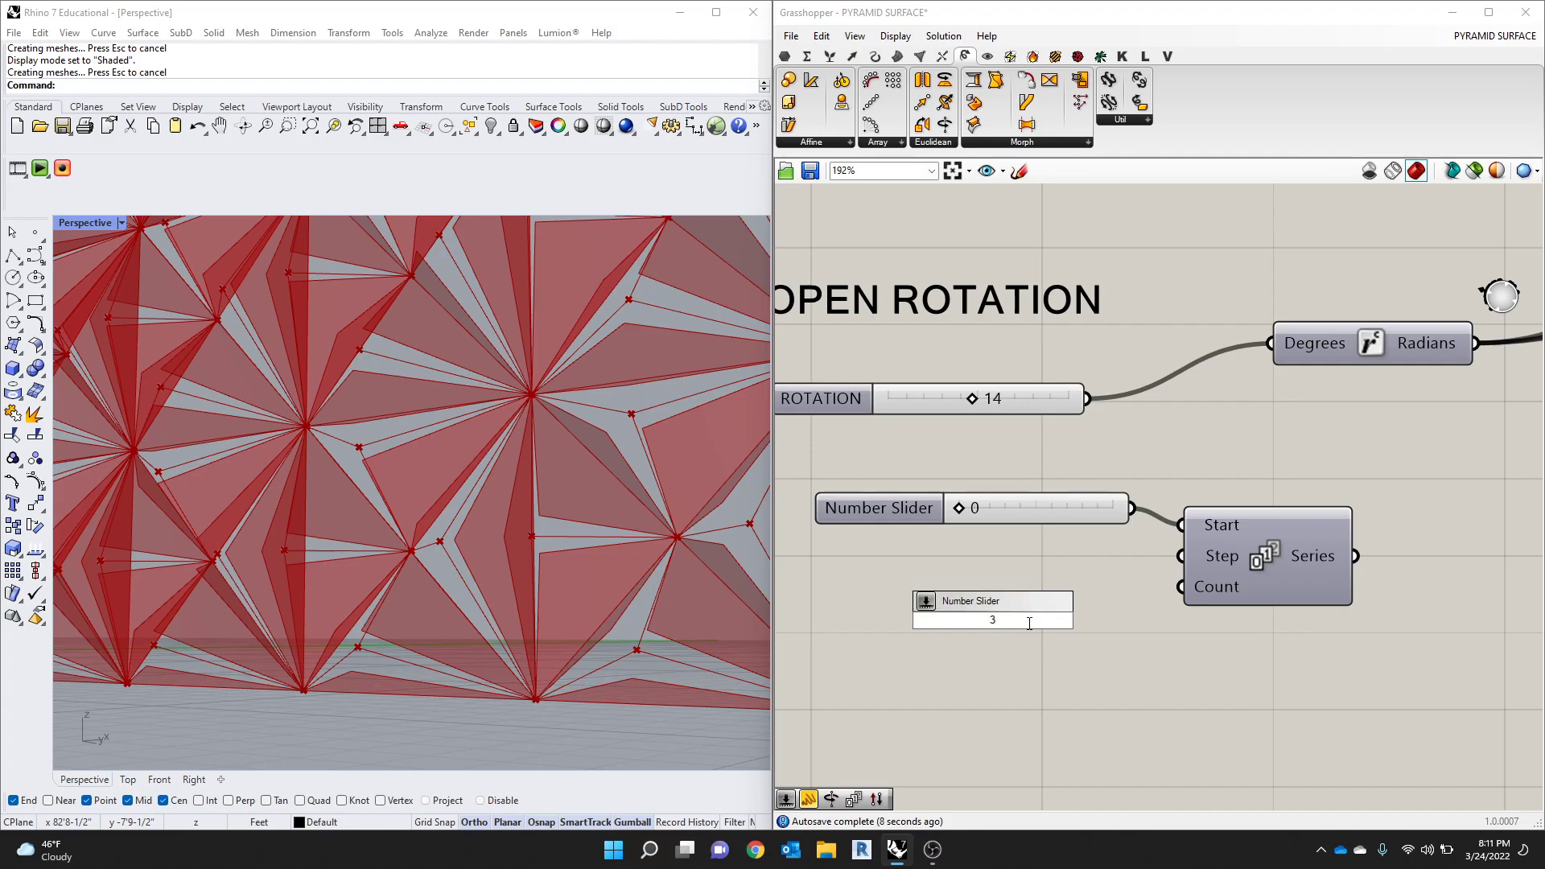
pyautogui.press('Return')
pyautogui.moveTo(1057, 610); pyautogui.dragTo(1011, 540)
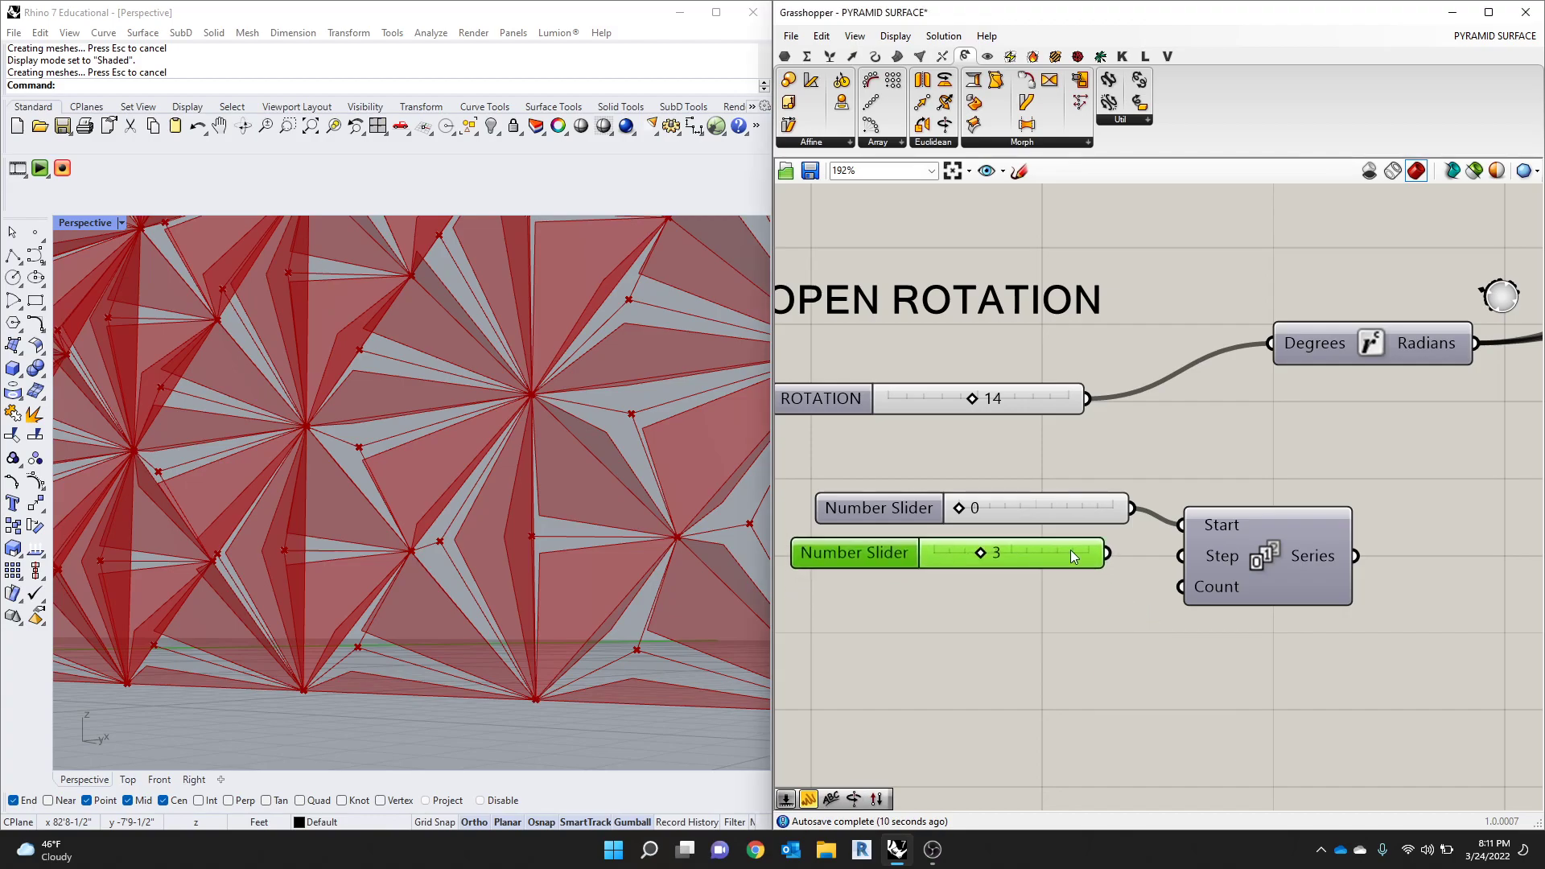
pyautogui.moveTo(1107, 552); pyautogui.dragTo(1181, 555)
# Step: Create a number slider set to 143 and connect it to the Count input of the Series component
pyautogui.moveTo(1053, 639); pyautogui.dragTo(1055, 631, button='right')
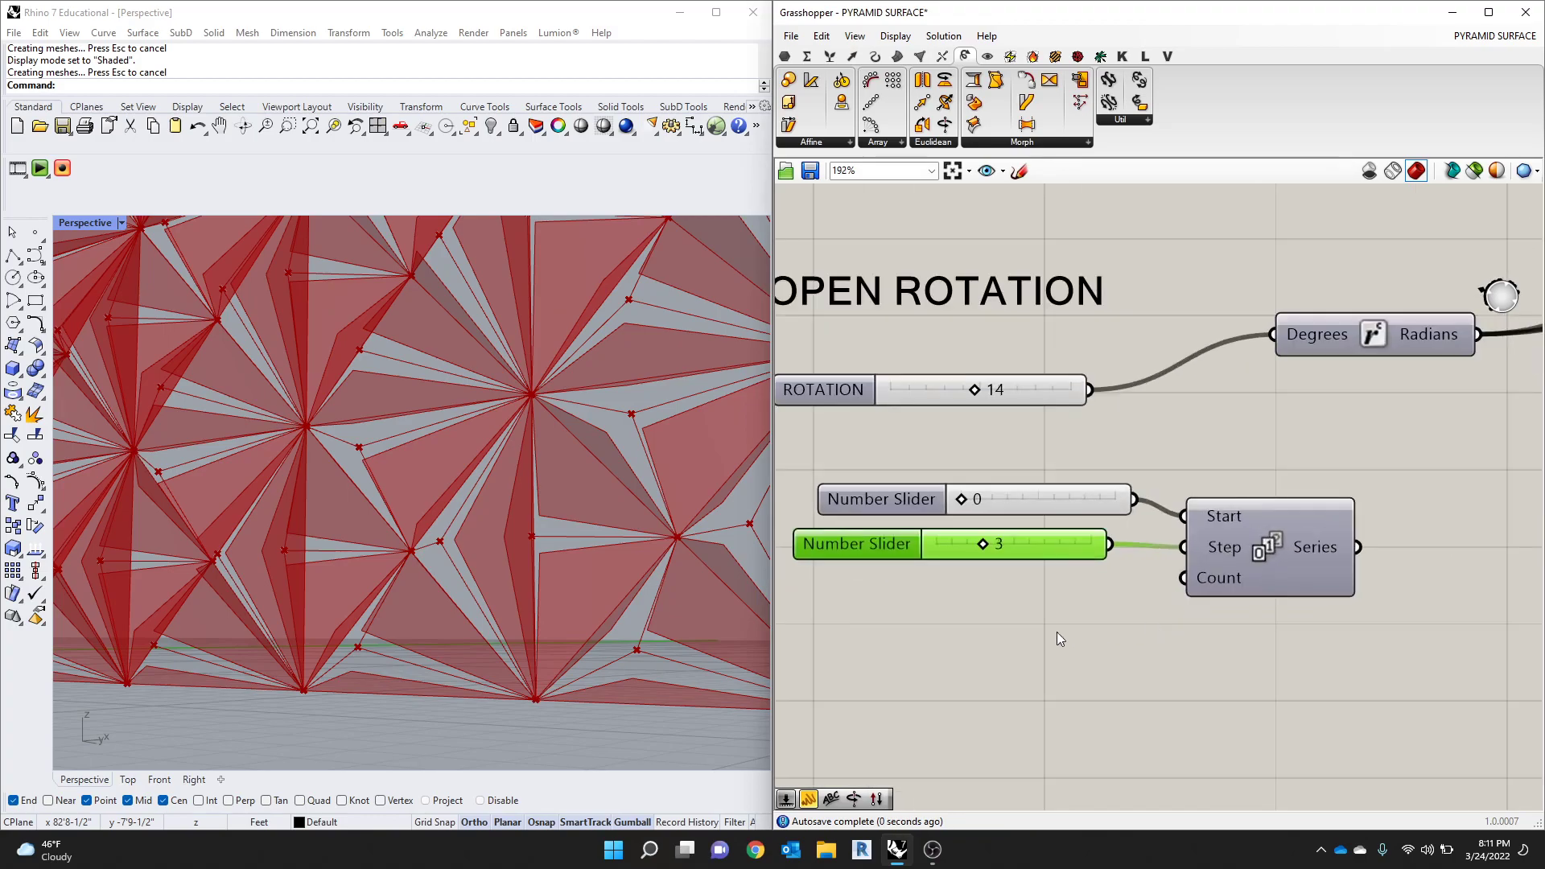
pyautogui.doubleClick(1052, 630)
pyautogui.write('143')
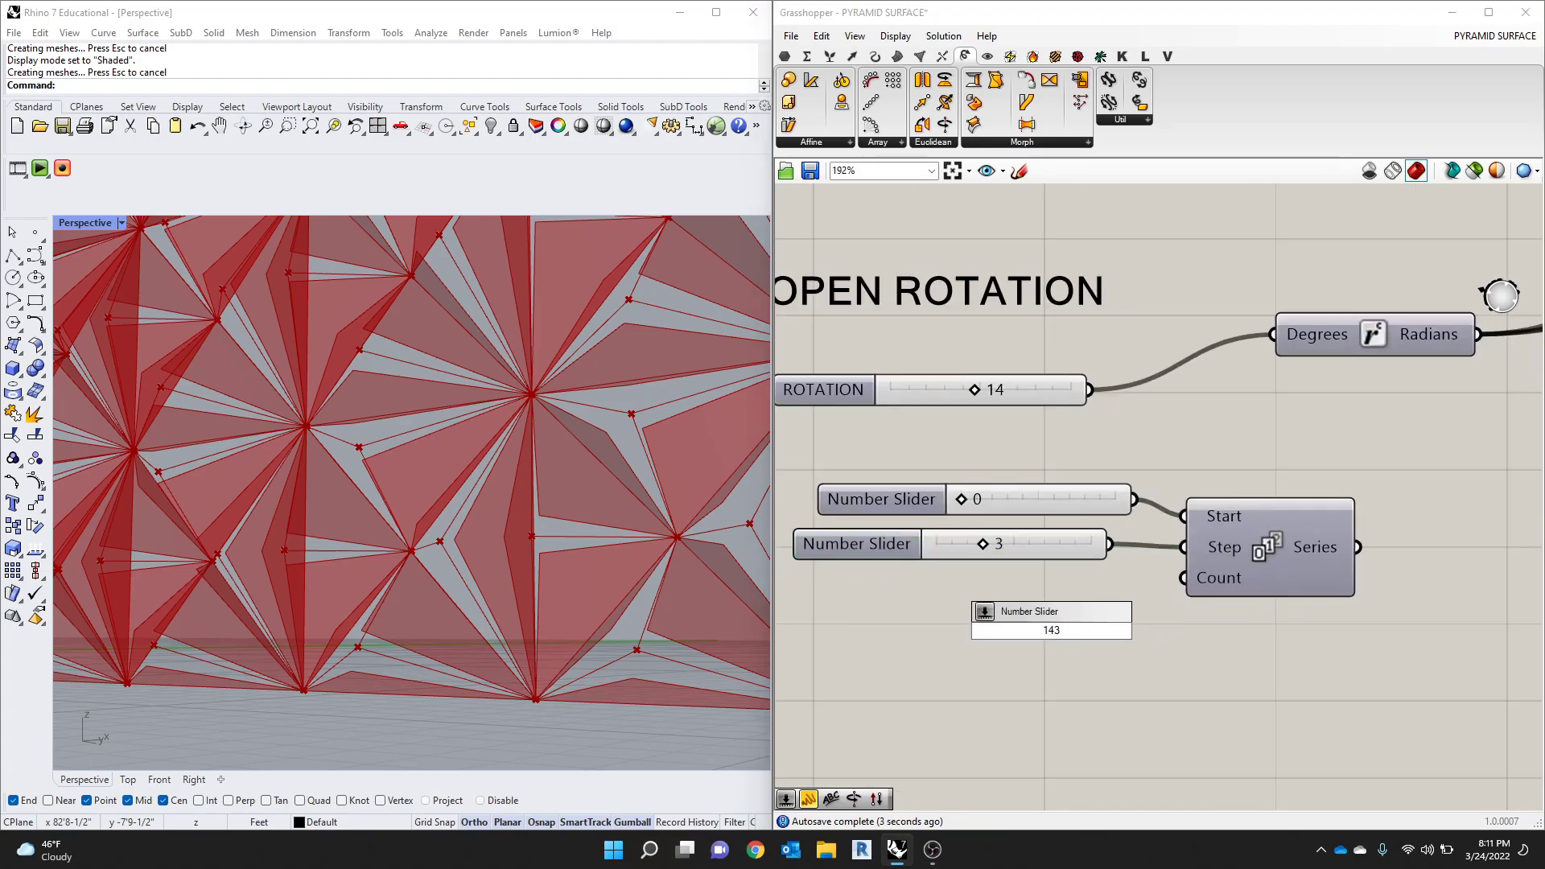
pyautogui.press('Return')
pyautogui.click(1128, 634)
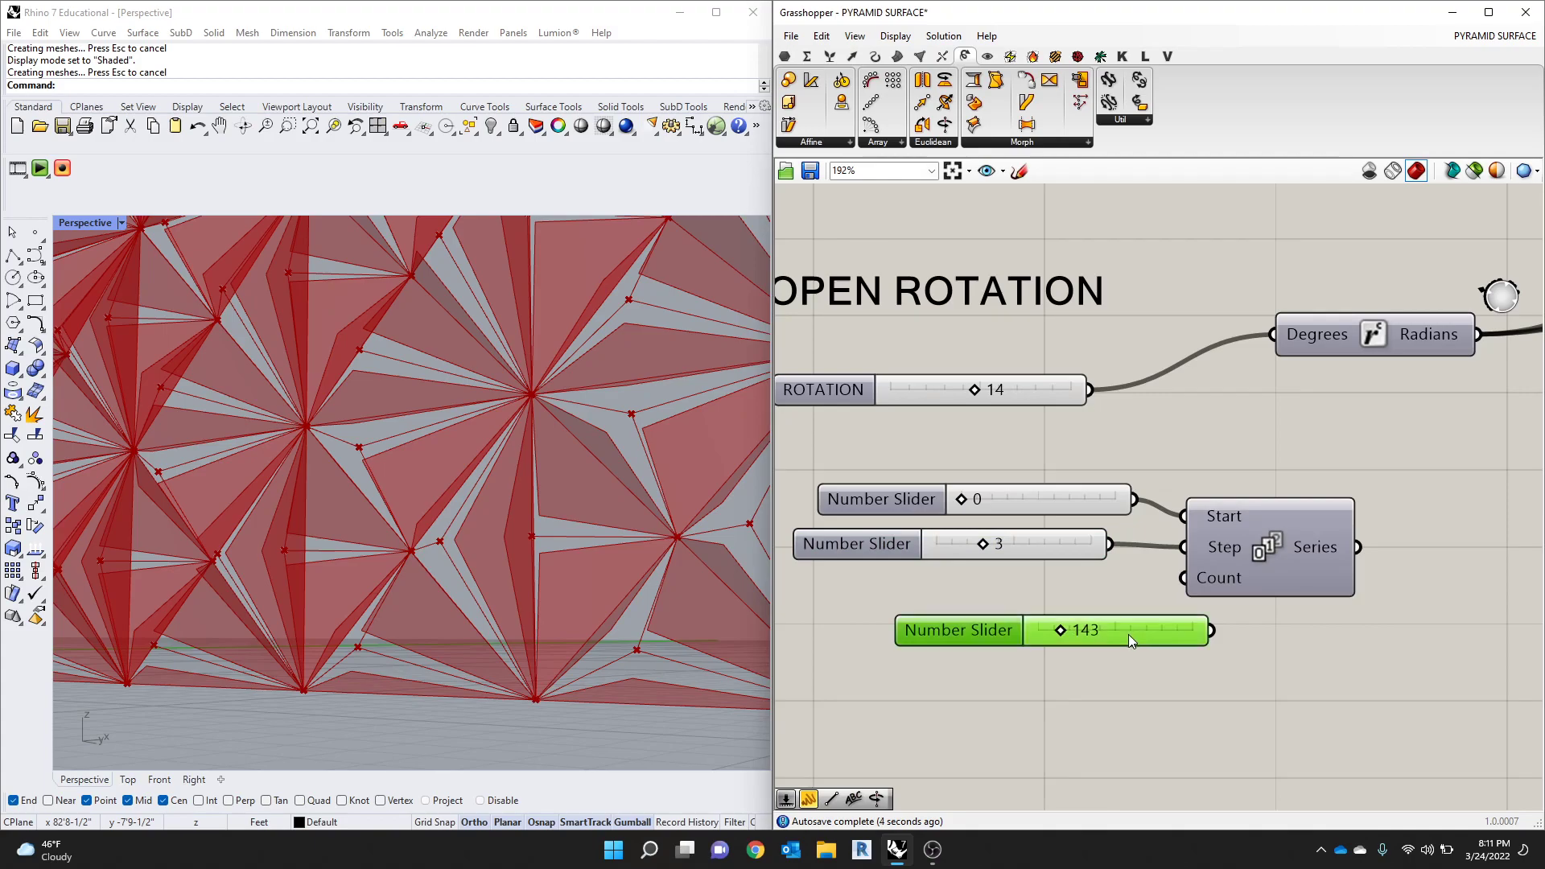
pyautogui.moveTo(1128, 634); pyautogui.dragTo(1181, 590)
# Step: Add a Panel beside the Series component and connect the Series output to it
pyautogui.scroll(-3, 1306, 544)
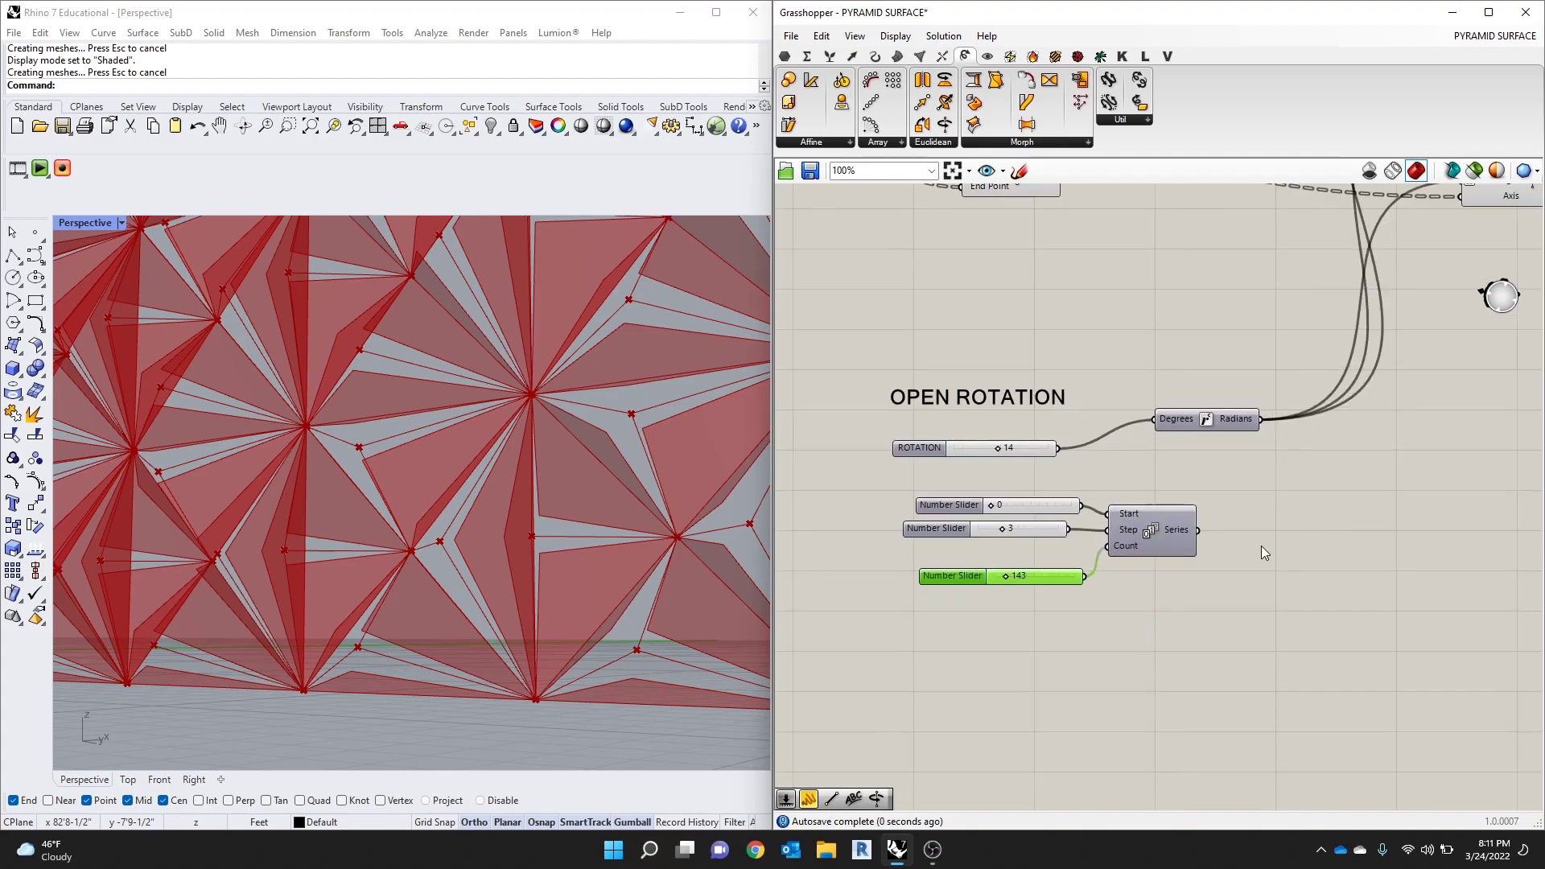
pyautogui.doubleClick(1262, 545)
pyautogui.write('PANEL')
pyautogui.press('Return')
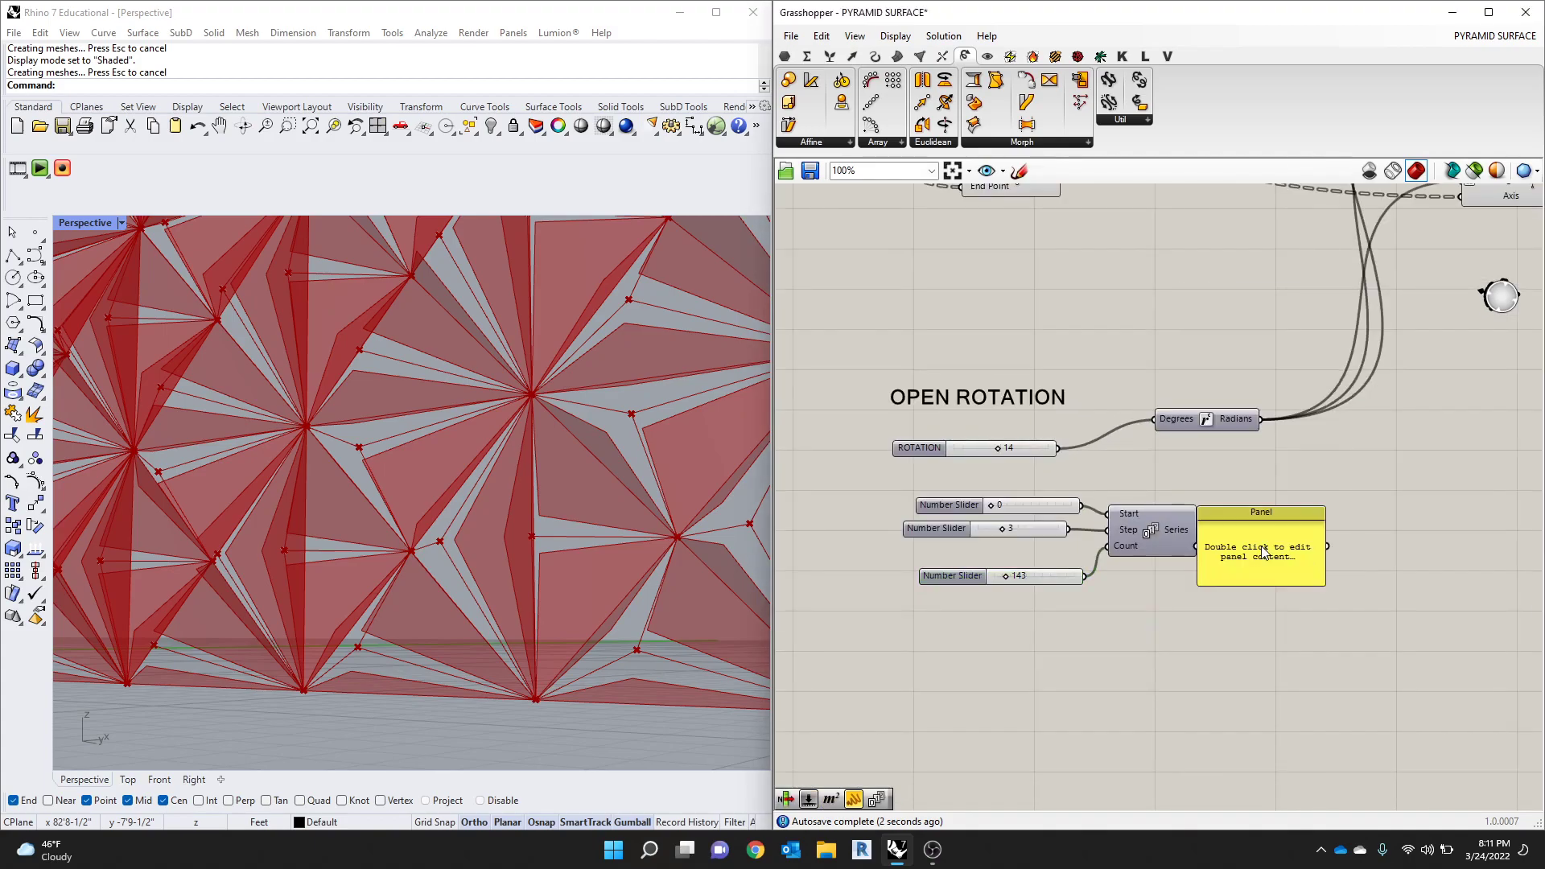
pyautogui.moveTo(1255, 550)
pyautogui.mouseDown()
pyautogui.moveTo(1292, 538)
pyautogui.moveTo(1231, 534)
pyautogui.mouseUp()
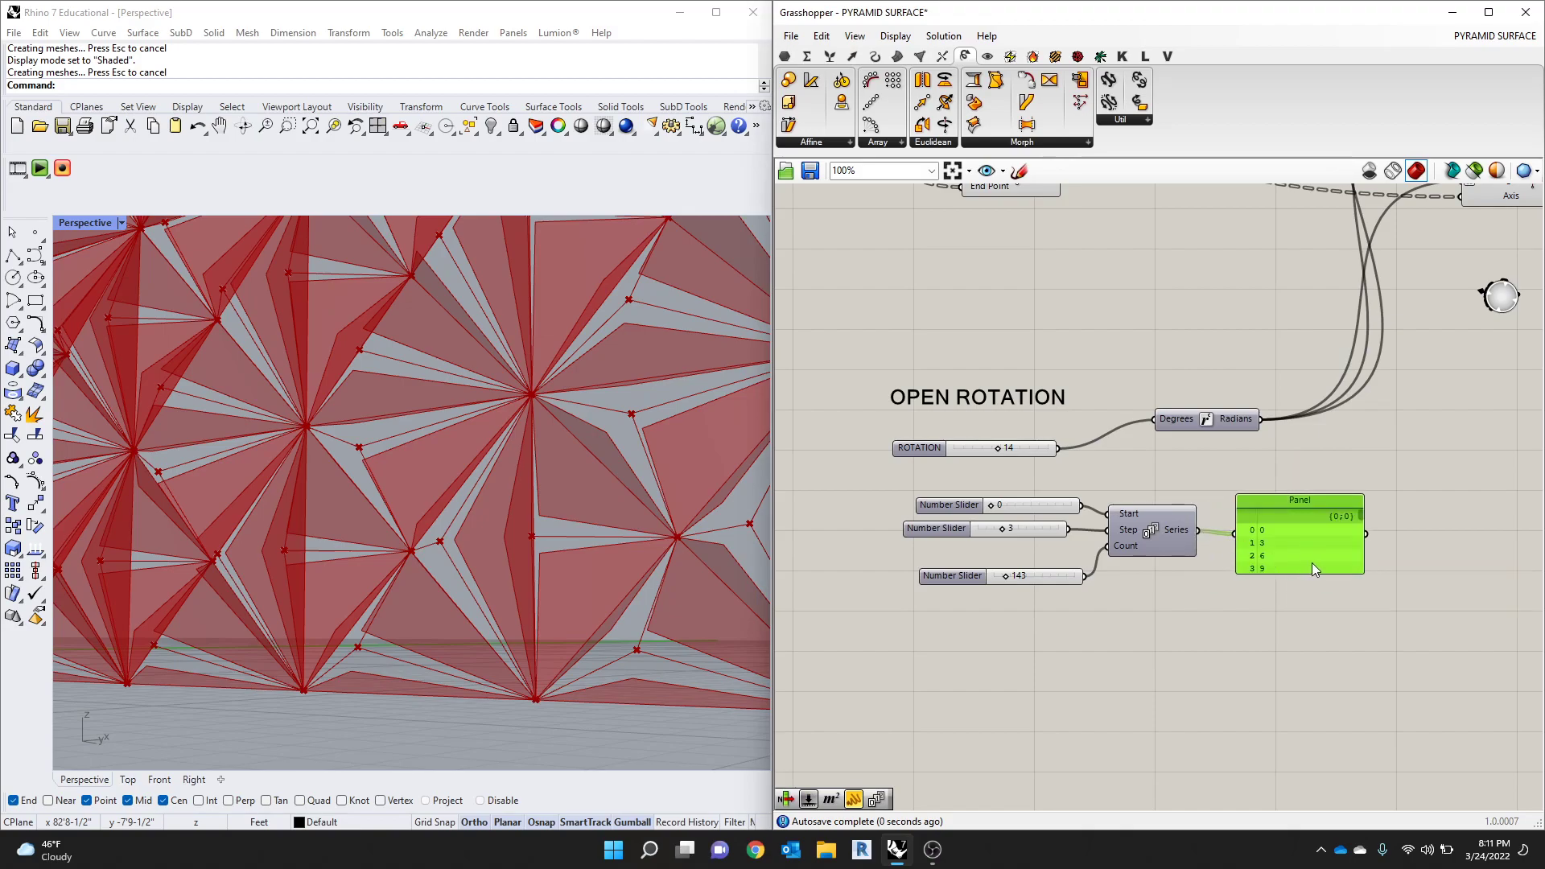
# Step: Lengthen the Series Panel and go down to the last value in its list
pyautogui.scroll(2, 1303, 552)
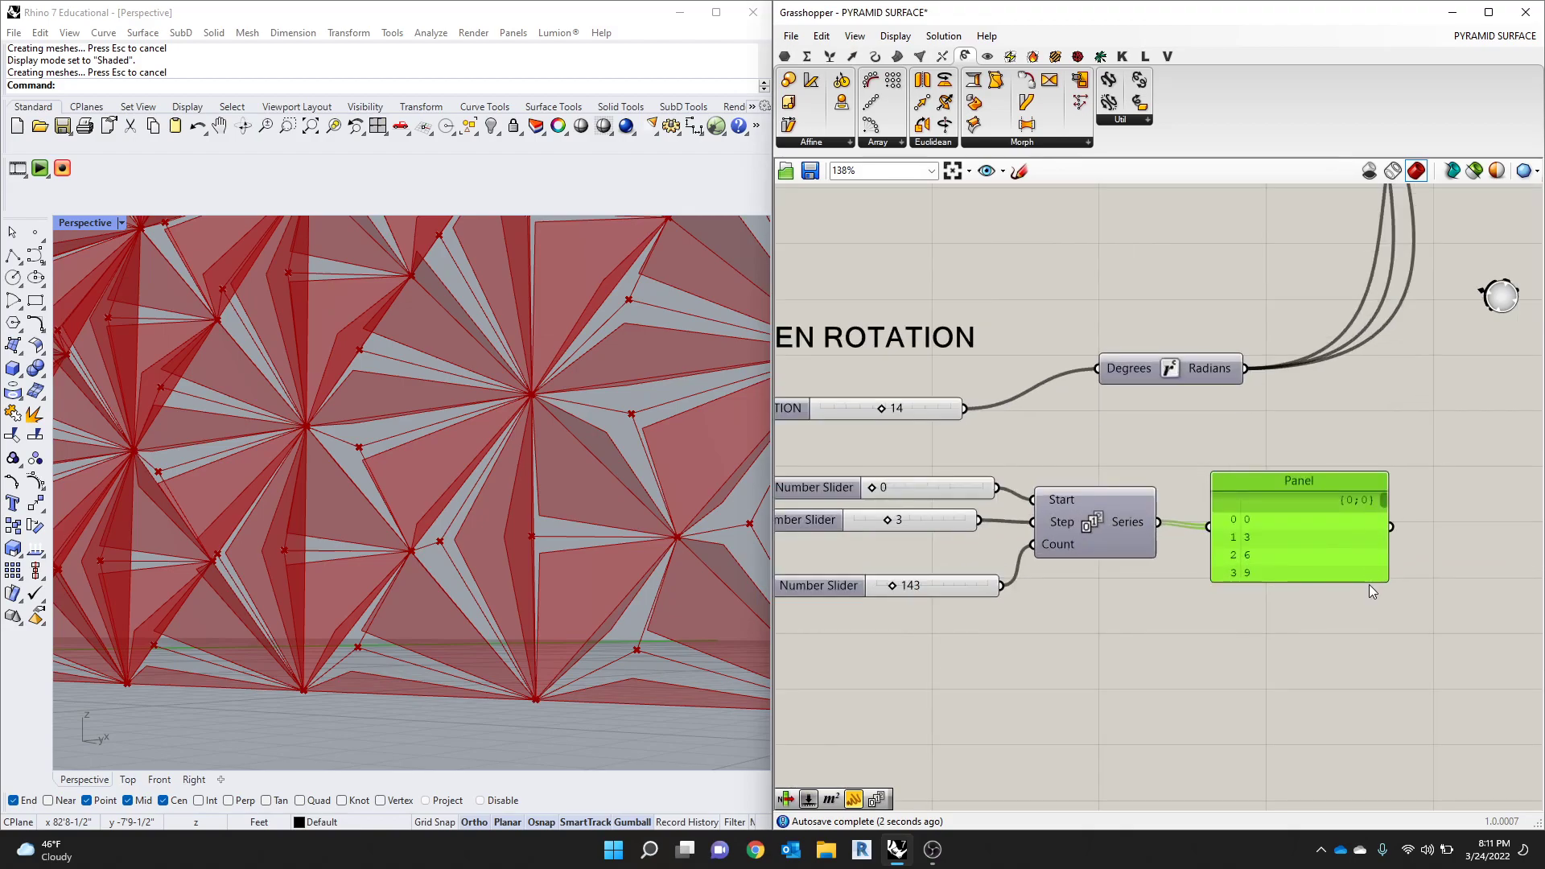
pyautogui.moveTo(1384, 580); pyautogui.dragTo(1394, 724)
pyautogui.moveTo(1383, 517); pyautogui.dragTo(1384, 769)
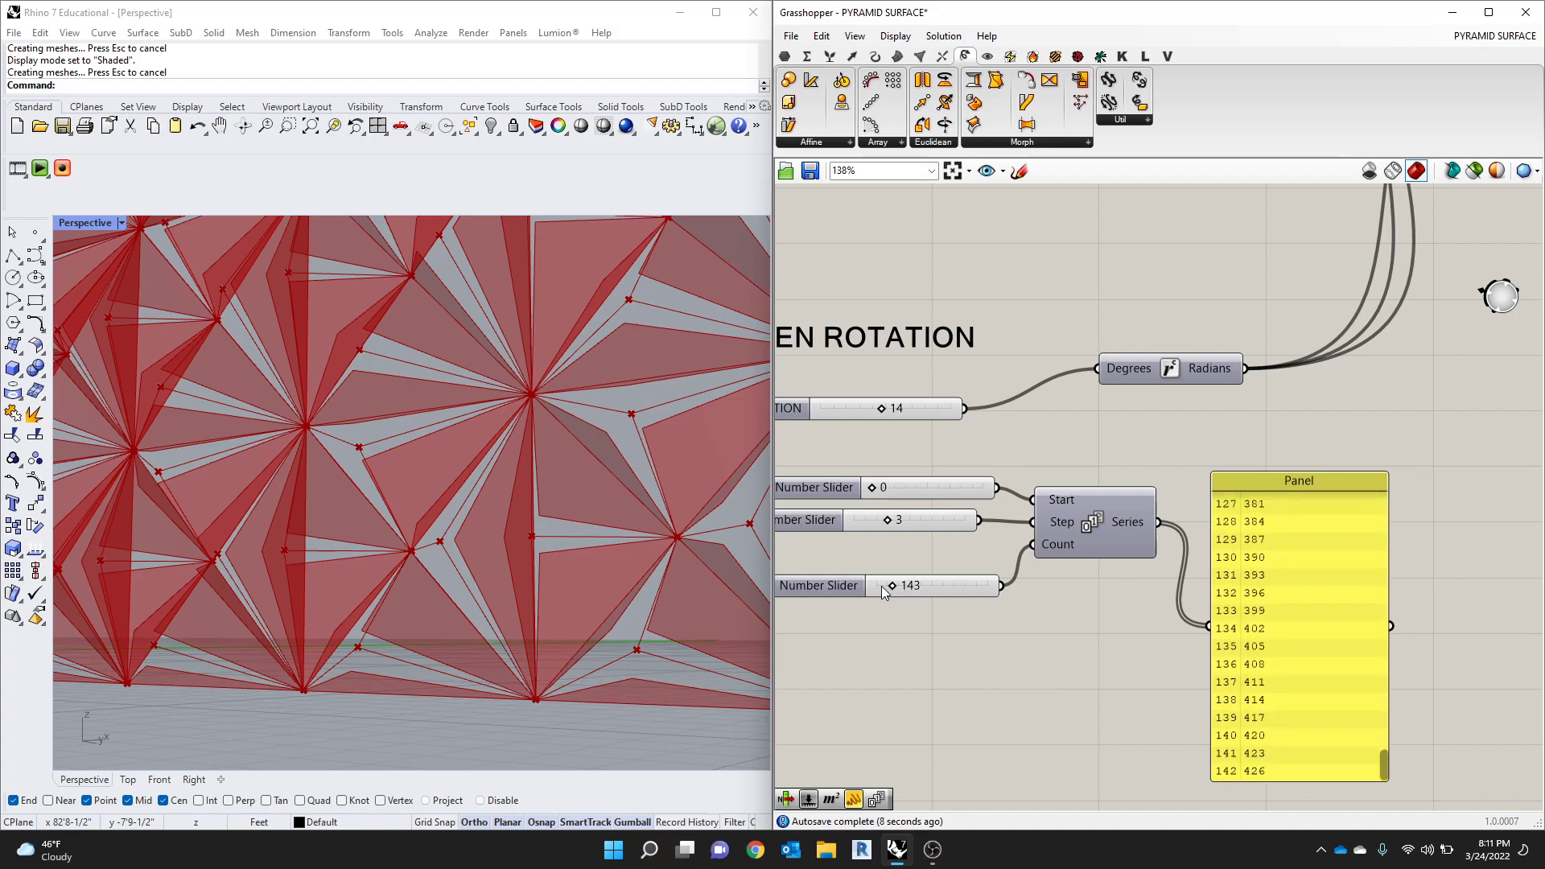
# Step: Lower the Step slider to 2 and set the Count slider to 30
pyautogui.moveTo(888, 521); pyautogui.dragTo(869, 521)
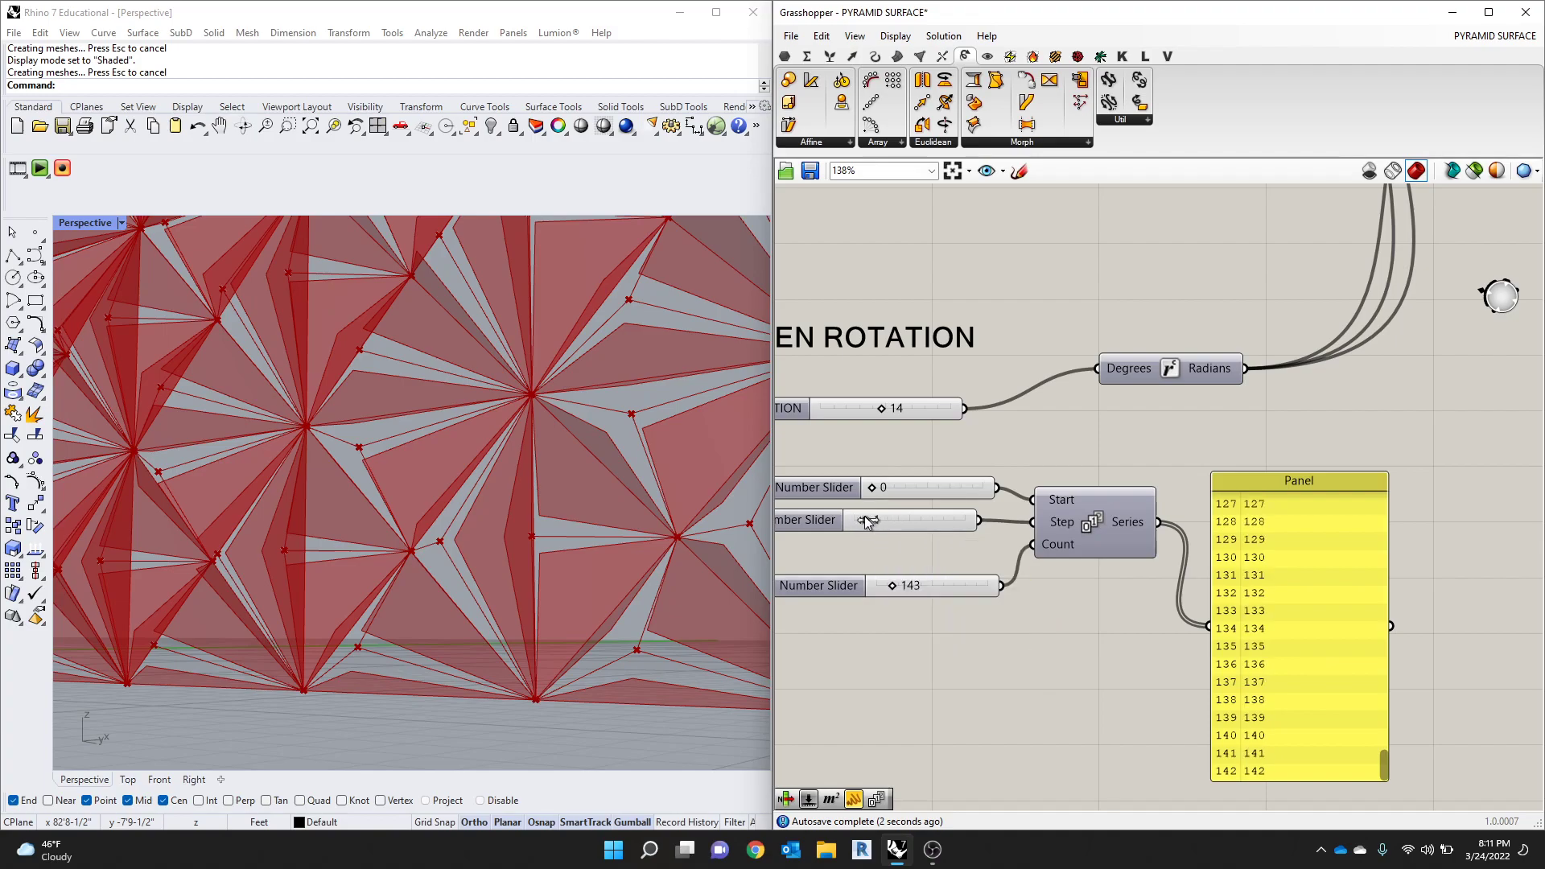
pyautogui.moveTo(873, 521); pyautogui.dragTo(877, 521)
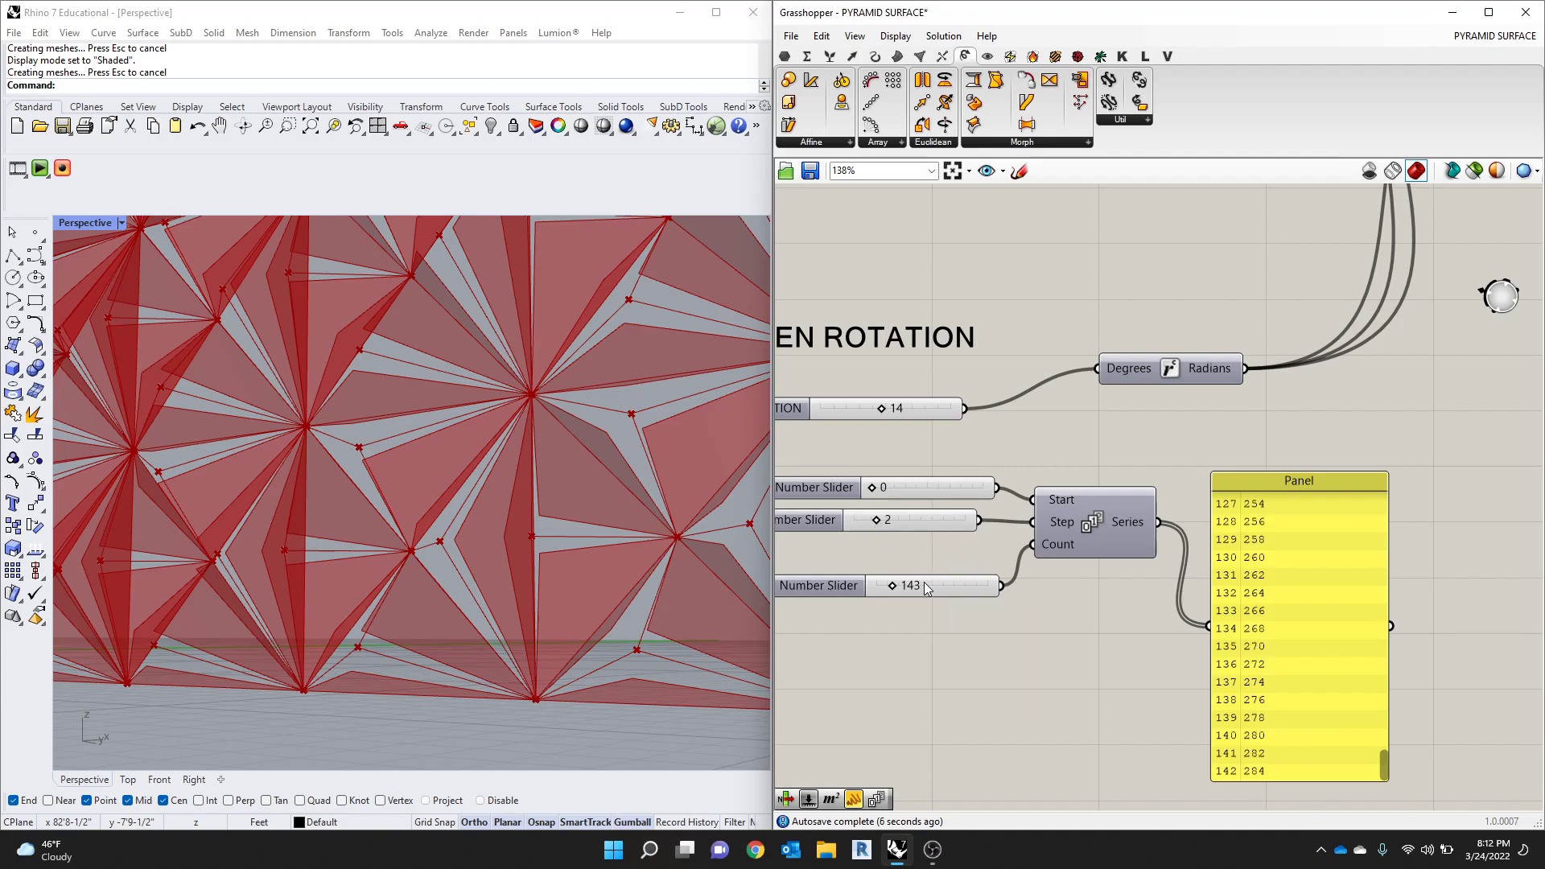
pyautogui.moveTo(1068, 519); pyautogui.dragTo(1072, 516)
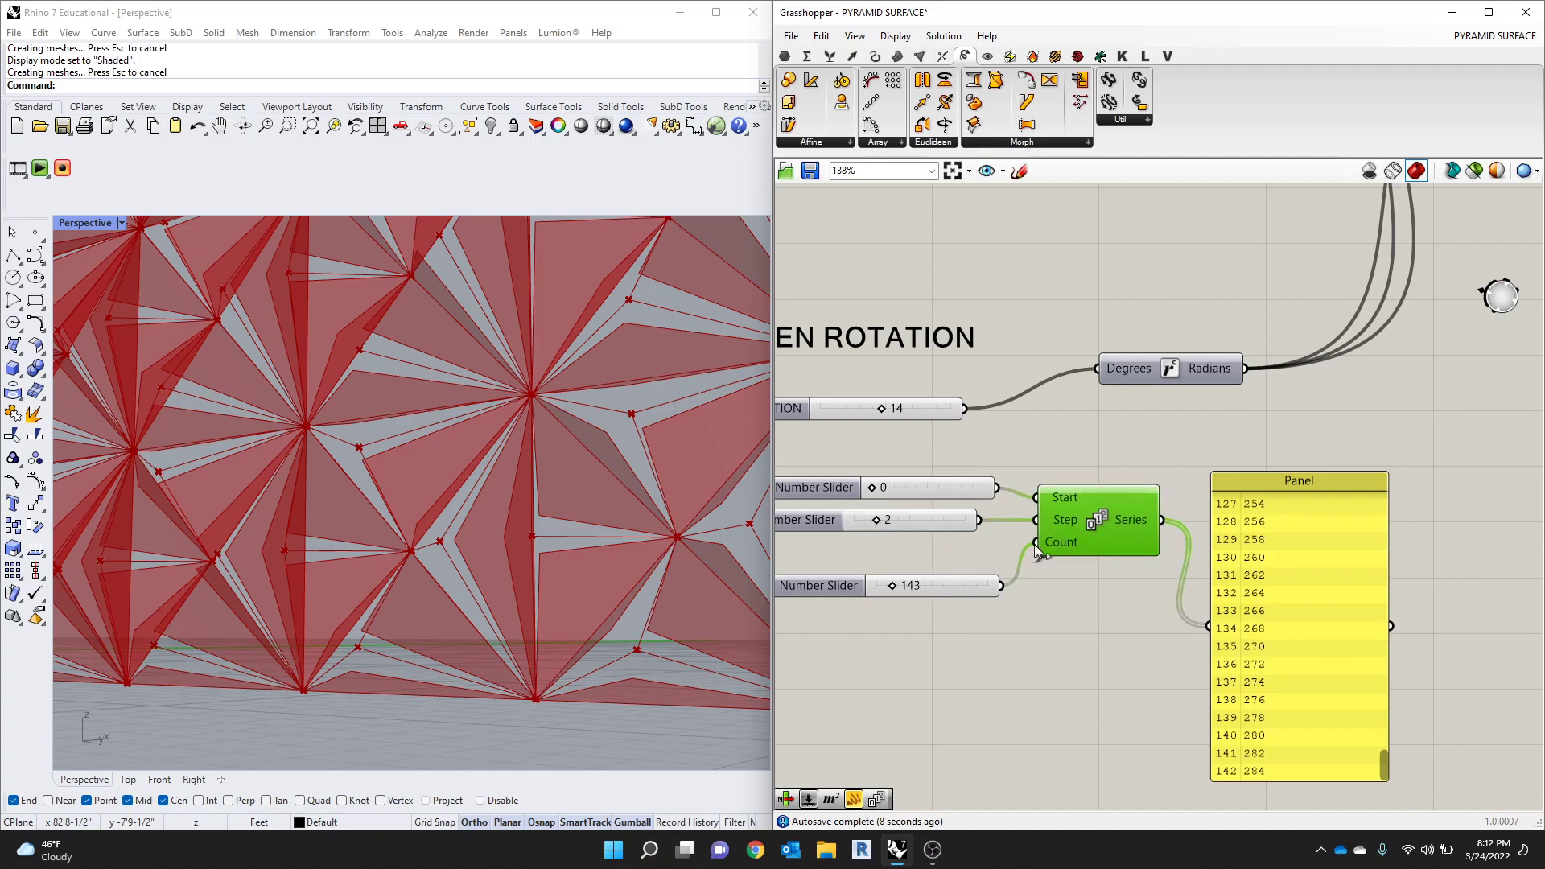
pyautogui.moveTo(895, 586)
pyautogui.mouseDown()
pyautogui.moveTo(877, 591)
pyautogui.moveTo(895, 585)
pyautogui.mouseUp()
pyautogui.doubleClick(891, 587)
pyautogui.write('30')
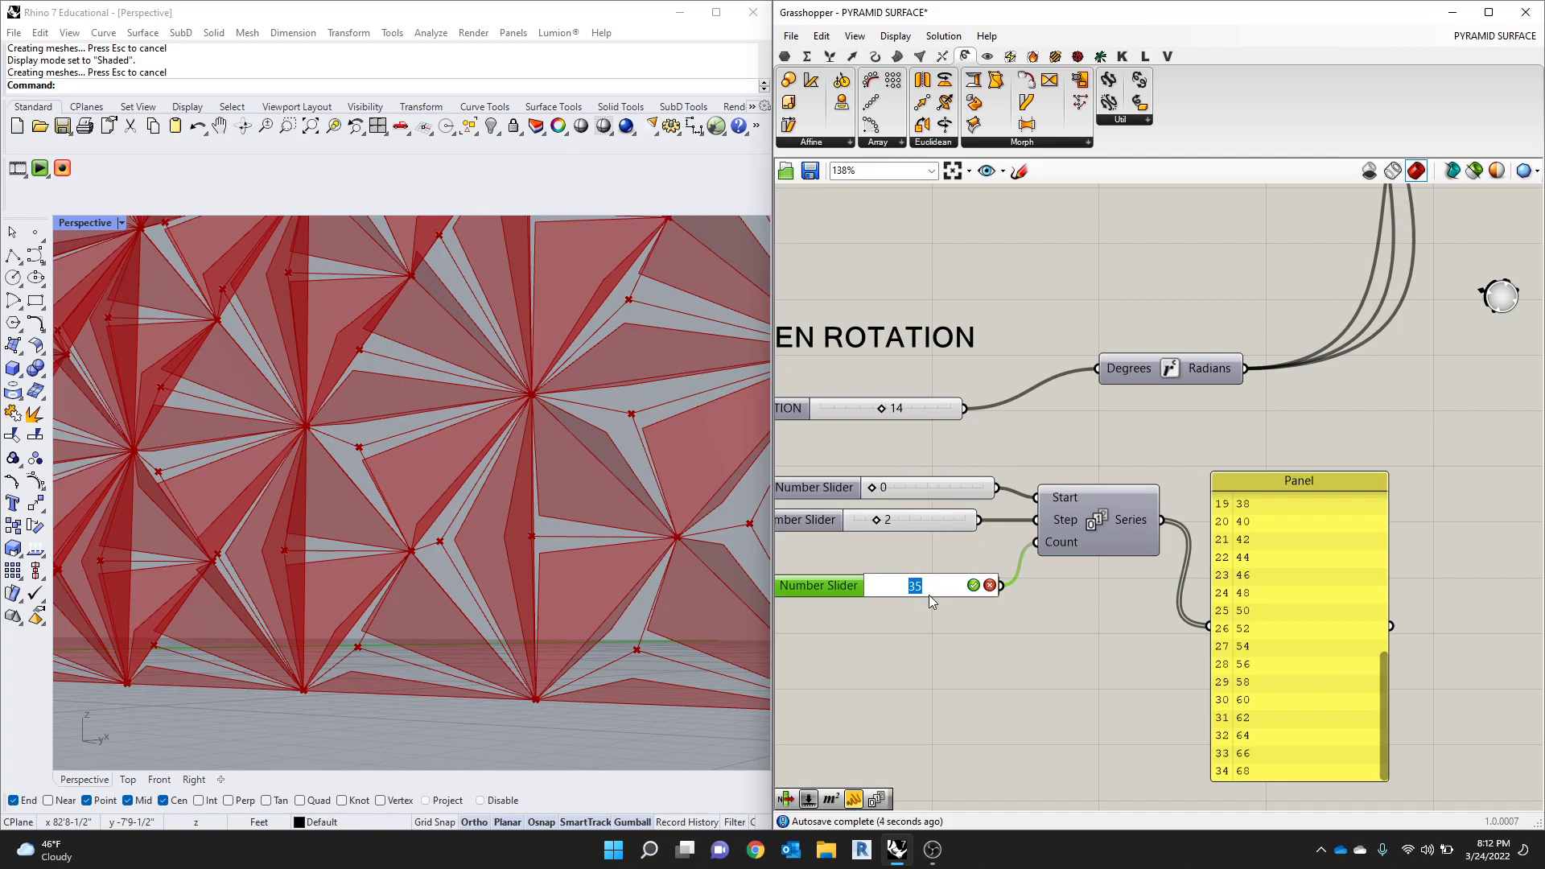
pyautogui.press('Return')
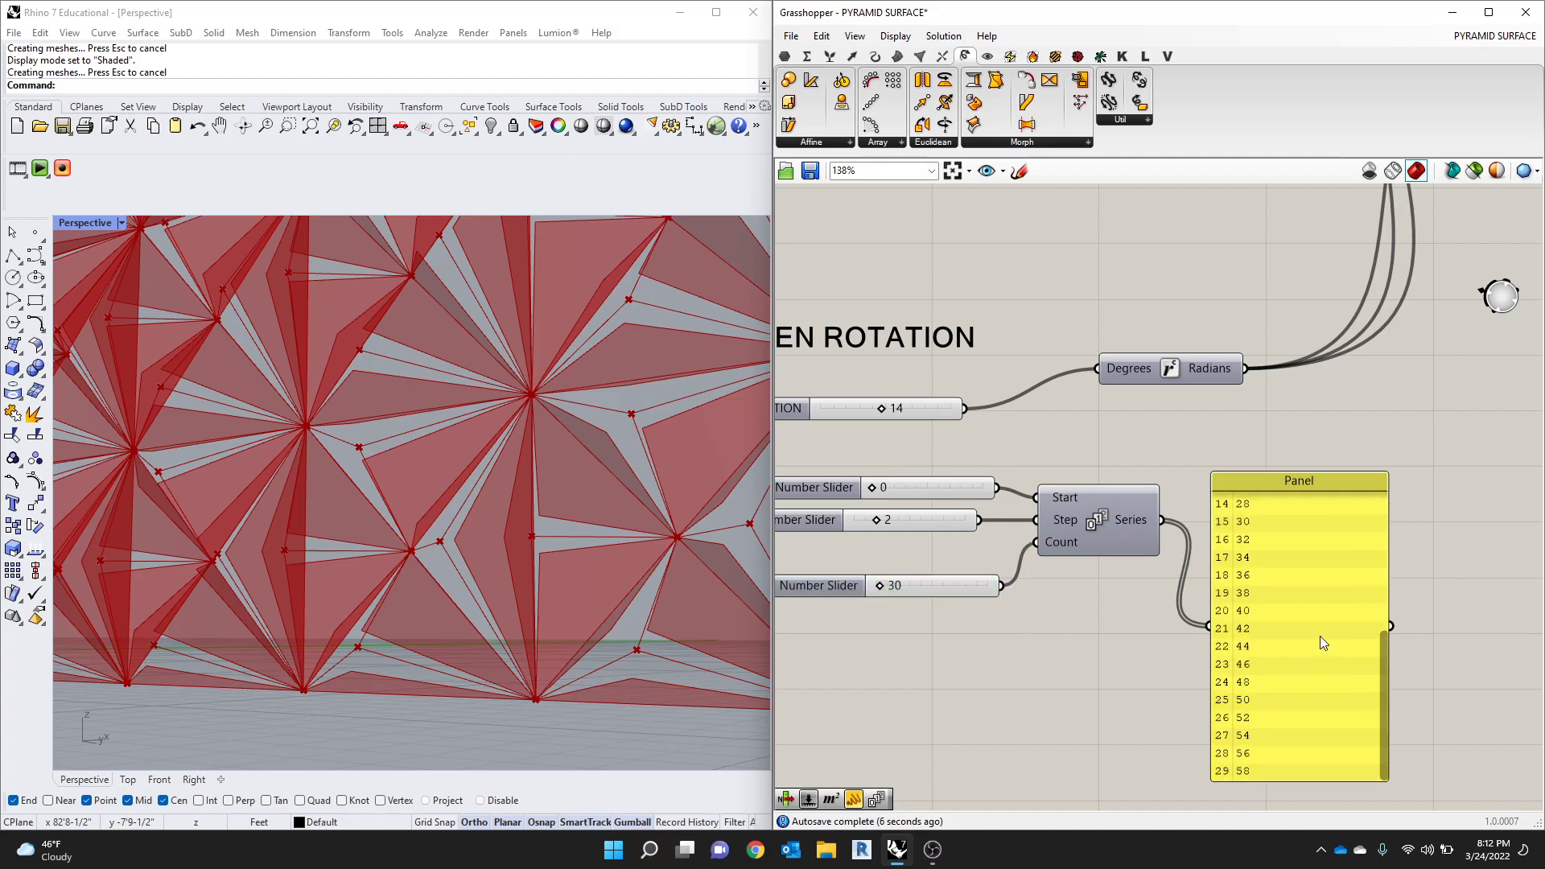
# Step: Set the Step slider to 1 and move the Panel farther away from the Series component
pyautogui.moveTo(1318, 637); pyautogui.dragTo(1324, 595)
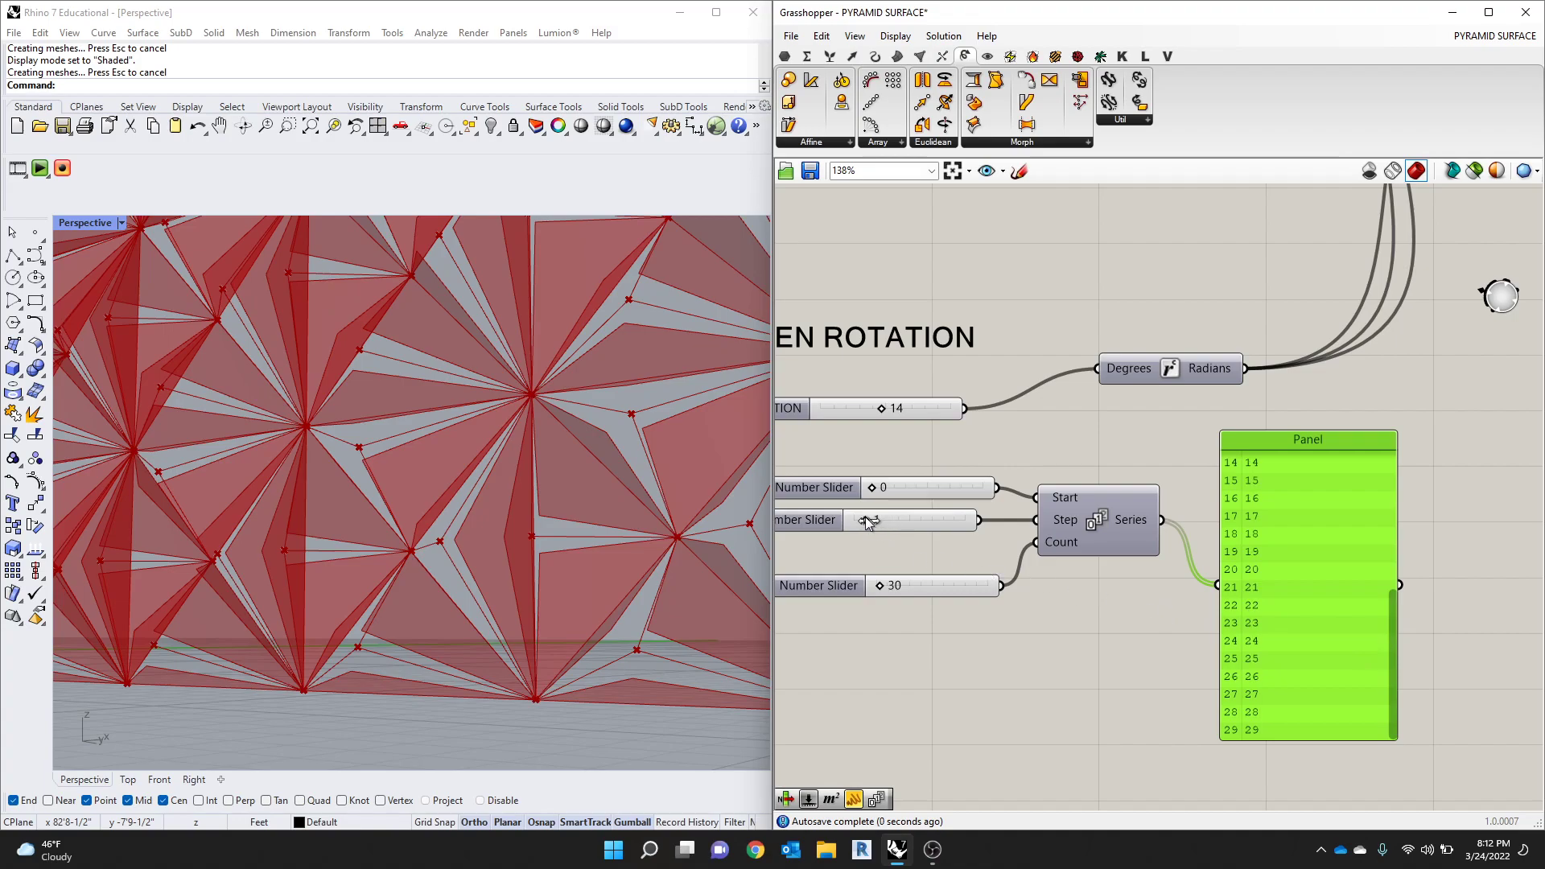
pyautogui.scroll(-2, 1358, 674)
pyautogui.scroll(2, 1358, 674)
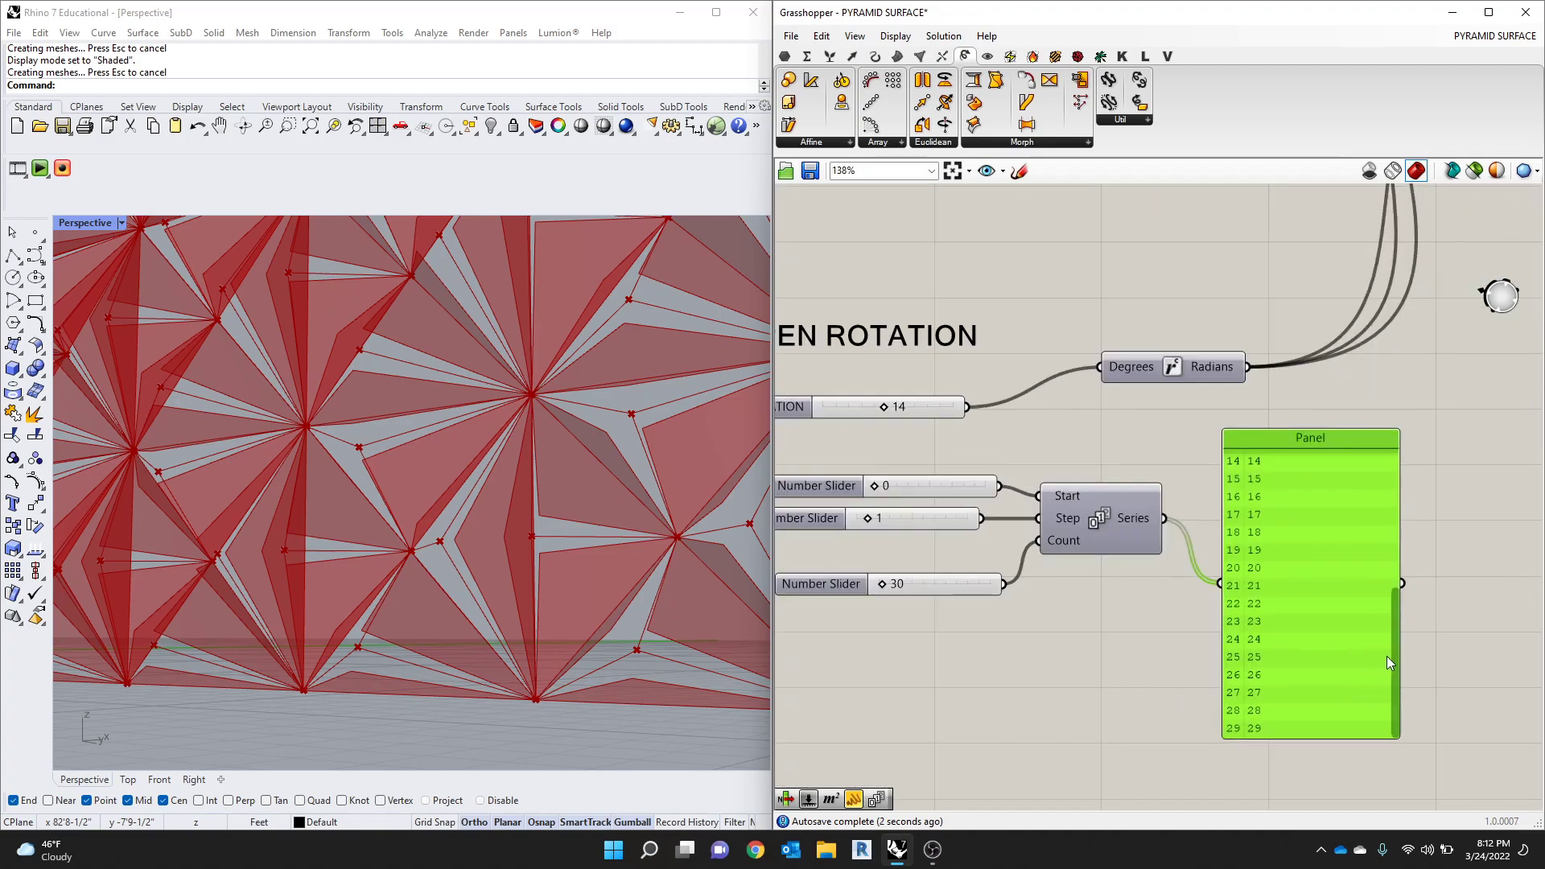
pyautogui.moveTo(1392, 654)
pyautogui.mouseDown()
pyautogui.moveTo(1412, 499)
pyautogui.moveTo(1400, 680)
pyautogui.mouseUp()
pyautogui.moveTo(1331, 634); pyautogui.dragTo(1398, 654)
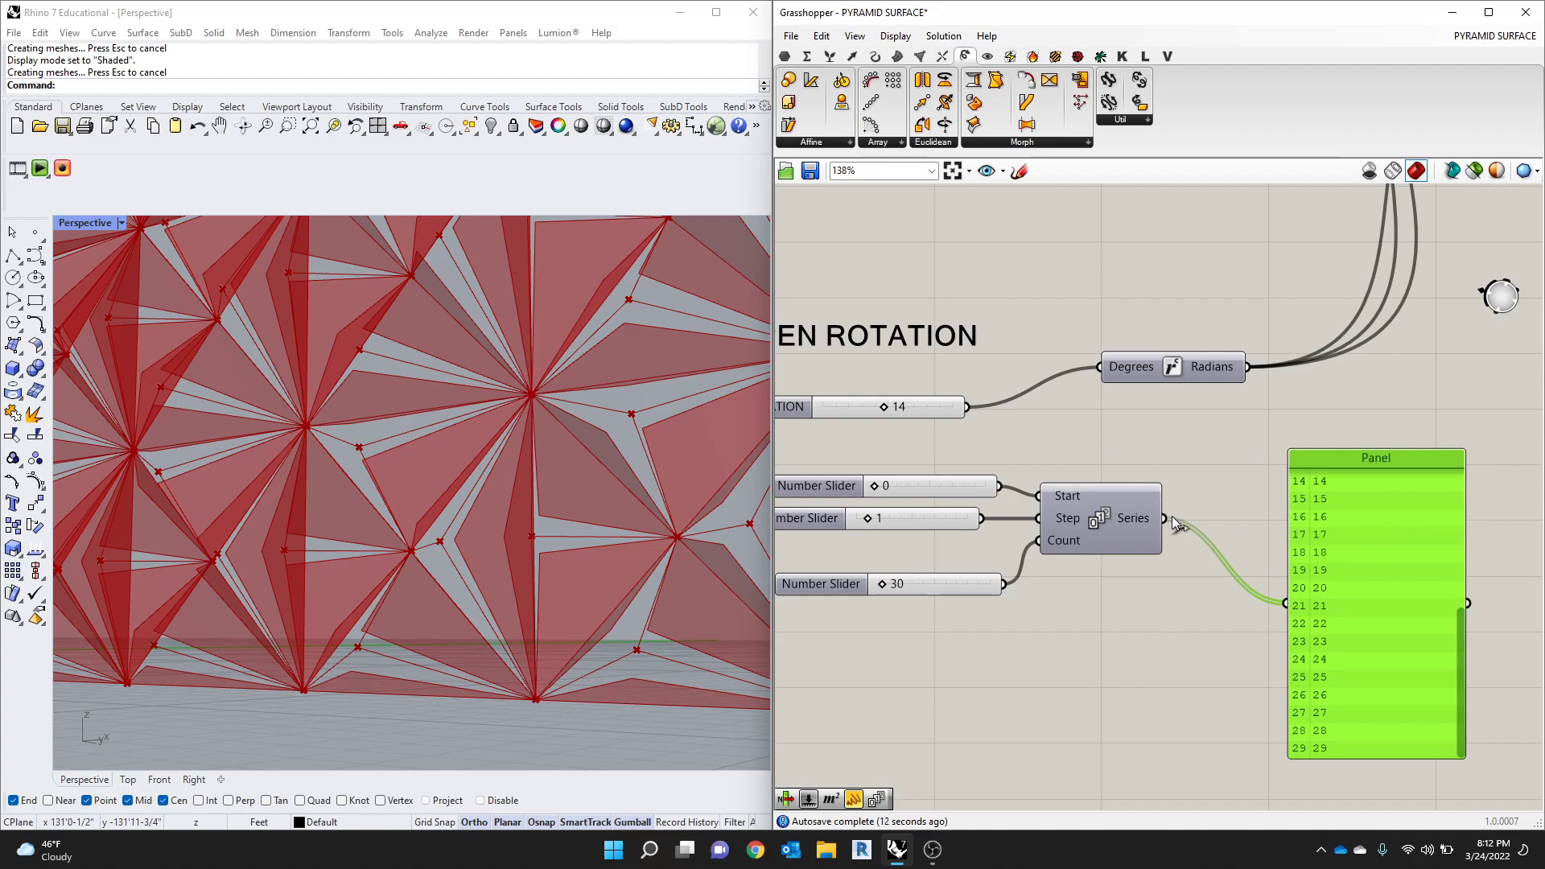
# Step: Connect the Series output to the Degrees input of the Degrees-to-Radians component, replacing the ROTATION slider
pyautogui.scroll(-6, 1088, 508)
pyautogui.scroll(-10, 597, 247)
pyautogui.scroll(6, 588, 278)
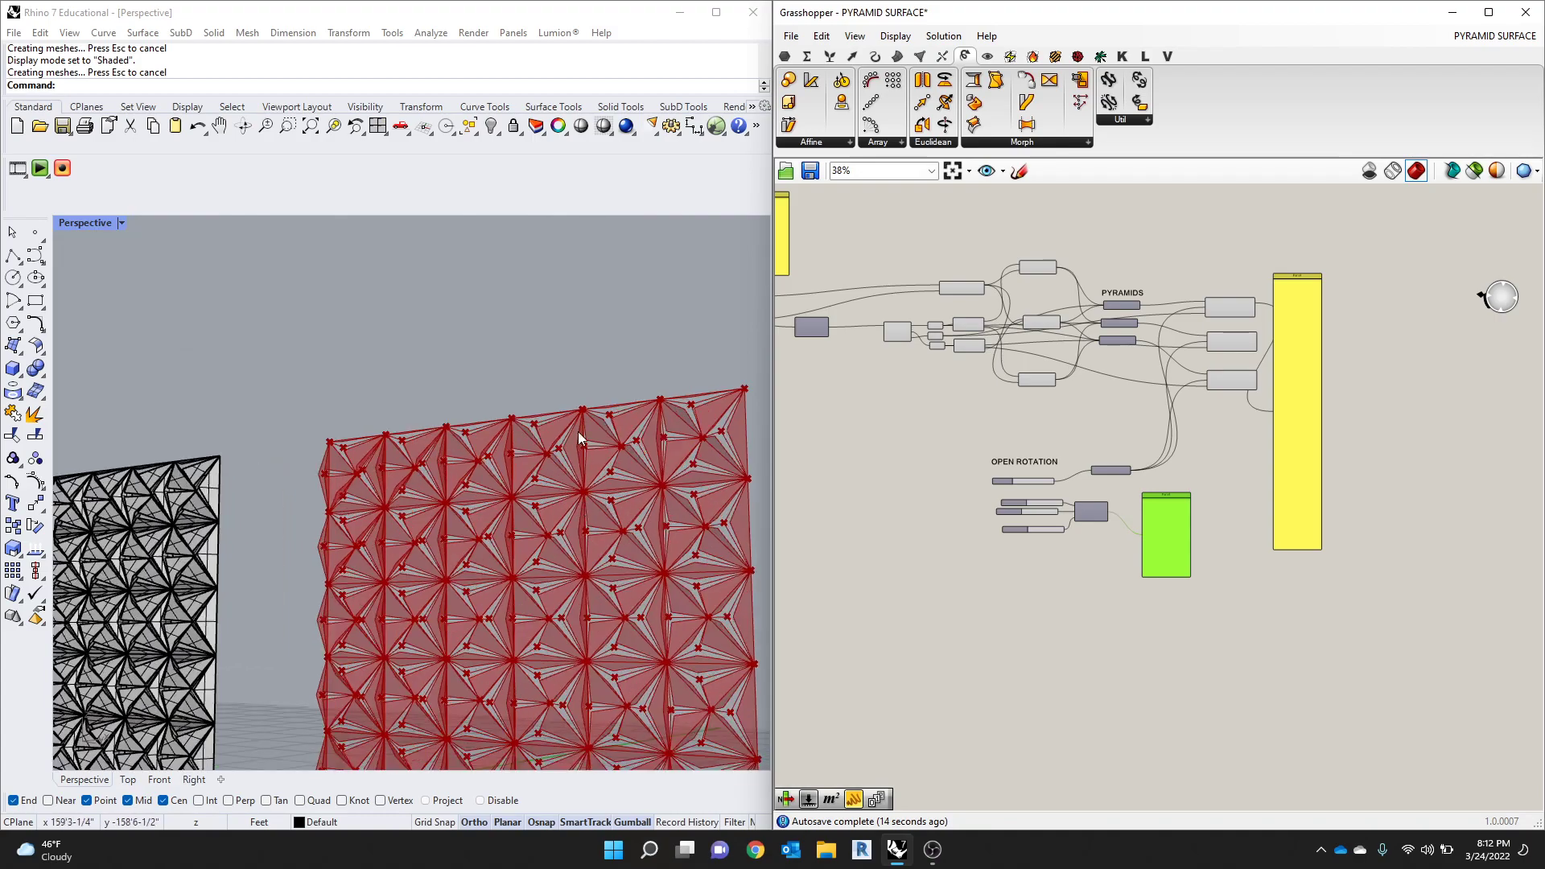
pyautogui.scroll(3, 599, 491)
pyautogui.scroll(5, 1118, 515)
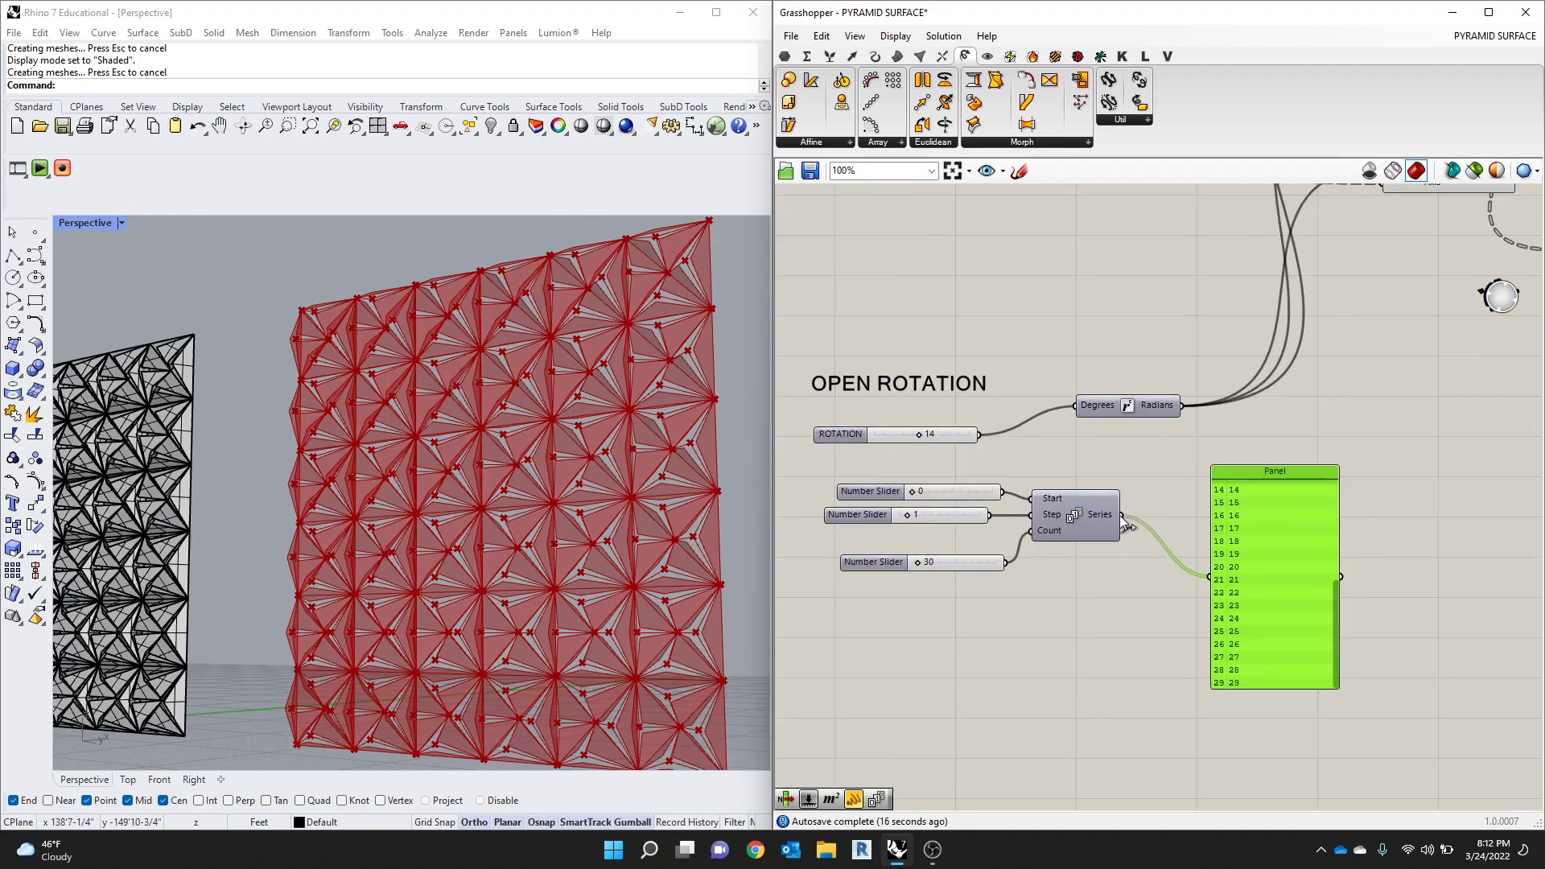
pyautogui.moveTo(1121, 519); pyautogui.dragTo(1076, 406)
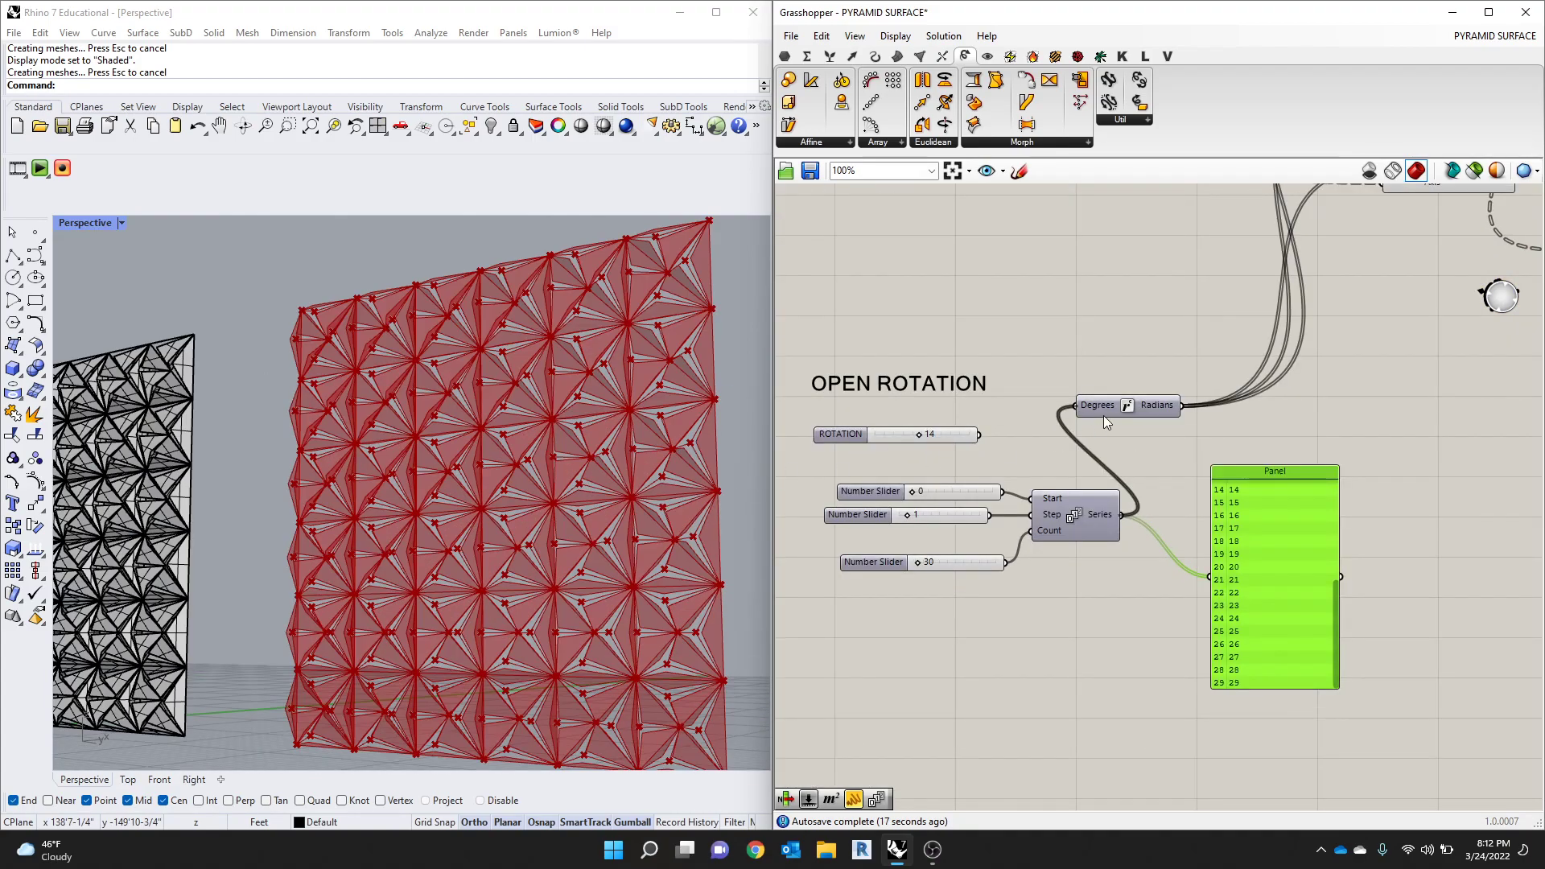
# Step: Check the paneled surface in the Rhino viewport and graft the Series output
pyautogui.scroll(-3, 684, 535)
pyautogui.scroll(2, 918, 497)
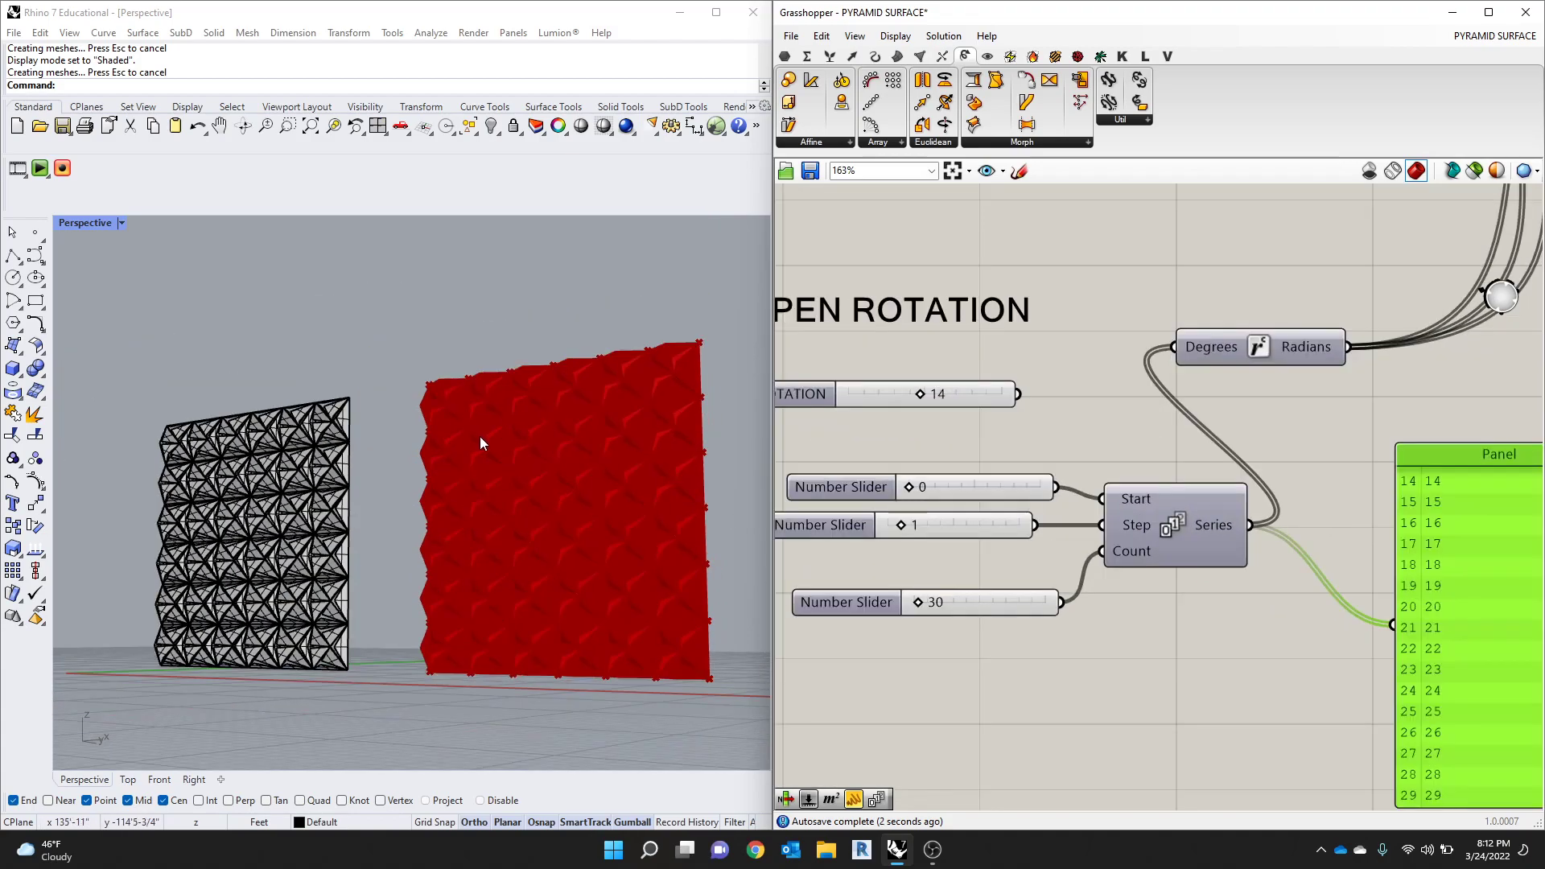
pyautogui.scroll(5, 481, 443)
pyautogui.scroll(-2, 1062, 459)
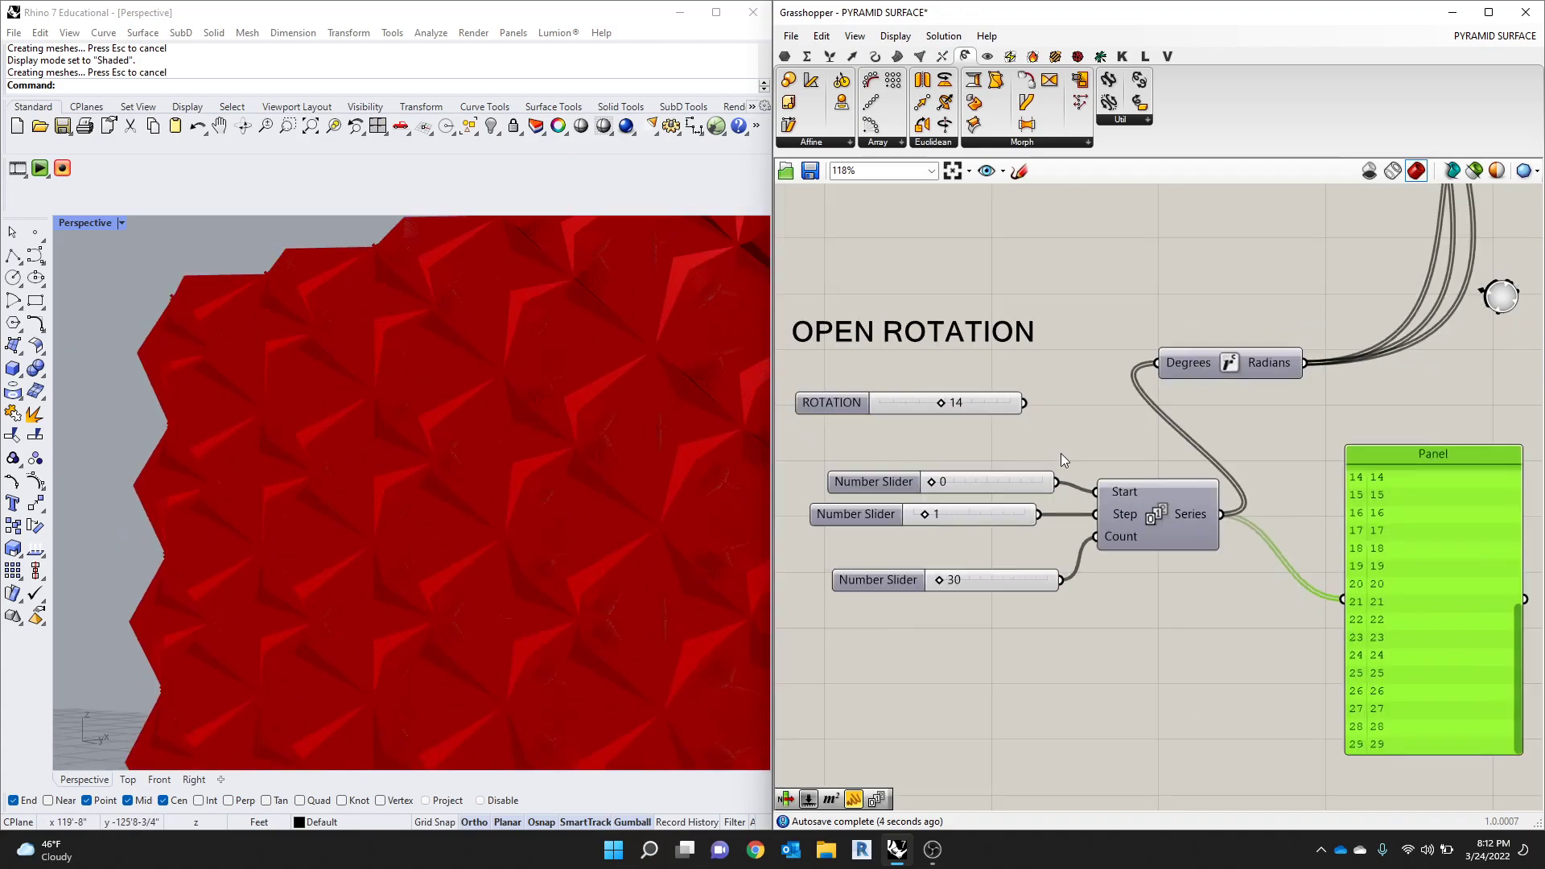
pyautogui.scroll(-3, 1061, 460)
pyautogui.scroll(2, 1290, 489)
pyautogui.rightClick(1123, 473)
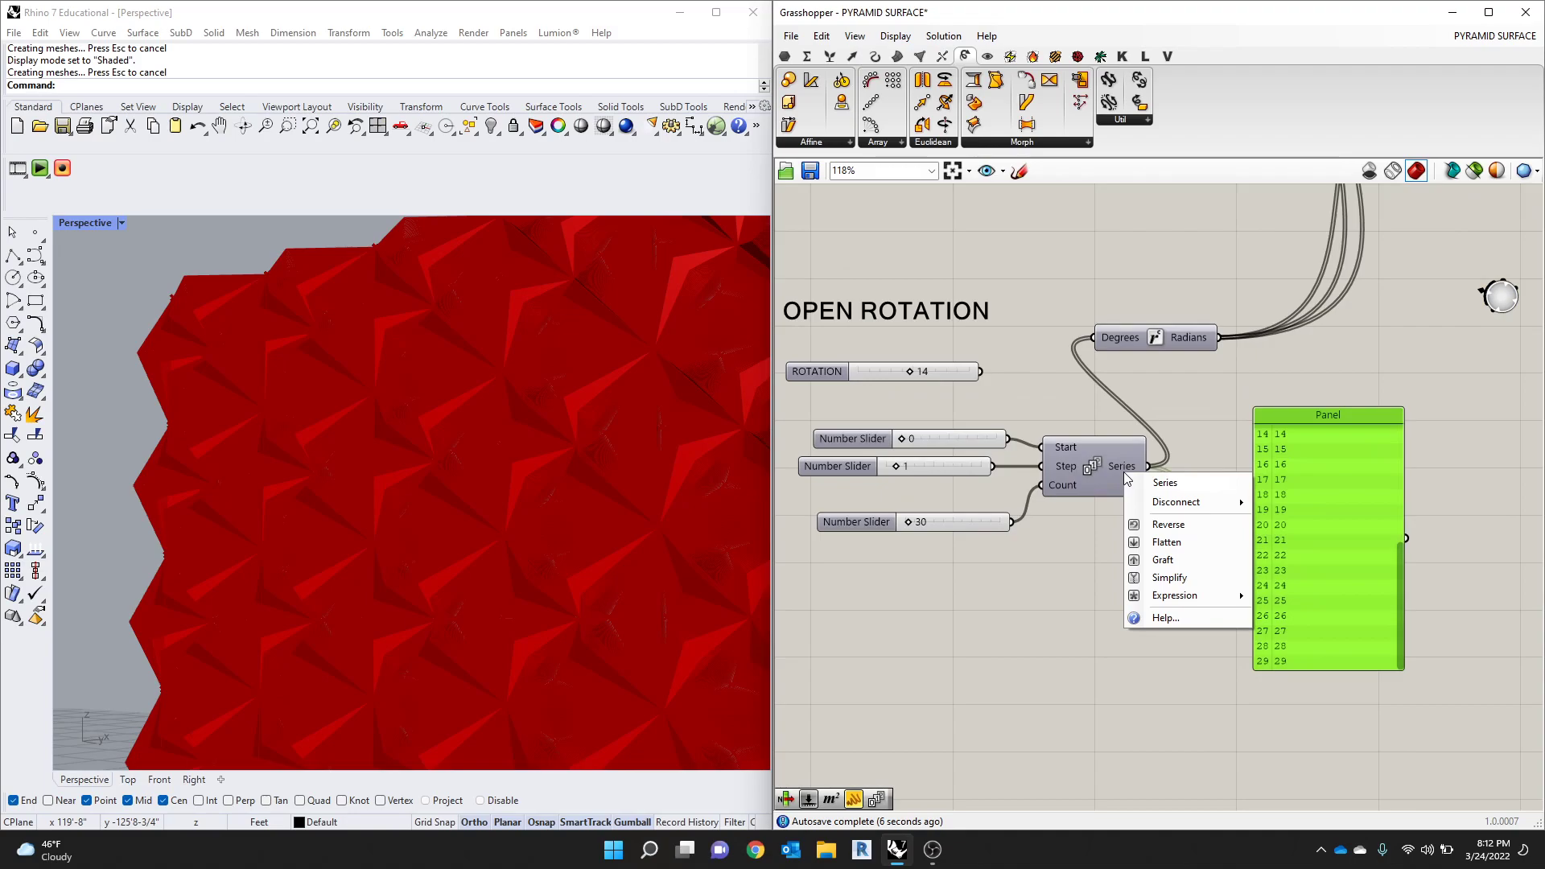
pyautogui.click(1162, 559)
# Step: Switch Rhino to a maximized Front view and examine how the openings vary from panel to panel
pyautogui.scroll(-4, 428, 467)
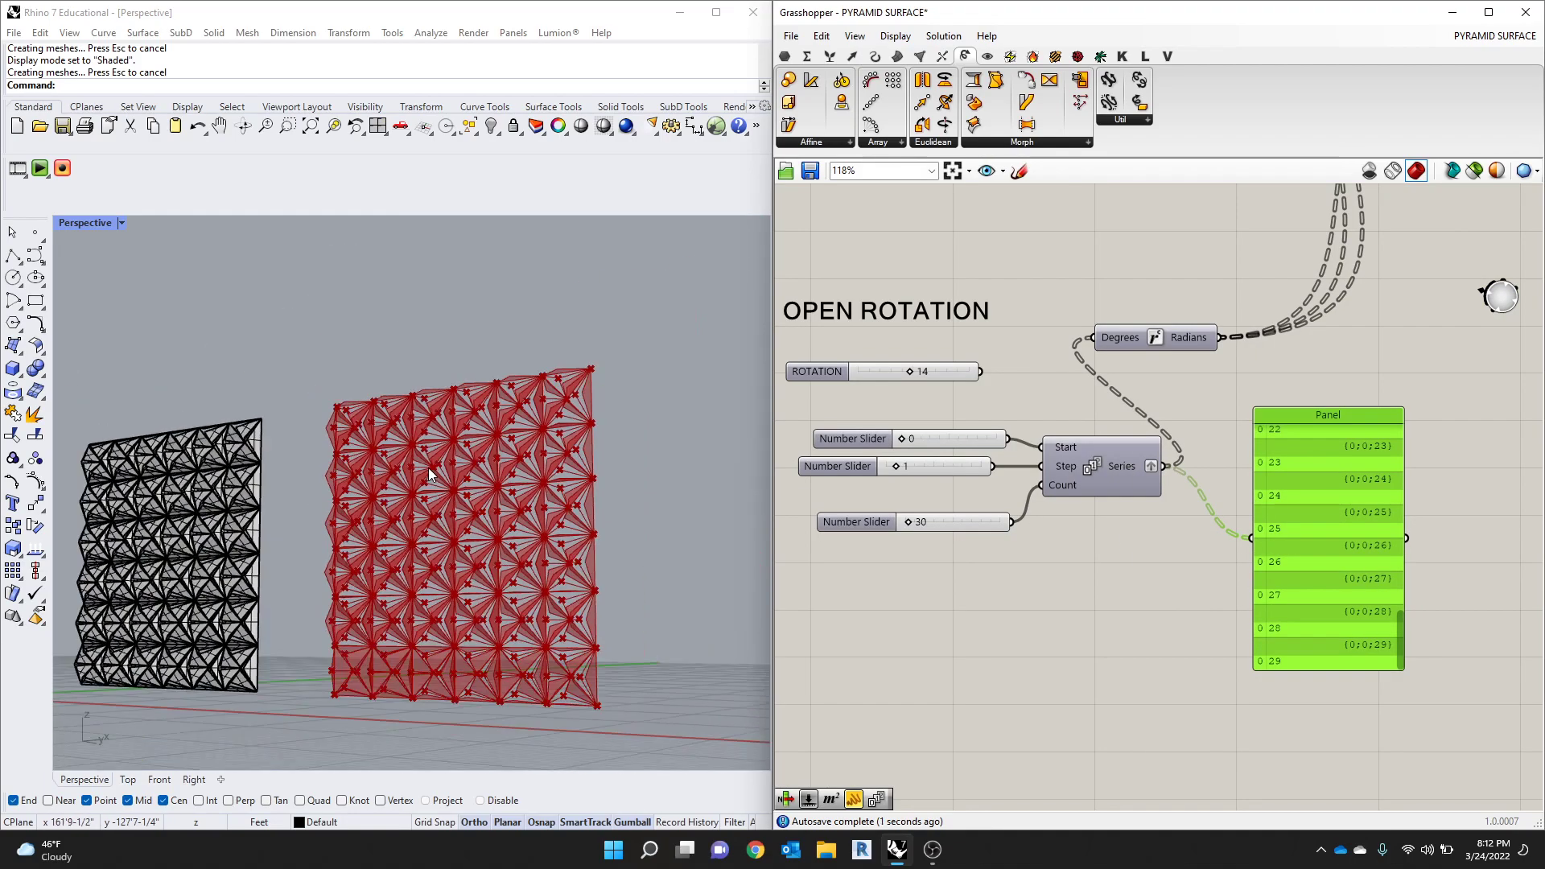
pyautogui.scroll(5, 483, 591)
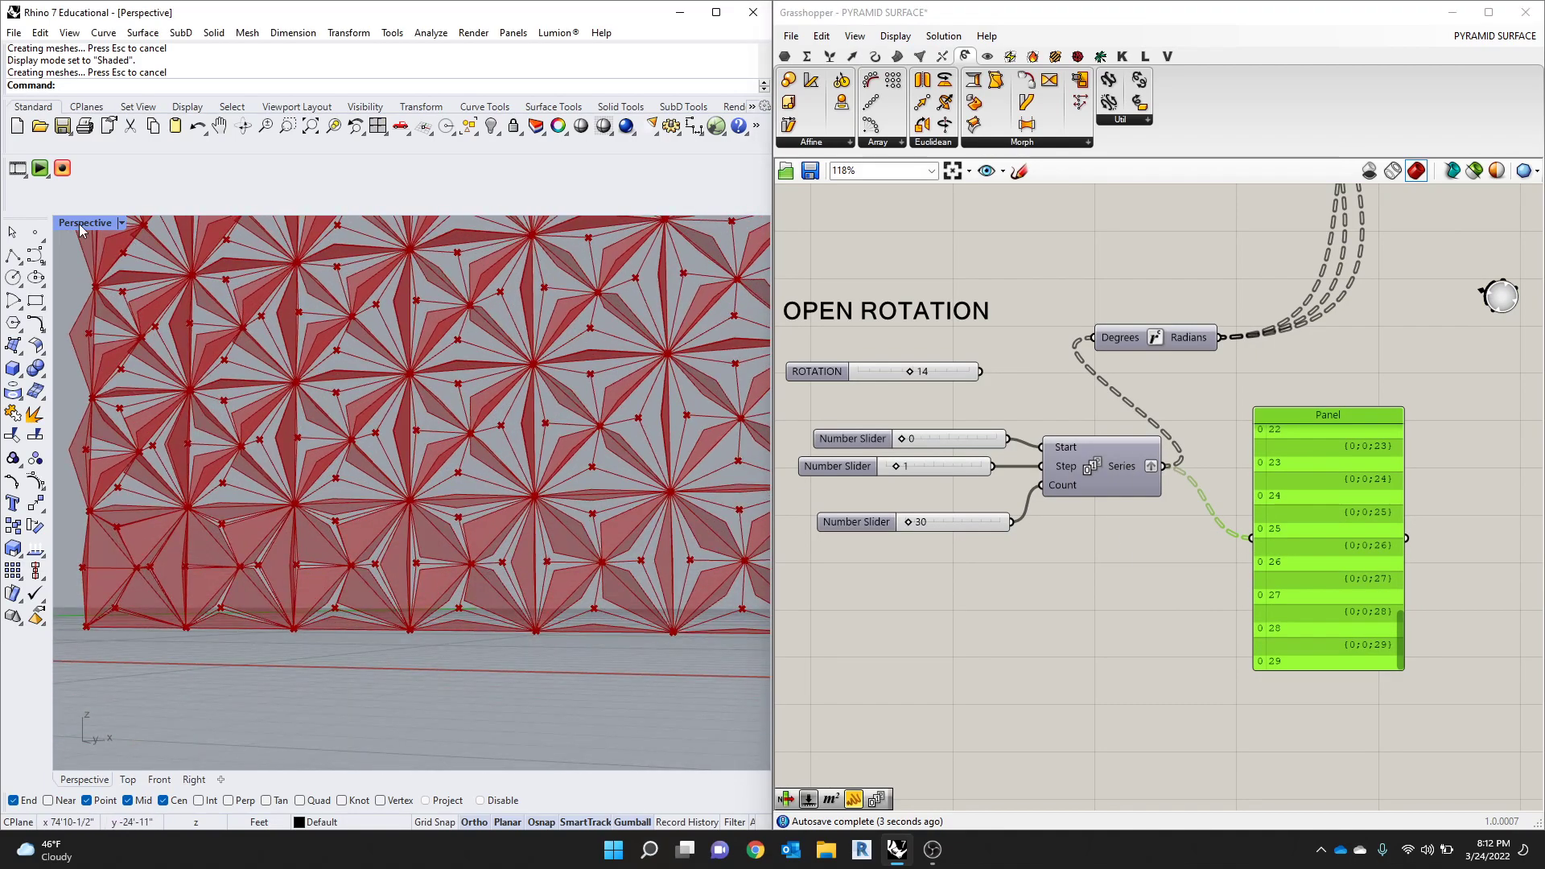
pyautogui.doubleClick(82, 223)
pyautogui.doubleClick(74, 501)
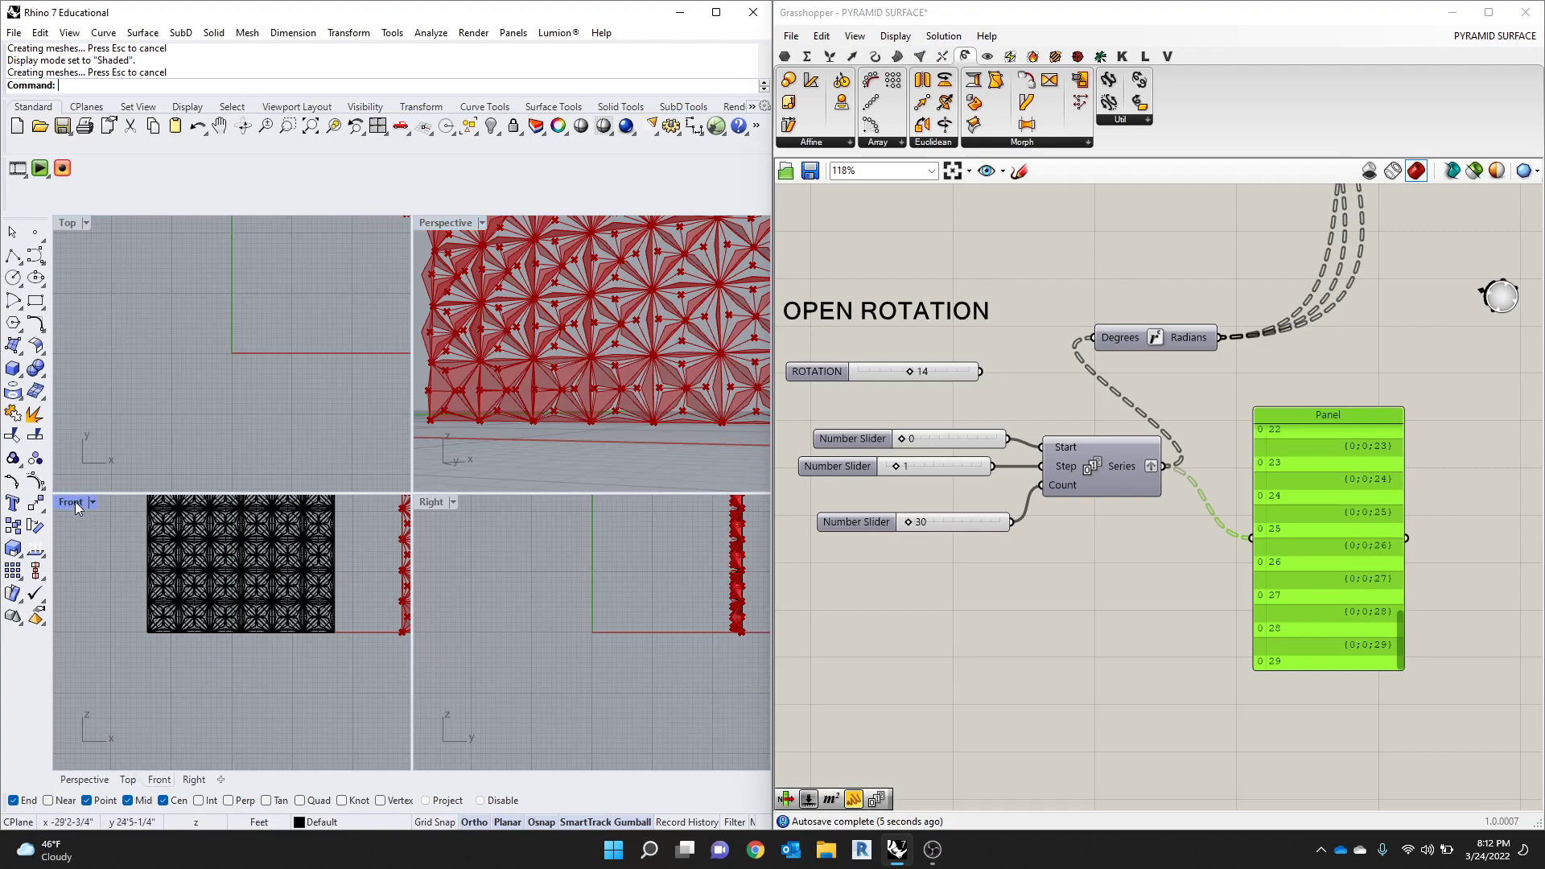
pyautogui.scroll(-10, 296, 591)
pyautogui.scroll(8, 428, 553)
pyautogui.scroll(7, 538, 463)
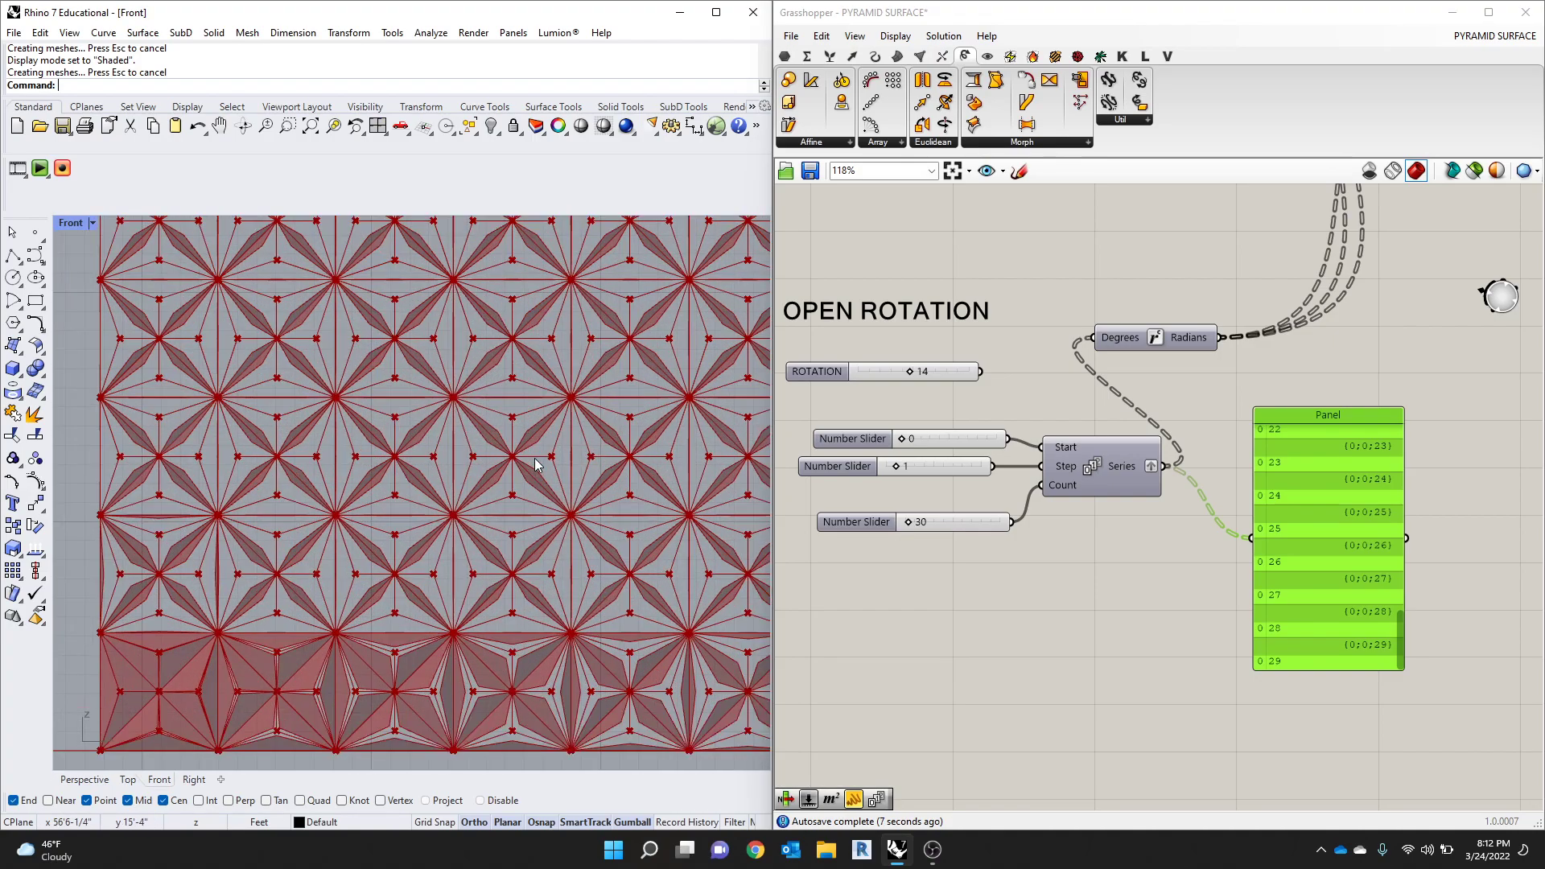
pyautogui.scroll(-3, 363, 596)
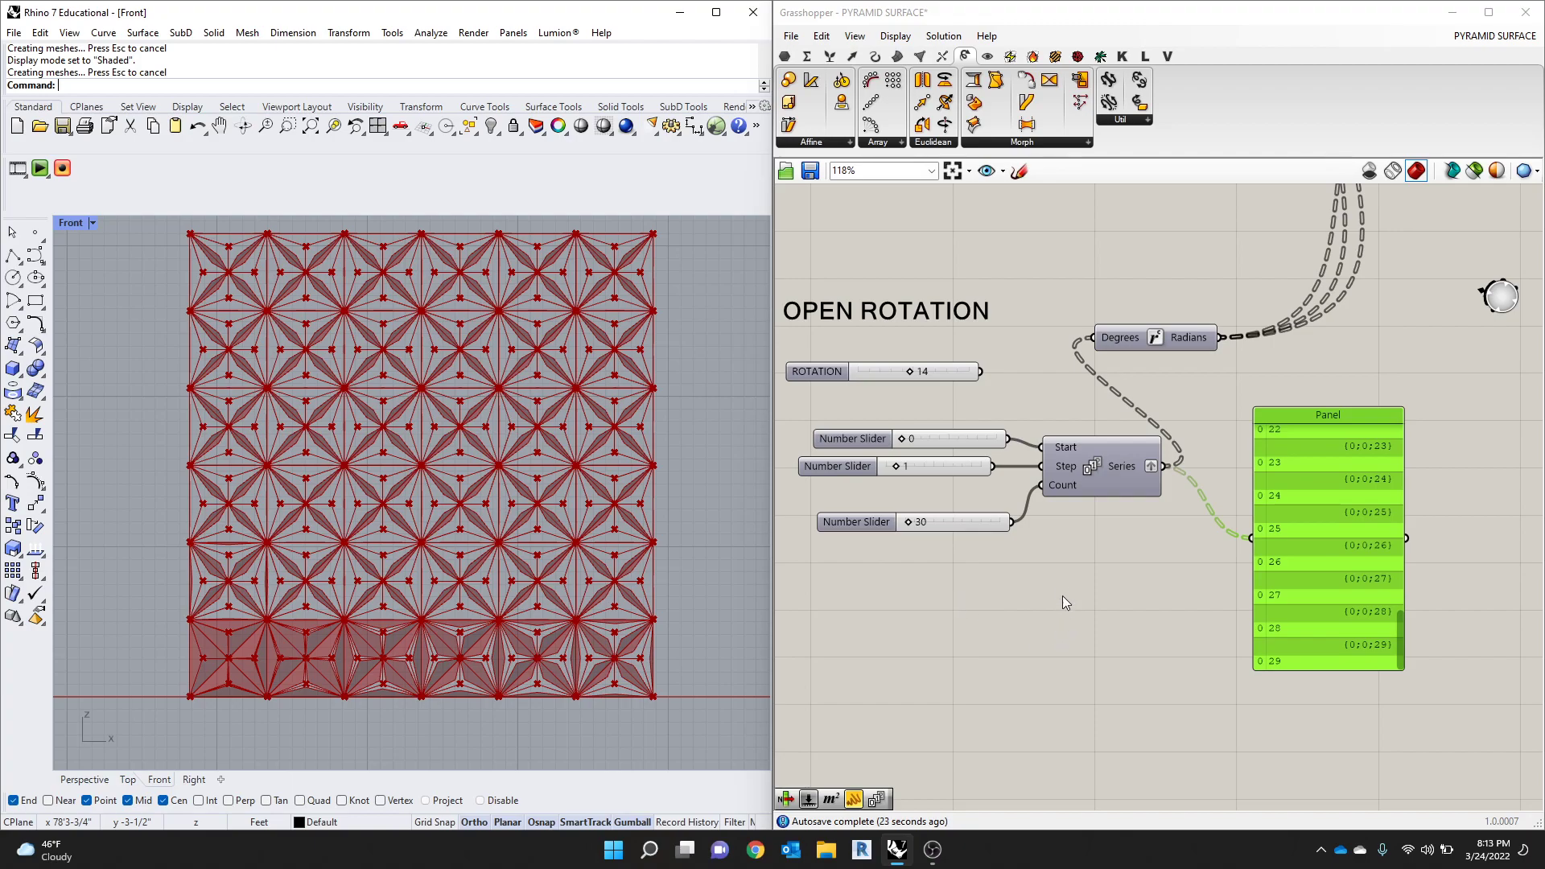
# Step: Make the Series Step slider accept three decimal digits and set it to 0.500, raising the Count slider to 120
pyautogui.scroll(-1, 1321, 618)
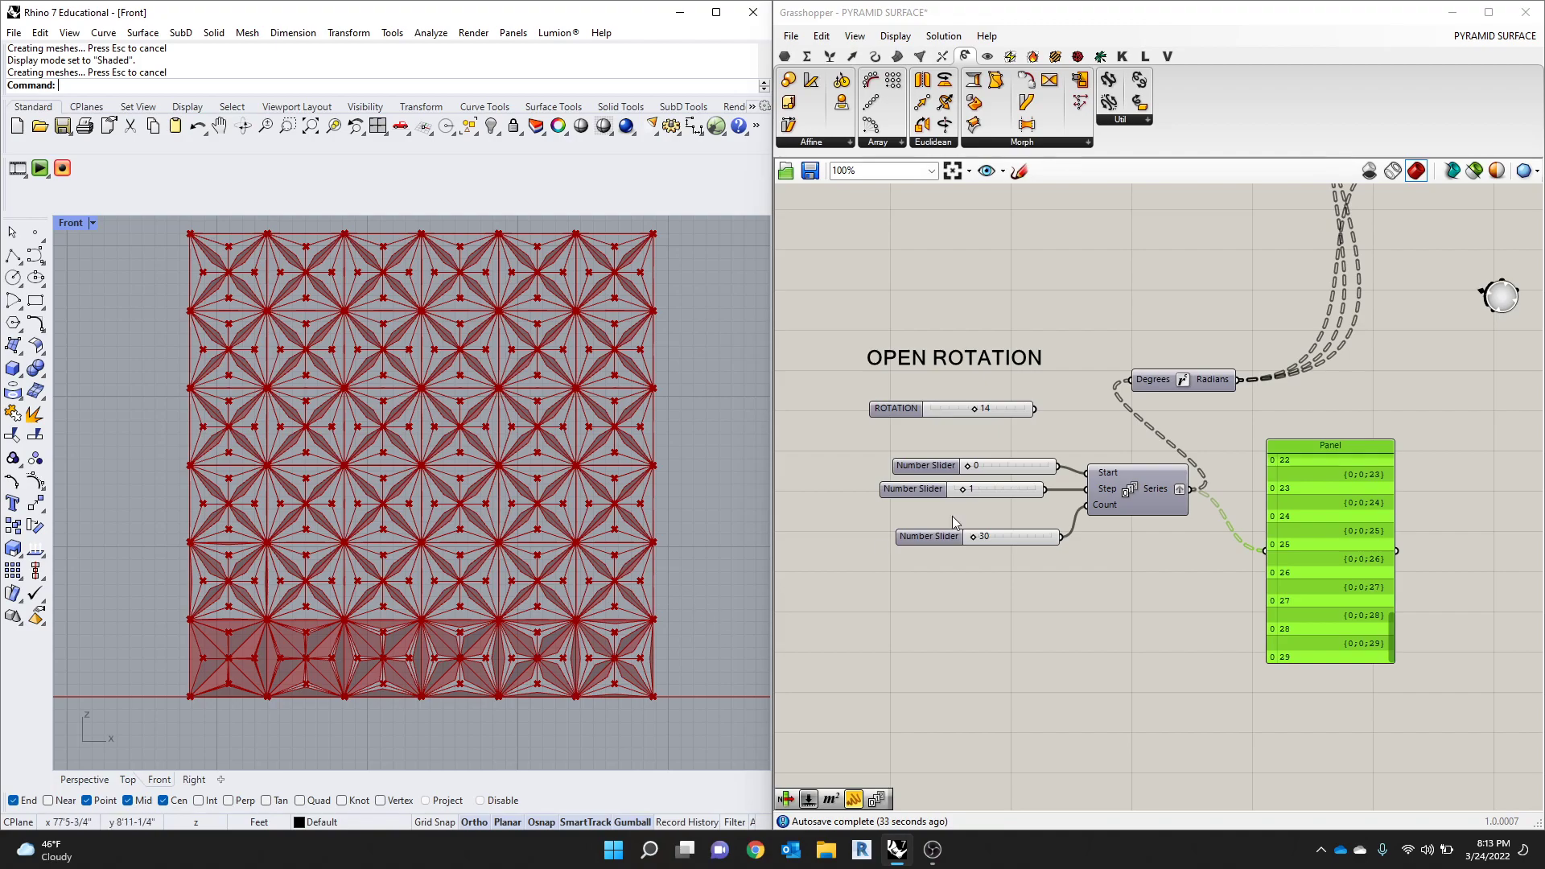
pyautogui.doubleClick(917, 489)
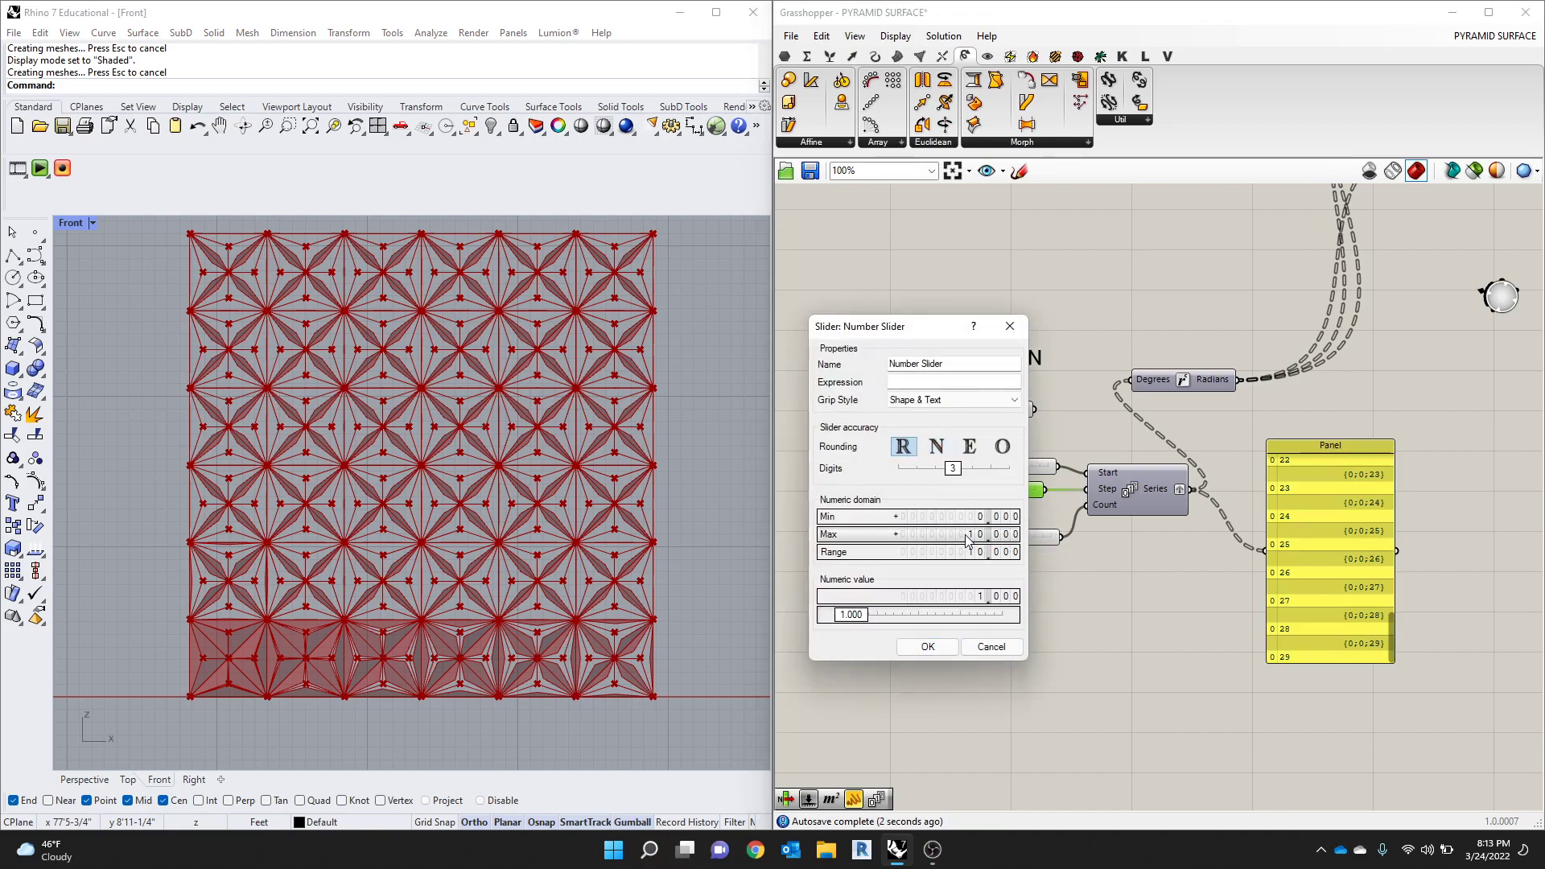
pyautogui.click(926, 646)
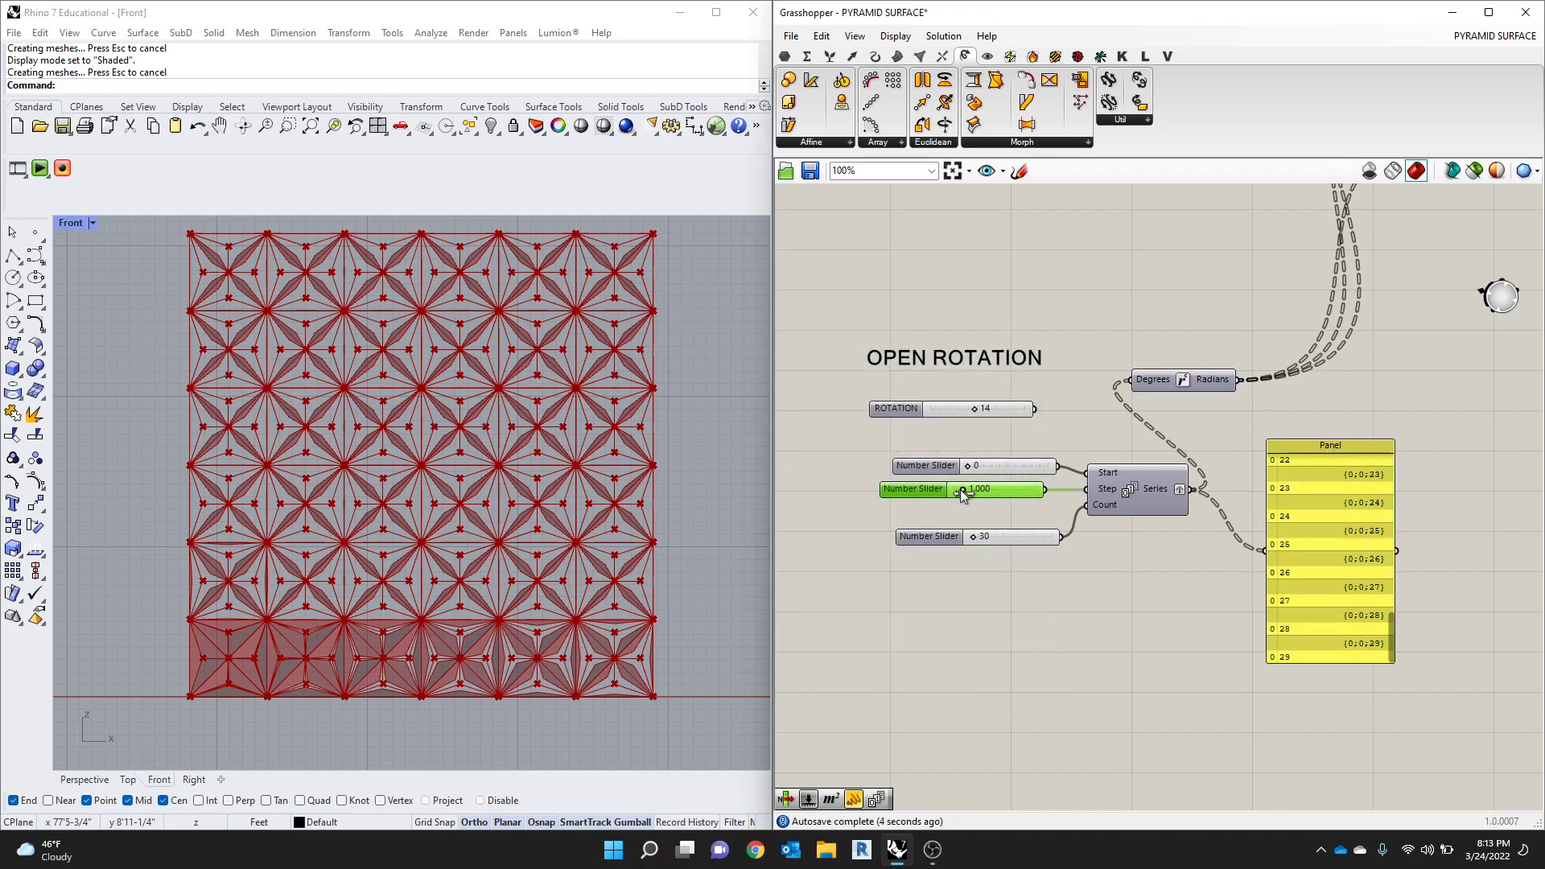
pyautogui.moveTo(962, 491); pyautogui.dragTo(977, 539)
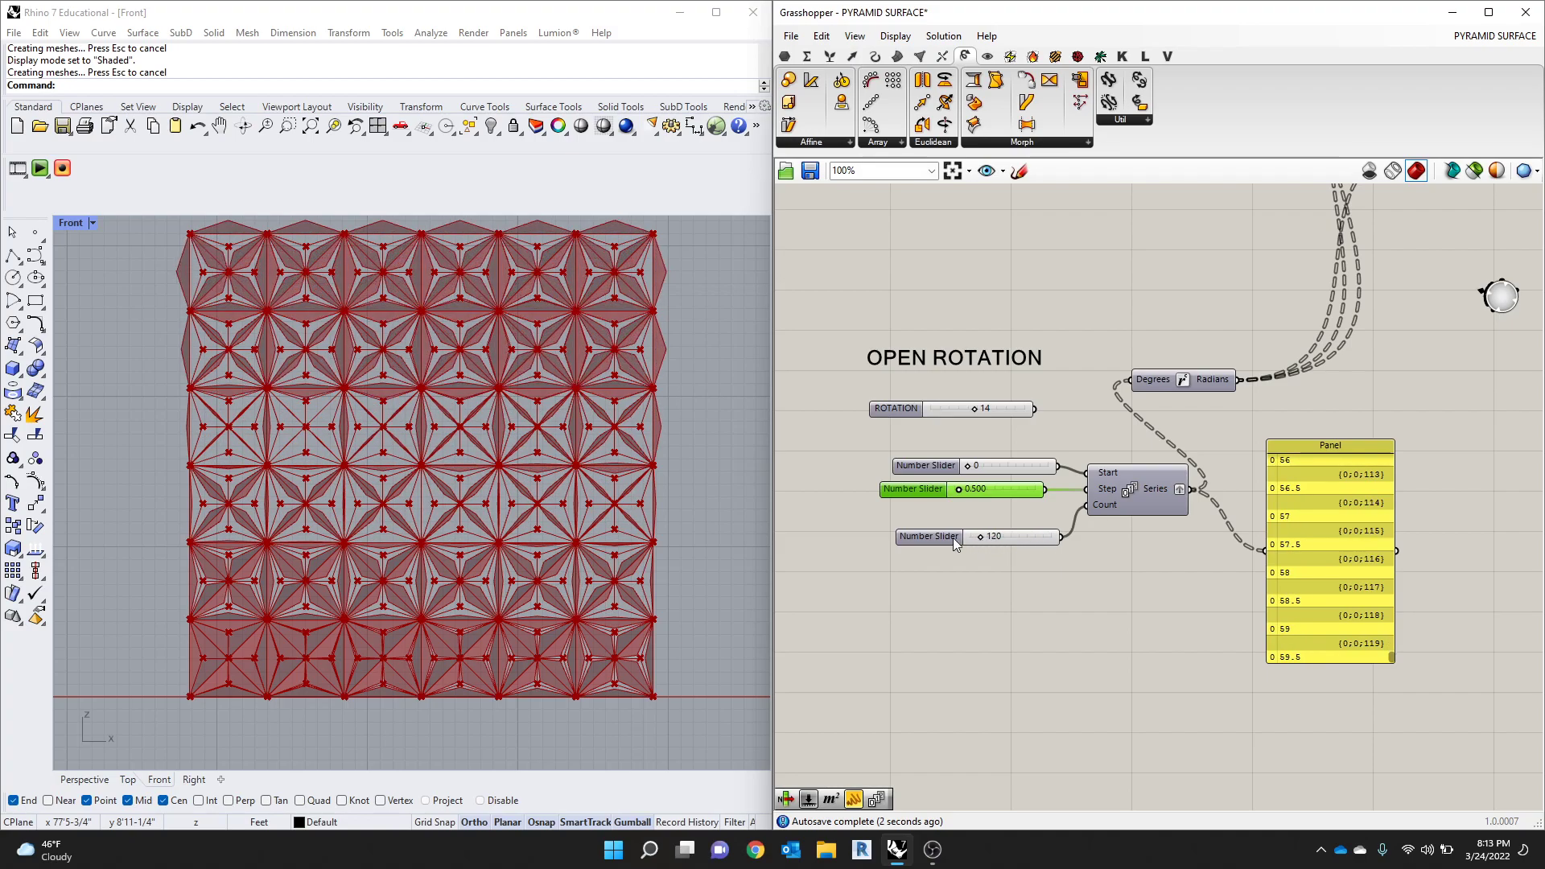
# Step: Set the Series Count slider to 143 and the Step slider to 0.300
pyautogui.doubleClick(991, 541)
pyautogui.write('143')
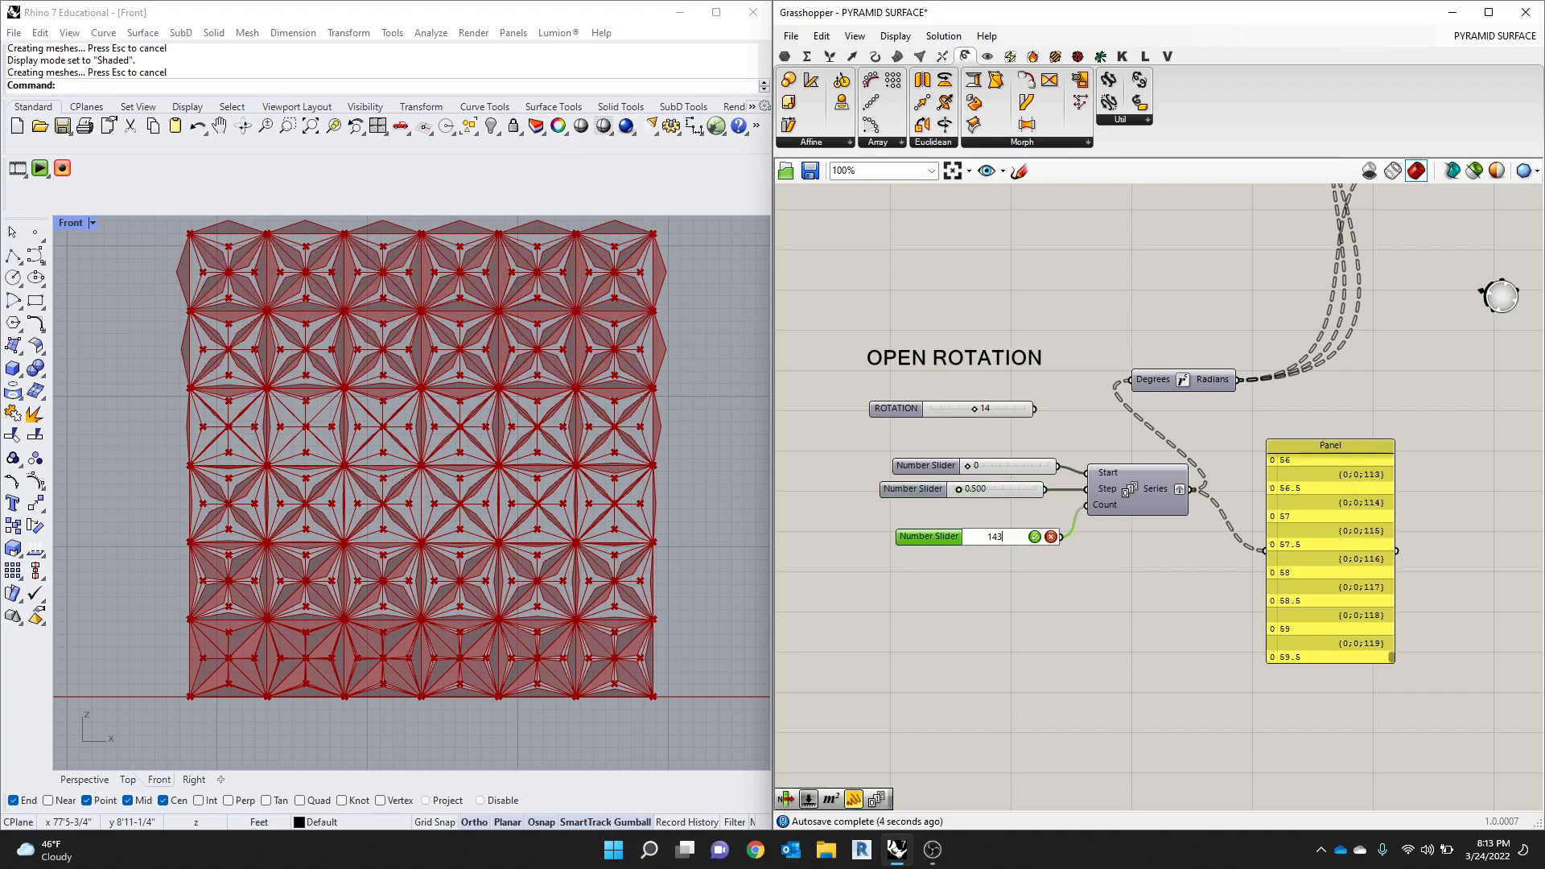
pyautogui.press('Return')
pyautogui.moveTo(960, 489); pyautogui.dragTo(957, 490)
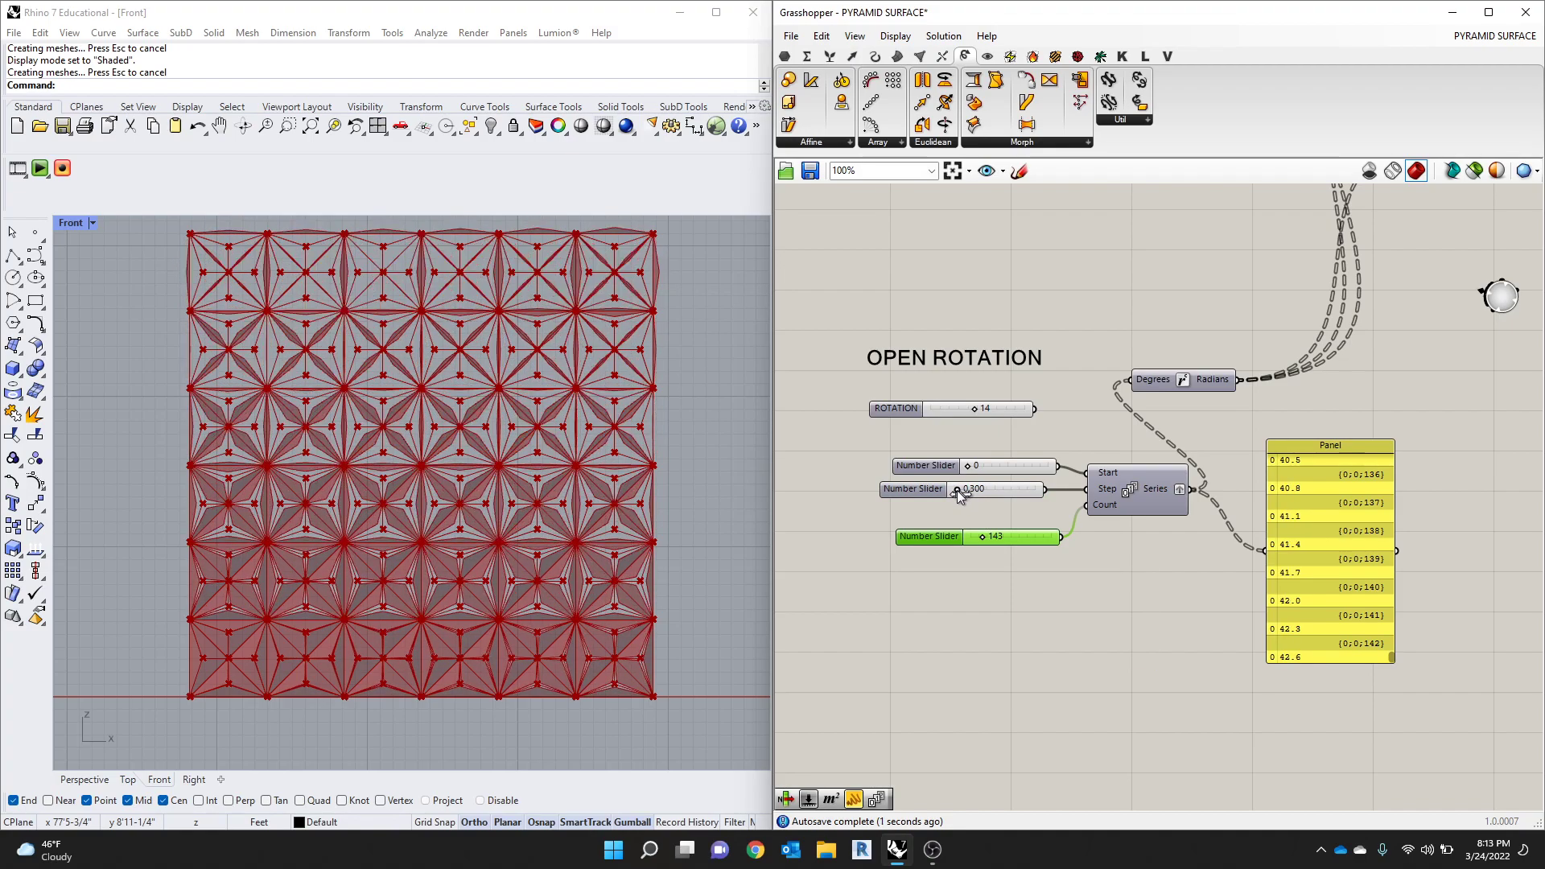
# Step: Reposition the Step slider between the Start and Count sliders and check the gradual opening change across the panels in Front view
pyautogui.scroll(-1, 488, 606)
pyautogui.moveTo(488, 600); pyautogui.dragTo(483, 582, button='right')
pyautogui.scroll(2, 345, 444)
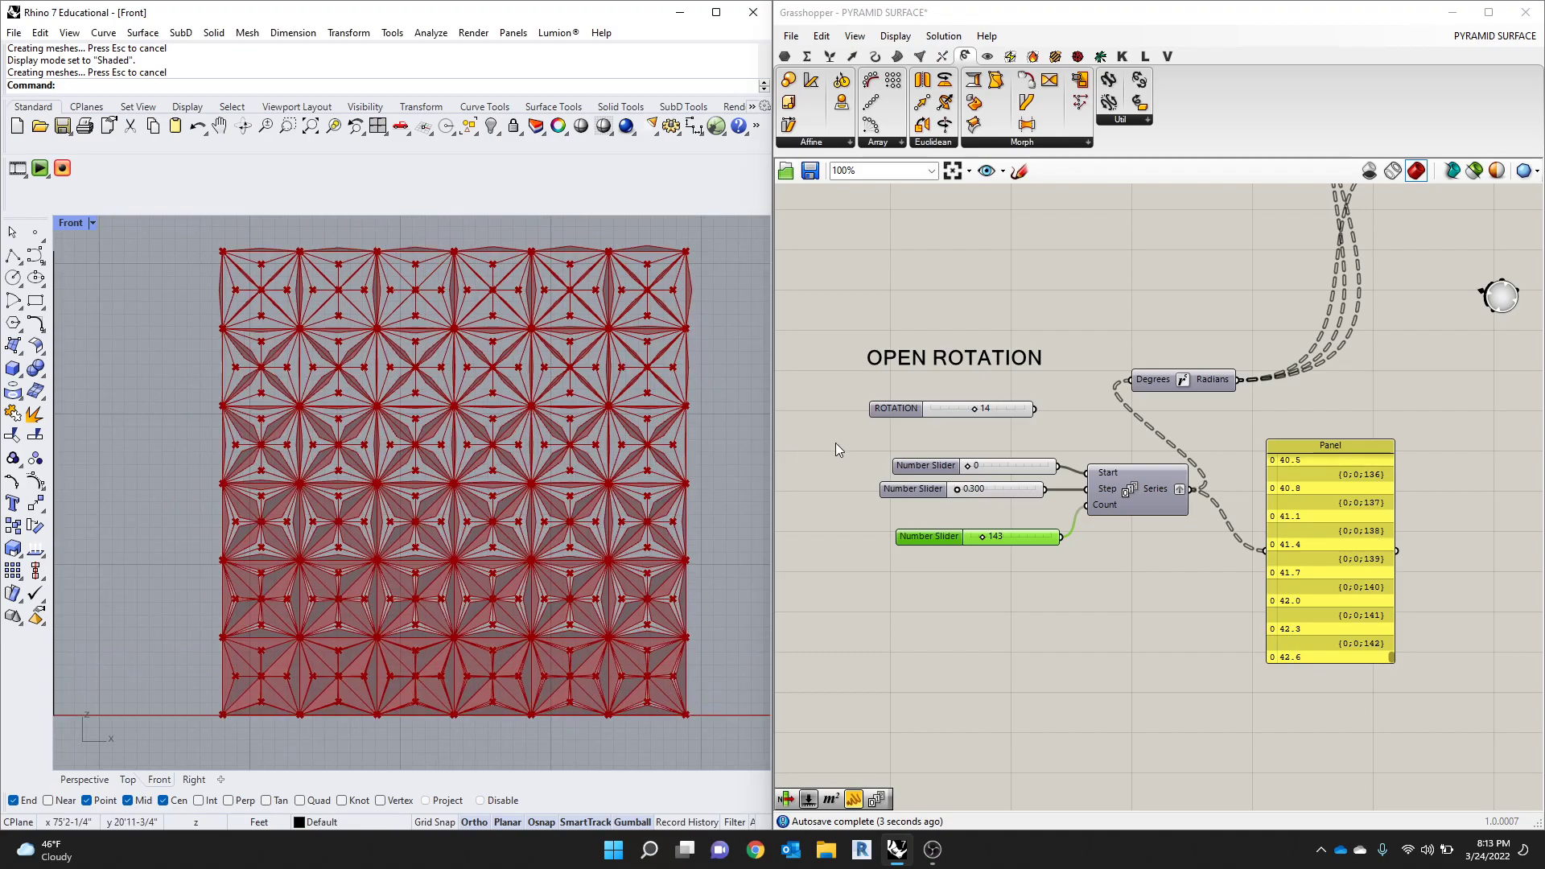
pyautogui.scroll(4, 954, 491)
pyautogui.click(957, 489)
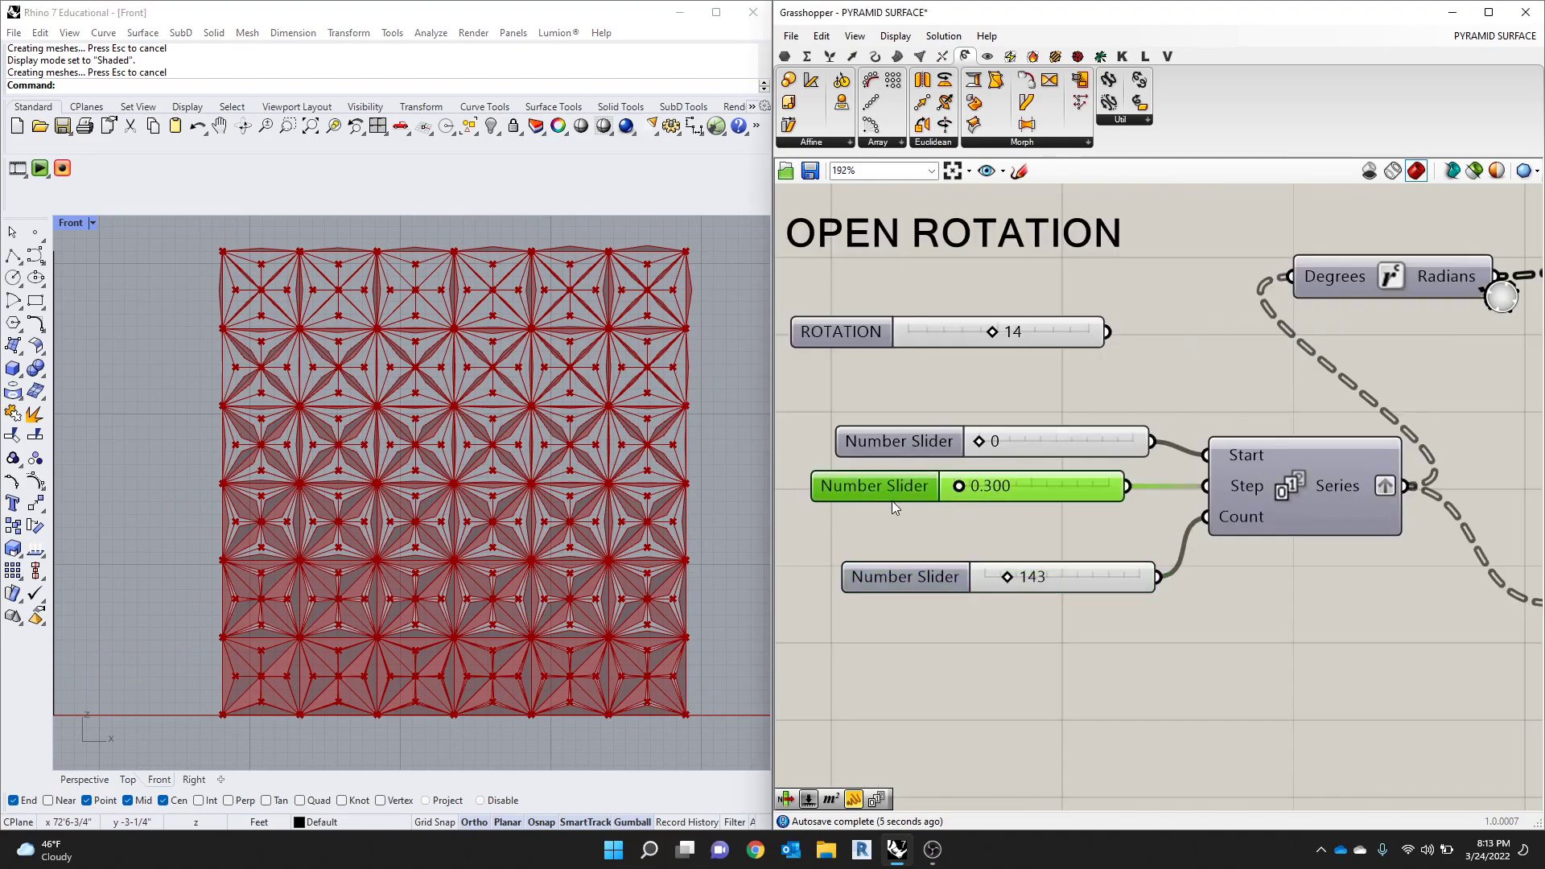
pyautogui.moveTo(962, 505); pyautogui.dragTo(961, 507)
pyautogui.scroll(-6, 481, 563)
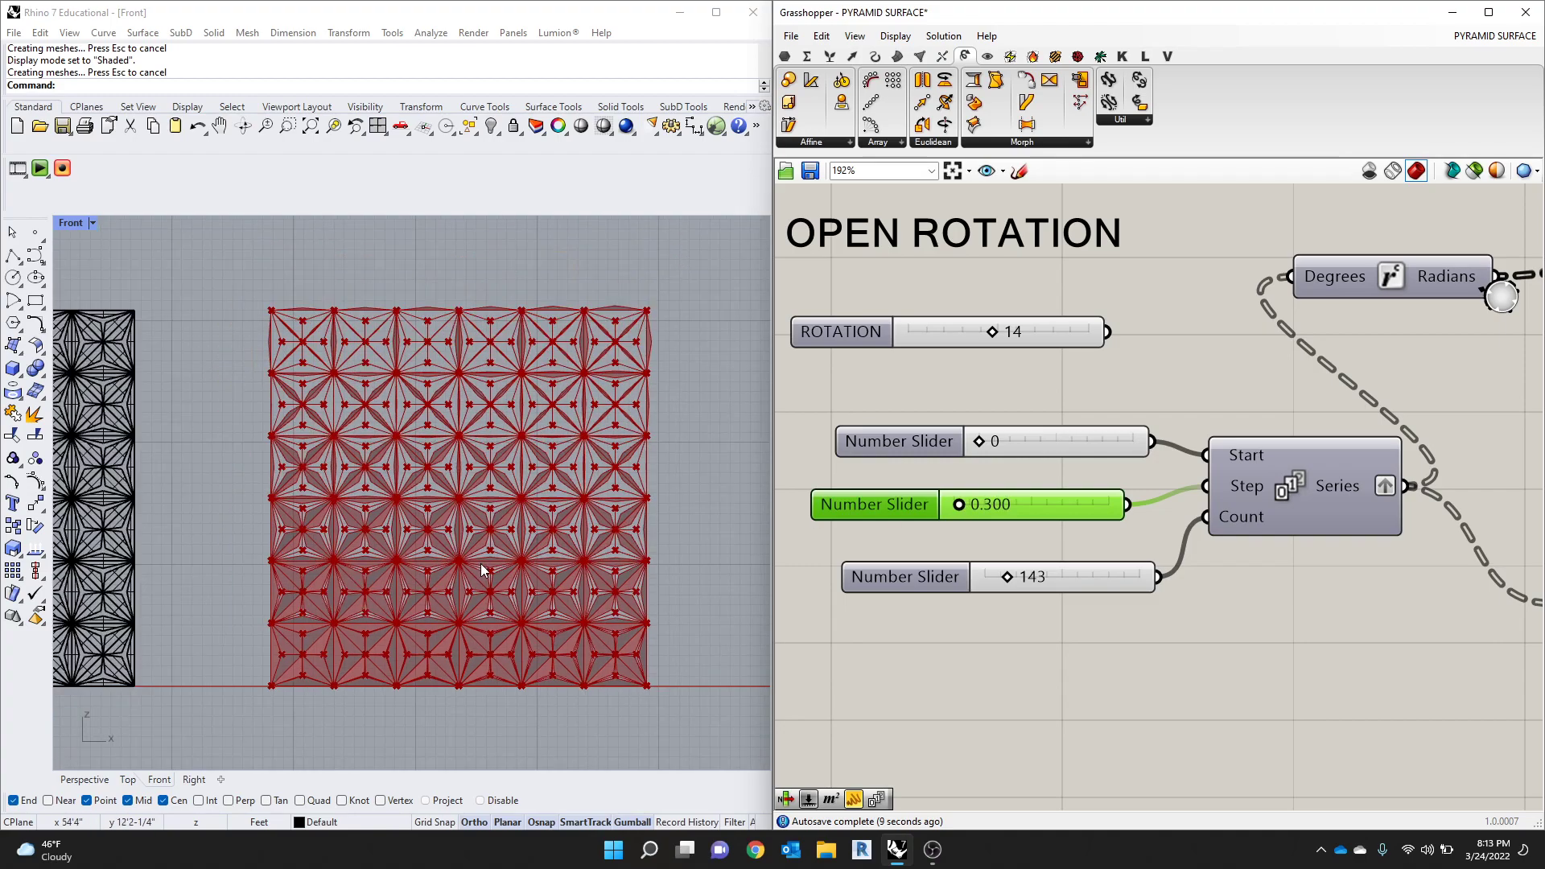
pyautogui.scroll(4, 454, 562)
pyautogui.moveTo(510, 567); pyautogui.dragTo(494, 552, button='right')
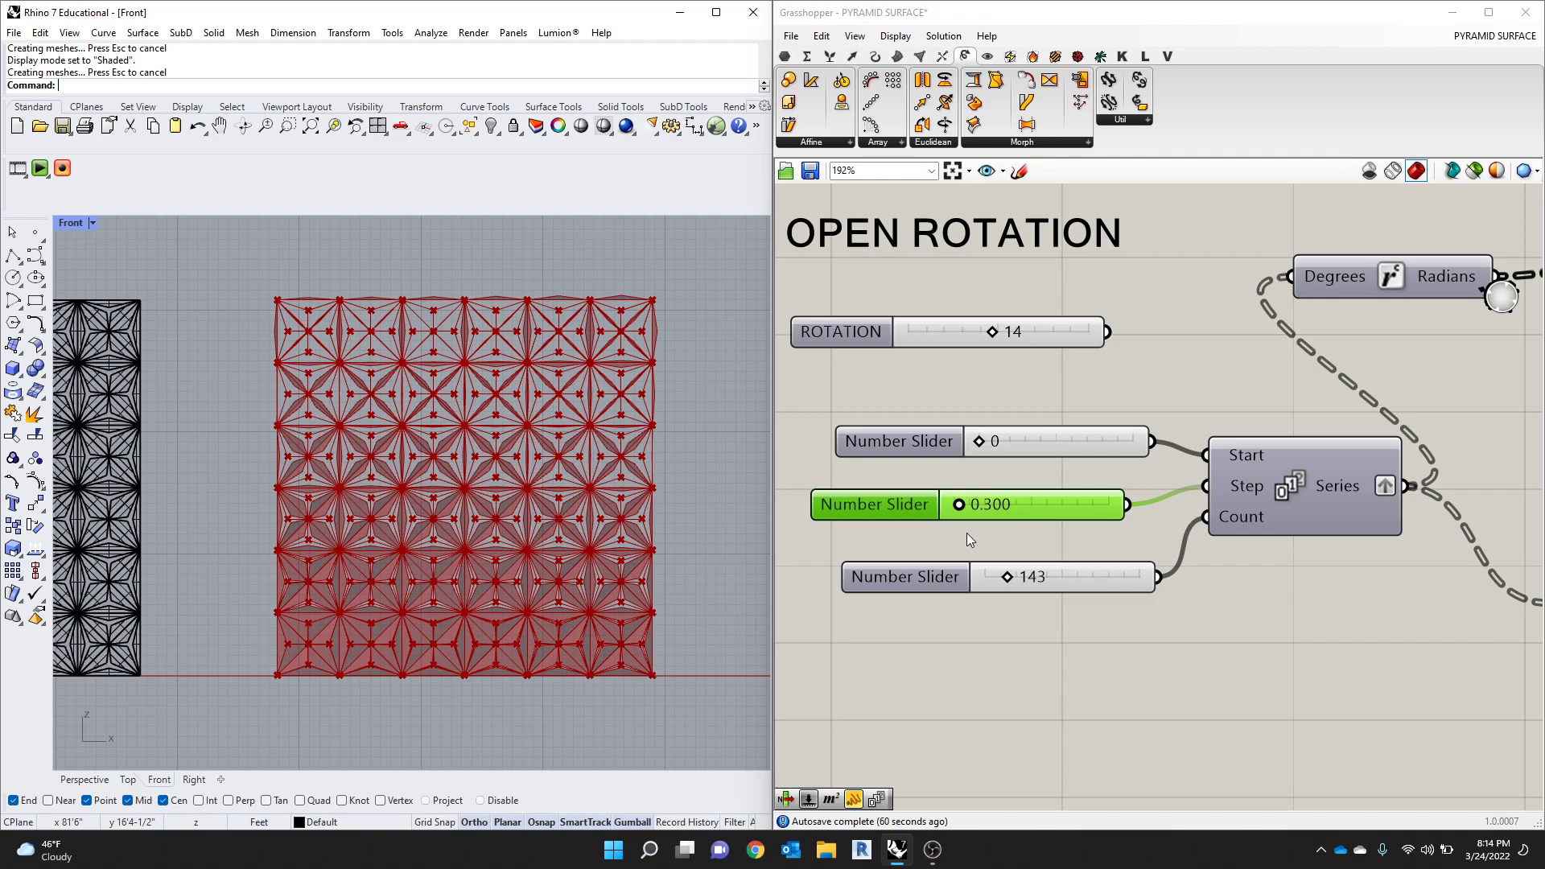
pyautogui.scroll(-3, 636, 474)
pyautogui.scroll(3, 623, 487)
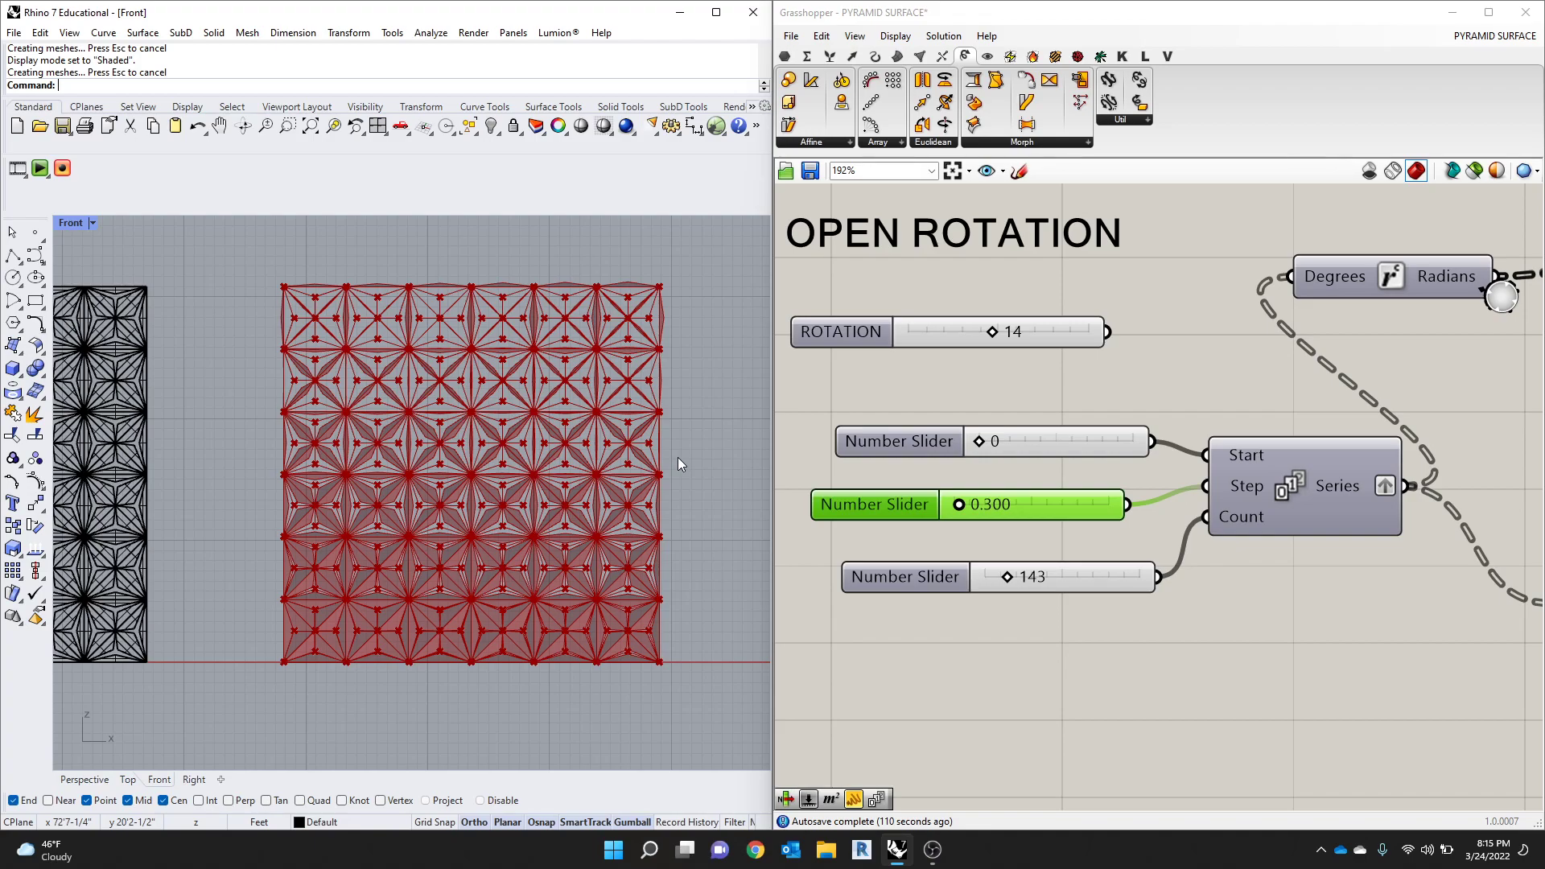
# Step: Trace the definition from the OPEN ROTATION group back through the Move component to the Unit Y and Reverse components driving it
pyautogui.scroll(-8, 1128, 393)
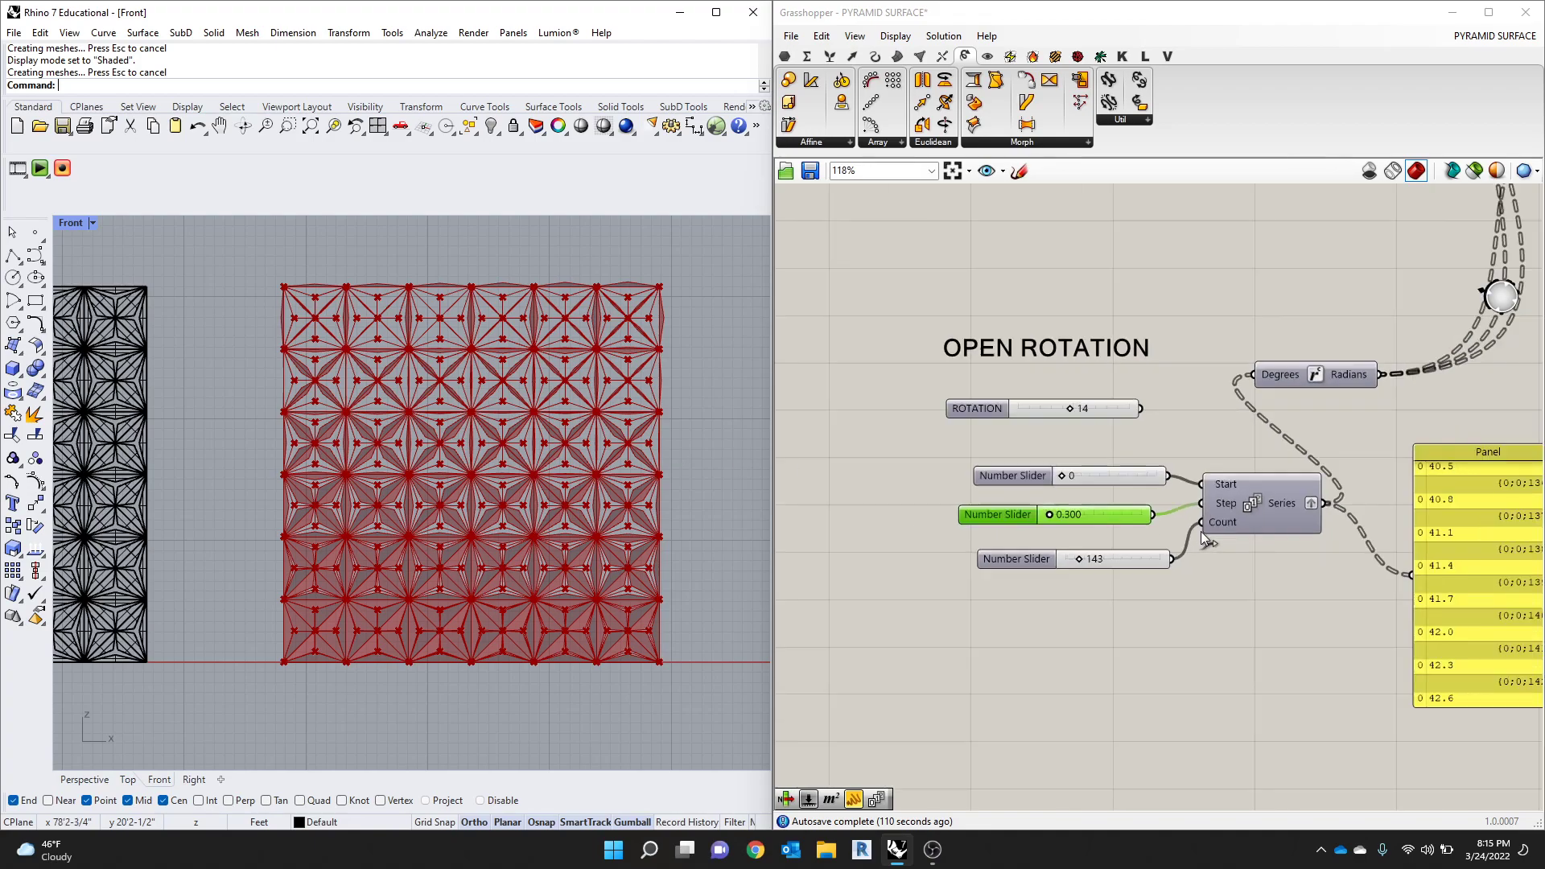
pyautogui.scroll(8, 1128, 393)
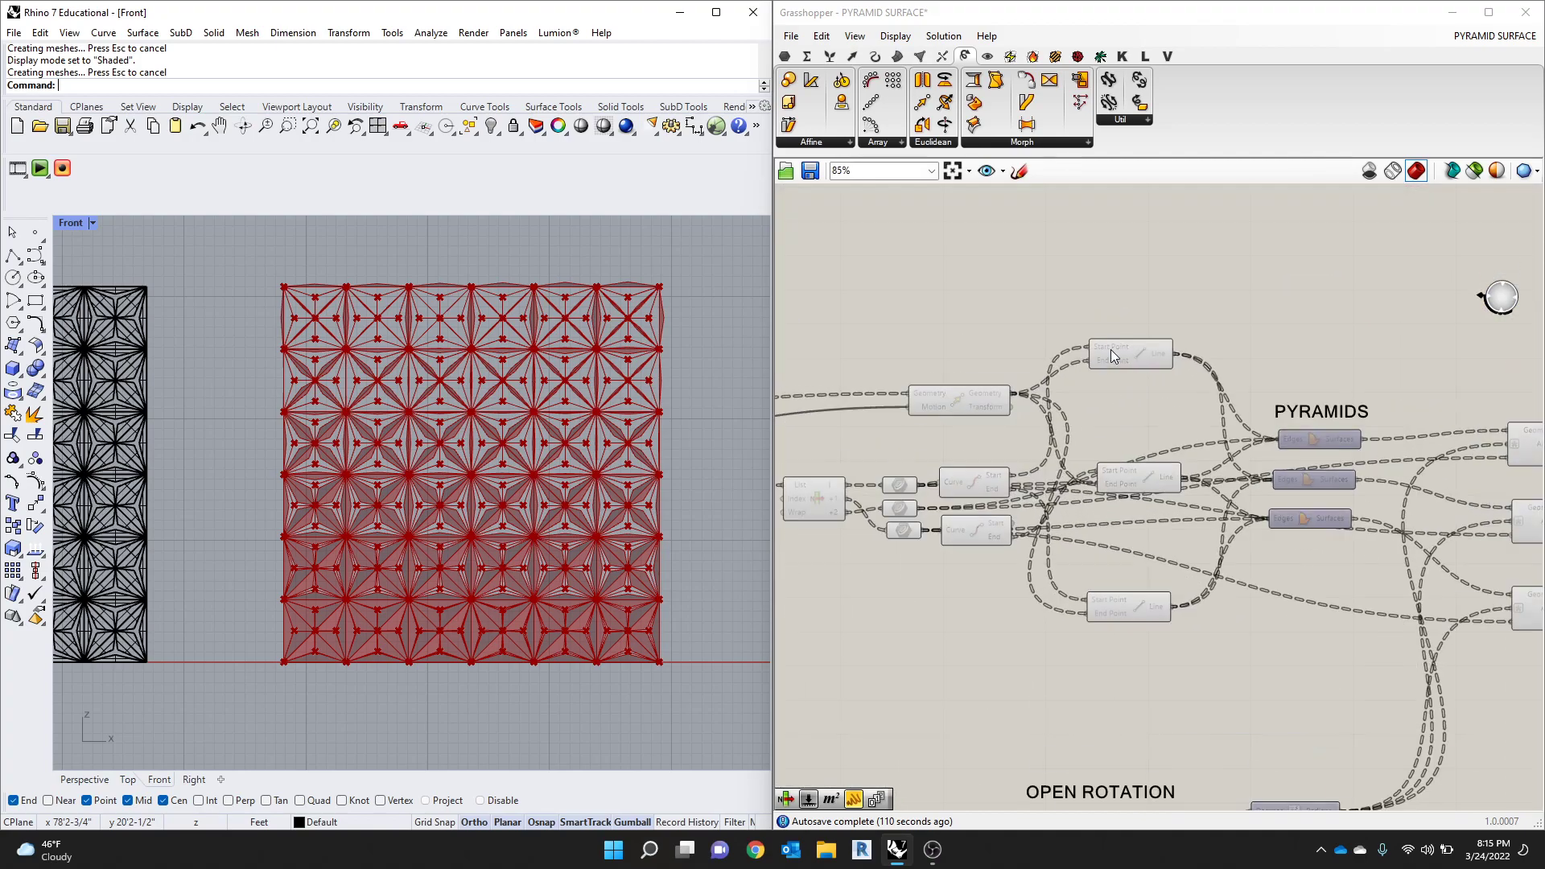
pyautogui.click(925, 410)
pyautogui.scroll(4, 710, 427)
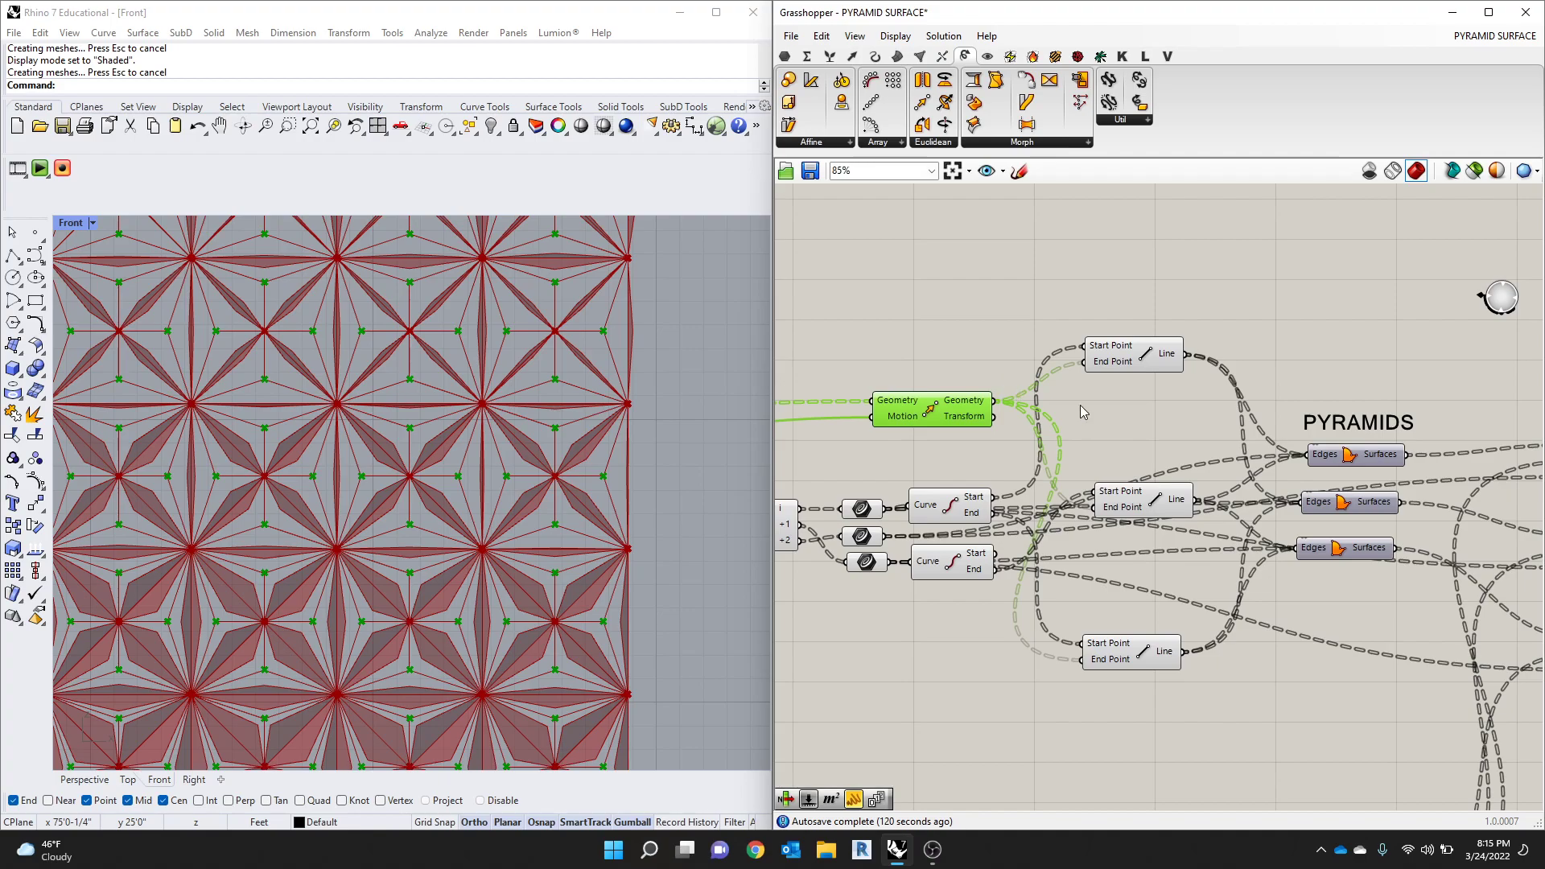
pyautogui.scroll(-4, 1004, 378)
pyautogui.scroll(3, 881, 449)
pyautogui.scroll(2, 893, 463)
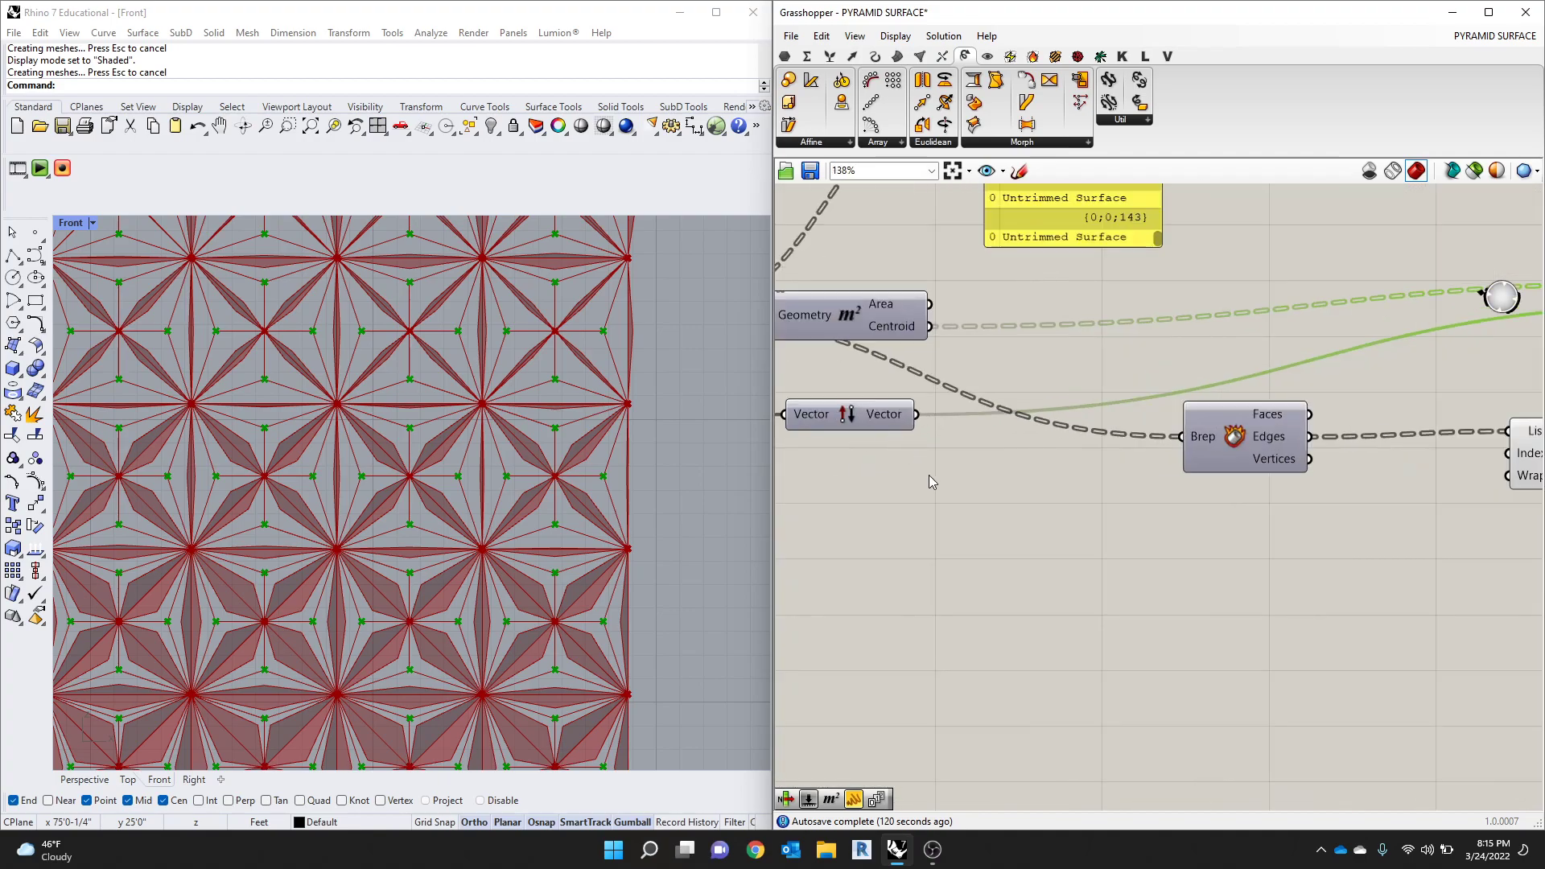
pyautogui.scroll(-3, 885, 467)
pyautogui.scroll(3, 853, 451)
pyautogui.scroll(-2, 847, 479)
pyautogui.scroll(2, 853, 482)
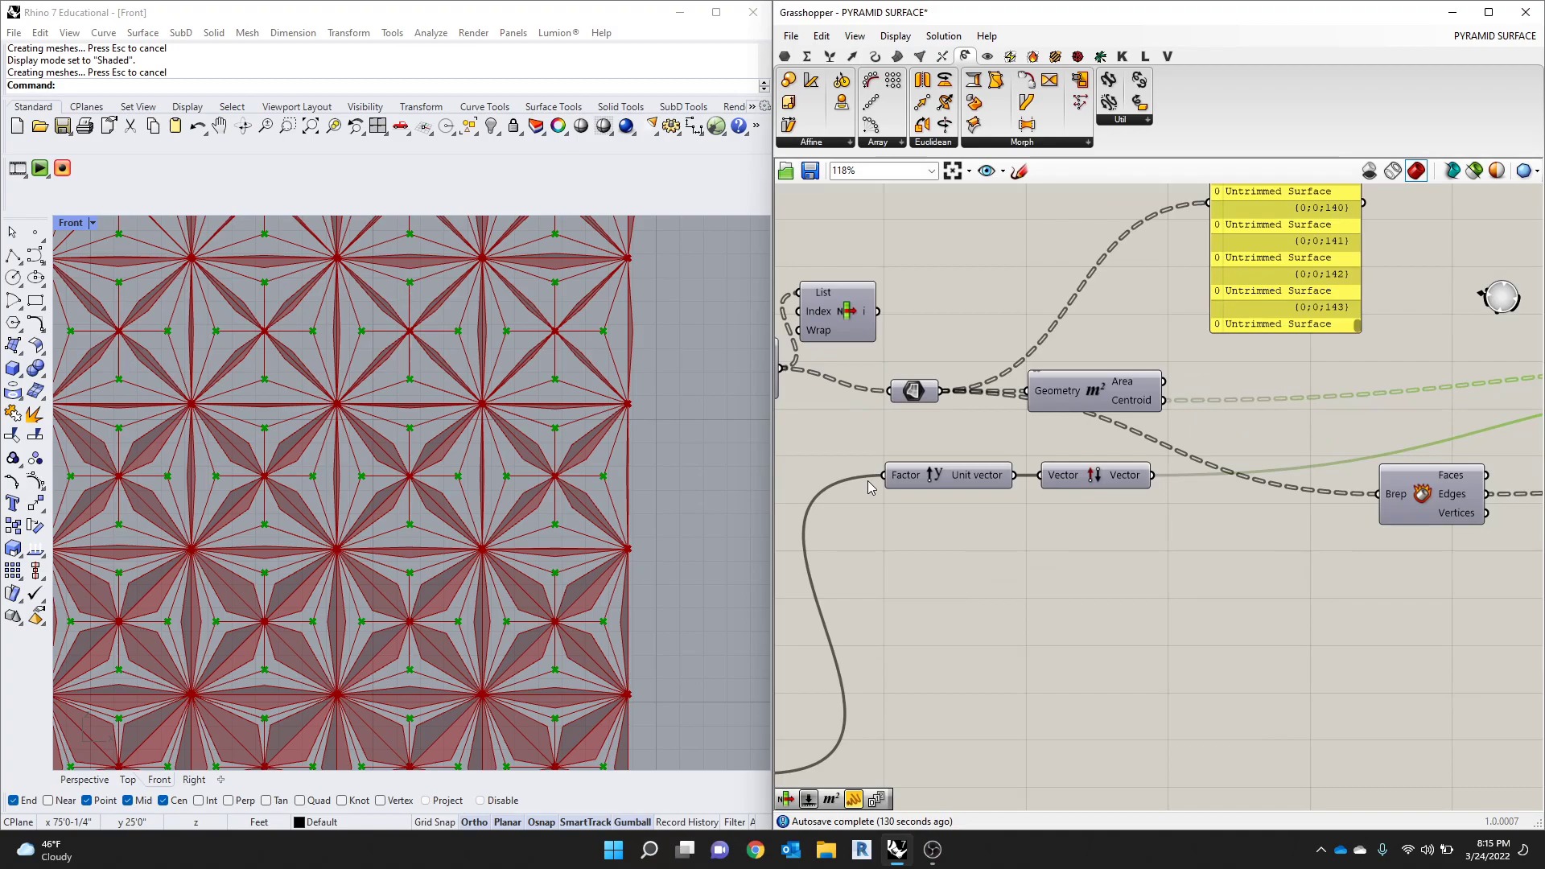
pyautogui.scroll(-5, 351, 323)
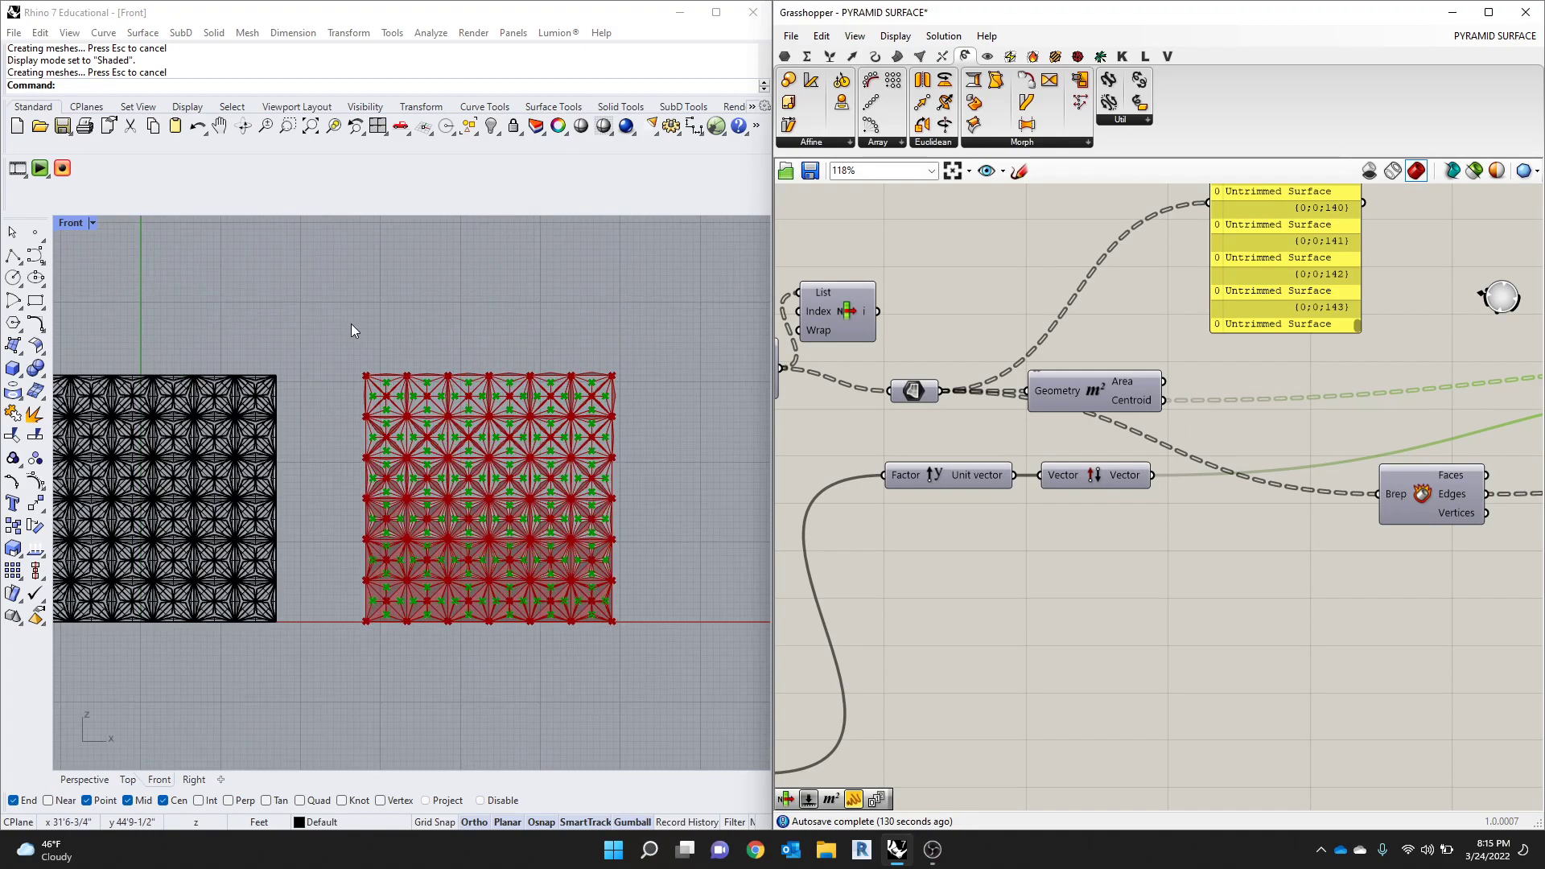
# Step: Switch Rhino to a maximized Perspective view and examine the projecting pyramids of the paneled surface
pyautogui.doubleClick(74, 224)
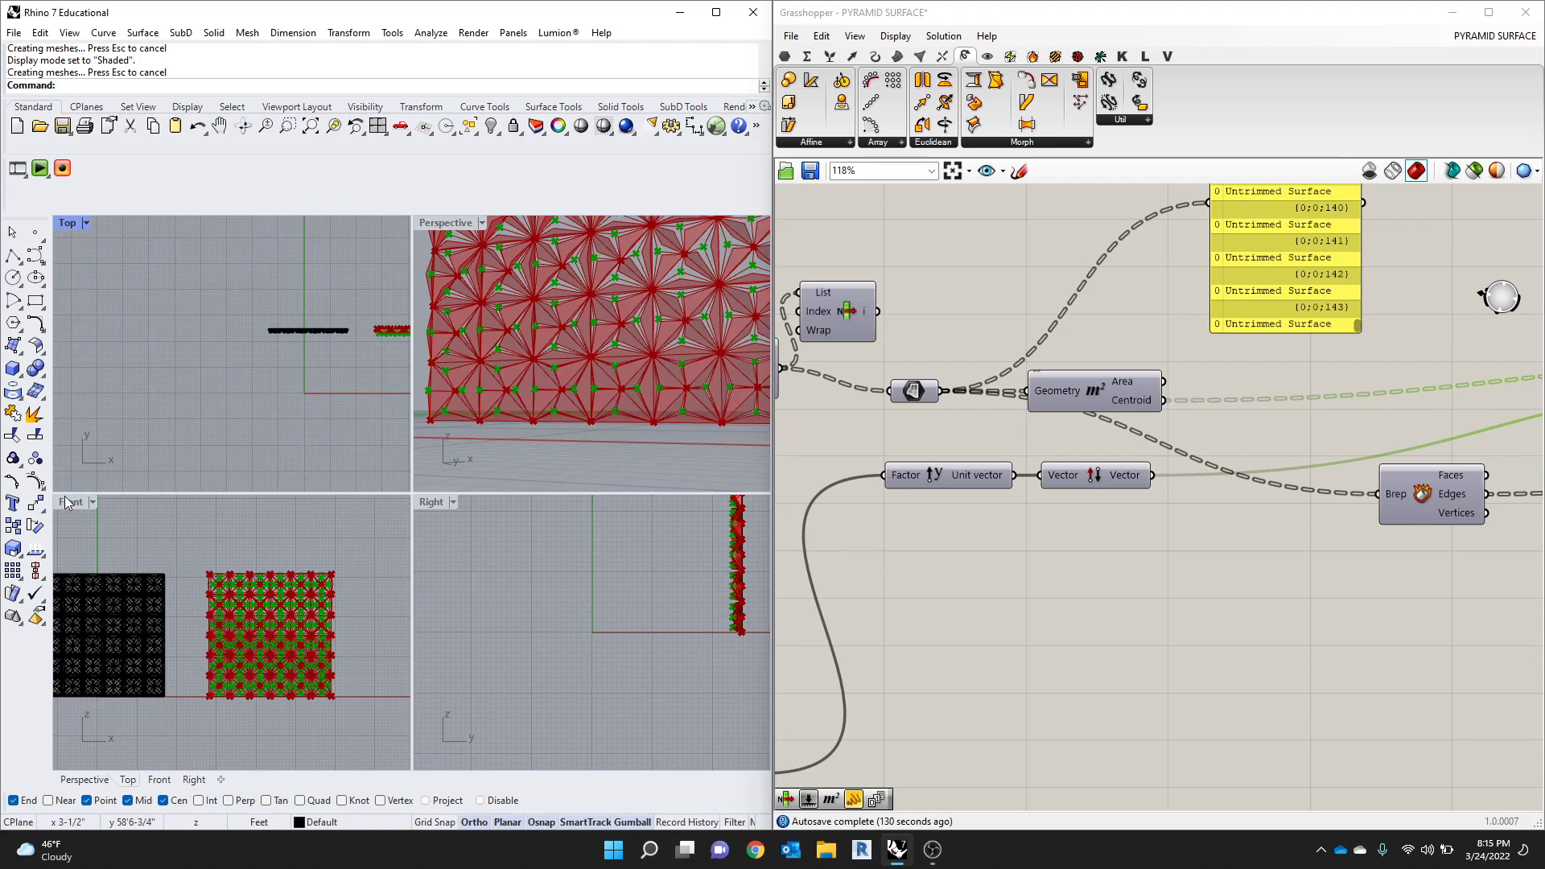
pyautogui.doubleClick(441, 224)
pyautogui.scroll(-8, 464, 408)
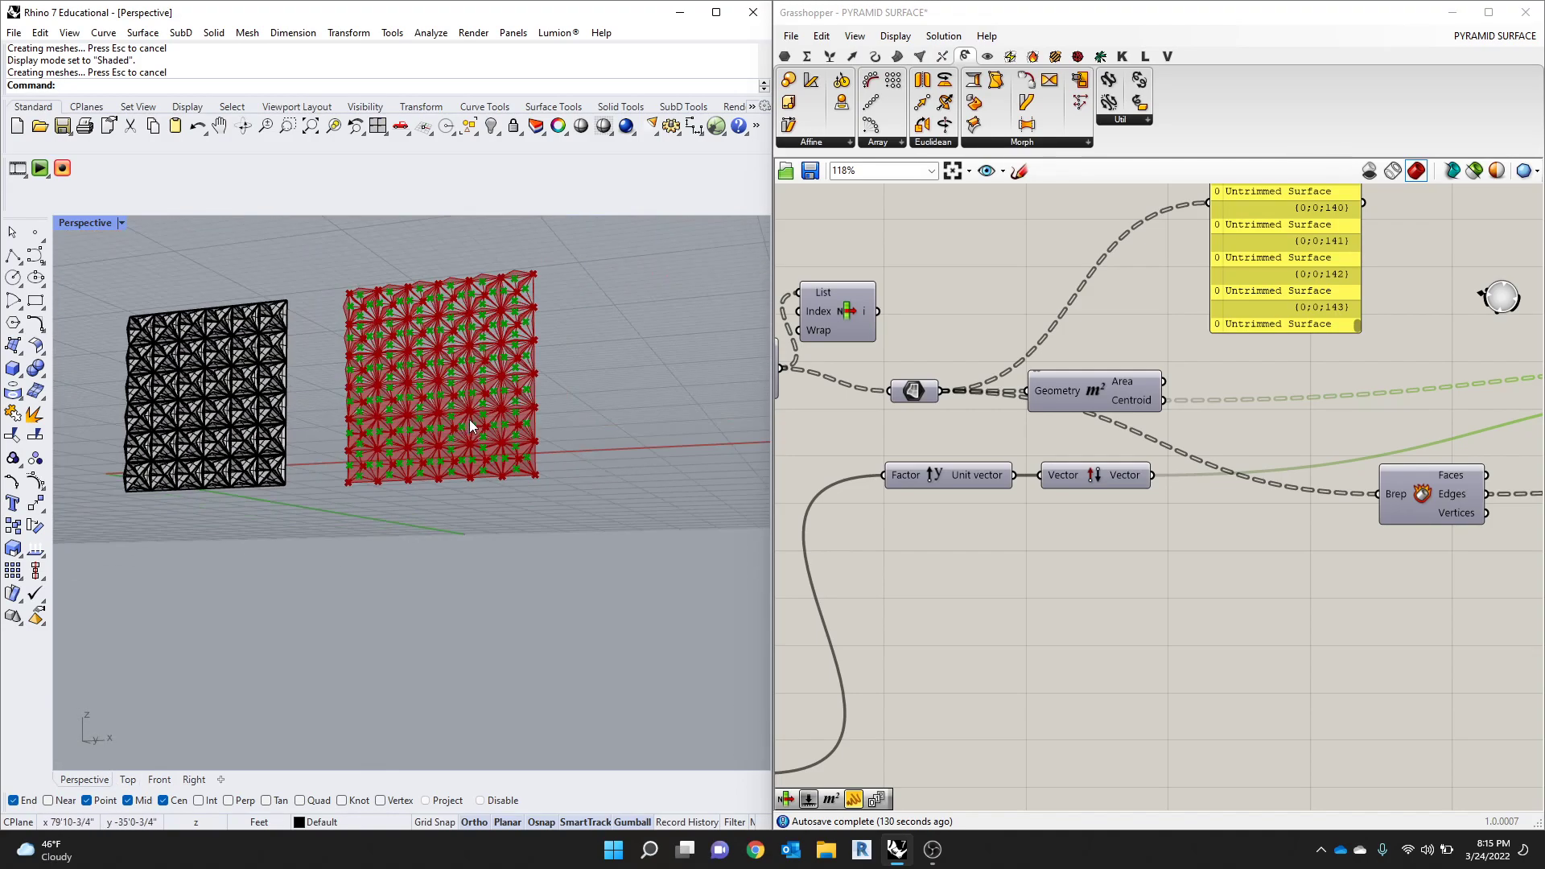
pyautogui.moveTo(471, 422); pyautogui.dragTo(393, 417, button='right')
pyautogui.scroll(8, 394, 423)
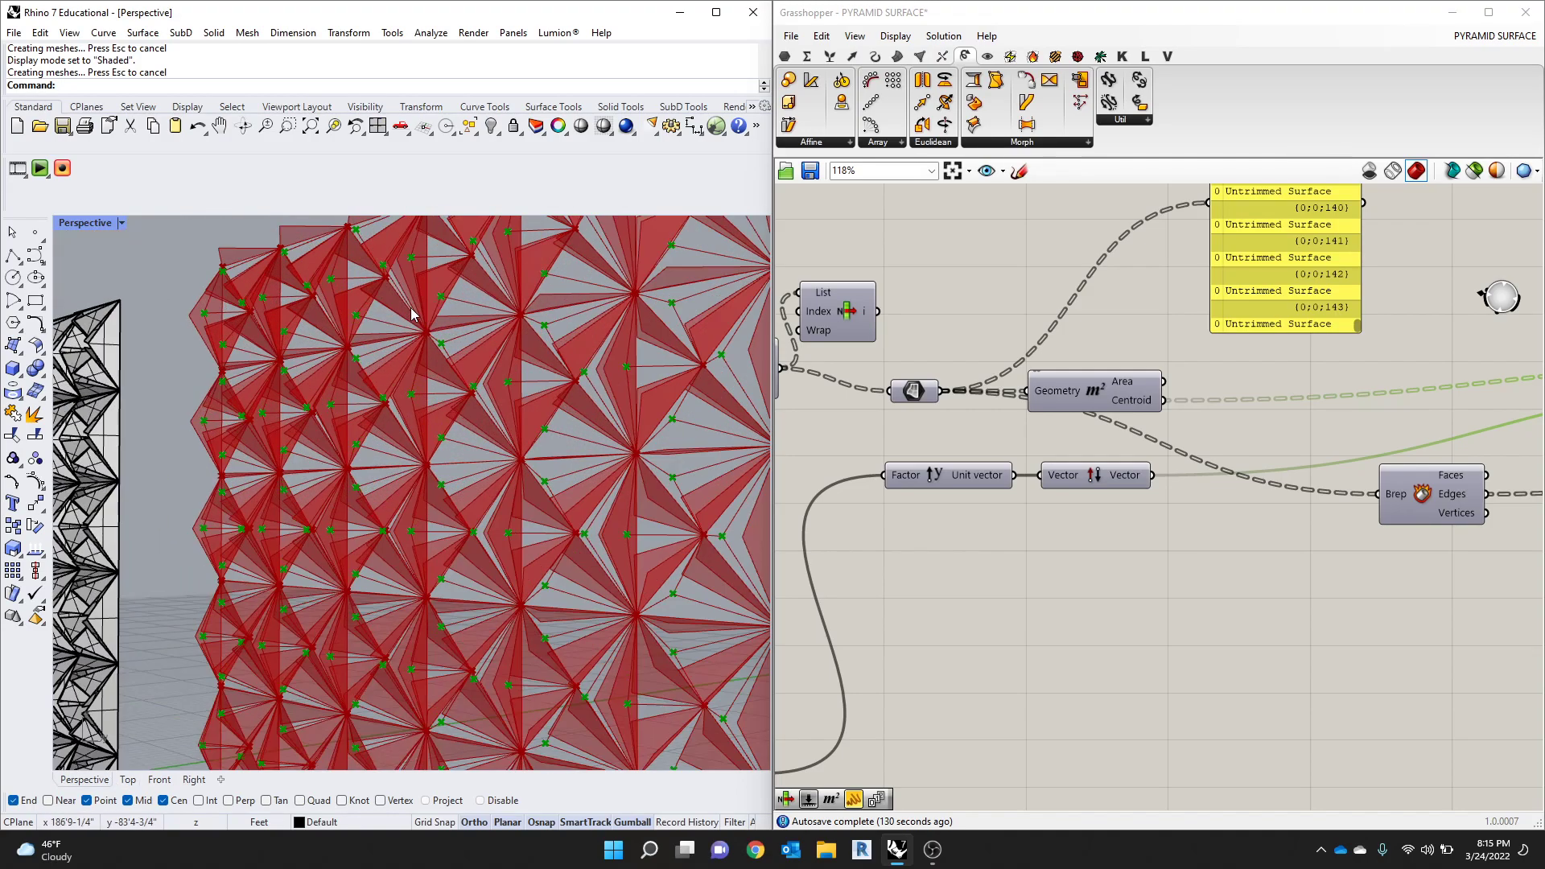
pyautogui.scroll(-8, 409, 549)
pyautogui.scroll(3, 531, 636)
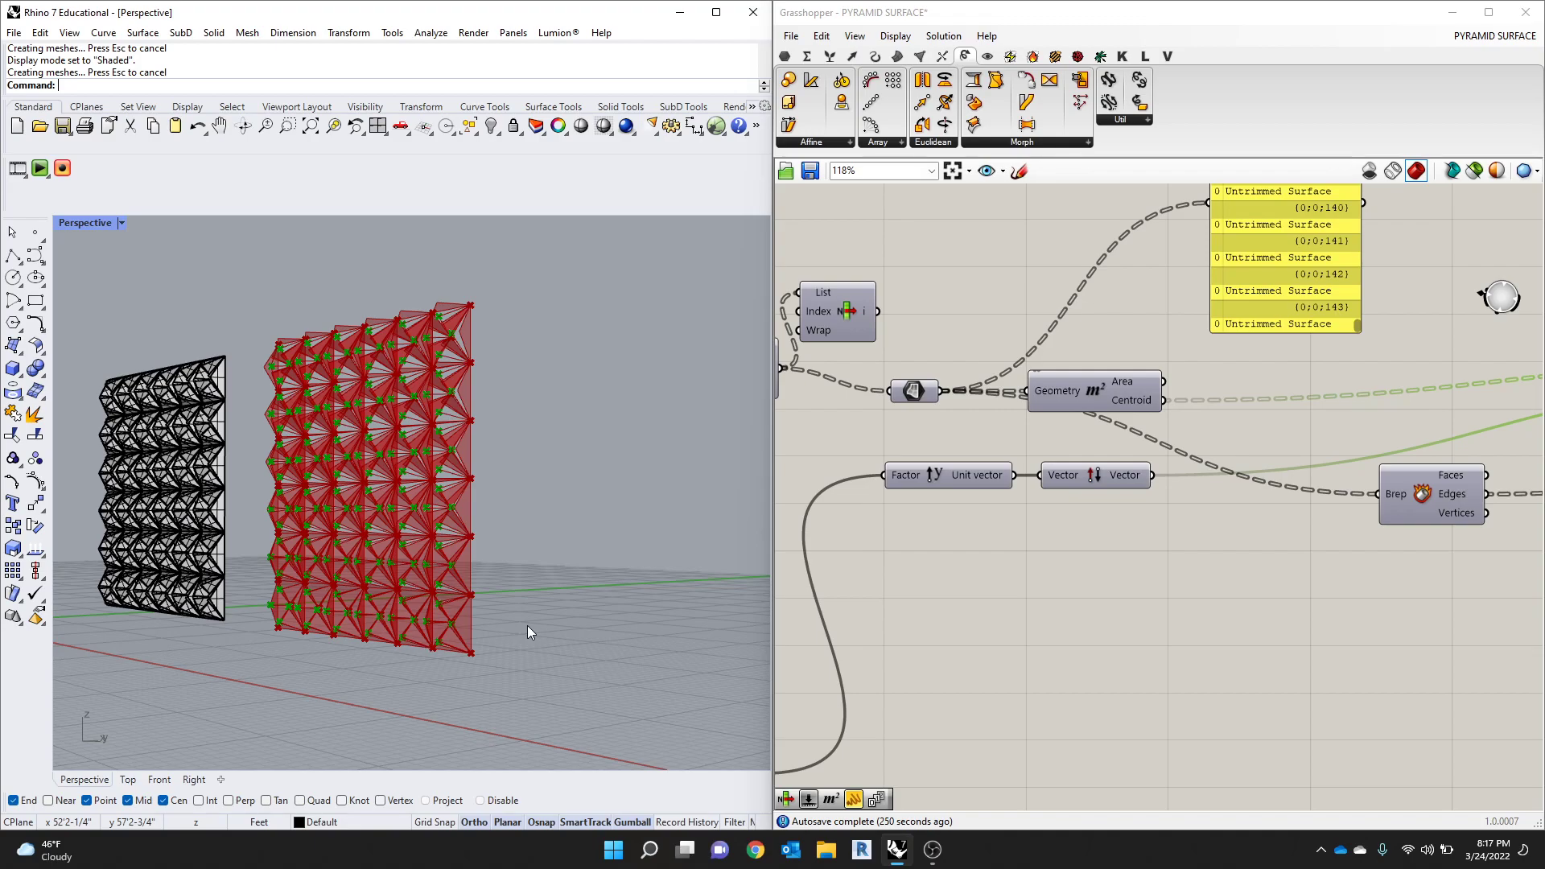
# Step: Inspect the Unit Y and Reverse components that determine the direction of the pyramid heights
pyautogui.scroll(-5, 1063, 518)
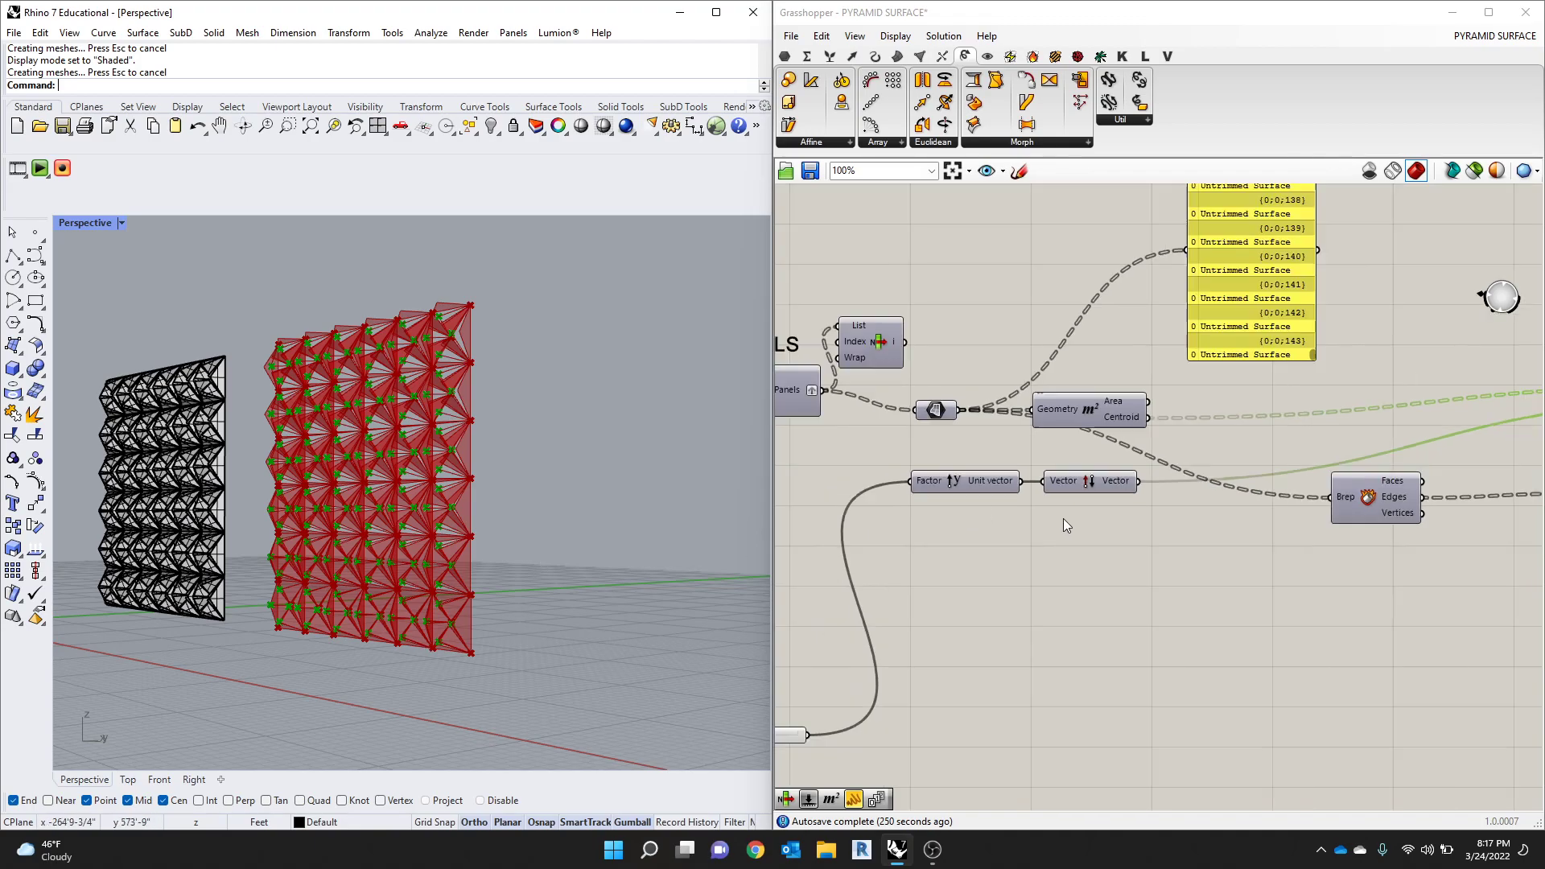
pyautogui.scroll(3, 1480, 465)
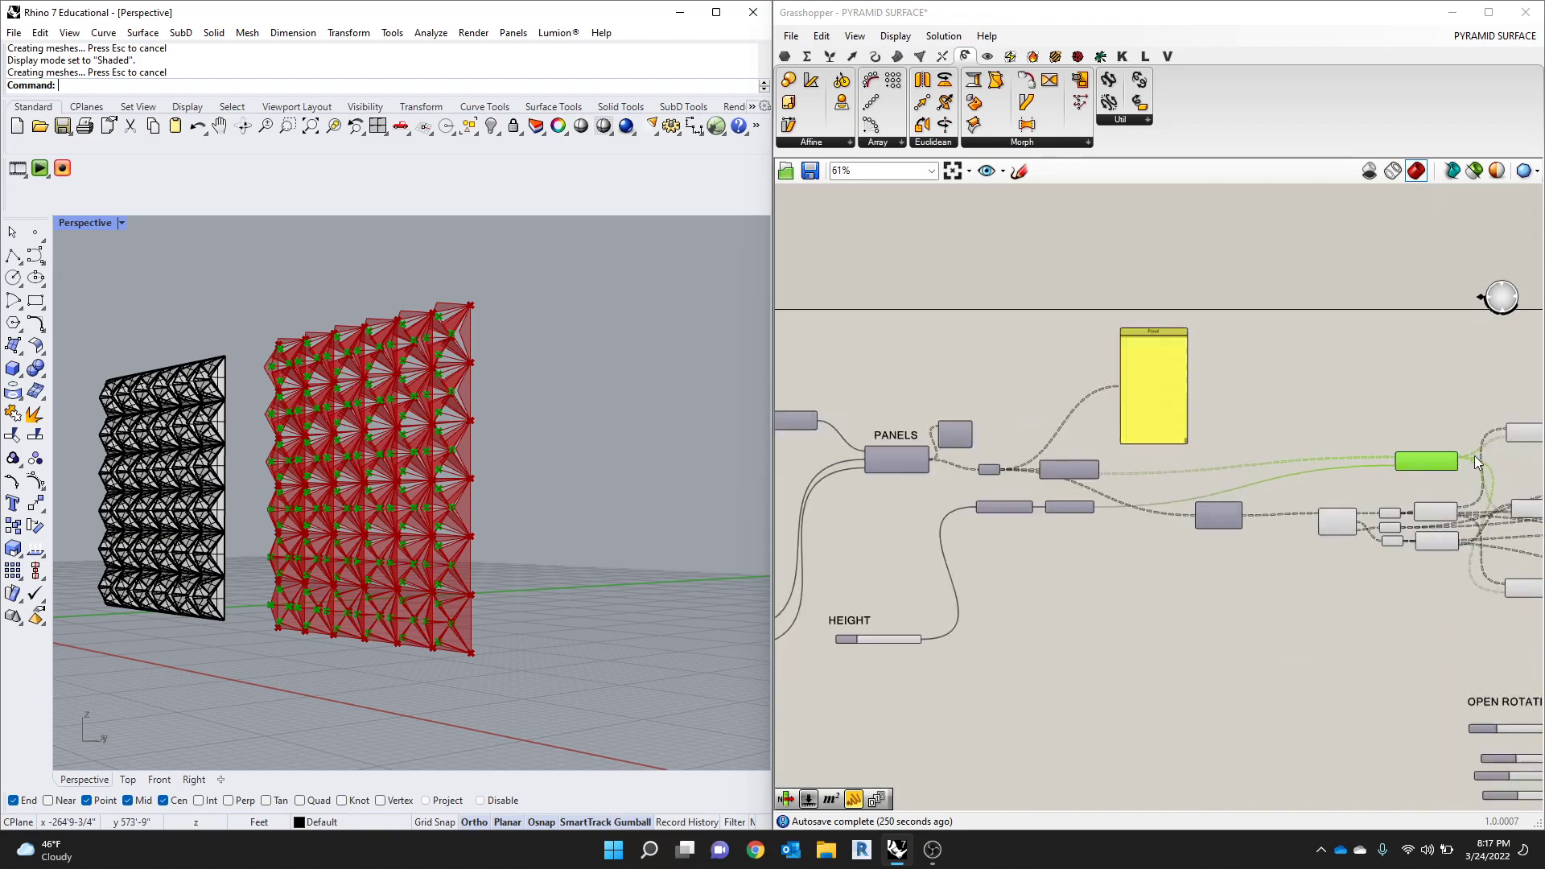
pyautogui.scroll(-3, 1203, 512)
pyautogui.scroll(3, 971, 516)
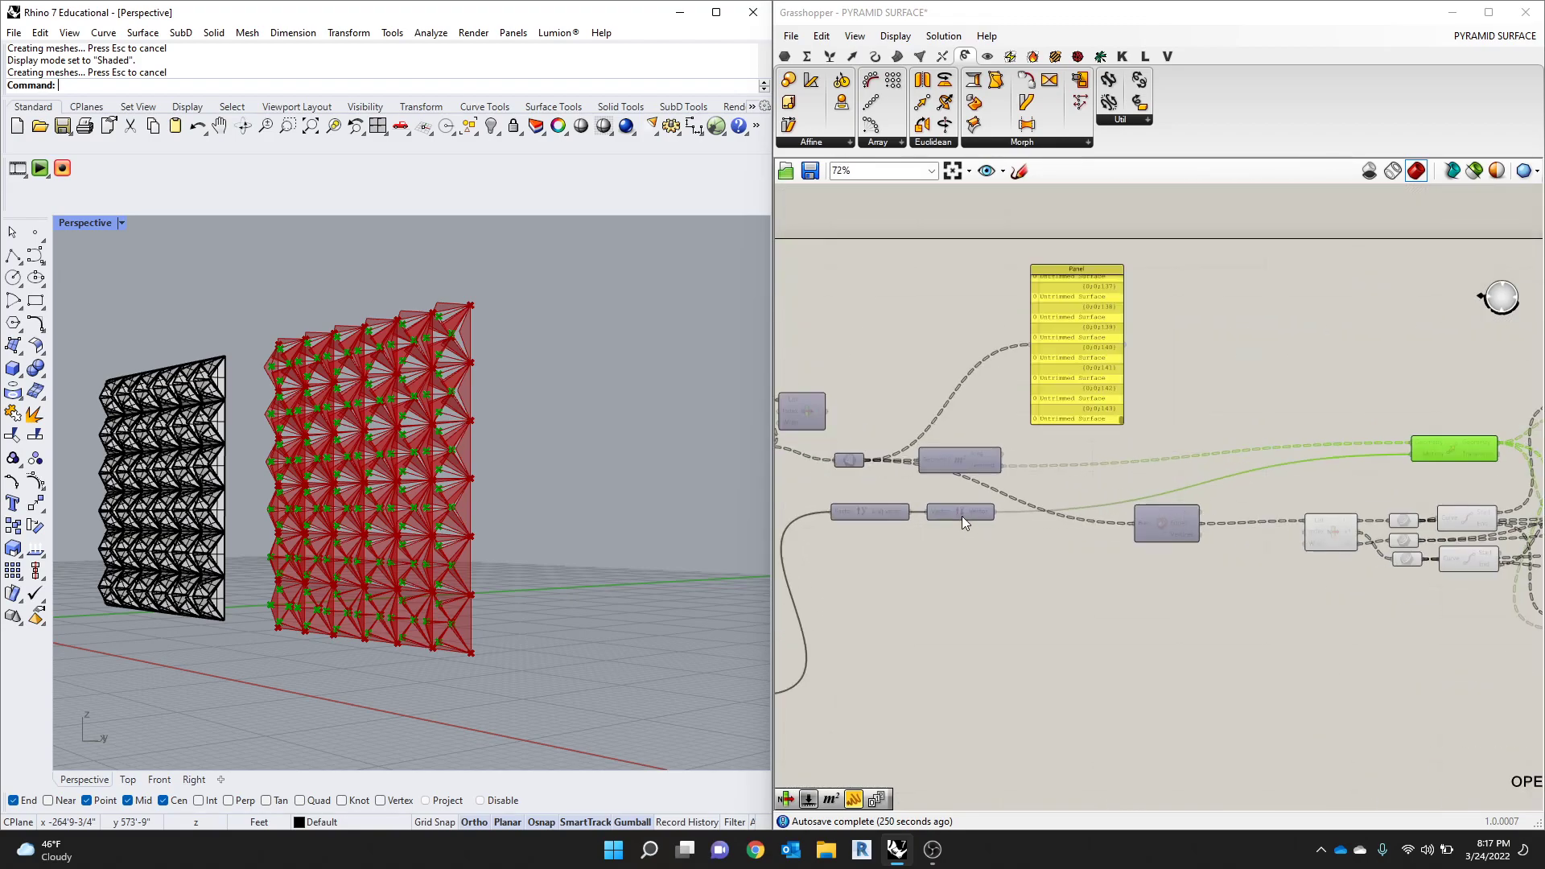
pyautogui.scroll(2, 908, 536)
pyautogui.moveTo(967, 543); pyautogui.dragTo(925, 509)
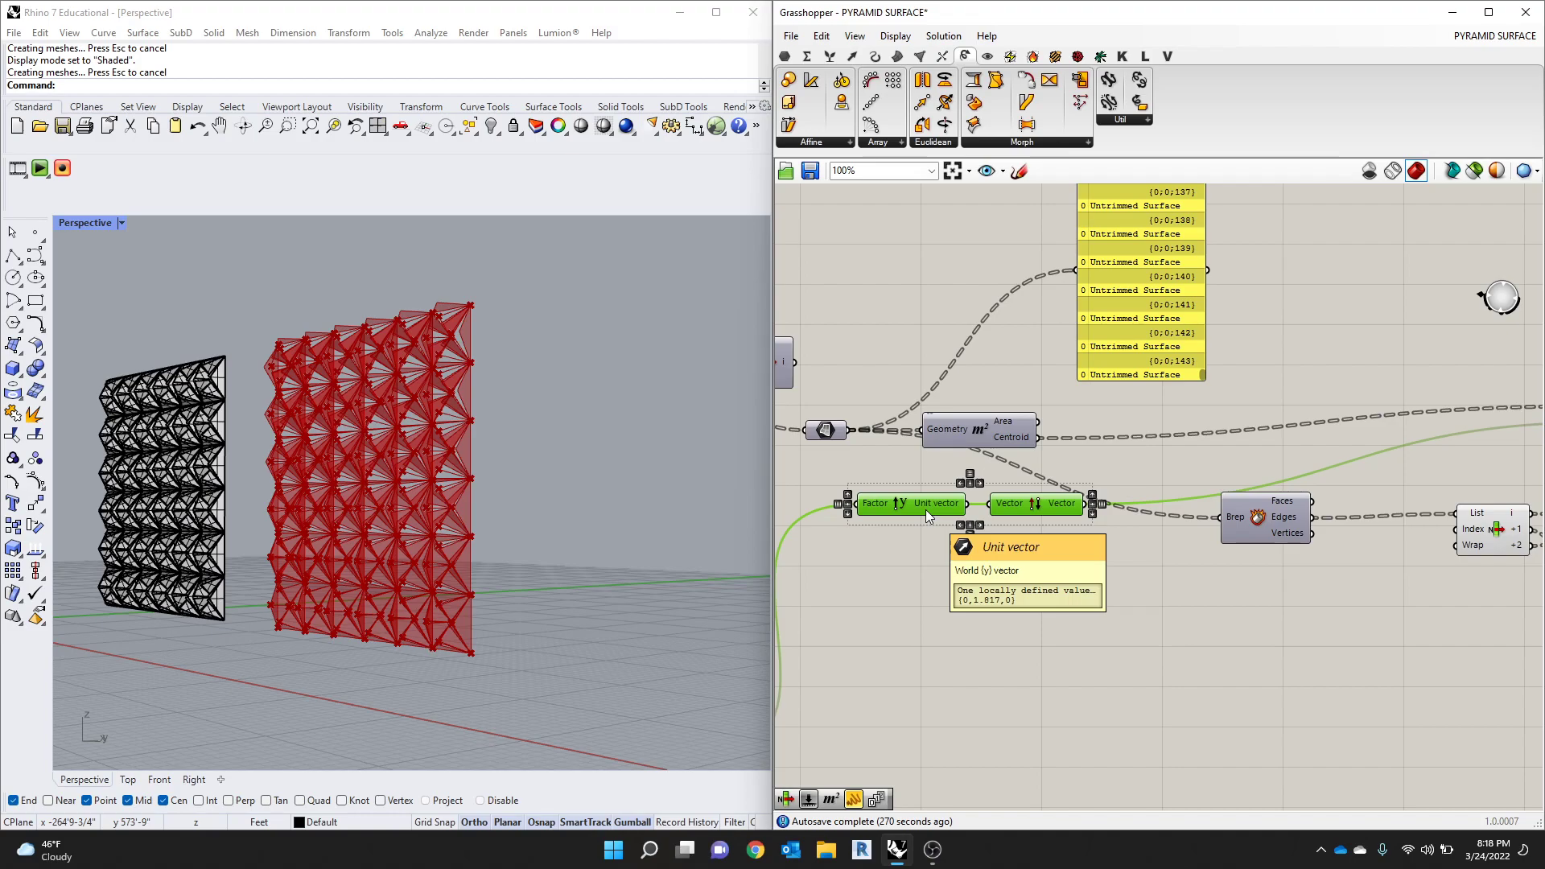
pyautogui.click(1054, 668)
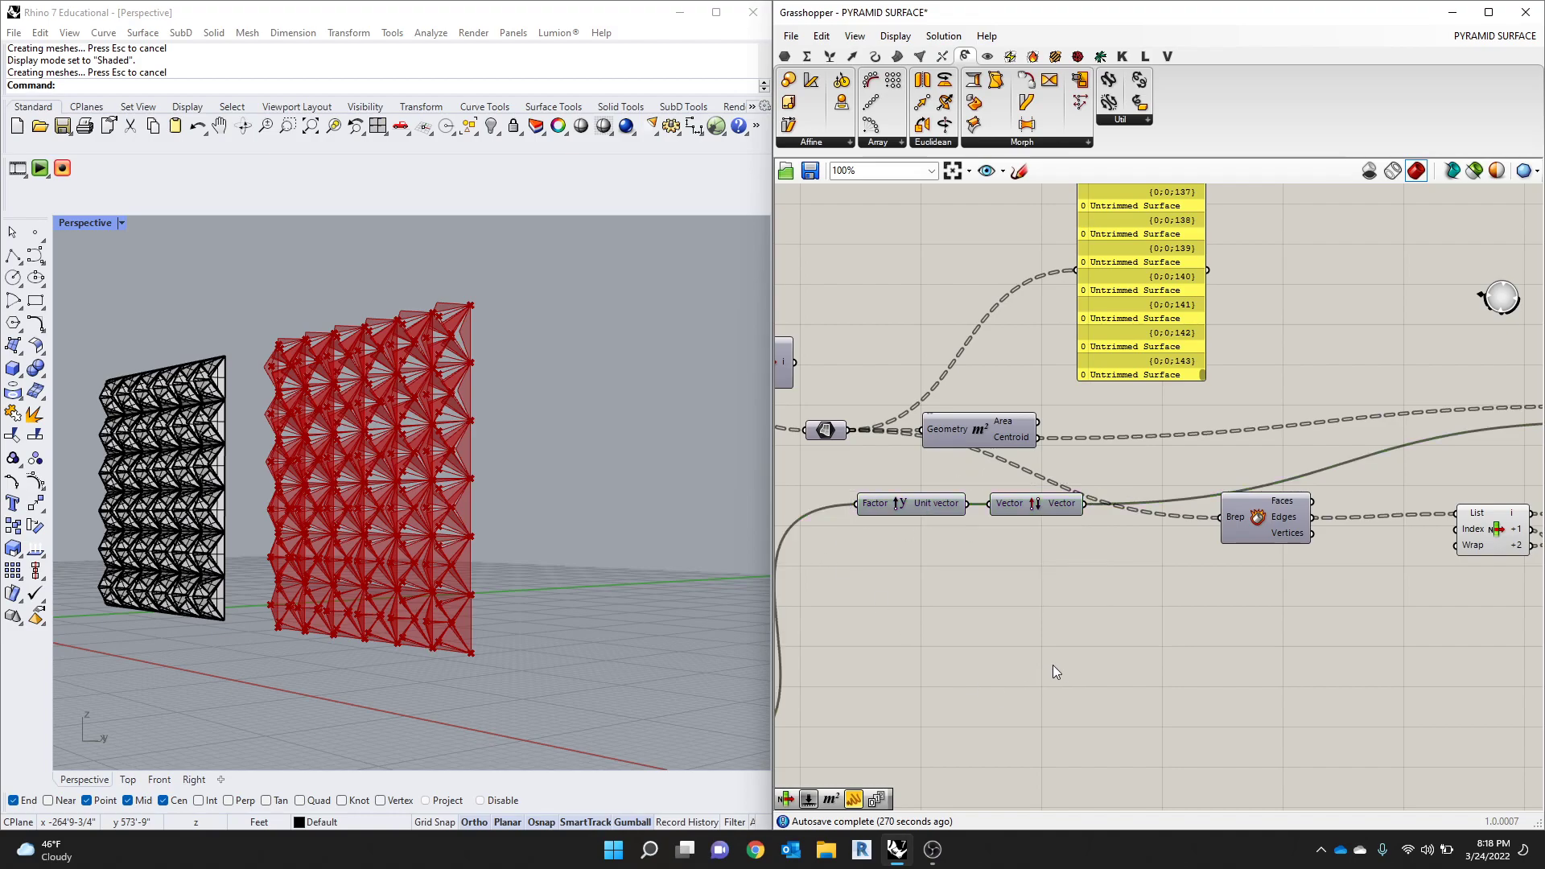
# Step: Add an Evaluate Surface component and place it in the empty area below the Unit Y and Reverse components
pyautogui.doubleClick(923, 593)
pyautogui.write('EVA')
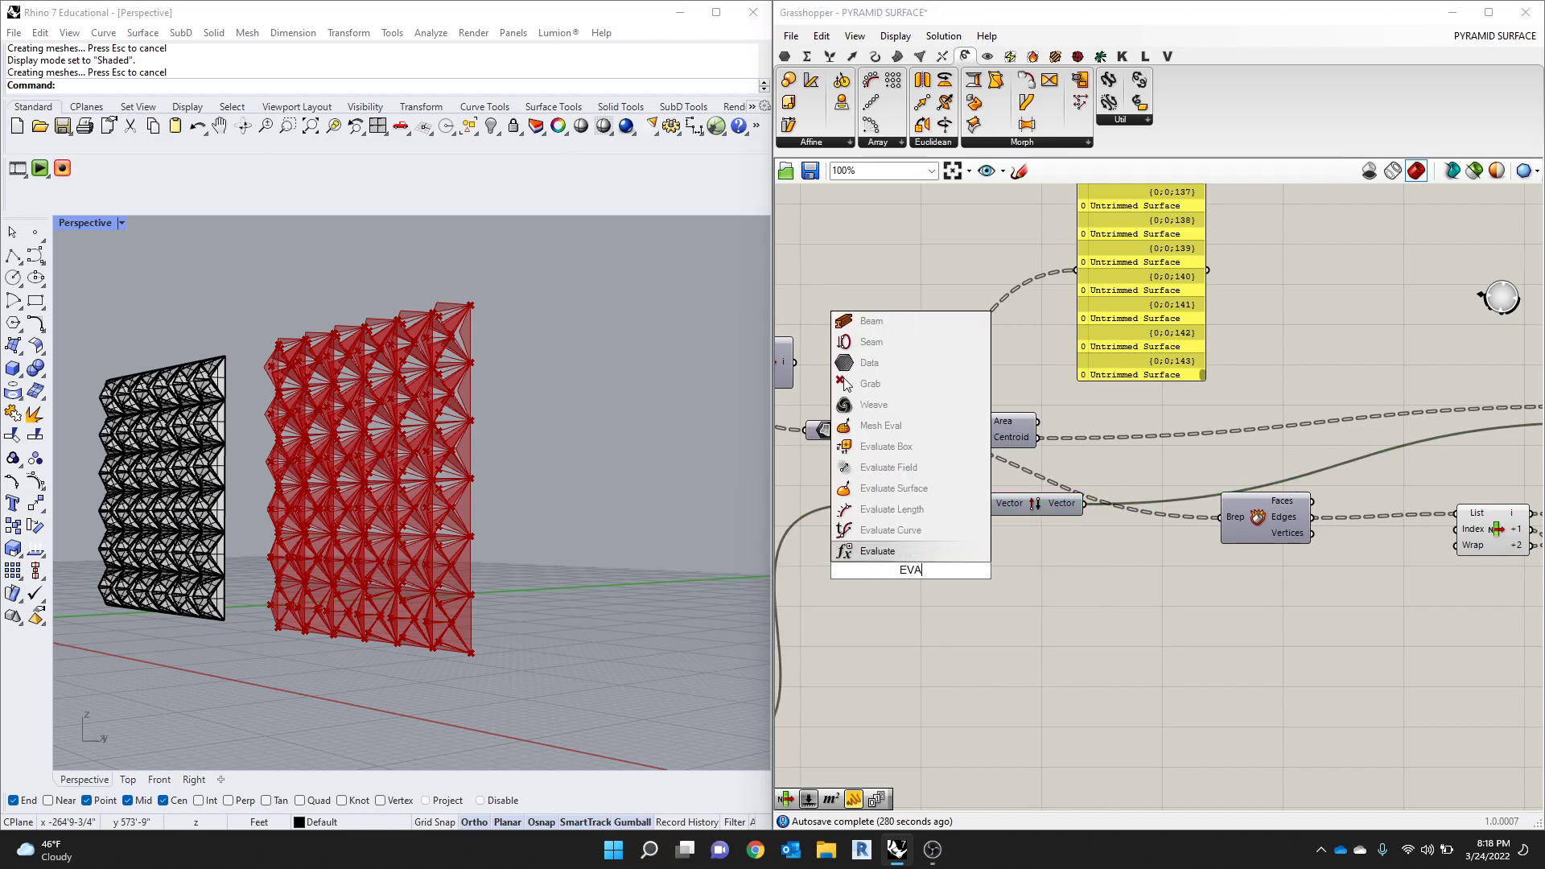
pyautogui.write('LU')
pyautogui.press('Up')
pyautogui.press('Up')
pyautogui.press('Up')
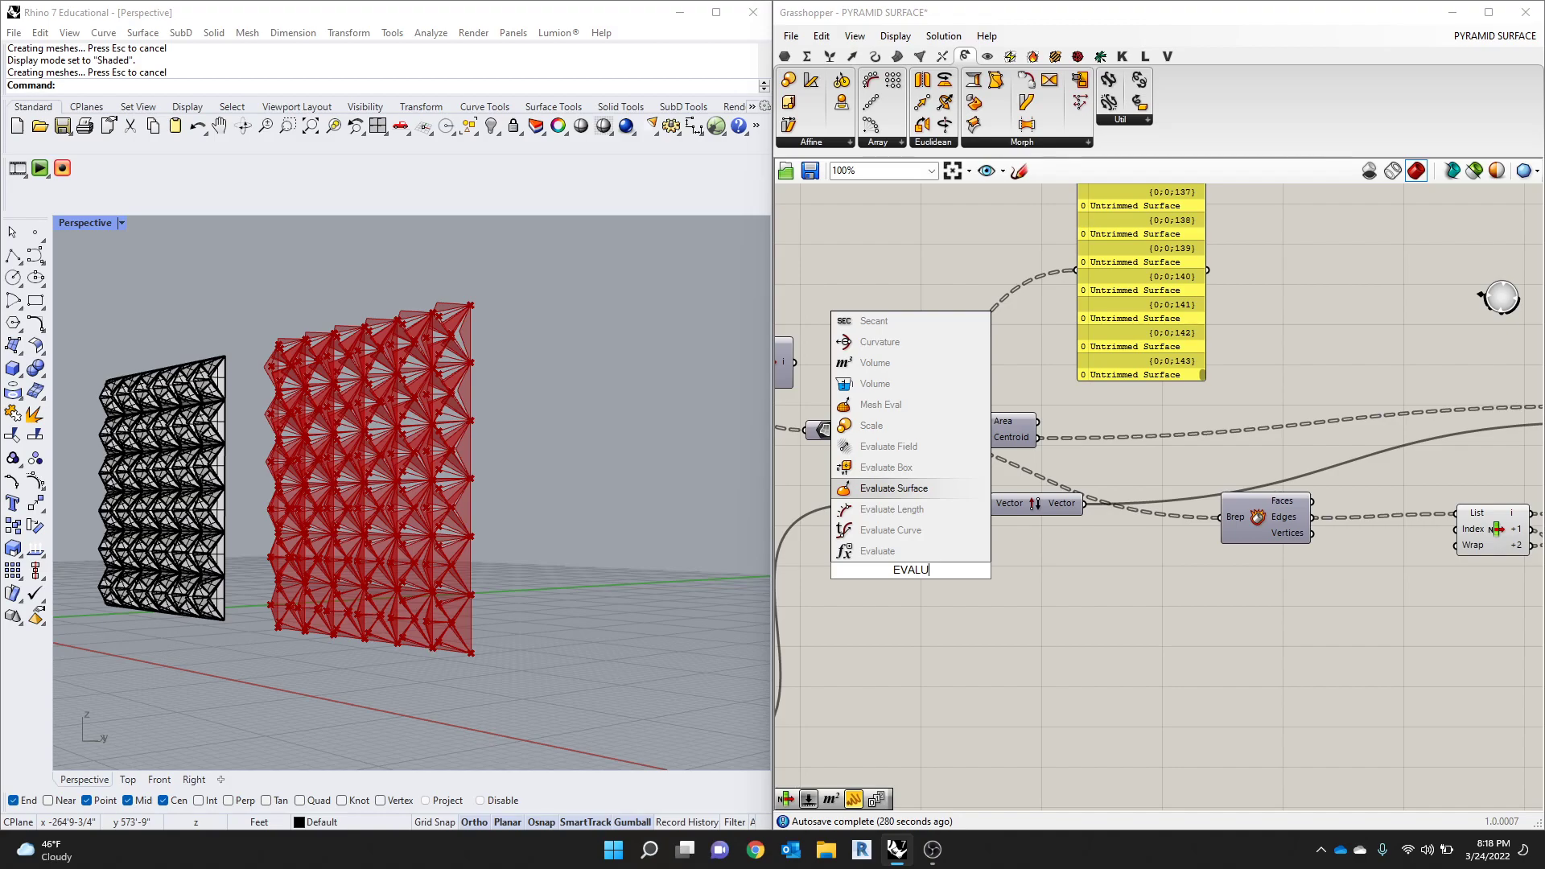
pyautogui.press('Return')
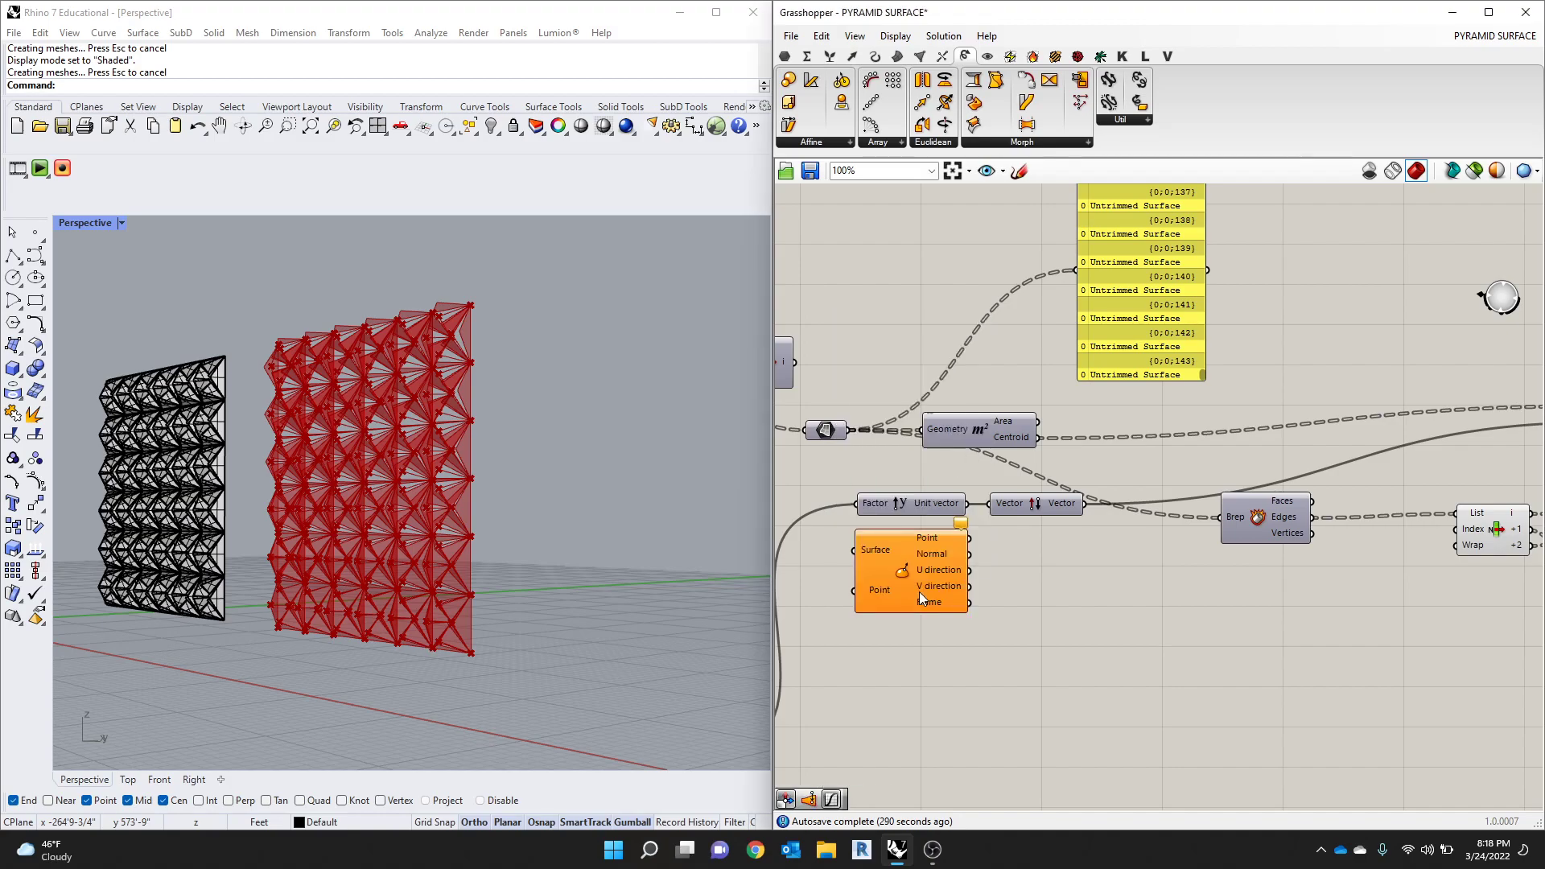
pyautogui.moveTo(923, 602); pyautogui.dragTo(984, 632)
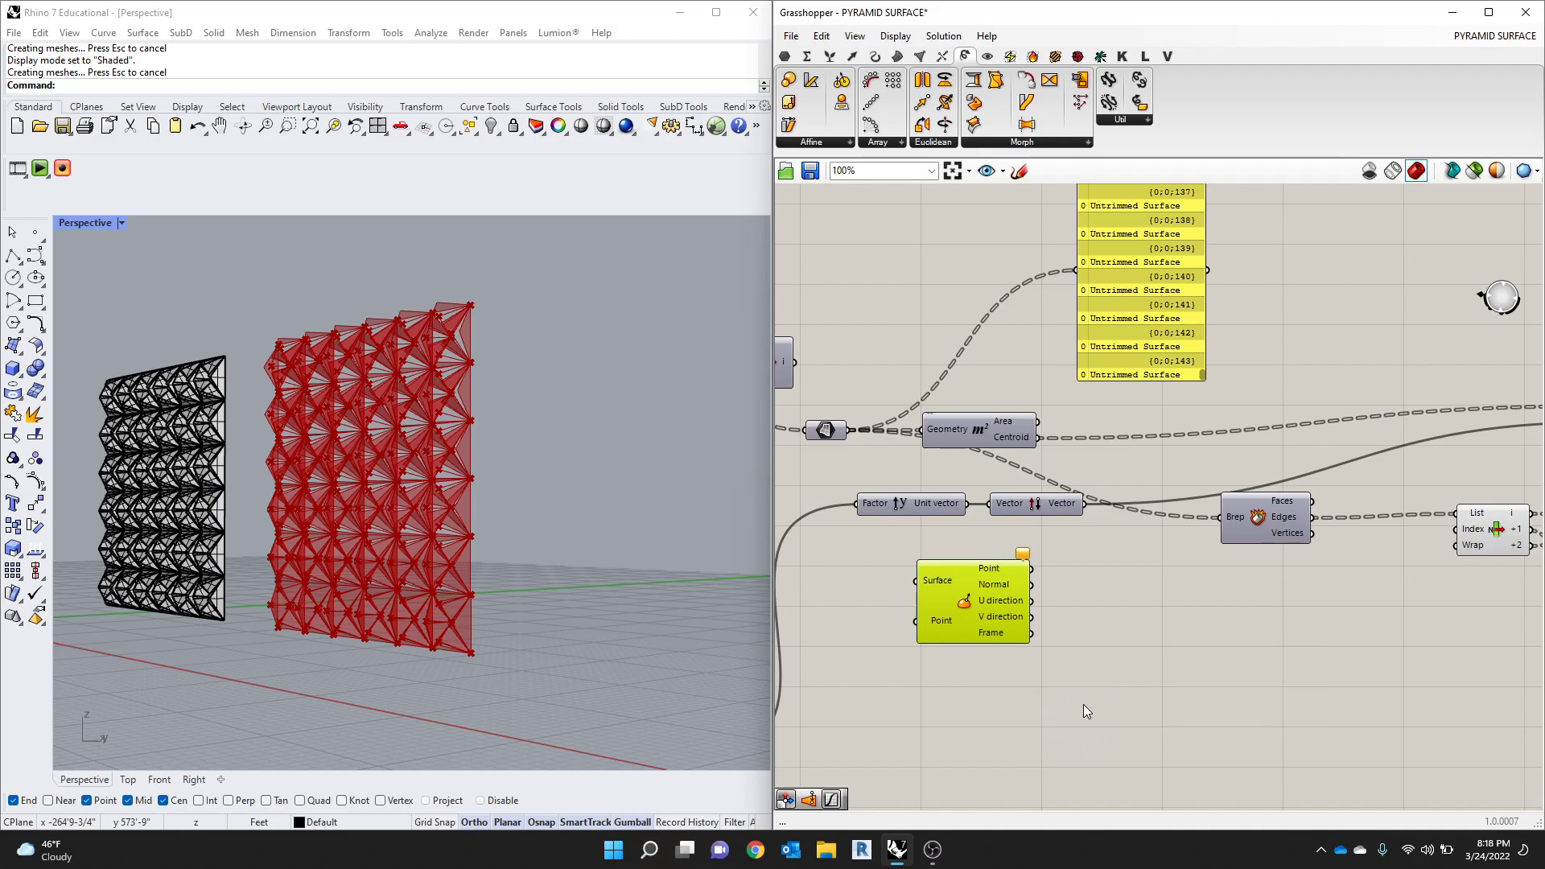
pyautogui.scroll(-3, 1022, 587)
pyautogui.scroll(3, 985, 626)
pyautogui.moveTo(1000, 582); pyautogui.dragTo(1061, 635)
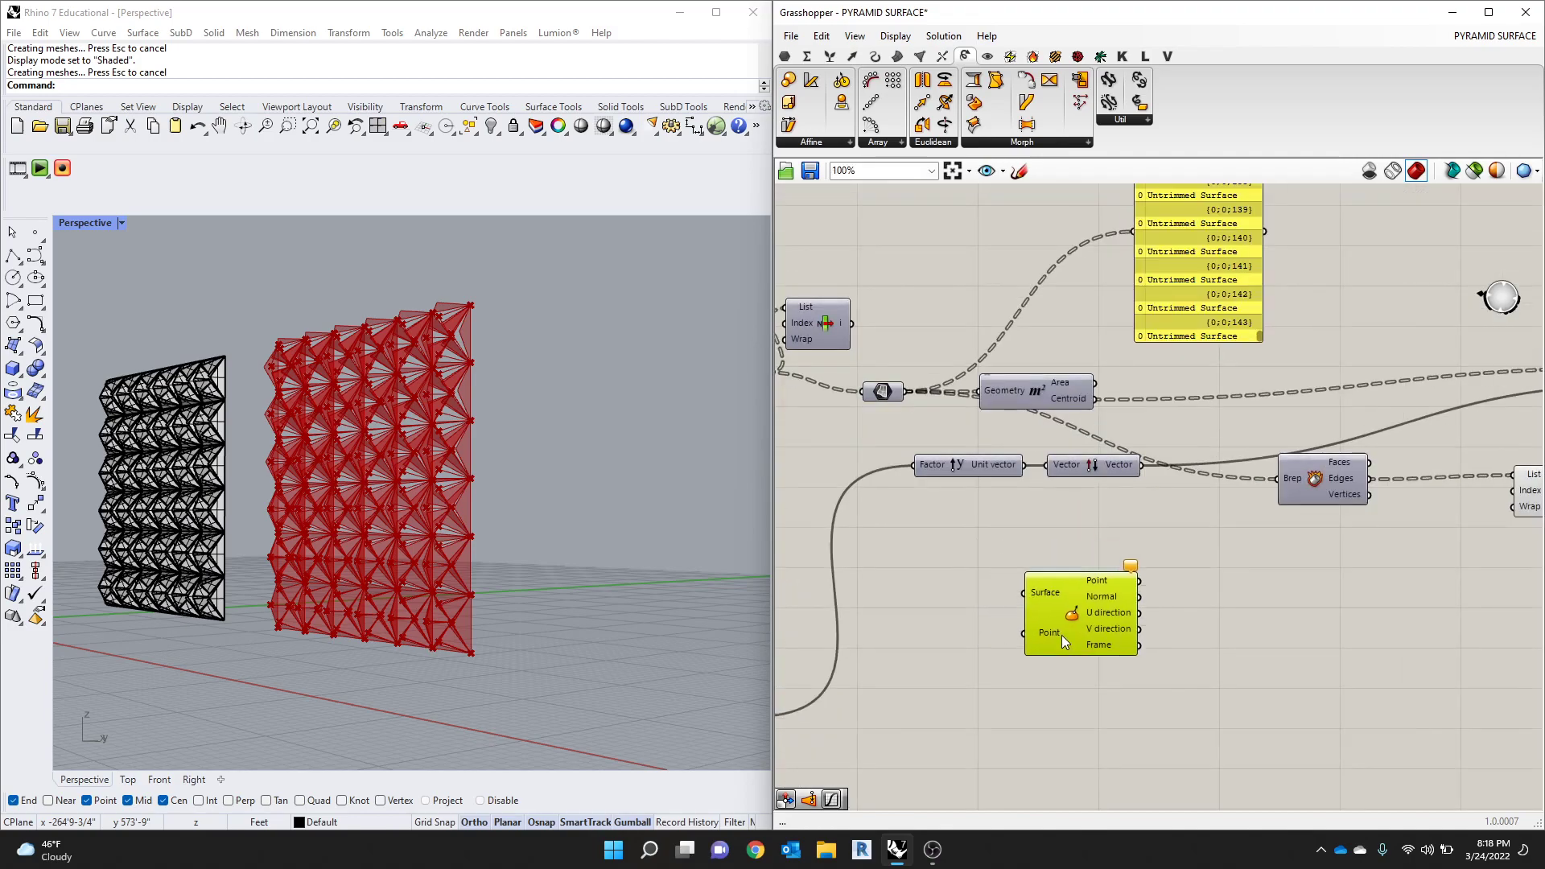
# Step: Preview the Extrusion component in the SURFACE group to identify the base surface, and hide its preview again
pyautogui.scroll(-3, 1080, 621)
pyautogui.scroll(3, 993, 588)
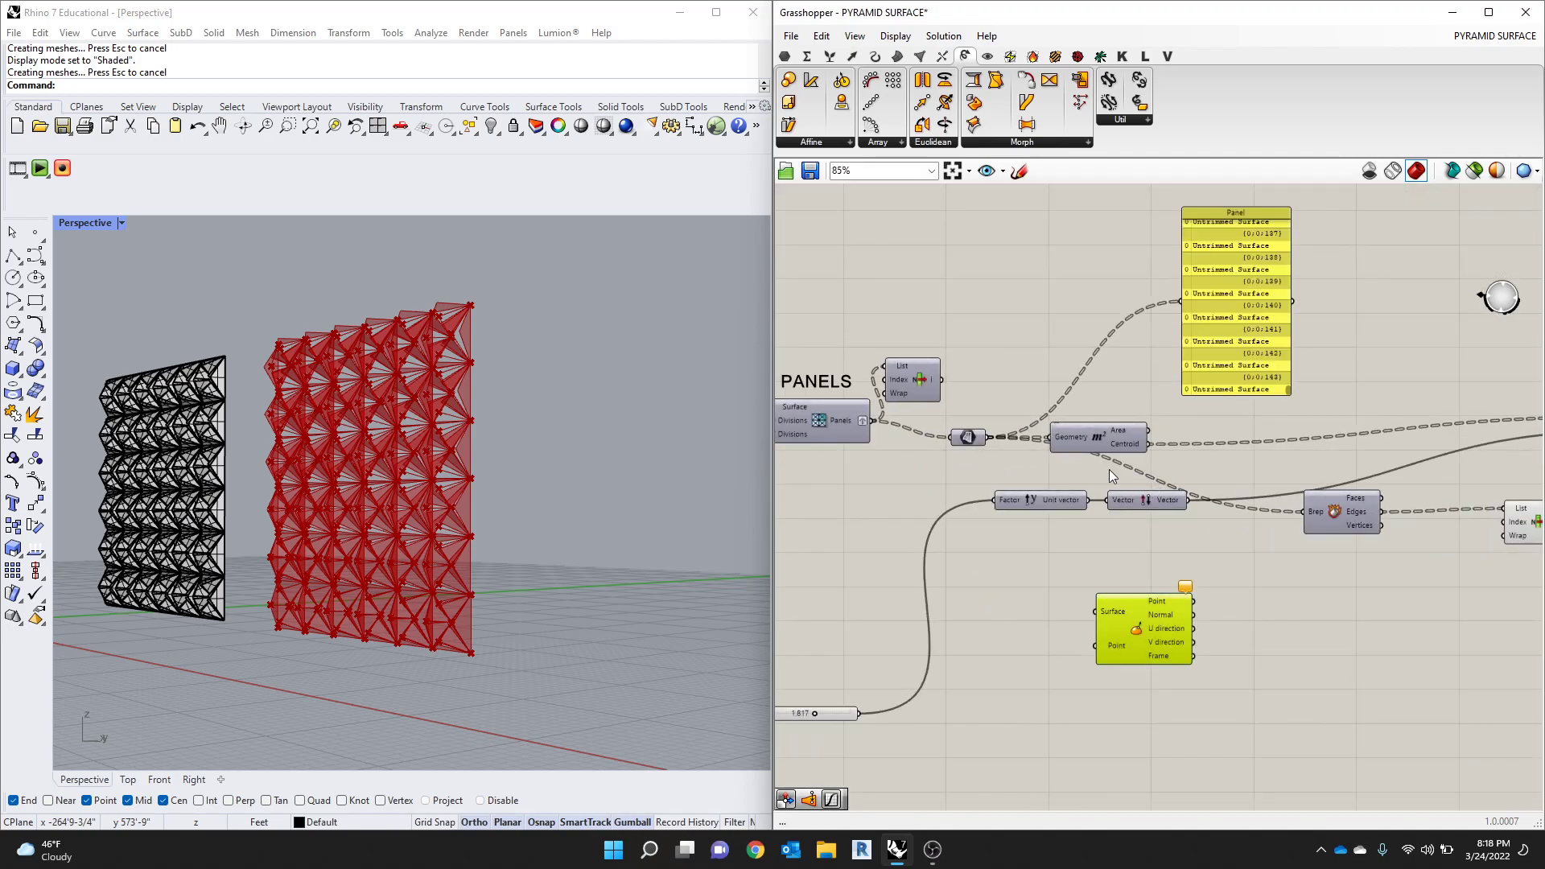
pyautogui.scroll(-4, 1130, 499)
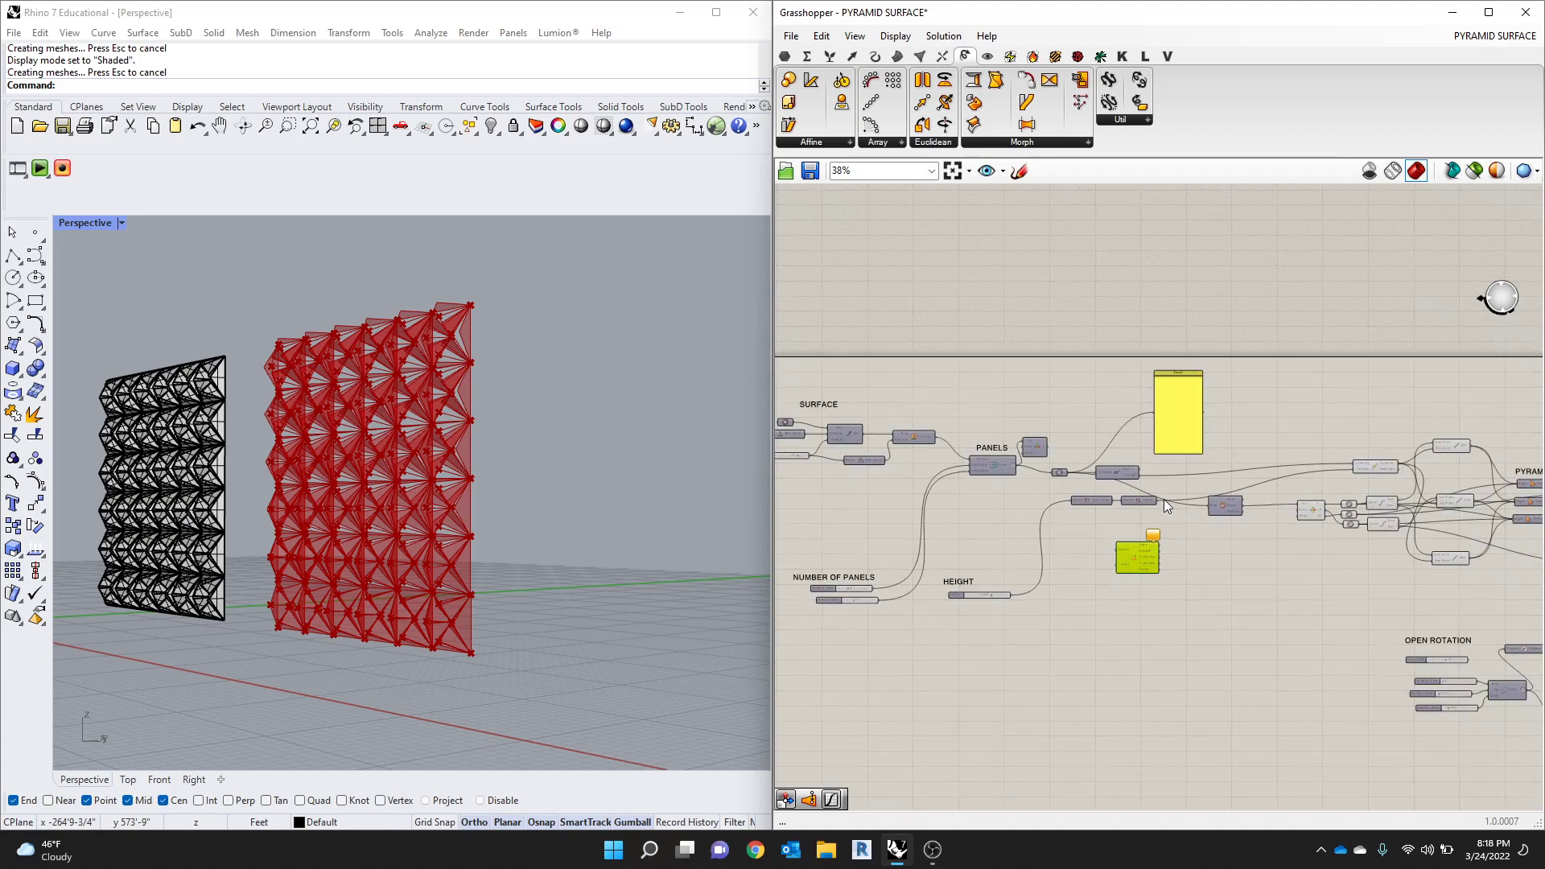
pyautogui.scroll(3, 1502, 385)
pyautogui.scroll(-3, 1359, 466)
pyautogui.scroll(2, 1006, 515)
pyautogui.scroll(3, 894, 456)
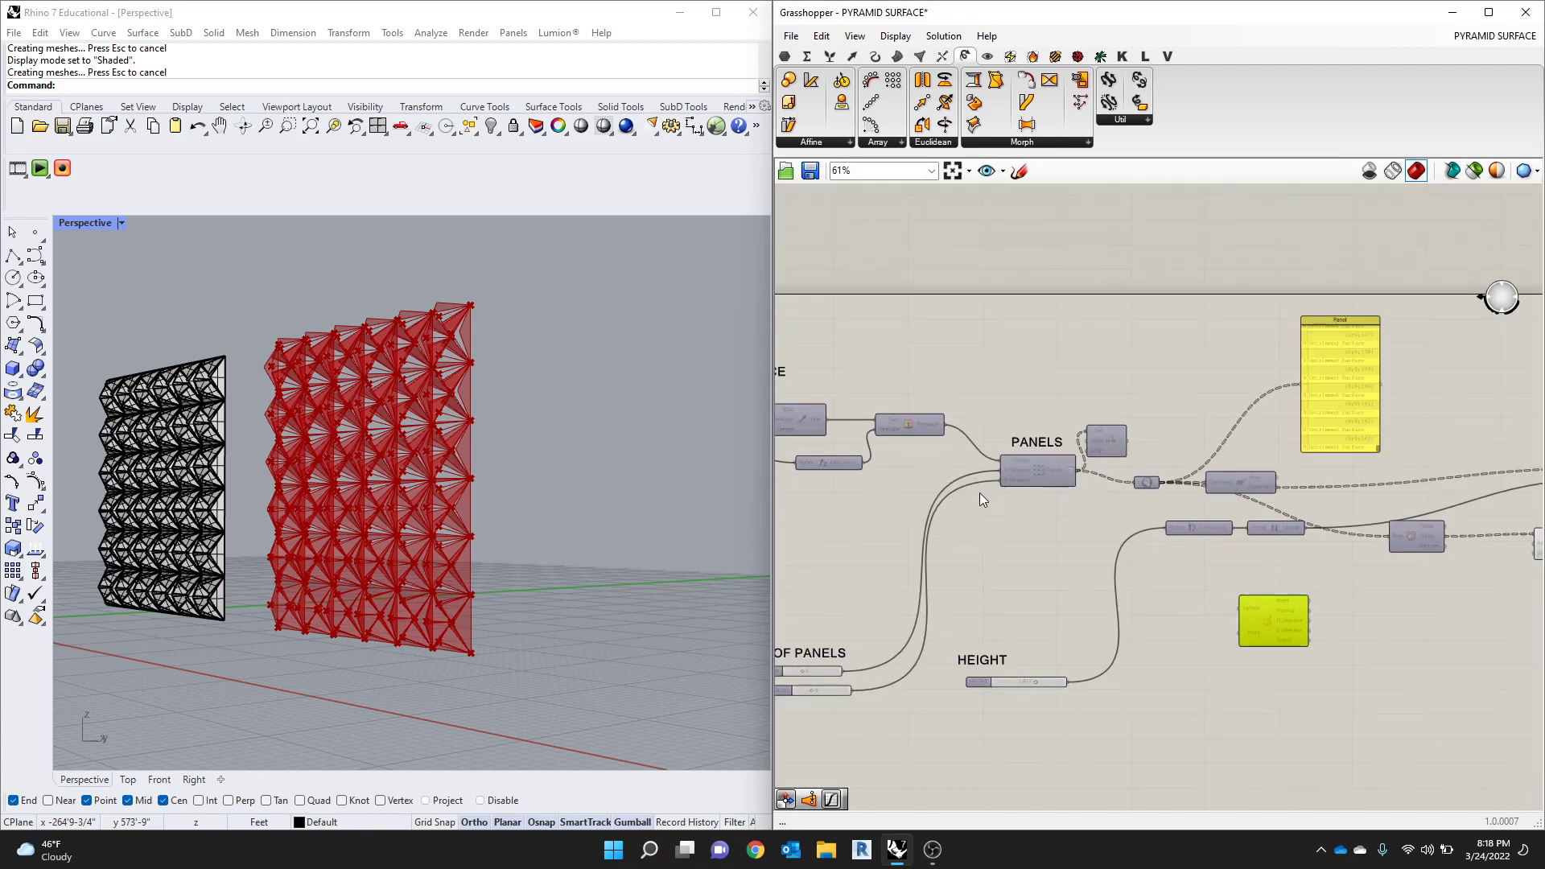
pyautogui.middleClick(890, 409)
pyautogui.click(925, 382)
pyautogui.click(953, 334)
pyautogui.scroll(2, 877, 408)
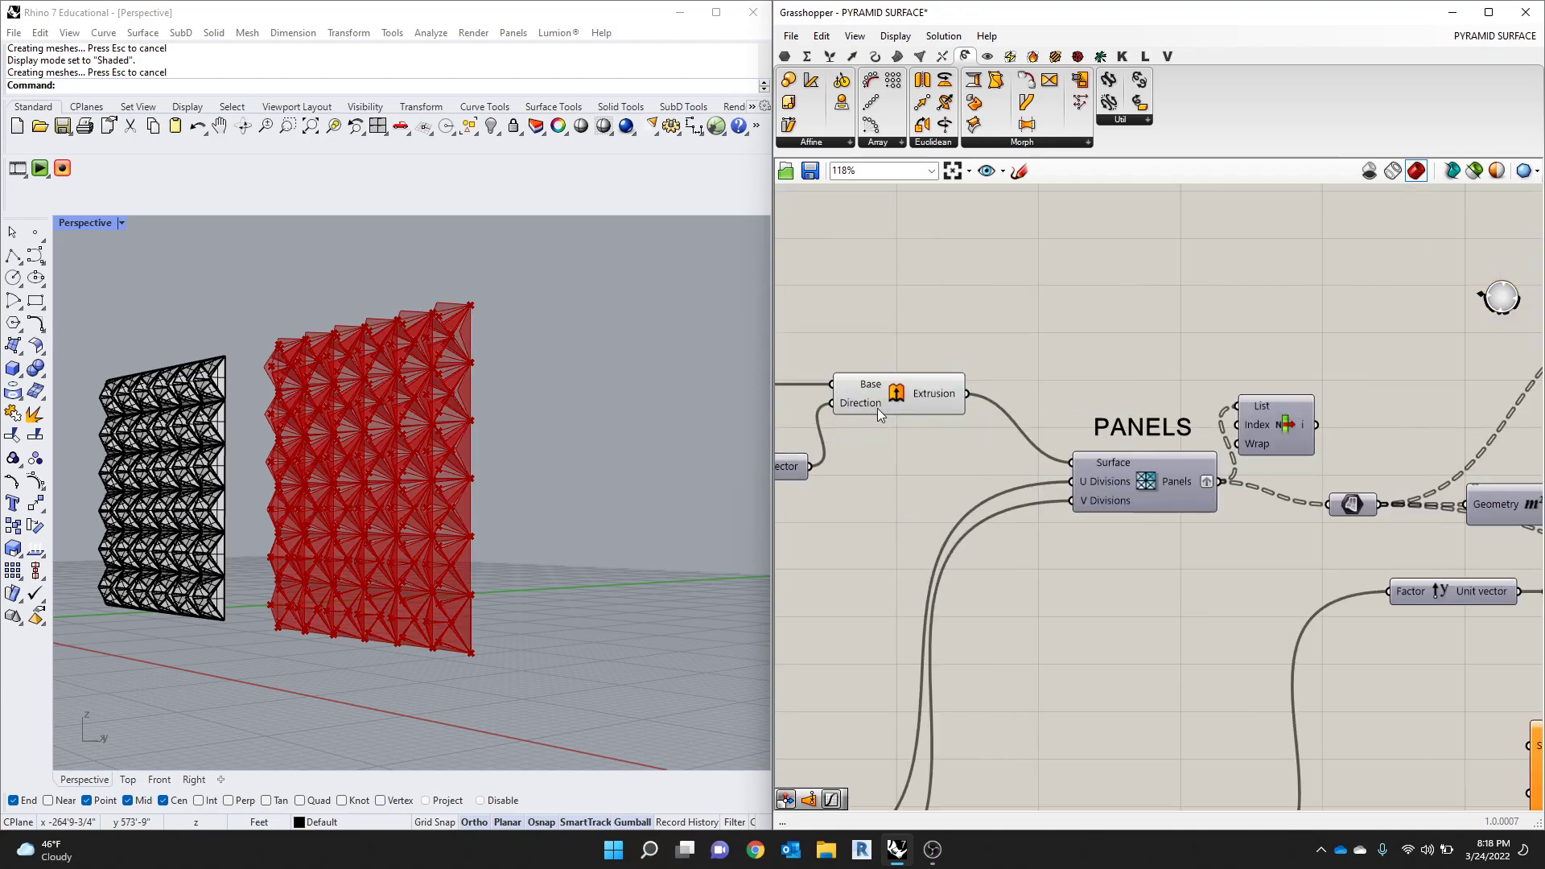
pyautogui.middleClick(905, 402)
pyautogui.click(925, 378)
pyautogui.middleClick(923, 392)
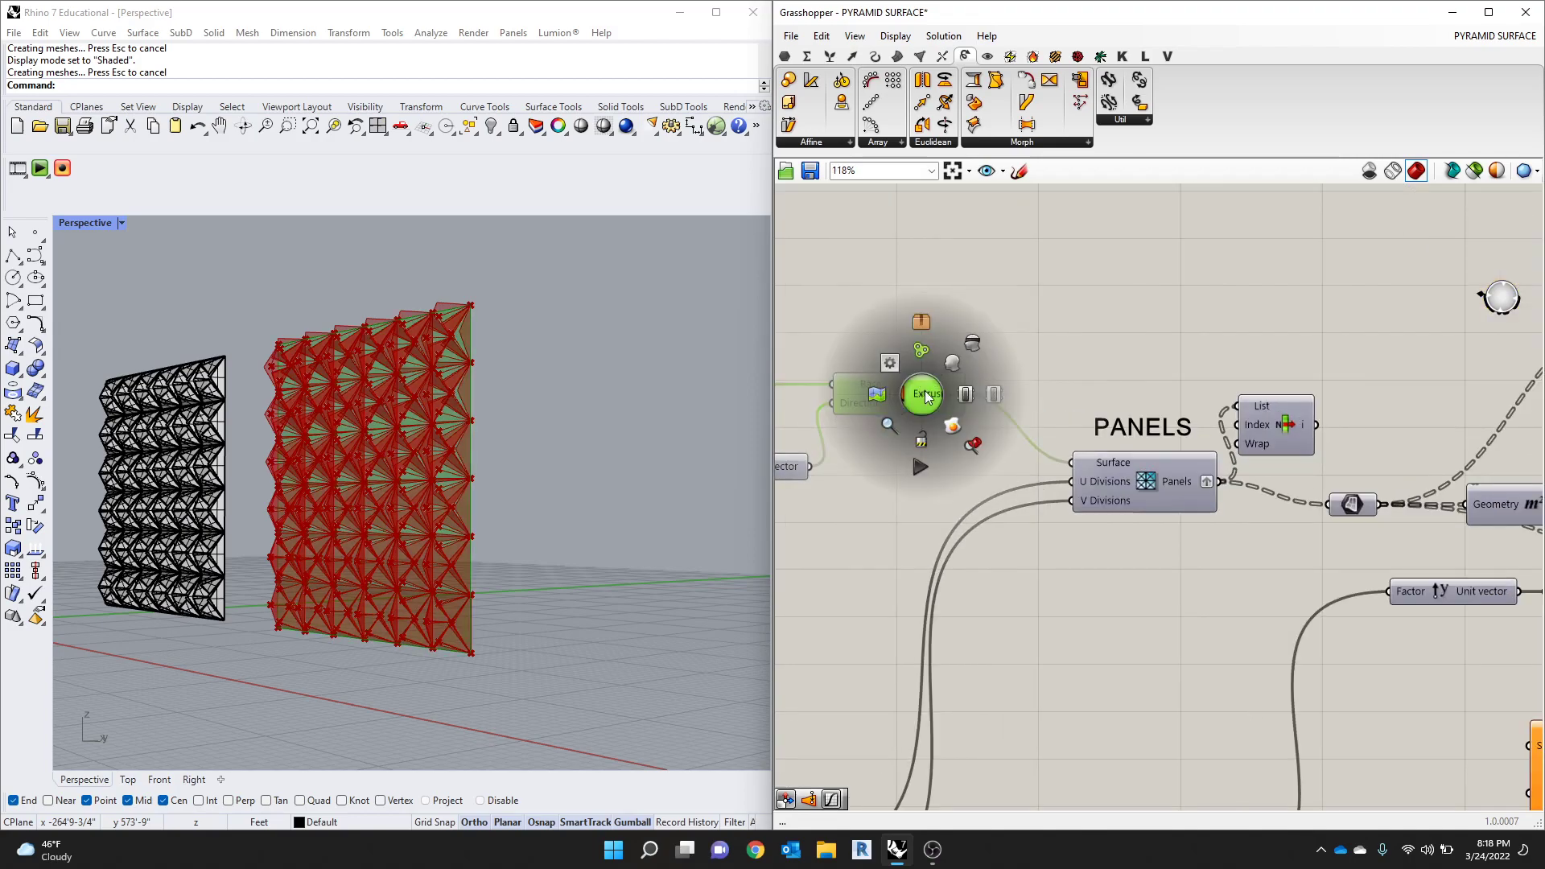
pyautogui.click(966, 349)
# Step: Connect the Extrusion output to the Surface input of the Evaluate Surface component
pyautogui.scroll(-4, 926, 392)
pyautogui.moveTo(941, 393); pyautogui.dragTo(1237, 578)
pyautogui.scroll(4, 1253, 601)
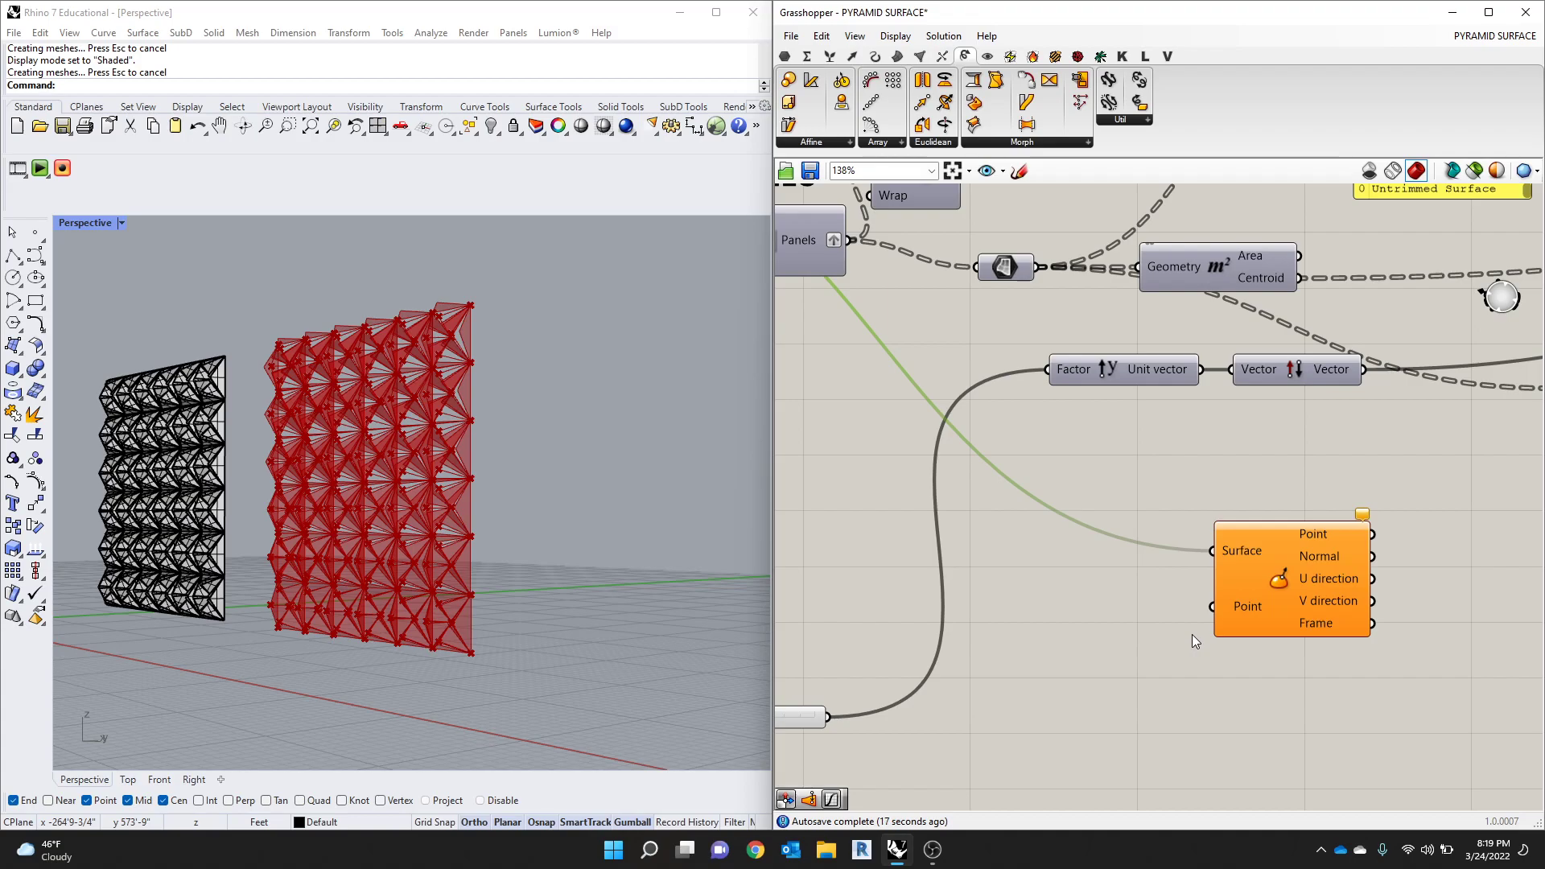
# Step: Turn off the preview of the three rotation components that follow the PYRAMIDS group
pyautogui.scroll(-8, 1023, 532)
pyautogui.scroll(5, 1372, 519)
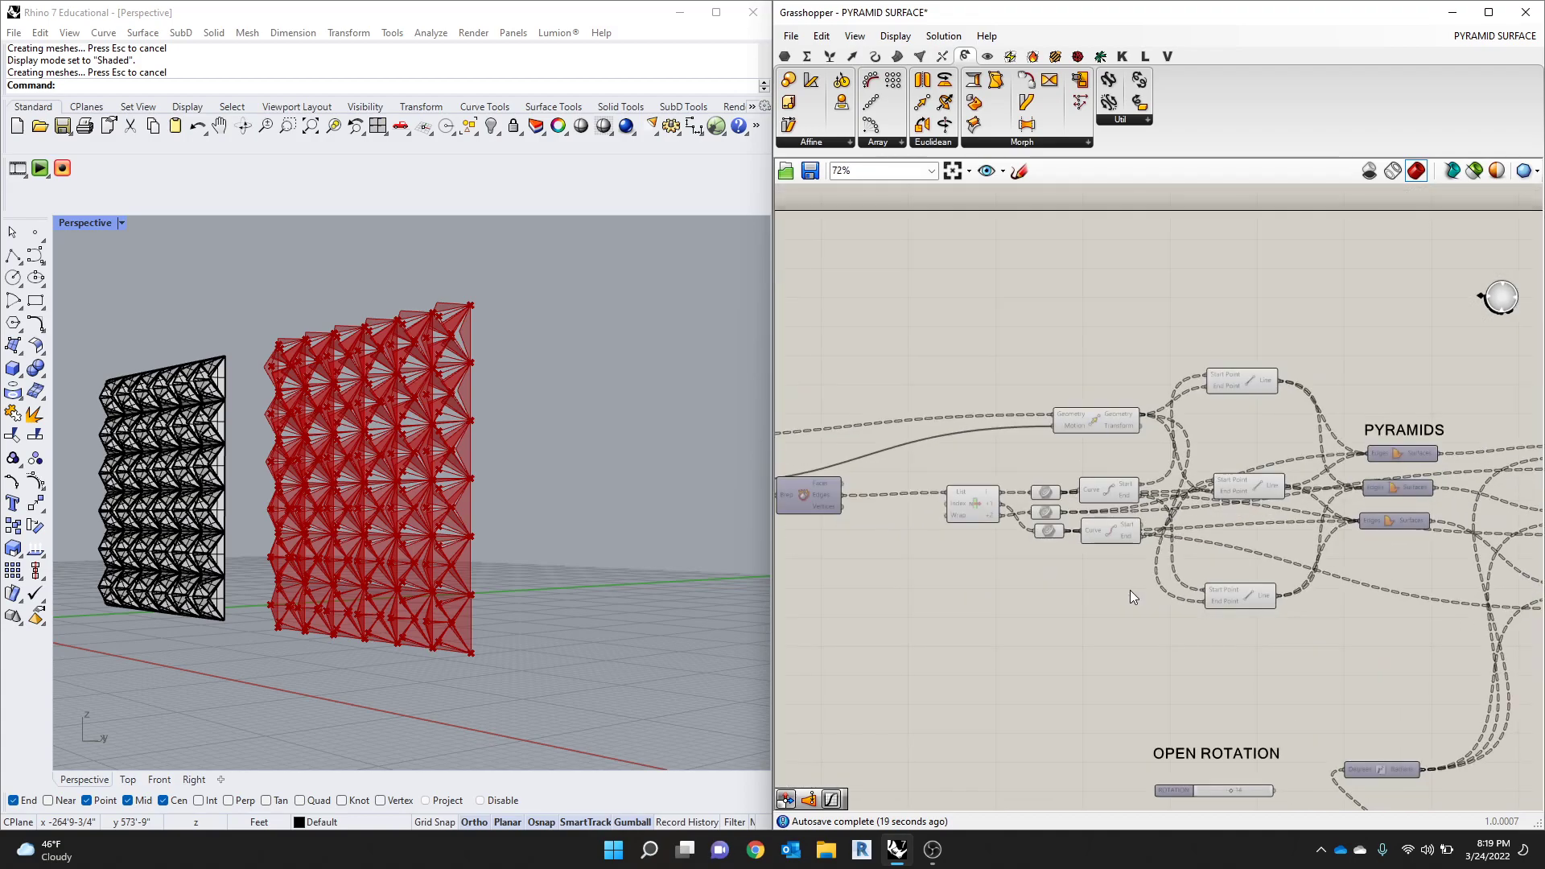
pyautogui.scroll(-5, 1046, 481)
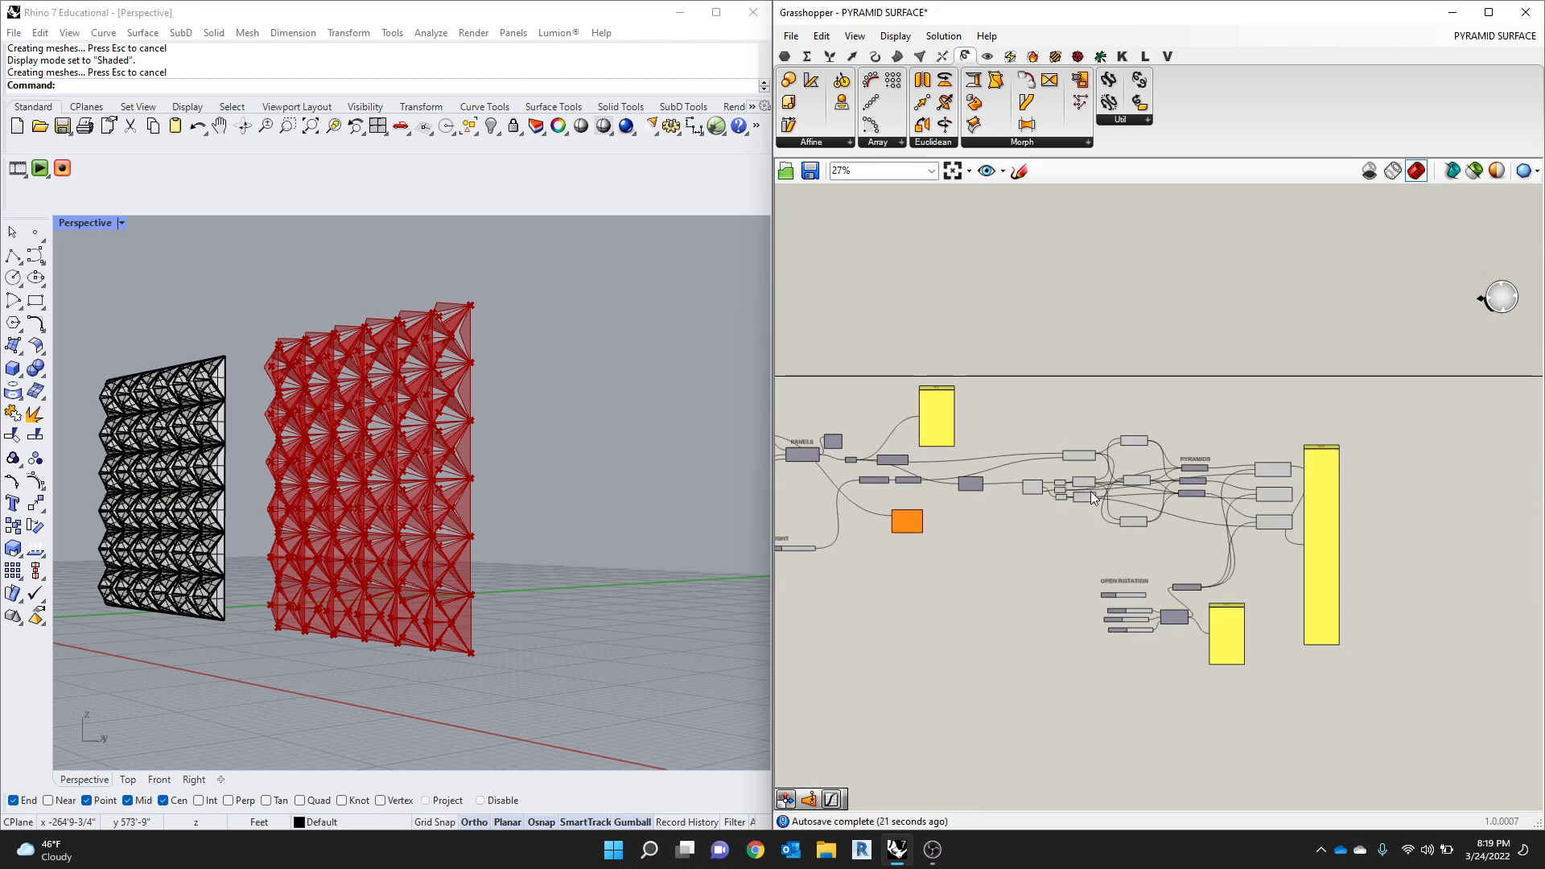
pyautogui.scroll(5, 1239, 489)
pyautogui.moveTo(1347, 389); pyautogui.dragTo(1292, 602)
pyautogui.middleClick(1329, 507)
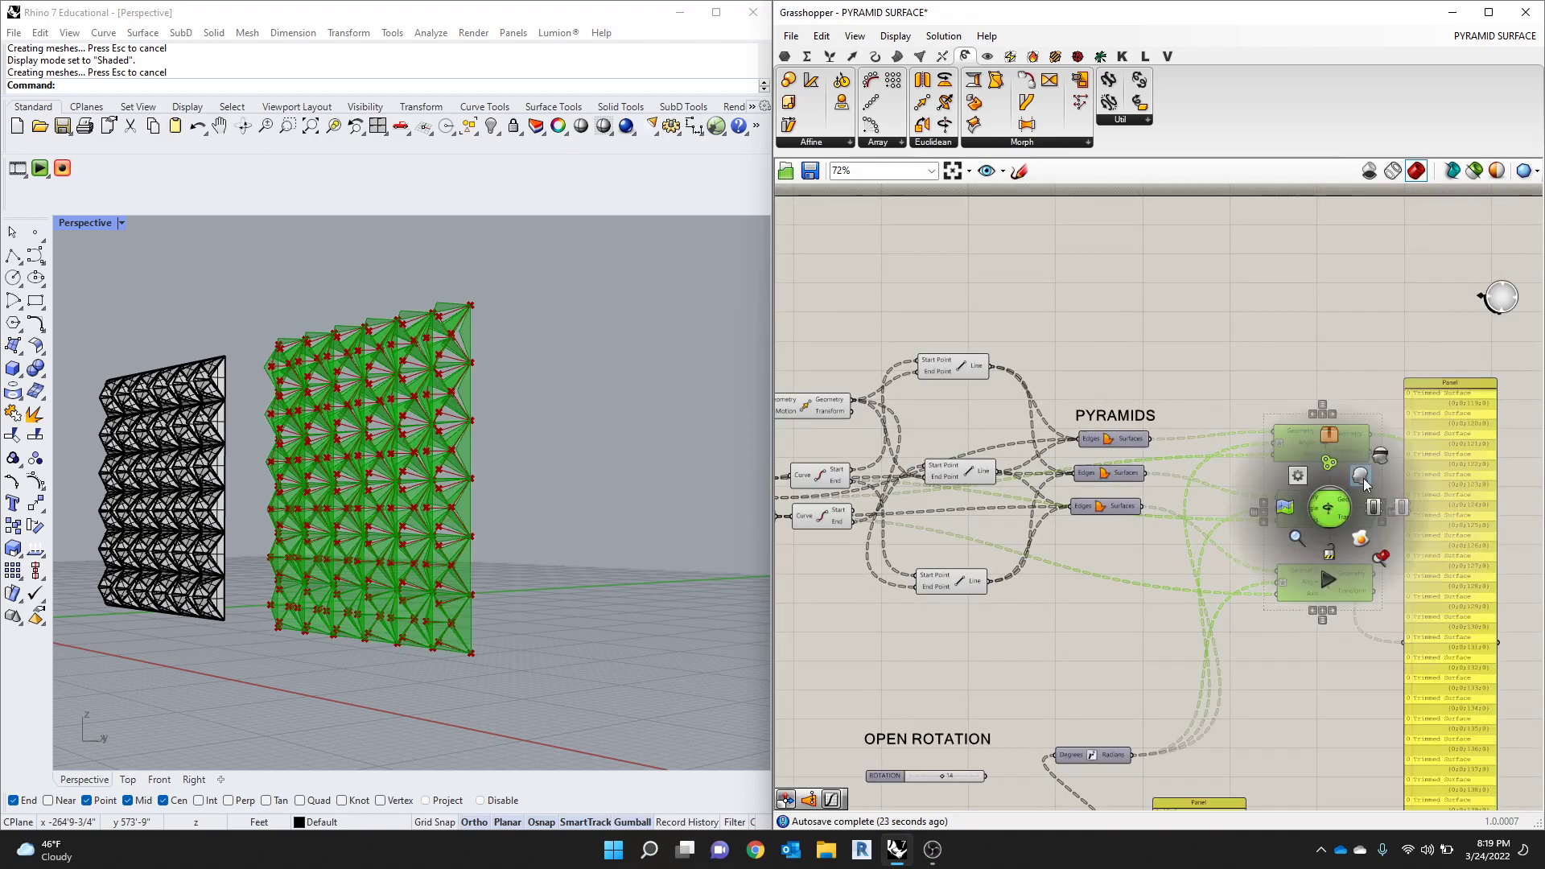
pyautogui.click(1310, 466)
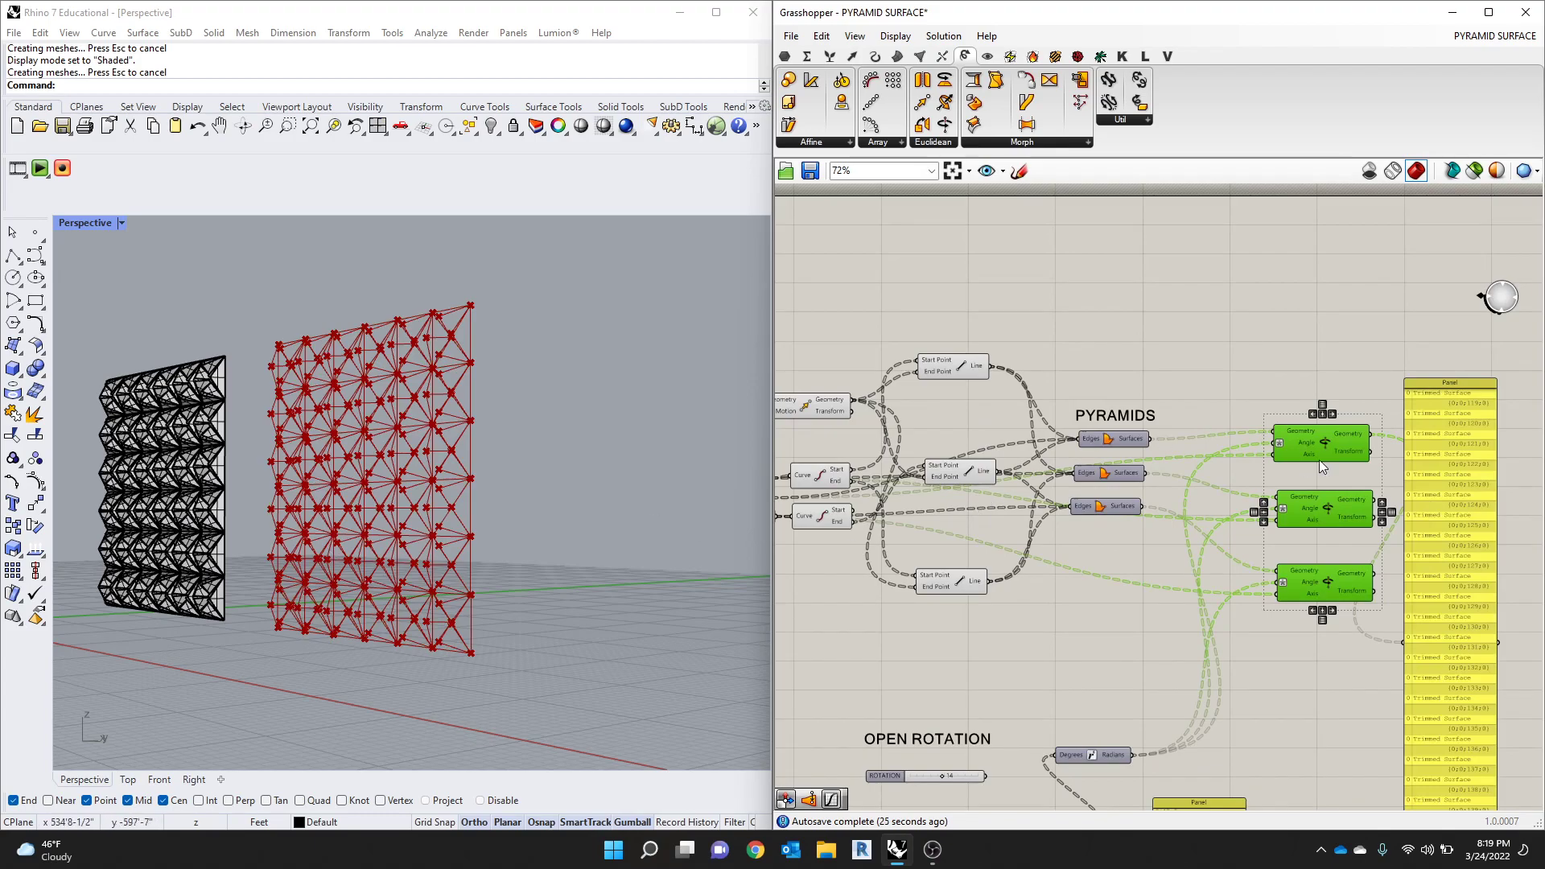
# Step: Hide the preview of all components that build the pyramids, from the edge List Item through the rotation components
pyautogui.scroll(-5, 1326, 455)
pyautogui.moveTo(1367, 420); pyautogui.dragTo(1117, 529)
pyautogui.middleClick(1127, 480)
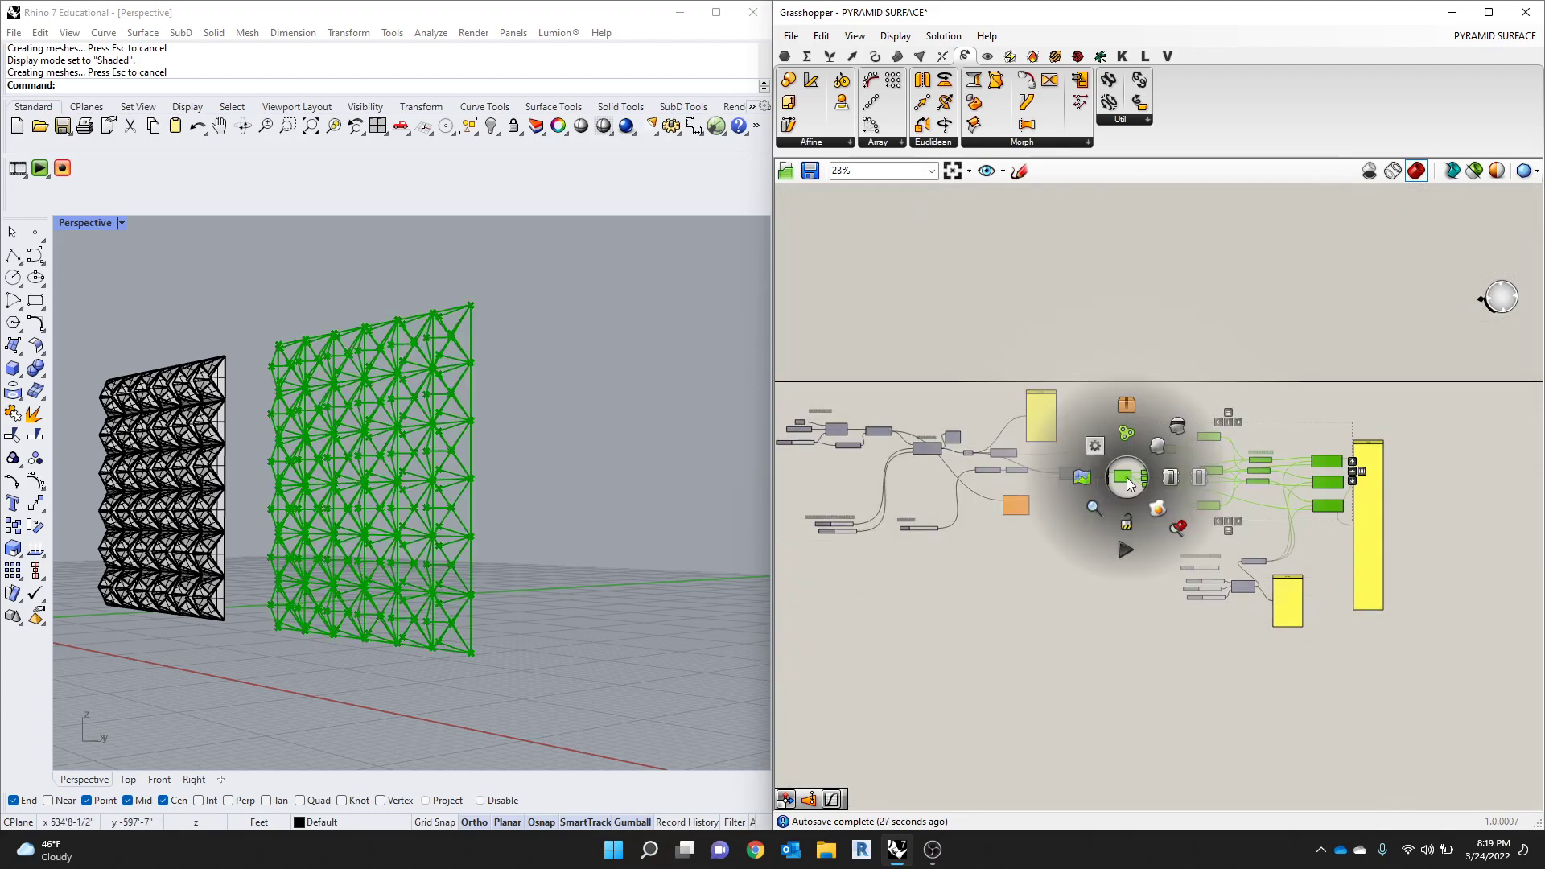
pyautogui.click(1177, 428)
pyautogui.scroll(5, 1047, 481)
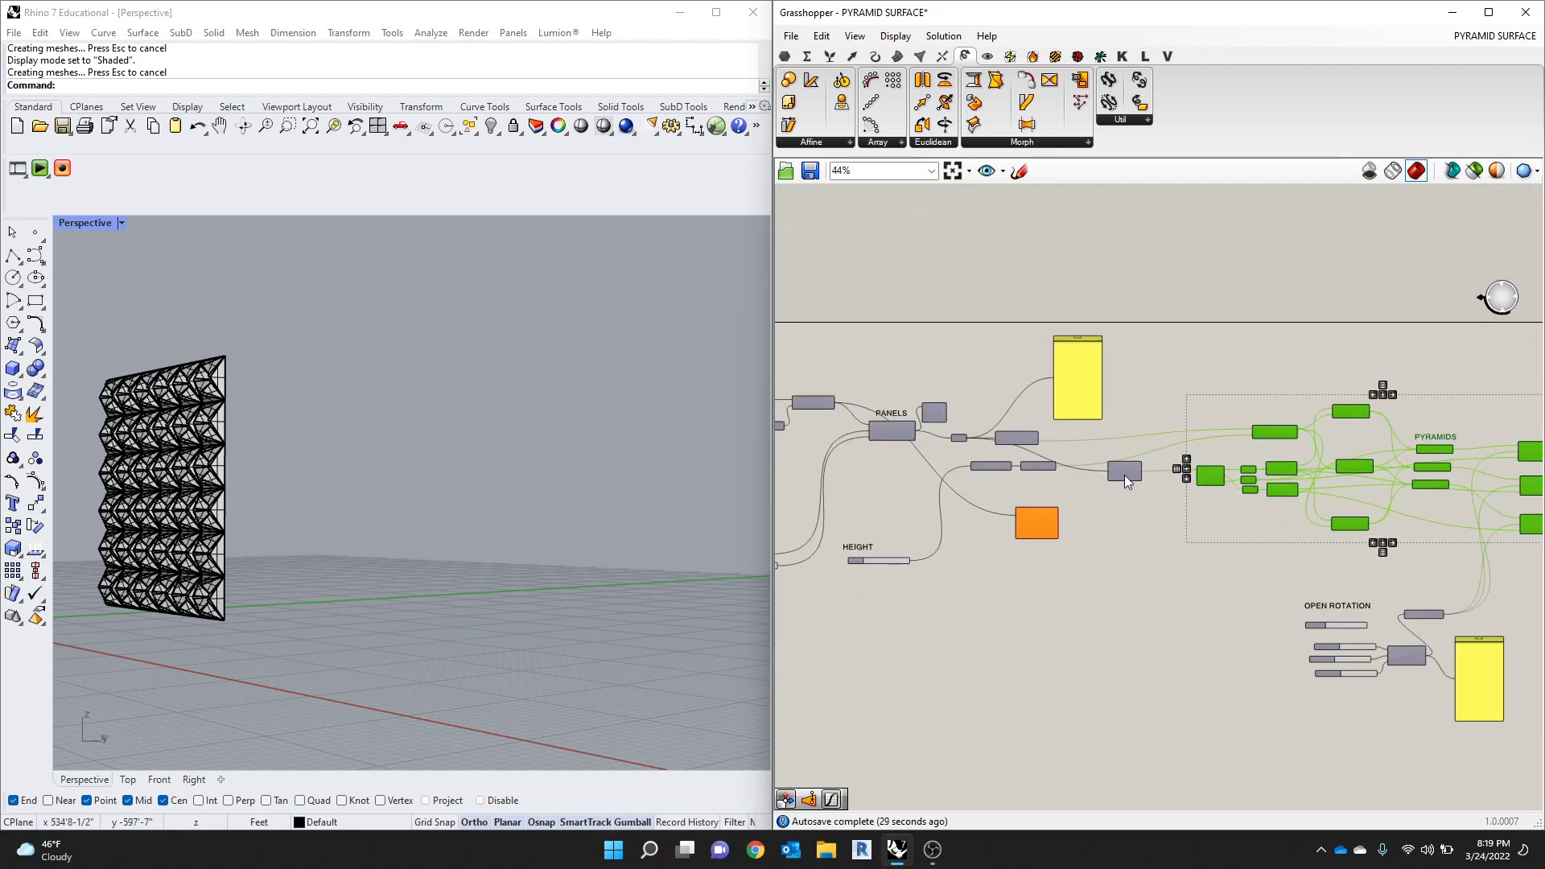
# Step: Turn on the preview of the surface parameter fed by the PANELS component and examine the divided surface
pyautogui.scroll(-1, 1286, 525)
pyautogui.moveTo(1131, 542); pyautogui.dragTo(1344, 539, button='right')
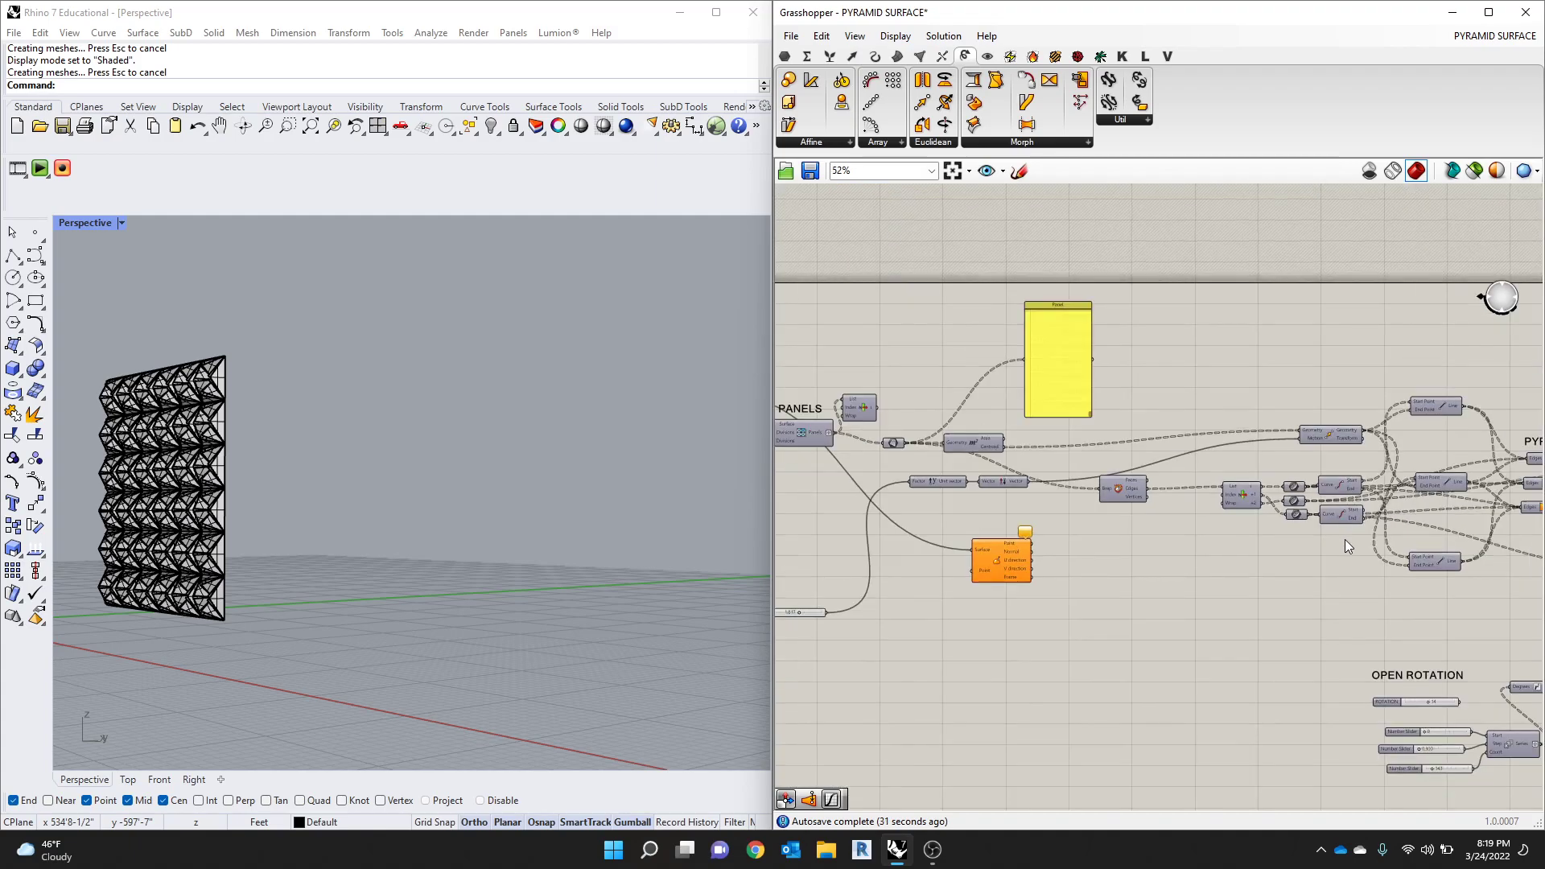
pyautogui.click(1060, 445)
pyautogui.middleClick(1062, 445)
pyautogui.click(1092, 422)
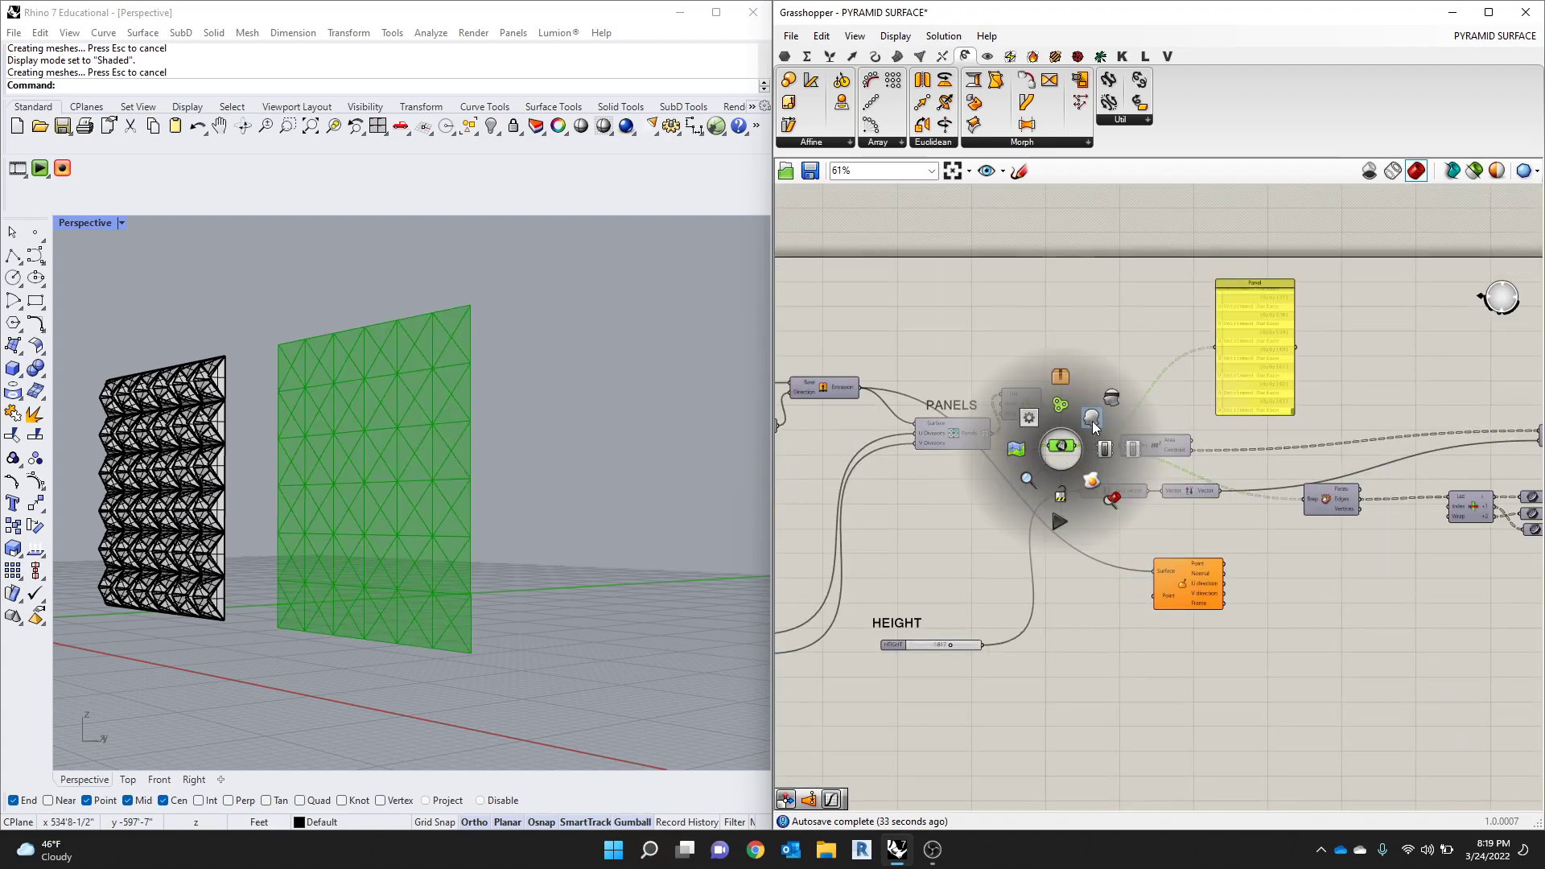
pyautogui.click(1225, 663)
pyautogui.moveTo(930, 429); pyautogui.dragTo(1086, 462, button='right')
pyautogui.scroll(2, 1159, 473)
pyautogui.click(1150, 471)
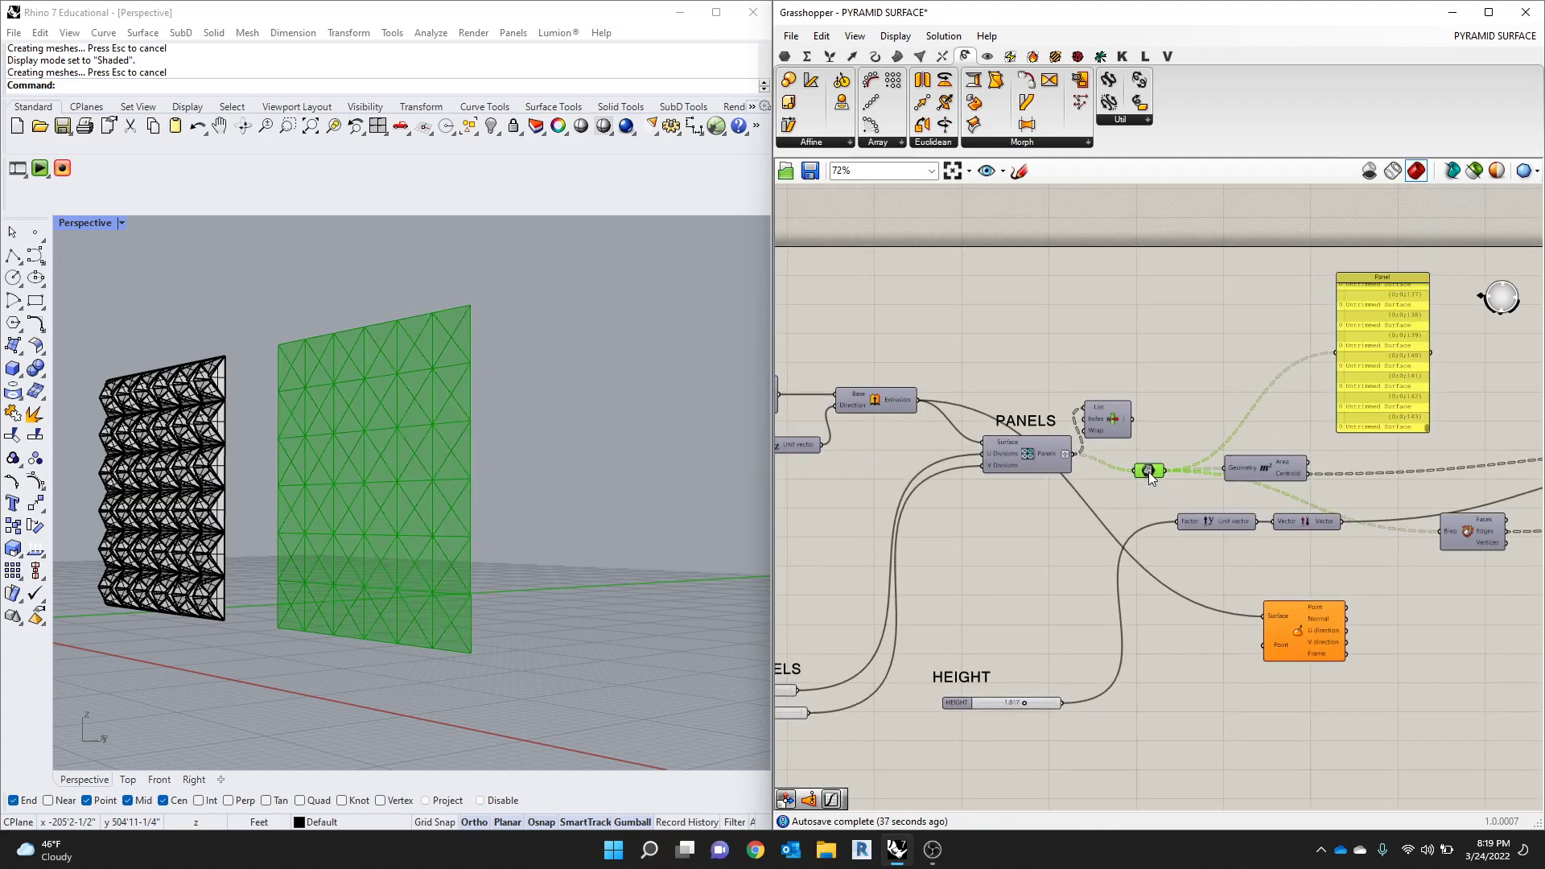
# Step: Enable the preview of the Extrusion component that feeds the PANELS component
pyautogui.scroll(-5, 1161, 394)
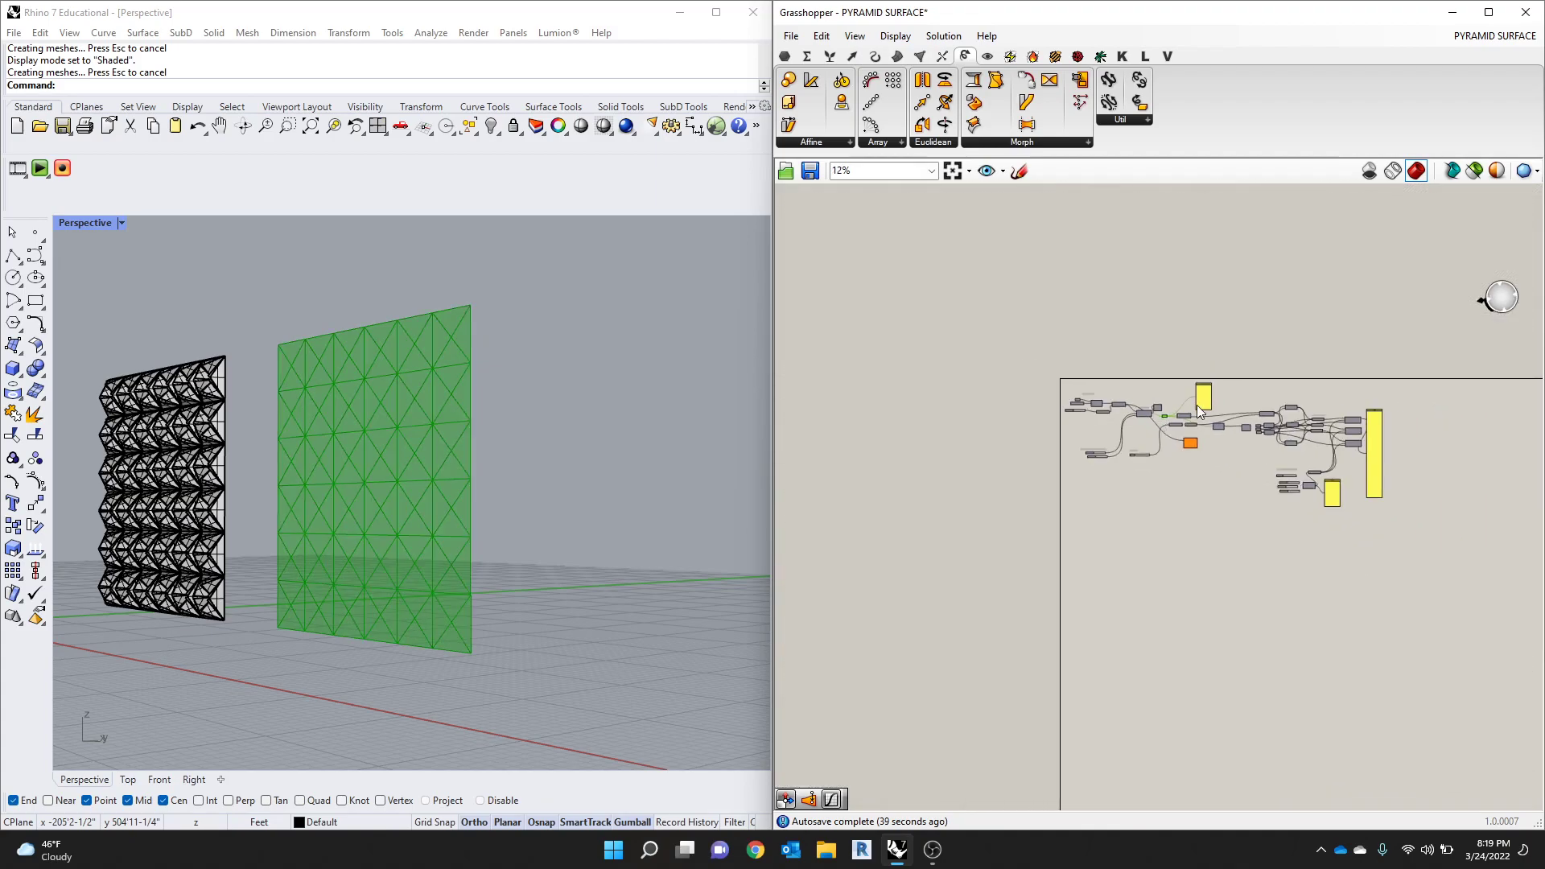
pyautogui.scroll(3, 1125, 409)
pyautogui.scroll(4, 1123, 405)
pyautogui.click(881, 340)
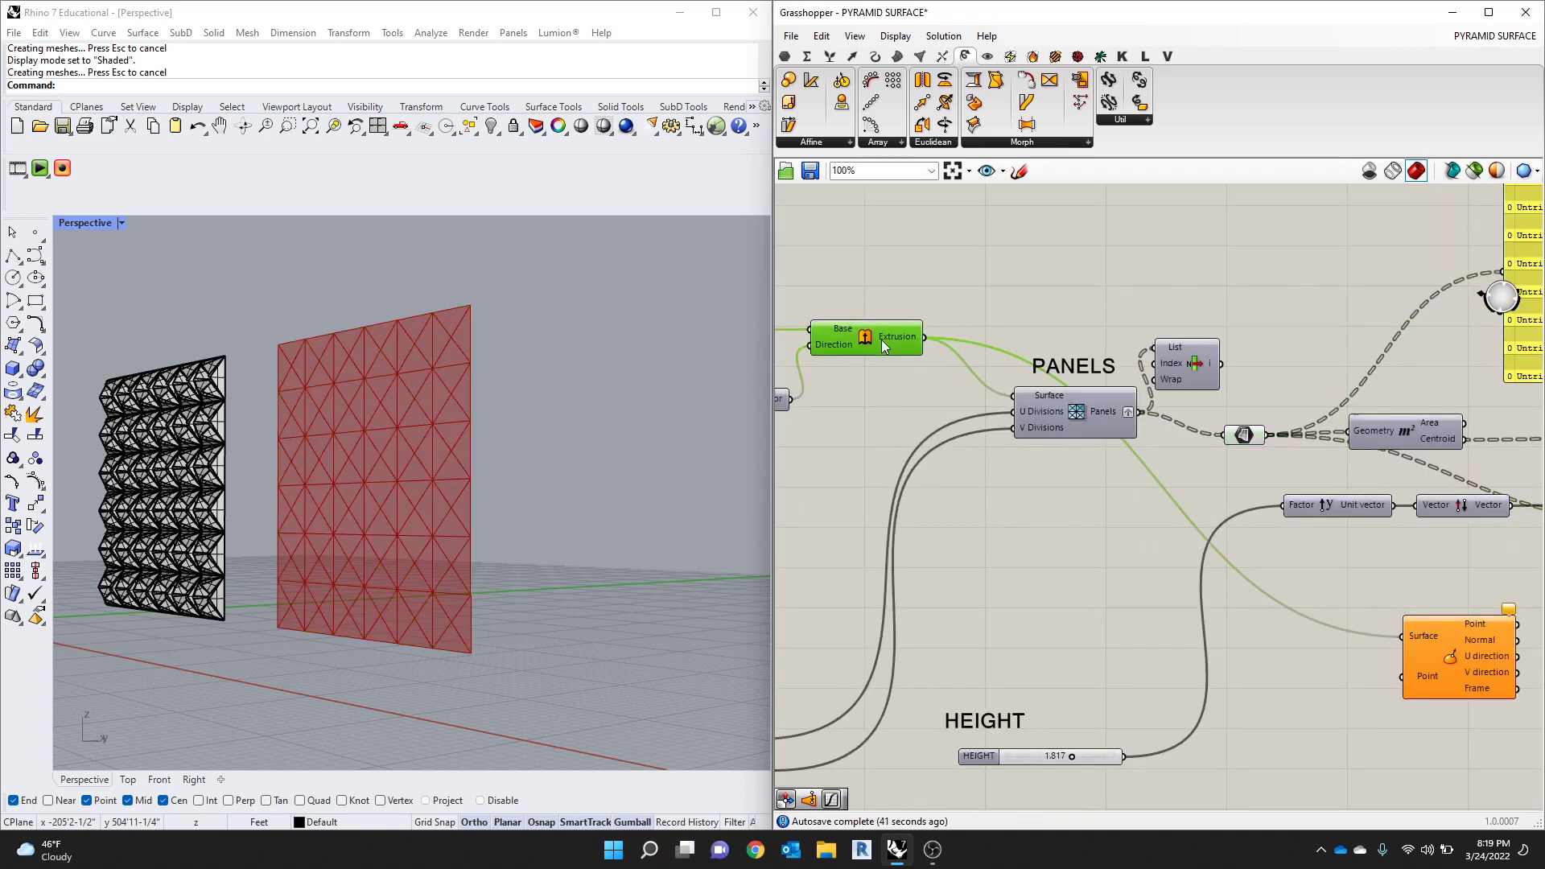
pyautogui.middleClick(881, 339)
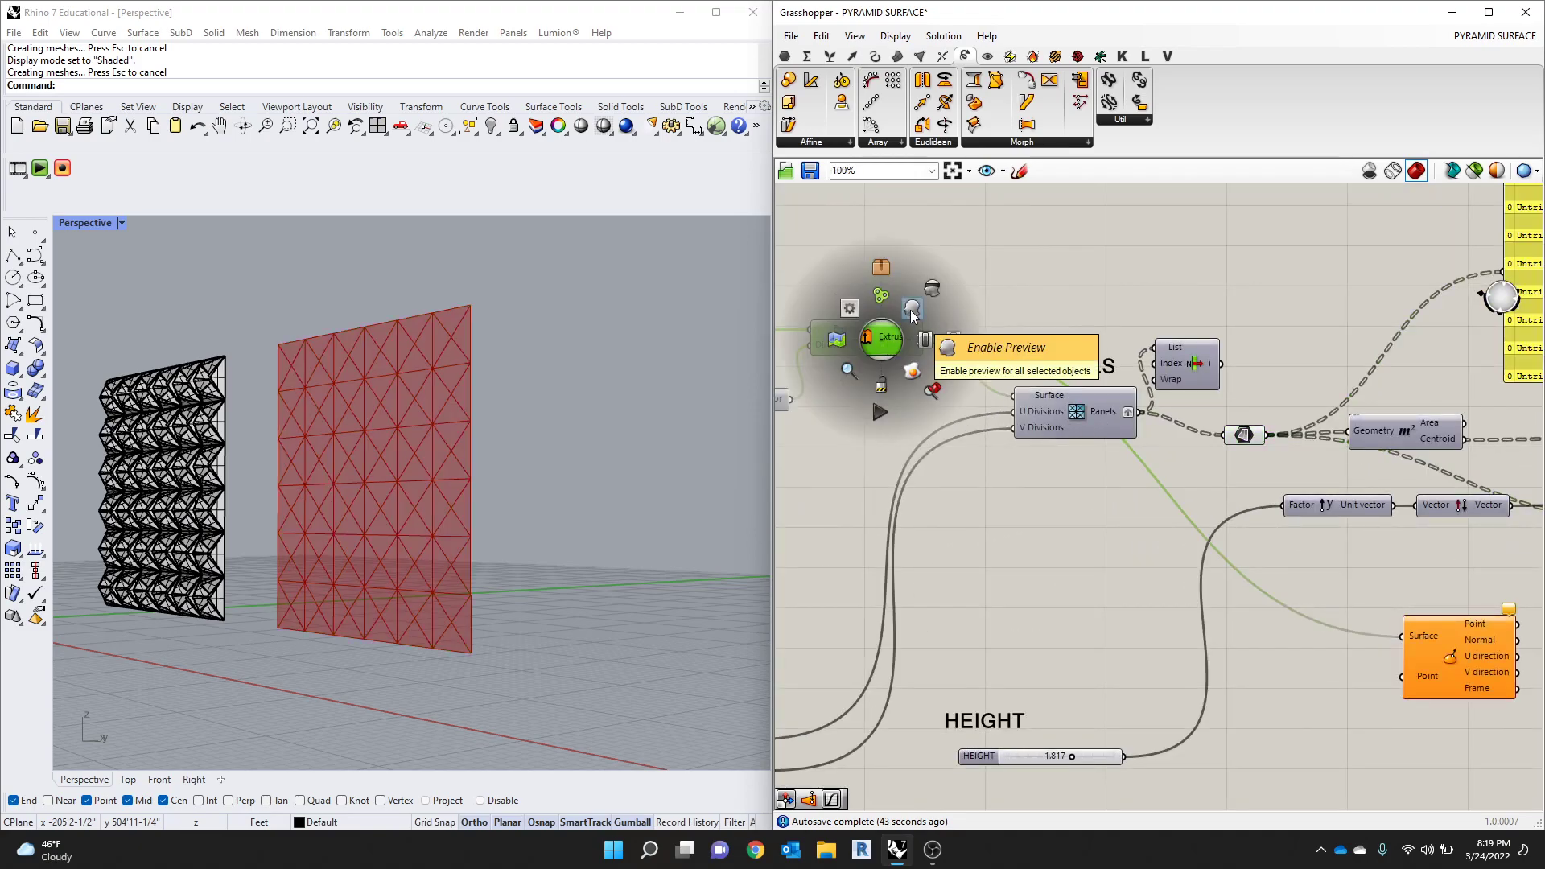
pyautogui.click(912, 309)
# Step: Turn off the preview of the surface parameter that follows the PANELS component
pyautogui.click(1125, 406)
pyautogui.middleClick(1089, 422)
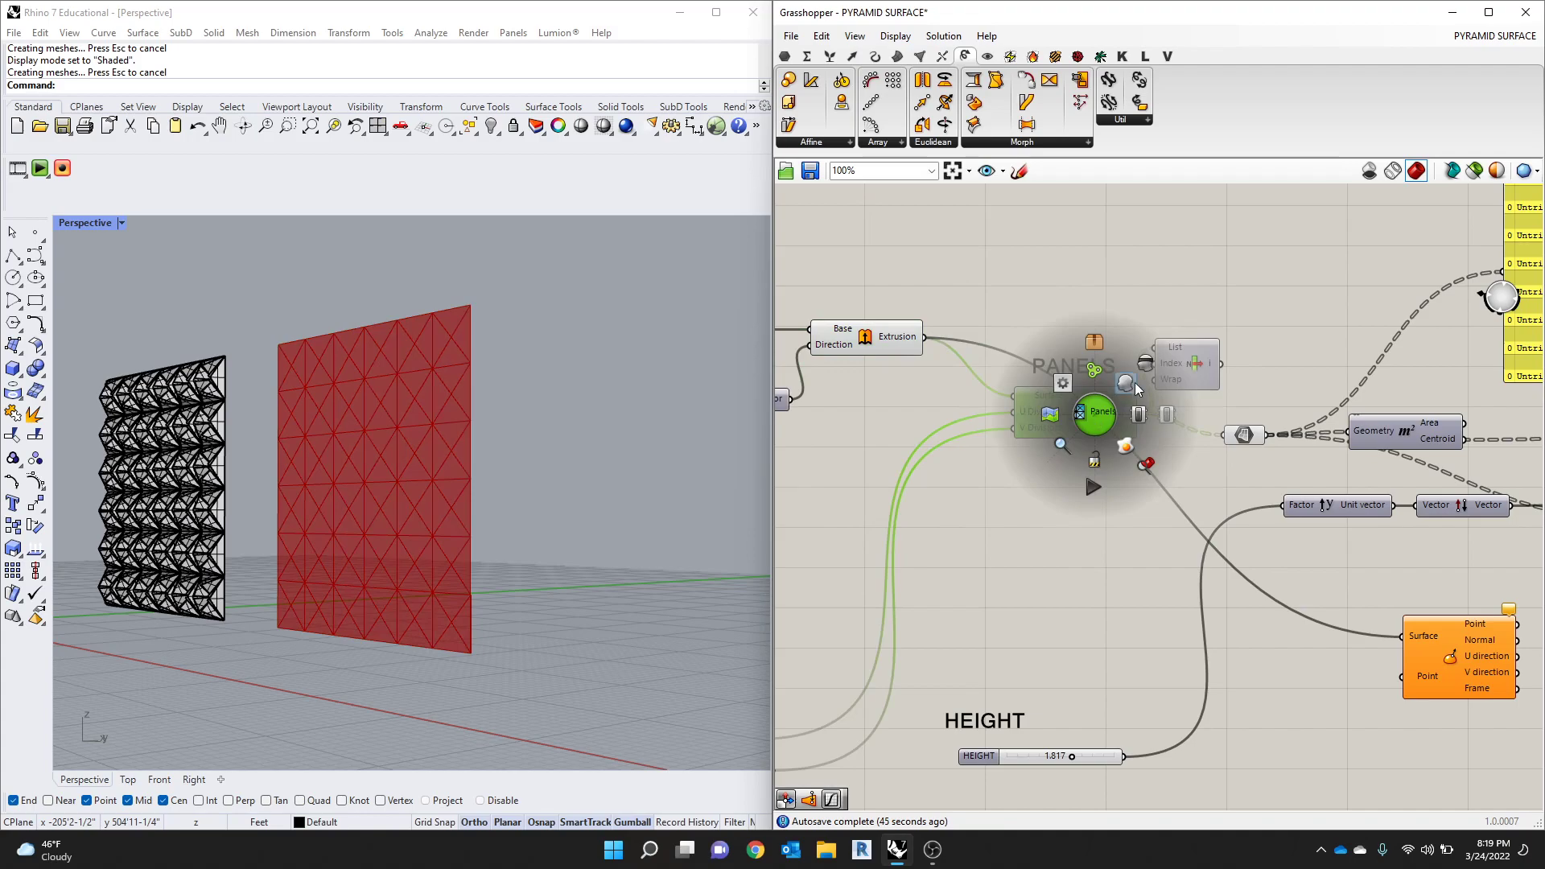
pyautogui.click(1392, 433)
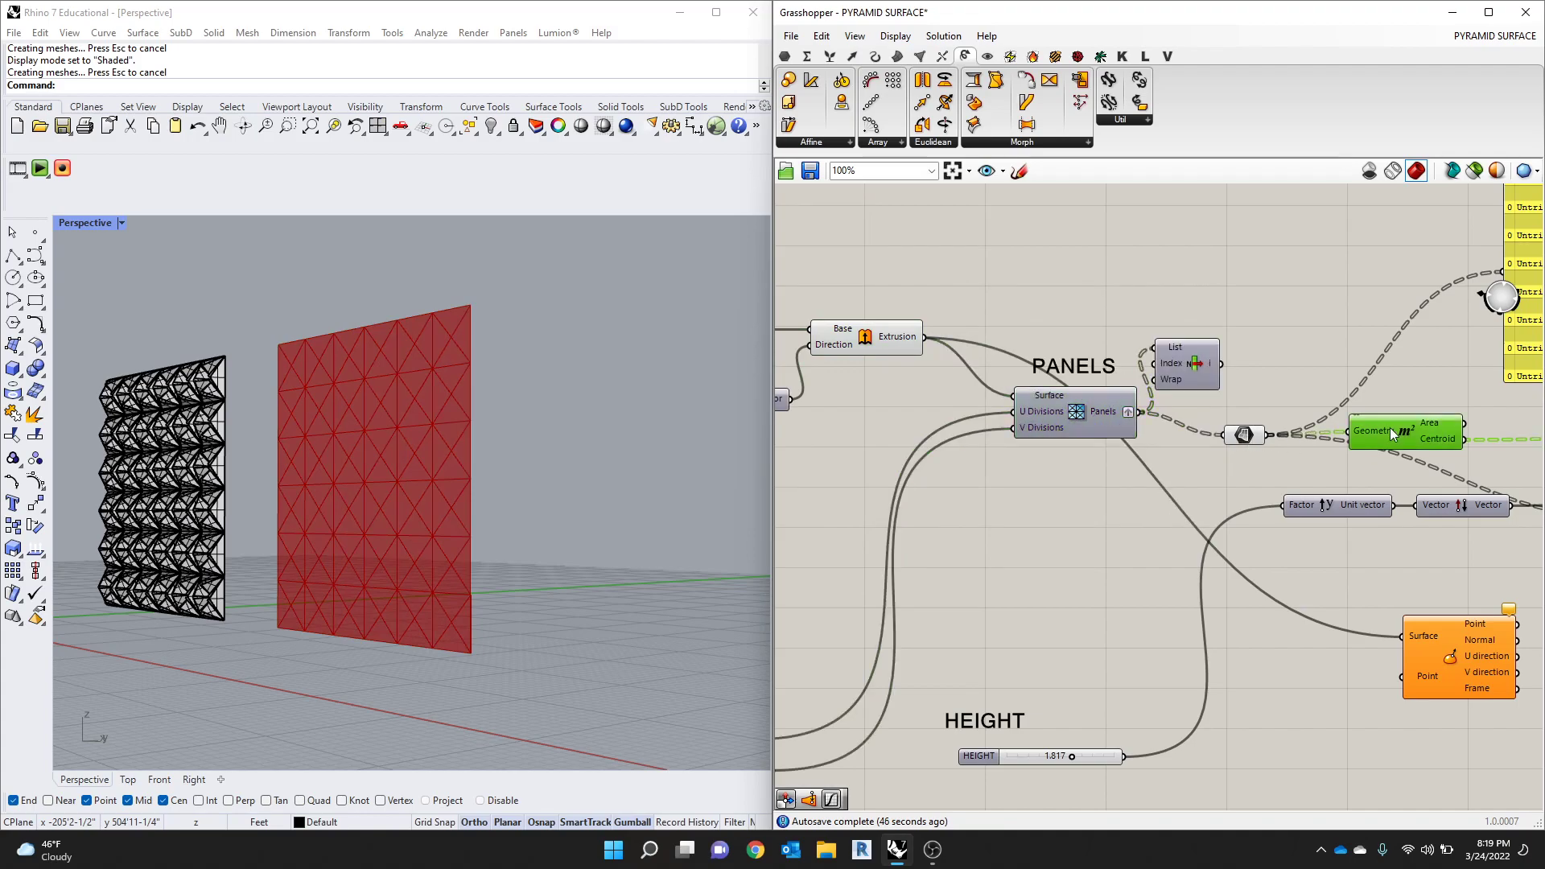
pyautogui.click(1243, 435)
pyautogui.middleClick(1243, 435)
pyautogui.click(1286, 386)
pyautogui.scroll(-1, 1083, 448)
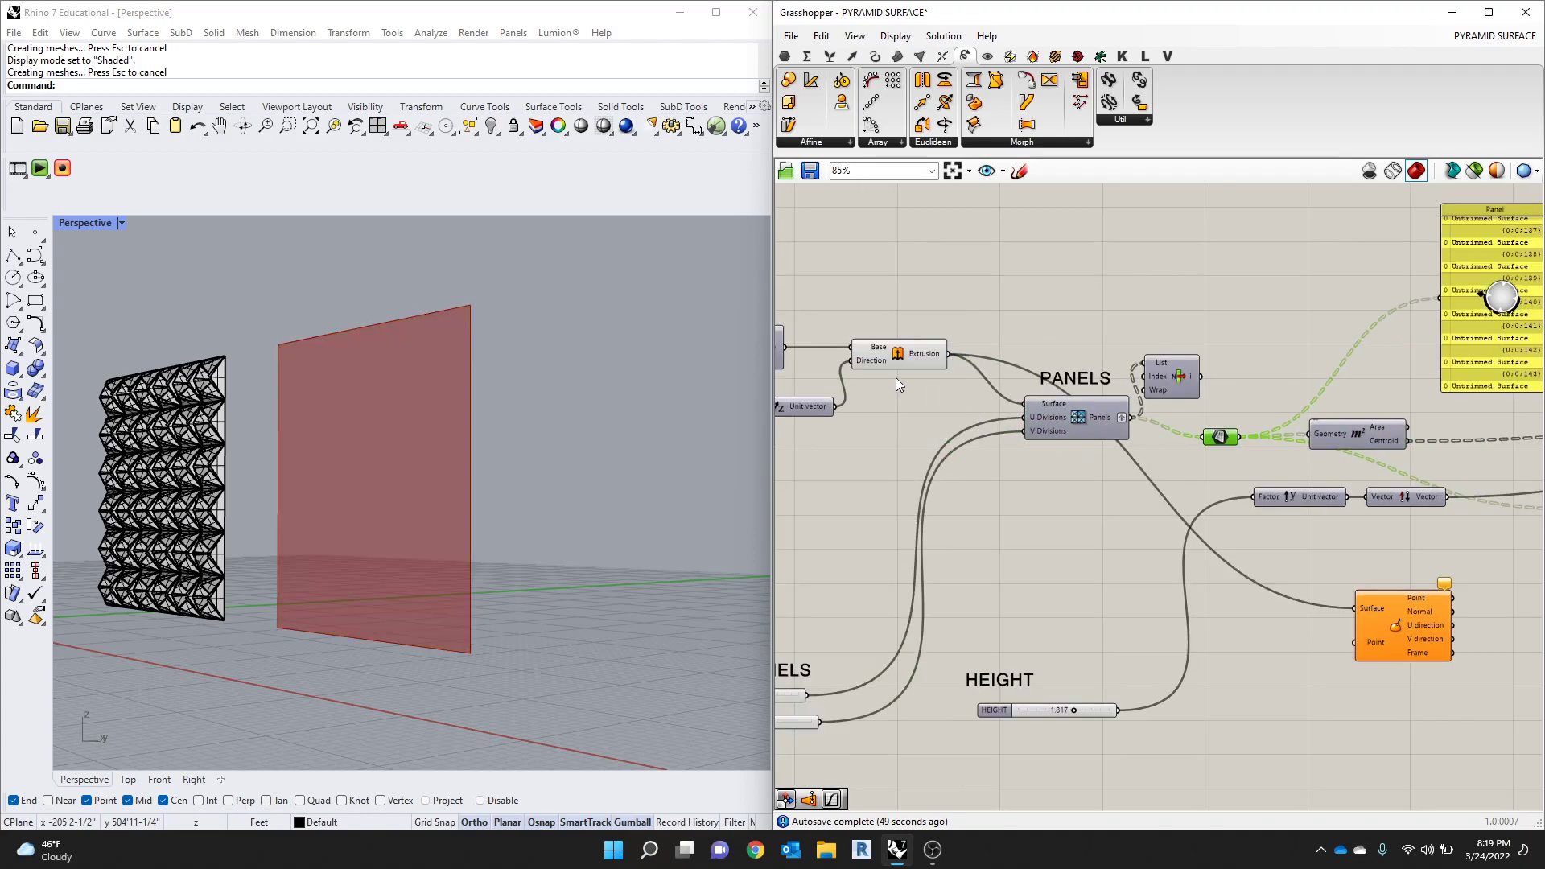
# Step: Enable the preview of the point parameter that sets the start of the line in the SURFACE group
pyautogui.moveTo(898, 357); pyautogui.dragTo(904, 357)
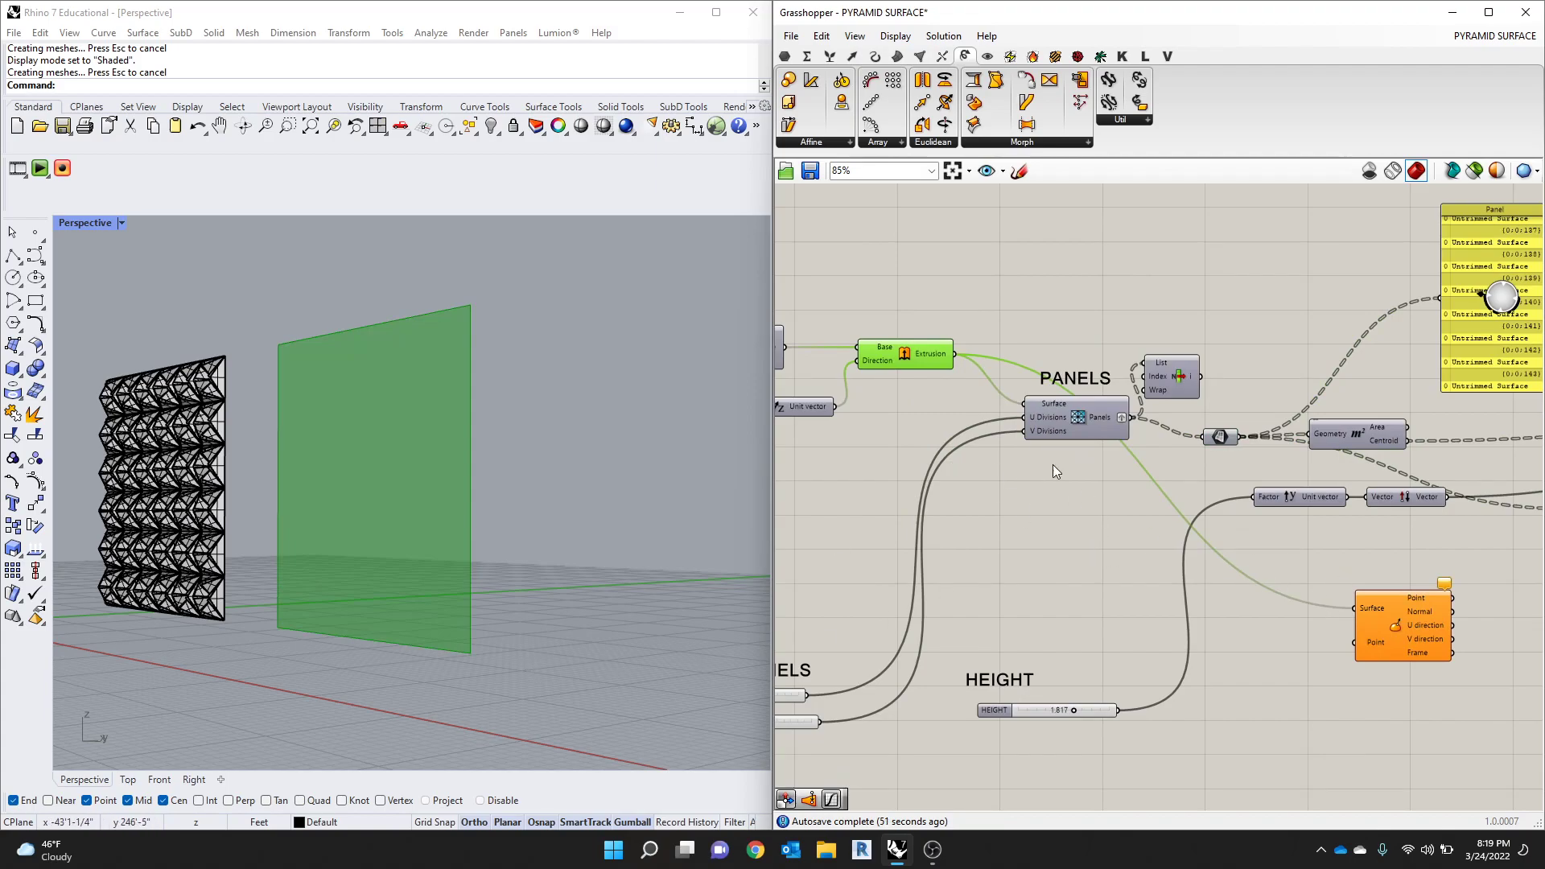
pyautogui.scroll(-6, 1146, 475)
pyautogui.scroll(6, 969, 406)
pyautogui.click(994, 394)
pyautogui.middleClick(994, 395)
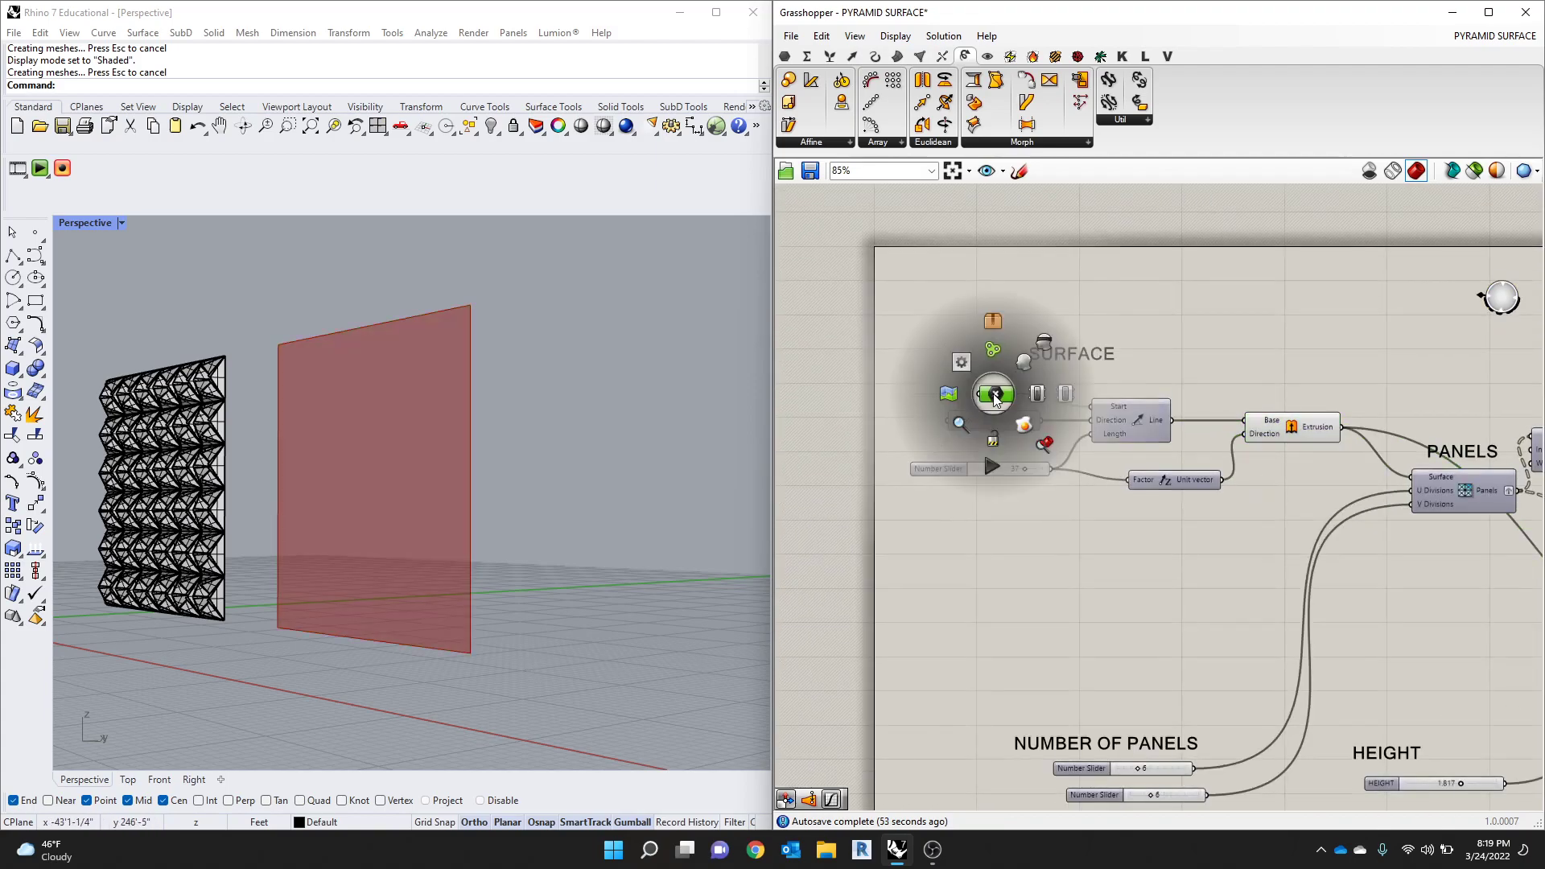
pyautogui.click(1024, 364)
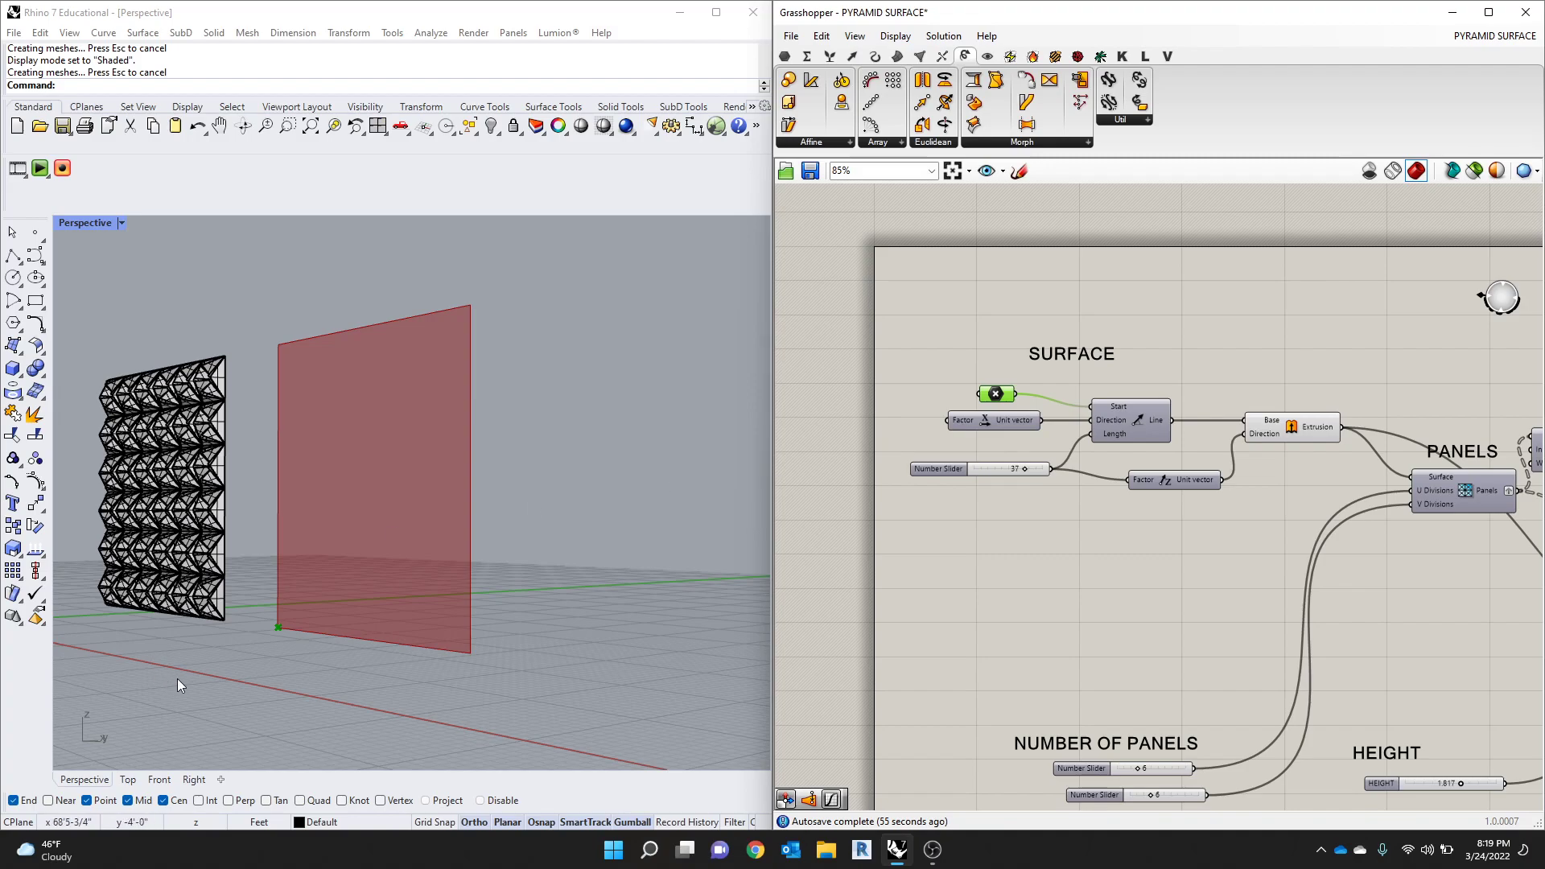
# Step: Connect the SURFACE group's start point parameter to the Point input of the Evaluate Surface component
pyautogui.scroll(-3, 740, 509)
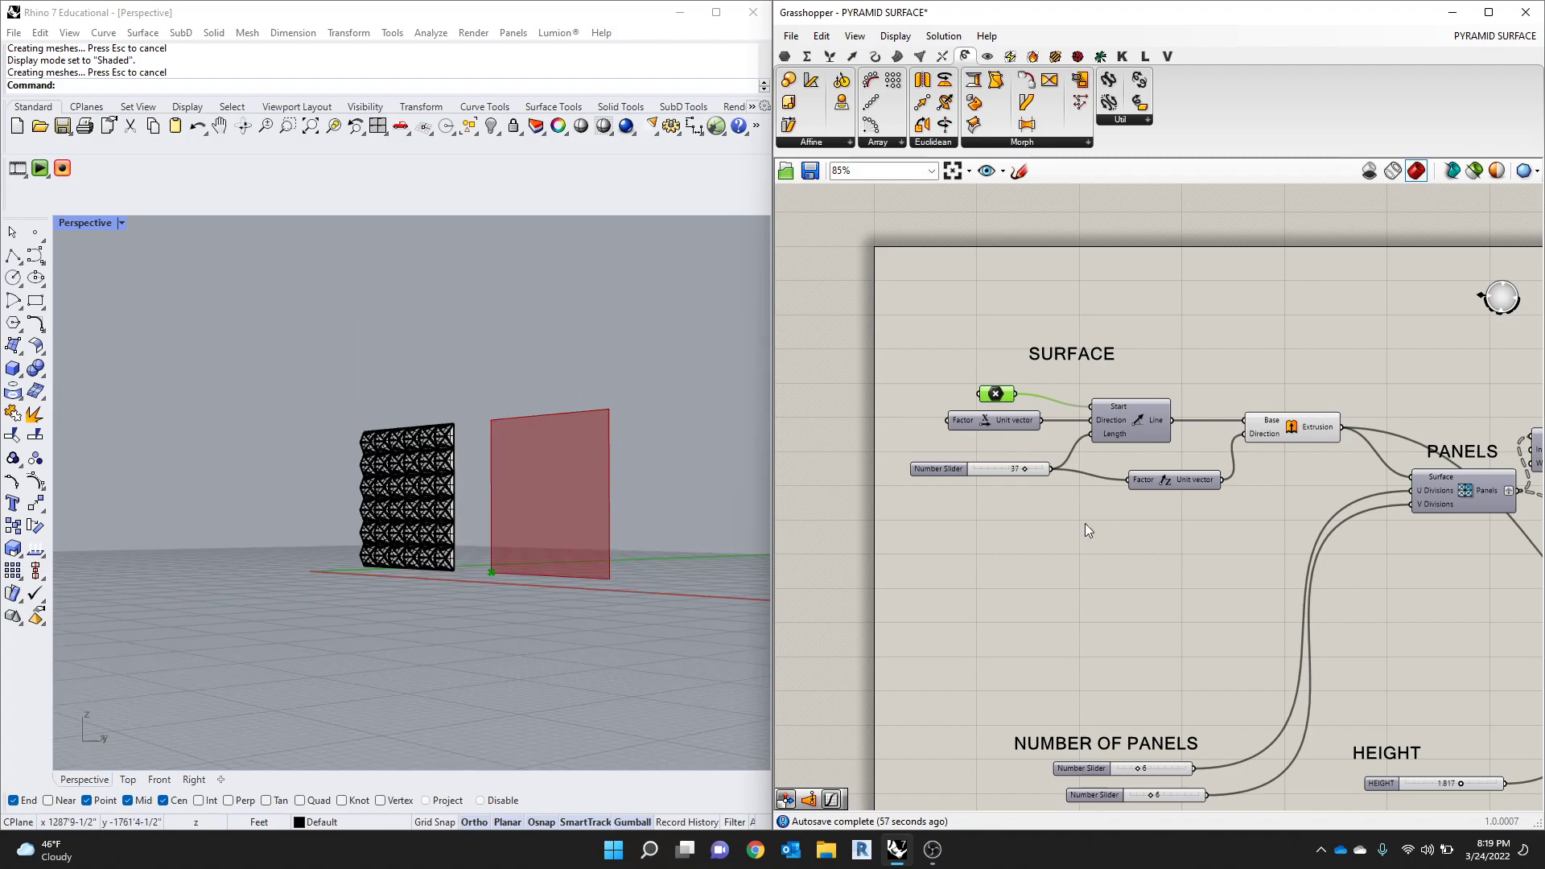
pyautogui.scroll(-4, 1084, 522)
pyautogui.scroll(1, 1009, 518)
pyautogui.scroll(2, 899, 450)
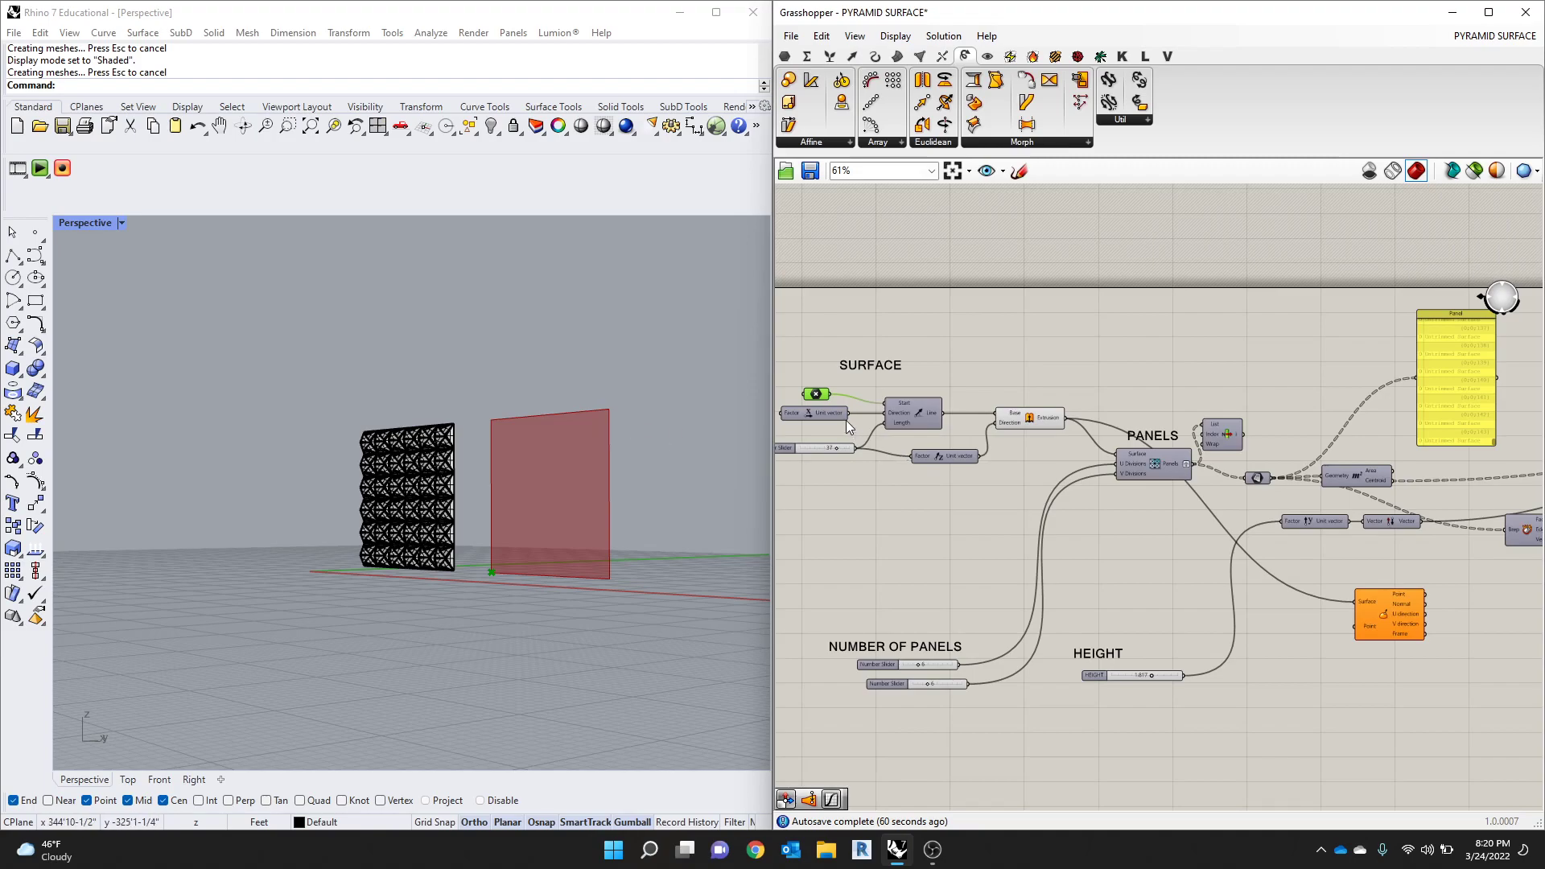
pyautogui.moveTo(828, 394); pyautogui.dragTo(1356, 626)
# Step: Add a Panel beside the Evaluate Surface component and connect the Normal output to it
pyautogui.scroll(-2, 1268, 668)
pyautogui.scroll(3, 1413, 663)
pyautogui.doubleClick(1291, 591)
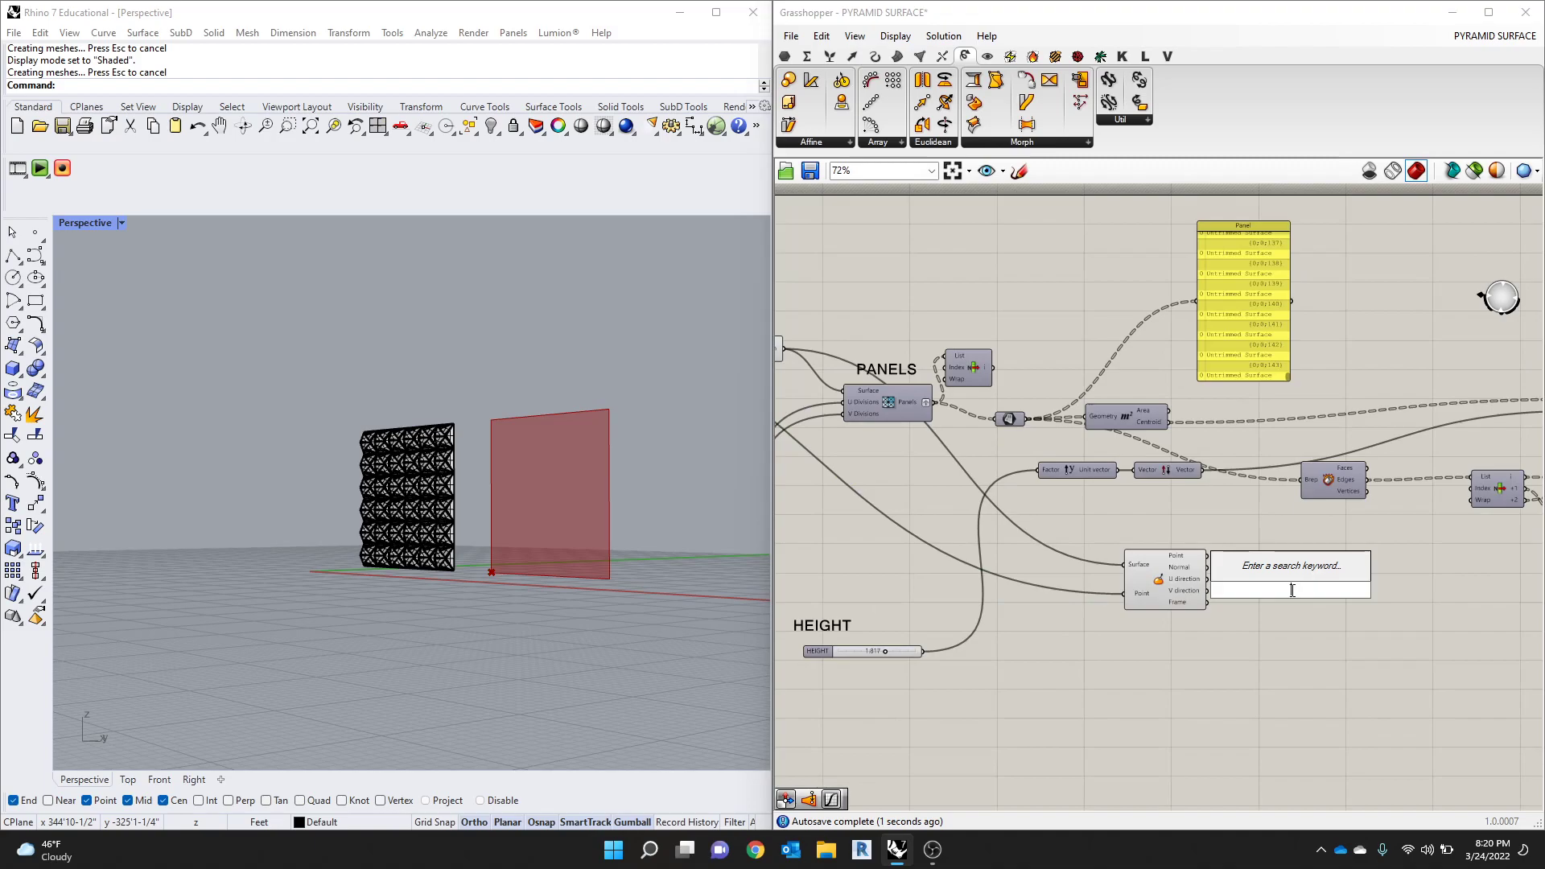
pyautogui.write('Panel')
pyautogui.press('Return')
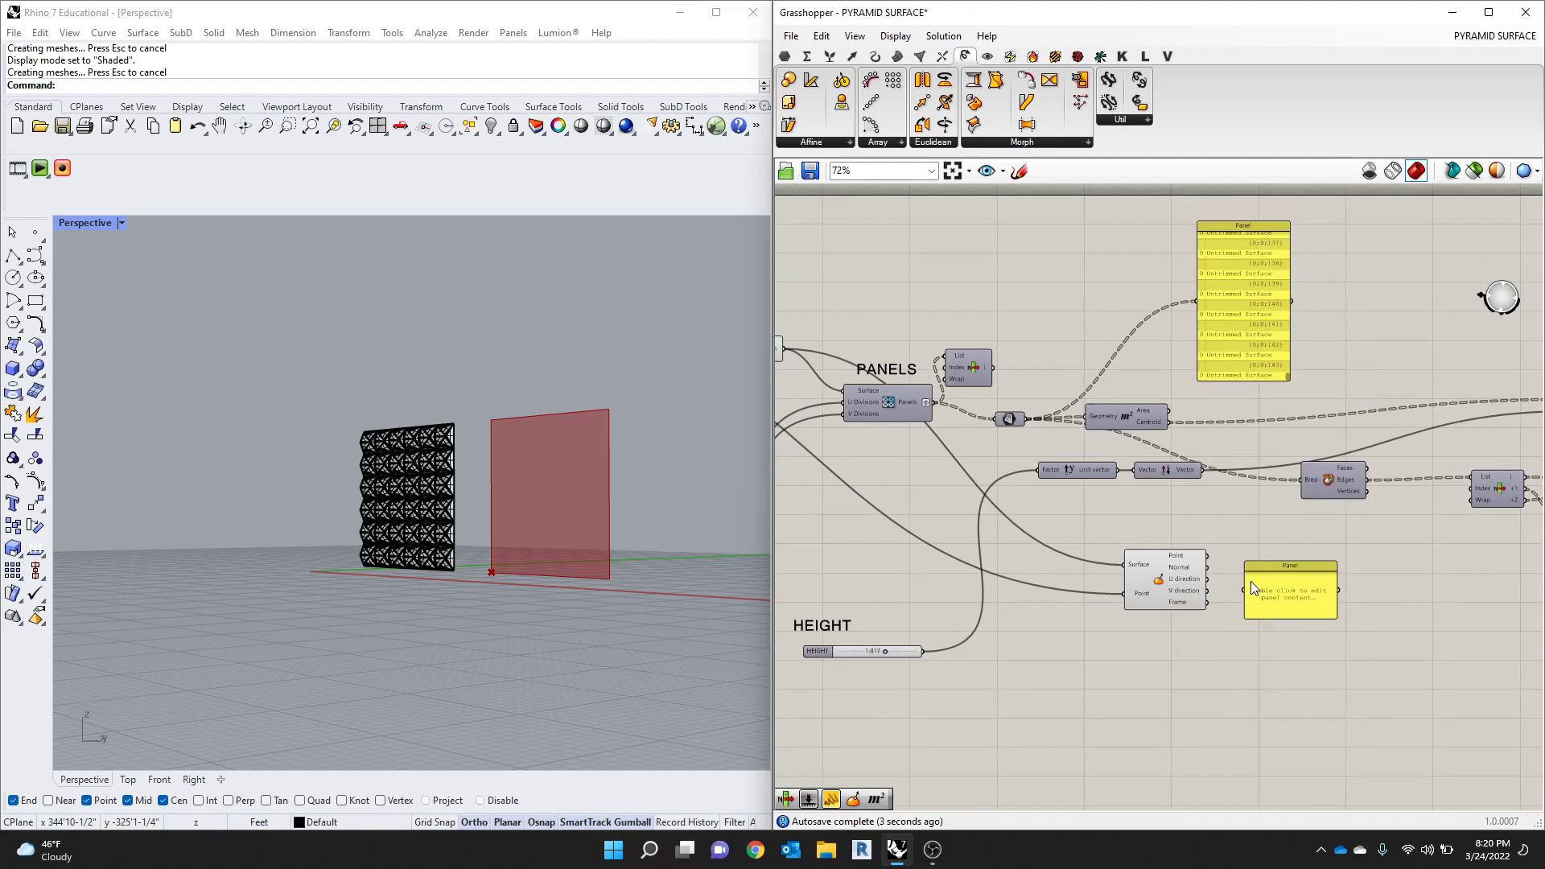
pyautogui.scroll(3, 1247, 584)
pyautogui.moveTo(1171, 549); pyautogui.dragTo(1246, 593)
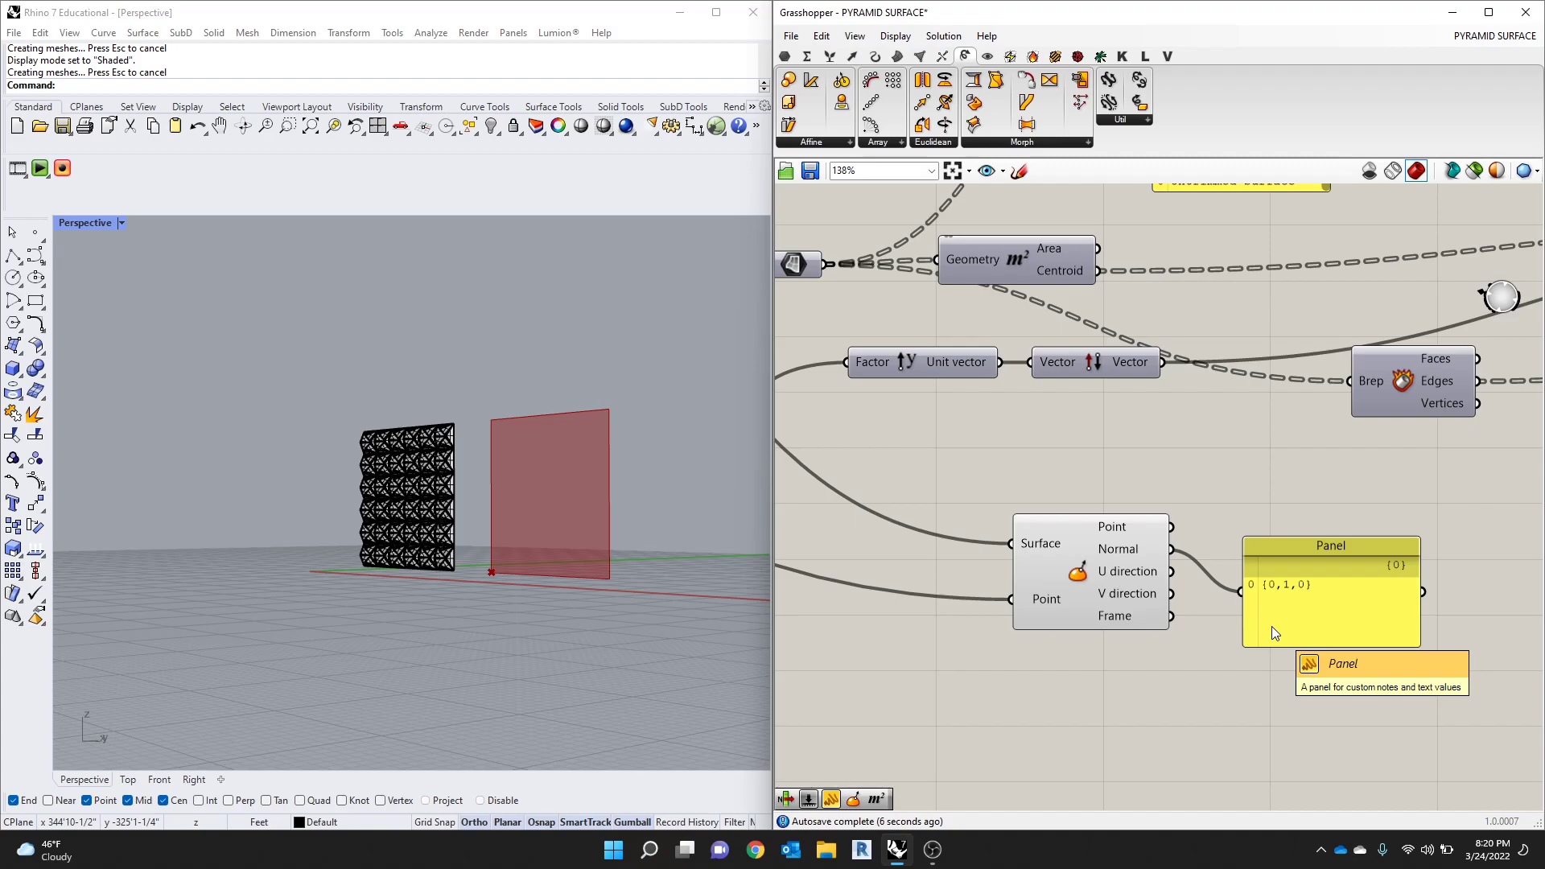
# Step: Review the definition from Evaluate Surface through the PYRAMIDS group and back to the Unit Y component driven by HEIGHT
pyautogui.scroll(-6, 1040, 640)
pyautogui.scroll(2, 1144, 523)
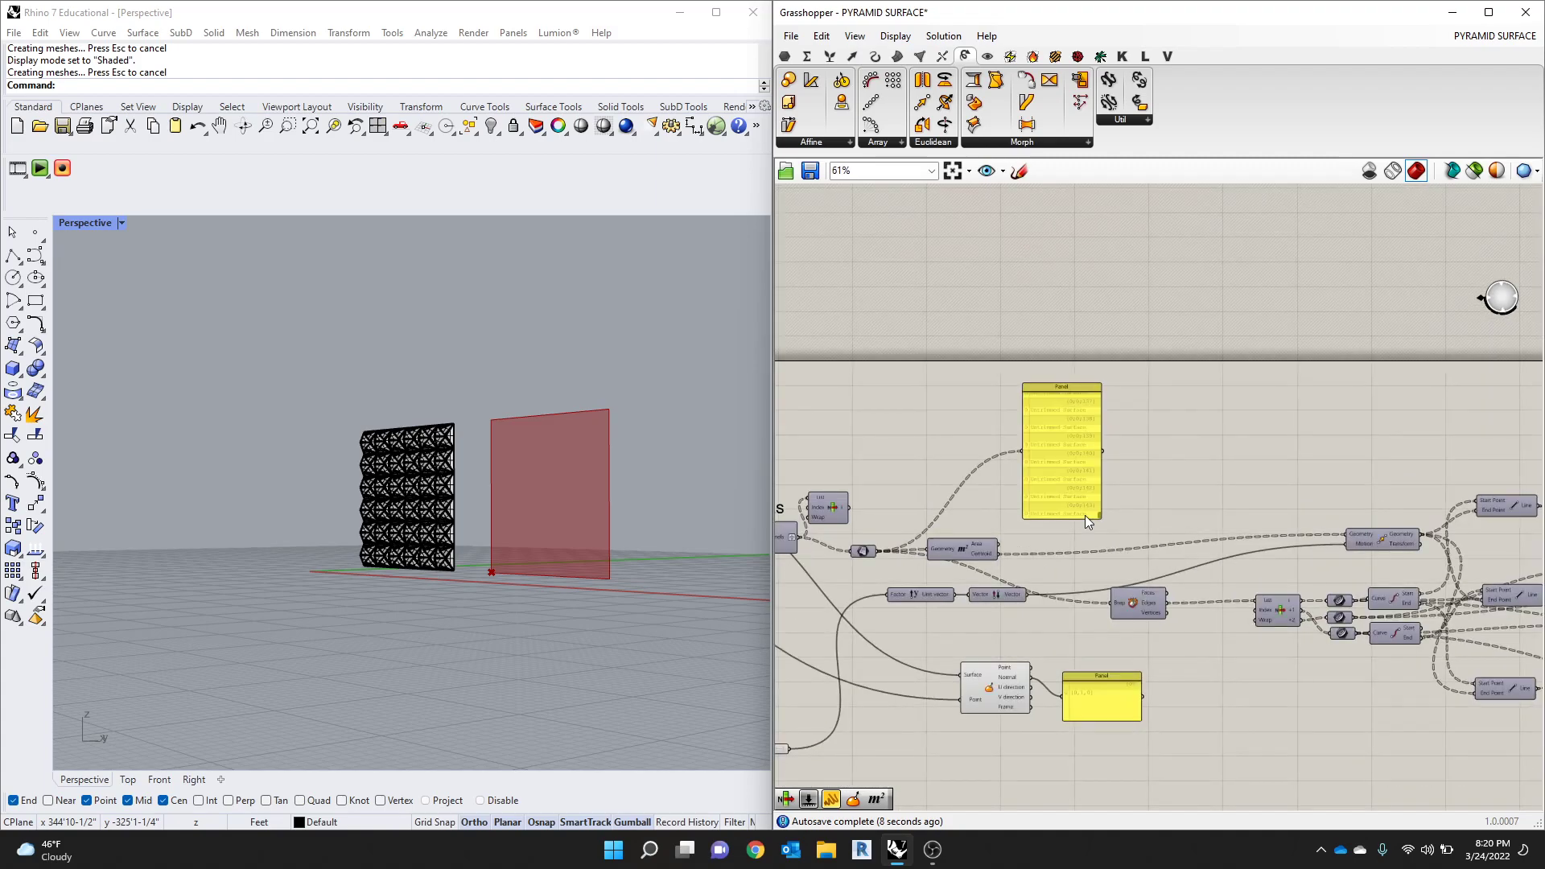
pyautogui.scroll(-2, 1011, 533)
pyautogui.scroll(2, 1058, 543)
pyautogui.scroll(-2, 1326, 585)
pyautogui.scroll(2, 1310, 500)
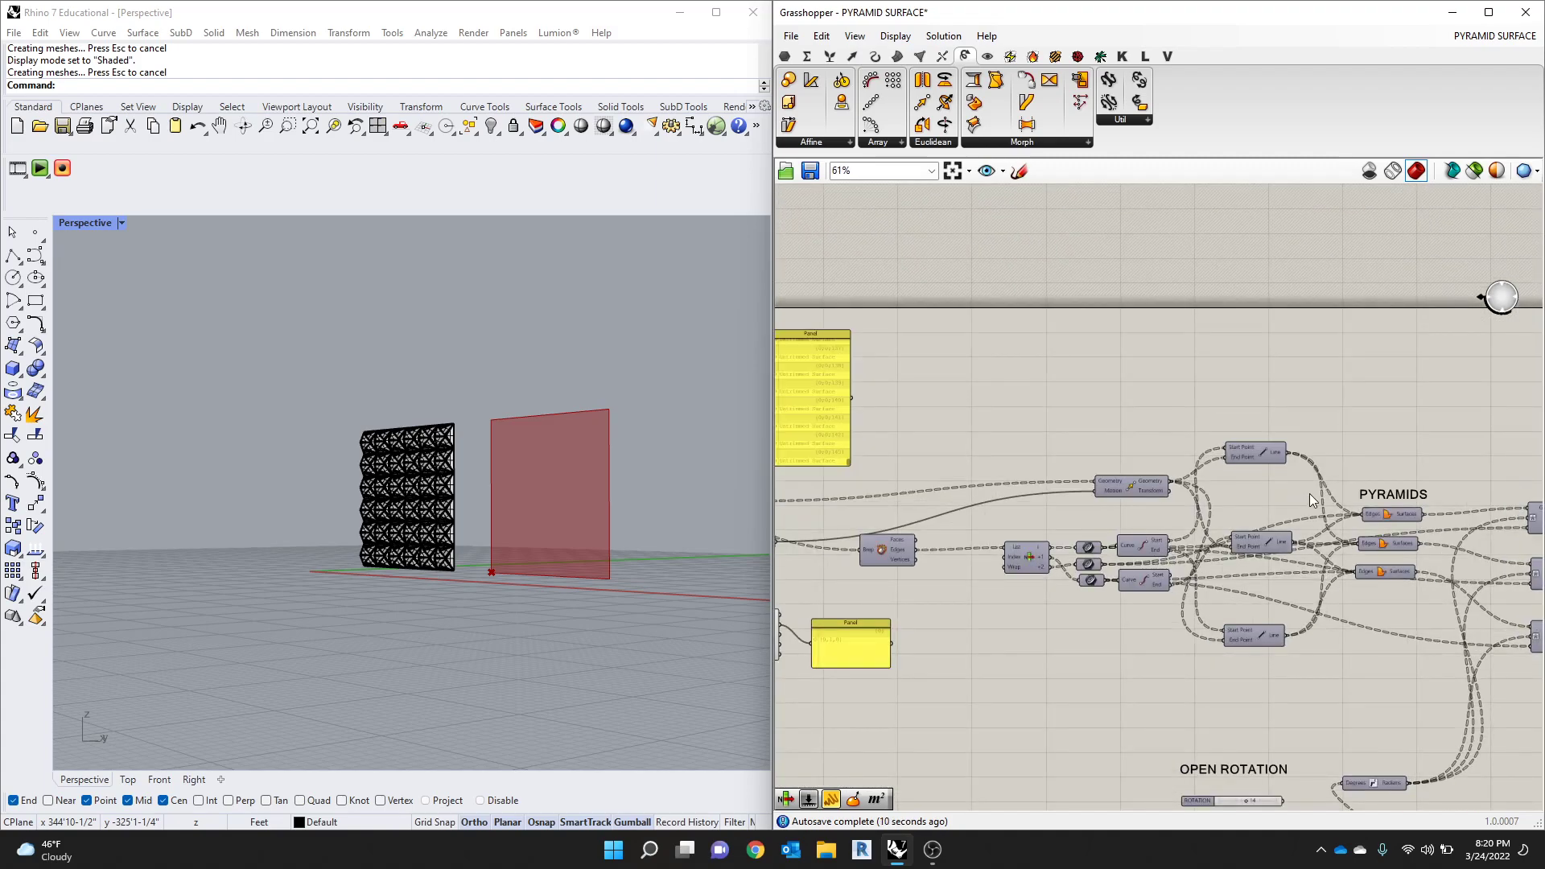
pyautogui.scroll(-2, 1127, 500)
pyautogui.scroll(2, 856, 538)
pyautogui.scroll(-2, 1155, 538)
pyautogui.scroll(4, 798, 488)
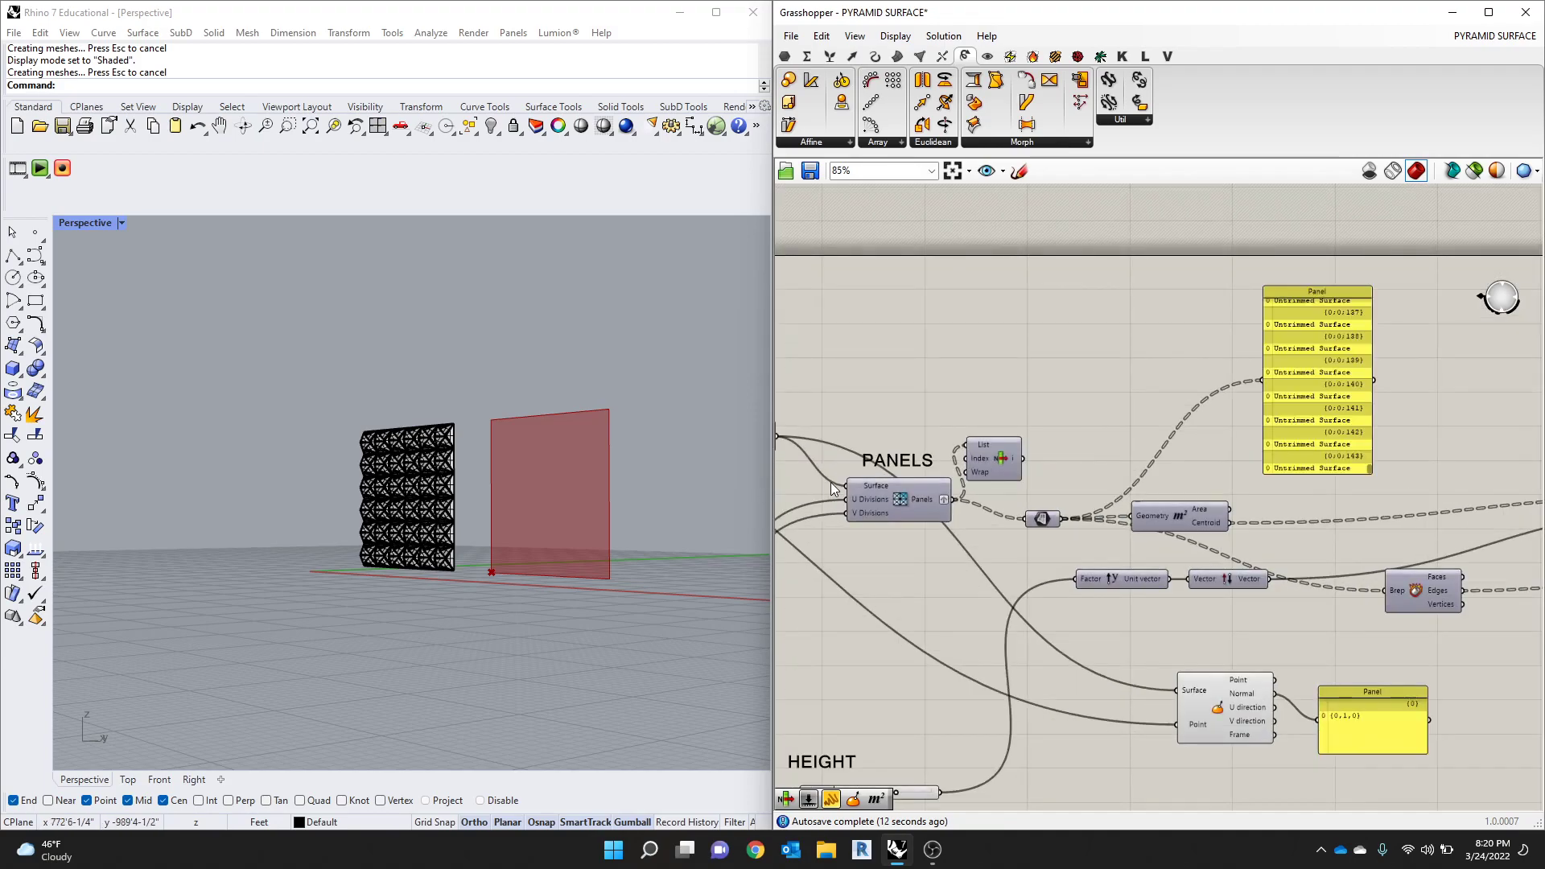
pyautogui.scroll(2, 1146, 596)
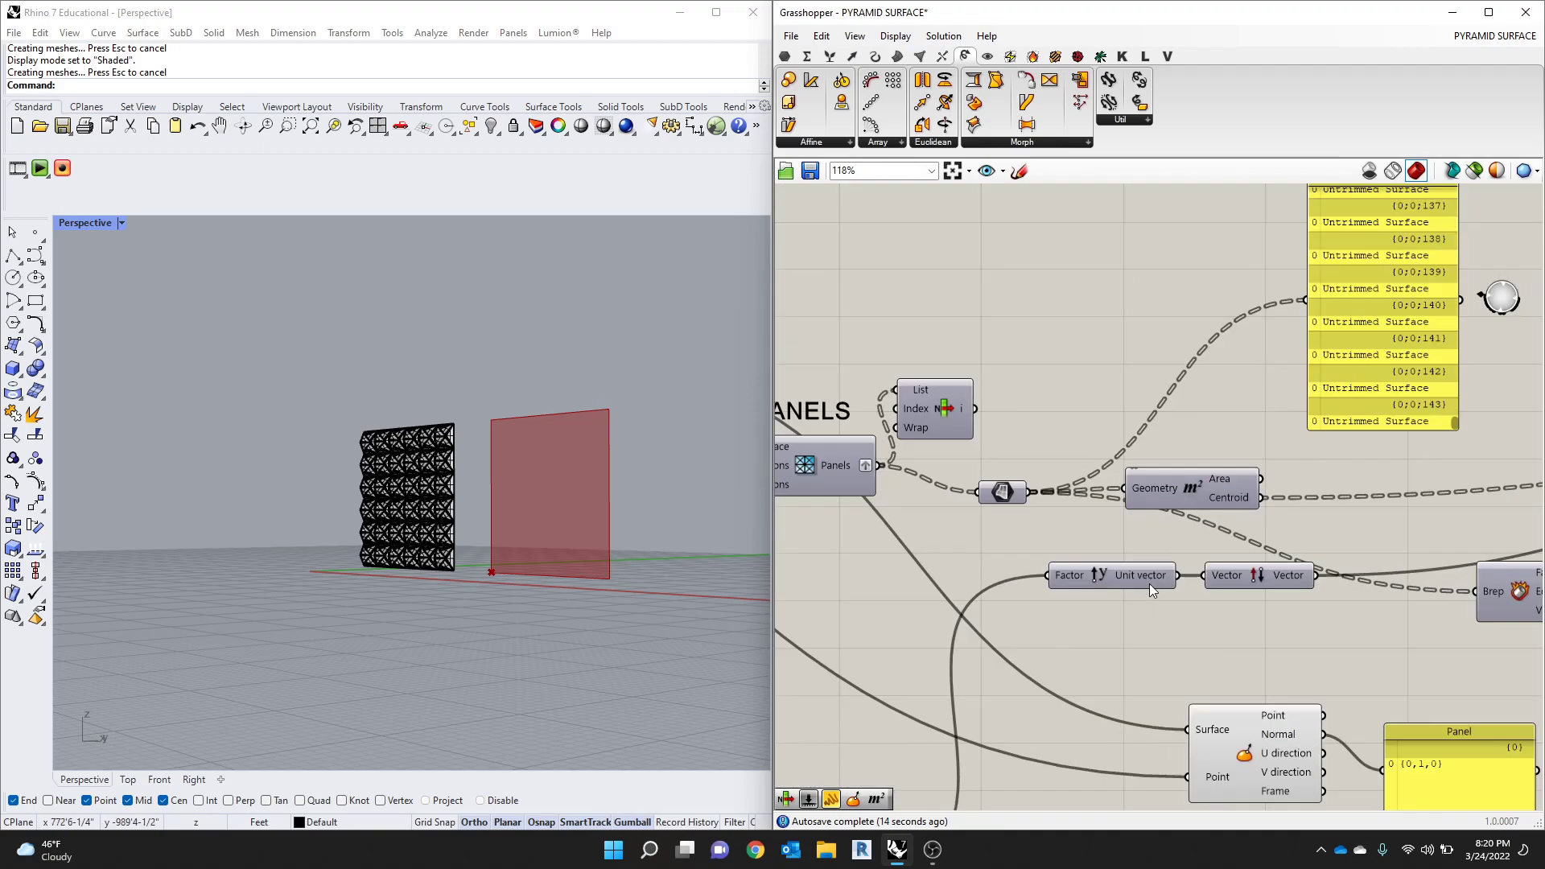
pyautogui.click(1103, 582)
pyautogui.scroll(-2, 1166, 655)
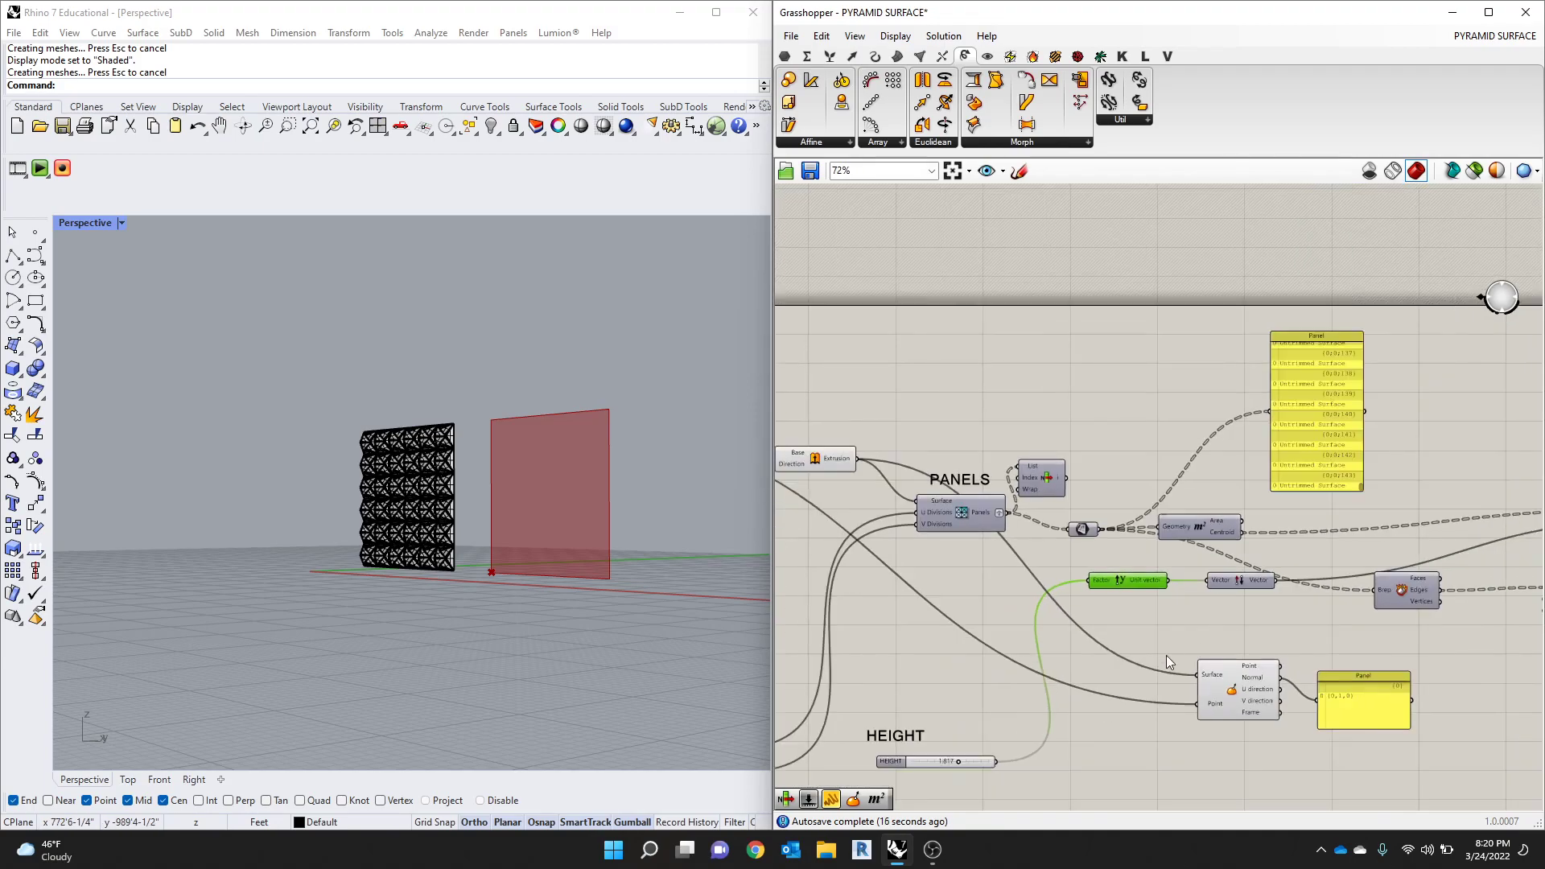
# Step: Move the Evaluate Surface component farther left, widening the gap between it and its Panel
pyautogui.scroll(2, 1200, 674)
pyautogui.scroll(-2, 1241, 649)
pyautogui.scroll(2, 1287, 677)
pyautogui.moveTo(1323, 686); pyautogui.dragTo(1218, 687)
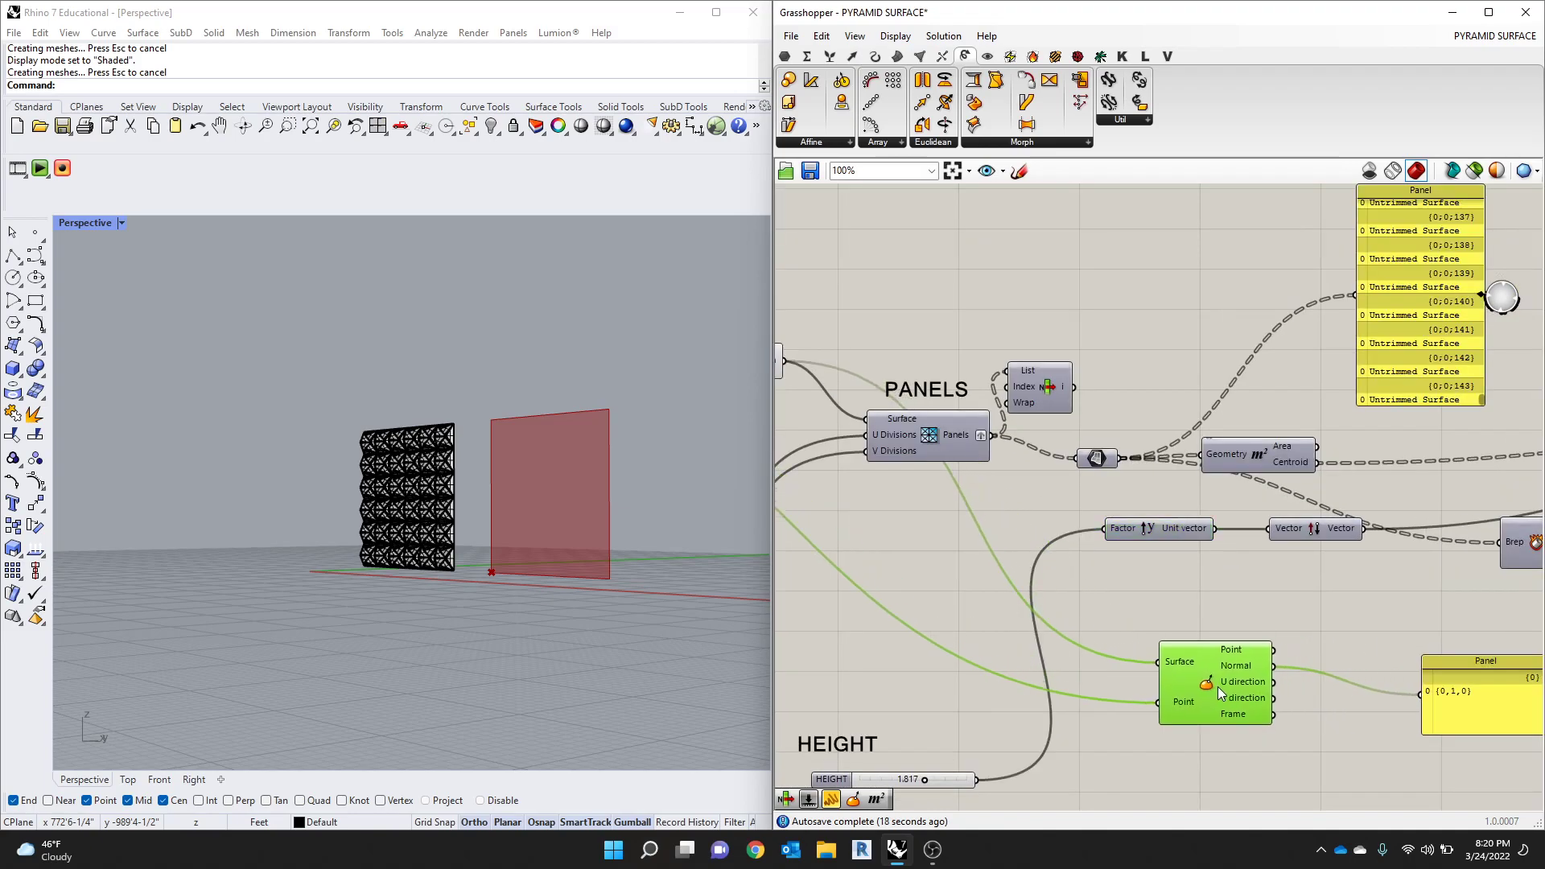
# Step: Add a Vector parameter above the Evaluate Surface component and connect the Normal output to it
pyautogui.moveTo(1464, 691); pyautogui.dragTo(1357, 688)
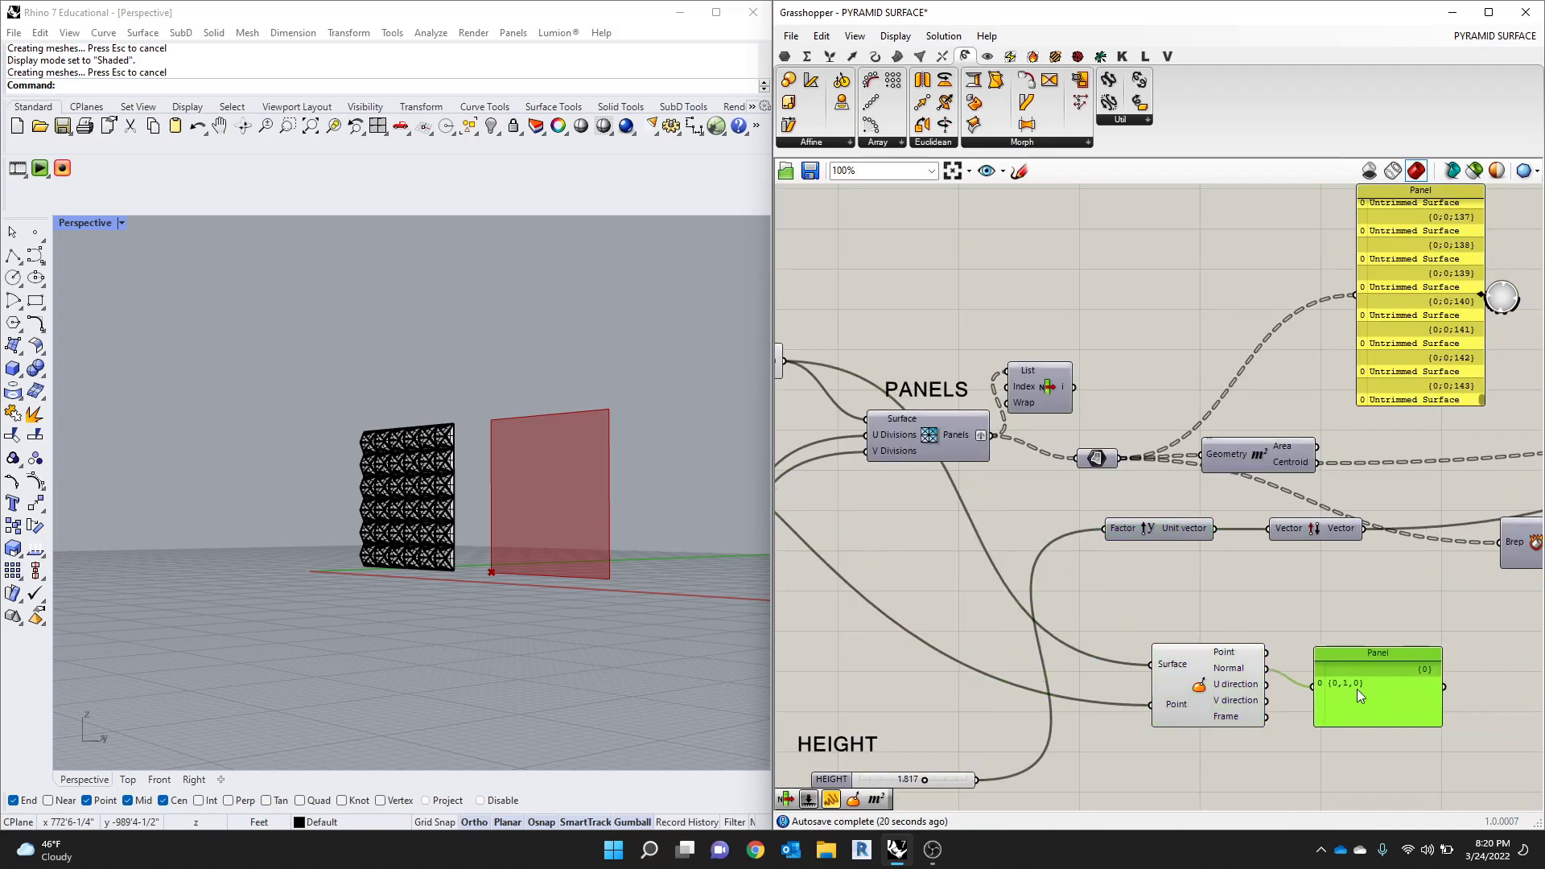
pyautogui.doubleClick(1209, 597)
pyautogui.write('VECTOR')
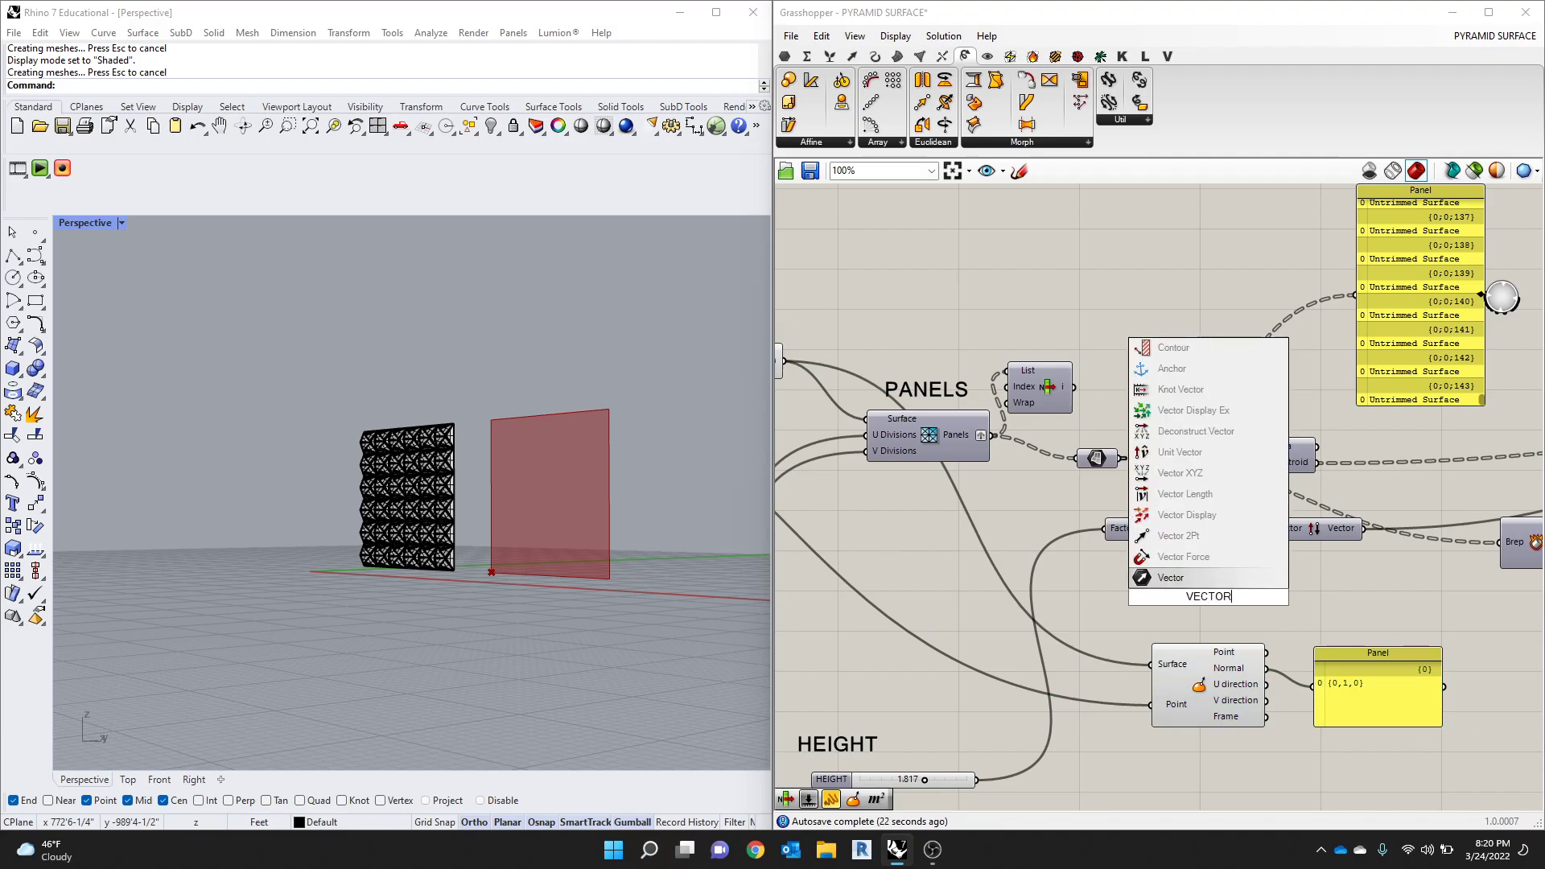
pyautogui.press('Return')
pyautogui.moveTo(1211, 602); pyautogui.dragTo(1230, 598)
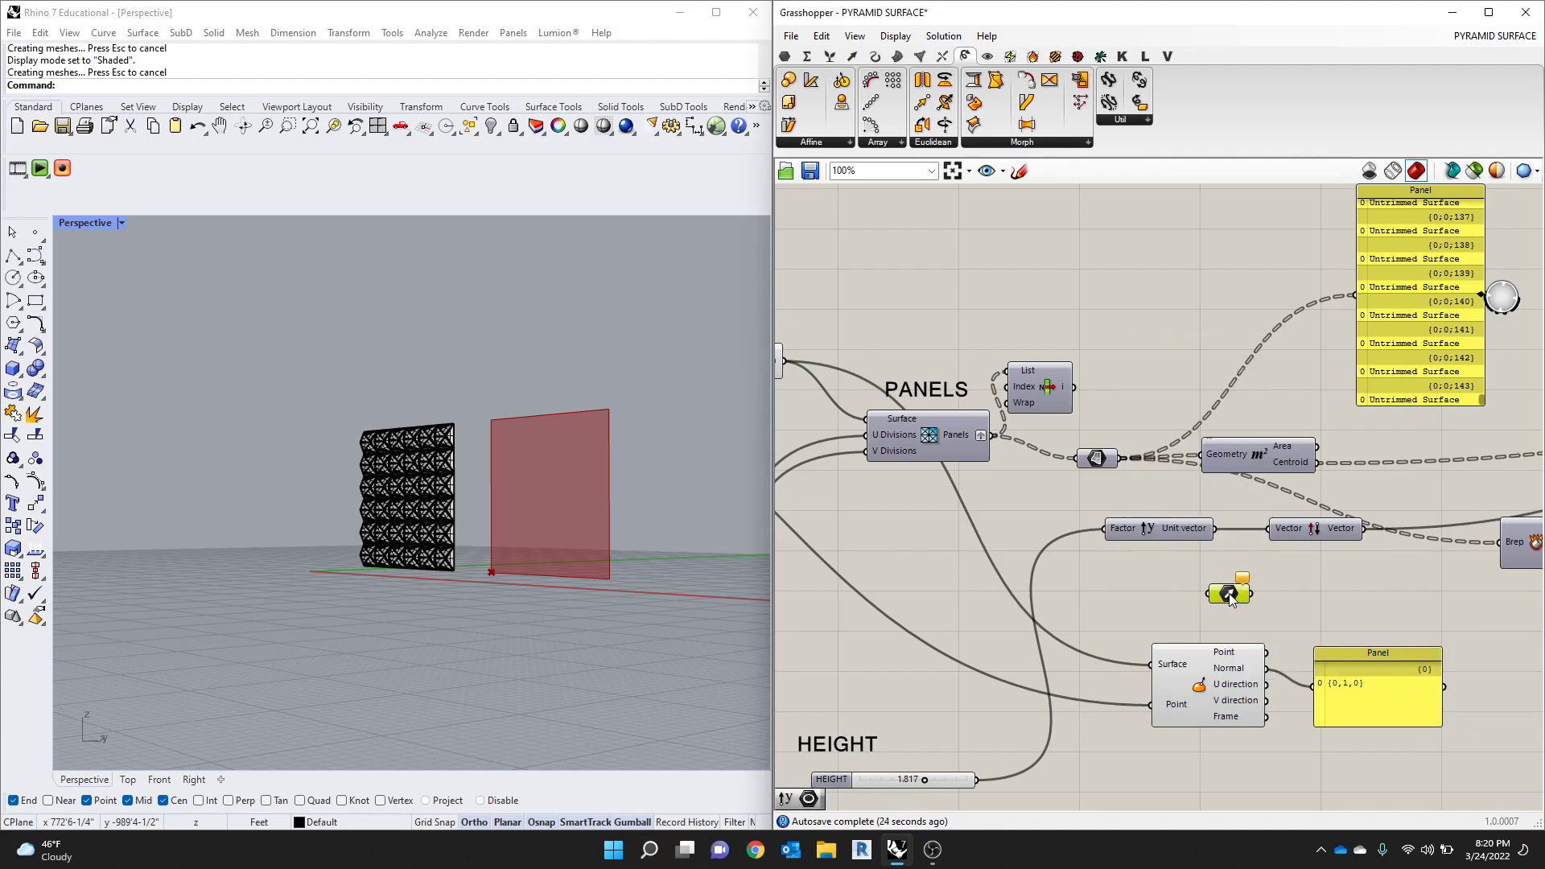
pyautogui.moveTo(1186, 685); pyautogui.dragTo(1160, 703)
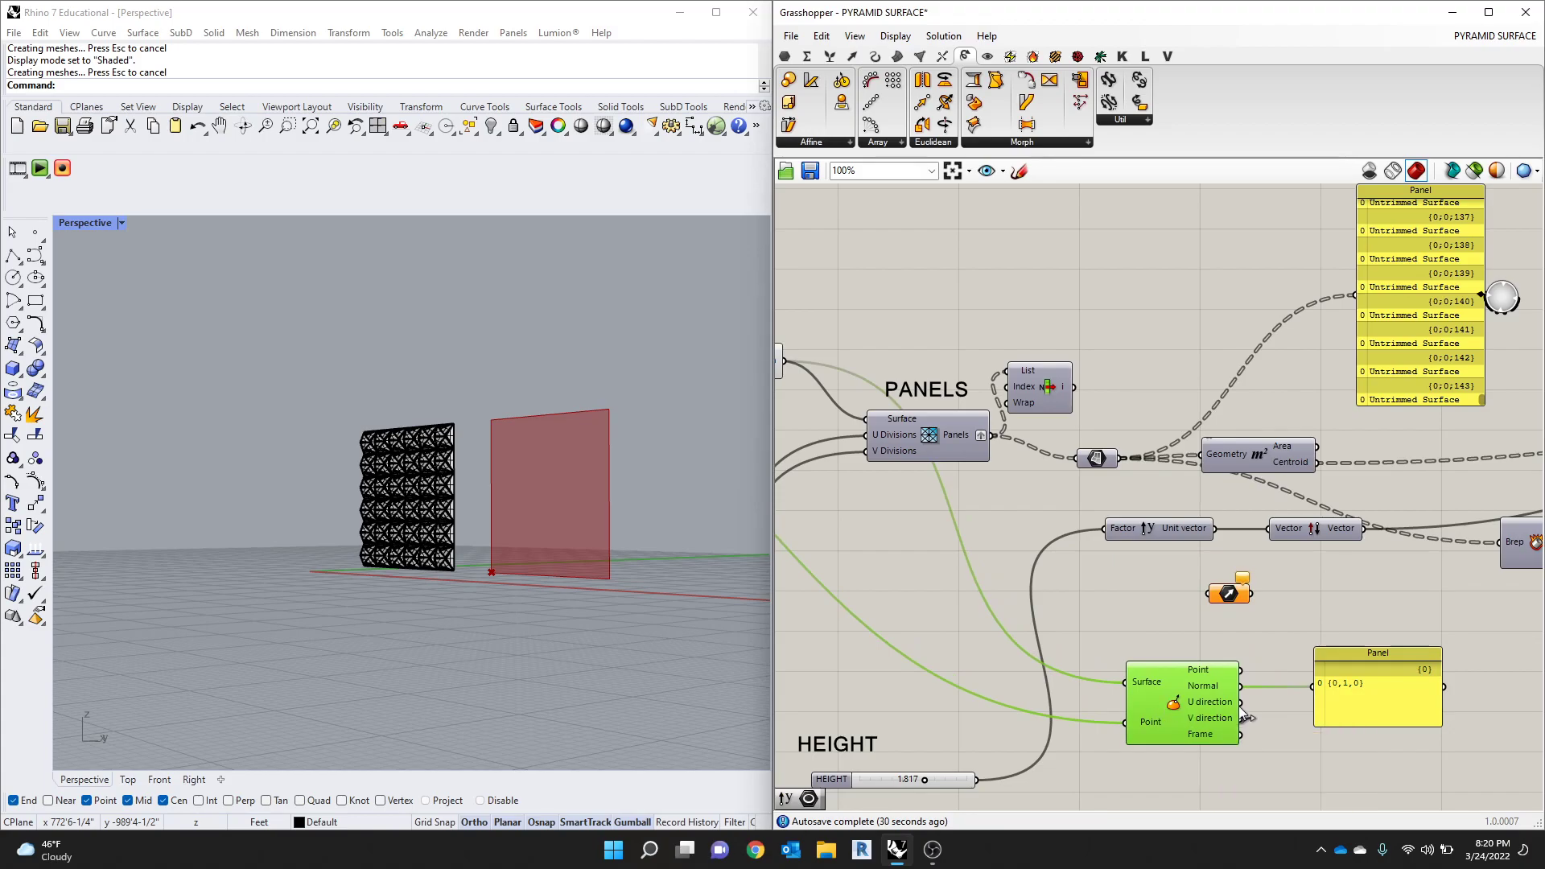
pyautogui.moveTo(1242, 687); pyautogui.dragTo(1202, 588)
# Step: Add a Unit Vector component beside the Vector parameter and move Evaluate Surface to make room
pyautogui.click(1257, 586)
pyautogui.doubleClick(1256, 586)
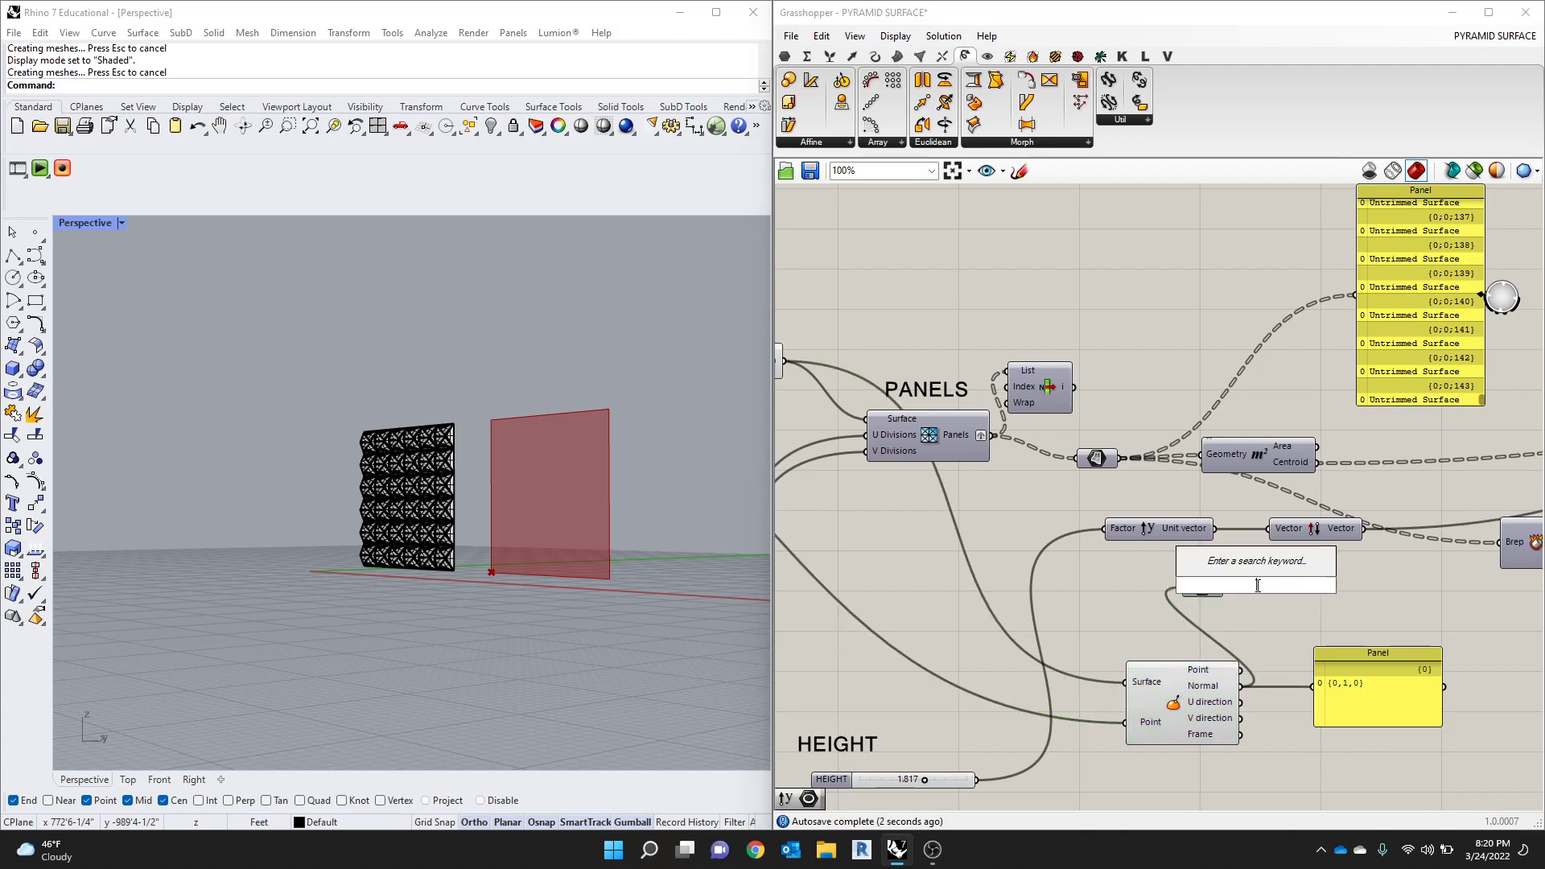
pyautogui.write('VECTOR')
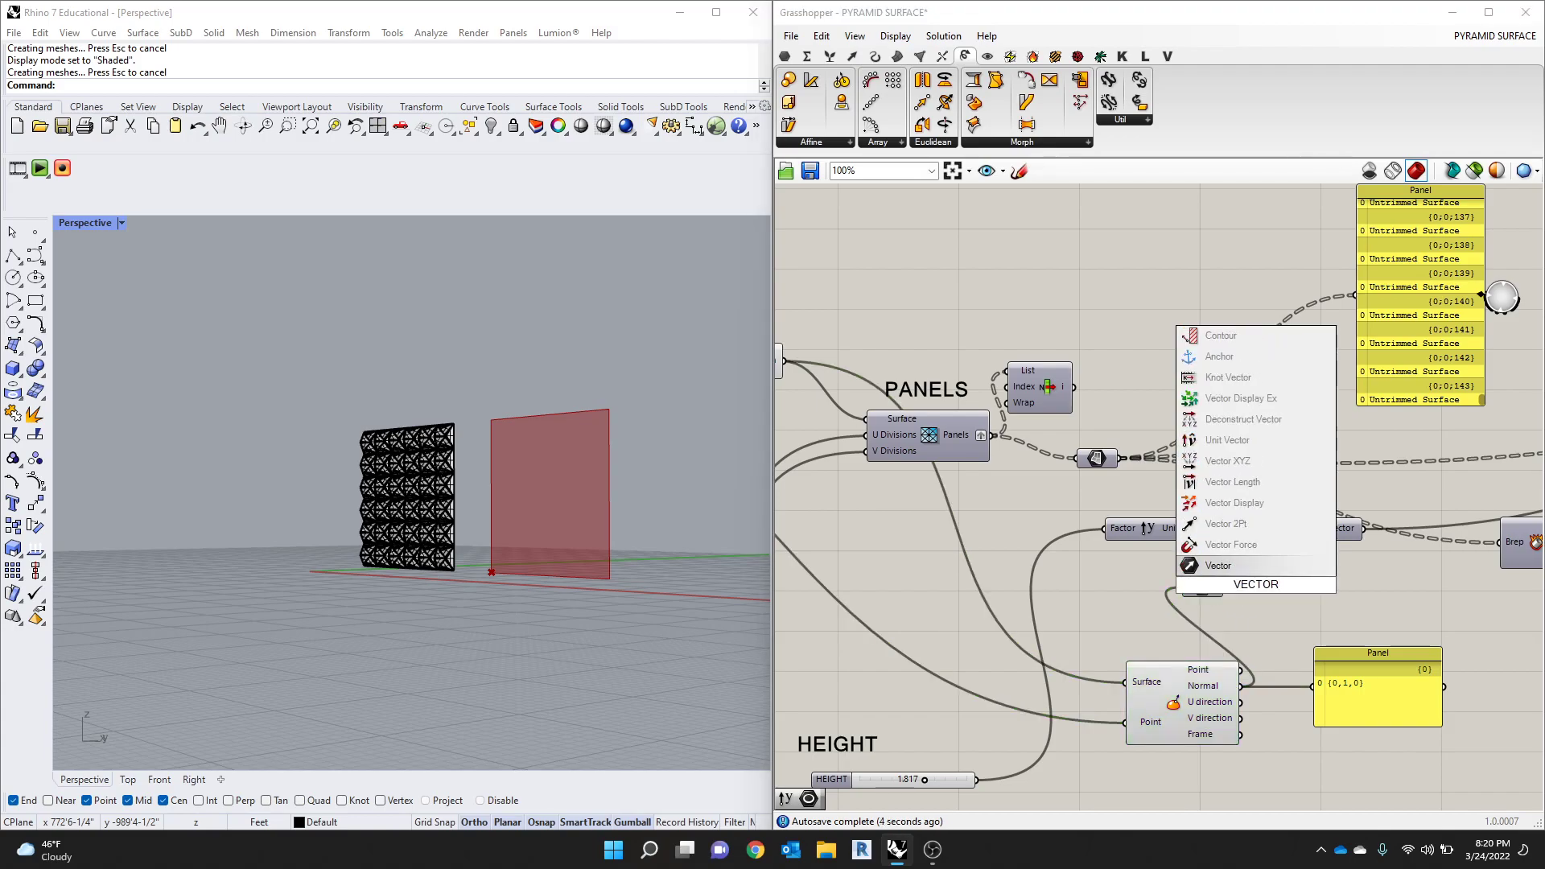
pyautogui.press('Up')
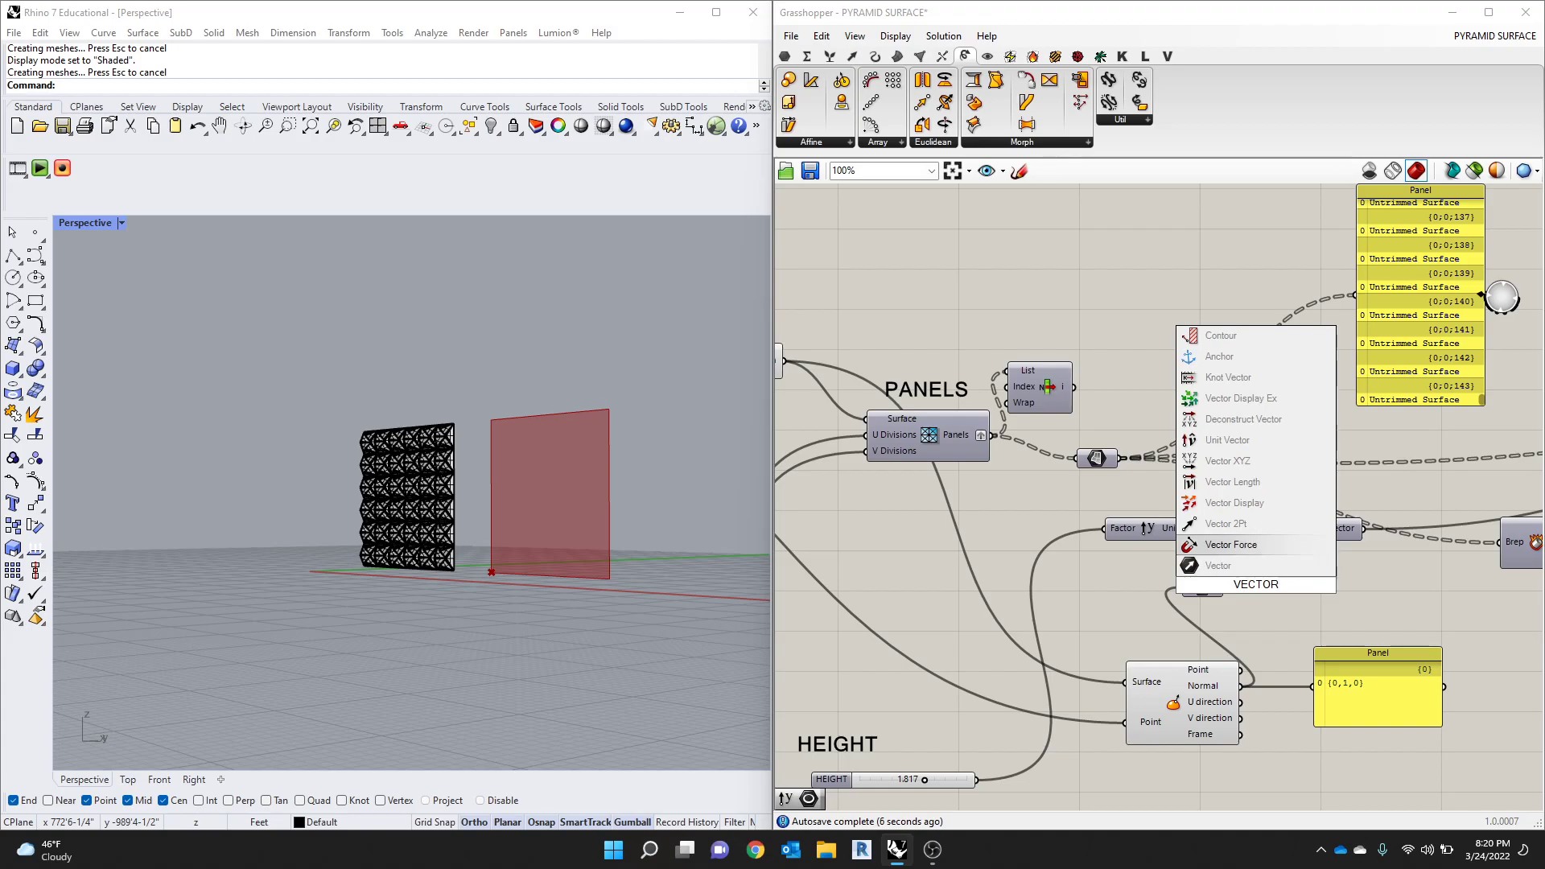
pyautogui.press('Up')
pyautogui.press('Up')
pyautogui.press('Up')
pyautogui.press('Up')
pyautogui.press('Up')
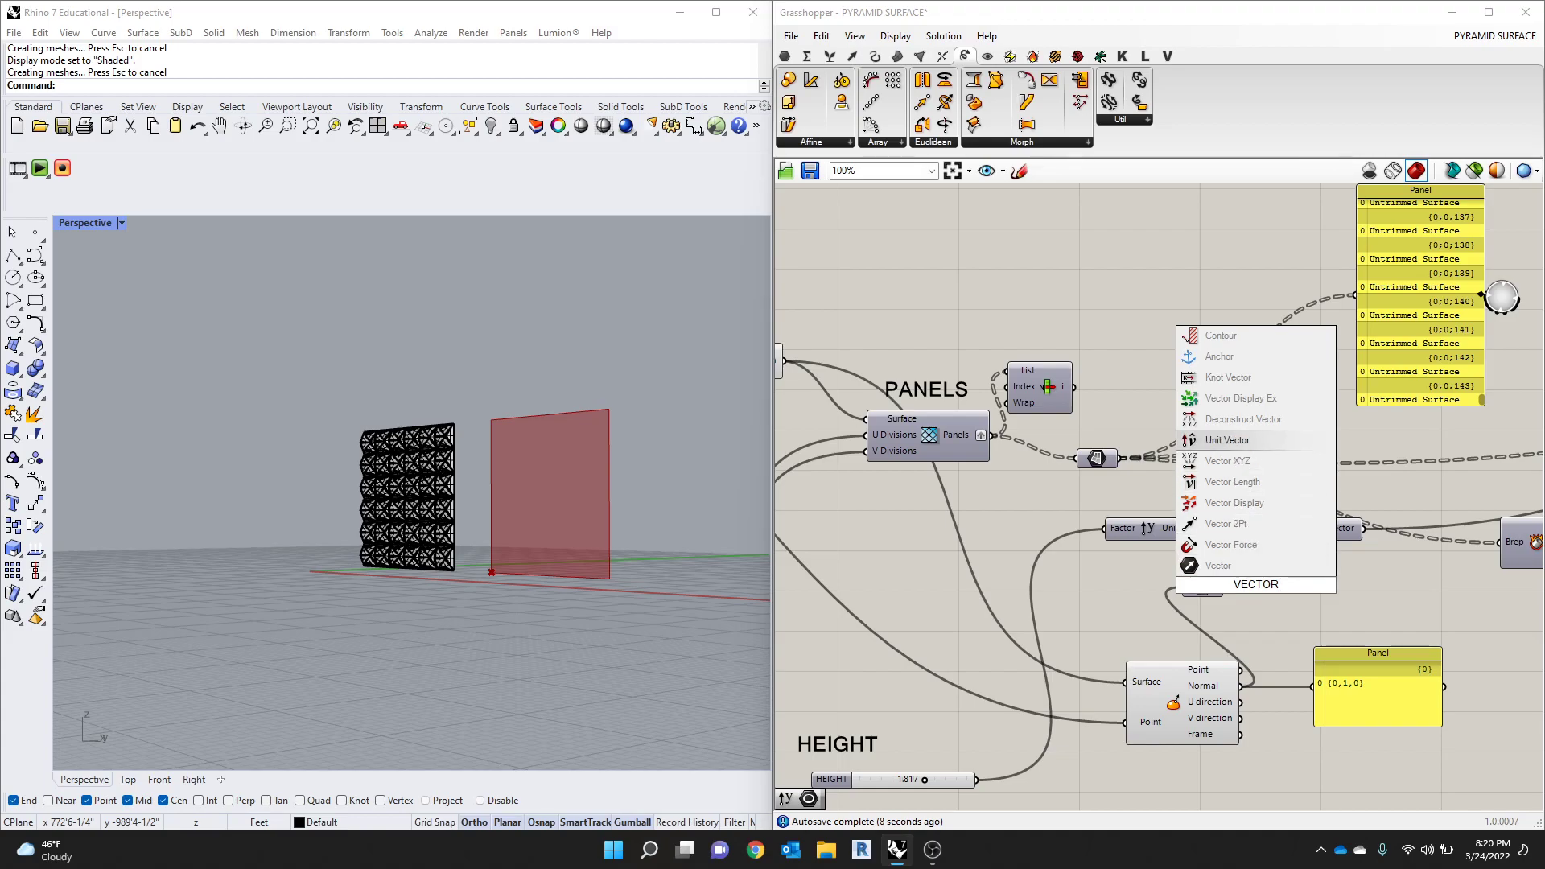
pyautogui.press('Return')
pyautogui.moveTo(1257, 585); pyautogui.dragTo(1286, 605)
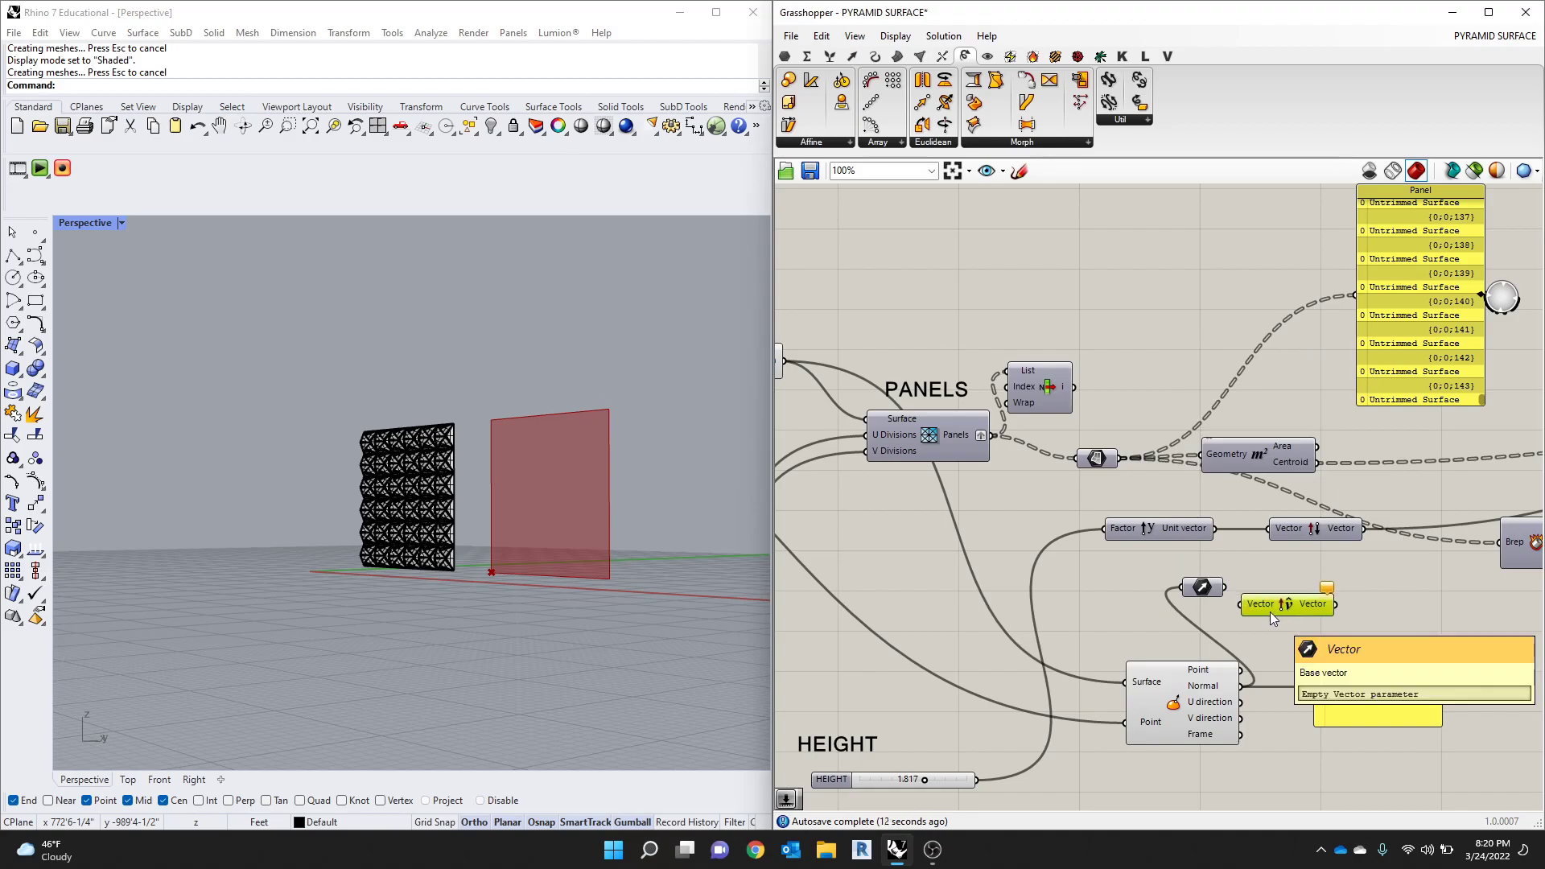
pyautogui.moveTo(1172, 721); pyautogui.dragTo(1155, 740)
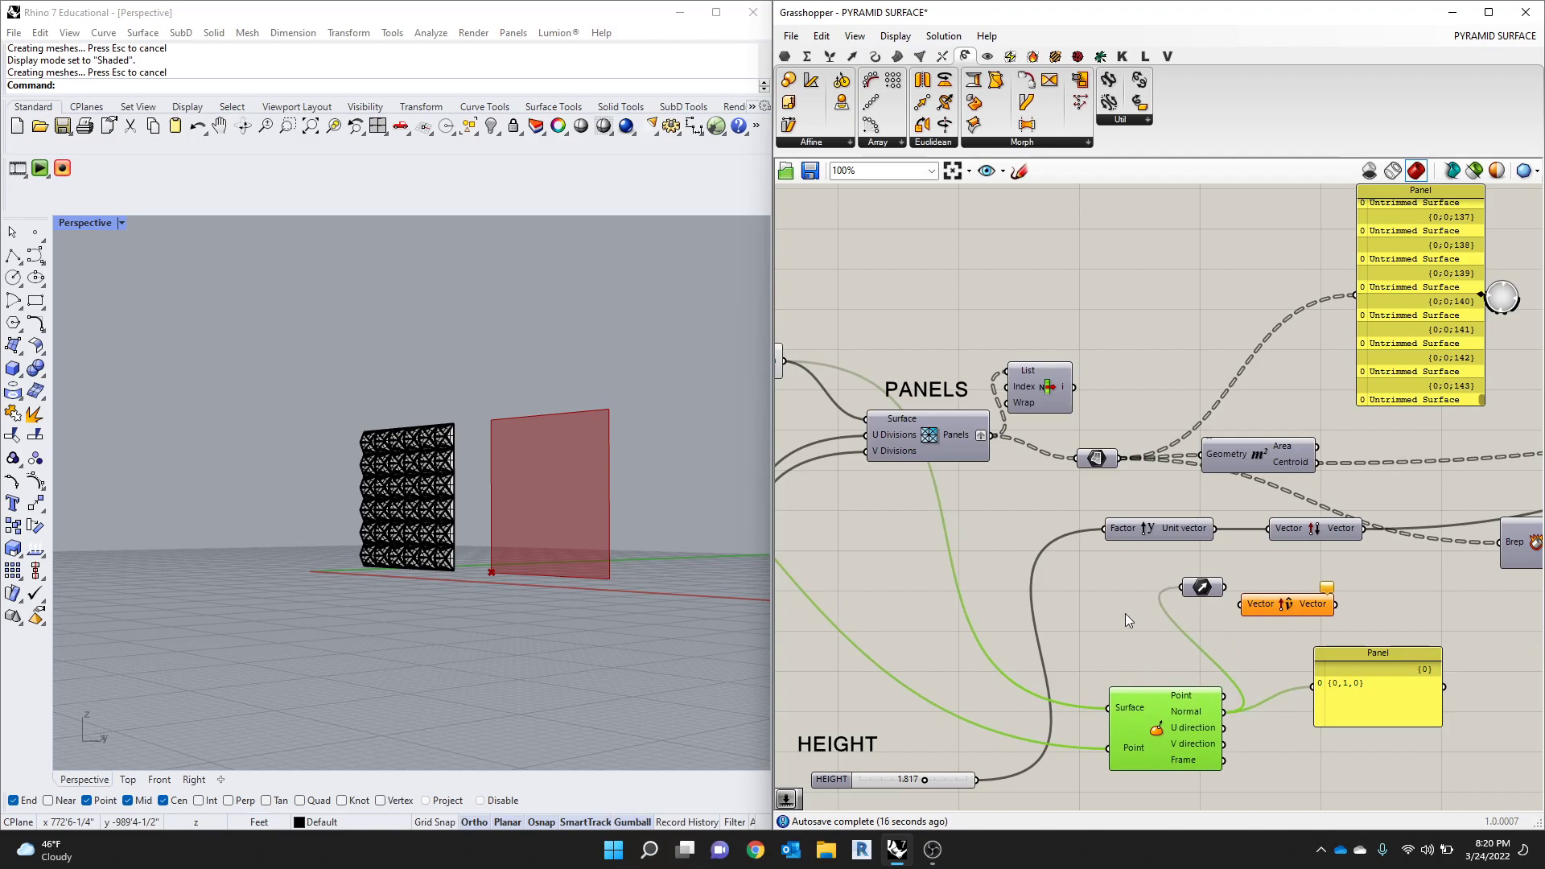
pyautogui.moveTo(1201, 587)
pyautogui.doubleClick(1122, 589)
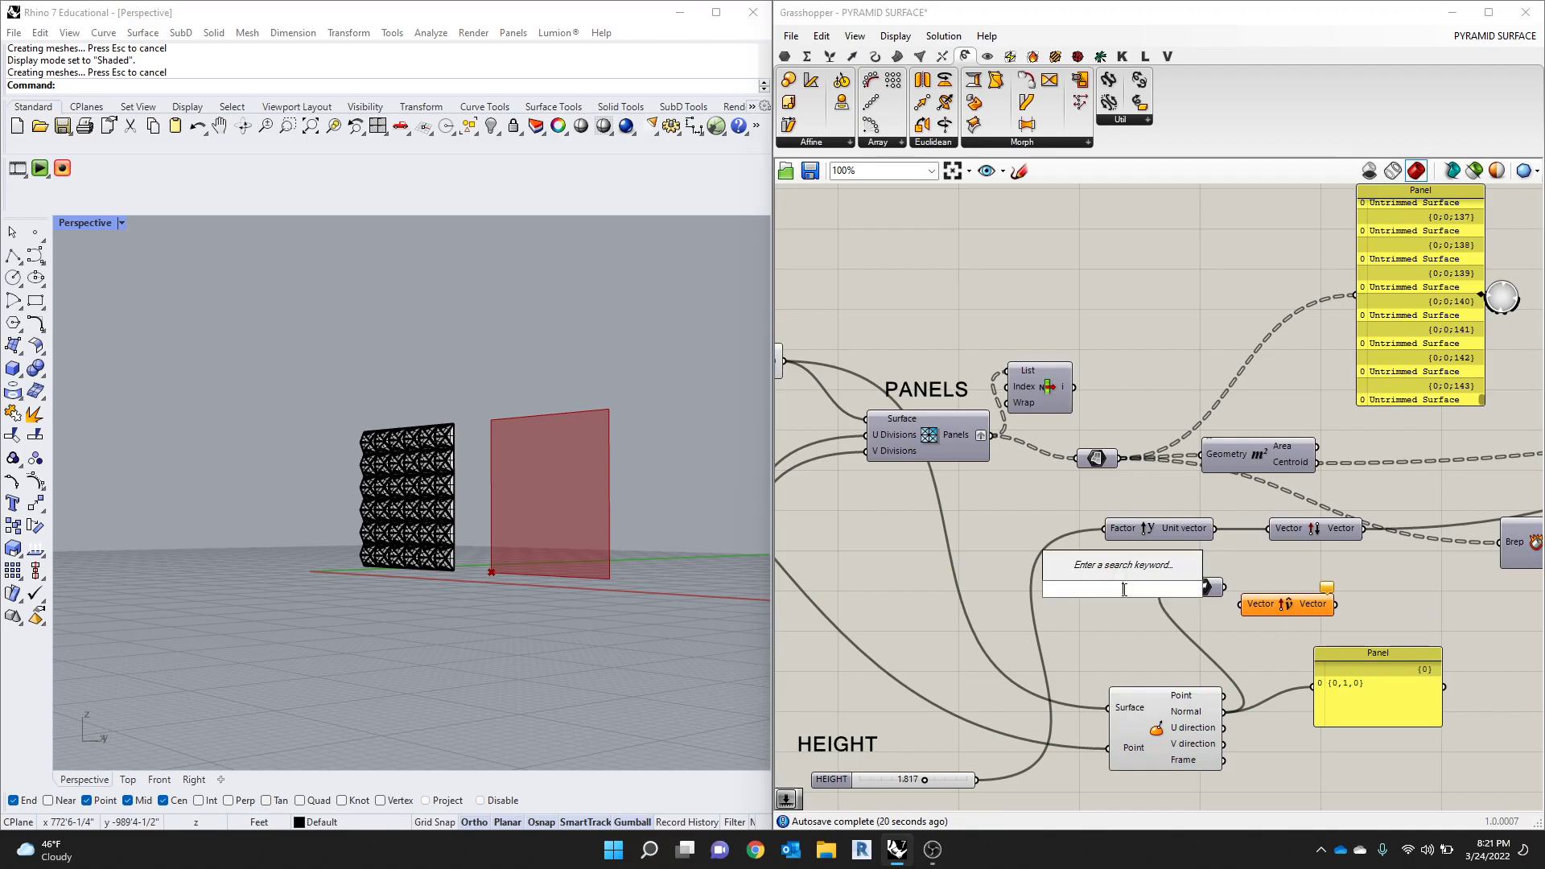
pyautogui.write('VECTOR')
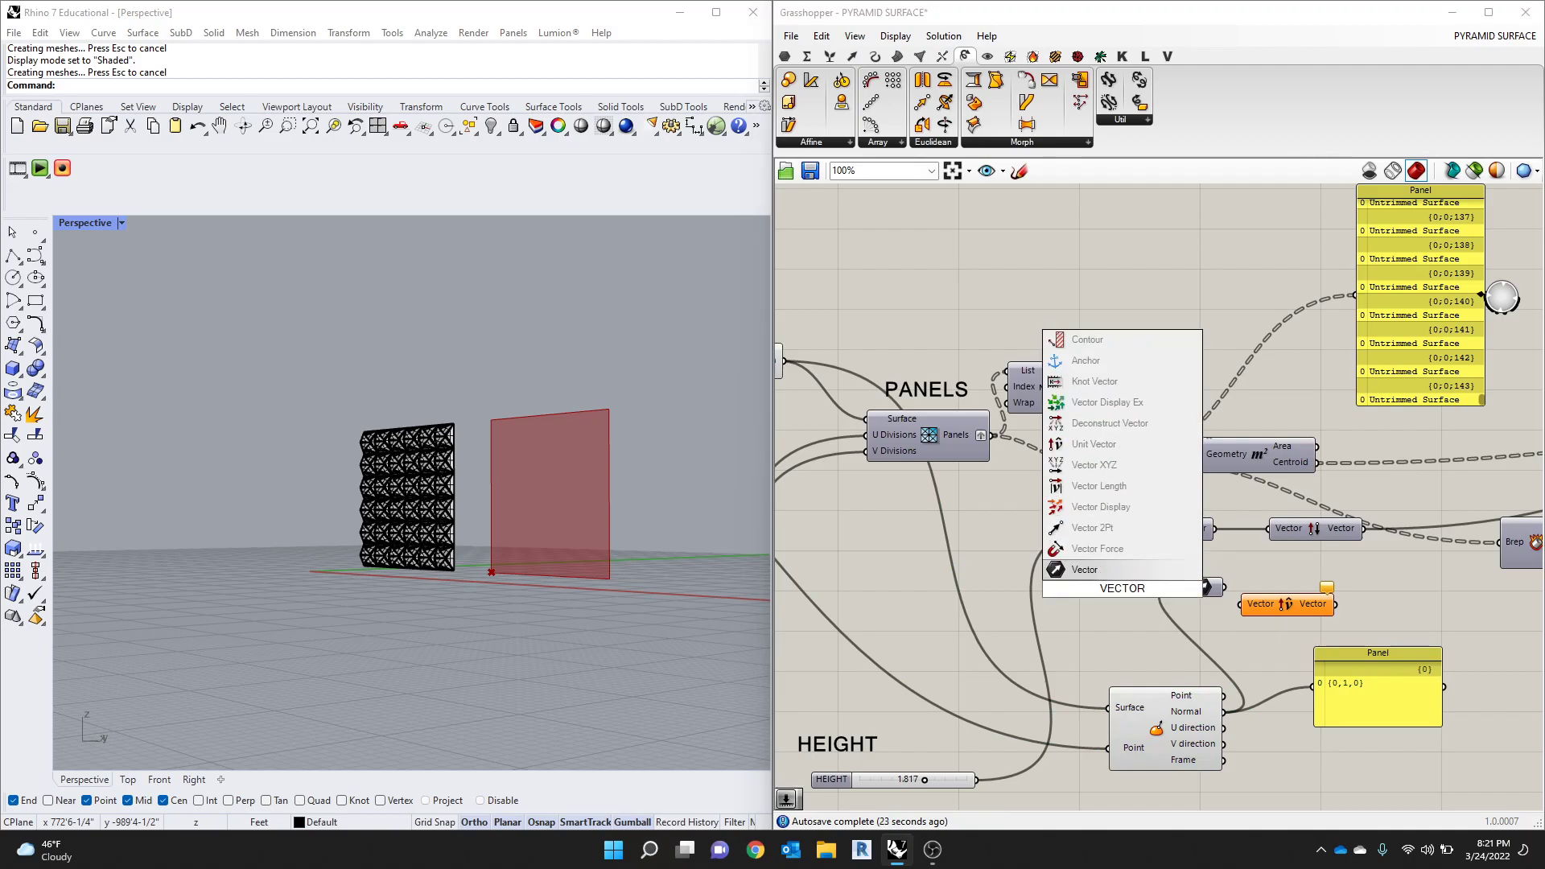
pyautogui.press('Up')
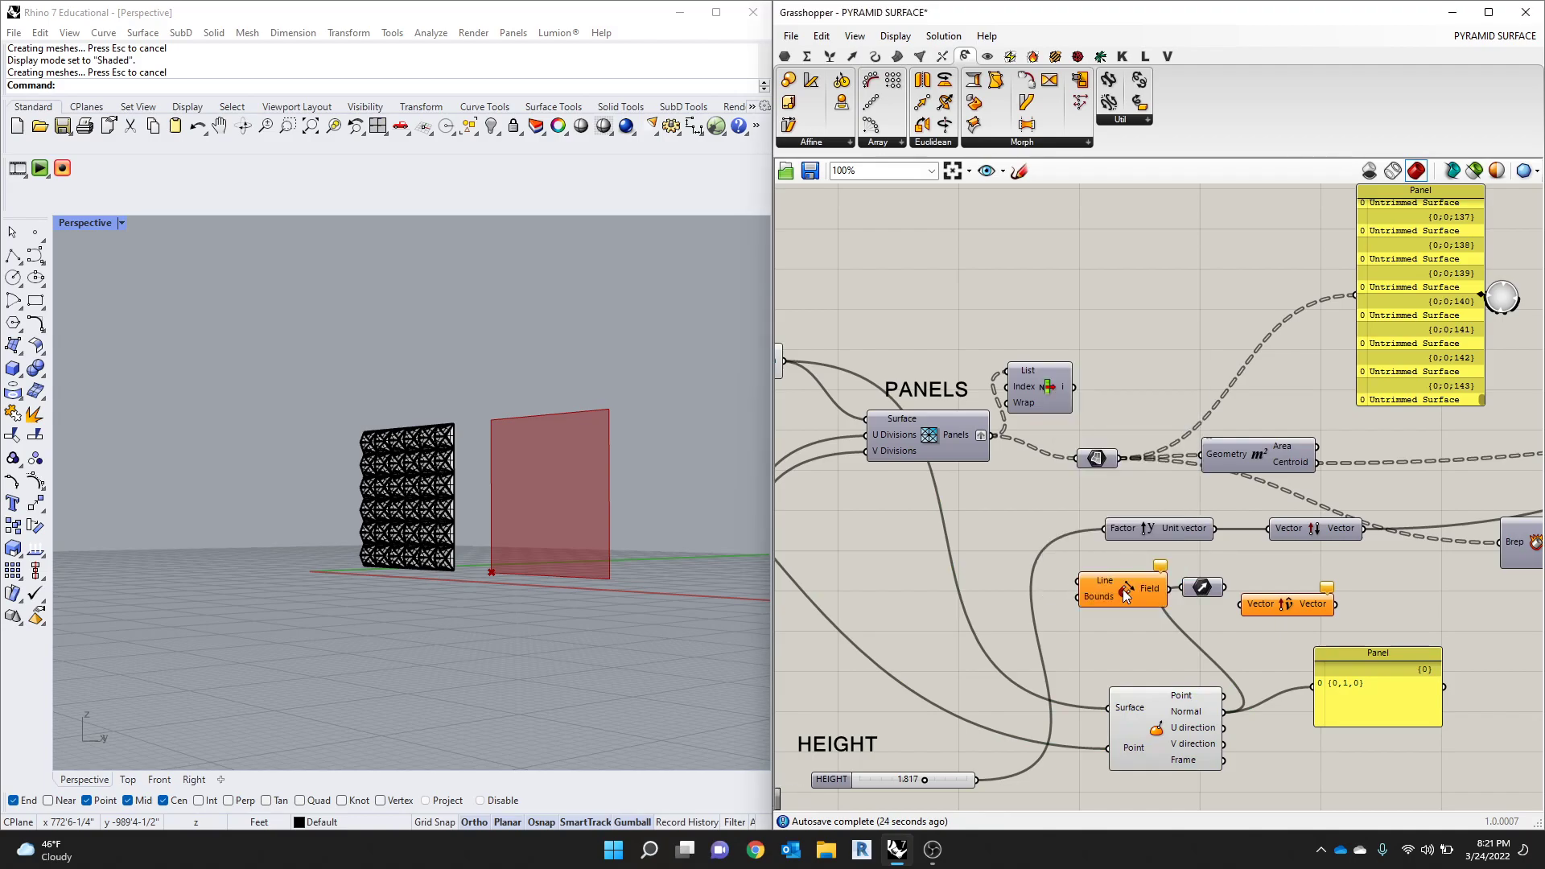
pyautogui.press('Return')
pyautogui.click(1123, 589)
pyautogui.press('Delete')
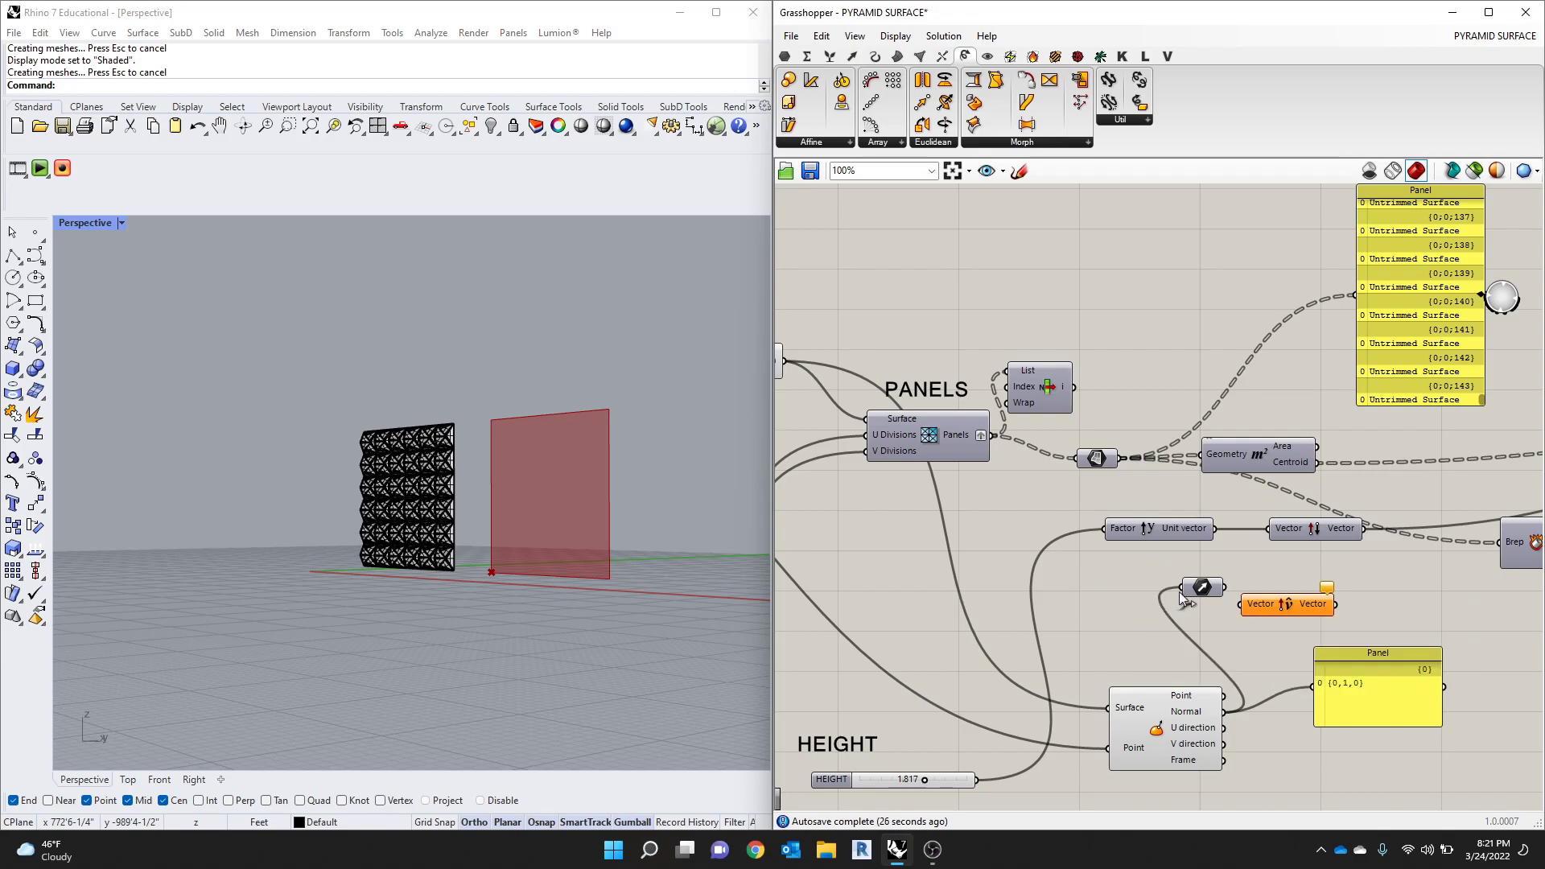
# Step: Add an Amplitude component from the vector components near the Evaluate Surface component
pyautogui.click(1194, 583)
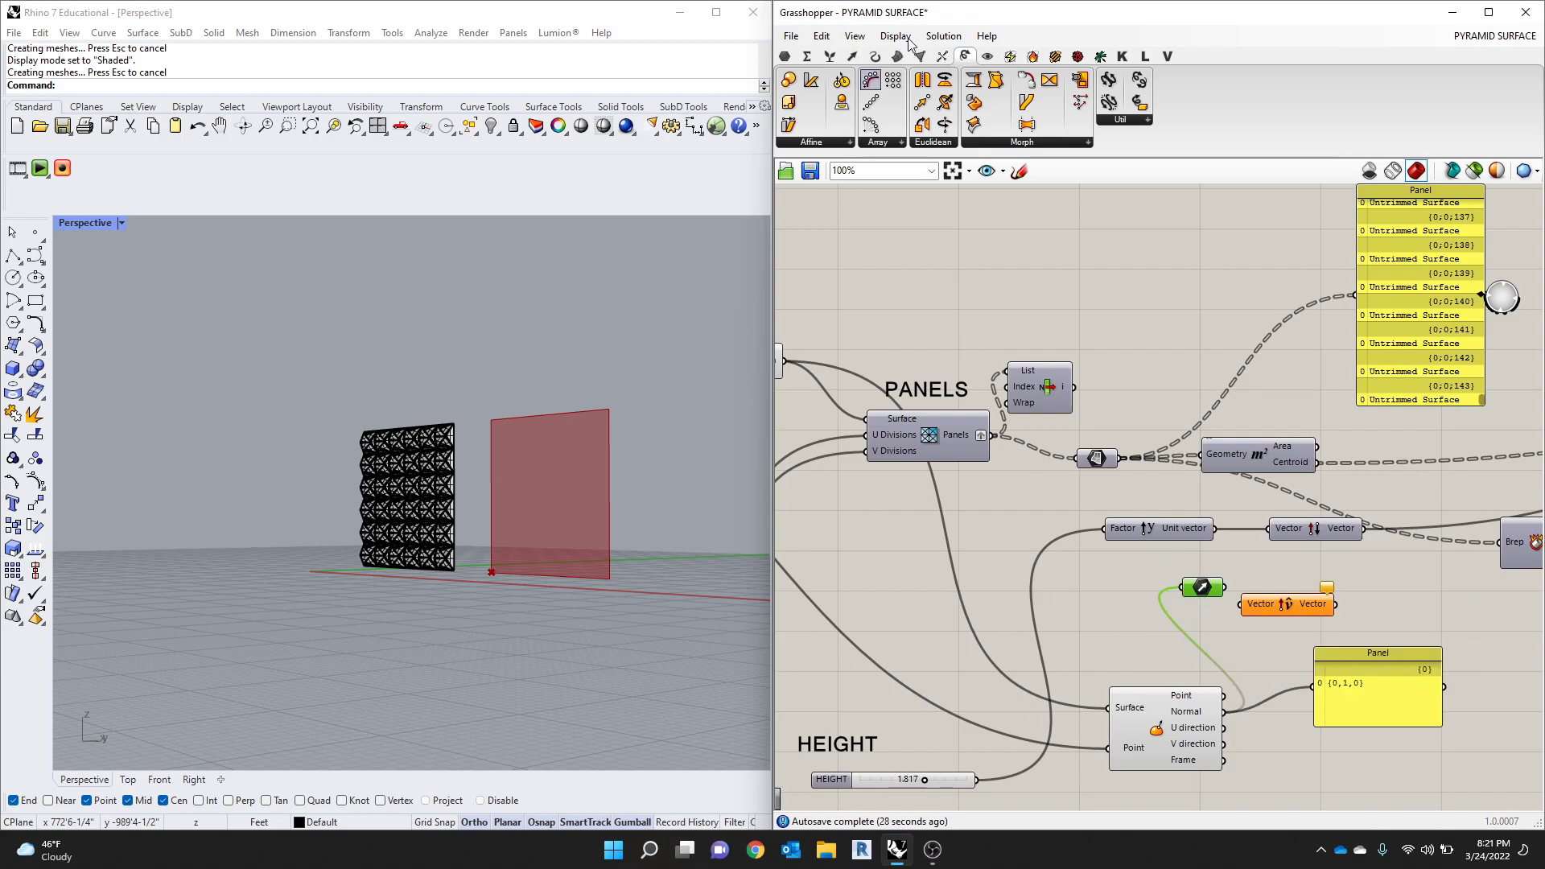
pyautogui.click(852, 56)
pyautogui.click(1102, 120)
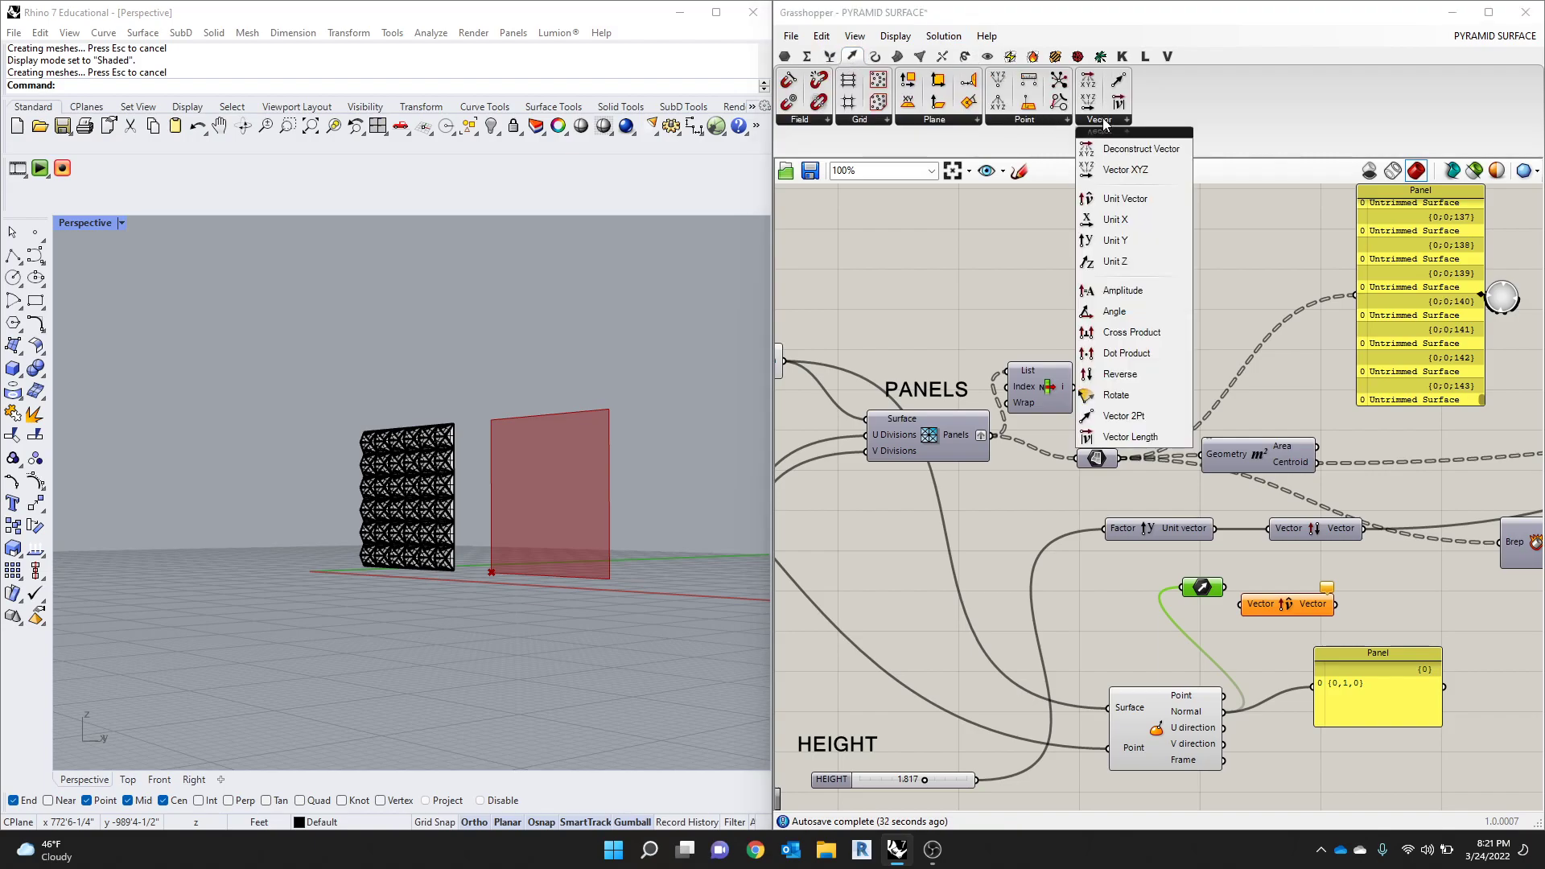
pyautogui.moveTo(1123, 291); pyautogui.dragTo(1360, 645)
# Step: Delete the unconnected Unit Vector component and the Panel attached to the Normal output
pyautogui.scroll(3, 1296, 605)
pyautogui.press('Delete')
pyautogui.scroll(-4, 1367, 700)
pyautogui.moveTo(1390, 720); pyautogui.dragTo(1243, 640, button='right')
pyautogui.scroll(3, 1243, 639)
pyautogui.moveTo(1273, 636); pyautogui.dragTo(1360, 660)
pyautogui.press('Delete')
# Step: Connect the Normal output directly to the Amplitude component's Vector input and delete the intermediate Vector parameter
pyautogui.moveTo(1001, 702); pyautogui.dragTo(972, 698)
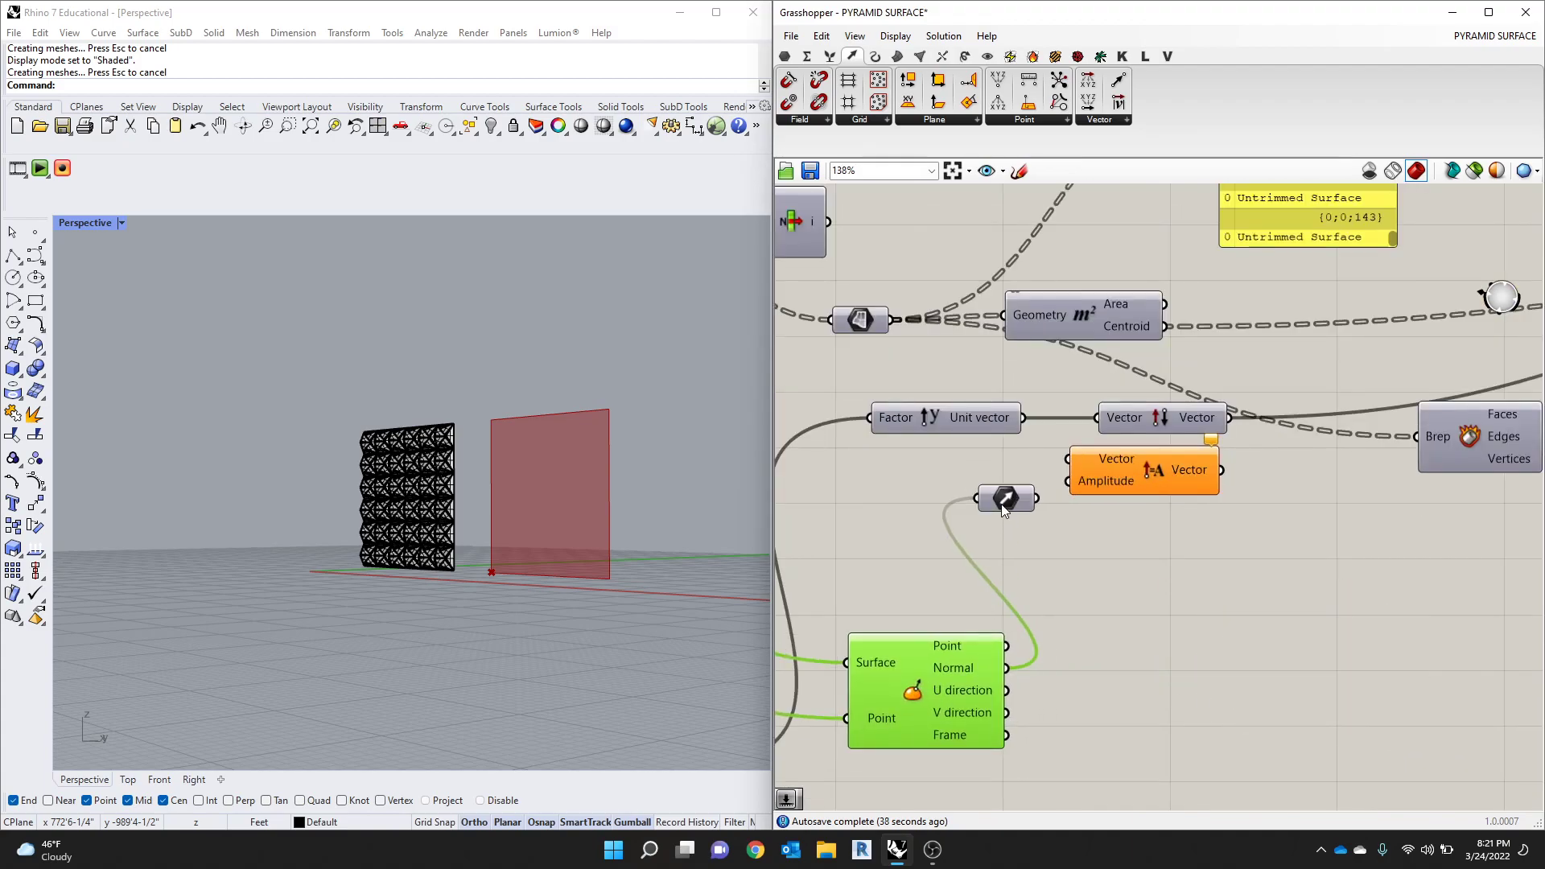
pyautogui.moveTo(1005, 498); pyautogui.dragTo(1061, 562)
pyautogui.moveTo(1116, 480); pyautogui.dragTo(1136, 502)
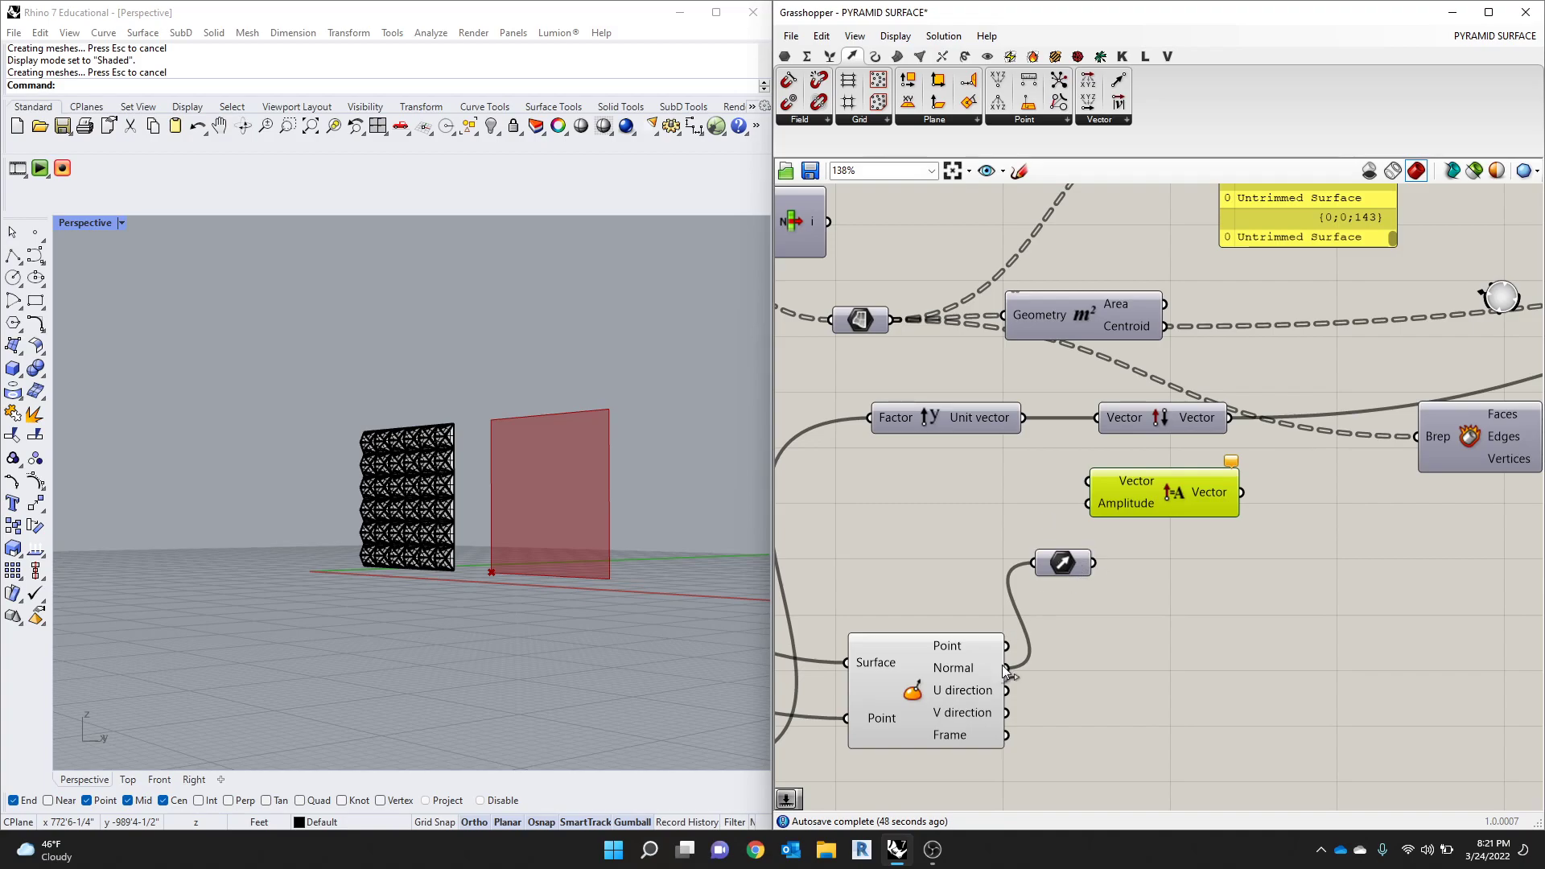
pyautogui.moveTo(1006, 668); pyautogui.dragTo(1088, 481)
pyautogui.moveTo(1069, 567); pyautogui.dragTo(1083, 603)
pyautogui.press('Delete')
# Step: Connect the HEIGHT slider to the Amplitude input and move the Amplitude component directly beneath Unit Y
pyautogui.scroll(-3, 1119, 530)
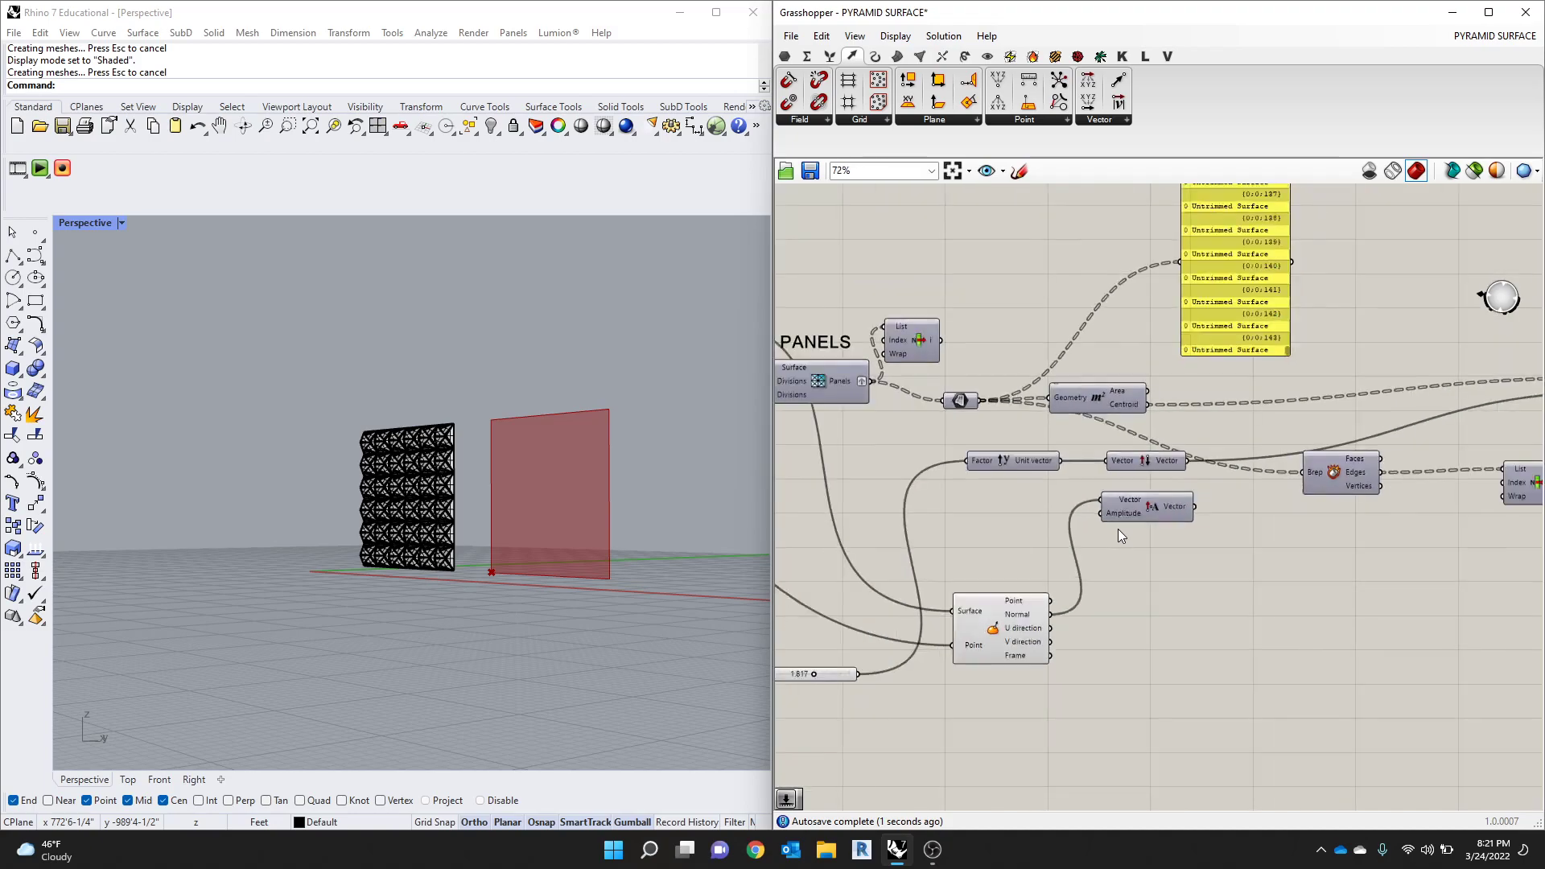
pyautogui.scroll(3, 950, 611)
pyautogui.scroll(-2, 911, 680)
pyautogui.scroll(1, 835, 722)
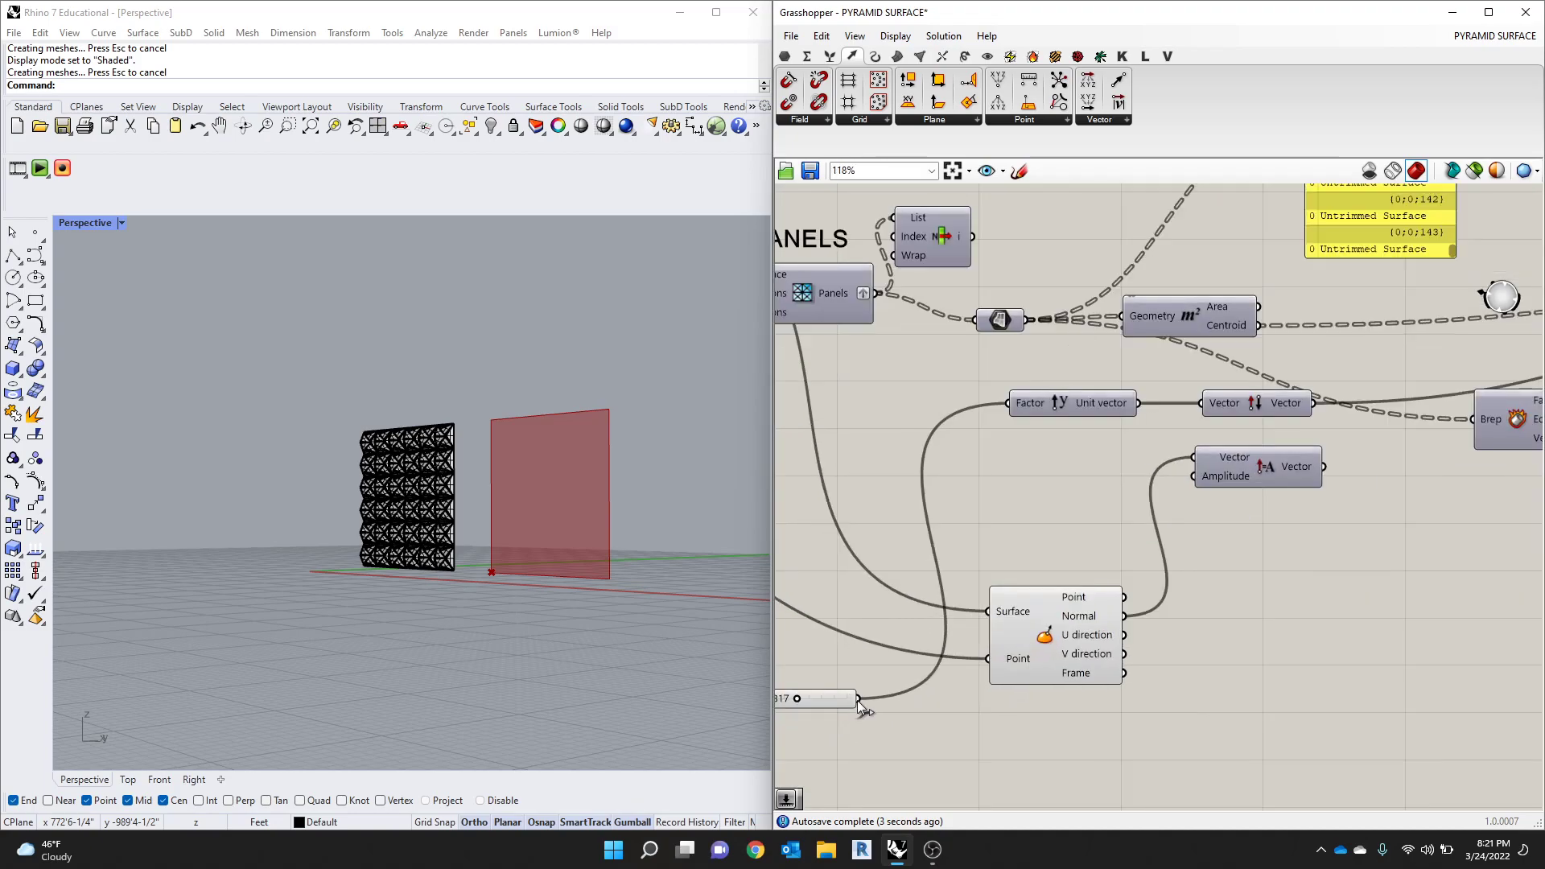
pyautogui.moveTo(855, 699); pyautogui.dragTo(1058, 482)
pyautogui.click(1262, 484)
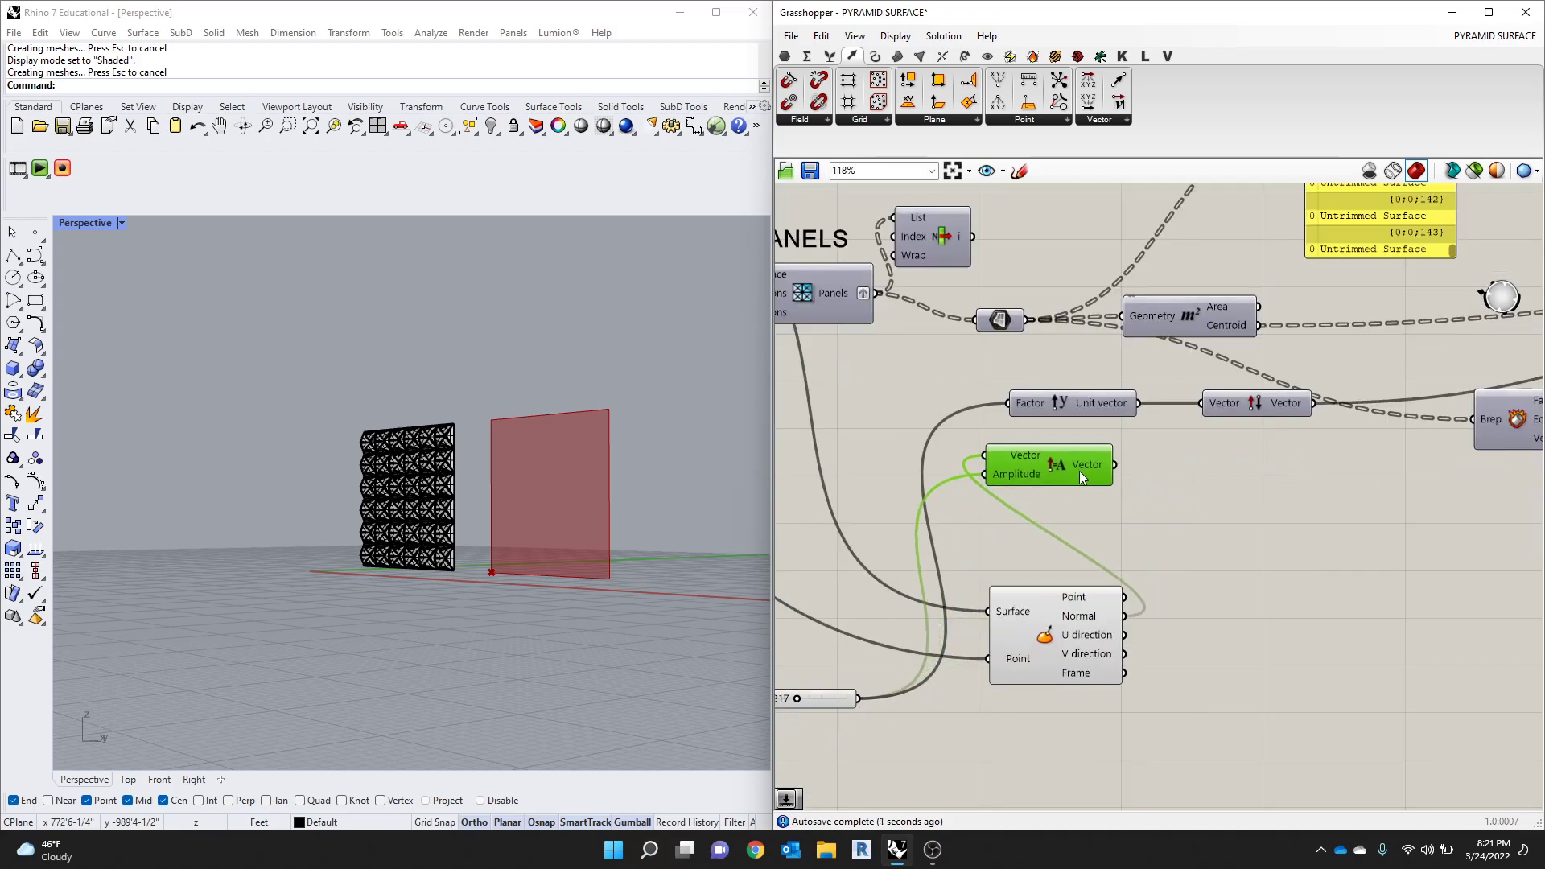
# Step: Add two Panels, connecting one to the Amplitude component's Vector output and the other to the Unit Y output
pyautogui.doubleClick(1150, 489)
pyautogui.write('PANEL')
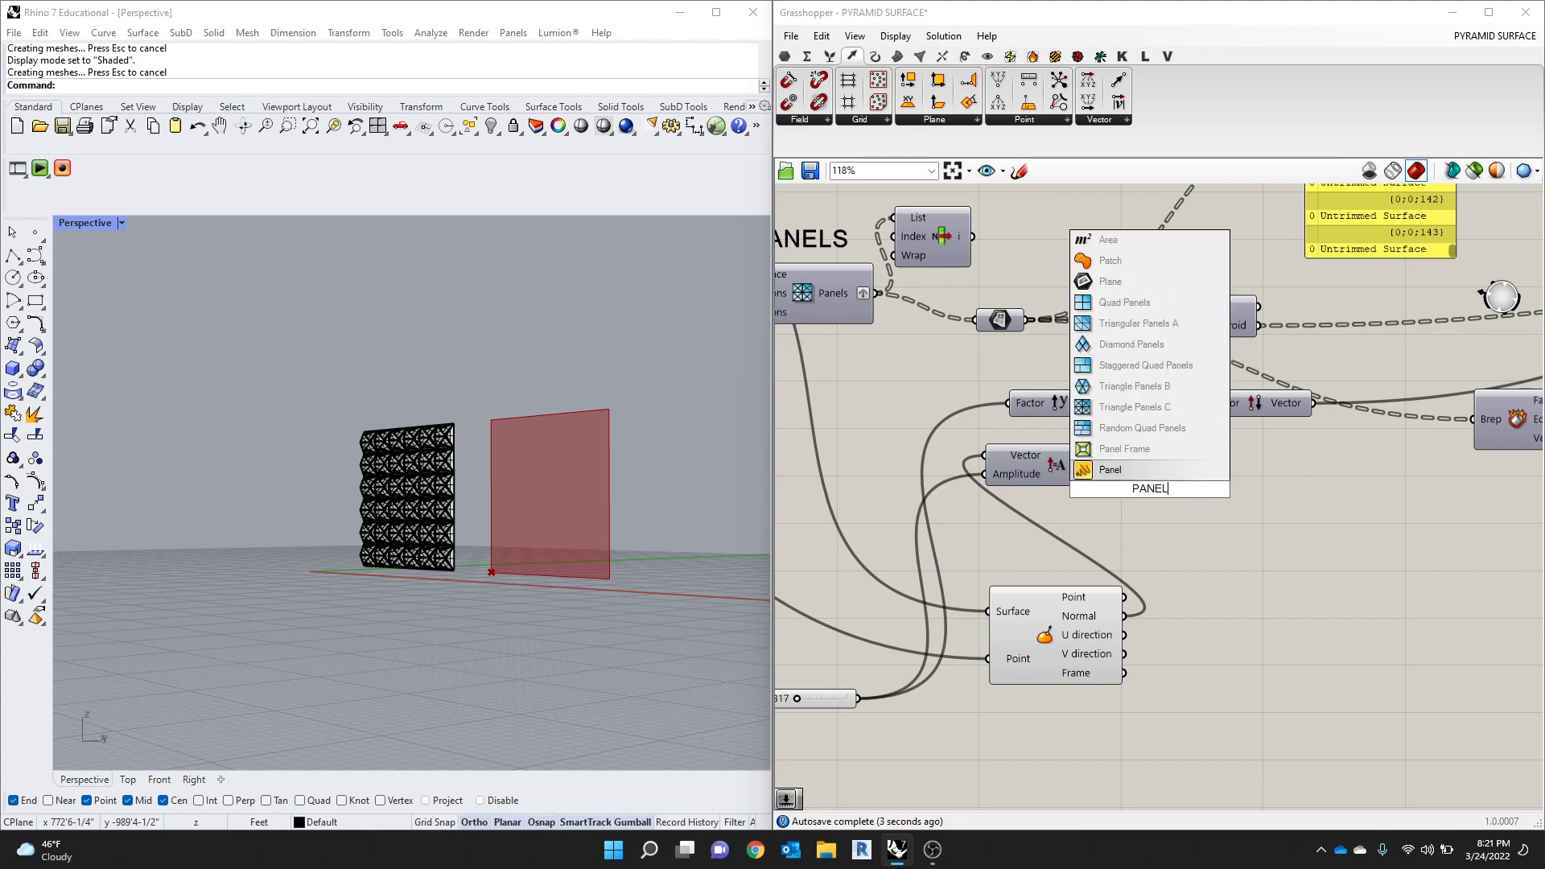
pyautogui.press('Return')
pyautogui.moveTo(1170, 534); pyautogui.dragTo(1289, 664)
pyautogui.moveTo(1116, 463); pyautogui.dragTo(1278, 520)
pyautogui.moveTo(1176, 512); pyautogui.dragTo(1267, 526)
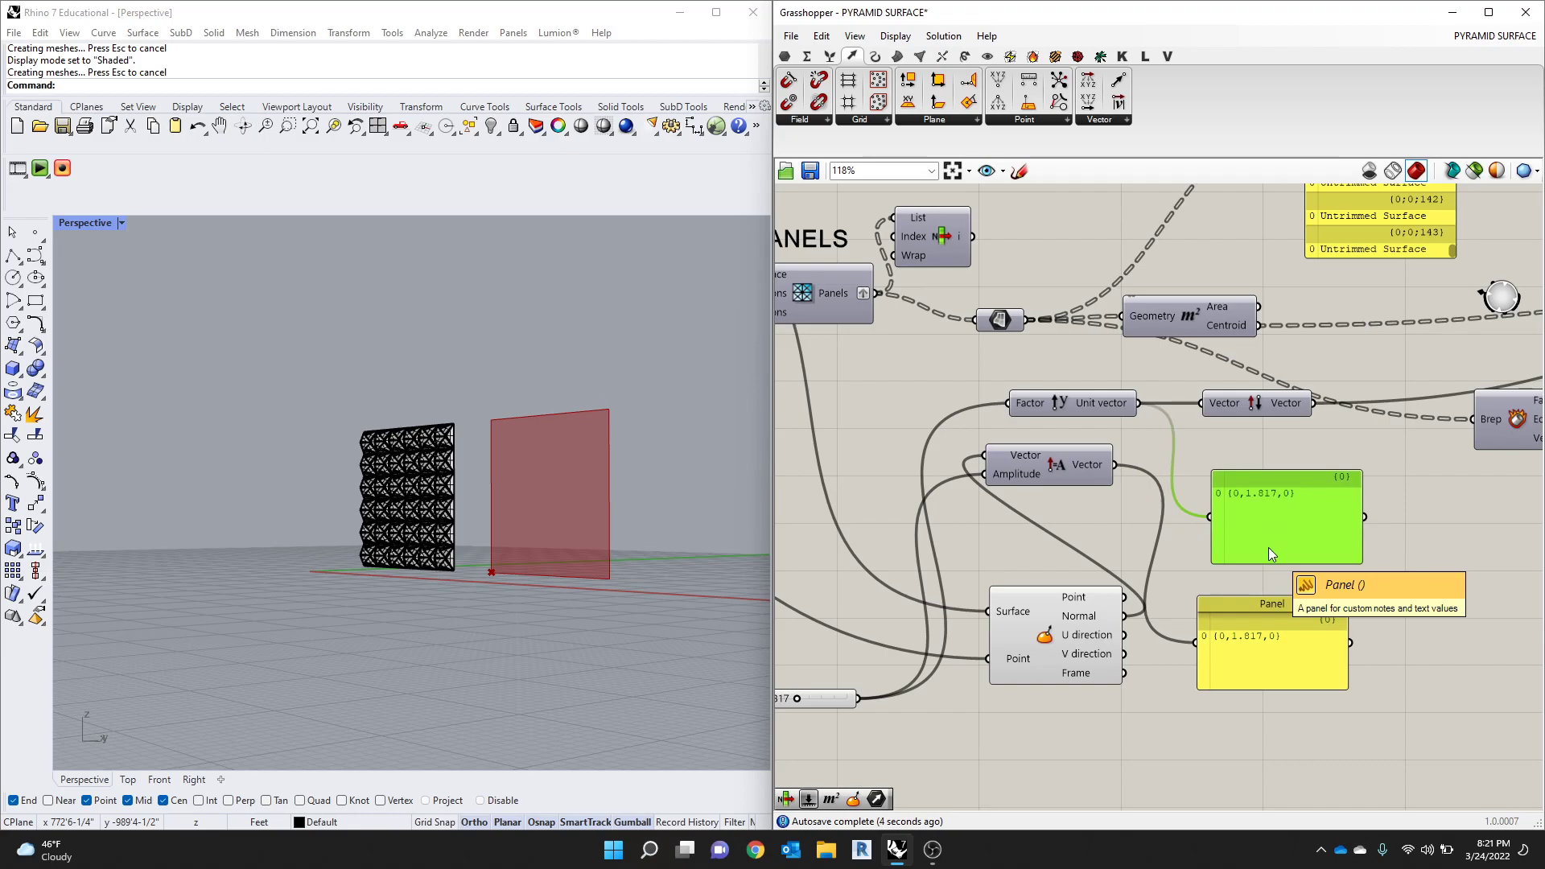
# Step: Connect the Amplitude component's Vector output to the Reverse component, replacing the Unit Y connection
pyautogui.scroll(-4, 1070, 515)
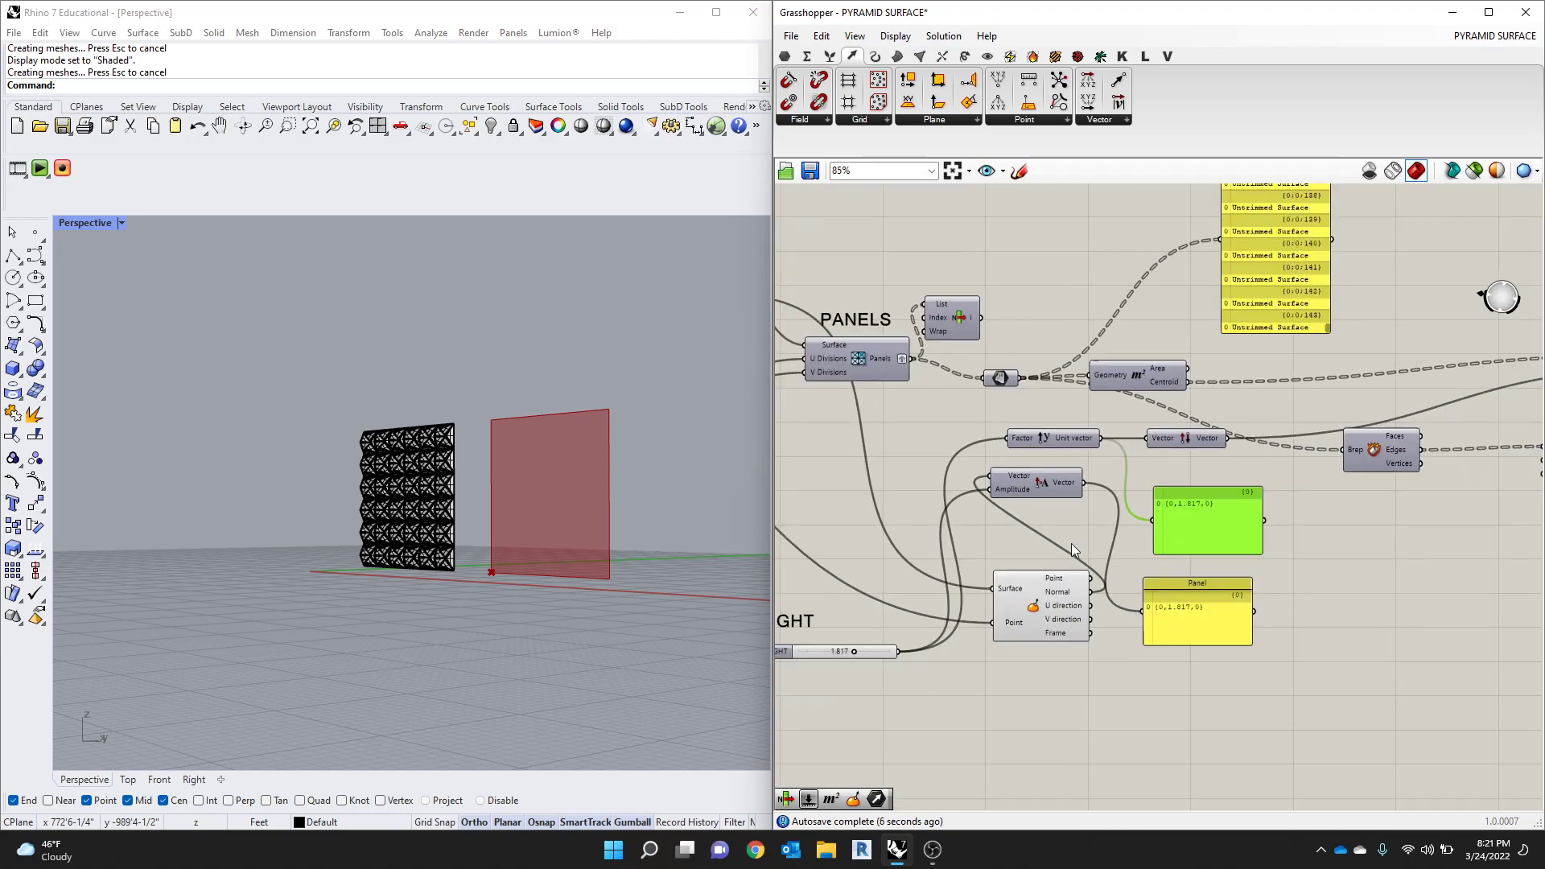
pyautogui.click(1050, 505)
pyautogui.scroll(2, 1075, 515)
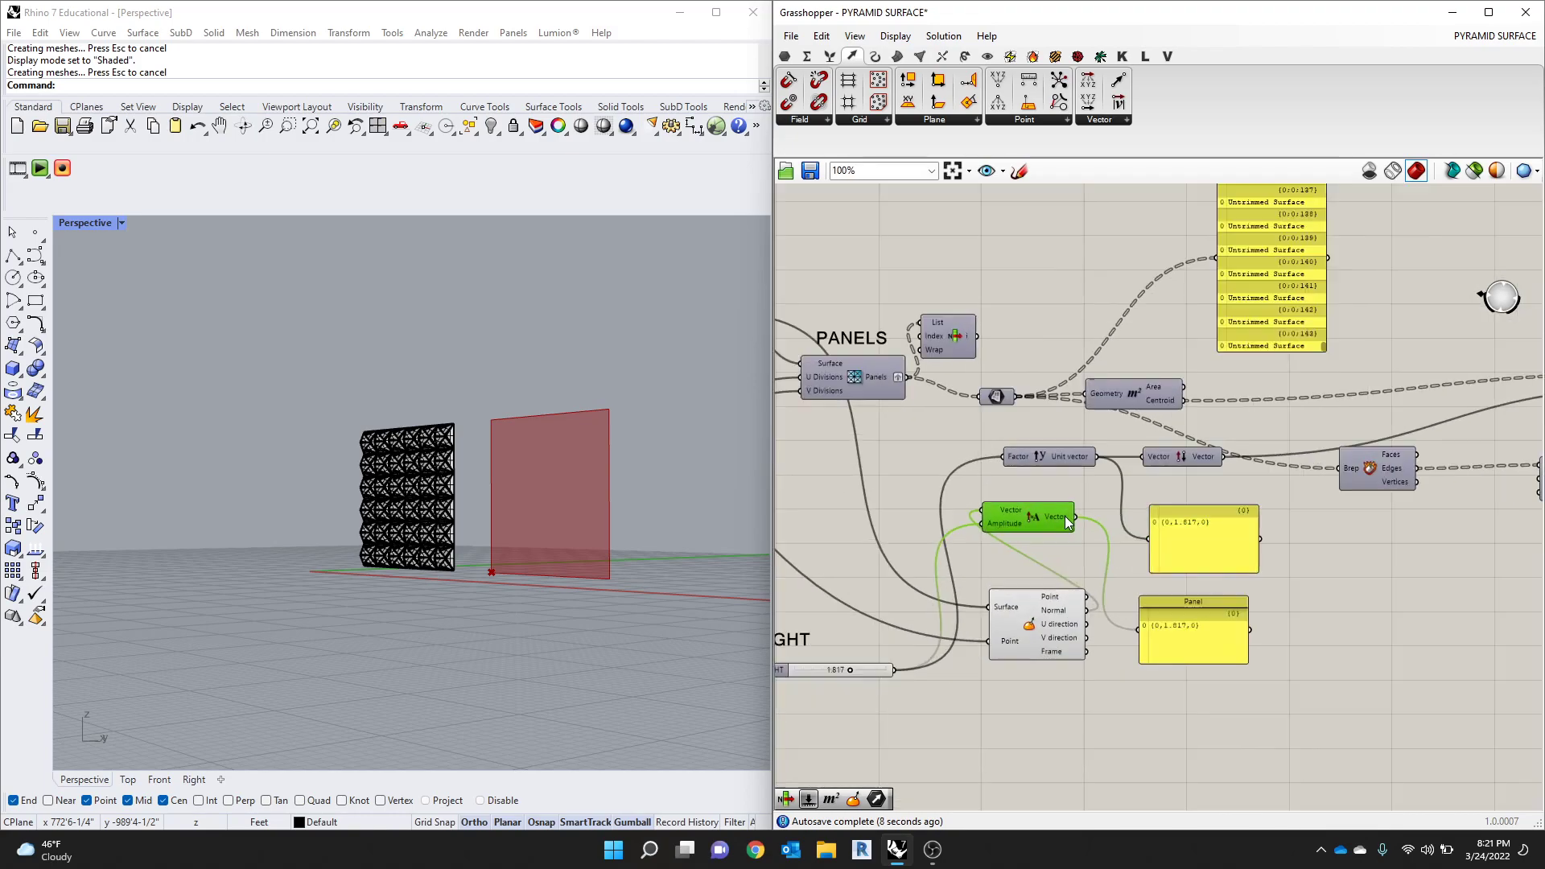
pyautogui.moveTo(1078, 515); pyautogui.dragTo(1155, 445)
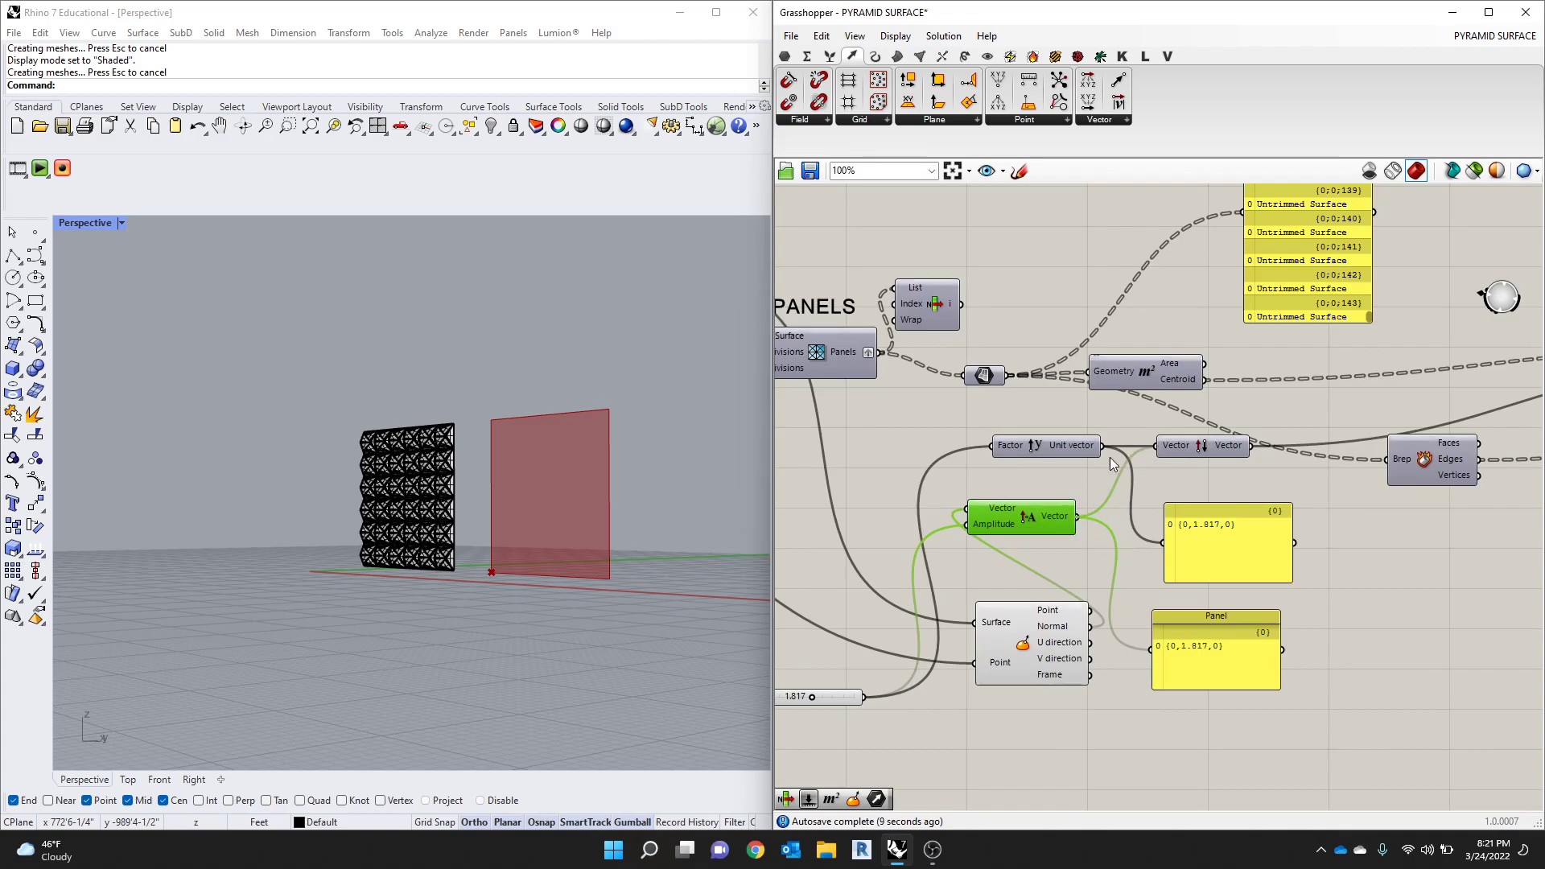
pyautogui.moveTo(1032, 447); pyautogui.dragTo(1025, 455)
# Step: Turn on the preview of the three rotation components beside the PYRAMIDS group
pyautogui.scroll(-5, 1025, 455)
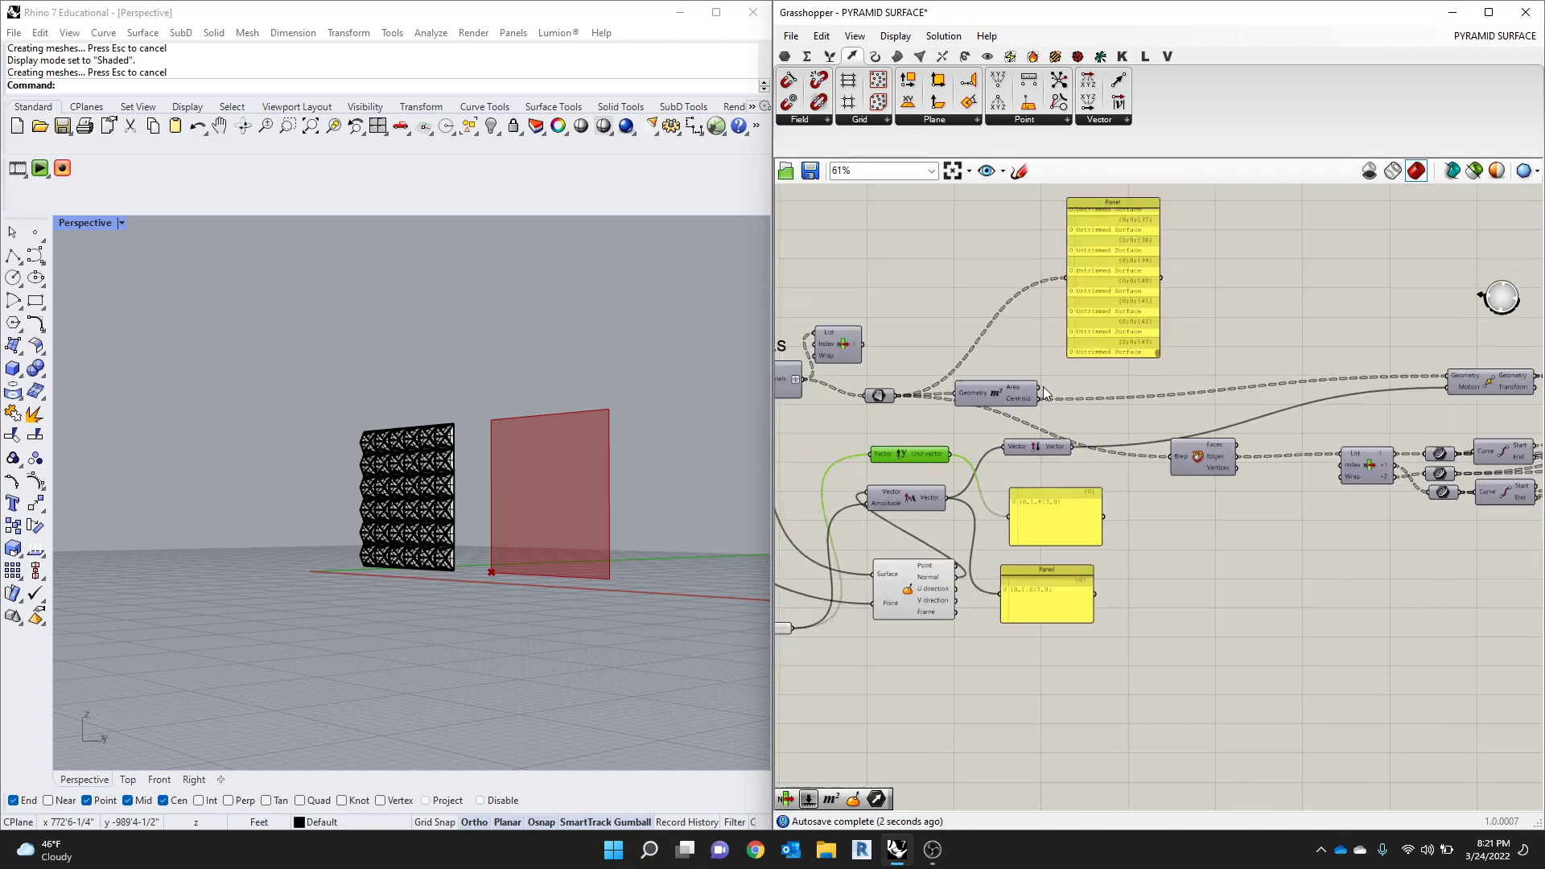
pyautogui.scroll(3, 1157, 413)
pyautogui.moveTo(1219, 283); pyautogui.dragTo(1184, 432)
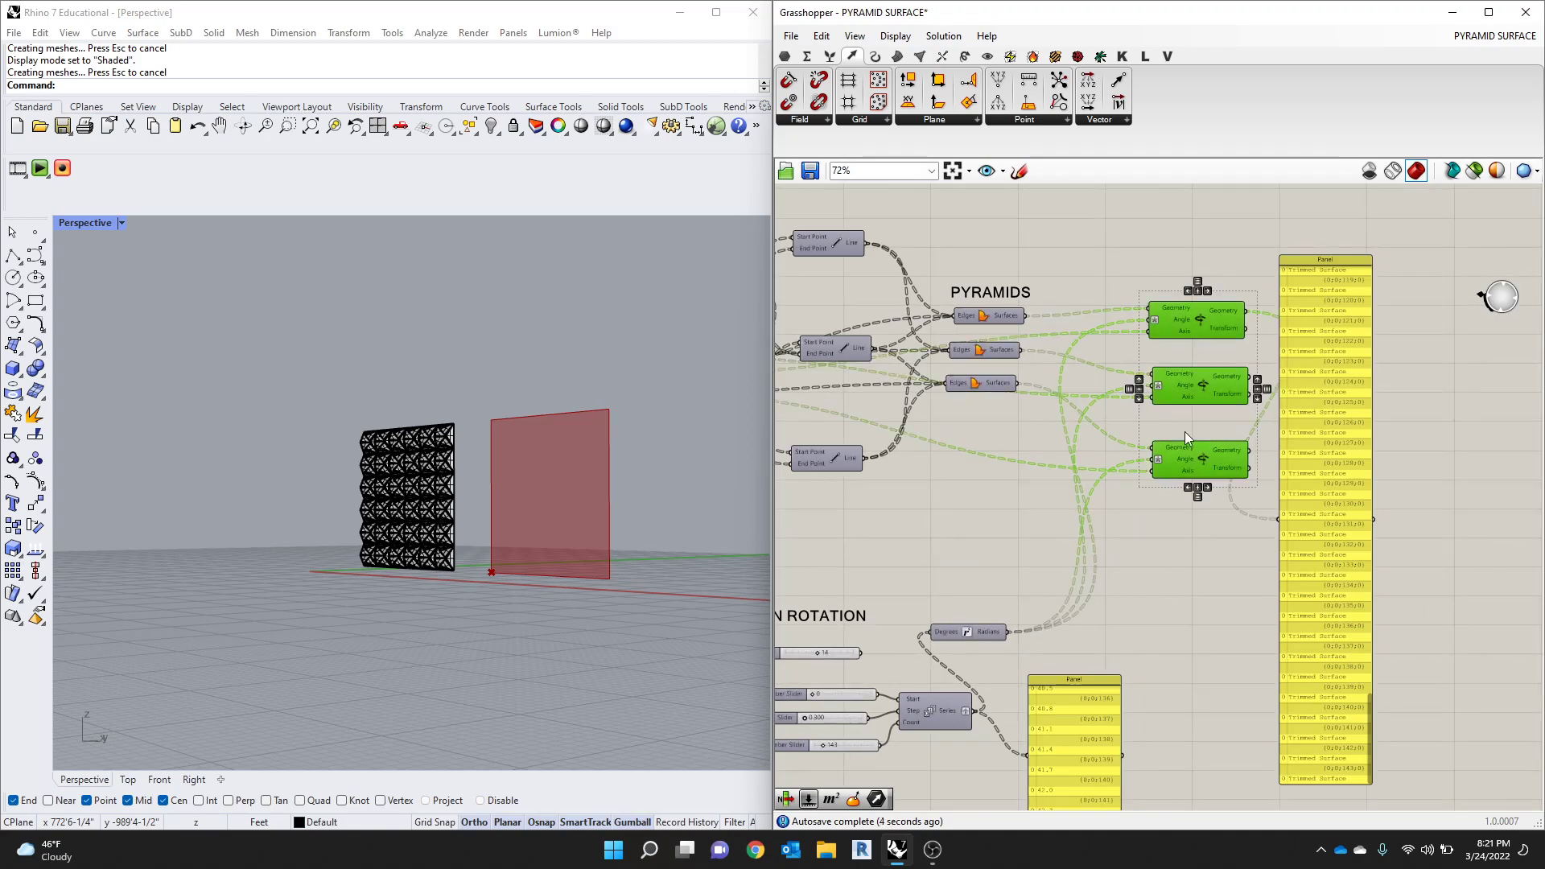
pyautogui.middleClick(1198, 452)
pyautogui.click(1226, 424)
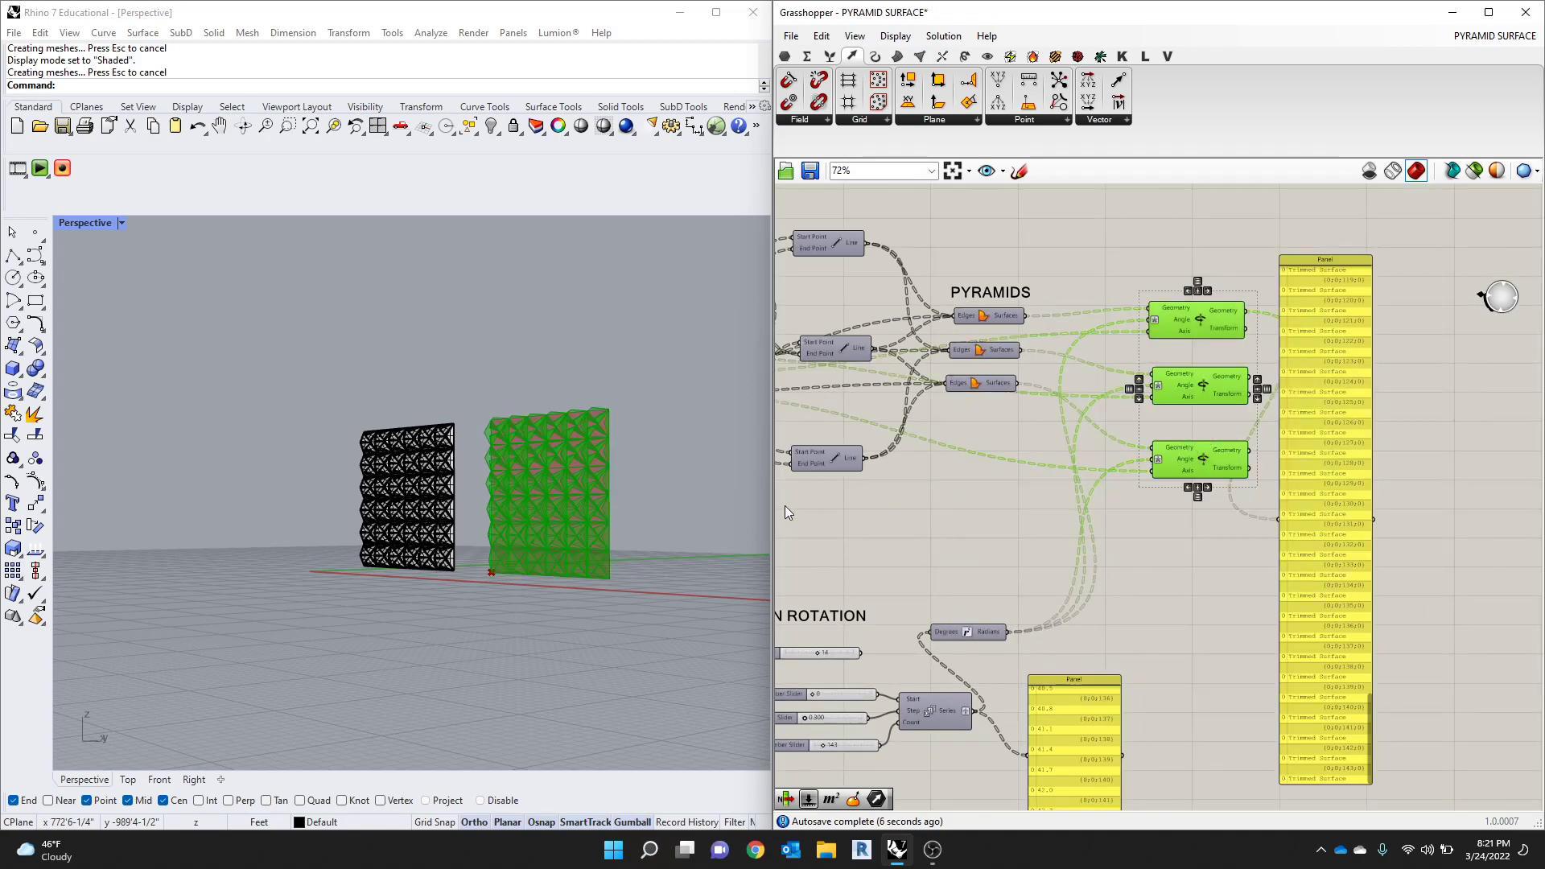
# Step: Examine the paneled pyramids in the Perspective view and the definition around HEIGHT, Amplitude and Evaluate Surface
pyautogui.scroll(6, 660, 471)
pyautogui.click(586, 451)
pyautogui.scroll(-6, 1301, 477)
pyautogui.scroll(8, 877, 490)
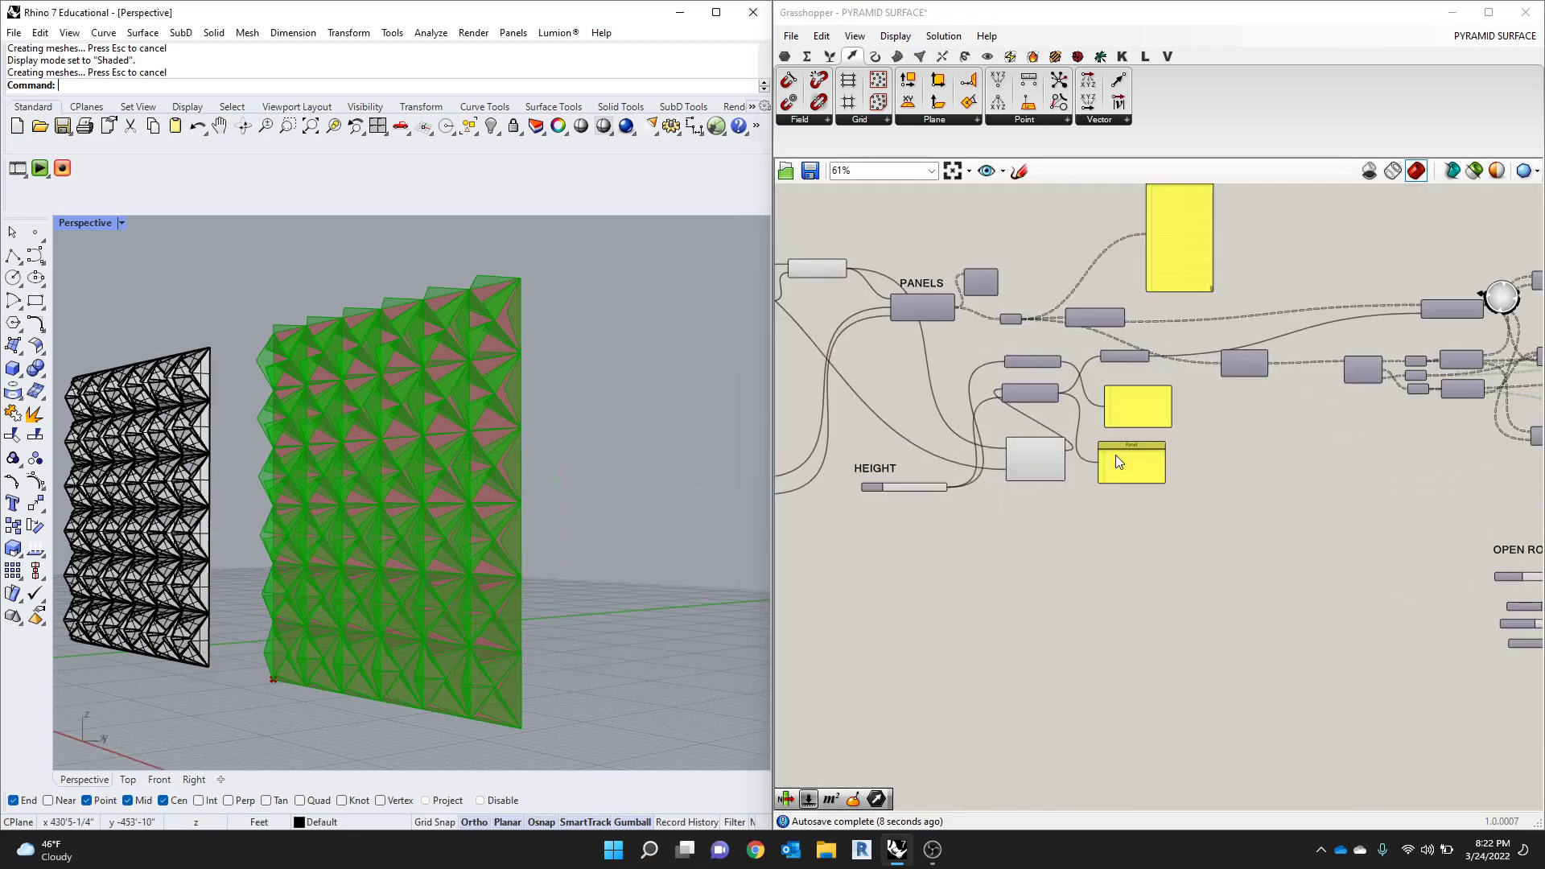
pyautogui.scroll(-4, 1249, 386)
pyautogui.scroll(4, 1057, 476)
pyautogui.scroll(-4, 1054, 447)
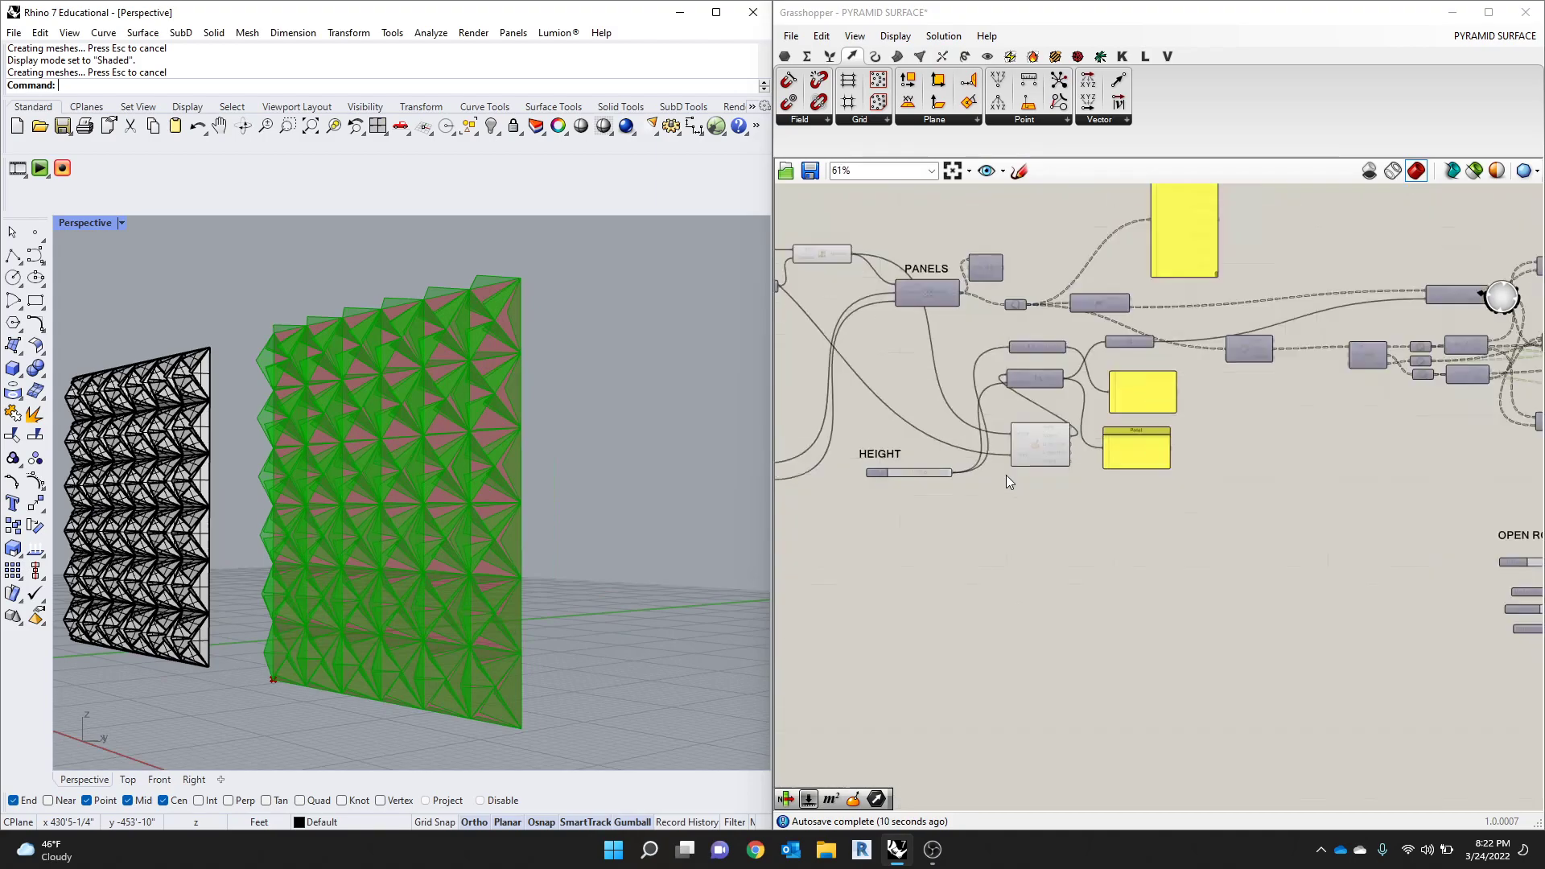
pyautogui.scroll(3, 1005, 474)
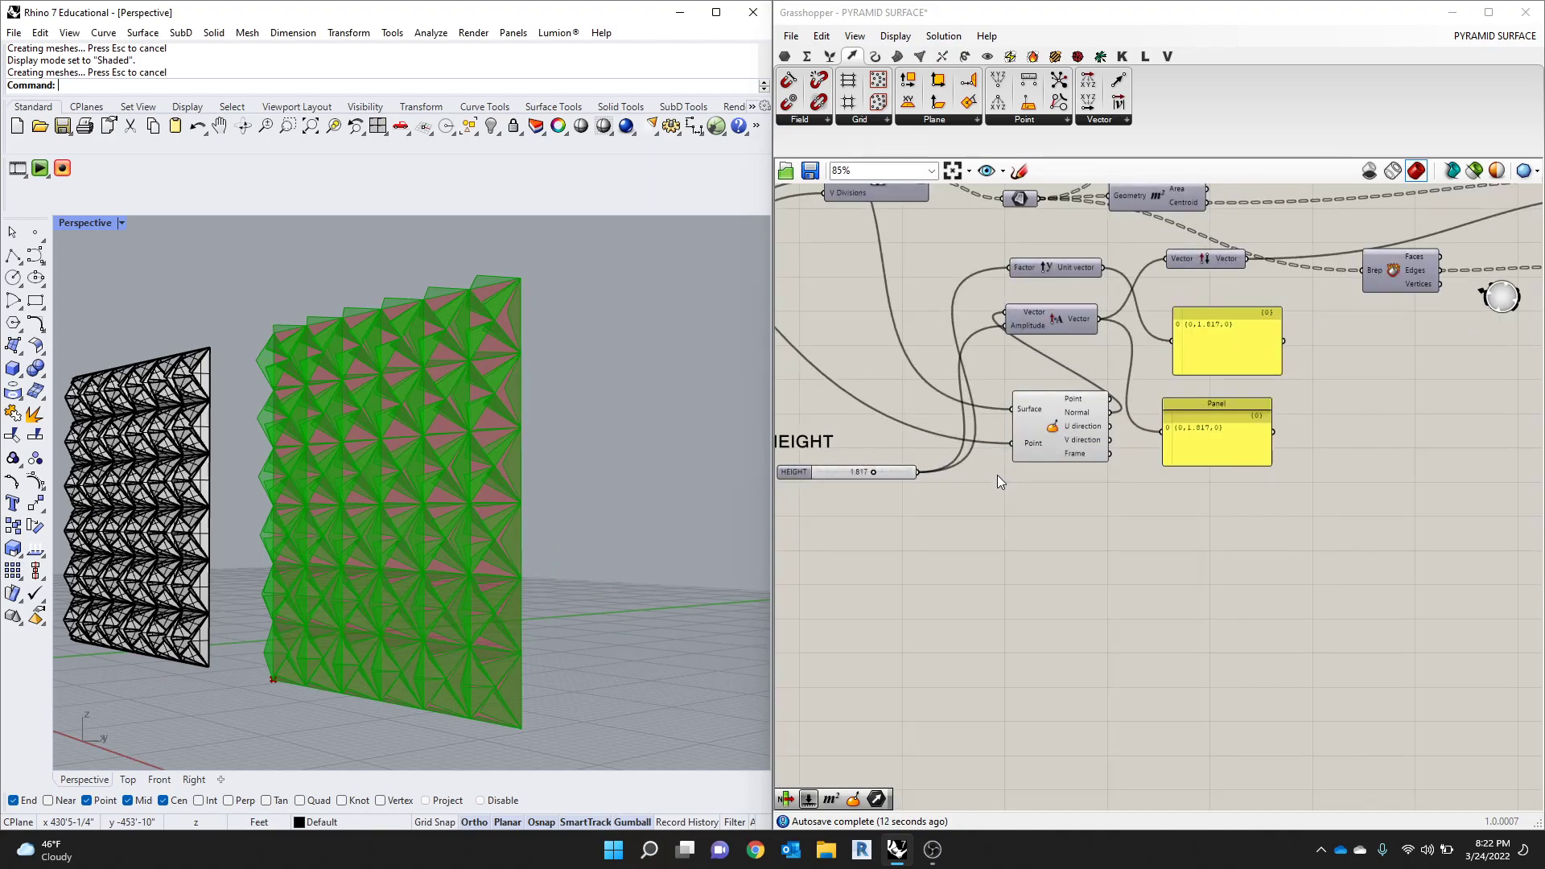
pyautogui.scroll(-4, 1006, 547)
pyautogui.scroll(2, 1122, 510)
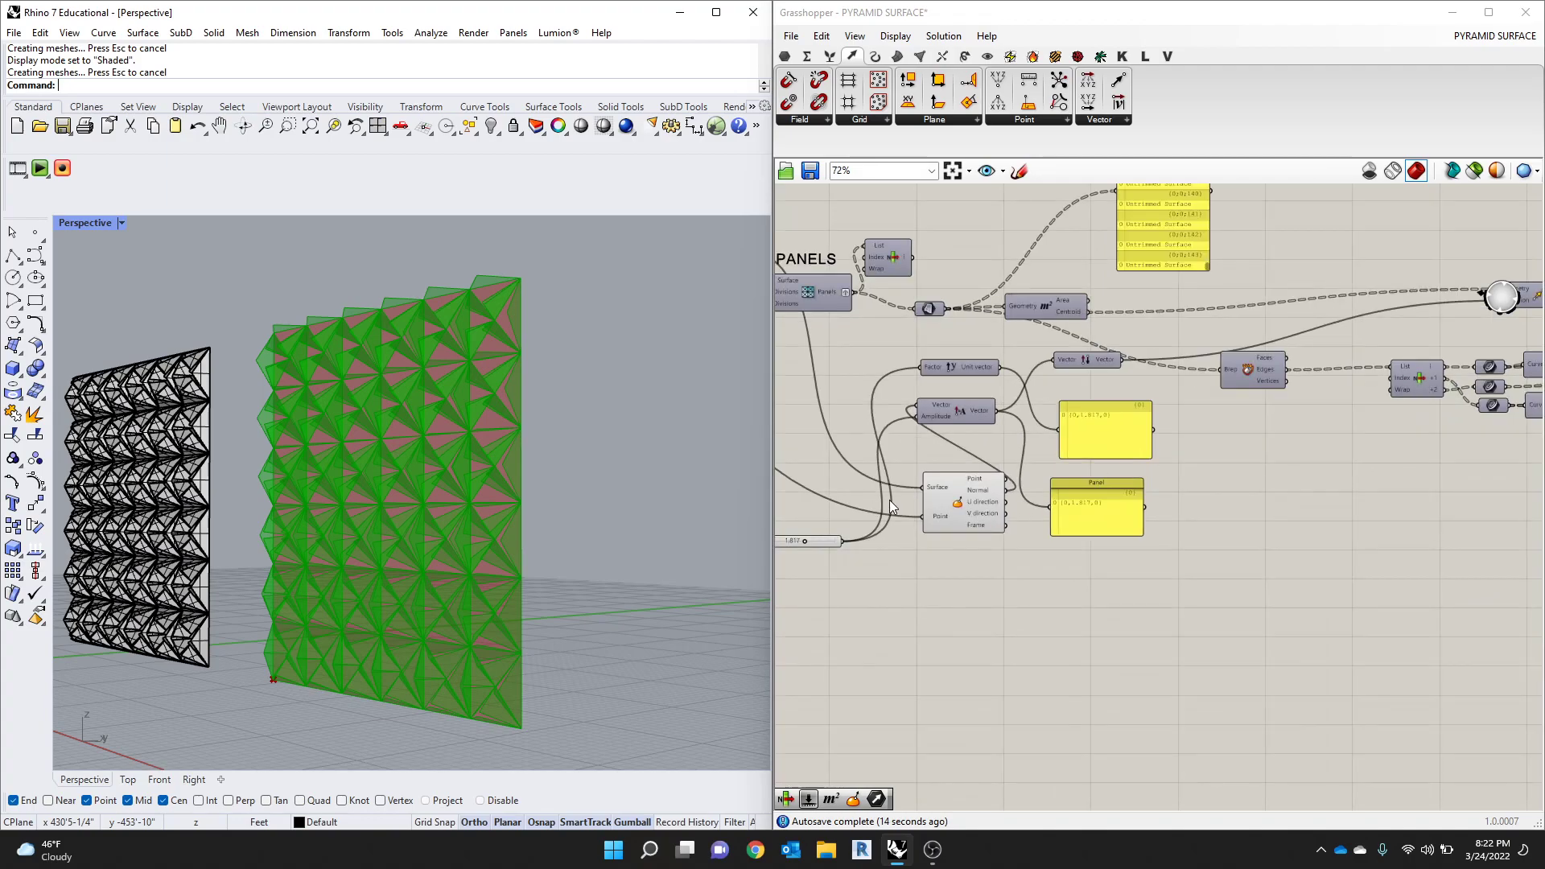
pyautogui.scroll(-3, 1207, 467)
pyautogui.scroll(4, 1054, 389)
# Step: Turn off the preview of the panel geometry parameter and the Extrusion component, leaving only the pyramids displayed
pyautogui.click(1089, 380)
pyautogui.click(1080, 397)
pyautogui.middleClick(1080, 397)
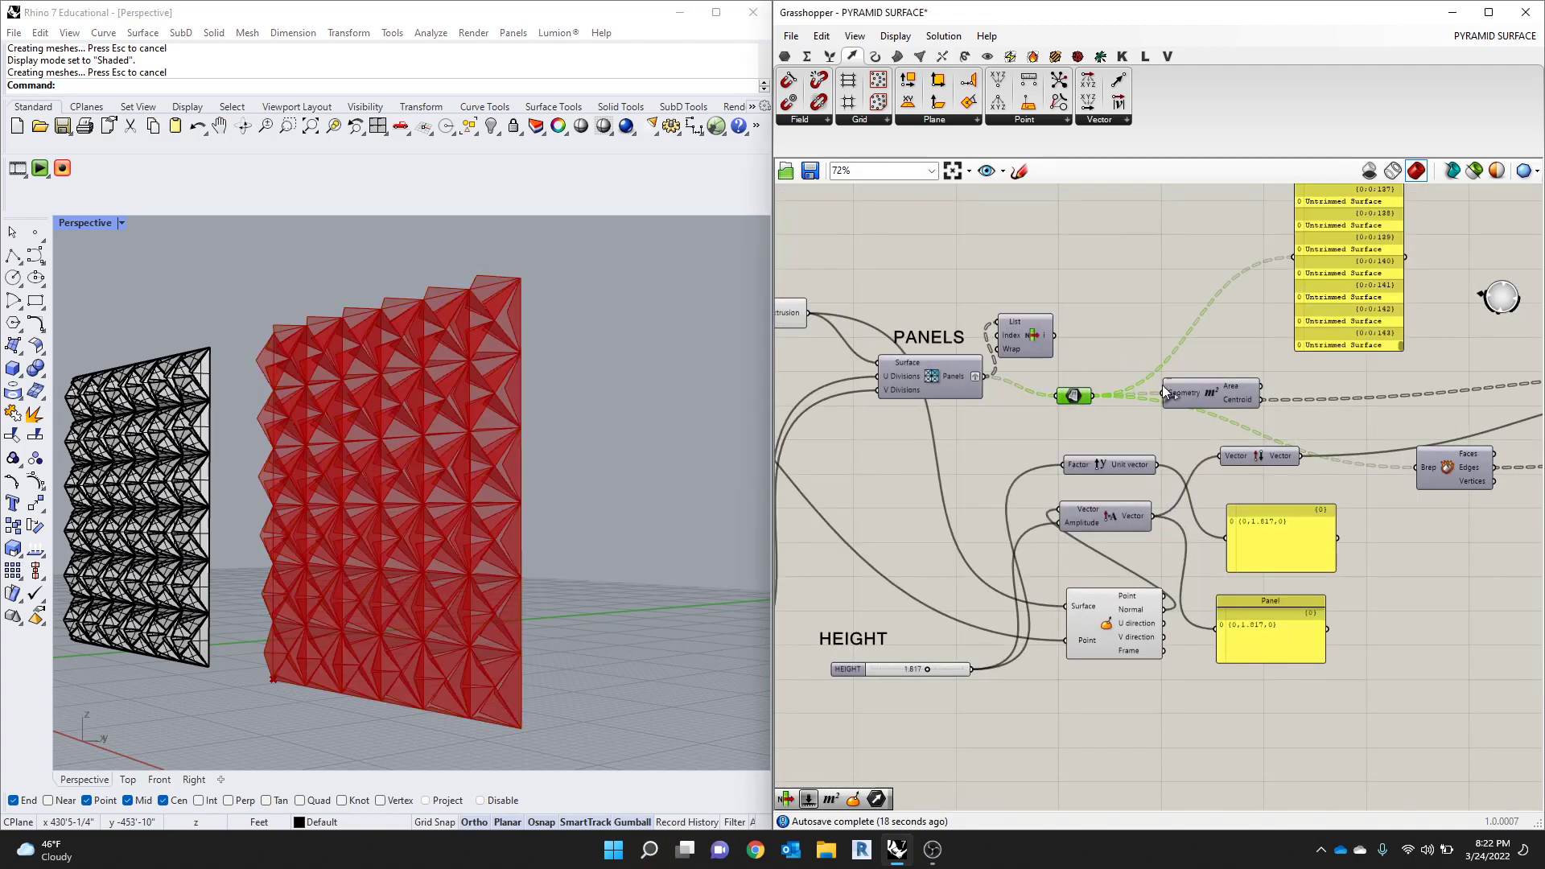
pyautogui.moveTo(1162, 385); pyautogui.dragTo(1349, 396, button='right')
pyautogui.click(977, 330)
pyautogui.middleClick(986, 330)
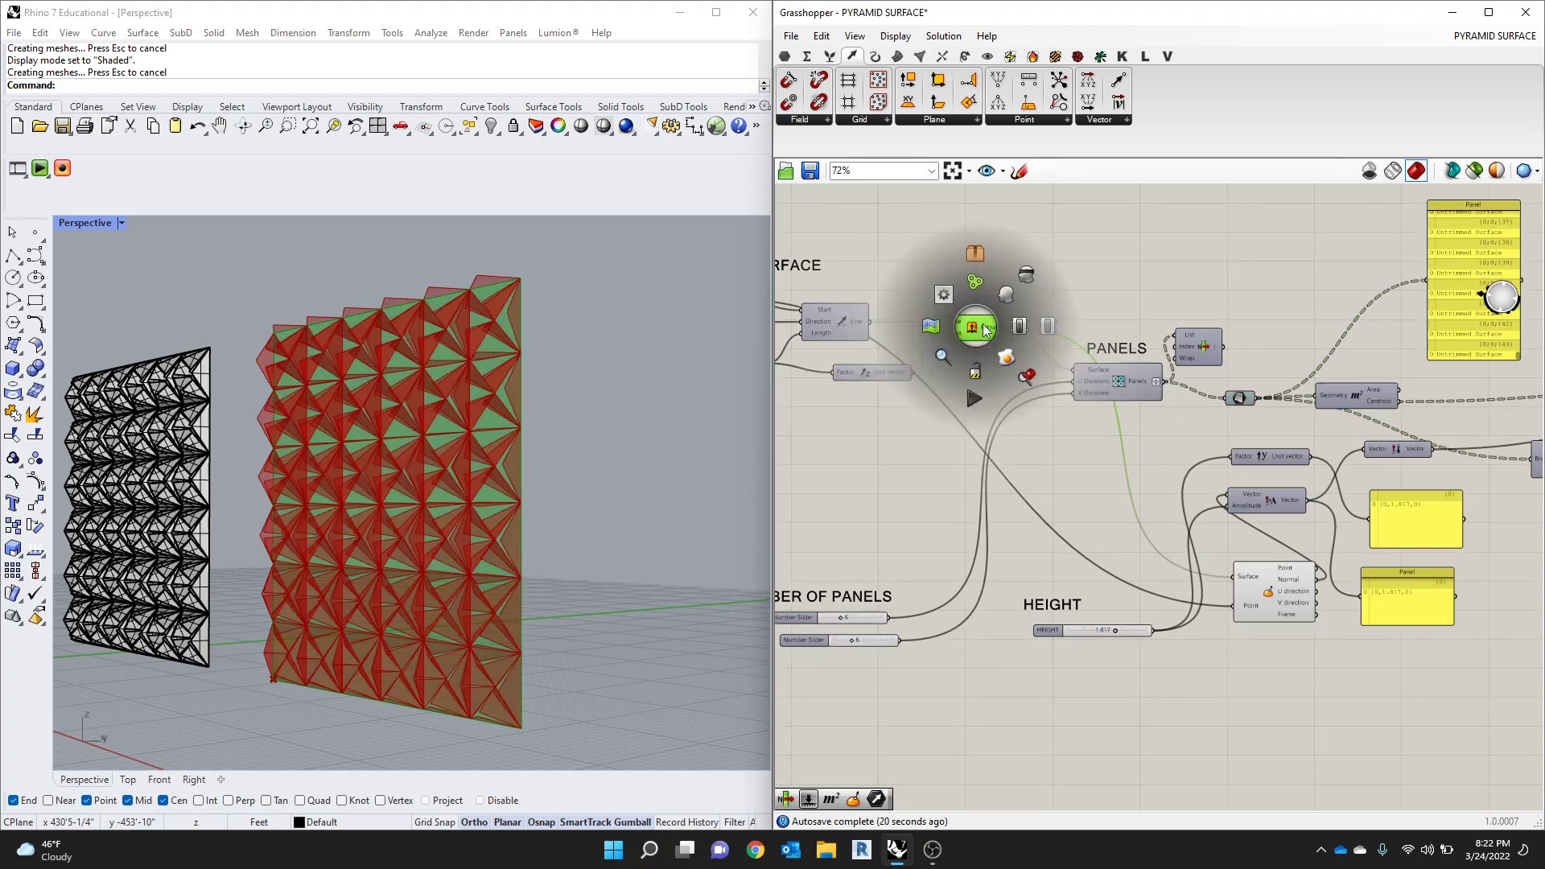
pyautogui.click(983, 328)
pyautogui.scroll(-3, 619, 370)
pyautogui.scroll(6, 573, 417)
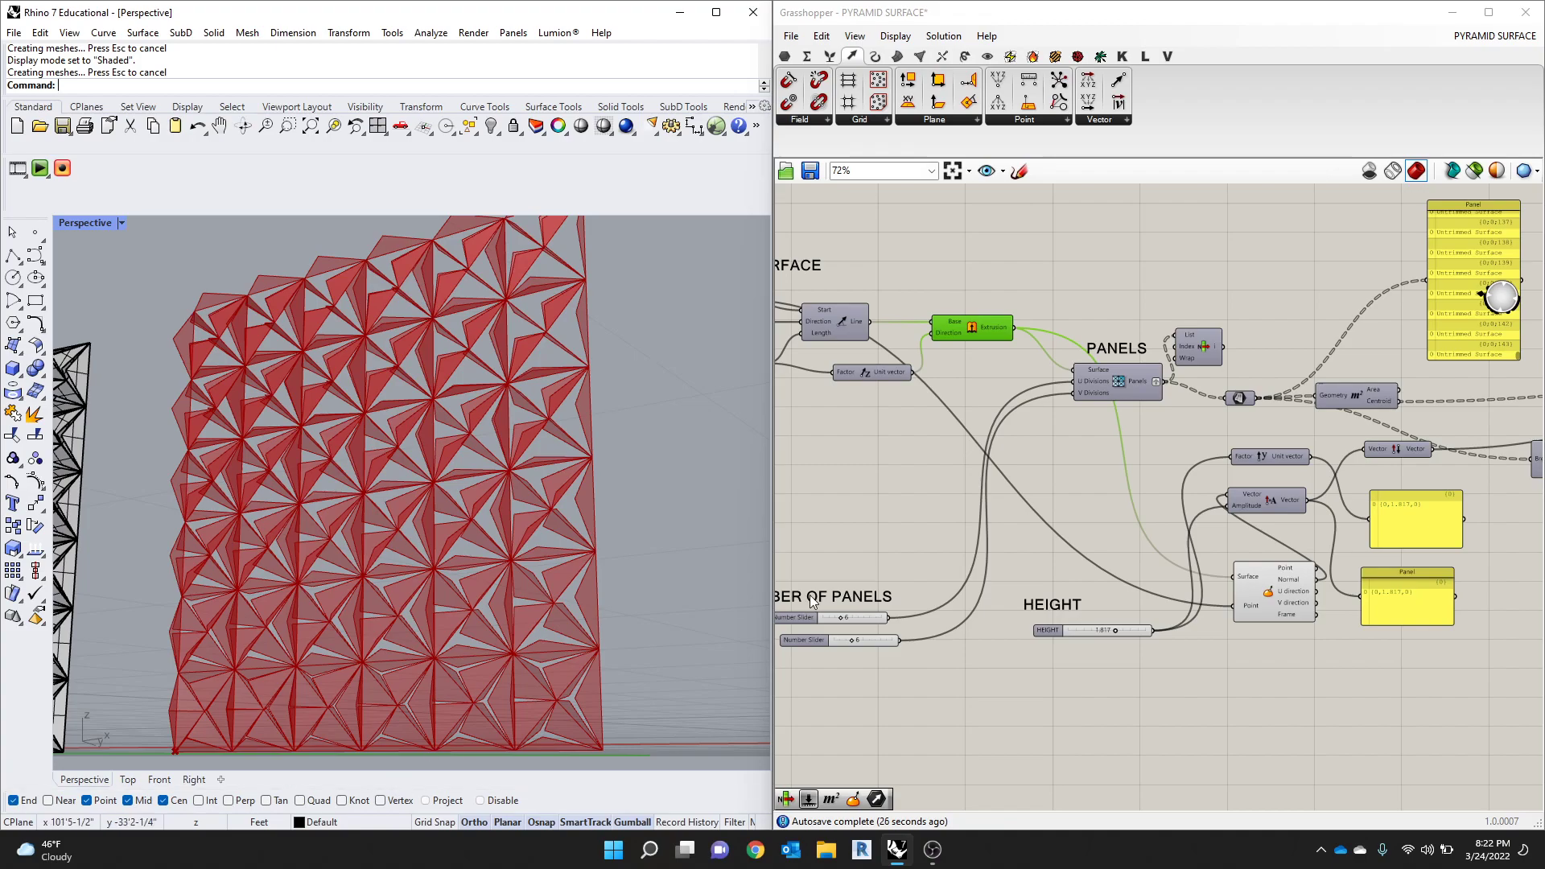
pyautogui.scroll(-3, 1020, 544)
pyautogui.scroll(4, 972, 478)
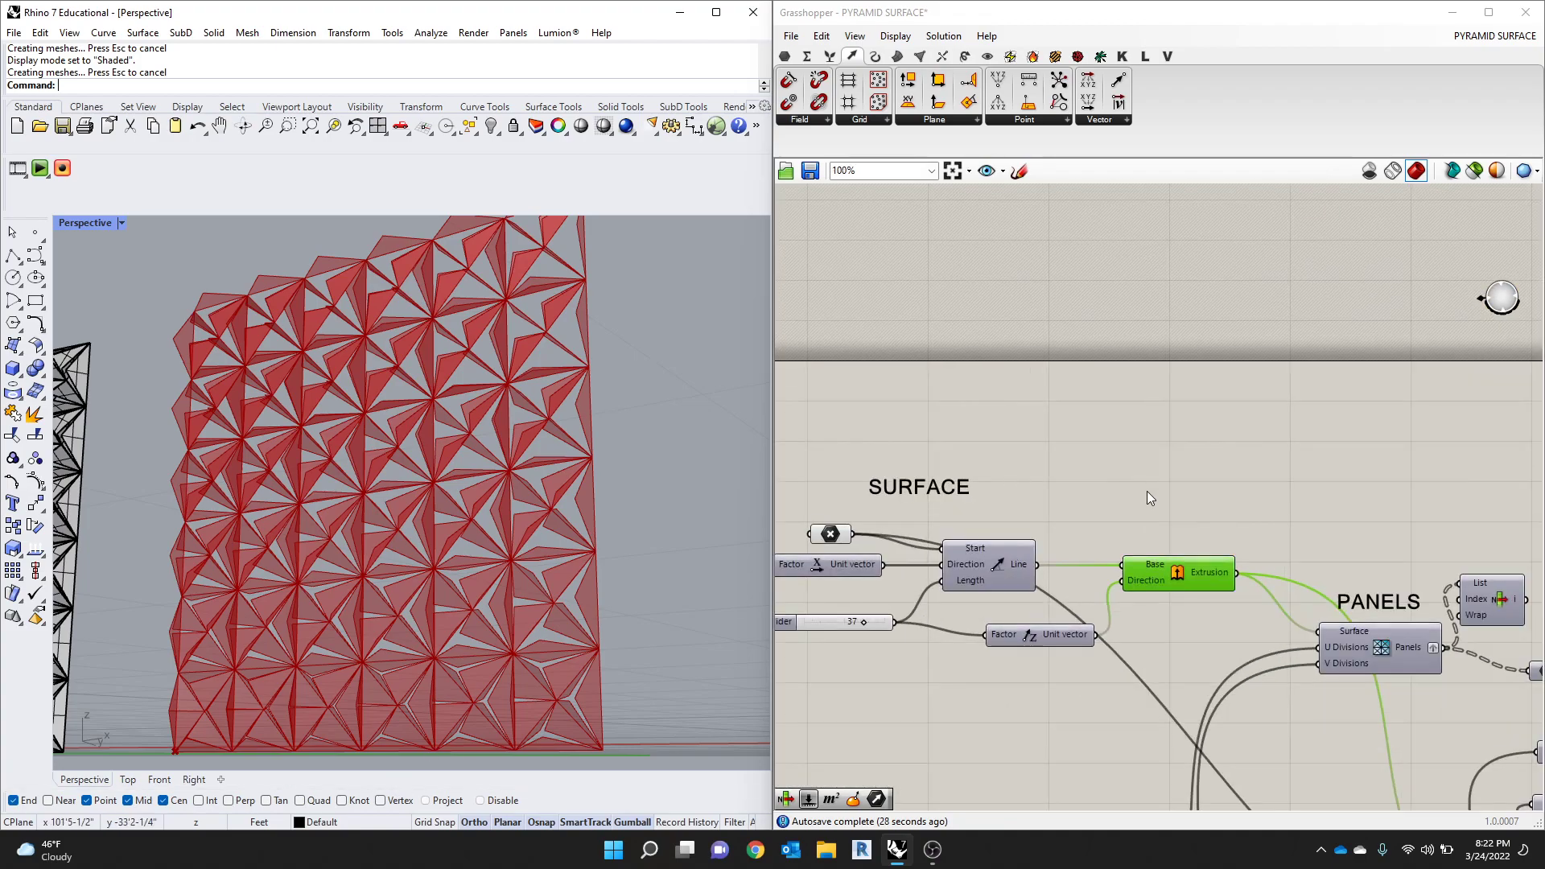
pyautogui.scroll(-1, 1167, 515)
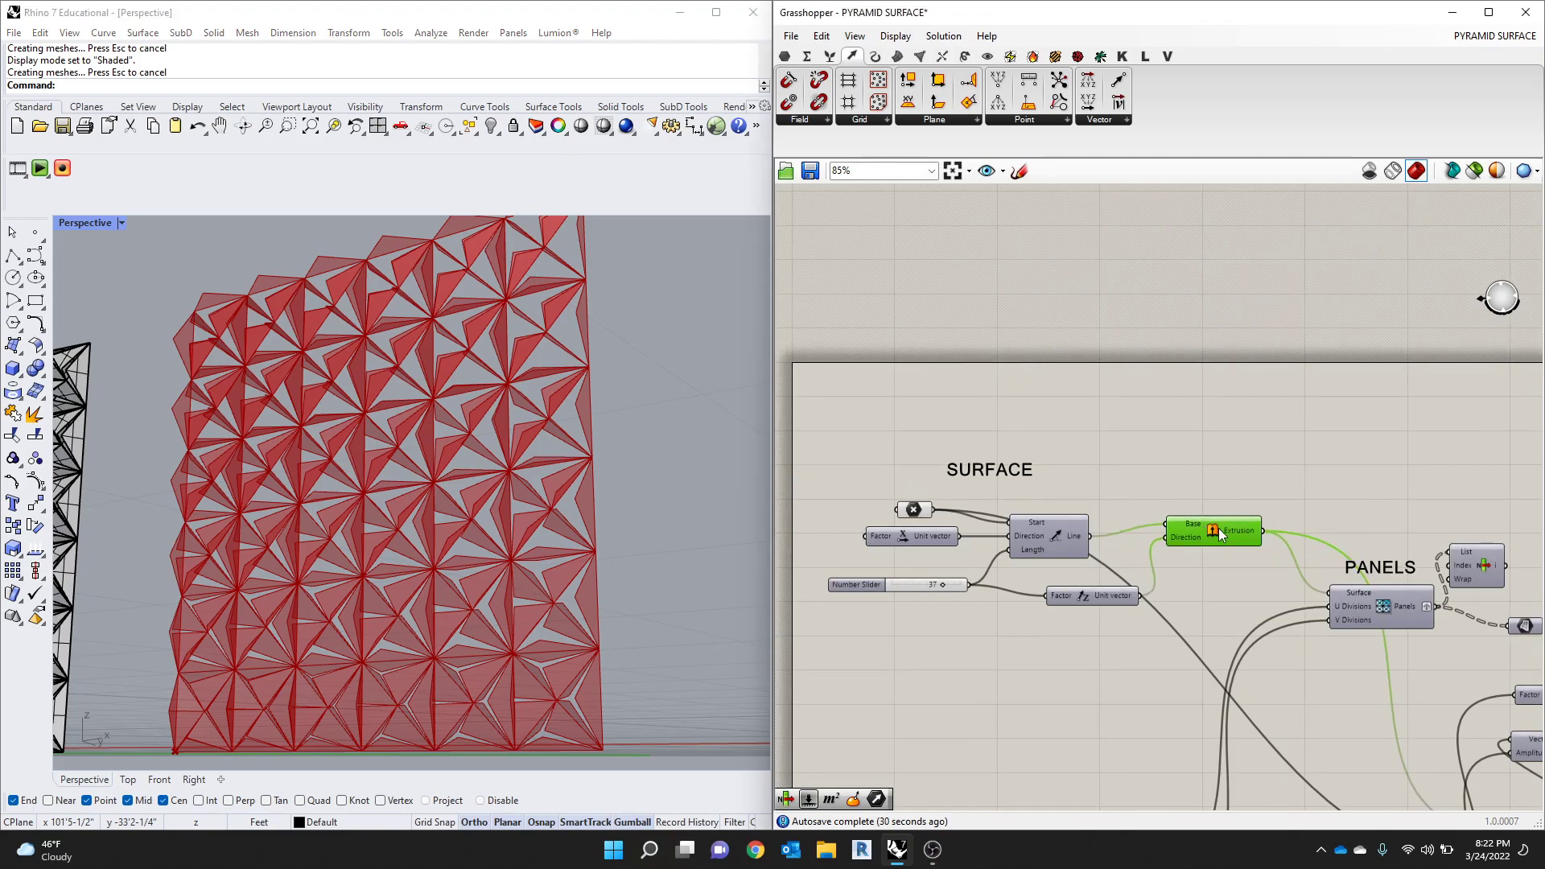
pyautogui.keyDown('alt'); pyautogui.moveTo(1206, 531); pyautogui.dragTo(1217, 444); pyautogui.keyUp('alt')
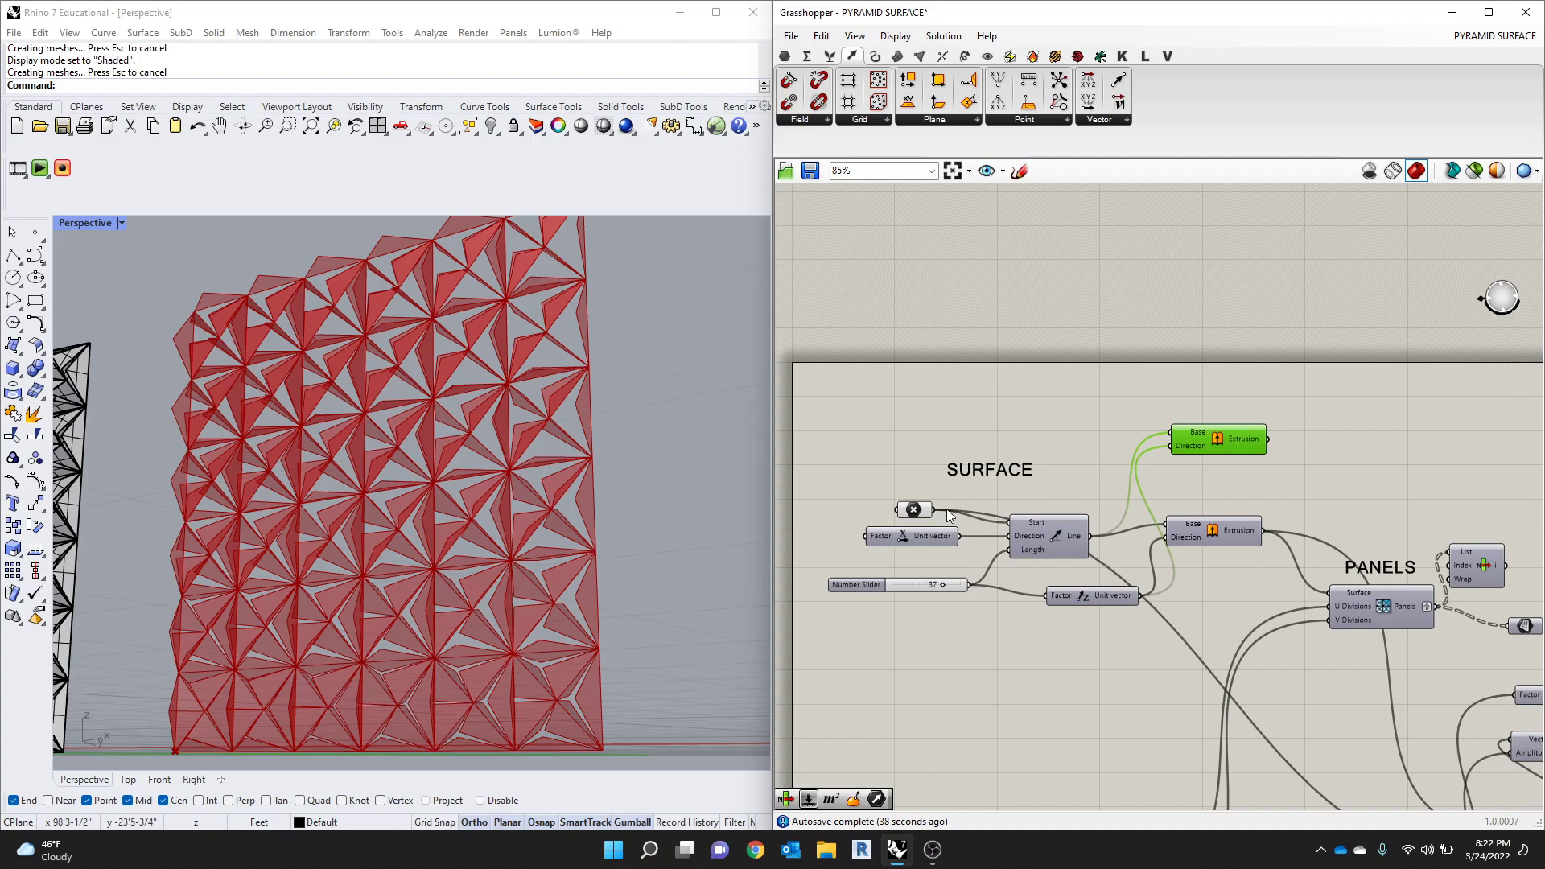
pyautogui.press('Delete')
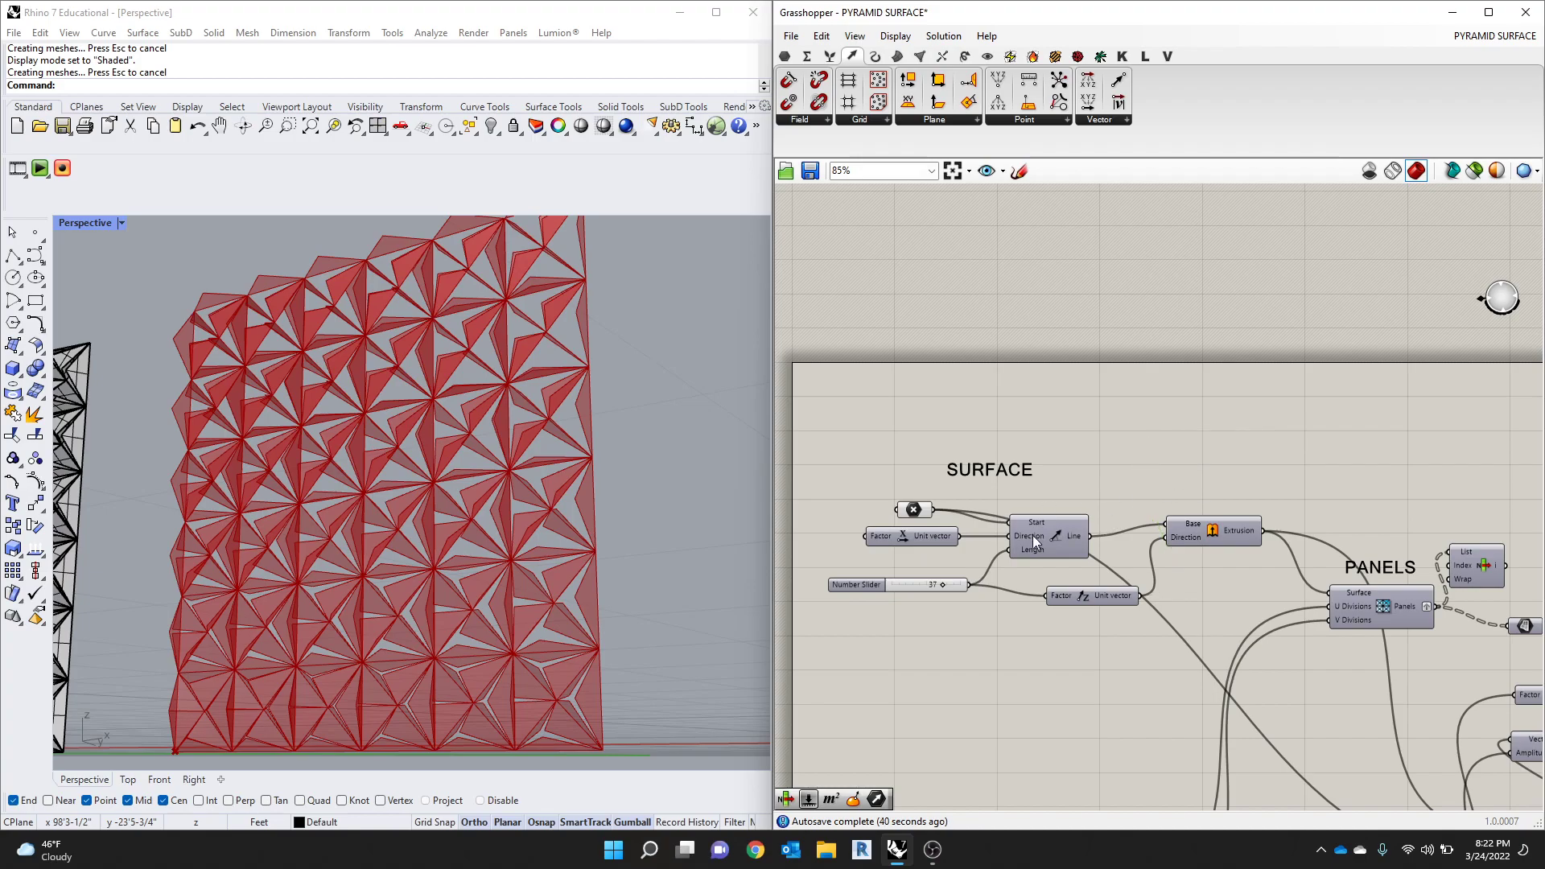
# Step: Duplicate the Start-Direction-Length Line component in the SURFACE group, keeping its input connections and placing the copy above the original
pyautogui.moveTo(1038, 537); pyautogui.dragTo(1125, 428)
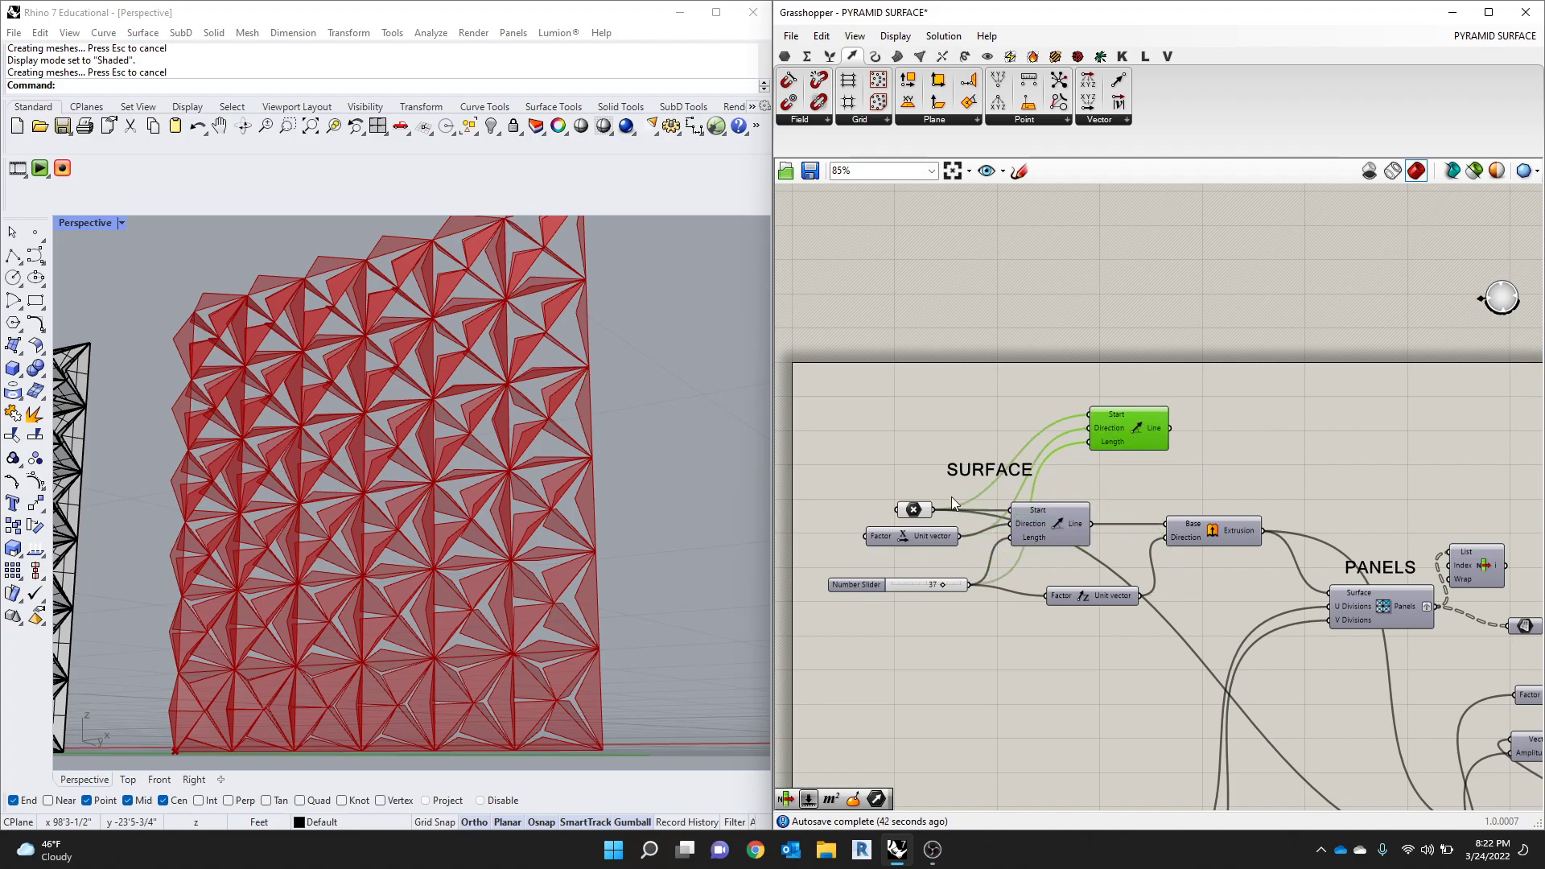
pyautogui.moveTo(934, 509)
pyautogui.mouseDown()
pyautogui.moveTo(980, 493)
pyautogui.moveTo(918, 532)
pyautogui.mouseUp()
pyautogui.scroll(1, 949, 563)
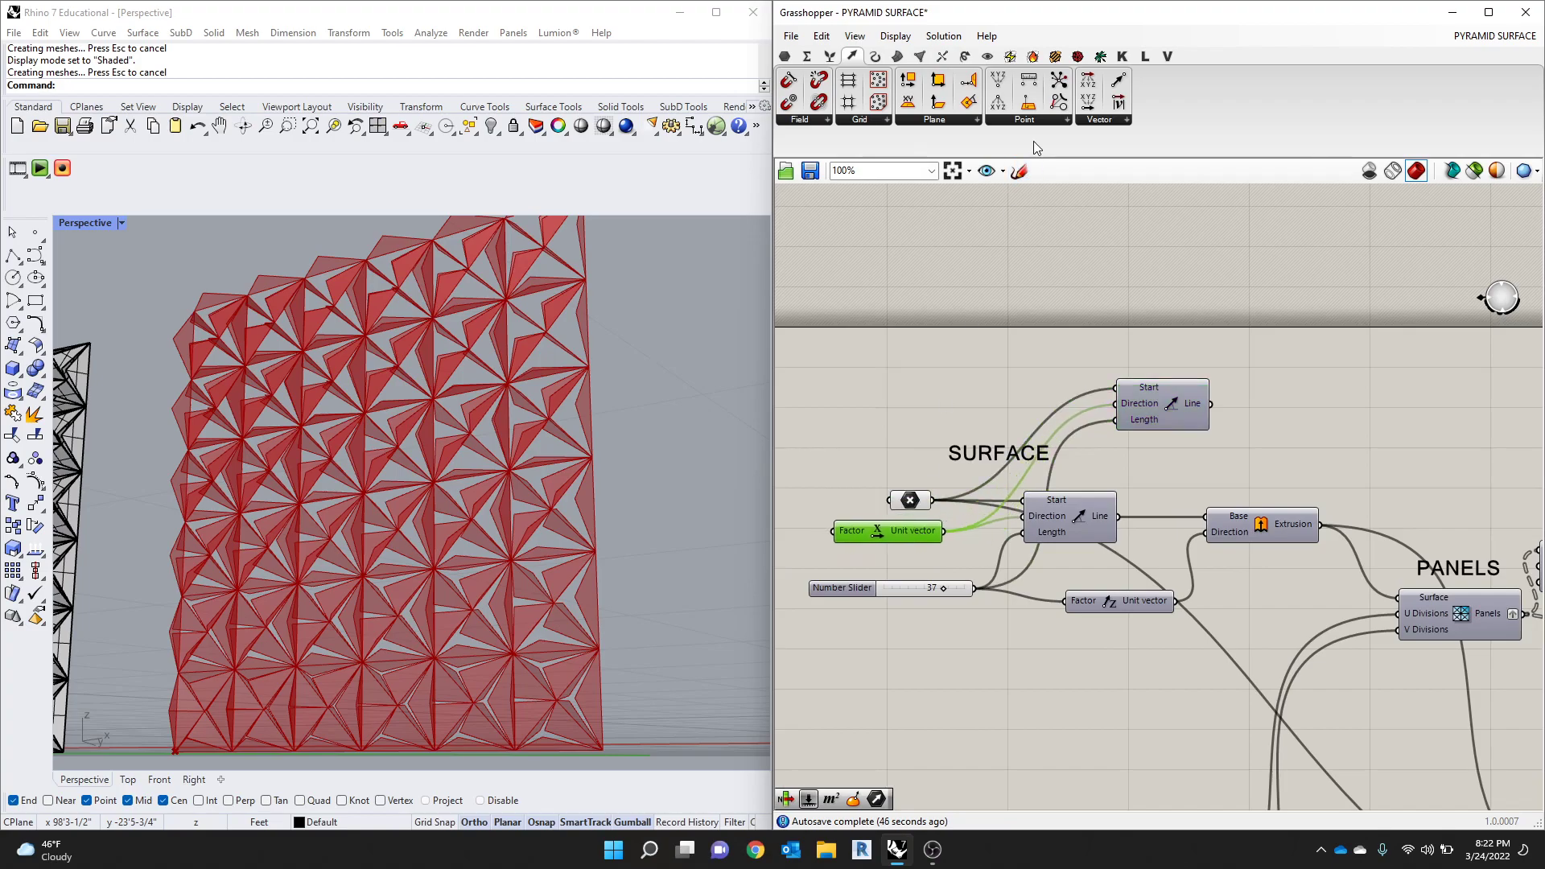
# Step: Add a Unit Y vector component near the duplicated Line component in the SURFACE group
pyautogui.scroll(-8, 576, 391)
pyautogui.moveTo(577, 391); pyautogui.dragTo(576, 511, button='right')
pyautogui.scroll(8, 576, 512)
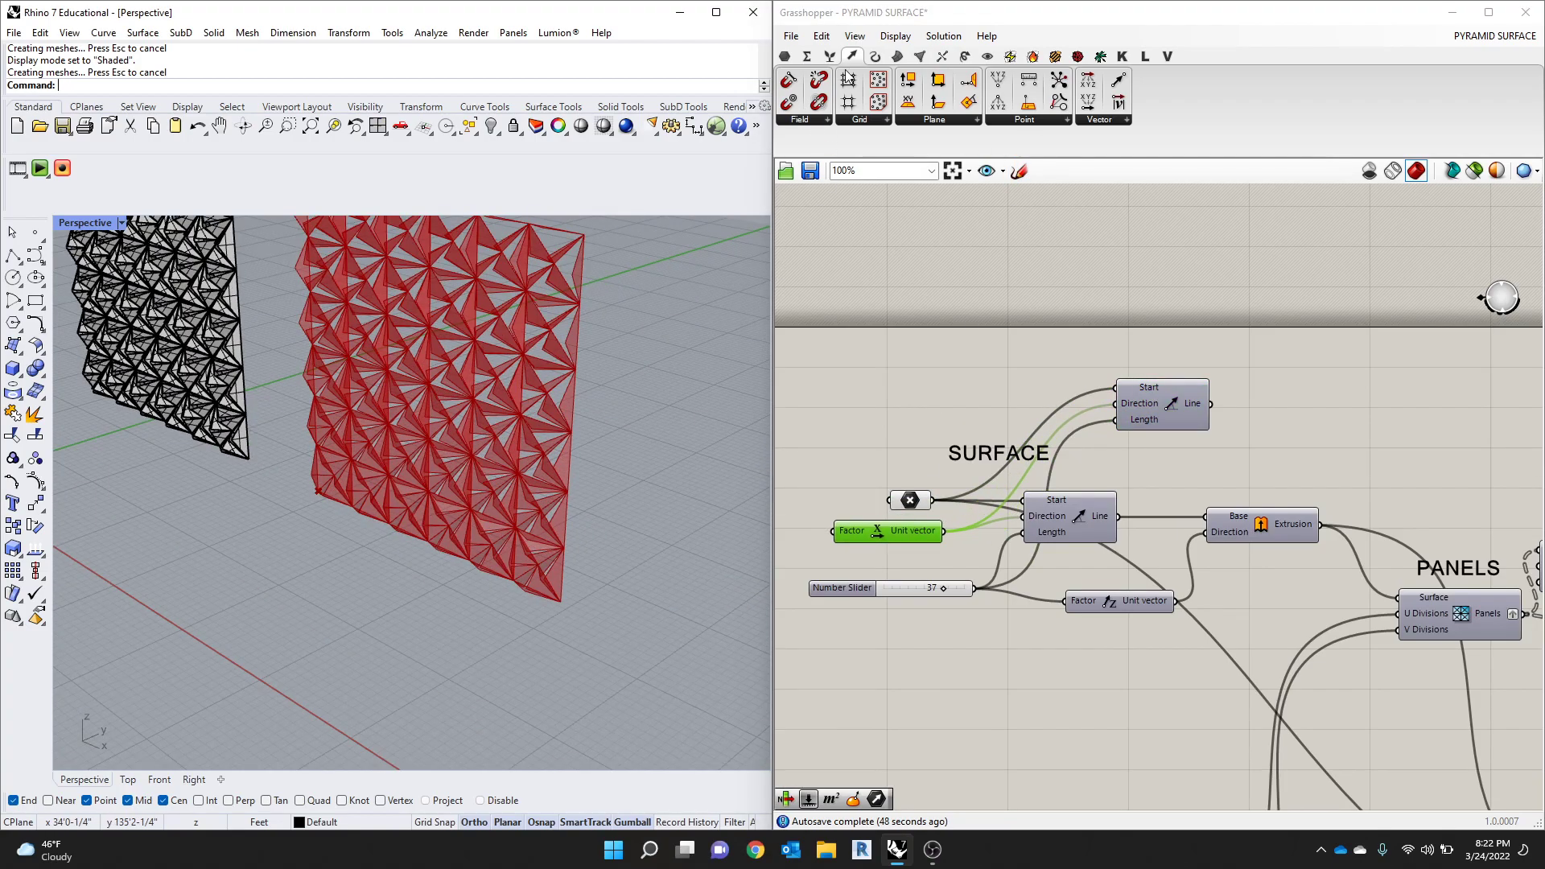
pyautogui.click(1103, 120)
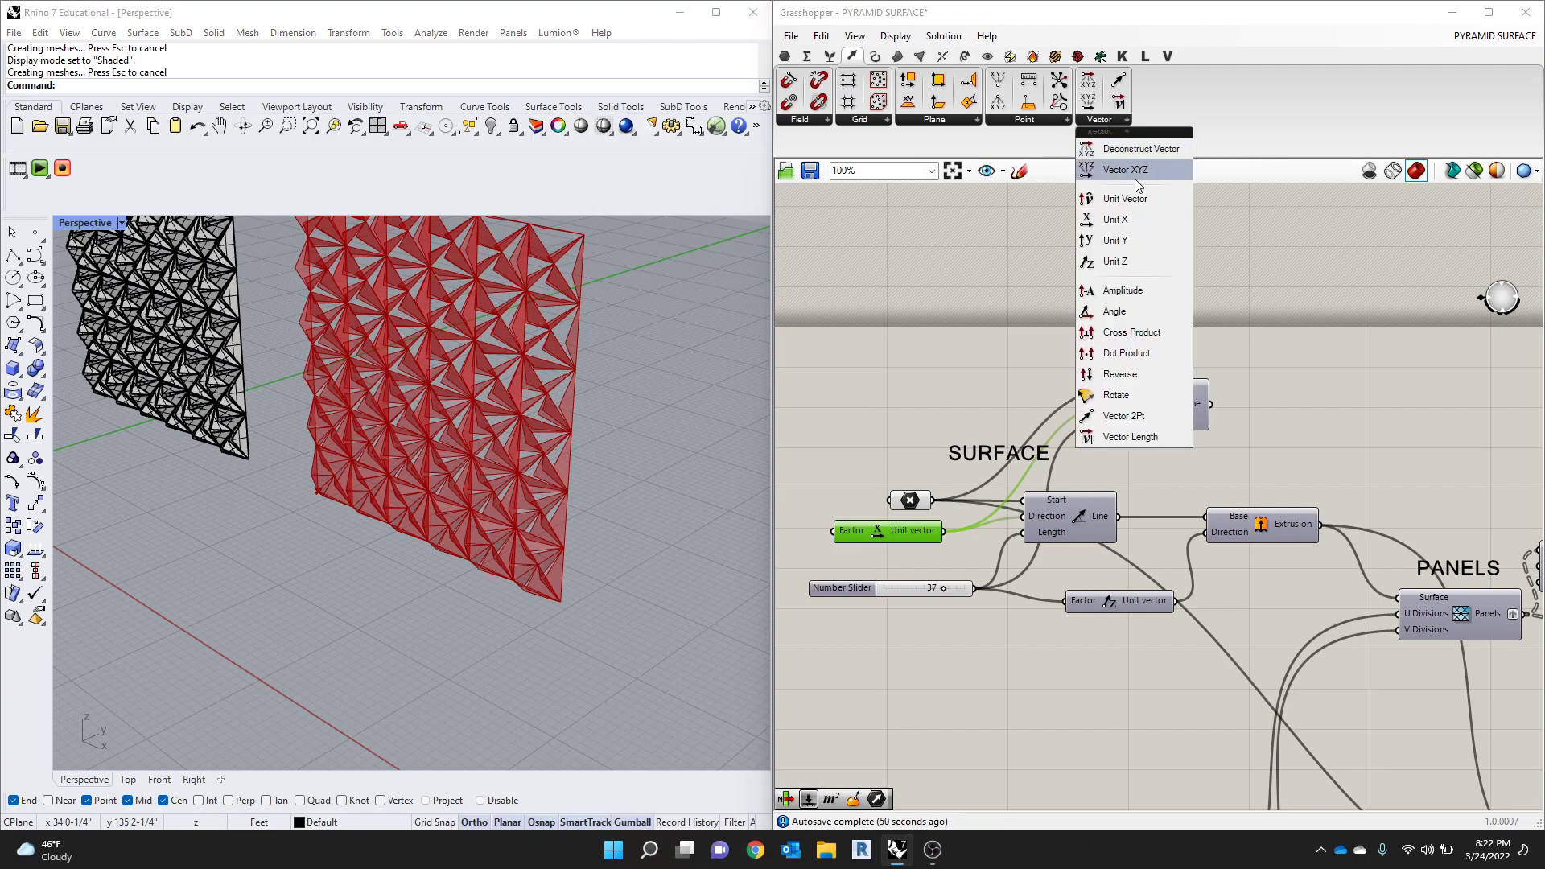
pyautogui.click(1115, 240)
pyautogui.click(1005, 378)
pyautogui.scroll(2, 989, 401)
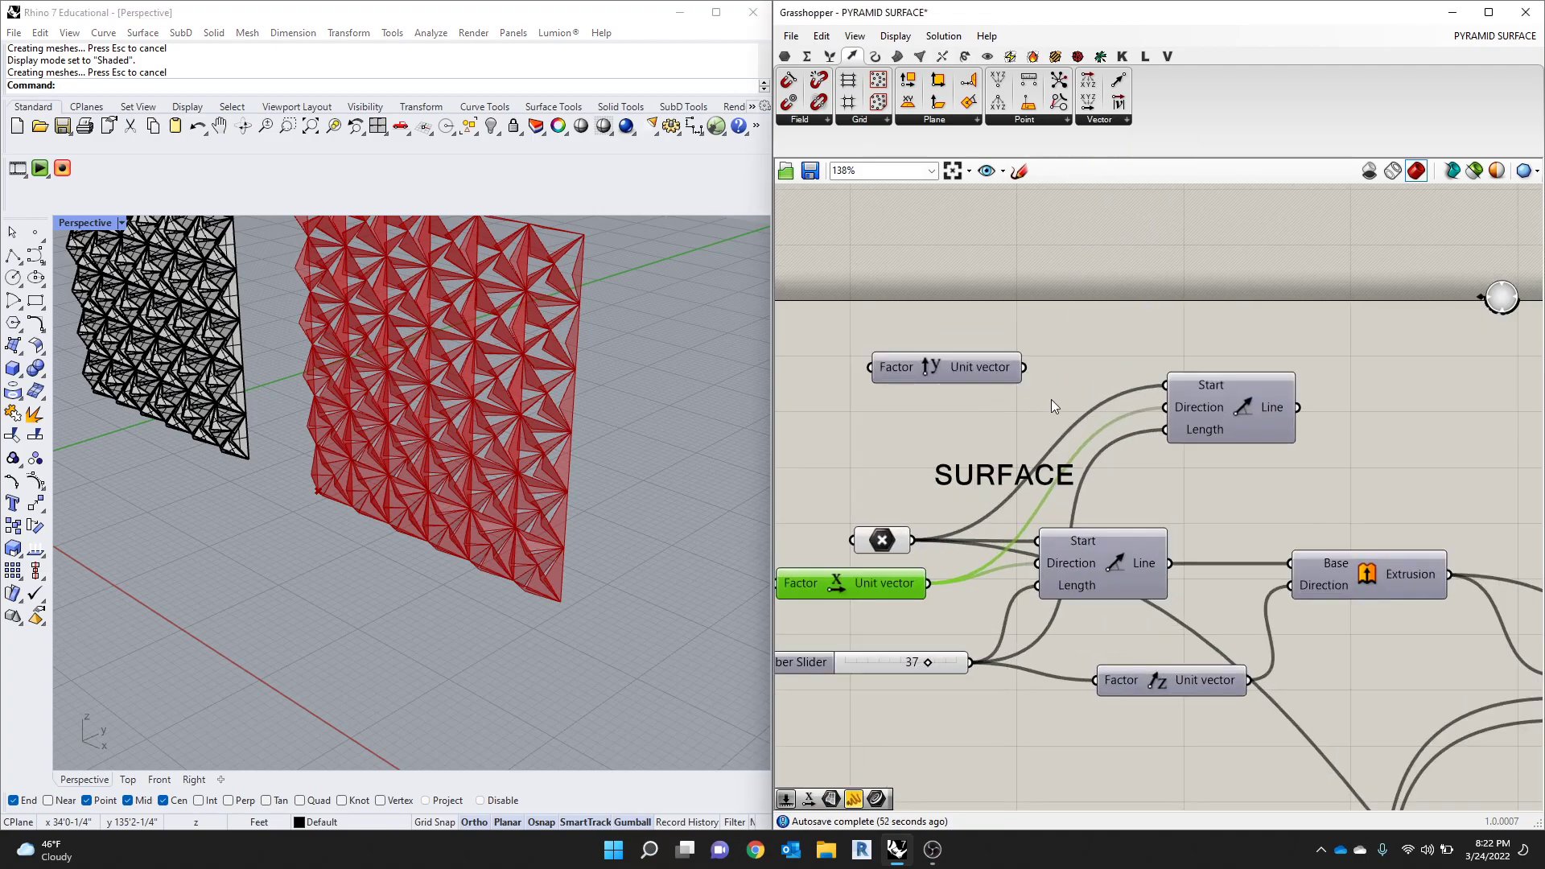
# Step: Reposition the original and duplicated Line components to make room for the Unit Y vector in the SURFACE group
pyautogui.scroll(-2, 1051, 399)
pyautogui.click(1159, 409)
pyautogui.click(1113, 534)
pyautogui.moveTo(1112, 534); pyautogui.dragTo(1142, 532)
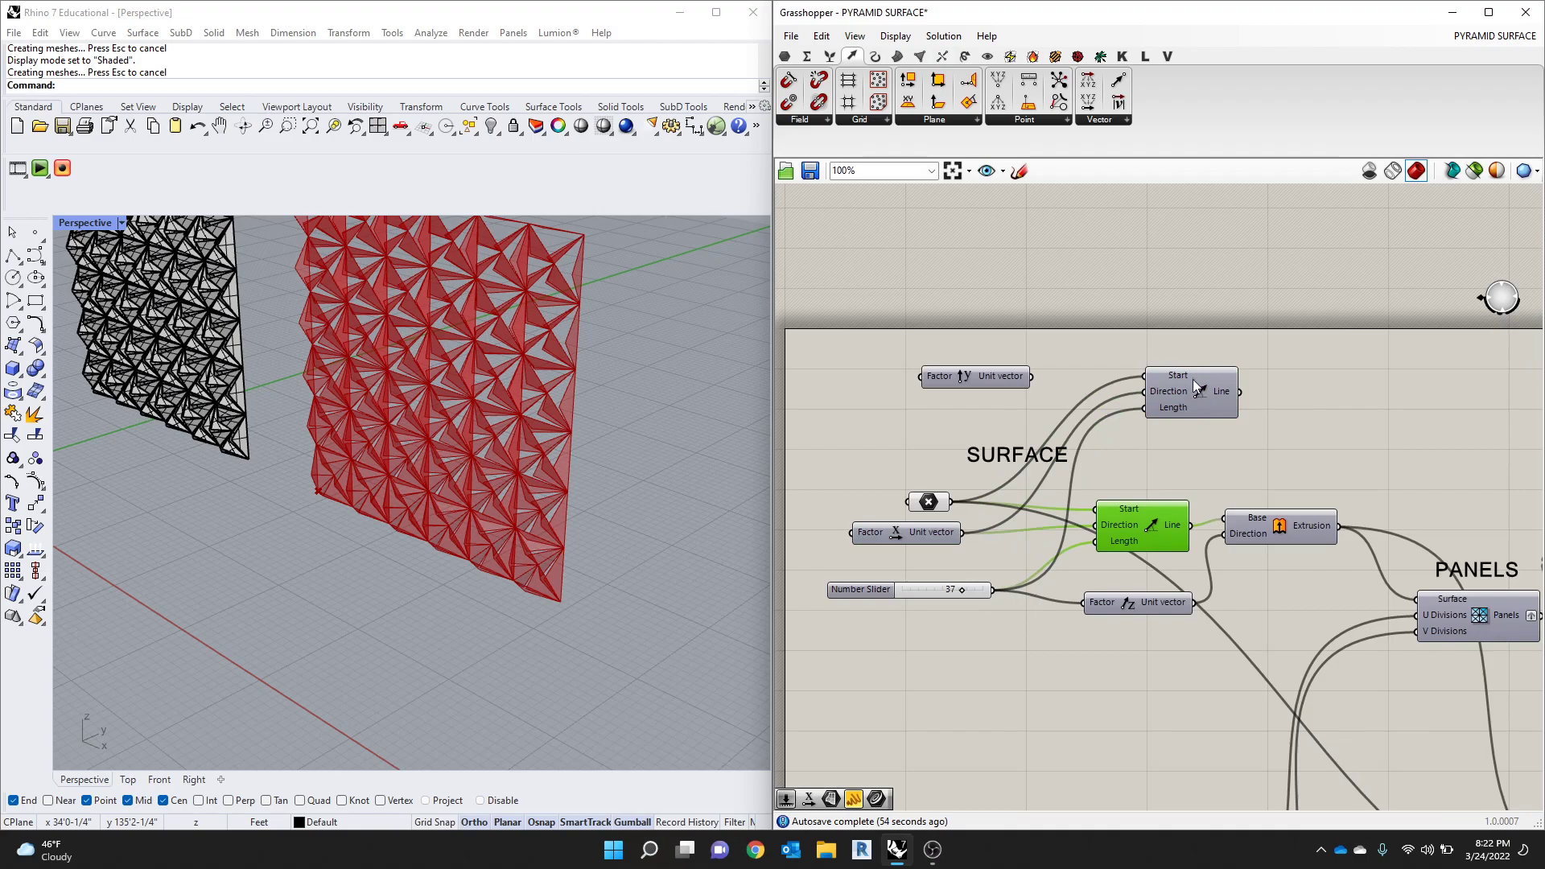
pyautogui.moveTo(1192, 379); pyautogui.dragTo(1130, 410)
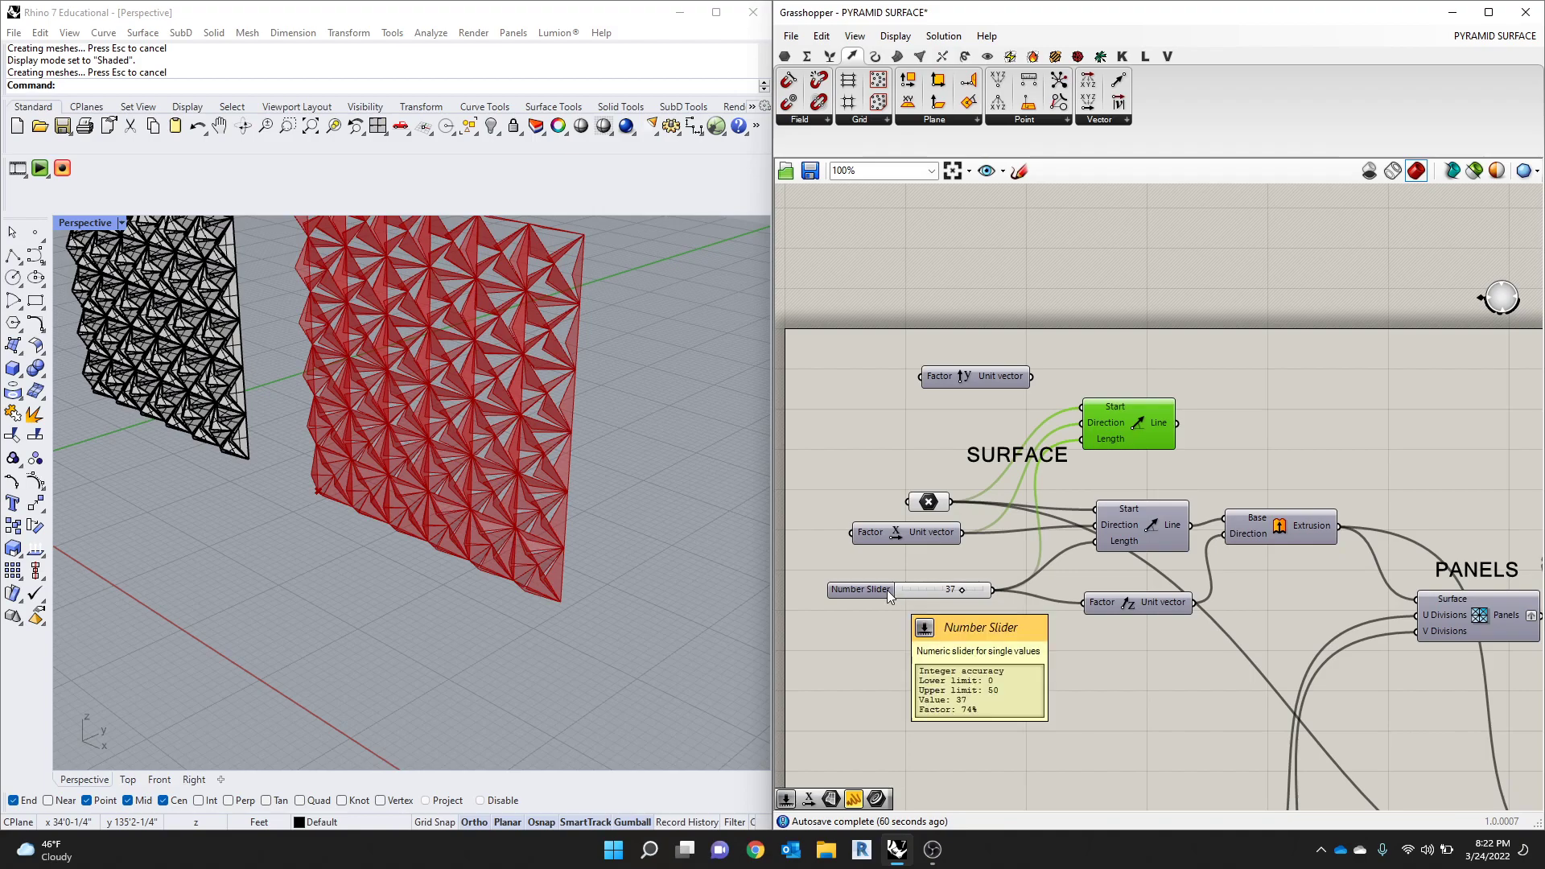
# Step: Connect the surface length slider to the Unit Y Factor input and arrange Unit Y between the Unit X component and the slider
pyautogui.moveTo(887, 590); pyautogui.dragTo(850, 594)
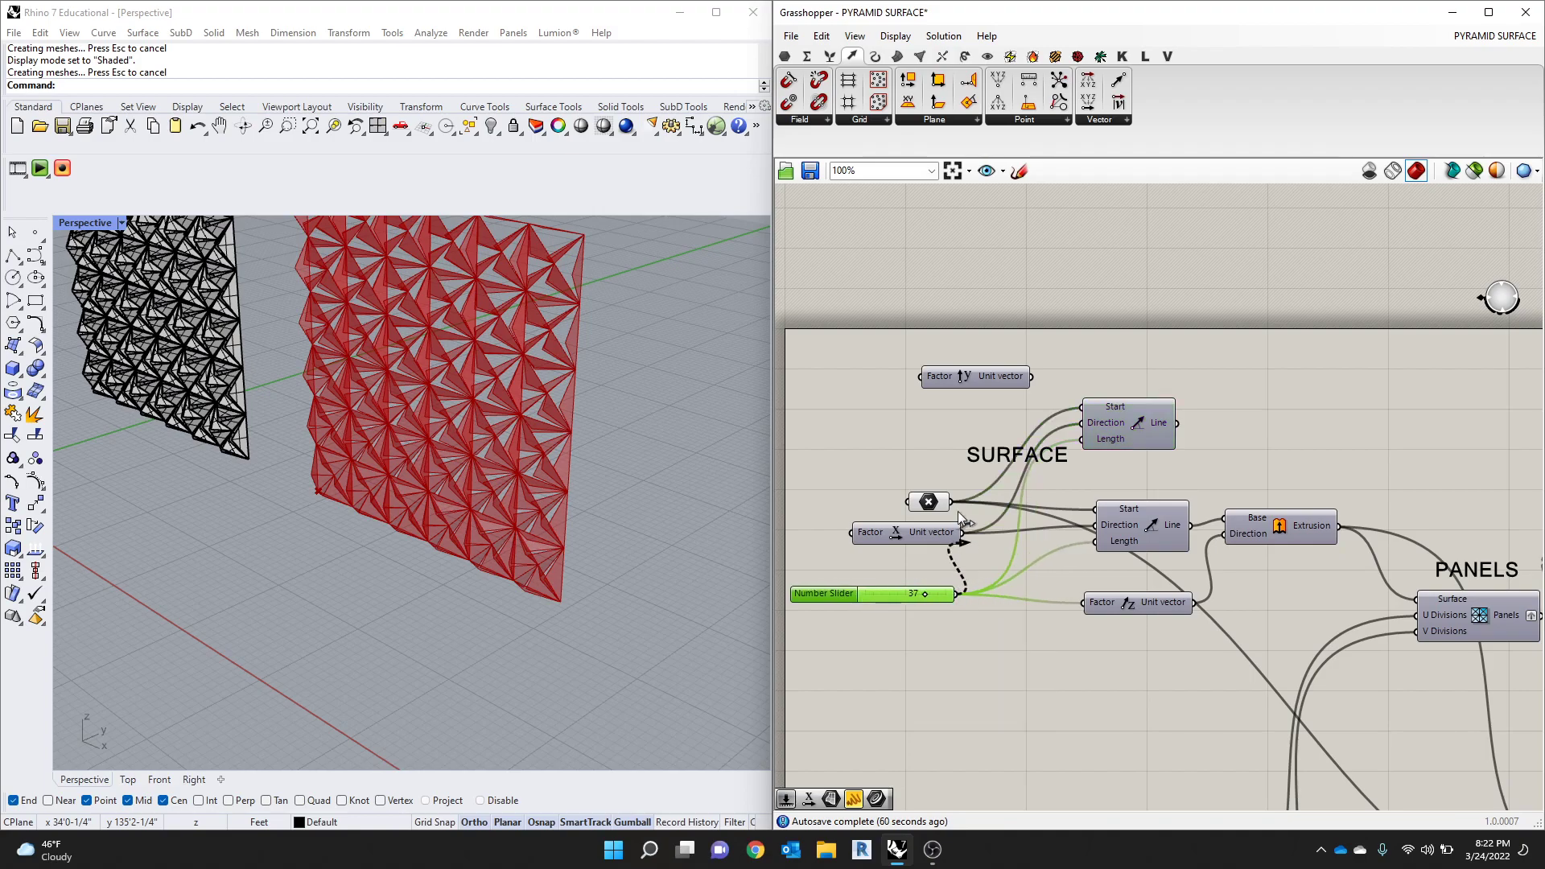
pyautogui.moveTo(957, 510); pyautogui.dragTo(1012, 560)
pyautogui.moveTo(910, 547); pyautogui.dragTo(843, 492)
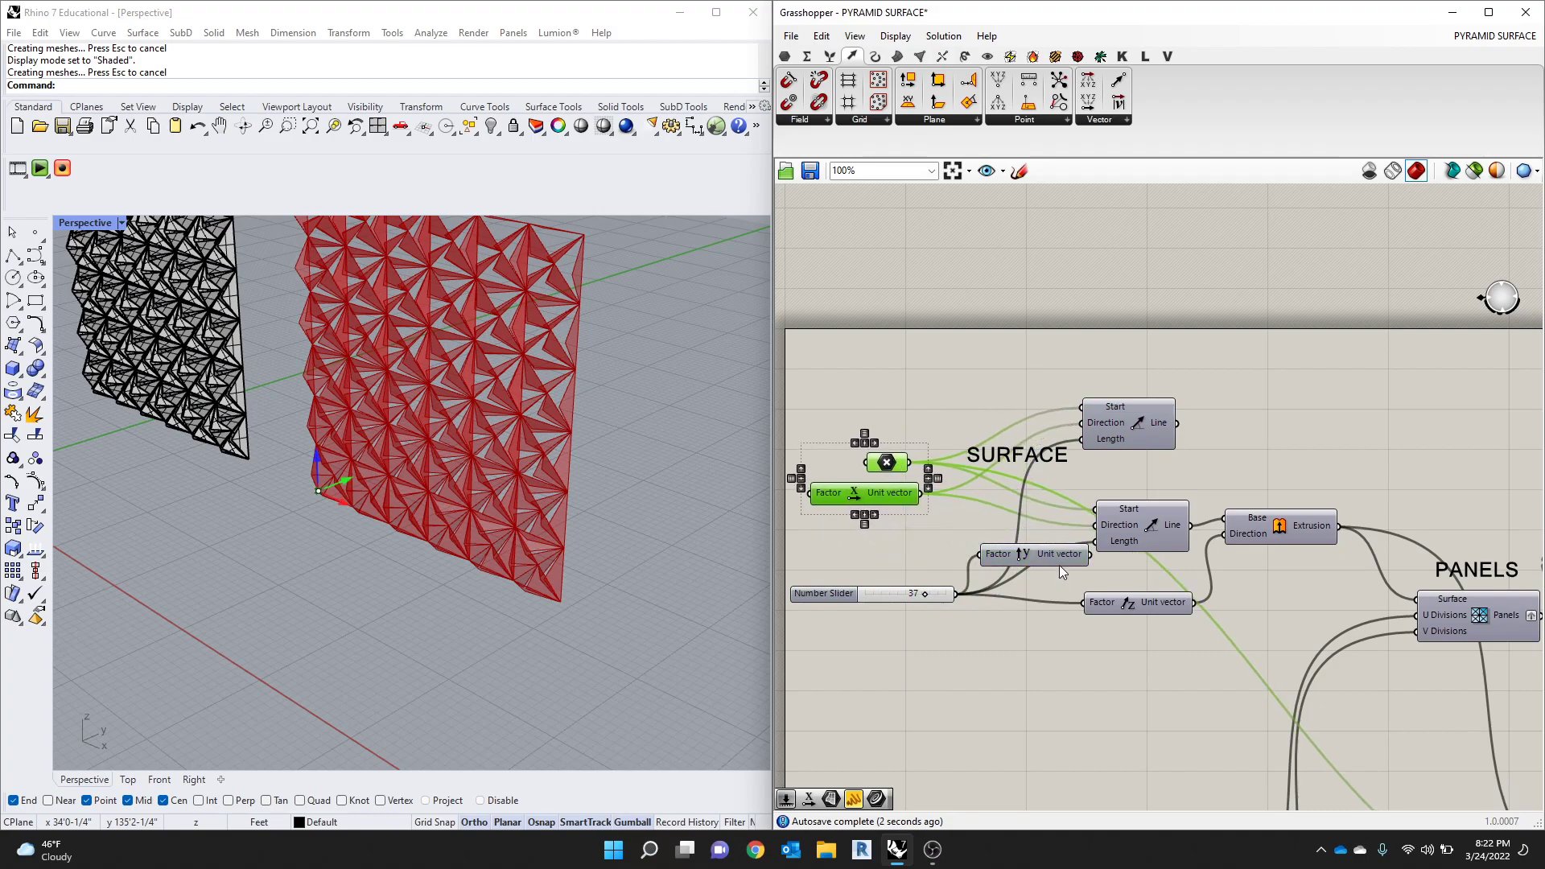
pyautogui.moveTo(1058, 563); pyautogui.dragTo(967, 541)
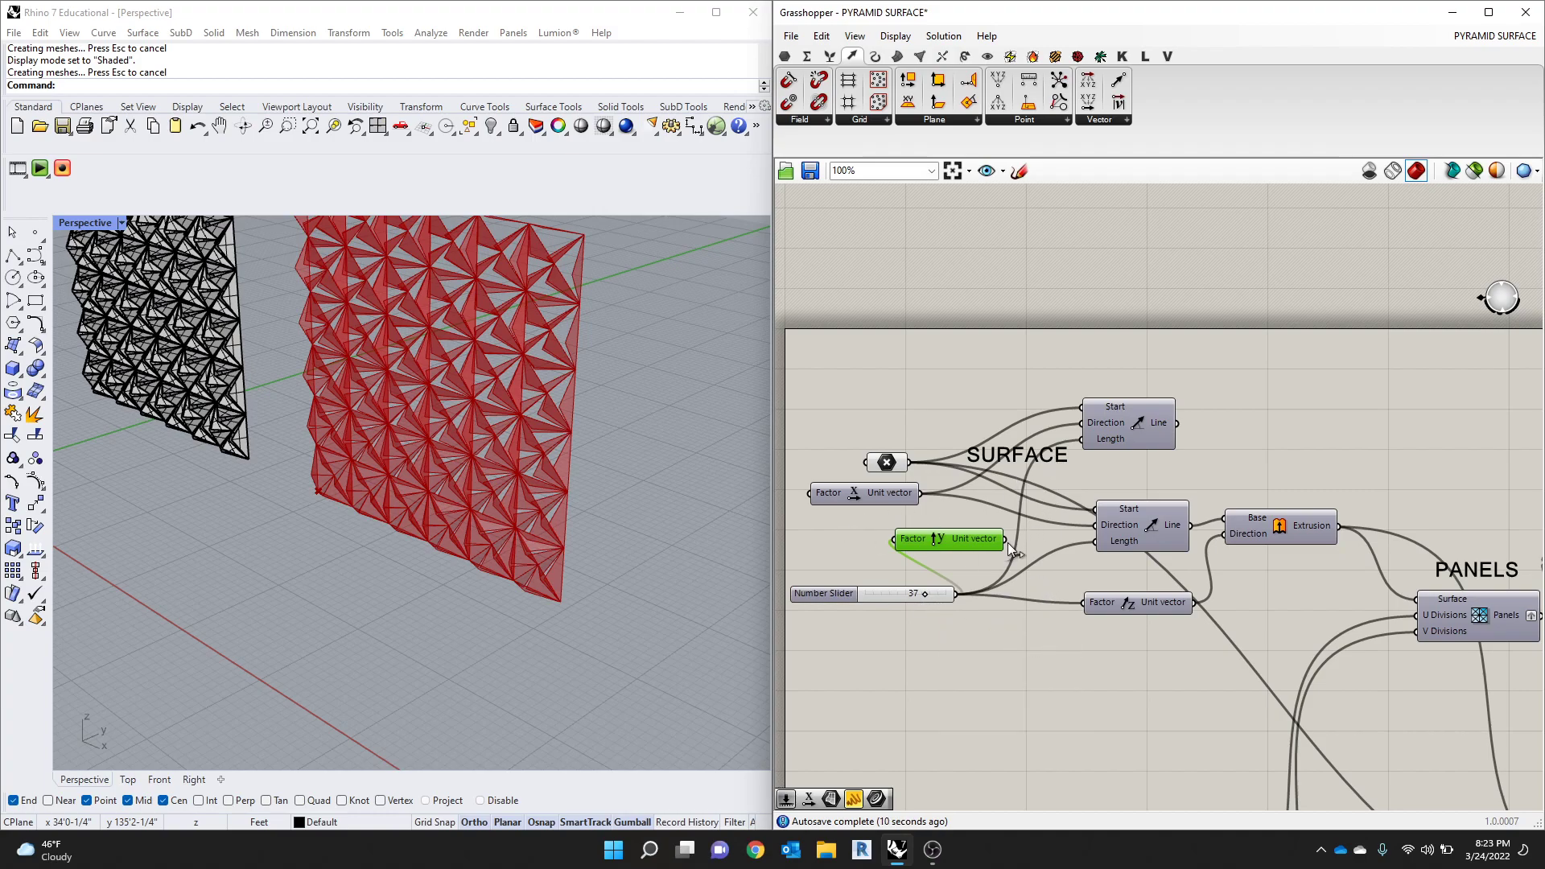
# Step: Connect the Unit Y output to the duplicated Line's Direction, replacing Unit X, and turn on that line's preview
pyautogui.moveTo(1005, 539); pyautogui.dragTo(1149, 417)
pyautogui.scroll(-5, 402, 483)
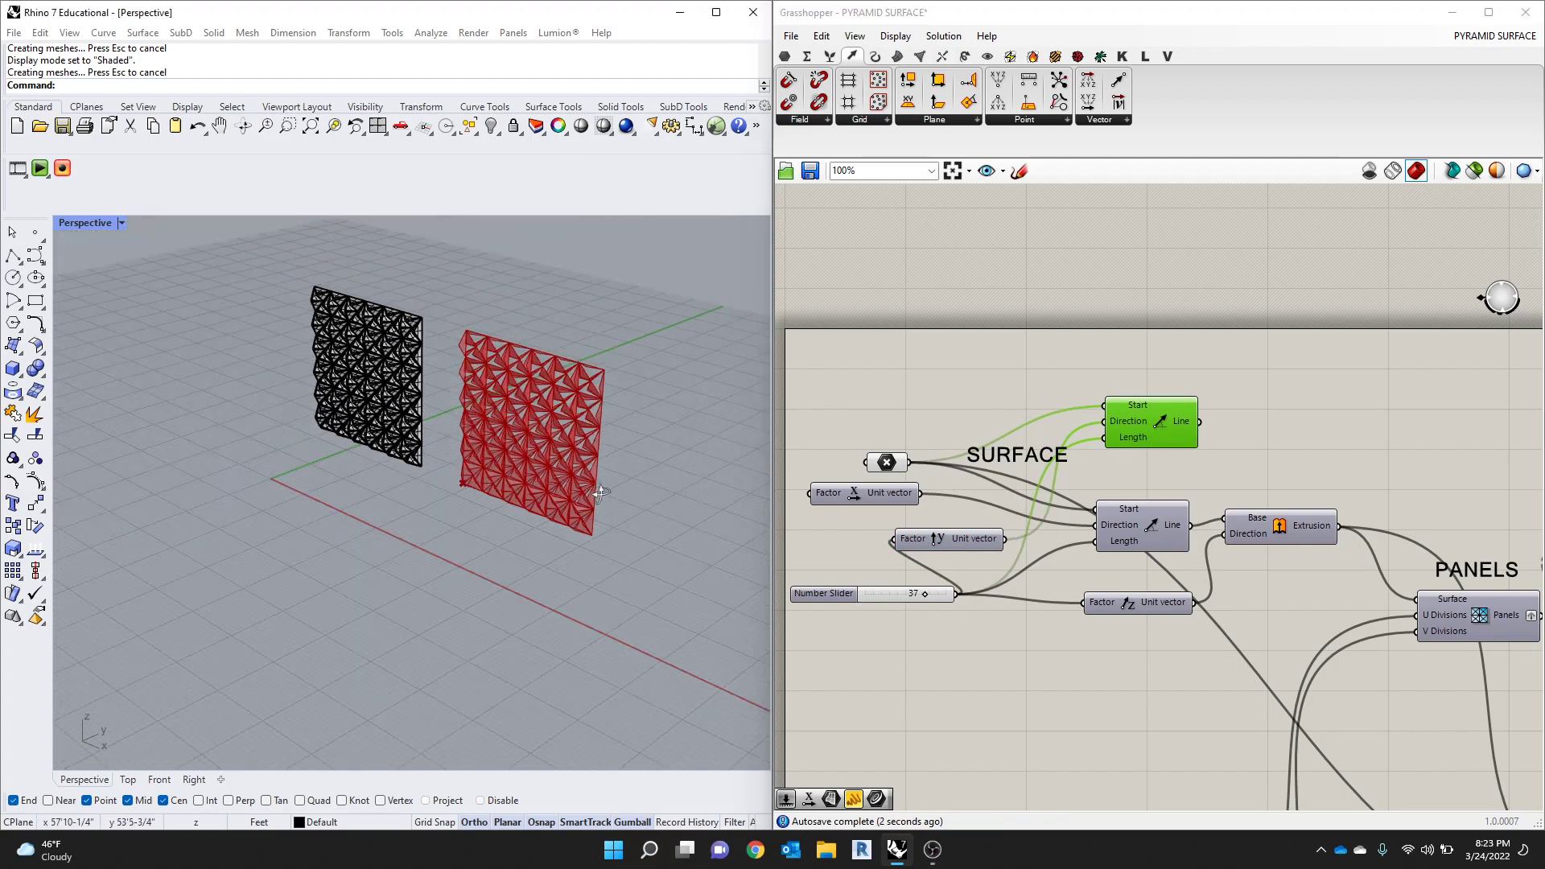
pyautogui.moveTo(386, 482); pyautogui.dragTo(489, 526, button='right')
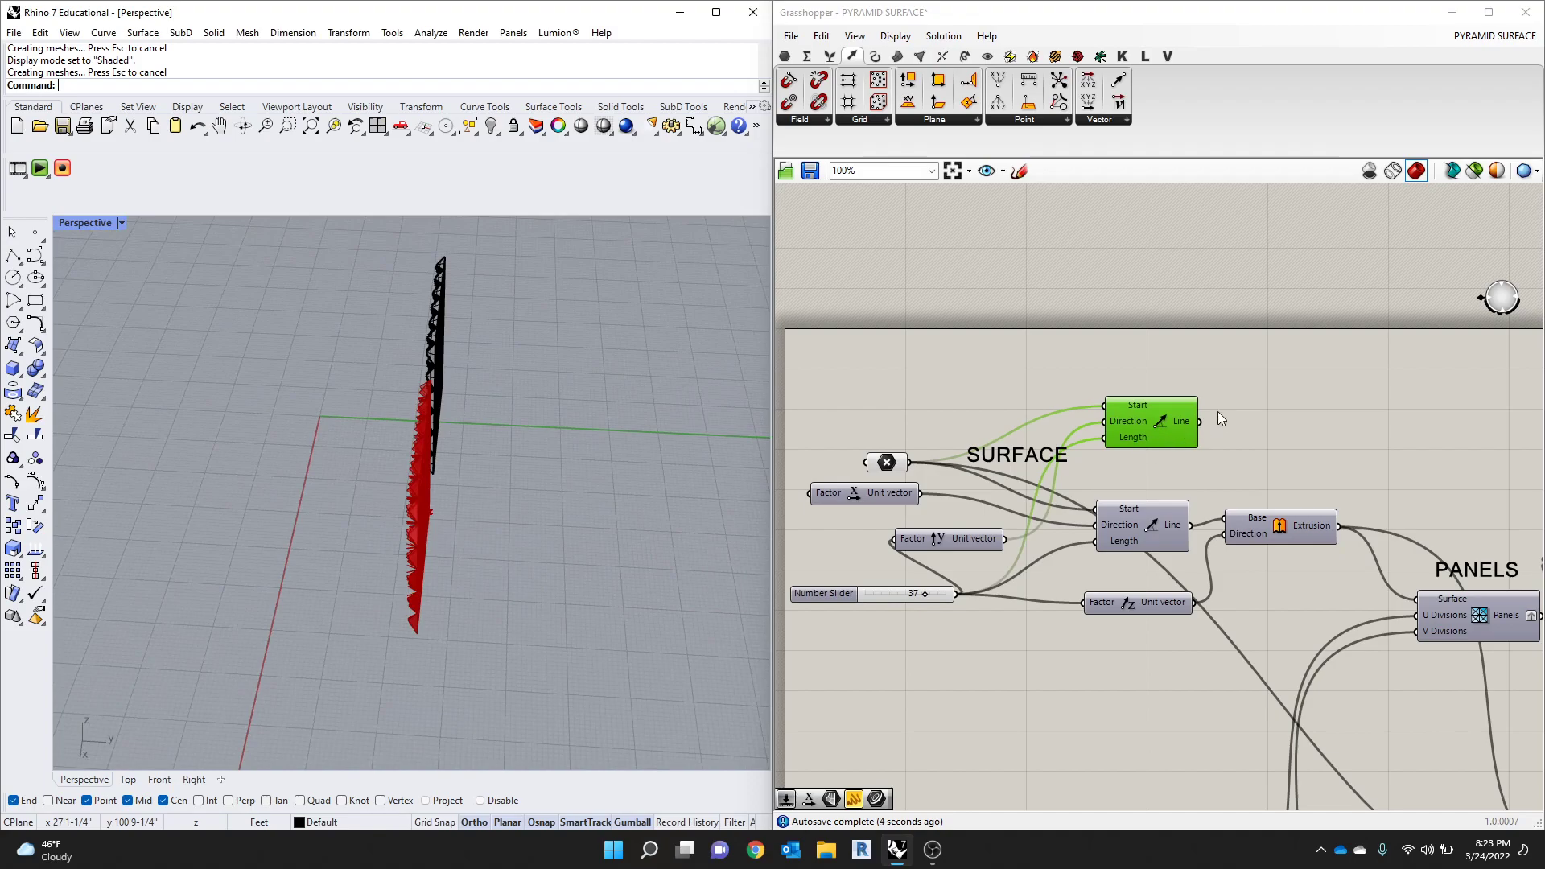
pyautogui.middleClick(1146, 428)
pyautogui.click(1175, 394)
pyautogui.moveTo(579, 494); pyautogui.dragTo(492, 505, button='right')
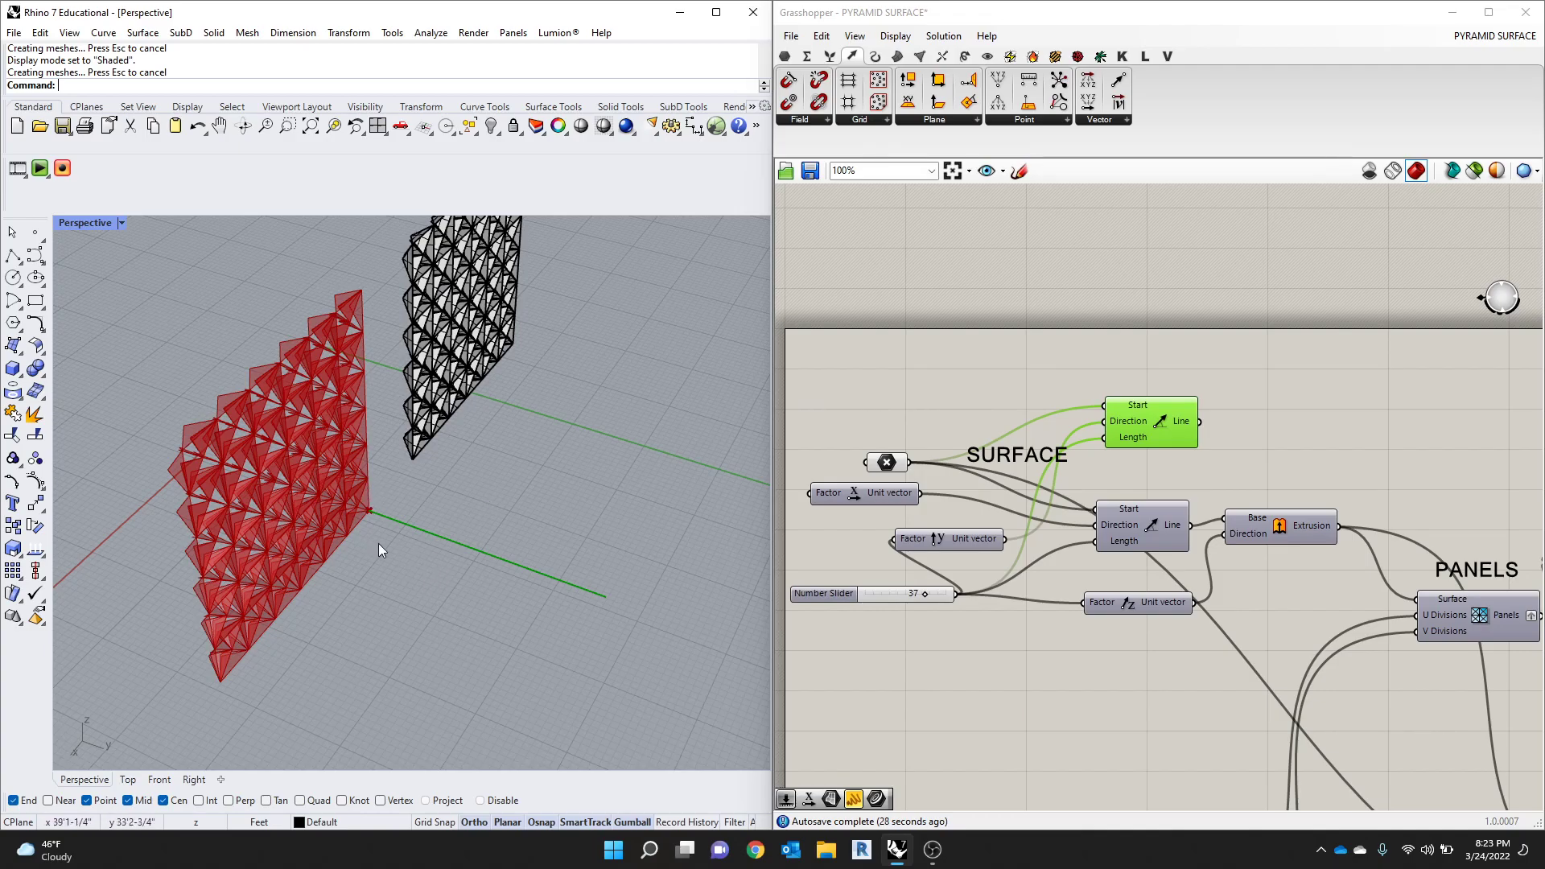
pyautogui.scroll(2, 378, 543)
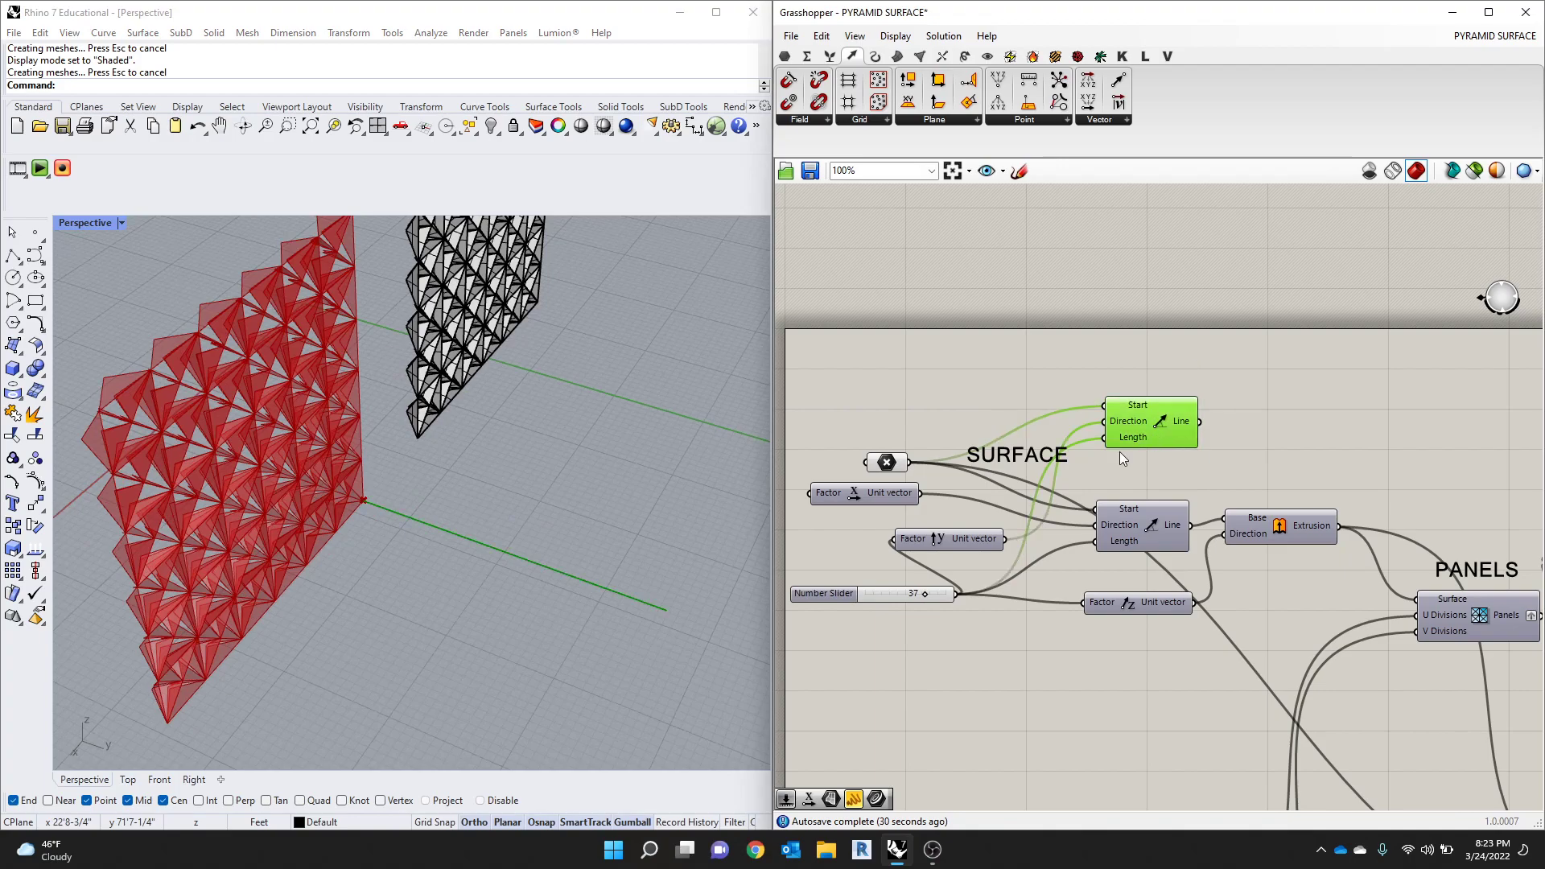
# Step: Check the Extrusion's place in the definition and save the Grasshopper file
pyautogui.moveTo(1277, 498); pyautogui.dragTo(1200, 505, button='right')
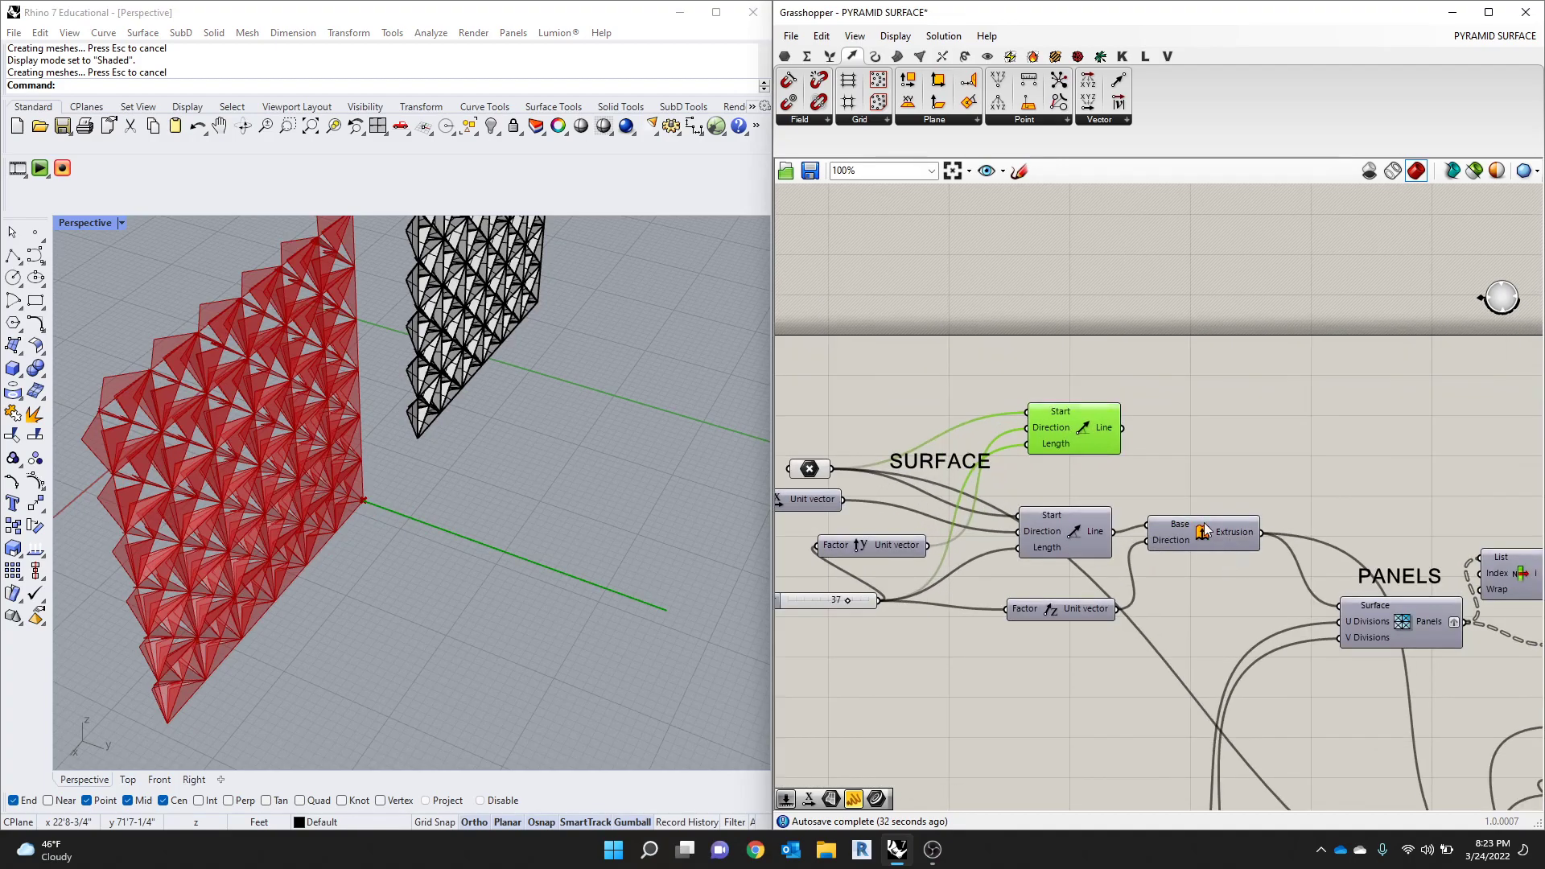
pyautogui.click(1205, 529)
pyautogui.scroll(-2, 1286, 528)
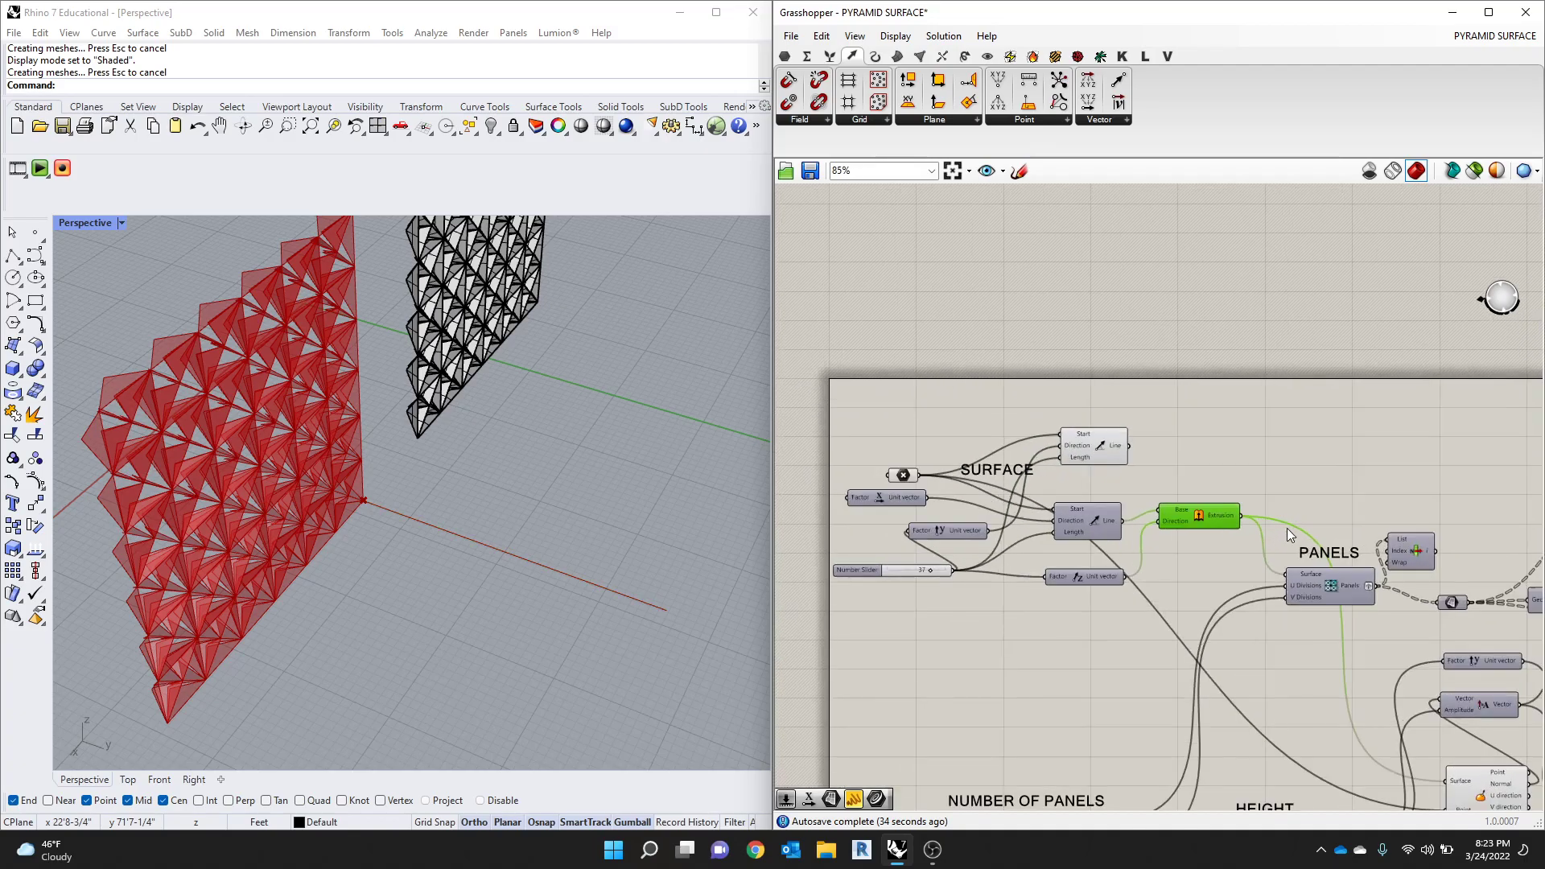
pyautogui.scroll(-3, 1204, 442)
pyautogui.click(823, 365)
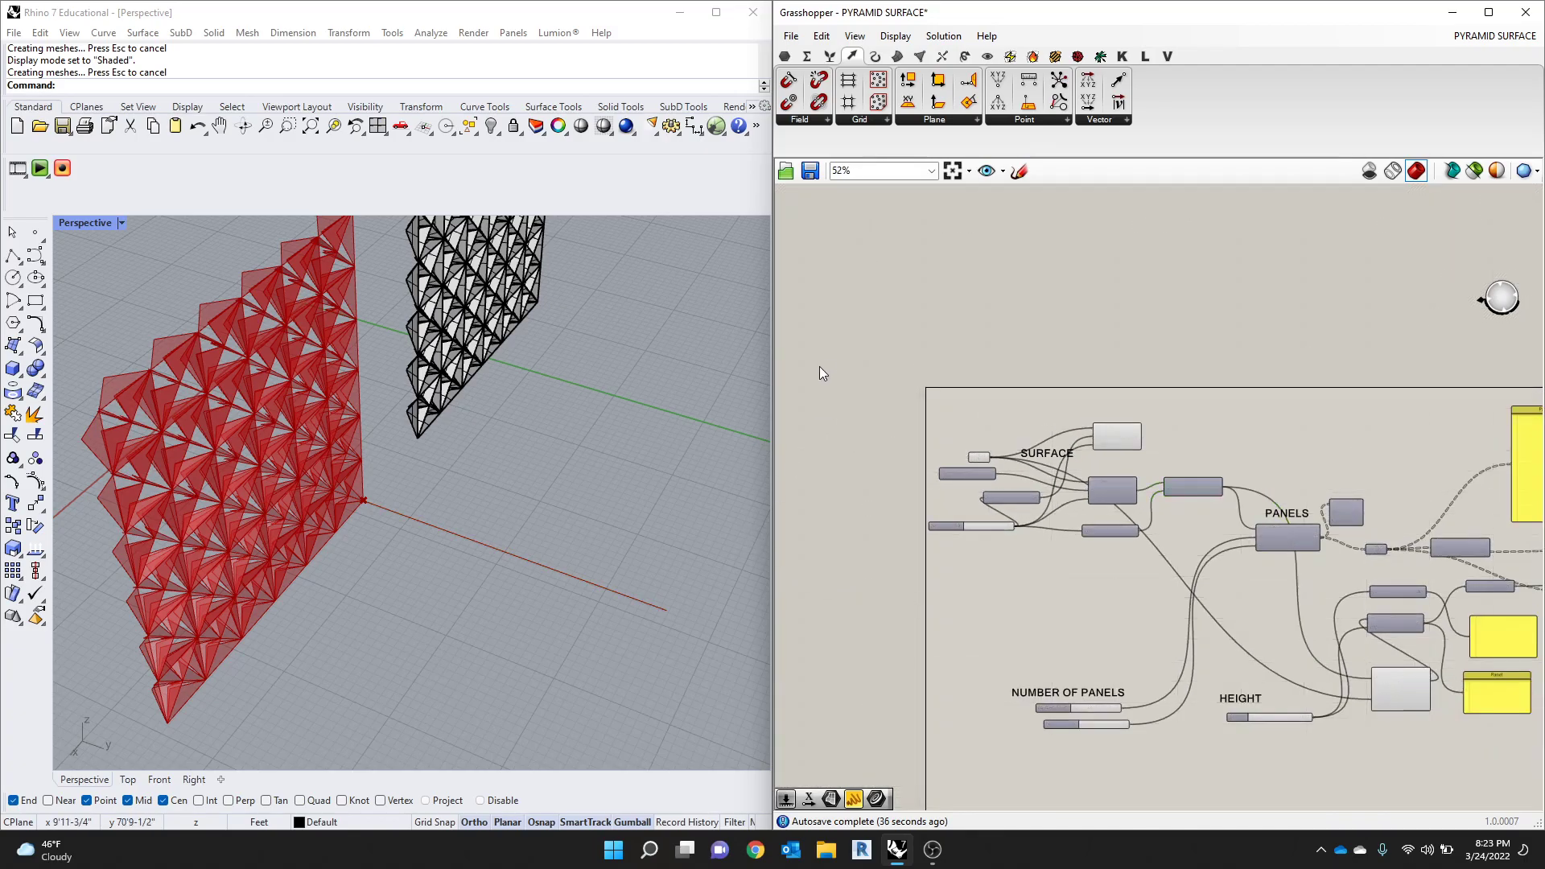
pyautogui.hotkey('ctrl', 's')
# Step: Connect the duplicated Line's output to the Extrusion's Base input in addition to the original line
pyautogui.scroll(5, 1154, 504)
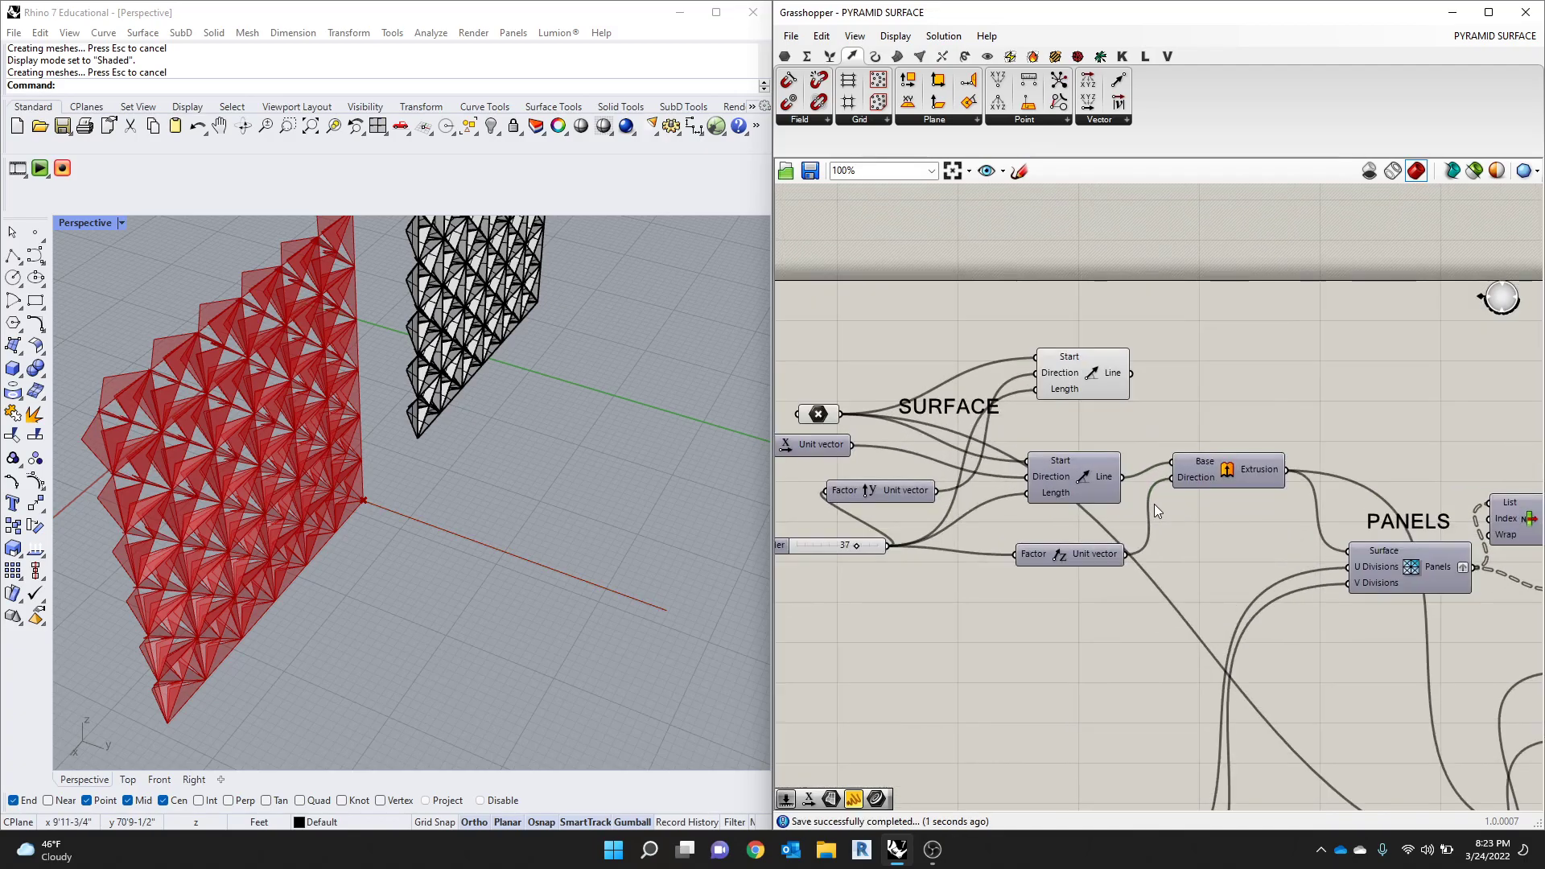
pyautogui.click(1210, 474)
pyautogui.moveTo(1199, 483); pyautogui.dragTo(1199, 480)
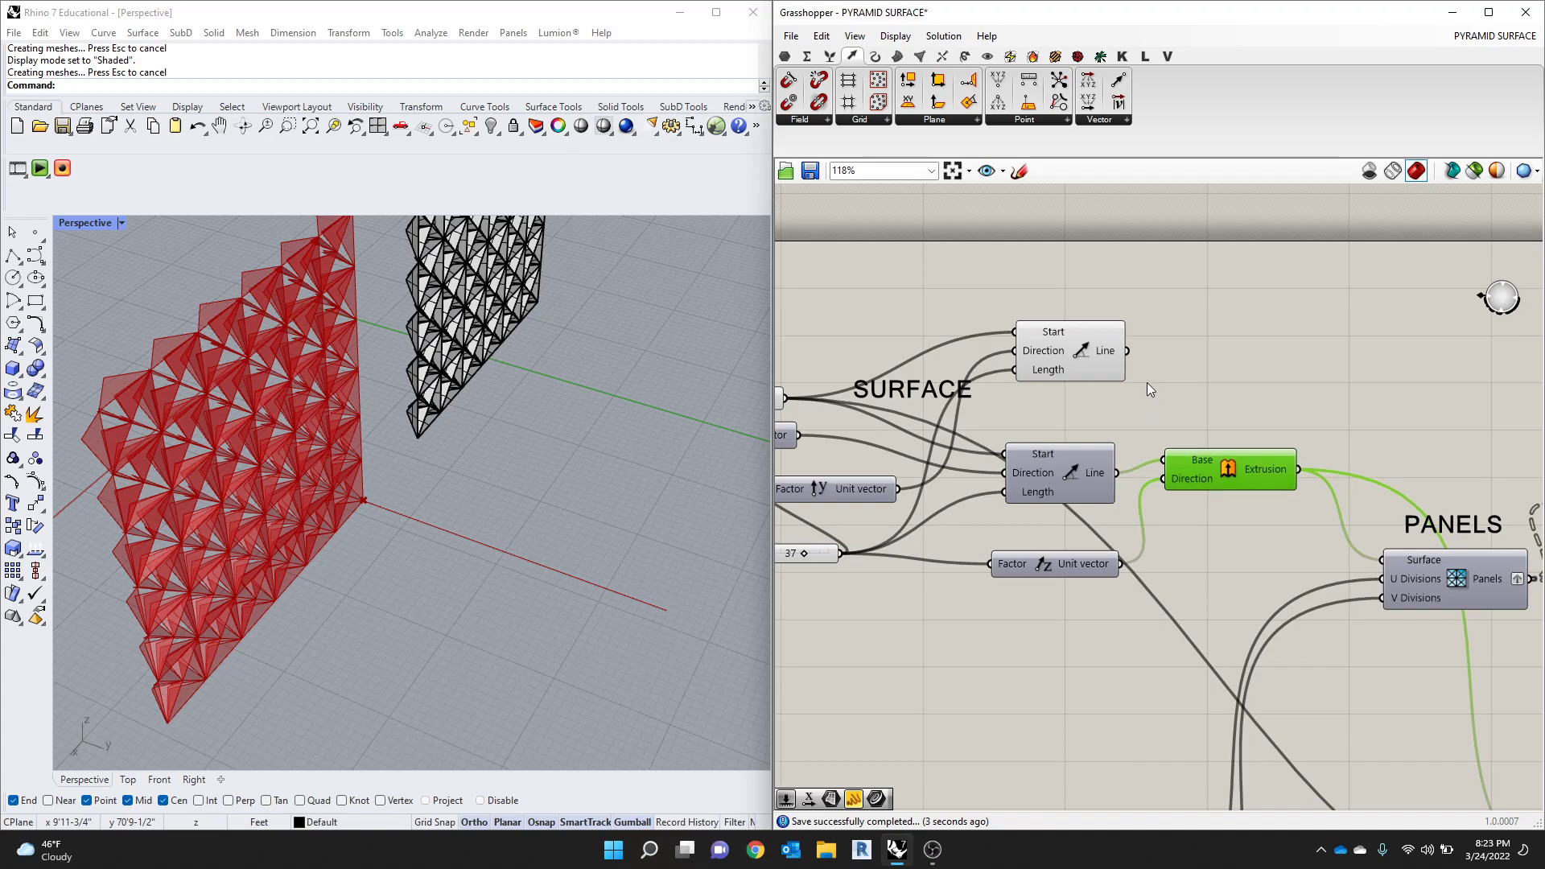
pyautogui.moveTo(1127, 351); pyautogui.dragTo(1166, 461)
# Step: Examine how the two-line extrusion affects the definition from the PANELS component through to the PYRAMIDS group
pyautogui.scroll(-4, 1111, 467)
pyautogui.scroll(-8, 1109, 461)
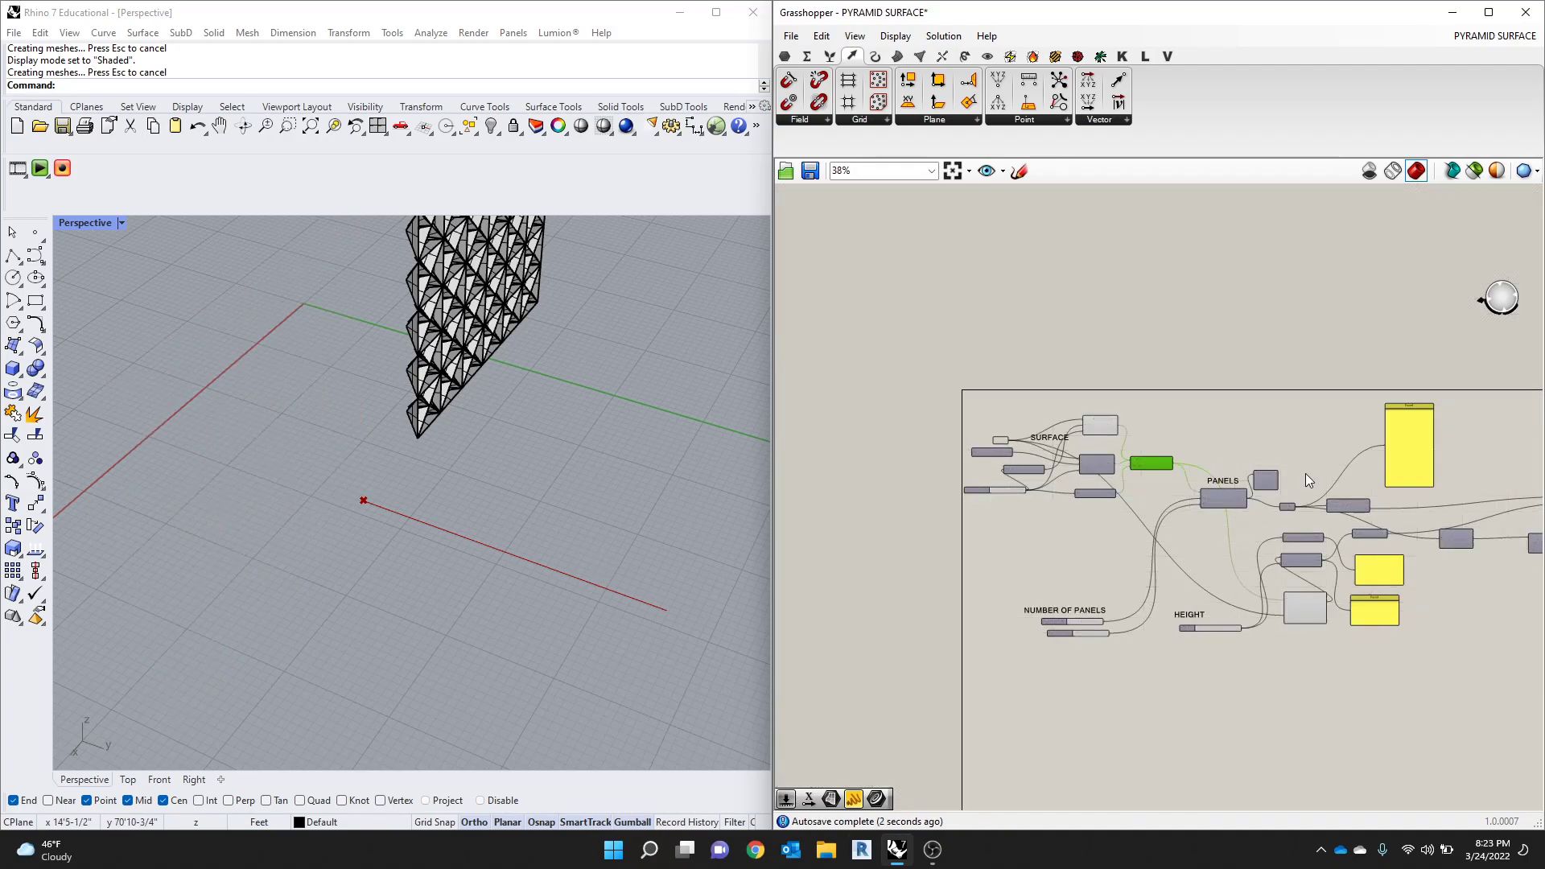
pyautogui.scroll(10, 1391, 493)
pyautogui.scroll(3, 1365, 409)
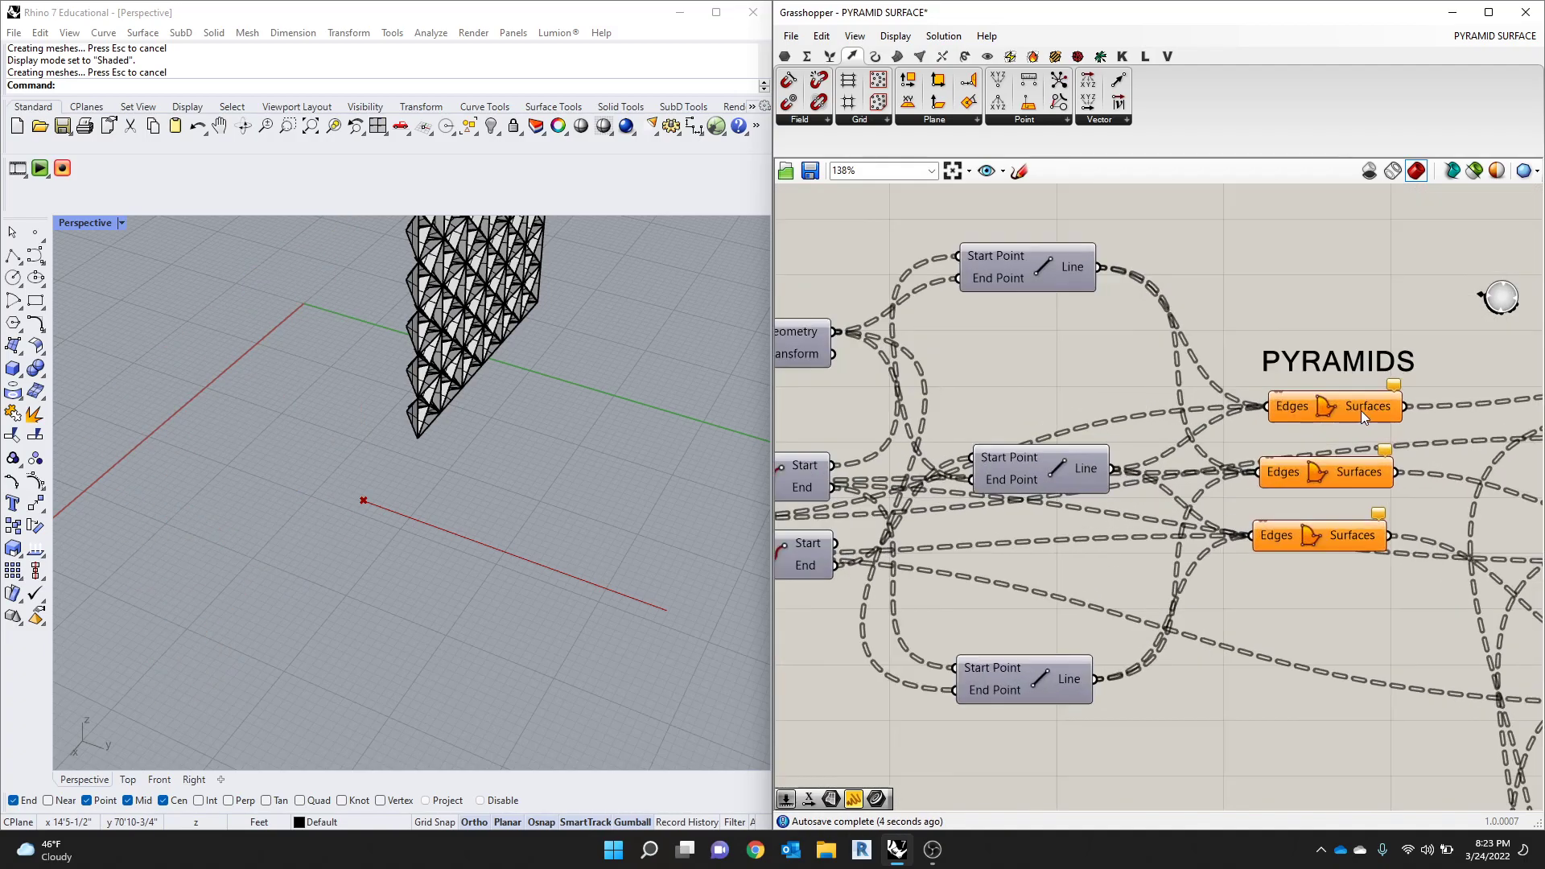
pyautogui.scroll(-10, 1355, 409)
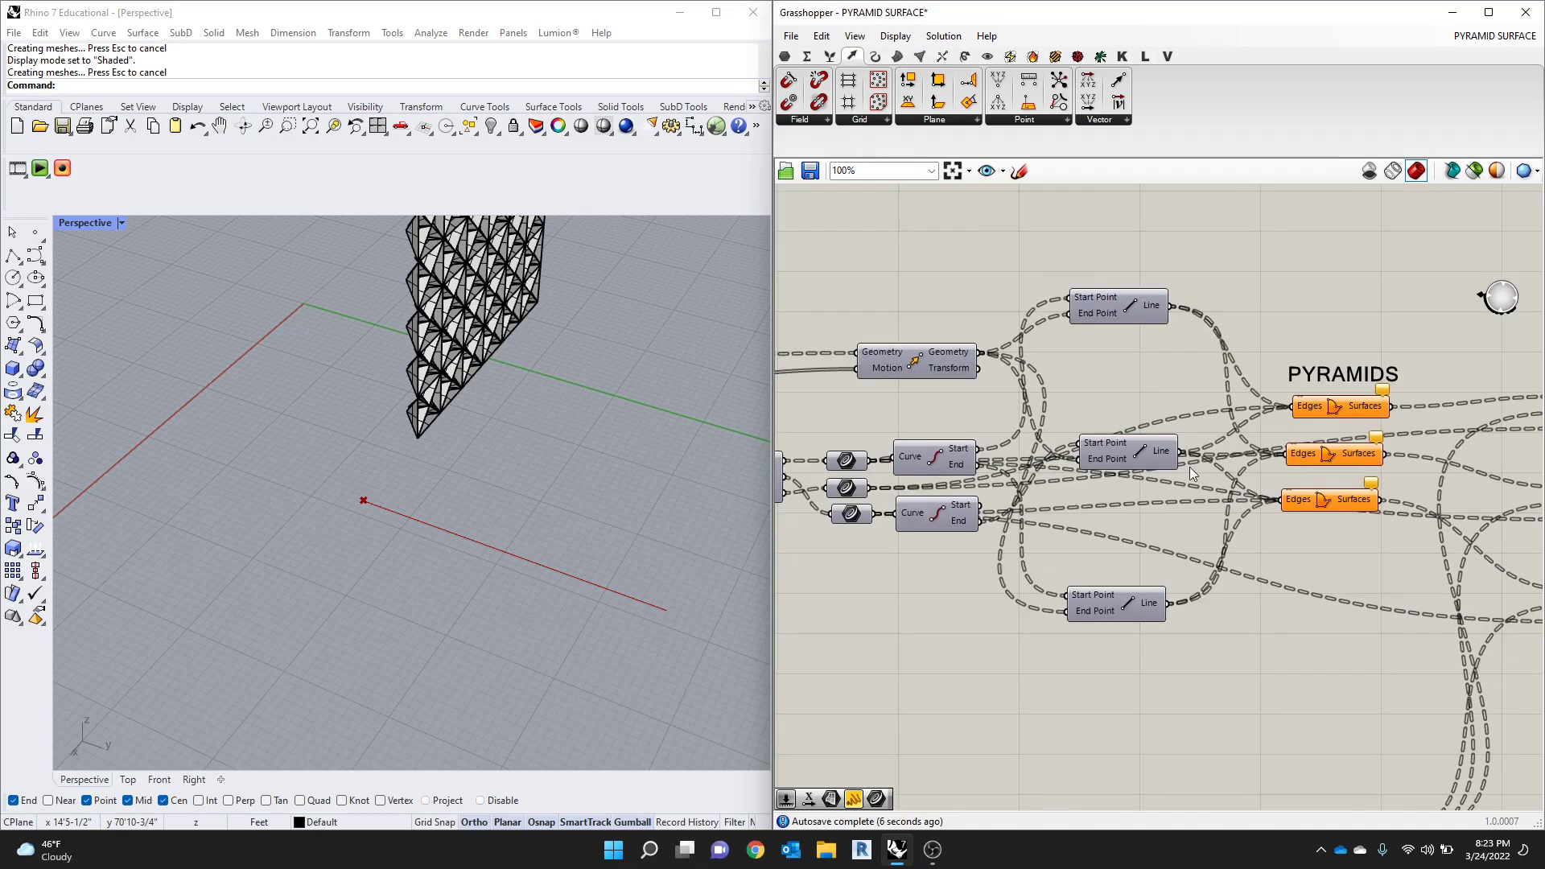
pyautogui.scroll(4, 958, 461)
pyautogui.scroll(6, 1142, 422)
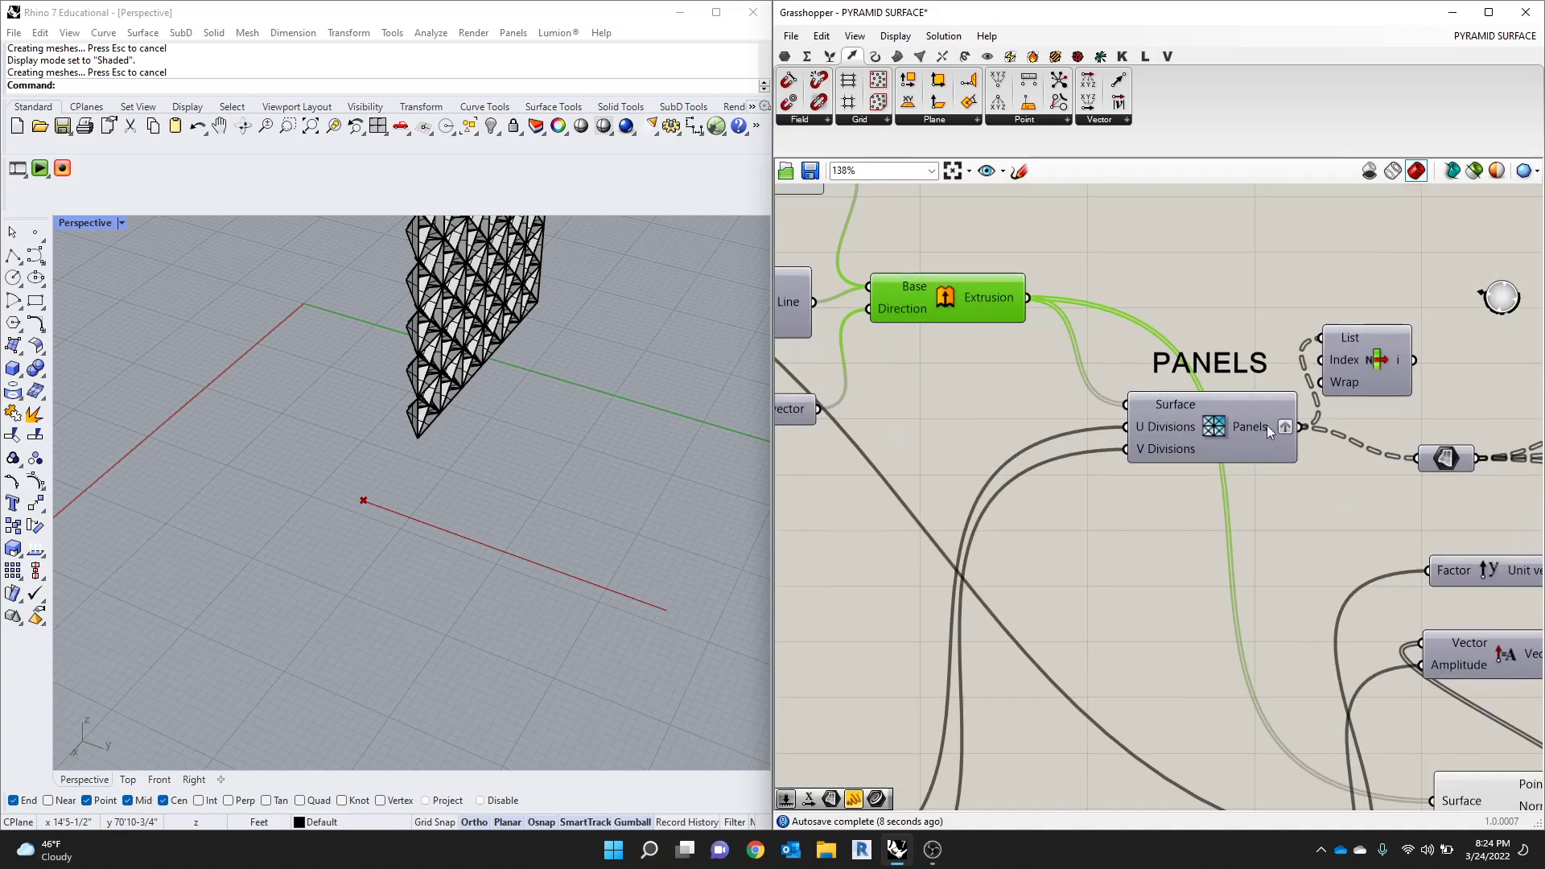
# Step: Turn on the preview of the PANELS component and view both paneled surfaces in the Perspective view
pyautogui.press('space')
pyautogui.click(1244, 398)
pyautogui.moveTo(654, 503); pyautogui.dragTo(483, 476, button='right')
pyautogui.moveTo(708, 492); pyautogui.dragTo(634, 448, button='right')
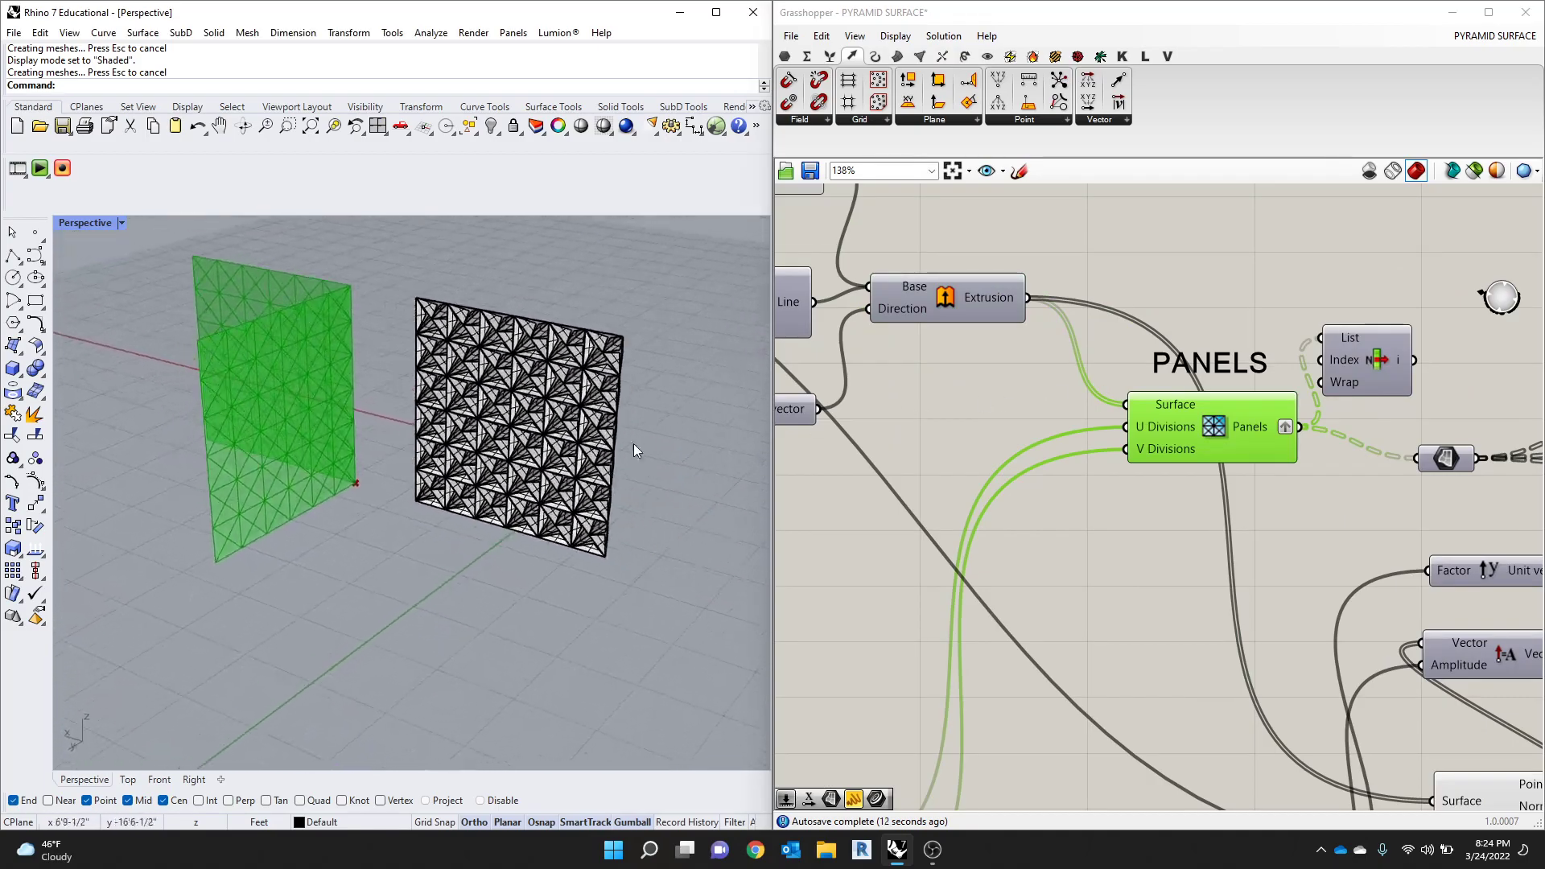
# Step: Examine the PANELS output and its connections to the geometry parameter, List Item and Area components
pyautogui.scroll(-5, 1041, 456)
pyautogui.moveTo(1041, 456); pyautogui.dragTo(1021, 461, button='right')
pyautogui.scroll(4, 1257, 471)
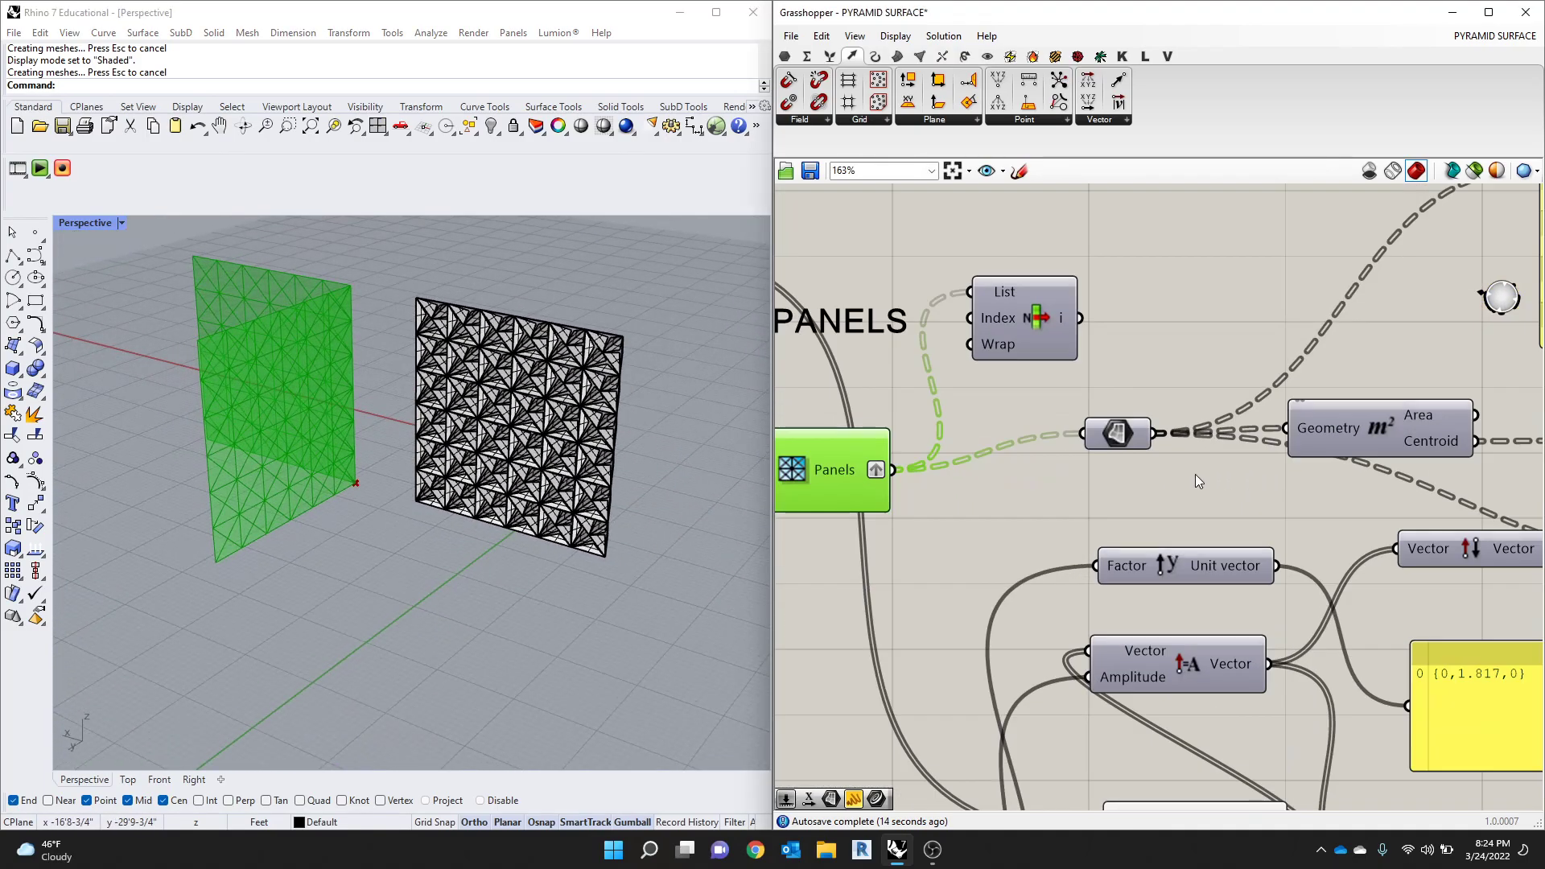
pyautogui.scroll(-3, 1278, 499)
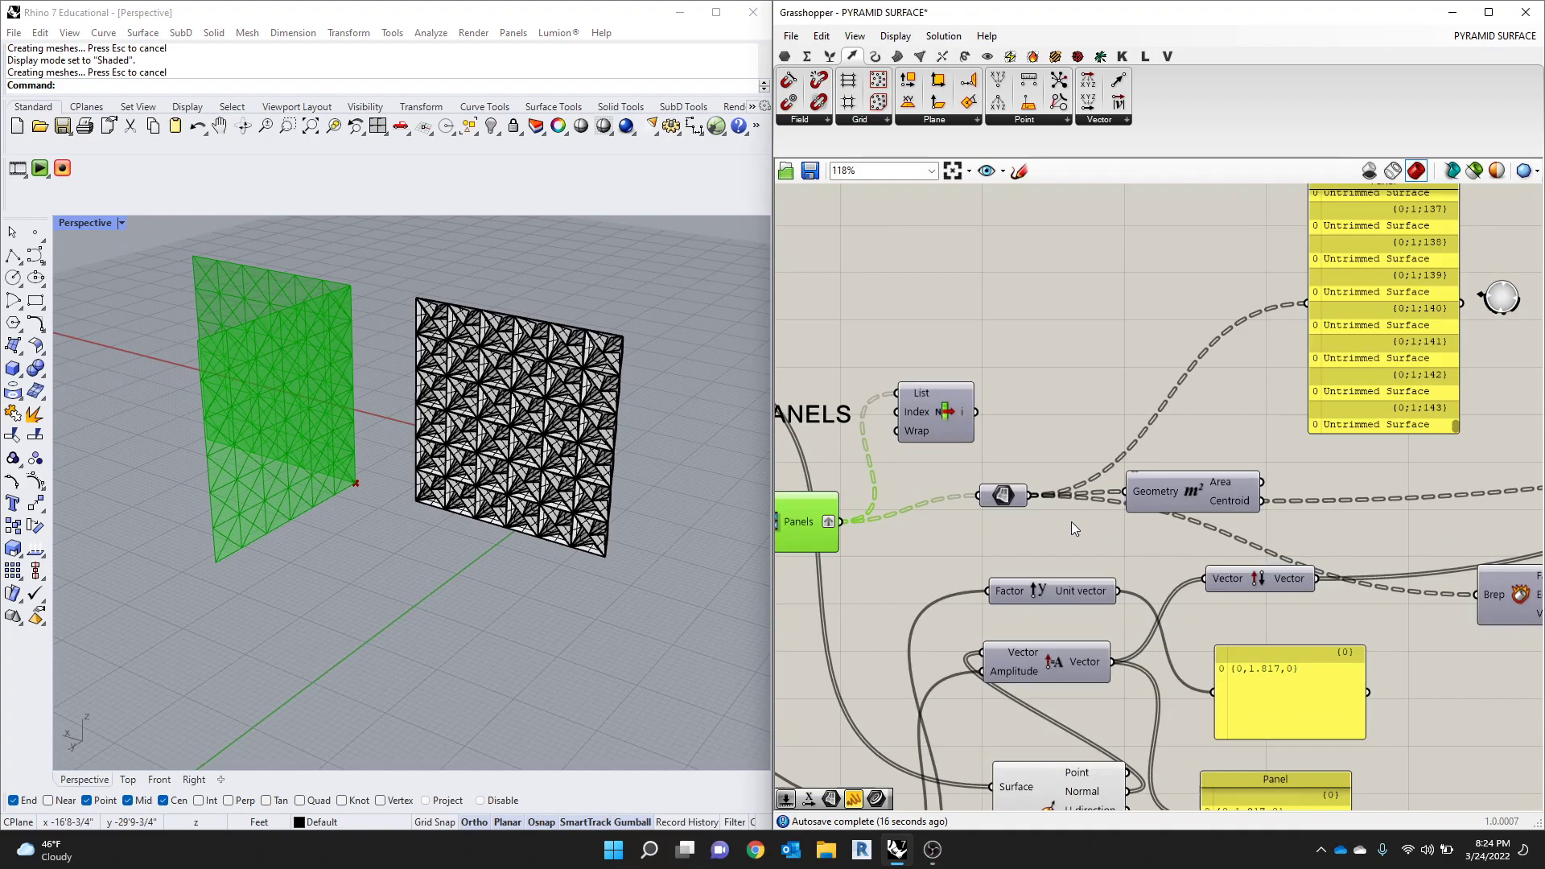
pyautogui.click(1020, 501)
pyautogui.scroll(5, 891, 533)
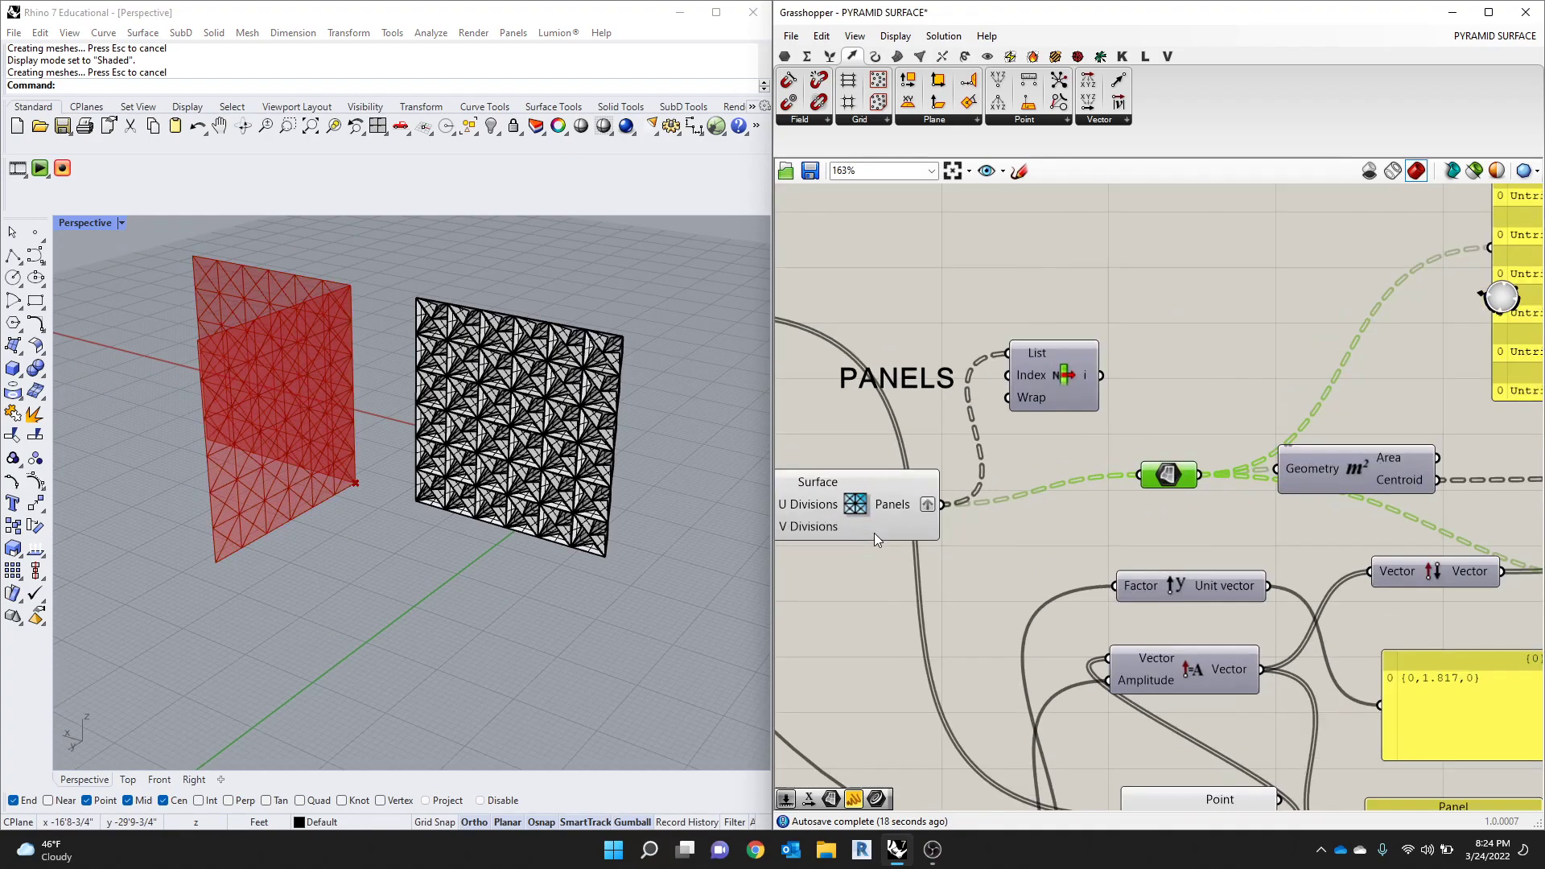
pyautogui.doubleClick(1022, 268)
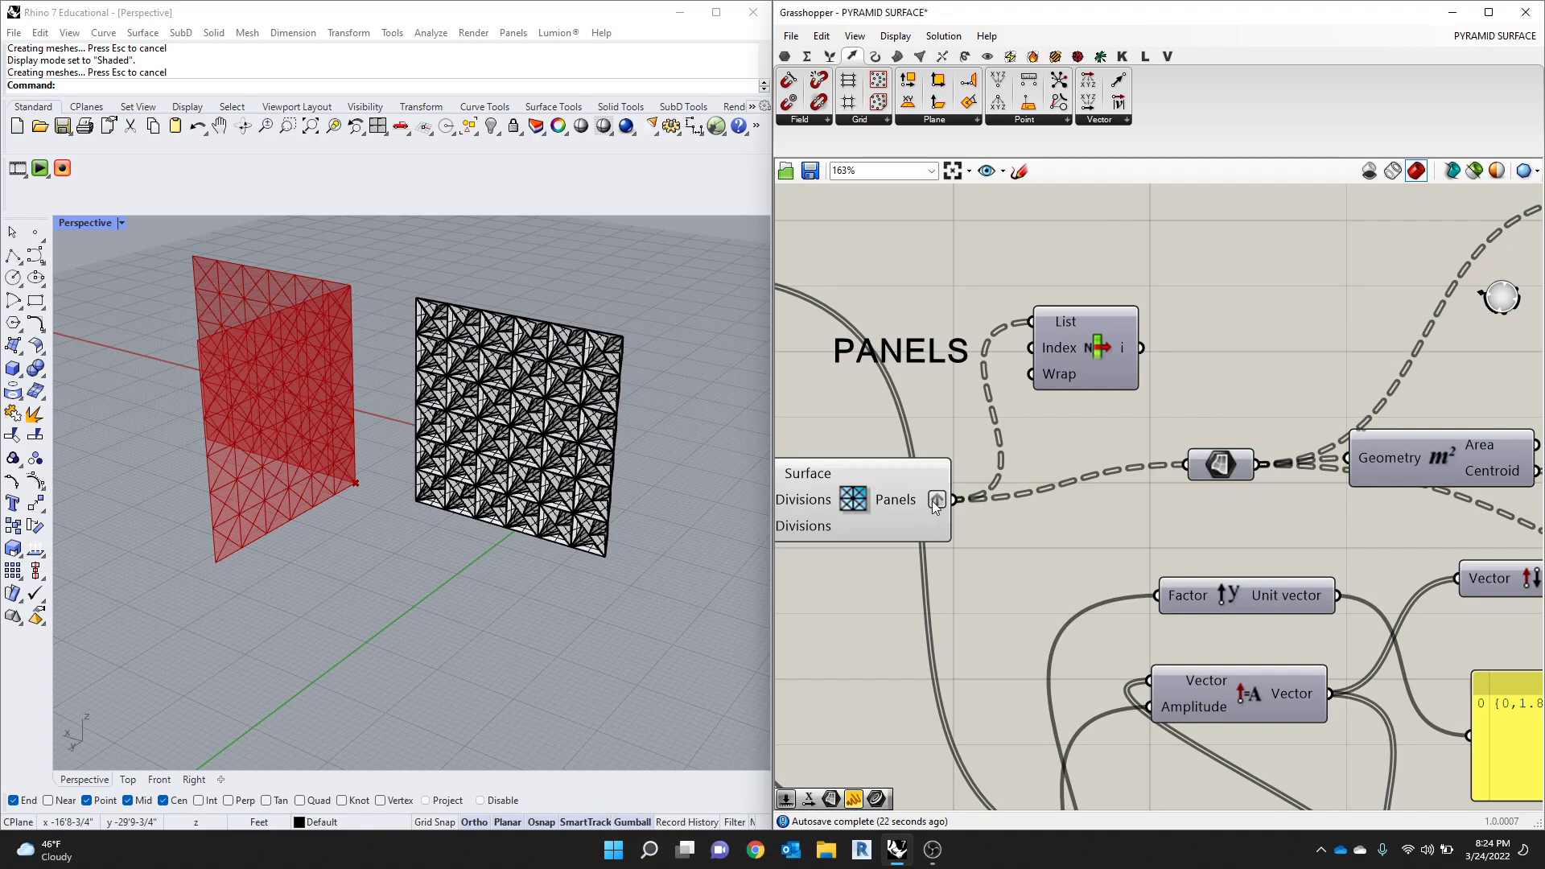
# Step: Check the paneling component's Panels output and move the PANELS label so it sits closely above that component
pyautogui.scroll(-3, 1186, 441)
pyautogui.click(1180, 477)
pyautogui.scroll(-2, 1070, 473)
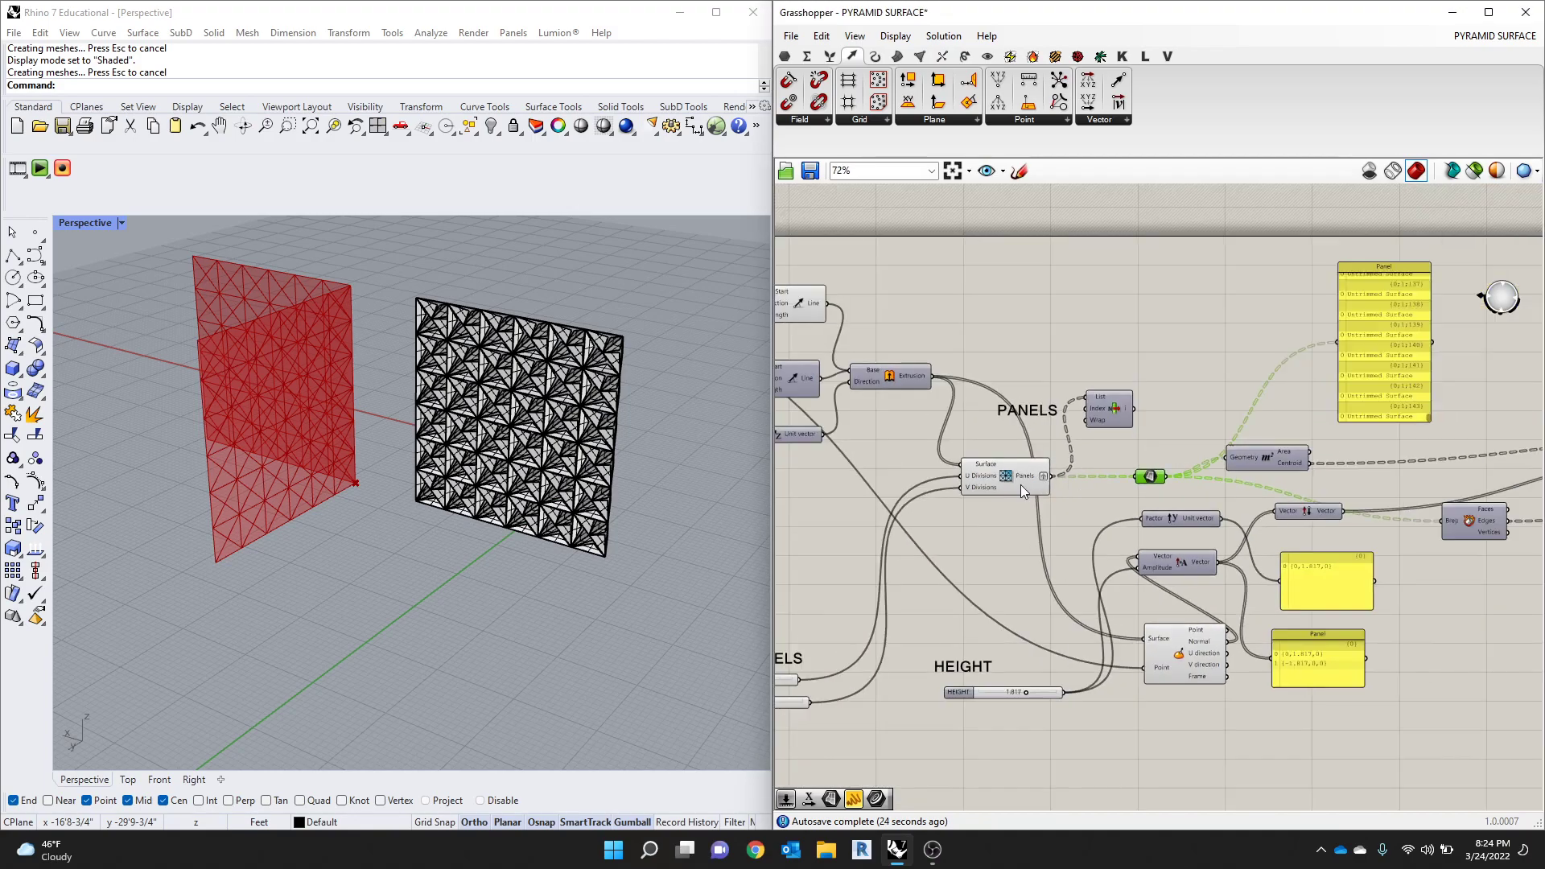
pyautogui.click(1019, 481)
pyautogui.scroll(2, 1012, 471)
pyautogui.click(1044, 391)
pyautogui.scroll(2, 1046, 447)
pyautogui.moveTo(1036, 454)
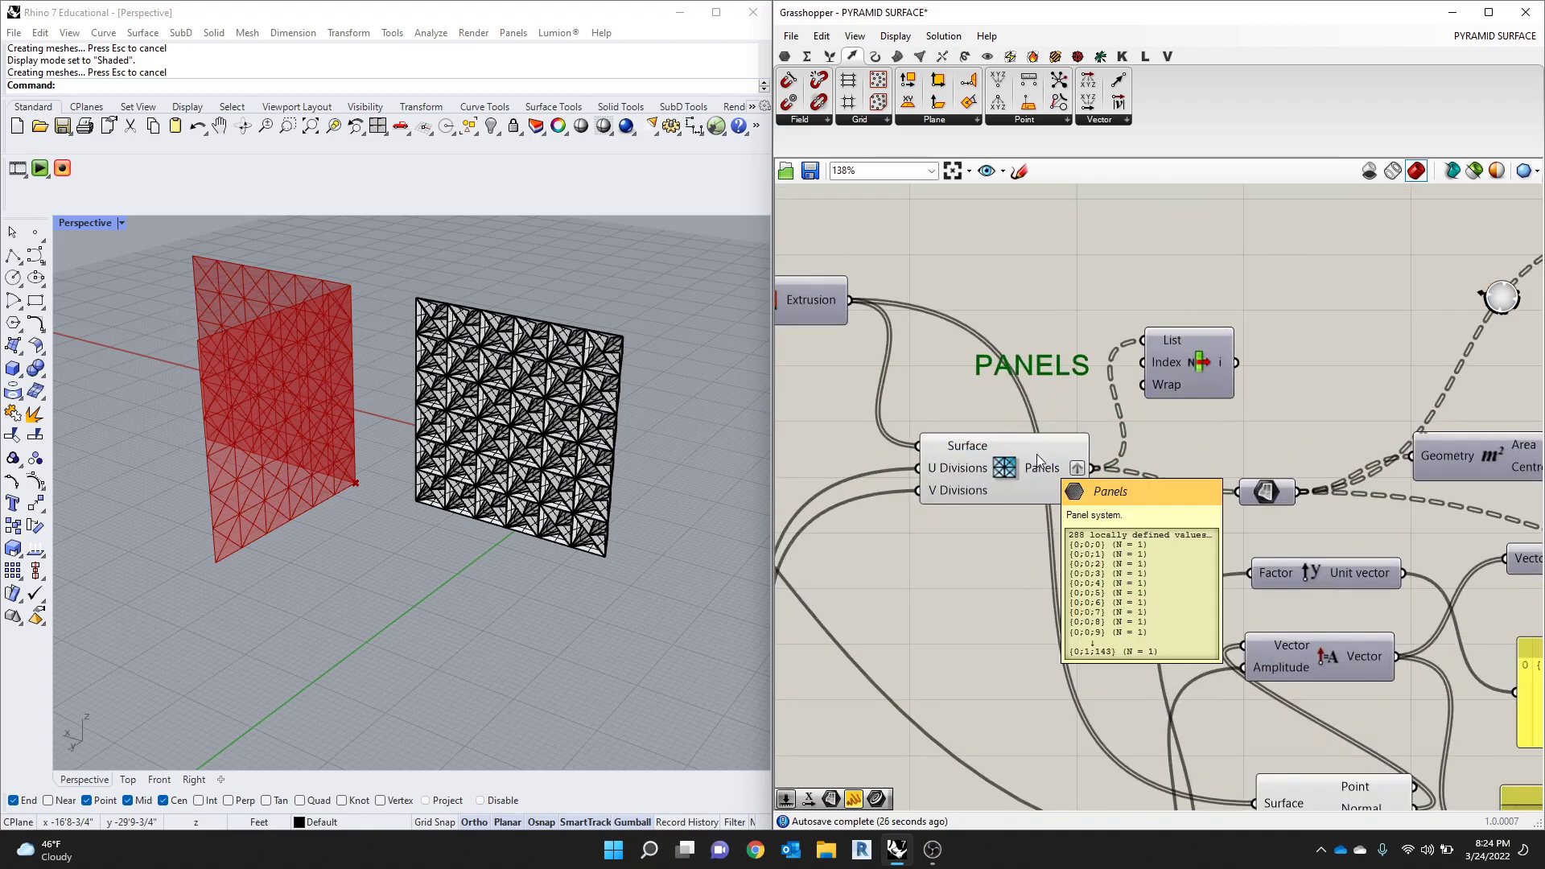
pyautogui.moveTo(1049, 362); pyautogui.dragTo(1000, 391)
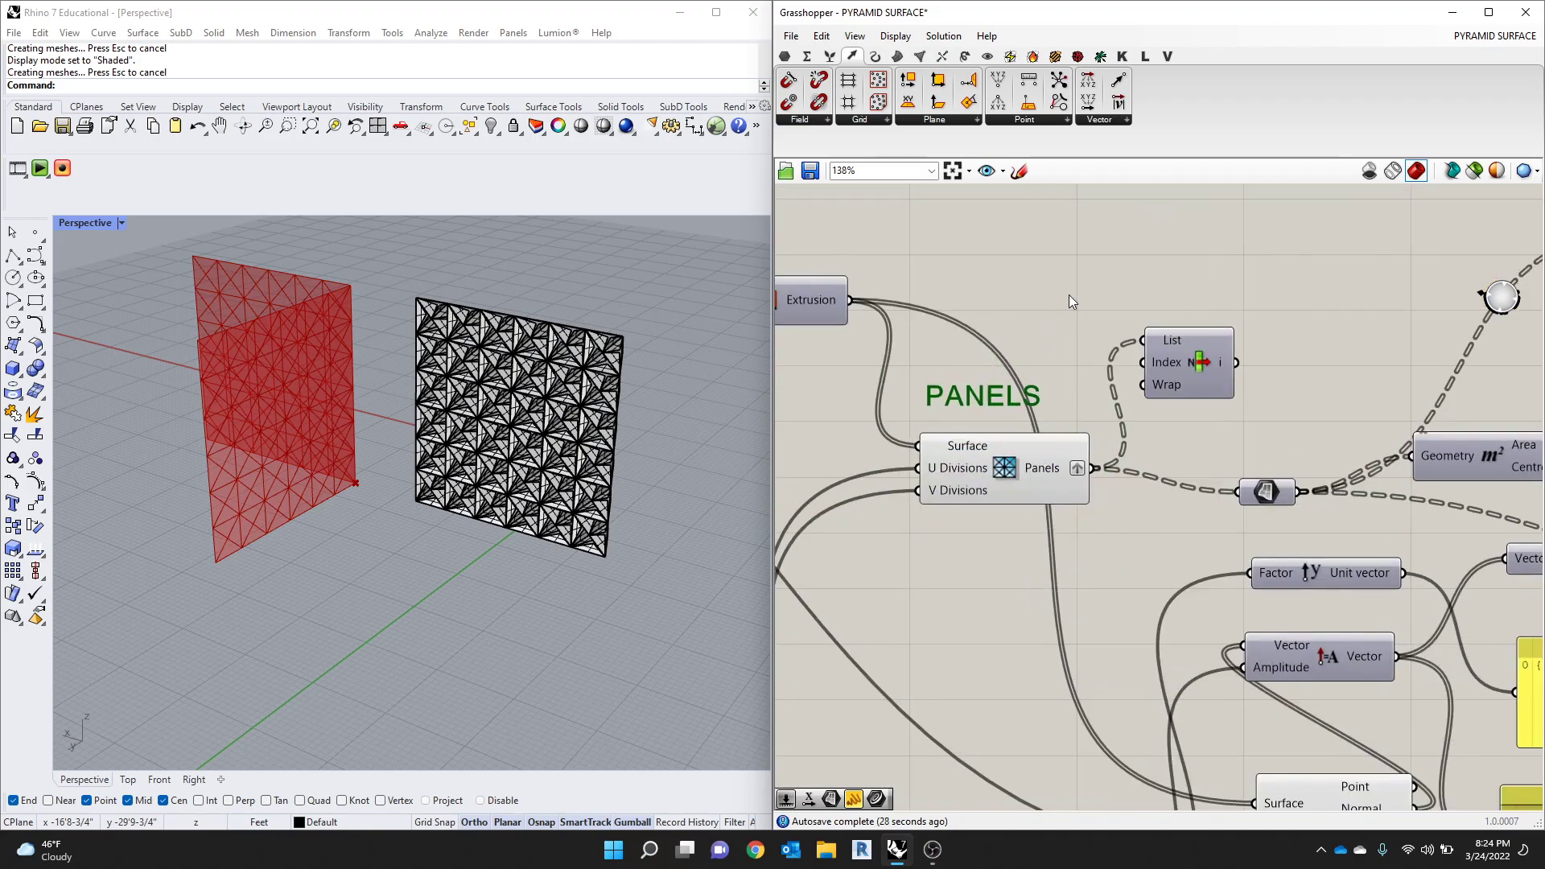
# Step: Add a Panel above the List Item component, connect the Panels output to it and read through the listed branches
pyautogui.doubleClick(1102, 259)
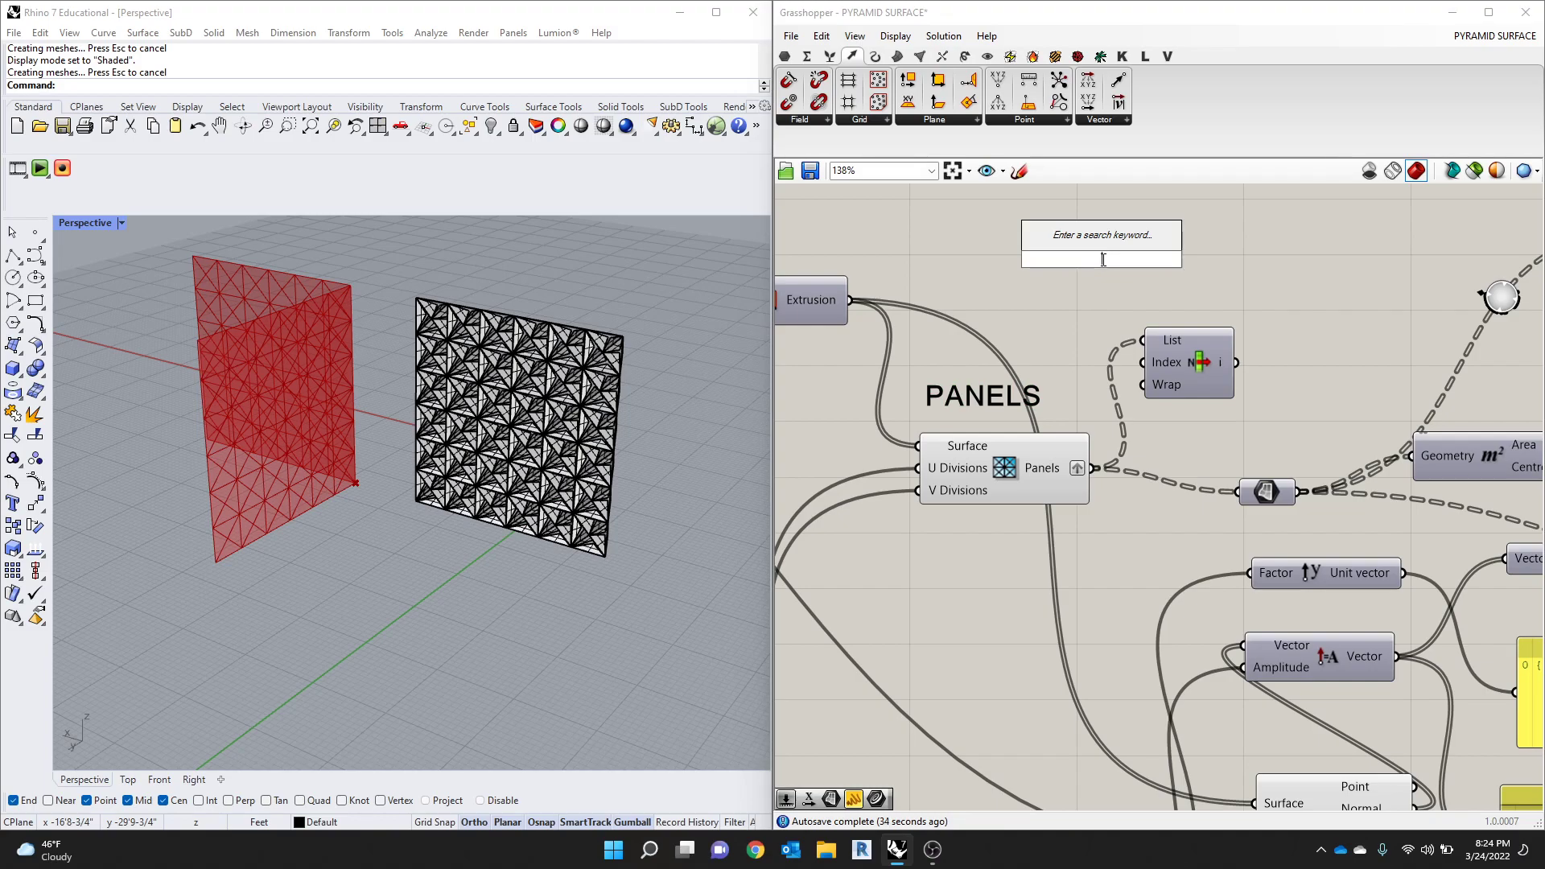
pyautogui.write('panel')
pyautogui.press('Return')
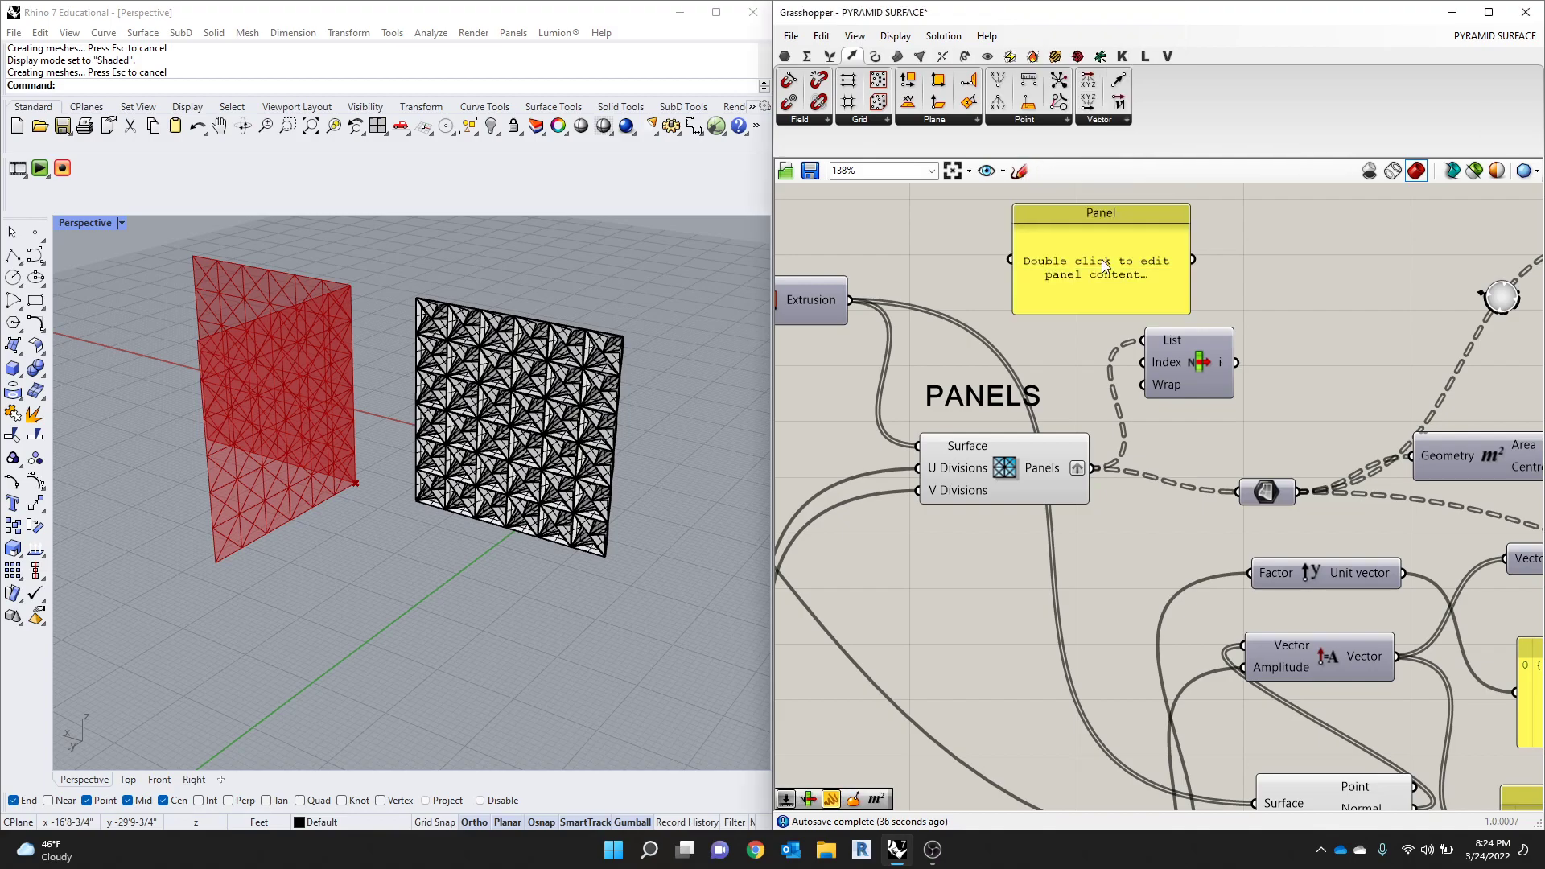
pyautogui.moveTo(1235, 275); pyautogui.dragTo(1330, 261)
pyautogui.moveTo(1094, 467); pyautogui.dragTo(1180, 254)
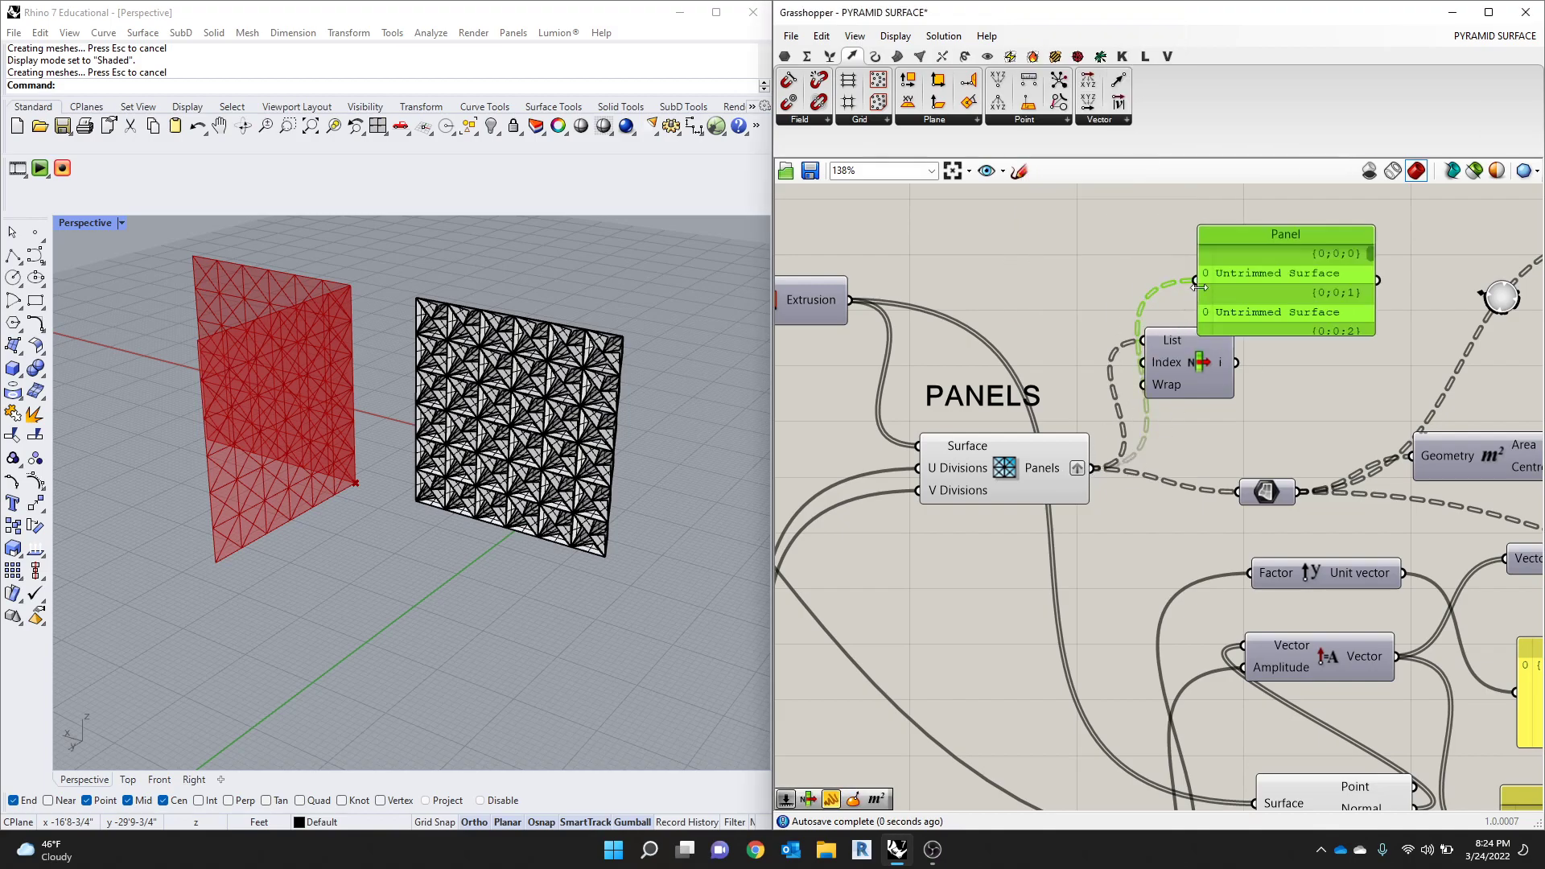
pyautogui.moveTo(1355, 225); pyautogui.dragTo(1354, 340)
# Step: Rewire the new Panel so that it reads the Extrusion output instead of the Panels output
pyautogui.scroll(-3, 1075, 337)
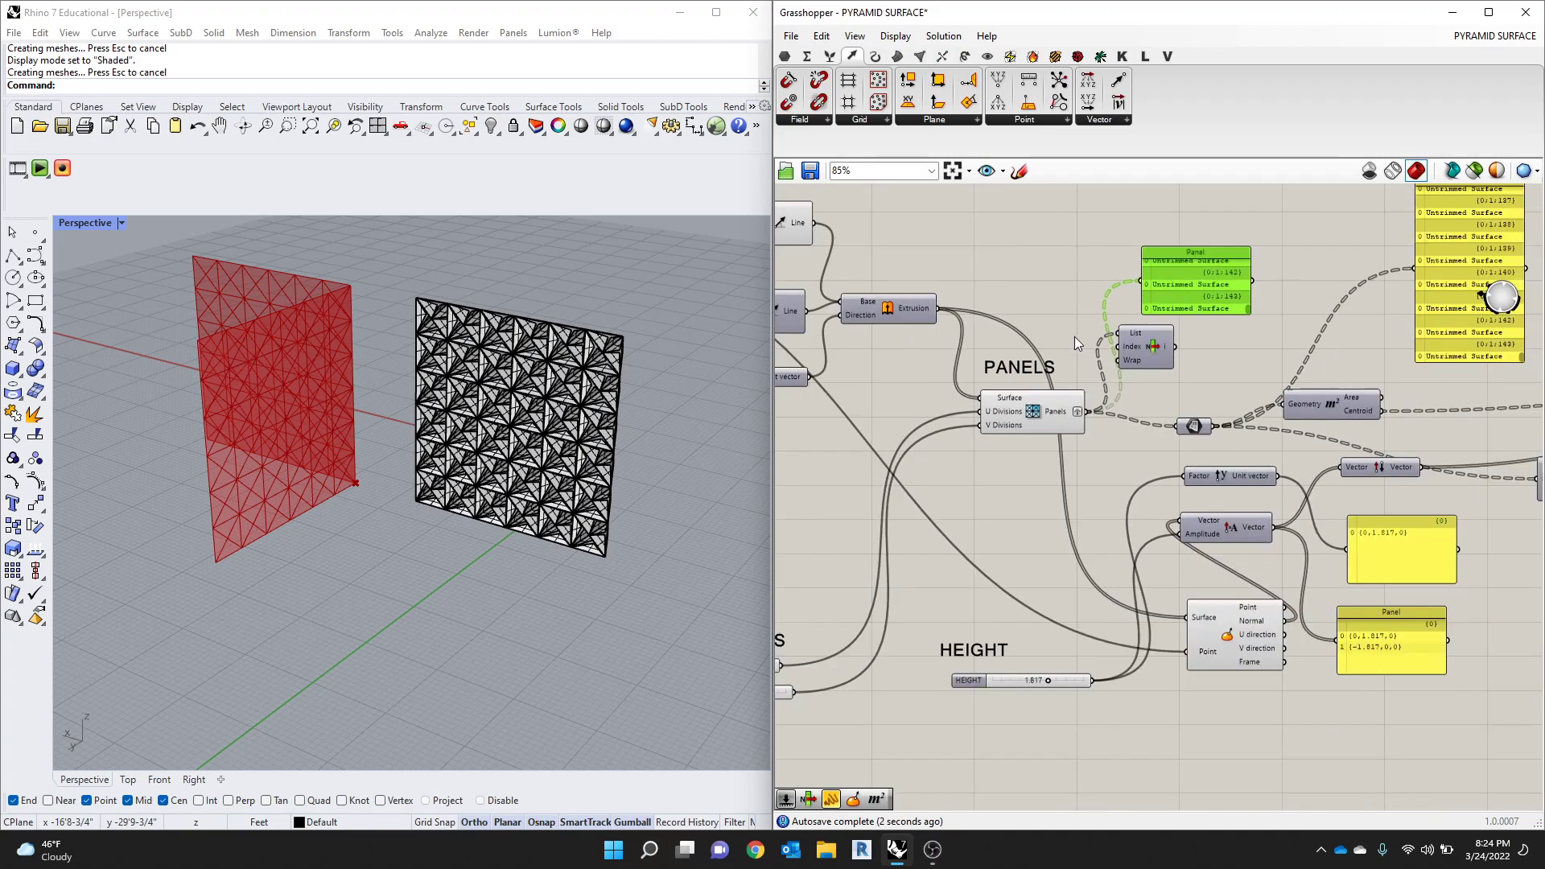
pyautogui.click(1046, 428)
pyautogui.scroll(-3, 1003, 360)
pyautogui.scroll(4, 961, 328)
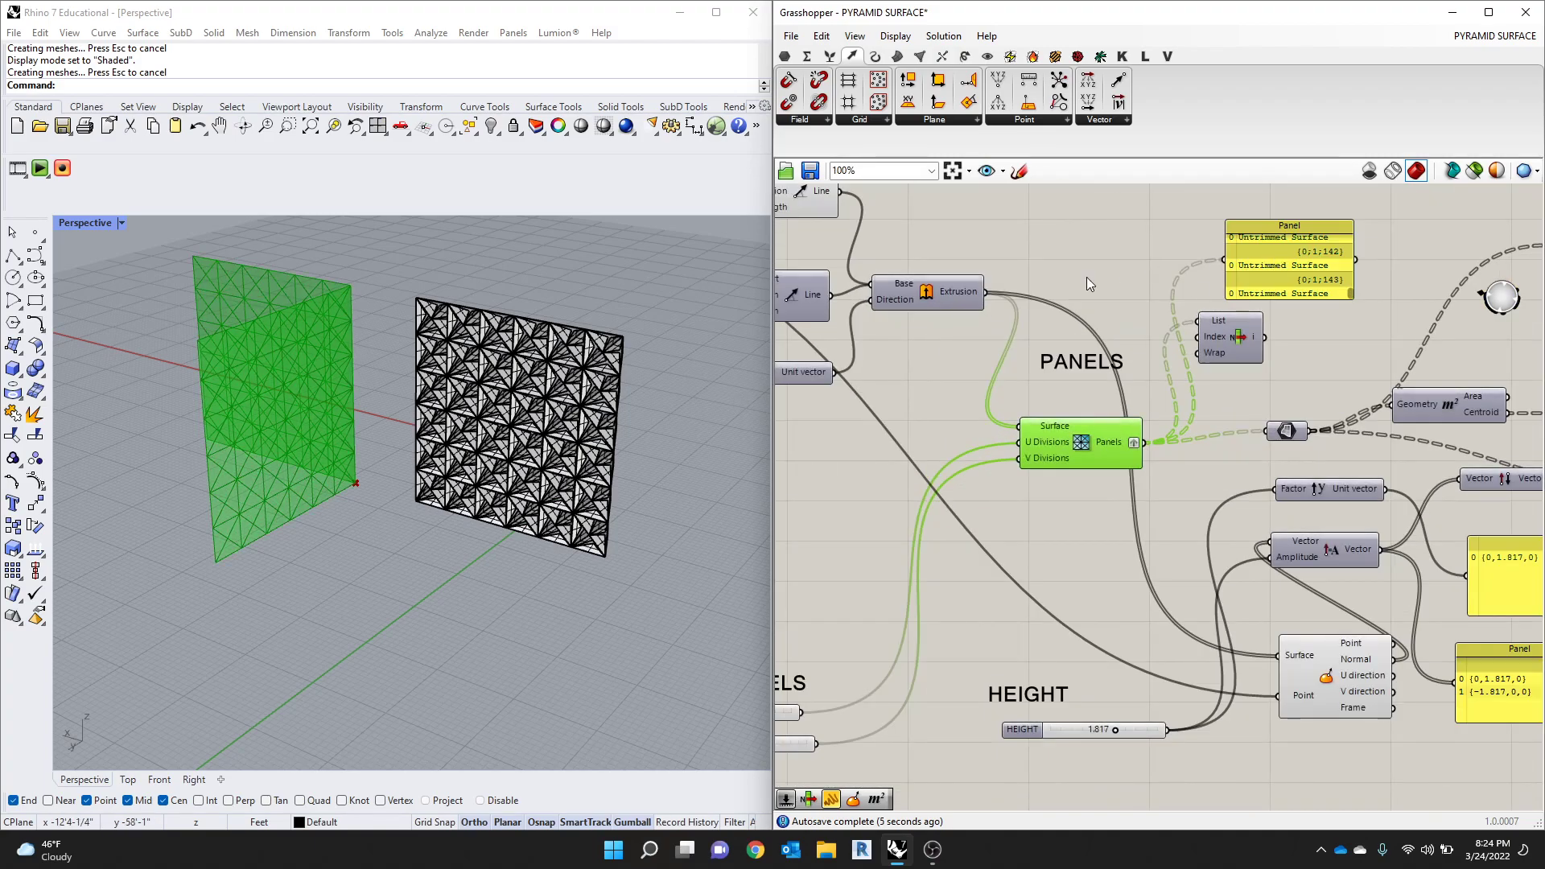
pyautogui.moveTo(986, 293); pyautogui.dragTo(1204, 253)
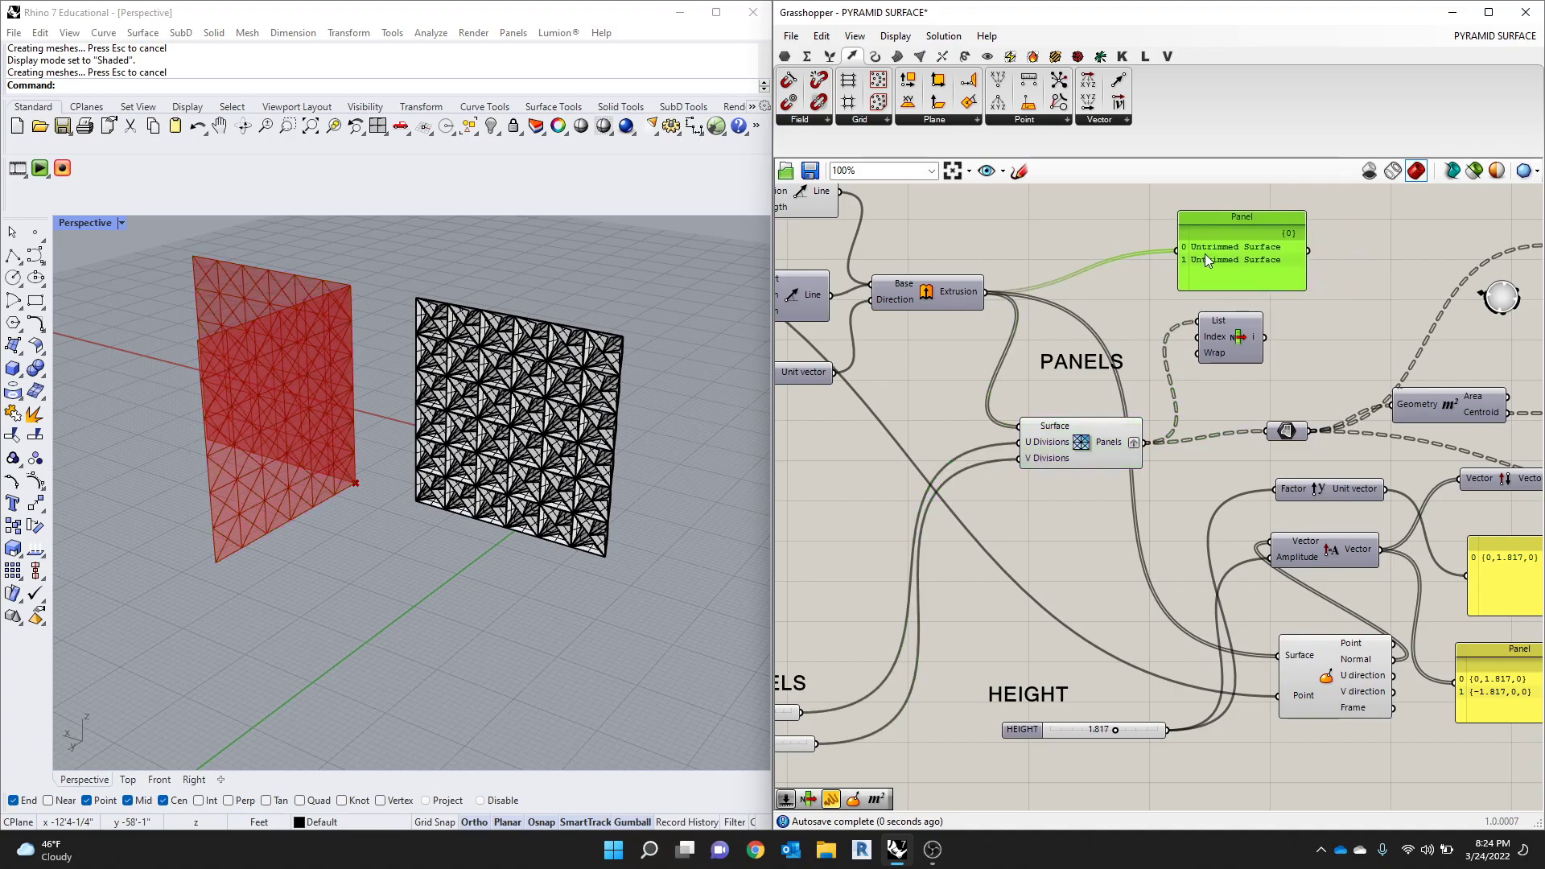
# Step: Graft the Extrusion component's output and check the pyramids on both surfaces in the Perspective view
pyautogui.scroll(4, 1046, 289)
pyautogui.rightClick(930, 293)
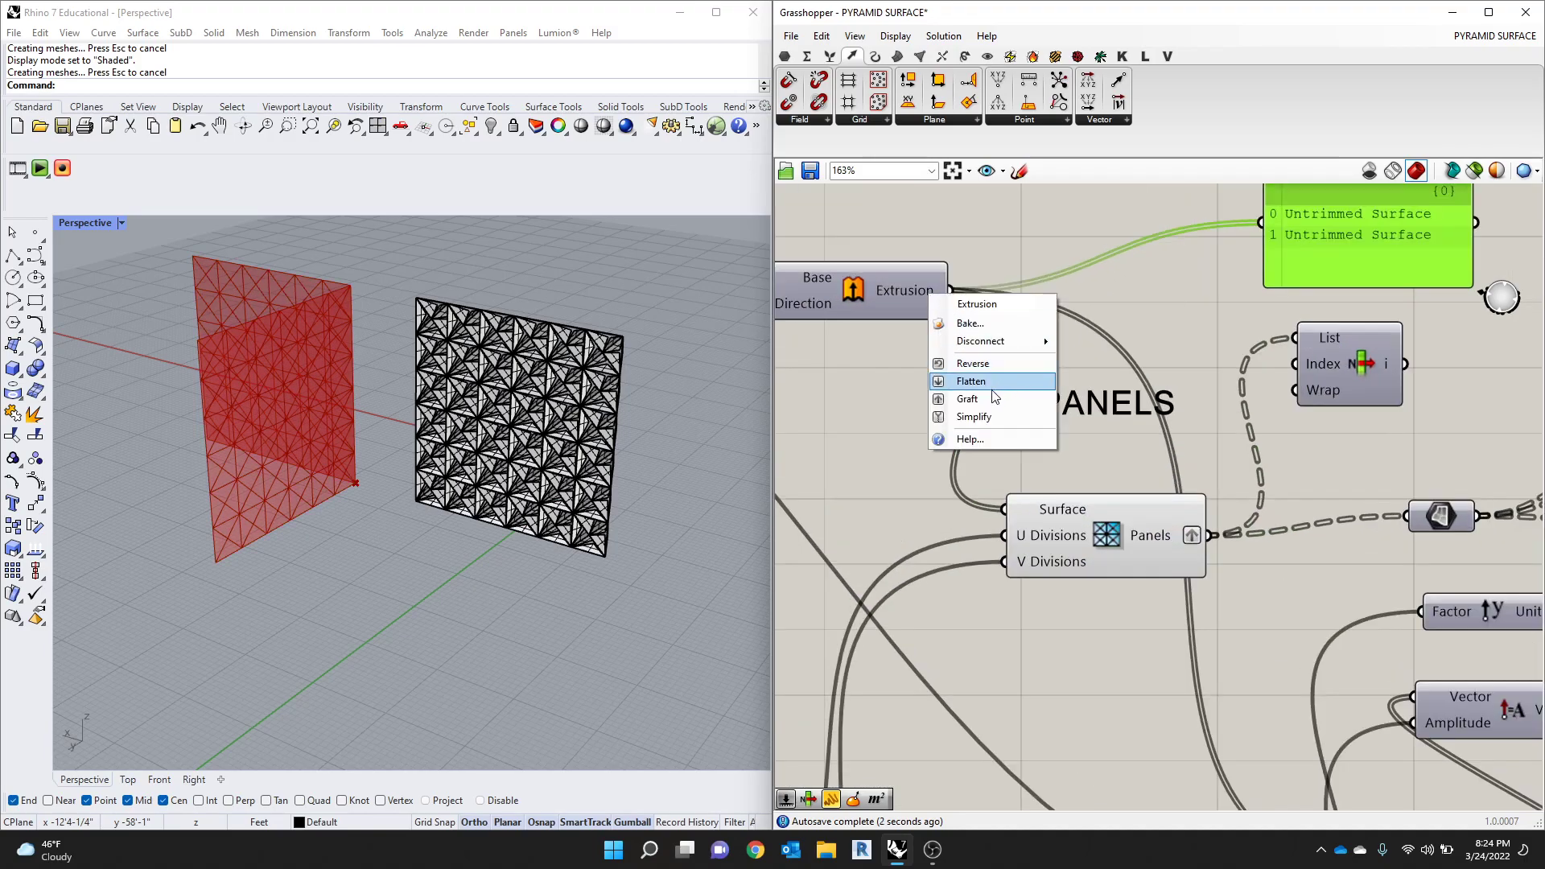
pyautogui.click(967, 399)
pyautogui.scroll(-3, 339, 465)
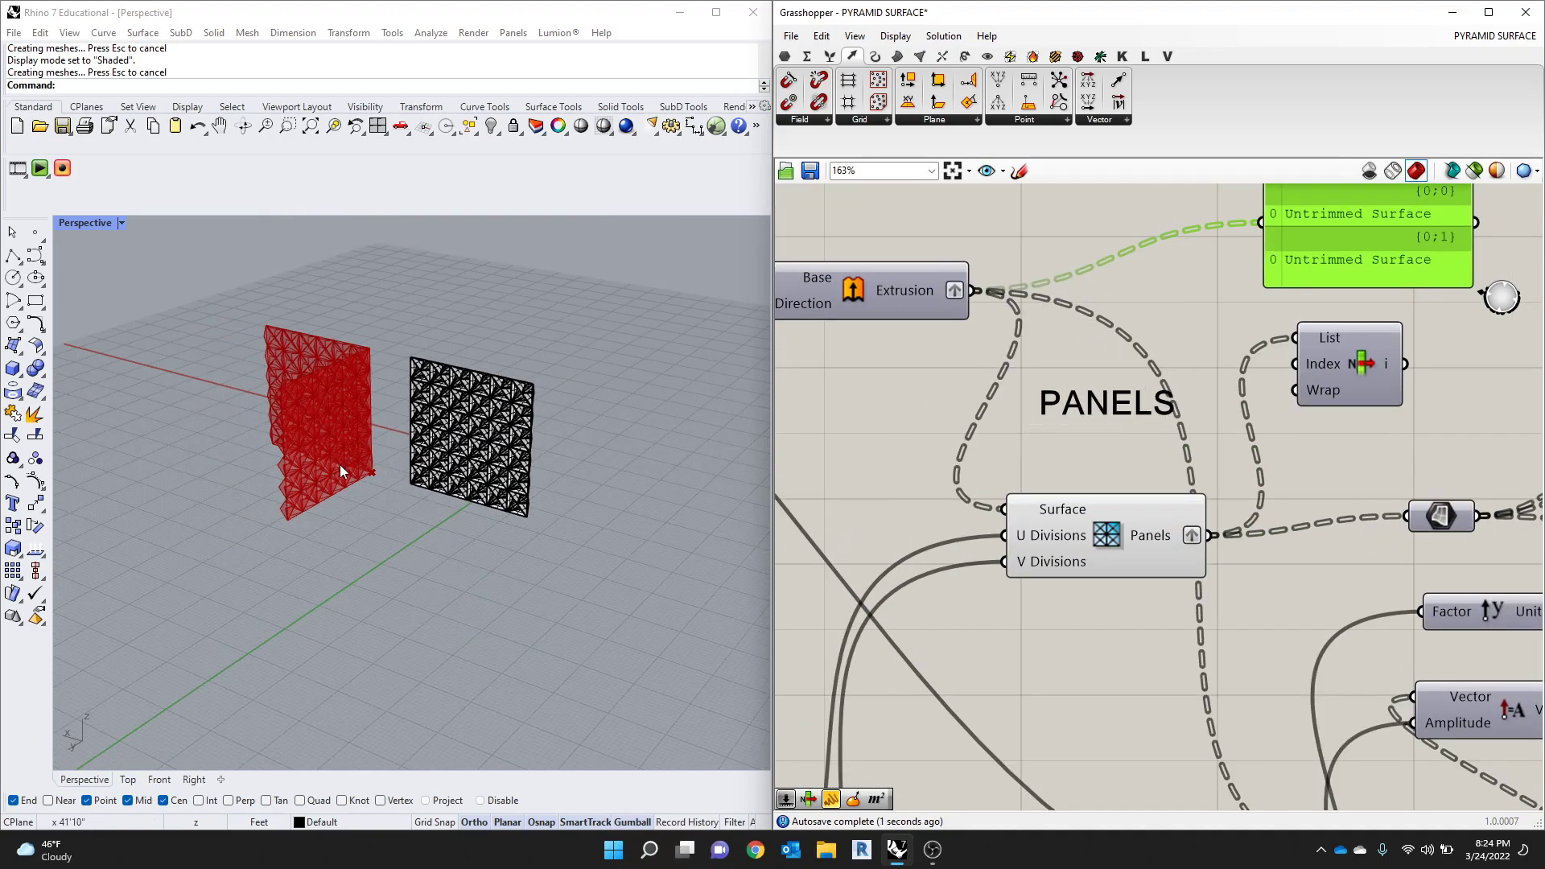
pyautogui.scroll(4, 339, 465)
pyautogui.moveTo(340, 465); pyautogui.dragTo(476, 412, button='right')
pyautogui.scroll(7, 413, 314)
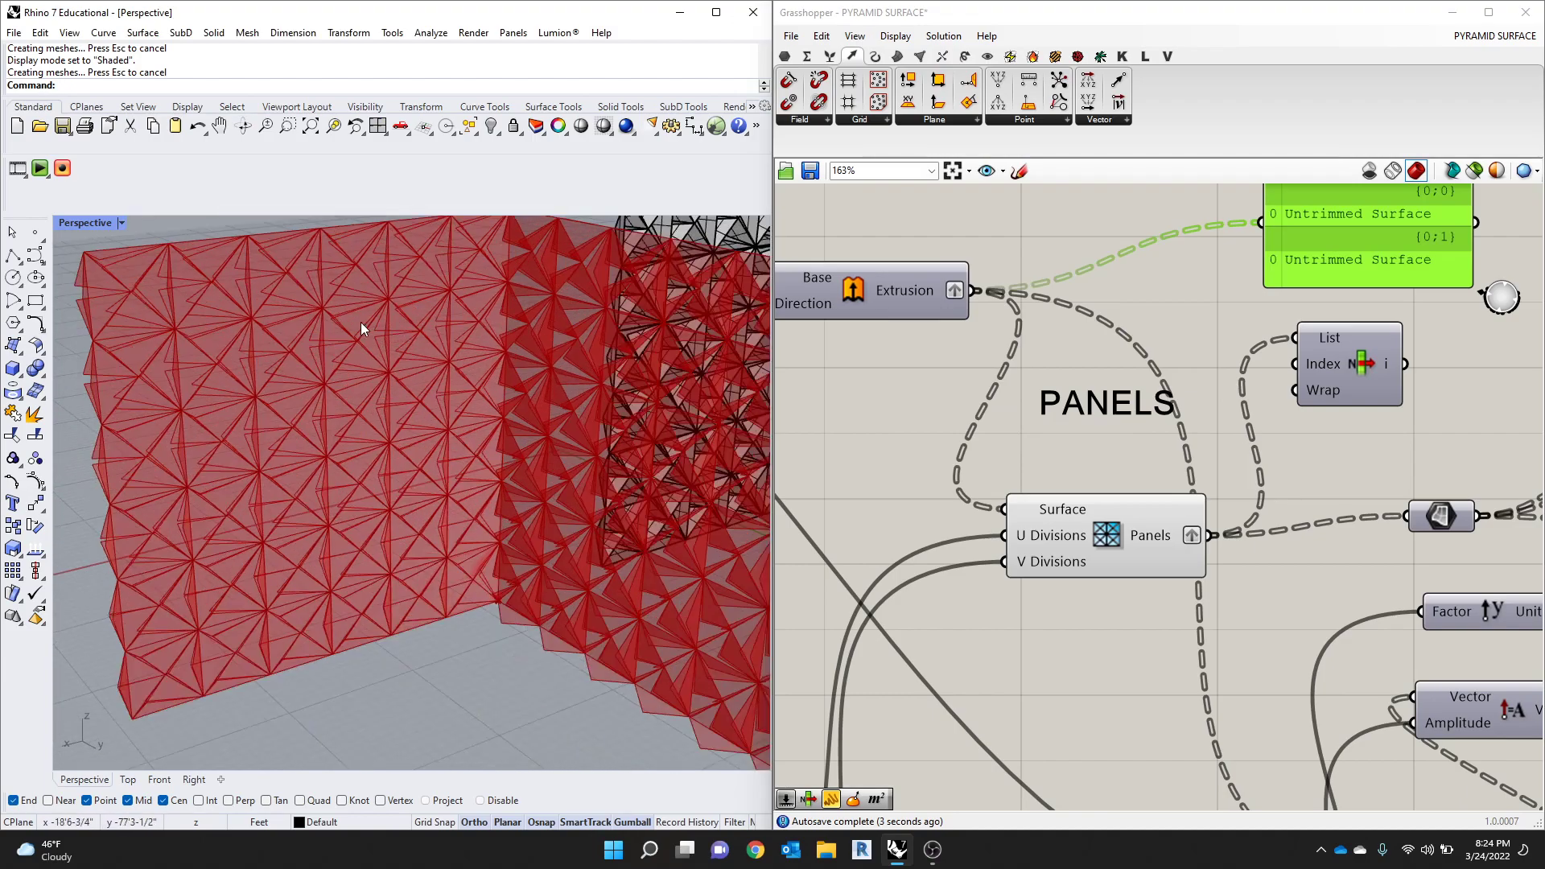
pyautogui.scroll(-5, 360, 322)
pyautogui.scroll(-4, 842, 281)
# Step: Turn off the preview of the paneling component
pyautogui.click(979, 437)
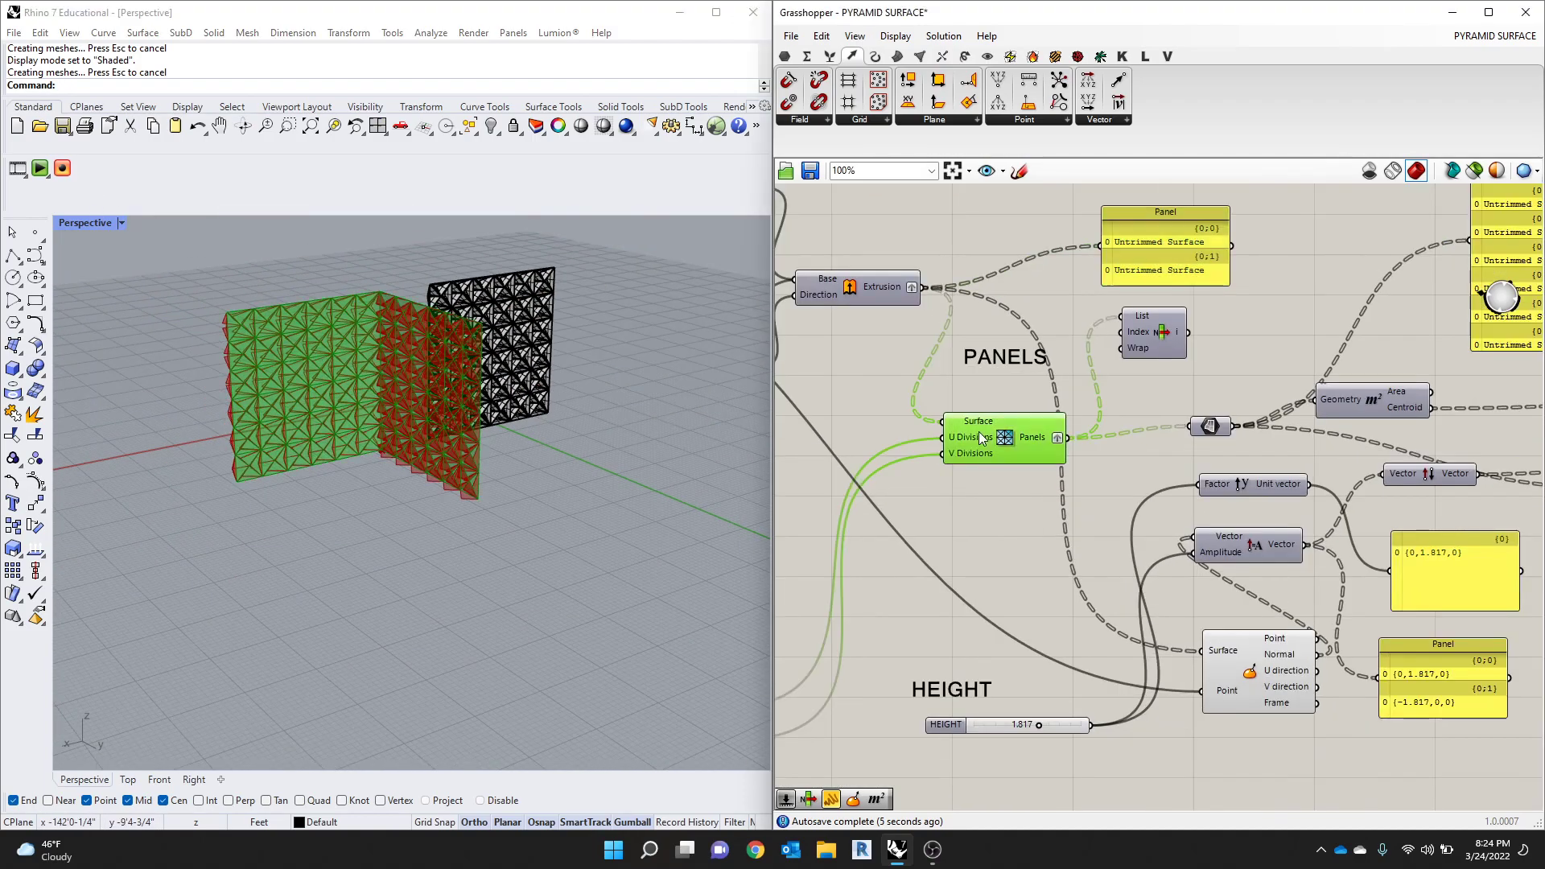
pyautogui.middleClick(978, 432)
pyautogui.middleClick(1012, 446)
pyautogui.click(1066, 404)
# Step: Inspect the pyramids on both surfaces from several sides, including the corner where the two surfaces meet
pyautogui.scroll(5, 462, 505)
pyautogui.moveTo(462, 505); pyautogui.dragTo(546, 551, button='right')
pyautogui.scroll(-3, 512, 495)
pyautogui.scroll(3, 512, 495)
pyautogui.scroll(3, 605, 336)
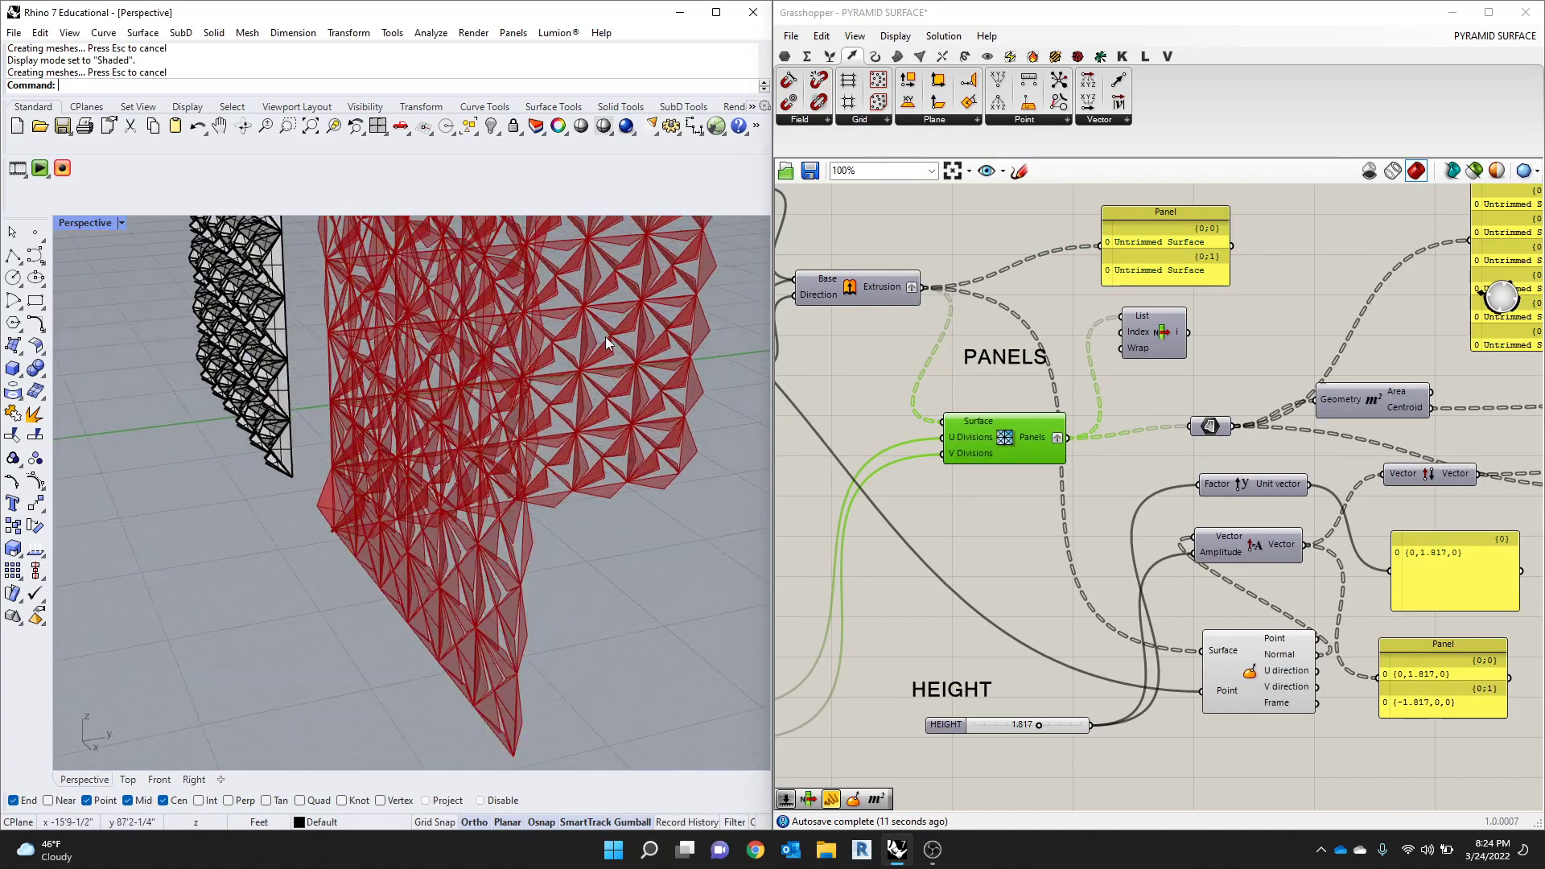
pyautogui.moveTo(605, 337); pyautogui.dragTo(427, 406, button='right')
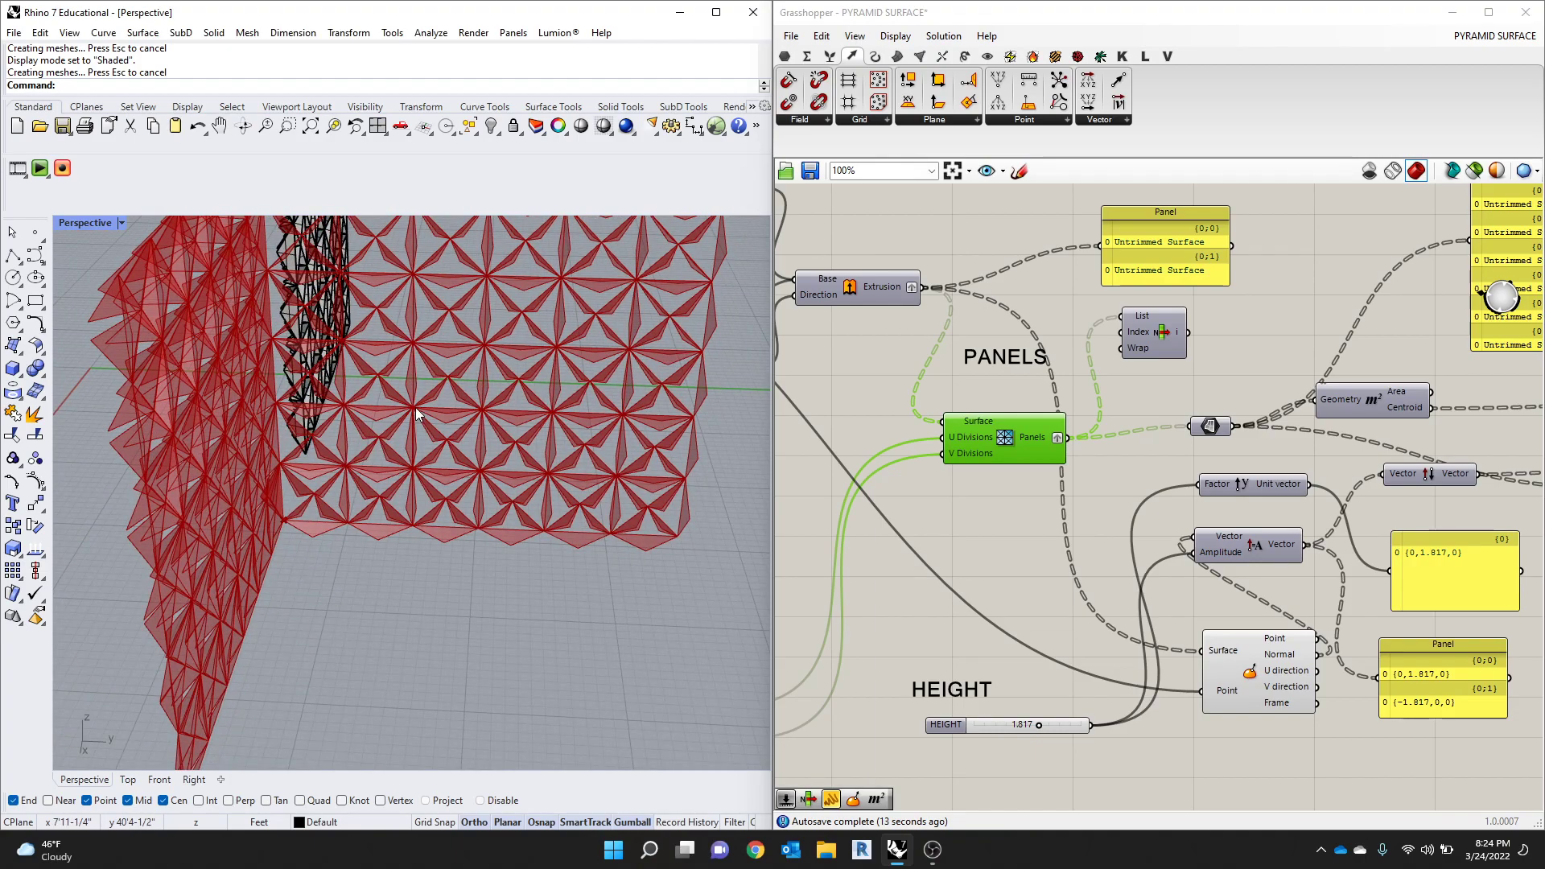
pyautogui.scroll(-6, 375, 383)
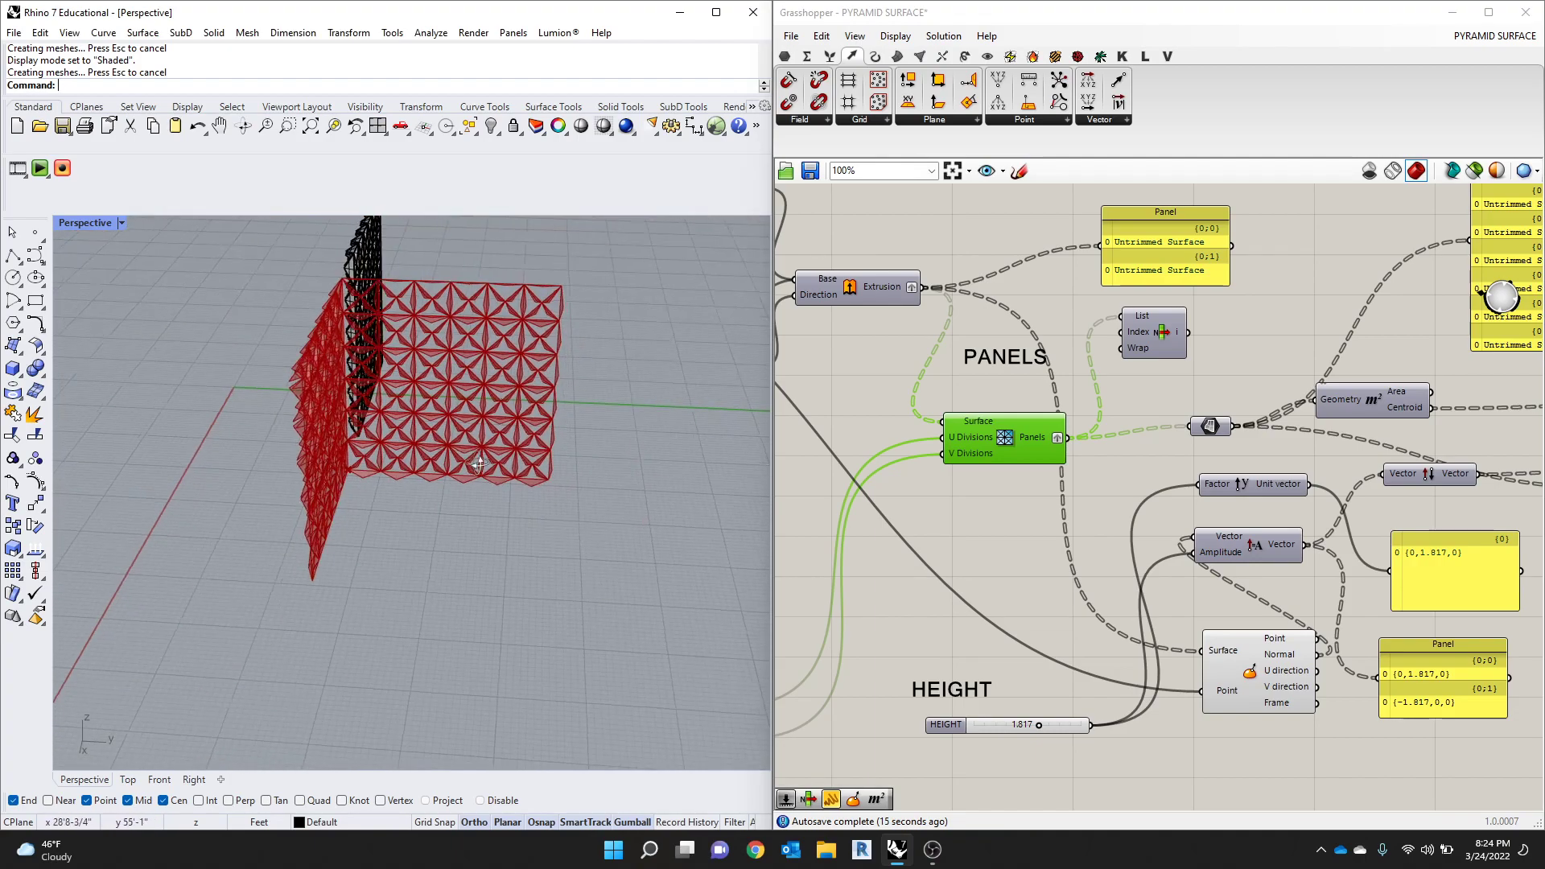
pyautogui.moveTo(375, 383); pyautogui.dragTo(327, 437, button='right')
pyautogui.scroll(5, 390, 354)
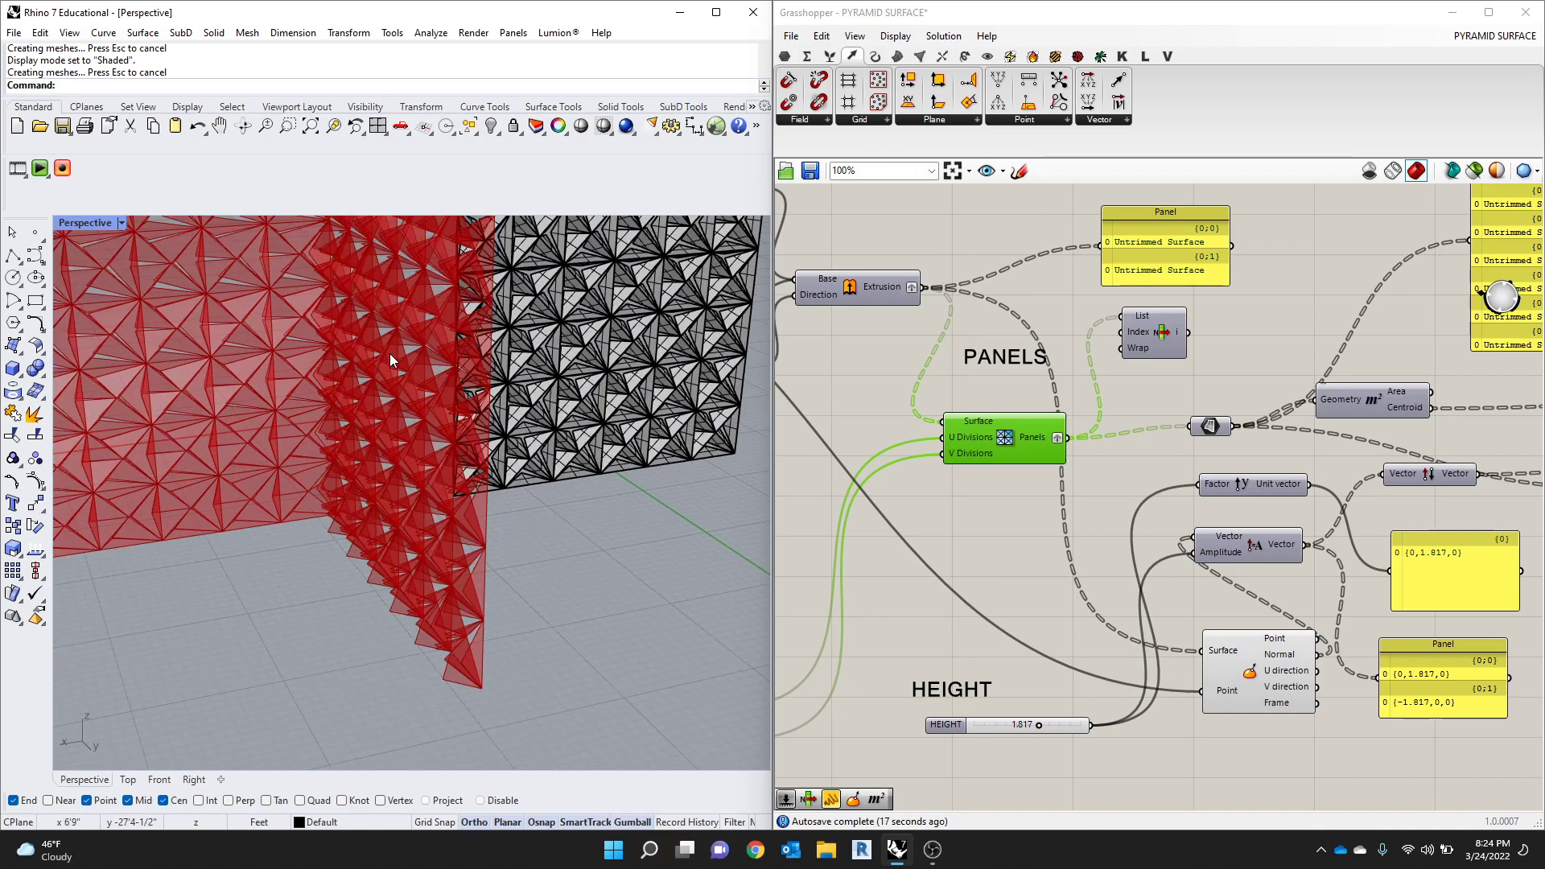
pyautogui.moveTo(390, 354); pyautogui.dragTo(413, 422, button='right')
pyautogui.scroll(-5, 338, 373)
pyautogui.scroll(5, 338, 373)
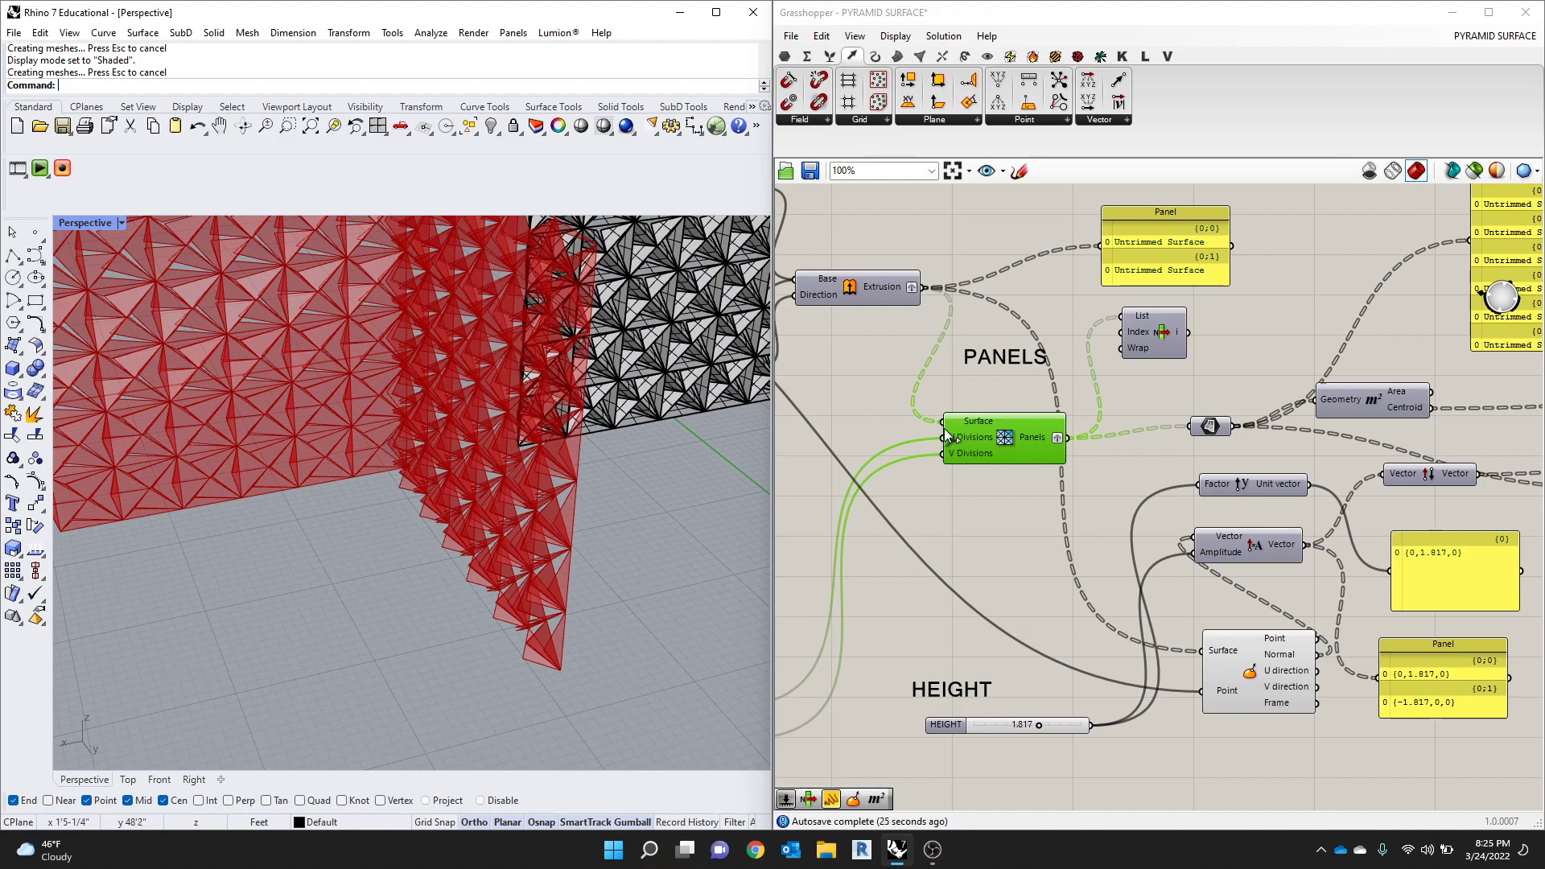
pyautogui.scroll(-5, 972, 472)
pyautogui.scroll(-6, 512, 554)
pyautogui.moveTo(544, 536); pyautogui.dragTo(486, 474, button='right')
pyautogui.scroll(6, 455, 436)
pyautogui.scroll(7, 1017, 371)
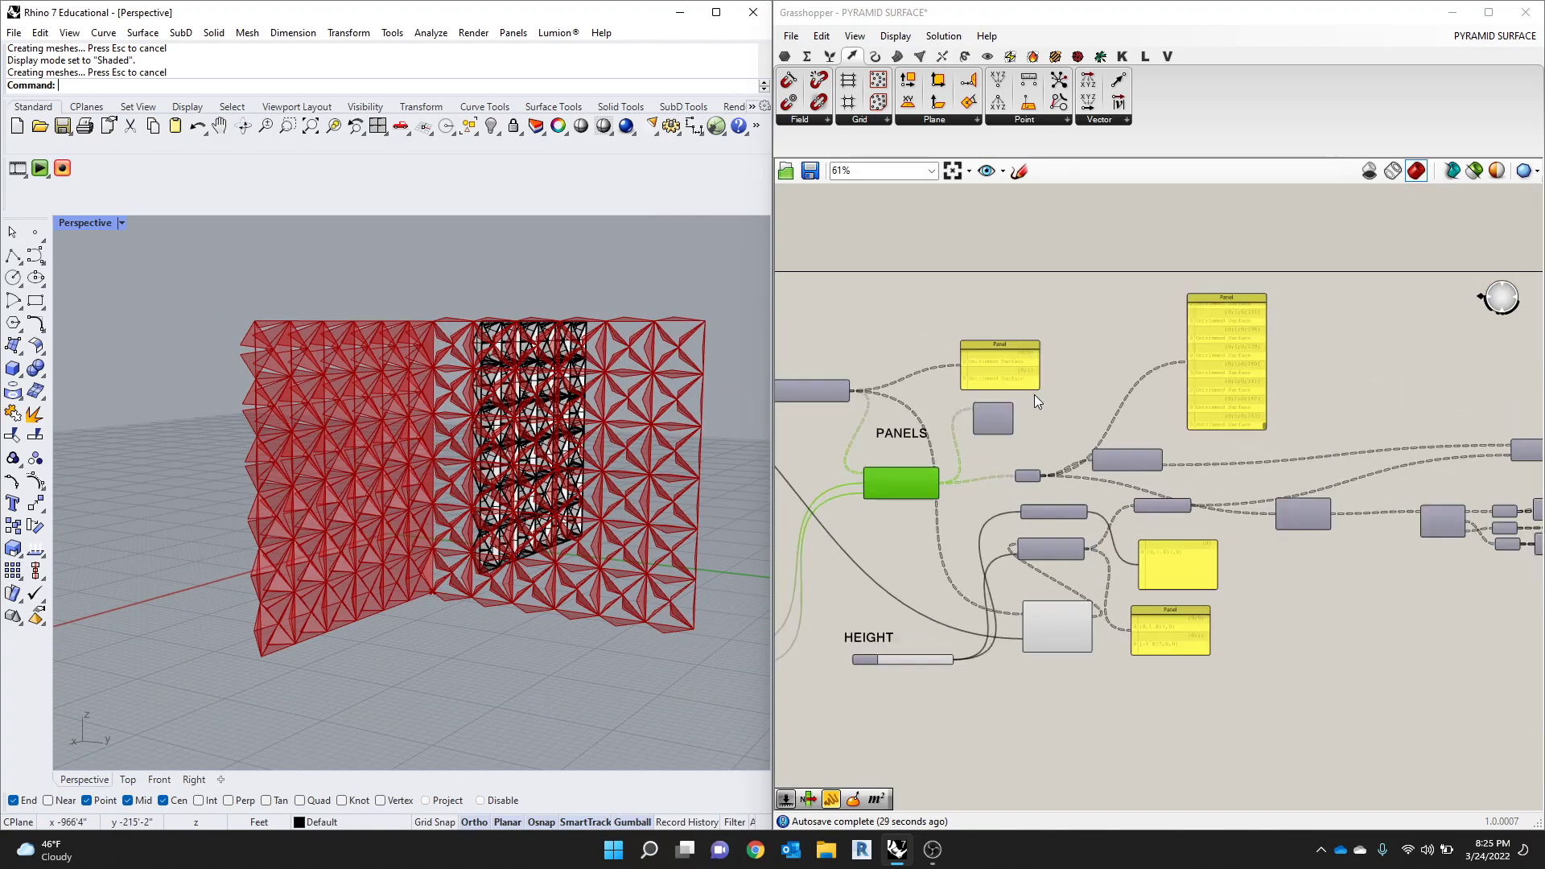
# Step: Examine up close how the pyramid openings and facing directions vary across each of the two surfaces
pyautogui.scroll(-4, 677, 417)
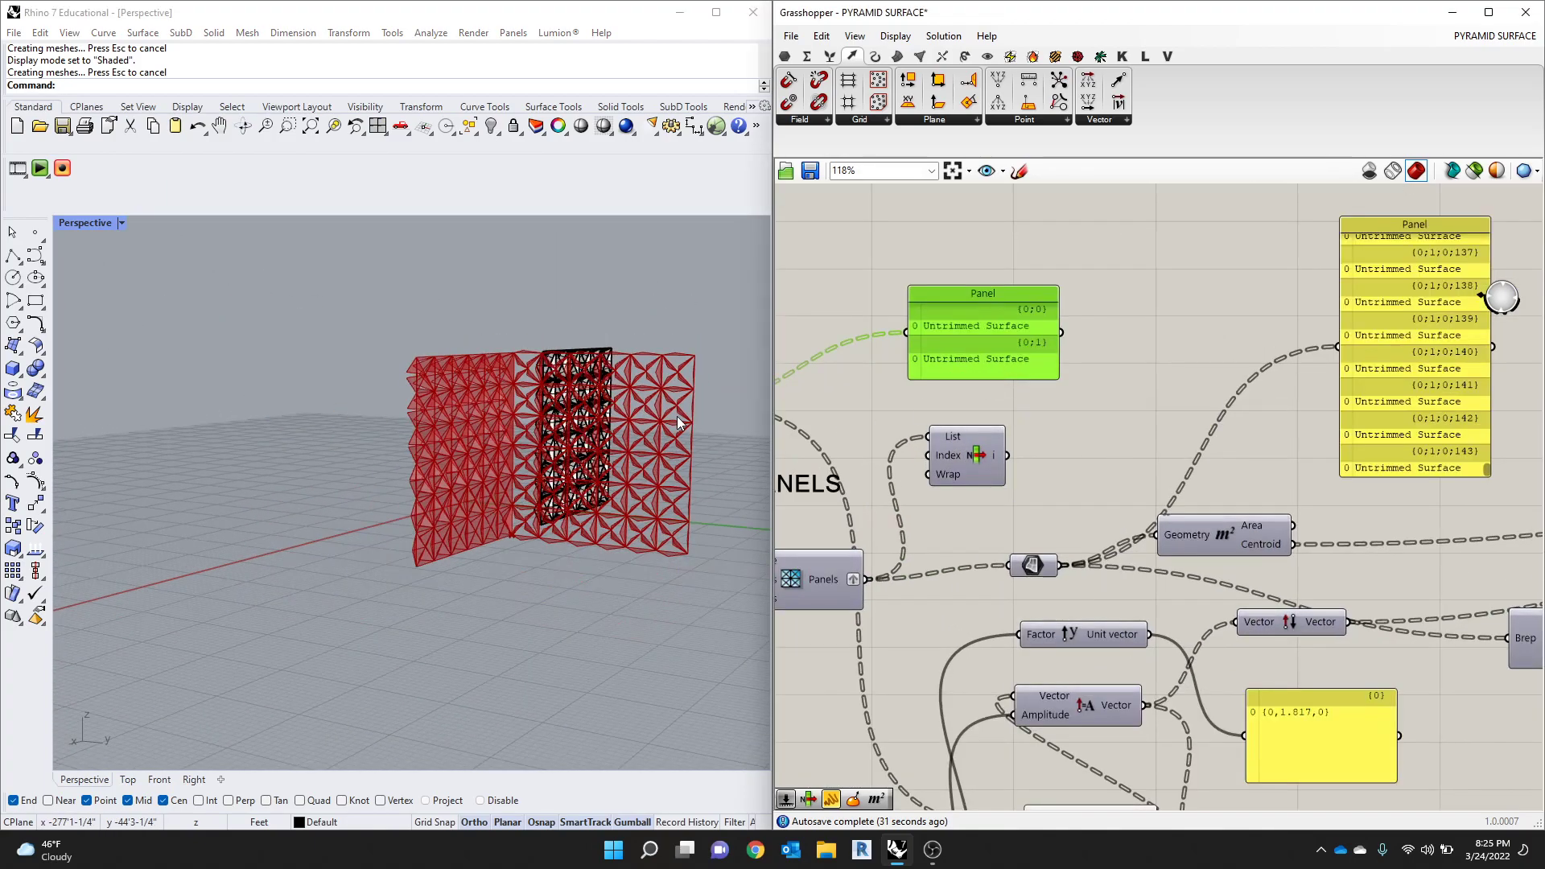
pyautogui.scroll(8, 366, 466)
pyautogui.moveTo(457, 459); pyautogui.dragTo(478, 499, button='right')
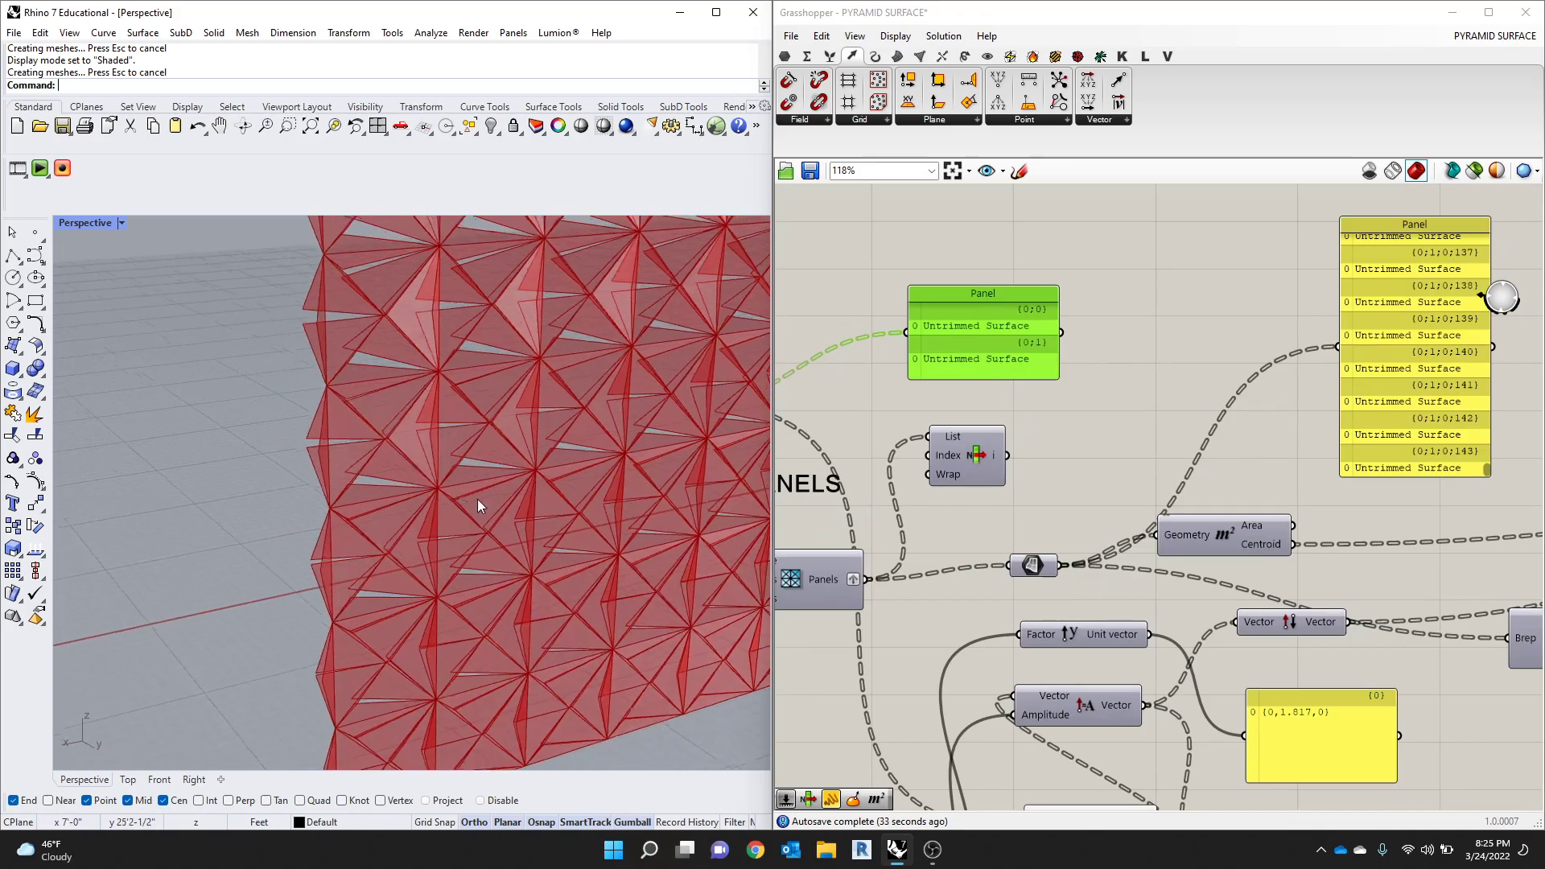
pyautogui.scroll(-8, 513, 467)
pyautogui.scroll(8, 643, 471)
pyautogui.moveTo(644, 470); pyautogui.dragTo(537, 498, button='right')
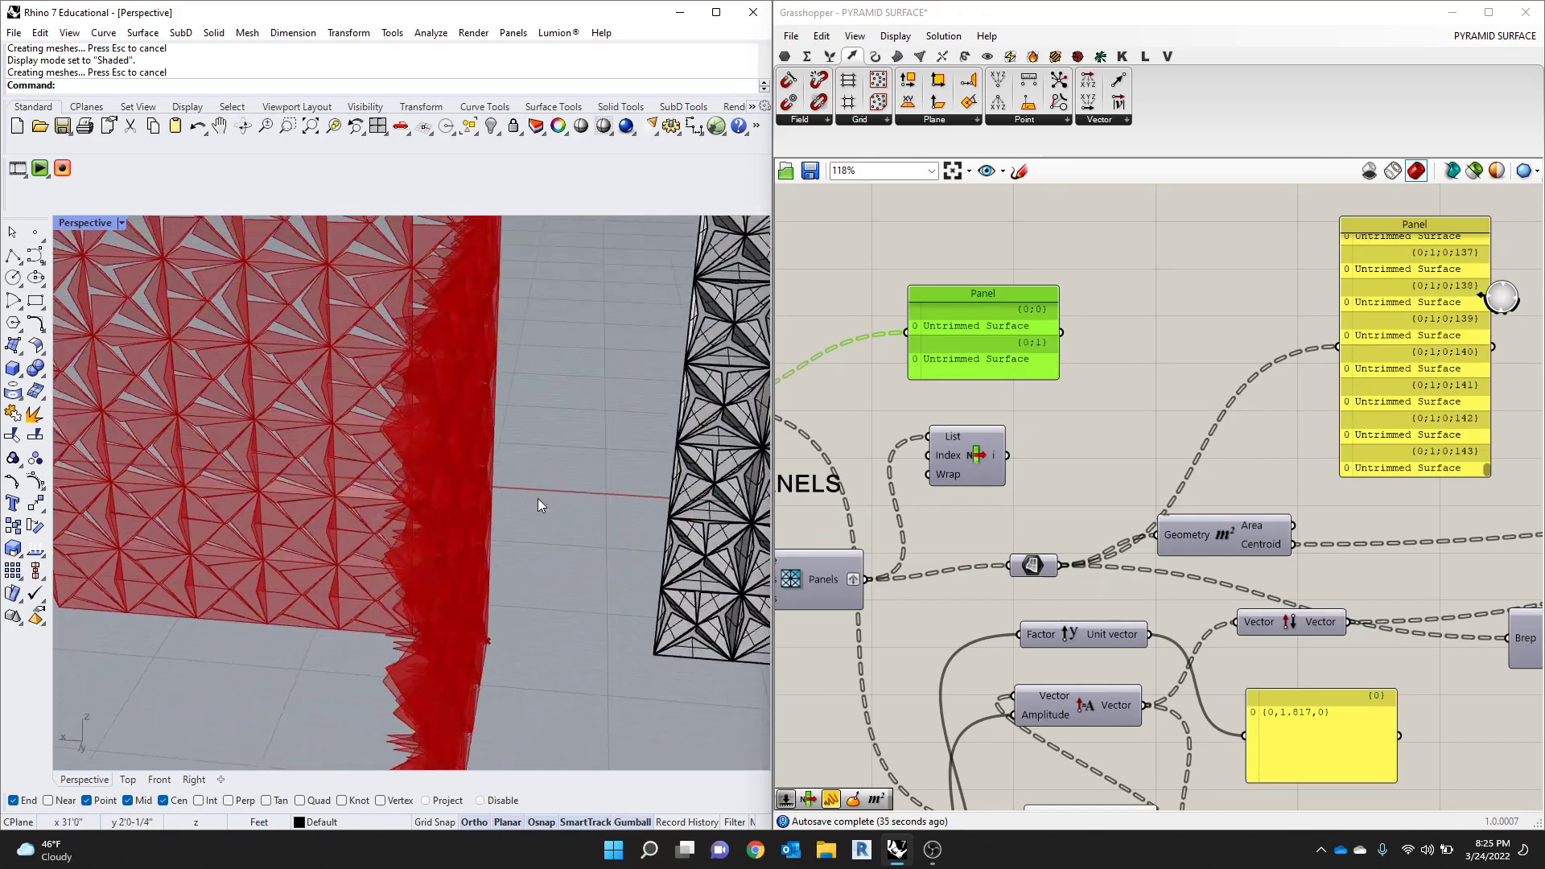
pyautogui.scroll(-6, 536, 500)
pyautogui.scroll(5, 411, 486)
pyautogui.moveTo(411, 486); pyautogui.dragTo(673, 506, button='right')
pyautogui.scroll(-3, 1072, 432)
pyautogui.scroll(8, 465, 564)
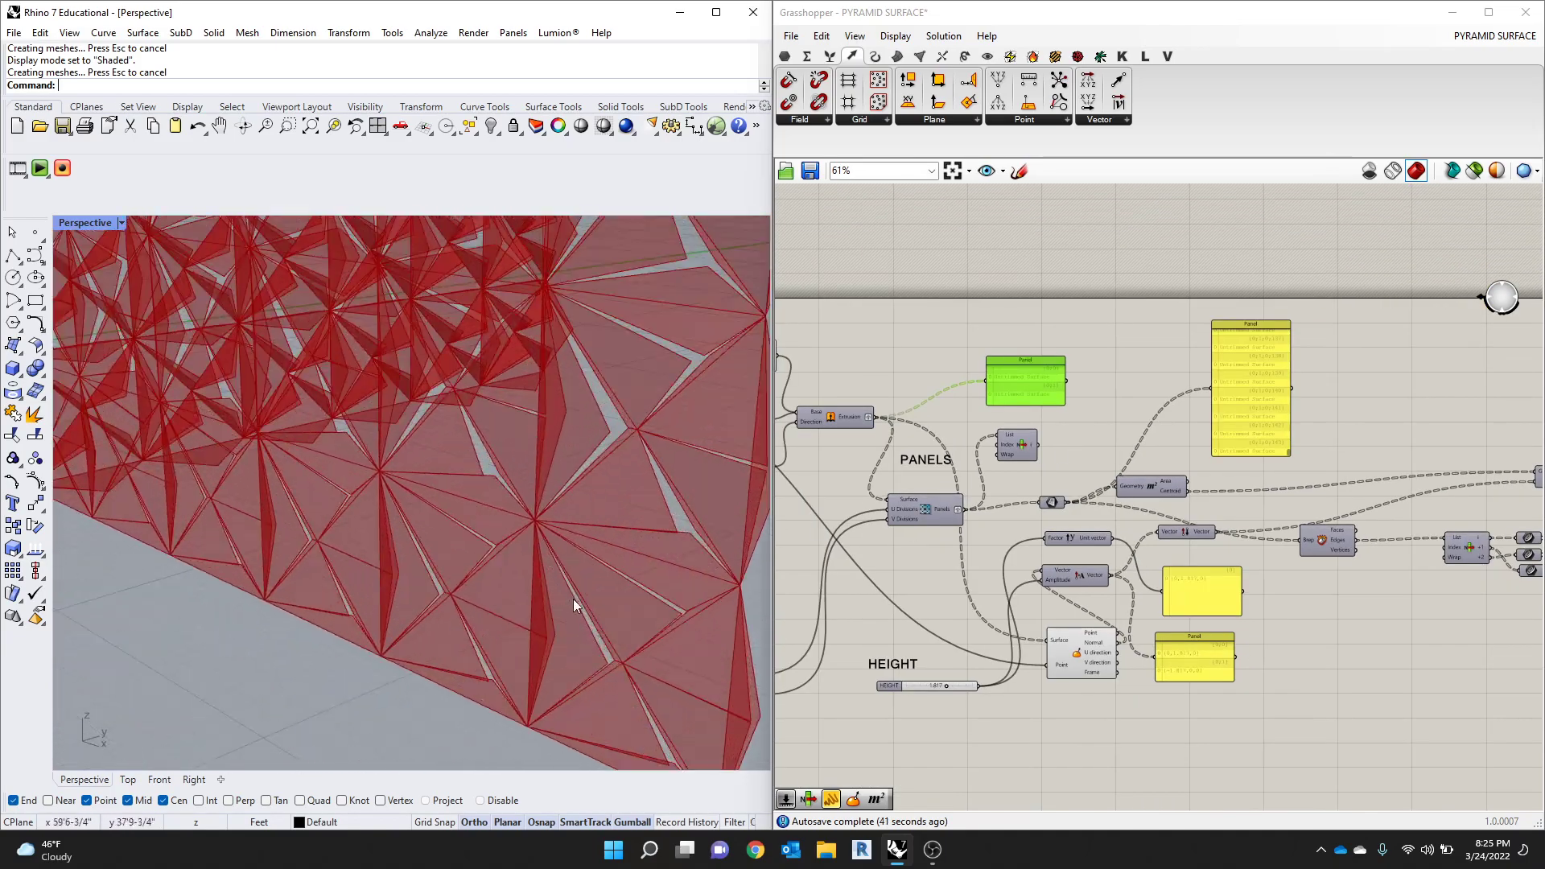
pyautogui.moveTo(573, 598); pyautogui.dragTo(542, 589, button='right')
pyautogui.scroll(-6, 529, 523)
pyautogui.moveTo(528, 523); pyautogui.dragTo(413, 532, button='right')
pyautogui.scroll(5, 605, 478)
pyautogui.scroll(-3, 929, 383)
pyautogui.scroll(4, 1324, 426)
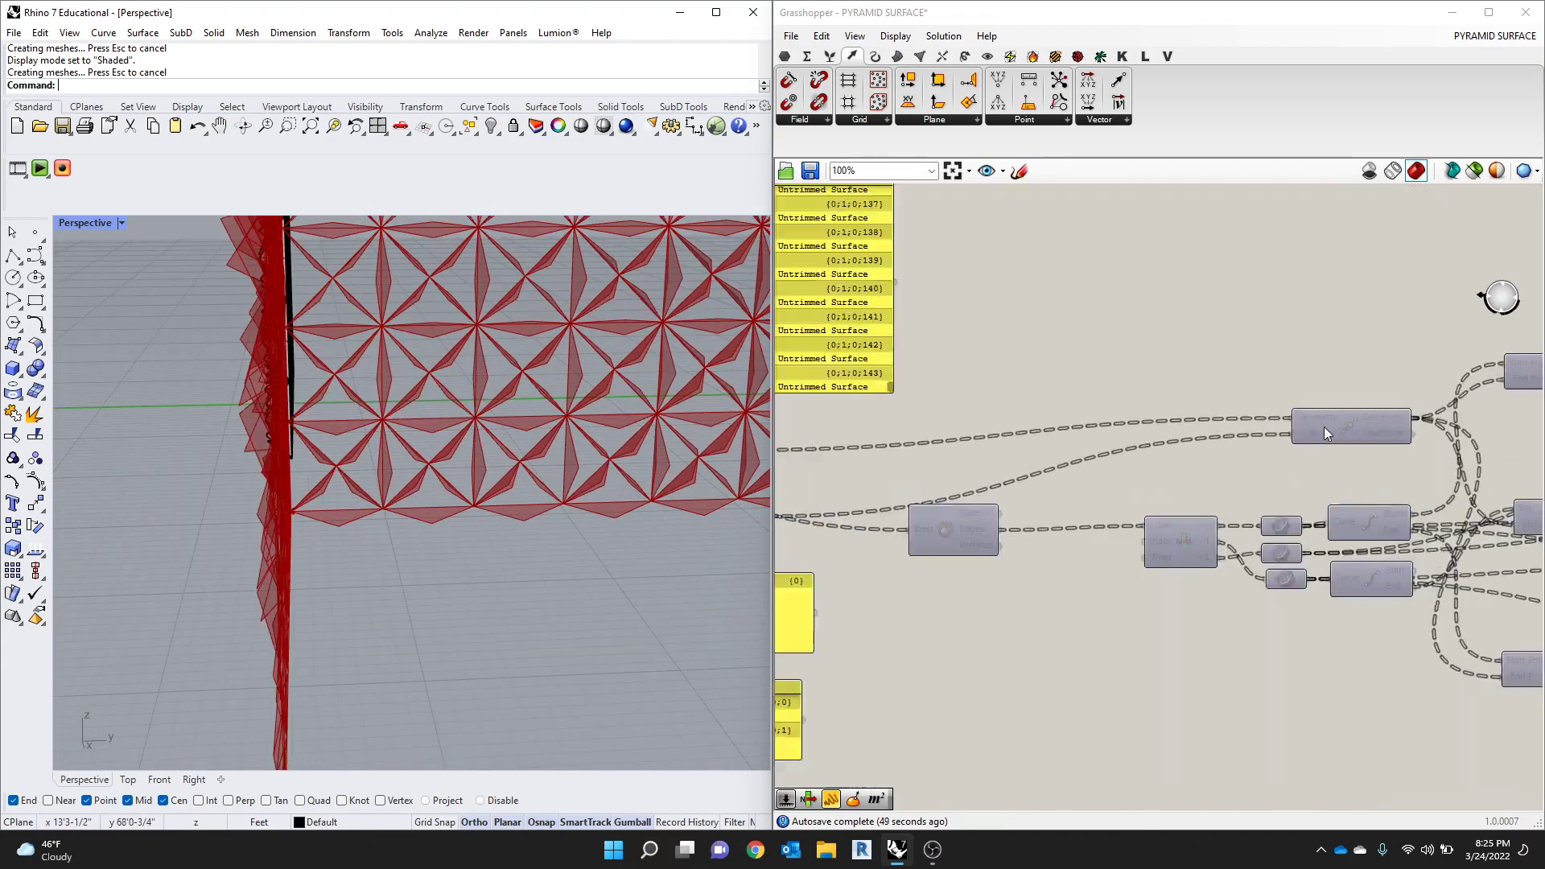
# Step: Highlight the geometry of each of the three rotation components beside the PYRAMIDS group in turn
pyautogui.scroll(-4, 1173, 467)
pyautogui.scroll(4, 1392, 489)
pyautogui.scroll(-1, 1409, 517)
pyautogui.scroll(4, 1410, 516)
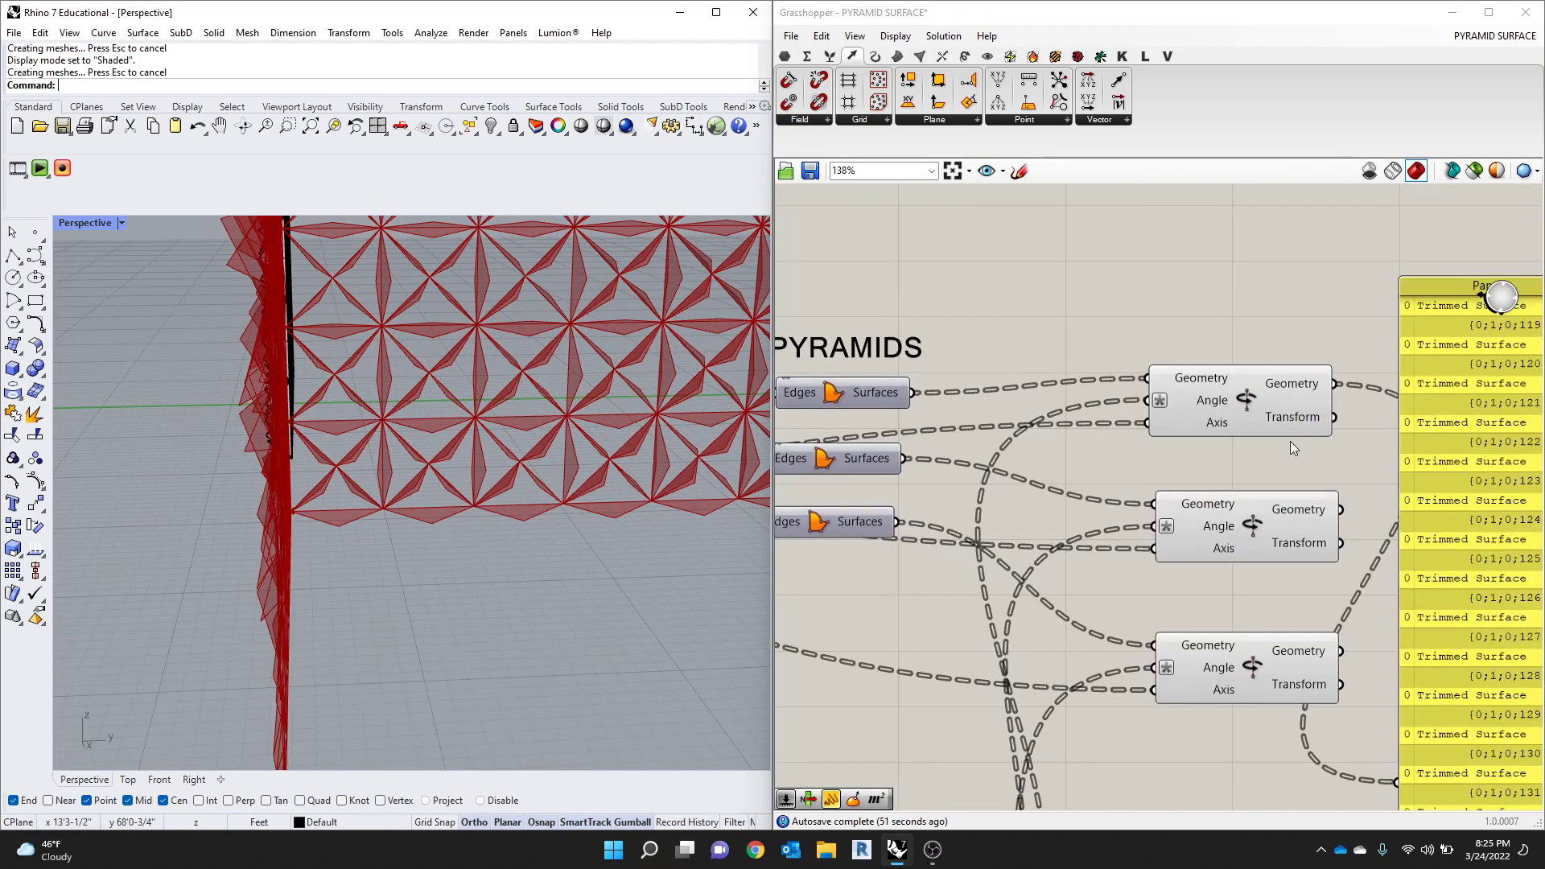
pyautogui.click(1280, 422)
pyautogui.moveTo(706, 557); pyautogui.dragTo(618, 513, button='right')
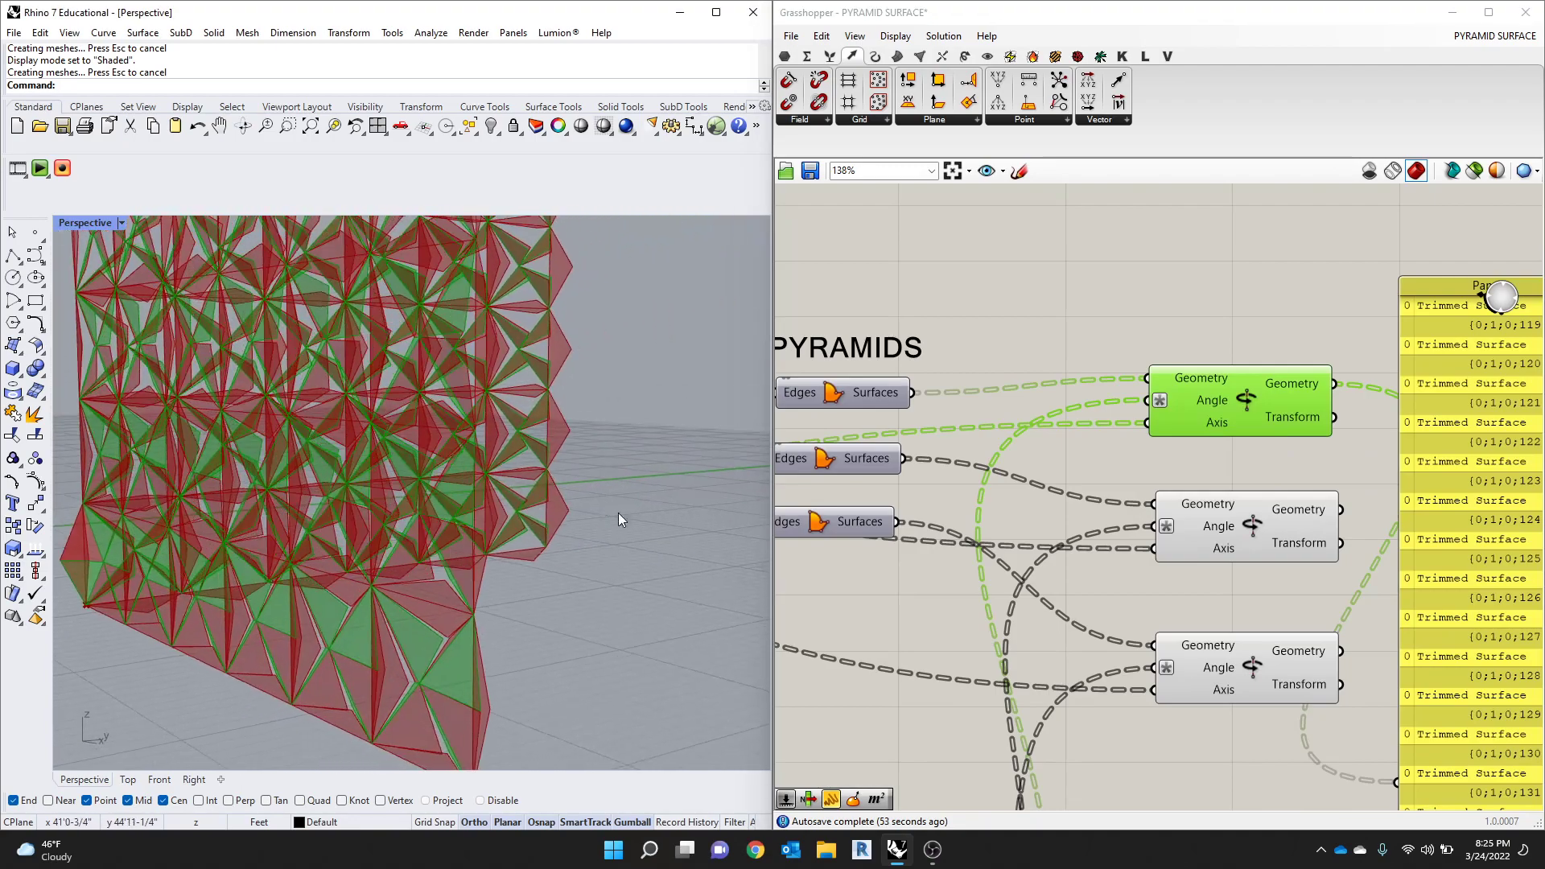
pyautogui.click(1231, 554)
pyautogui.click(1206, 684)
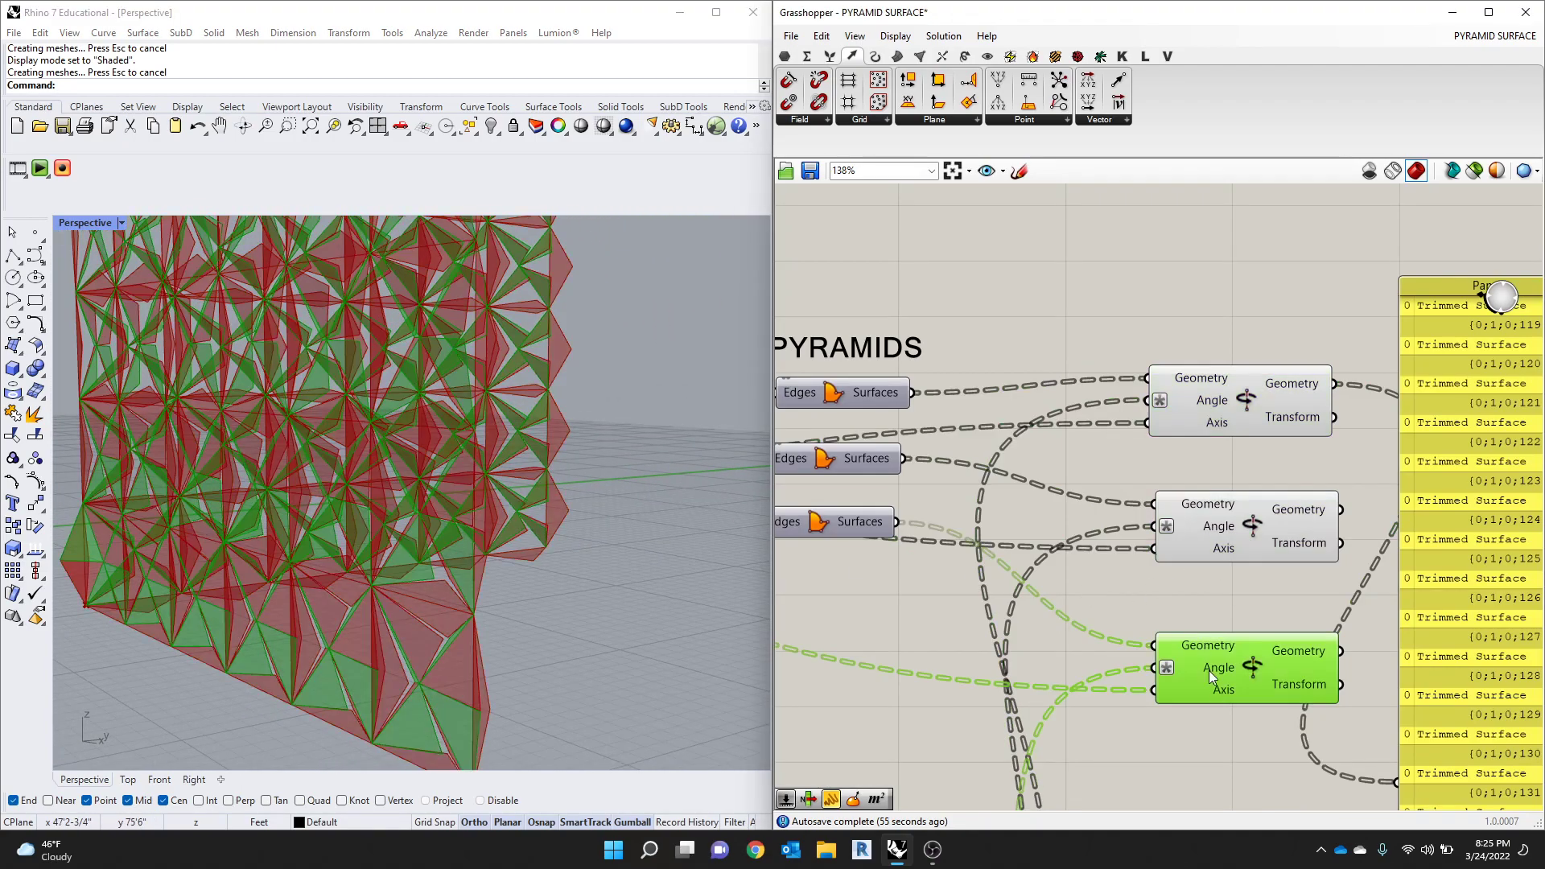
# Step: Move the lowest rotation component slightly closer to the PYRAMIDS group and highlight the middle one's pyramid faces
pyautogui.scroll(-3, 1114, 450)
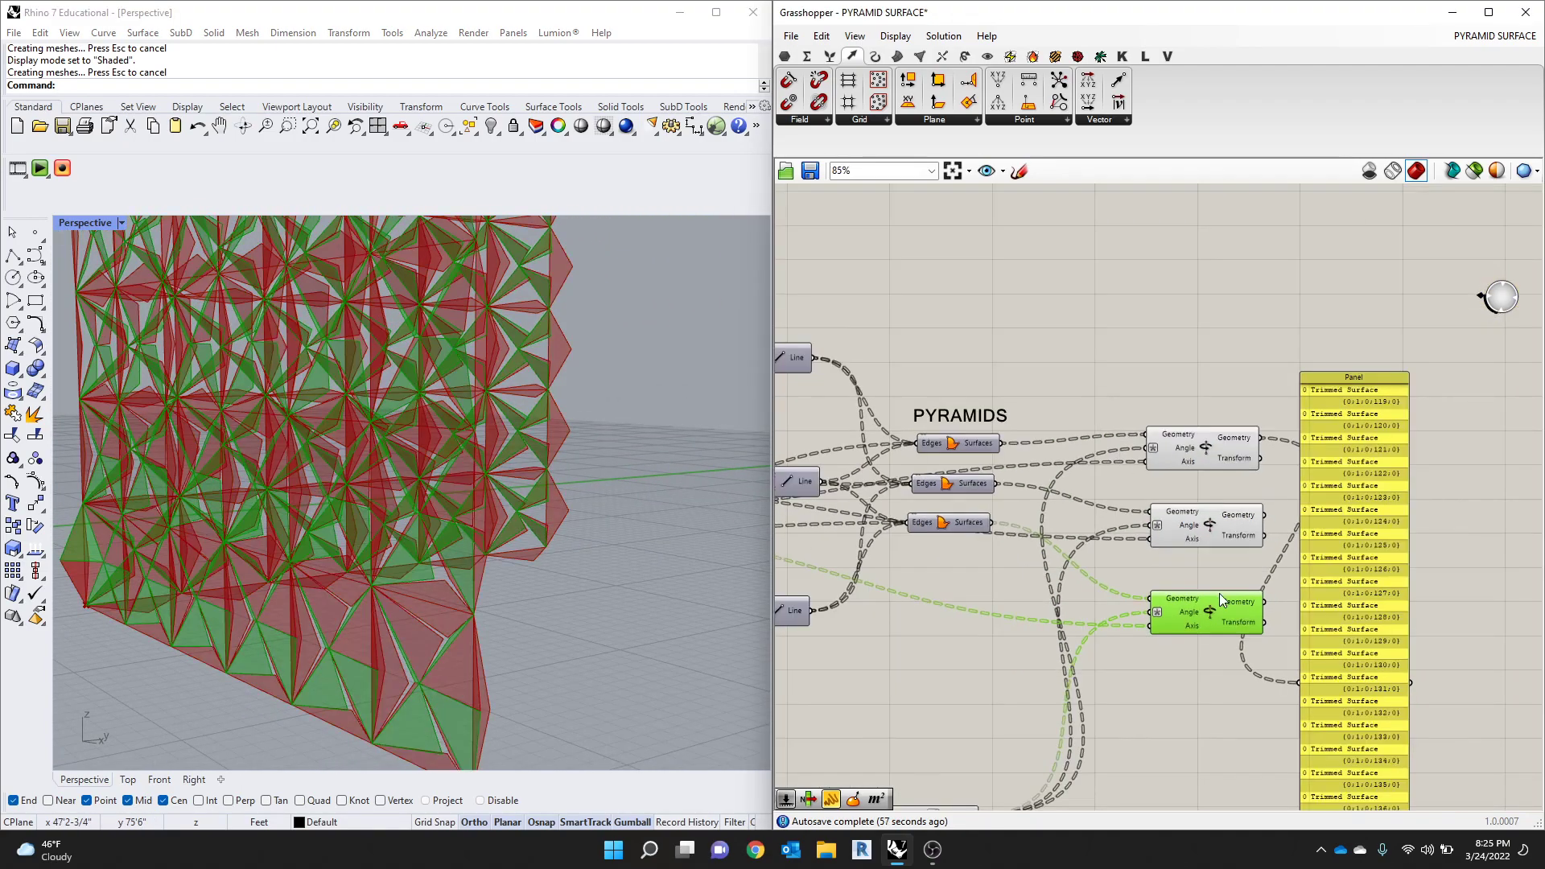
pyautogui.moveTo(1217, 604); pyautogui.dragTo(1189, 596)
pyautogui.click(1199, 521)
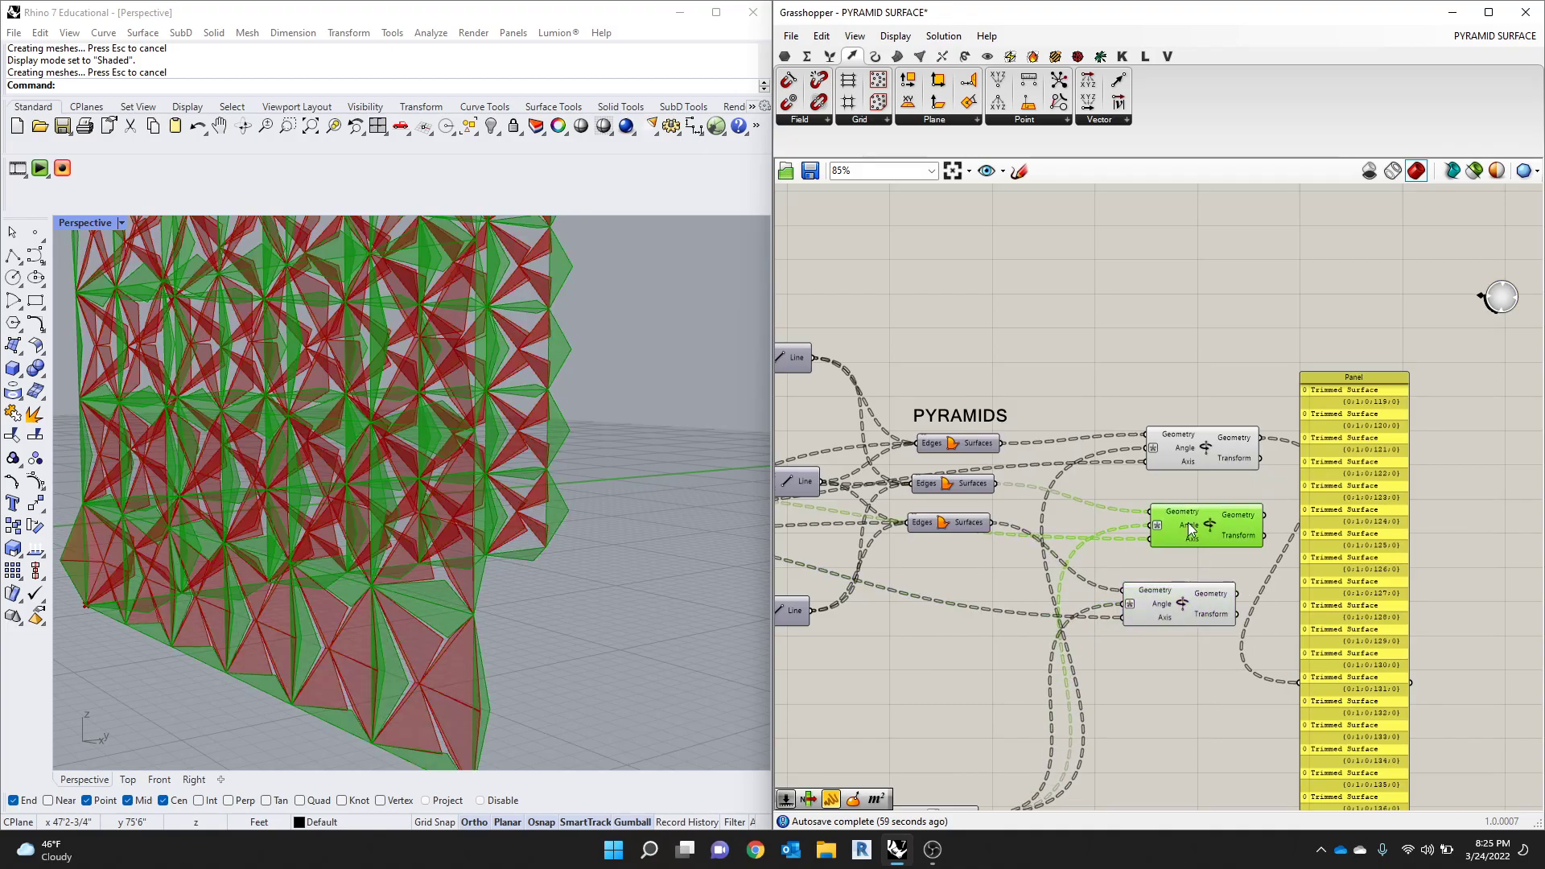
pyautogui.scroll(-2, 1125, 520)
pyautogui.scroll(5, 1012, 539)
pyautogui.scroll(-4, 1010, 534)
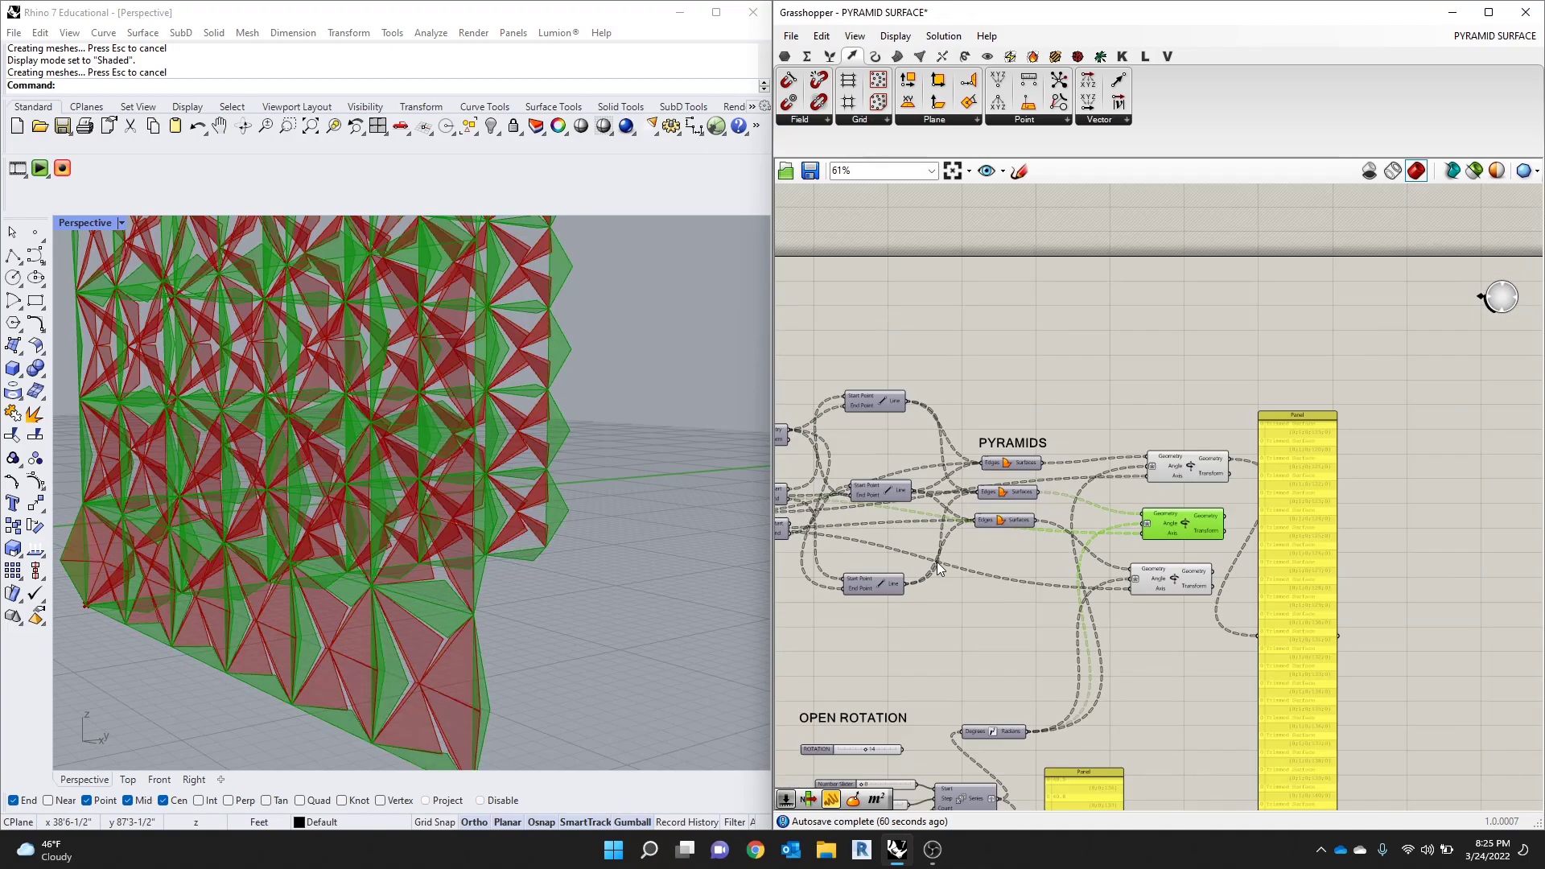
# Step: Examine the highlighted pyramid faces on both surfaces alongside the PYRAMIDS and OPEN ROTATION parts of the definition
pyautogui.moveTo(660, 515); pyautogui.dragTo(426, 549, button='right')
pyautogui.scroll(3, 426, 549)
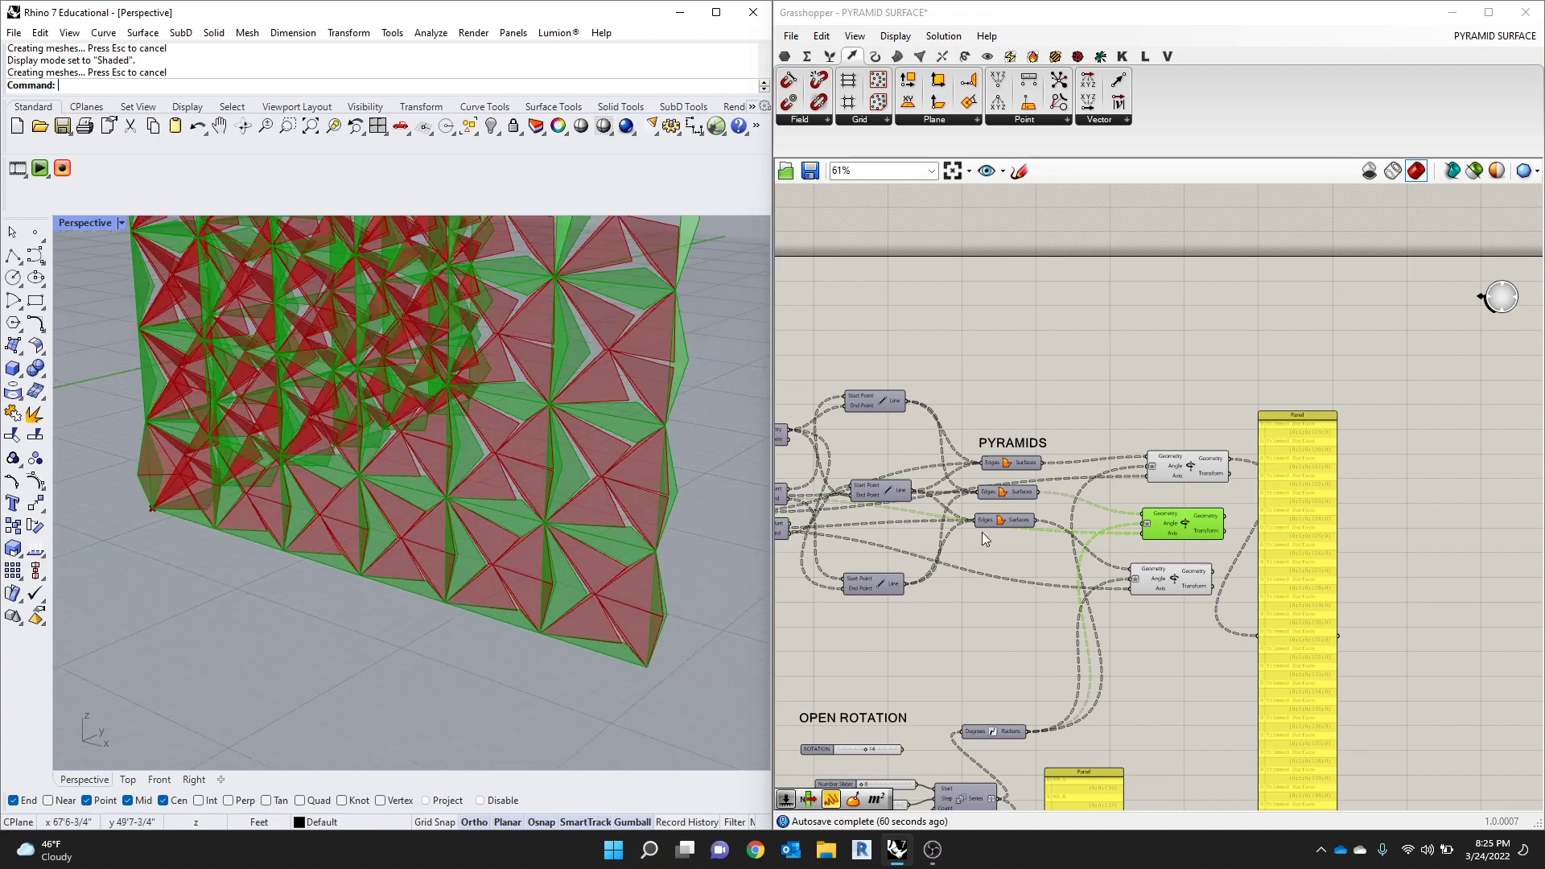
pyautogui.scroll(-4, 894, 488)
pyautogui.scroll(4, 902, 563)
pyautogui.scroll(2, 969, 558)
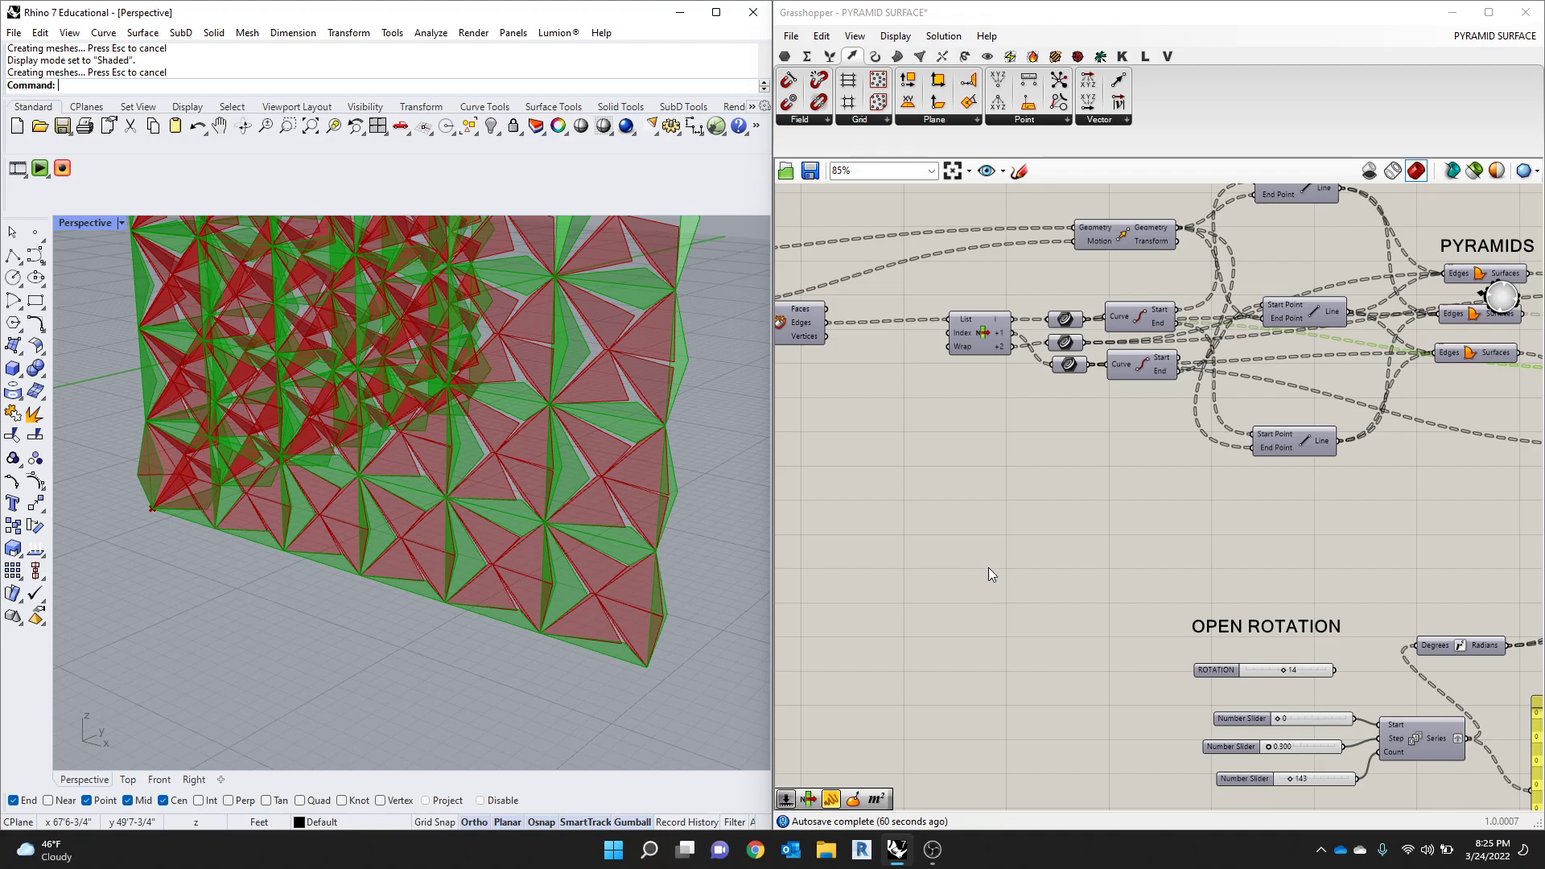
pyautogui.scroll(-3, 1165, 538)
pyautogui.scroll(2, 1233, 345)
pyautogui.scroll(-1, 1233, 345)
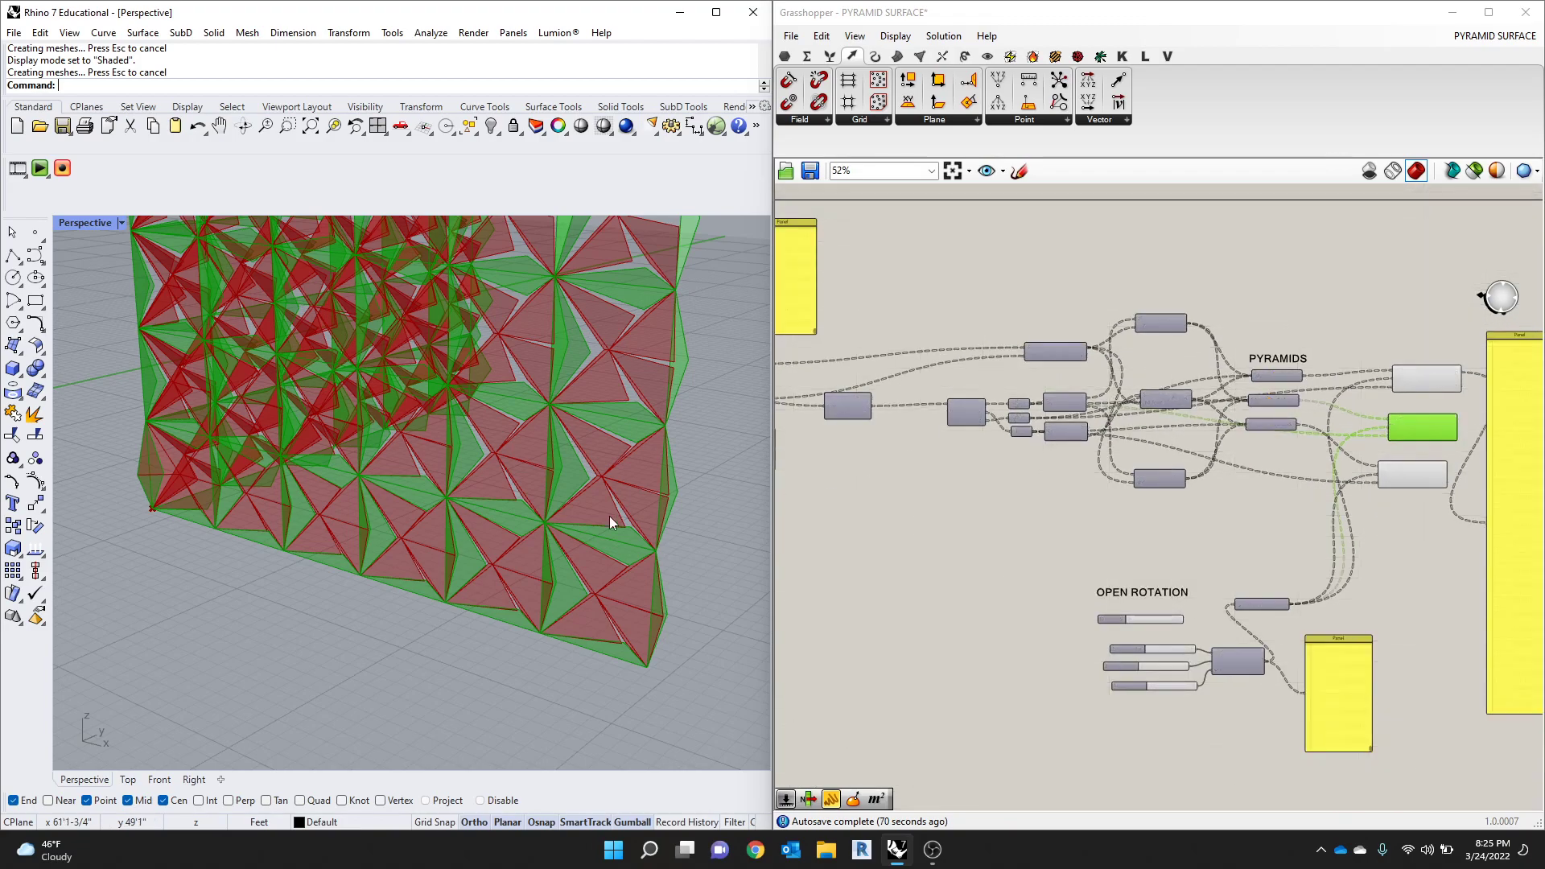
pyautogui.moveTo(610, 515); pyautogui.dragTo(779, 435, button='right')
pyautogui.scroll(-1, 1022, 420)
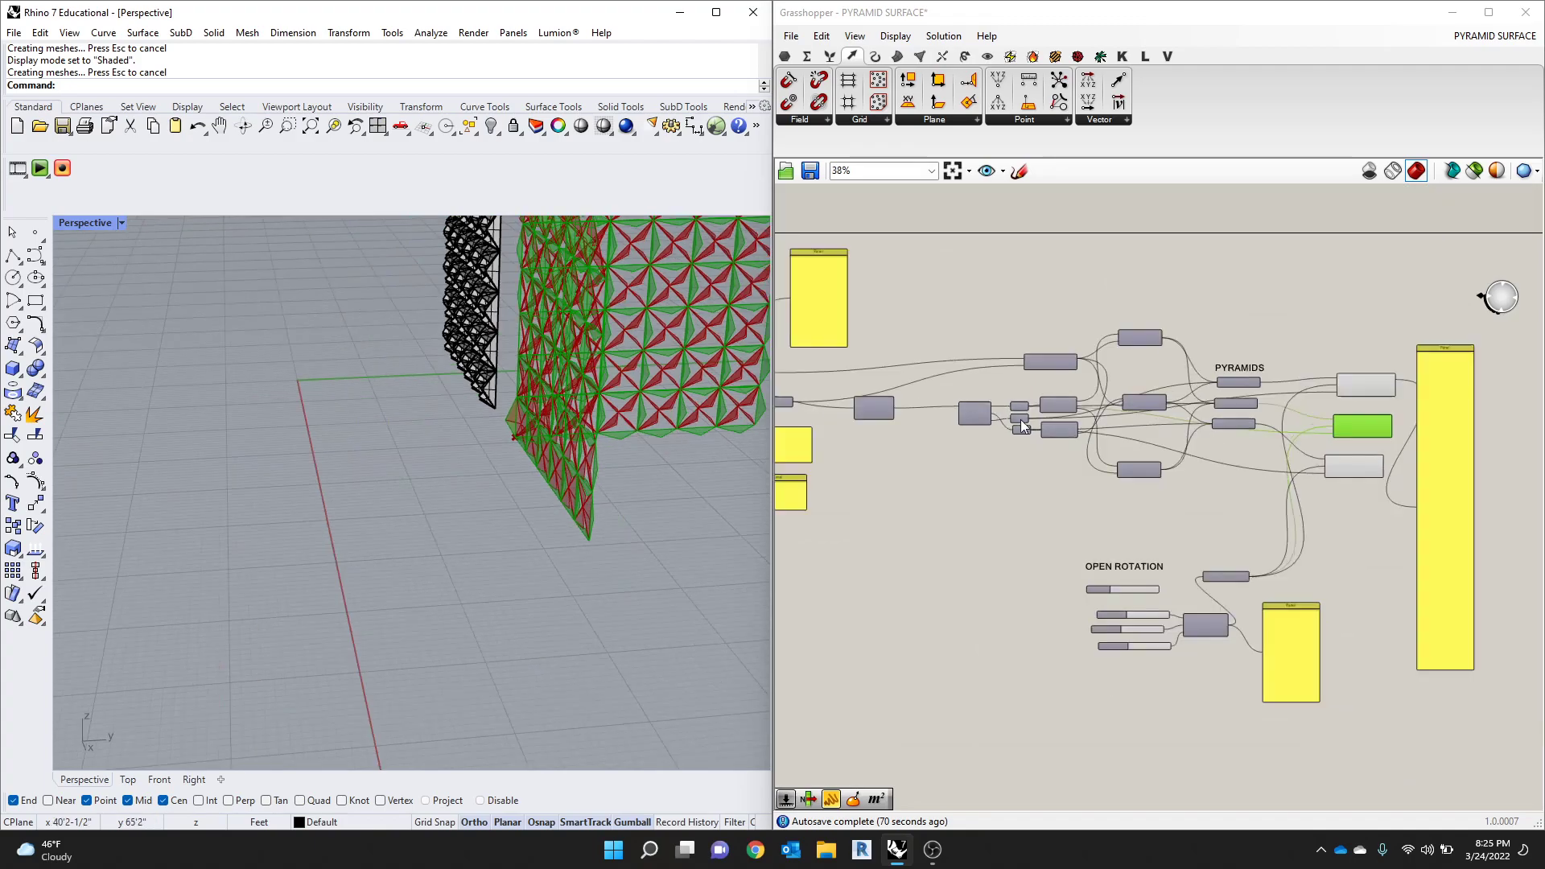
# Step: Go back to the SURFACE group and review the two Line components feeding the Extrusion
pyautogui.moveTo(1238, 605); pyautogui.dragTo(1108, 518, button='right')
pyautogui.scroll(4, 1108, 519)
pyautogui.moveTo(1080, 387); pyautogui.dragTo(1138, 396, button='right')
pyautogui.scroll(-5, 1138, 376)
pyautogui.scroll(3, 949, 329)
pyautogui.scroll(2, 949, 330)
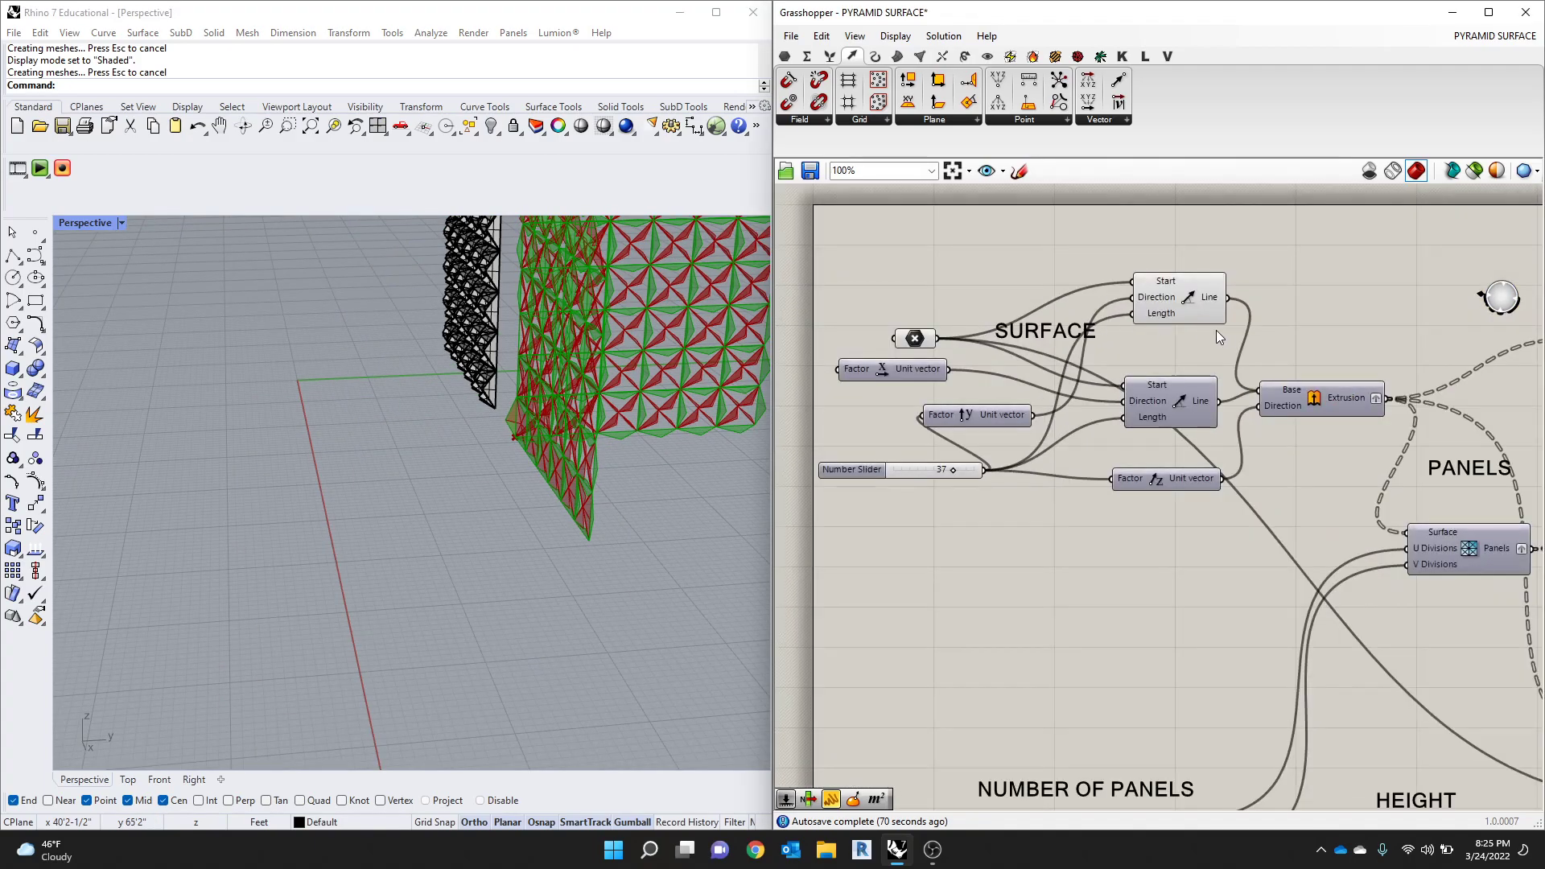
# Step: Delete the upper Line component in the SURFACE group and inspect the remaining pyramid surface from the front
pyautogui.click(1181, 306)
pyautogui.press('Delete')
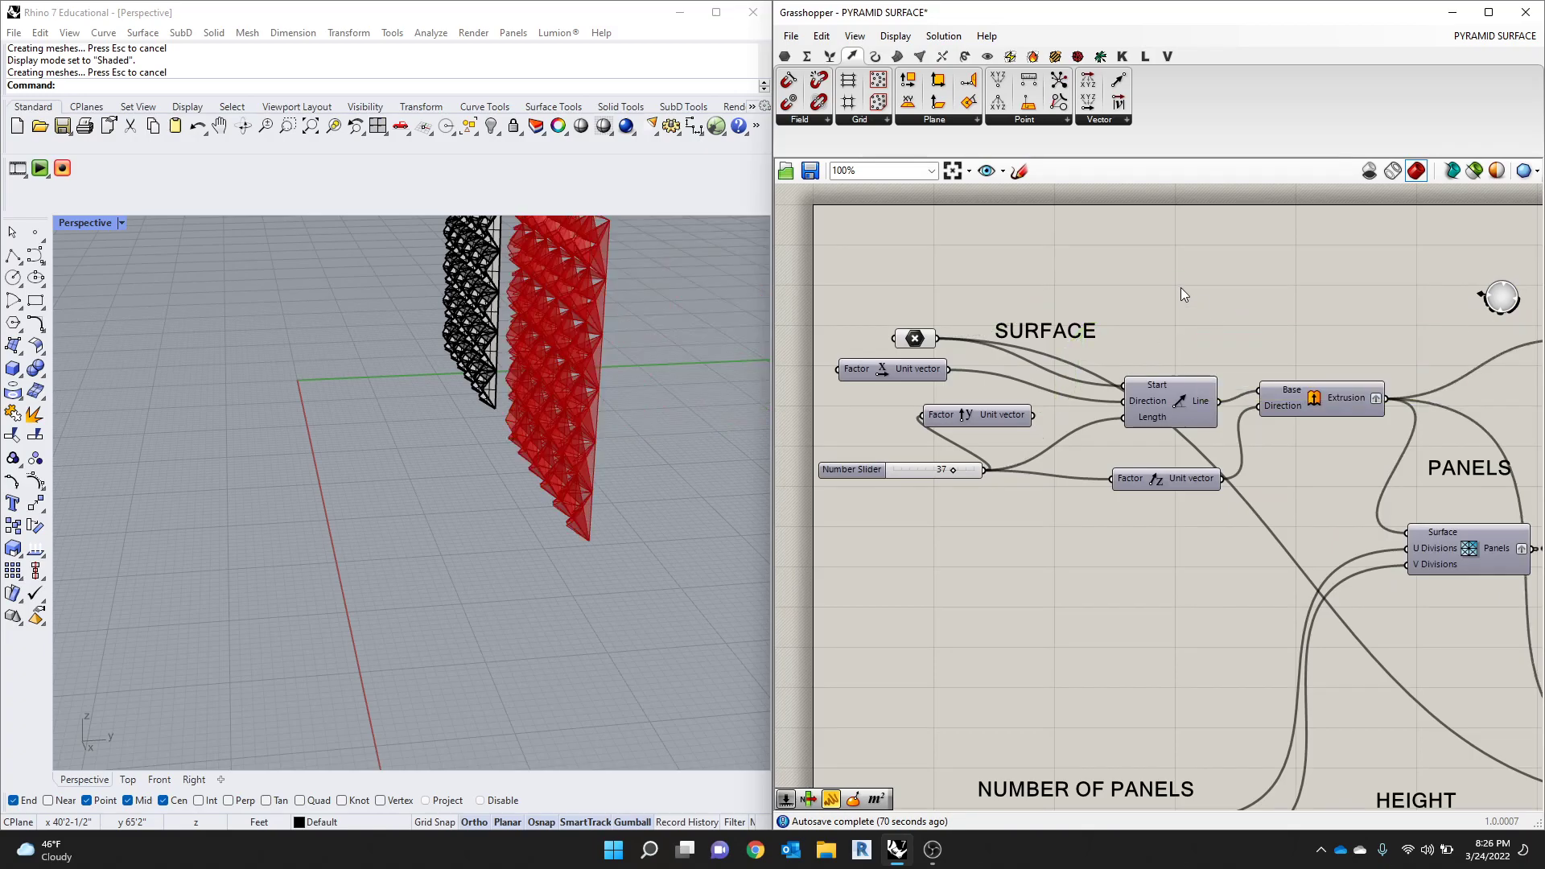
pyautogui.scroll(-3, 1172, 371)
pyautogui.scroll(2, 1126, 368)
pyautogui.moveTo(387, 471); pyautogui.dragTo(493, 318, button='right')
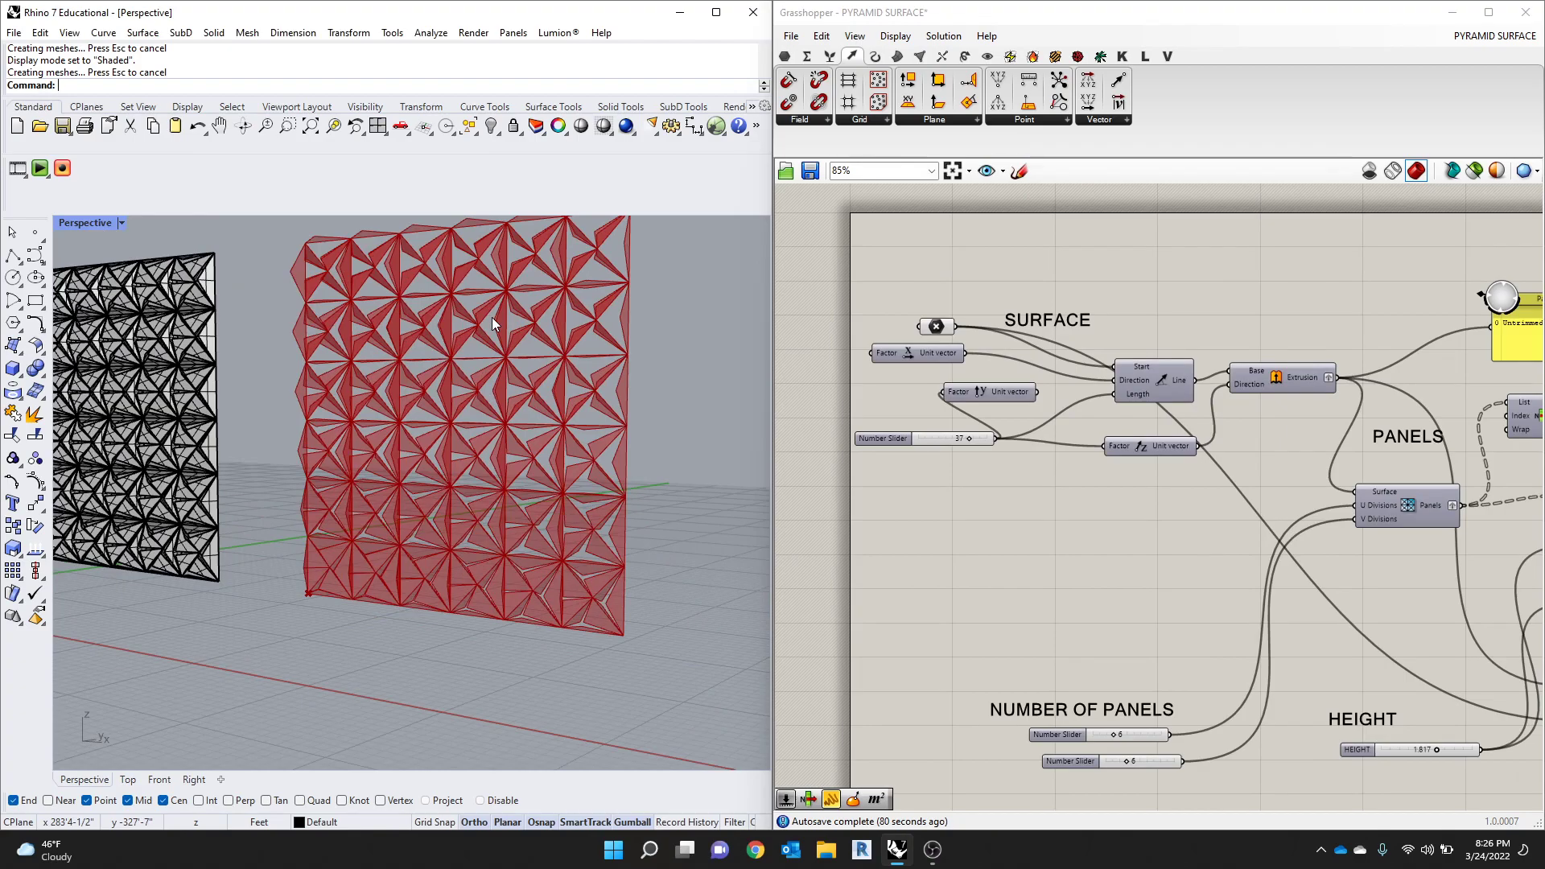
# Step: Reposition the HEIGHT slider and the Evaluate Surface component beside each other below the Amplitude component
pyautogui.scroll(-4, 1193, 451)
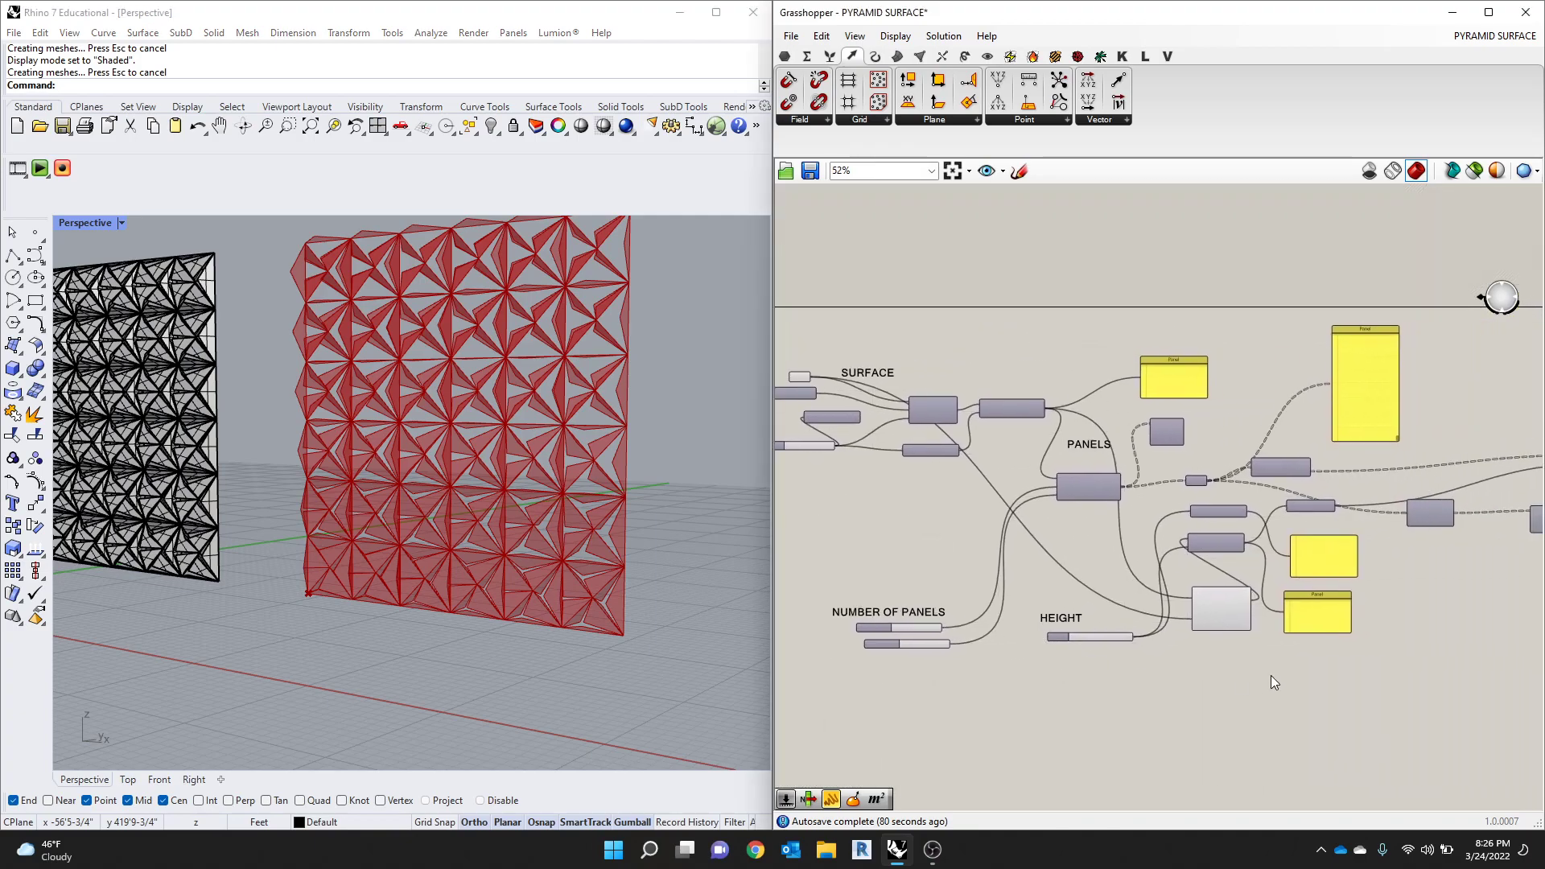
pyautogui.scroll(5, 1272, 675)
pyautogui.click(1153, 587)
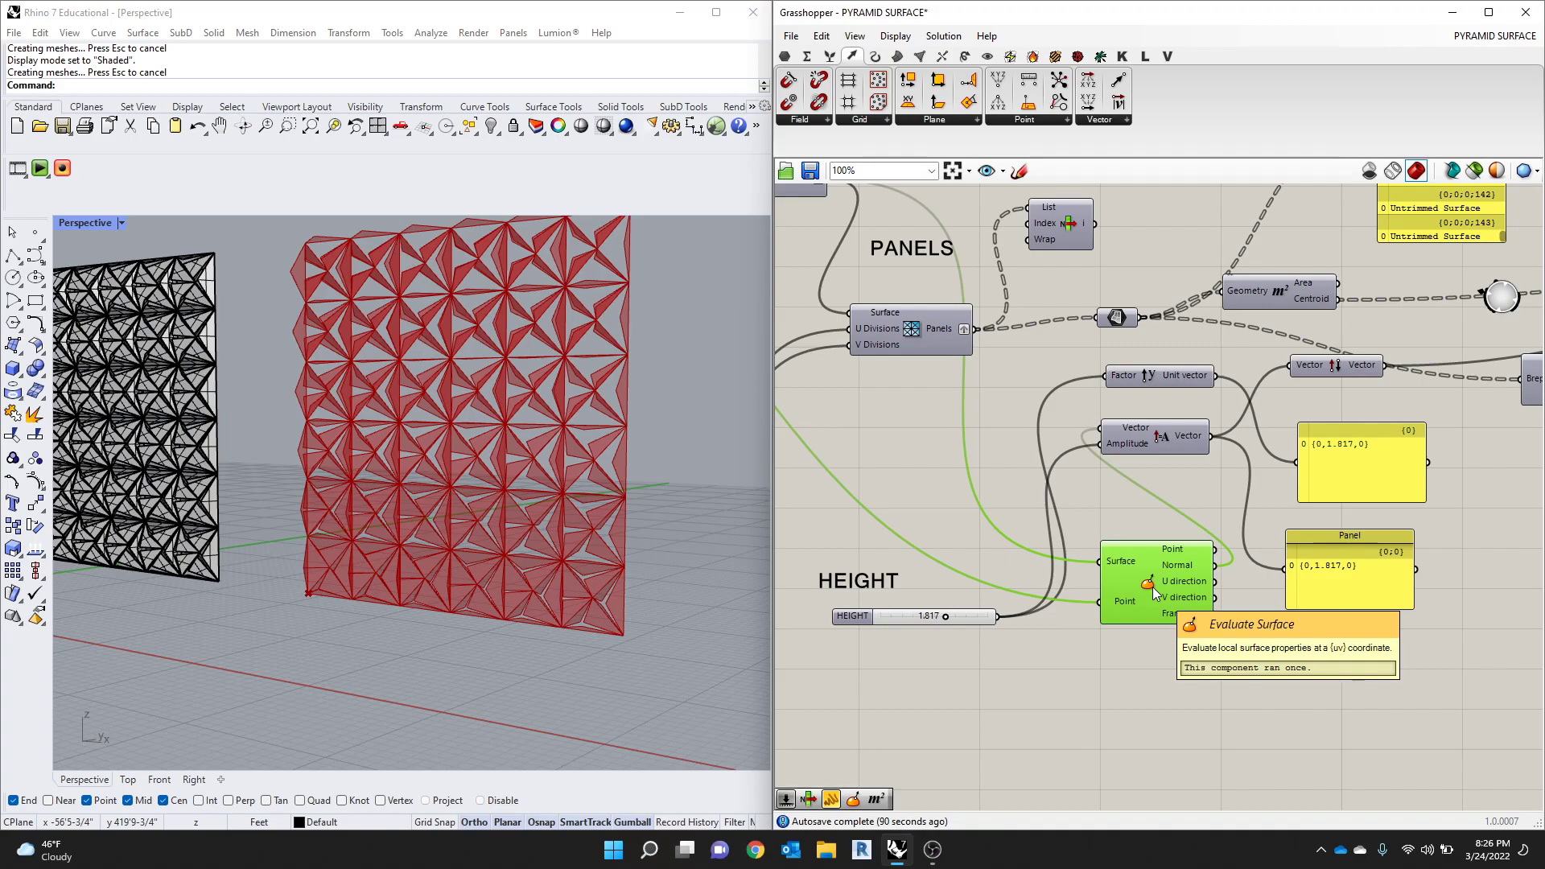
pyautogui.scroll(-2, 1129, 599)
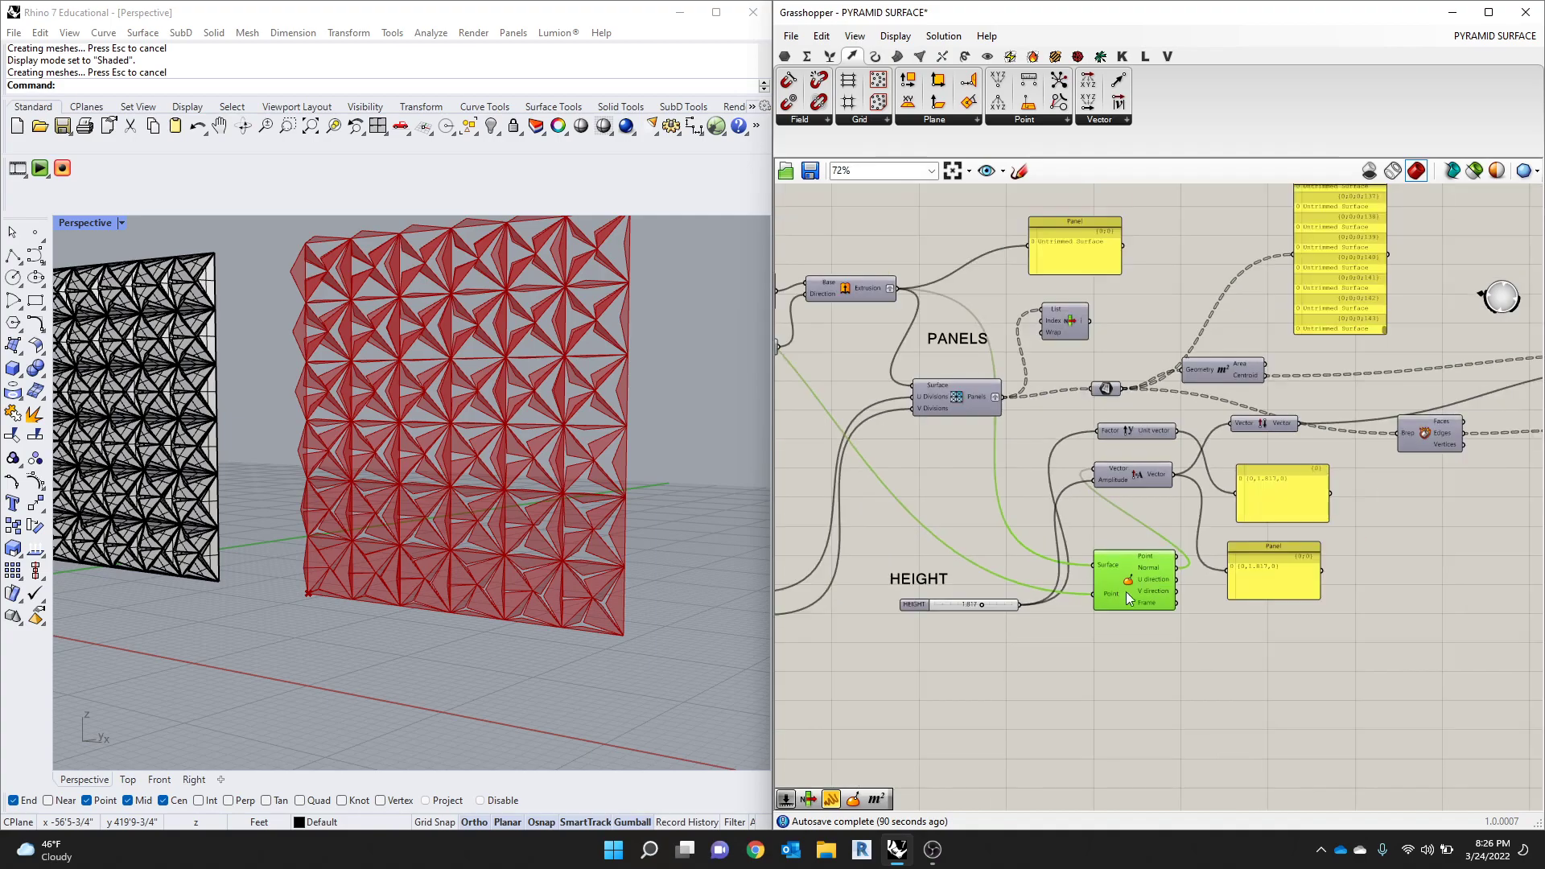
pyautogui.scroll(3, 1129, 599)
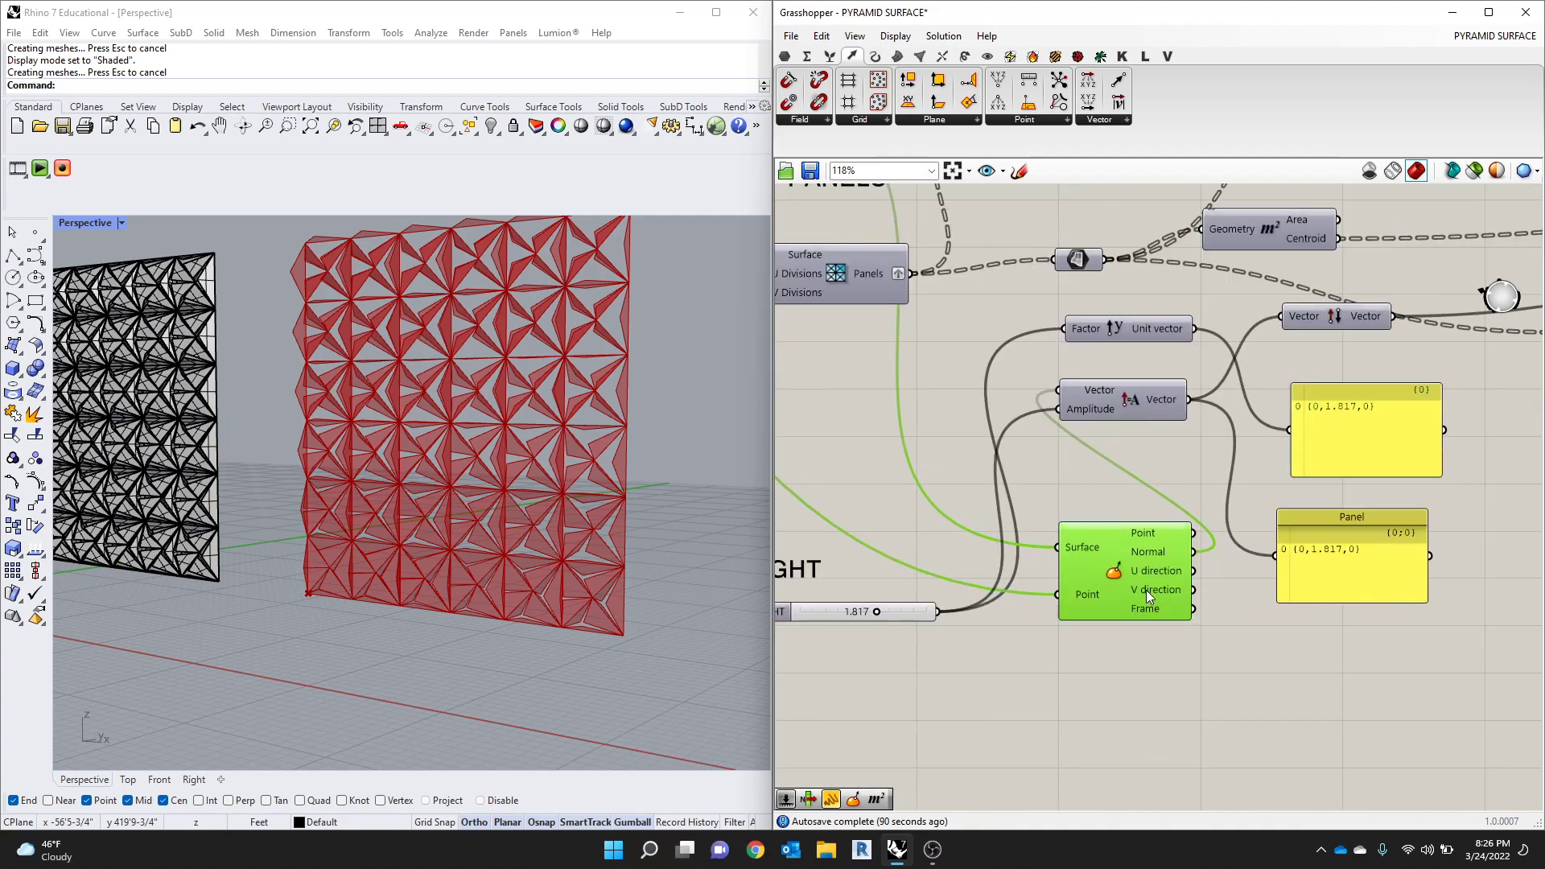
pyautogui.click(901, 613)
pyautogui.scroll(-2, 998, 608)
pyautogui.click(1118, 619)
pyautogui.moveTo(1118, 619); pyautogui.dragTo(1098, 615)
# Step: Nudge the Amplitude and Unit Y components above Evaluate Surface to tidy the layout
pyautogui.scroll(2, 1098, 616)
pyautogui.moveTo(1113, 395); pyautogui.dragTo(1130, 405)
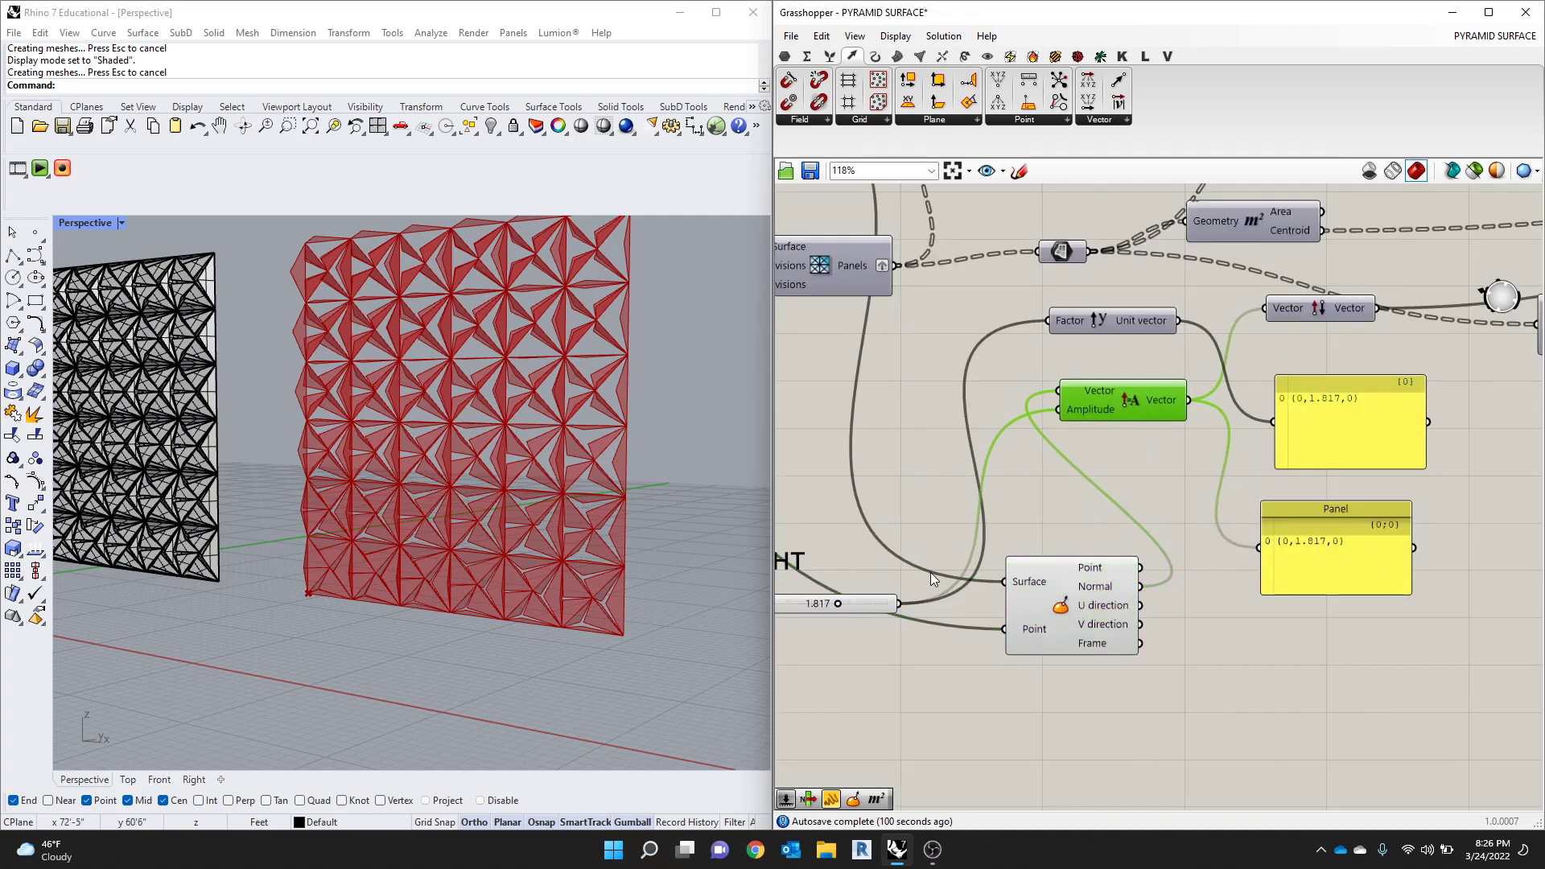
pyautogui.moveTo(1041, 458); pyautogui.dragTo(1046, 449, button='right')
pyautogui.moveTo(1108, 323); pyautogui.dragTo(1107, 318)
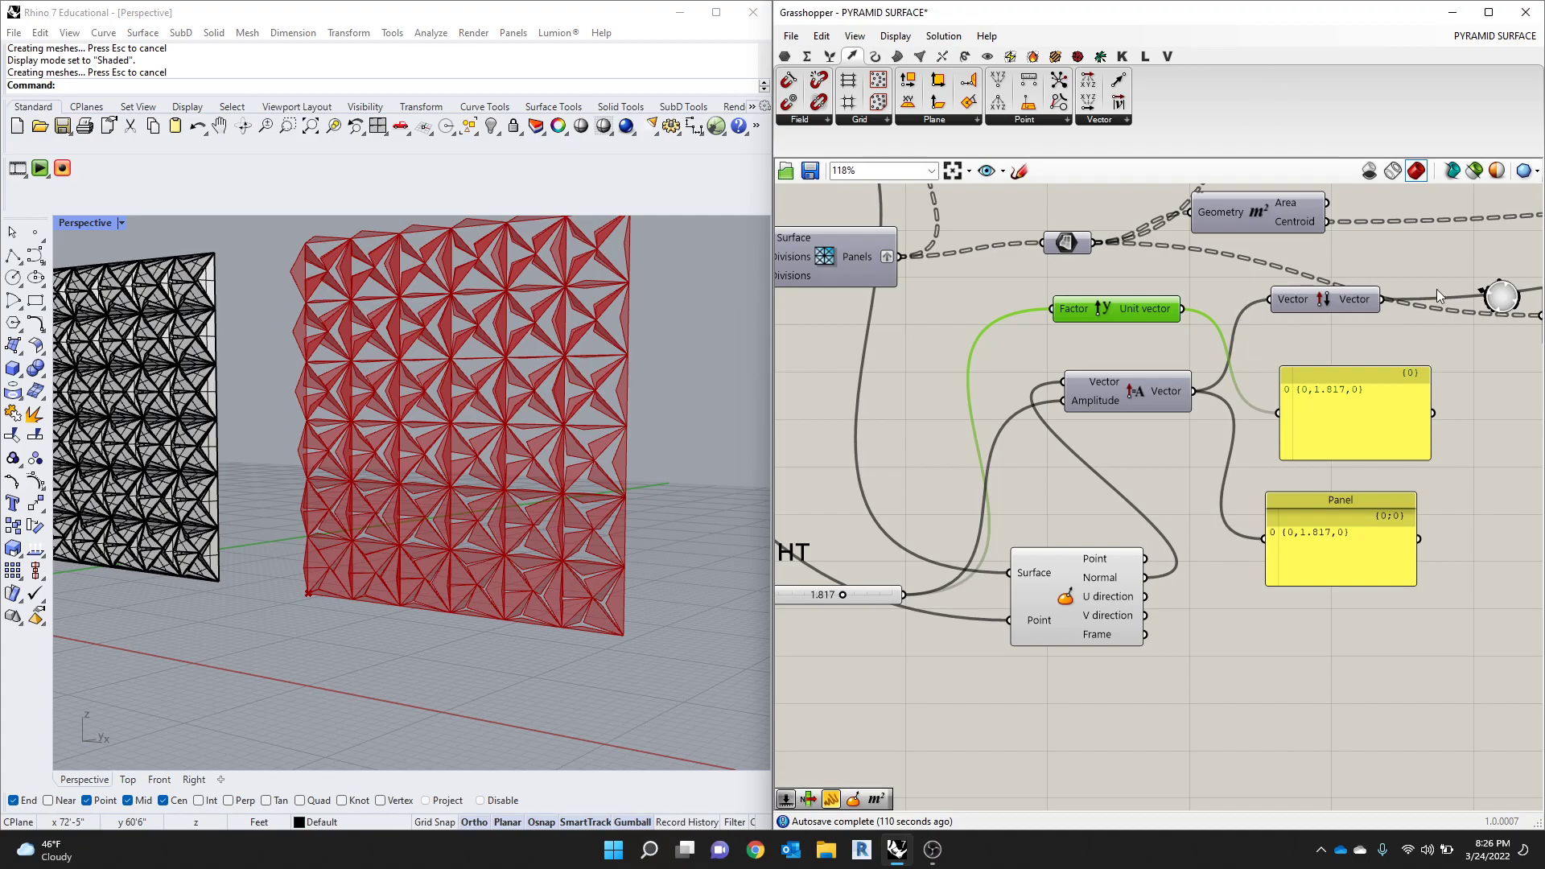
# Step: Feed the ROTATION slider into the Degrees input of the Radians component in the OPEN ROTATION group, replacing the Series
pyautogui.scroll(-3, 1089, 503)
pyautogui.scroll(3, 1005, 600)
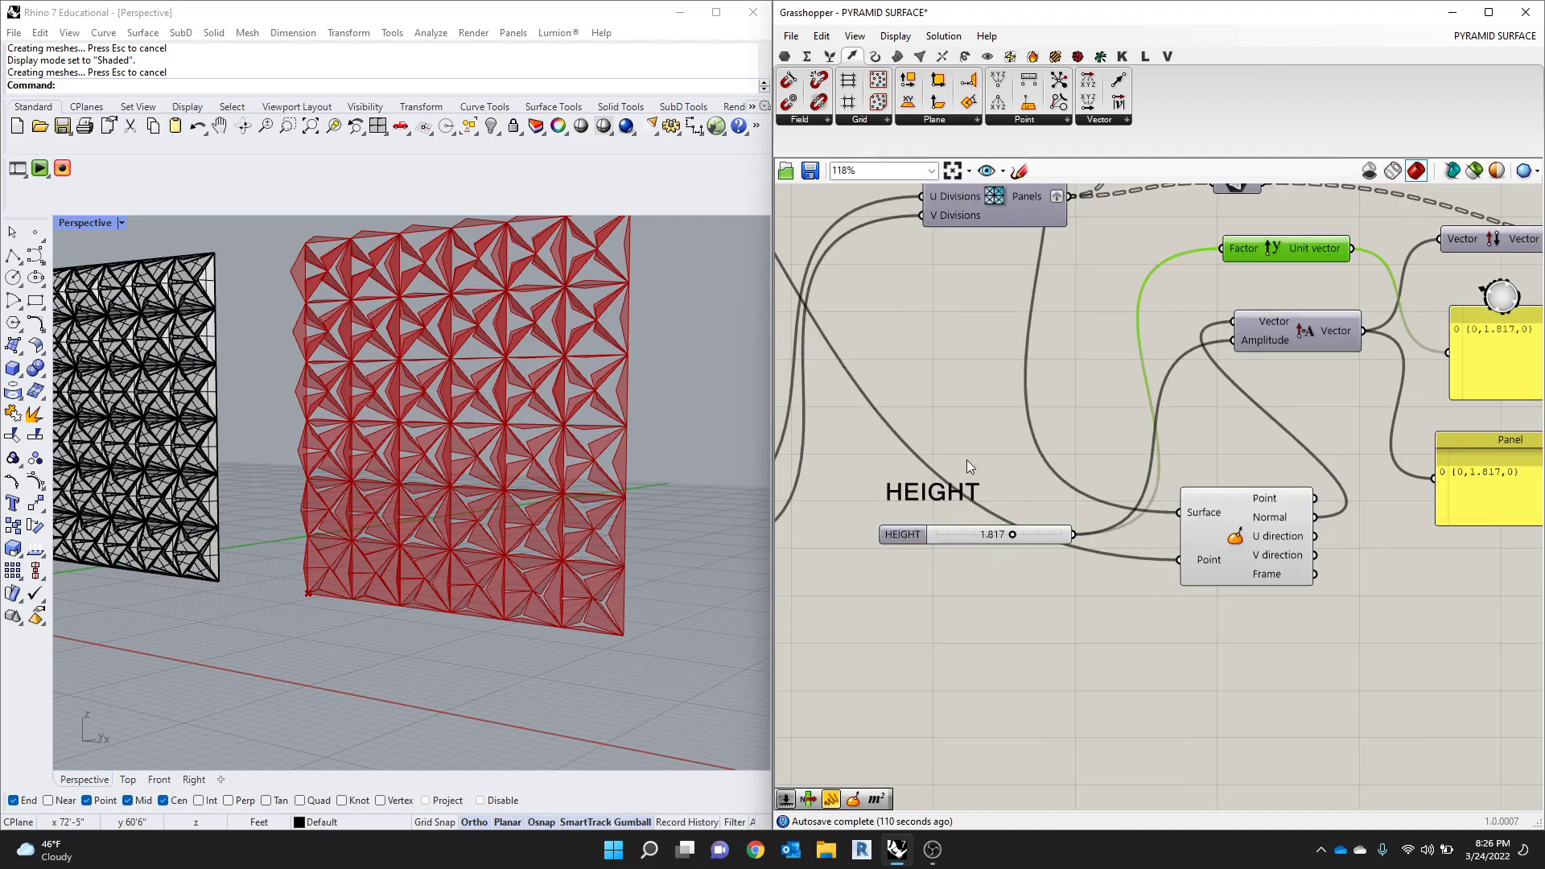
pyautogui.scroll(-5, 968, 460)
pyautogui.scroll(2, 1348, 465)
pyautogui.scroll(-6, 1020, 475)
pyautogui.scroll(6, 1221, 557)
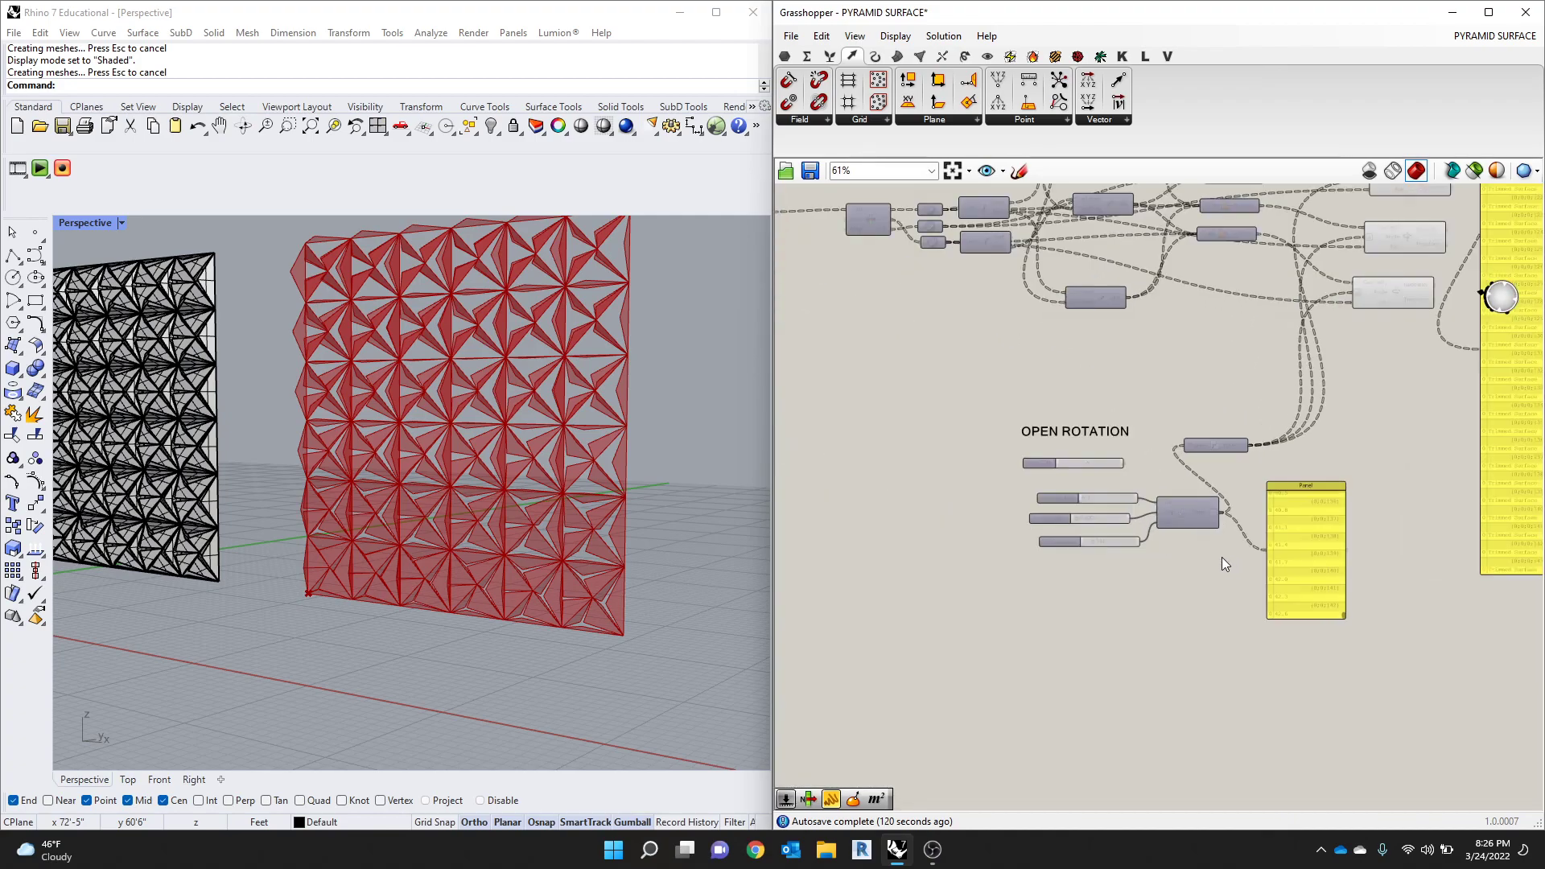
pyautogui.click(1057, 418)
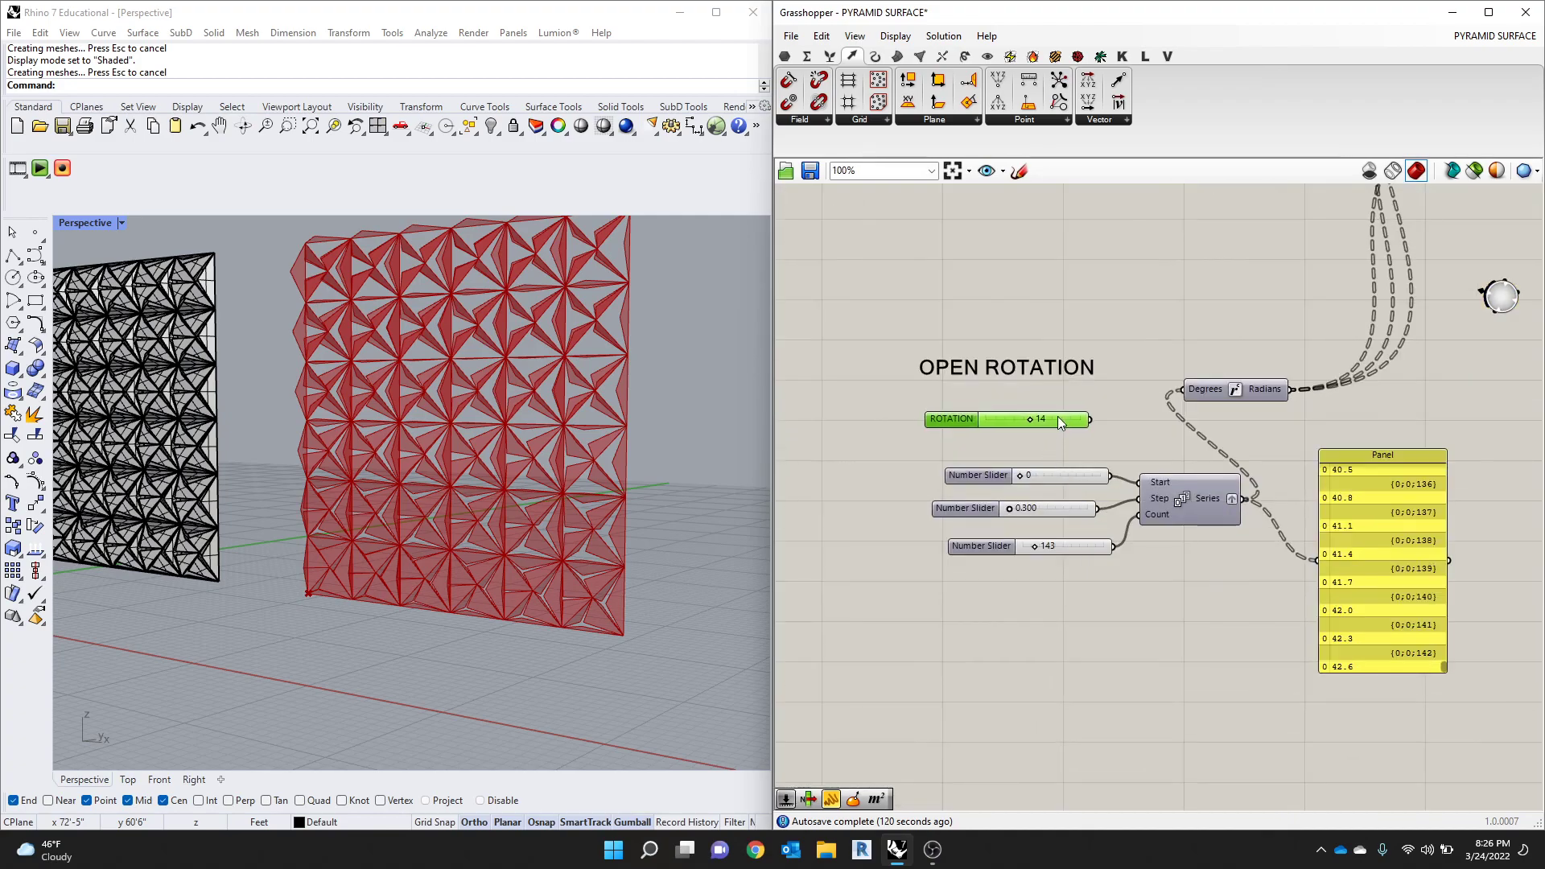
pyautogui.moveTo(1057, 416); pyautogui.dragTo(1054, 415)
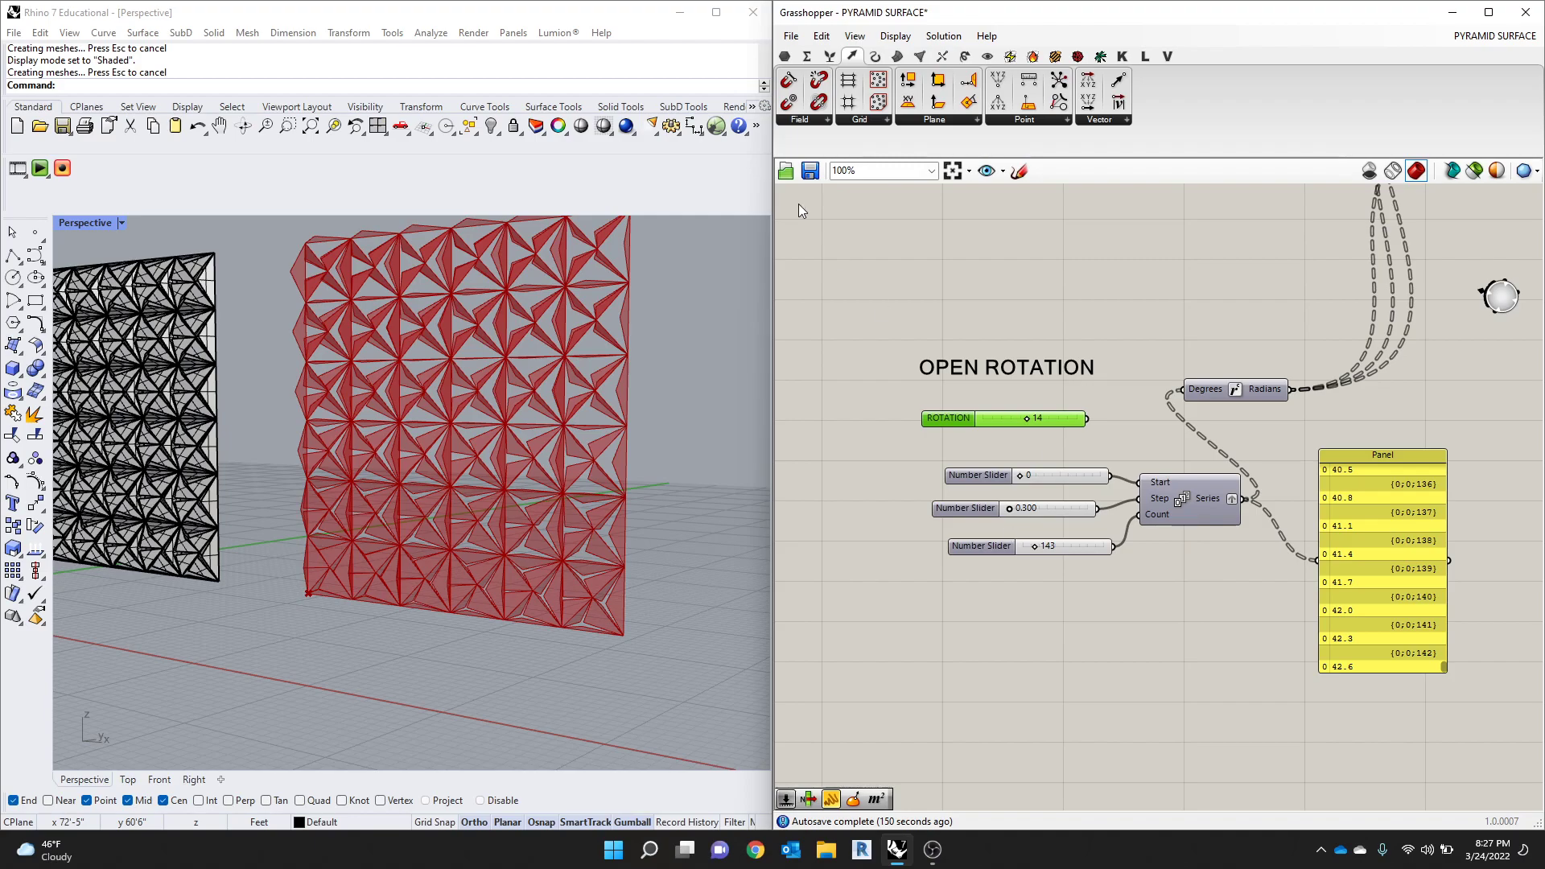
pyautogui.scroll(3, 1107, 384)
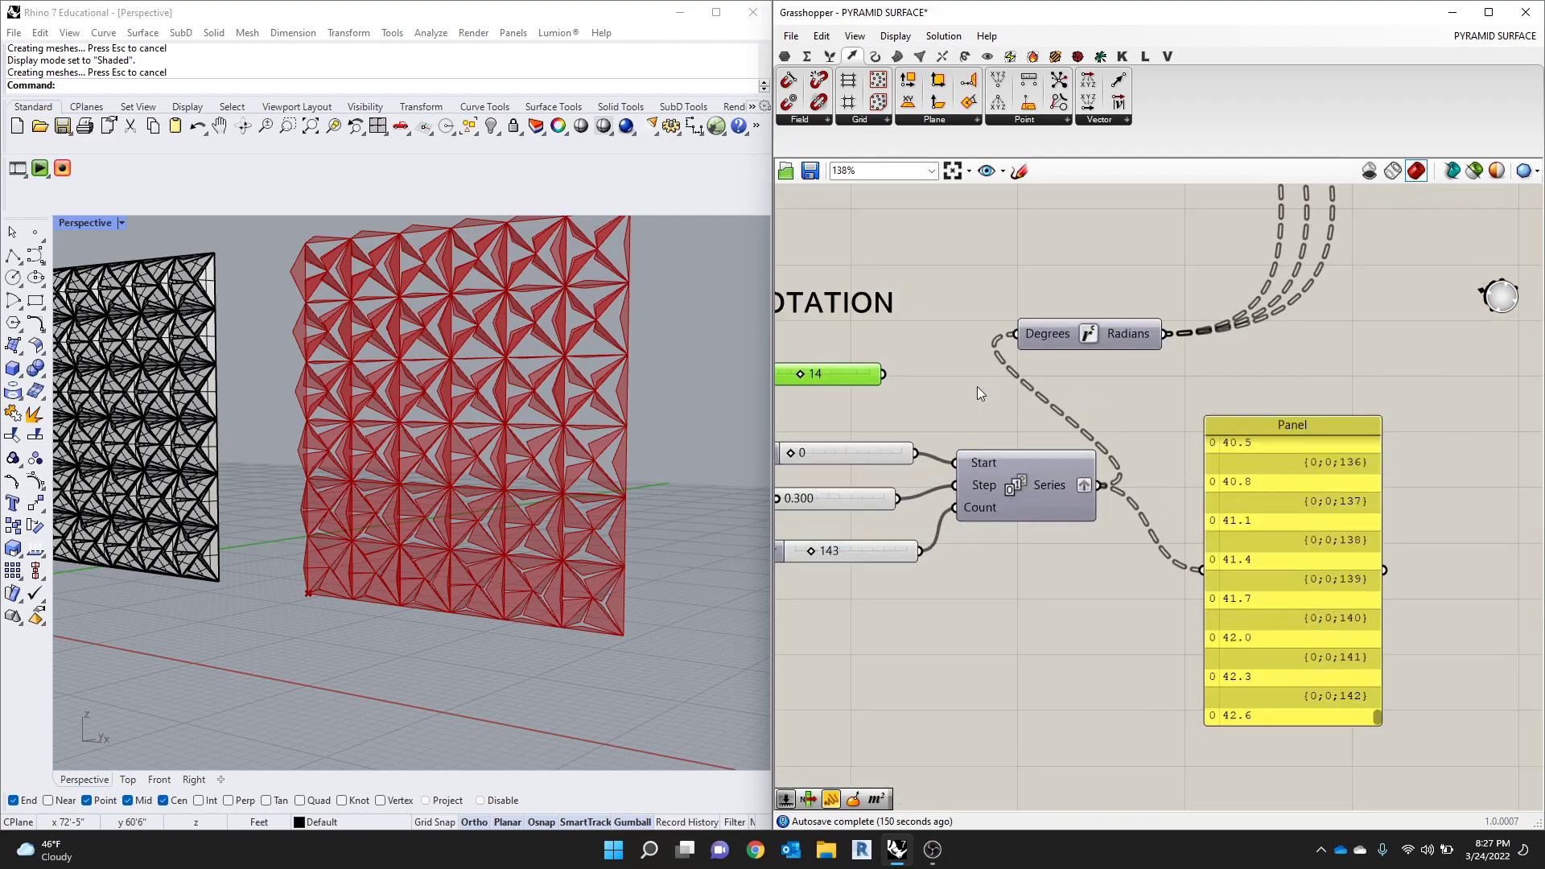
pyautogui.moveTo(882, 375); pyautogui.dragTo(1012, 333)
pyautogui.scroll(3, 957, 346)
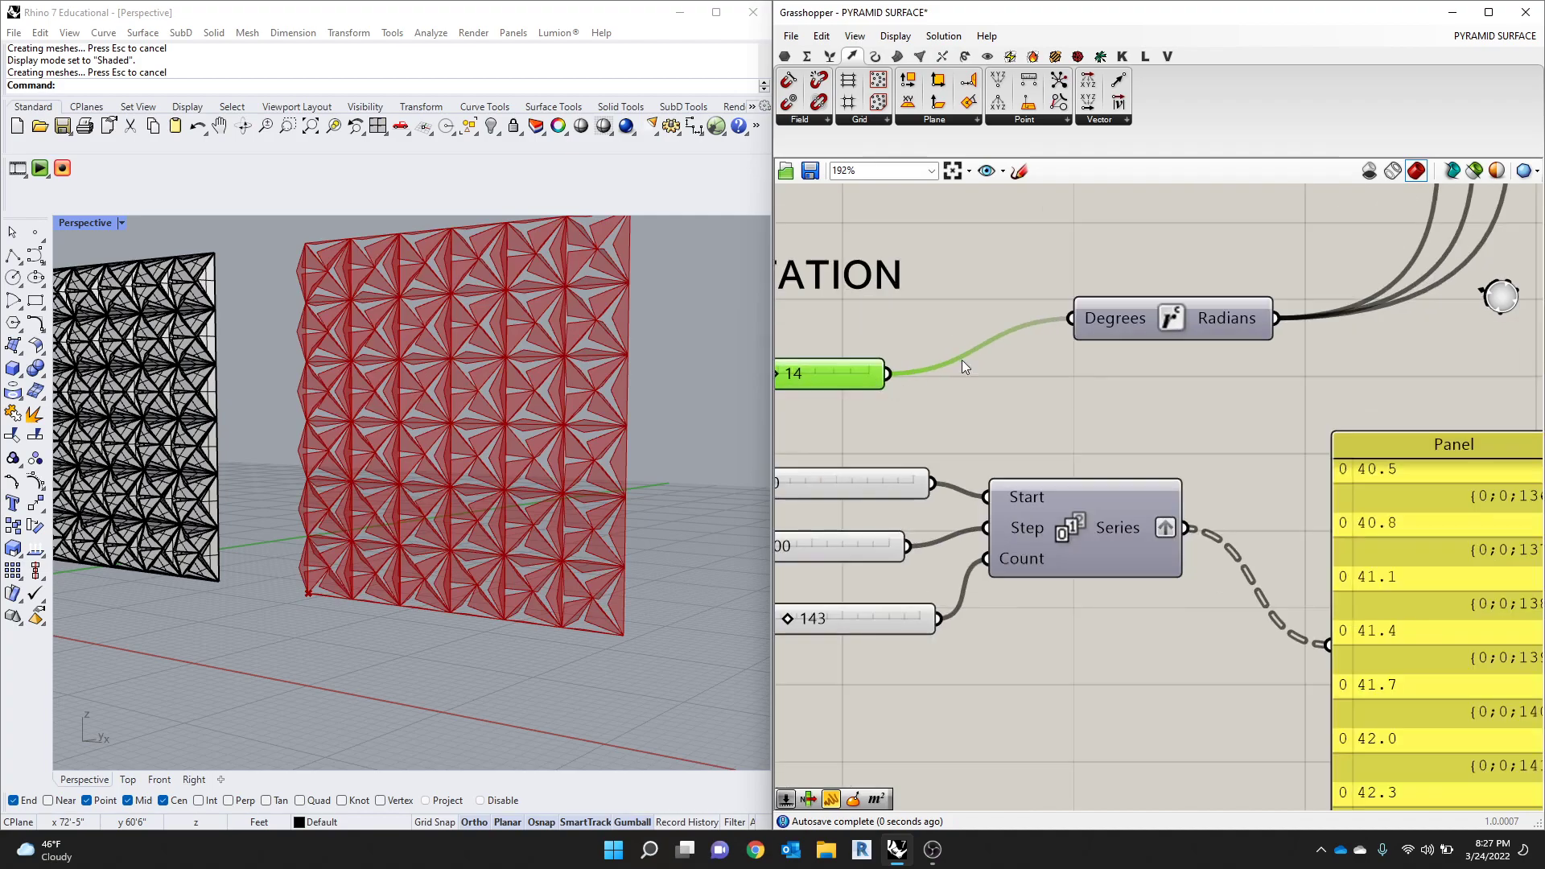
# Step: Set the ROTATION slider to 21
pyautogui.moveTo(870, 350); pyautogui.dragTo(912, 355)
pyautogui.scroll(-4, 896, 356)
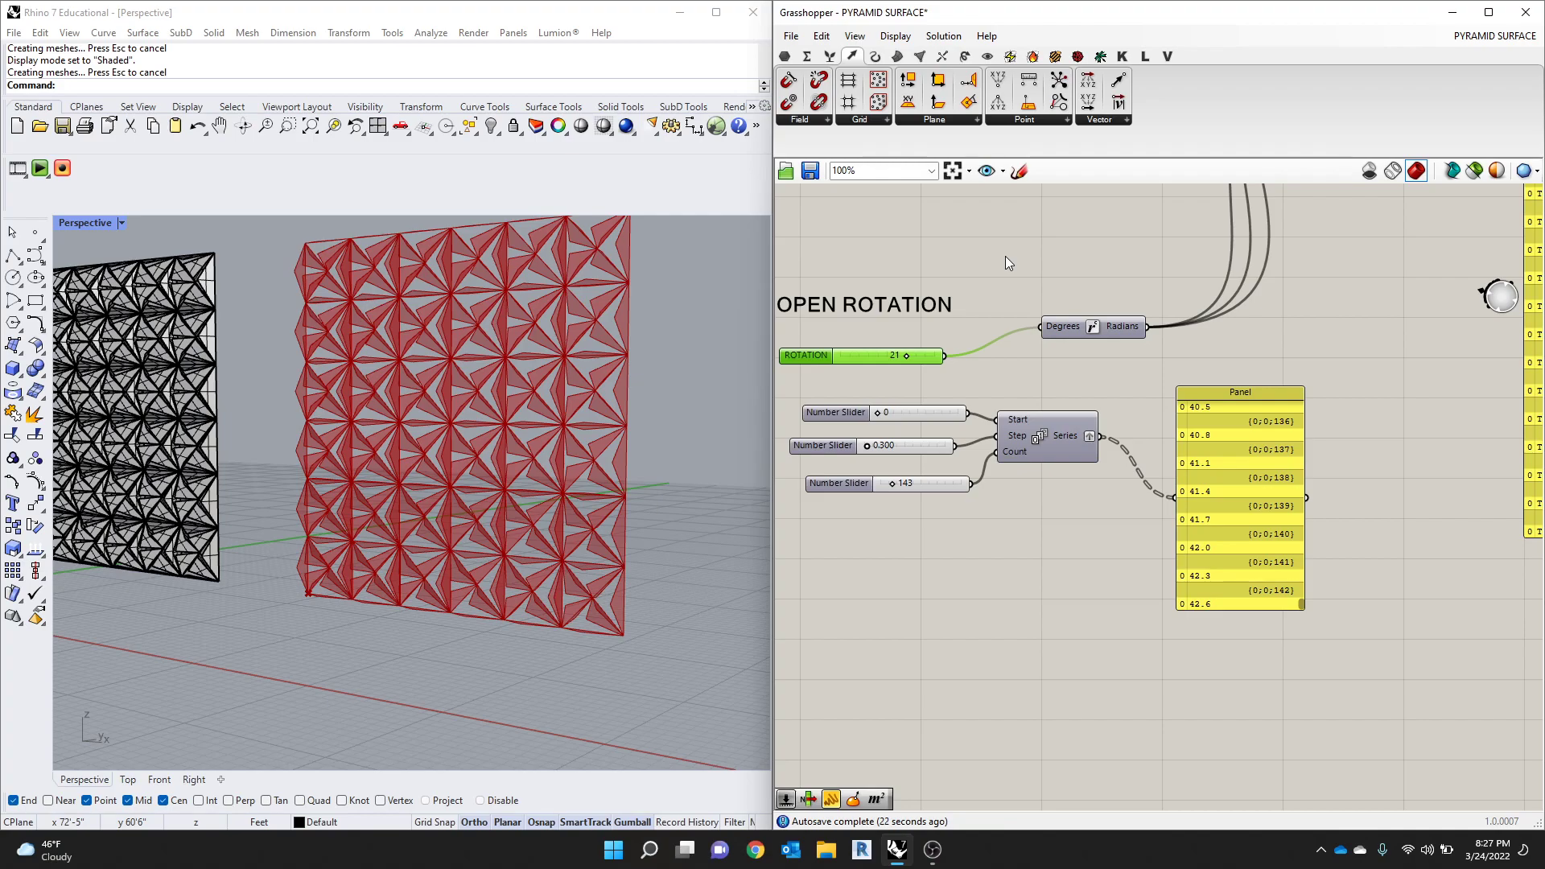
pyautogui.scroll(-2, 978, 356)
pyautogui.scroll(4, 973, 350)
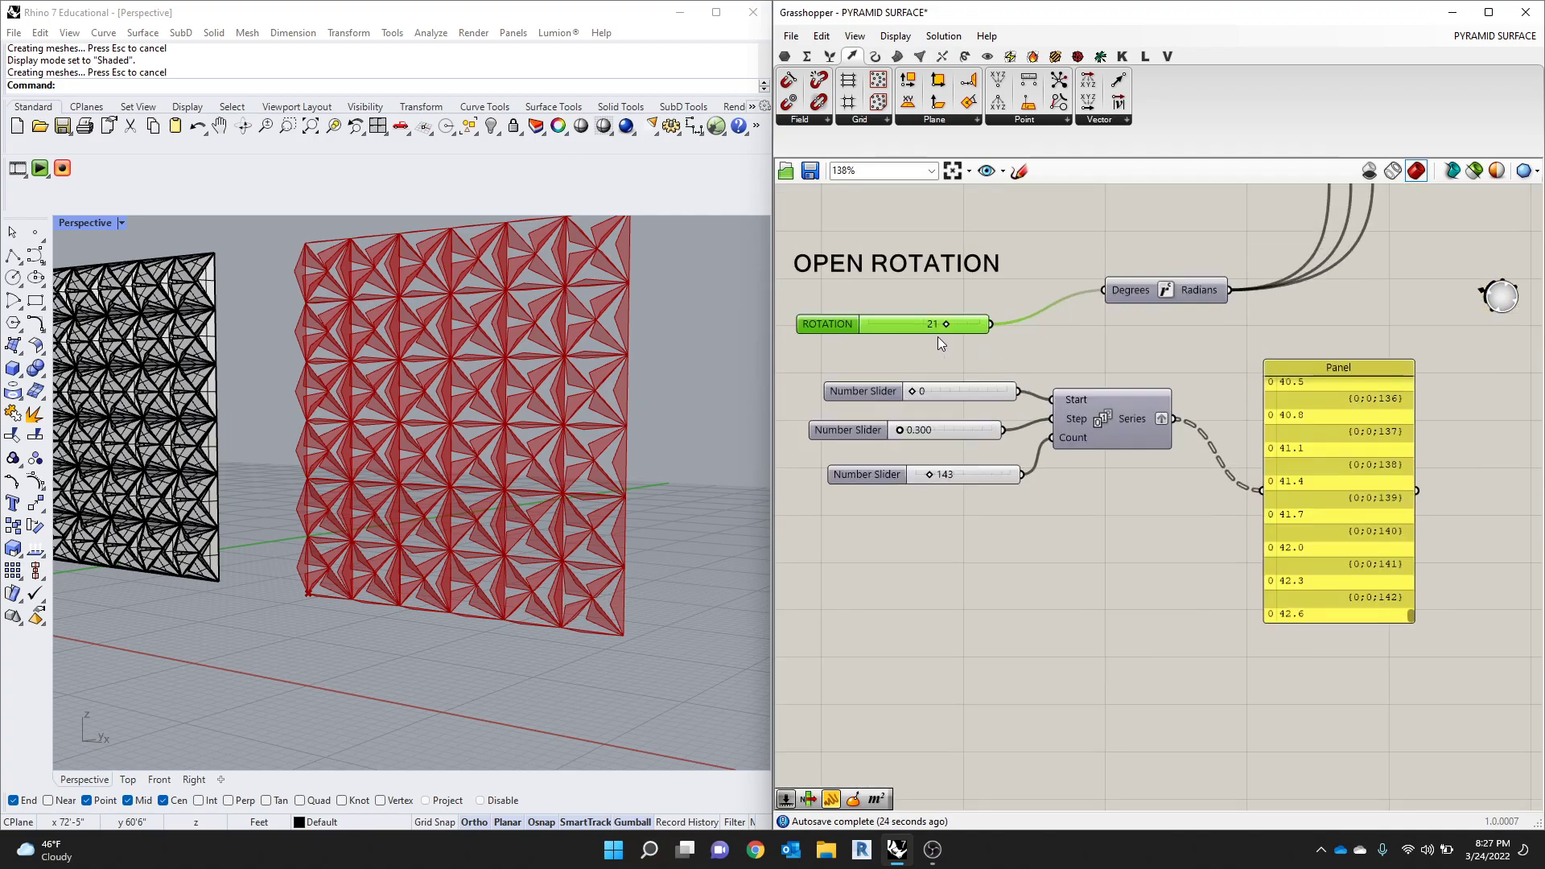
pyautogui.scroll(3, 940, 342)
# Step: Set the ROTATION slider to 18 and nudge the Radians and Series components slightly
pyautogui.moveTo(1352, 249); pyautogui.dragTo(1334, 279)
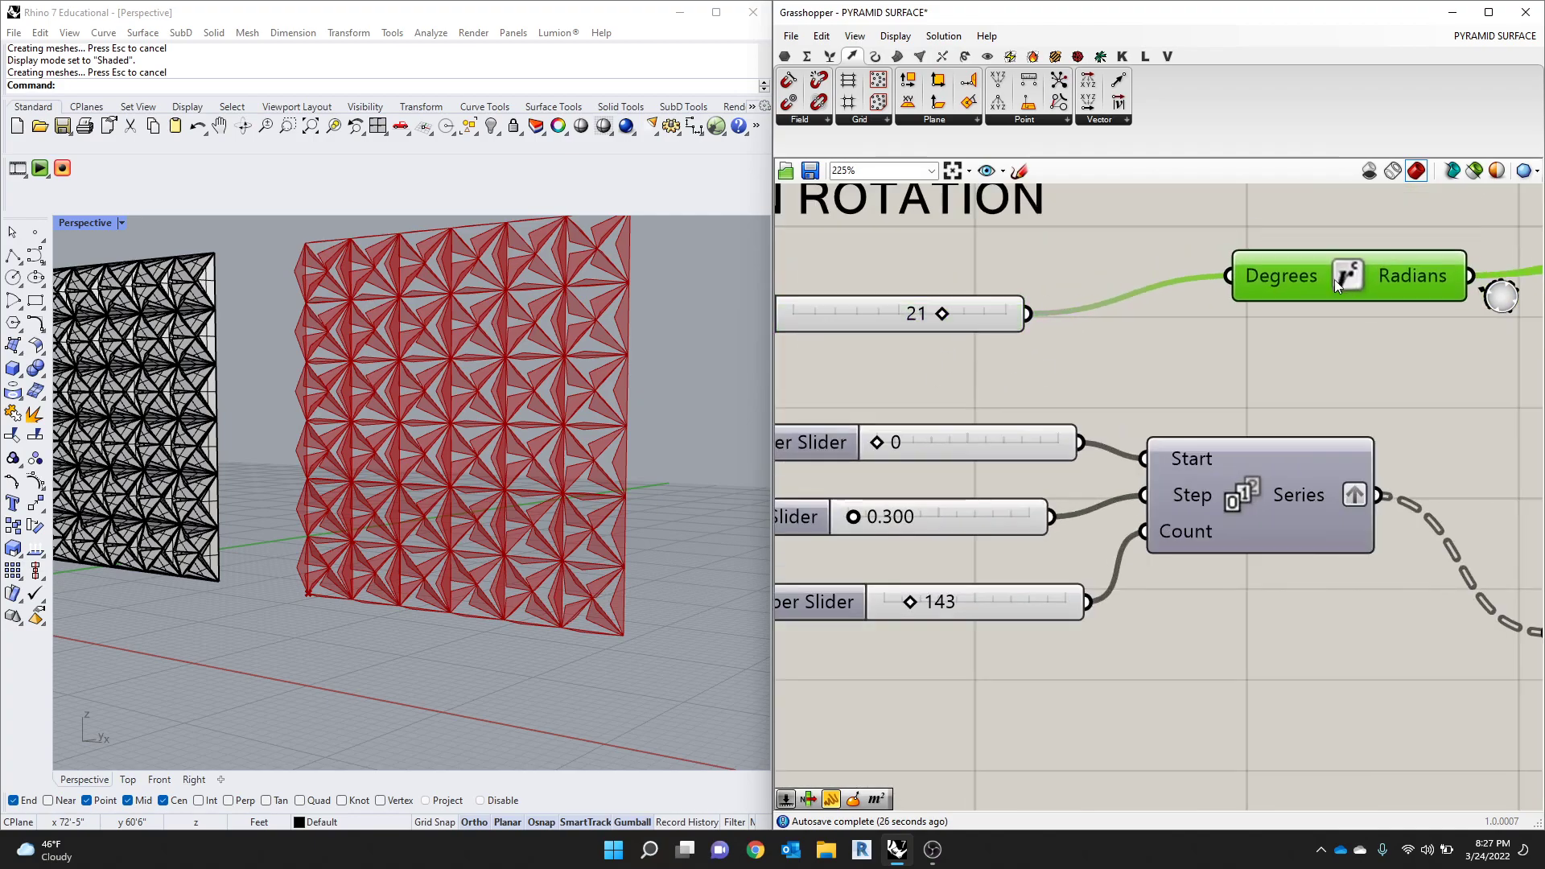
pyautogui.scroll(-2, 856, 338)
pyautogui.scroll(3, 984, 295)
pyautogui.moveTo(1093, 307); pyautogui.dragTo(1072, 304)
pyautogui.scroll(-4, 1055, 323)
pyautogui.moveTo(1283, 436); pyautogui.dragTo(1283, 443)
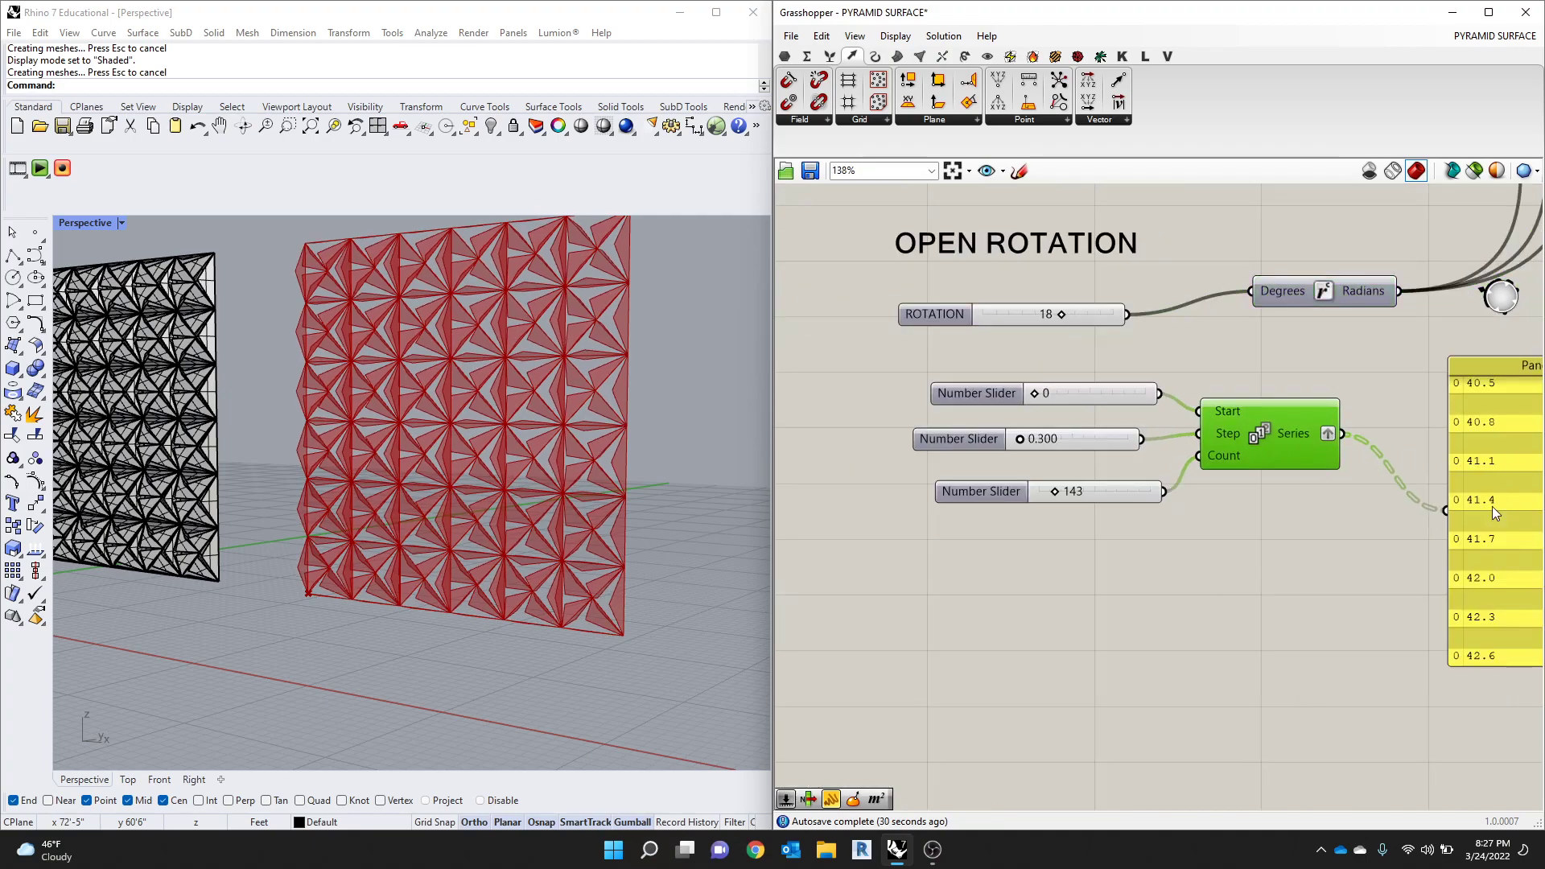
# Step: Review the whole definition, from the SURFACE, PANELS and HEIGHT groups through to PYRAMIDS and OPEN ROTATION
pyautogui.scroll(-3, 1241, 477)
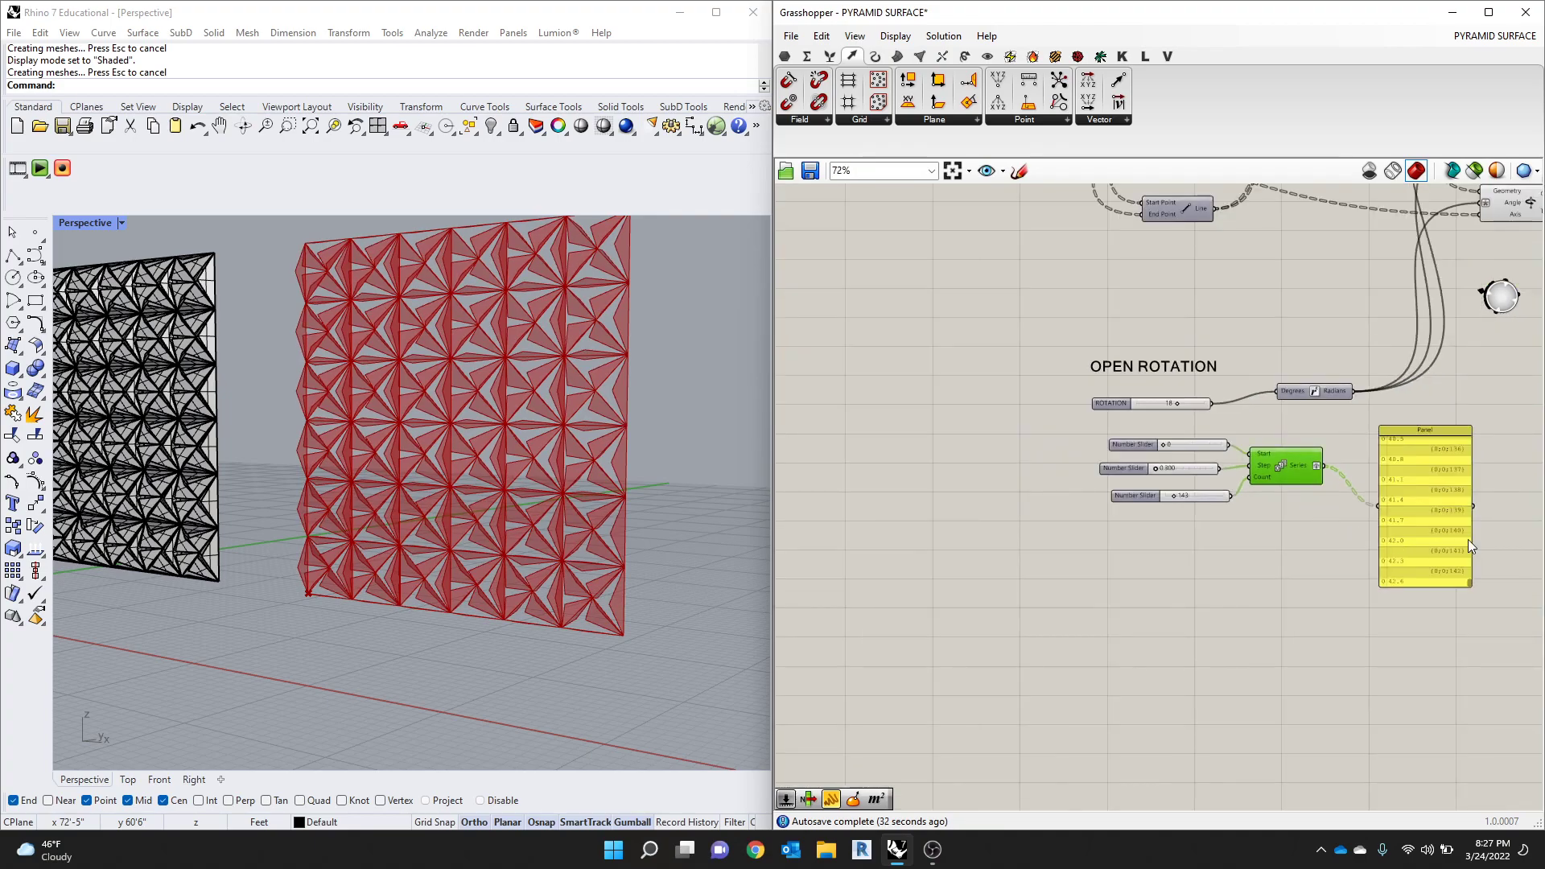
pyautogui.scroll(2, 1468, 539)
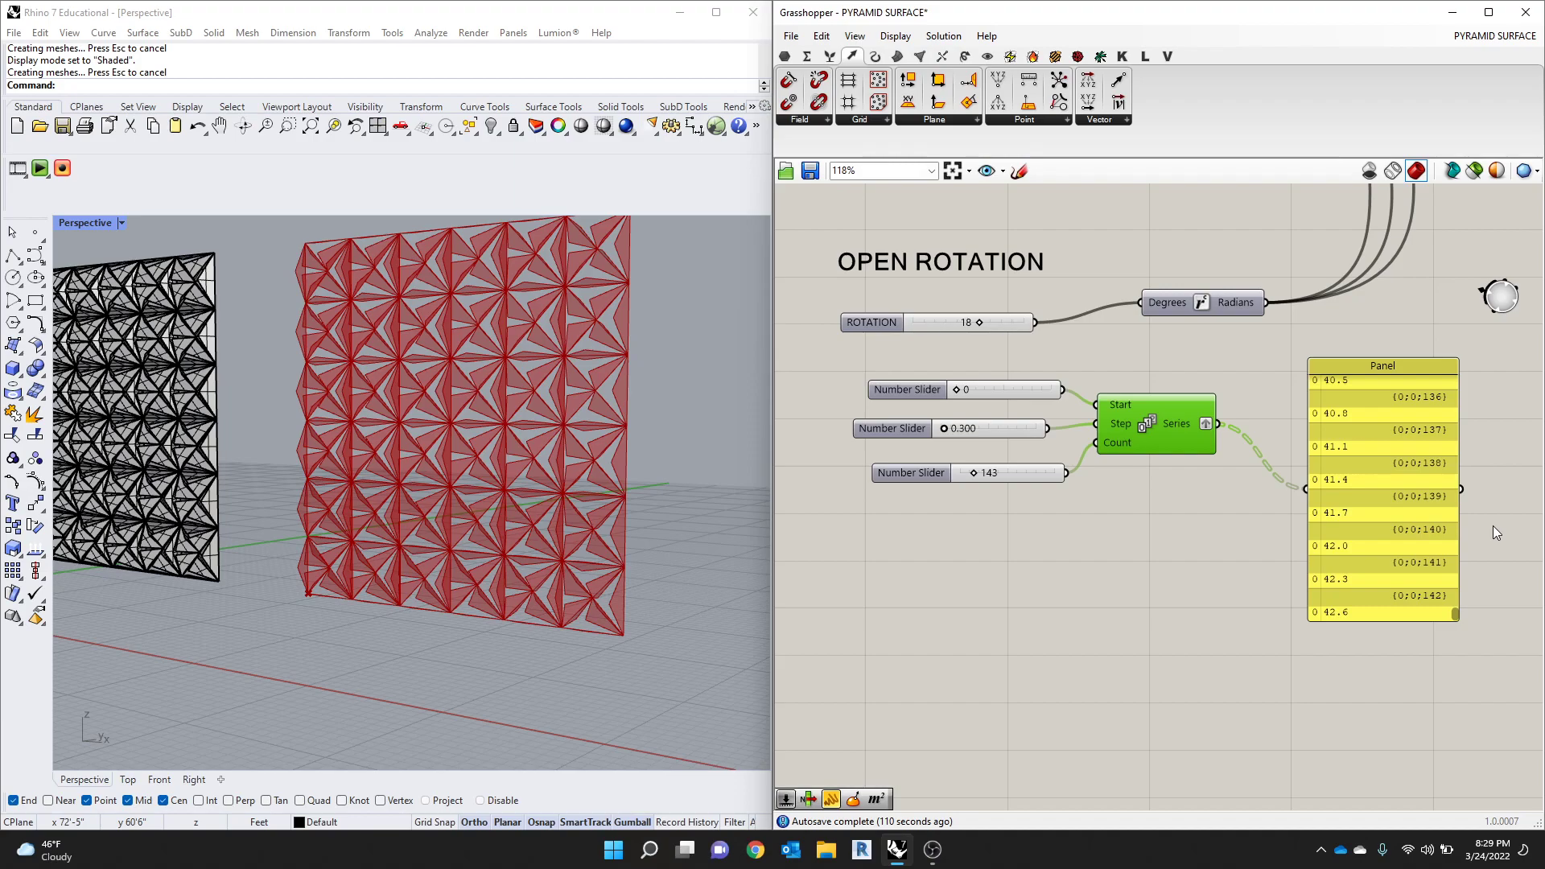
pyautogui.scroll(-5, 1304, 620)
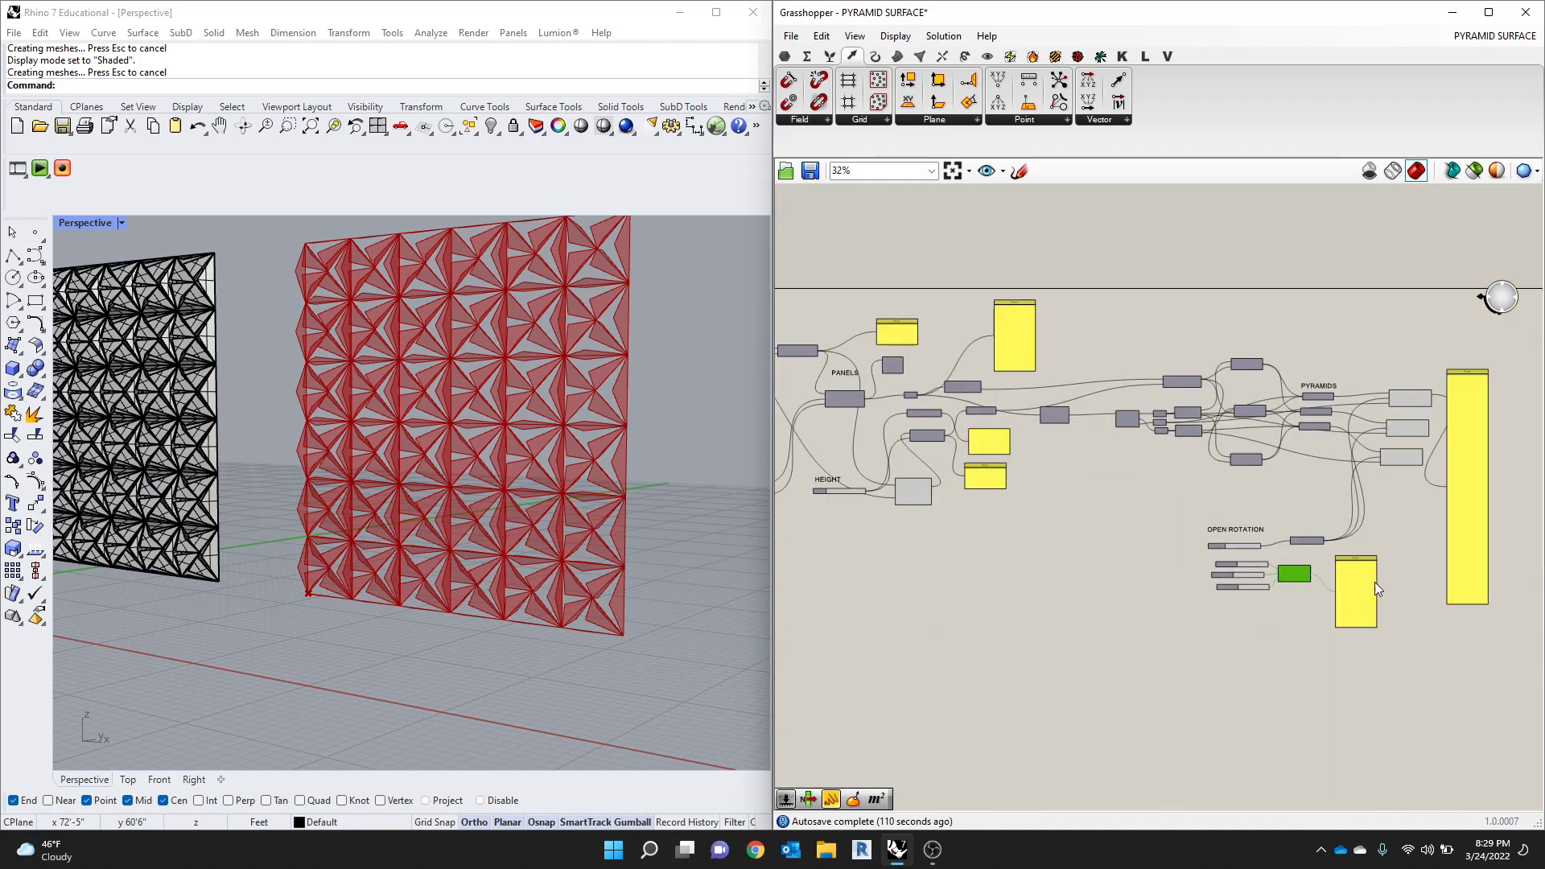
pyautogui.scroll(1, 1360, 601)
pyautogui.scroll(1, 1293, 529)
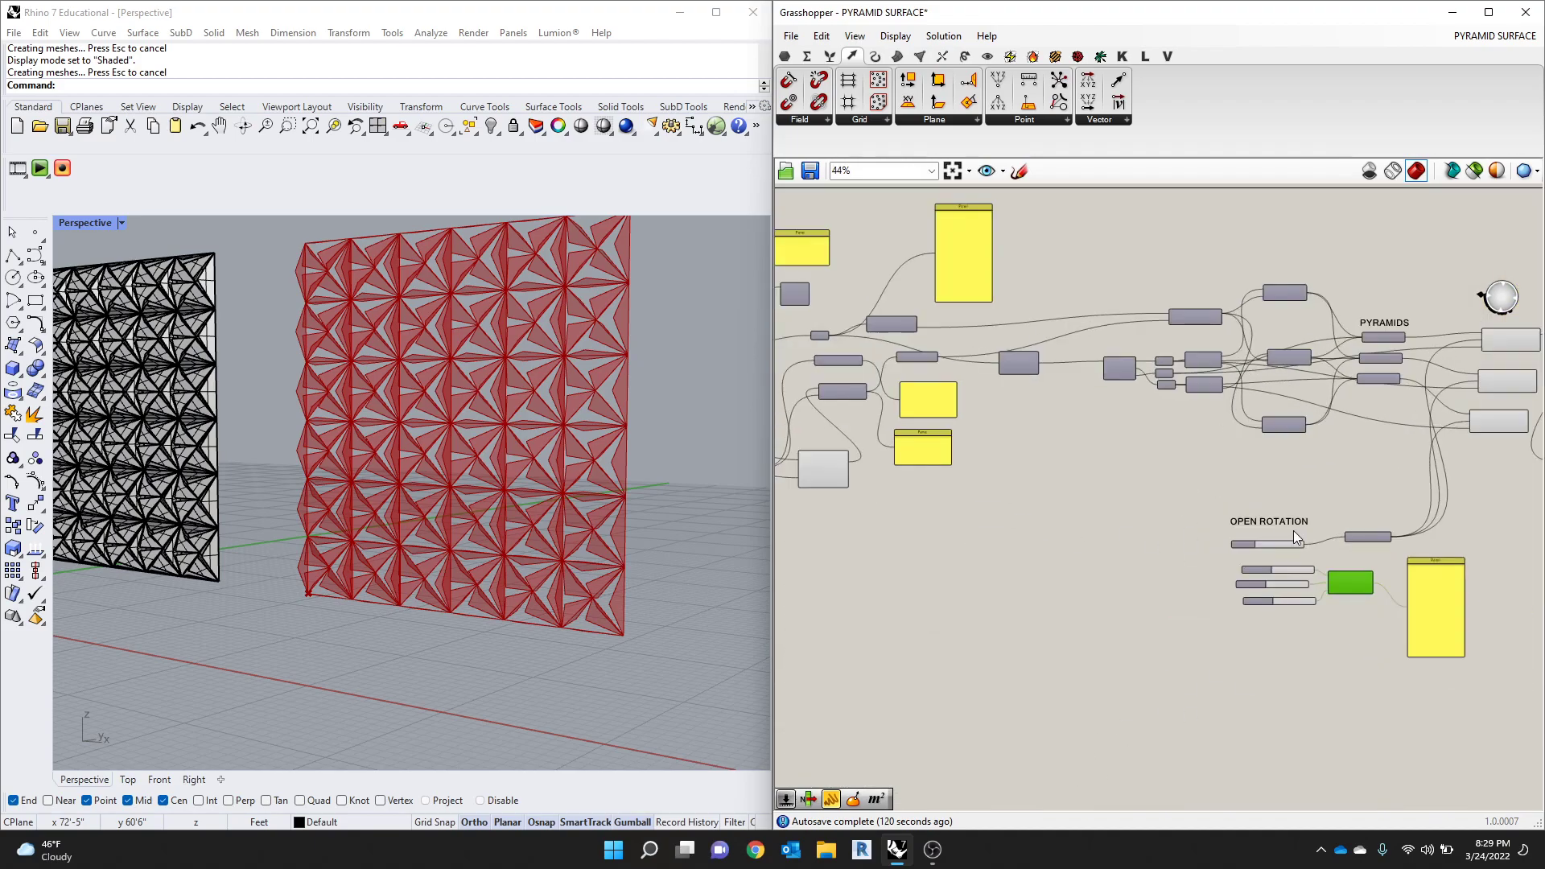
pyautogui.scroll(-3, 1292, 527)
pyautogui.scroll(5, 882, 455)
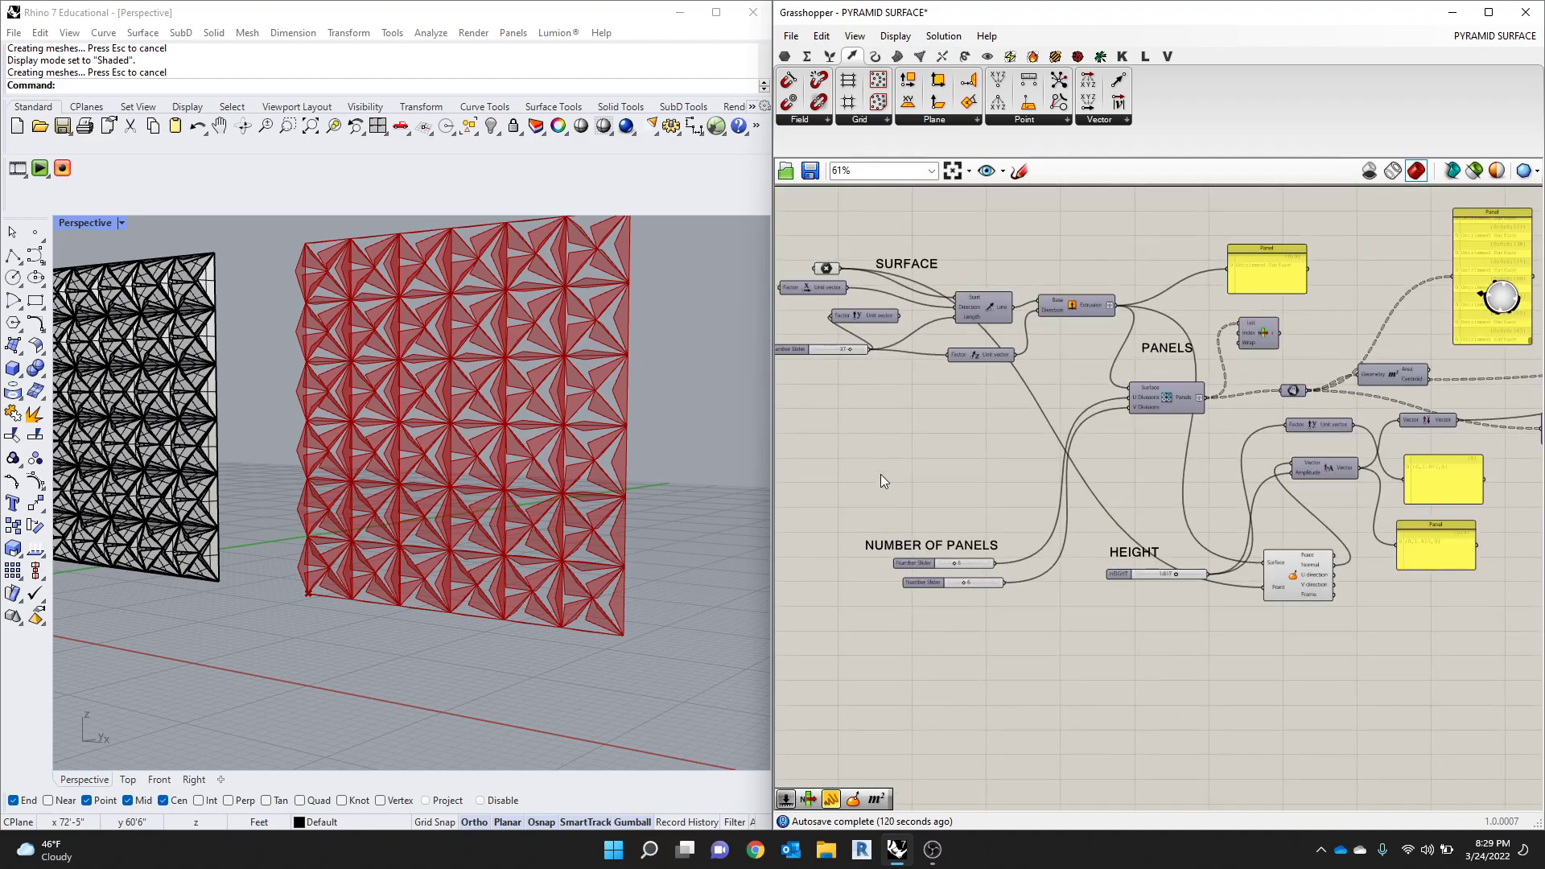
pyautogui.scroll(-3, 880, 480)
pyautogui.scroll(1, 1319, 587)
pyautogui.scroll(-4, 1307, 597)
pyautogui.scroll(5, 1476, 620)
pyautogui.scroll(3, 1219, 624)
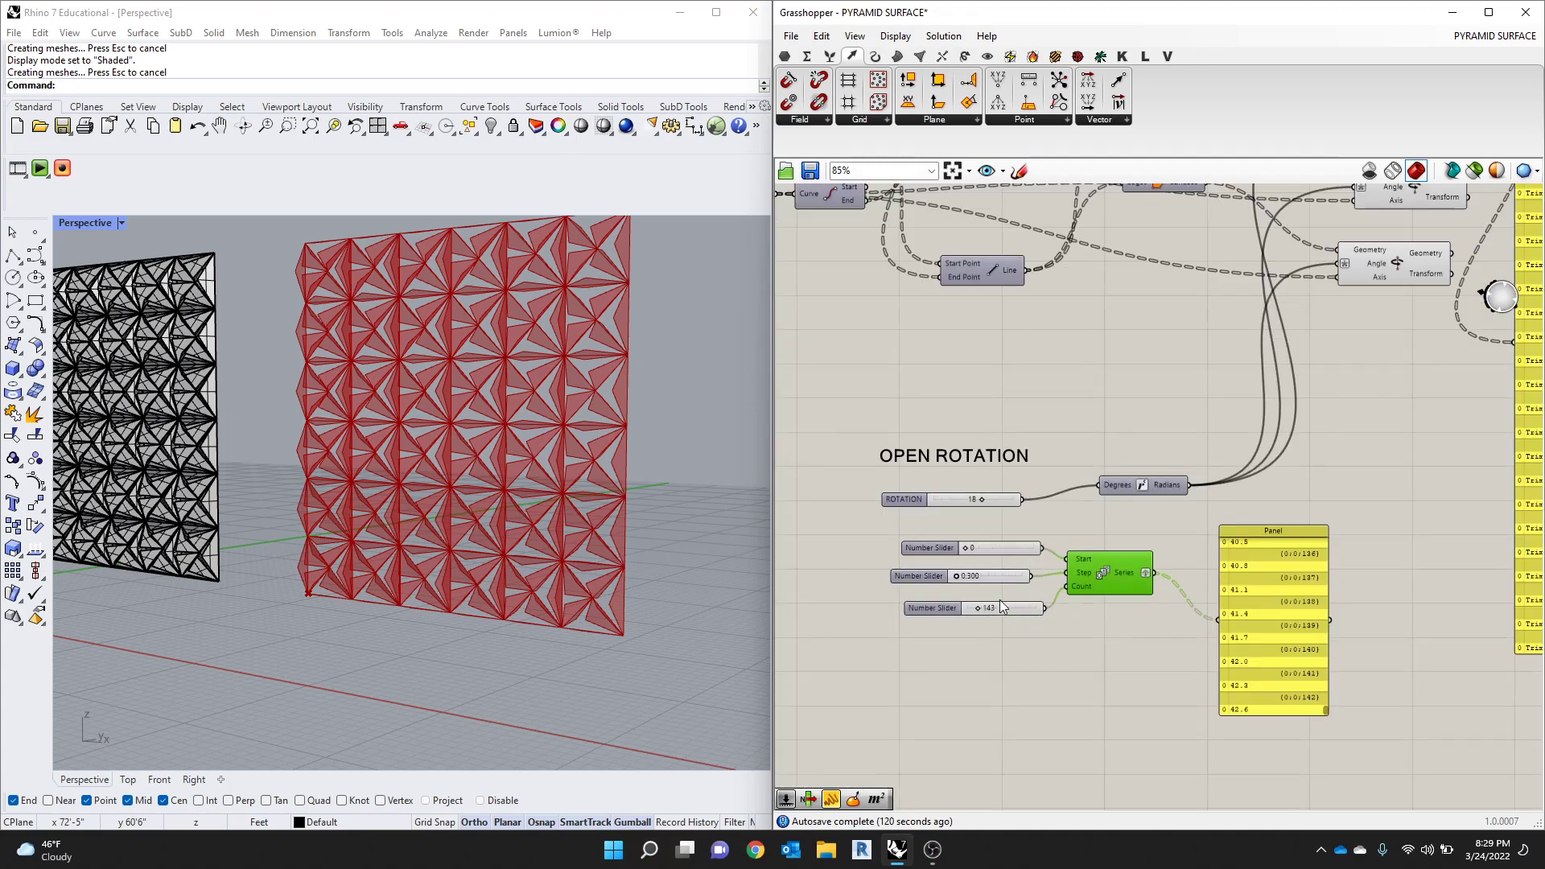
pyautogui.scroll(2, 1001, 607)
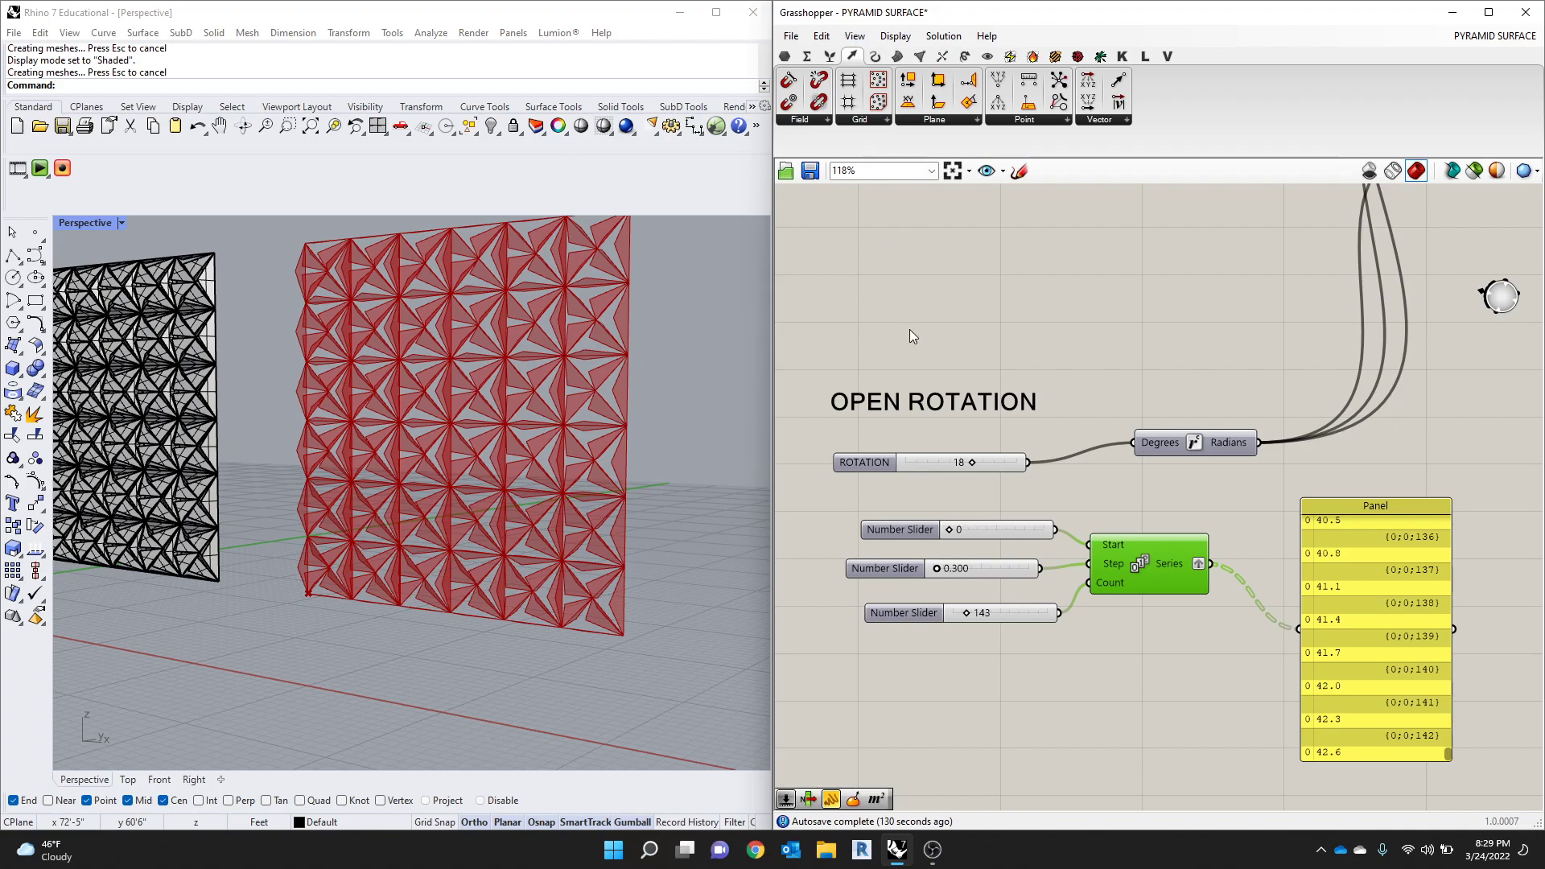
pyautogui.scroll(-4, 1086, 338)
pyautogui.scroll(2, 1099, 489)
pyautogui.scroll(-3, 1036, 460)
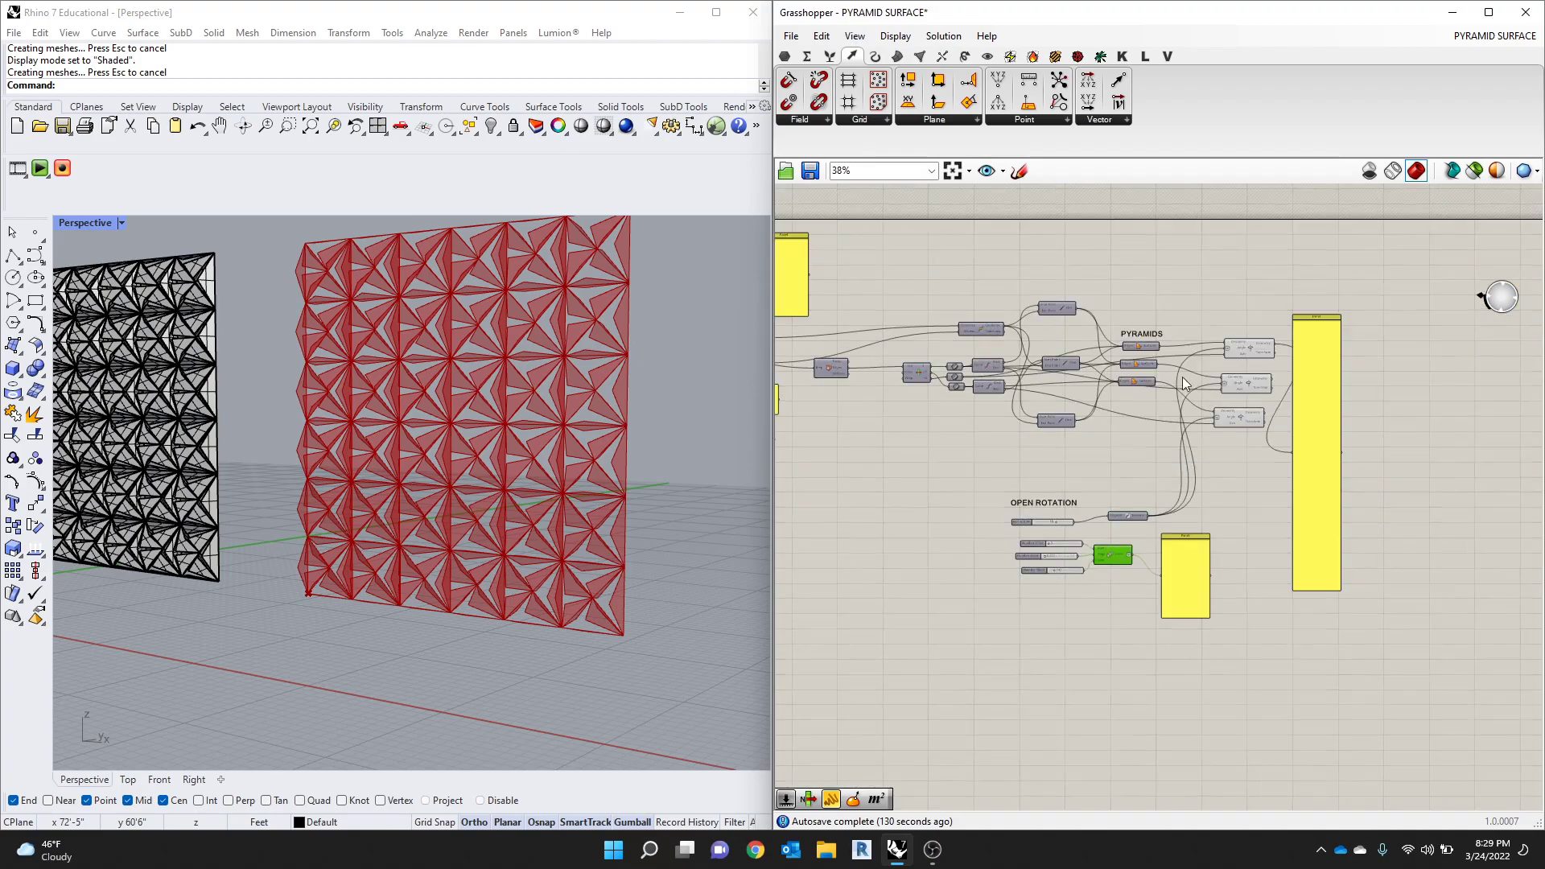
pyautogui.scroll(4, 995, 368)
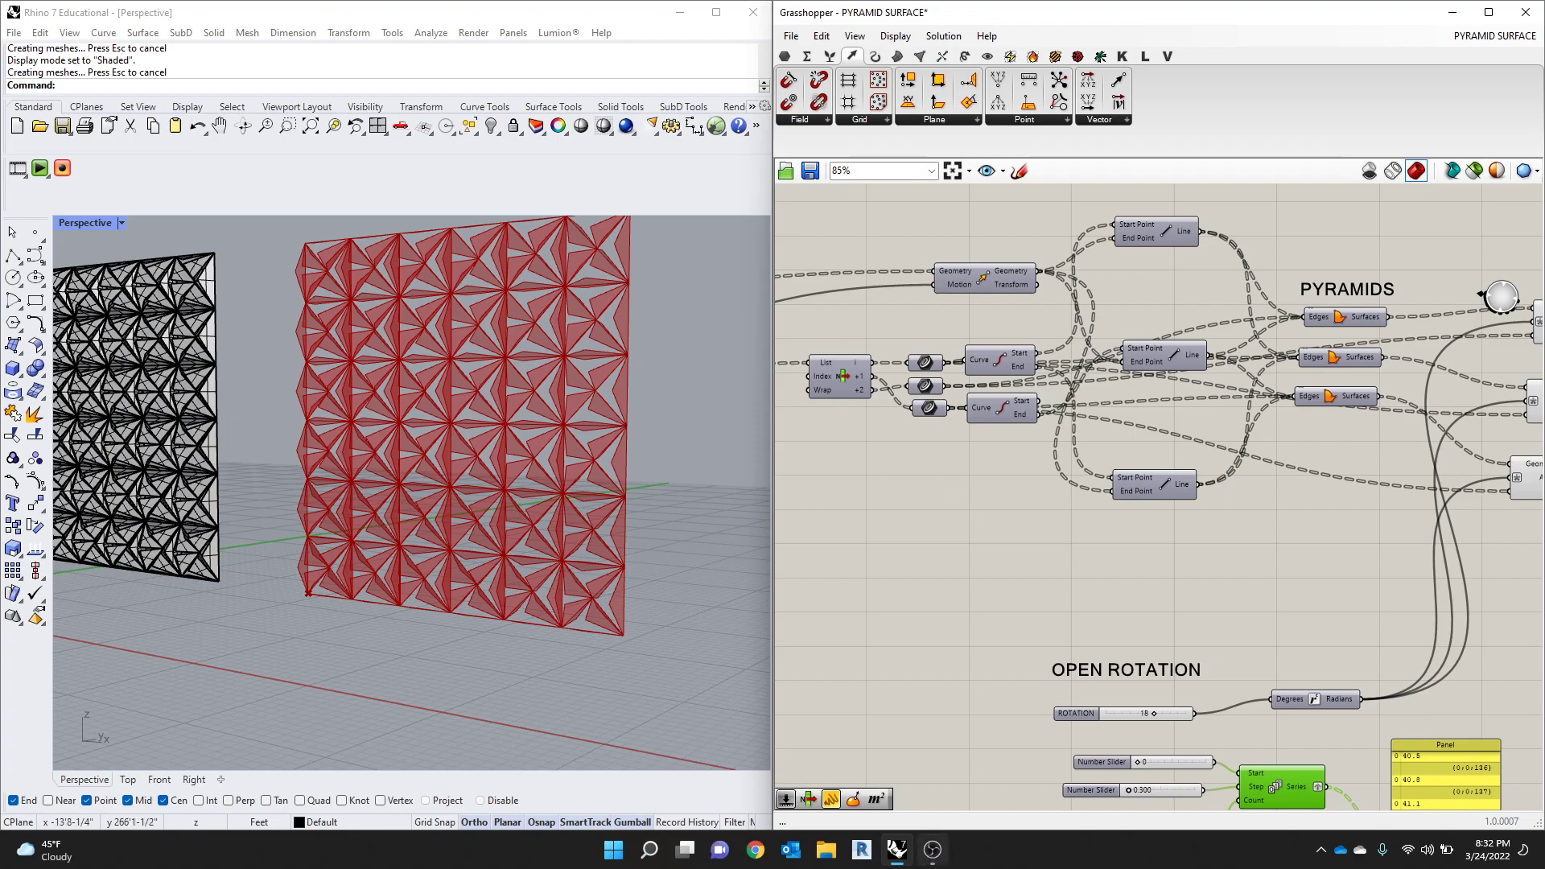
pyautogui.click(932, 849)
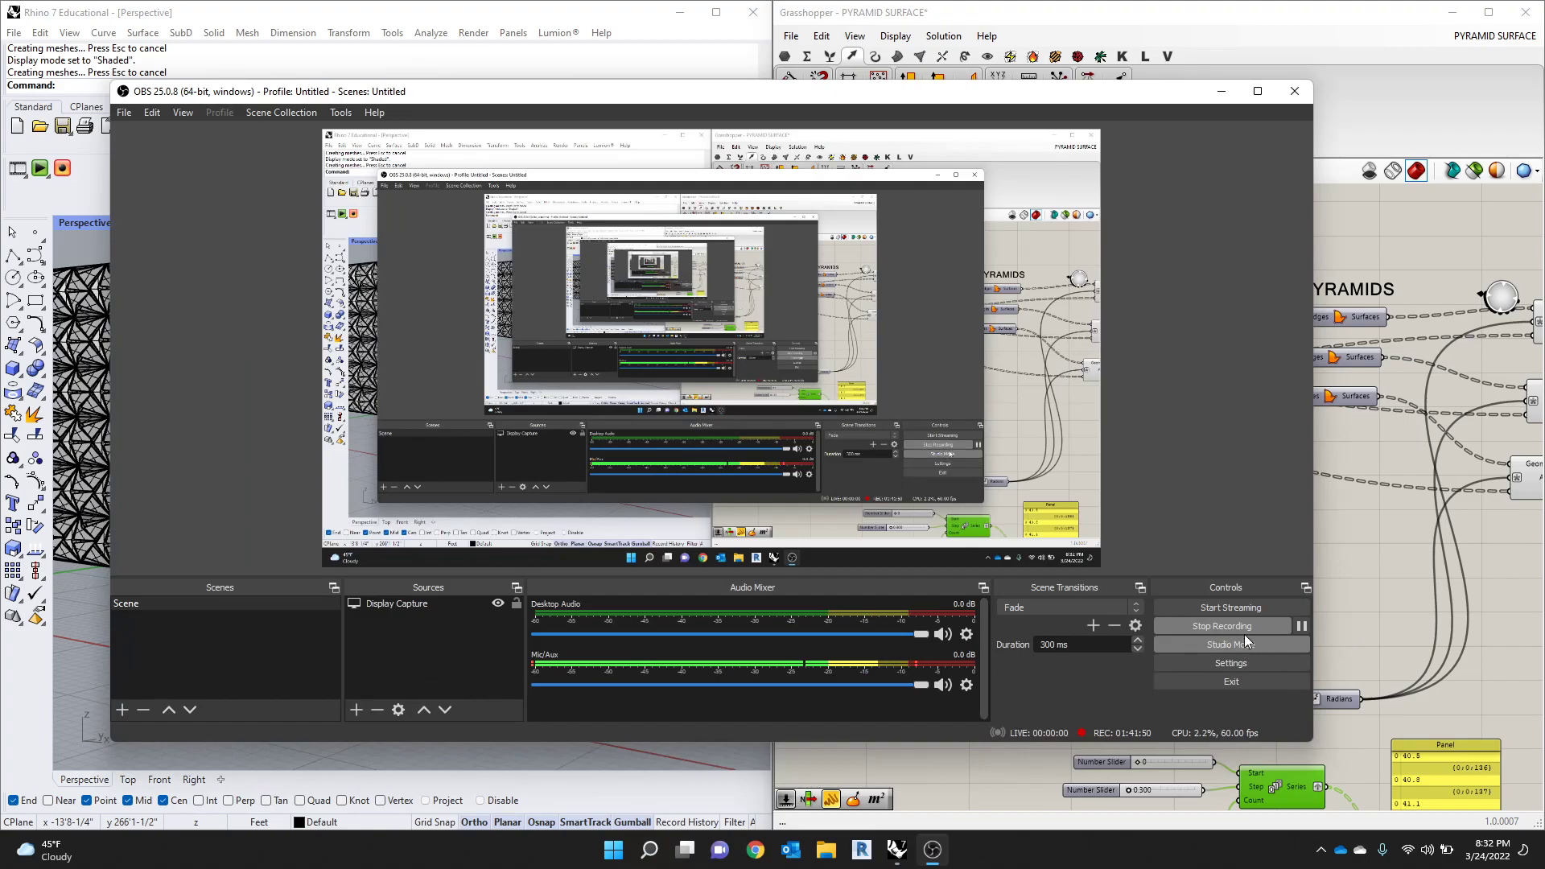